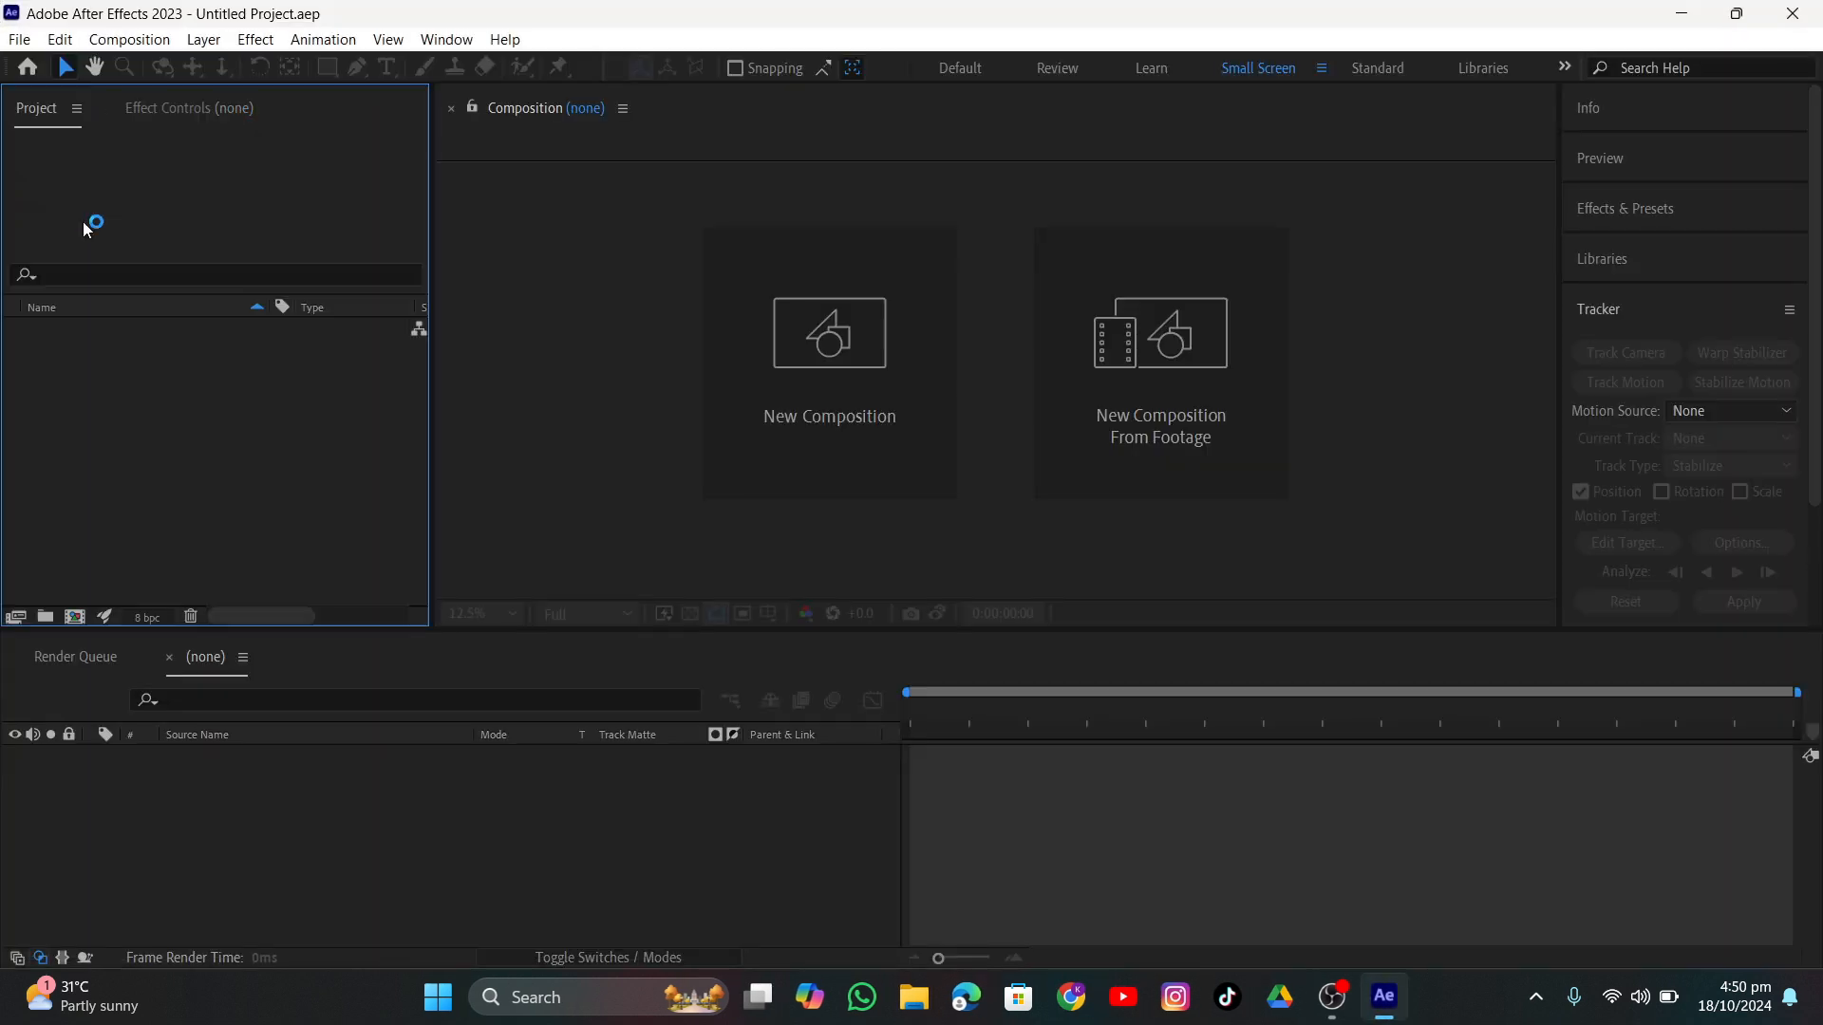
# Import the video file 19810385-uhd_2560_1440_24fps.mp4 as footage.
pyautogui.doubleClick(136, 444)
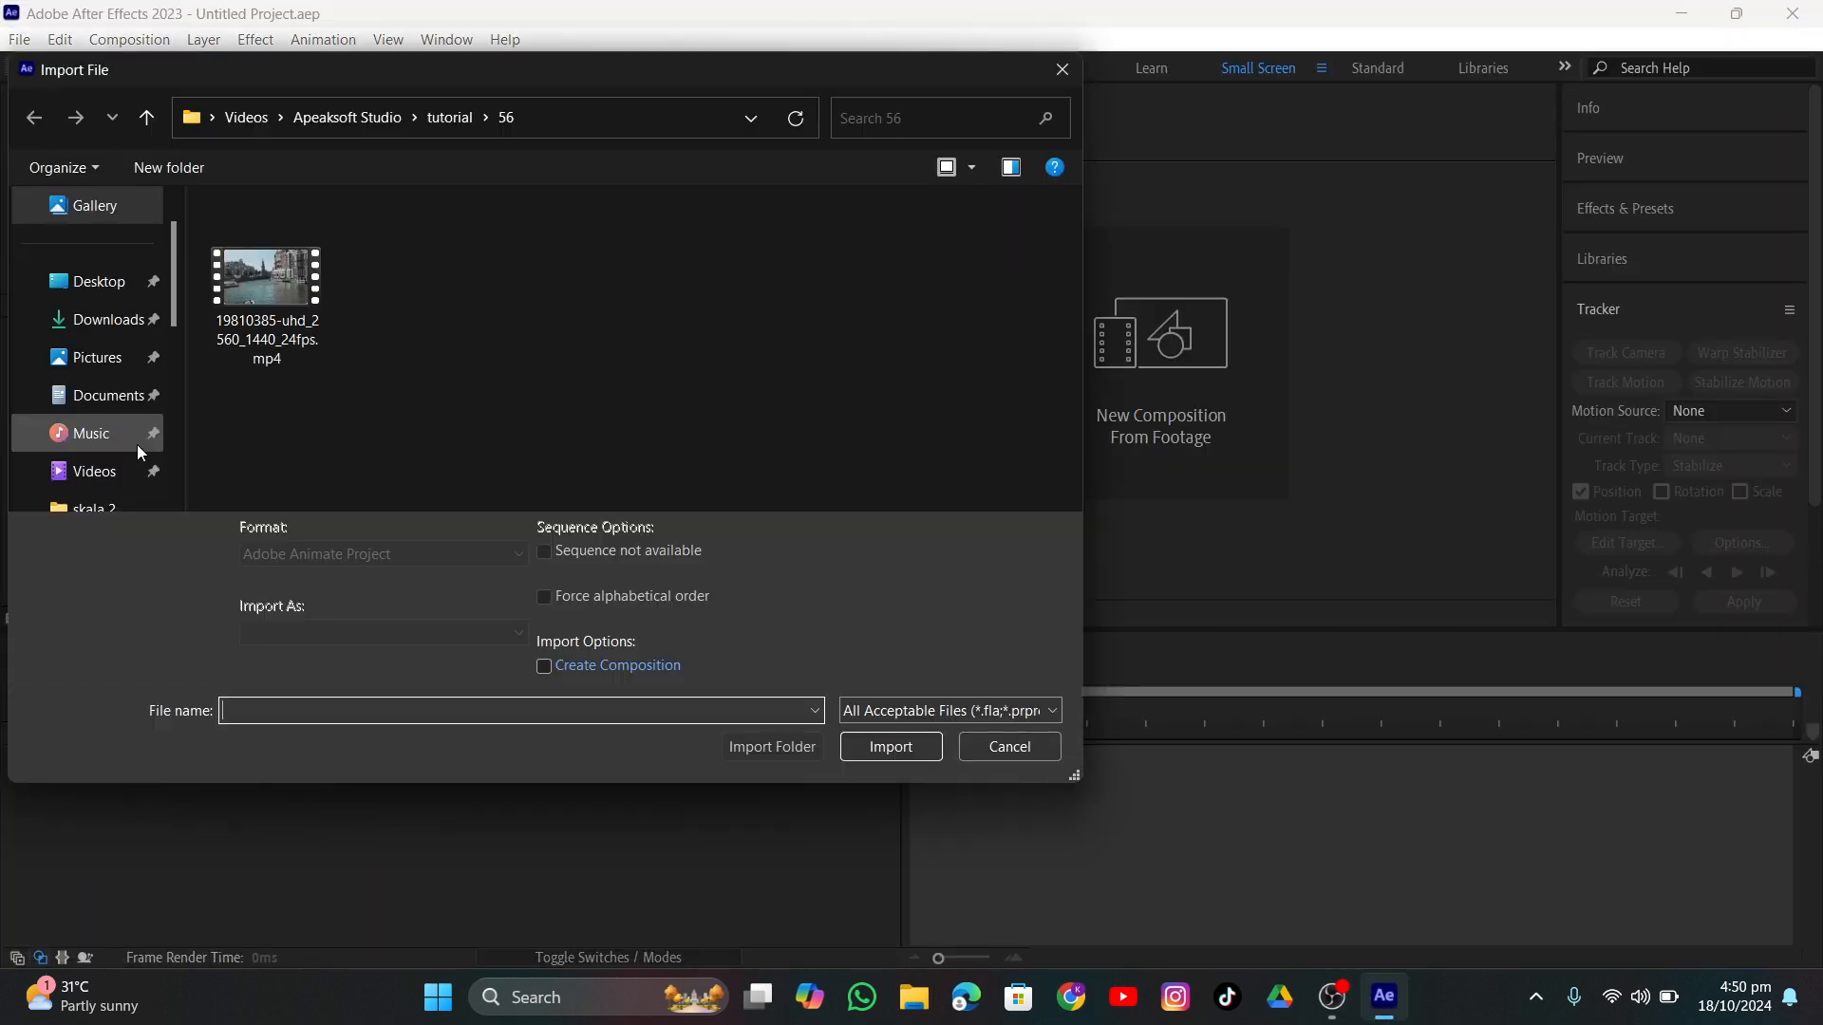
pyautogui.click(254, 302)
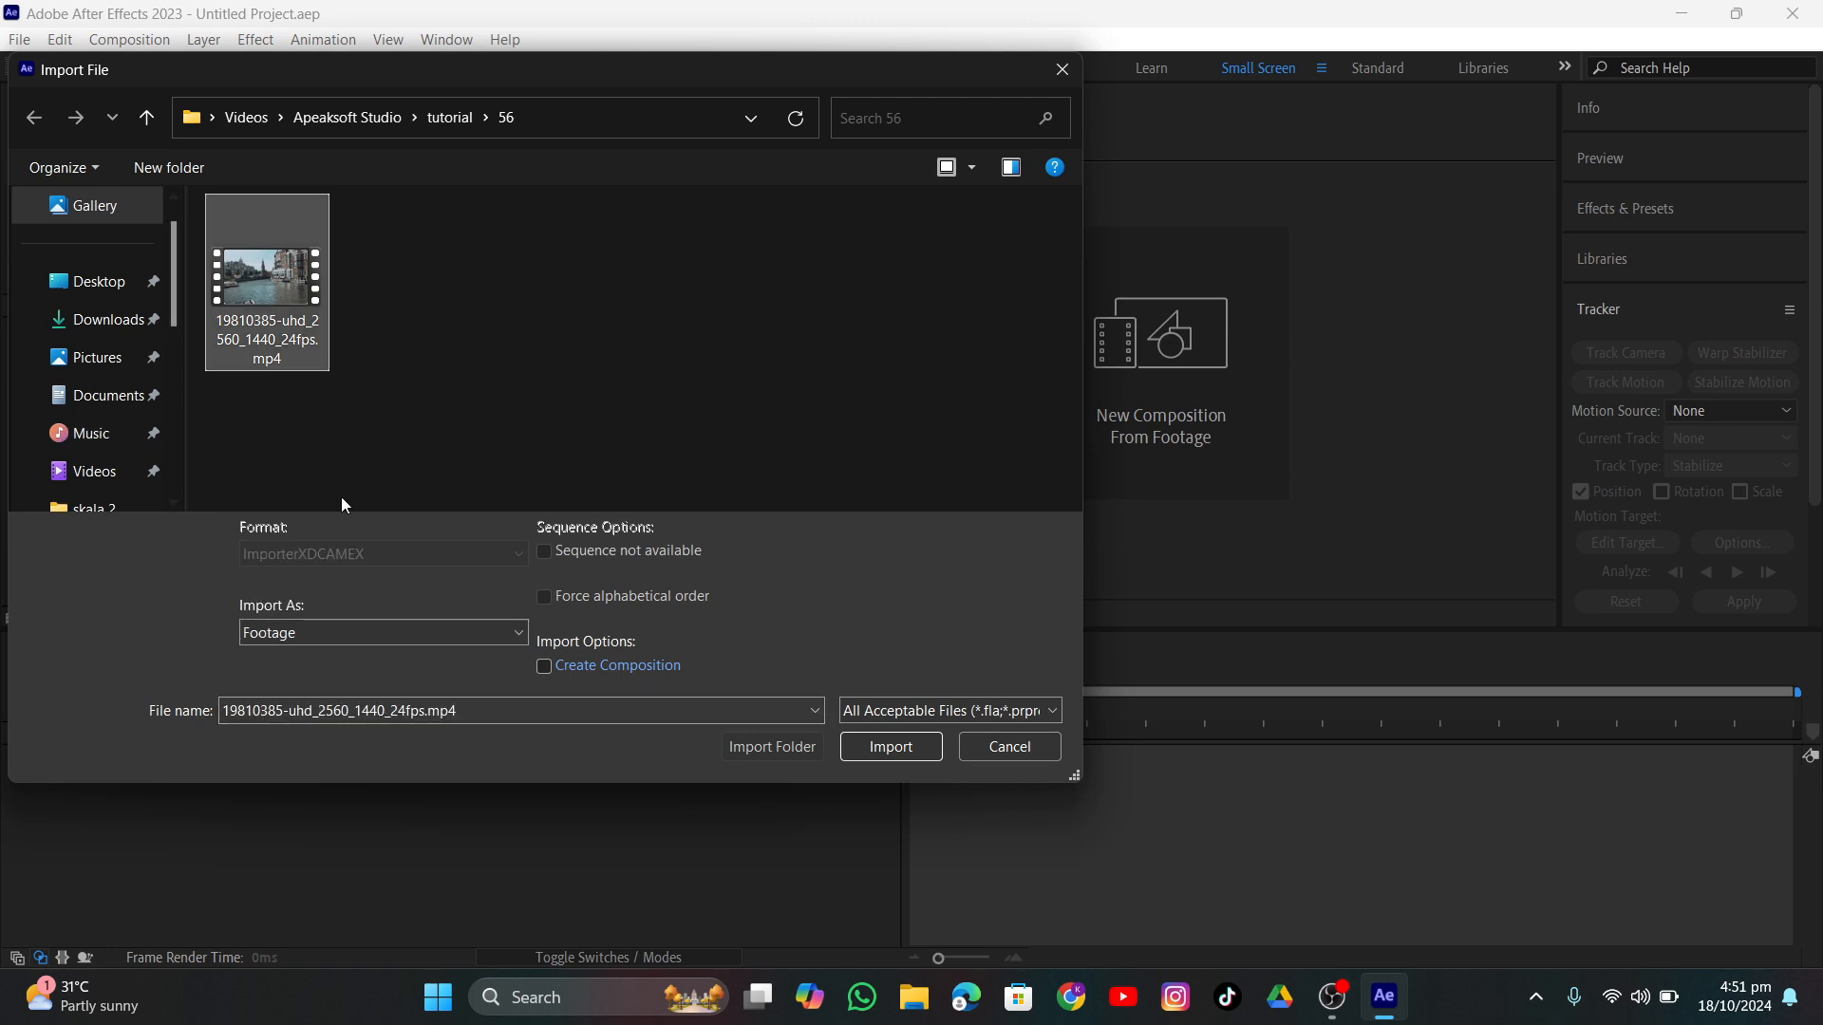
pyautogui.click(891, 746)
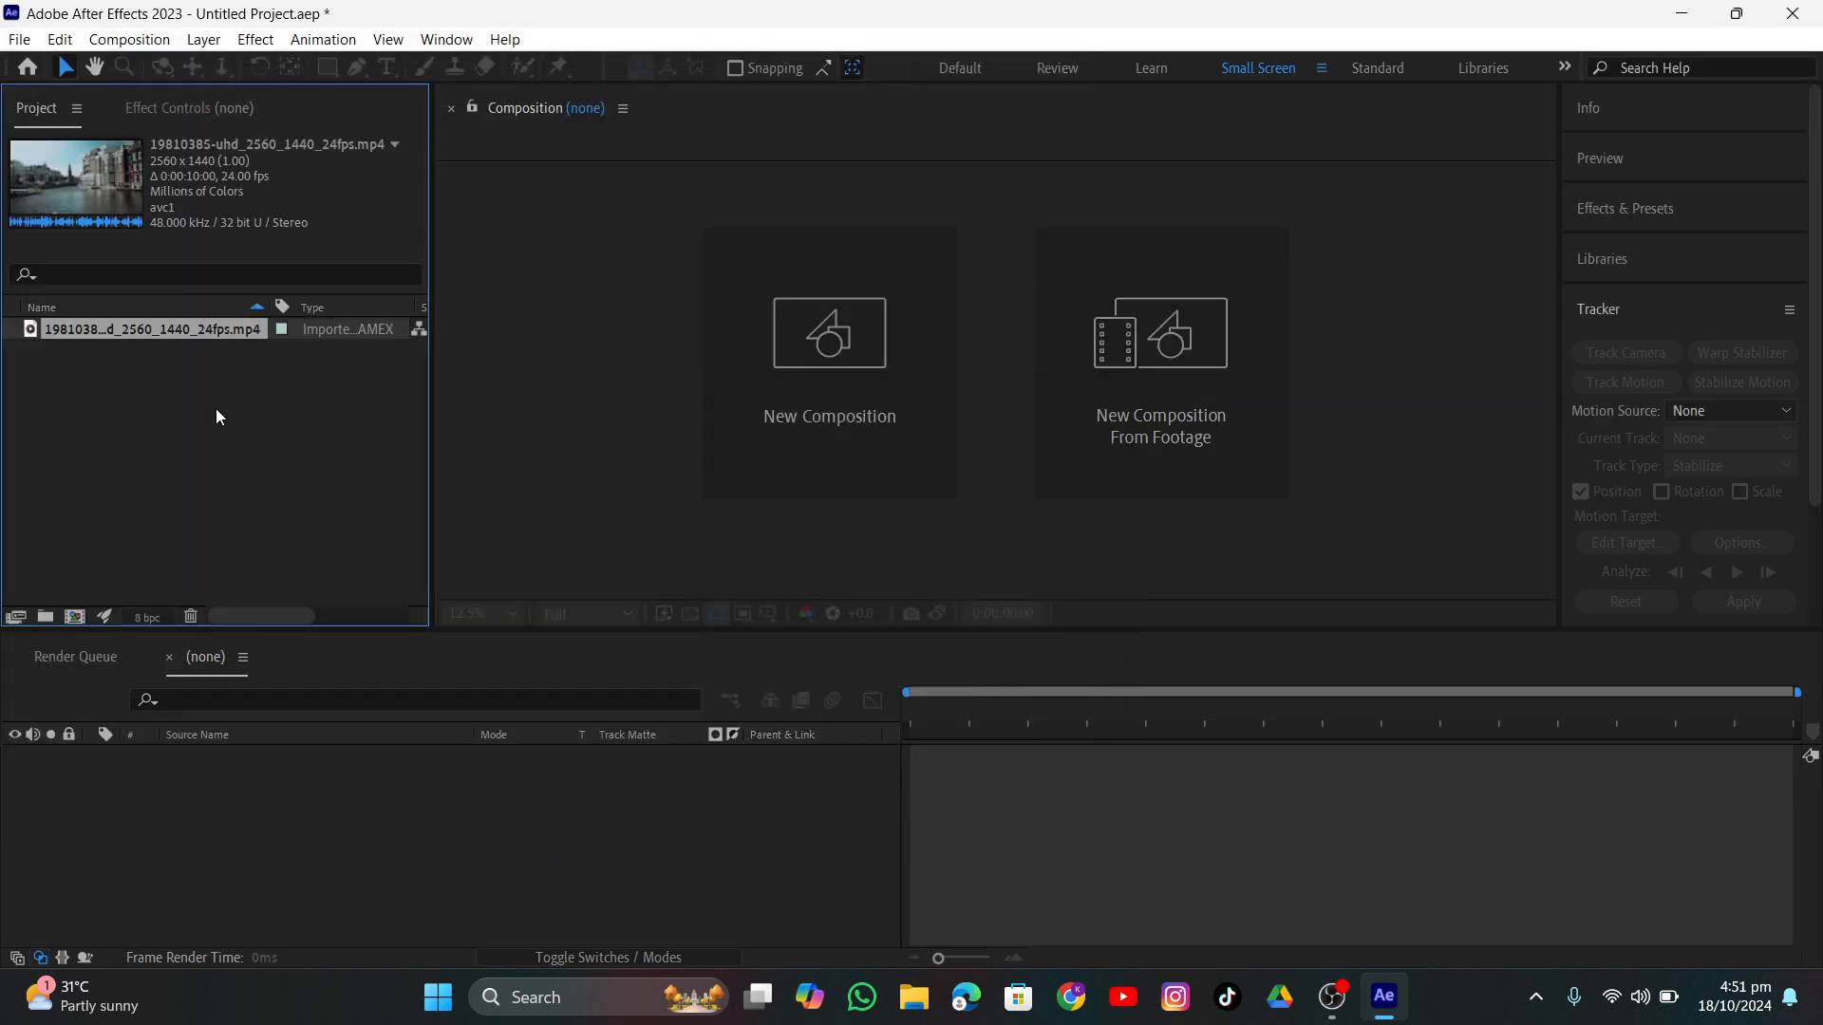
# Create a composition from the imported canal footage and scrub through the clip.
pyautogui.click(140, 332)
pyautogui.moveTo(174, 323); pyautogui.dragTo(83, 617)
pyautogui.scroll(1, 832, 463)
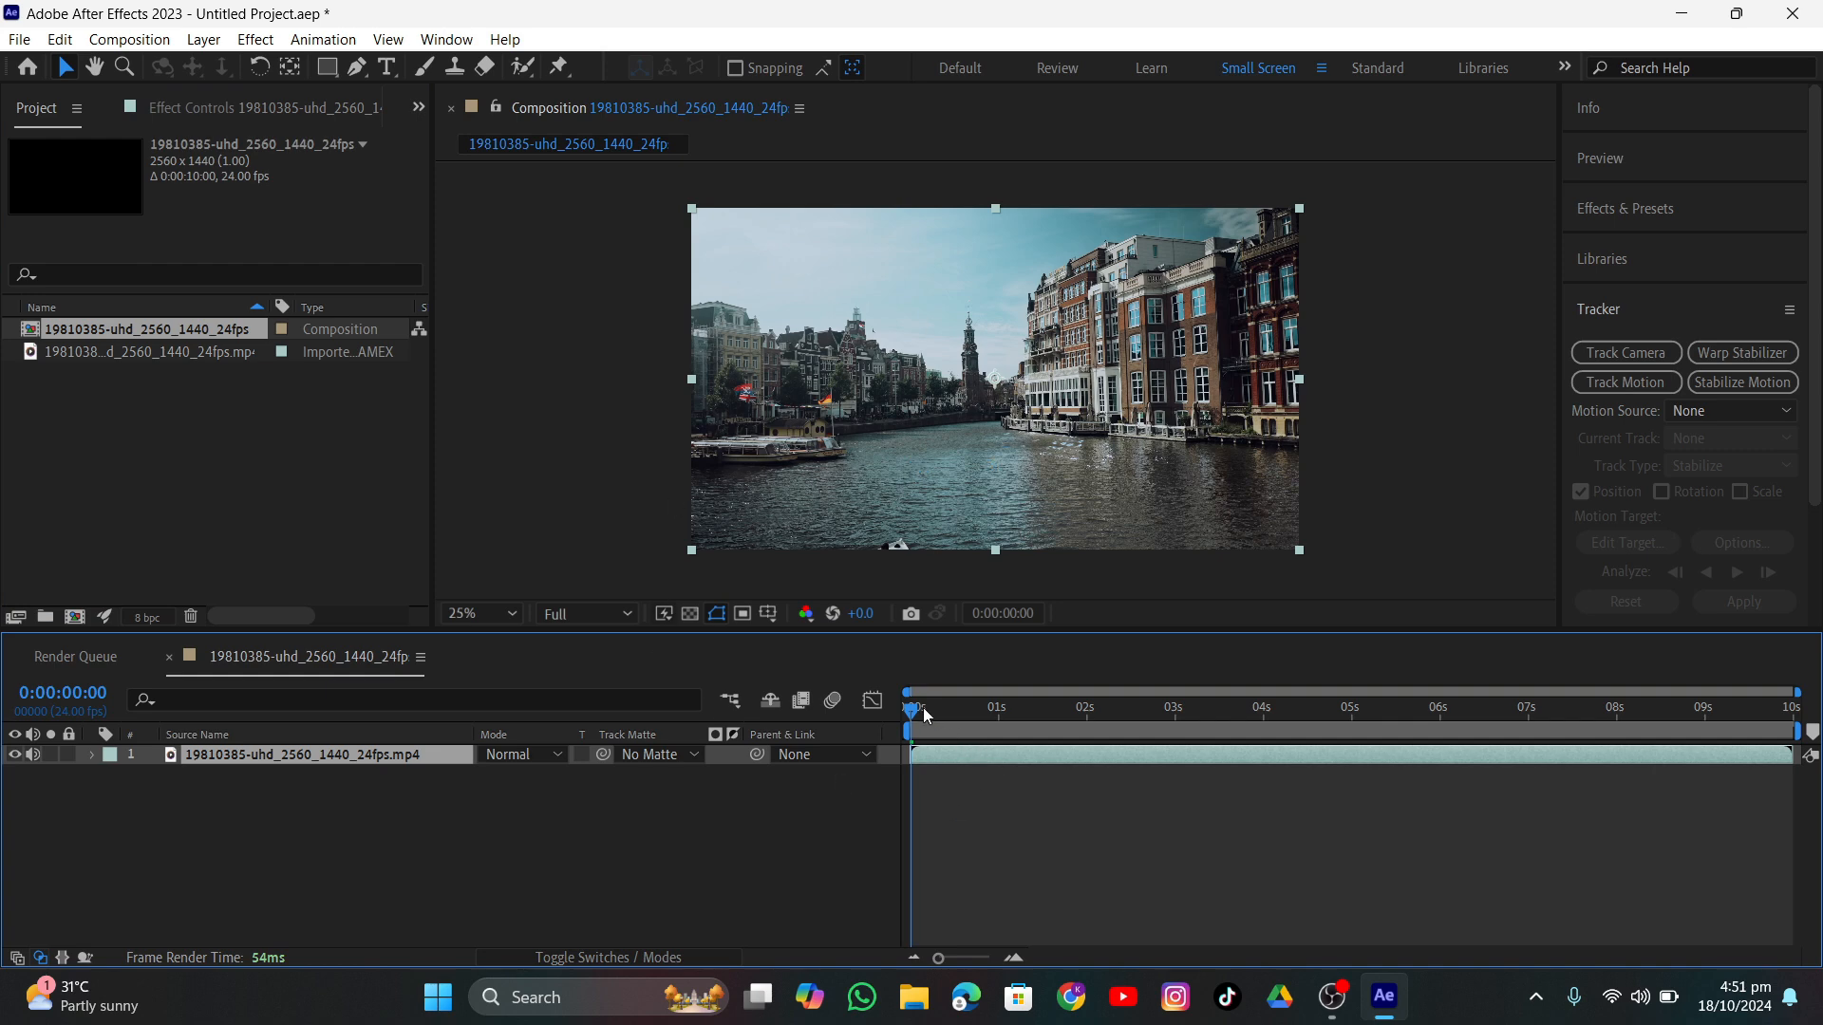
pyautogui.moveTo(923, 708); pyautogui.dragTo(833, 826)
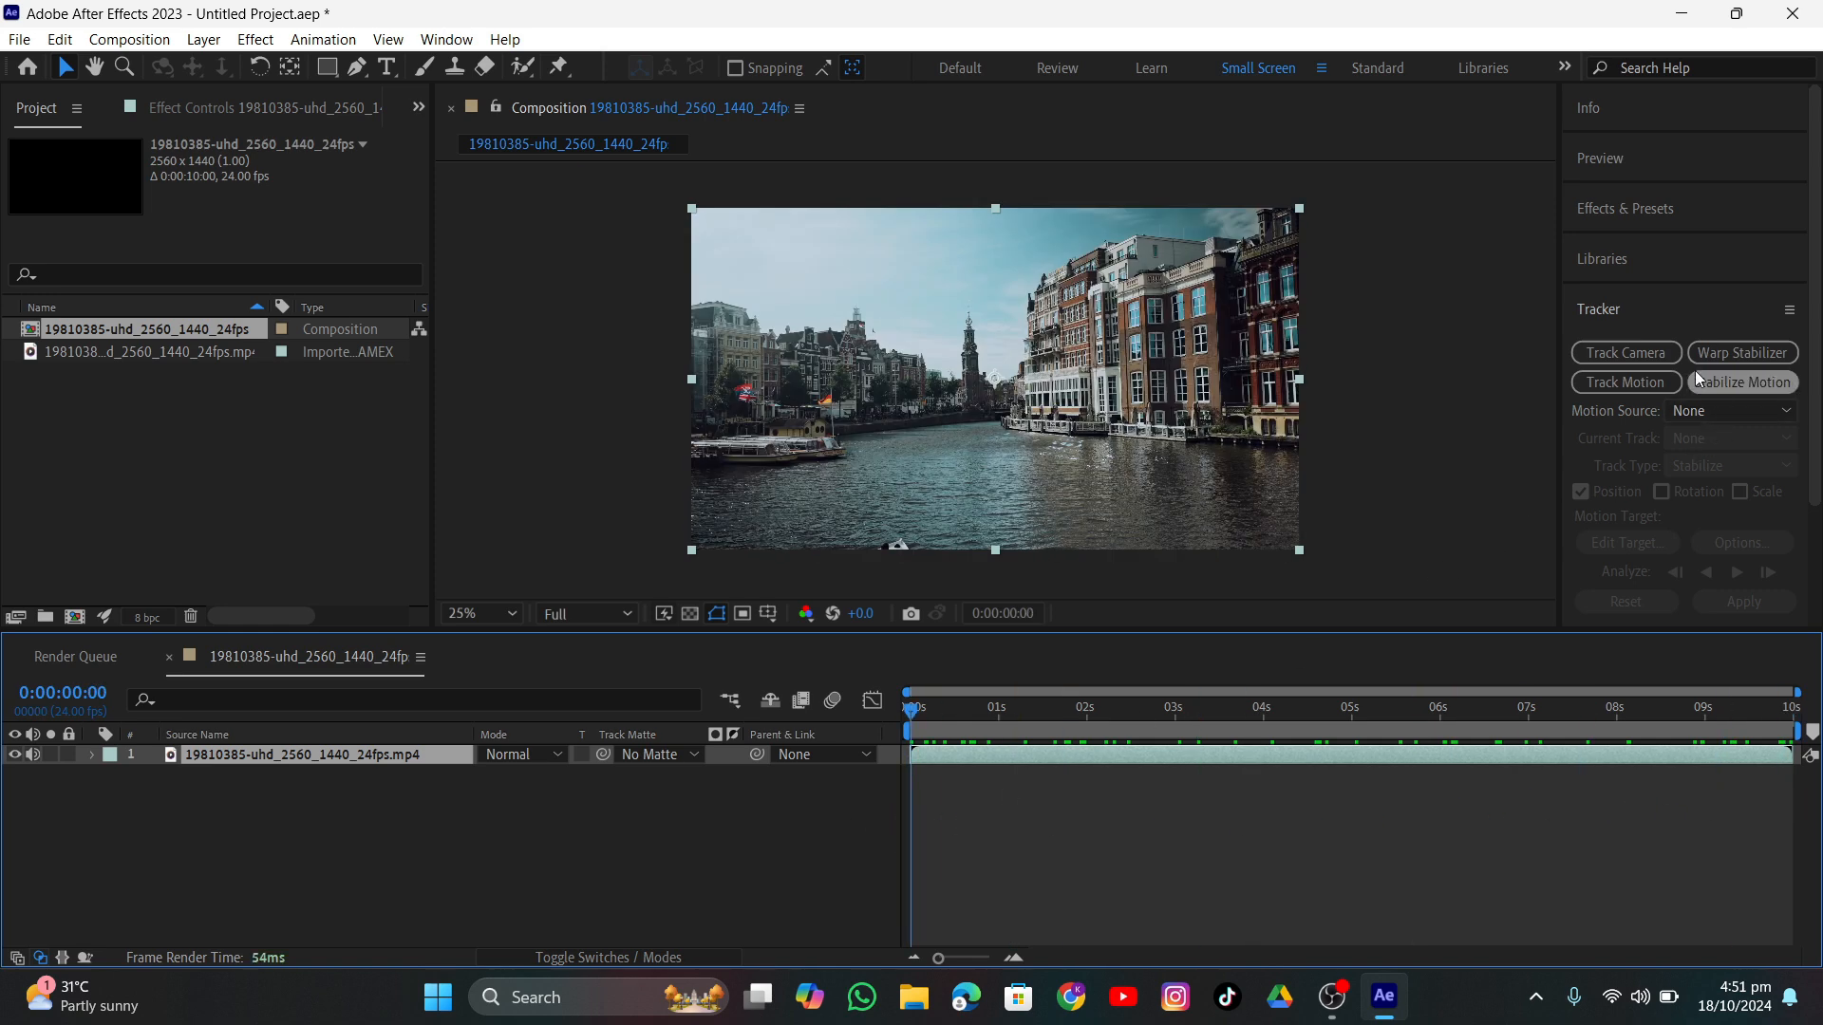
# Run the 3D Camera Tracker on the canal footage with Detailed Analysis enabled.
pyautogui.click(1606, 312)
pyautogui.click(1620, 315)
pyautogui.click(1625, 353)
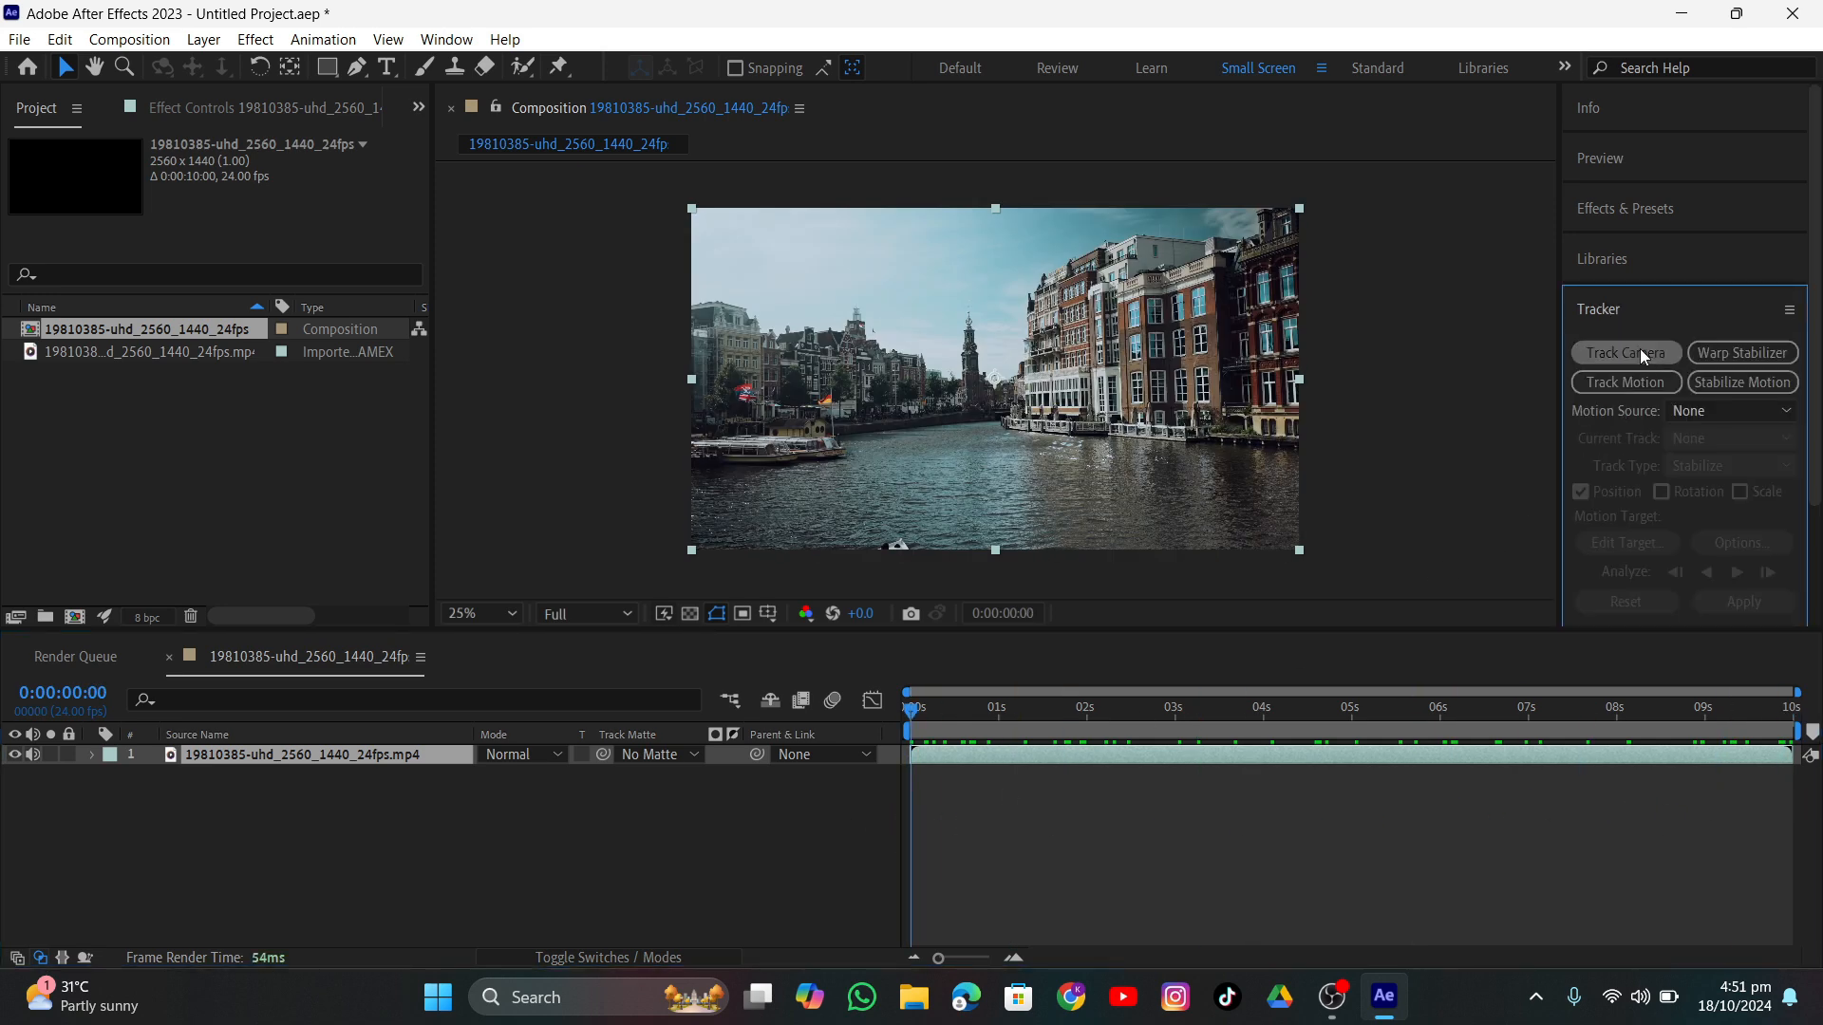
pyautogui.click(32, 367)
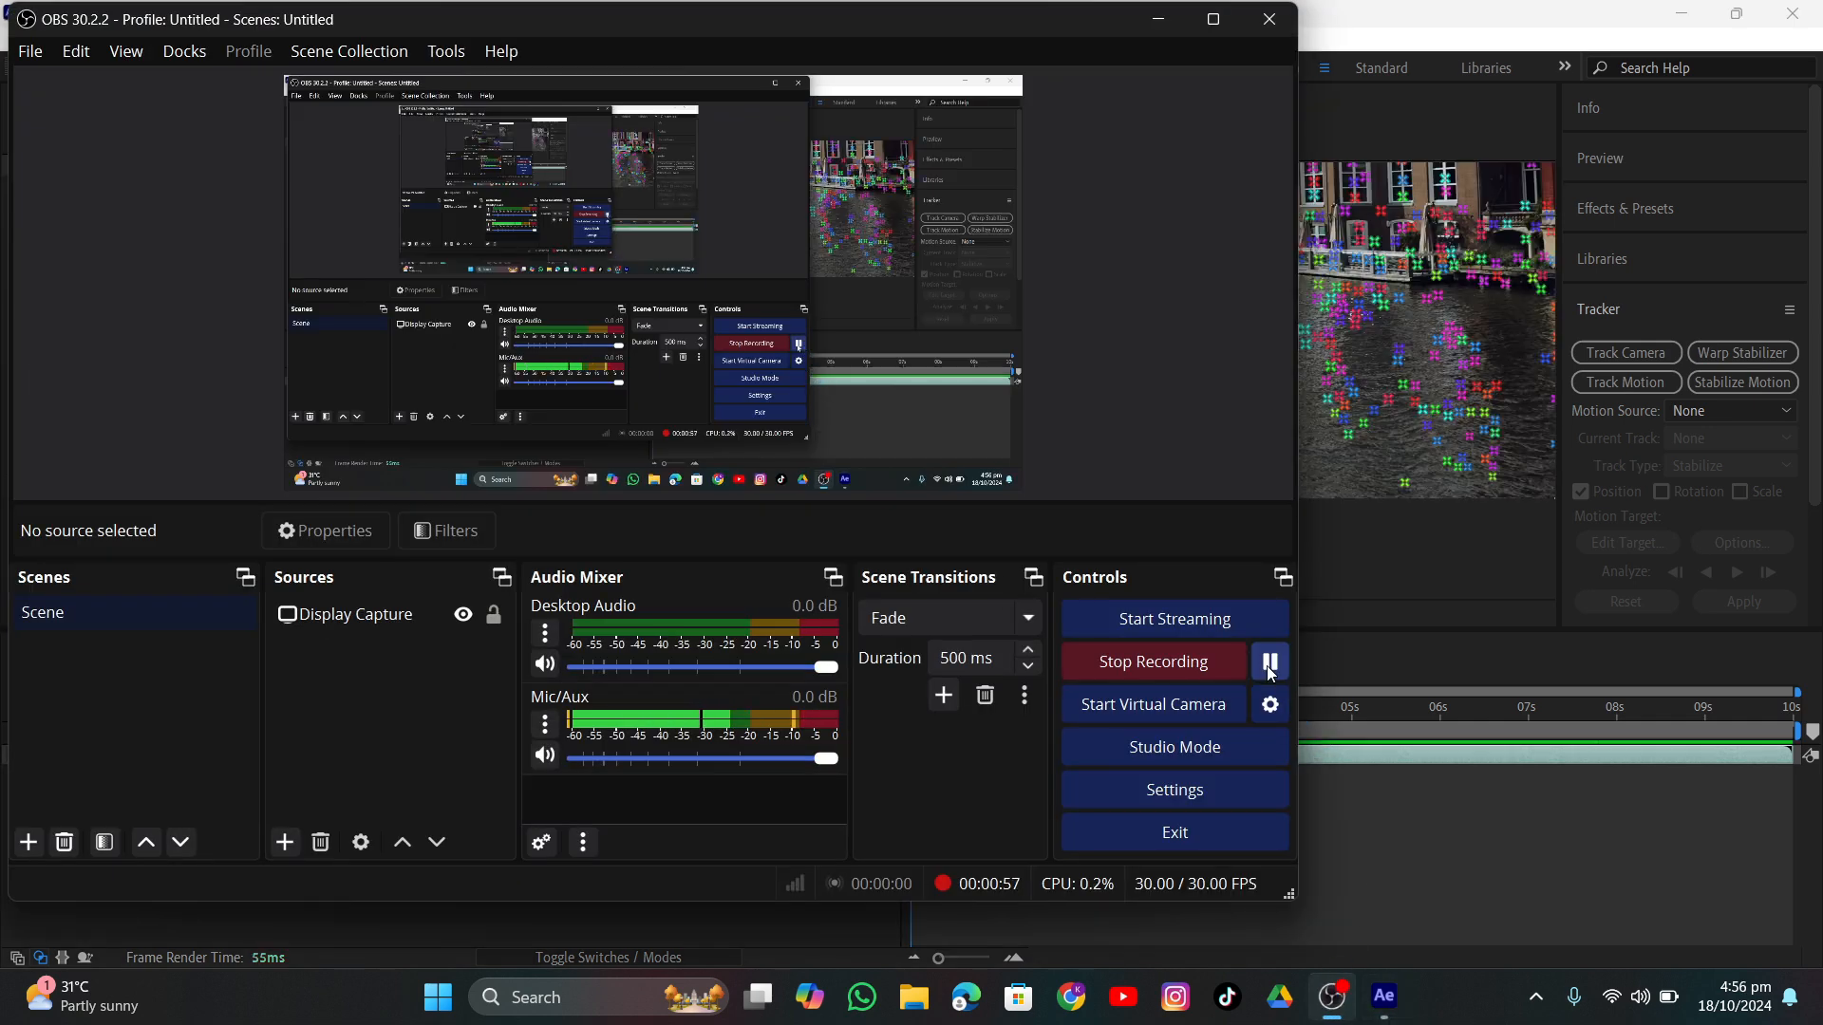
pyautogui.click(1158, 19)
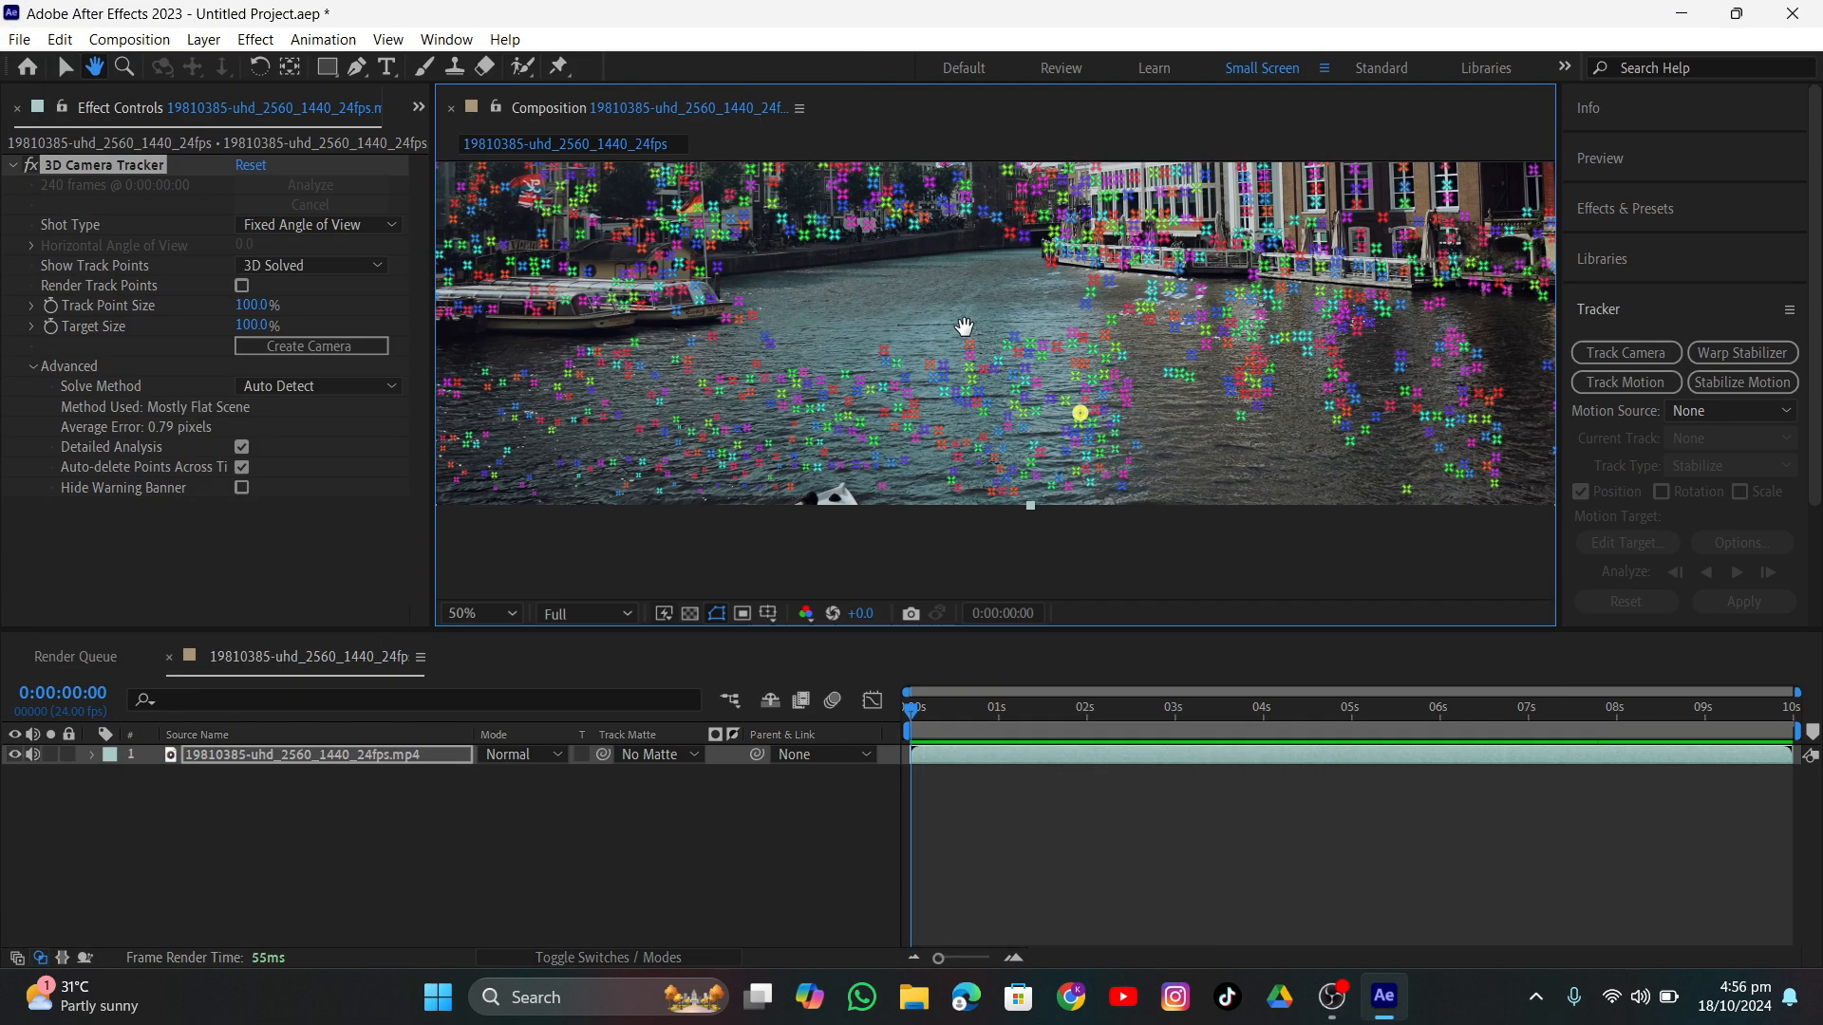
# Create a solid and camera from track points on the water near the lower middle of the frame, and scrub to check the tracking.
pyautogui.moveTo(964, 327); pyautogui.dragTo(1120, 372)
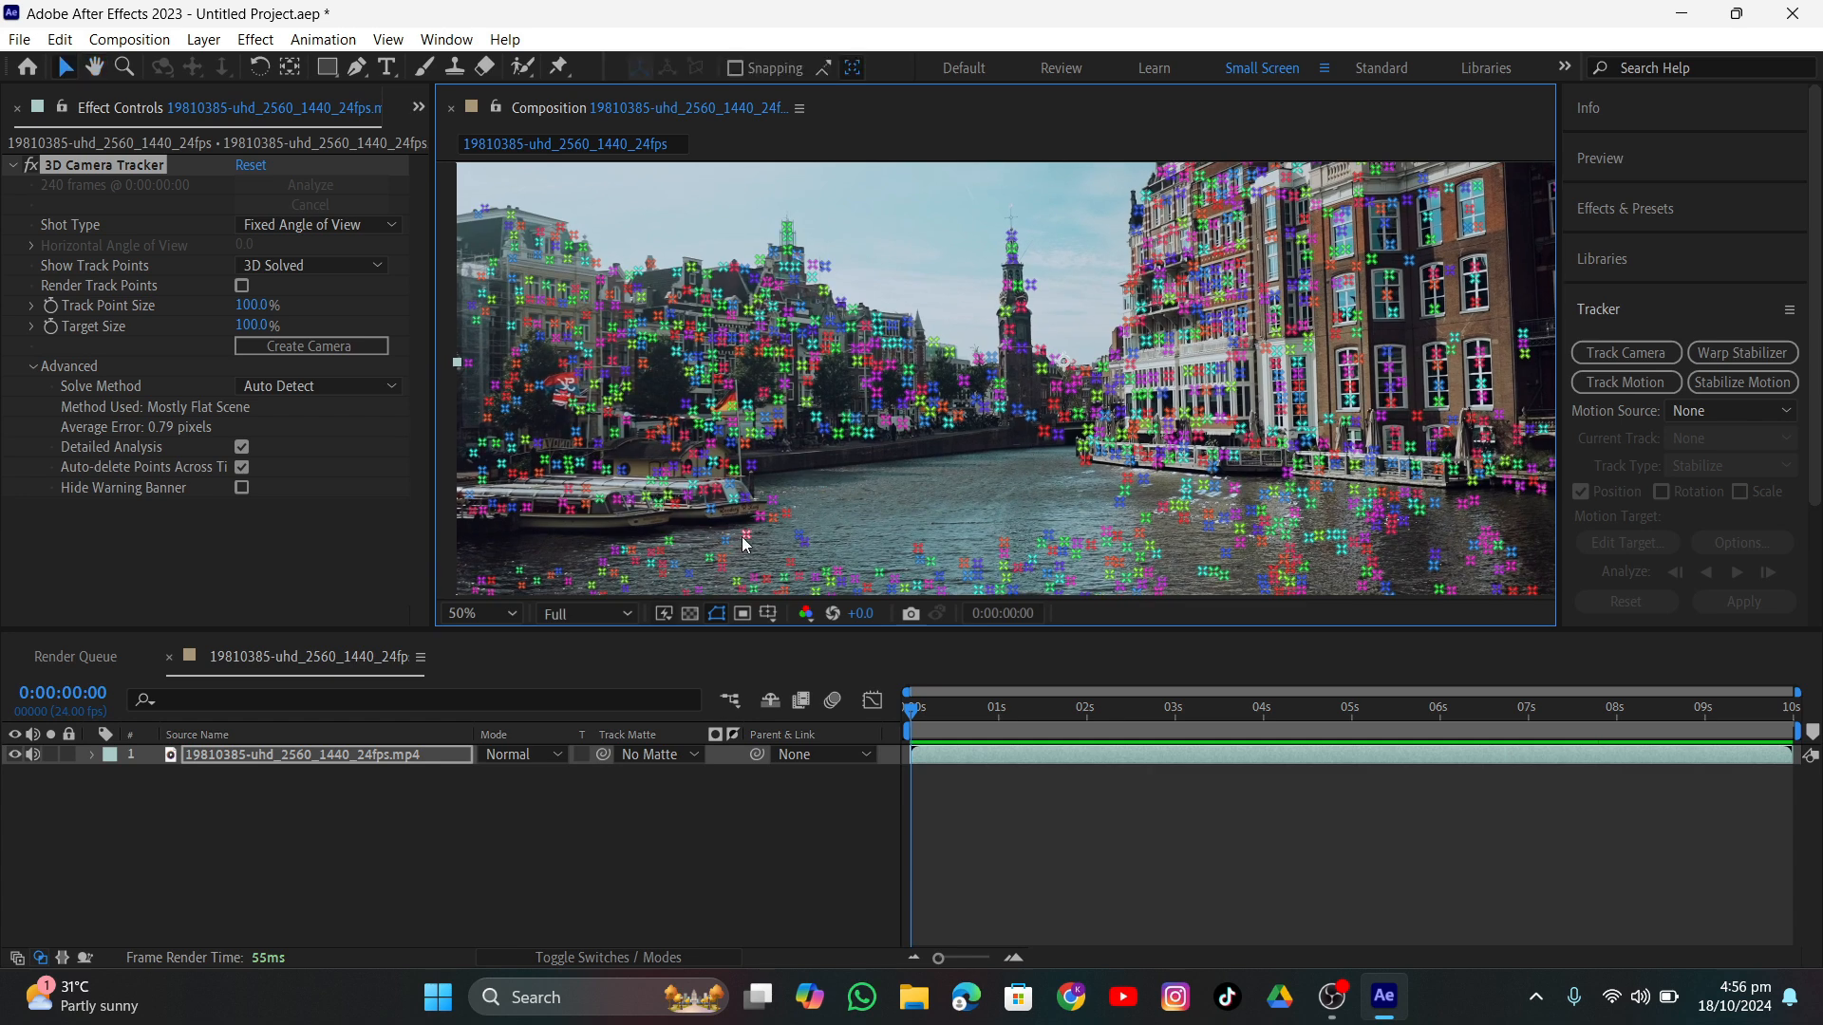
pyautogui.moveTo(826, 471); pyautogui.dragTo(852, 286)
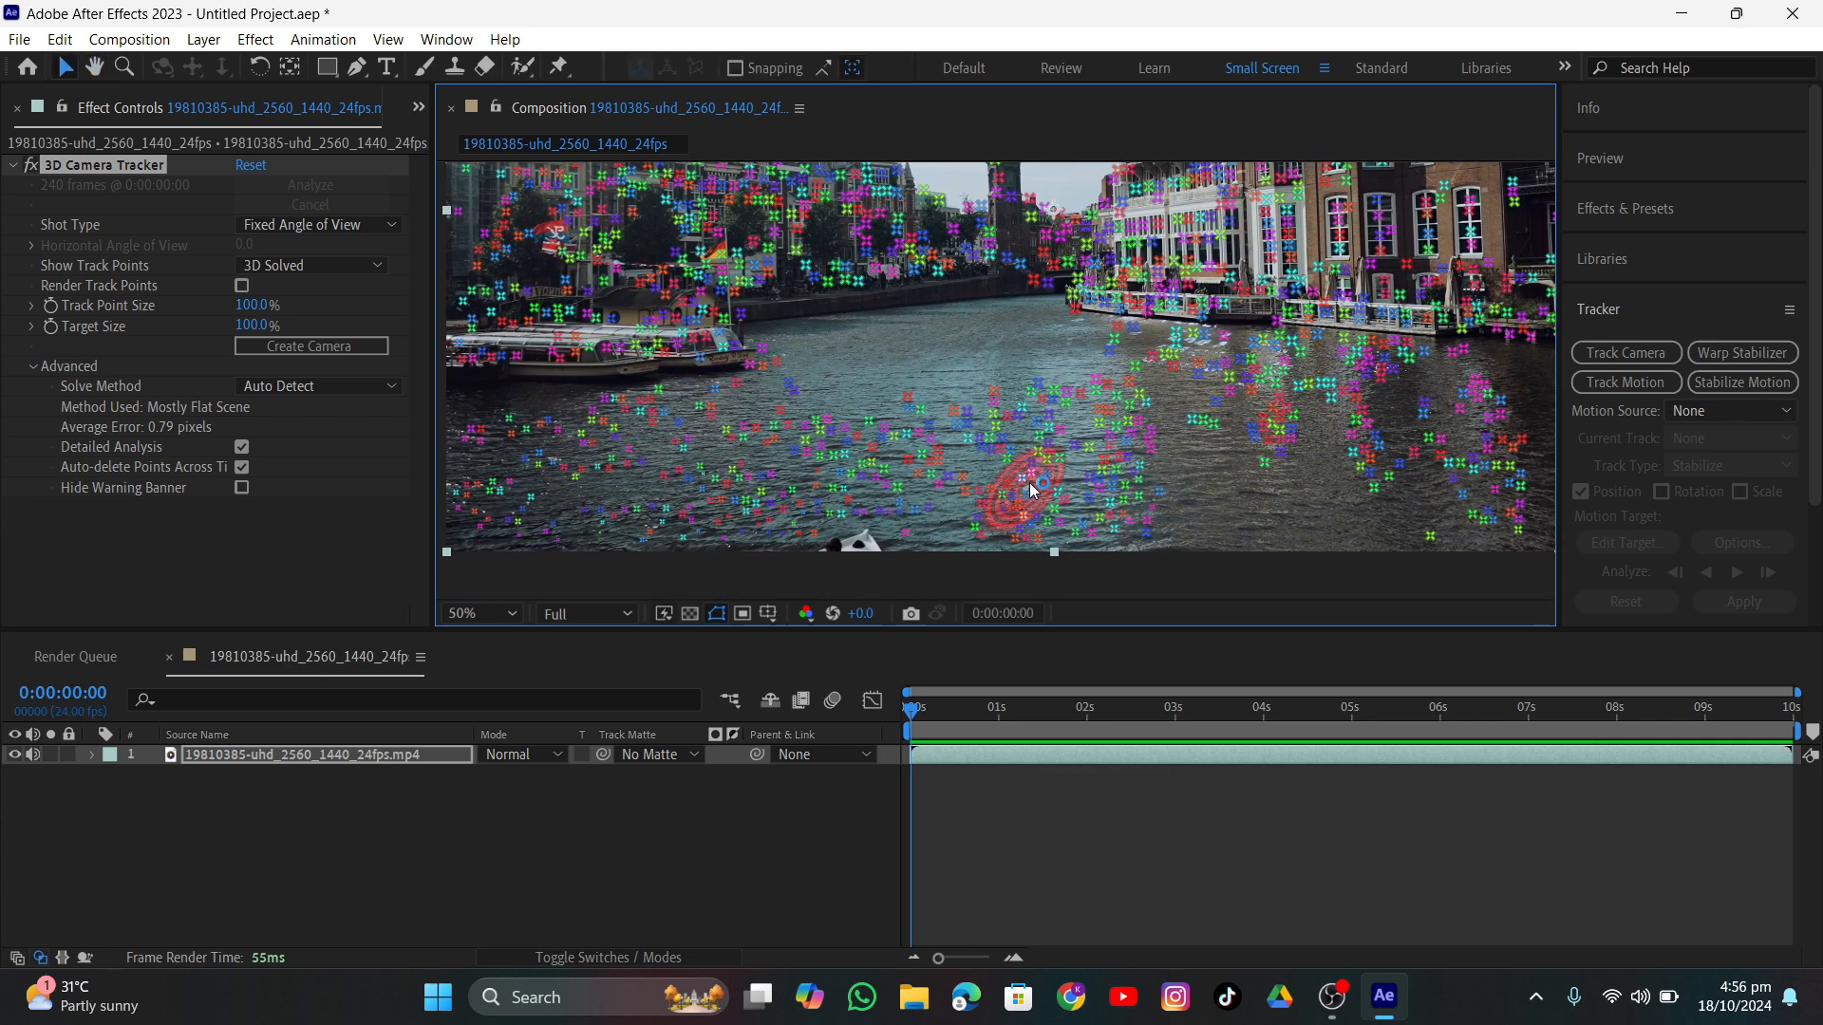
pyautogui.scroll(2, 1034, 487)
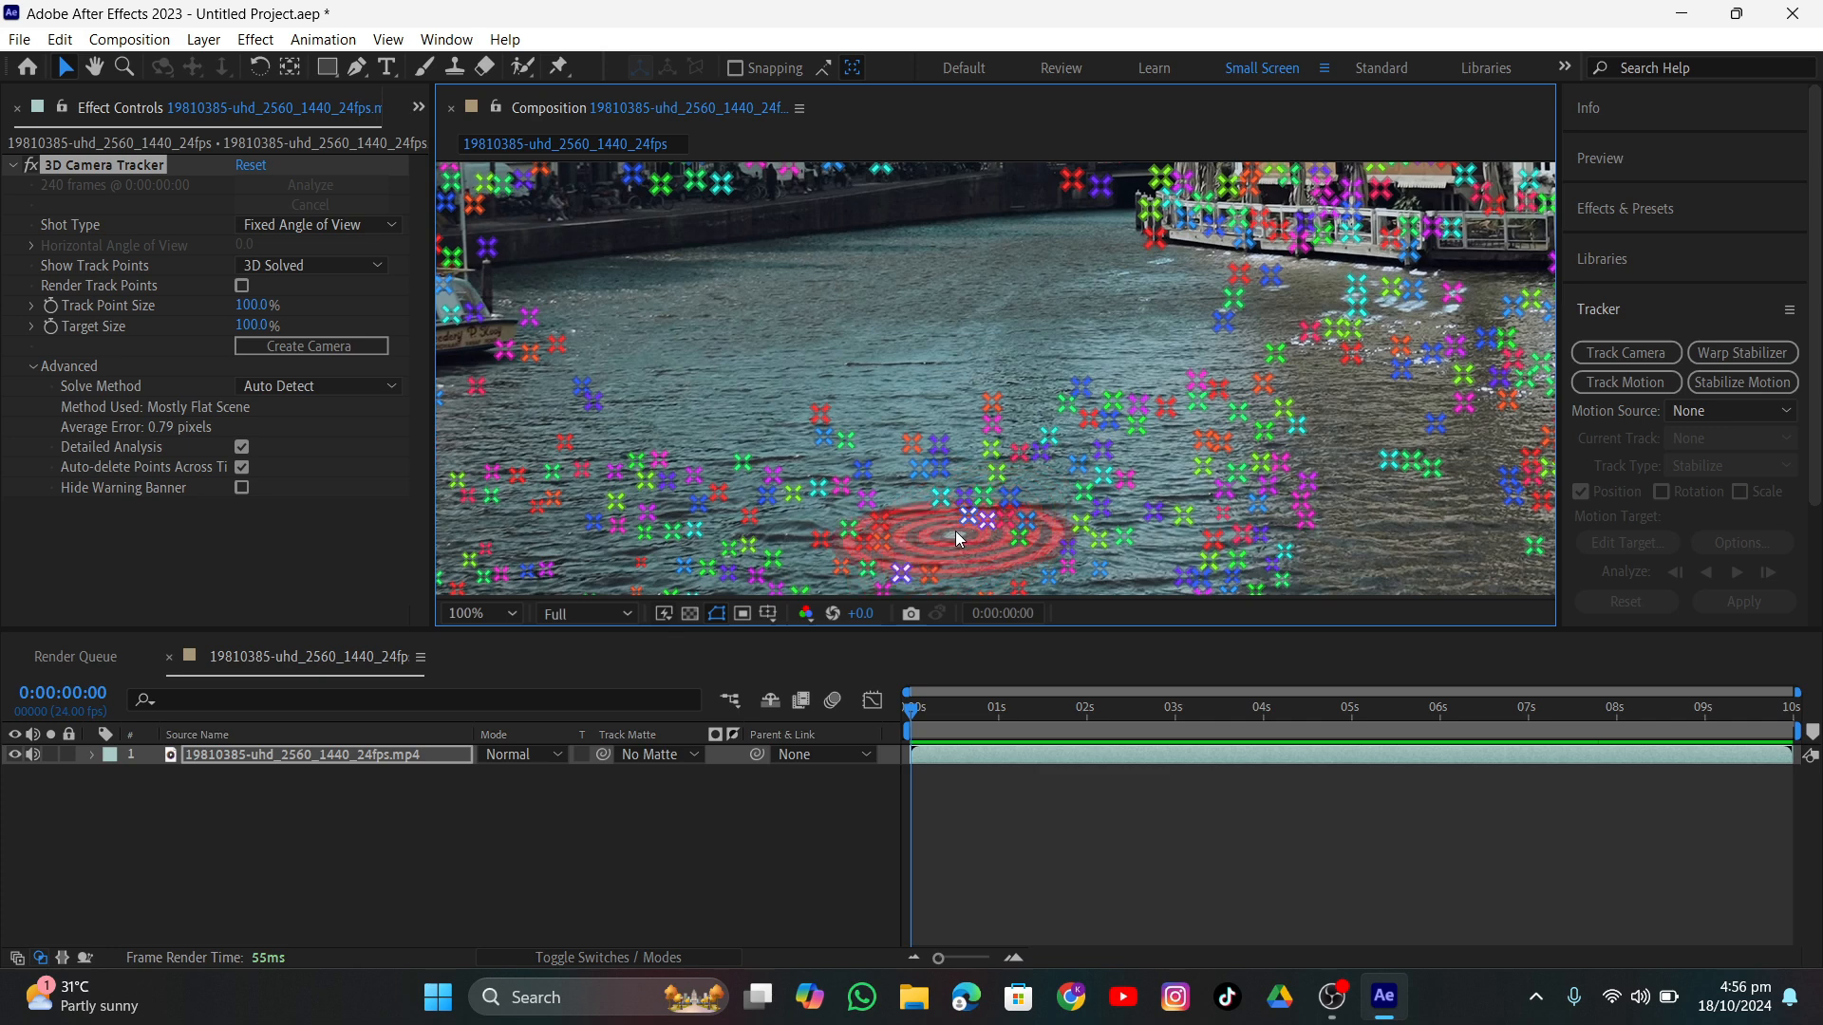
pyautogui.click(957, 535)
pyautogui.rightClick(957, 536)
pyautogui.click(1016, 571)
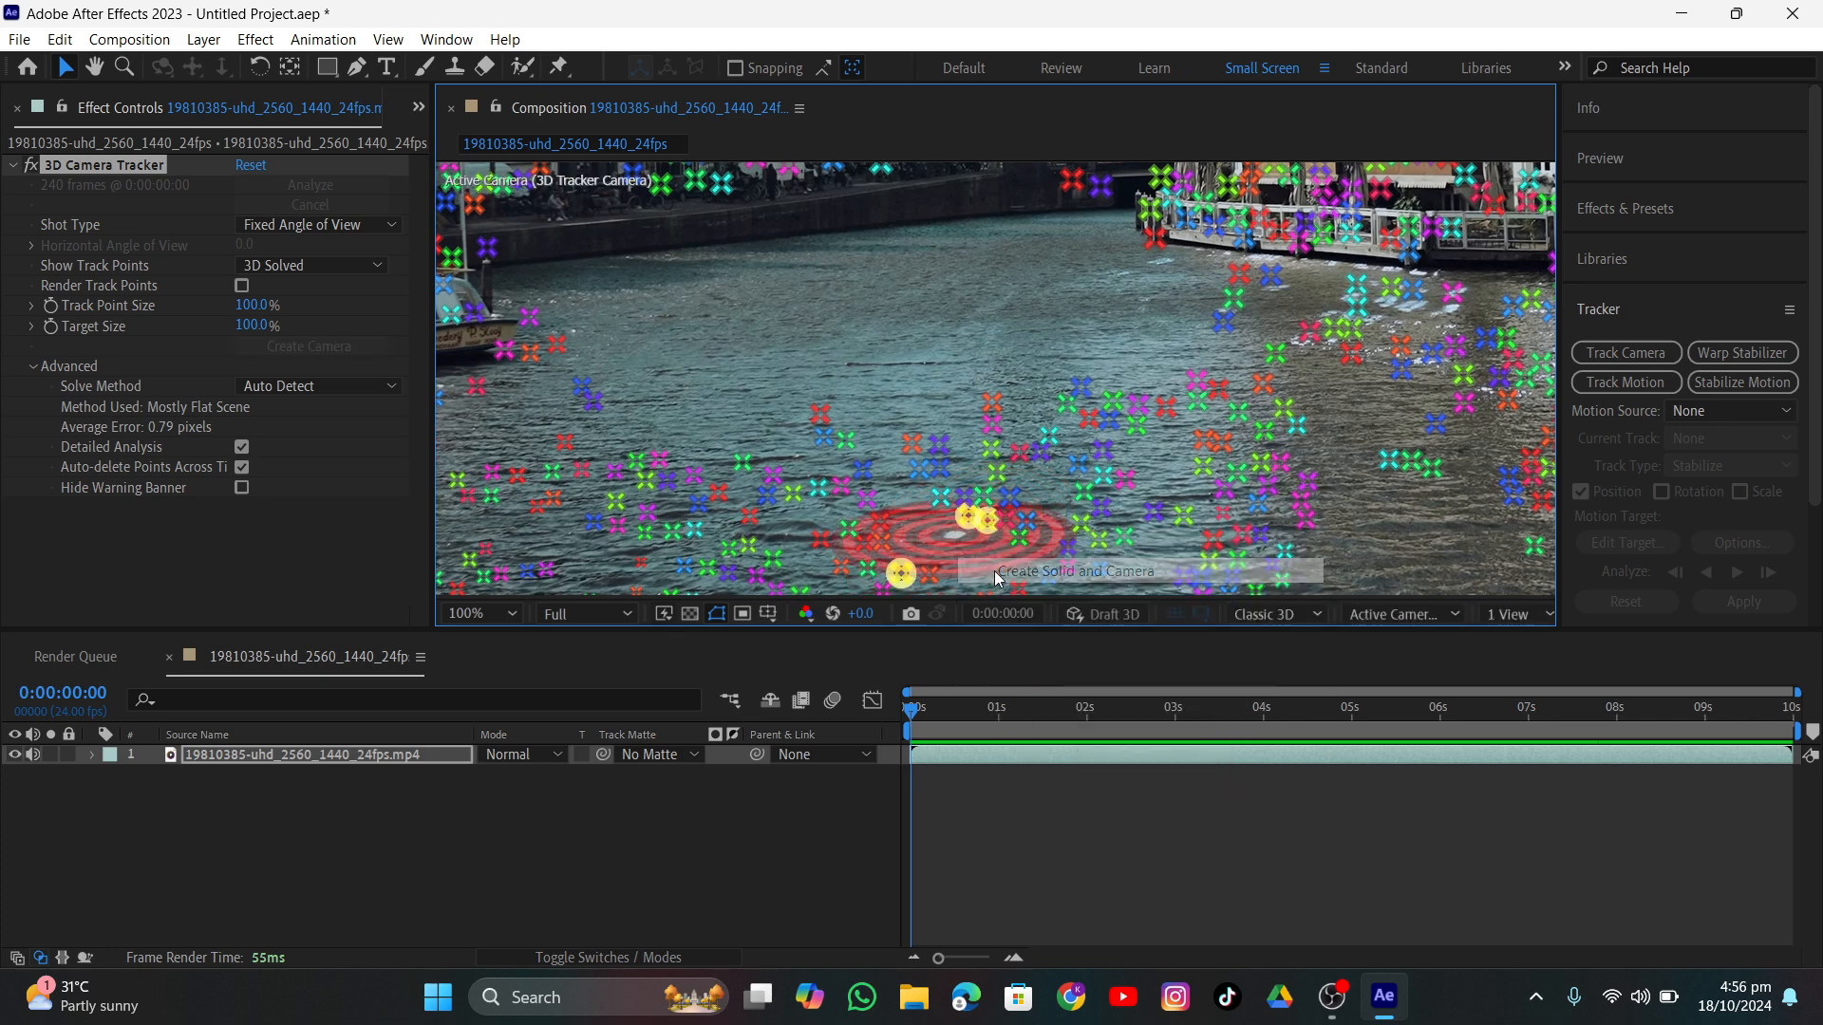
pyautogui.scroll(-2, 929, 493)
pyautogui.click(1046, 921)
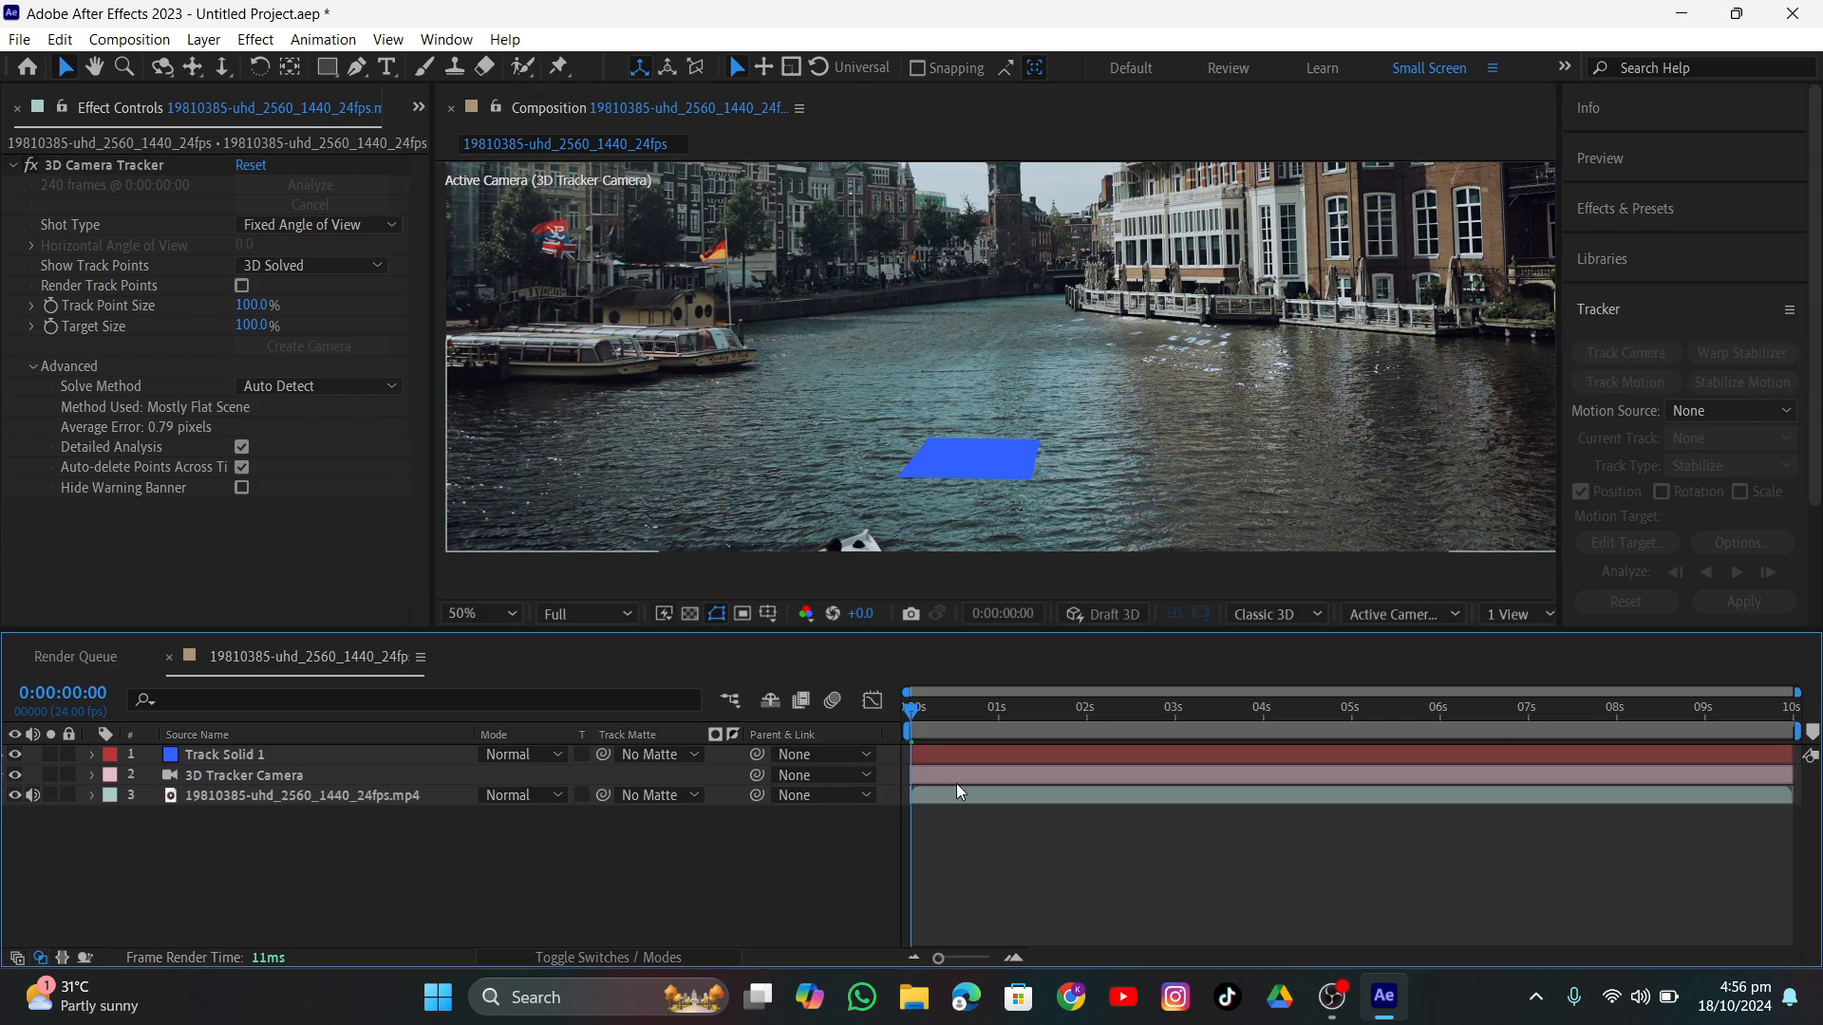
pyautogui.moveTo(909, 710); pyautogui.dragTo(789, 868)
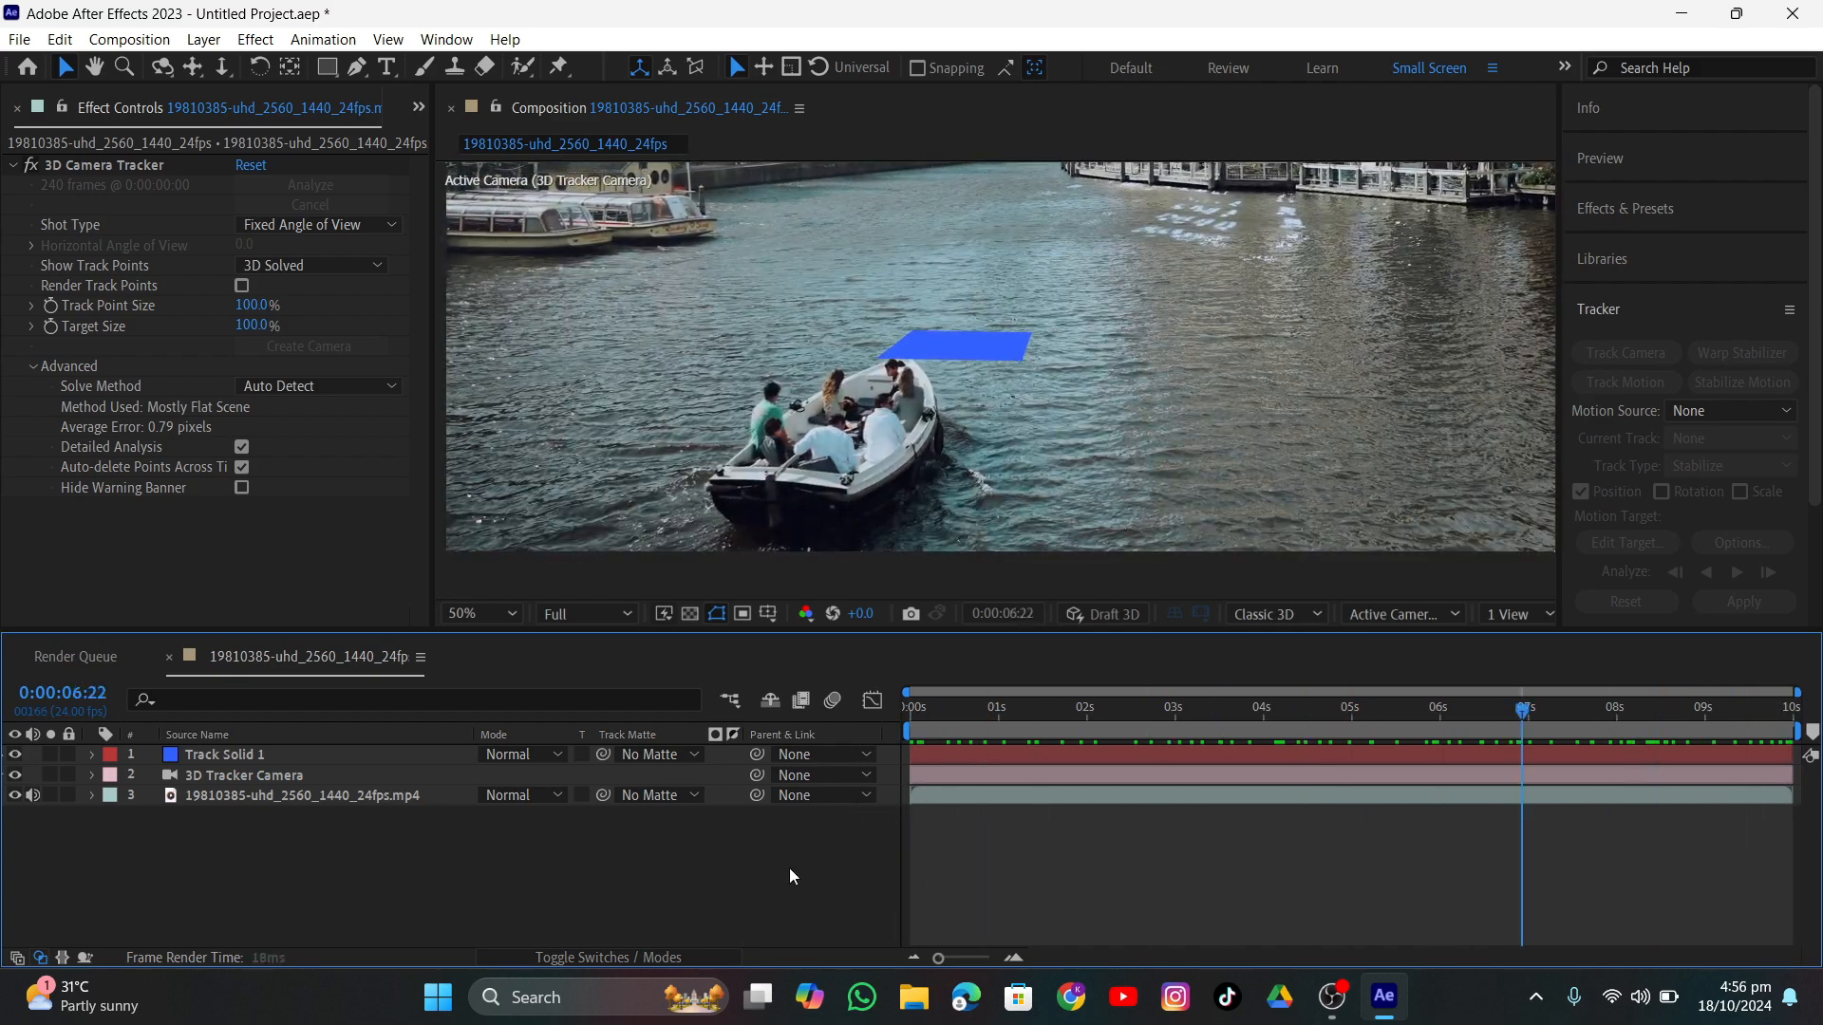
# Reselect the footage's 3D Camera Tracker and create two more track solids on the water to the left of the blue solid.
pyautogui.click(938, 754)
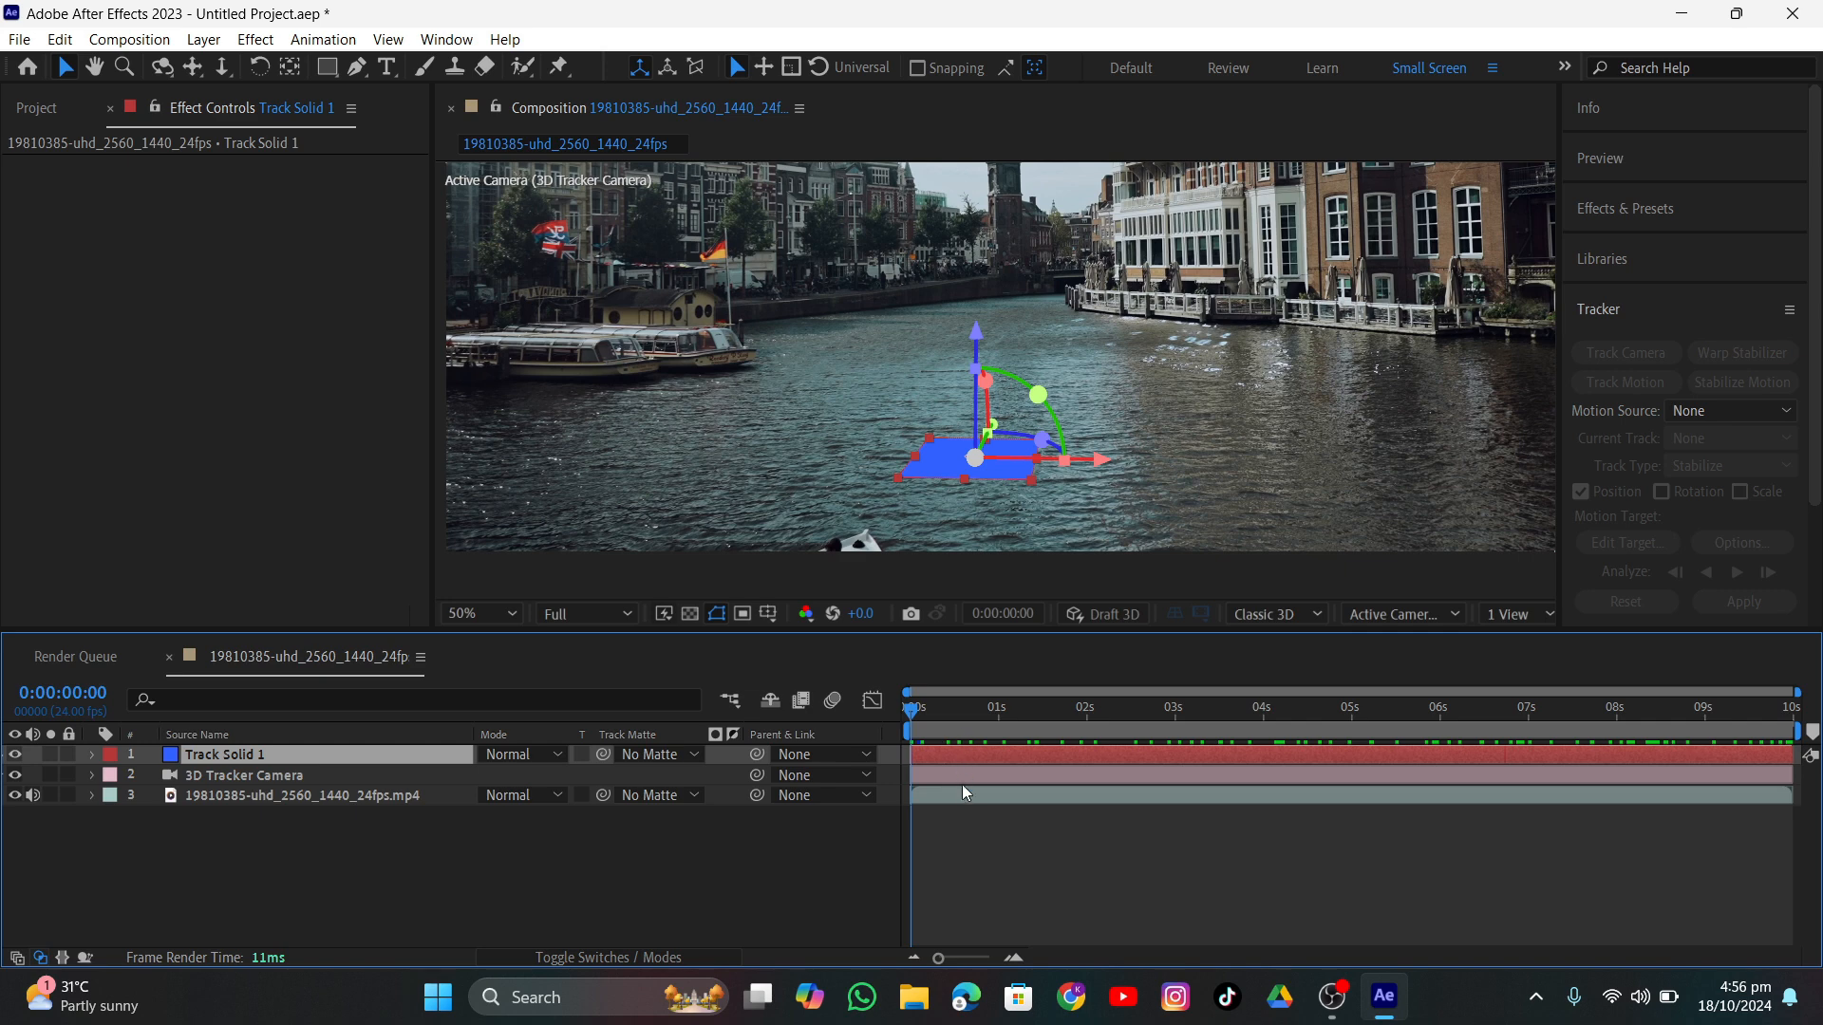
pyautogui.click(964, 793)
pyautogui.click(104, 165)
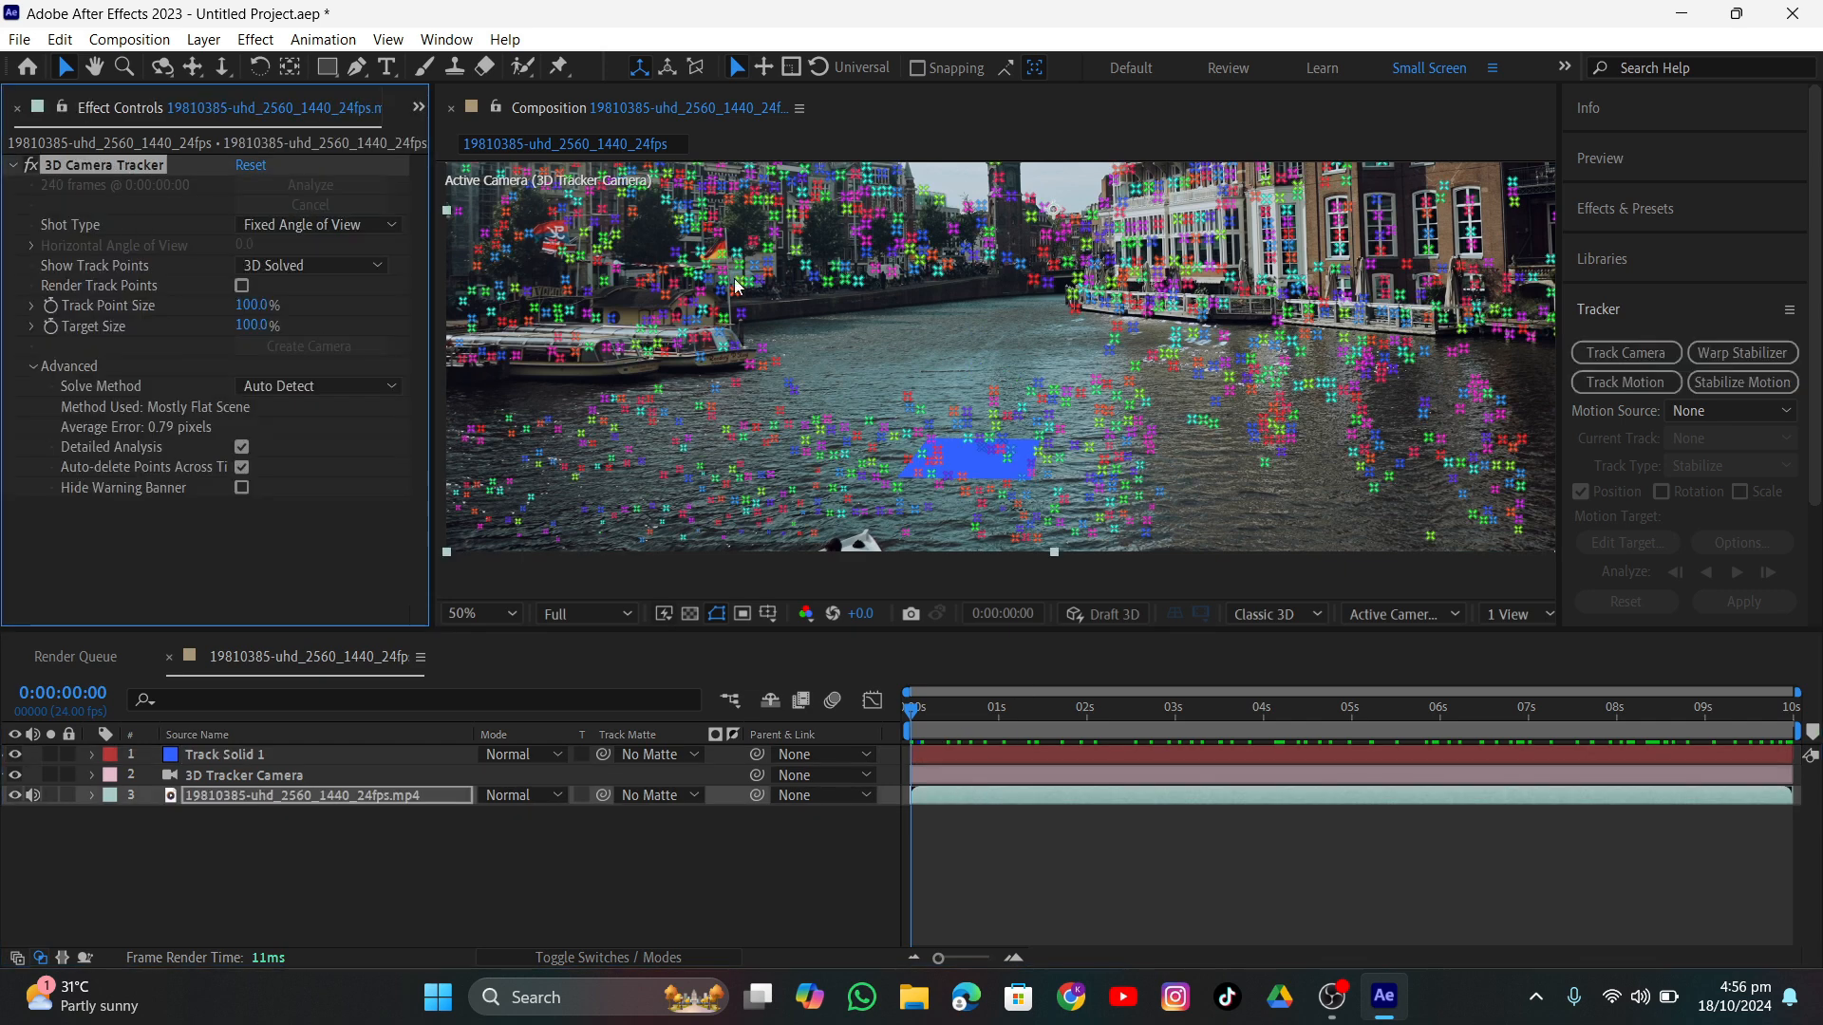
pyautogui.scroll(2, 1067, 414)
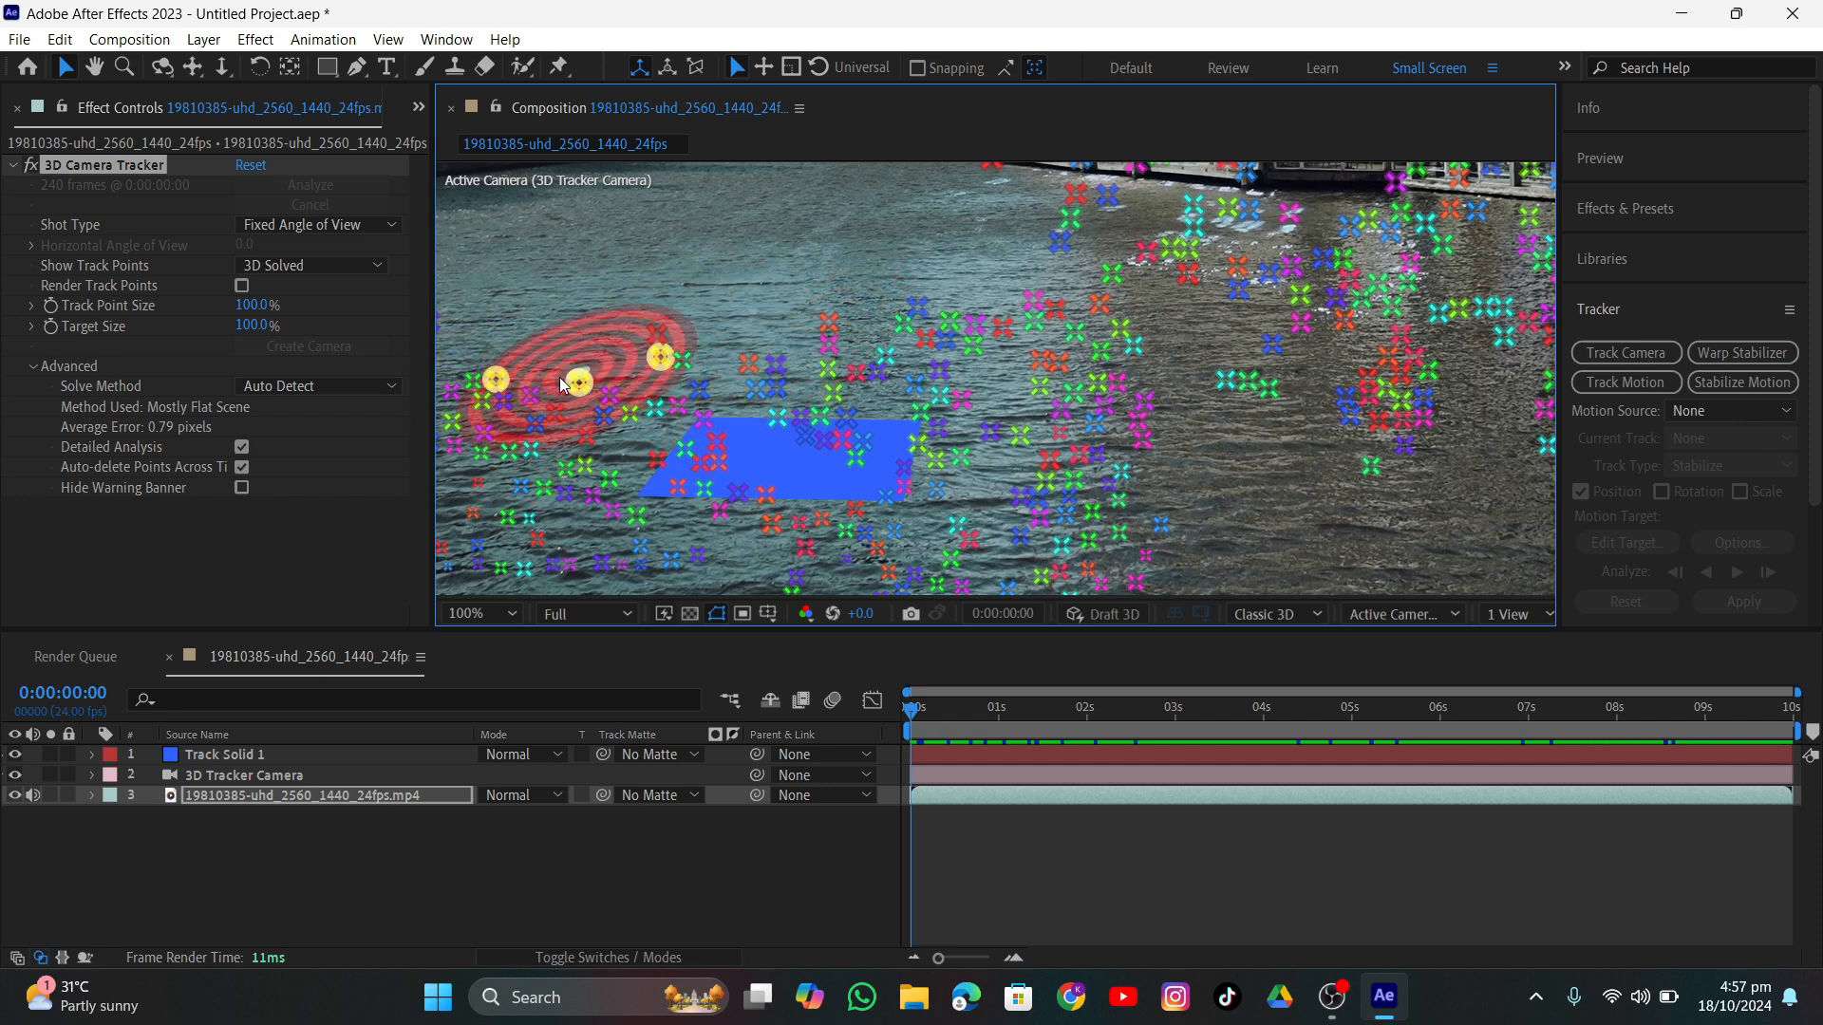
pyautogui.rightClick(560, 382)
pyautogui.click(606, 423)
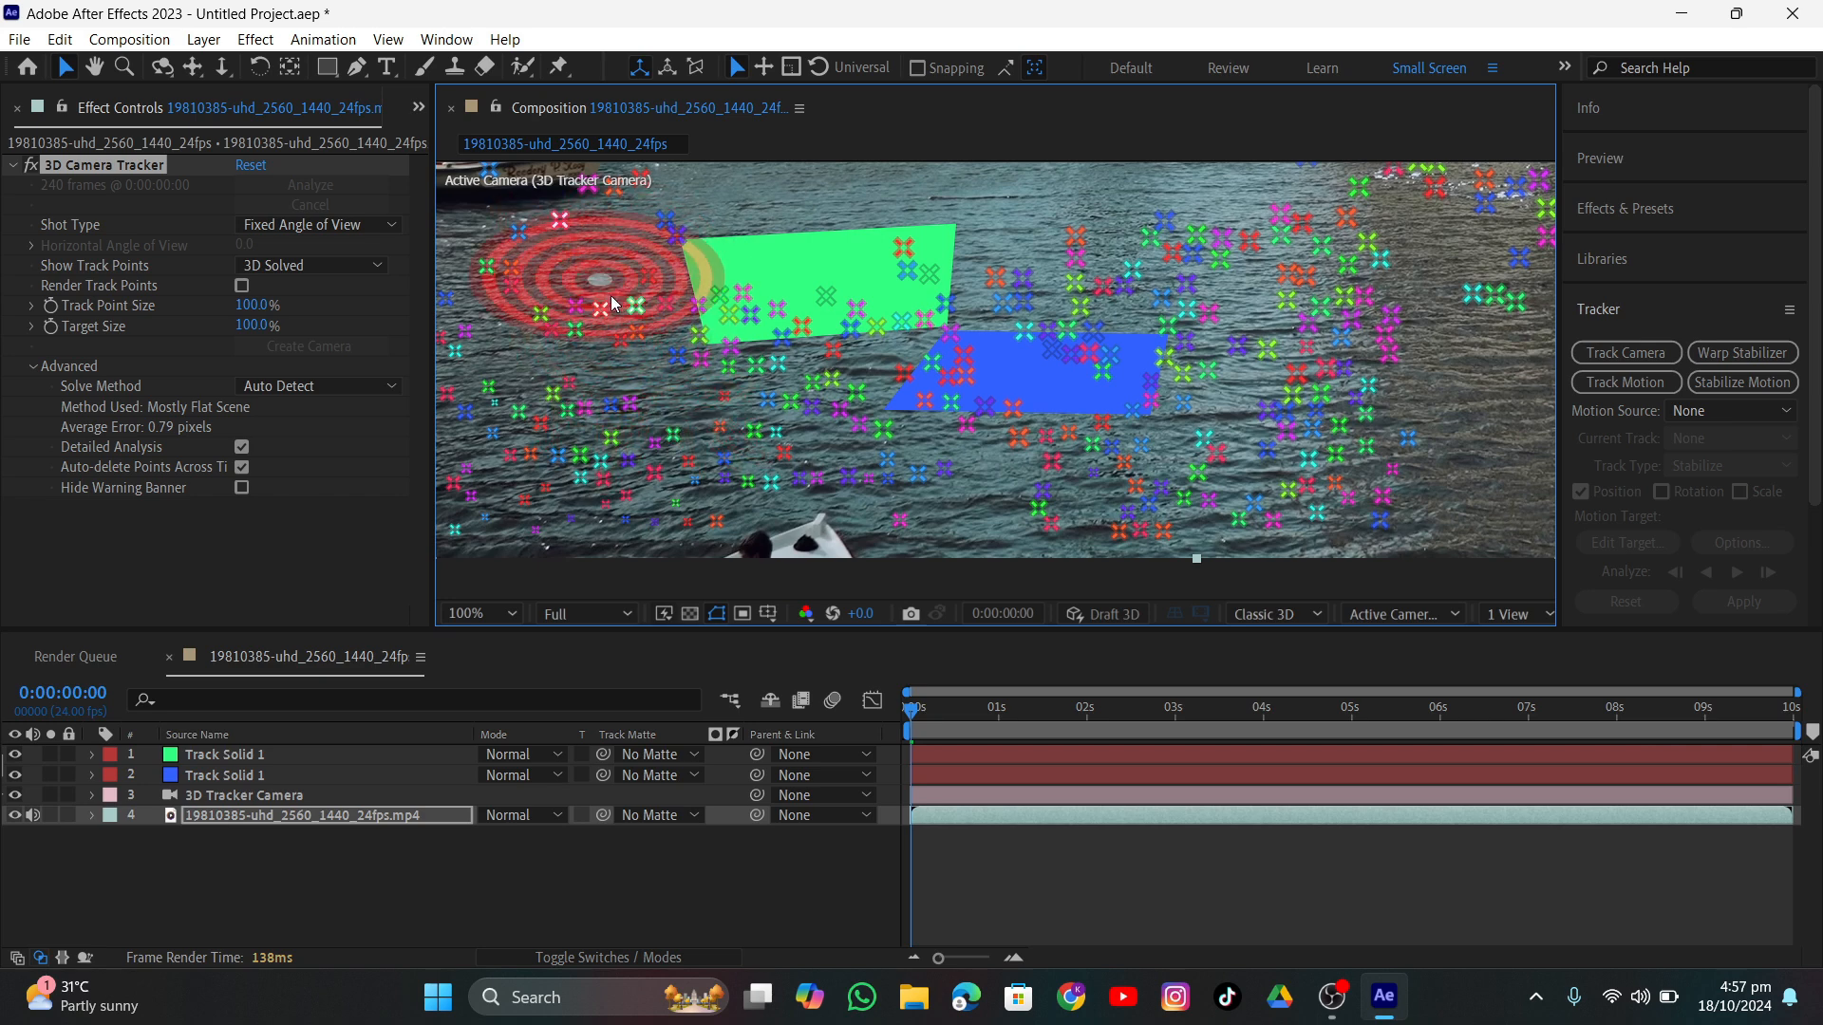
pyautogui.rightClick(585, 253)
pyautogui.click(646, 334)
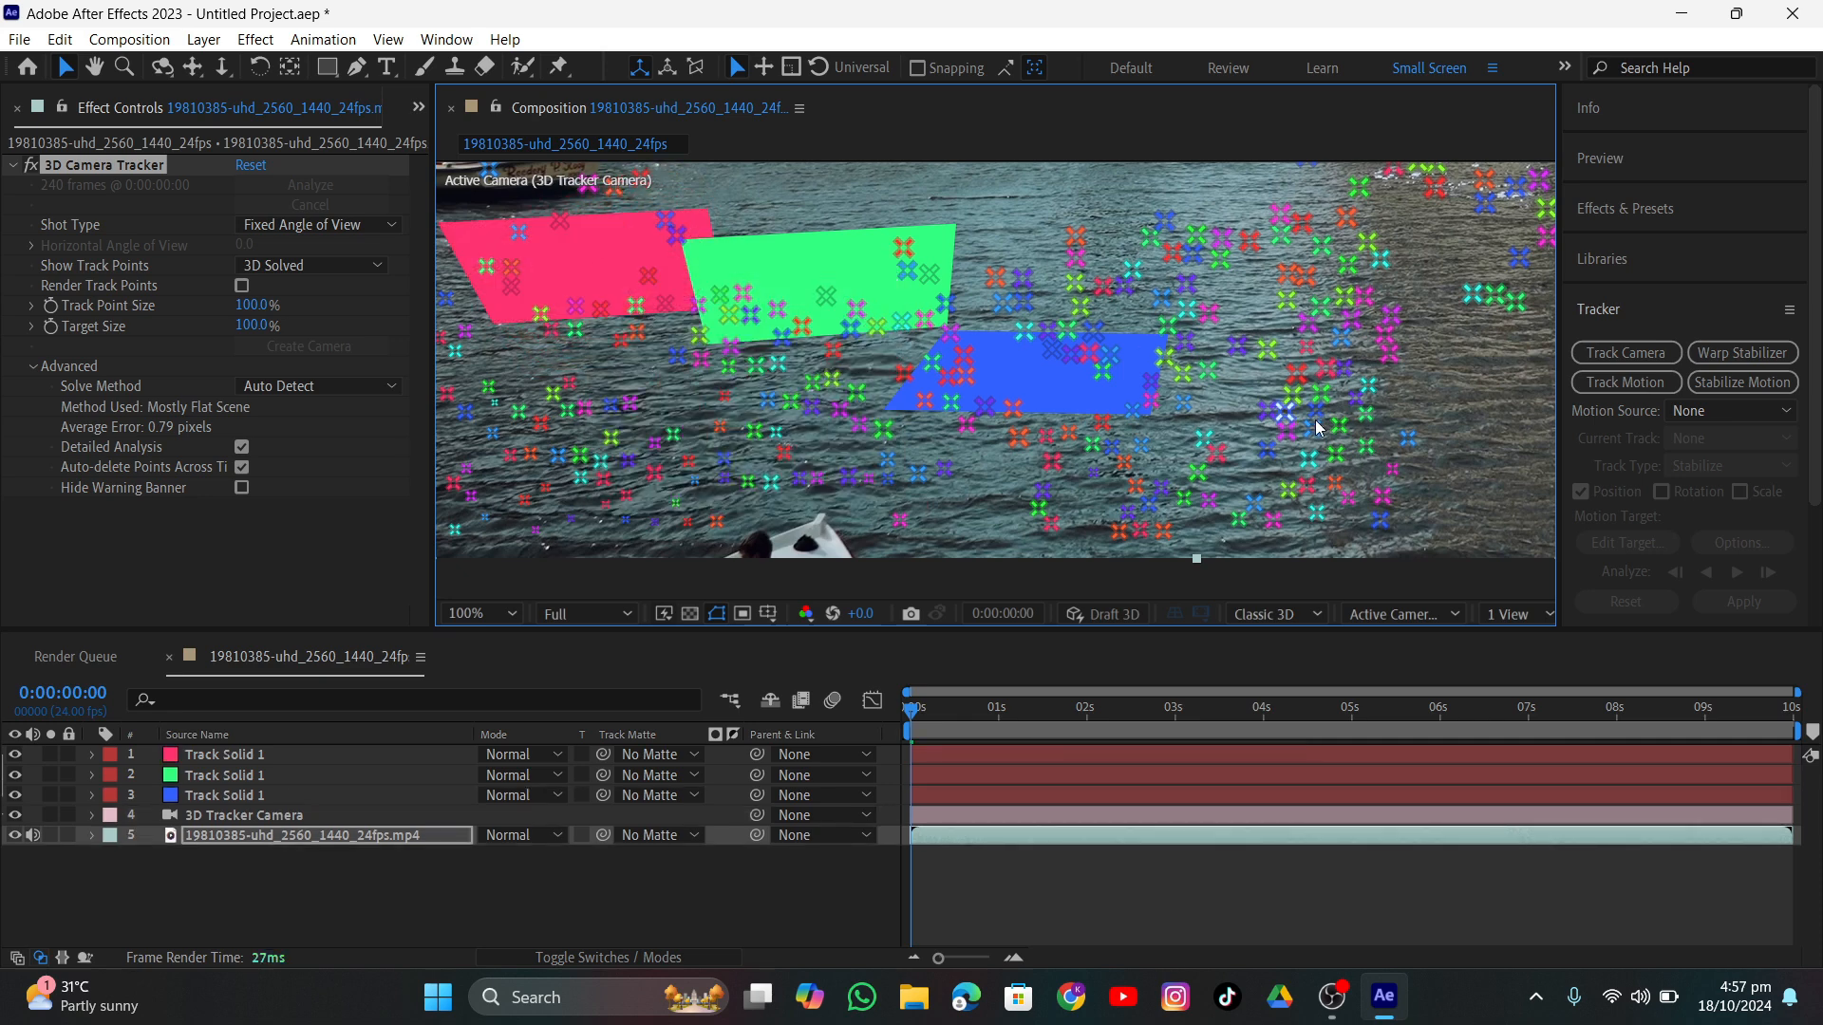
# Create another track solid from points on the water to the right of the blue solid.
pyautogui.moveTo(1340, 333); pyautogui.dragTo(1050, 418, button='middle')
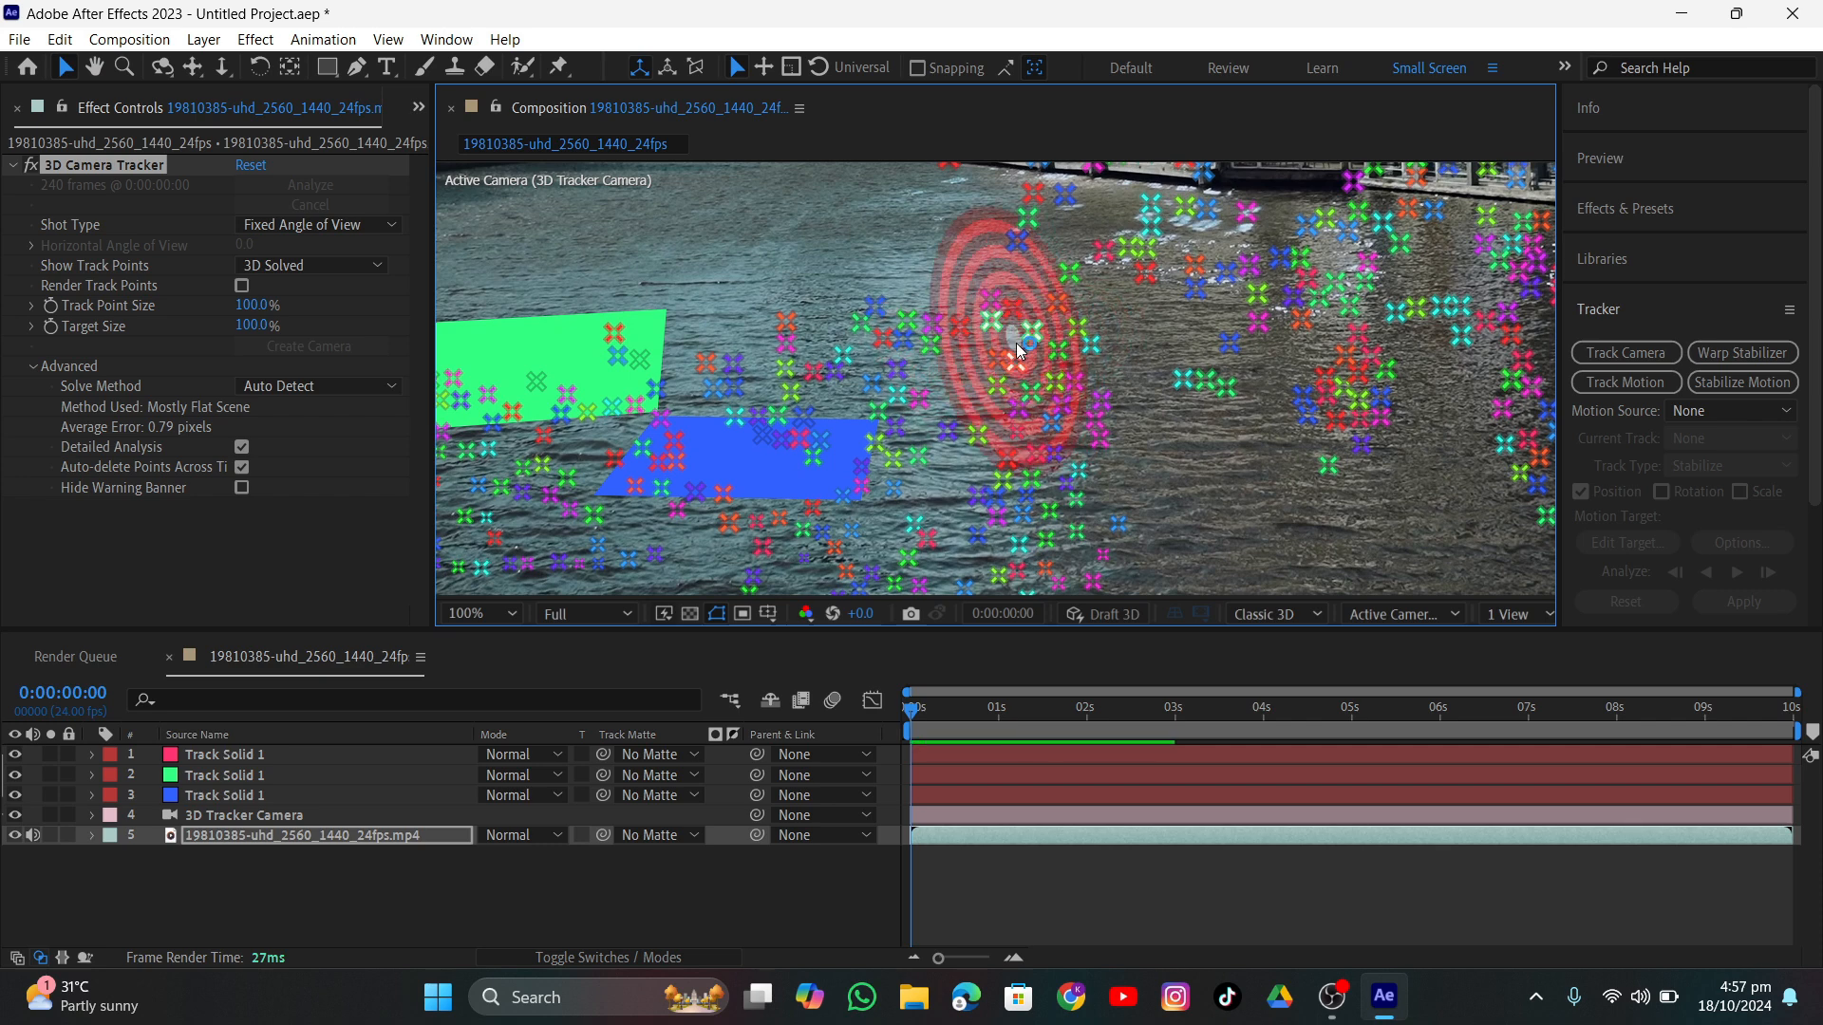
pyautogui.rightClick(1020, 344)
pyautogui.click(1080, 382)
# Lasso a group of track points on the water at the far left and create a solid from them.
pyautogui.scroll(-1, 908, 439)
pyautogui.moveTo(1018, 469); pyautogui.dragTo(1256, 520, button='middle')
pyautogui.moveTo(799, 469)
pyautogui.mouseDown()
pyautogui.moveTo(815, 483)
pyautogui.moveTo(656, 435)
pyautogui.mouseUp()
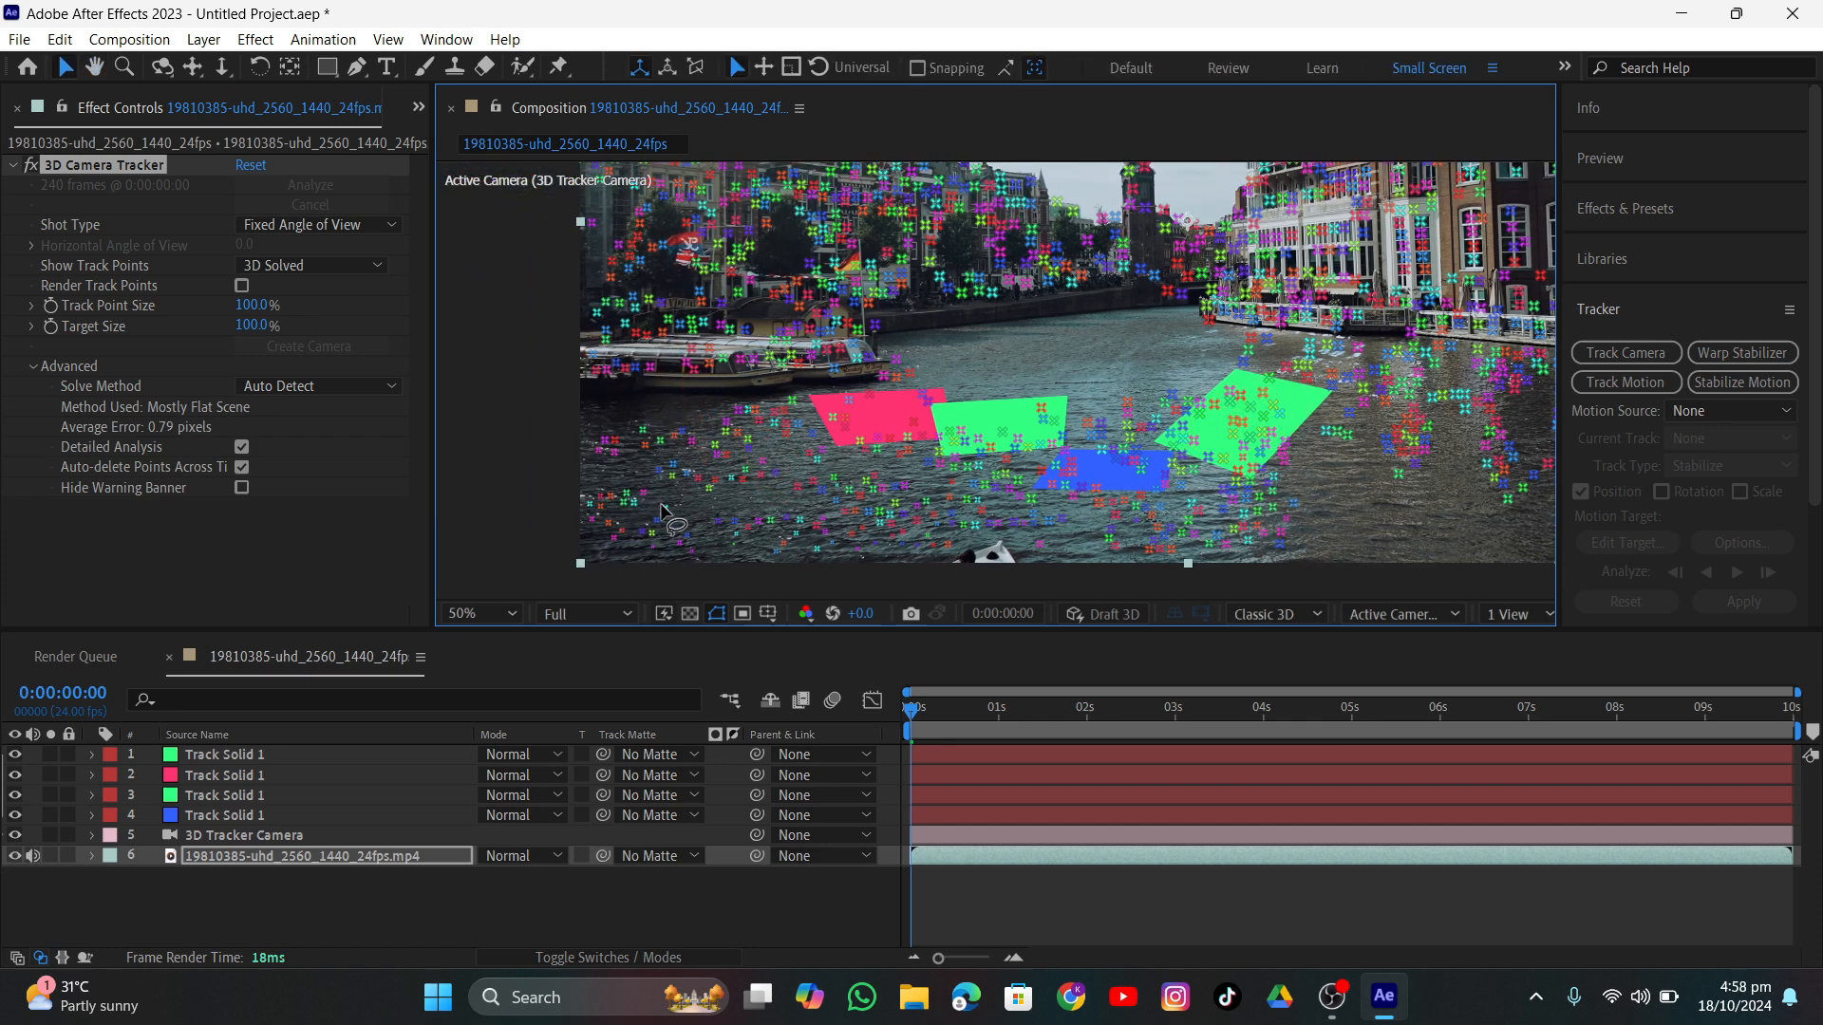
pyautogui.rightClick(731, 449)
pyautogui.click(833, 488)
# Lasso the track points on the water near the right-hand buildings, create a solid from them, and deselect the footage.
pyautogui.moveTo(834, 482); pyautogui.dragTo(596, 493, button='middle')
pyautogui.moveTo(1223, 370); pyautogui.dragTo(1265, 486)
pyautogui.rightClick(1270, 443)
pyautogui.click(1314, 479)
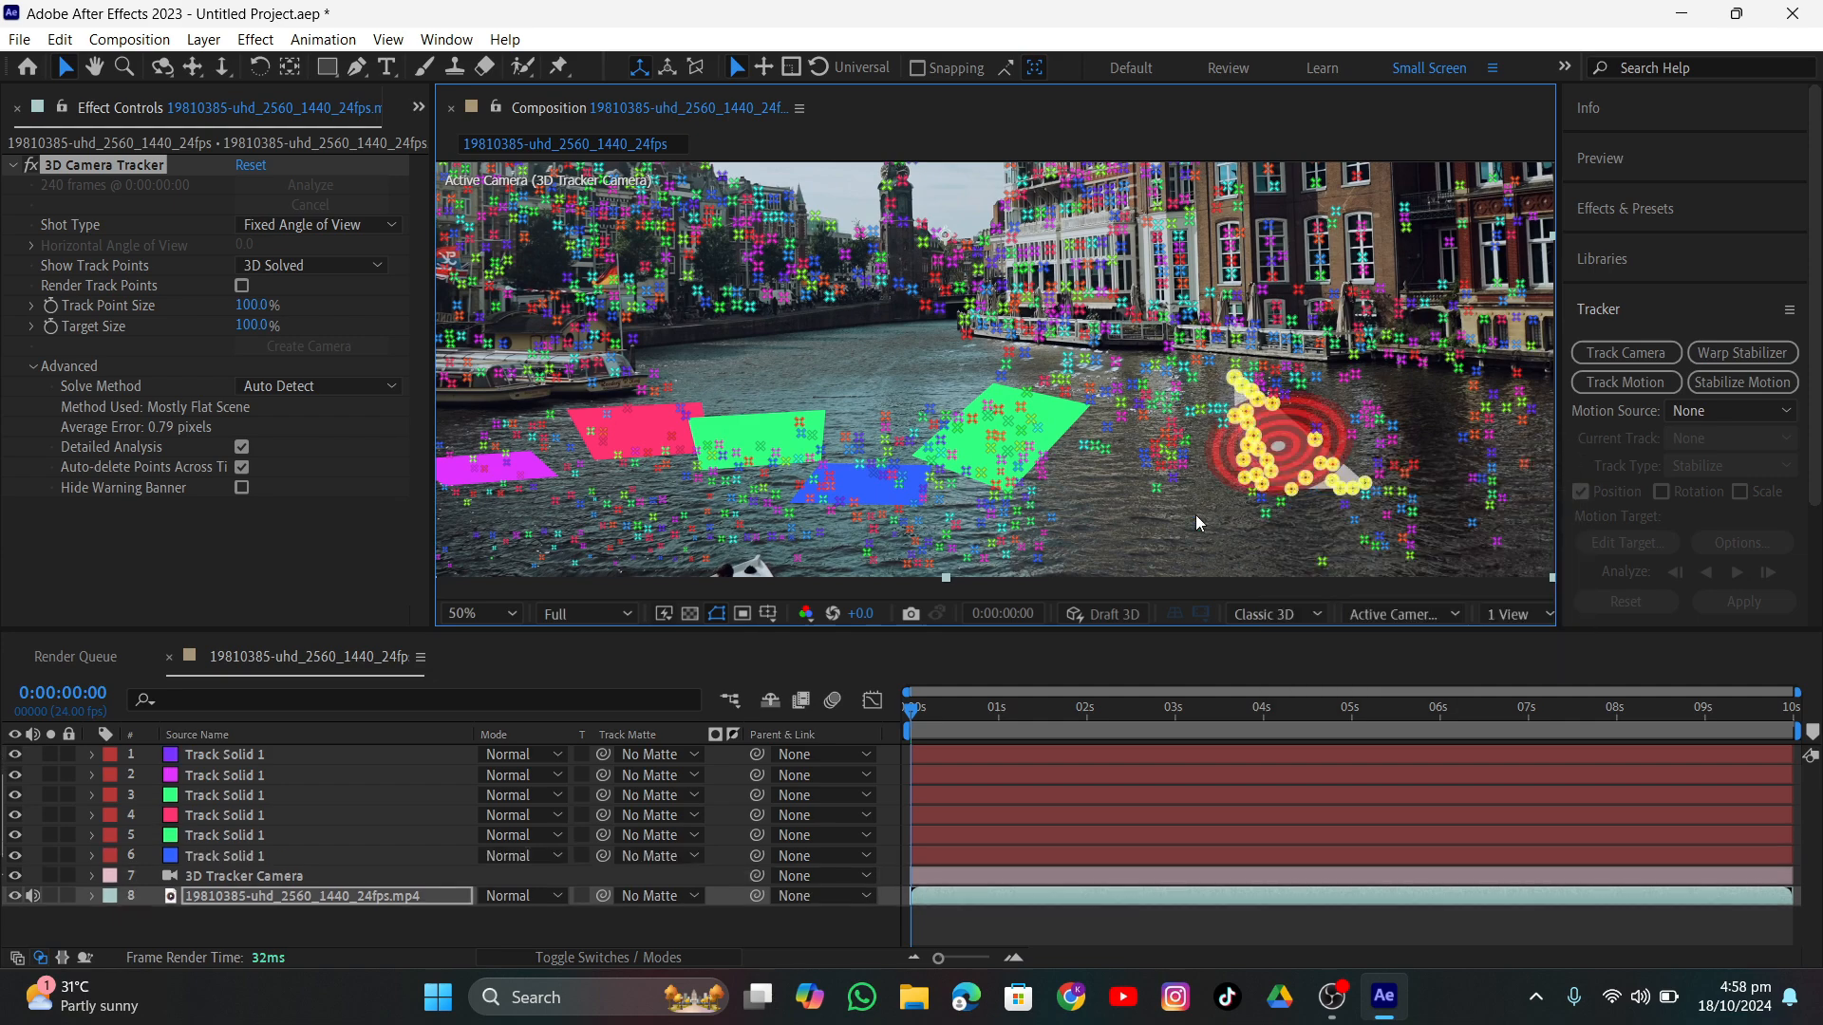
pyautogui.click(1080, 550)
pyautogui.click(978, 934)
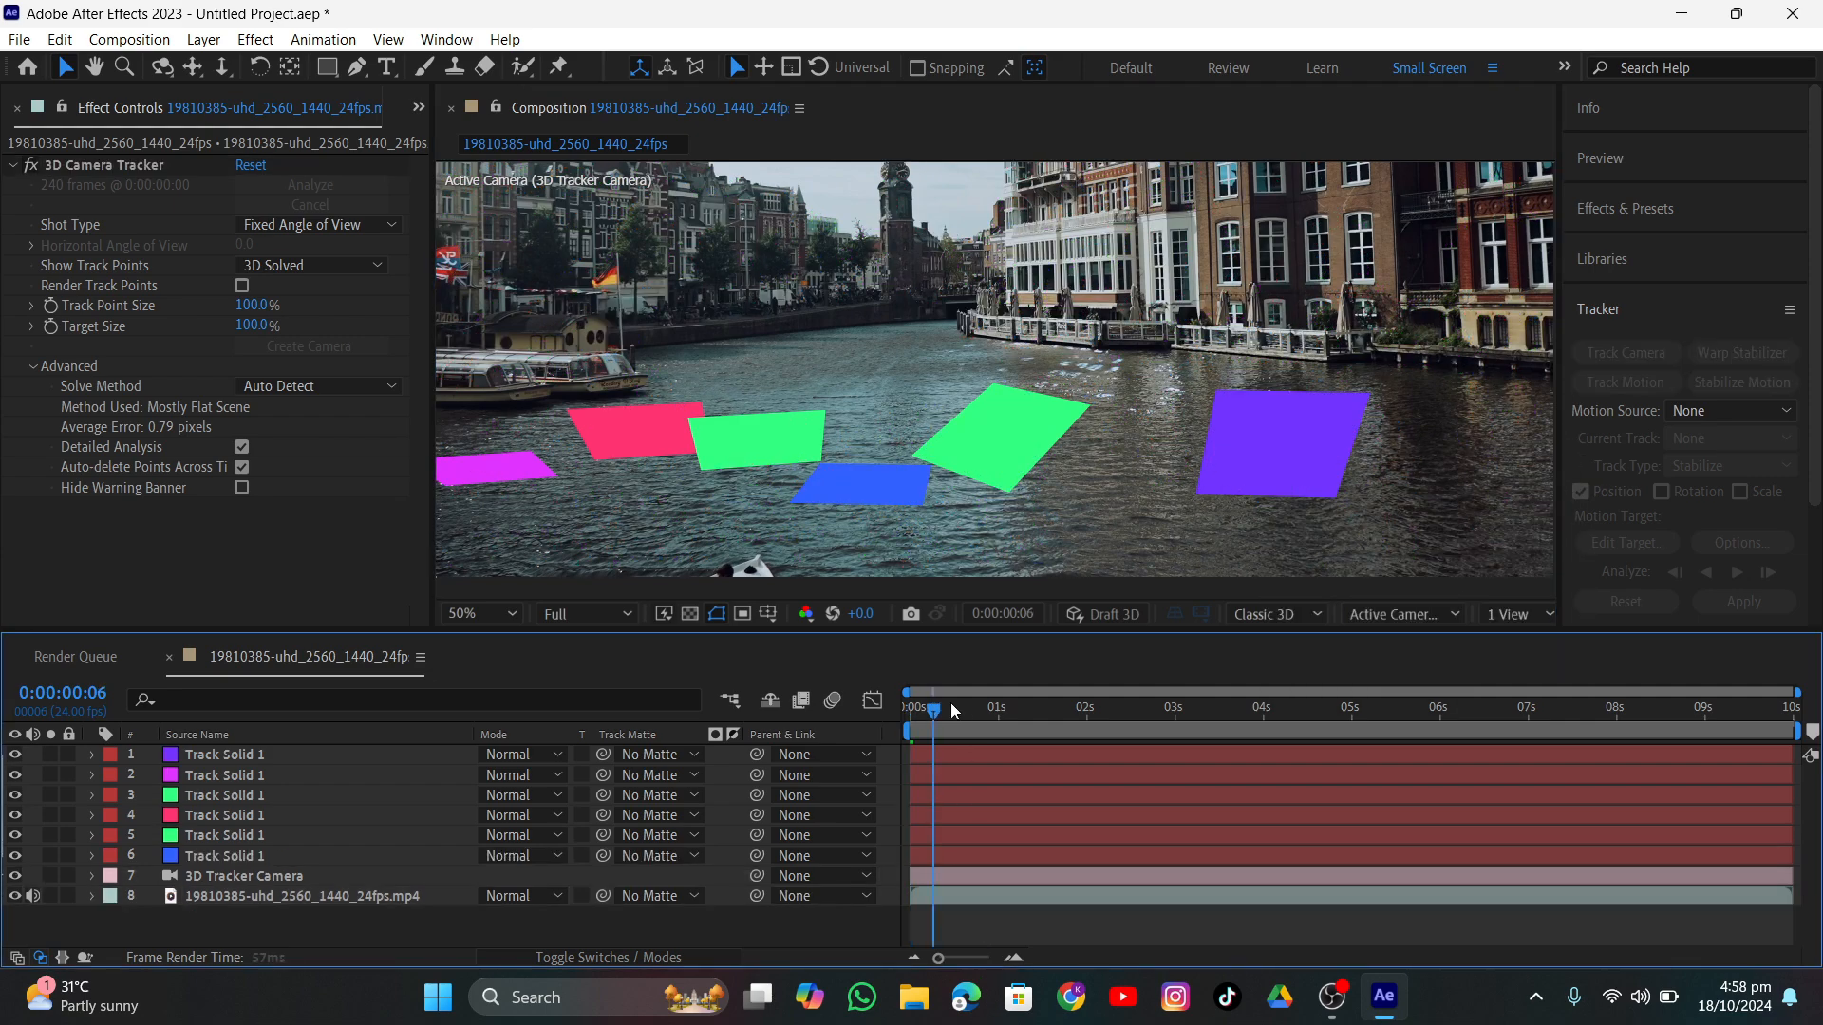
# Scrub through the composition to check how all the solids follow the water, and return to the first frame.
pyautogui.moveTo(950, 708); pyautogui.dragTo(1529, 760)
pyautogui.press('Home')
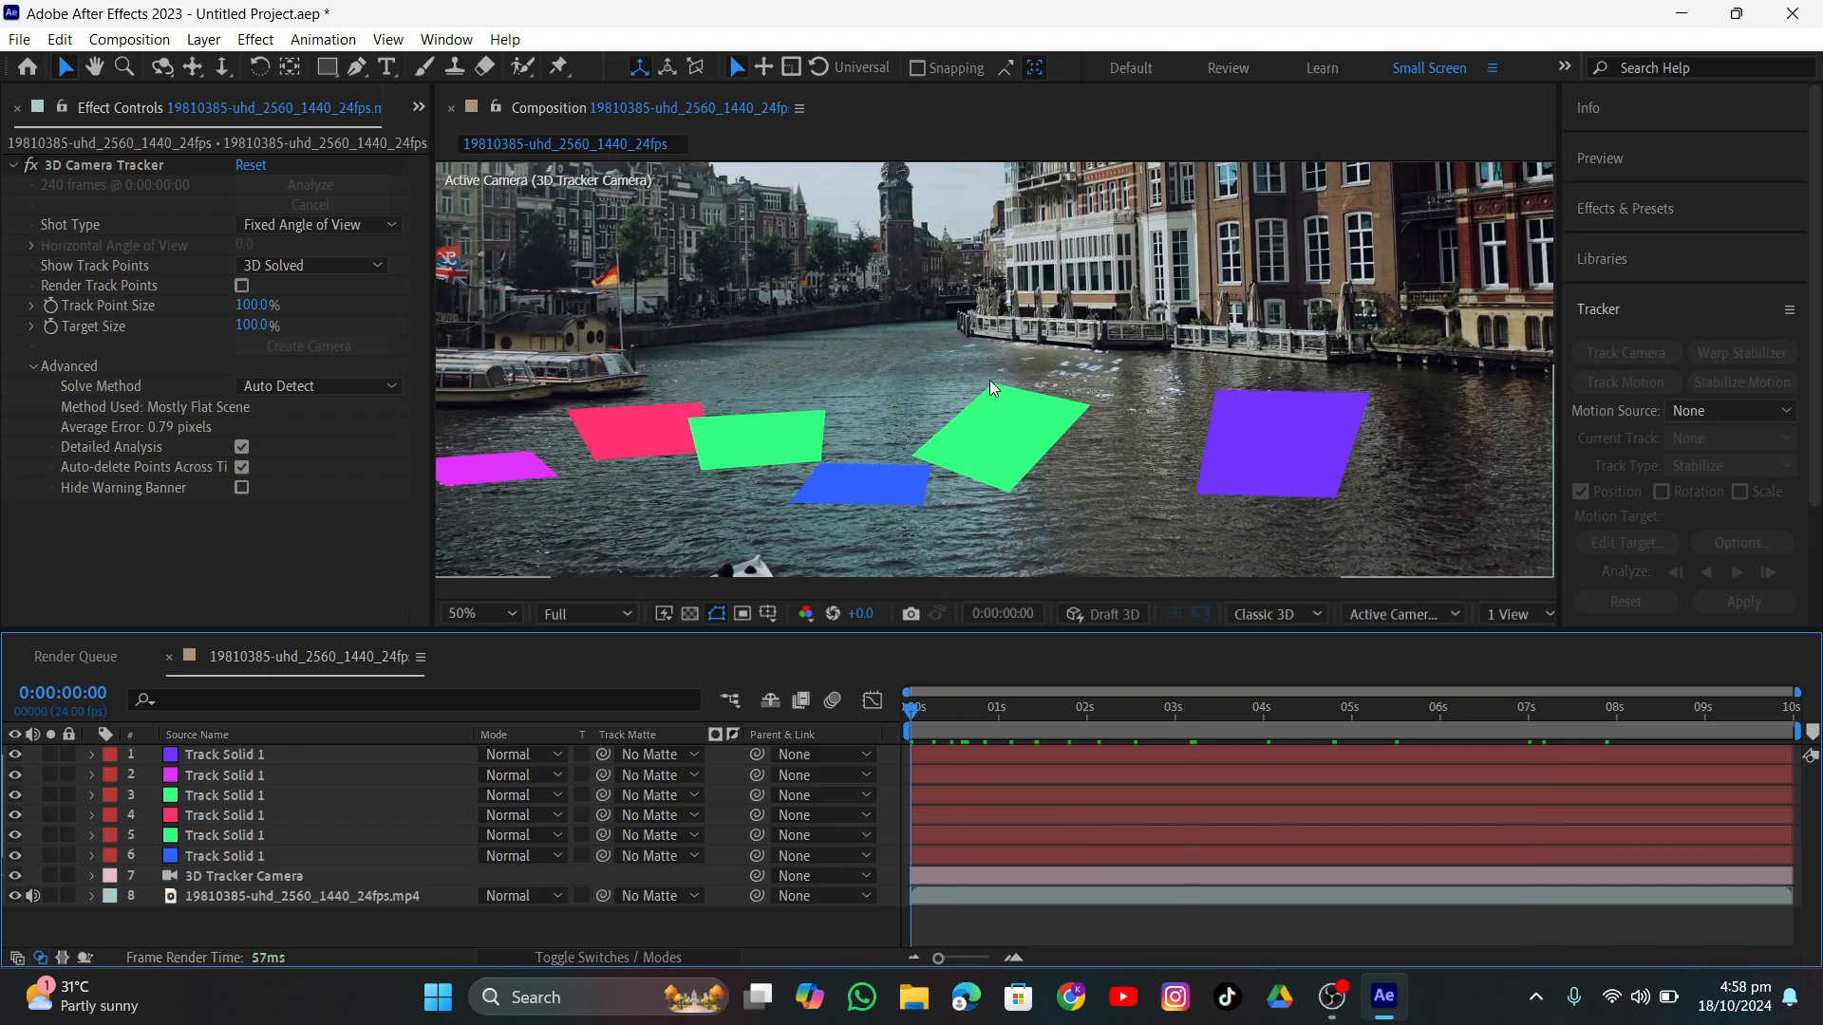
pyautogui.scroll(-1, 992, 399)
pyautogui.scroll(1, 992, 398)
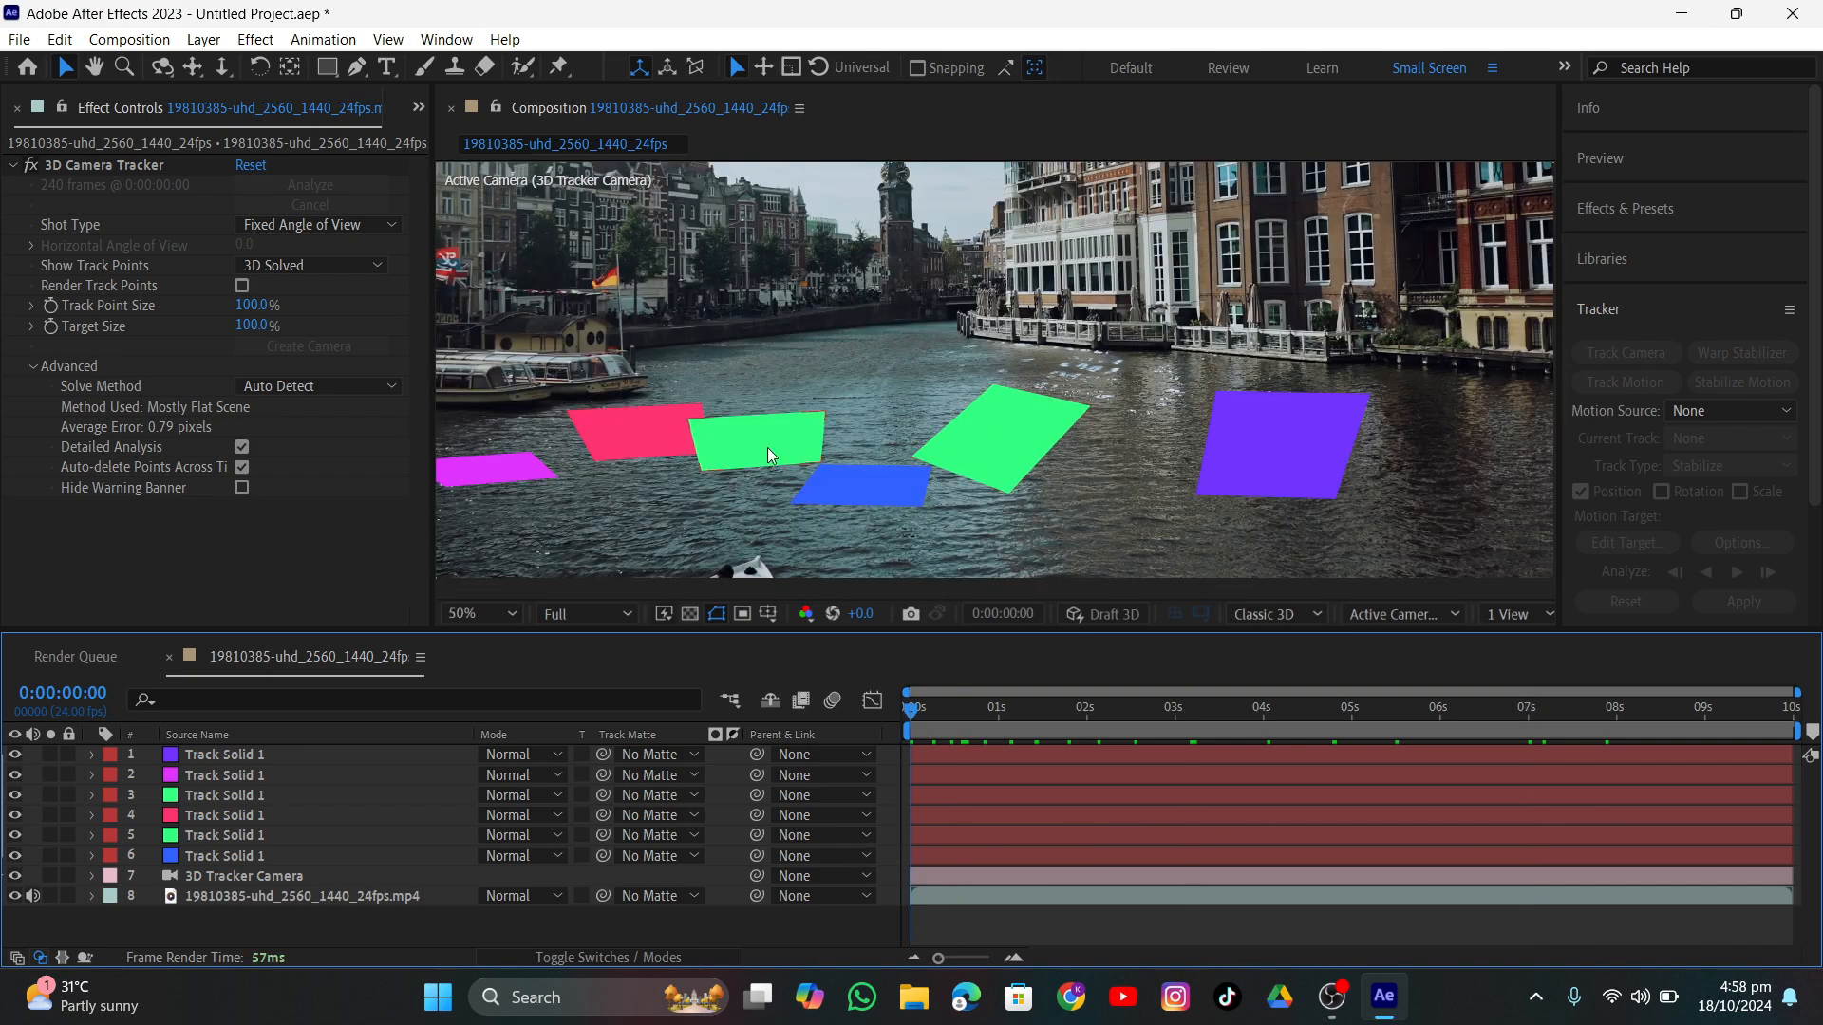
# Look for the Export Composition Data to JSON script among the installed scripts.
pyautogui.click(19, 42)
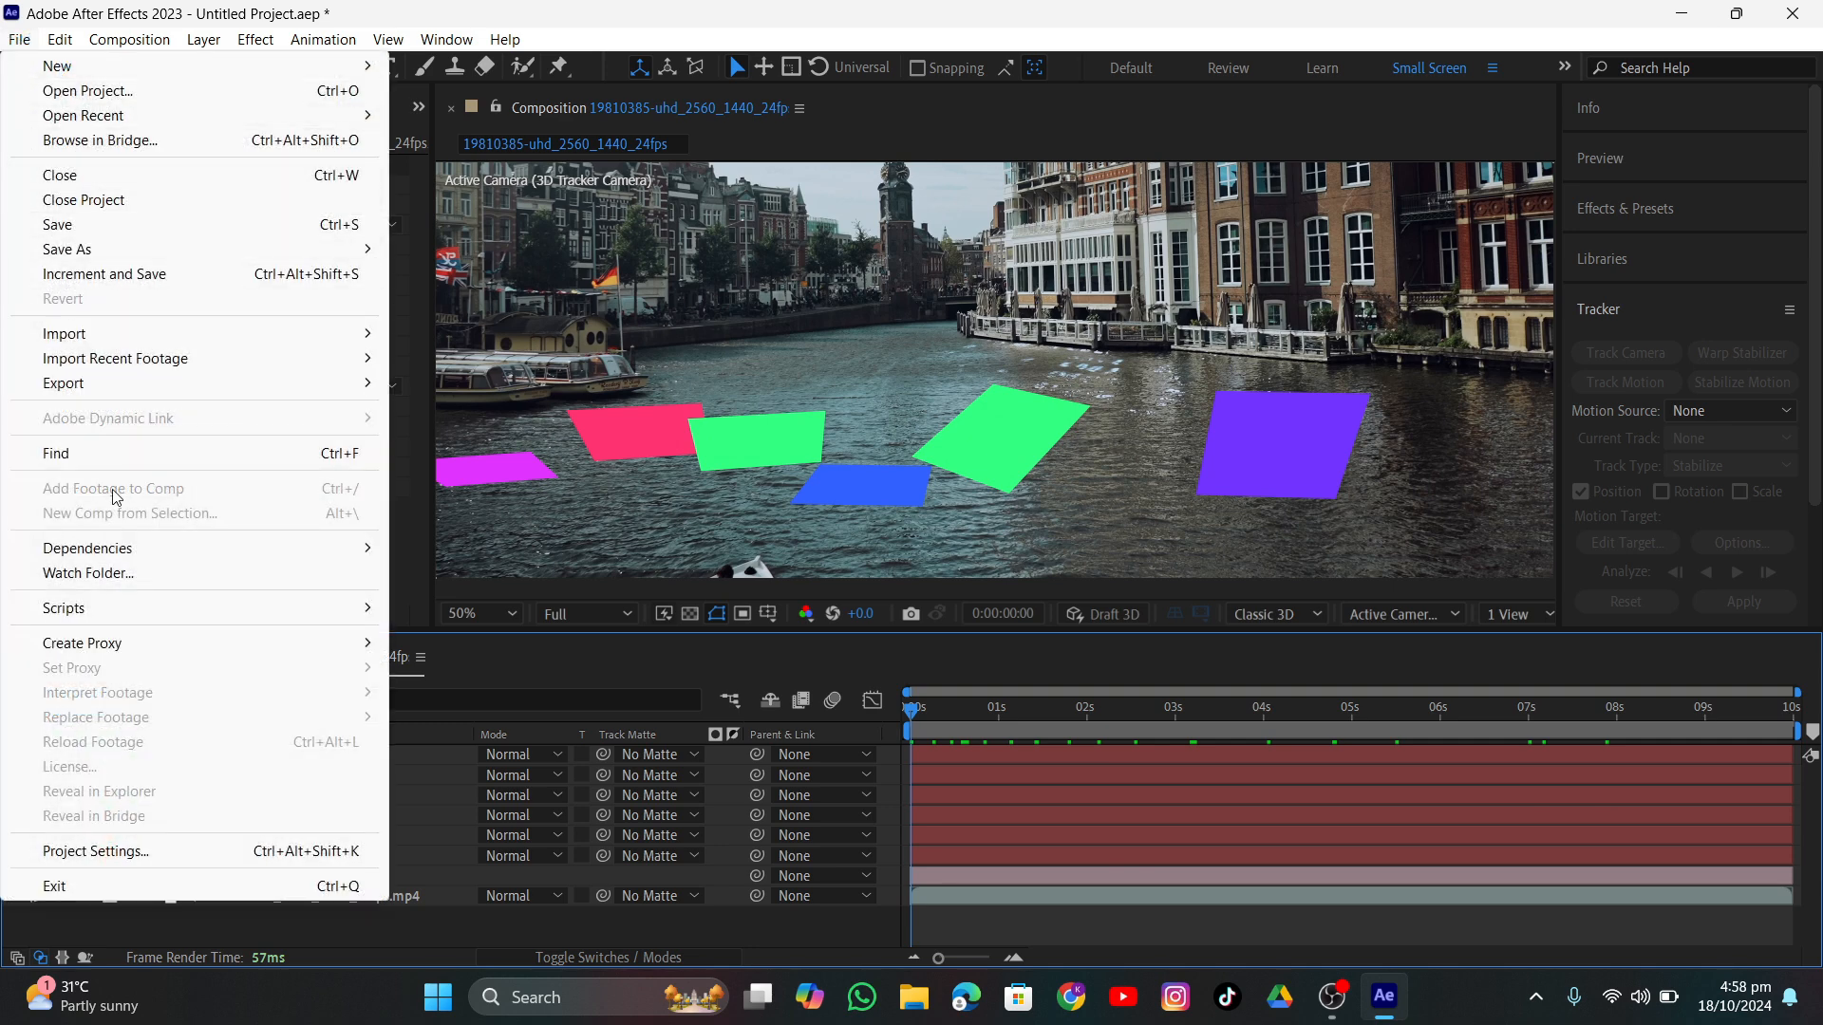
pyautogui.moveTo(128, 609)
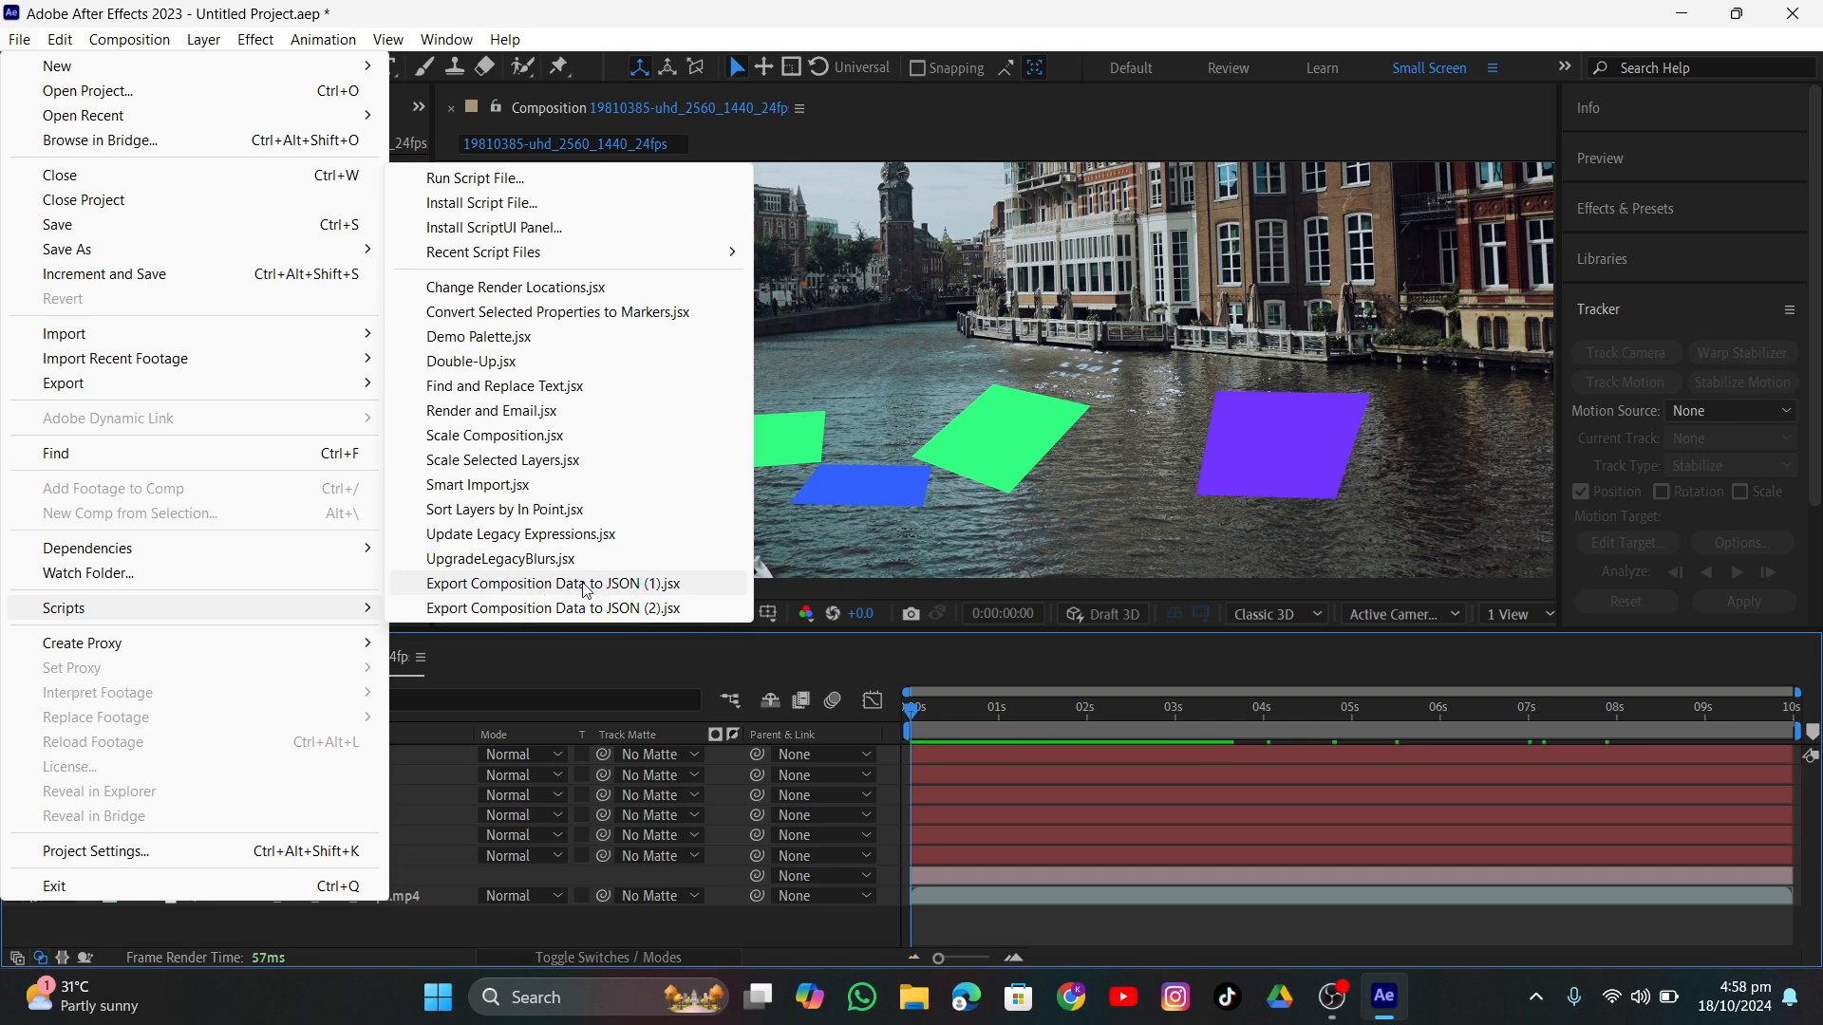
# Switch to Chrome and search the web for "composition data to json after effects script".
pyautogui.click(1071, 999)
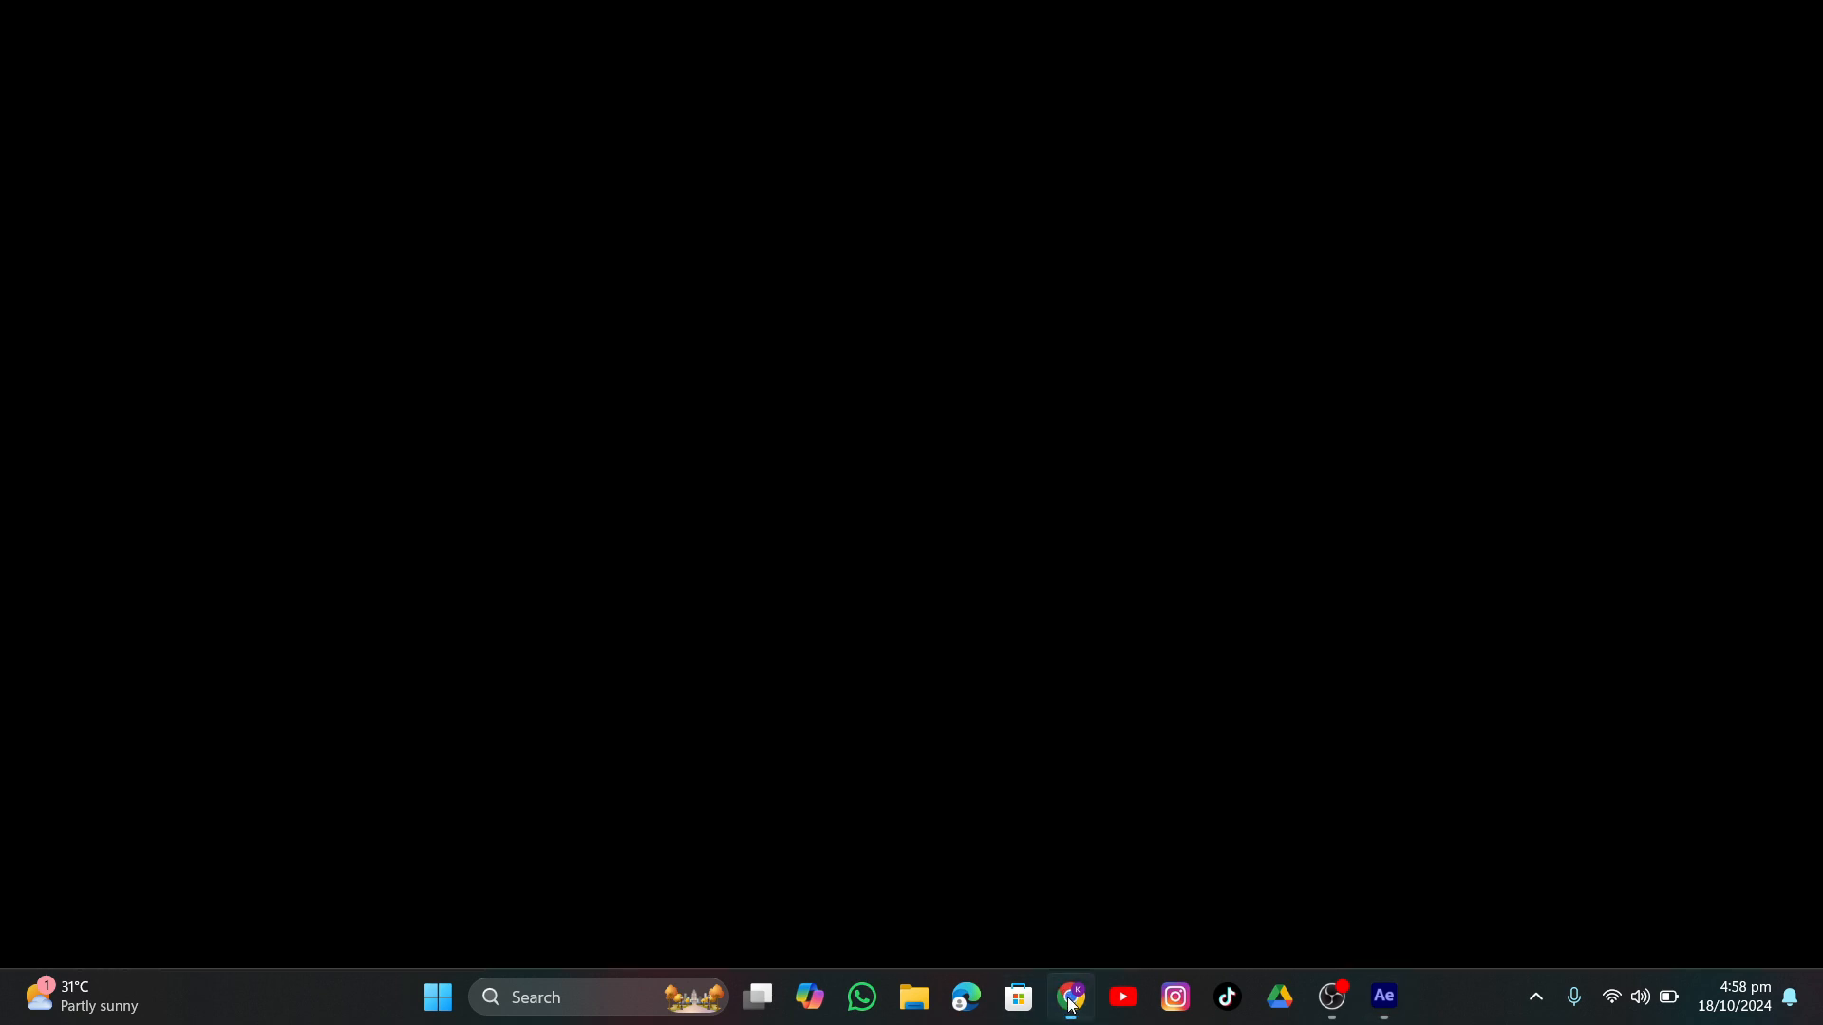
pyautogui.write('com')
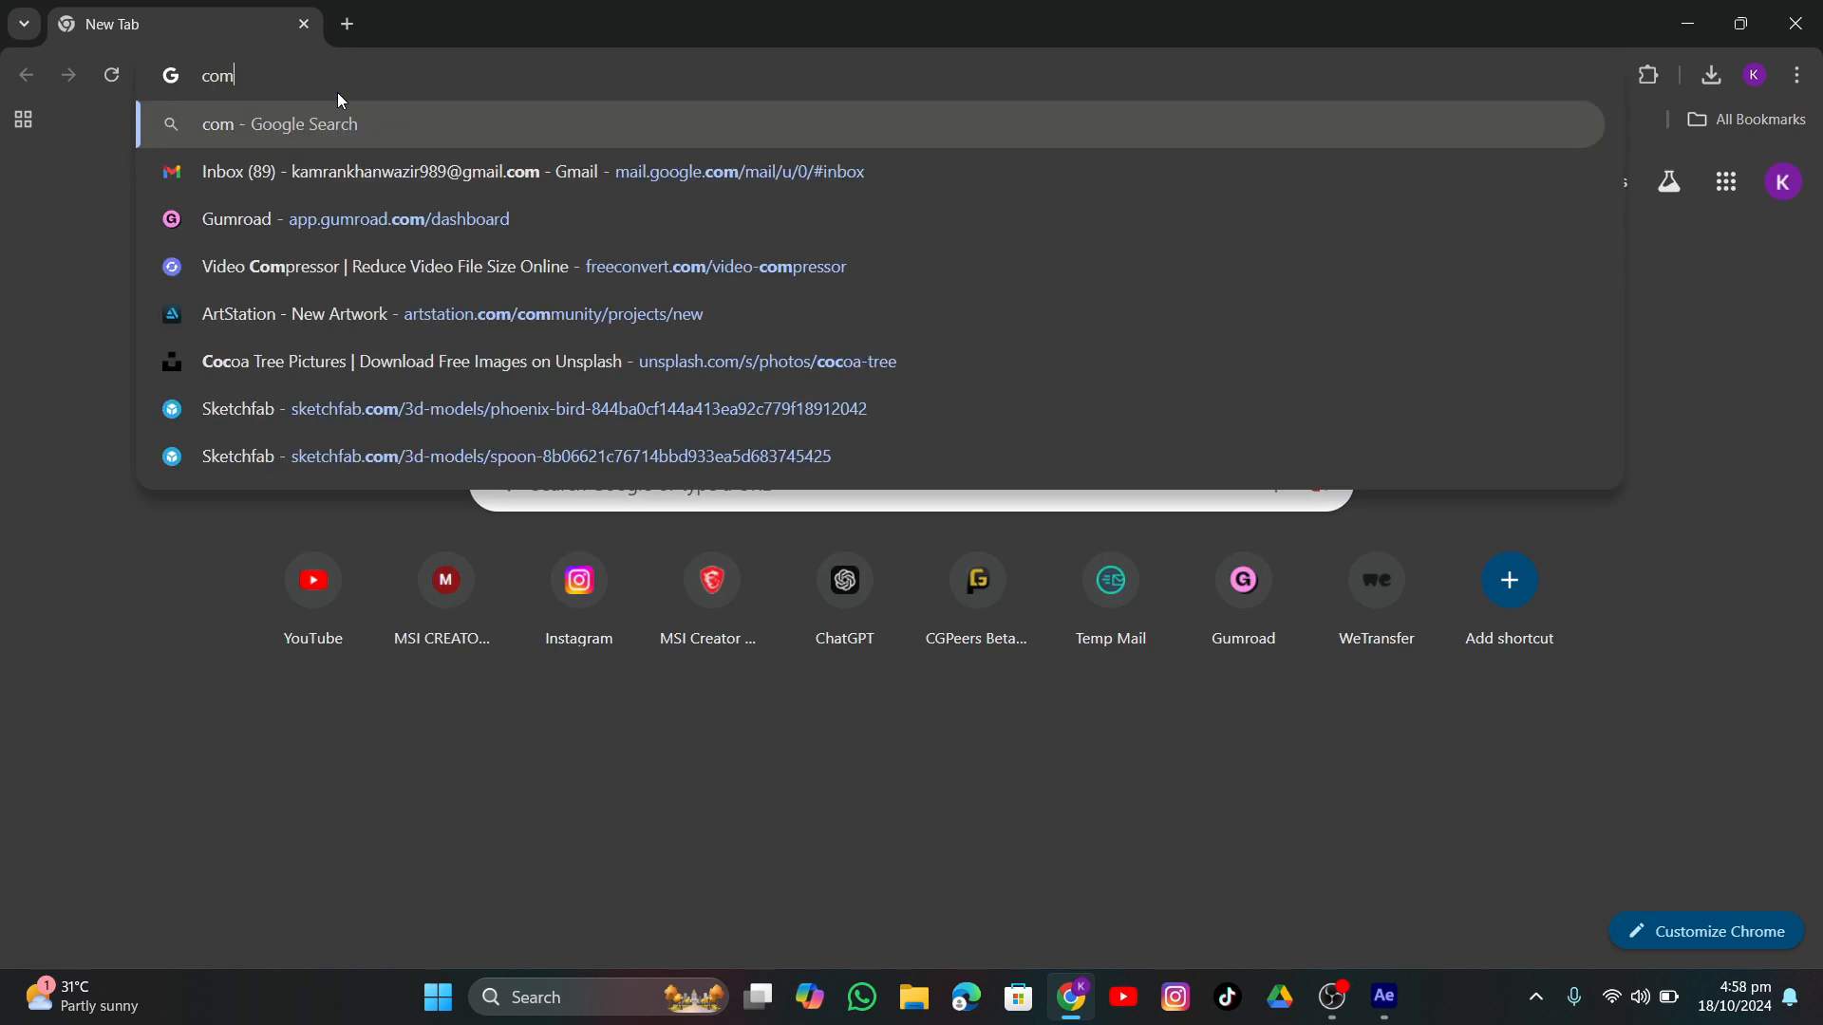
pyautogui.write('positio')
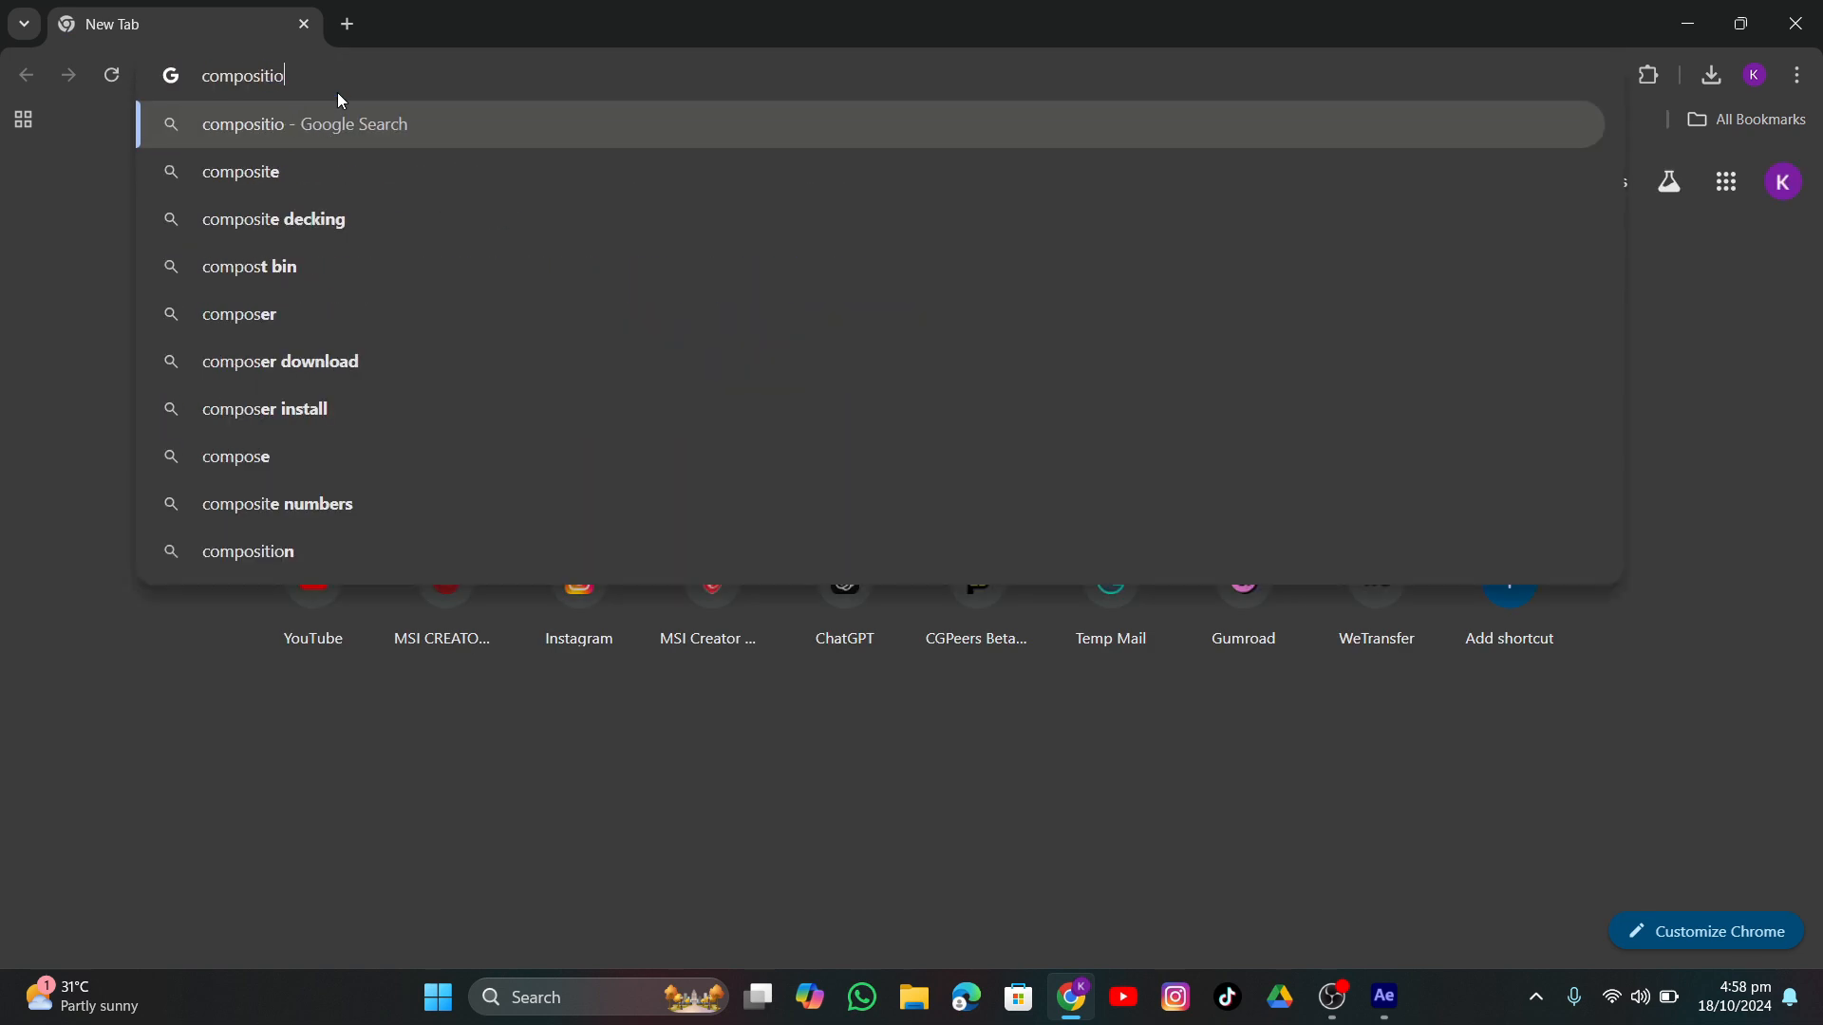
pyautogui.write('n data to')
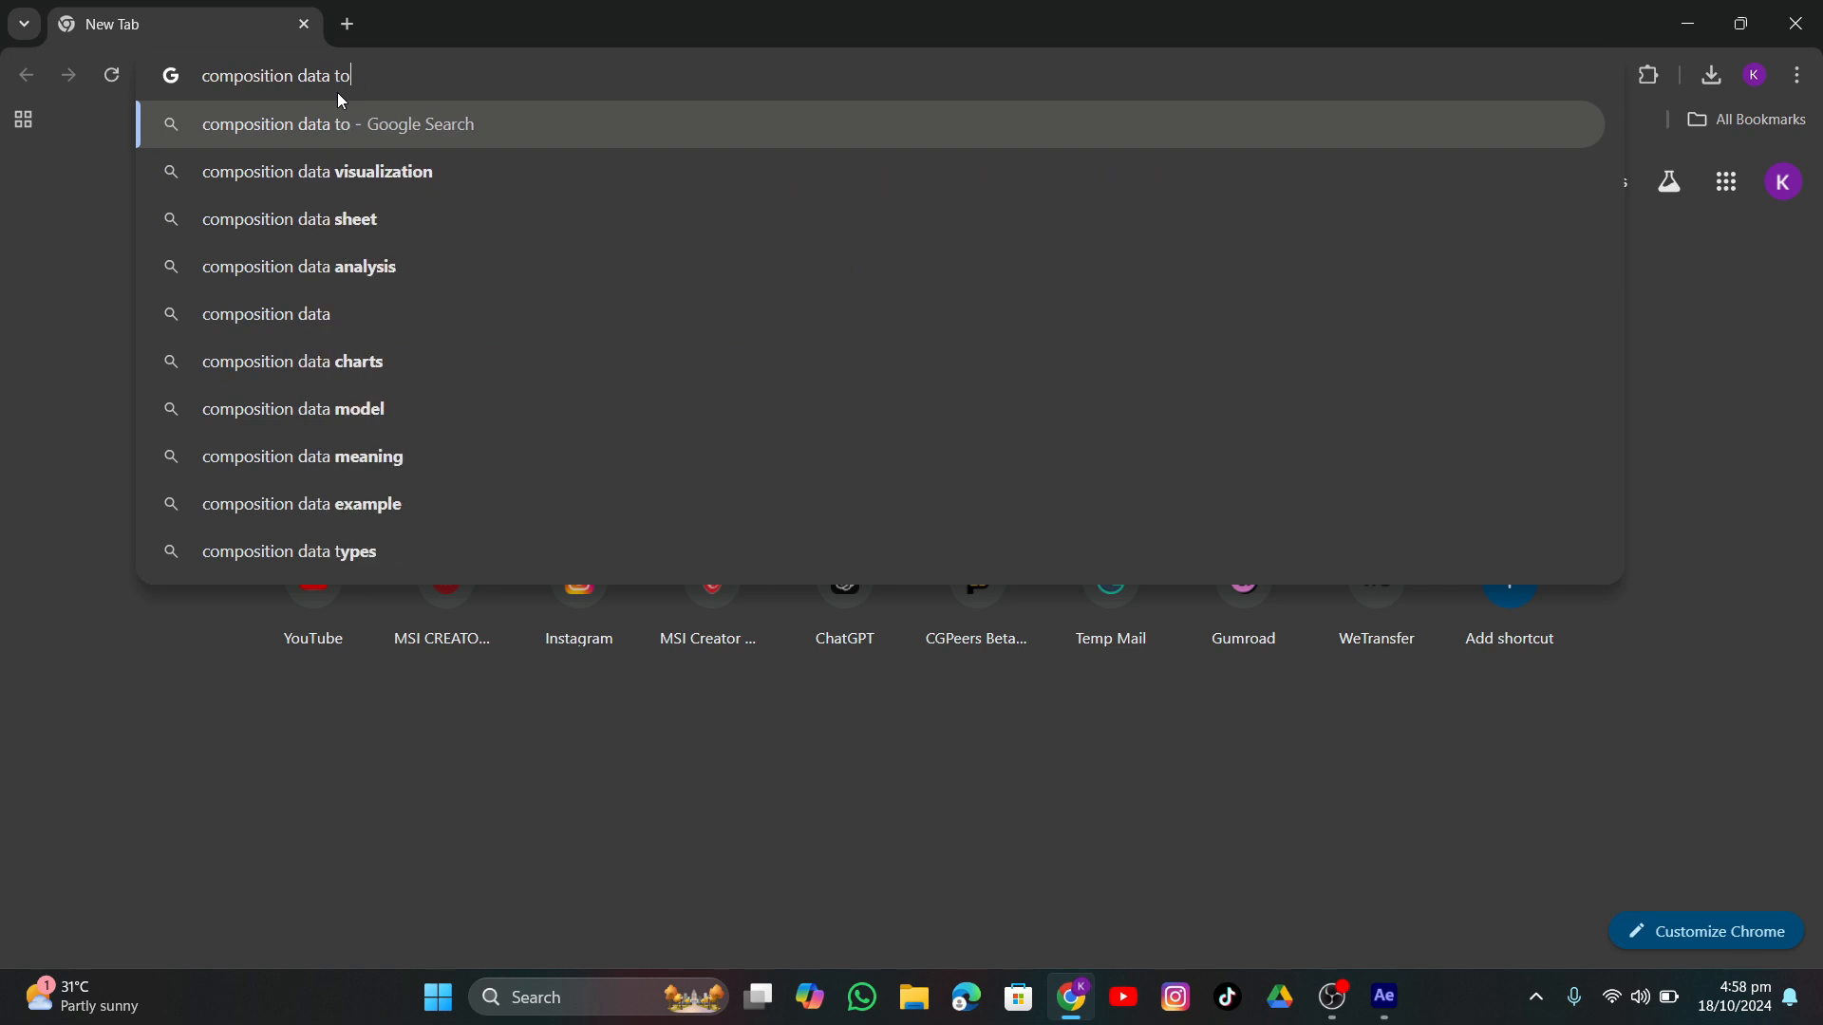
pyautogui.write(' jasoi')
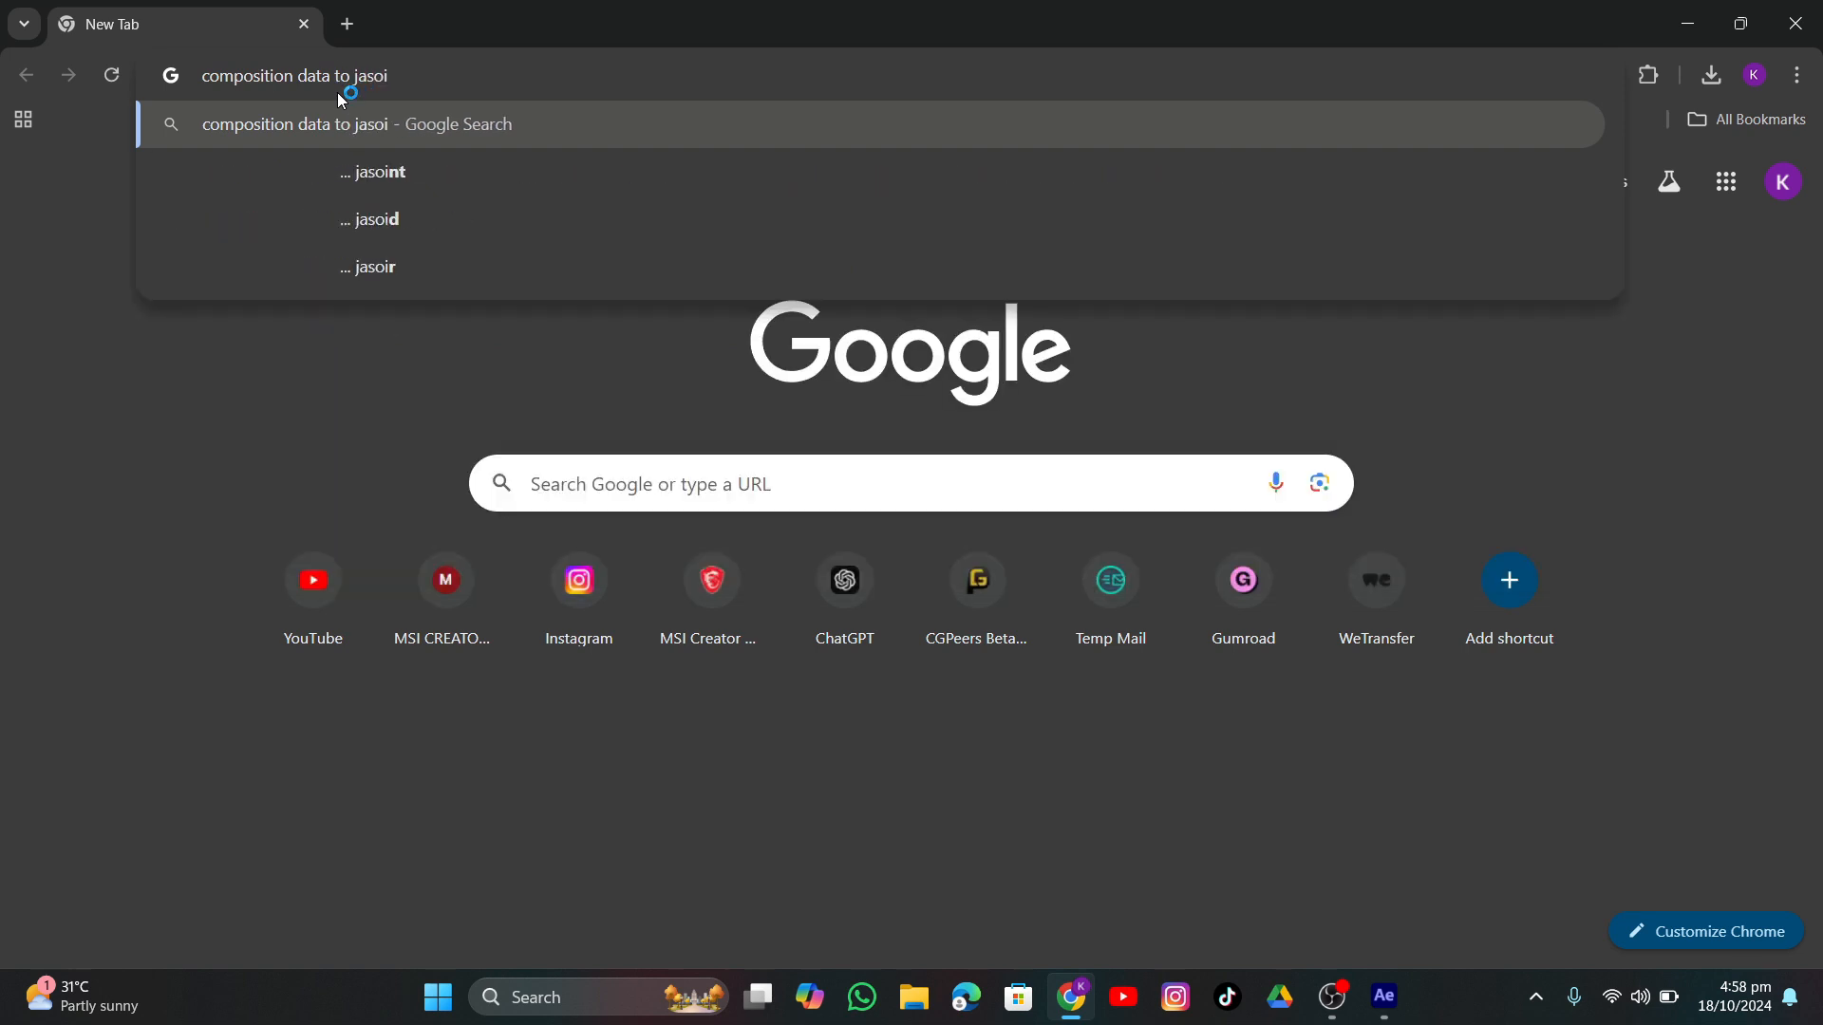
pyautogui.press('BackSpace')
pyautogui.press('BackSpace')
pyautogui.press('BackSpace')
pyautogui.press('BackSpace')
pyautogui.write('son')
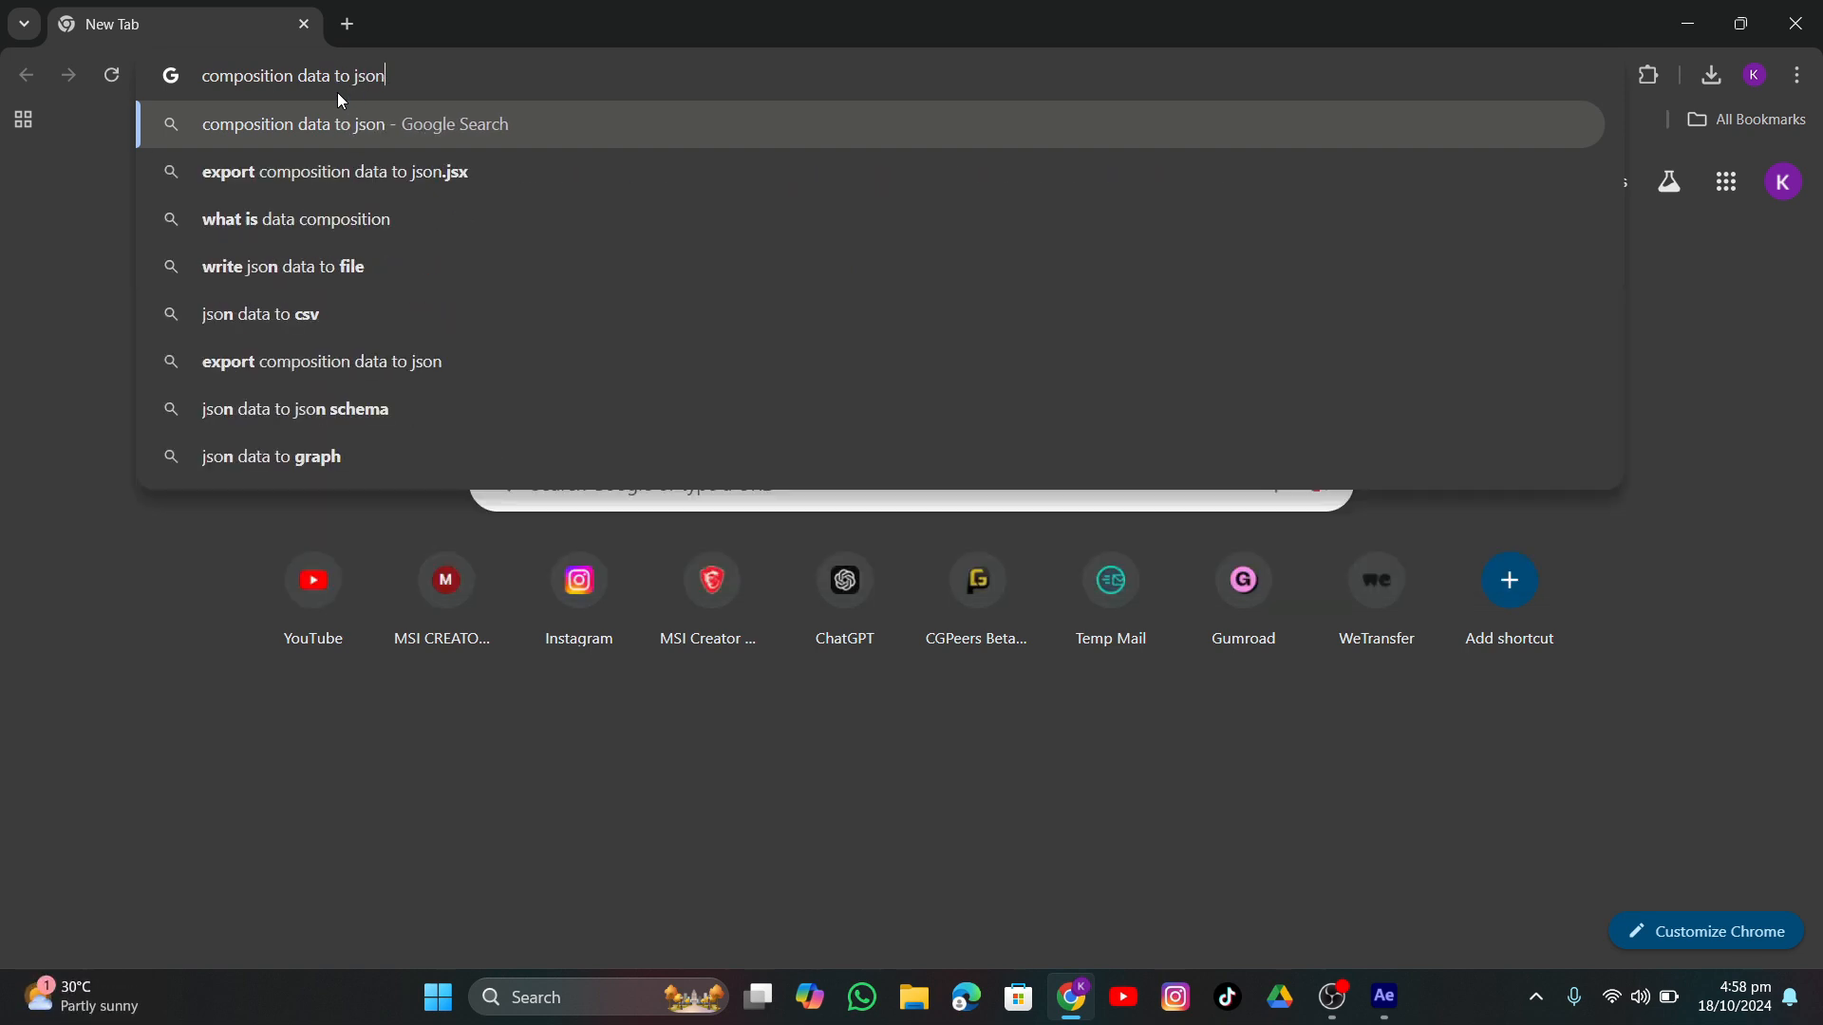
pyautogui.write(' after effe')
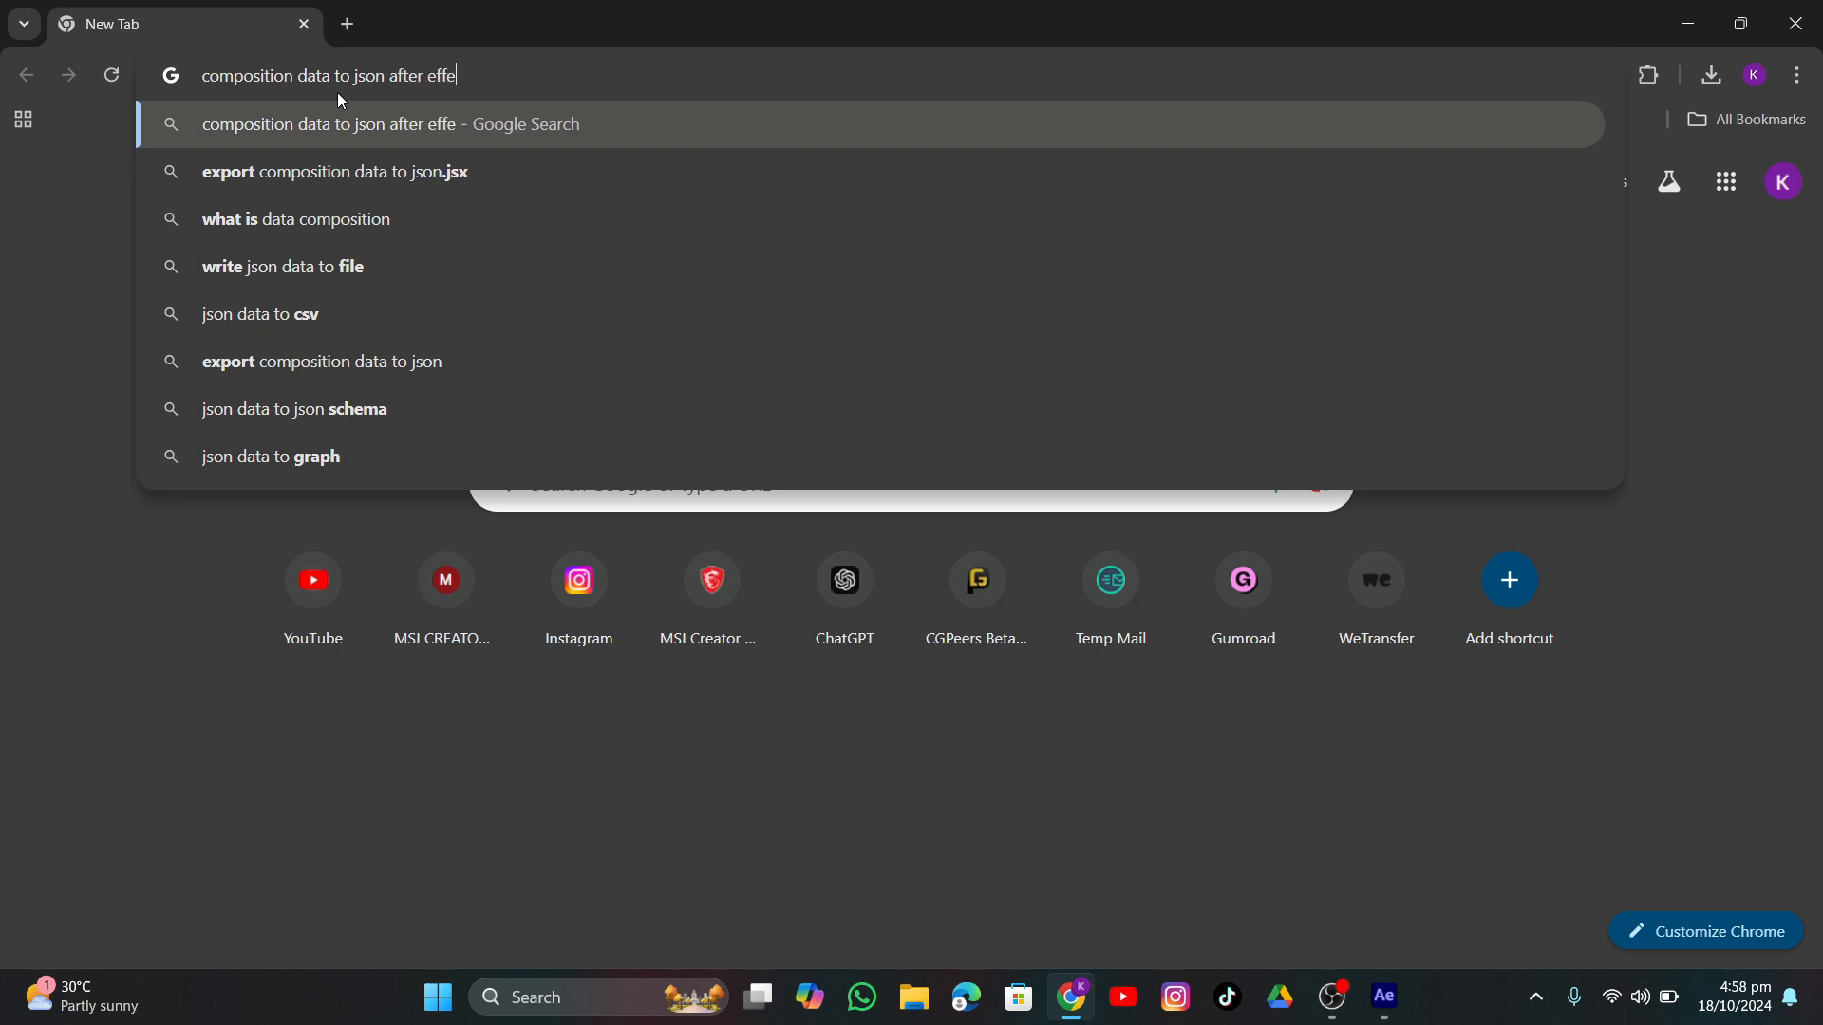
pyautogui.write('cts')
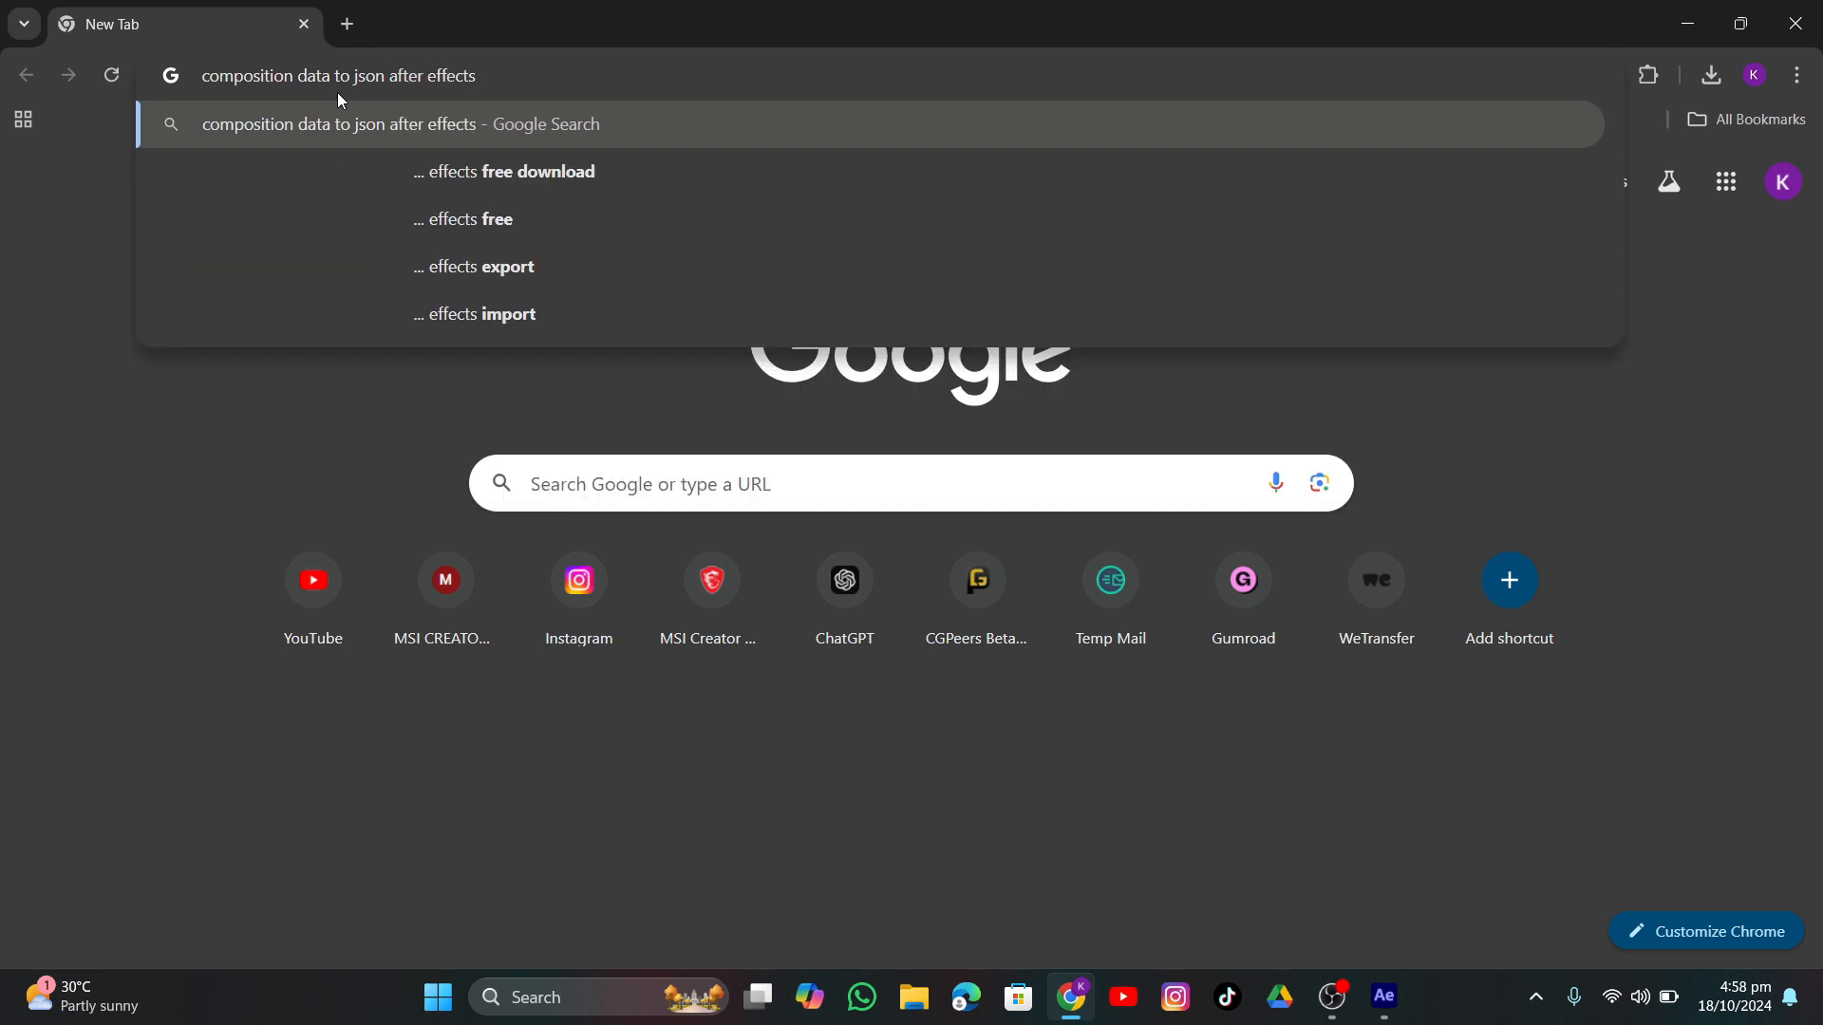
pyautogui.write(' script')
pyautogui.press('Return')
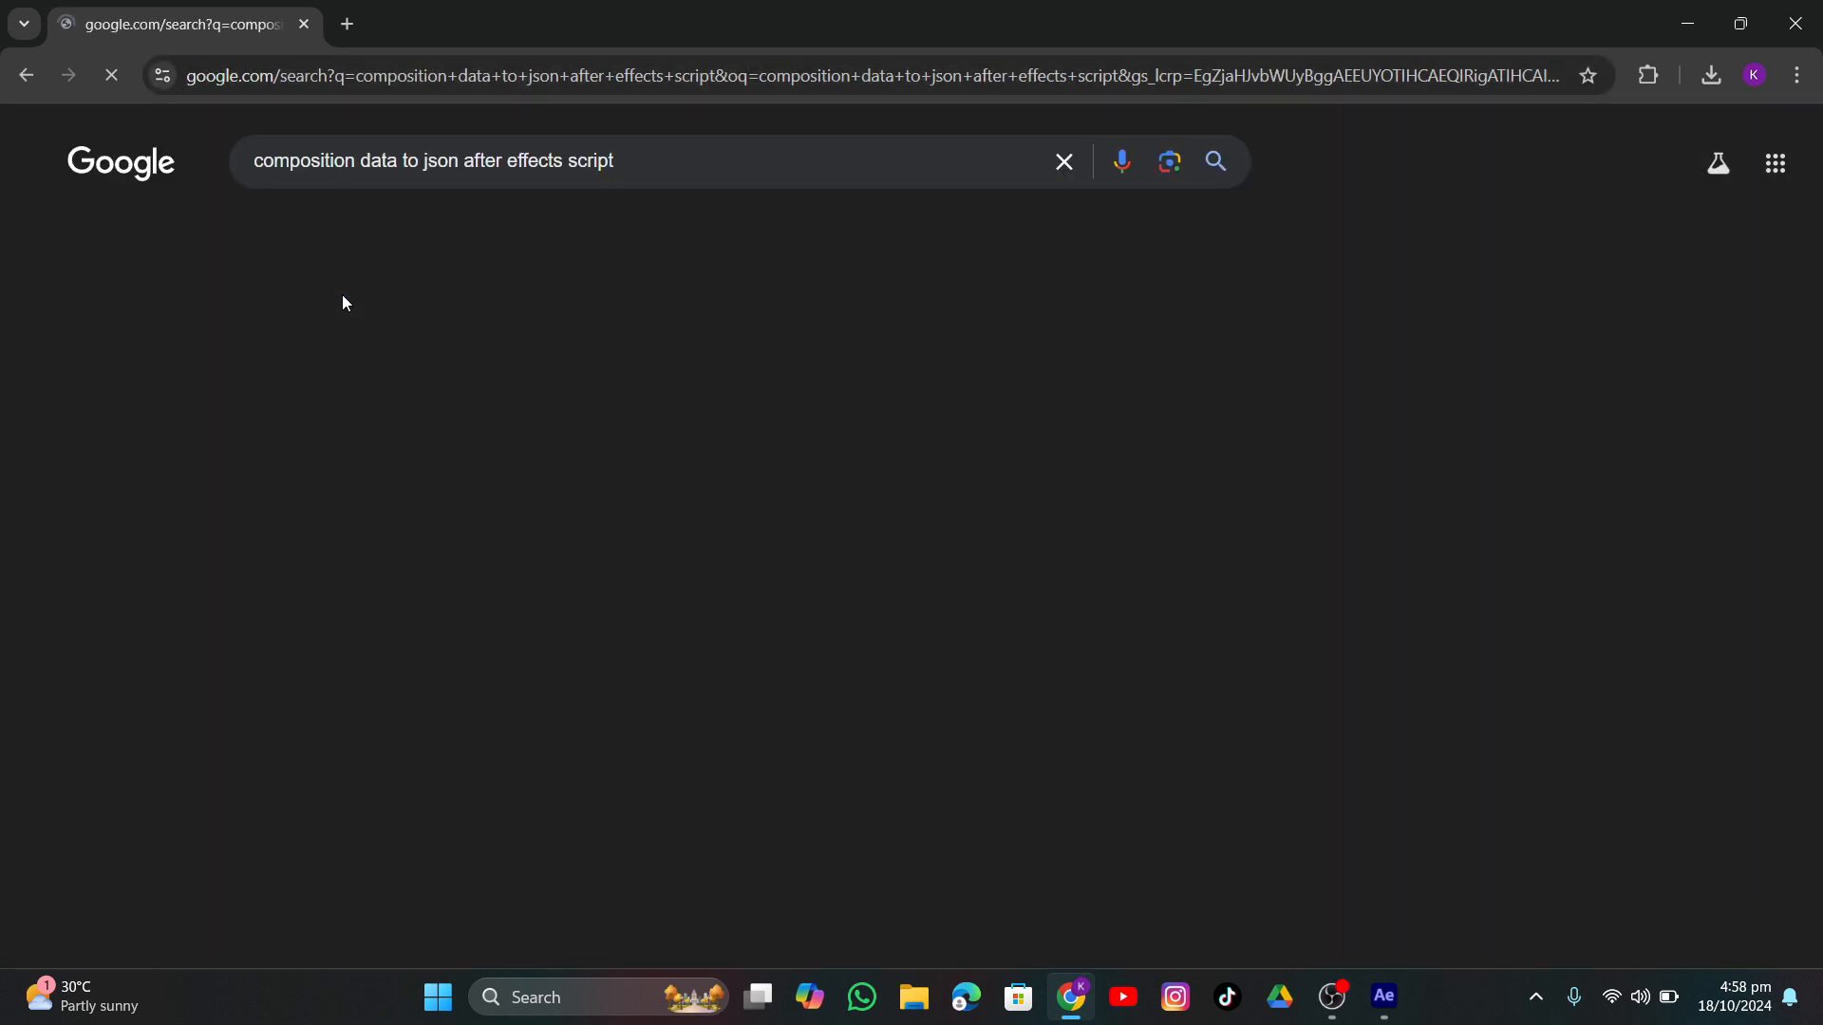
# Open the GitHub result for Export Composition Data to JSON.jsx and look over the script file's page.
pyautogui.scroll(-1, 895, 304)
pyautogui.scroll(-6, 1124, 342)
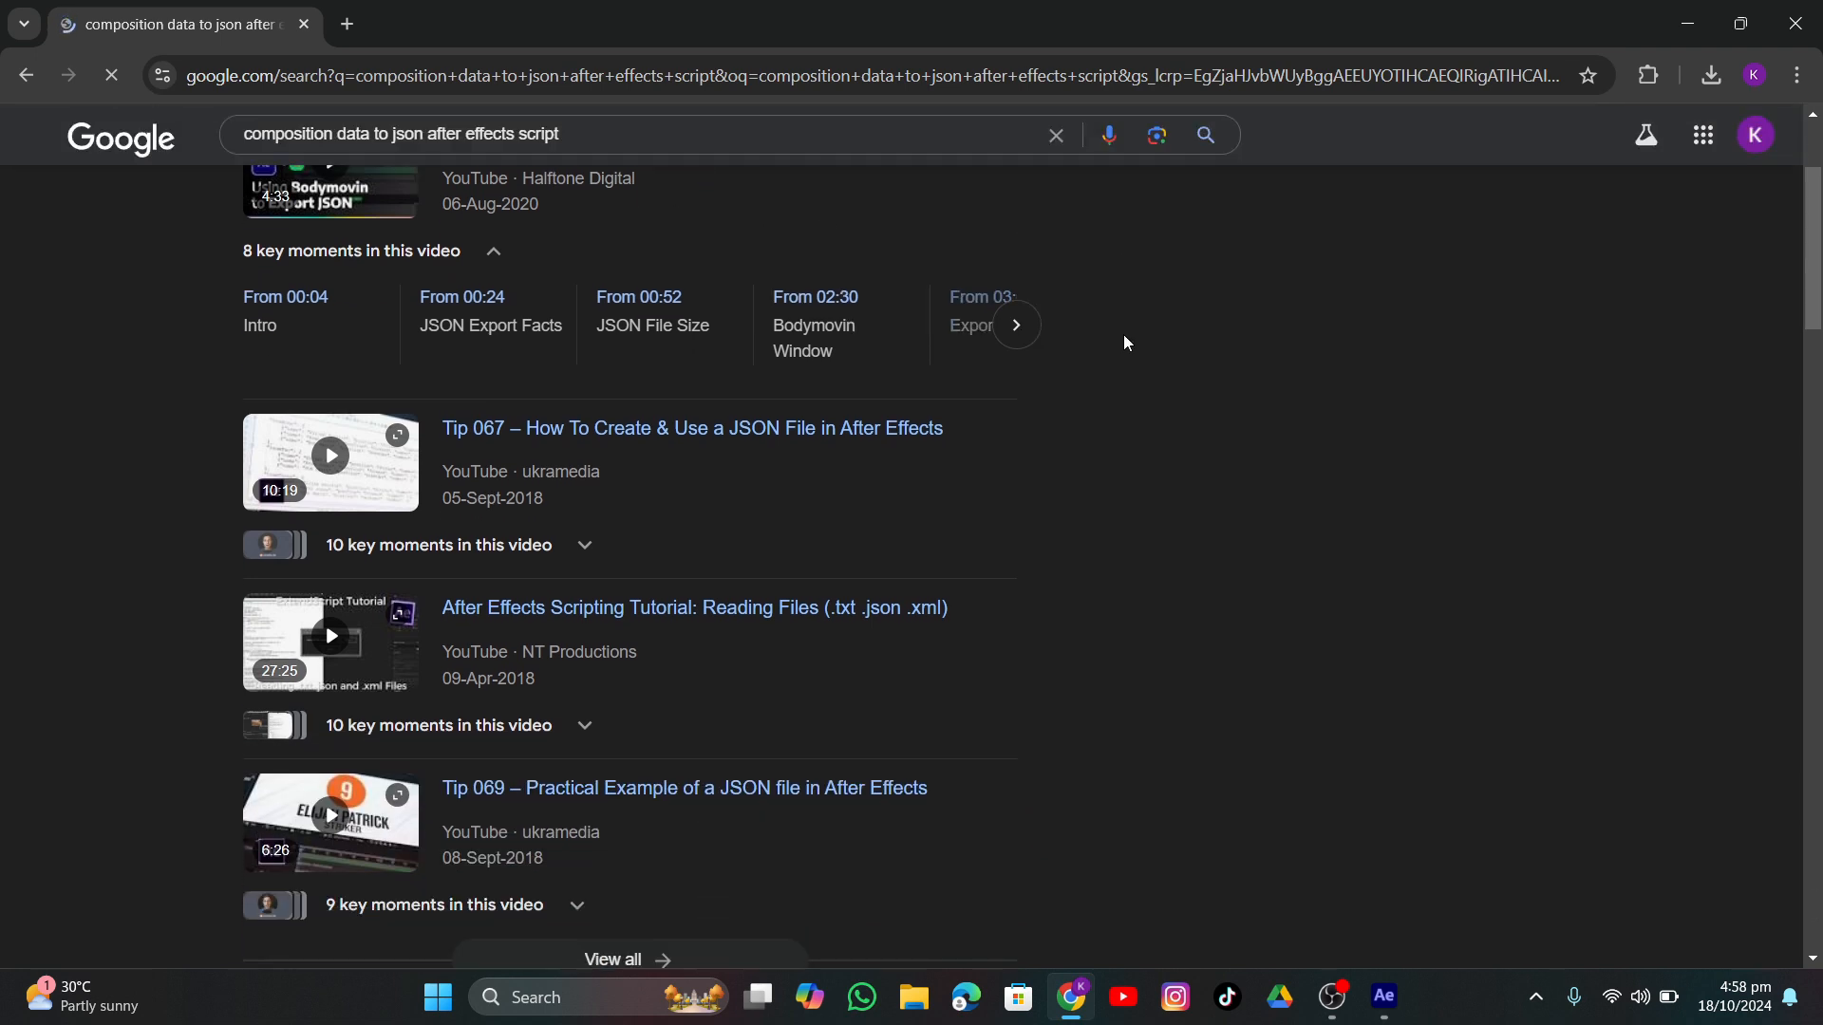
pyautogui.scroll(-1, 1124, 335)
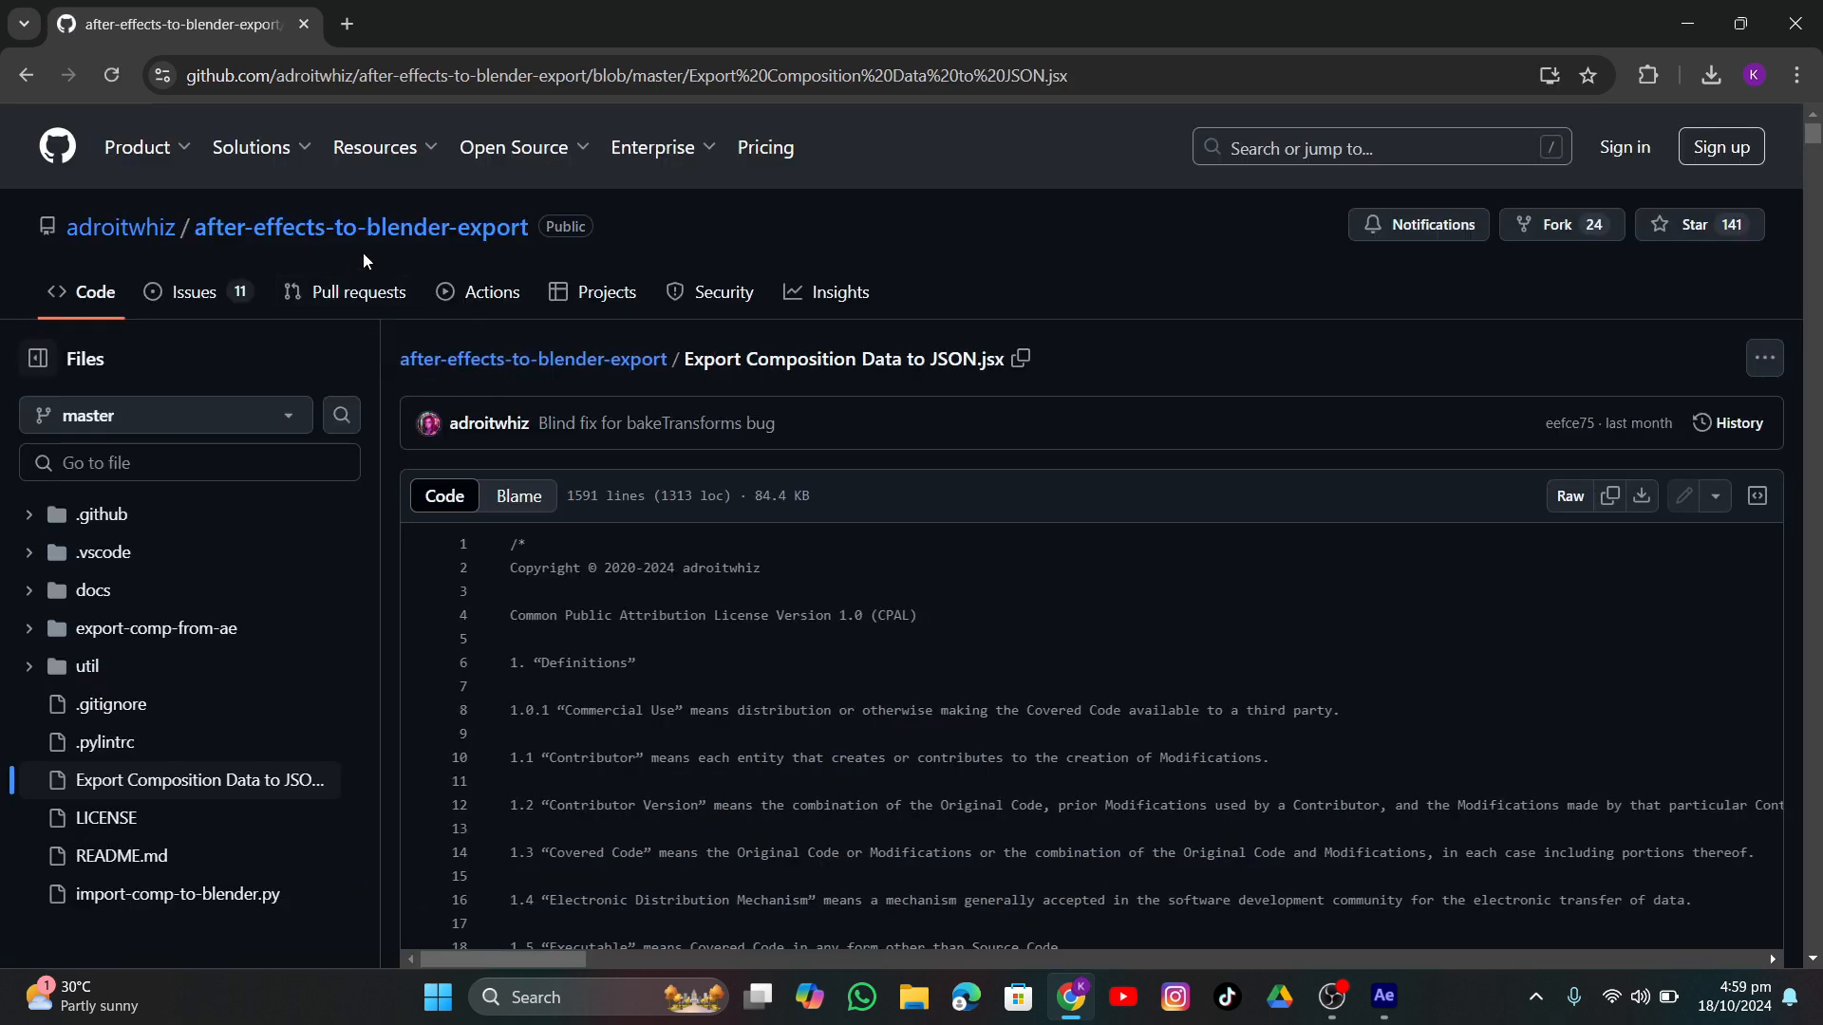
pyautogui.scroll(-20, 557, 400)
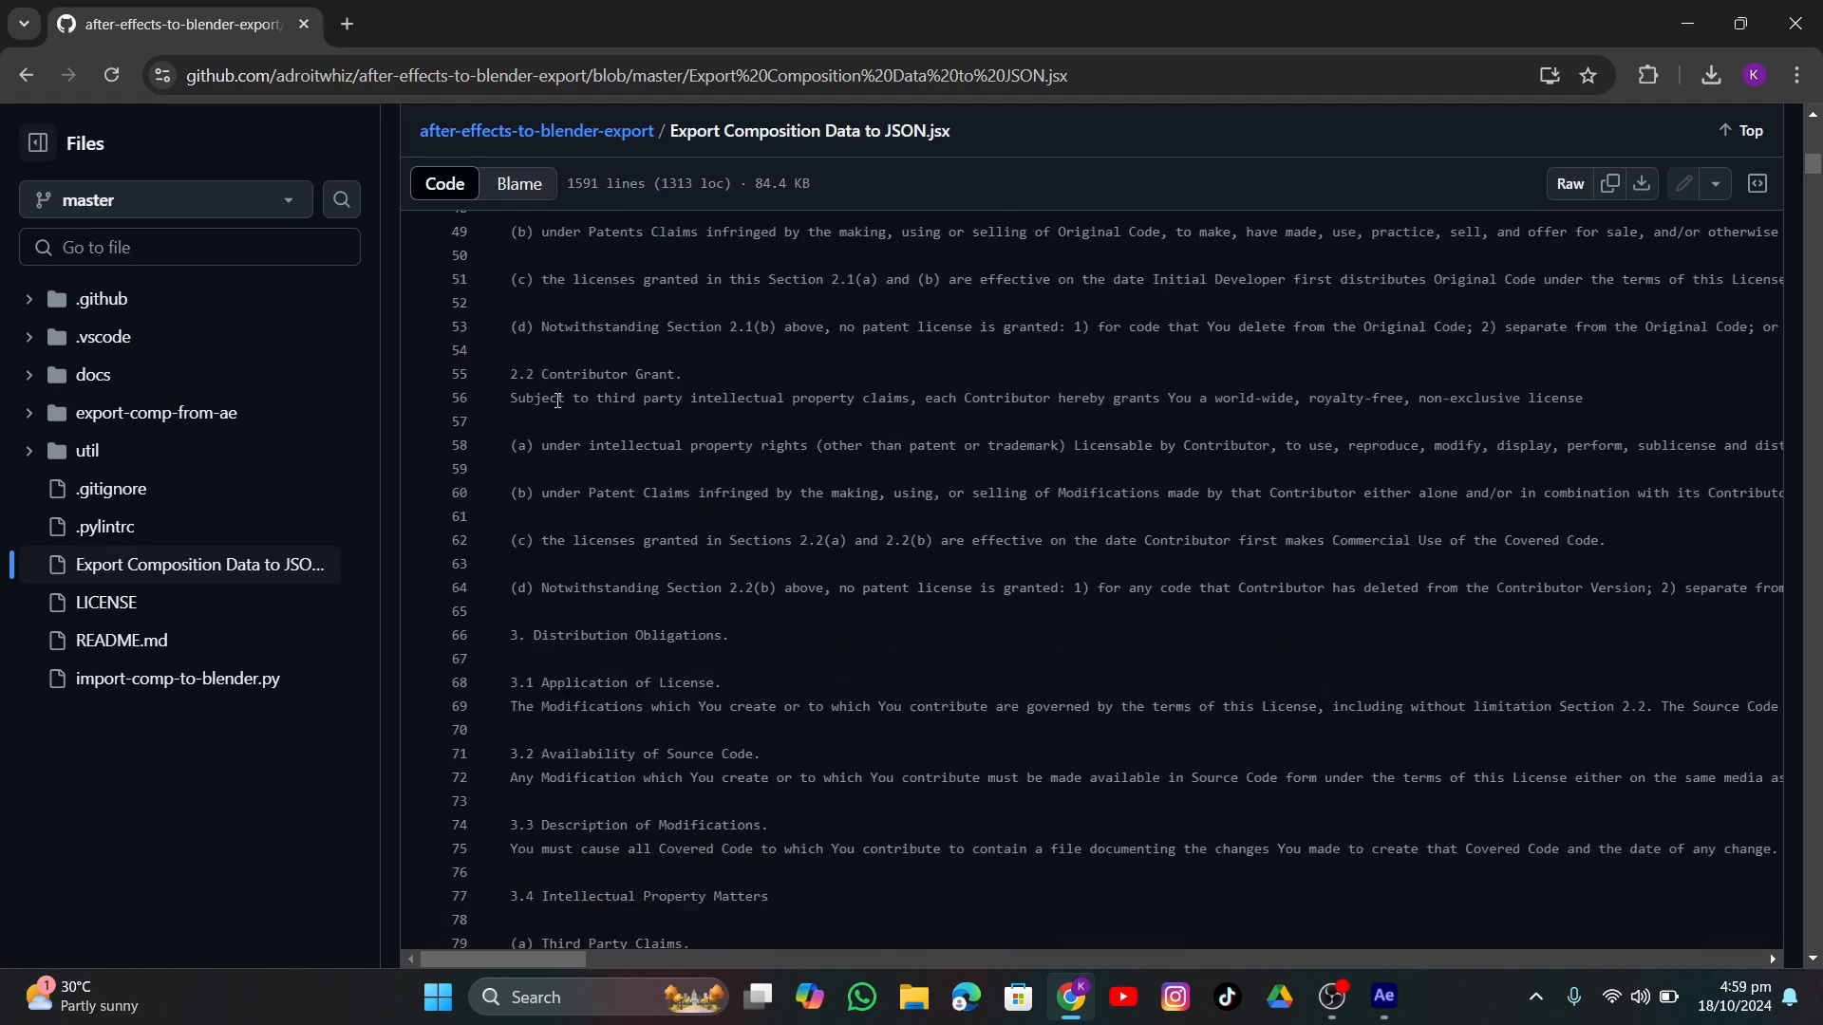
pyautogui.scroll(20, 557, 404)
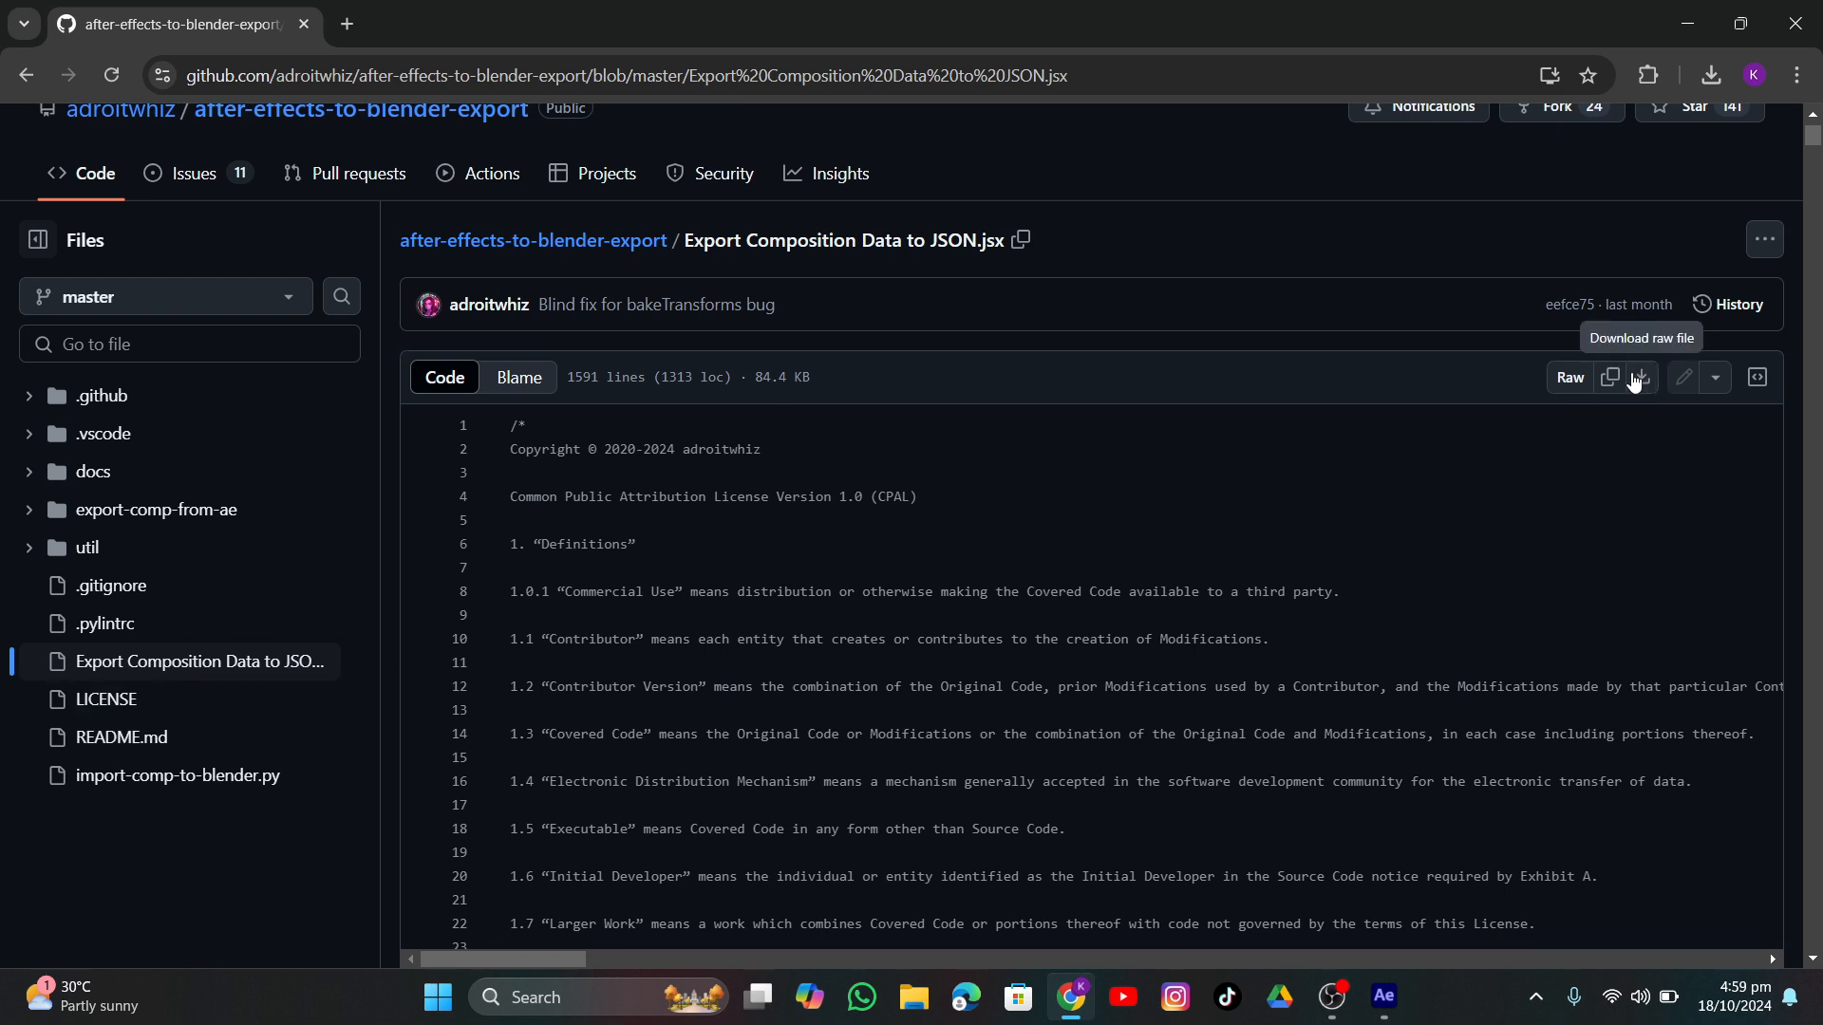
# Search the web in a new tab for "import composition after effects to blender json".
pyautogui.click(344, 26)
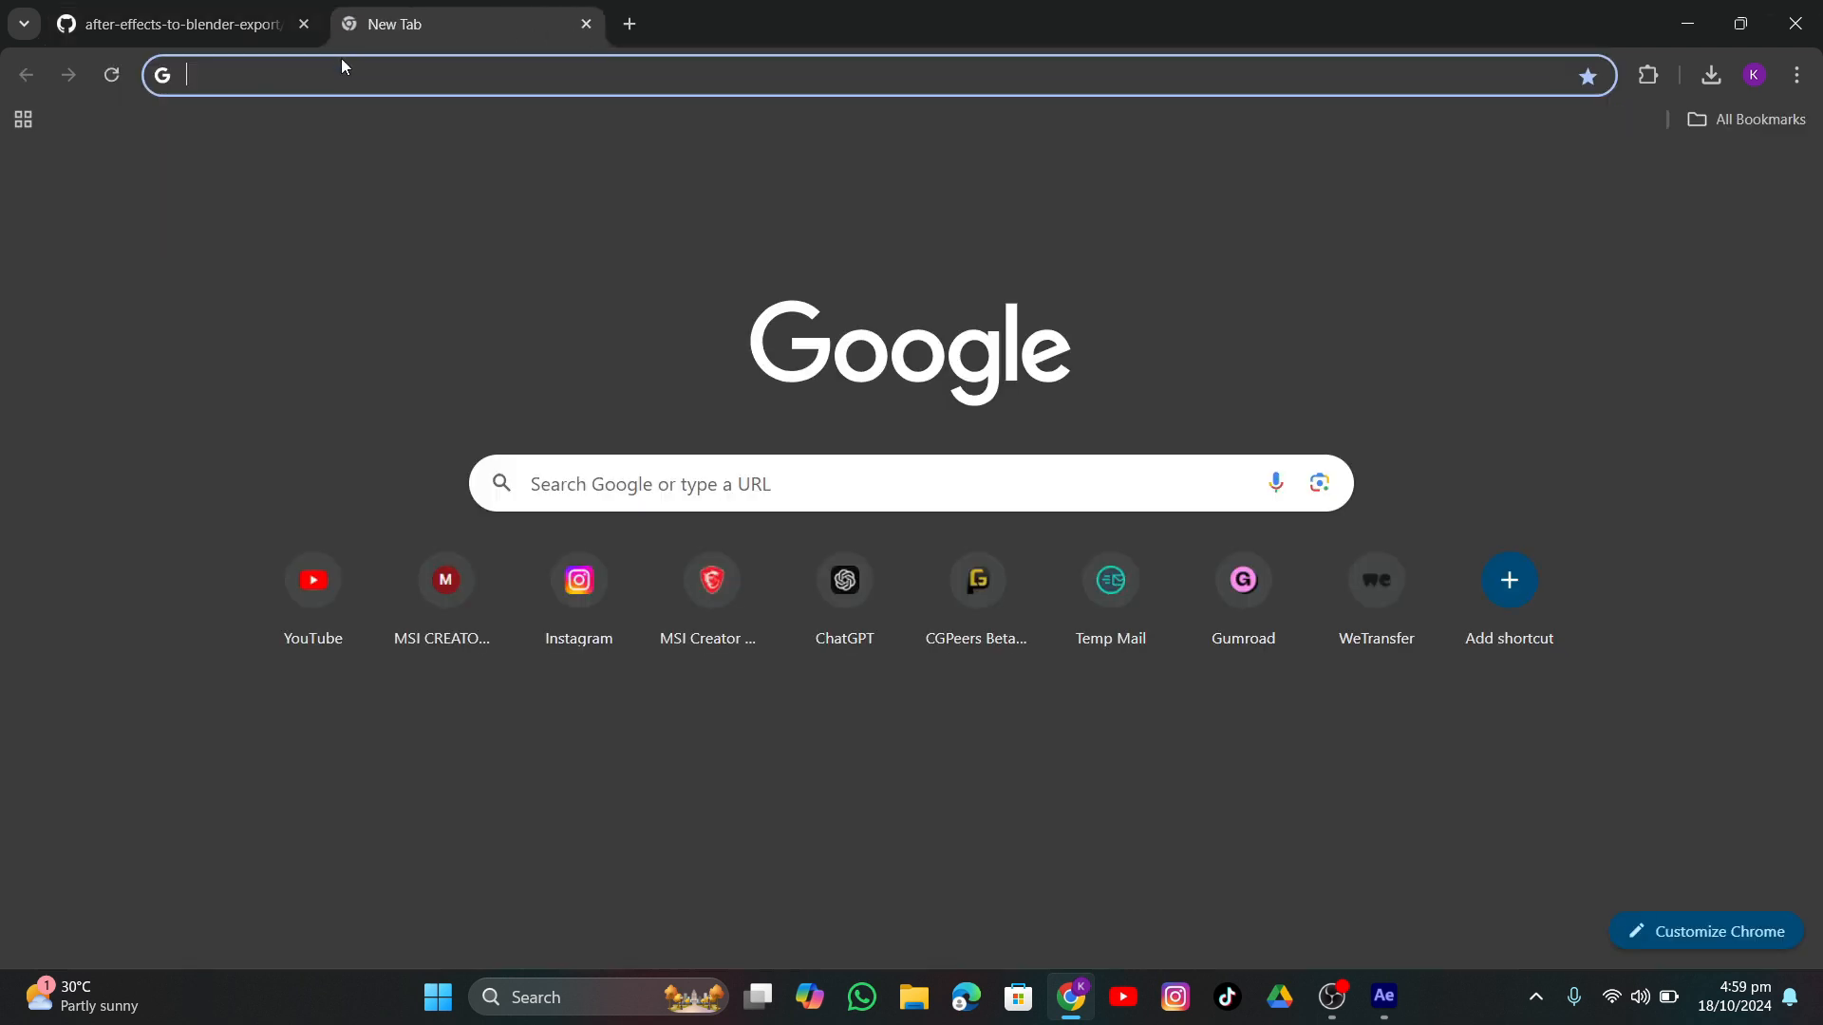
pyautogui.write('impo')
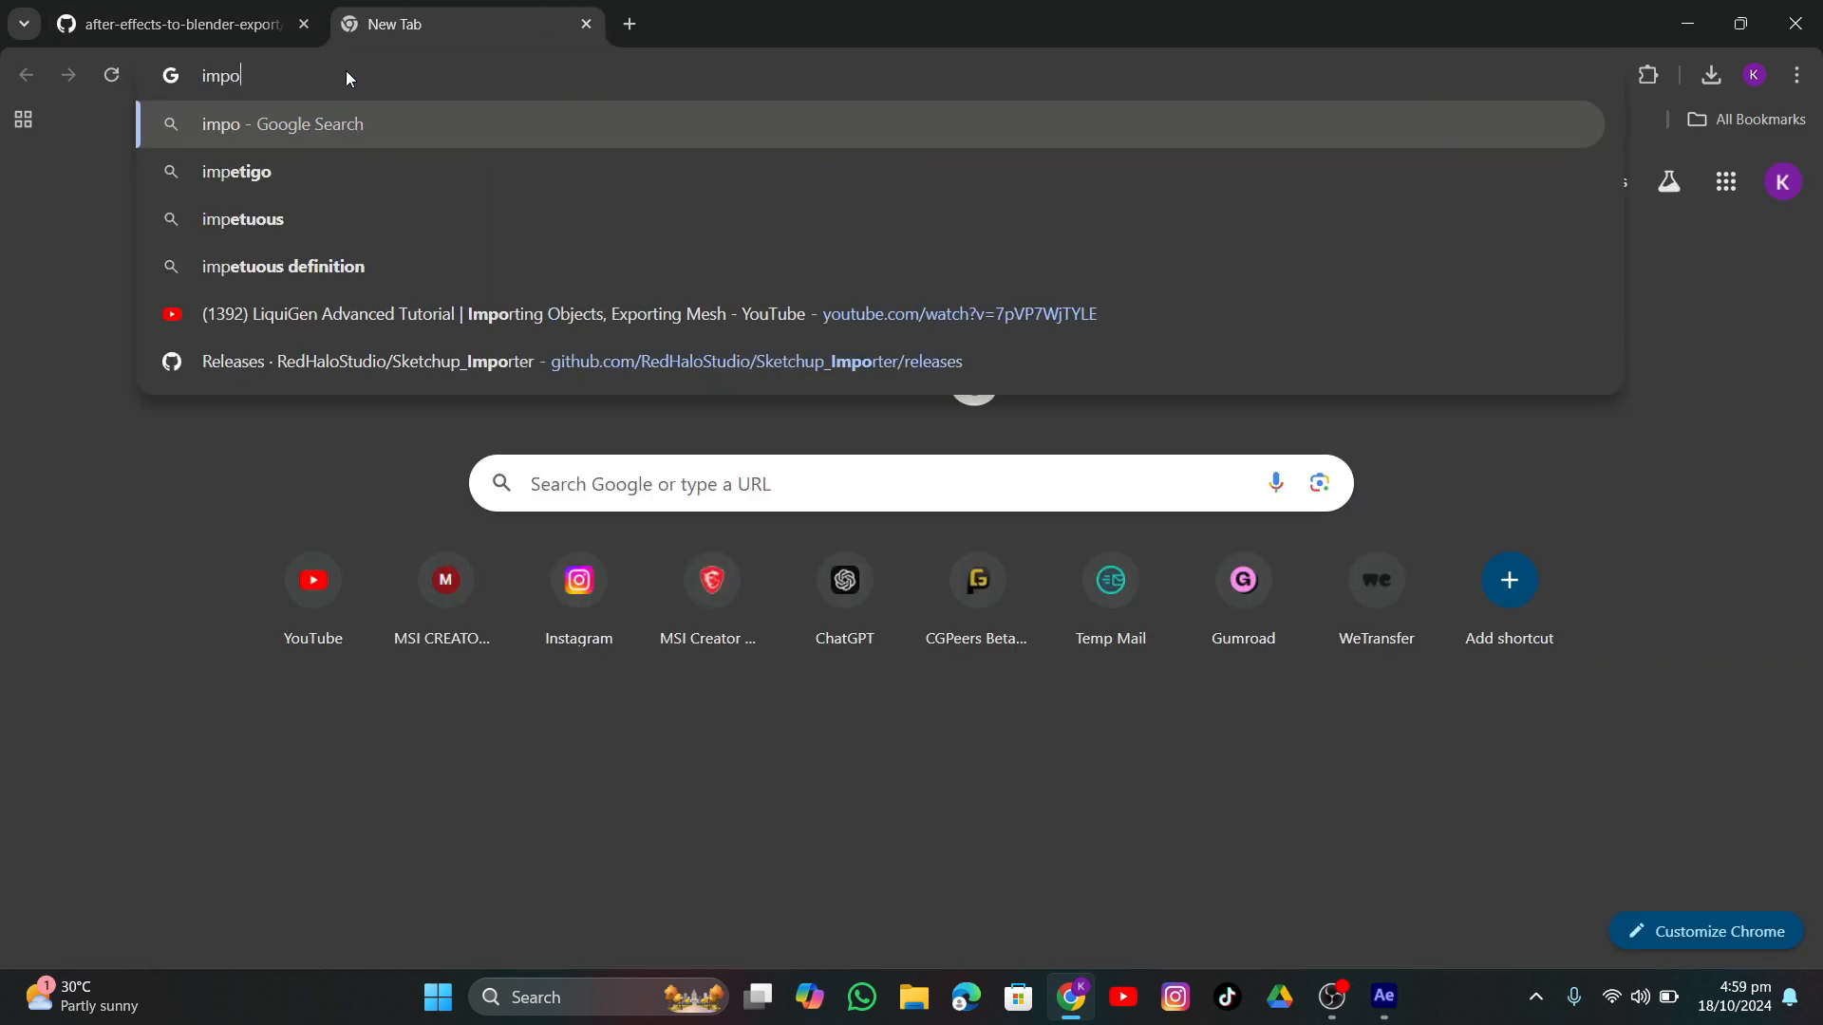
pyautogui.write('rt comp')
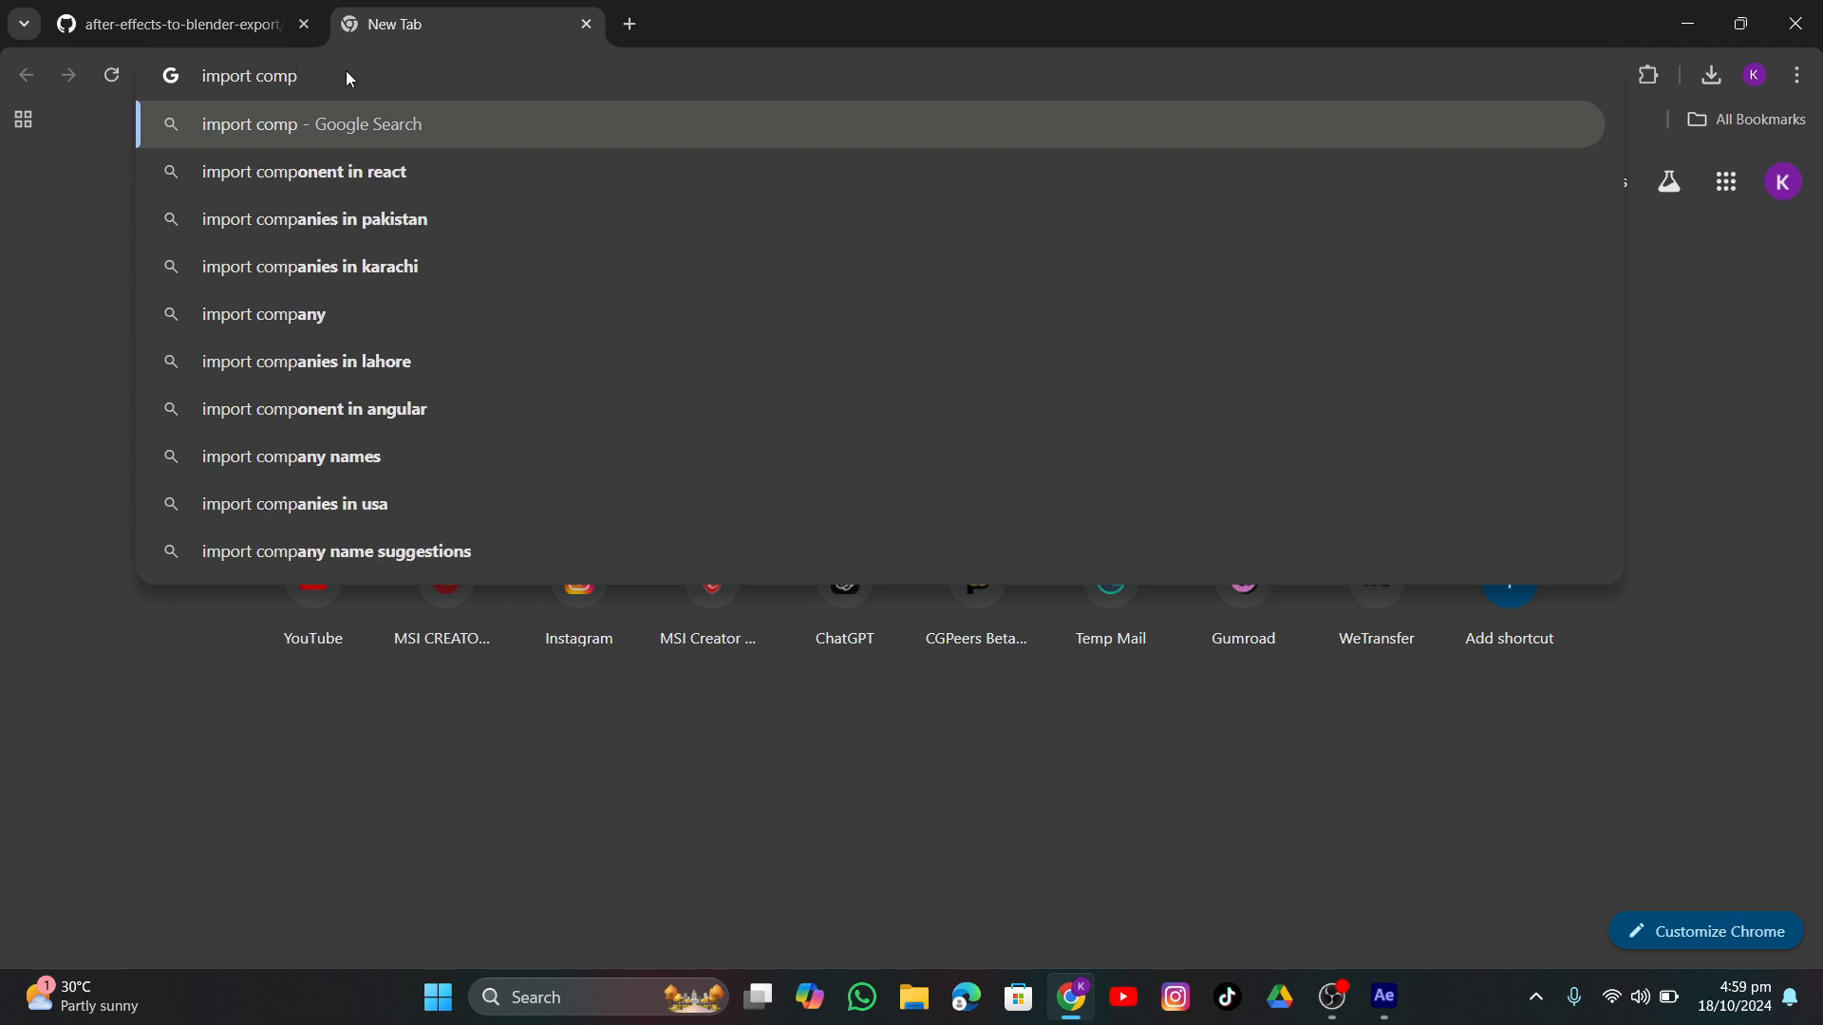
pyautogui.write('osition')
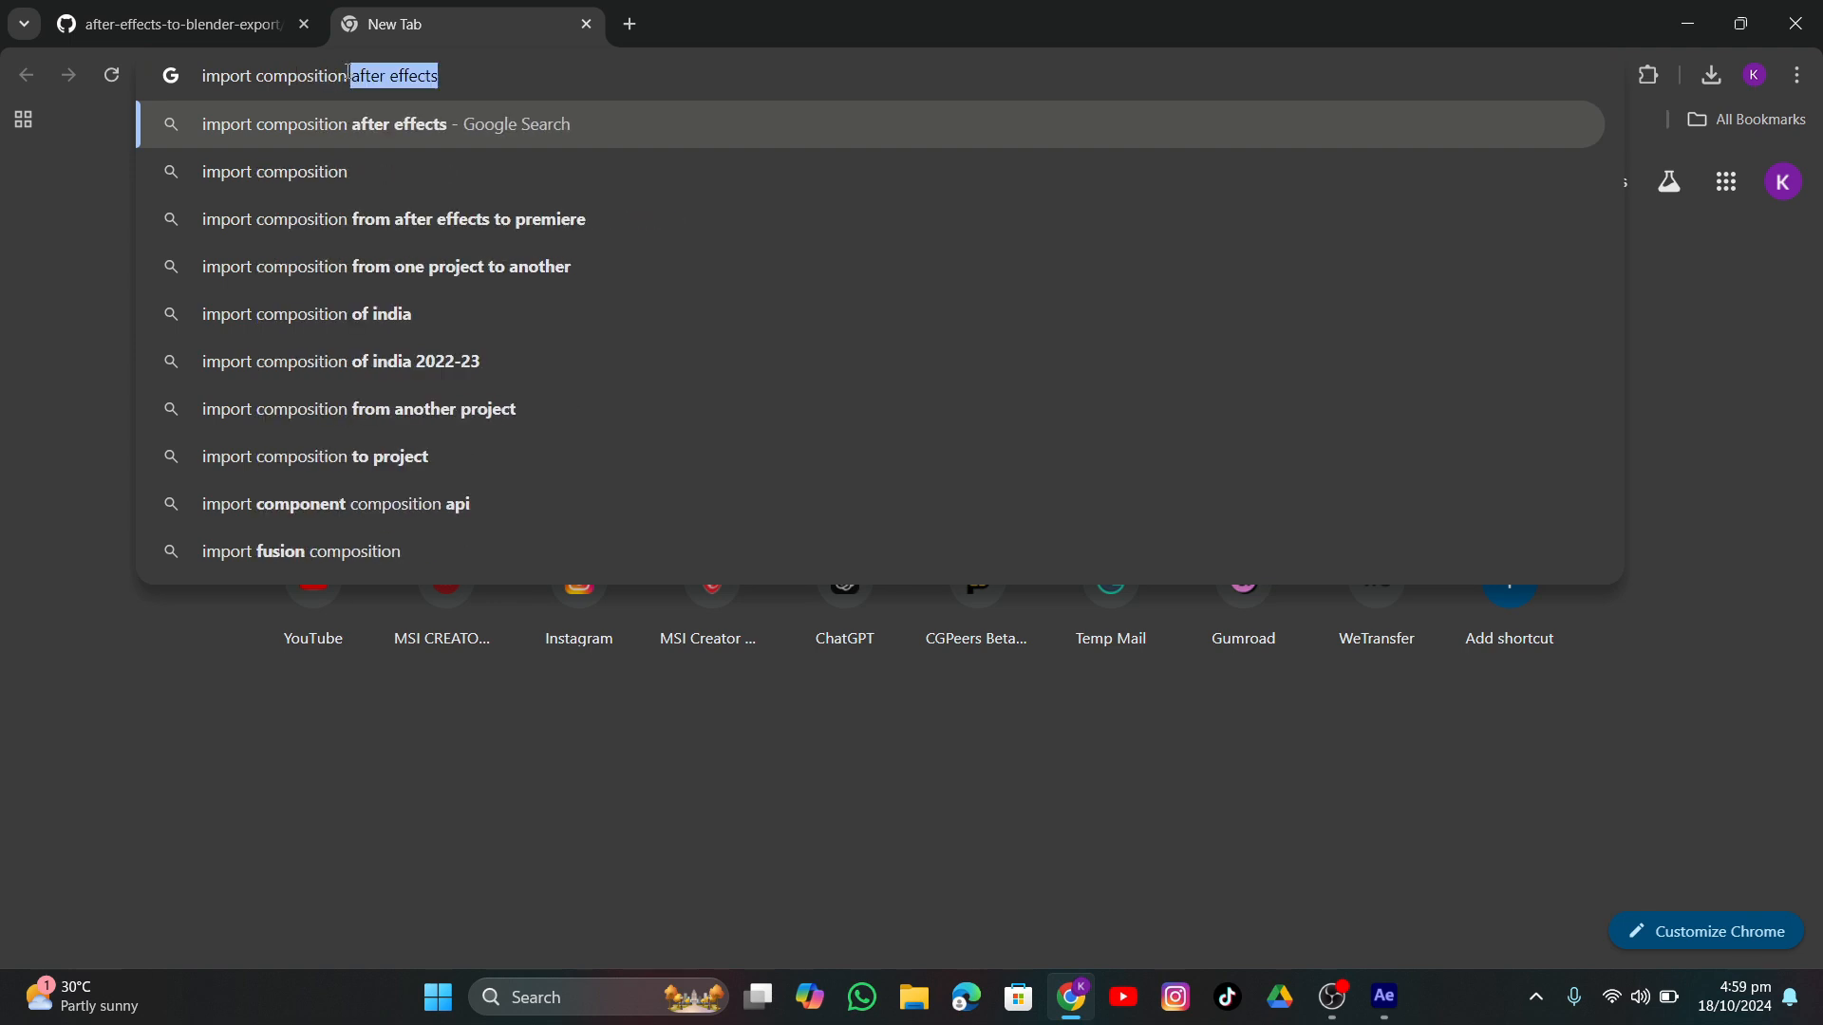
pyautogui.write(' after effe')
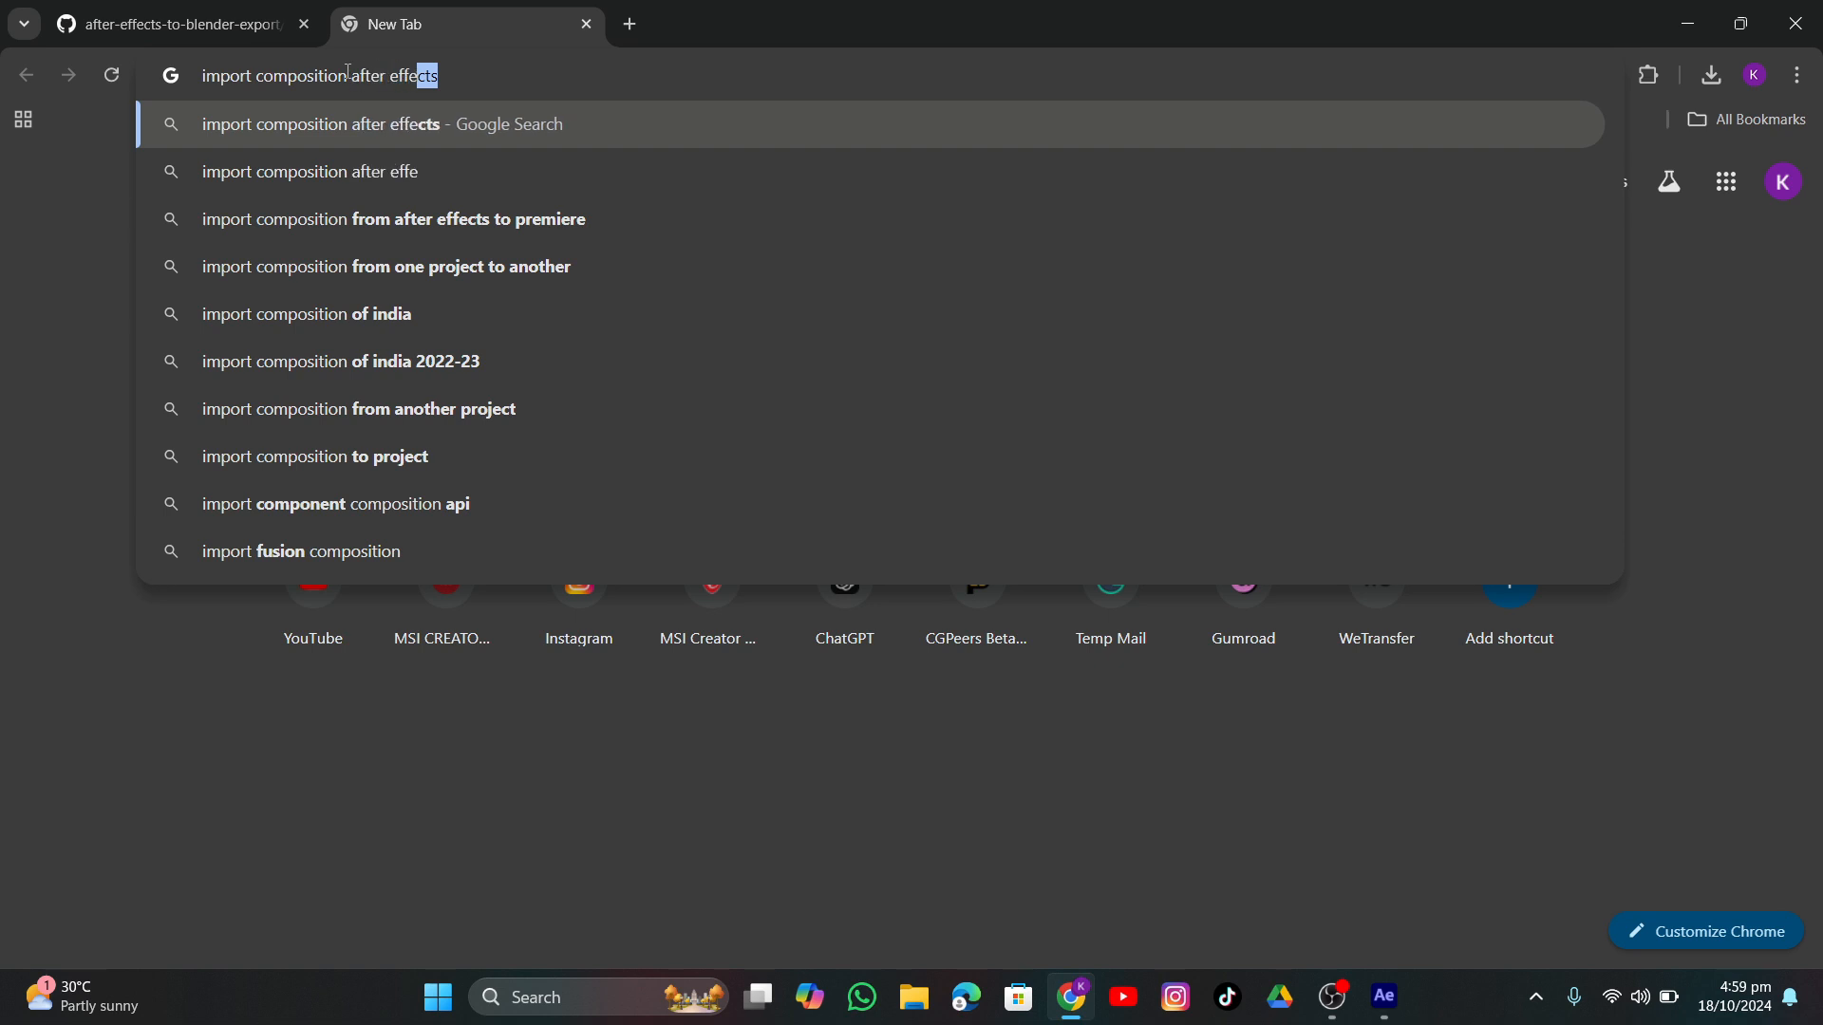
pyautogui.write('cts to blender')
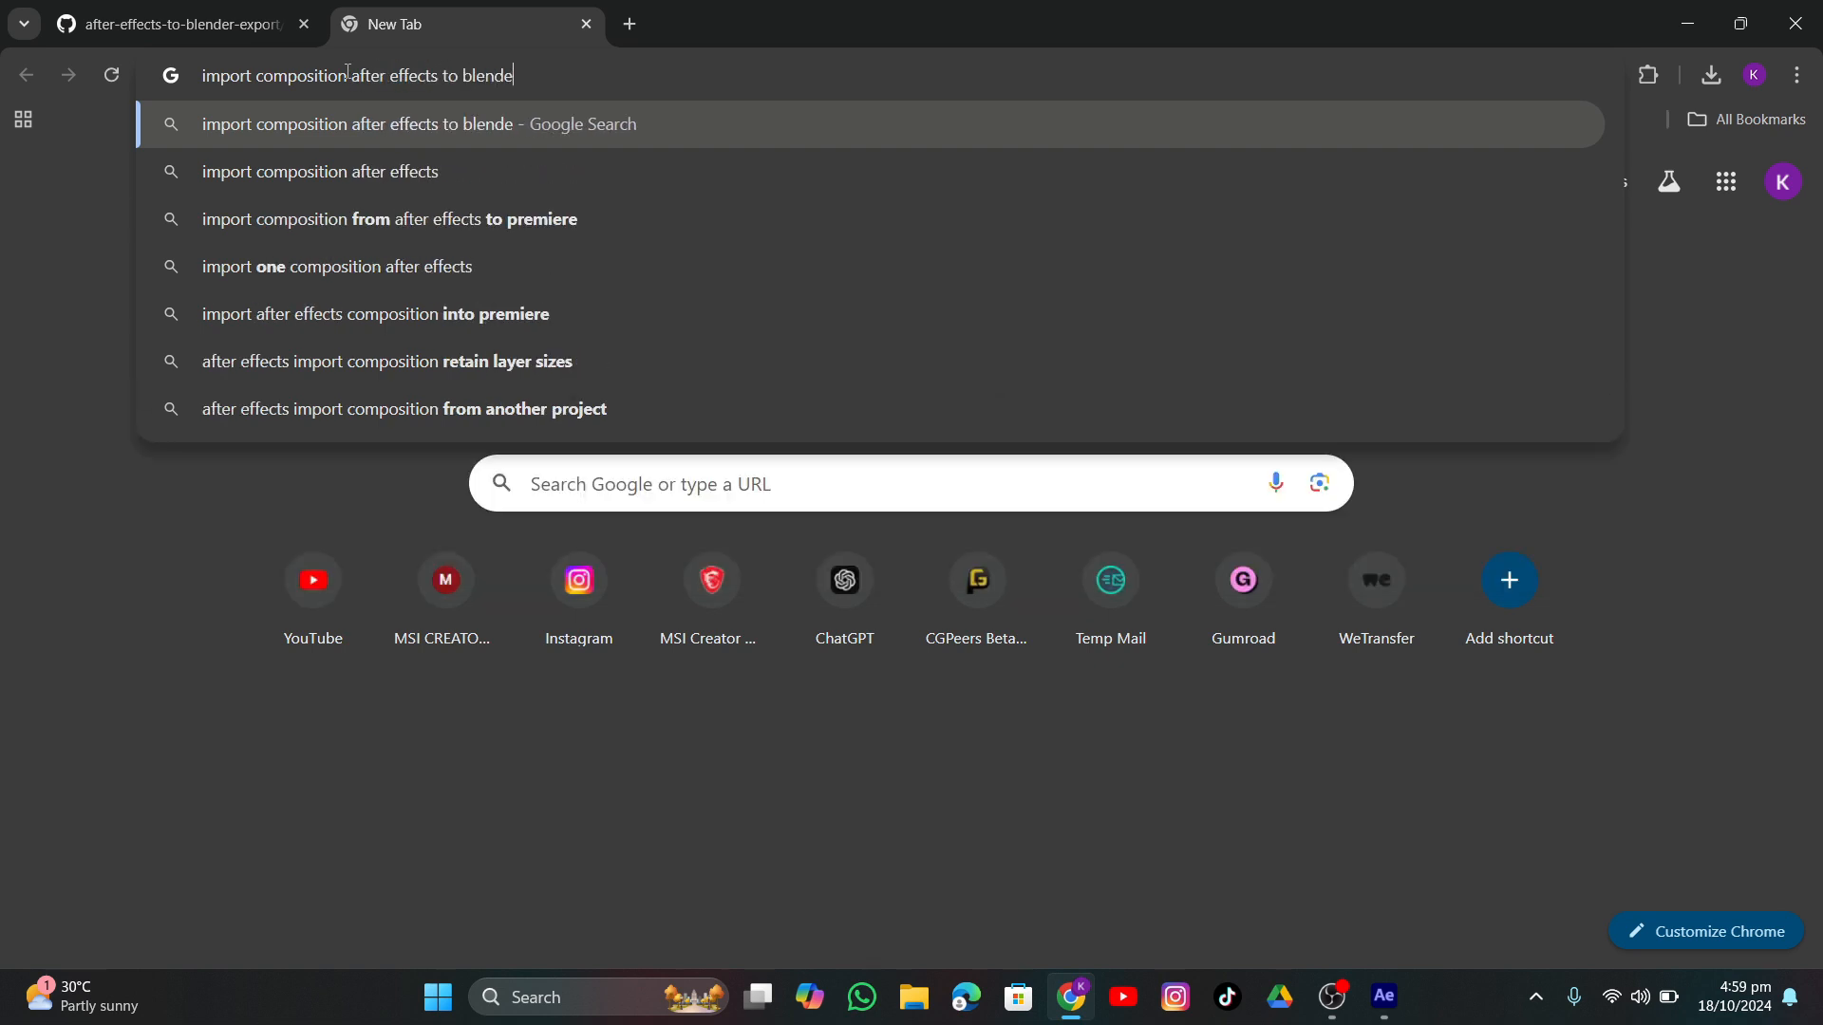
pyautogui.write(' json')
pyautogui.press('Return')
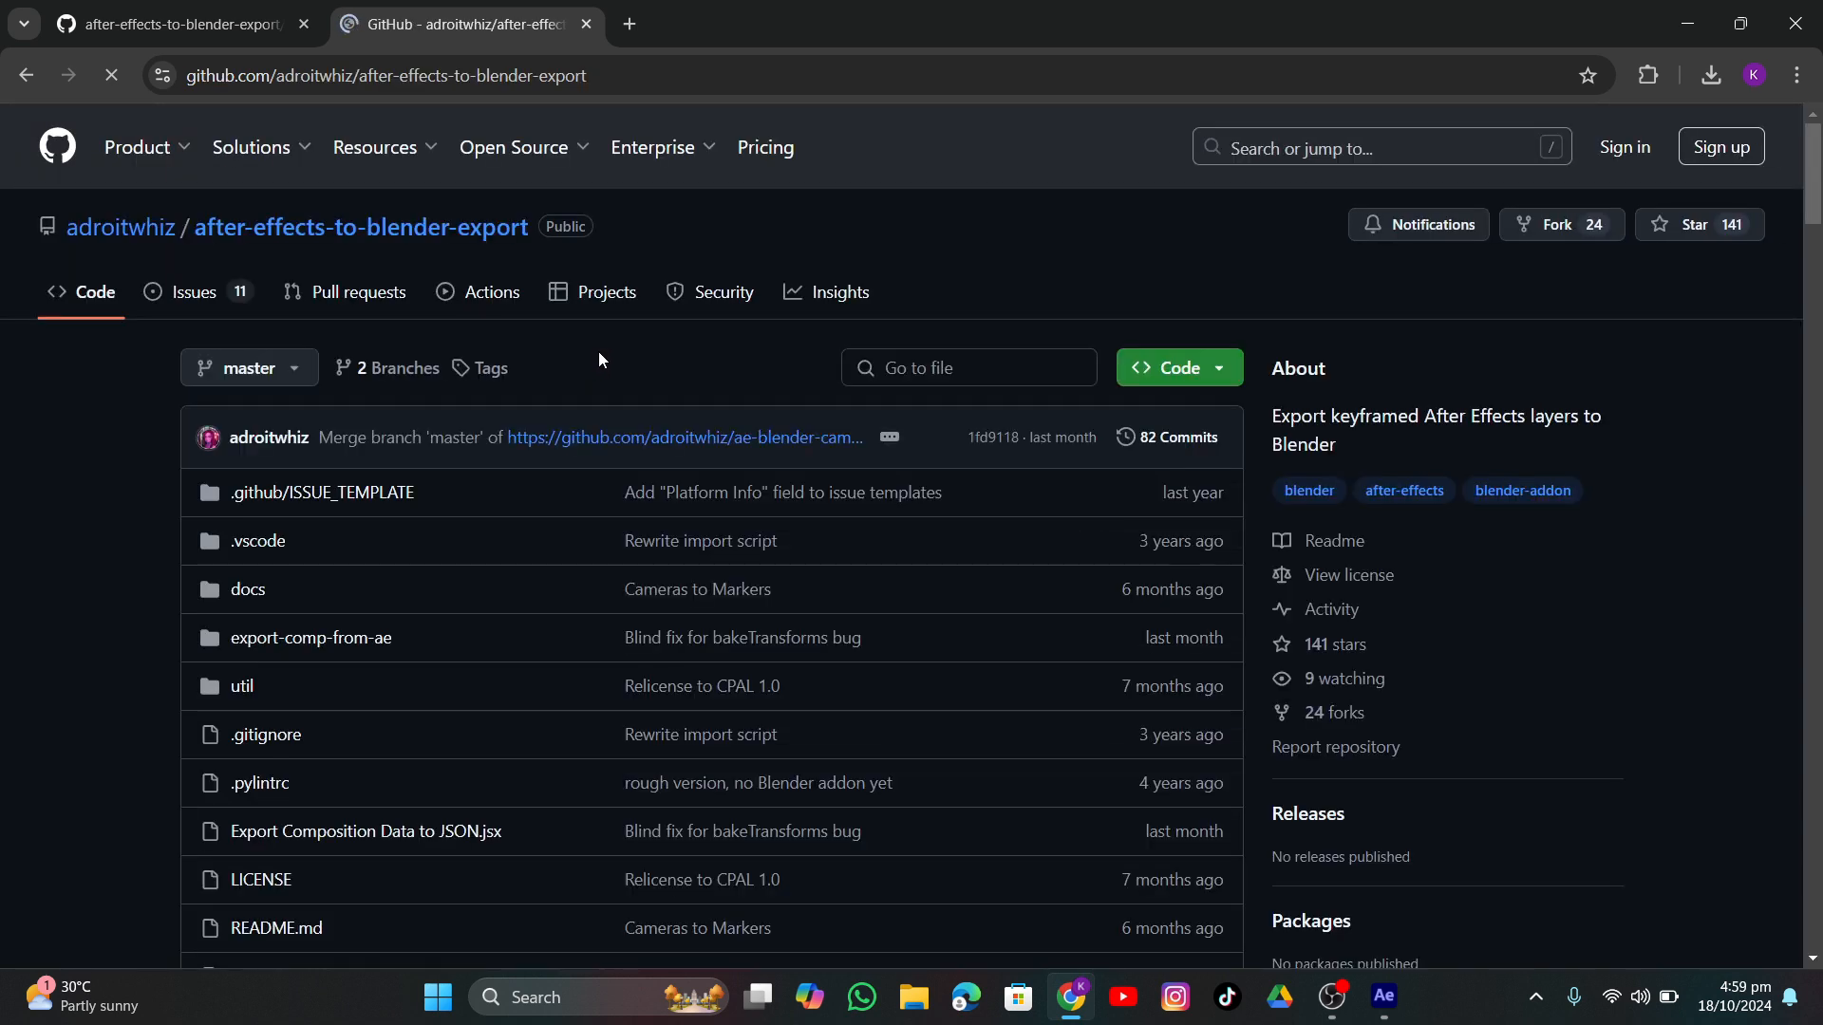
# Review the after-effects-to-blender-export repository's files and its README through the Blender installation section, and return to the export script's page.
pyautogui.scroll(-1, 600, 359)
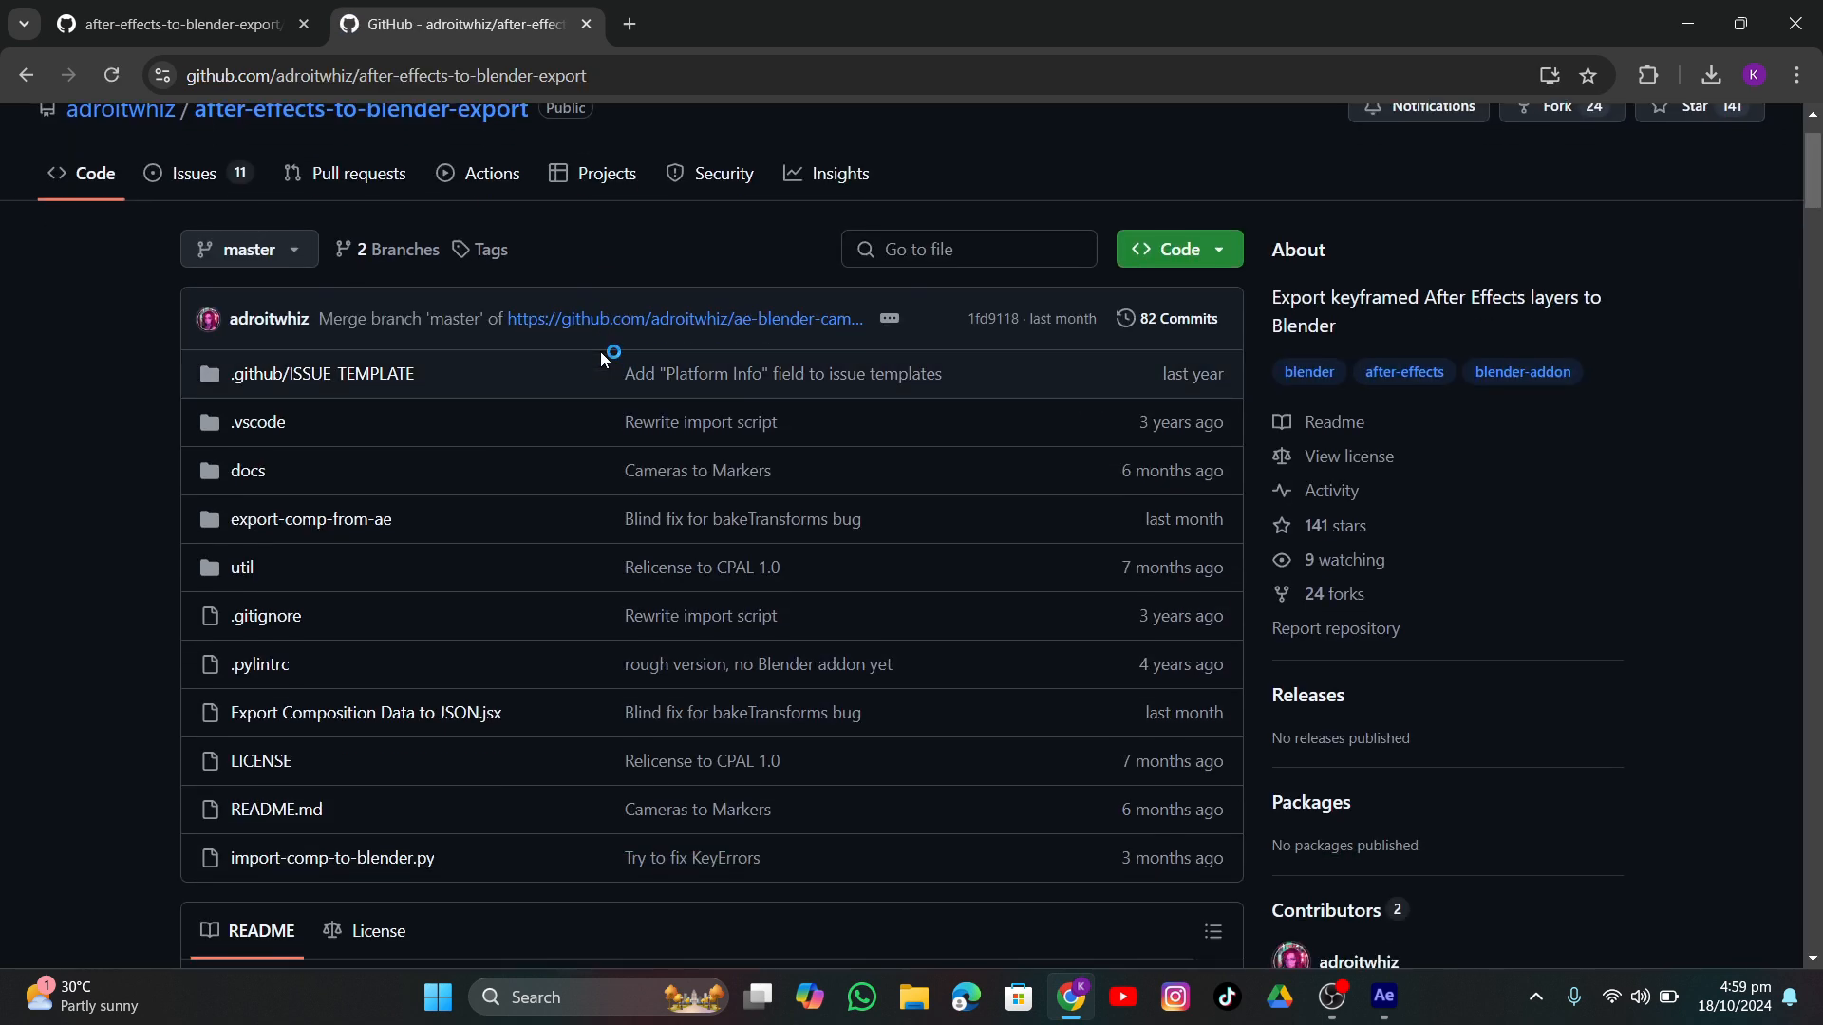
pyautogui.scroll(-2, 600, 359)
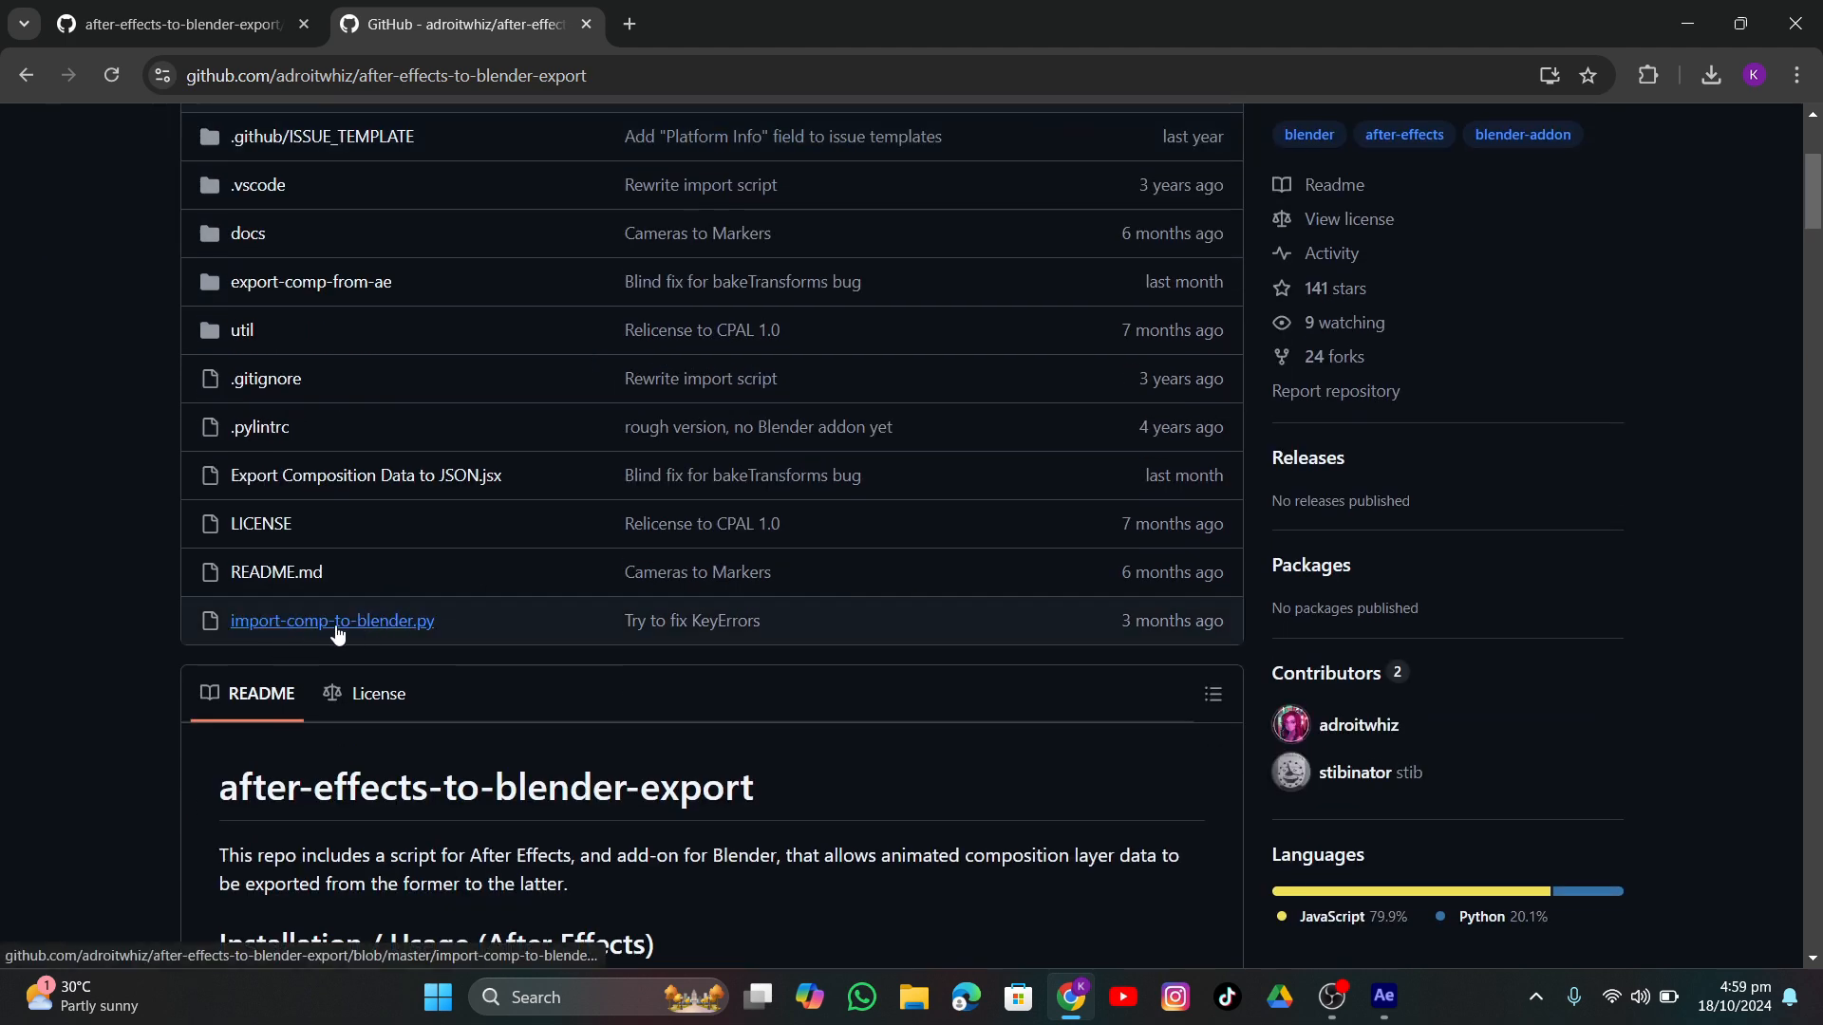
pyautogui.scroll(-3, 423, 593)
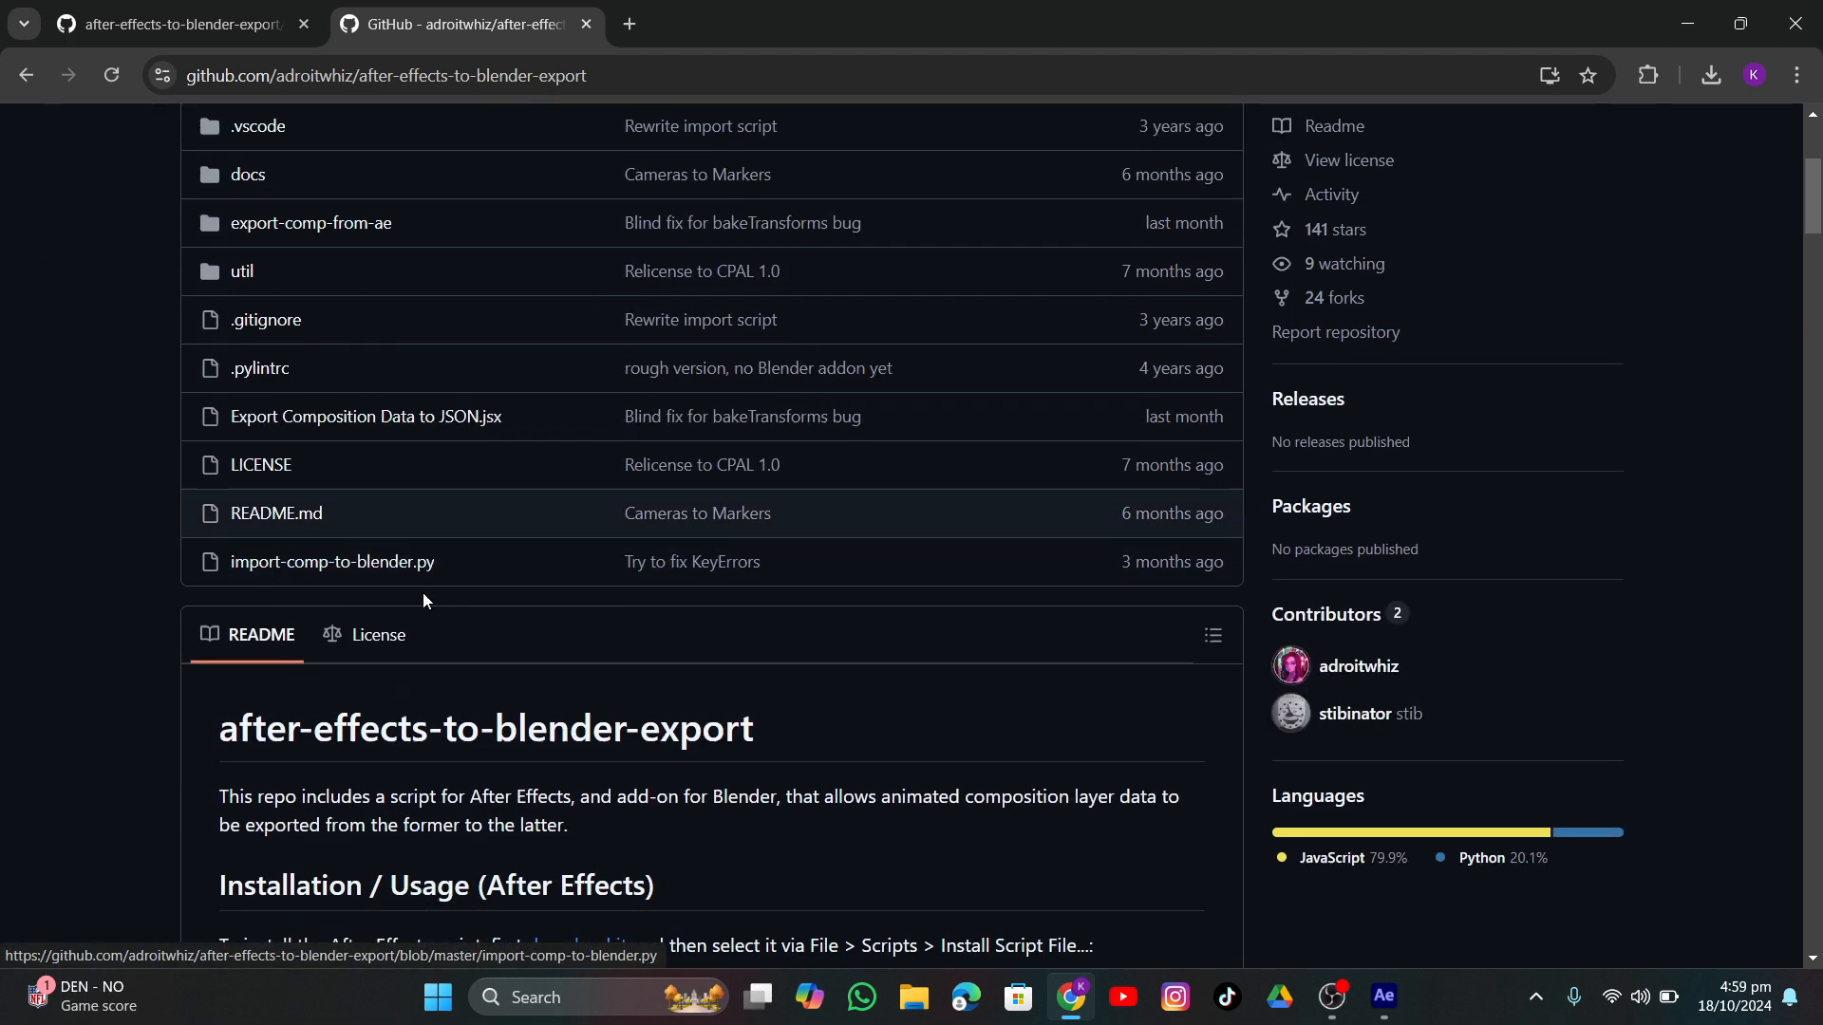
pyautogui.scroll(-2, 428, 590)
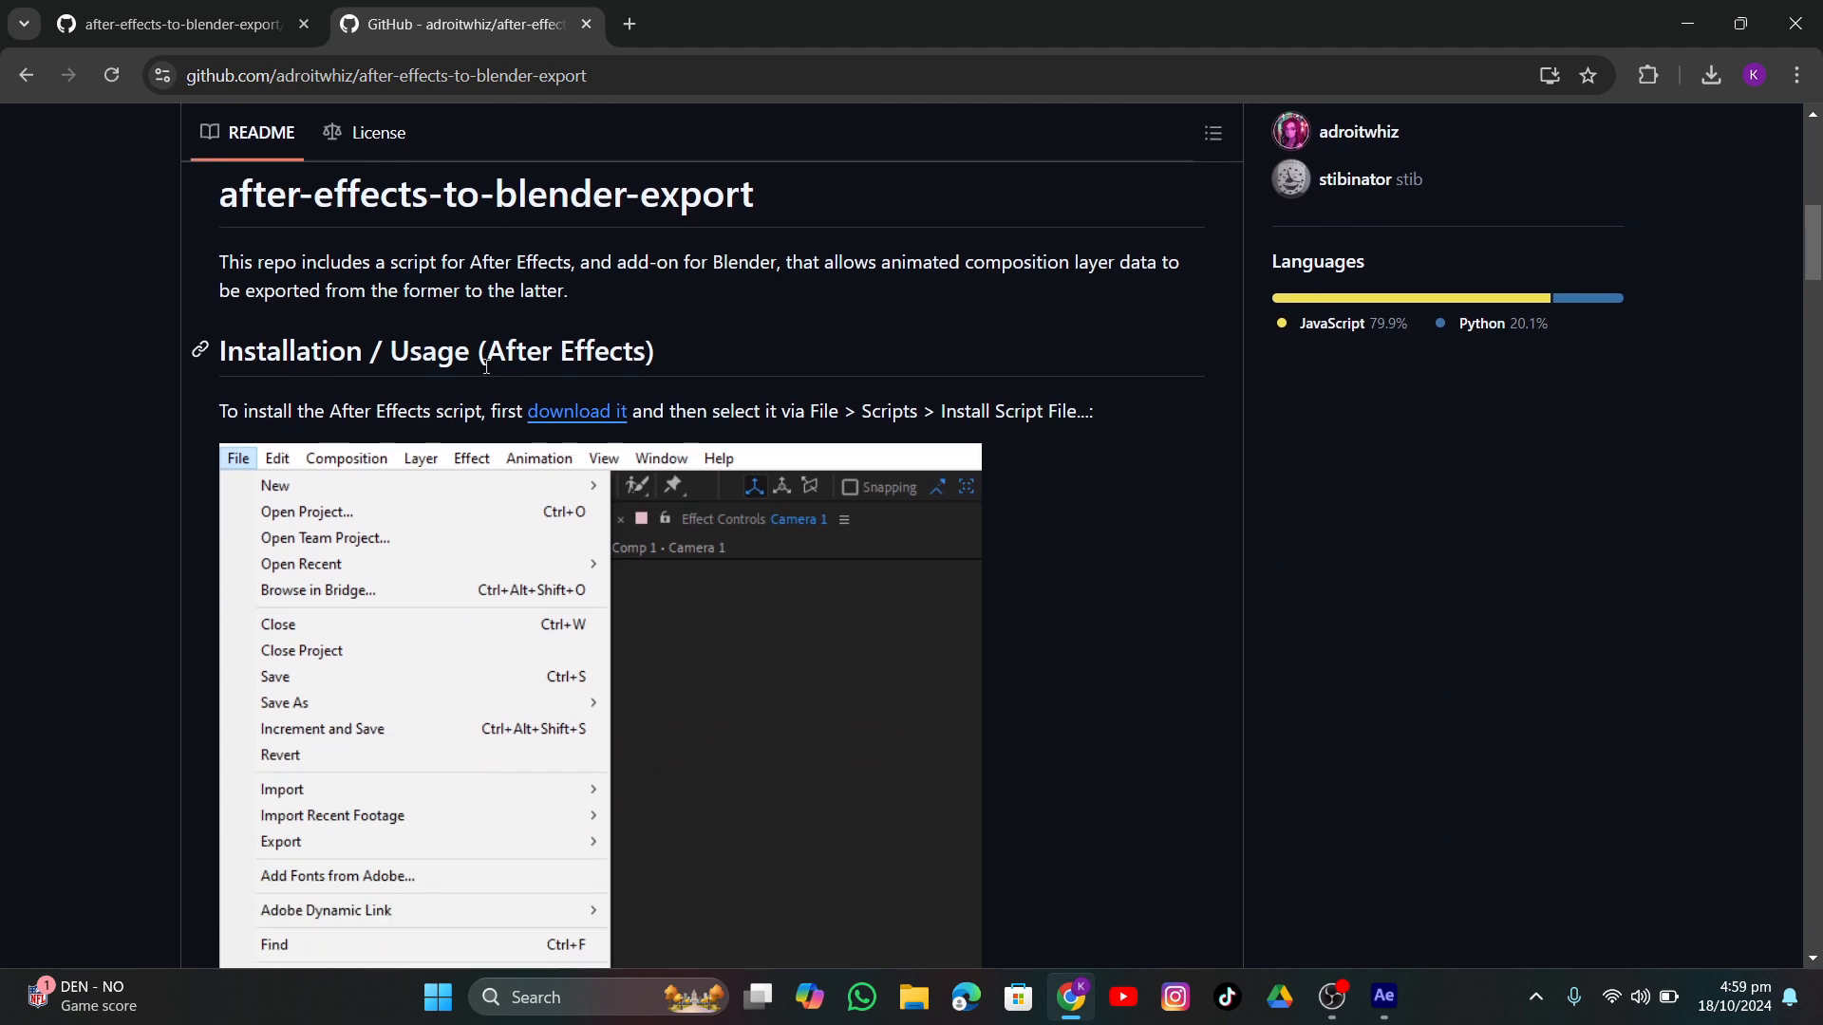
pyautogui.scroll(-8, 320, 411)
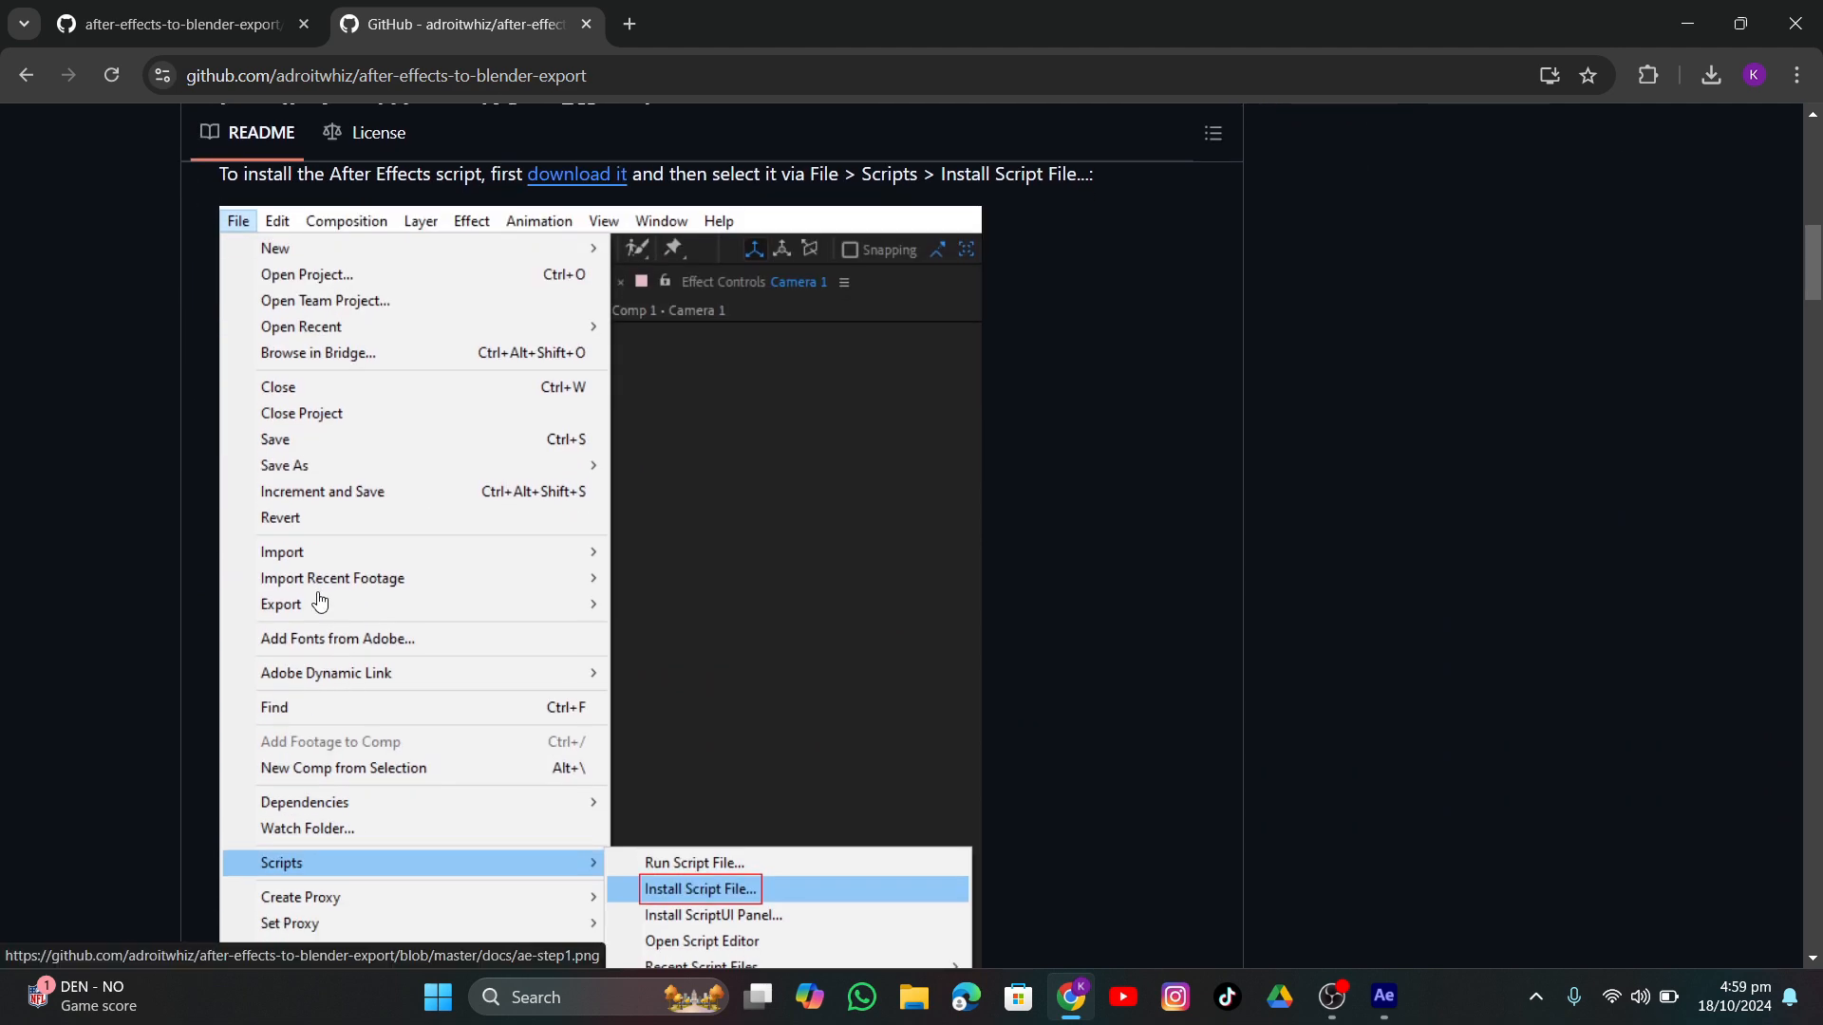
pyautogui.scroll(-5, 328, 581)
pyautogui.scroll(-18, 328, 578)
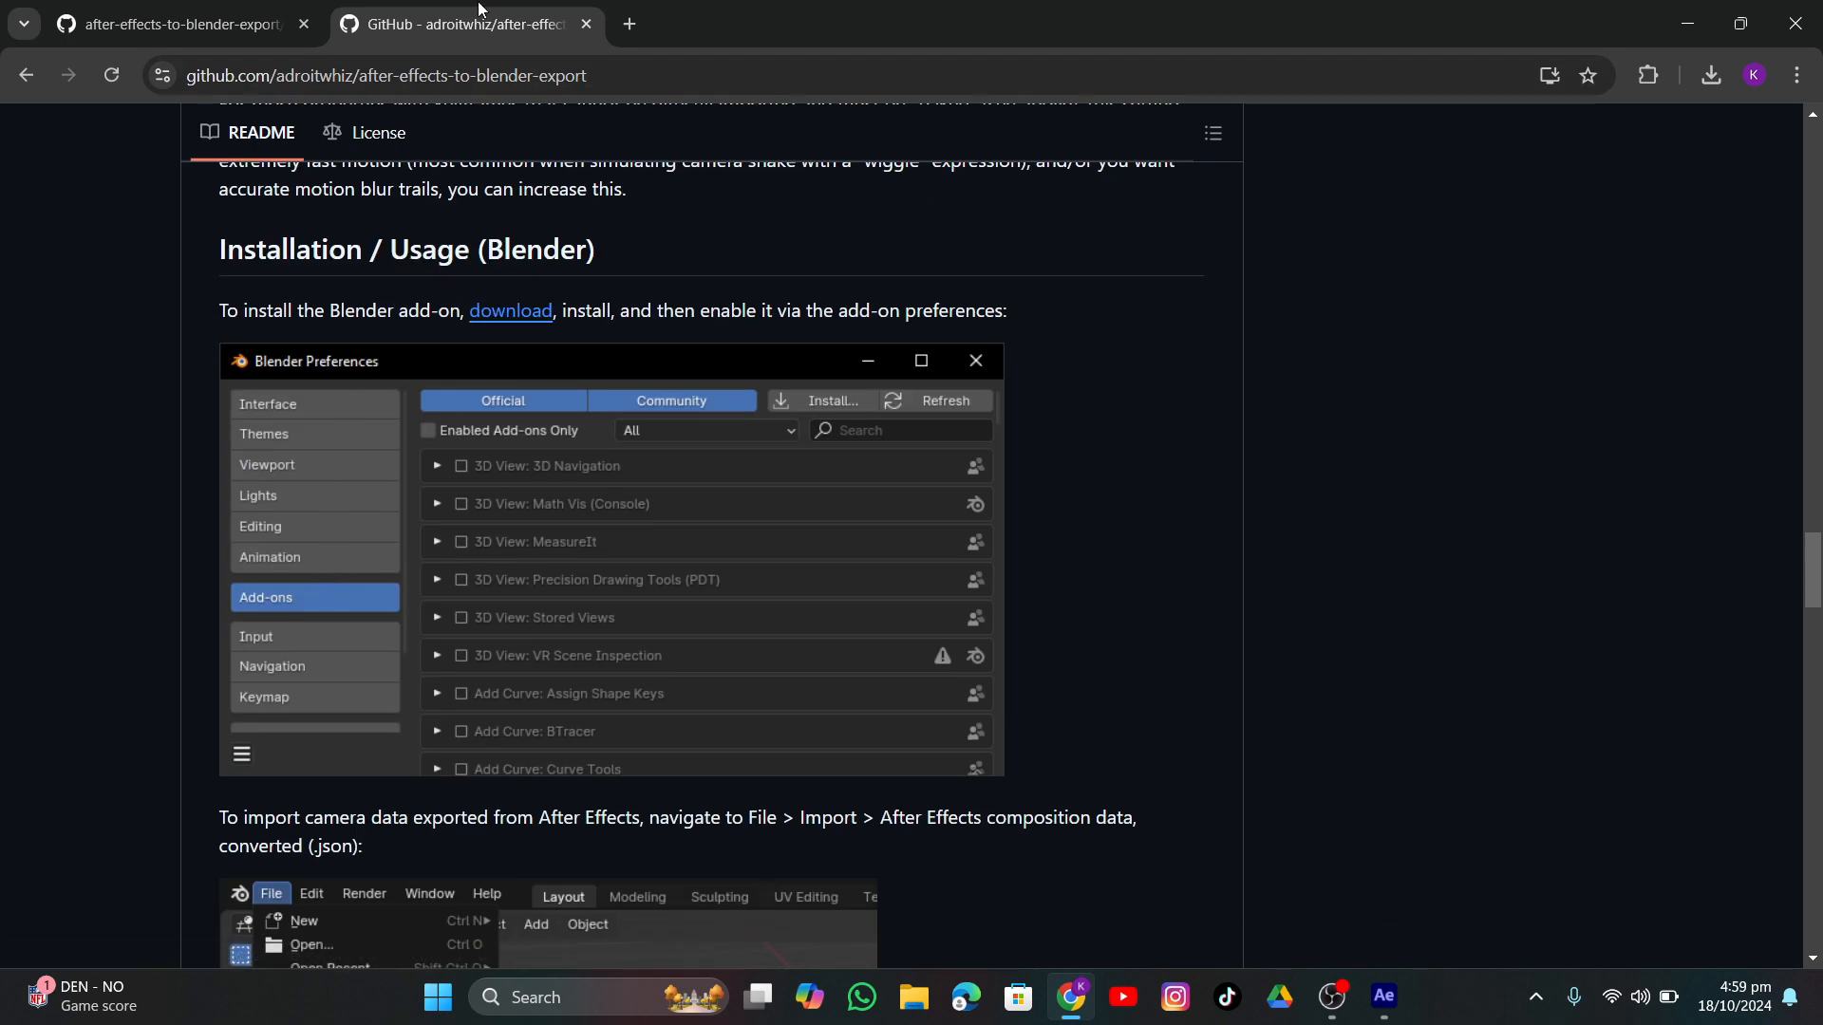
pyautogui.click(179, 19)
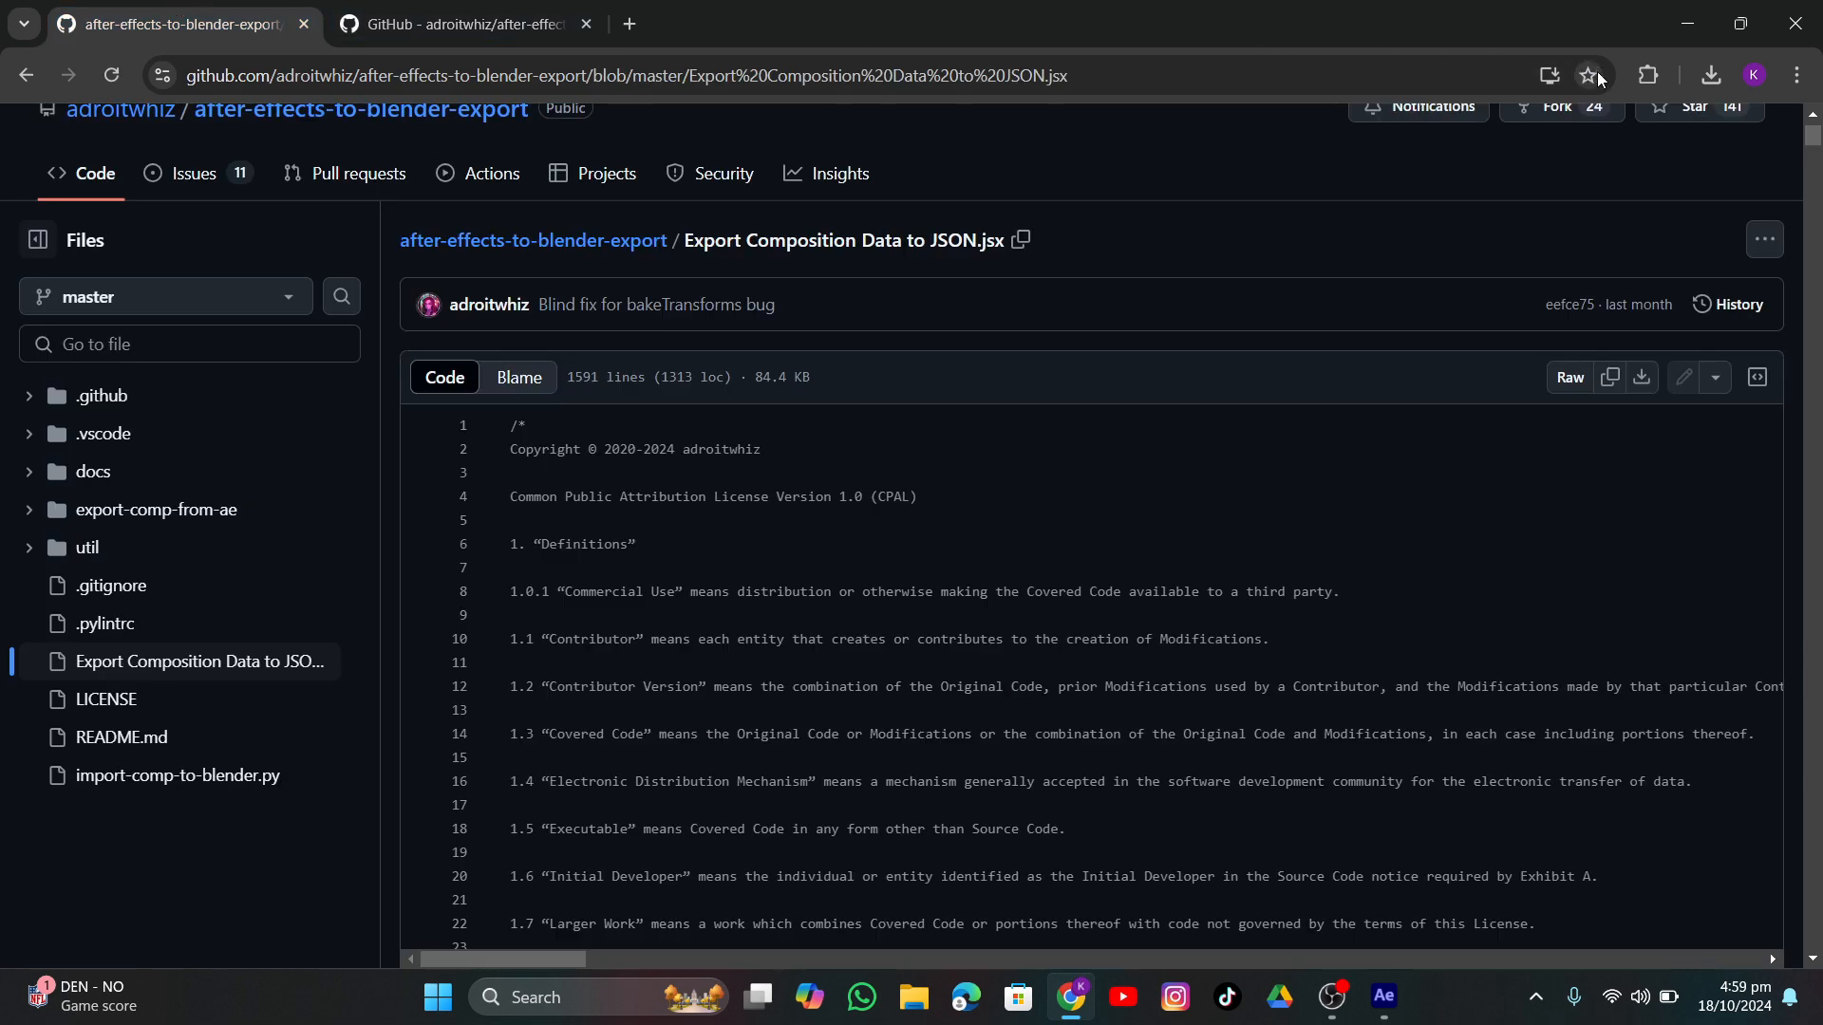
pyautogui.click(1589, 75)
# Switch back to After Effects and run the Export Composition Data to JSON (1).jsx script.
pyautogui.hotkey('ctrl', 'Tab')
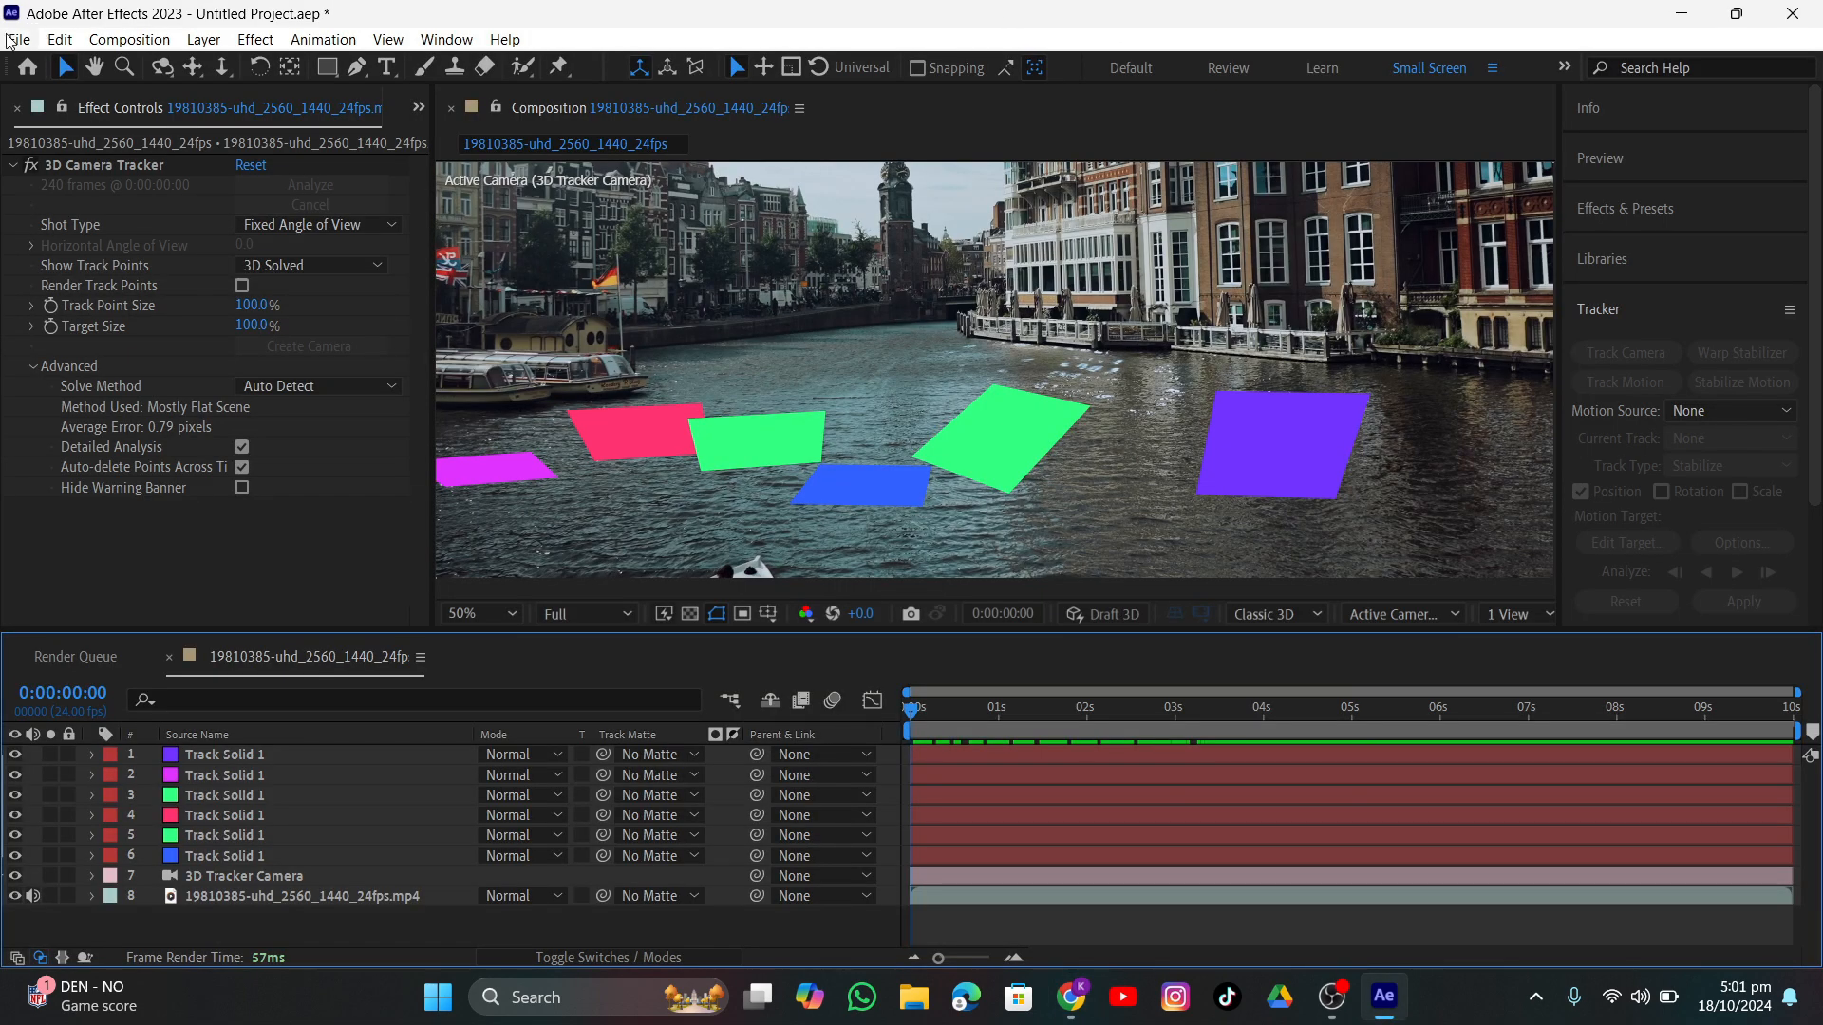
pyautogui.click(9, 40)
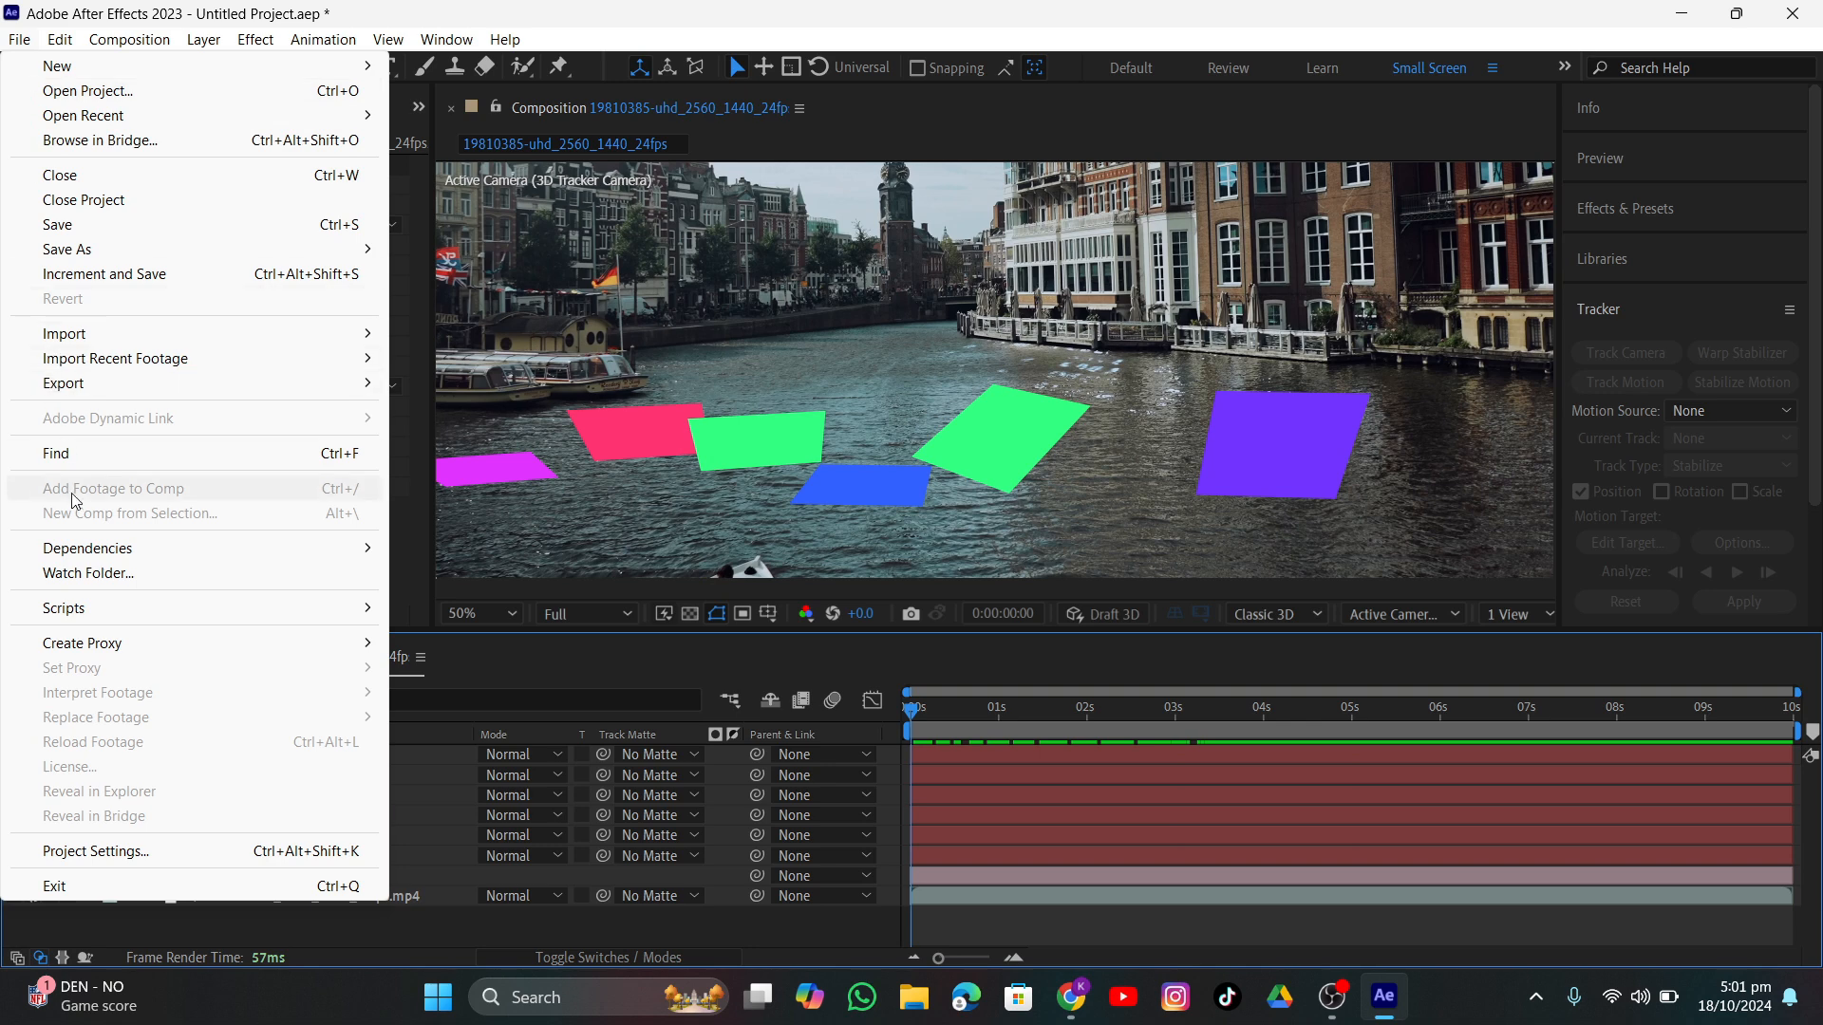
pyautogui.moveTo(237, 607)
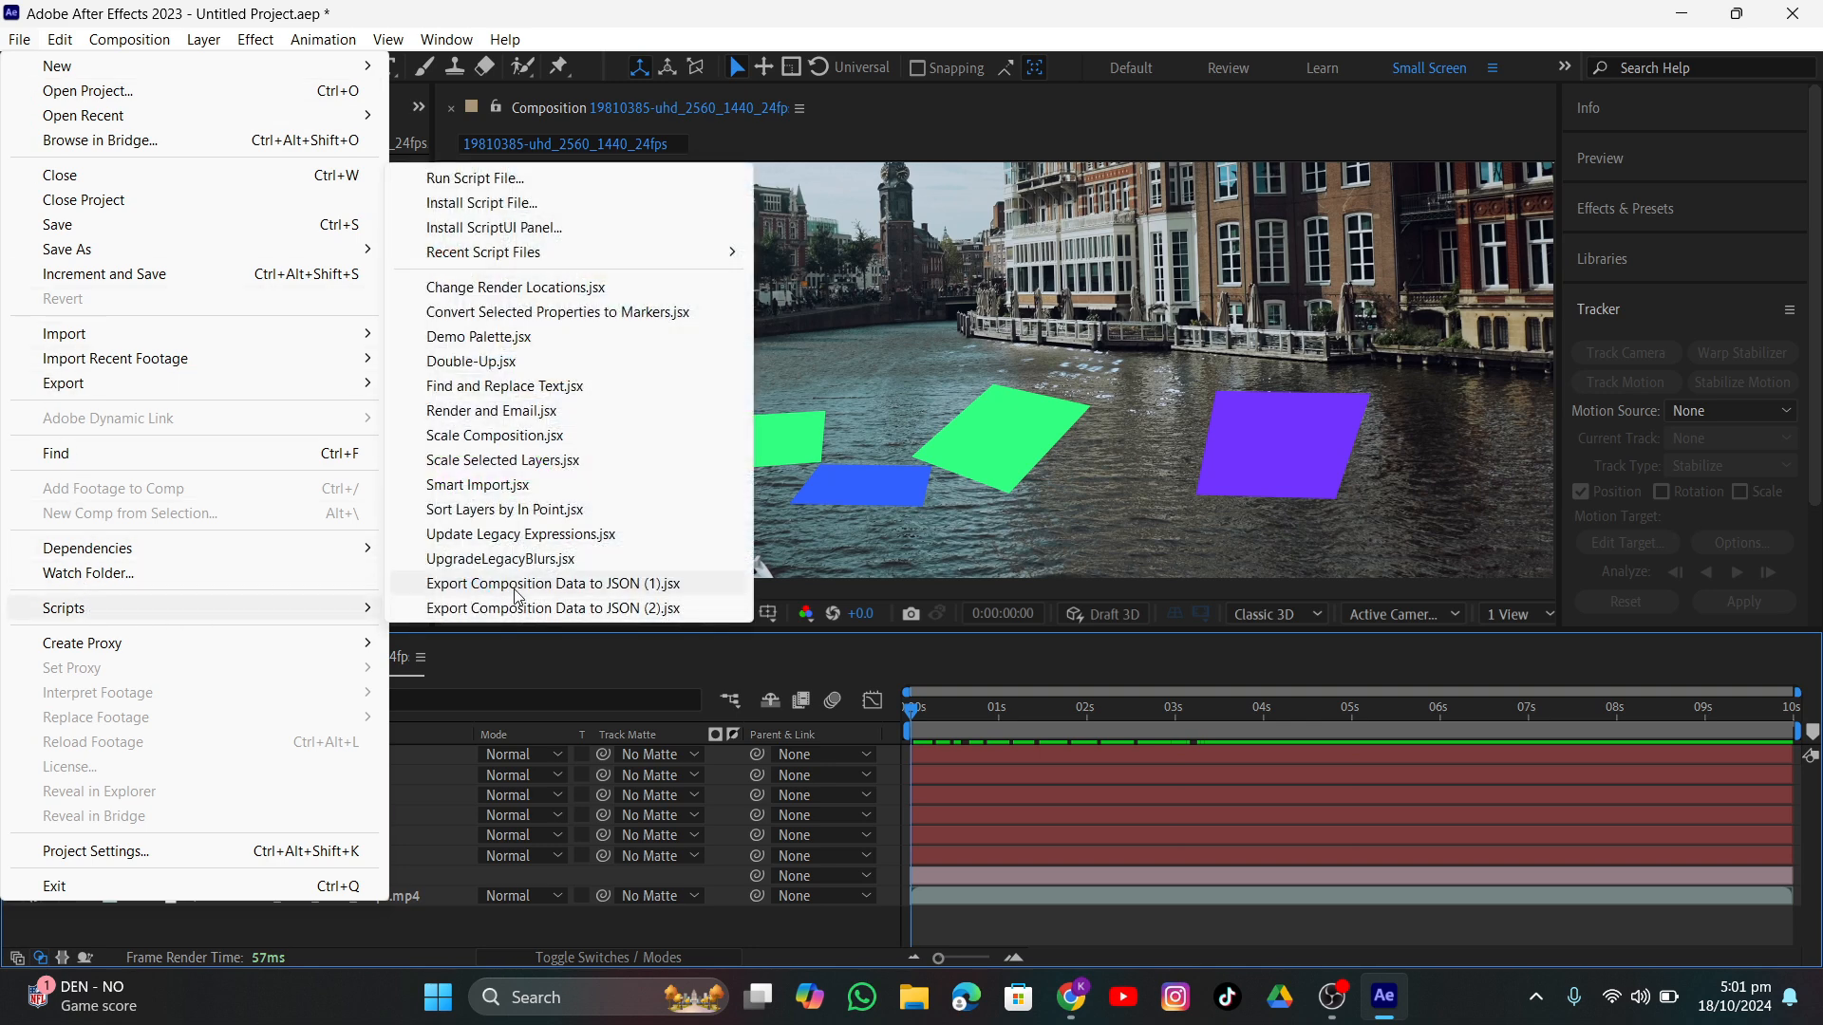
pyautogui.click(612, 589)
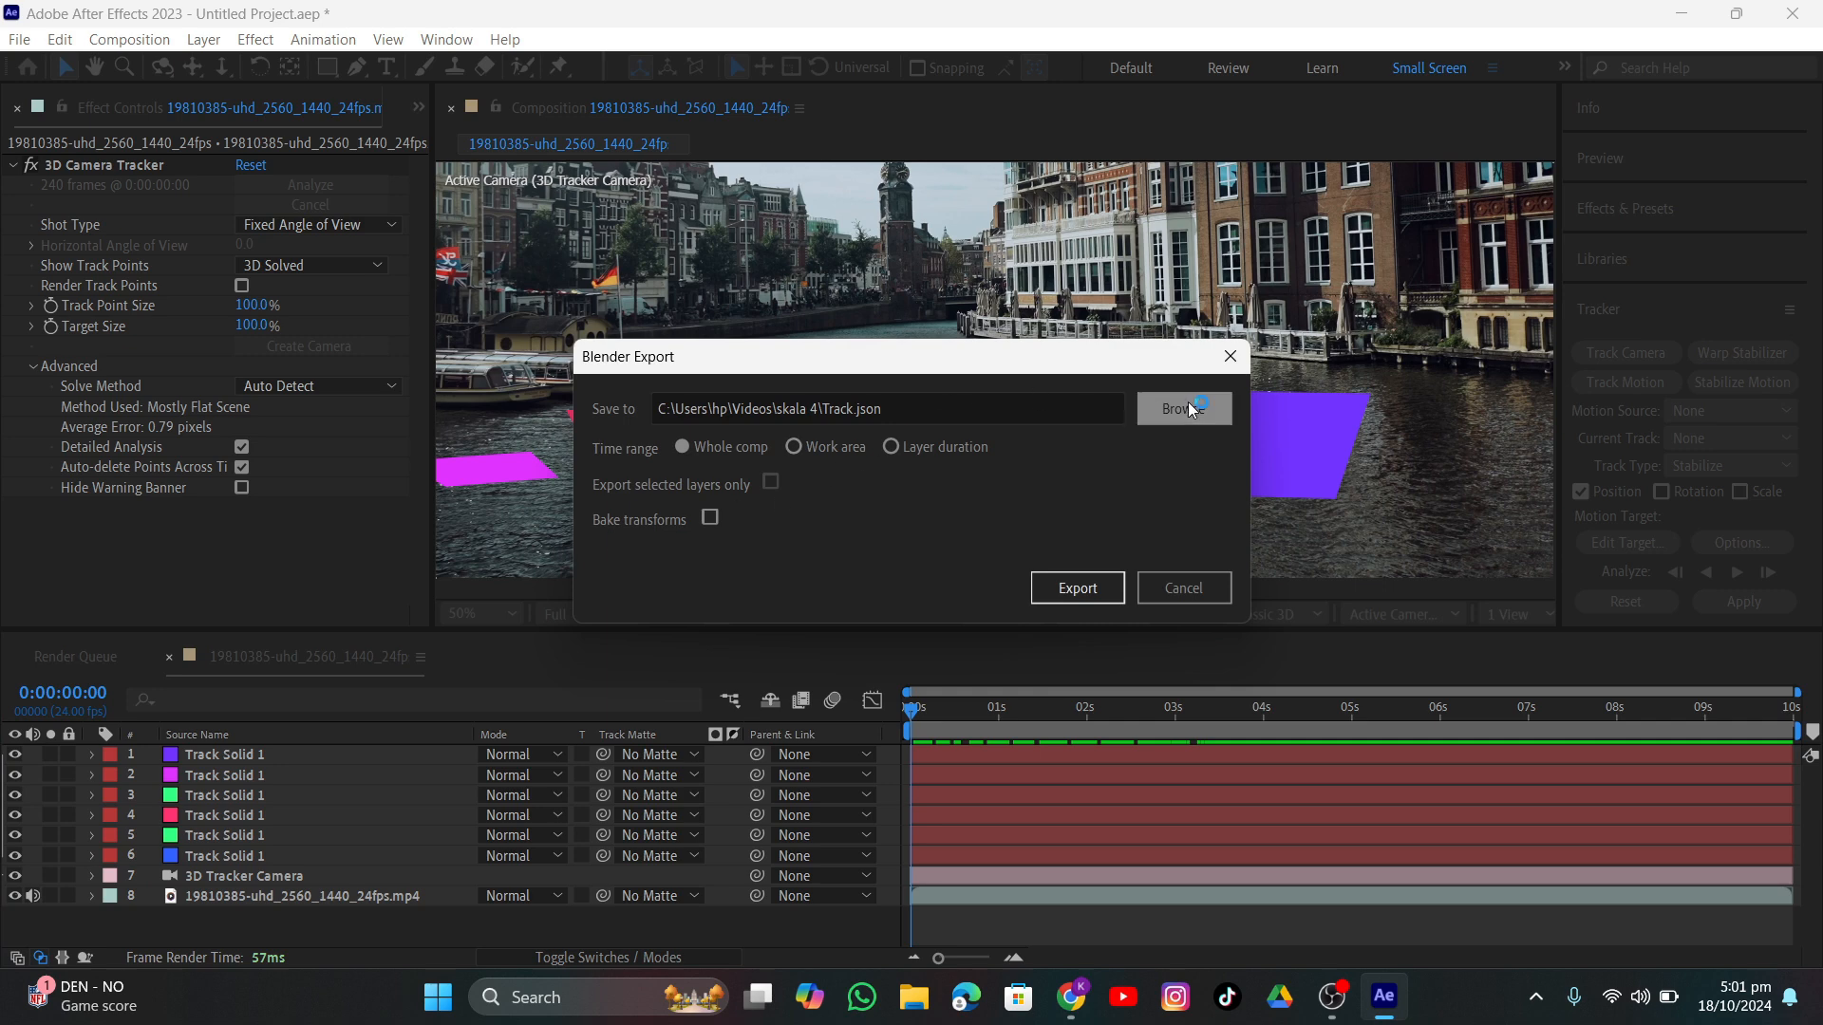
# Set the export destination to a layer data file named track in the tutorial folder 56, and export the whole comp.
pyautogui.click(1187, 408)
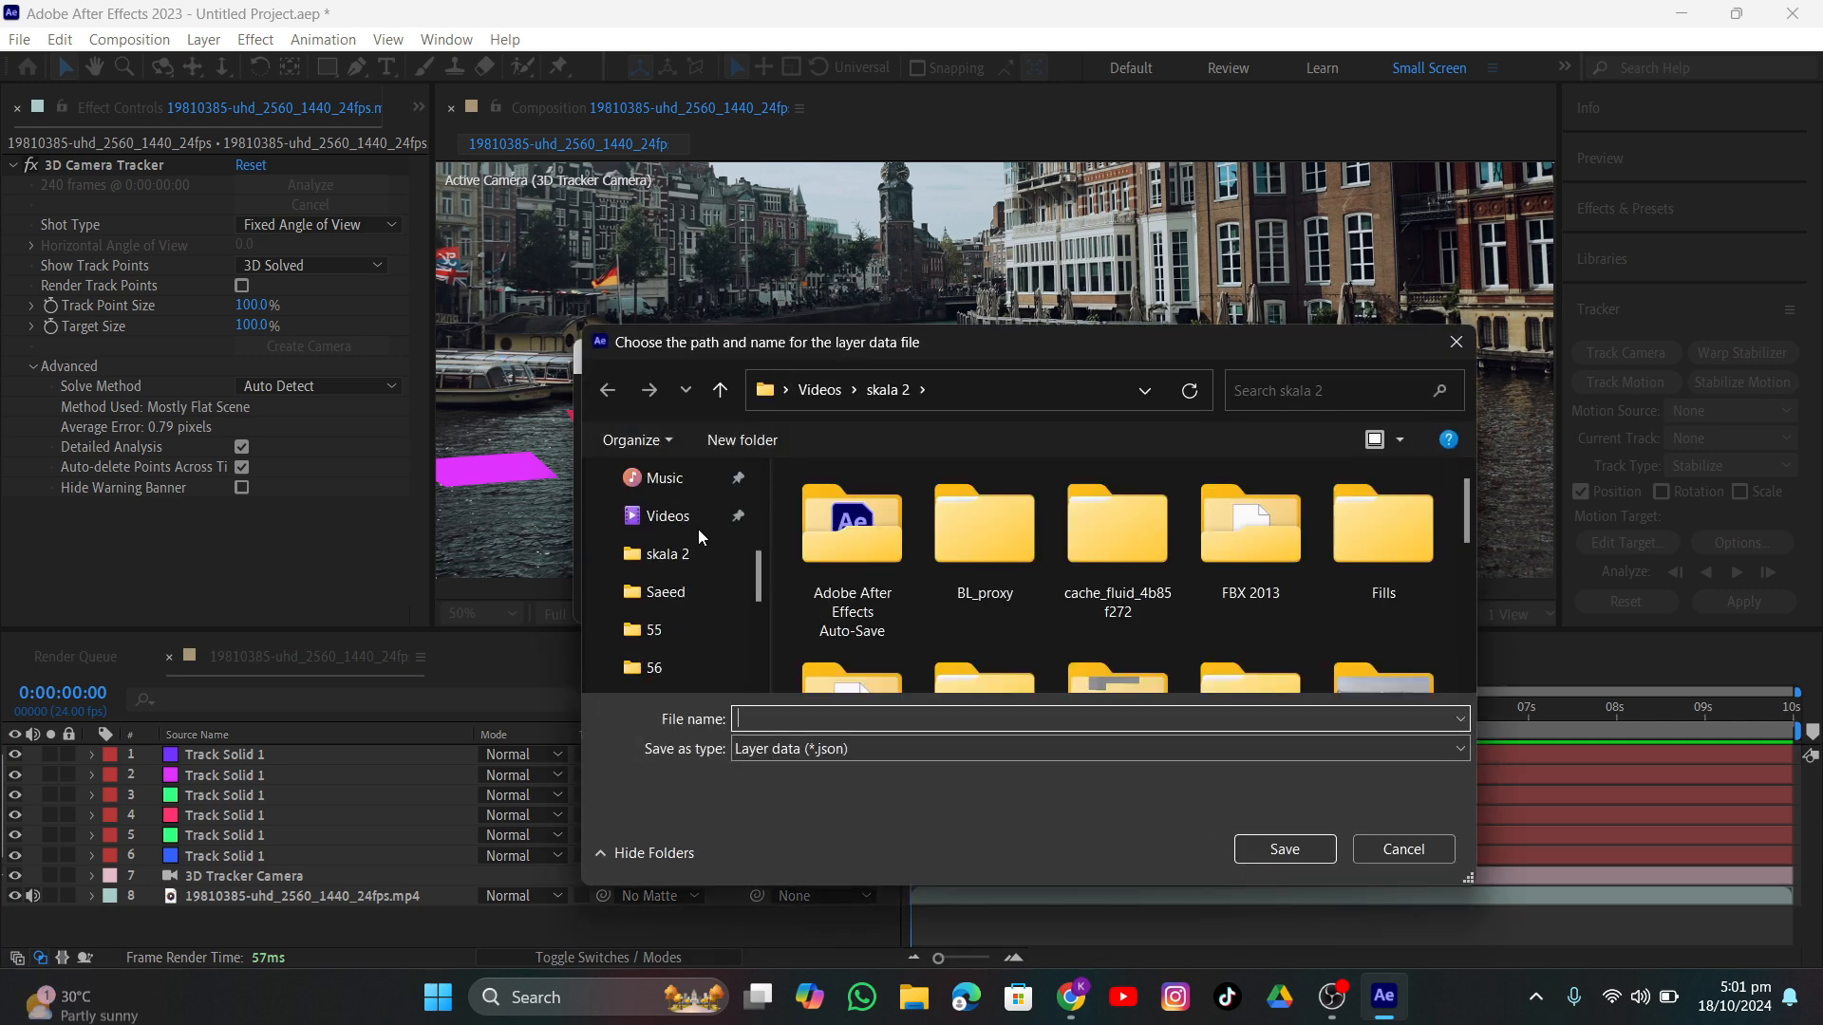
pyautogui.scroll(-1, 681, 625)
pyautogui.click(665, 630)
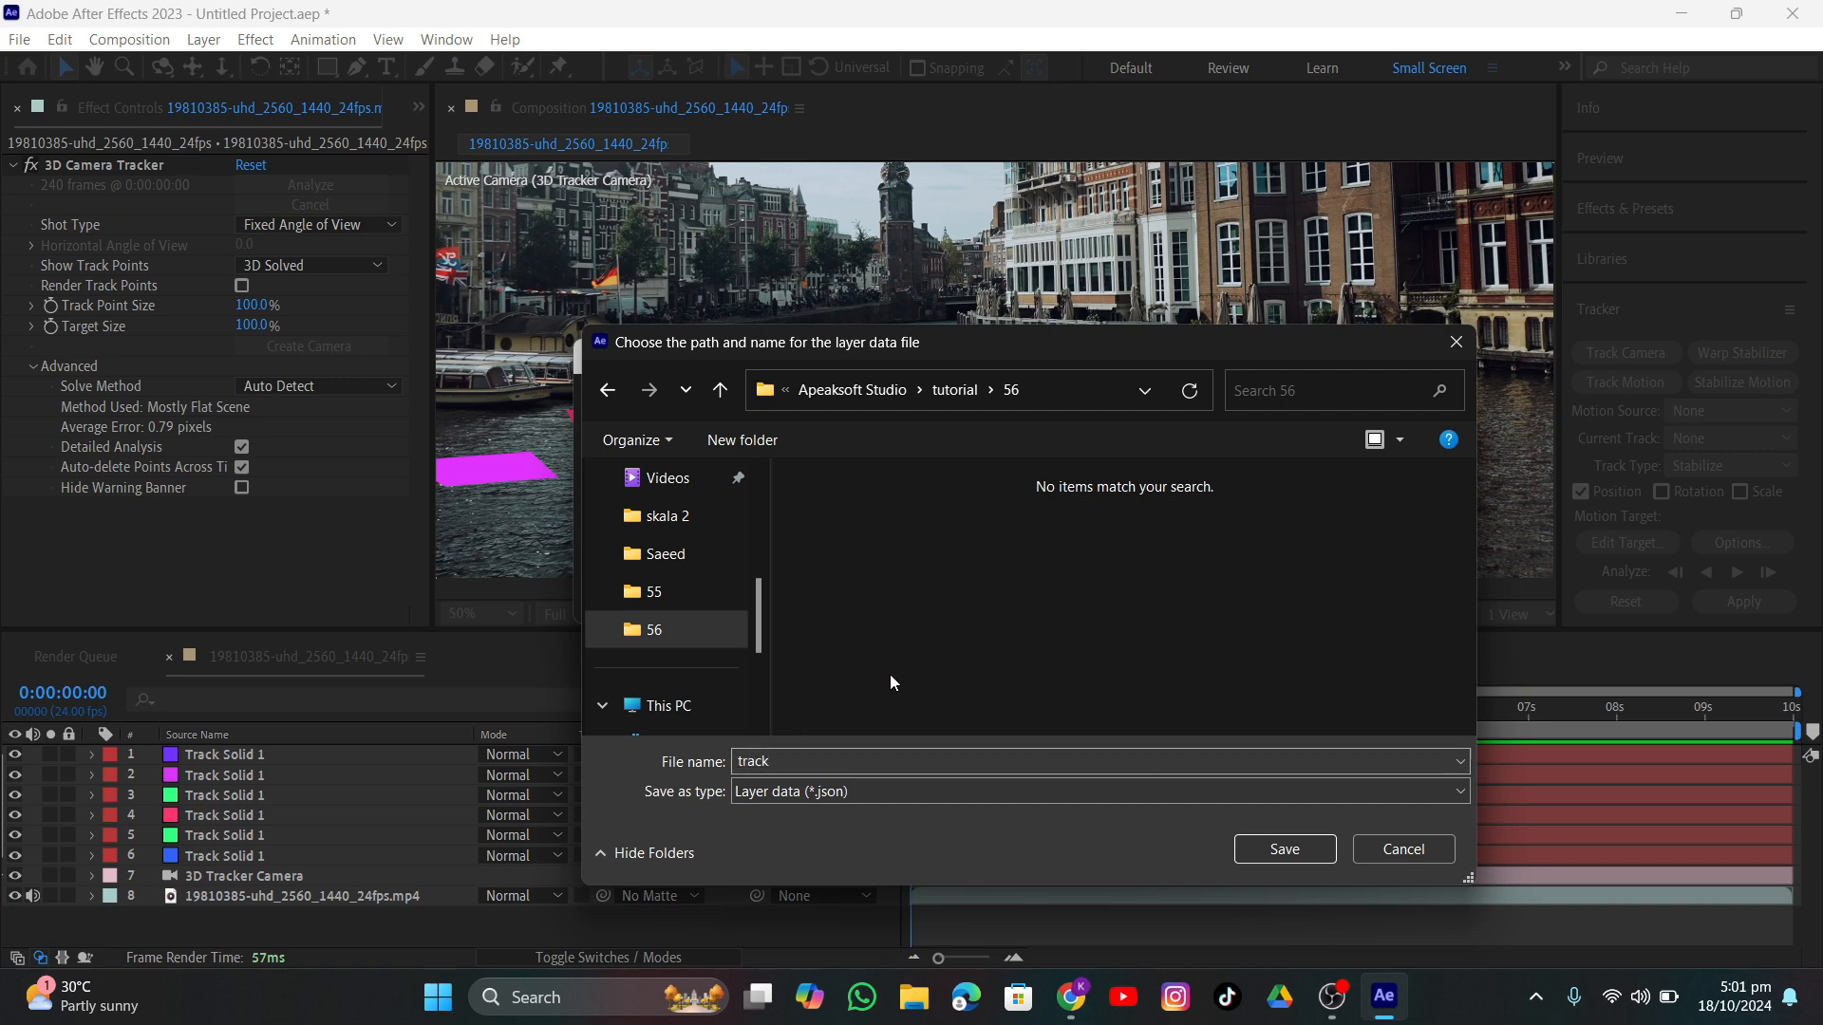
pyautogui.click(1286, 850)
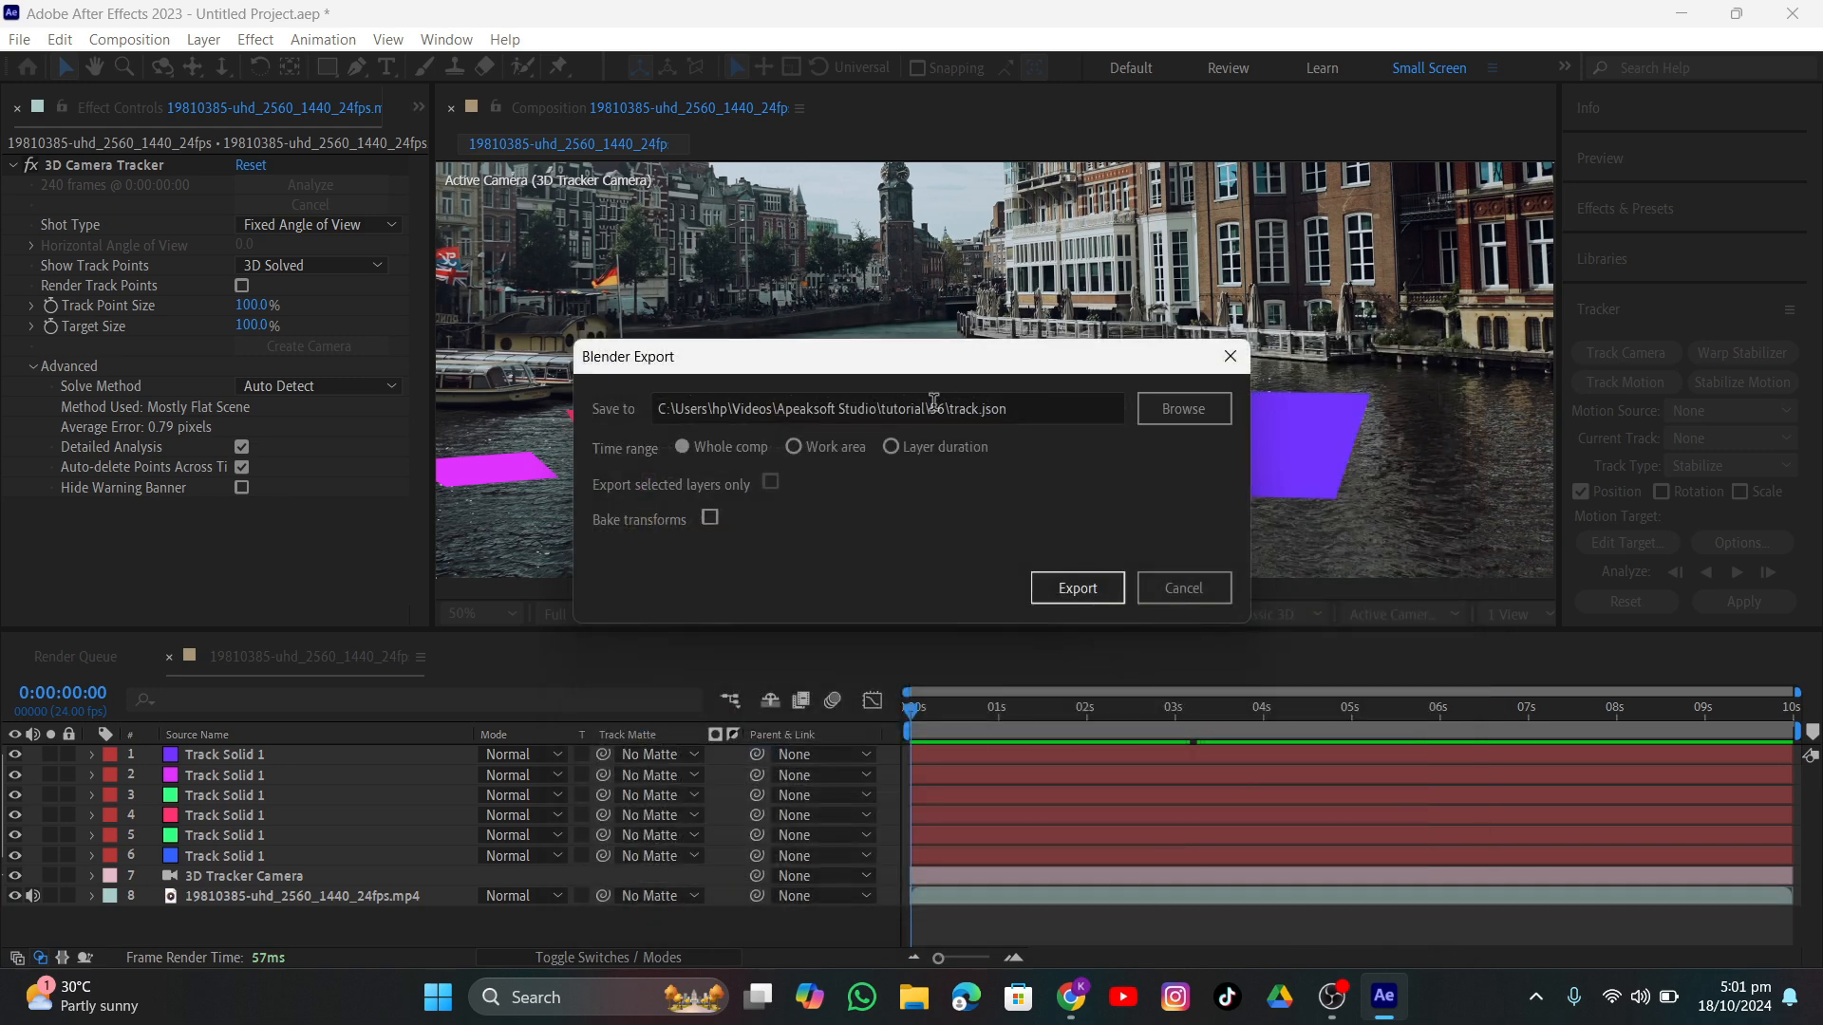
pyautogui.click(1072, 590)
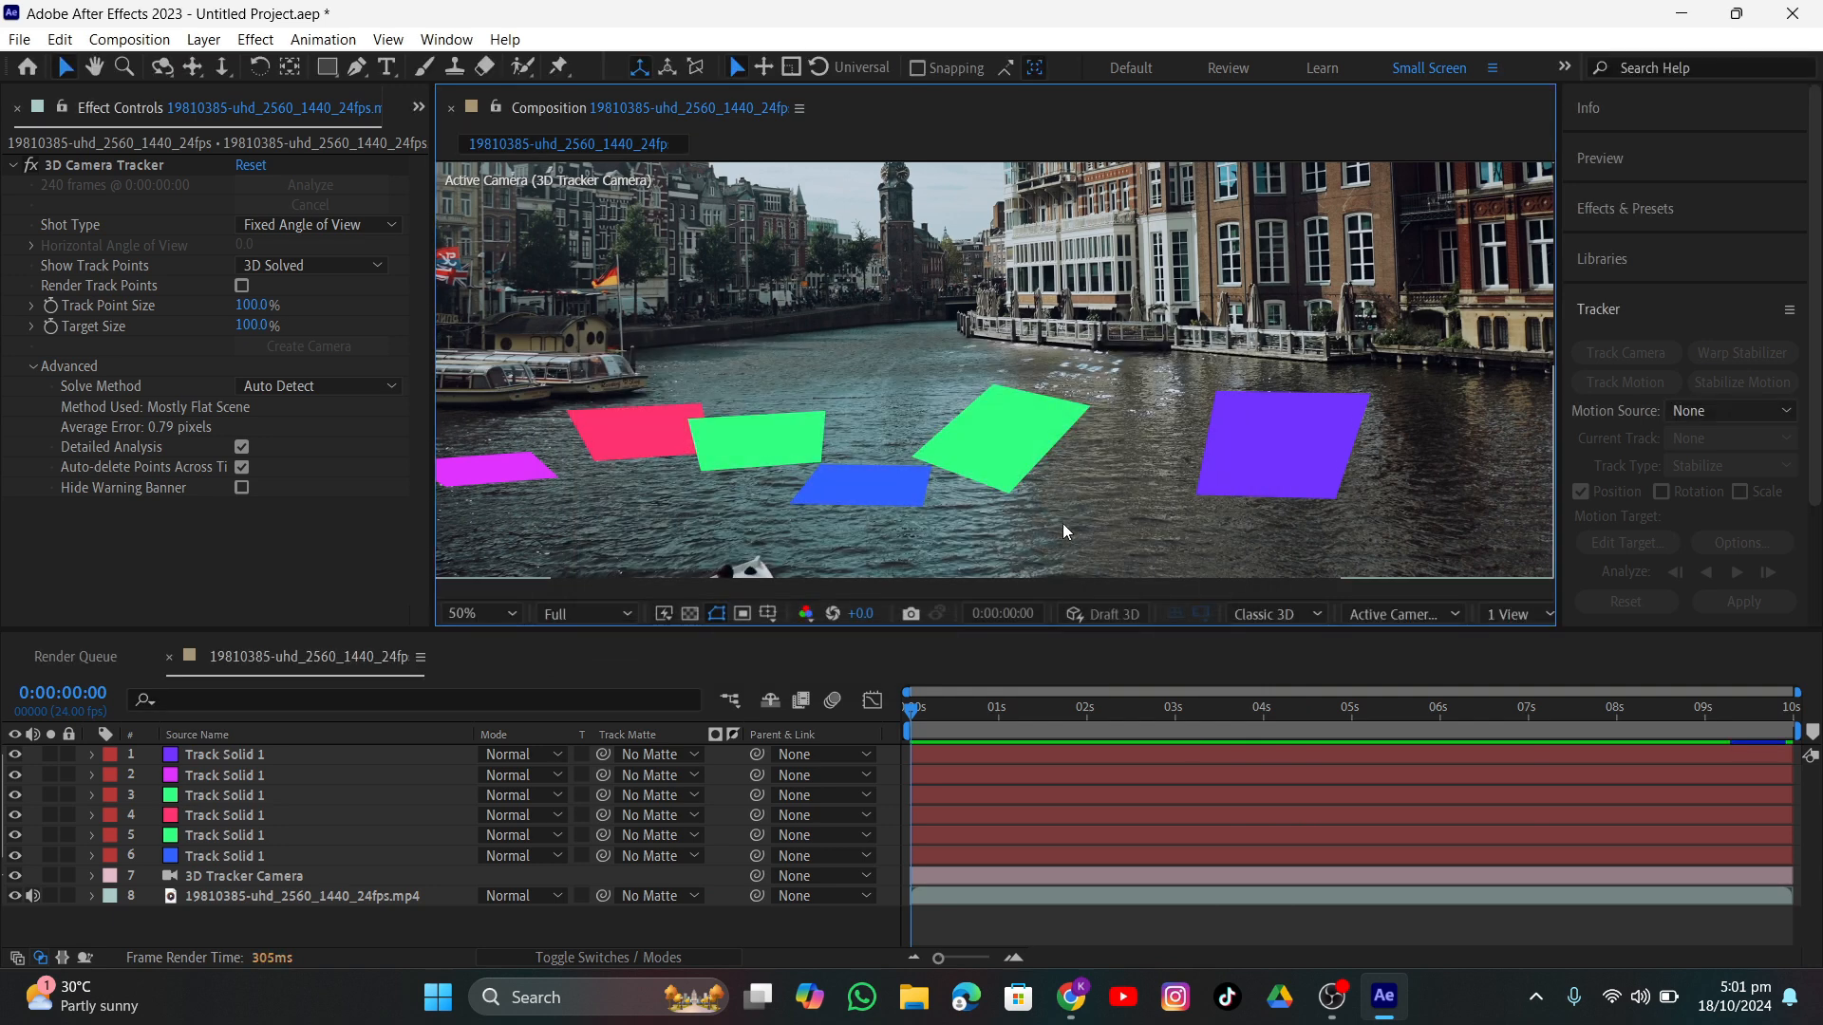
pyautogui.click(984, 897)
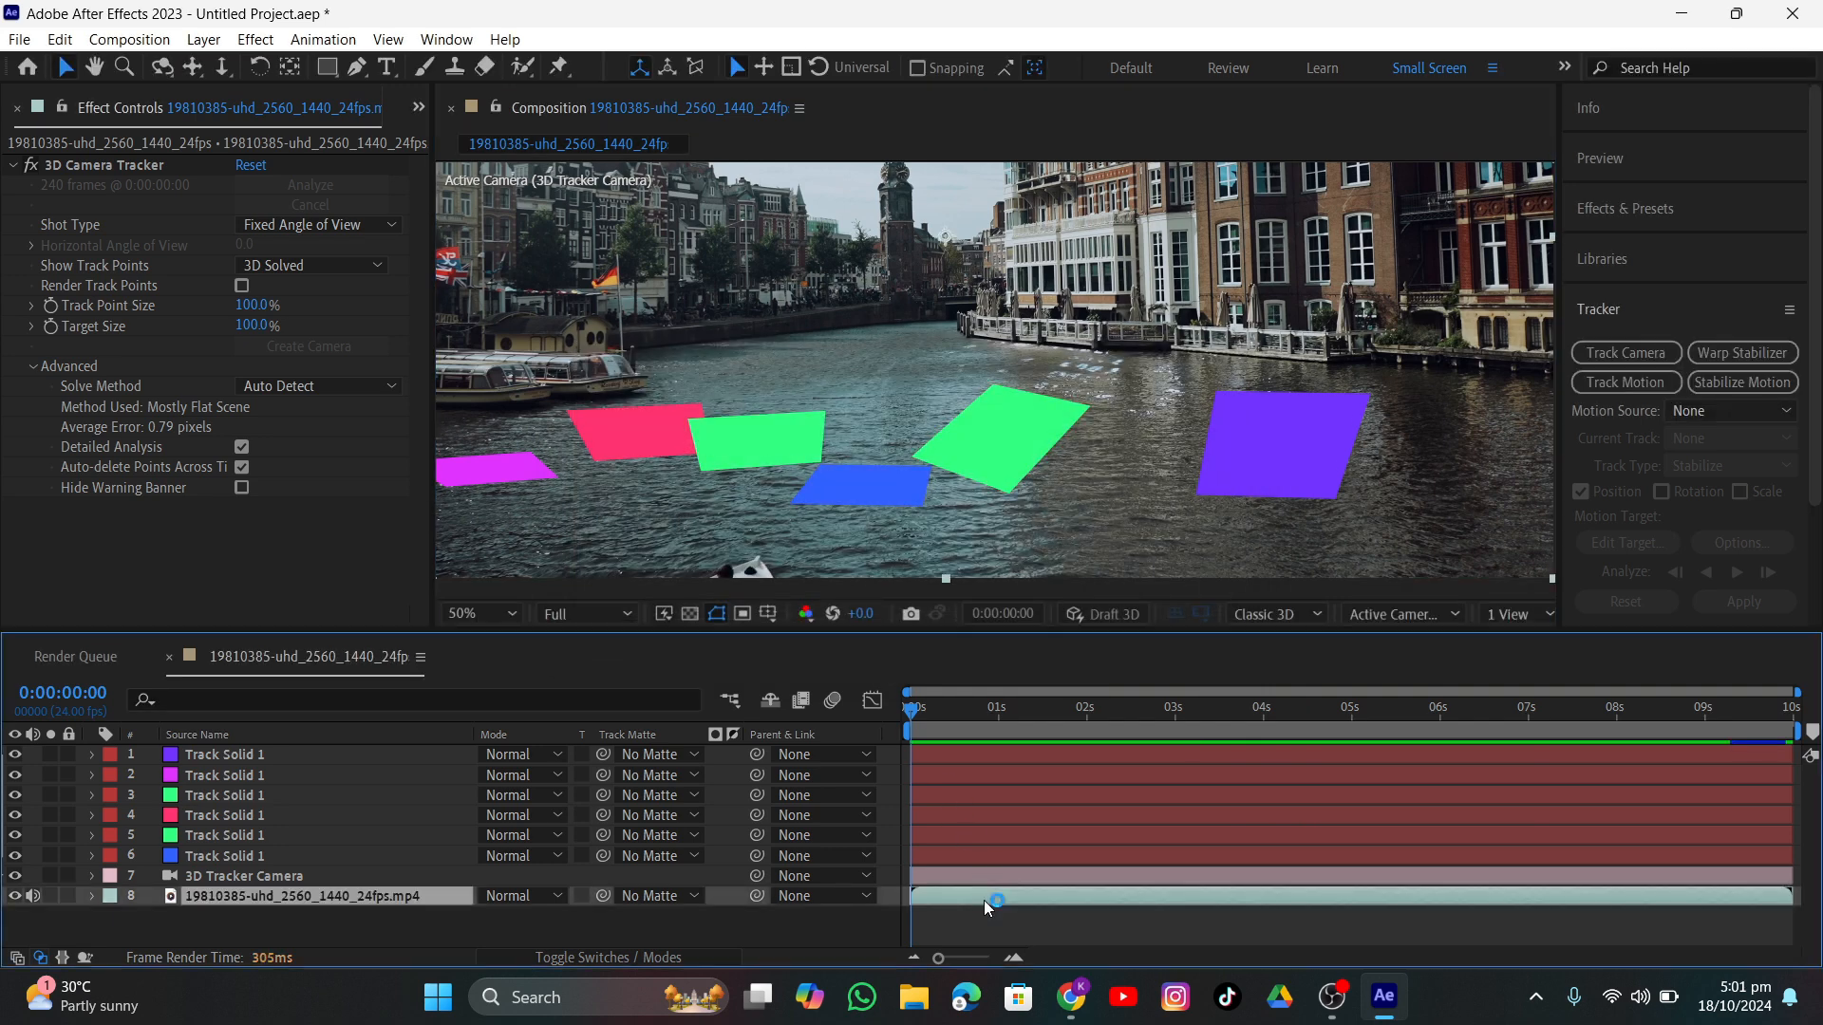
pyautogui.keyDown('shift'); pyautogui.click(972, 756); pyautogui.keyUp('shift')
pyautogui.click(19, 39)
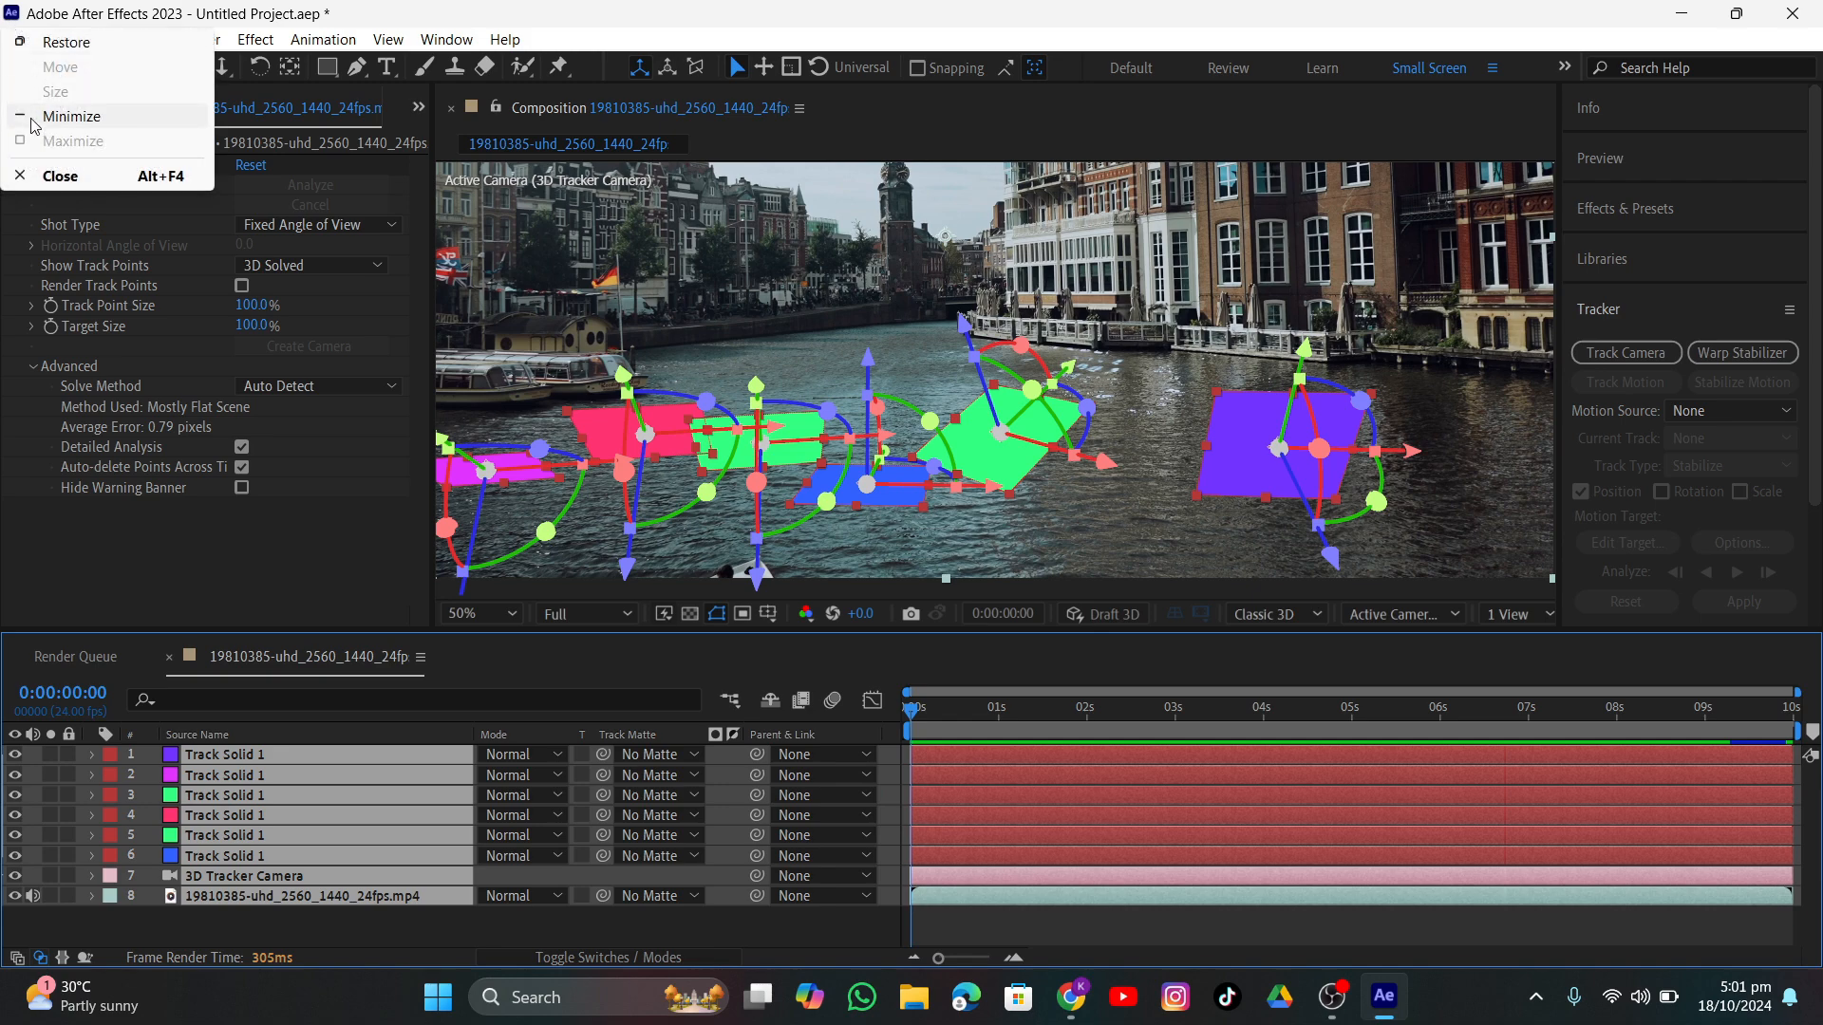
pyautogui.click(15, 29)
pyautogui.click(21, 38)
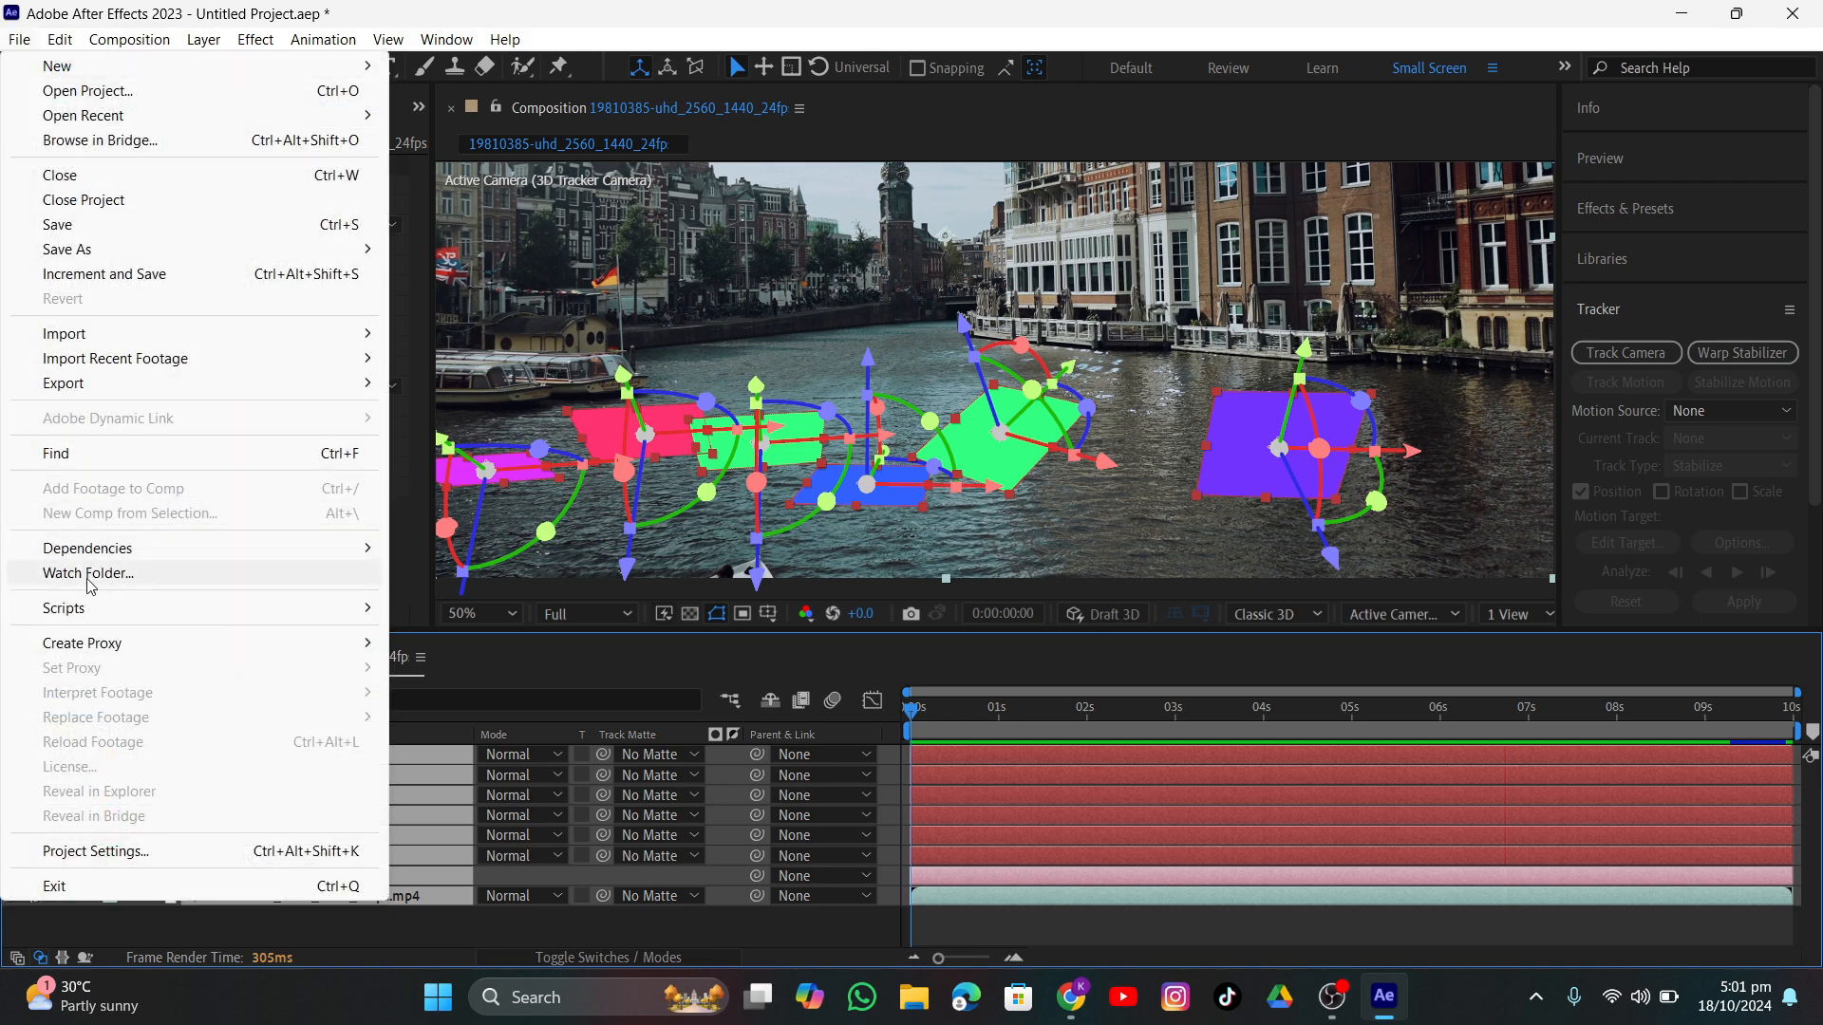
pyautogui.moveTo(242, 609)
pyautogui.click(541, 581)
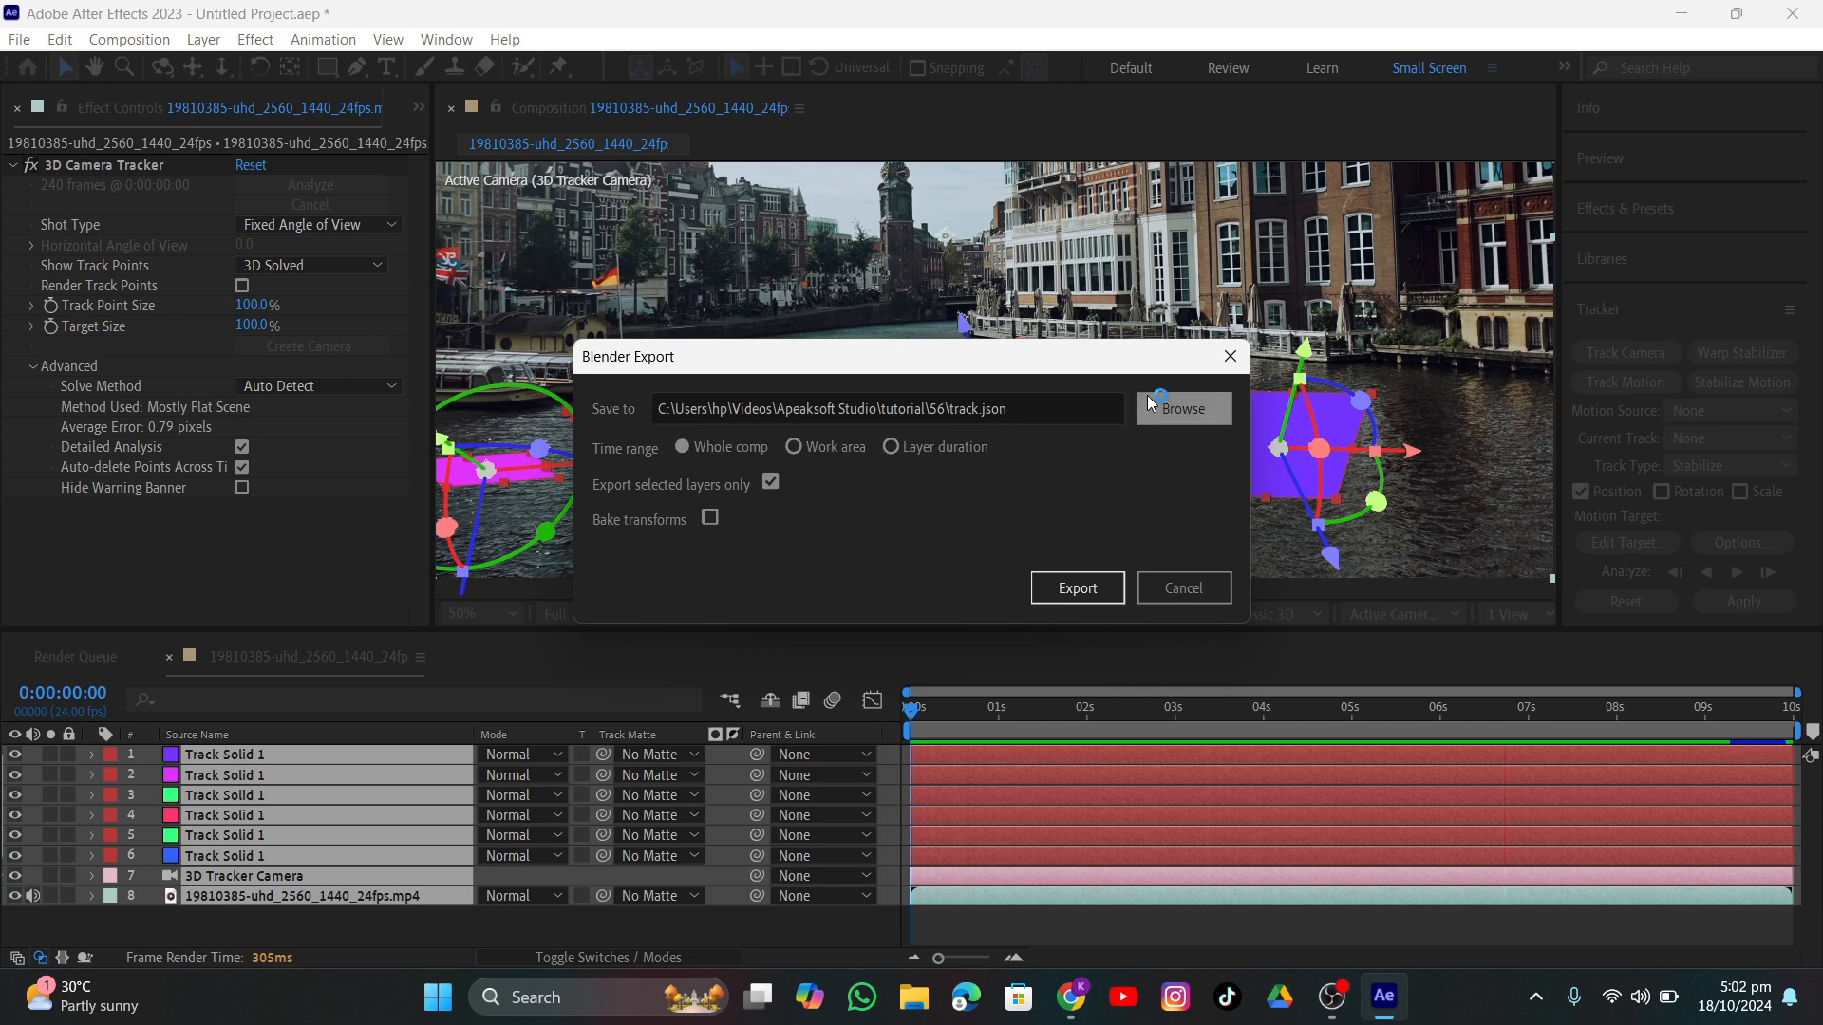
pyautogui.click(1231, 359)
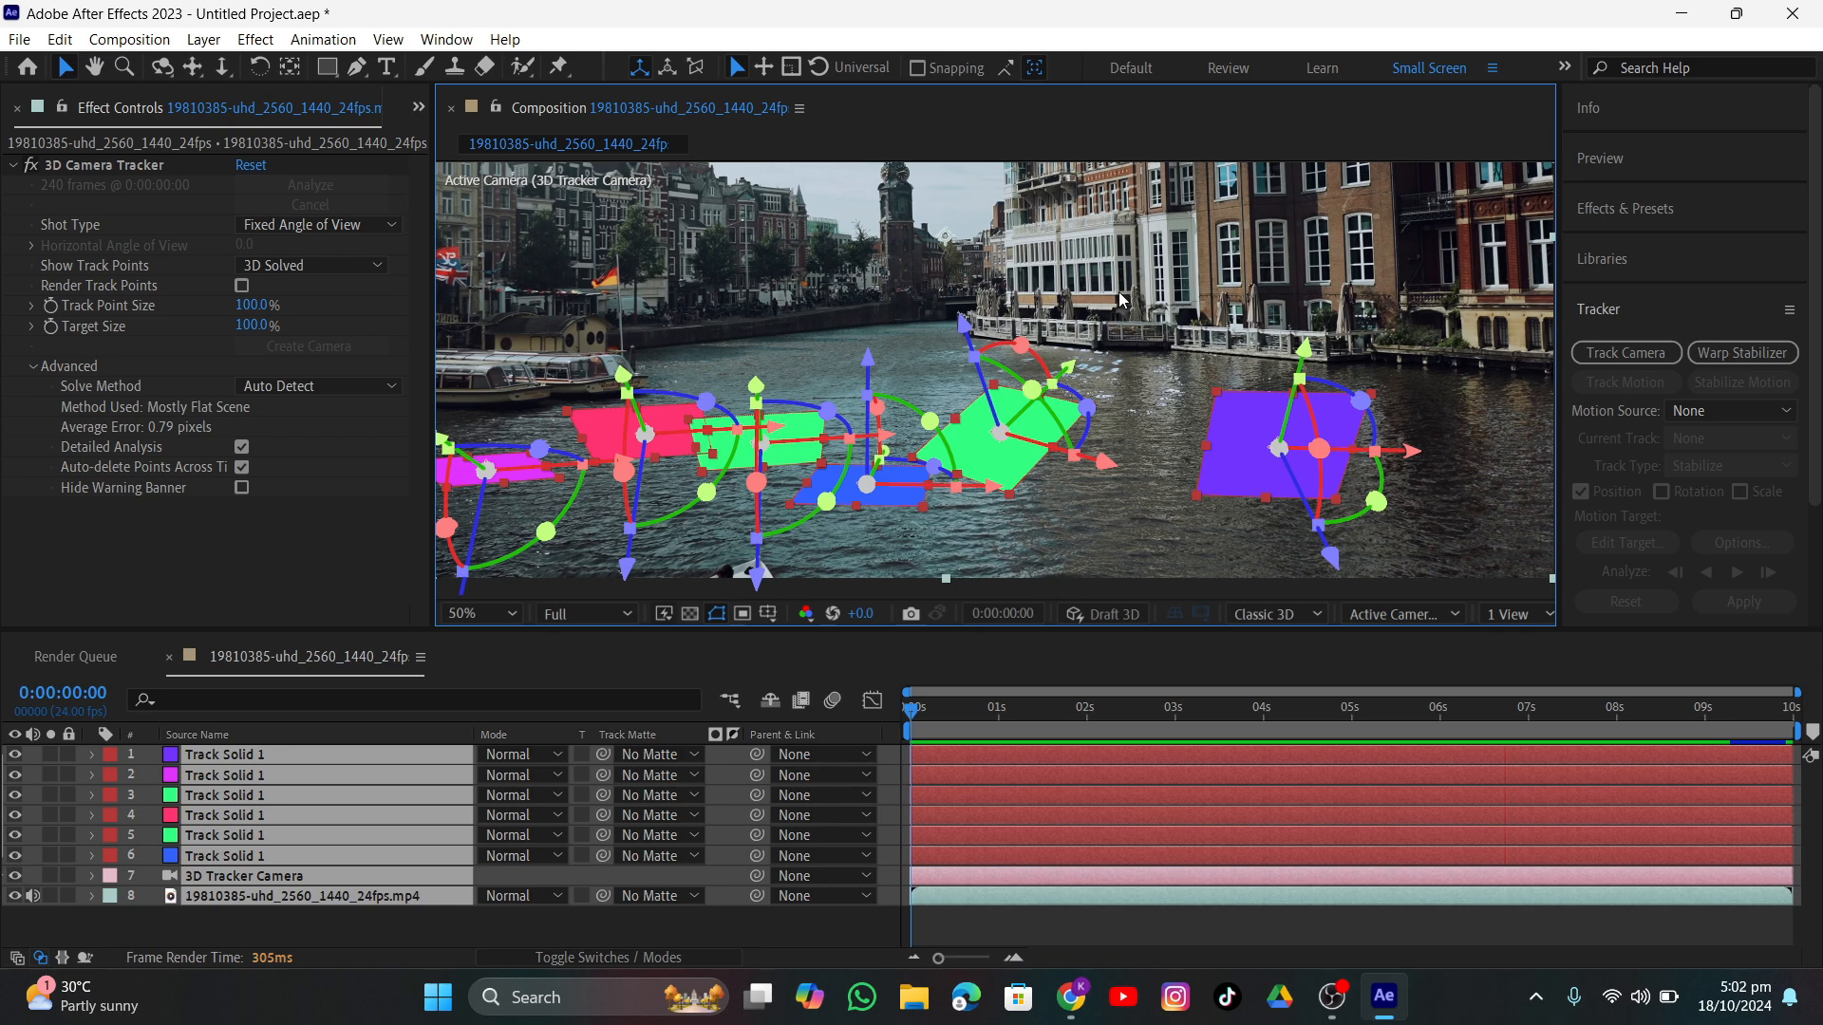
# Save the After Effects project as Track Data in the tutorial folder 56.
pyautogui.click(21, 48)
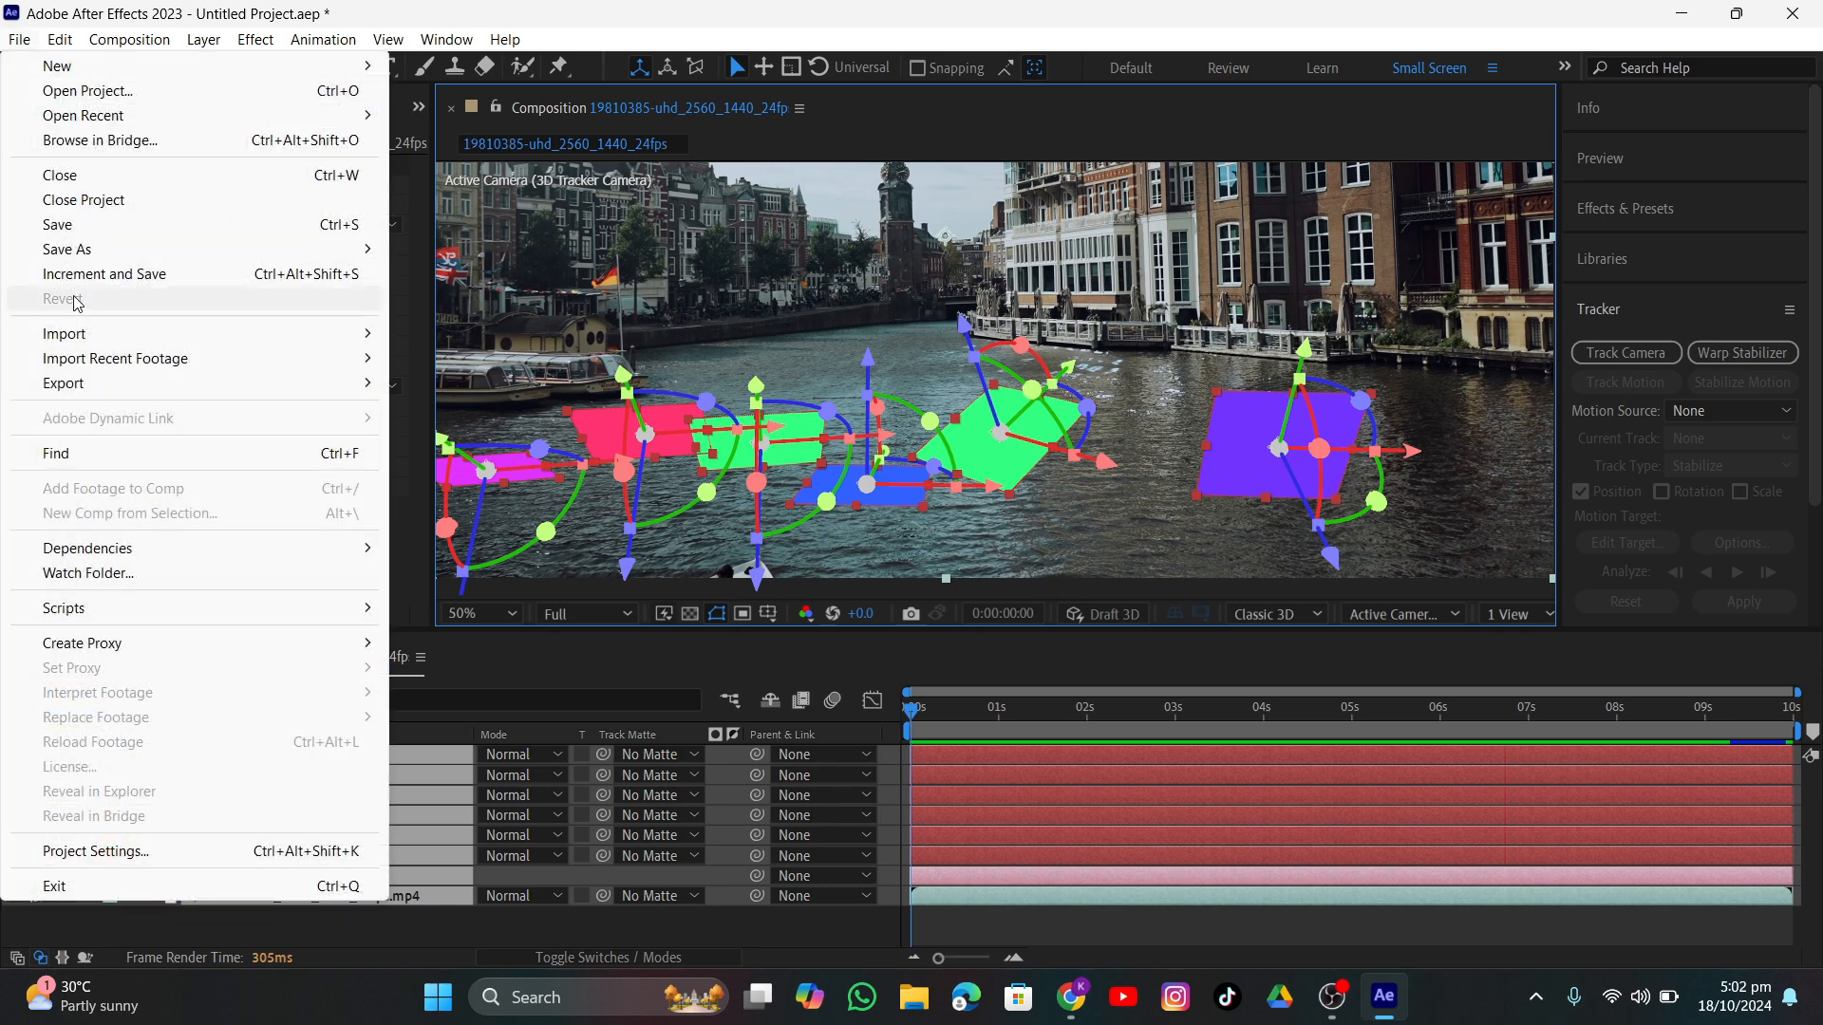
pyautogui.click(60, 226)
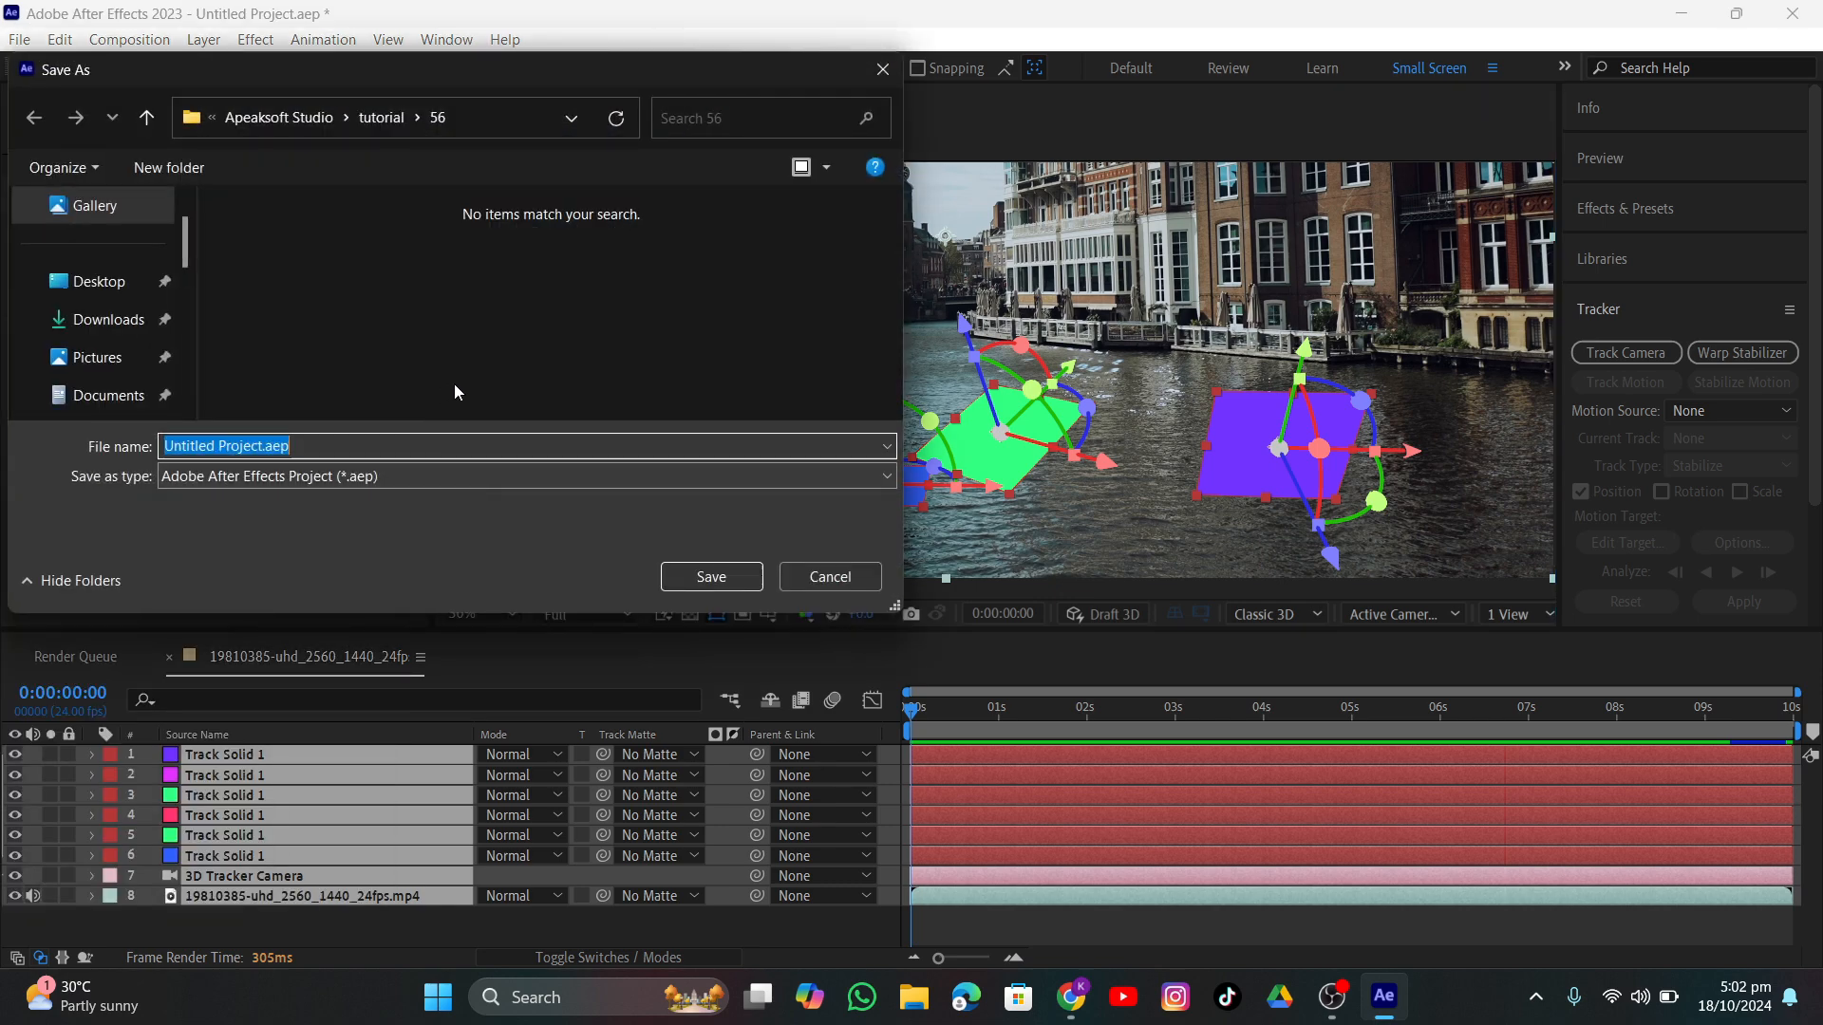
pyautogui.write('Tra')
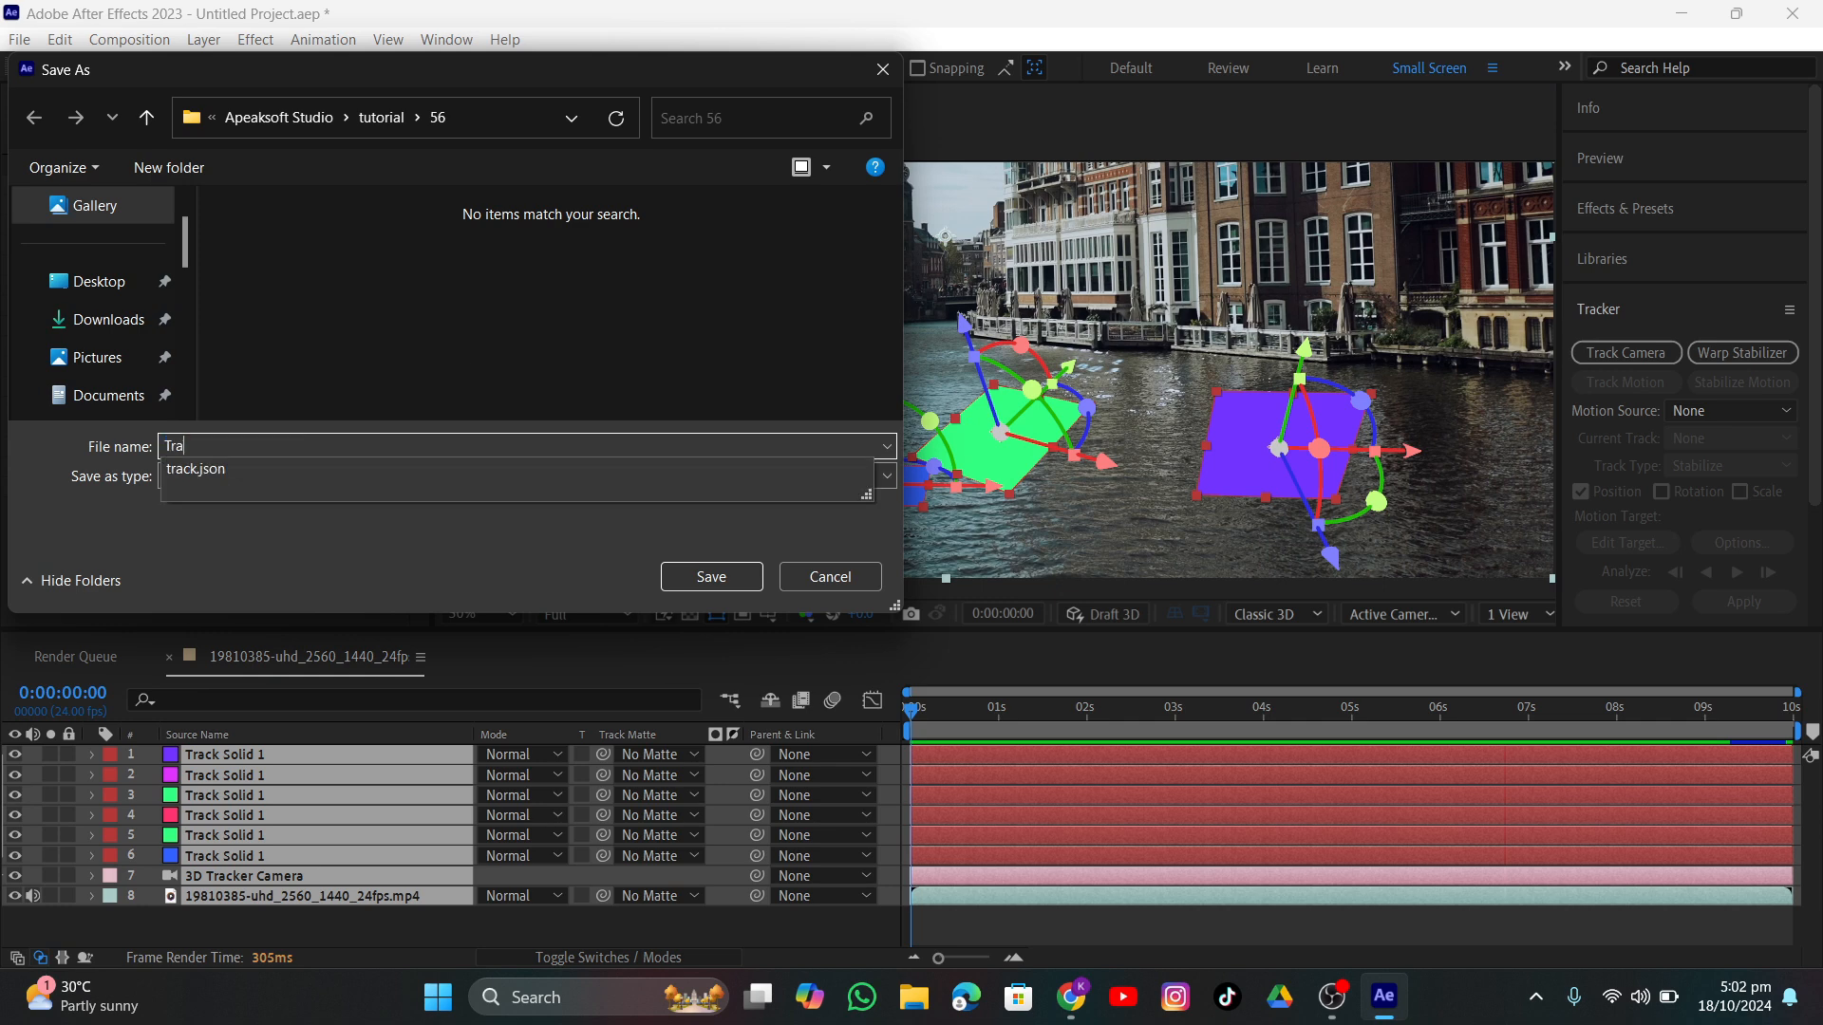
pyautogui.write('ck Data')
pyautogui.press('Return')
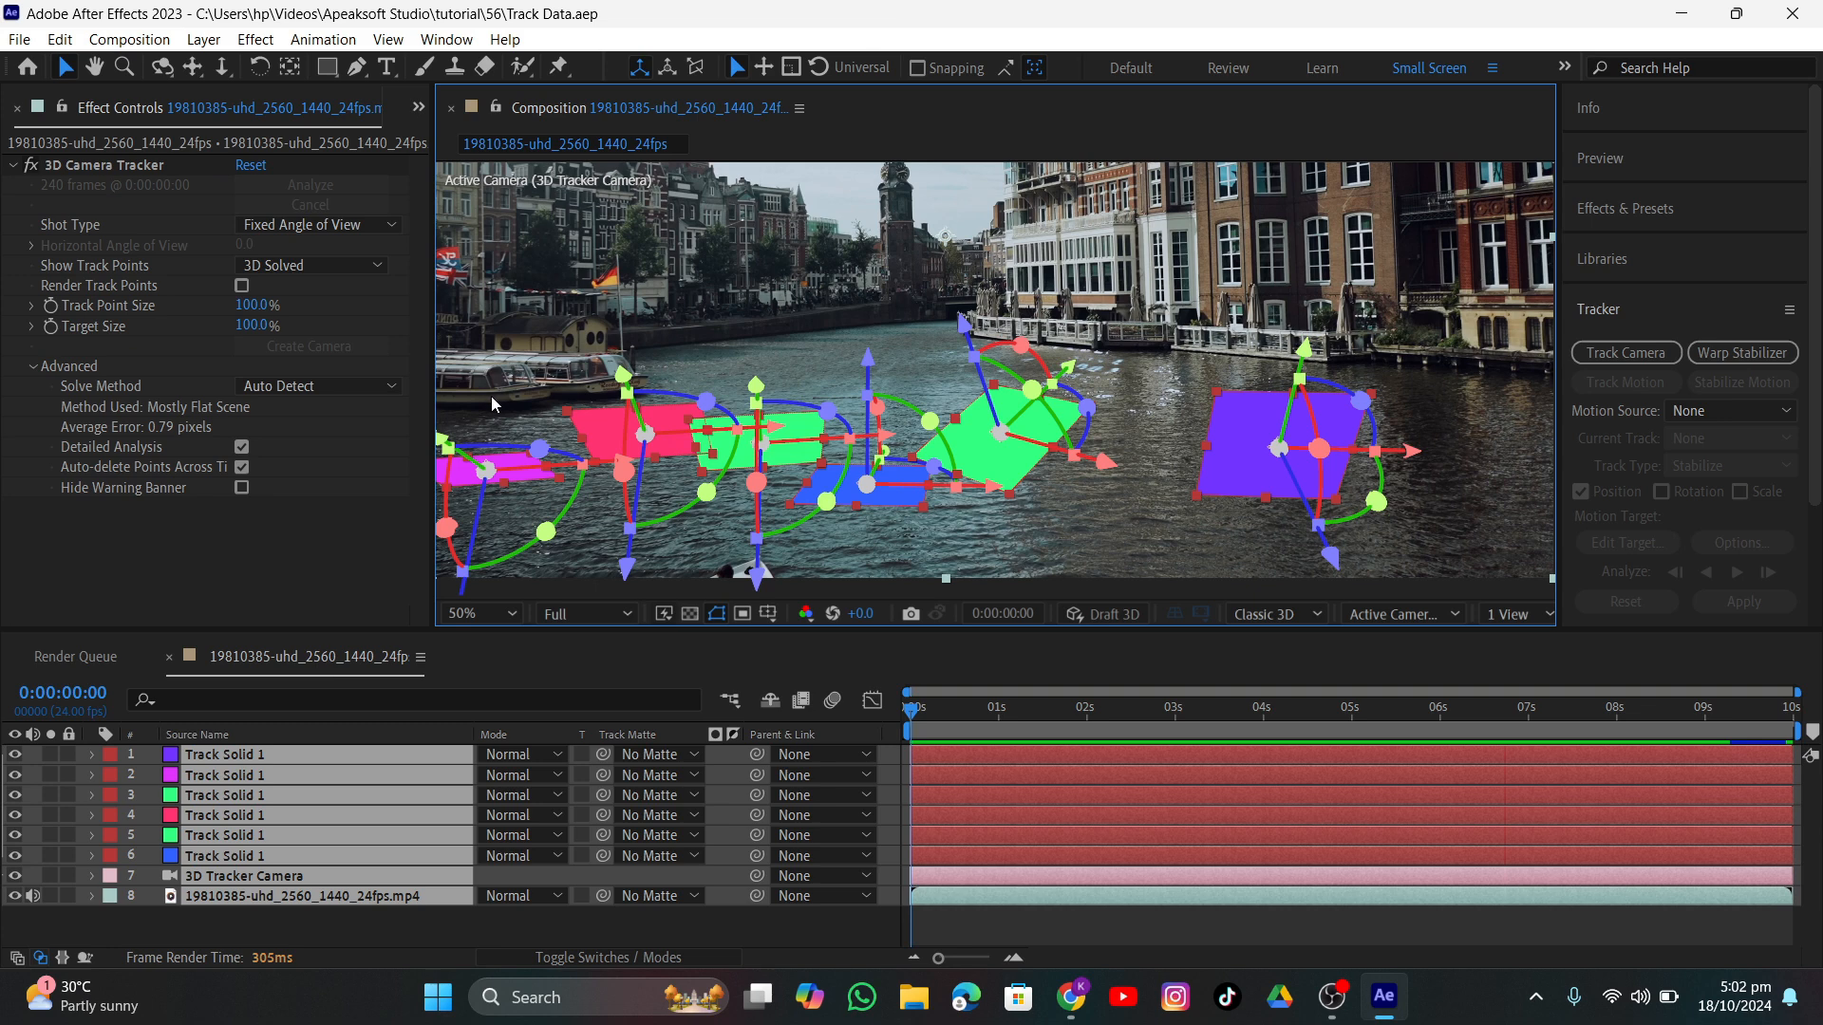
# Switch to Blender and open the add-on preferences.
pyautogui.hotkey('ctrl', 'alt', 'n')
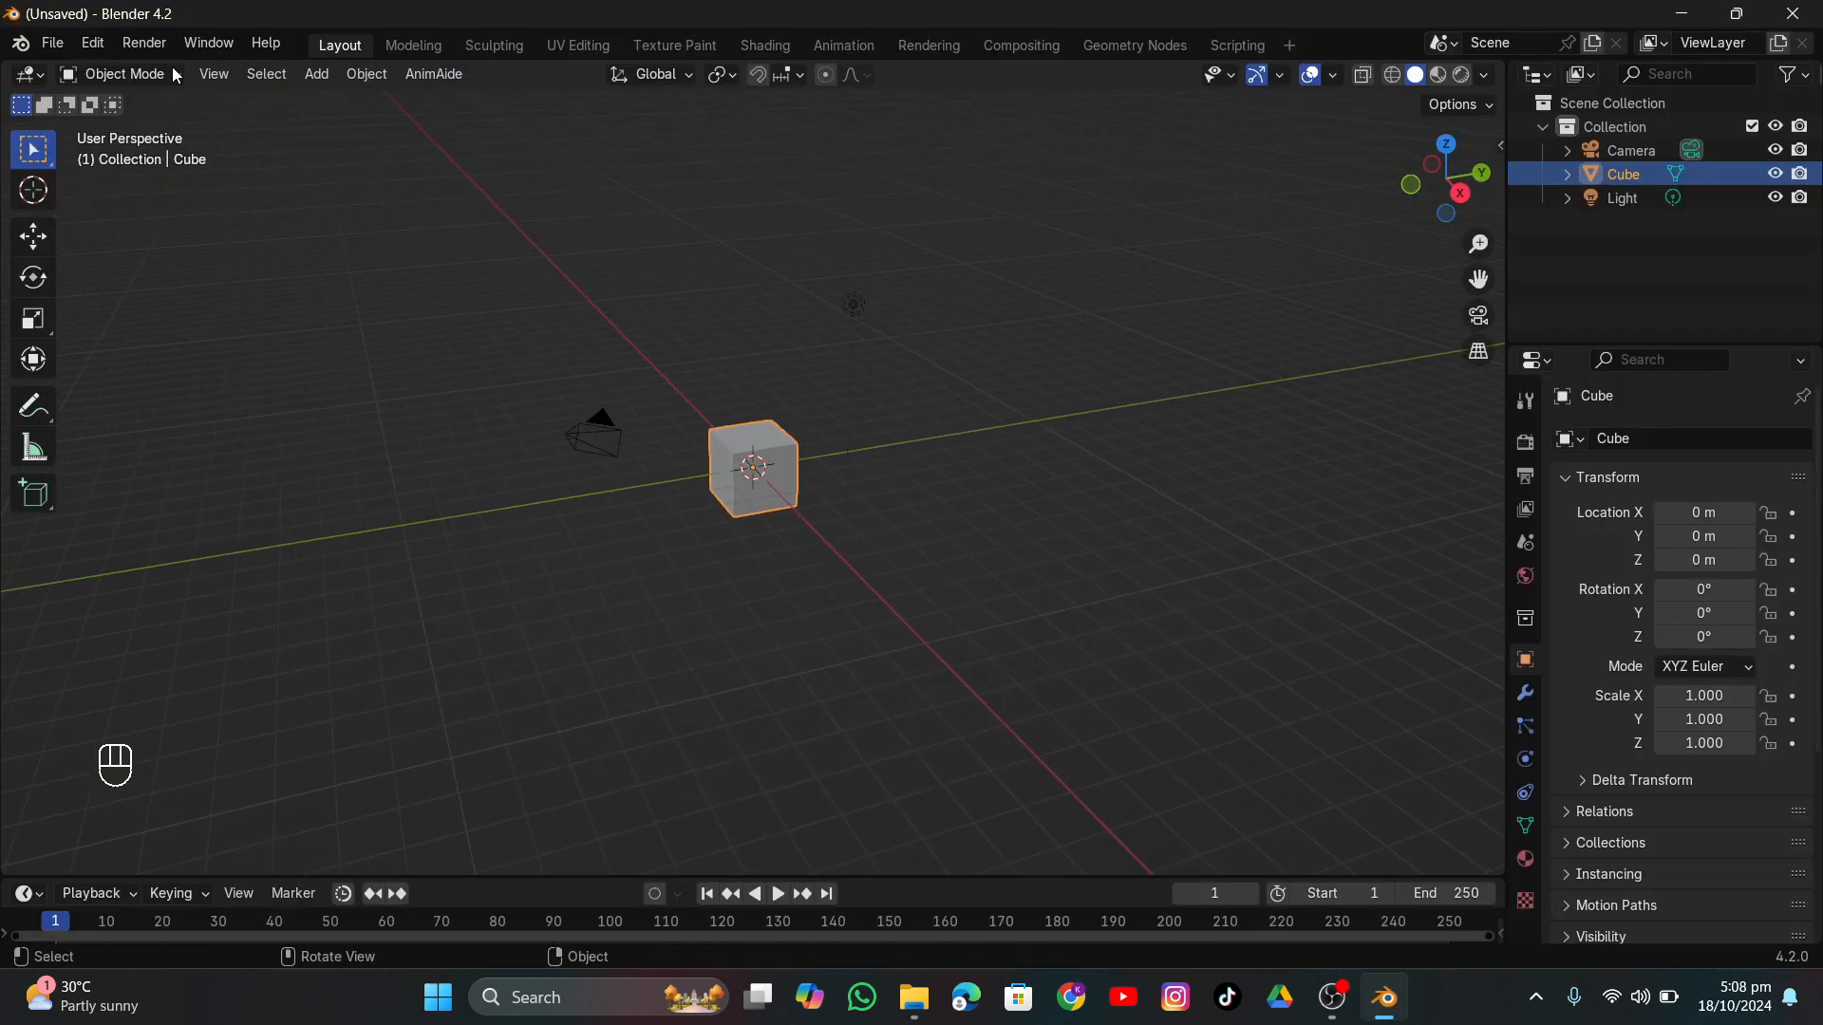
pyautogui.click(92, 42)
pyautogui.click(126, 343)
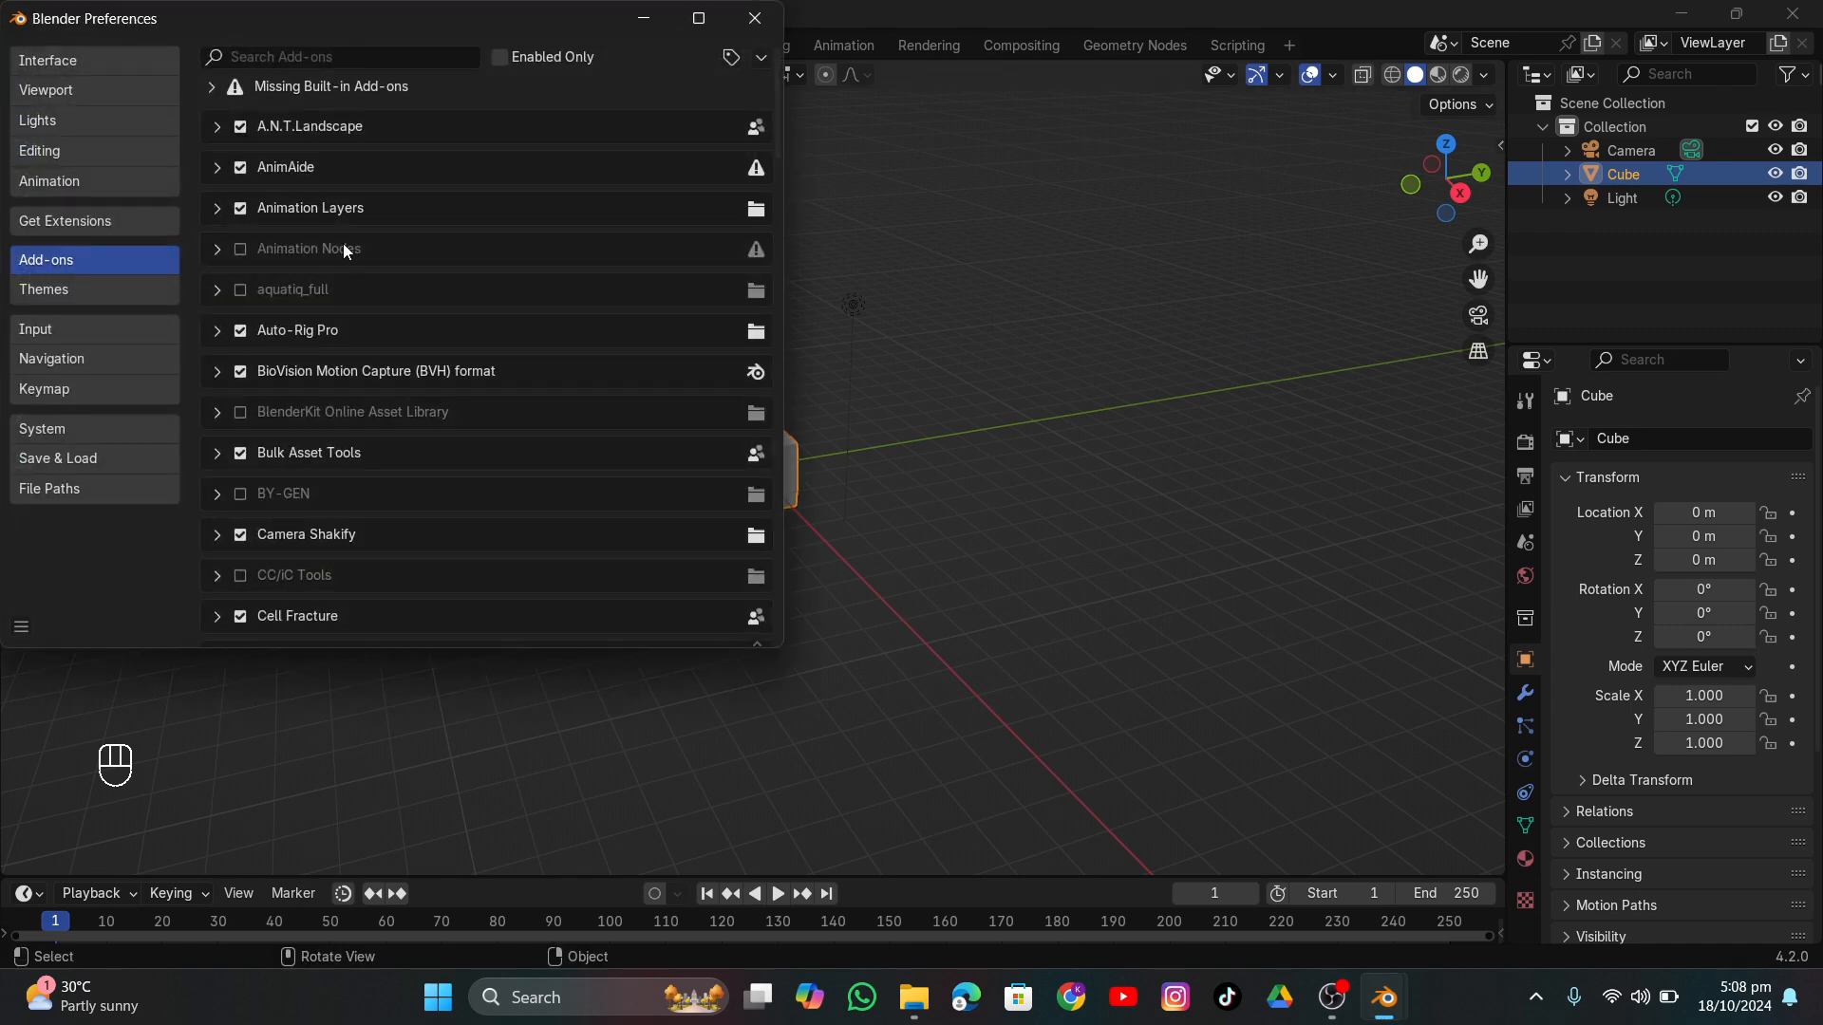
pyautogui.click(765, 57)
pyautogui.click(688, 116)
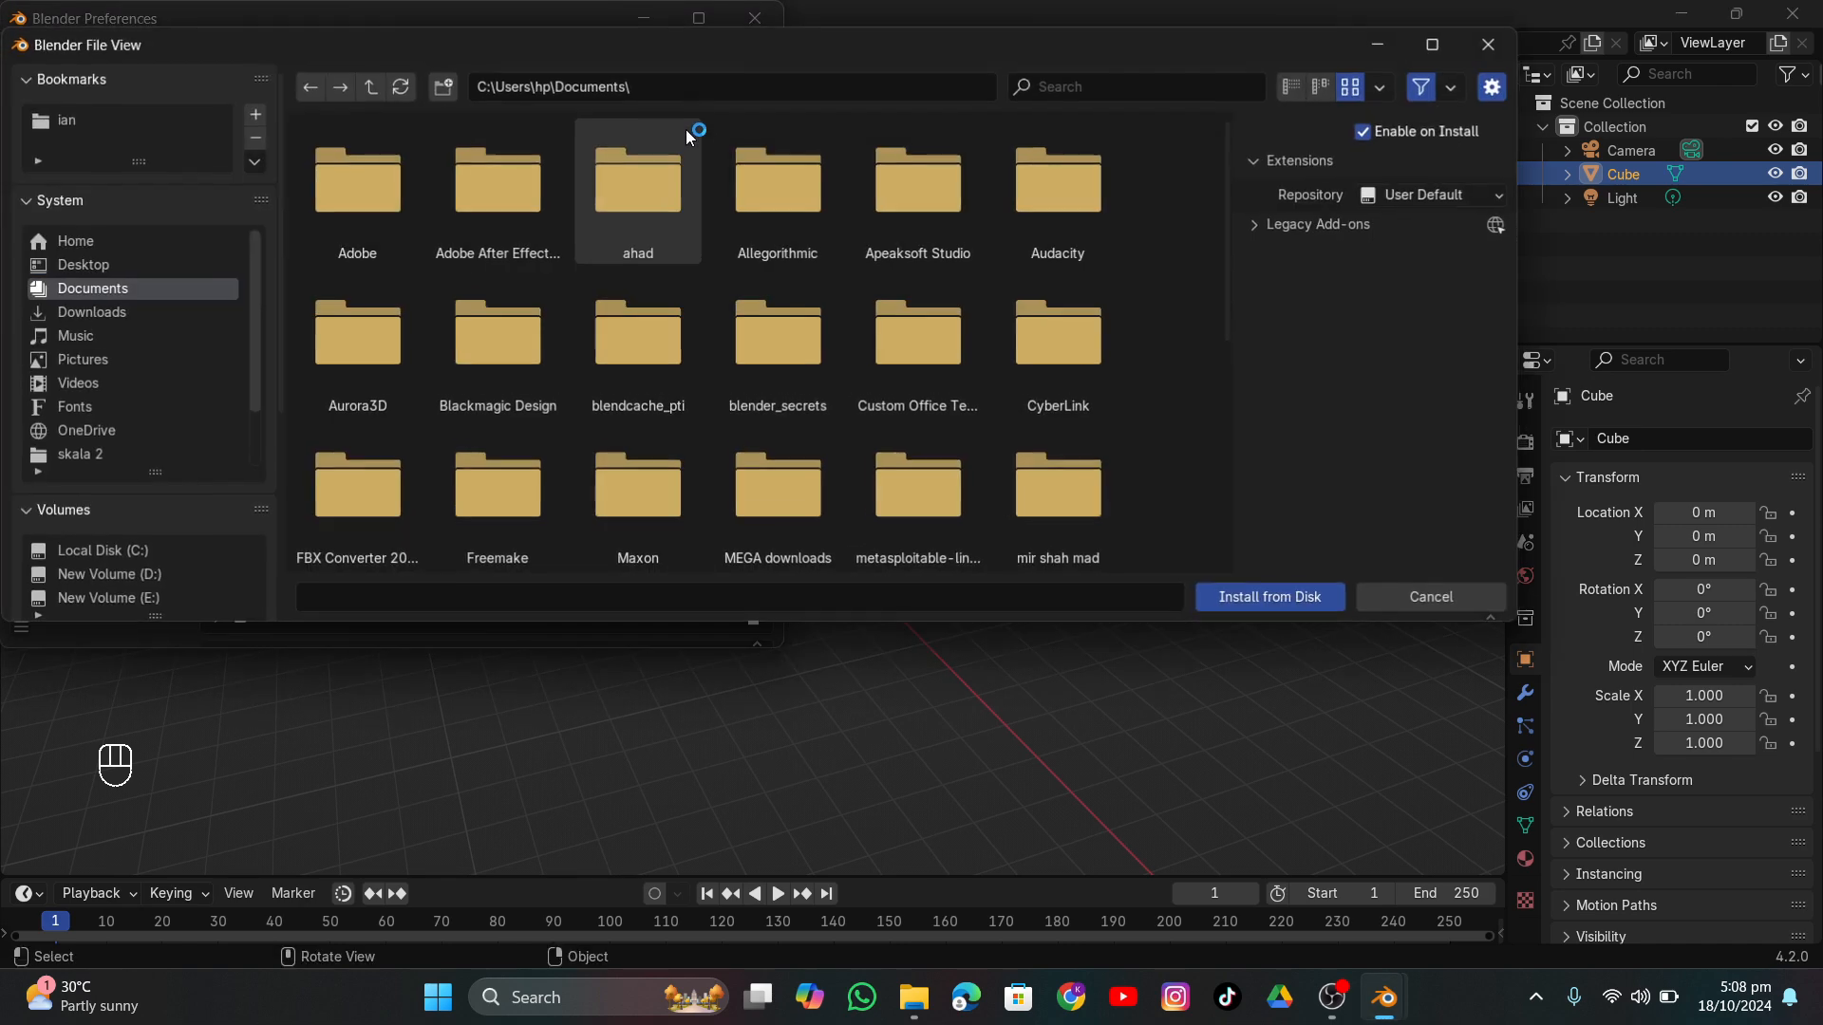
pyautogui.scroll(-3, 163, 416)
pyautogui.click(73, 454)
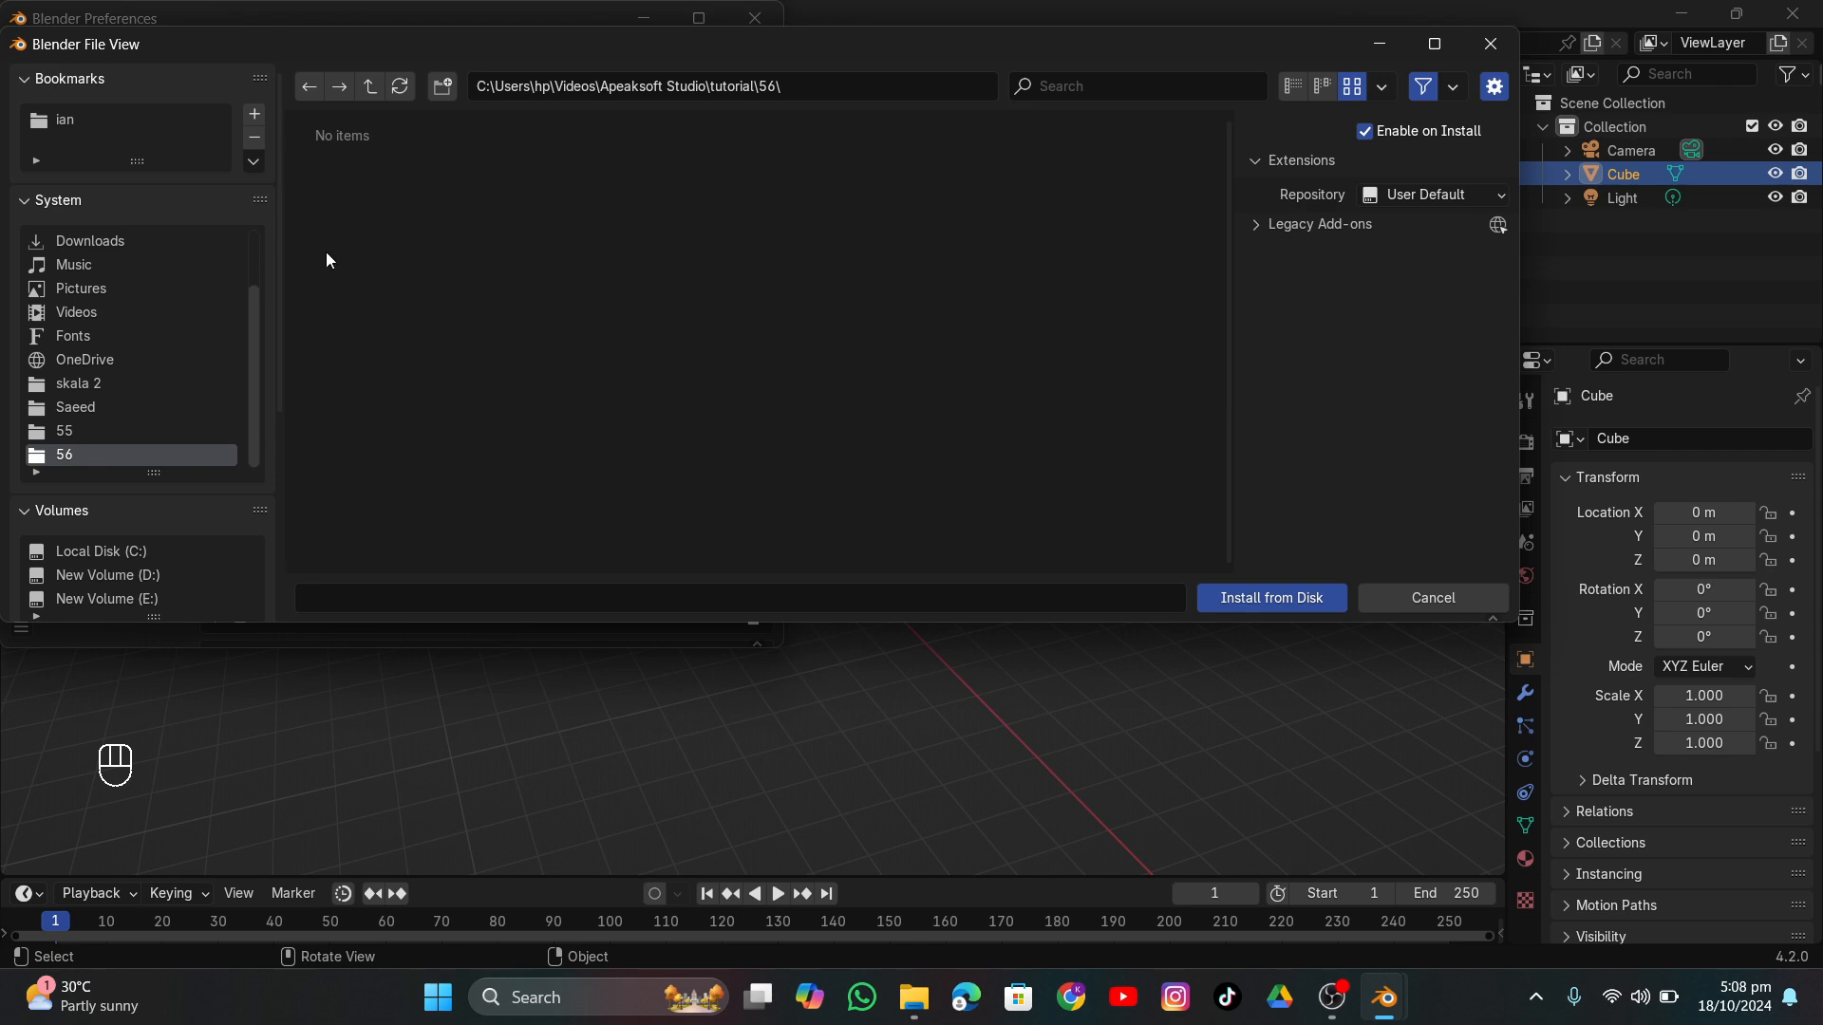
pyautogui.click(1490, 44)
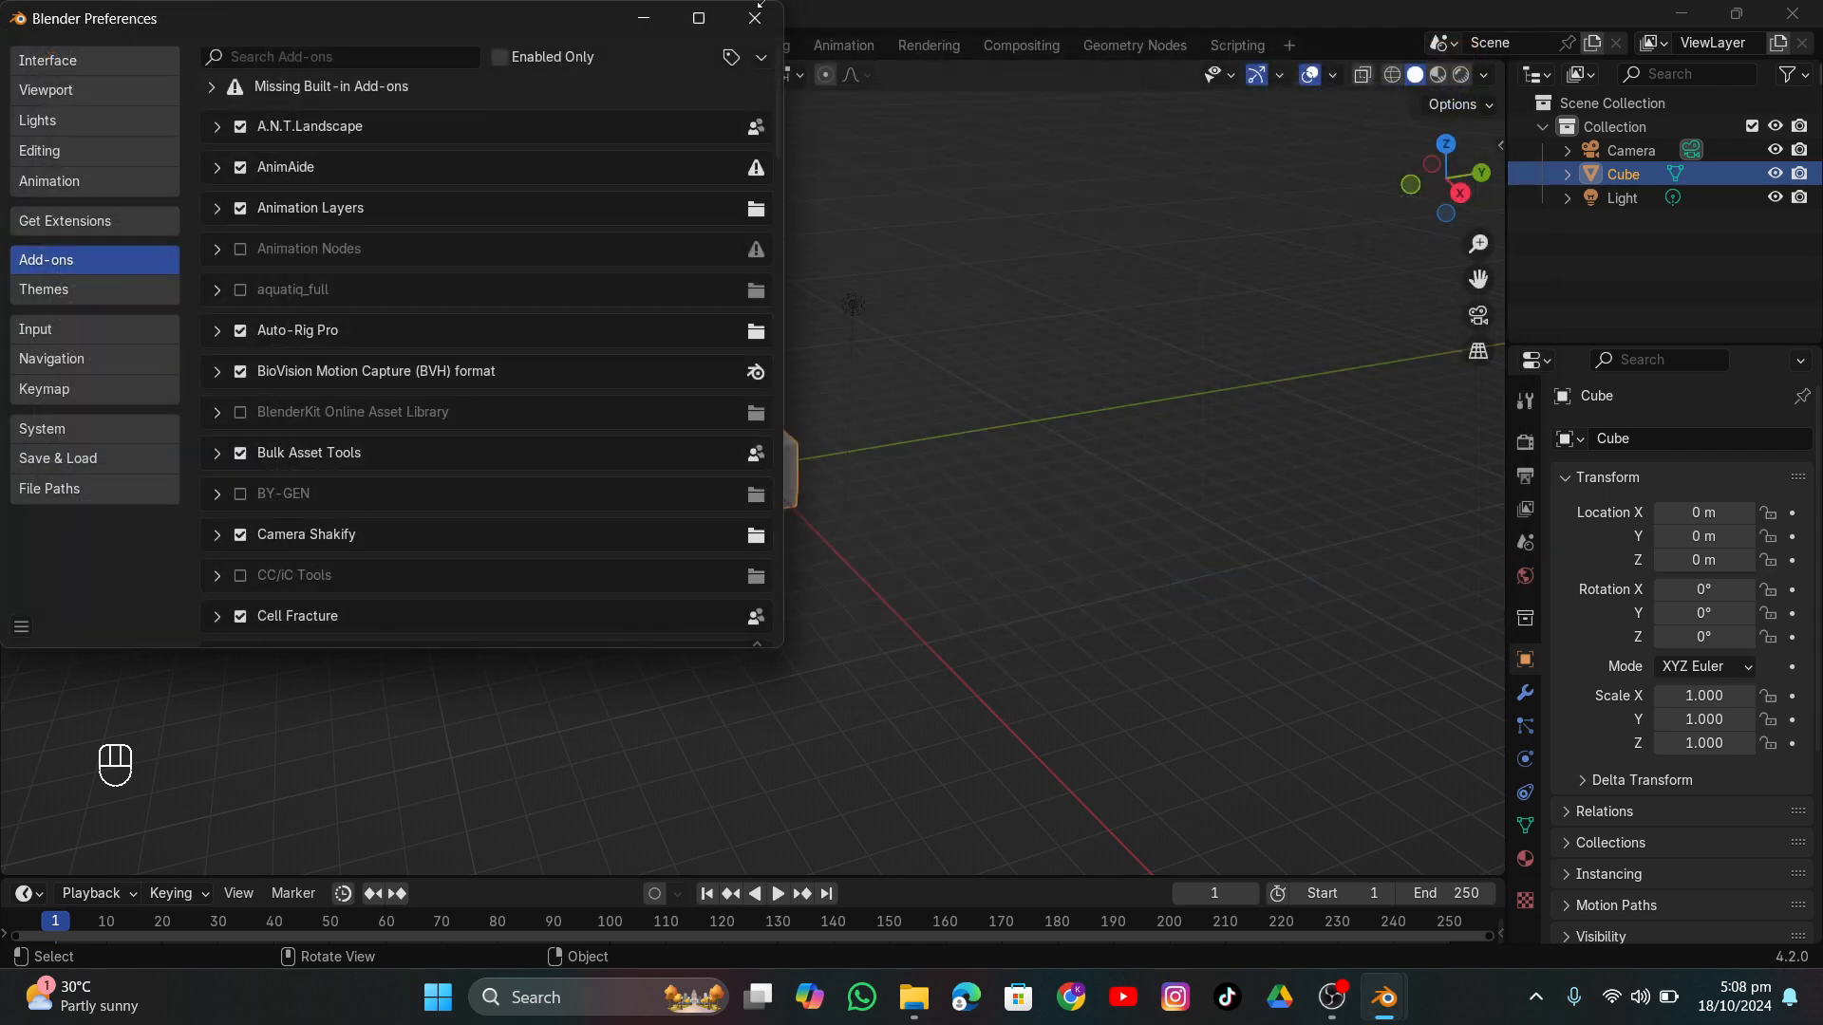
# Install the add-on import-comp-to-blender (1).py from disk, located in D:\addon\Ae to blende, and close the preferences.
pyautogui.click(758, 61)
pyautogui.click(691, 116)
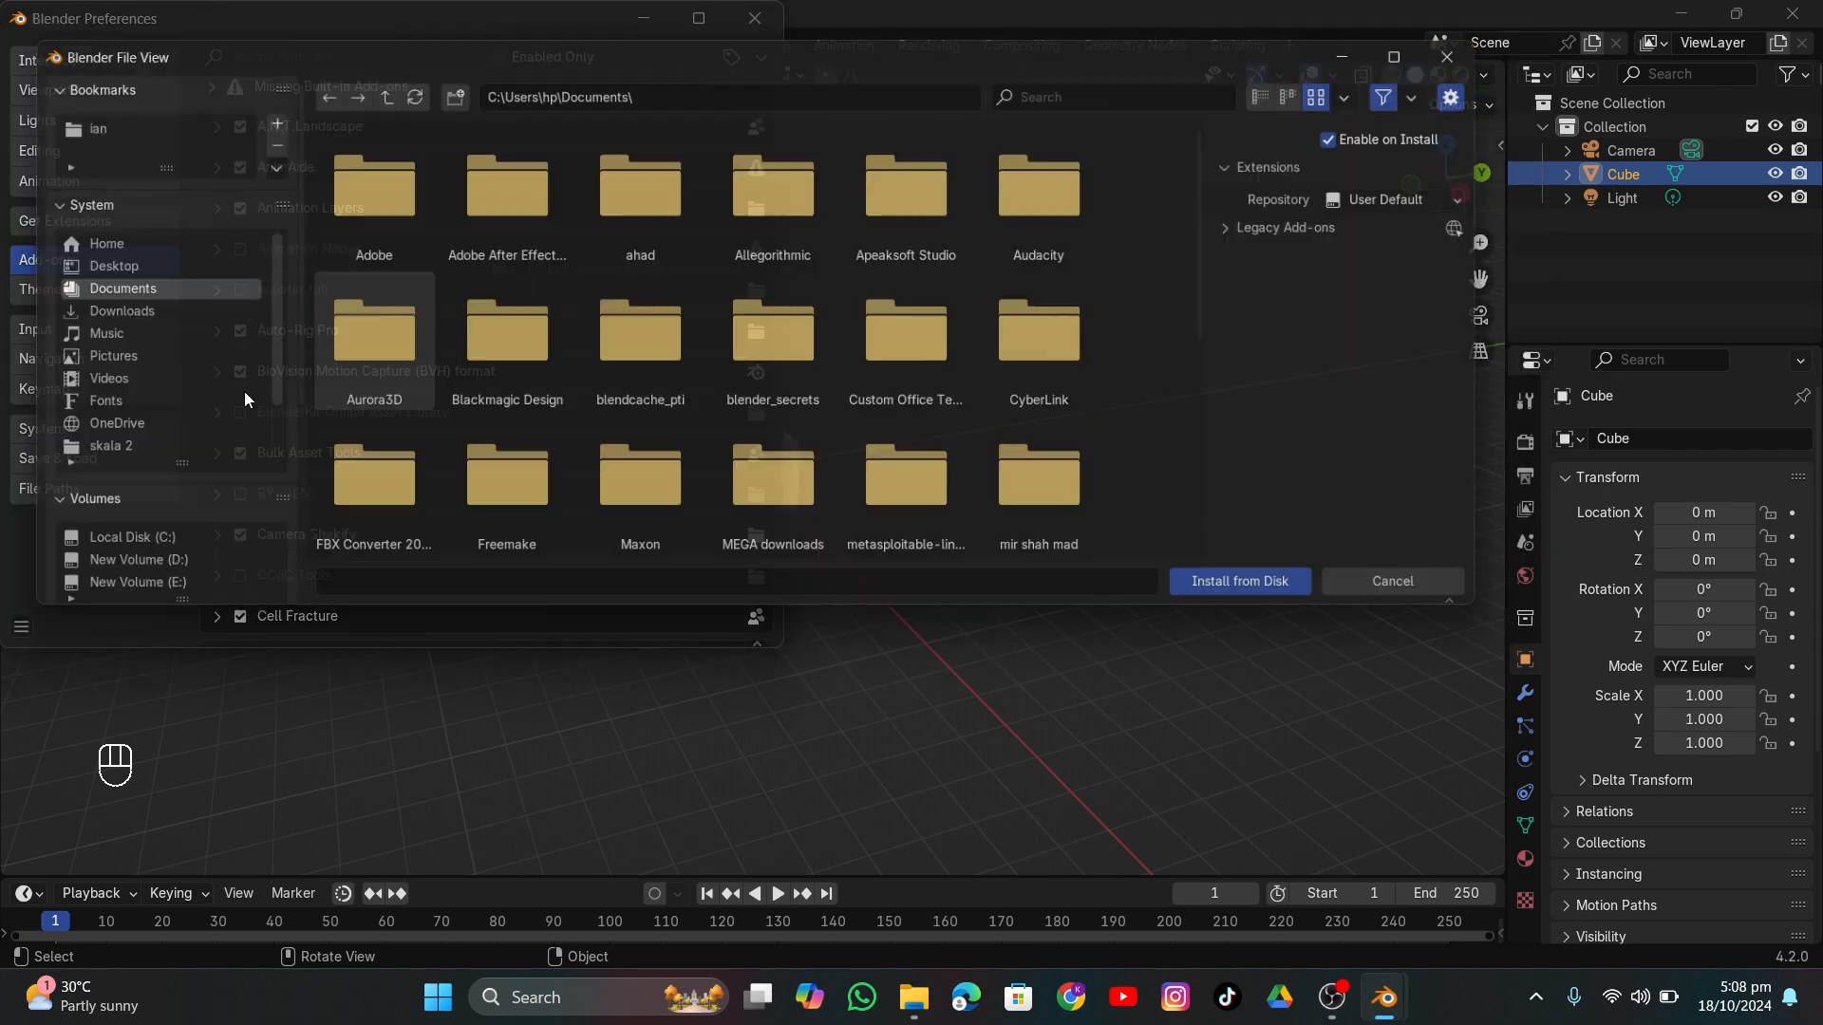
pyautogui.click(154, 575)
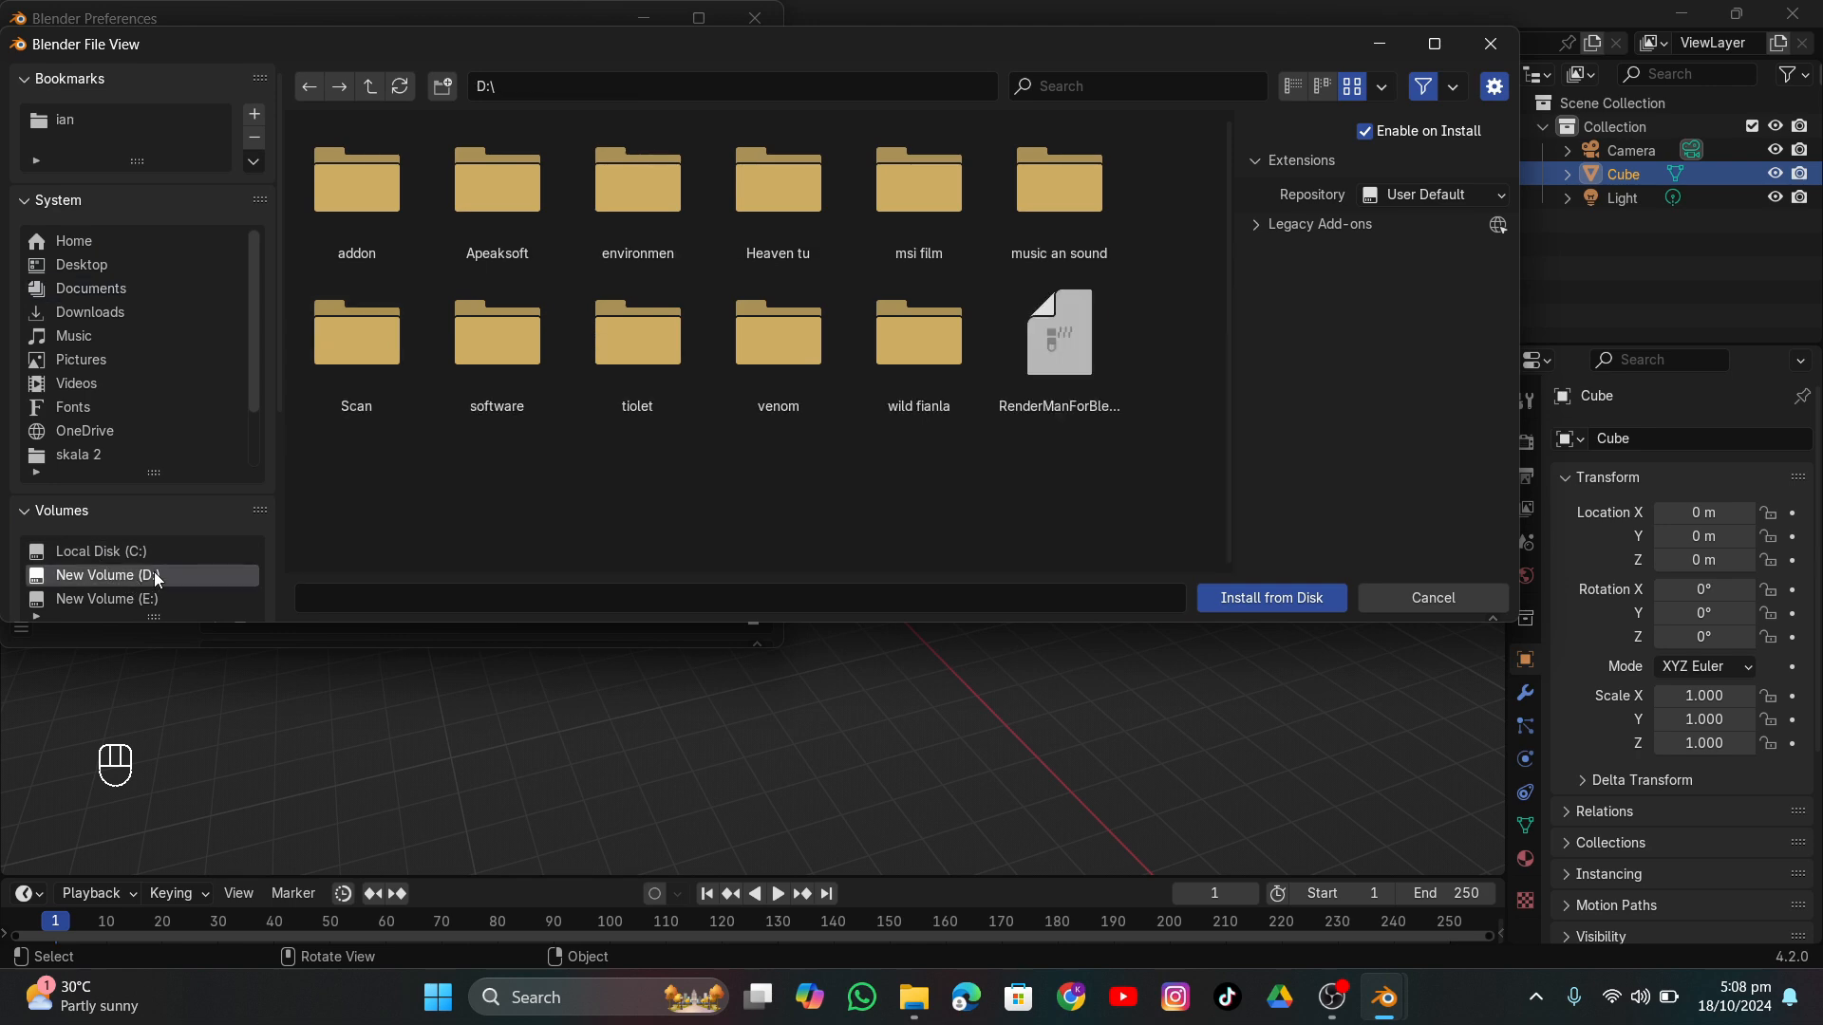
pyautogui.doubleClick(369, 219)
pyautogui.doubleClick(655, 213)
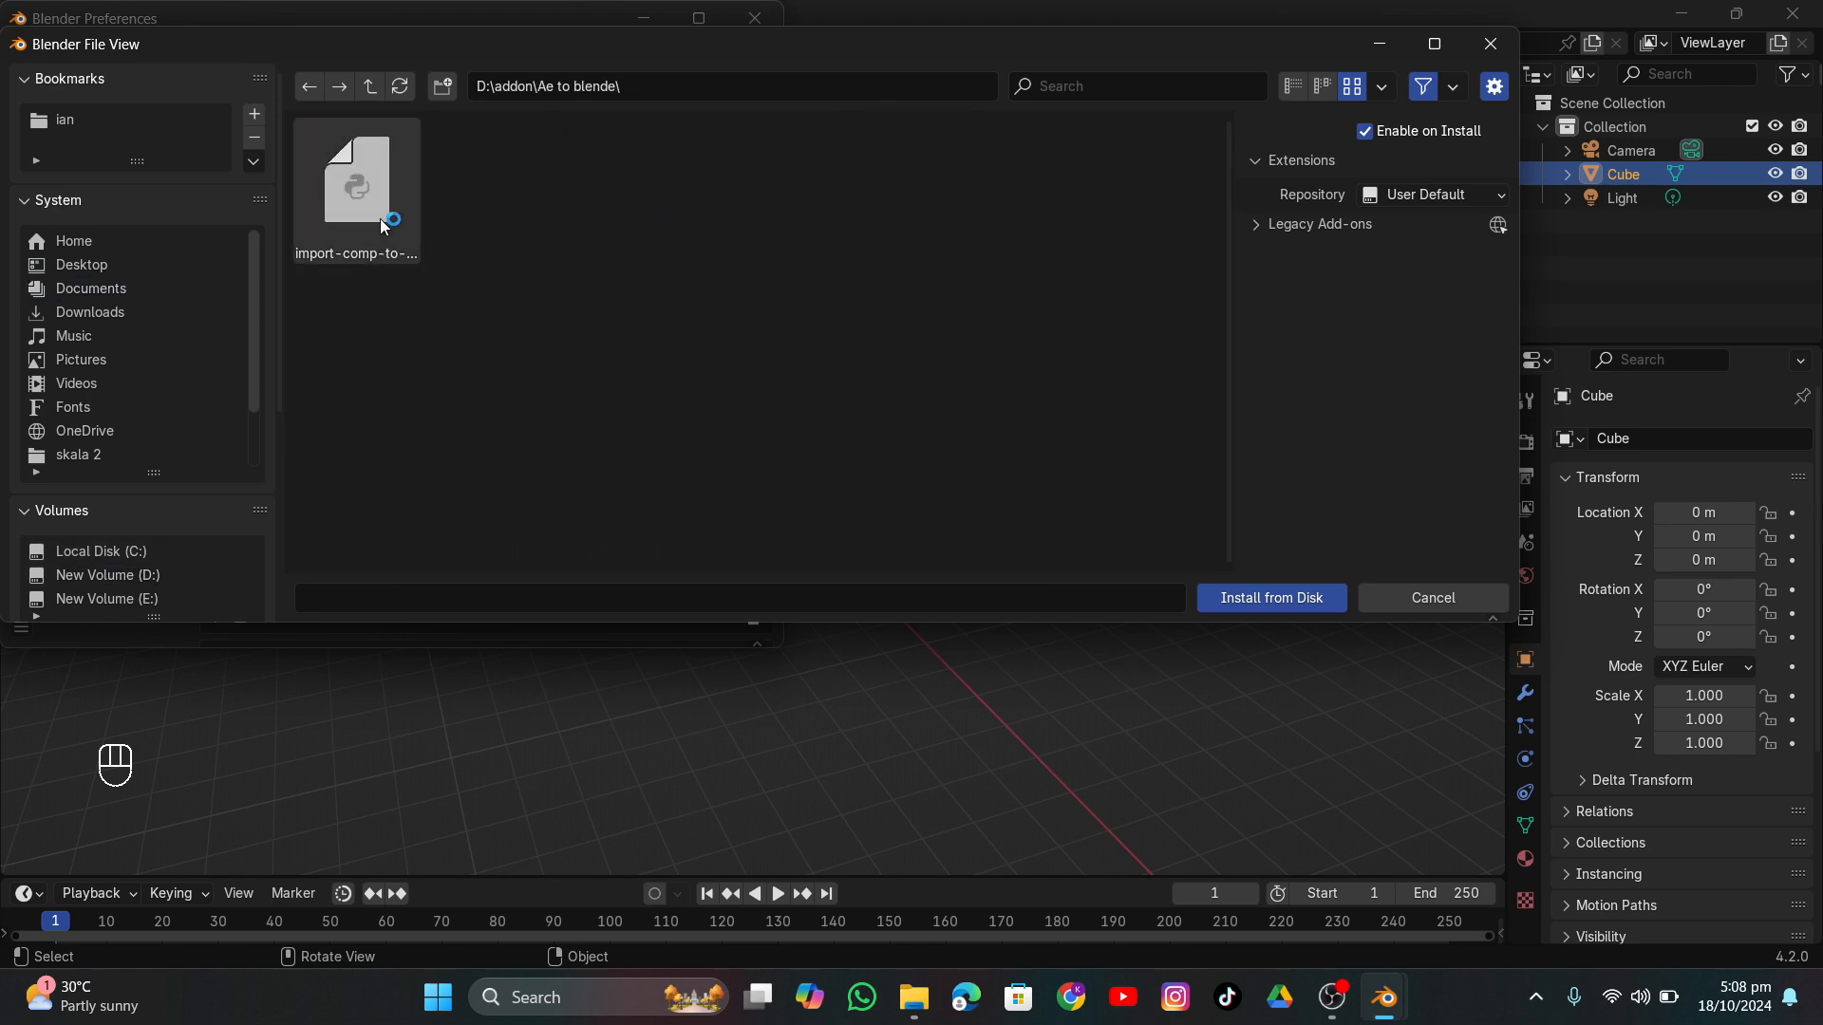
pyautogui.click(365, 209)
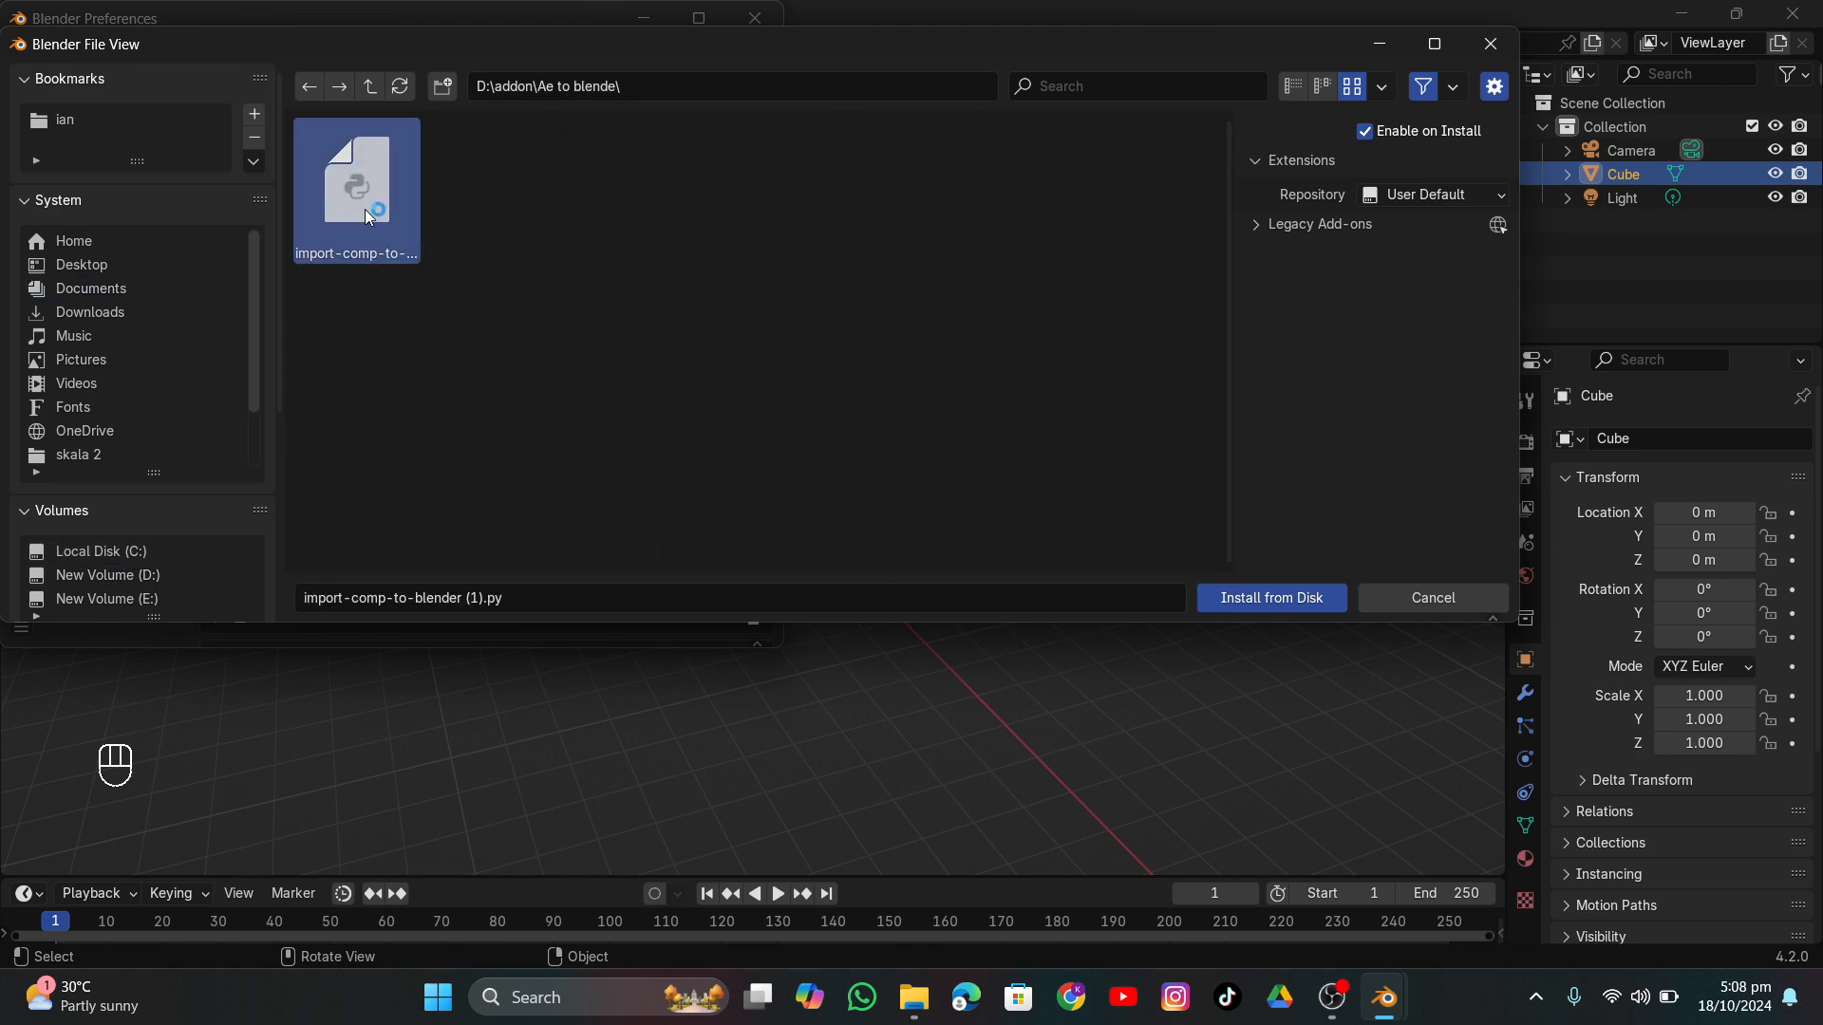
pyautogui.click(1288, 599)
pyautogui.click(753, 18)
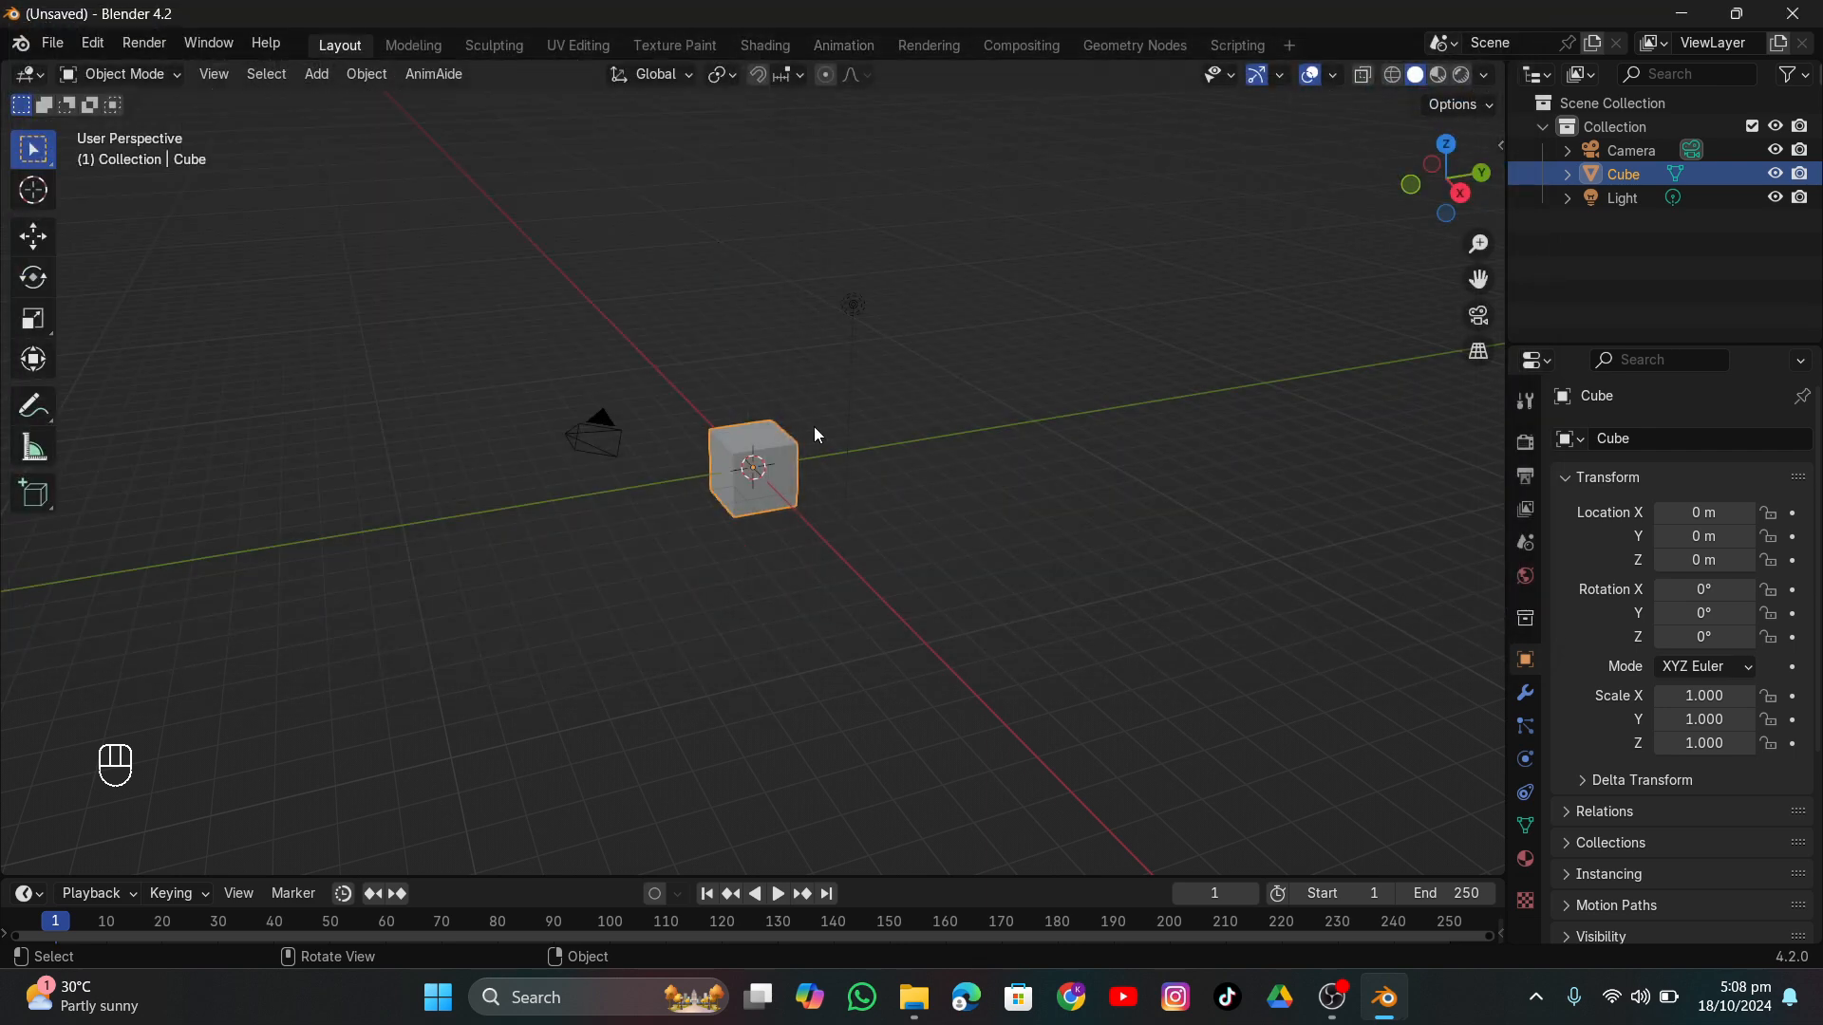
# Delete all the default scene objects, show the output properties, and widen the properties area.
pyautogui.press('a')
pyautogui.press('x')
pyautogui.click(813, 425)
pyautogui.click(1525, 474)
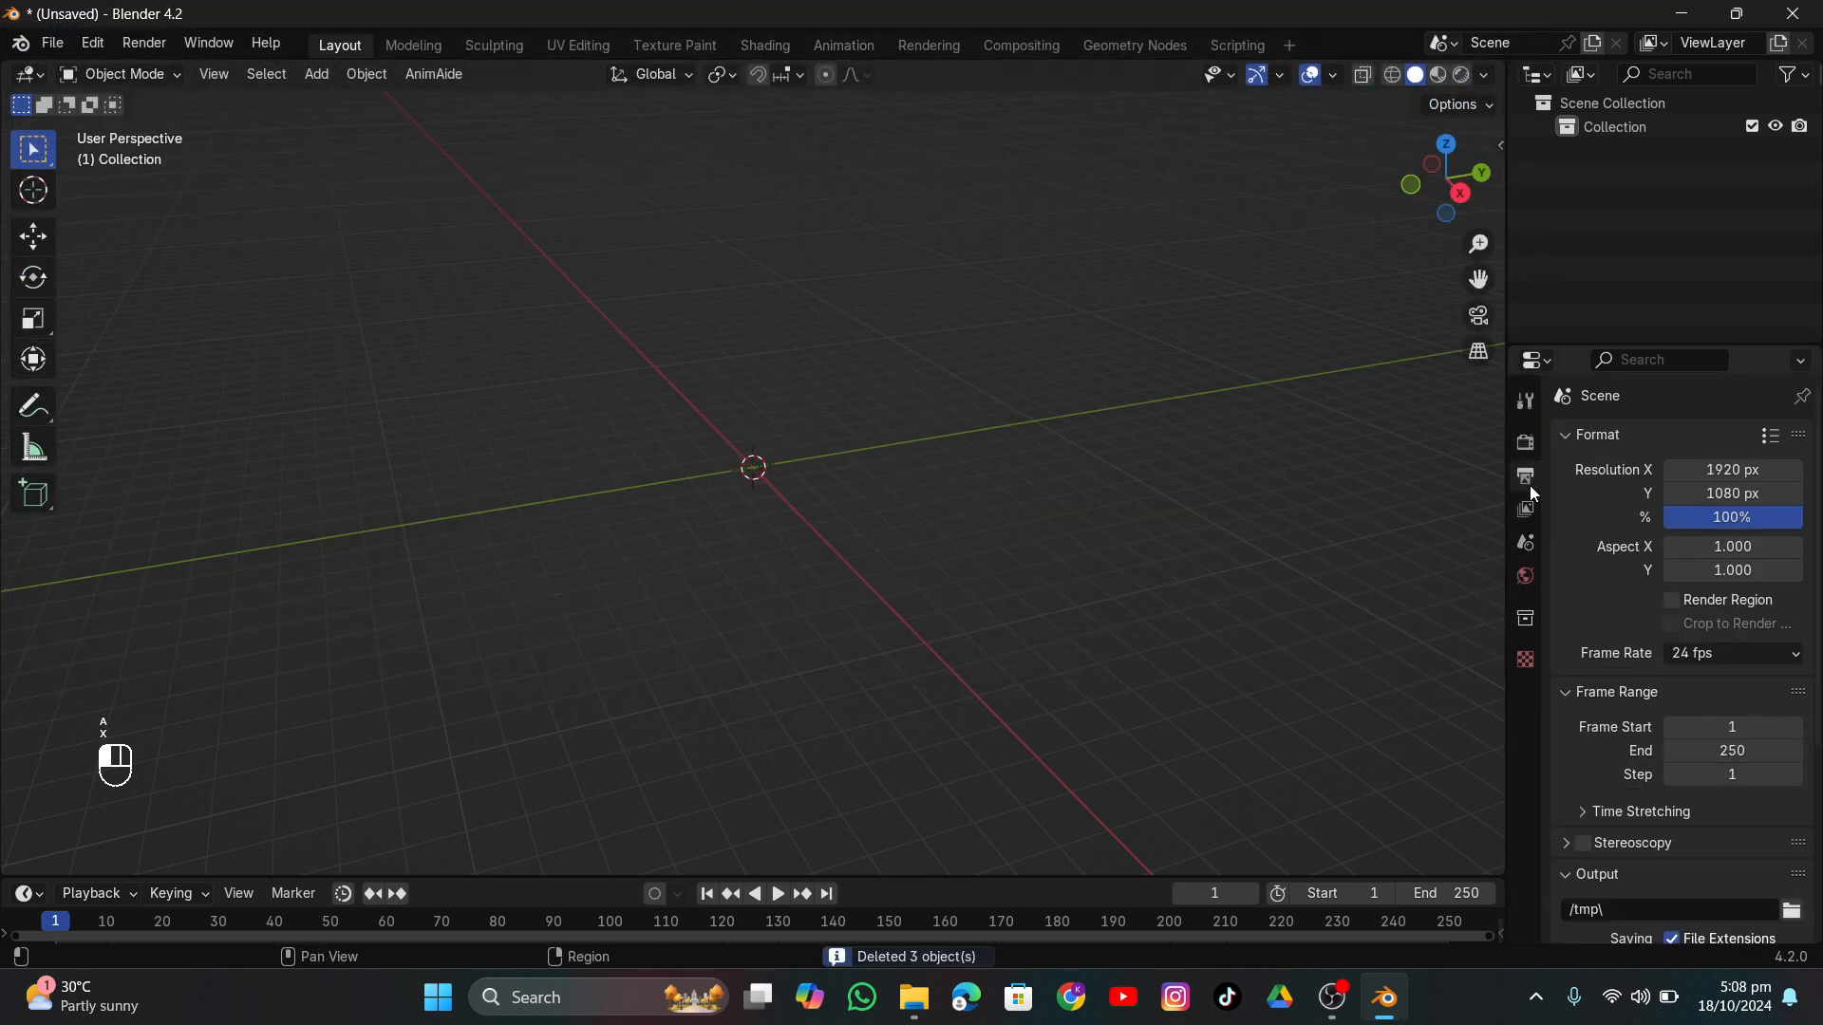
pyautogui.moveTo(1509, 480); pyautogui.dragTo(1255, 466)
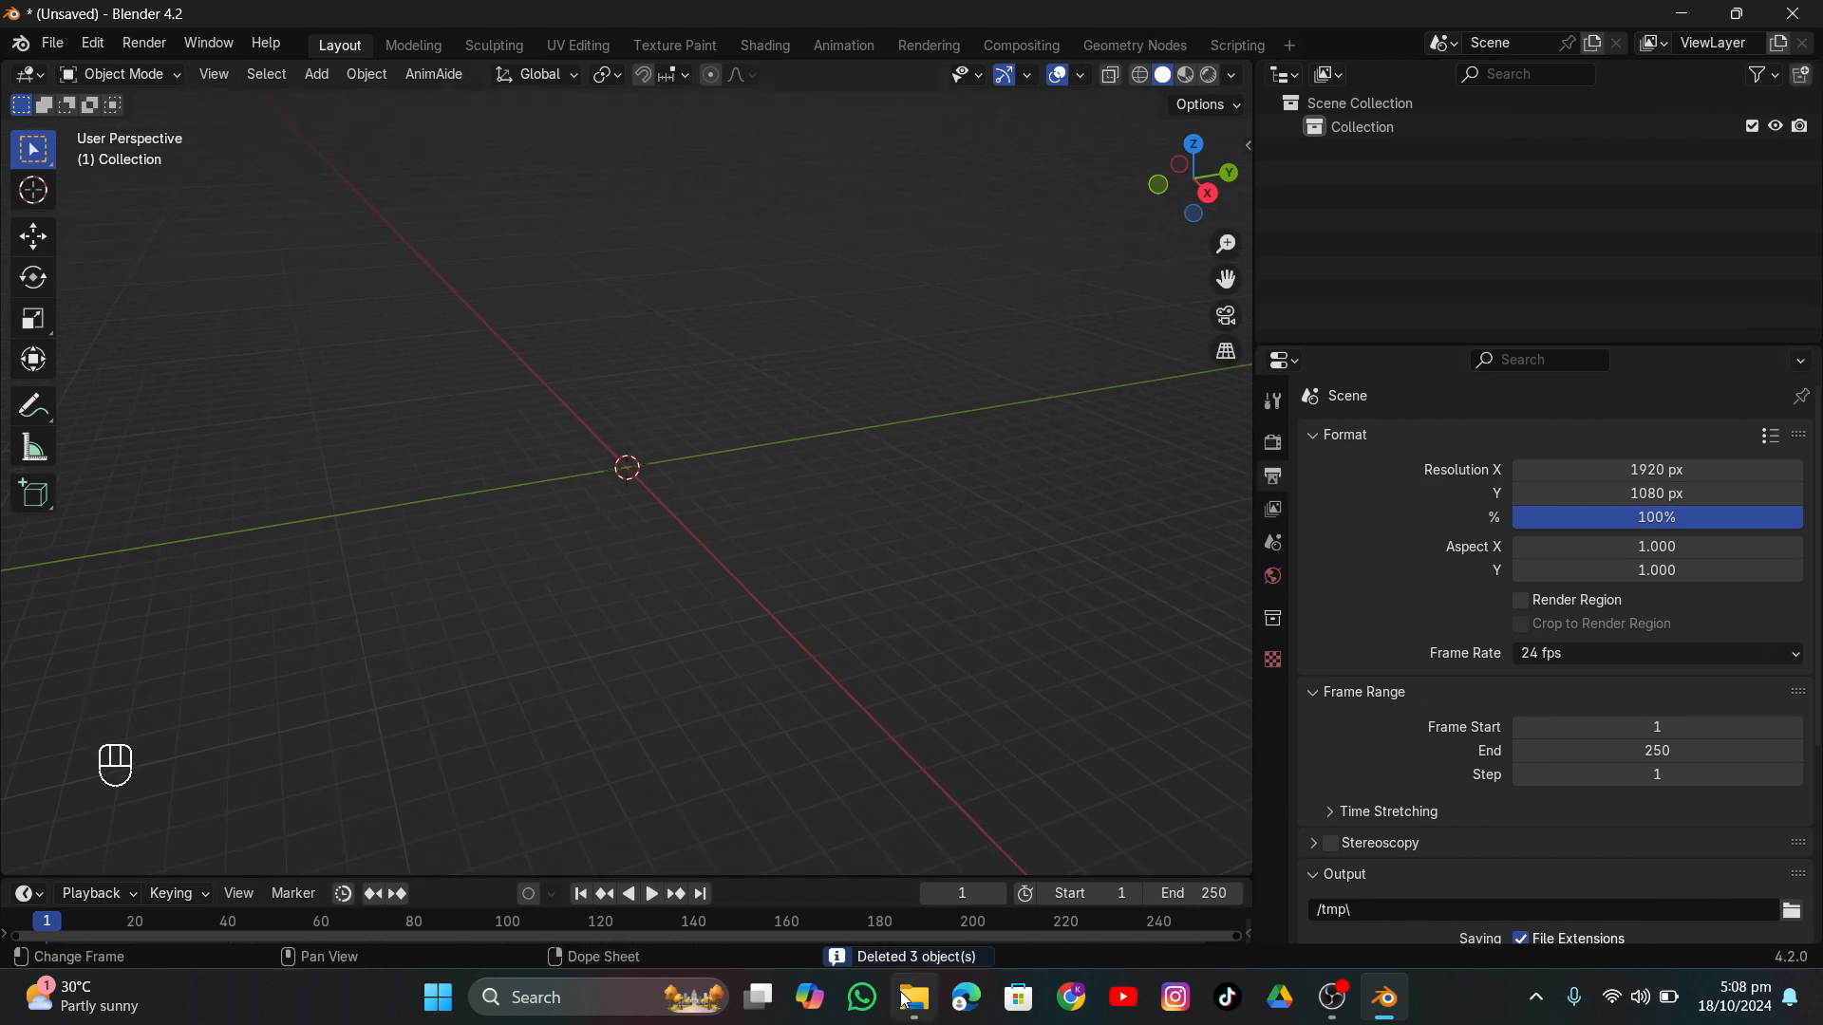
# Switch to File Explorer and check the canal video's frame width and height in its file properties.
pyautogui.moveTo(904, 999)
pyautogui.click(943, 859)
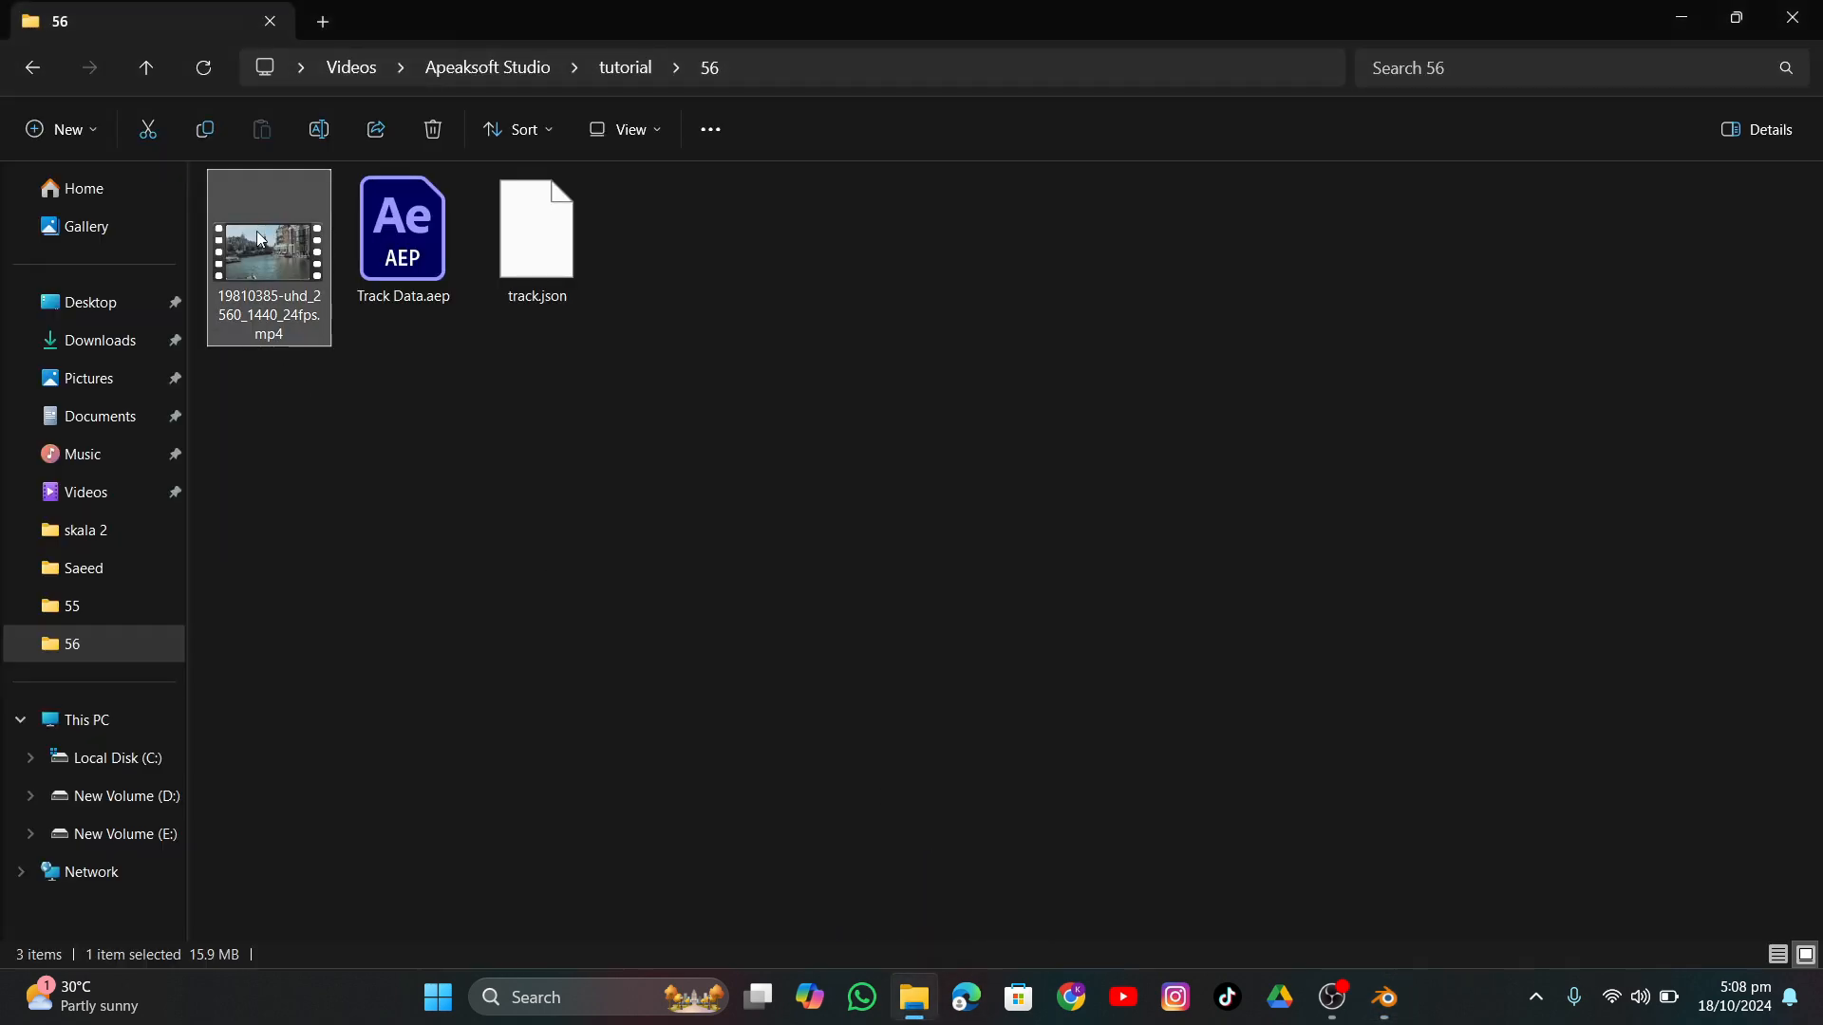
pyautogui.rightClick(262, 241)
pyautogui.click(349, 537)
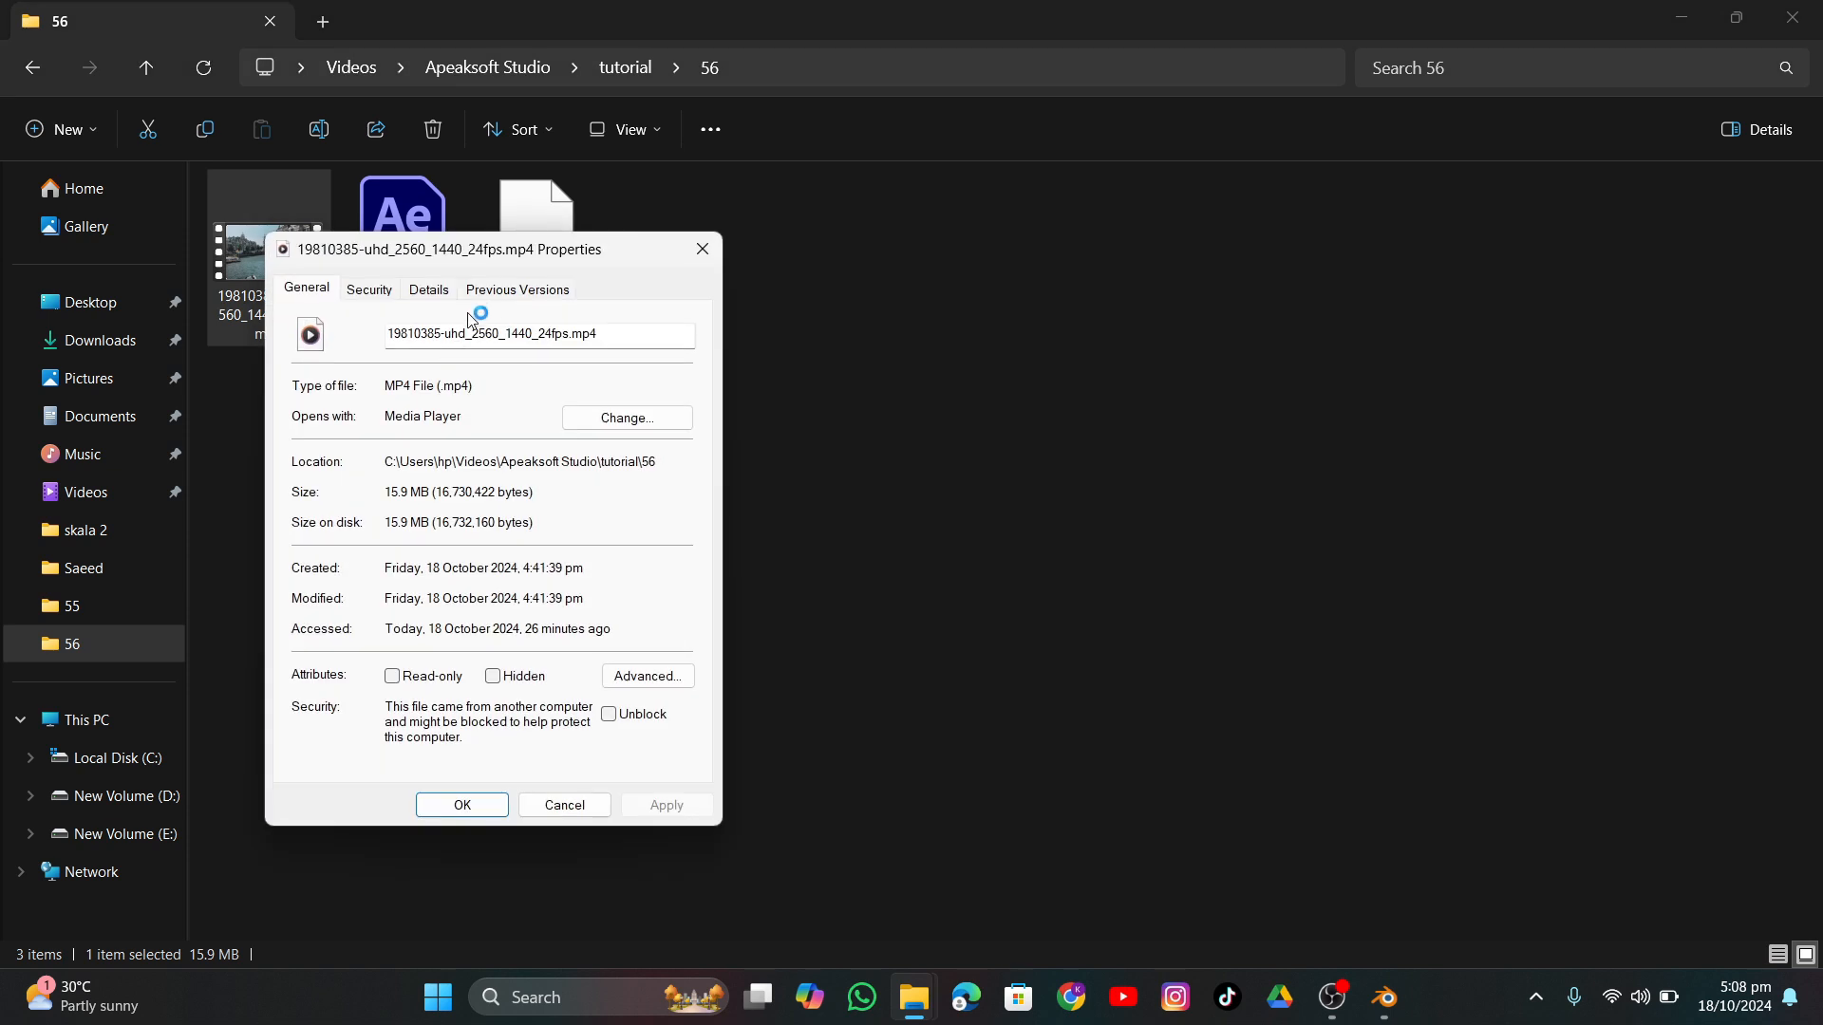
pyautogui.click(435, 291)
pyautogui.click(444, 524)
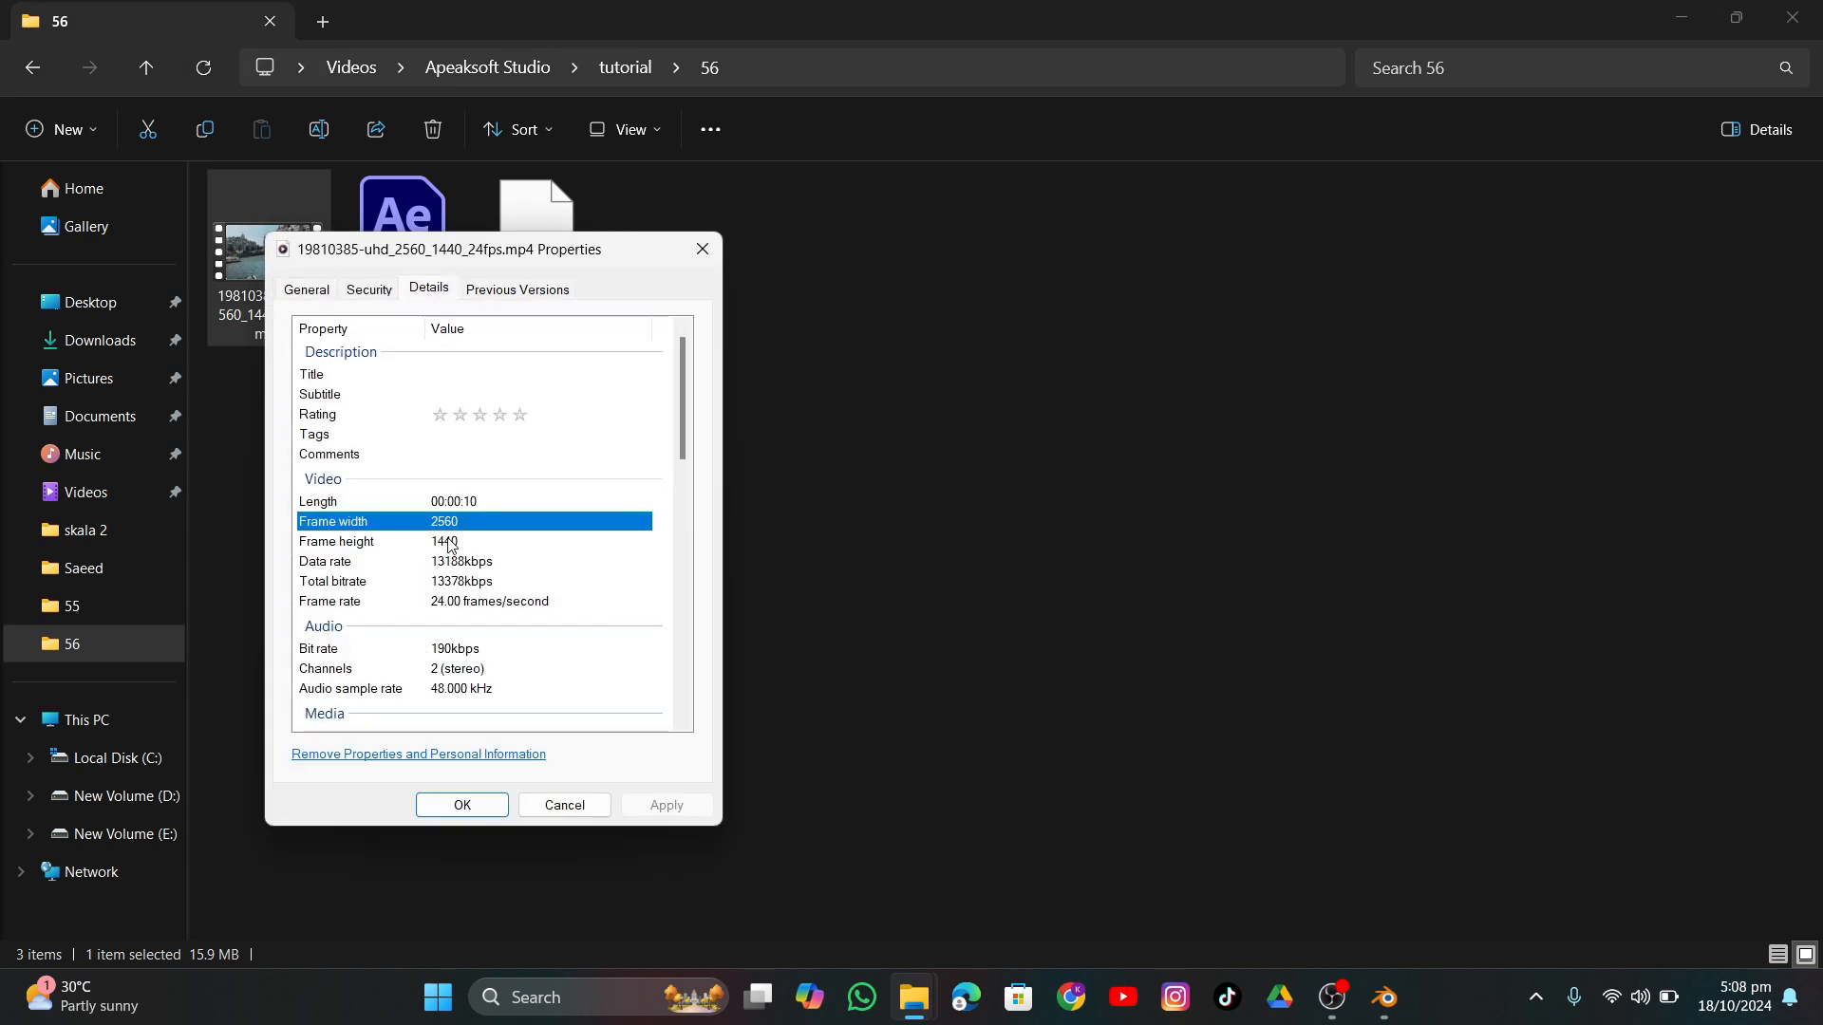
pyautogui.click(449, 542)
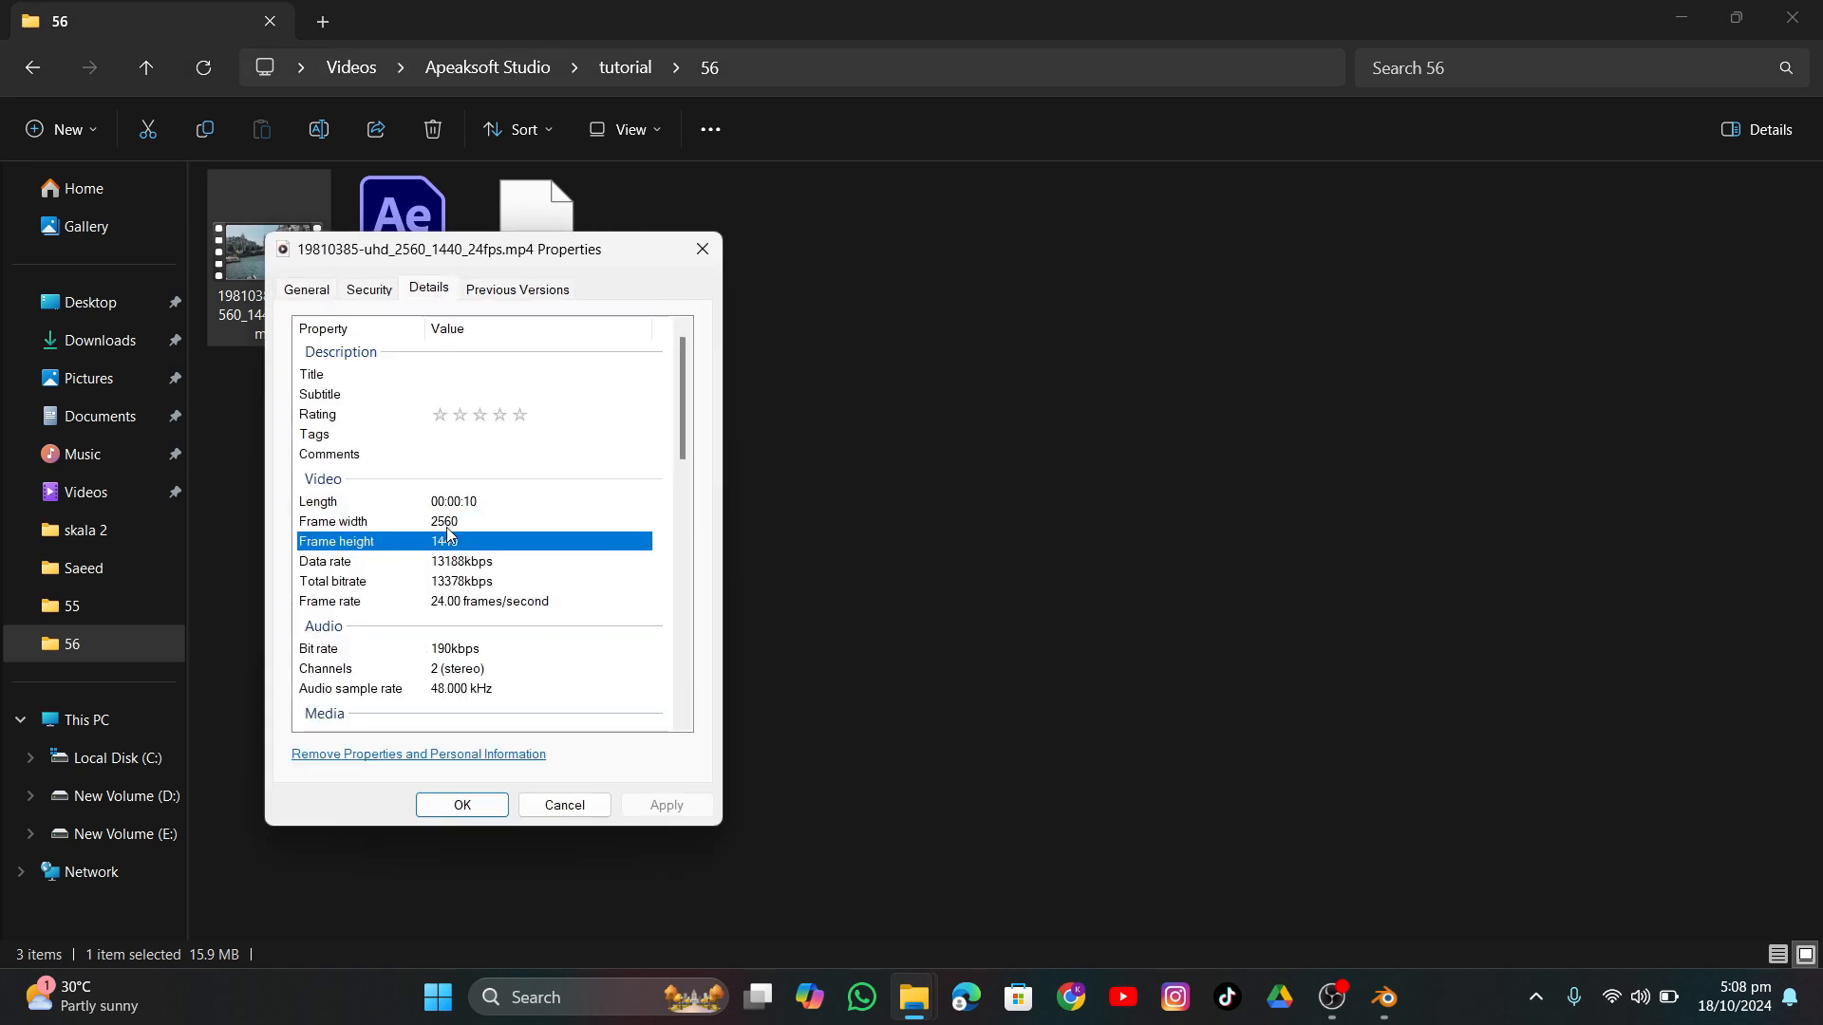
# Switch back to Blender and set the output resolution to 2560 × 1440 px.
pyautogui.click(1384, 997)
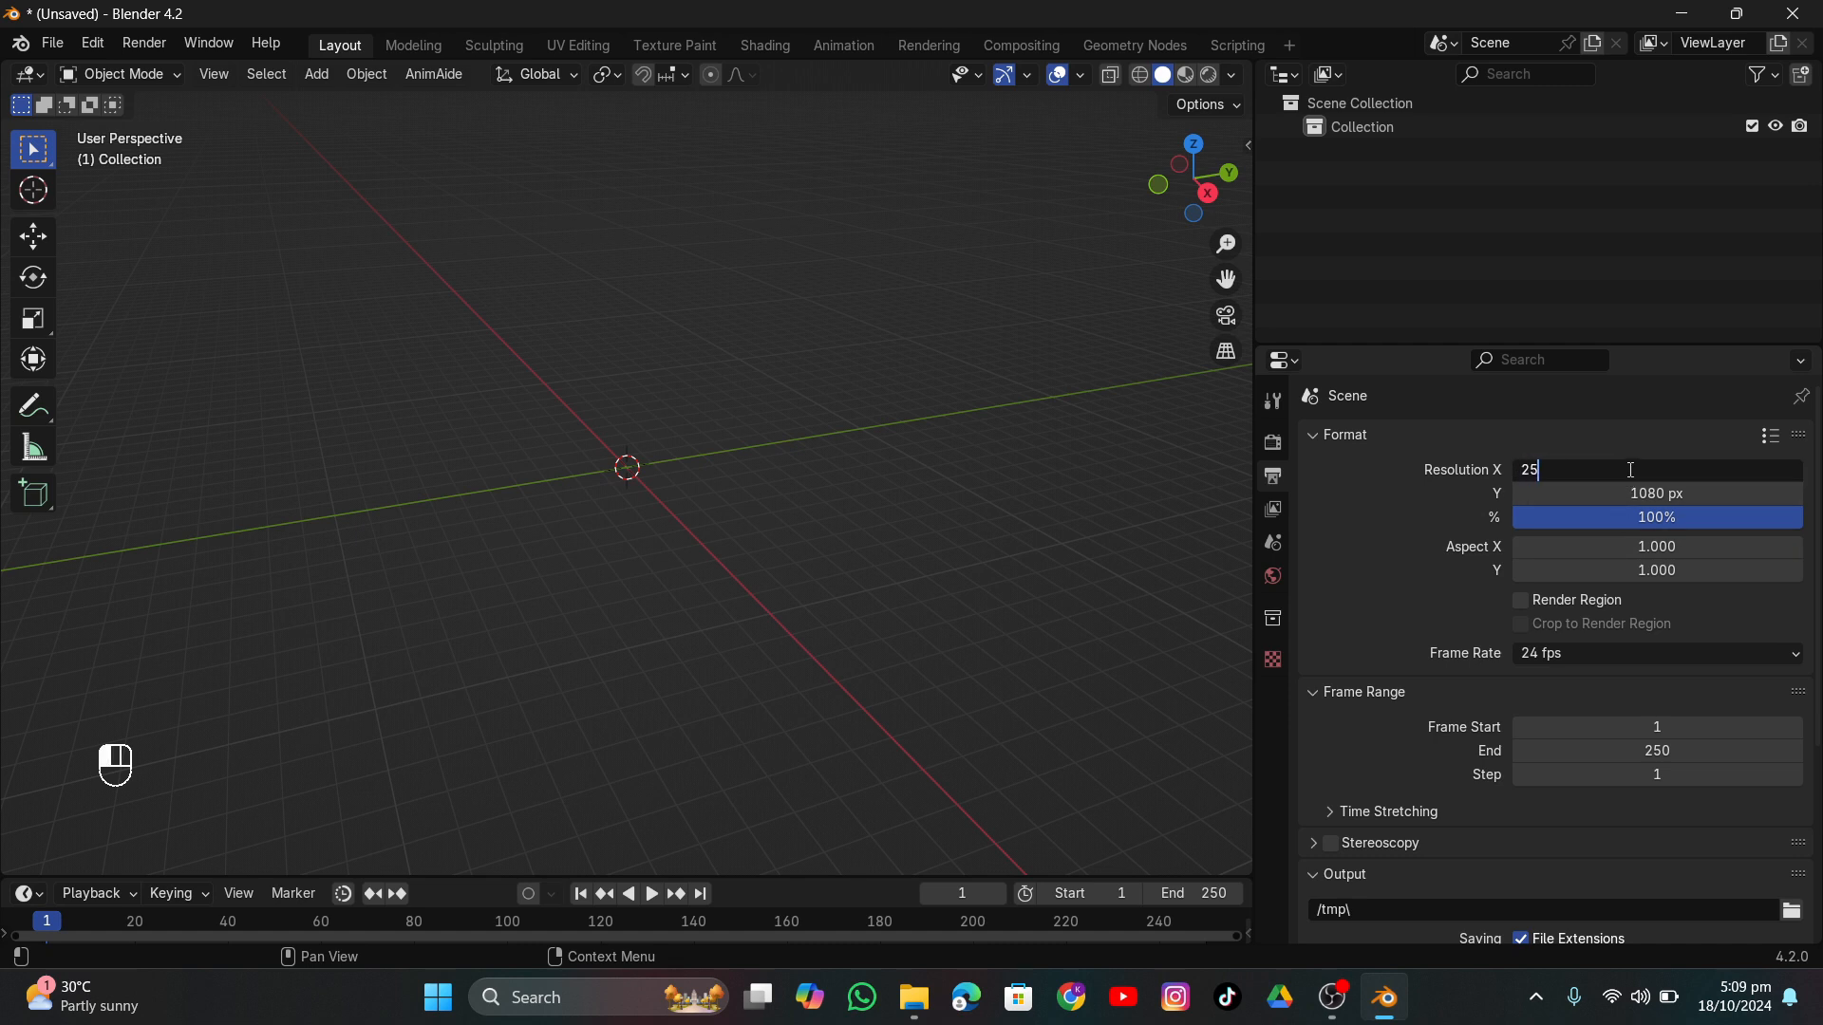
pyautogui.press('Return')
pyautogui.click(1631, 494)
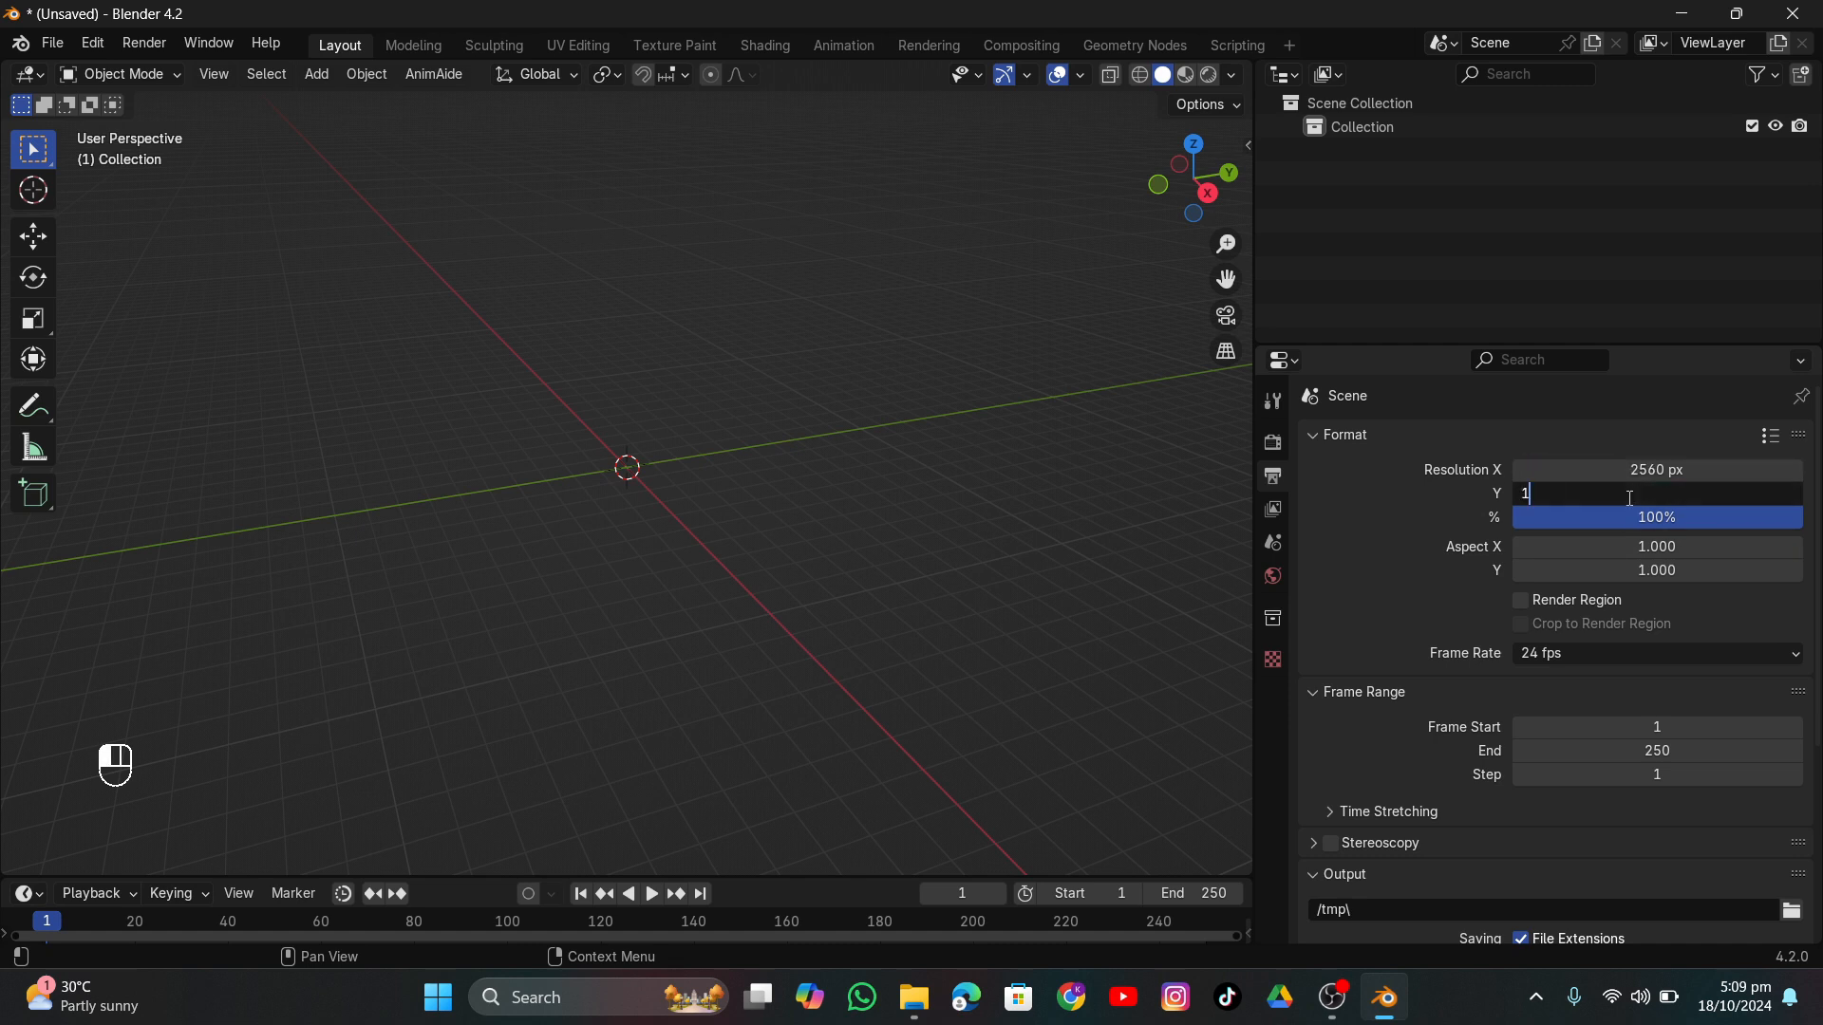
pyautogui.write('1440')
pyautogui.press('Return')
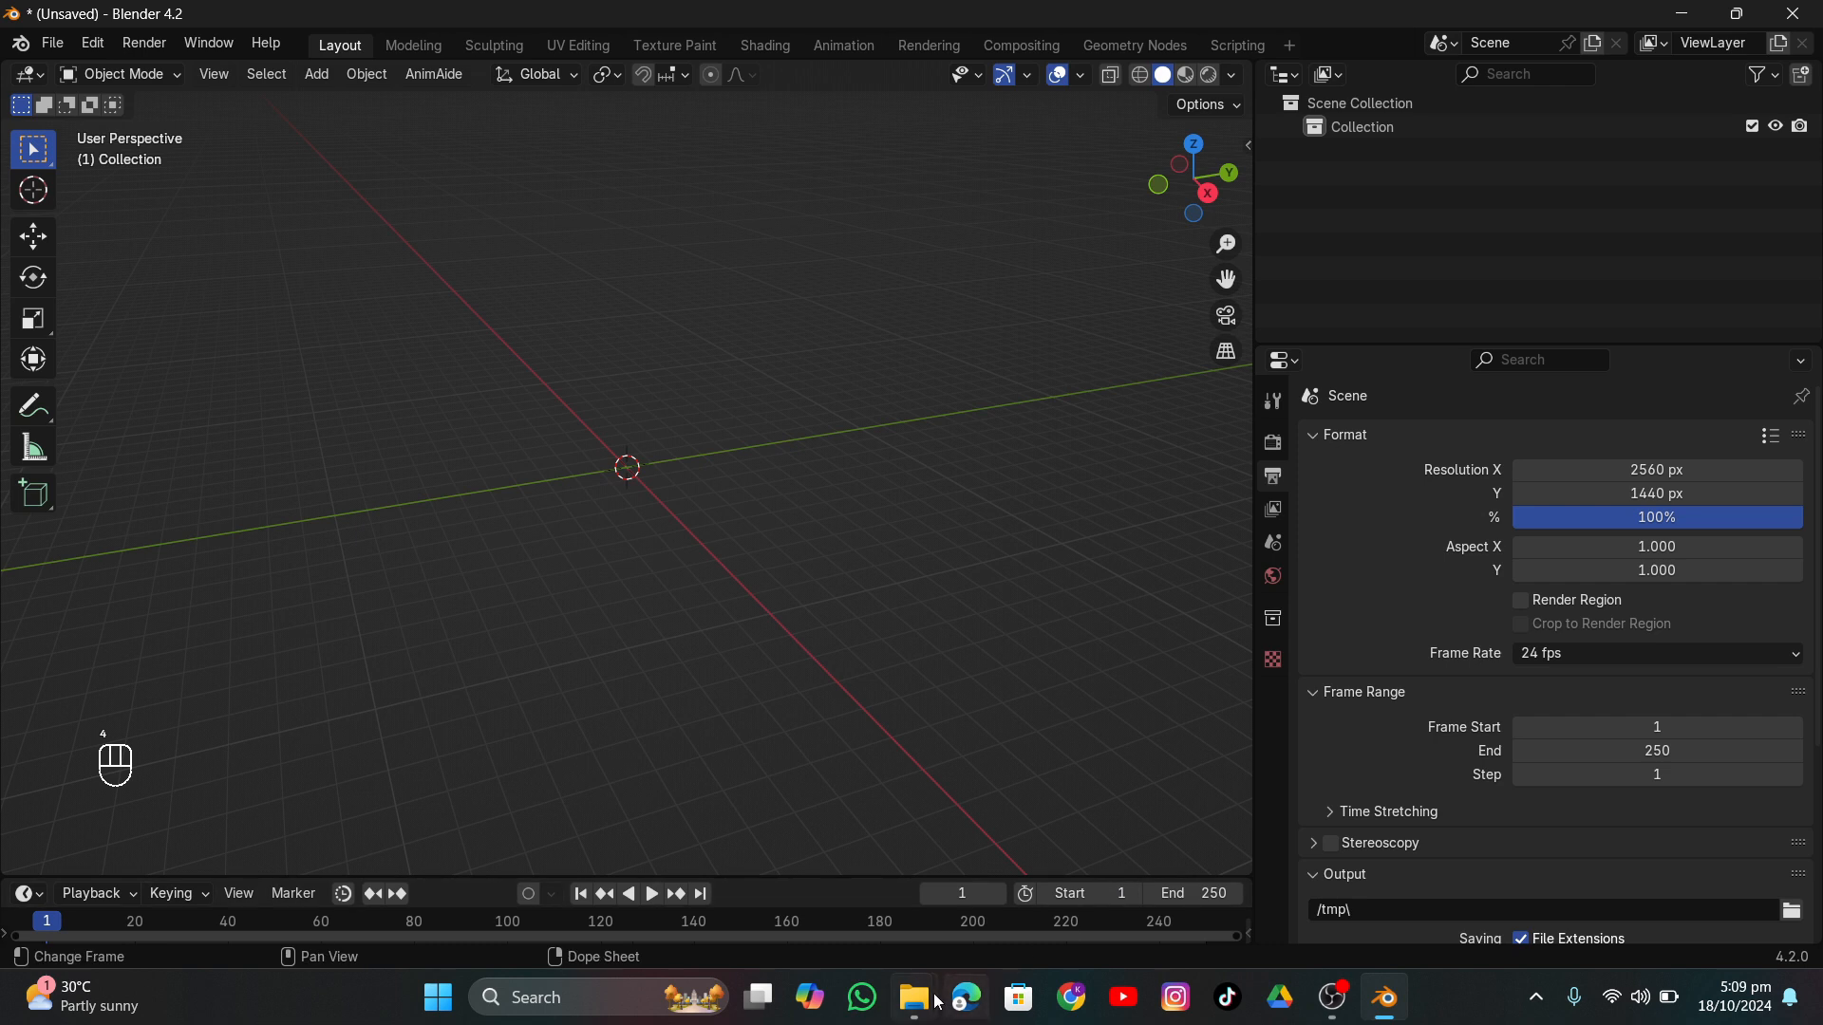
# Check the canal video's frame rate in its file properties and close them.
pyautogui.moveTo(938, 1001)
pyautogui.click(1050, 864)
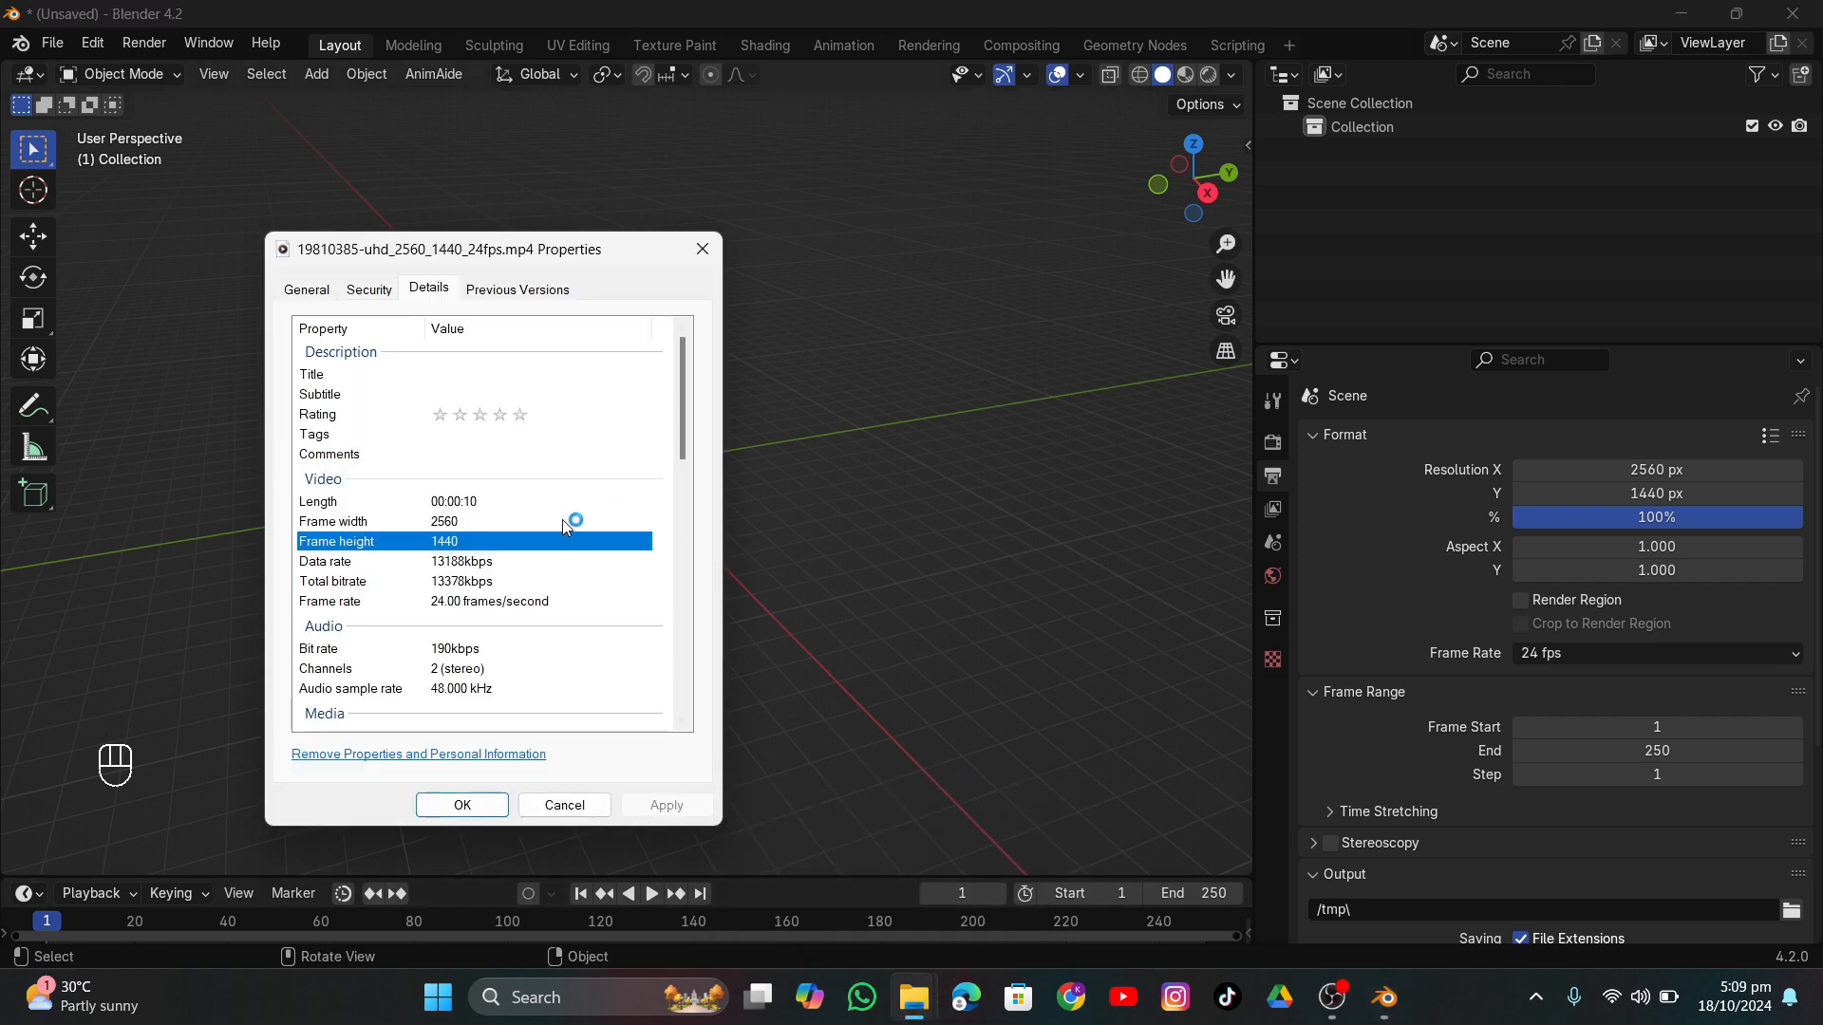
pyautogui.click(474, 603)
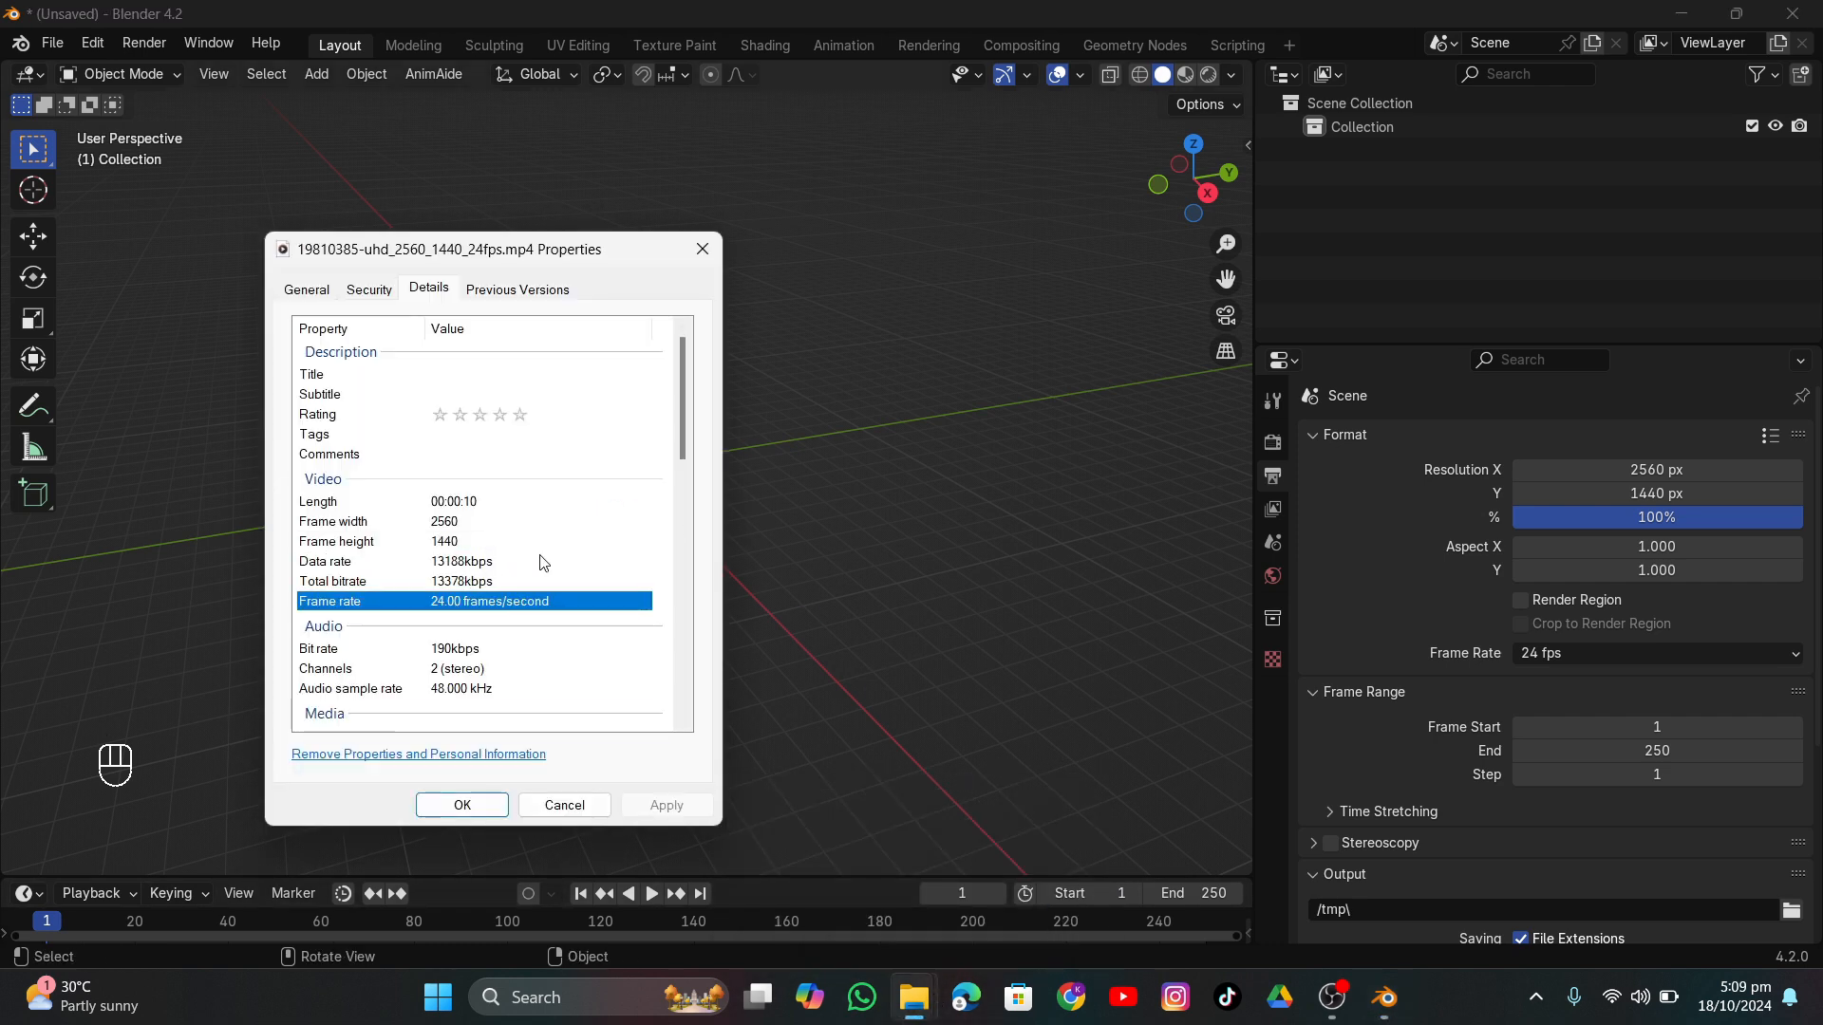
pyautogui.click(699, 250)
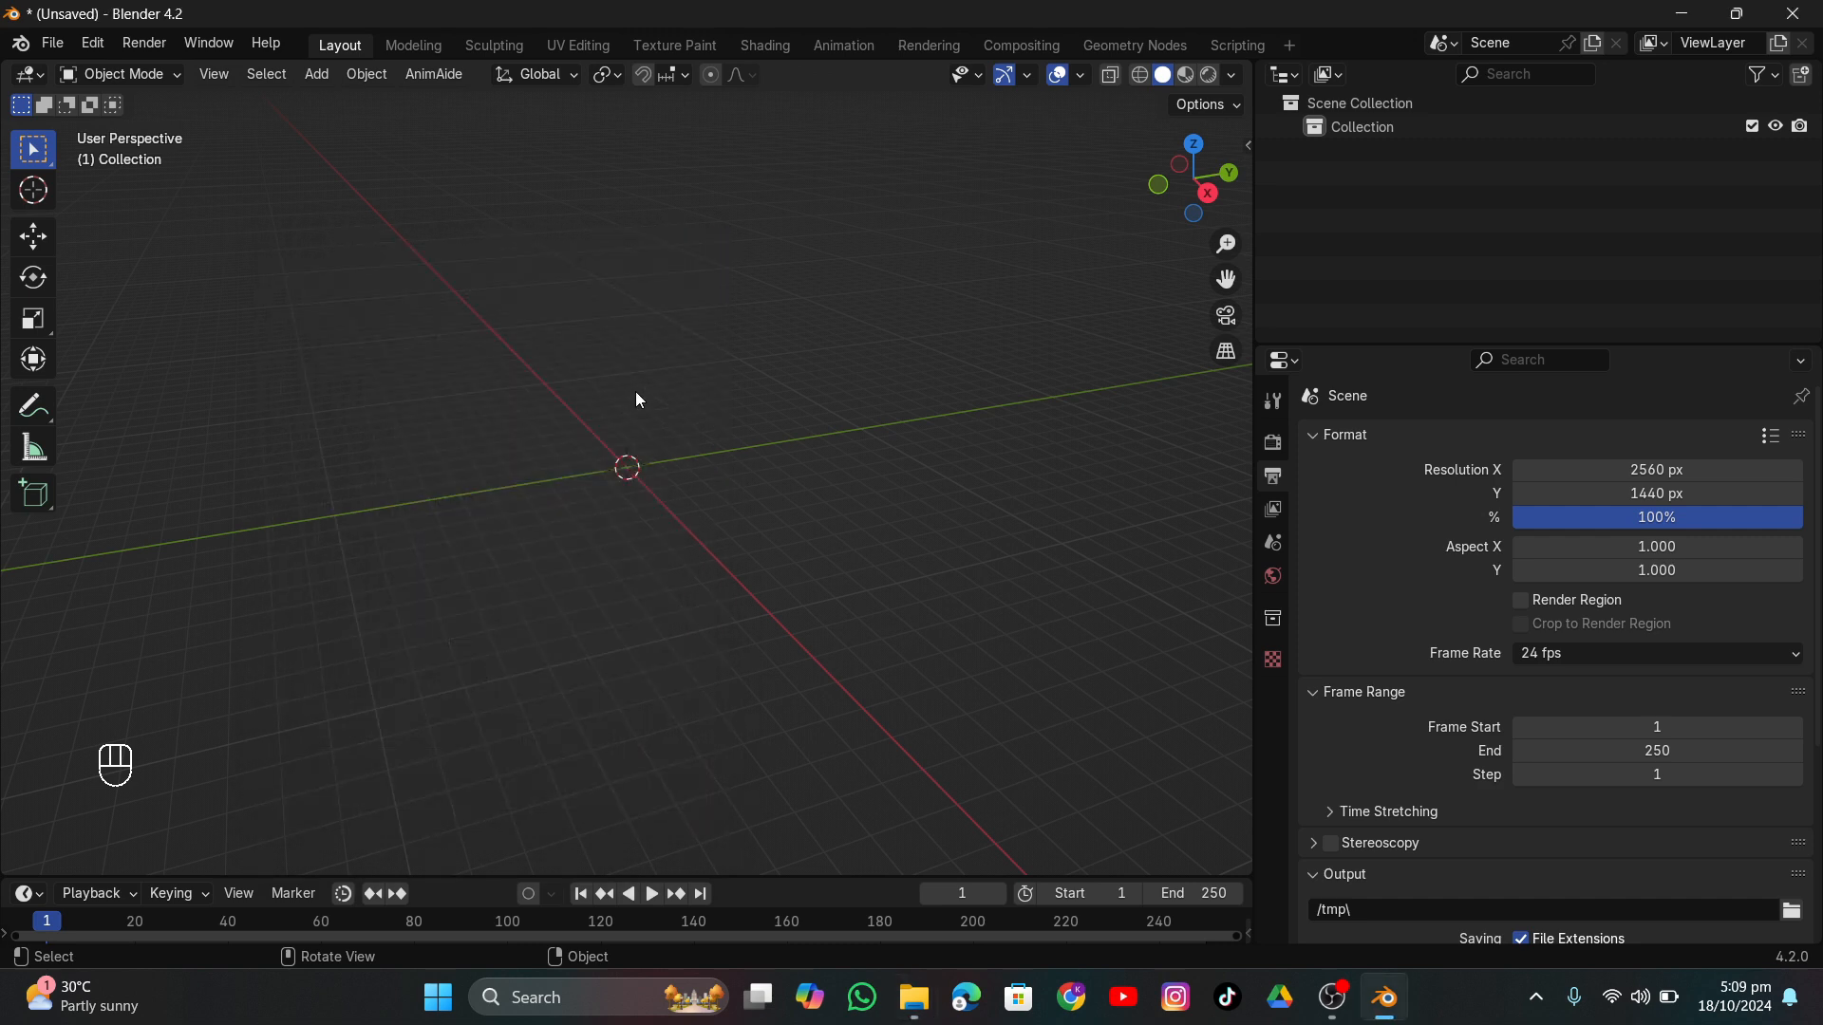
# Import the After Effects composition data from track.json in the tutorial folder 56.
pyautogui.click(52, 42)
pyautogui.moveTo(84, 379)
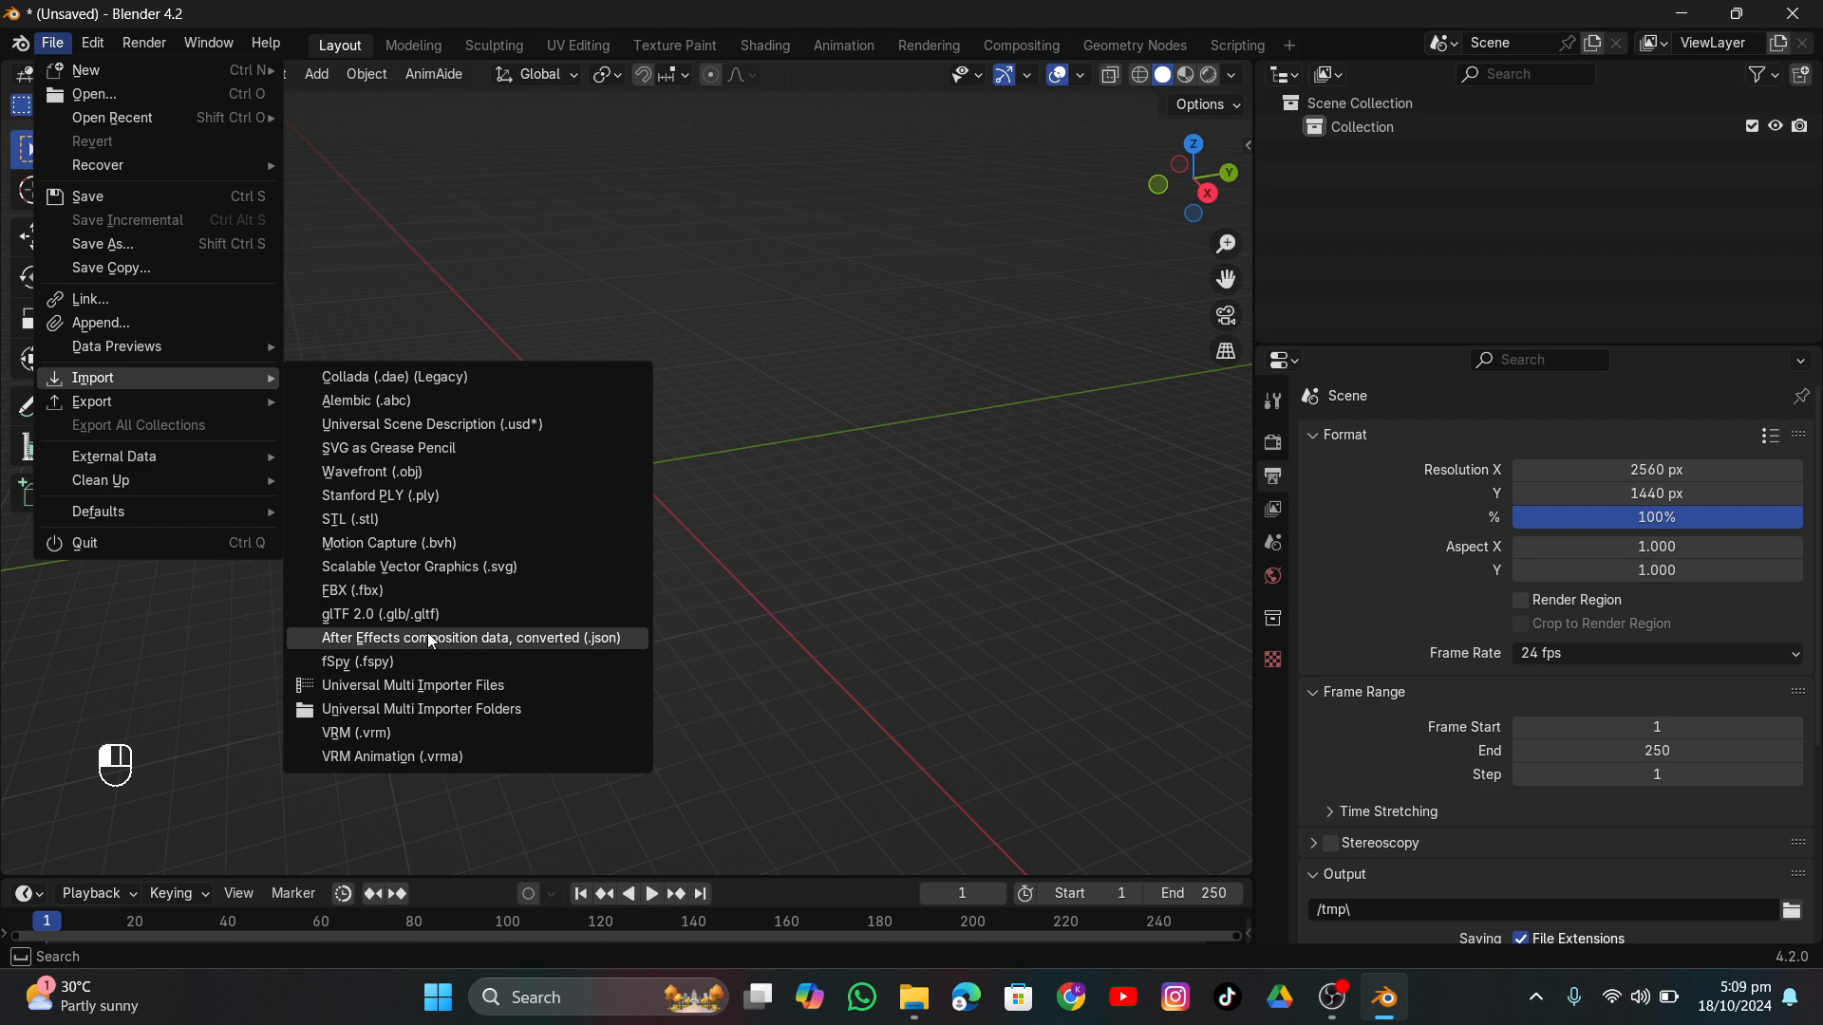
pyautogui.click(496, 639)
pyautogui.scroll(-3, 299, 503)
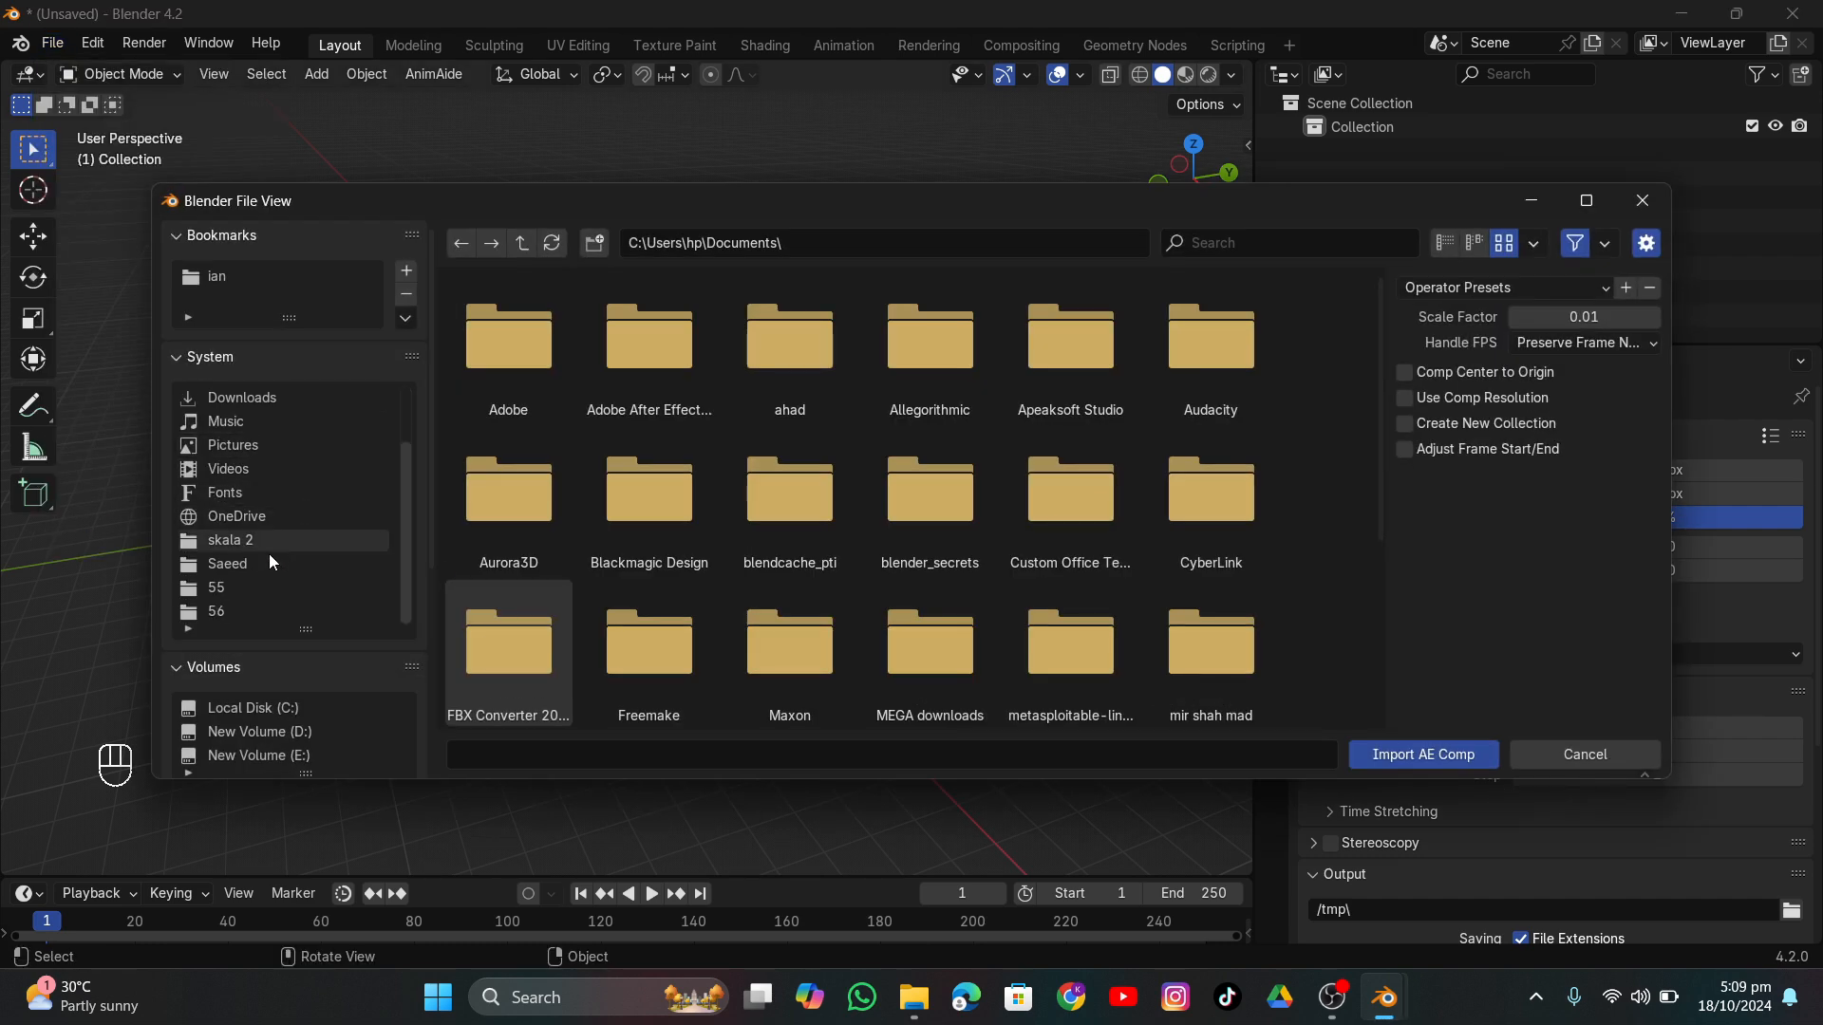
pyautogui.click(253, 611)
pyautogui.click(506, 403)
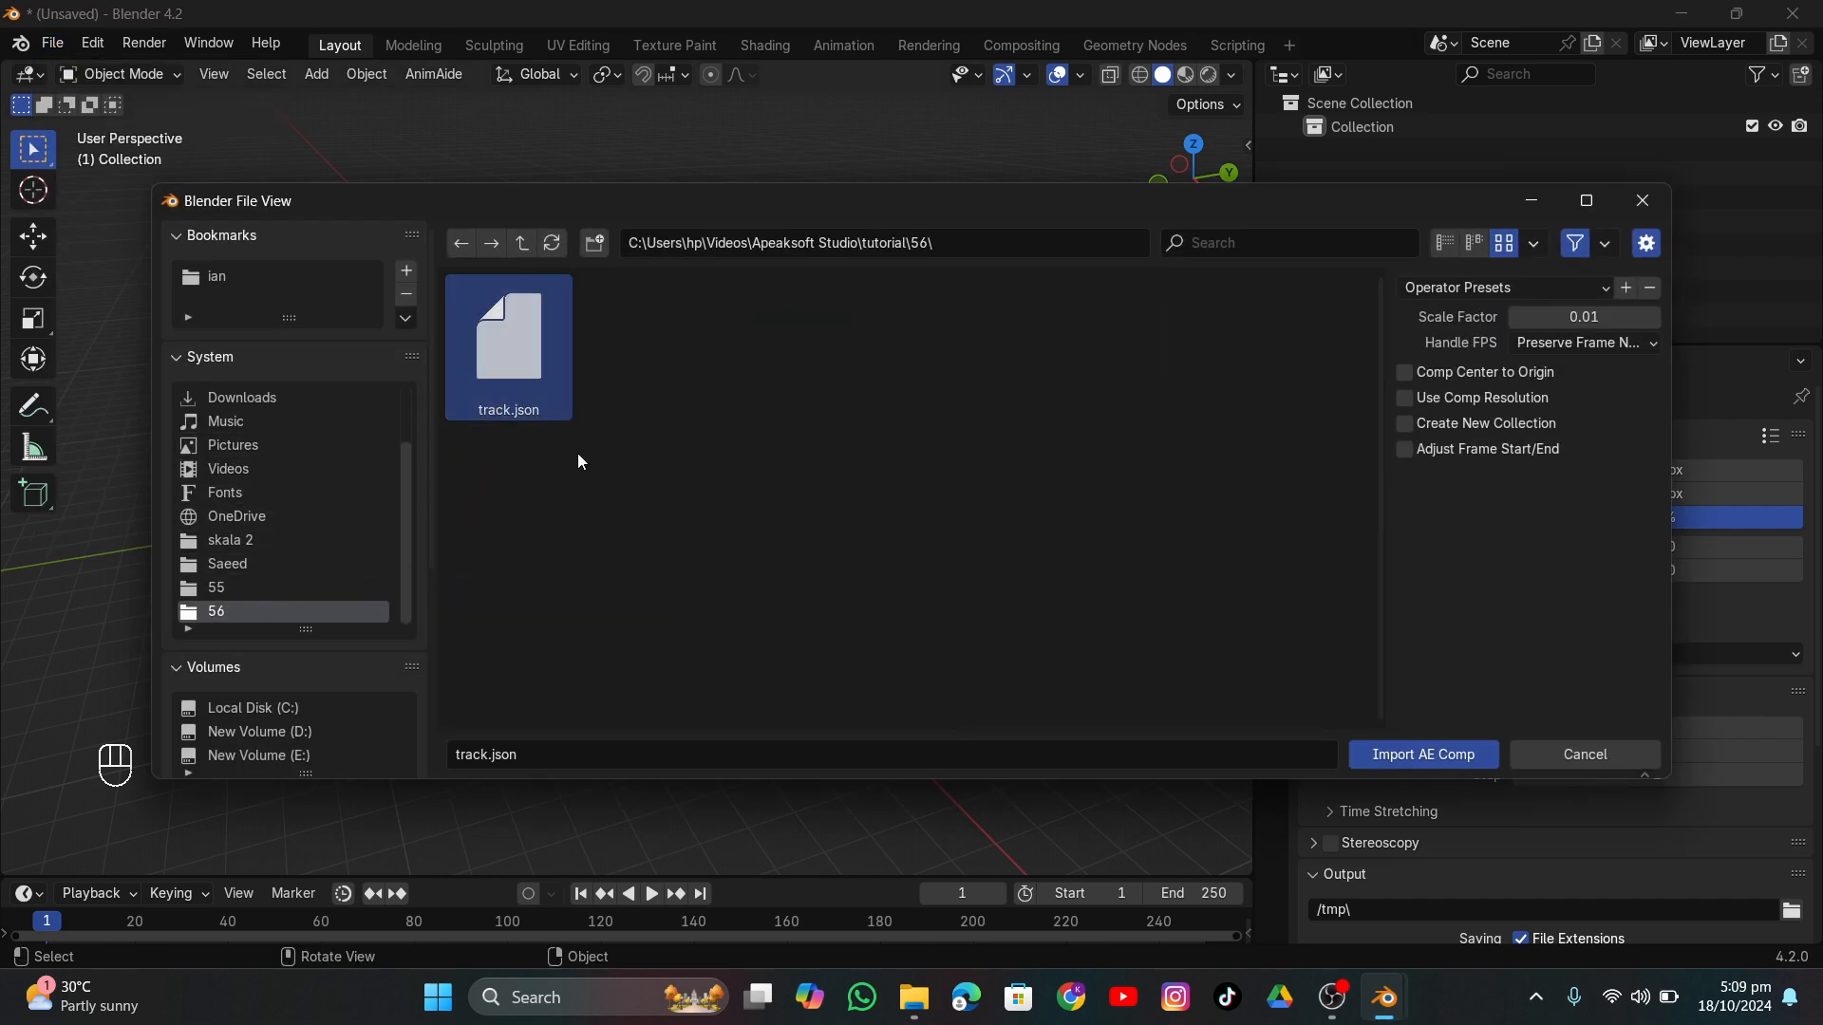
pyautogui.click(1355, 757)
pyautogui.scroll(-8, 811, 472)
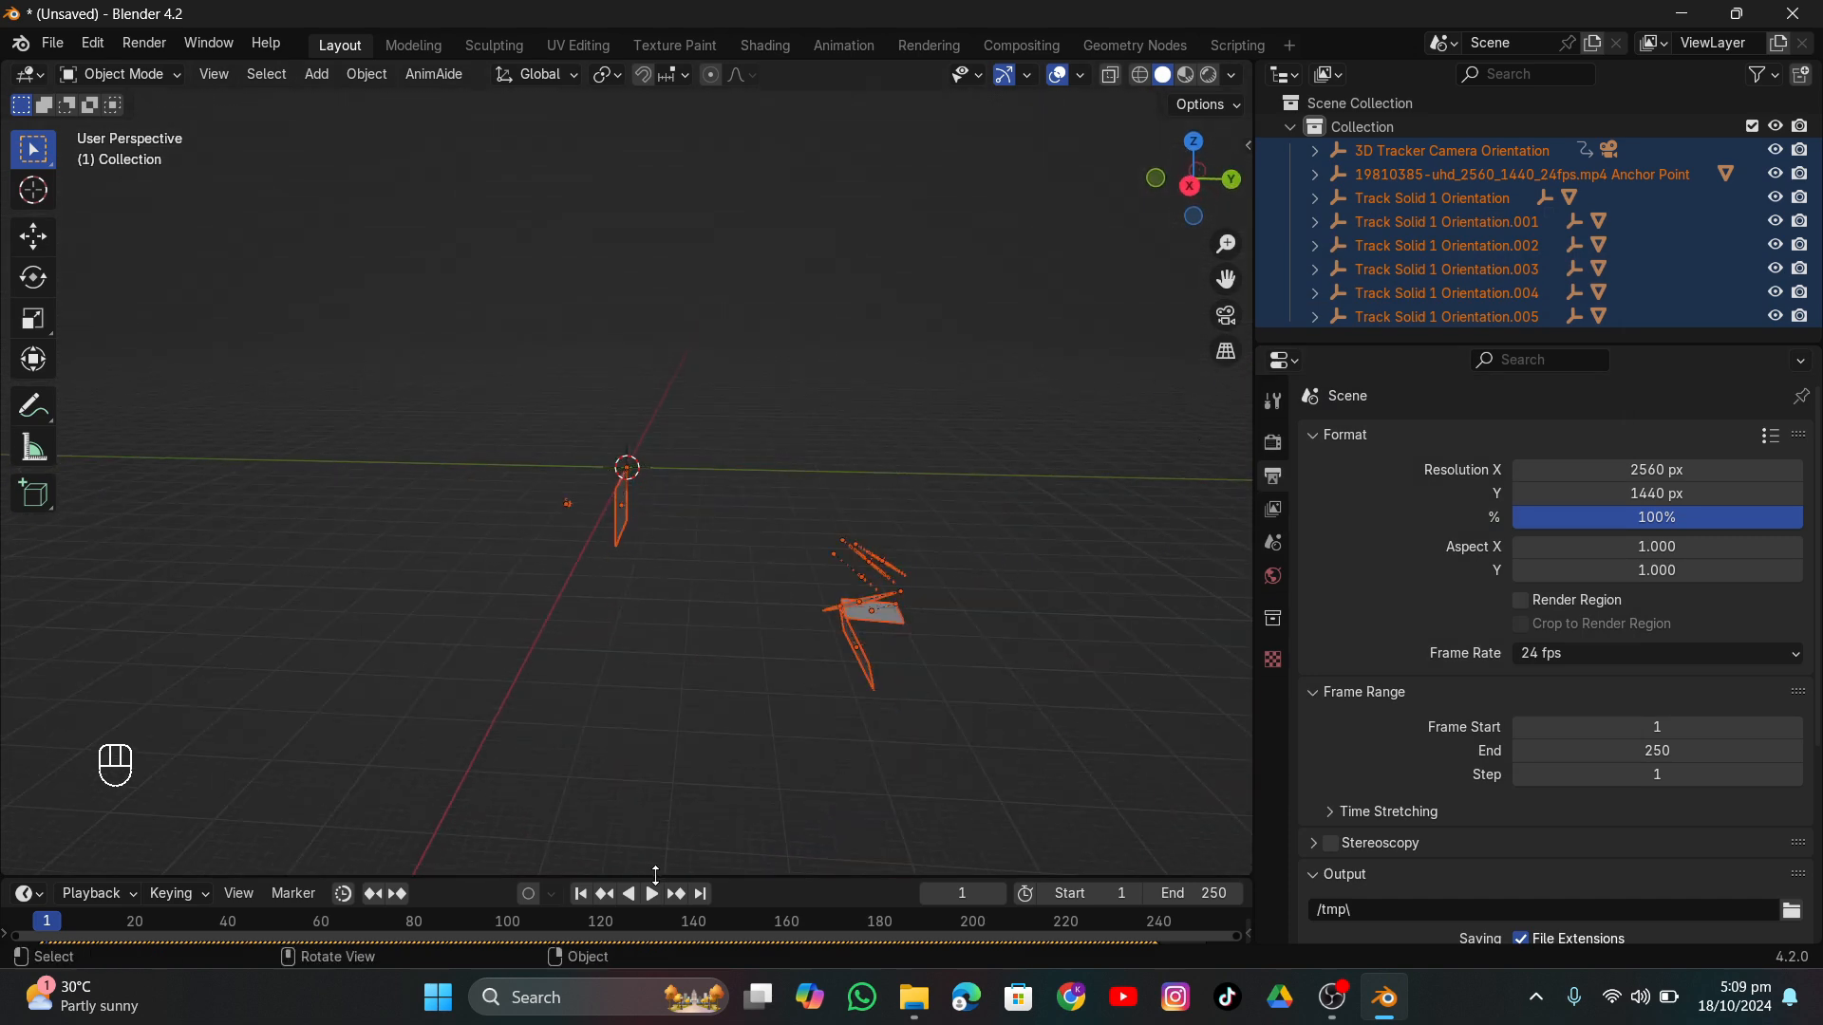
# Shift the imported animation keyframes to begin at frame 1 and set the scene's end frame to 242.
pyautogui.moveTo(655, 875); pyautogui.dragTo(570, 750)
pyautogui.scroll(5, 281, 848)
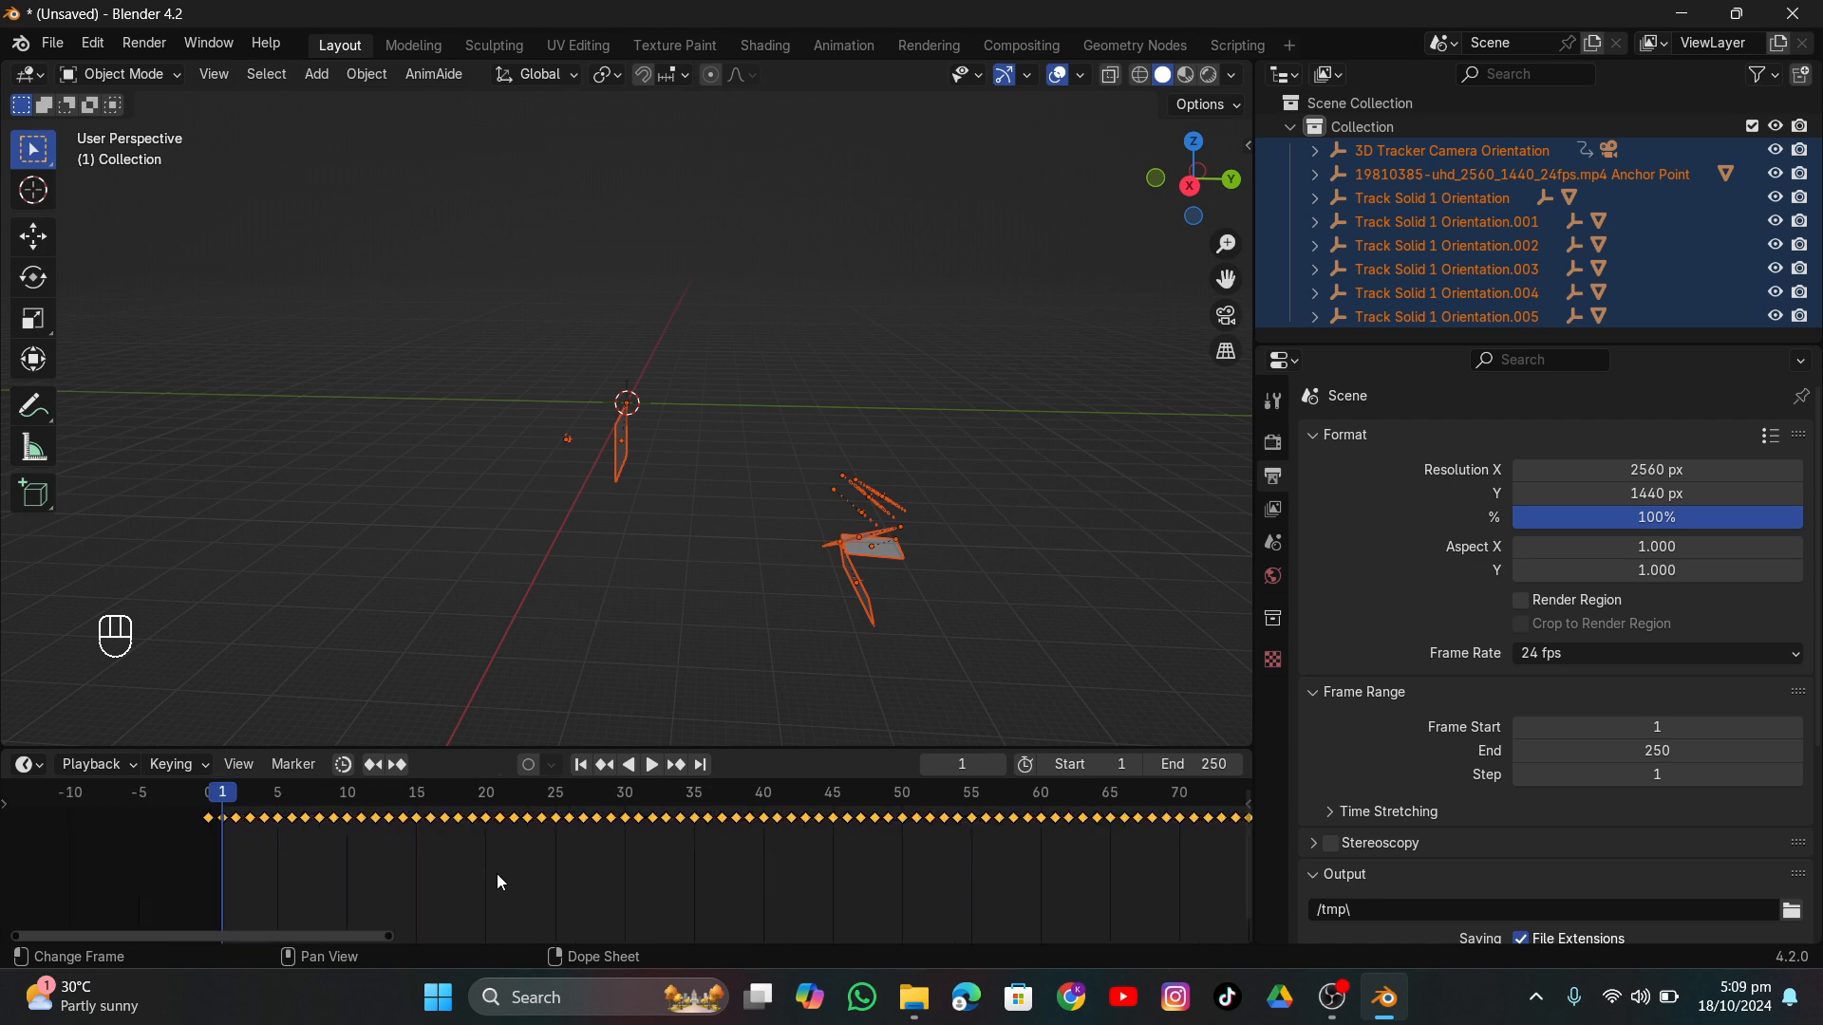
pyautogui.press('g')
pyautogui.click(369, 857)
pyautogui.click(693, 665)
pyautogui.scroll(-6, 881, 892)
pyautogui.press('a')
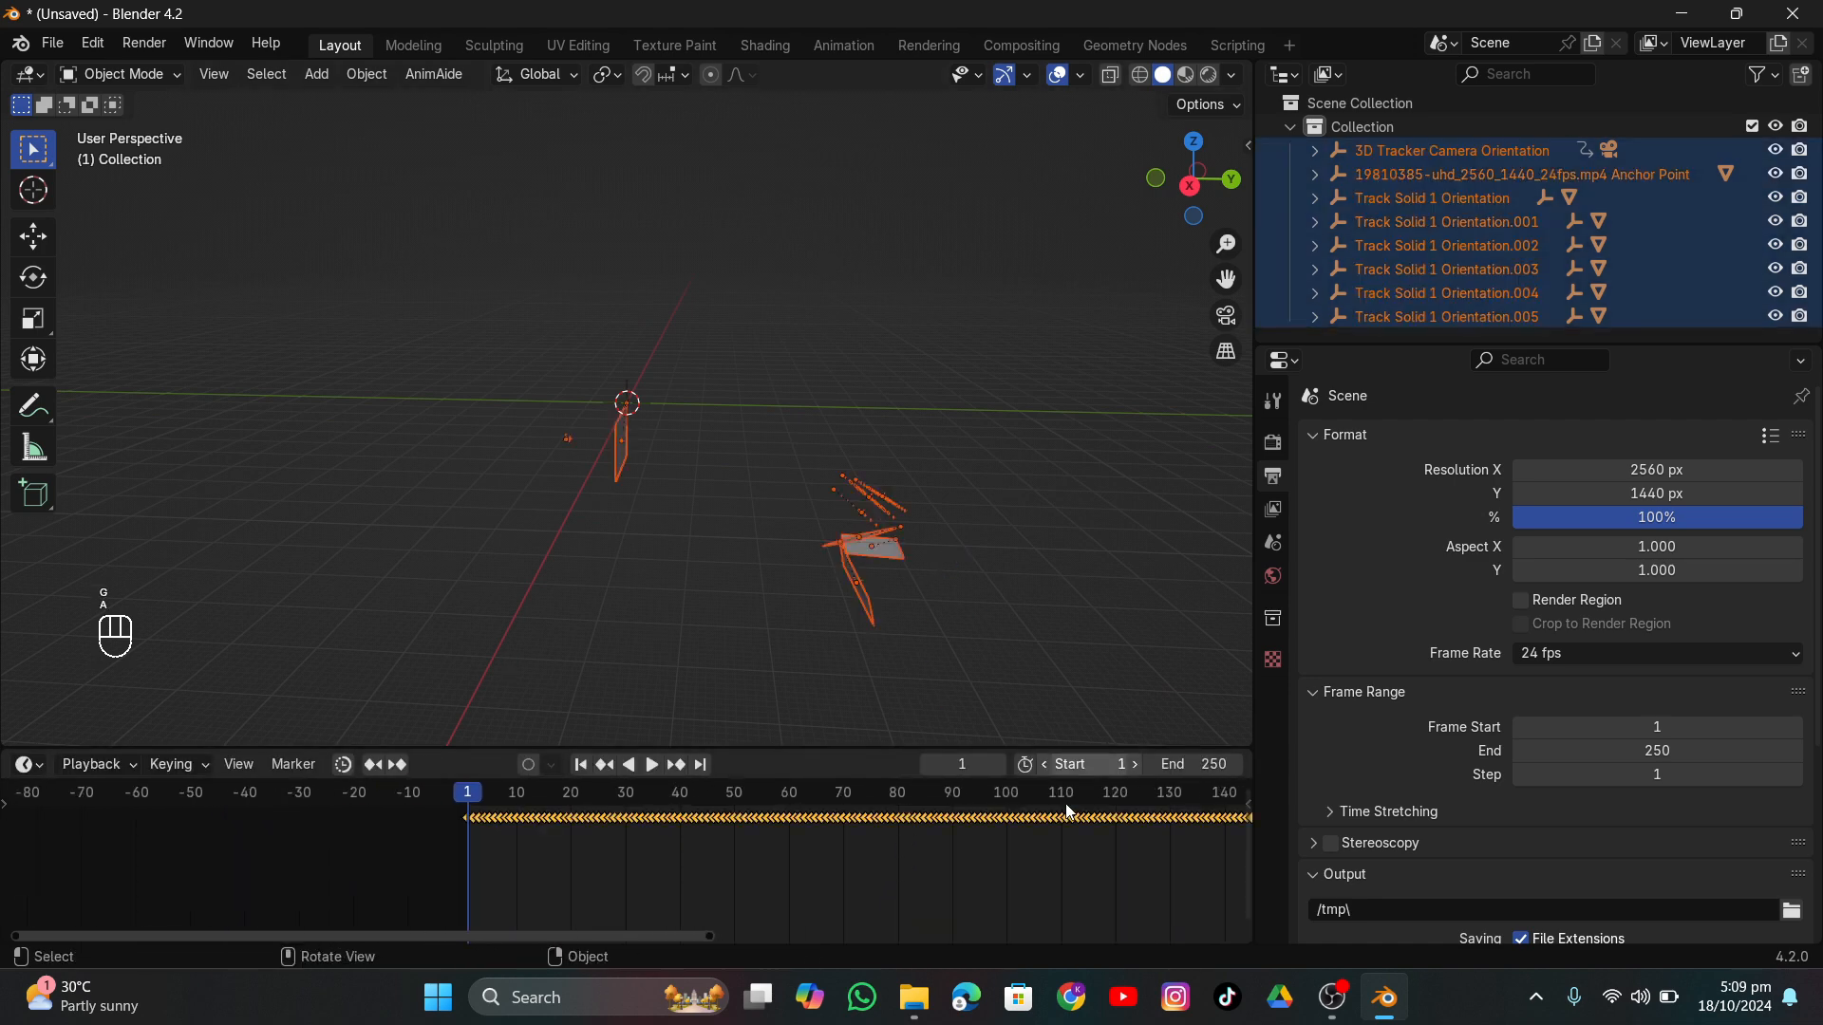
pyautogui.scroll(-4, 1078, 846)
pyautogui.scroll(-2, 1082, 845)
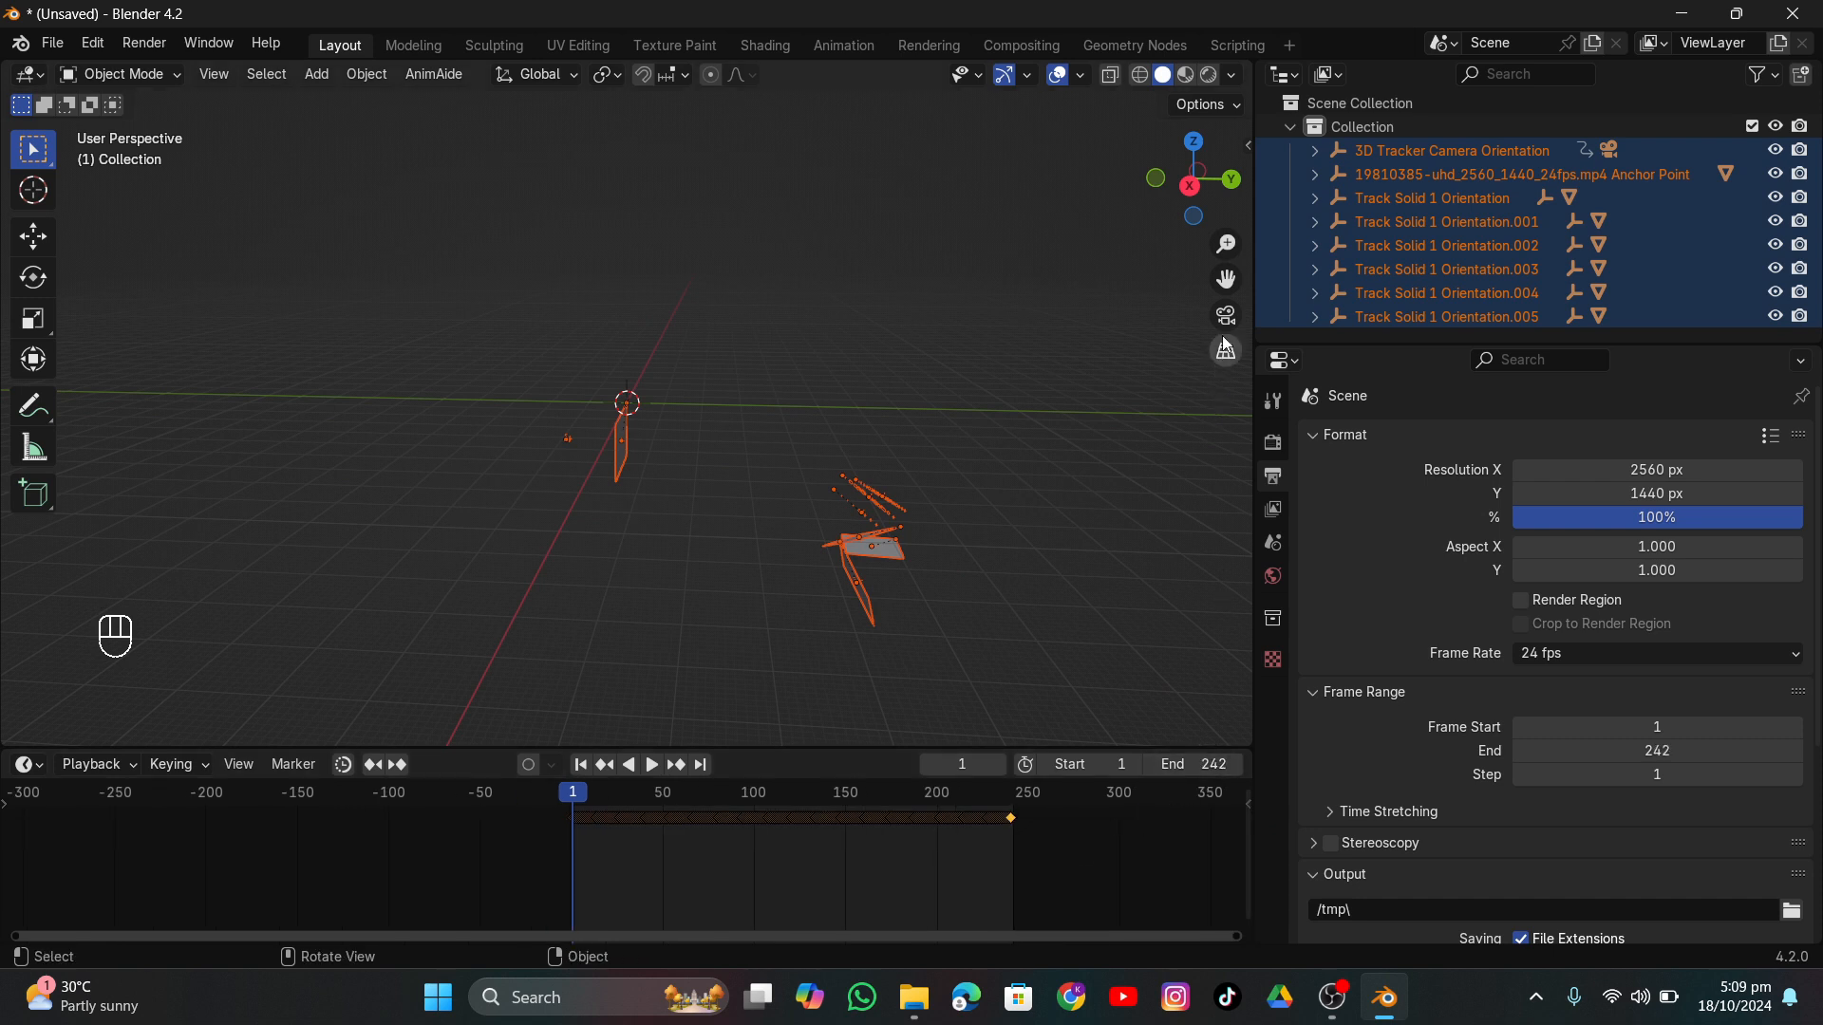
# Delete the imported plane that represents the canal video layer, the child of the mp4 anchor point.
pyautogui.scroll(6, 608, 503)
pyautogui.moveTo(623, 549); pyautogui.dragTo(727, 545, button='middle')
pyautogui.click(748, 636)
pyautogui.click(732, 623)
pyautogui.press('x')
pyautogui.click(732, 623)
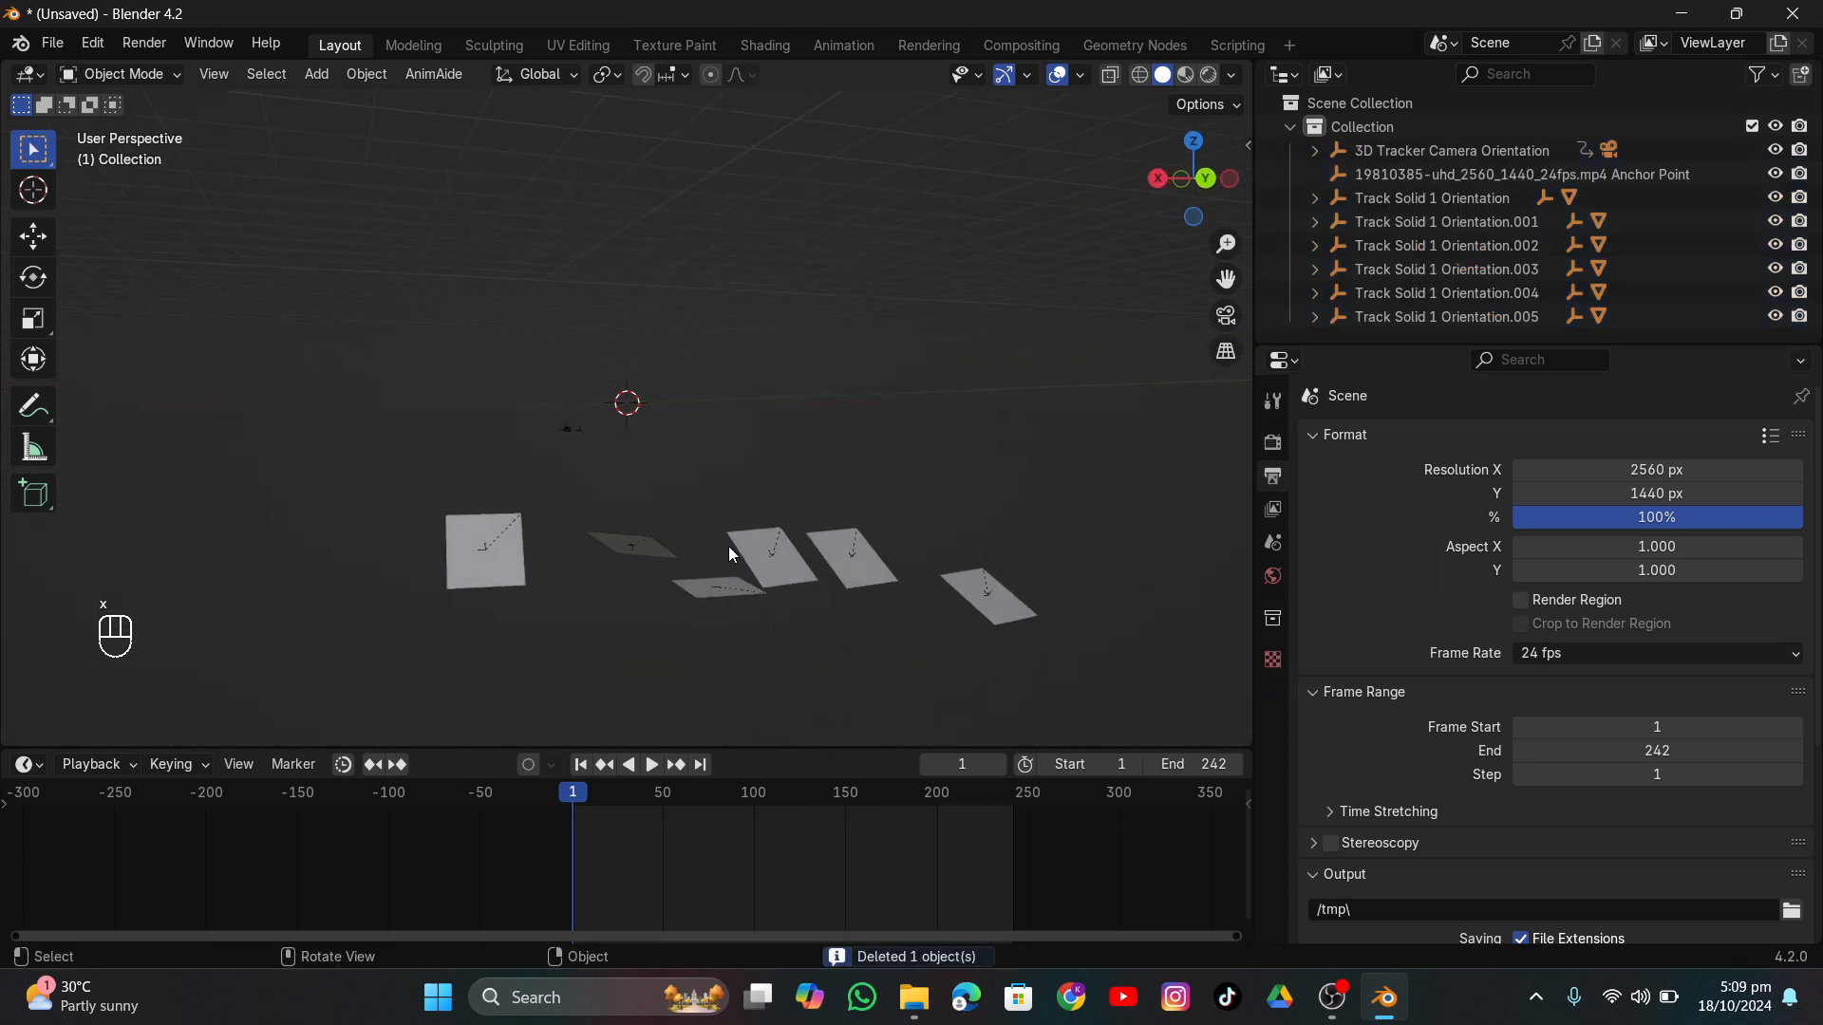
# Delete the surplus track solids with their orientation empties, keeping only Track Solid 1 Orientation.005 lying flat on the water.
pyautogui.moveTo(758, 512); pyautogui.dragTo(864, 547)
pyautogui.press('x')
pyautogui.click(835, 557)
pyautogui.click(1005, 604)
pyautogui.press('x')
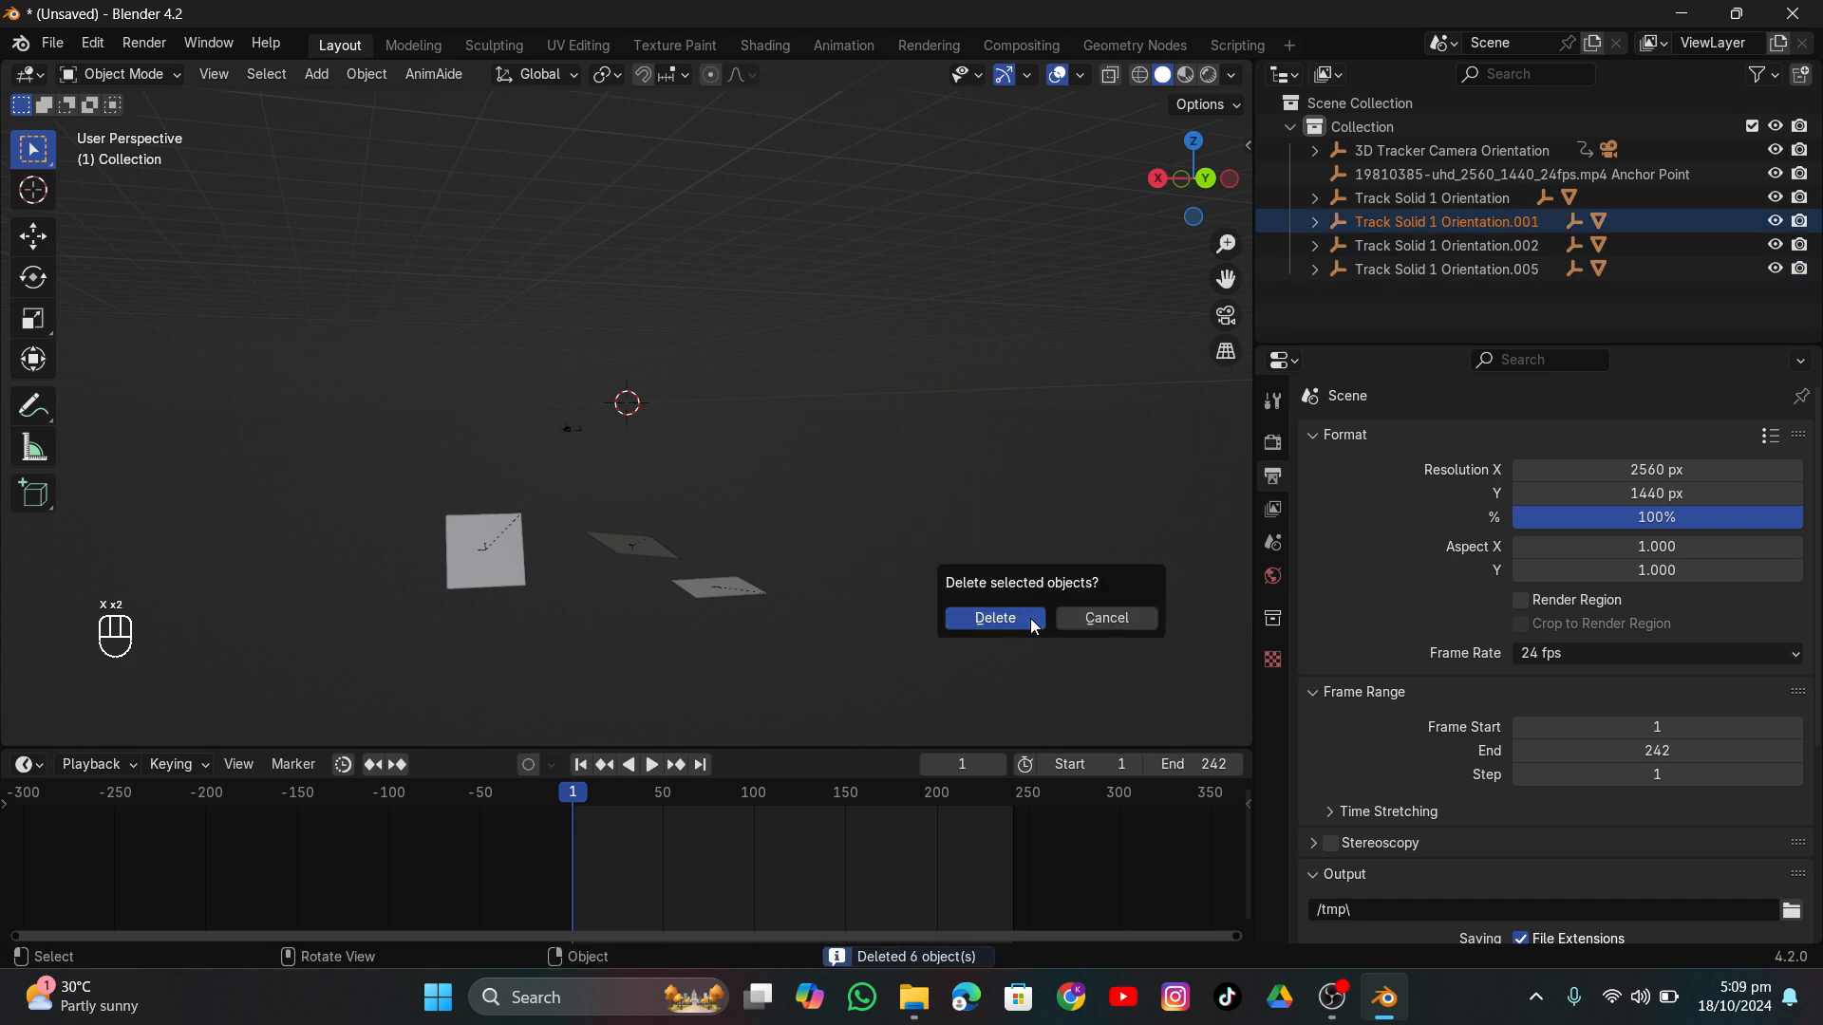
pyautogui.click(1029, 618)
pyautogui.click(617, 538)
pyautogui.press('x')
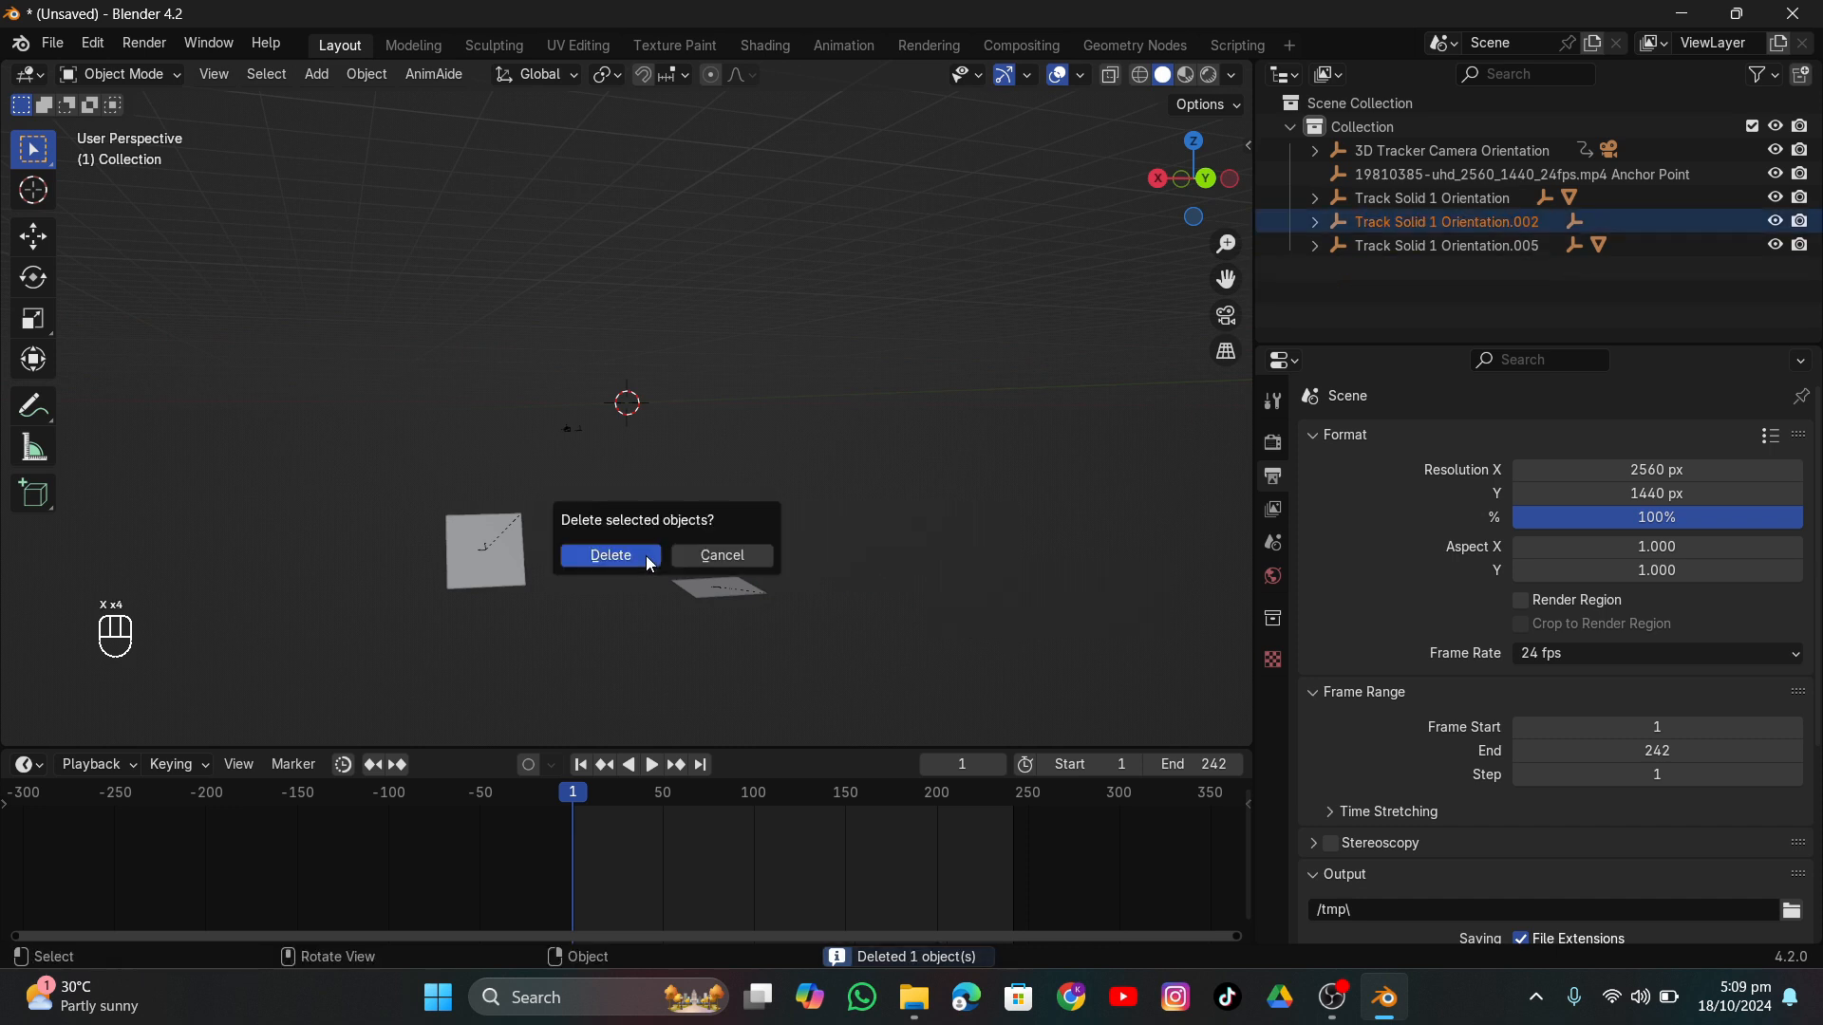
pyautogui.click(635, 558)
pyautogui.click(465, 536)
pyautogui.press('x')
pyautogui.click(516, 568)
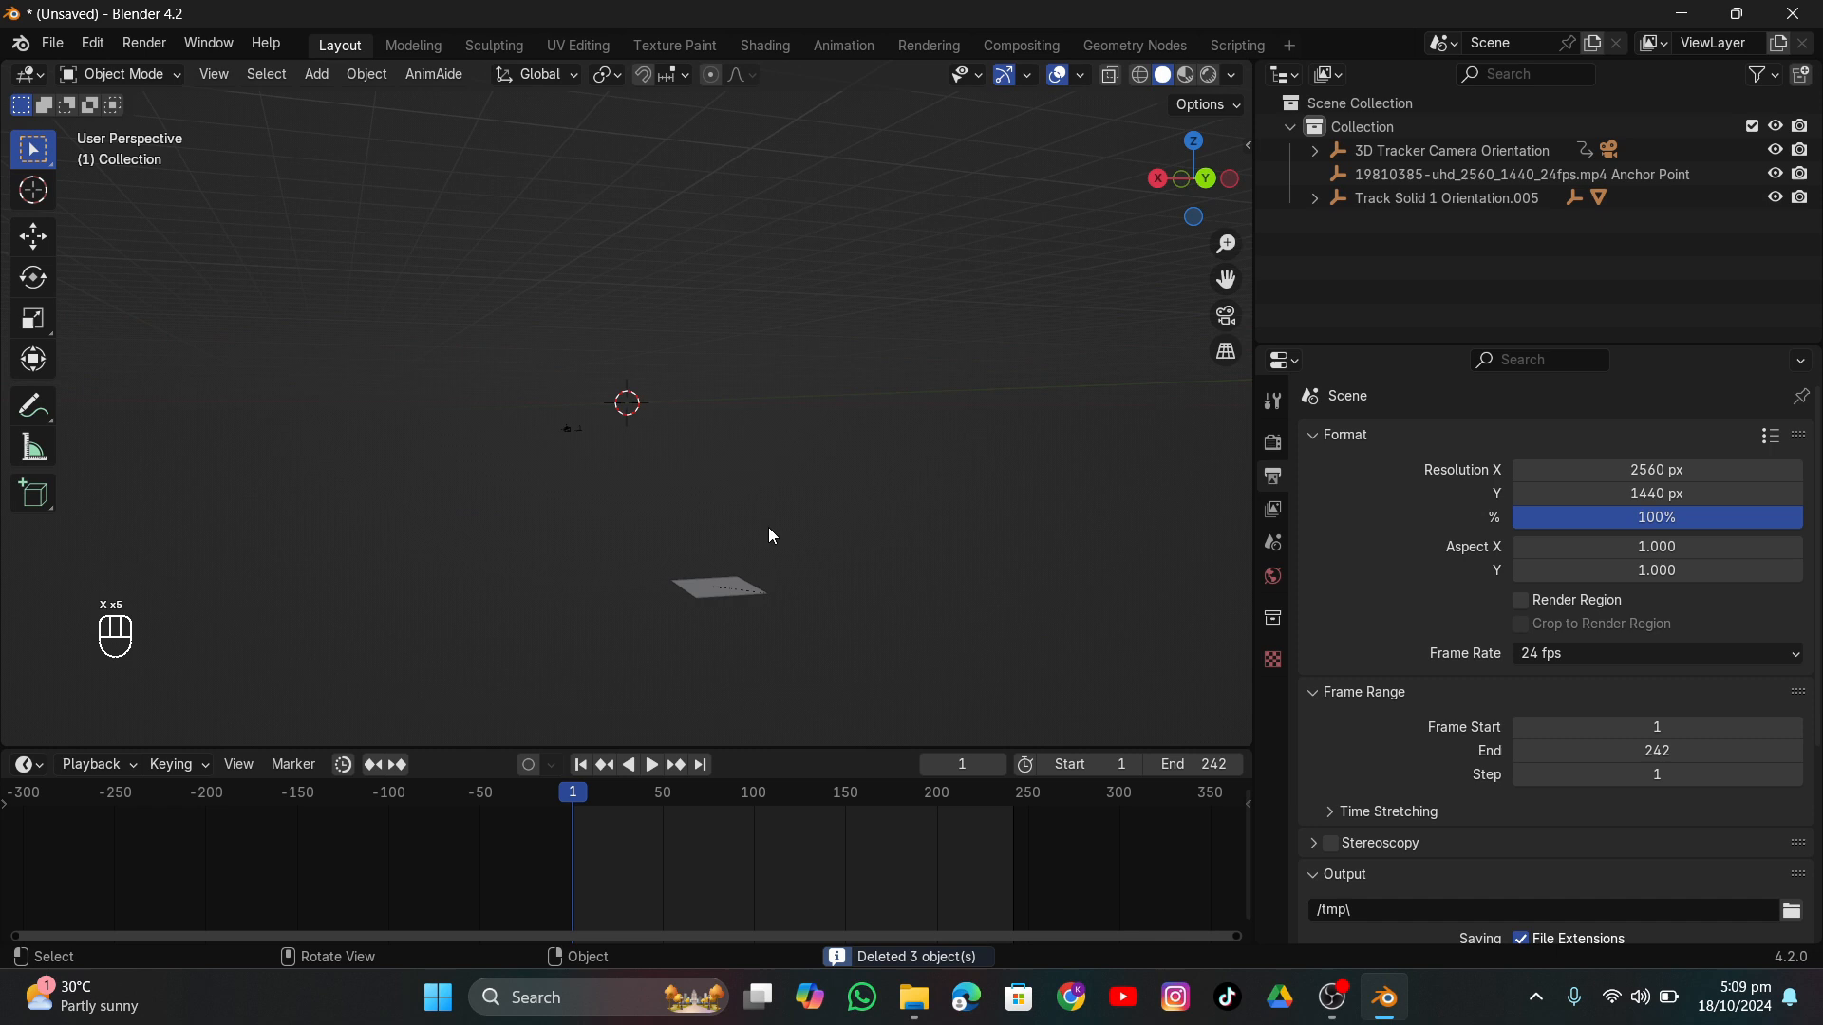
# Look through the 3D Tracker Camera, select it, and enable its background images.
pyautogui.click(1223, 316)
pyautogui.scroll(2, 728, 503)
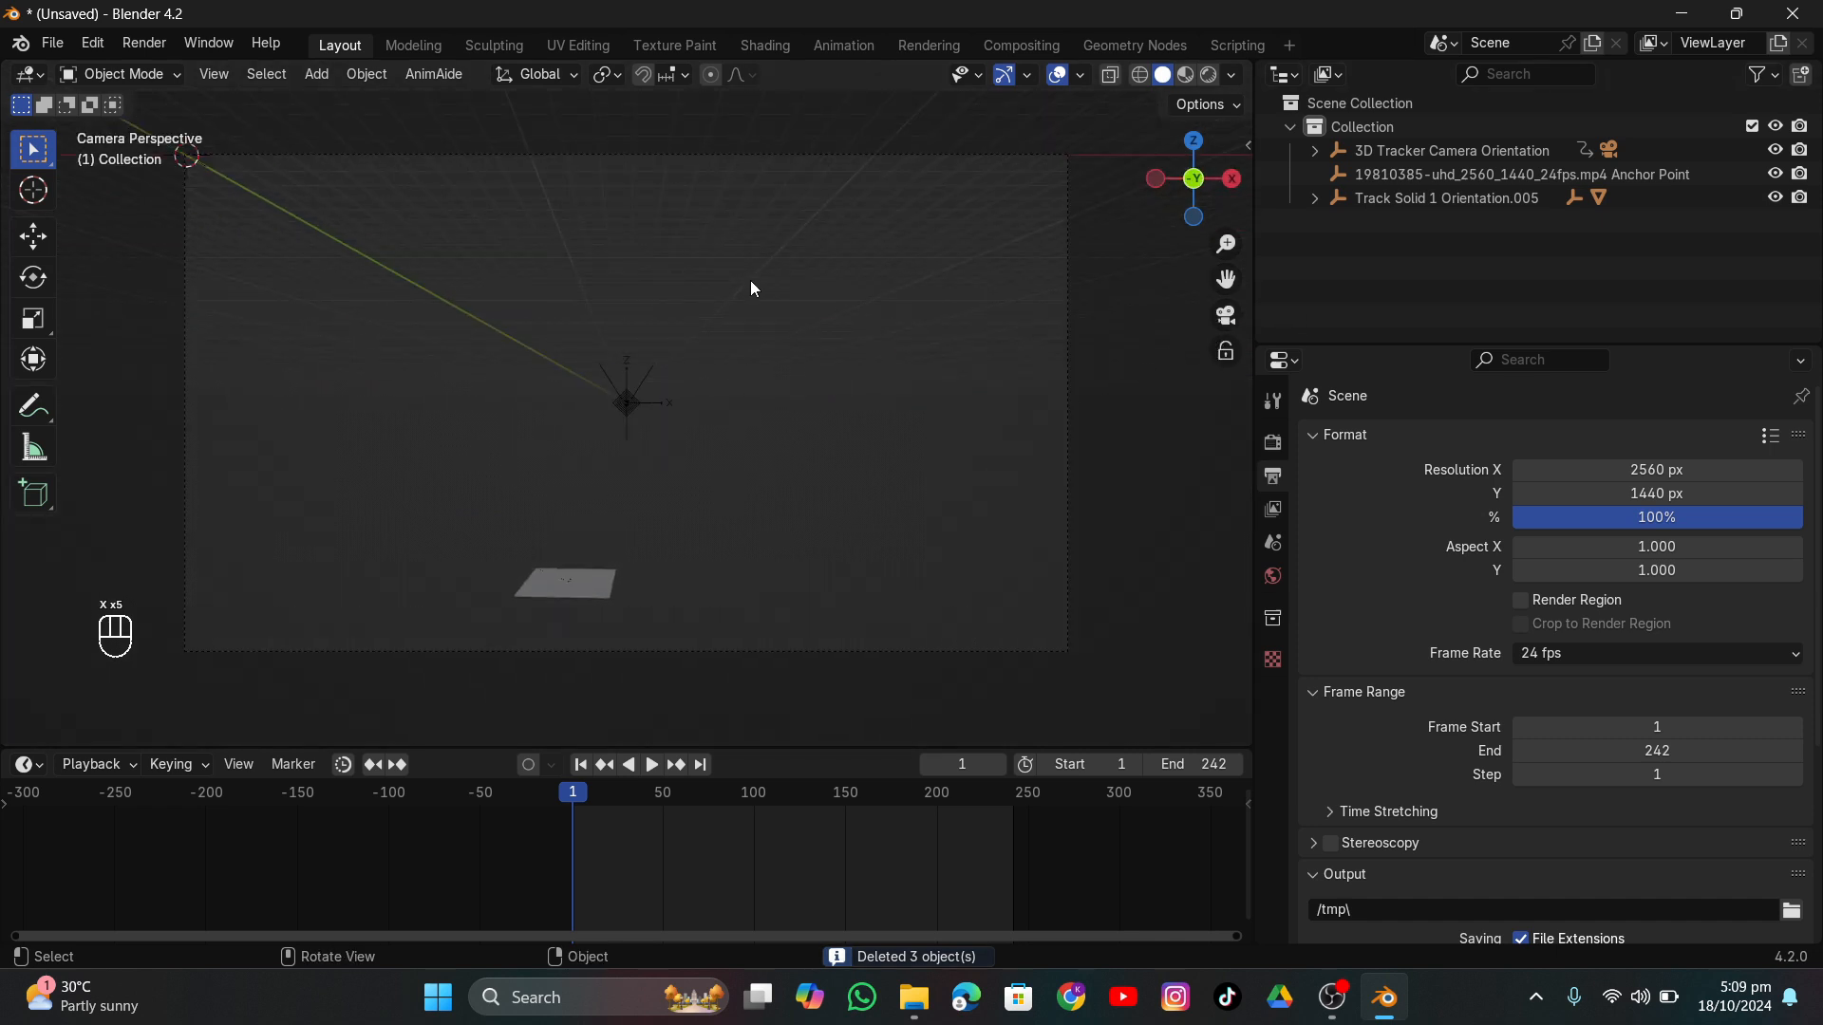
pyautogui.click(792, 163)
pyautogui.click(1273, 760)
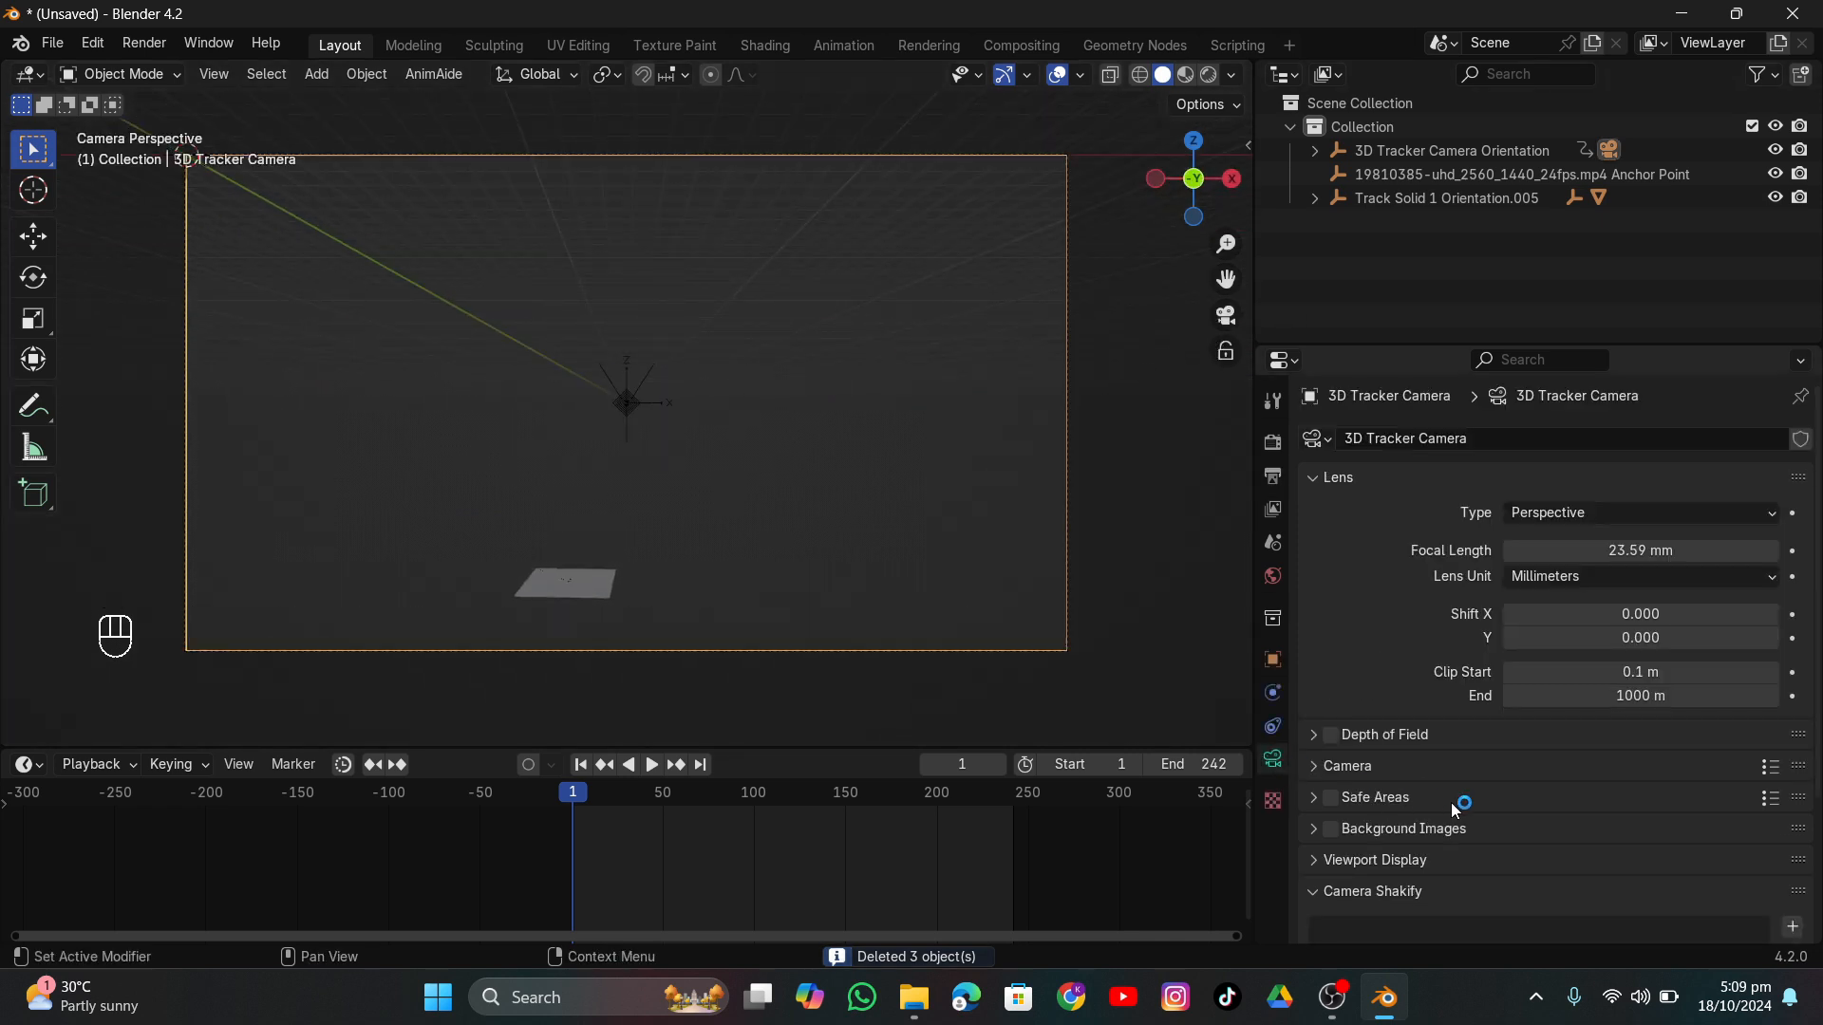
pyautogui.click(1330, 830)
pyautogui.click(1396, 832)
pyautogui.click(1519, 860)
pyautogui.scroll(-5, 1584, 835)
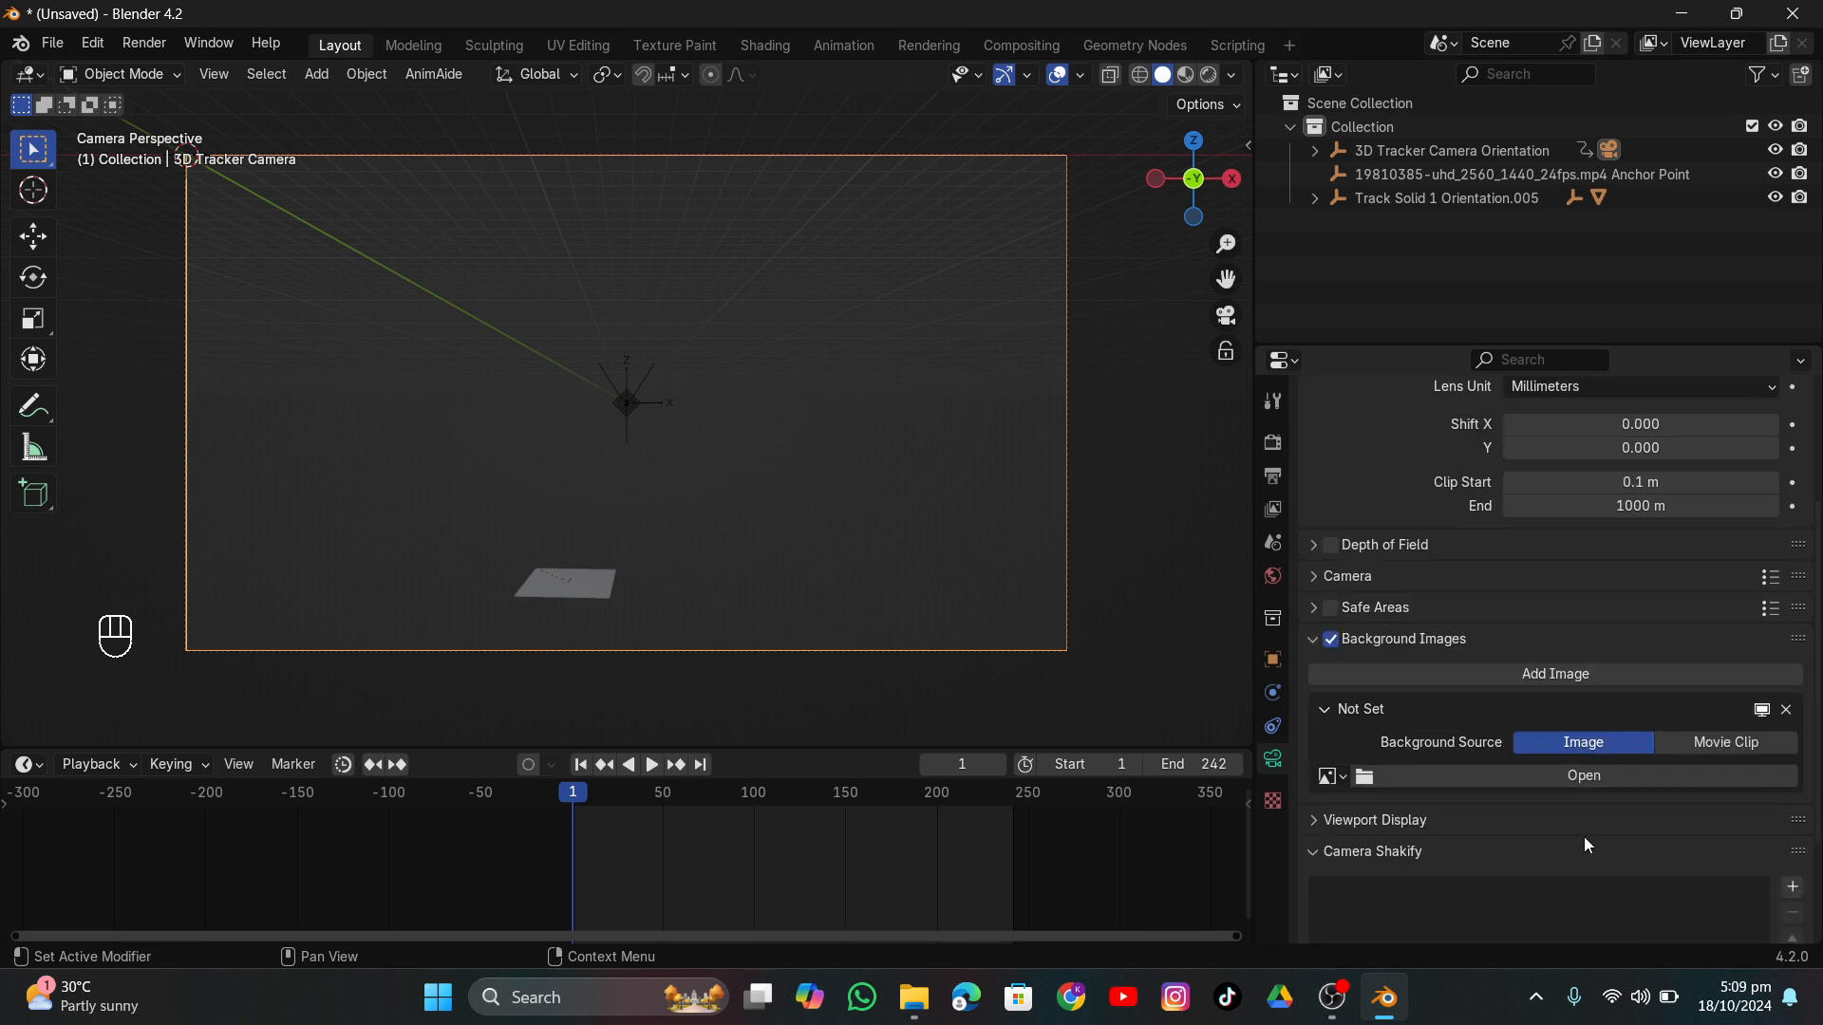
# Load 19810385-uhd_2560_1440_24fps.mp4 as the camera's background movie clip and set its opacity to 1.
pyautogui.click(1726, 741)
pyautogui.click(1635, 807)
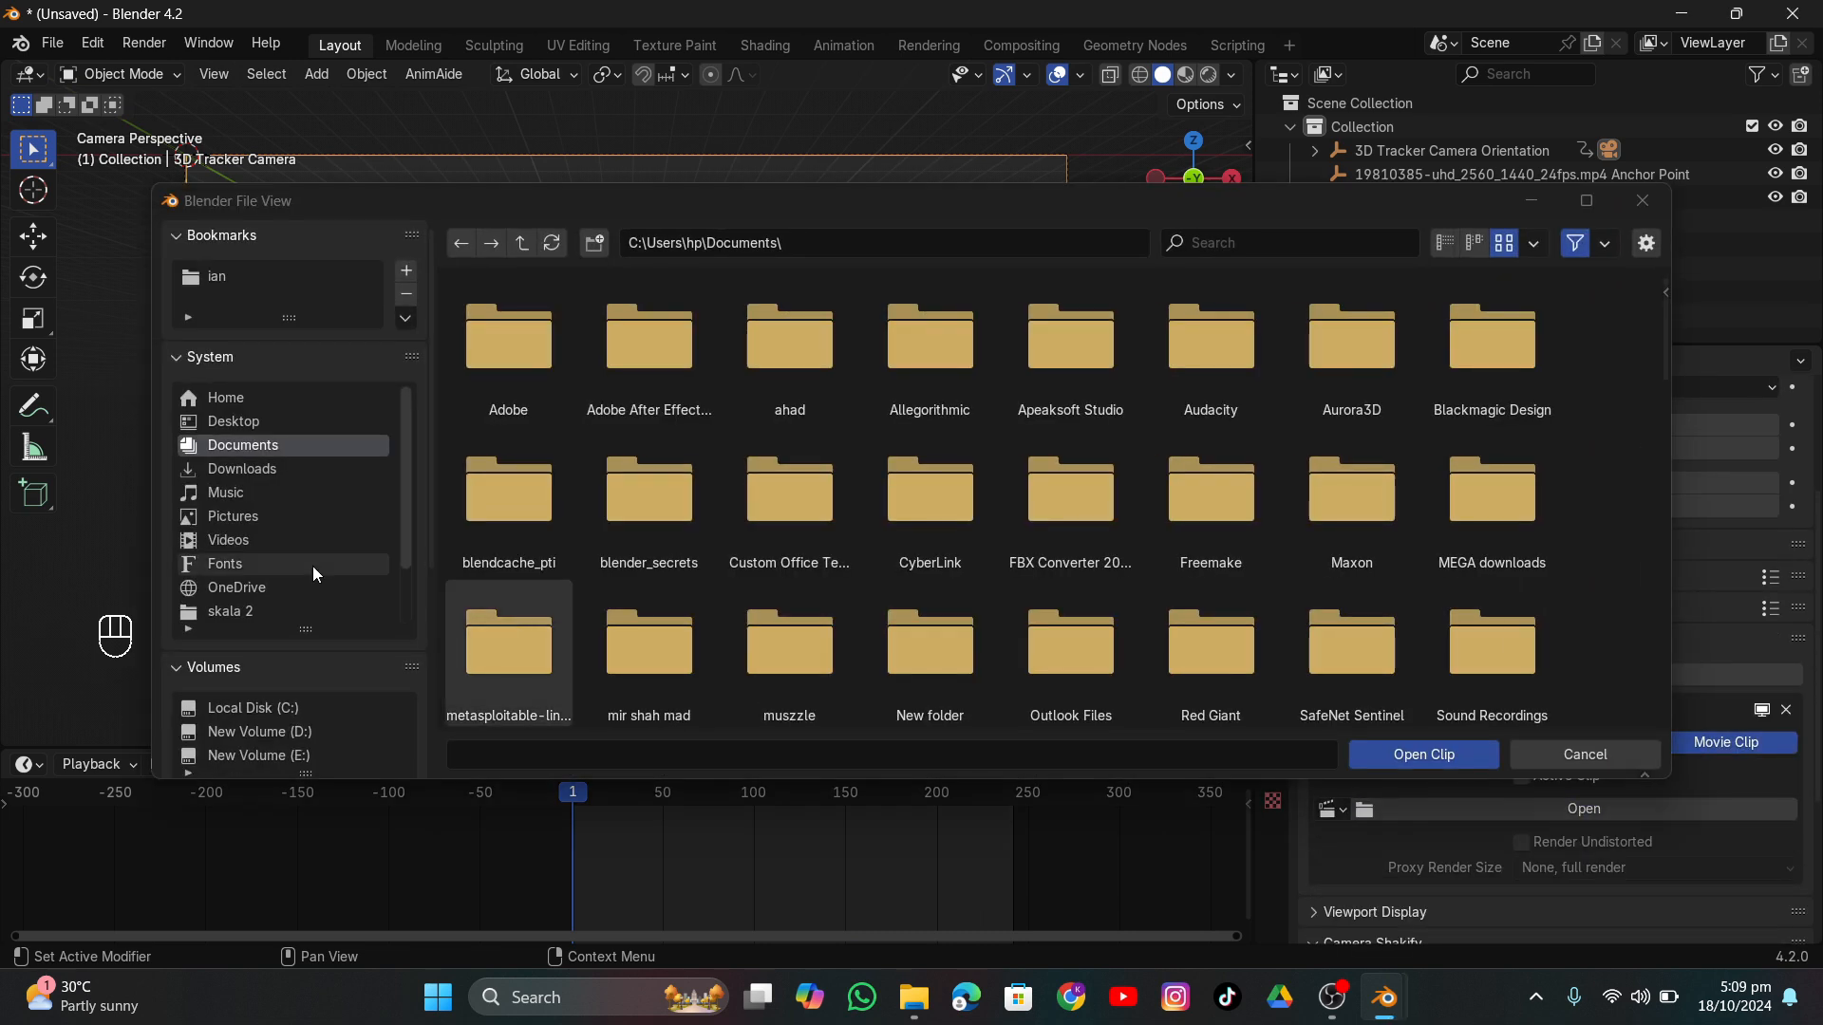
pyautogui.scroll(-3, 314, 574)
pyautogui.click(325, 584)
pyautogui.doubleClick(509, 346)
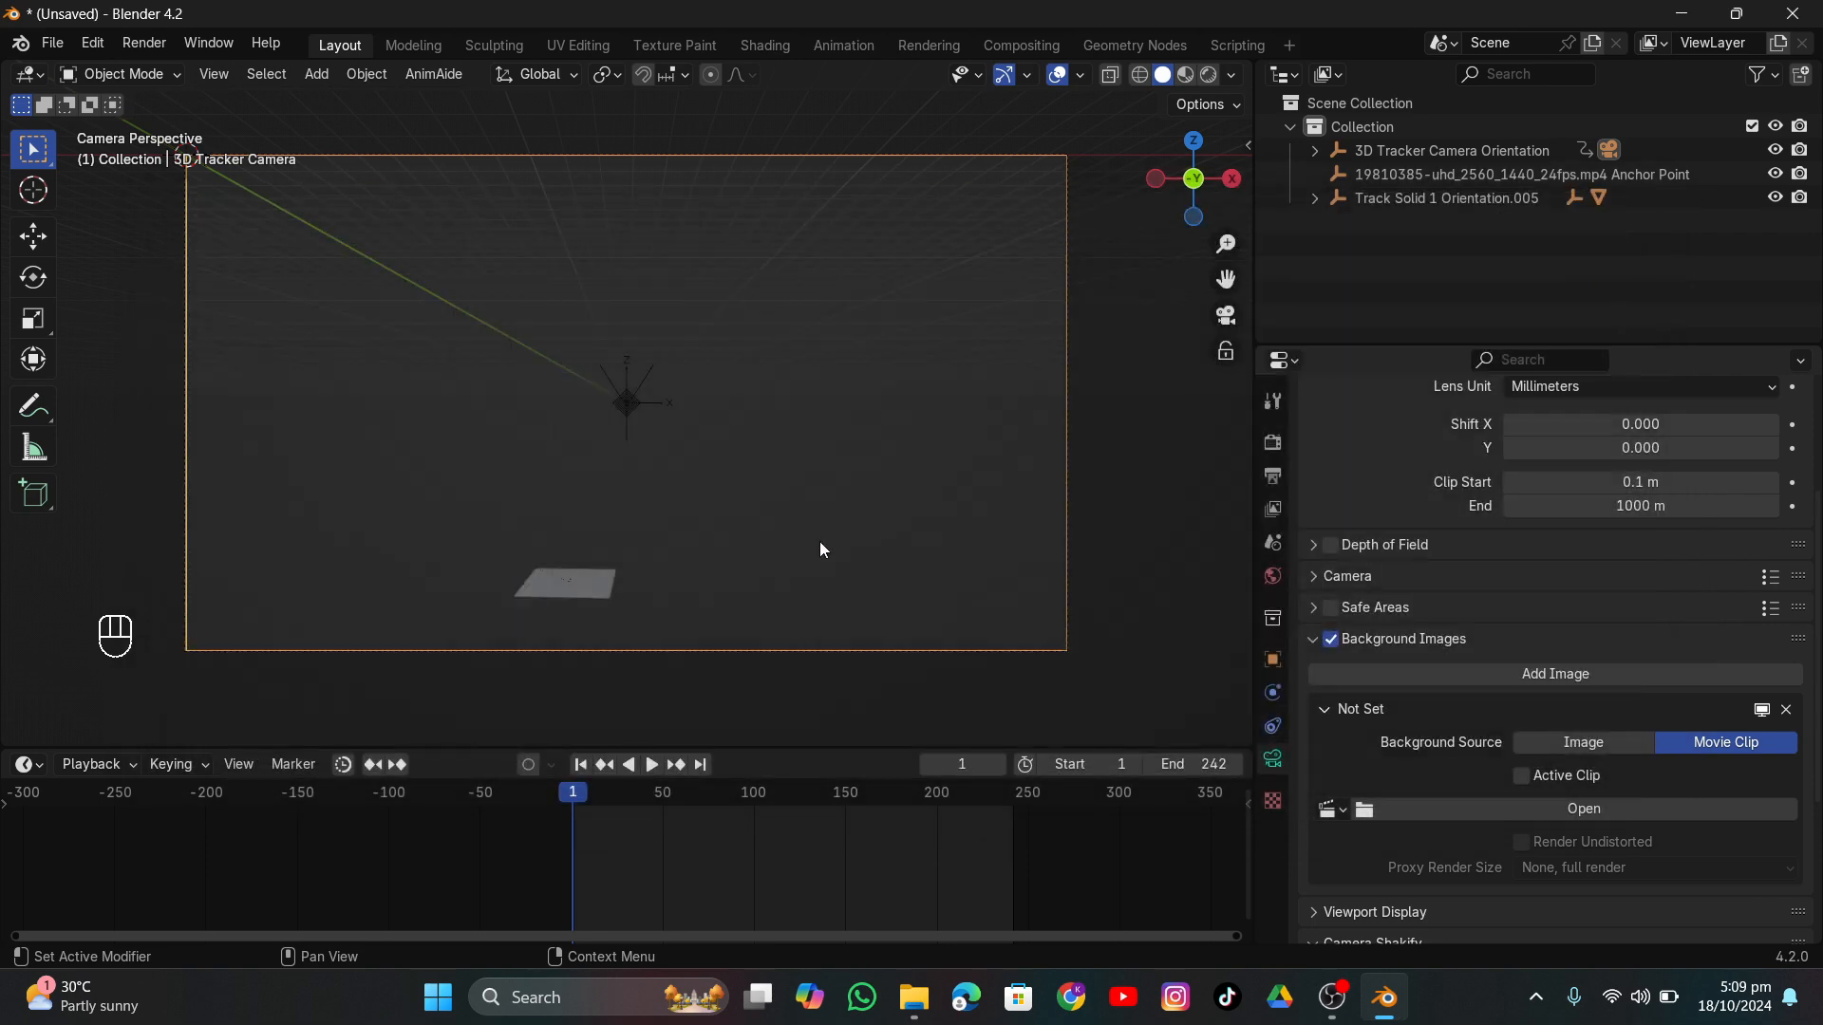
pyautogui.scroll(-6, 1605, 692)
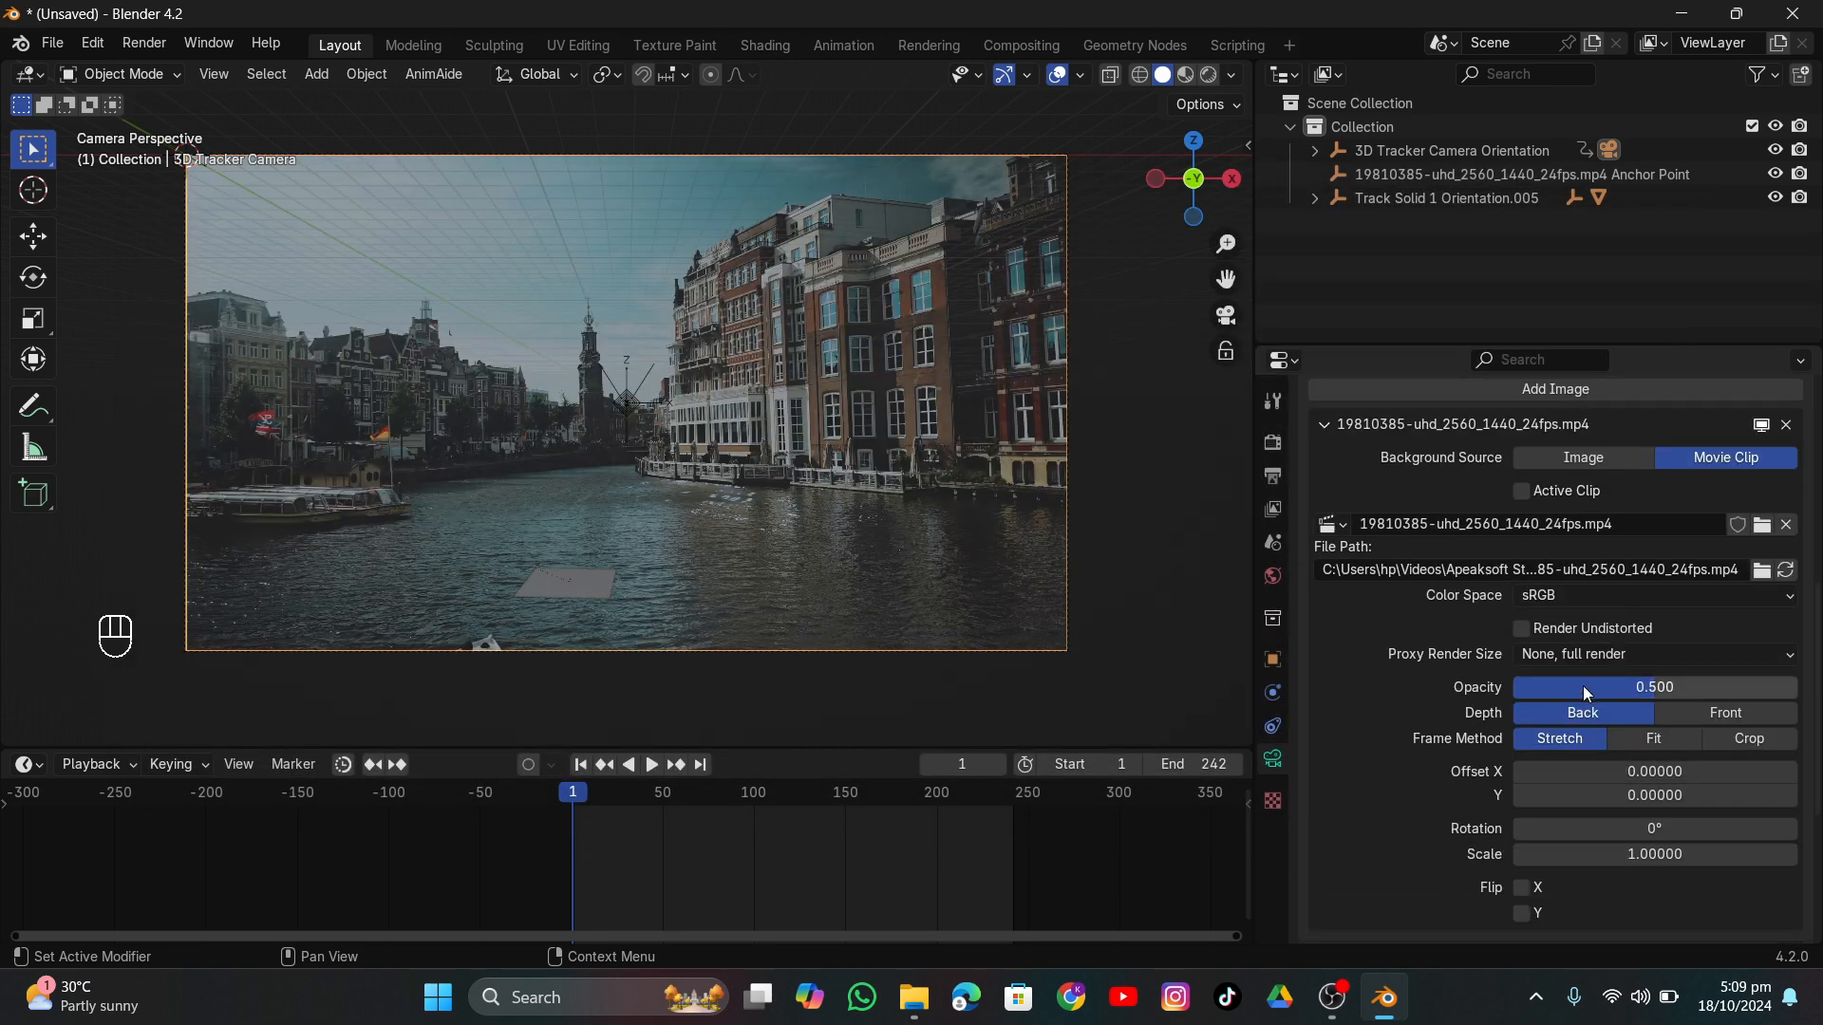
# Play the animation over the footage to check how the track solid follows the water.
pyautogui.press('space')
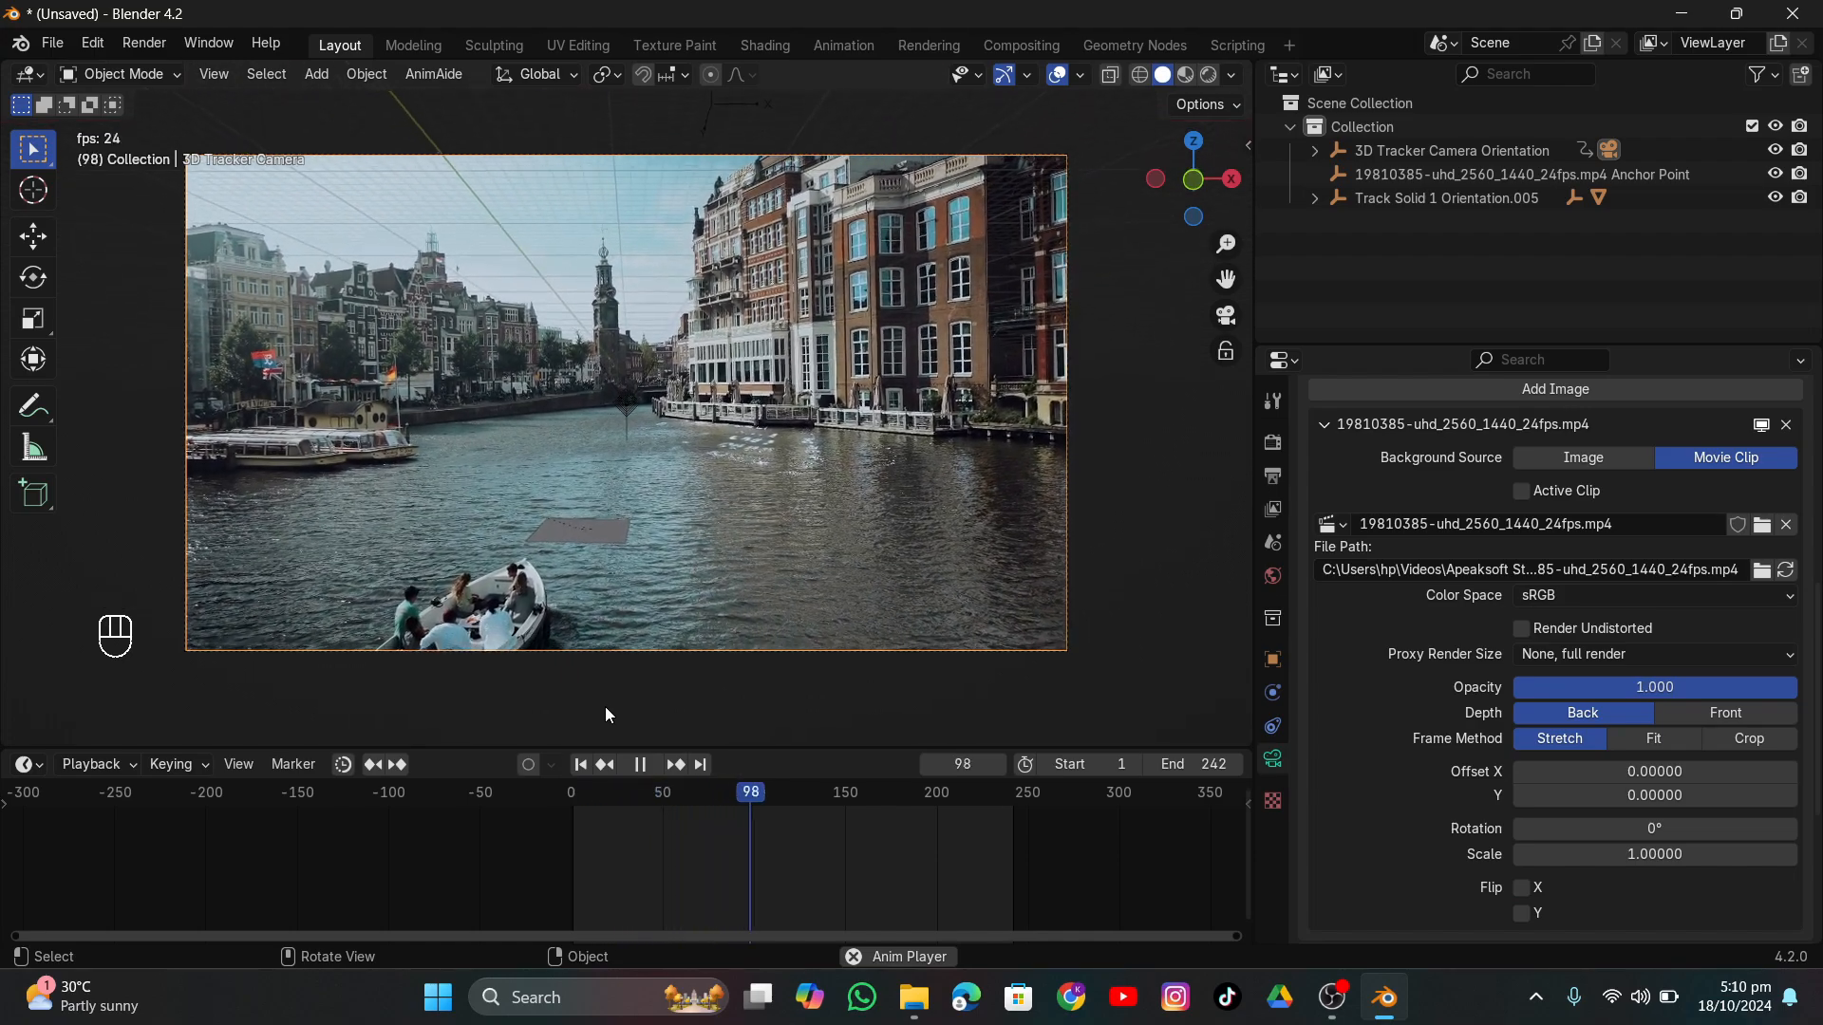
pyautogui.scroll(3, 584, 652)
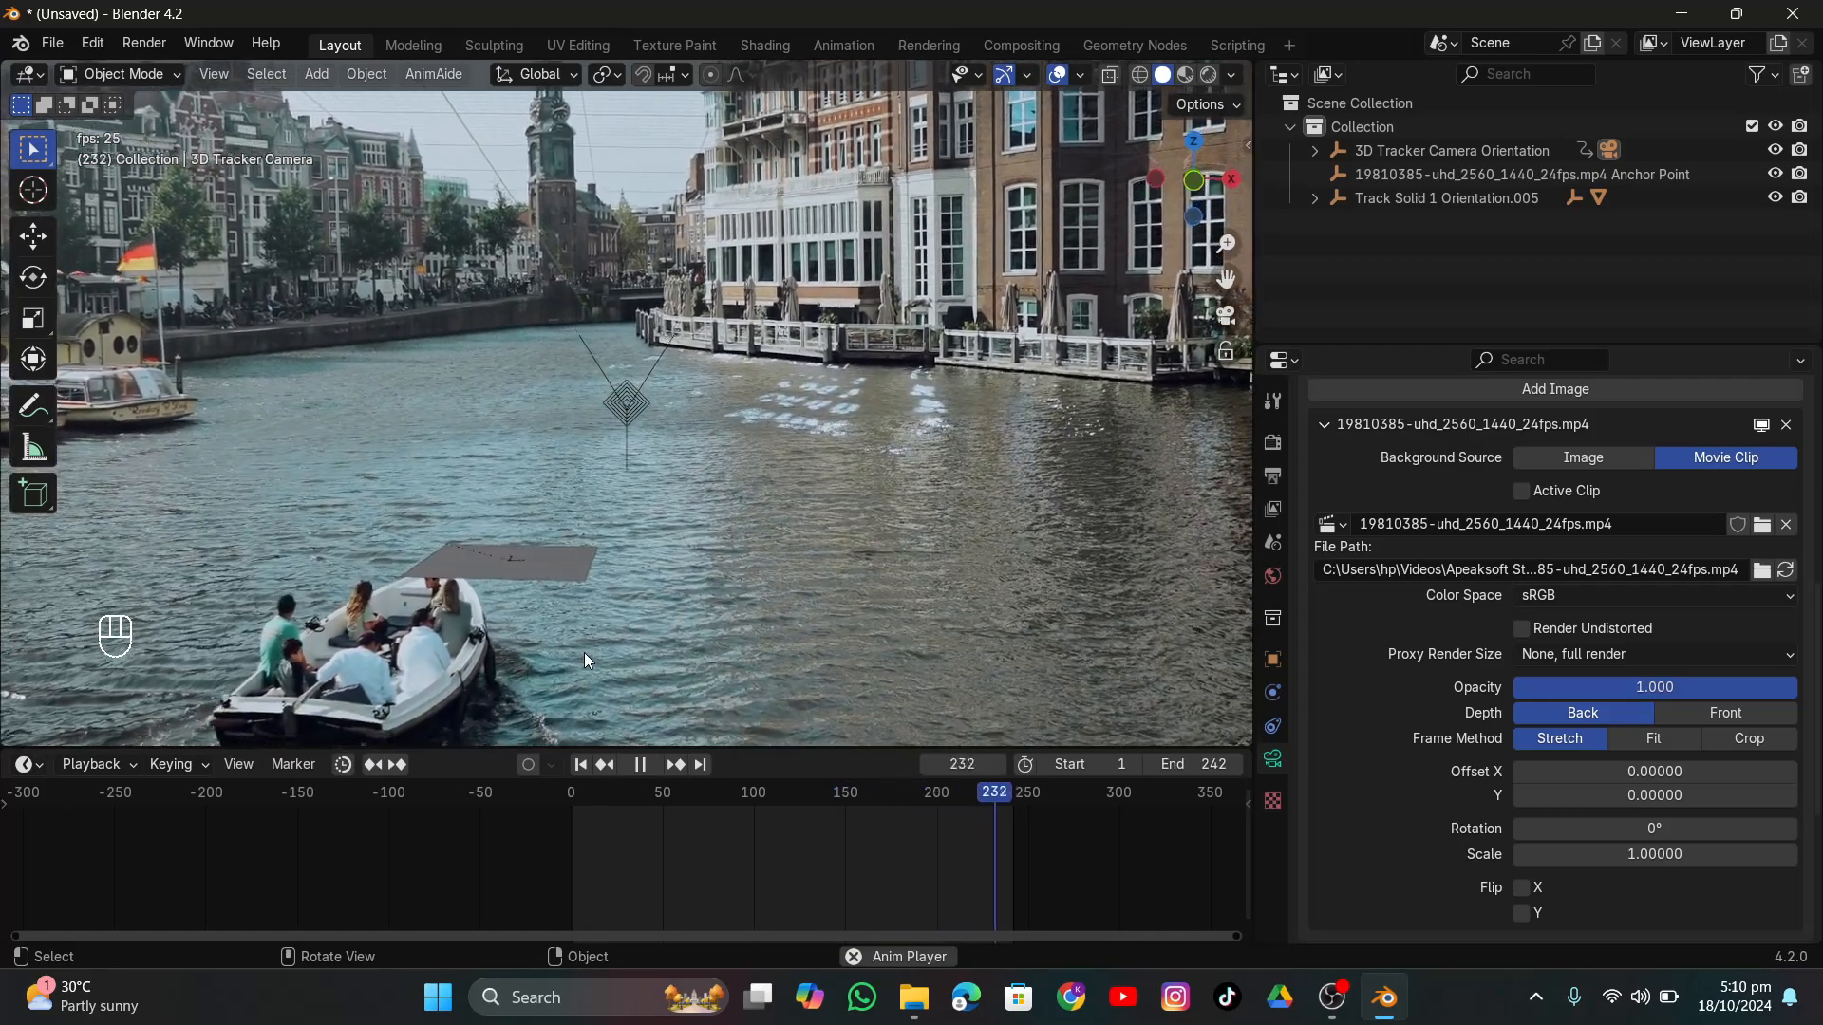
pyautogui.press('space')
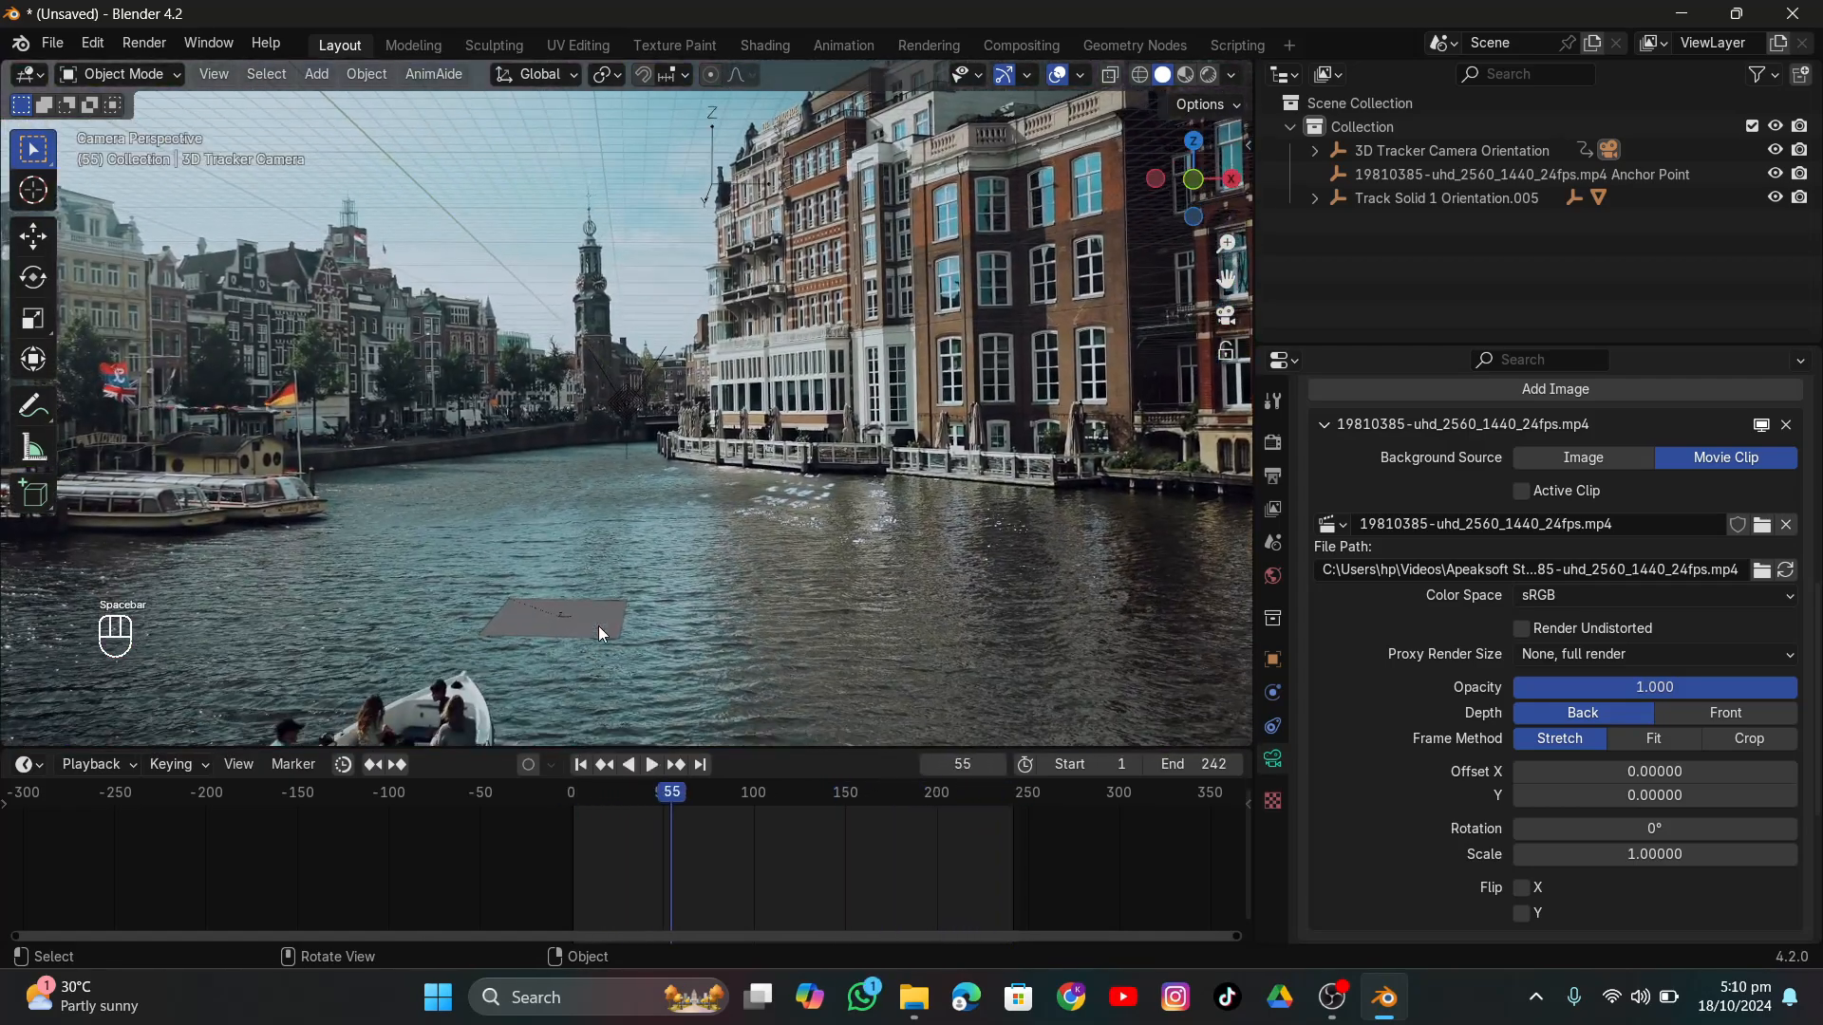
# Scale the remaining track solid up by about 1.67 and set the transform orientation to Local.
pyautogui.click(603, 627)
pyautogui.click(1772, 782)
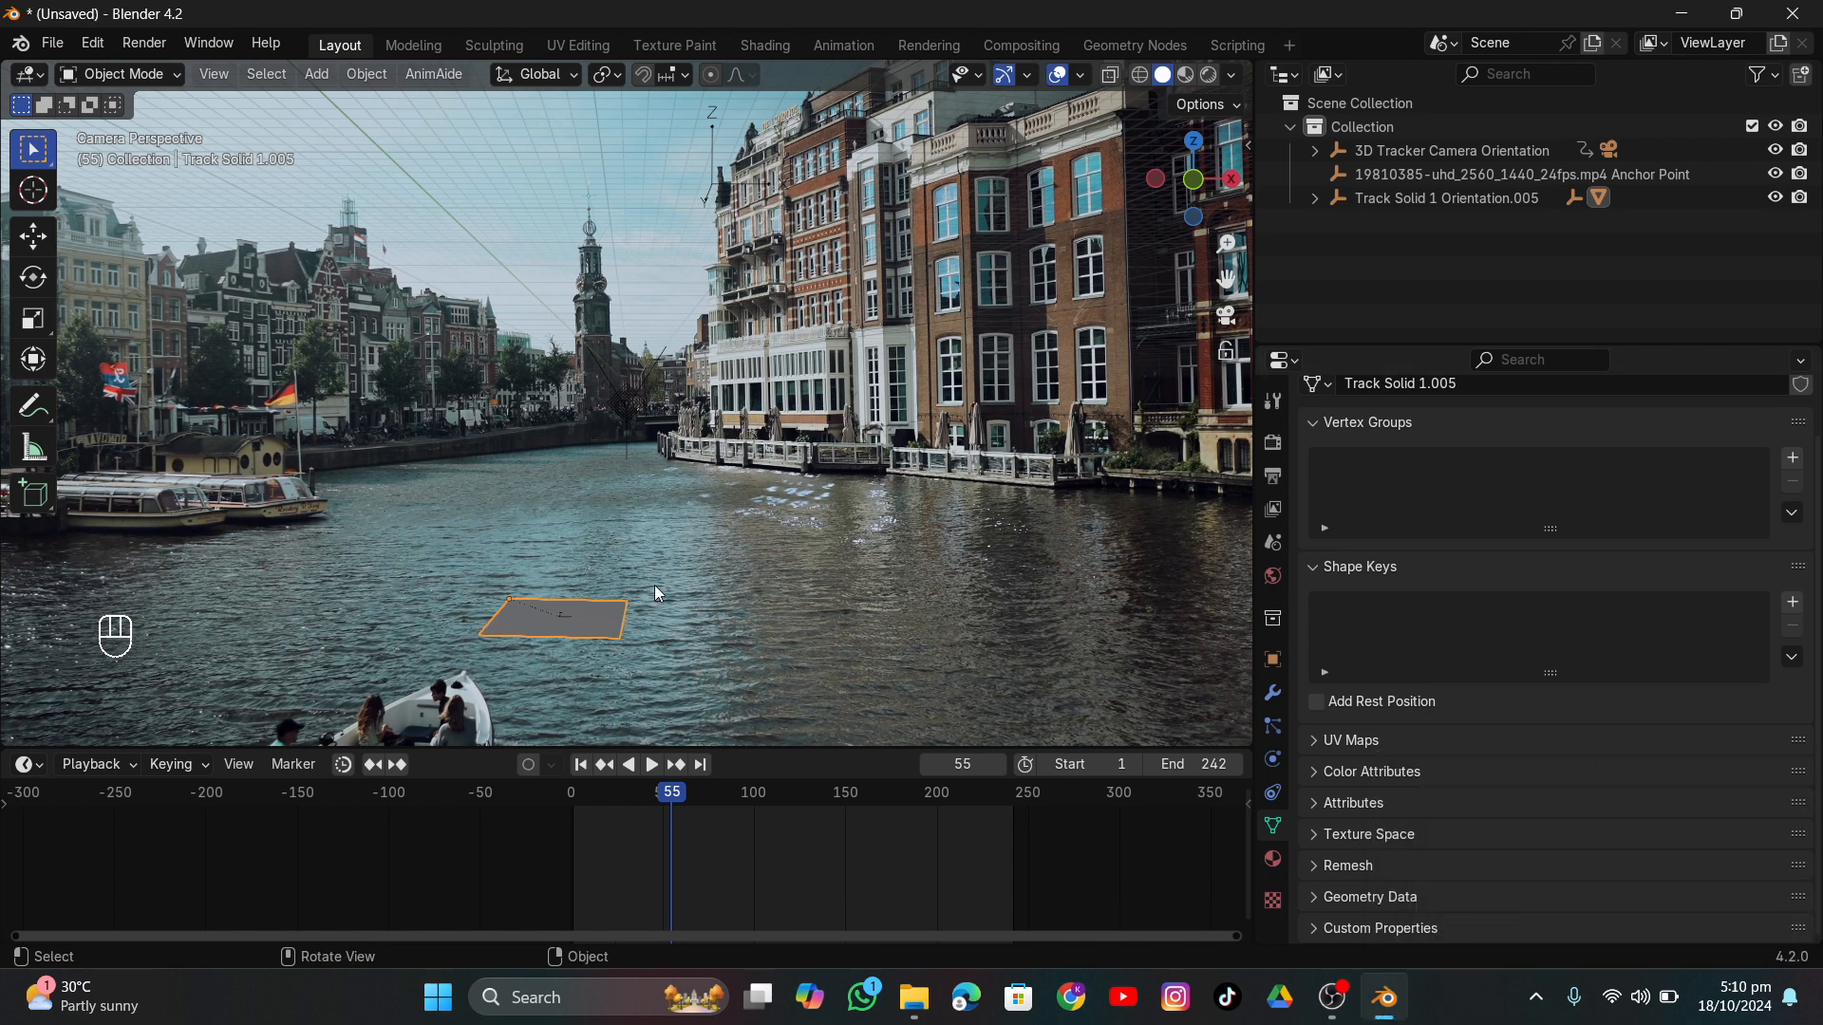
pyautogui.press('s')
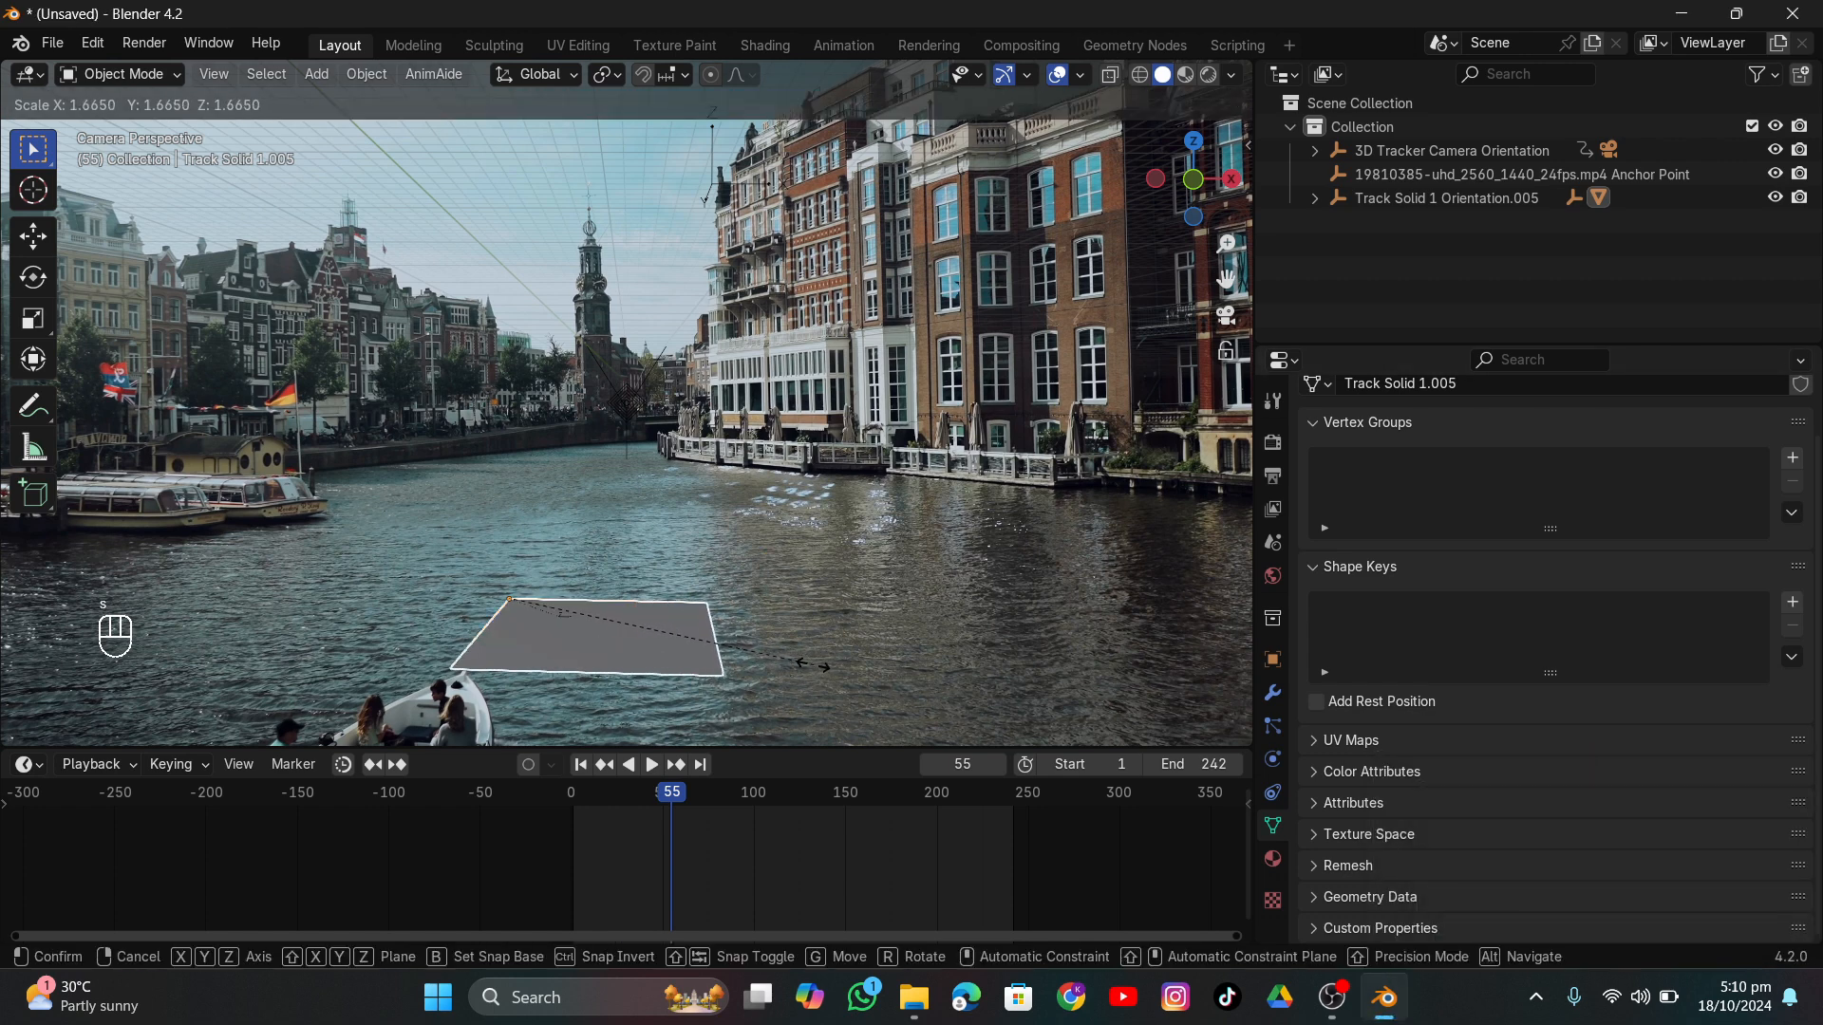
pyautogui.click(812, 672)
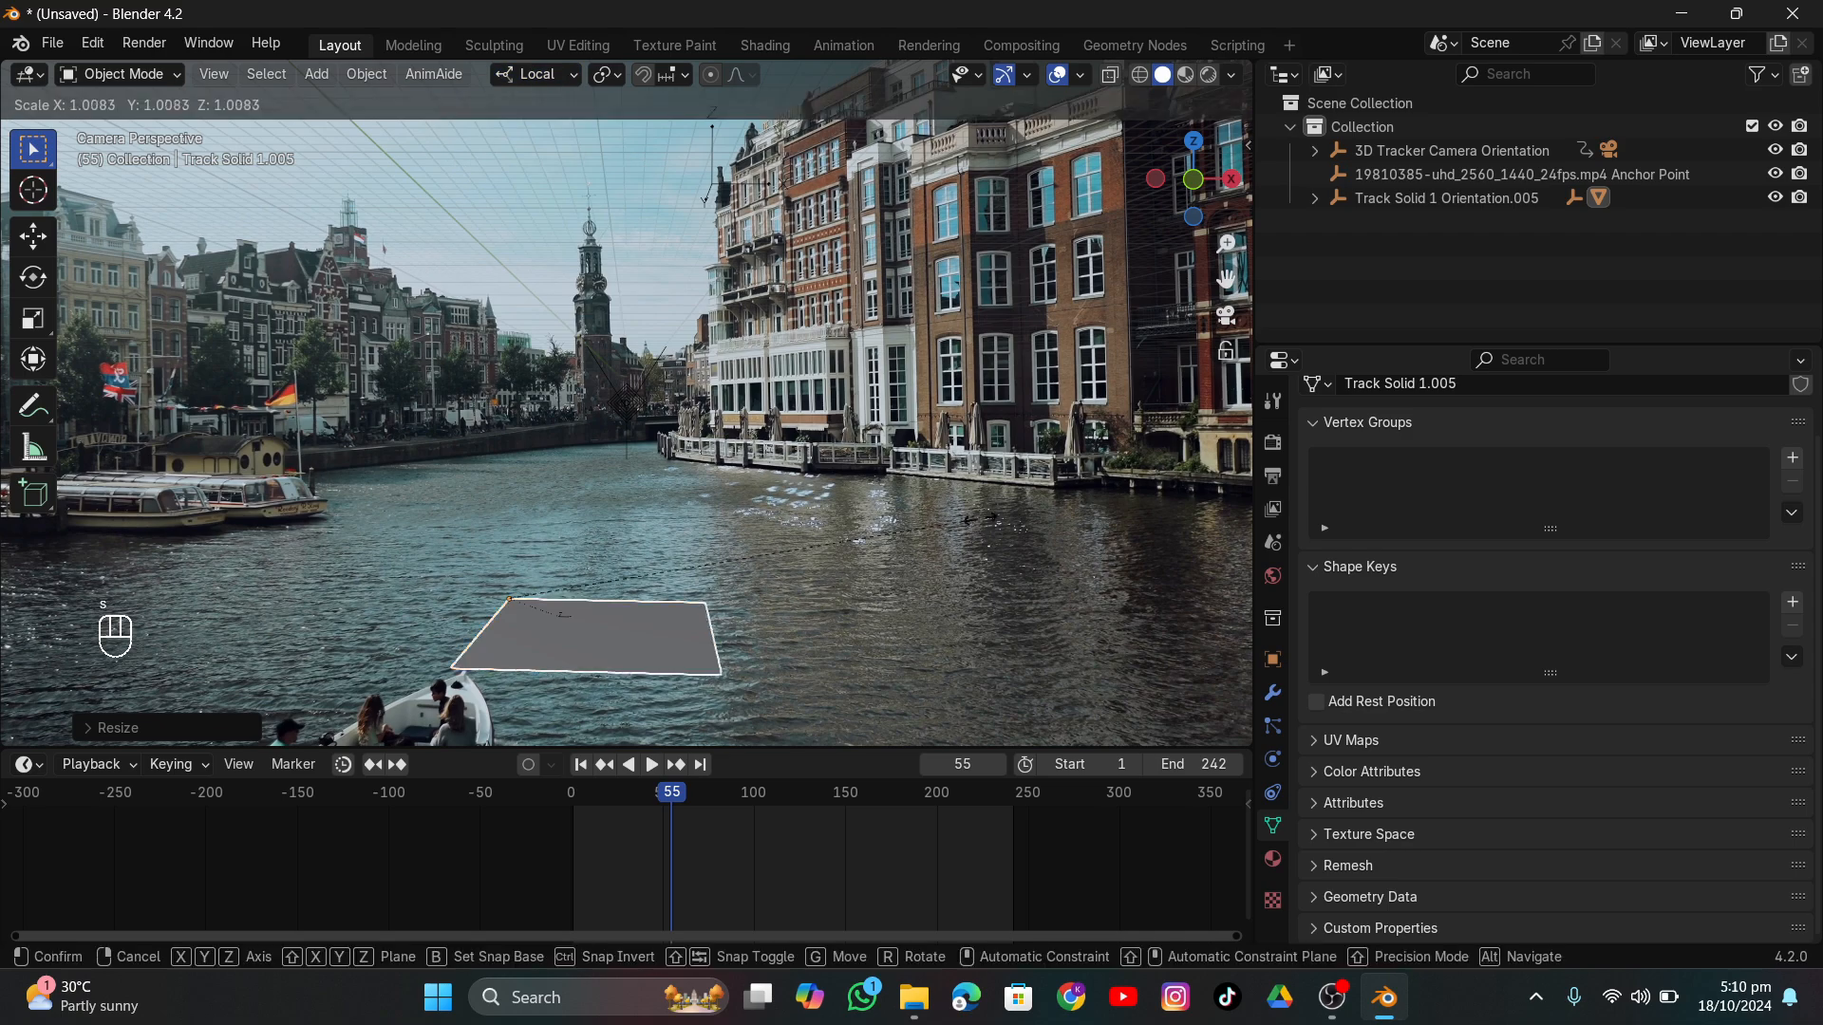
# Play back the camera view to check the enlarged solid against the moving boat.
pyautogui.press('space')
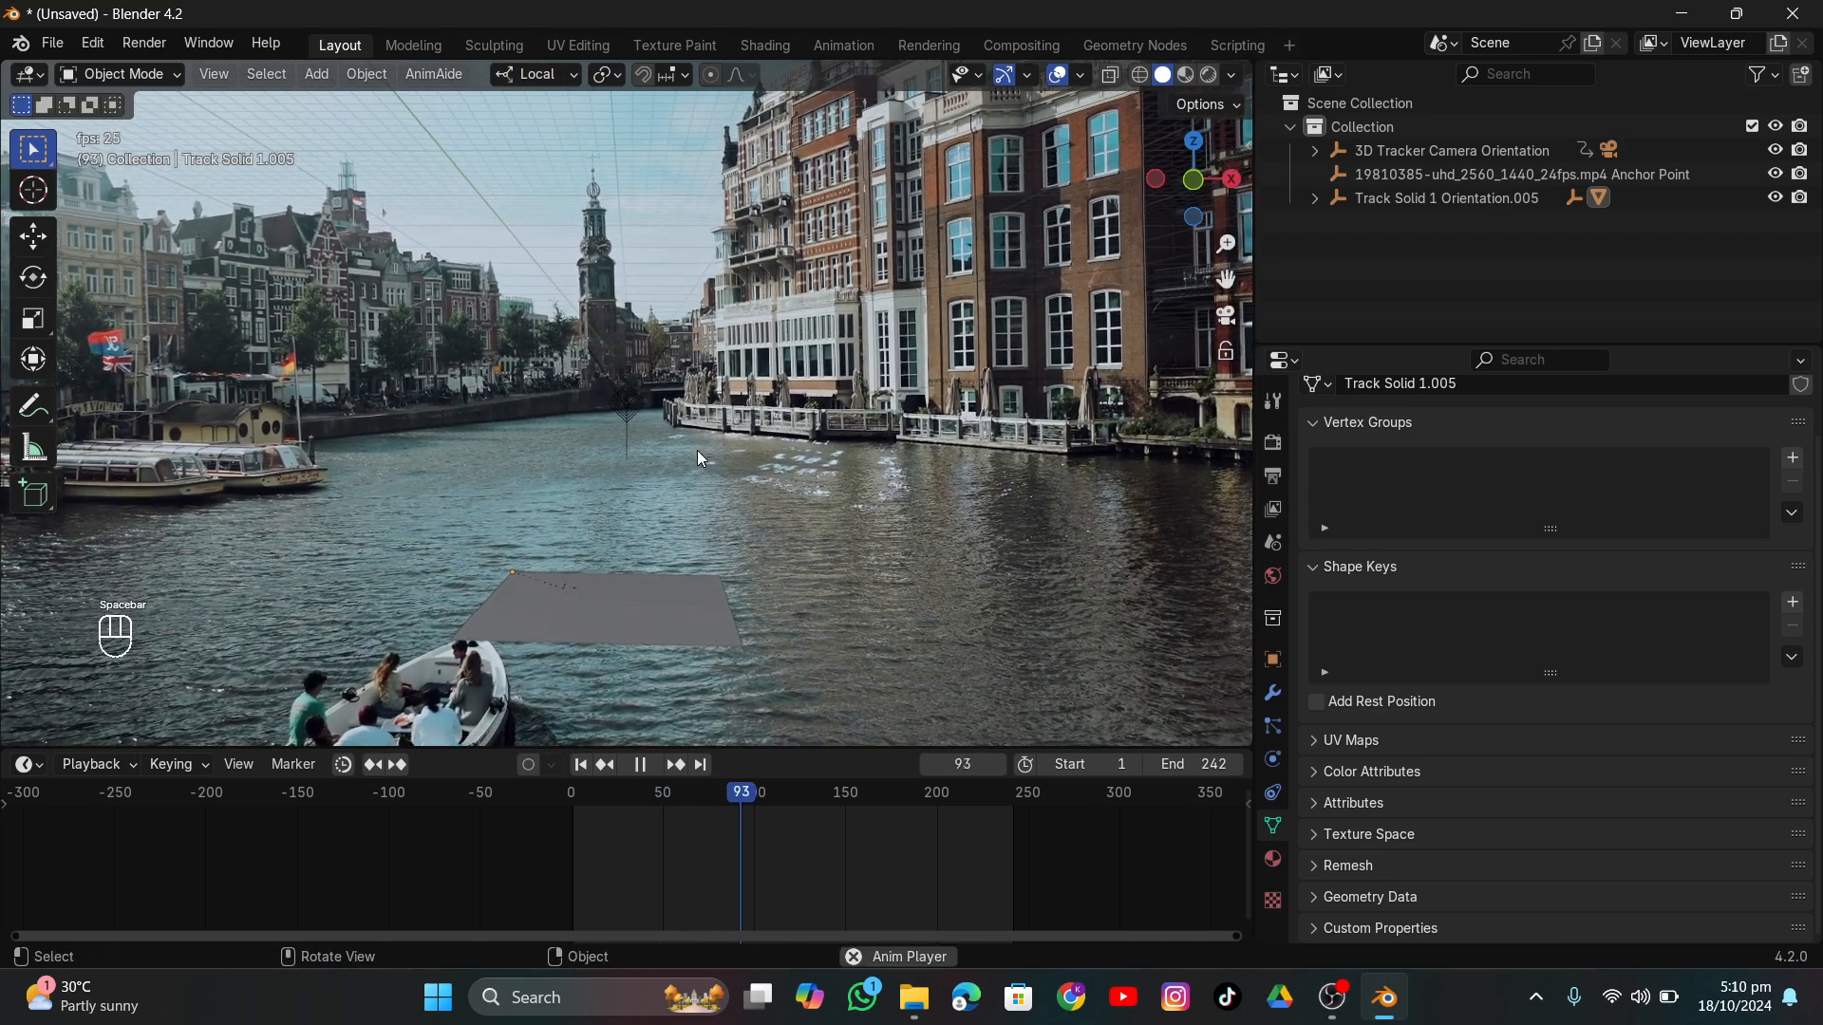
pyautogui.press('KP_0')
pyautogui.press('space')
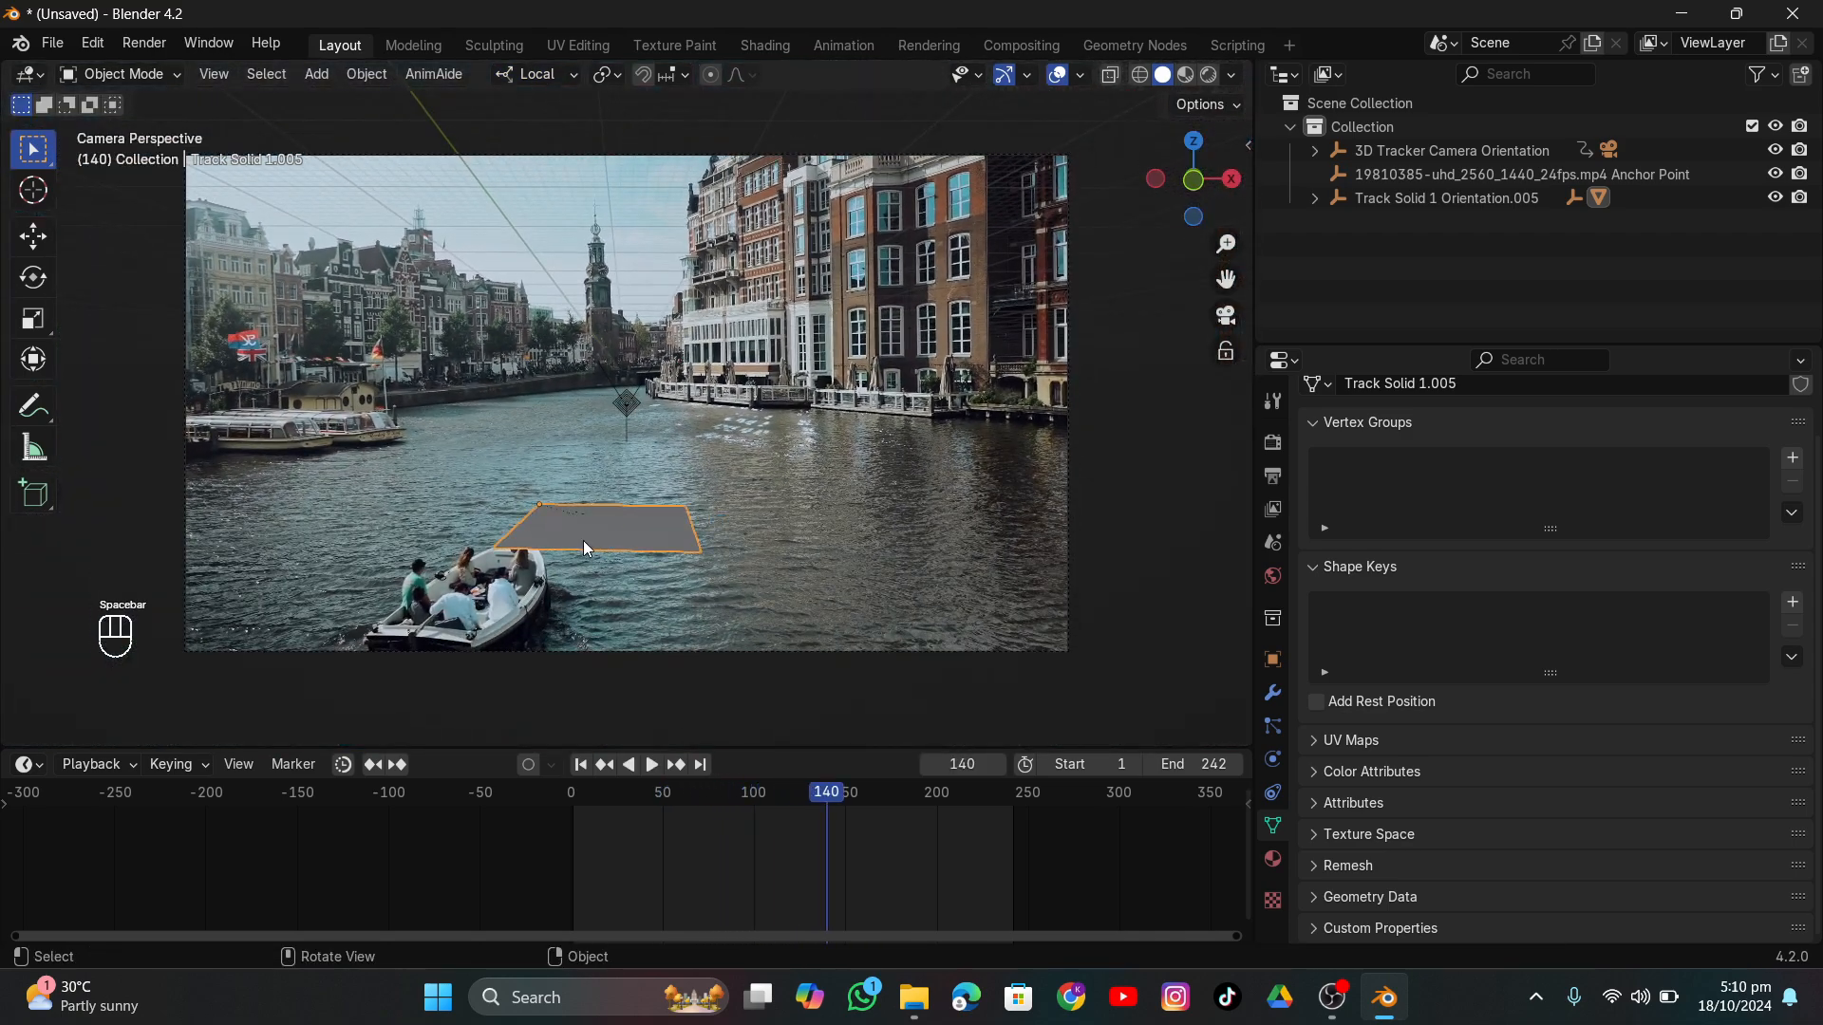
# Move the track solid farther back on the water clear of the boat and scale it up by about 1.3.
pyautogui.scroll(2, 583, 539)
pyautogui.press('g')
pyautogui.press('y')
pyautogui.press('x')
pyautogui.press('z')
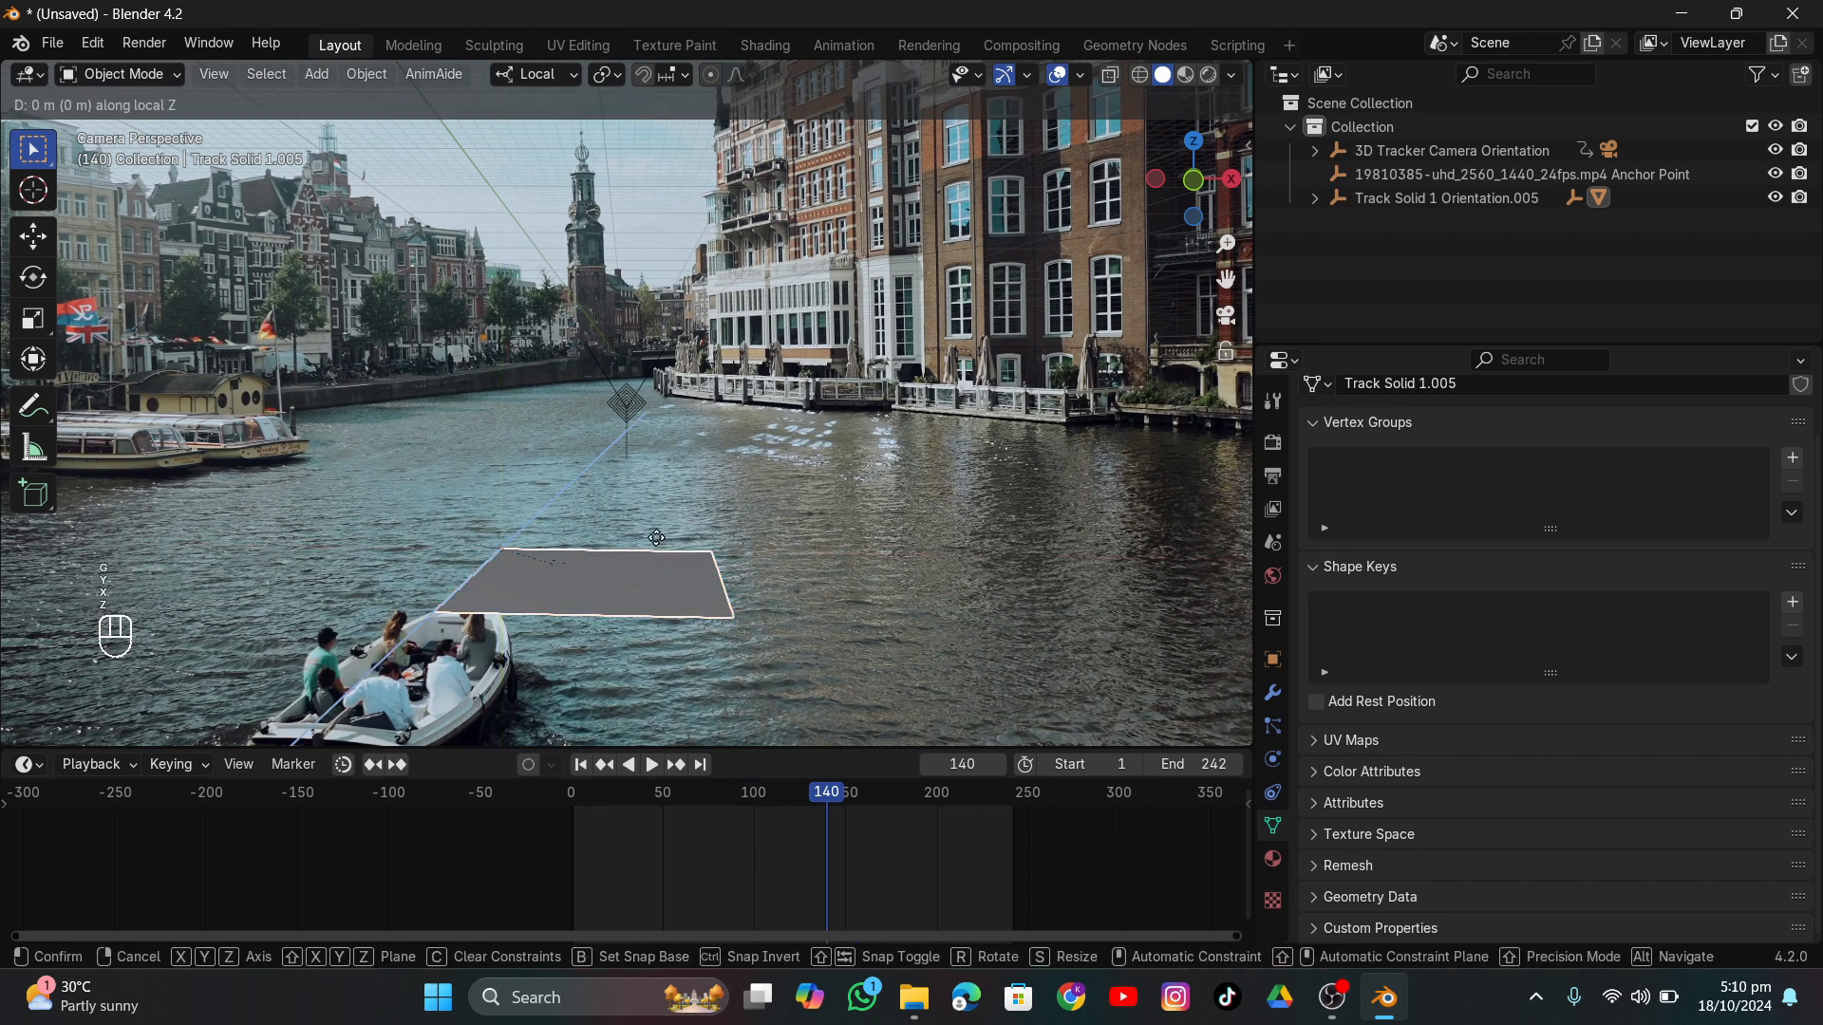
pyautogui.click(589, 538)
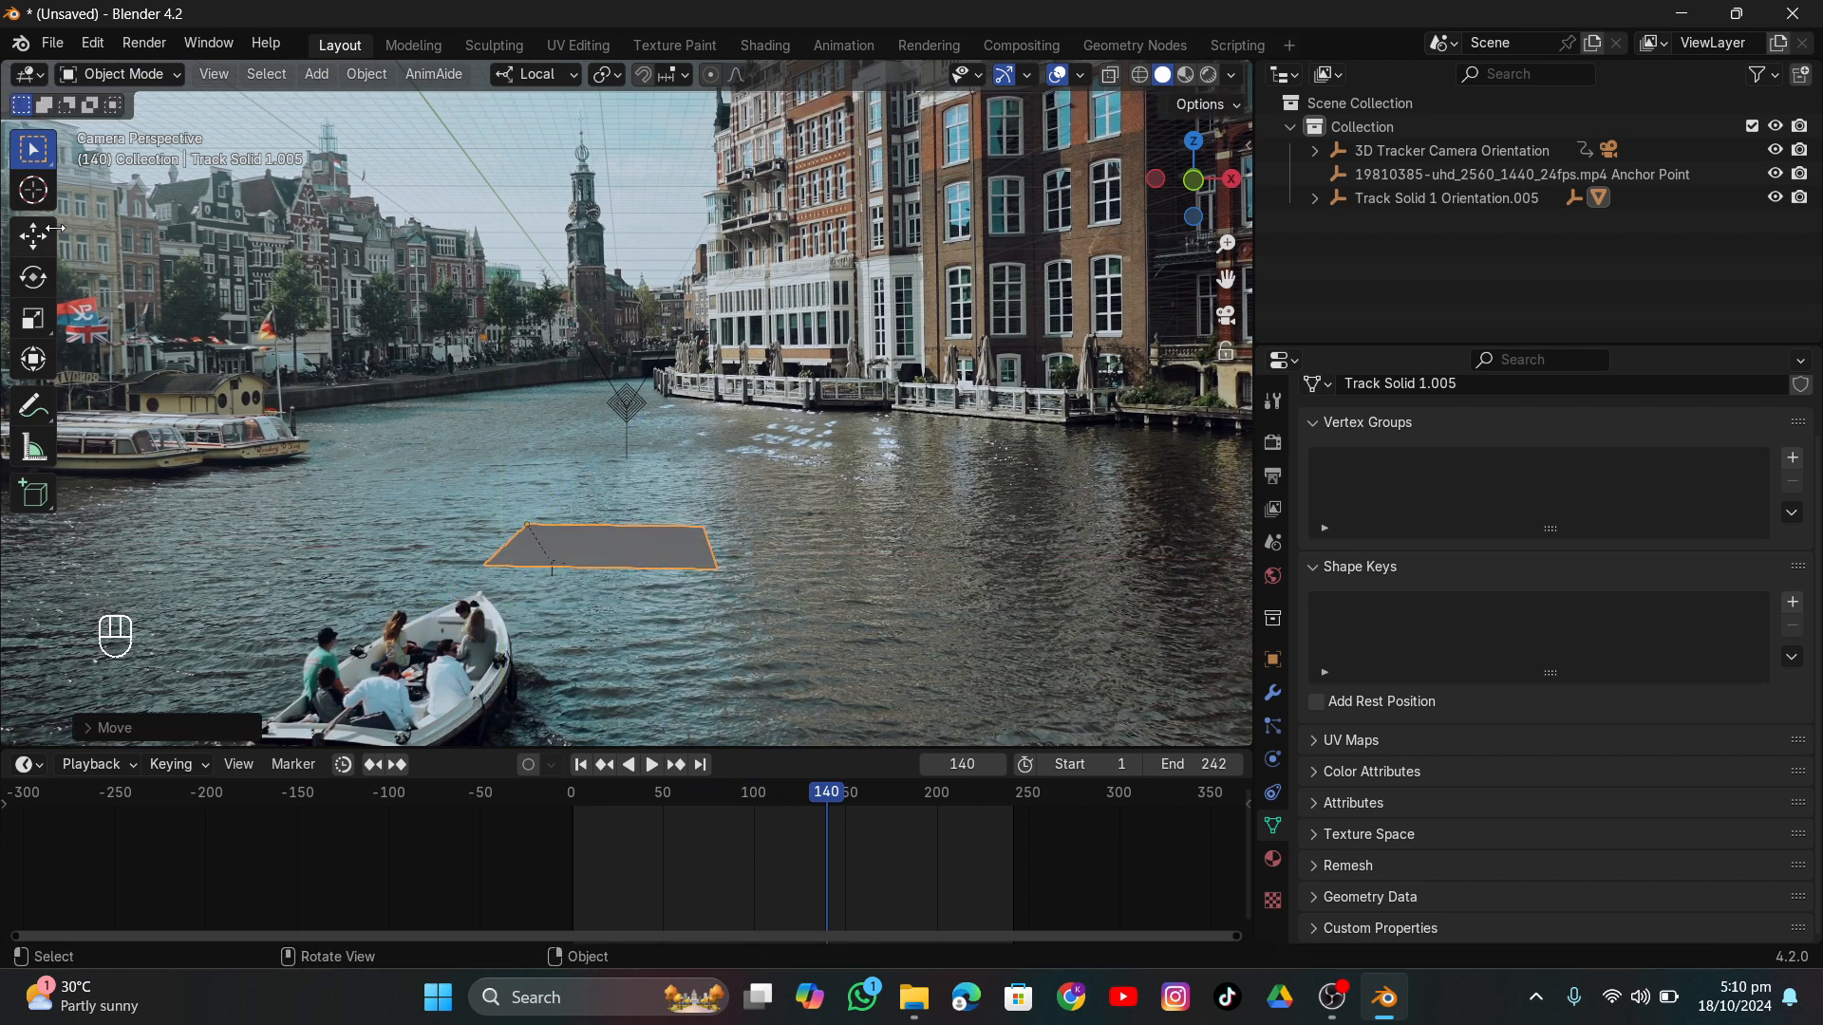
pyautogui.click(49, 235)
pyautogui.moveTo(615, 524); pyautogui.dragTo(558, 522)
pyautogui.press('s')
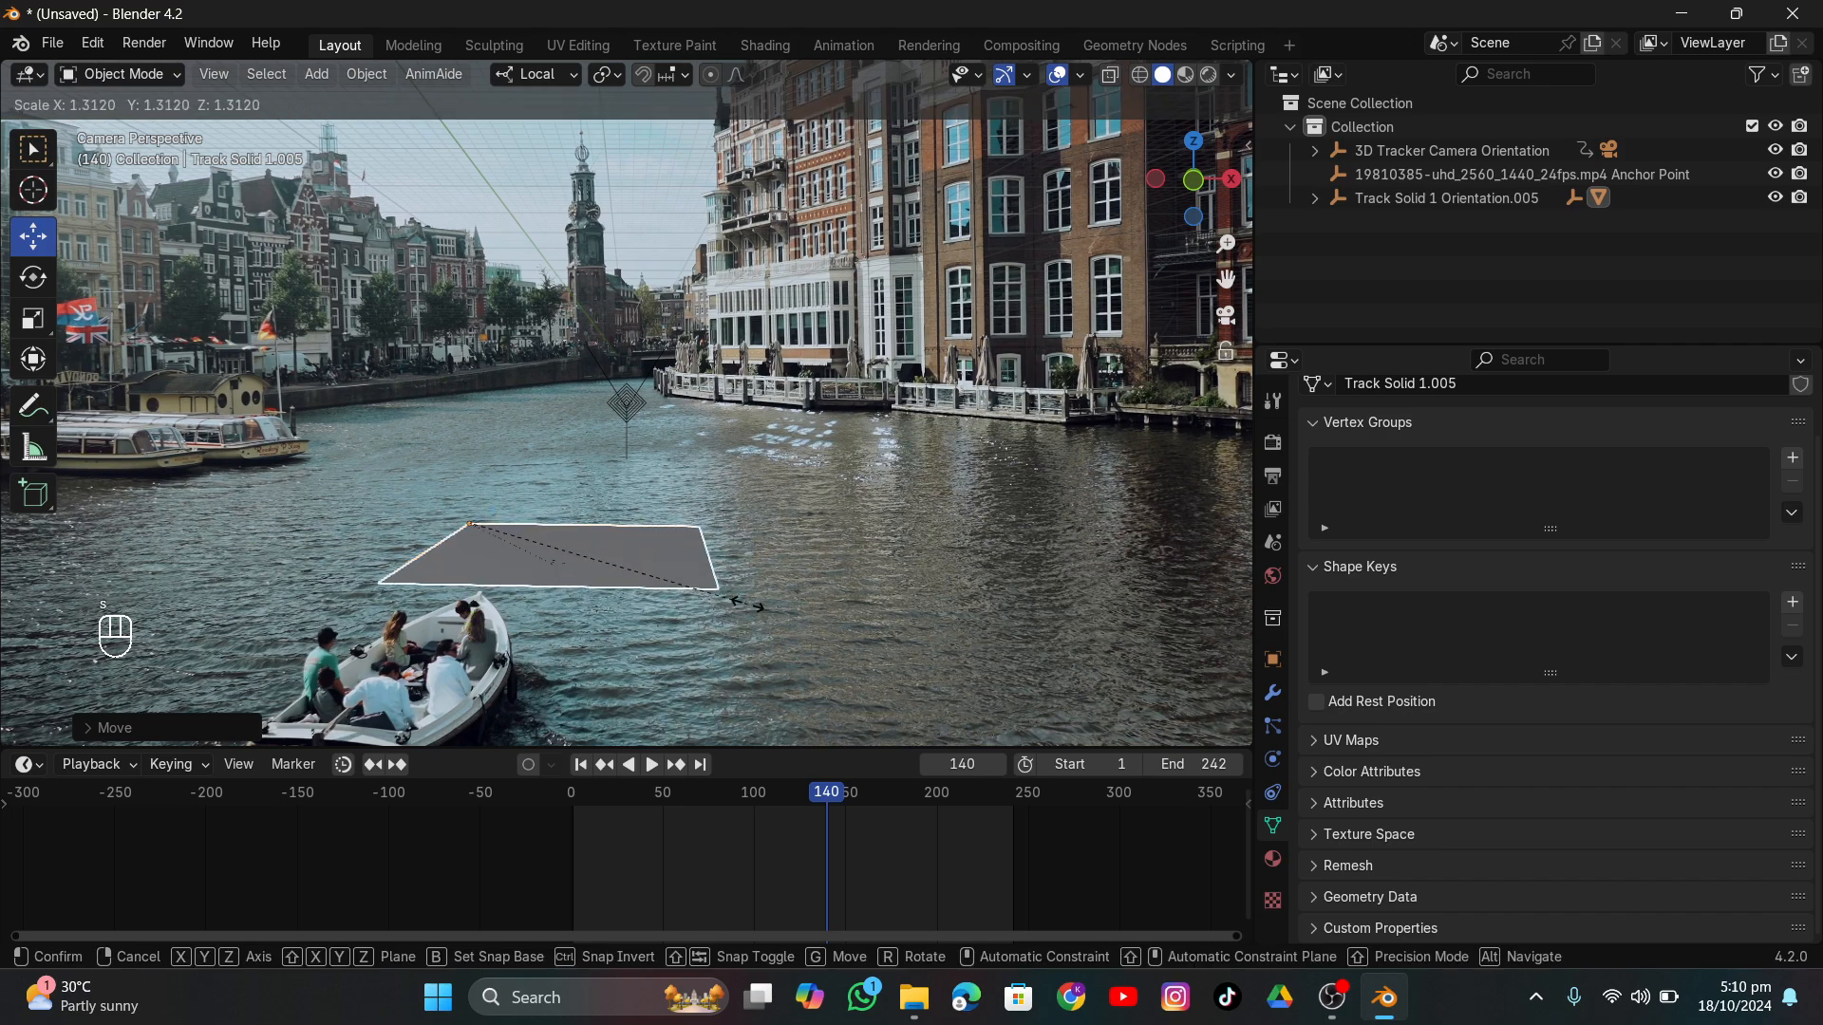
pyautogui.click(746, 457)
# Play the shot again to examine the tracking of the repositioned solid.
pyautogui.press('space')
pyautogui.scroll(-3, 746, 457)
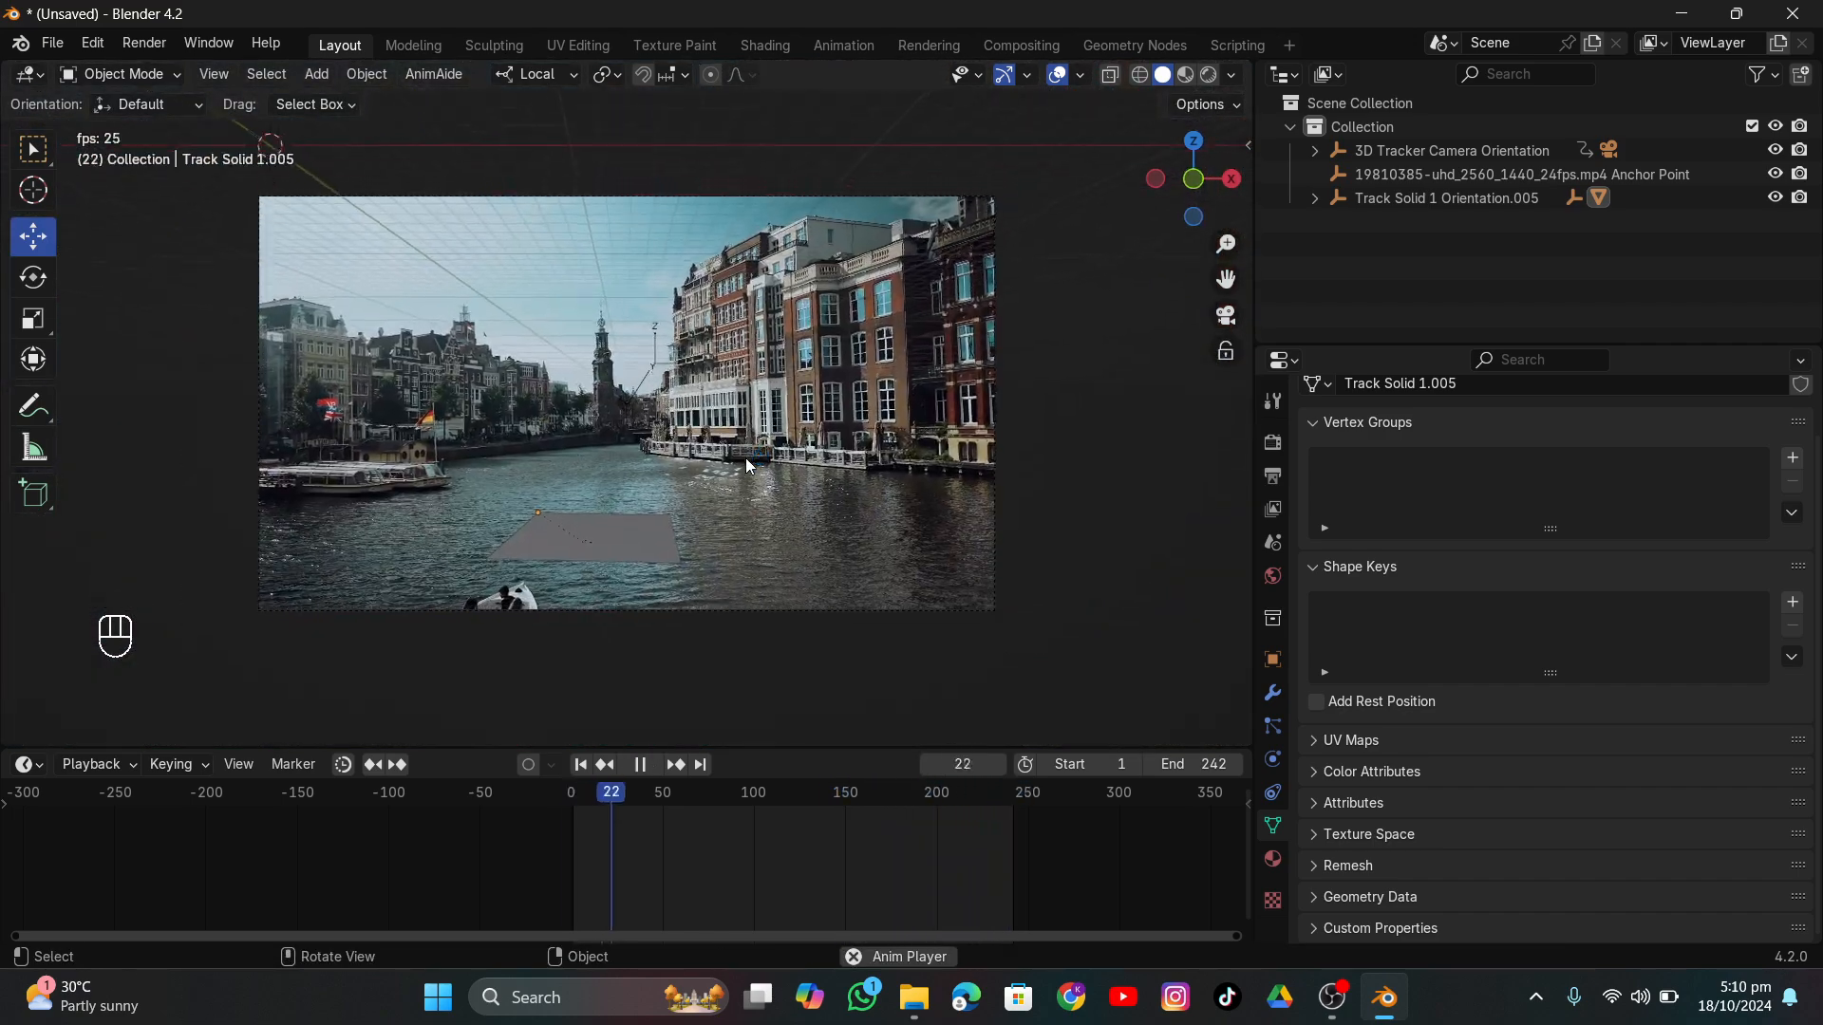
pyautogui.scroll(3, 744, 457)
pyautogui.press('space')
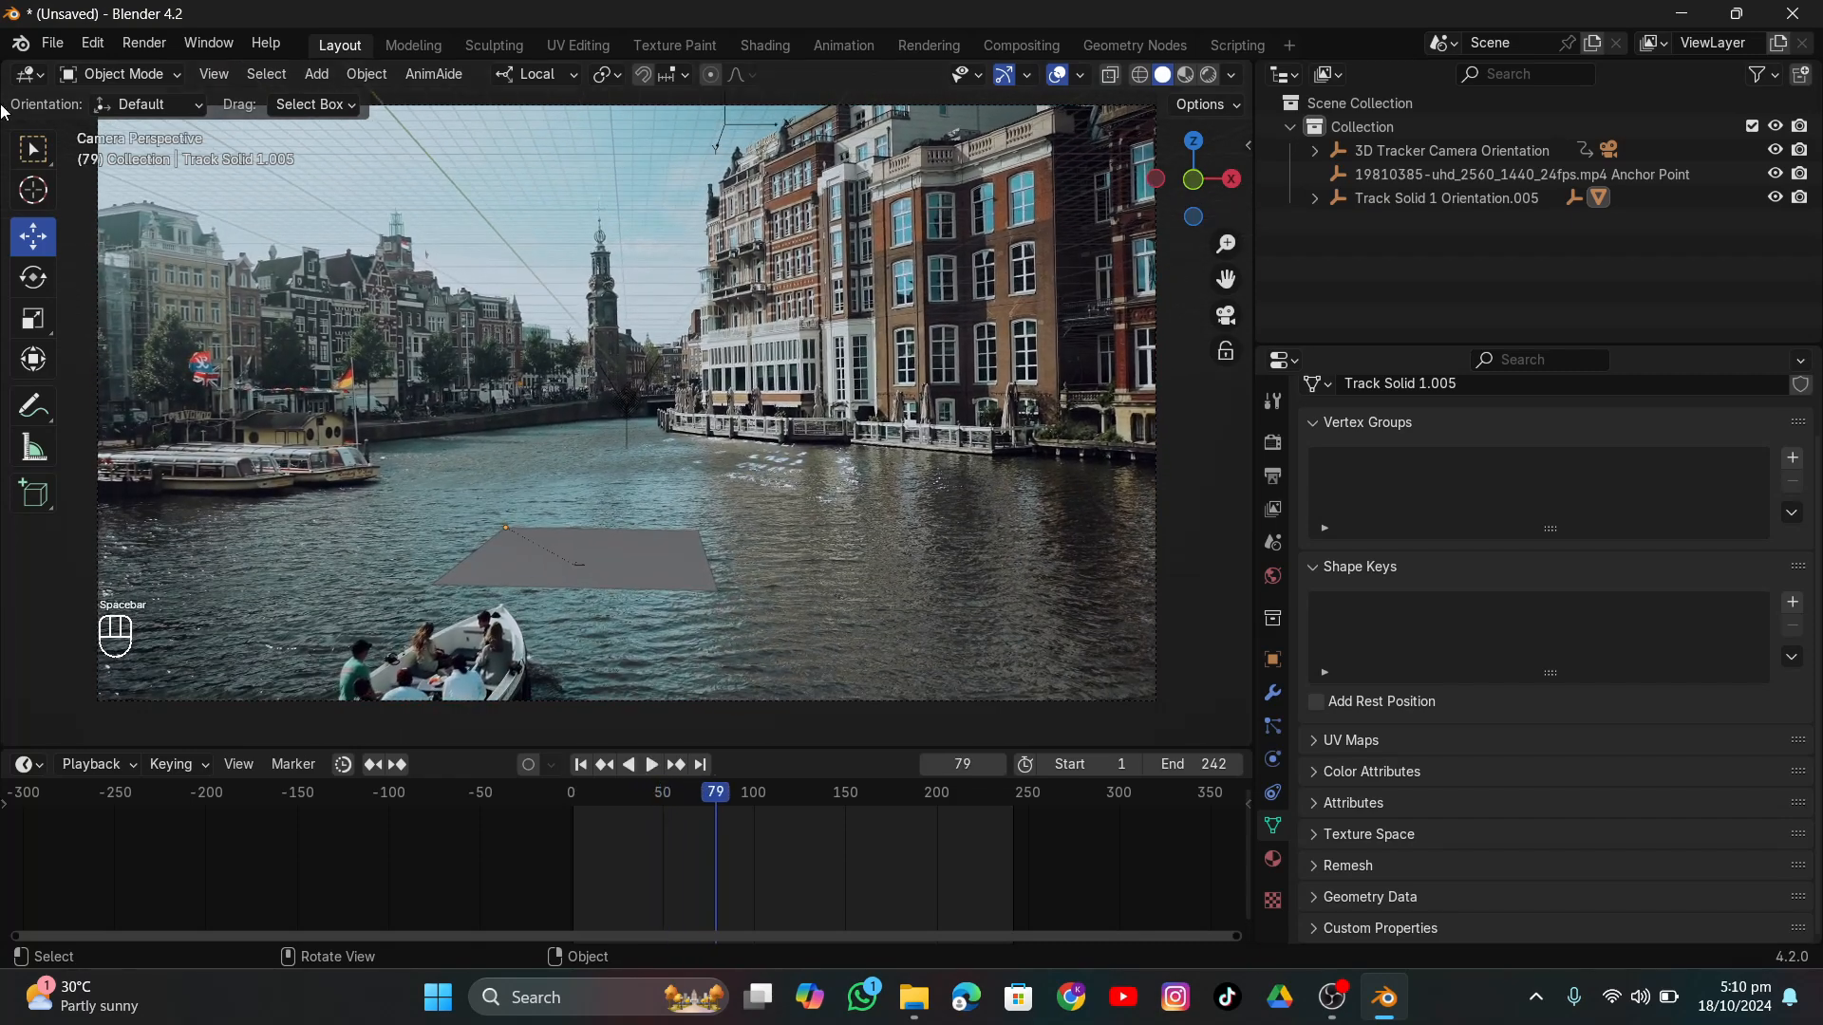
# Save the scene as Product VFX.blend in the tutorial folder 56.
pyautogui.click(42, 52)
pyautogui.click(95, 205)
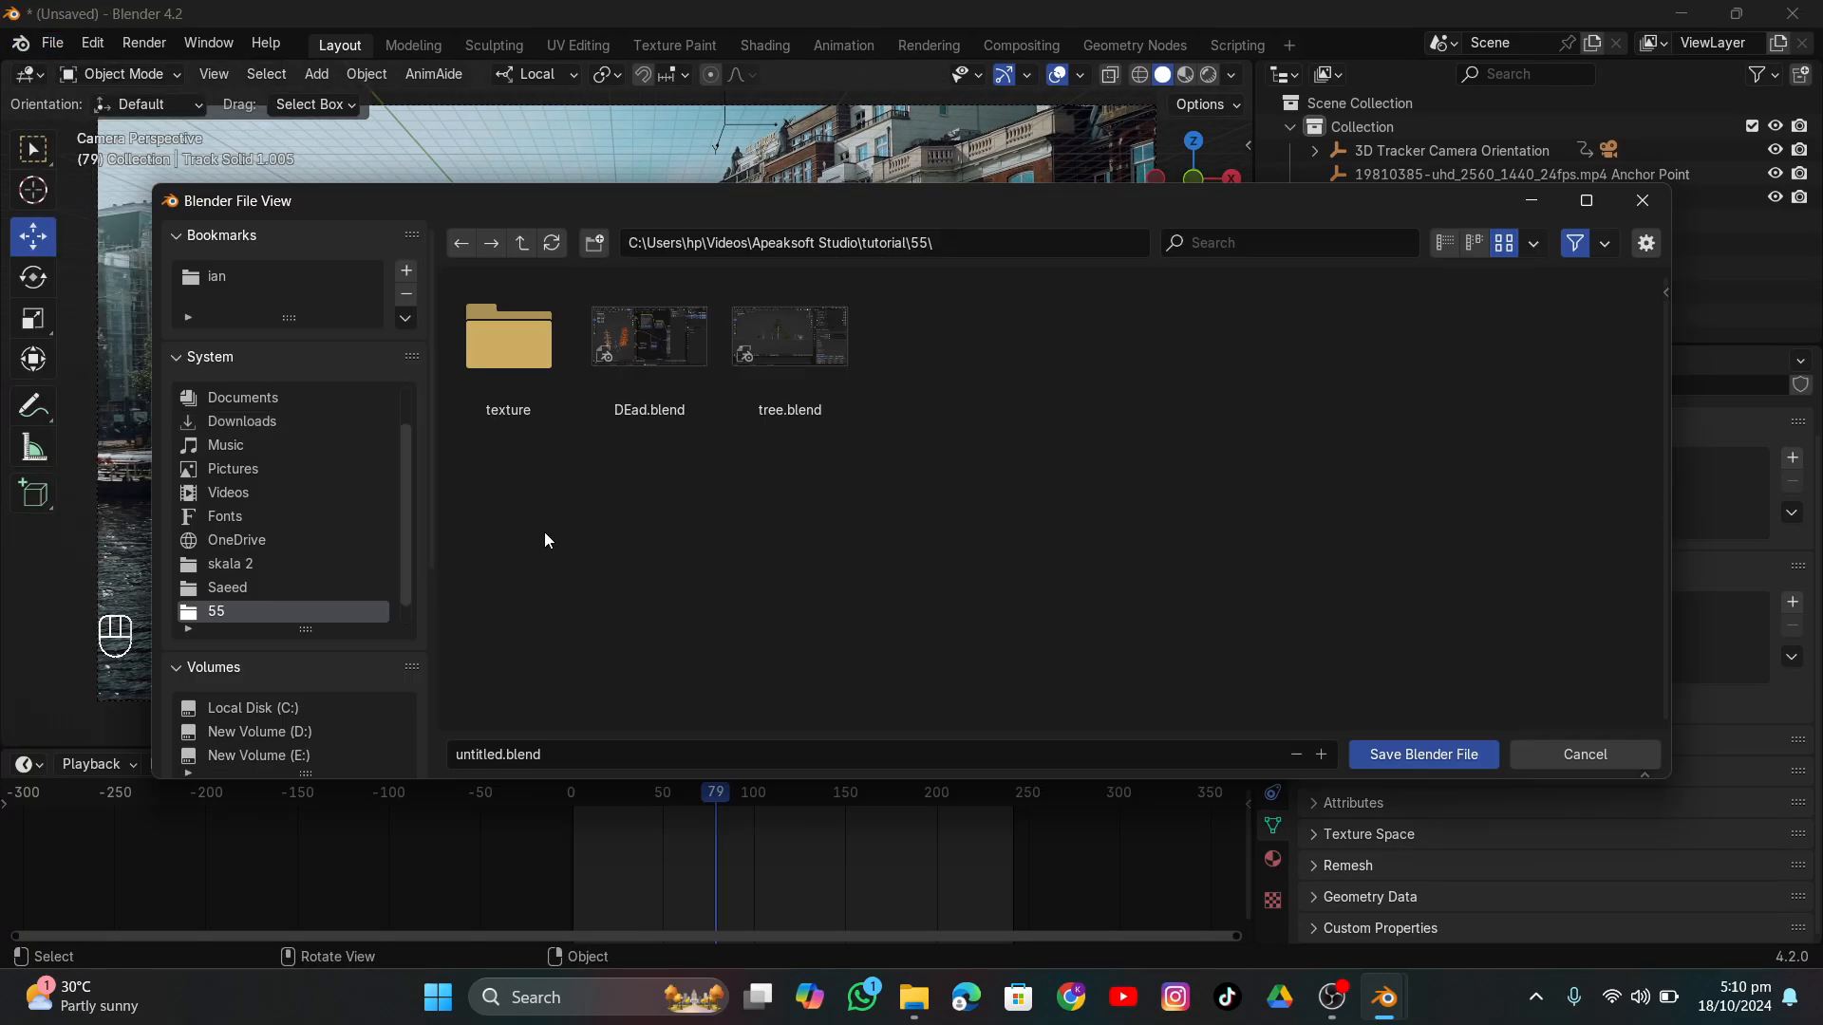
pyautogui.click(285, 611)
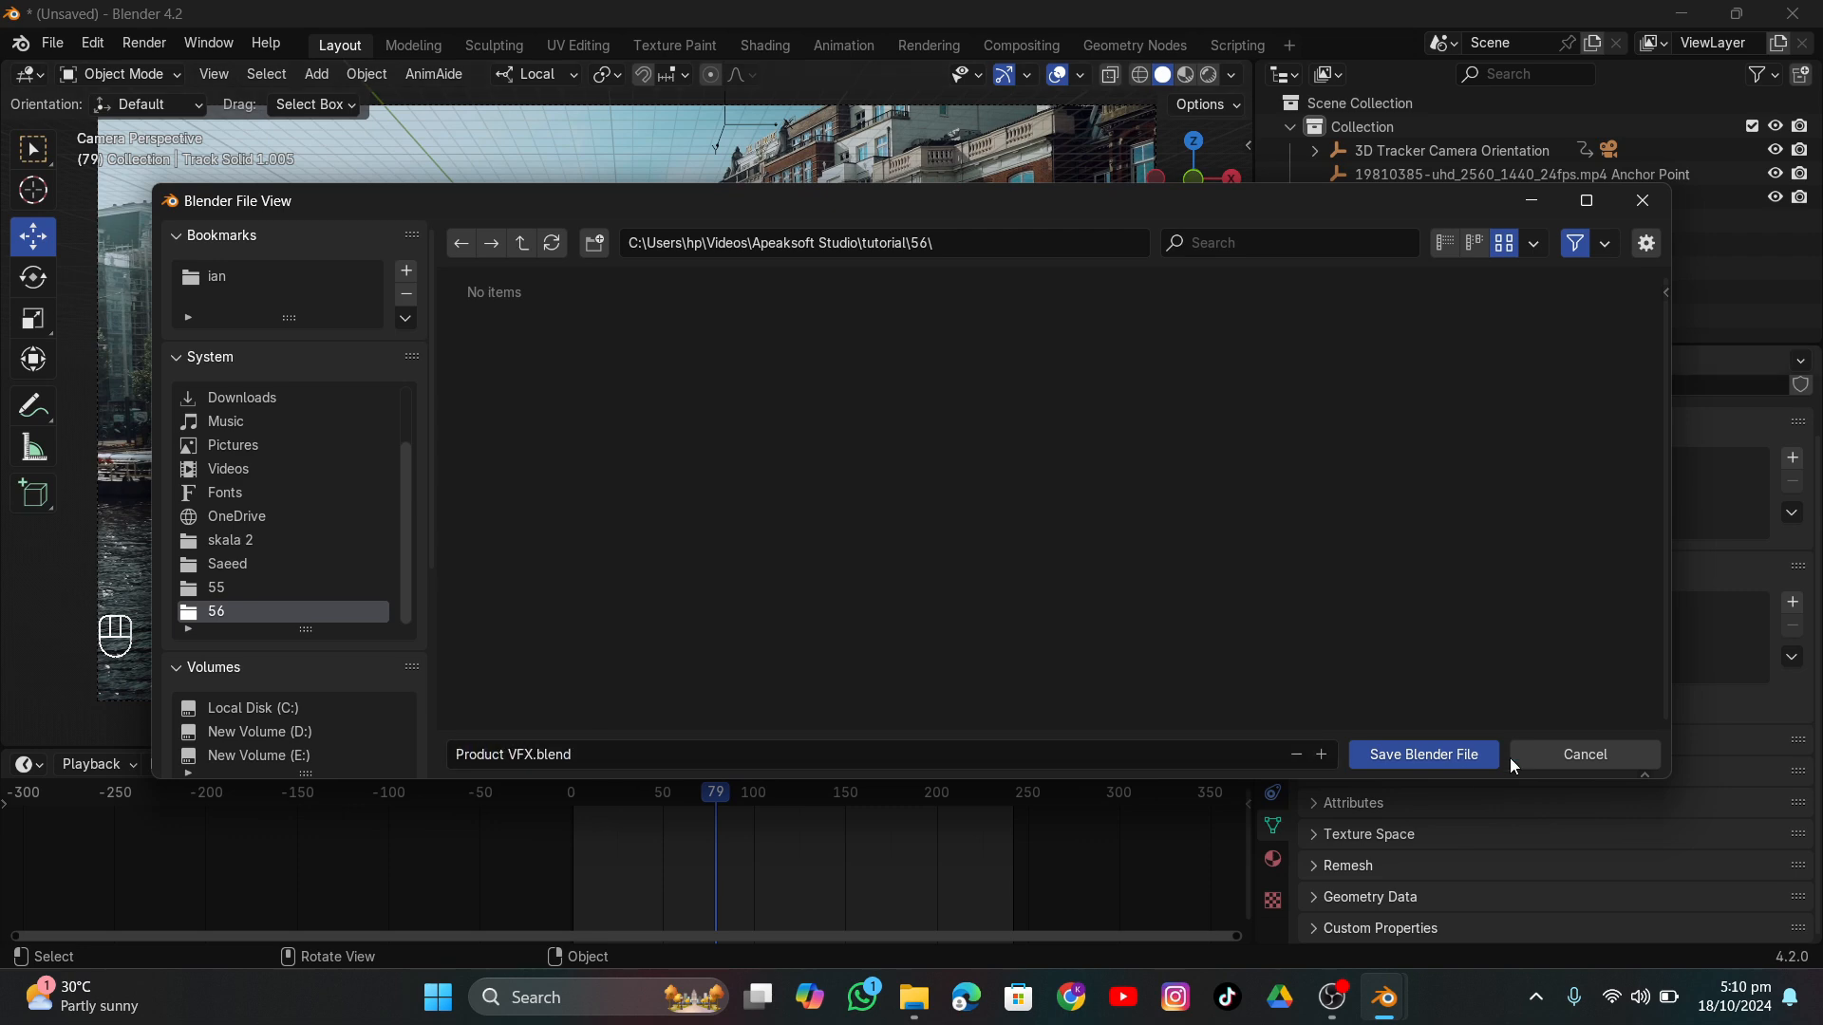
pyautogui.click(1423, 753)
# Scale the track solid up by about 1.93 and move it back across the water behind the boat.
pyautogui.click(671, 548)
pyautogui.scroll(1, 795, 509)
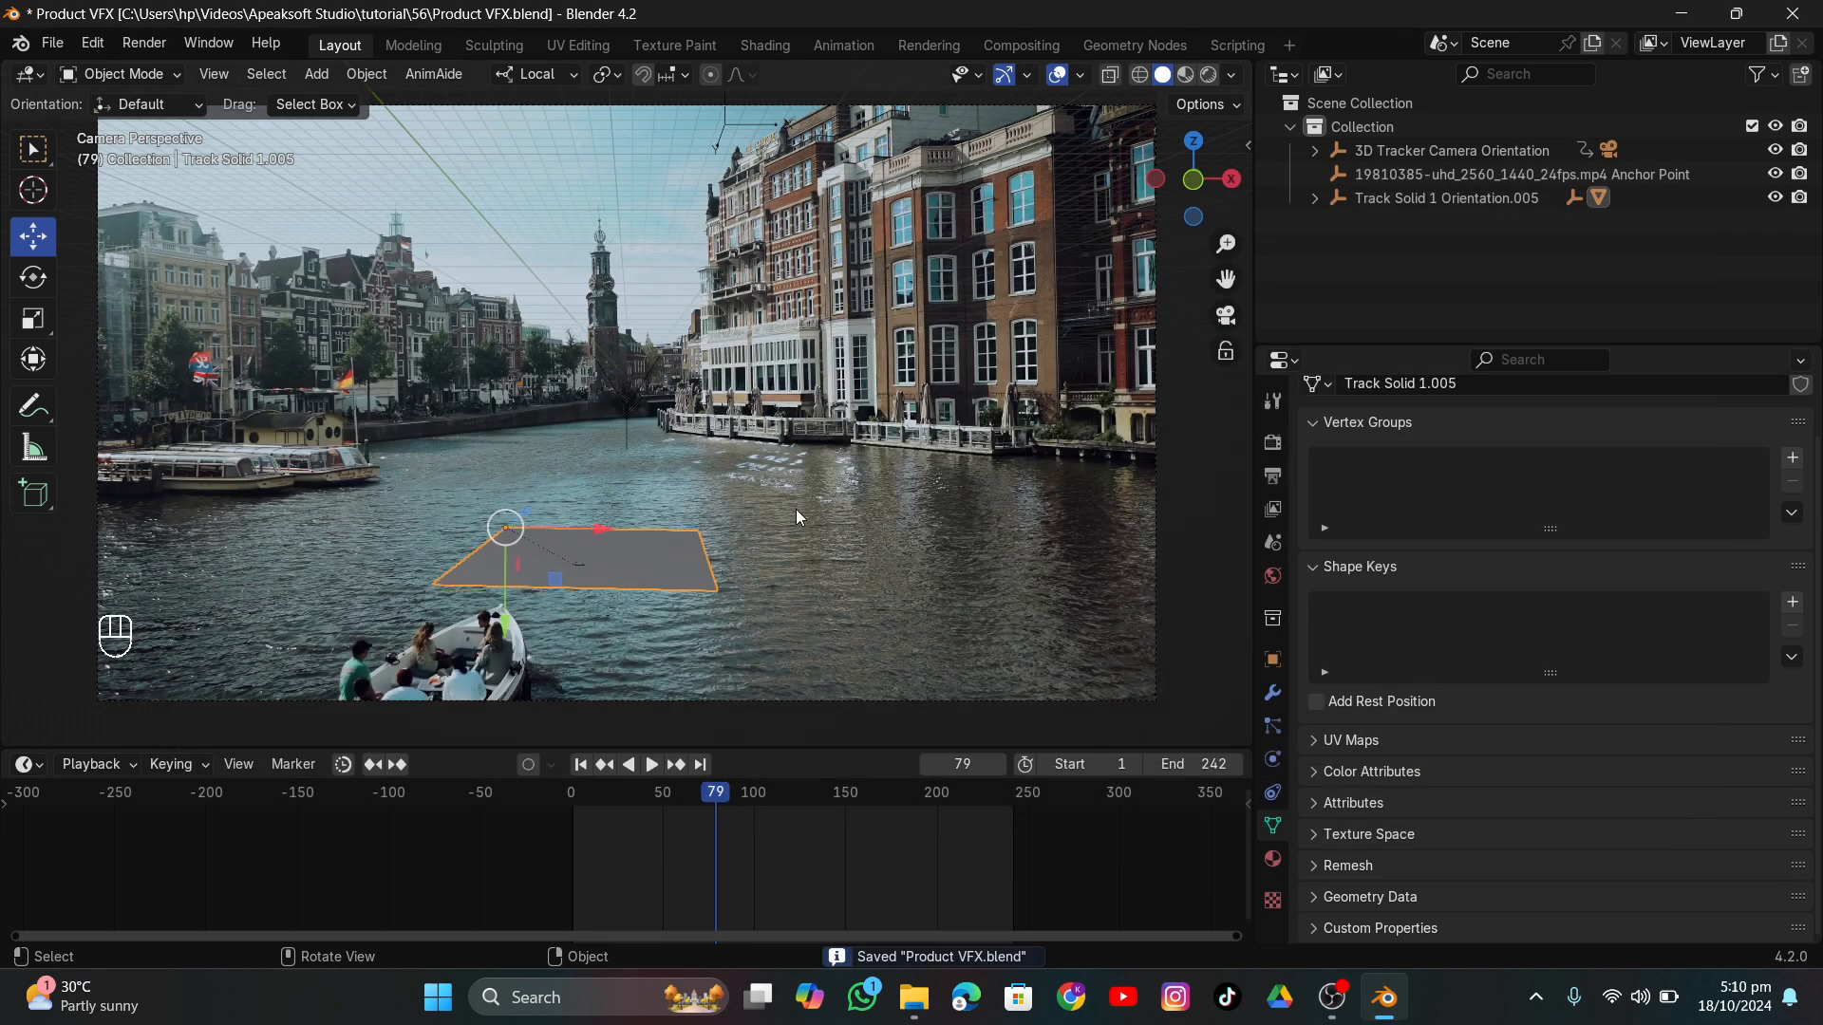
pyautogui.press('s')
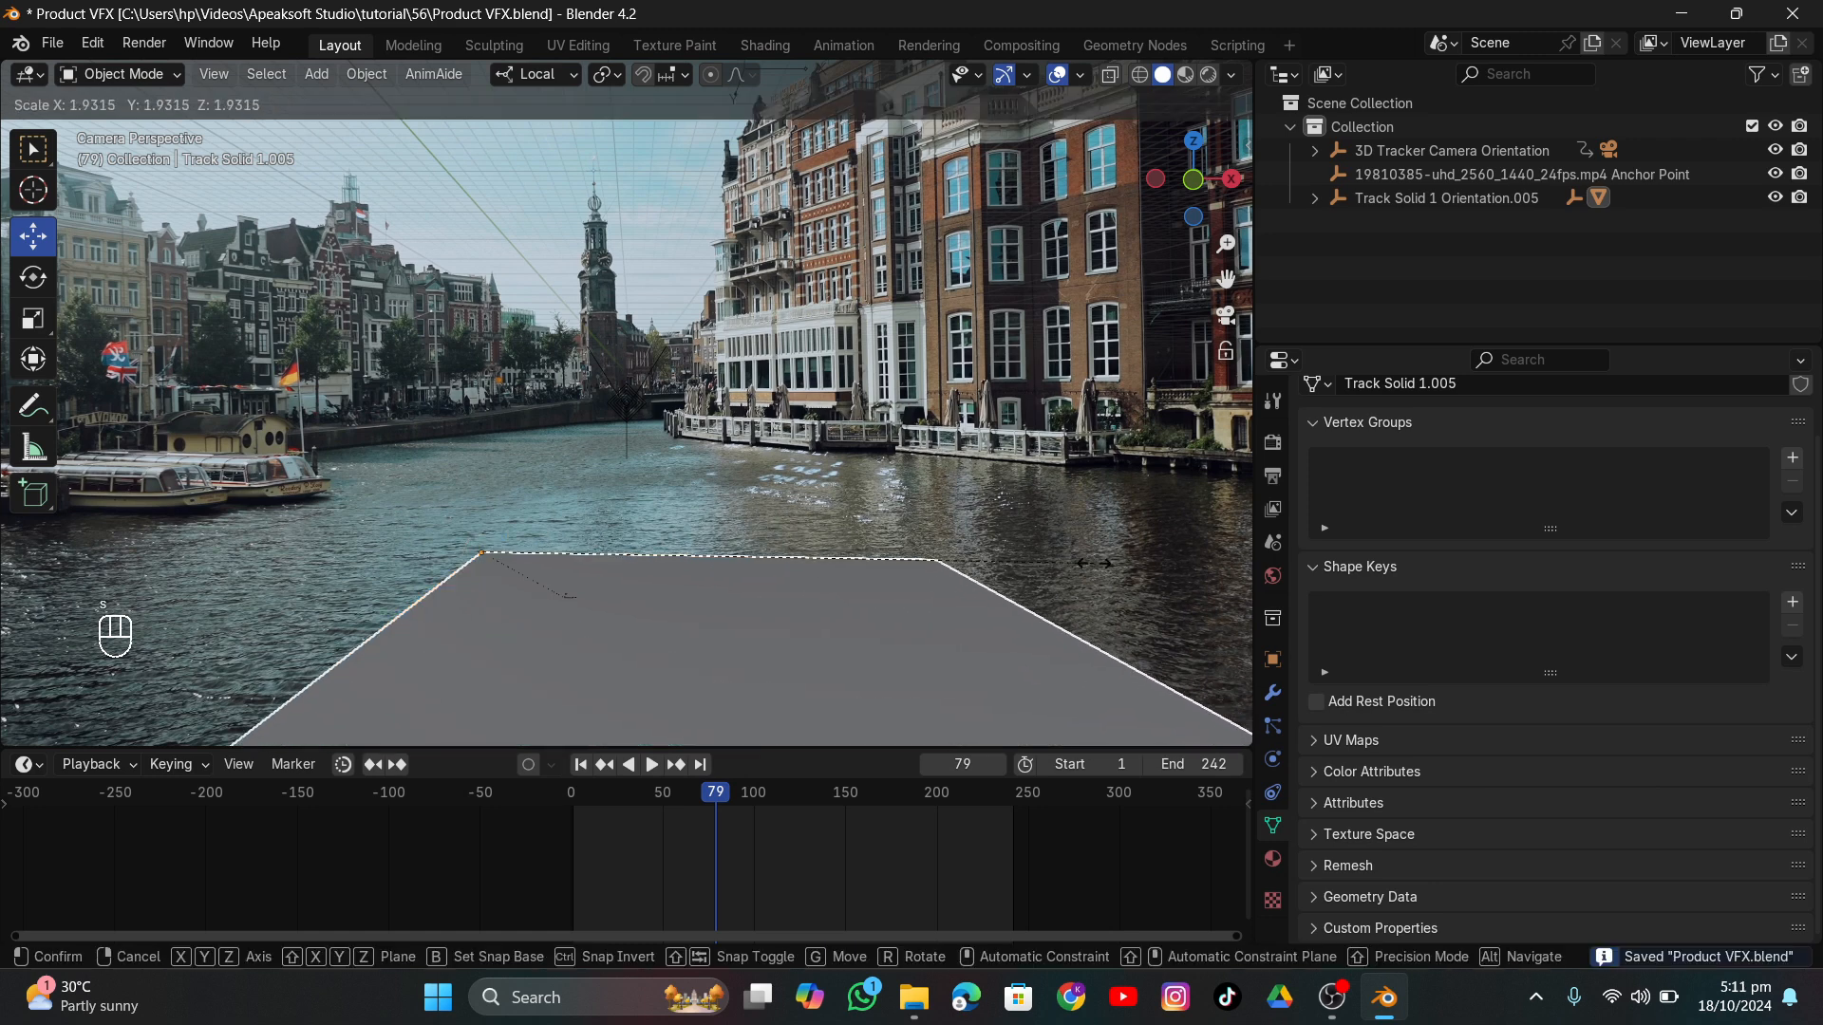
pyautogui.click(1094, 563)
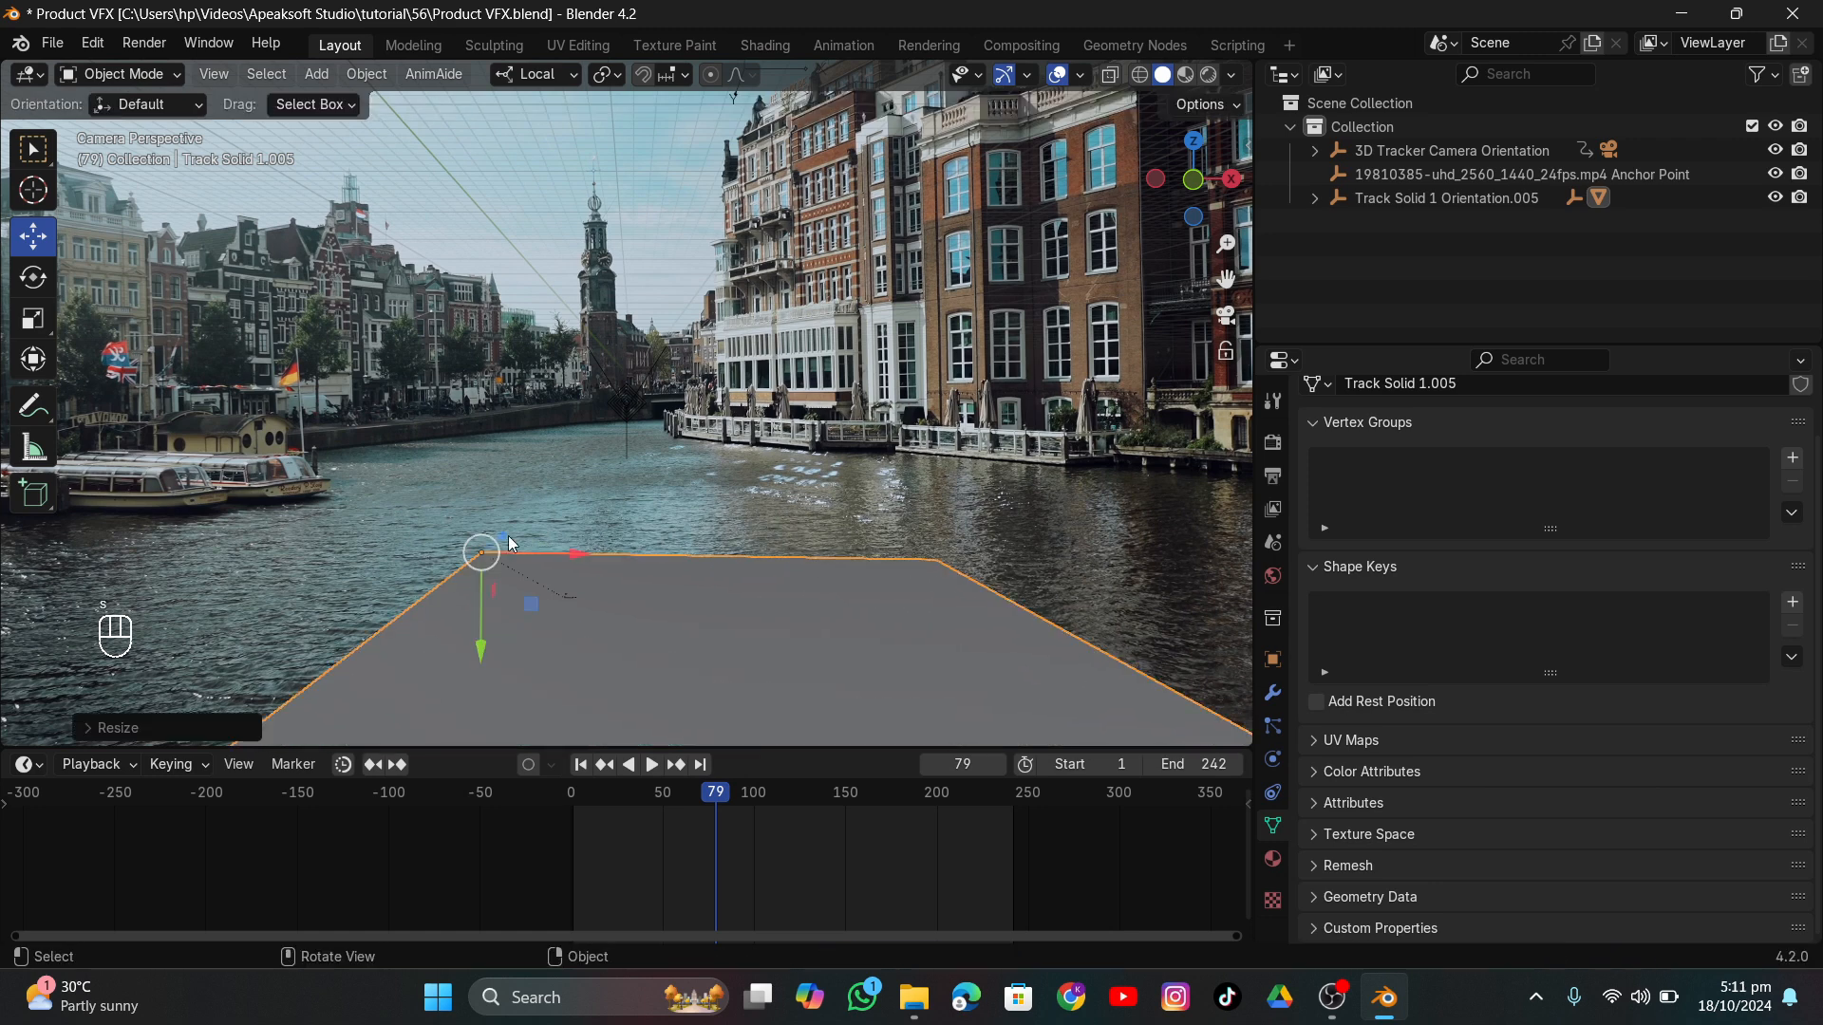
pyautogui.press('g')
pyautogui.press('y')
pyautogui.click(561, 550)
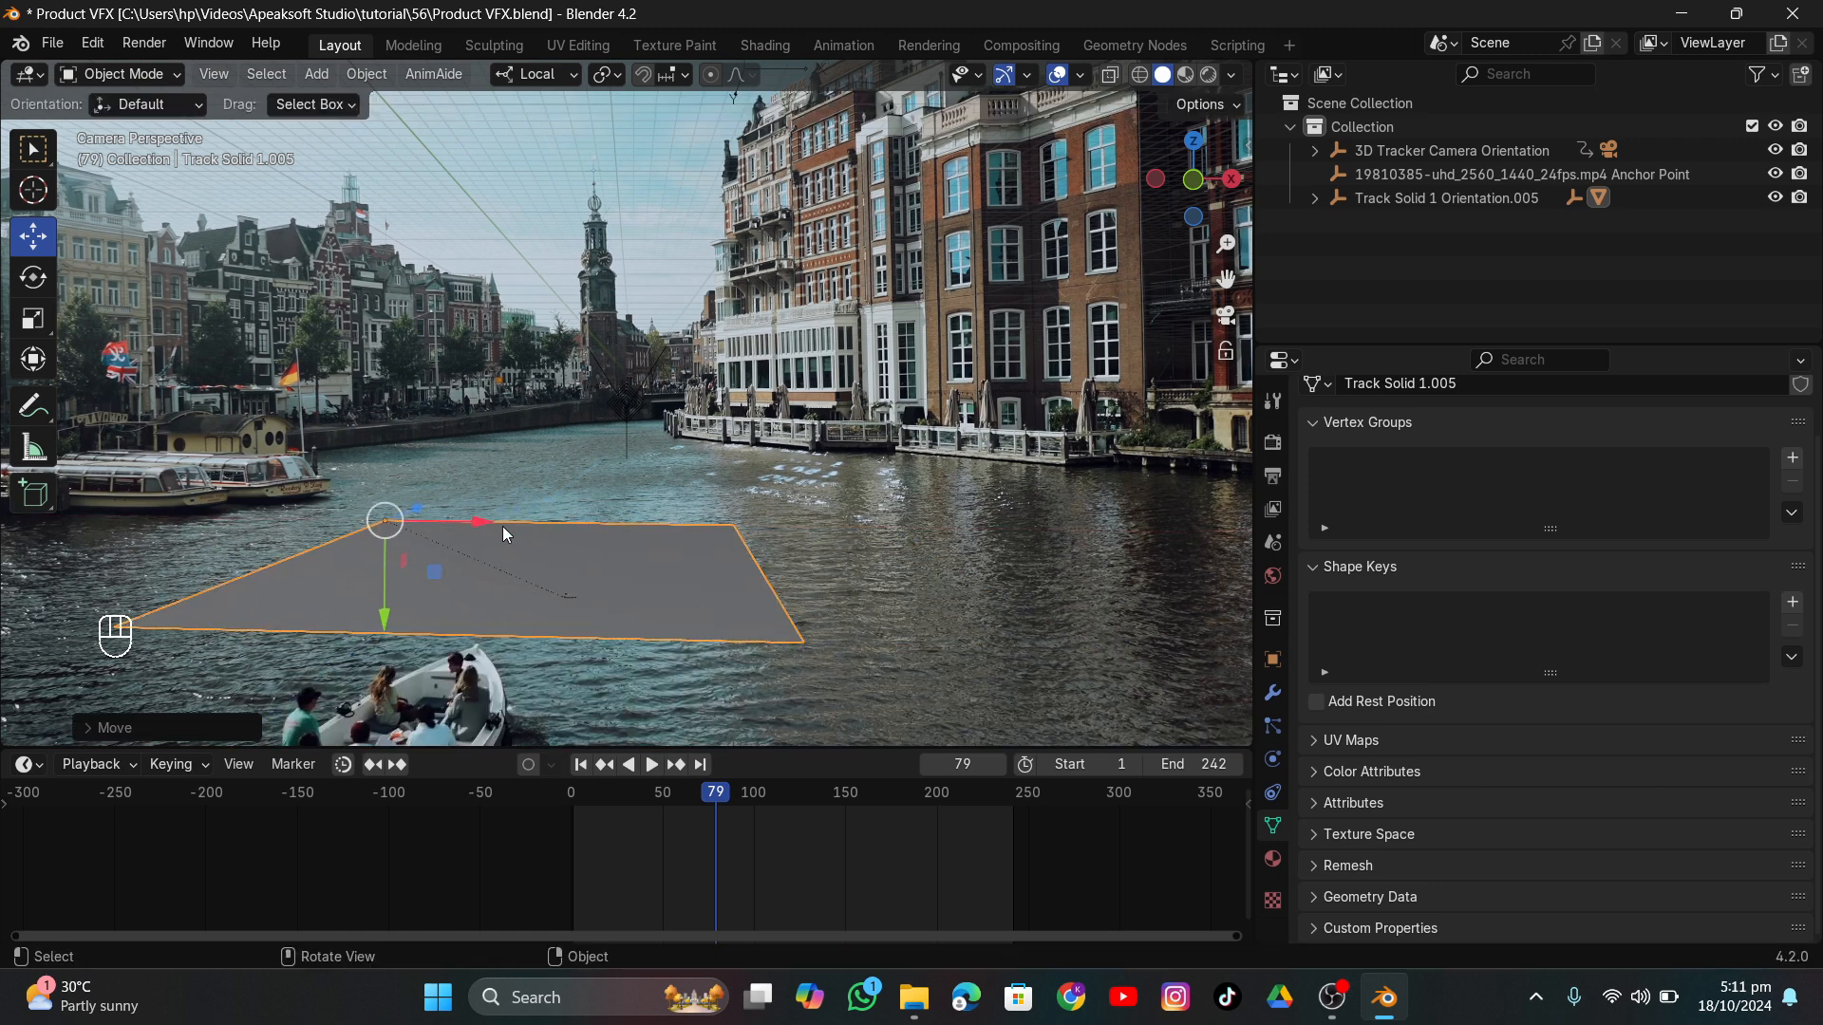
# Enlarge the track solid by about 1.29, shift it farther back on the canal, and scale it up slightly more.
pyautogui.press('s')
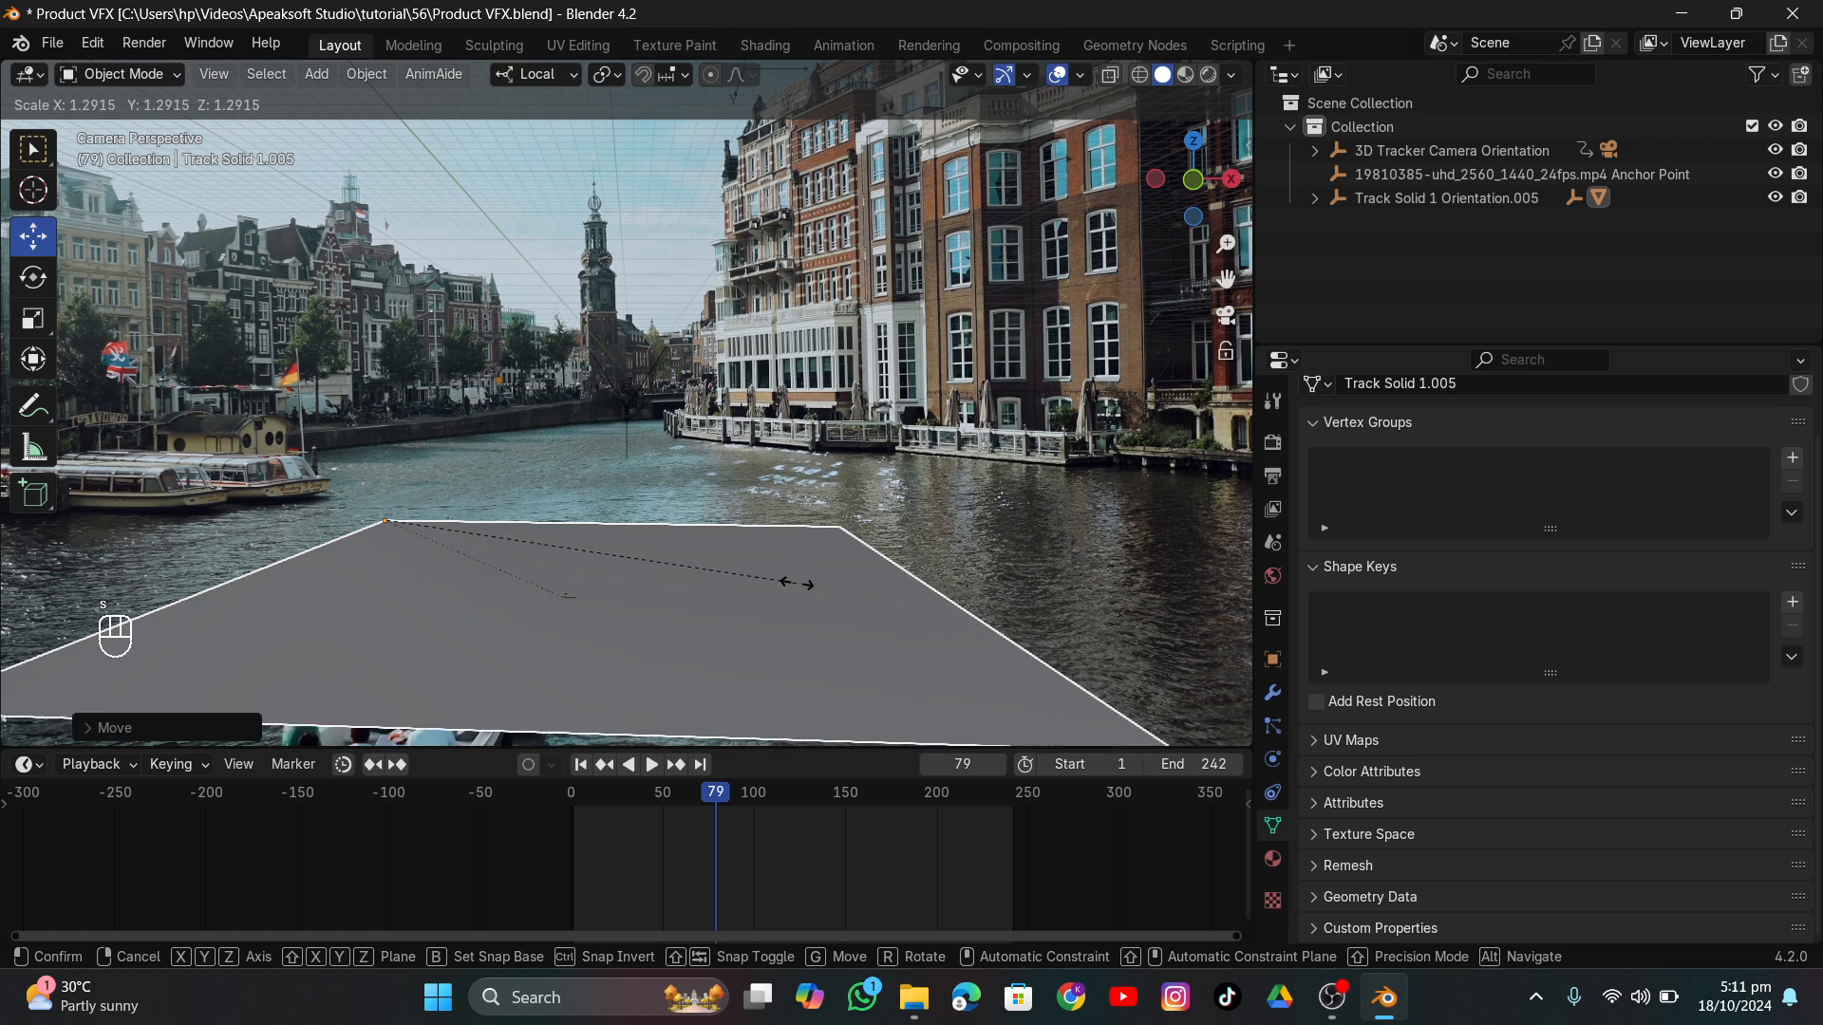
pyautogui.click(800, 581)
pyautogui.press('g')
pyautogui.press('y')
pyautogui.click(458, 515)
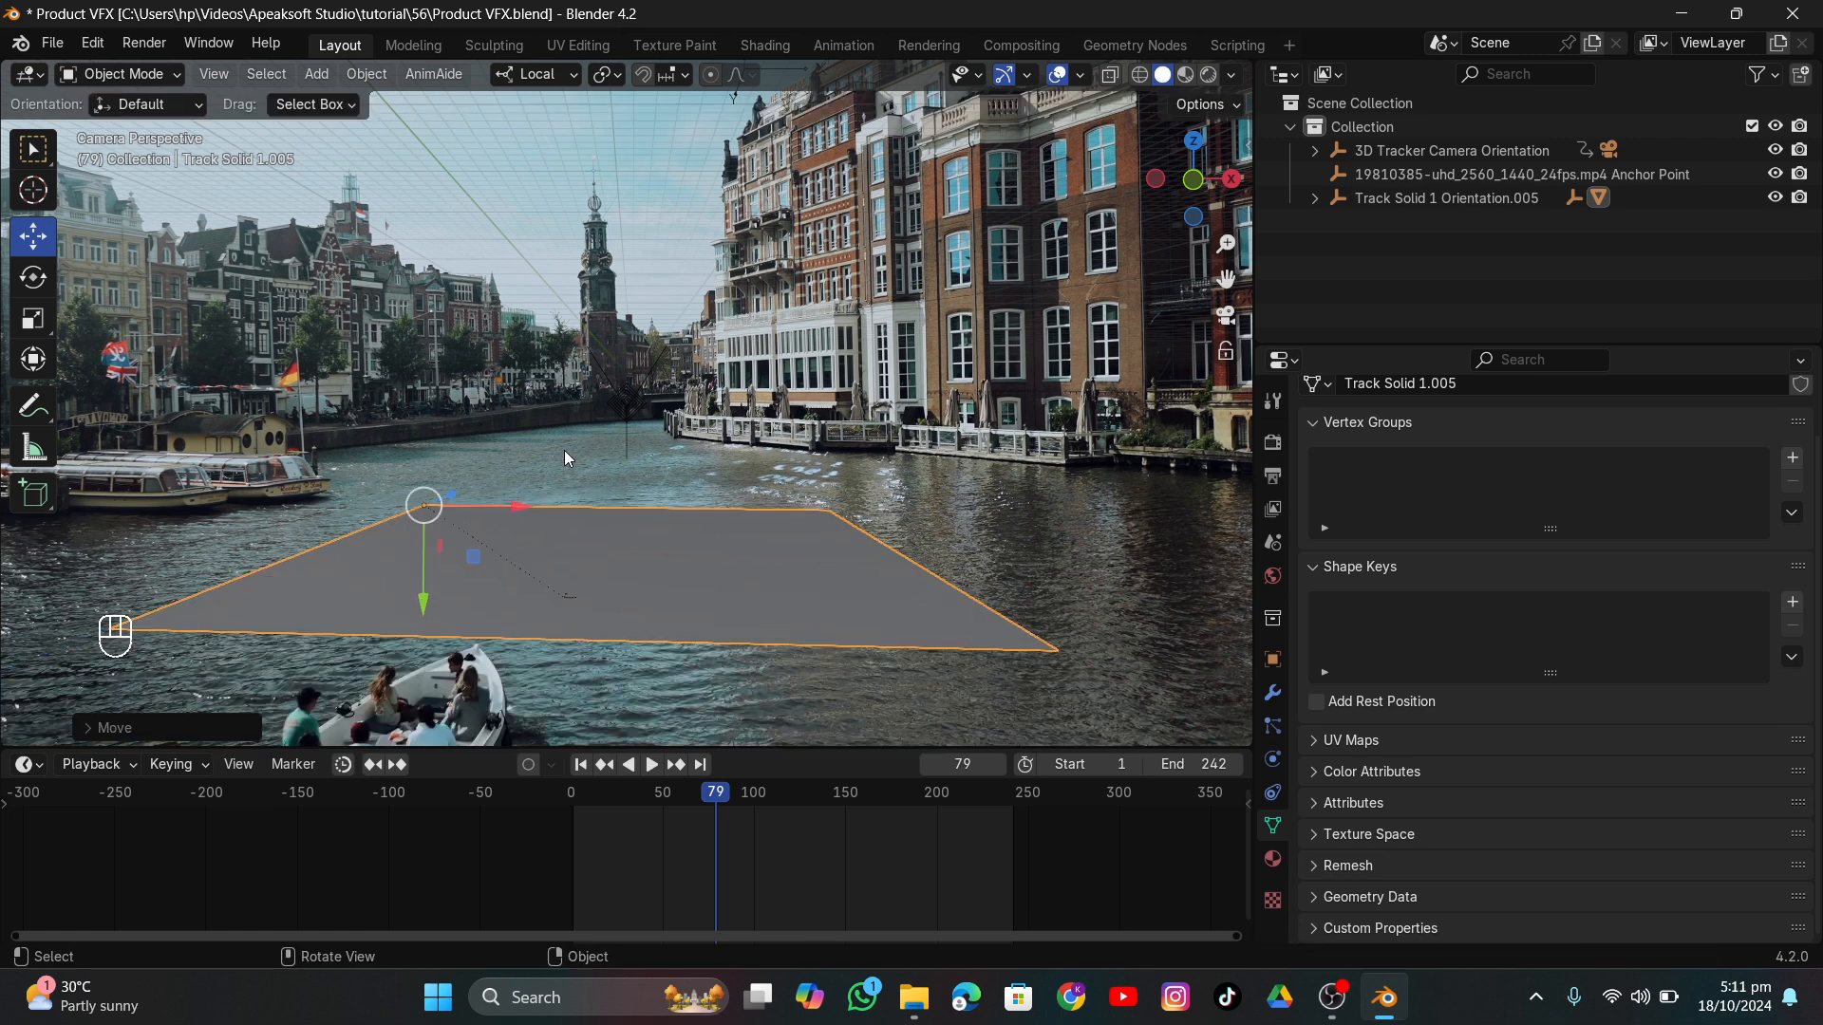
pyautogui.press('s')
pyautogui.click(855, 579)
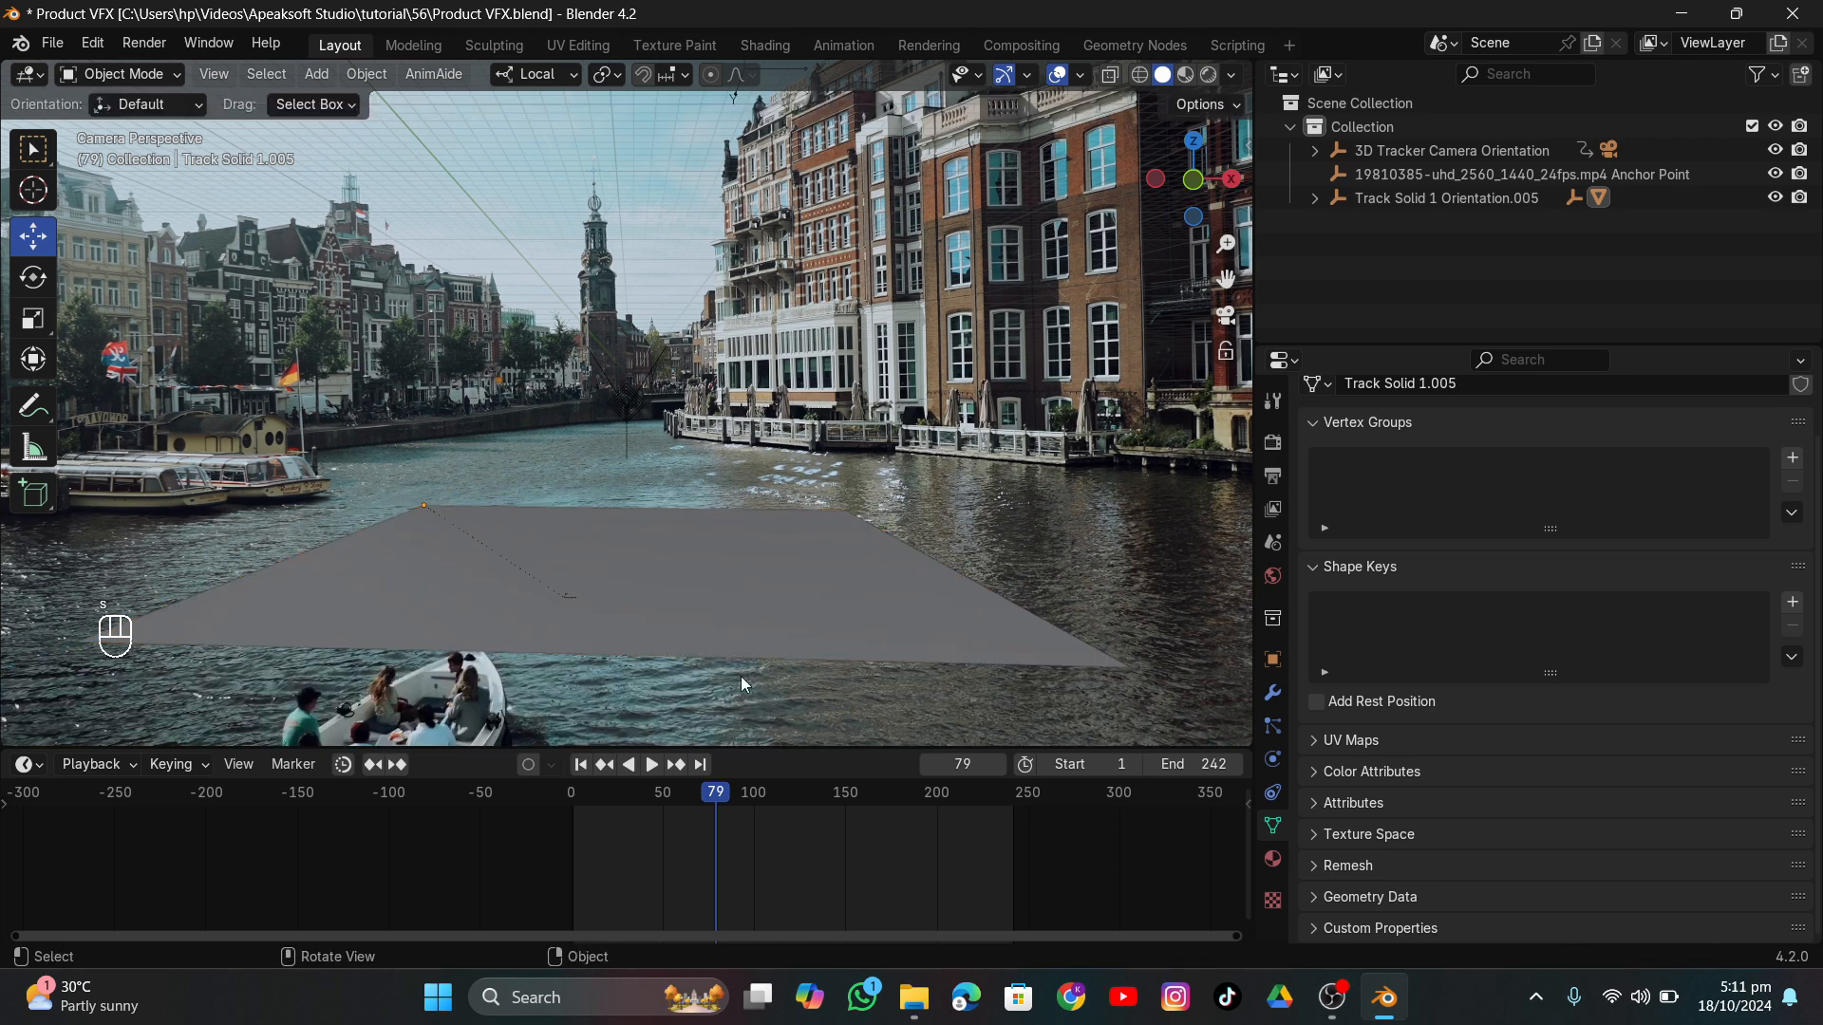
# Play the shot from the start to examine how the enlarged track solid follows the water.
pyautogui.press('space')
pyautogui.moveTo(912, 808); pyautogui.dragTo(570, 825)
pyautogui.press('space')
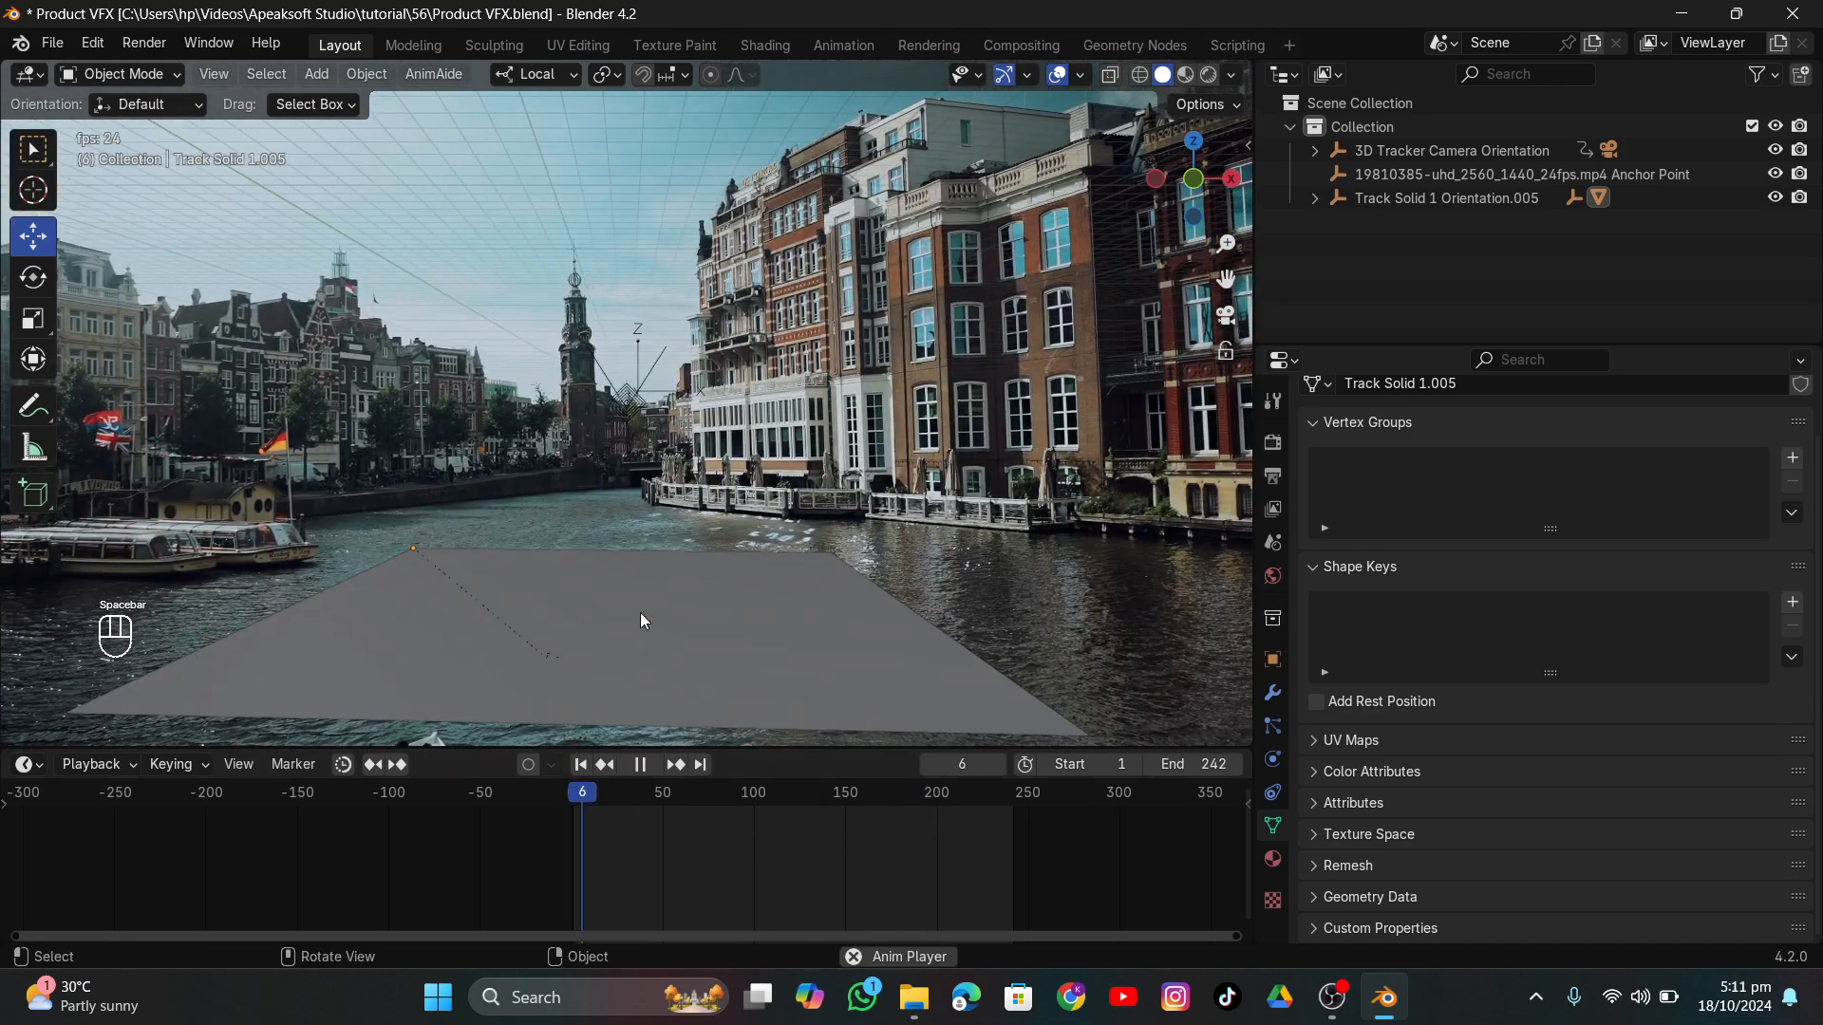
pyautogui.scroll(-2, 638, 538)
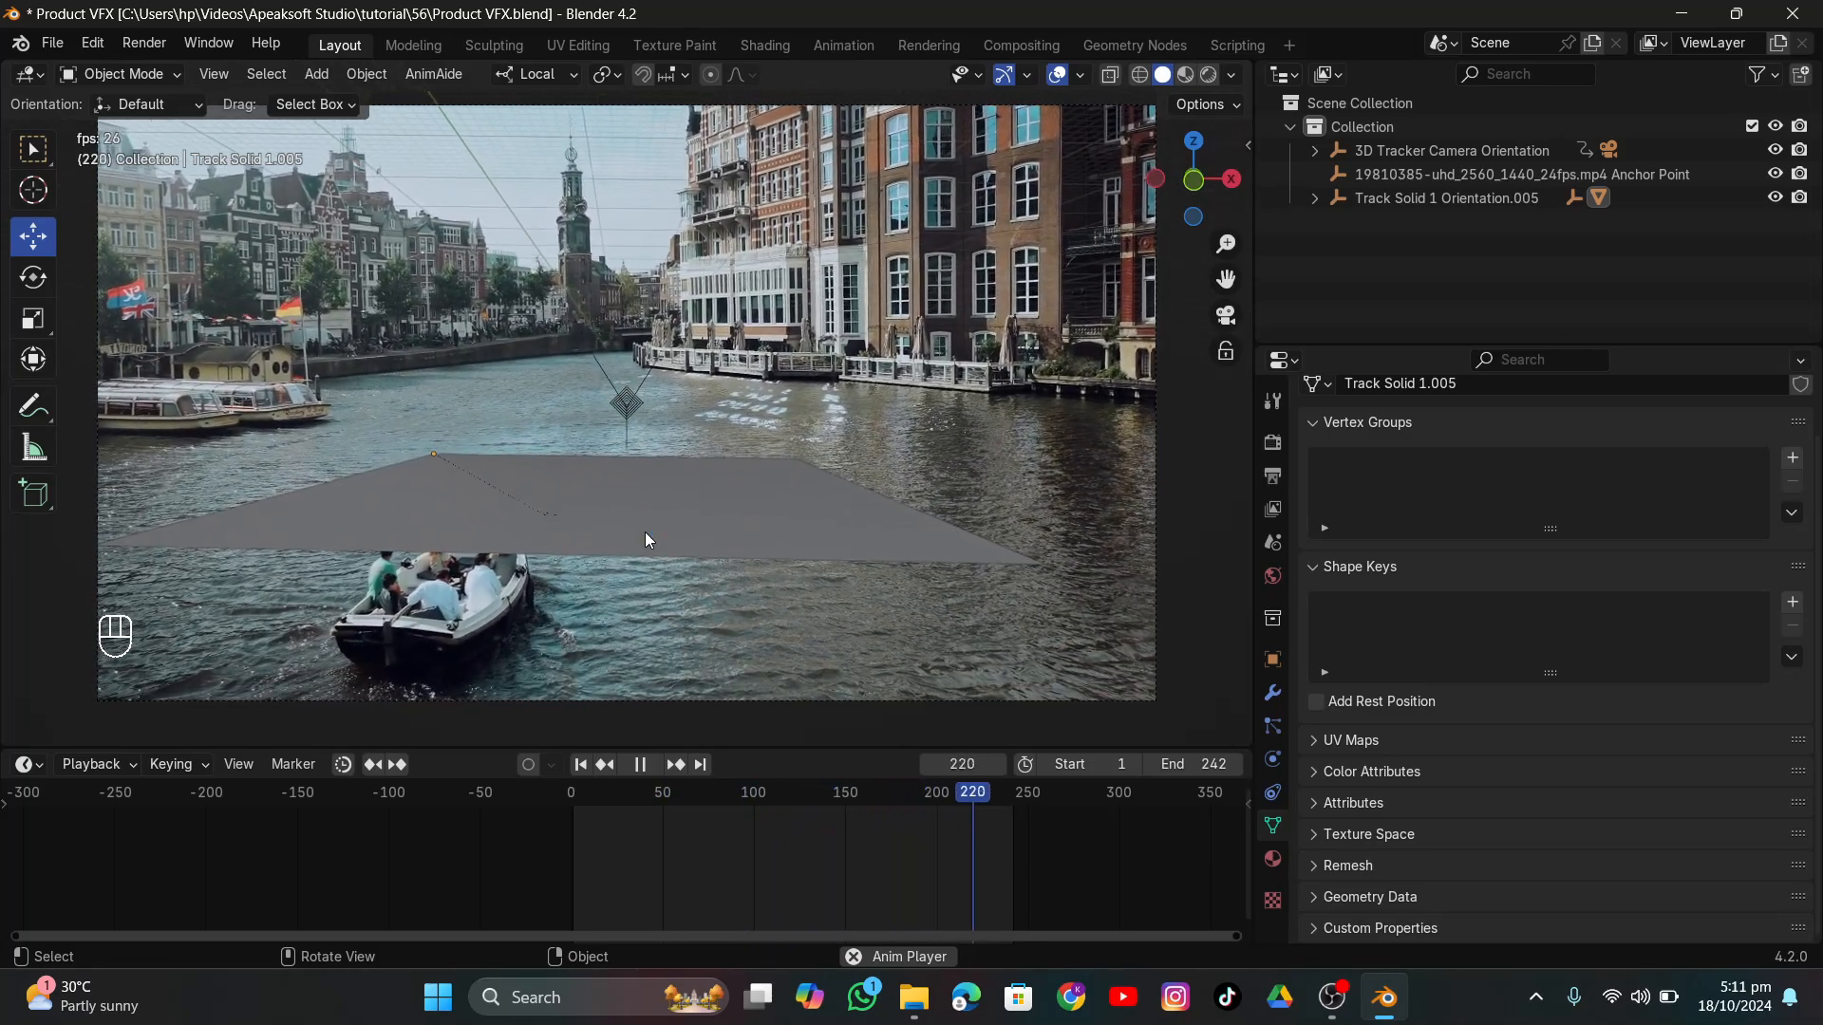
pyautogui.press('space')
# Scale the track solid down slightly and shift it toward the boat on the canal.
pyautogui.click(623, 574)
pyautogui.press('s')
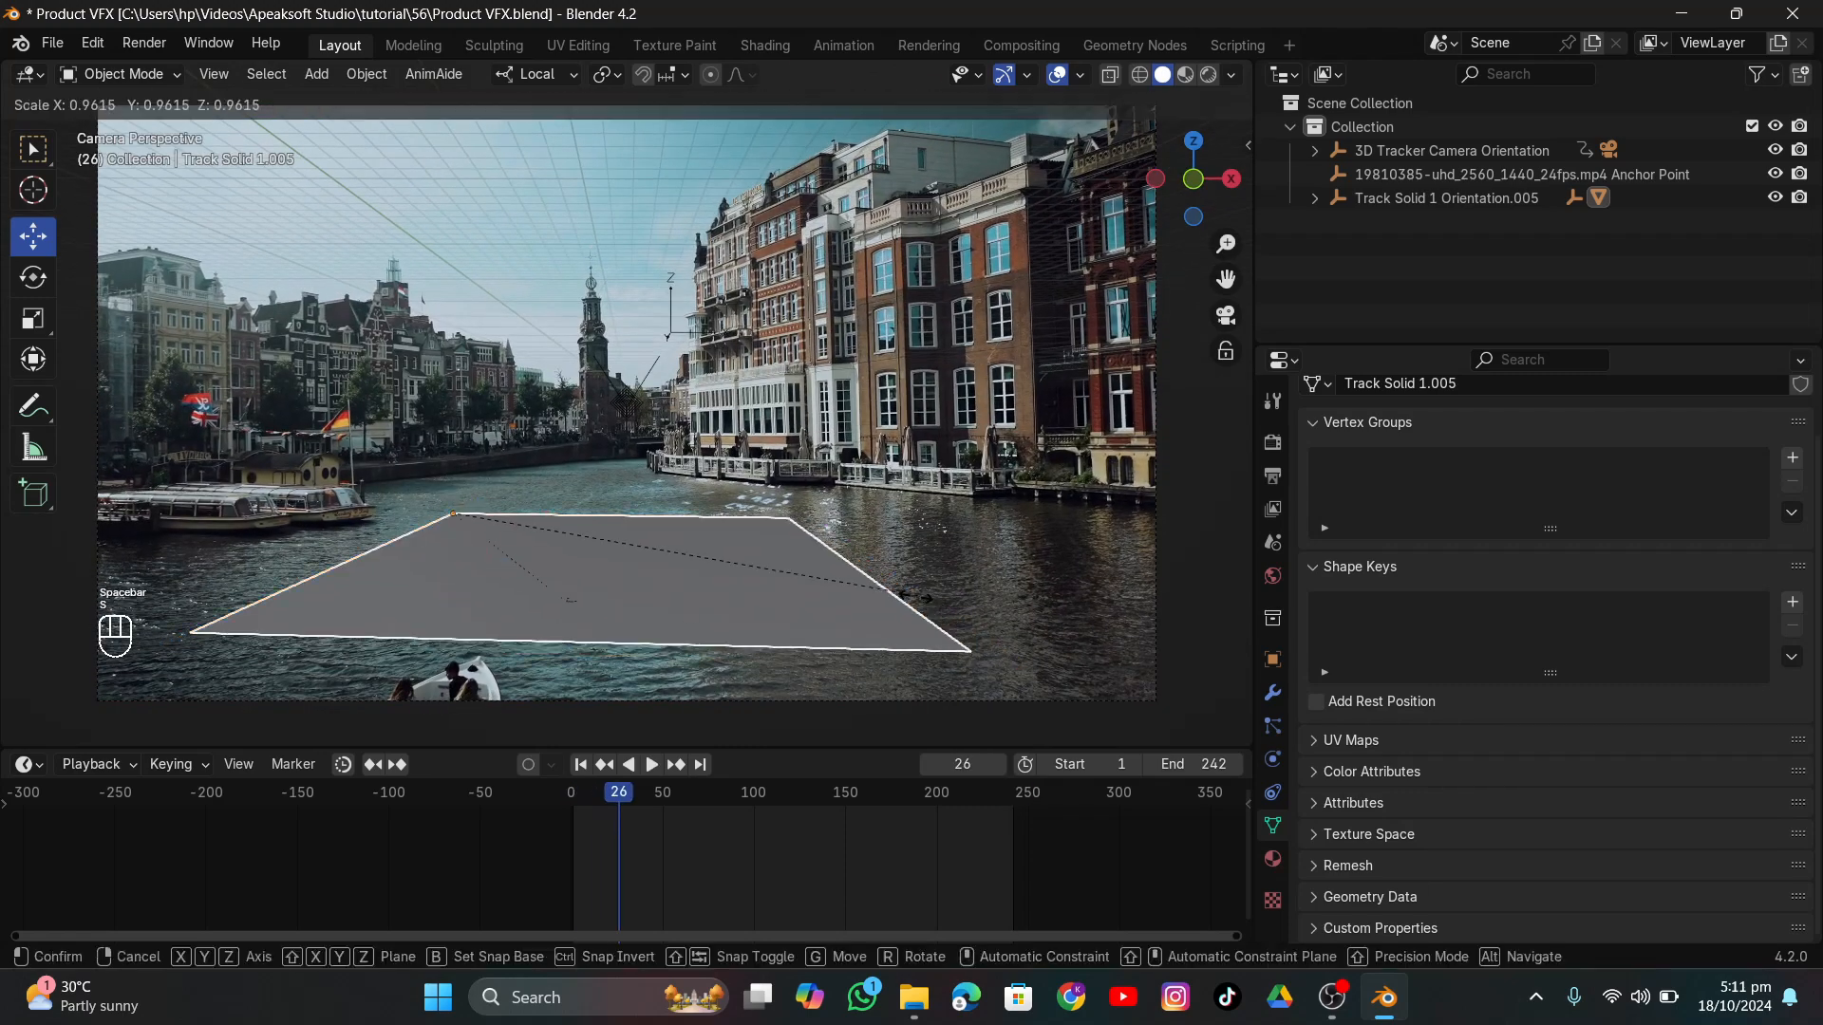
pyautogui.click(549, 499)
pyautogui.moveTo(481, 497)
pyautogui.mouseDown()
pyautogui.moveTo(494, 521)
pyautogui.moveTo(481, 499)
pyautogui.moveTo(512, 486)
pyautogui.moveTo(537, 528)
pyautogui.moveTo(482, 507)
pyautogui.moveTo(500, 503)
pyautogui.mouseUp()
pyautogui.rightClick(494, 522)
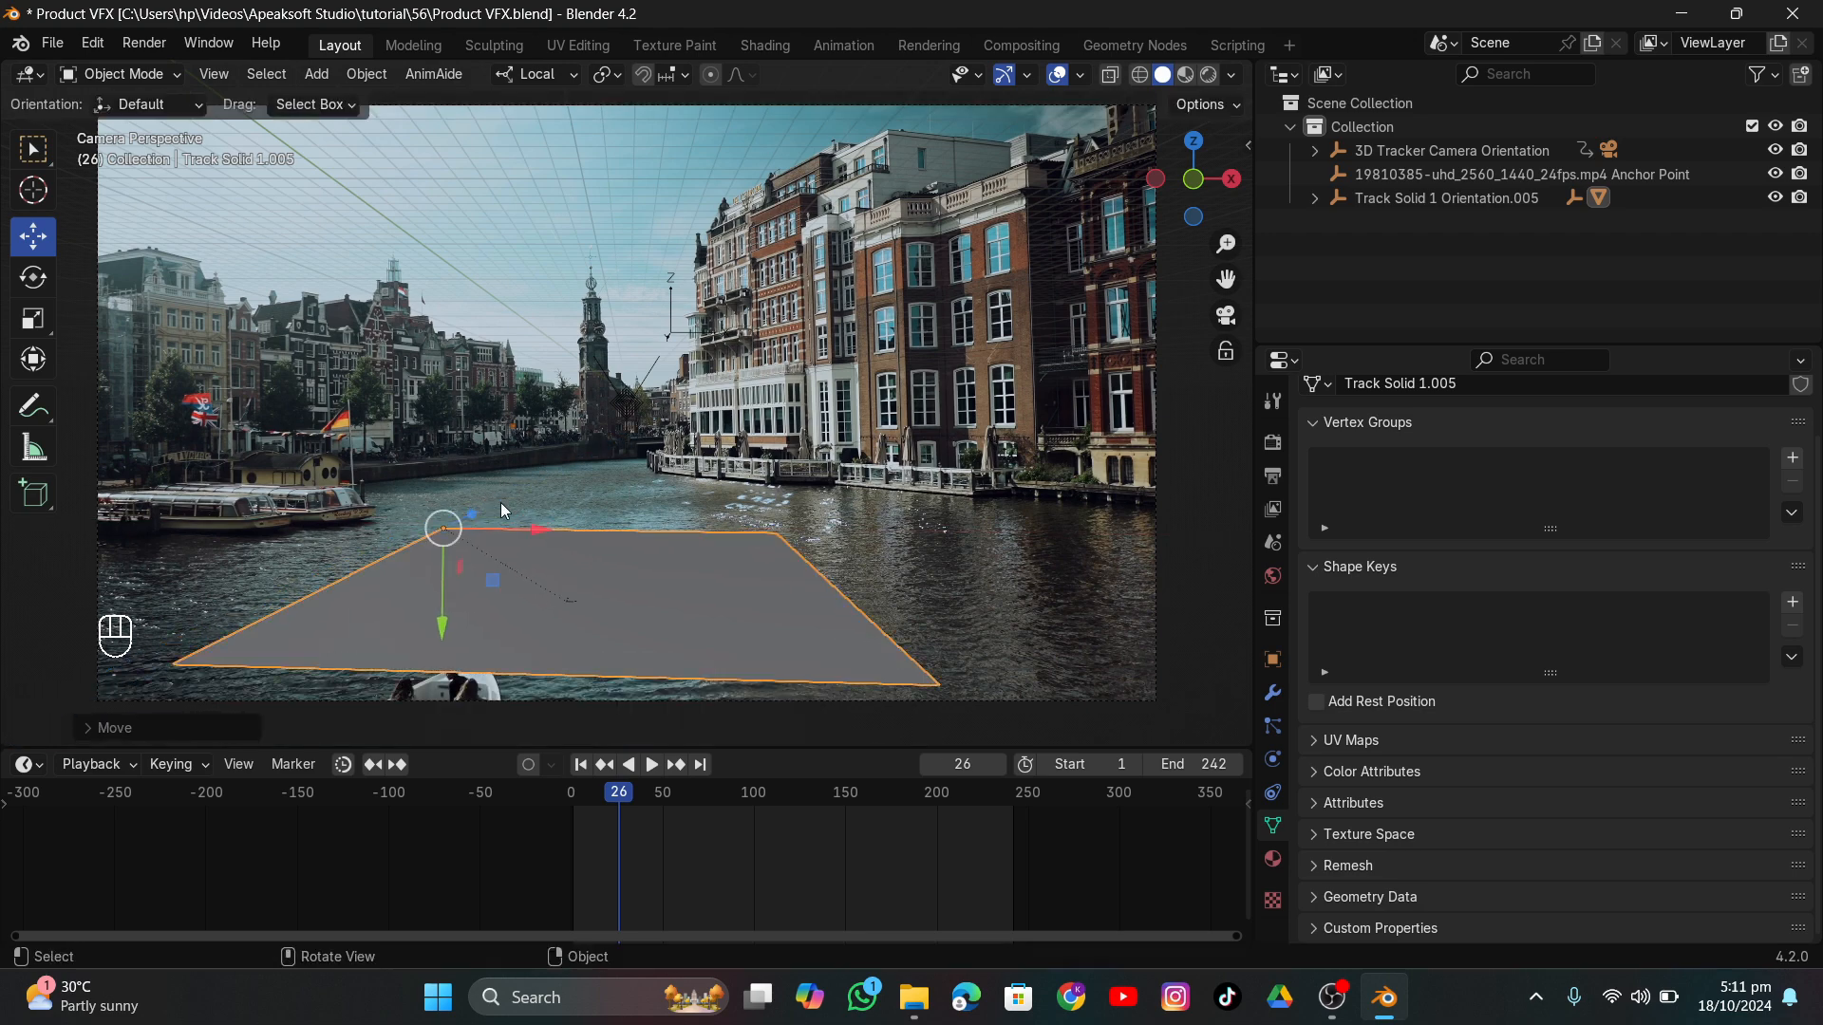
pyautogui.click(500, 505)
# Go to frame 38, check the track solid in wireframe, and save the scene in solid shading.
pyautogui.moveTo(623, 809)
pyautogui.mouseDown()
pyautogui.moveTo(942, 802)
pyautogui.moveTo(721, 835)
pyautogui.moveTo(689, 799)
pyautogui.moveTo(1001, 806)
pyautogui.moveTo(555, 829)
pyautogui.moveTo(984, 824)
pyautogui.moveTo(555, 858)
pyautogui.moveTo(856, 841)
pyautogui.moveTo(665, 862)
pyautogui.moveTo(801, 862)
pyautogui.moveTo(641, 859)
pyautogui.mouseUp()
pyautogui.rightClick(733, 808)
pyautogui.hotkey('shift', 'z')
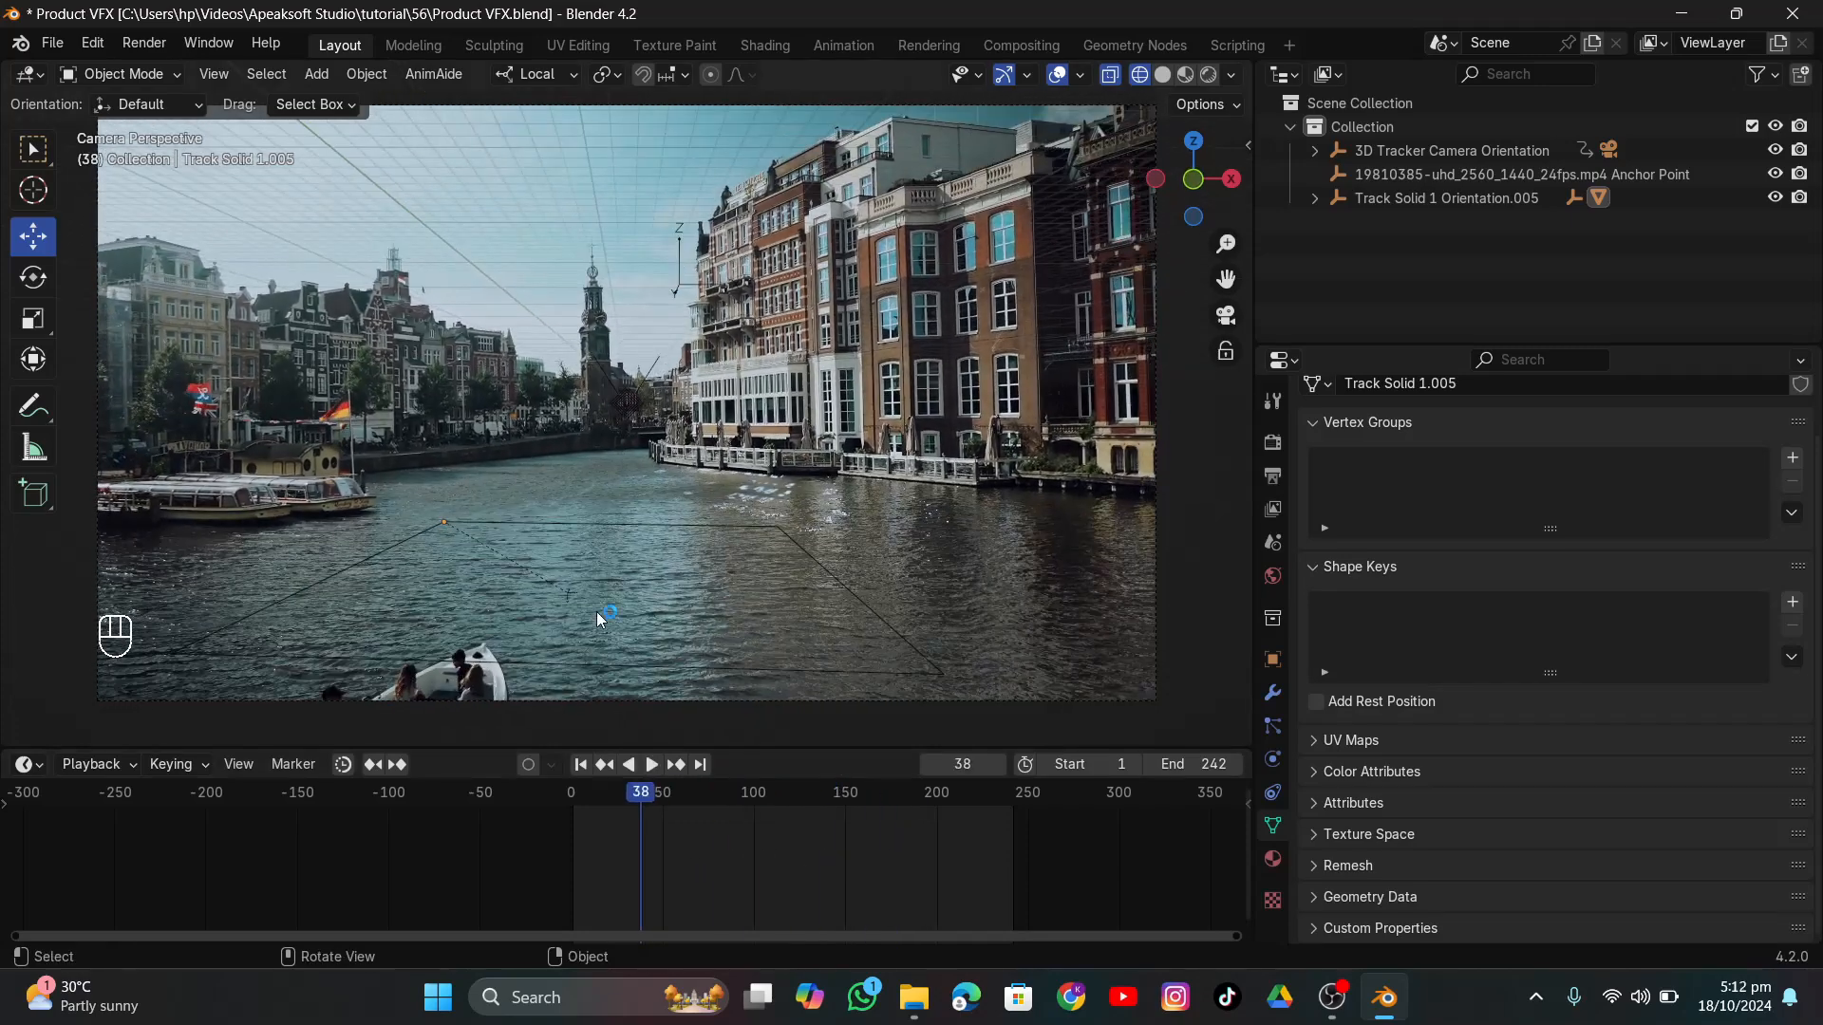
pyautogui.click(1165, 76)
pyautogui.click(52, 43)
pyautogui.click(76, 200)
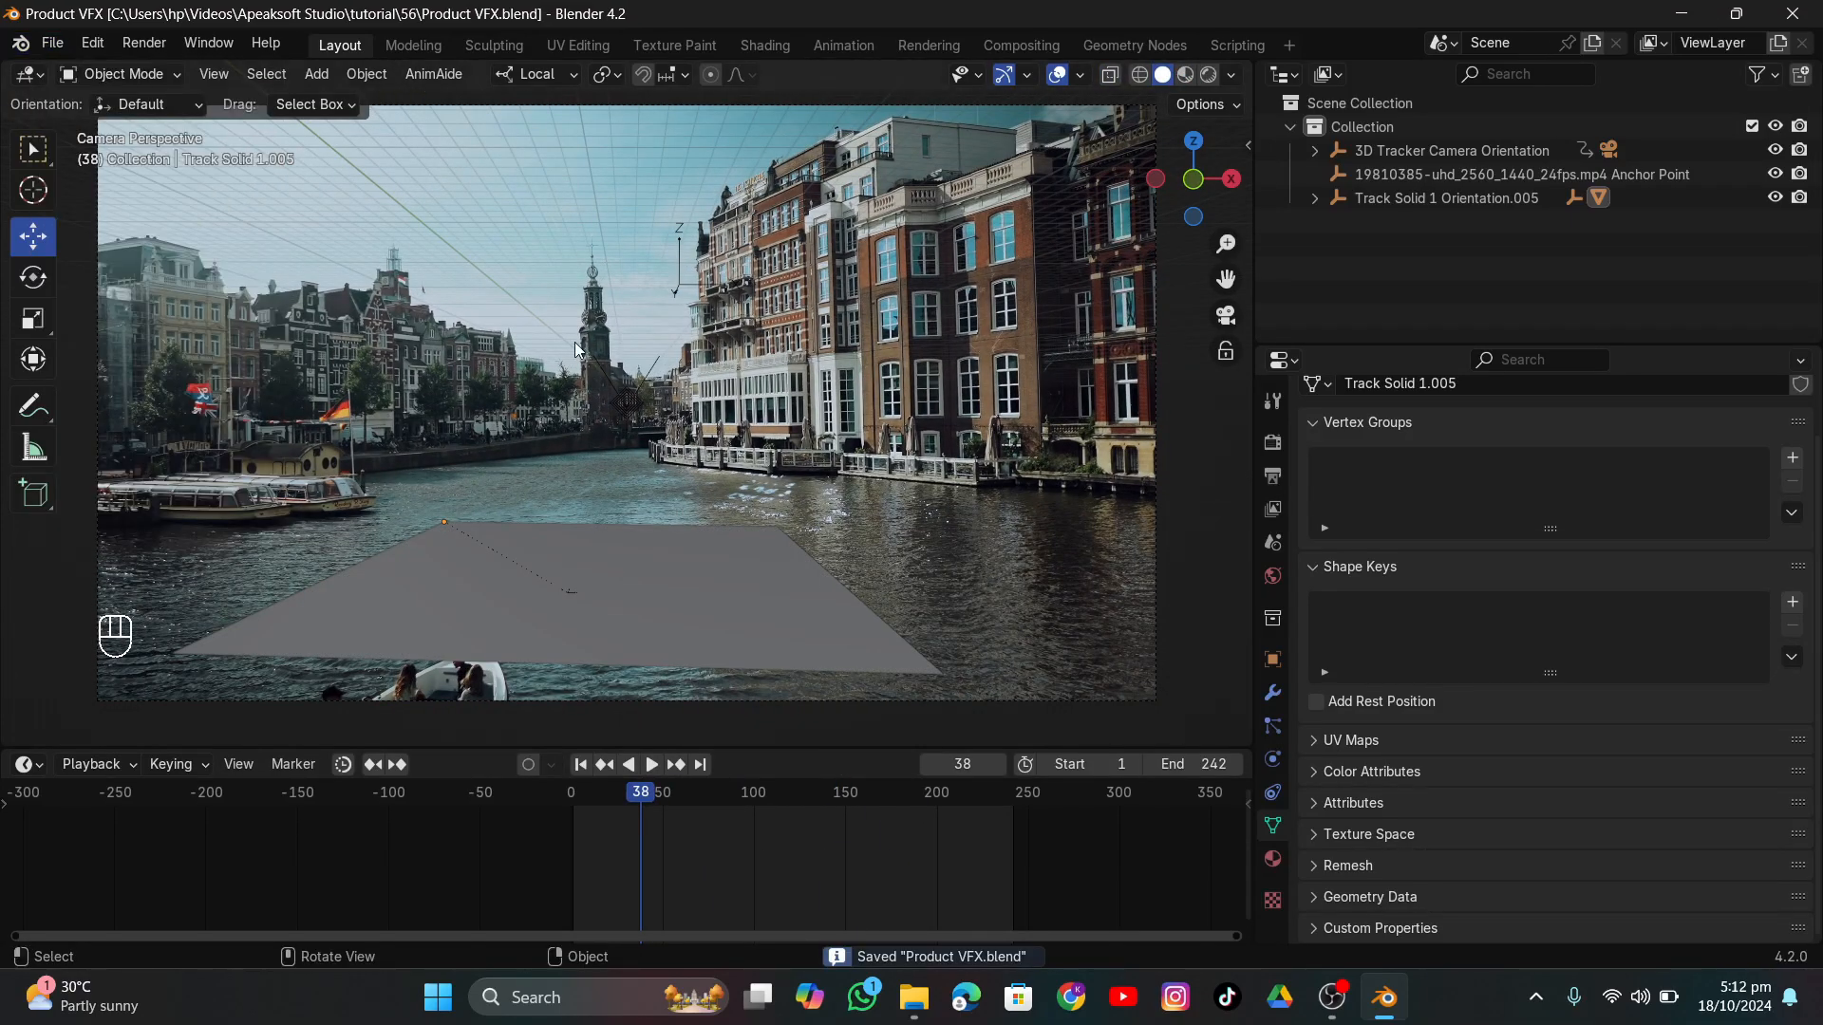
pyautogui.click(1332, 997)
pyautogui.click(1268, 664)
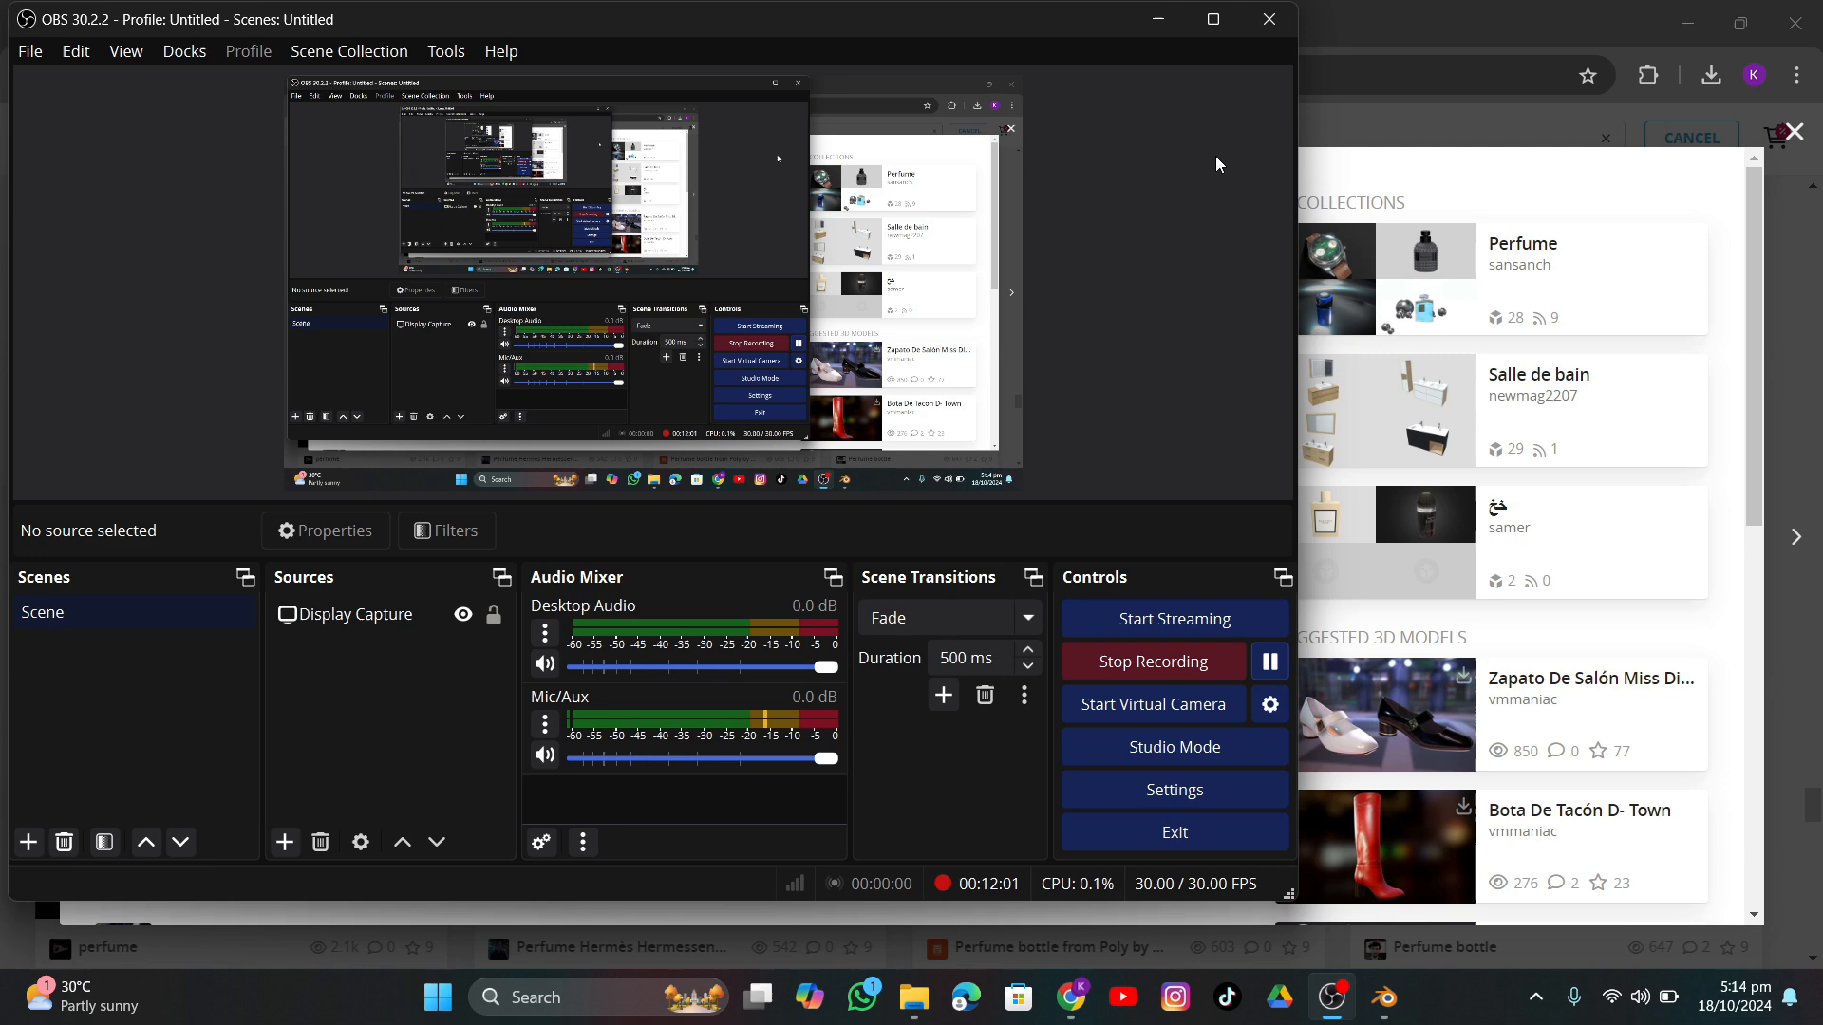
pyautogui.click(1152, 19)
# Examine the Pasha De Cartier Edition Noire model on Sketchfab in the browser and bookmark its page in the YT folder.
pyautogui.moveTo(826, 504)
pyautogui.mouseDown()
pyautogui.moveTo(842, 476)
pyautogui.moveTo(672, 391)
pyautogui.moveTo(535, 474)
pyautogui.moveTo(494, 555)
pyautogui.mouseUp()
pyautogui.scroll(-2, 358, 863)
pyautogui.moveTo(163, 700); pyautogui.dragTo(300, 699)
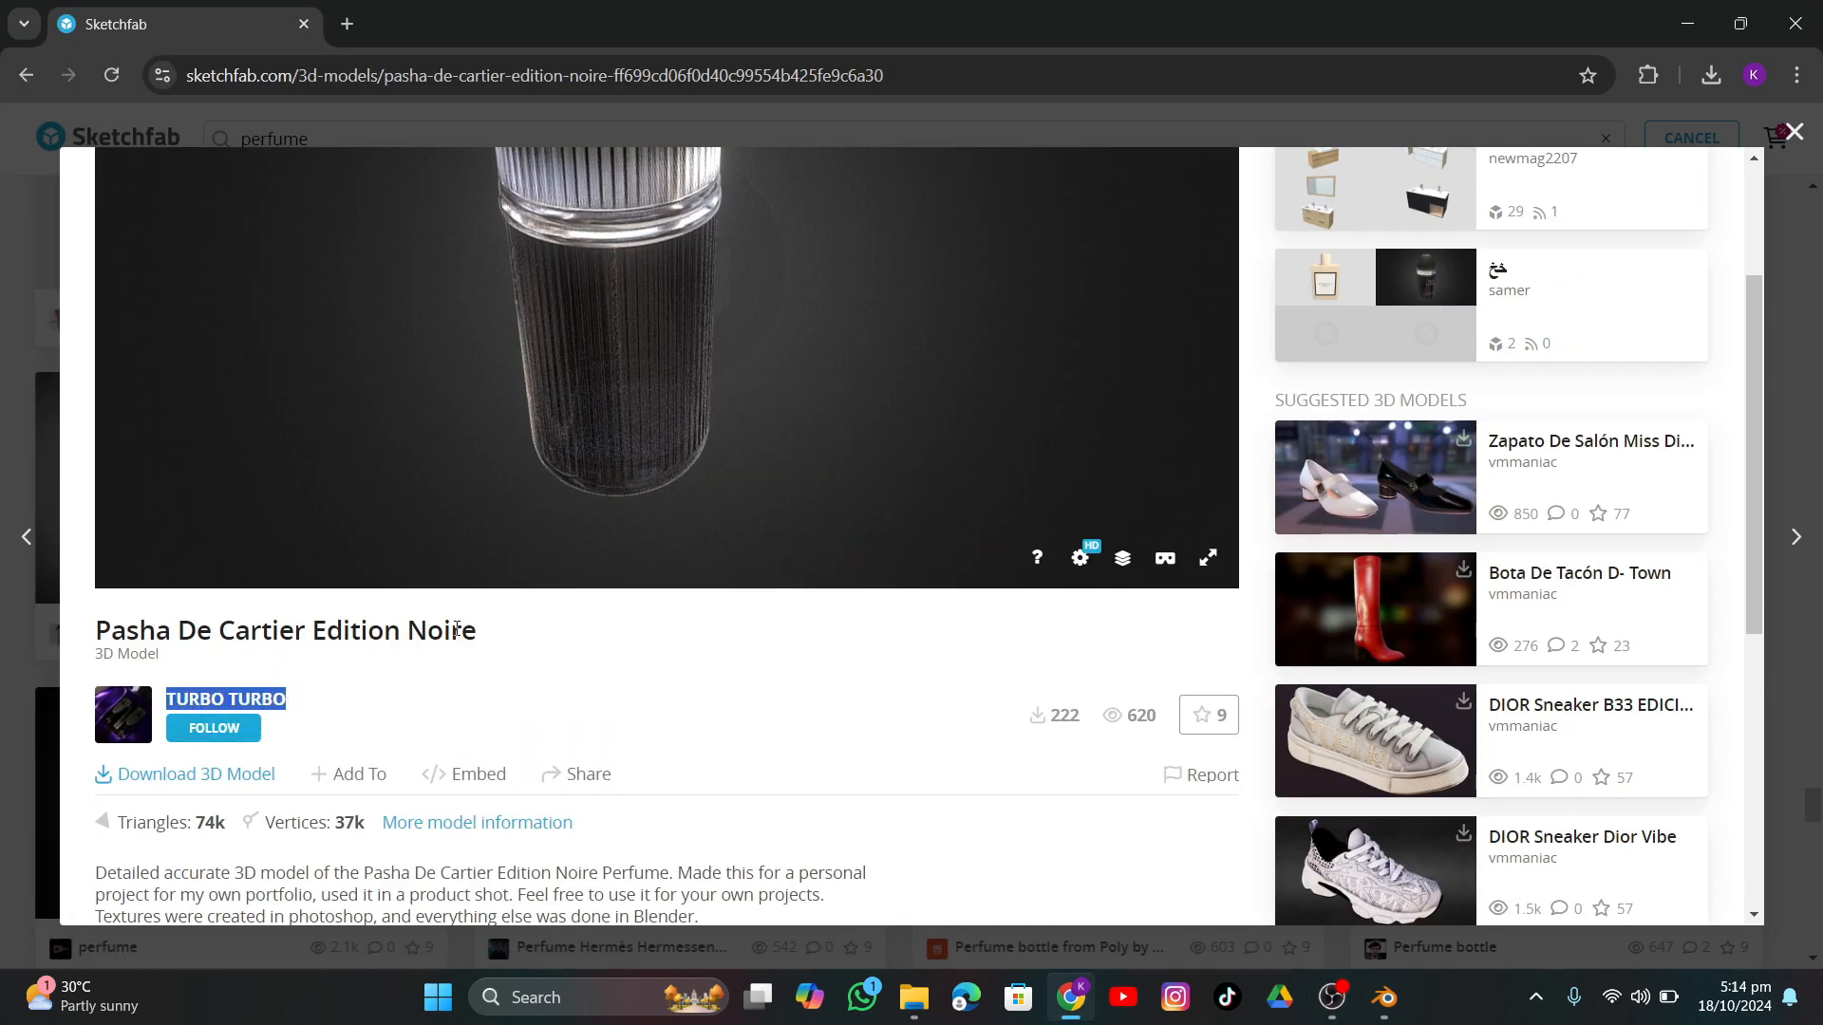
pyautogui.click(1587, 75)
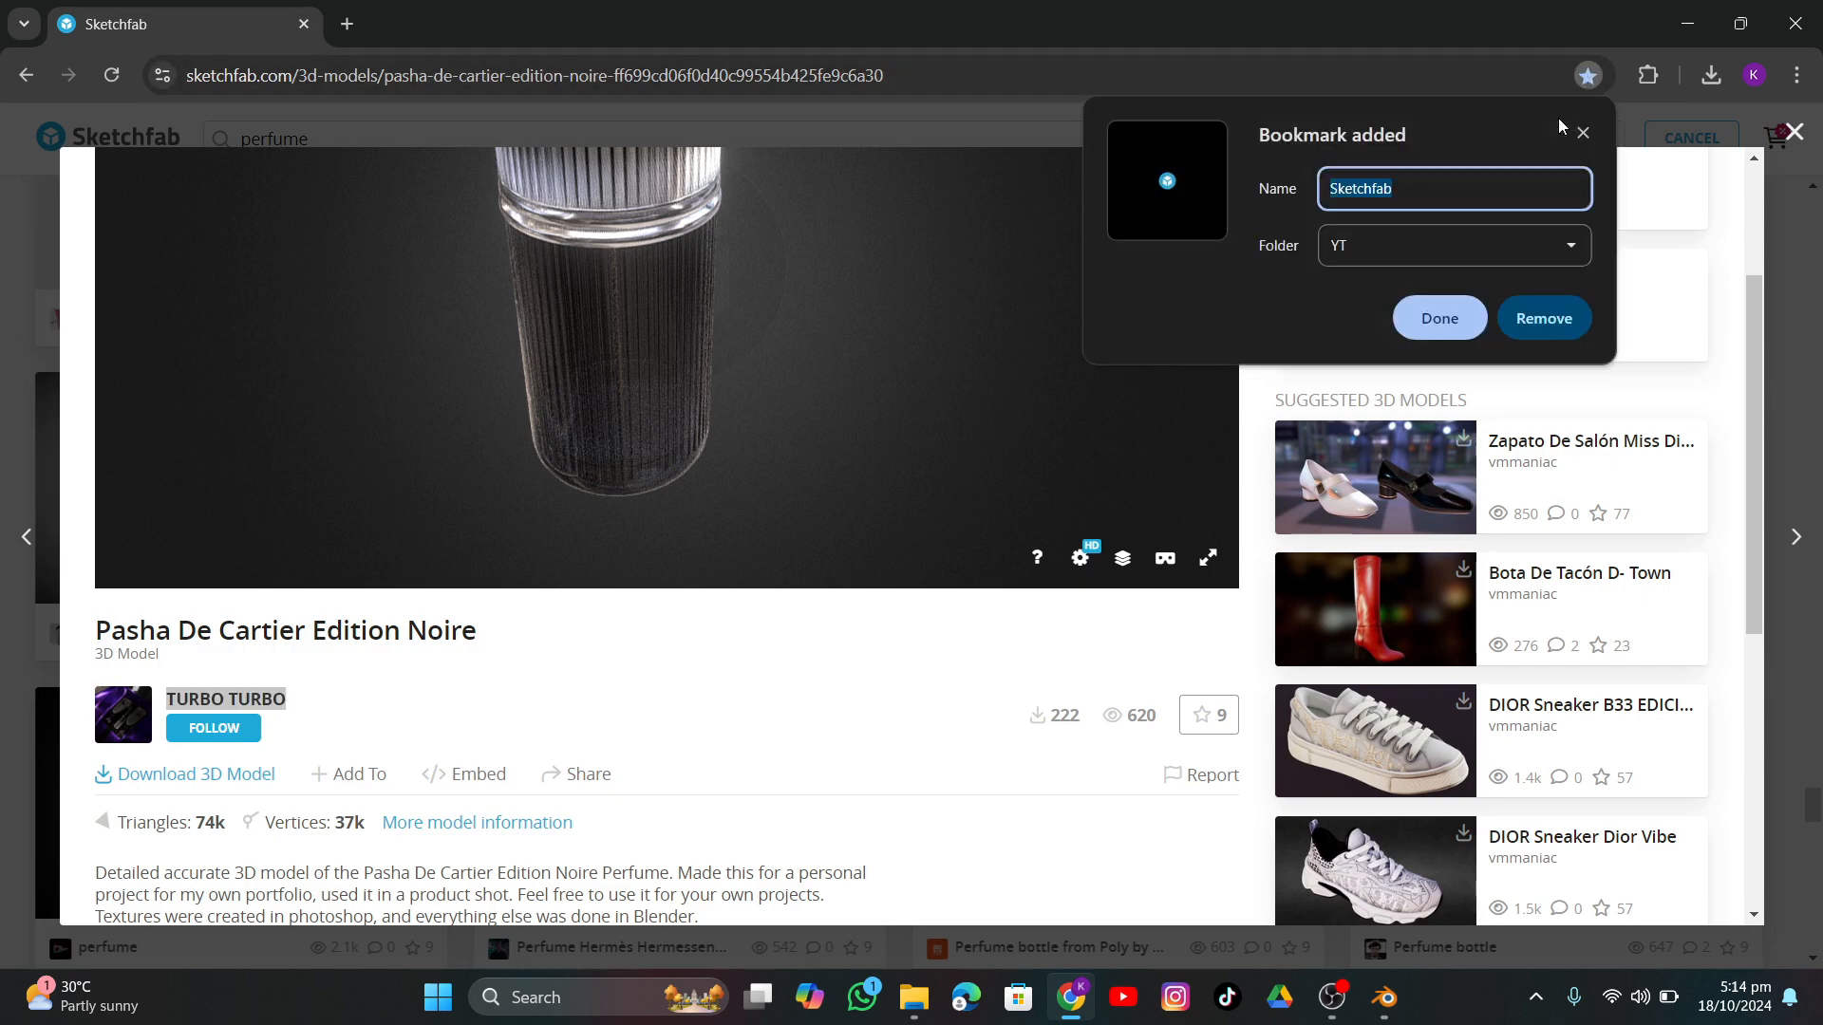
pyautogui.click(1433, 313)
pyautogui.scroll(-6, 644, 686)
pyautogui.scroll(3, 644, 686)
pyautogui.moveTo(116, 470); pyautogui.dragTo(204, 468)
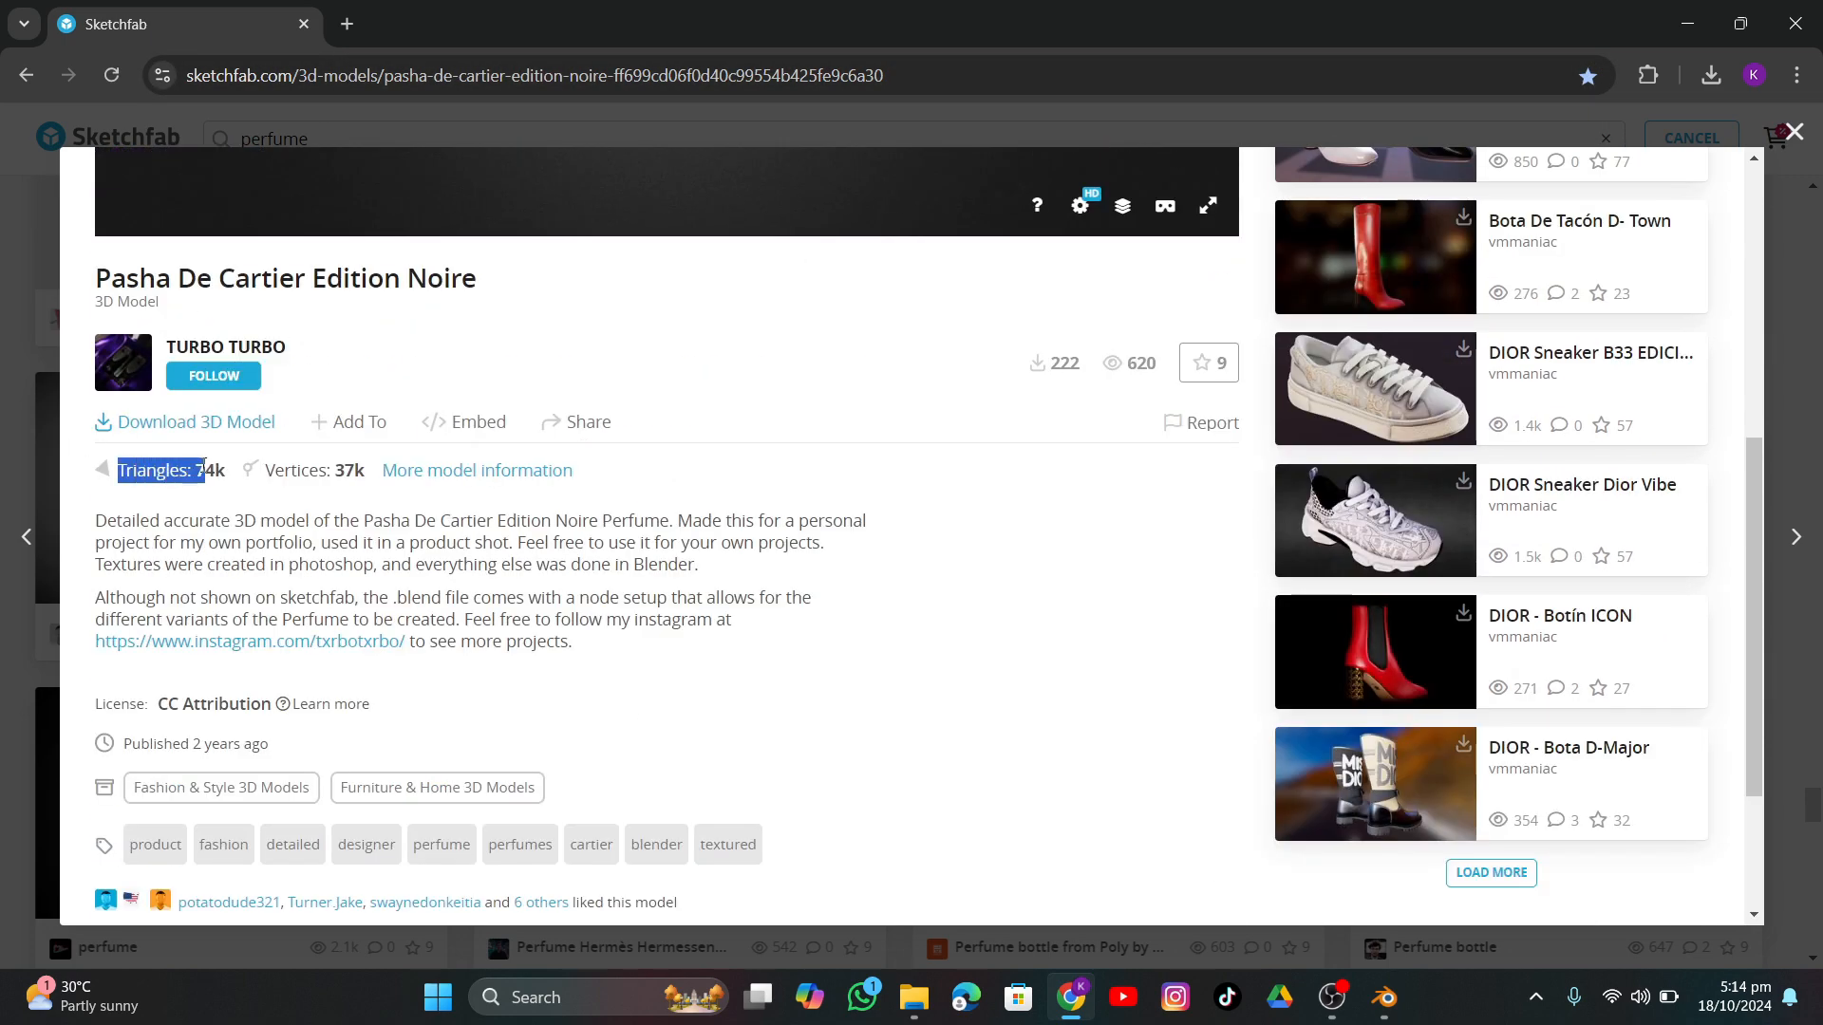
# Download the Pasha De Cartier Edition Noire model in its original blend format and check the download progress.
pyautogui.click(197, 424)
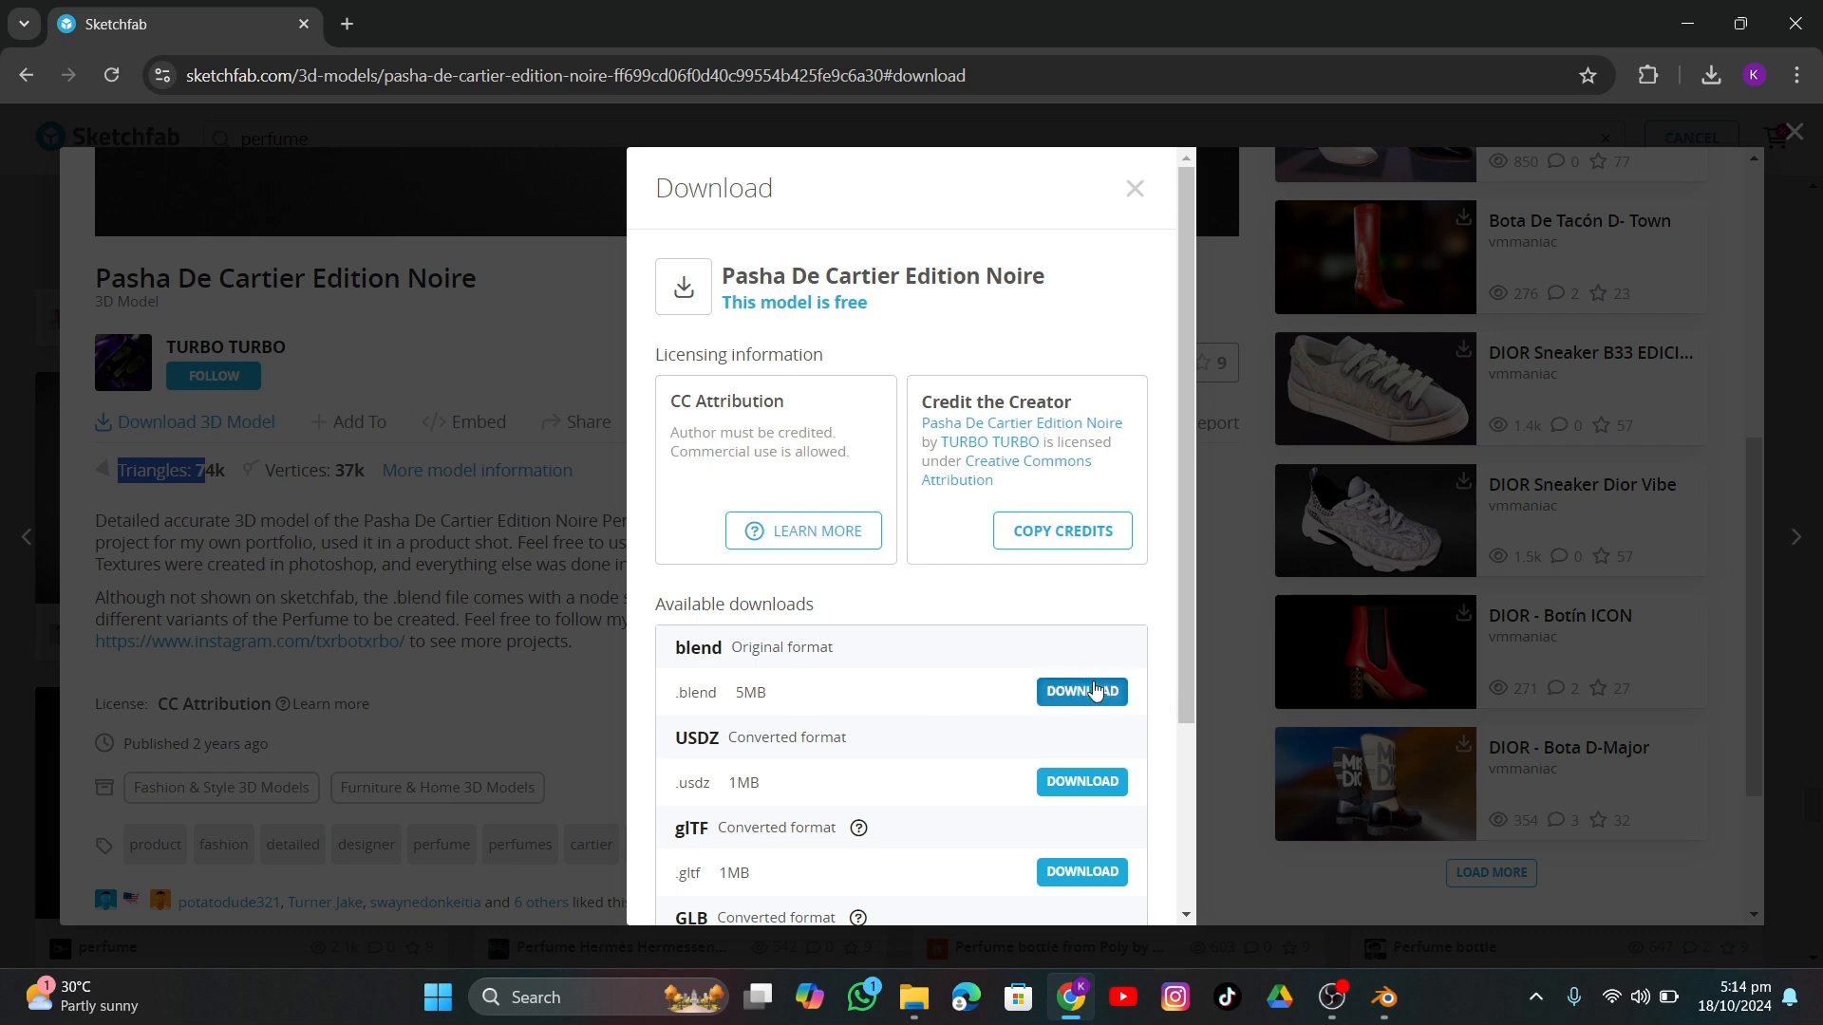
pyautogui.moveTo(717, 650); pyautogui.dragTo(685, 650)
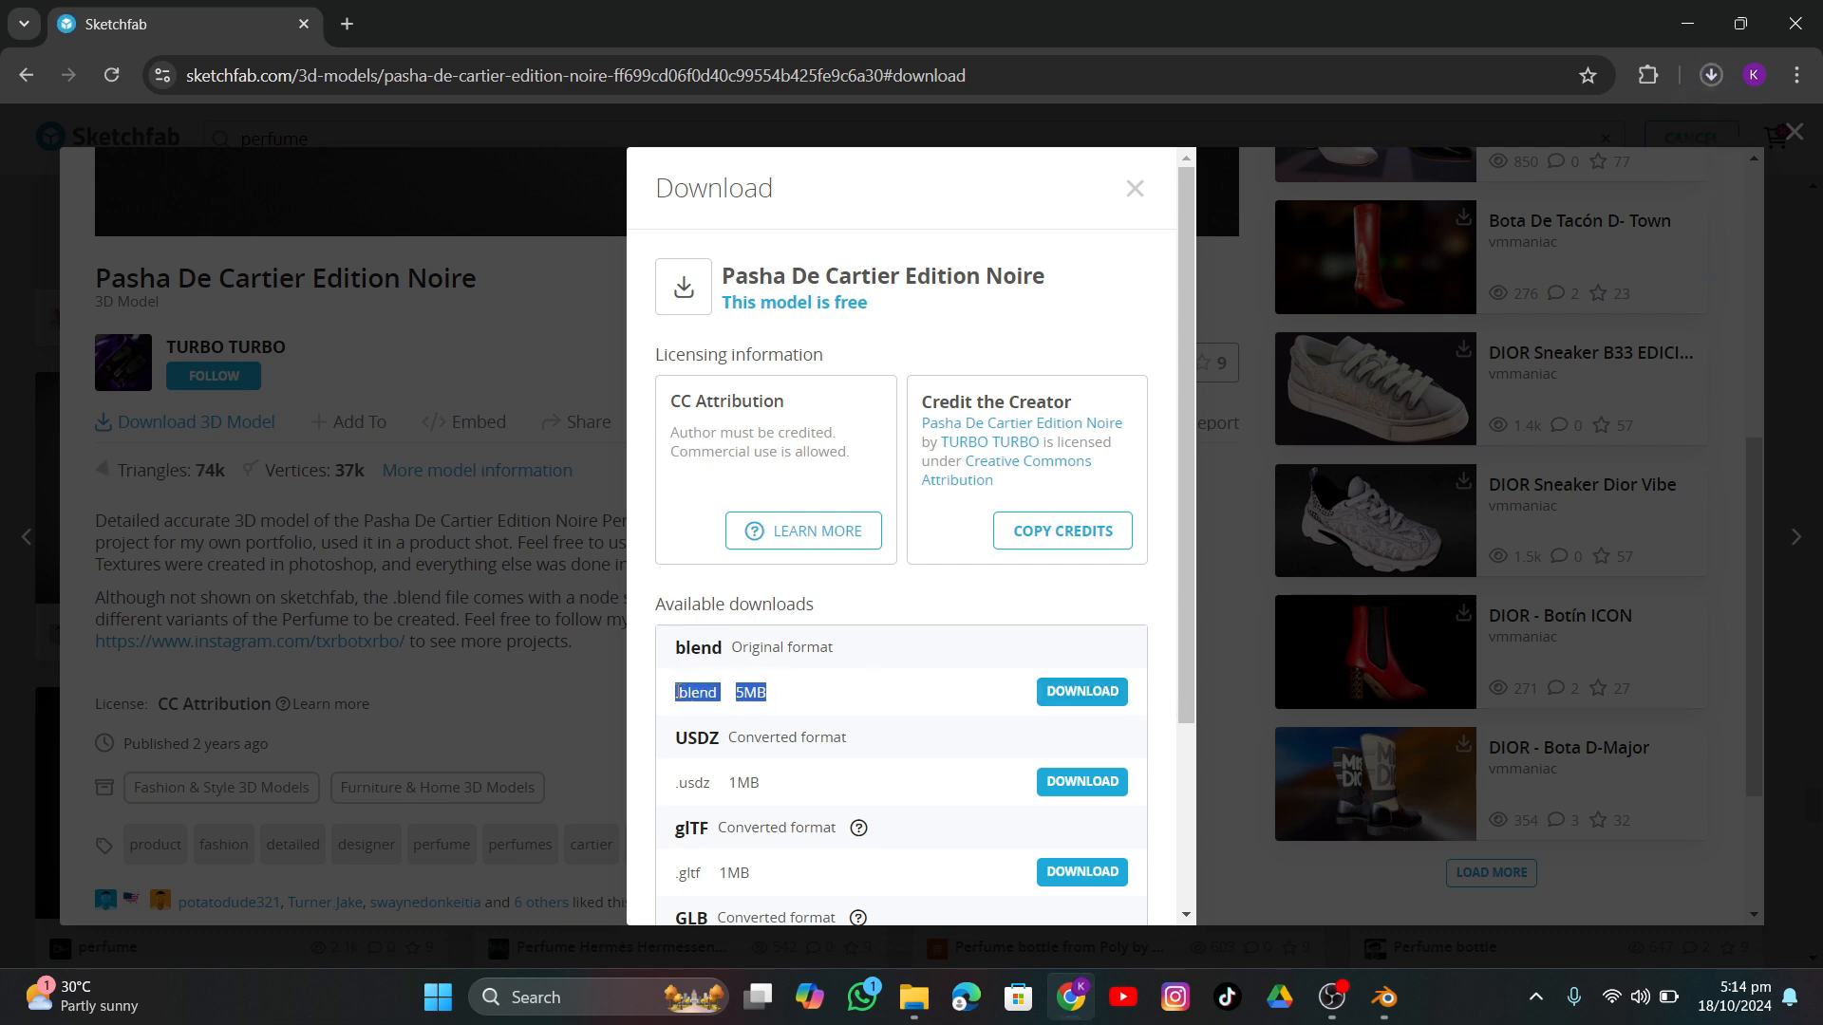
pyautogui.click(1135, 189)
pyautogui.click(1712, 76)
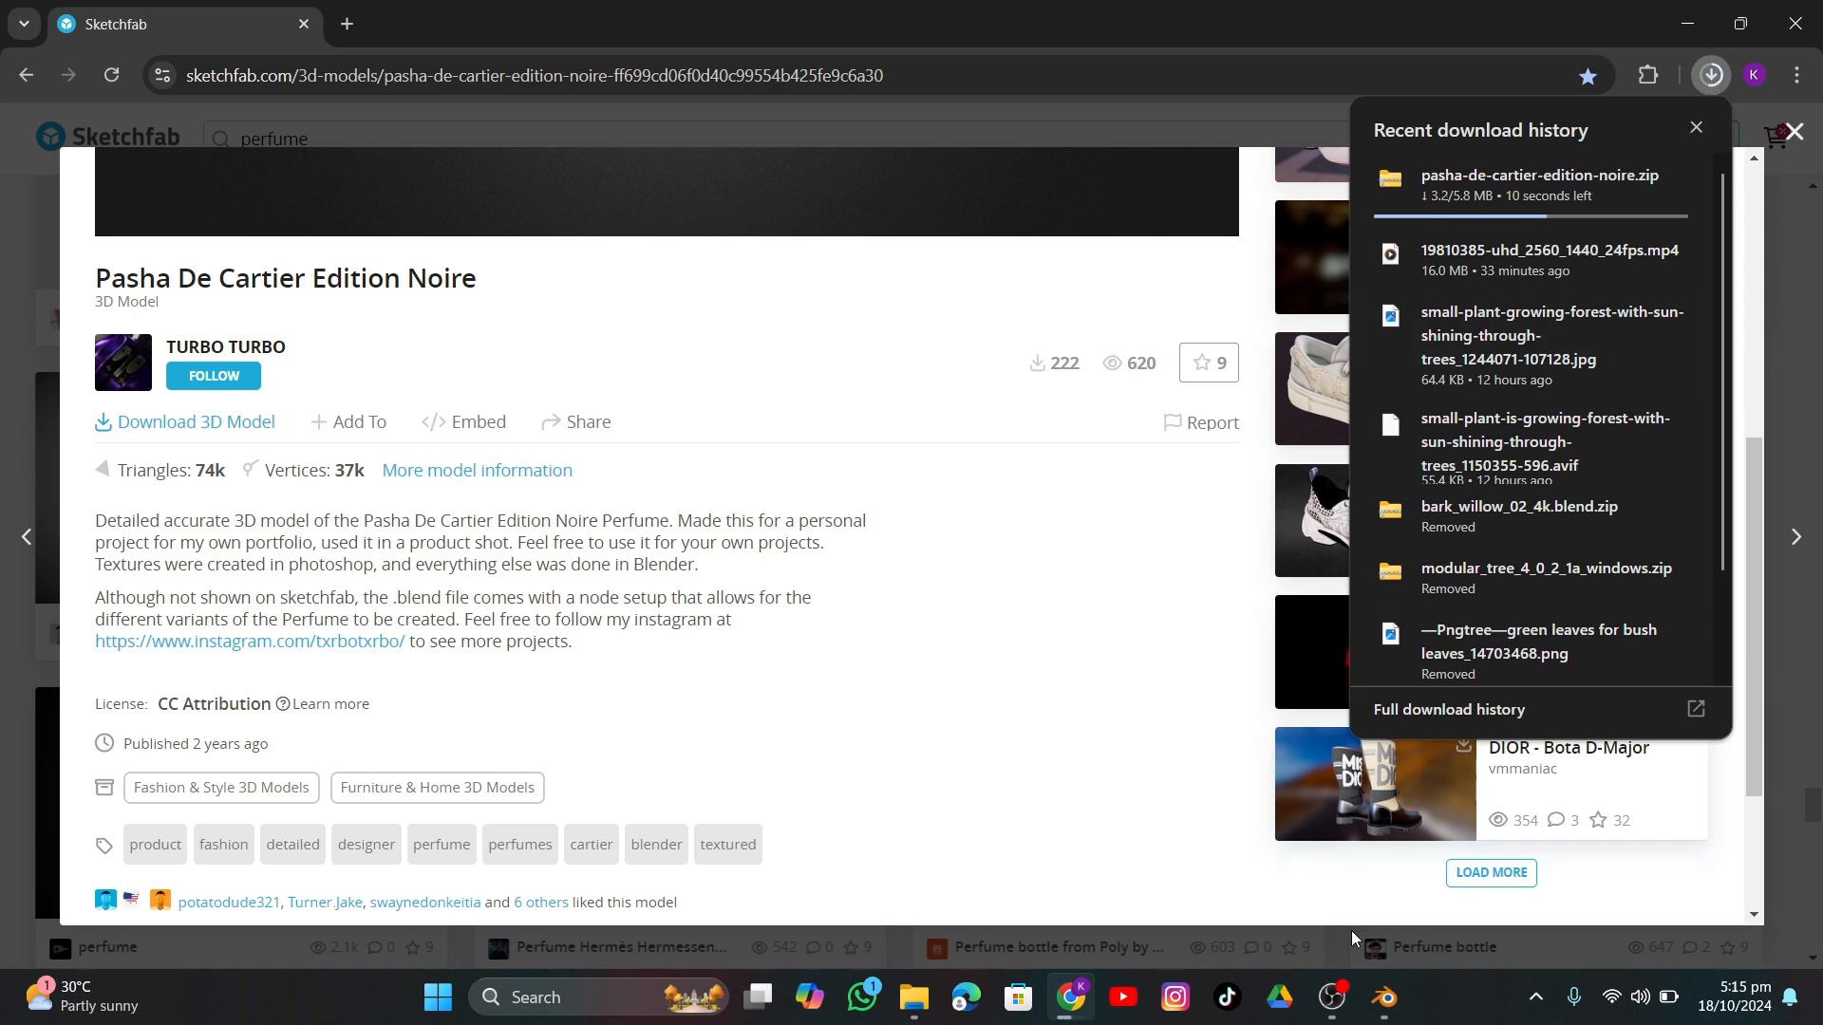
# Open the downloaded Pasha De Cartier Edition Noire.blend file in Blender and inspect the perfume bottle.
pyautogui.click(1332, 996)
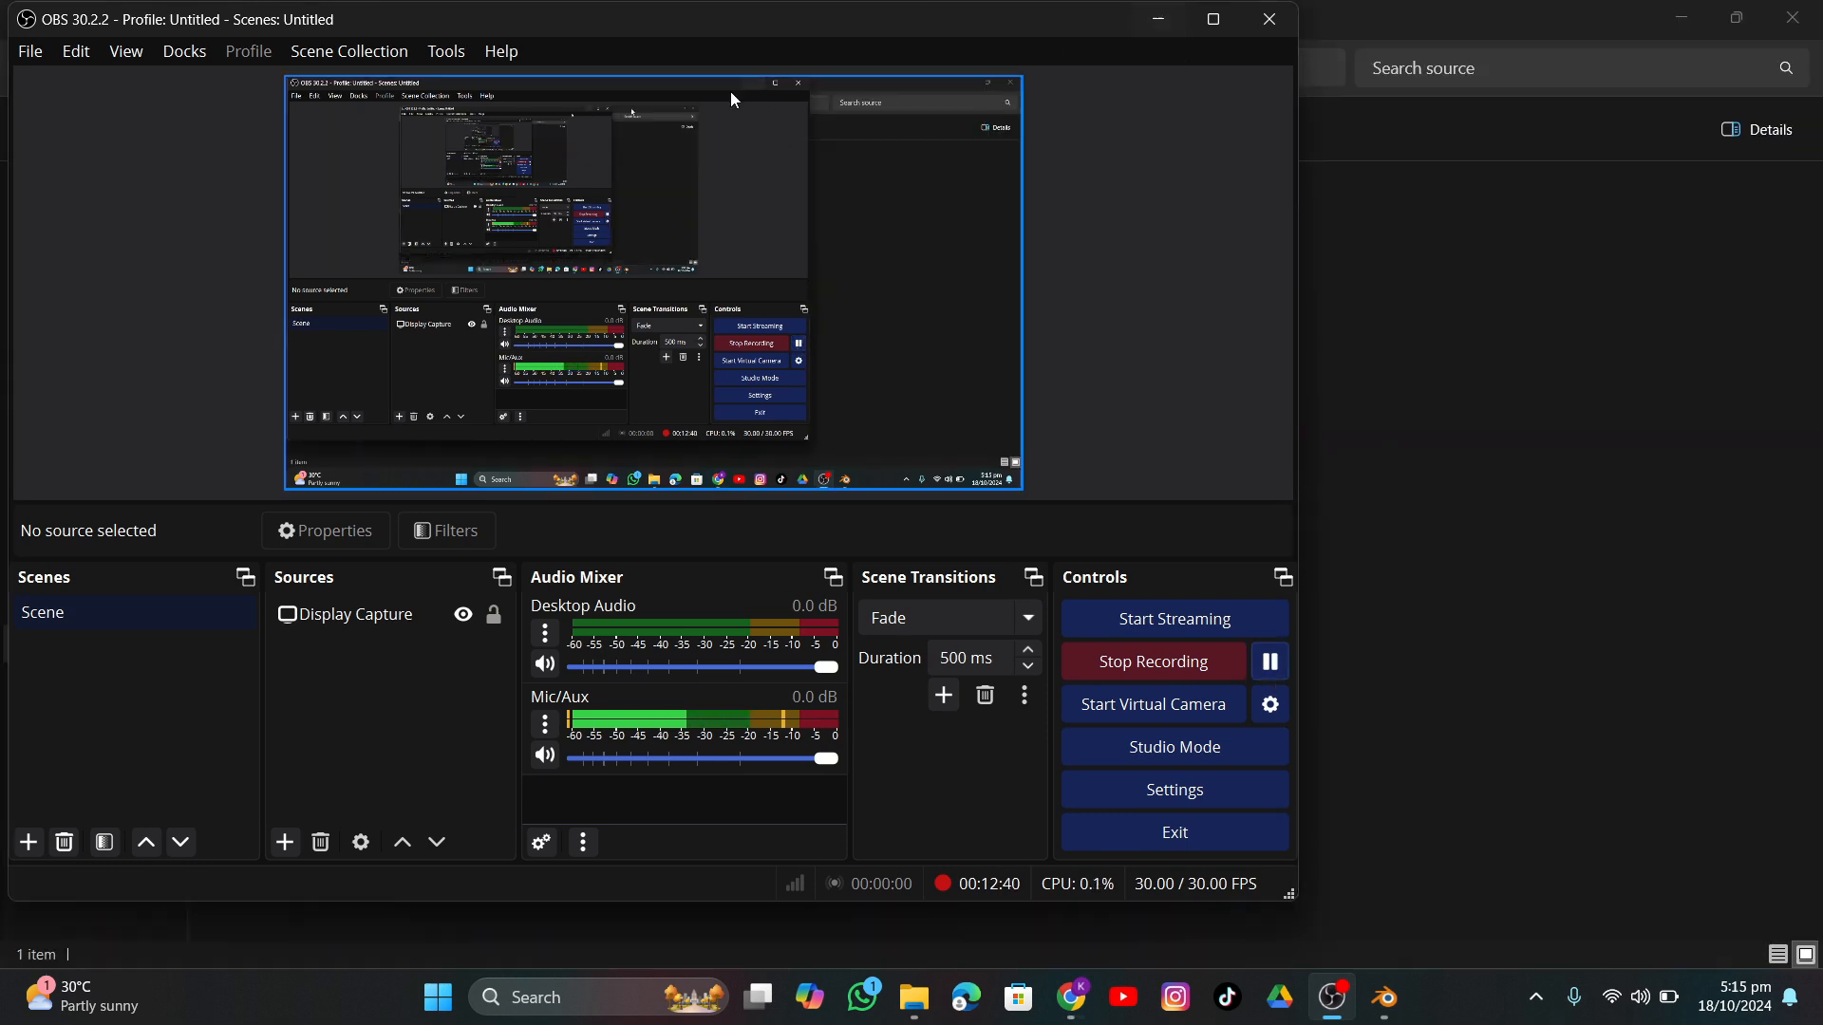
pyautogui.click(1161, 21)
pyautogui.click(267, 274)
pyautogui.doubleClick(268, 276)
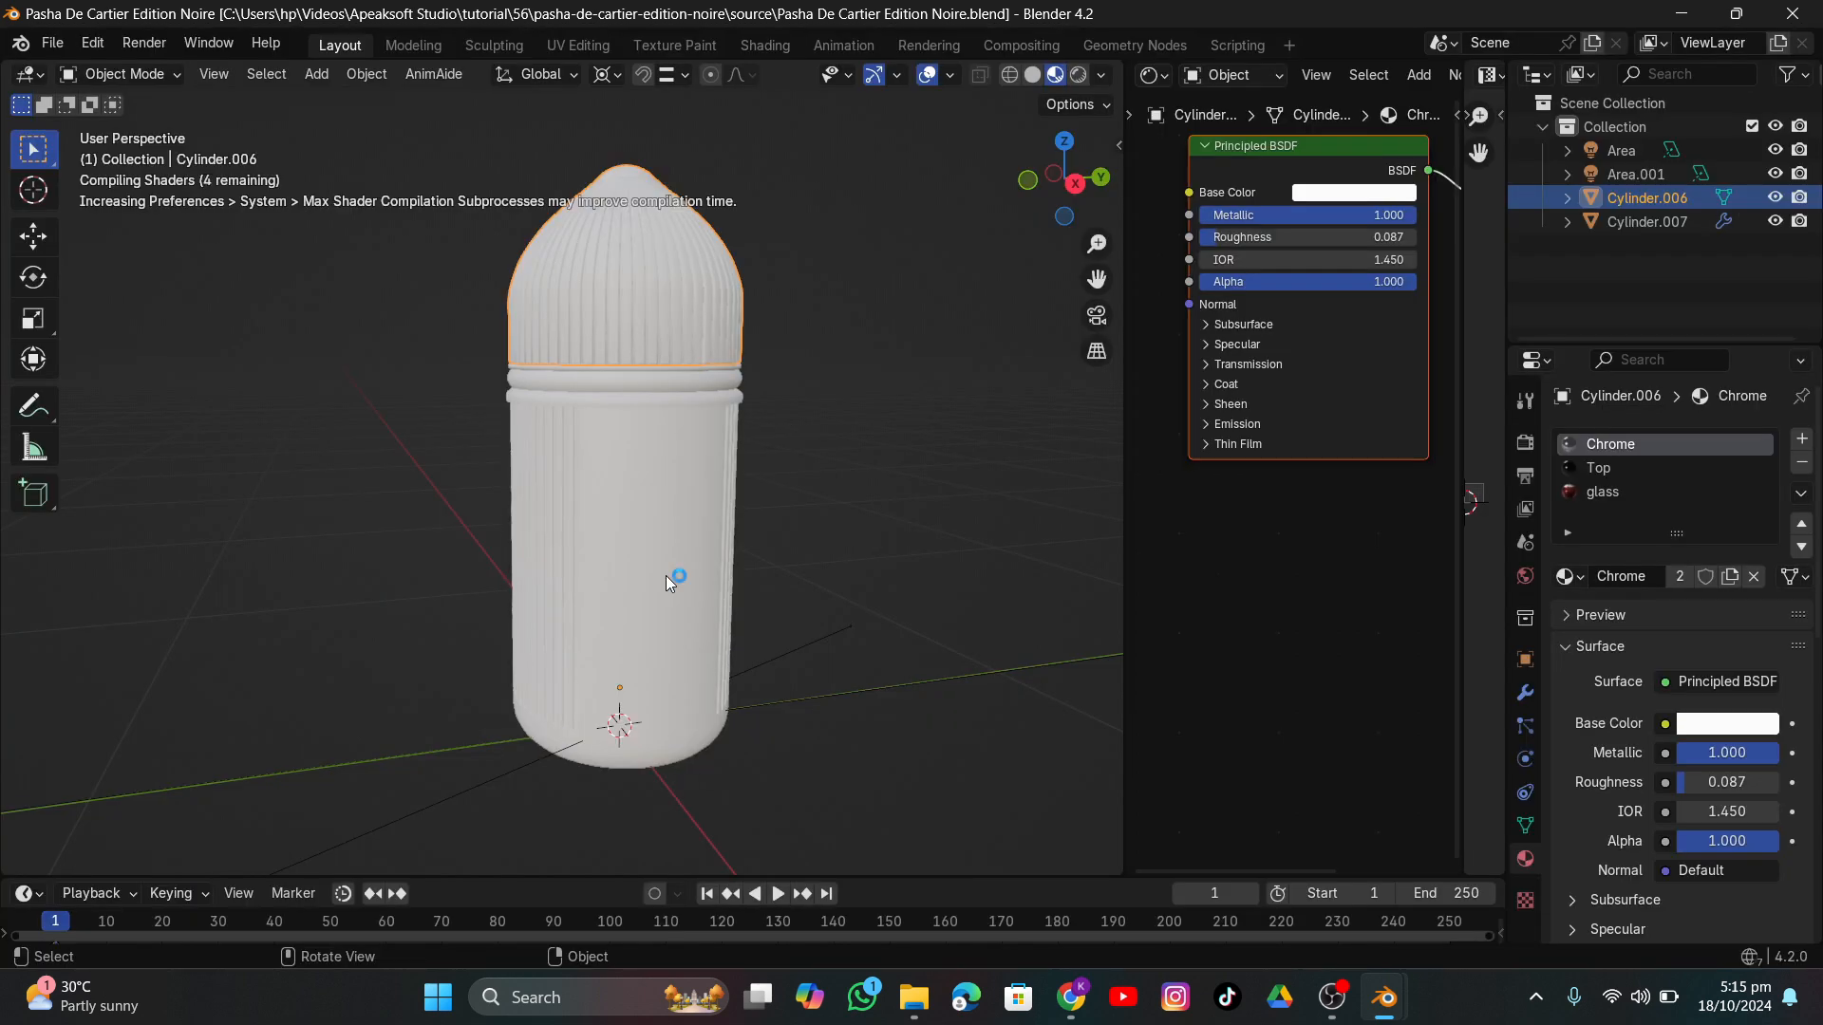
pyautogui.scroll(-4, 854, 467)
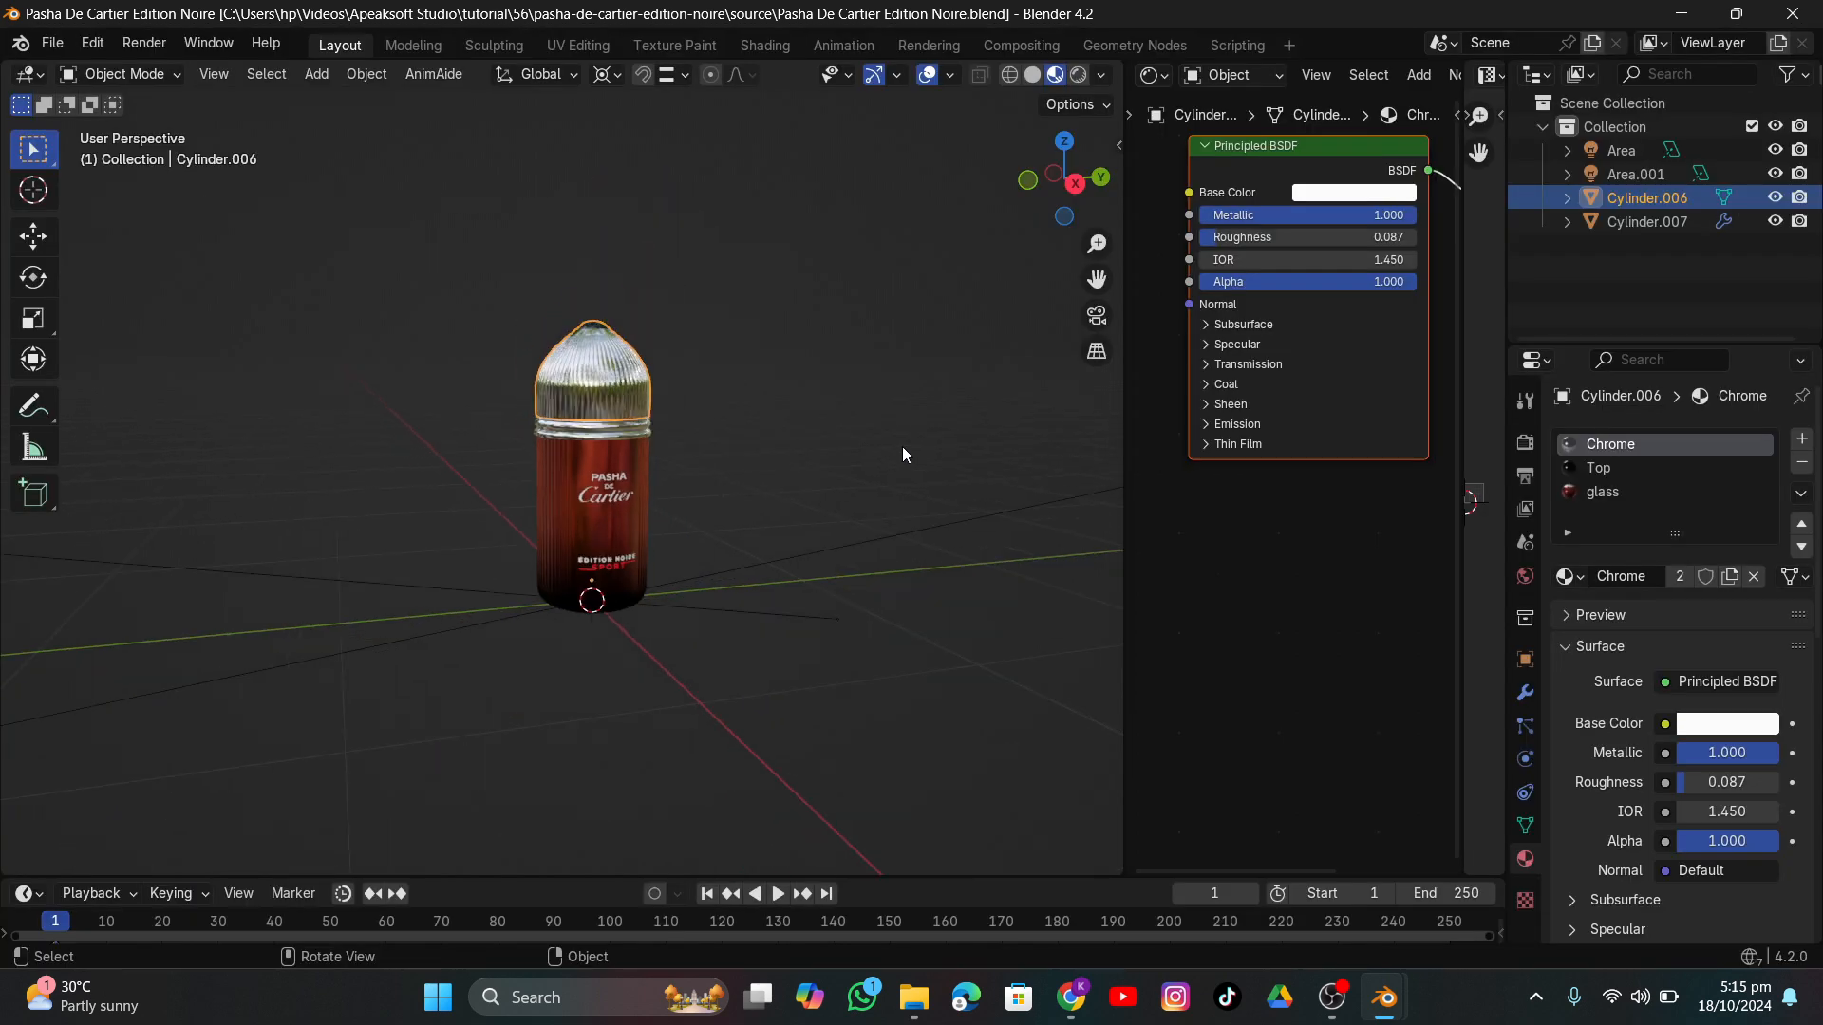
pyautogui.moveTo(902, 448); pyautogui.dragTo(835, 460, button='middle')
pyautogui.scroll(3, 598, 429)
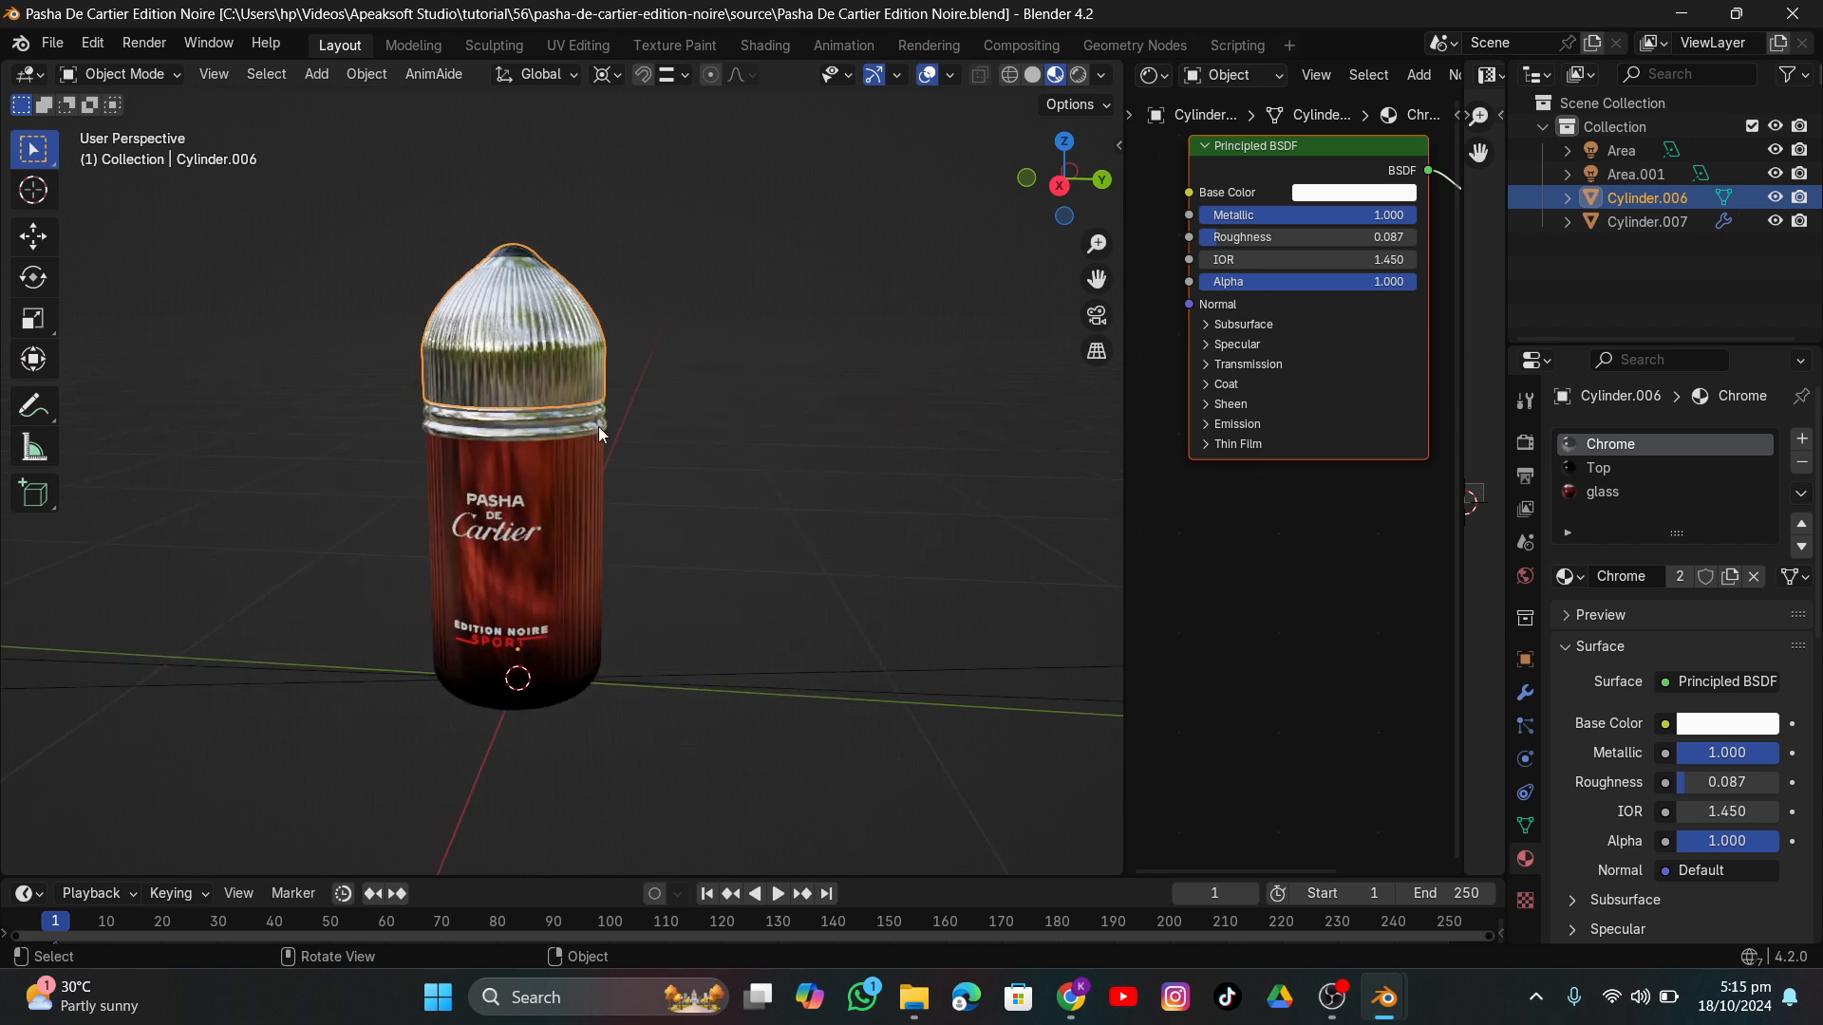
# Select the bottle's cap and body together and switch the viewport to solid shading.
pyautogui.click(567, 454)
pyautogui.click(533, 365)
pyautogui.click(544, 360)
pyautogui.click(544, 360)
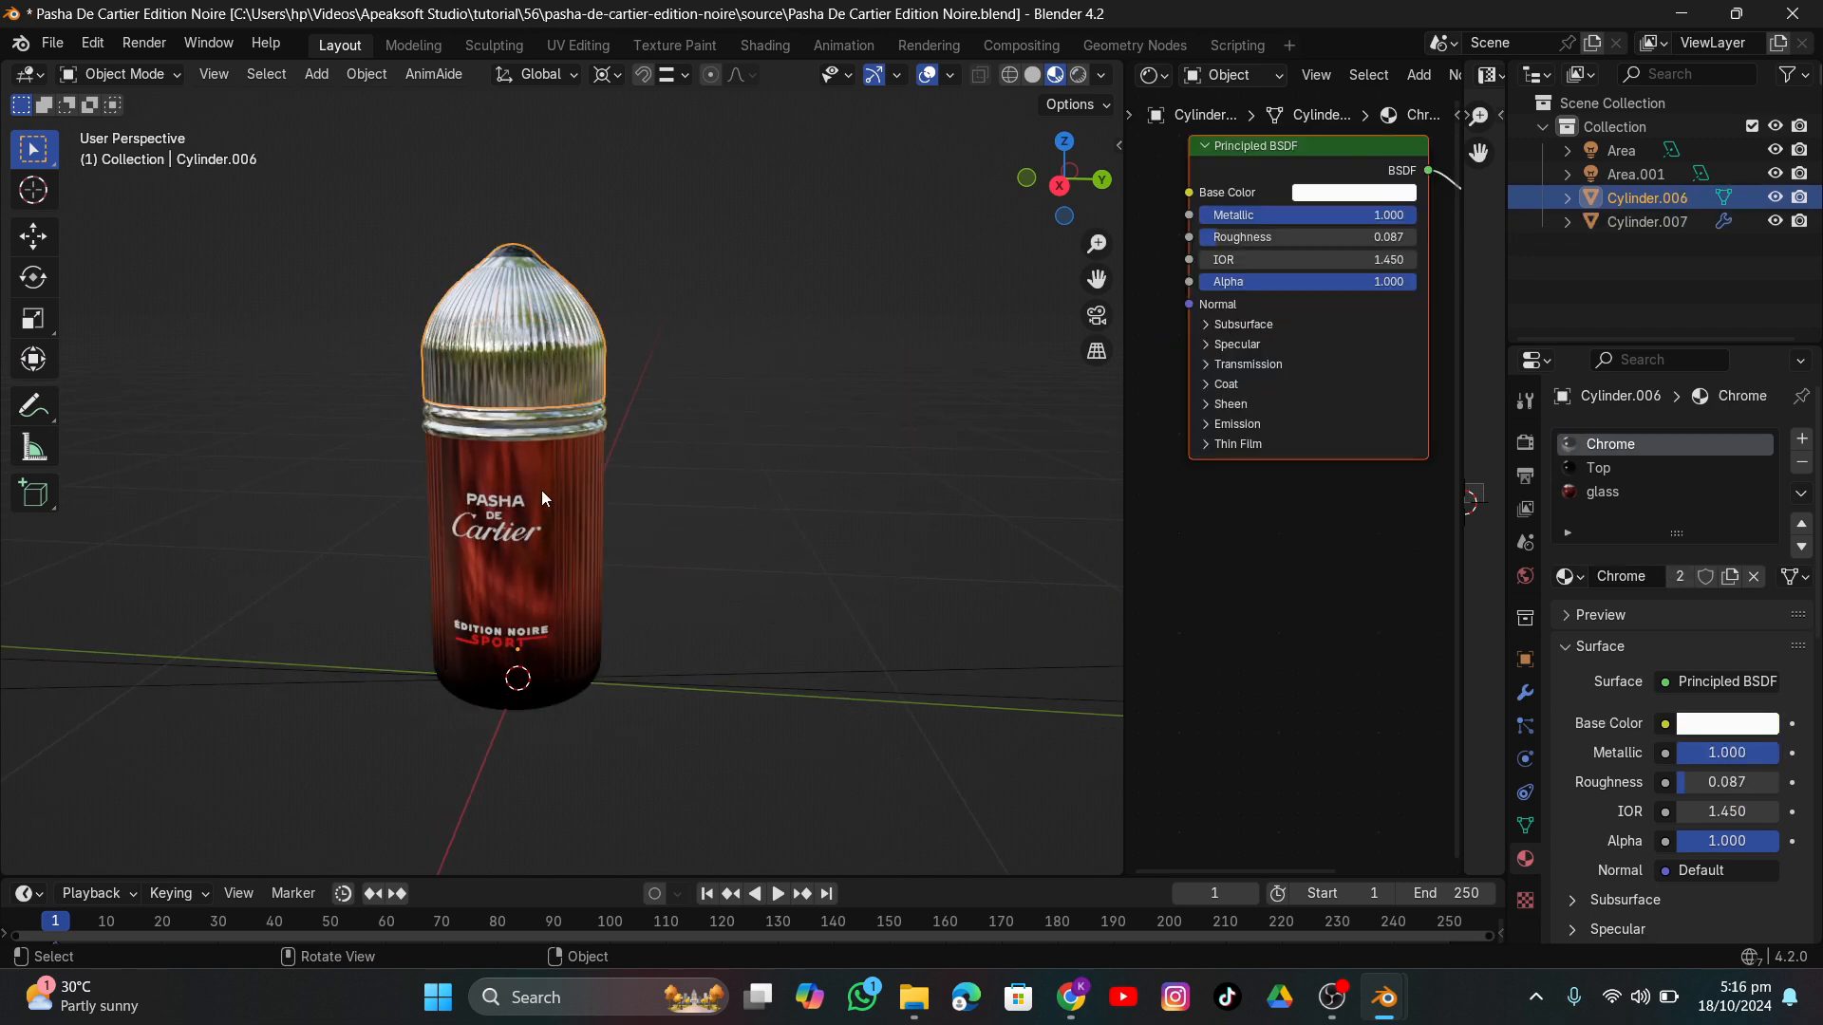
pyautogui.keyDown('shift'); pyautogui.click(543, 490); pyautogui.keyUp('shift')
pyautogui.click(1033, 75)
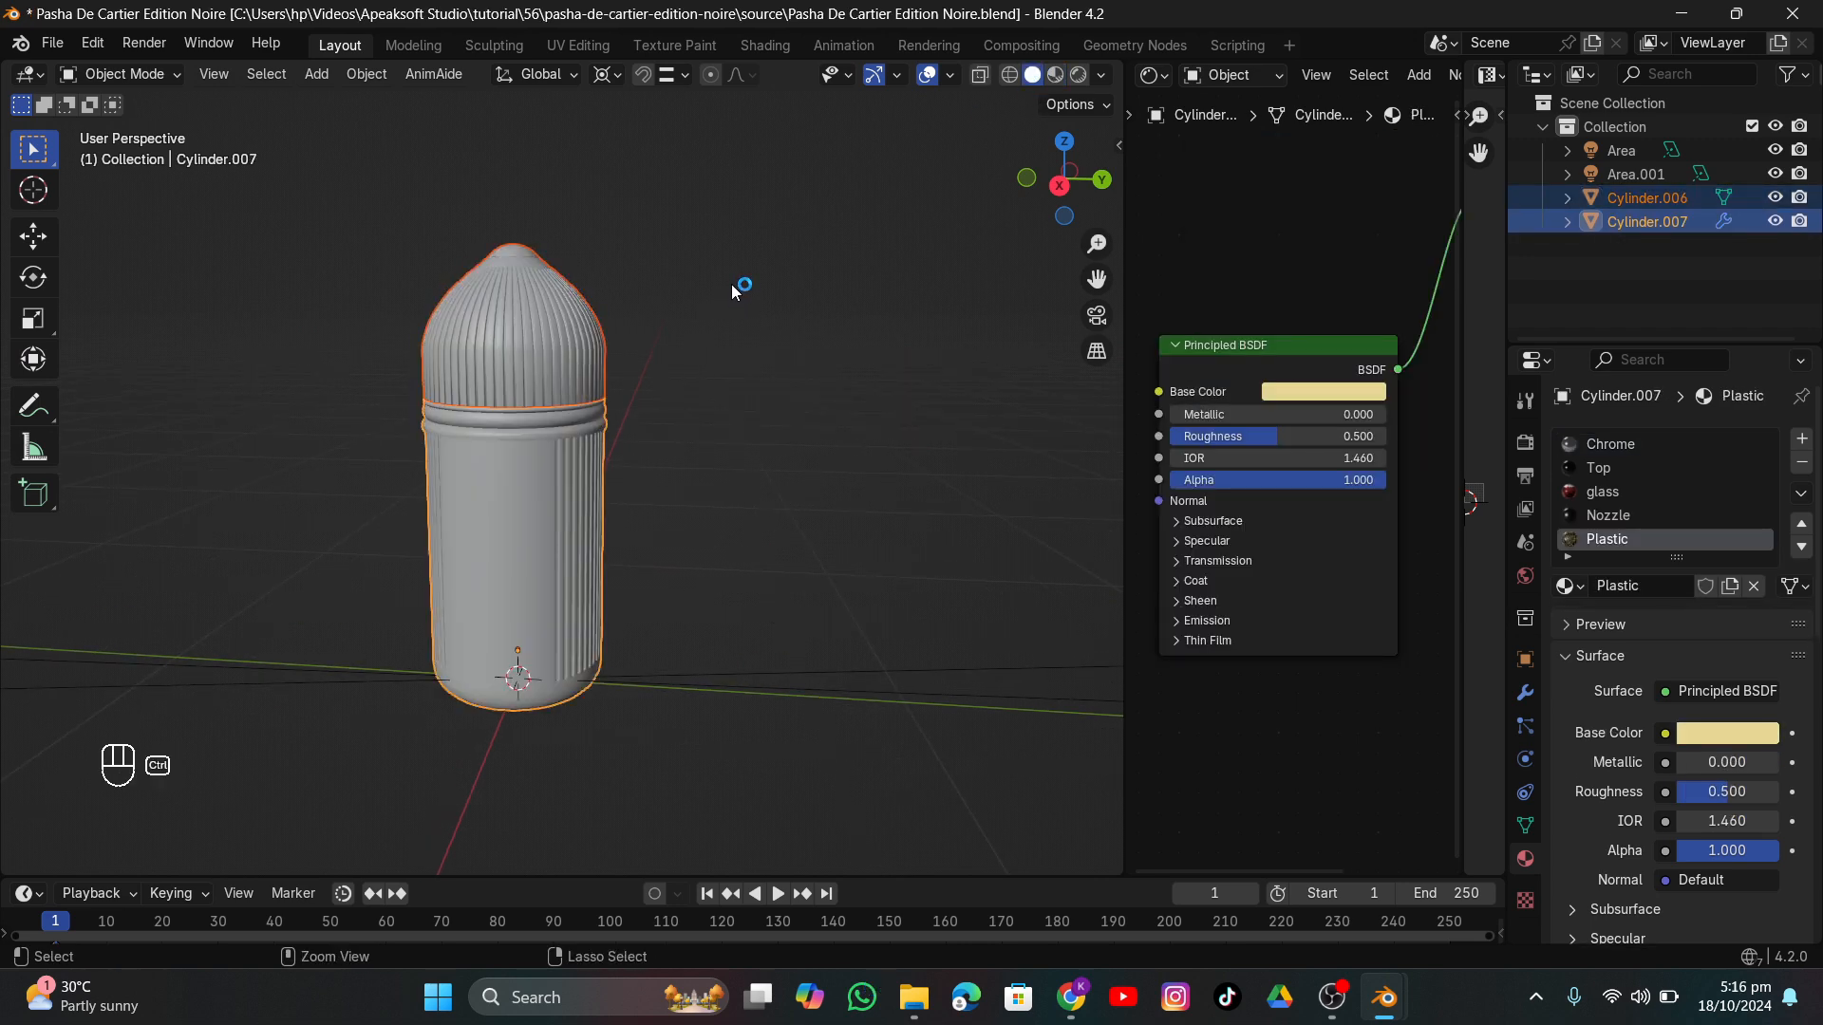
pyautogui.hotkey('ctrl', 'j')
pyautogui.click(697, 379)
pyautogui.moveTo(765, 412); pyautogui.dragTo(729, 448, button='middle')
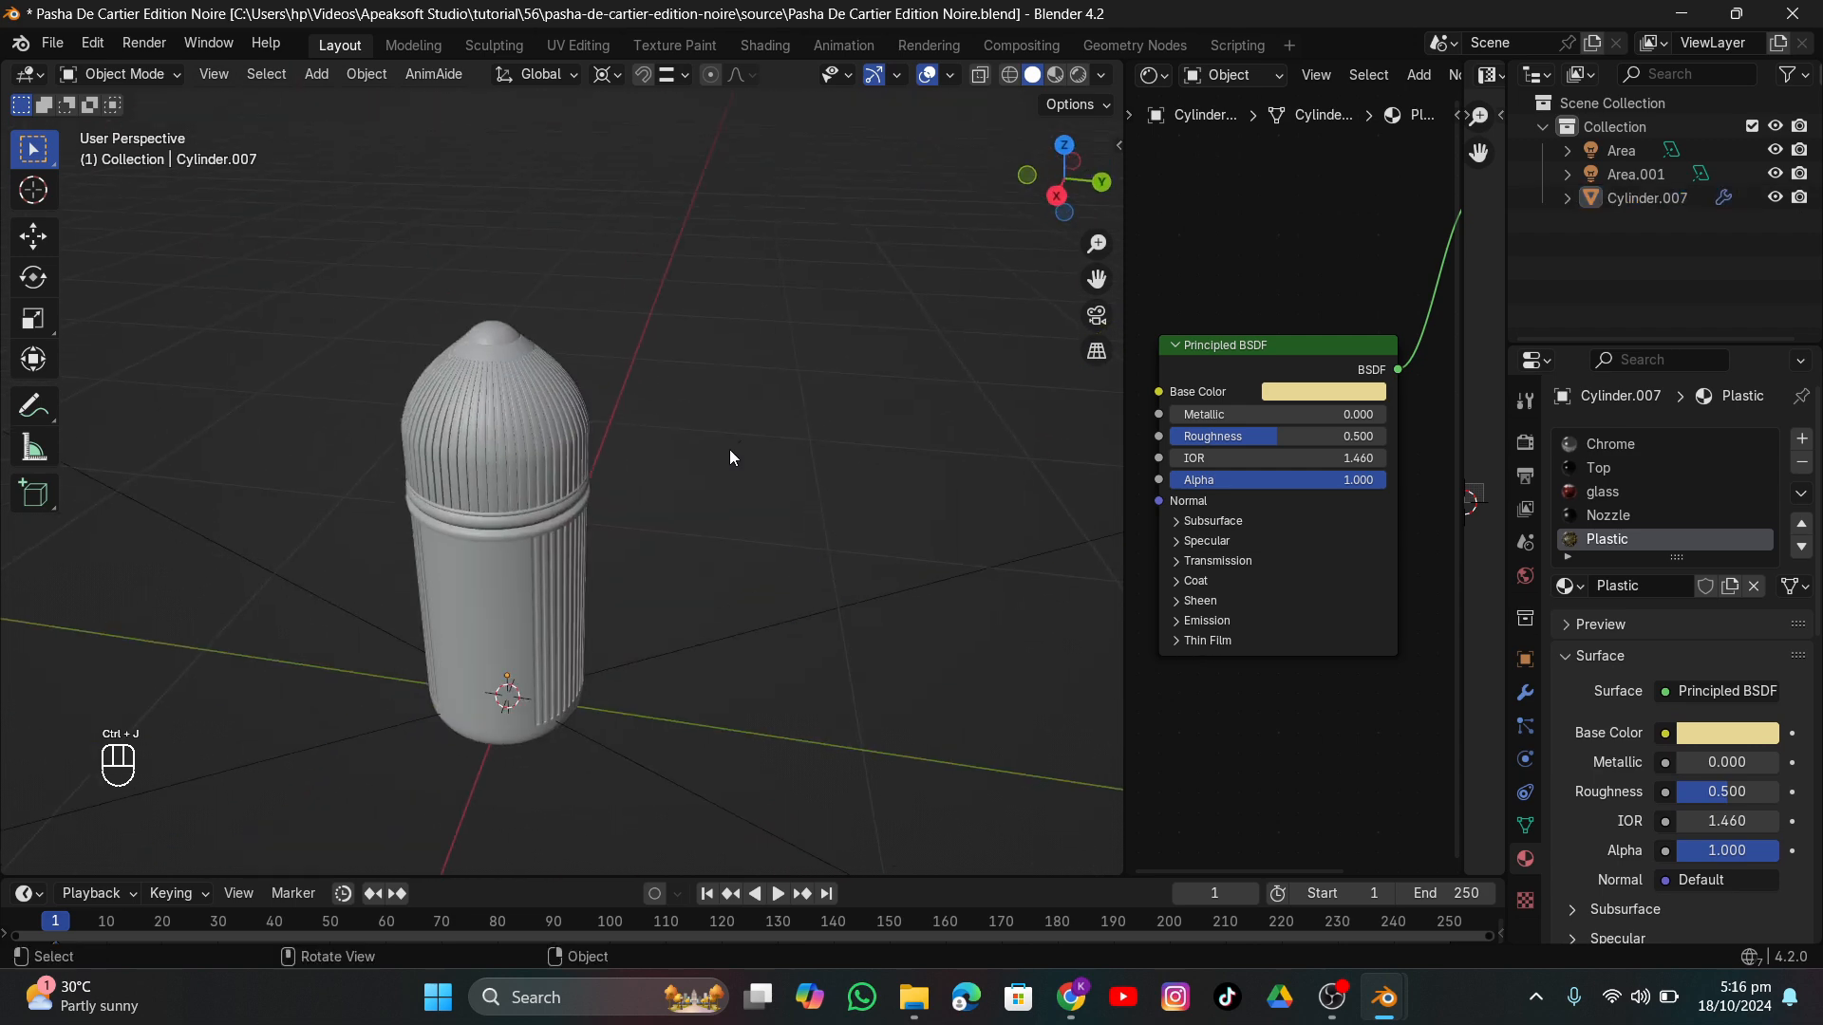
pyautogui.scroll(5, 730, 448)
pyautogui.hotkey('ctrl', 'z')
pyautogui.hotkey('ctrl', 'z')
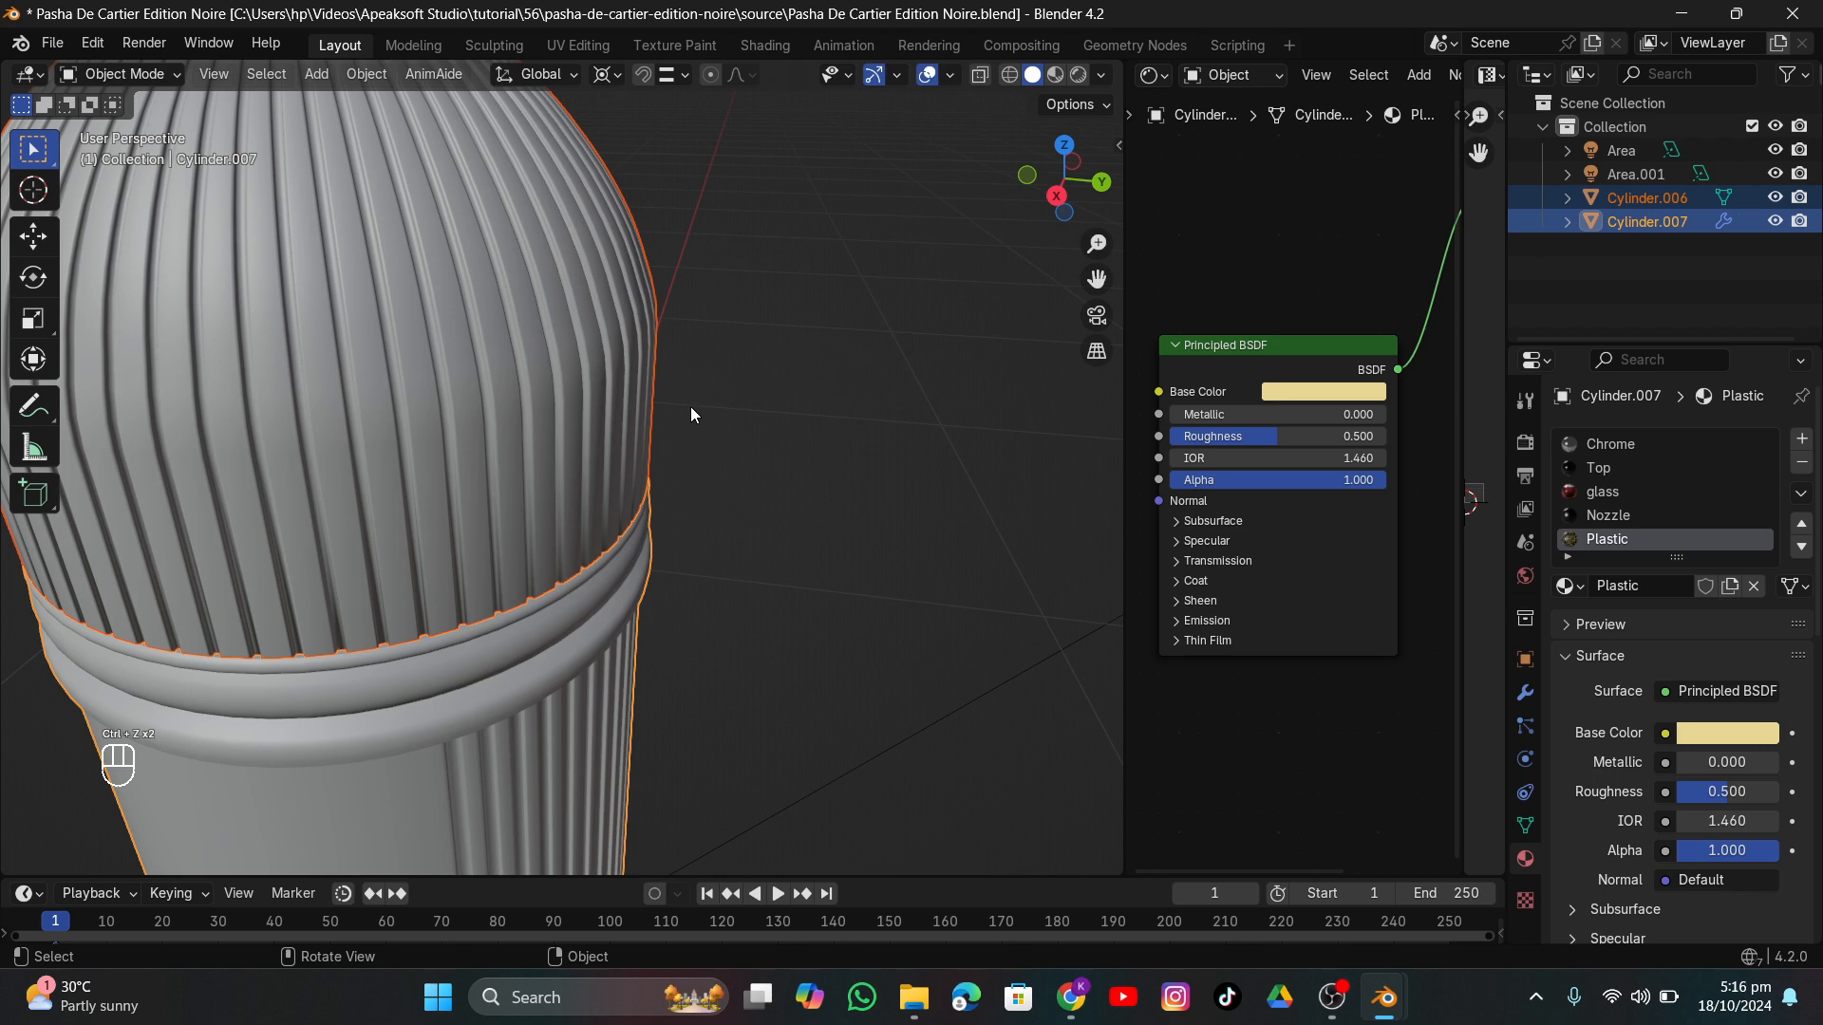
# Join the bottle's cap and body into a single object and copy it.
pyautogui.hotkey('ctrl', 'j')
pyautogui.scroll(-6, 664, 446)
pyautogui.hotkey('ctrl', 'c')
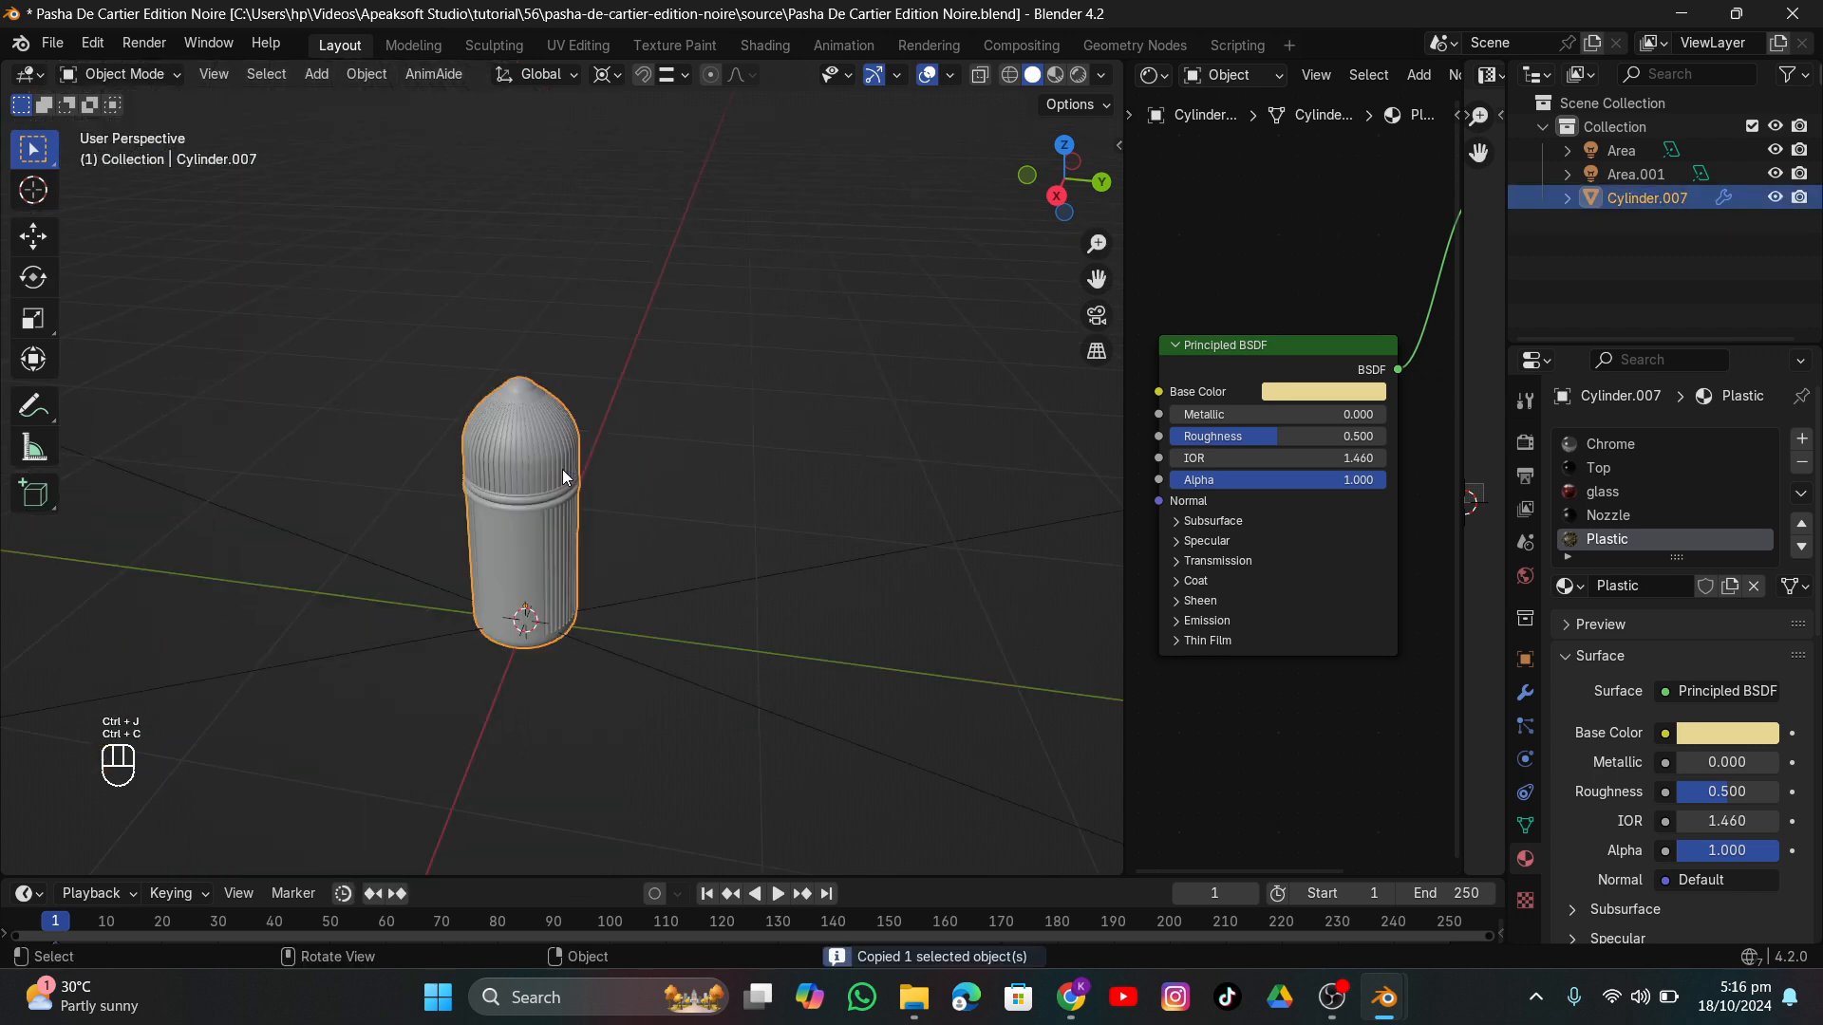
pyautogui.hotkey('ctrl', 's')
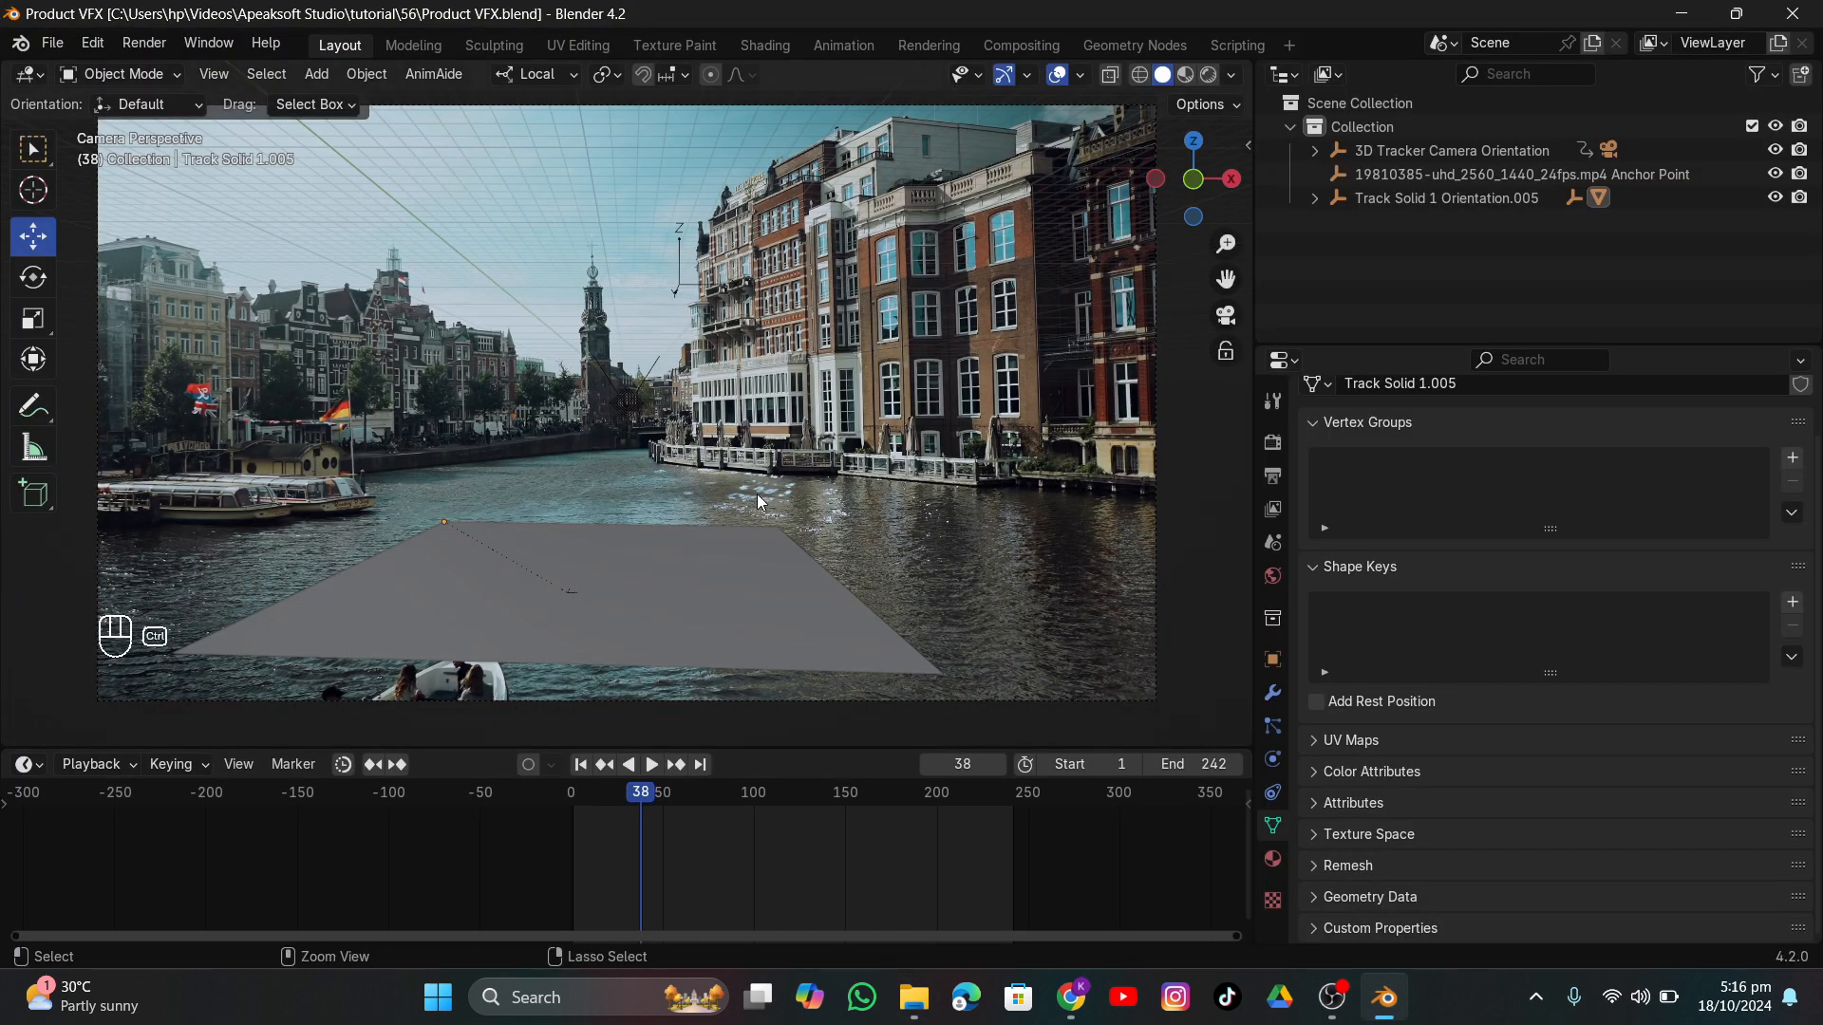
# Paste the joined bottle into the Product VFX.blend scene and select it.
pyautogui.hotkey('ctrl', 'v')
pyautogui.click(1396, 199)
pyautogui.moveTo(684, 361); pyautogui.dragTo(797, 416, button='middle')
pyautogui.scroll(-5, 625, 388)
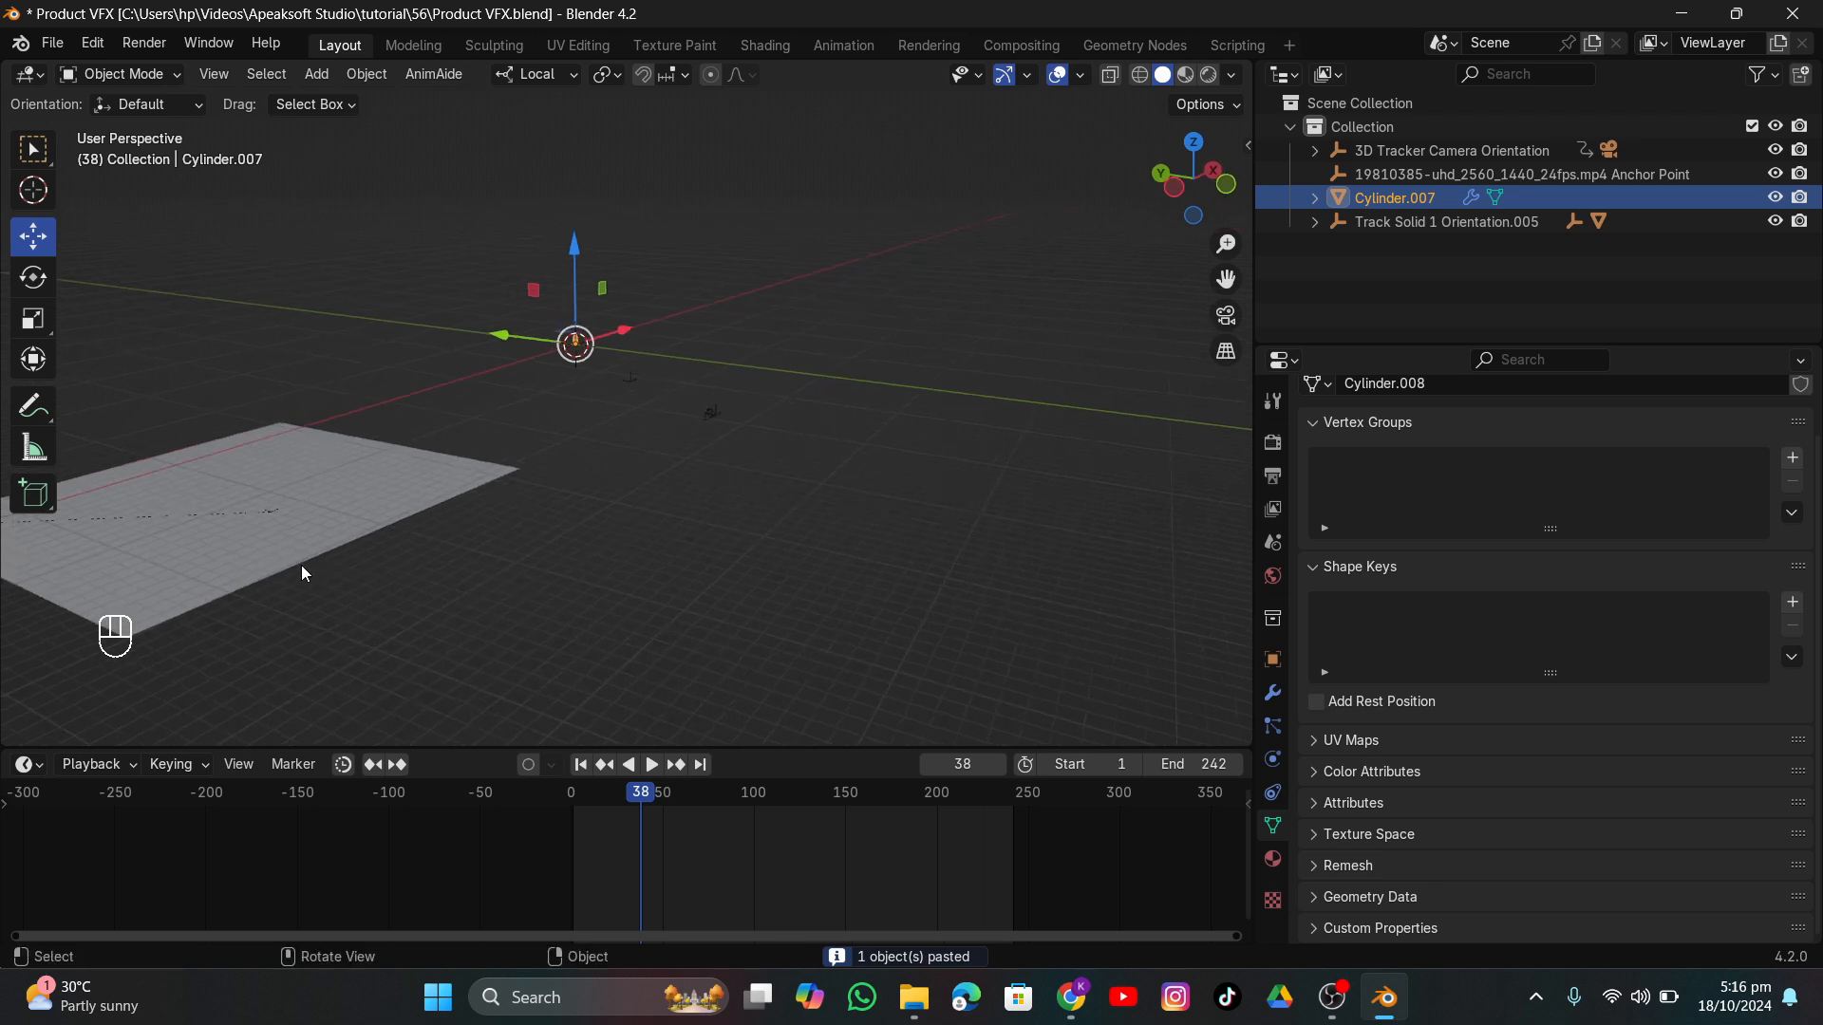
# Snap the 3D cursor to the track solid, and snap the bottle to the cursor.
pyautogui.click(329, 546)
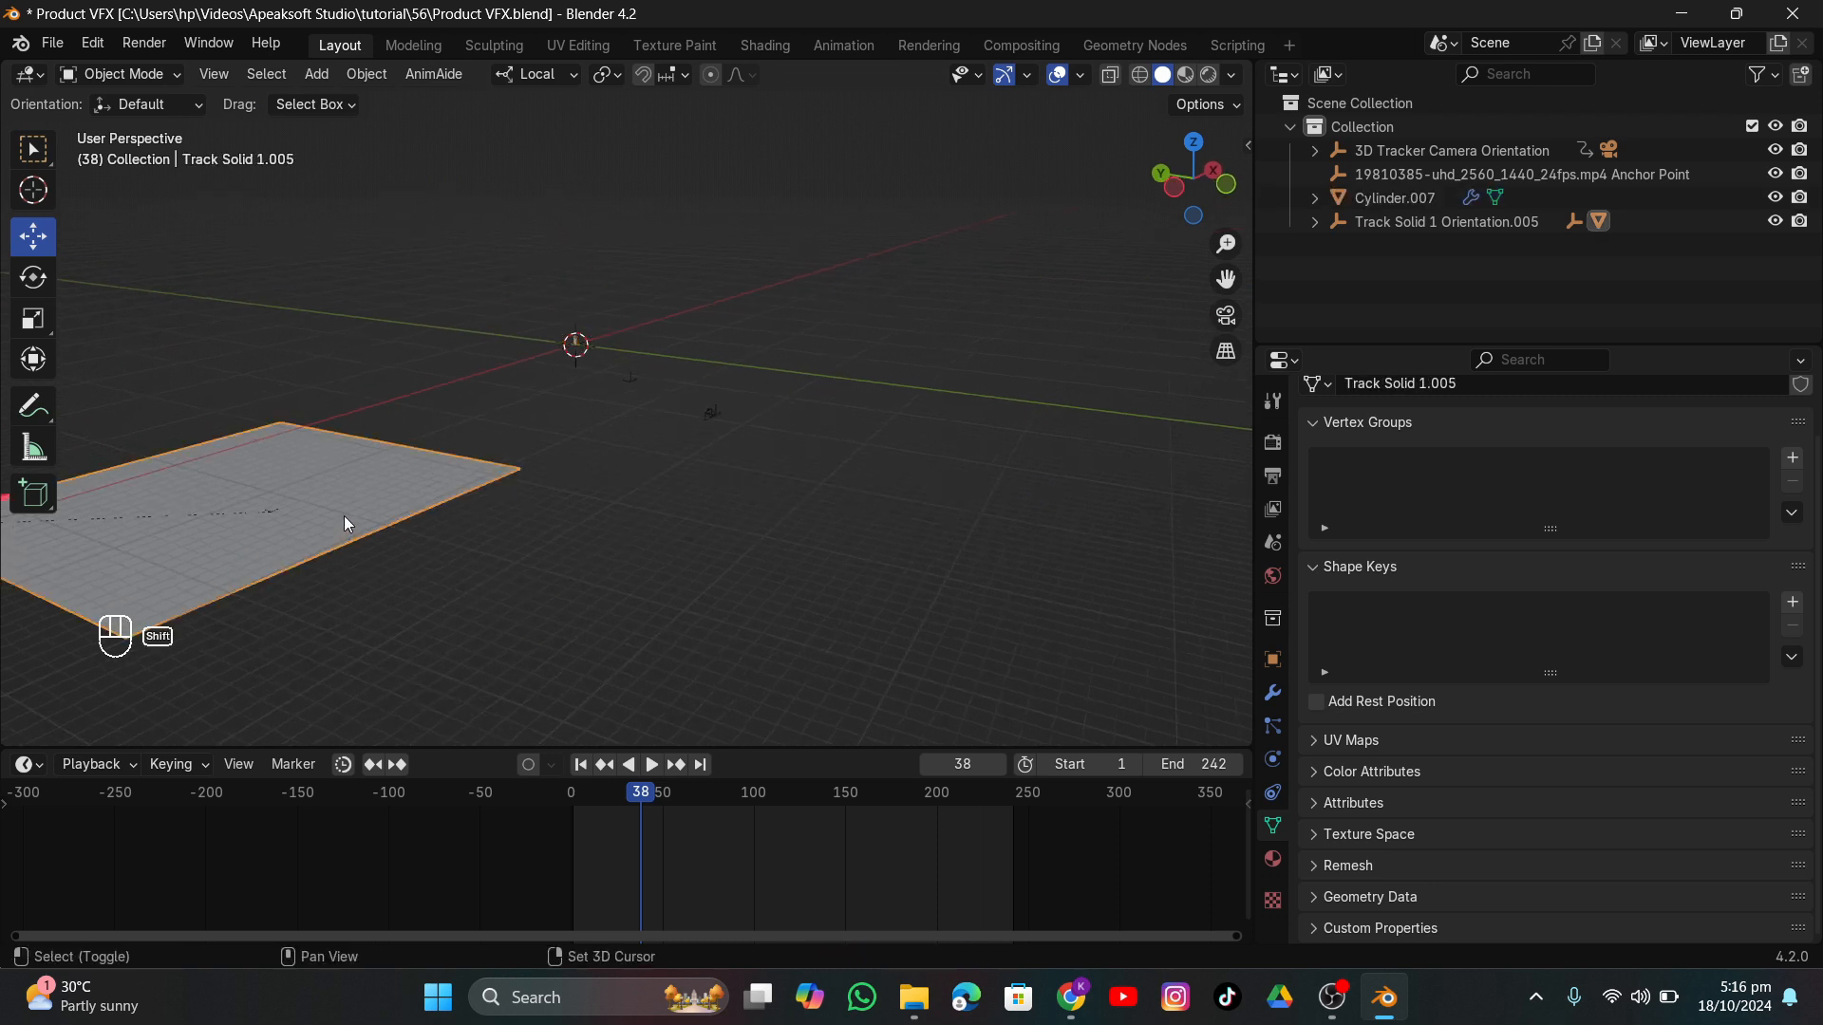
pyautogui.hotkey('shift', 's')
pyautogui.click(354, 631)
pyautogui.click(575, 341)
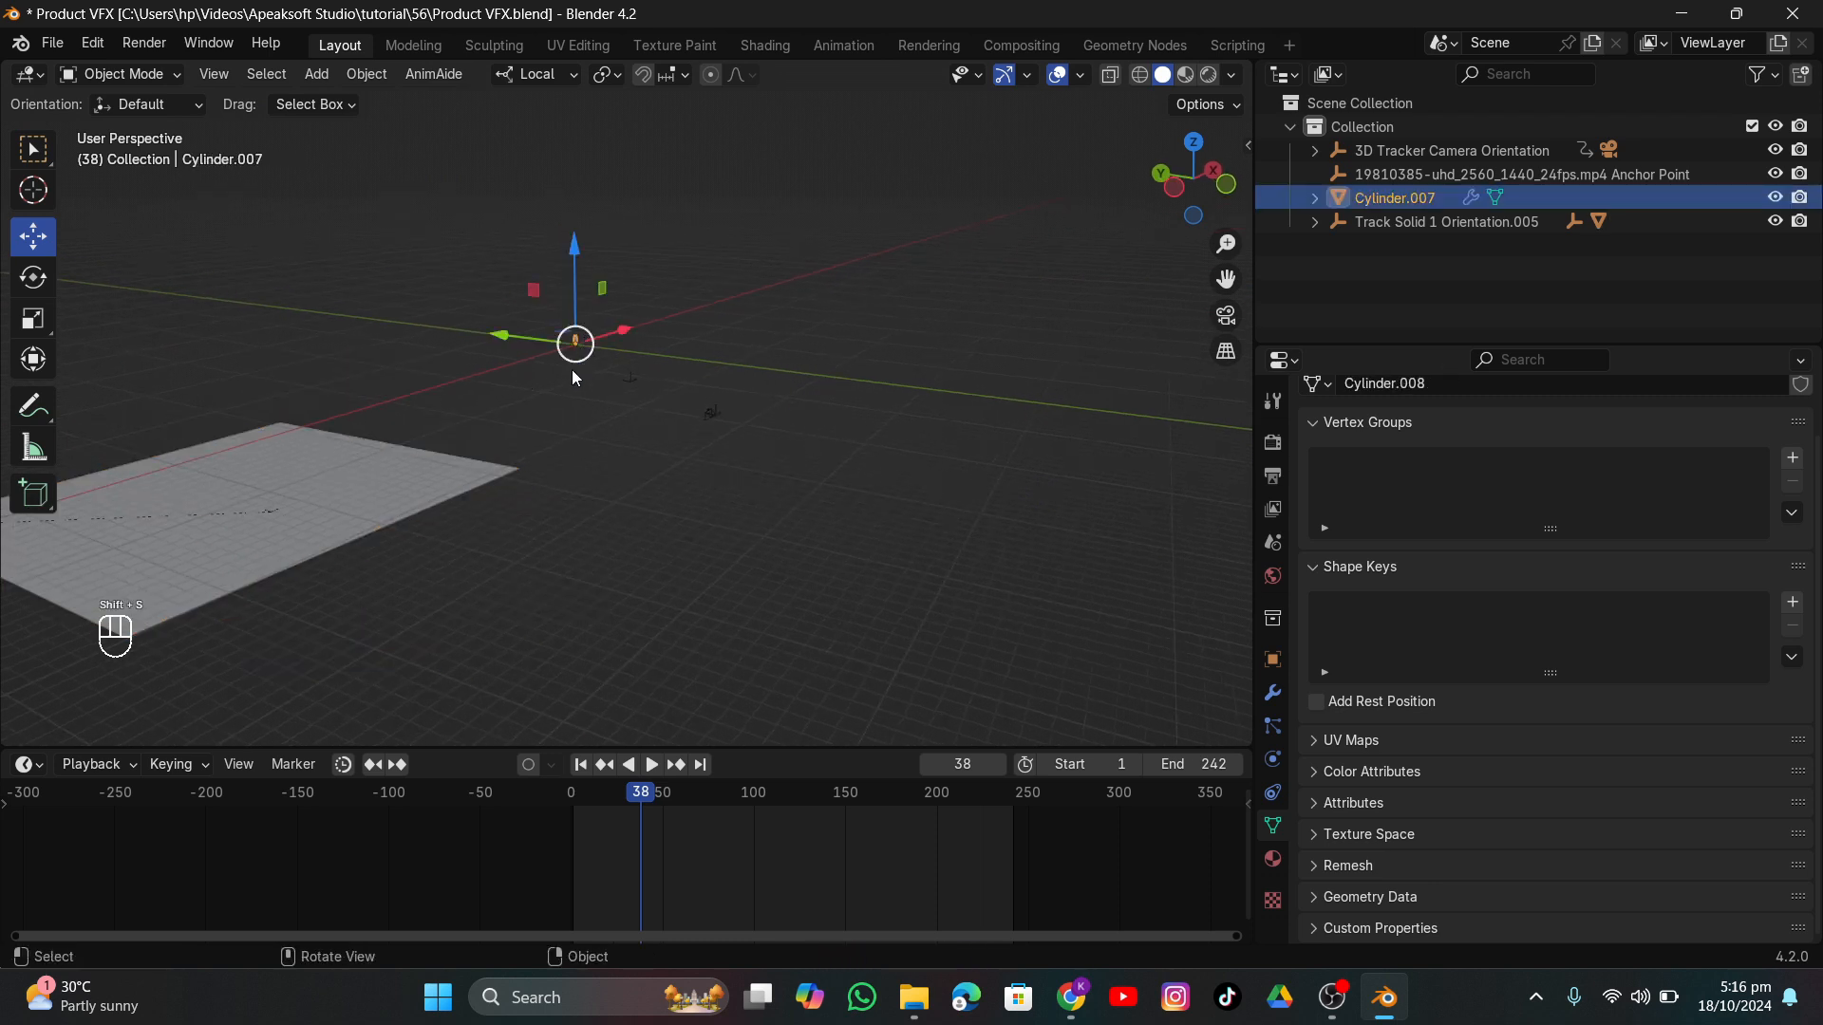
pyautogui.hotkey('shift', 's')
pyautogui.click(574, 285)
# Scale the bottle up in the camera view until it stands large over the canal.
pyautogui.press('s')
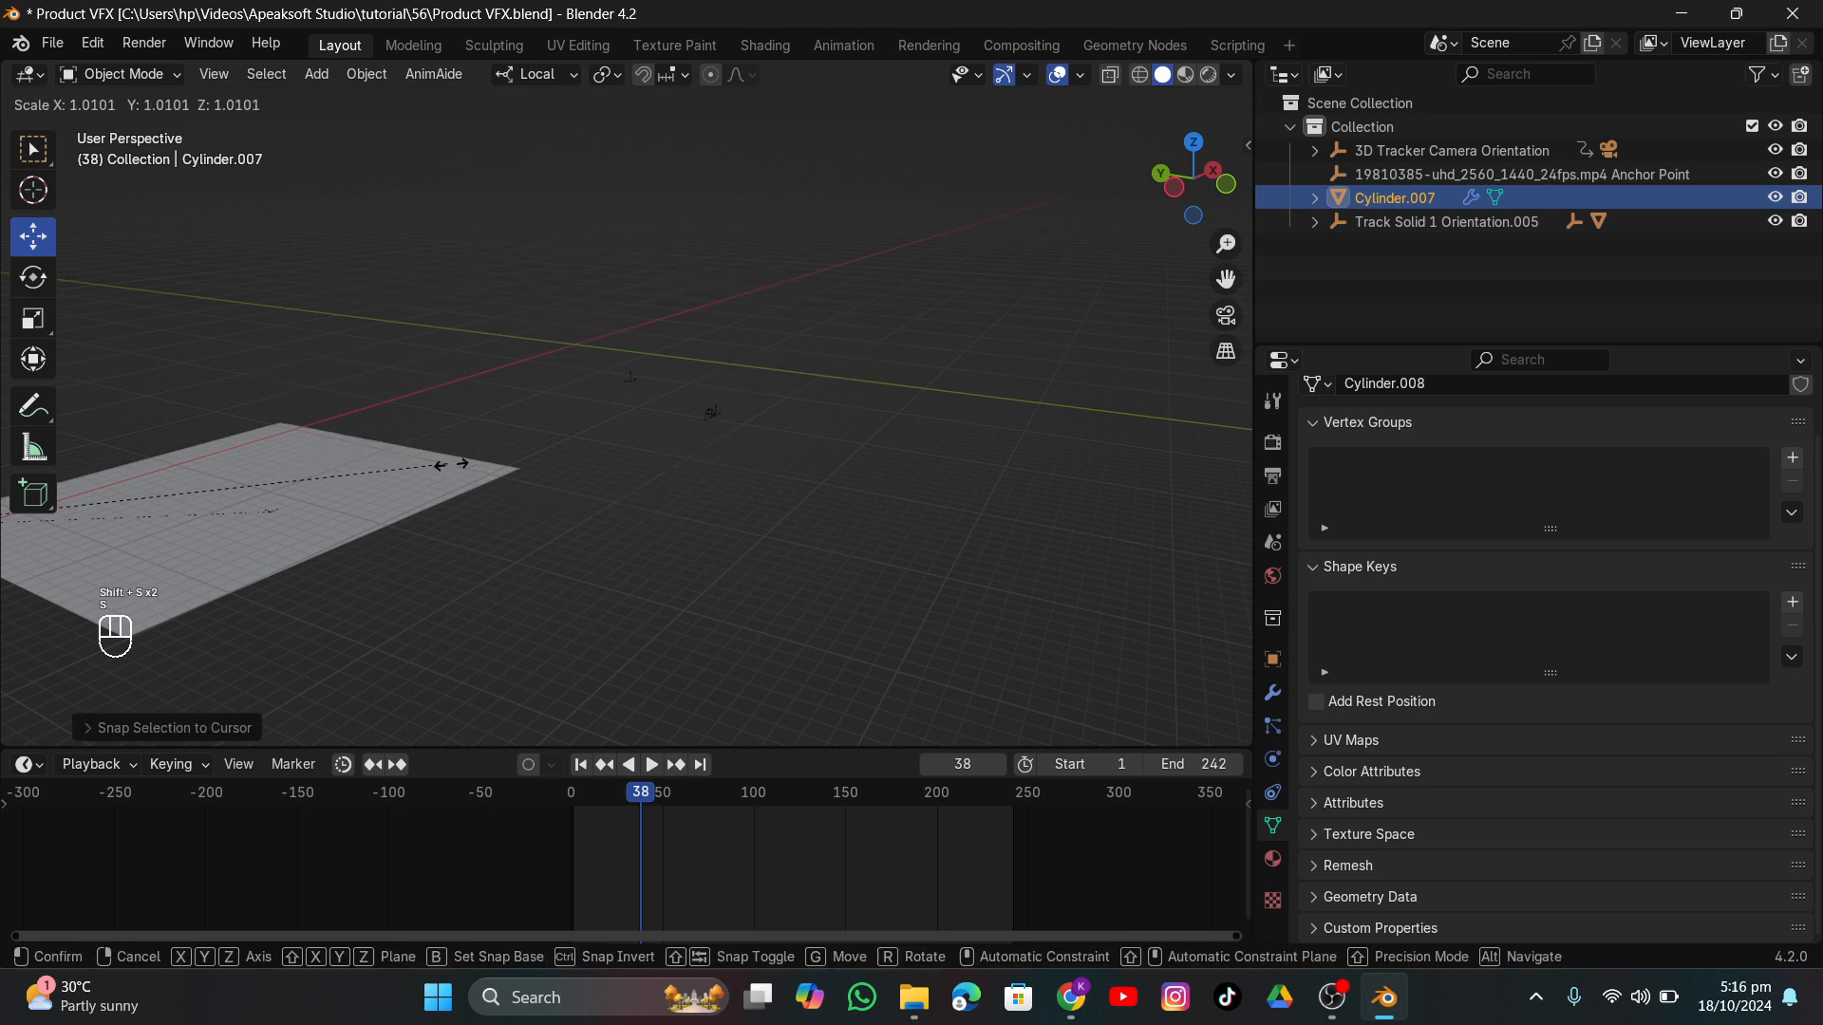
pyautogui.click(319, 436)
pyautogui.click(1226, 314)
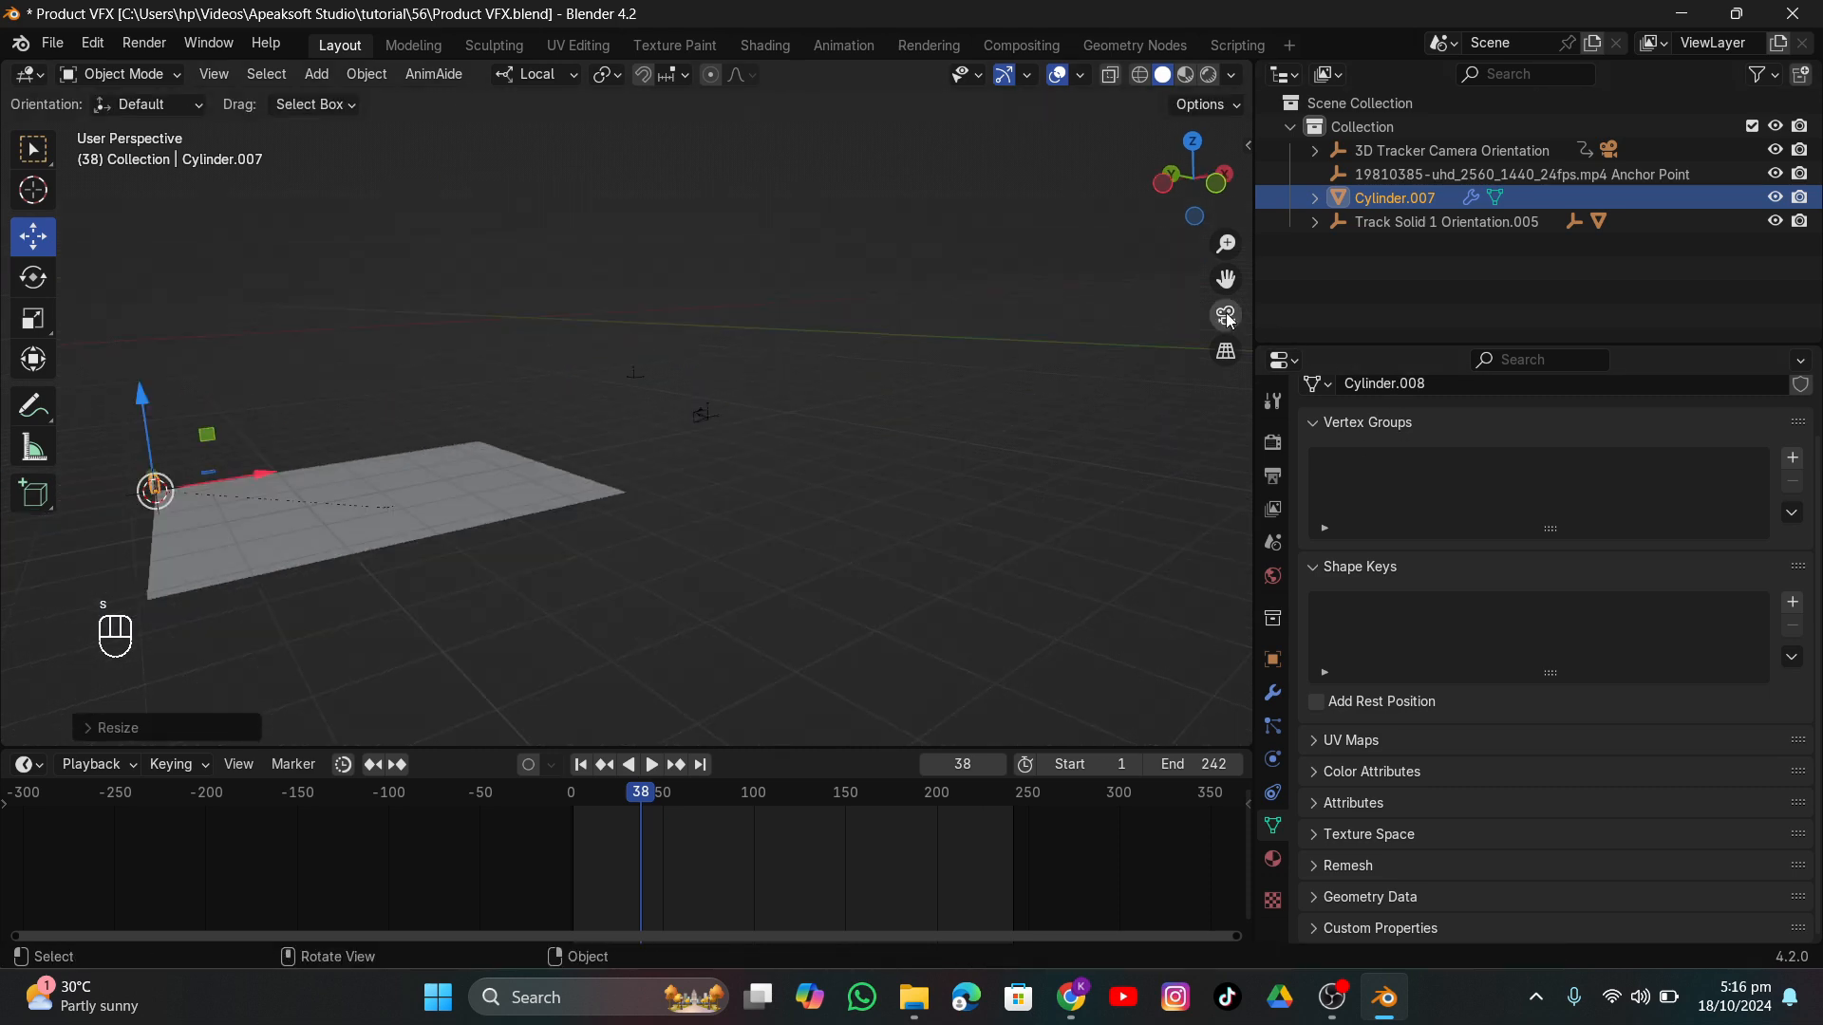
pyautogui.press('s')
pyautogui.click(871, 510)
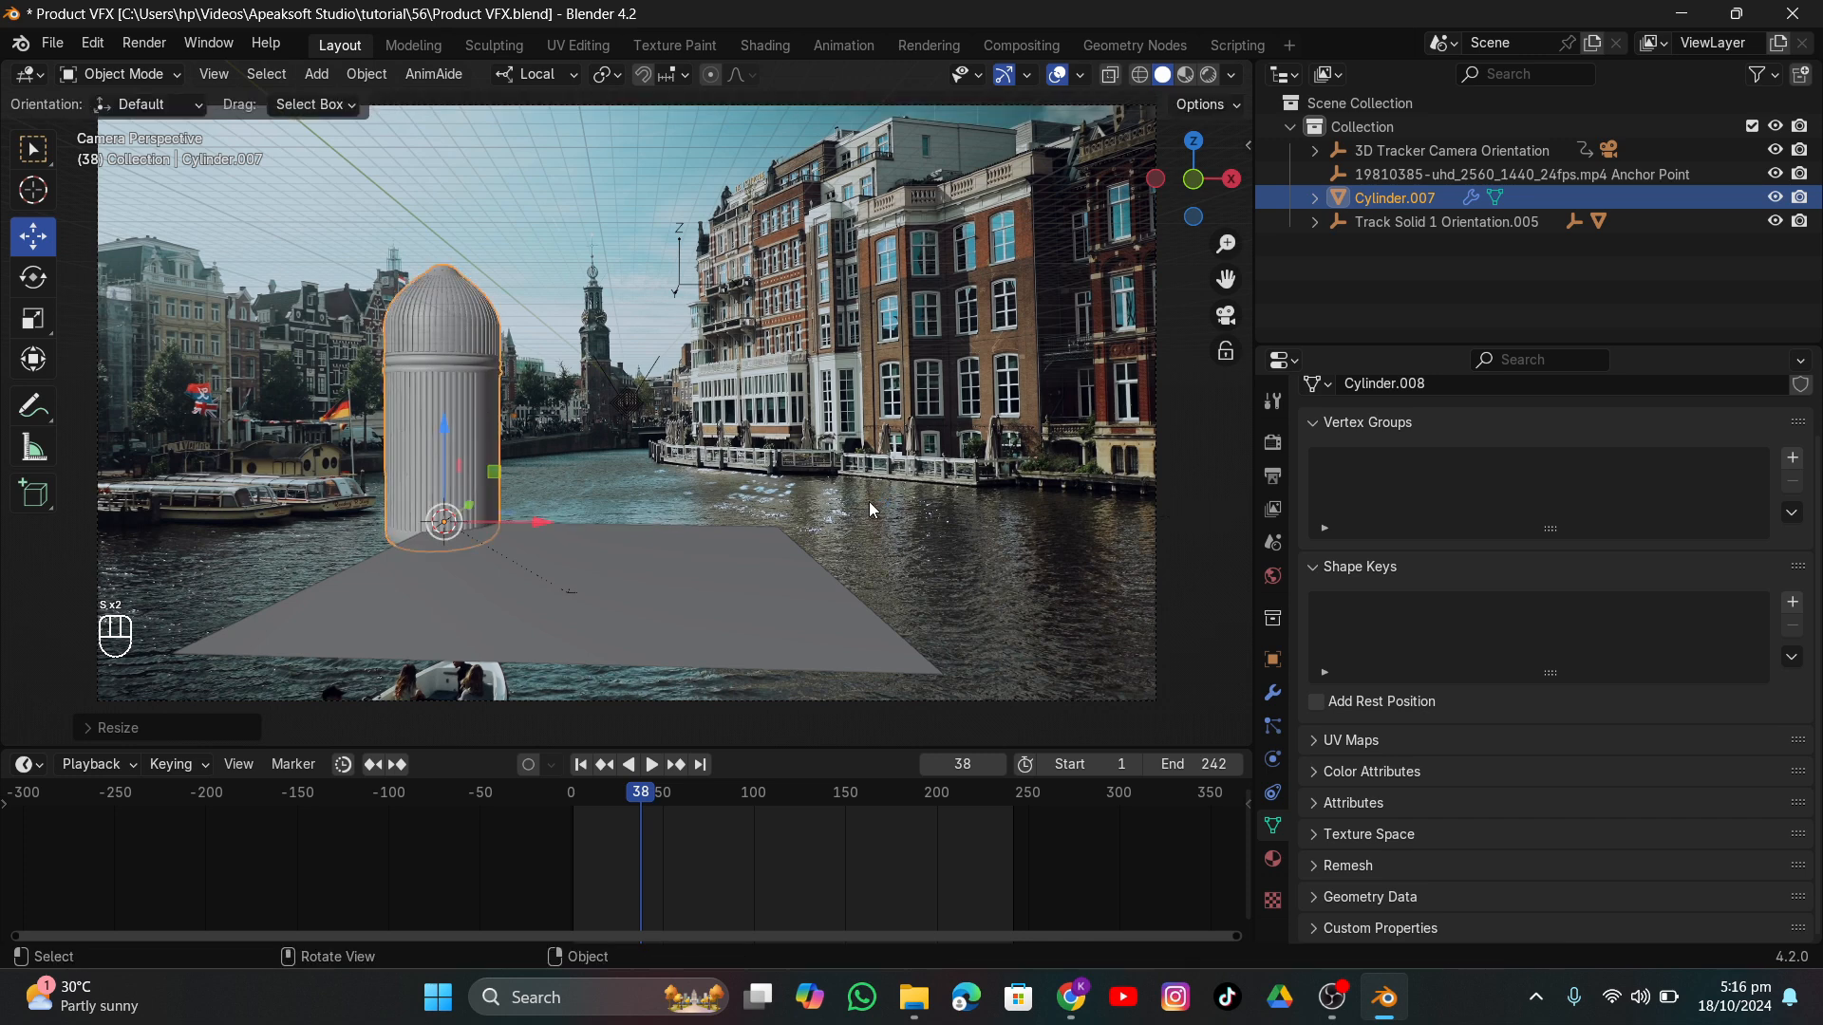
# Move the bottle along its local X and Y axes onto the middle of the track solid.
pyautogui.moveTo(531, 520); pyautogui.dragTo(615, 528)
pyautogui.press('g')
pyautogui.press('y')
pyautogui.press('y')
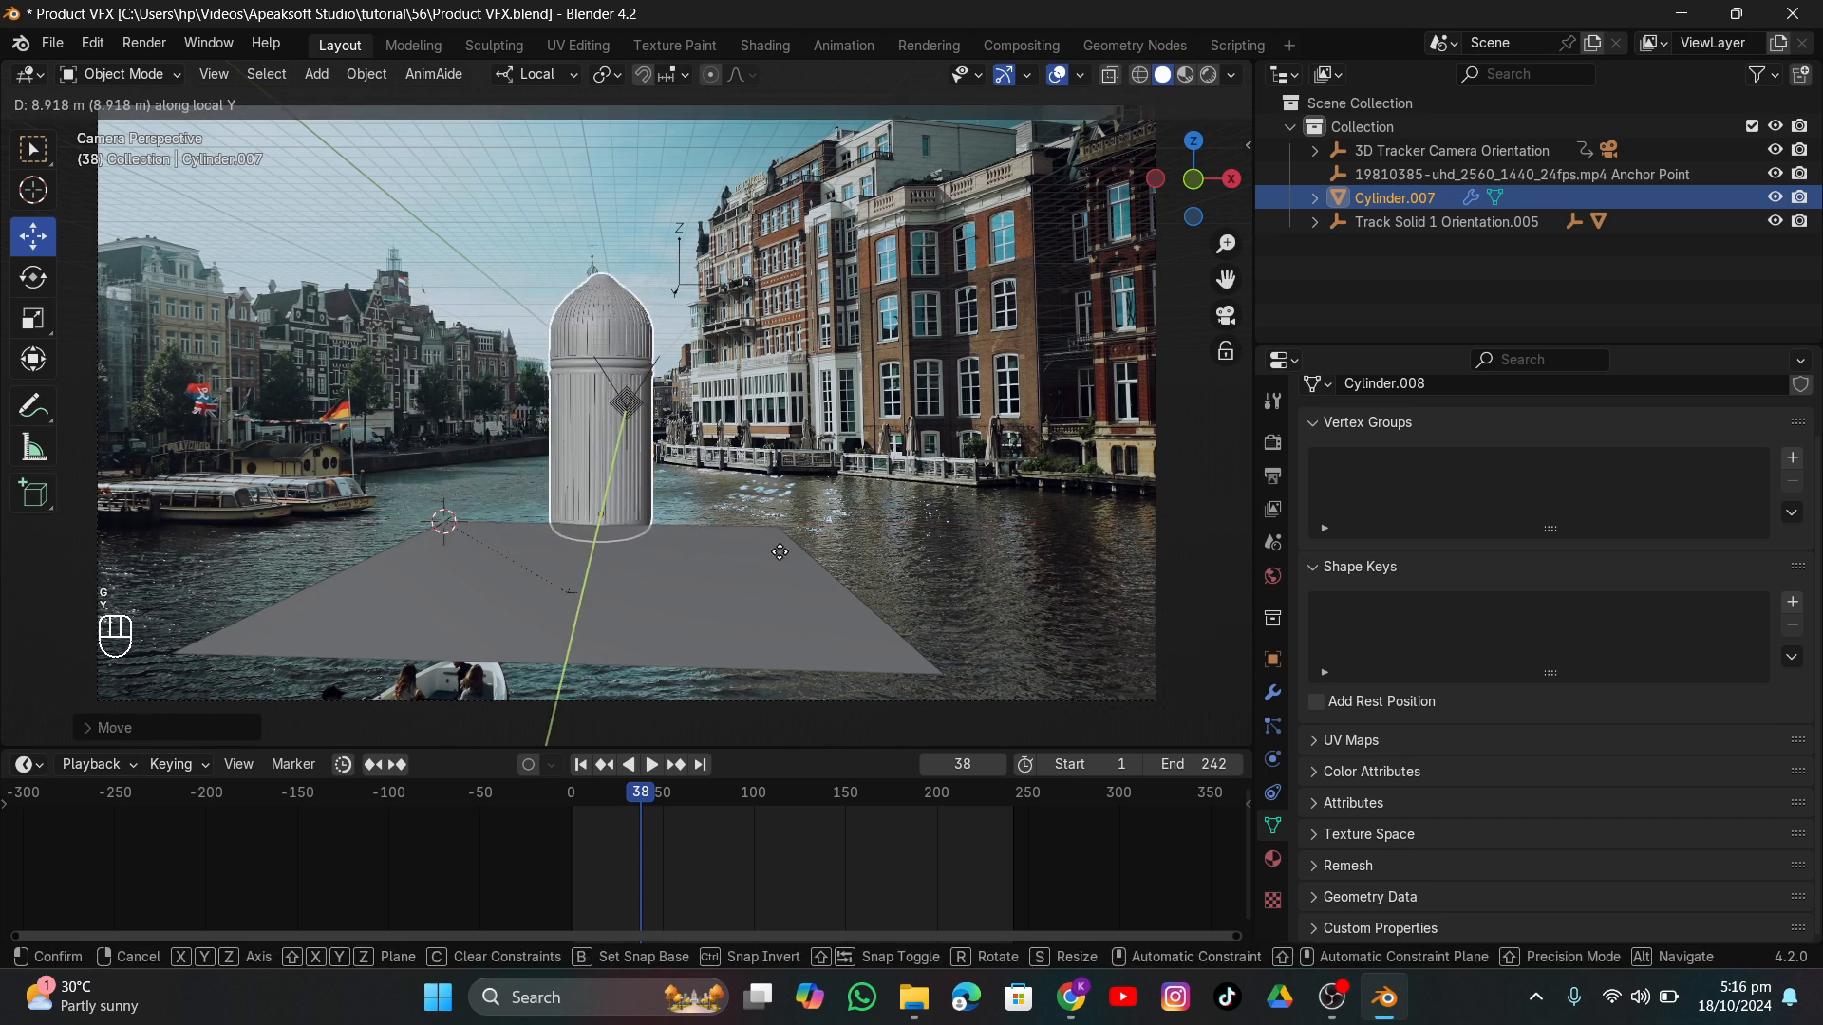
pyautogui.click(807, 424)
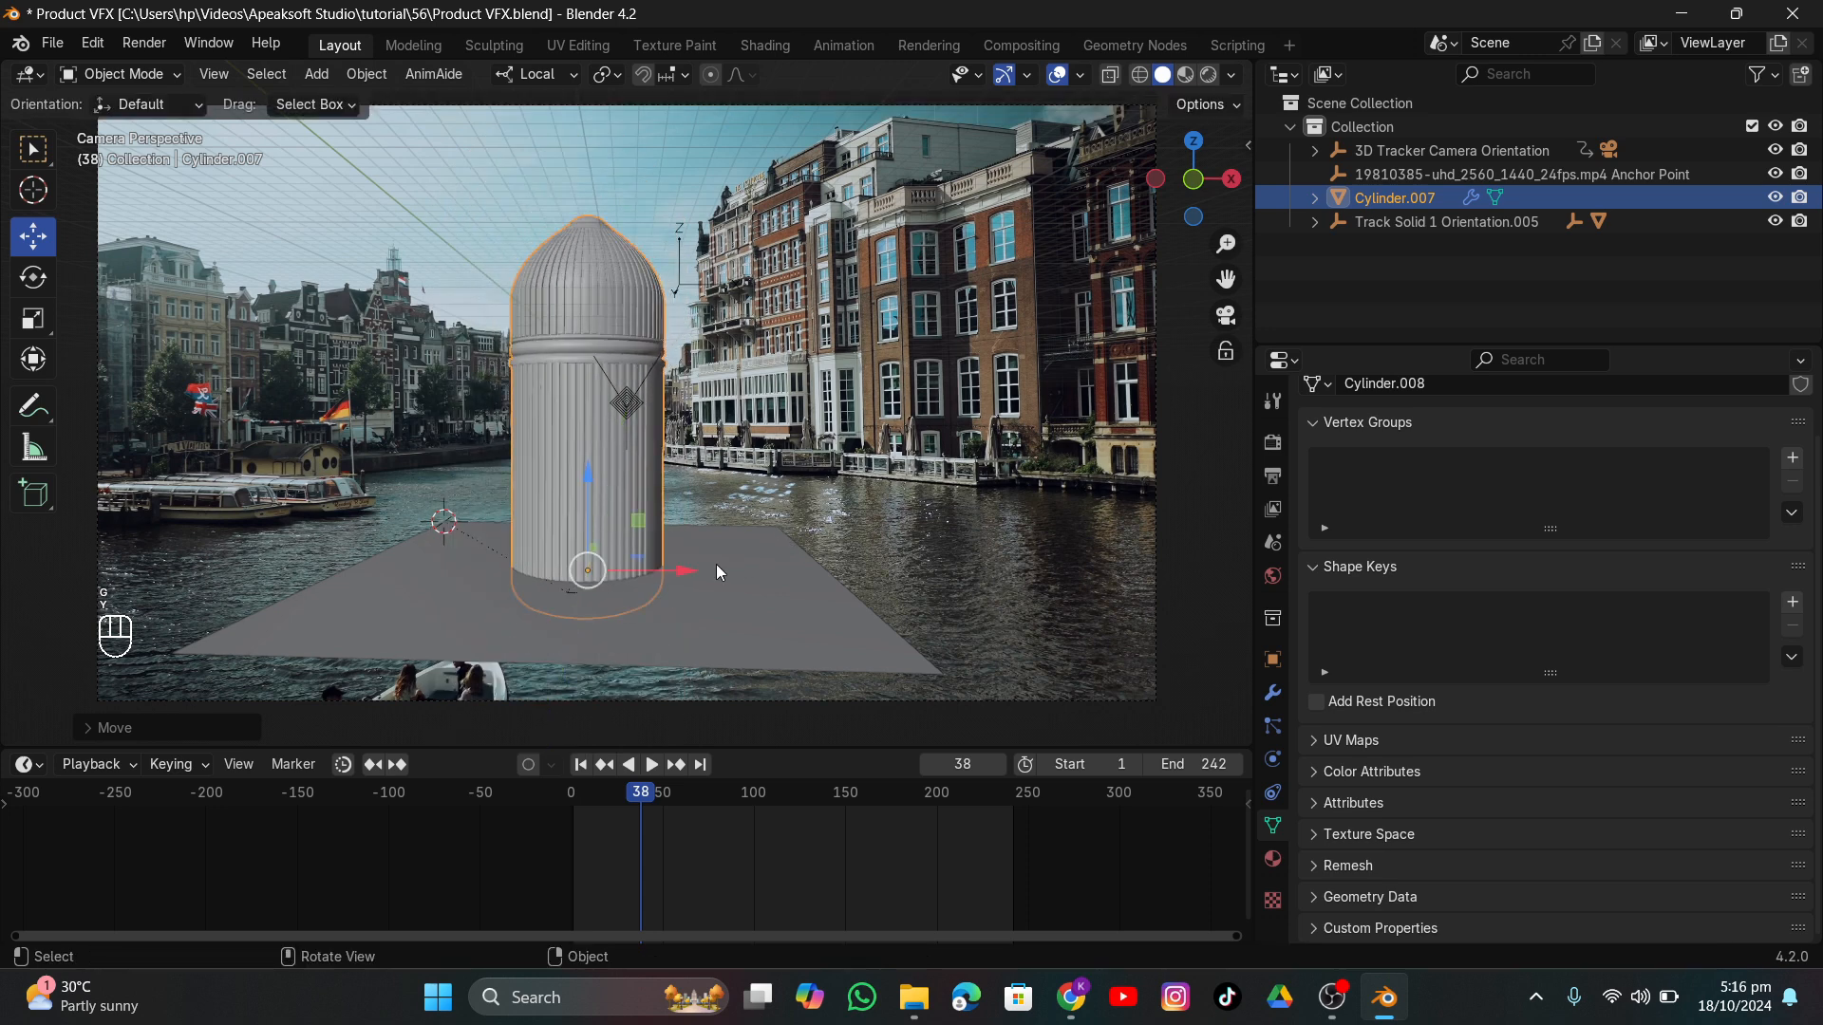
pyautogui.moveTo(679, 574); pyautogui.dragTo(708, 583)
# Shift the track solid along X toward the buildings, and raise the bottle so its base clears the solid.
pyautogui.click(713, 597)
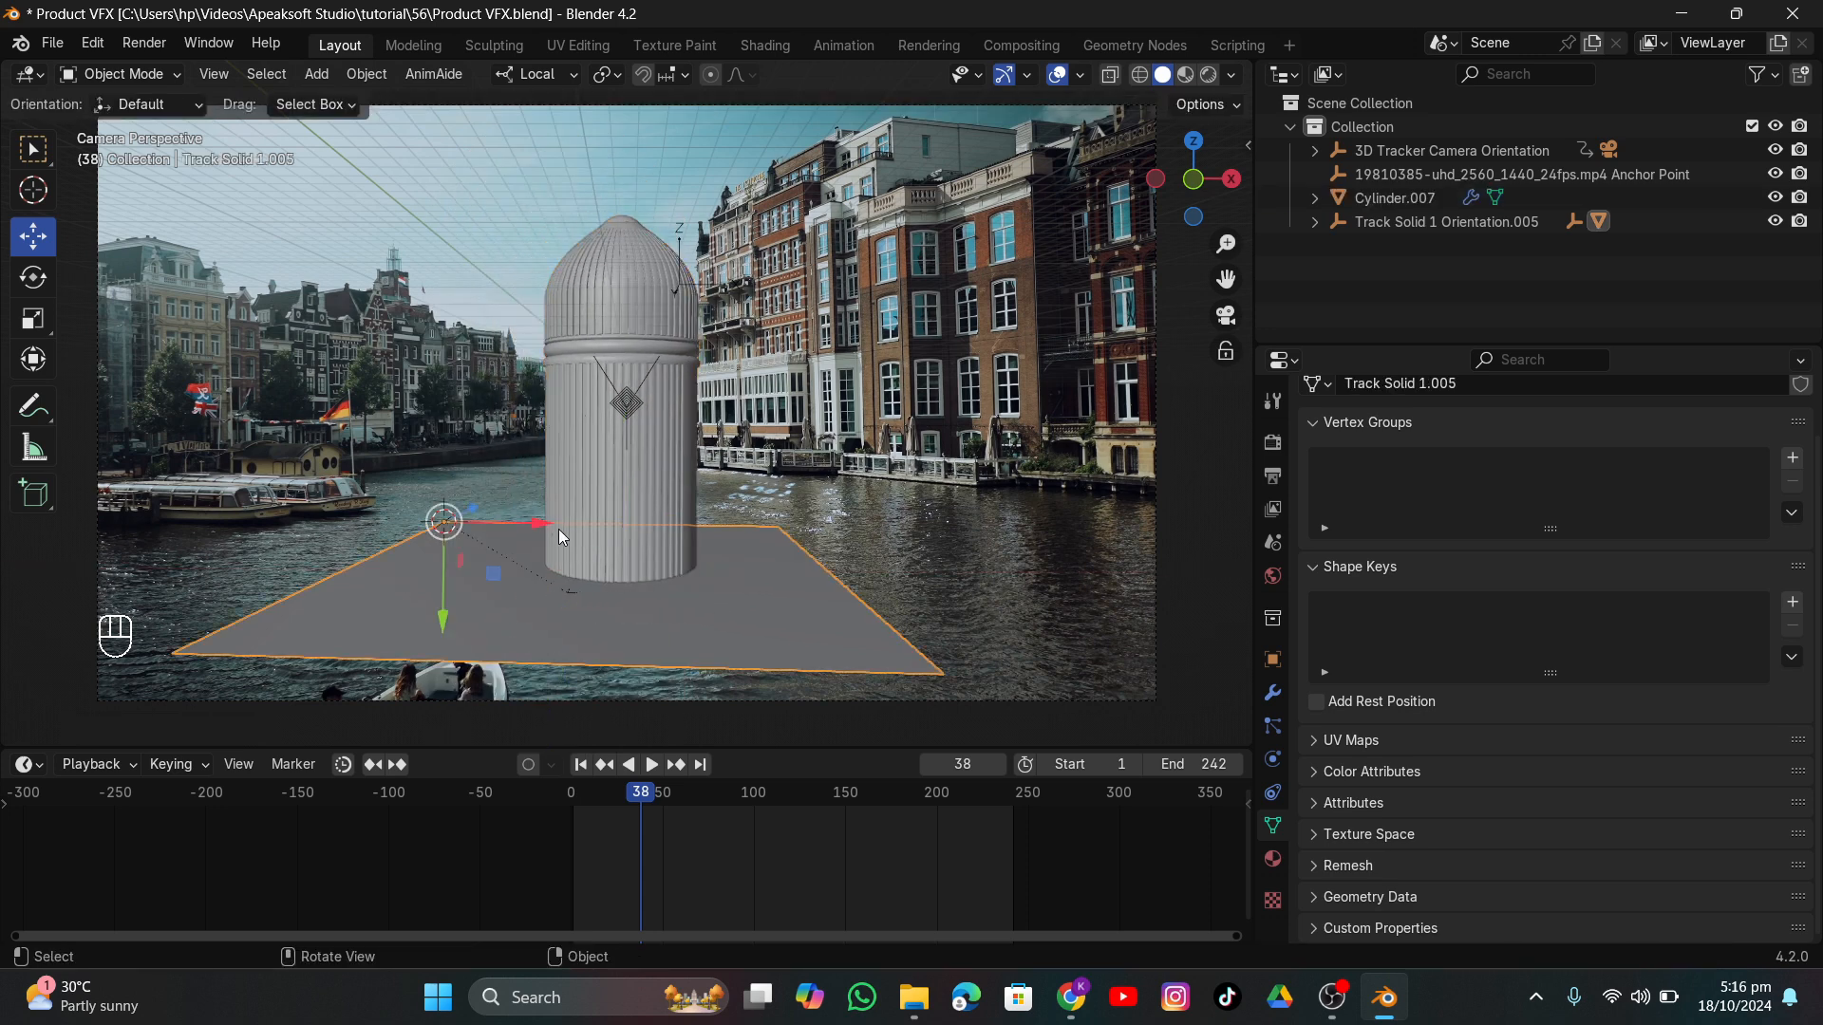
pyautogui.moveTo(558, 528); pyautogui.dragTo(736, 572)
pyautogui.click(625, 542)
pyautogui.moveTo(655, 515); pyautogui.dragTo(641, 477)
# Scale the bottle down to about 0.95 and deselect it.
pyautogui.press('s')
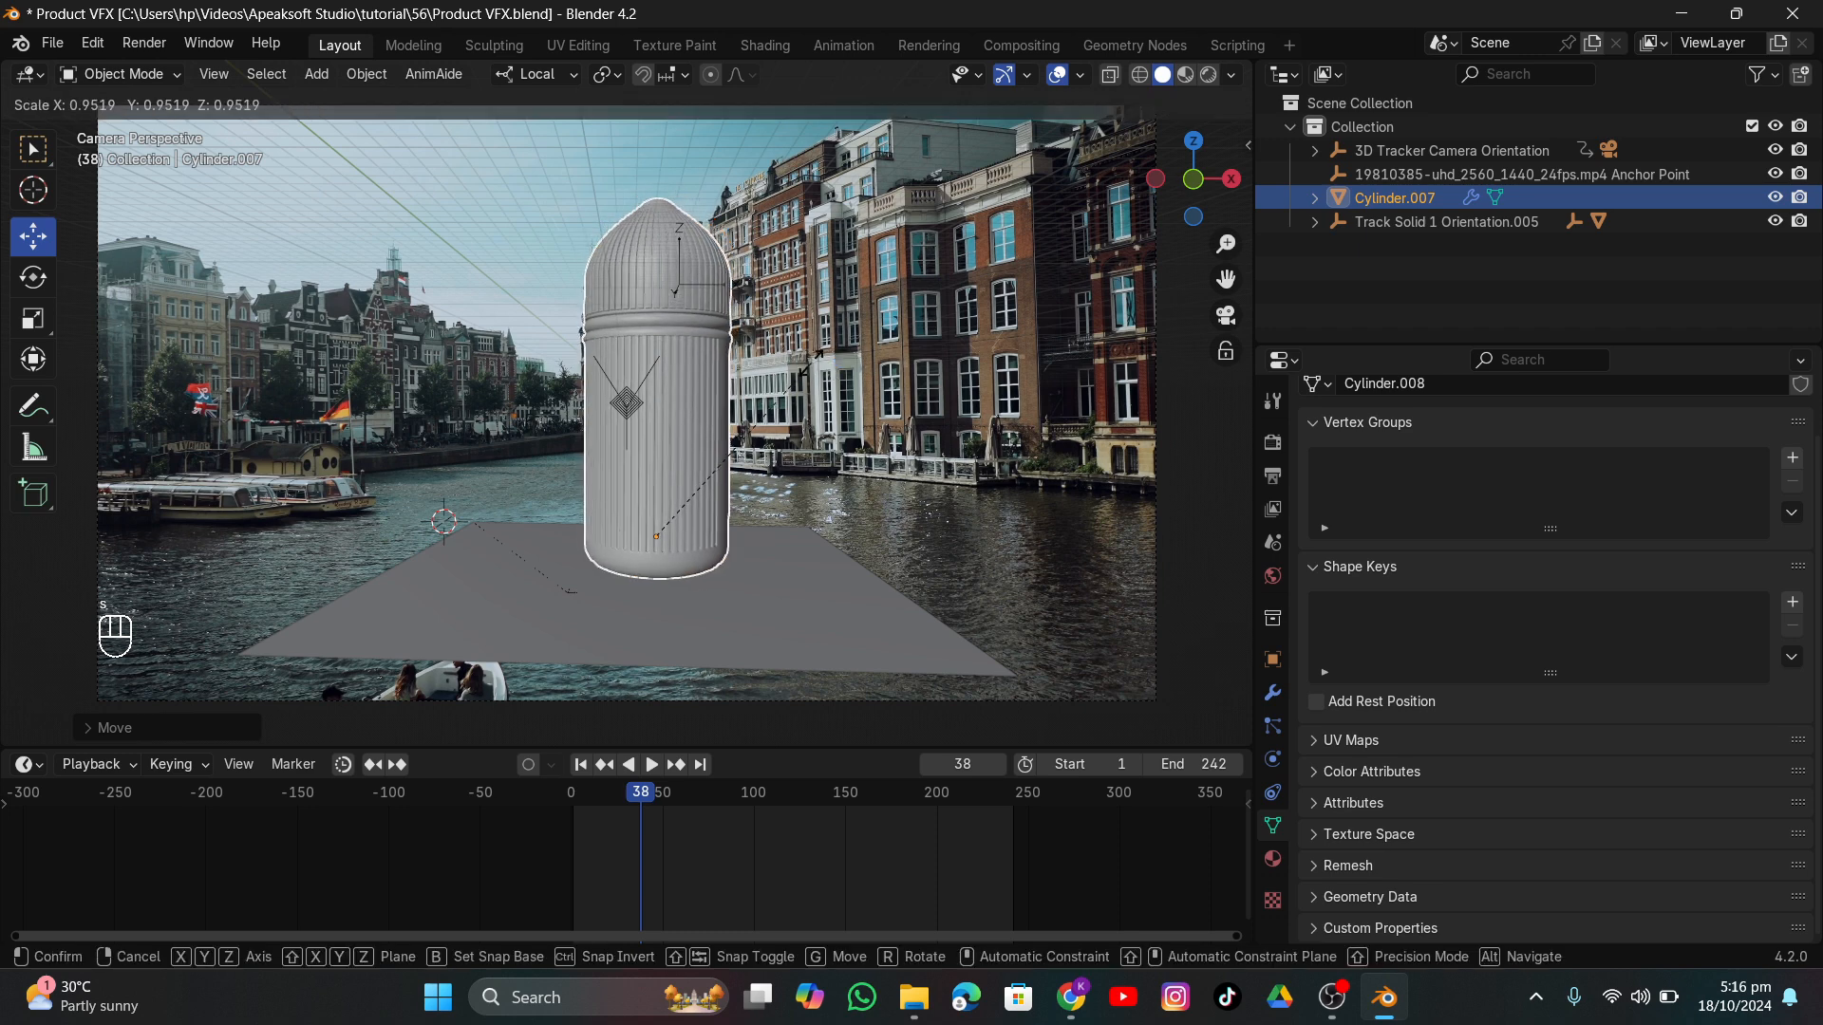
pyautogui.click(702, 419)
pyautogui.moveTo(657, 454); pyautogui.dragTo(668, 456)
pyautogui.click(863, 418)
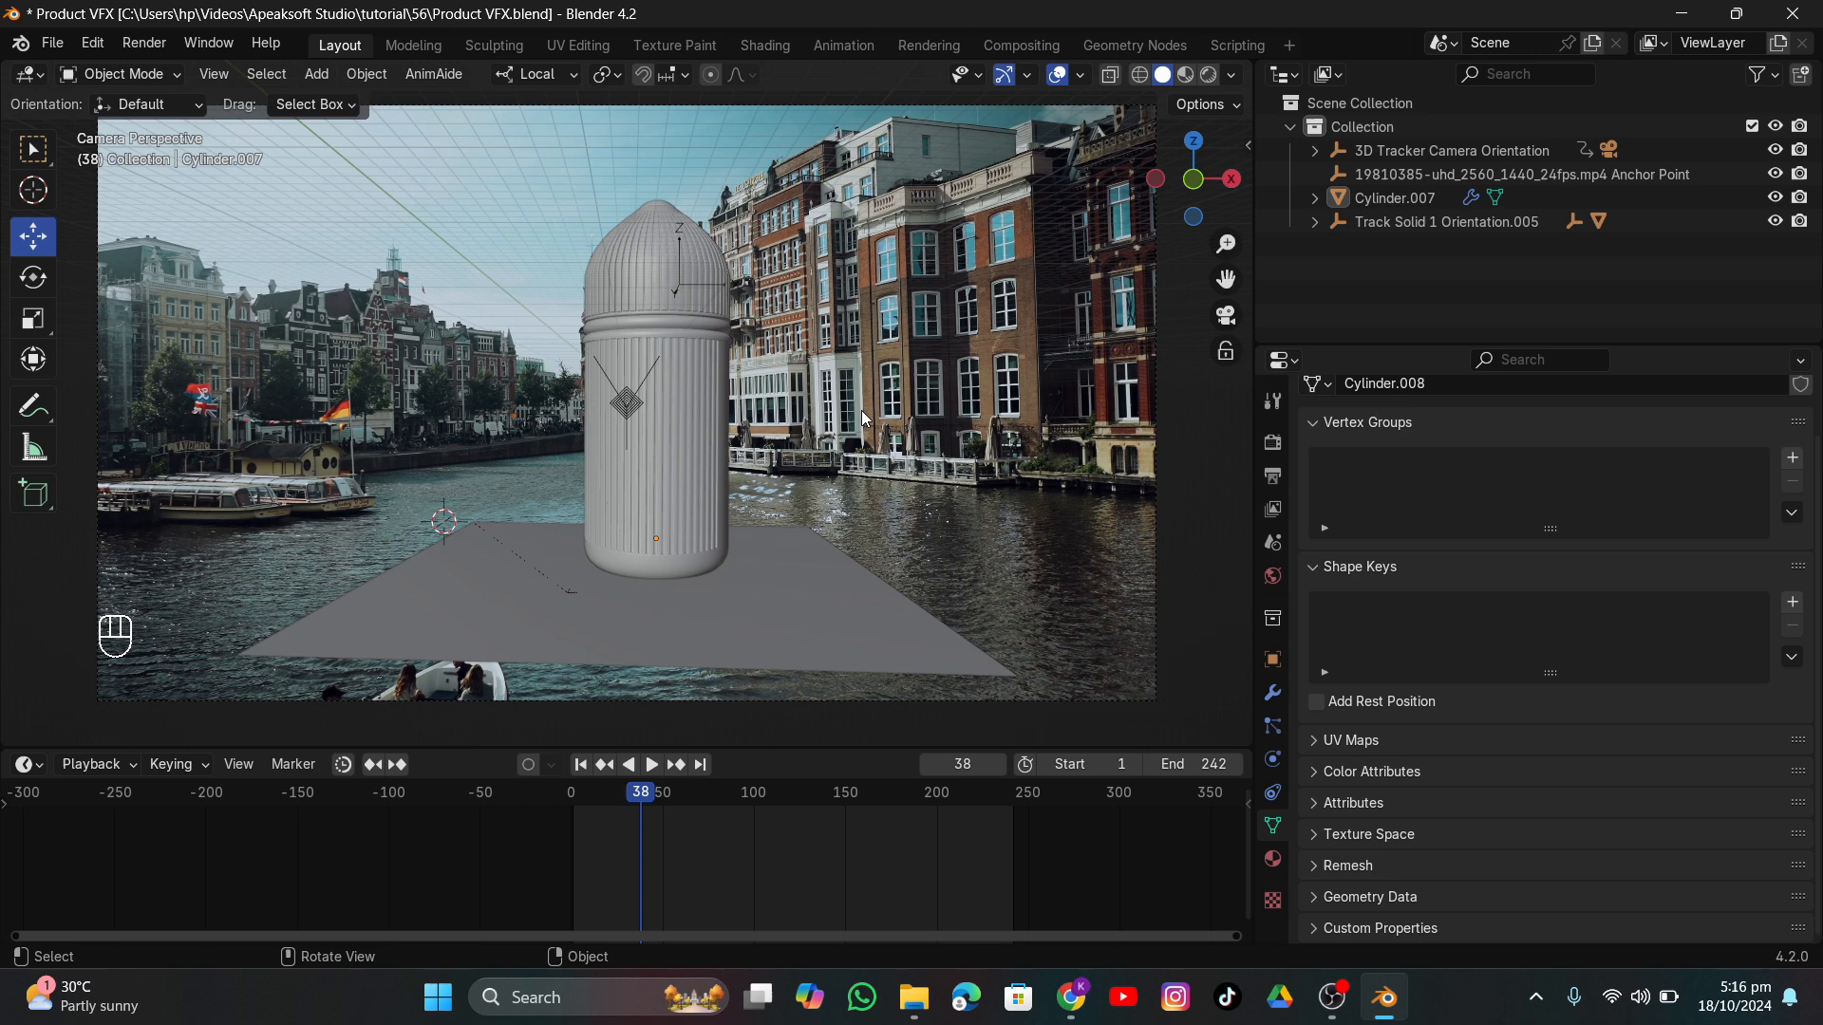
# Select the track solid and look through its object visibility settings for a shadow catcher option.
pyautogui.click(763, 589)
pyautogui.click(1272, 658)
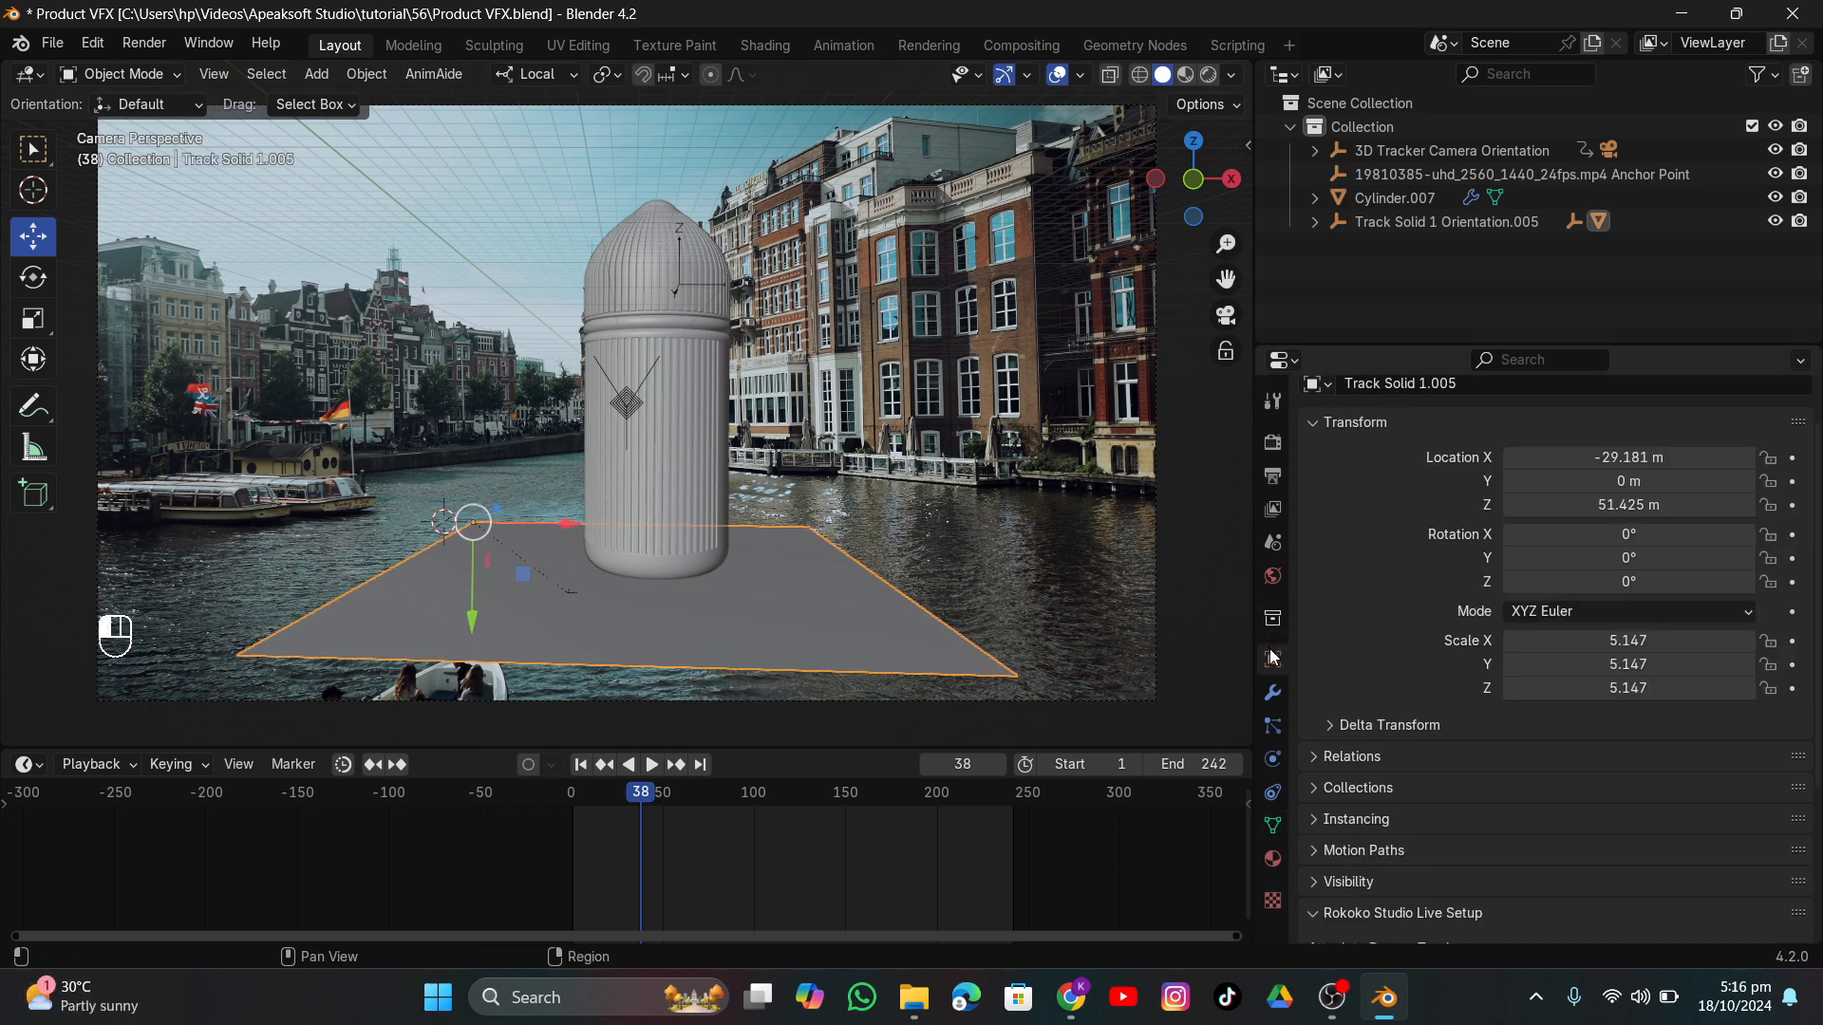
pyautogui.scroll(-6, 1367, 674)
pyautogui.click(1347, 655)
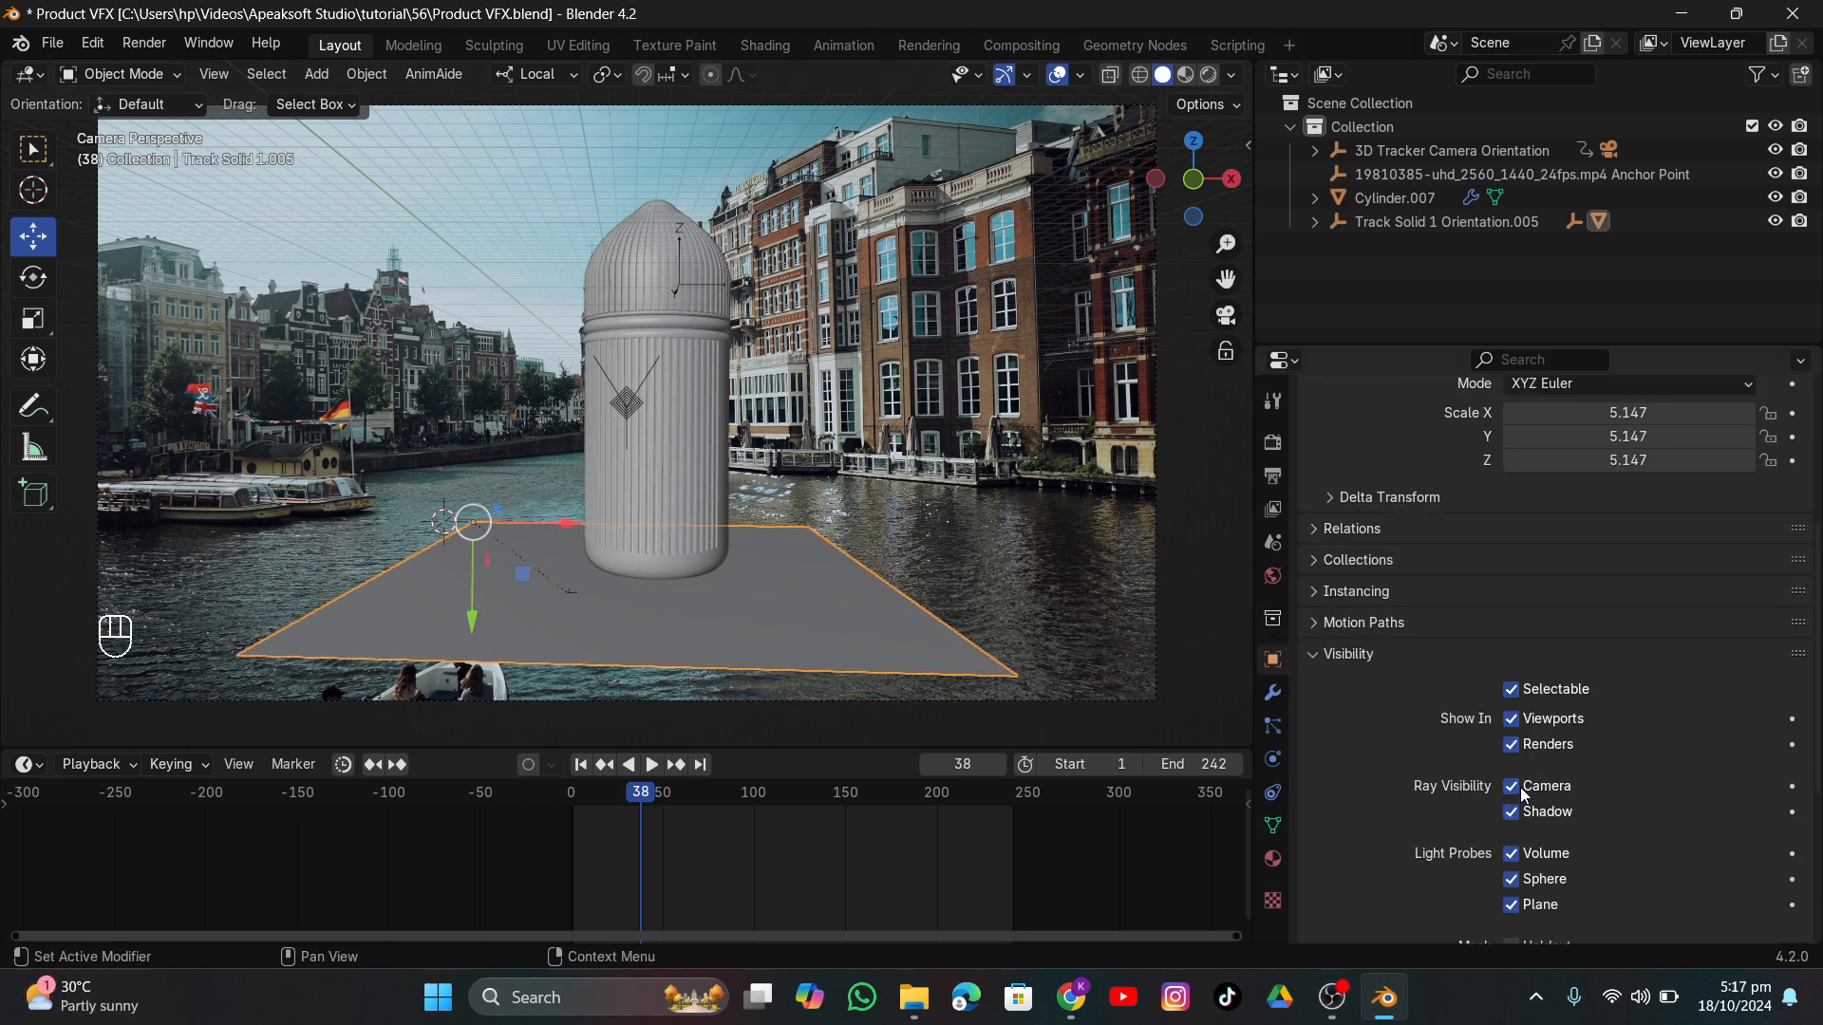
pyautogui.scroll(-5, 1528, 793)
# Set the render engine to Cycles with GPU Compute as the device, and enable viewport denoising.
pyautogui.click(1272, 442)
pyautogui.scroll(4, 1582, 482)
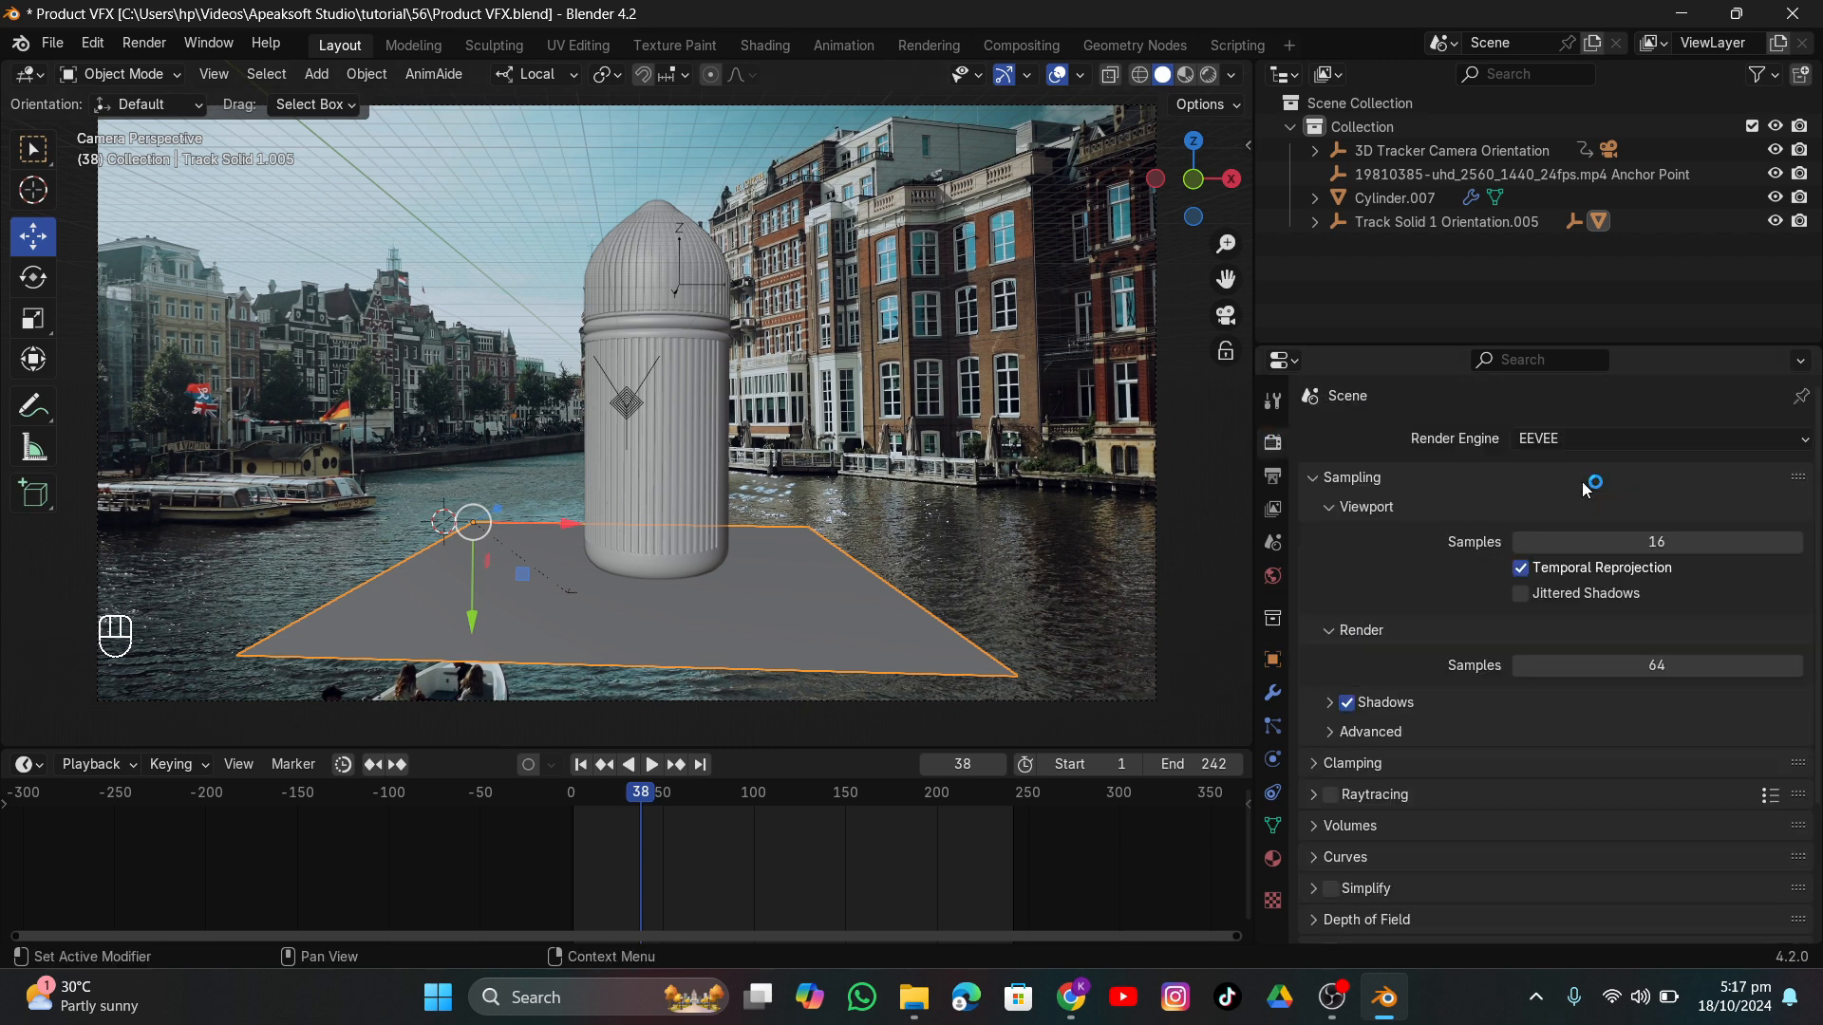
pyautogui.click(1604, 433)
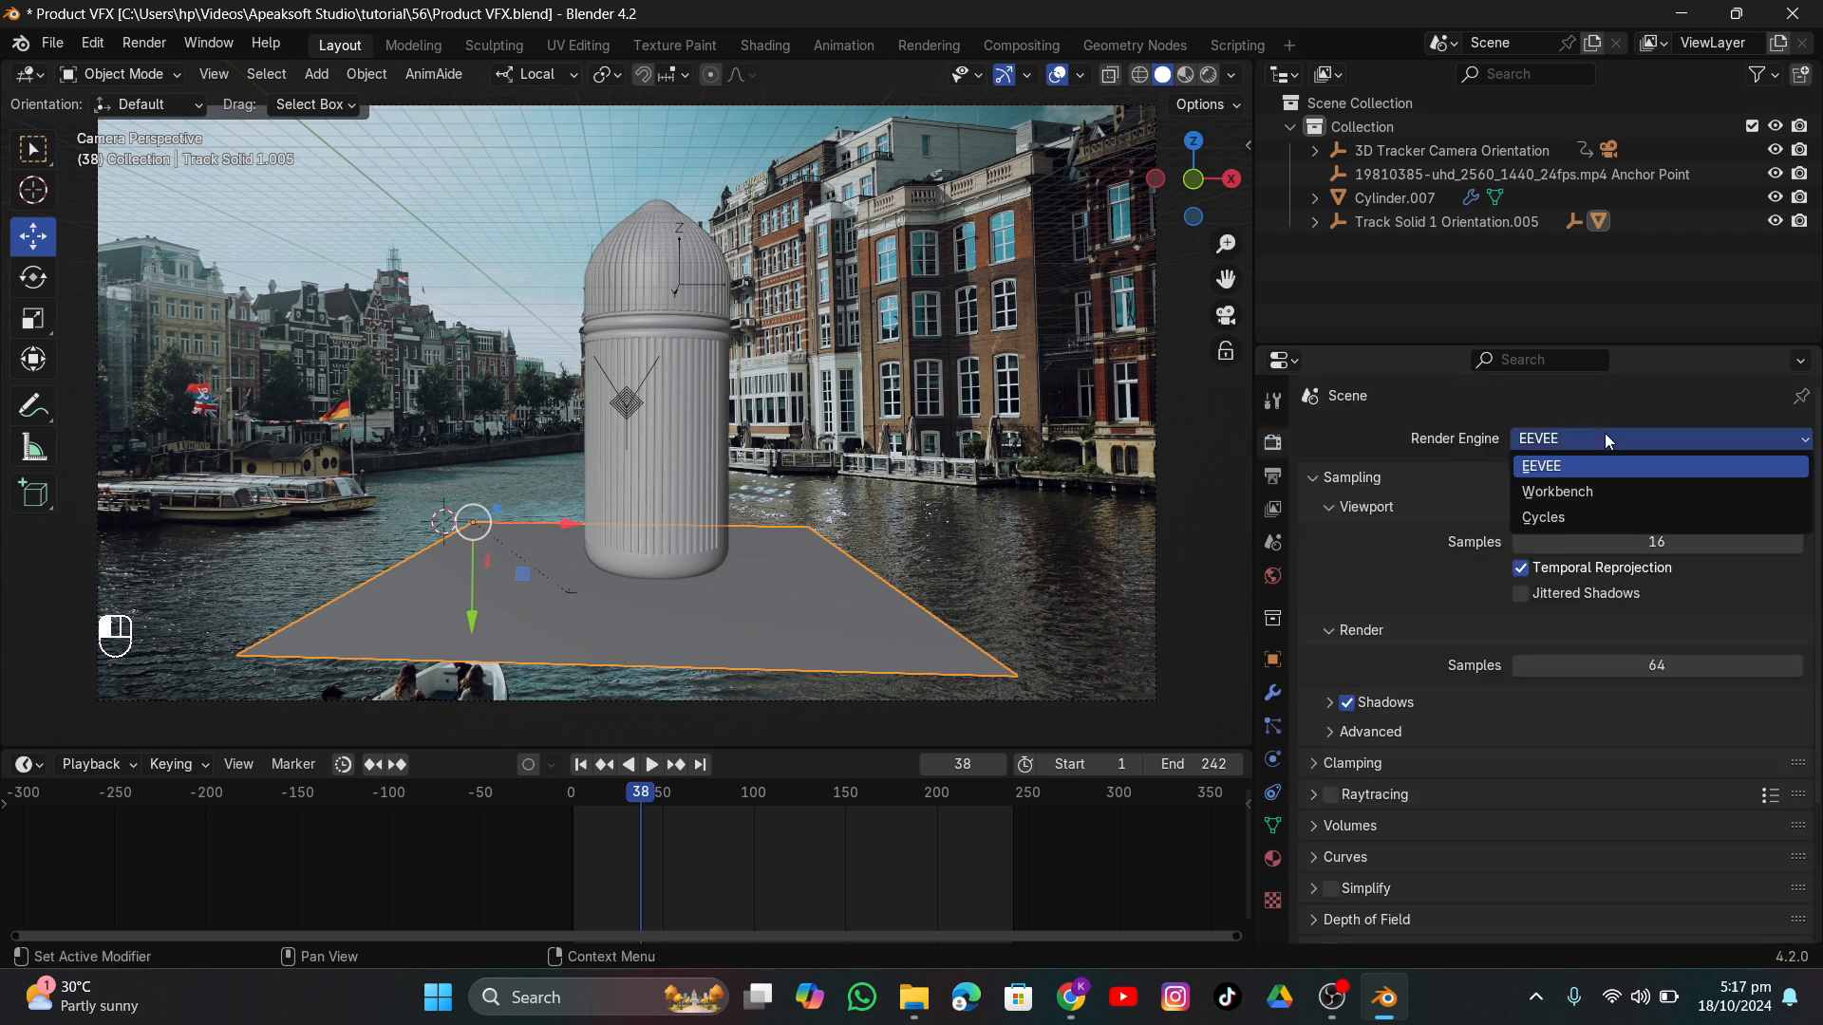
pyautogui.click(1586, 509)
pyautogui.click(1557, 495)
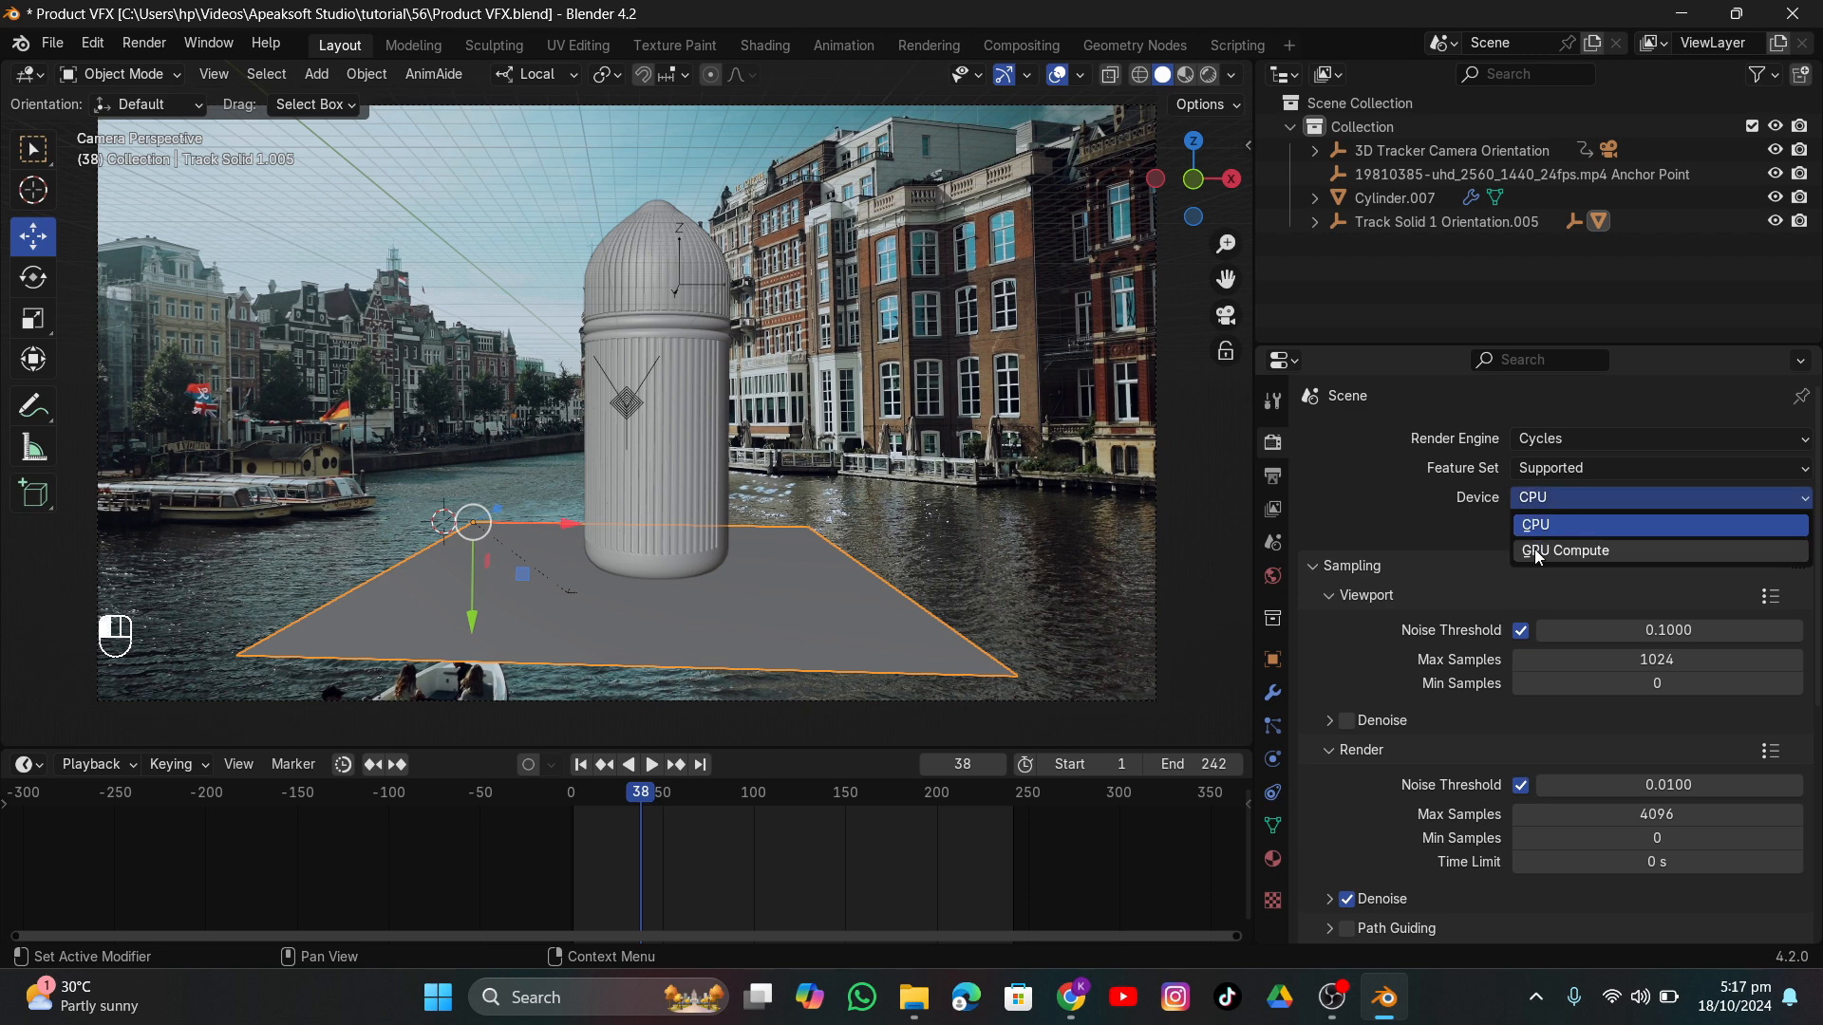
pyautogui.click(1534, 550)
pyautogui.click(1348, 691)
# Set the world color to an Environment Texture and load ulmer_muenster_4k.exr from the assets' hdri\loc00184-22-8k folder.
pyautogui.click(1273, 576)
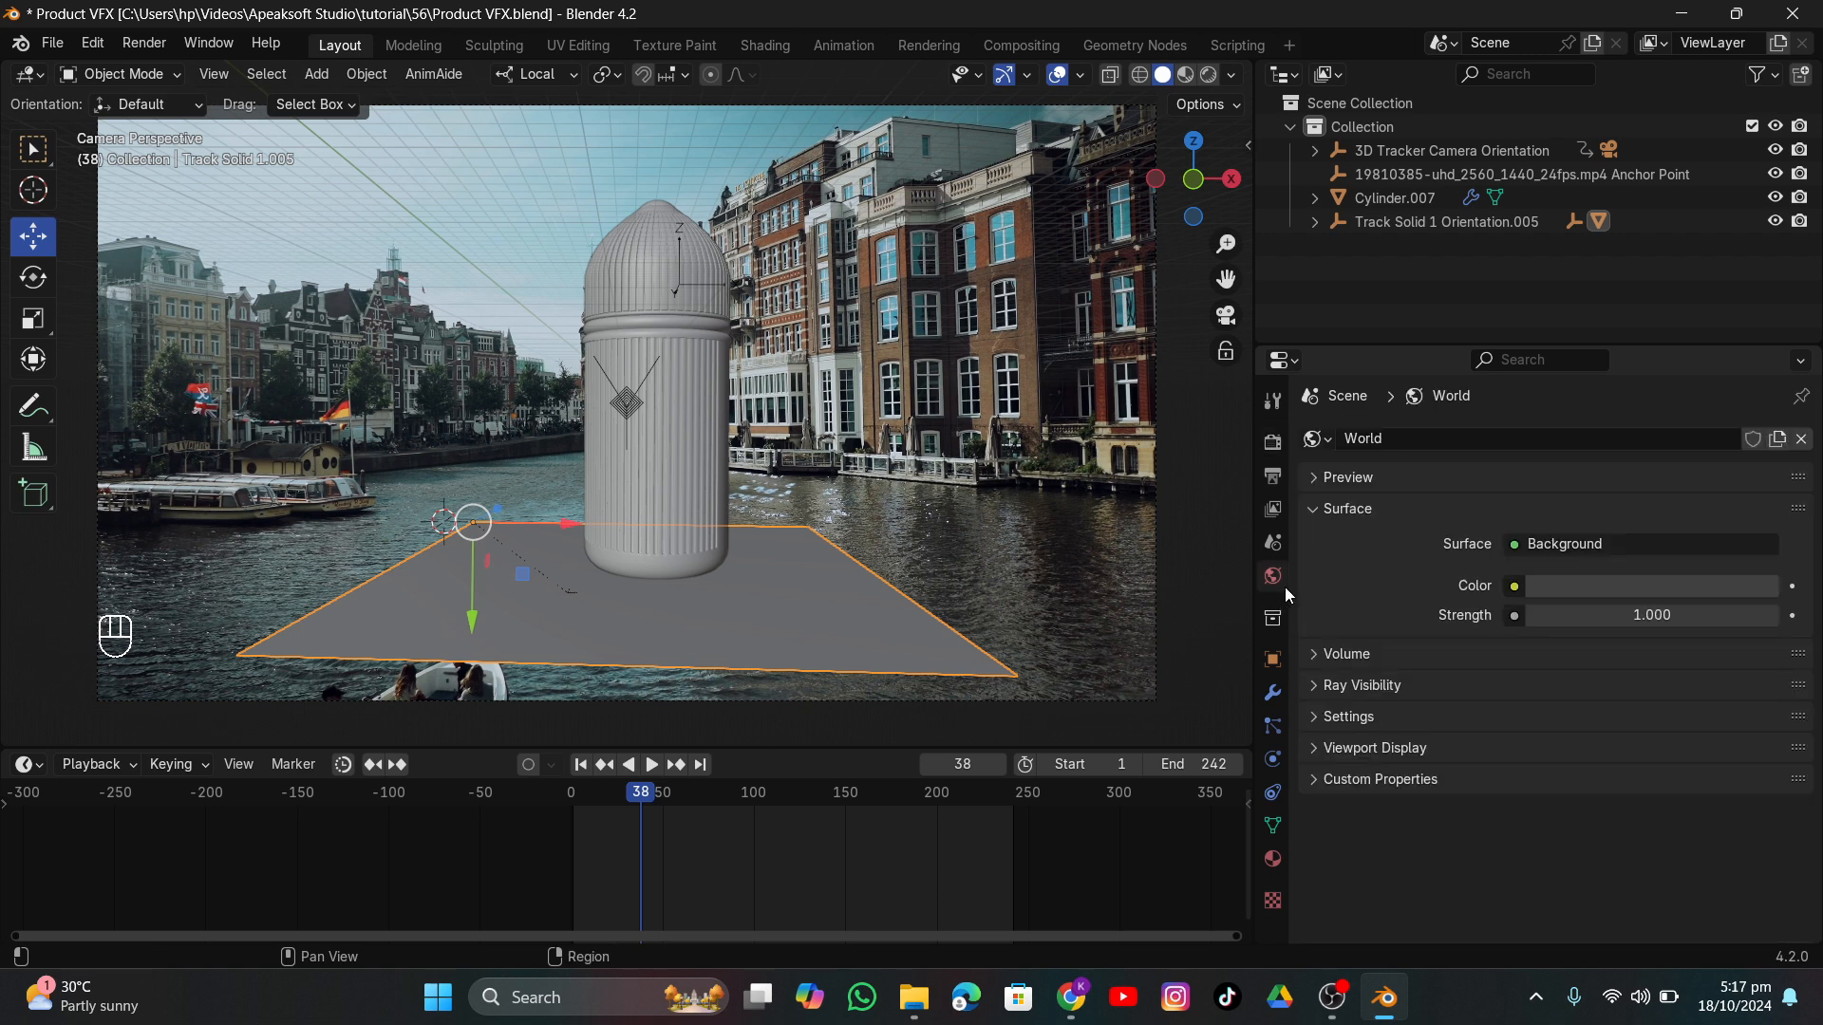
pyautogui.click(1514, 587)
pyautogui.click(1040, 691)
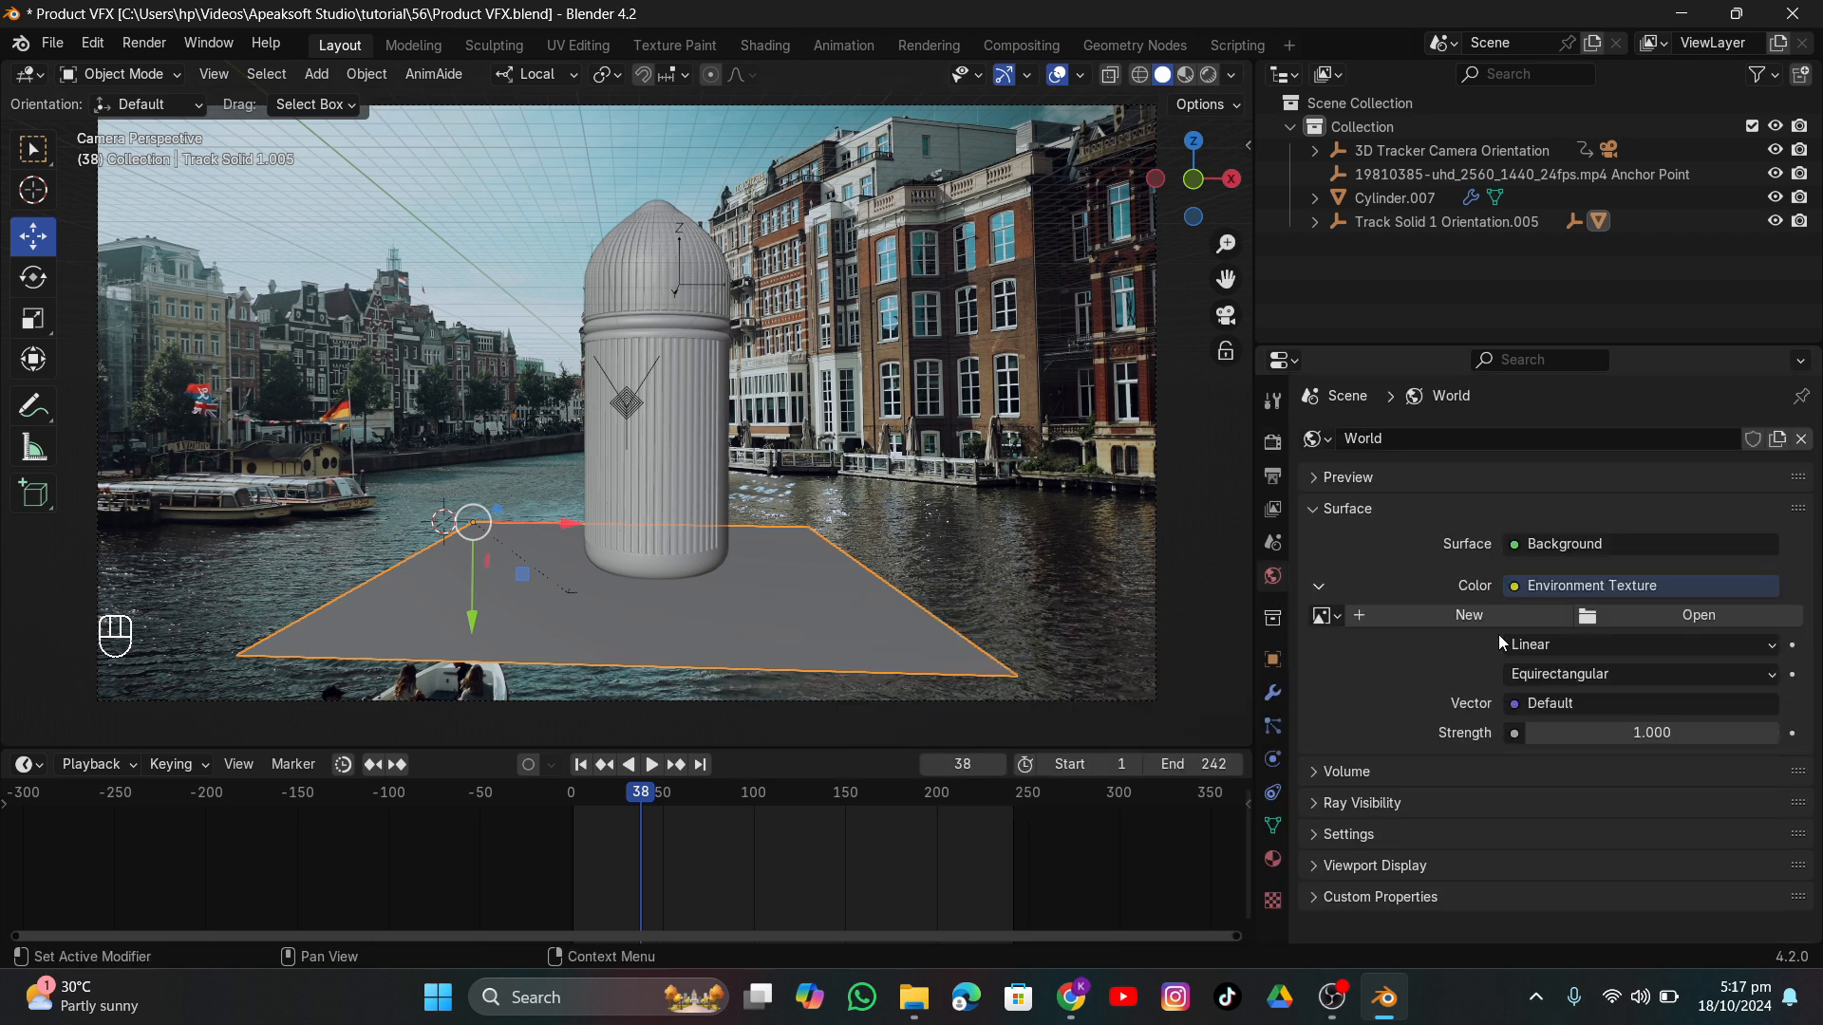
pyautogui.click(1611, 615)
pyautogui.scroll(-2, 294, 733)
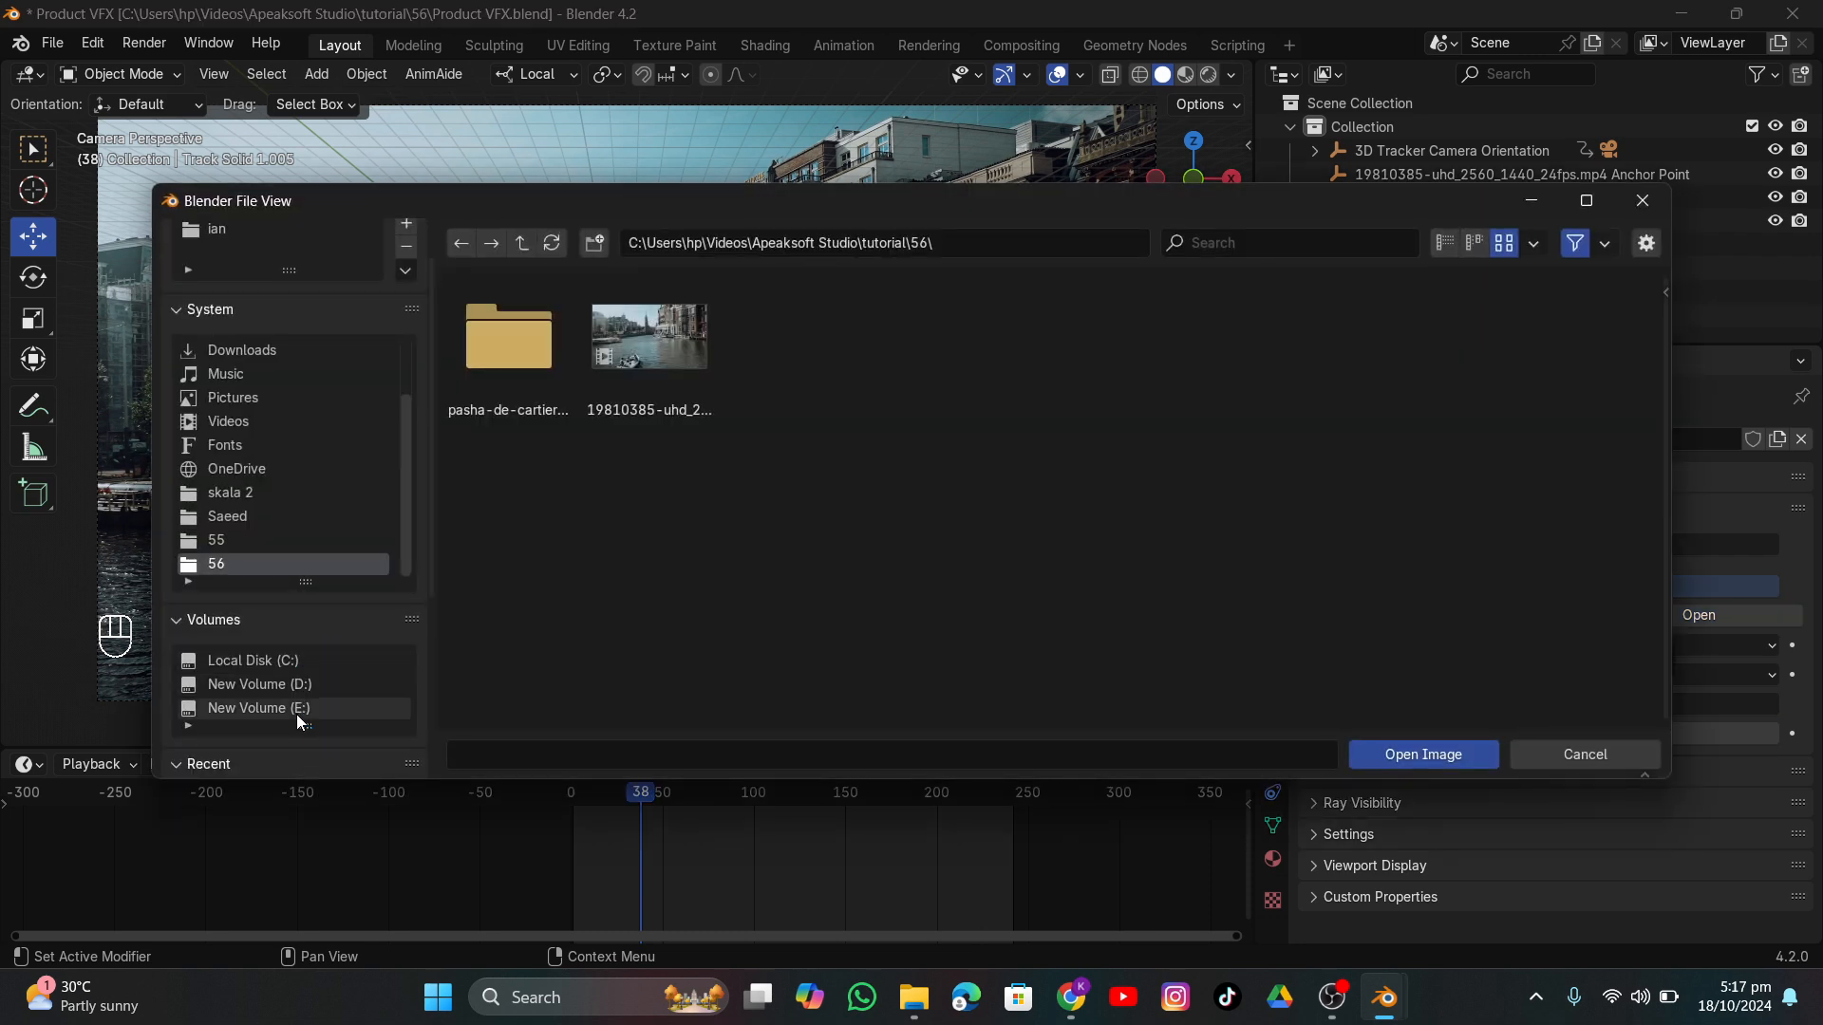
pyautogui.click(296, 714)
pyautogui.doubleClick(617, 395)
pyautogui.doubleClick(555, 369)
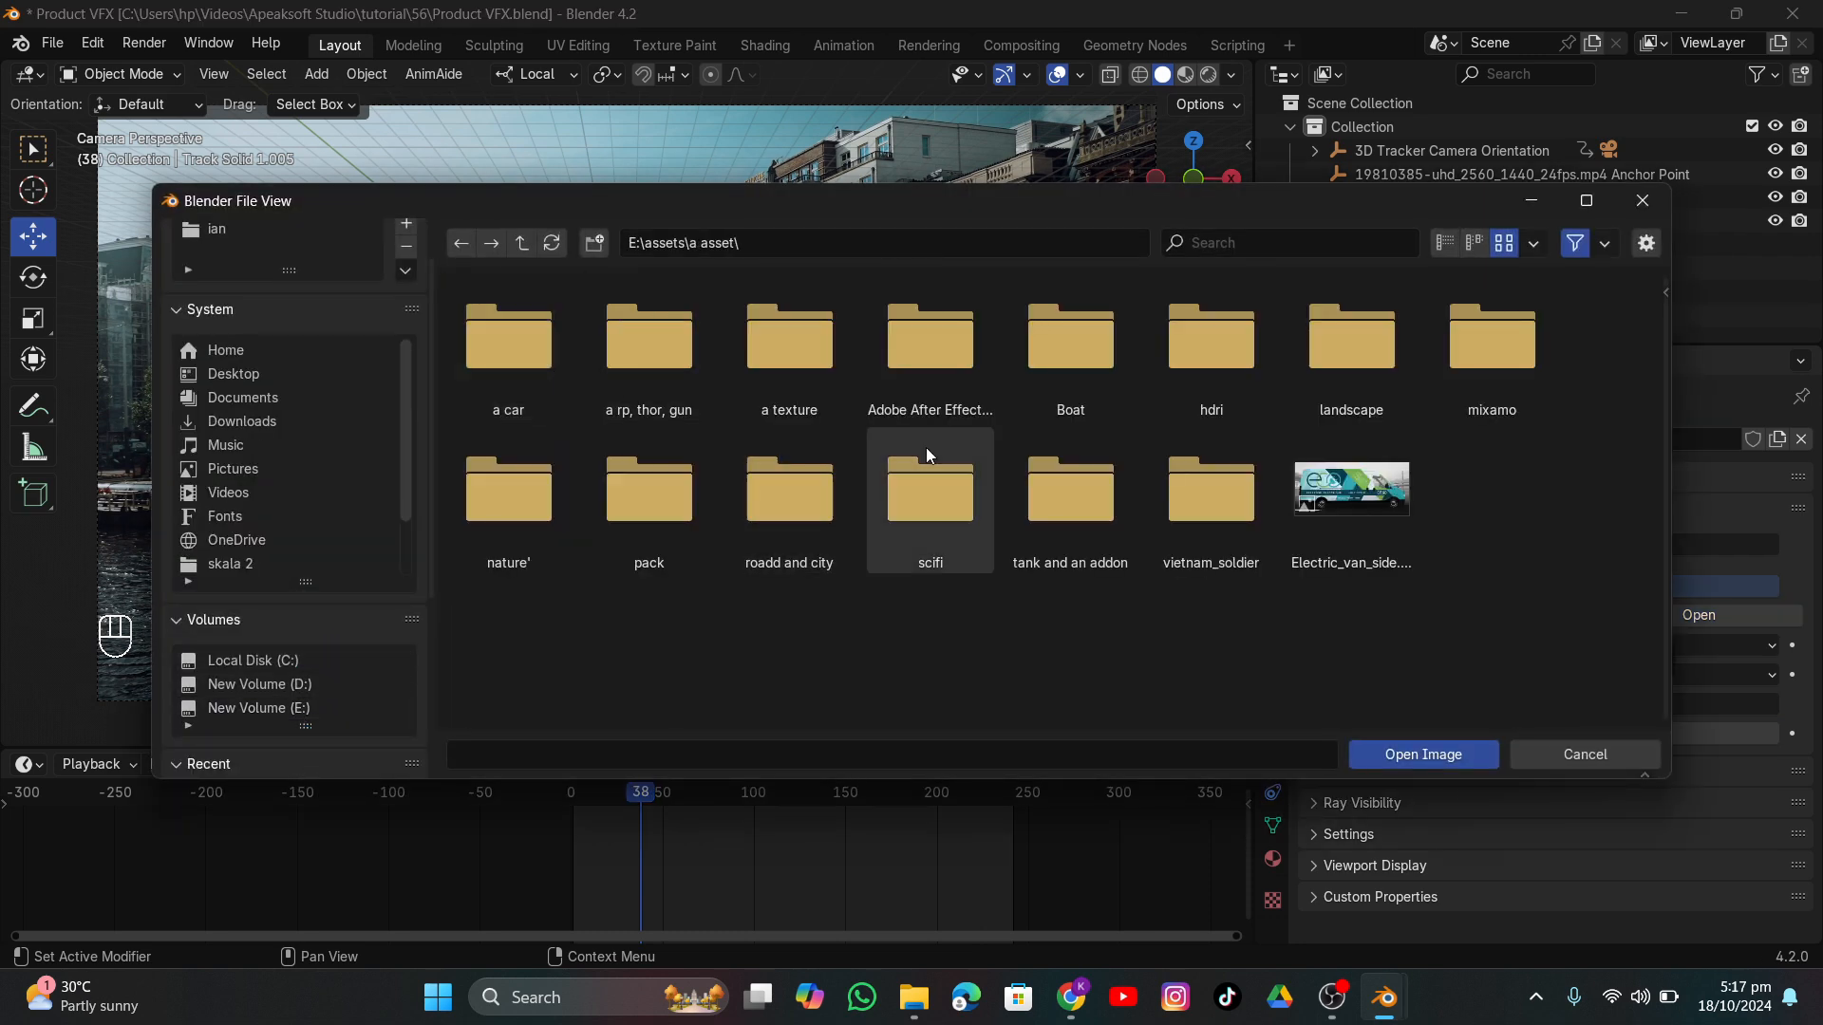
pyautogui.doubleClick(1177, 351)
pyautogui.doubleClick(532, 361)
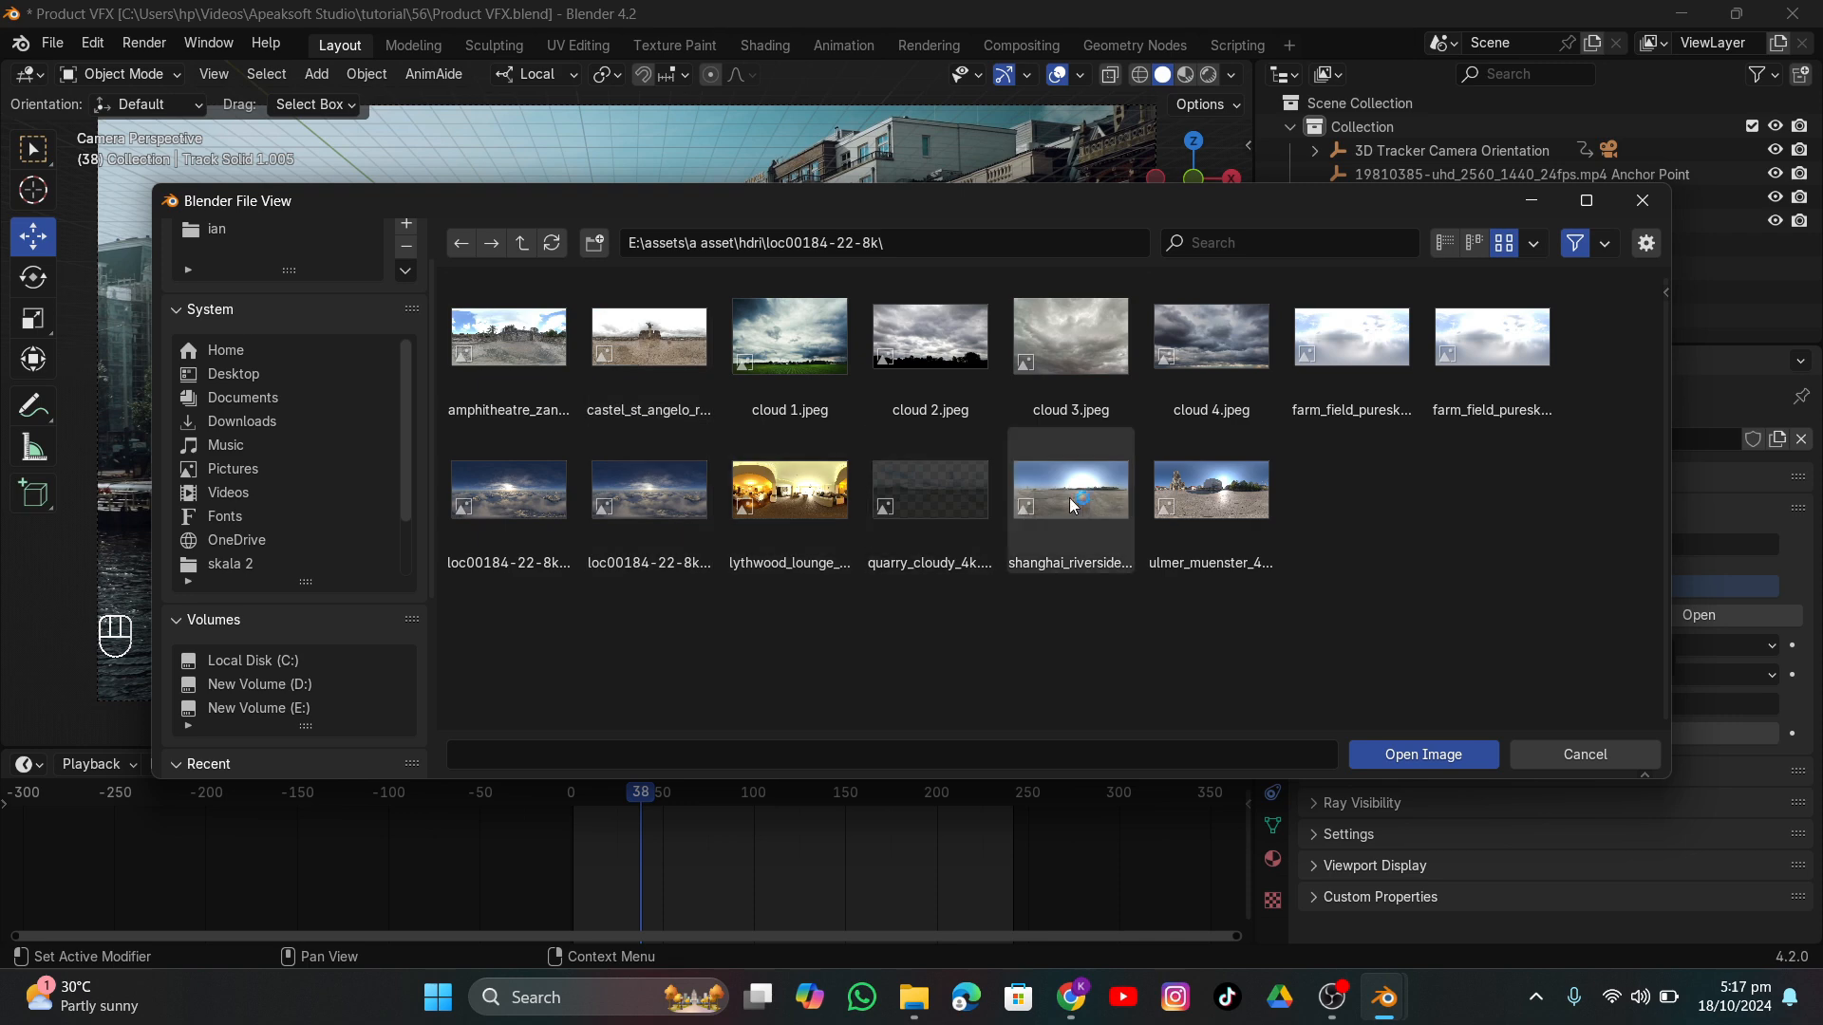
pyautogui.doubleClick(1182, 492)
# Enable a transparent film background in the render settings and save the project file.
pyautogui.click(1273, 444)
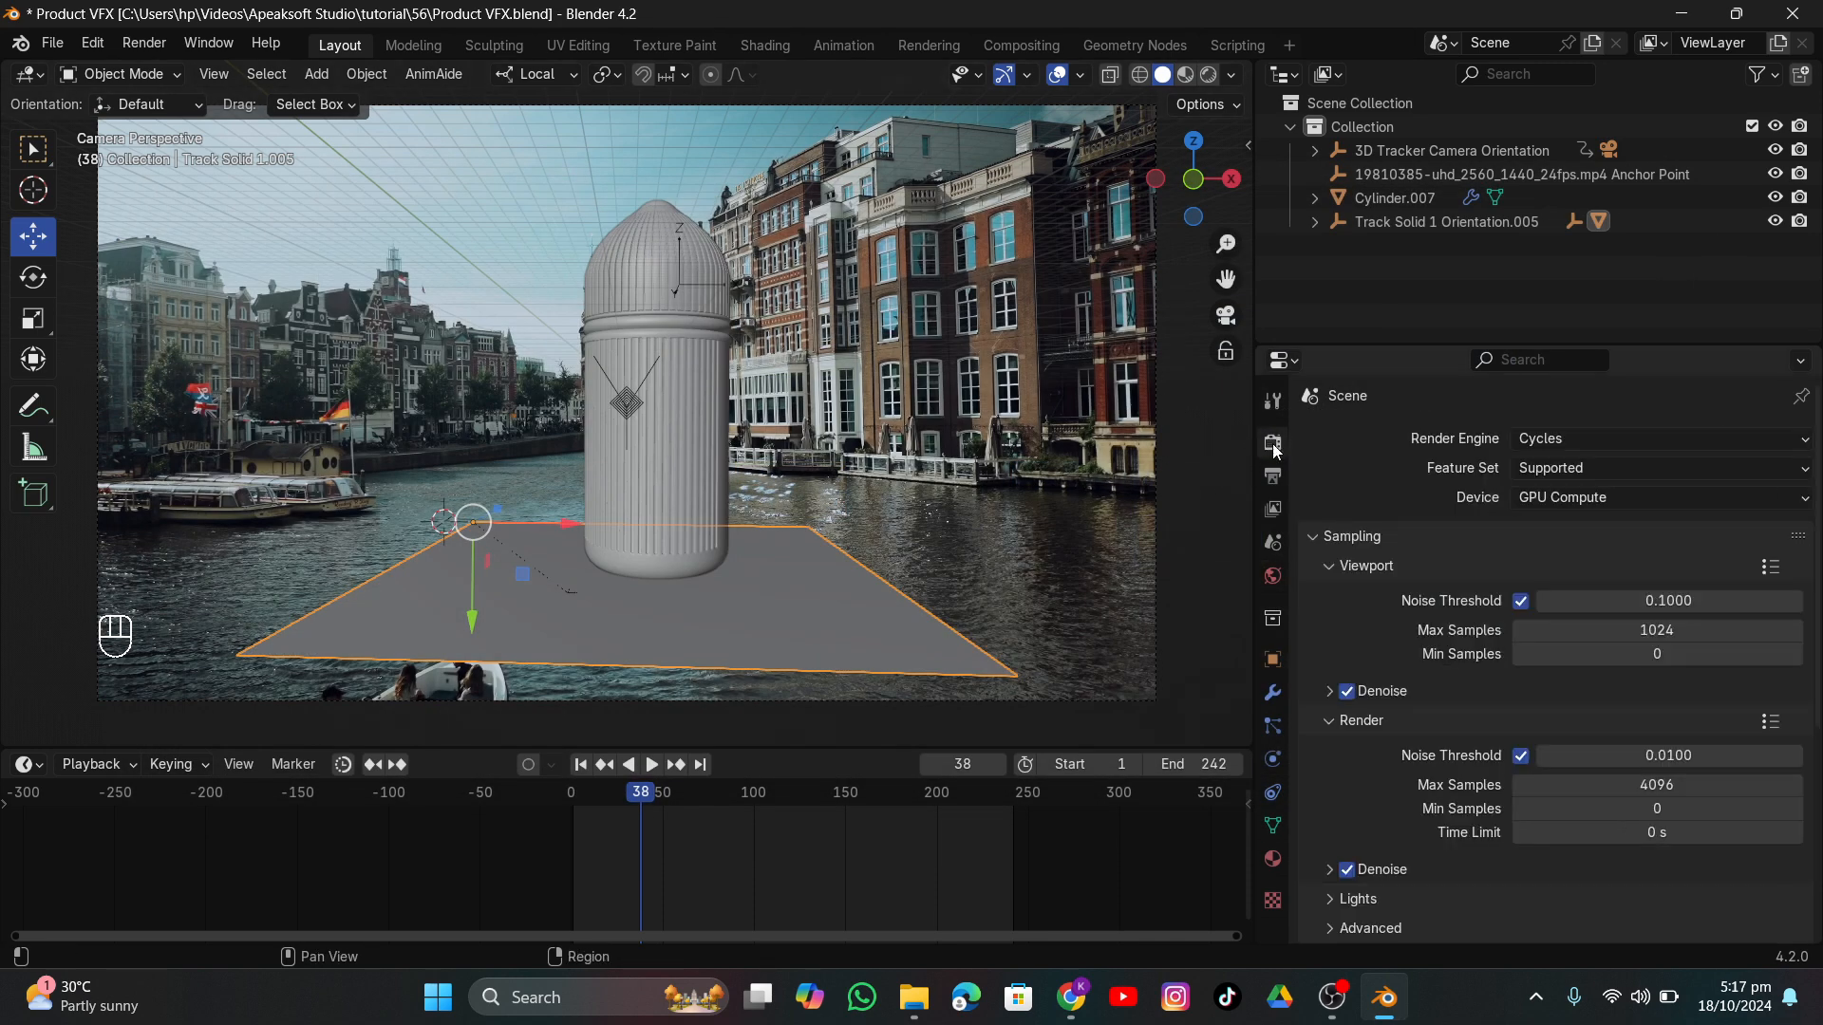
pyautogui.scroll(-6, 1430, 704)
pyautogui.click(1336, 771)
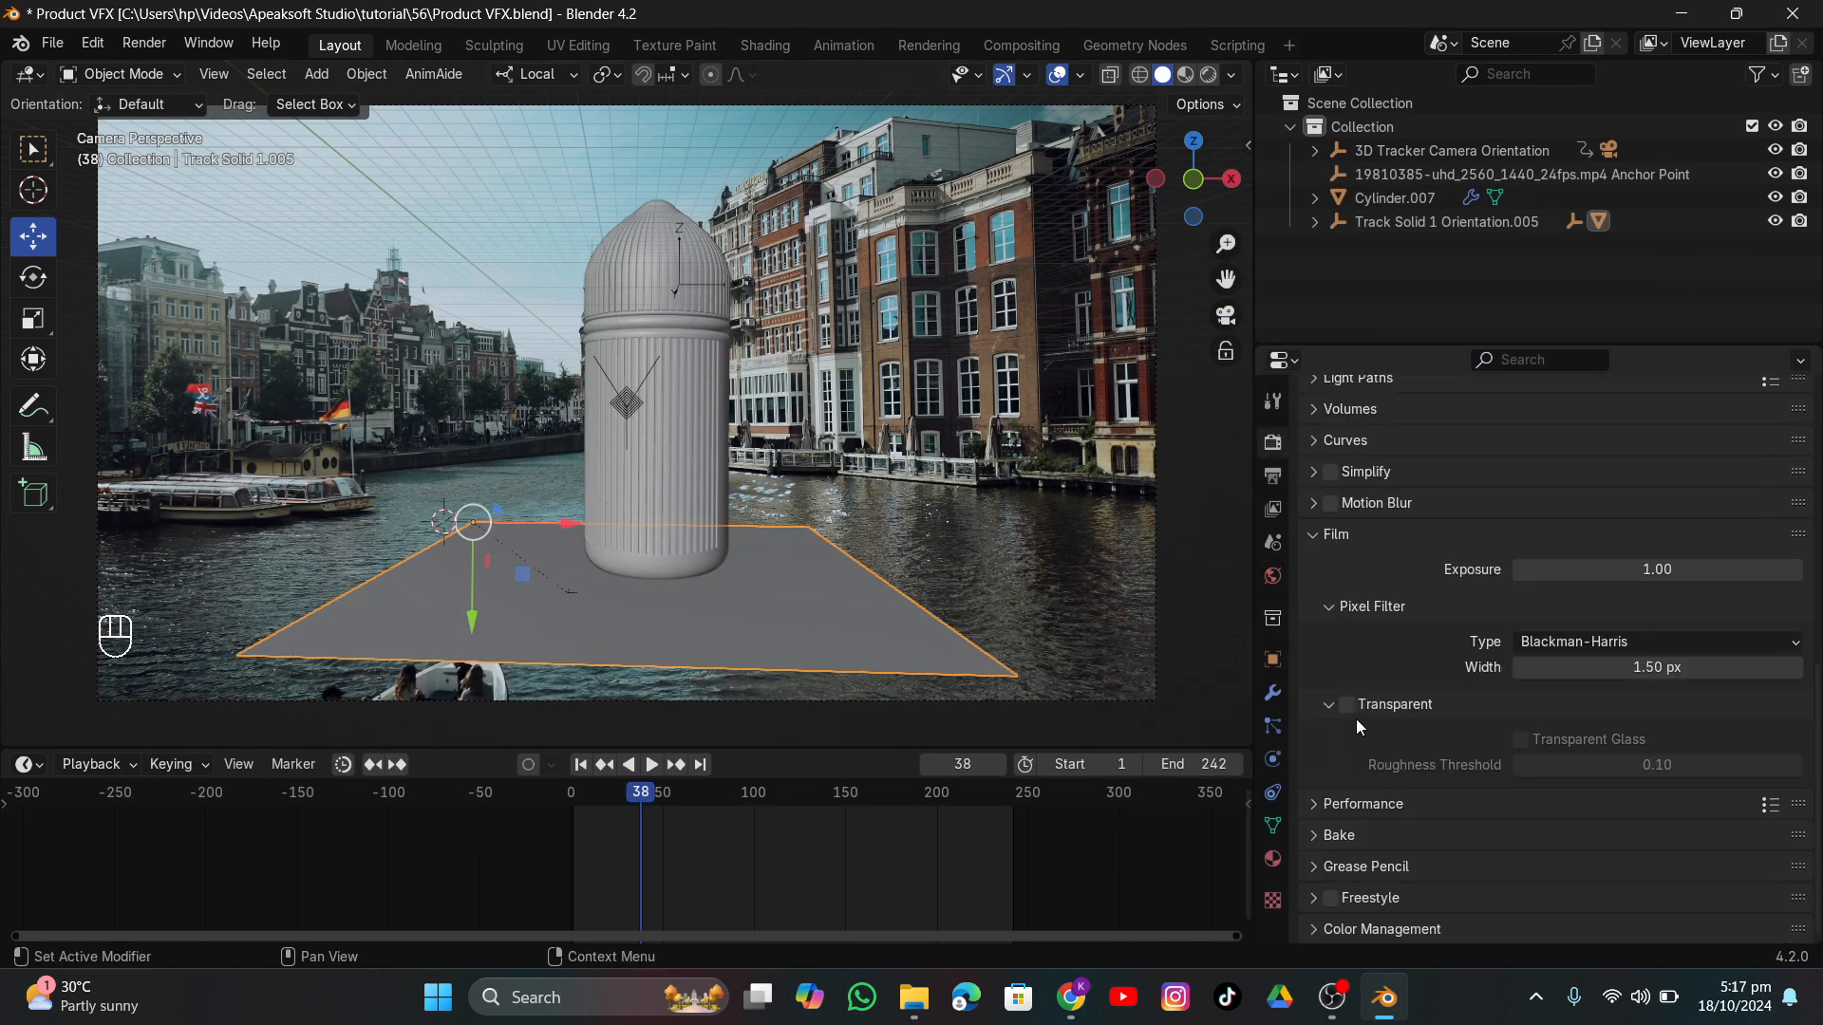
pyautogui.click(50, 42)
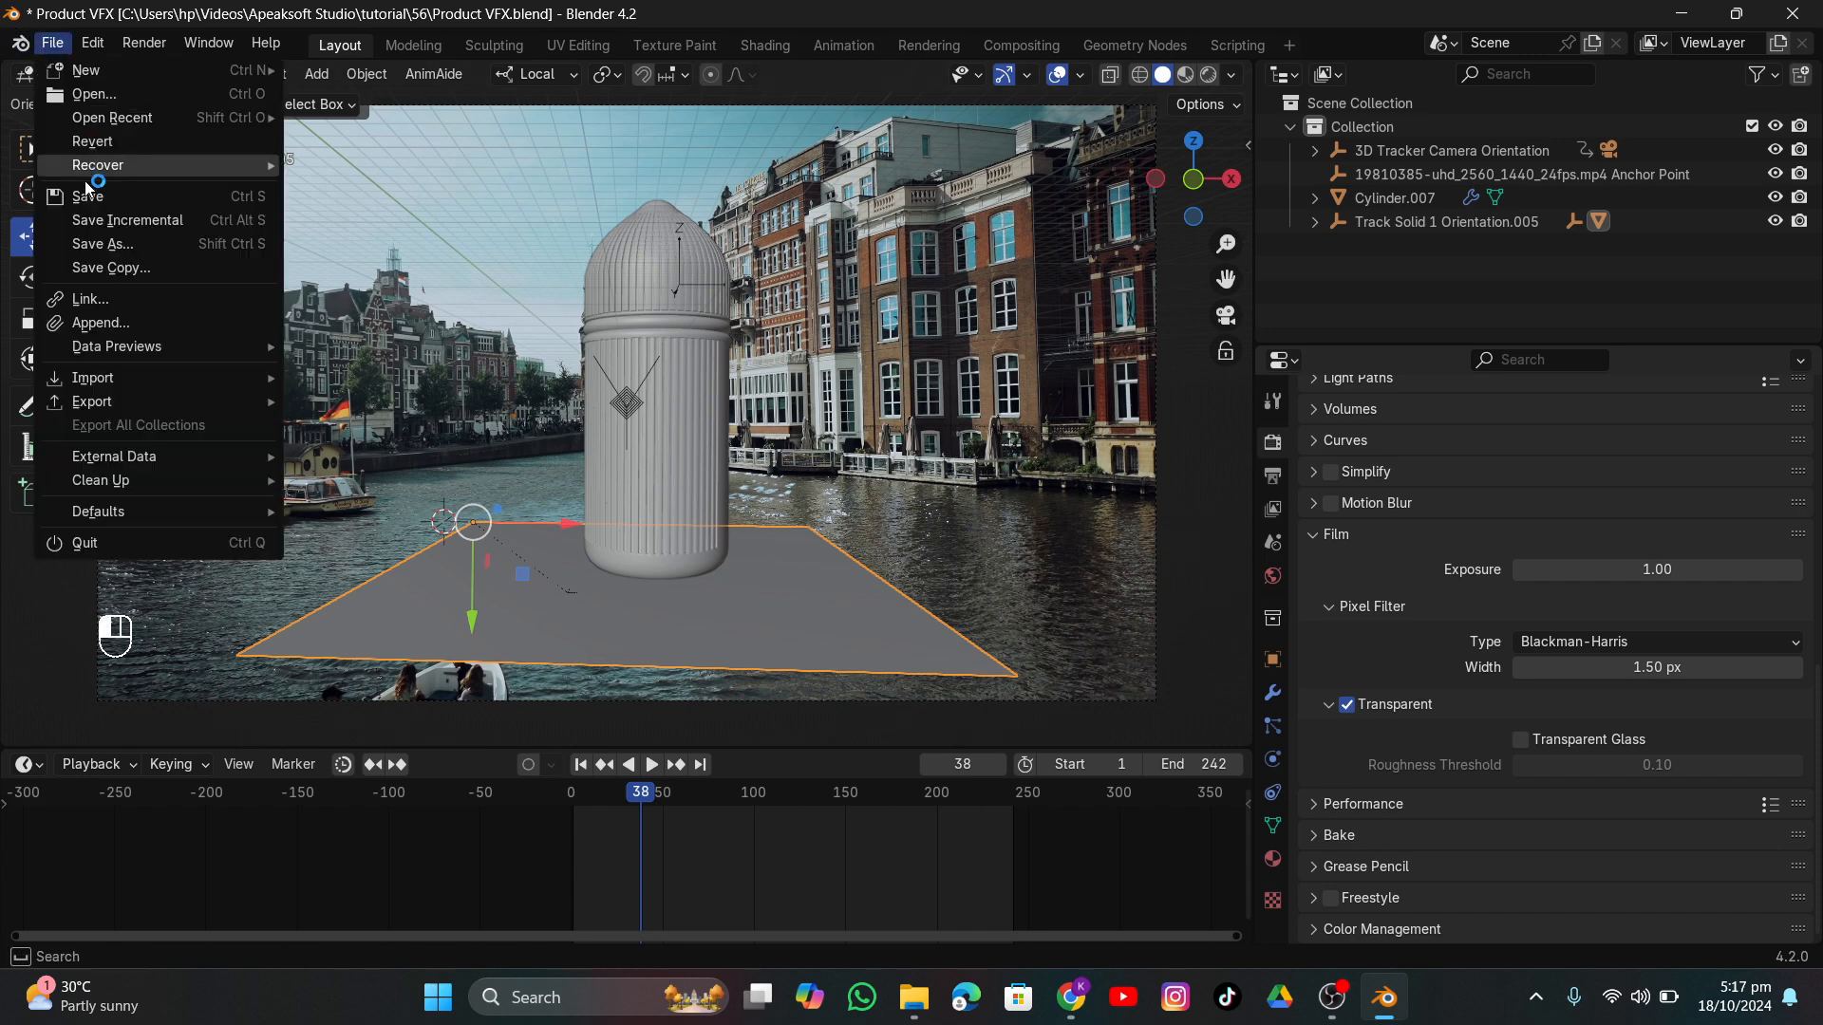
pyautogui.click(93, 188)
# Split the 3D viewport vertically and make the new area a Shader Editor showing the World nodes.
pyautogui.moveTo(1250, 63); pyautogui.dragTo(725, 68)
pyautogui.click(753, 74)
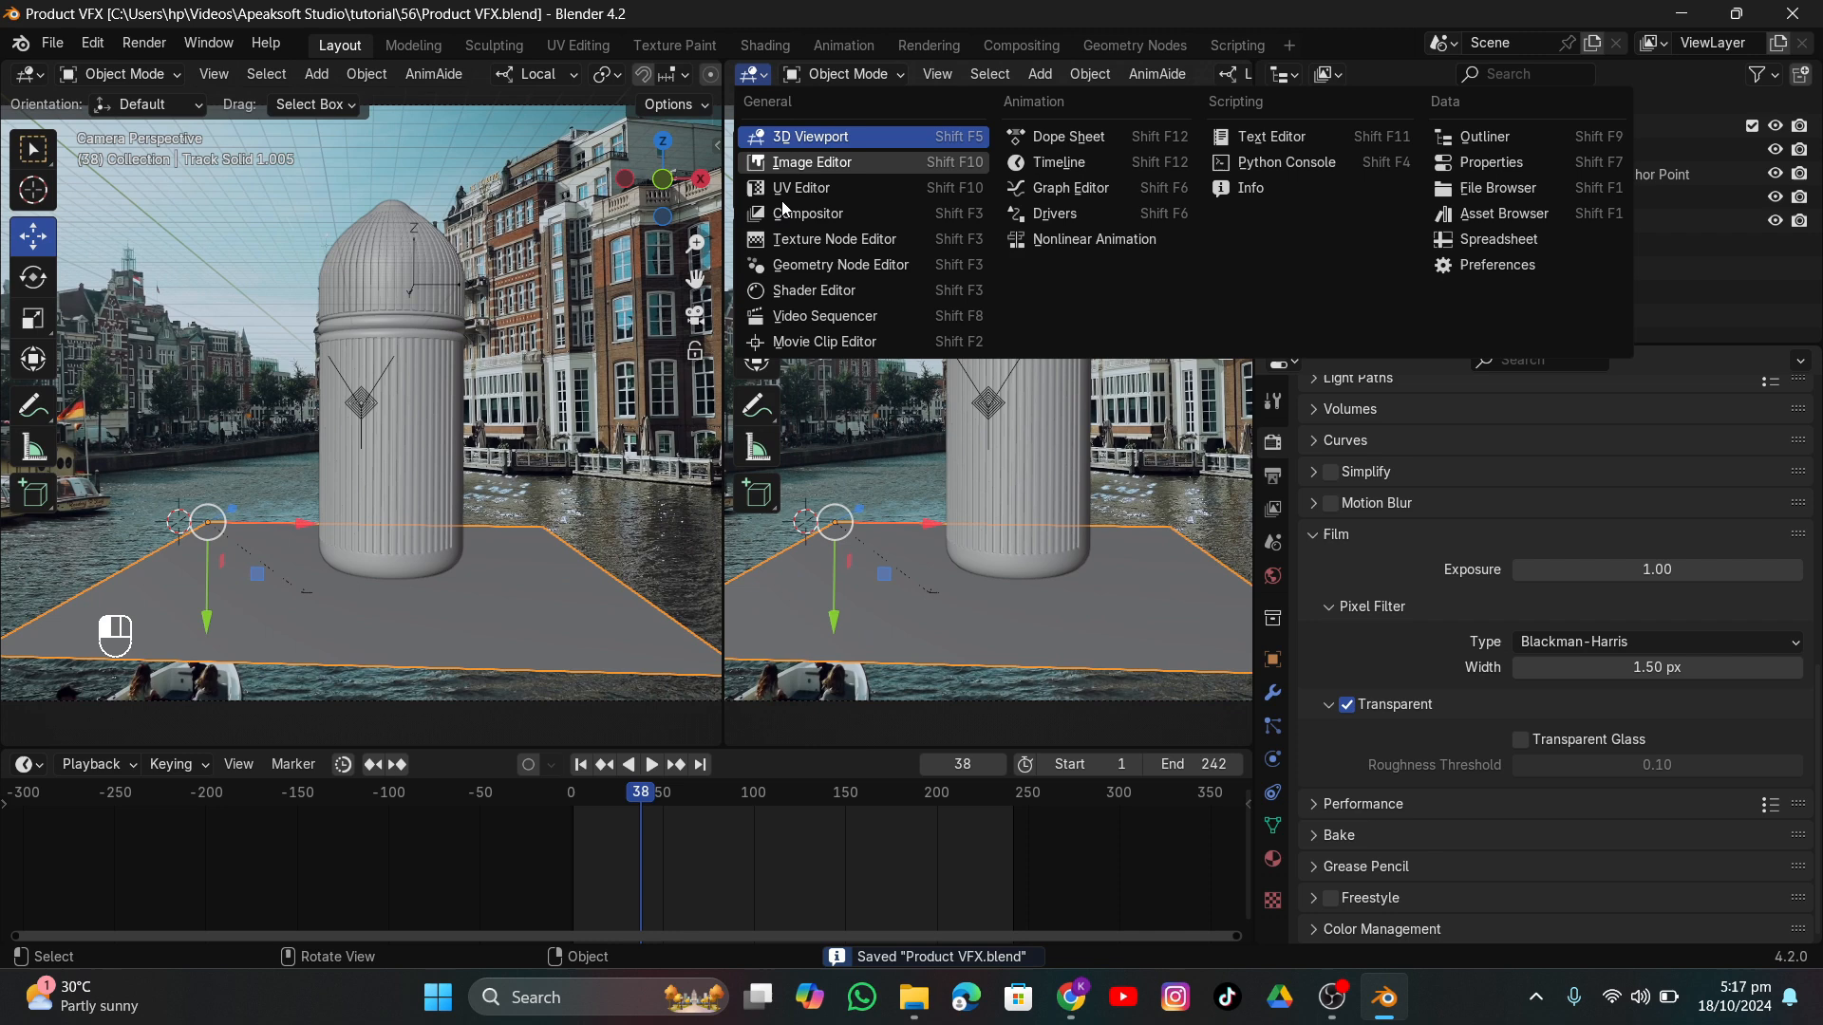
pyautogui.click(794, 292)
pyautogui.moveTo(919, 325); pyautogui.dragTo(1288, 340)
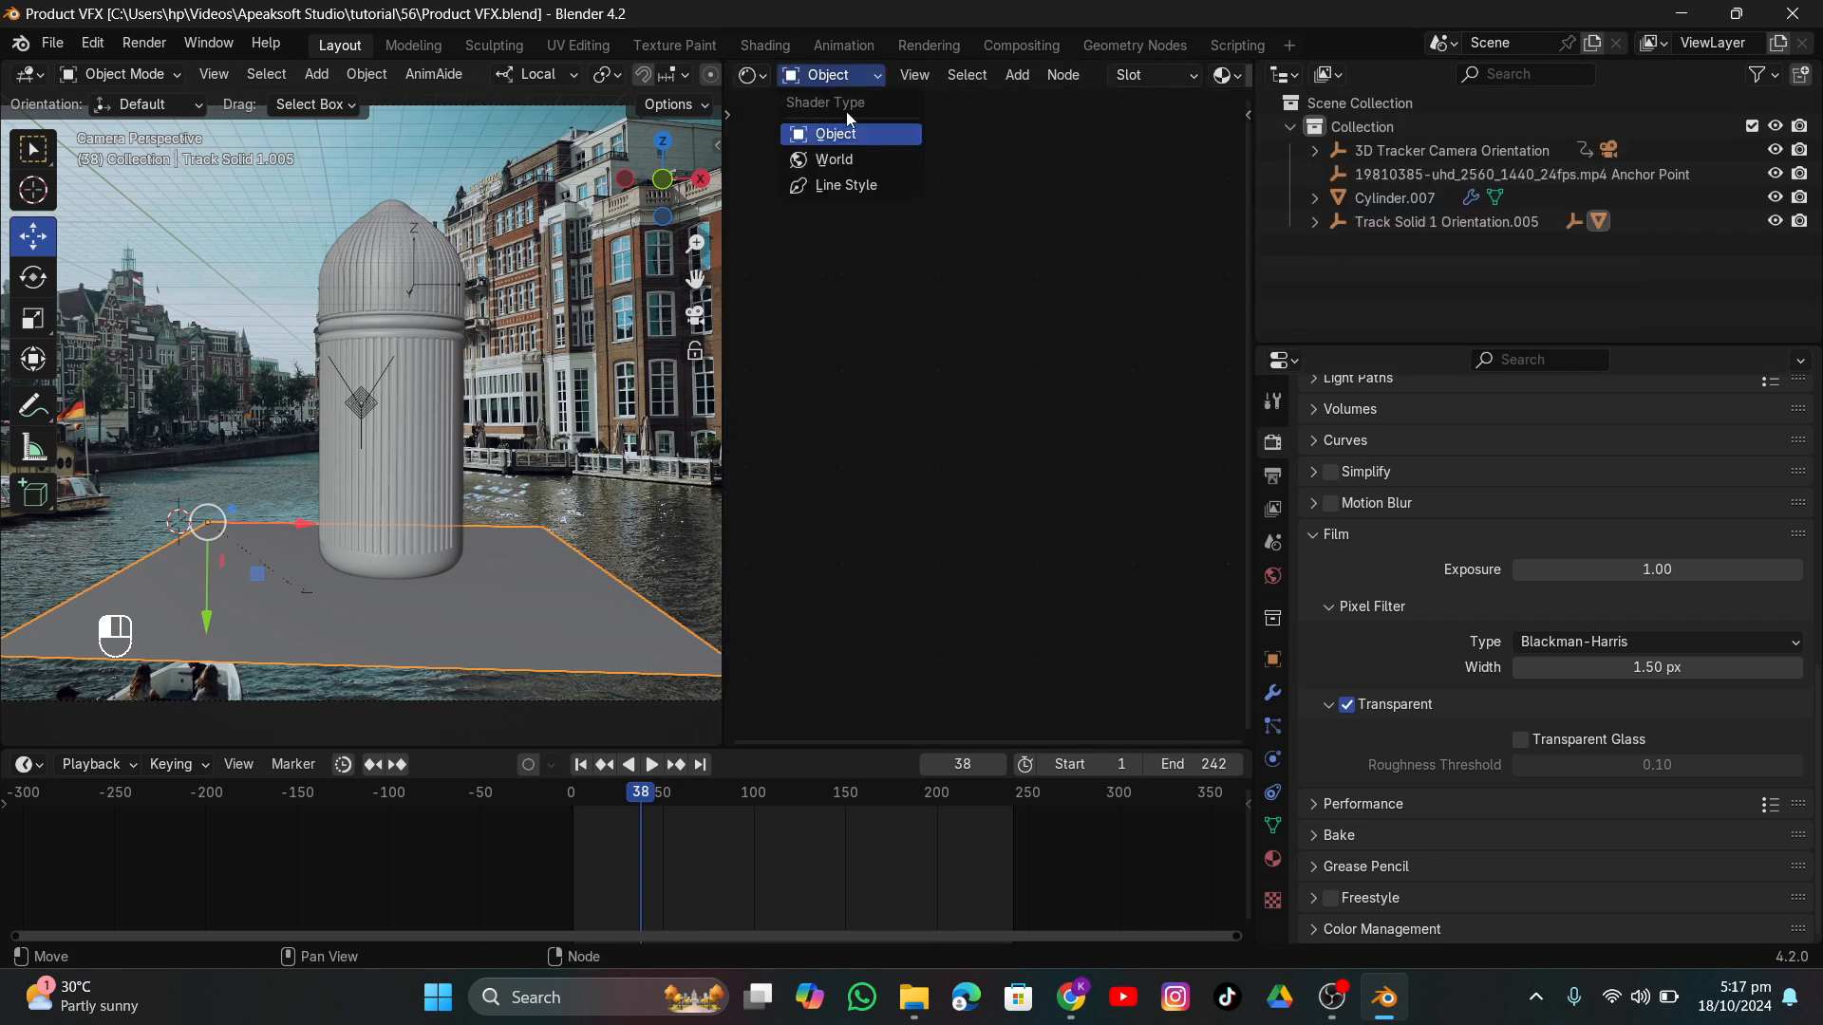
pyautogui.click(846, 161)
pyautogui.scroll(5, 964, 410)
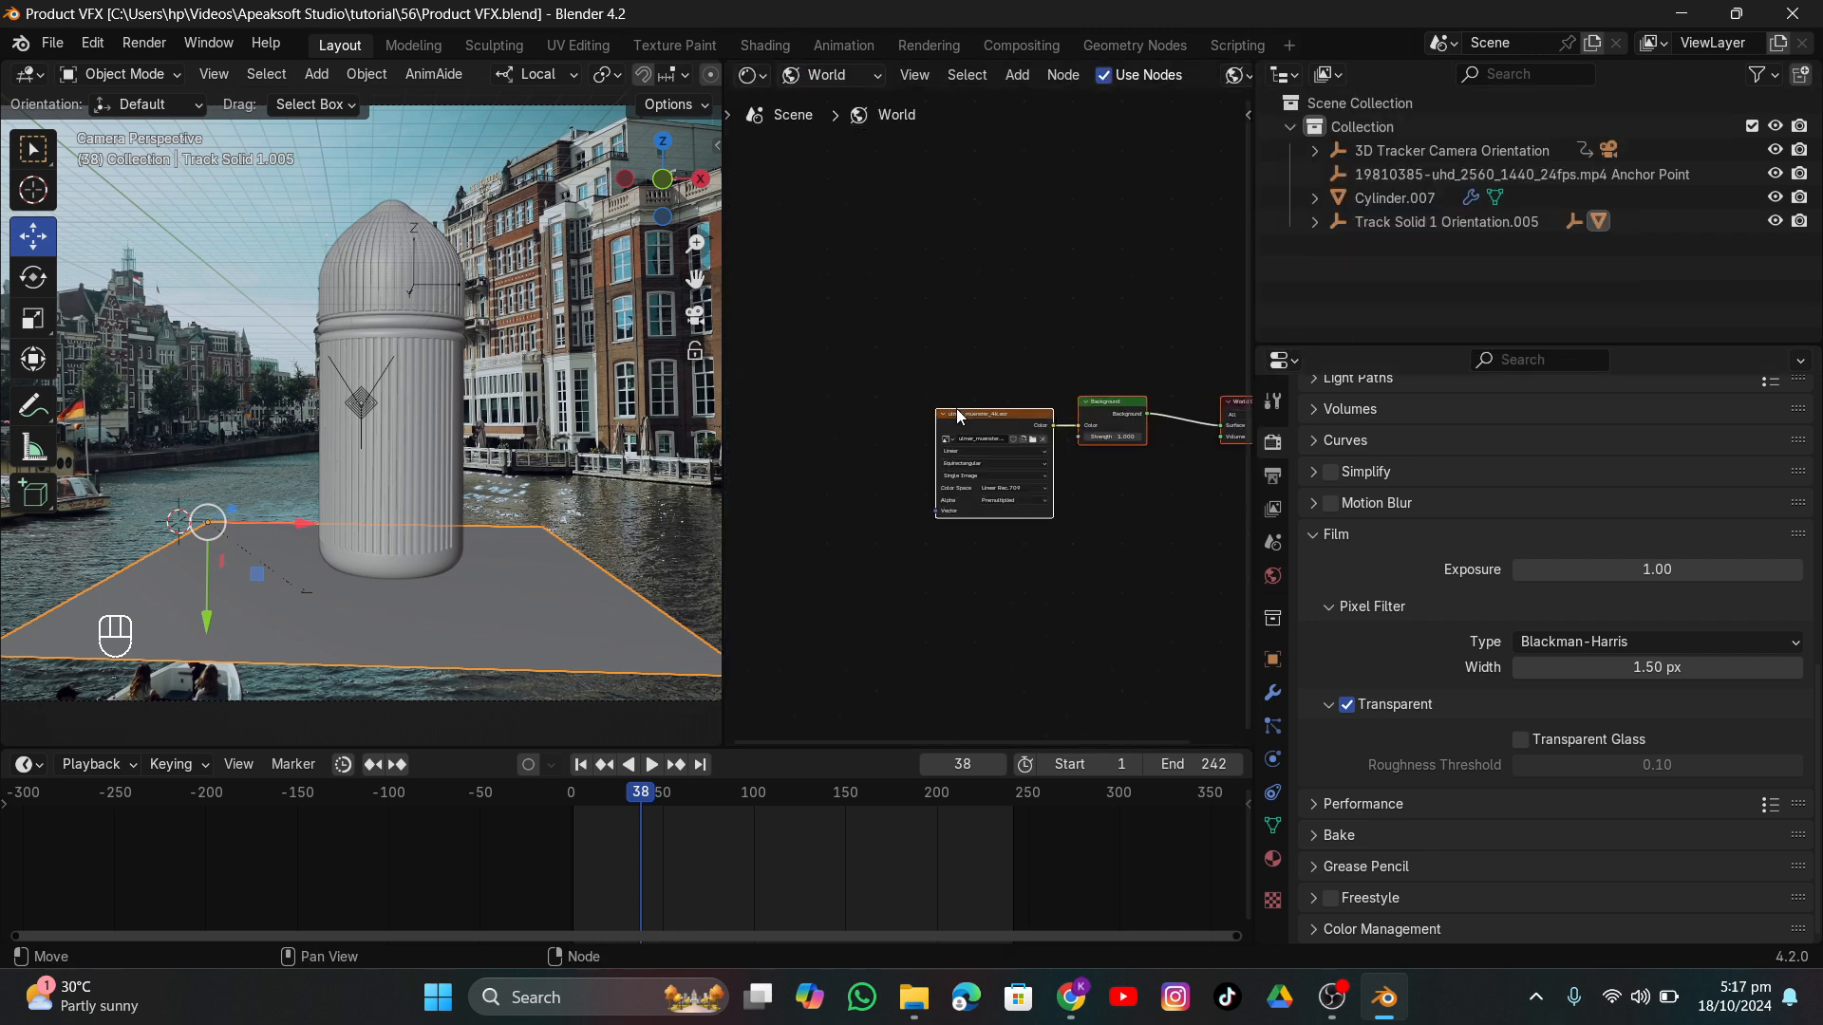
# Add Mapping and Texture Coordinate nodes to the environment texture, switch to rendered shading, and set the mapping's Z rotation to 180°.
pyautogui.hotkey('ctrl', 't')
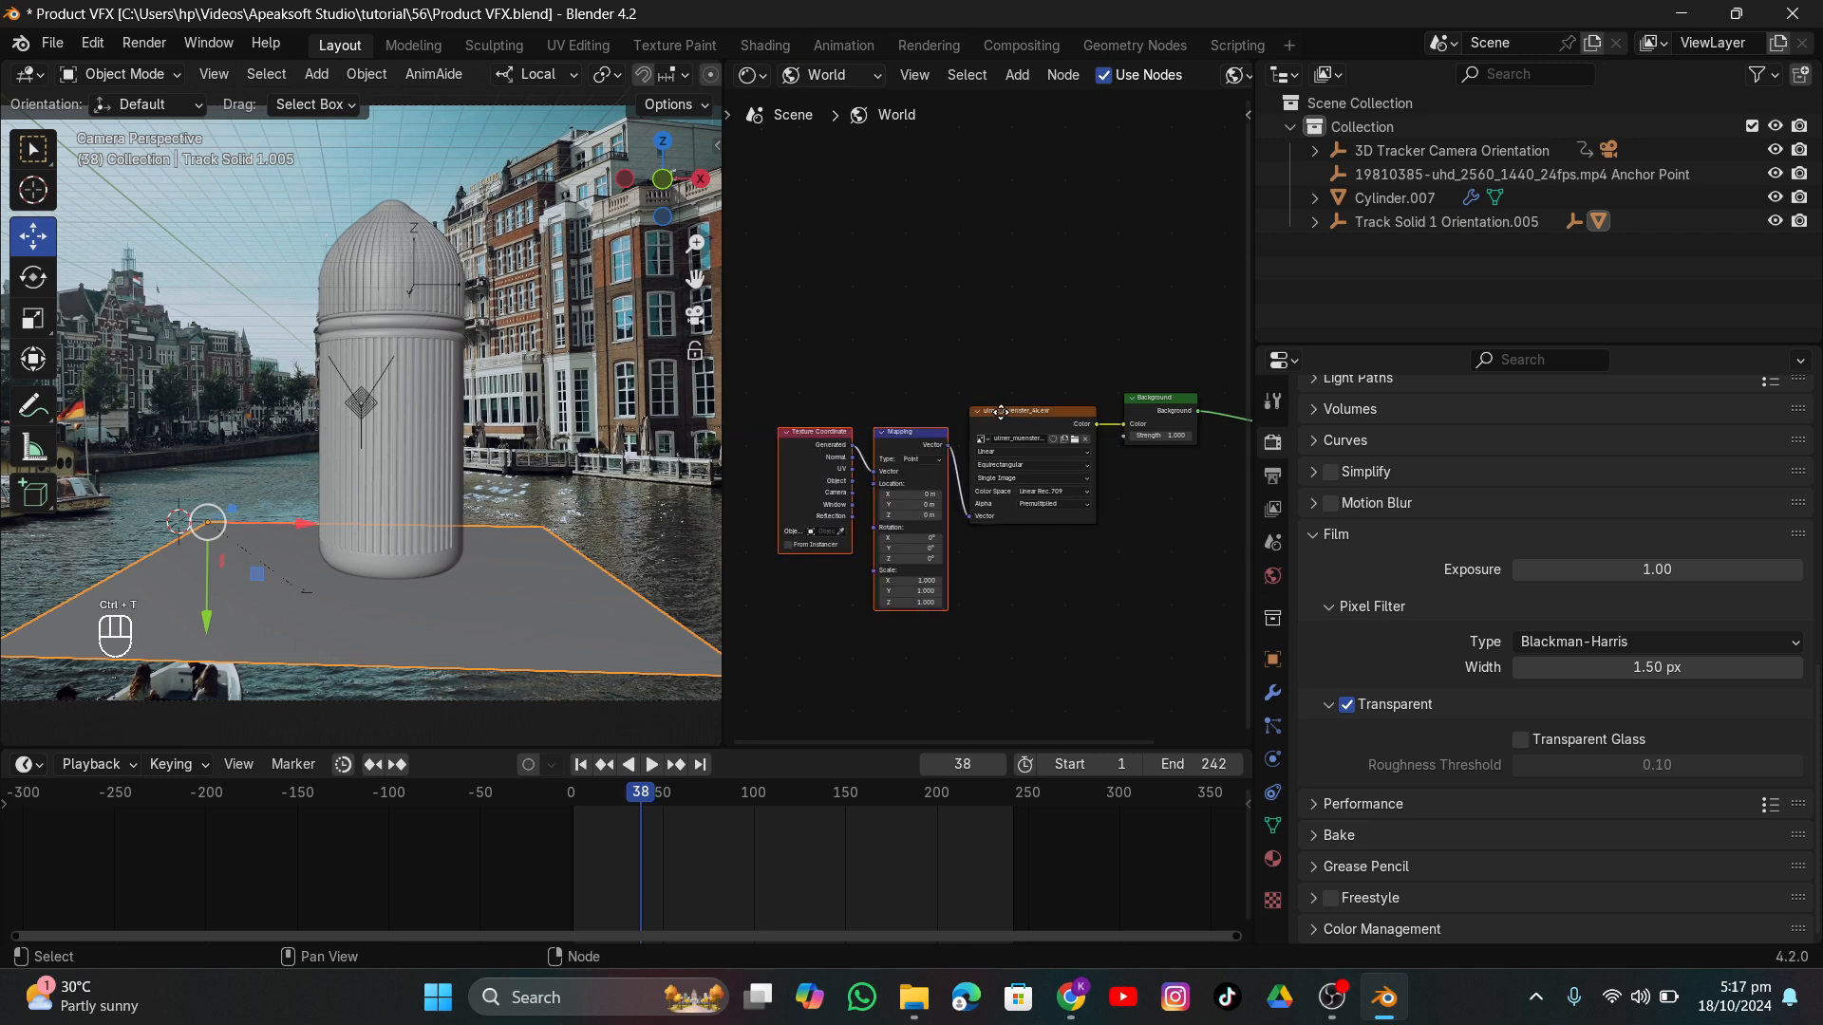
pyautogui.scroll(-5, 624, 74)
pyautogui.click(679, 76)
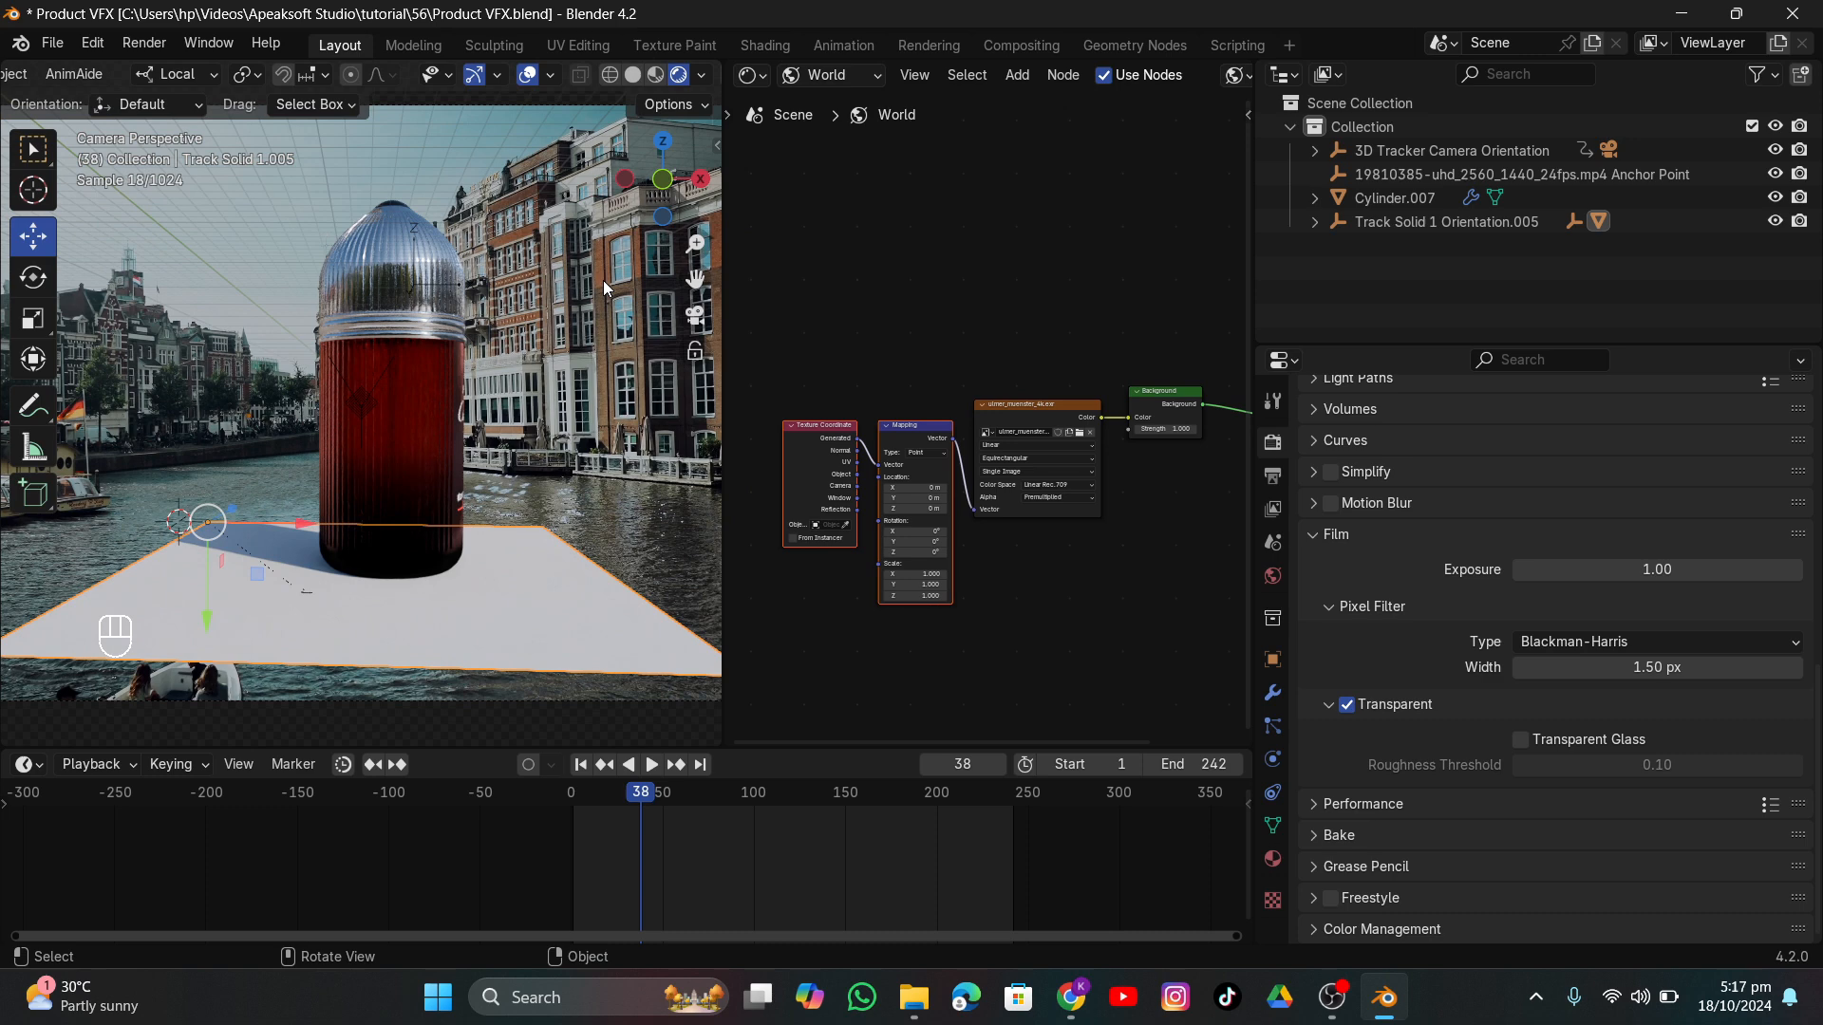
pyautogui.scroll(3, 893, 456)
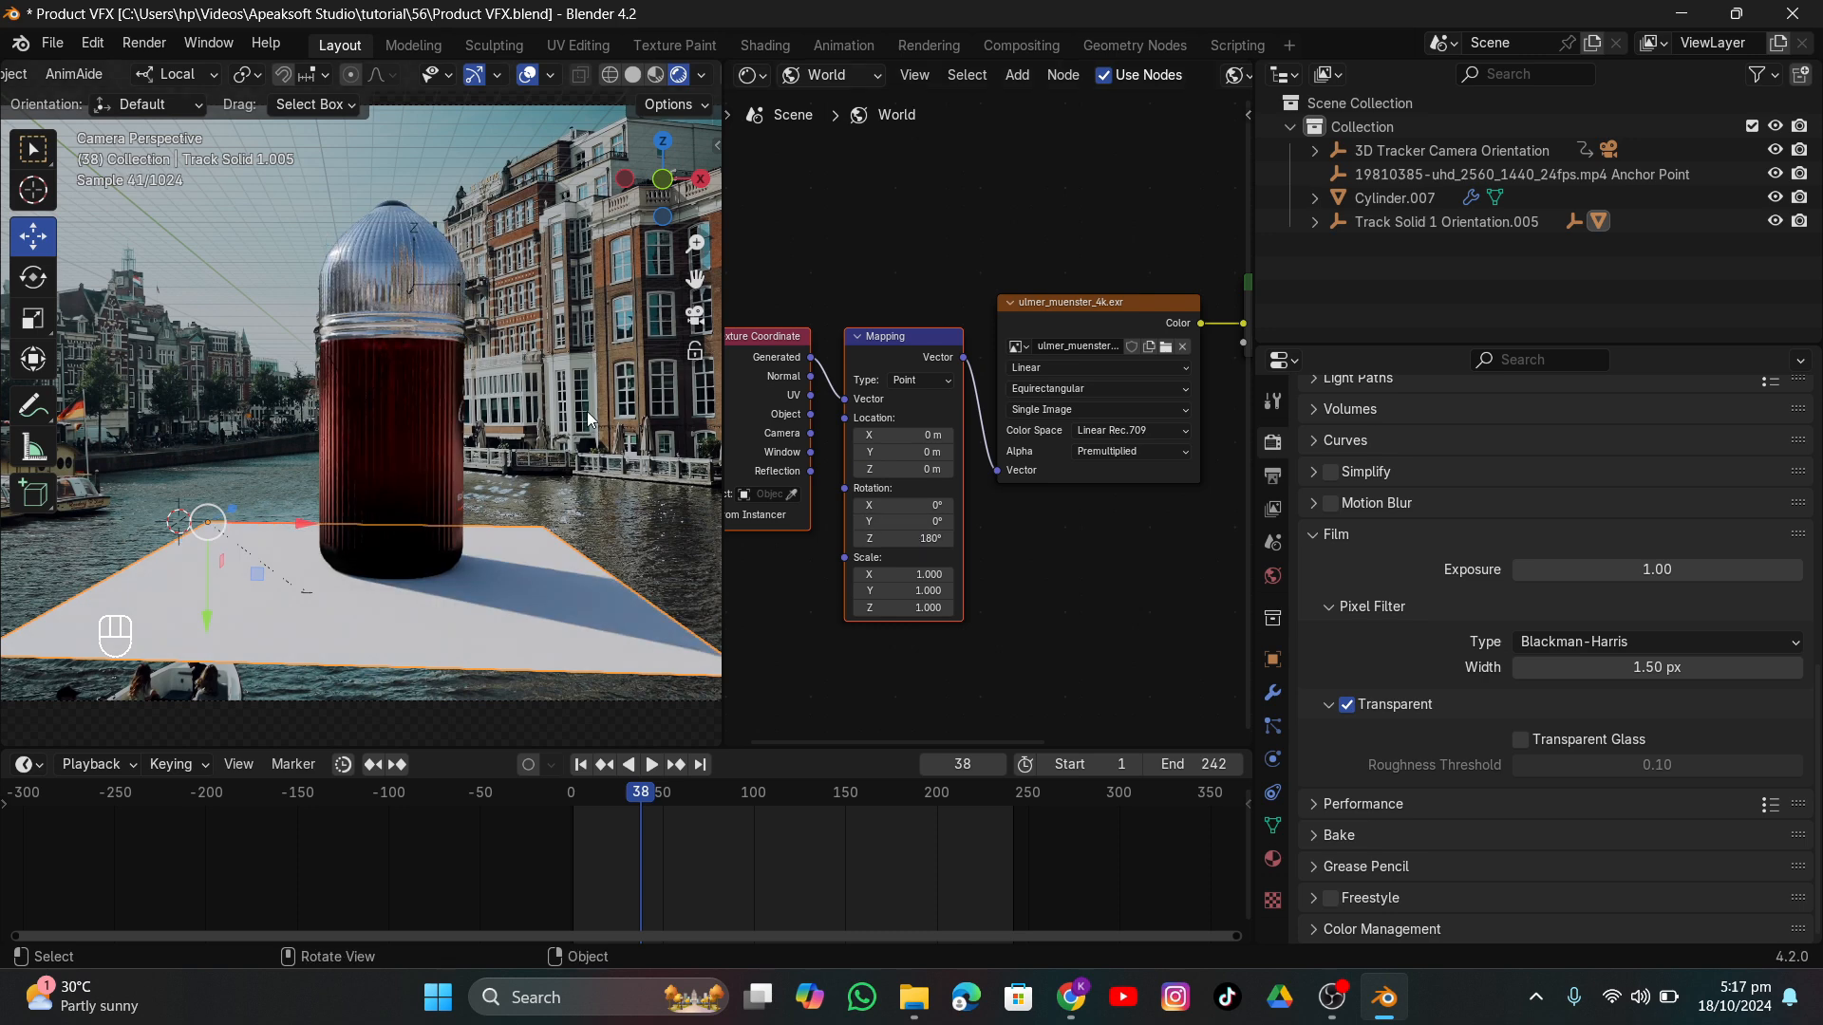
# Hide the floor grid in the viewport overlays.
pyautogui.click(550, 77)
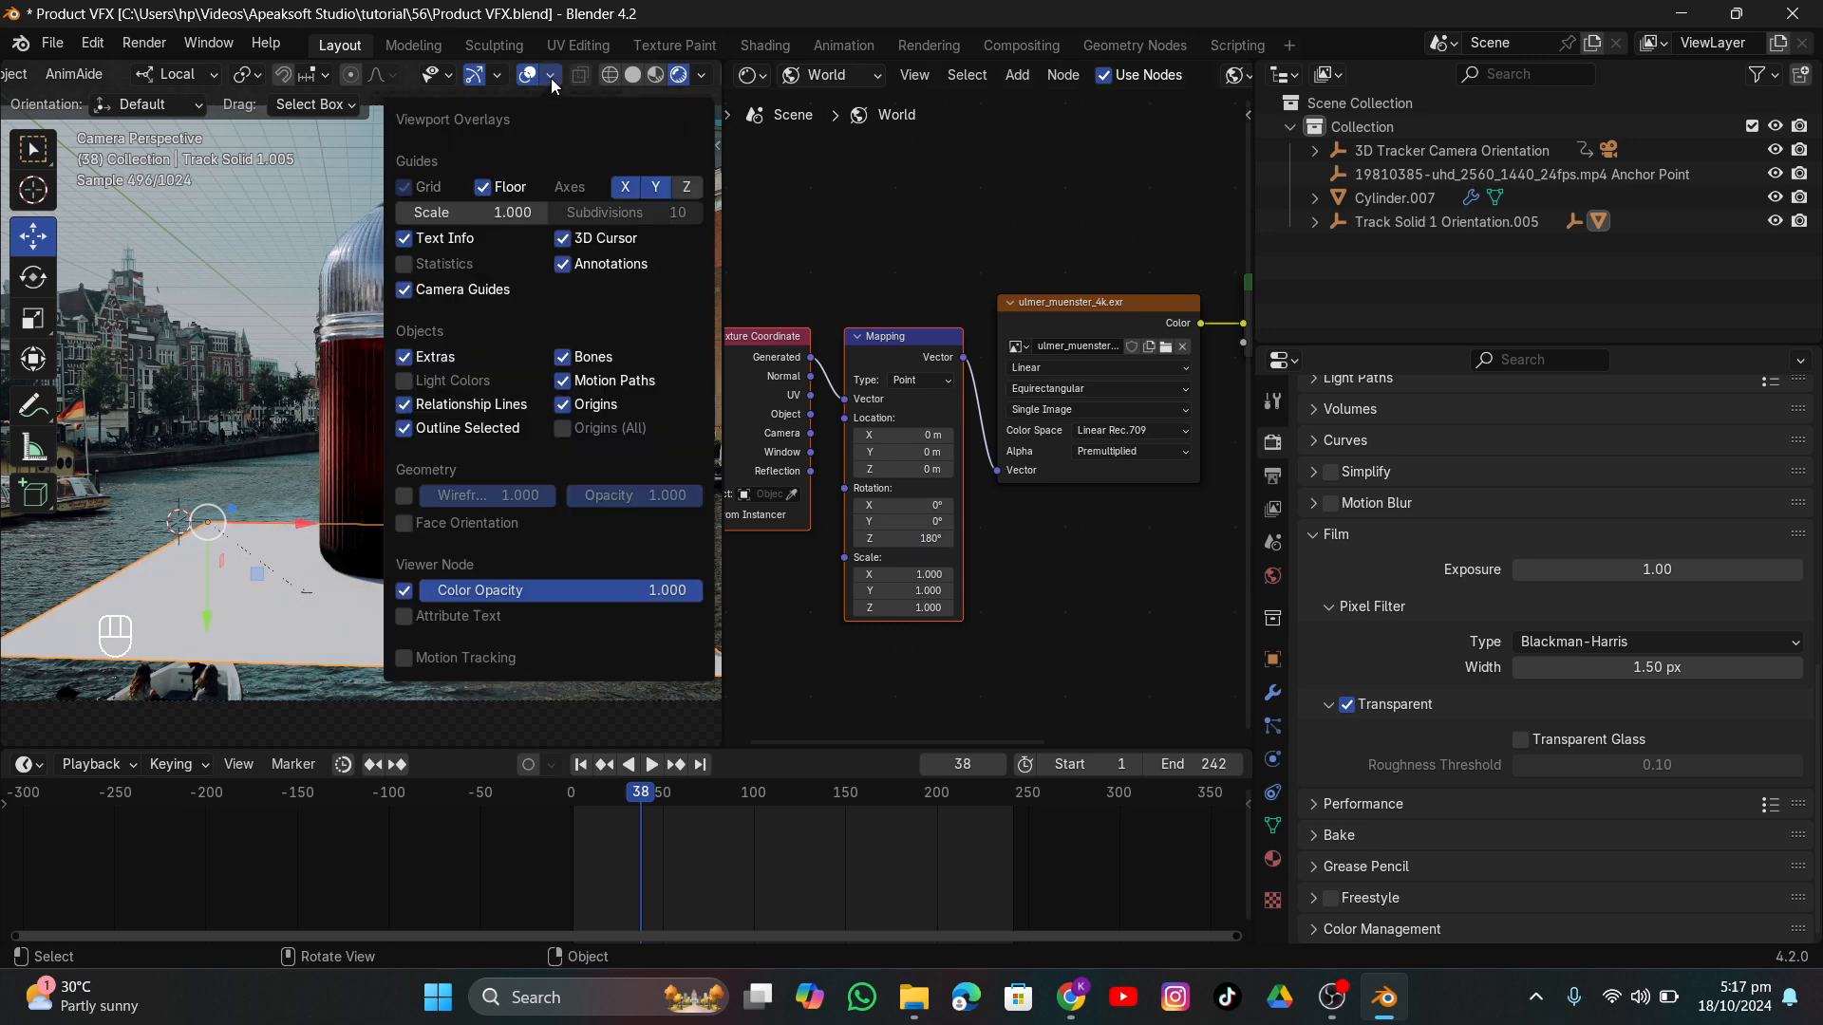
pyautogui.click(519, 187)
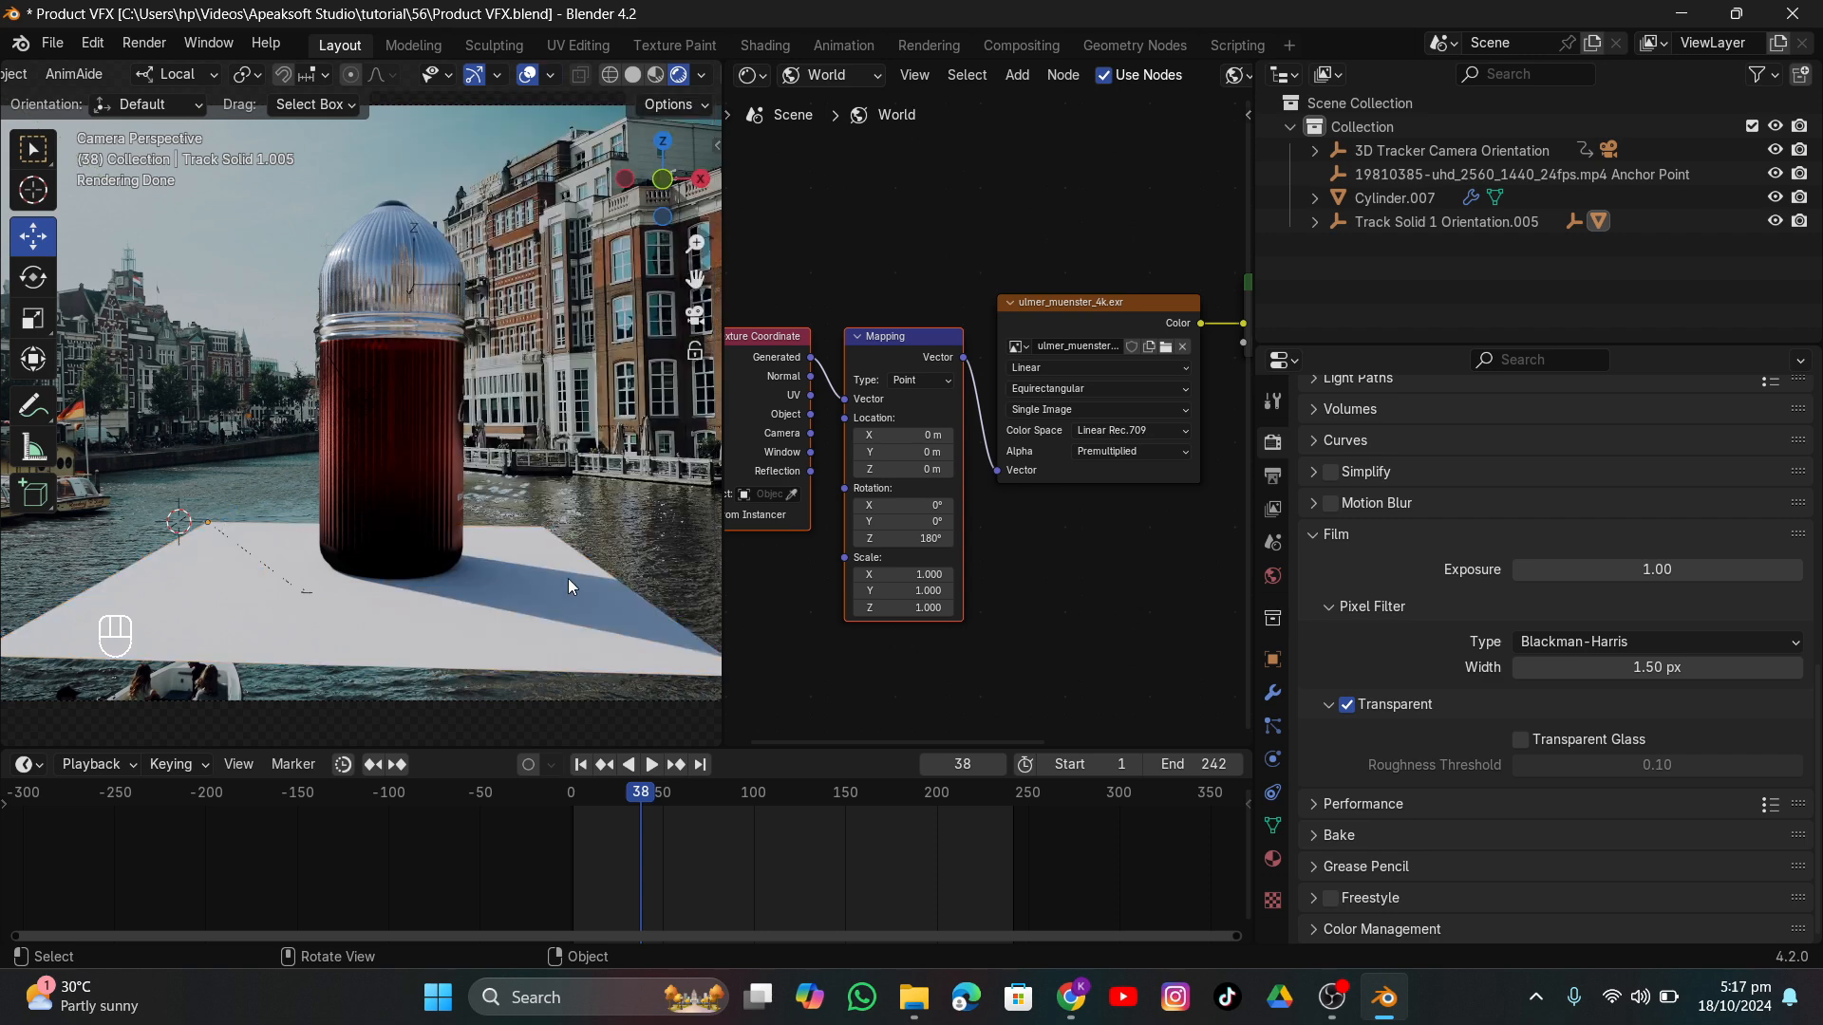
# Select the track solid under the bottle and make it a shadow catcher.
pyautogui.click(574, 576)
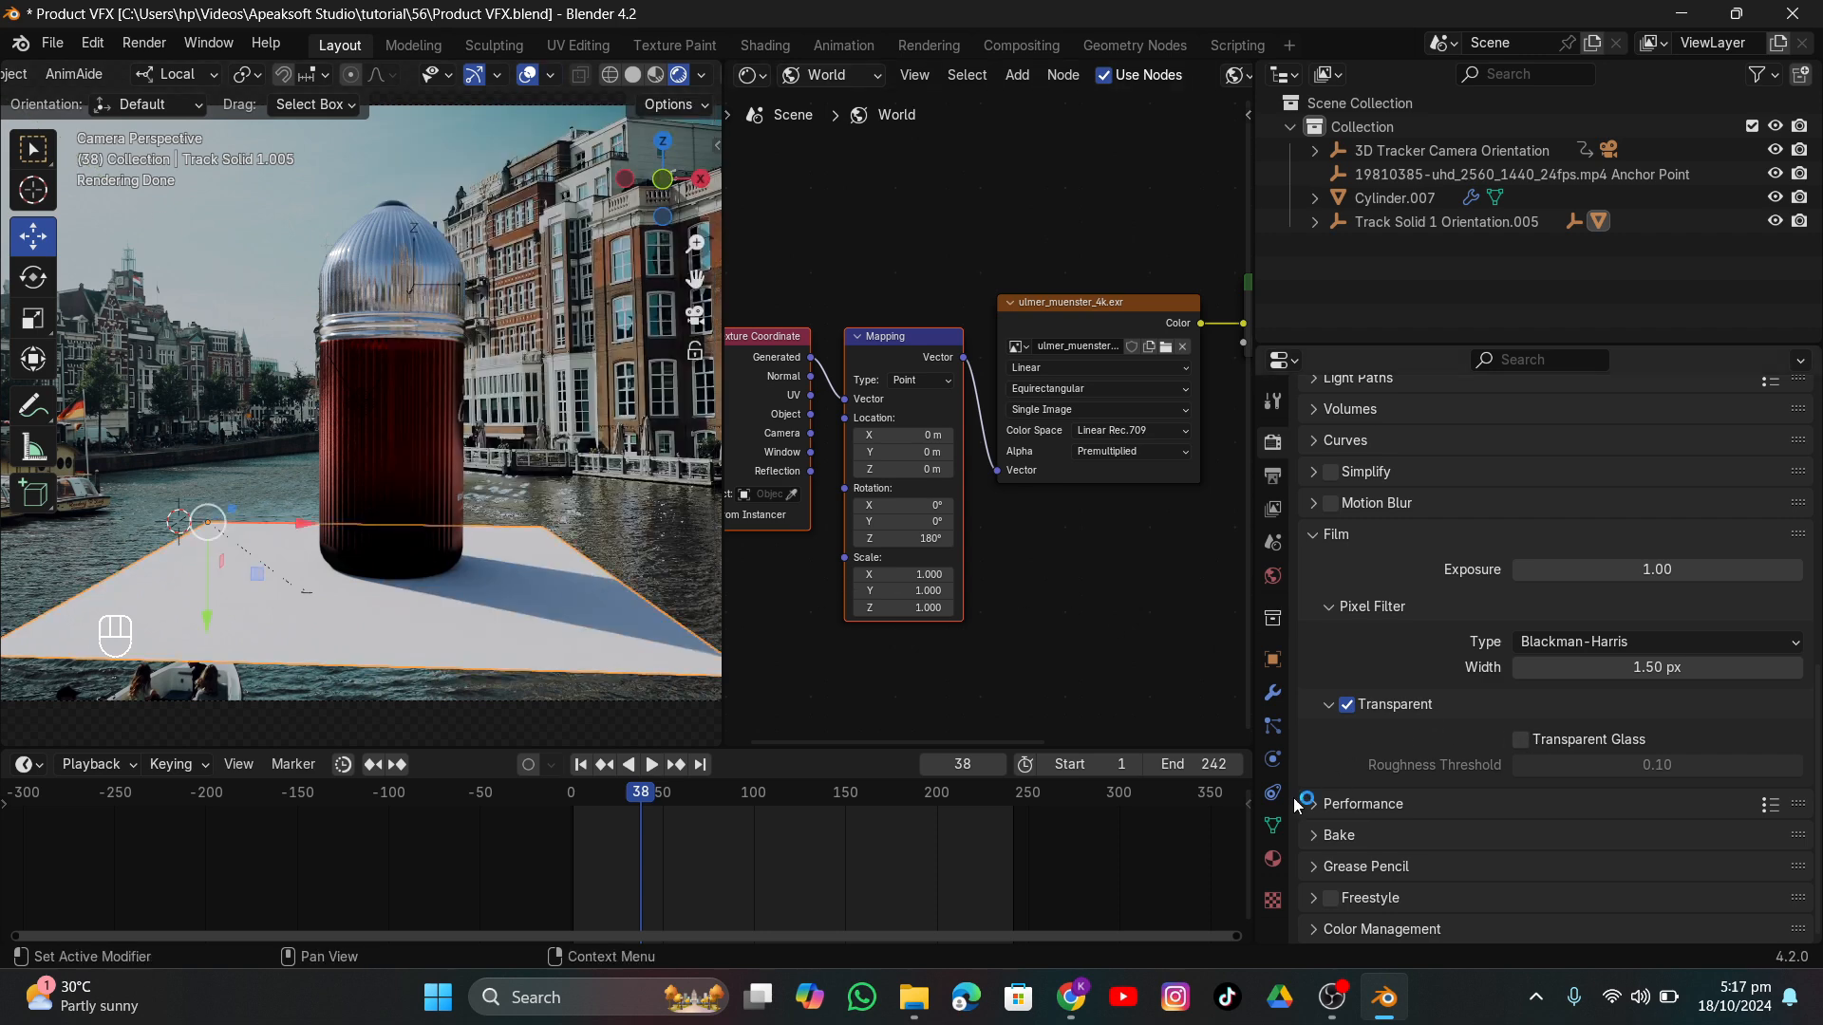
pyautogui.click(1273, 659)
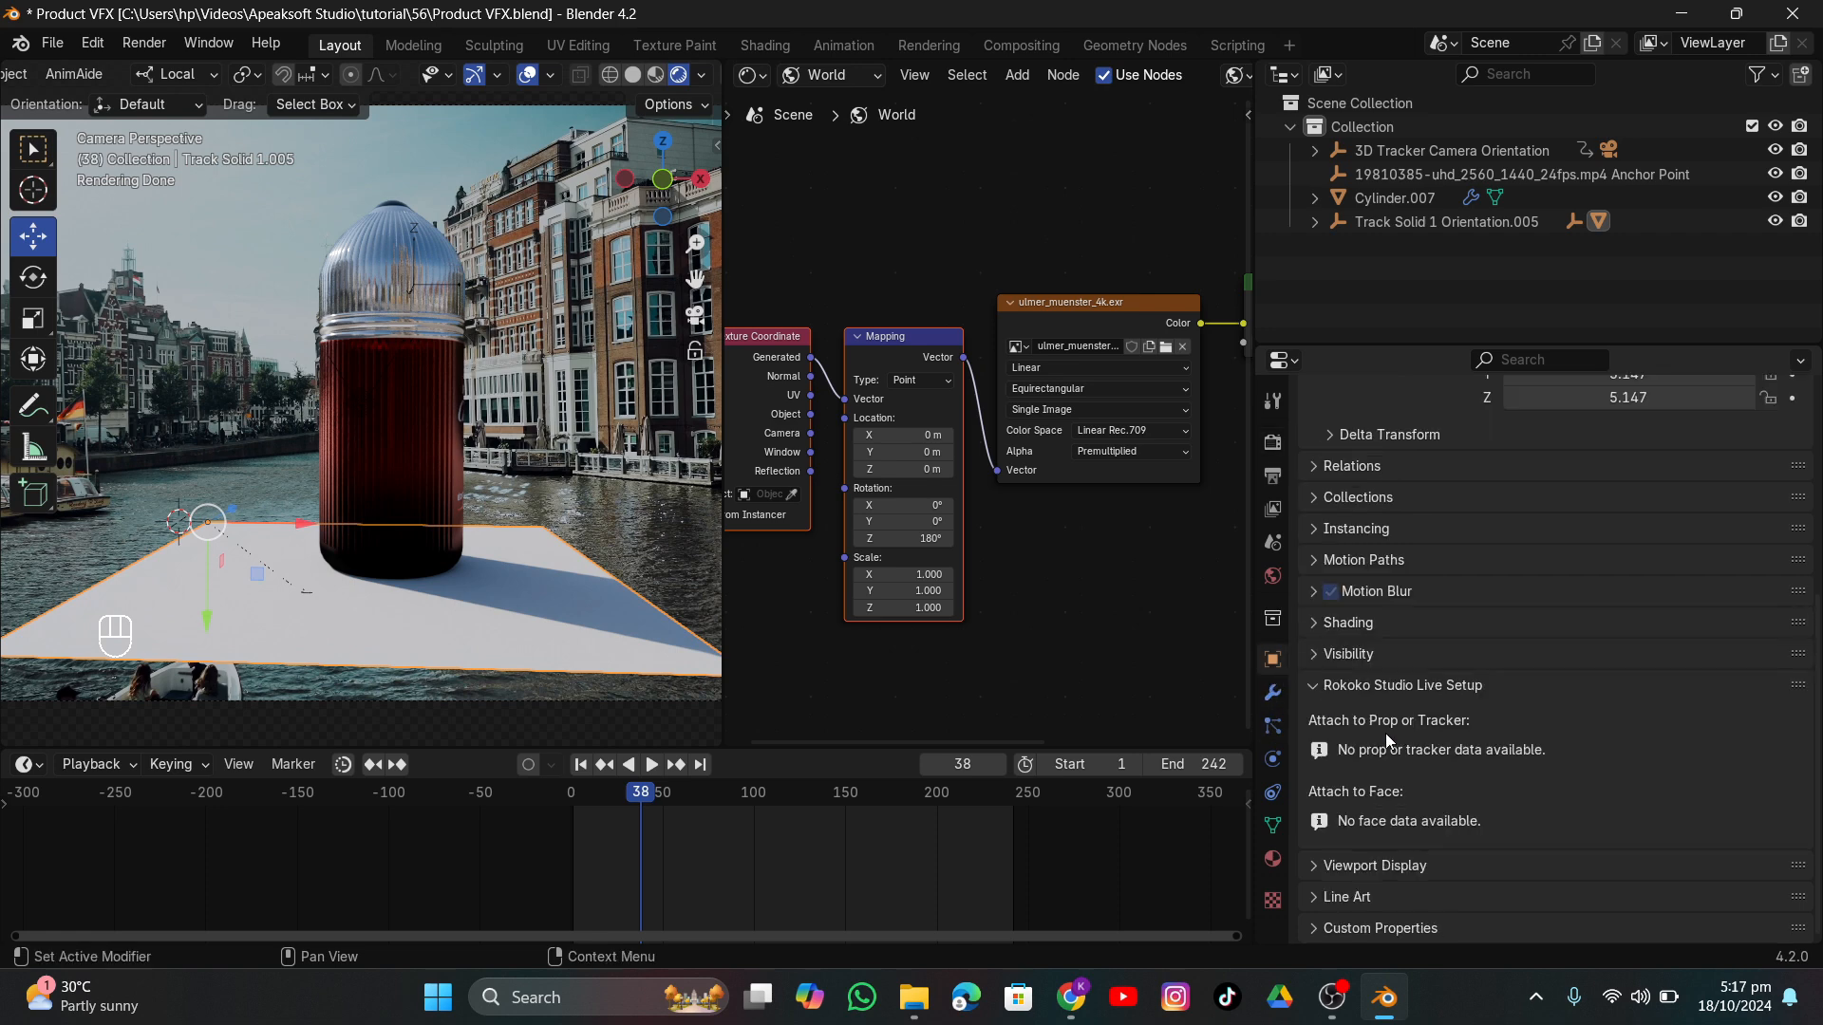
pyautogui.click(1344, 655)
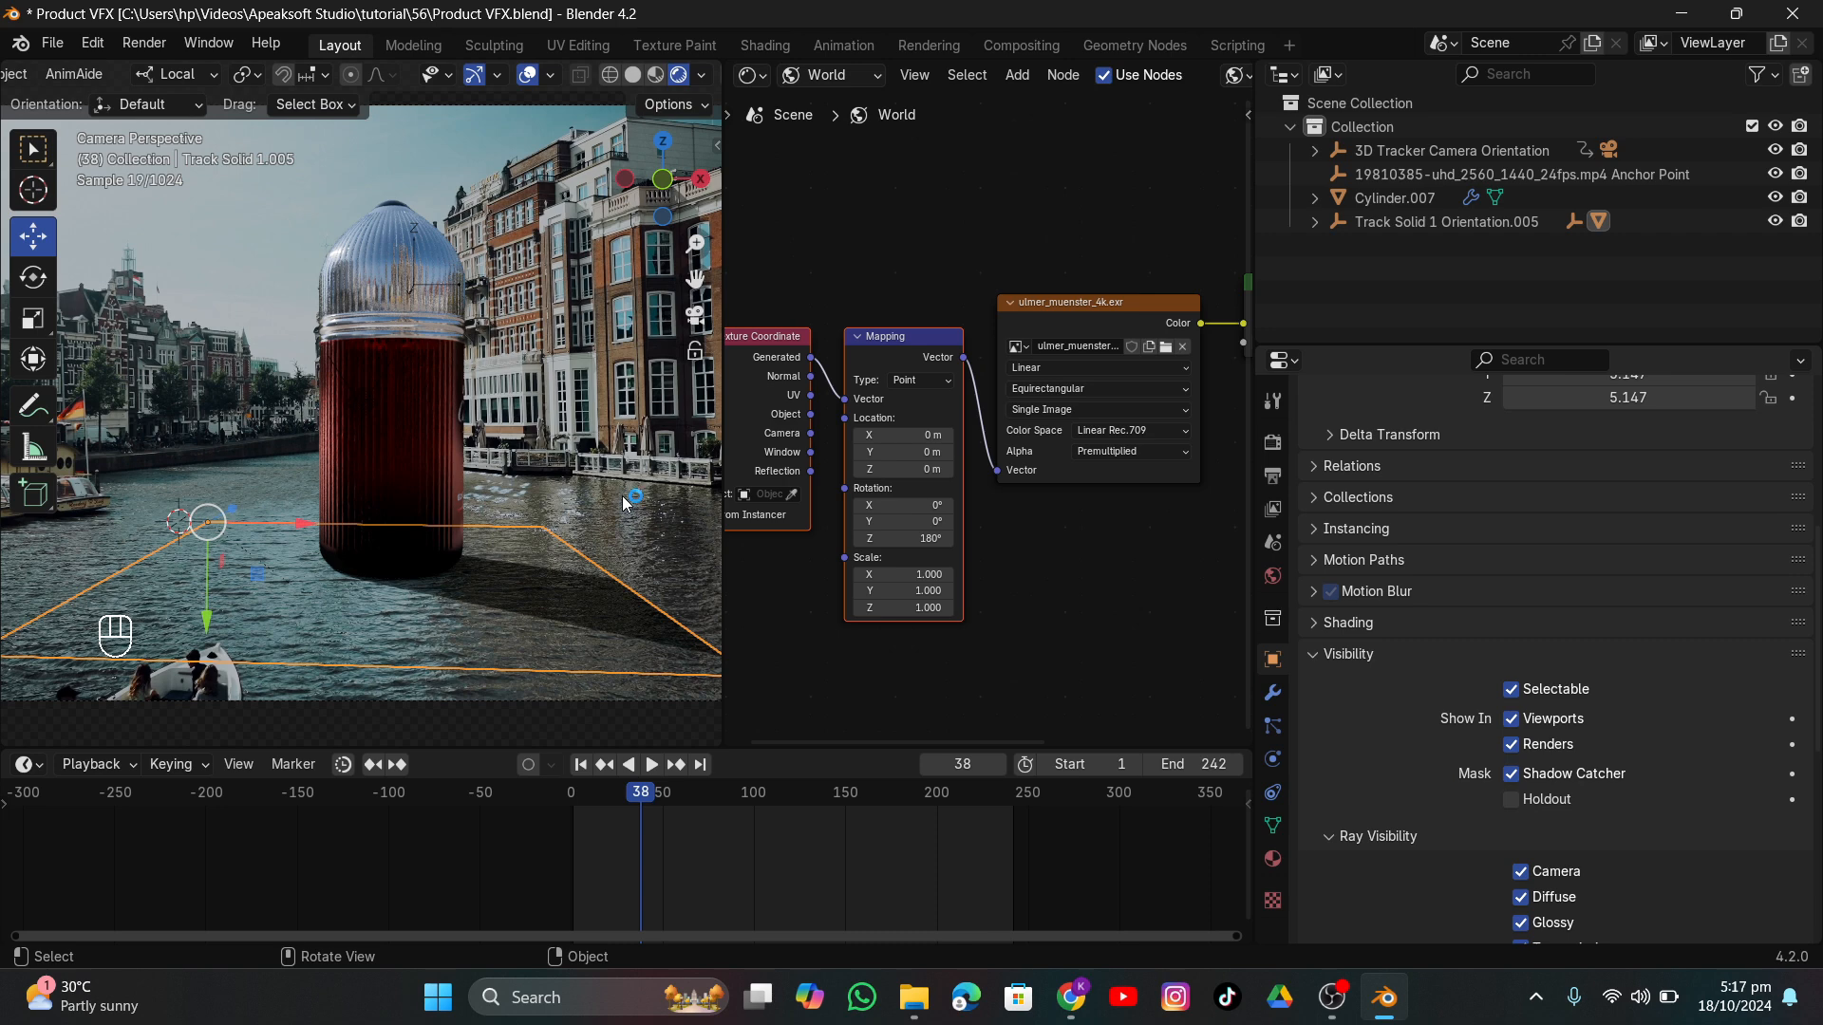
# In edge select mode, extrude the track solid's edge on the buildings side along its local X axis to extend the shadow area.
pyautogui.scroll(-2, 622, 496)
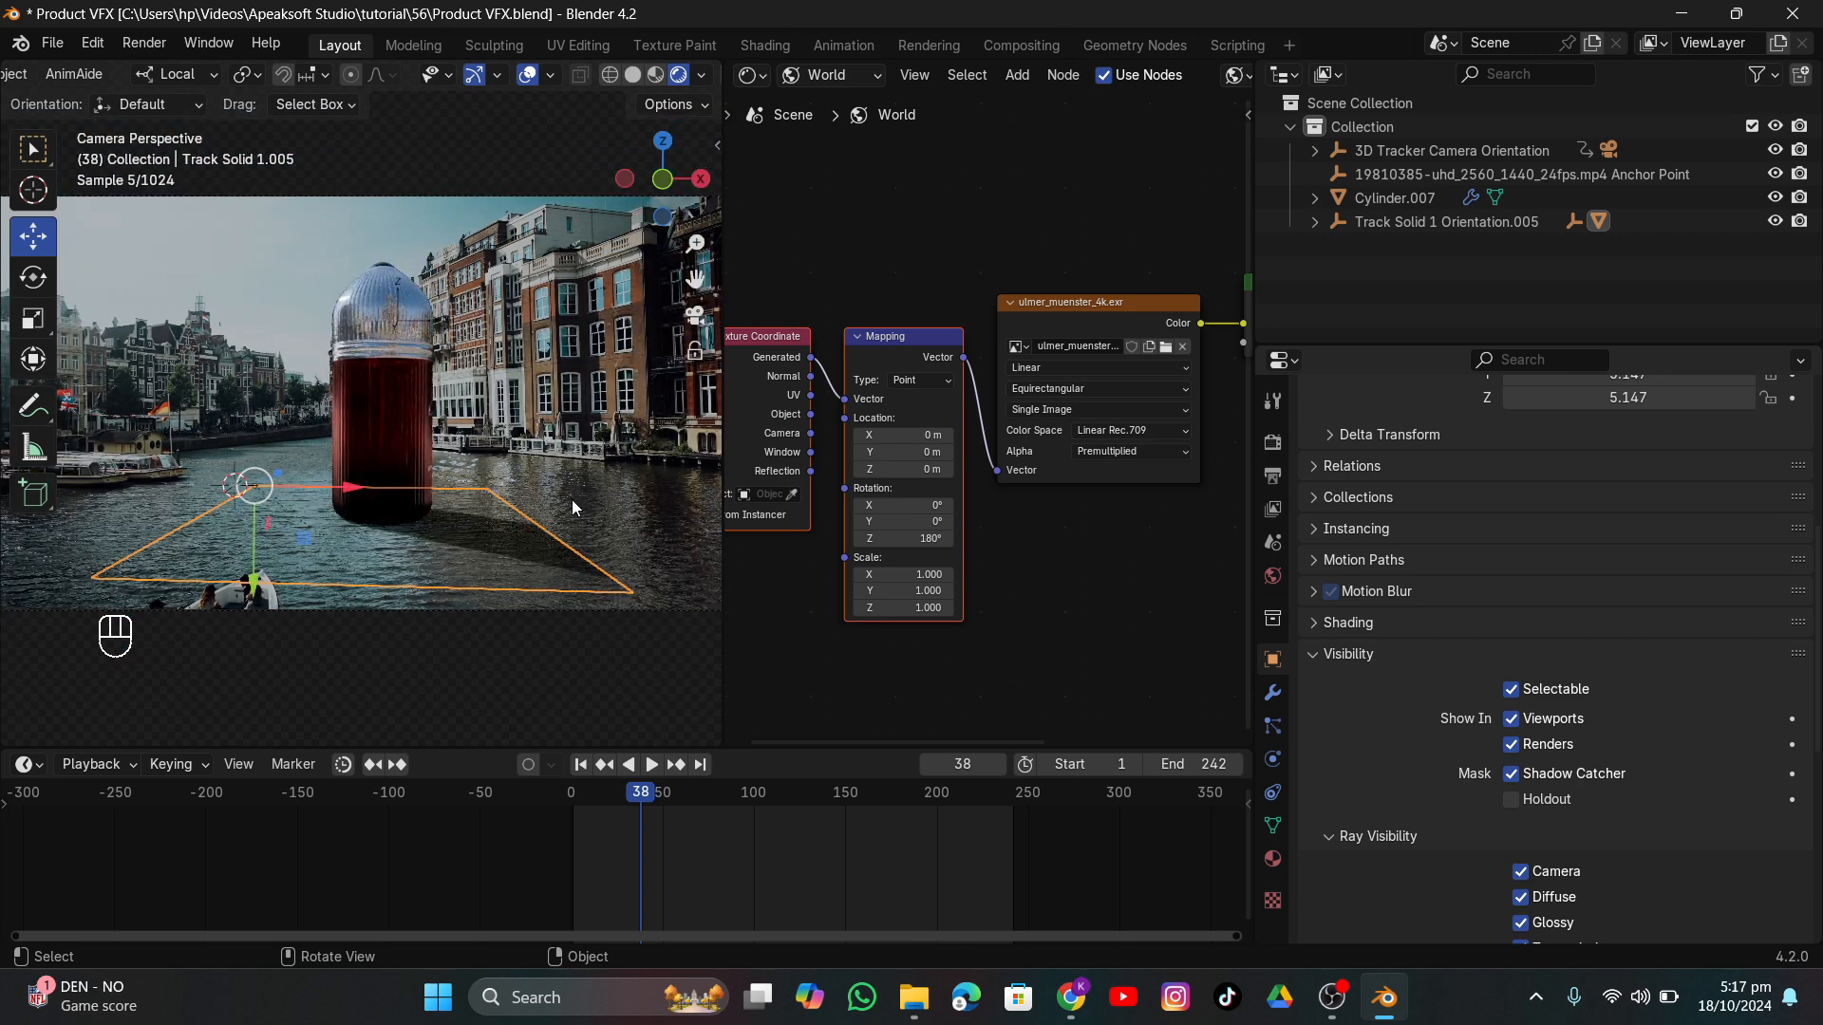
pyautogui.press('Tab')
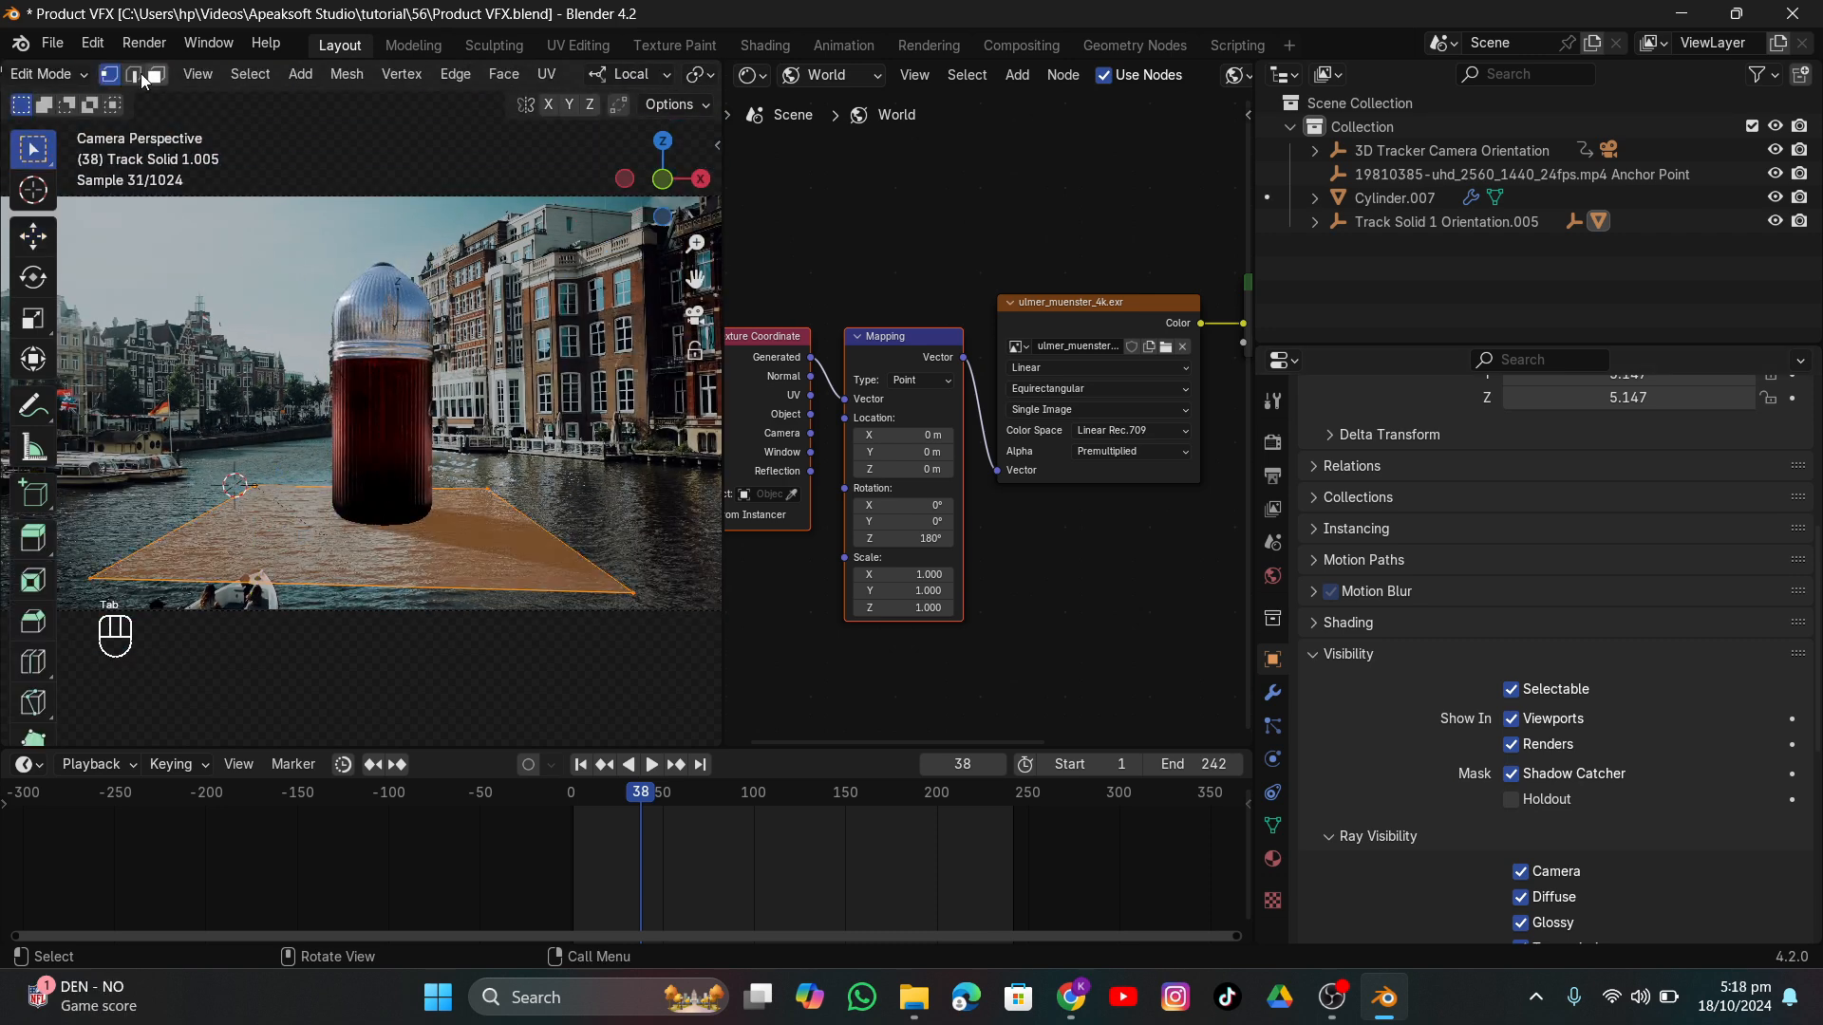
pyautogui.press('e')
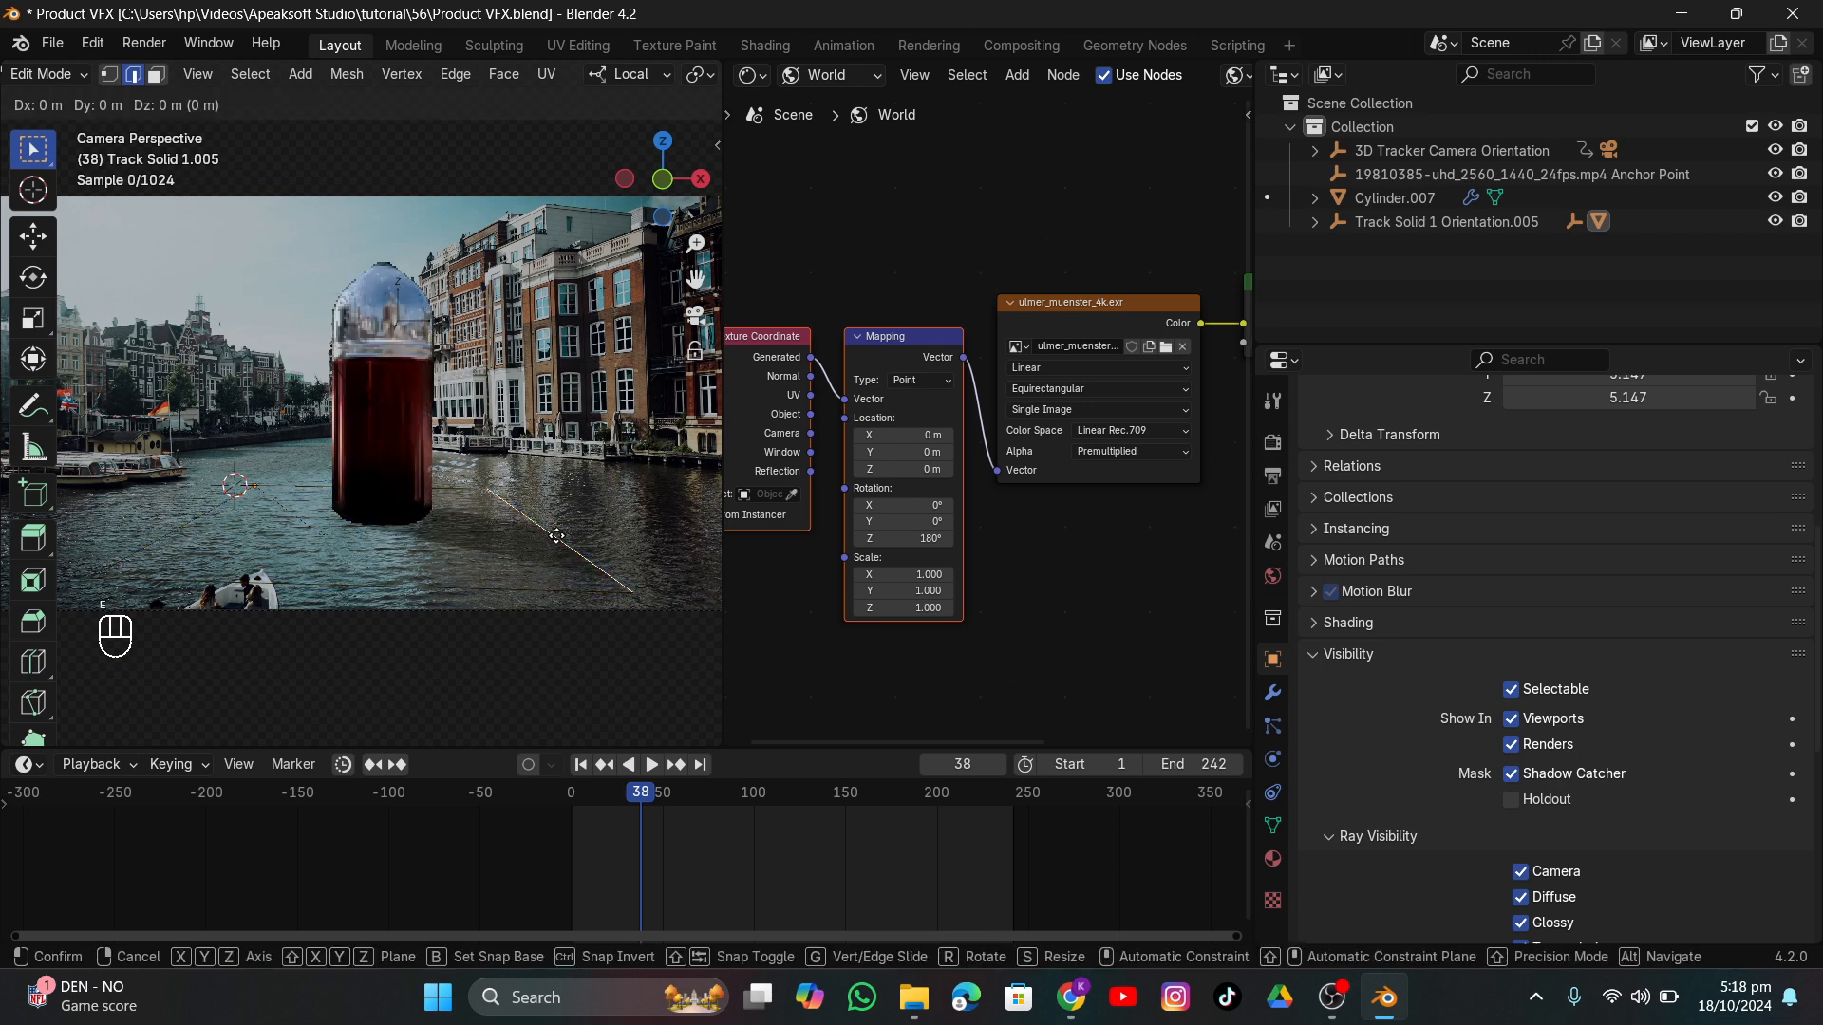
pyautogui.press('x')
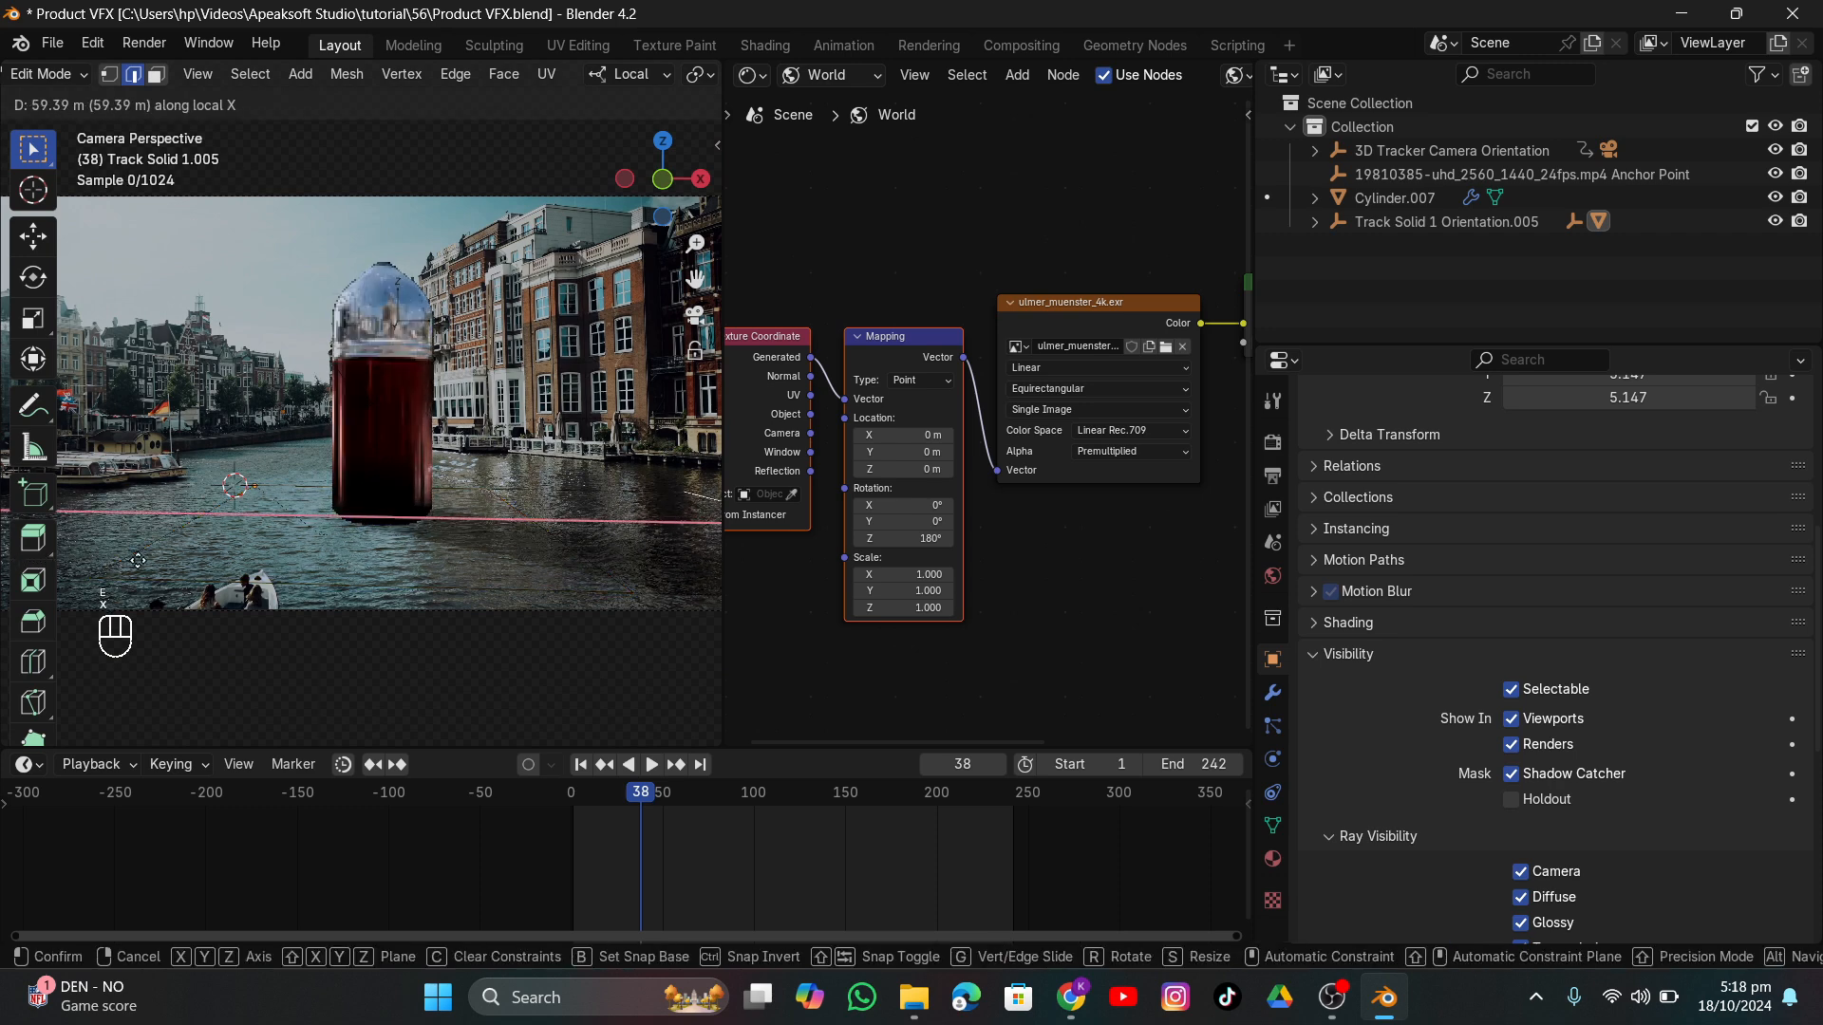
pyautogui.click(306, 578)
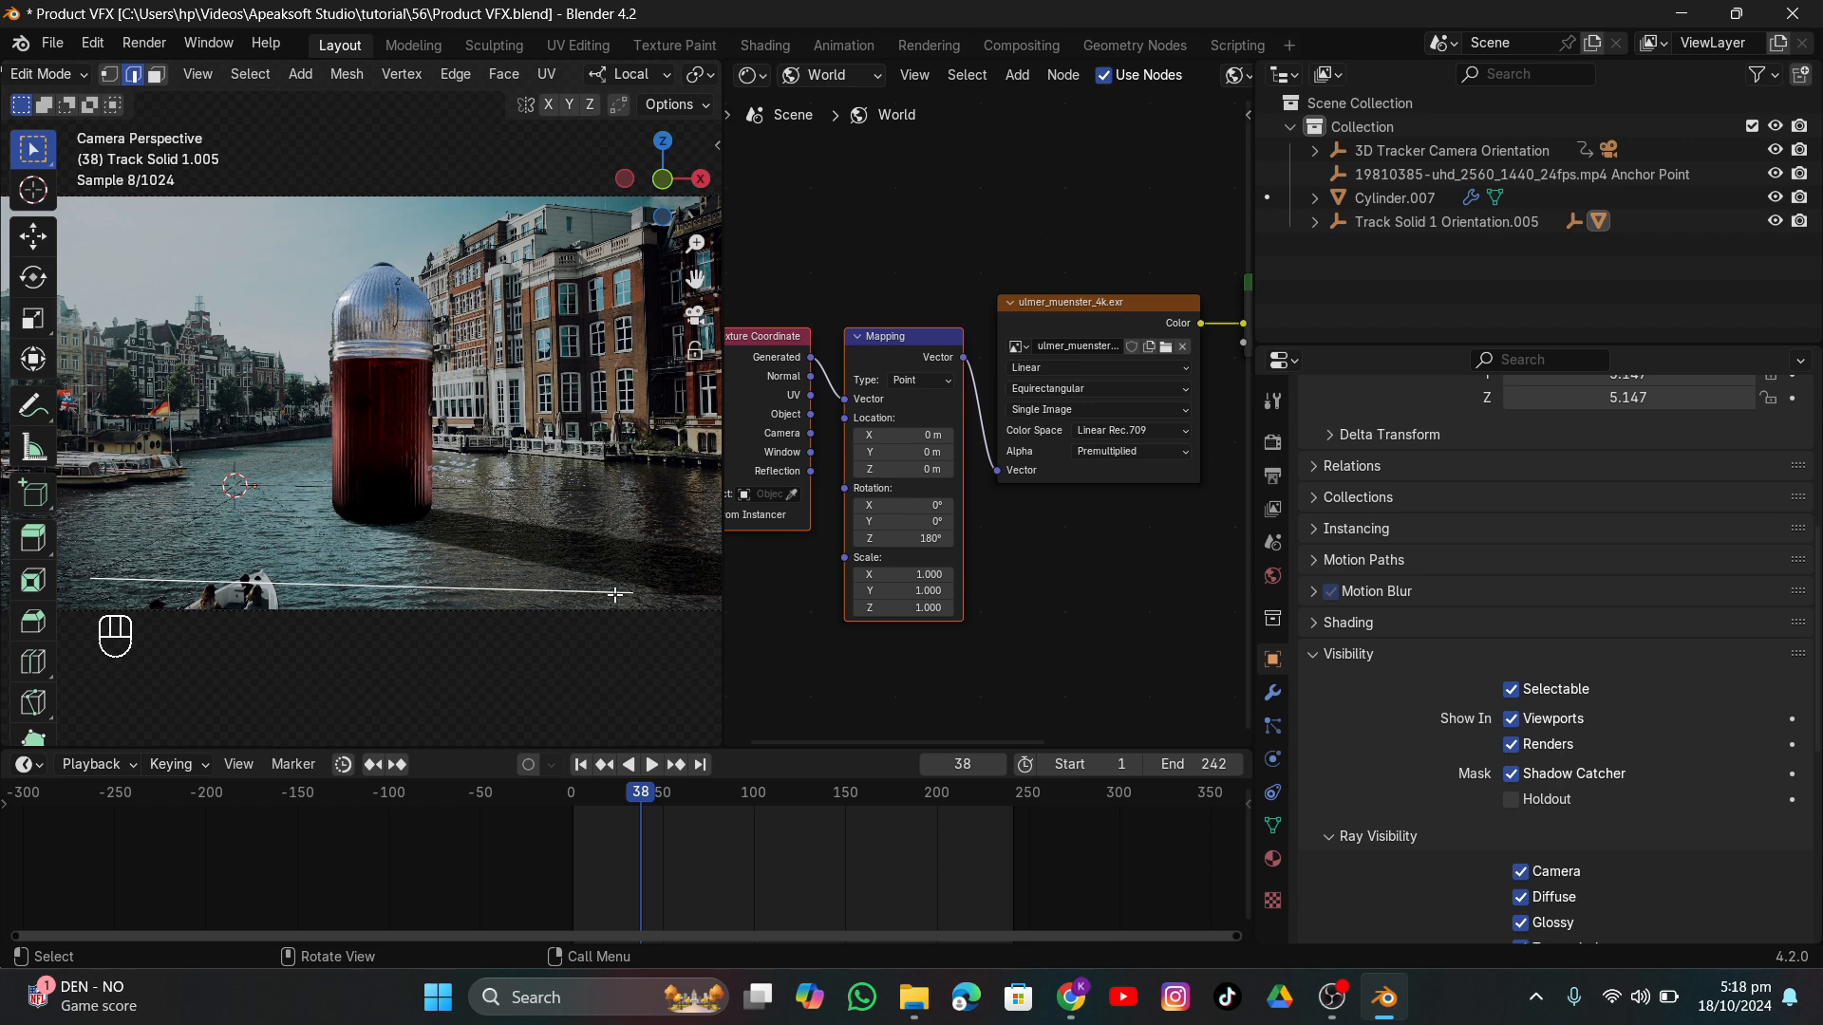
# Extrude the track solid's near edges along local Z toward the camera and return to Object Mode.
pyautogui.keyDown('shift'); pyautogui.click(670, 594); pyautogui.keyUp('shift')
pyautogui.press('e')
pyautogui.press('y')
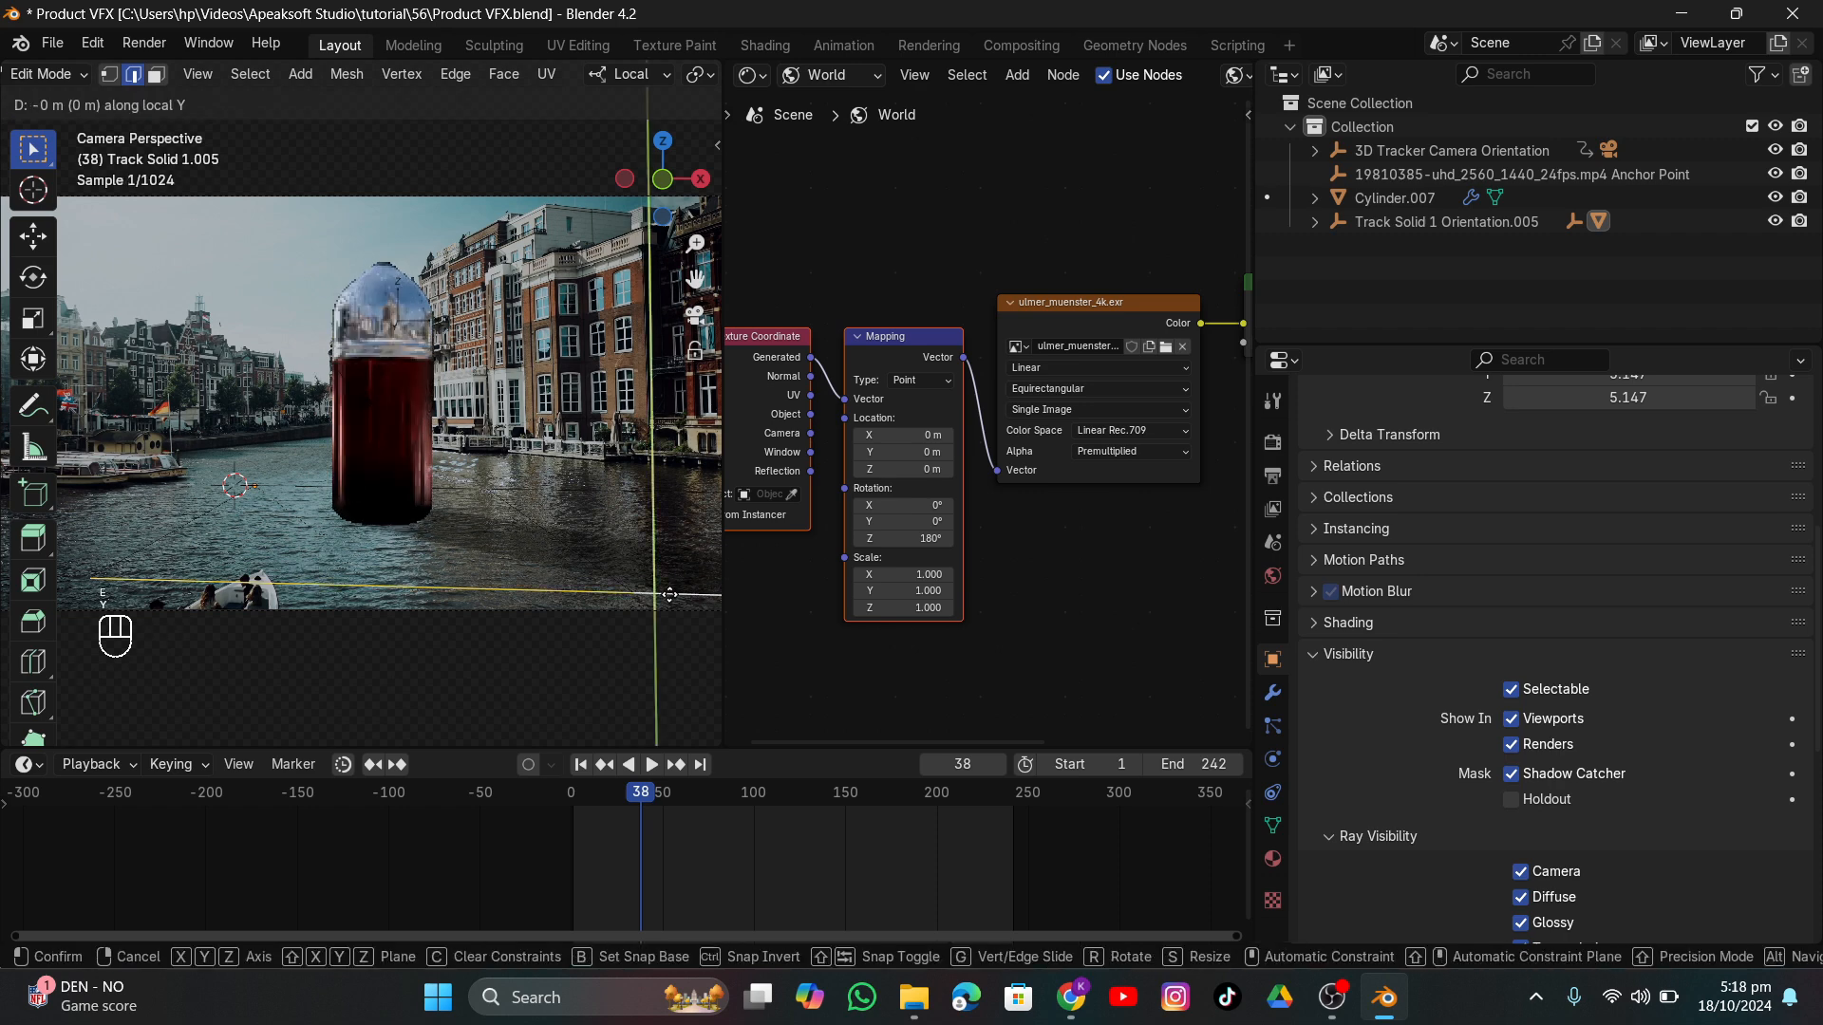
pyautogui.press('z')
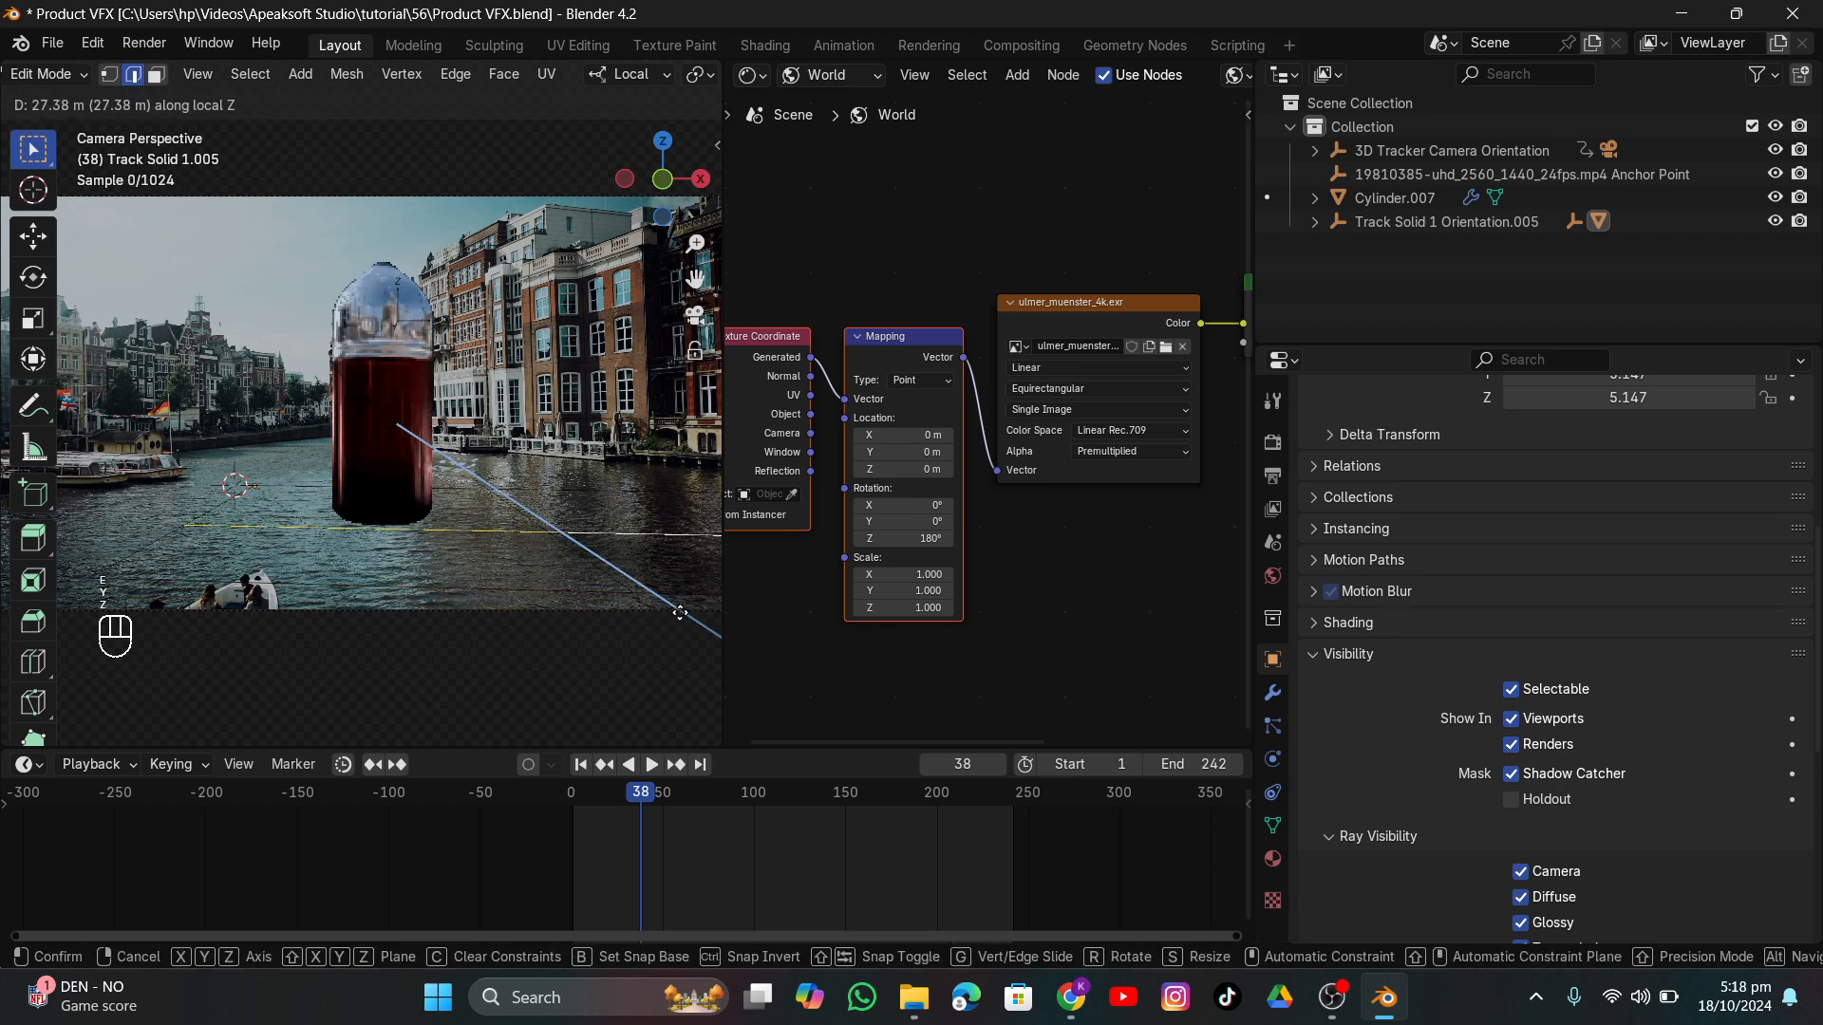
pyautogui.click(672, 581)
pyautogui.press('Tab')
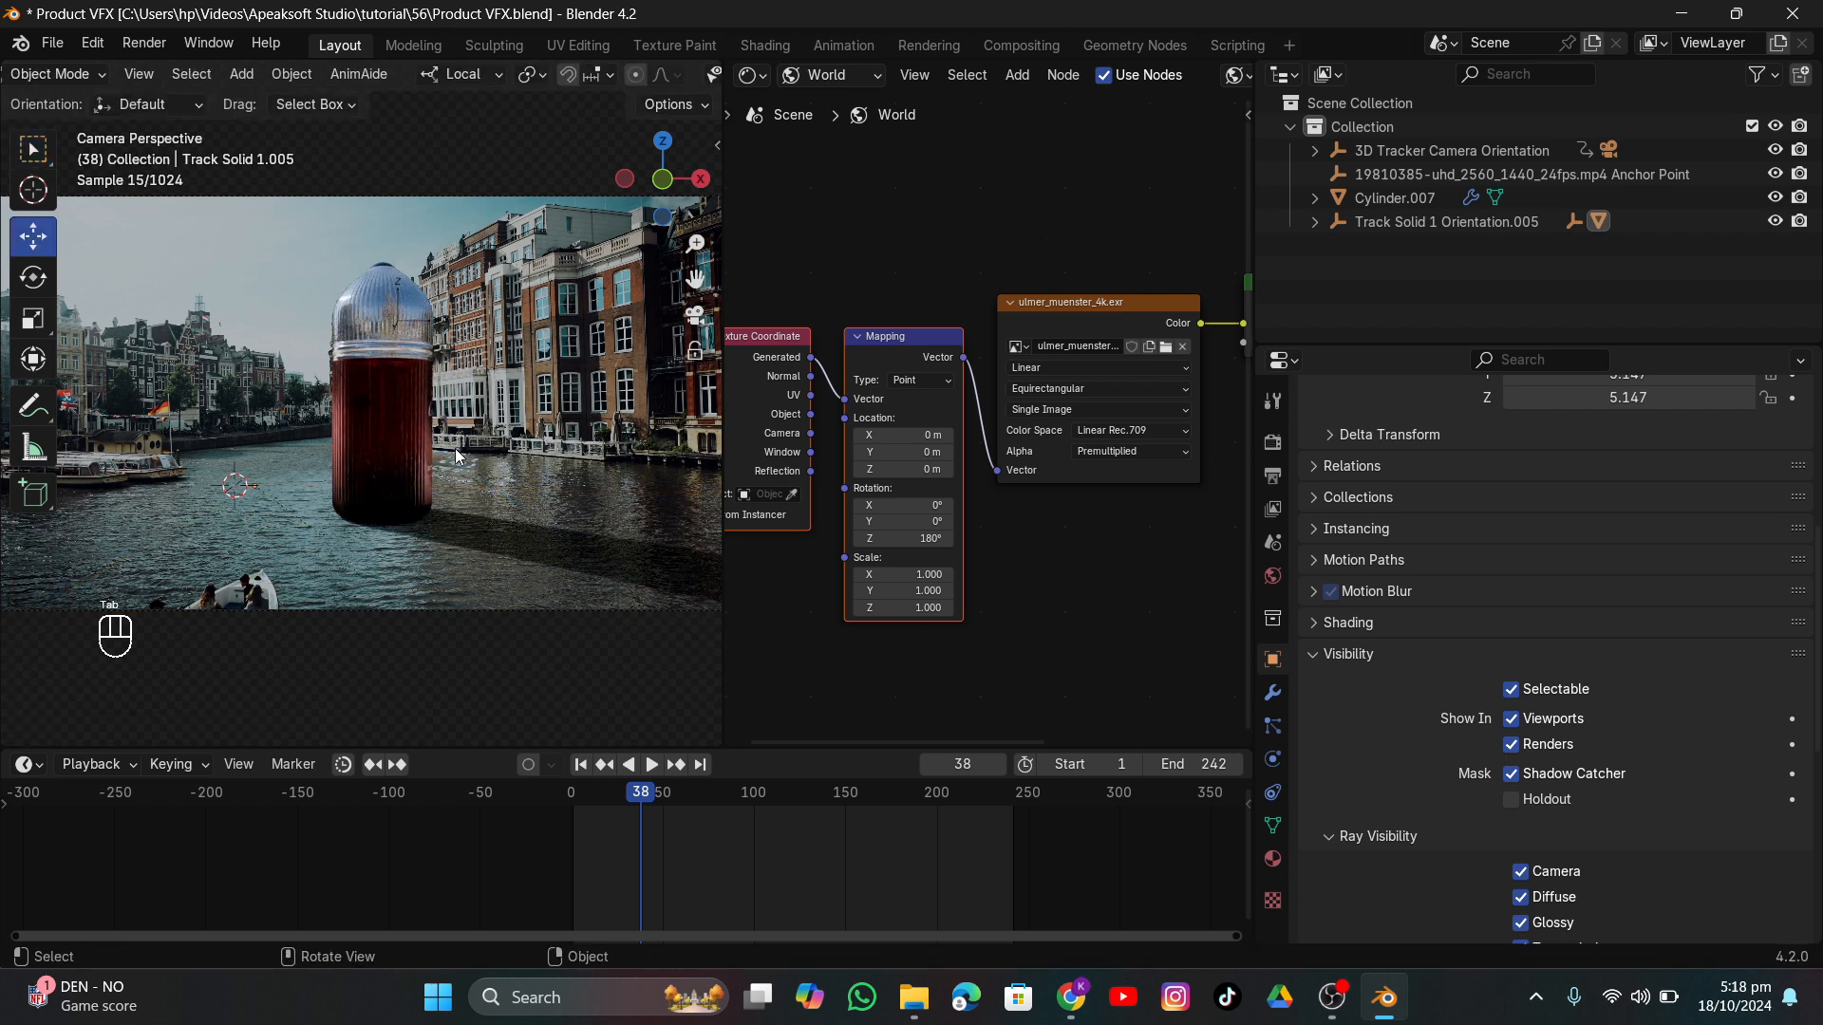
pyautogui.scroll(-1, 455, 455)
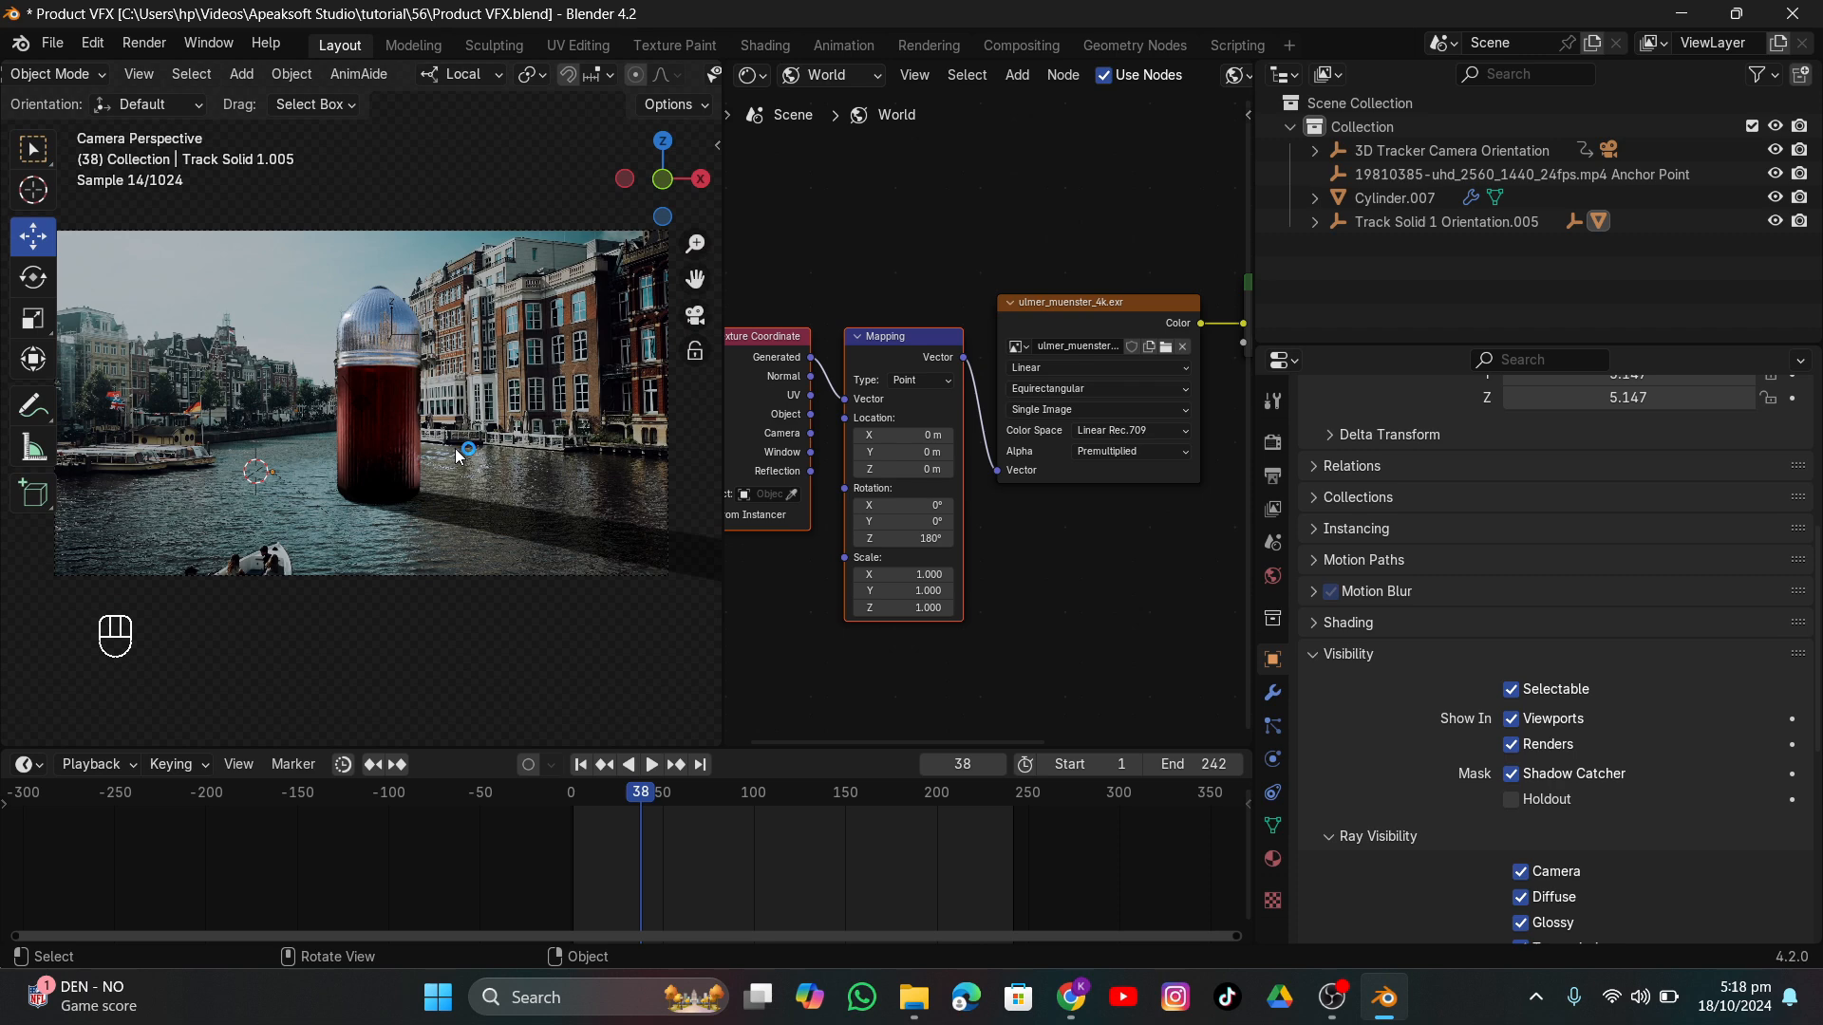
pyautogui.scroll(4, 454, 448)
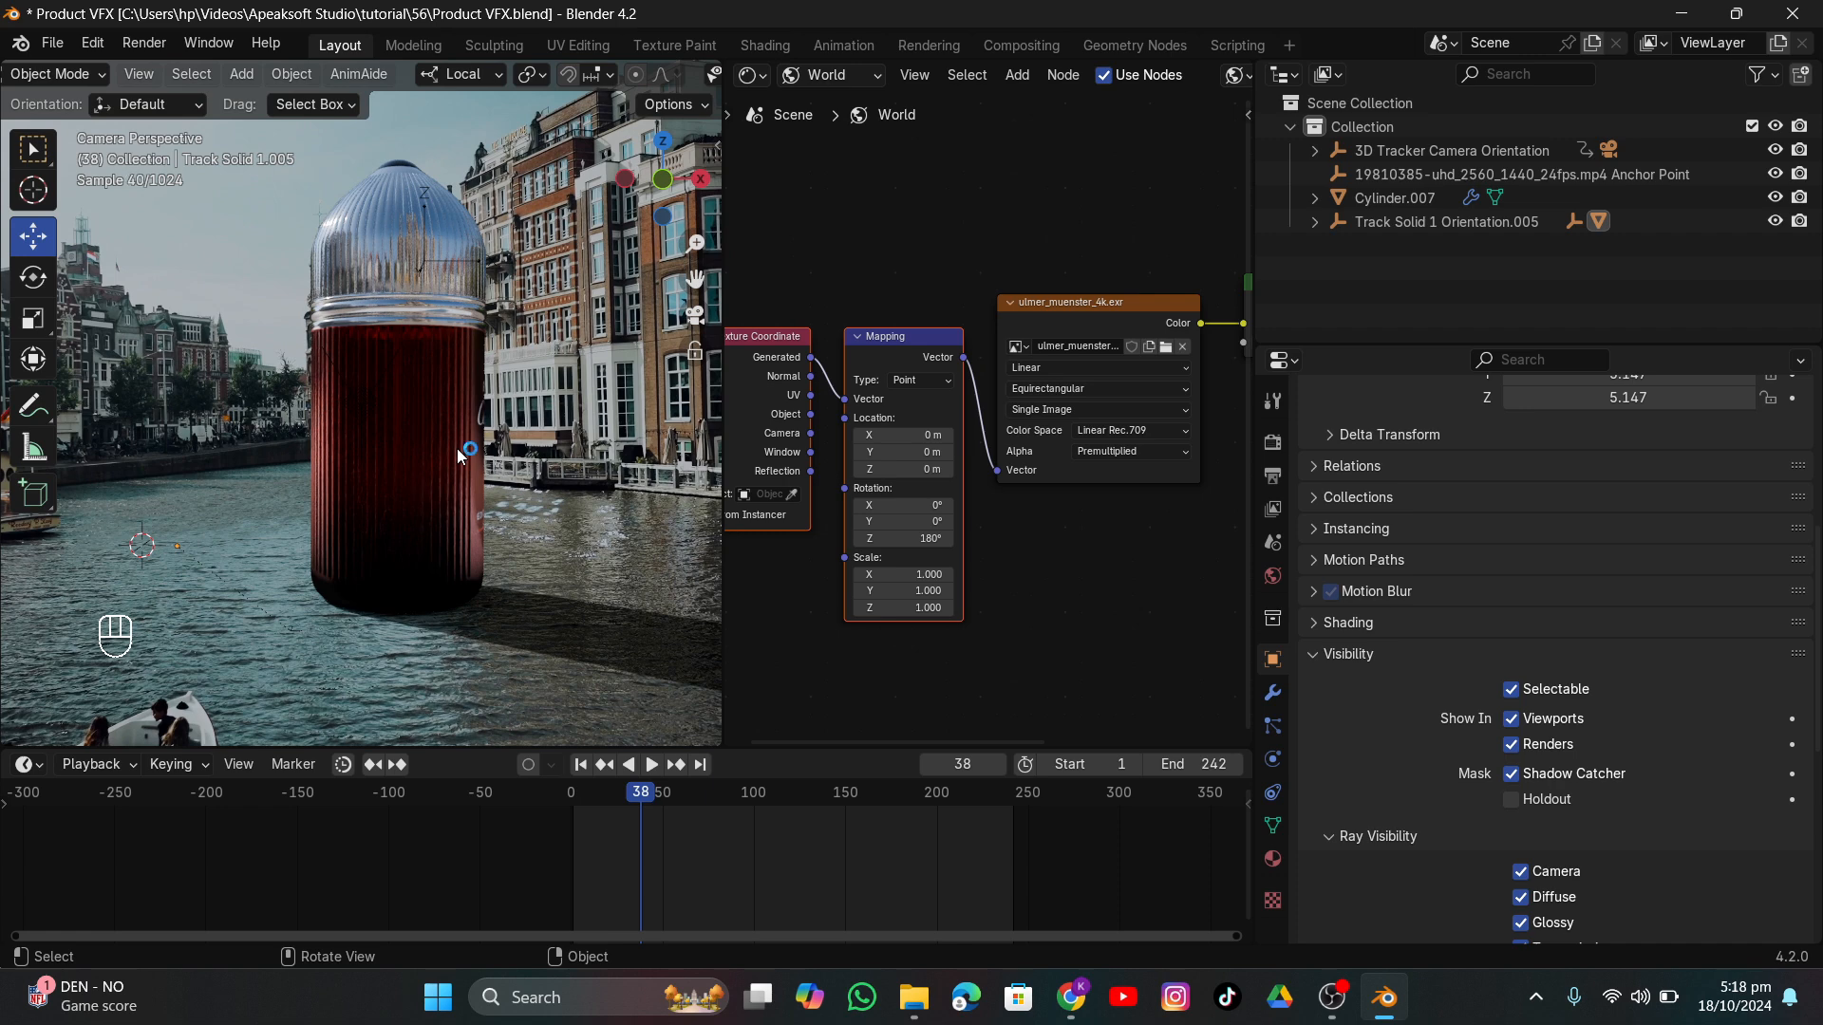
pyautogui.scroll(-5, 458, 450)
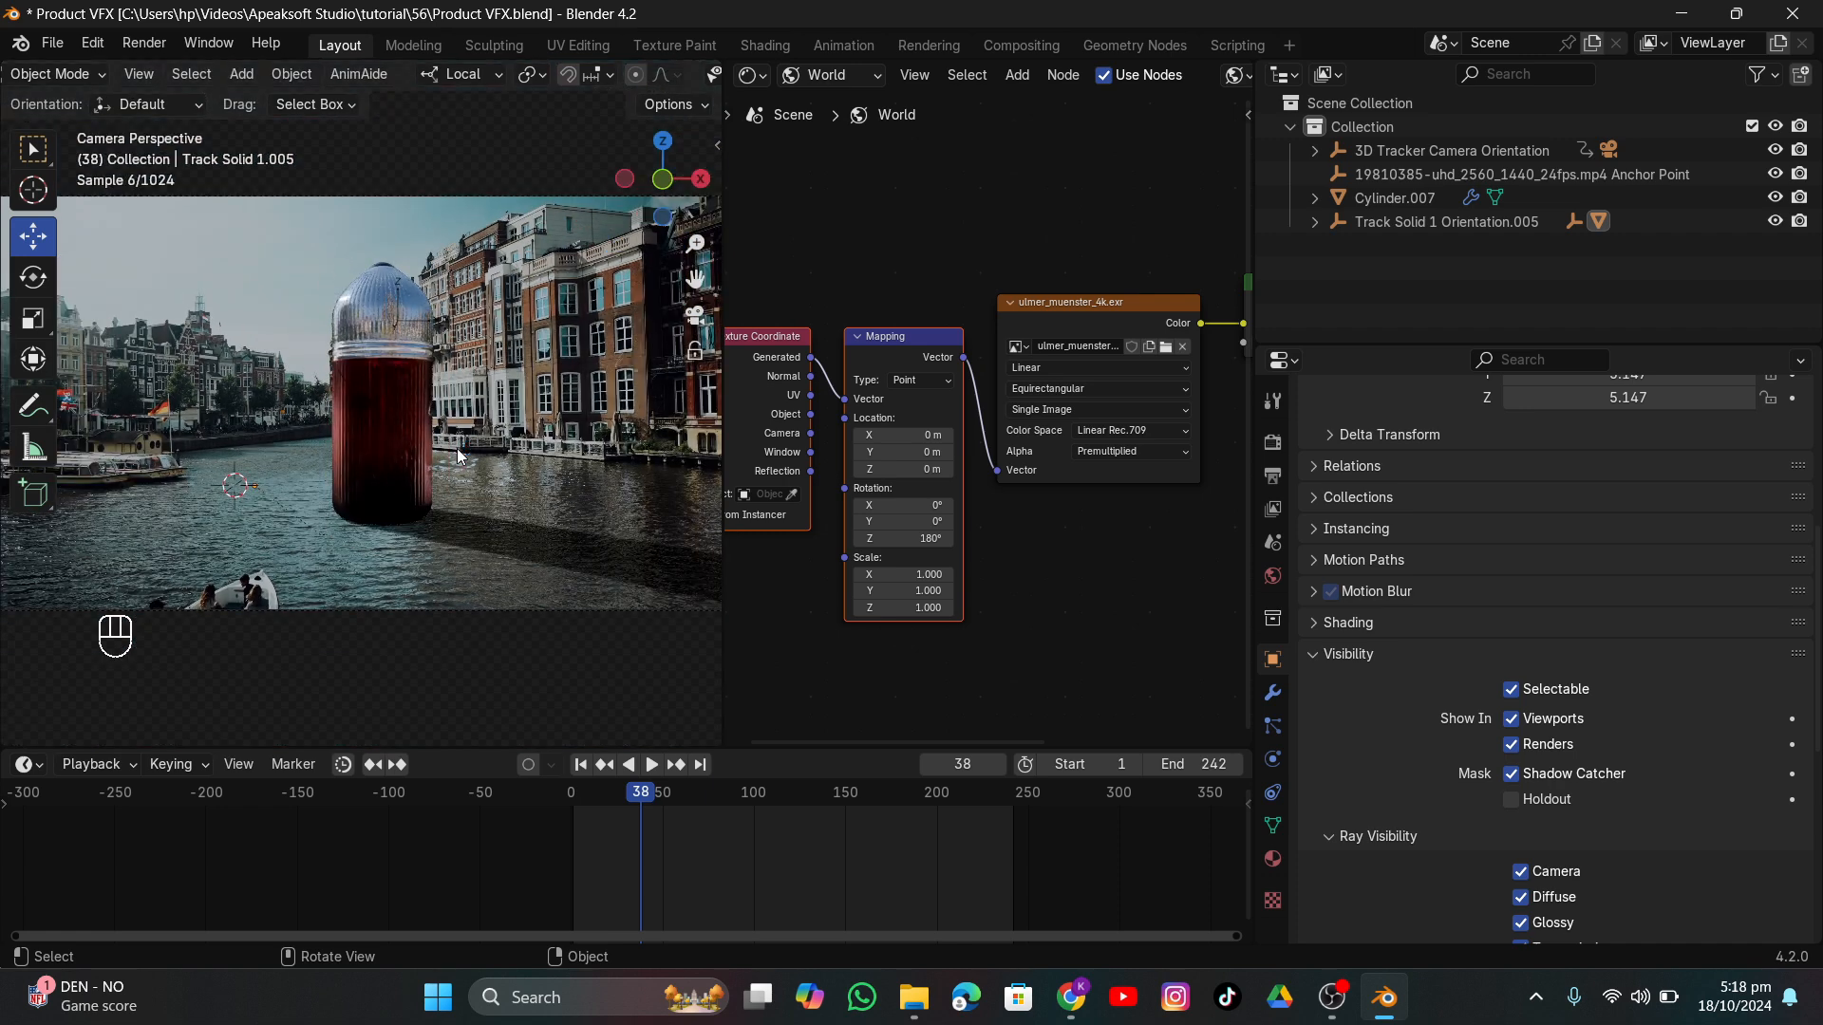
# Compare the Standard view transform in the render's color management, and set the view transform to Filmic.
pyautogui.moveTo(703, 278); pyautogui.dragTo(738, 310)
pyautogui.scroll(6, 448, 423)
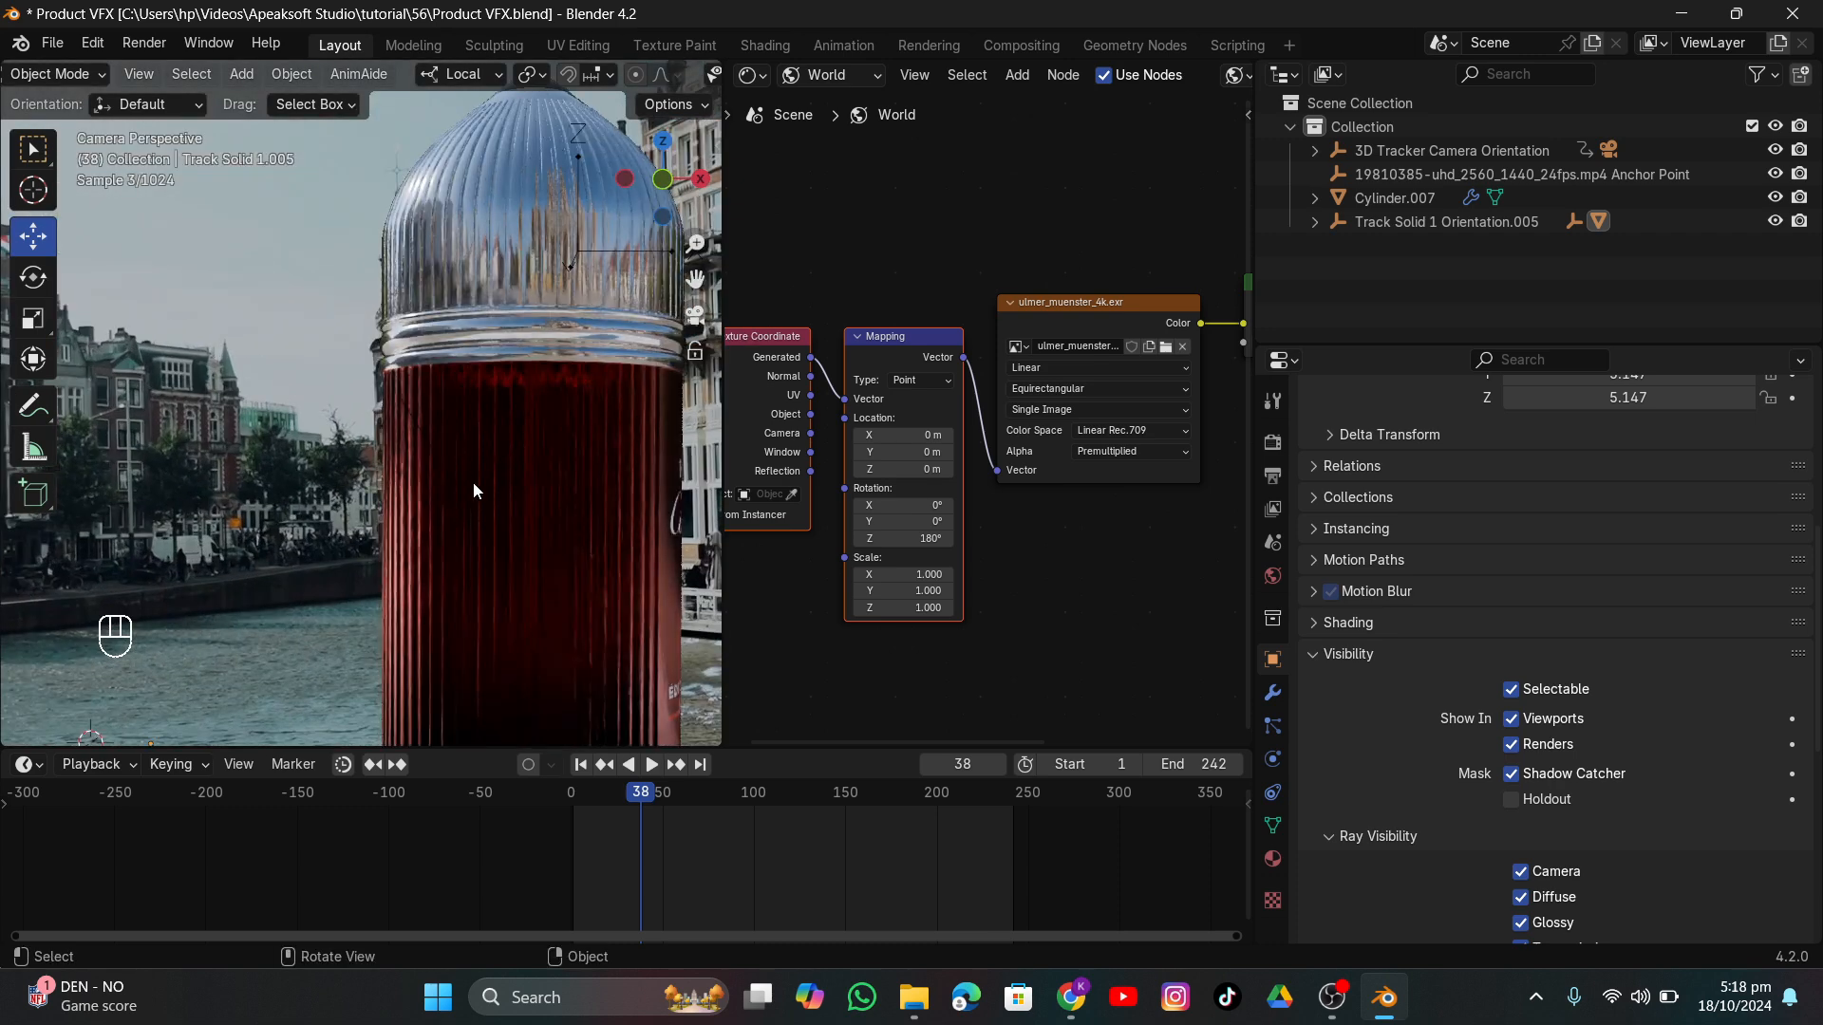
pyautogui.click(1273, 443)
pyautogui.scroll(-4, 1323, 586)
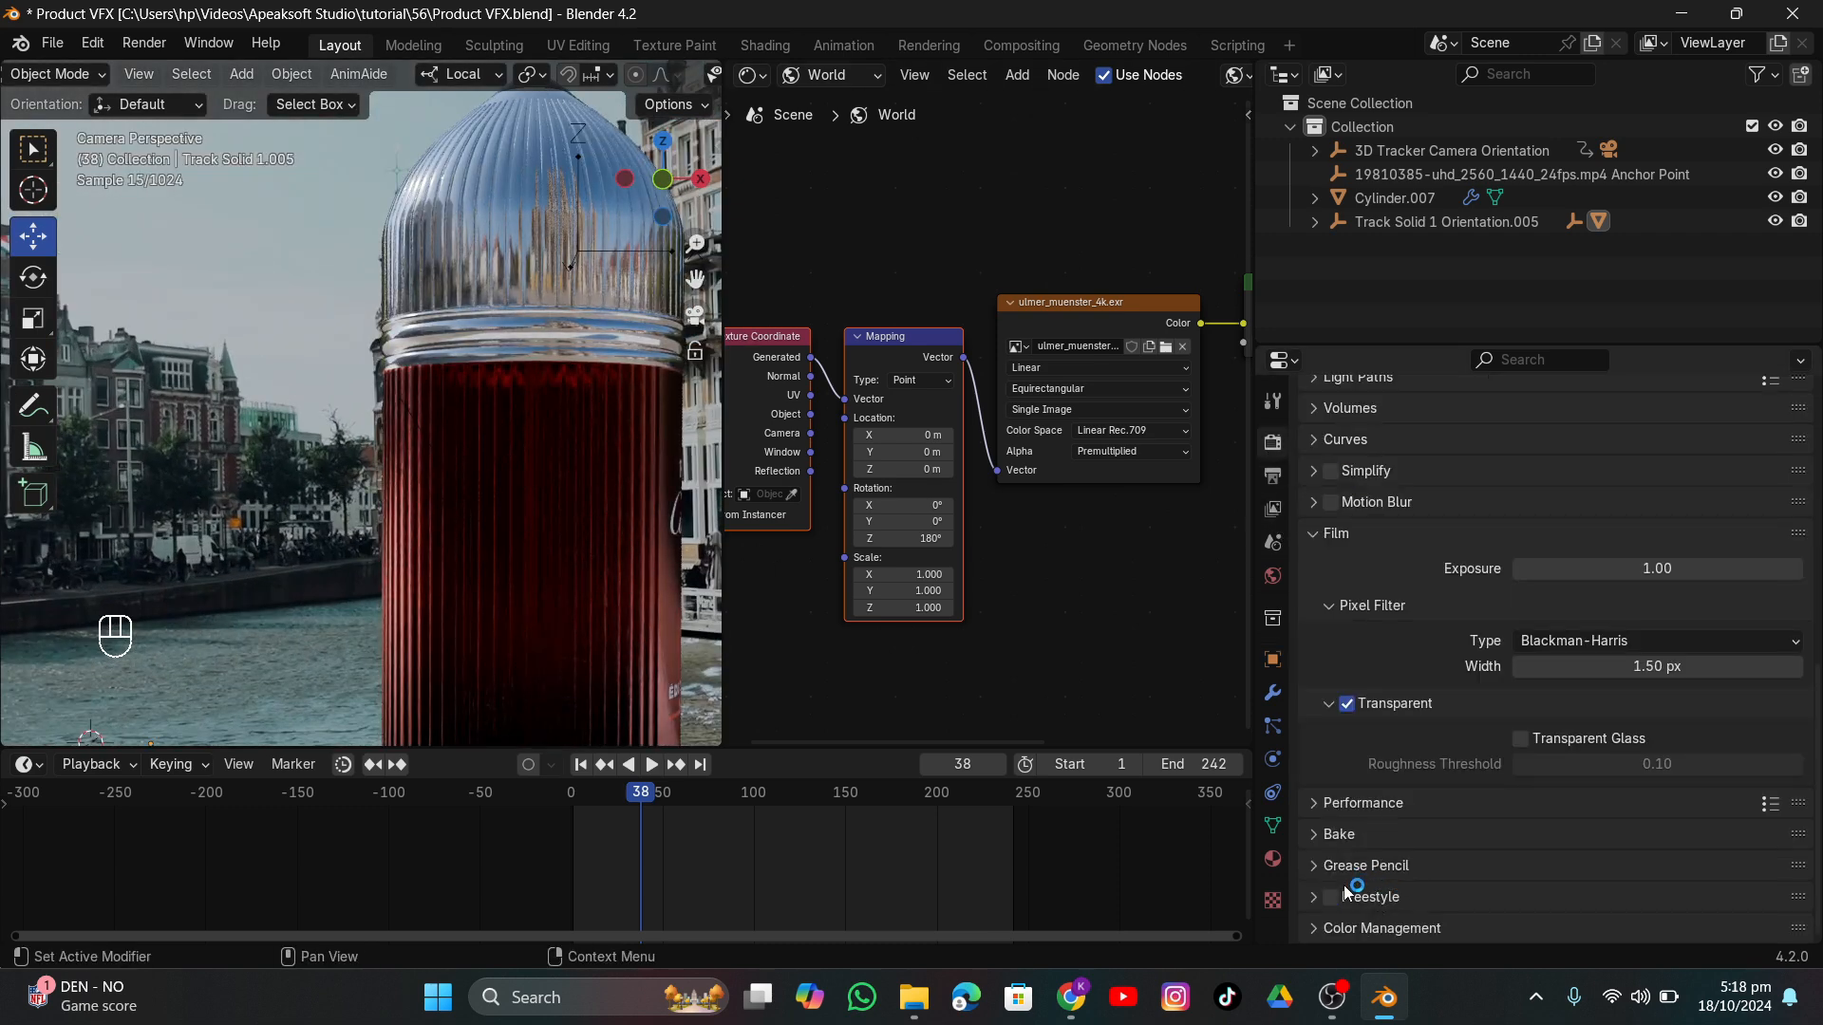
pyautogui.scroll(-5, 1359, 925)
pyautogui.click(1539, 755)
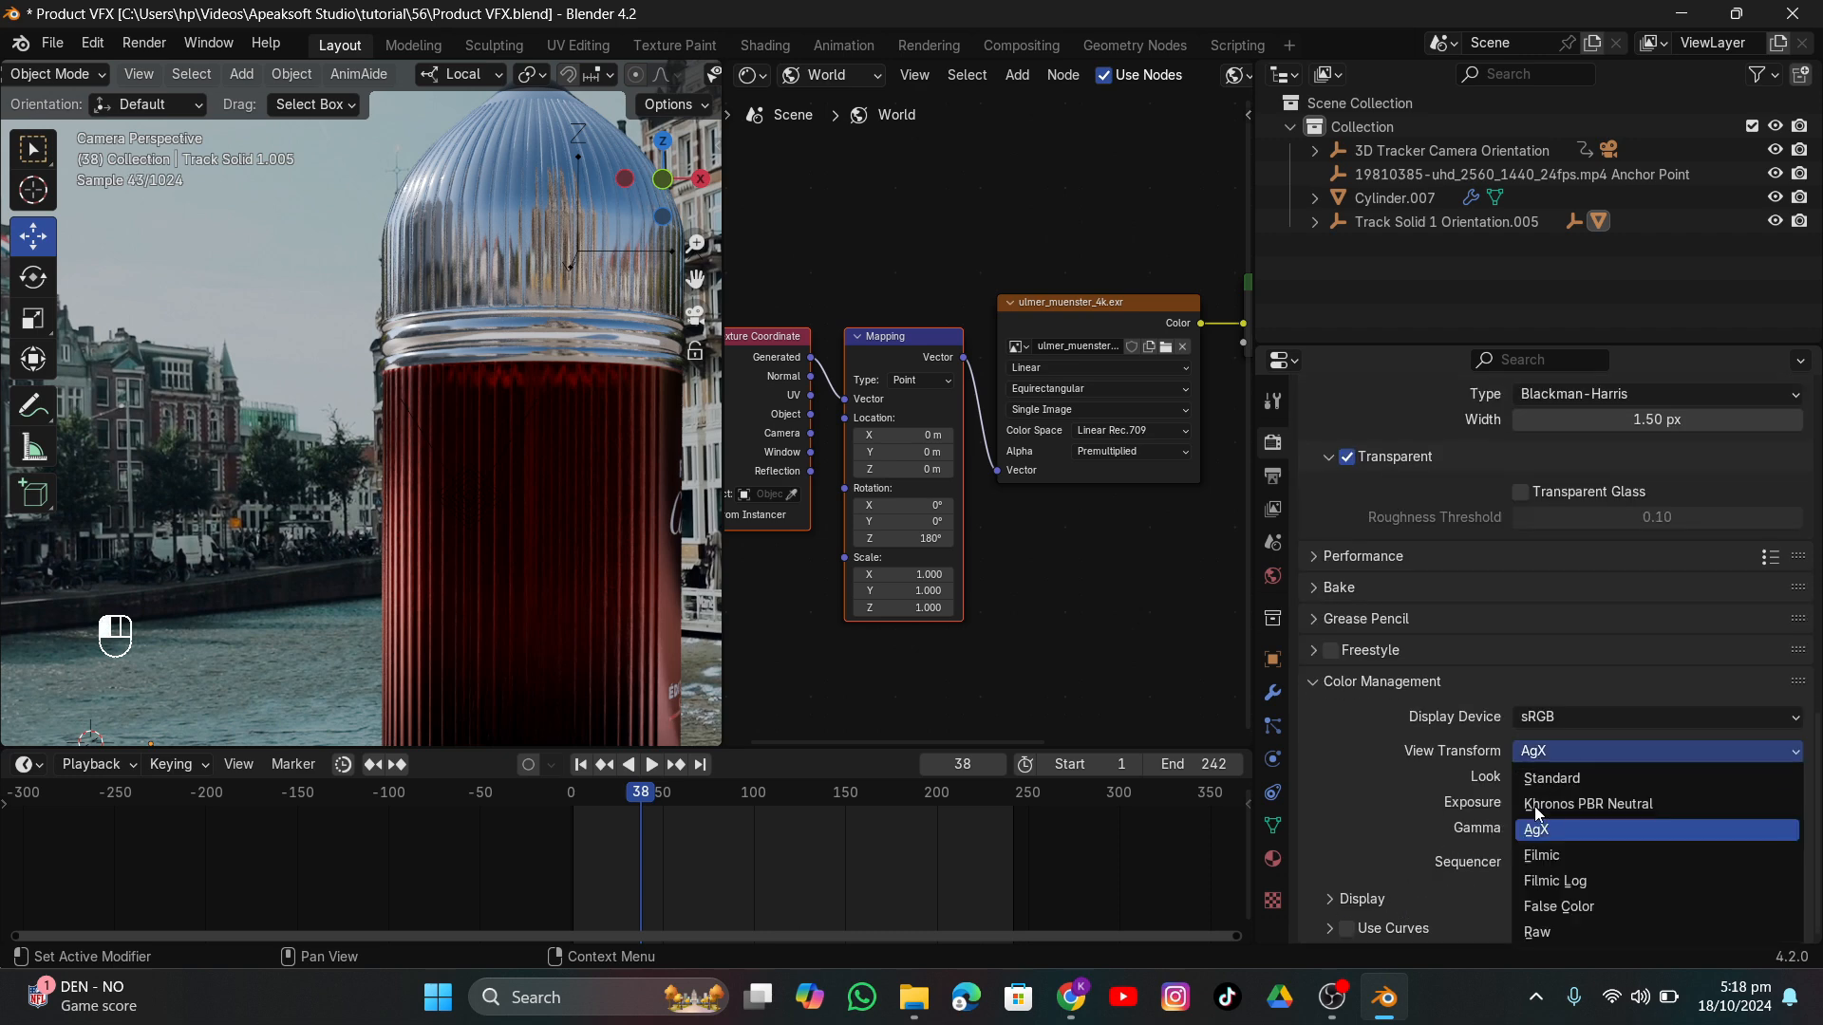
pyautogui.click(1551, 780)
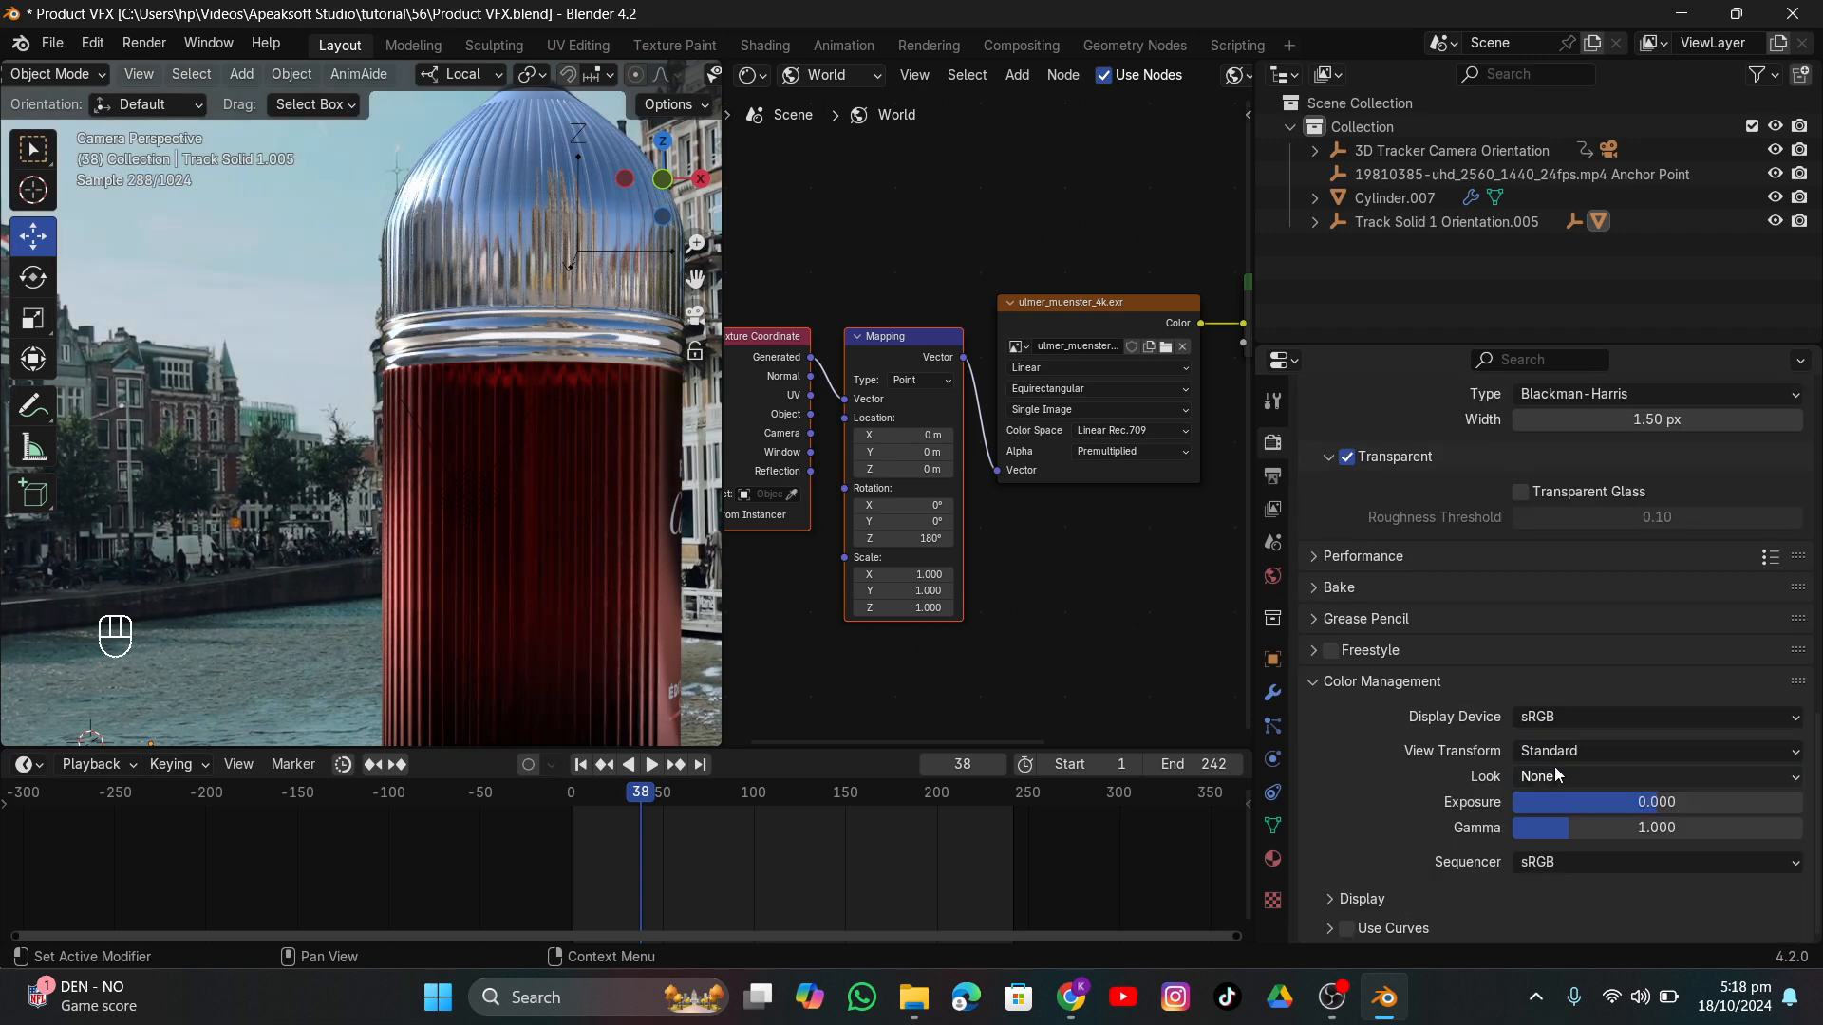
pyautogui.click(1553, 756)
pyautogui.click(1542, 856)
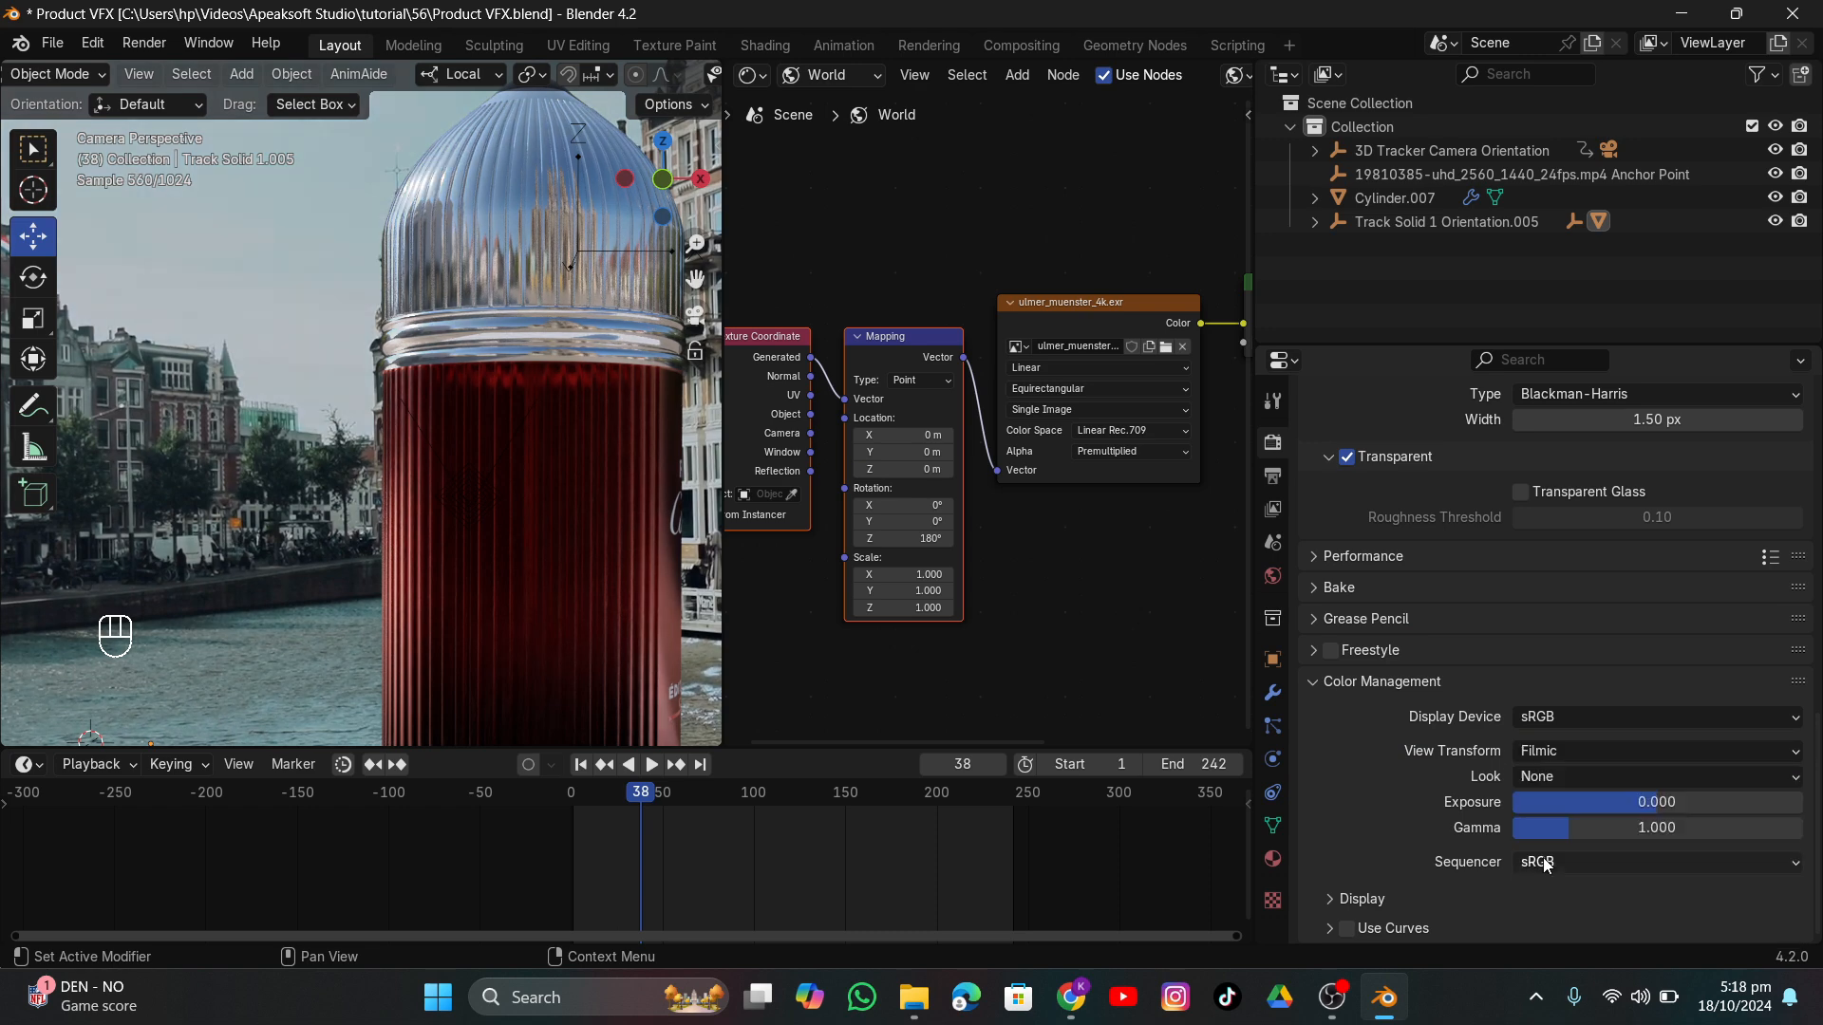
pyautogui.scroll(-4, 462, 635)
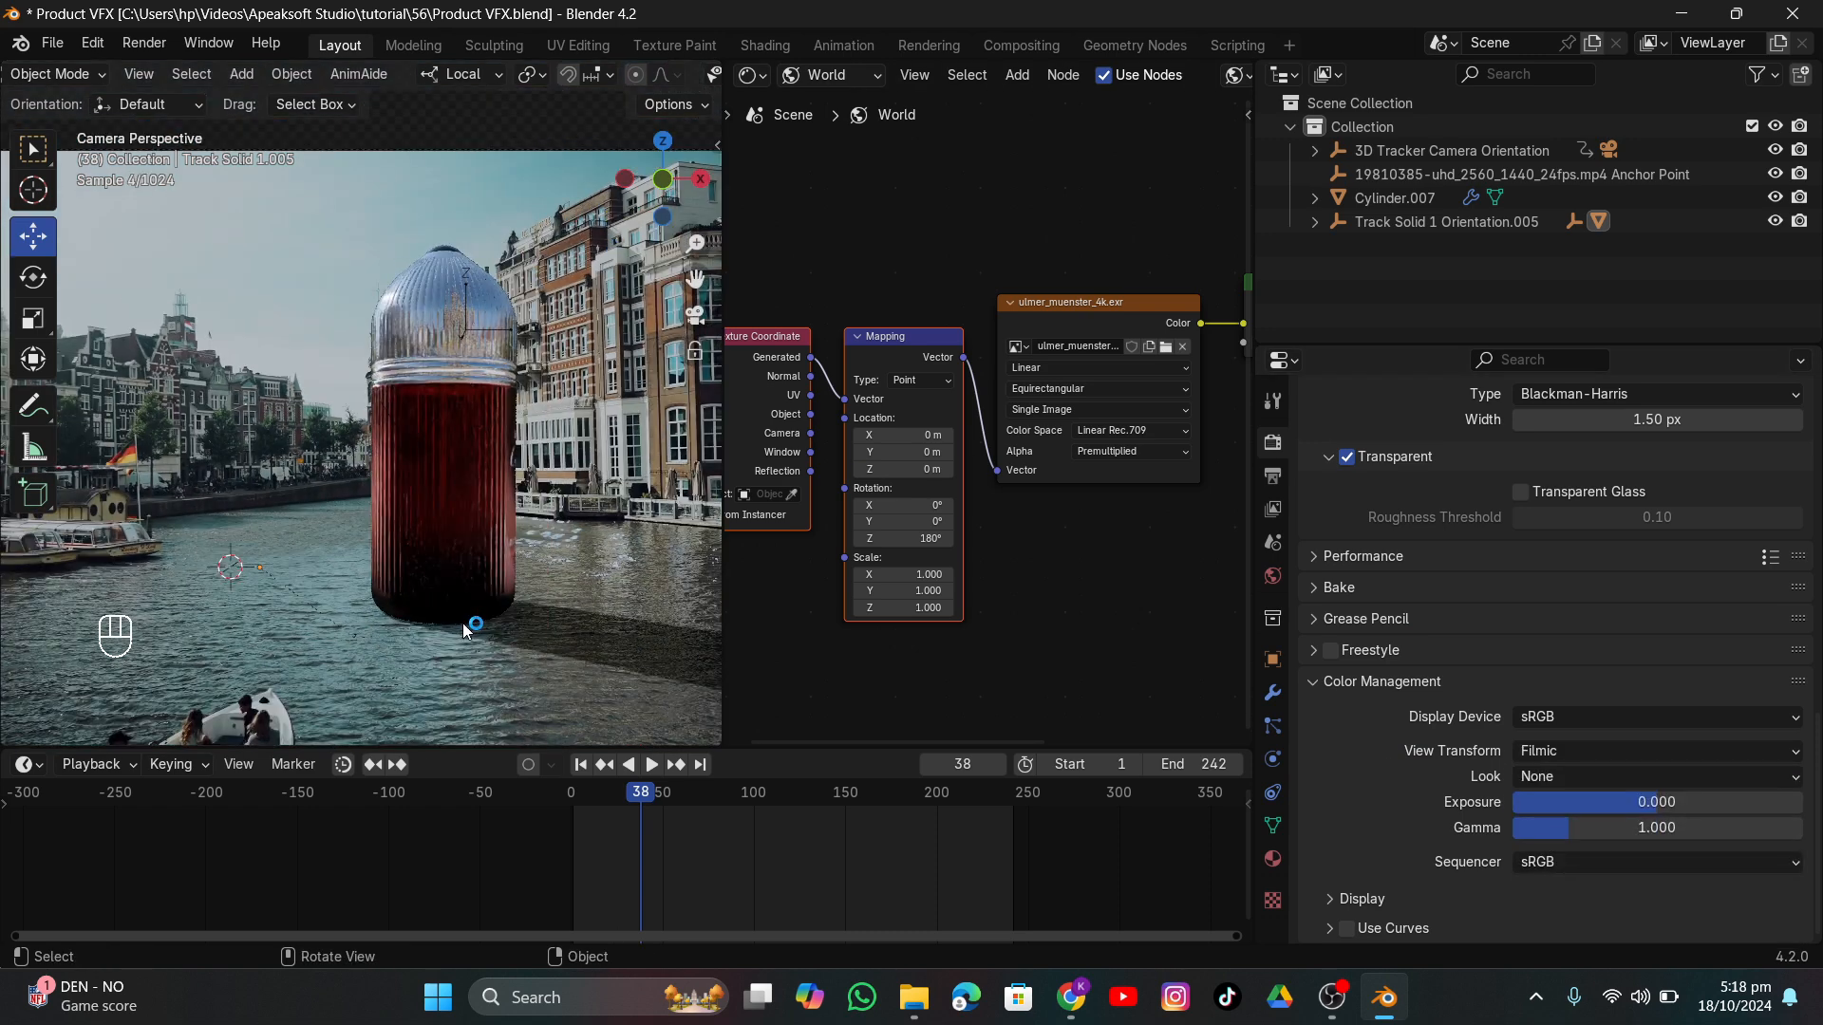
# Try moving the perfume bottle down along its Z axis below the water plane, and undo the move.
pyautogui.click(458, 612)
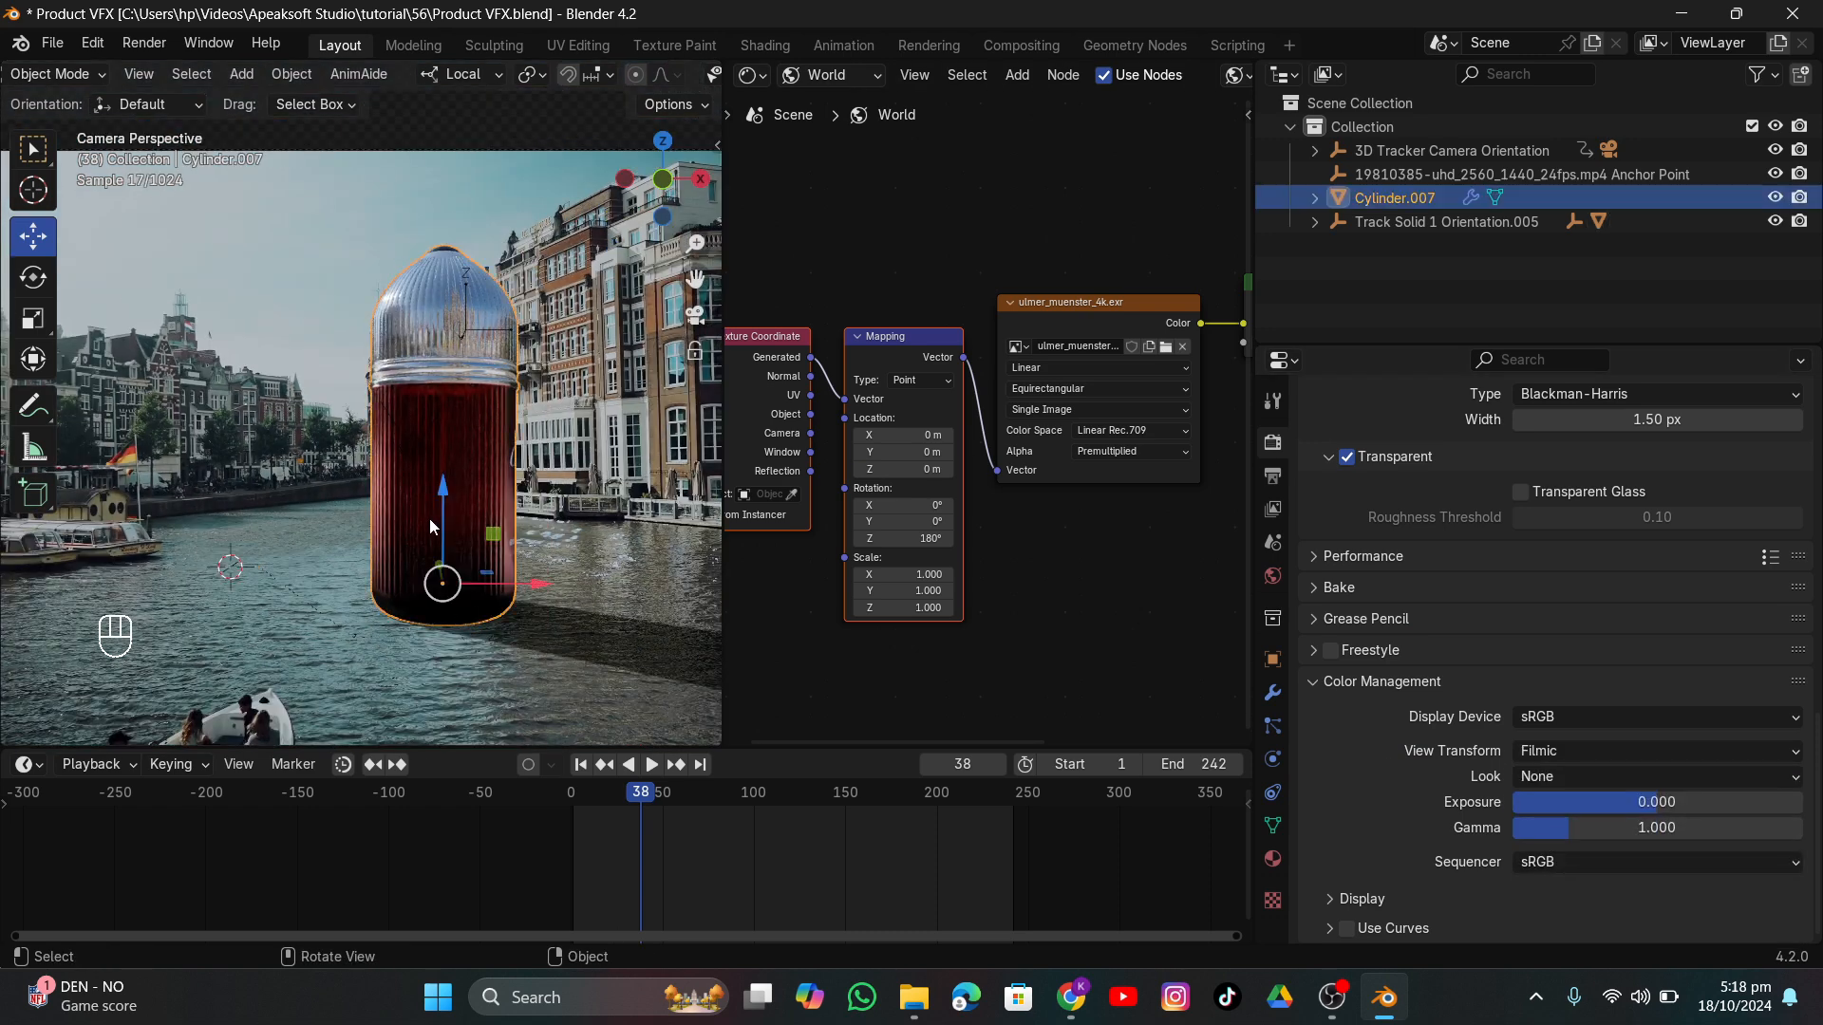
pyautogui.moveTo(443, 488); pyautogui.dragTo(467, 169)
pyautogui.scroll(-2, 401, 450)
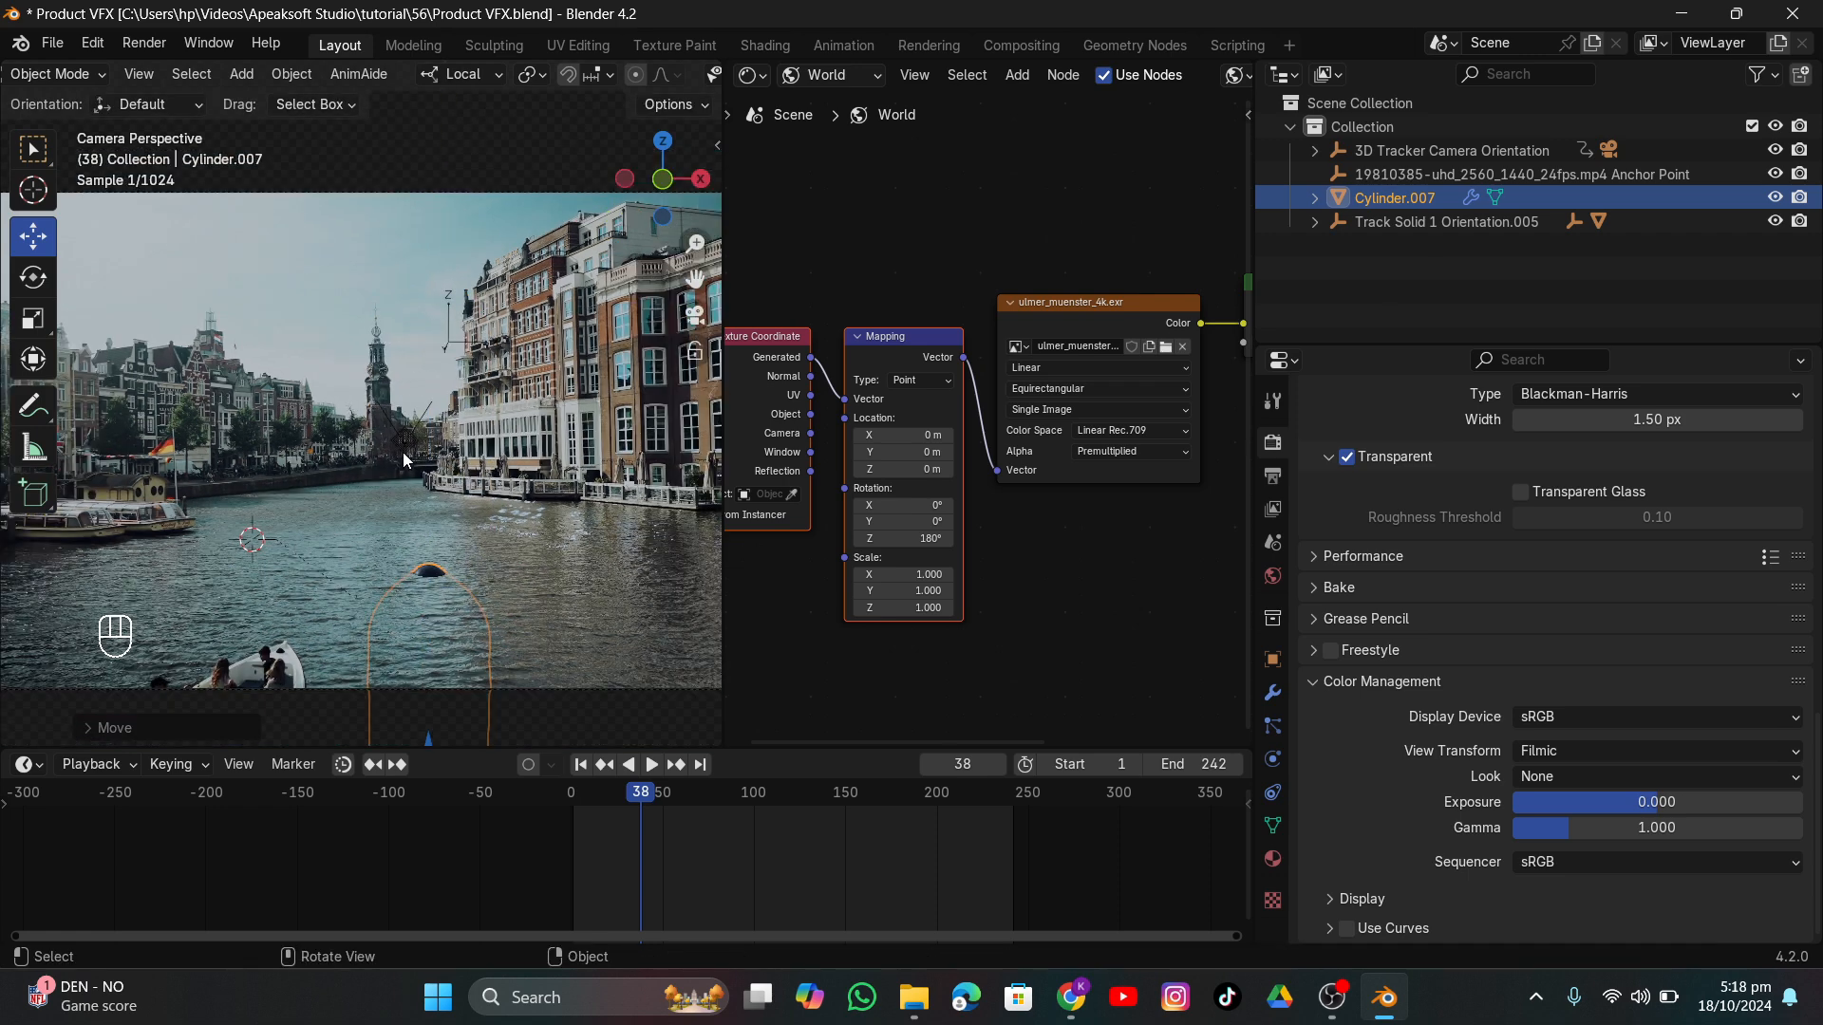
pyautogui.hotkey('ctrl', 'z')
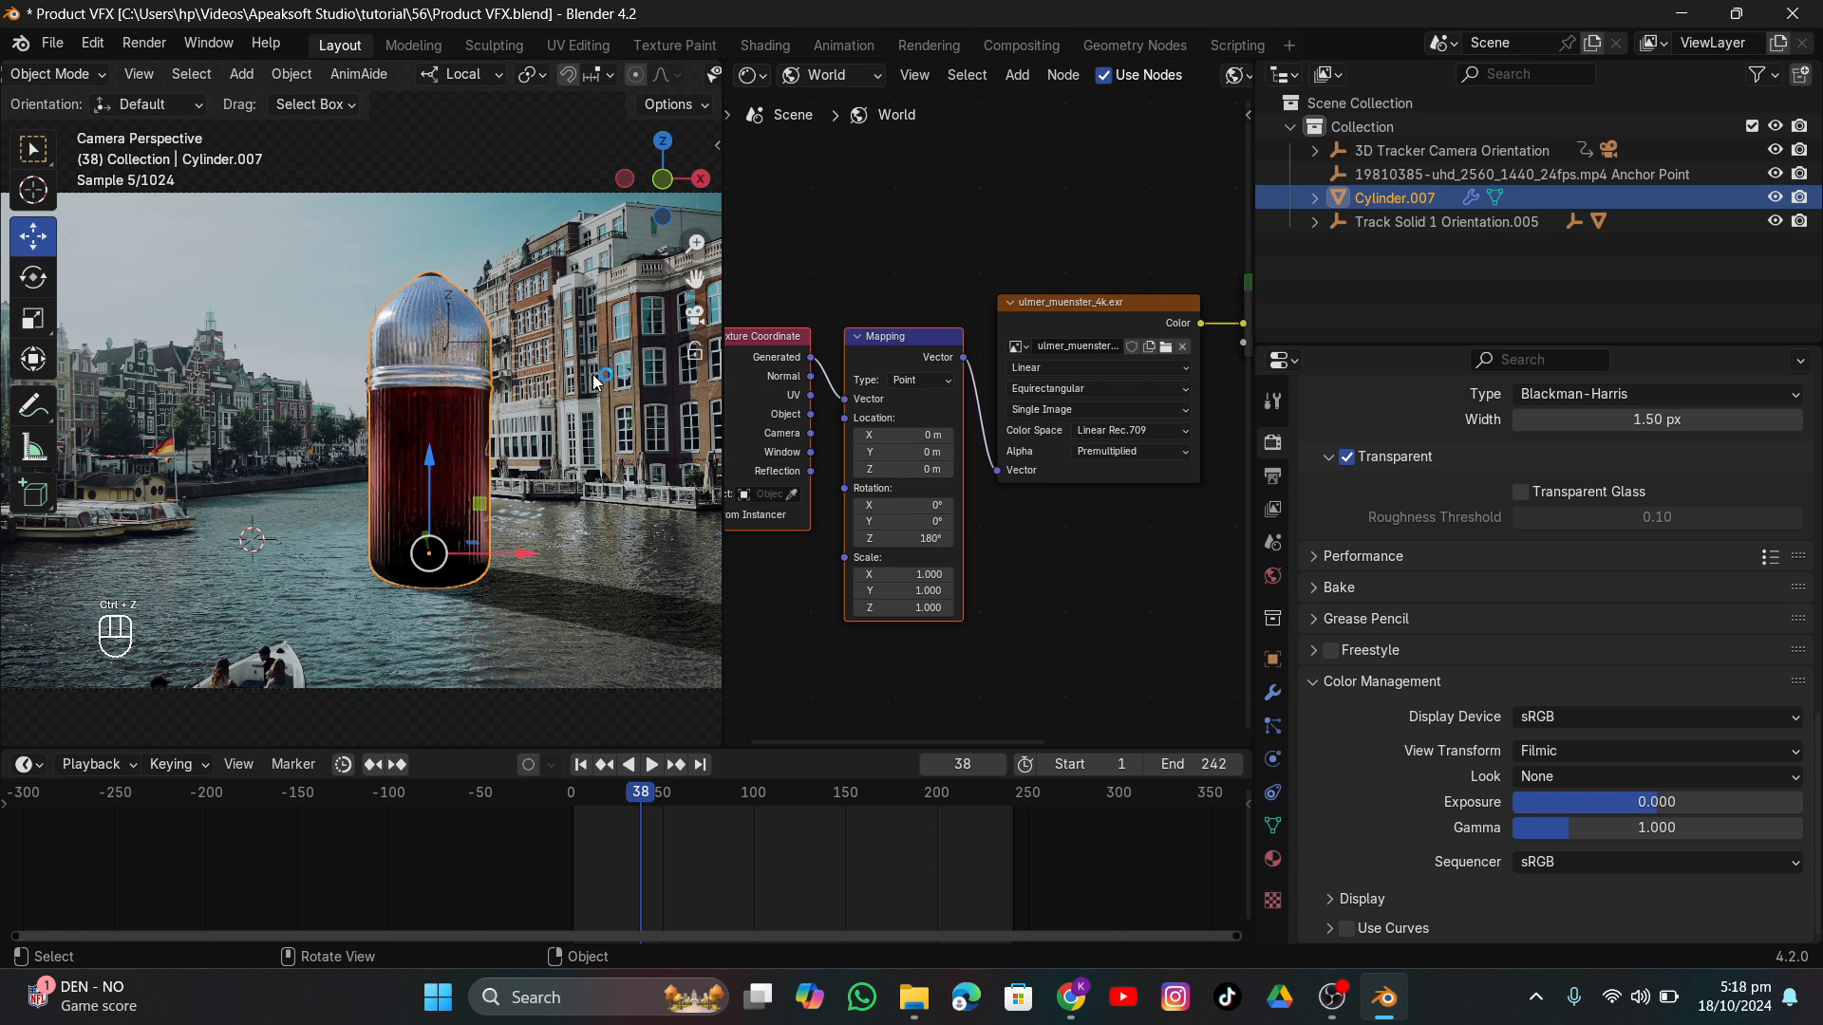
pyautogui.hotkey('ctrl', 'z')
pyautogui.scroll(-5, 656, 71)
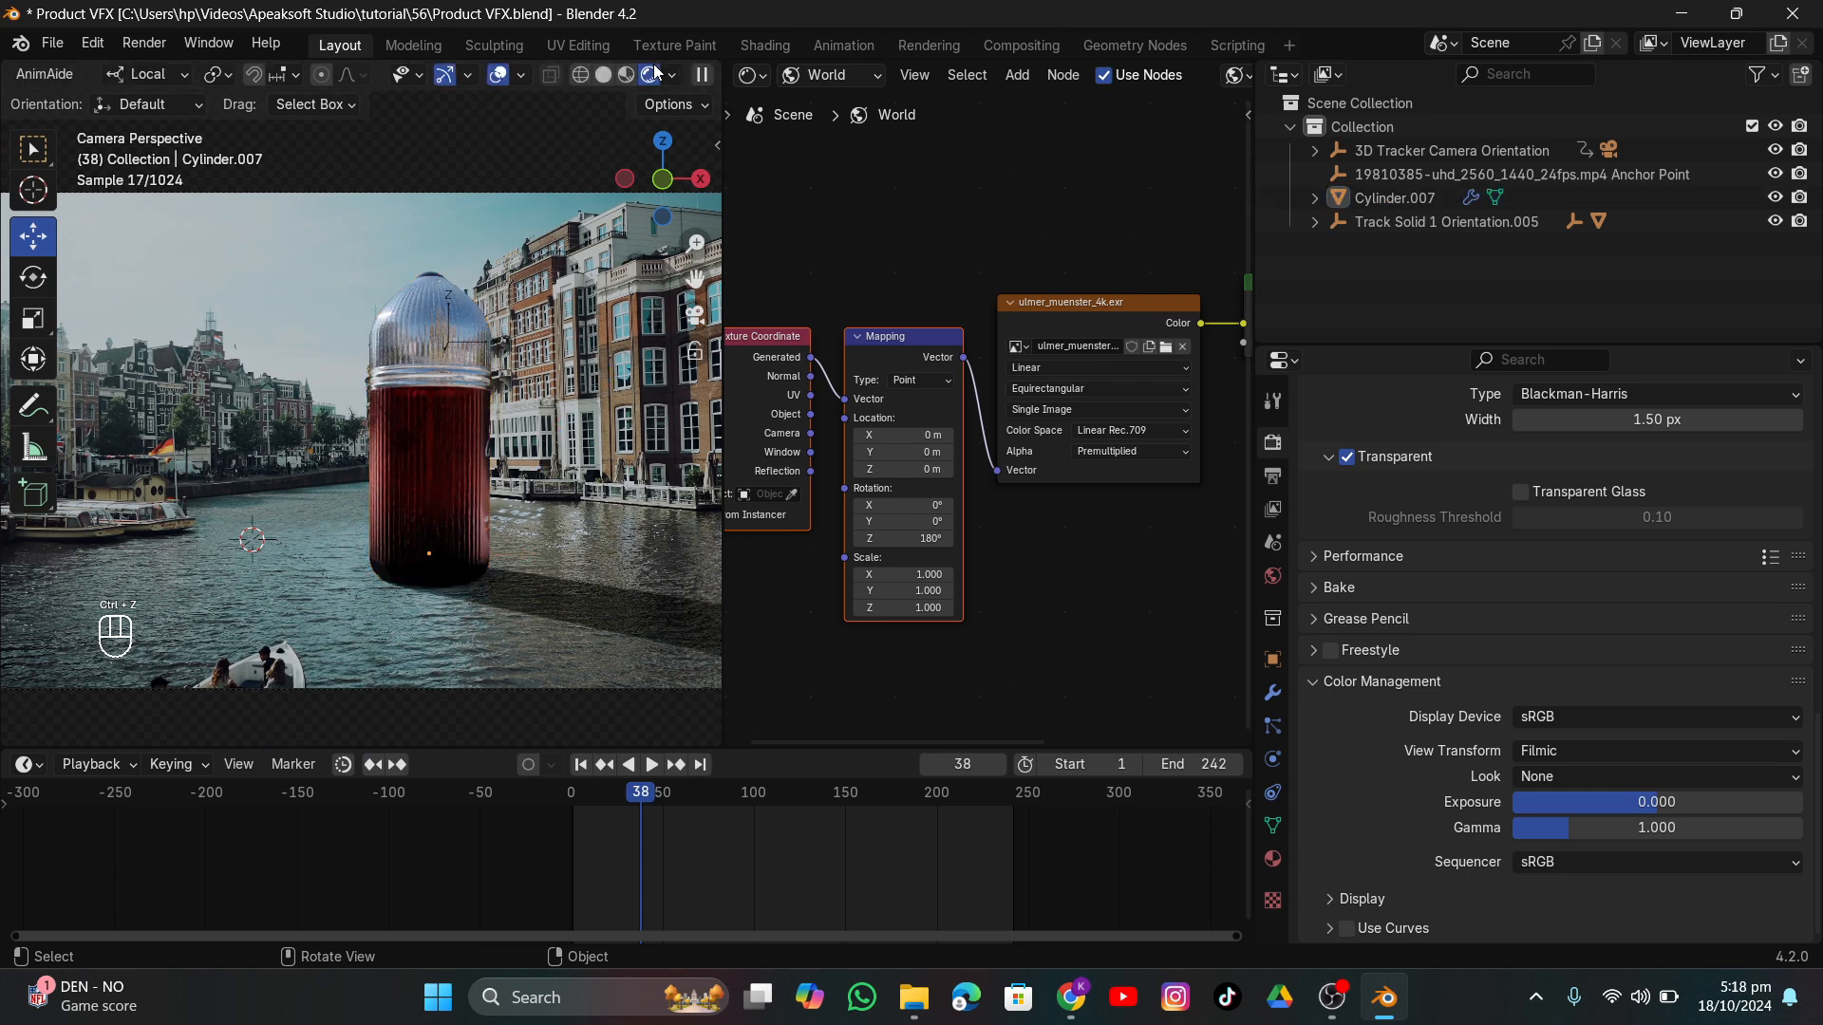
# Show the viewport in solid shading and save the project file.
pyautogui.click(603, 76)
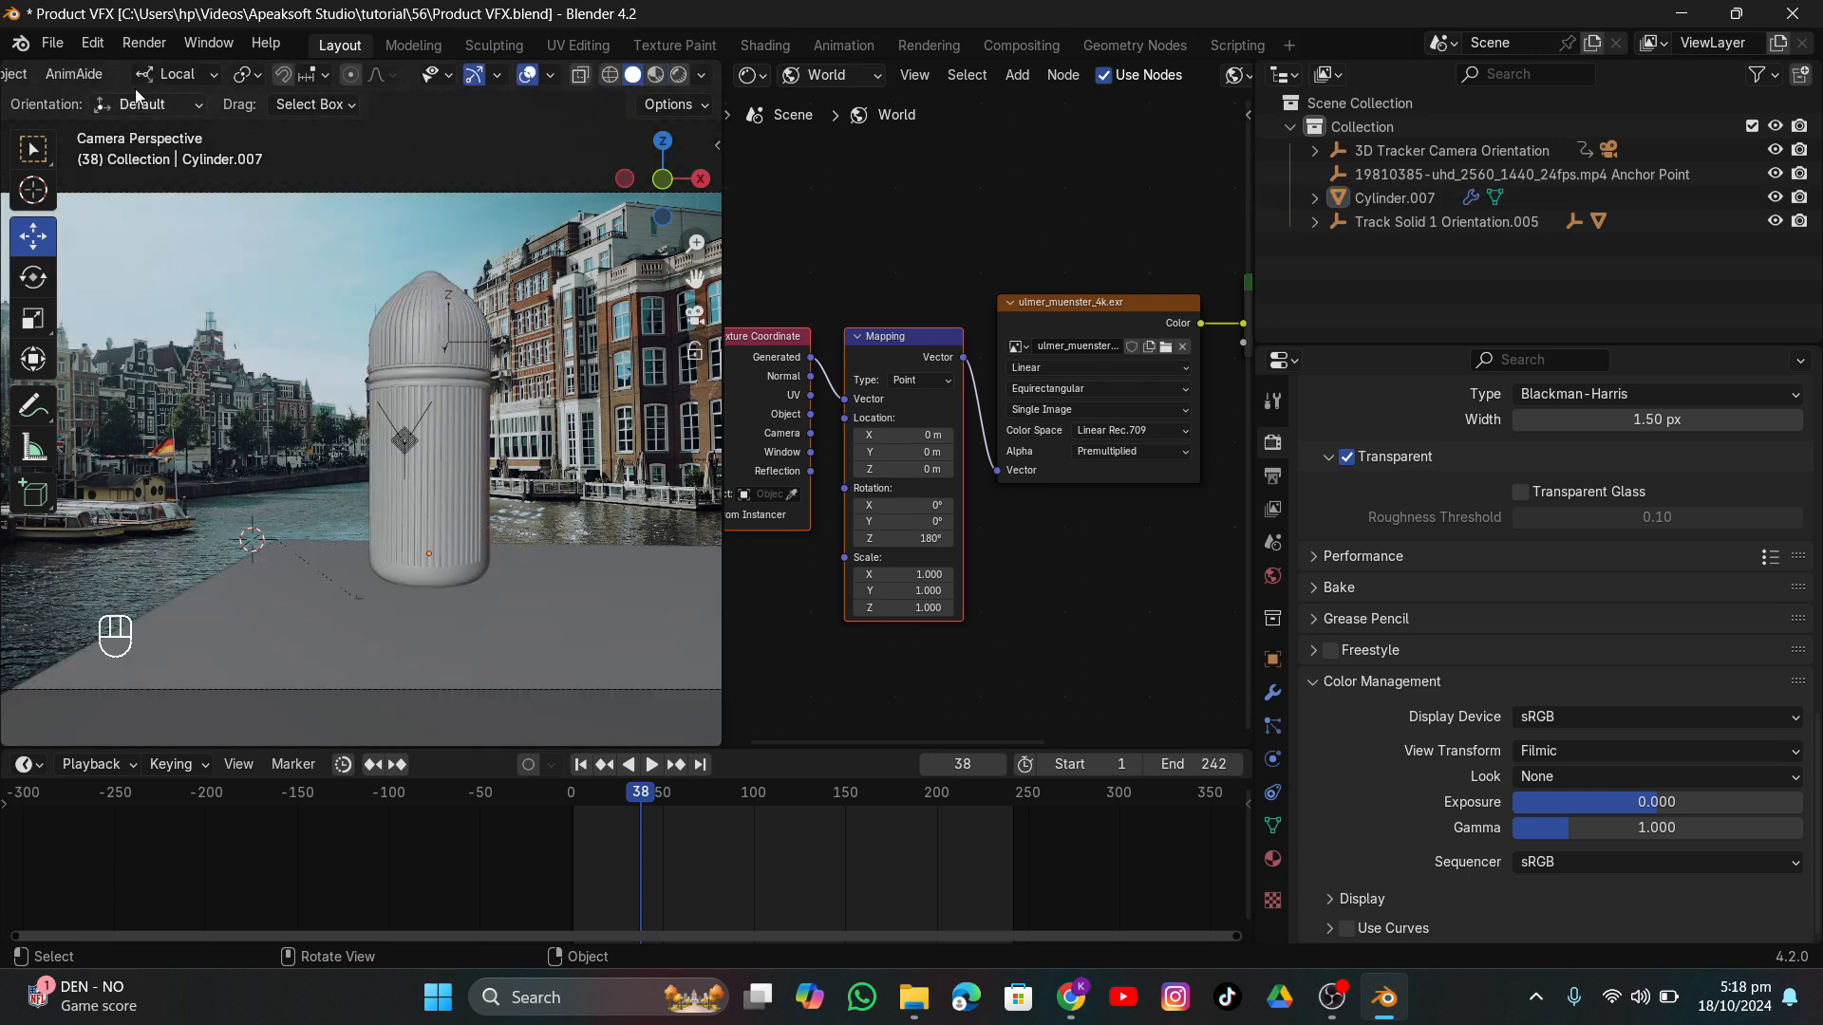
pyautogui.click(52, 44)
pyautogui.click(93, 197)
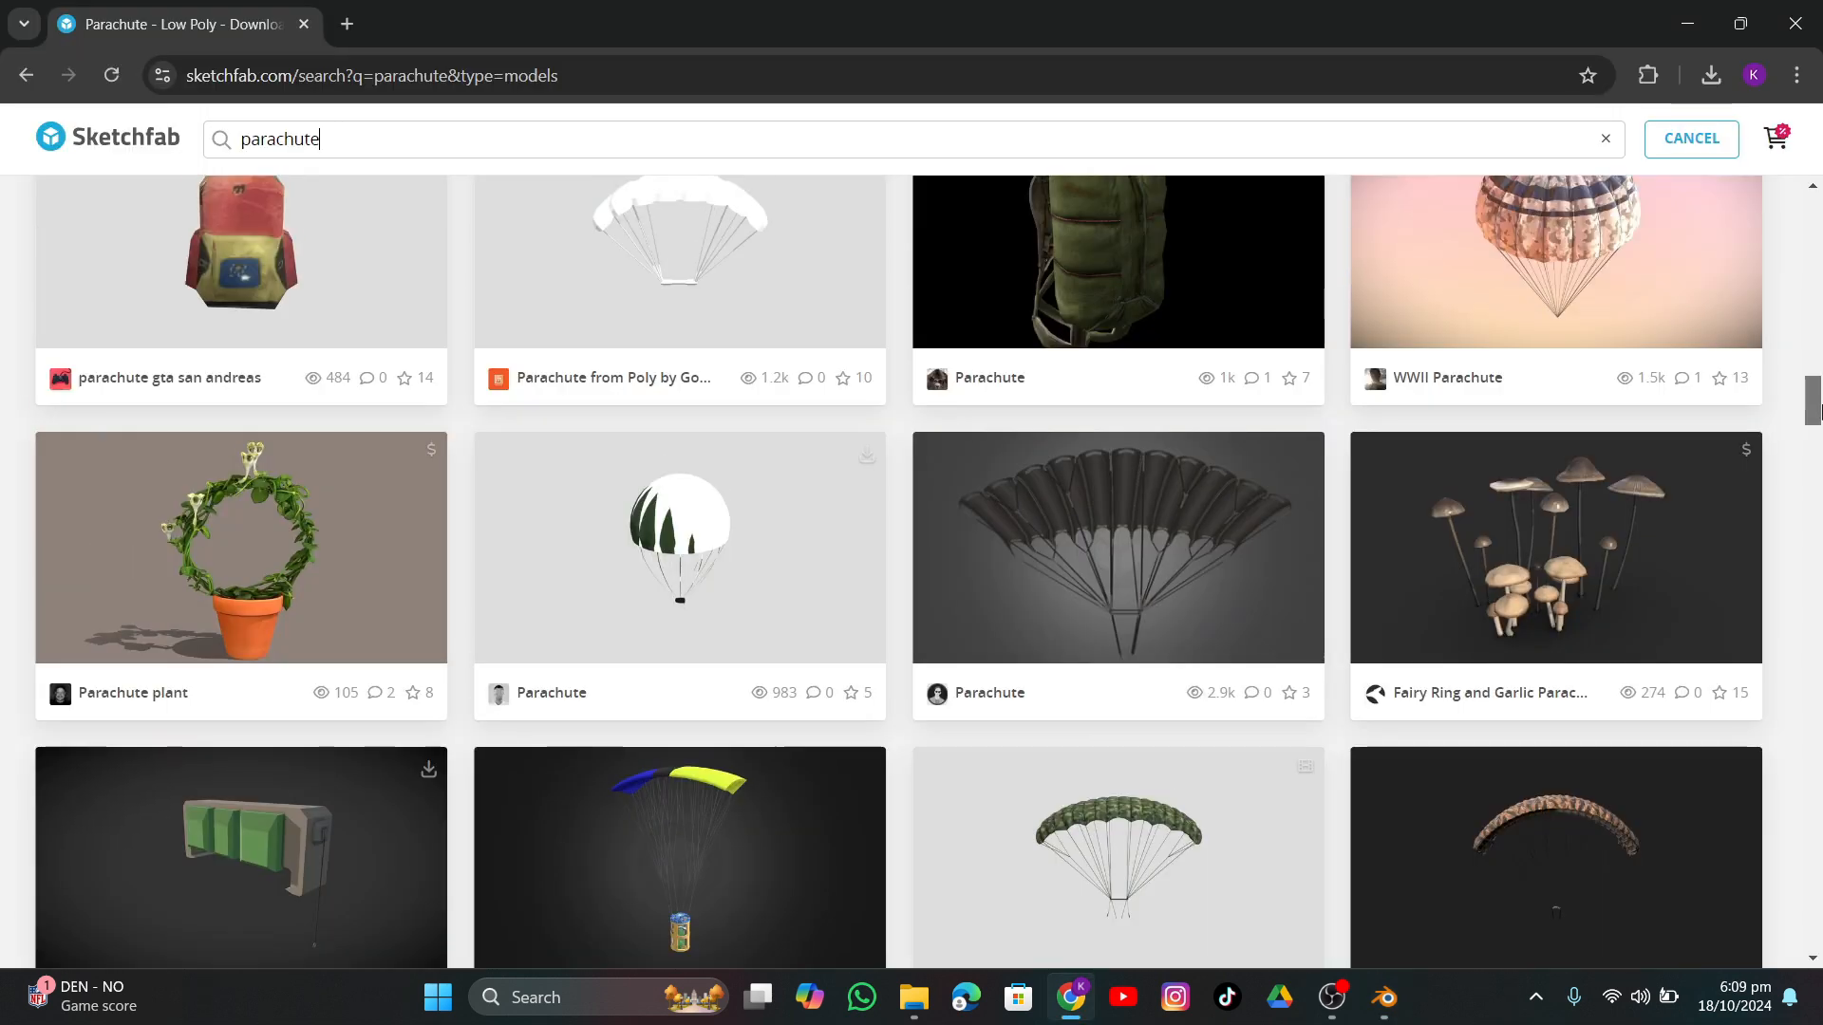
# In the Sketchfab parachute results, open the CJ PARACHUTING model, bookmark its page and orbit the 3D preview.
pyautogui.scroll(12, 1412, 410)
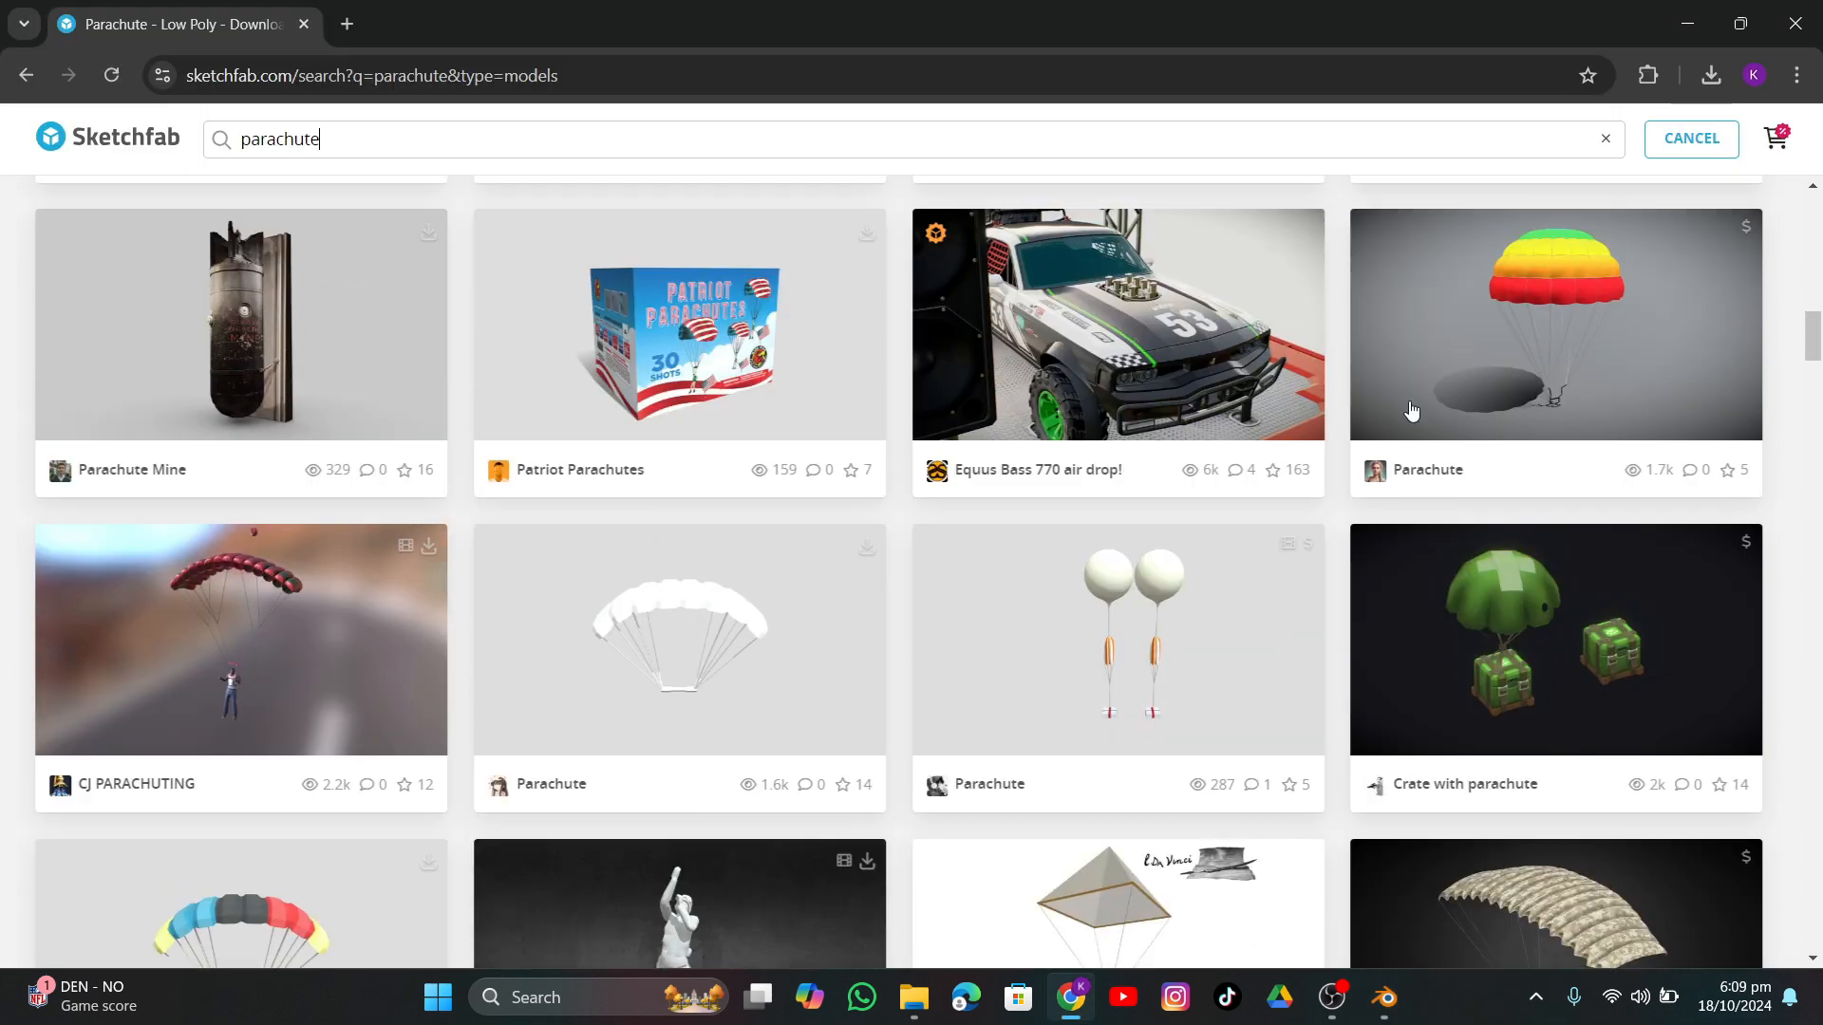
pyautogui.click(257, 621)
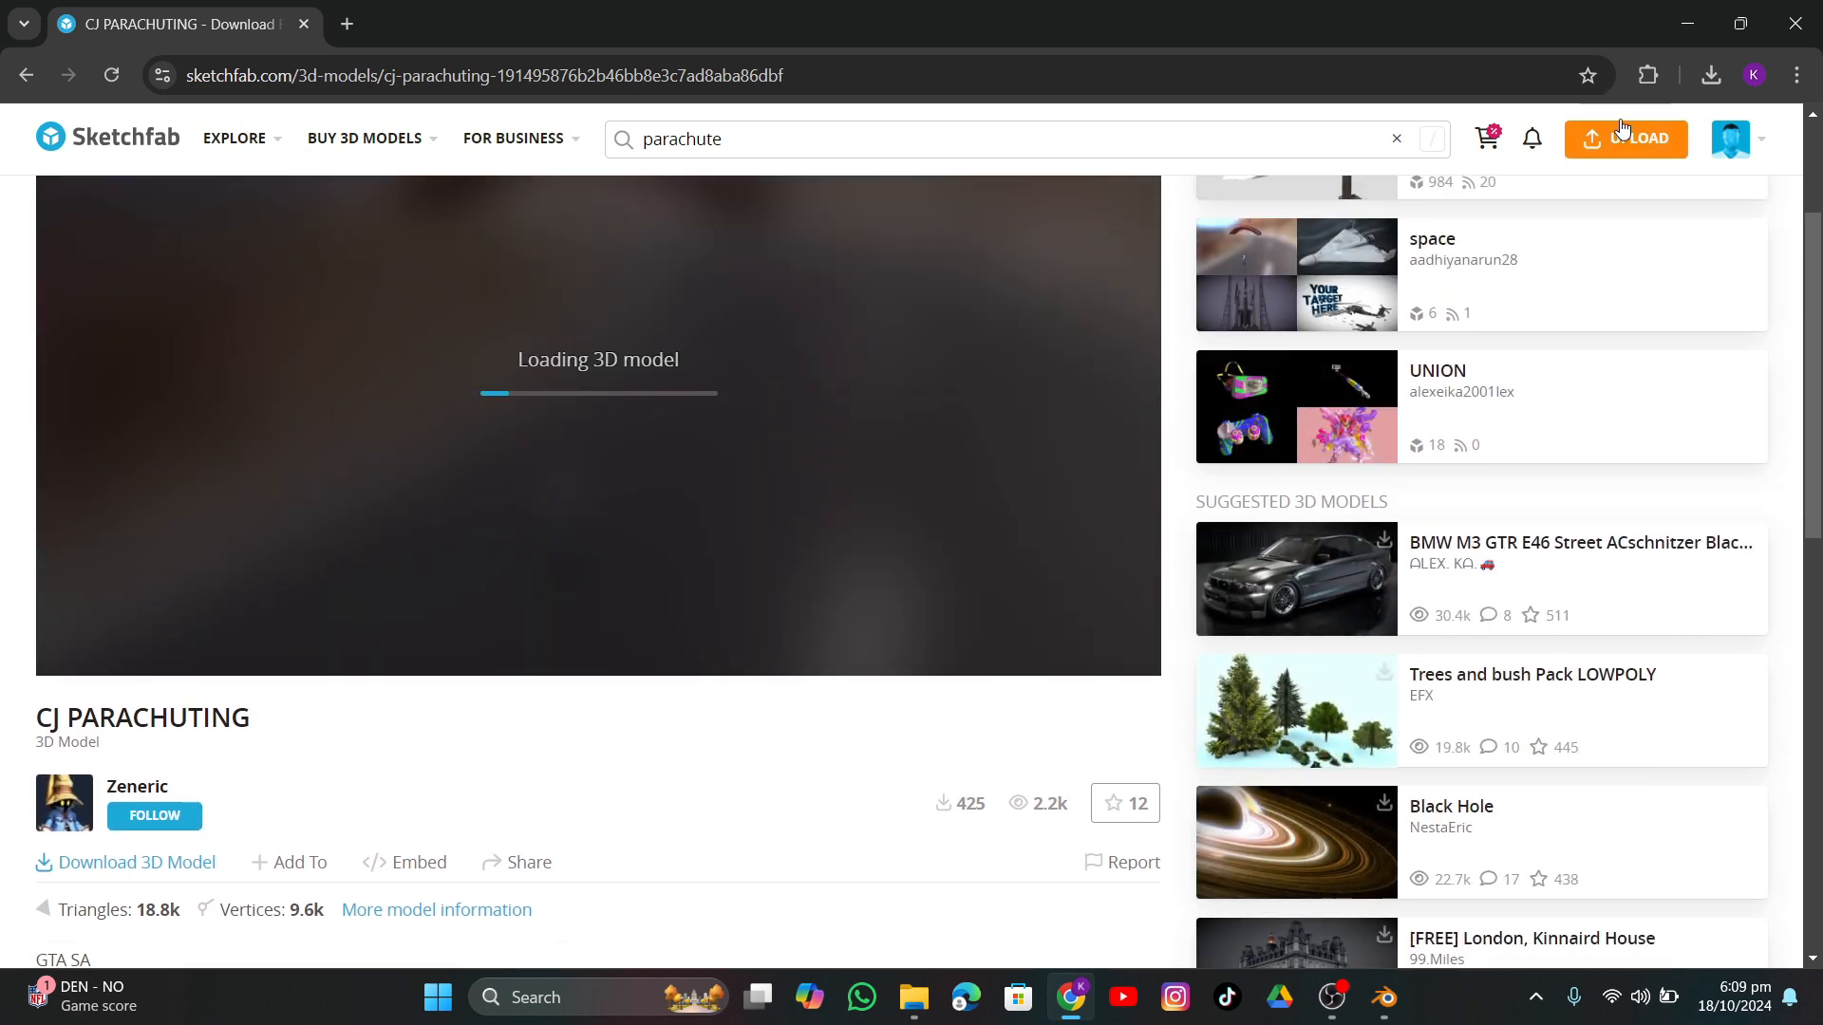
pyautogui.click(1588, 75)
pyautogui.click(1419, 320)
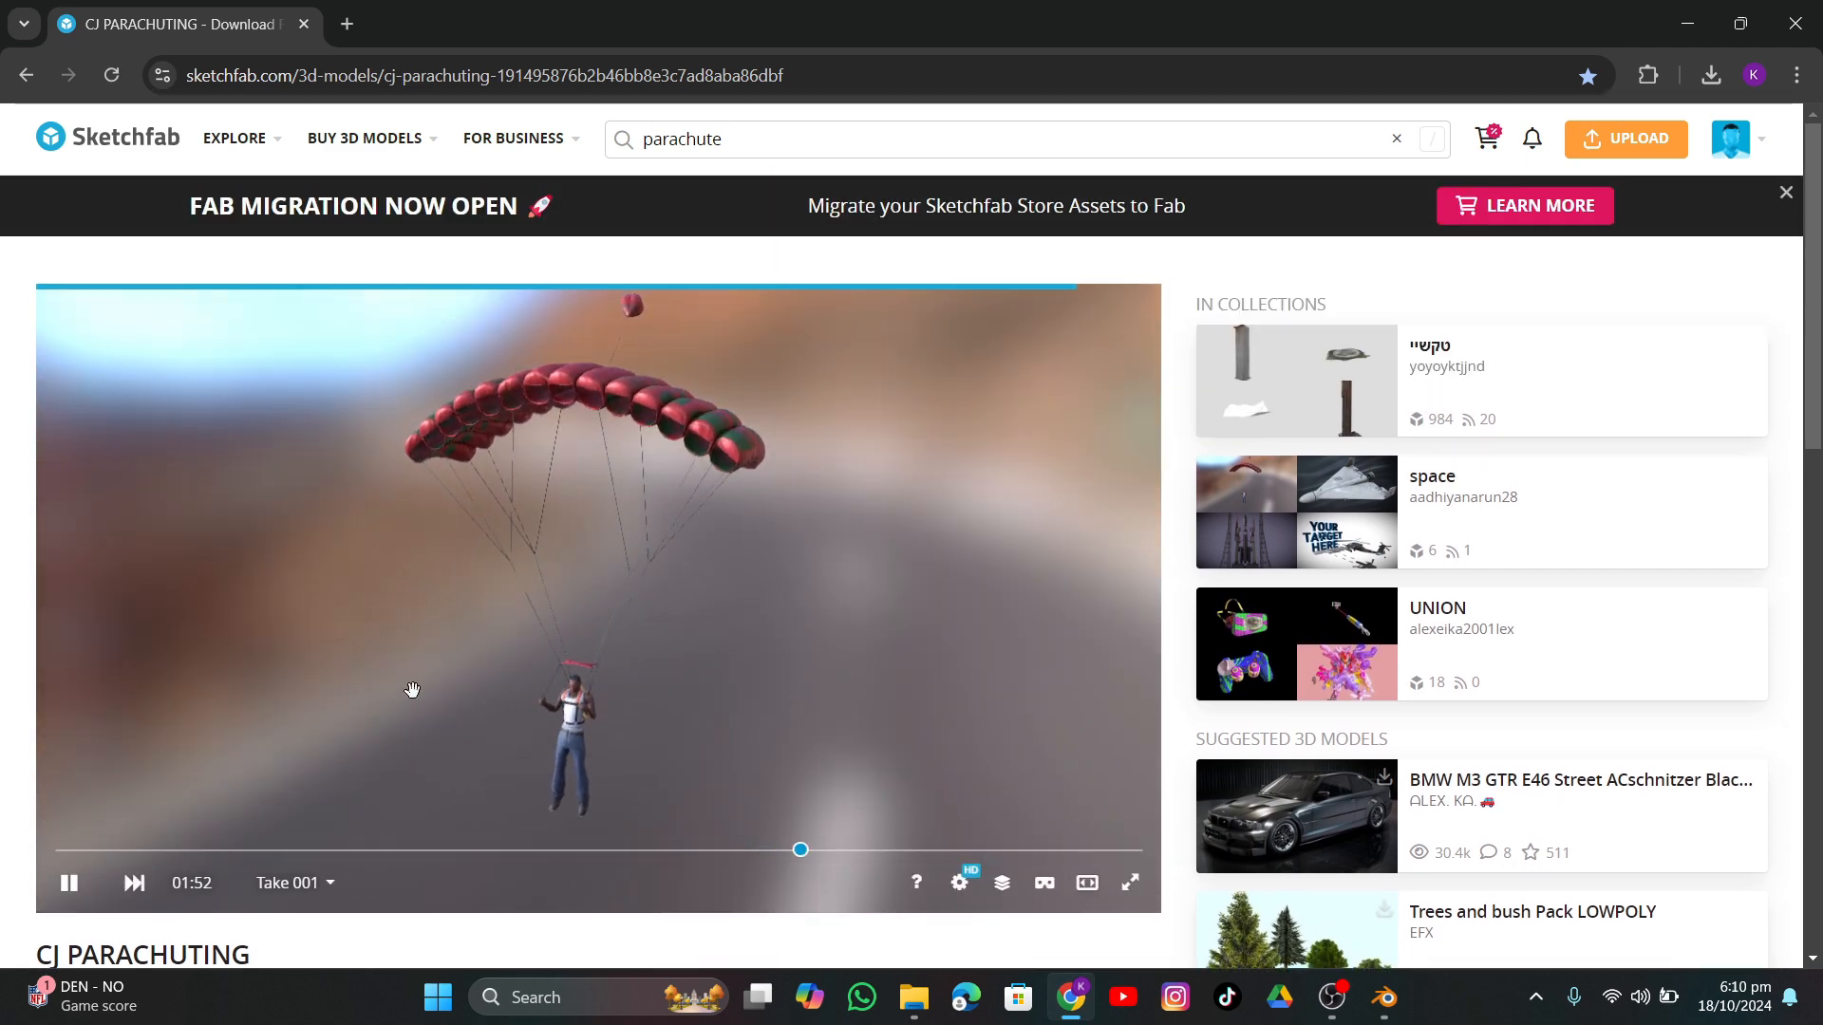
pyautogui.moveTo(411, 692); pyautogui.dragTo(846, 509)
pyautogui.scroll(-3, 214, 911)
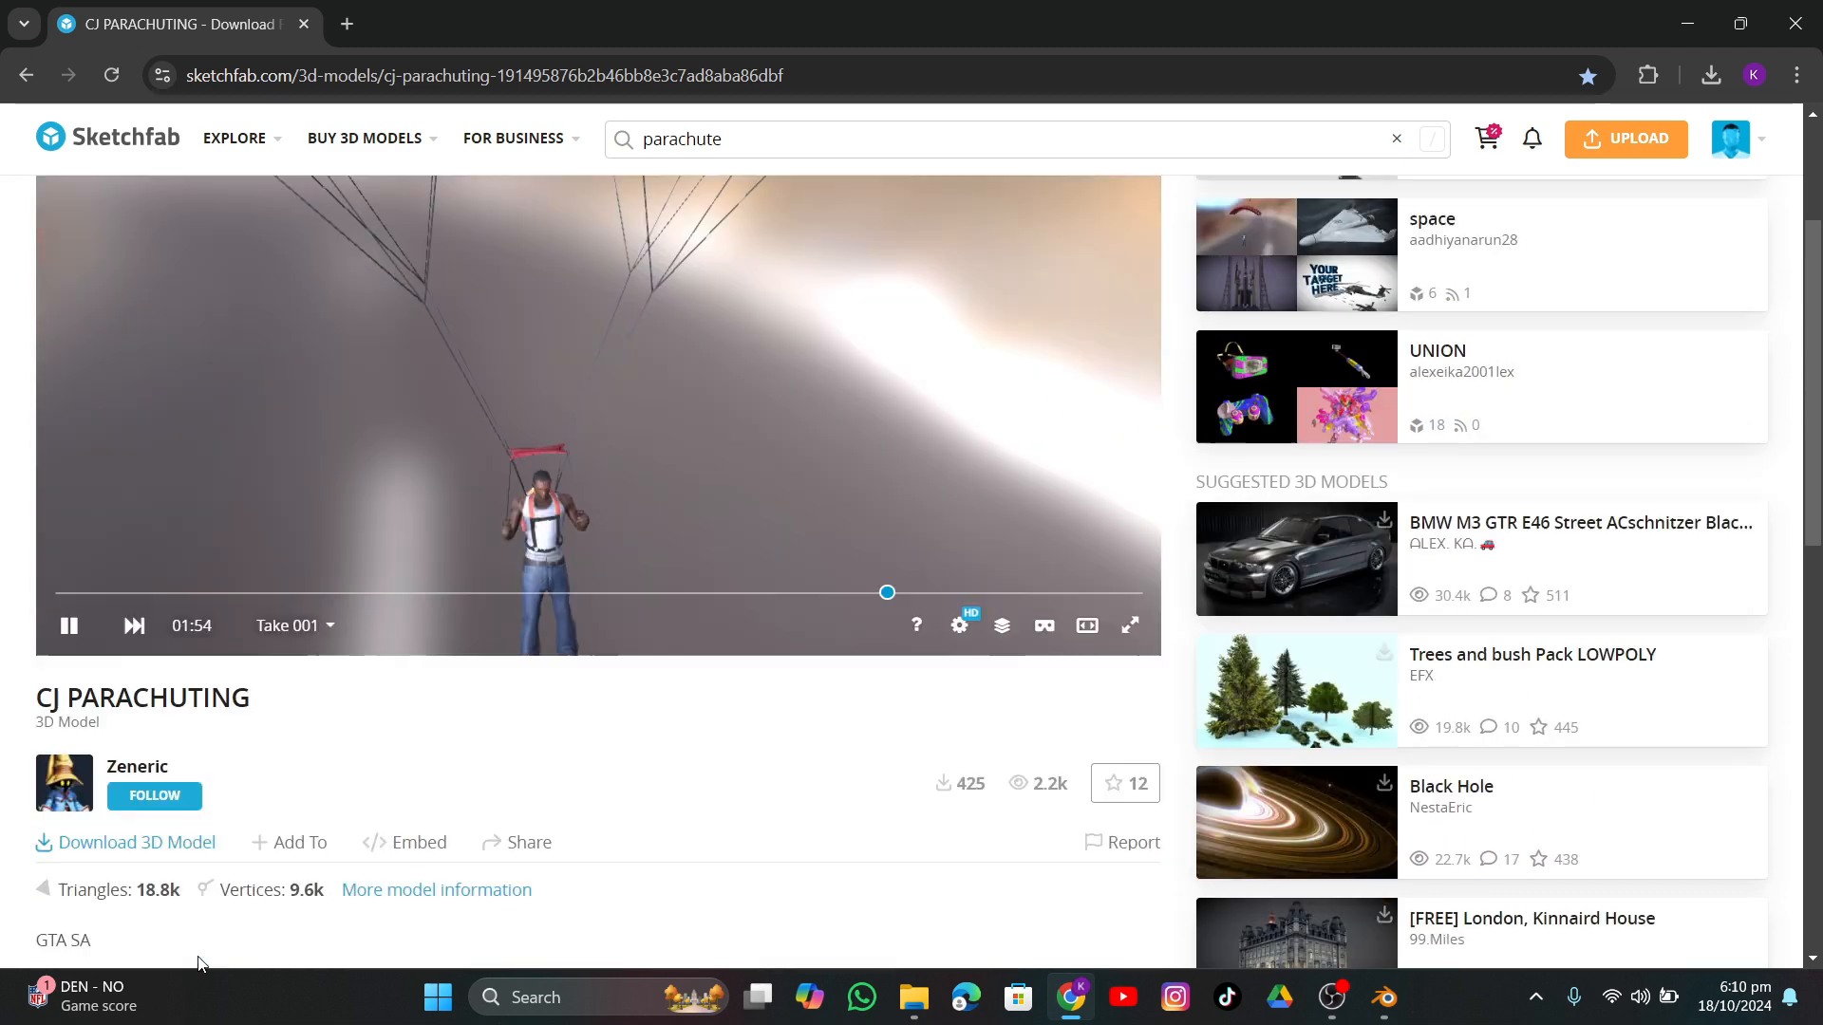
# Download the CJ PARACHUTING model in its original FBX format and close the download dialog.
pyautogui.click(149, 739)
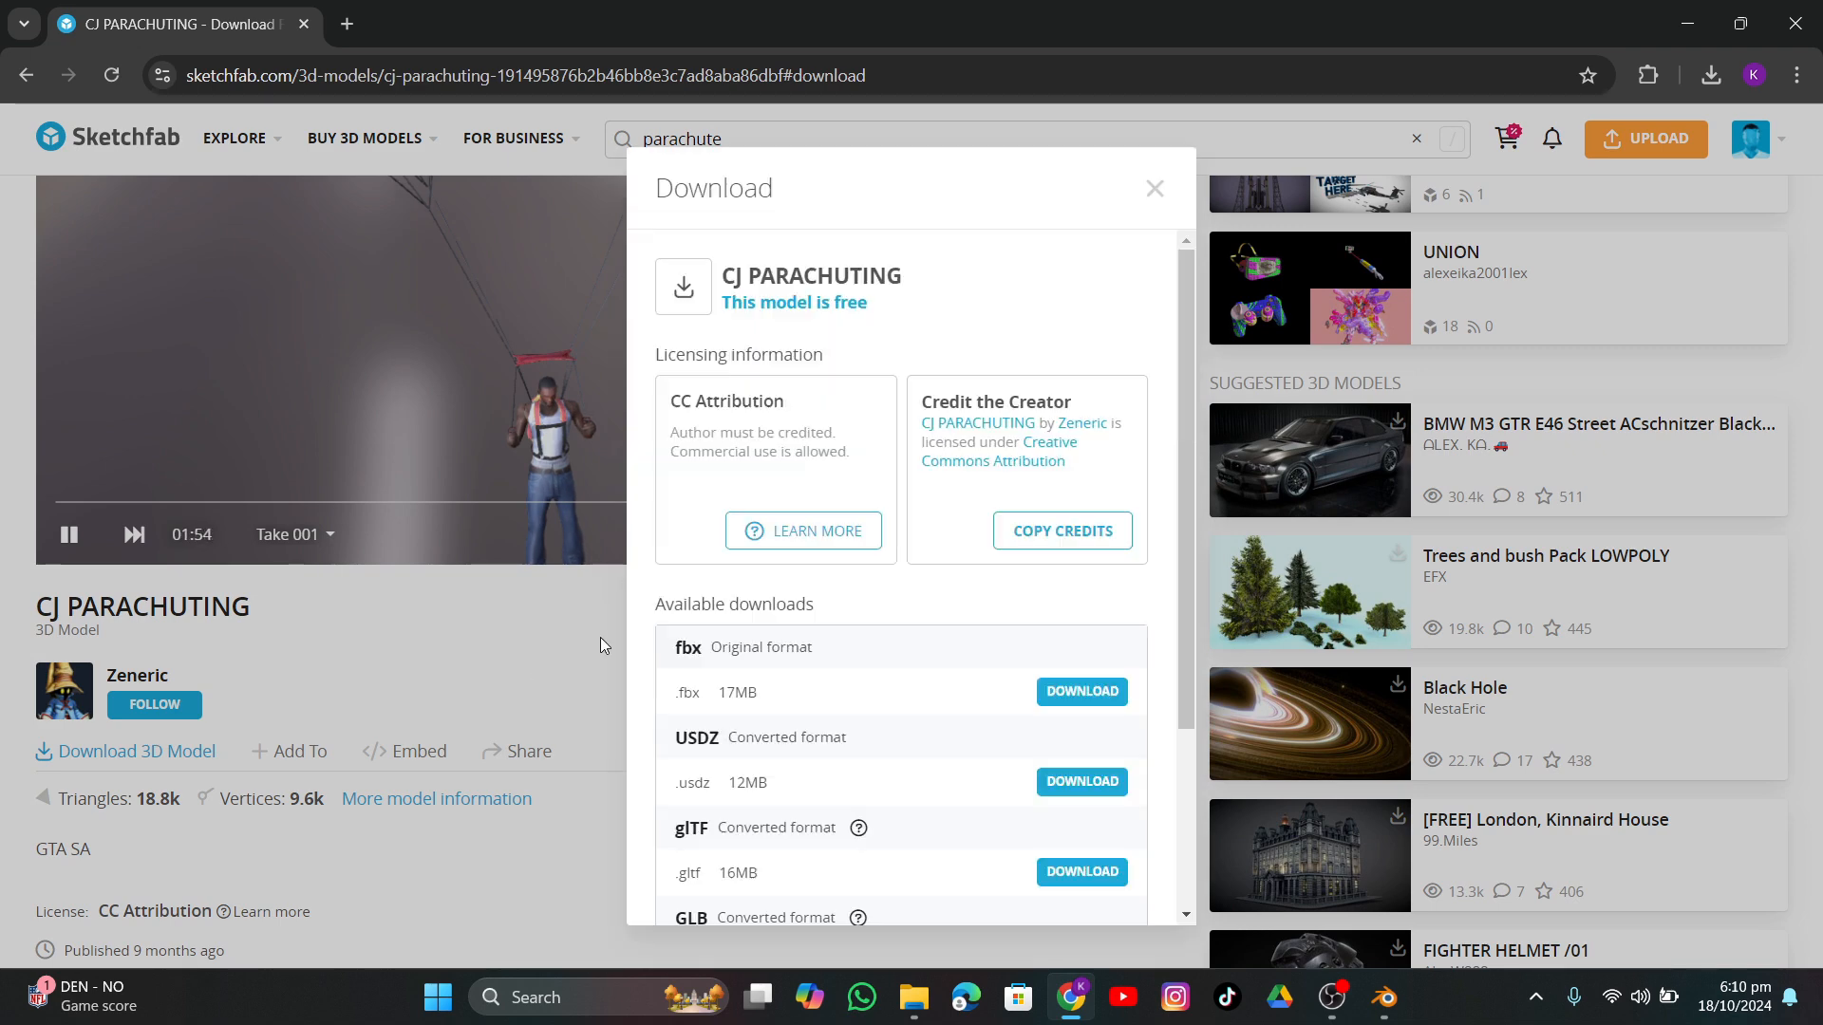
pyautogui.click(1085, 695)
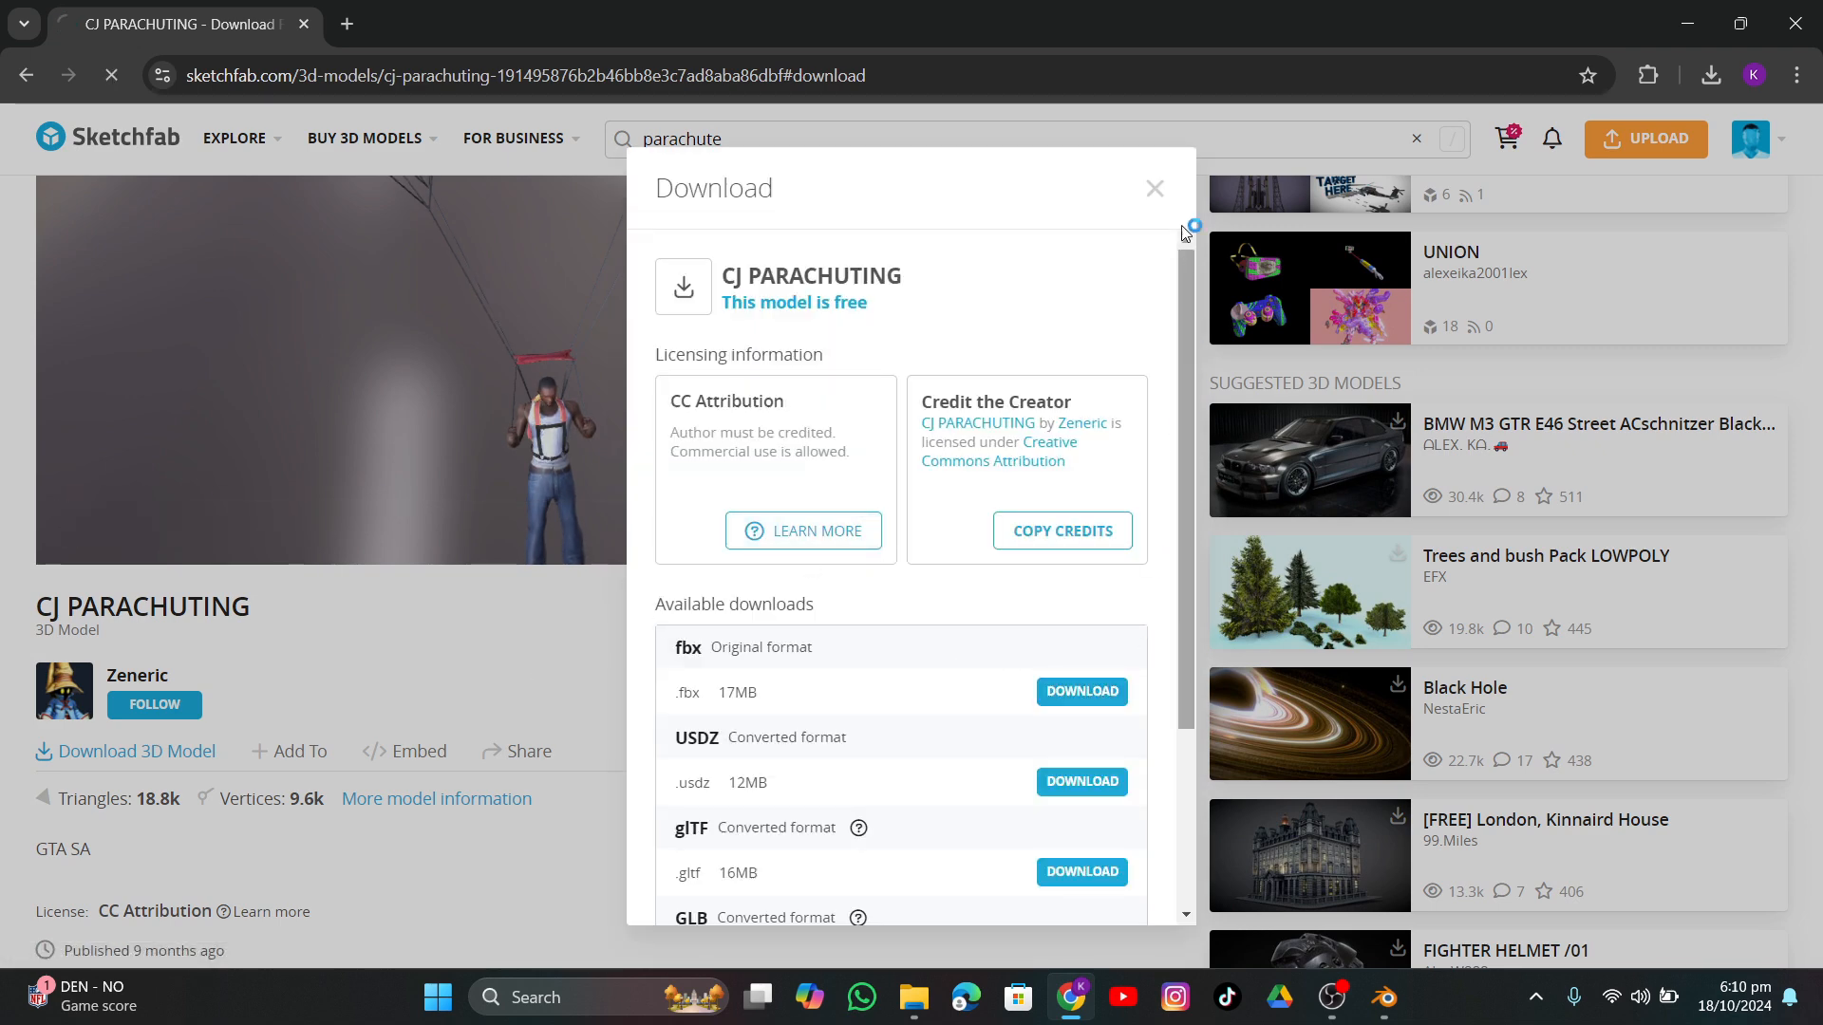
pyautogui.click(1153, 193)
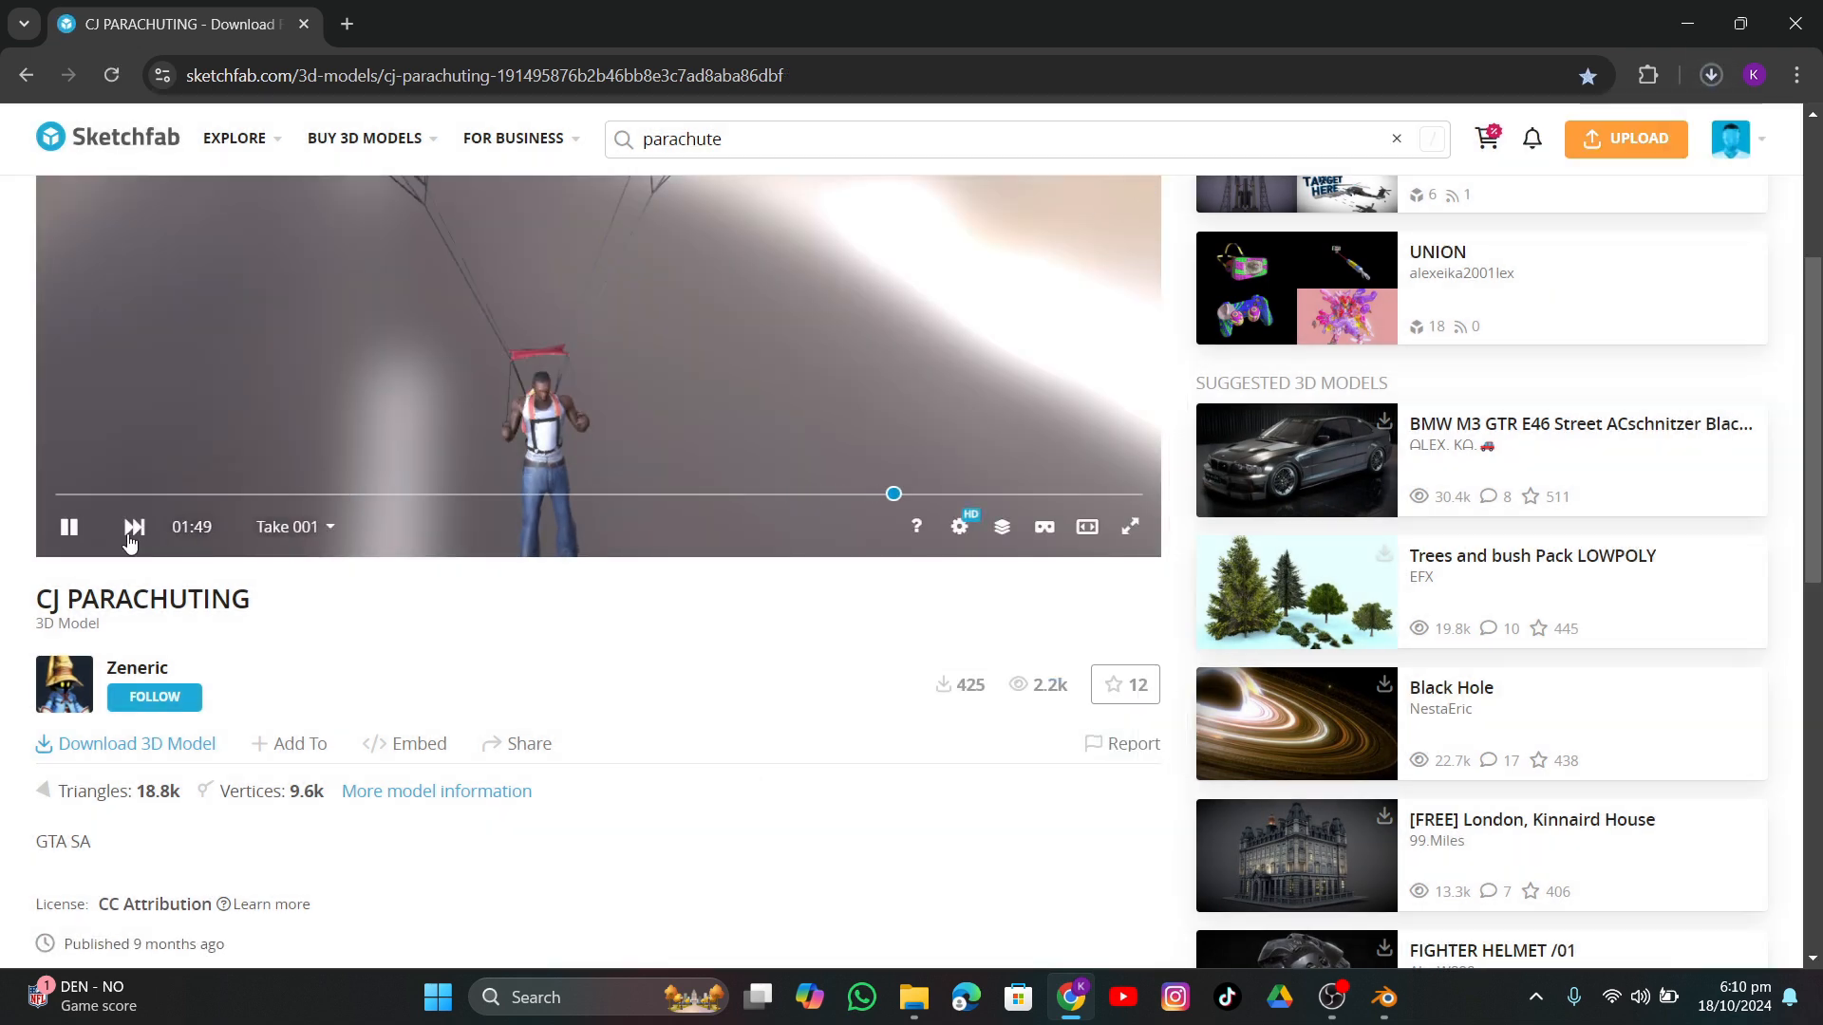
# Open the browser's full download history to check the progress of cj-parachuting.zip.
pyautogui.click(1711, 76)
pyautogui.click(1381, 709)
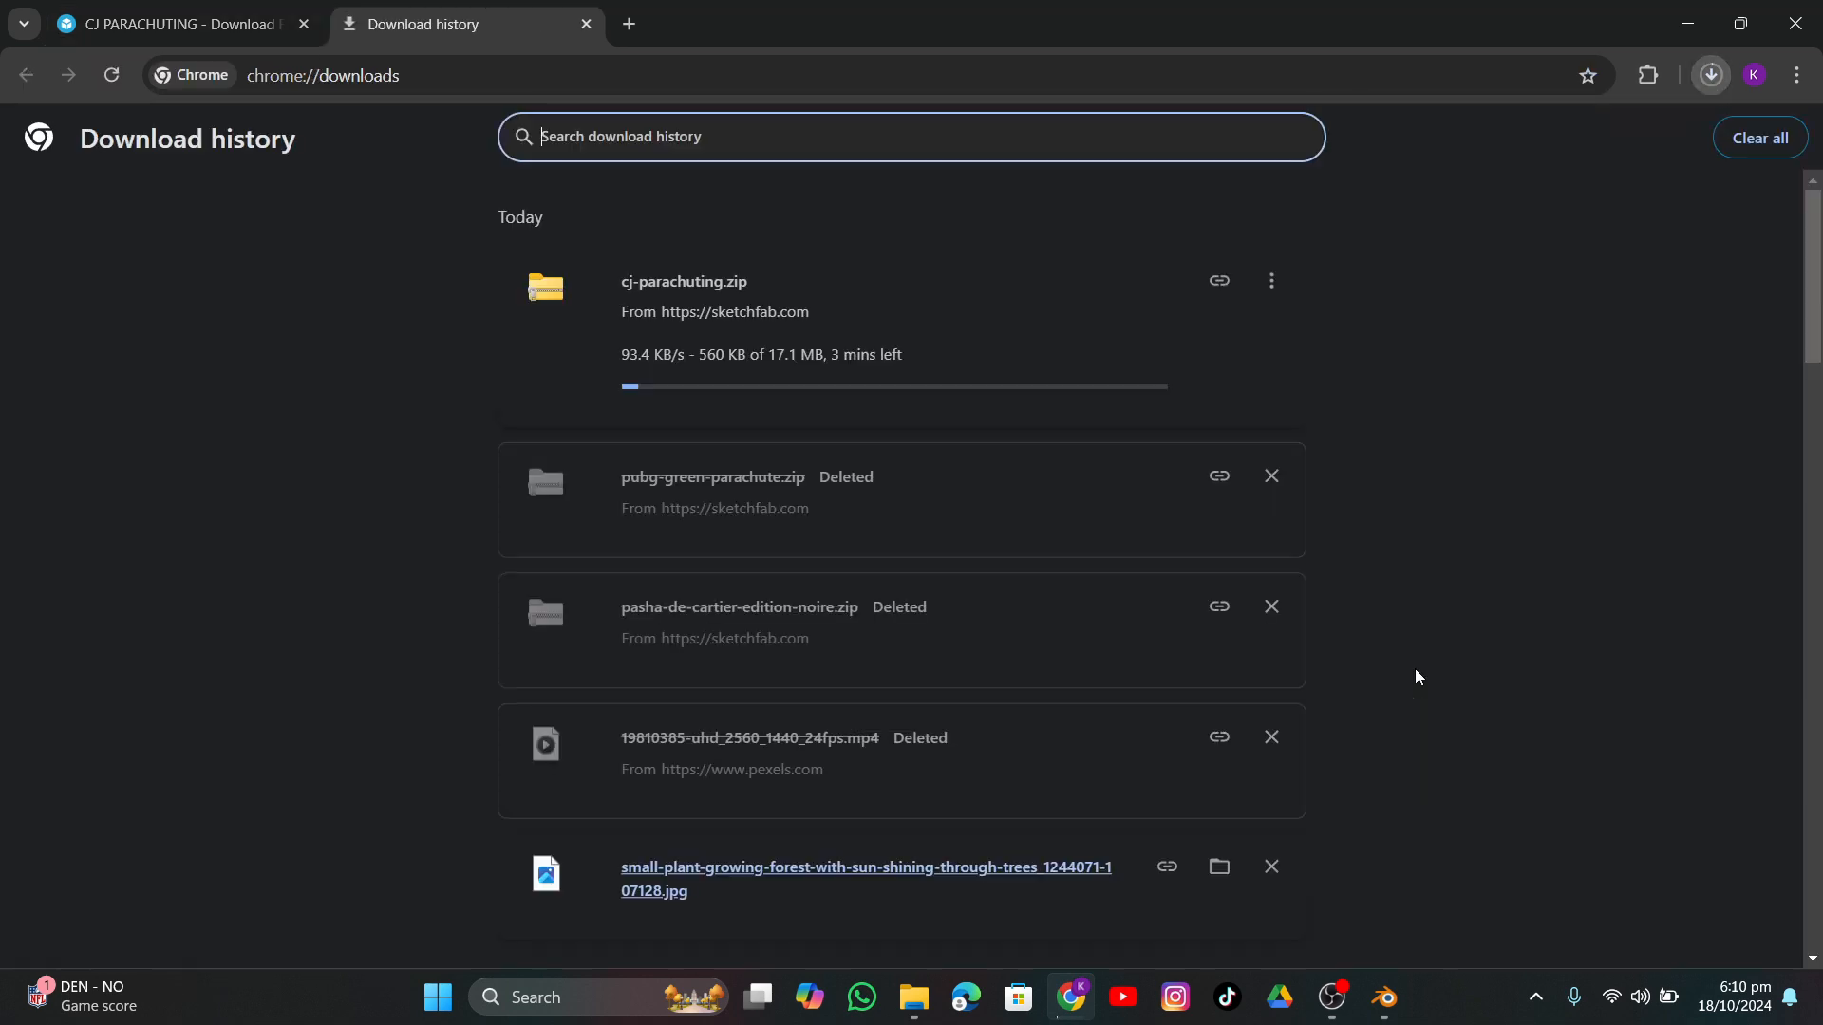
pyautogui.moveTo(604, 369); pyautogui.dragTo(988, 380)
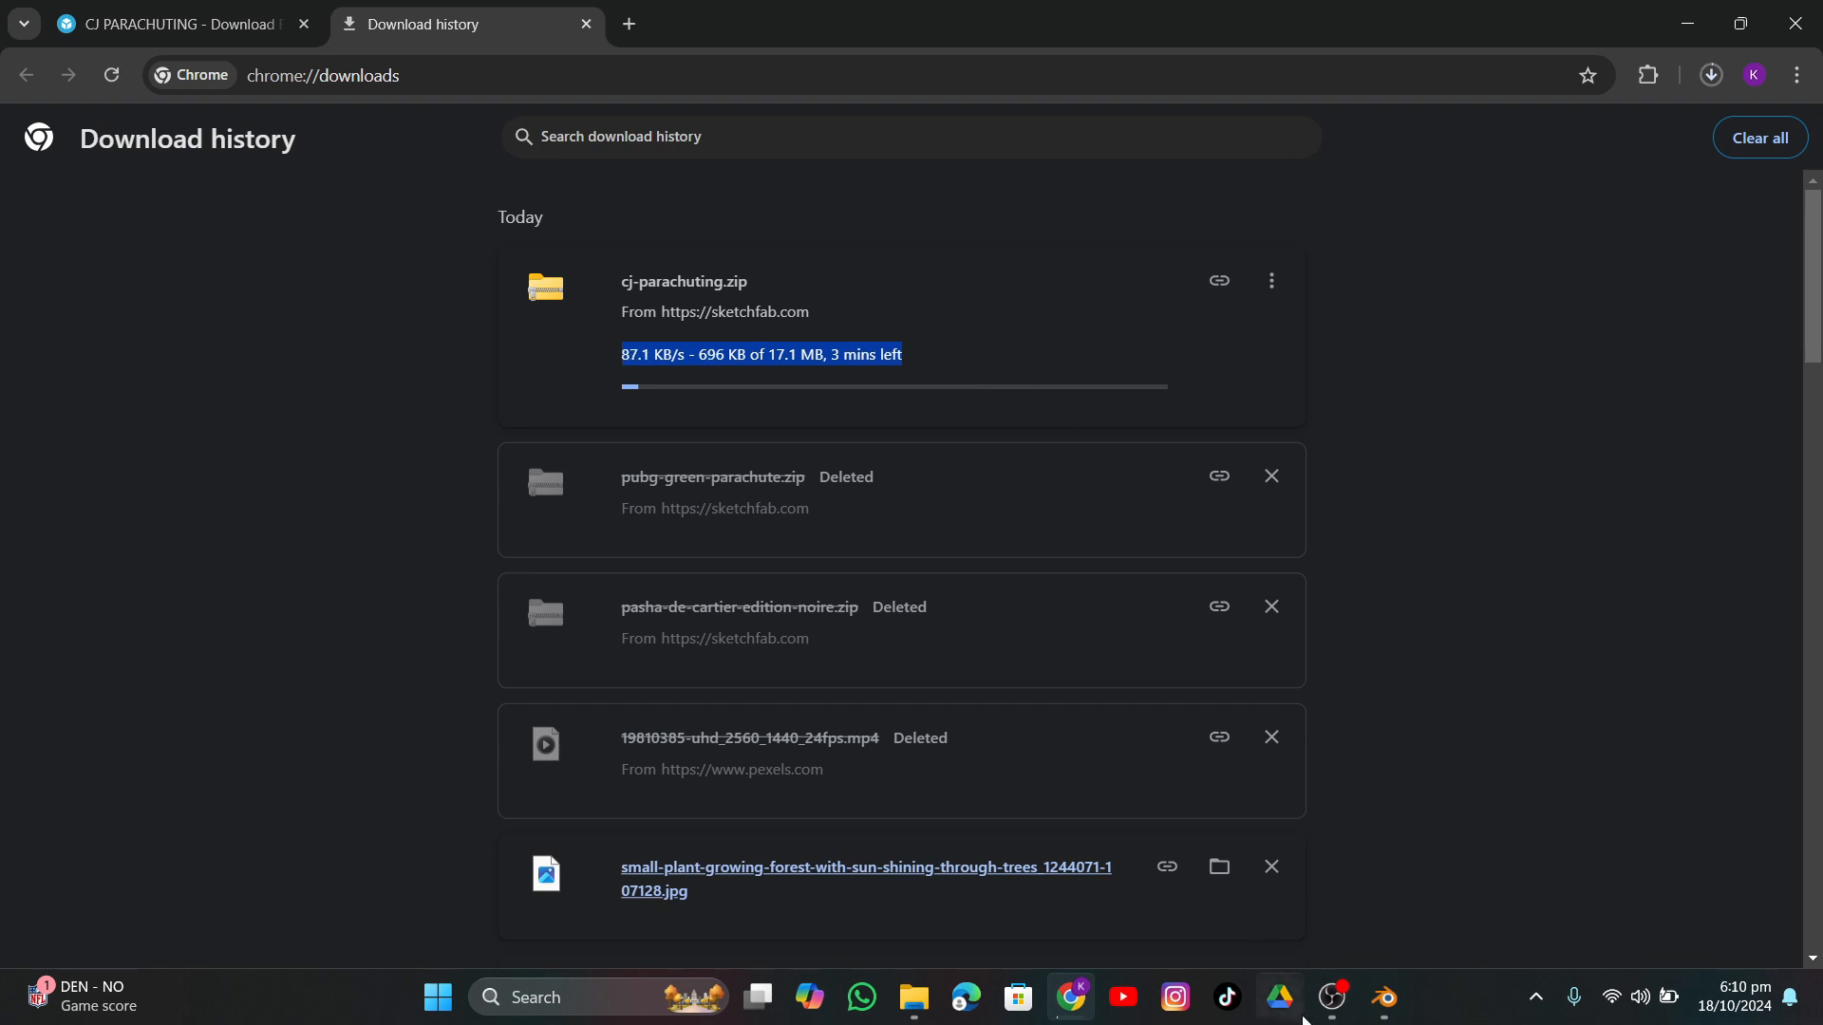
pyautogui.click(1333, 997)
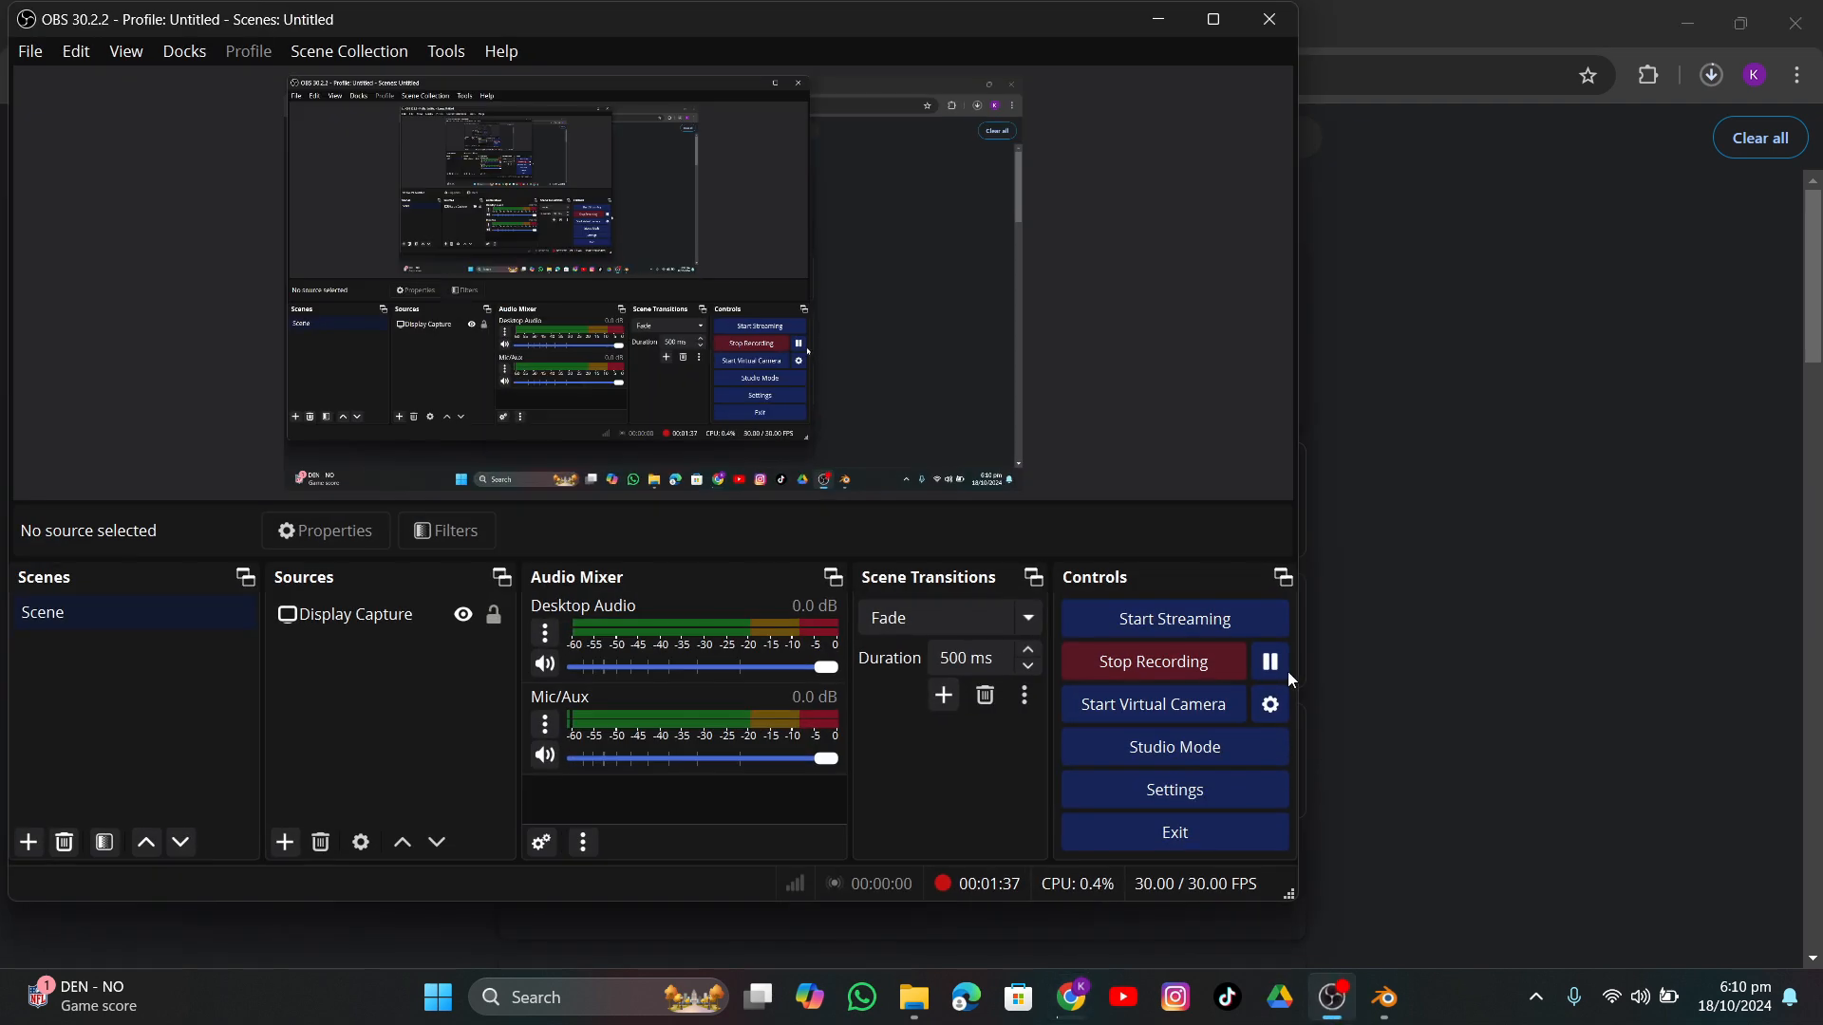
pyautogui.click(1168, 17)
# Switch to Blender and import cjparachute.fbx from the source folder inside cj-parachuting.
pyautogui.moveTo(396, 283); pyautogui.dragTo(316, 260)
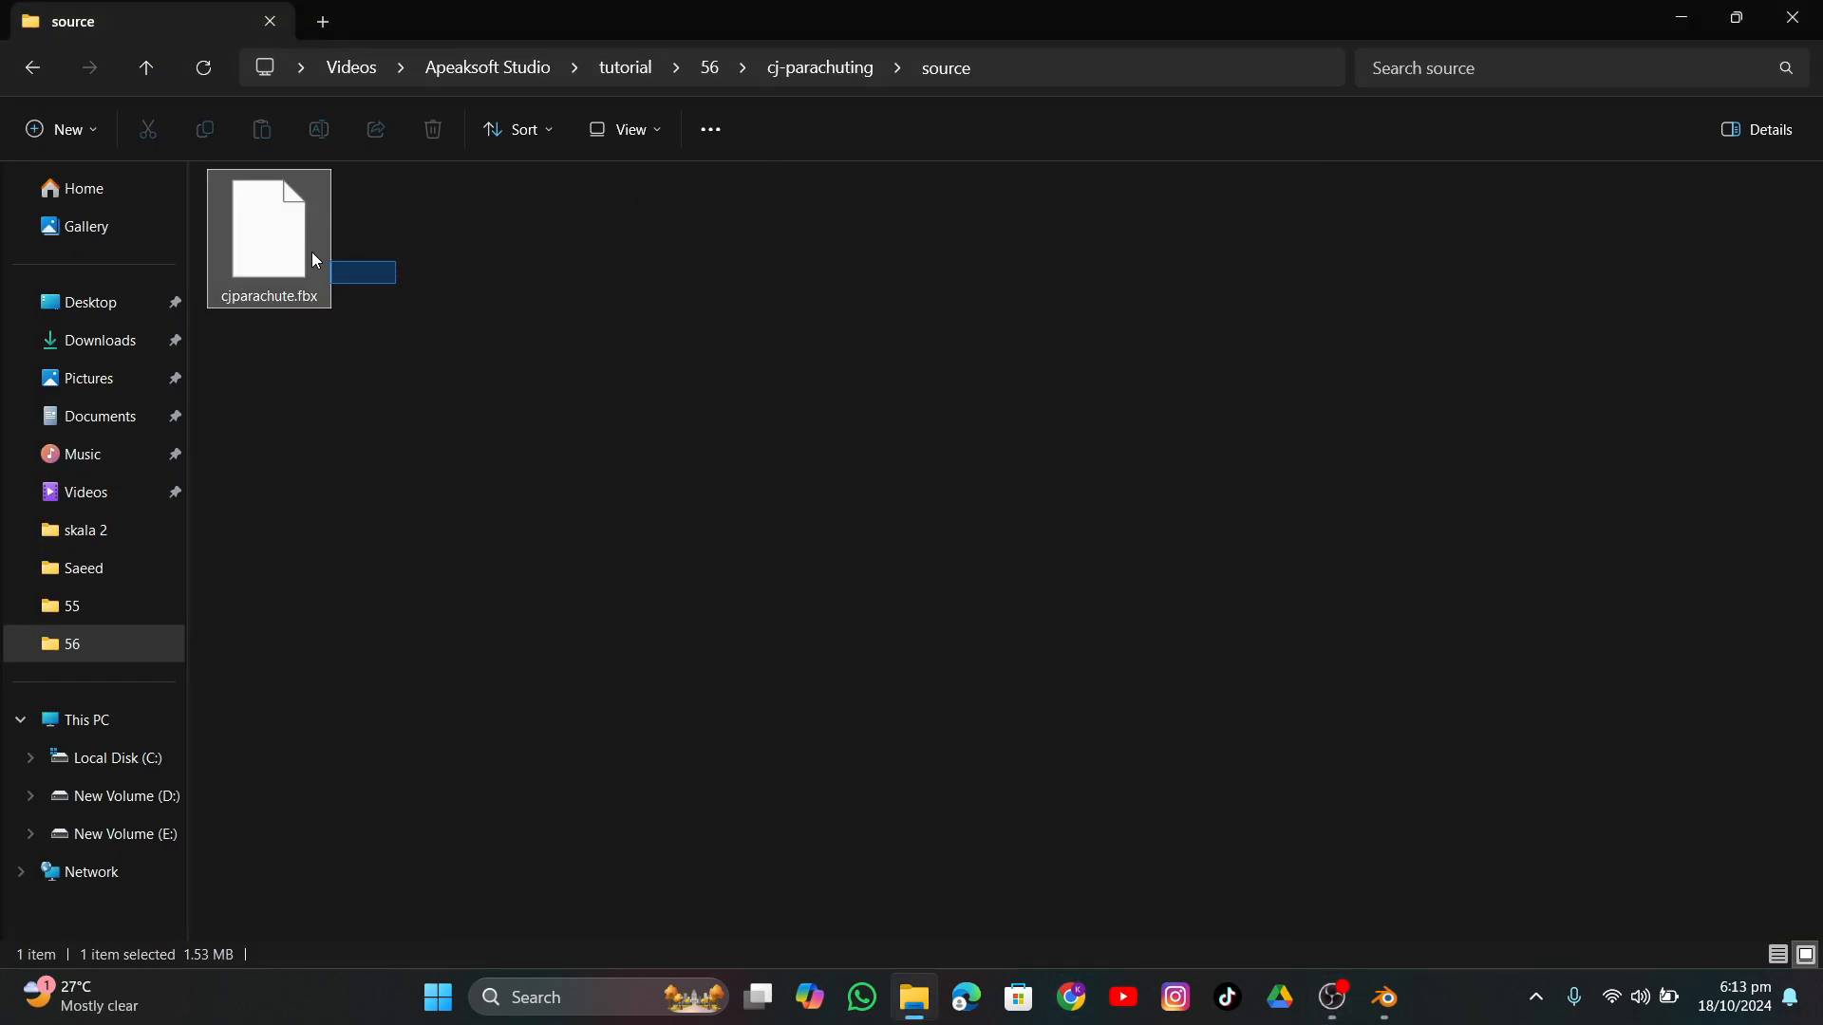
pyautogui.click(1385, 999)
pyautogui.click(92, 43)
pyautogui.moveTo(52, 43)
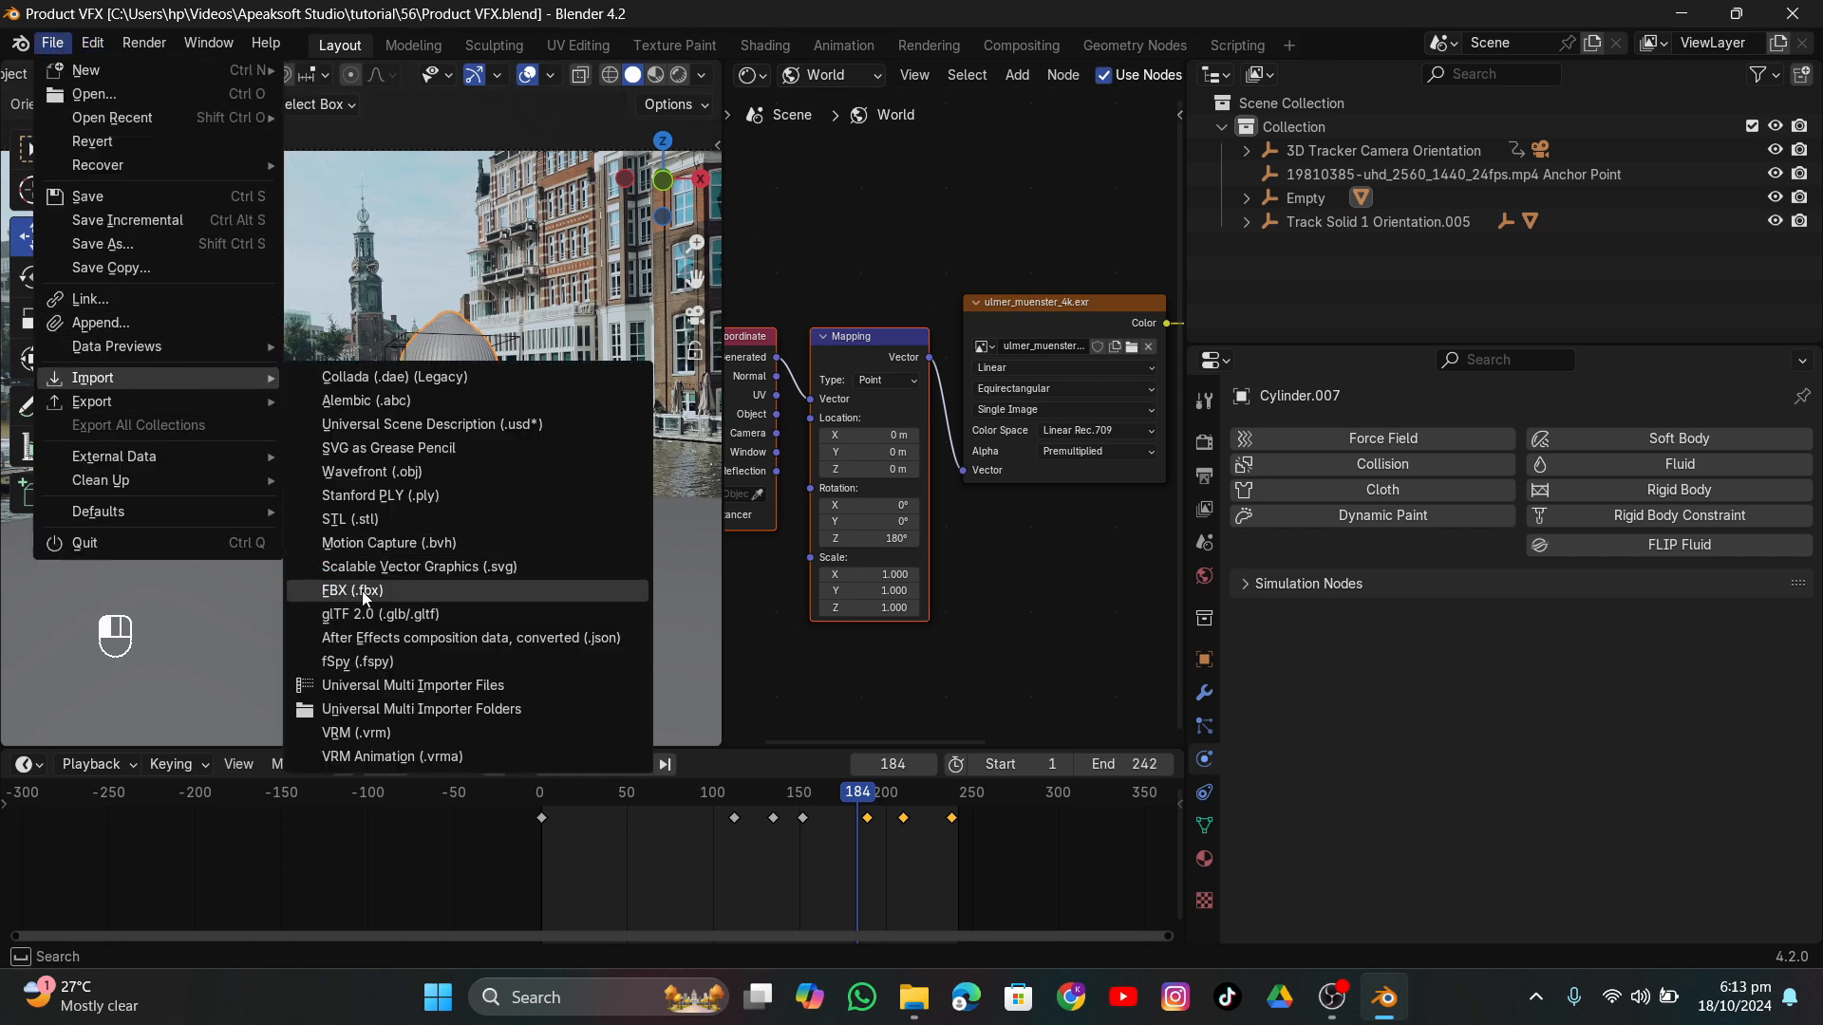
pyautogui.click(363, 591)
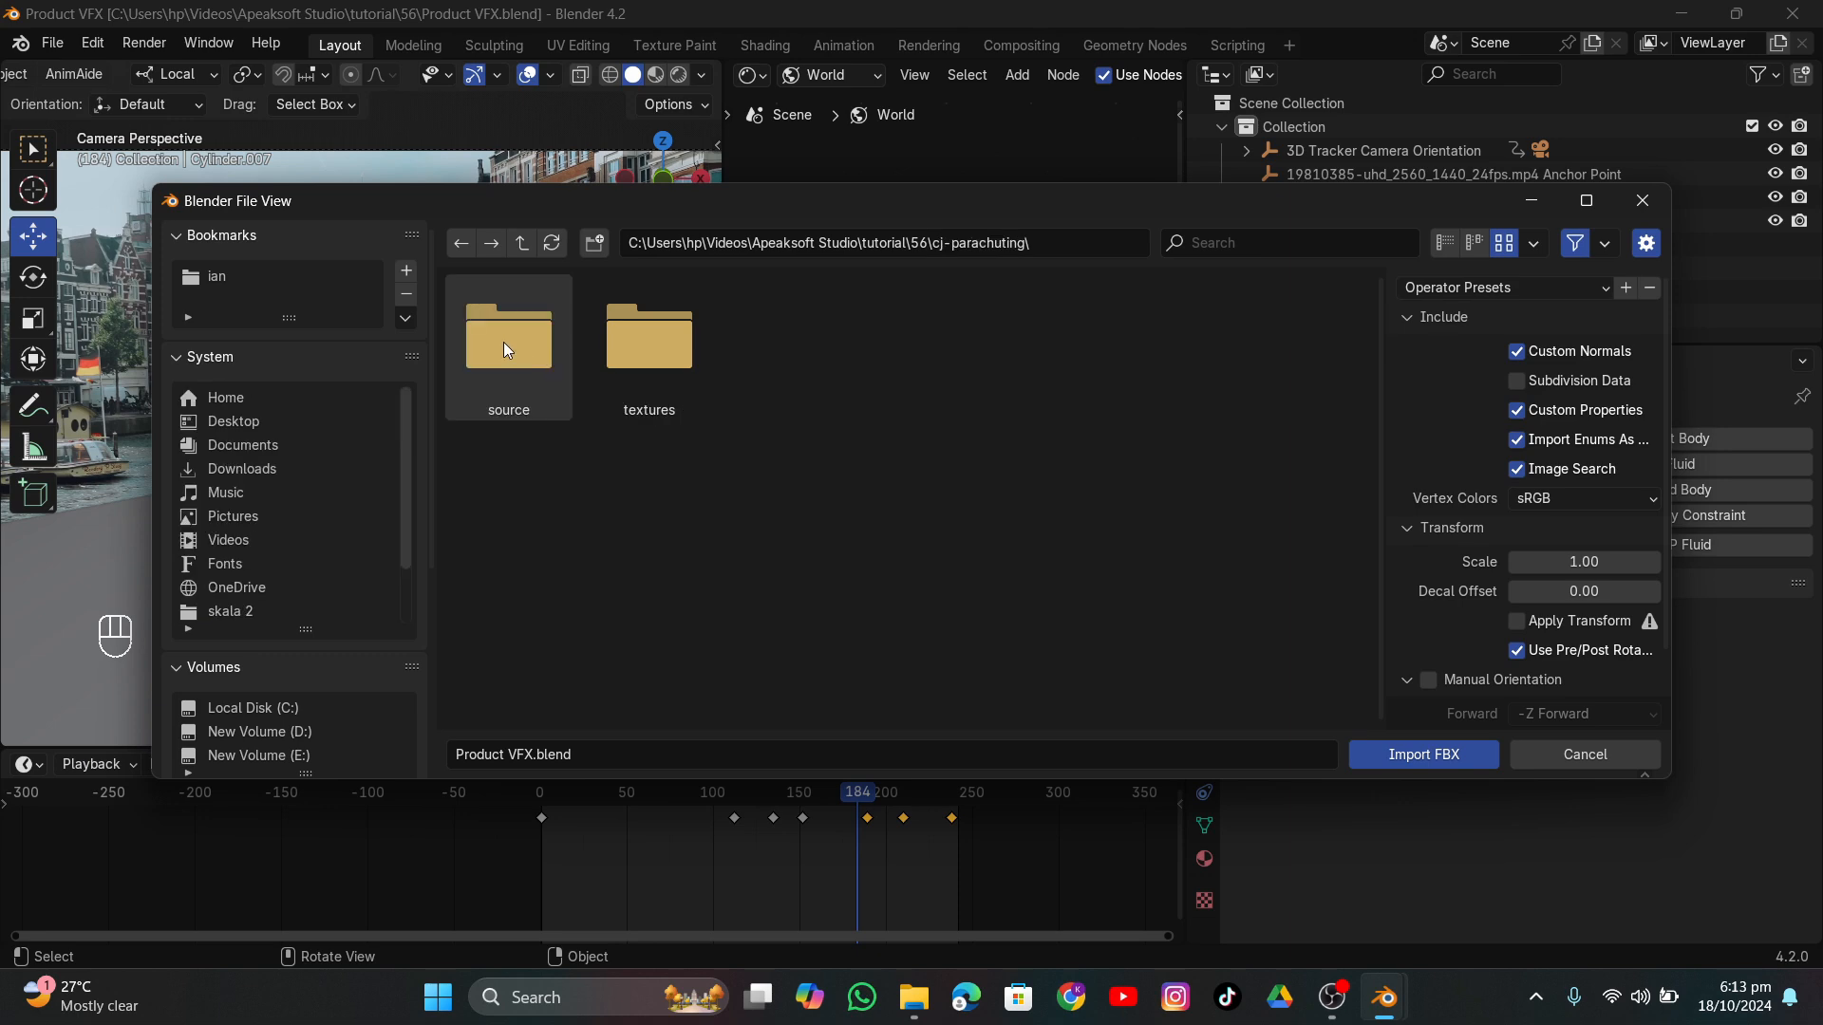
pyautogui.doubleClick(503, 342)
pyautogui.doubleClick(503, 342)
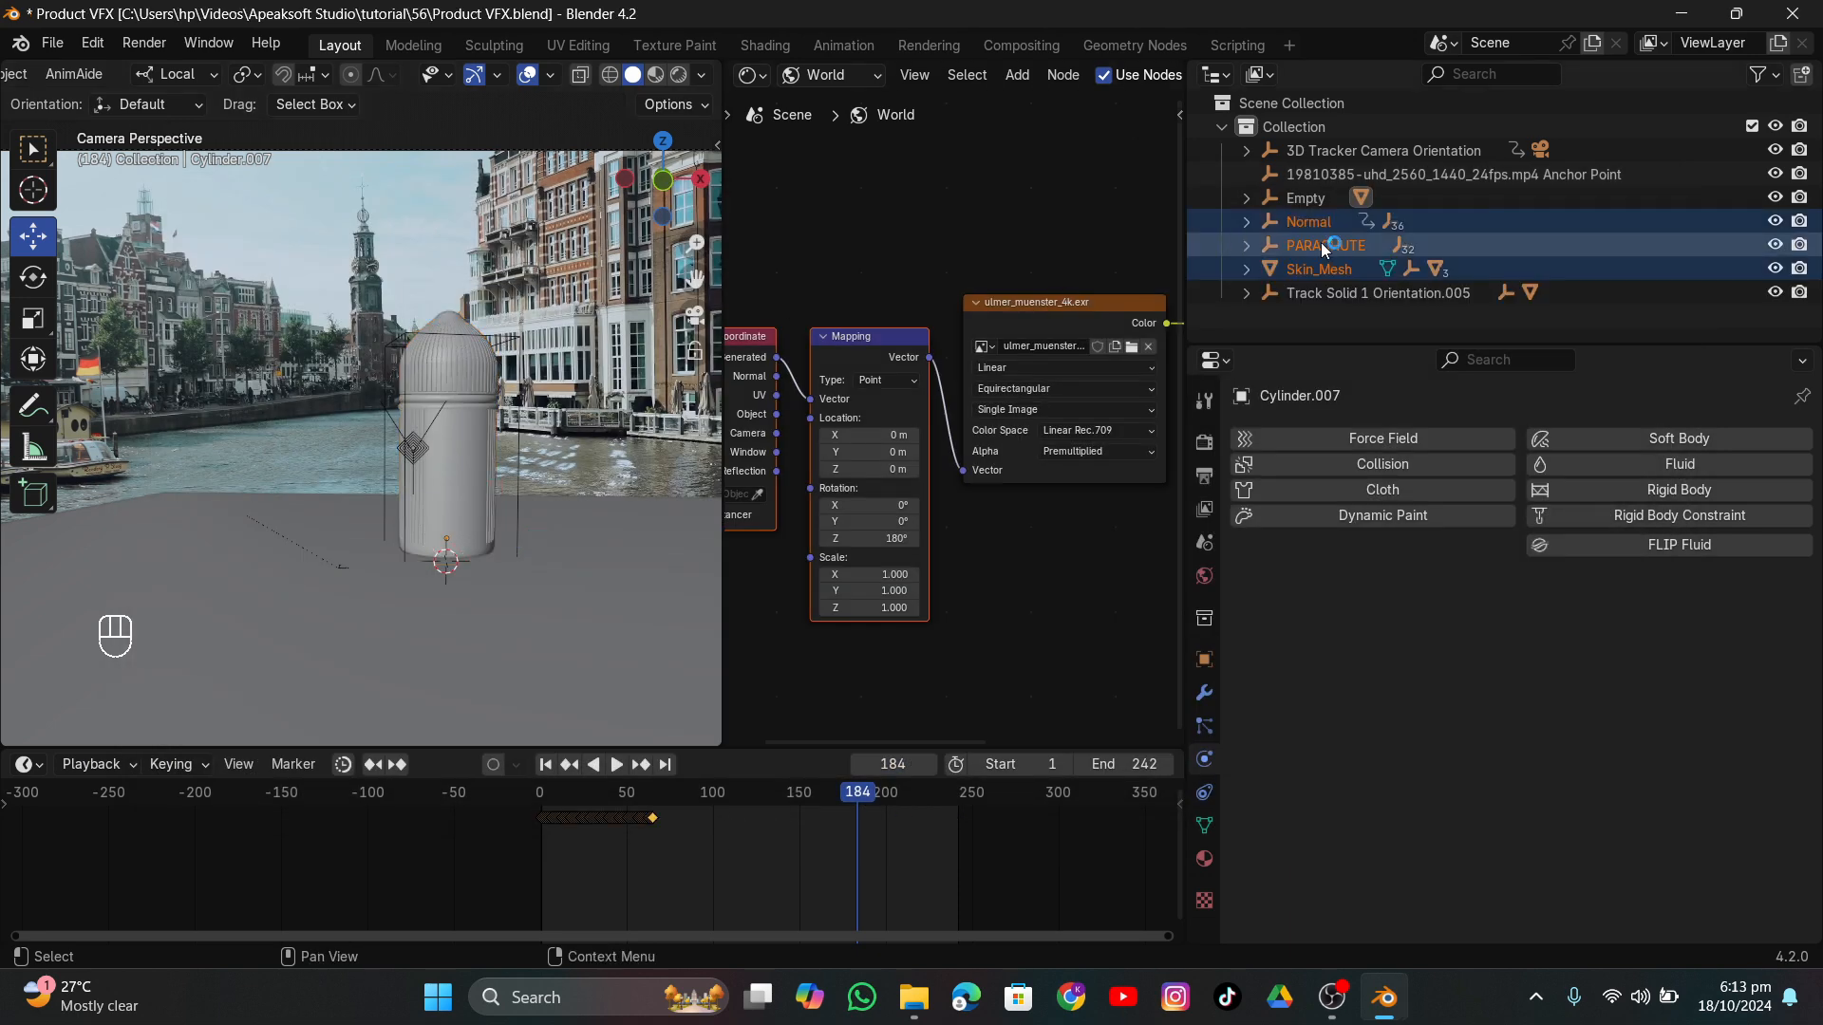
# Isolate the imported parachute objects in local view and set the current frame to 54.
pyautogui.moveTo(456, 428); pyautogui.dragTo(612, 407, button='middle')
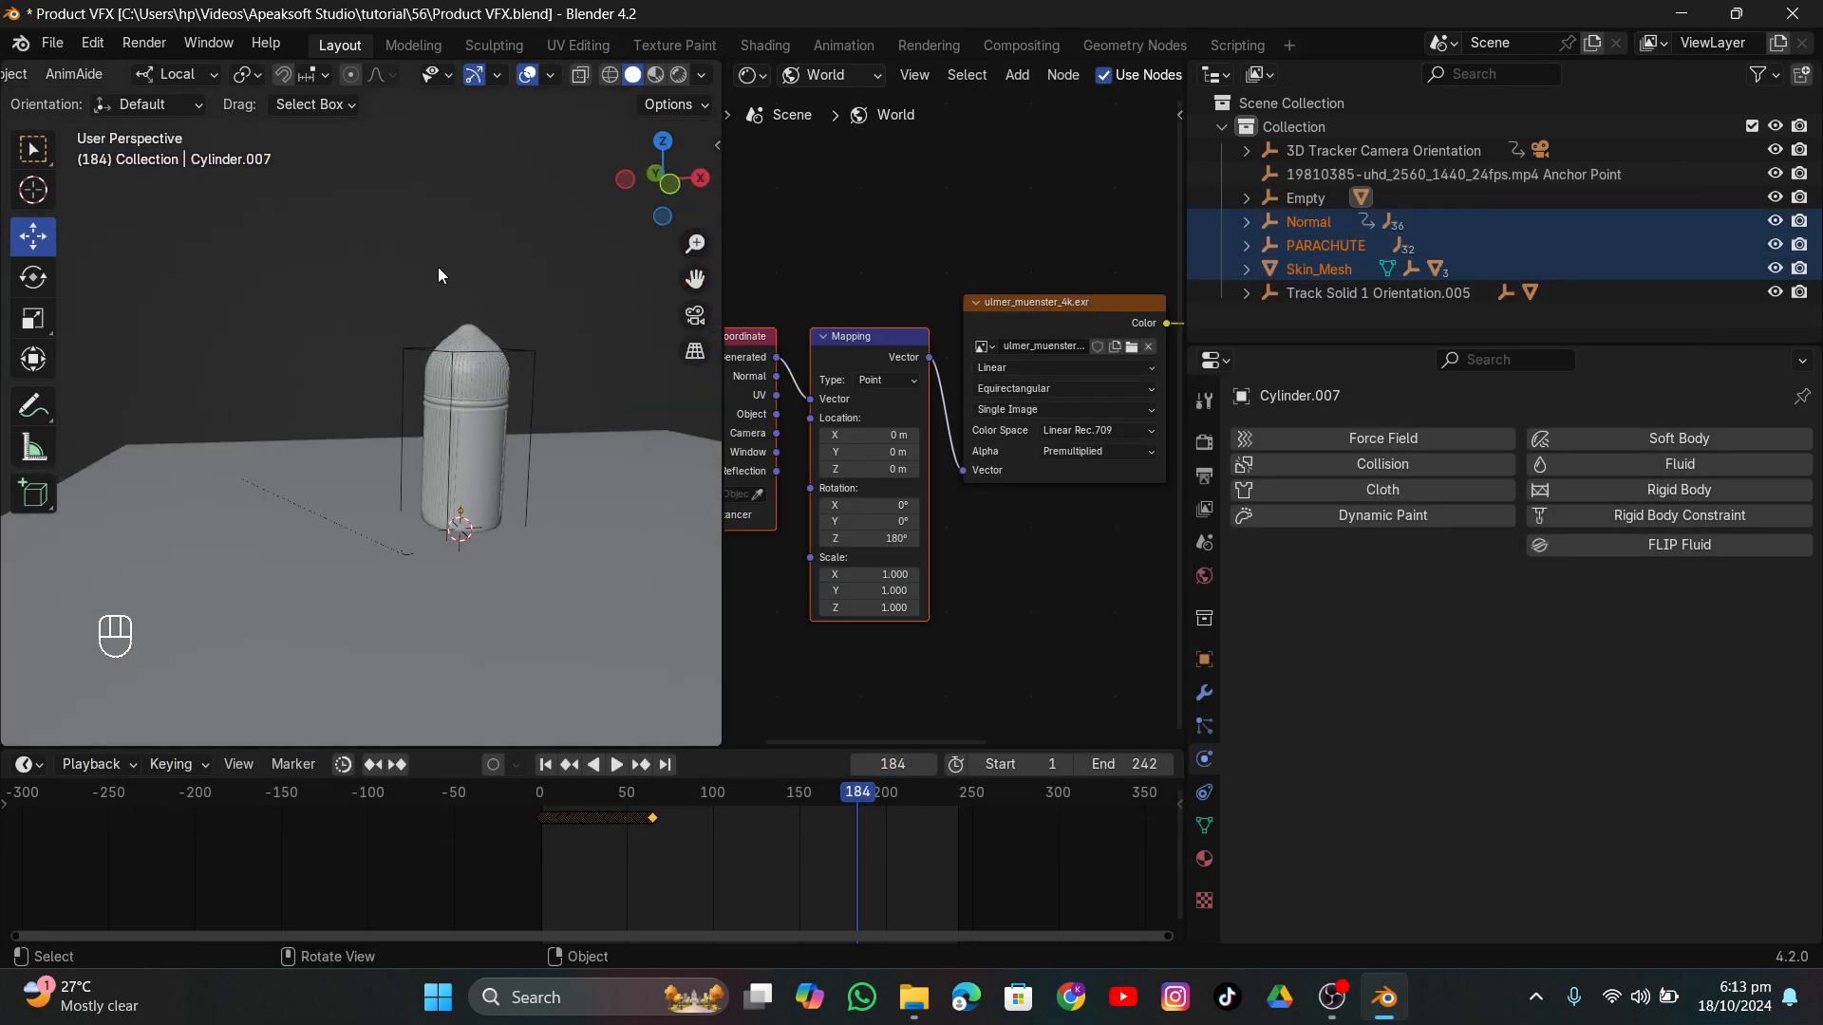
pyautogui.scroll(-4, 439, 273)
pyautogui.moveTo(454, 298); pyautogui.dragTo(408, 335, button='middle')
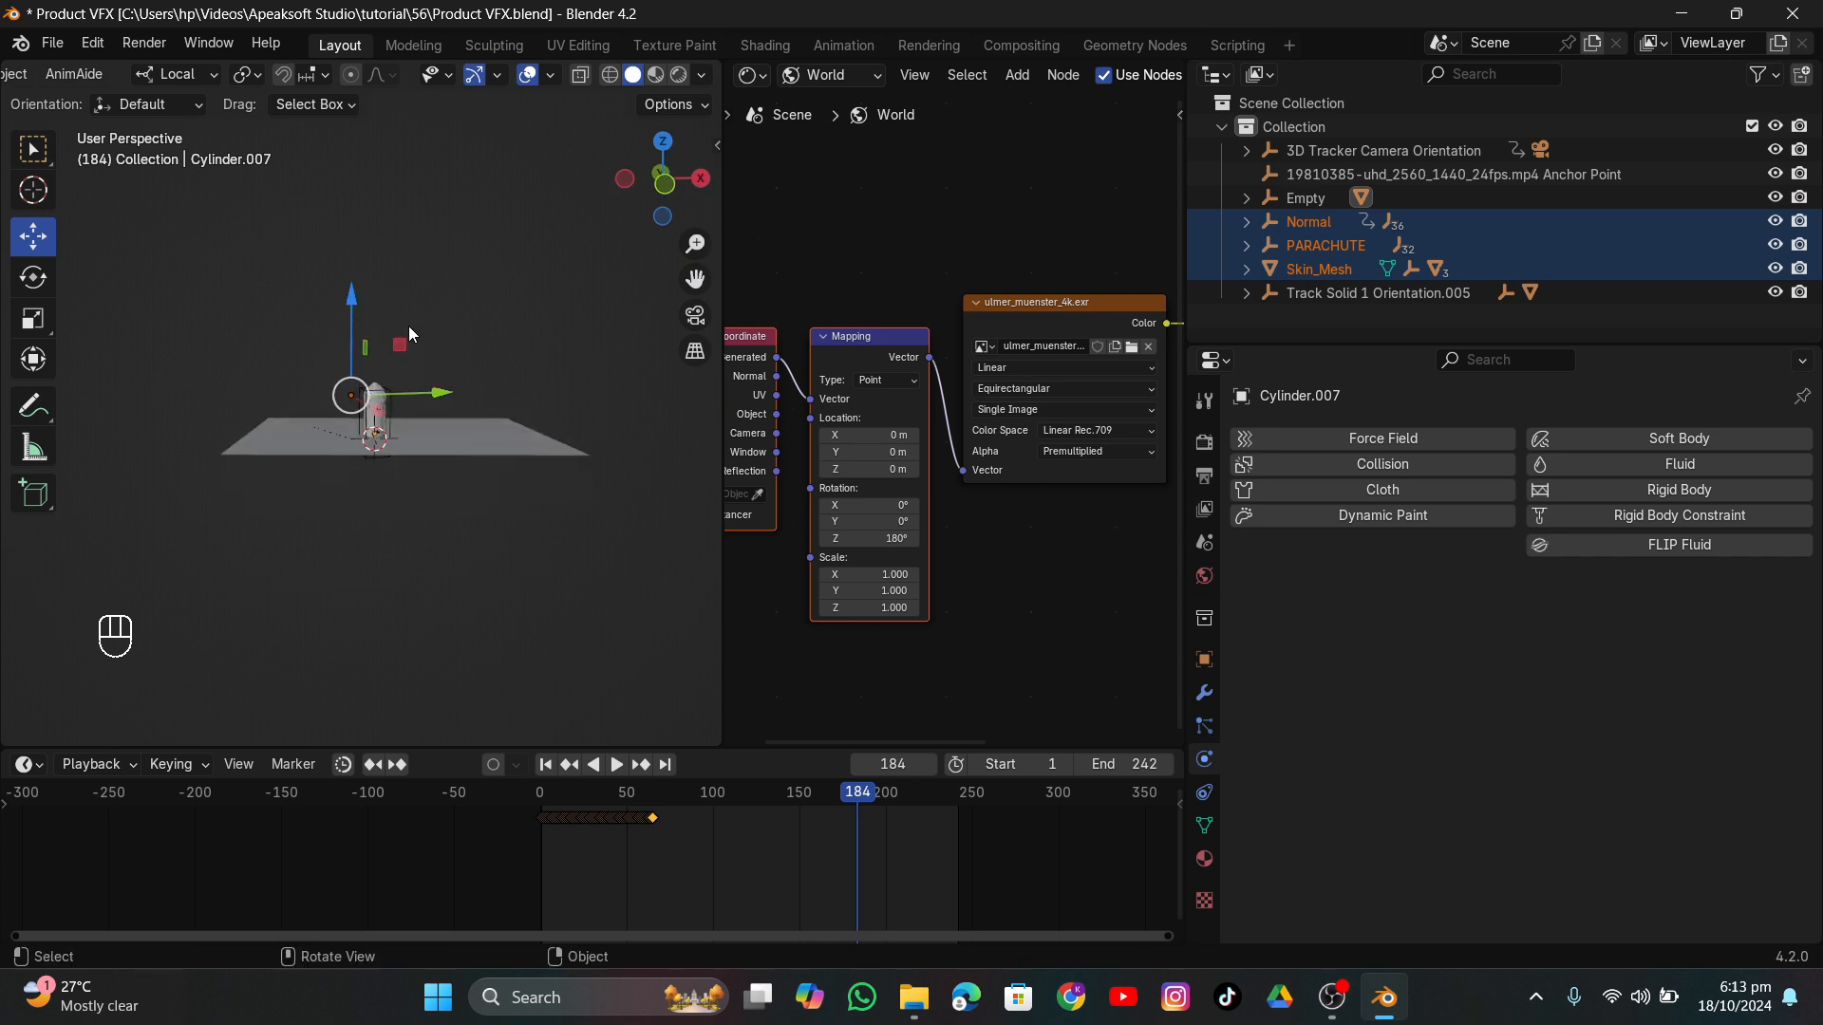
pyautogui.press('/')
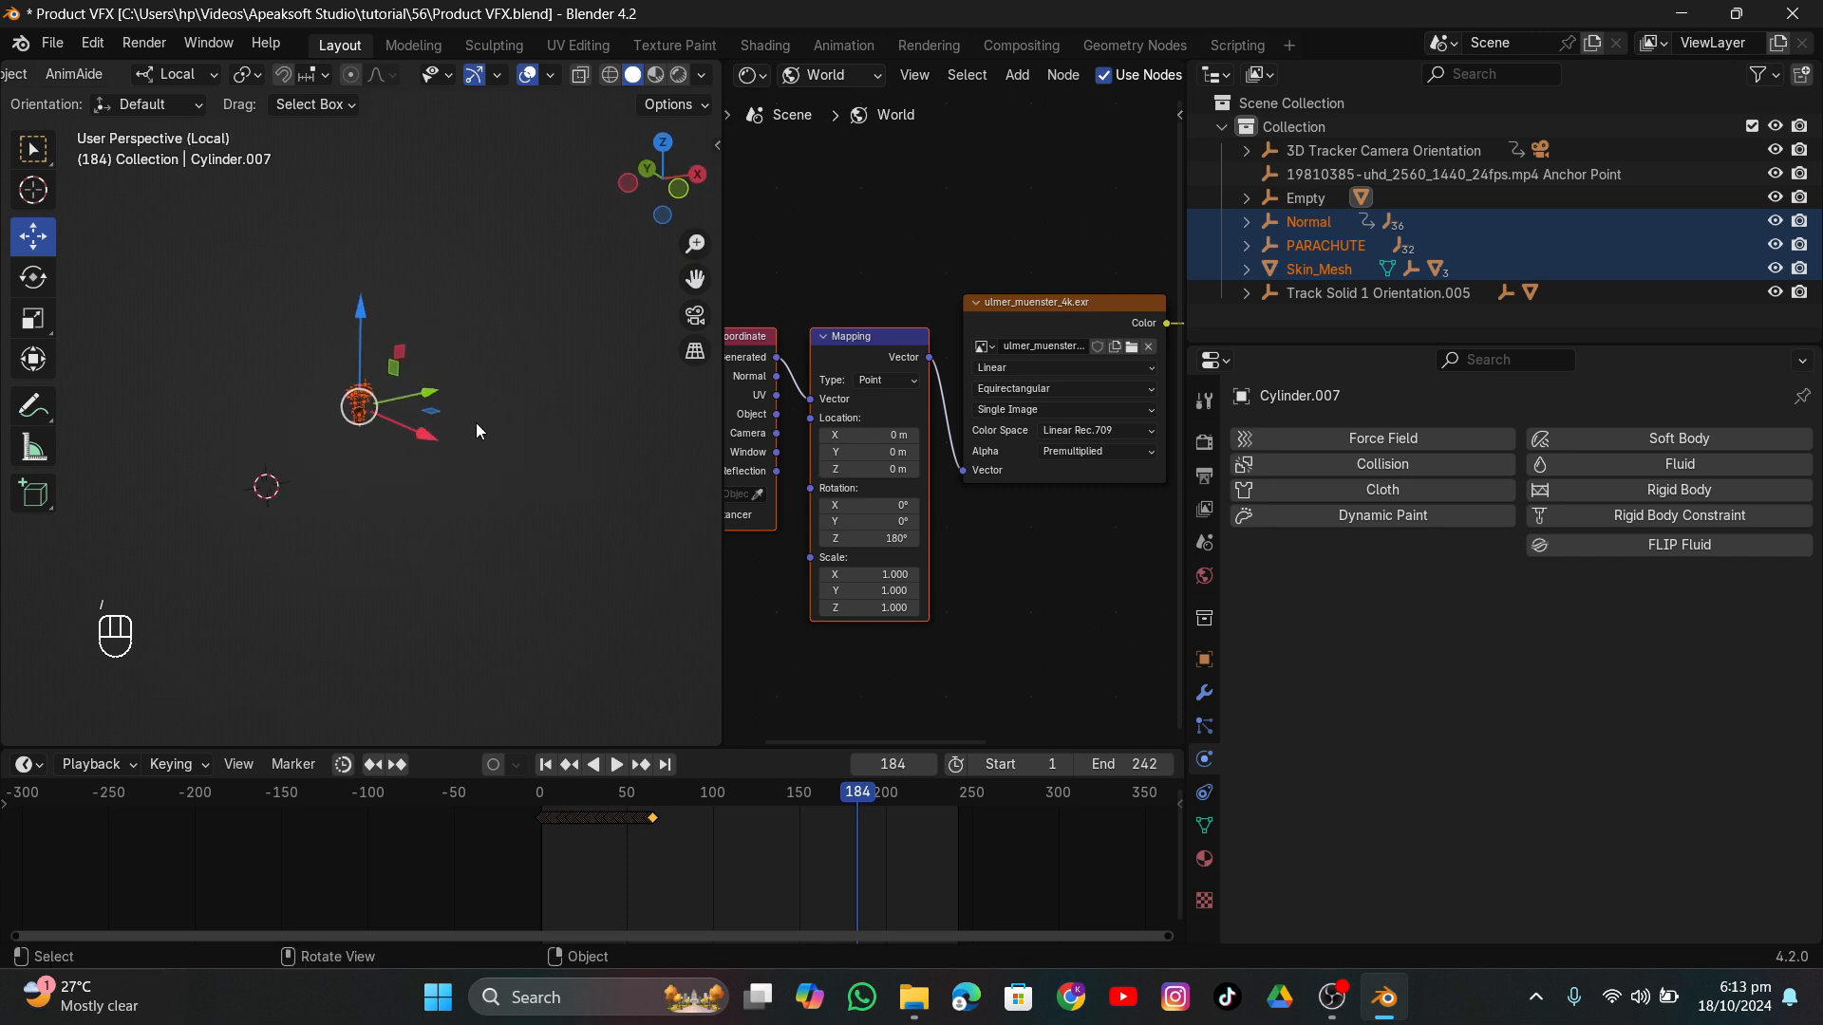
pyautogui.scroll(8, 456, 442)
pyautogui.moveTo(455, 443); pyautogui.dragTo(504, 436, button='middle')
pyautogui.moveTo(602, 794); pyautogui.dragTo(634, 795)
pyautogui.scroll(4, 484, 589)
pyautogui.moveTo(484, 590); pyautogui.dragTo(423, 607, button='middle')
pyautogui.scroll(-4, 423, 607)
# Try deleting all isolated objects and the Skin_Mesh body on its own, undoing each deletion.
pyautogui.press('a')
pyautogui.press('x')
pyautogui.click(424, 618)
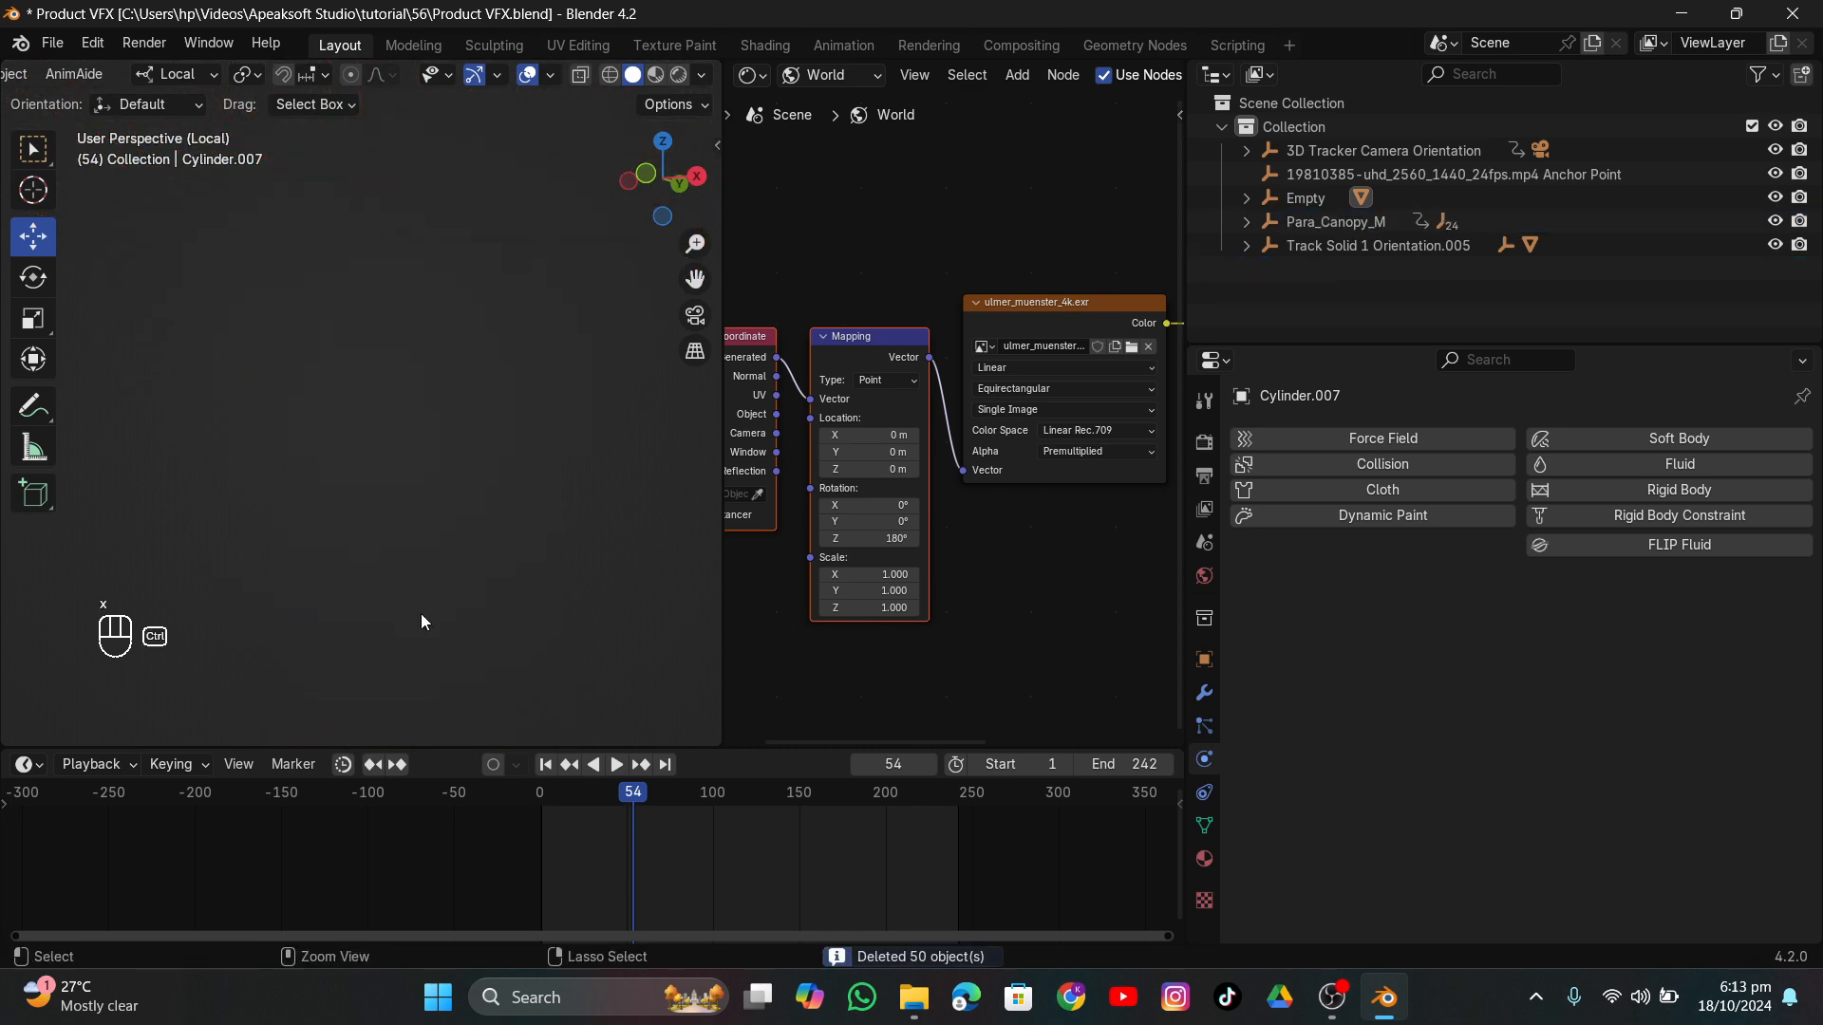
pyautogui.hotkey('ctrl', 's')
pyautogui.hotkey('ctrl', 'z')
pyautogui.click(424, 617)
pyautogui.click(387, 631)
pyautogui.press('x')
pyautogui.click(408, 607)
pyautogui.hotkey('ctrl', 'z')
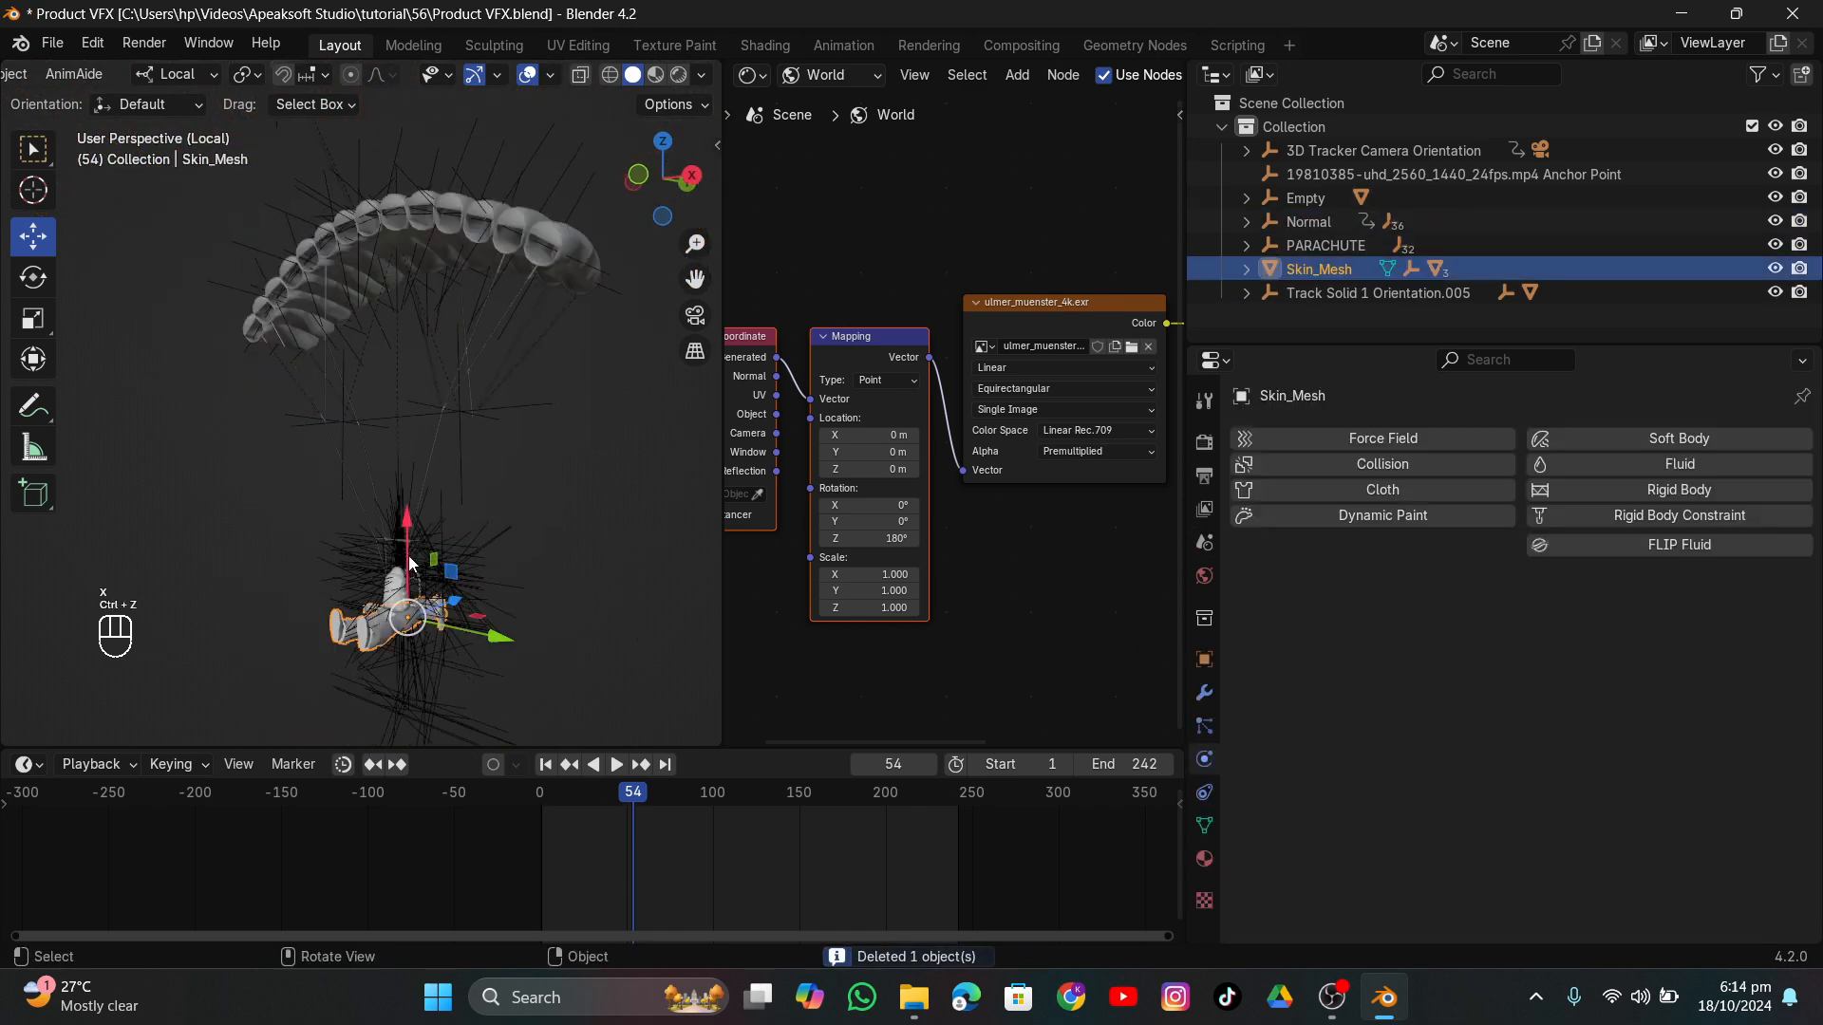
# Expand the Skin_Mesh hierarchy, select the Object002 and slim meshes, and clear their parents.
pyautogui.moveTo(408, 564); pyautogui.dragTo(478, 581, button='middle')
pyautogui.click(1246, 269)
pyautogui.scroll(-5, 1282, 289)
pyautogui.click(1322, 275)
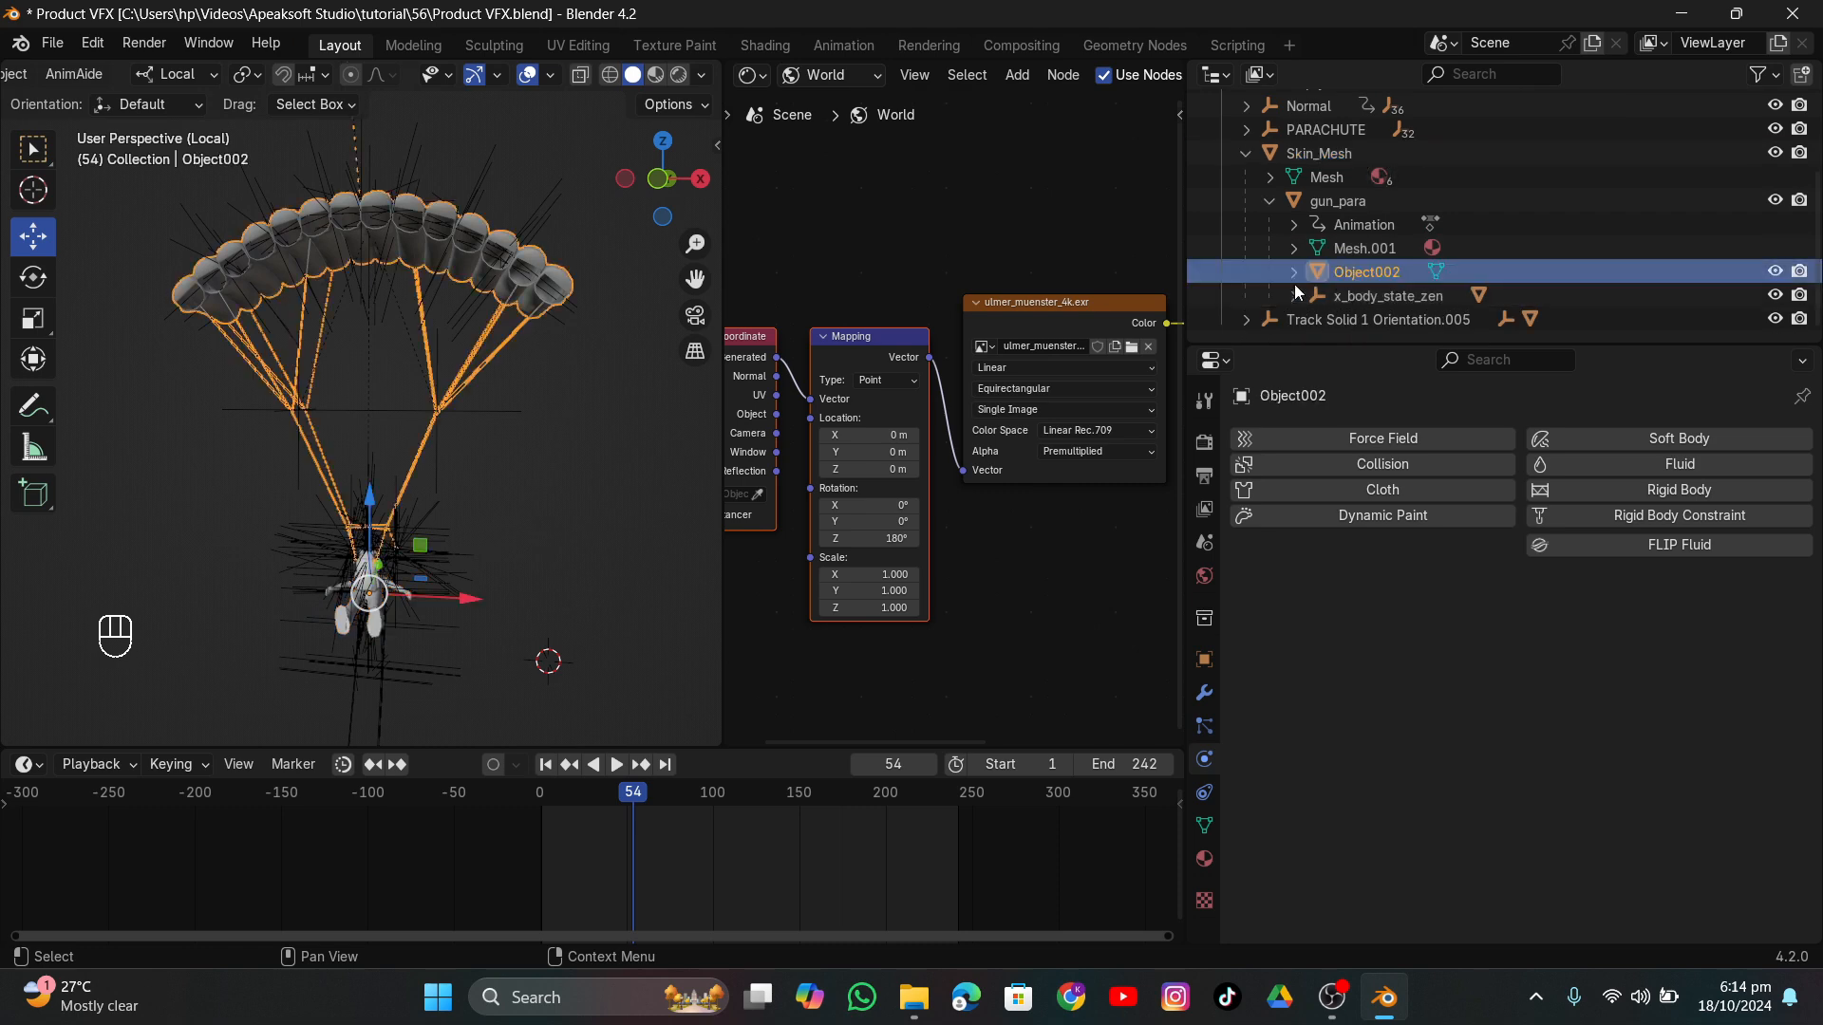
pyautogui.click(1293, 295)
pyautogui.keyDown('ctrl'); pyautogui.click(1352, 319); pyautogui.keyUp('ctrl')
pyautogui.moveTo(380, 366); pyautogui.dragTo(395, 402, button='middle')
pyautogui.hotkey('alt', 'p')
pyautogui.click(417, 444)
# Delete the parachutist's Skin_Mesh body and the leftover objects of its hierarchy, keeping Object002 and slim.
pyautogui.click(366, 541)
pyautogui.press('x')
pyautogui.click(443, 512)
pyautogui.scroll(-7, 442, 512)
pyautogui.click(569, 598)
pyautogui.press('x')
pyautogui.click(541, 569)
pyautogui.click(431, 652)
pyautogui.press('x')
pyautogui.click(400, 560)
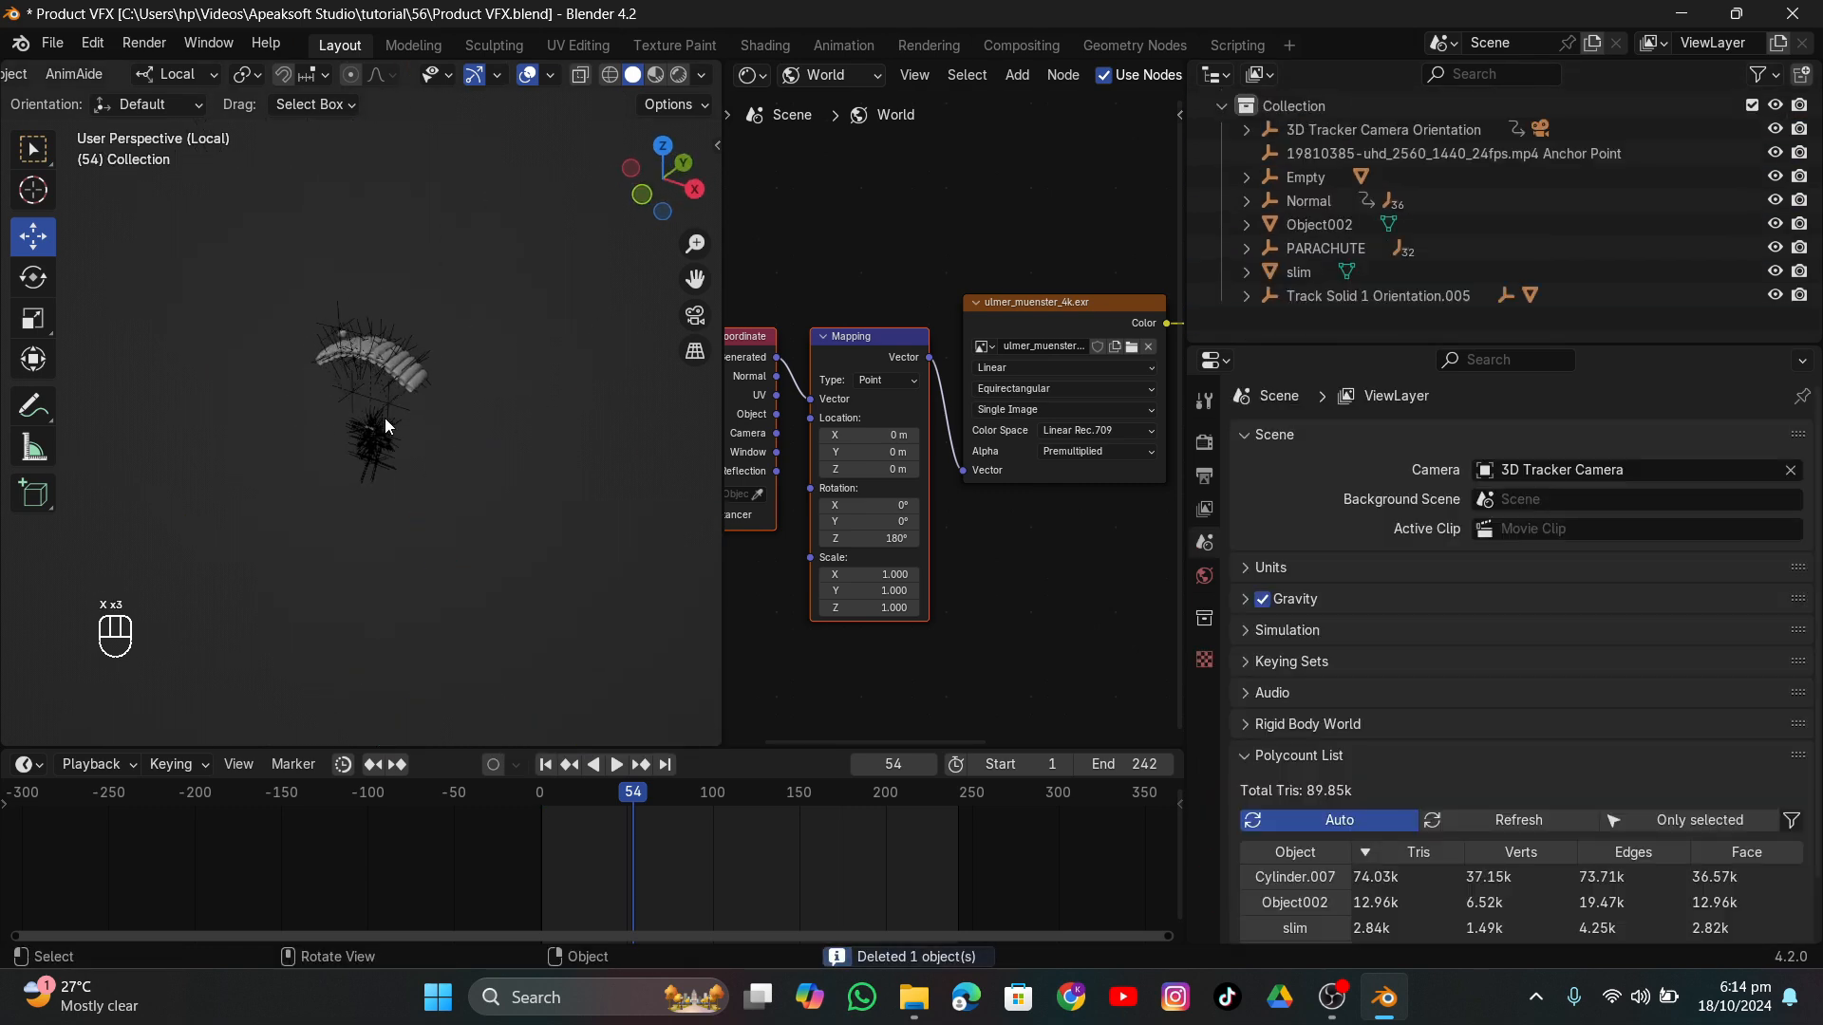
# Delete the Normal and PARACHUTE rig empties clustered around the parachutist's former position below the canopy.
pyautogui.scroll(10, 385, 418)
pyautogui.scroll(-4, 498, 319)
pyautogui.moveTo(503, 465); pyautogui.dragTo(304, 715)
pyautogui.press('x')
pyautogui.click(379, 639)
pyautogui.moveTo(379, 639); pyautogui.dragTo(608, 608, button='middle')
pyautogui.moveTo(493, 684); pyautogui.dragTo(664, 532)
pyautogui.press('x')
pyautogui.click(627, 476)
pyautogui.moveTo(526, 481); pyautogui.dragTo(323, 468, button='middle')
pyautogui.click(317, 465)
pyautogui.press('x')
pyautogui.click(317, 464)
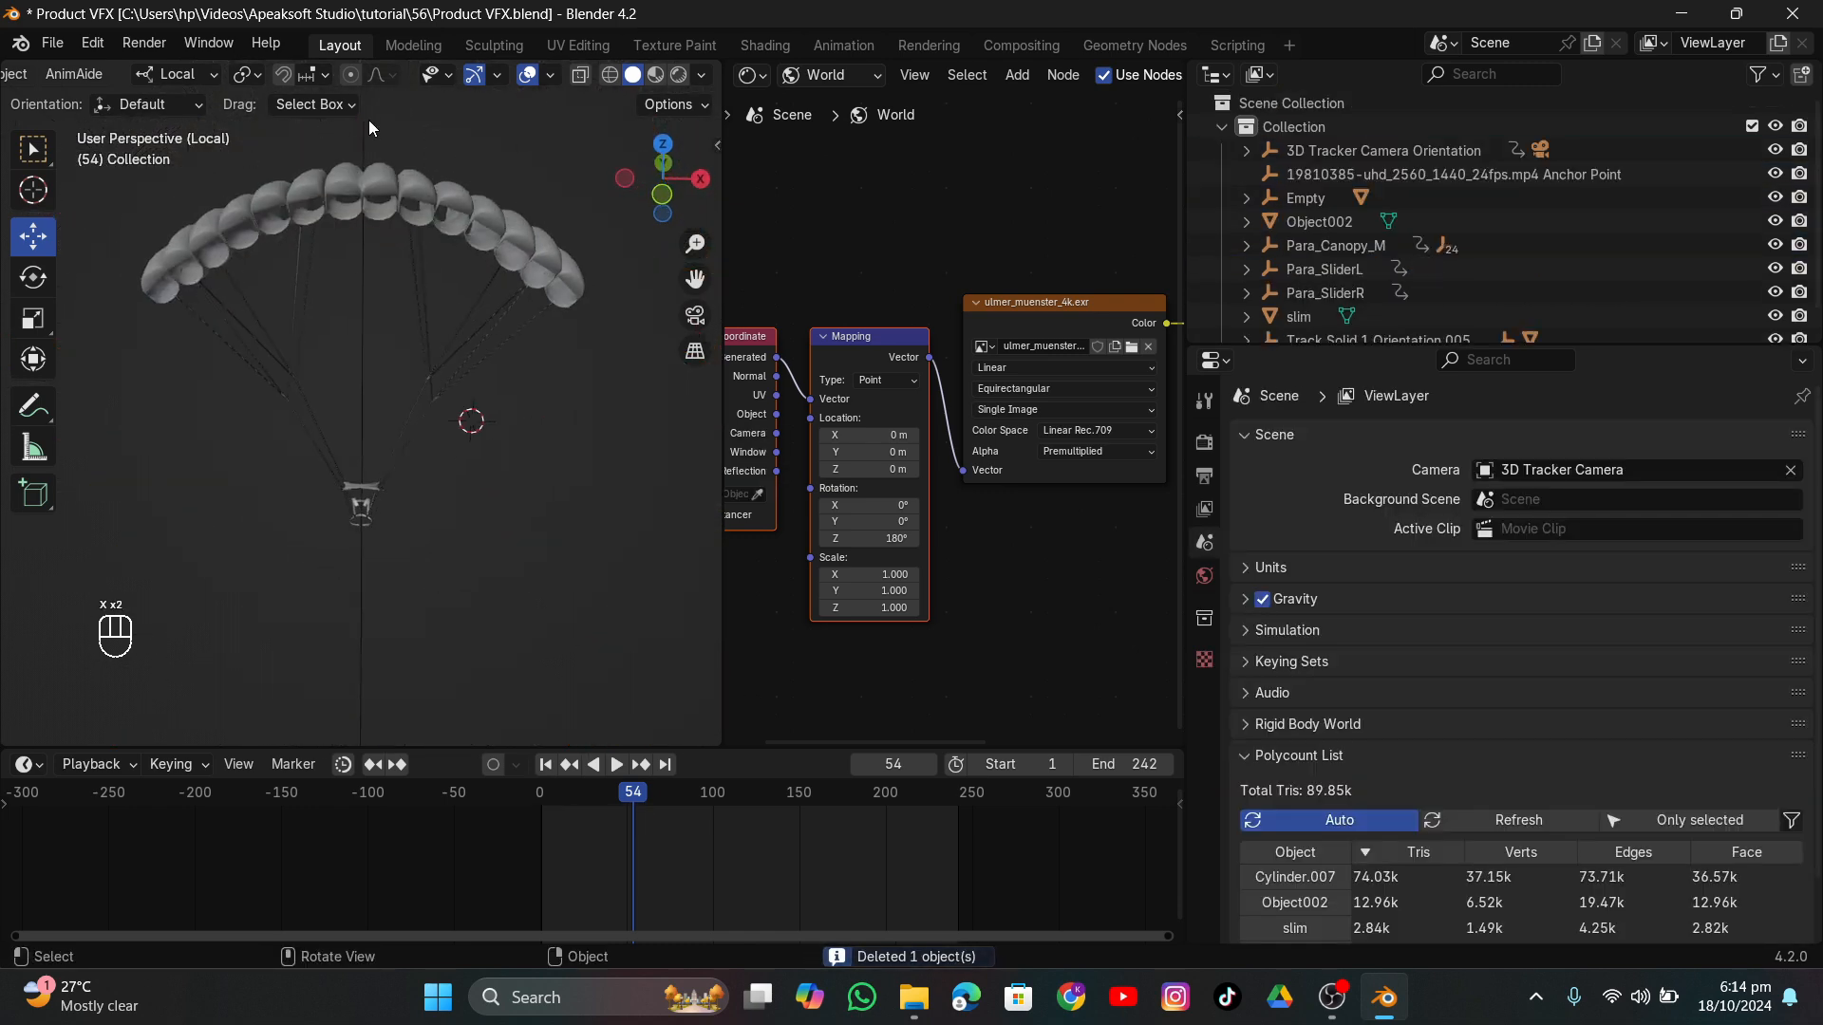
# Delete the leftover Para_SliderL and Para_SliderR empties, and play back the parachute animation.
pyautogui.click(366, 130)
pyautogui.press('x')
pyautogui.scroll(-3, 446, 408)
pyautogui.moveTo(437, 670); pyautogui.dragTo(337, 579)
pyautogui.press('x')
pyautogui.click(378, 532)
pyautogui.moveTo(378, 531); pyautogui.dragTo(378, 489, button='middle')
pyautogui.click(563, 798)
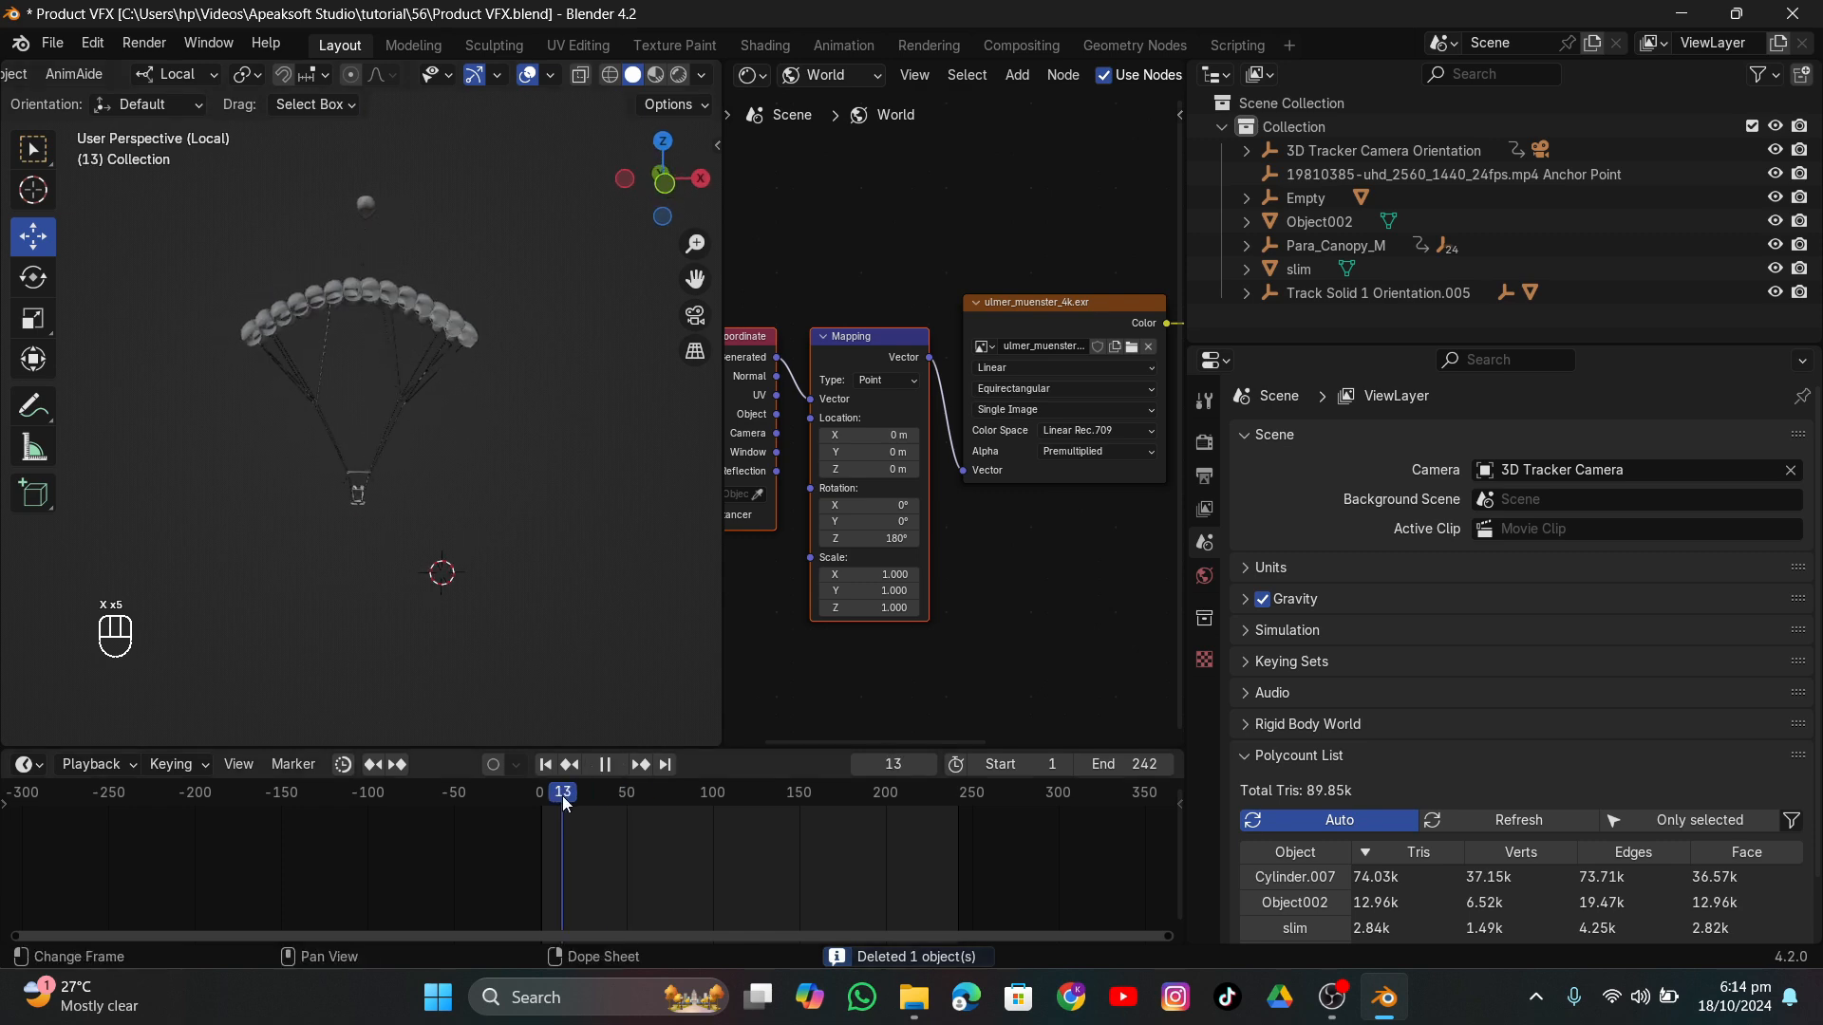
# Stop the playback and delete the leftover slim mesh hanging at the bottom of the parachute lines.
pyautogui.click(447, 277)
pyautogui.press('space')
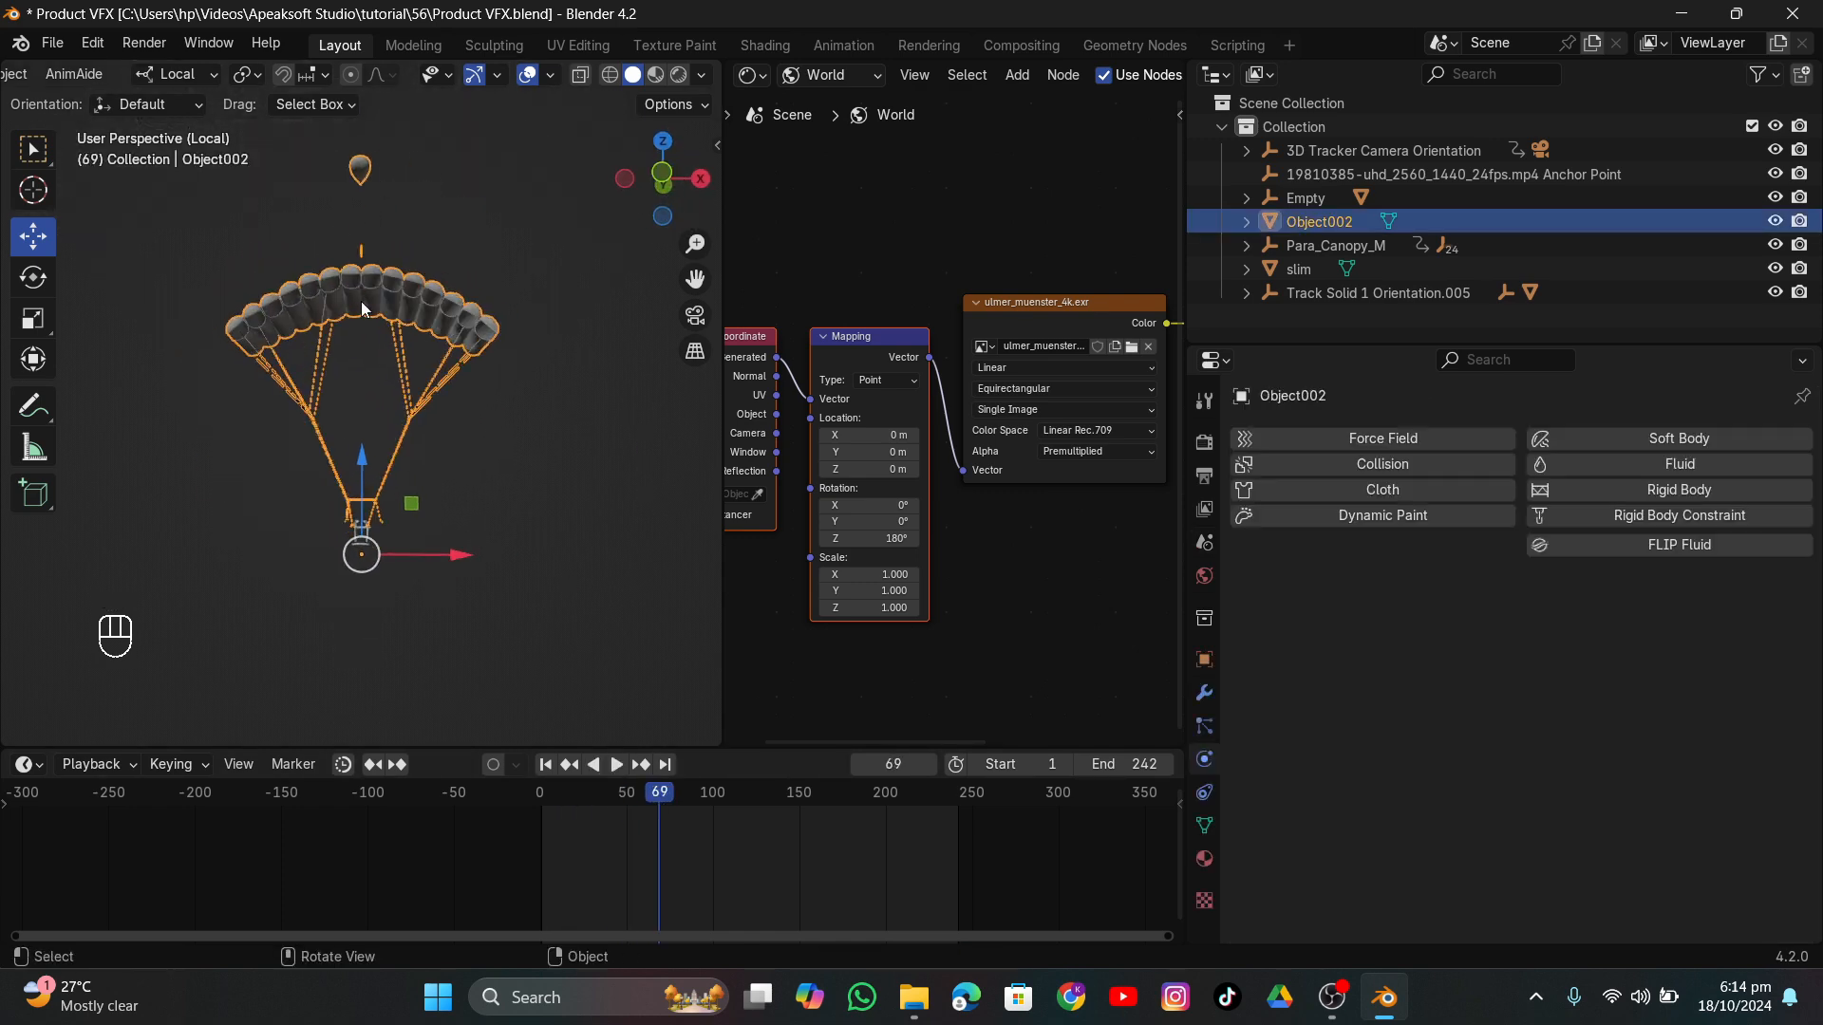
pyautogui.click(1325, 272)
pyautogui.press('x')
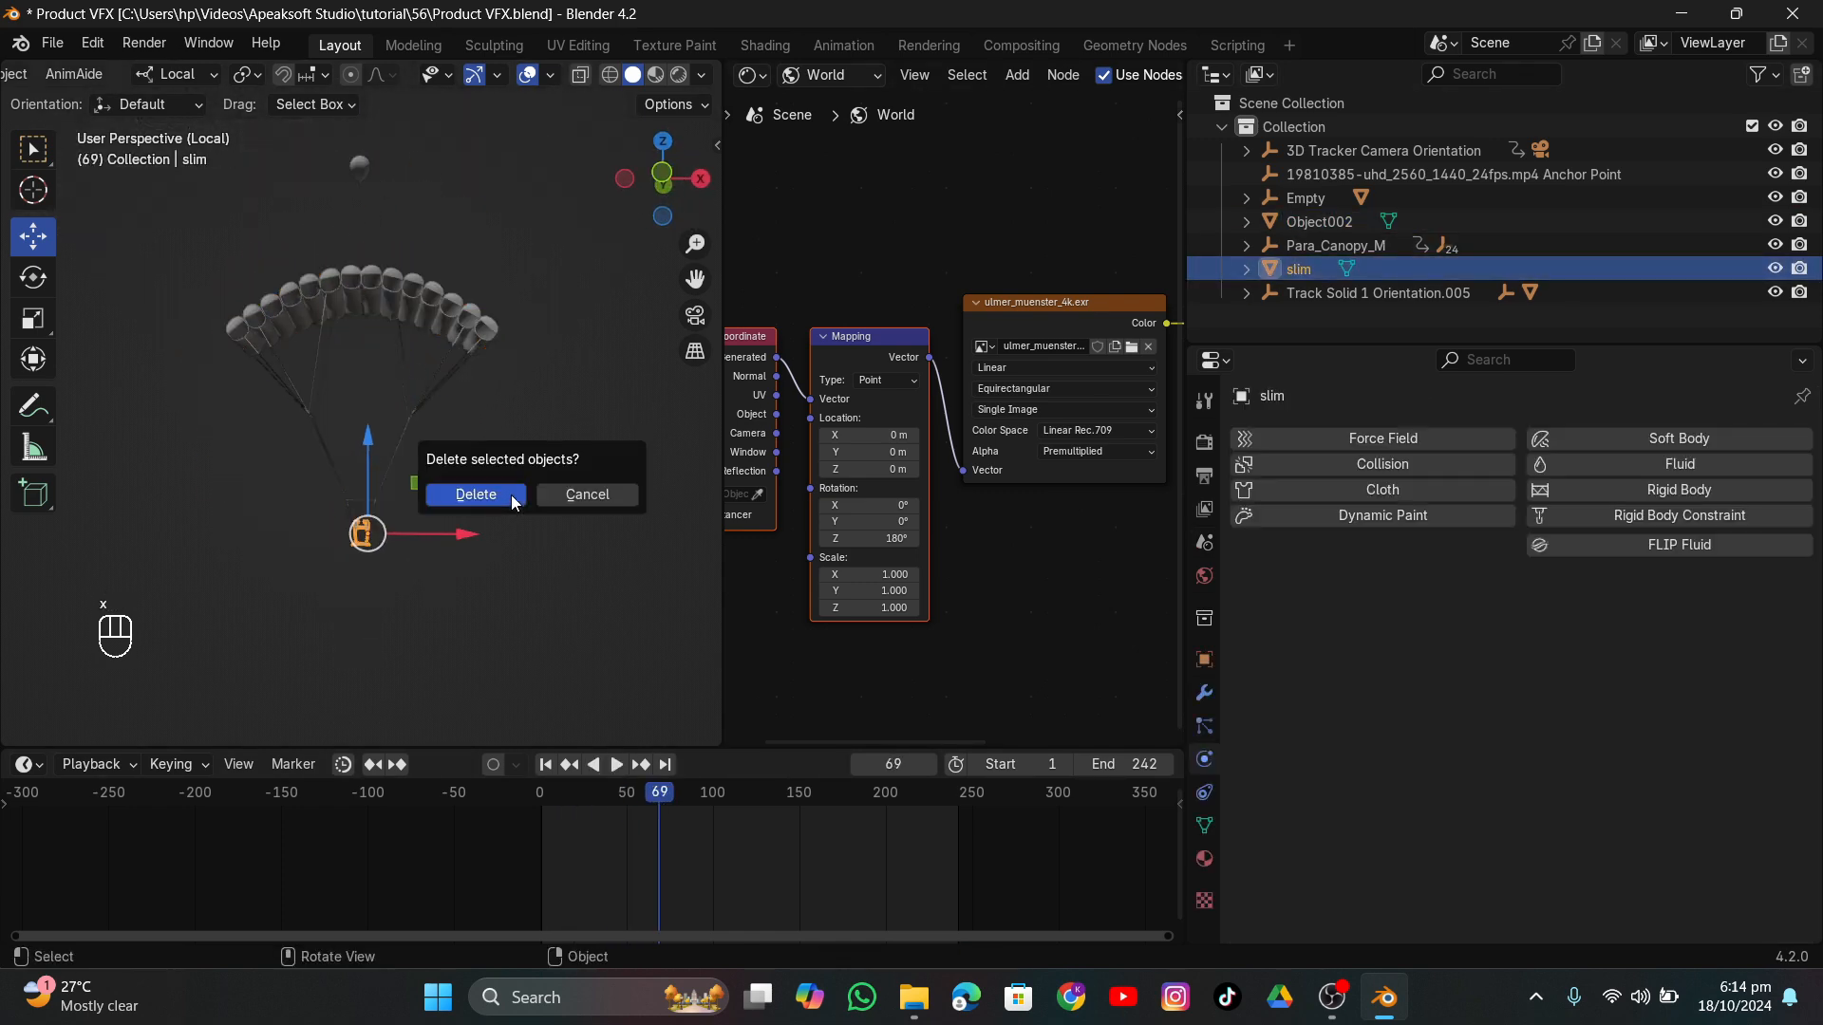
pyautogui.click(513, 501)
# Leave the isolated view with the Object002 parachute selected and scale it up until its canopy is wider than the bottle.
pyautogui.click(450, 337)
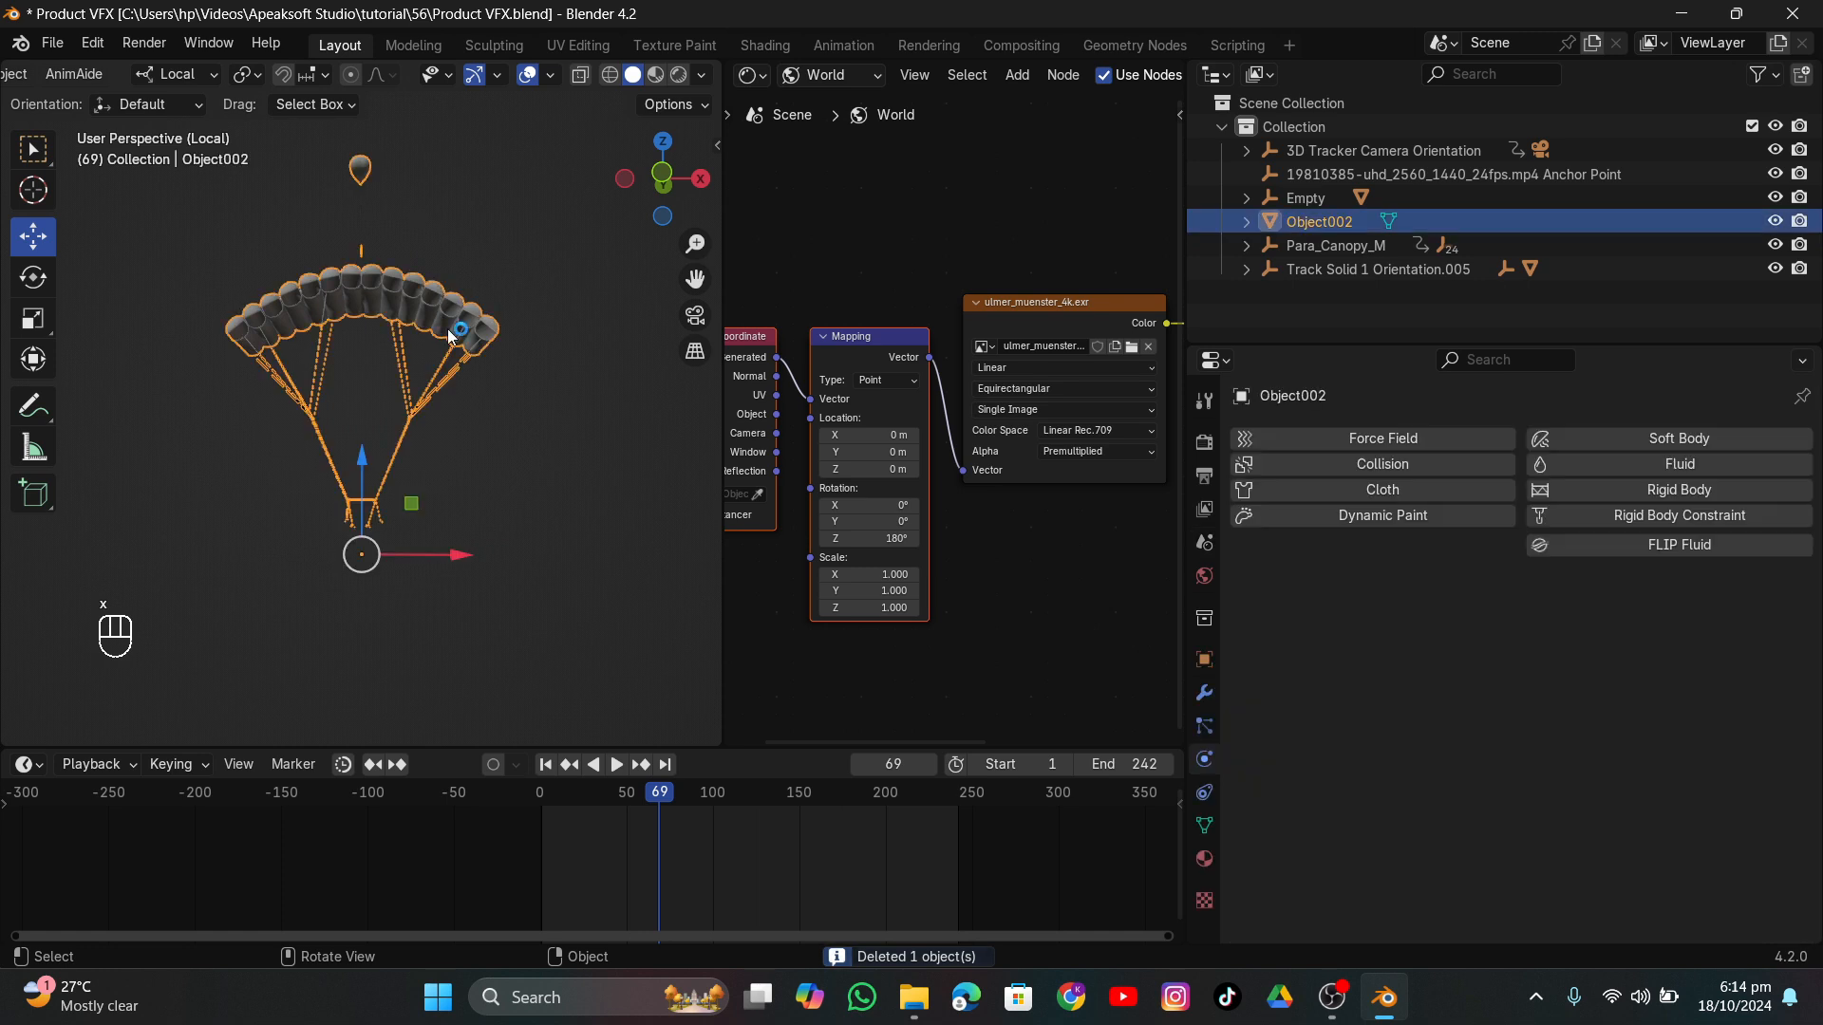
pyautogui.press('/')
pyautogui.press('s')
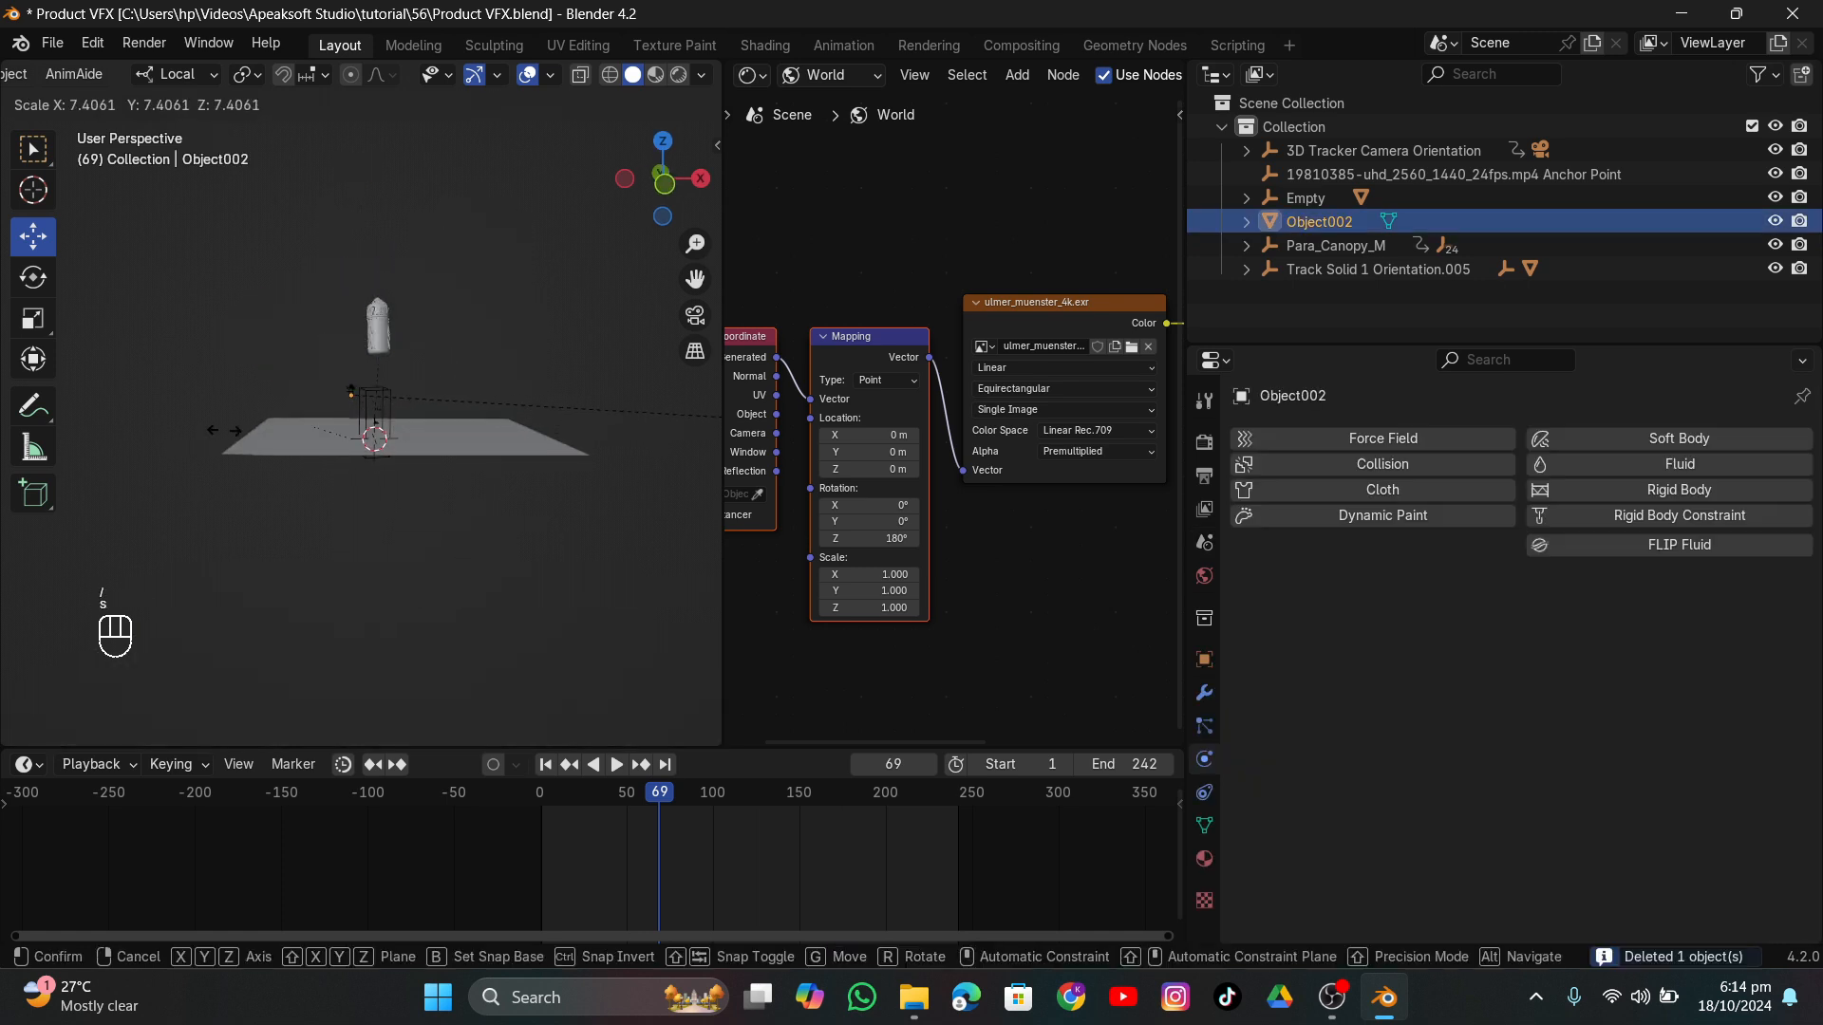
pyautogui.click(556, 674)
pyautogui.press('s')
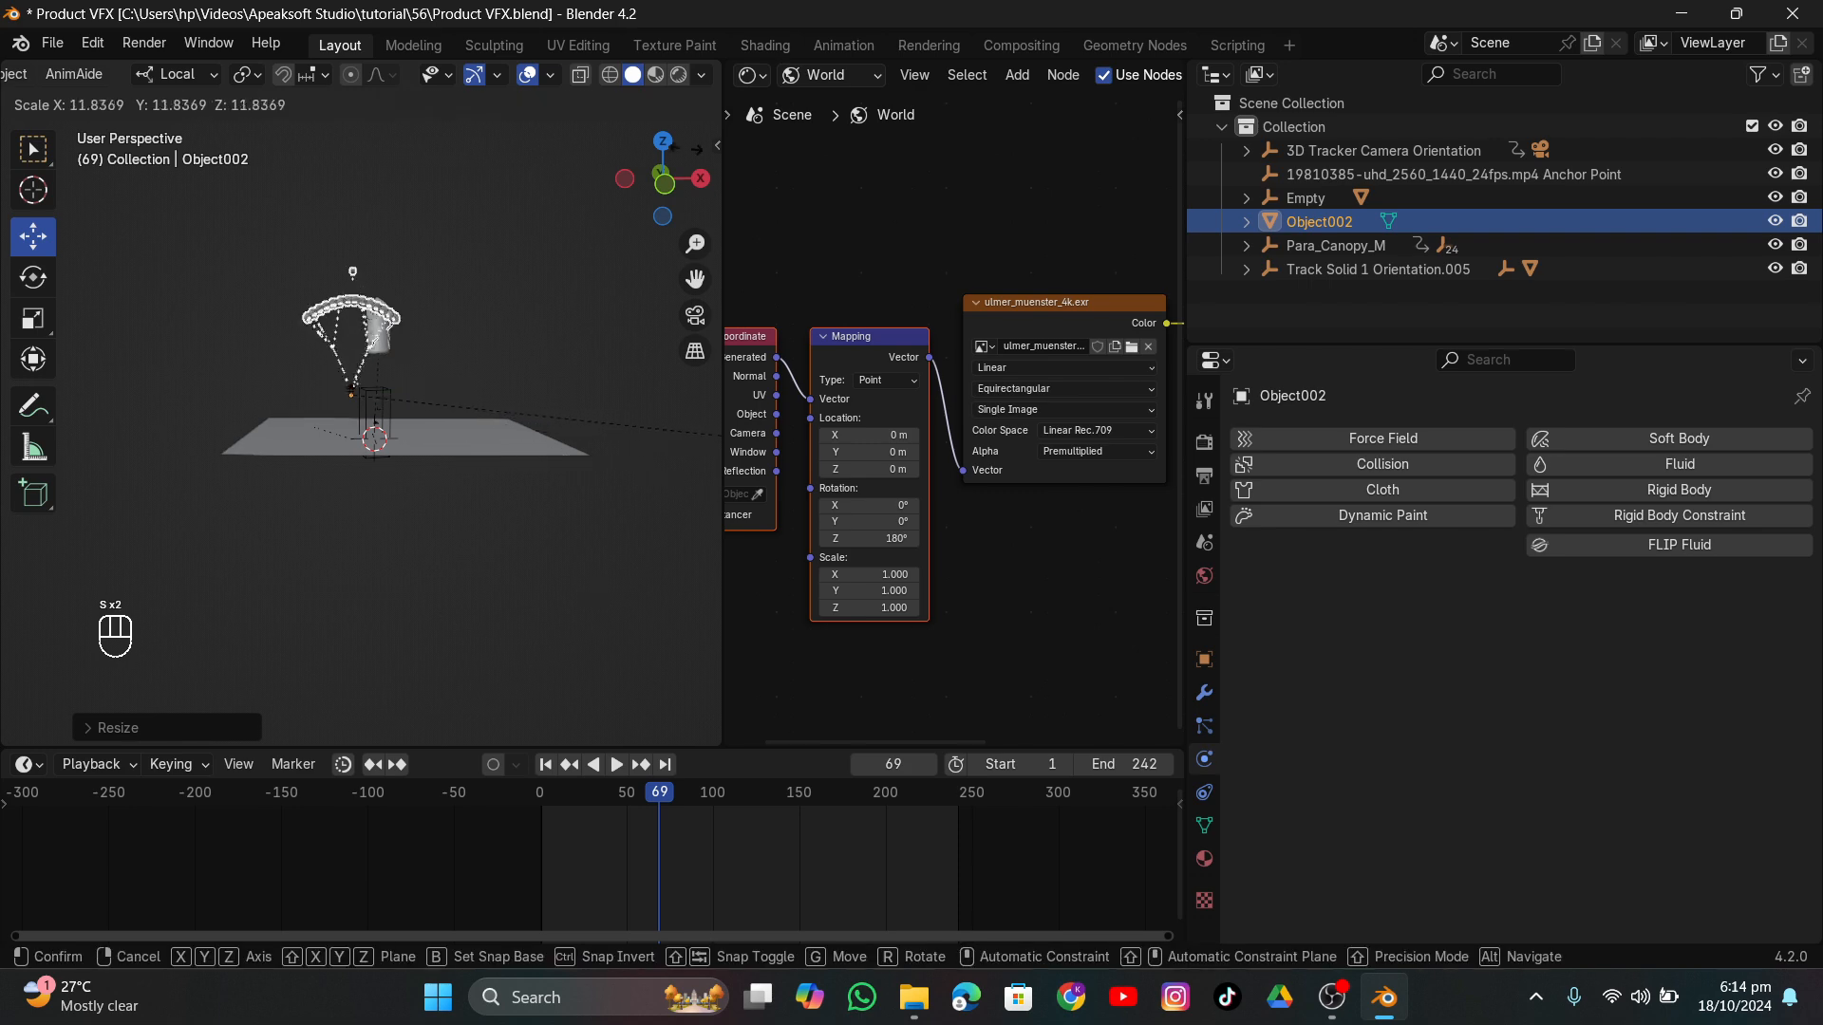
pyautogui.click(628, 222)
pyautogui.press('s')
pyautogui.click(606, 488)
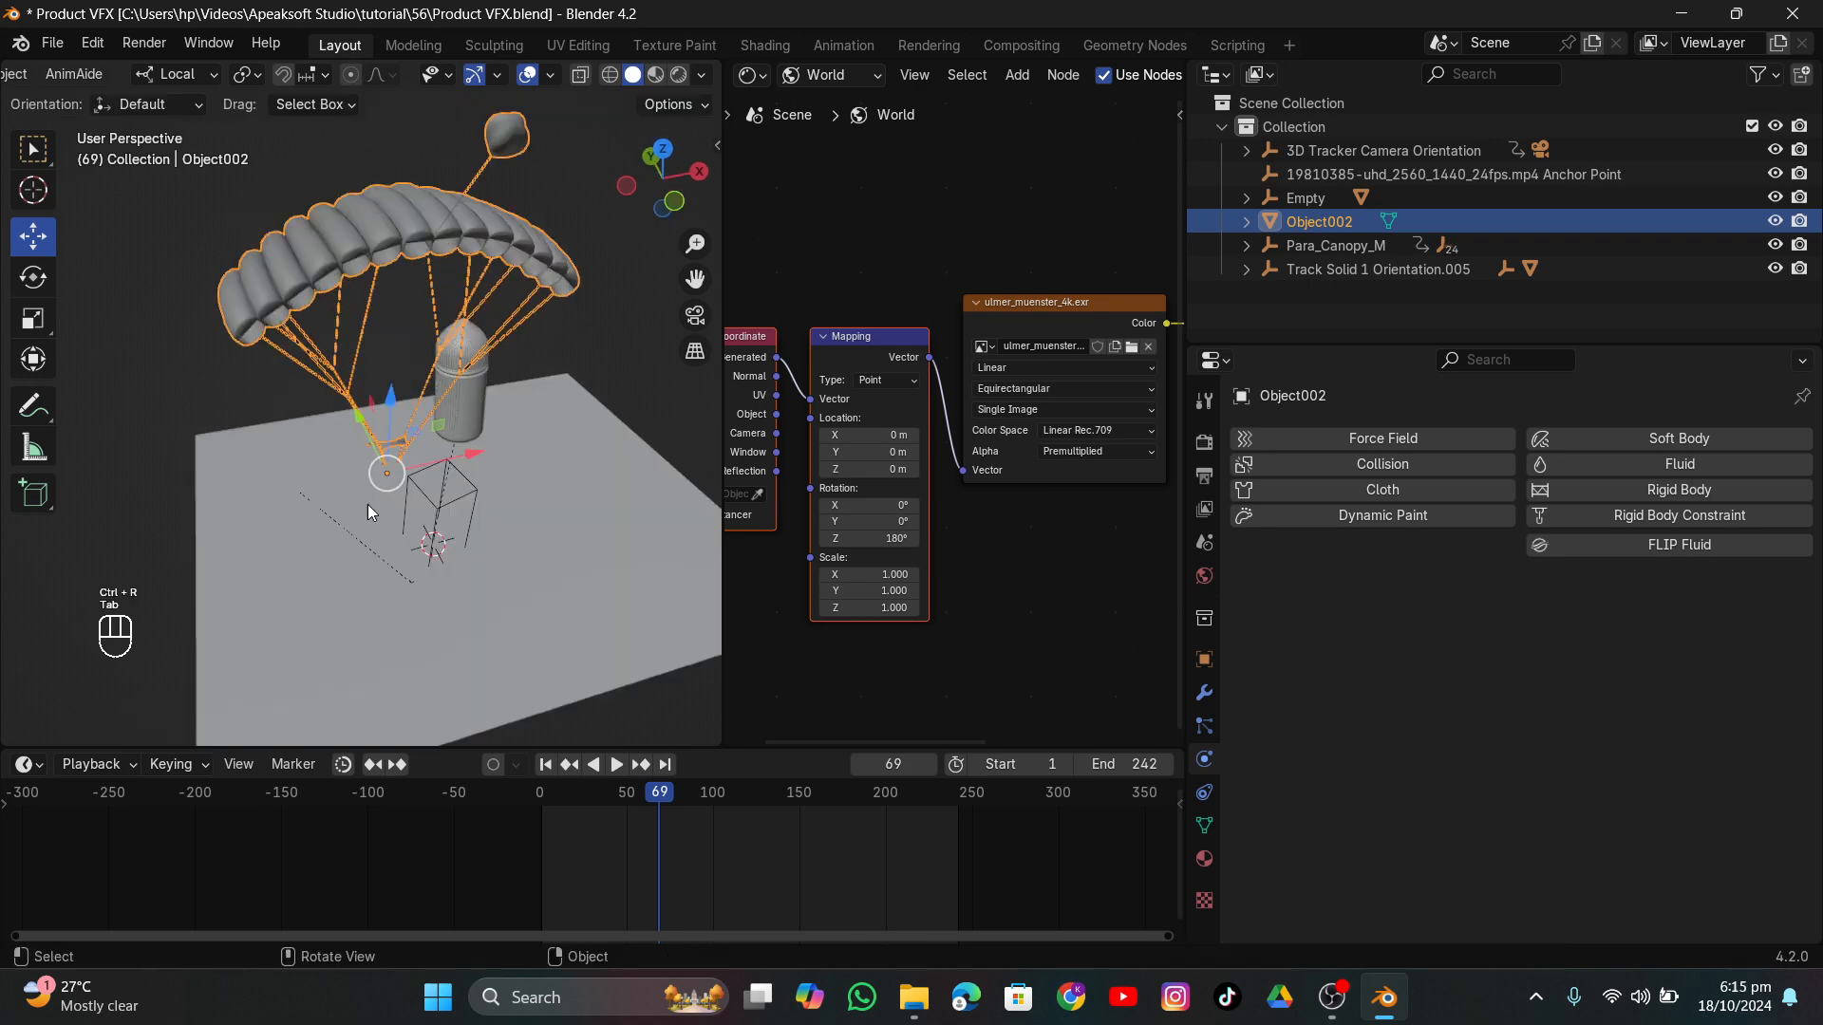
# Return to Object Mode and save the Product VFX project file.
pyautogui.moveTo(368, 504); pyautogui.dragTo(335, 451, button='middle')
pyautogui.press('Tab')
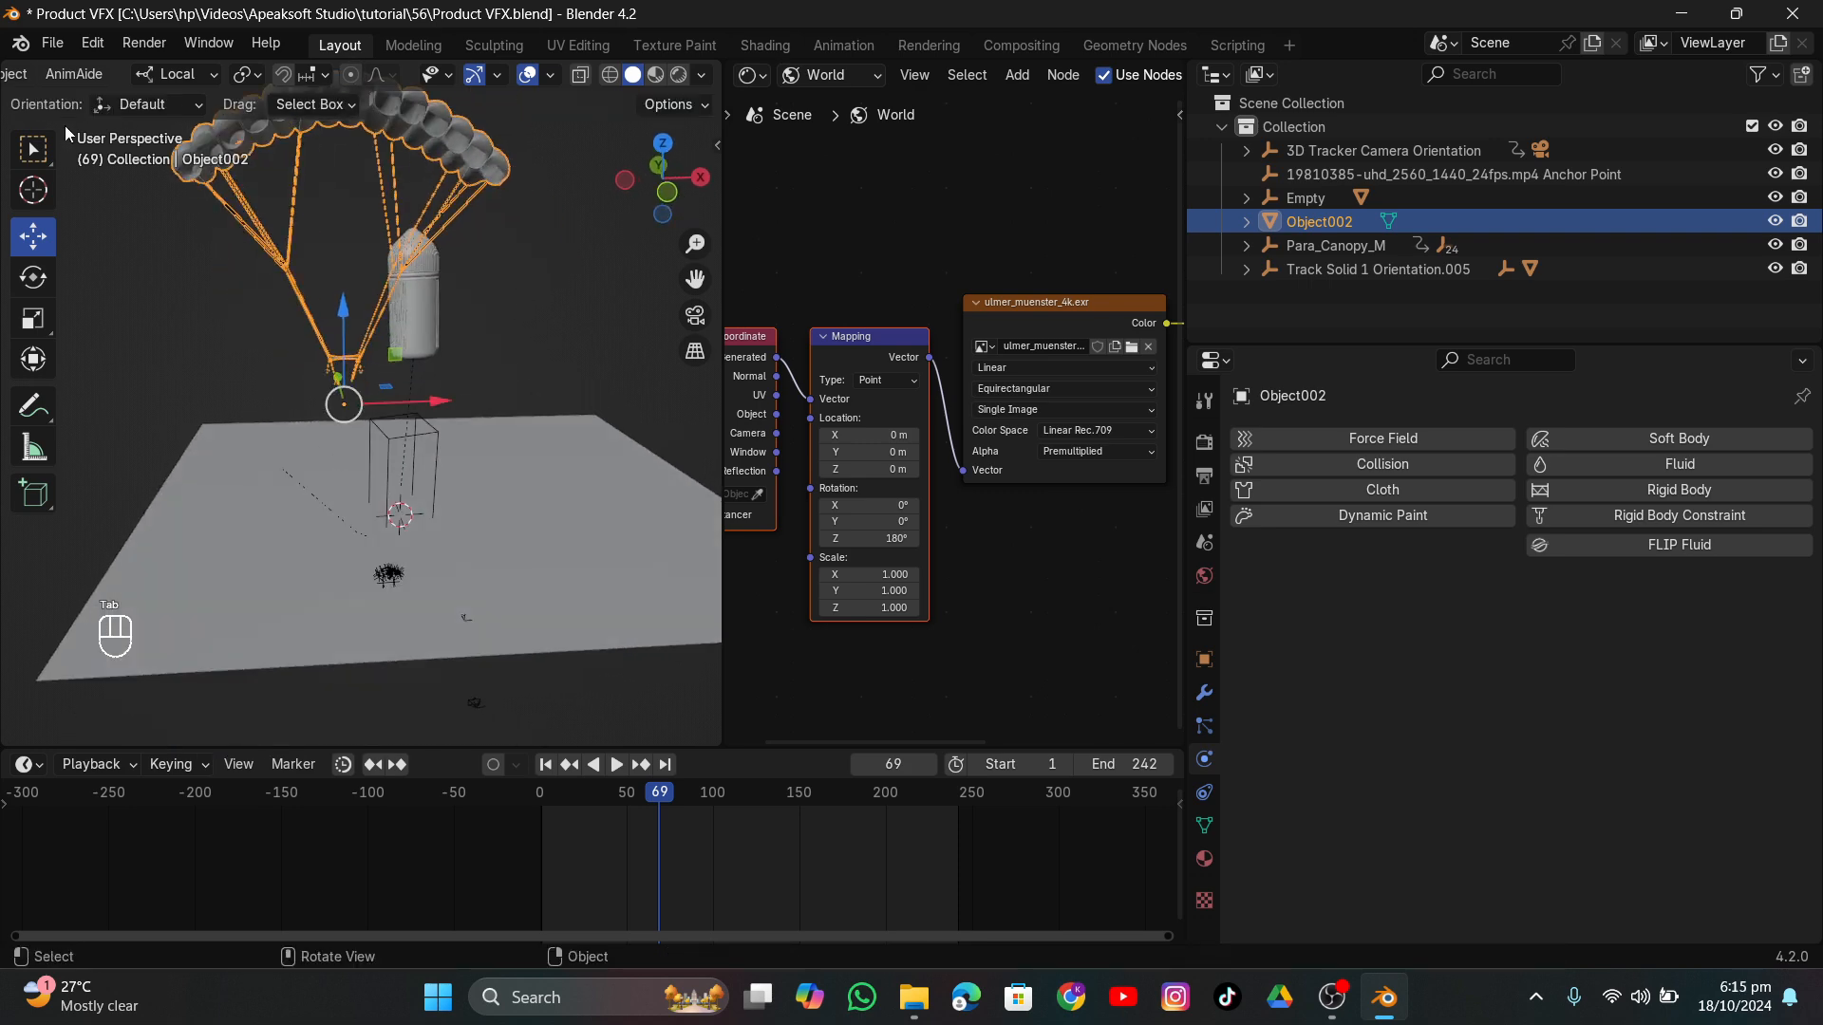
pyautogui.press('F4')
pyautogui.click(77, 191)
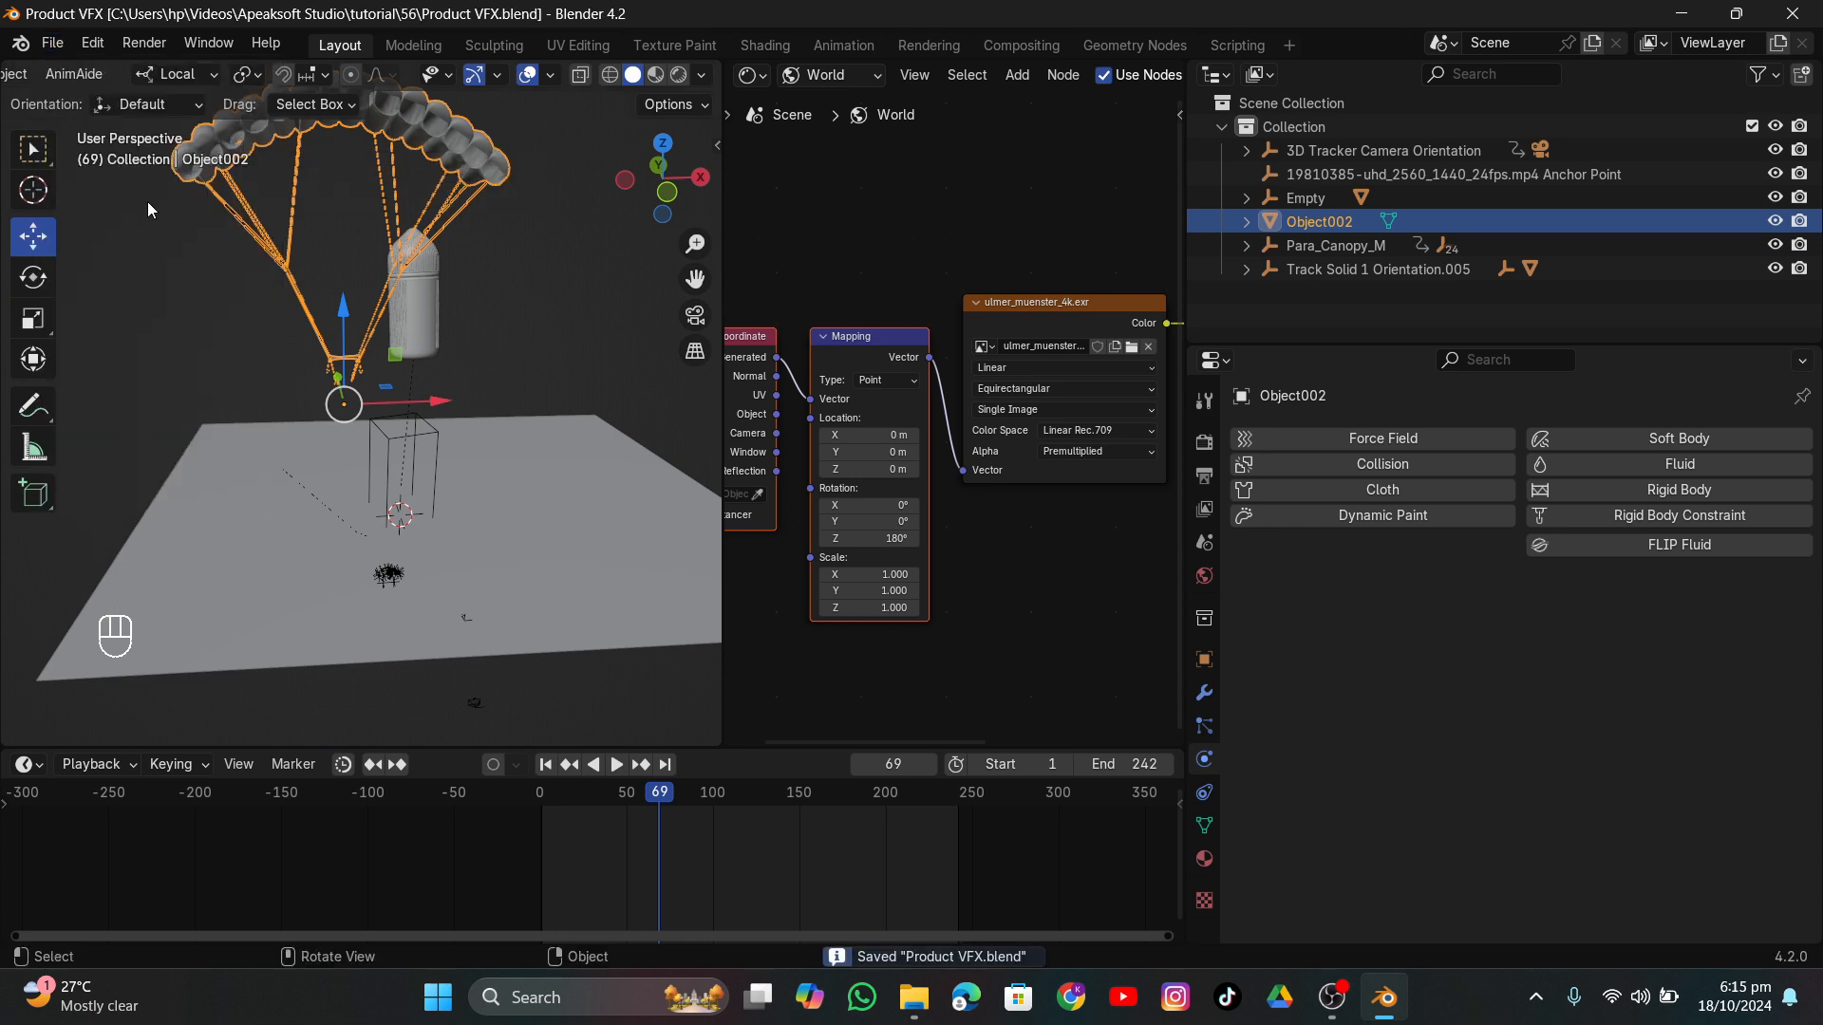
# Merge all vertices of the Object002 parachute mesh by distance.
pyautogui.press('Tab')
pyautogui.press('m')
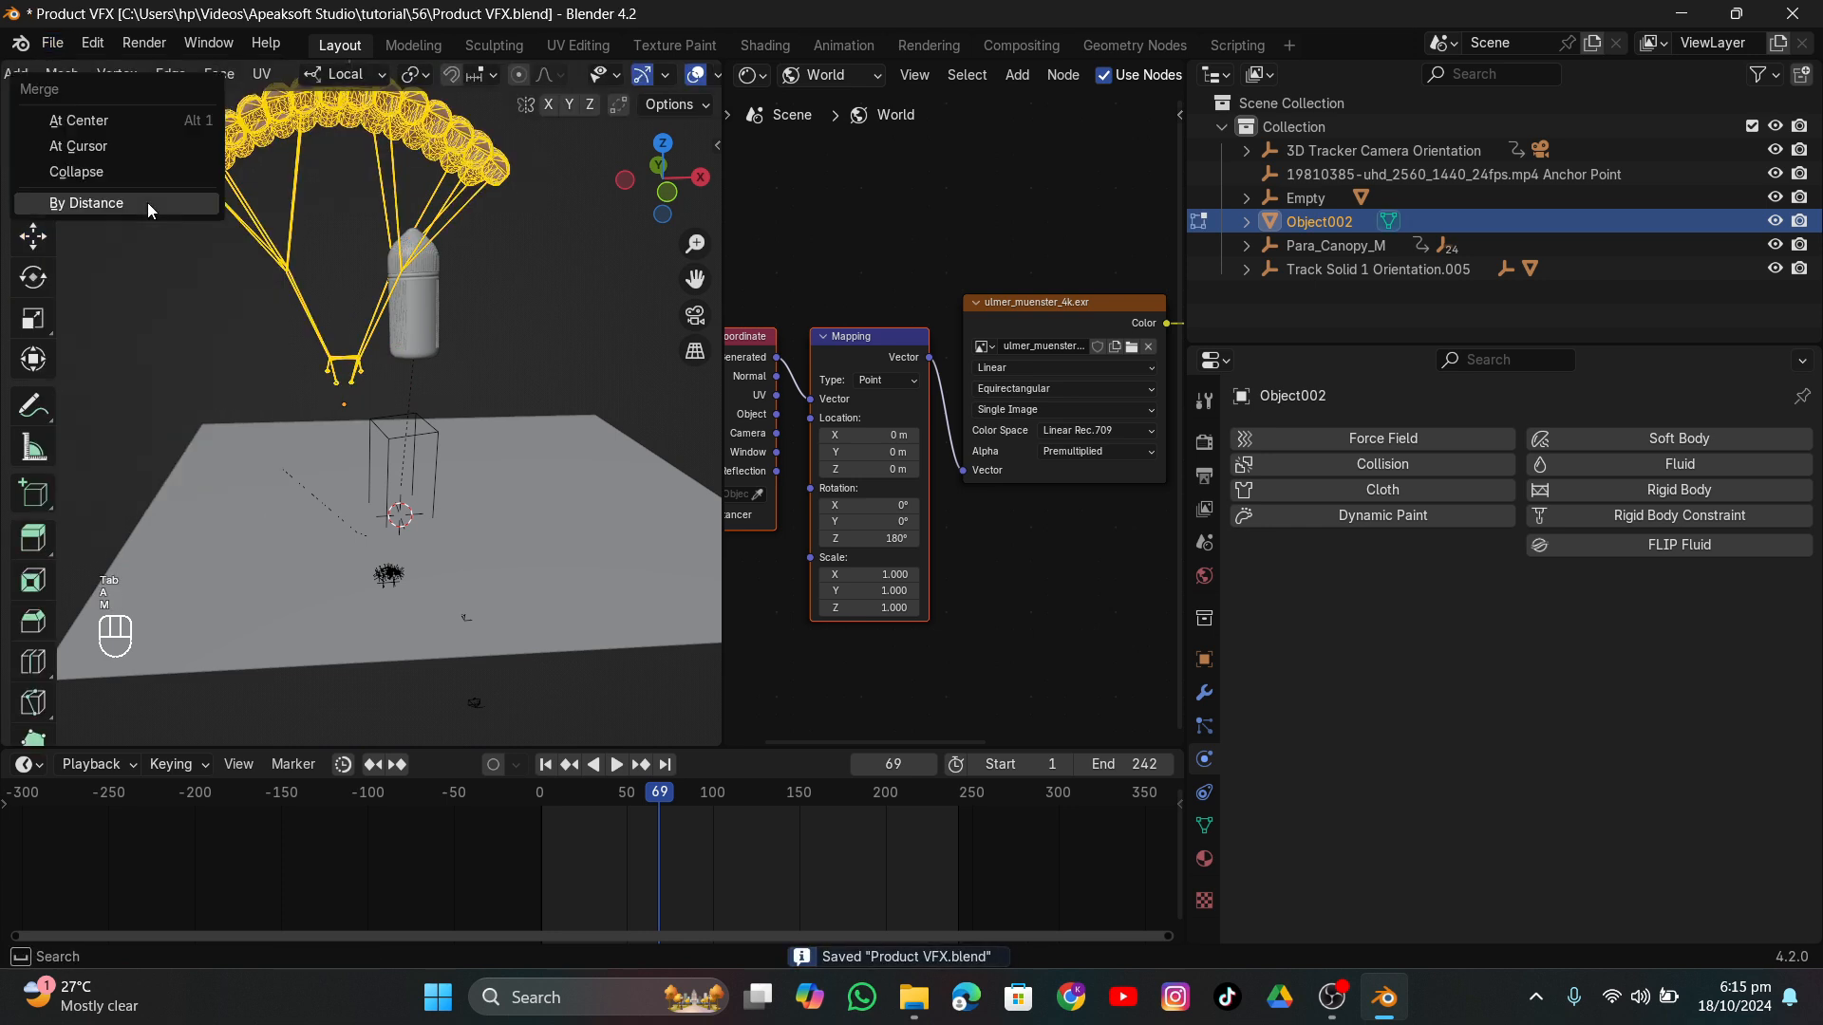
pyautogui.click(146, 202)
pyautogui.press('Tab')
pyautogui.moveTo(455, 381); pyautogui.dragTo(373, 405, button='middle')
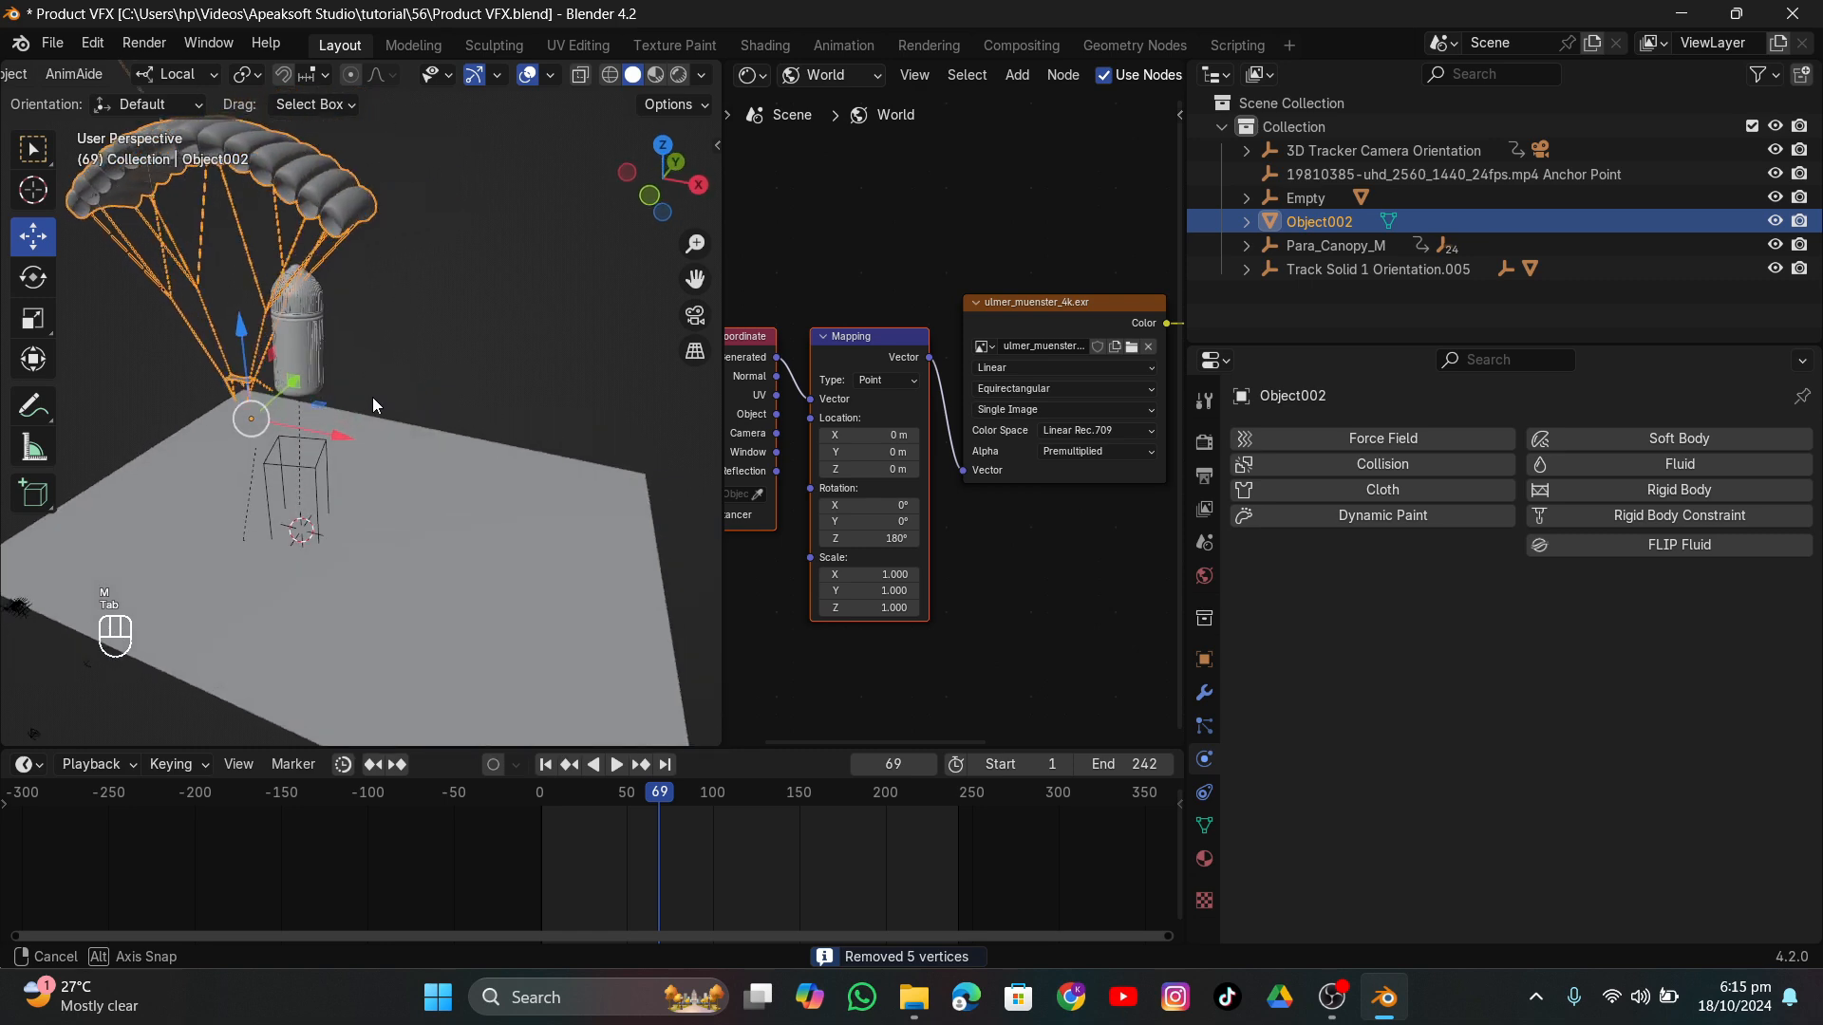
# At frame 1, centre the parachute over the bottle in front view and raise it so its harness meets the cap.
pyautogui.click(545, 765)
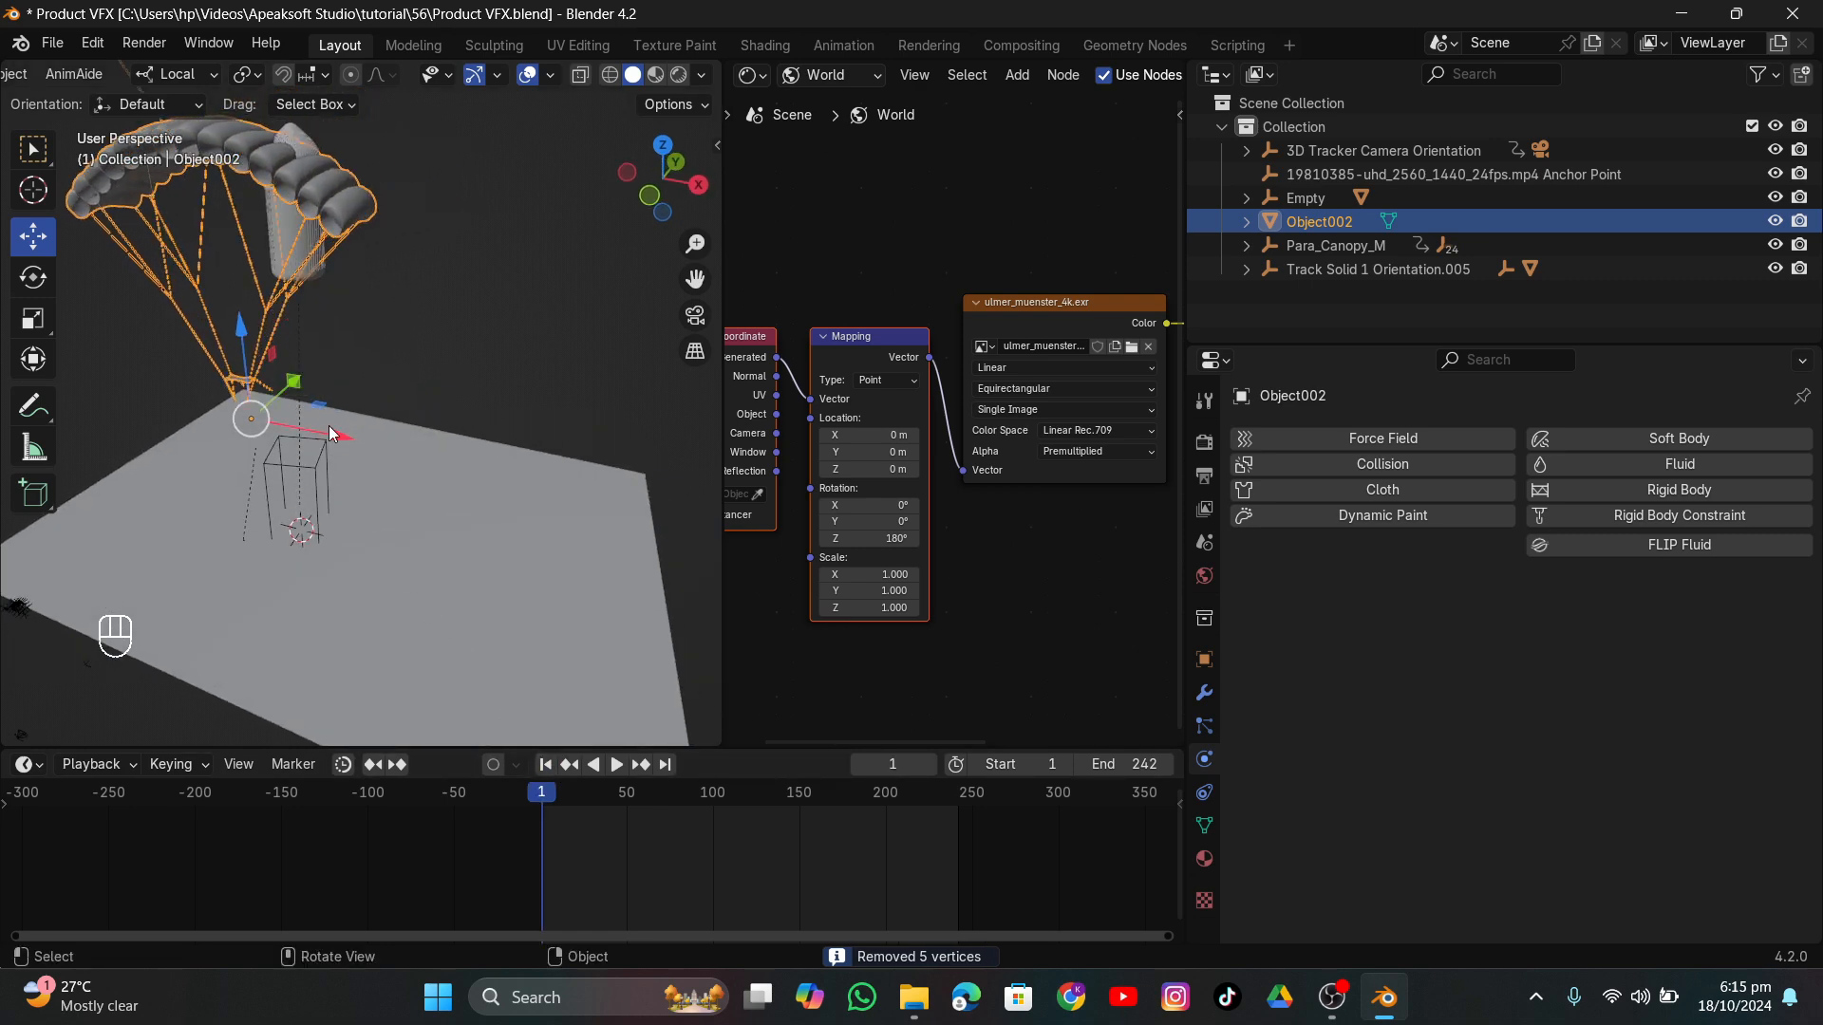
pyautogui.moveTo(331, 435); pyautogui.dragTo(385, 446)
pyautogui.click(646, 199)
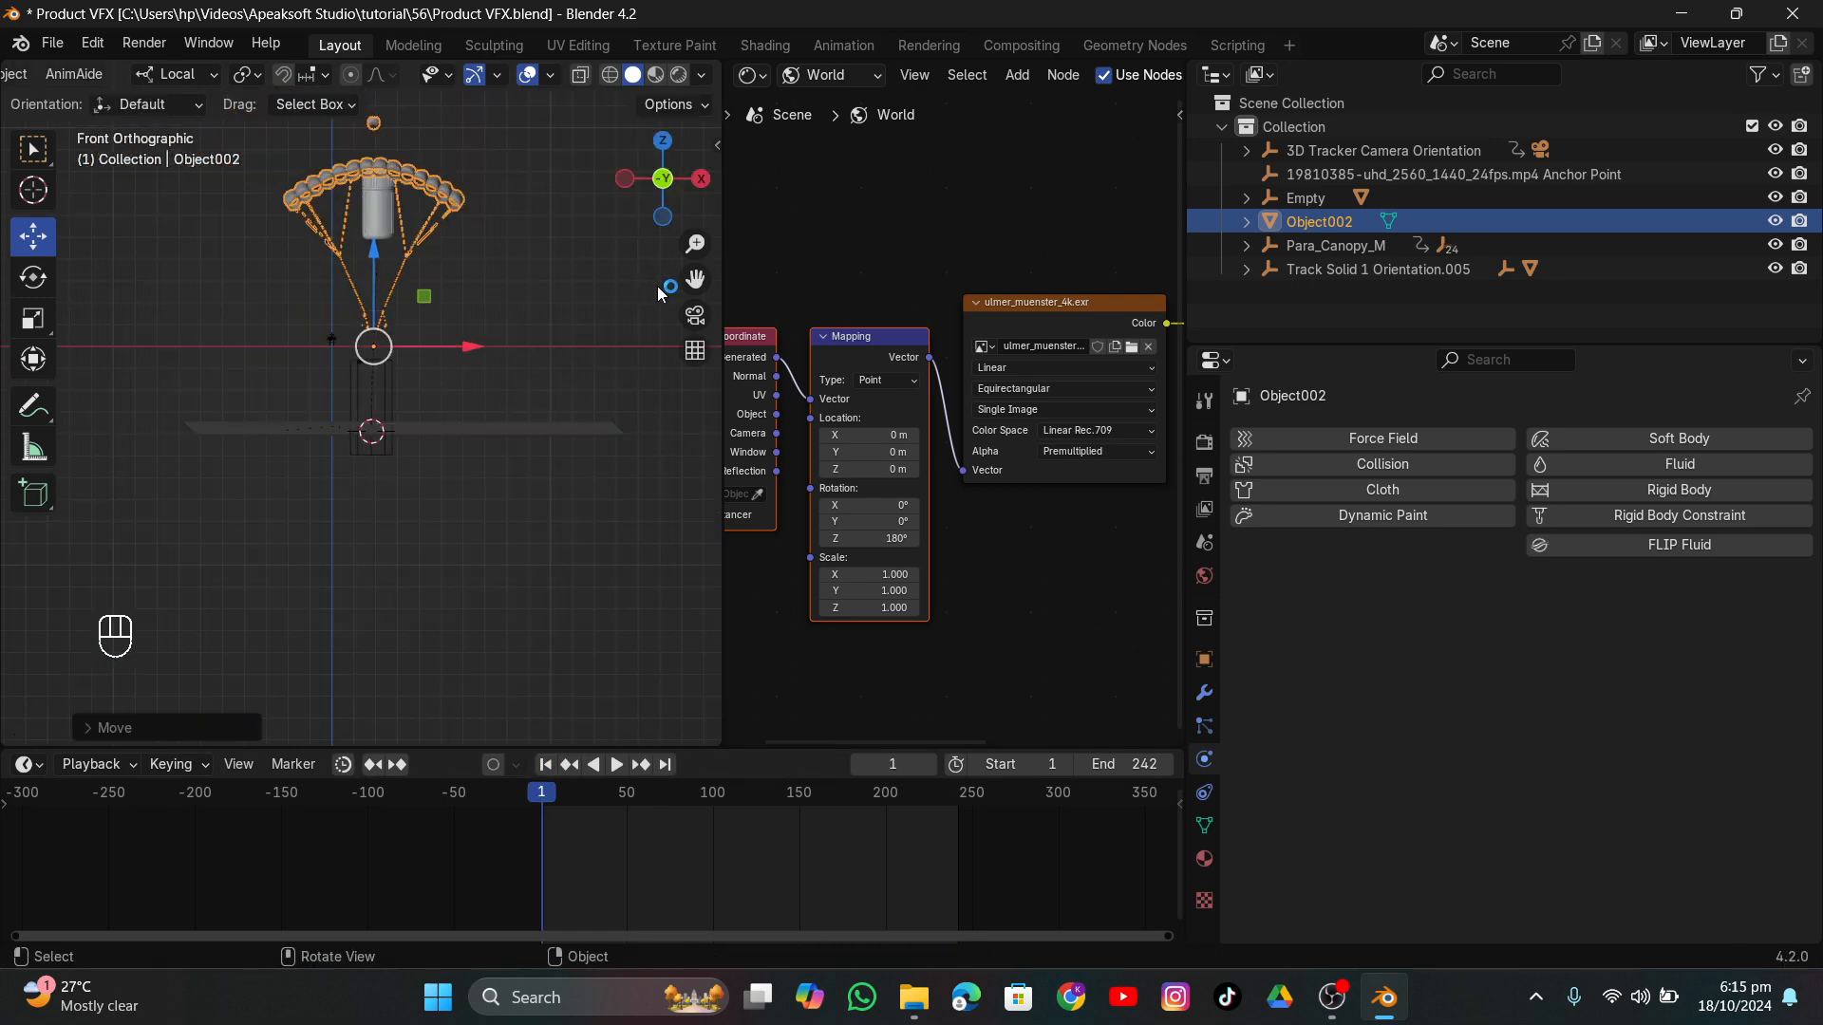
pyautogui.moveTo(692, 276); pyautogui.dragTo(644, 483)
pyautogui.scroll(6, 521, 395)
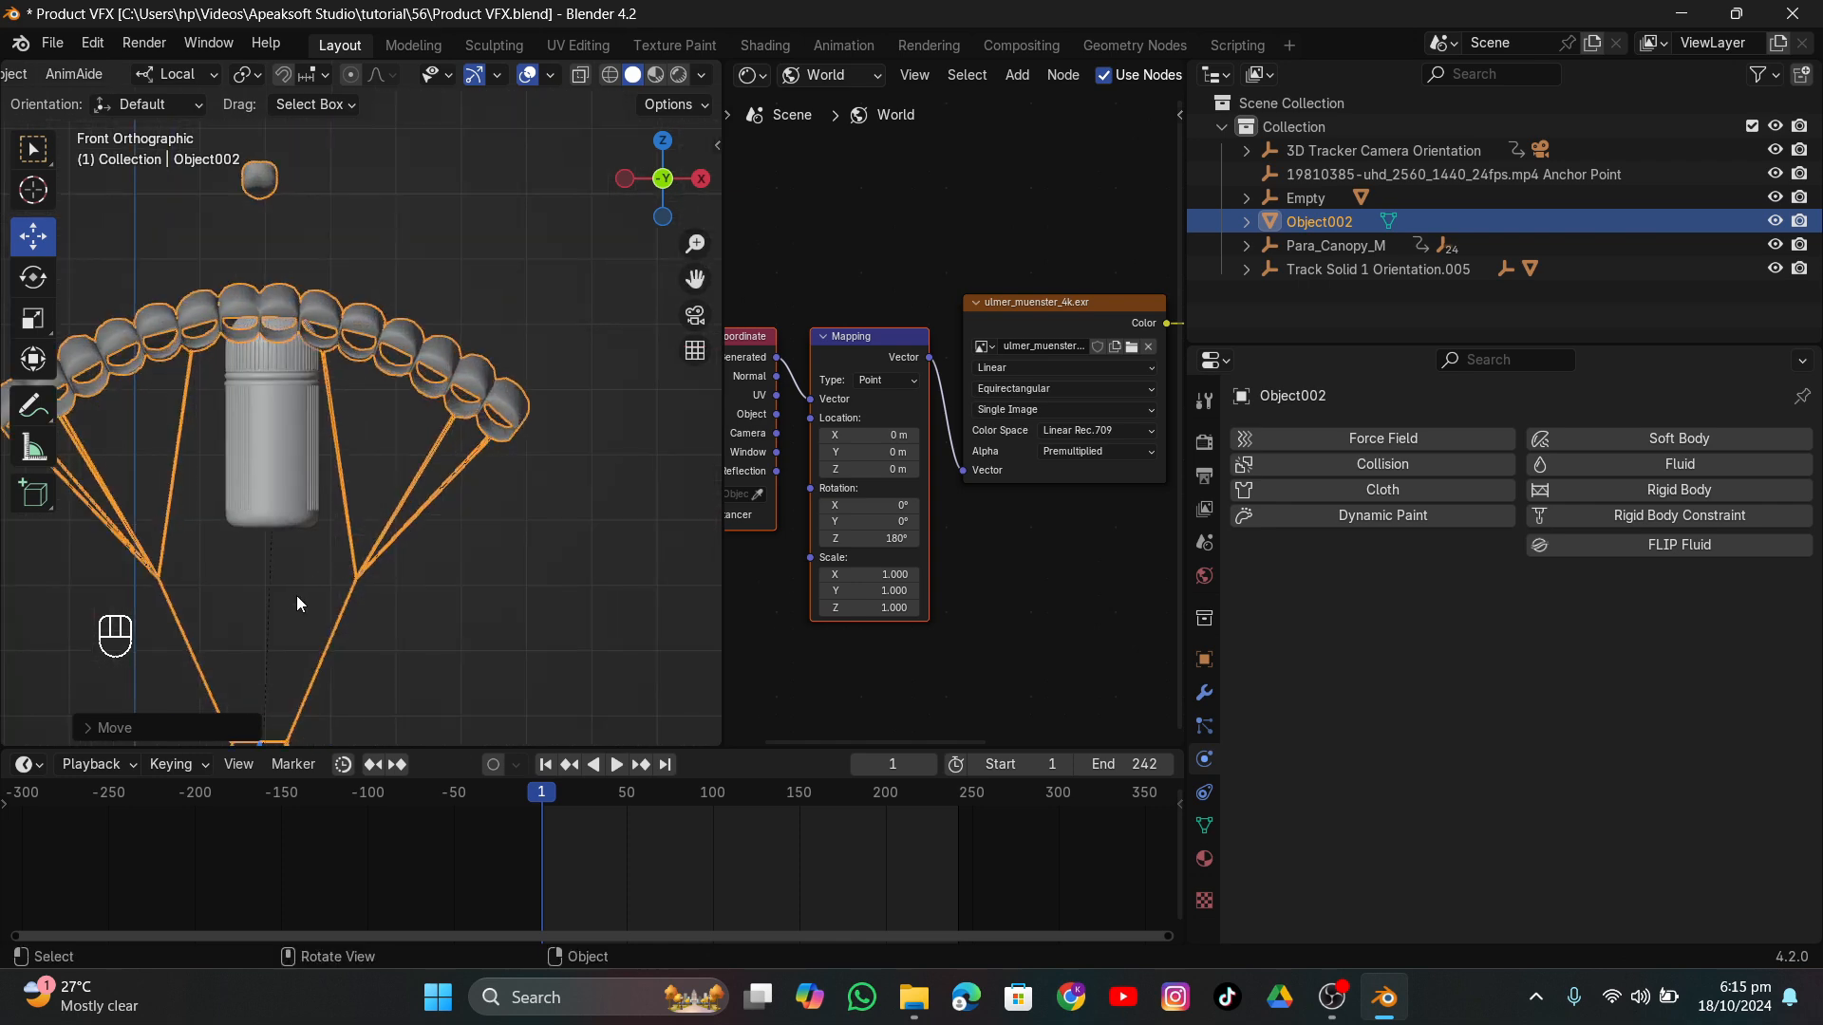
pyautogui.press('g')
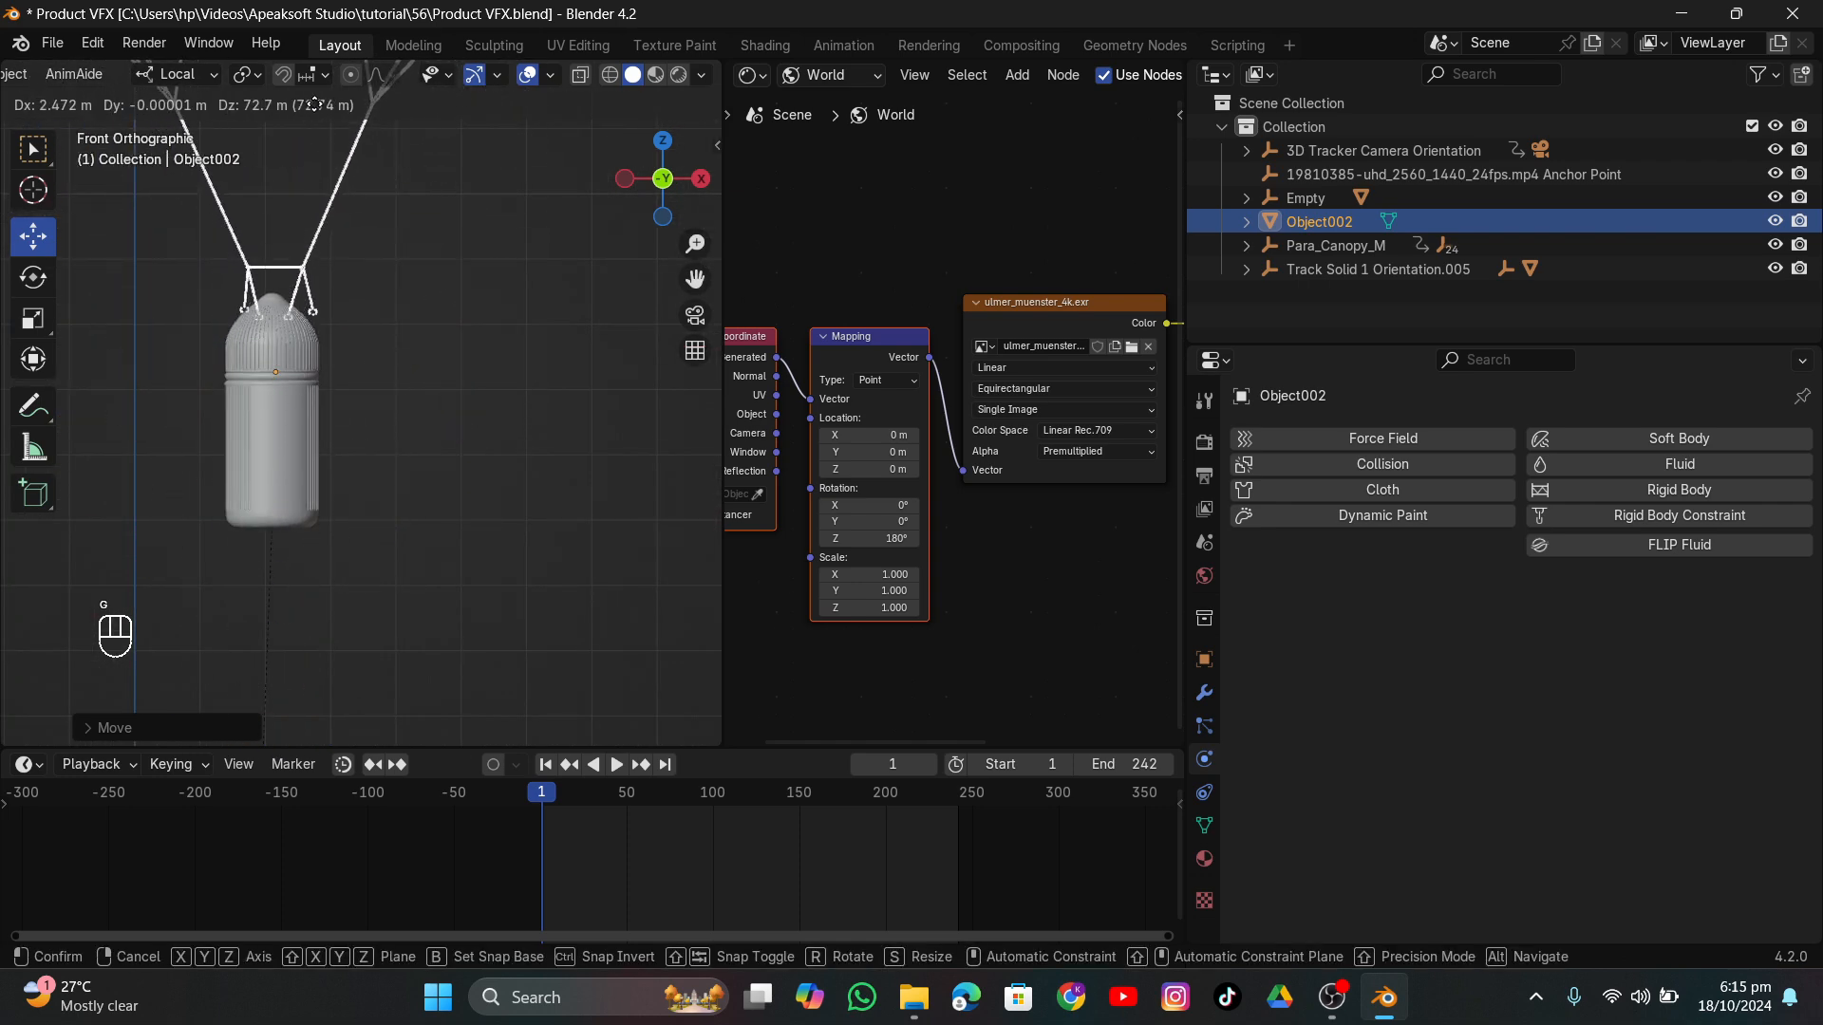
pyautogui.click(311, 95)
# Scale the parachute down slightly so that its harness fits the width of the bottle cap.
pyautogui.press('s')
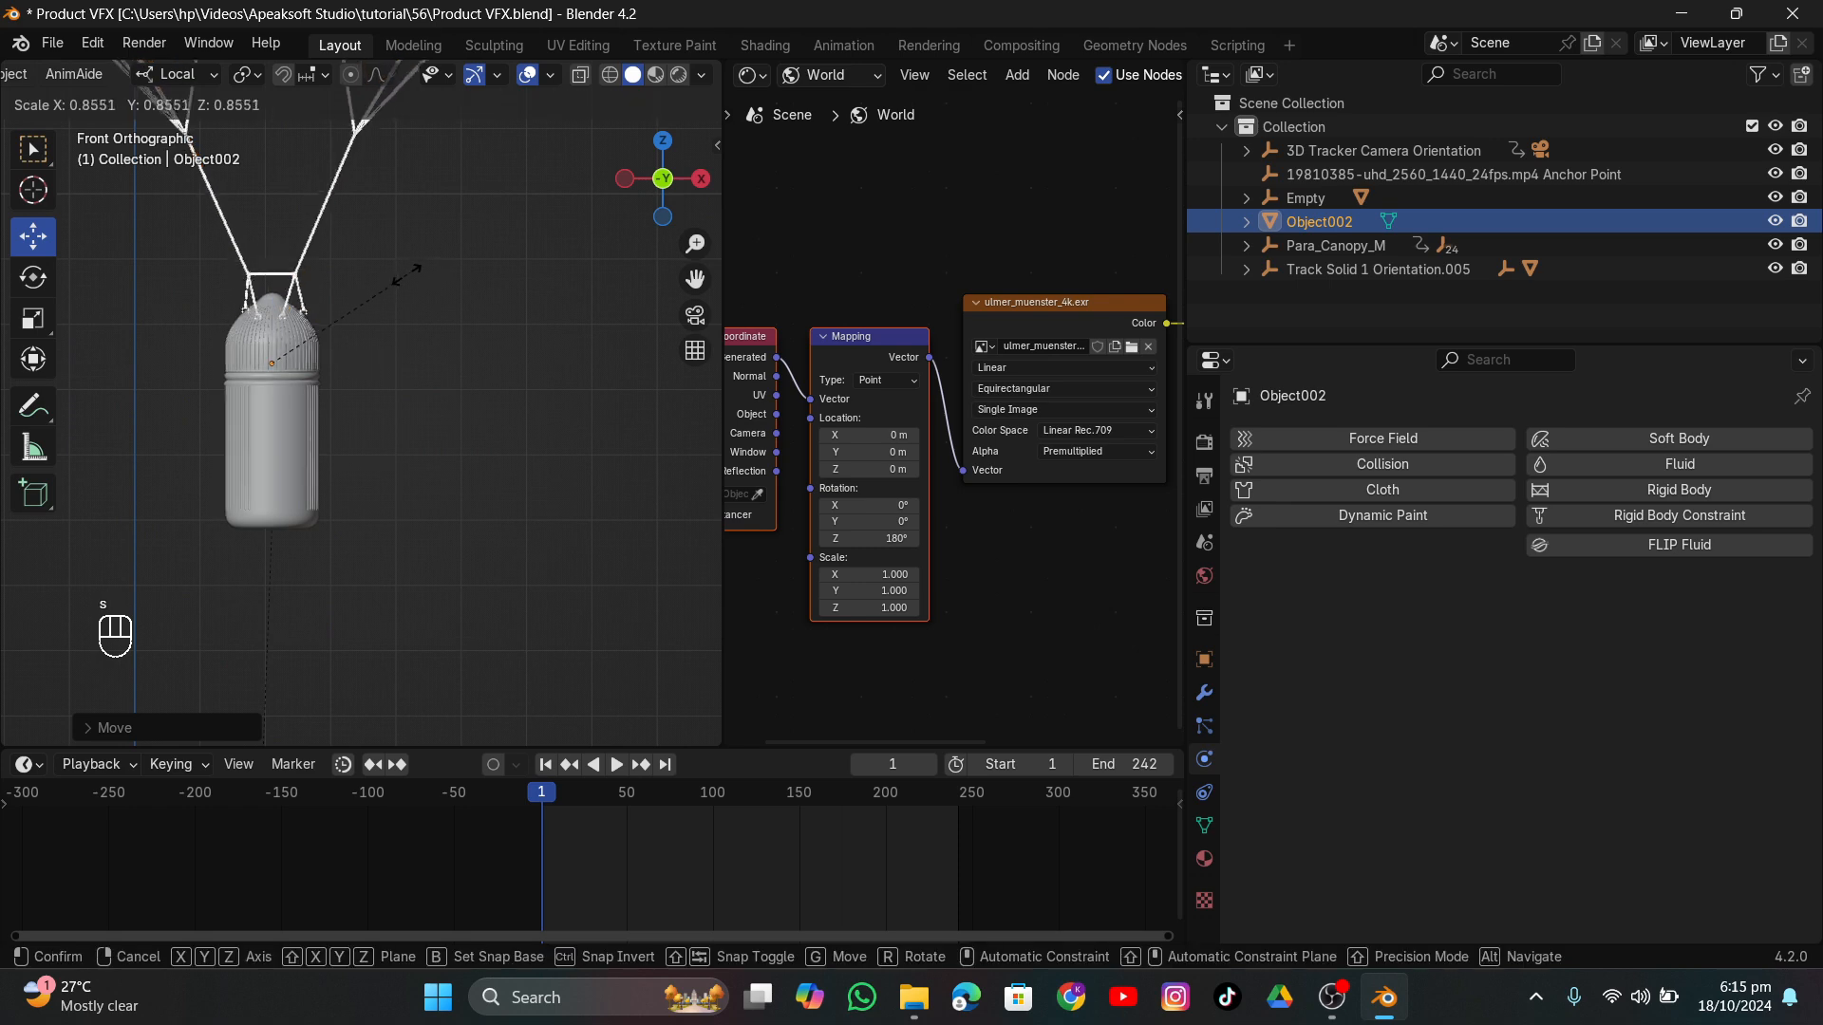
pyautogui.click(383, 283)
pyautogui.scroll(-5, 384, 283)
pyautogui.scroll(4, 384, 288)
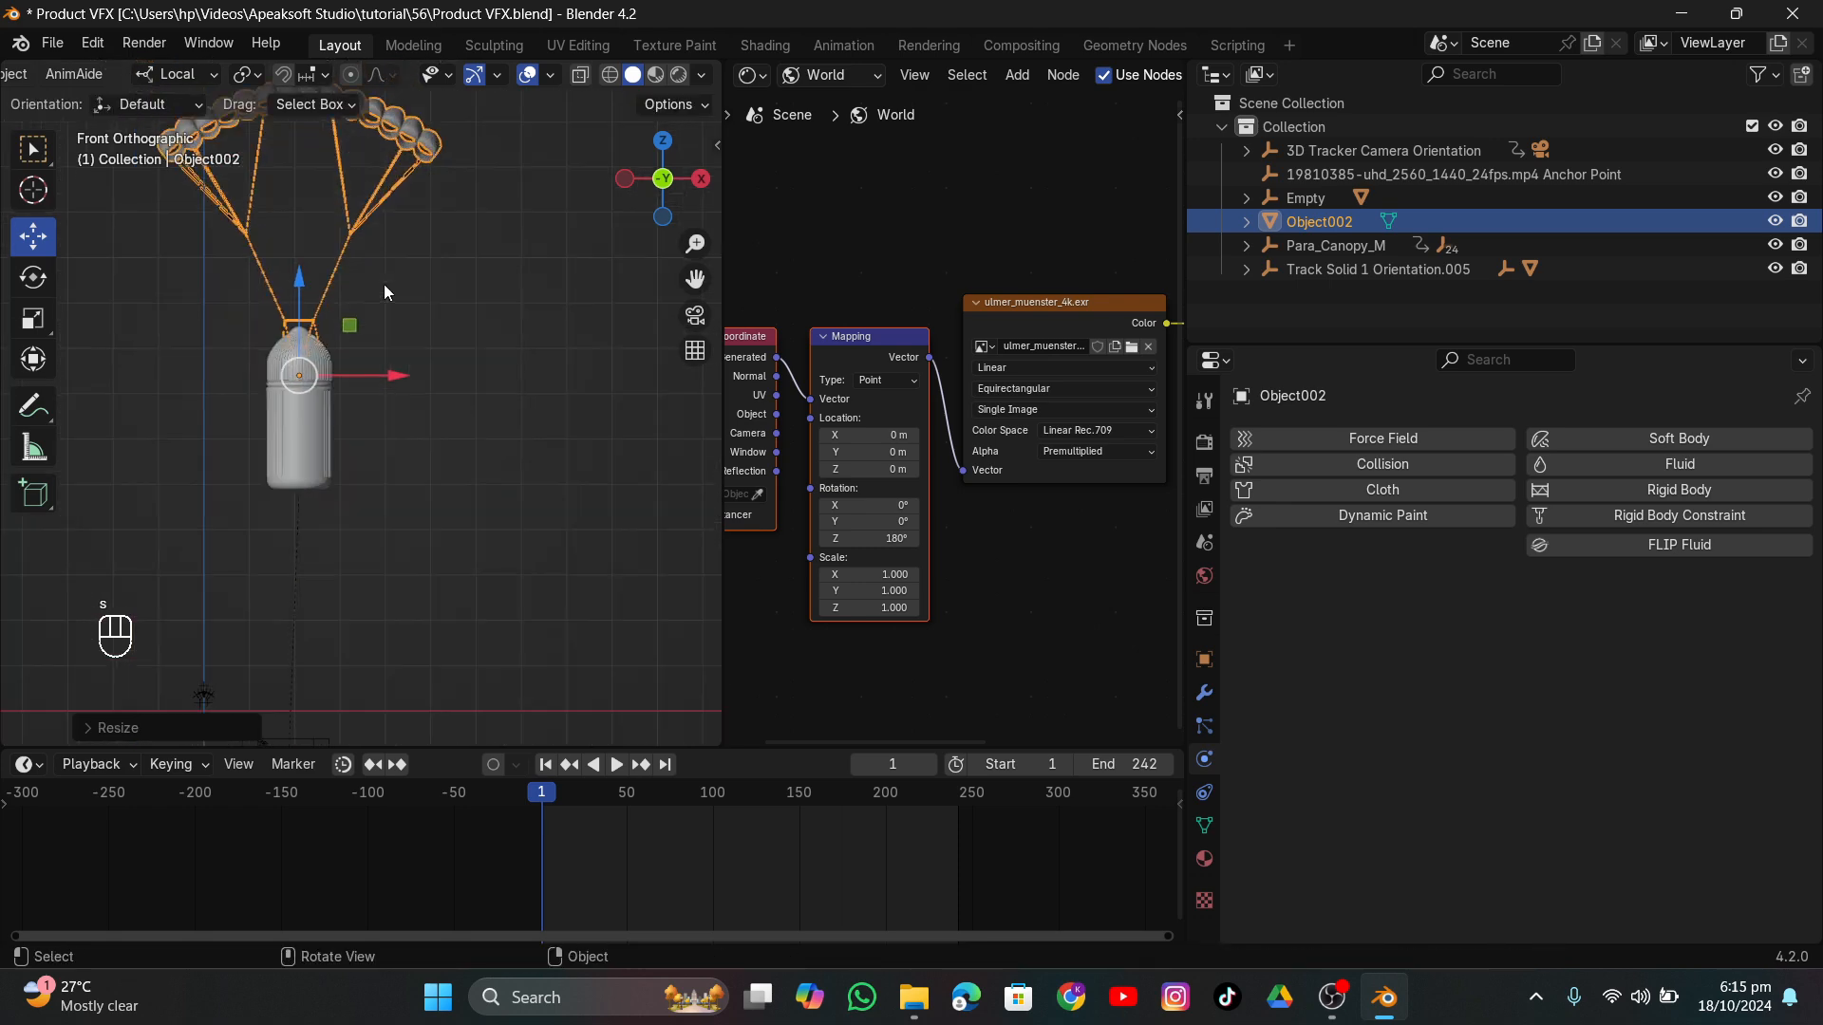
# Parent the parachute to the bottle, Cylinder.007.
pyautogui.keyDown('shift'); pyautogui.click(318, 437); pyautogui.keyUp('shift')
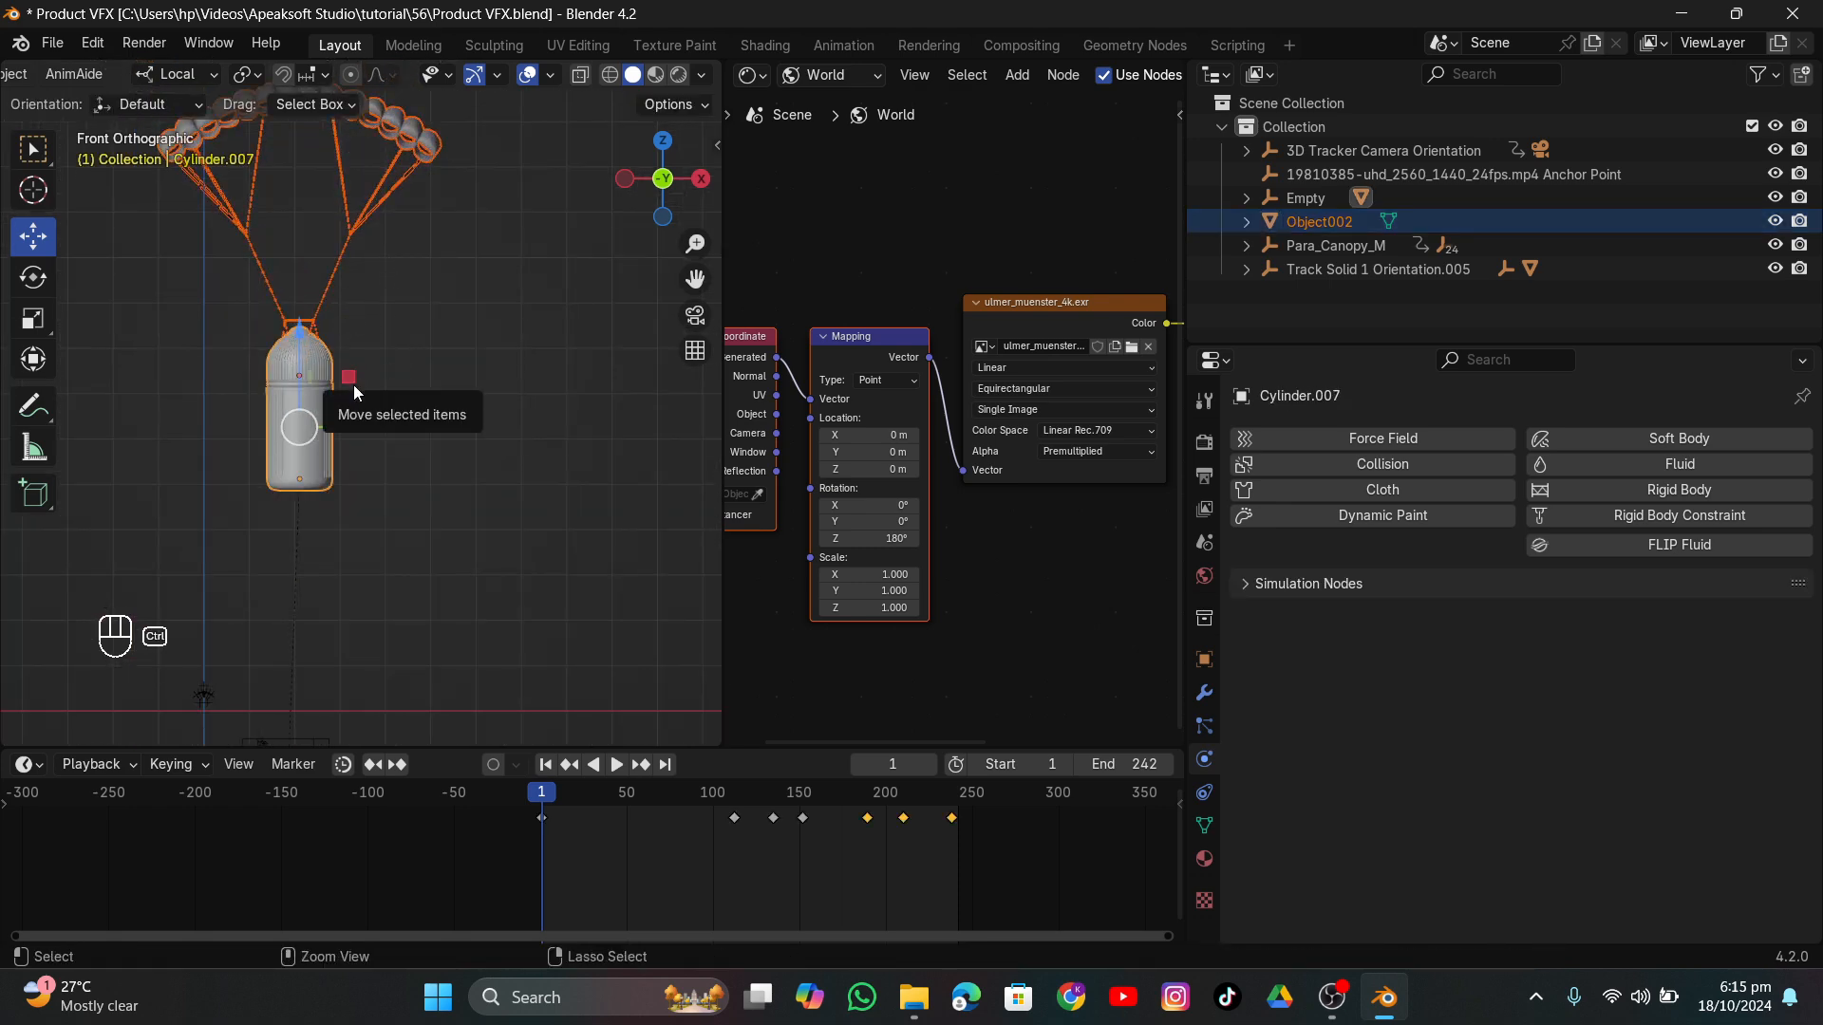
pyautogui.hotkey('ctrl', 'p')
pyautogui.click(351, 386)
pyautogui.click(582, 337)
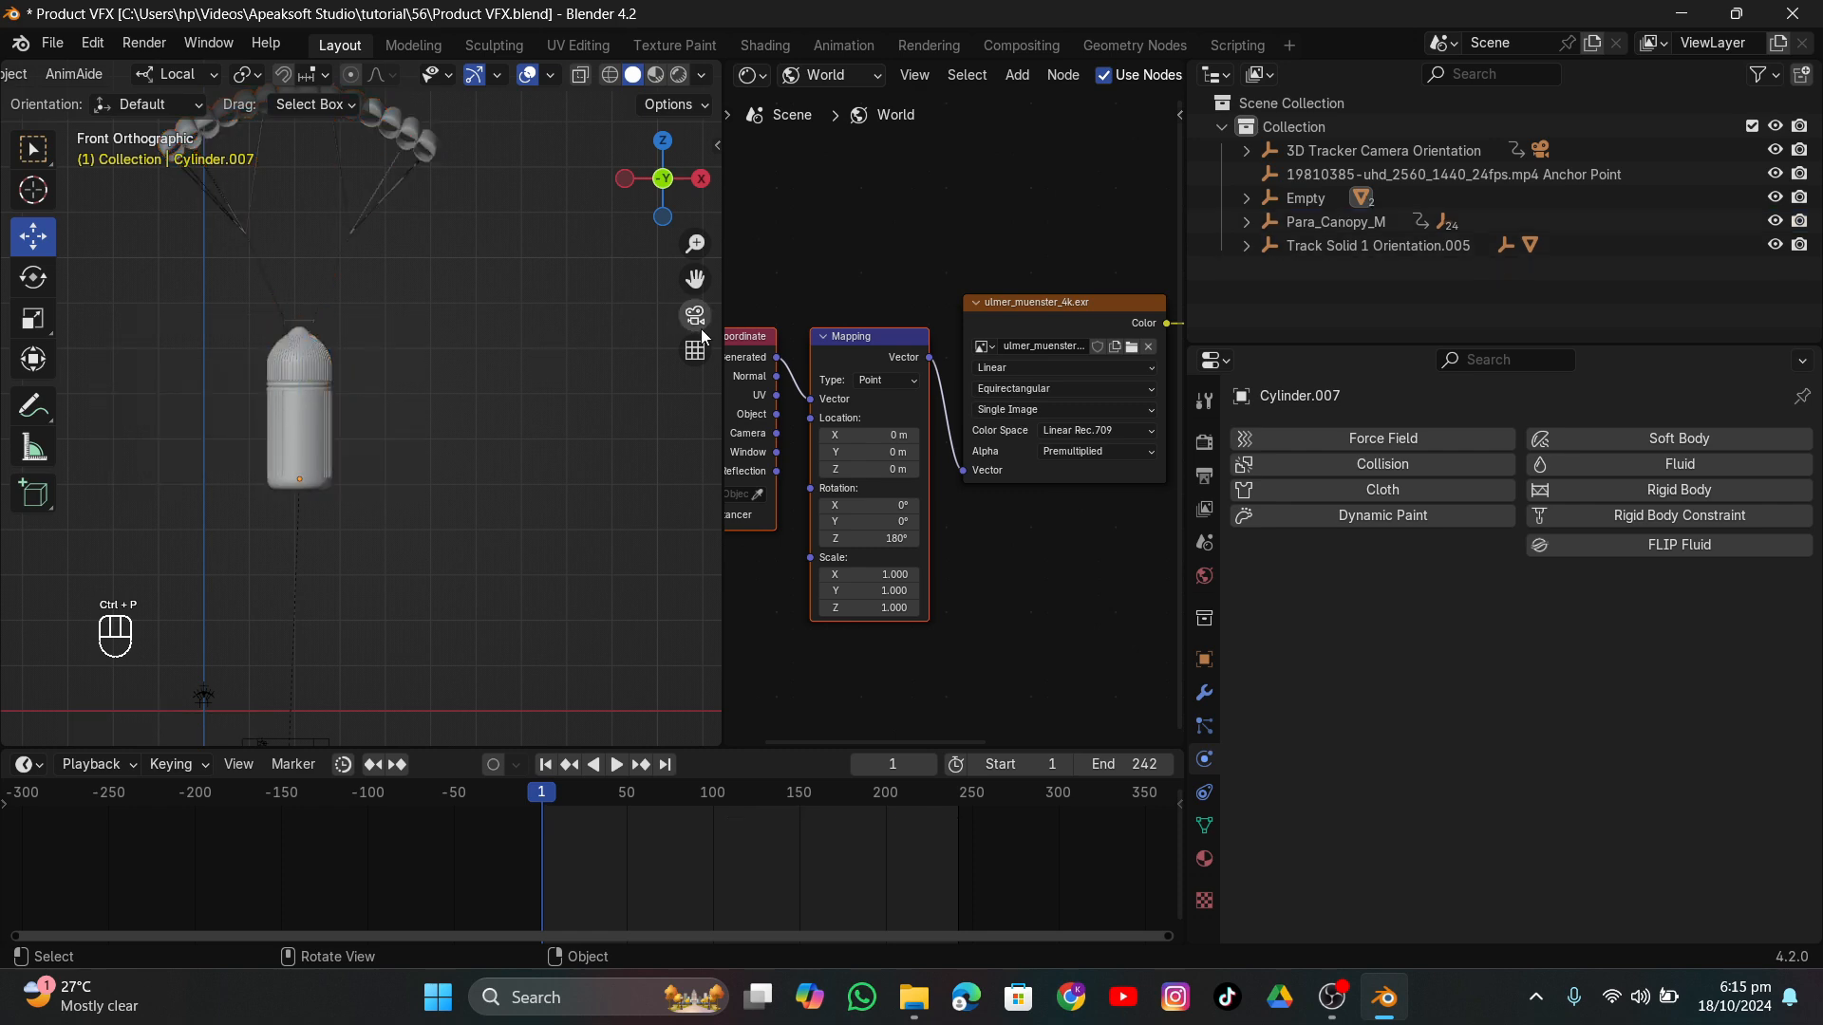
# In camera view, raise the bottle about 86 m along its local Z axis and keyframe it at frame 1.
pyautogui.press('g')
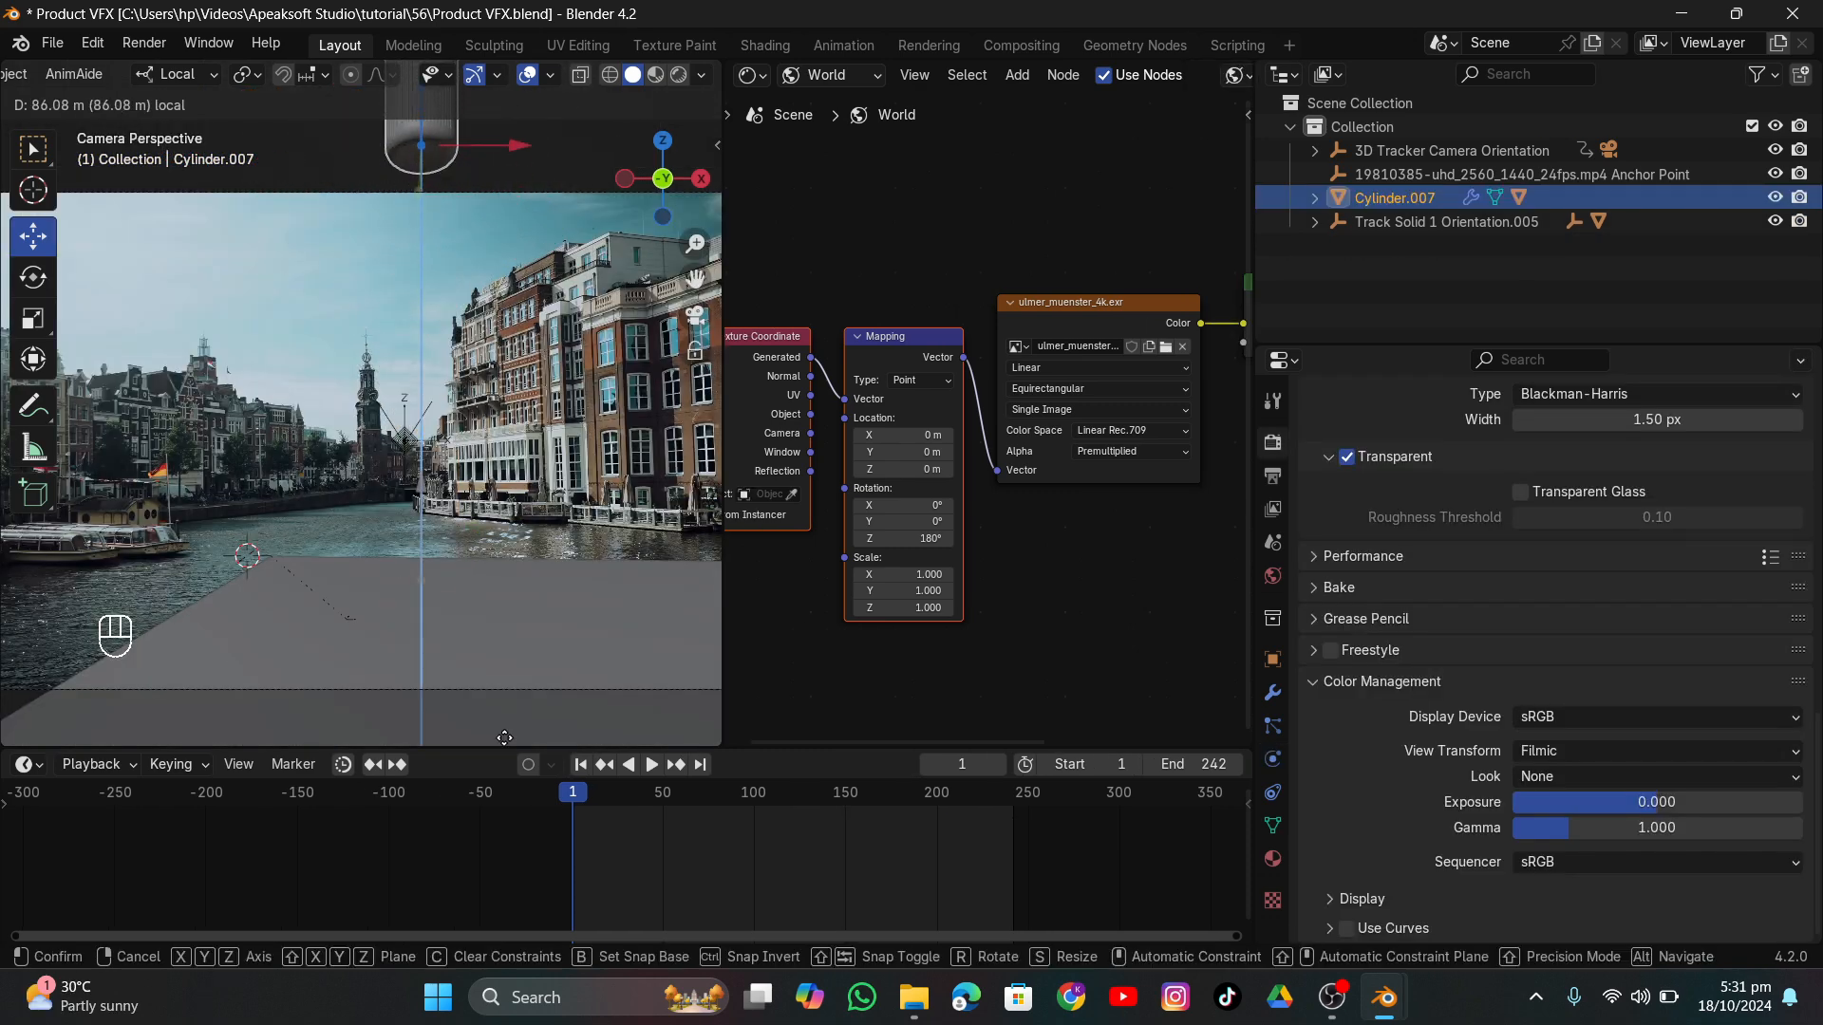
pyautogui.click(504, 737)
pyautogui.press('space')
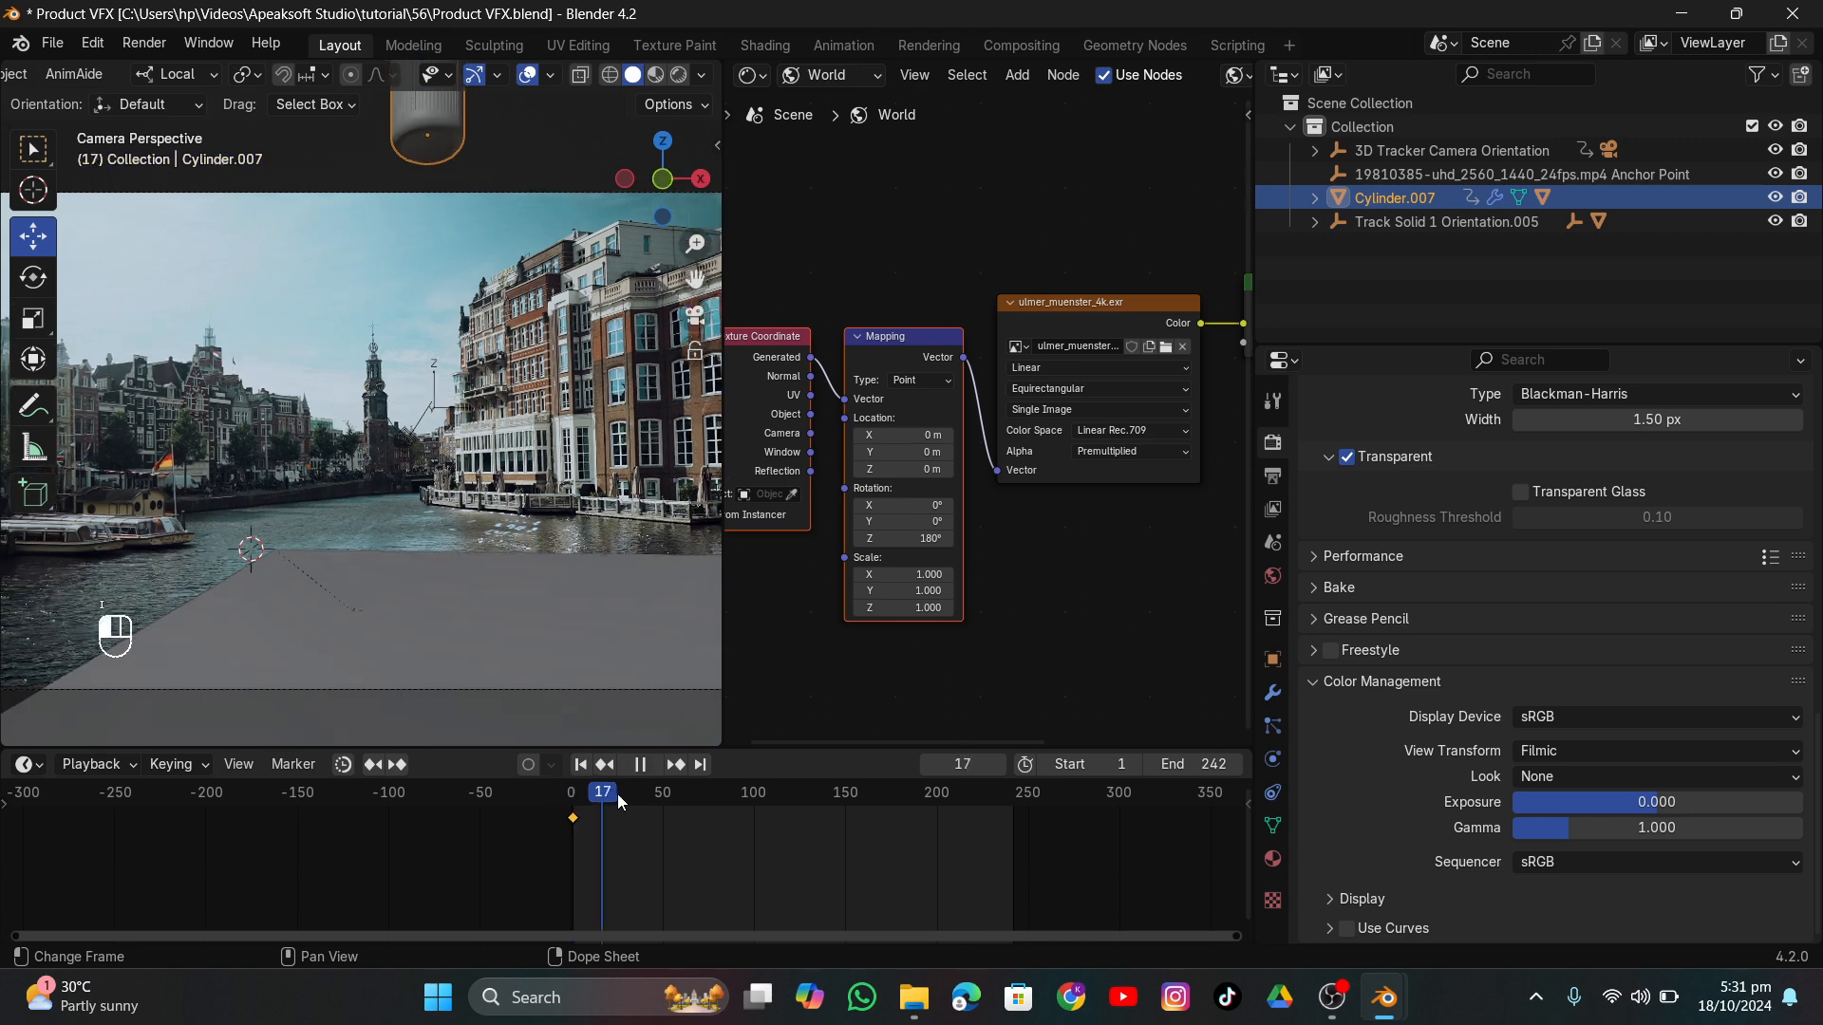
# At frame 112, lower the bottle into the camera view, tilt it sideways, and keyframe the pose.
pyautogui.press('space')
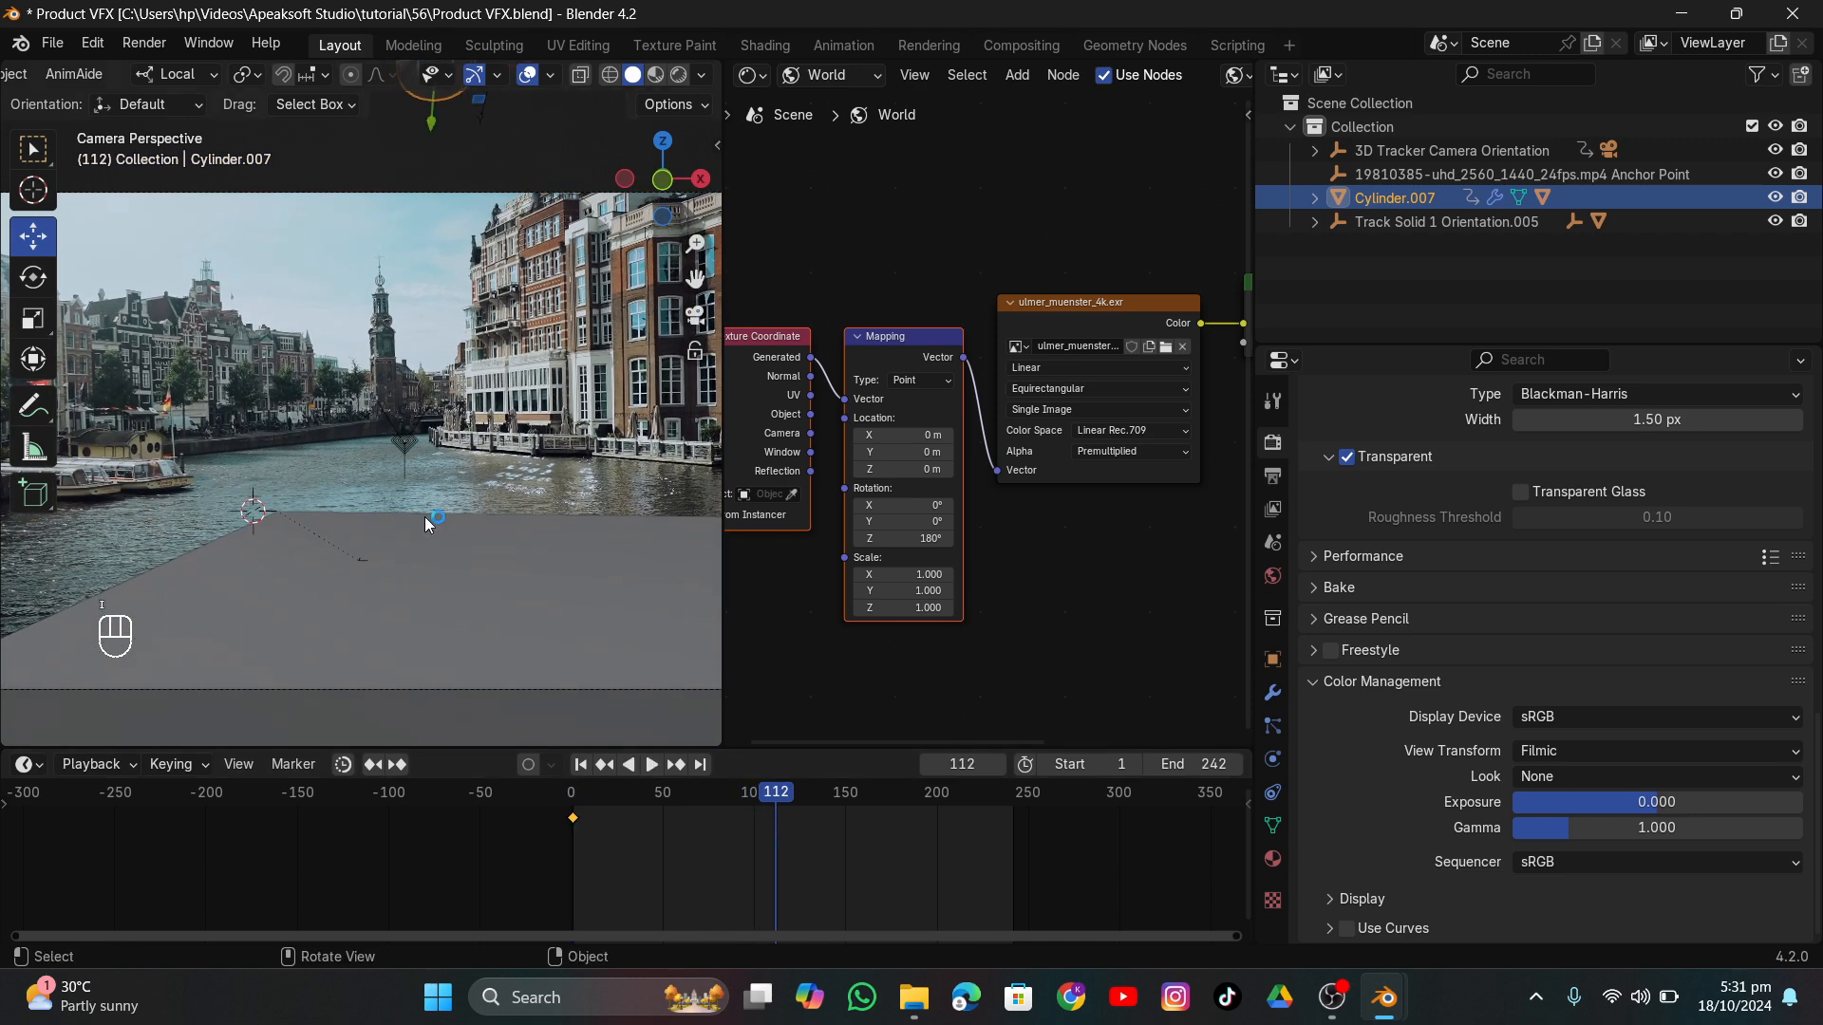
pyautogui.press('g')
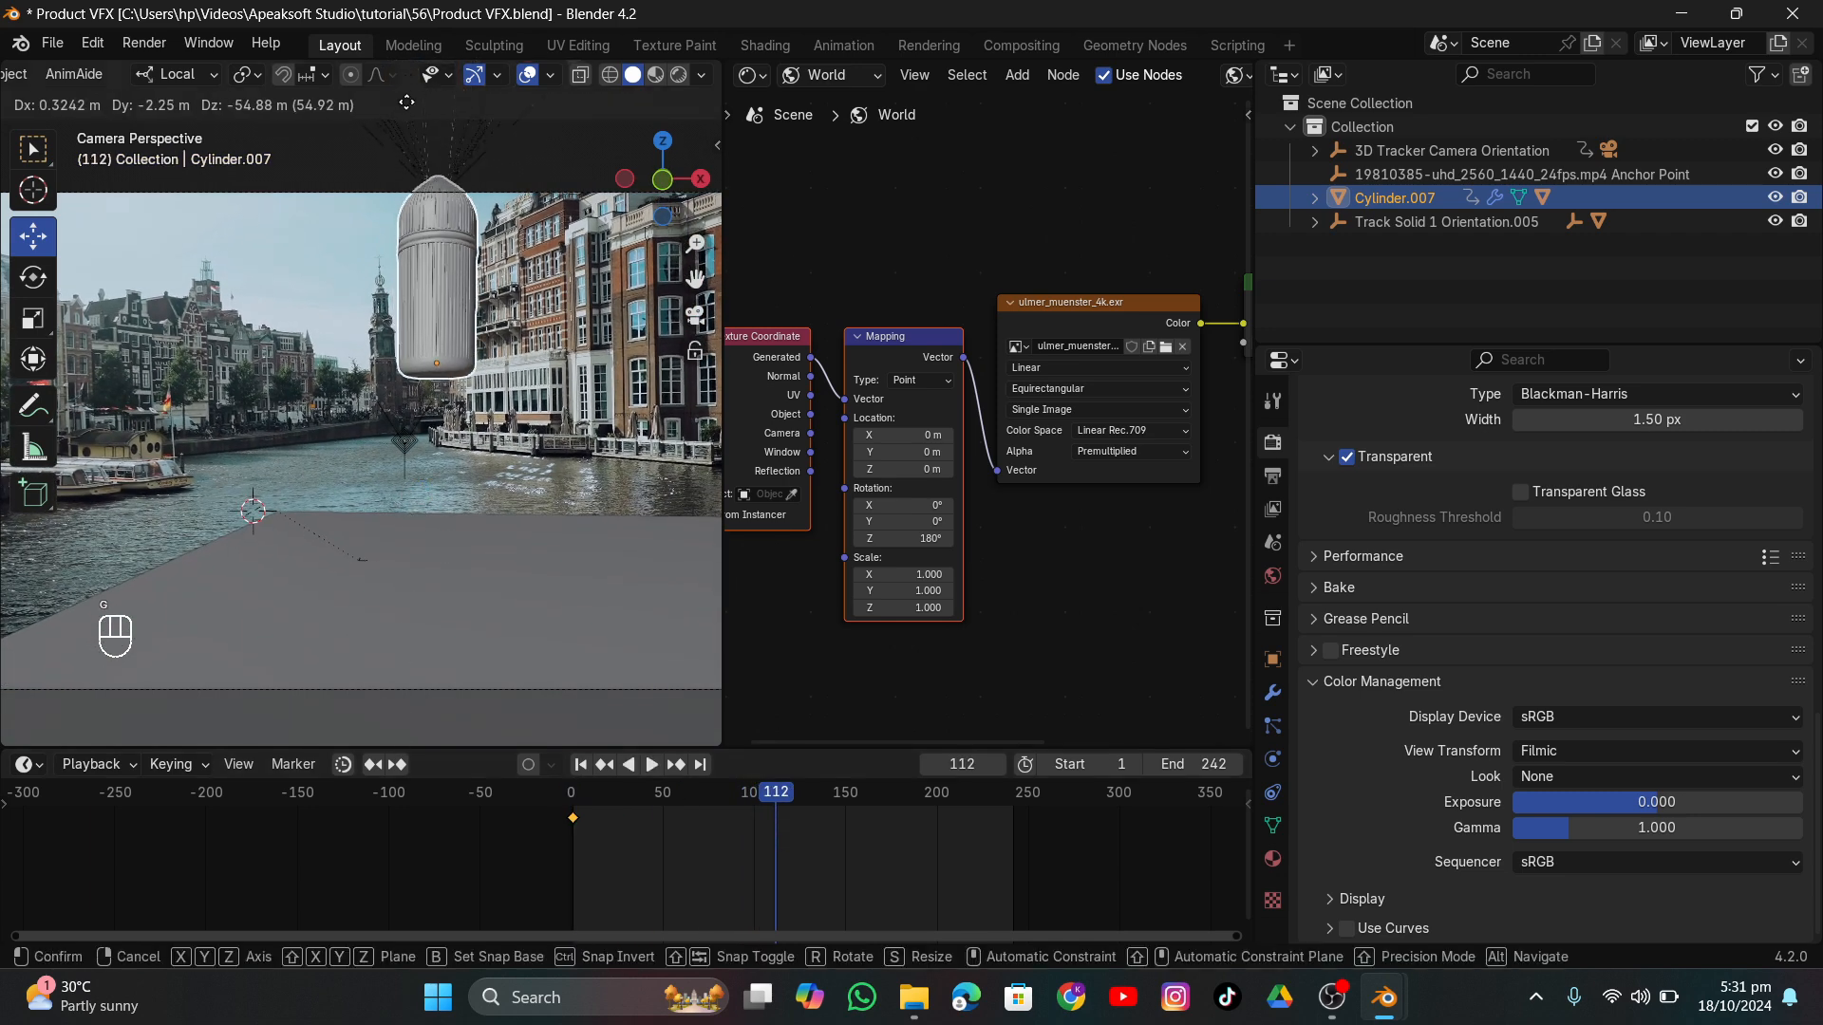
pyautogui.press('r')
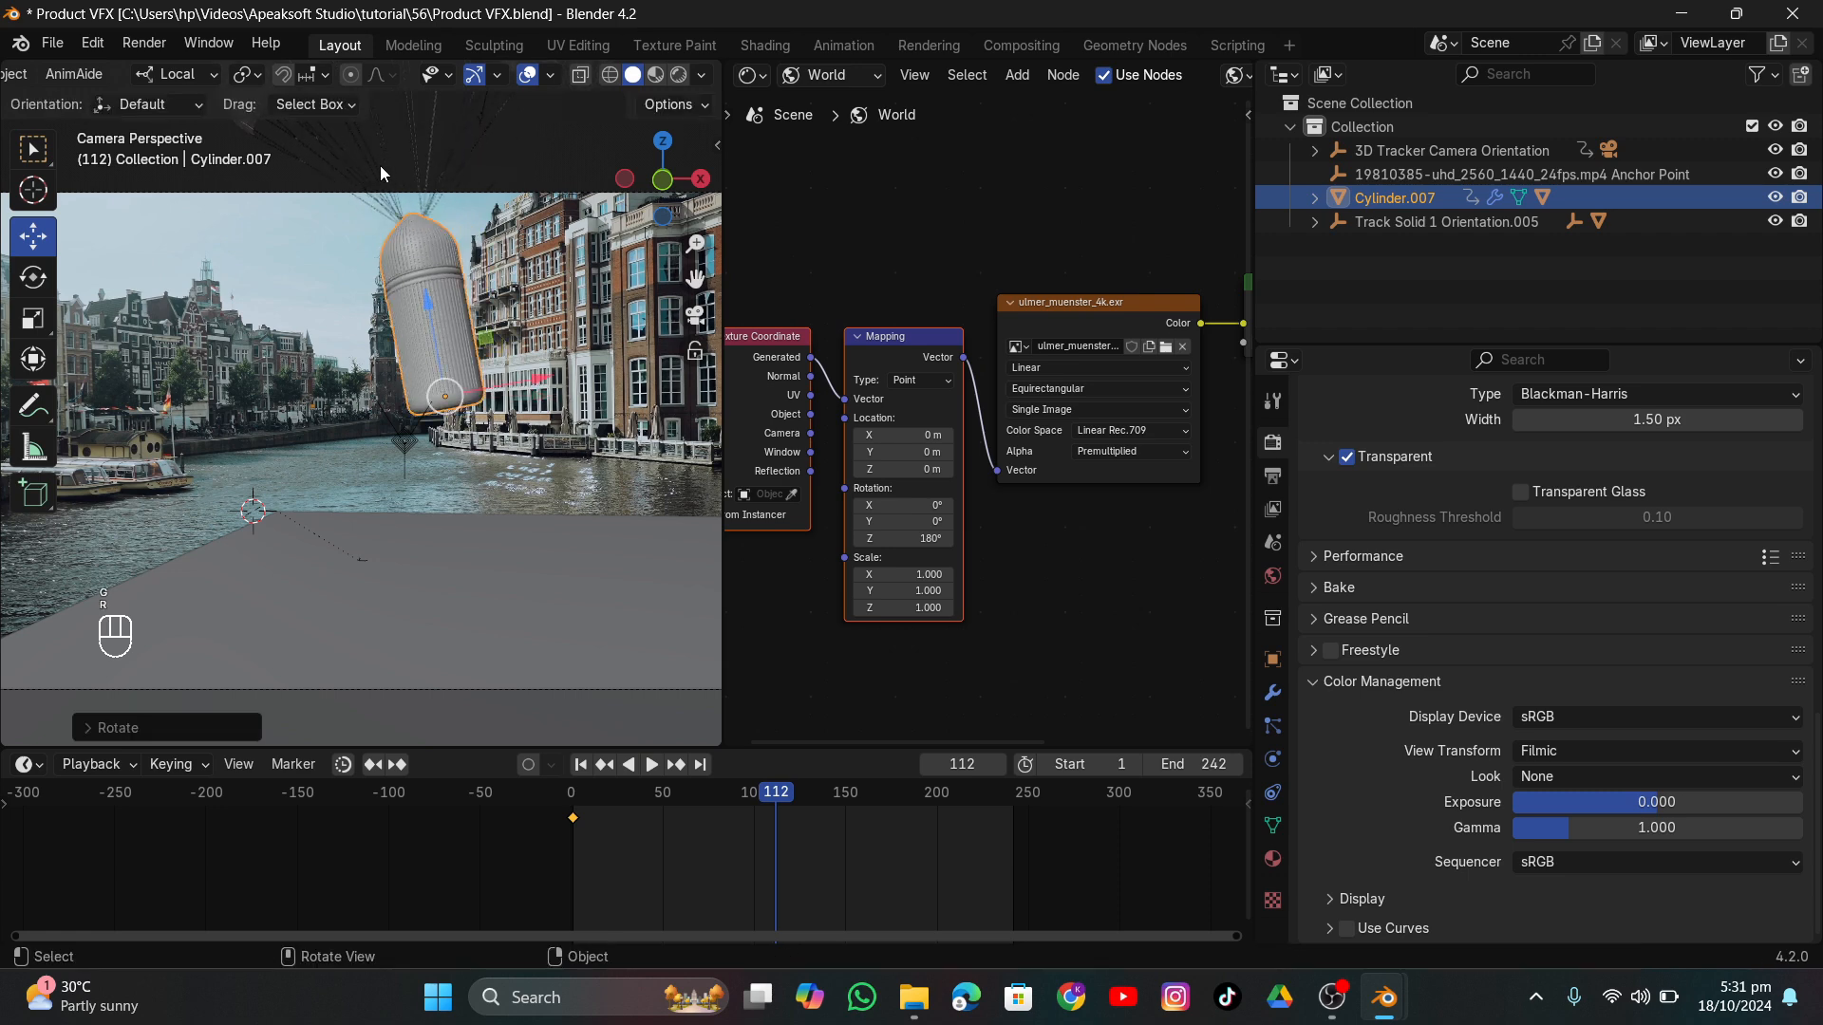
pyautogui.click(405, 219)
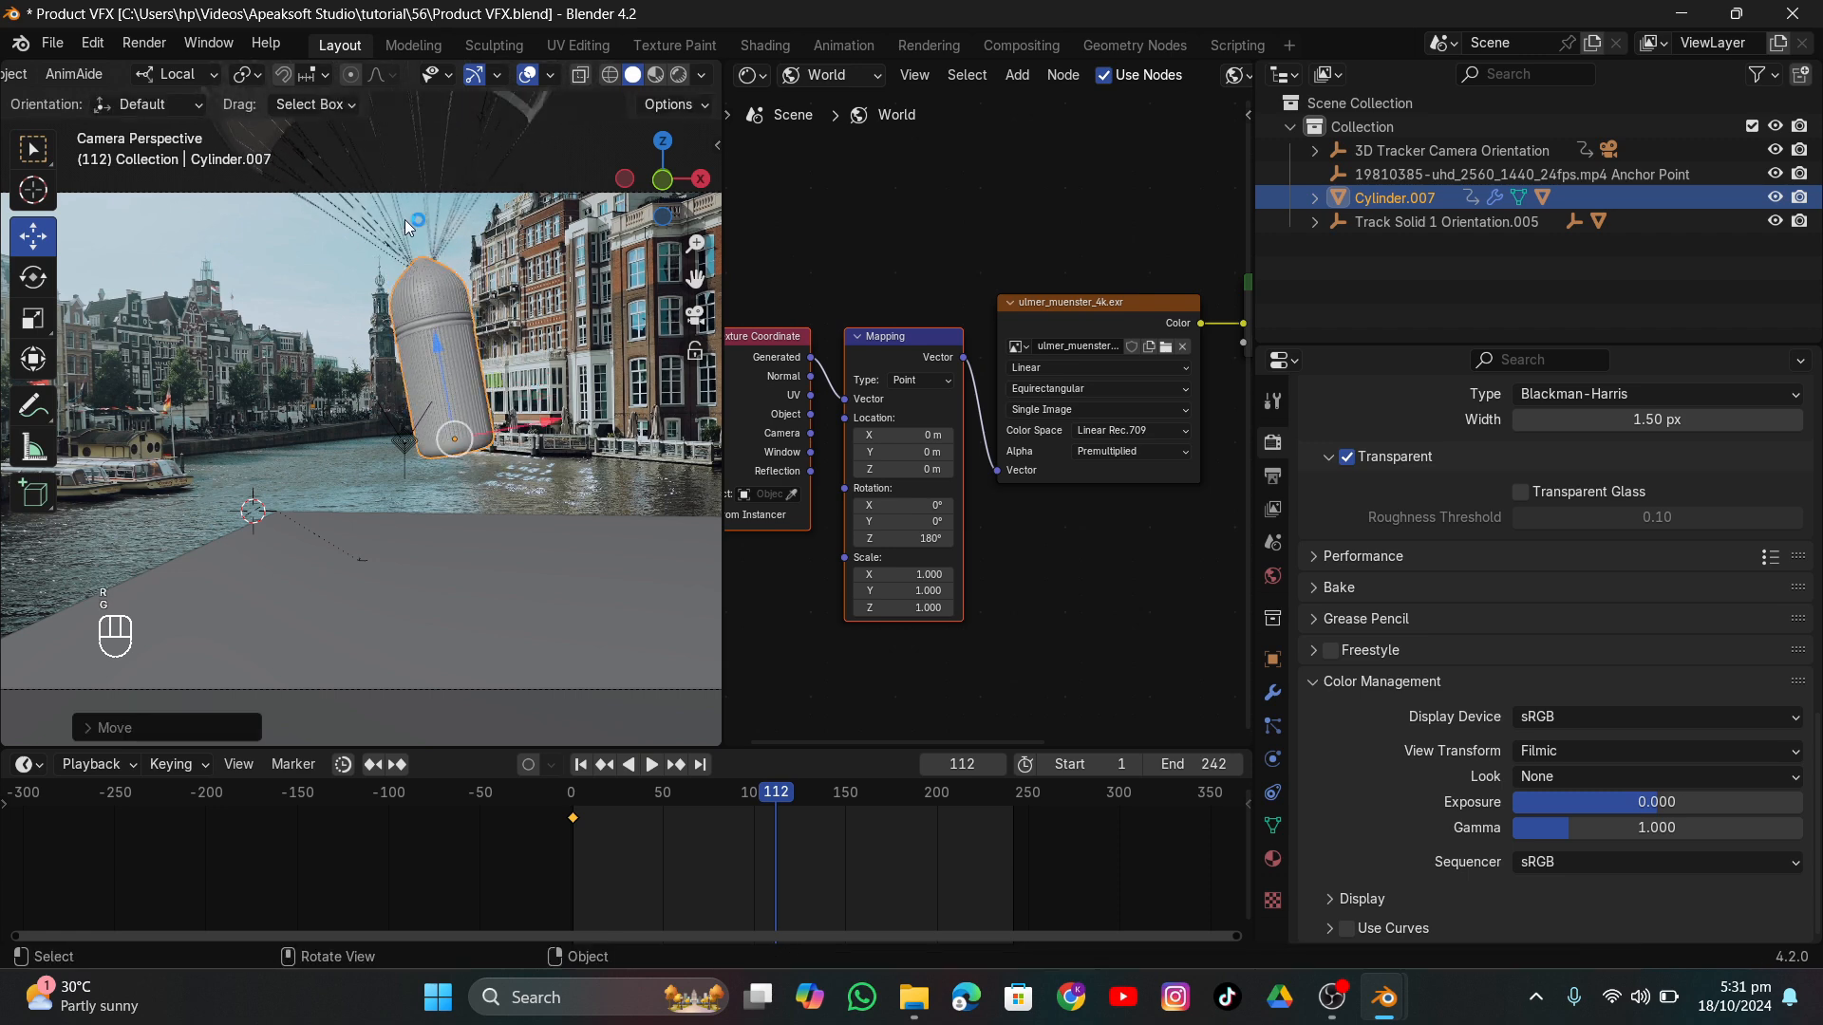
pyautogui.press('i')
# At frame 151, lower the tilted bottle to the ground plane and keyframe its position.
pyautogui.moveTo(805, 793); pyautogui.dragTo(850, 795)
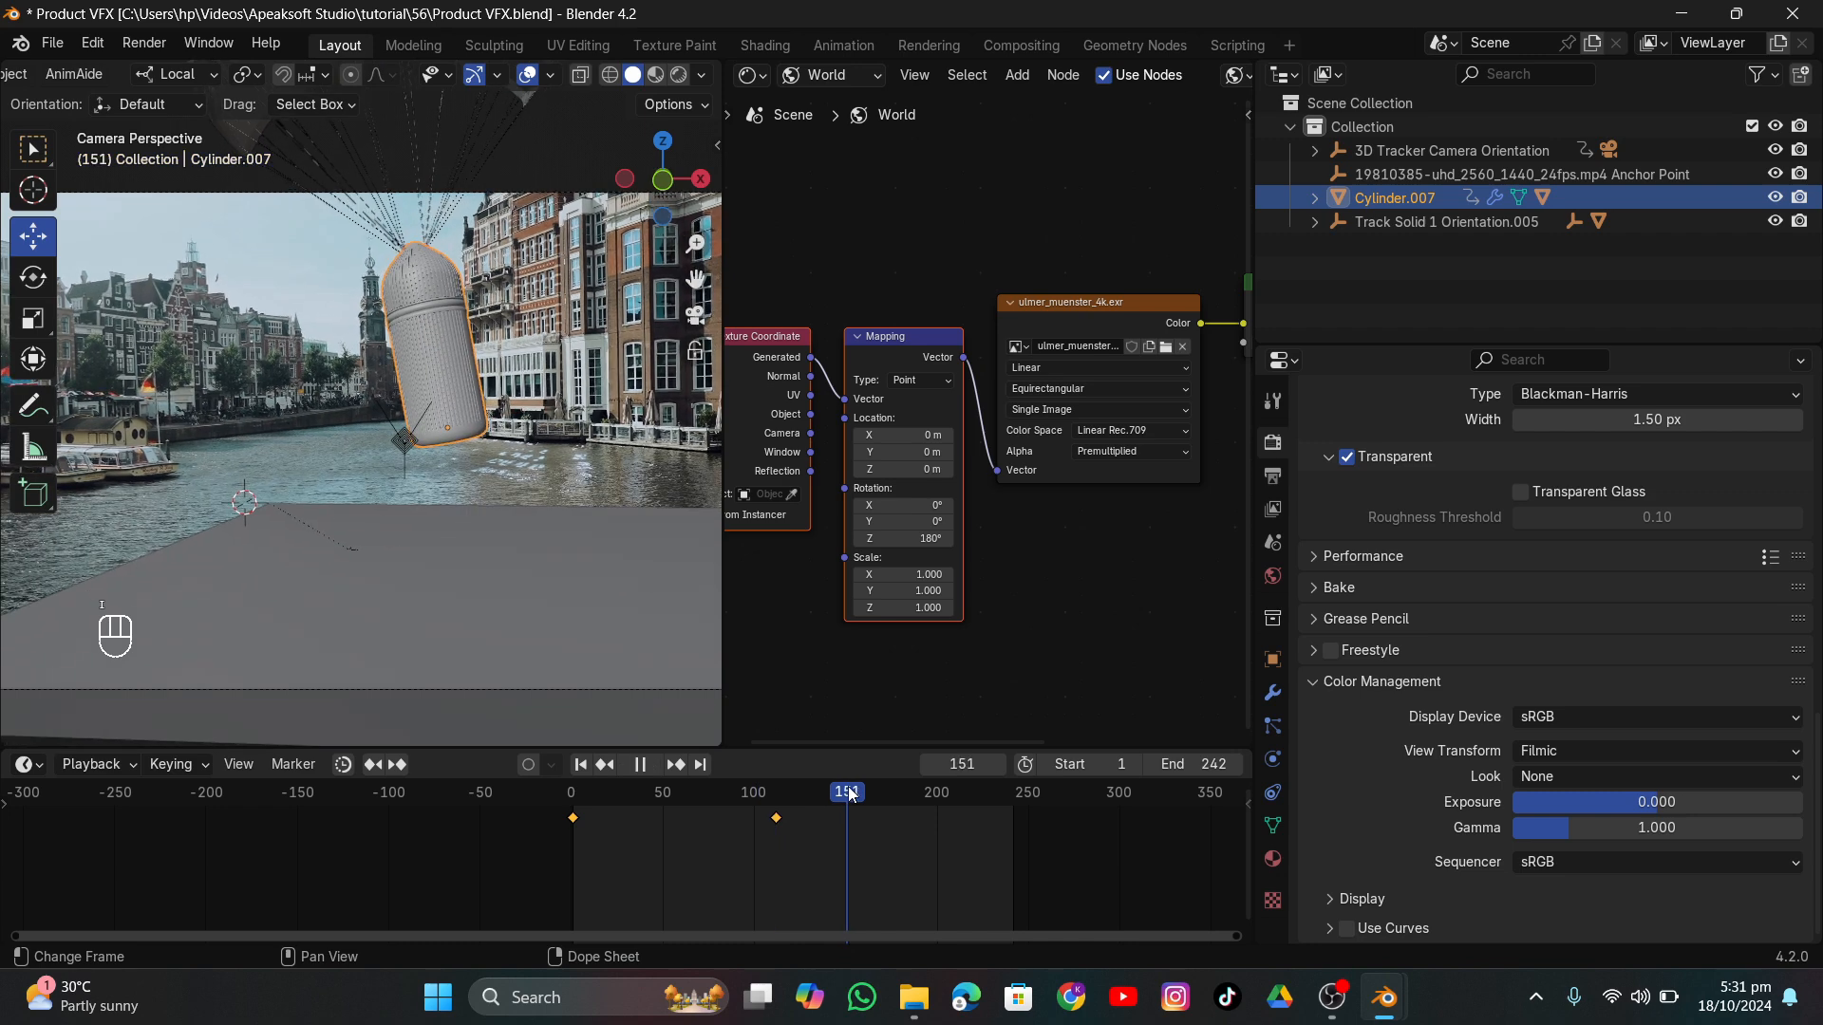
pyautogui.press('g')
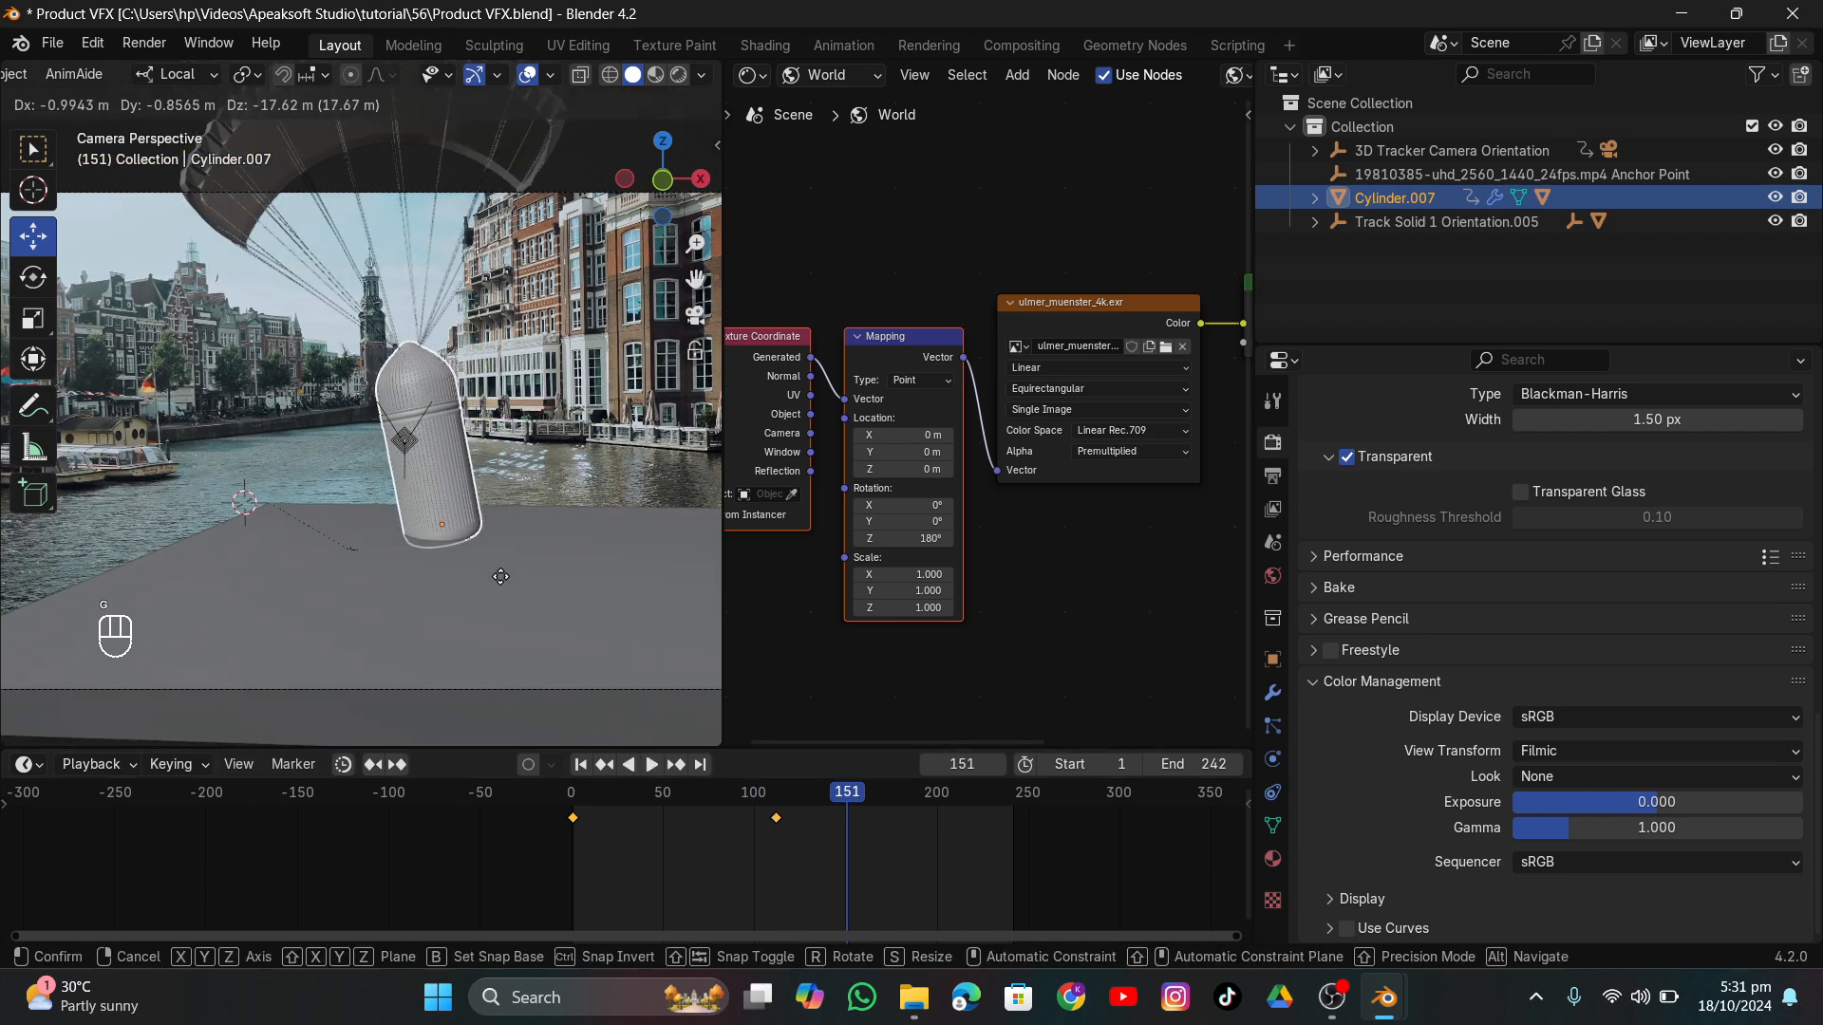
pyautogui.click(514, 537)
pyautogui.press('g')
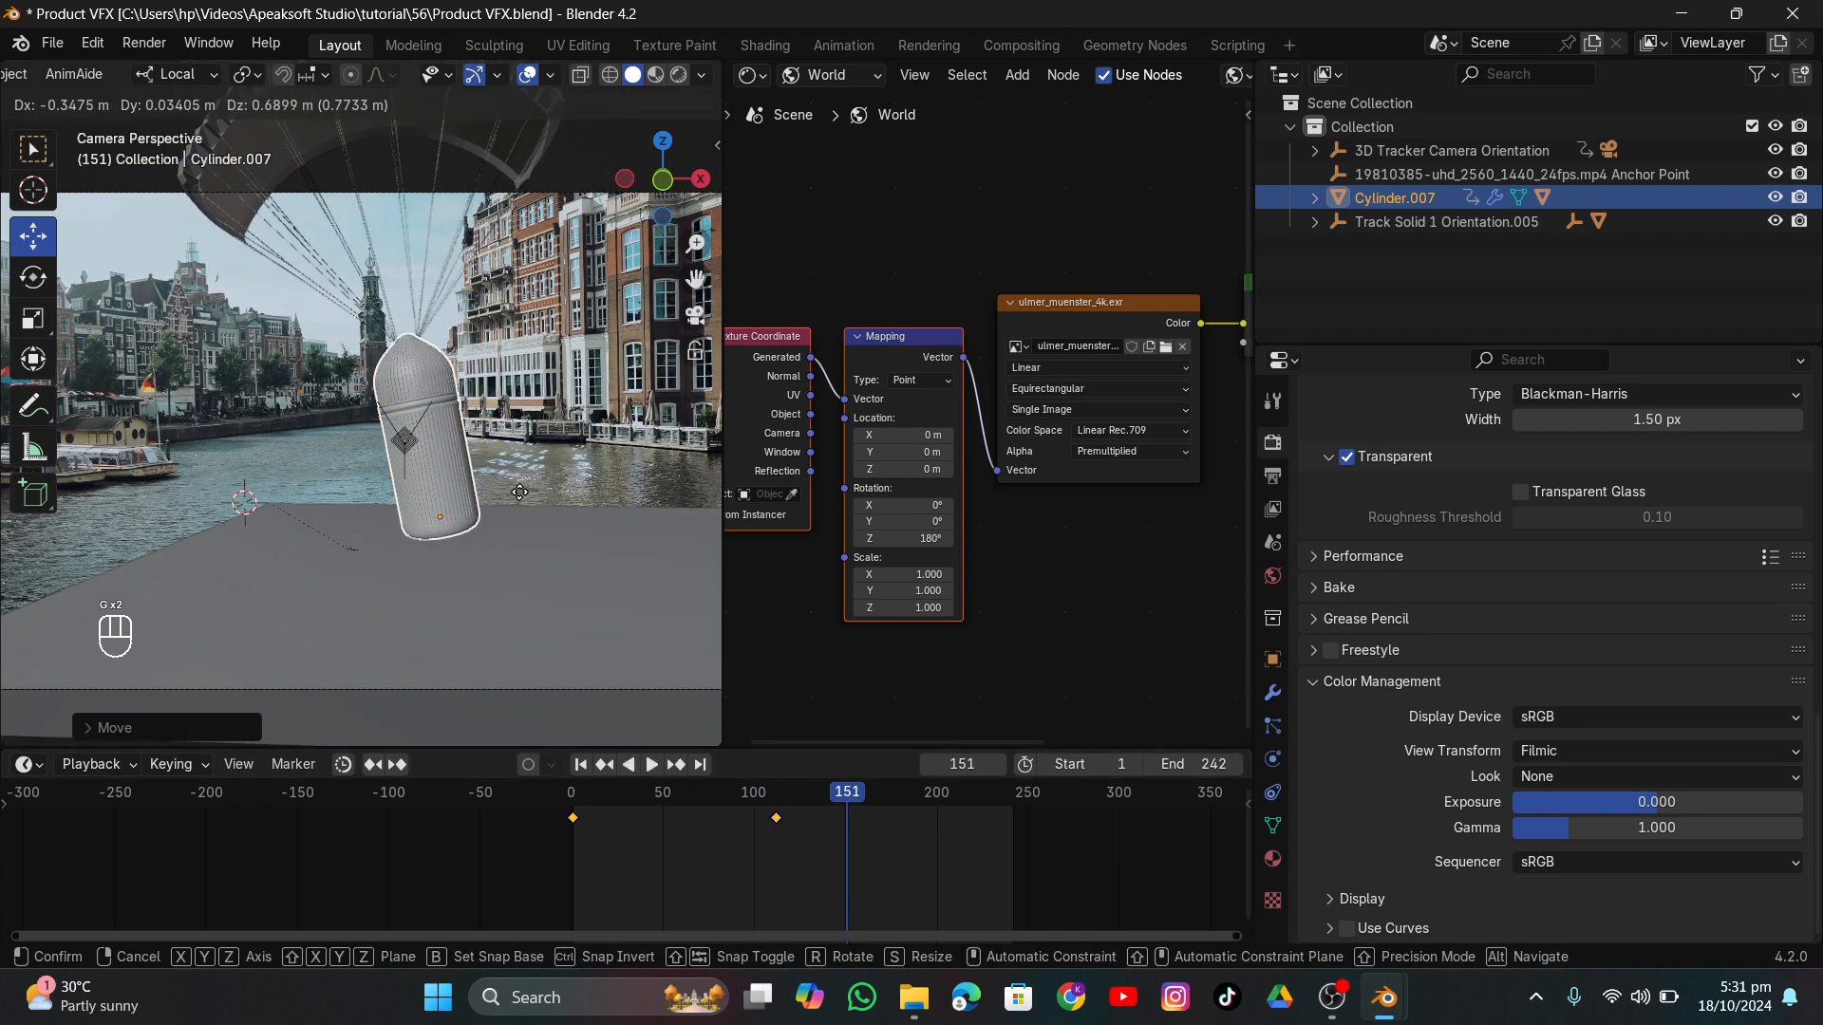
pyautogui.click(555, 515)
pyautogui.press('i')
# Keyframe the bottle upright and slightly lowered along local Z at frame 169, and shift its last two keyframes earlier on the timeline.
pyautogui.moveTo(866, 790); pyautogui.dragTo(880, 793)
pyautogui.press('r')
pyautogui.click(446, 406)
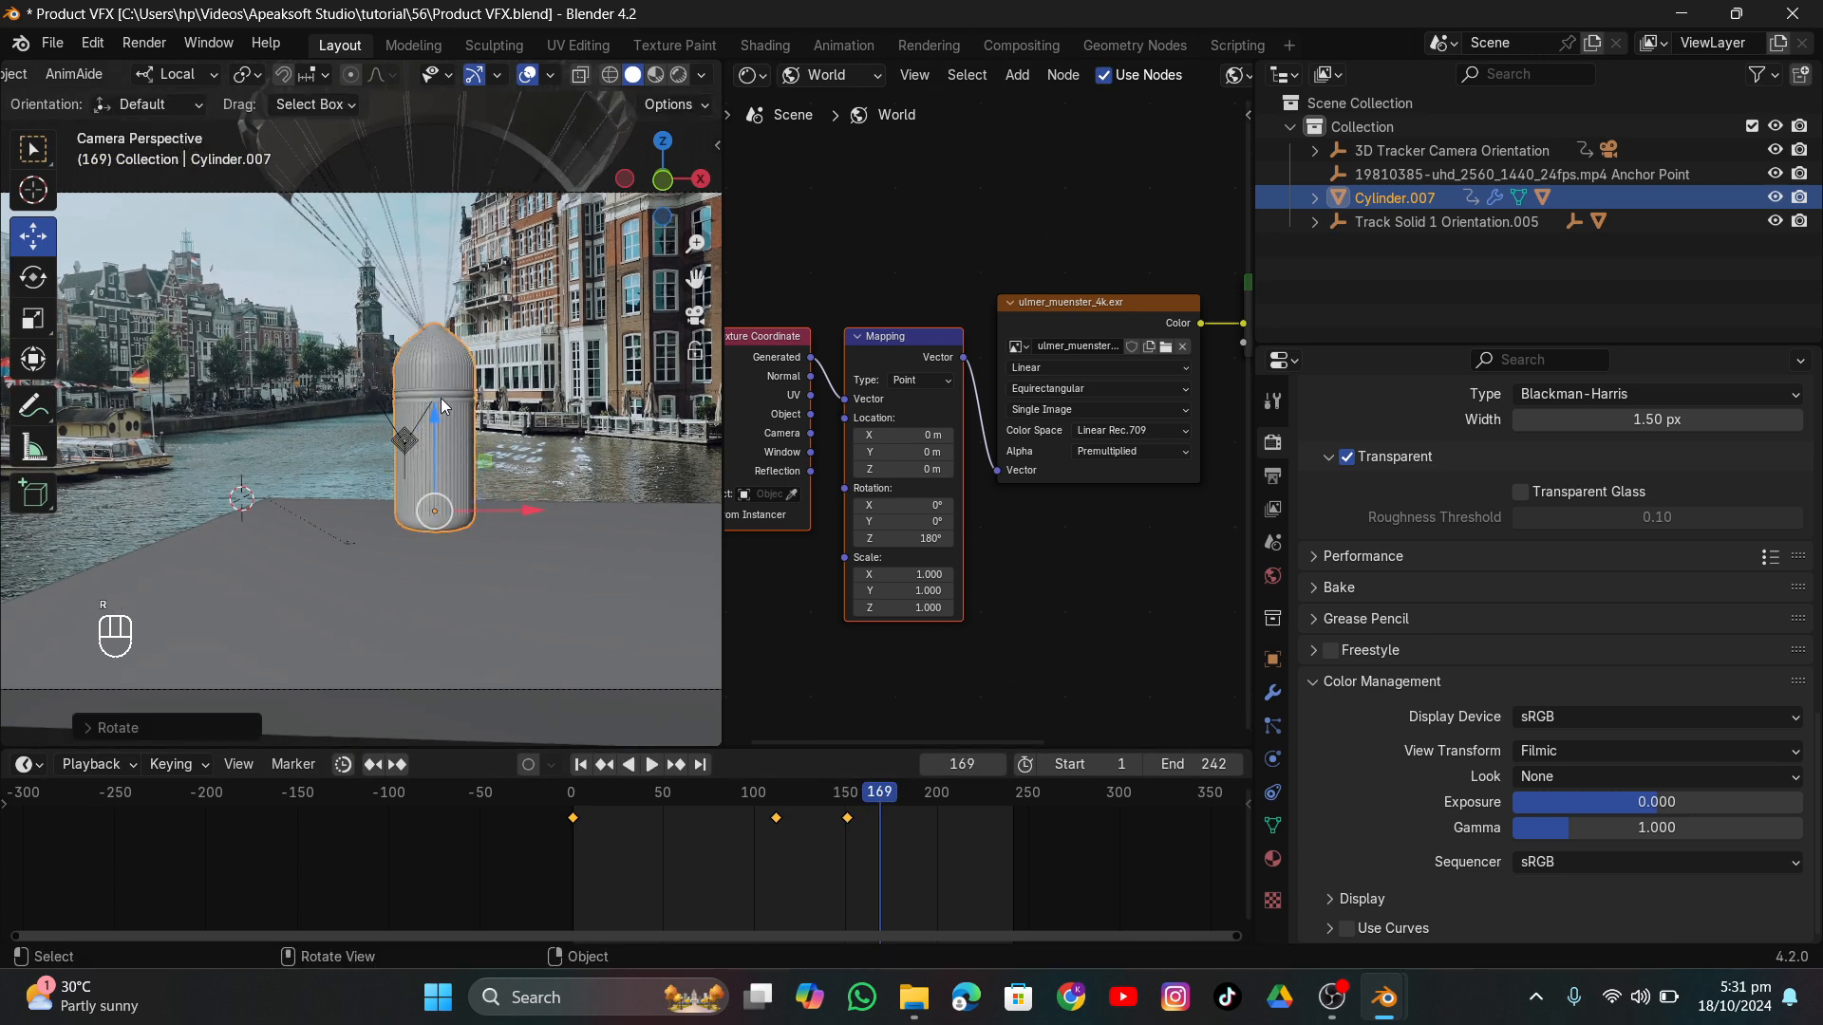
pyautogui.press('g')
pyautogui.press('z')
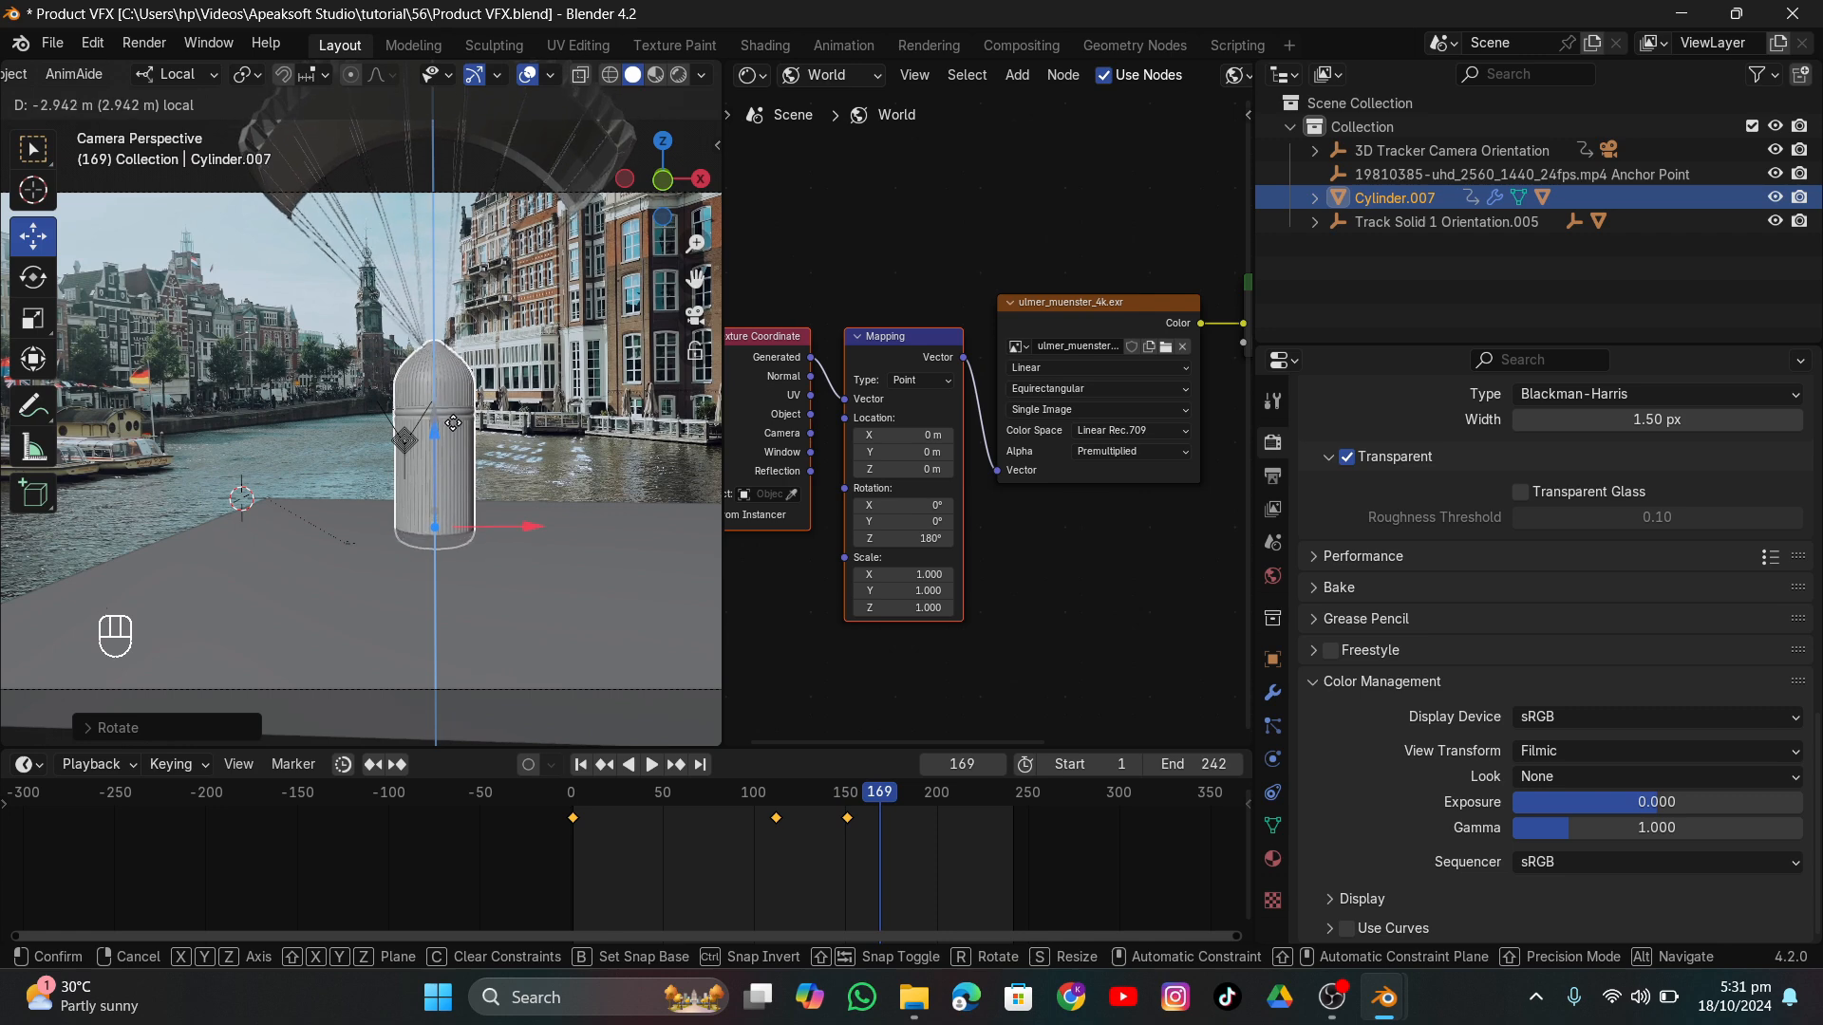
pyautogui.click(448, 417)
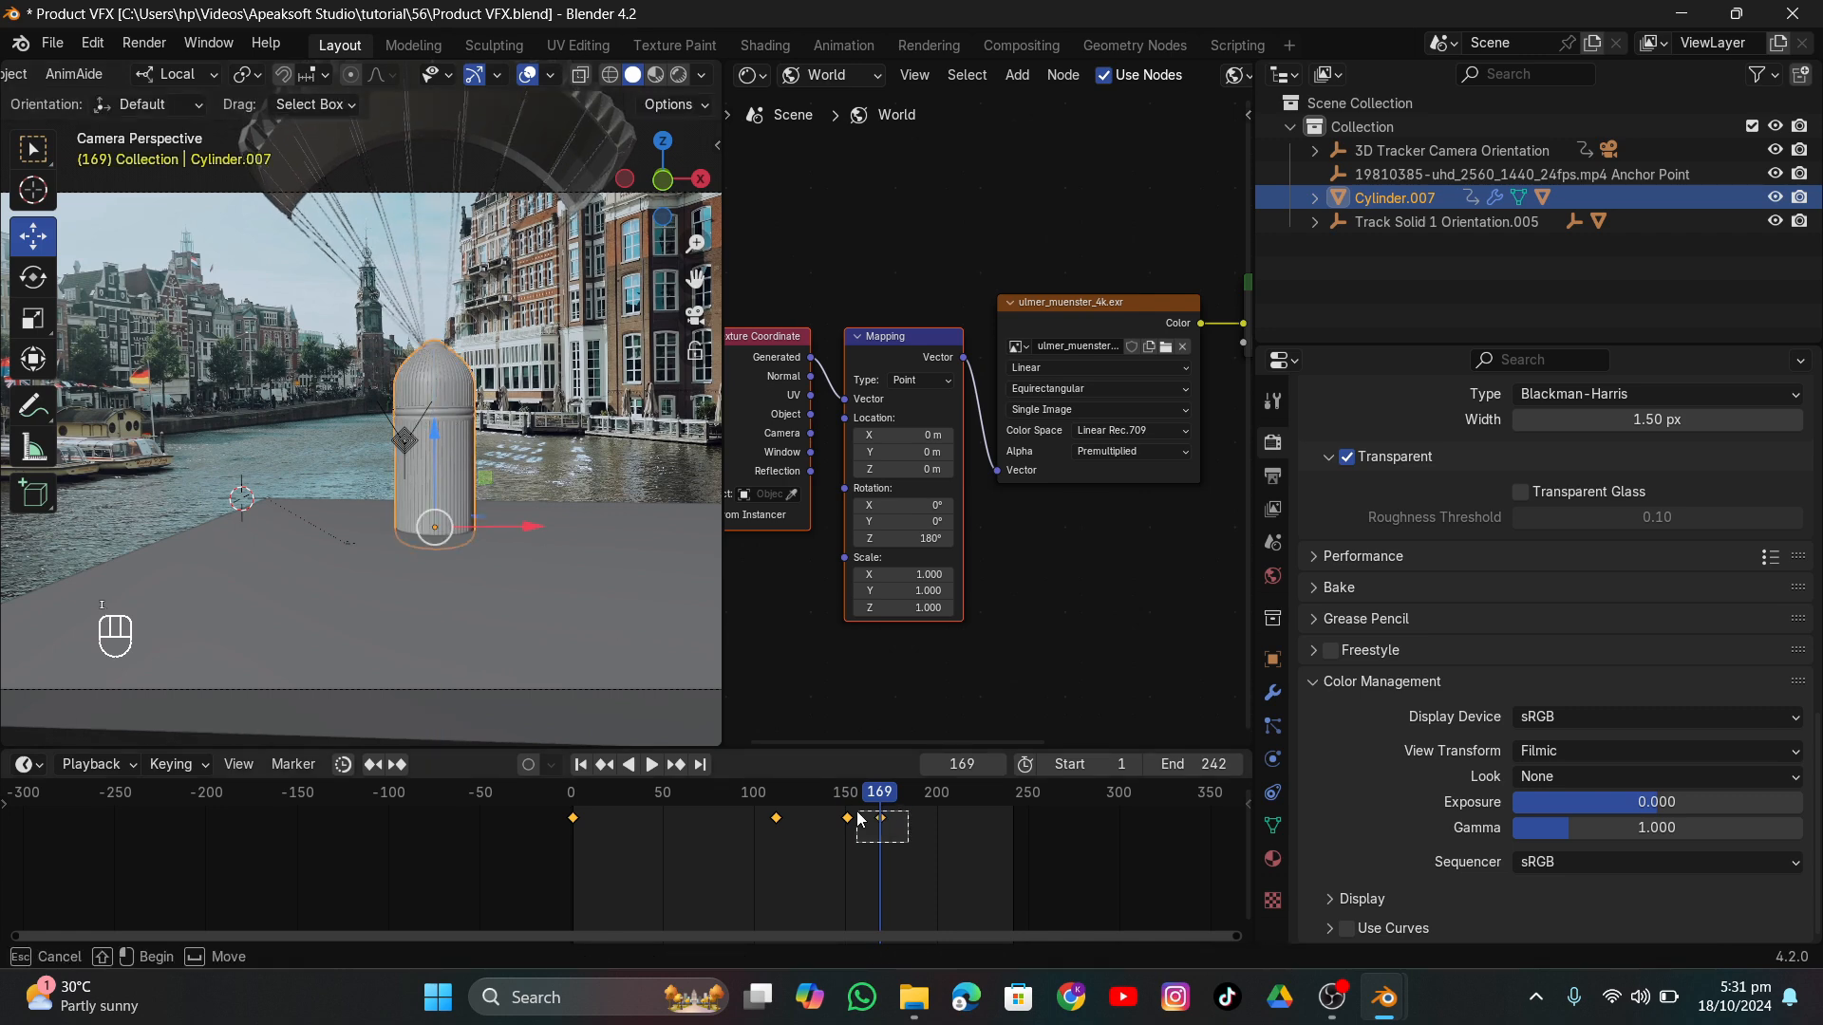
pyautogui.moveTo(857, 813); pyautogui.dragTo(804, 822)
# At frame 166, adjust the bottle's rotation slightly, raise it a little, and keyframe the pose.
pyautogui.moveTo(793, 798); pyautogui.dragTo(874, 799)
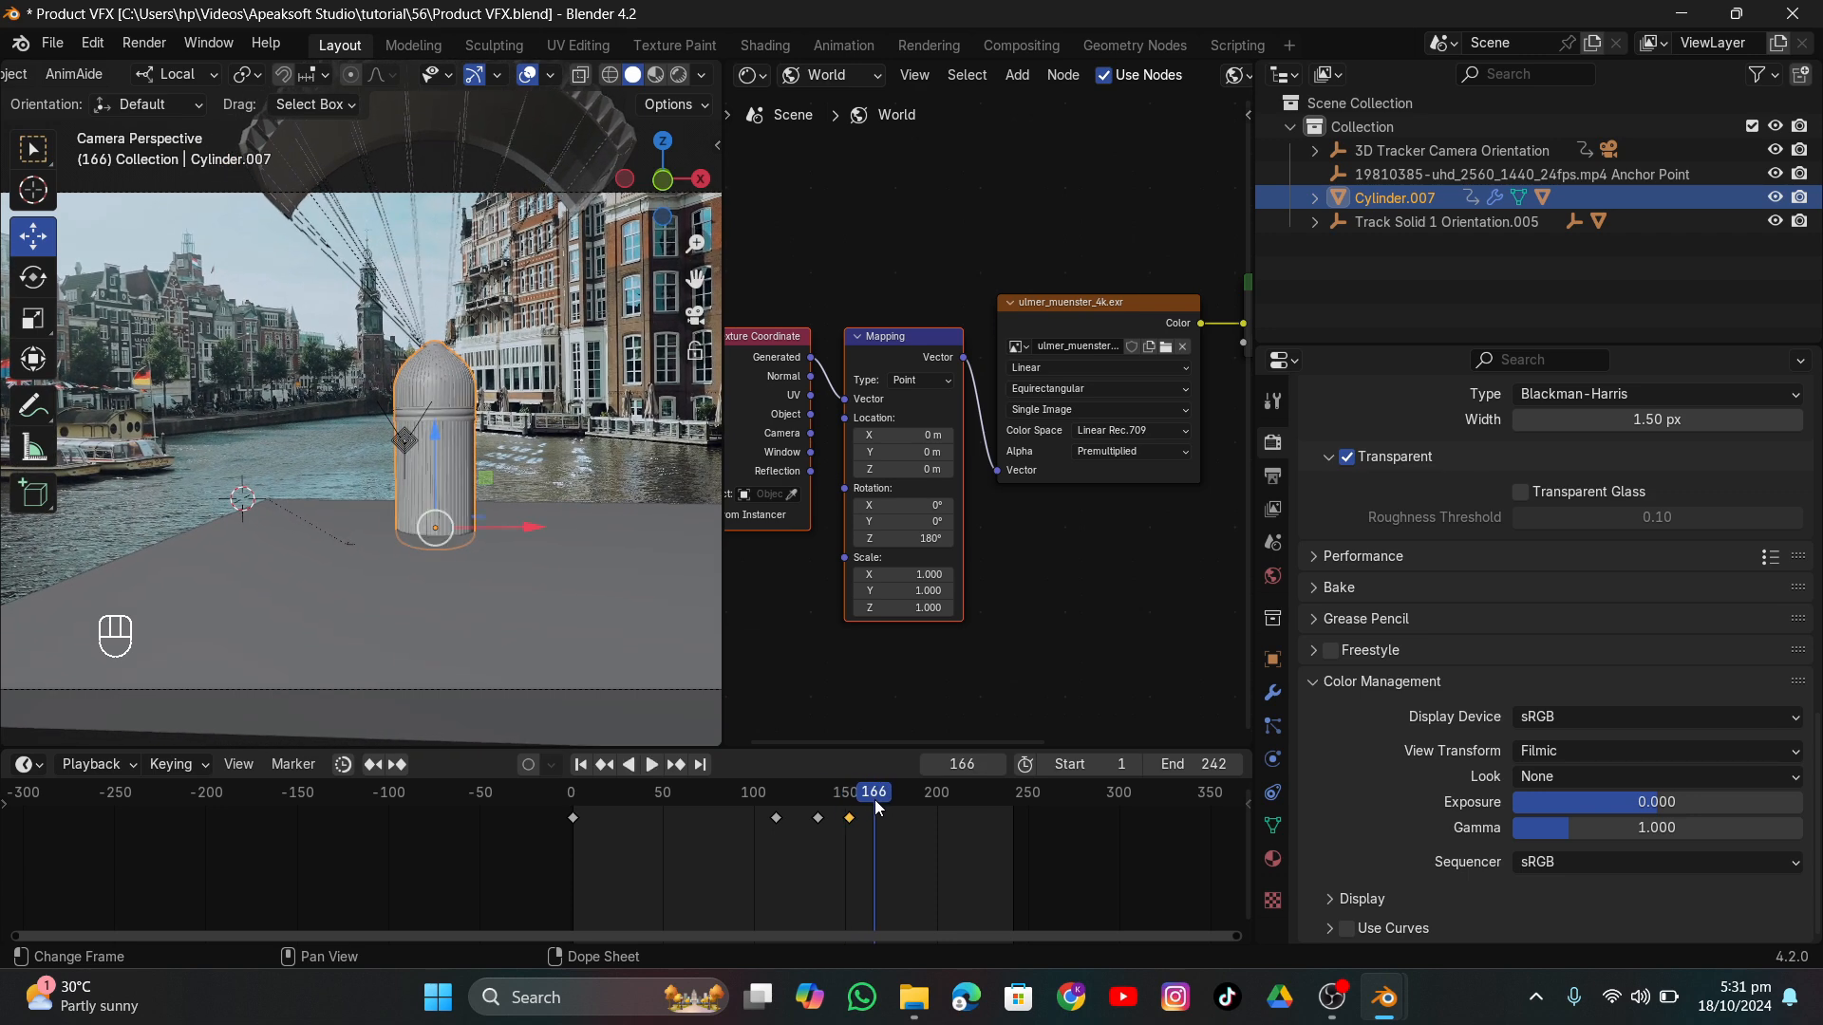
pyautogui.press('r')
pyautogui.click(612, 470)
pyautogui.press('g')
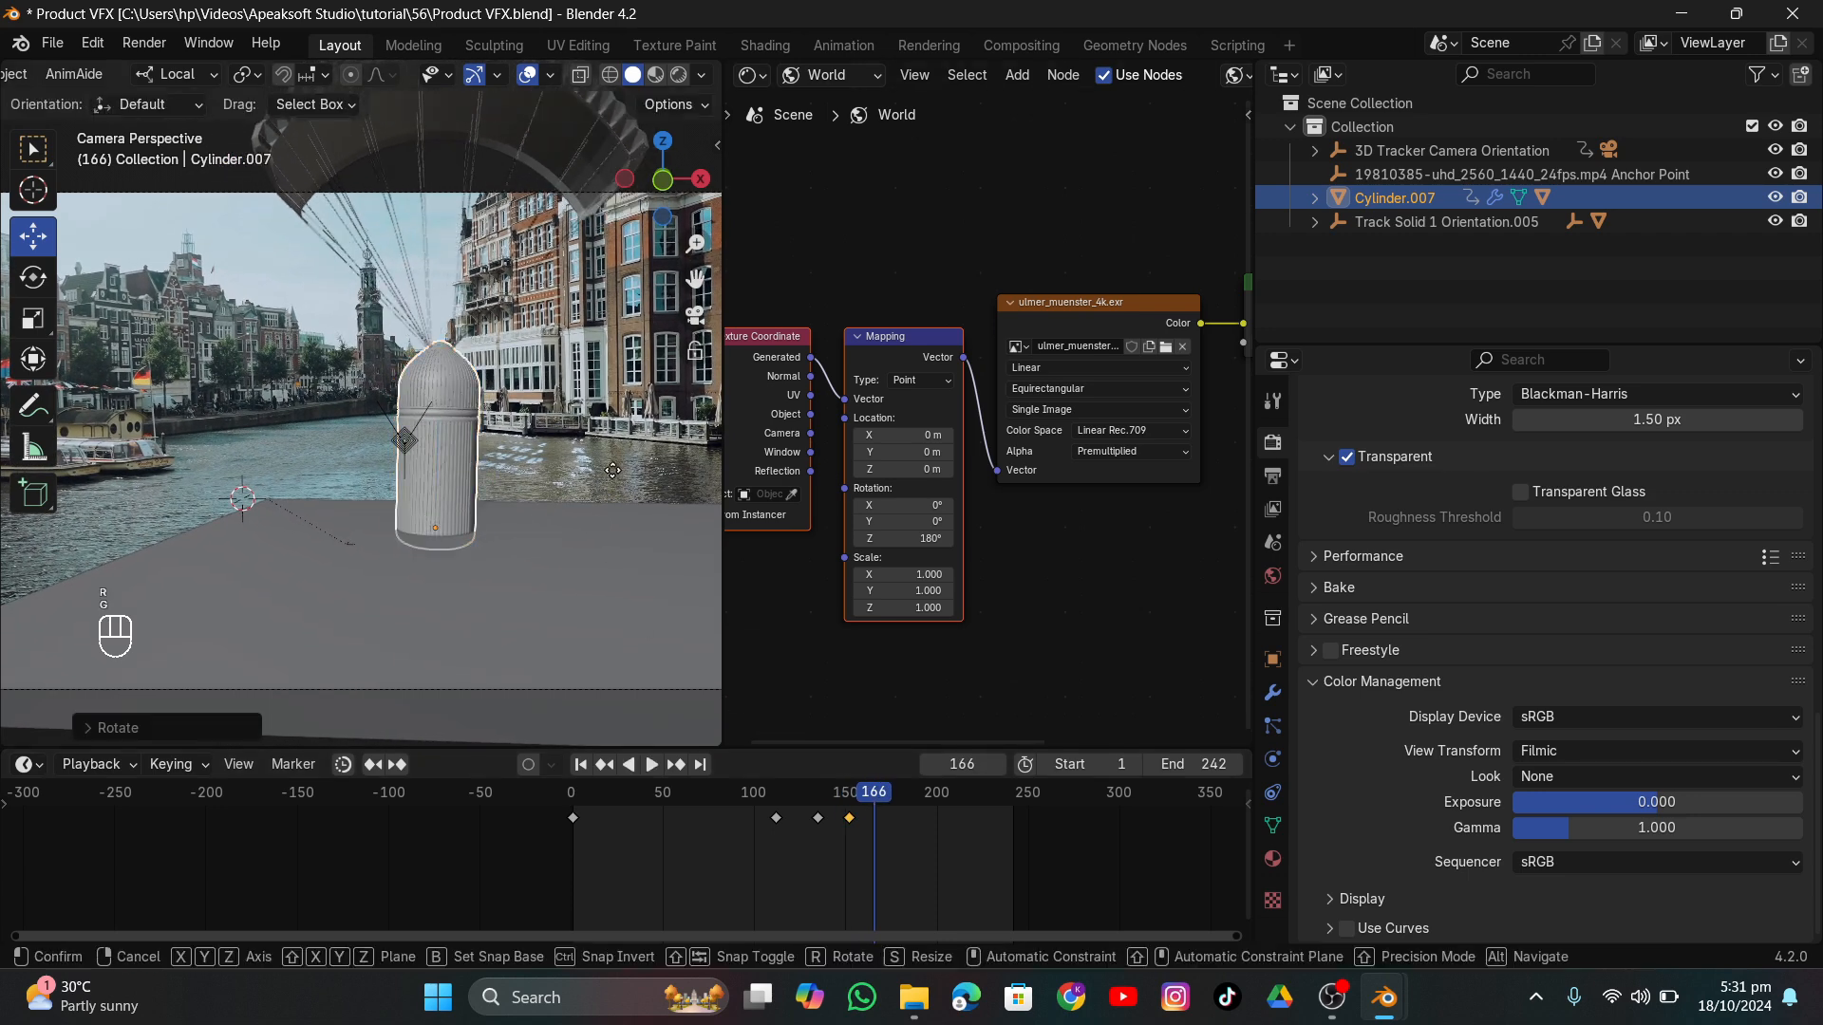
pyautogui.click(613, 461)
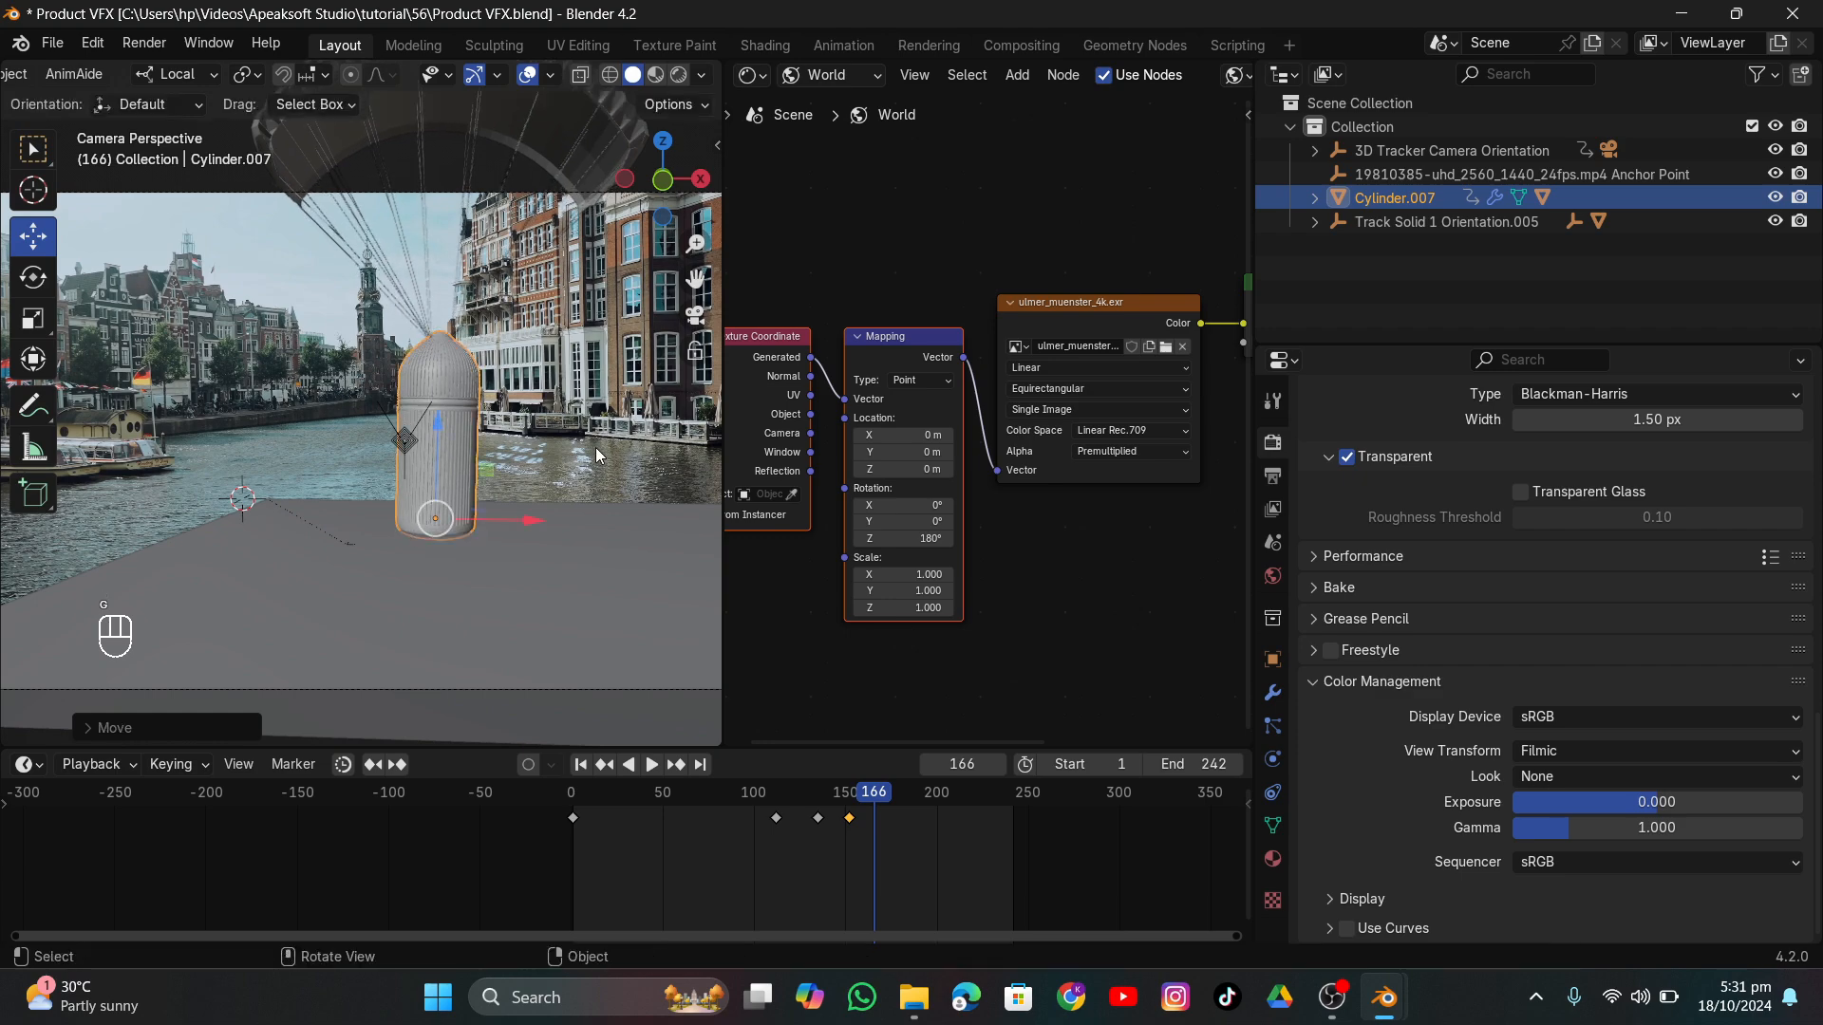
pyautogui.press('i')
# Go to the bottle's keyframe at frame 152, lower the bottle slightly, and update the keyframe.
pyautogui.moveTo(874, 798)
pyautogui.mouseDown()
pyautogui.moveTo(760, 788)
pyautogui.moveTo(902, 794)
pyautogui.moveTo(810, 801)
pyautogui.moveTo(846, 802)
pyautogui.mouseUp()
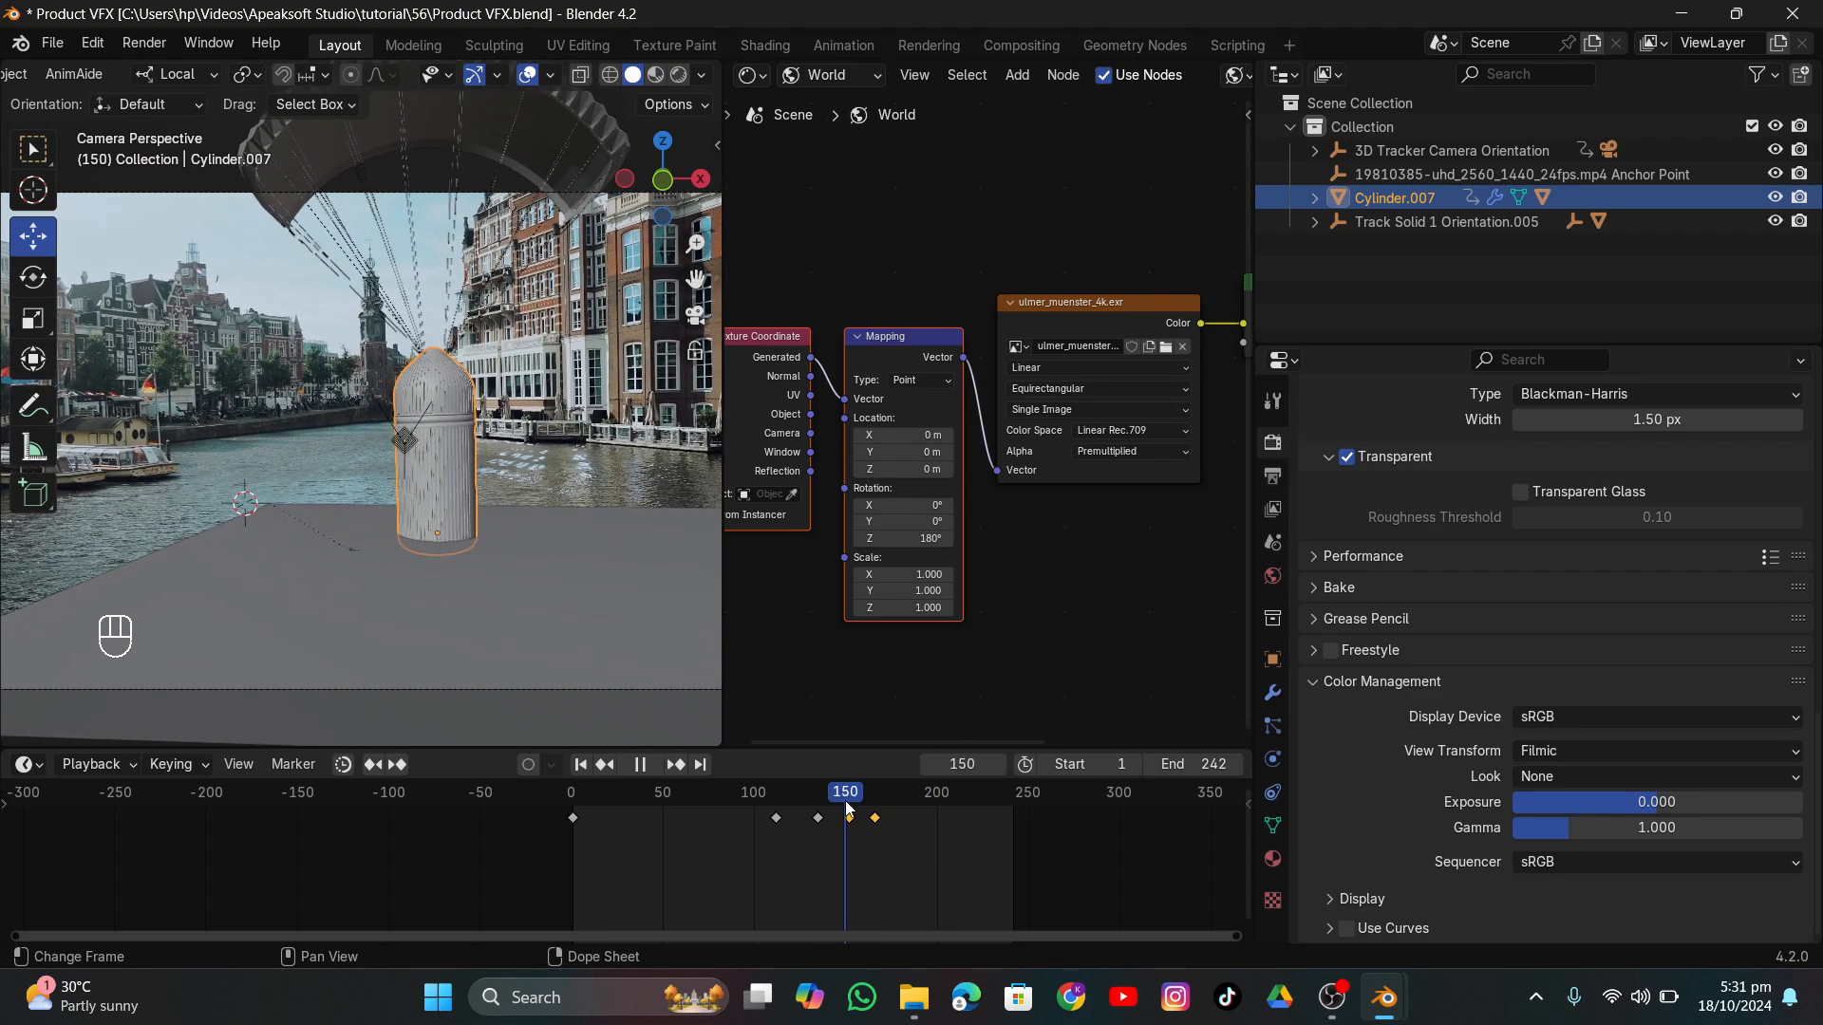
pyautogui.click(675, 764)
pyautogui.moveTo(439, 446); pyautogui.dragTo(443, 460)
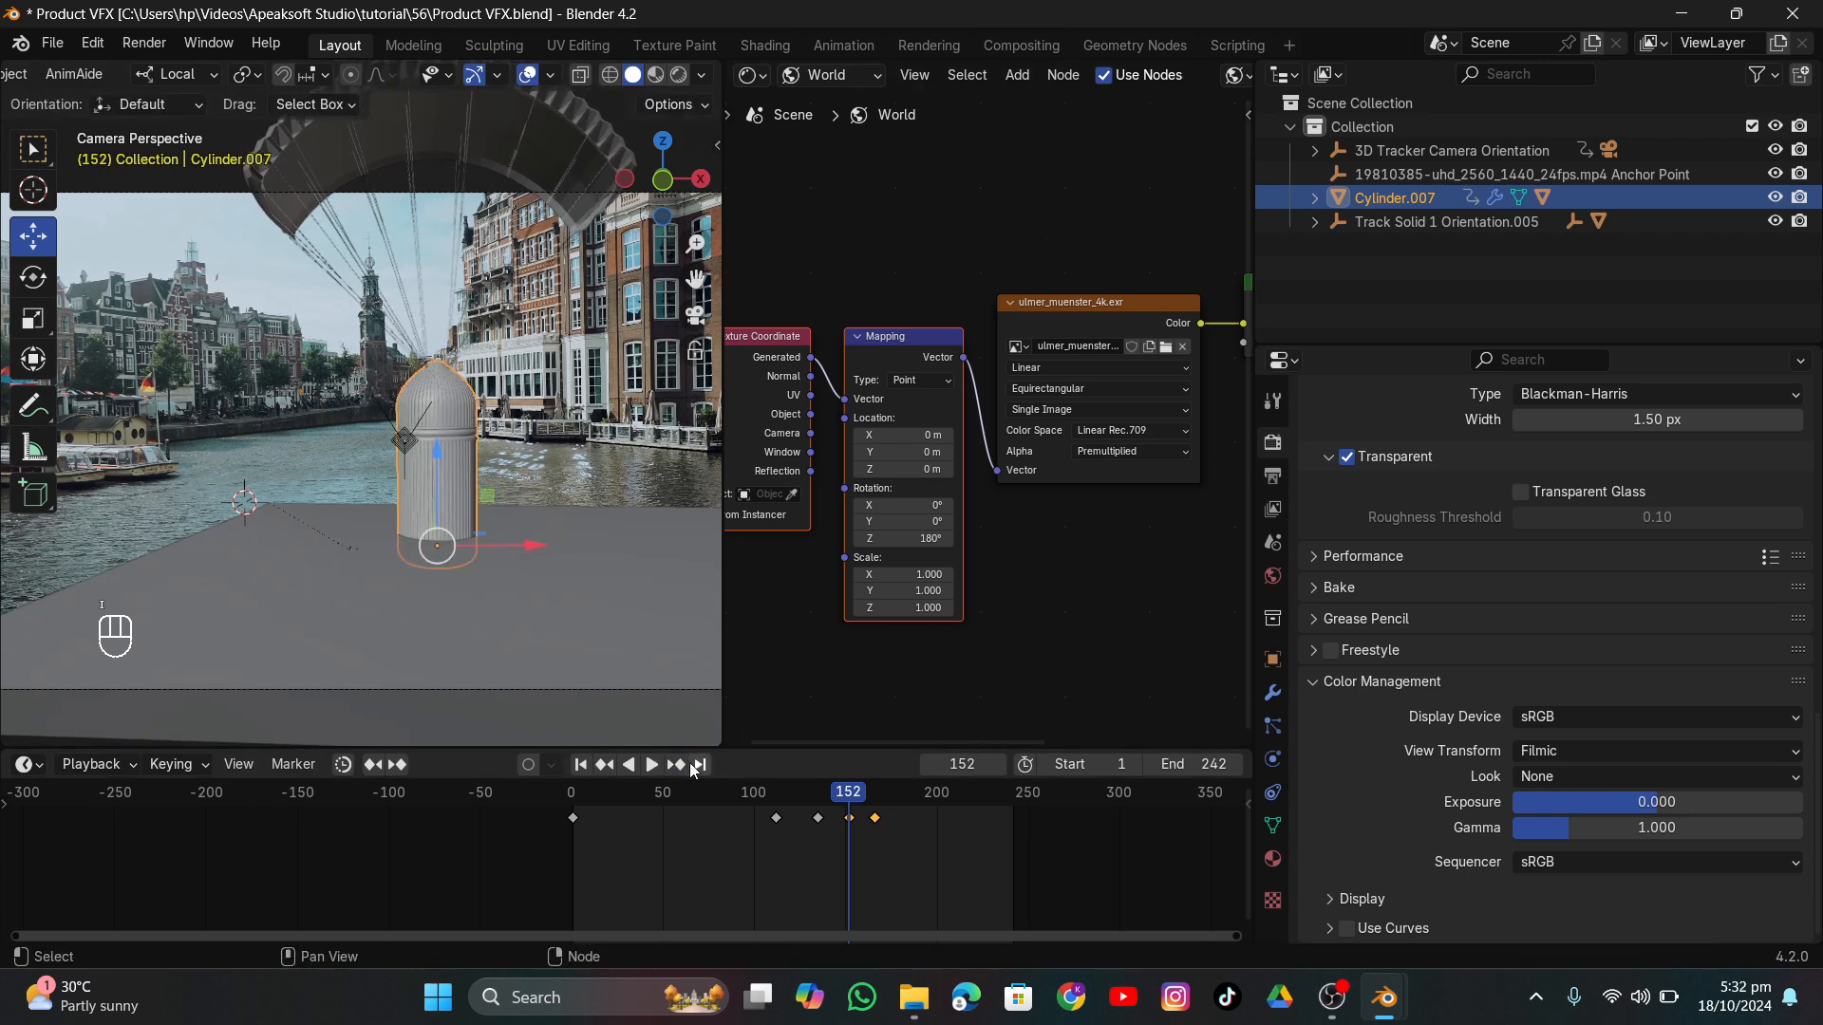
# At frame 187, rotate the bottle by about -3.5° and keyframe the pose.
pyautogui.click(691, 767)
pyautogui.click(691, 767)
pyautogui.press('space')
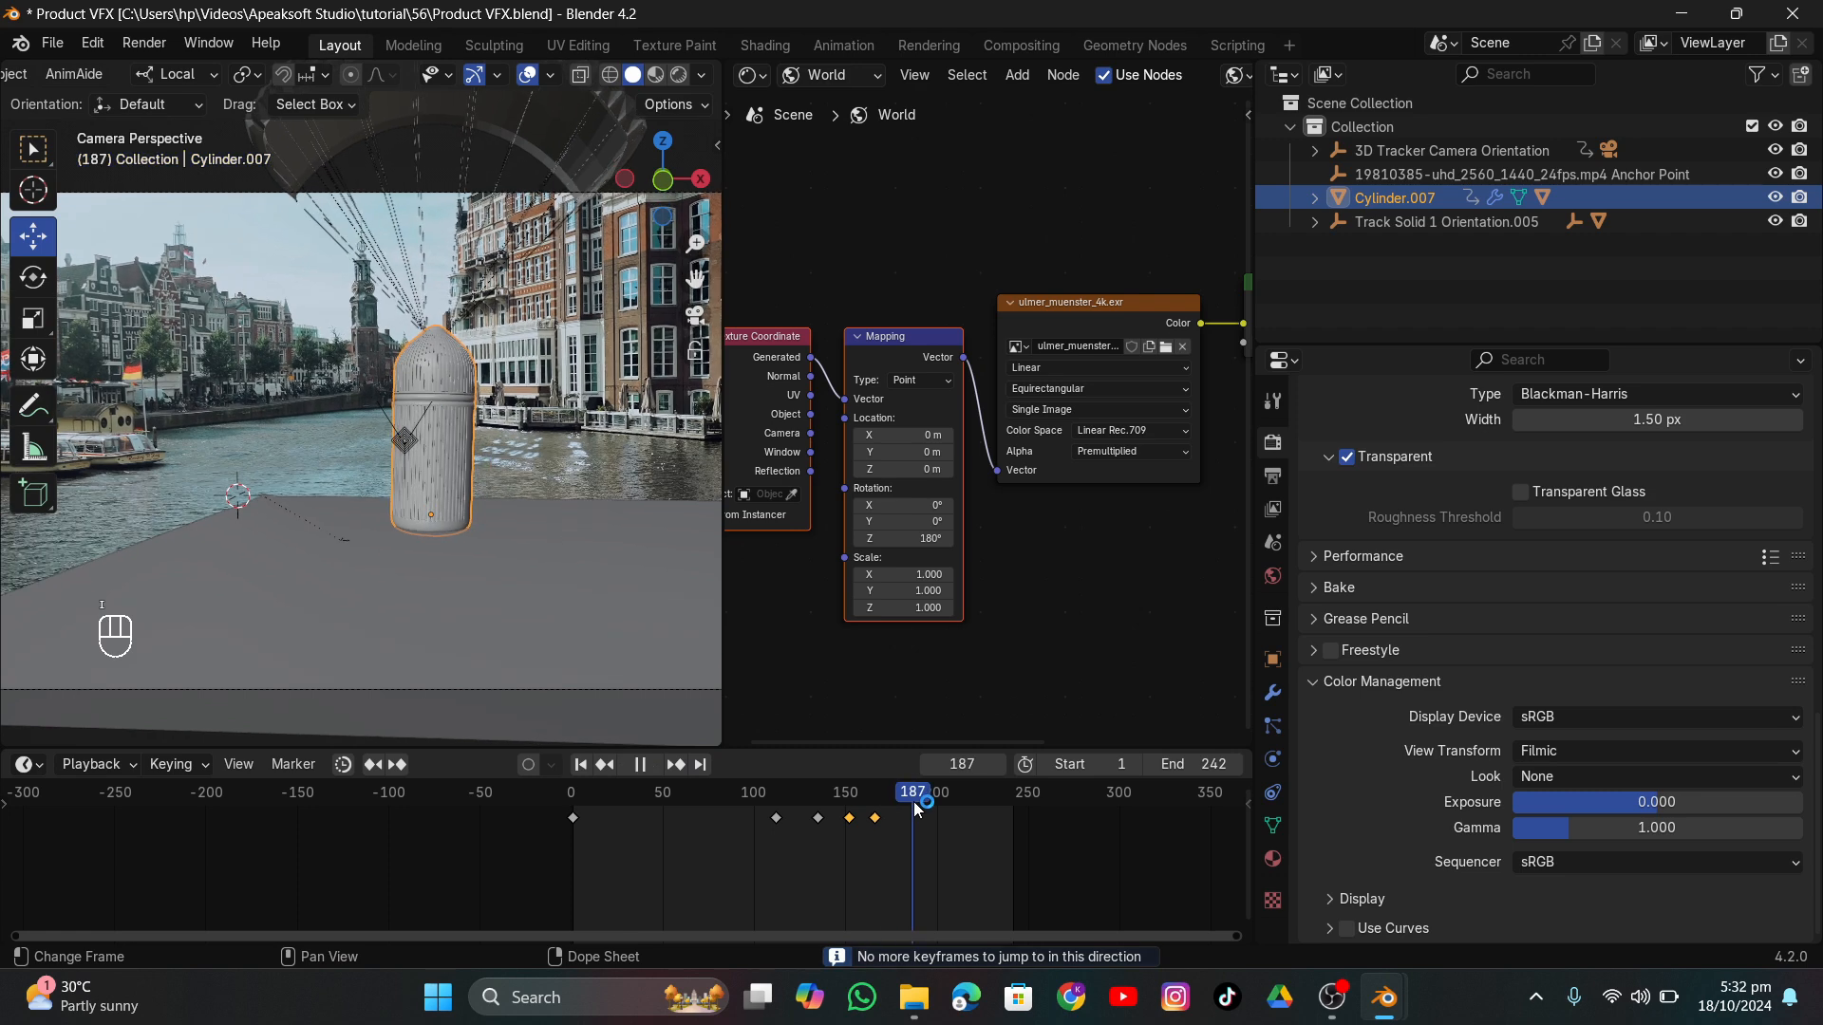
pyautogui.press('r')
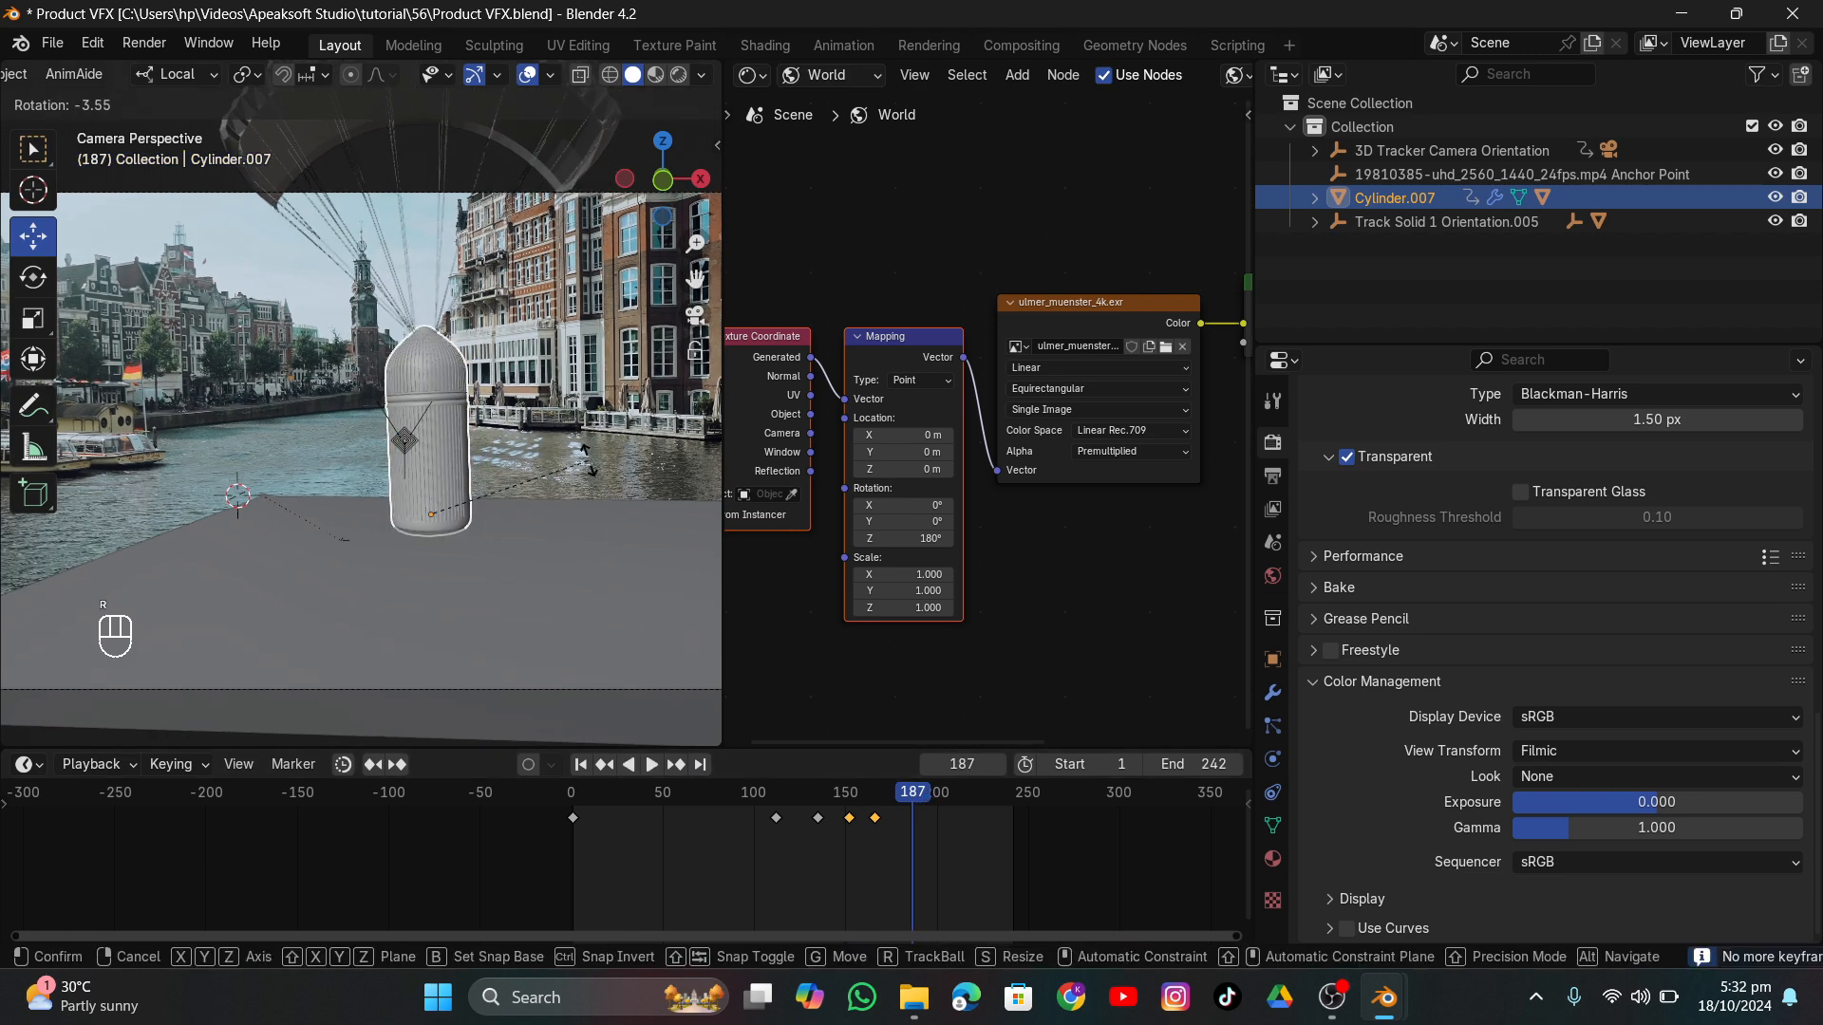
pyautogui.click(589, 465)
# At frame 215, straighten the bottle, turn it about 13° around its local Z axis, and scrub back over the motion.
pyautogui.press('space')
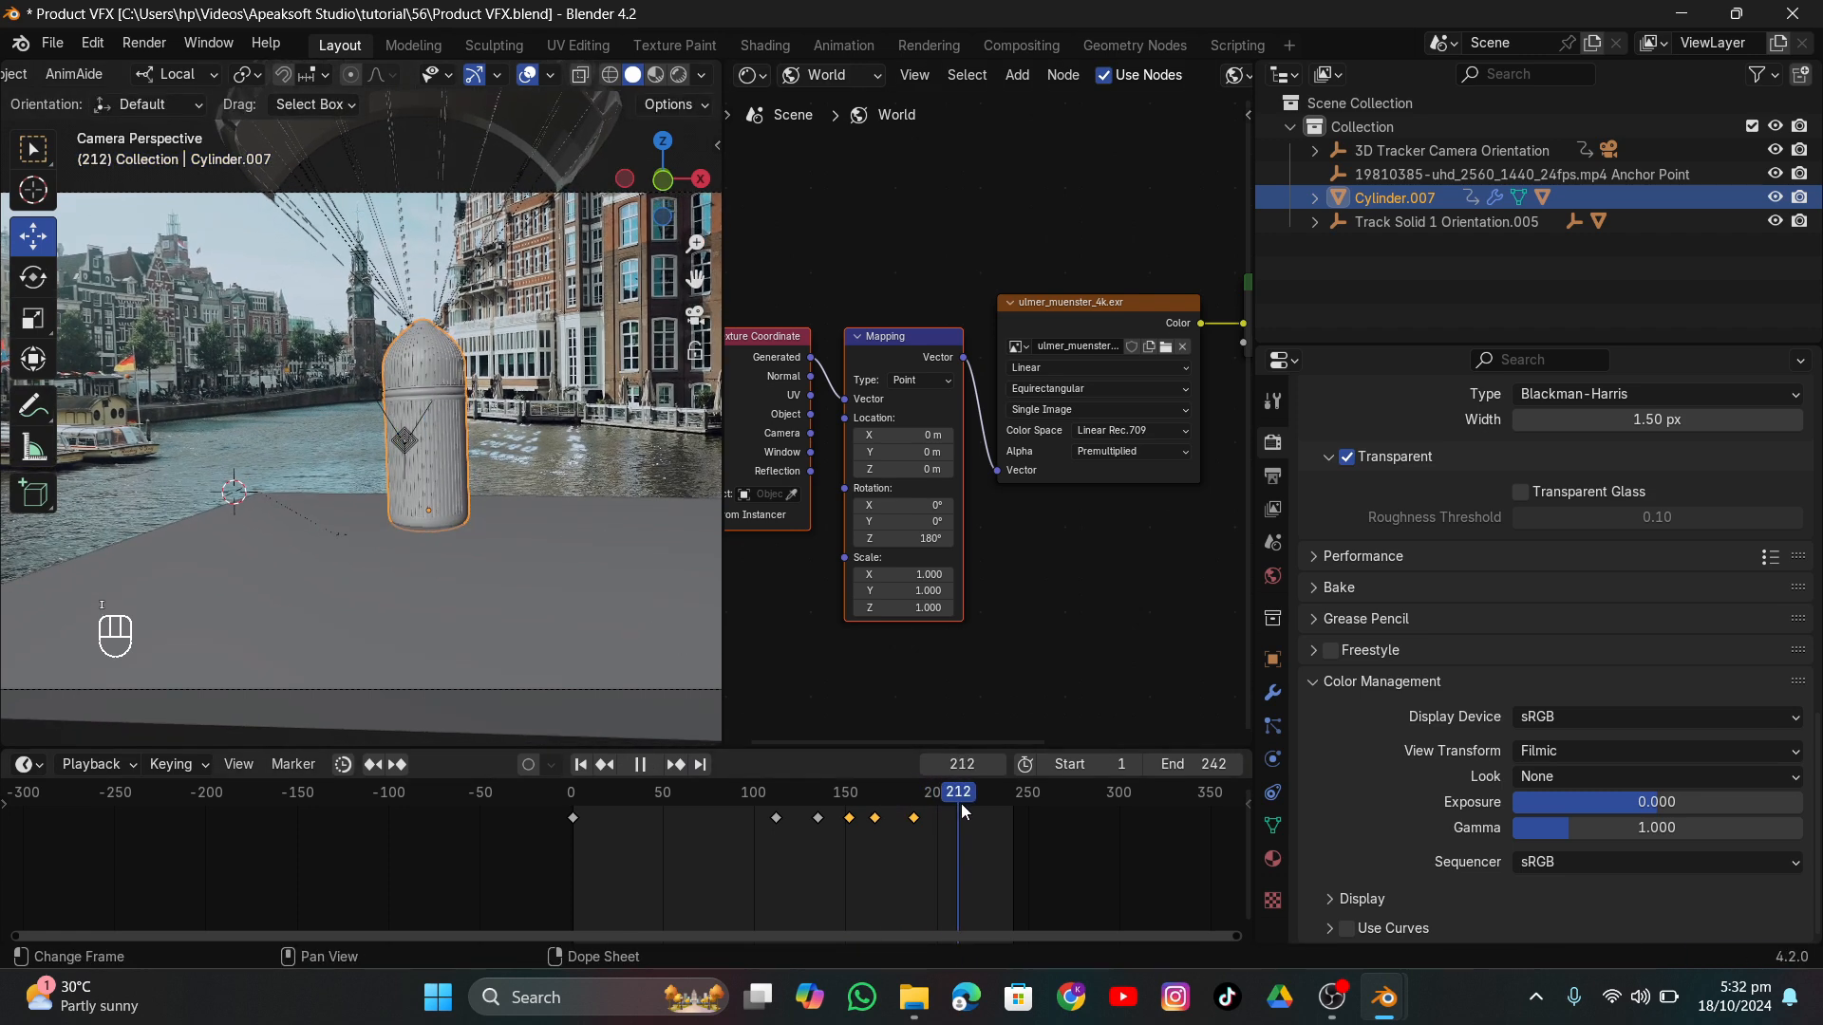
pyautogui.press('r')
pyautogui.press('r')
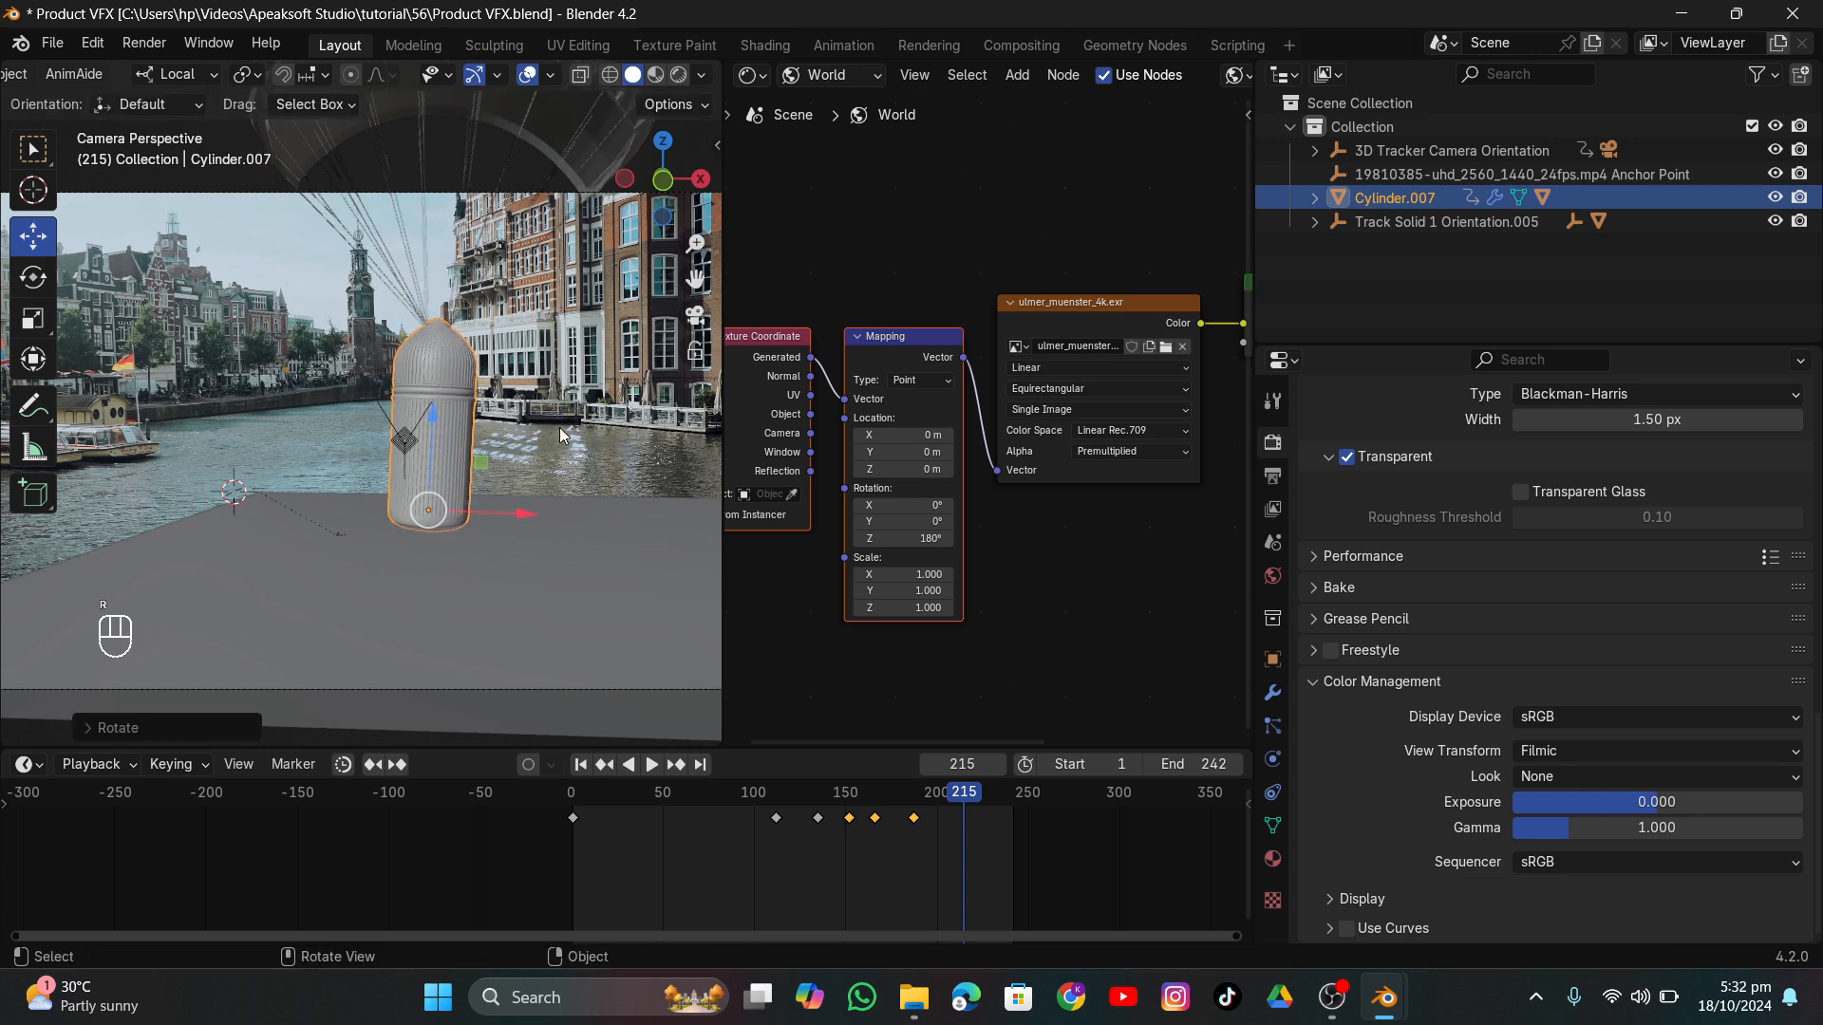
pyautogui.press('z')
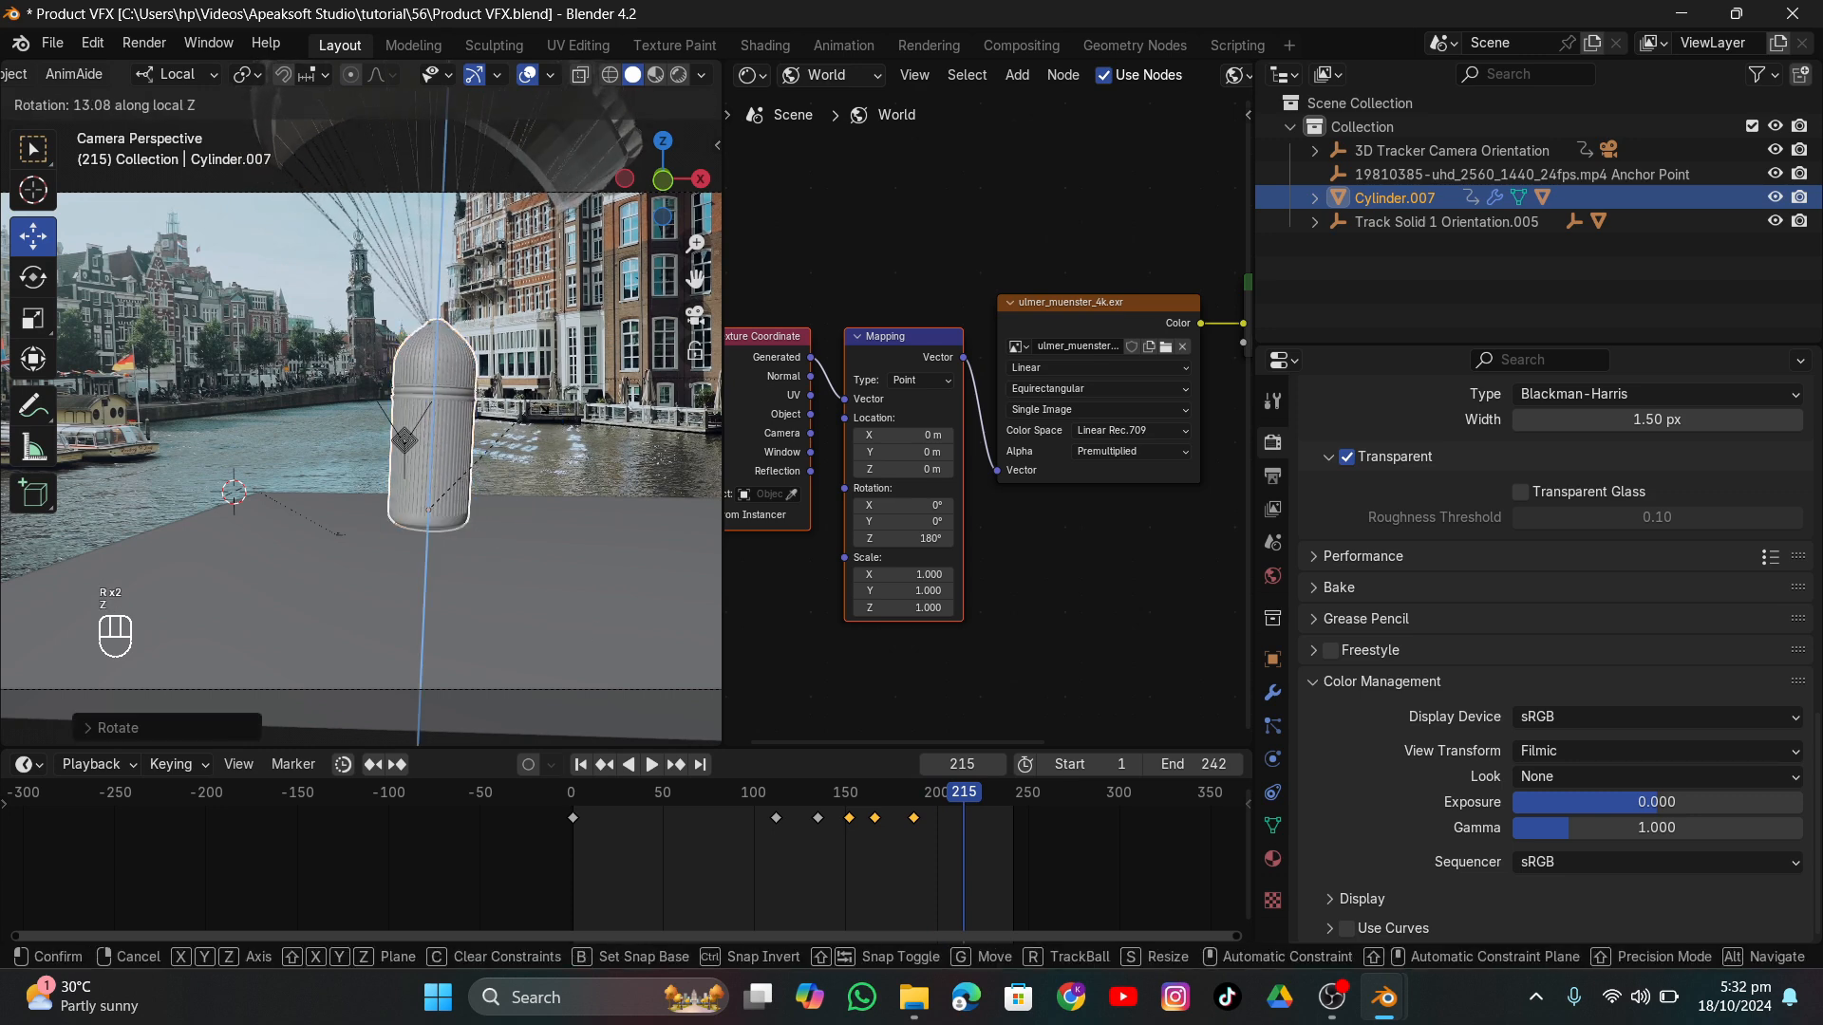
pyautogui.click(538, 408)
pyautogui.moveTo(988, 807); pyautogui.dragTo(886, 828)
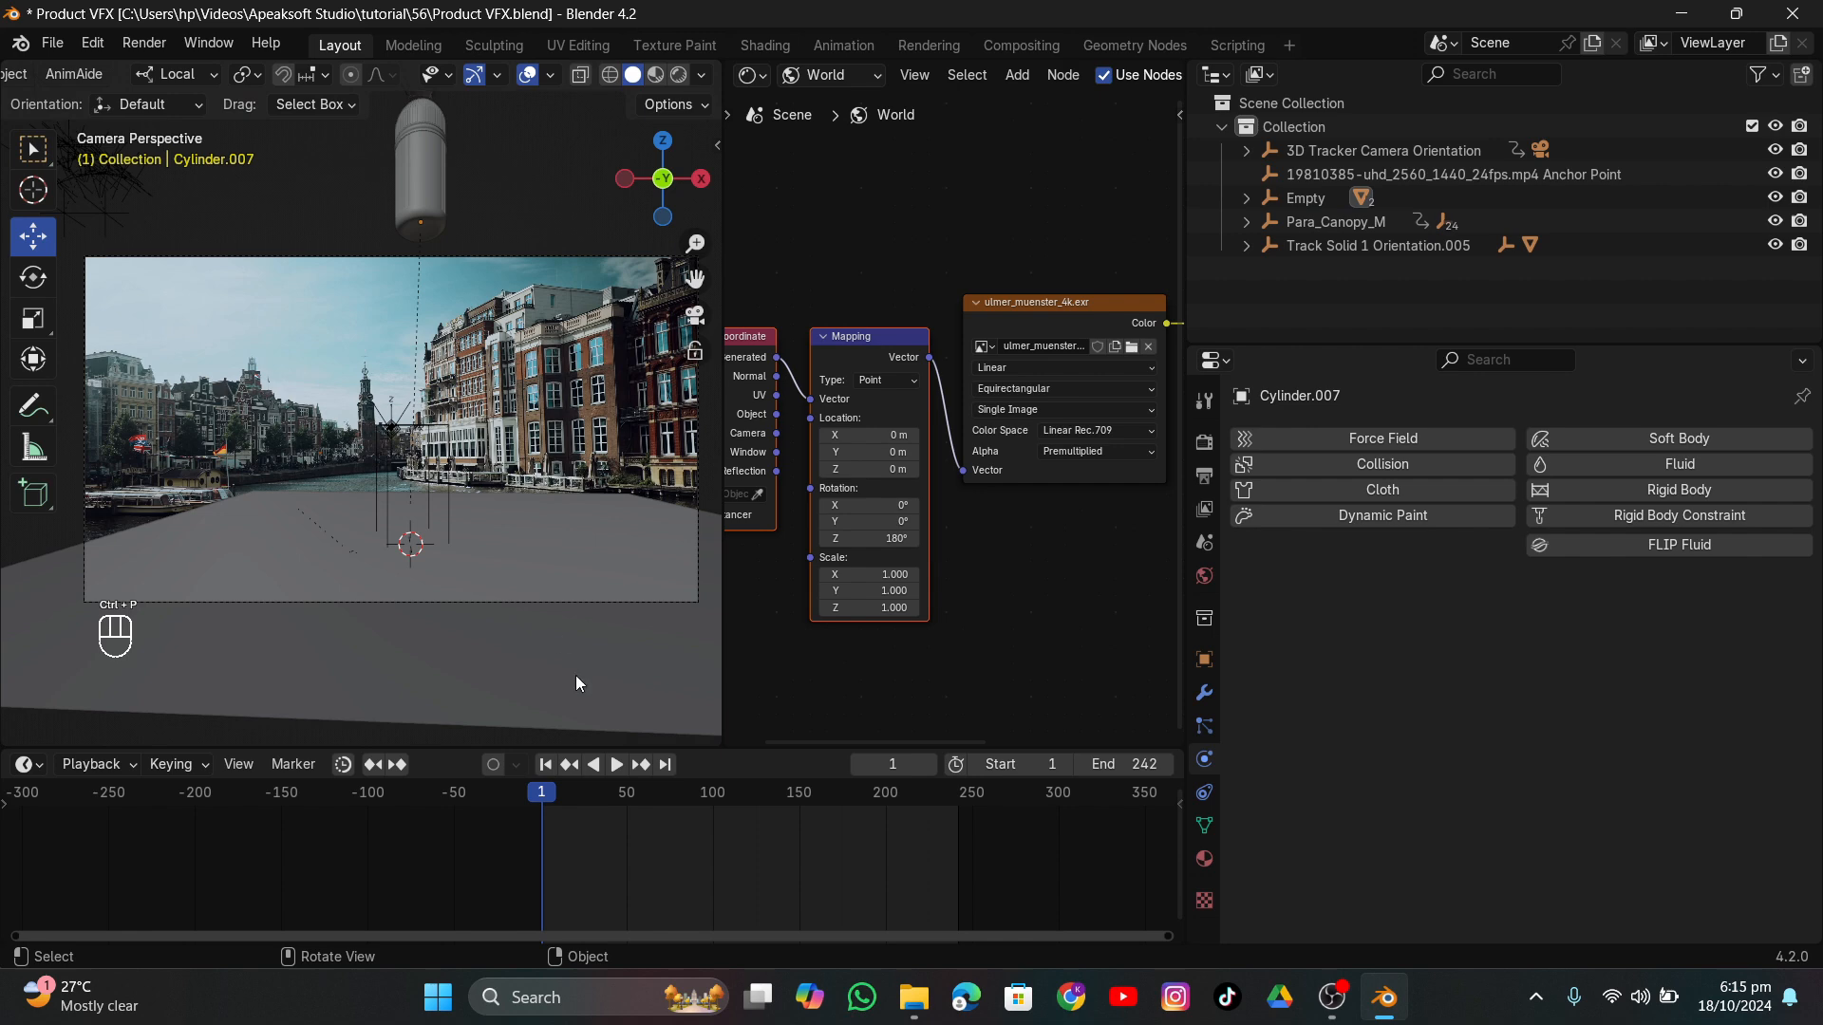
# Go to frame 177, select the parachute, and save the project.
pyautogui.moveTo(557, 792); pyautogui.dragTo(845, 799)
pyautogui.click(1771, 807)
pyautogui.click(510, 160)
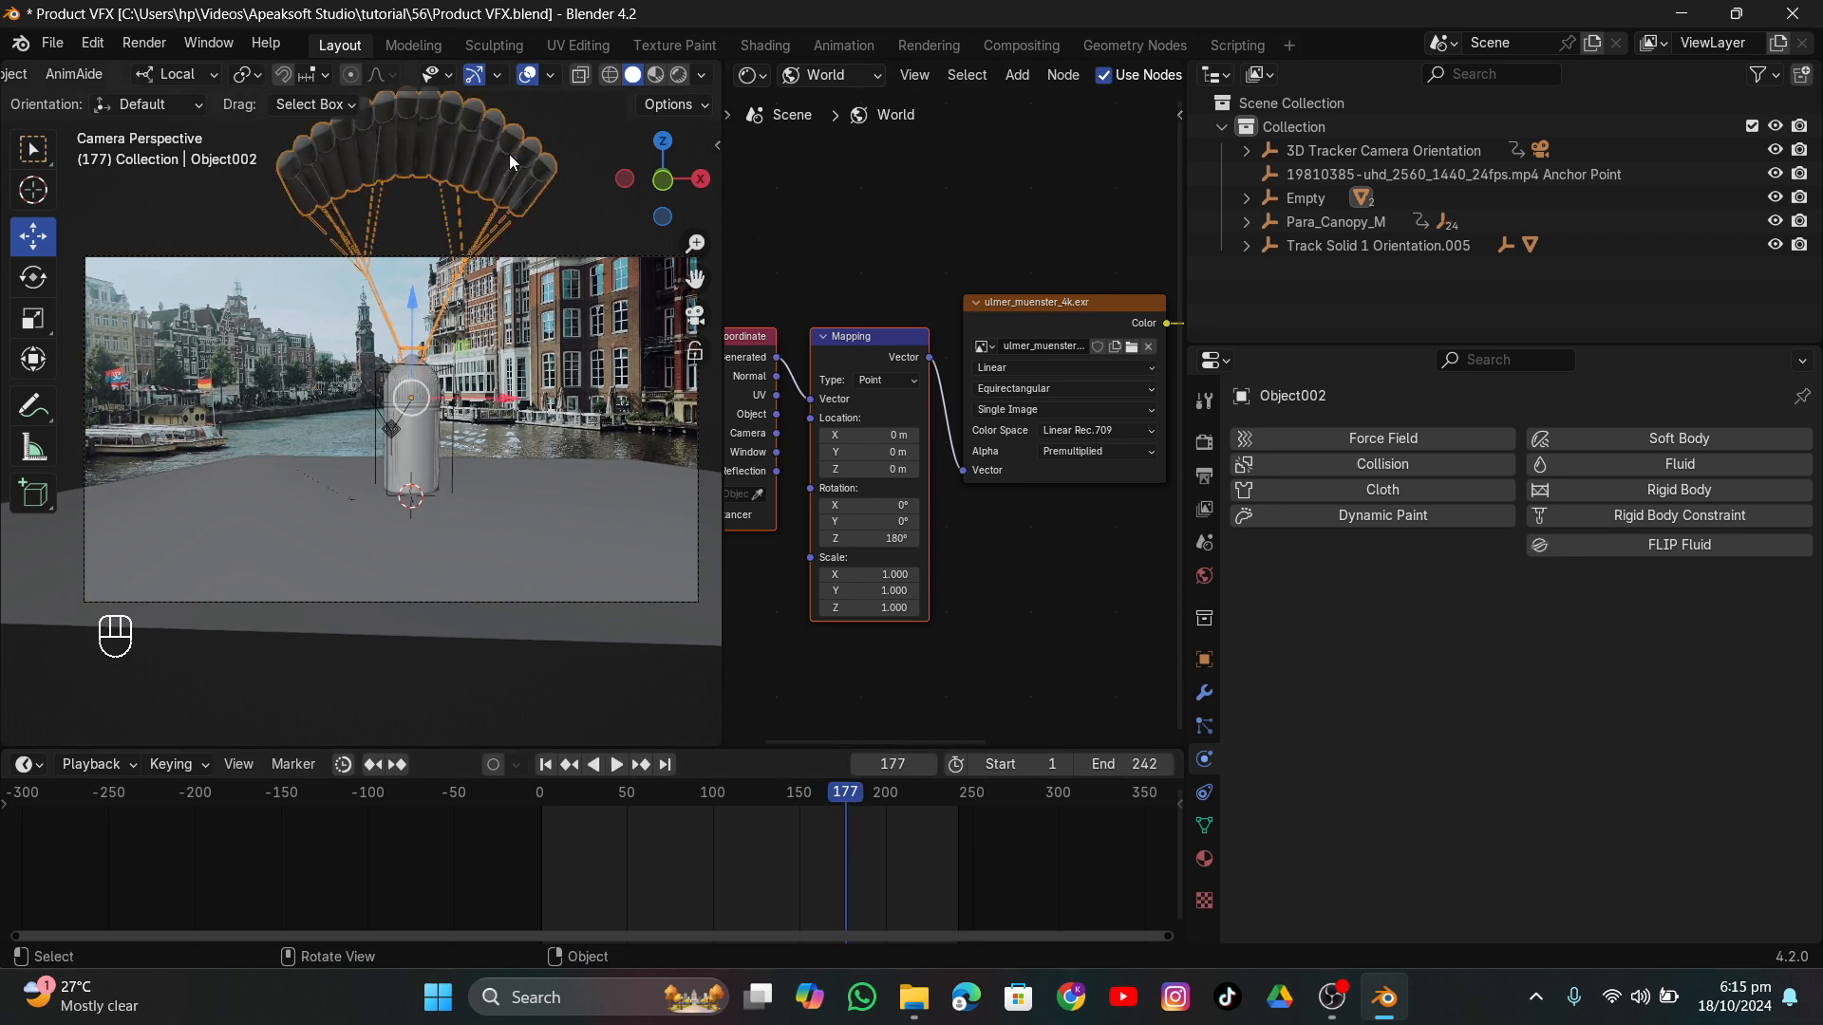
pyautogui.click(48, 44)
pyautogui.click(94, 188)
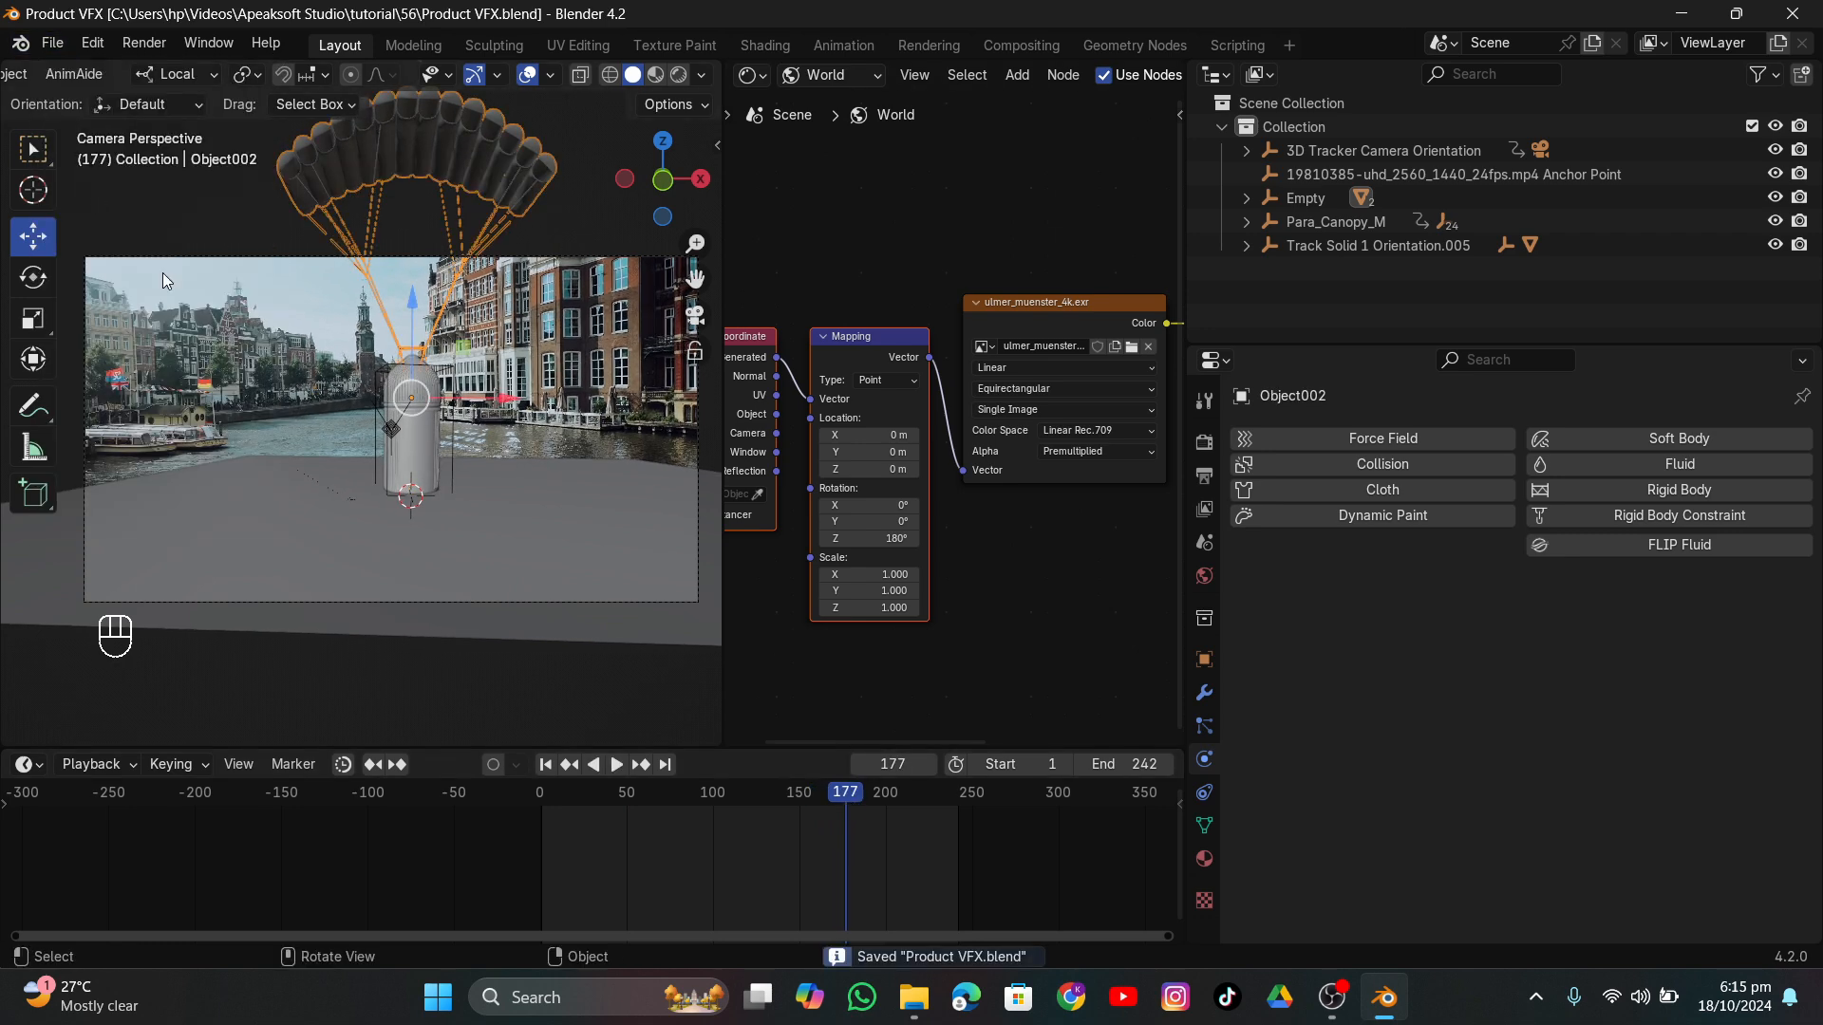
# Create a vertex group on the parachute mesh and assign the vertices where its lines attach to the top of the bottle.
pyautogui.press('Tab')
pyautogui.press('z')
pyautogui.click(458, 318)
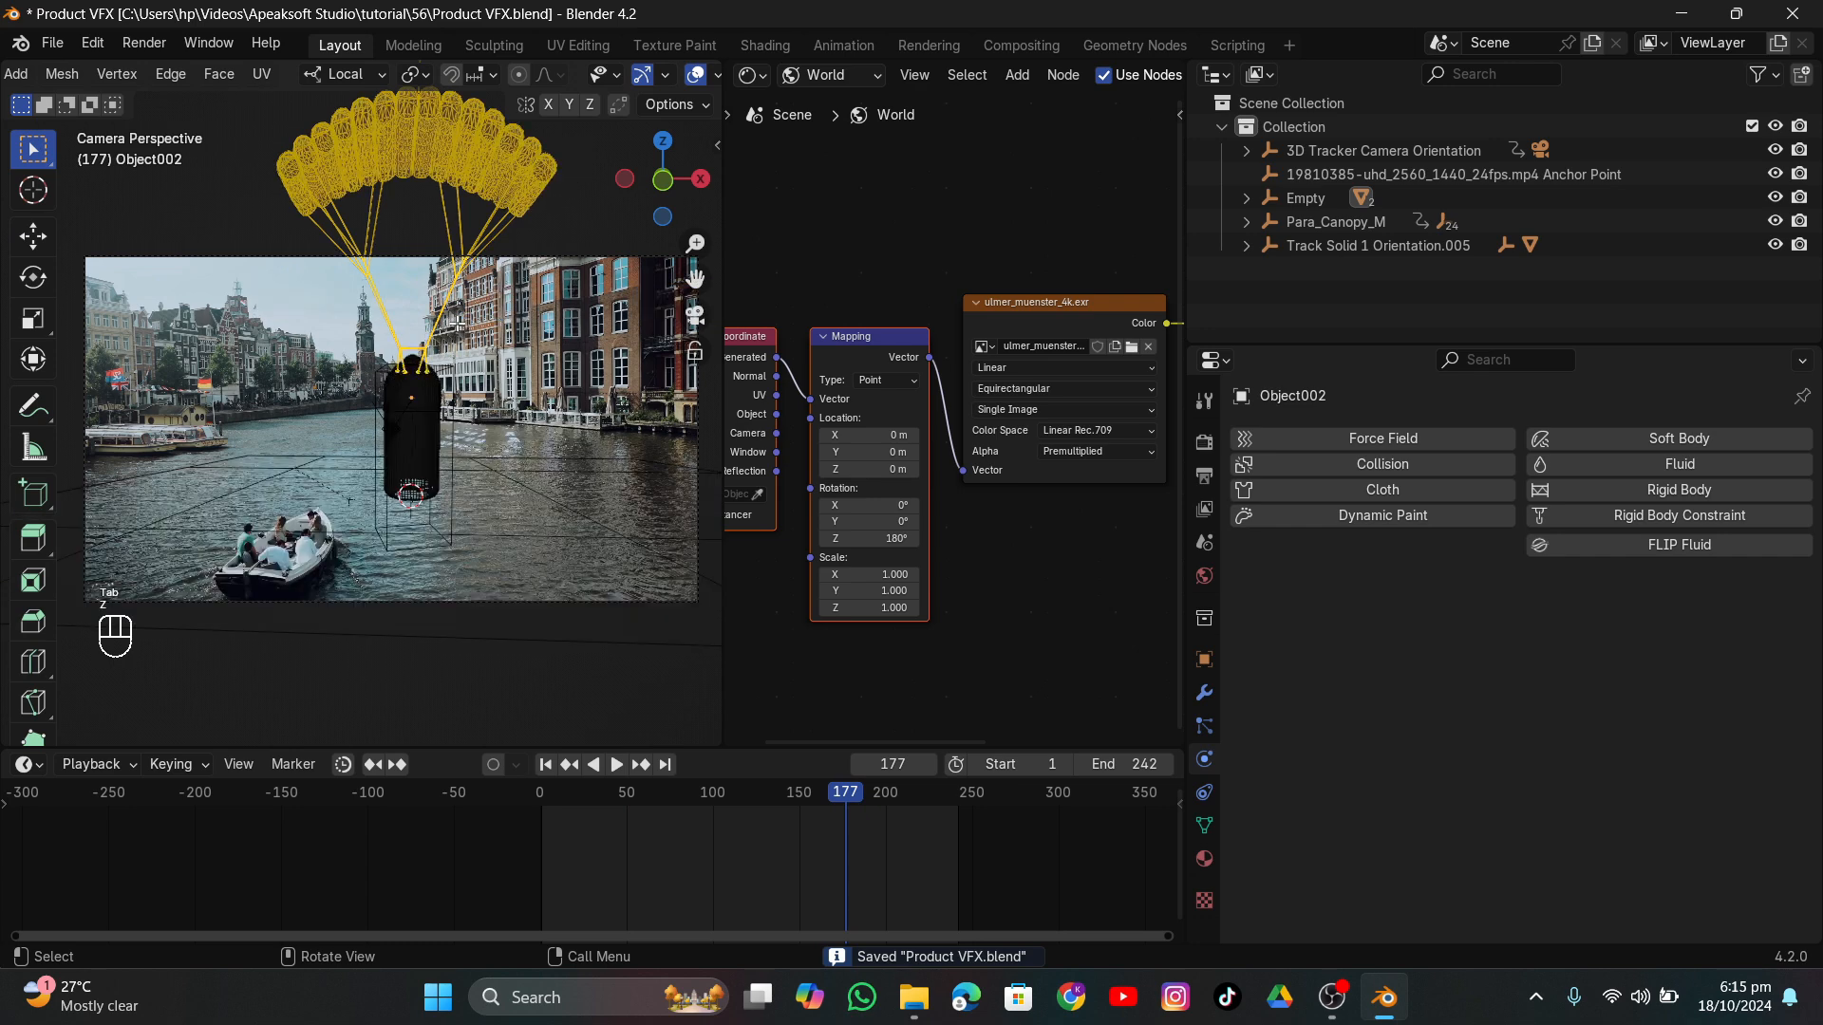
pyautogui.scroll(3, 452, 319)
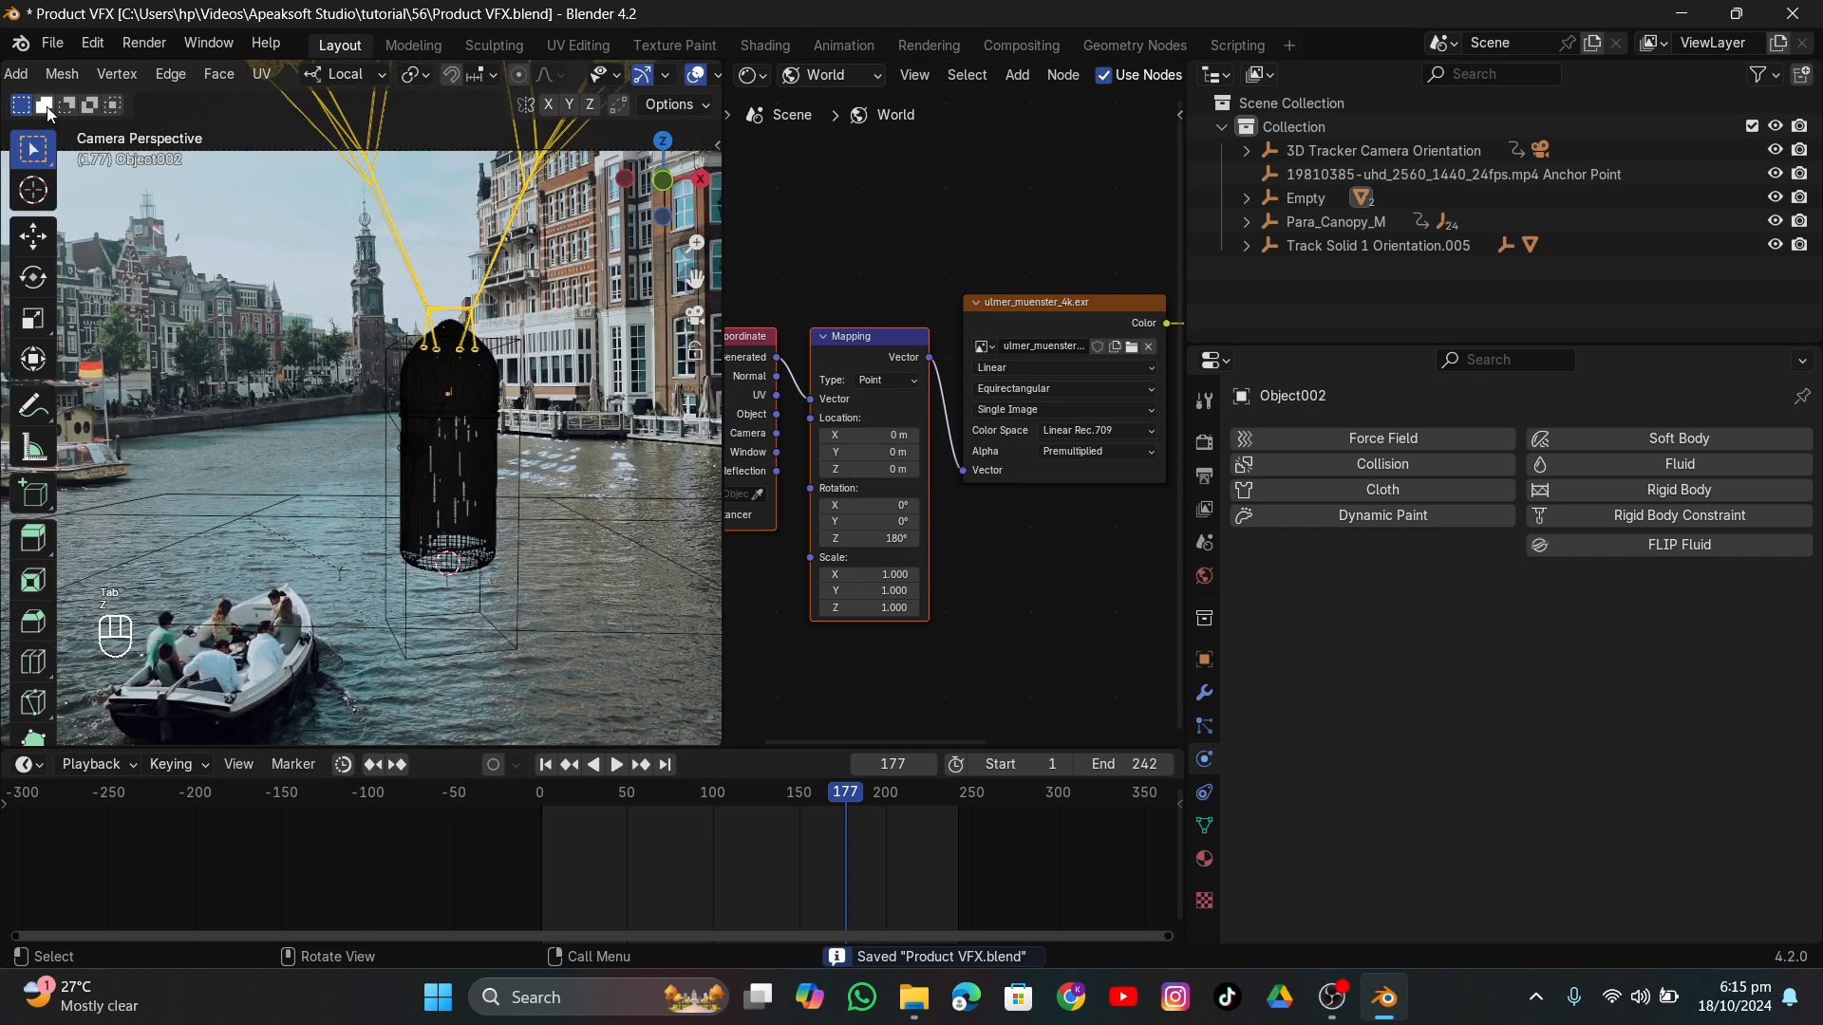
pyautogui.scroll(3, 81, 74)
pyautogui.click(86, 74)
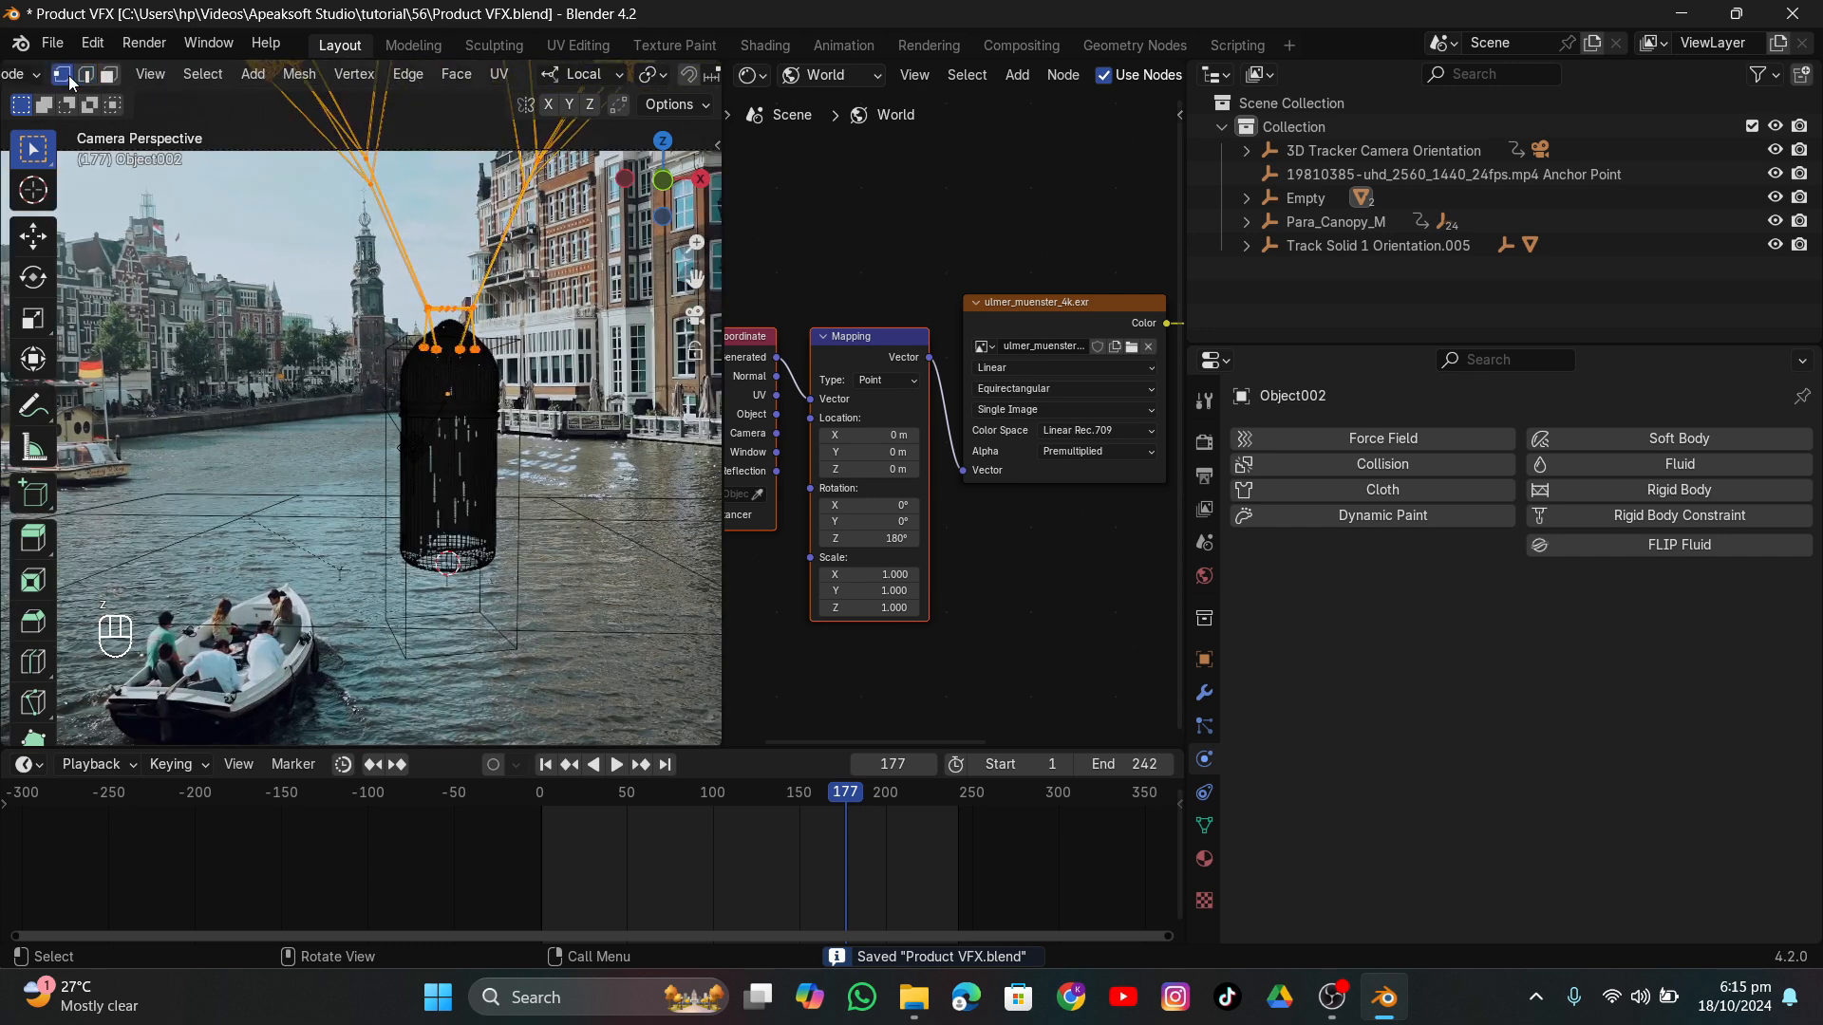
pyautogui.moveTo(507, 300); pyautogui.dragTo(504, 390)
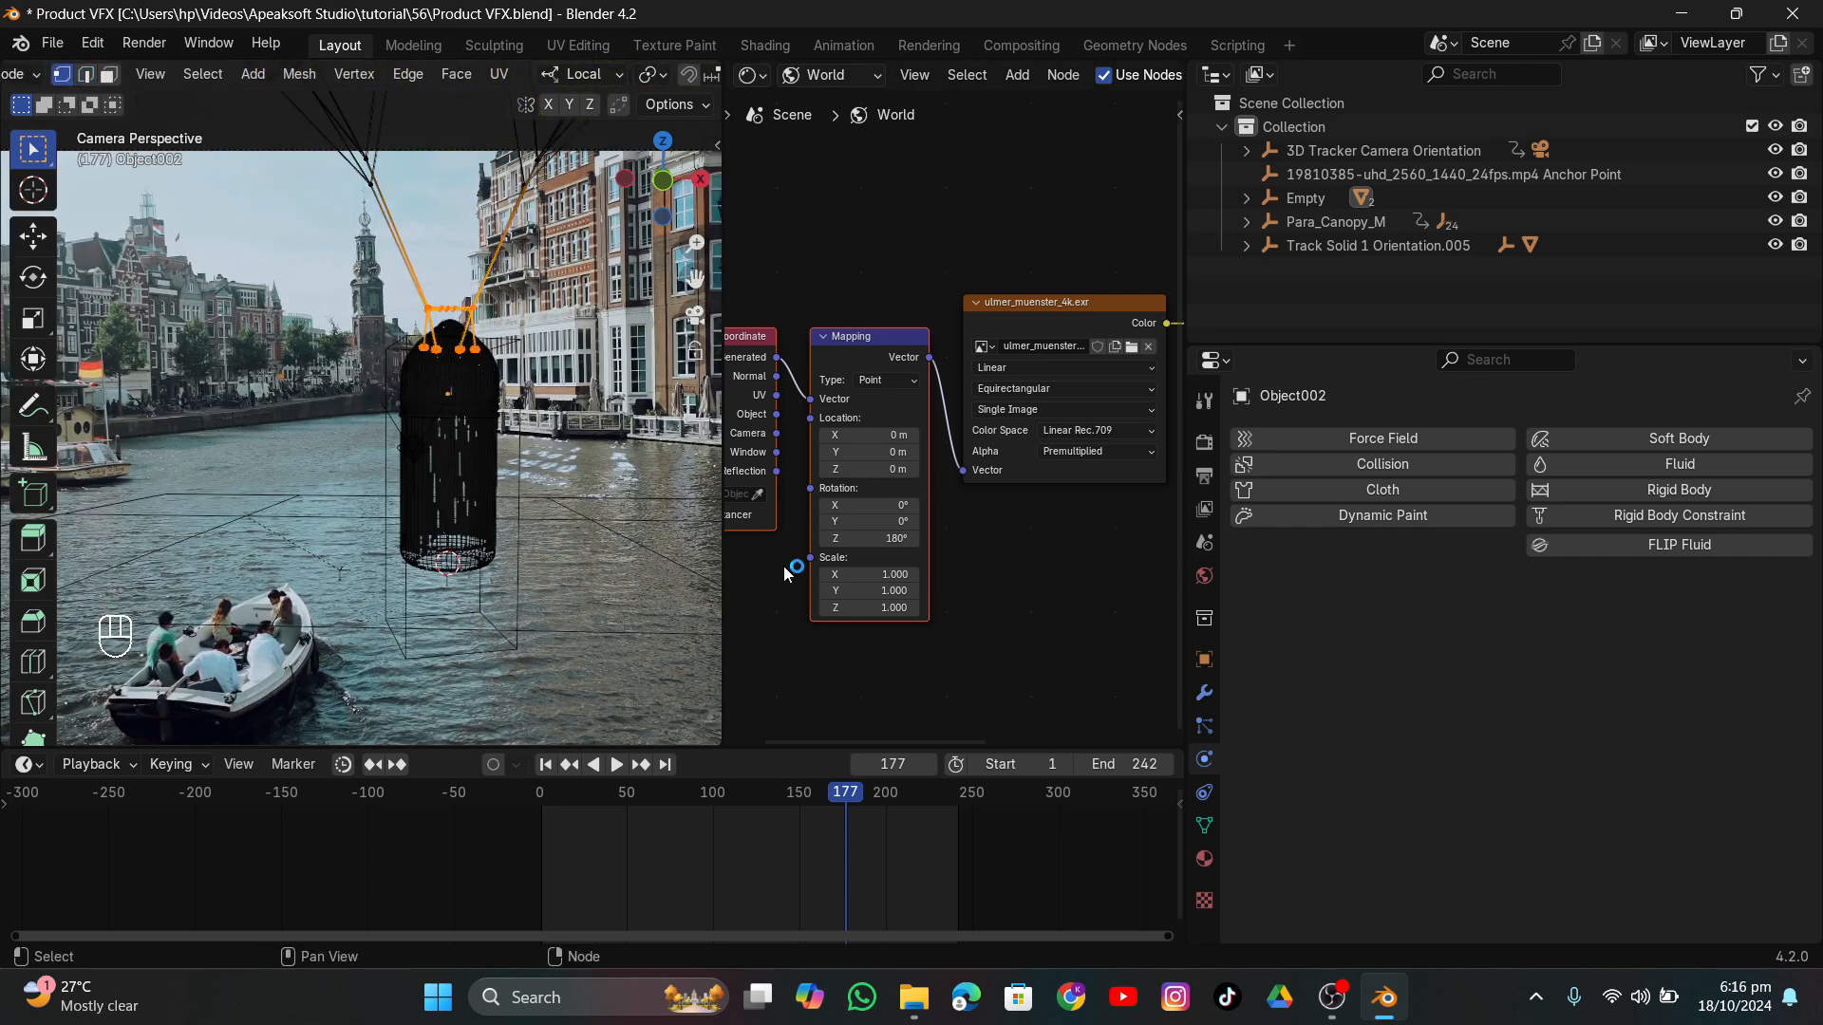
pyautogui.click(1204, 826)
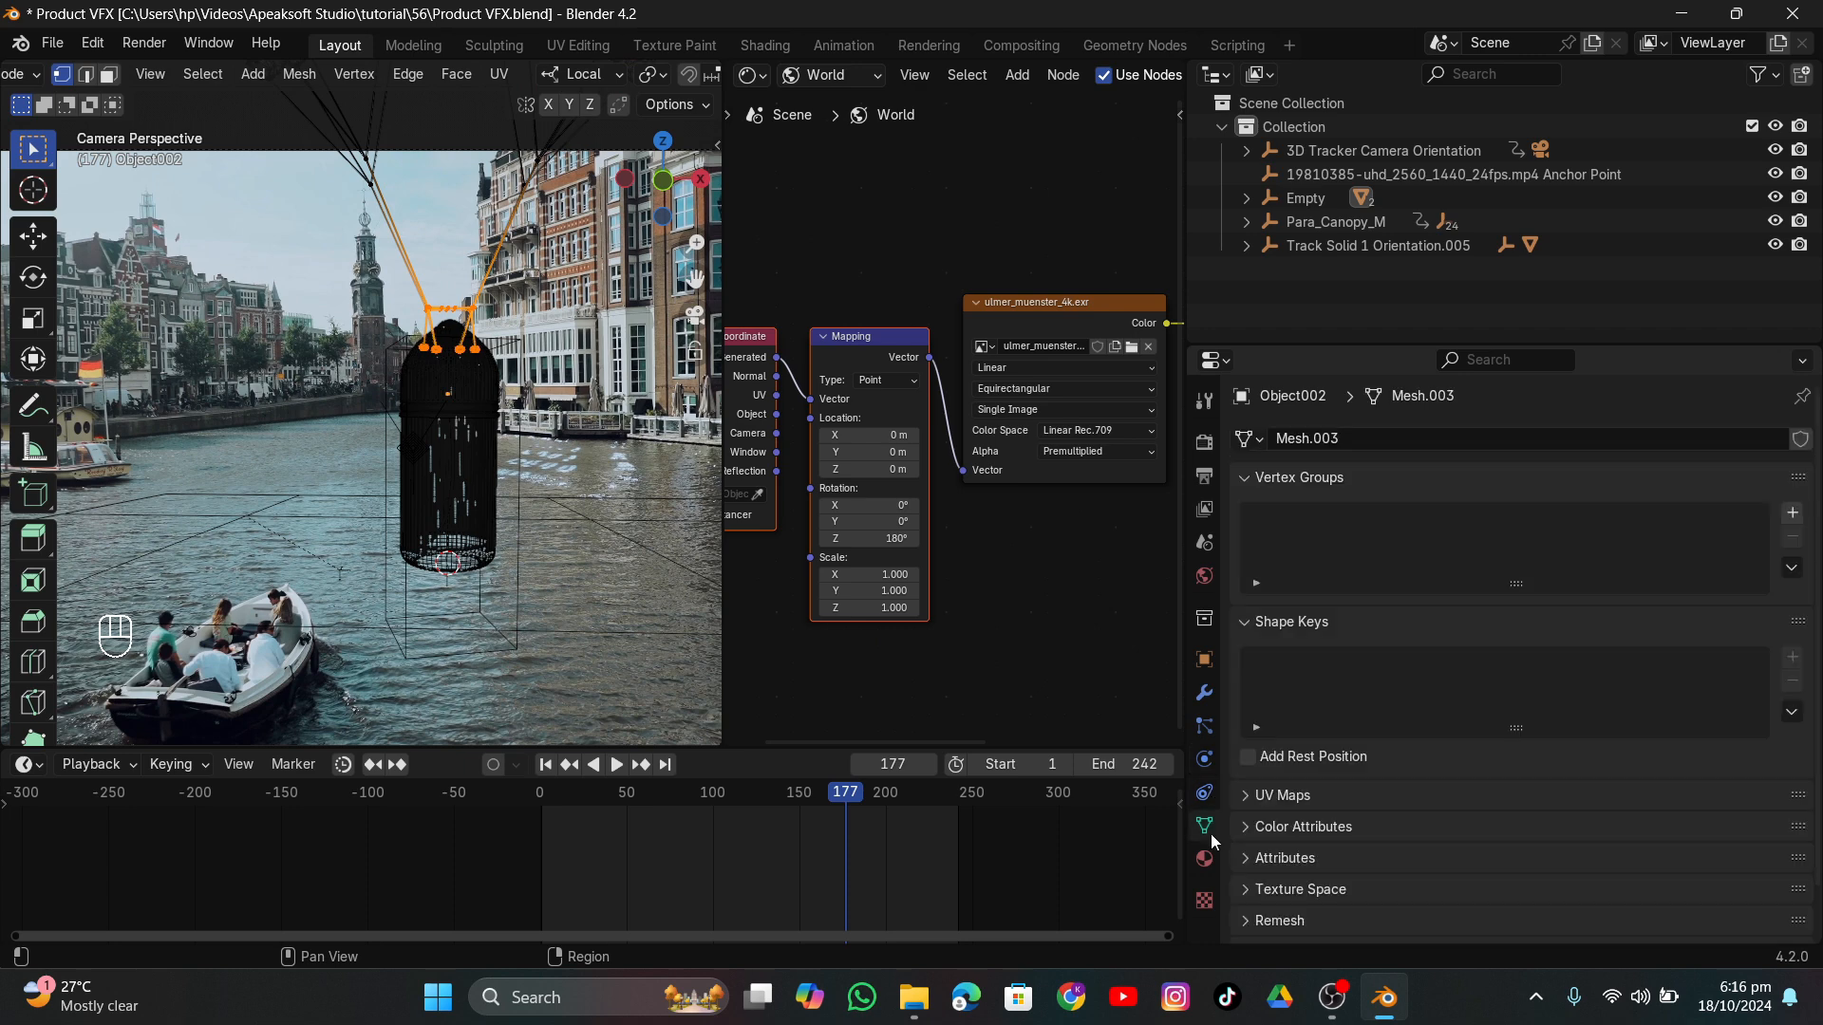
pyautogui.click(1792, 514)
pyautogui.click(1343, 663)
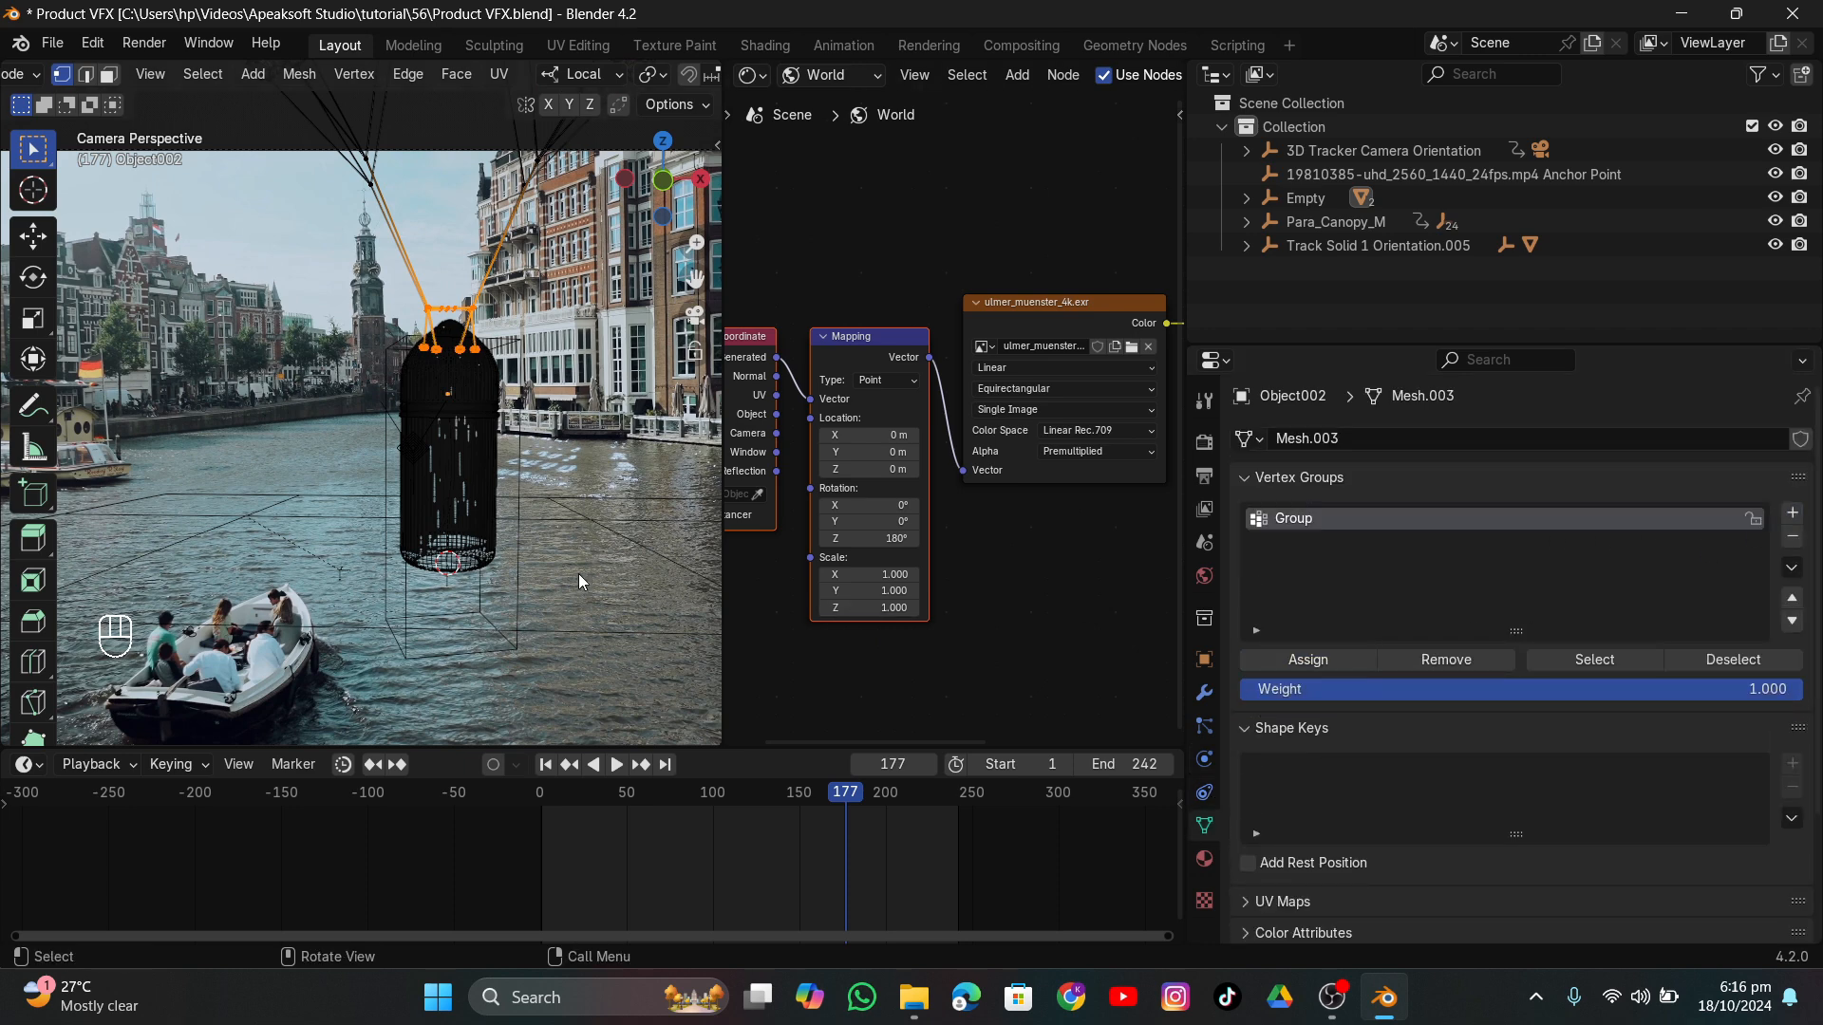
pyautogui.press('Tab')
# Return to solid shading and enable Collision physics on the ground plane.
pyautogui.click(598, 533)
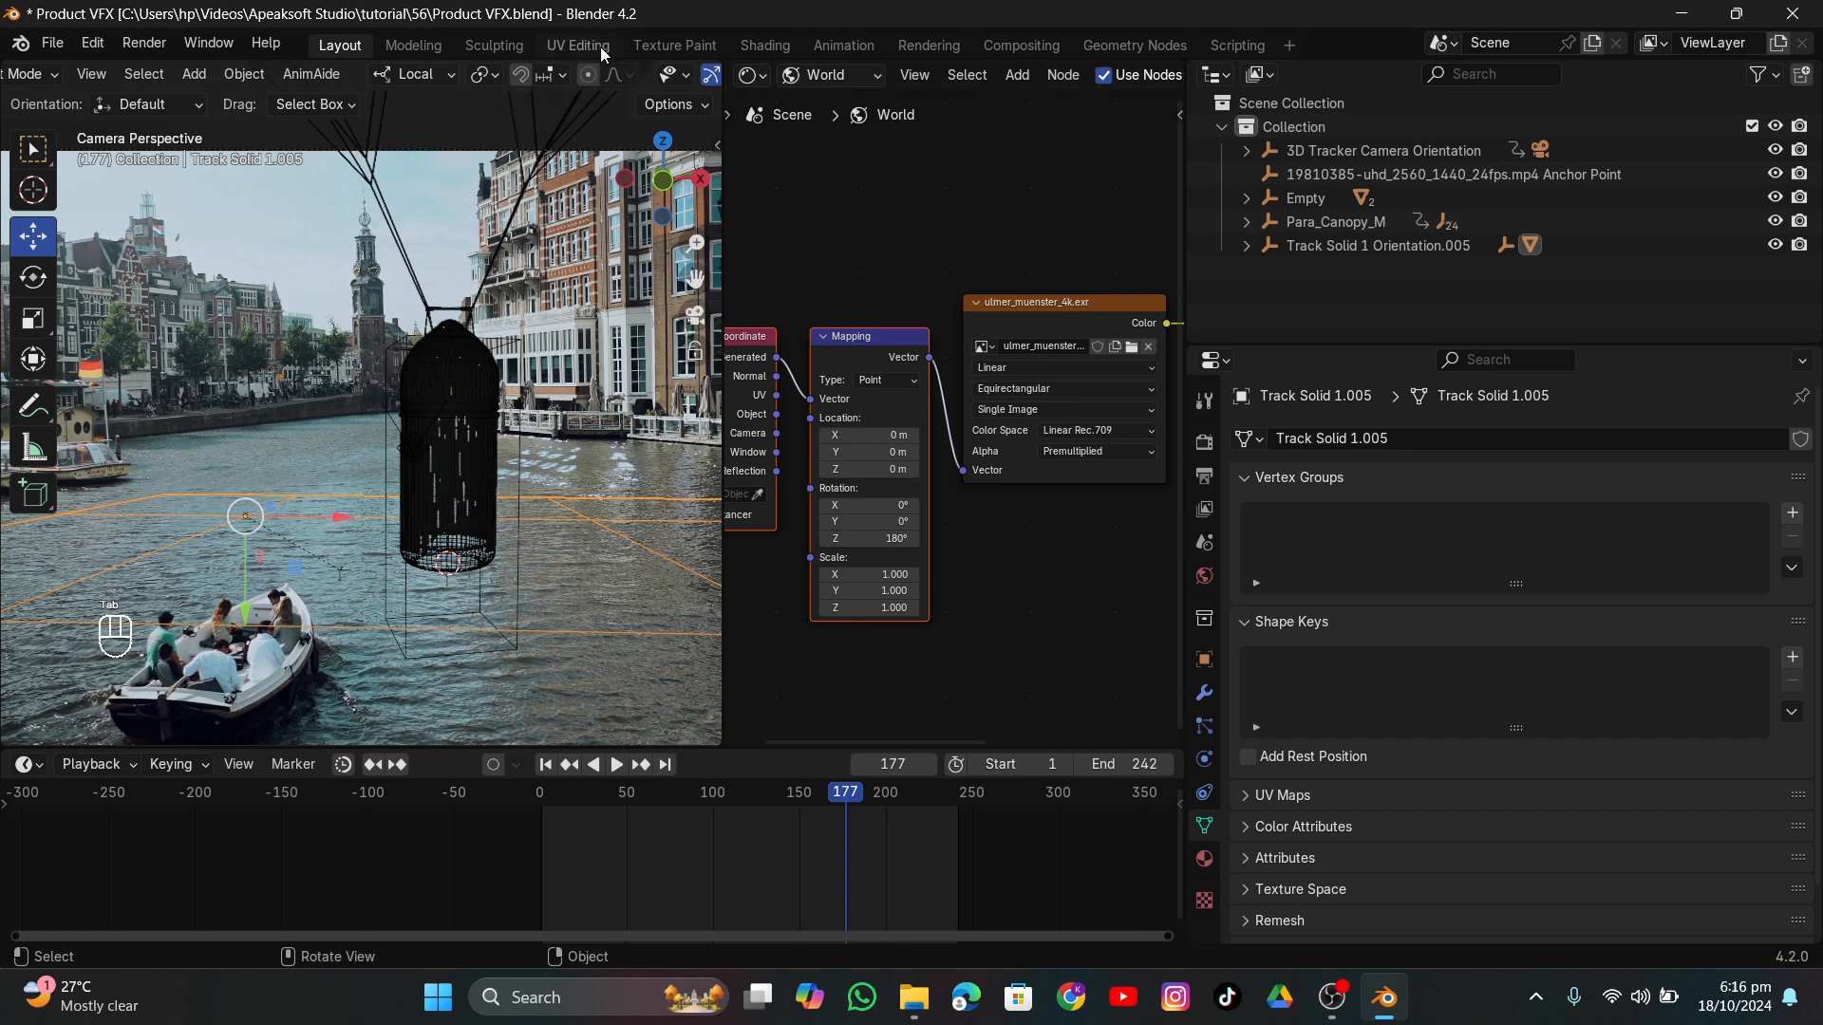
pyautogui.scroll(-5, 612, 71)
pyautogui.click(633, 79)
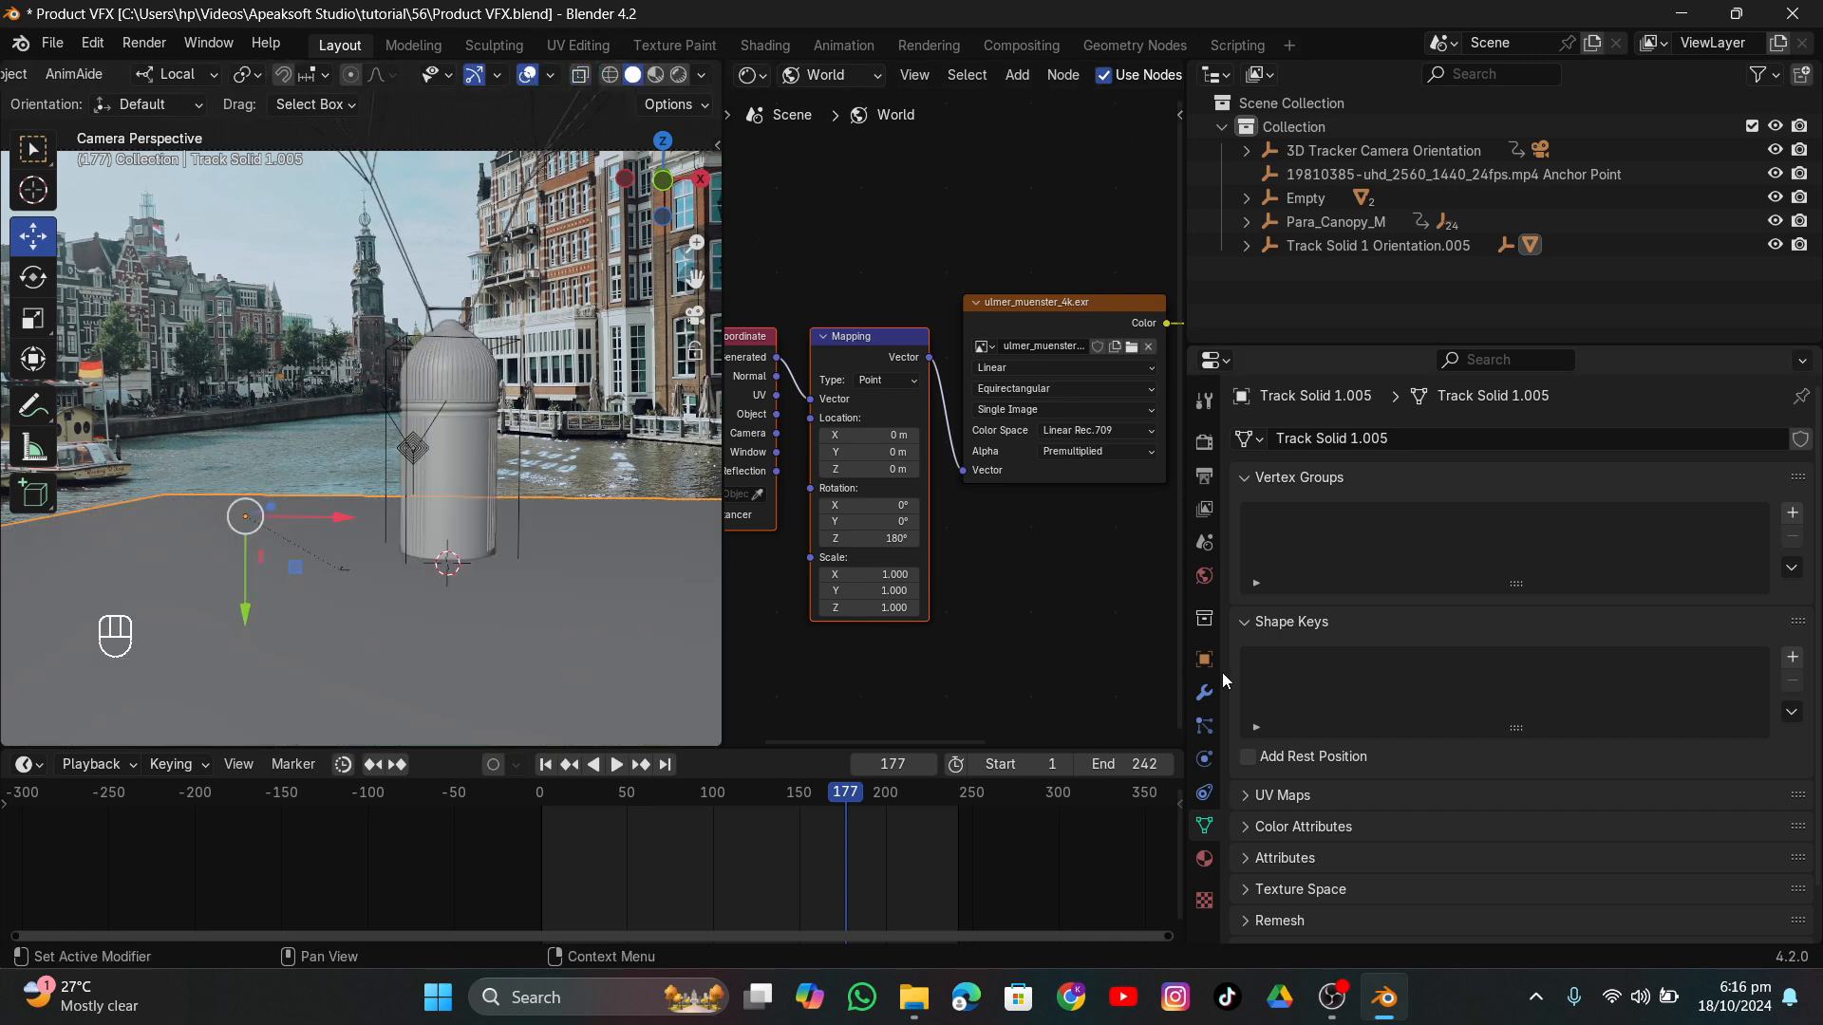
pyautogui.click(1204, 759)
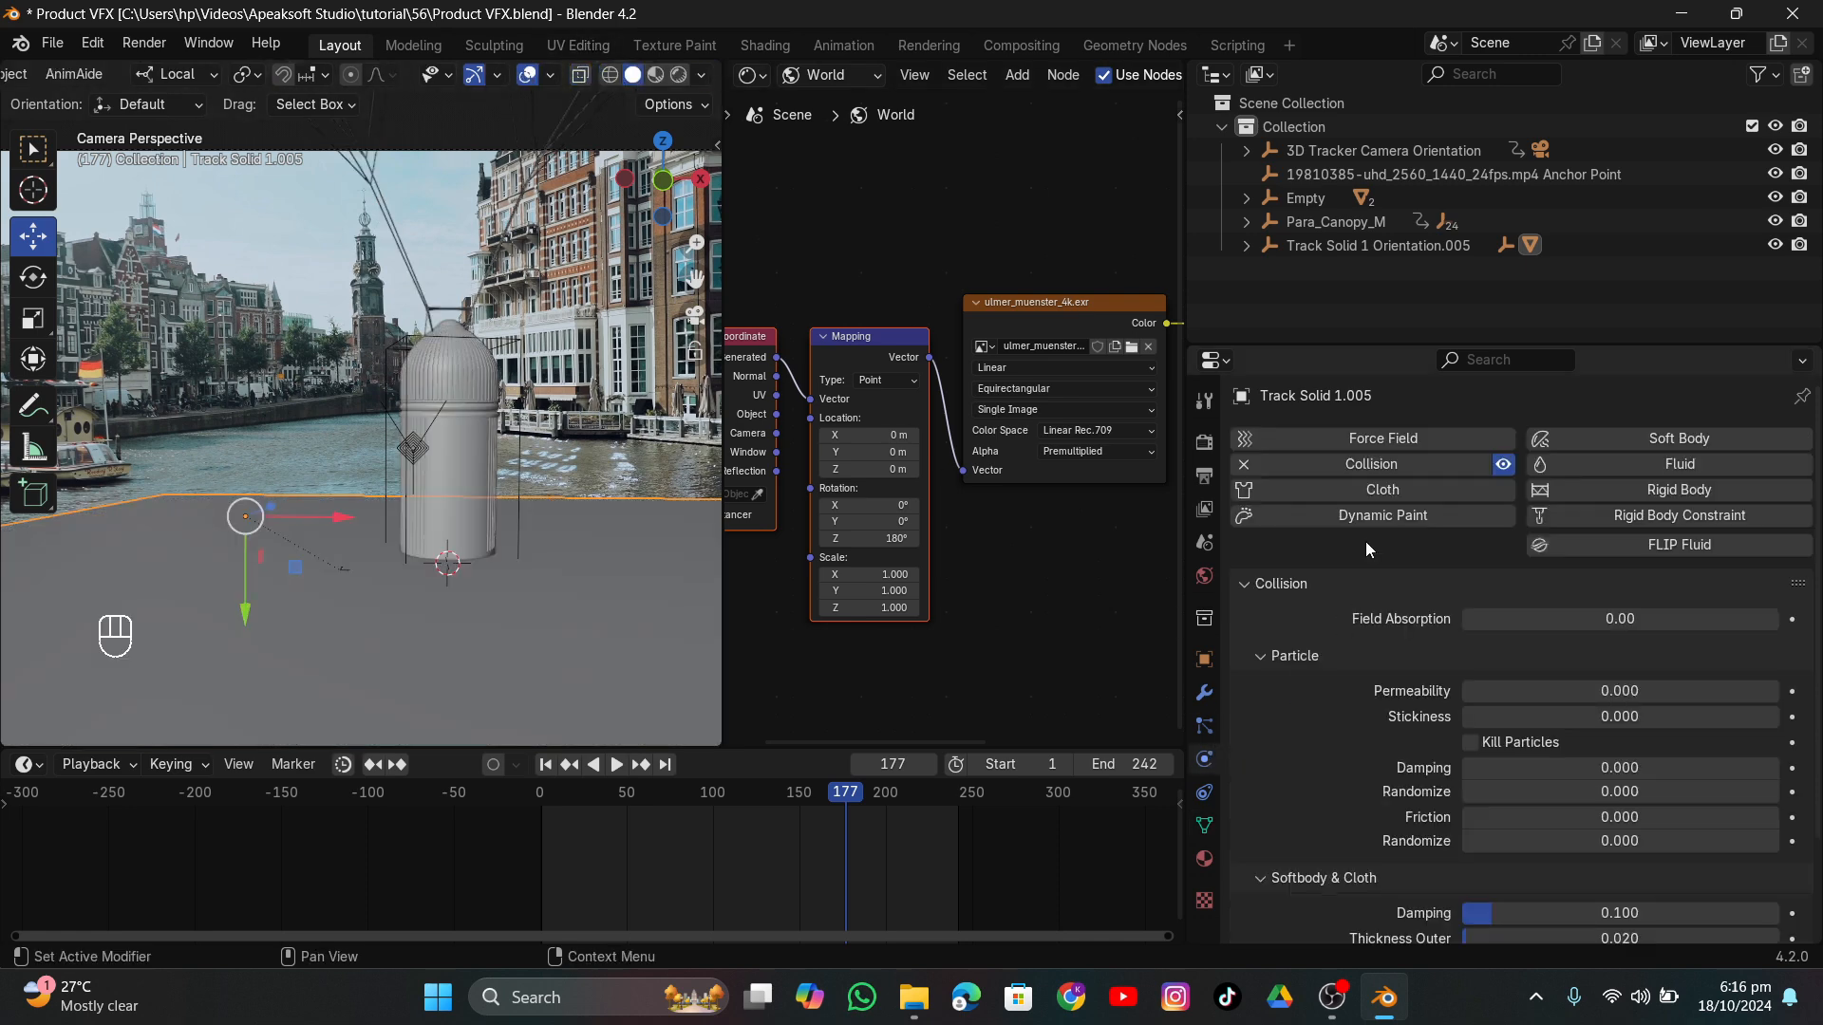
# Add Cloth physics to the parachute and set its simulation start to frame 146.
pyautogui.click(516, 308)
pyautogui.click(1401, 490)
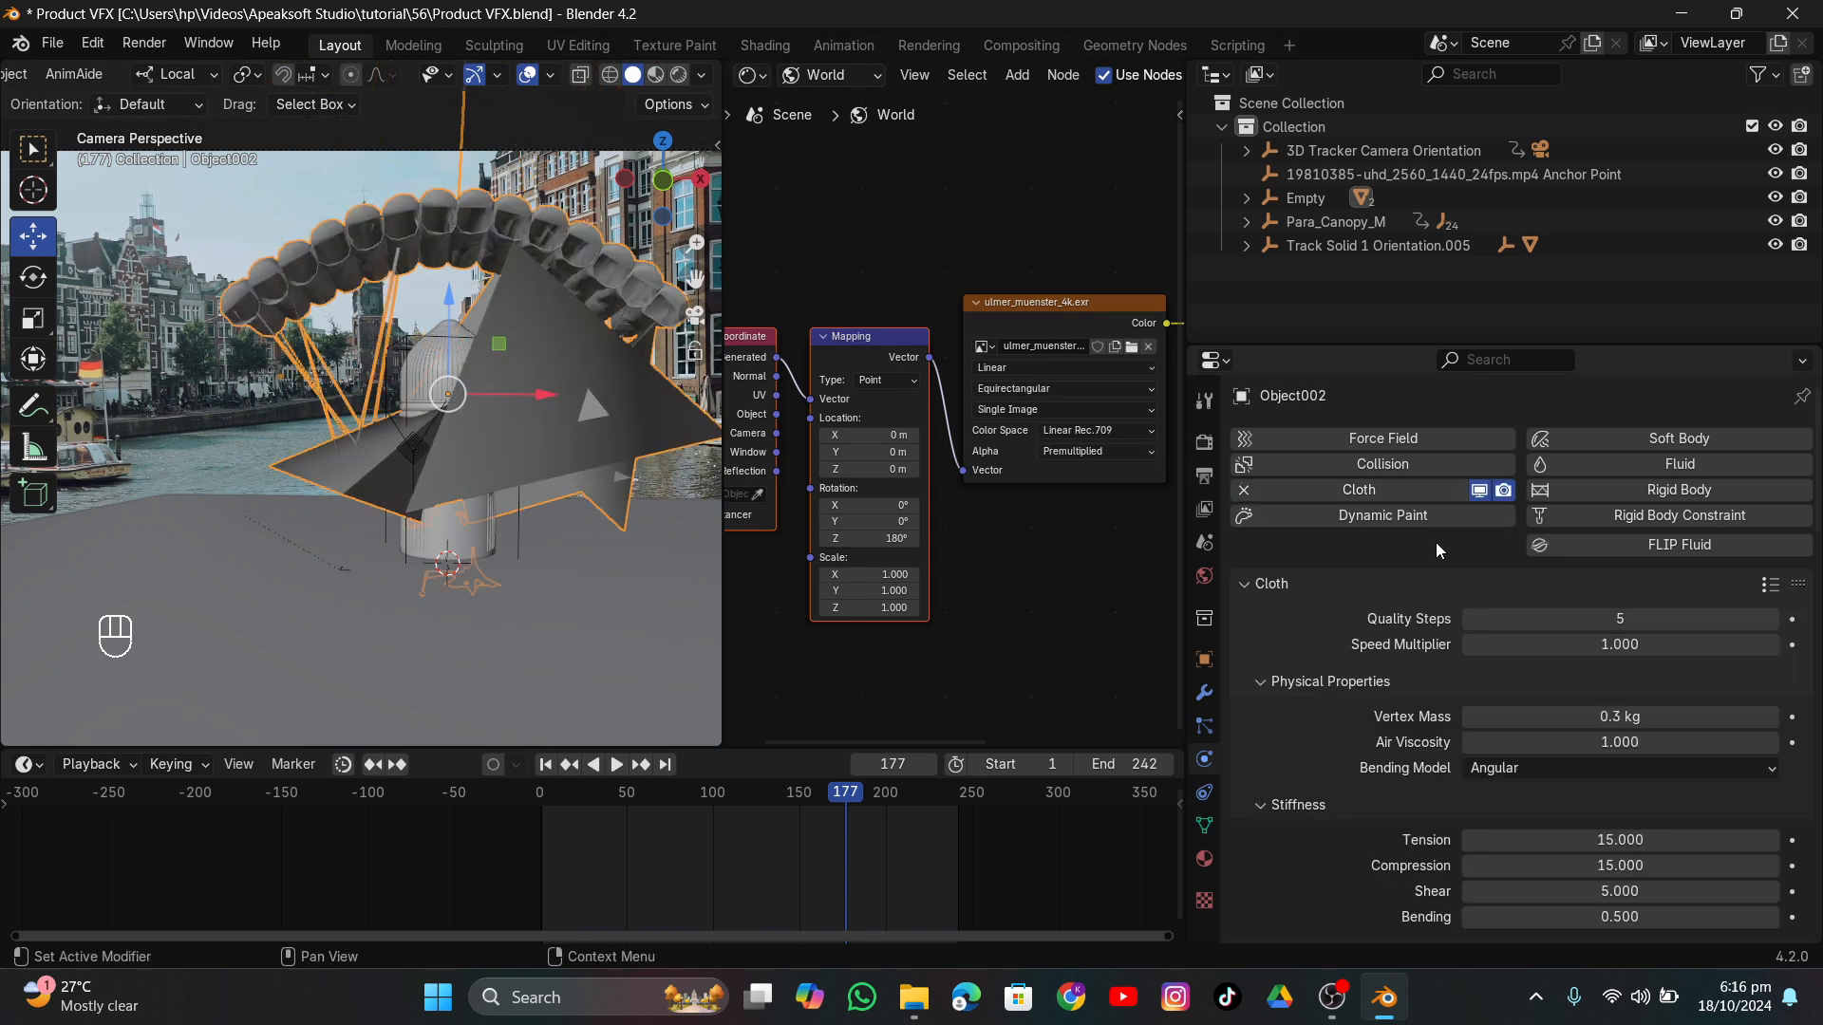
pyautogui.scroll(-15, 1435, 544)
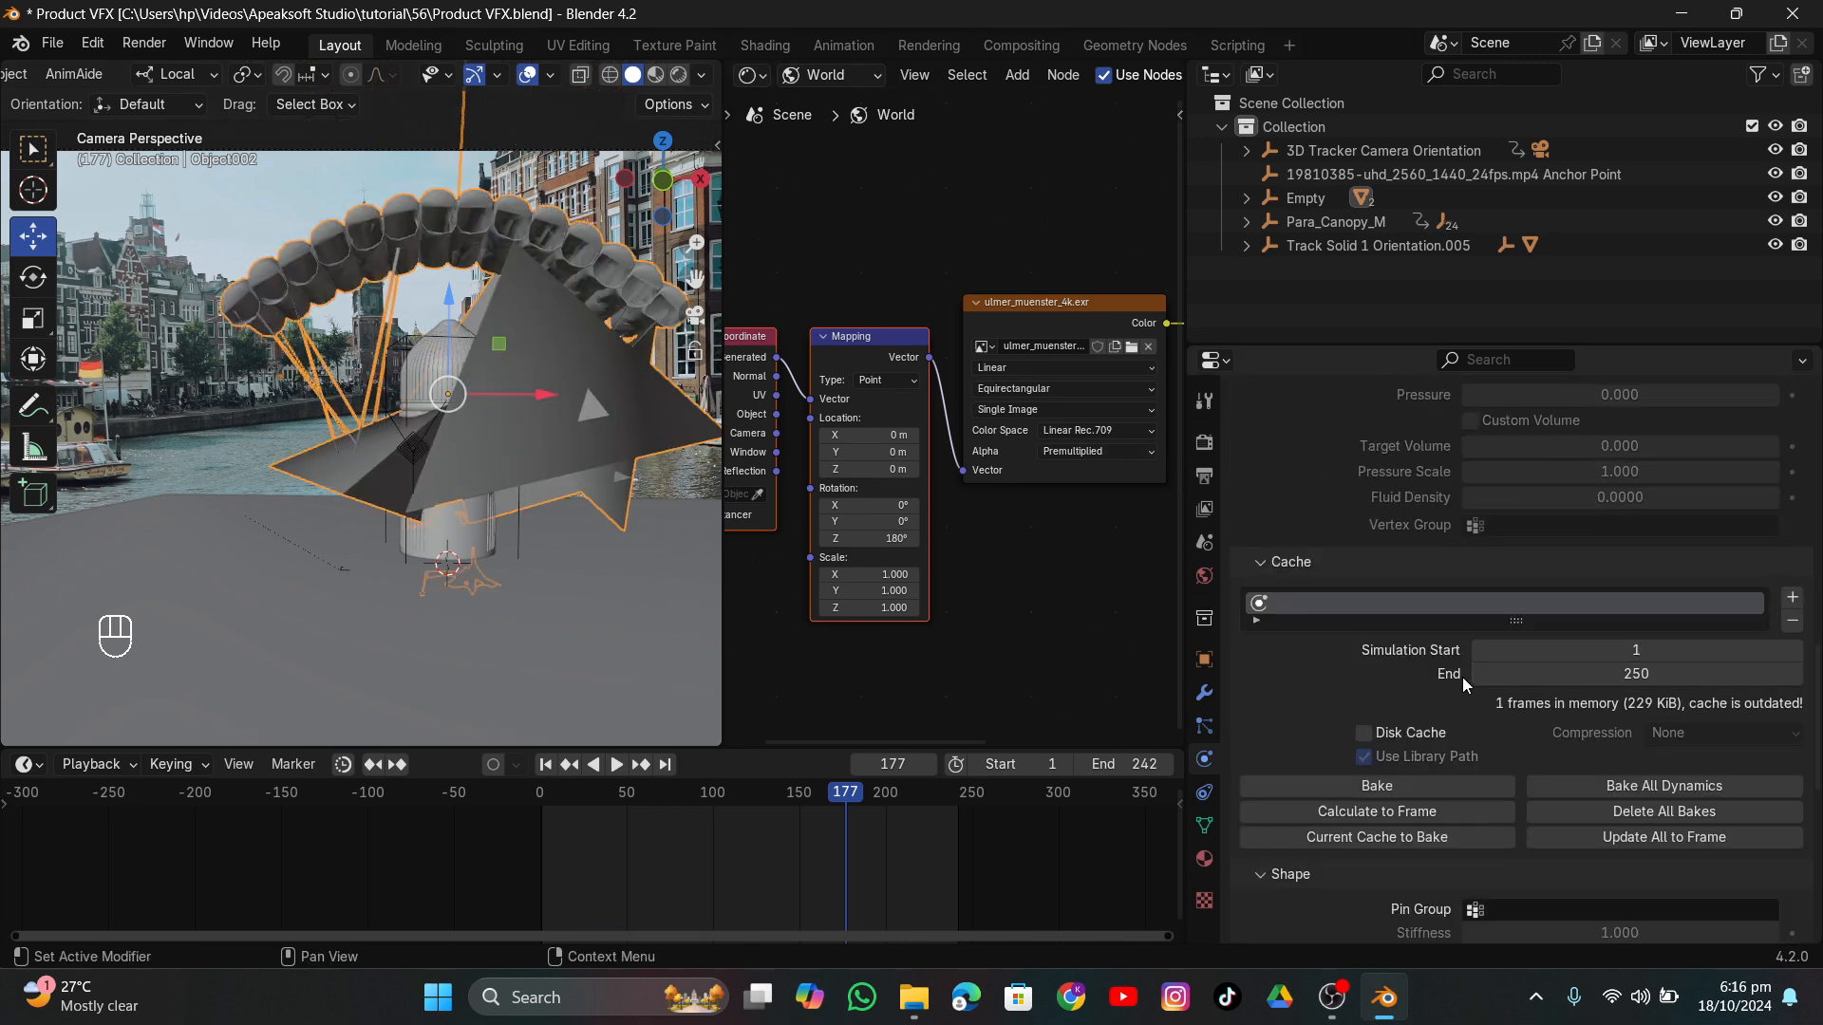
pyautogui.click(1605, 654)
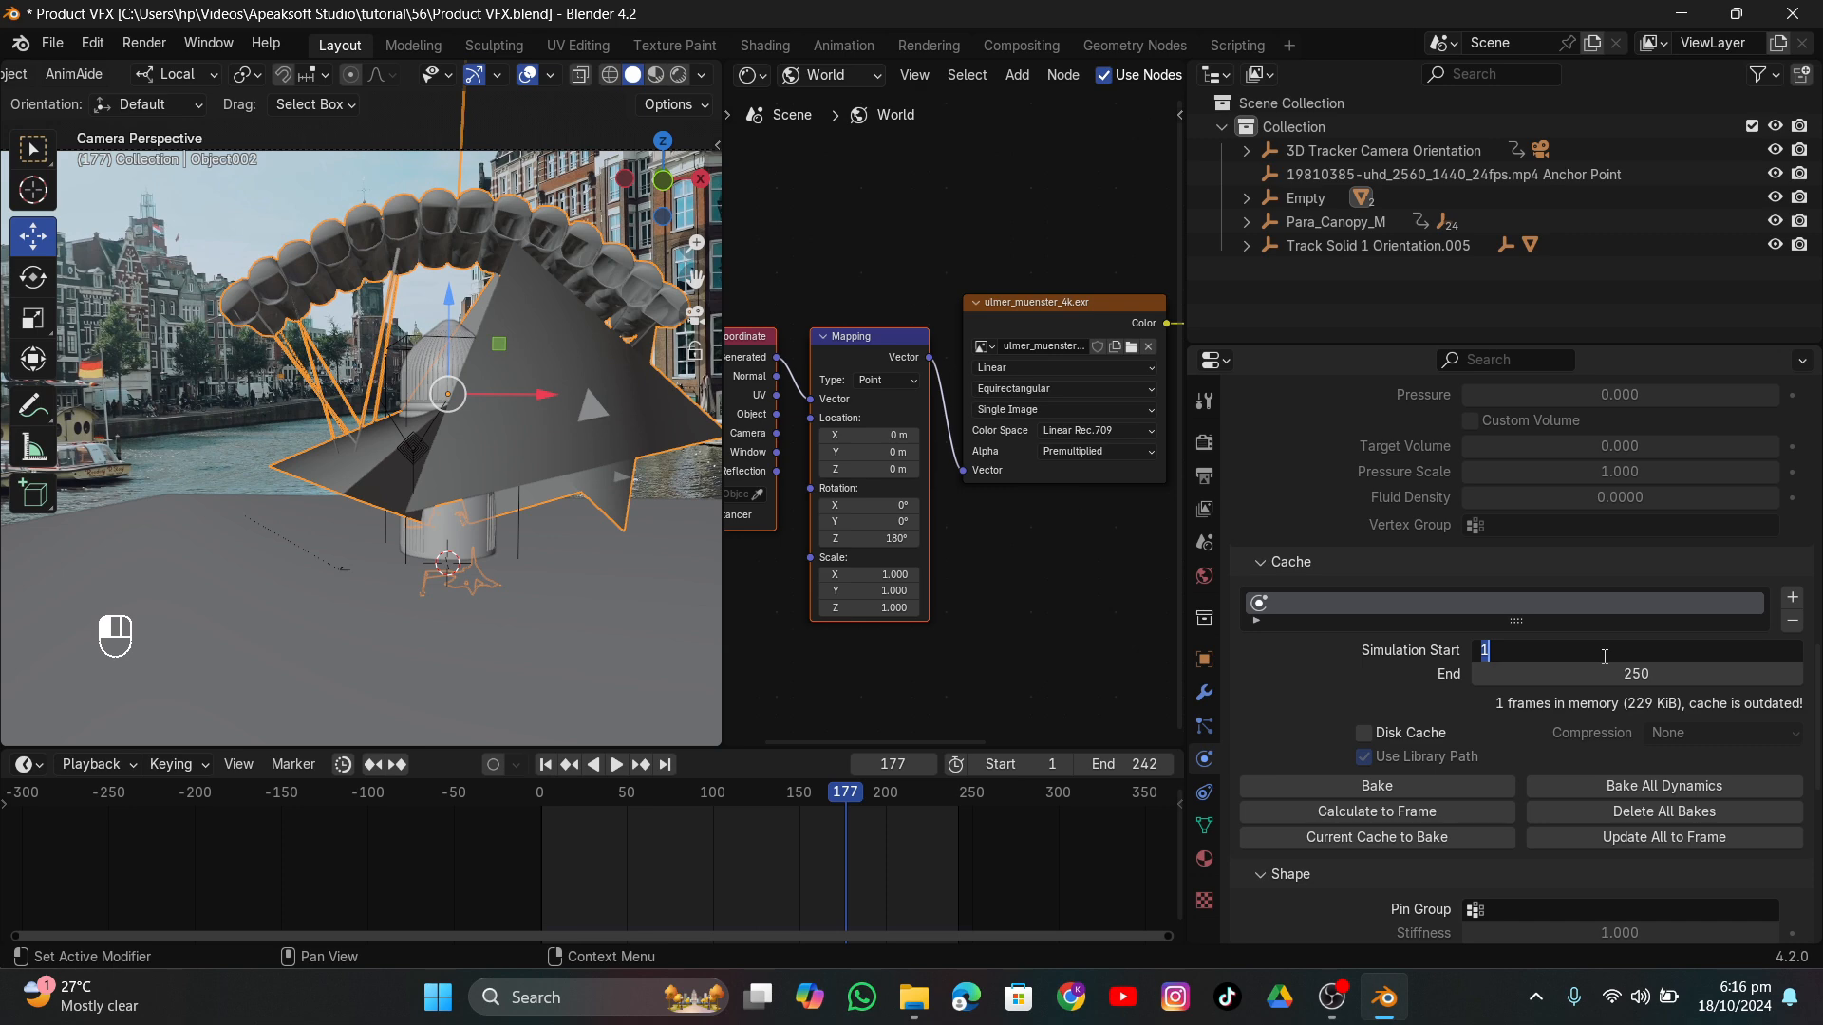
pyautogui.press('Return')
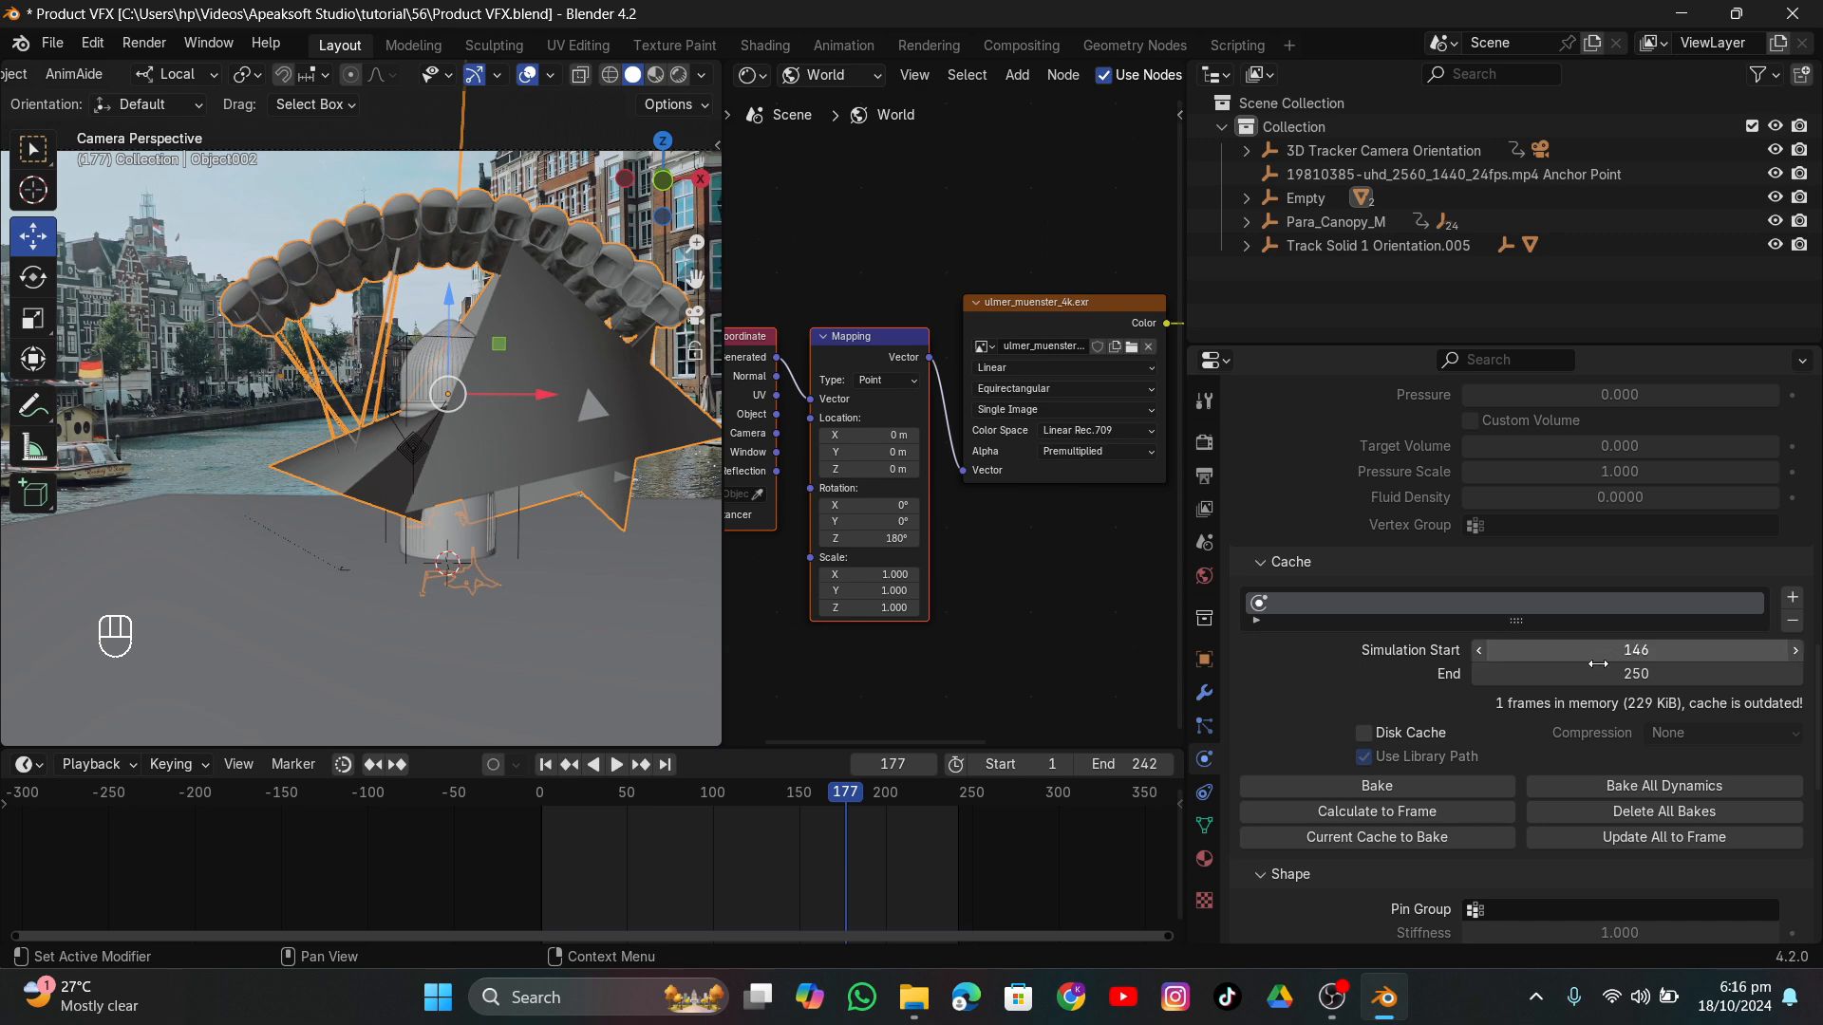
# Pin the parachute cloth with the vertex group Group and enable Self Collisions.
pyautogui.scroll(-10, 1432, 748)
pyautogui.click(1505, 531)
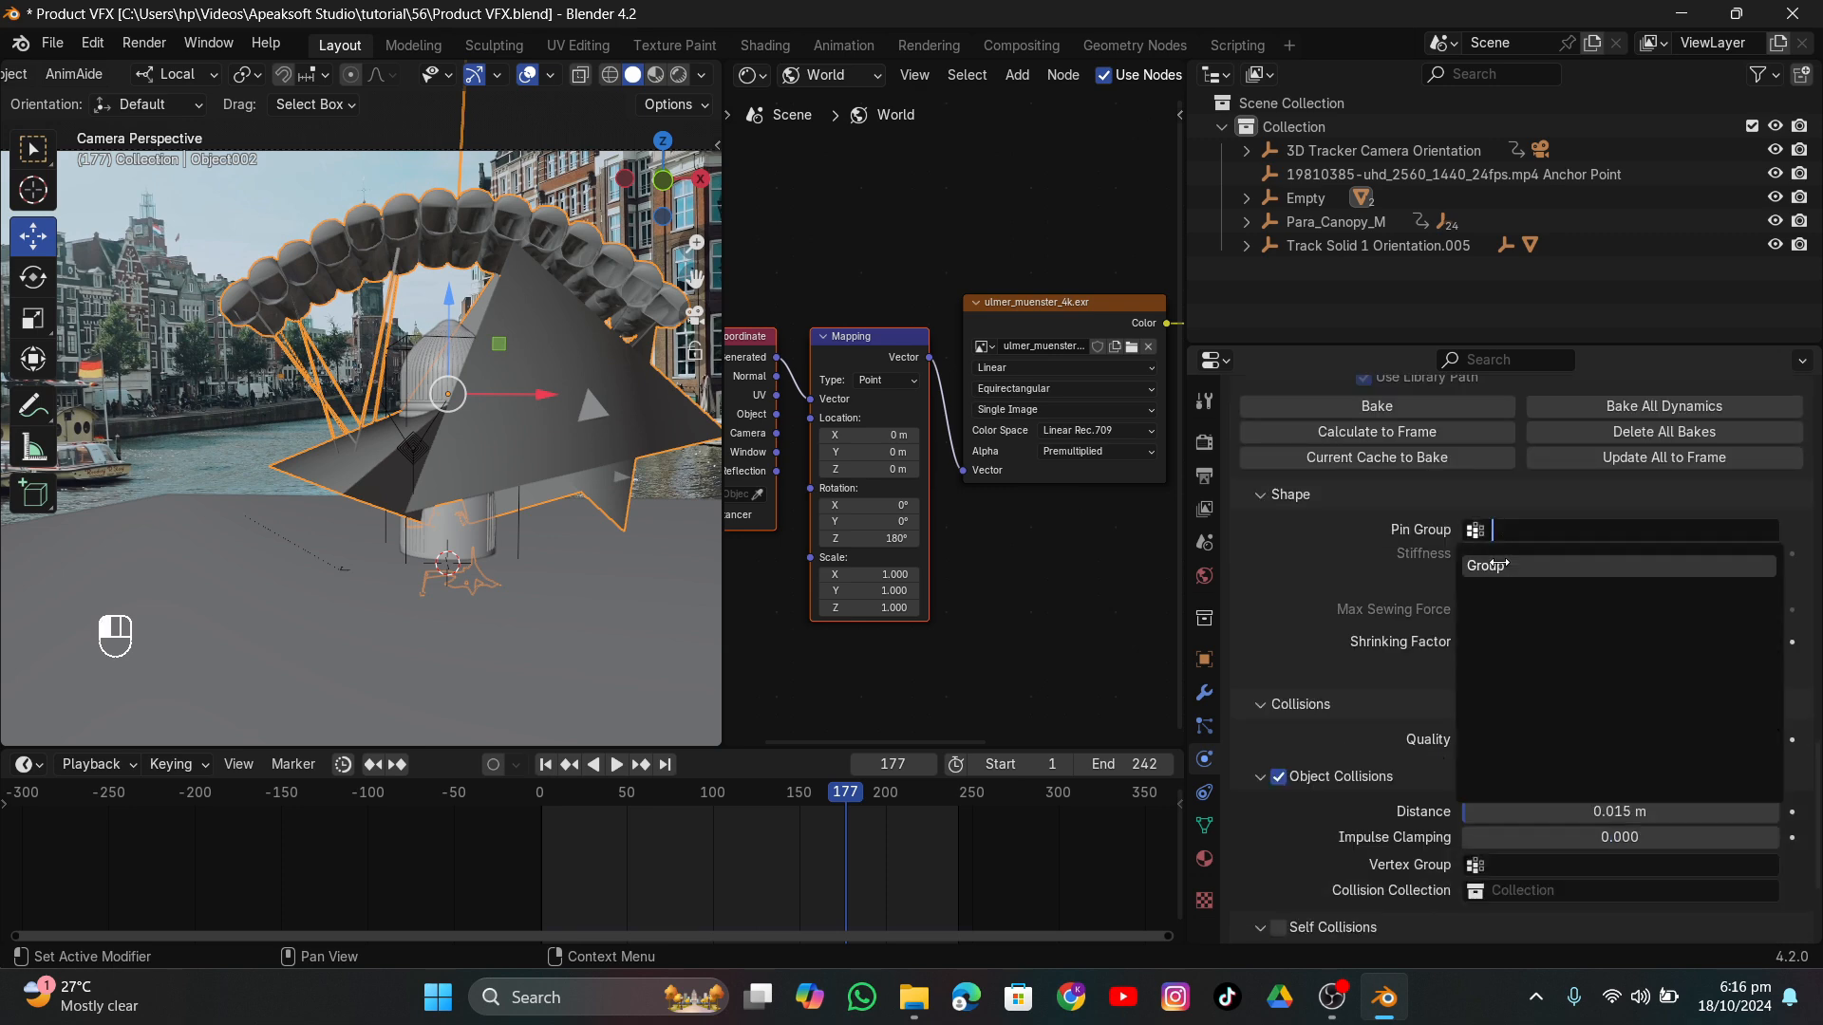
pyautogui.click(1486, 566)
pyautogui.scroll(-3, 1348, 764)
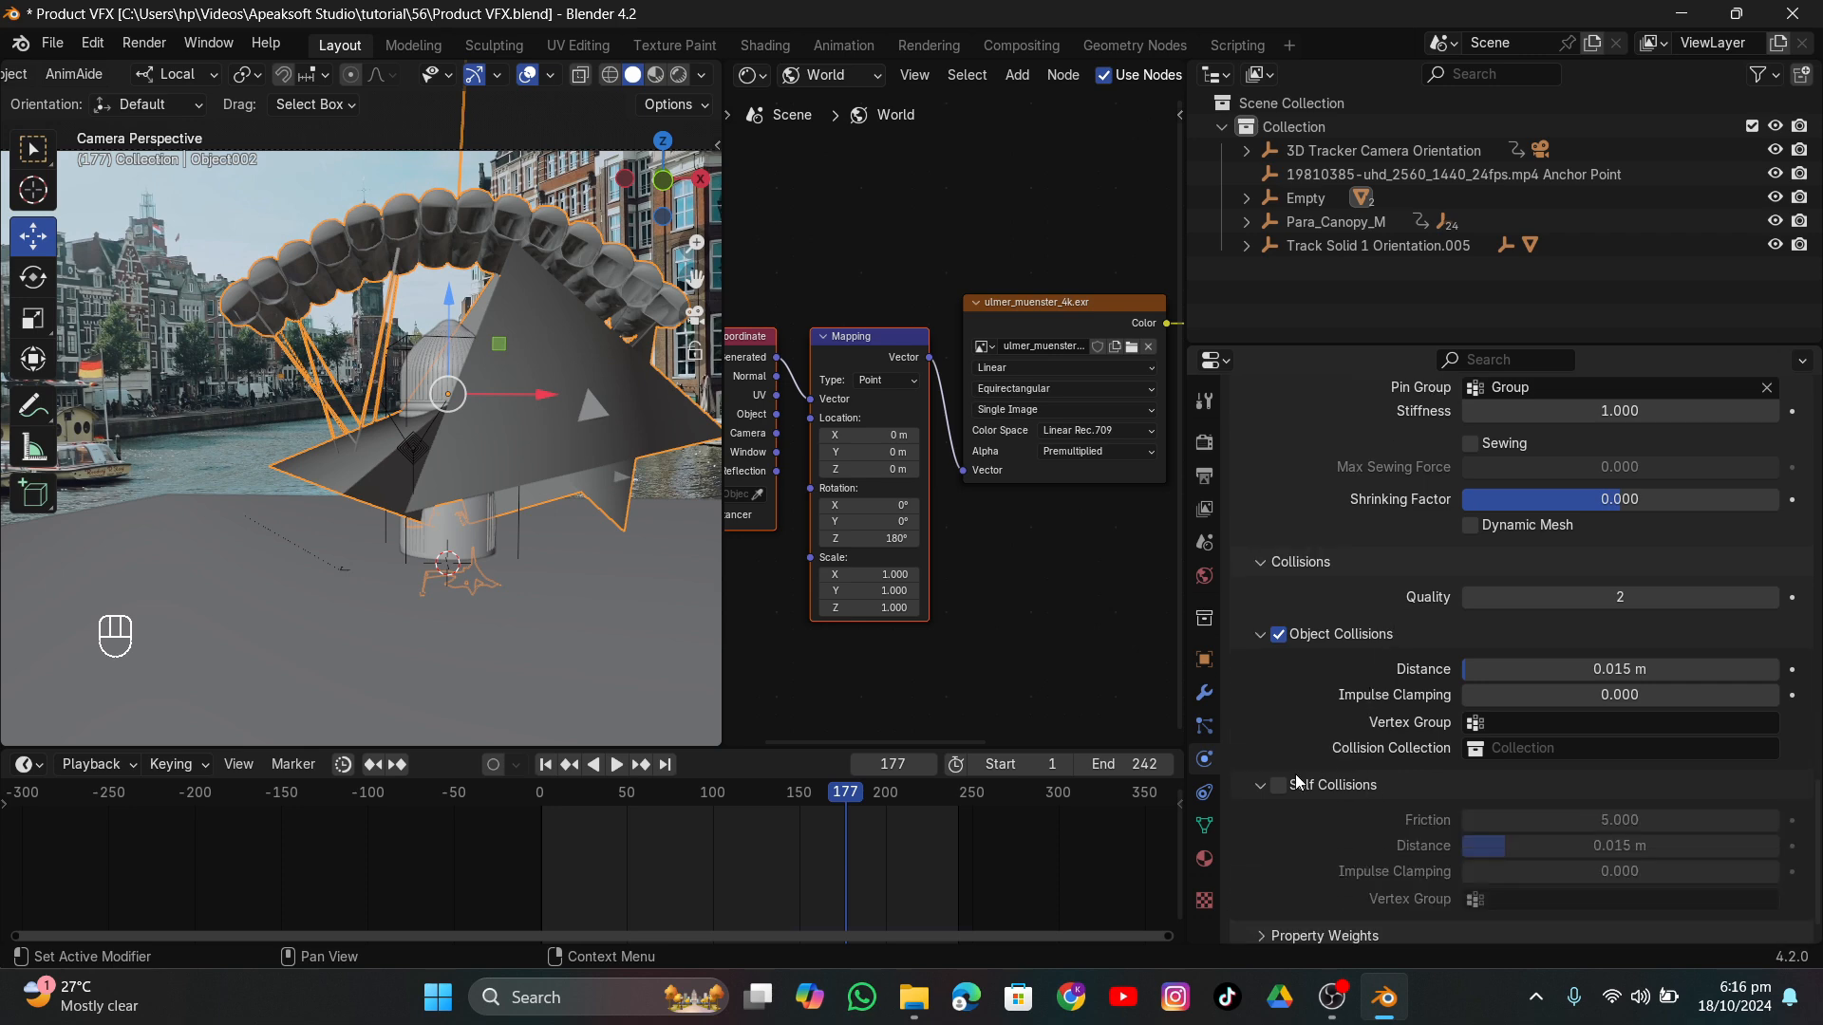
# Play the cloth simulation through the landing and scrub back to frame 144 to check the parachute's behaviour.
pyautogui.click(760, 792)
pyautogui.press('space')
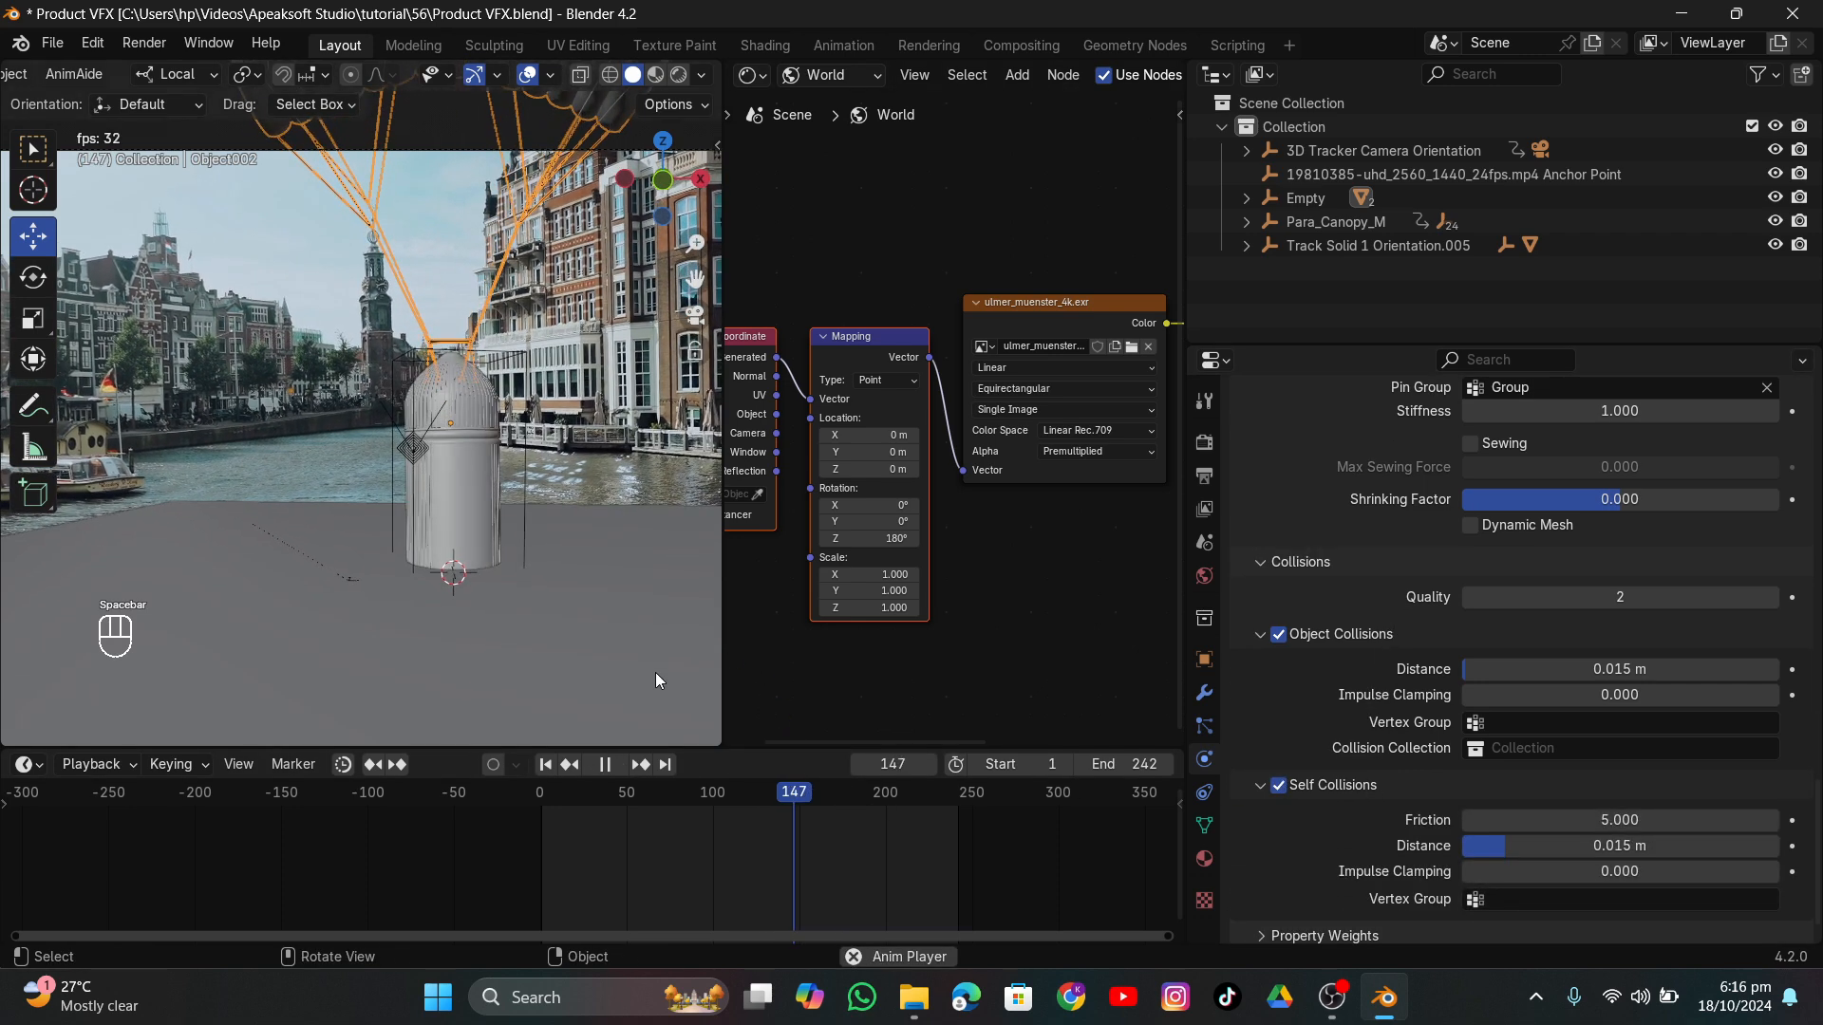
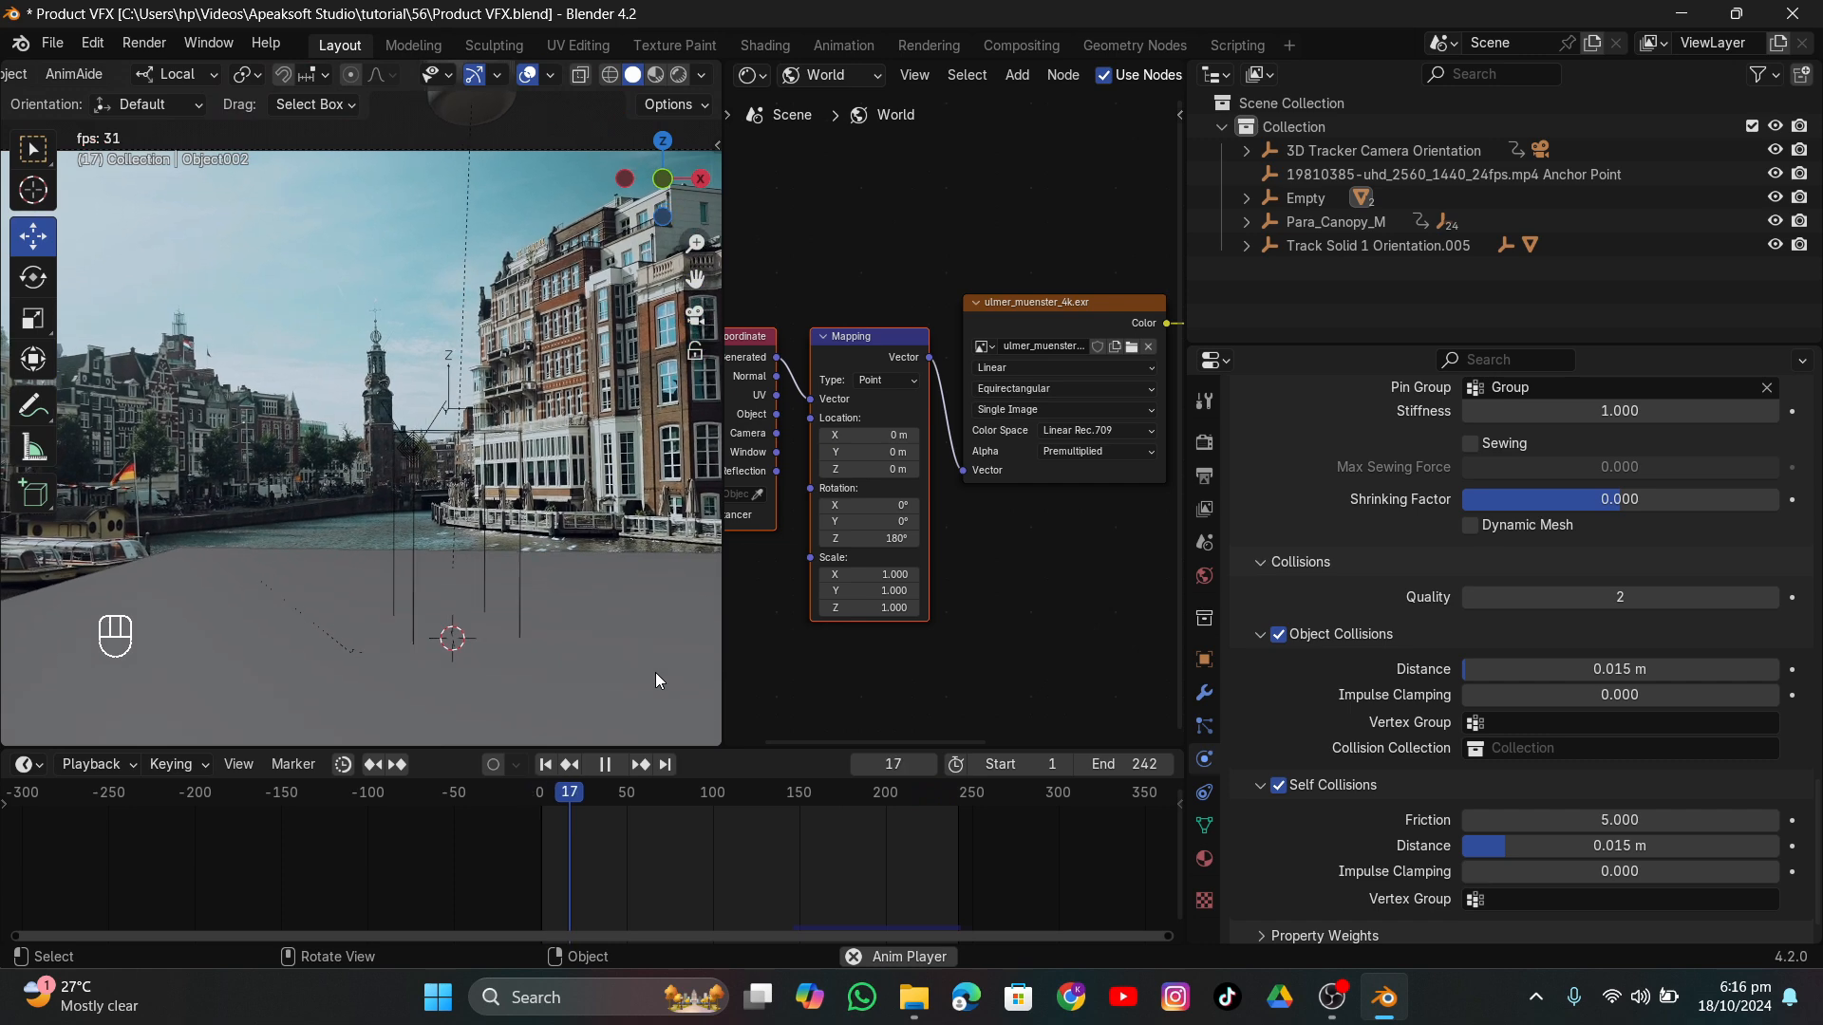
pyautogui.moveTo(835, 798); pyautogui.dragTo(788, 810)
# Set the cloth simulation start to frame 17 and play the animation from the first frame.
pyautogui.scroll(8, 1553, 596)
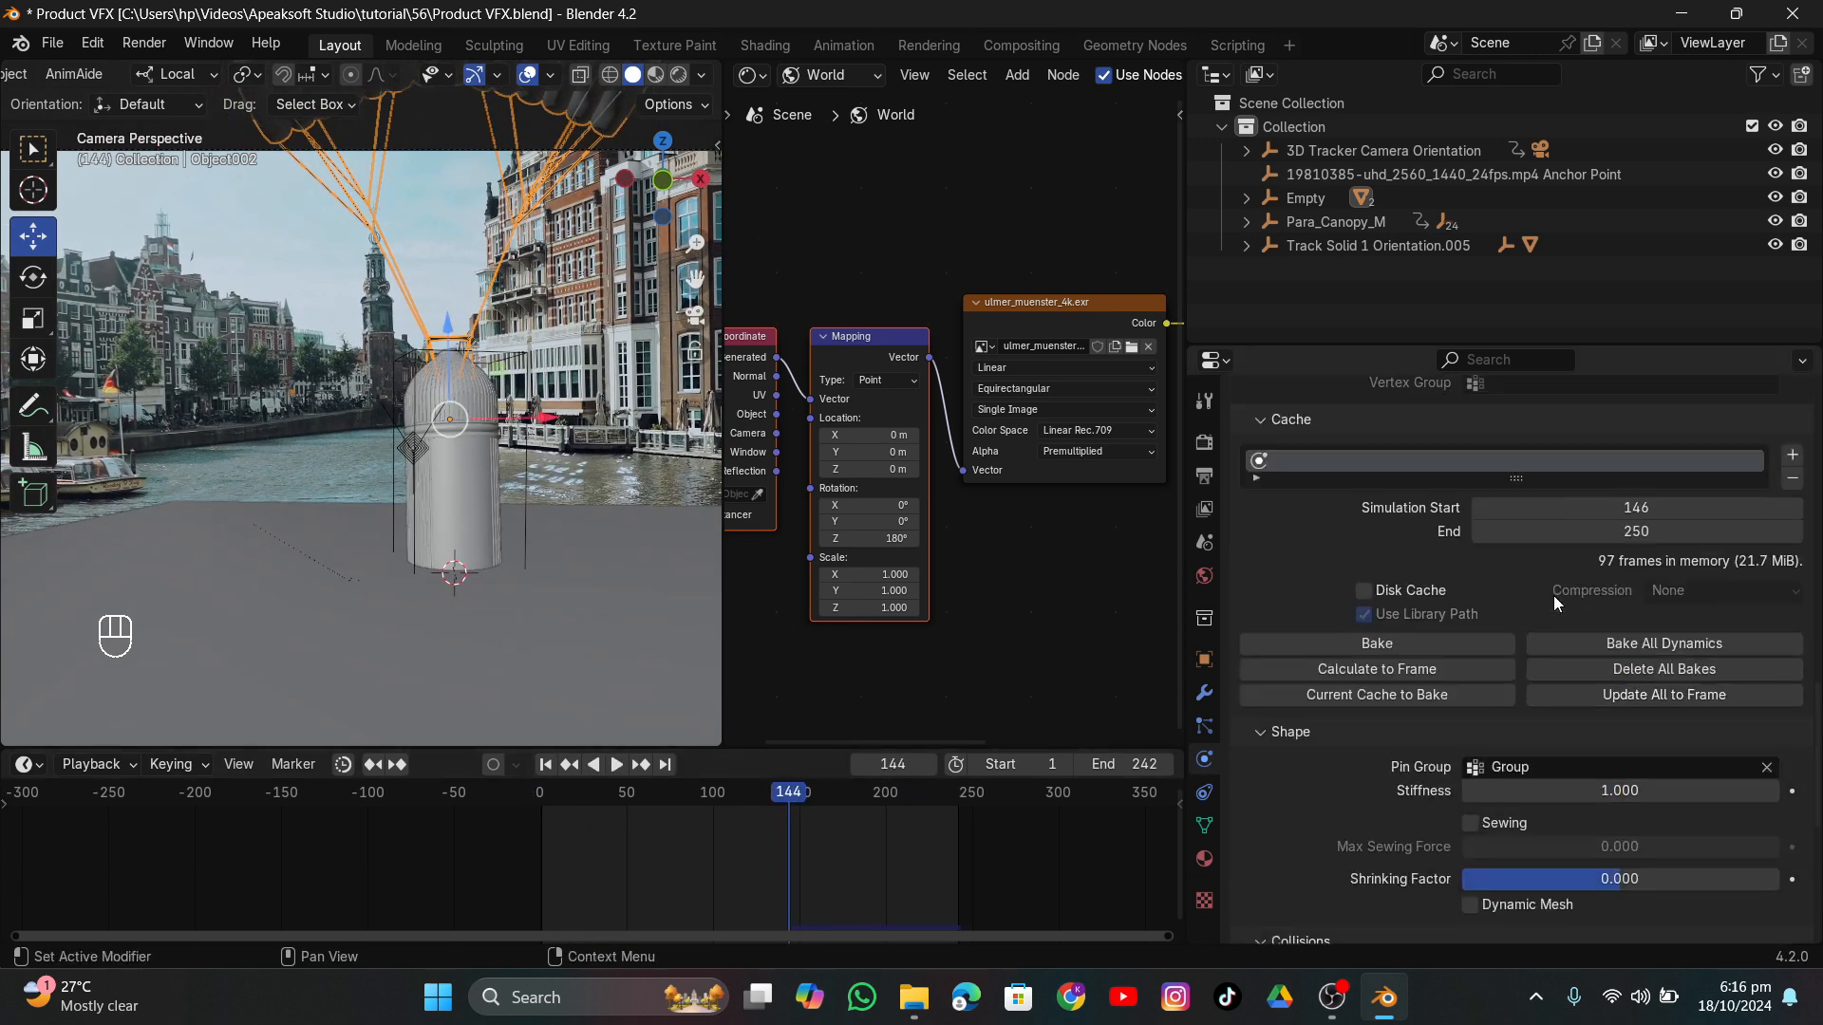
pyautogui.moveTo(1611, 509); pyautogui.dragTo(1477, 509)
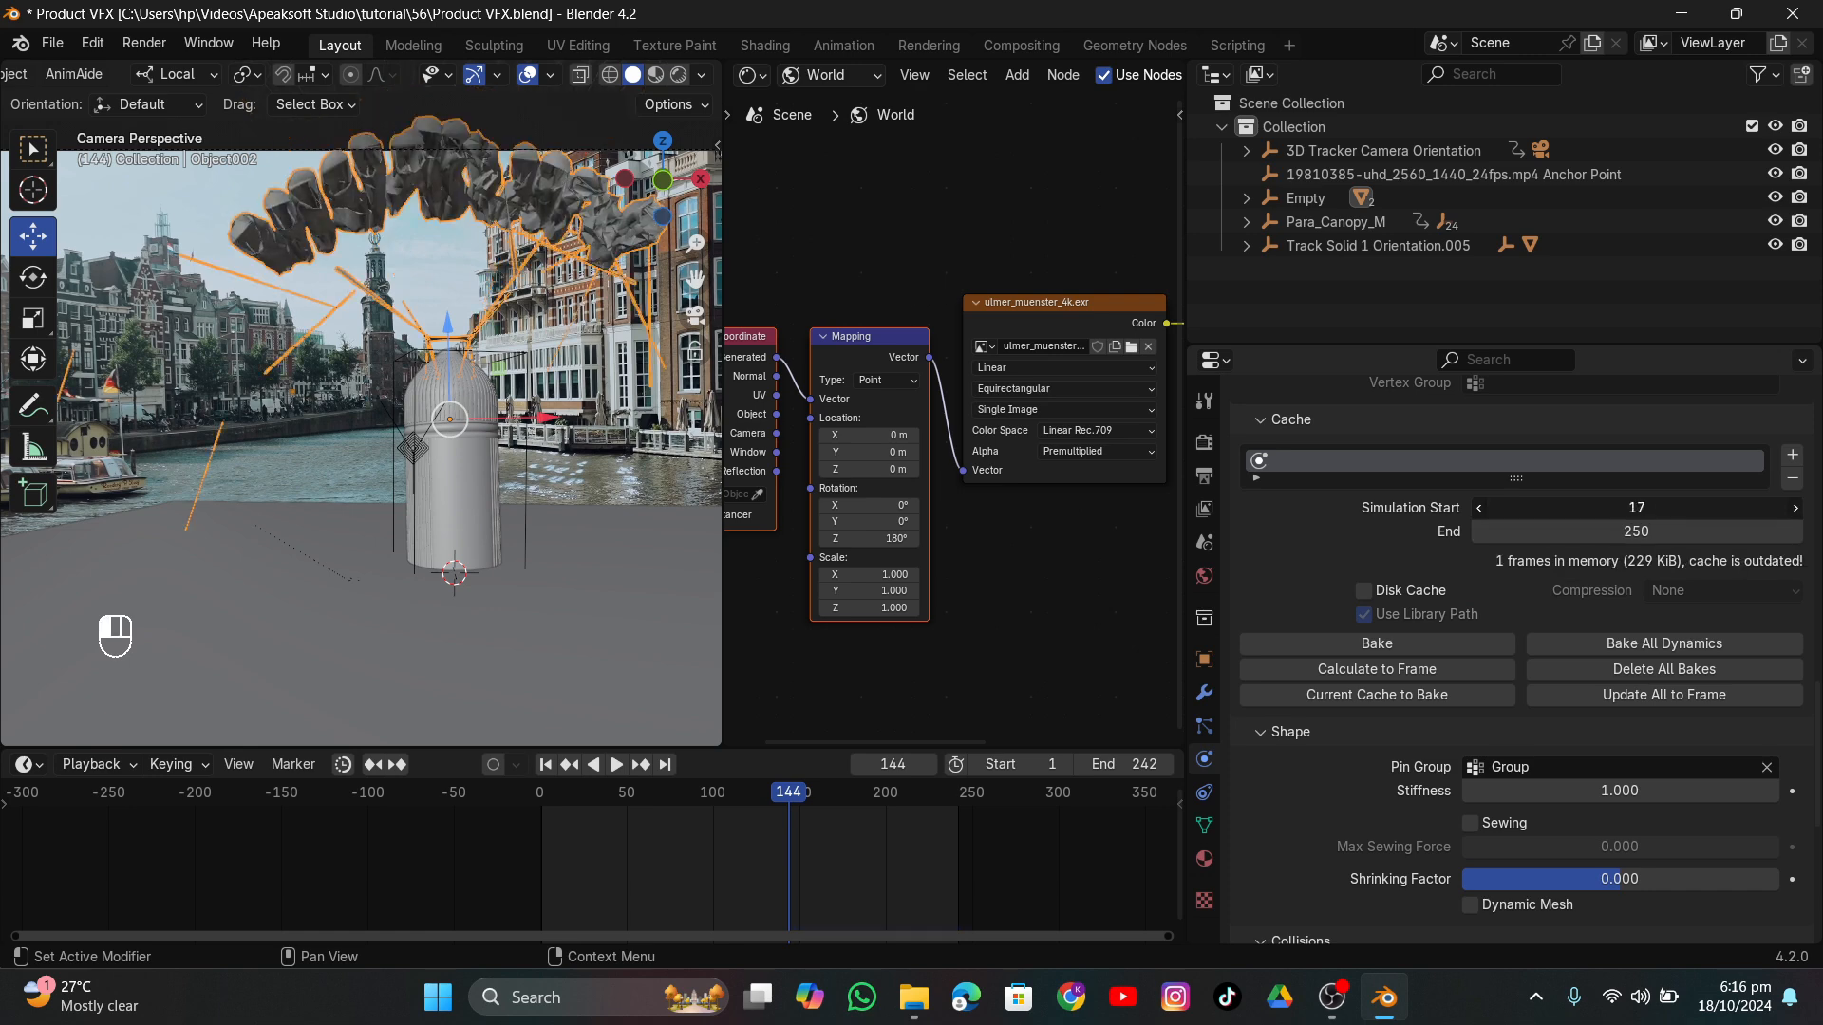
pyautogui.click(545, 764)
pyautogui.press('space')
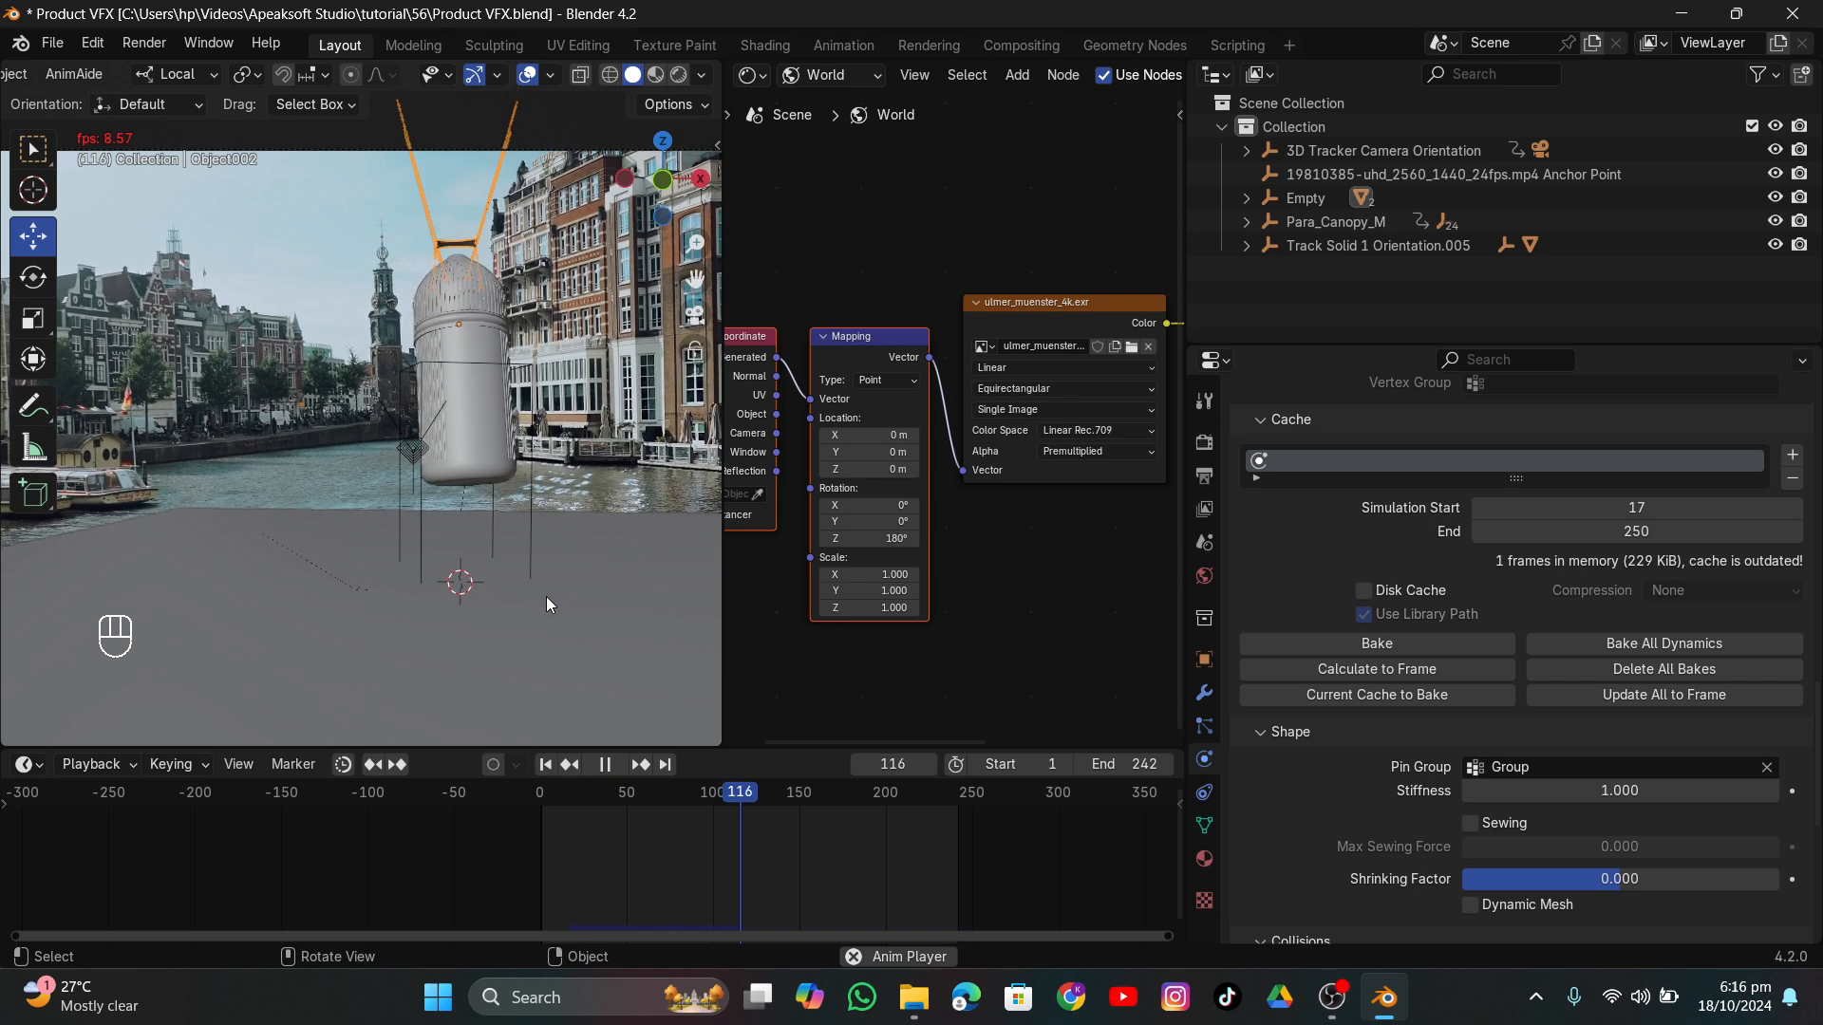
pyautogui.press('space')
# At frame 1, isolate the parachute and enter mesh editing around the junctions of its suspension lines.
pyautogui.click(542, 792)
pyautogui.moveTo(516, 591); pyautogui.dragTo(402, 418, button='middle')
pyautogui.press('/')
pyautogui.scroll(5, 493, 638)
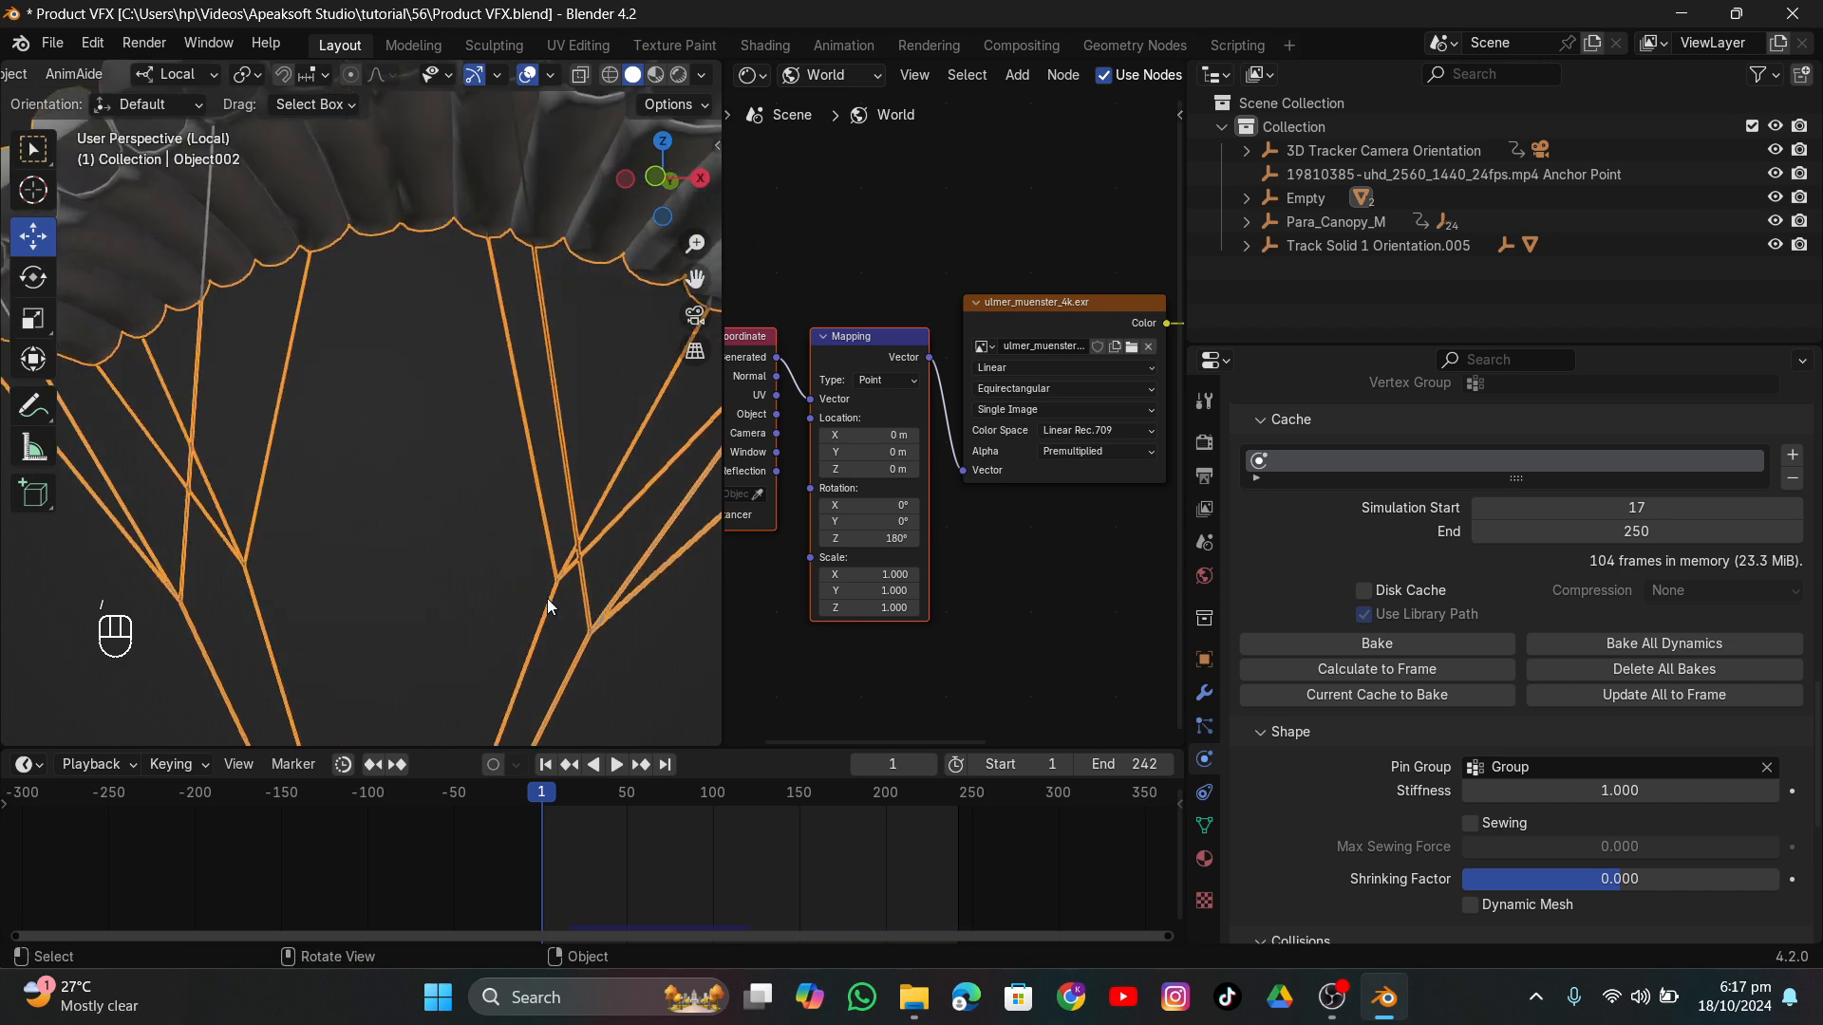
pyautogui.scroll(-5, 546, 598)
pyautogui.moveTo(547, 598); pyautogui.dragTo(440, 560, button='middle')
pyautogui.press('Tab')
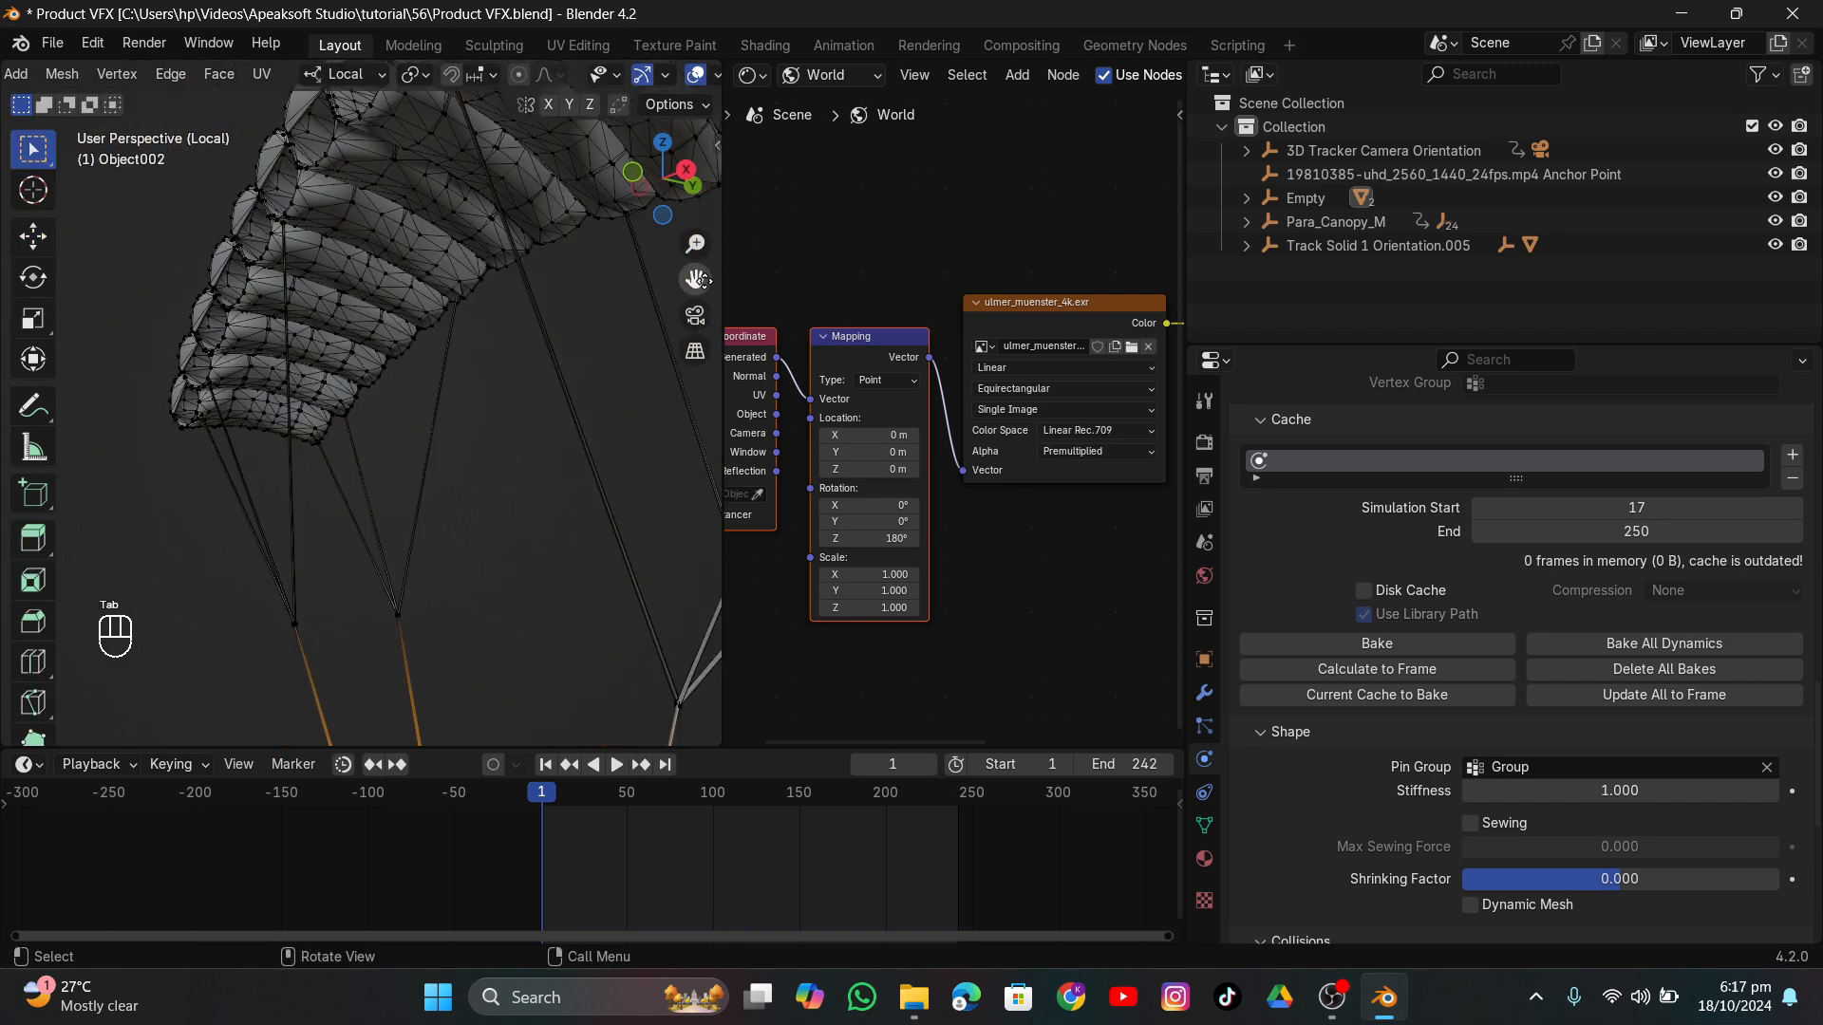
pyautogui.moveTo(703, 279); pyautogui.dragTo(542, 350)
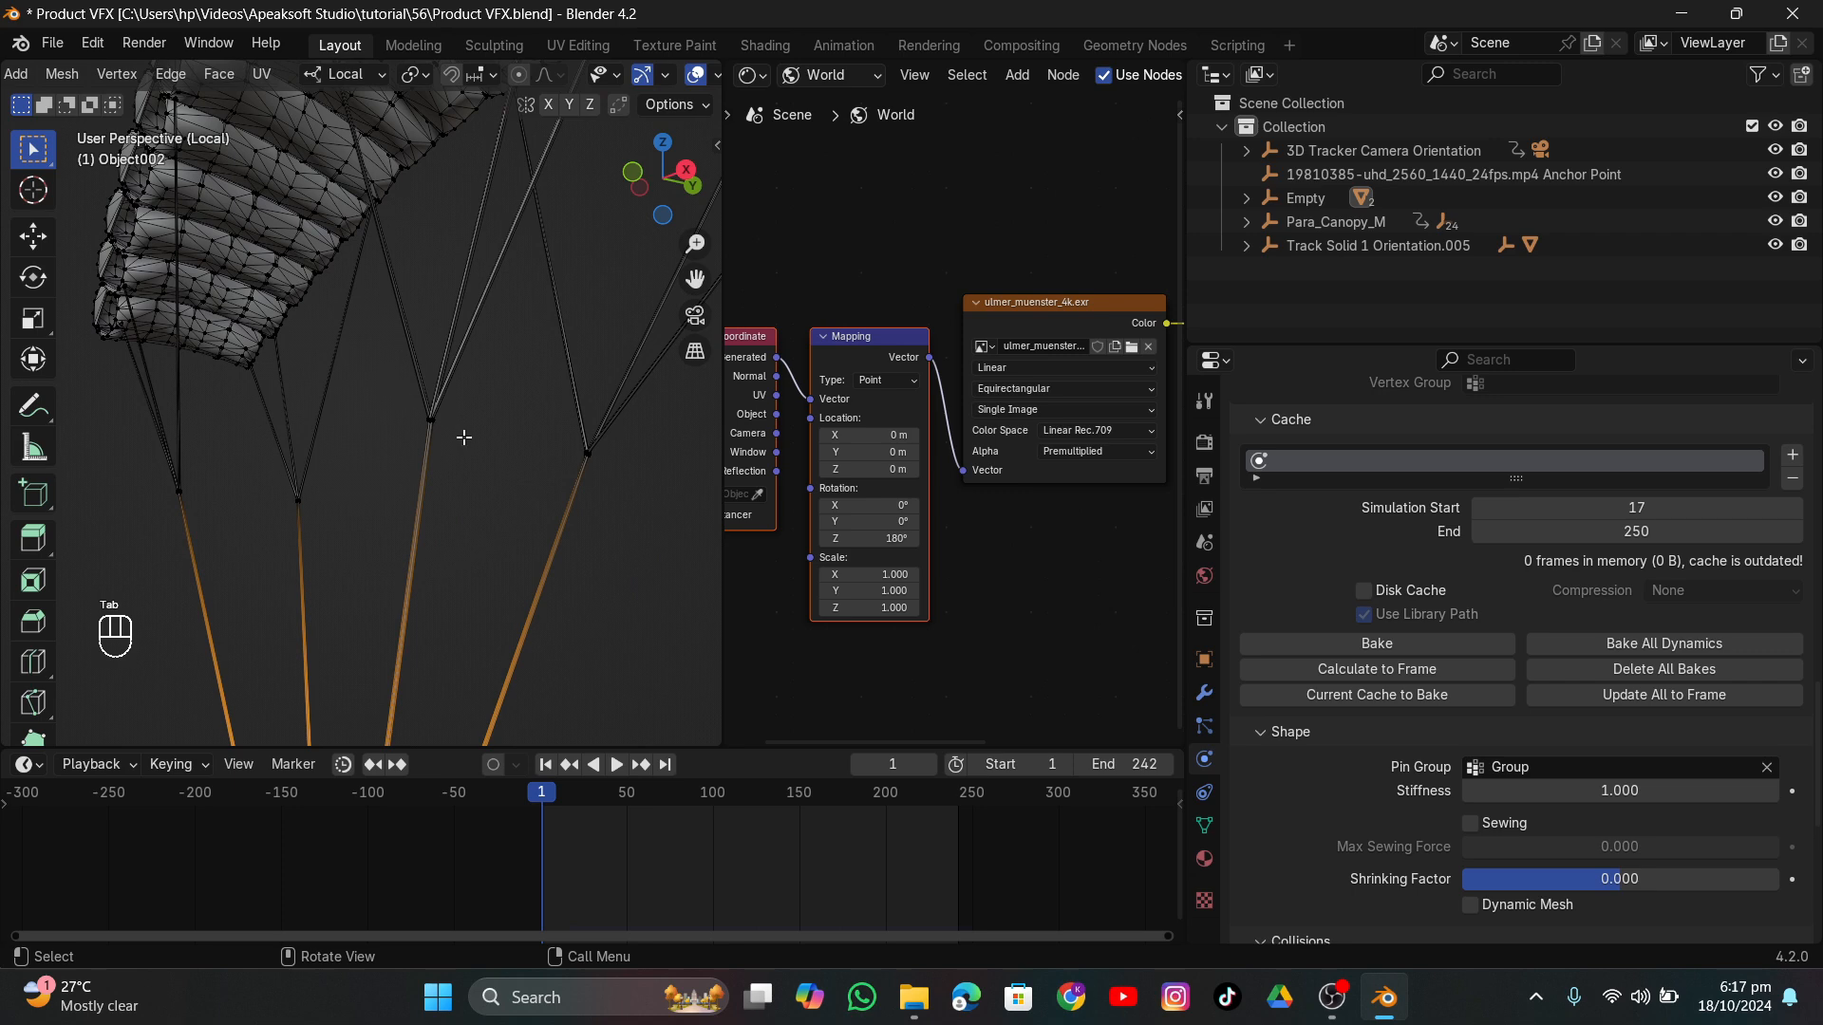
# Select the line junctions on one side of the parachute in wireframe and merge their vertices by distance at 0.0401 m.
pyautogui.press('z')
pyautogui.click(387, 395)
pyautogui.moveTo(387, 395); pyautogui.dragTo(663, 504)
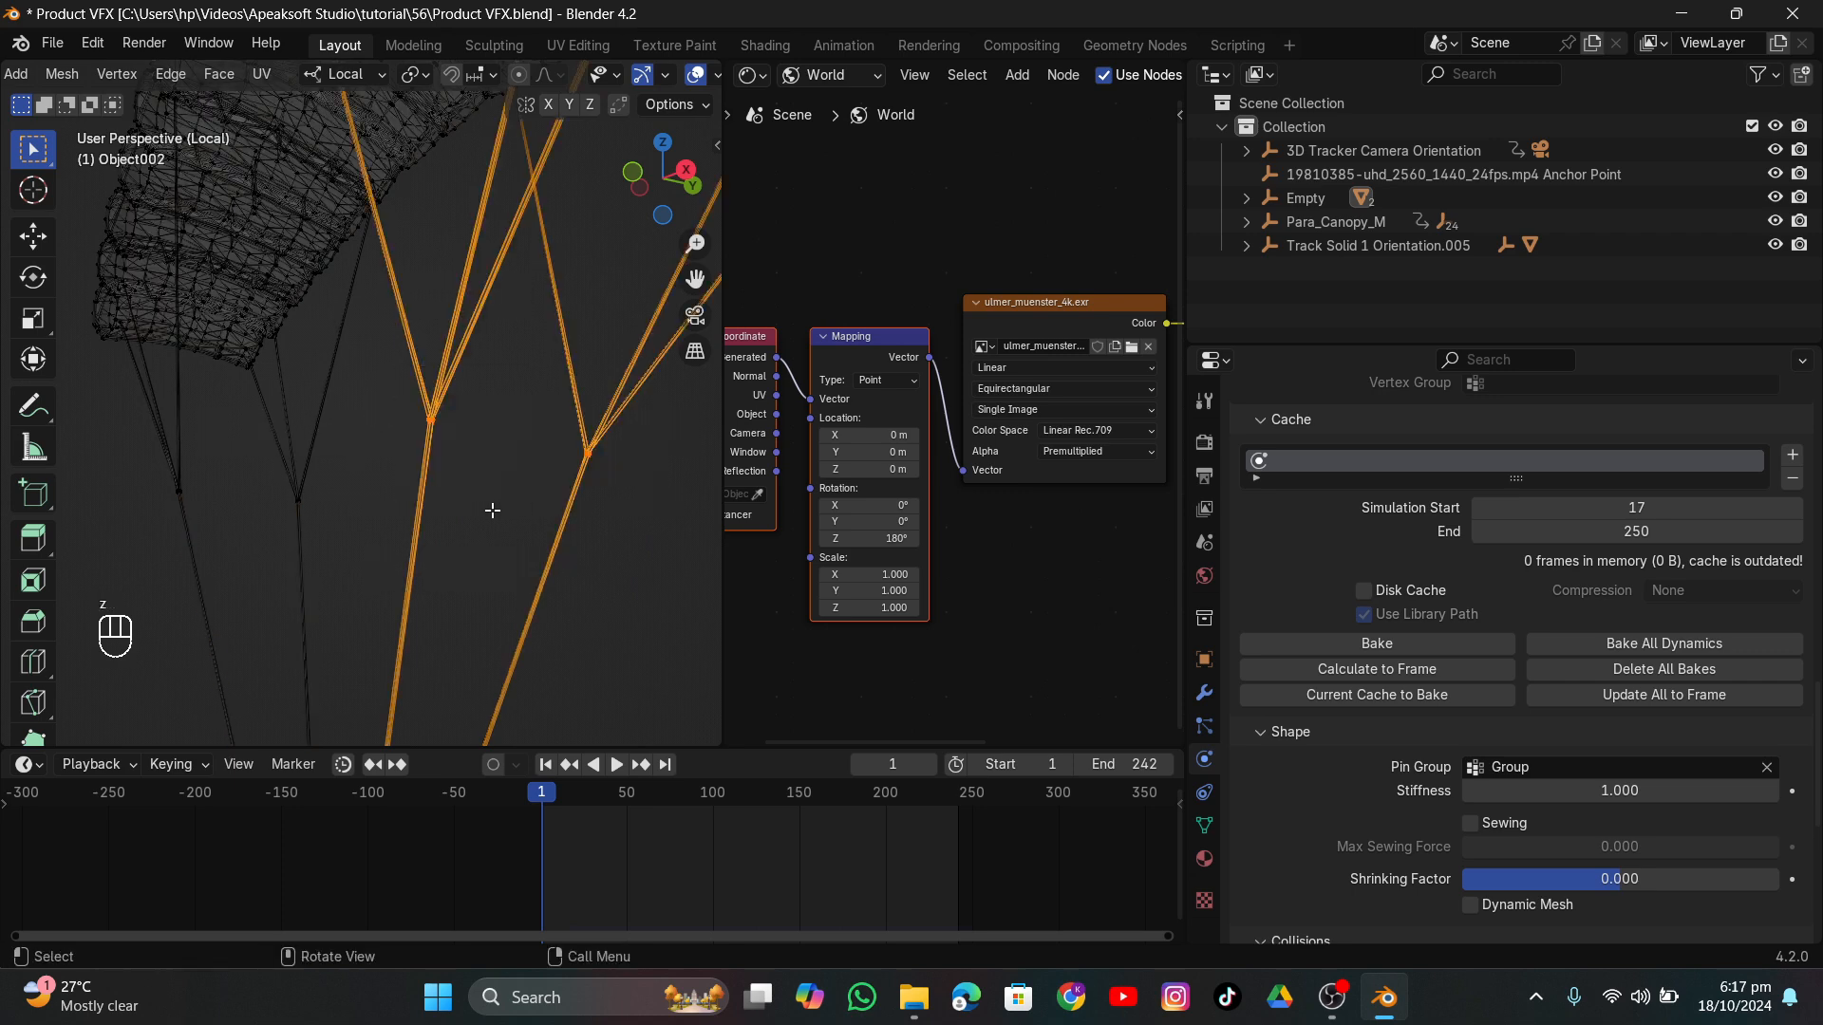
pyautogui.moveTo(492, 510); pyautogui.dragTo(634, 543, button='middle')
pyautogui.press('m')
pyautogui.click(586, 523)
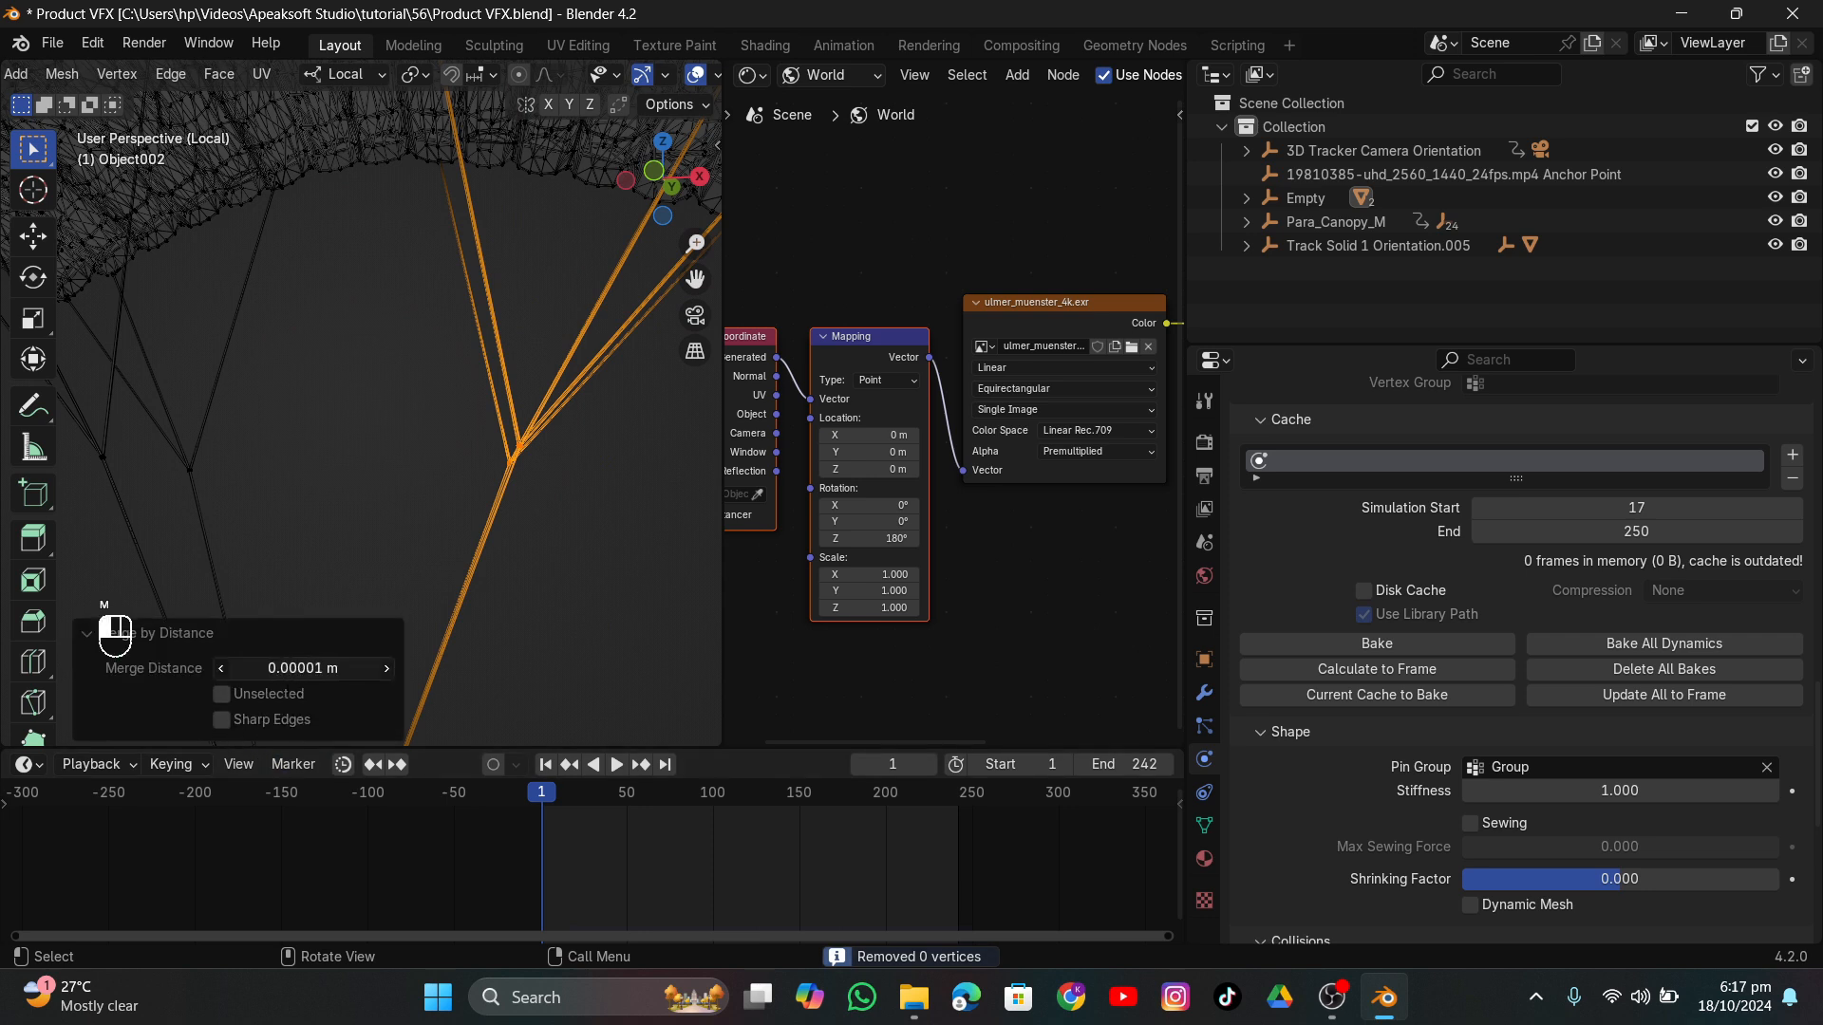
pyautogui.moveTo(304, 668)
pyautogui.mouseDown()
pyautogui.moveTo(342, 668)
pyautogui.moveTo(285, 668)
pyautogui.moveTo(318, 668)
pyautogui.mouseUp()
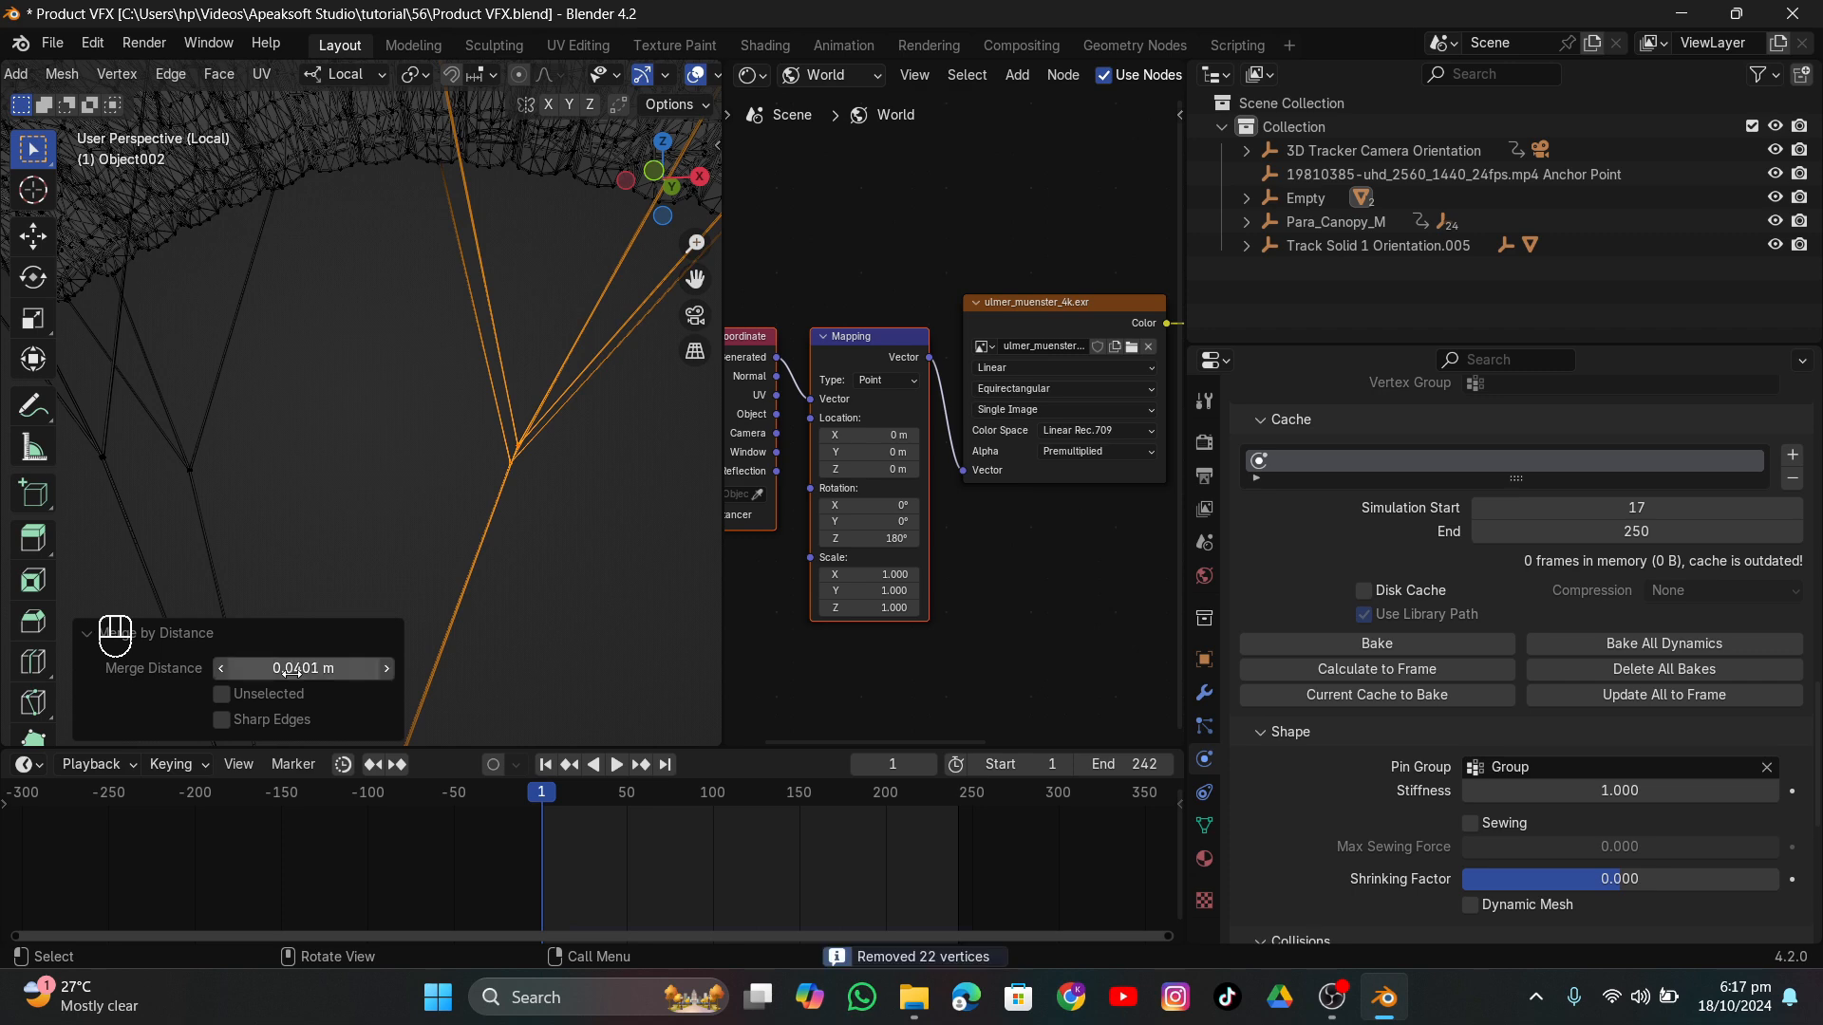
# Select the suspension-line junctions on the parachute's opposite side, merge their vertices by distance at 0.0401 m, and leave mesh editing.
pyautogui.moveTo(296, 419); pyautogui.dragTo(143, 545)
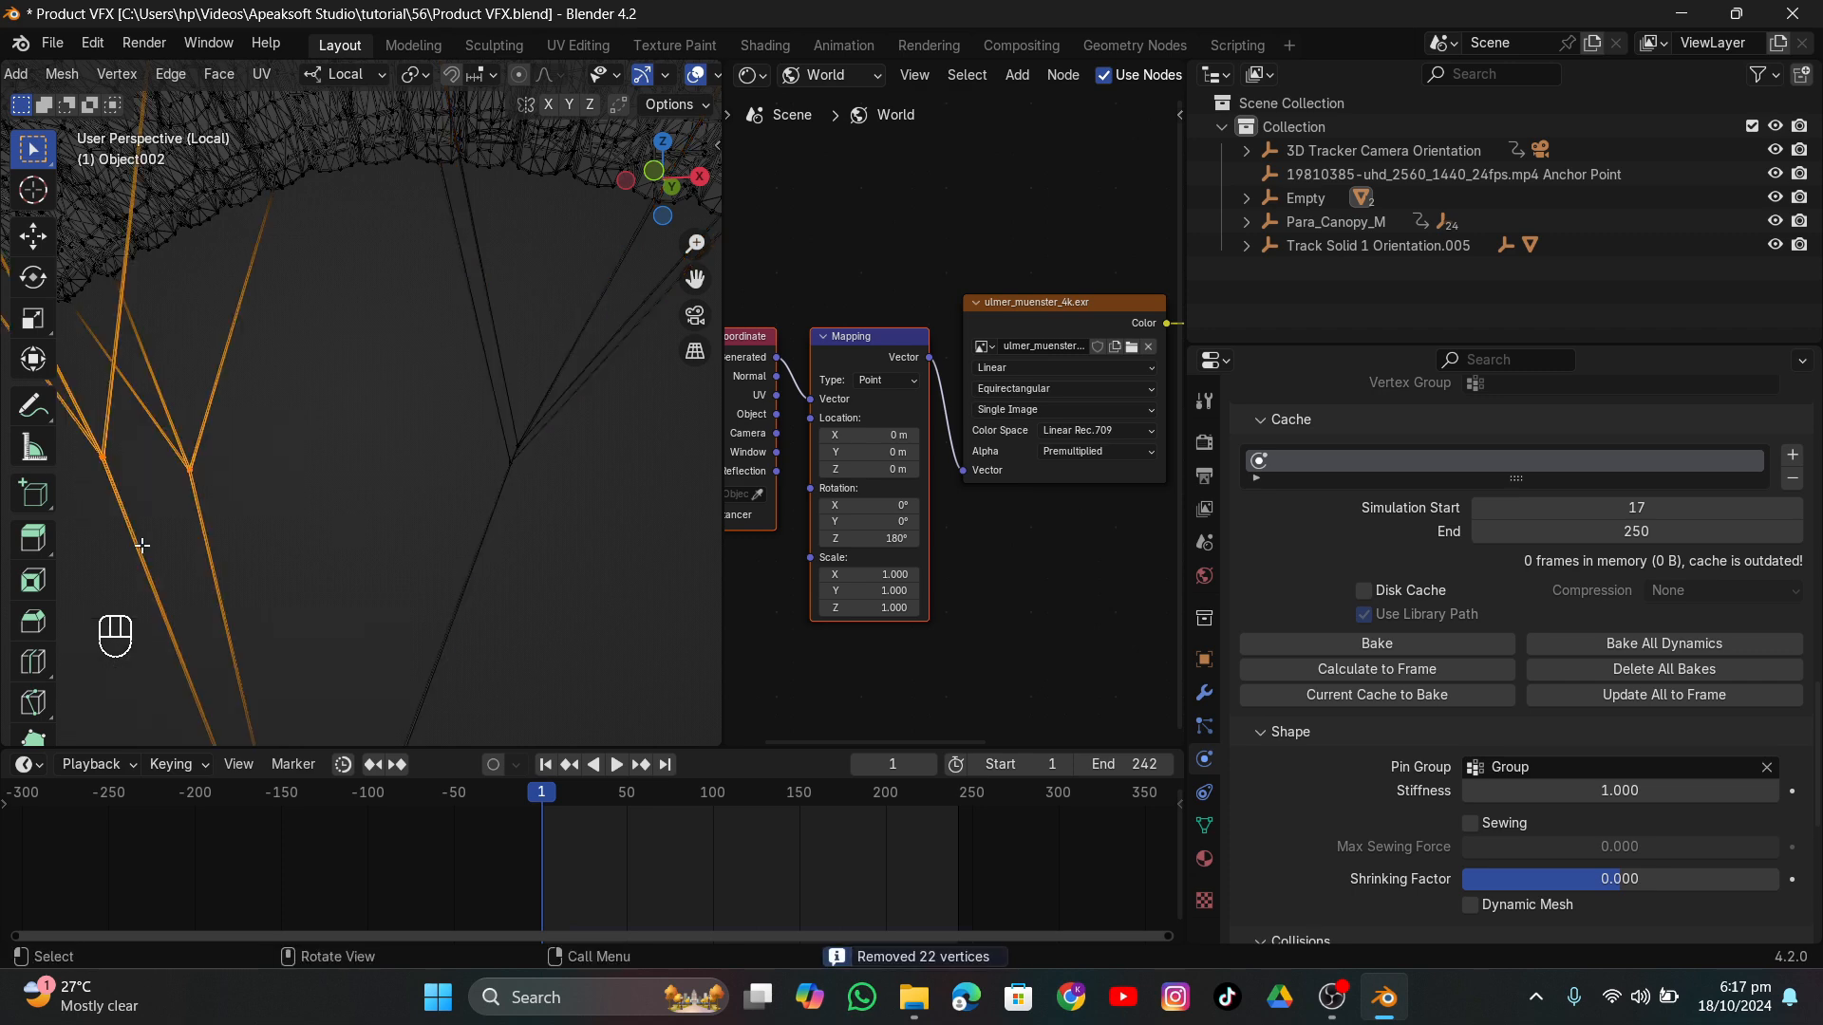
pyautogui.press('m')
pyautogui.click(269, 532)
pyautogui.click(415, 508)
pyautogui.scroll(-2, 436, 524)
pyautogui.press('Tab')
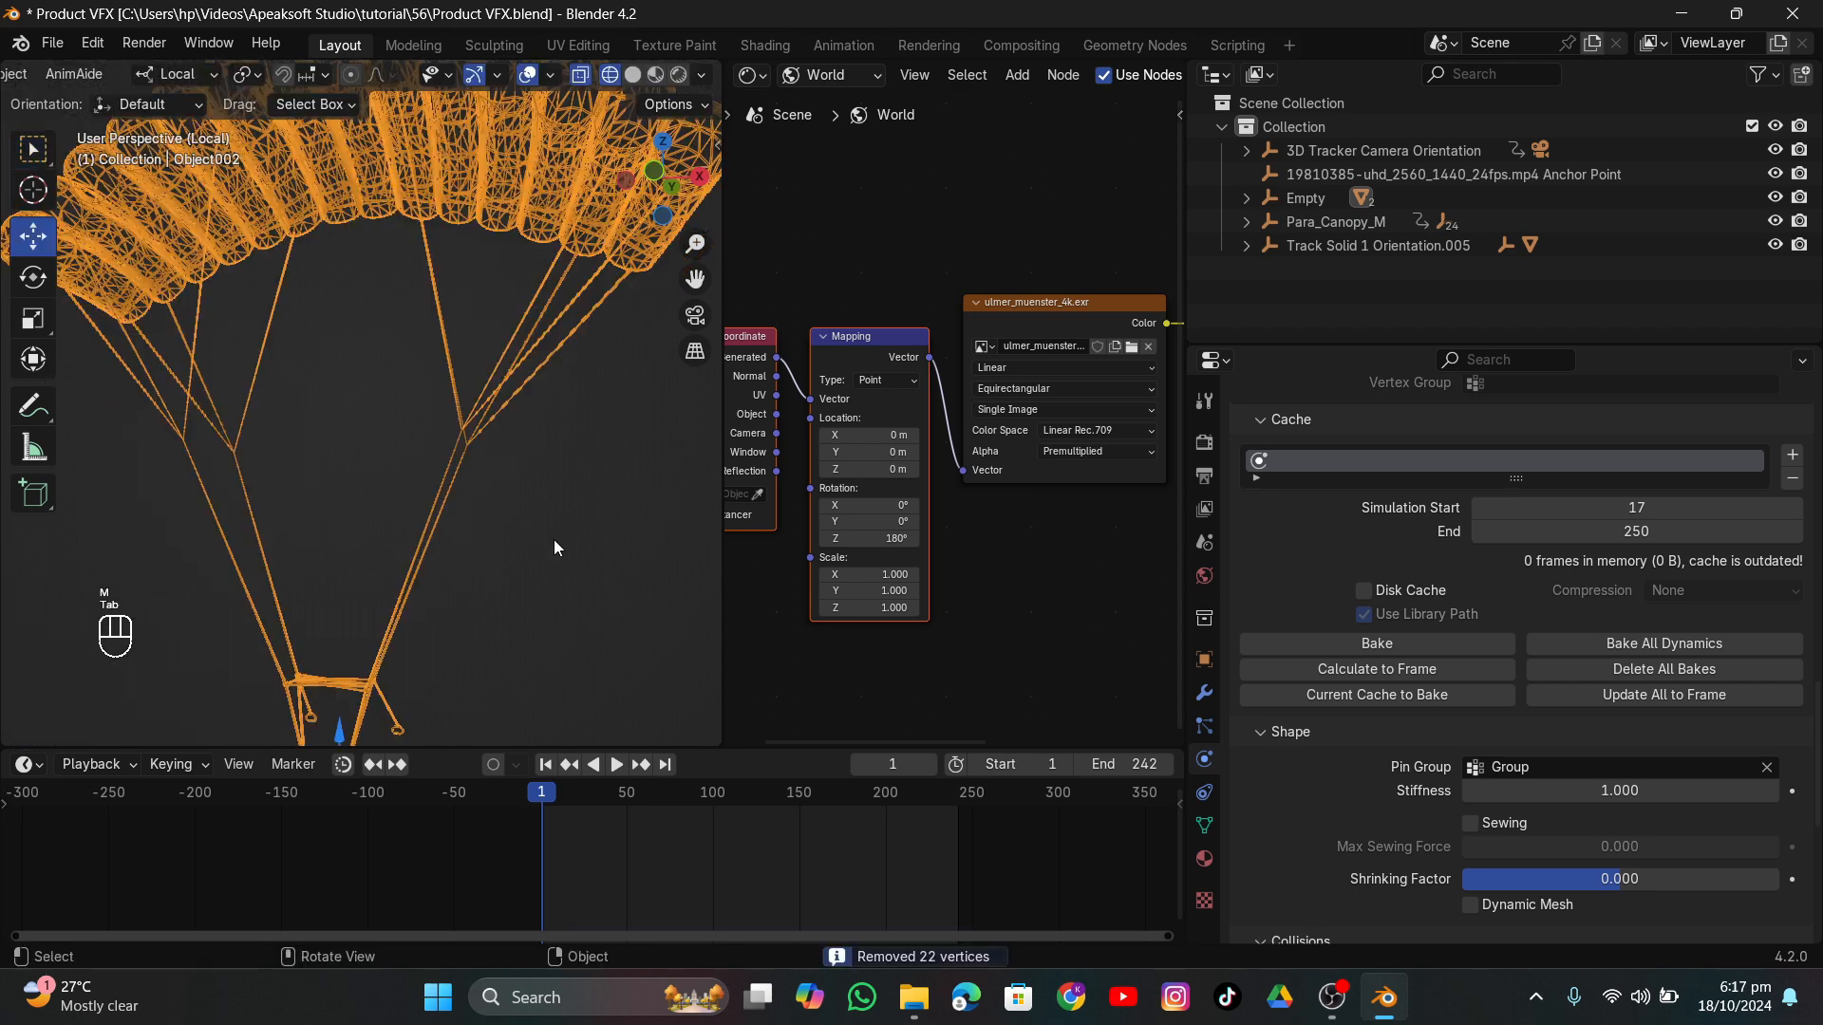
# Play the cloth simulation in solid shading to check how the merged suspension lines hold the canopy.
pyautogui.click(465, 570)
pyautogui.click(633, 74)
pyautogui.moveTo(561, 321)
pyautogui.mouseDown(button='middle')
pyautogui.moveTo(509, 363)
pyautogui.moveTo(554, 450)
pyautogui.moveTo(539, 518)
pyautogui.moveTo(418, 577)
pyautogui.moveTo(484, 608)
pyautogui.moveTo(488, 539)
pyautogui.moveTo(450, 483)
pyautogui.mouseUp(button='middle')
pyautogui.press('space')
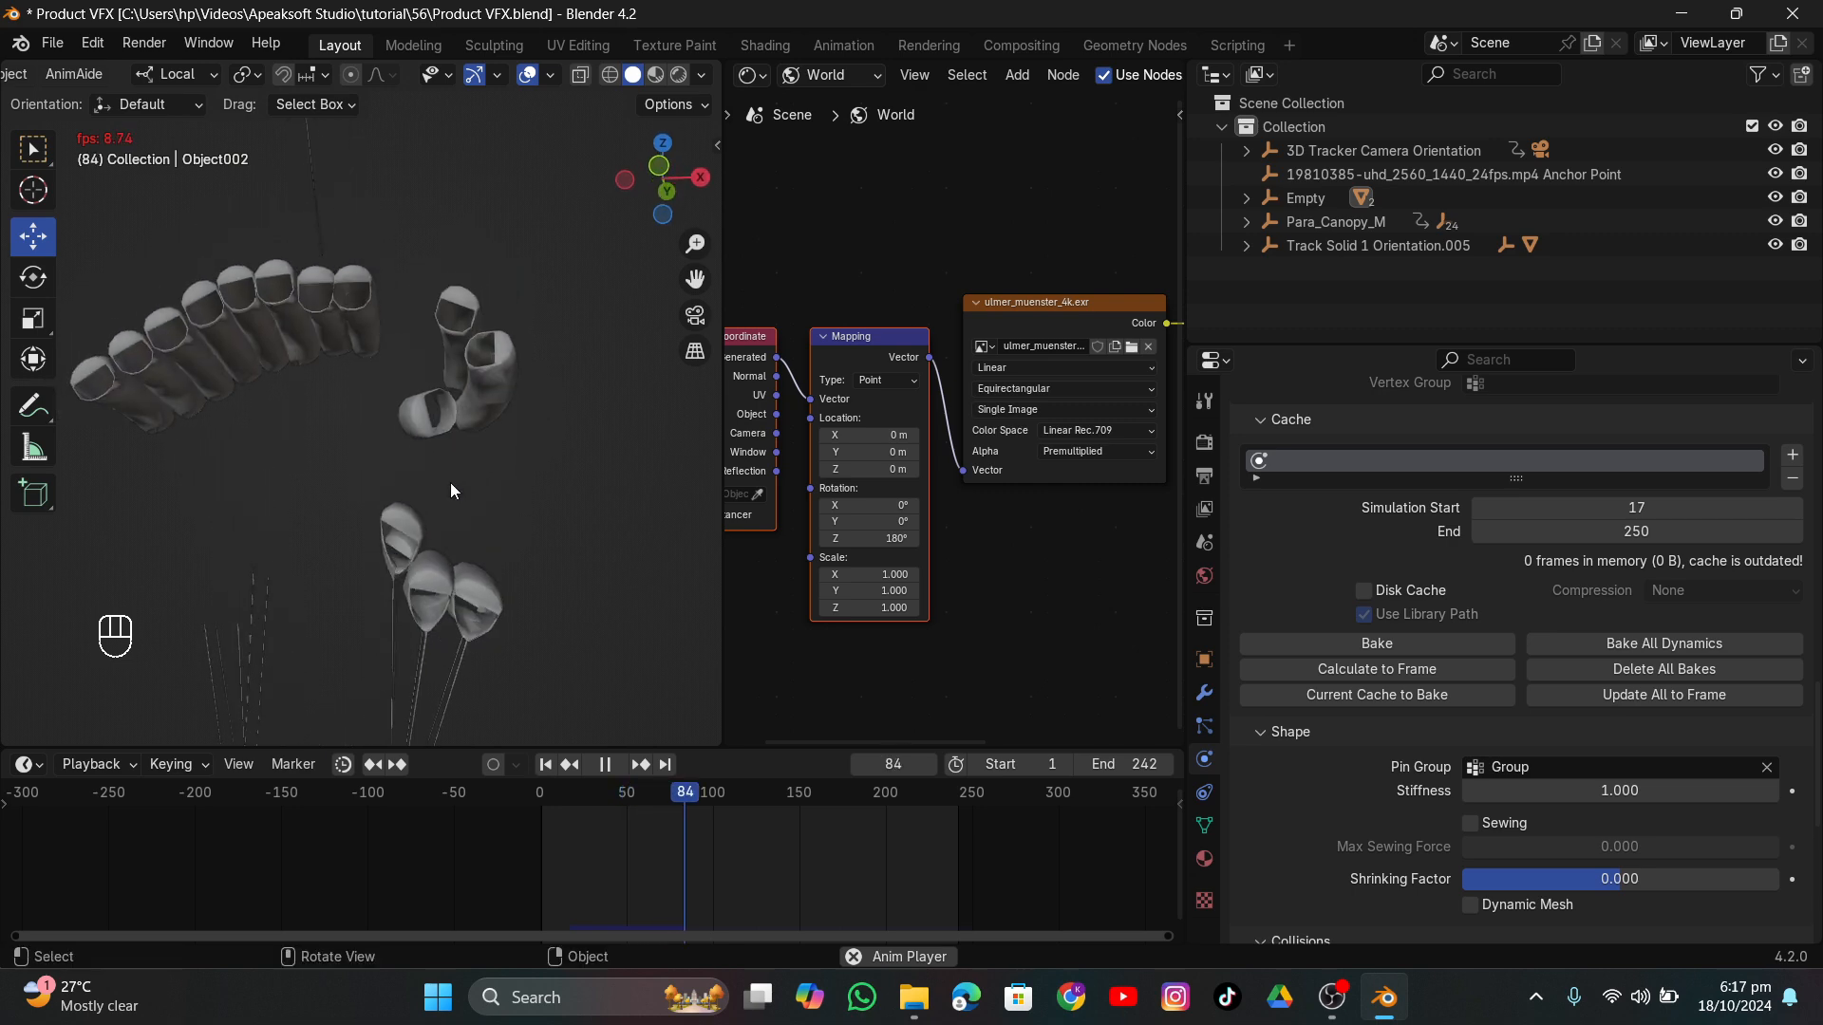
pyautogui.press('space')
# Select the suspension-line junctions in wireframe, invert the selection and merge the rest of the parachute's vertices by distance at 0.003 m.
pyautogui.press('Tab')
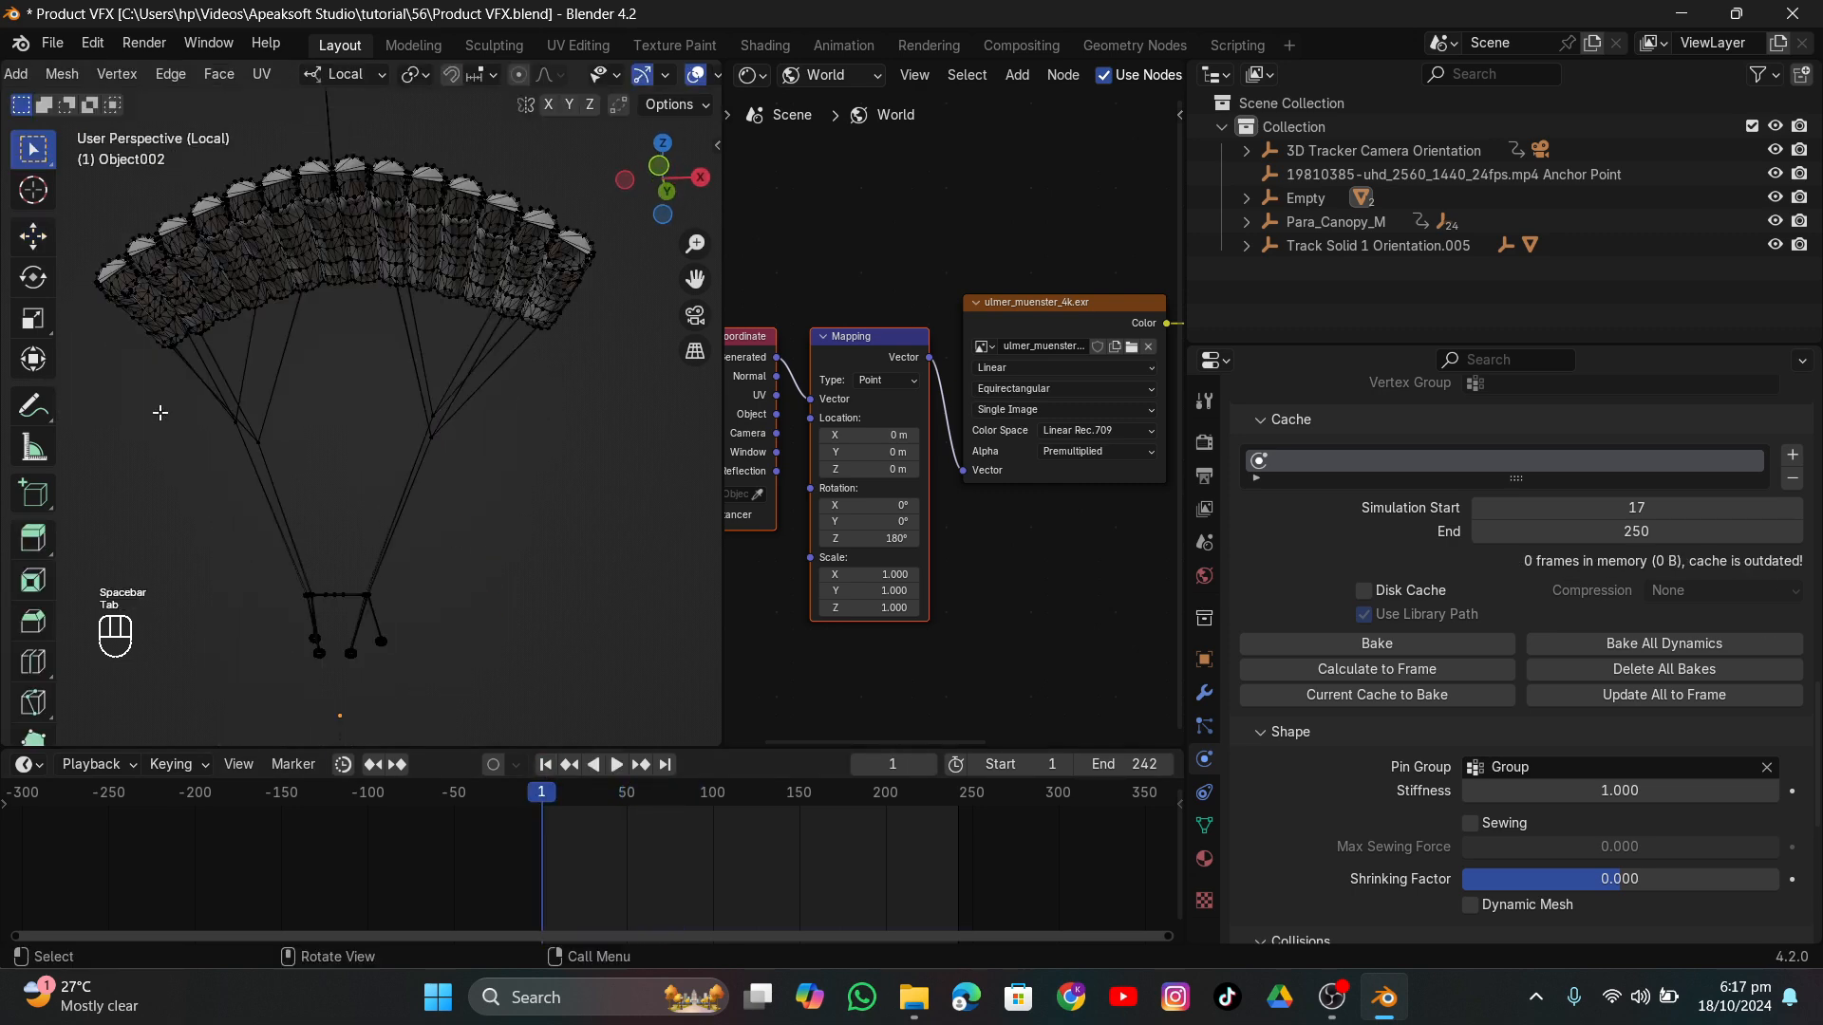
pyautogui.moveTo(161, 412); pyautogui.dragTo(534, 504)
pyautogui.scroll(-5, 598, 74)
pyautogui.click(609, 75)
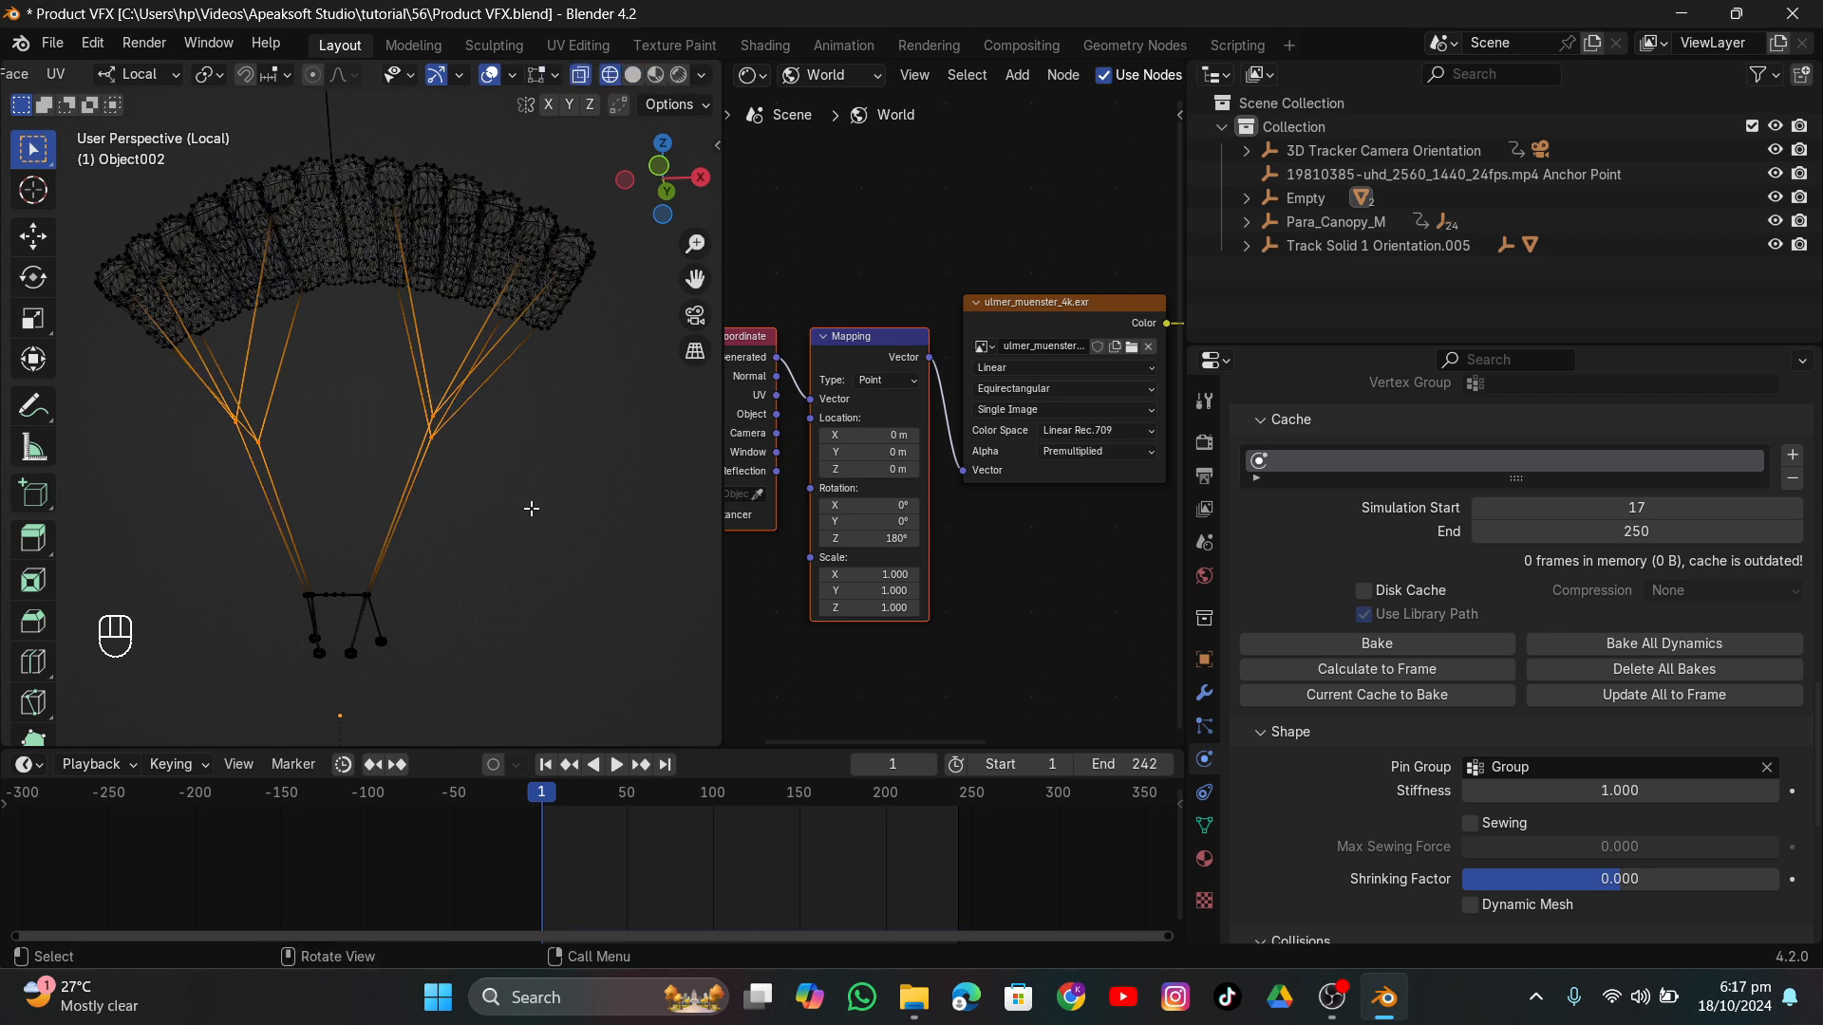
pyautogui.scroll(5, 54, 82)
pyautogui.scroll(4, 135, 86)
pyautogui.click(186, 74)
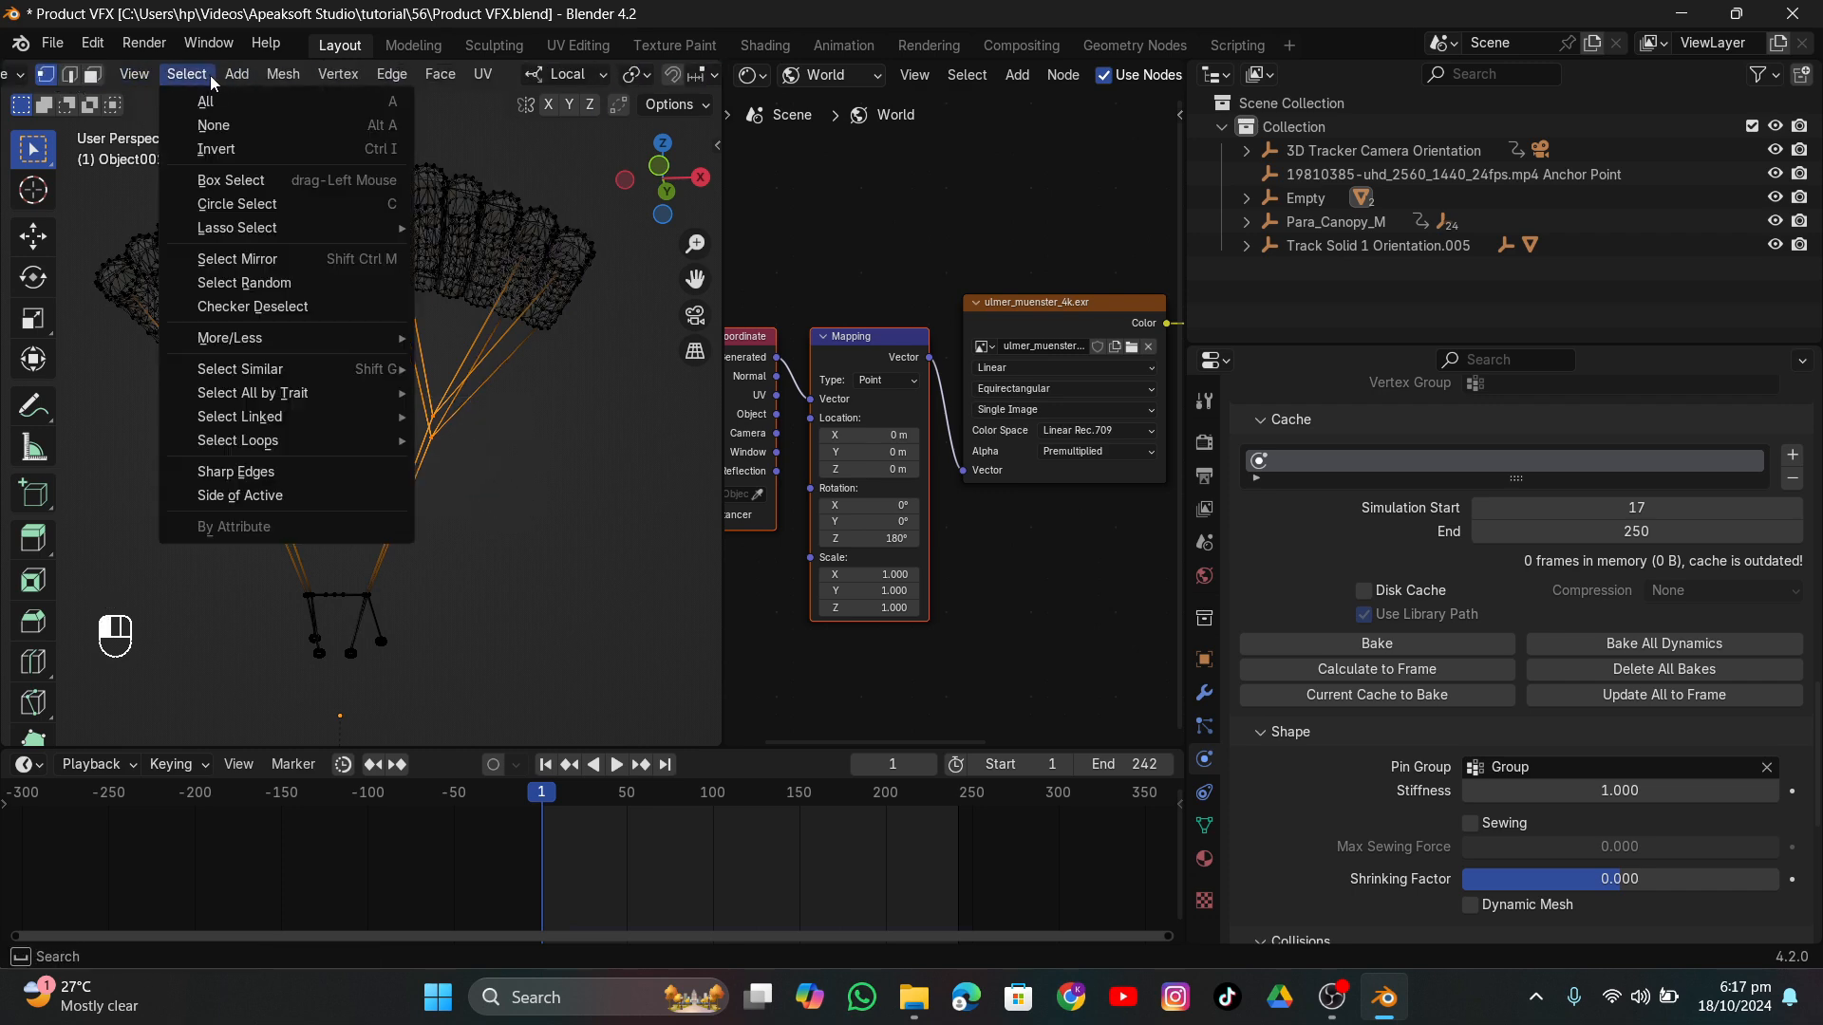
pyautogui.click(211, 150)
pyautogui.press('m')
pyautogui.click(332, 367)
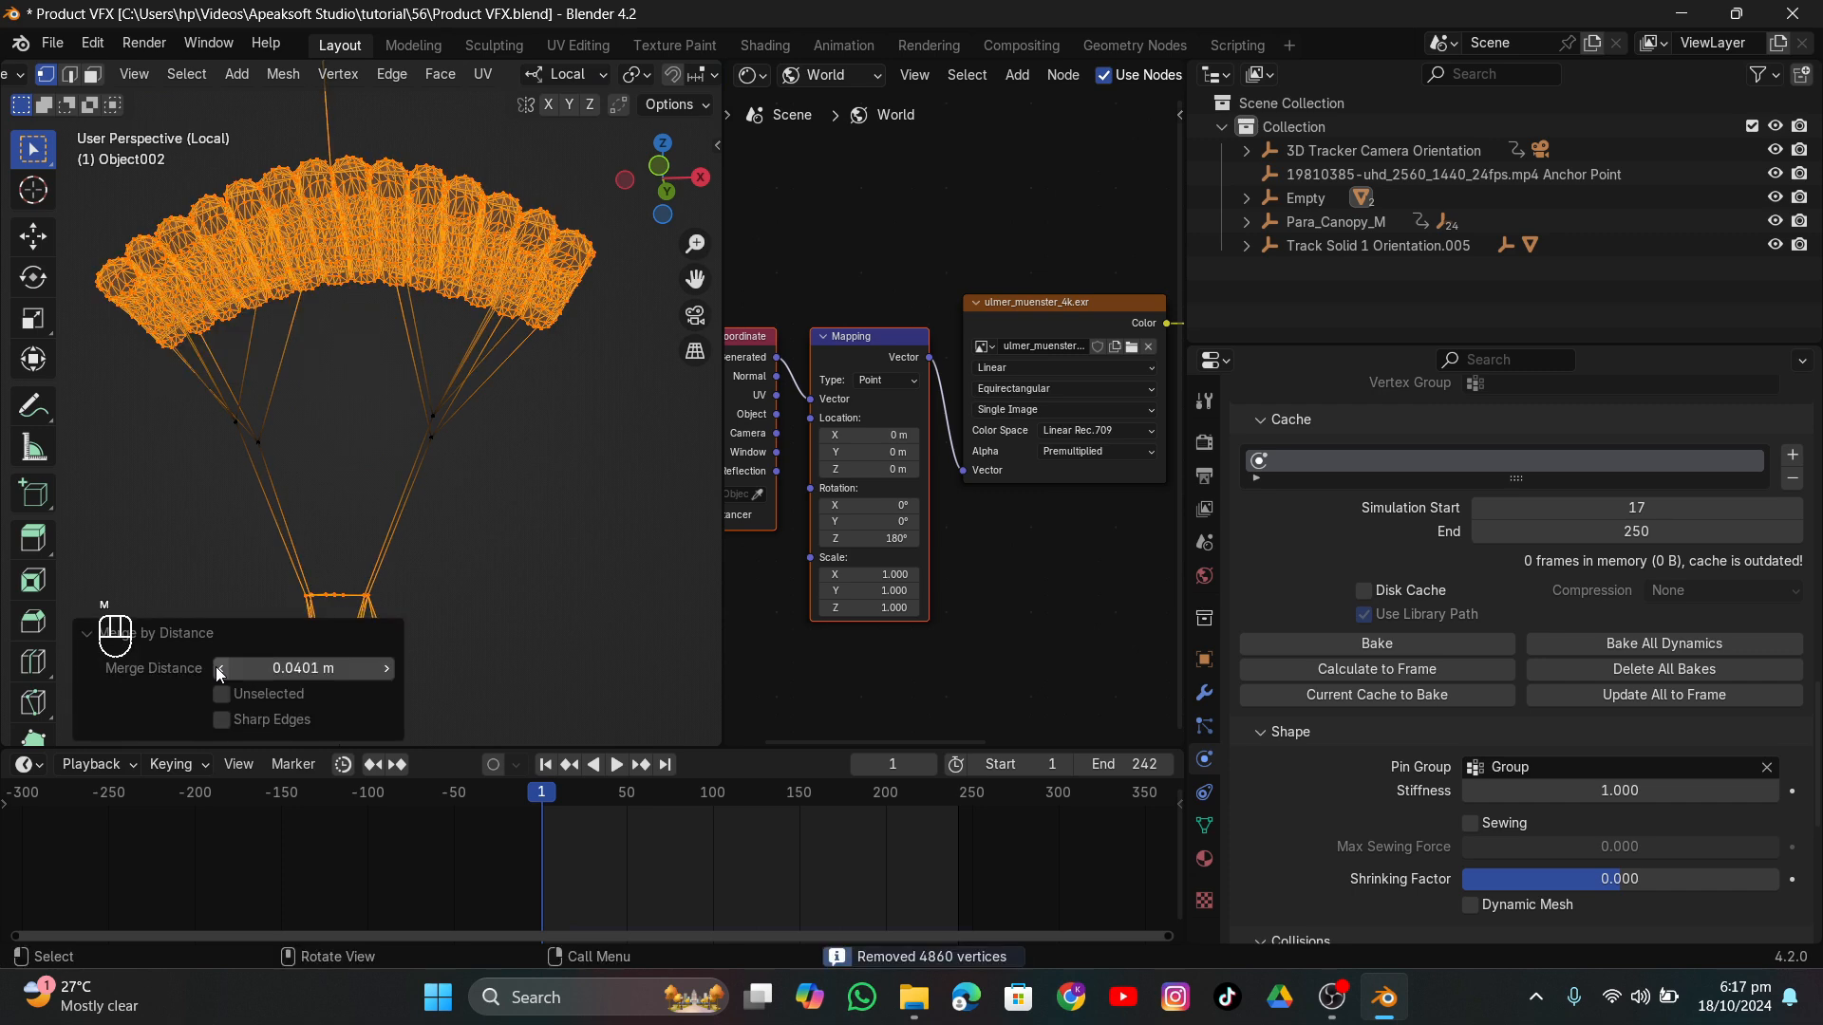
pyautogui.moveTo(294, 669); pyautogui.dragTo(356, 671)
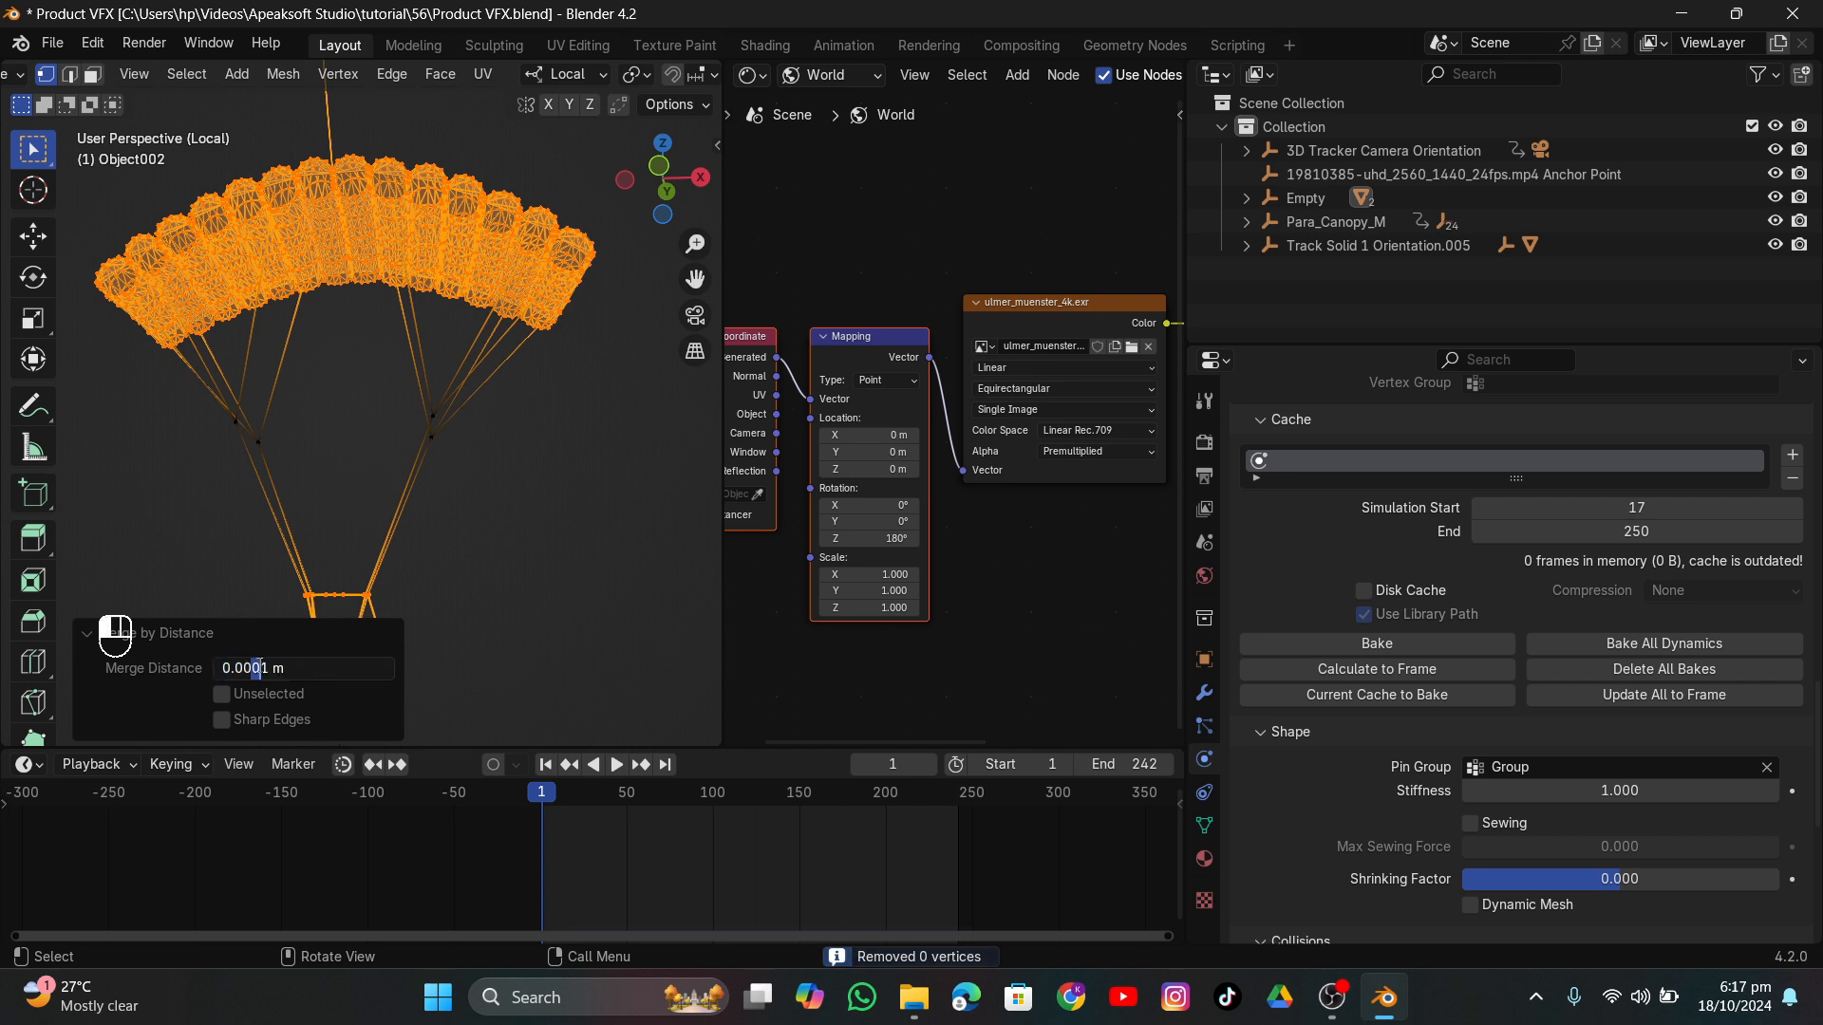
pyautogui.write('2')
pyautogui.press('Return')
pyautogui.press('Return')
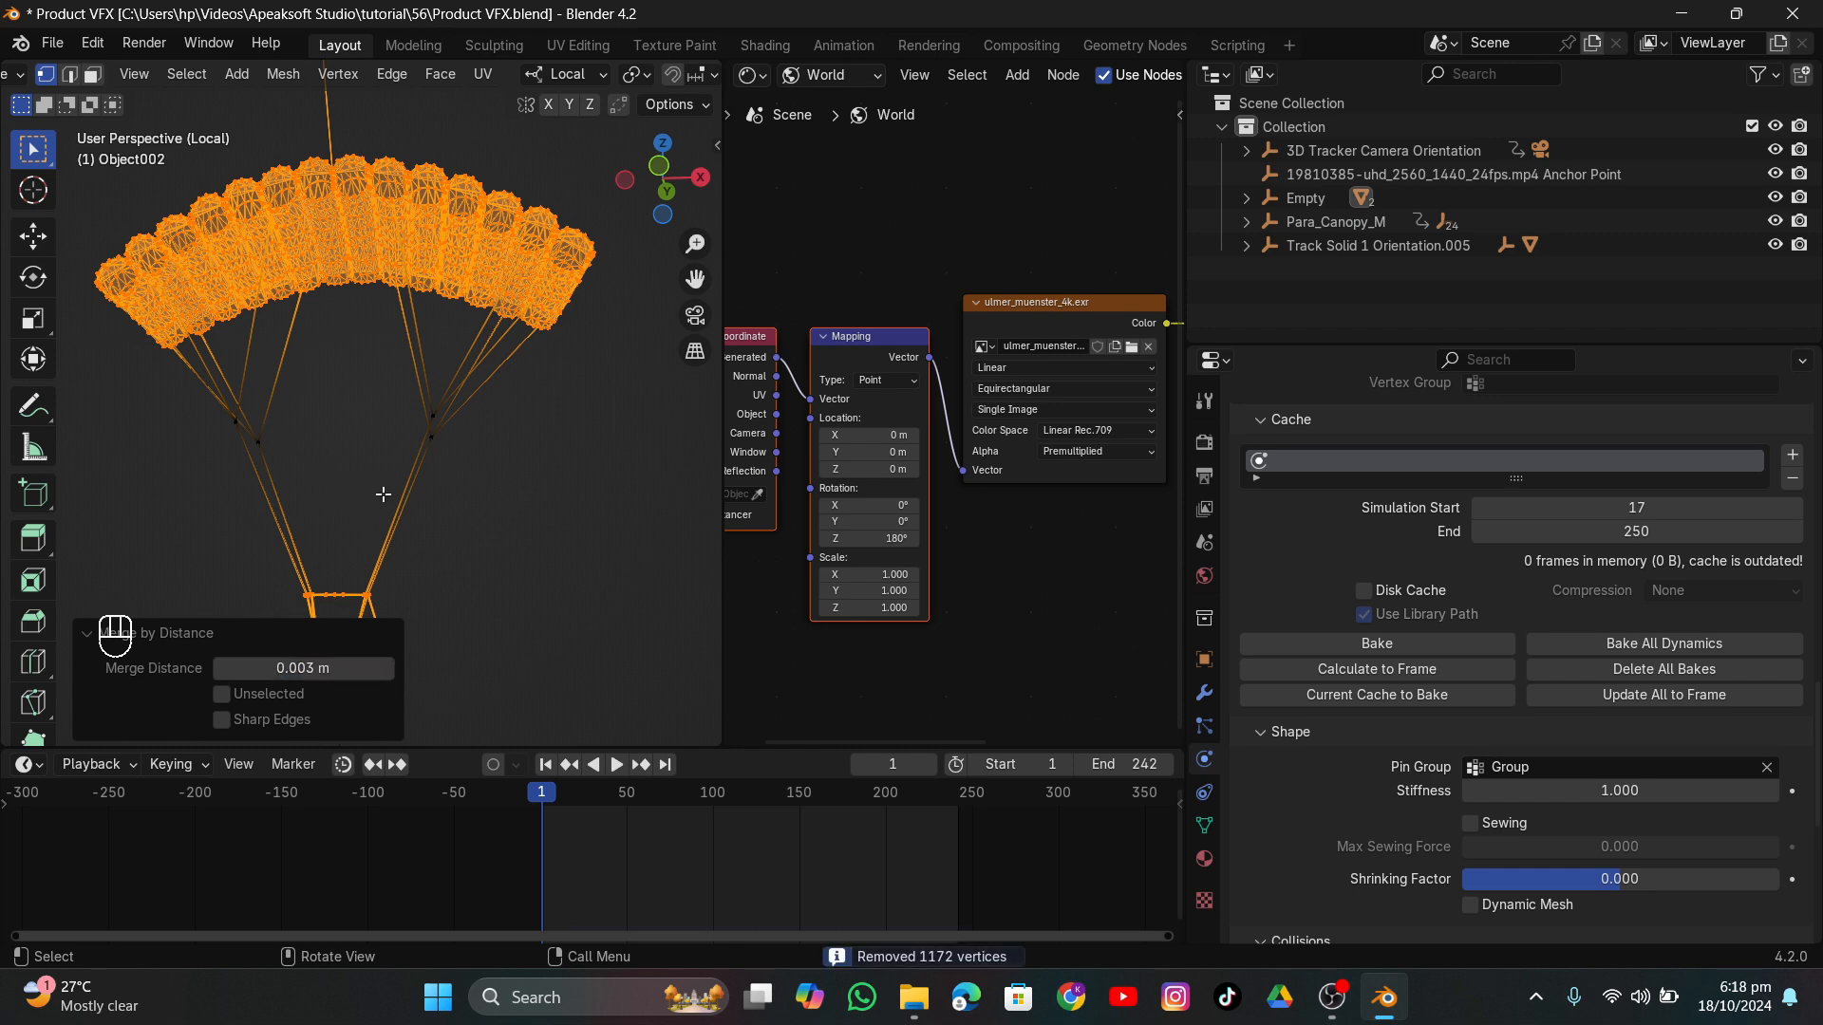
pyautogui.press('Tab')
# Replay the isolated parachute's simulation in solid shading and check whether the canopy cells stay together.
pyautogui.scroll(-5, 661, 86)
pyautogui.click(632, 74)
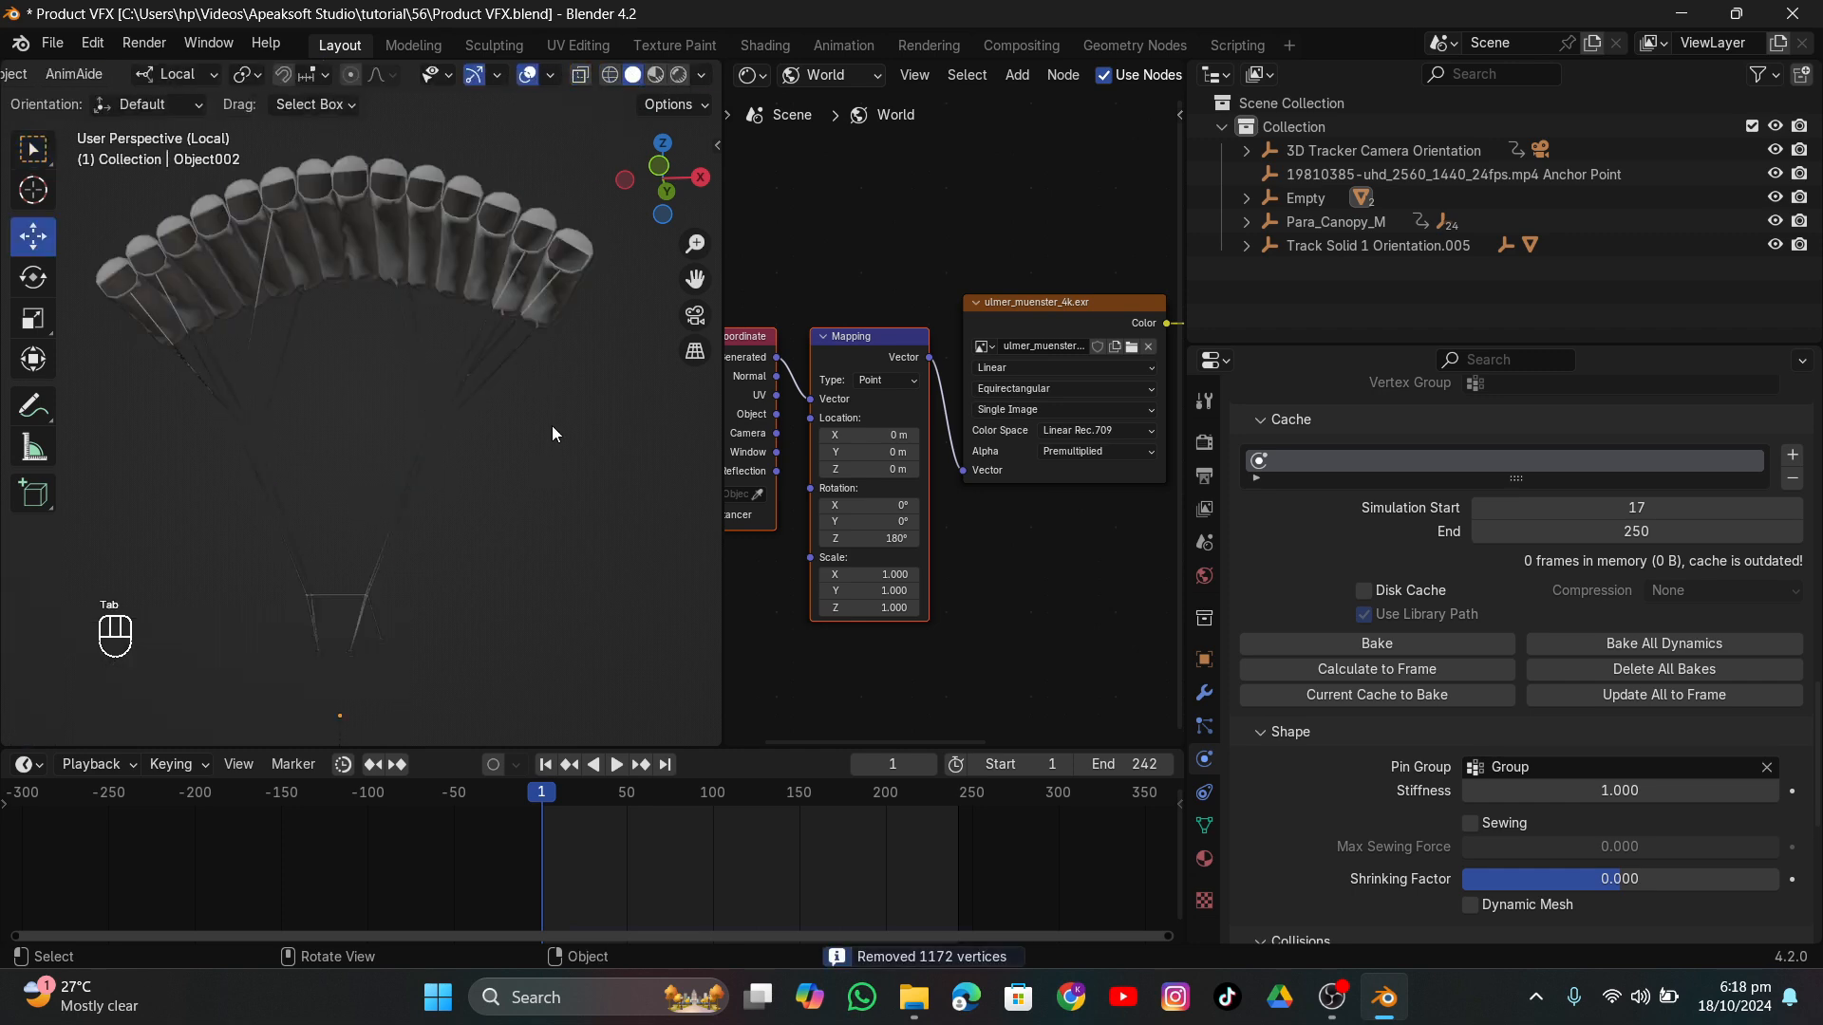
pyautogui.press('space')
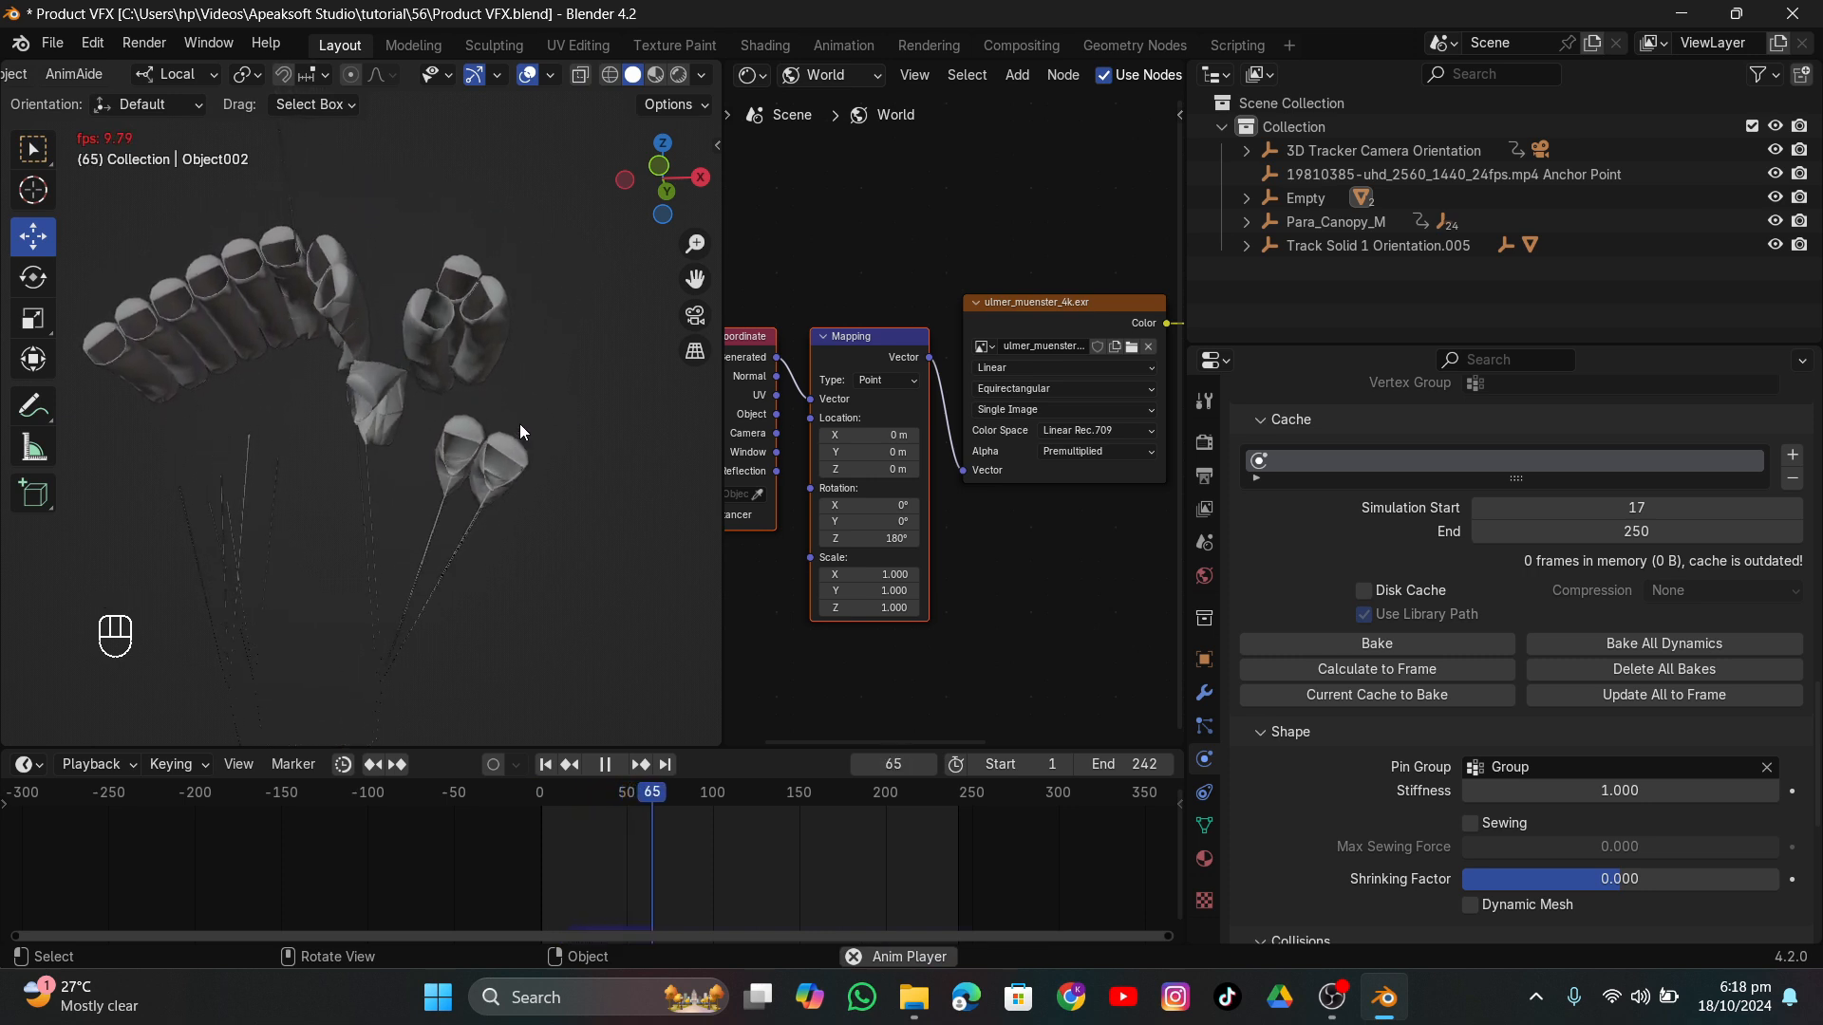
pyautogui.moveTo(520, 423); pyautogui.dragTo(532, 506, button='middle')
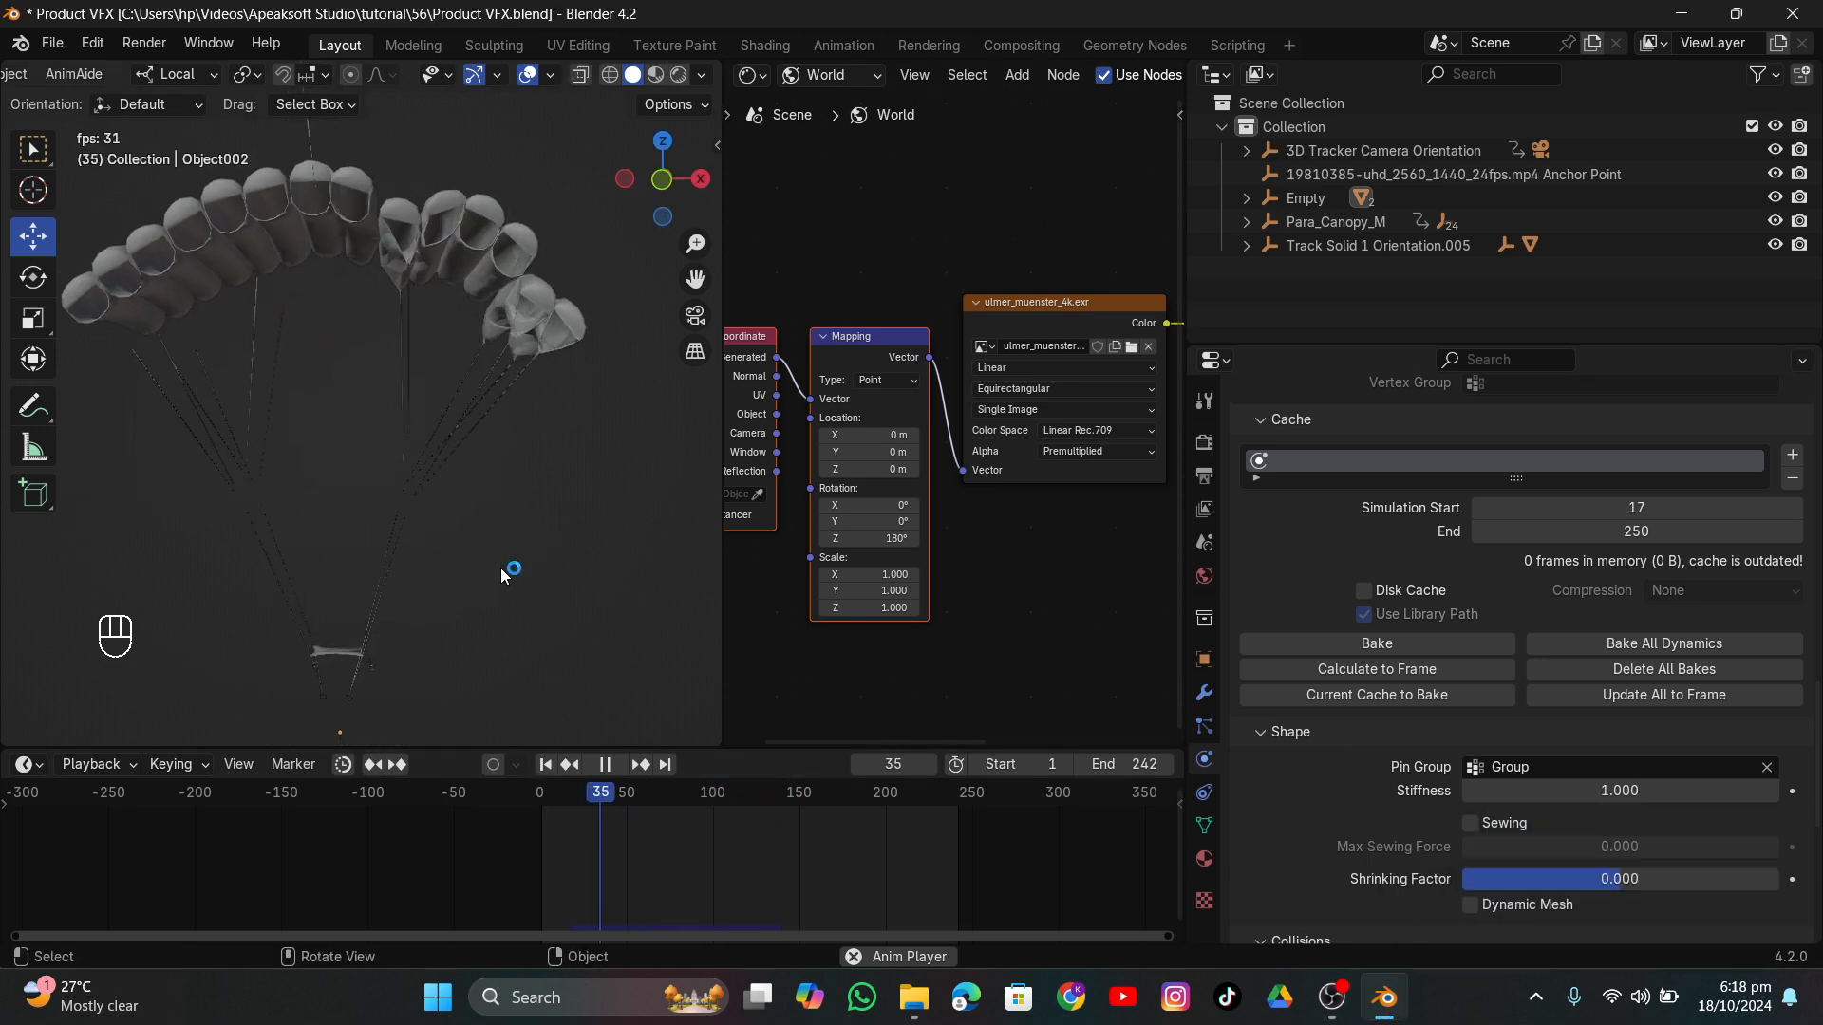
pyautogui.press('space')
# Select the parachute and disable its Cloth modifier in the viewport.
pyautogui.click(506, 238)
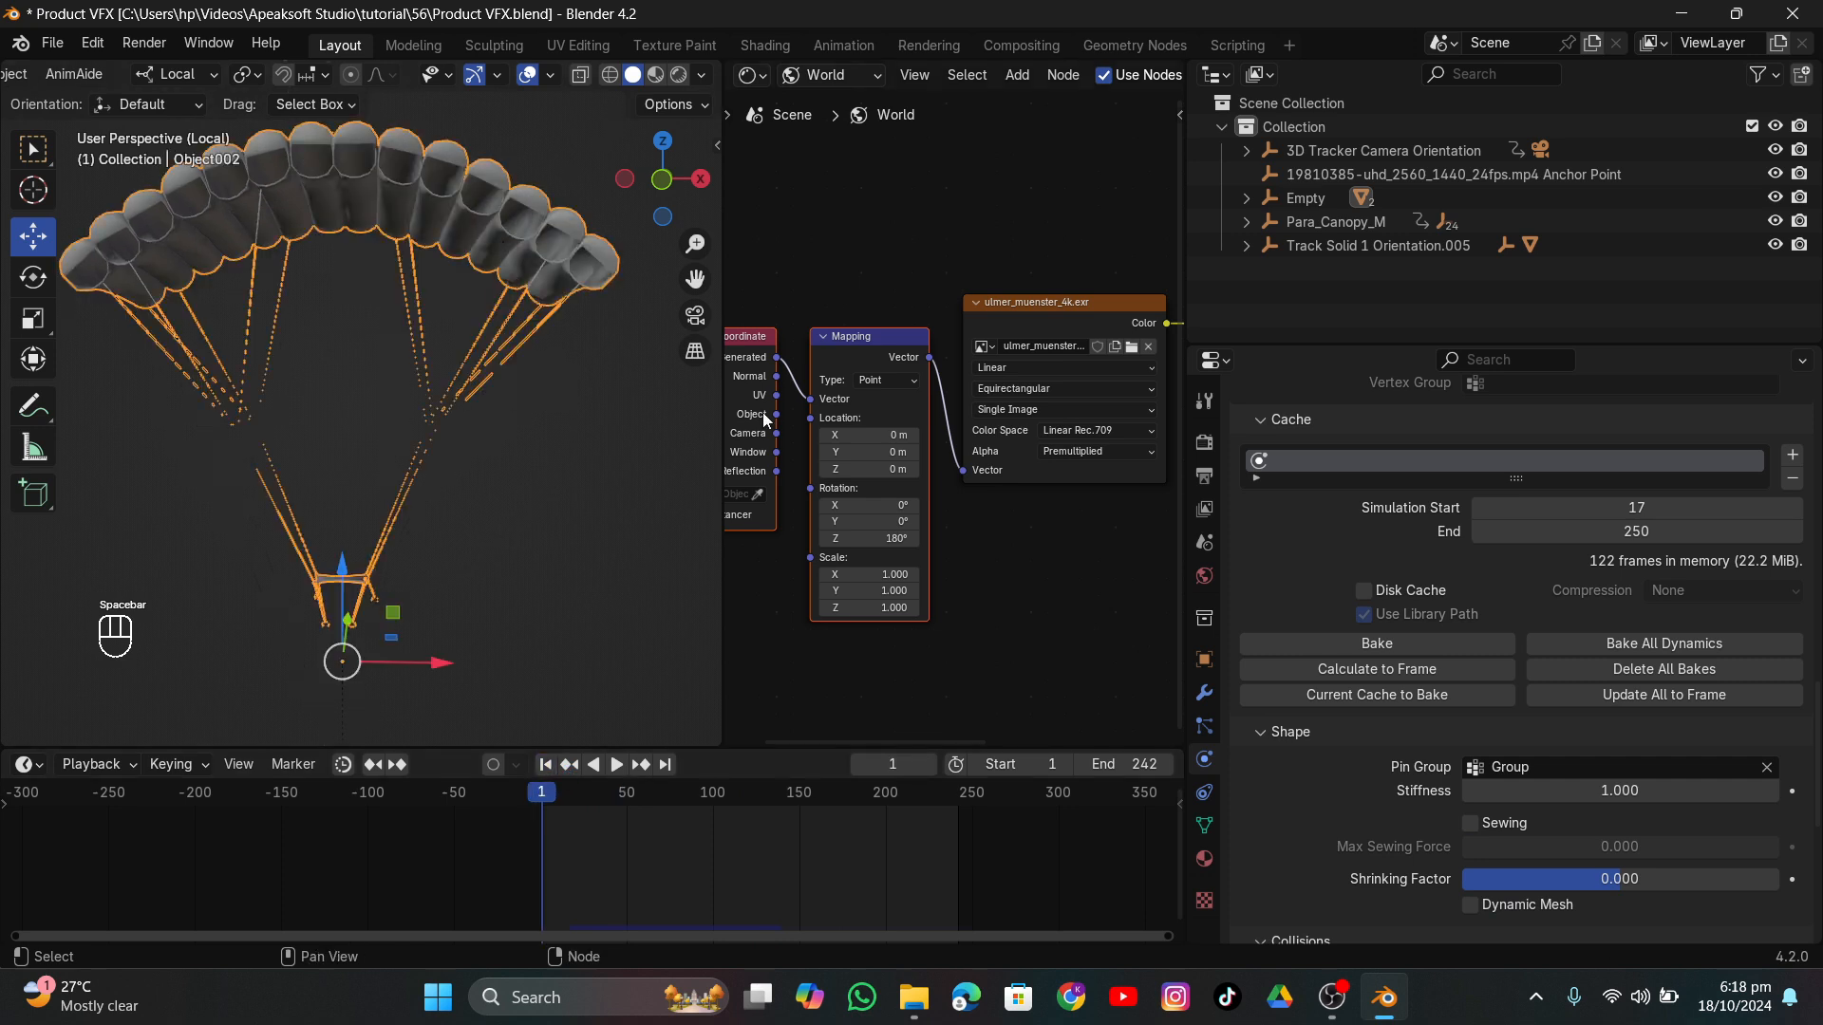
pyautogui.click(1203, 693)
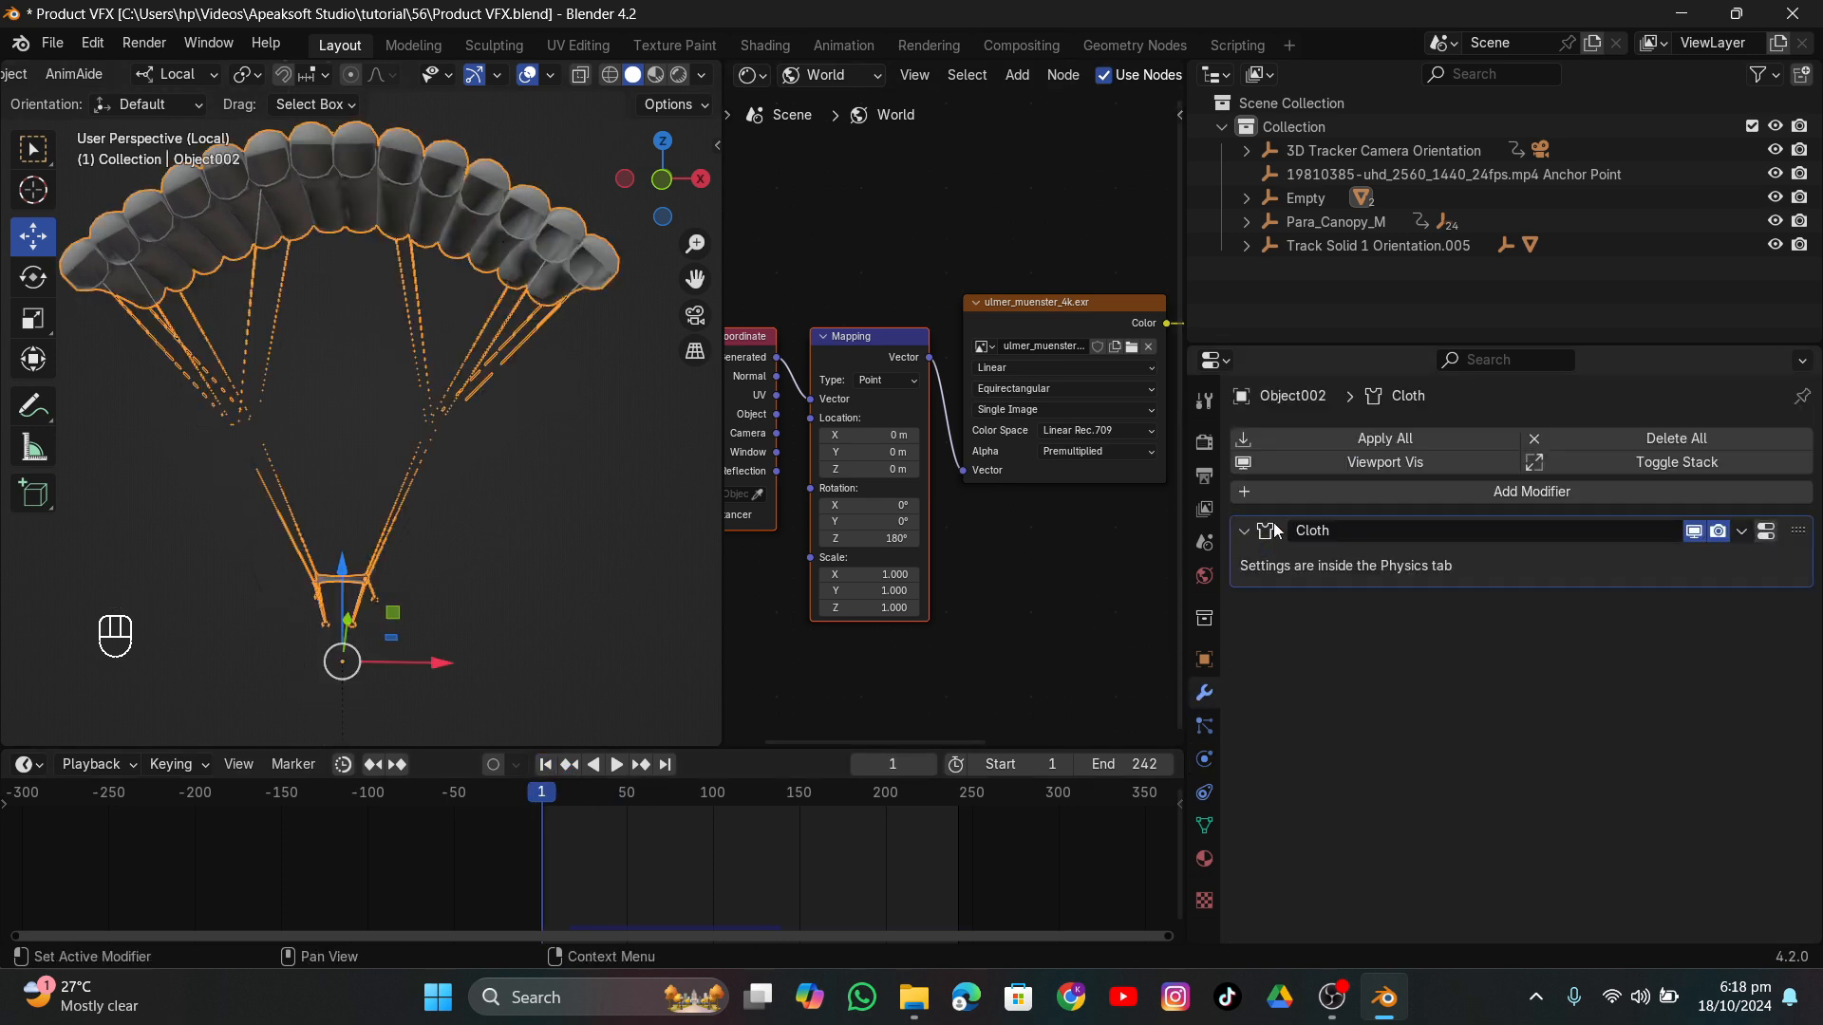
pyautogui.click(1244, 532)
# Try a Decimate modifier on the parachute mesh.
pyautogui.click(1610, 492)
pyautogui.moveTo(1610, 492)
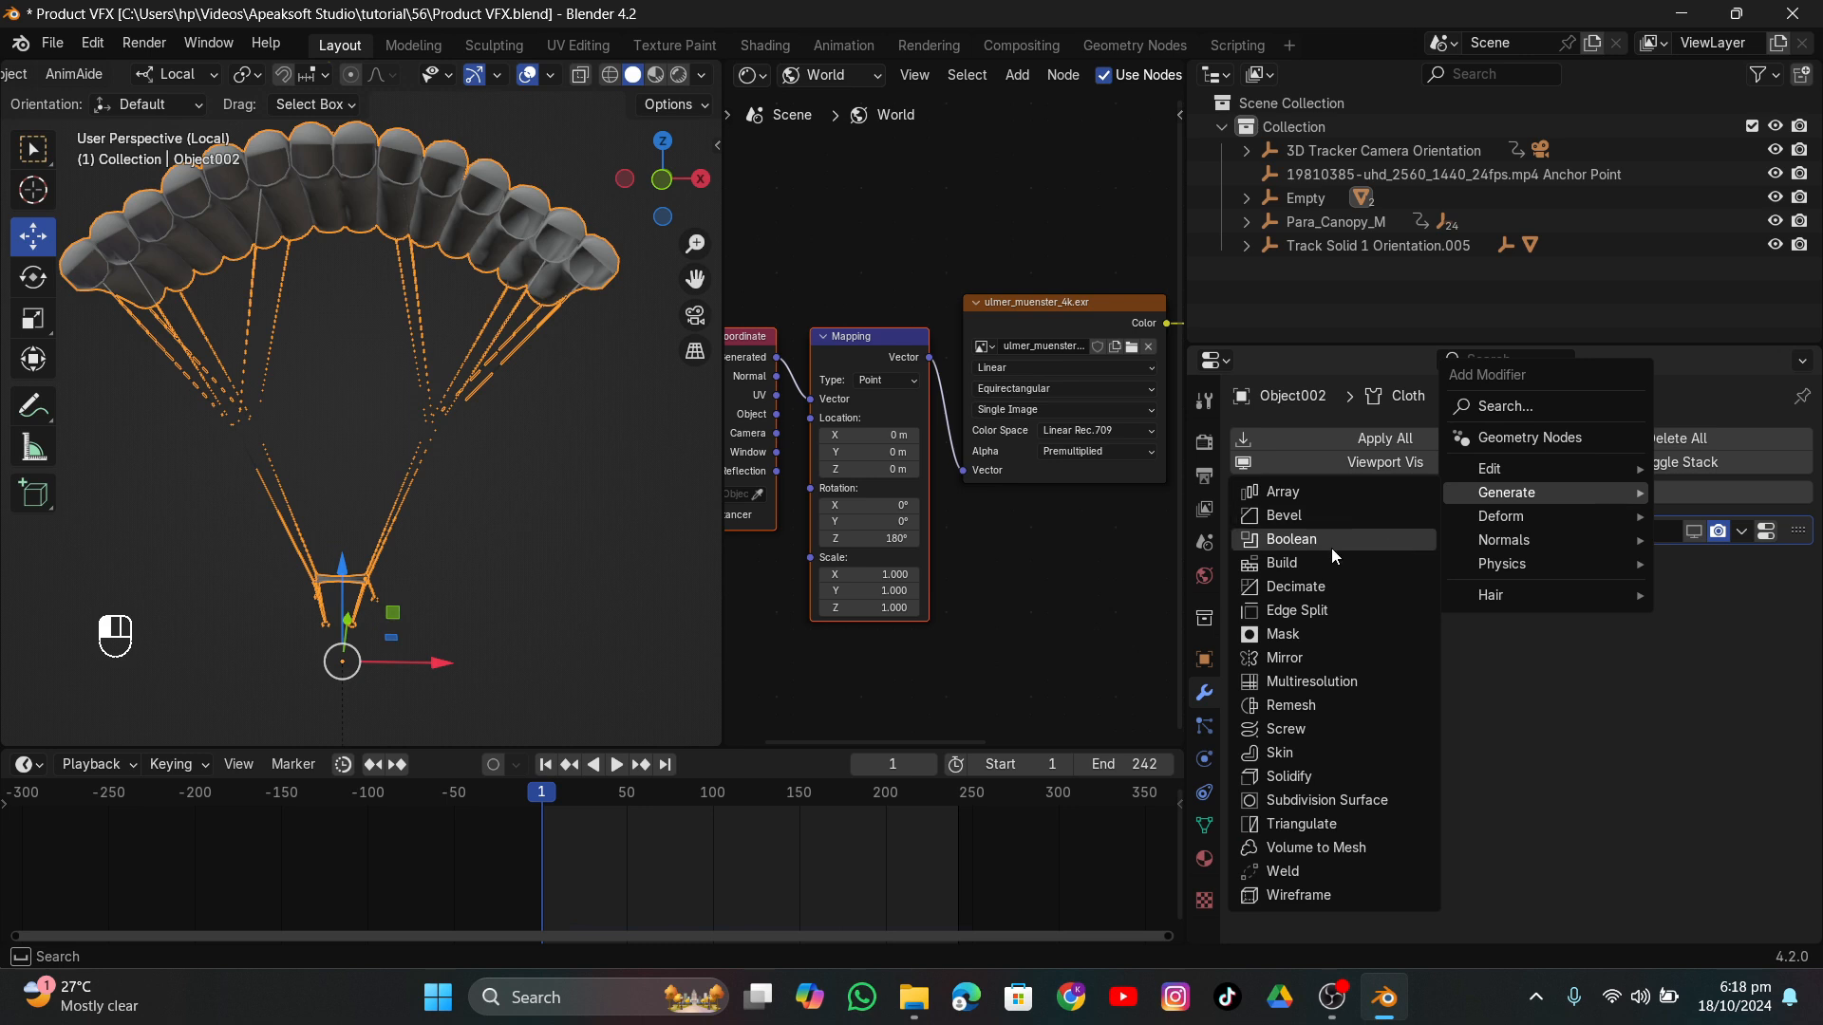
pyautogui.click(1307, 588)
pyautogui.click(1754, 560)
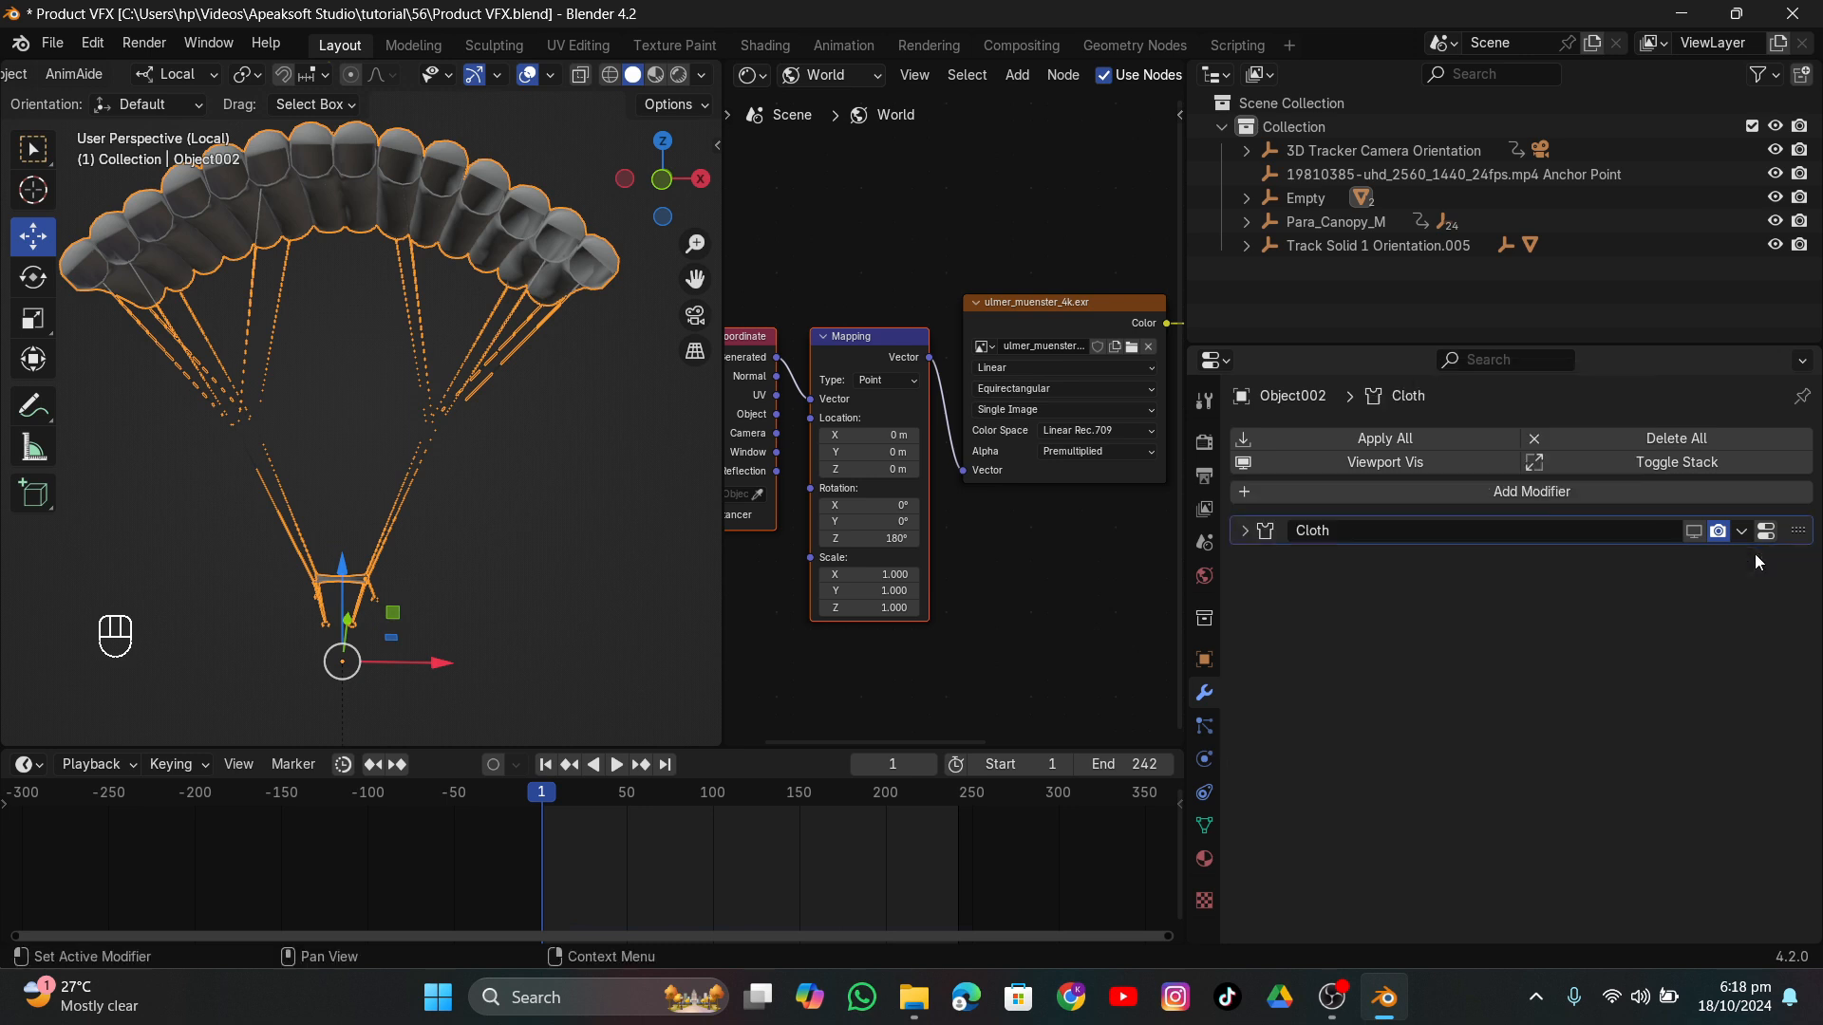
pyautogui.click(1603, 492)
pyautogui.moveTo(1604, 491)
pyautogui.click(1282, 731)
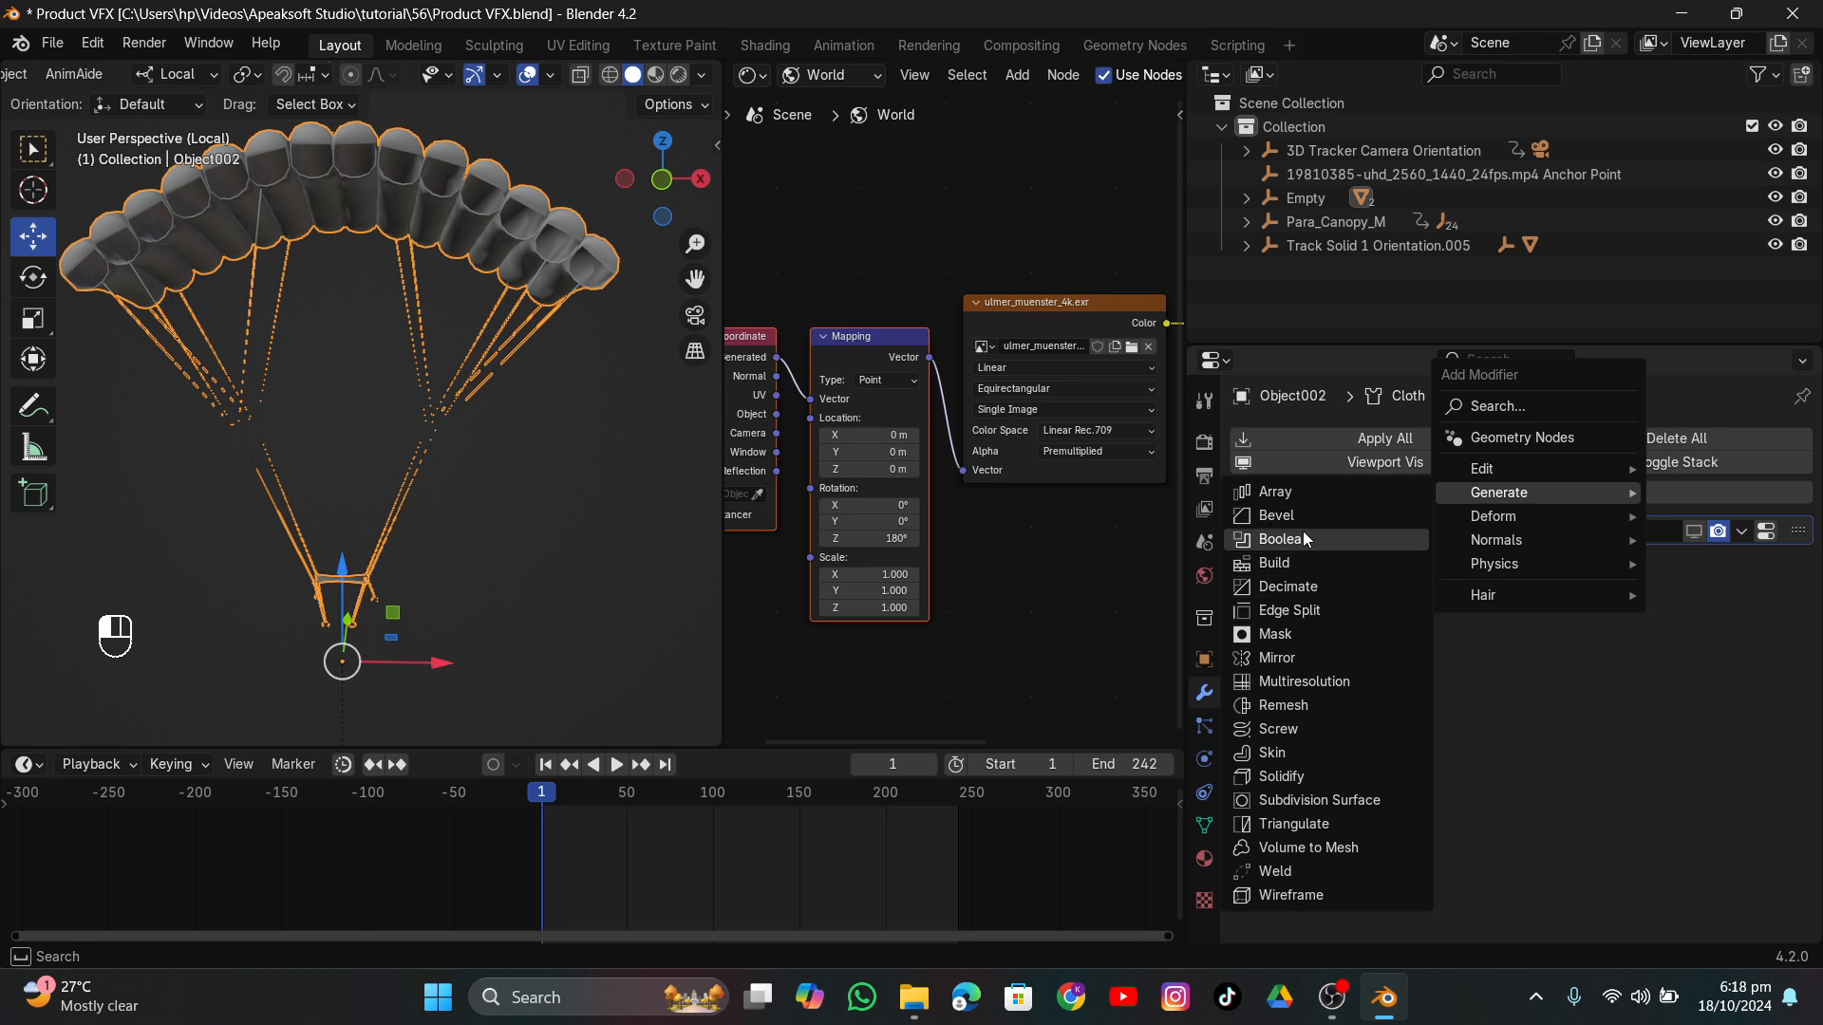
pyautogui.click(1273, 588)
pyautogui.click(1769, 563)
# Add a voxel Remesh modifier to the parachute and set its voxel size to 0.004 m.
pyautogui.click(1559, 490)
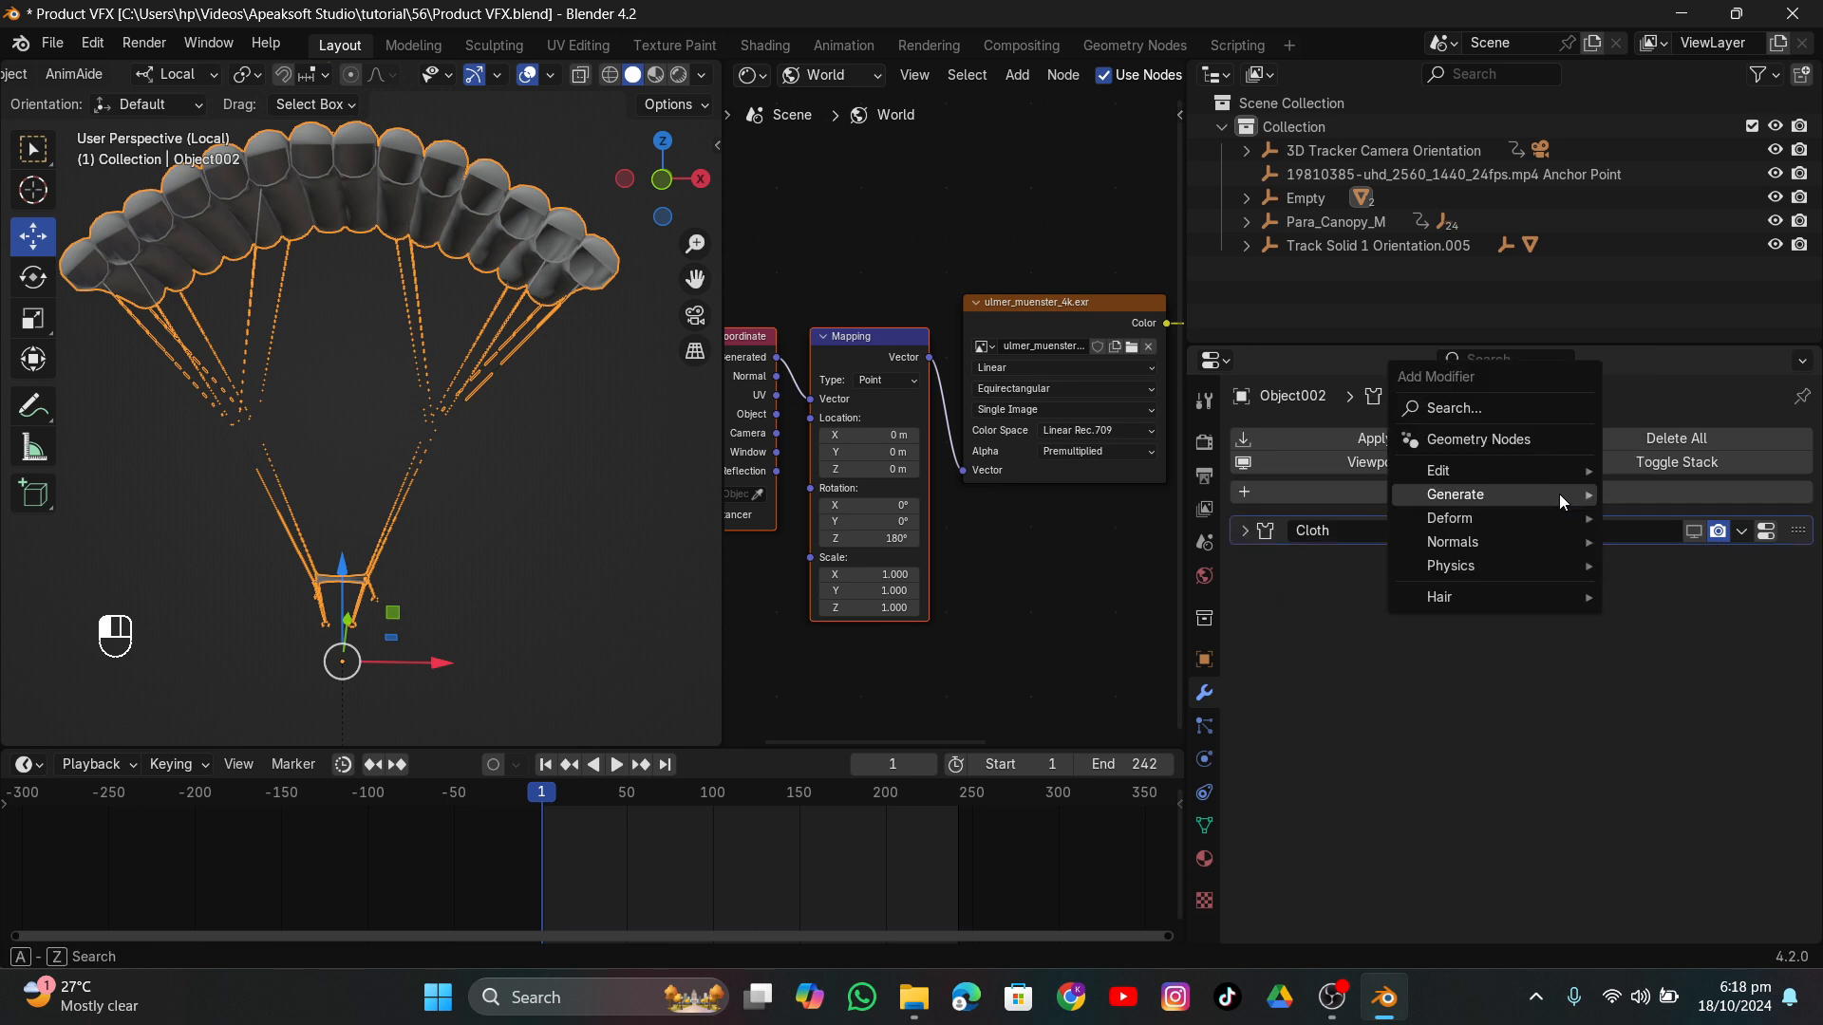
pyautogui.moveTo(1567, 495)
pyautogui.click(1672, 707)
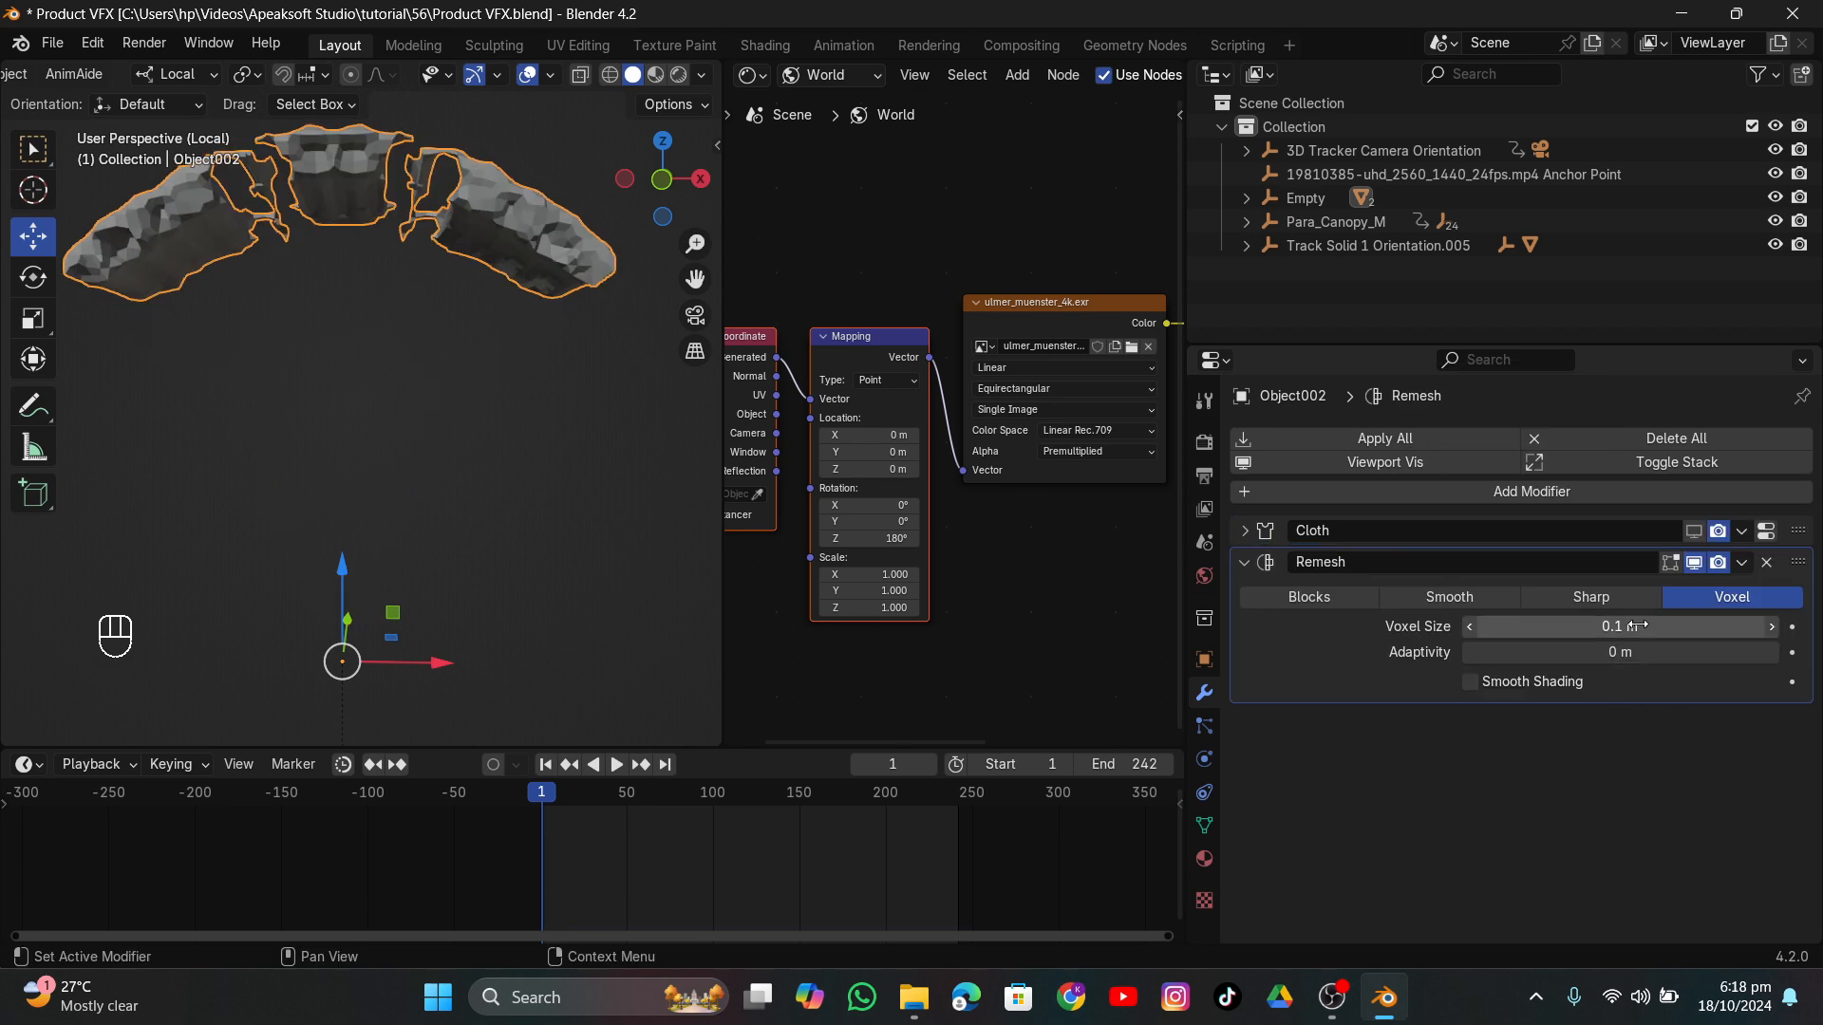
pyautogui.moveTo(1640, 626); pyautogui.dragTo(1531, 625)
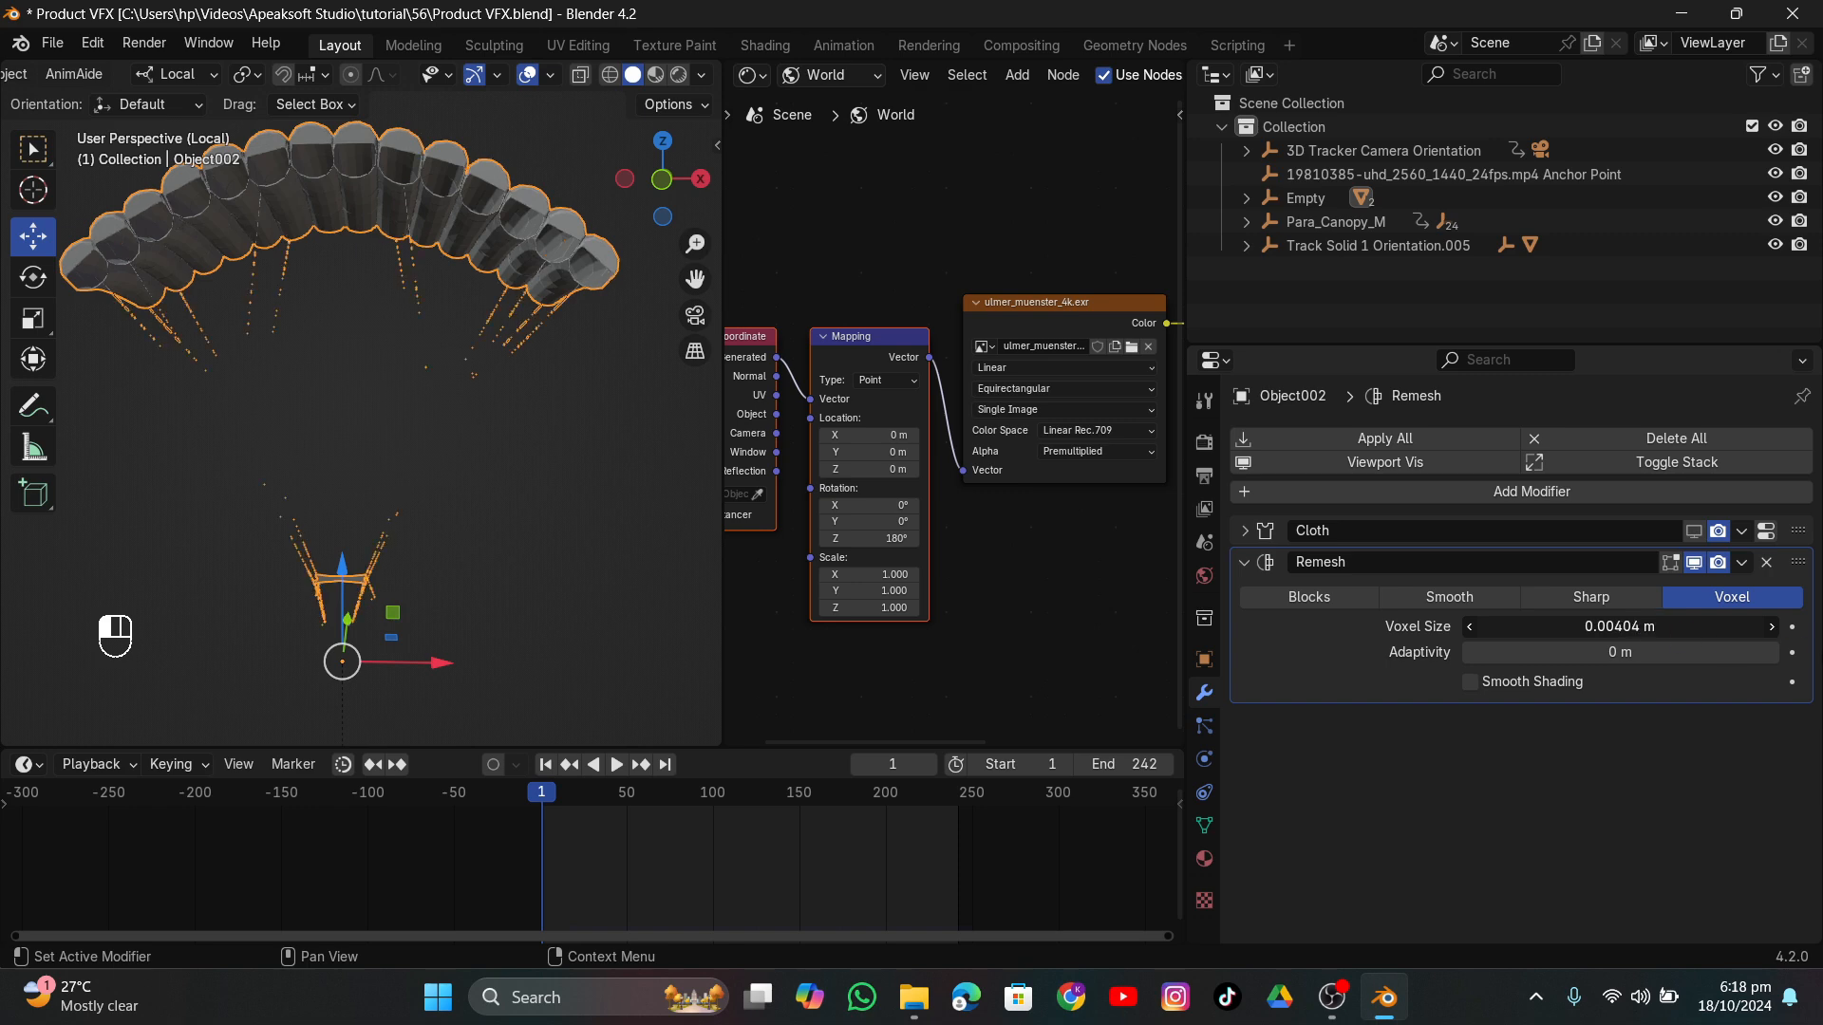
pyautogui.moveTo(1531, 626); pyautogui.dragTo(1820, 662)
pyautogui.moveTo(445, 425); pyautogui.dragTo(298, 454, button='middle')
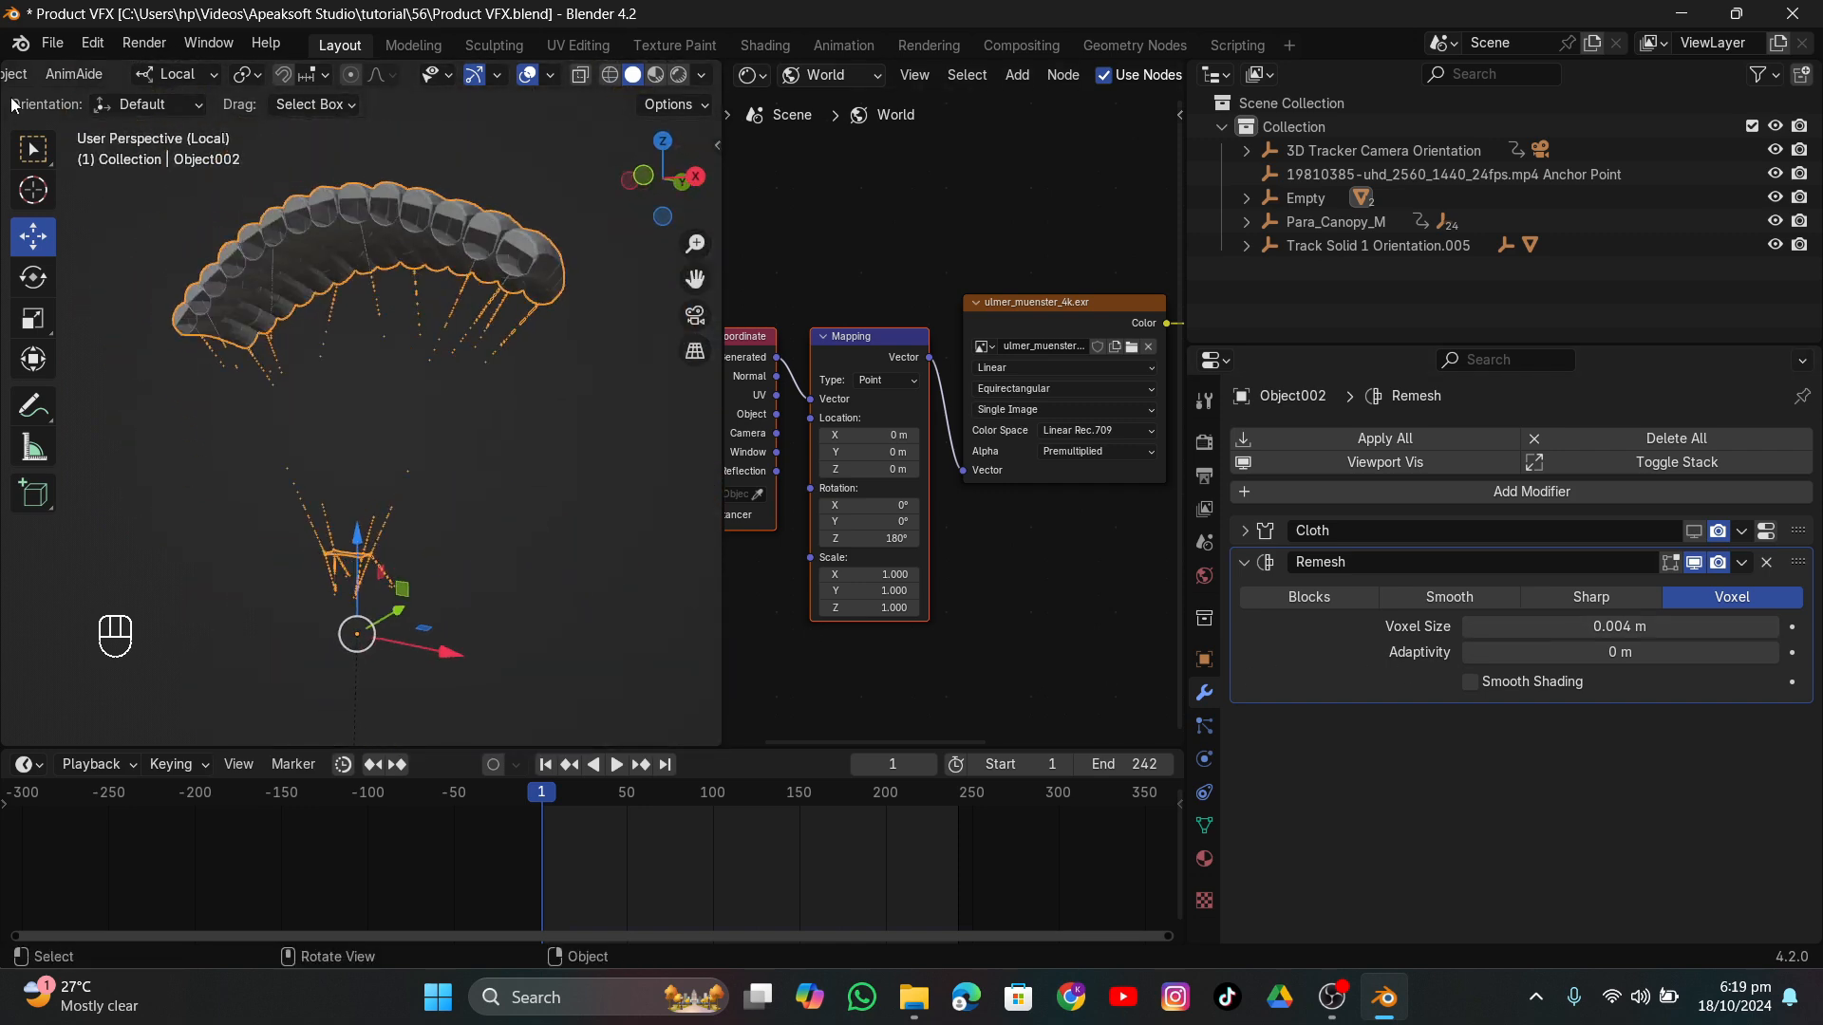
# Save the project and set the Remesh voxel size to 0.002 m.
pyautogui.click(52, 43)
pyautogui.click(86, 179)
pyautogui.click(1471, 630)
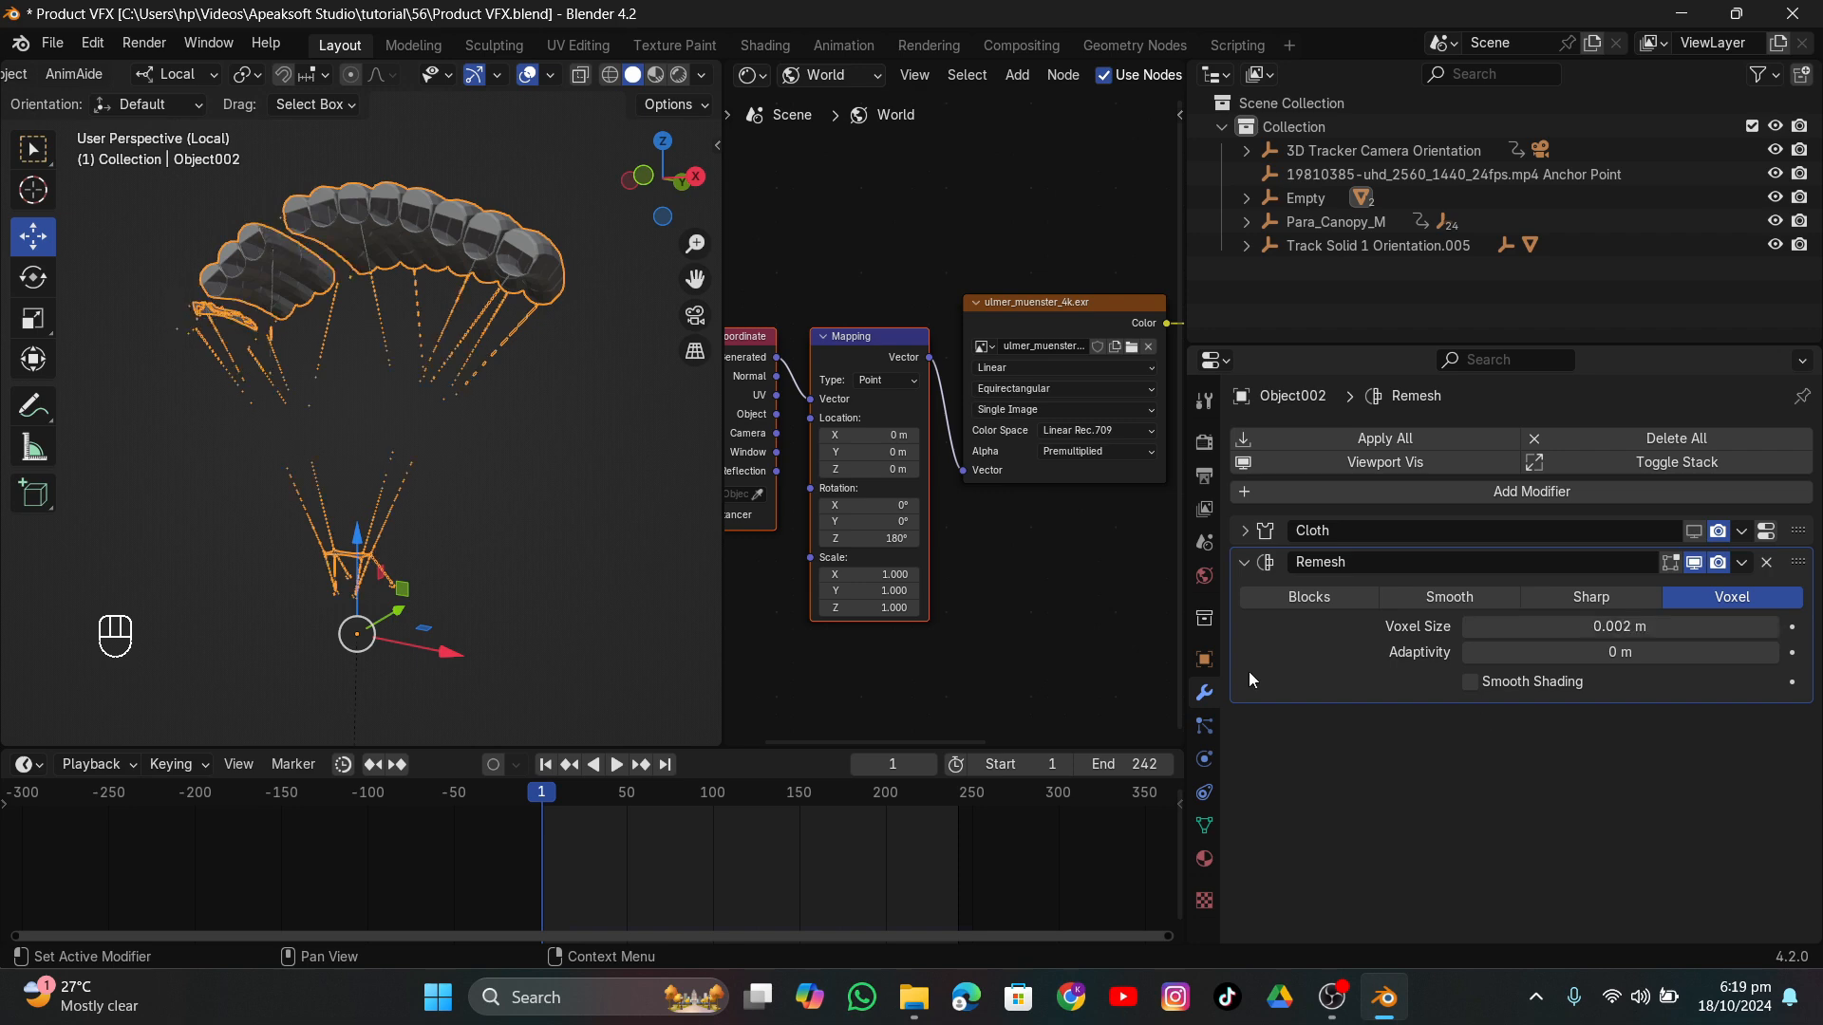
pyautogui.scroll(6, 237, 561)
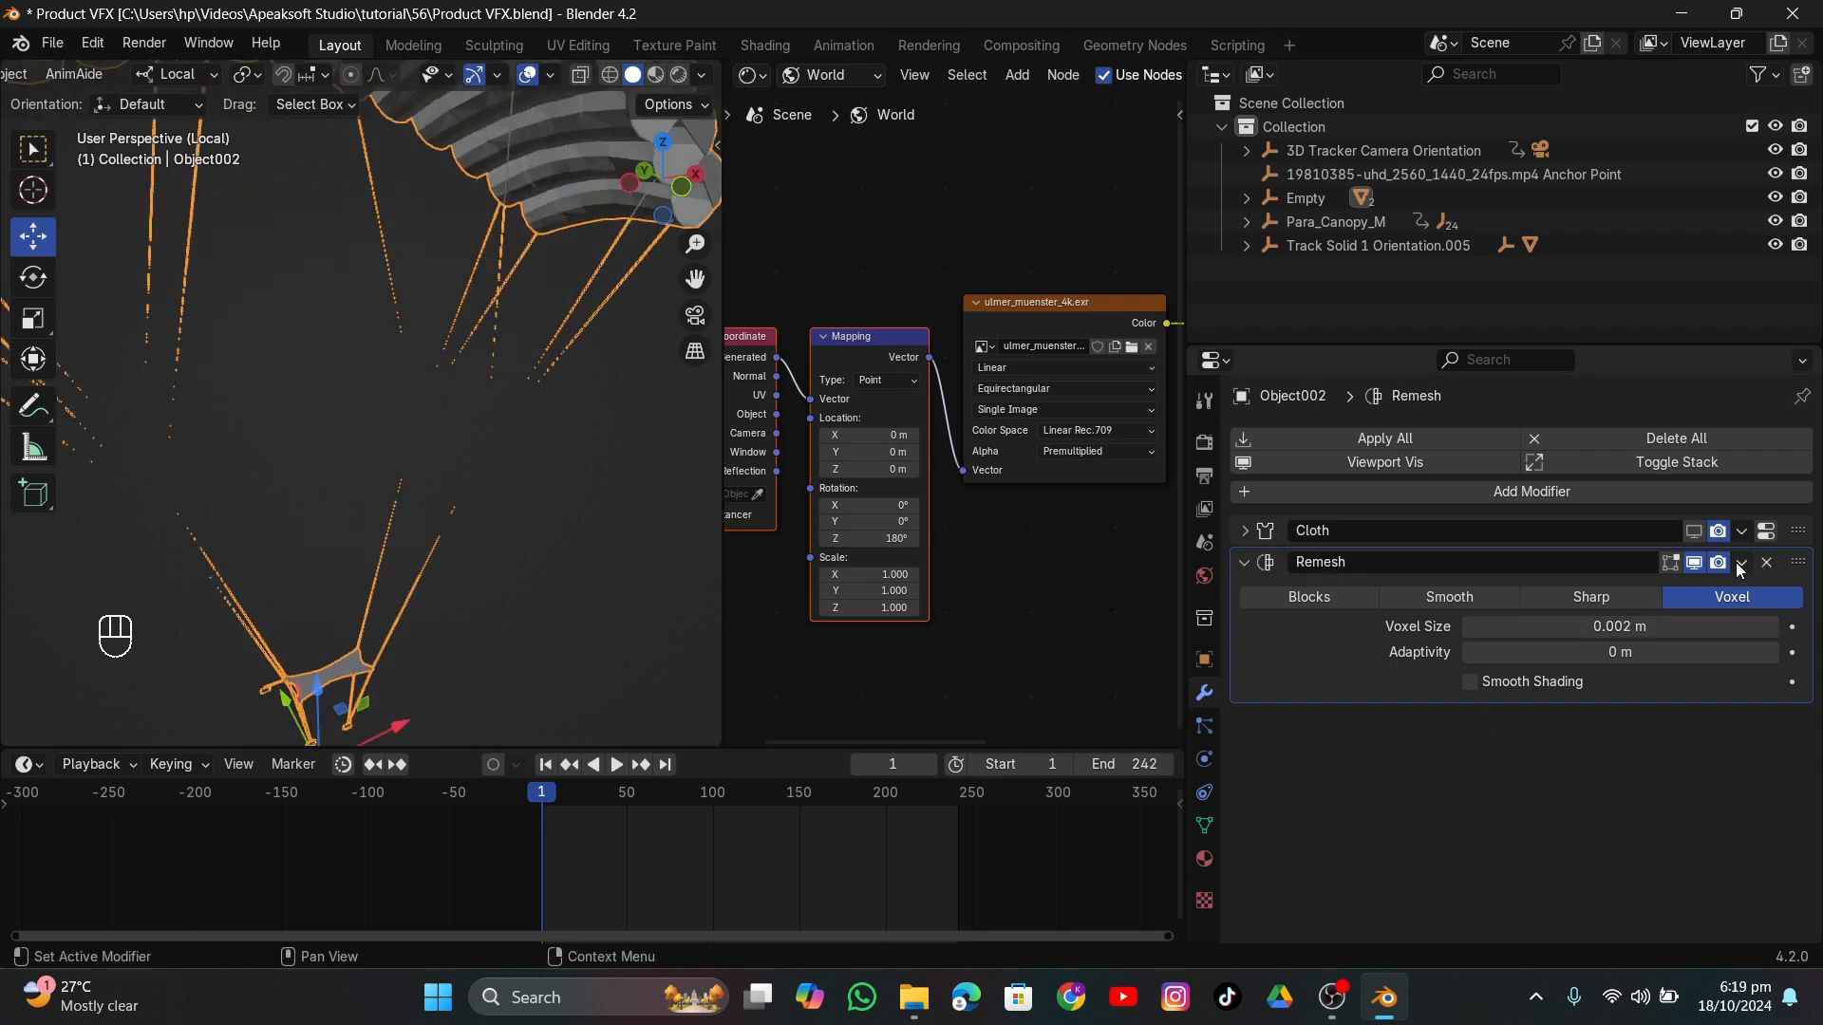
# Apply the Remesh modifier to the parachute and add a Decimate modifier.
pyautogui.click(1740, 564)
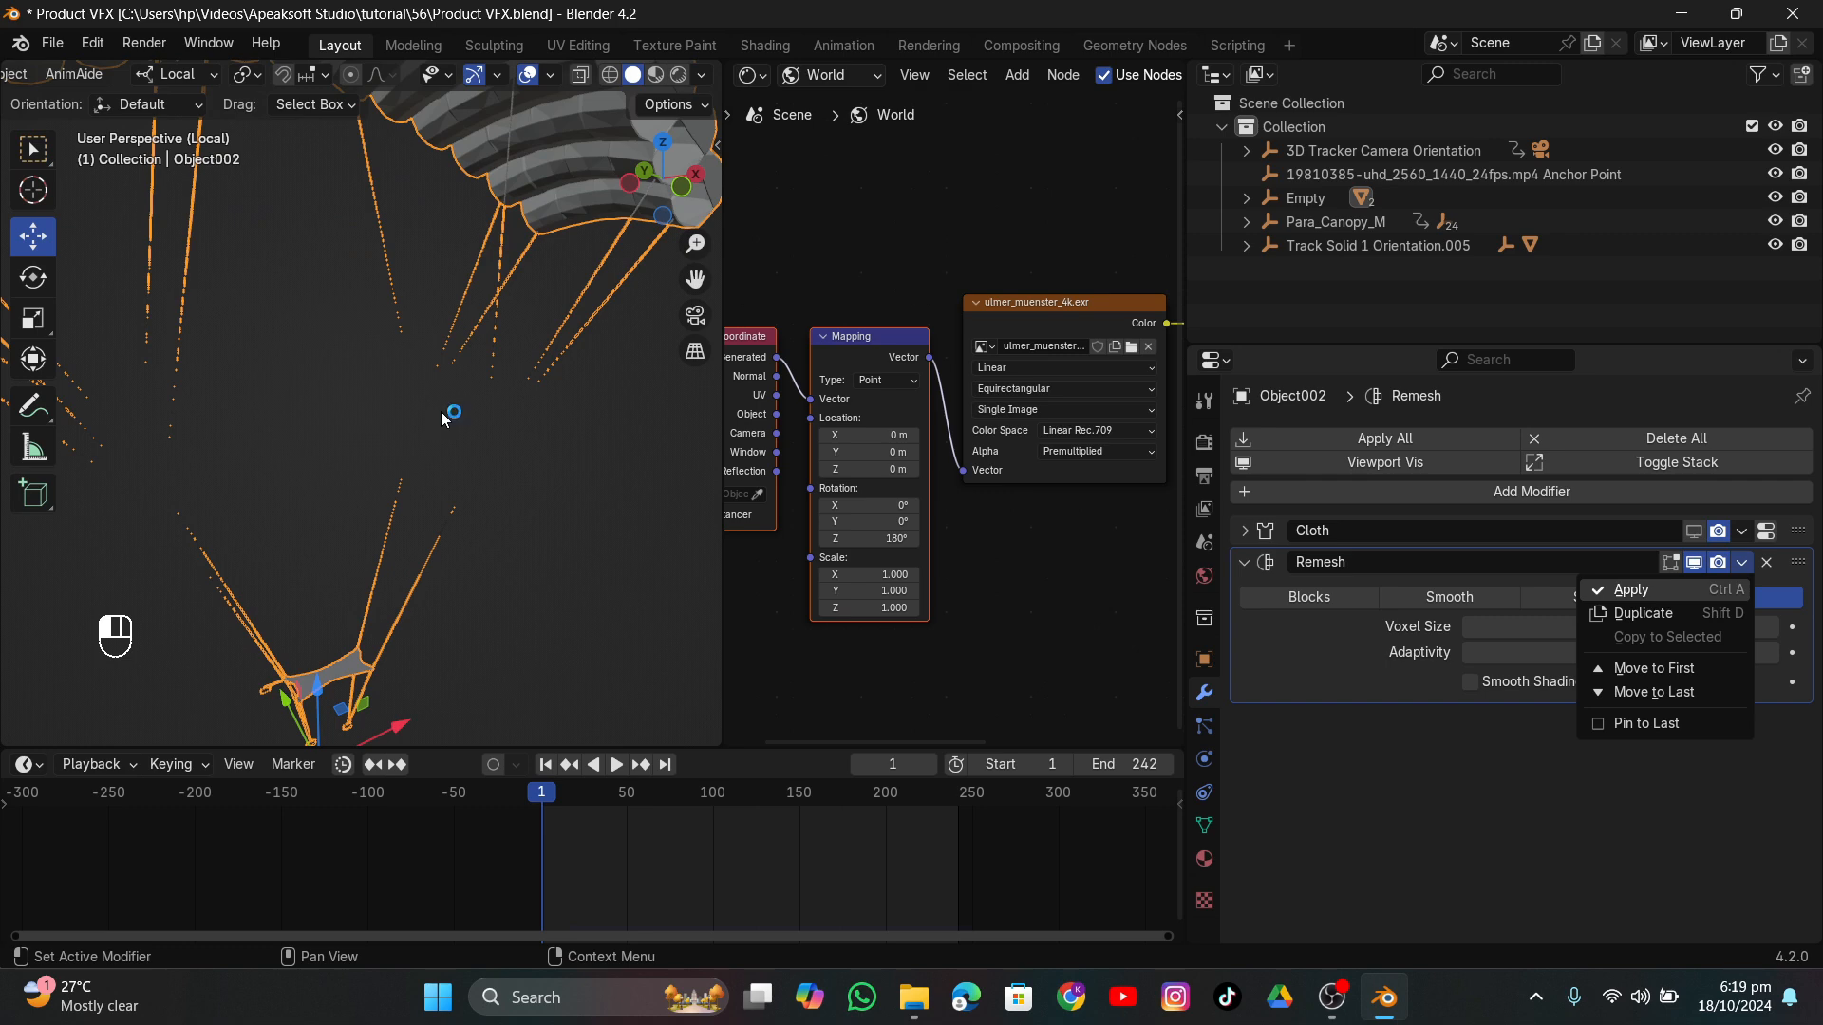
pyautogui.hotkey('ctrl', 'a')
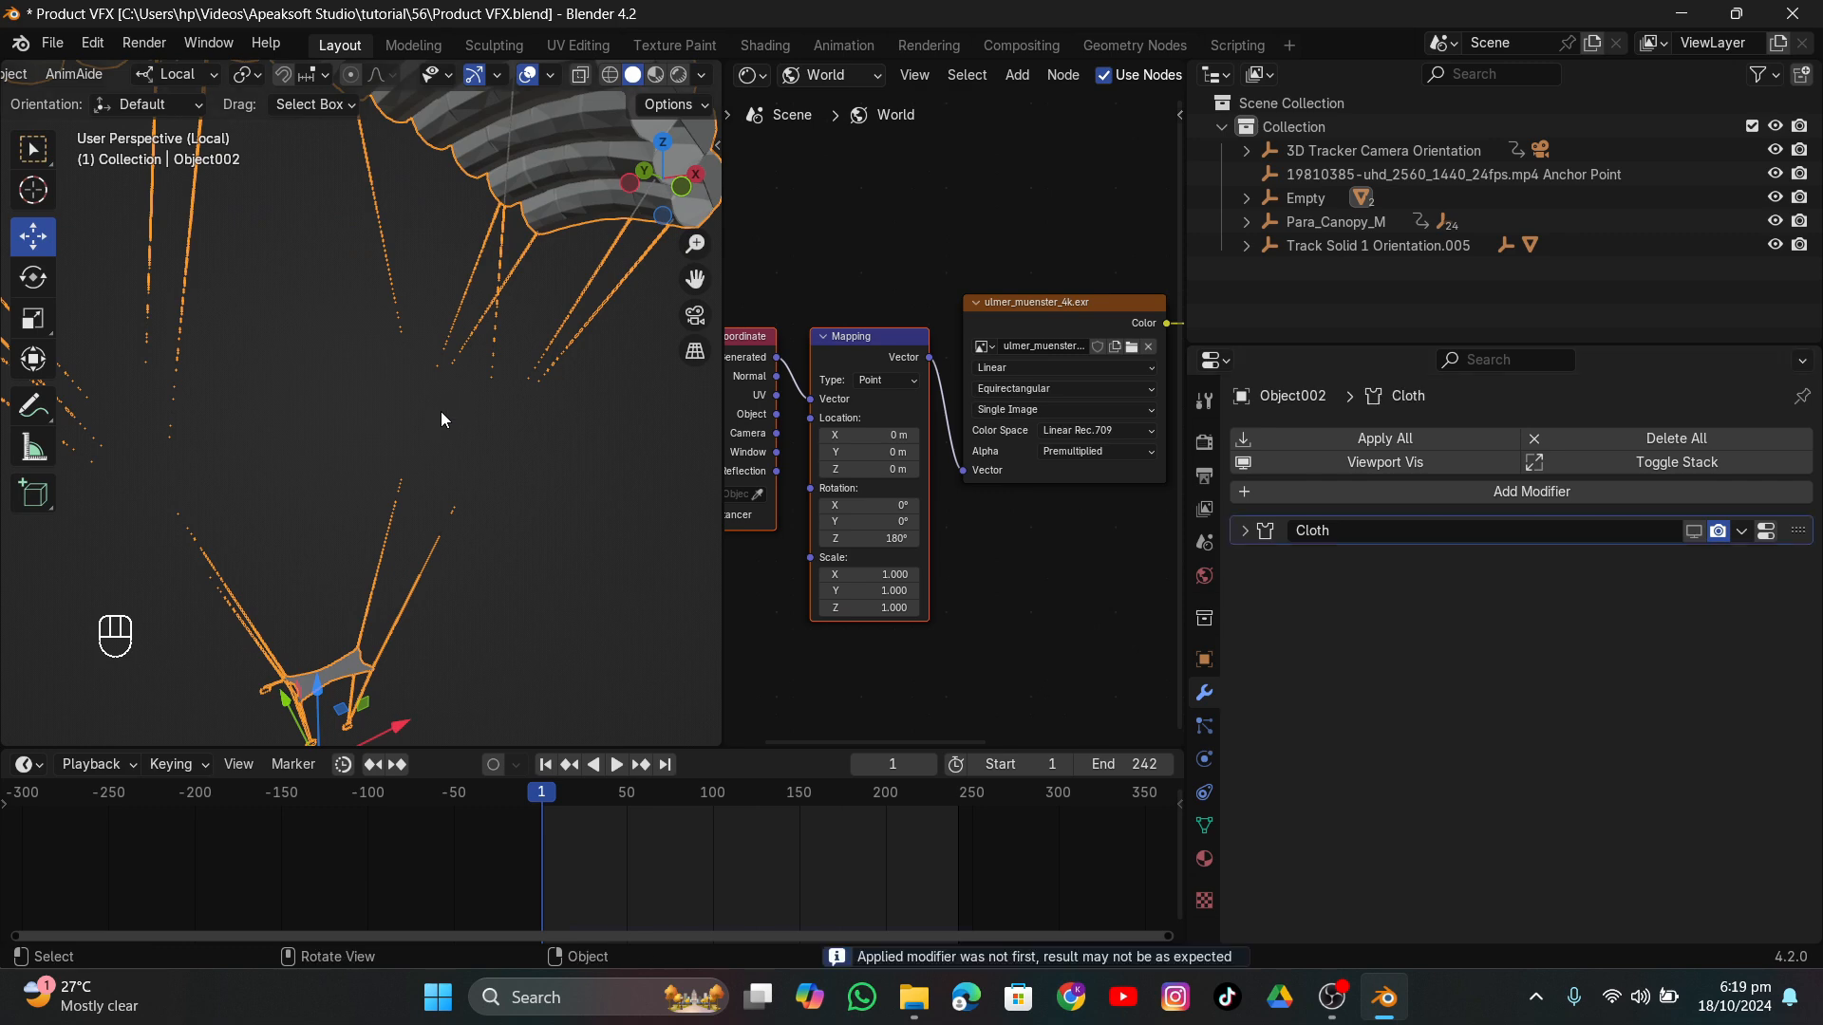
pyautogui.scroll(-4, 465, 482)
pyautogui.click(1340, 491)
pyautogui.moveTo(1340, 492)
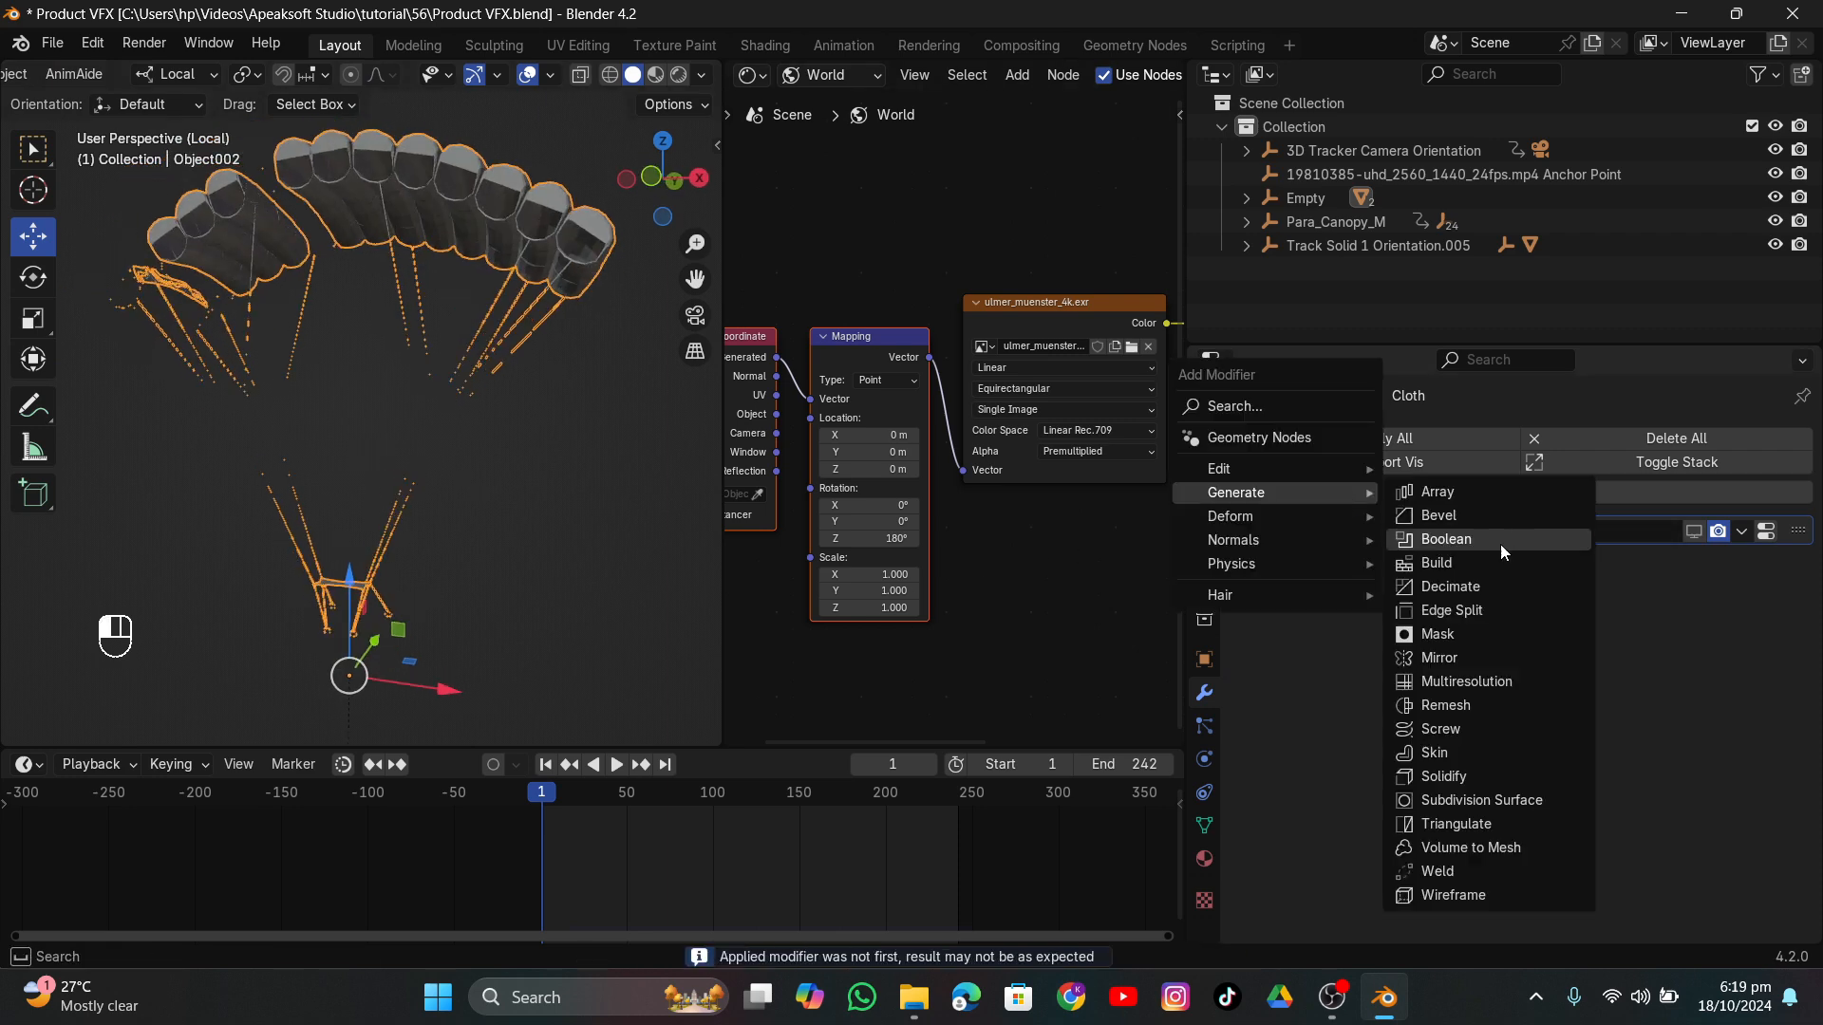
pyautogui.click(1495, 584)
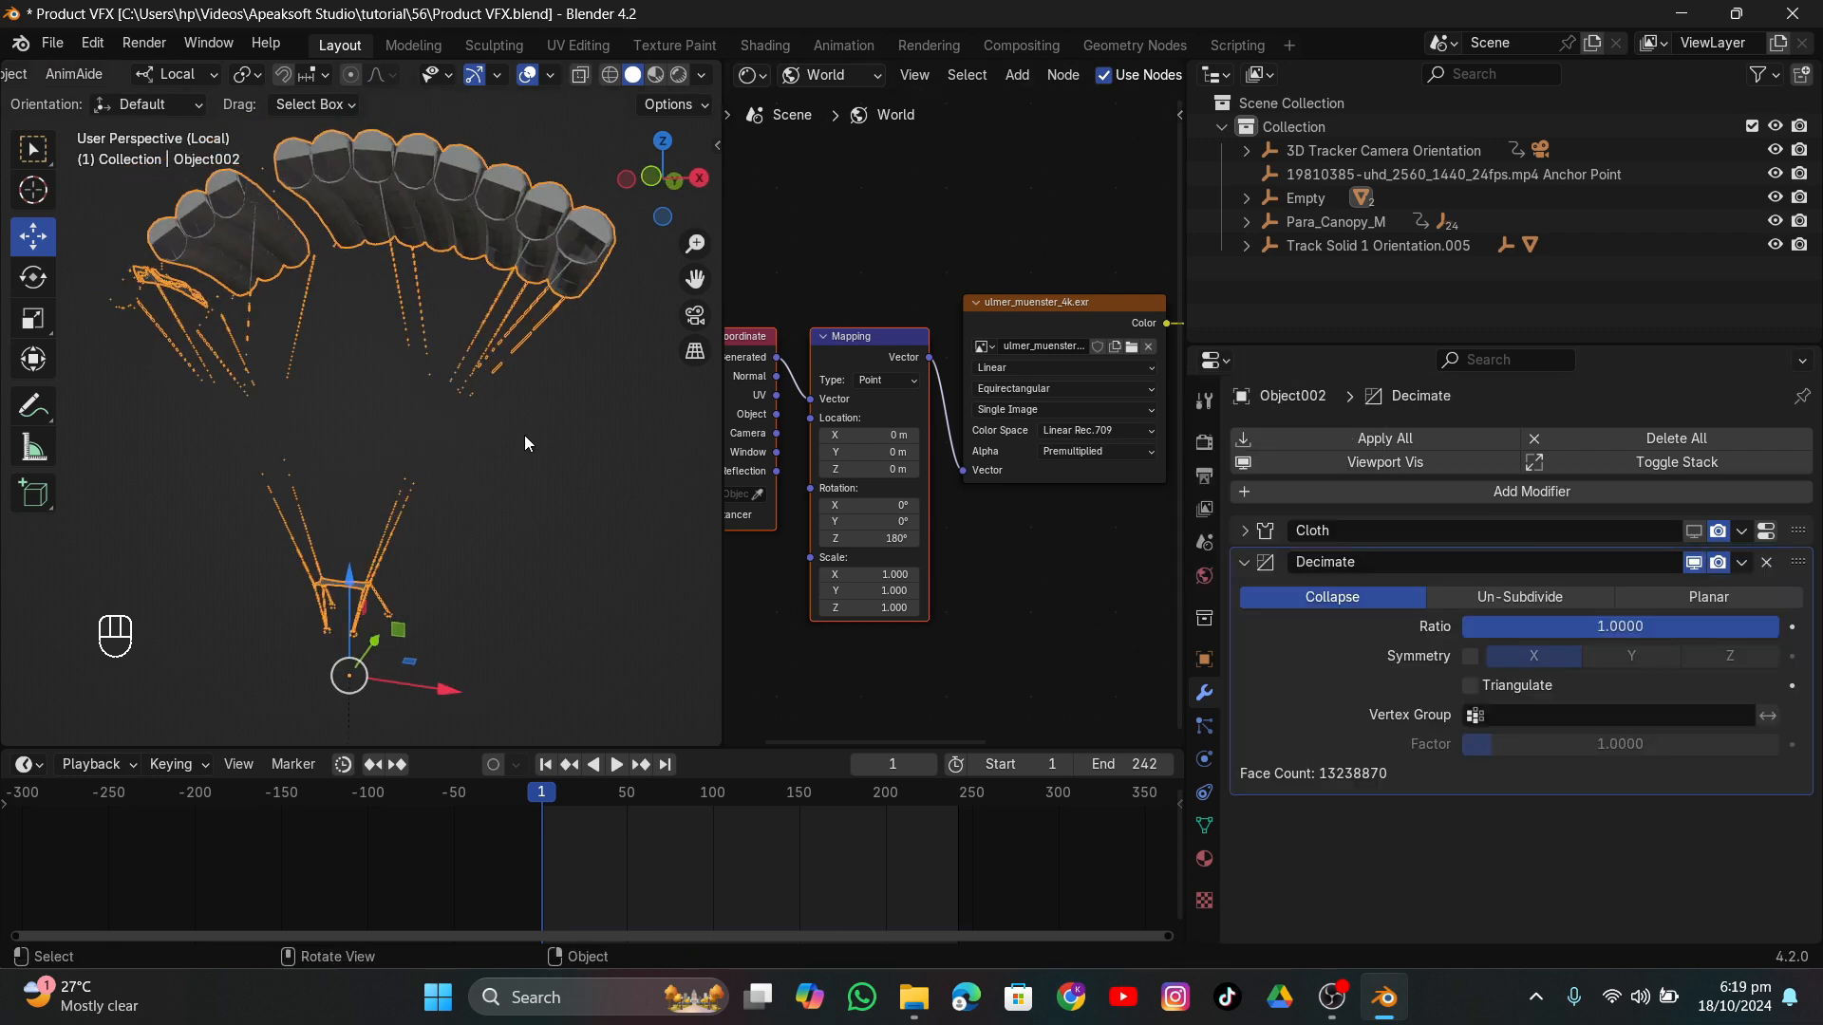
# Undo the Decimate modifier and the applied Remesh, and remove the Remesh modifier from the parachute.
pyautogui.hotkey('ctrl', 'z')
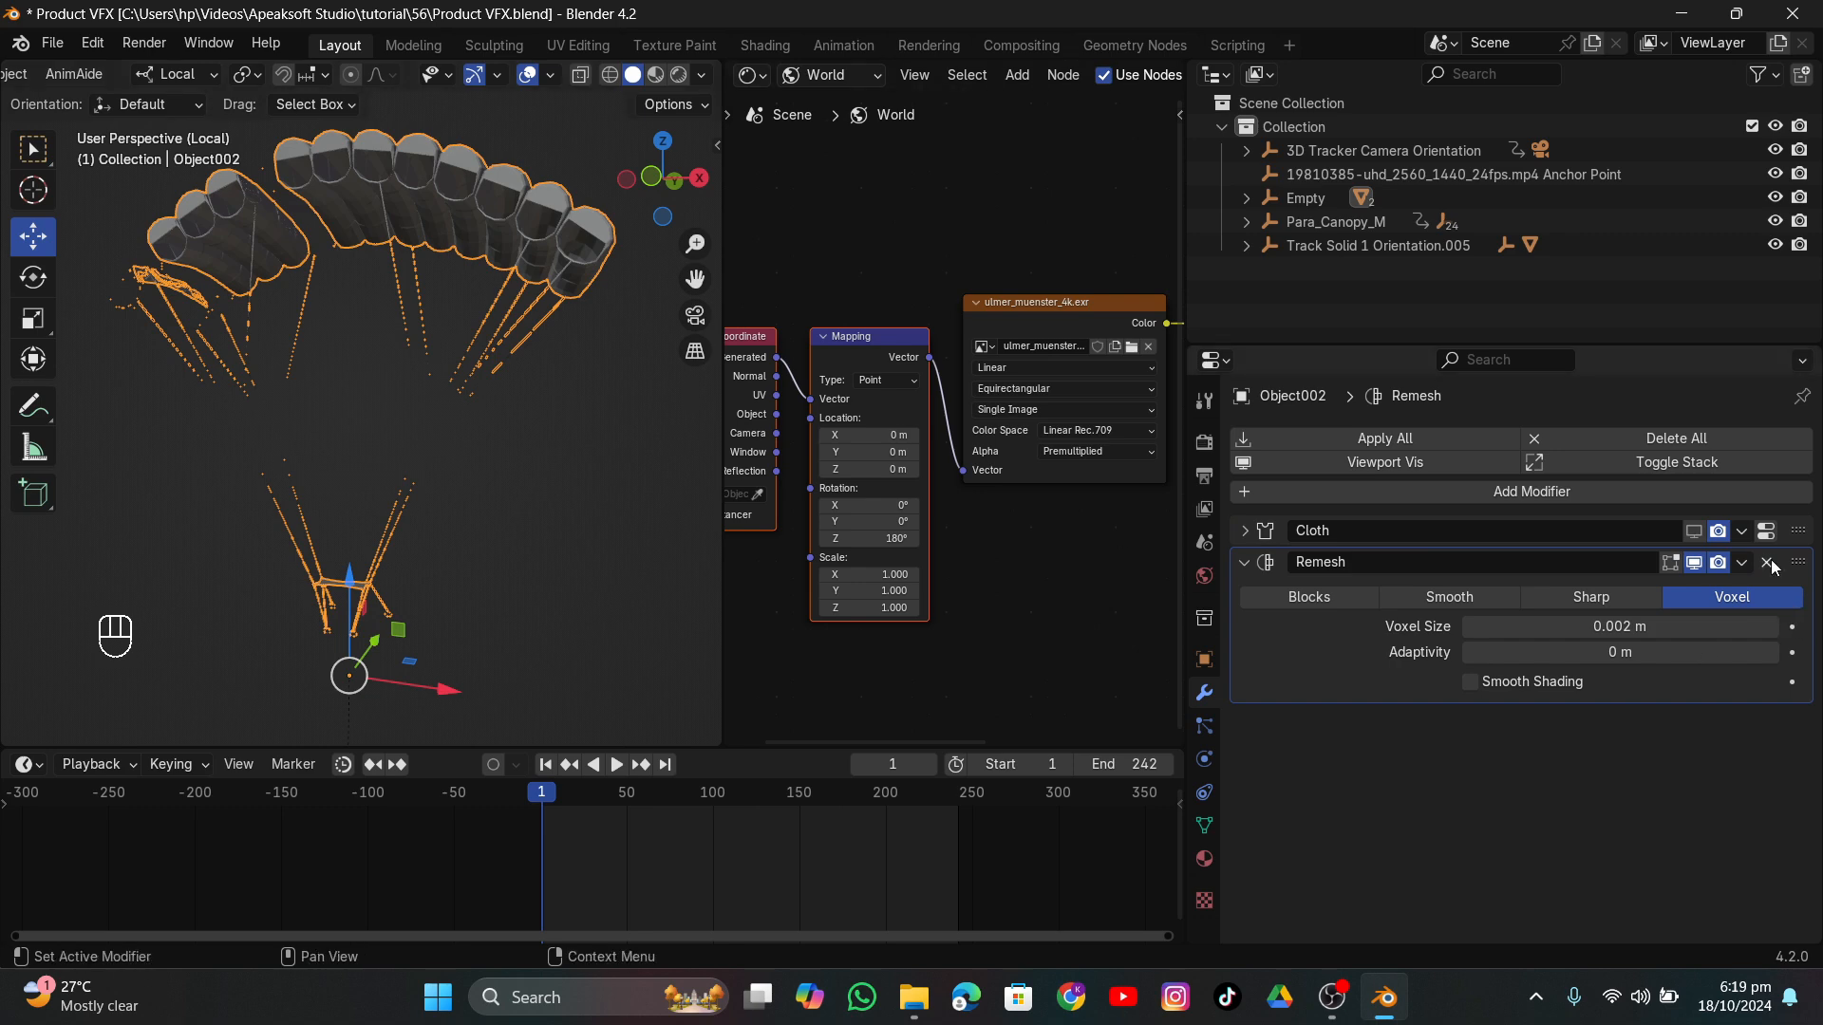
pyautogui.click(1768, 562)
pyautogui.moveTo(296, 370); pyautogui.dragTo(488, 421, button='middle')
pyautogui.scroll(4, 589, 452)
pyautogui.scroll(-5, 420, 406)
pyautogui.click(673, 172)
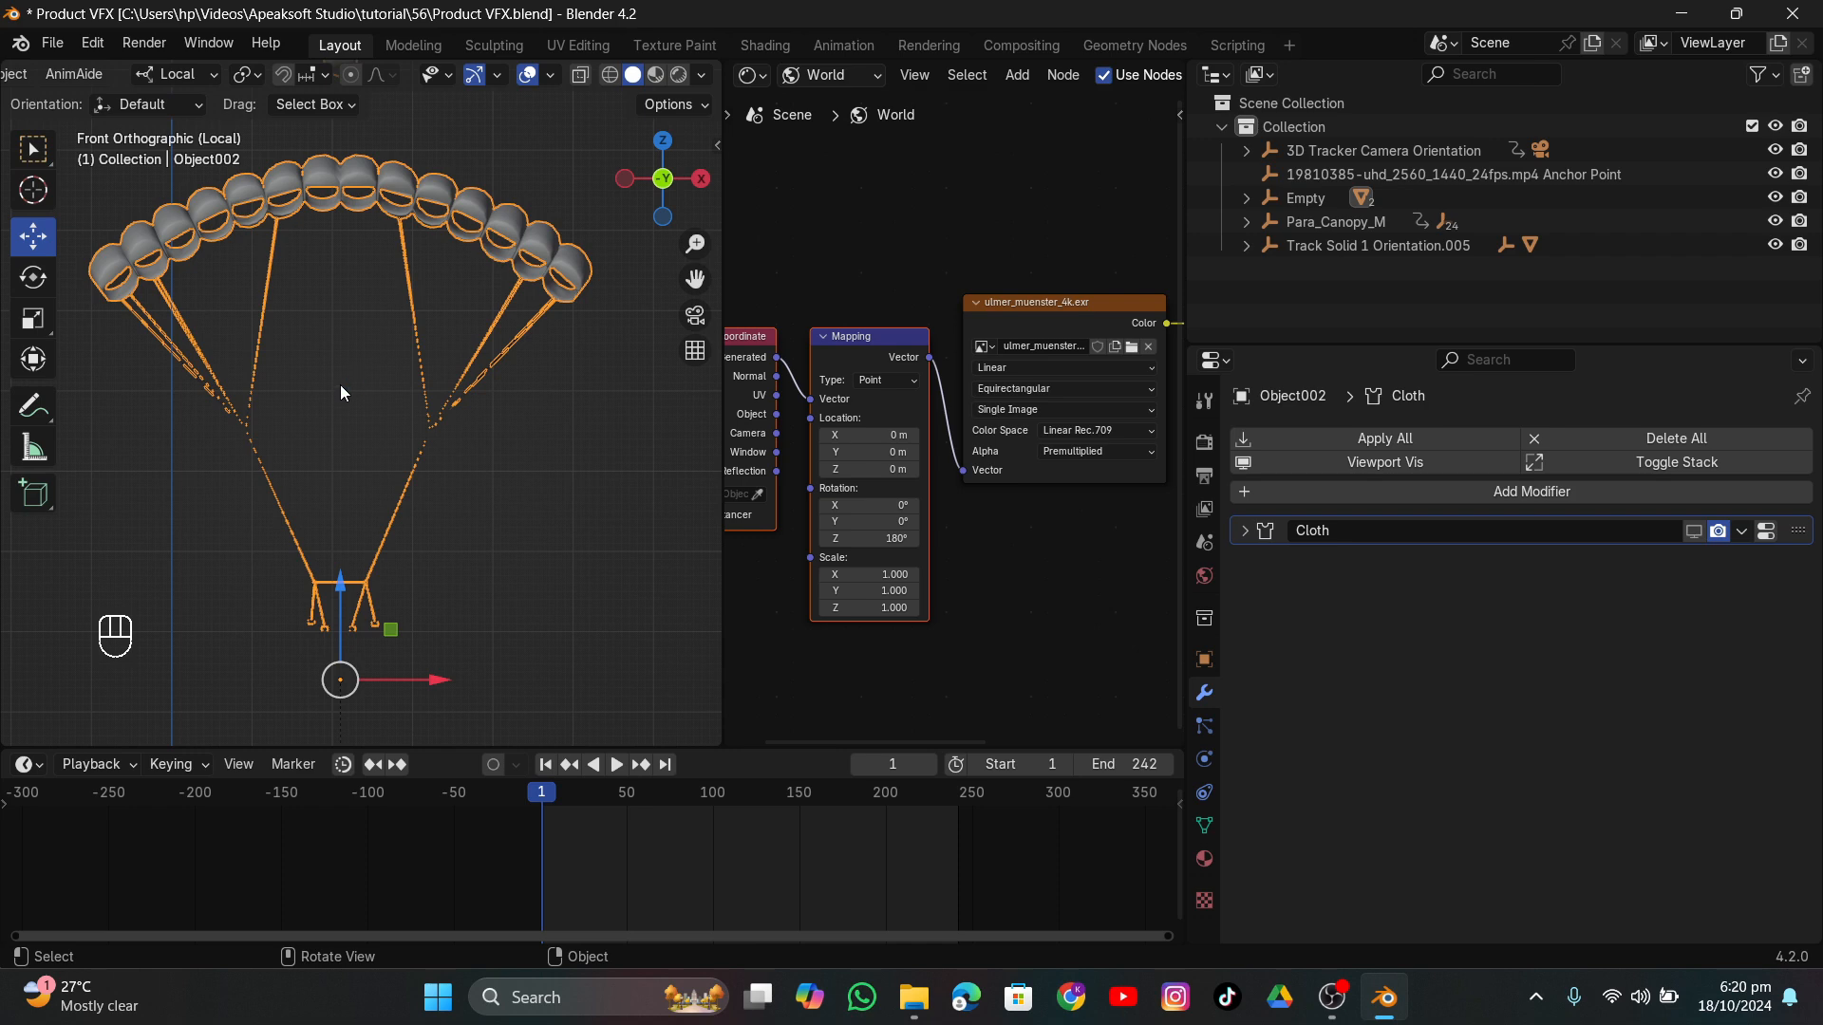
pyautogui.press('Tab')
pyautogui.click(358, 422)
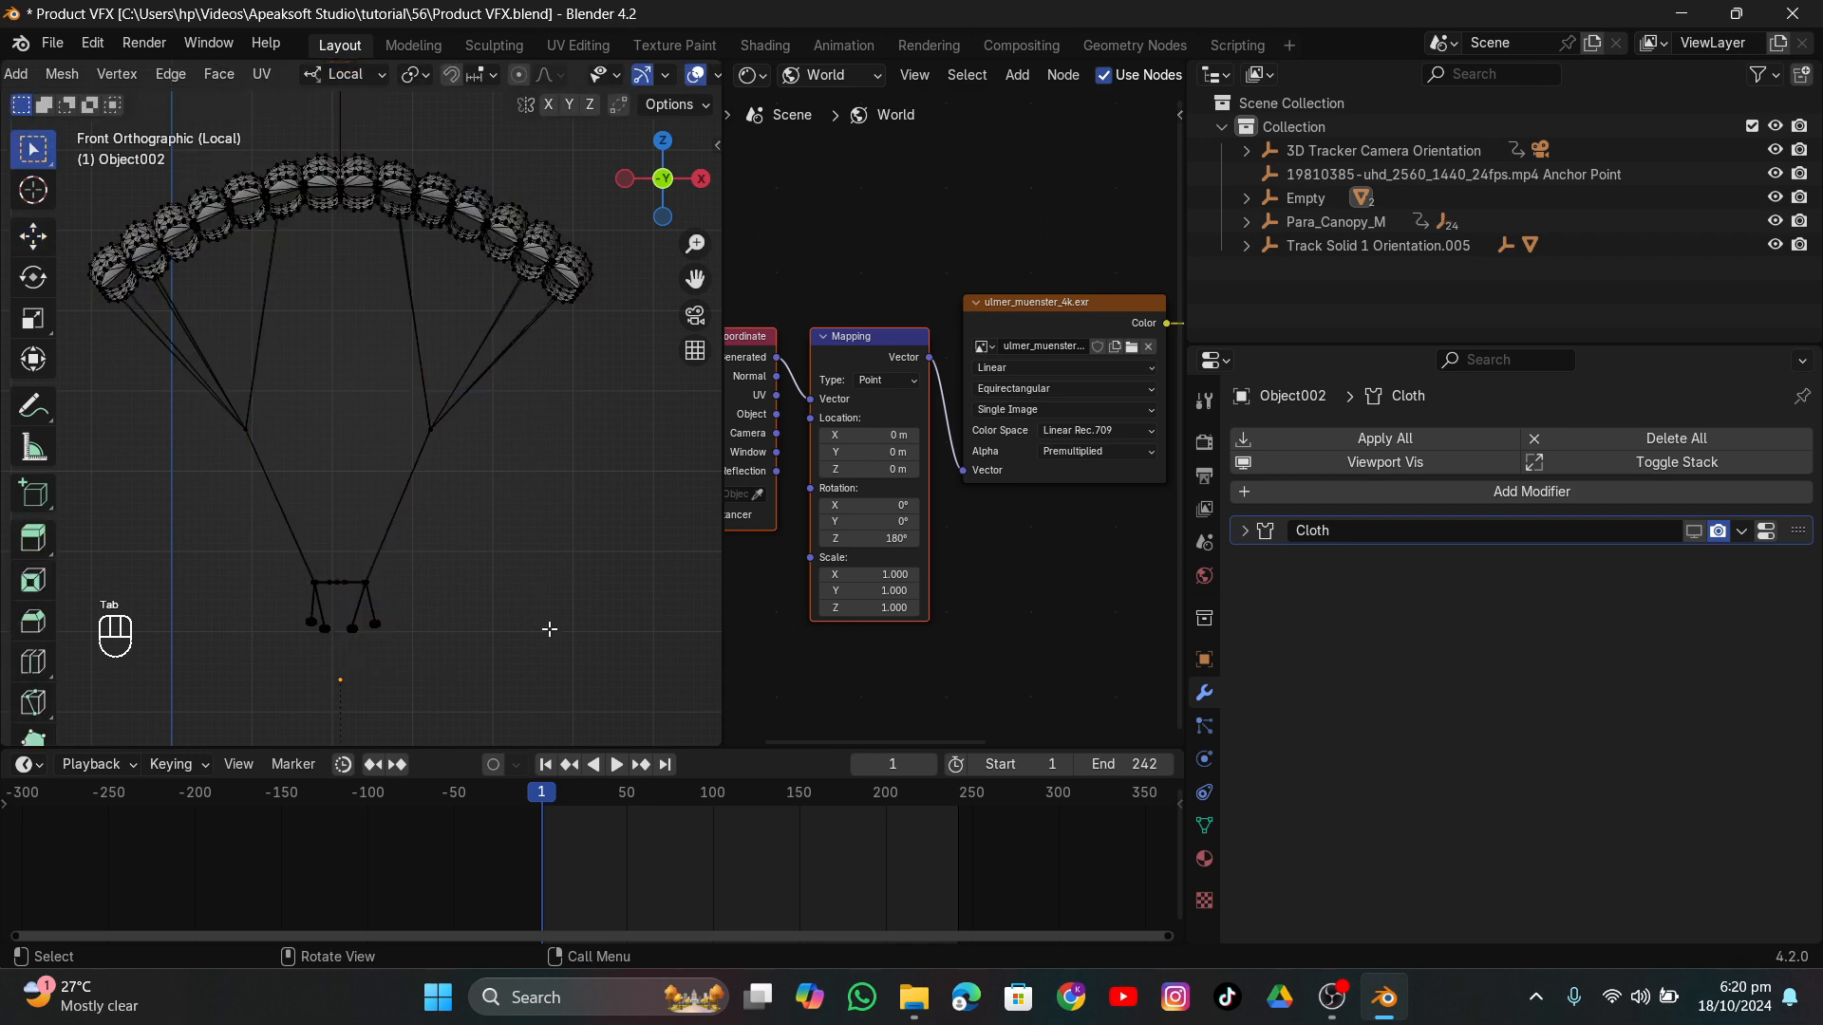
pyautogui.moveTo(550, 693); pyautogui.dragTo(73, 374)
pyautogui.press('x')
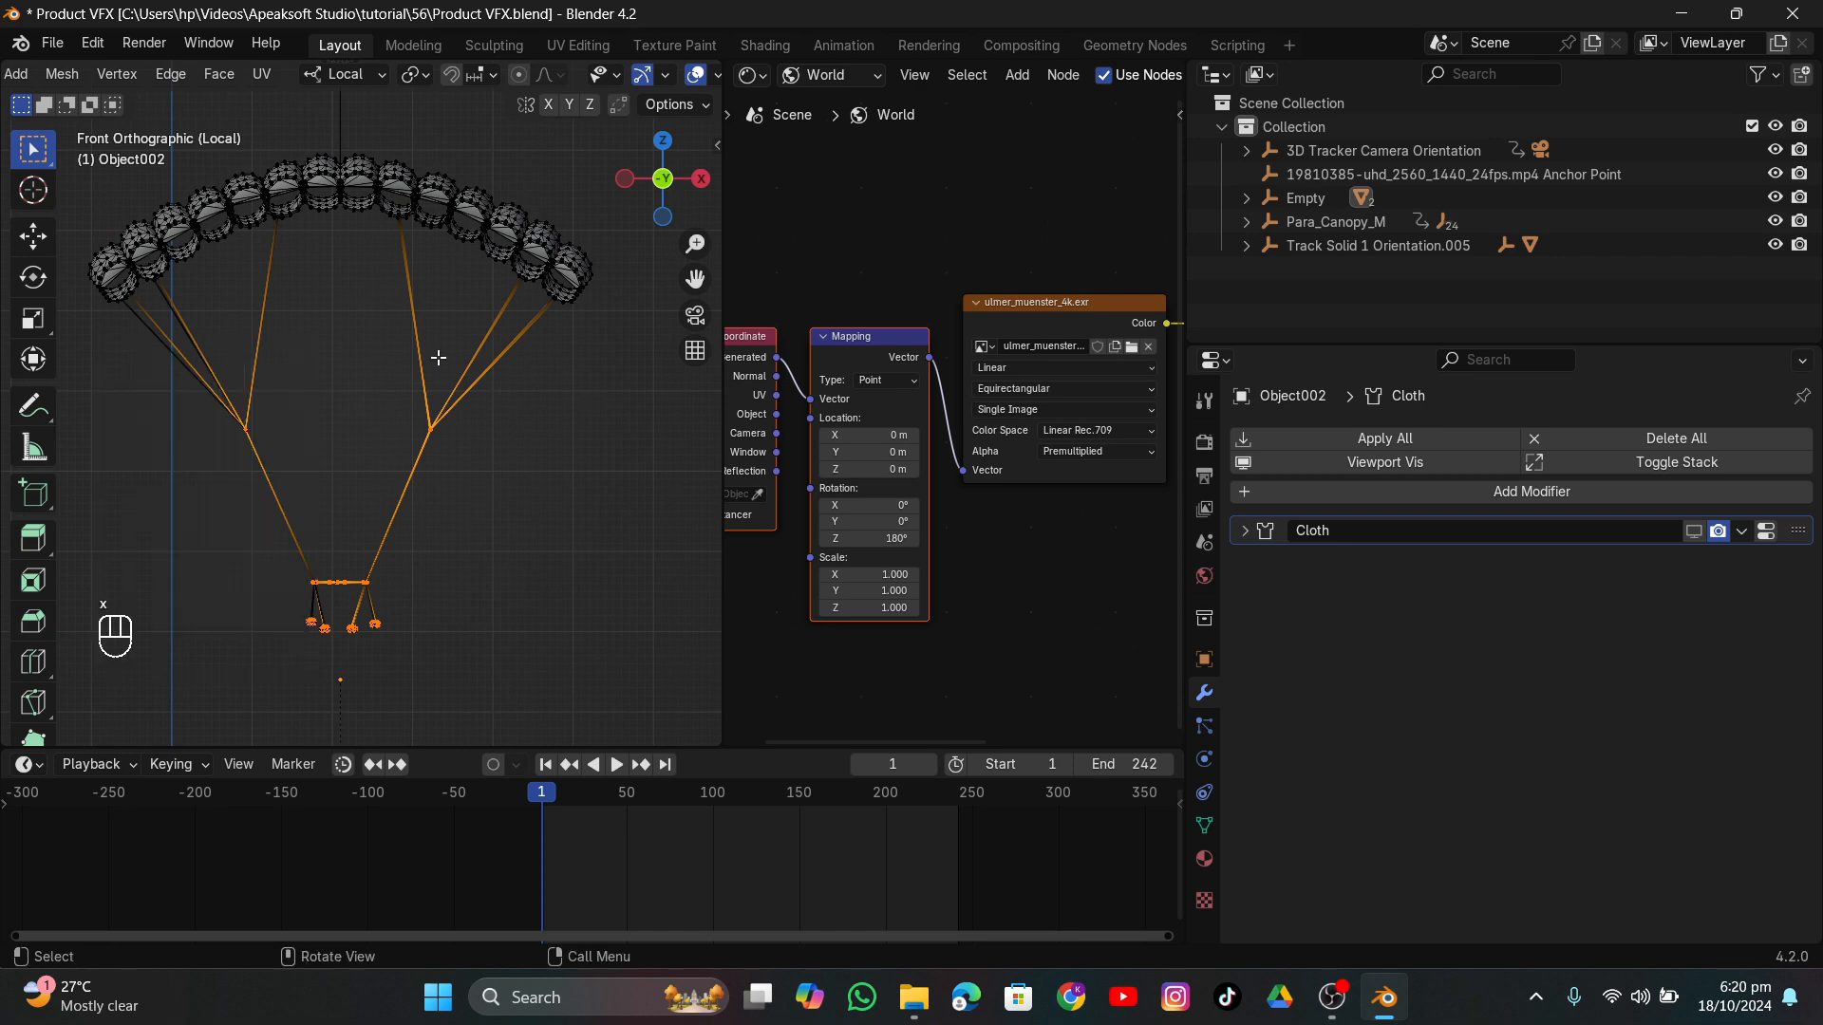
pyautogui.click(313, 255)
pyautogui.moveTo(695, 270); pyautogui.dragTo(849, 393)
pyautogui.scroll(7, 297, 330)
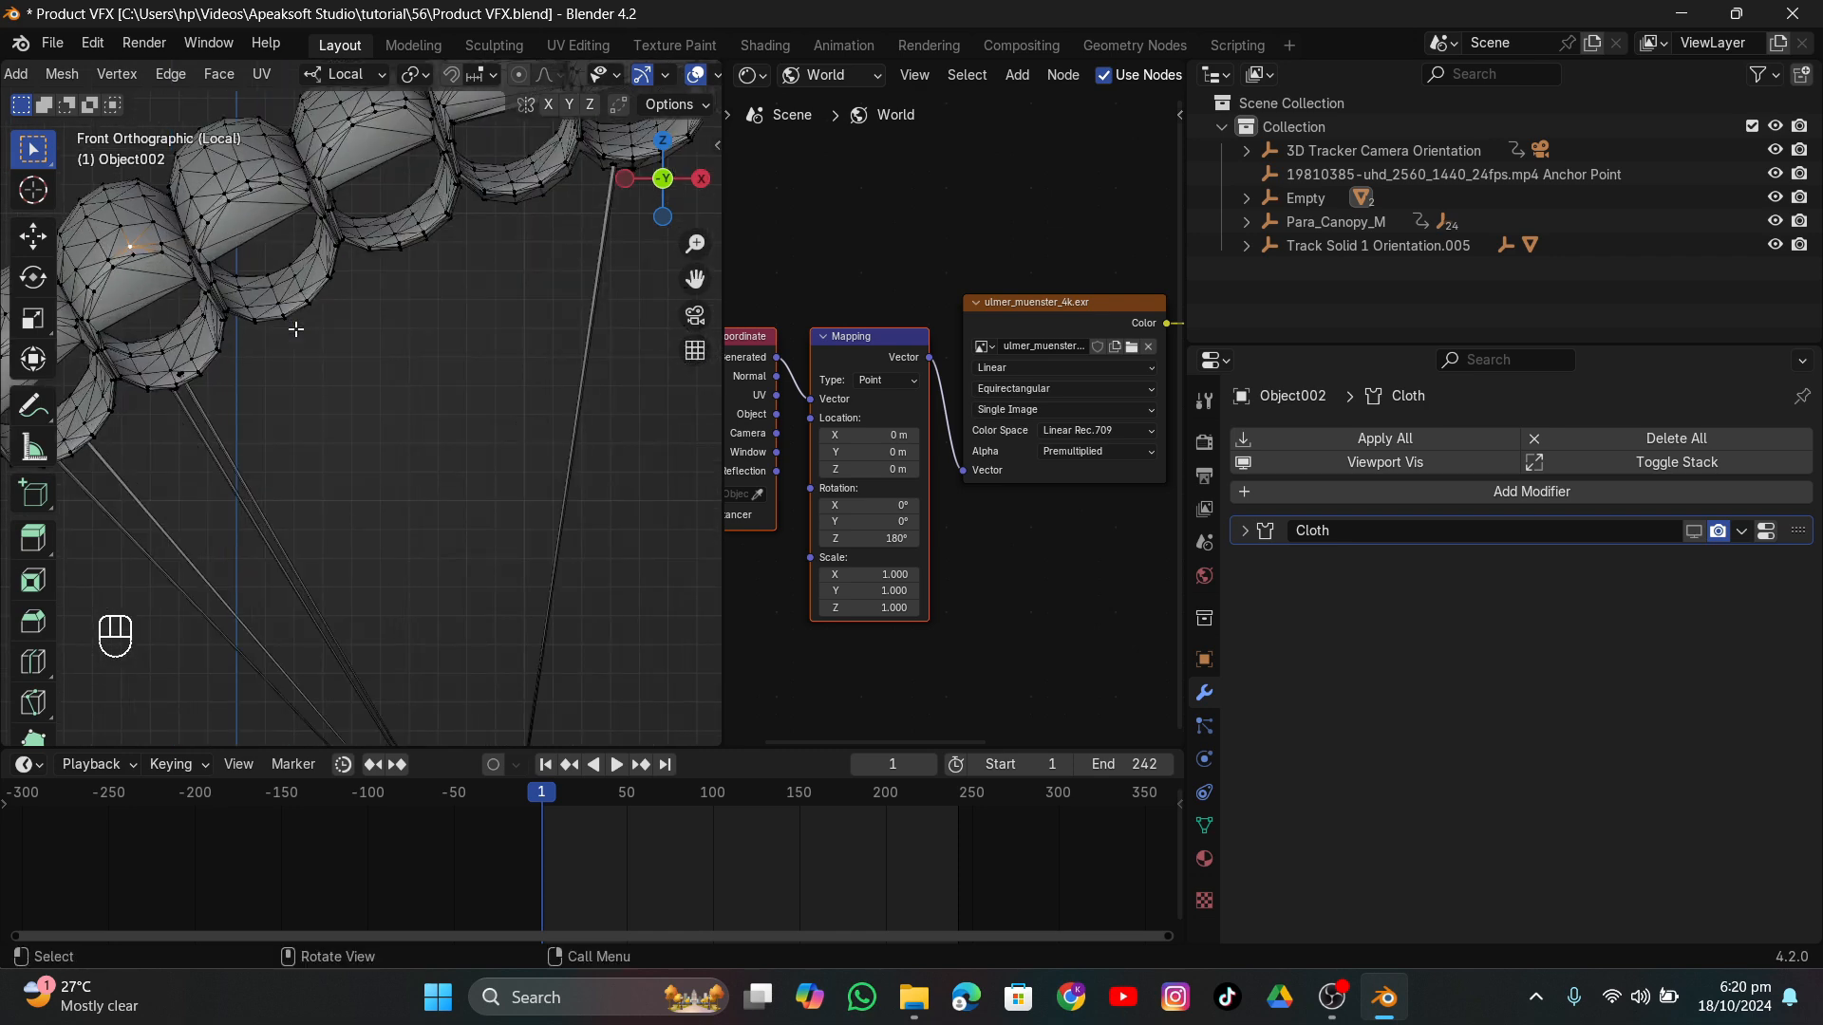
pyautogui.scroll(-5, 296, 330)
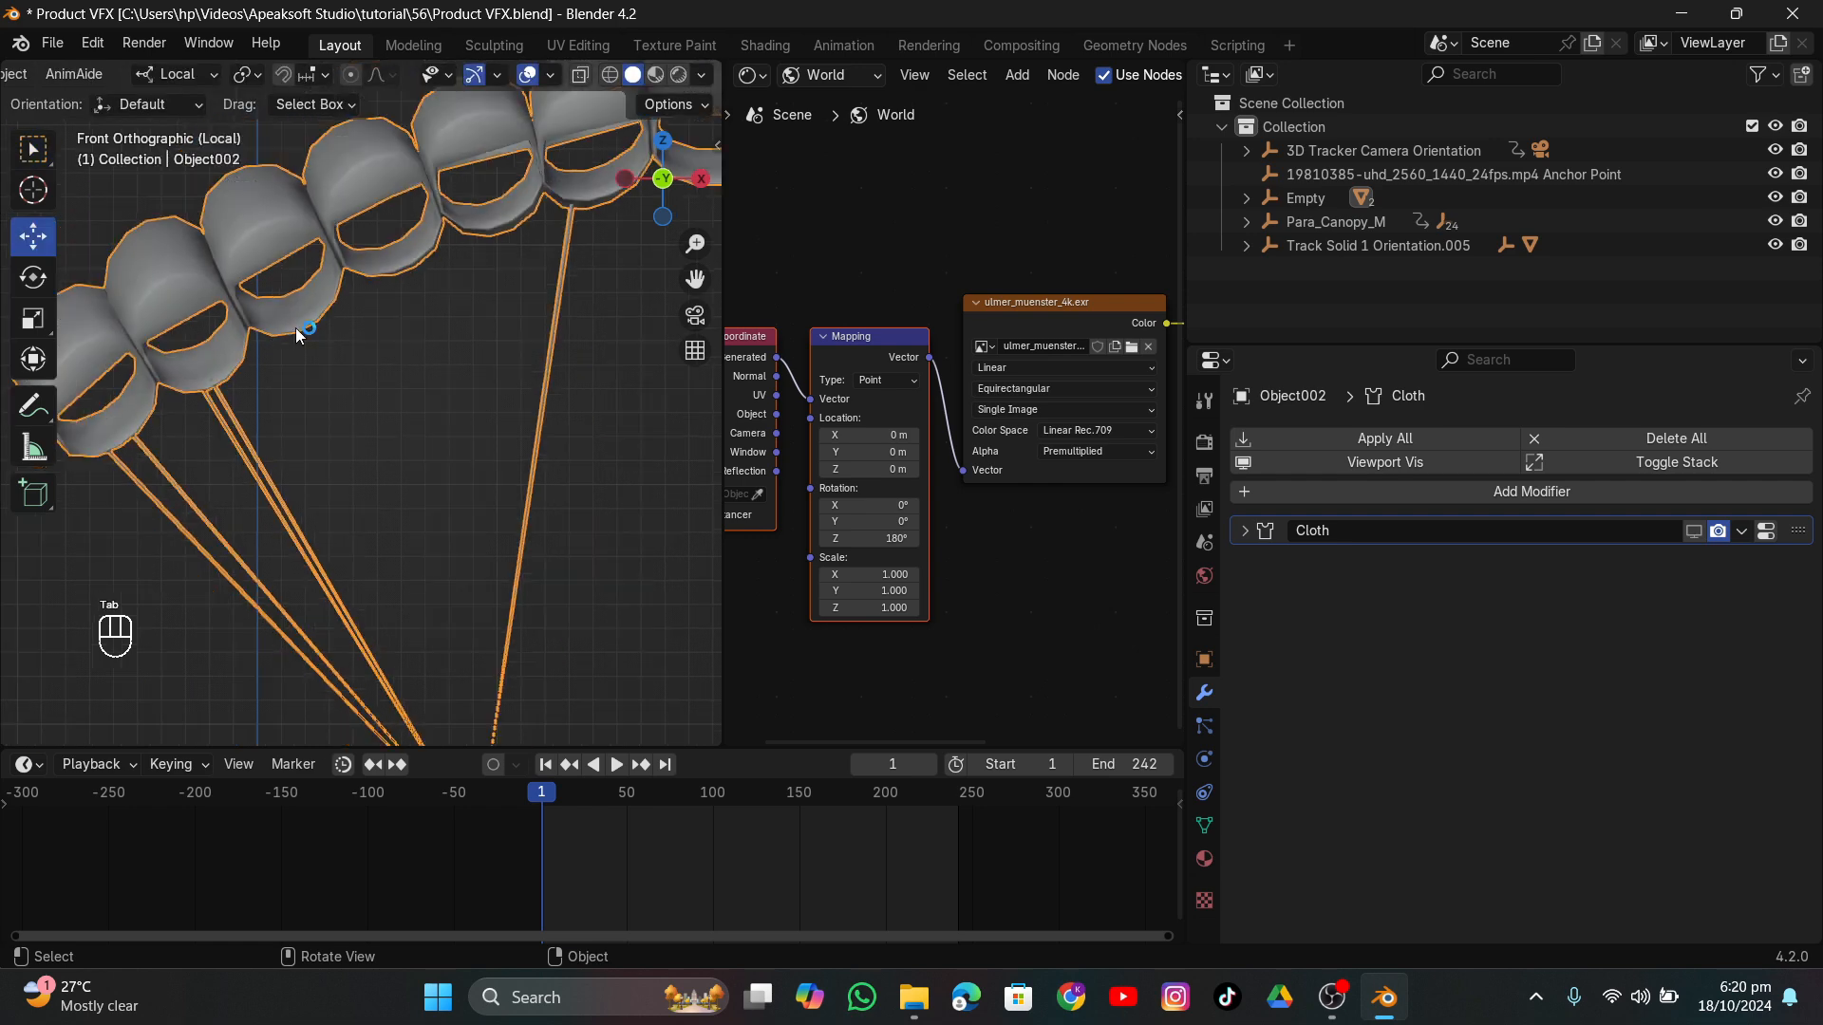
pyautogui.click(1332, 997)
pyautogui.click(1158, 19)
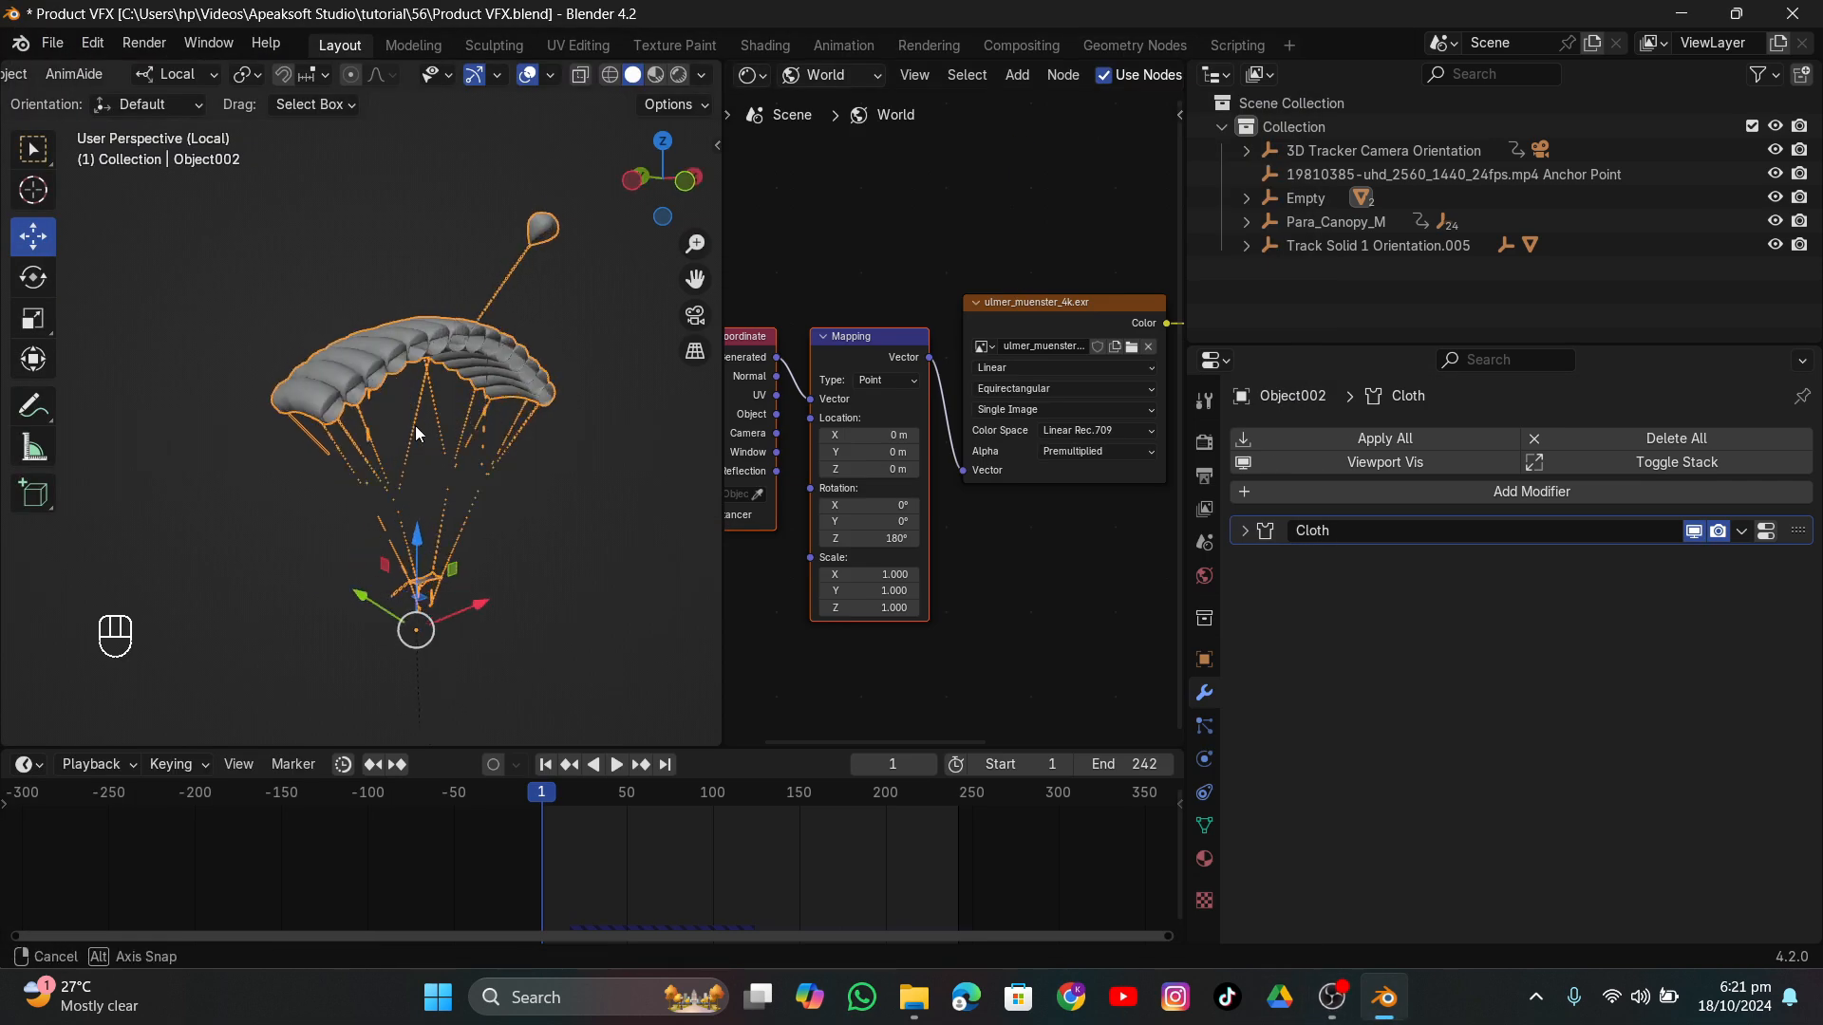
# Add a Weld modifier to the parachute after its Cloth modifier.
pyautogui.click(1444, 486)
pyautogui.click(1541, 864)
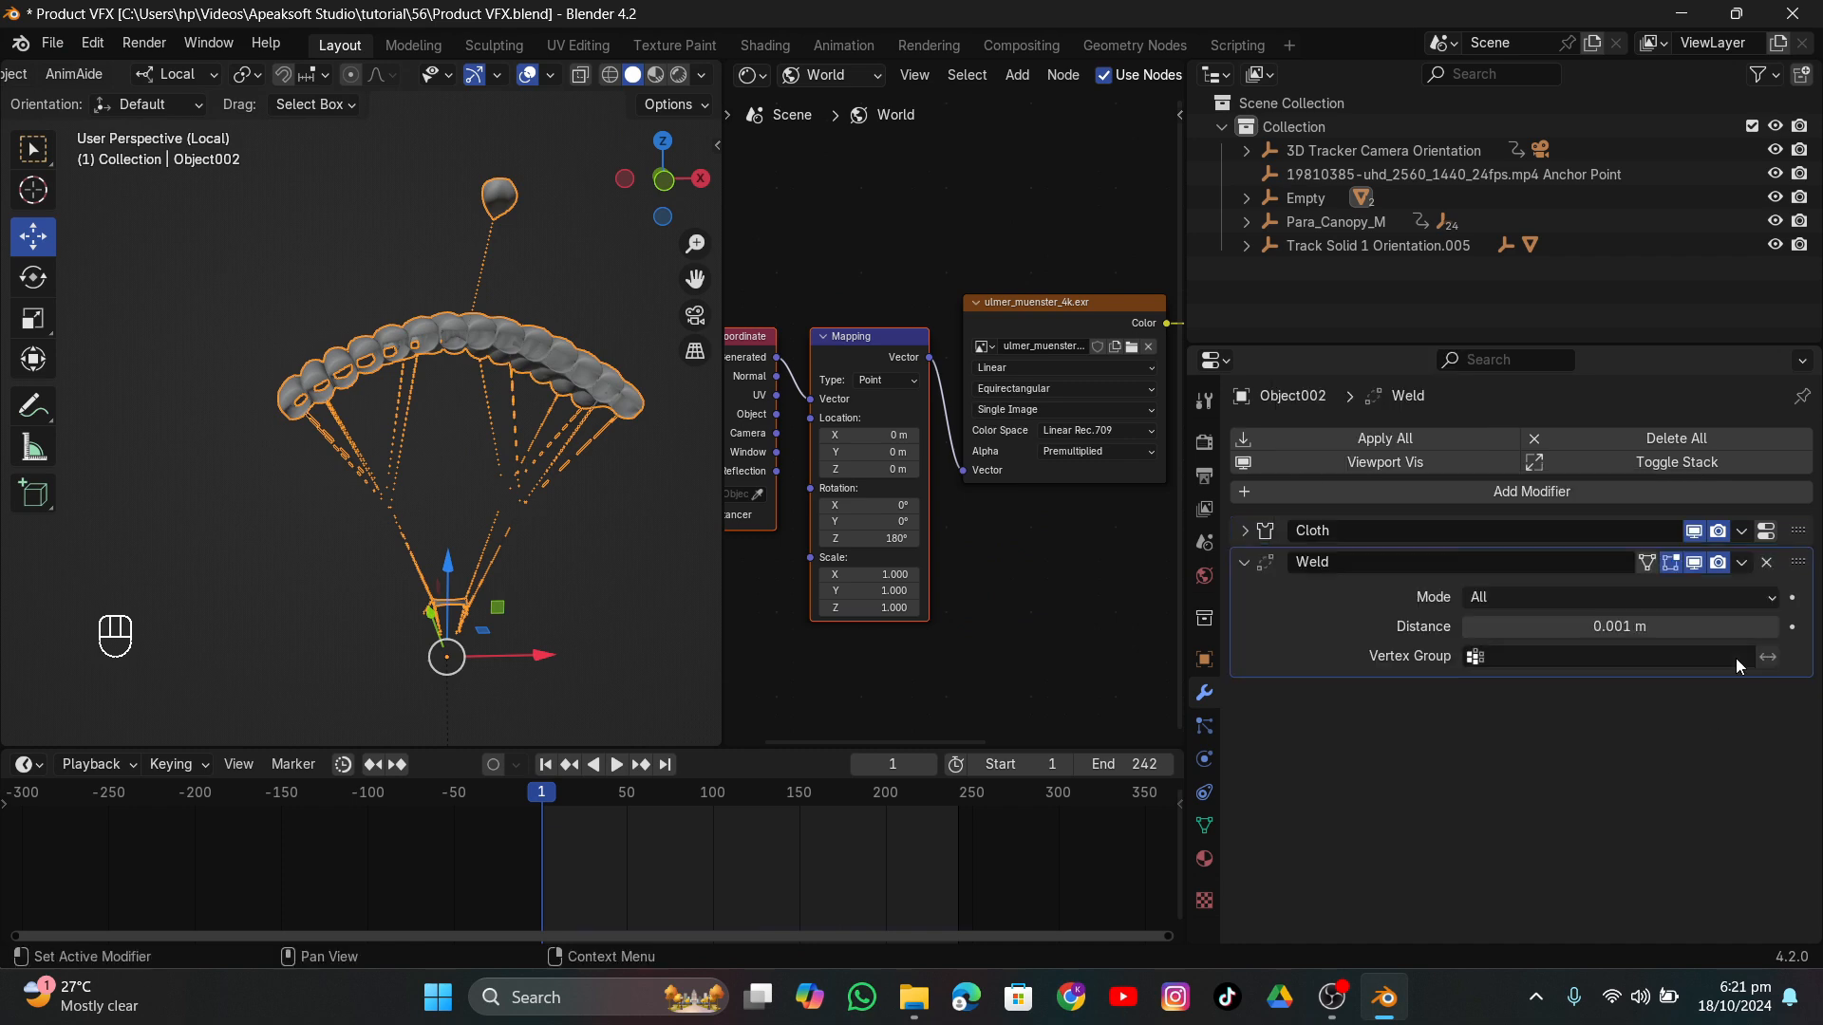
# Move the parachute's Weld modifier above Cloth and set its merge distance to 0.035 m.
pyautogui.moveTo(1519, 561); pyautogui.dragTo(1509, 517)
pyautogui.moveTo(1492, 595); pyautogui.dragTo(1580, 594)
pyautogui.scroll(5, 516, 406)
pyautogui.moveTo(518, 408); pyautogui.dragTo(409, 382, button='middle')
pyautogui.scroll(-3, 390, 477)
# Play the parachute's cloth simulation in isolation, exit local view, and review the drop with the bottle and ground plane.
pyautogui.press('space')
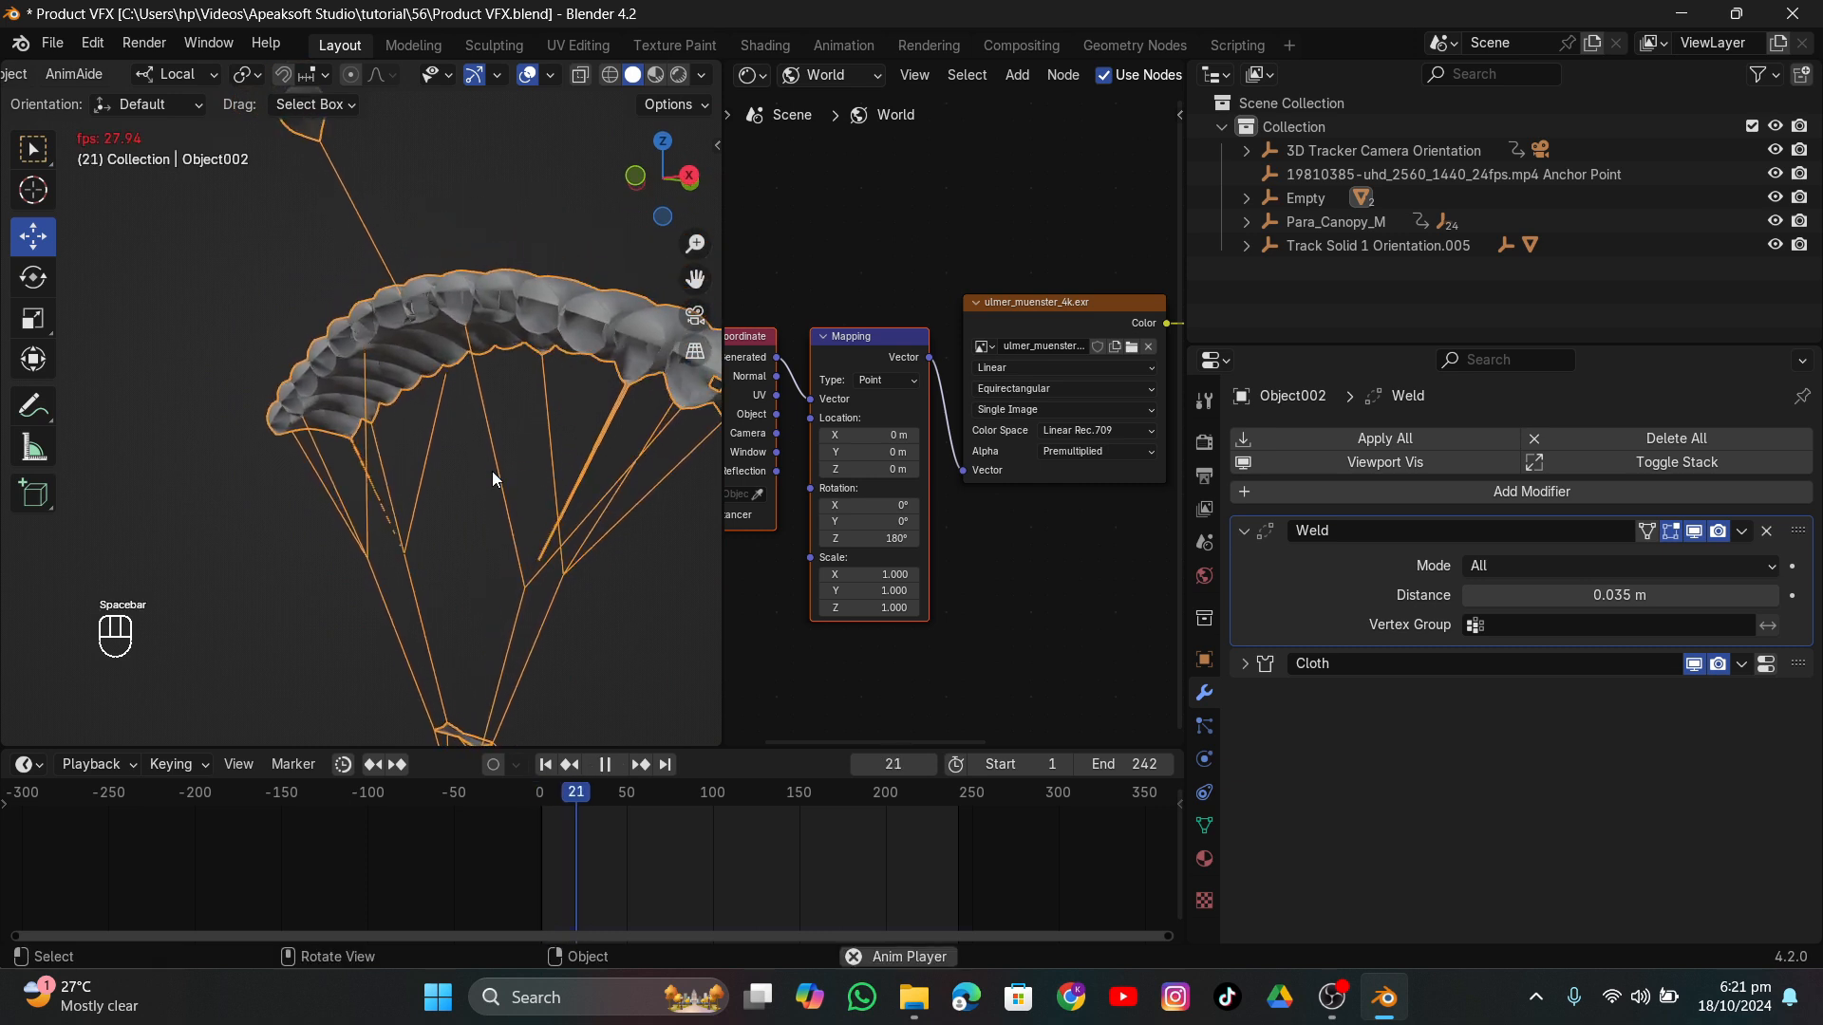
pyautogui.scroll(-3, 492, 470)
pyautogui.moveTo(491, 470); pyautogui.dragTo(618, 504, button='middle')
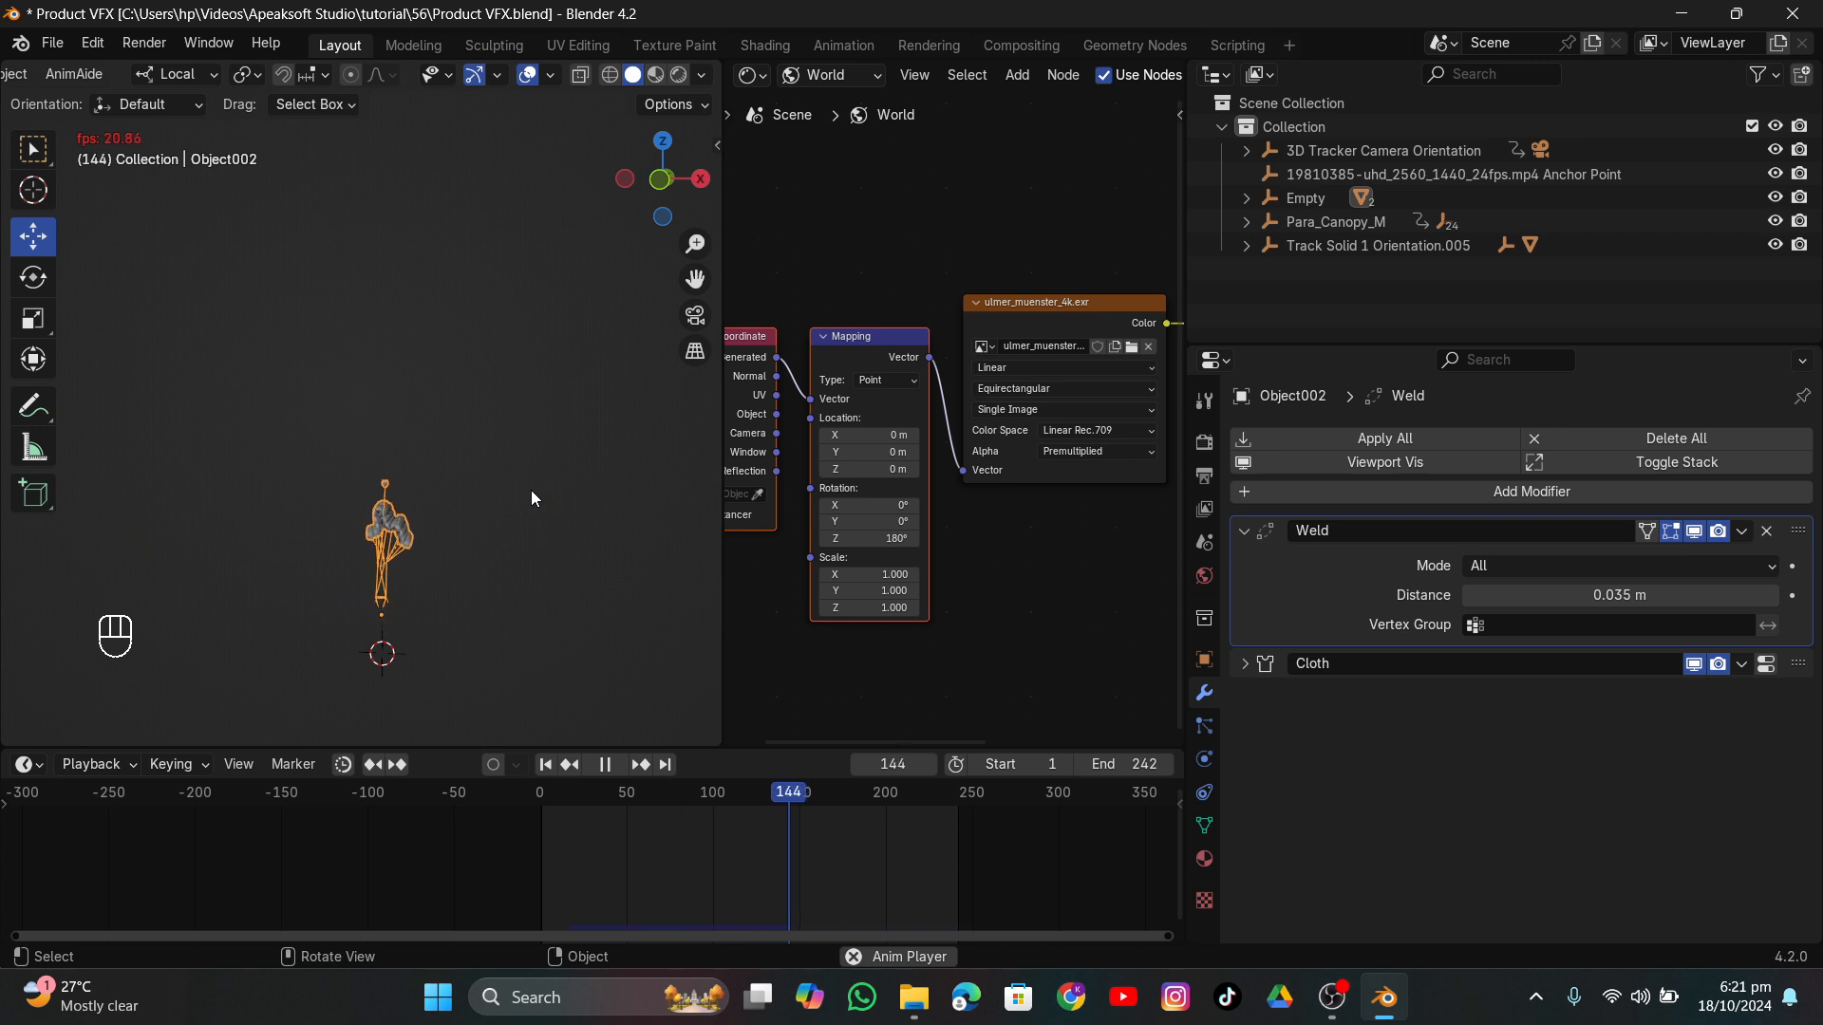
pyautogui.moveTo(530, 494); pyautogui.dragTo(451, 479, button='middle')
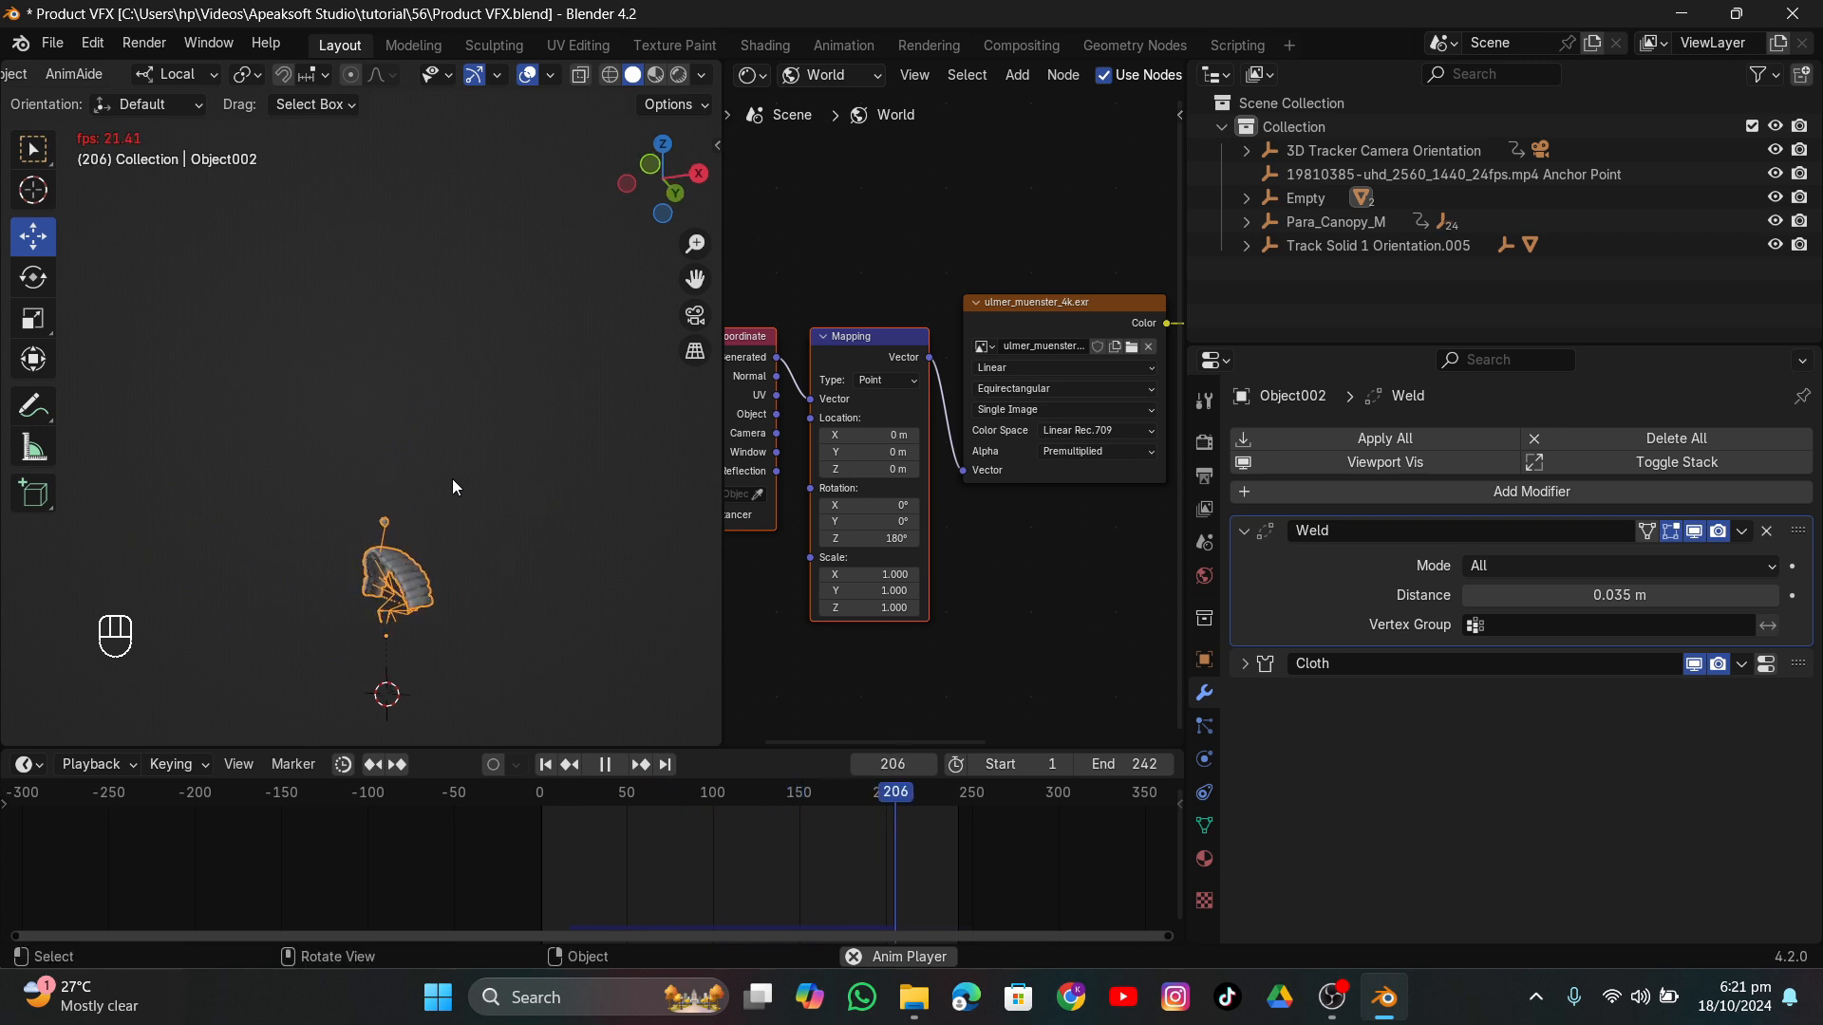
pyautogui.press('space')
pyautogui.press('/')
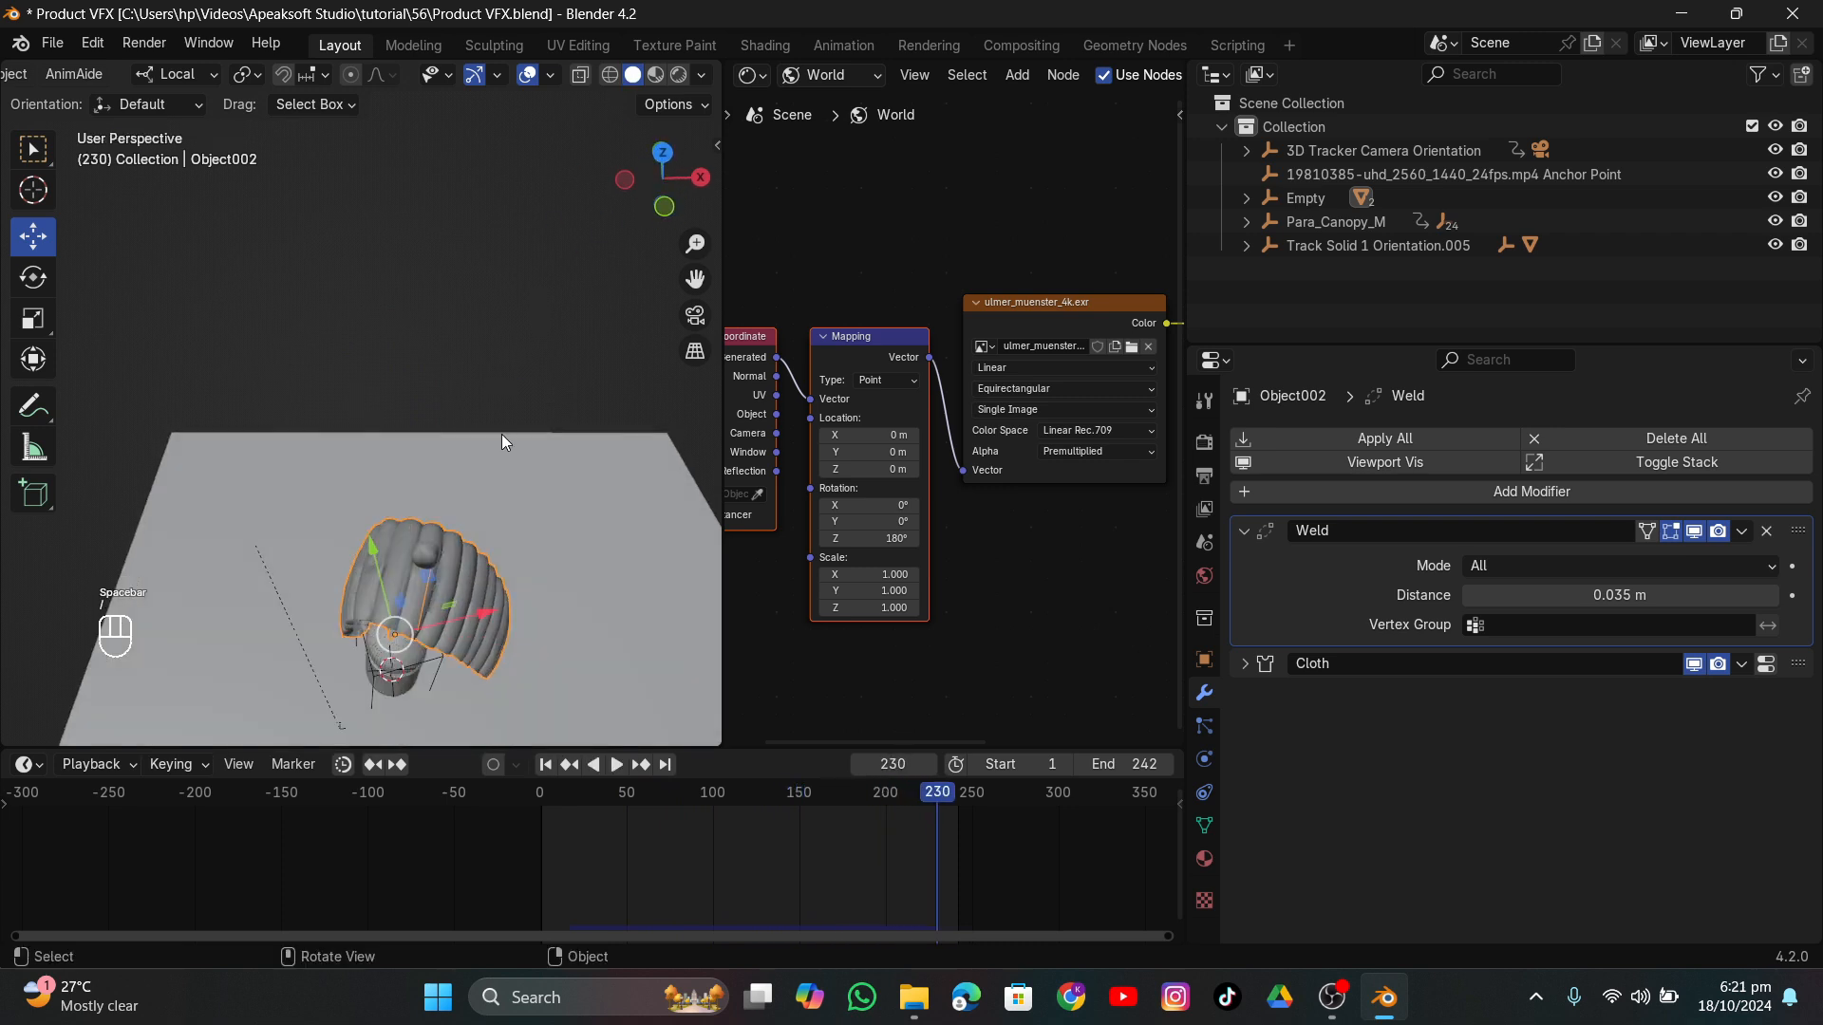
pyautogui.moveTo(501, 435); pyautogui.dragTo(504, 312, button='middle')
pyautogui.press('space')
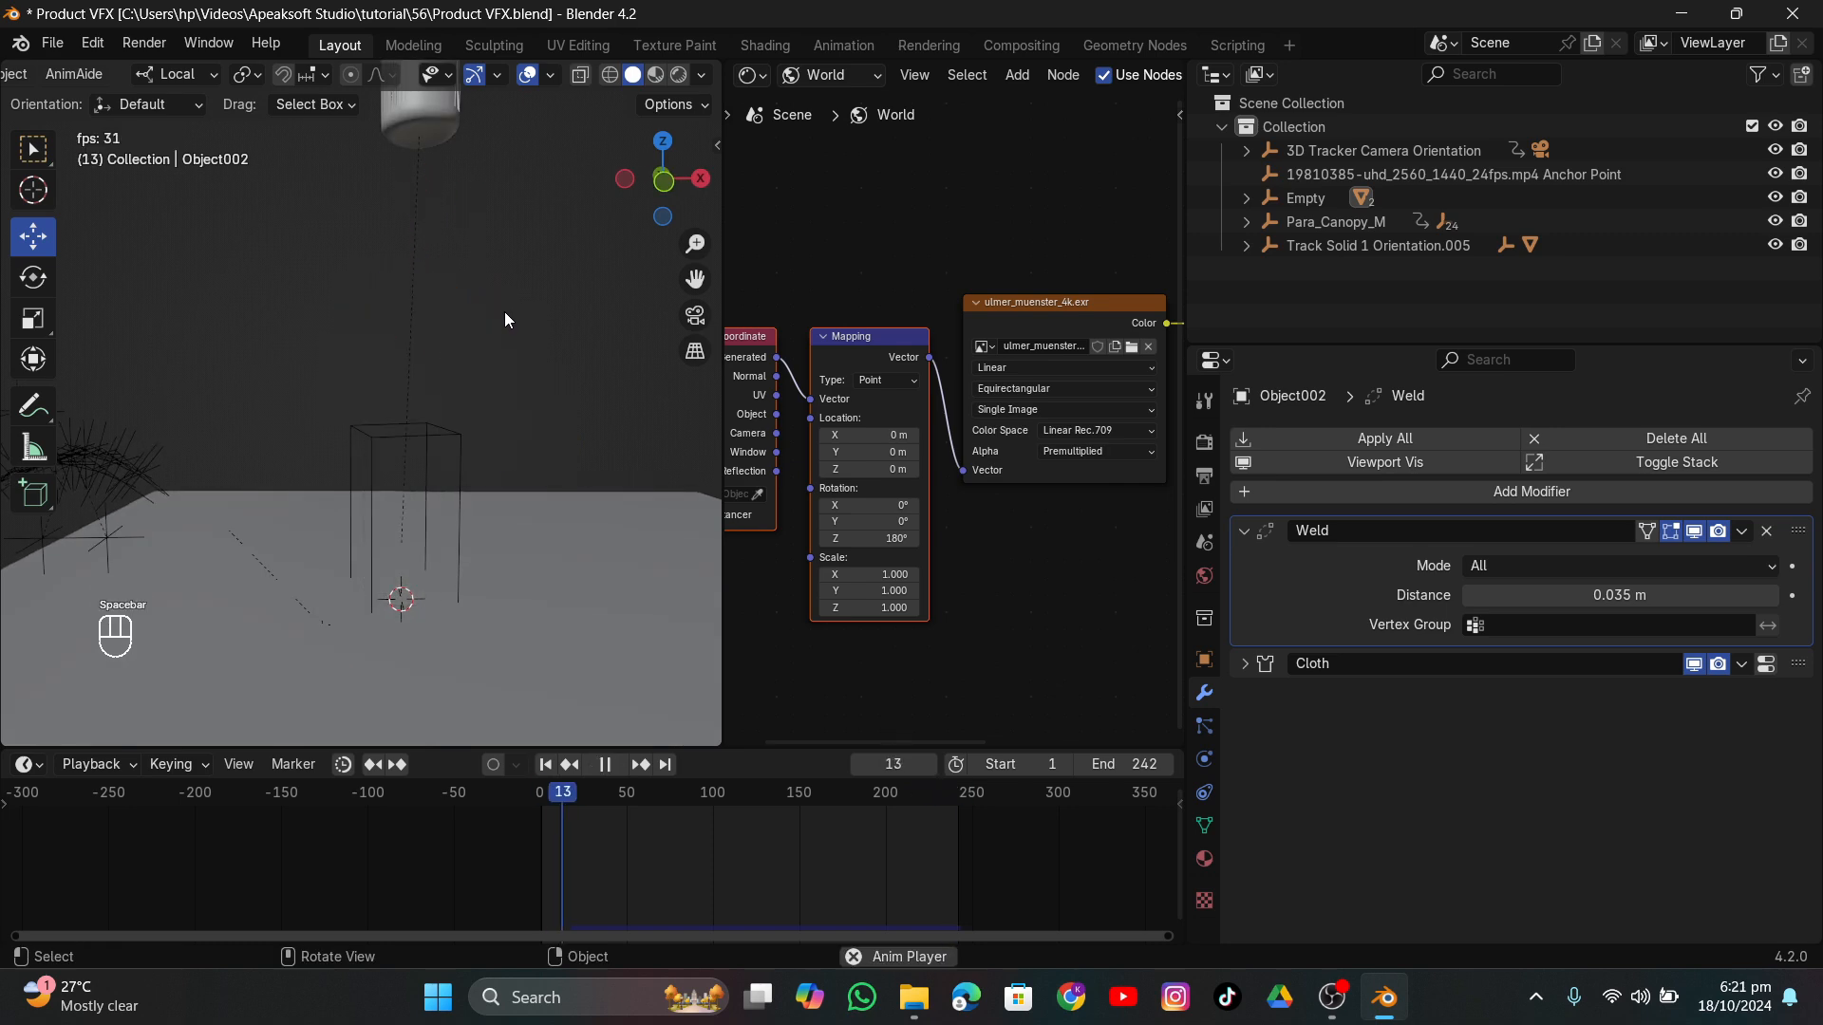
pyautogui.press('space')
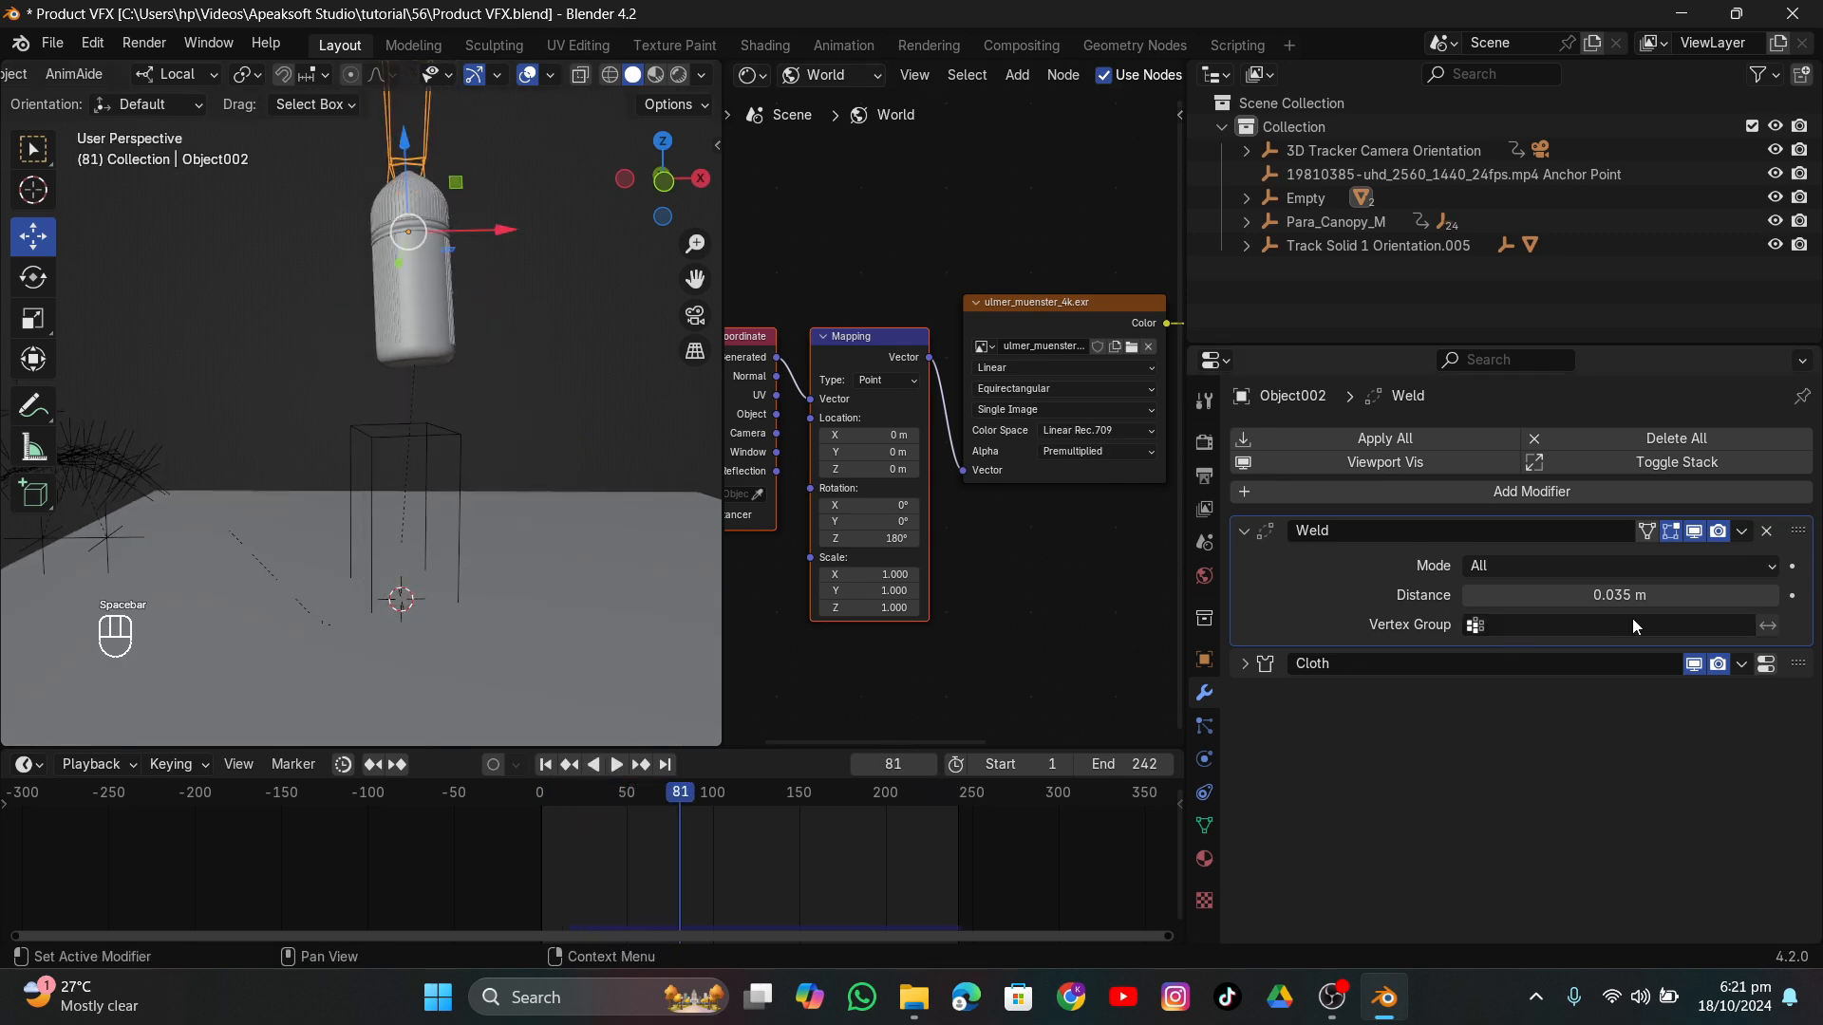
# Set the cloth cache's simulation start to frame 113, return to frame 1, and save the project.
pyautogui.click(1765, 664)
pyautogui.scroll(-10, 1614, 665)
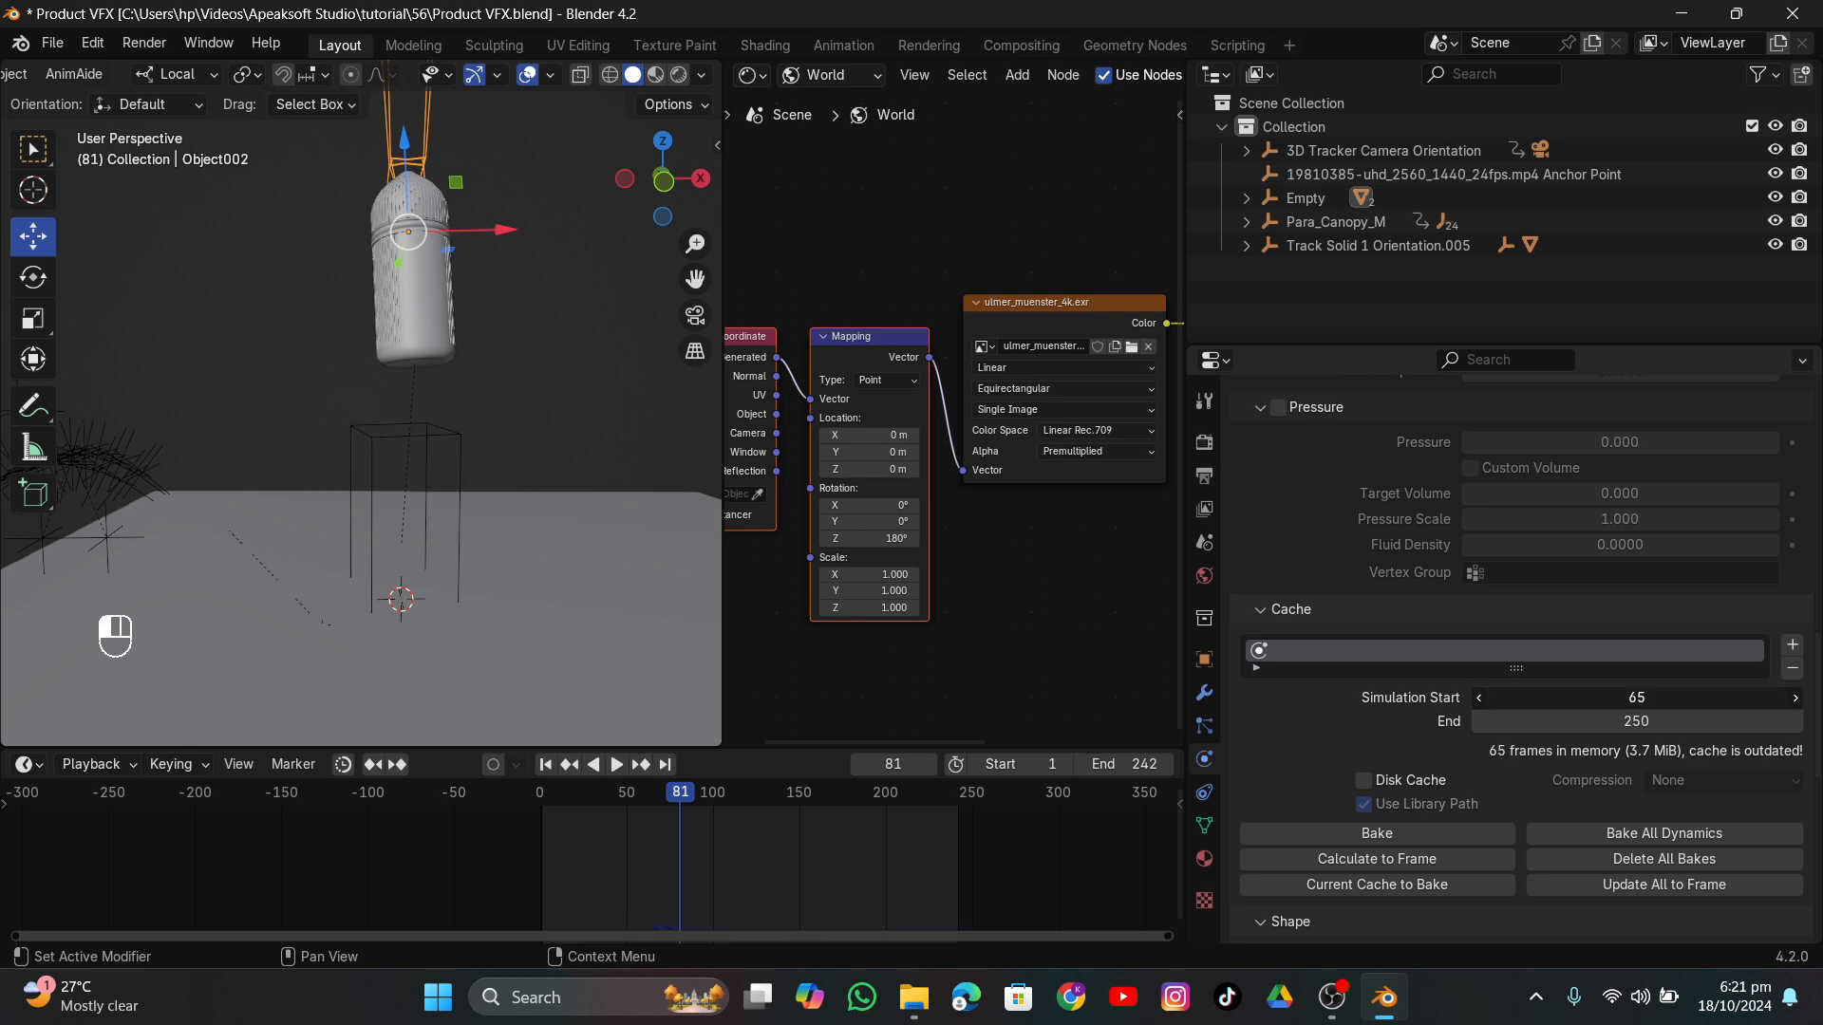
pyautogui.click(547, 765)
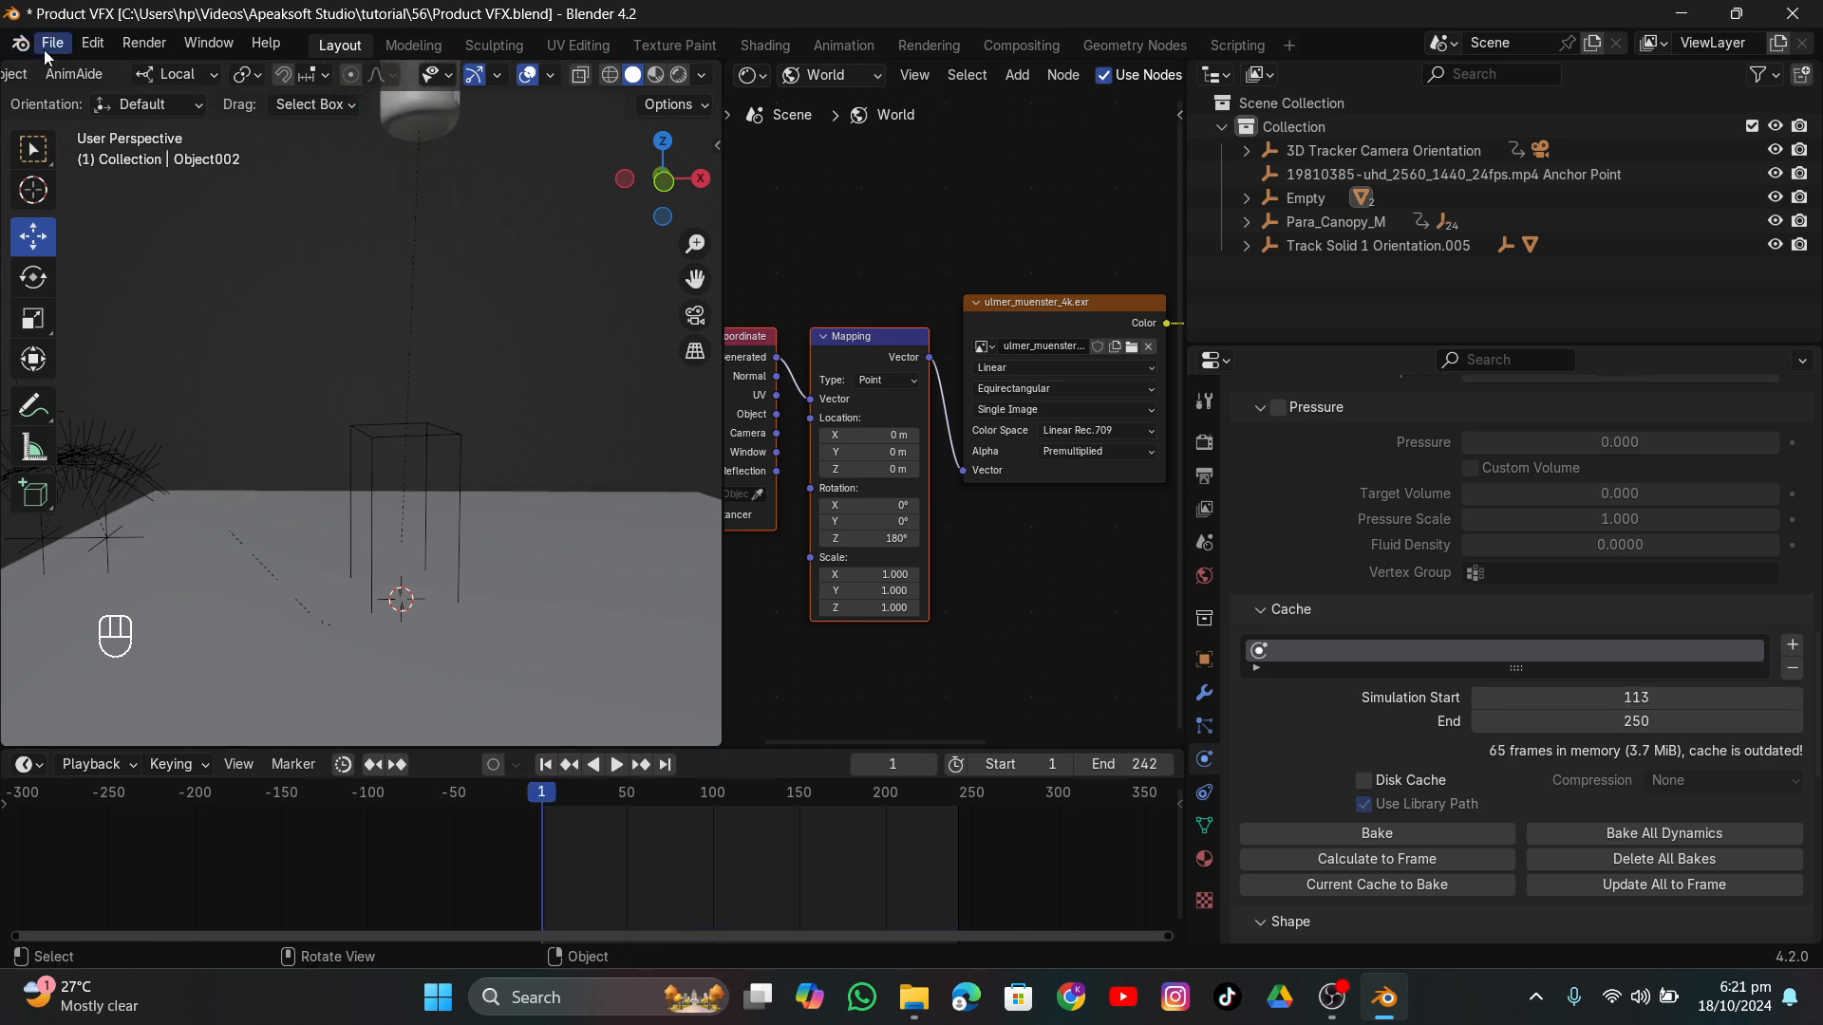
pyautogui.click(52, 42)
pyautogui.click(86, 188)
# Add a Wind force field at the 3D cursor and scale it up.
pyautogui.scroll(2, 252, 407)
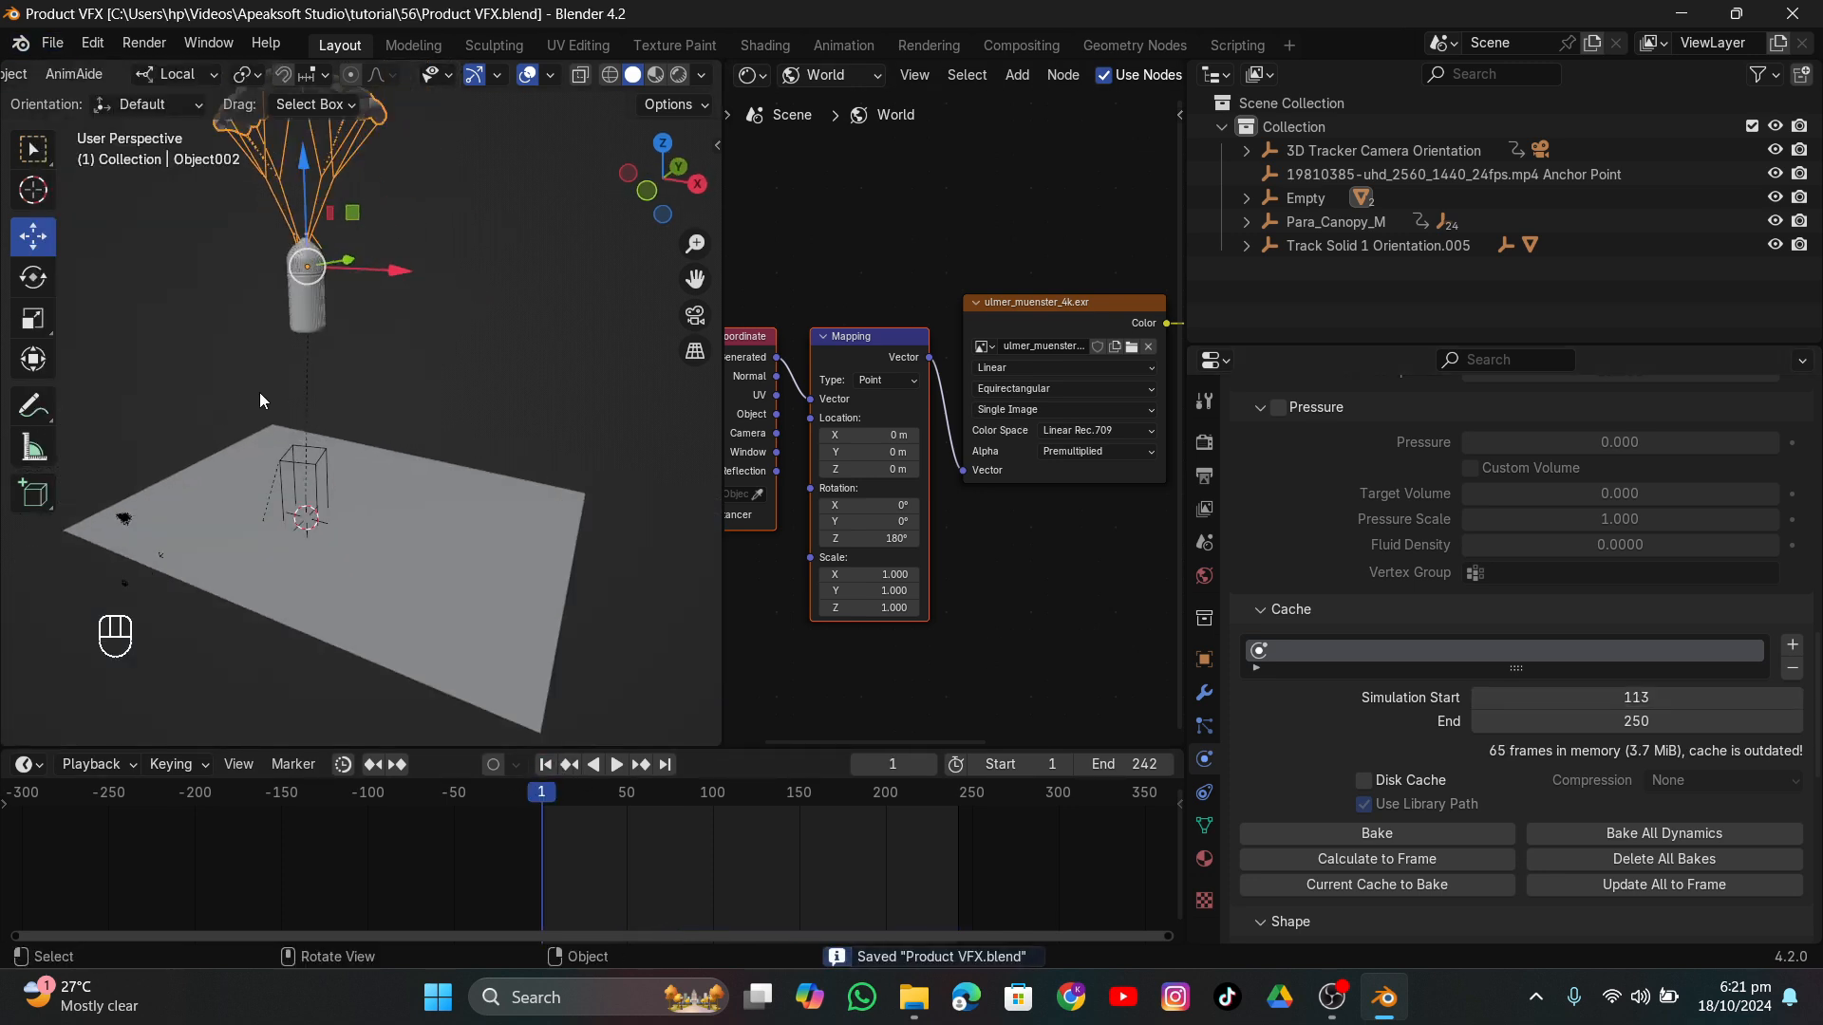
pyautogui.hotkey('shift', 'a')
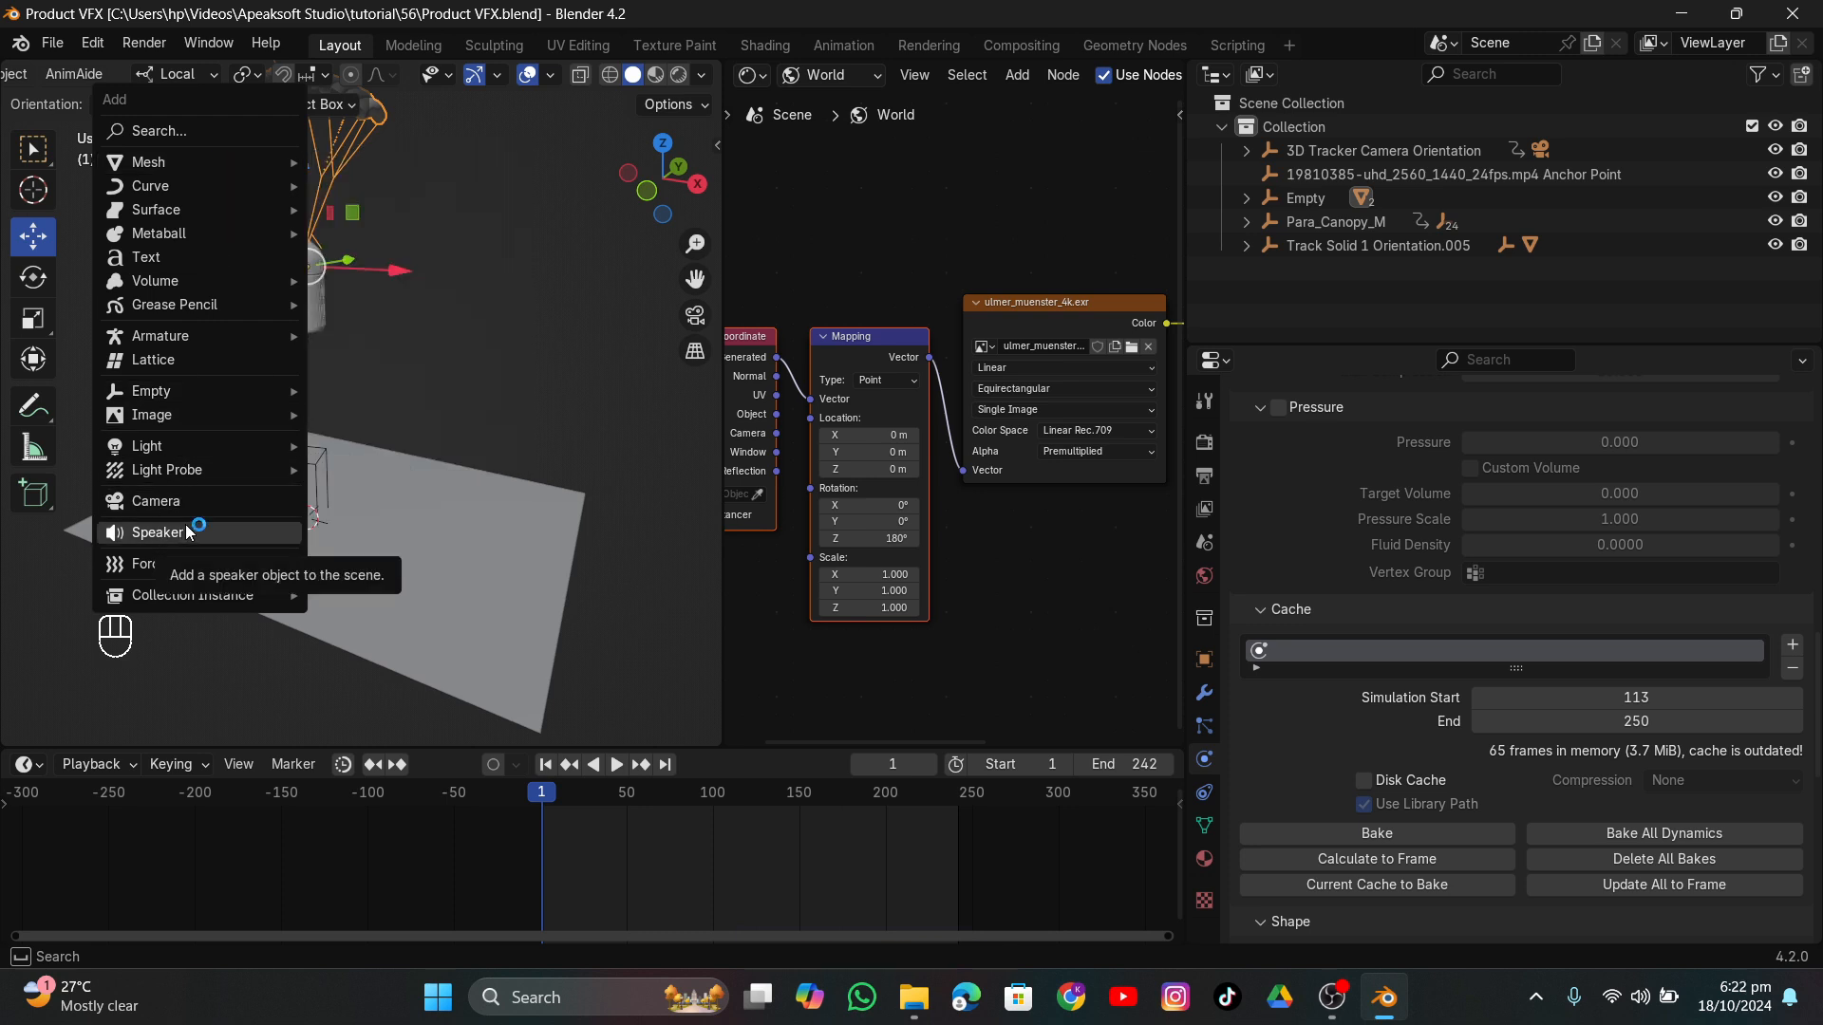
pyautogui.moveTo(191, 566)
pyautogui.click(365, 590)
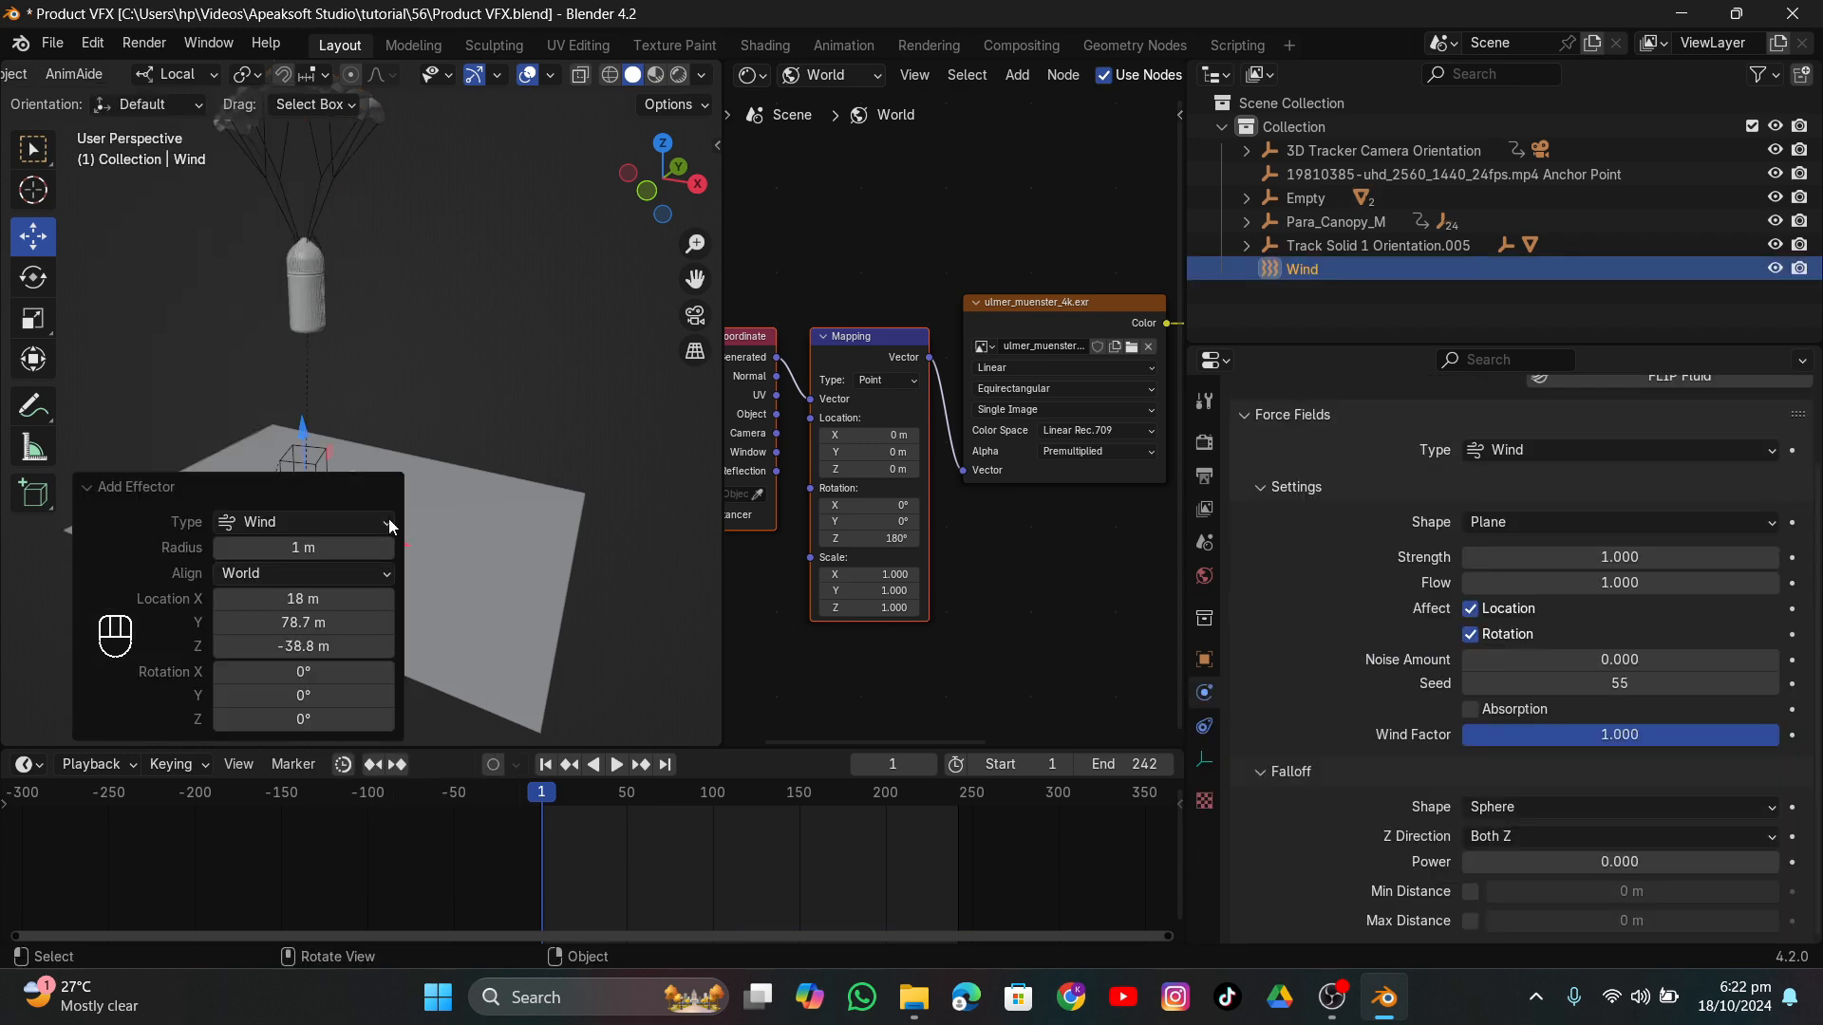
pyautogui.press('s')
pyautogui.click(505, 332)
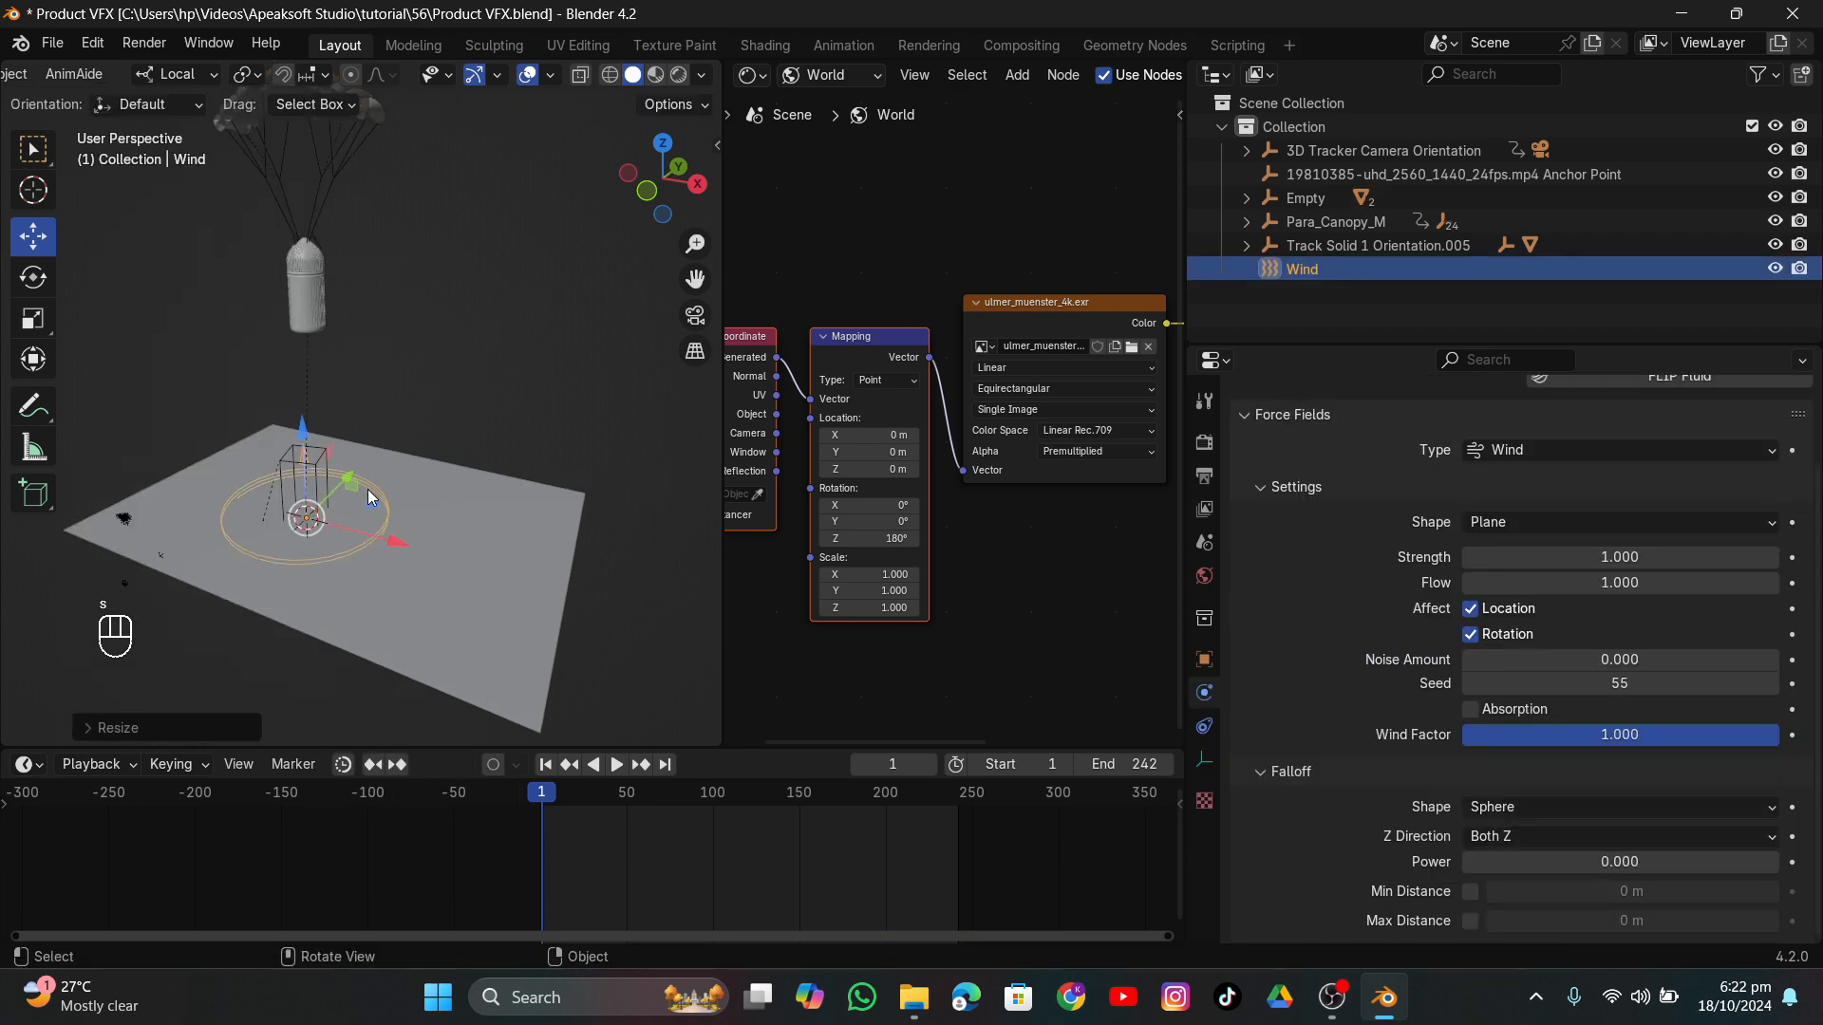
# Move the wind field beside the ground plane, tilt it around local X toward the parachute, and set its strength to 64.4.
pyautogui.moveTo(350, 474); pyautogui.dragTo(228, 593)
pyautogui.press('r')
pyautogui.press('x')
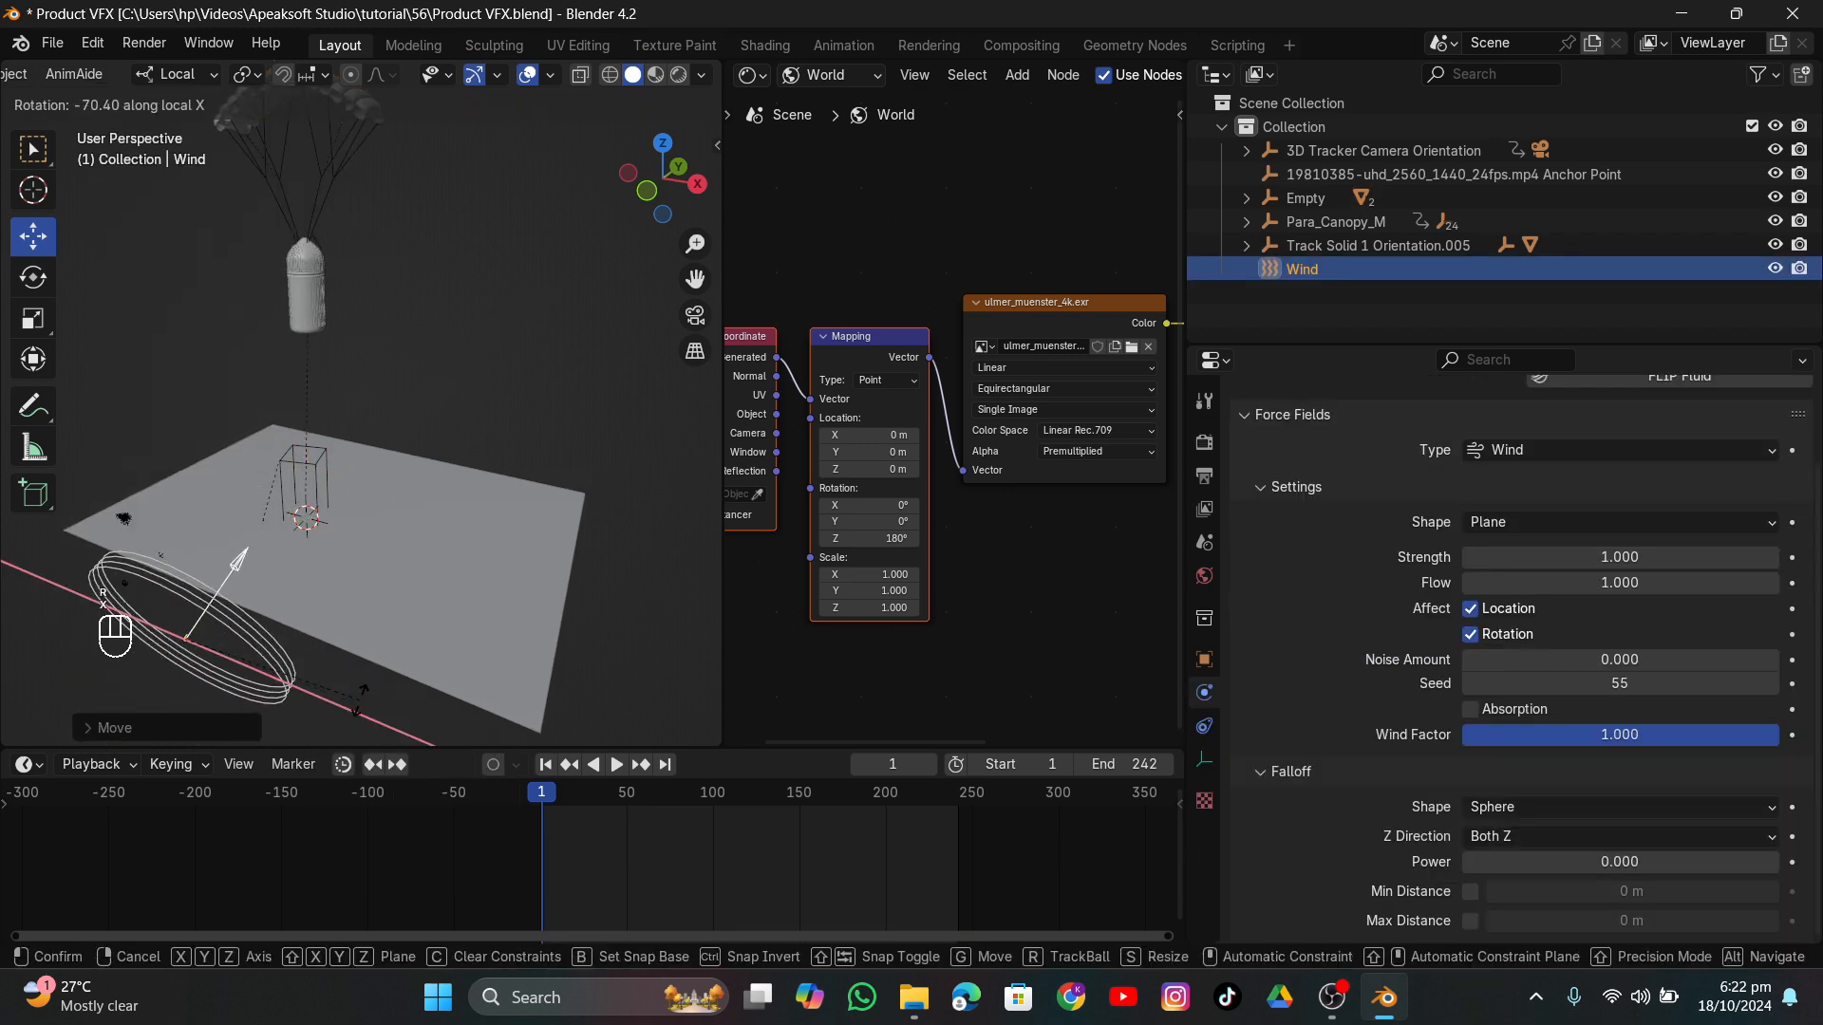
pyautogui.click(361, 695)
pyautogui.moveTo(1620, 557); pyautogui.dragTo(1700, 557)
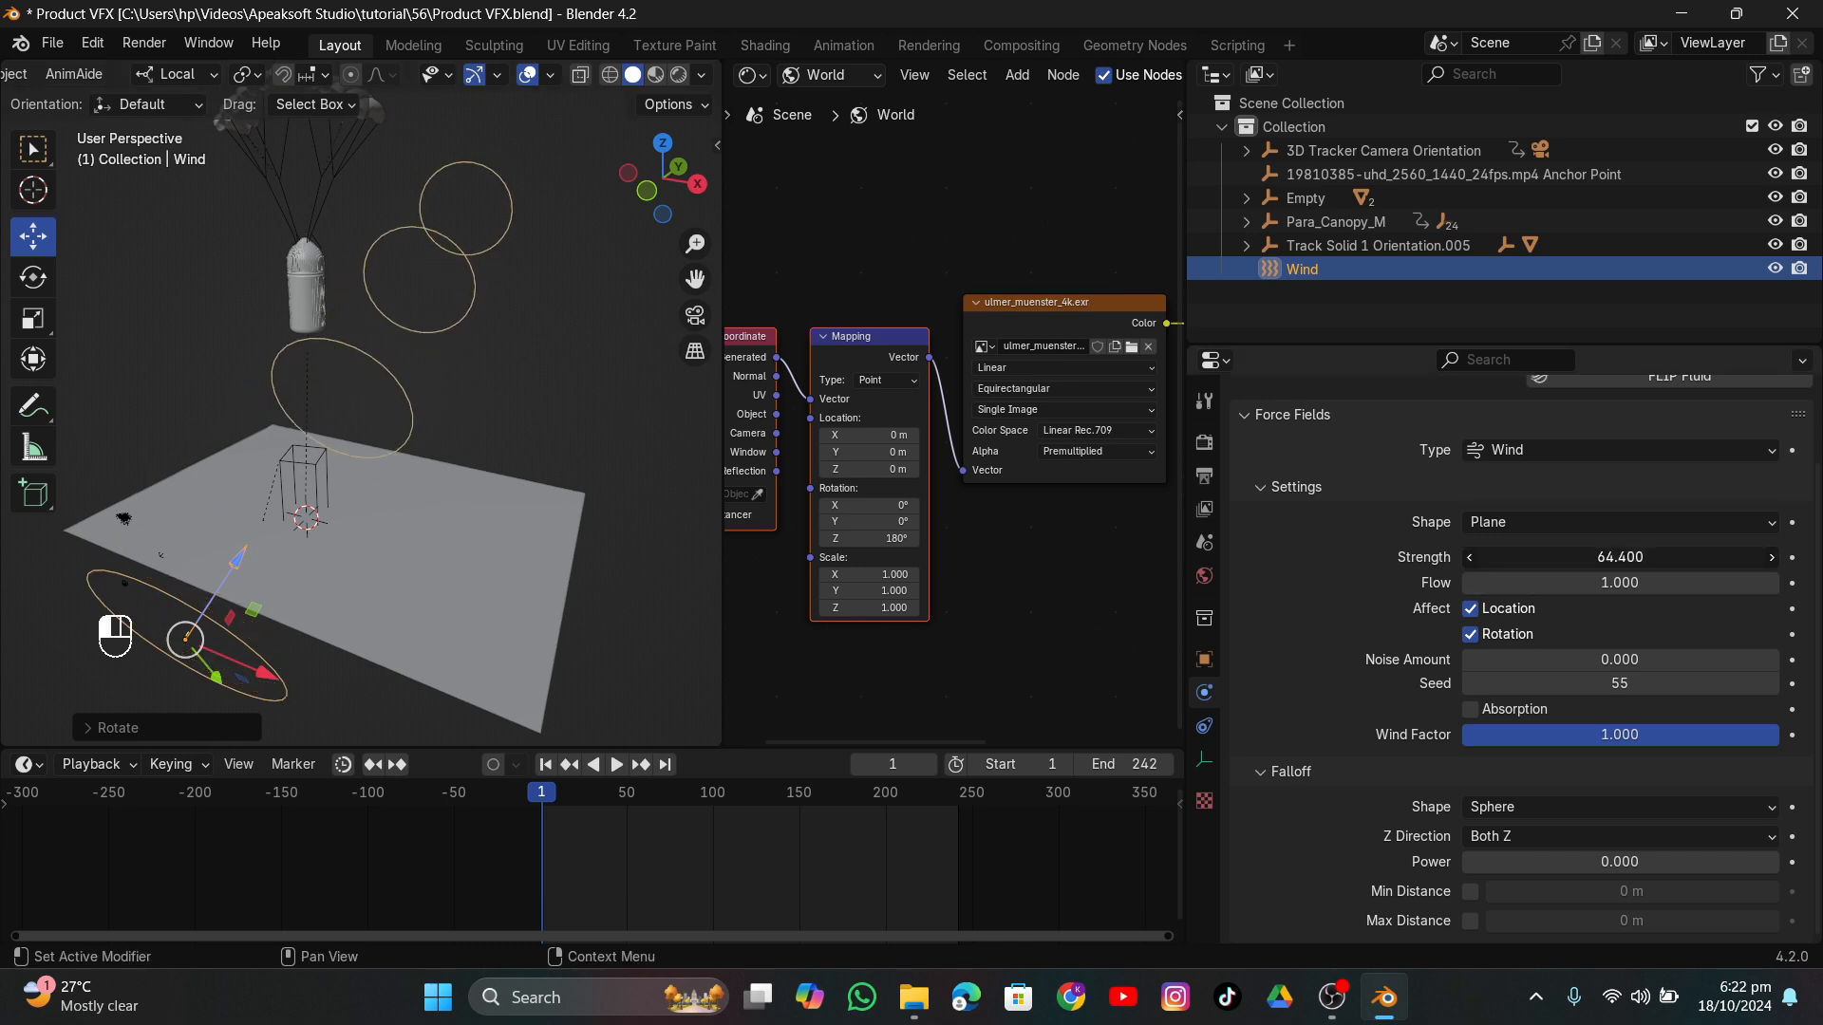
# Play the simulation and check how the wind pushes the parachute through frame 209.
pyautogui.press('space')
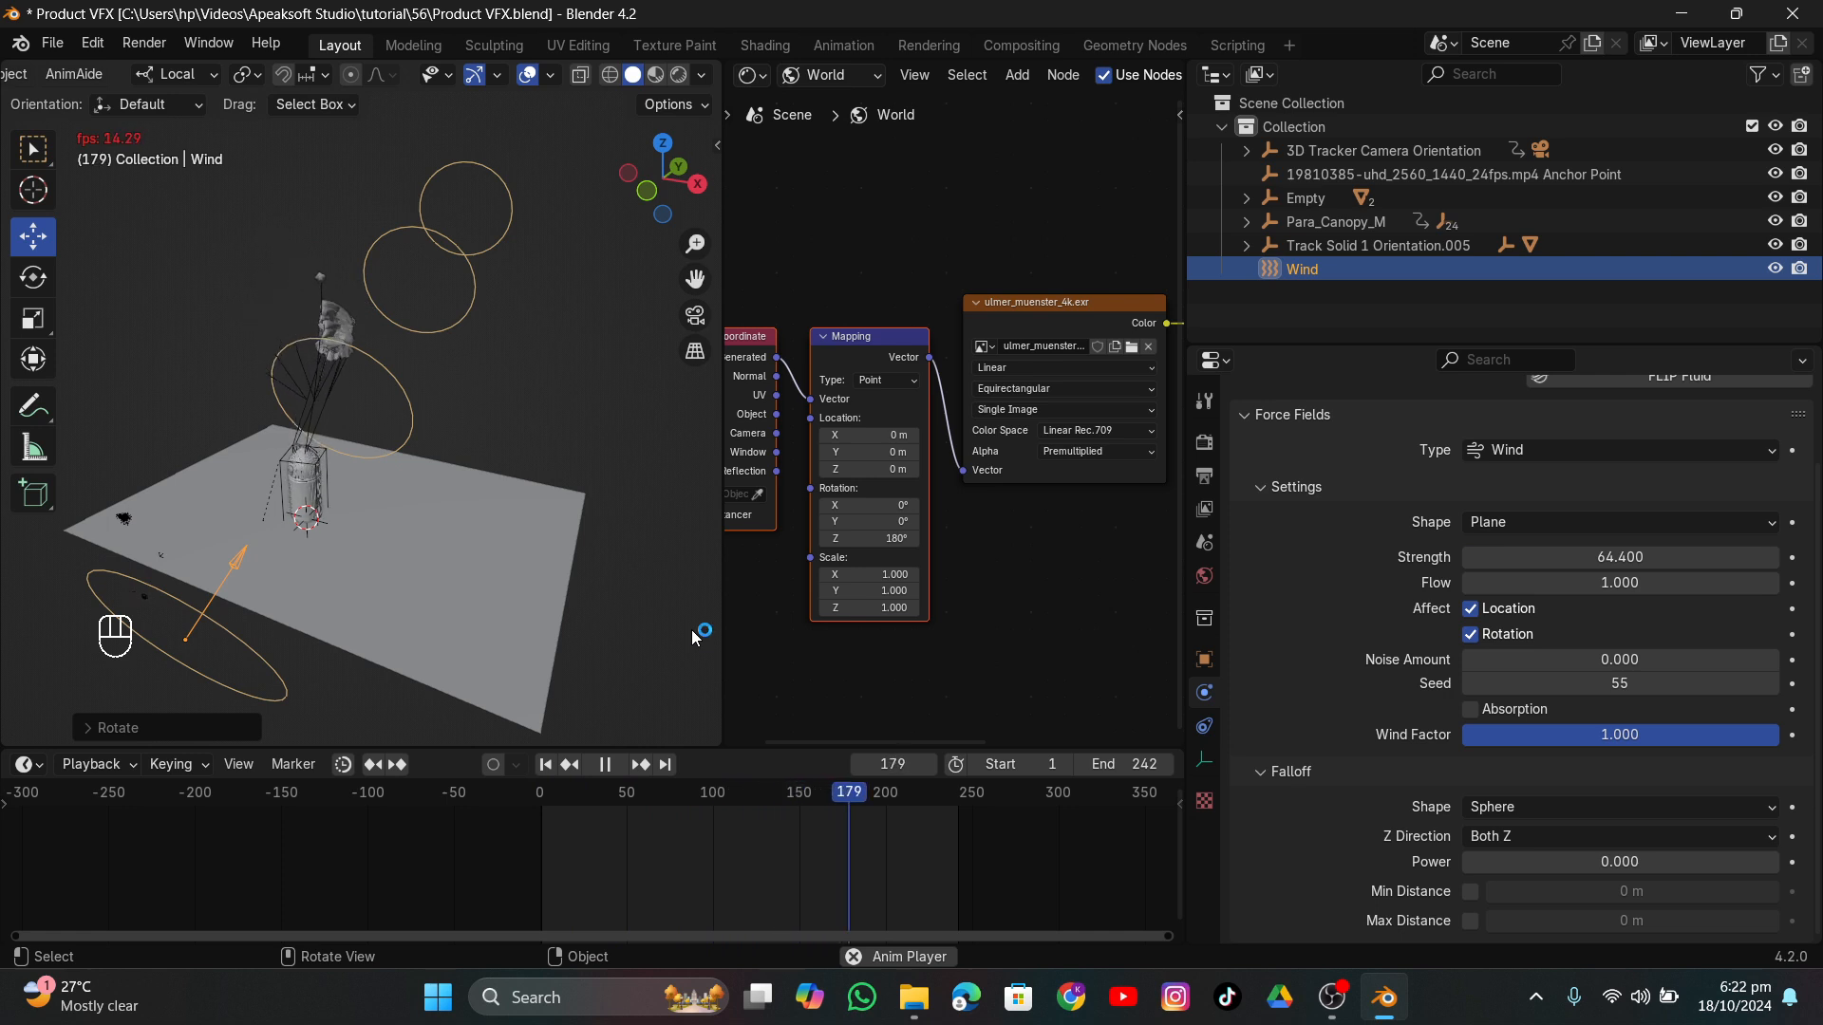
pyautogui.moveTo(573, 585); pyautogui.dragTo(443, 519, button='middle')
pyautogui.press('space')
pyautogui.moveTo(621, 796); pyautogui.dragTo(836, 845)
# Duplicate the wind field above the parachute and rotate the copy around local X so it blows downward.
pyautogui.hotkey('shift', 'd')
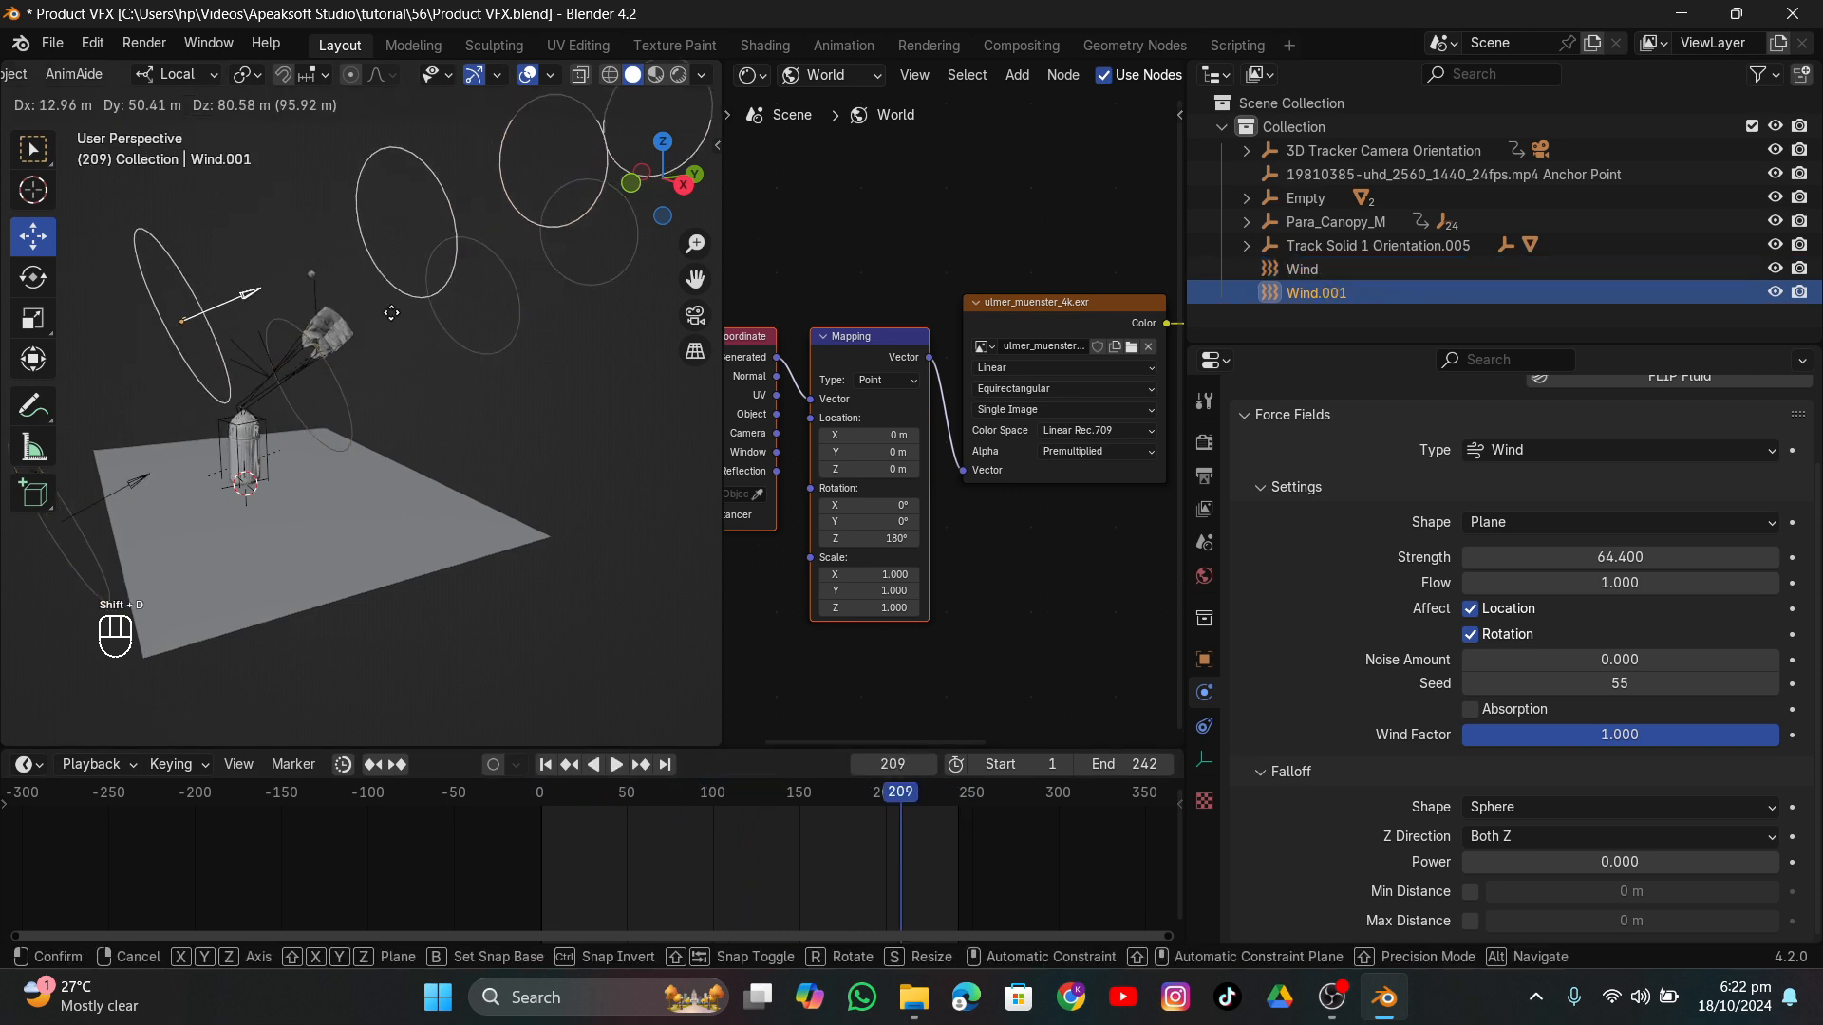
pyautogui.press('r')
pyautogui.press('y')
pyautogui.press('x')
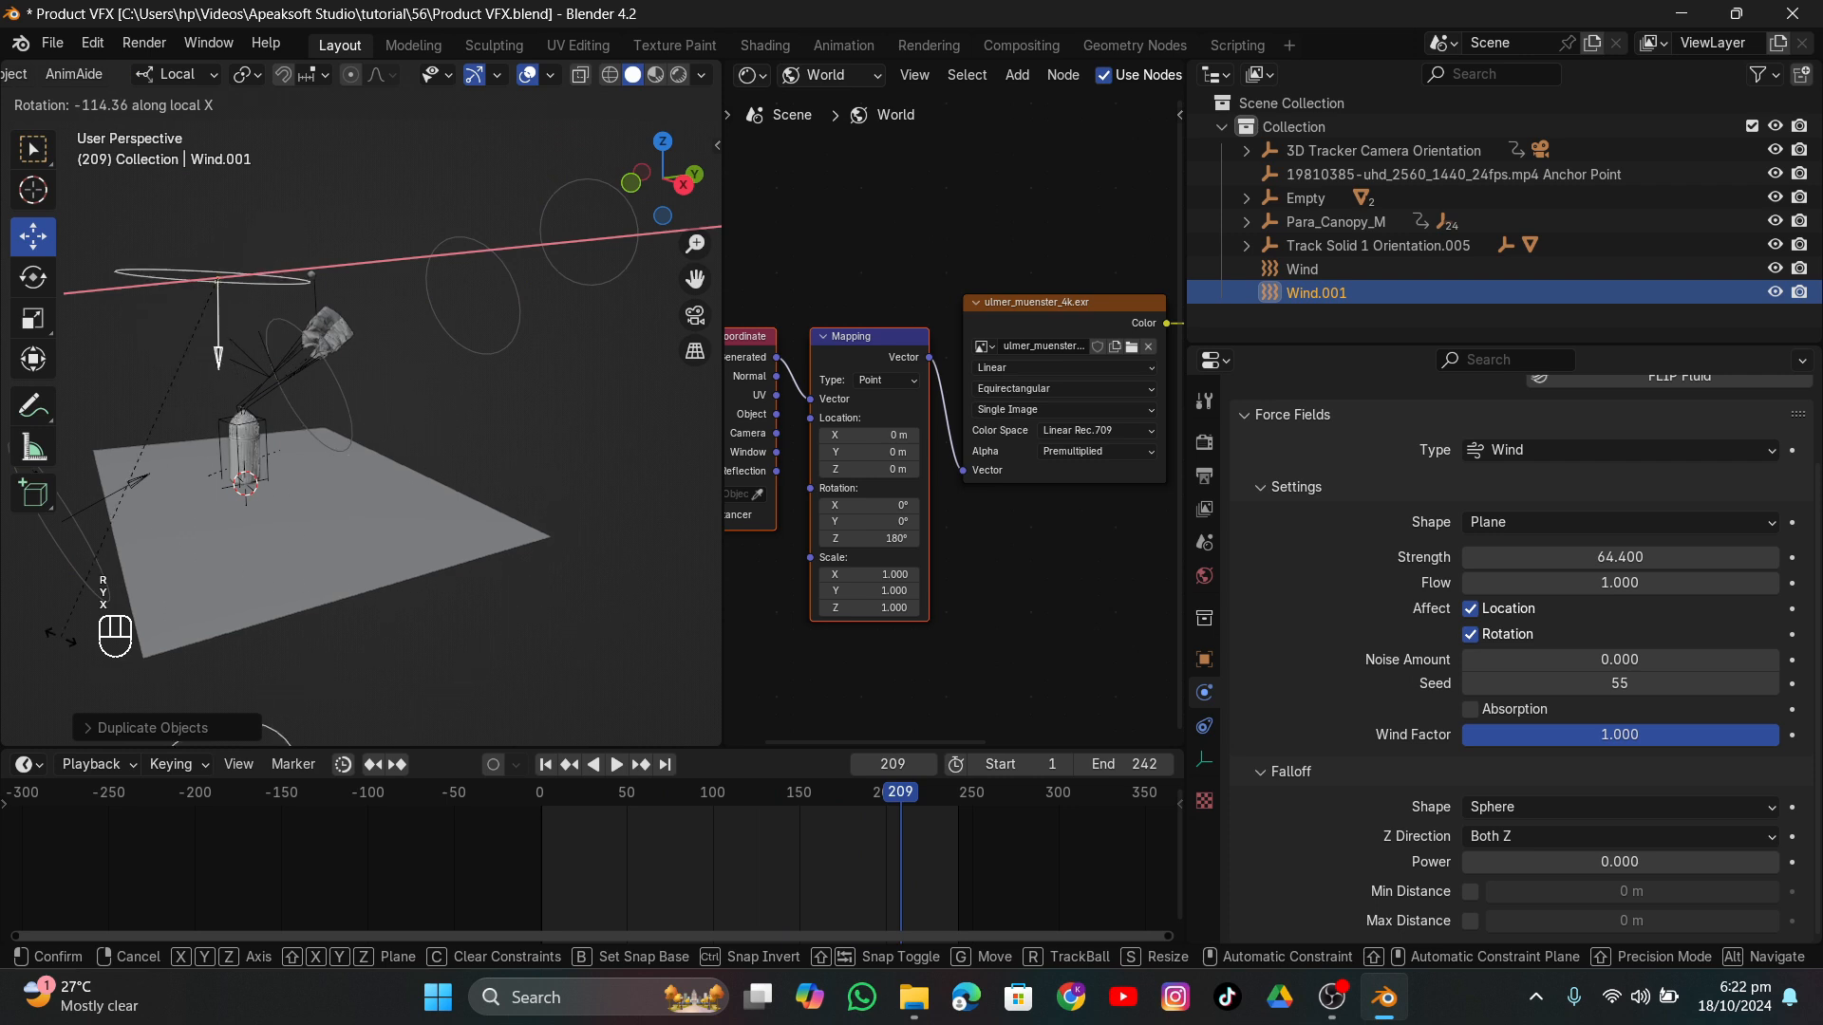
pyautogui.click(152, 498)
# Position the downward wind field over the collapsing parachute and set its strength to 104.4.
pyautogui.press('g')
pyautogui.click(408, 486)
pyautogui.moveTo(407, 486); pyautogui.dragTo(561, 497, button='middle')
pyautogui.moveTo(527, 262); pyautogui.dragTo(446, 264)
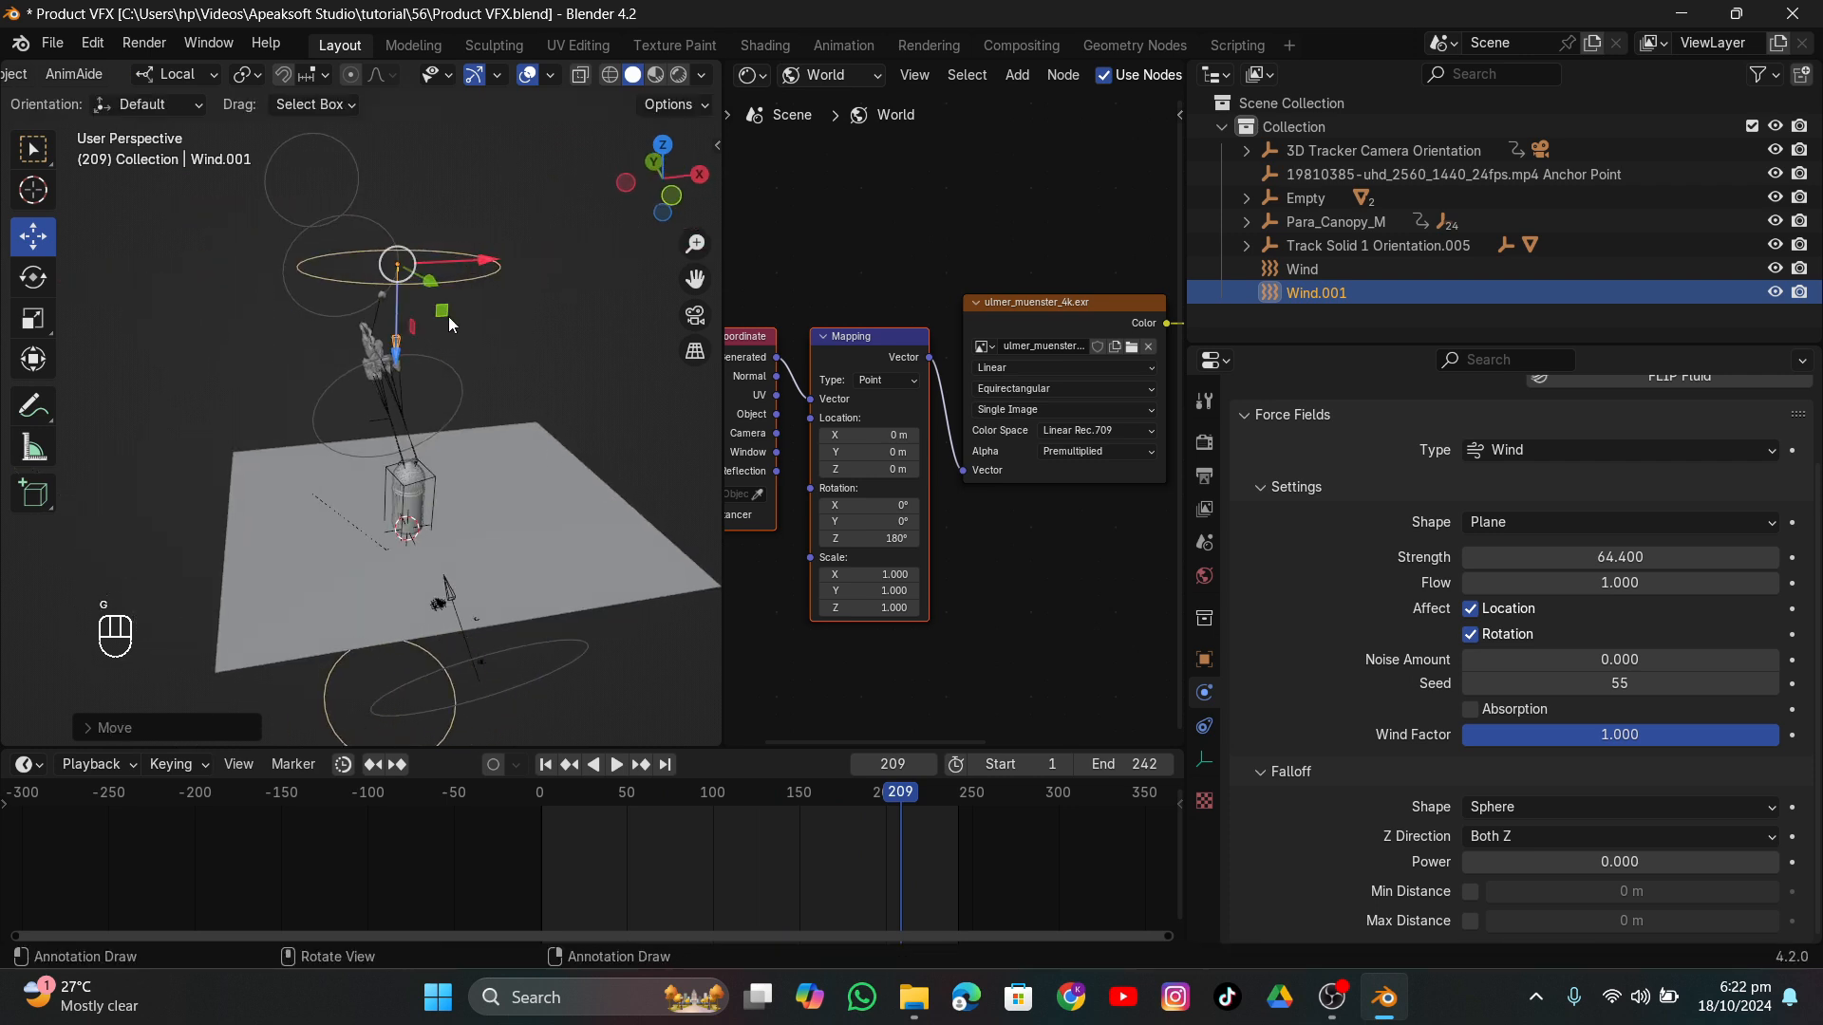
pyautogui.moveTo(446, 275); pyautogui.dragTo(344, 326, button='middle')
pyautogui.moveTo(569, 340); pyautogui.dragTo(524, 324)
pyautogui.moveTo(1519, 557); pyautogui.dragTo(1700, 557)
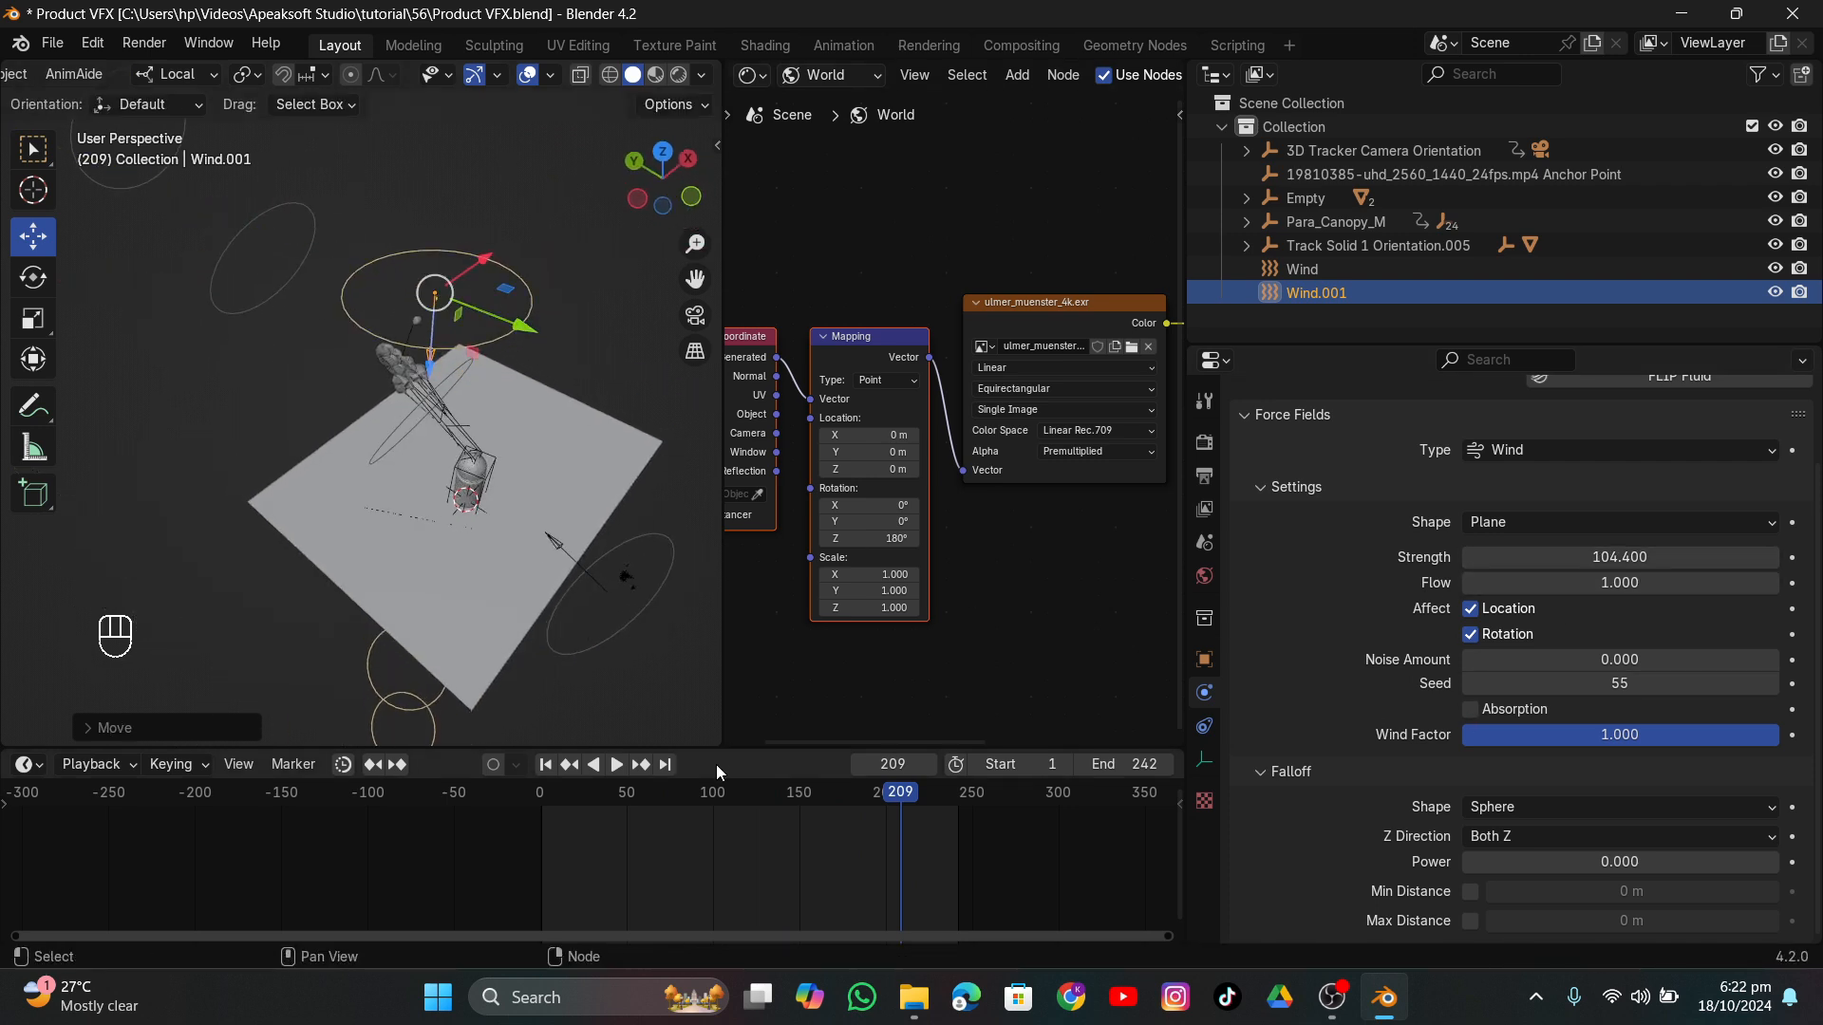
# Replay the simulation from frame 1 and review the parachute's collapse through the camera.
pyautogui.click(545, 765)
pyautogui.press('space')
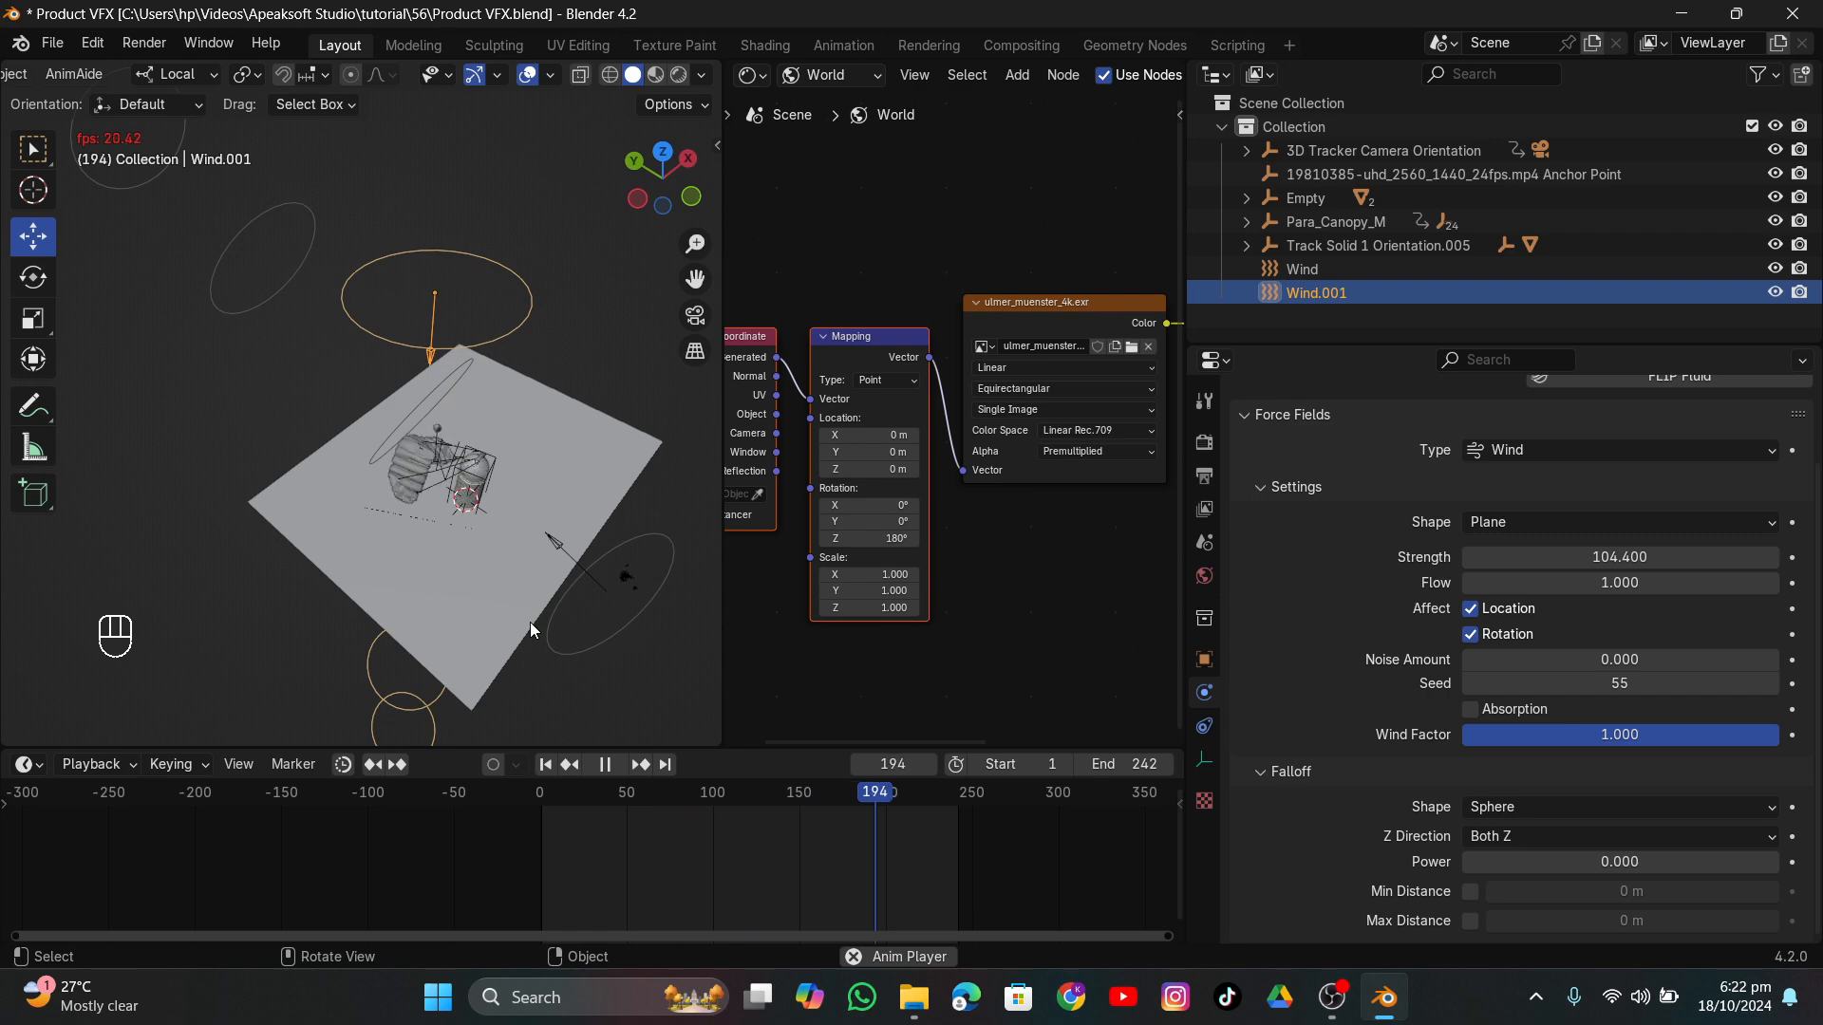
pyautogui.click(695, 314)
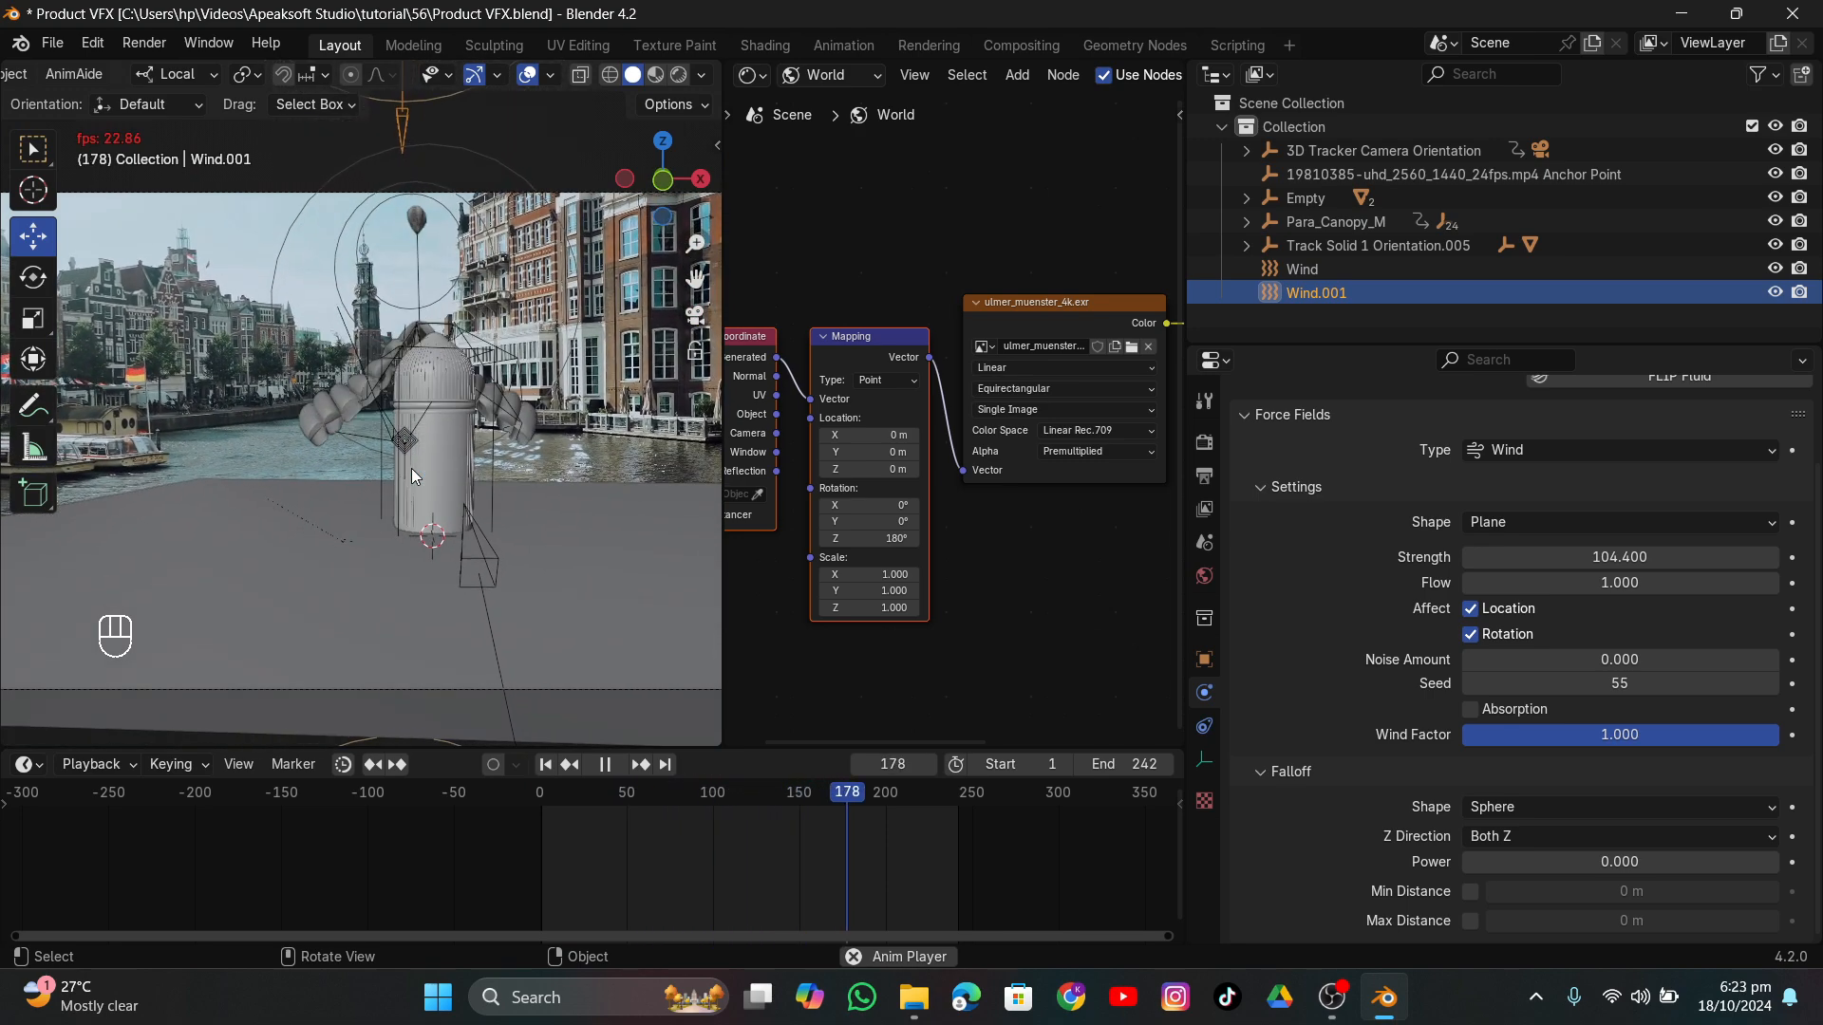
pyautogui.press('space')
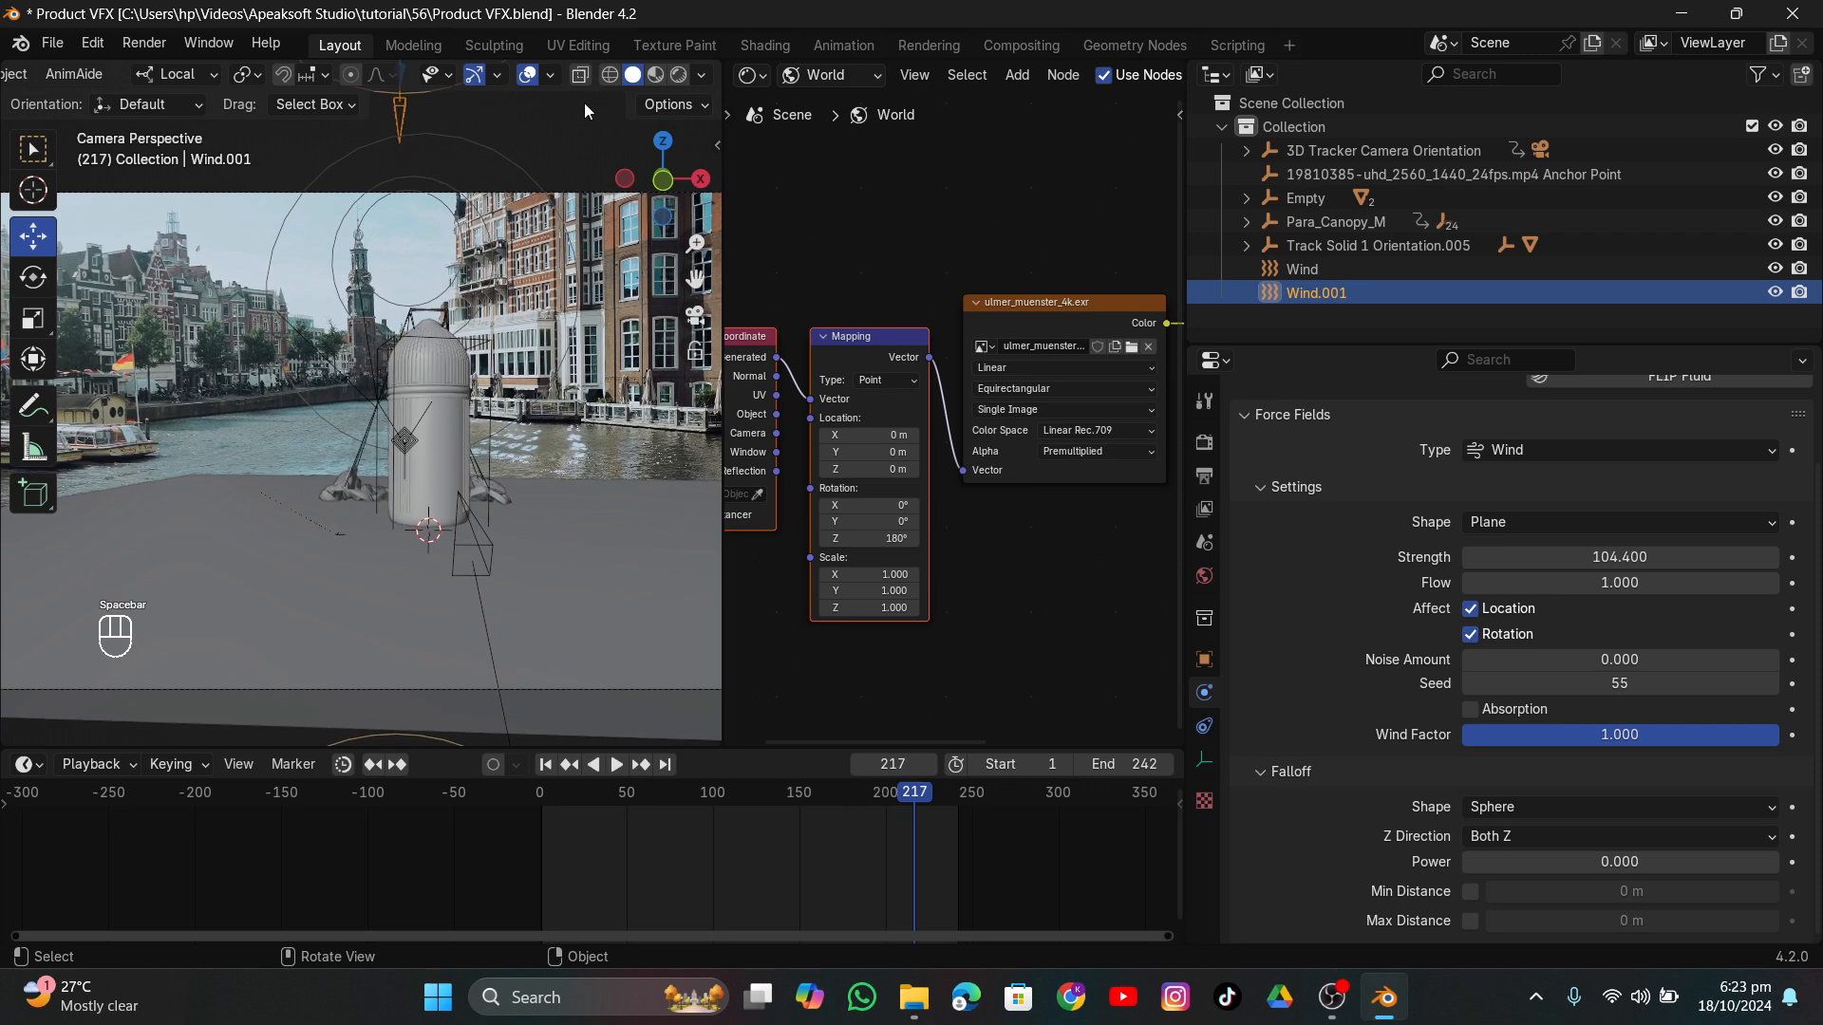
# Show the rendered preview, open the parachute's Material #404 nodes, and delete its old image texture and normal map nodes.
pyautogui.click(679, 74)
pyautogui.click(504, 497)
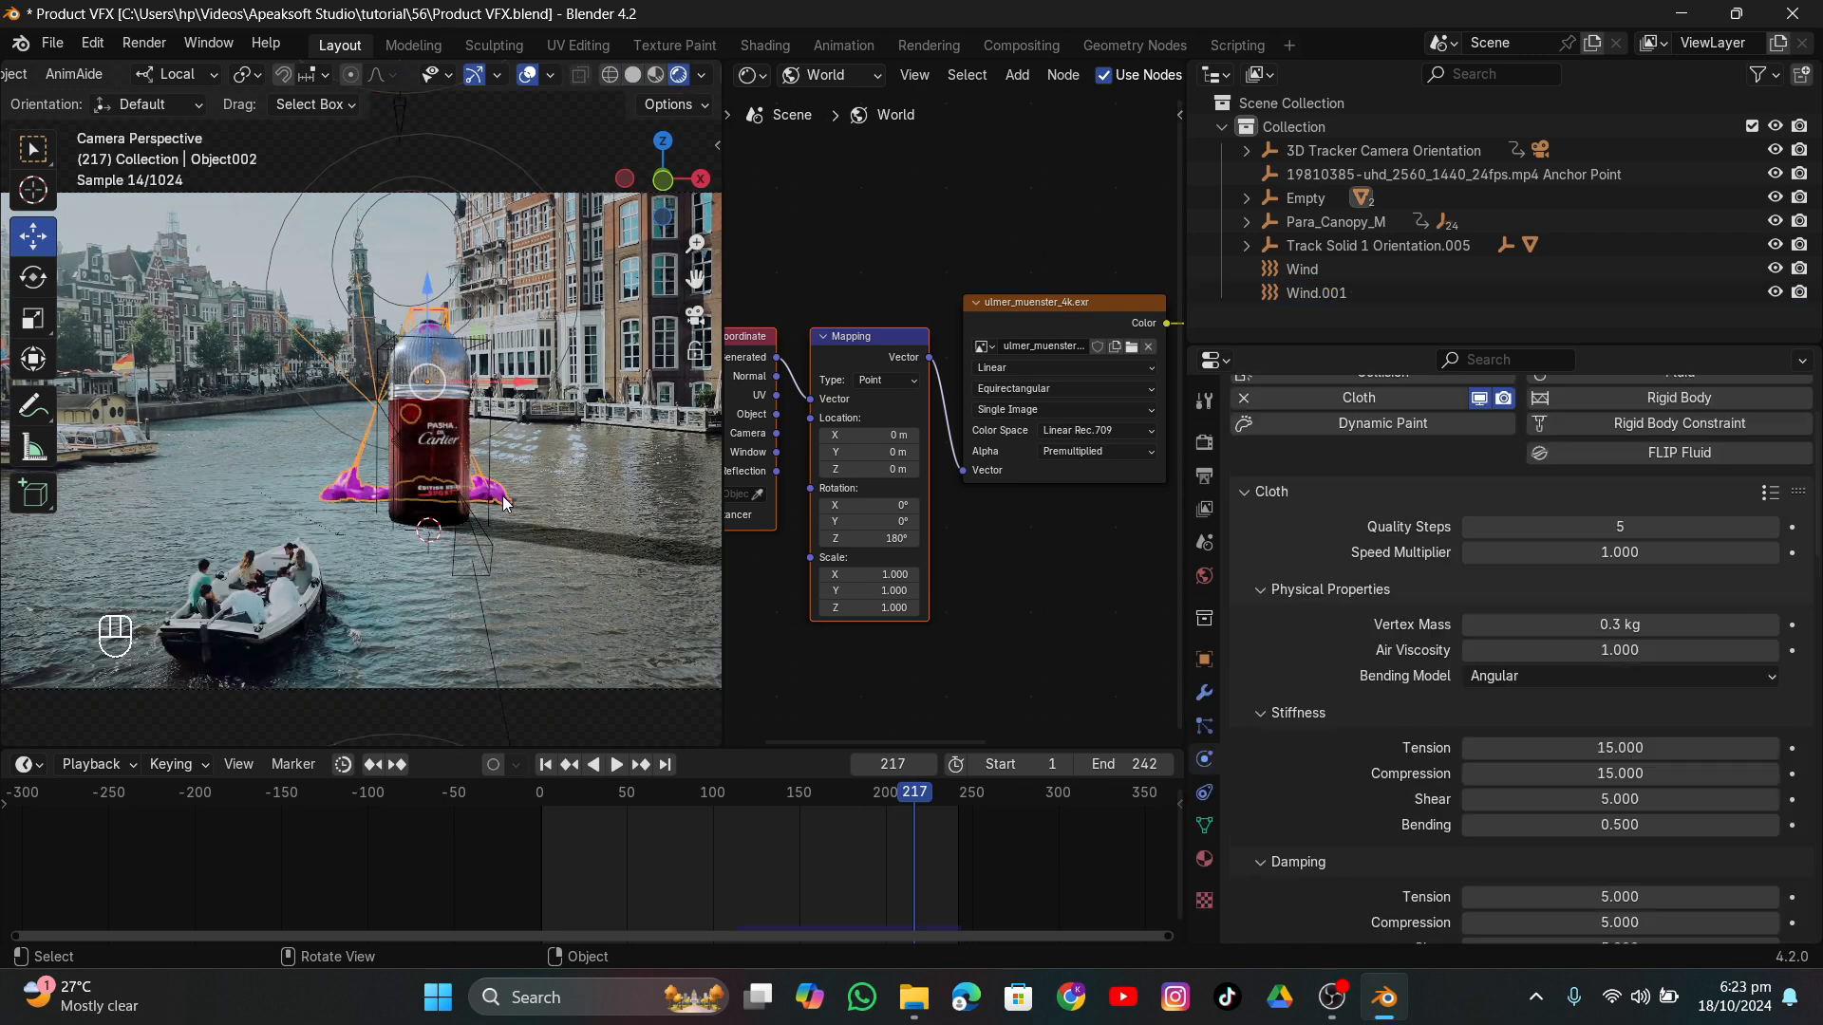
pyautogui.click(832, 134)
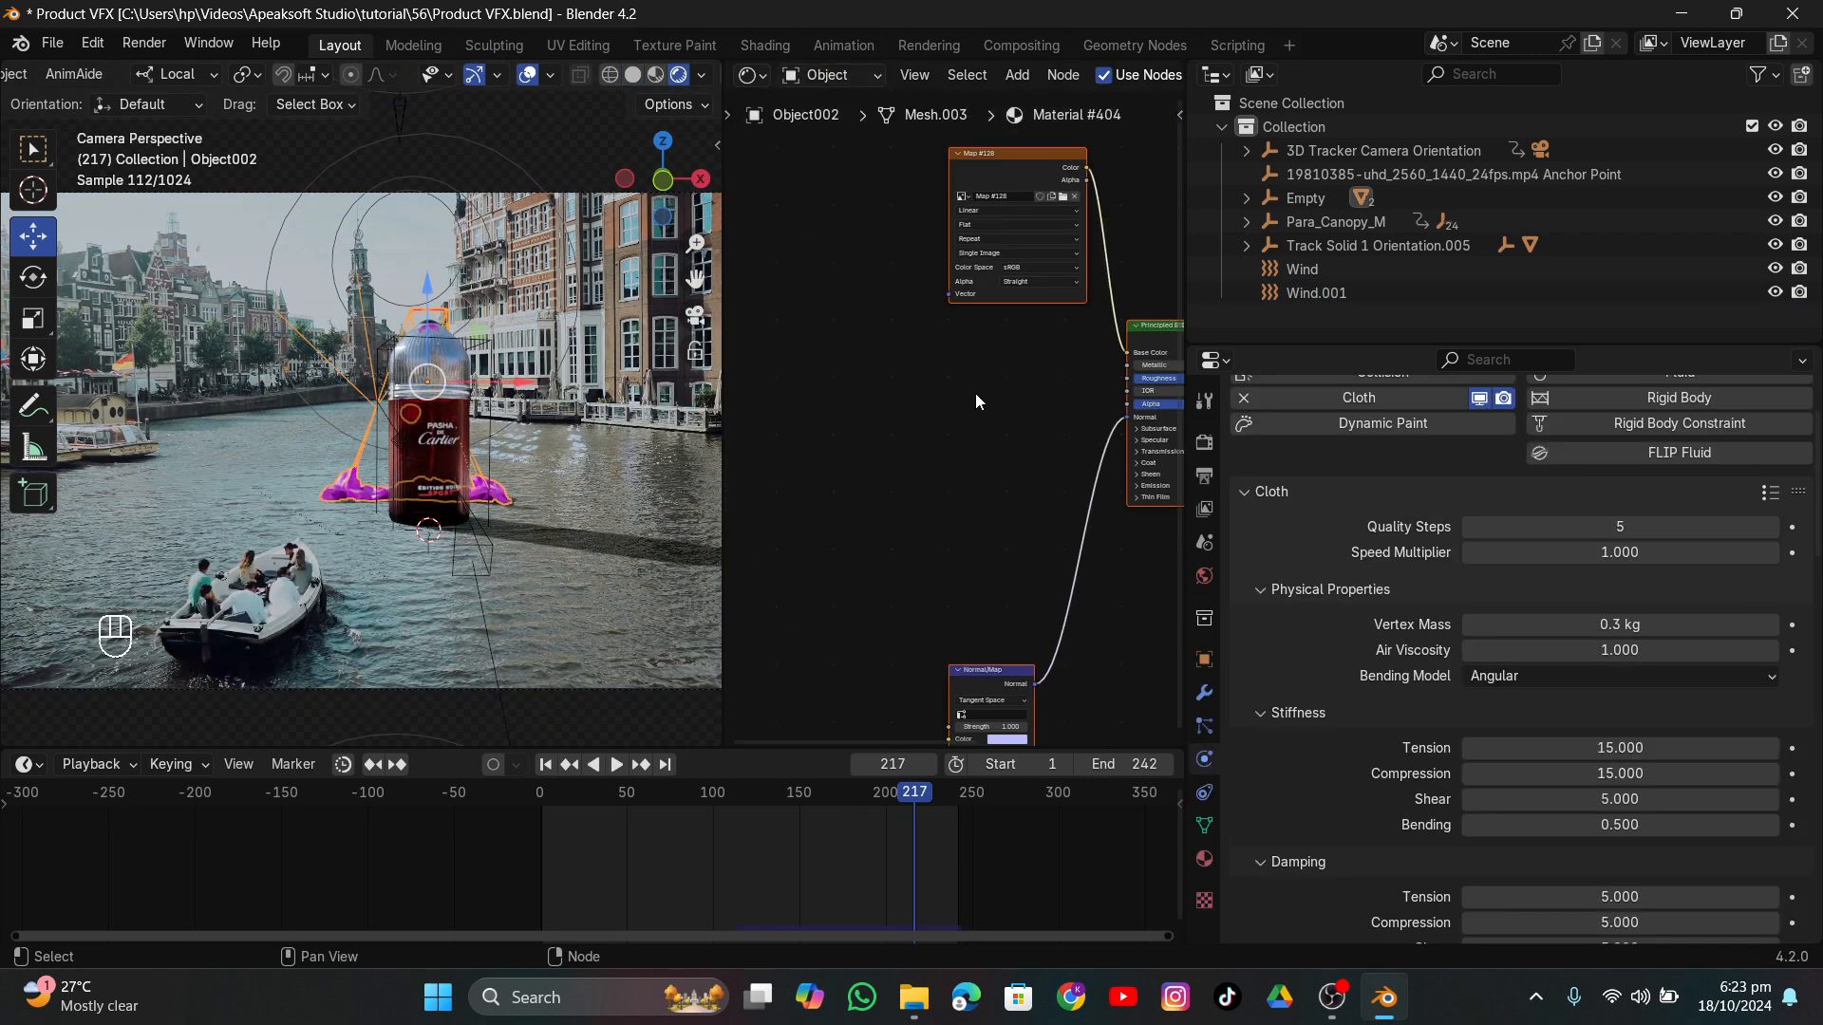
pyautogui.press('x')
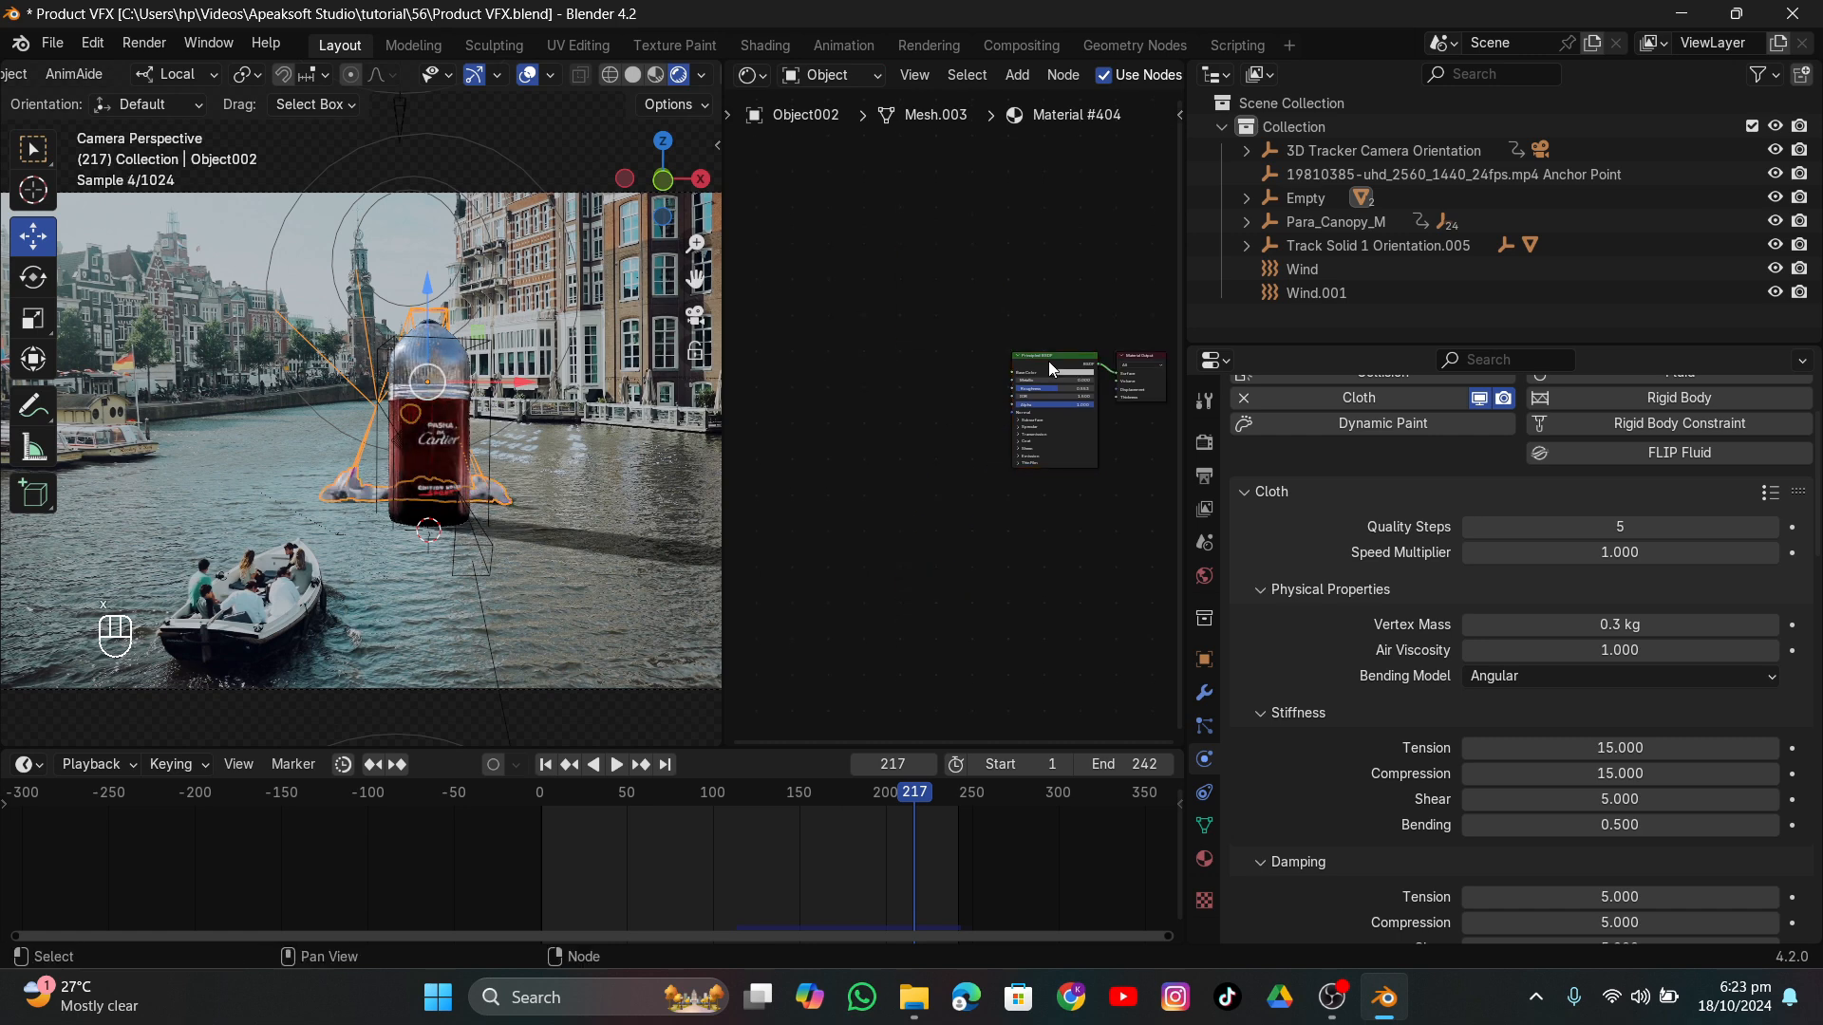
# Load the four 3evvv_02_-_Default maps from cj-parachuting\textures as a Principled texture setup on the parachute material.
pyautogui.hotkey('ctrl', 'shift', 't')
pyautogui.doubleClick(509, 332)
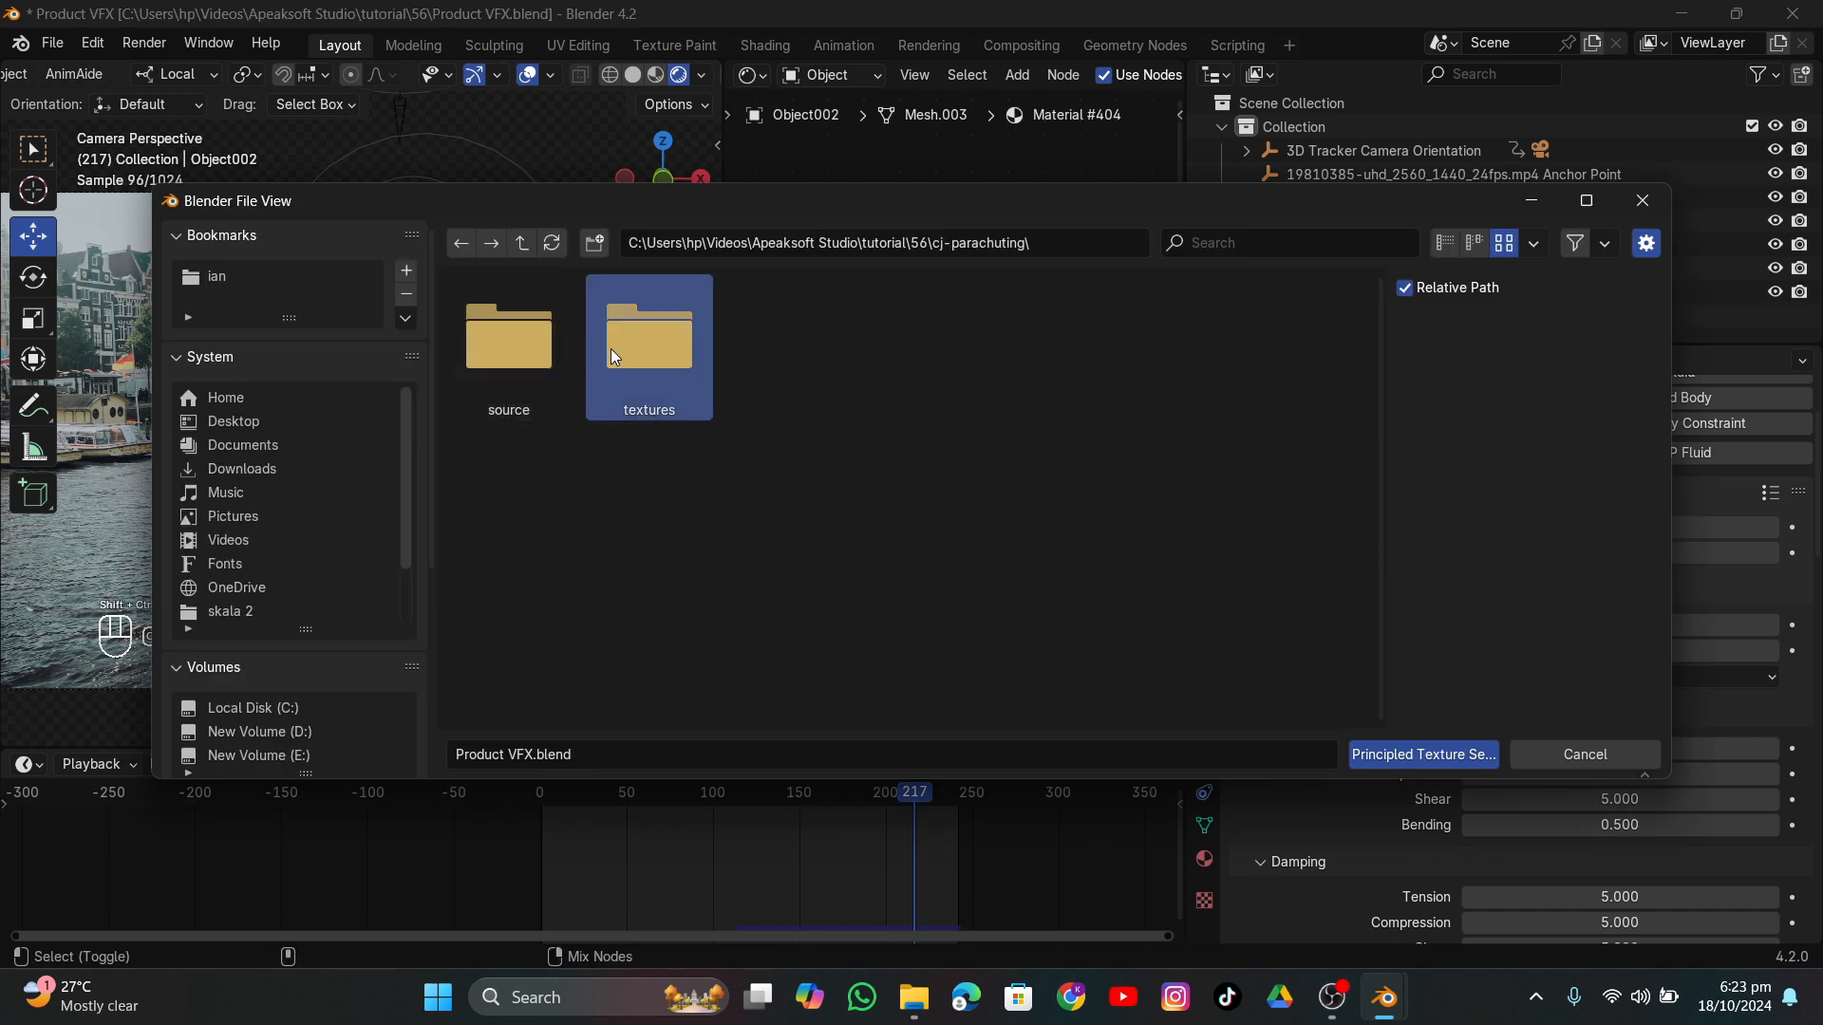
pyautogui.doubleClick(649, 333)
pyautogui.moveTo(567, 422); pyautogui.dragTo(963, 361)
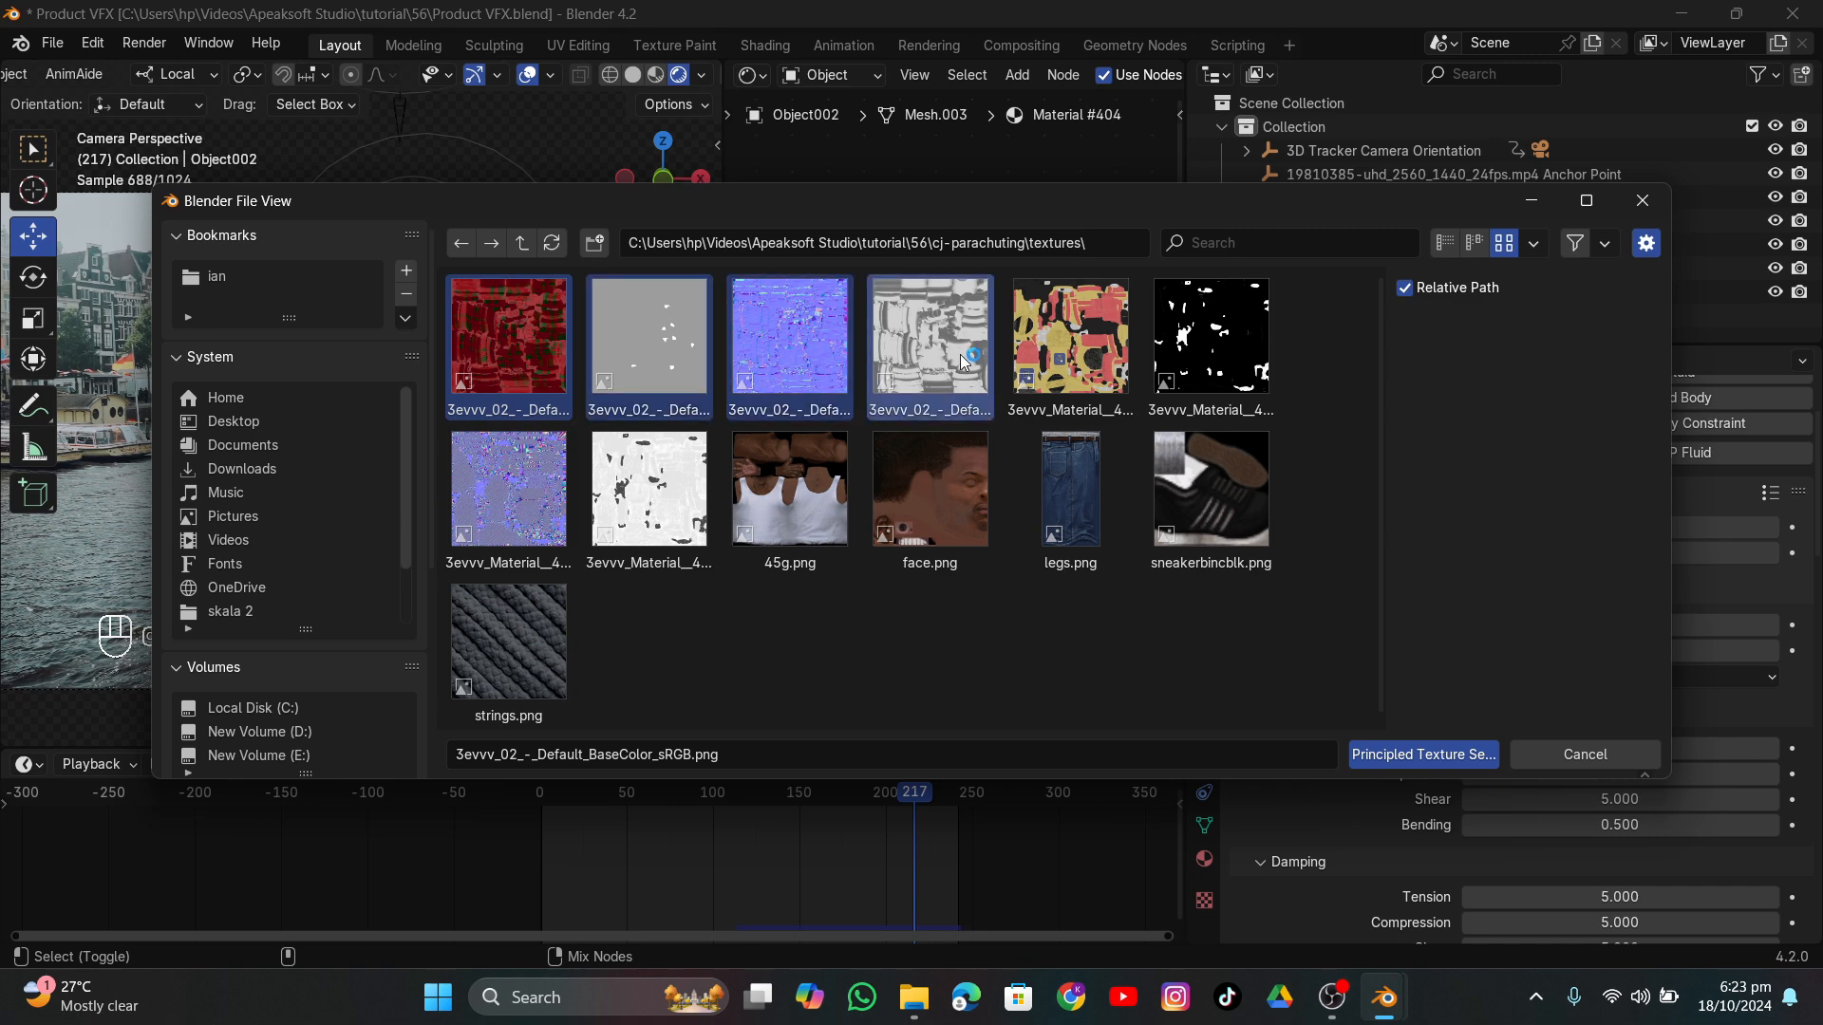
pyautogui.click(1423, 754)
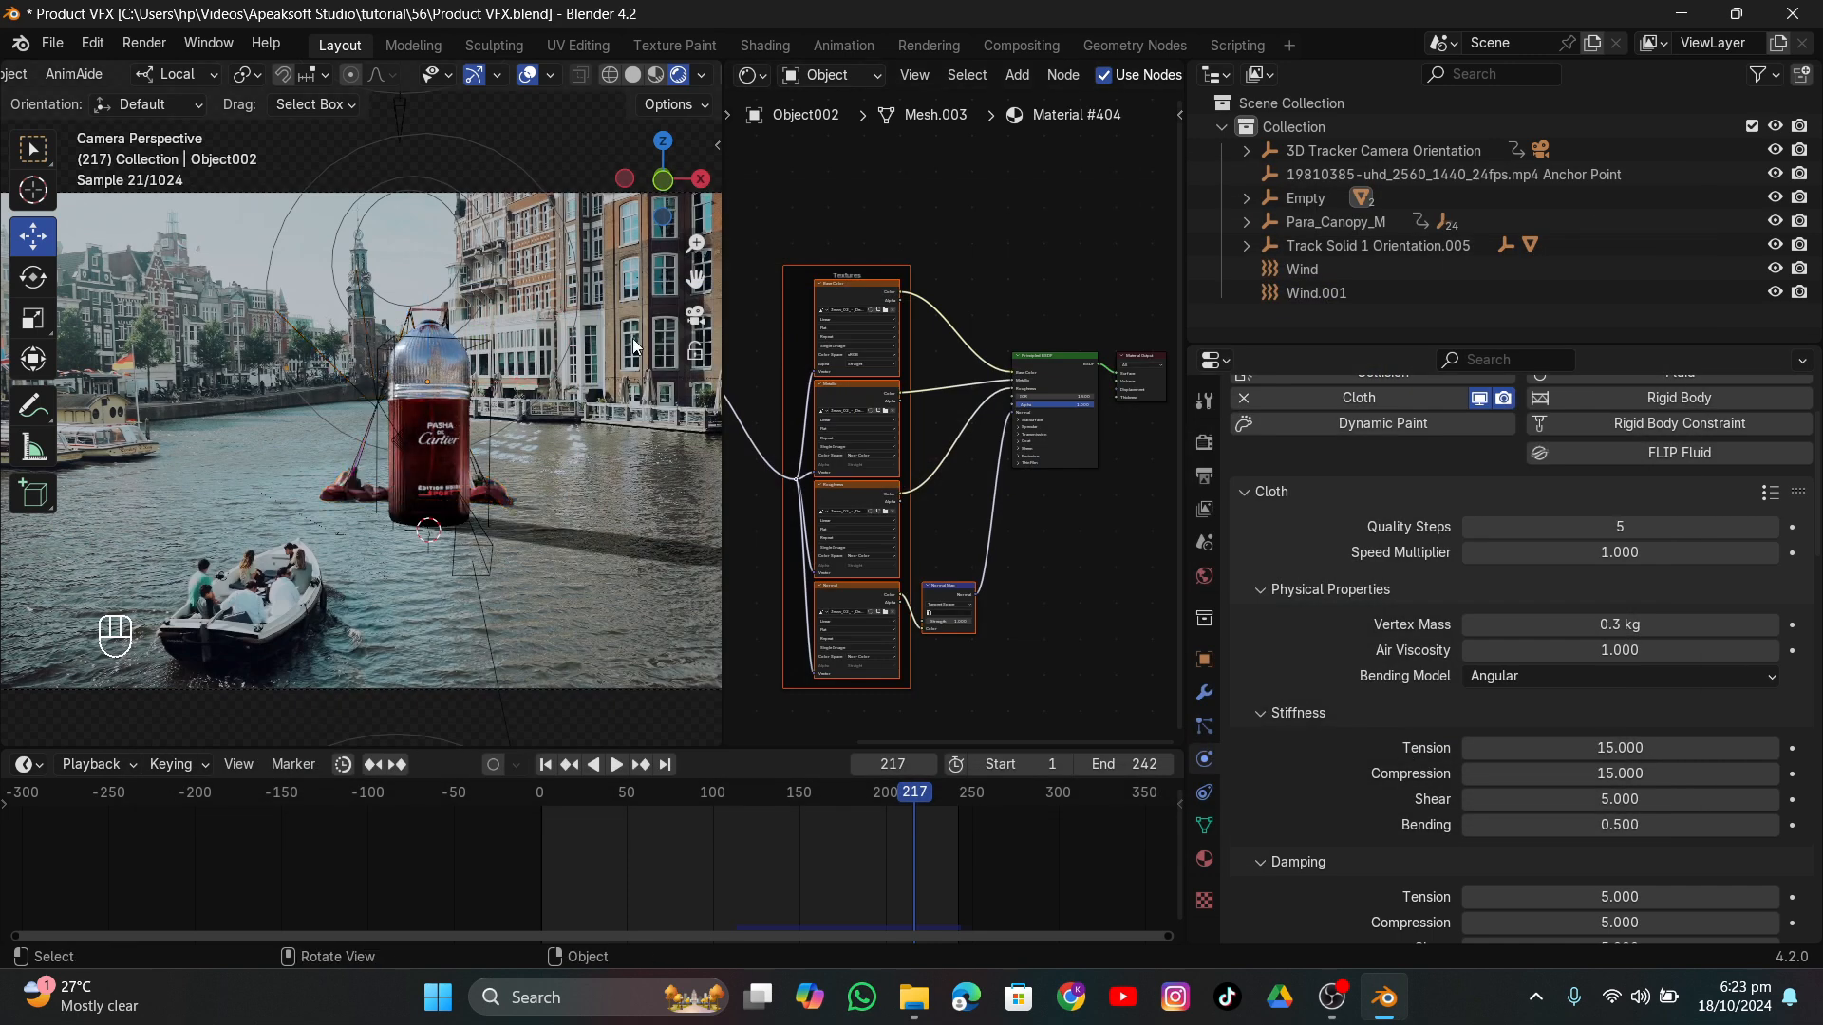
# Inspect the parachute at frame 154 in solid shading and bake its cloth simulation cache.
pyautogui.moveTo(912, 798)
pyautogui.mouseDown()
pyautogui.moveTo(938, 809)
pyautogui.moveTo(805, 817)
pyautogui.mouseUp()
pyautogui.click(628, 76)
pyautogui.moveTo(428, 541); pyautogui.dragTo(448, 517, button='middle')
pyautogui.scroll(6, 437, 541)
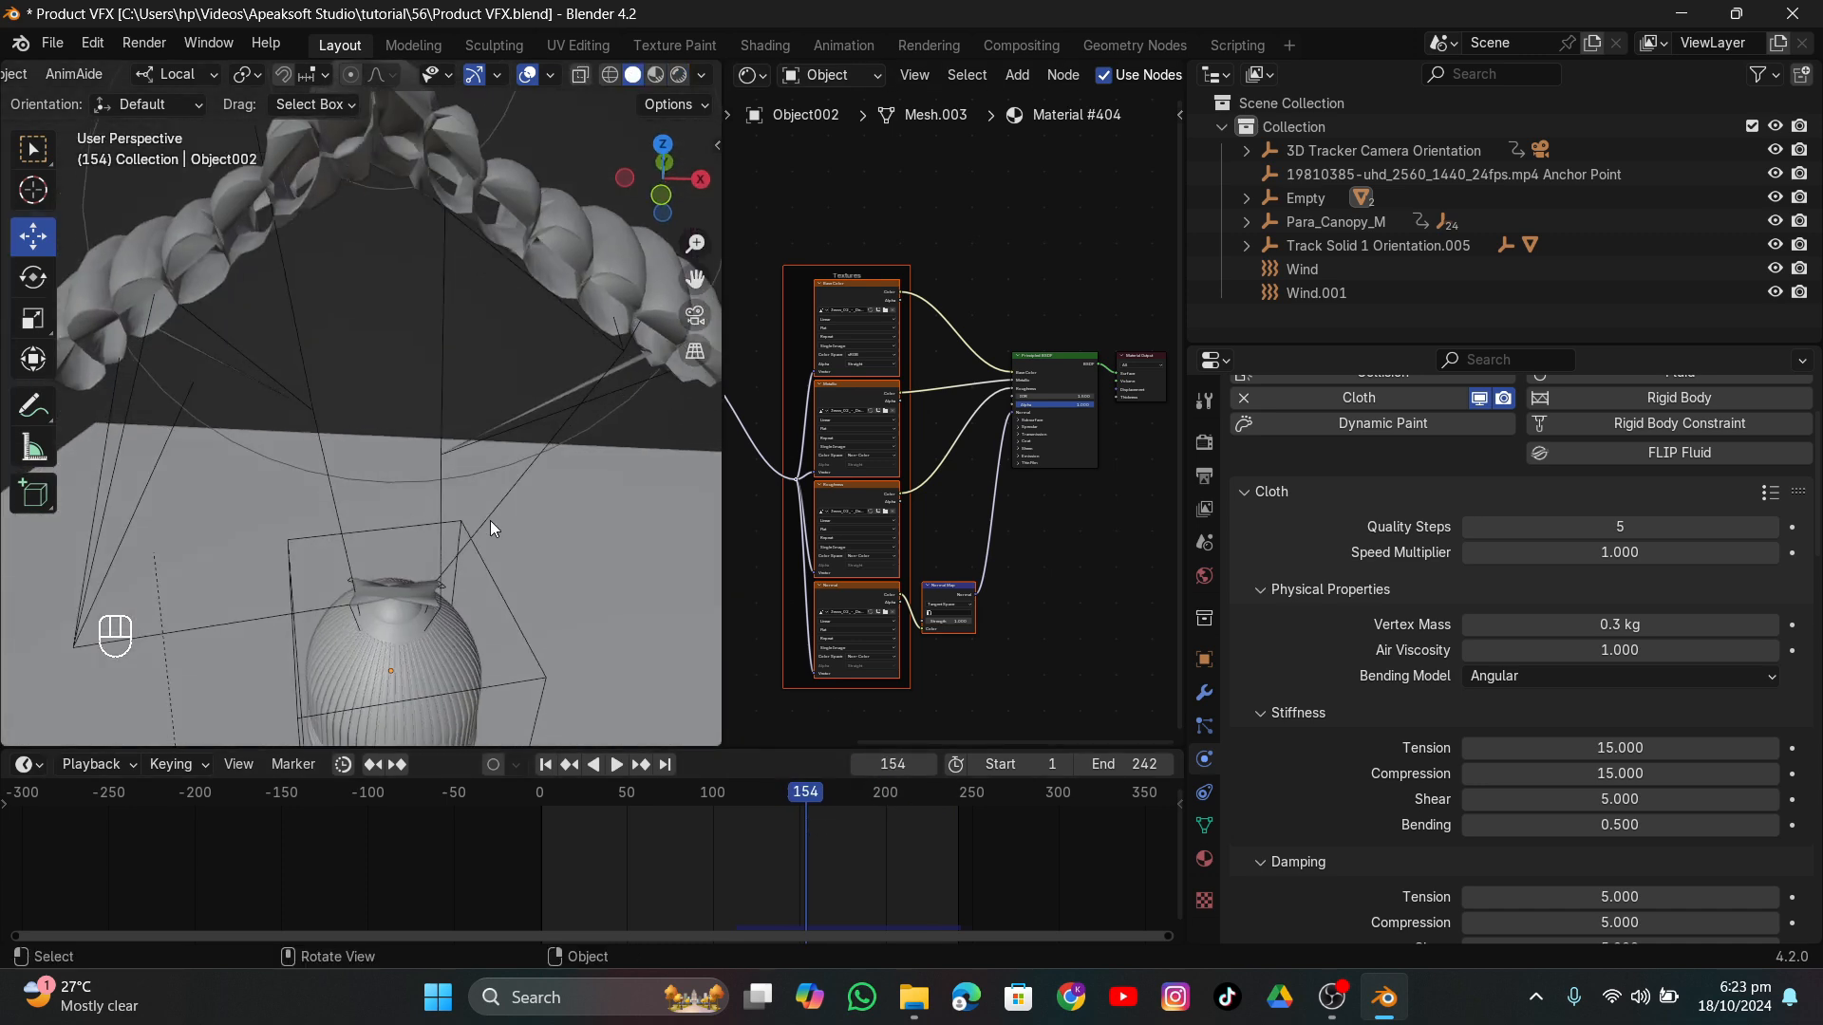
pyautogui.click(1204, 692)
pyautogui.click(1363, 492)
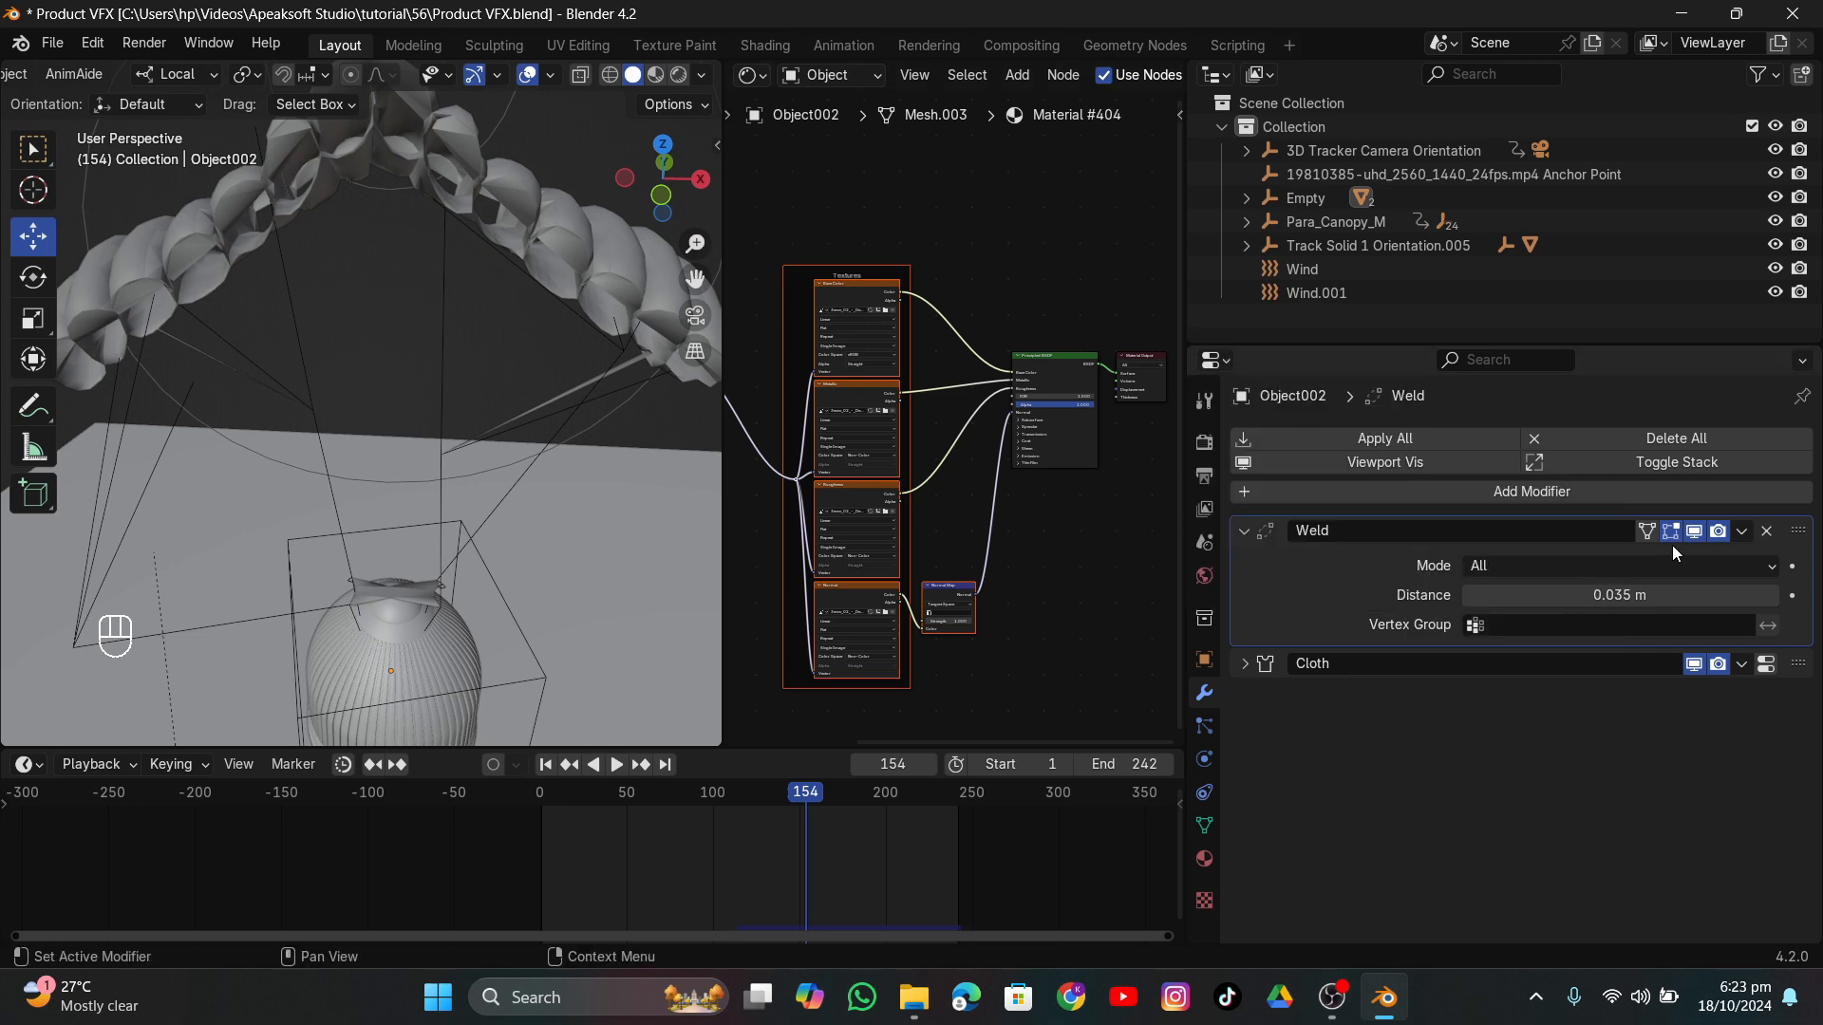
pyautogui.click(1768, 665)
pyautogui.scroll(-12, 1434, 647)
pyautogui.click(1434, 648)
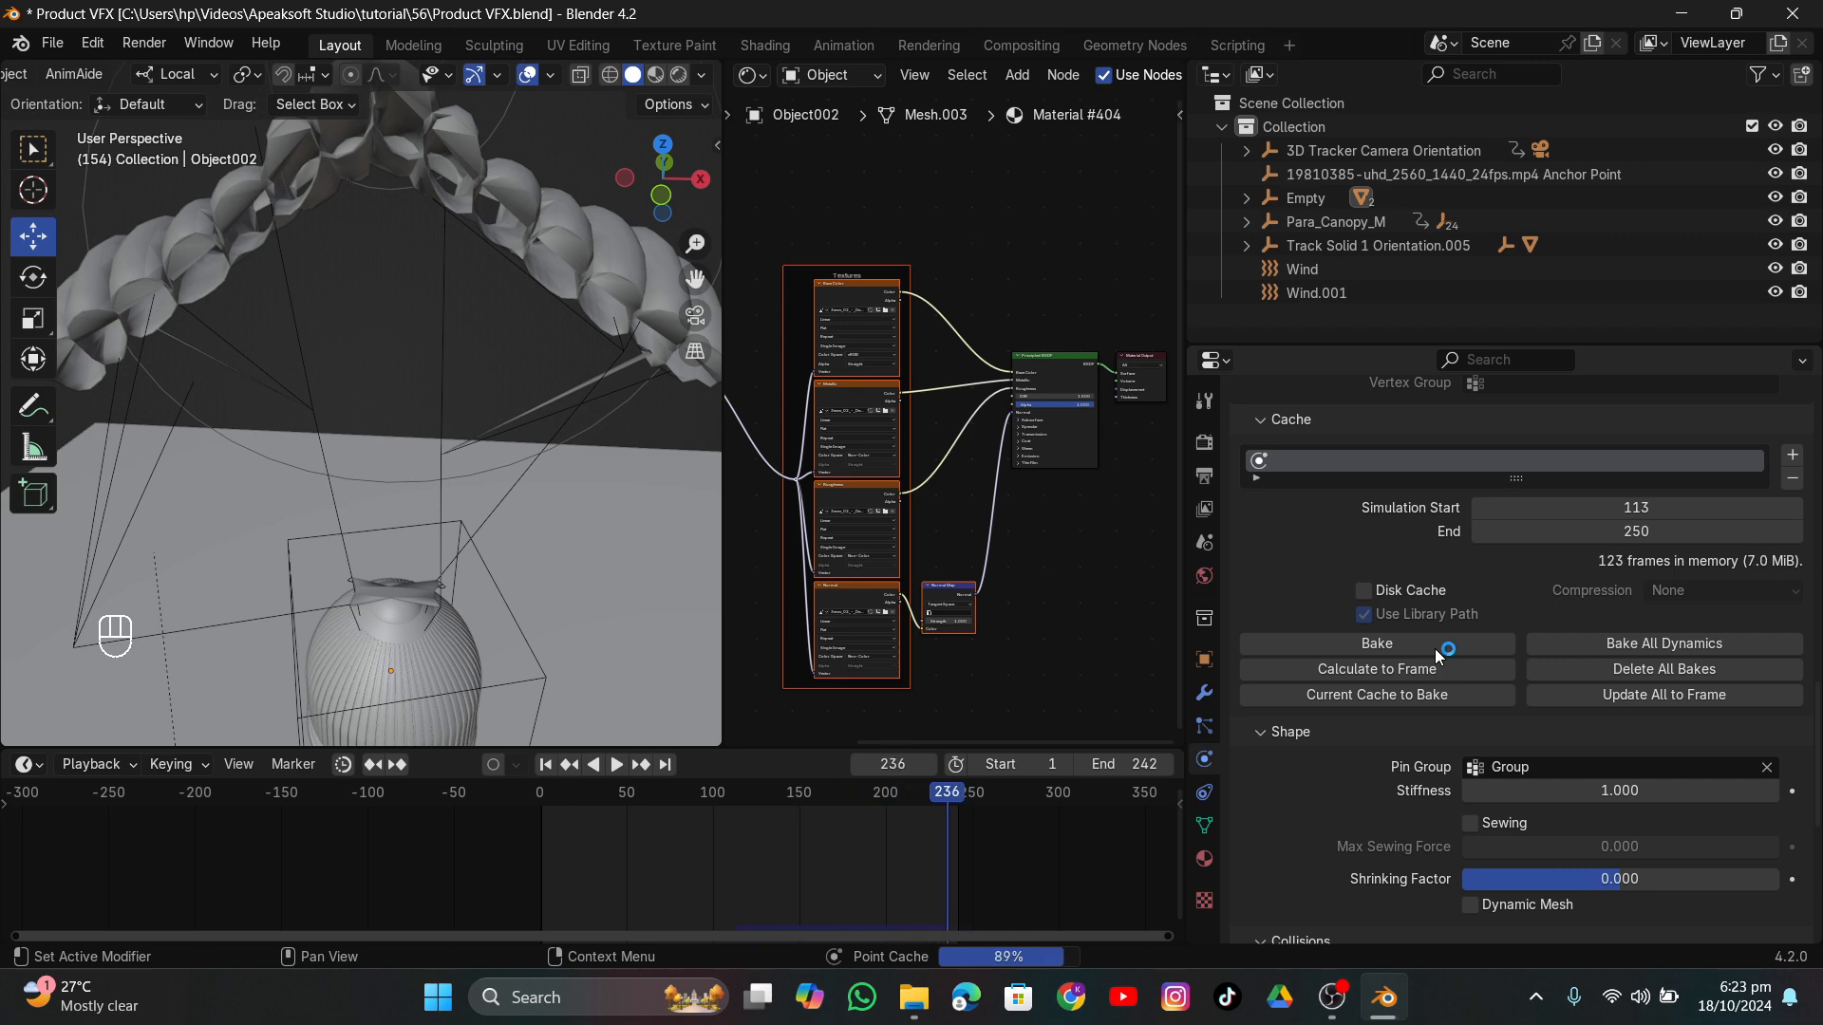
# Go to frame 177 and add a Subdivision Surface modifier to the parachute after Cloth.
pyautogui.moveTo(799, 796); pyautogui.dragTo(845, 795)
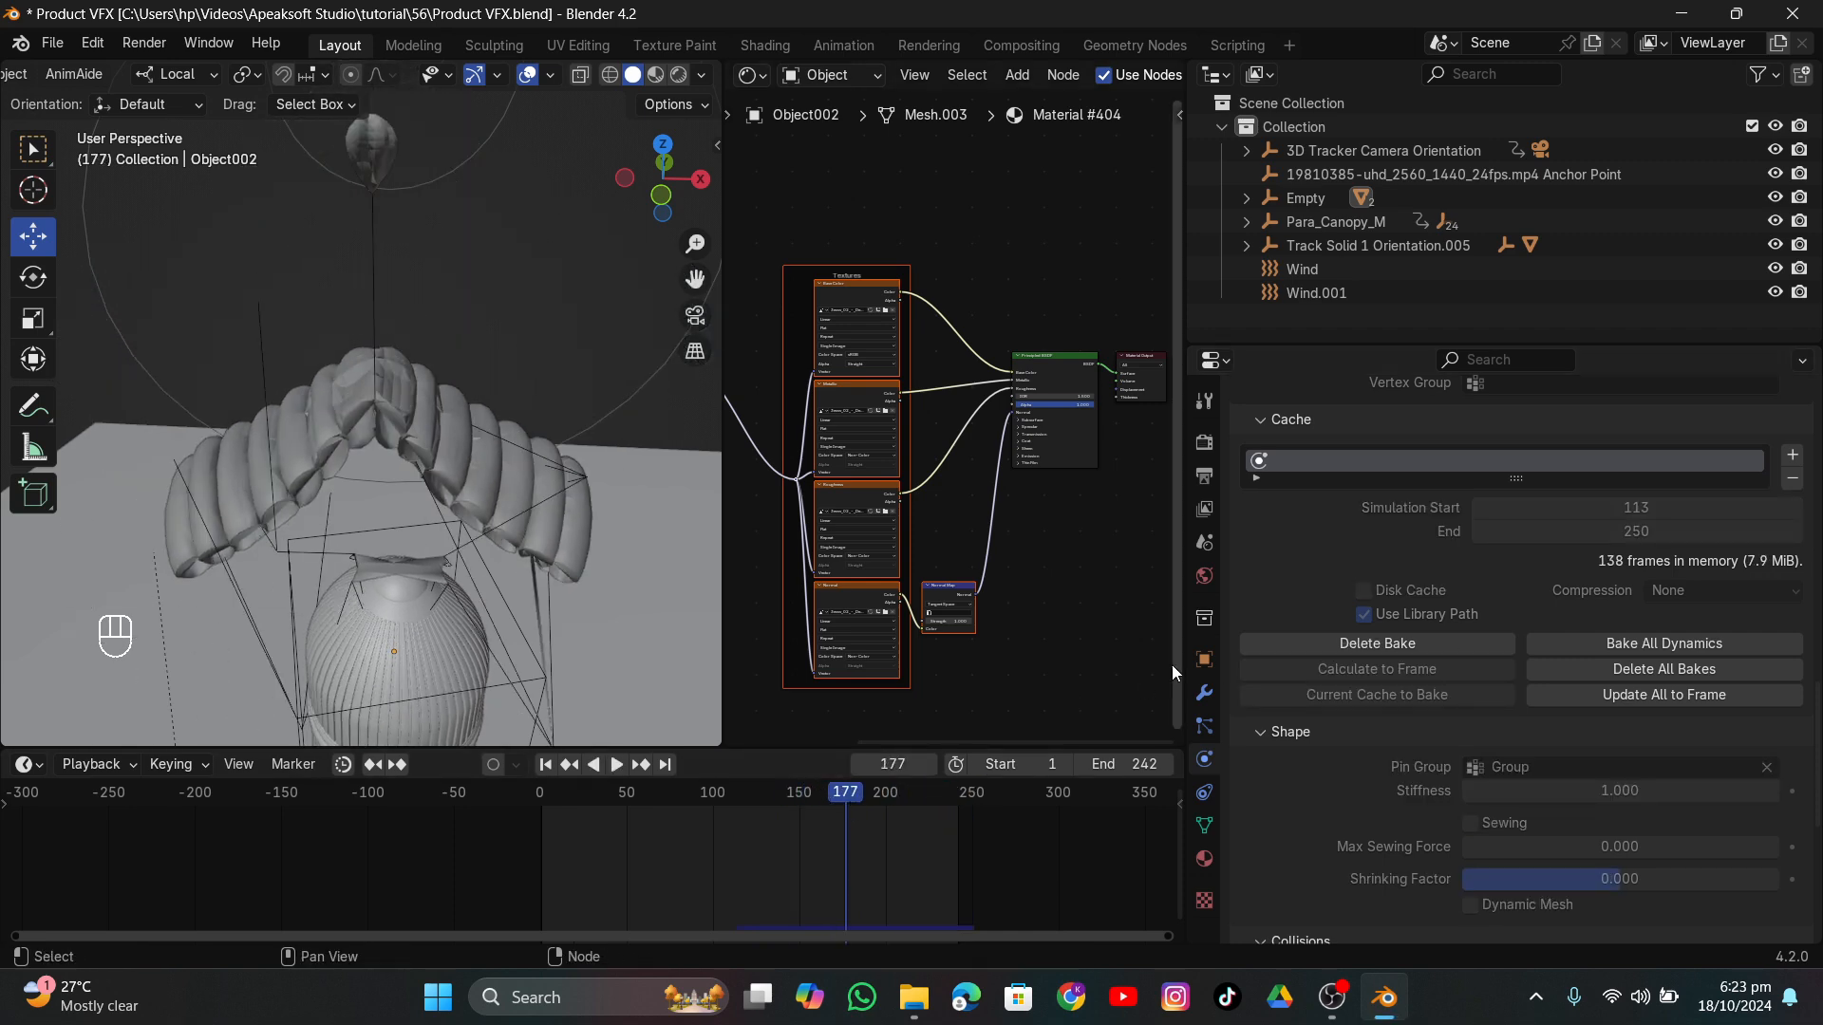
pyautogui.click(1204, 693)
pyautogui.click(1326, 481)
pyautogui.moveTo(1325, 480)
pyautogui.click(1424, 790)
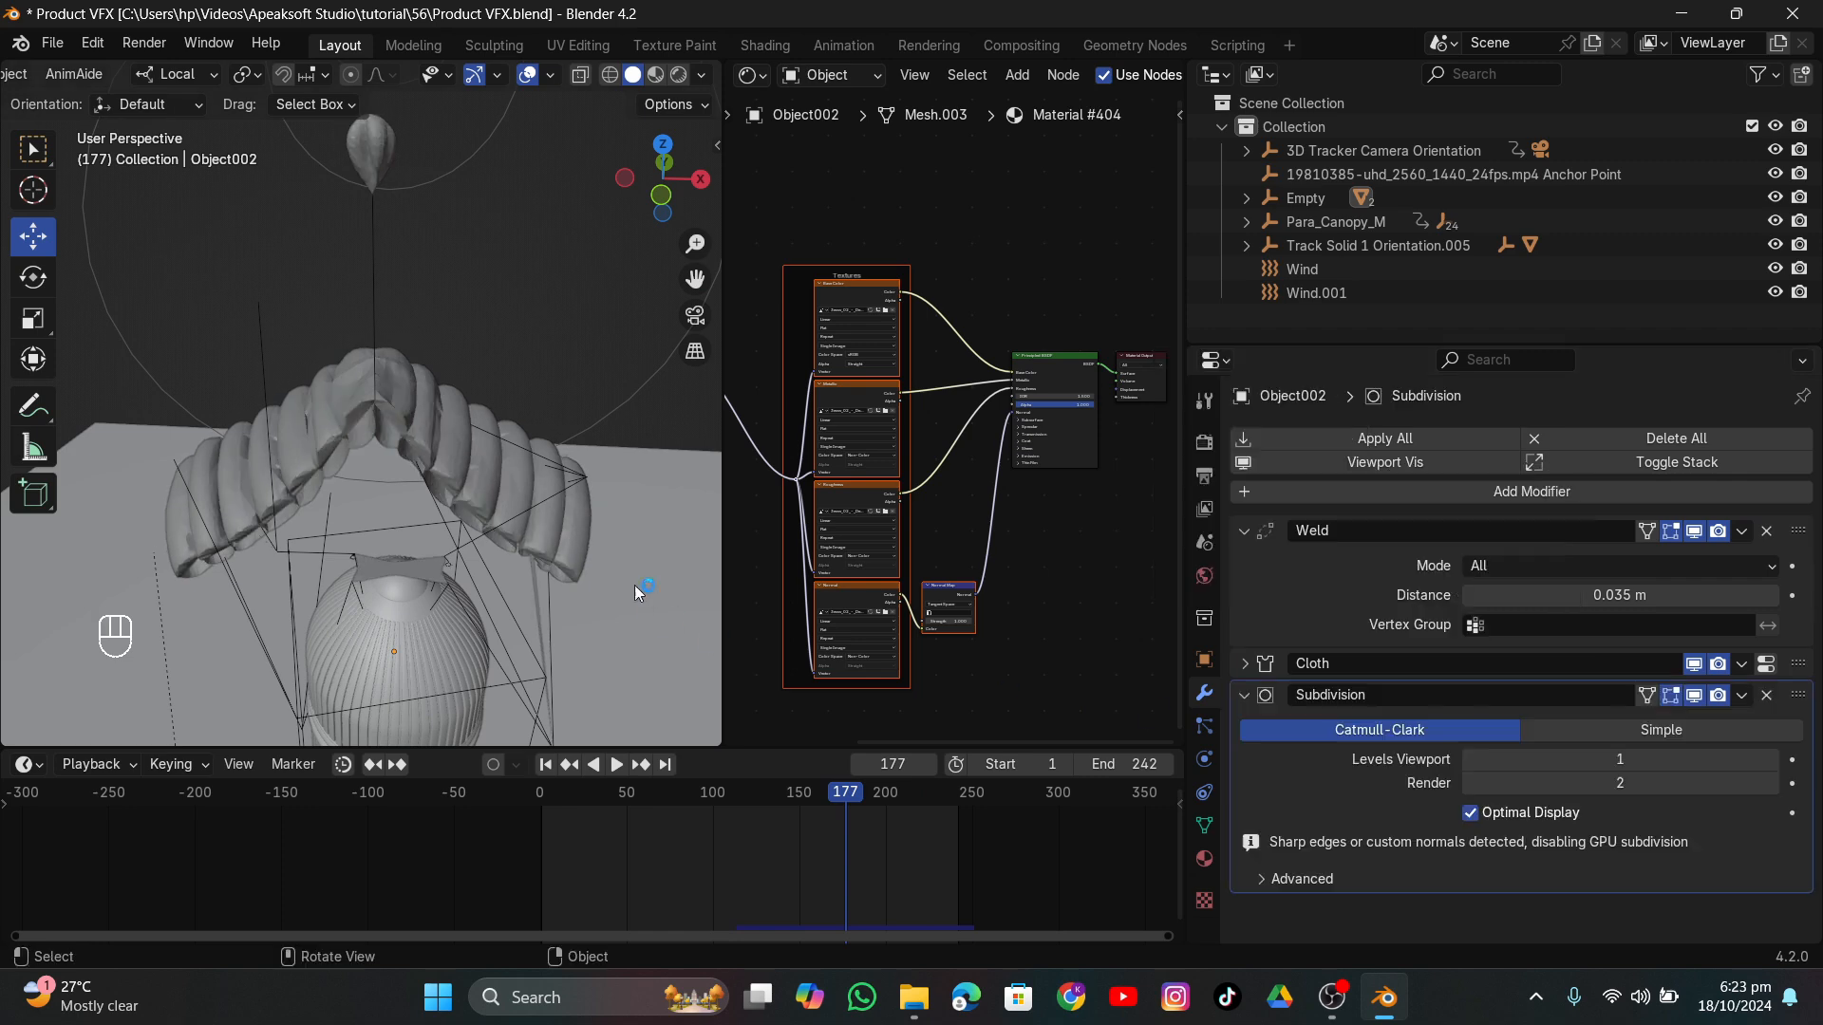
# Add a Solidify modifier after the parachute's Subdivision modifier and collapse both modifiers' settings.
pyautogui.moveTo(634, 584); pyautogui.dragTo(522, 463, button='middle')
pyautogui.click(1356, 488)
pyautogui.moveTo(1355, 488)
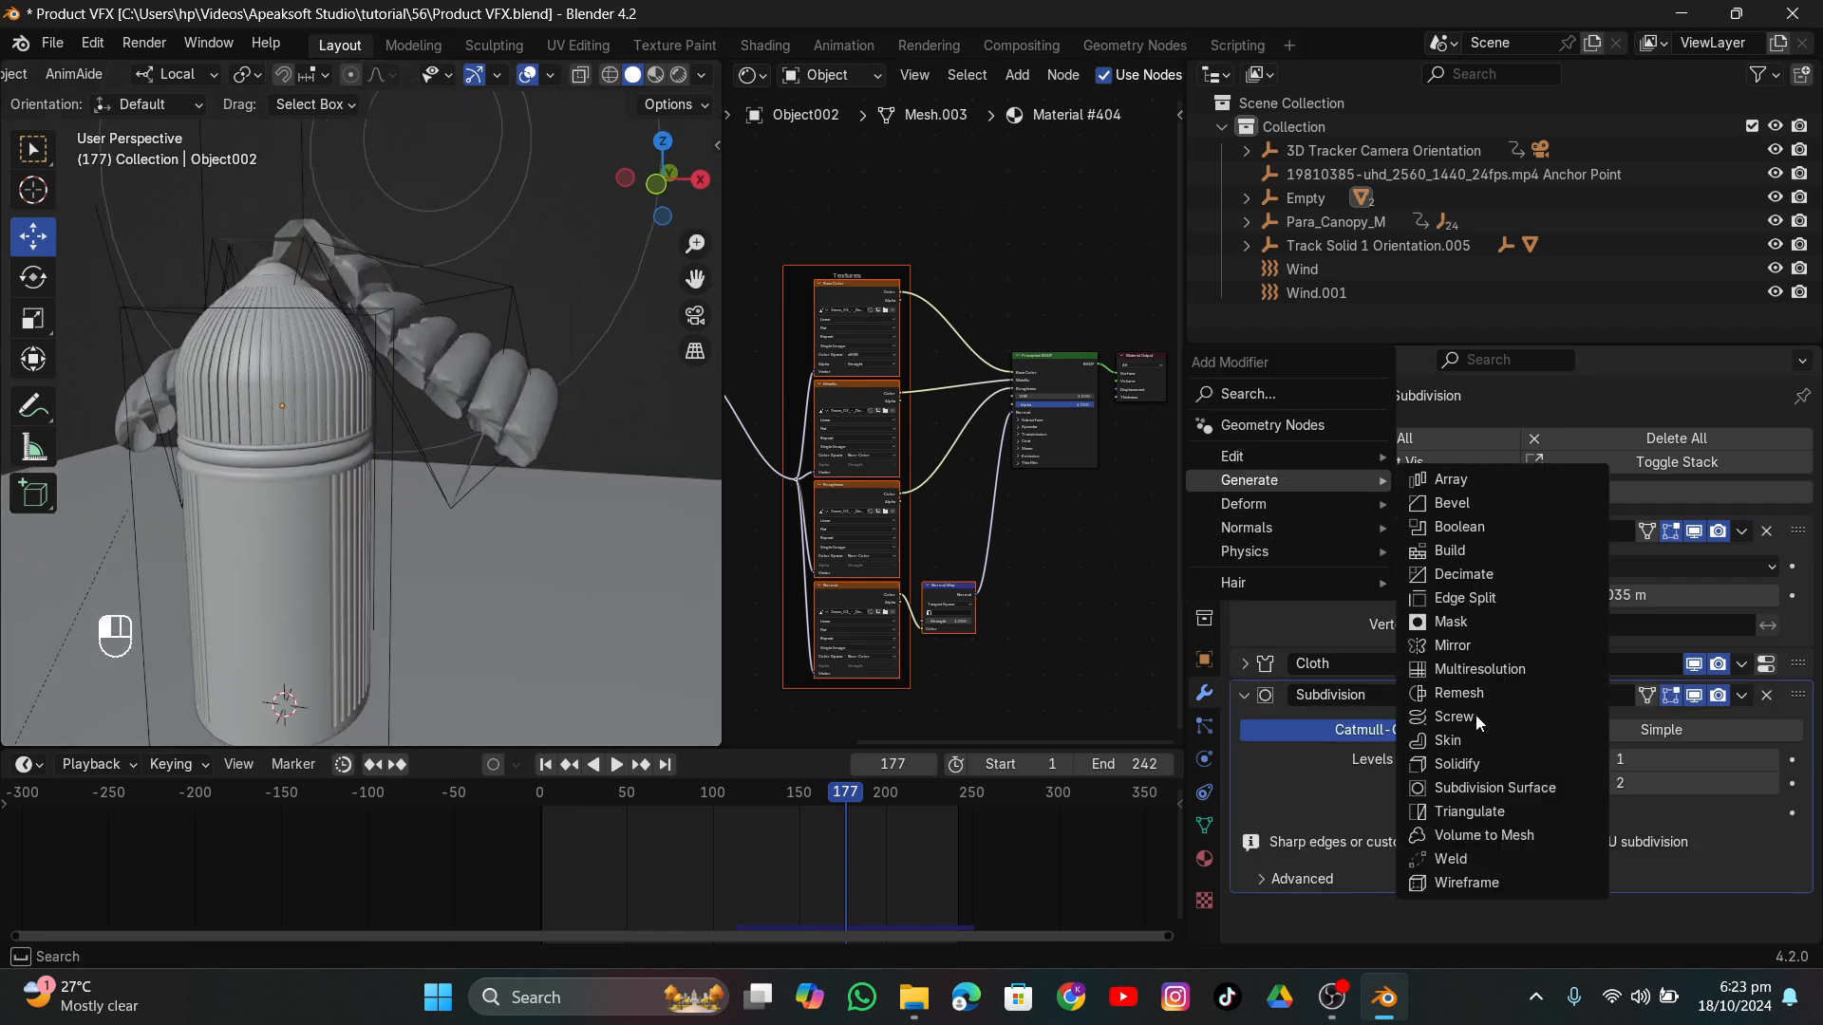
pyautogui.click(1460, 765)
pyautogui.scroll(-5, 1519, 759)
pyautogui.moveTo(1619, 737)
pyautogui.mouseDown()
pyautogui.moveTo(1671, 738)
pyautogui.moveTo(1619, 737)
pyautogui.mouseUp()
pyautogui.click(1249, 676)
pyautogui.click(1244, 695)
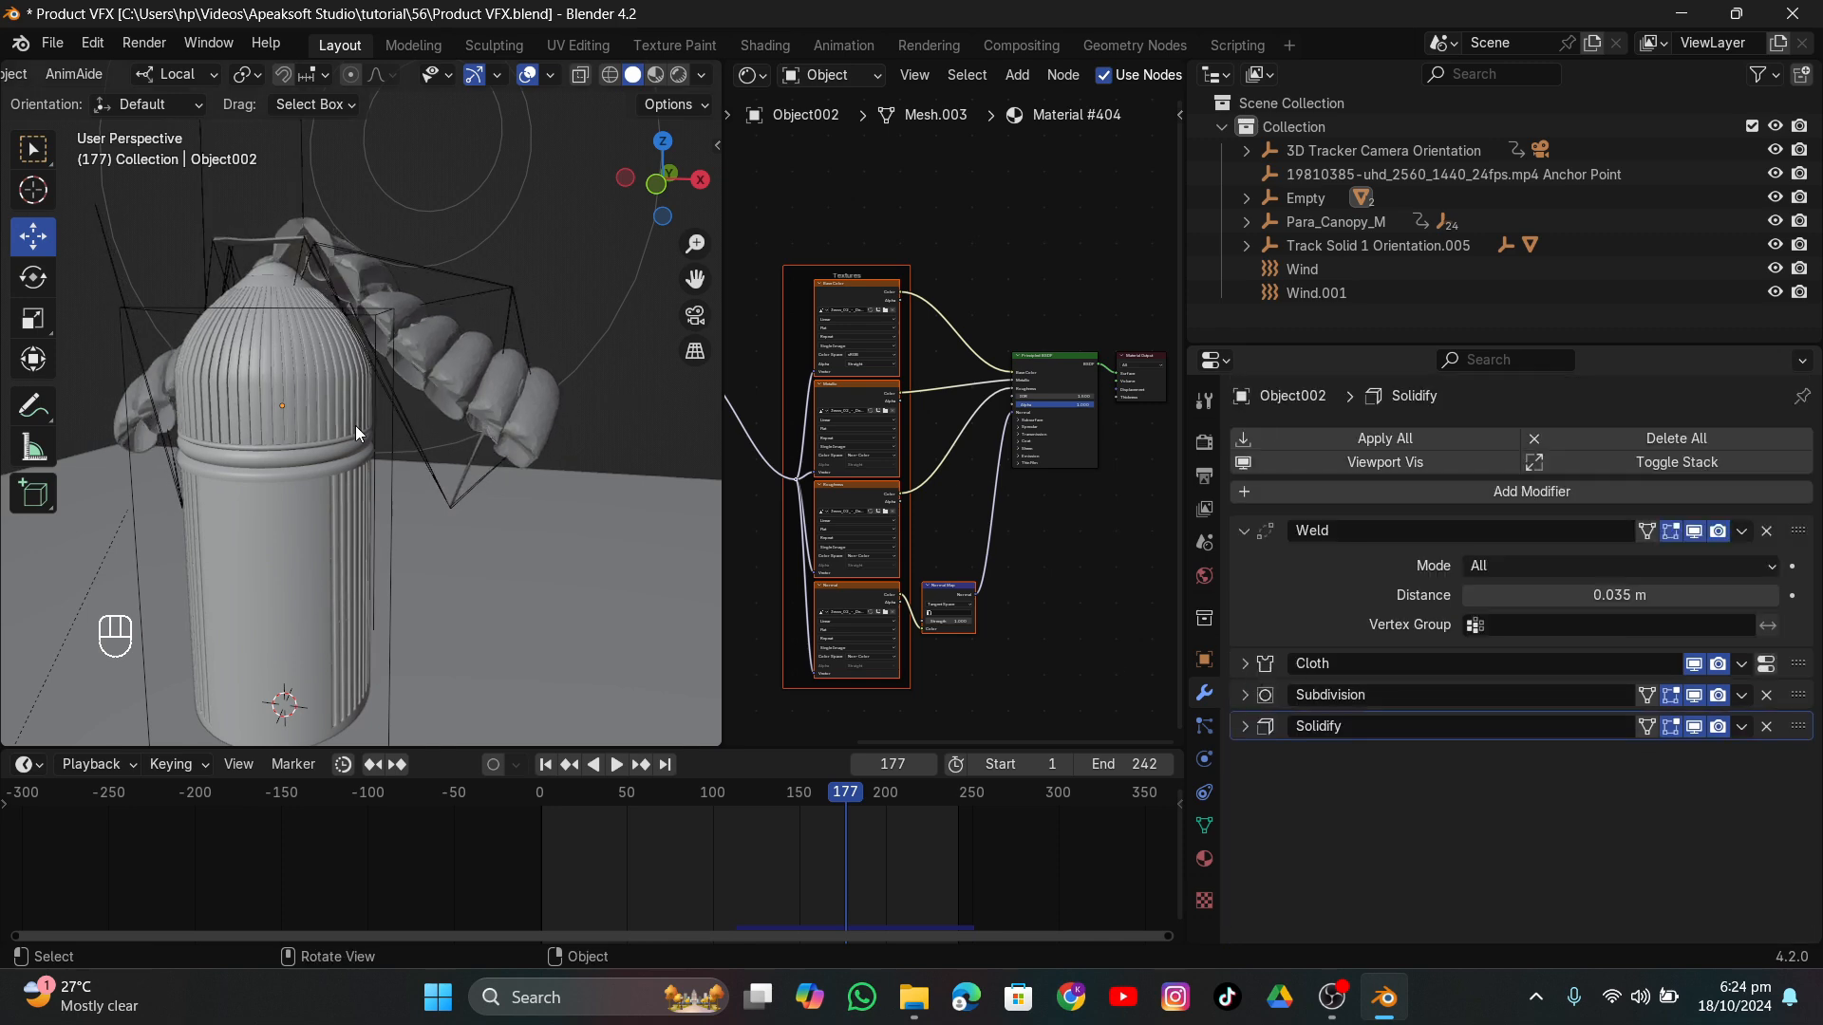
# Review the parachute's collapse in the rendered camera view, going through the last part of the timeline to frame 239 and back to 162.
pyautogui.moveTo(822, 788); pyautogui.dragTo(940, 832)
pyautogui.moveTo(456, 555); pyautogui.dragTo(646, 676, button='middle')
pyautogui.click(695, 318)
pyautogui.click(679, 74)
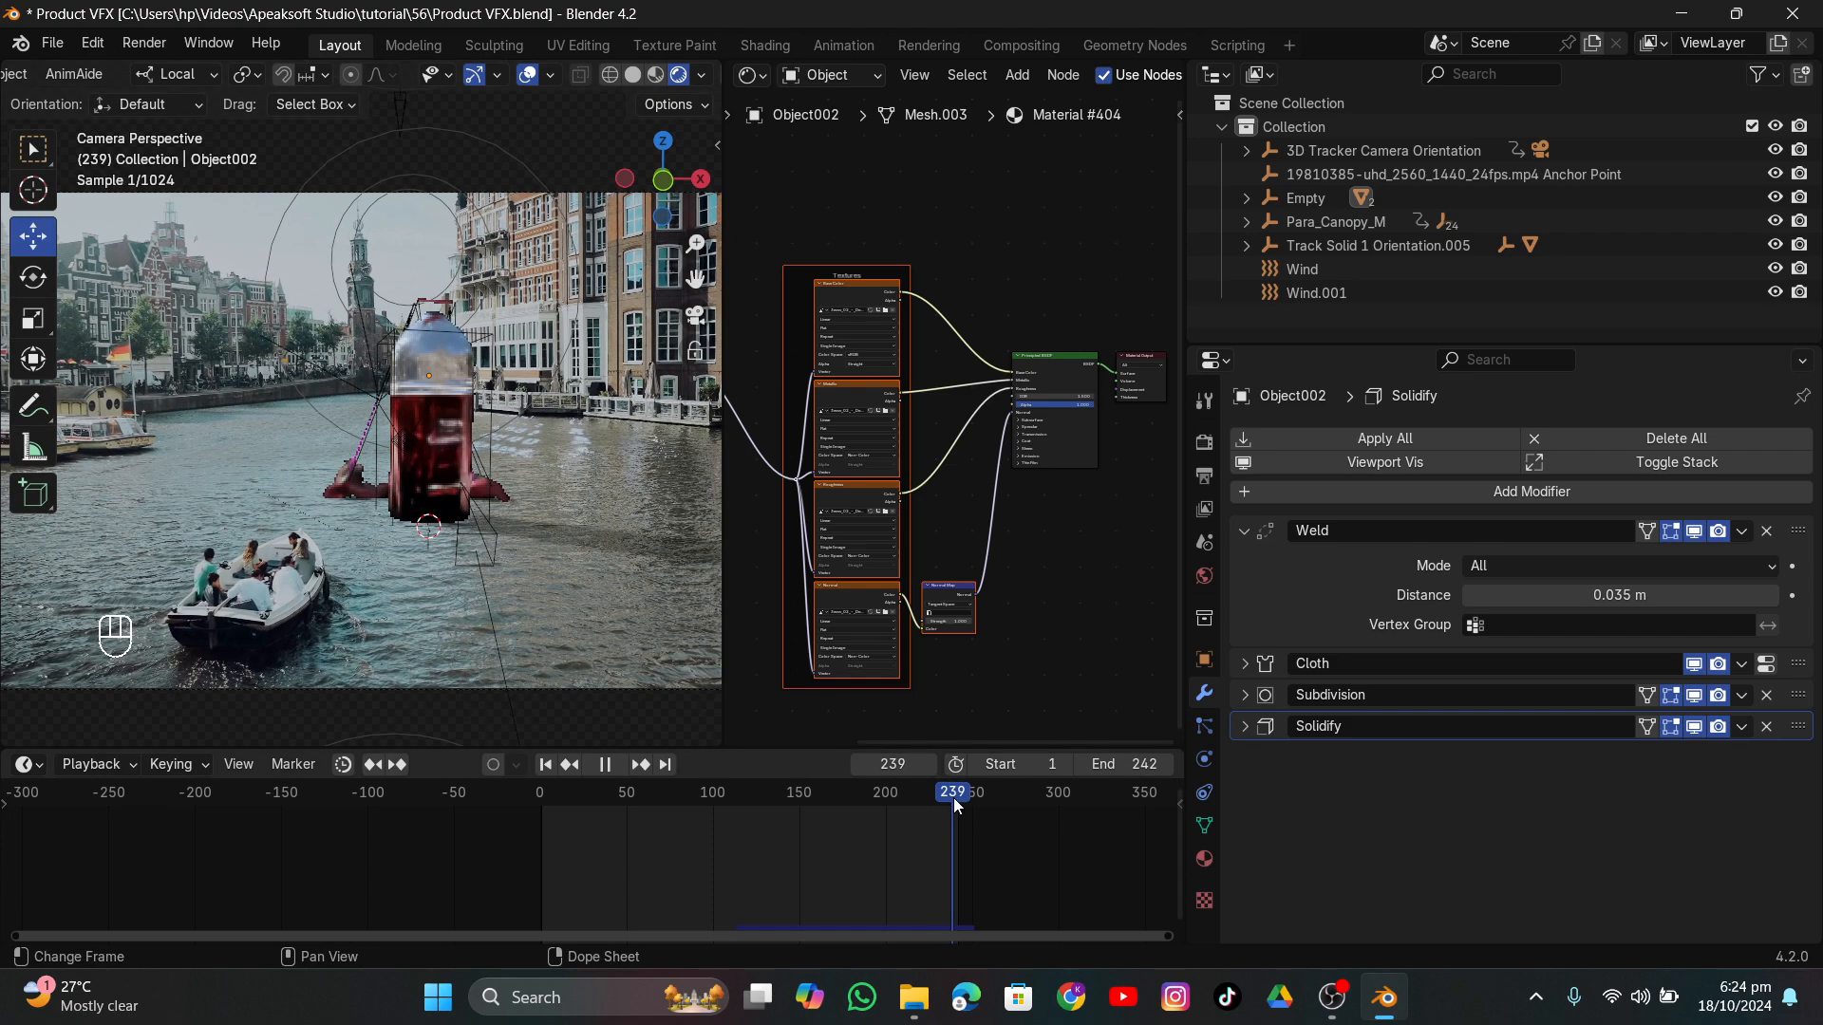
pyautogui.moveTo(940, 803); pyautogui.dragTo(819, 793)
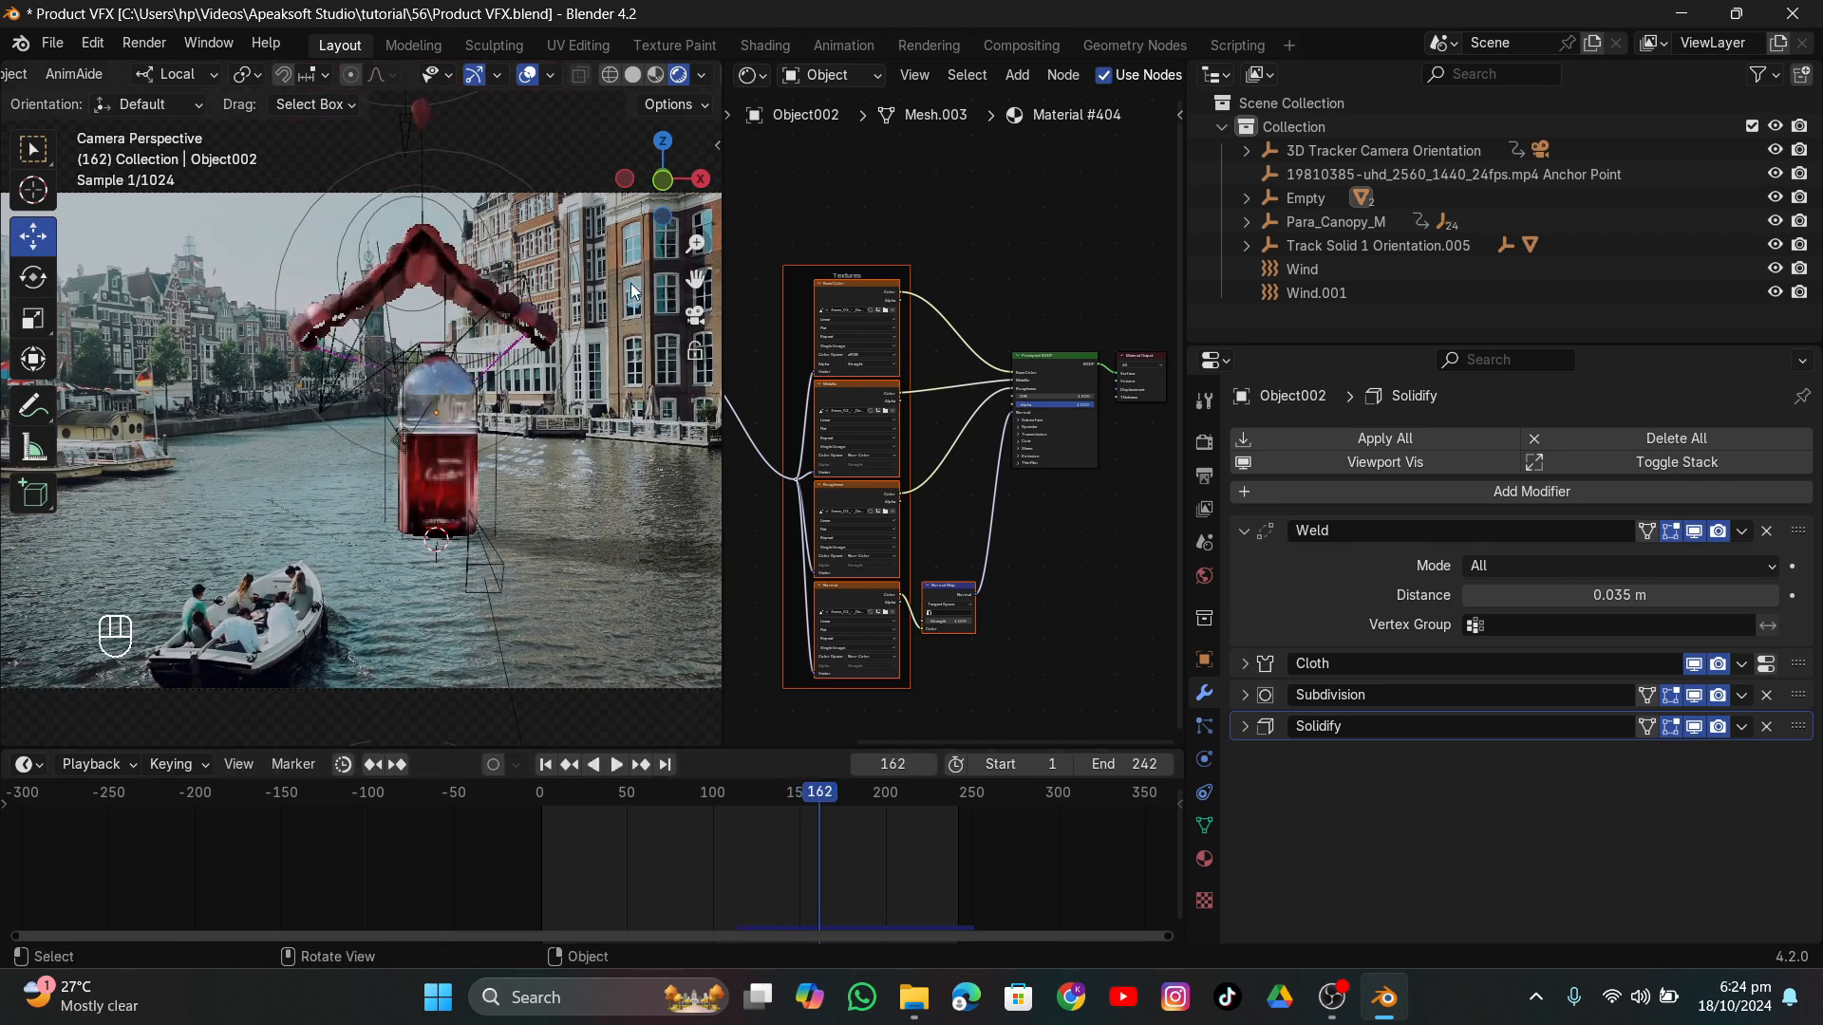
# Switch to solid shading, select the parachute and isolate it in local view at frame 1.
pyautogui.click(633, 74)
pyautogui.moveTo(533, 220); pyautogui.dragTo(598, 285, button='middle')
pyautogui.moveTo(828, 795); pyautogui.dragTo(749, 792)
pyautogui.moveTo(511, 367); pyautogui.dragTo(409, 467, button='middle')
pyautogui.click(446, 366)
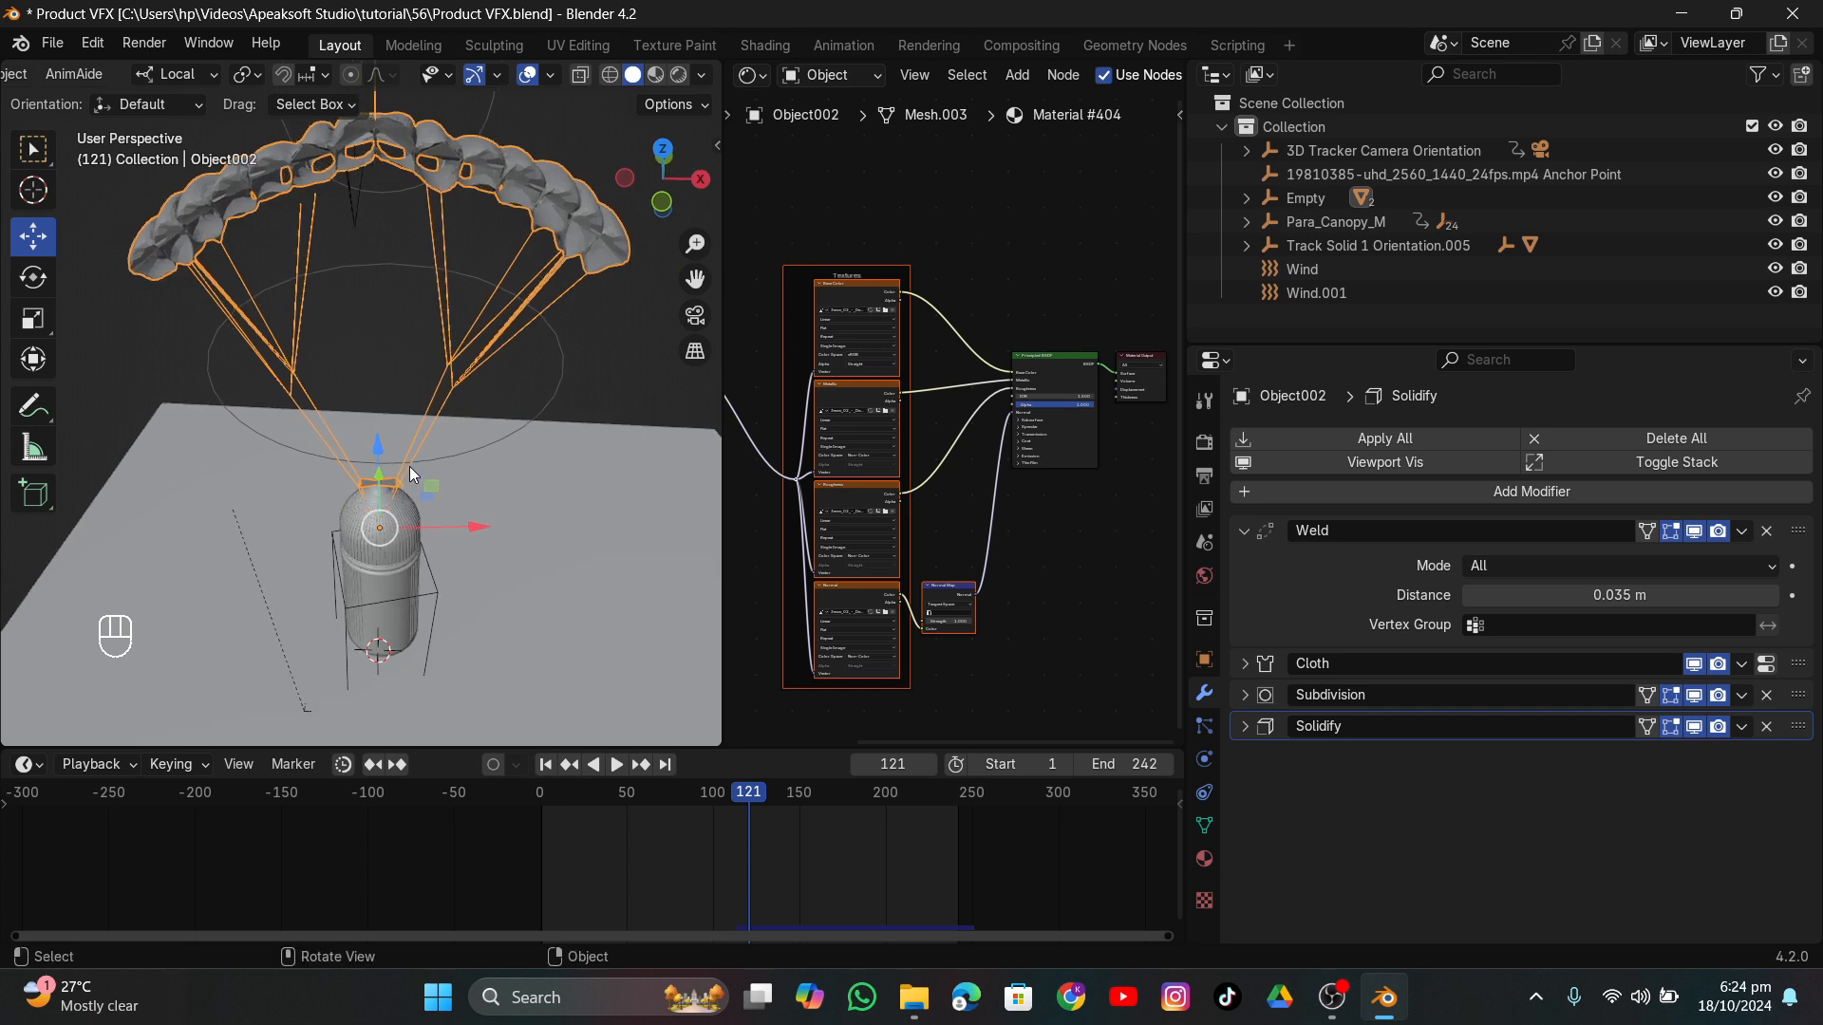
pyautogui.press('KP_Divide')
pyautogui.hotkey('shift', 'Left')
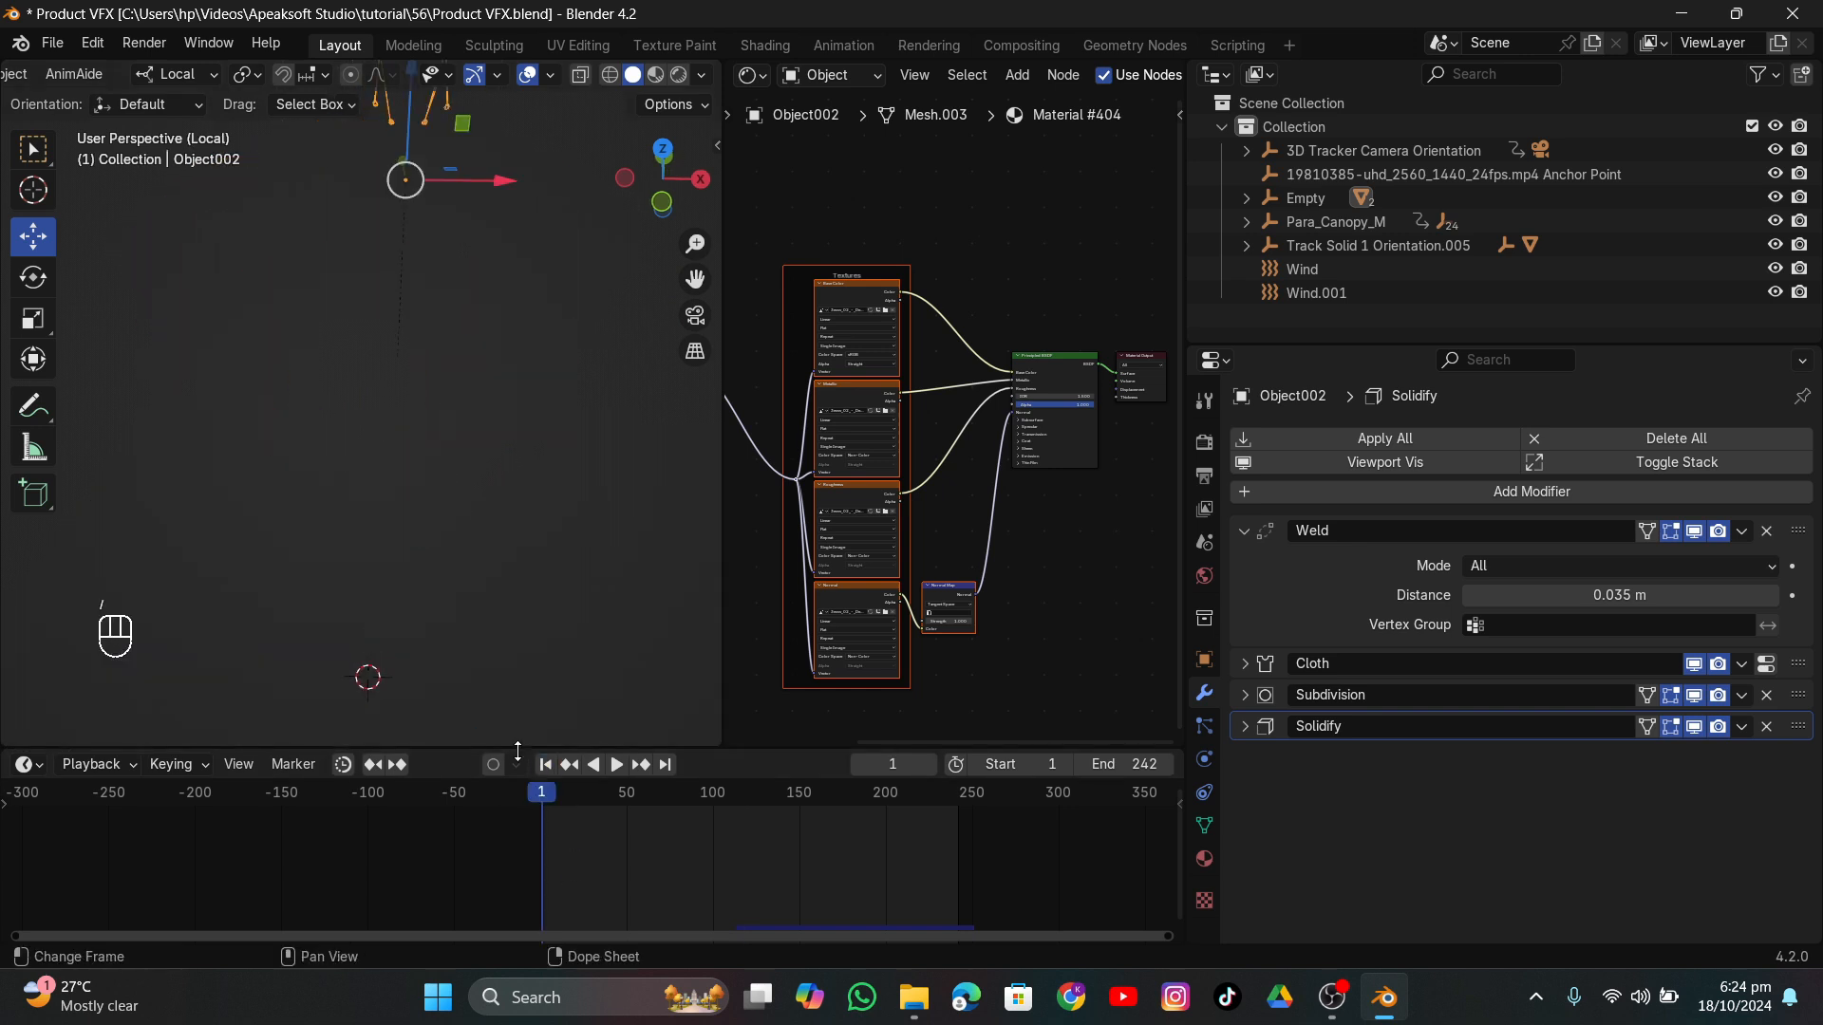
pyautogui.press('KP_Divide')
pyautogui.press('KP_Divide')
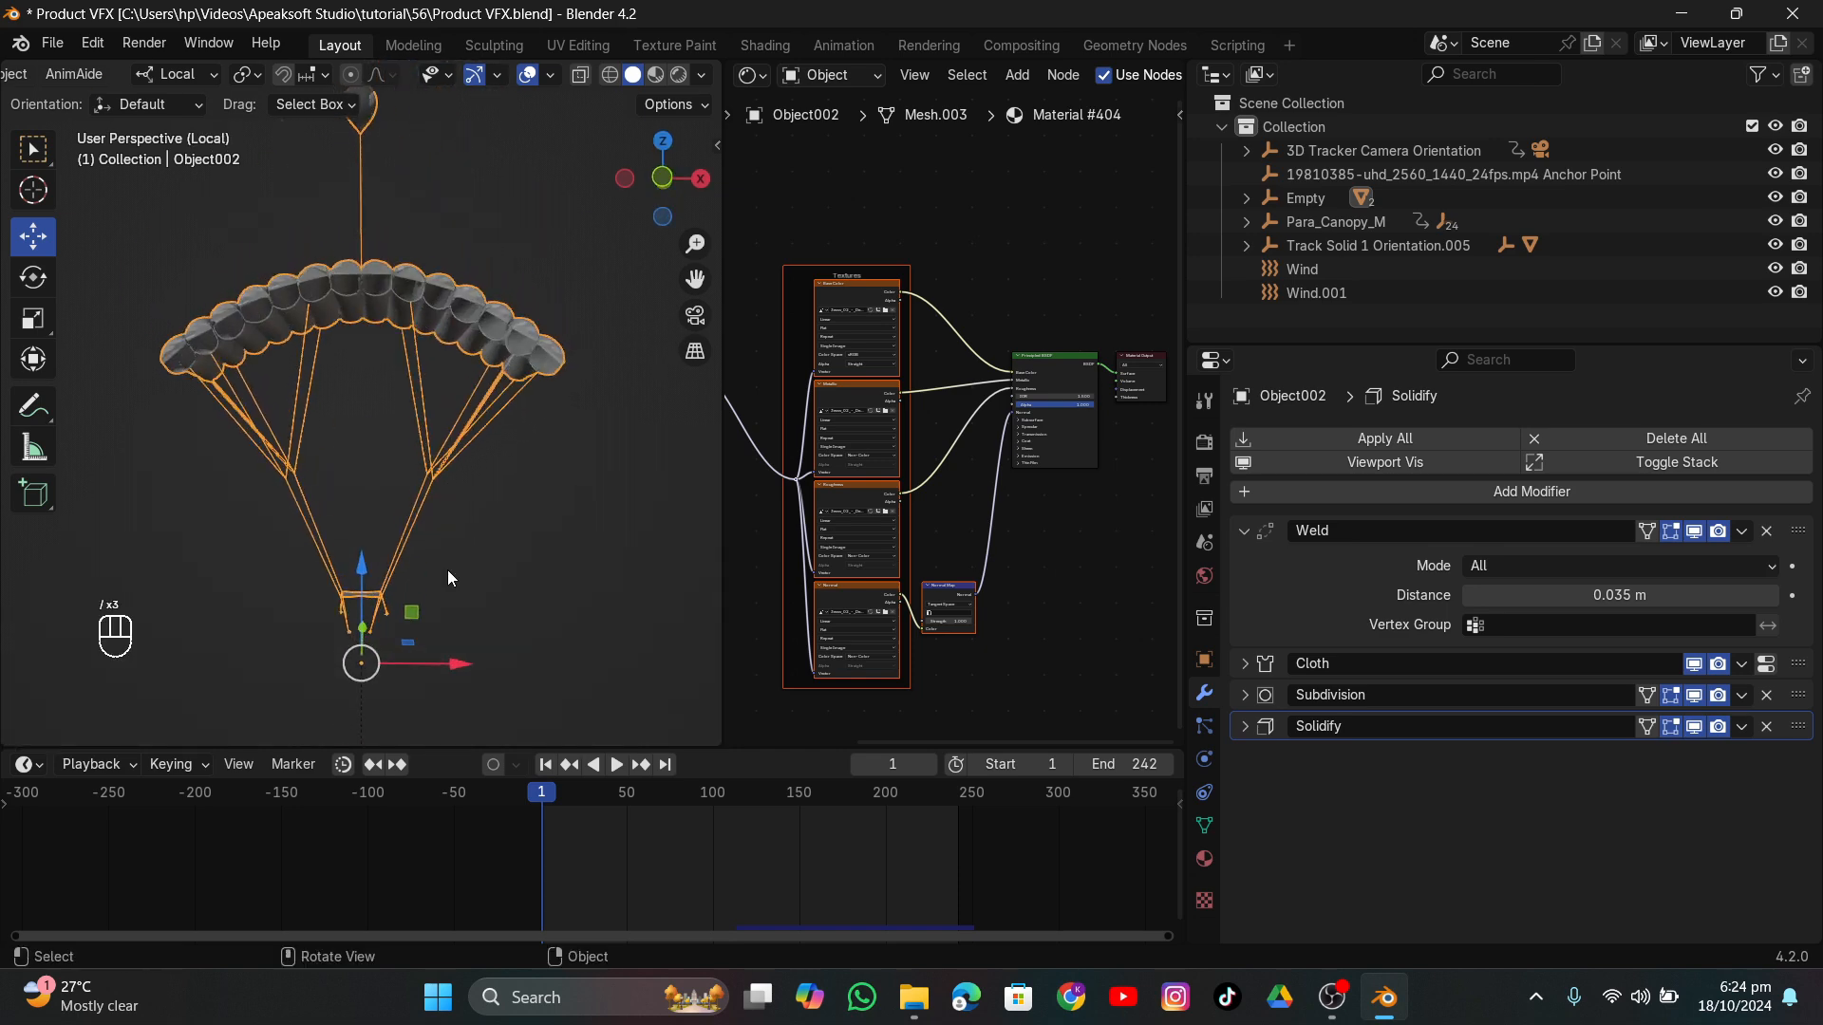
# In the parachute's mesh, extrude the harness strap's centre vertex upward in three segments toward the canopy in front view.
pyautogui.press('Tab')
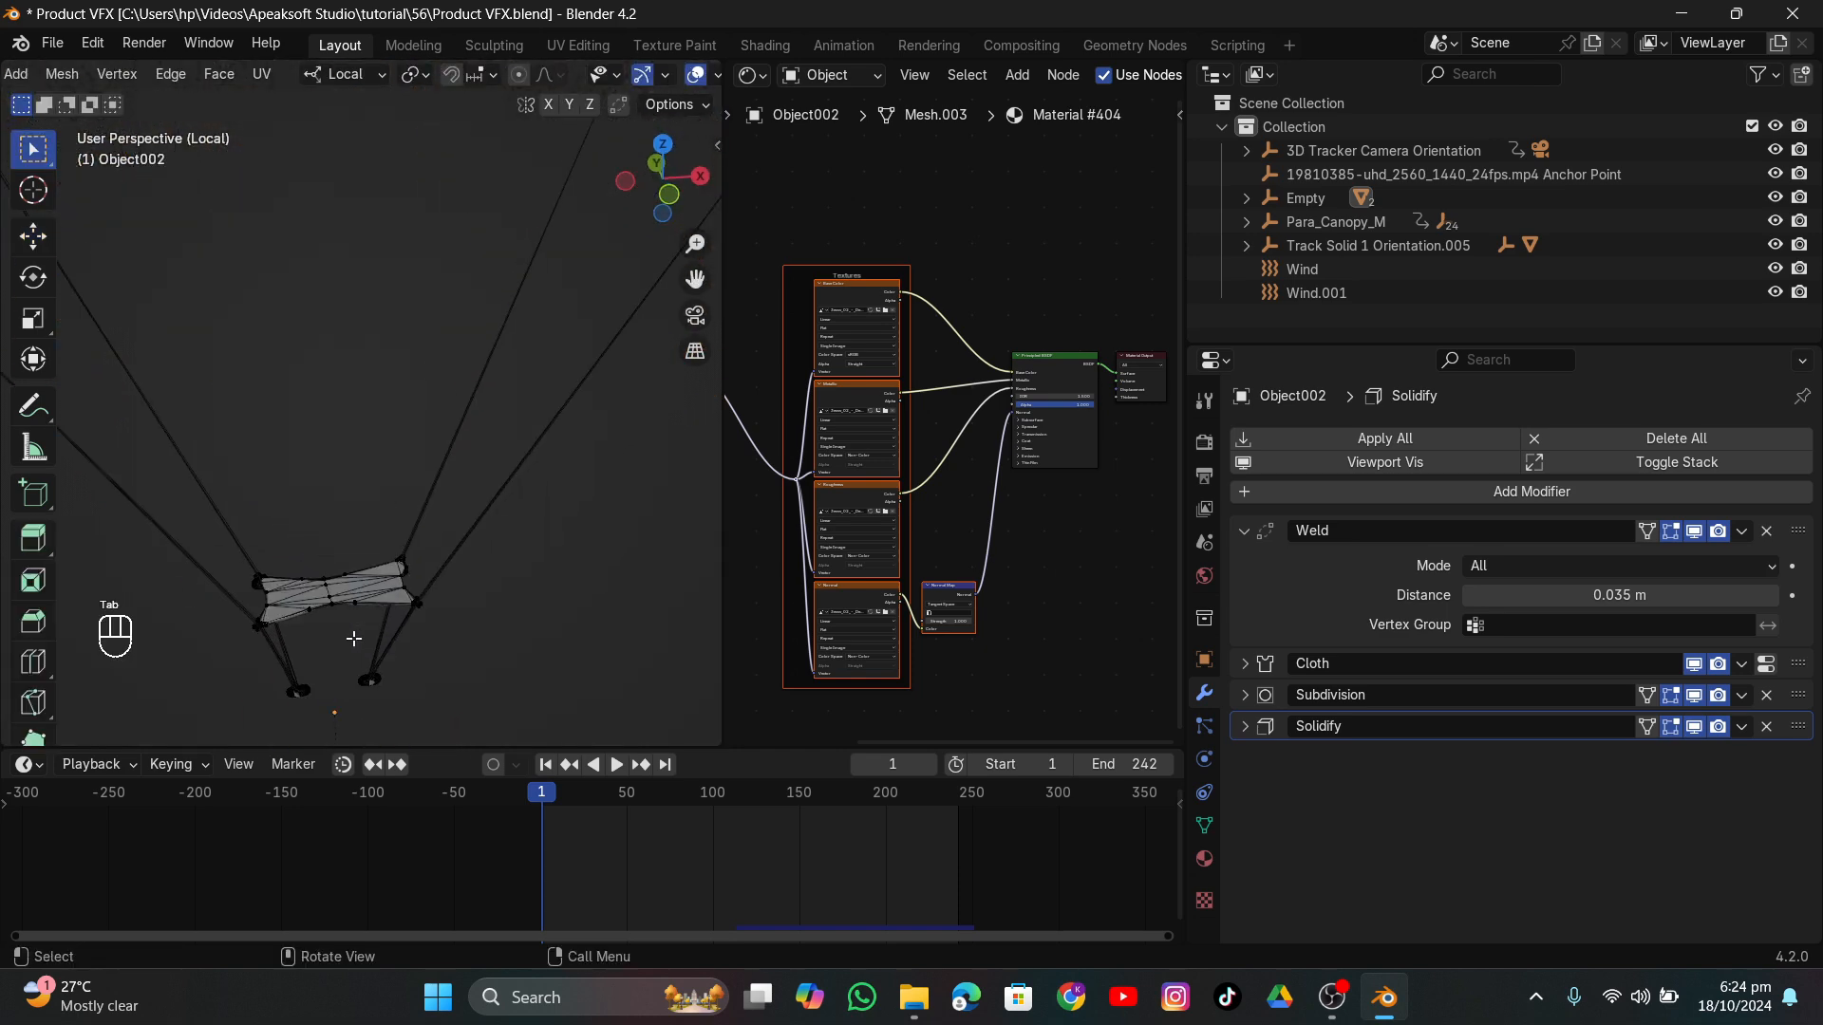
pyautogui.scroll(7, 93, 68)
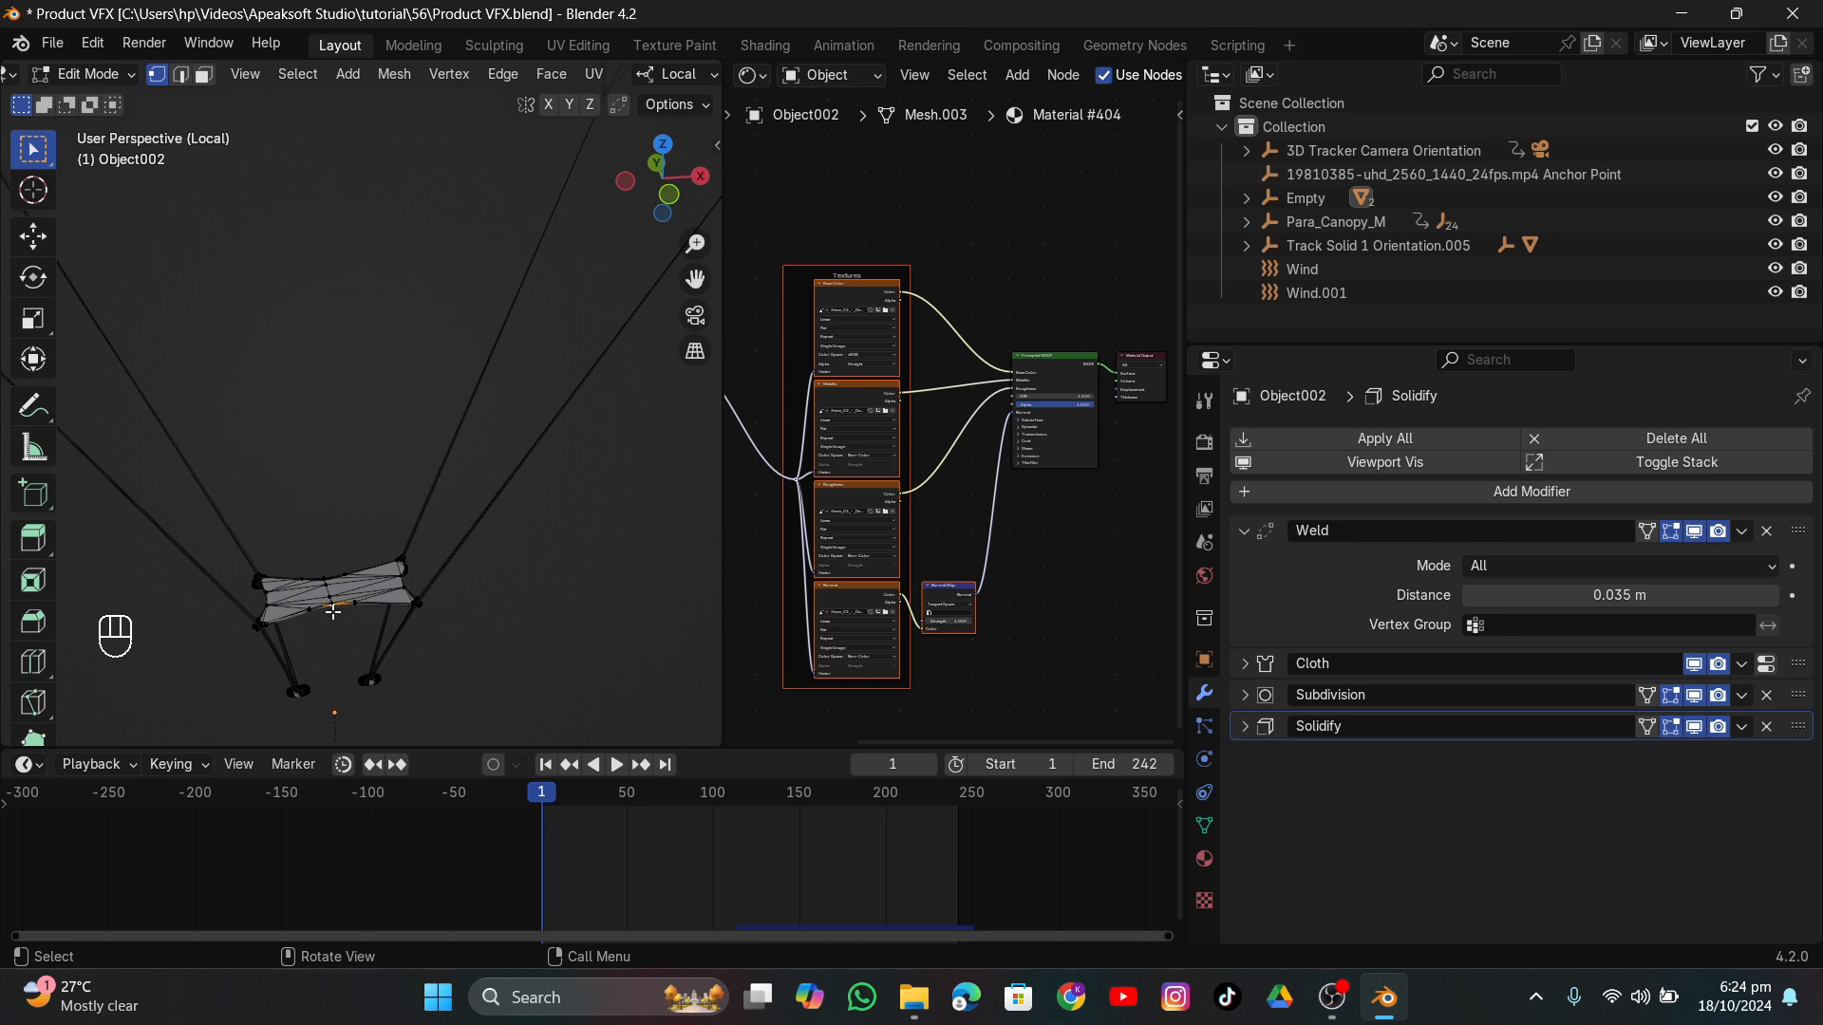
pyautogui.scroll(-5, 346, 721)
pyautogui.click(674, 181)
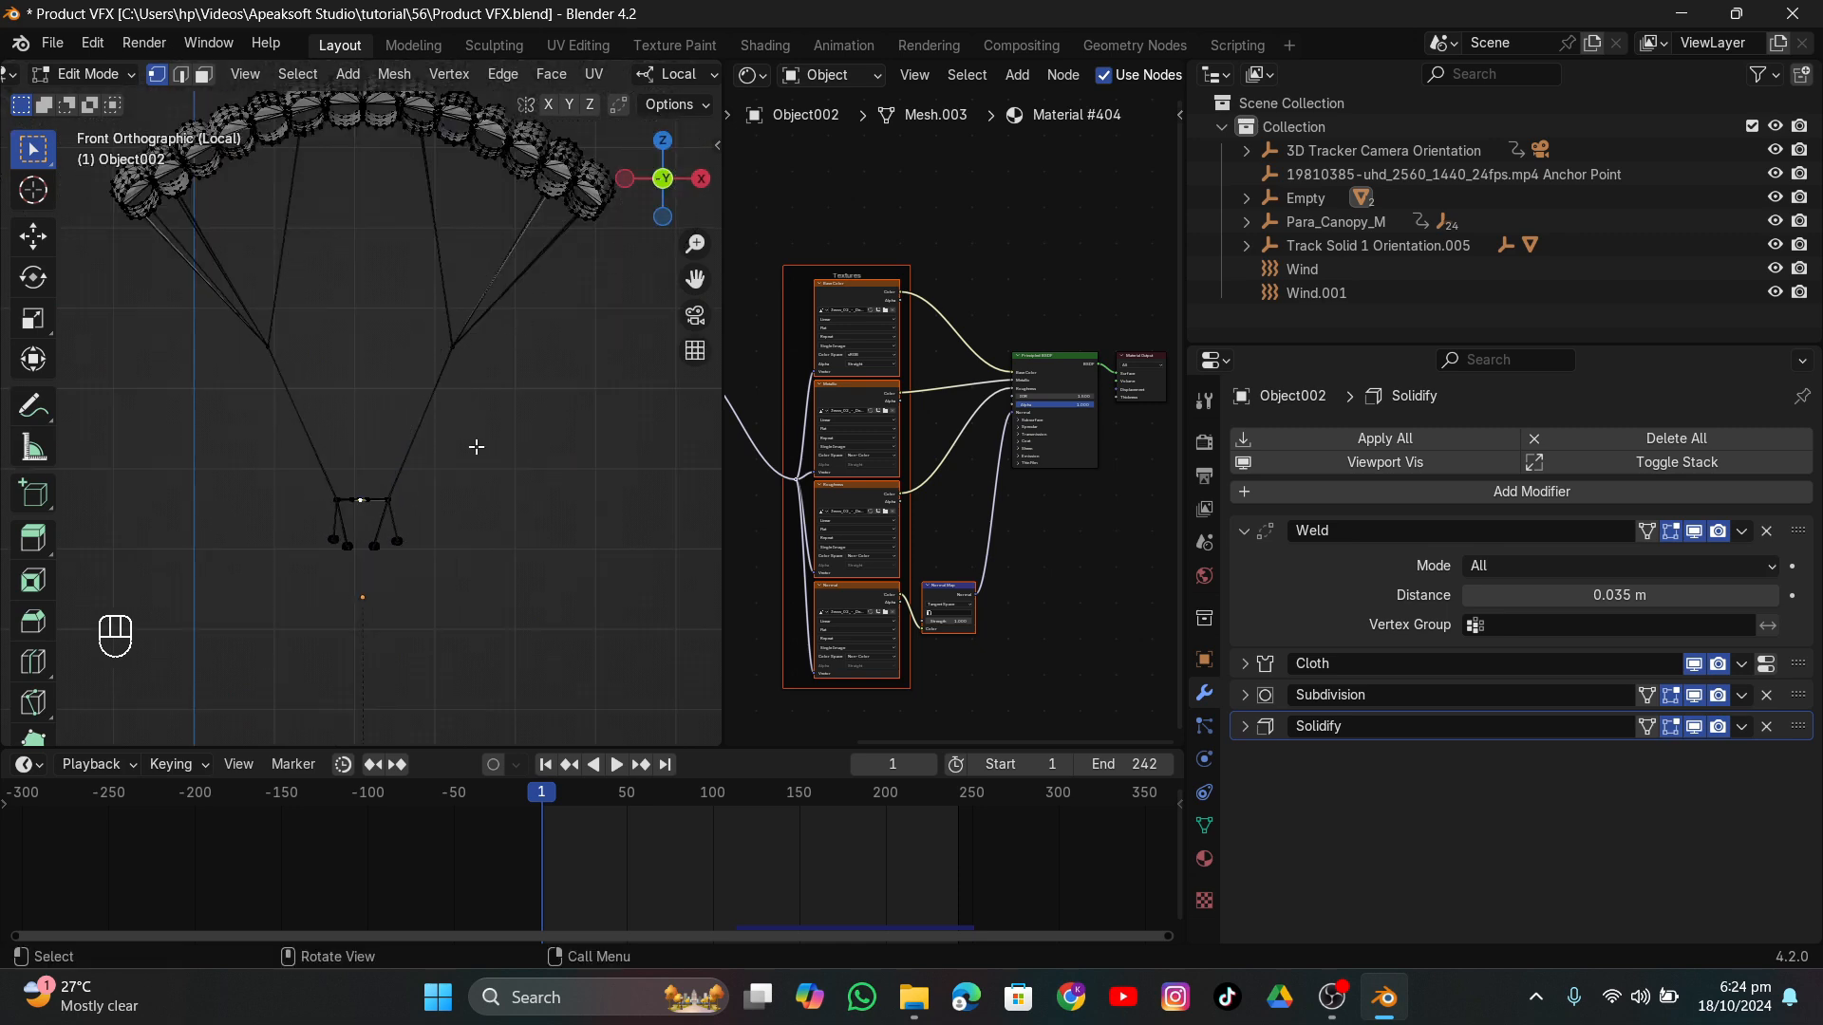
pyautogui.press('e')
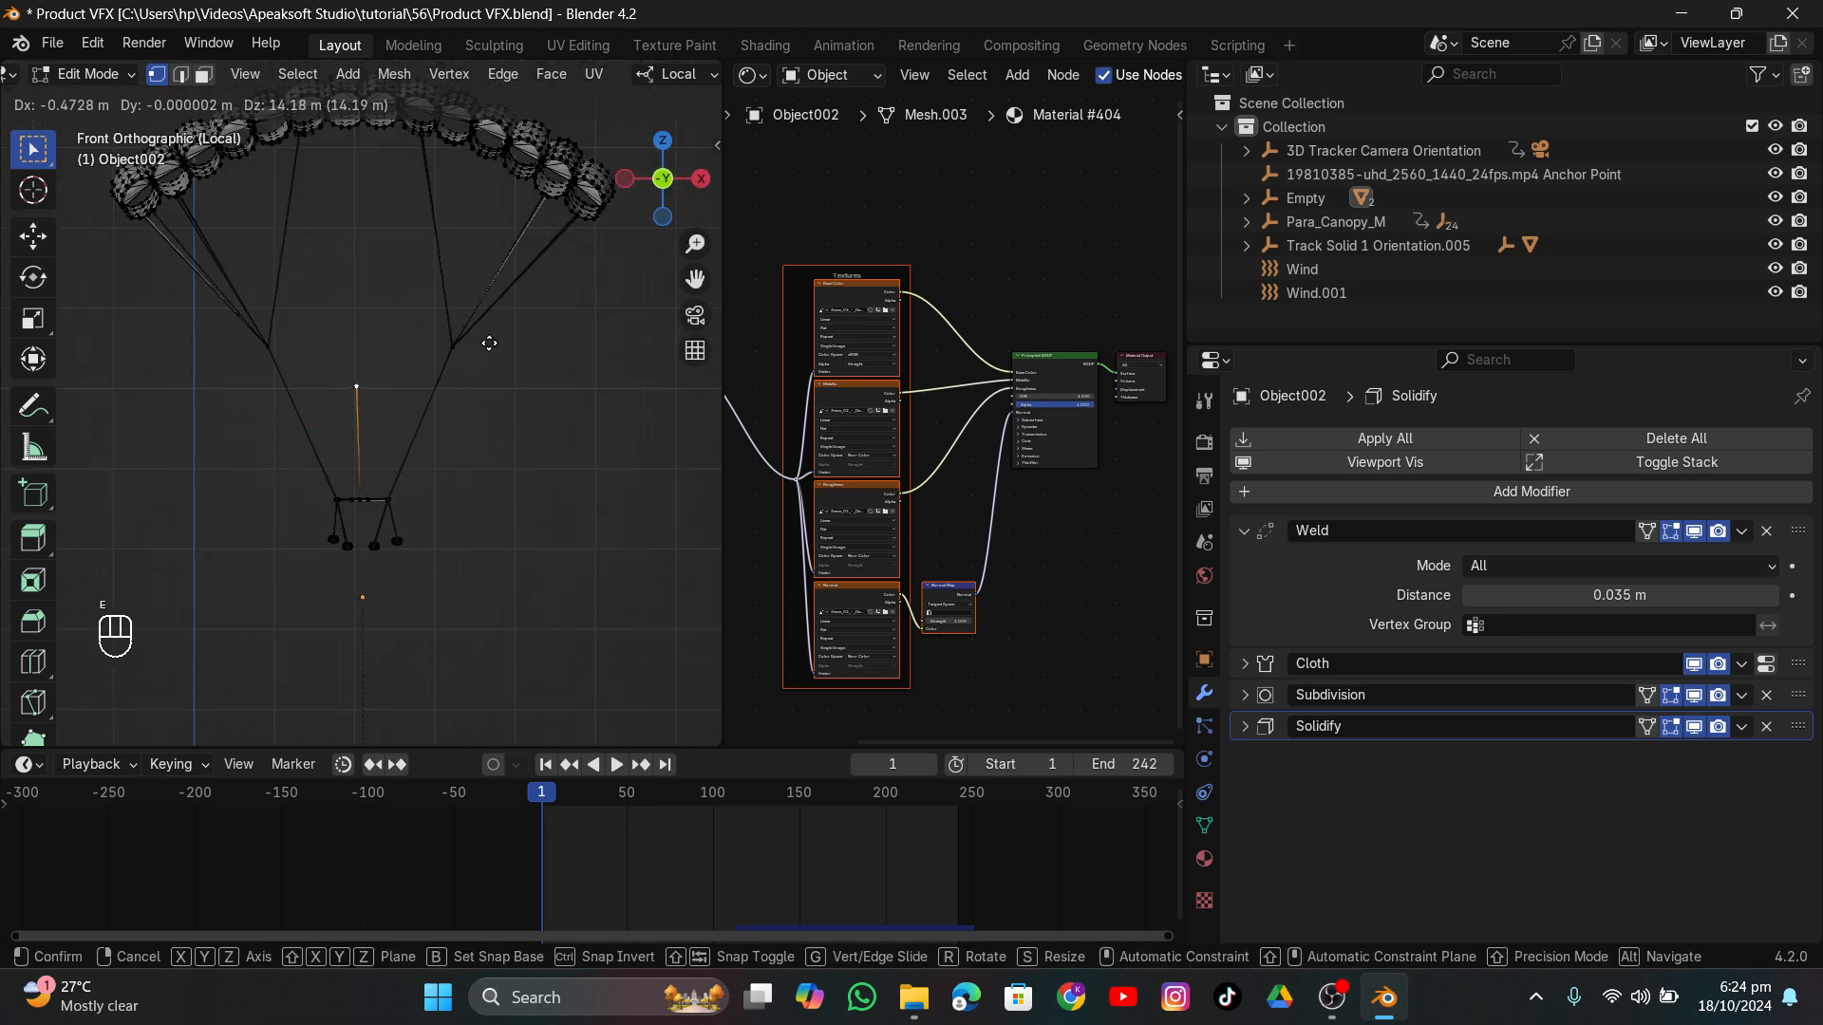
pyautogui.click(489, 343)
pyautogui.press('e')
pyautogui.click(491, 184)
pyautogui.press('e')
pyautogui.click(496, 73)
# Shift the new line's upper vertex along Y under the canopy and undo the last edit there.
pyautogui.moveTo(478, 339); pyautogui.dragTo(584, 322, button='middle')
pyautogui.press('g')
pyautogui.press('y')
pyautogui.moveTo(511, 288); pyautogui.dragTo(402, 265, button='middle')
pyautogui.keyDown('shift'); pyautogui.click(395, 195); pyautogui.keyUp('shift')
pyautogui.moveTo(395, 195); pyautogui.dragTo(588, 218, button='middle')
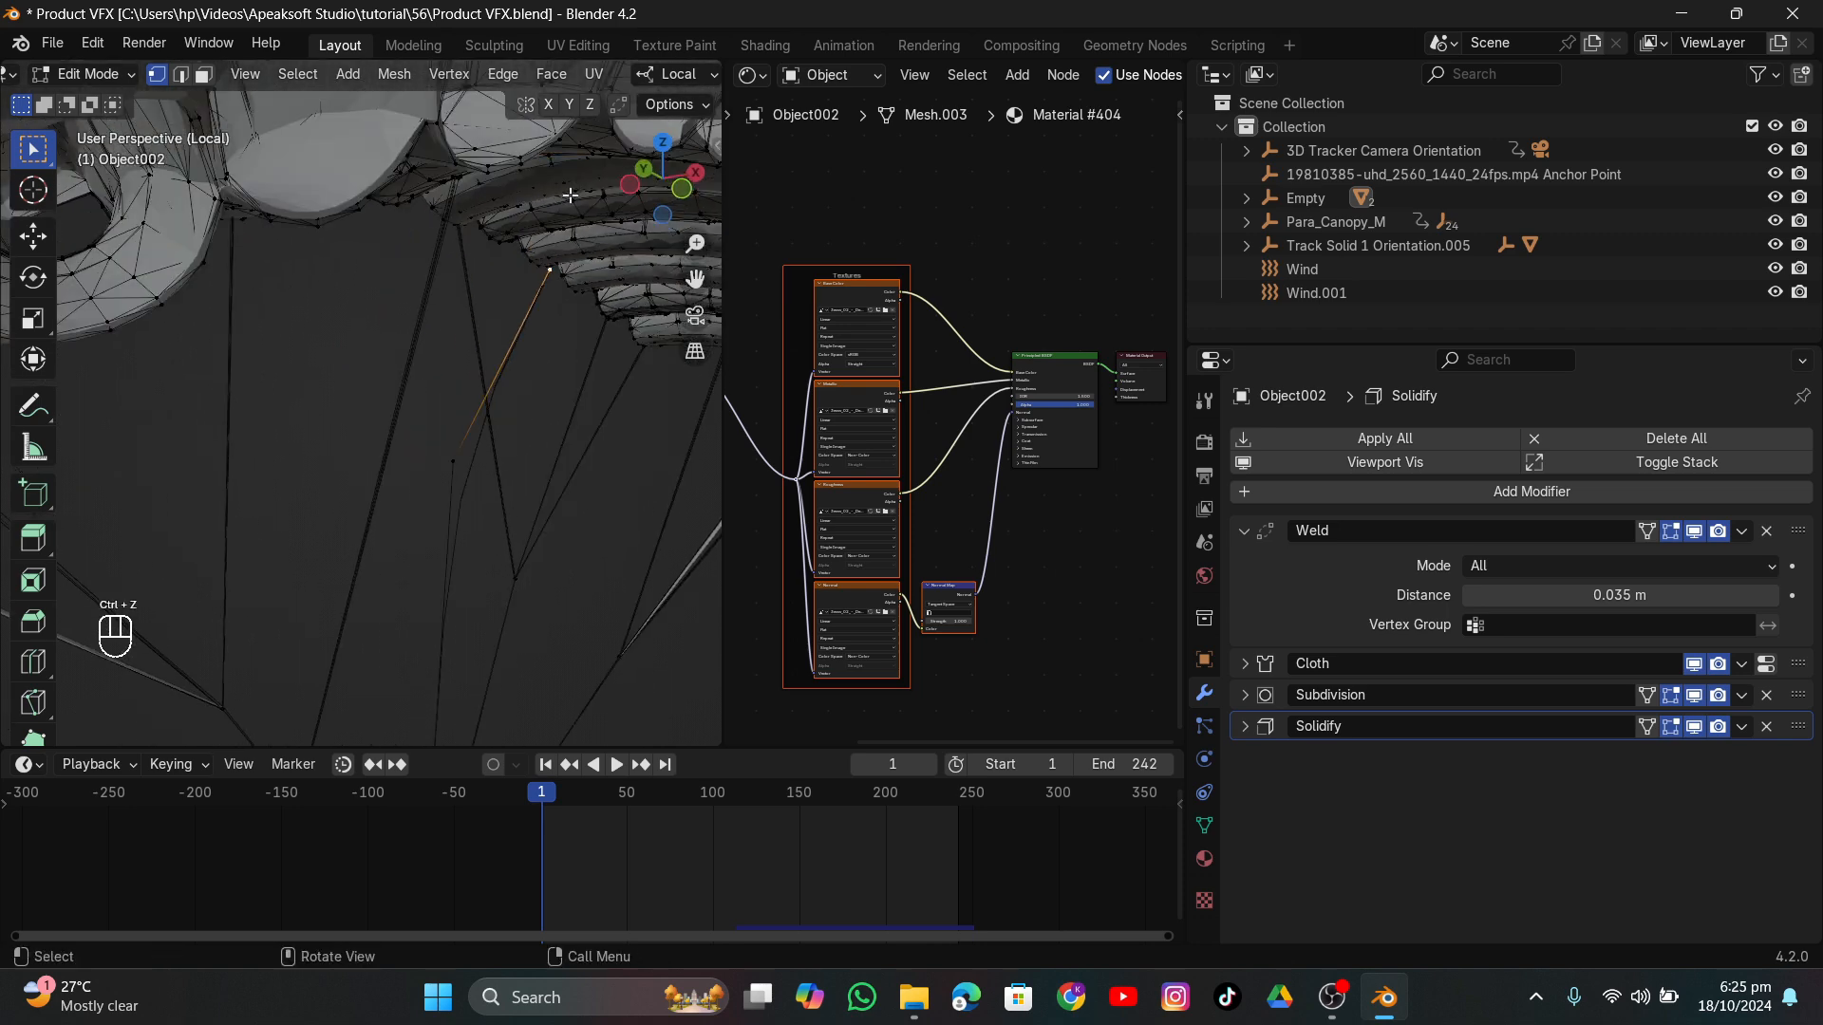
pyautogui.hotkey('ctrl', 'z')
# Leave mesh editing and review the parachute's cloth physics settings down to the cache and pin group.
pyautogui.press('Tab')
pyautogui.click(1765, 663)
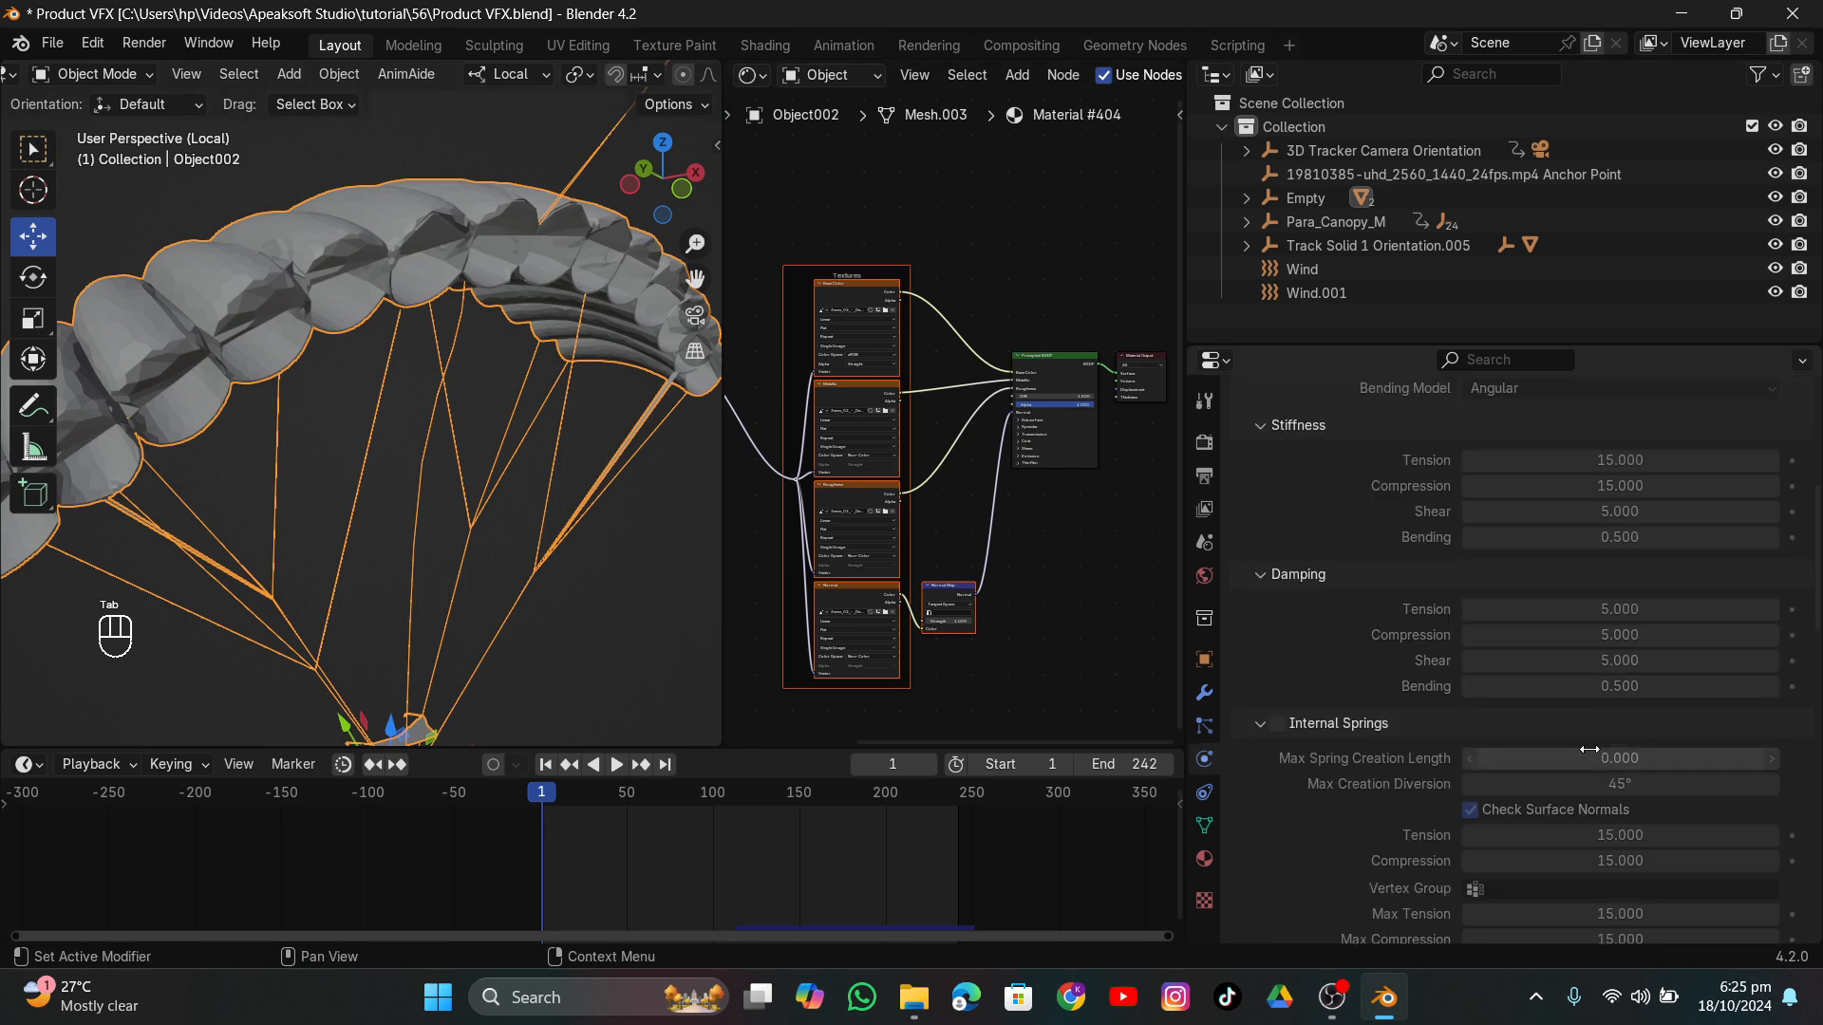
pyautogui.scroll(-10, 1590, 749)
pyautogui.scroll(-4, 455, 598)
pyautogui.moveTo(455, 608); pyautogui.dragTo(365, 579, button='middle')
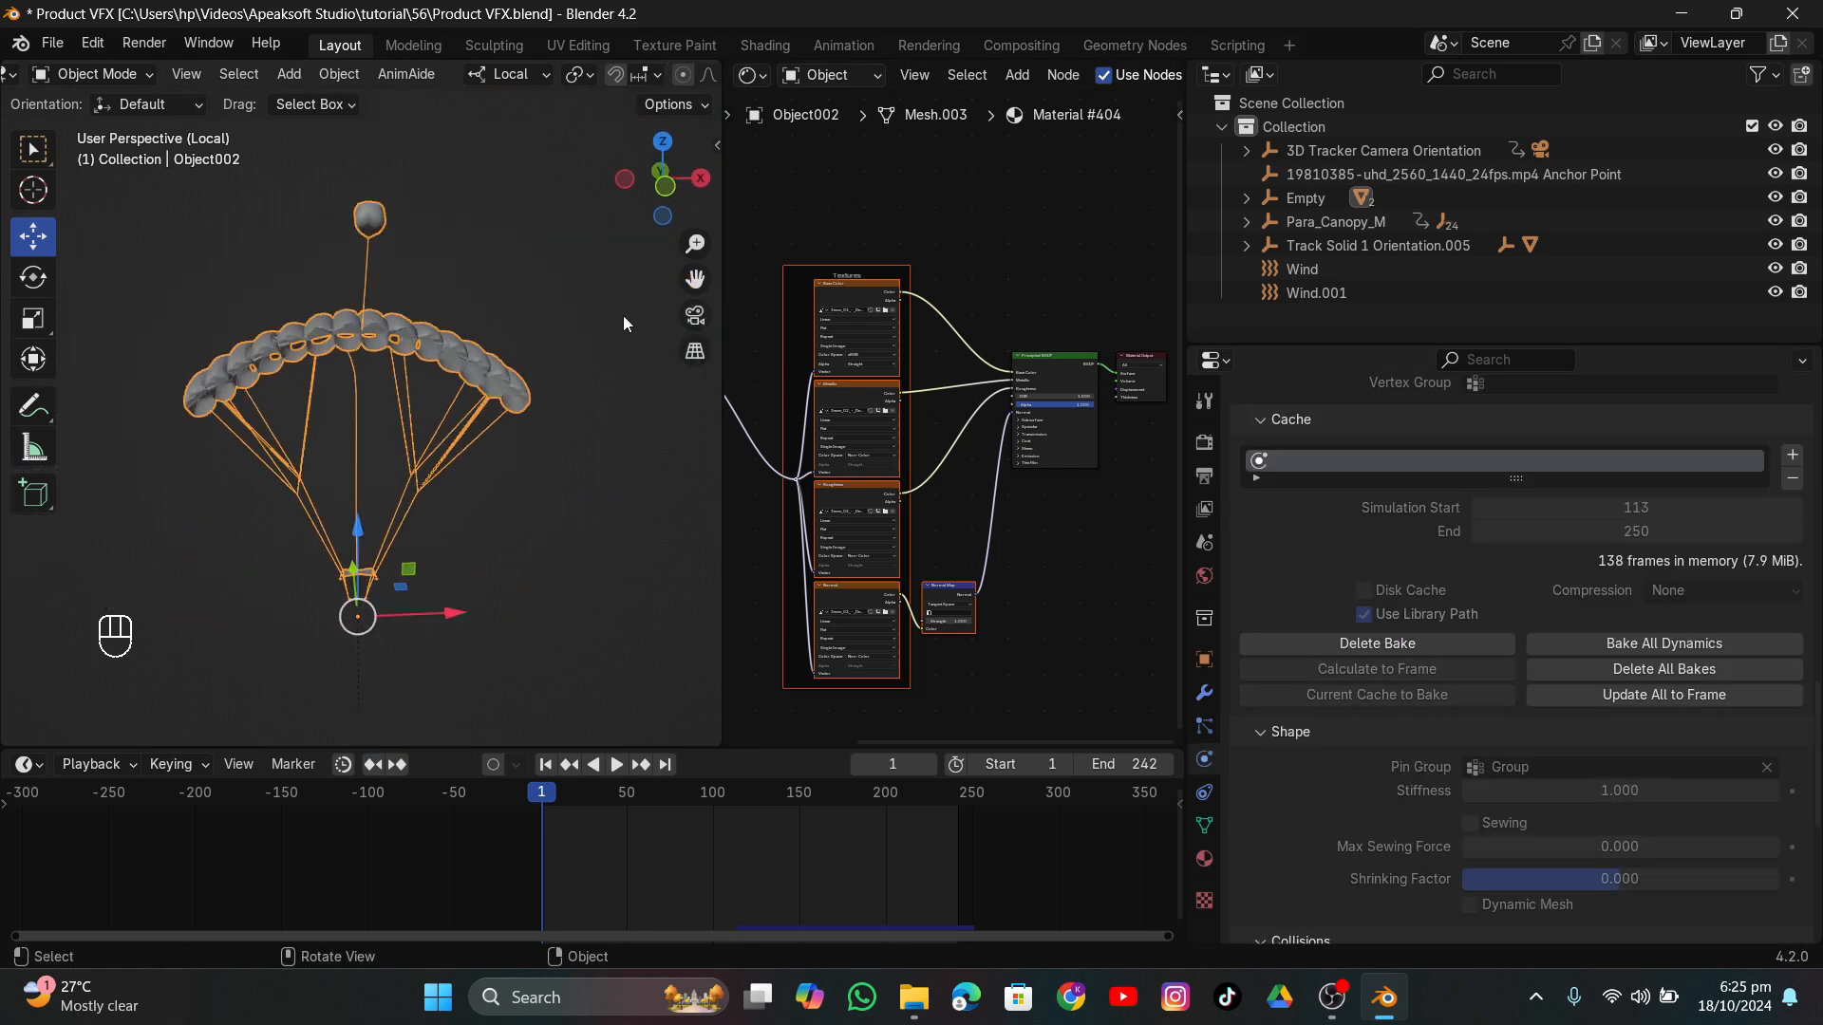
pyautogui.moveTo(695, 279); pyautogui.dragTo(689, 179)
# Remove the three vertices of the new centre line from the parachute's vertex group Group.
pyautogui.click(1204, 824)
pyautogui.press('Tab')
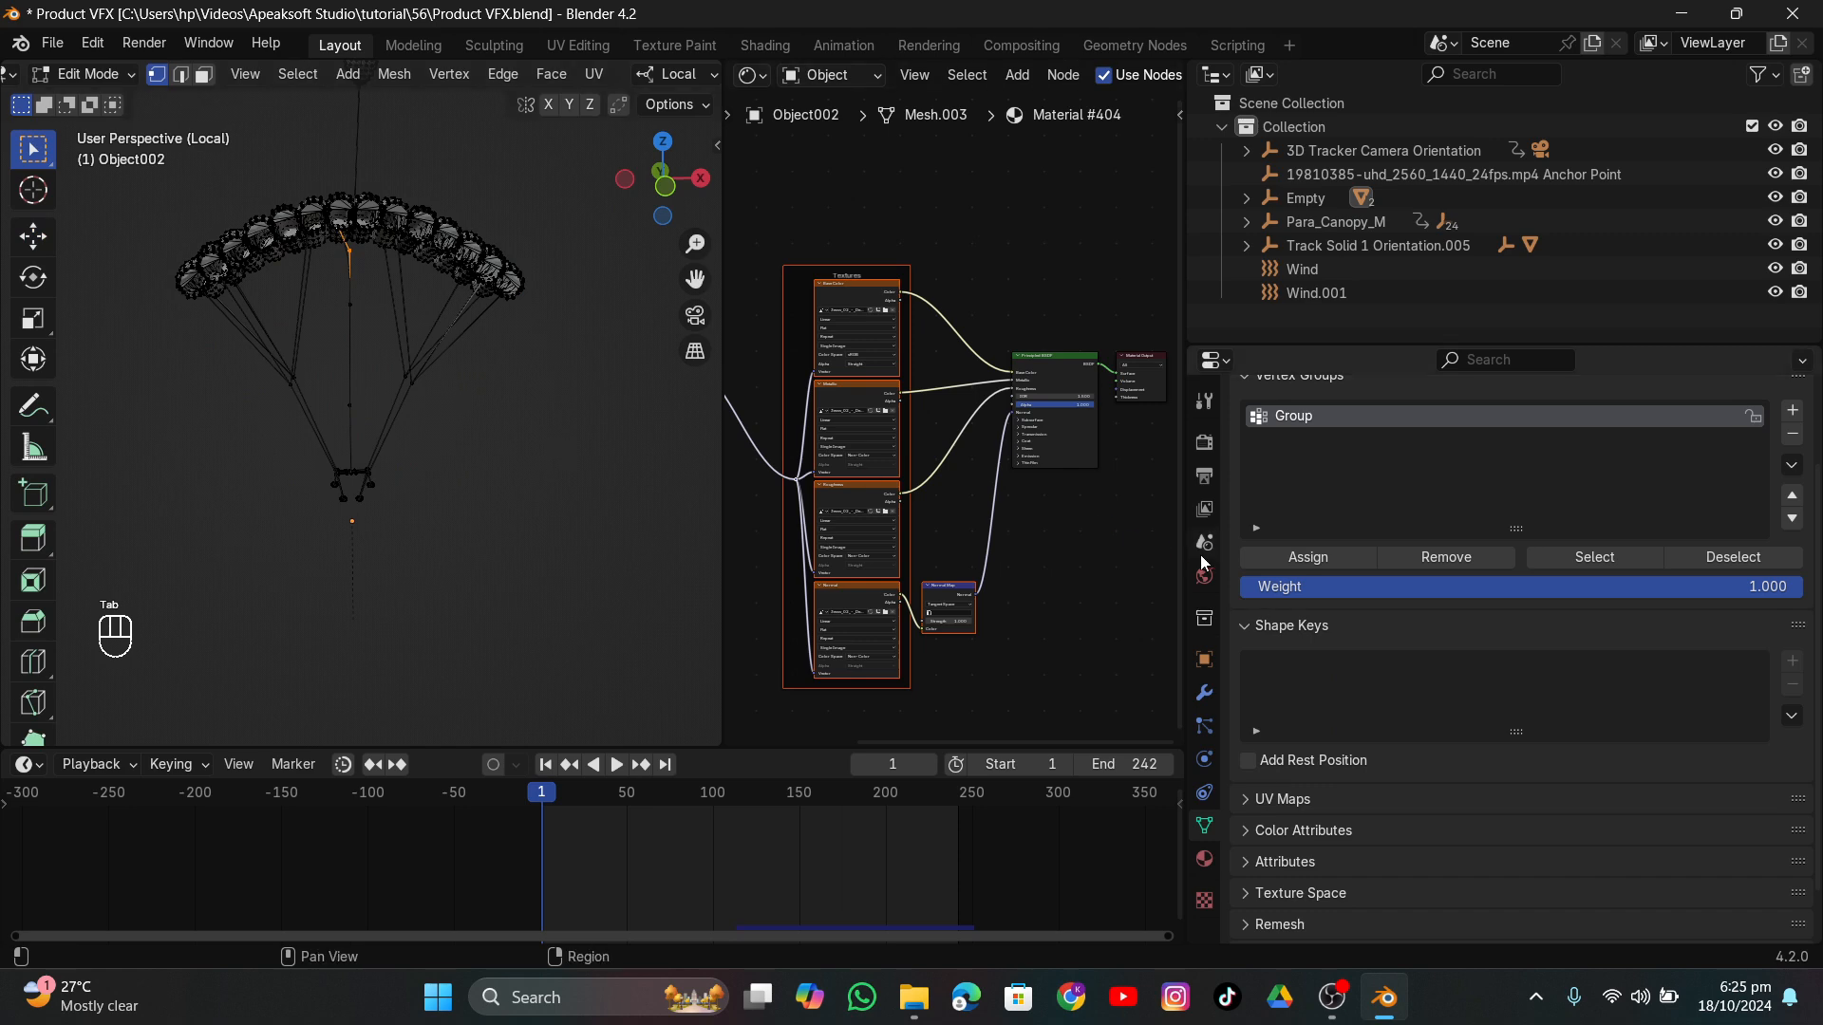
pyautogui.click(1562, 560)
pyautogui.scroll(5, 458, 391)
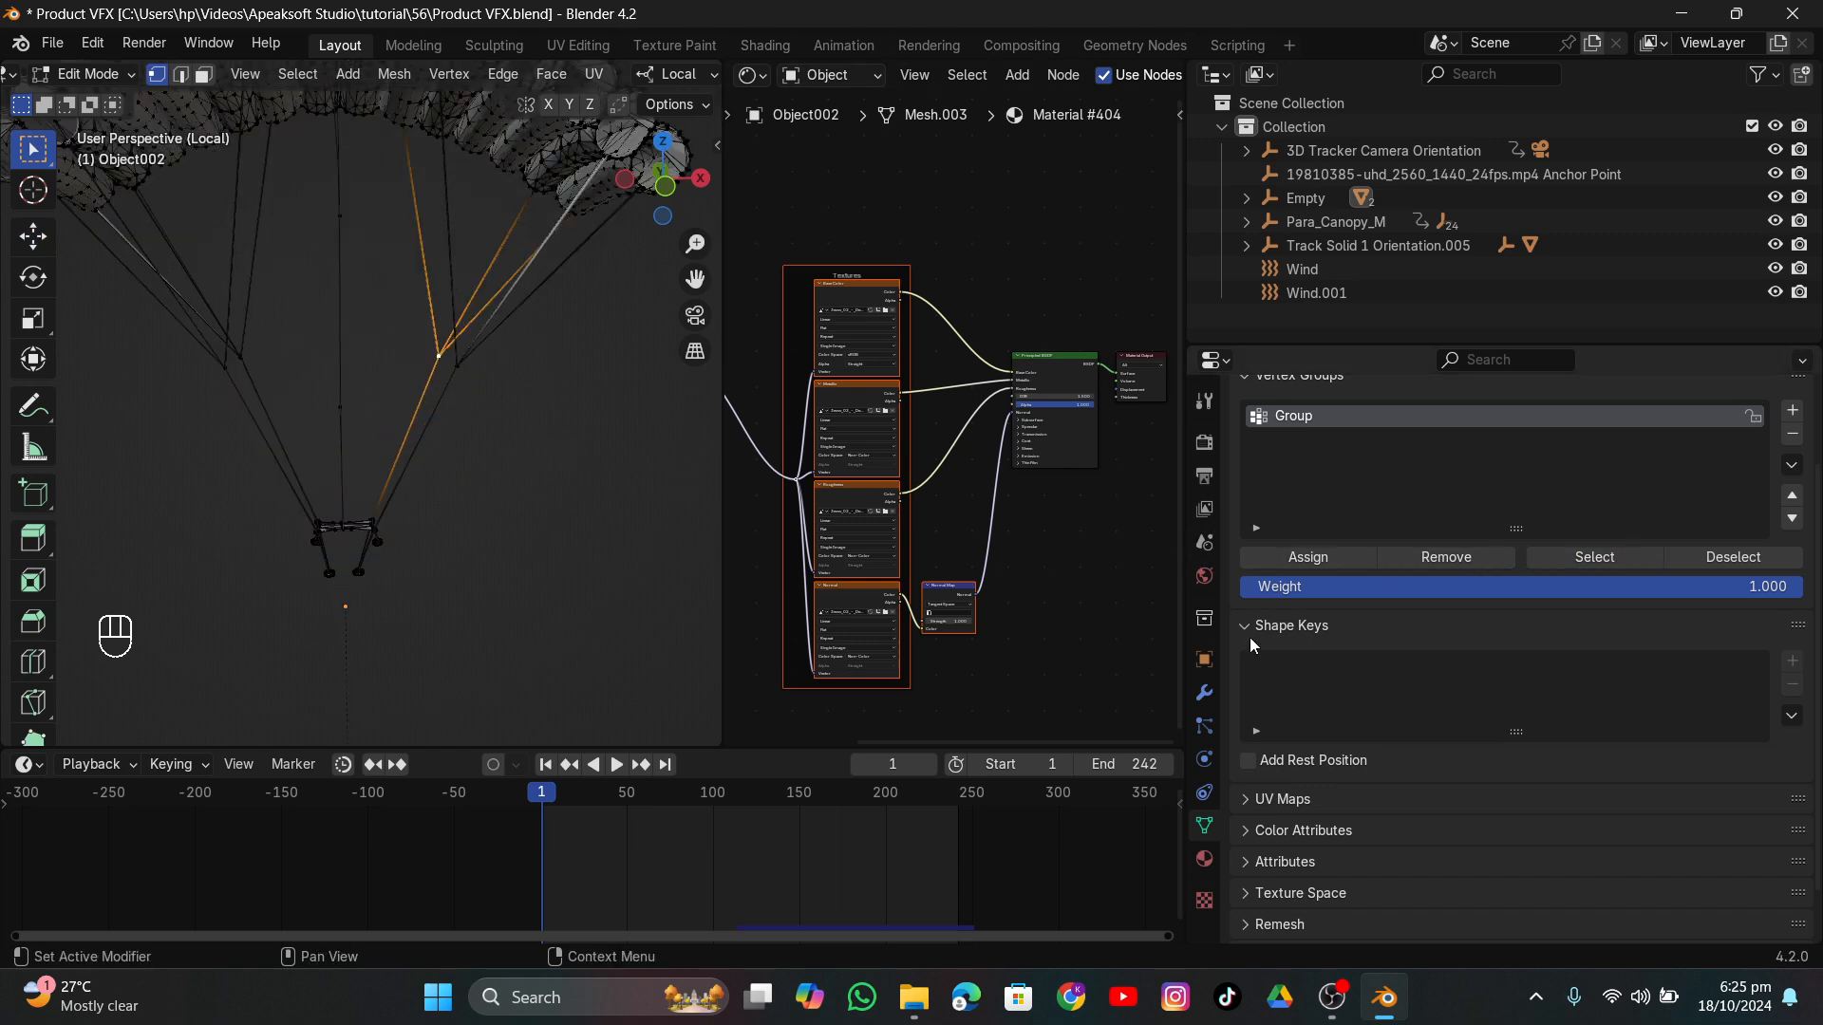
pyautogui.click(1561, 560)
pyautogui.moveTo(447, 399); pyautogui.dragTo(364, 441, button='middle')
pyautogui.click(362, 434)
pyautogui.keyDown('shift'); pyautogui.click(363, 265); pyautogui.keyUp('shift')
pyautogui.keyDown('shift'); pyautogui.click(374, 142); pyautogui.keyUp('shift')
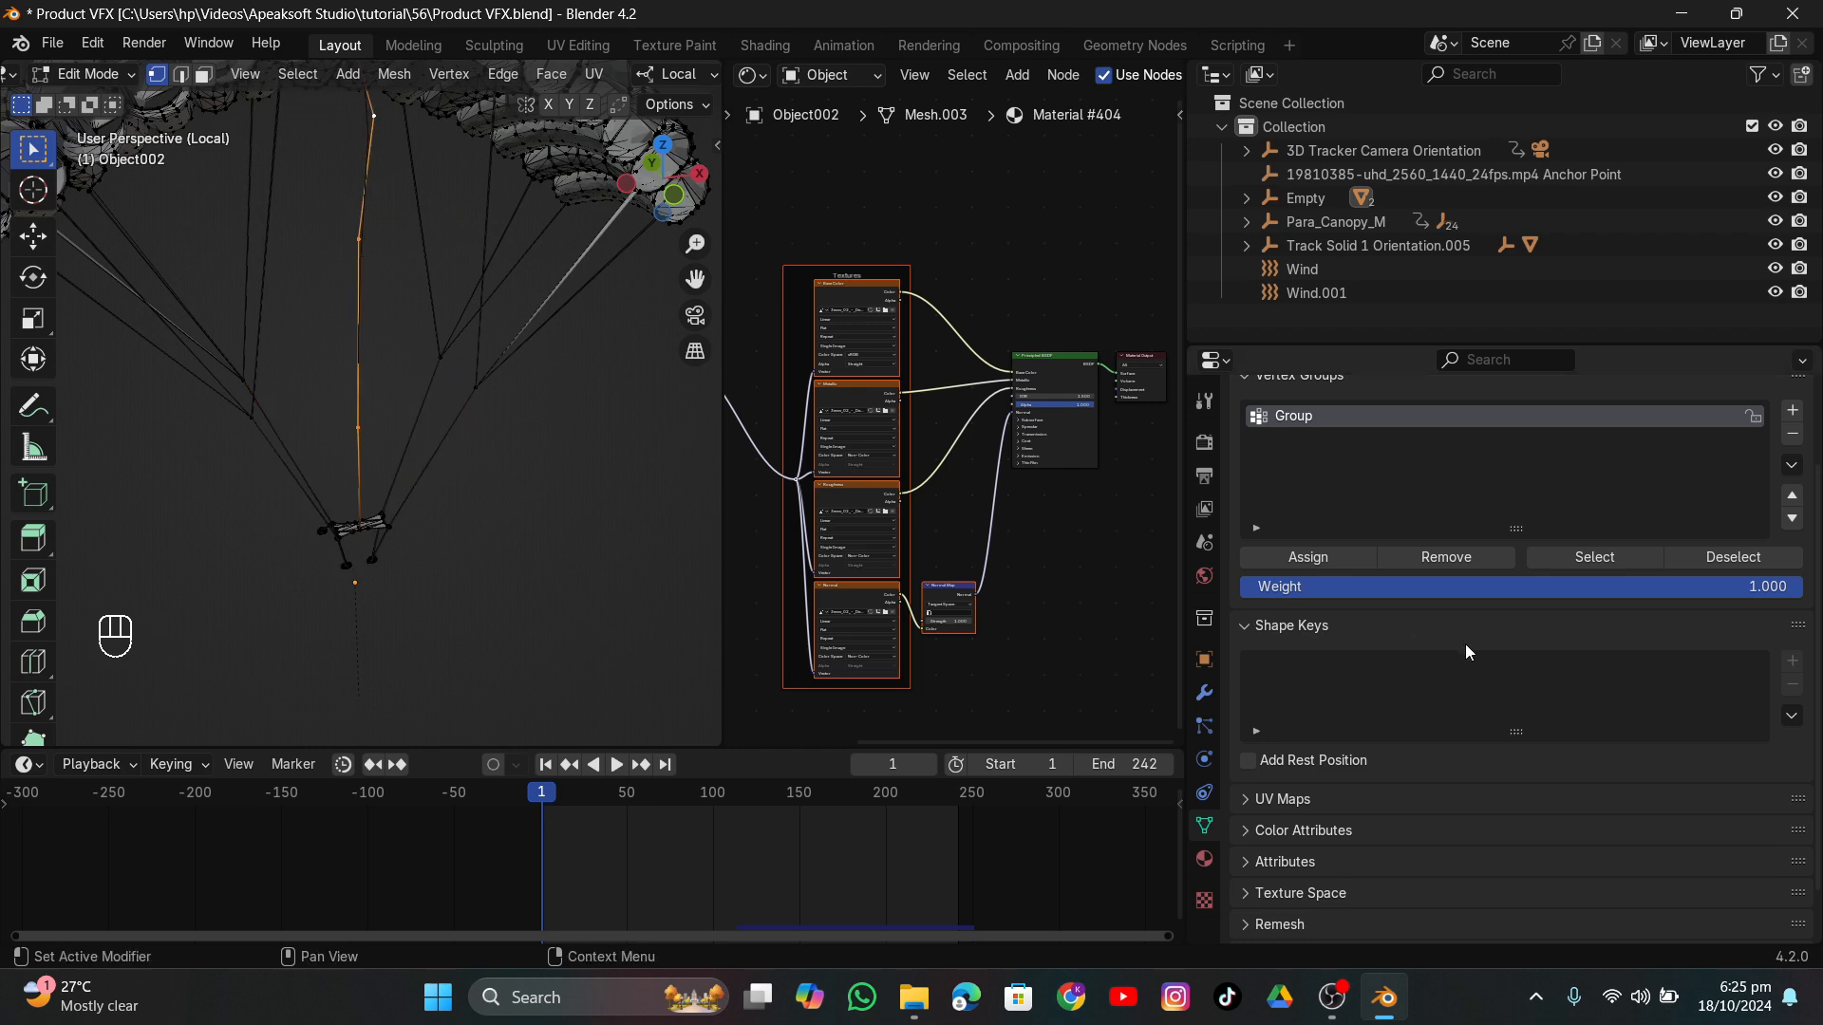
pyautogui.click(1483, 558)
# Reselect the vertices of Group to check the pinned harness, leave mesh editing and save the file.
pyautogui.scroll(-2, 320, 503)
pyautogui.moveTo(428, 377); pyautogui.dragTo(409, 342, button='middle')
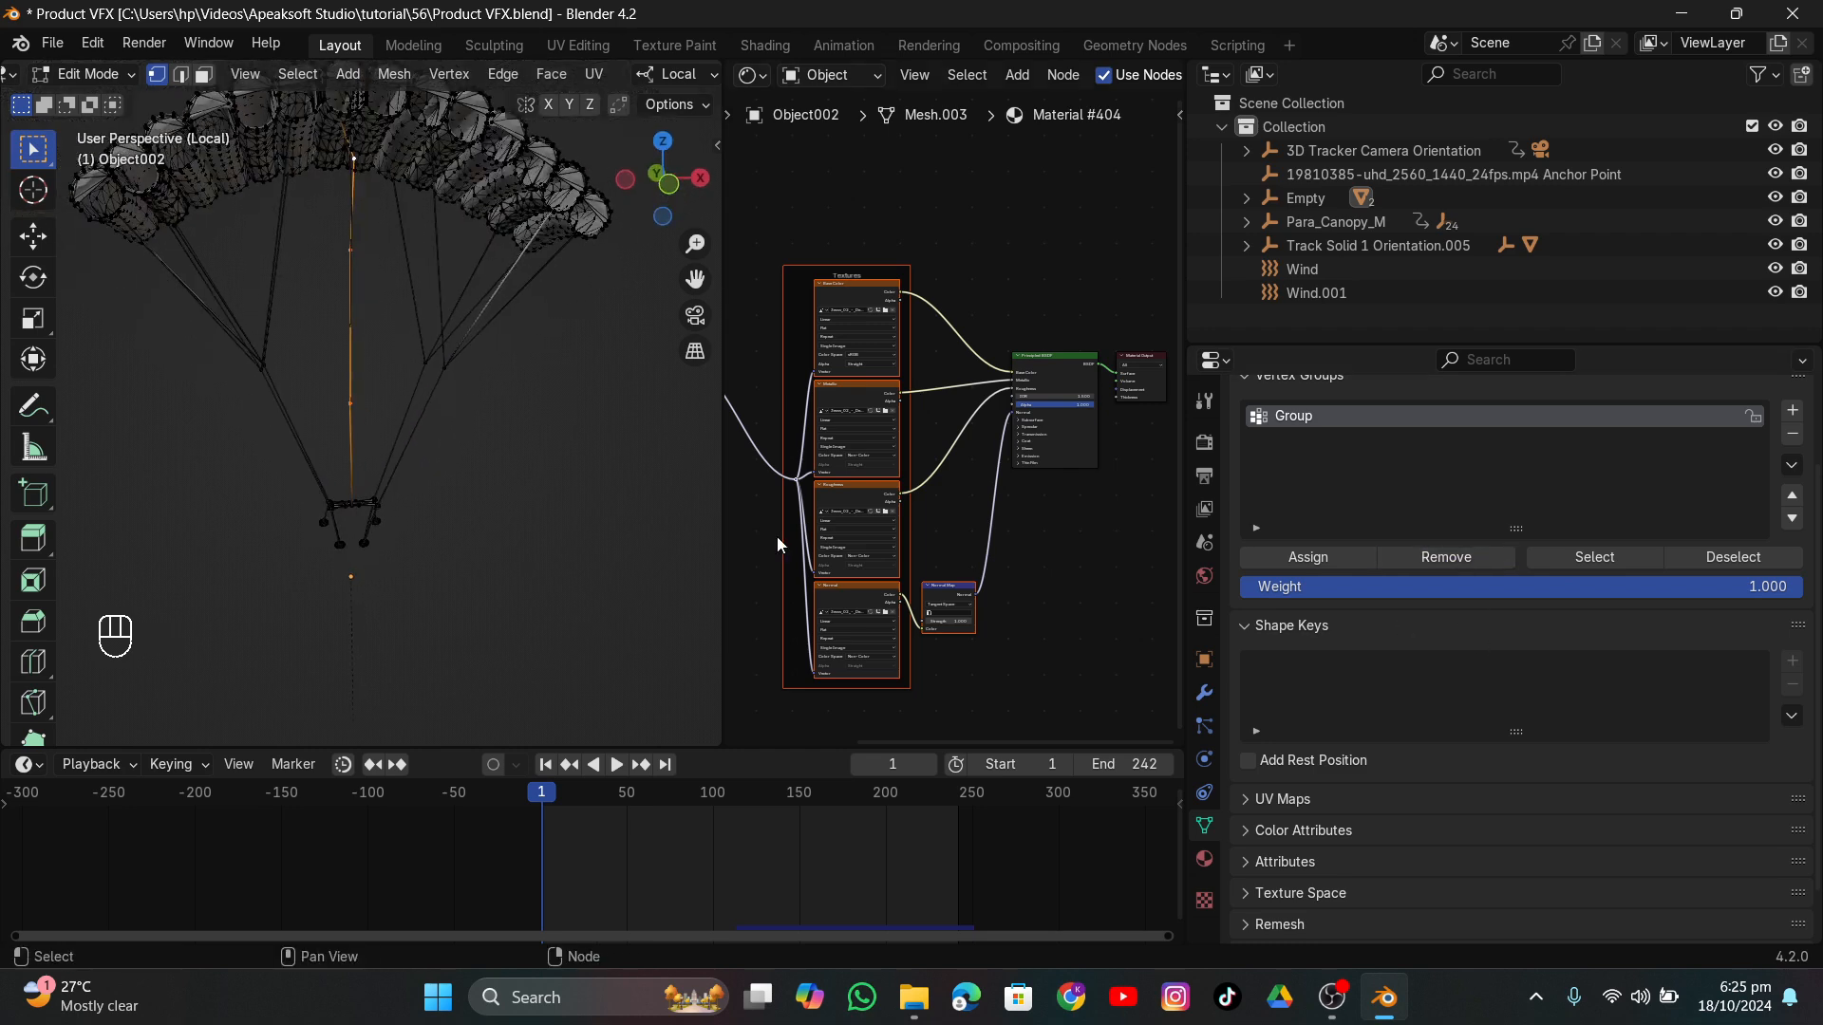
pyautogui.click(646, 536)
pyautogui.click(1540, 563)
pyautogui.hotkey('ctrl', 'l')
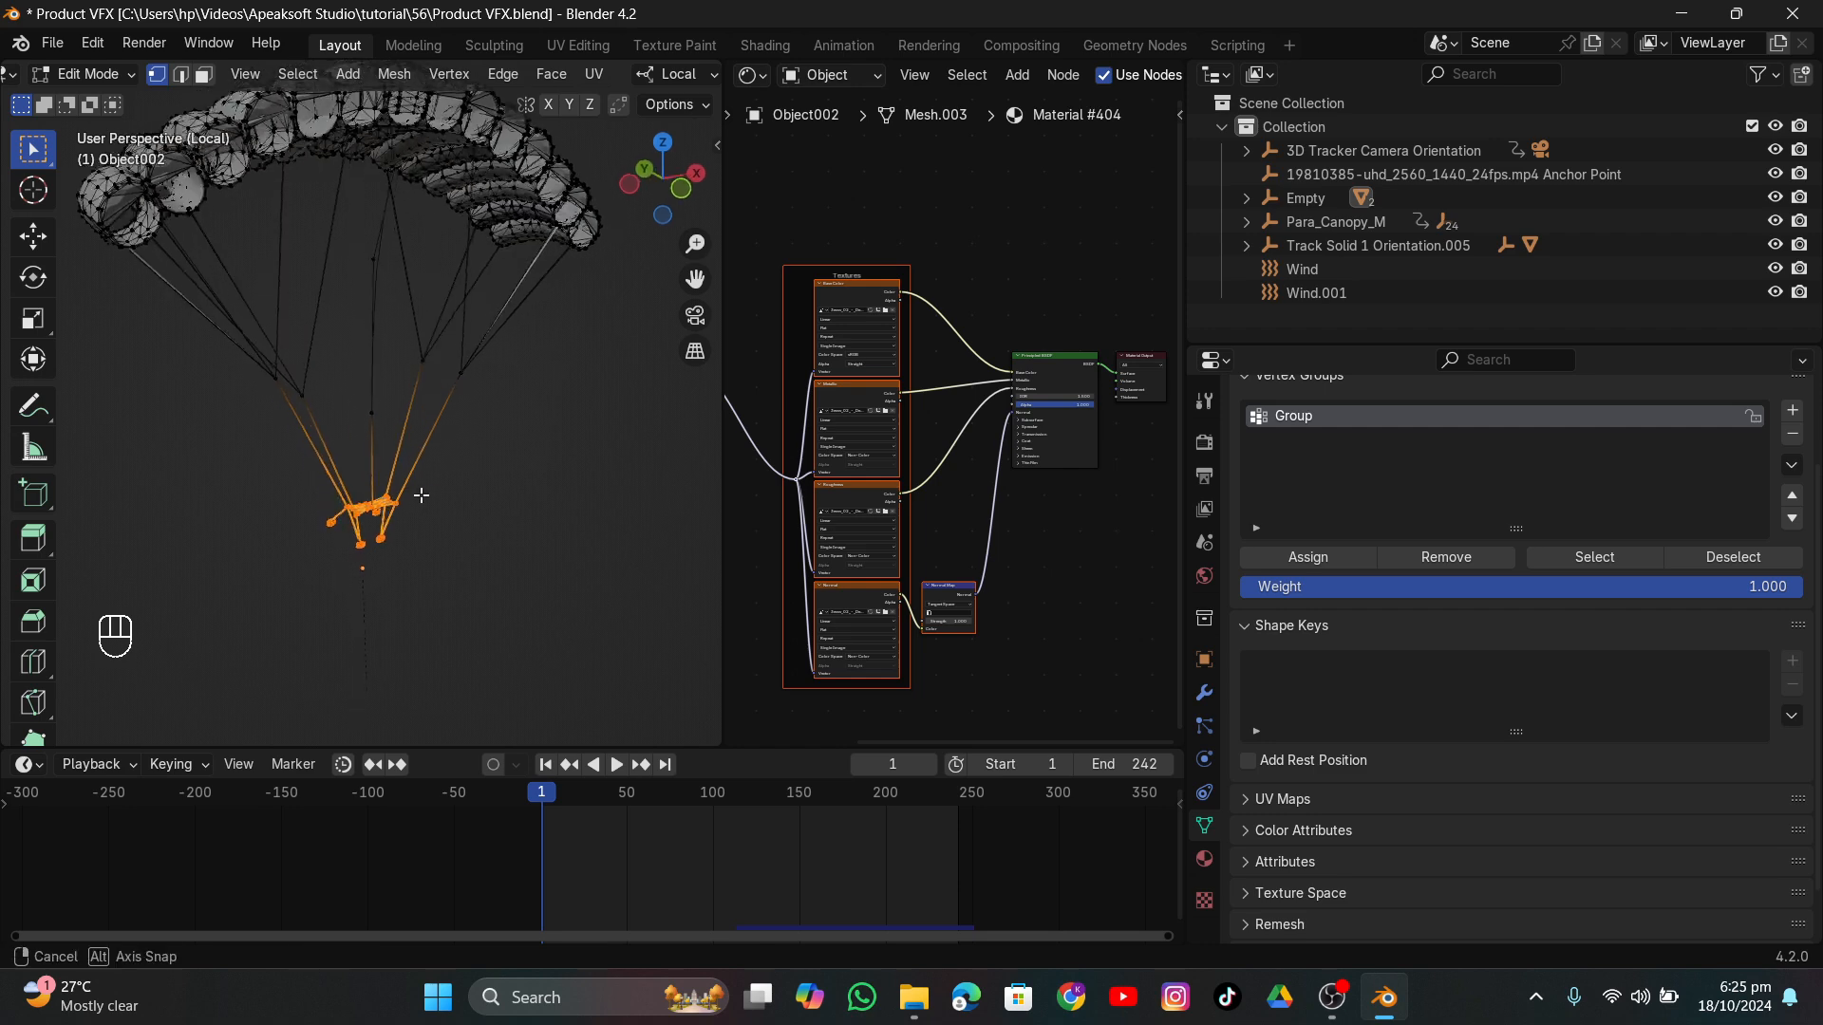
pyautogui.press('Tab')
pyautogui.hotkey('ctrl', 's')
# Rebake the parachute's cloth simulation cache.
pyautogui.click(1204, 759)
pyautogui.scroll(-15, 1371, 777)
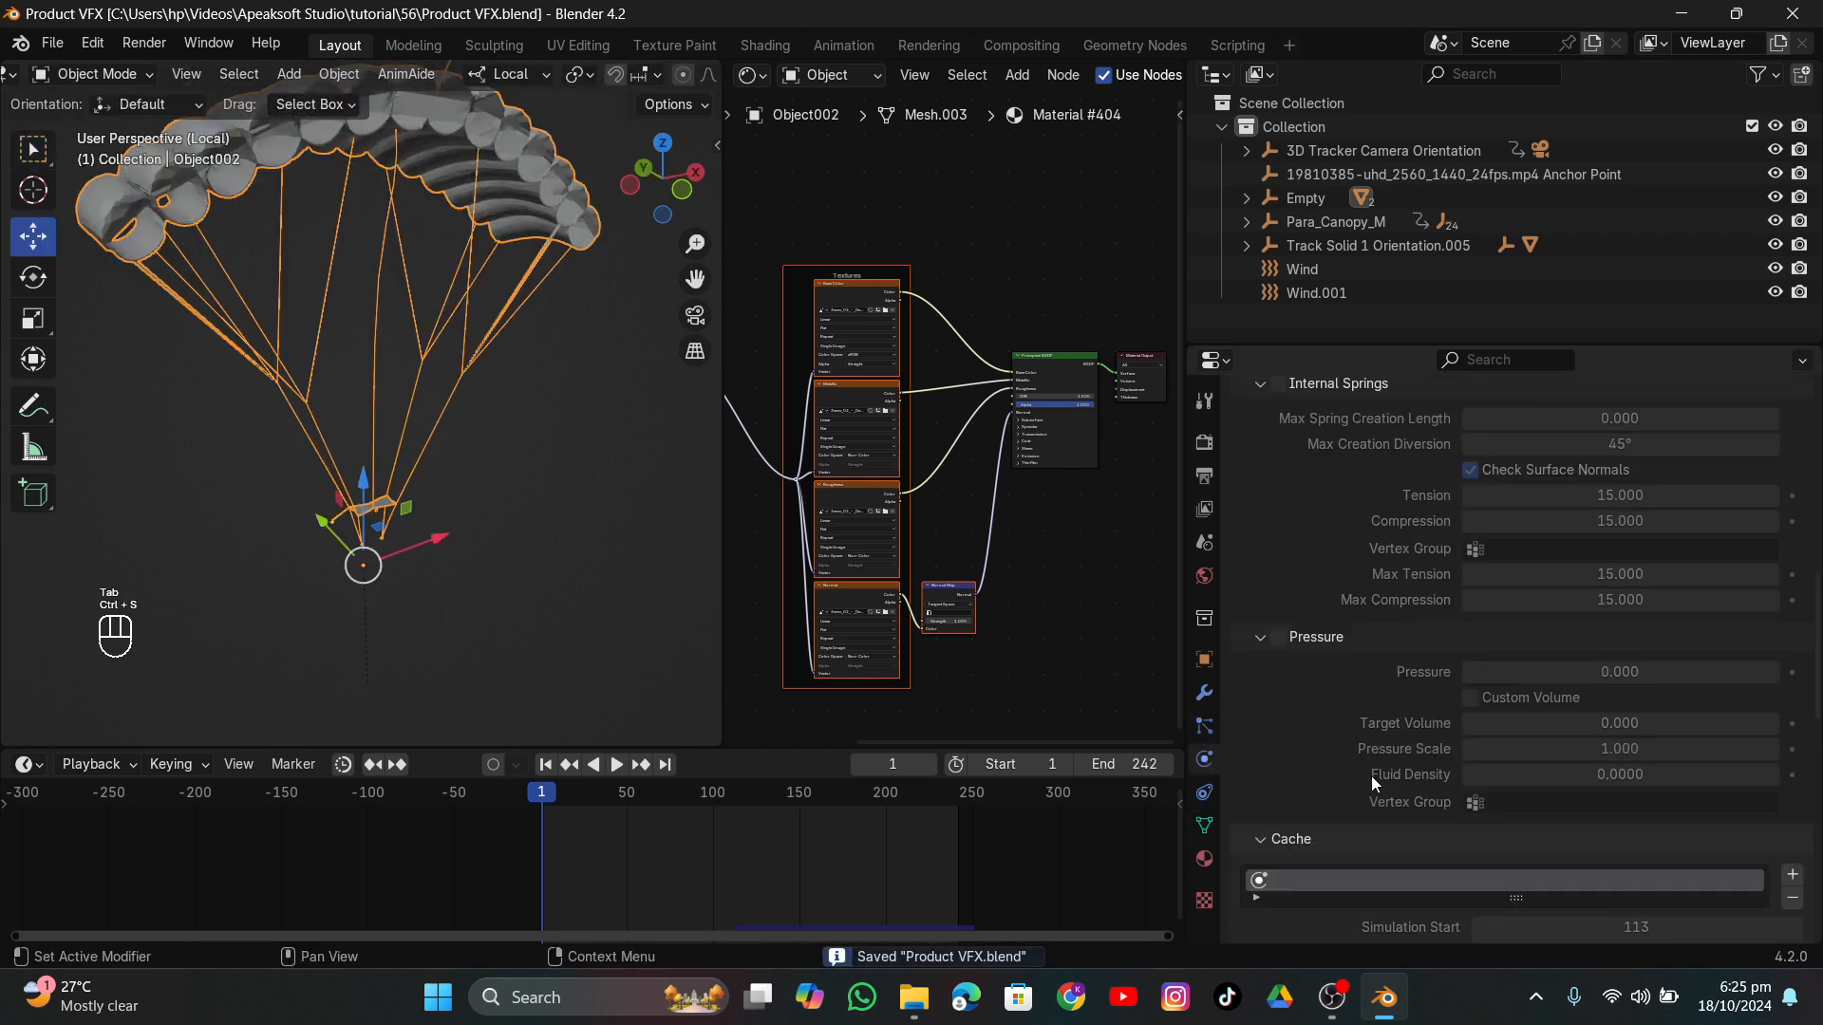
pyautogui.click(1371, 777)
pyautogui.press('space')
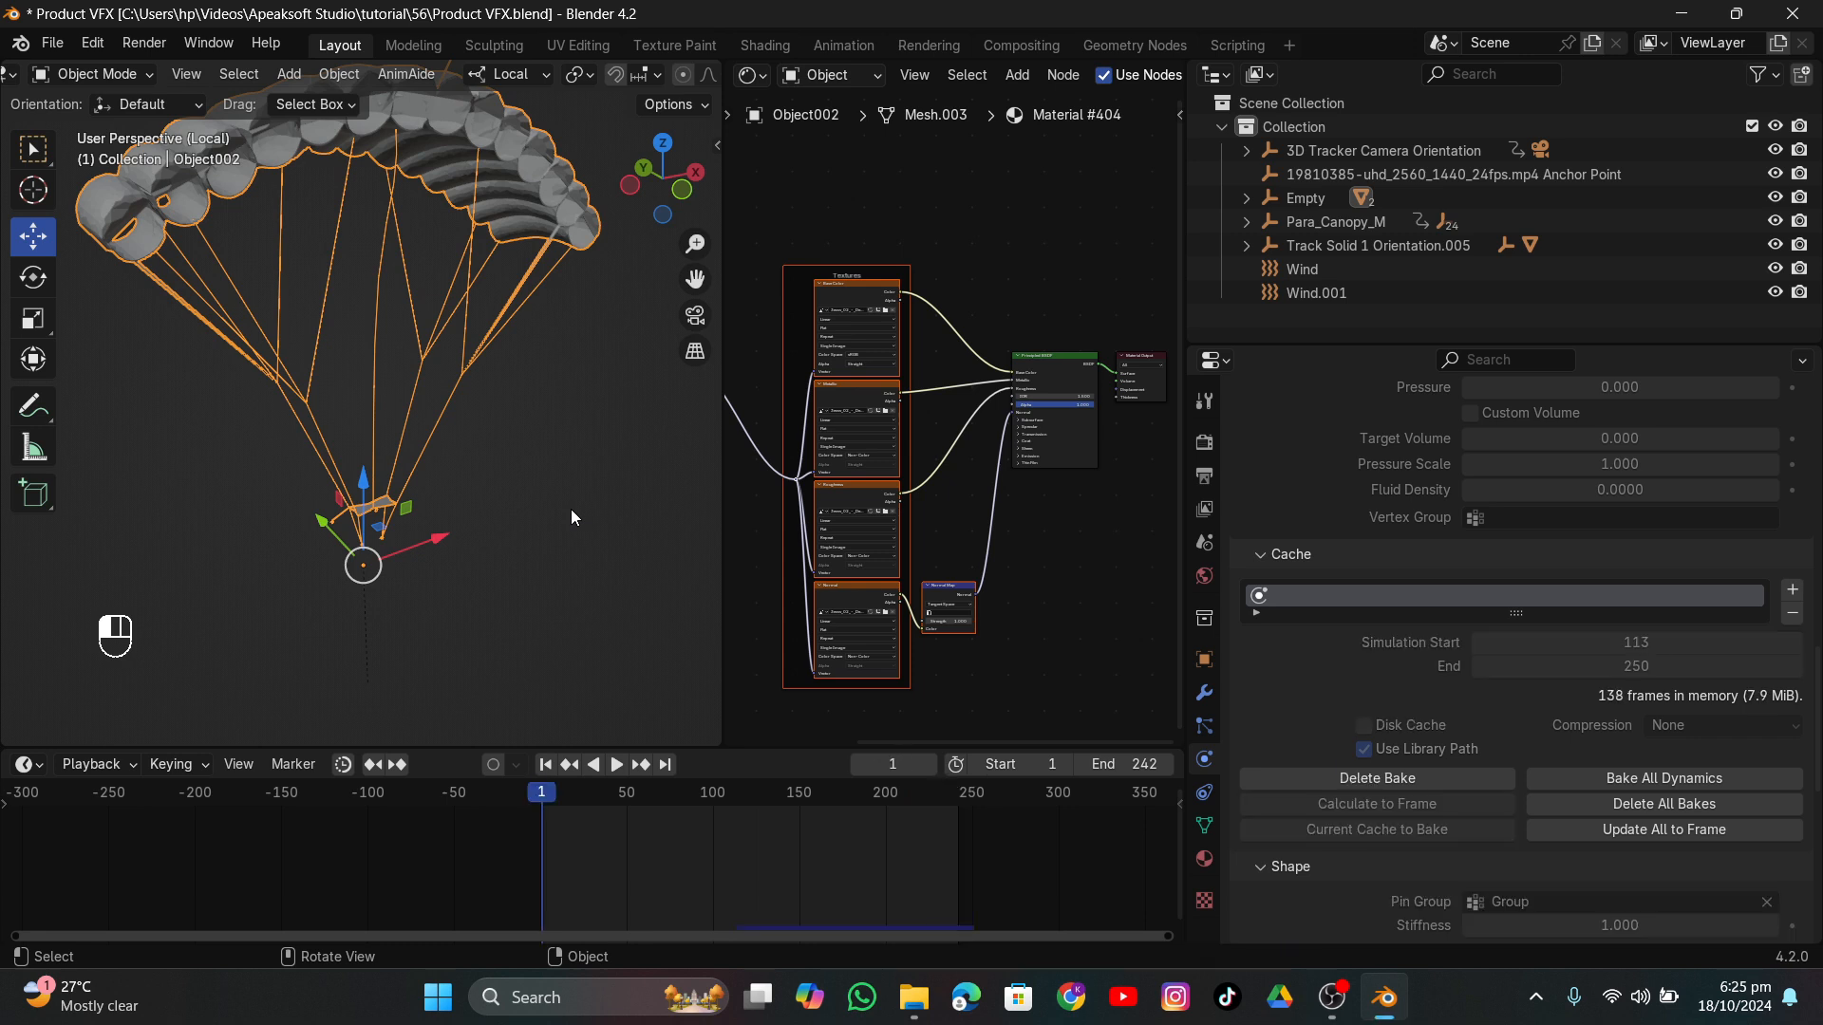
# Return to the rendered camera view, go to frame 33 and exit the parachute's local view.
pyautogui.click(698, 319)
pyautogui.scroll(-5, 380, 74)
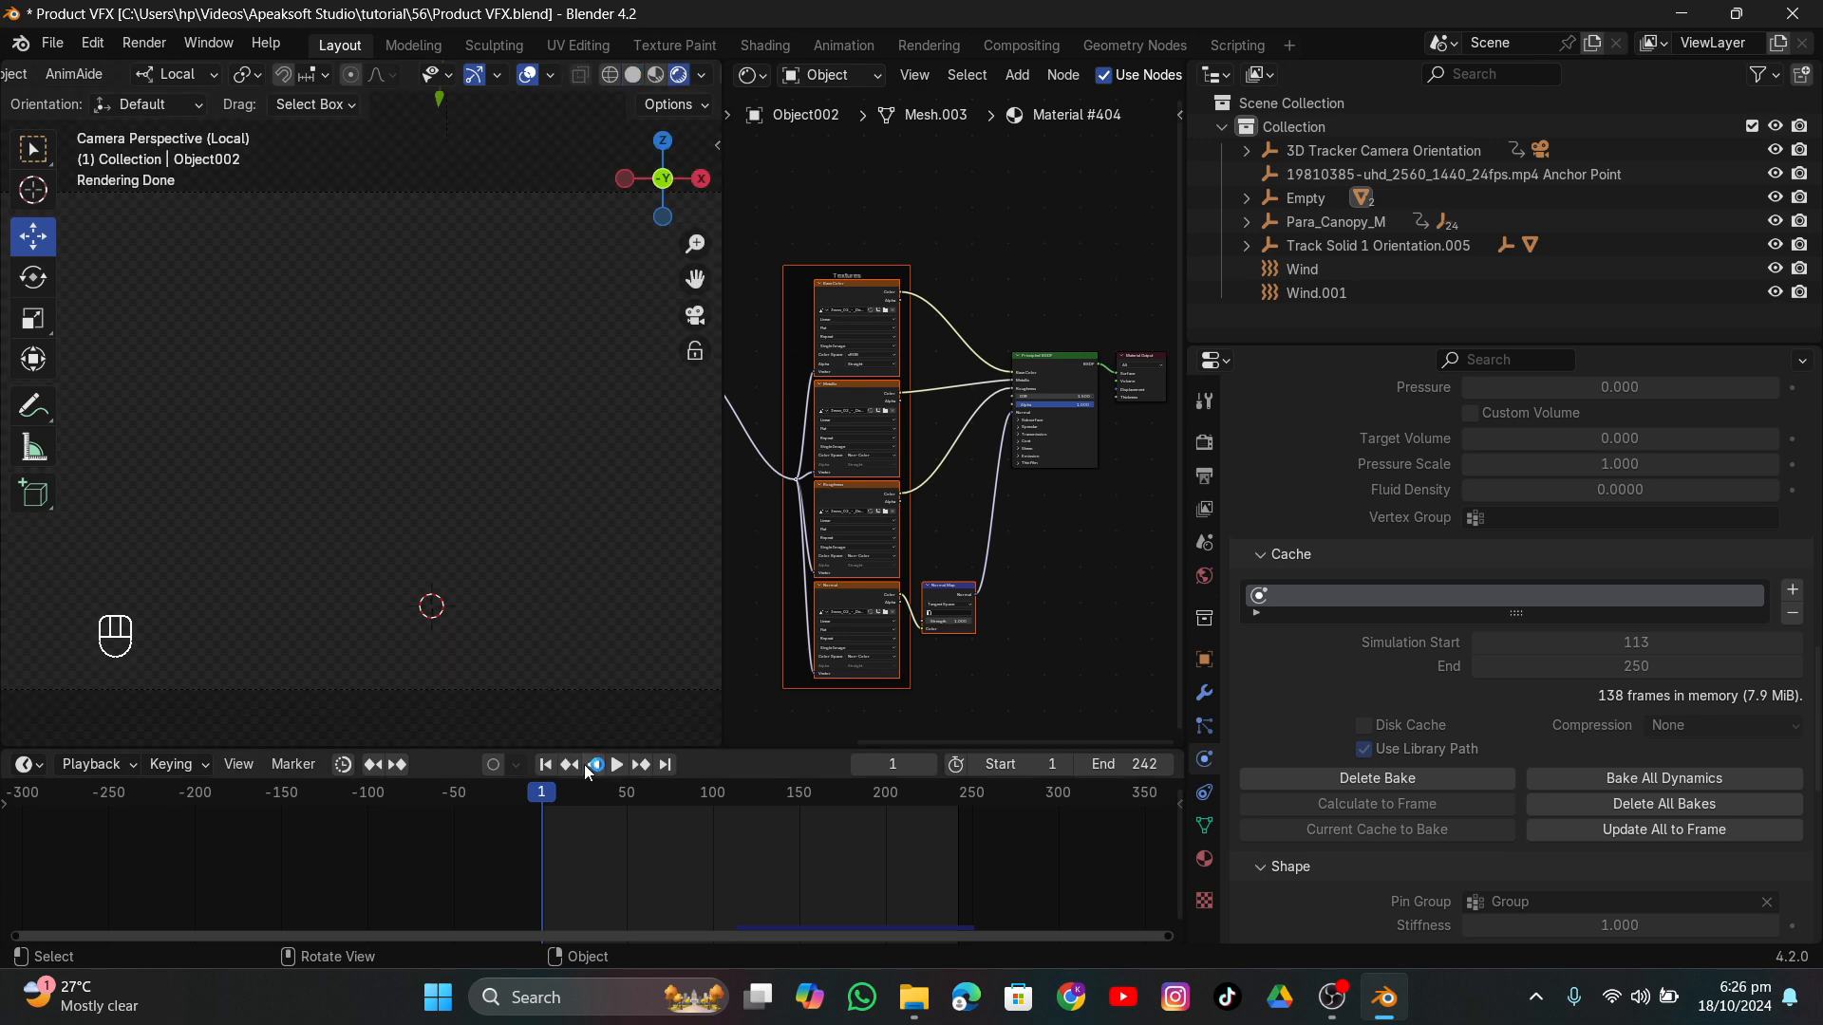
pyautogui.moveTo(596, 795); pyautogui.dragTo(599, 795)
pyautogui.press('KP_Divide')
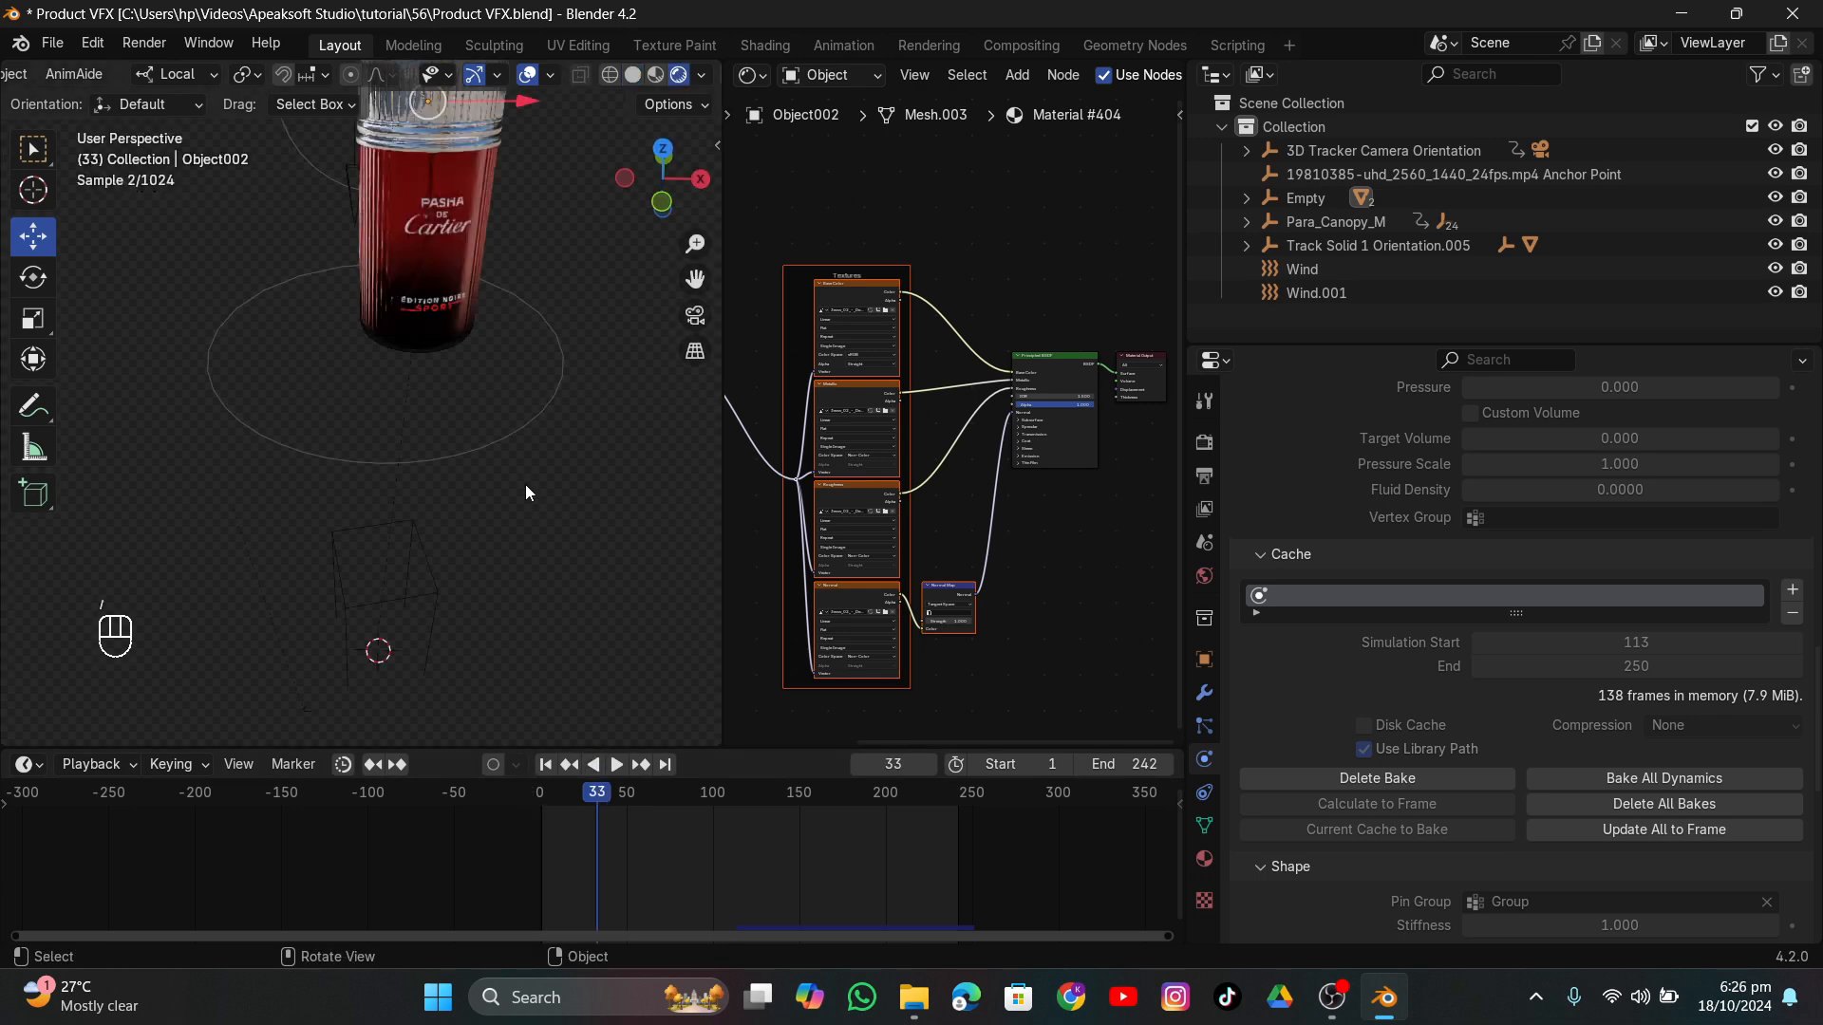
# At frame 201 with overlays hidden, delete the image texture and normal map nodes from the parachute's Material #405.
pyautogui.moveTo(601, 790); pyautogui.dragTo(887, 806)
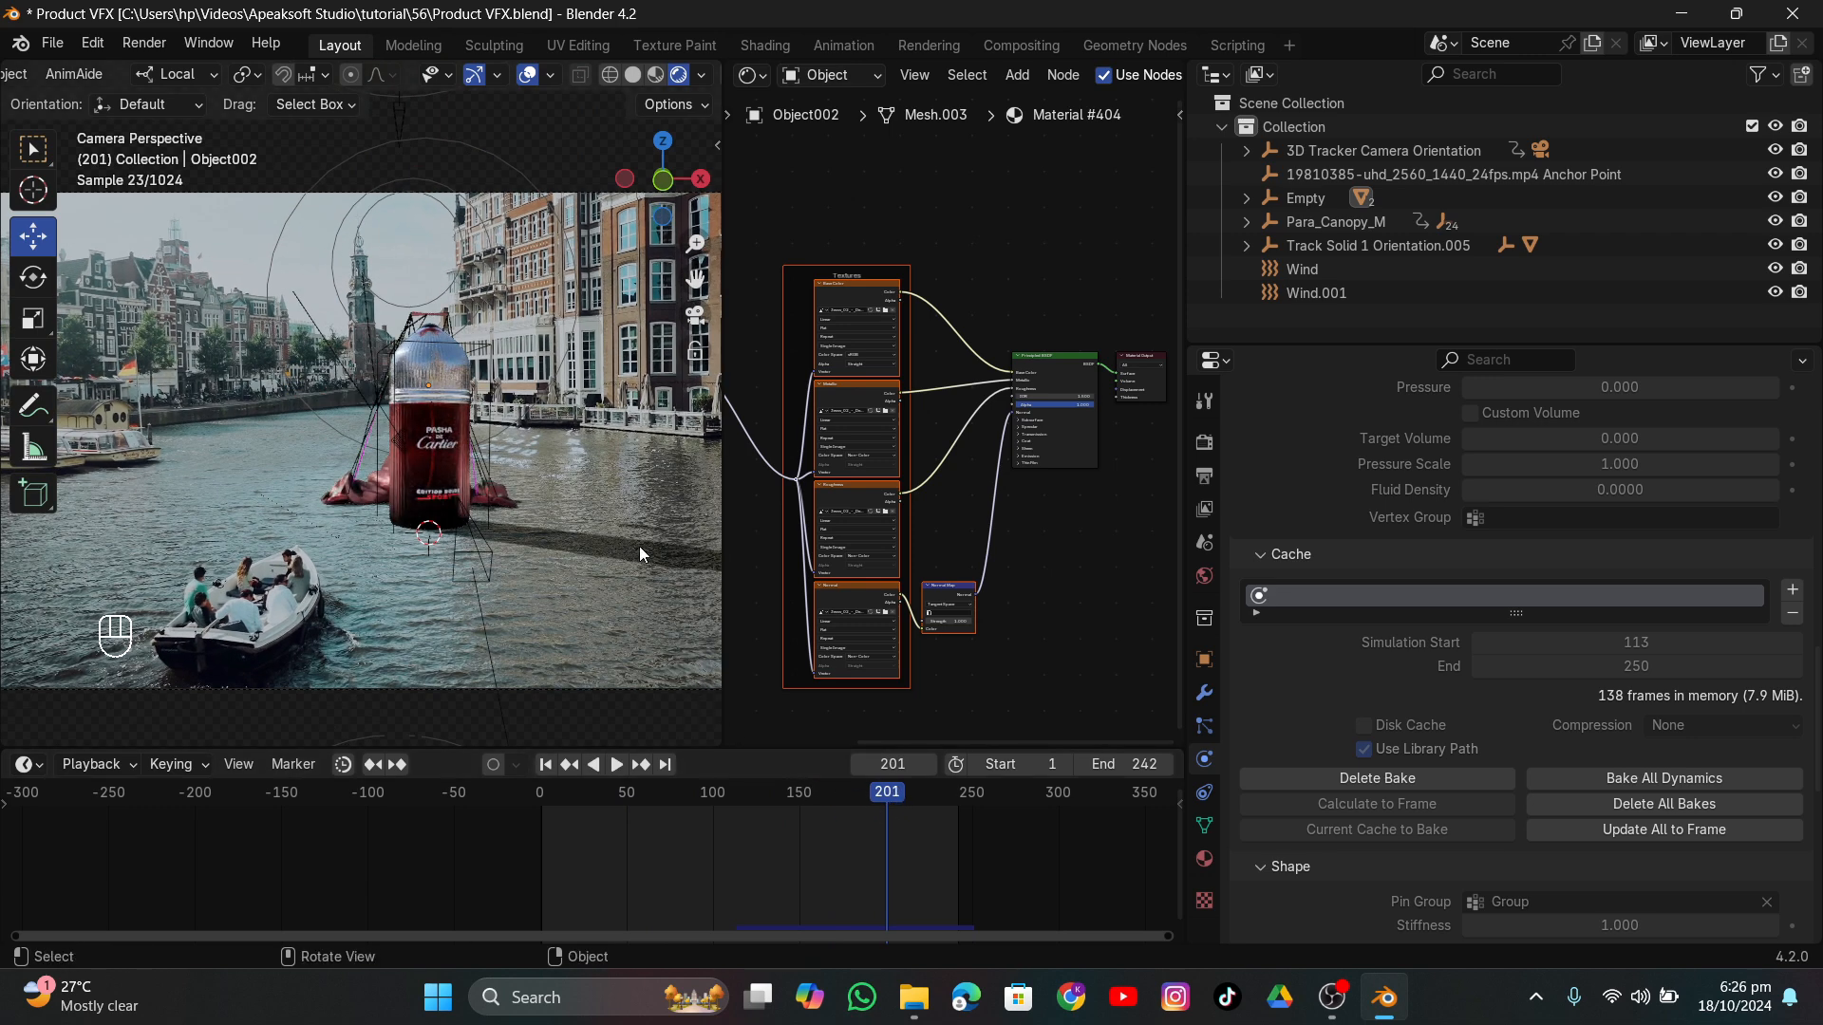
pyautogui.click(528, 75)
pyautogui.scroll(3, 613, 453)
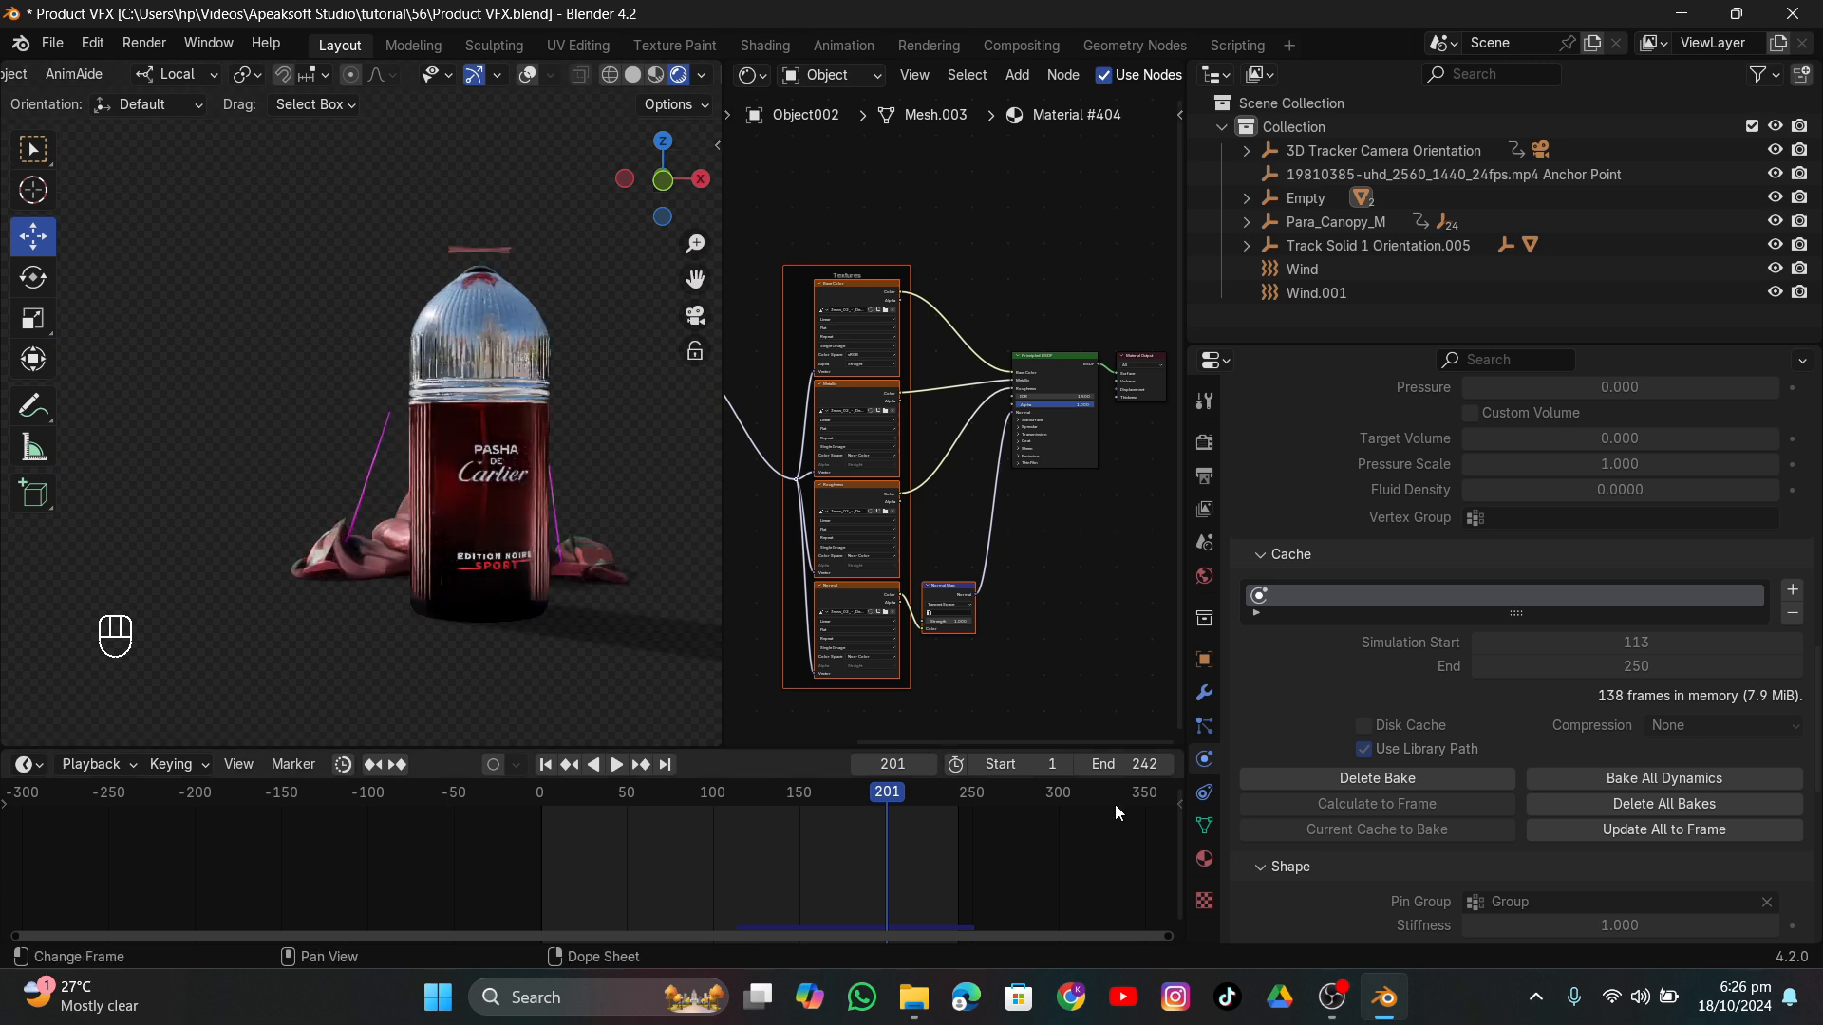
pyautogui.click(1204, 858)
pyautogui.scroll(8, 1274, 661)
pyautogui.click(1309, 468)
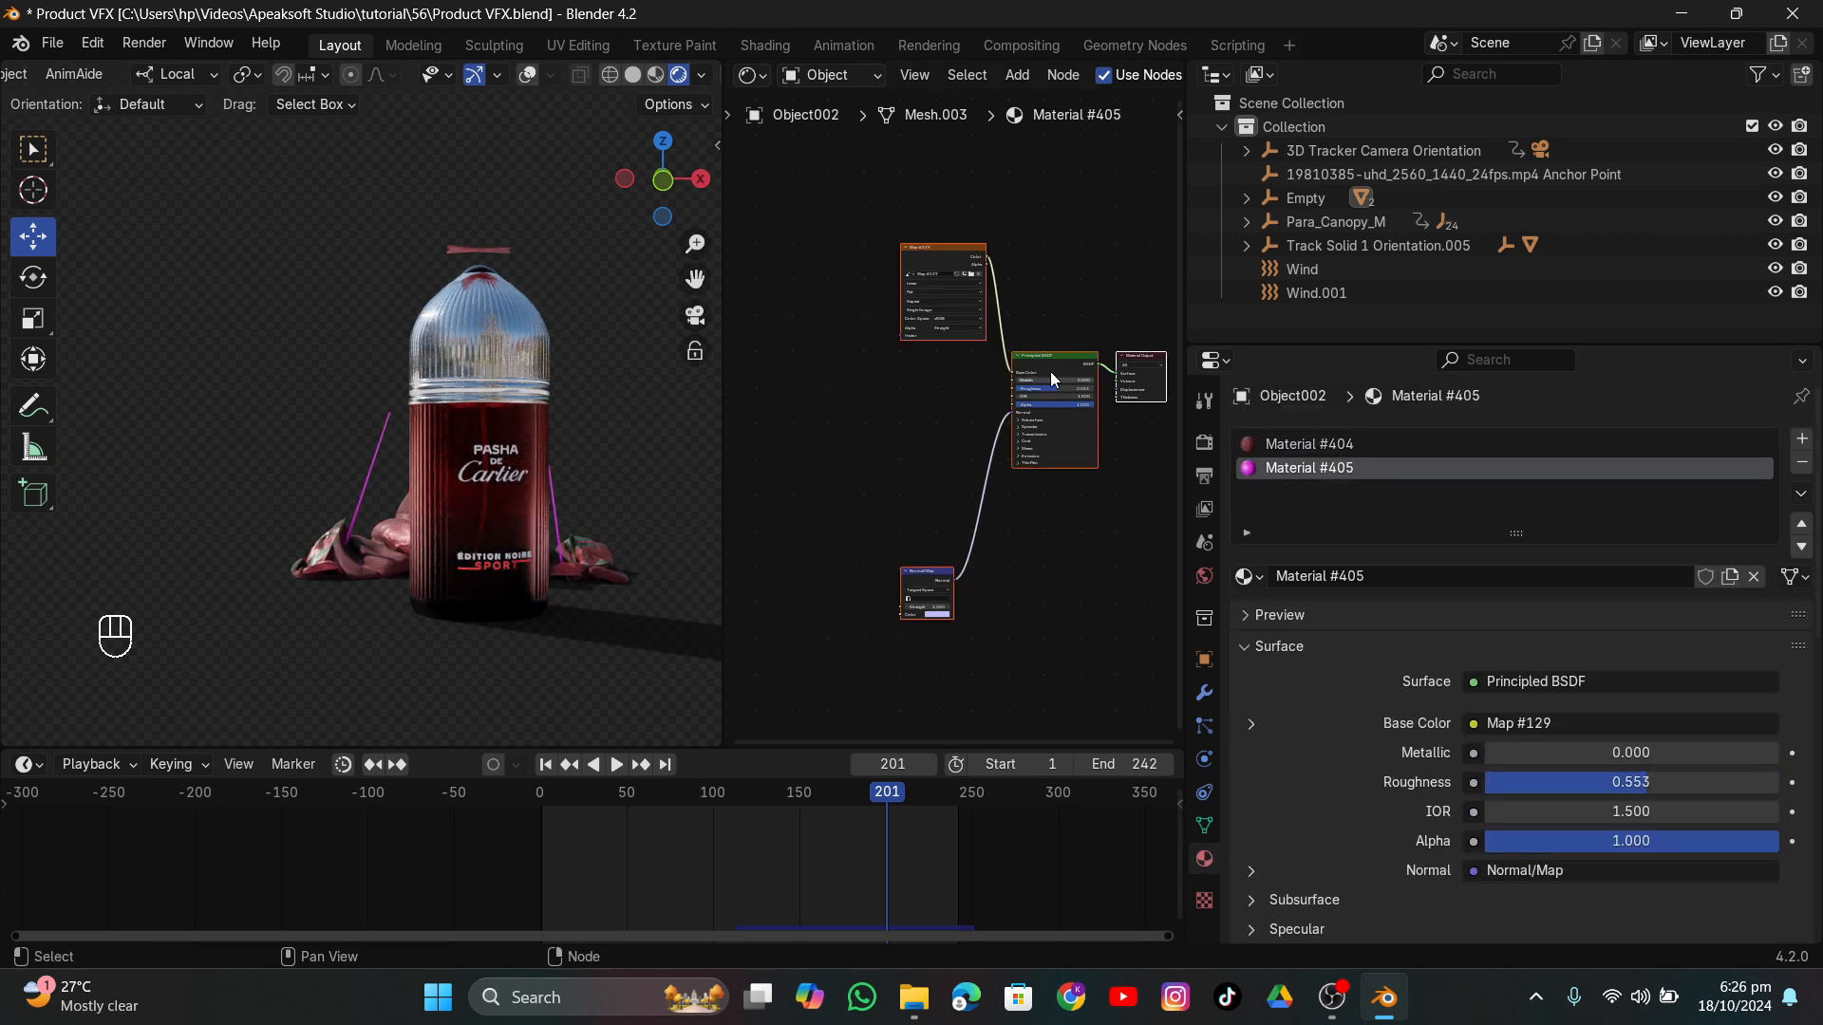
pyautogui.moveTo(955, 466); pyautogui.dragTo(896, 521, button='middle')
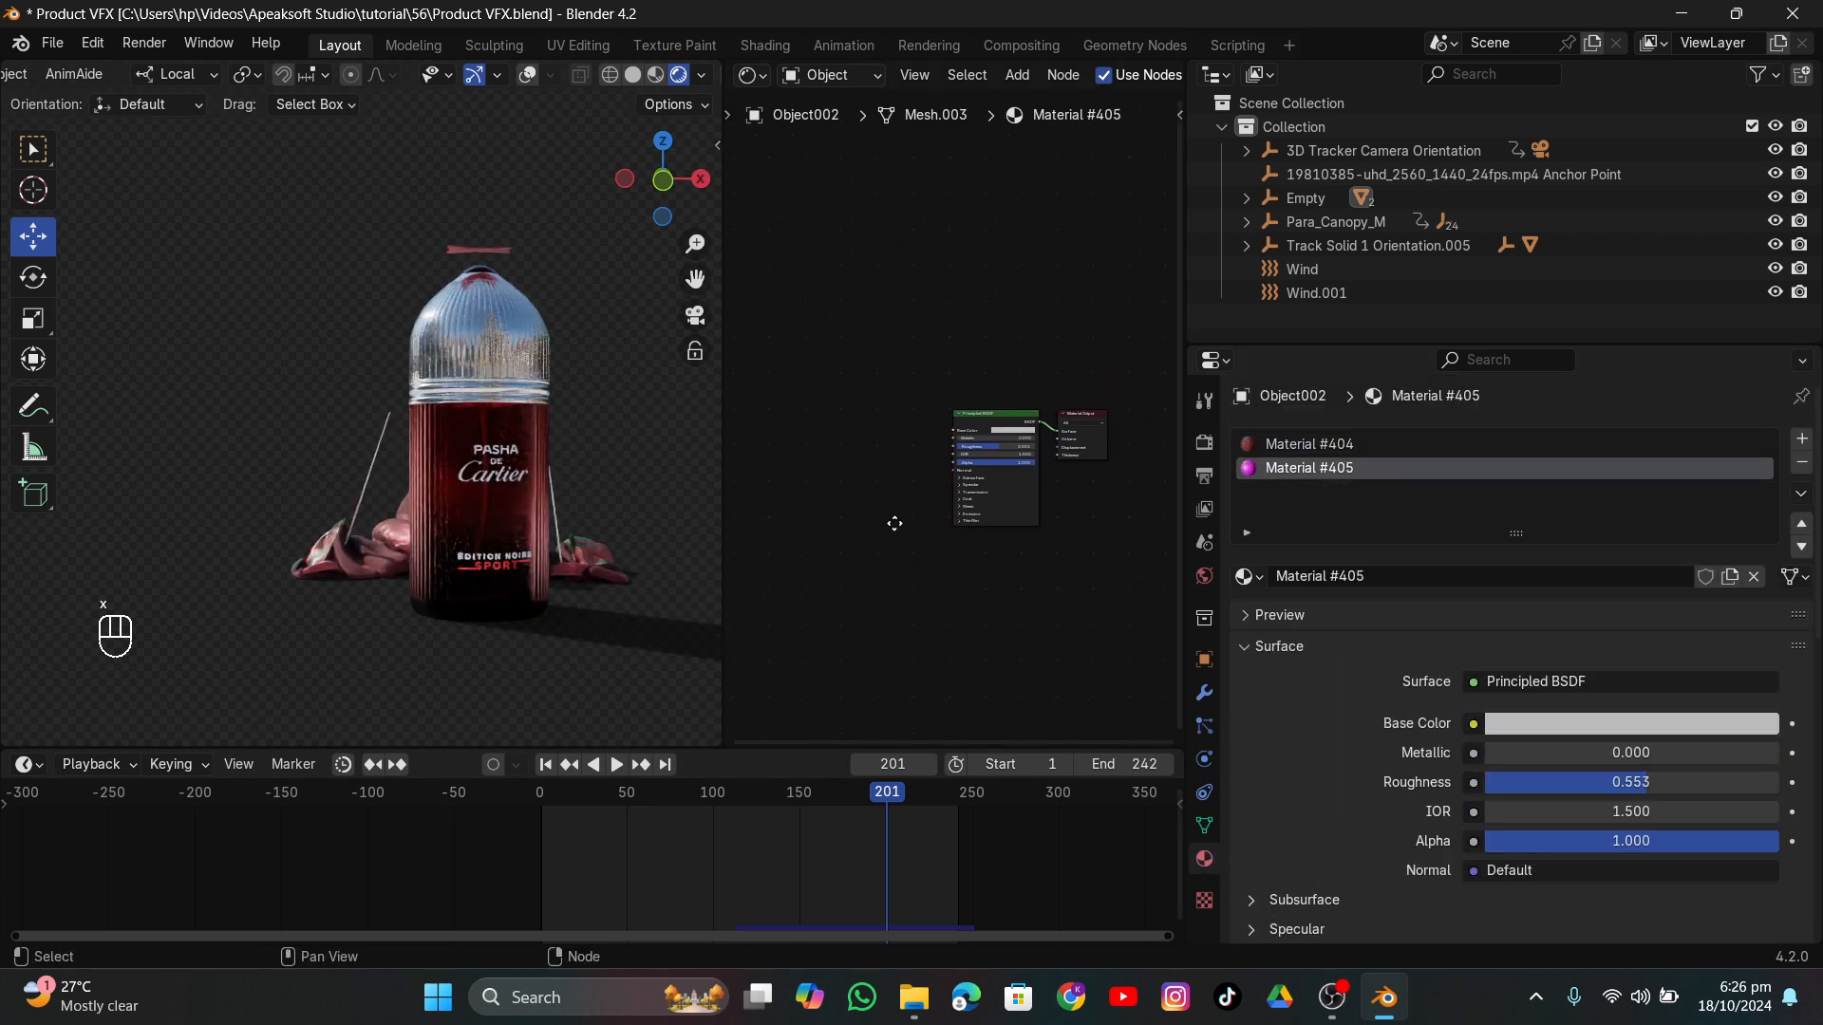
# Set the Base Color of Material #405 to a dark red.
pyautogui.scroll(7, 896, 521)
pyautogui.click(1035, 442)
pyautogui.click(1063, 348)
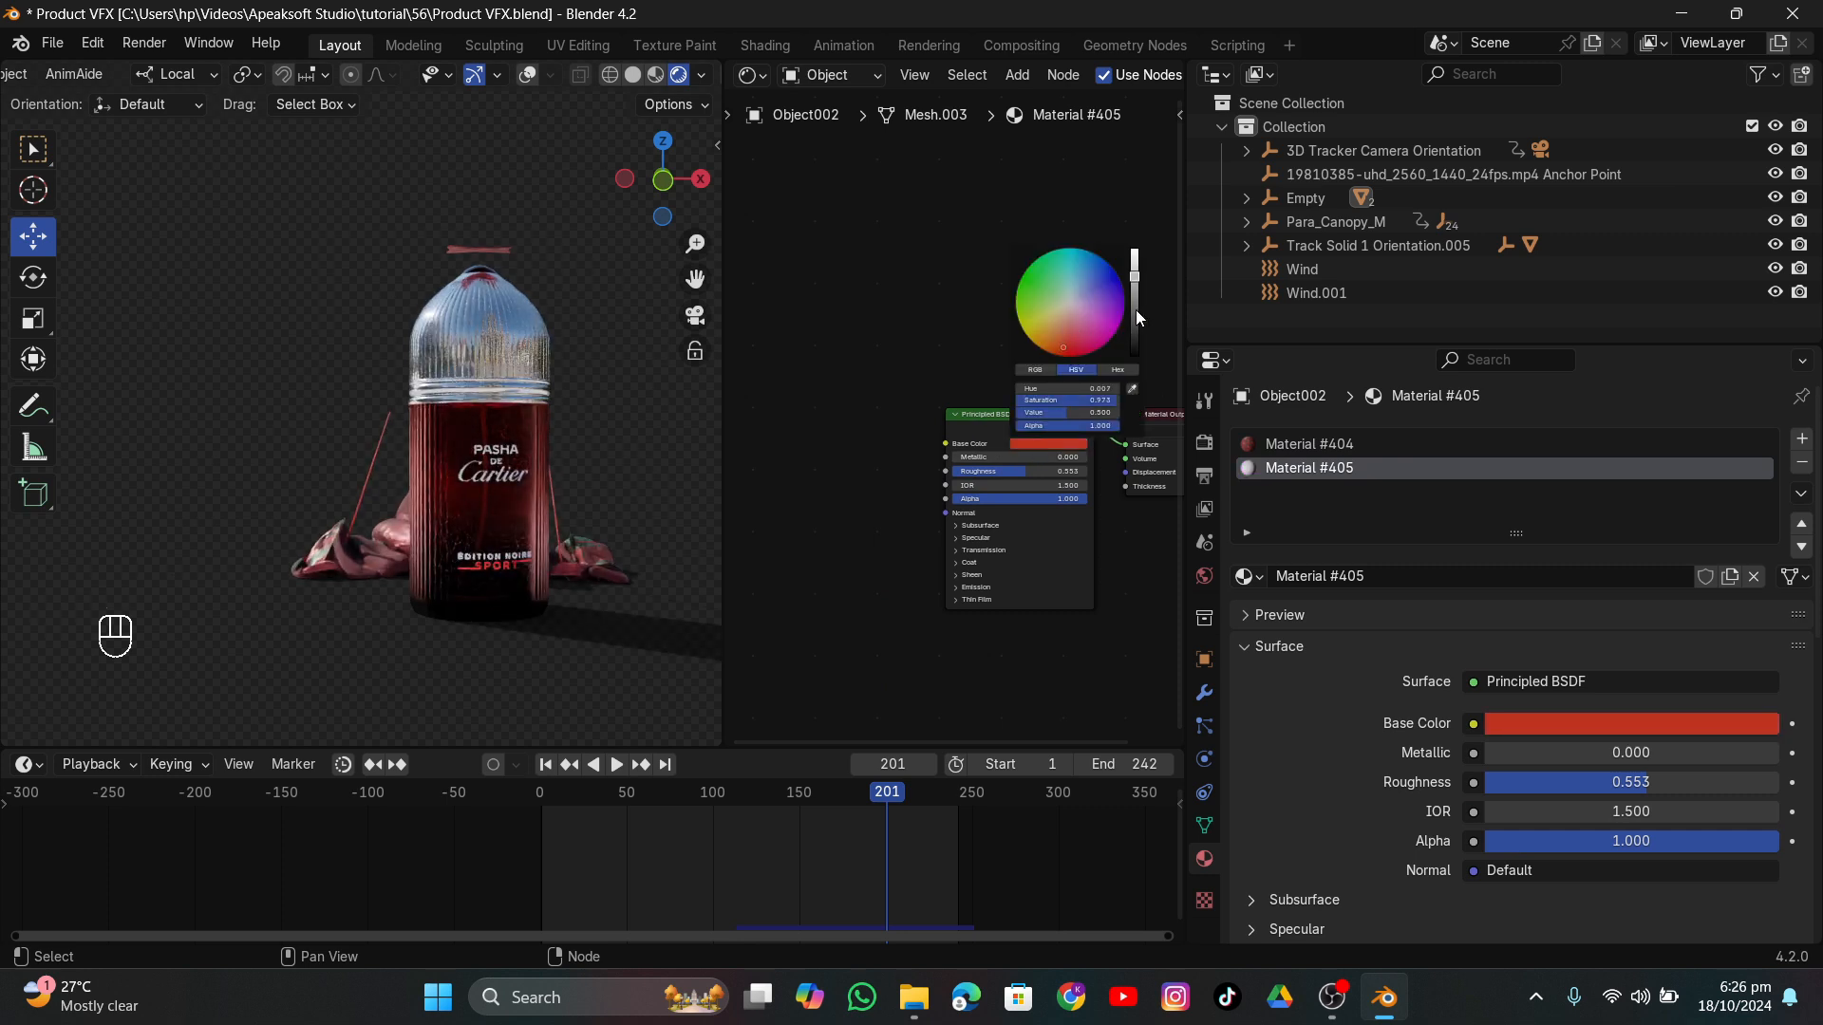
pyautogui.click(1136, 310)
pyautogui.scroll(-2, 488, 418)
# Return the viewport to solid shading with overlays at frame 228 and save the file.
pyautogui.moveTo(898, 795); pyautogui.dragTo(934, 807)
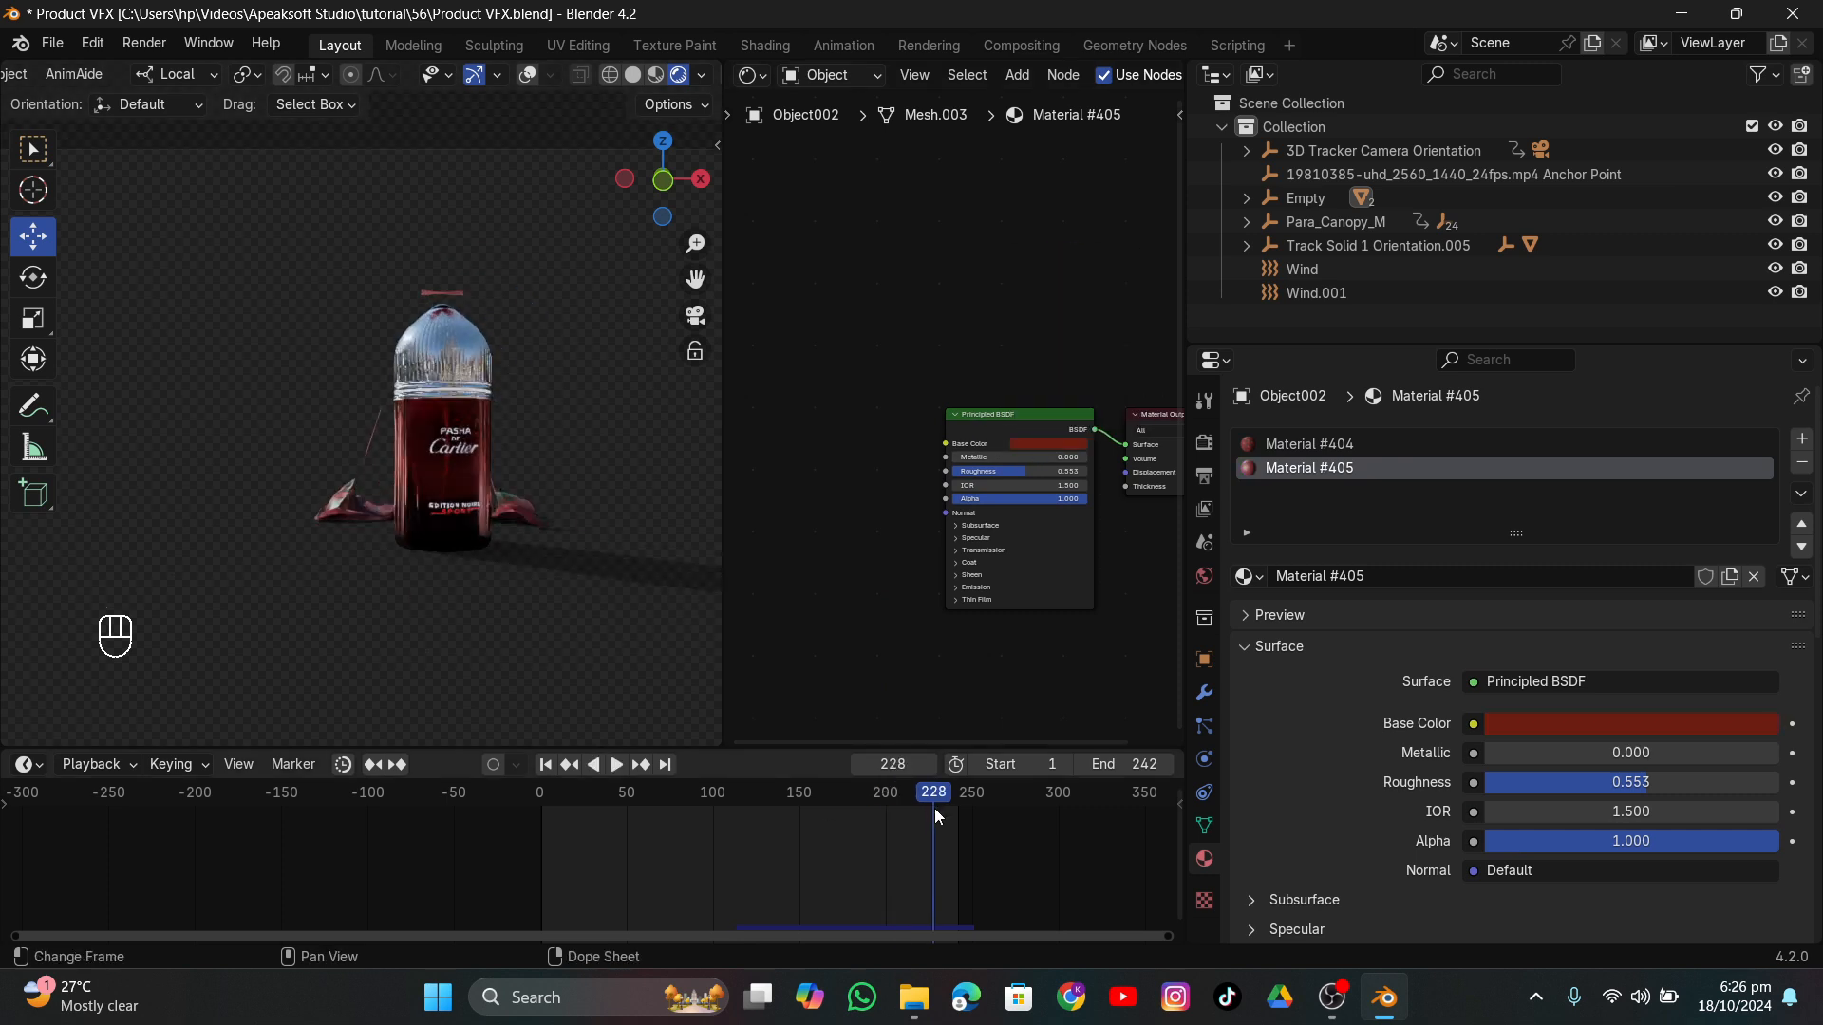
pyautogui.click(632, 76)
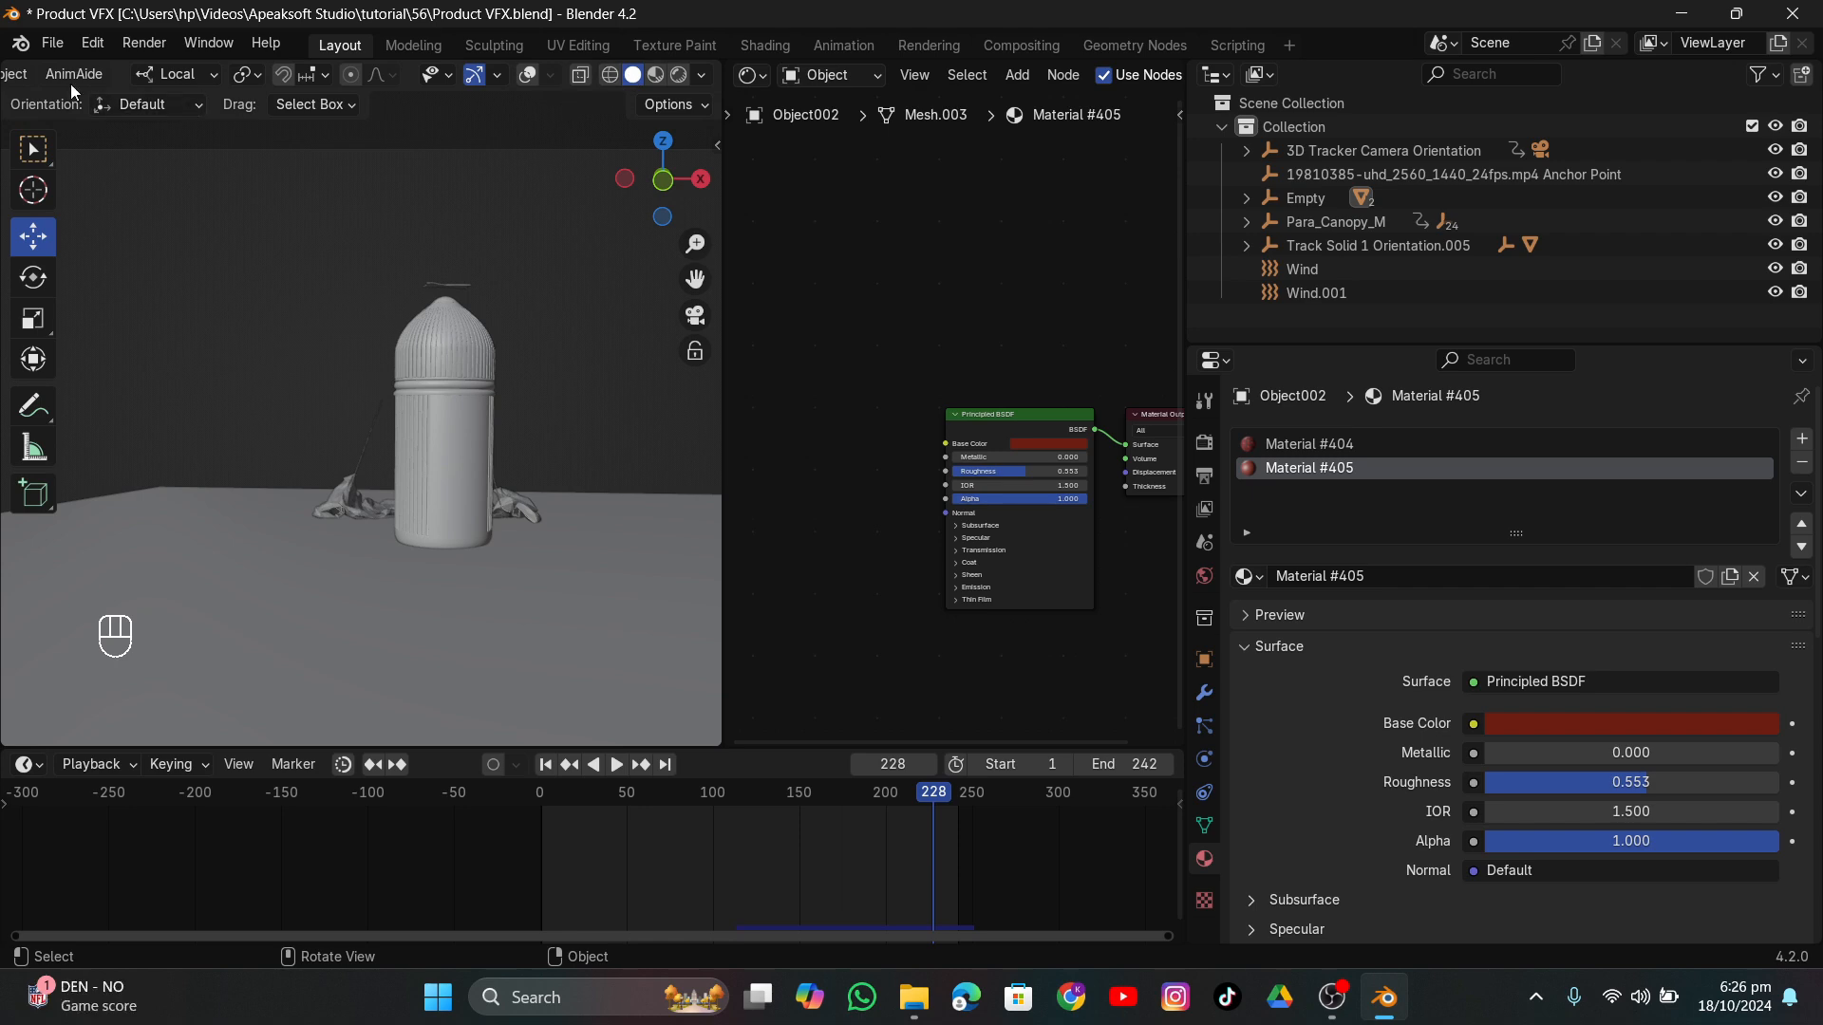
pyautogui.click(52, 43)
pyautogui.click(75, 197)
pyautogui.click(528, 75)
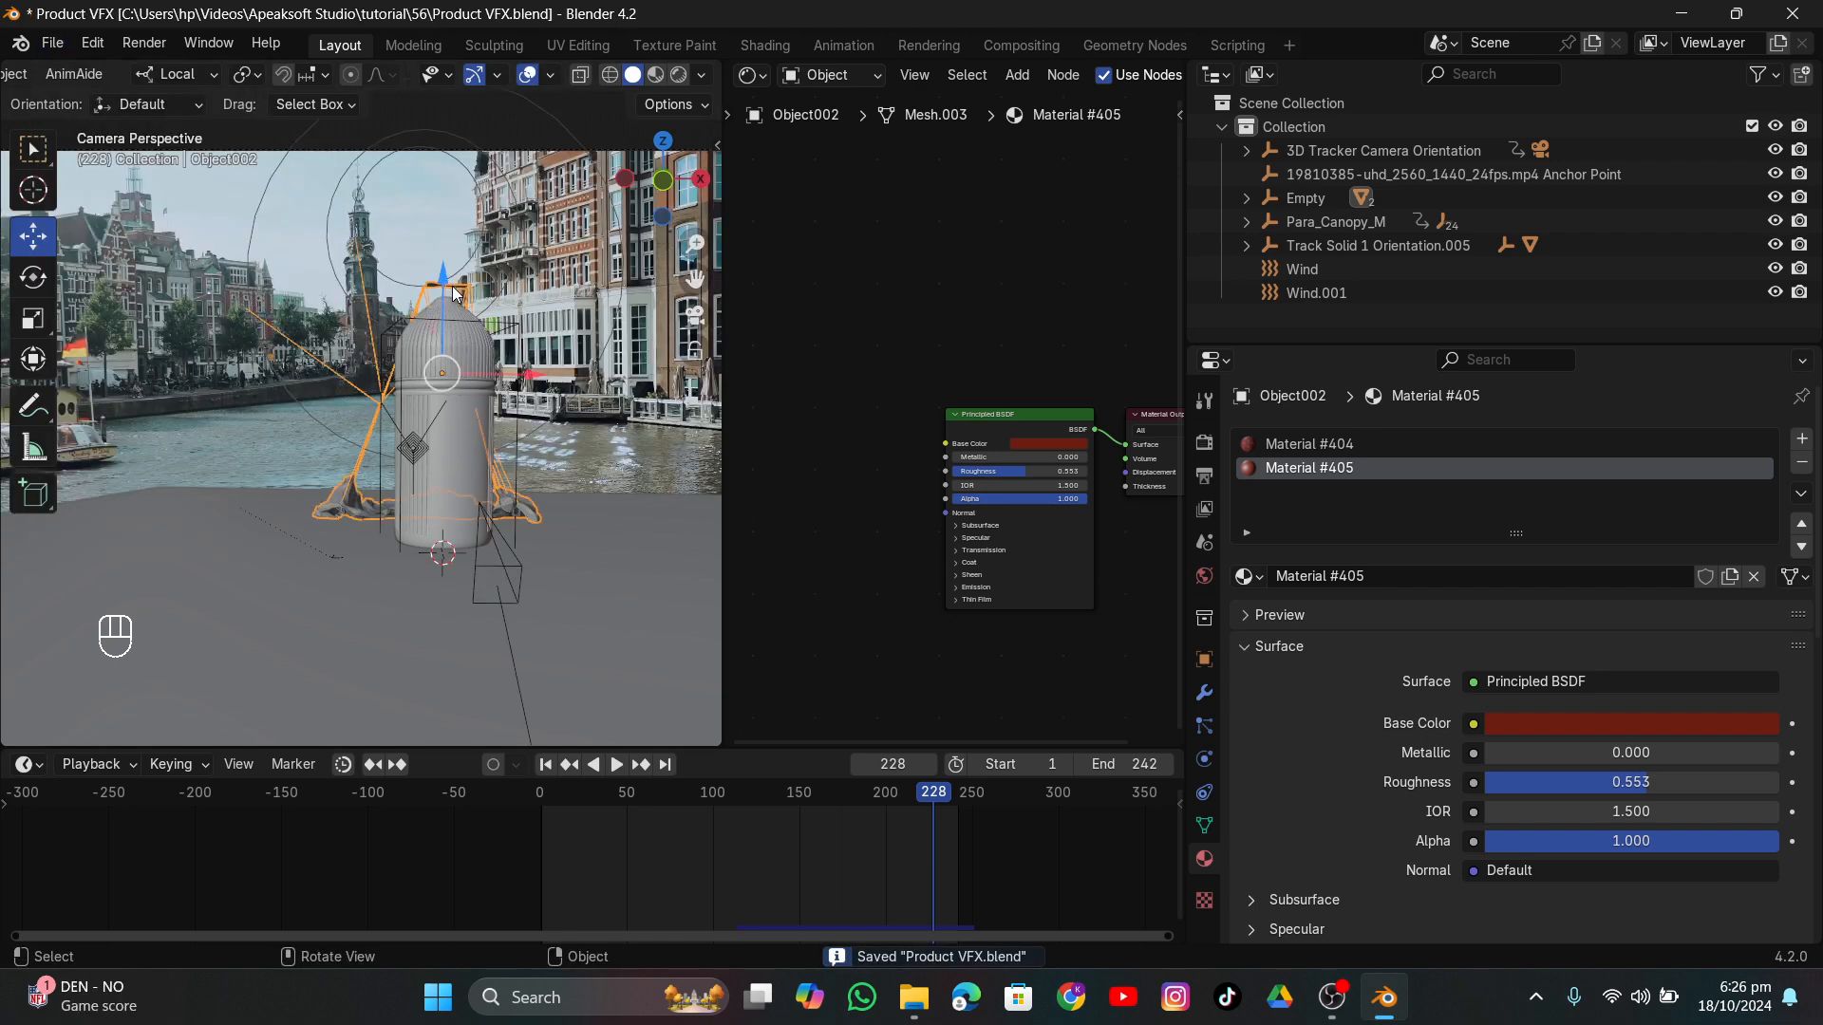
# Review the parachute's cloth cache settings and move the playhead back near the simulation start.
pyautogui.click(1203, 762)
pyautogui.scroll(-10, 1375, 780)
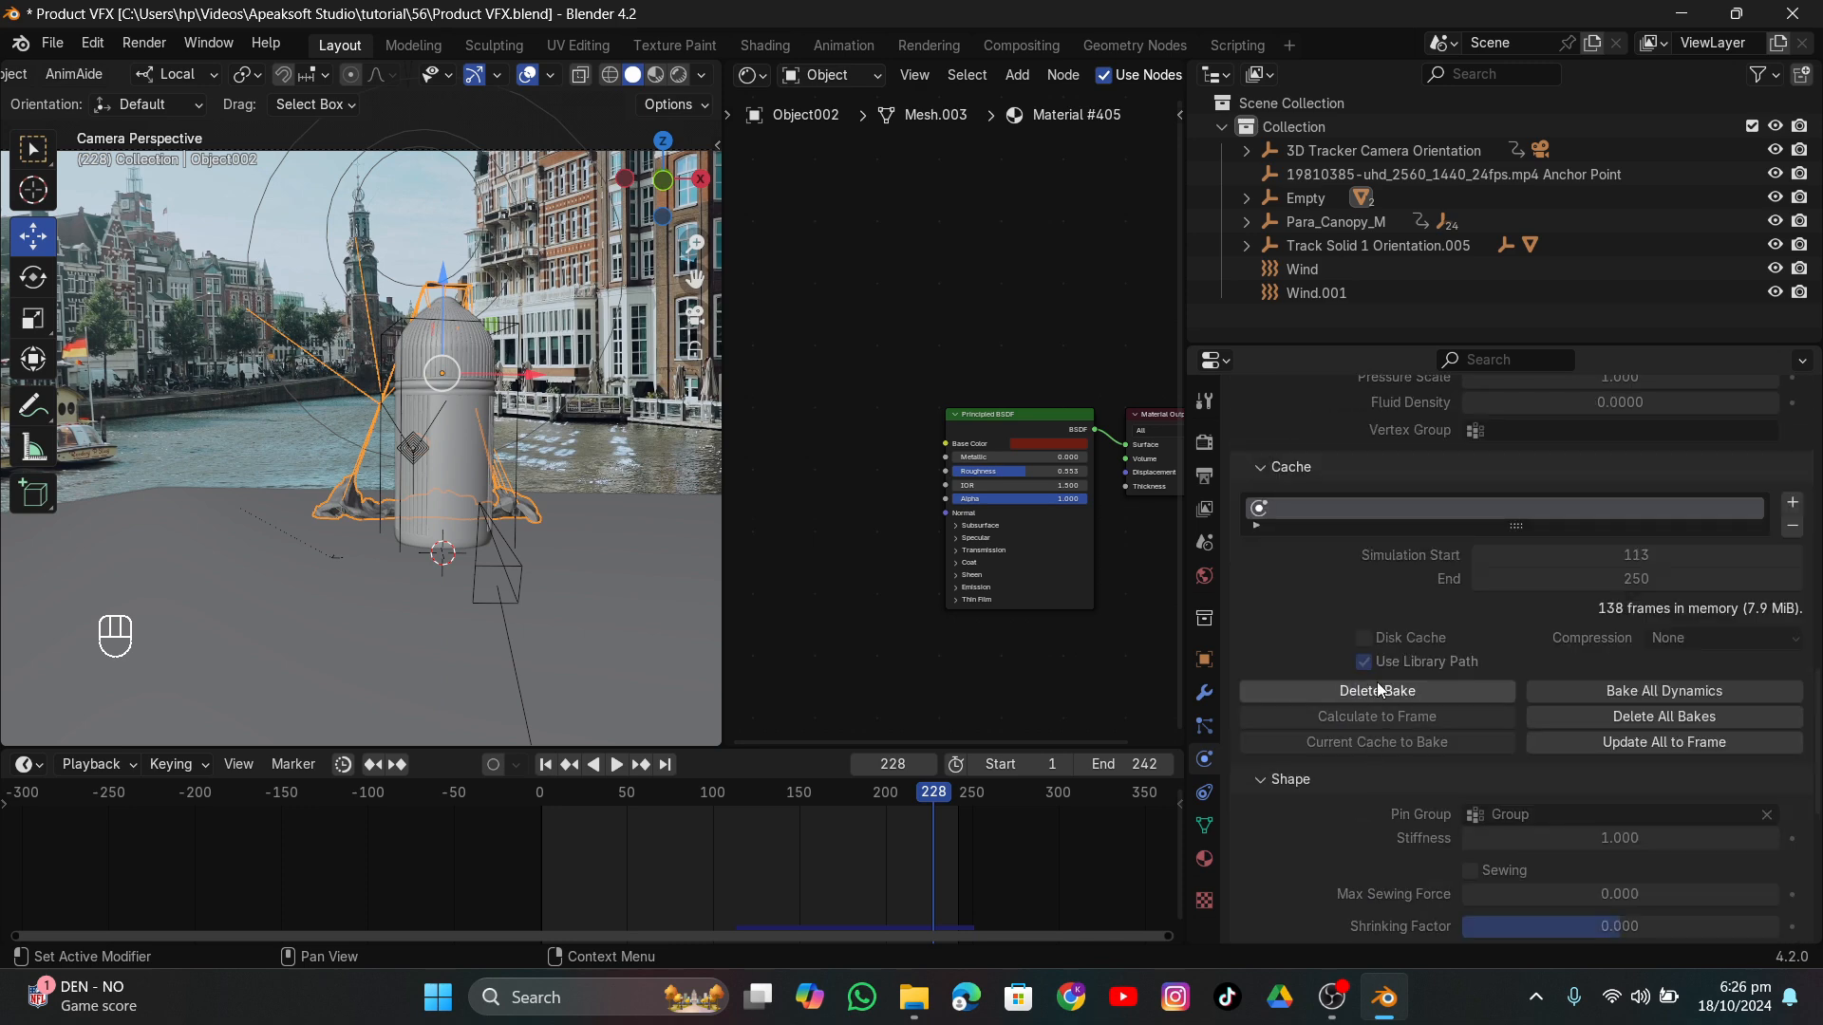
pyautogui.click(732, 799)
pyautogui.moveTo(456, 230); pyautogui.dragTo(469, 248)
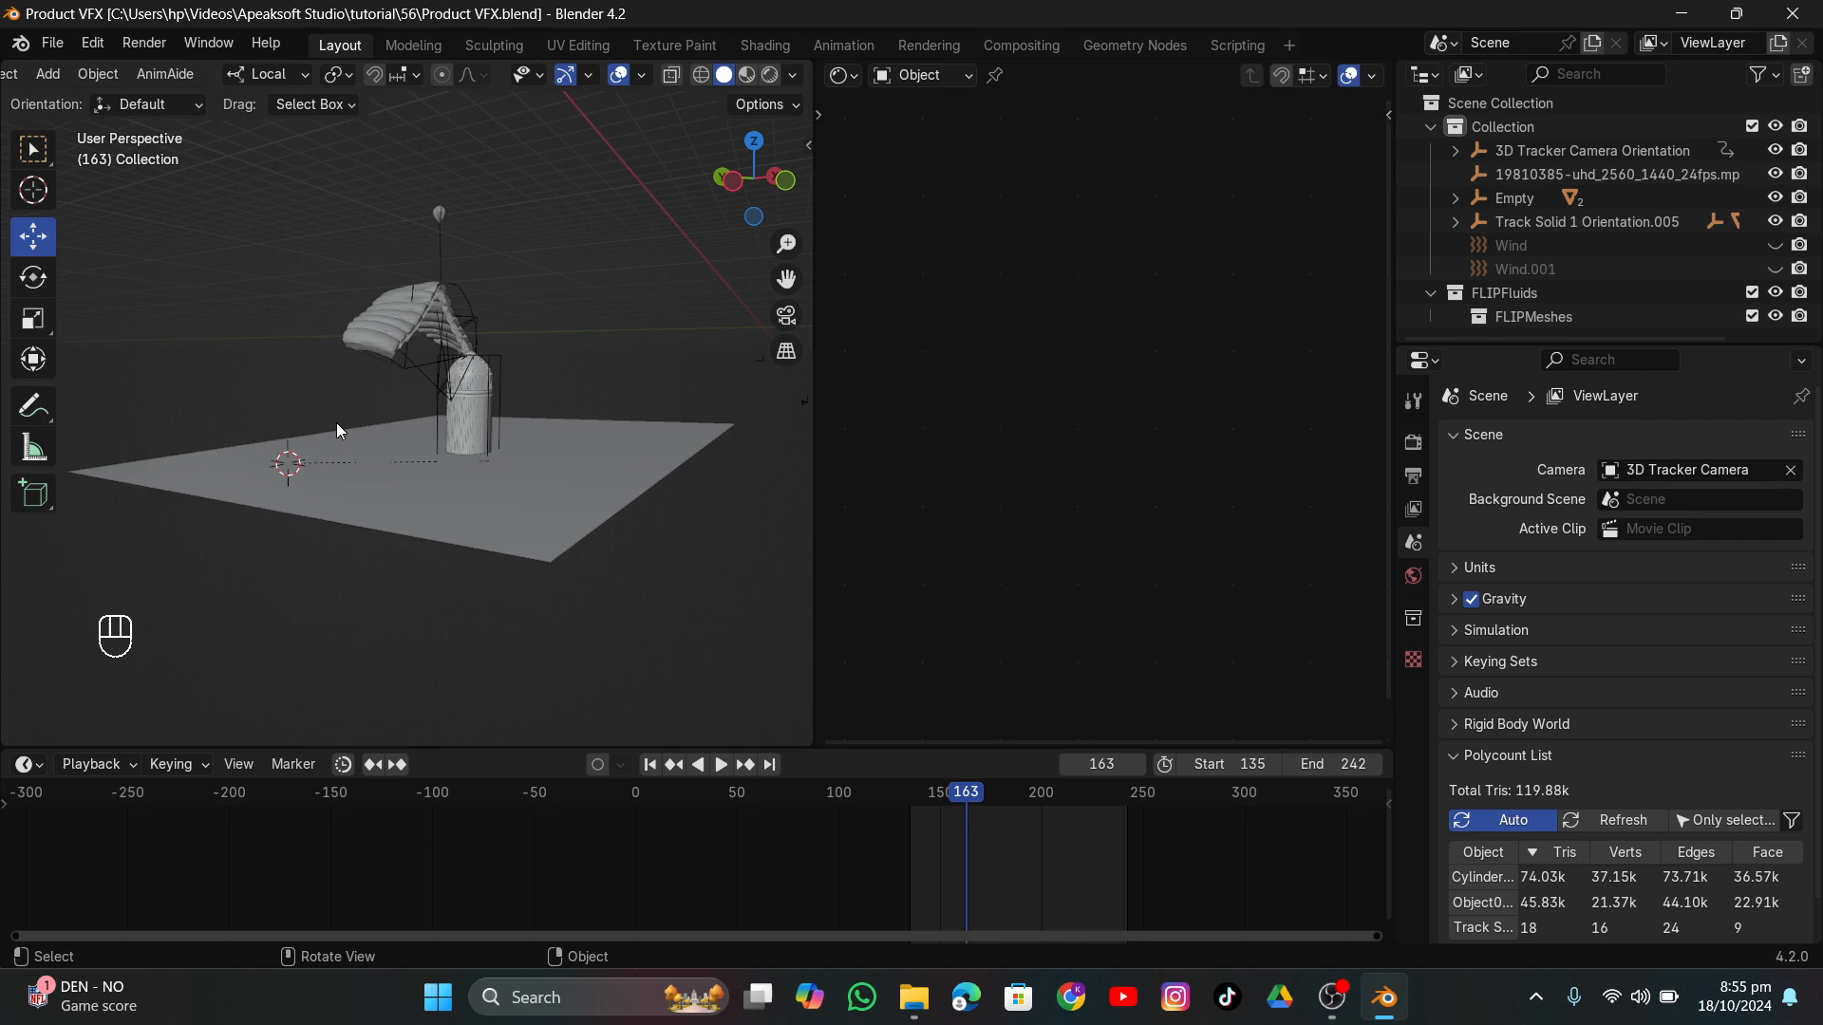
# In the left orthographic view, add a cube empty at the 3D cursor and scale it up about 45 times.
pyautogui.moveTo(336, 423); pyautogui.dragTo(693, 424, button='middle')
pyautogui.click(750, 194)
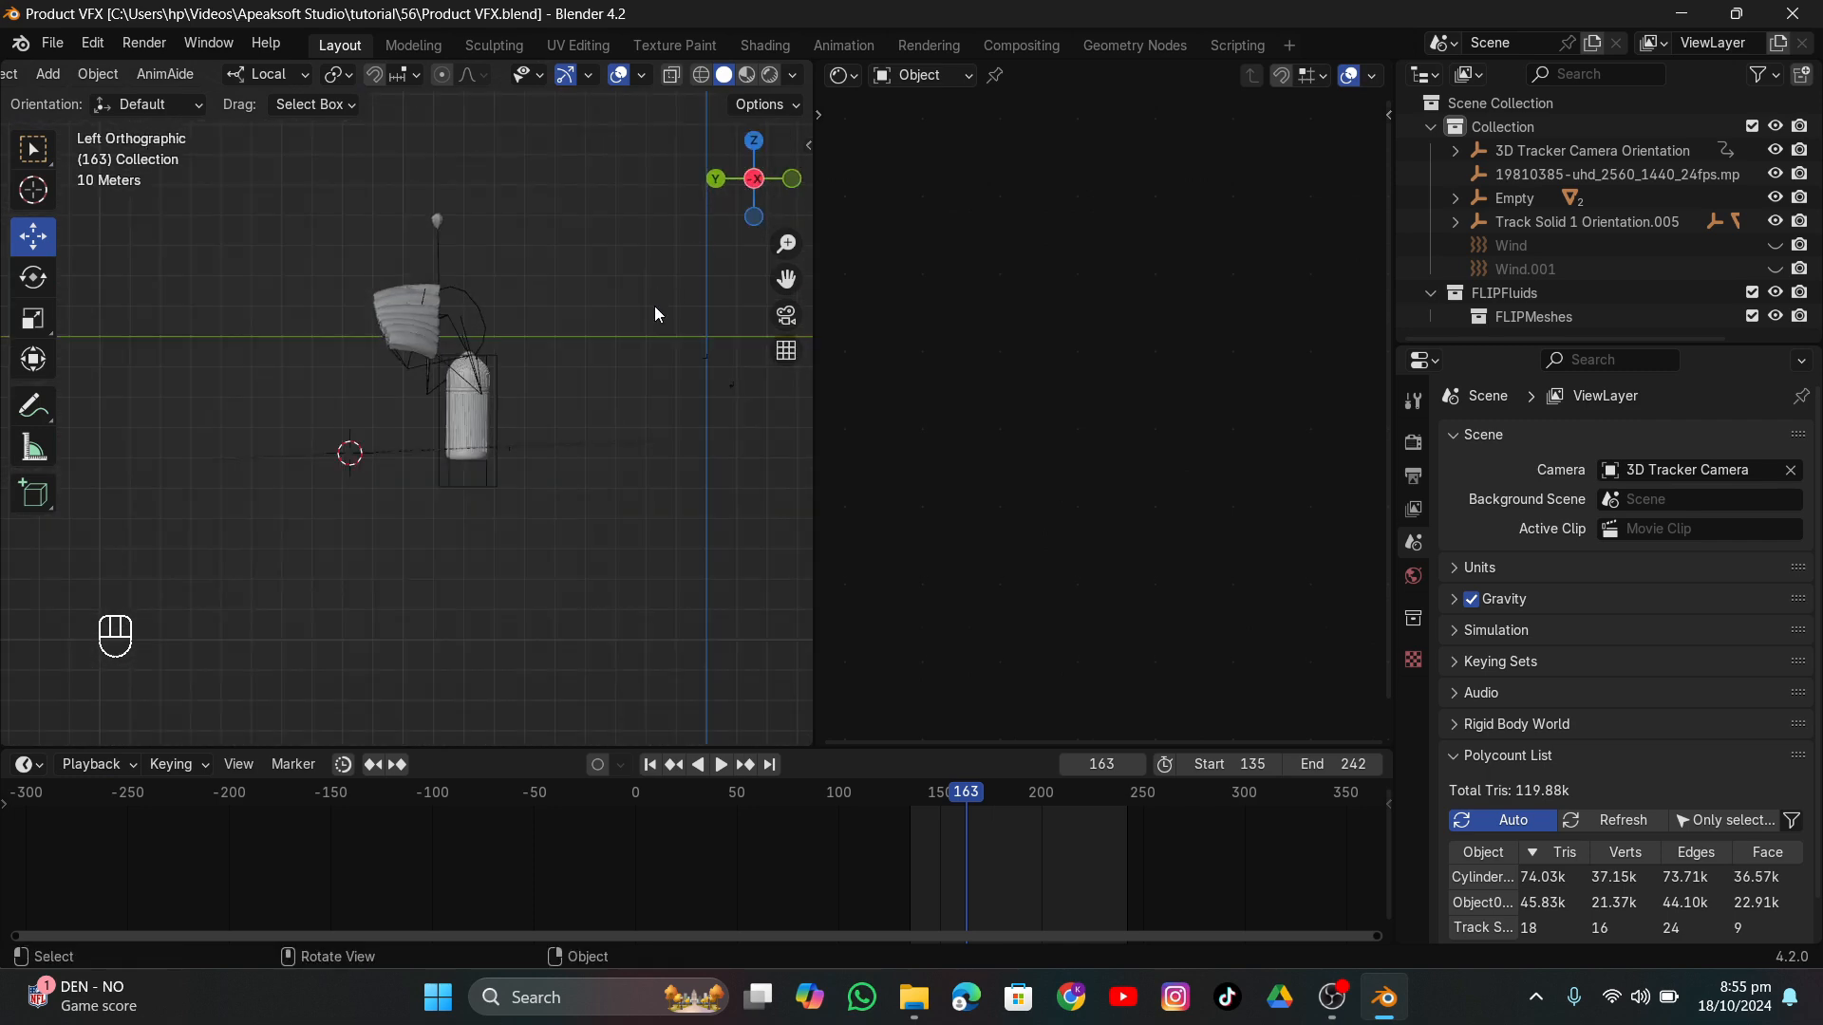
pyautogui.click(662, 438)
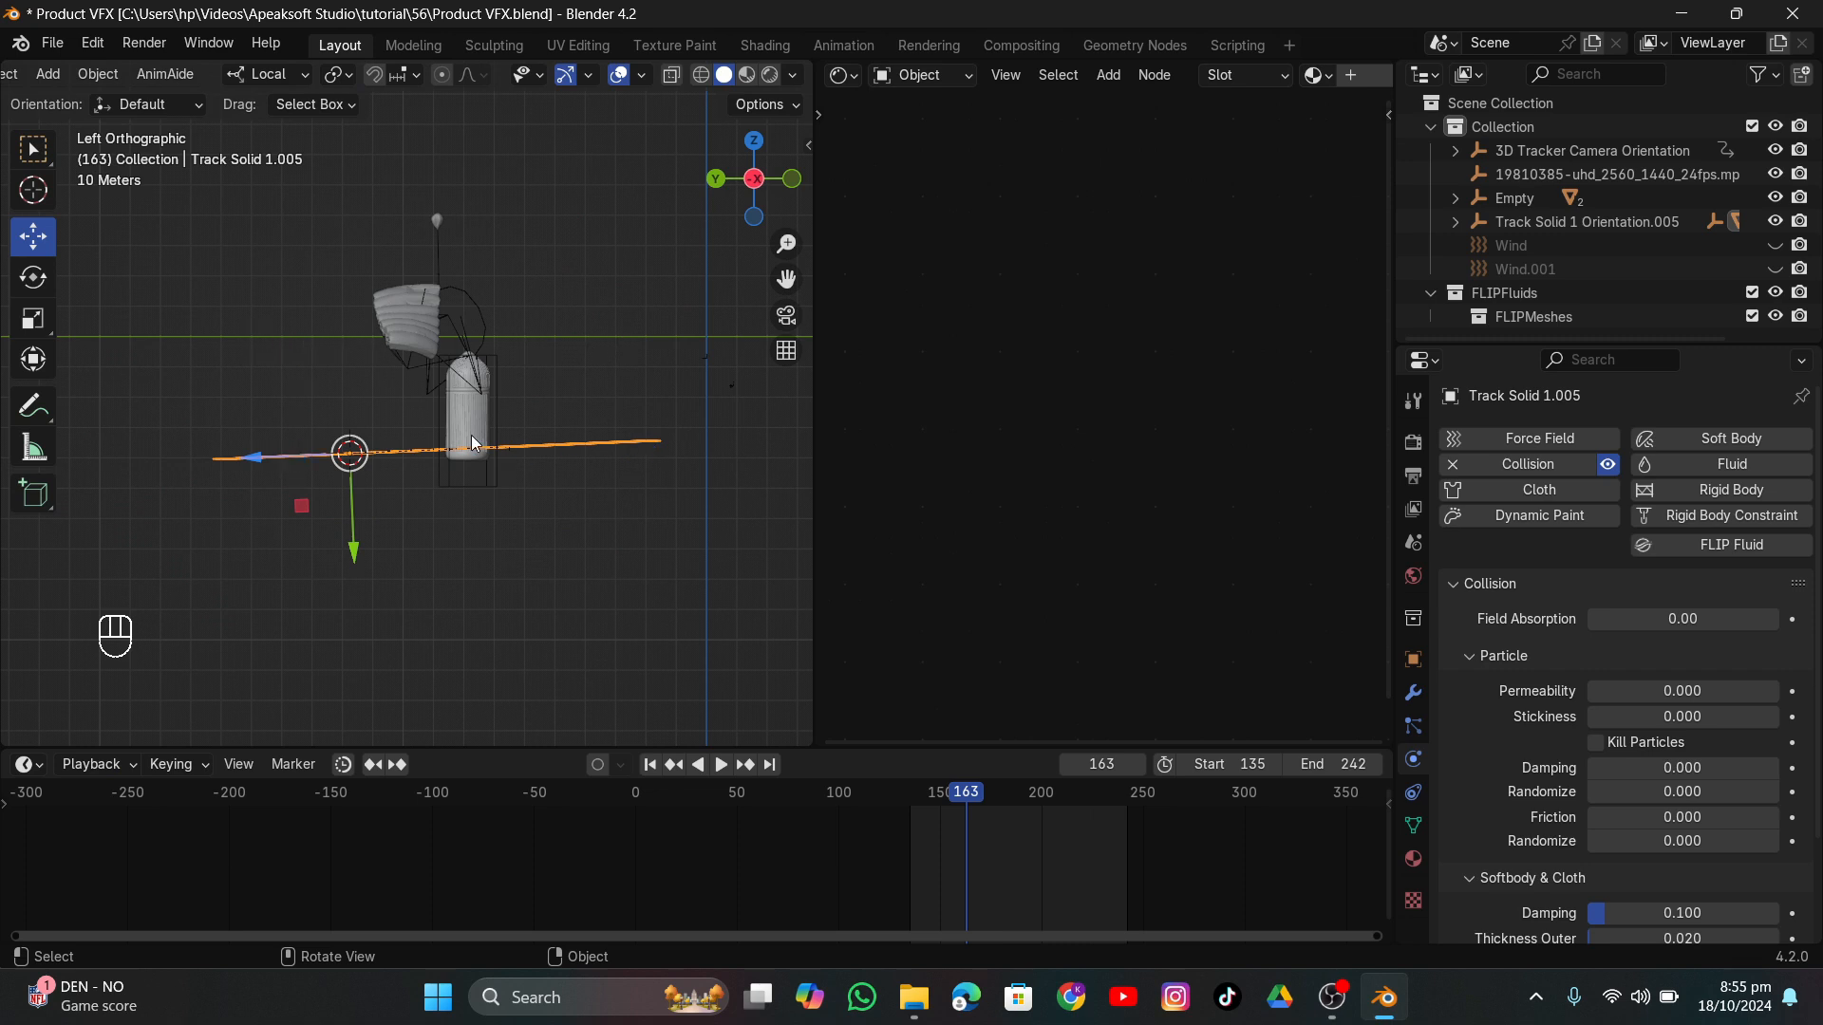
pyautogui.hotkey('shift', 'a')
pyautogui.moveTo(471, 431)
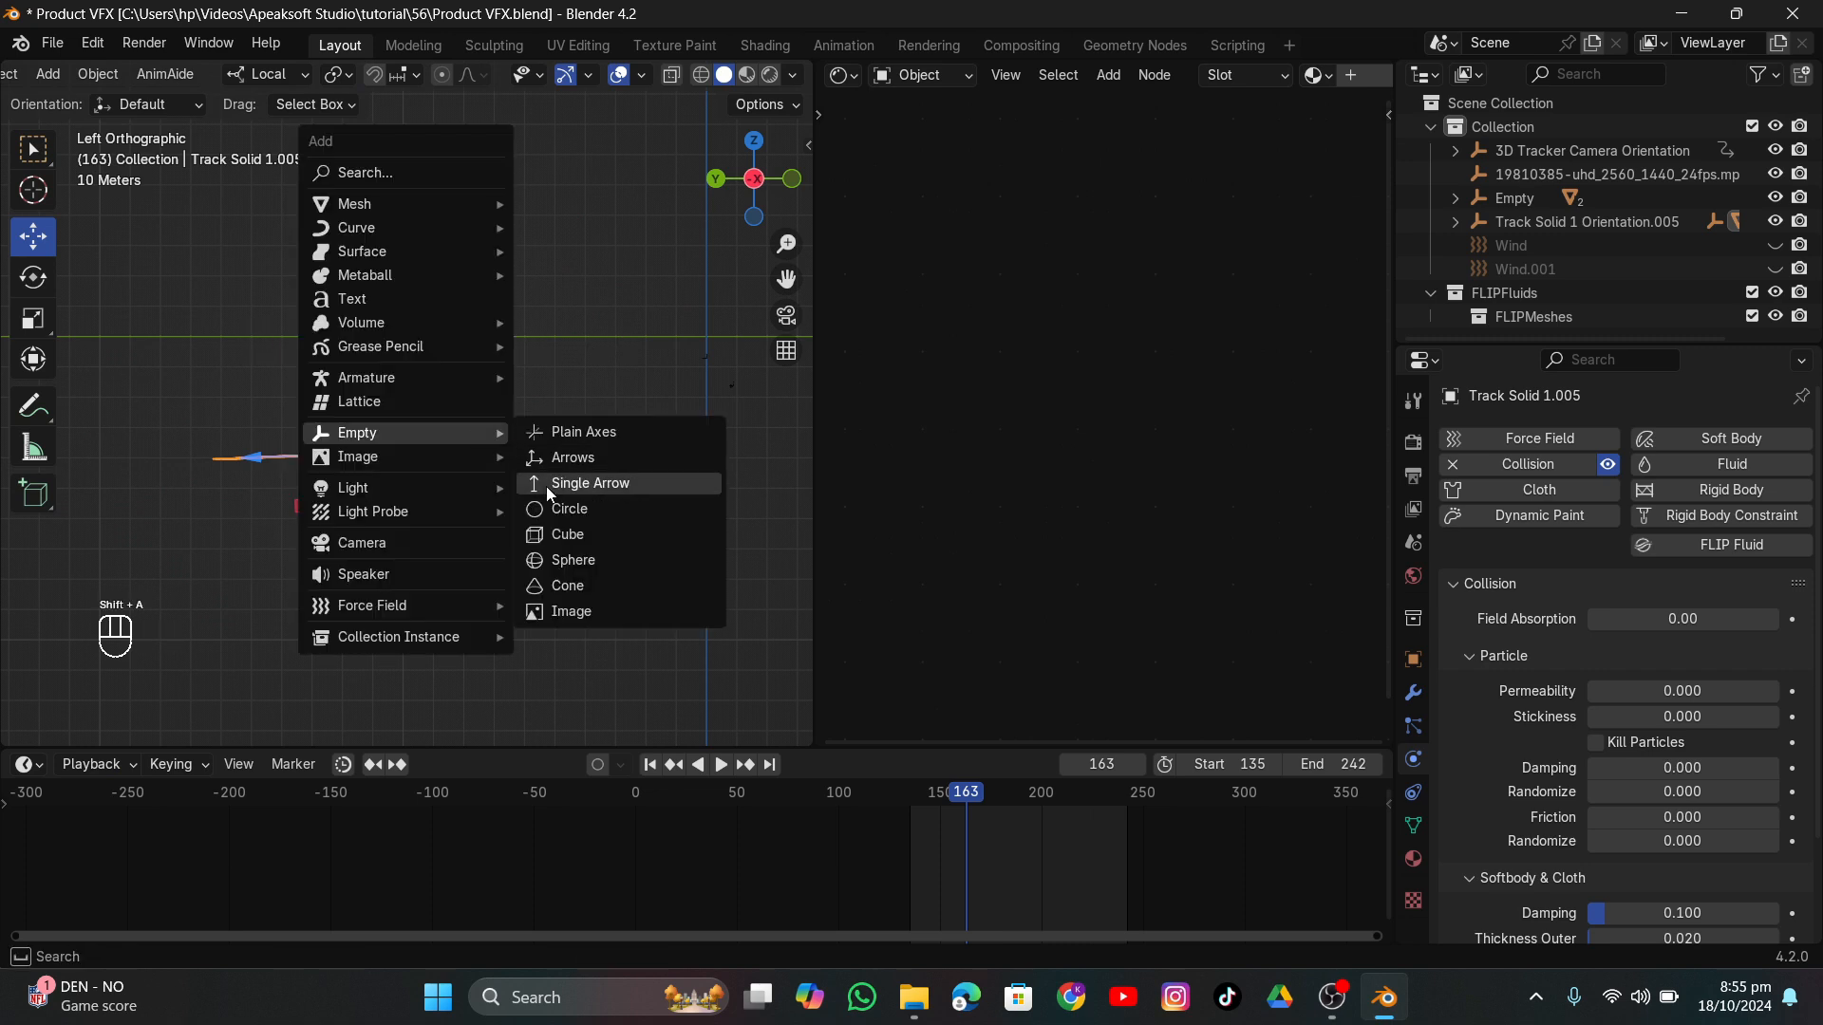
pyautogui.click(549, 533)
pyautogui.press('s')
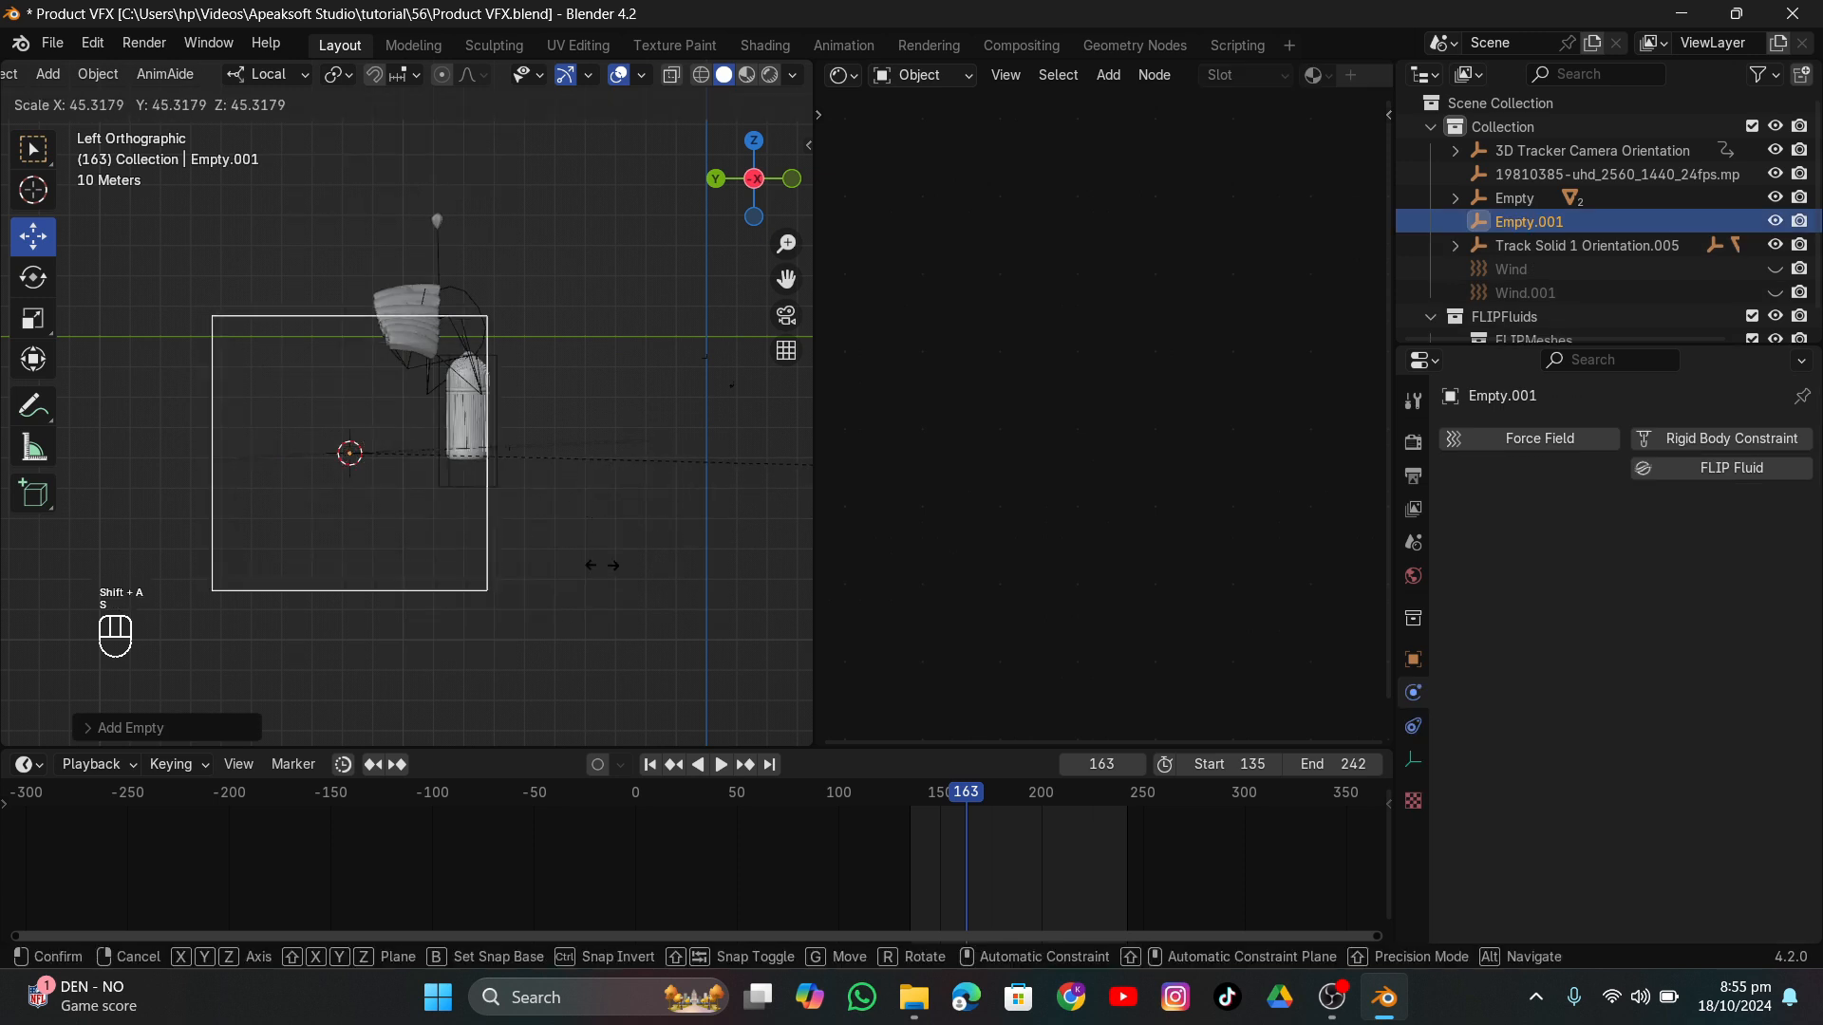
pyautogui.click(744, 566)
# Move the cube empty along Y towards the bottle and stretch it about 2.25 times along its local Y axis.
pyautogui.moveTo(350, 453); pyautogui.dragTo(428, 452)
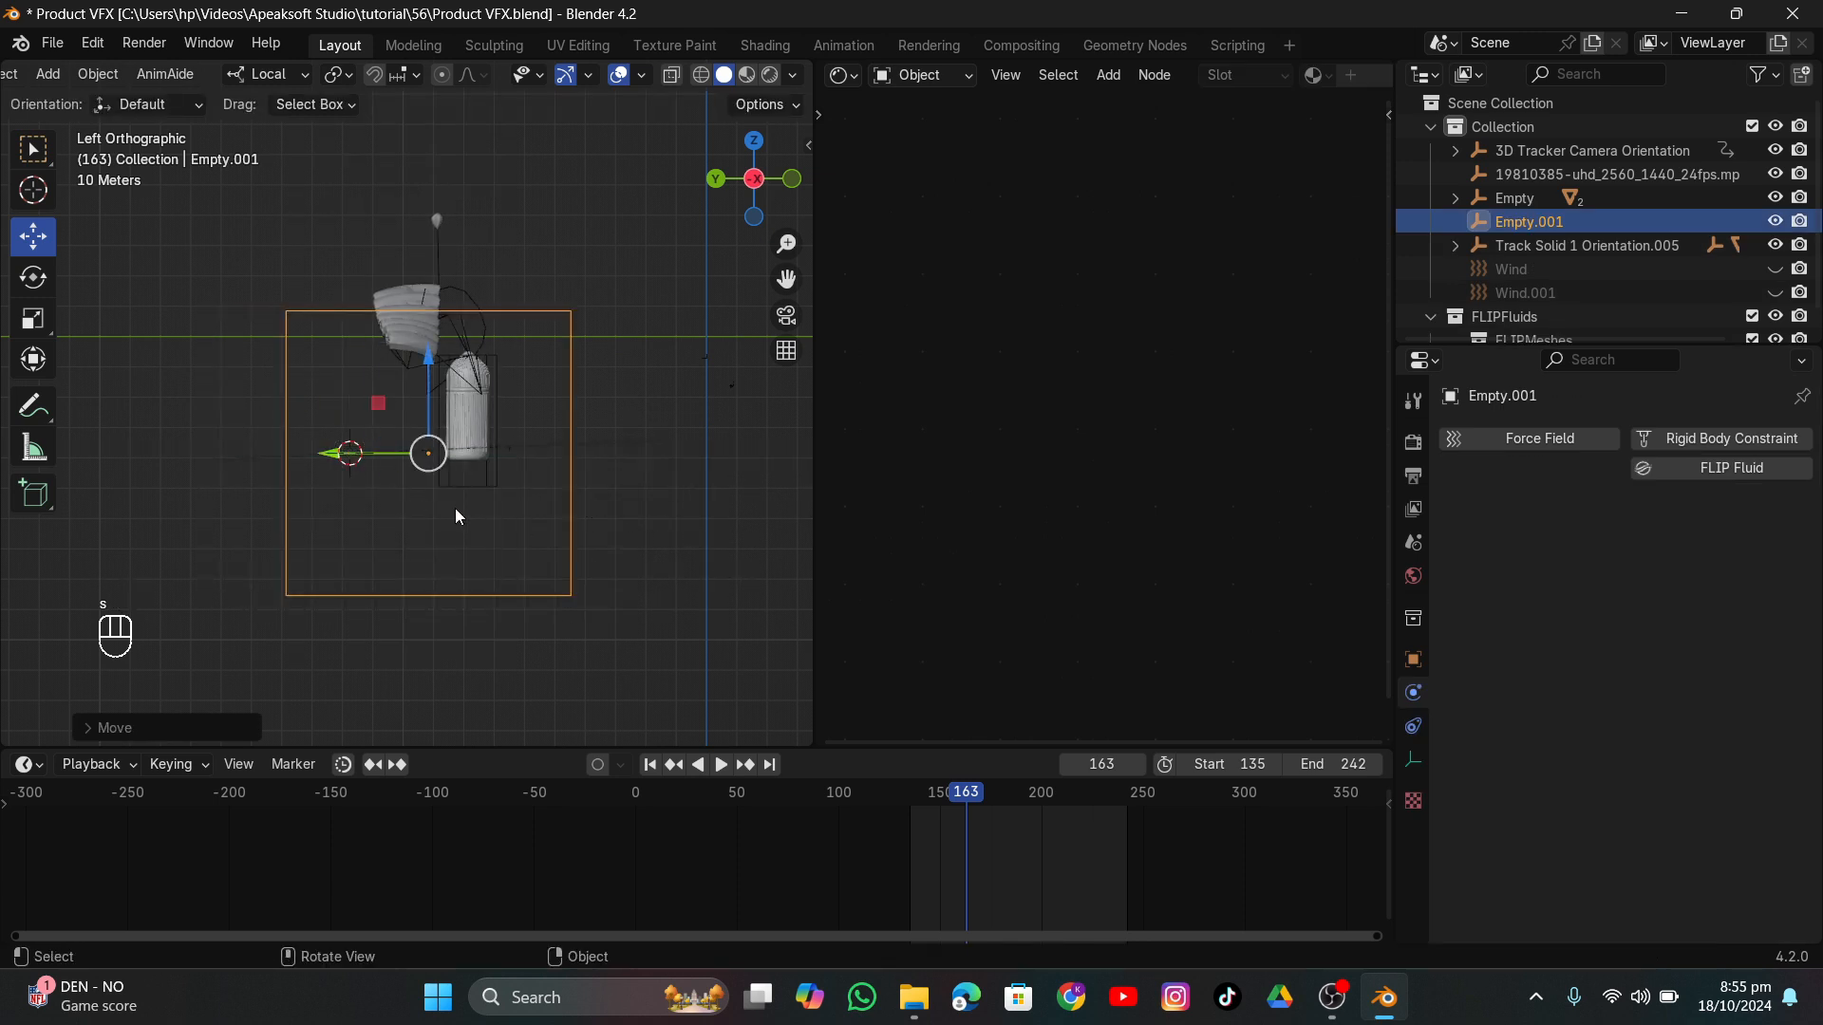
pyautogui.press('s')
pyautogui.press('y')
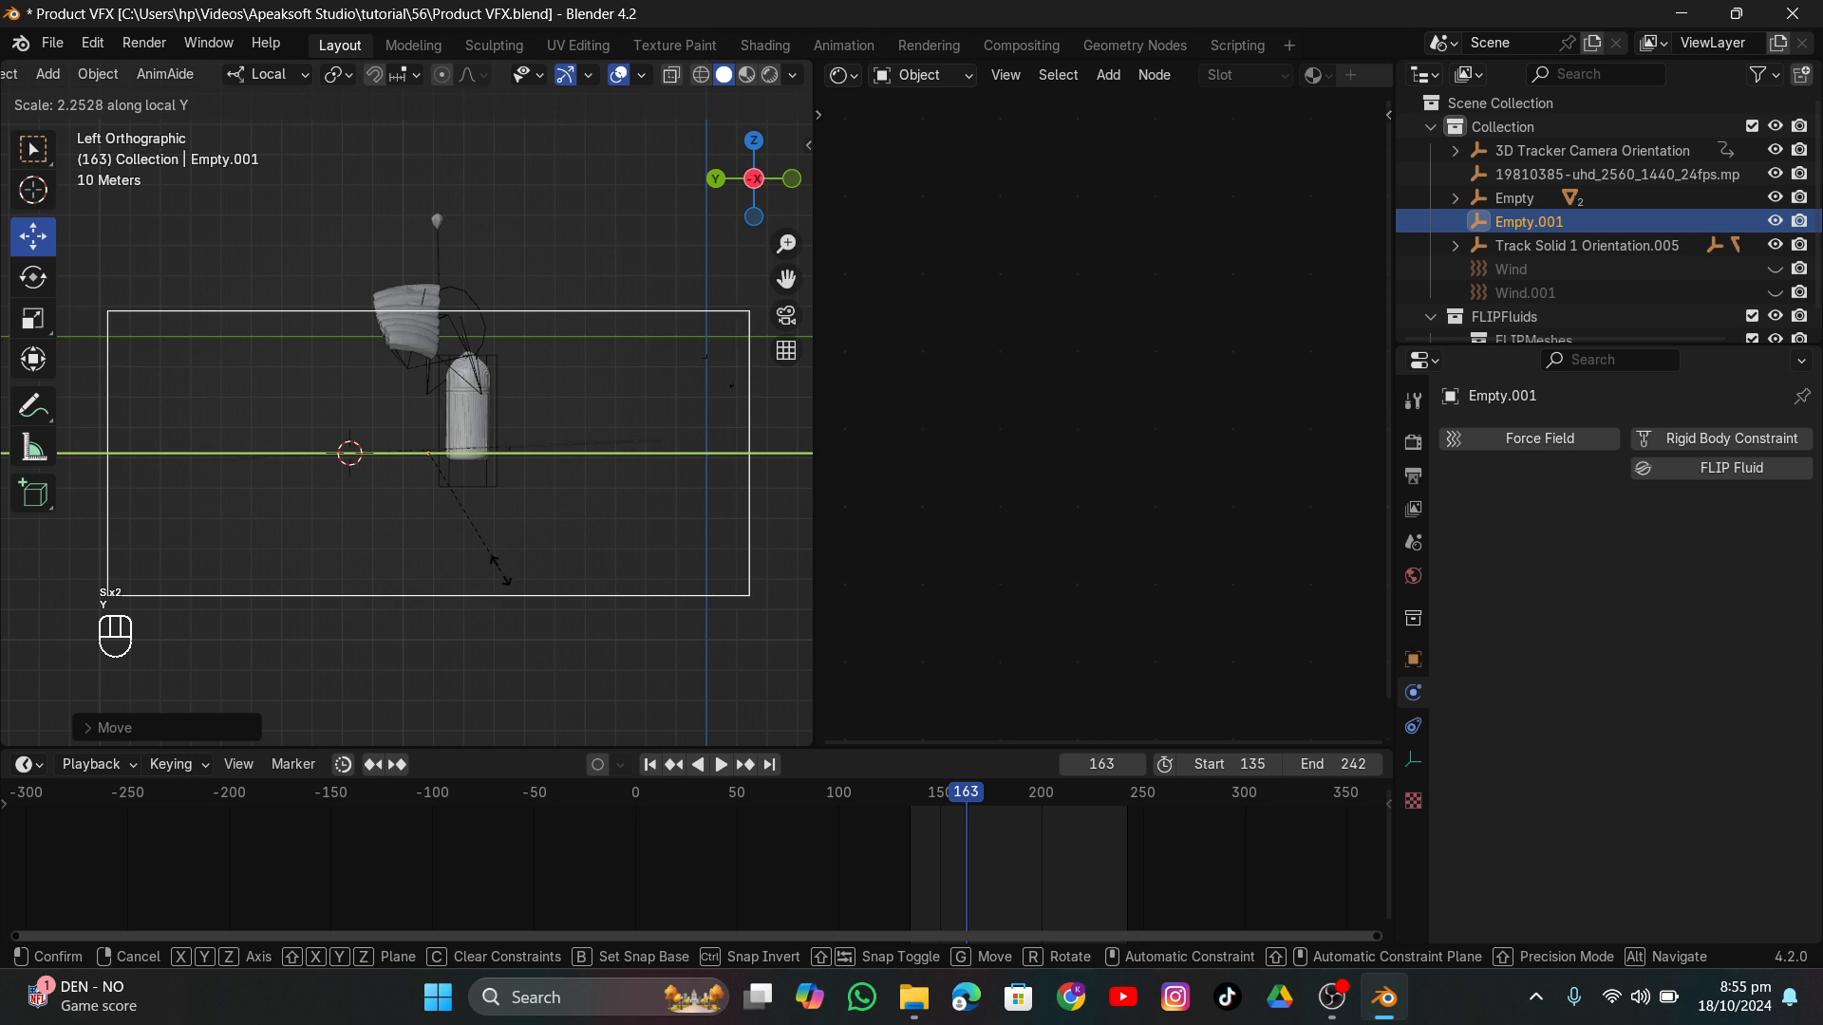
pyautogui.click(496, 594)
pyautogui.scroll(-1, 1553, 253)
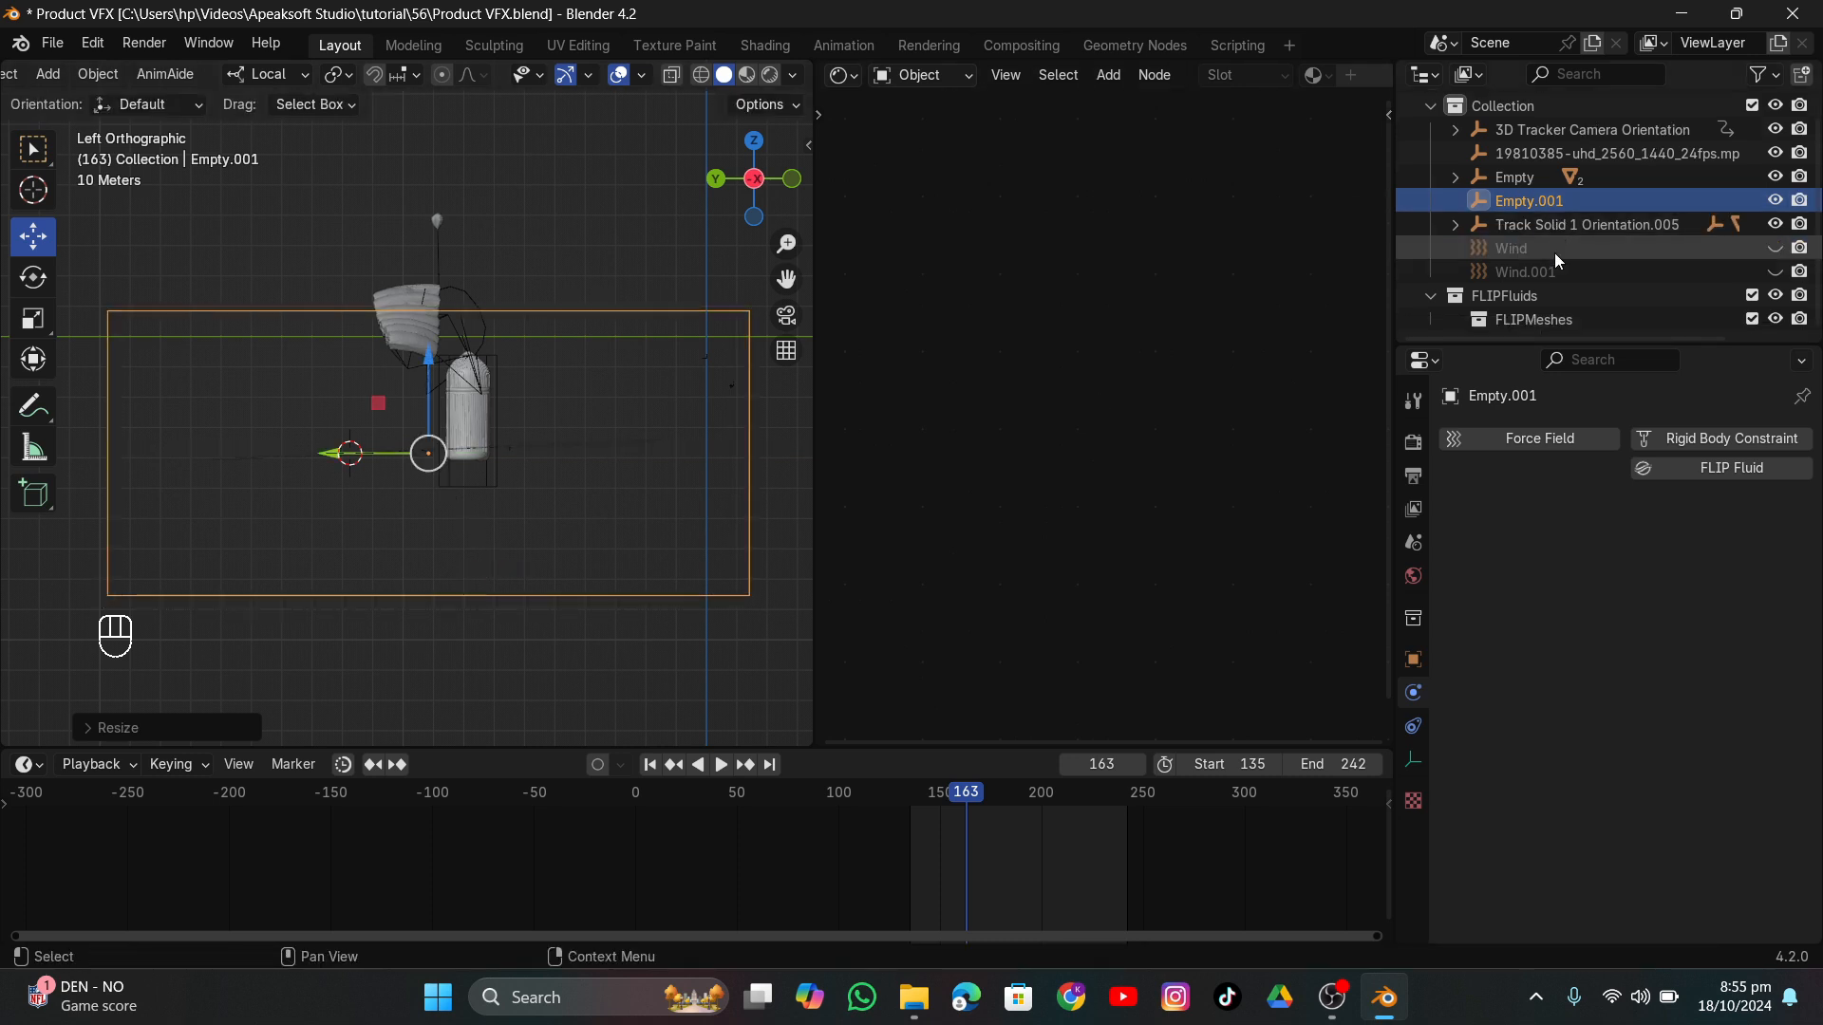
pyautogui.click(1637, 224)
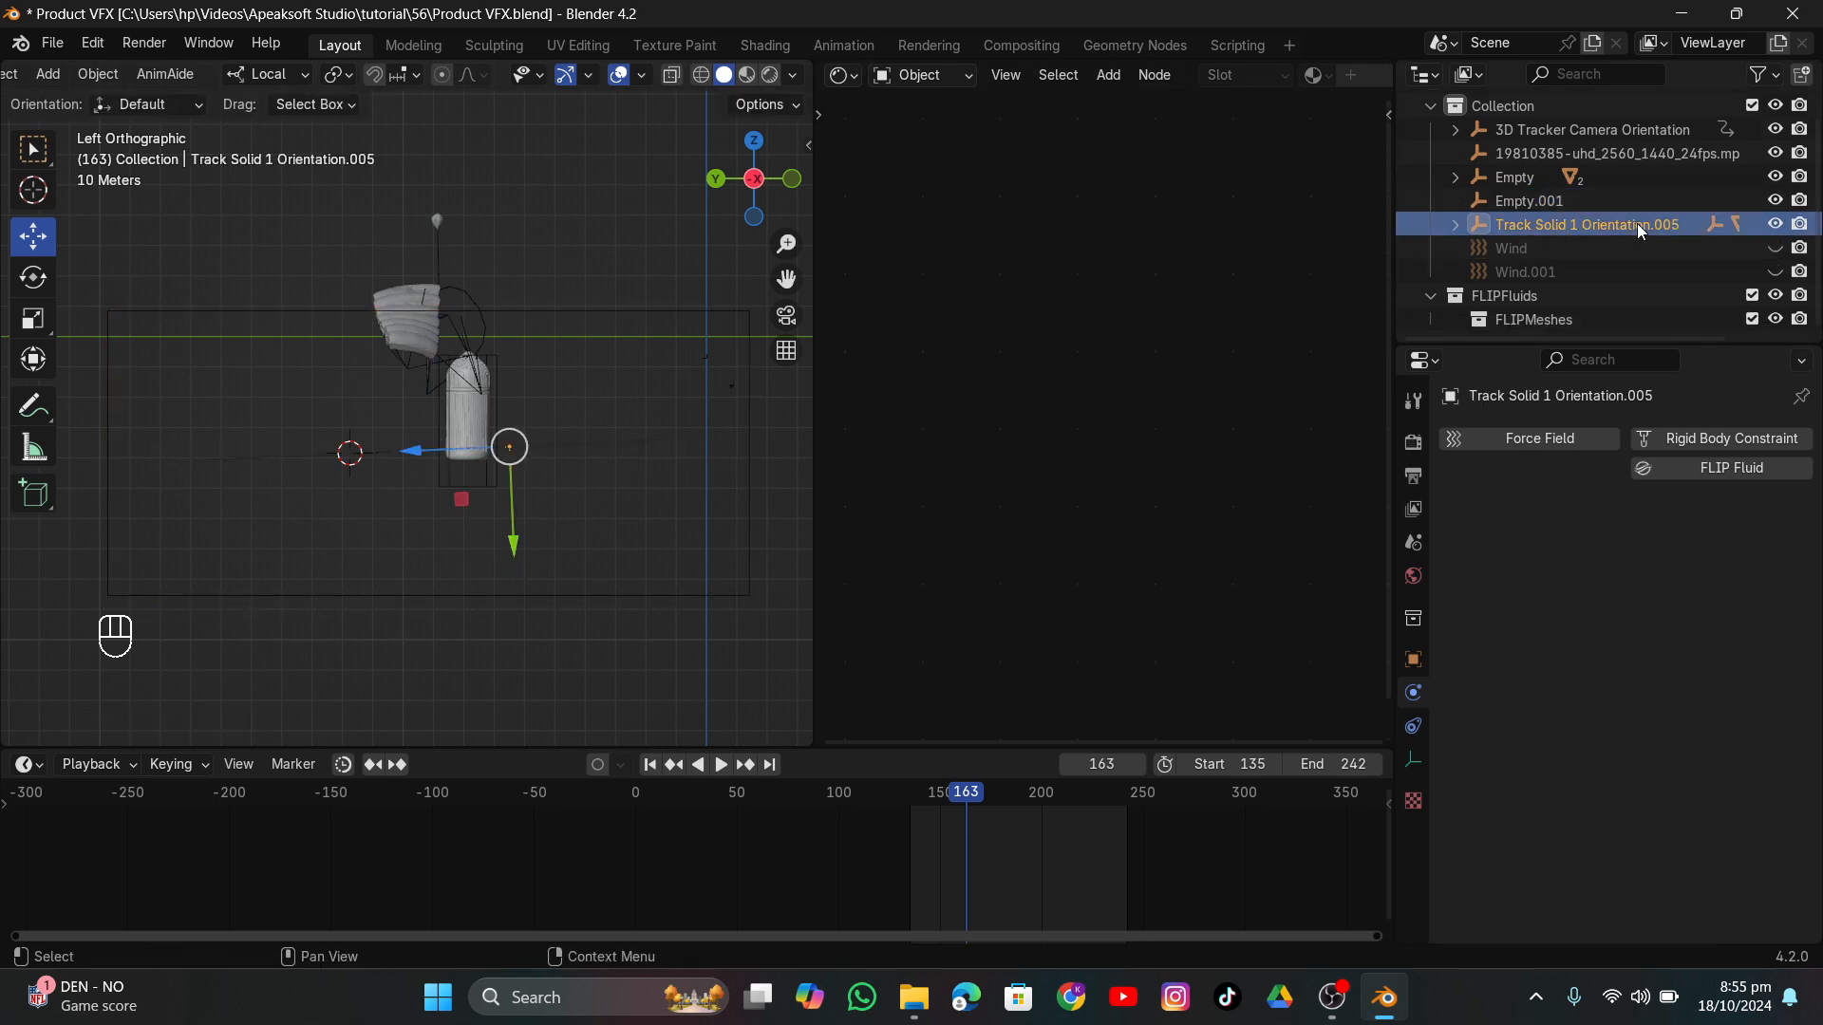
pyautogui.keyDown('ctrl'); pyautogui.click(1517, 178); pyautogui.keyUp('ctrl')
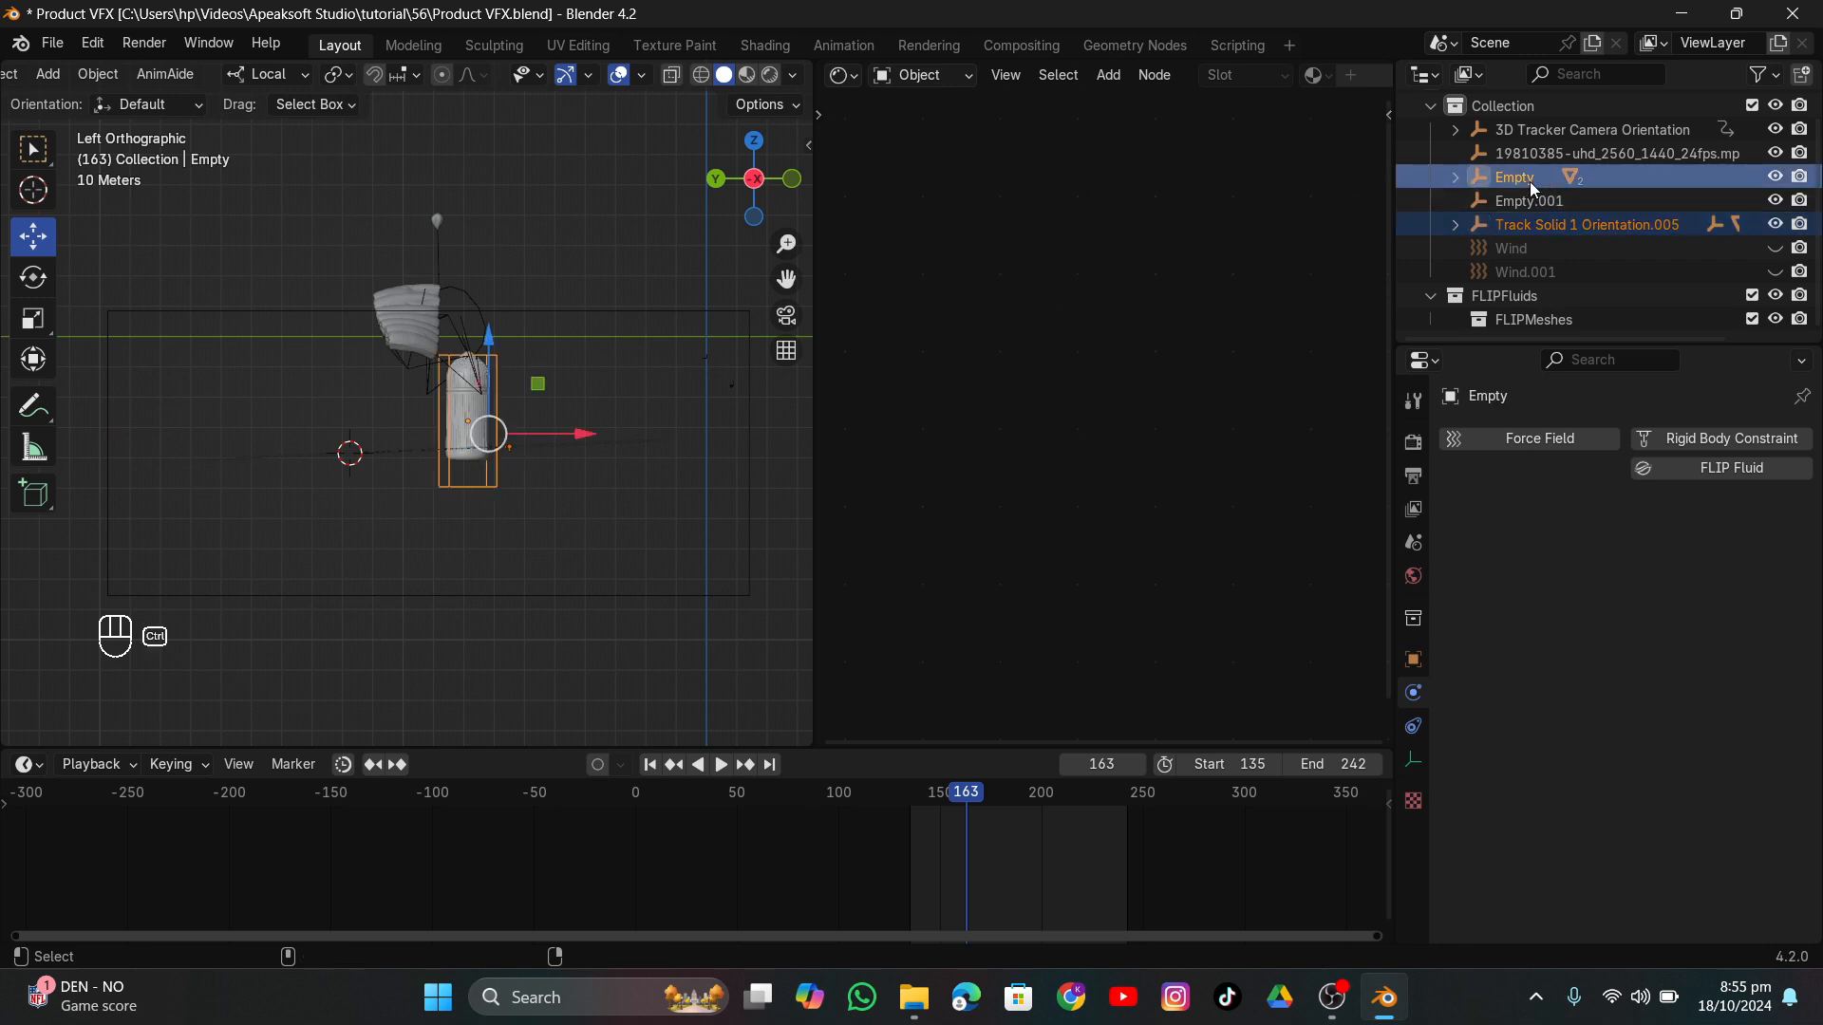
pyautogui.keyDown('ctrl'); pyautogui.click(1524, 153); pyautogui.keyUp('ctrl')
pyautogui.keyDown('ctrl'); pyautogui.click(1527, 130); pyautogui.keyUp('ctrl')
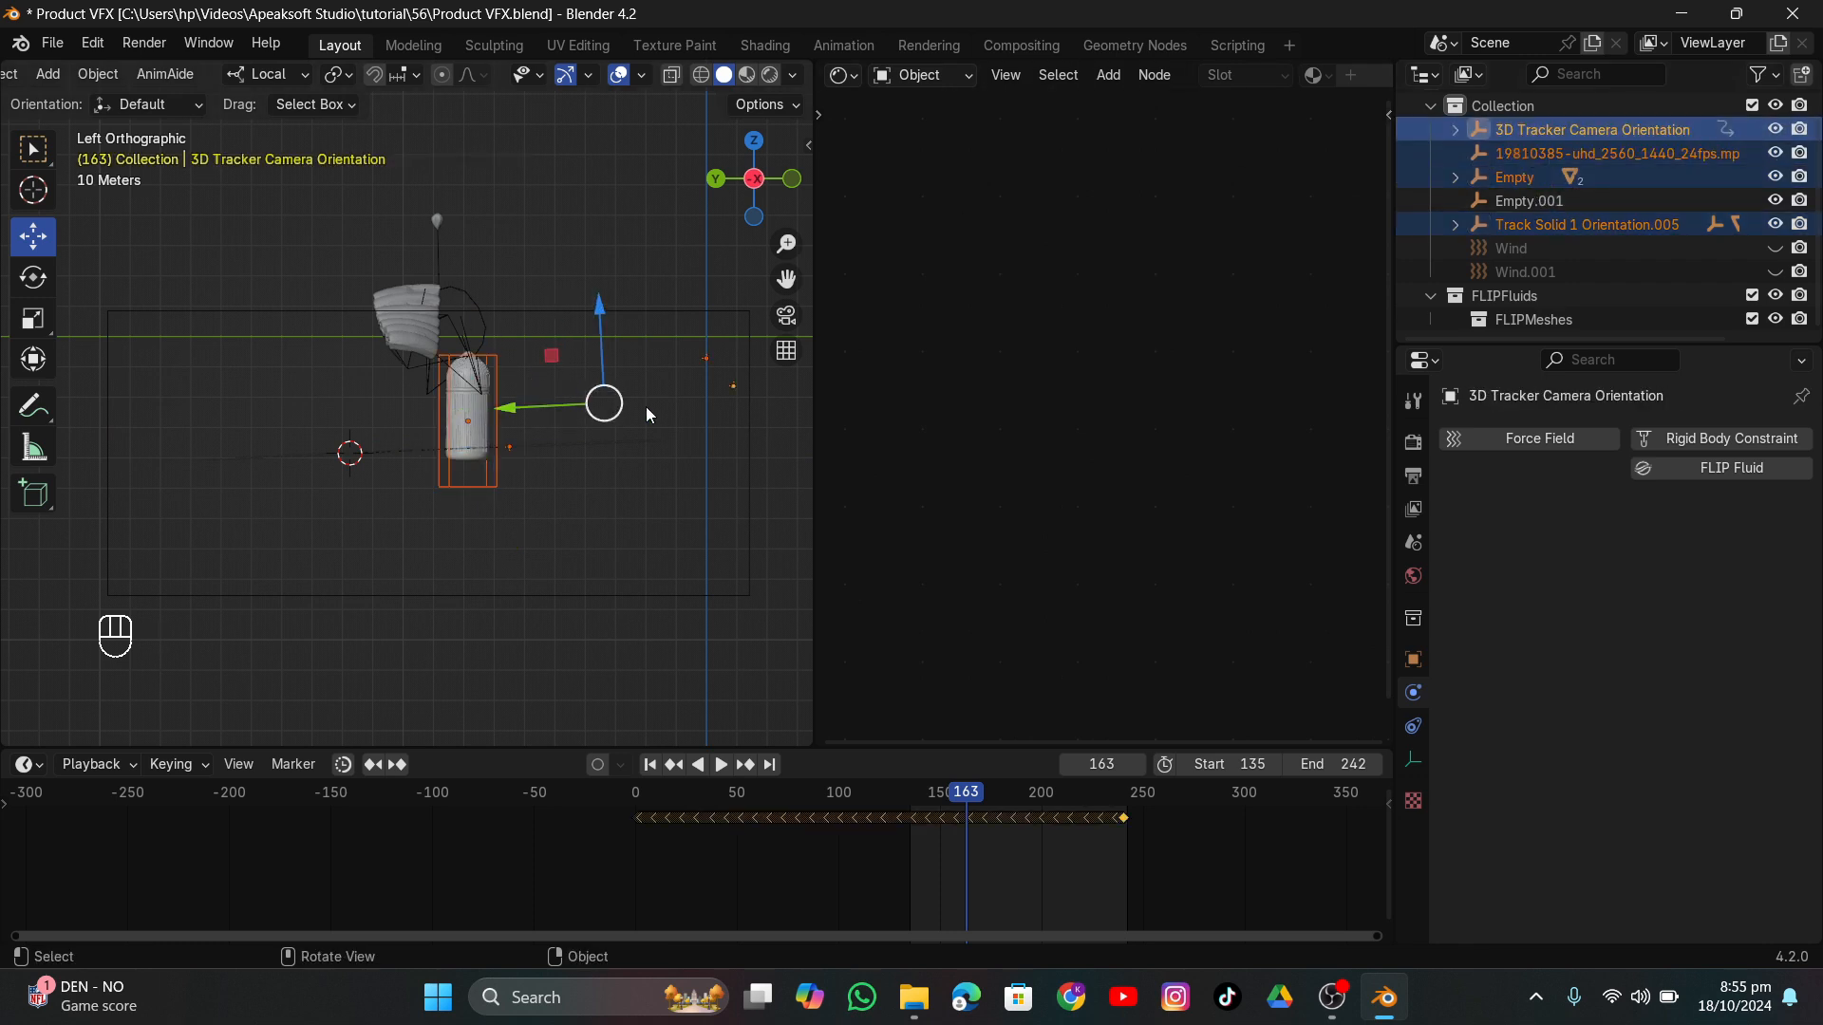
pyautogui.click(426, 298)
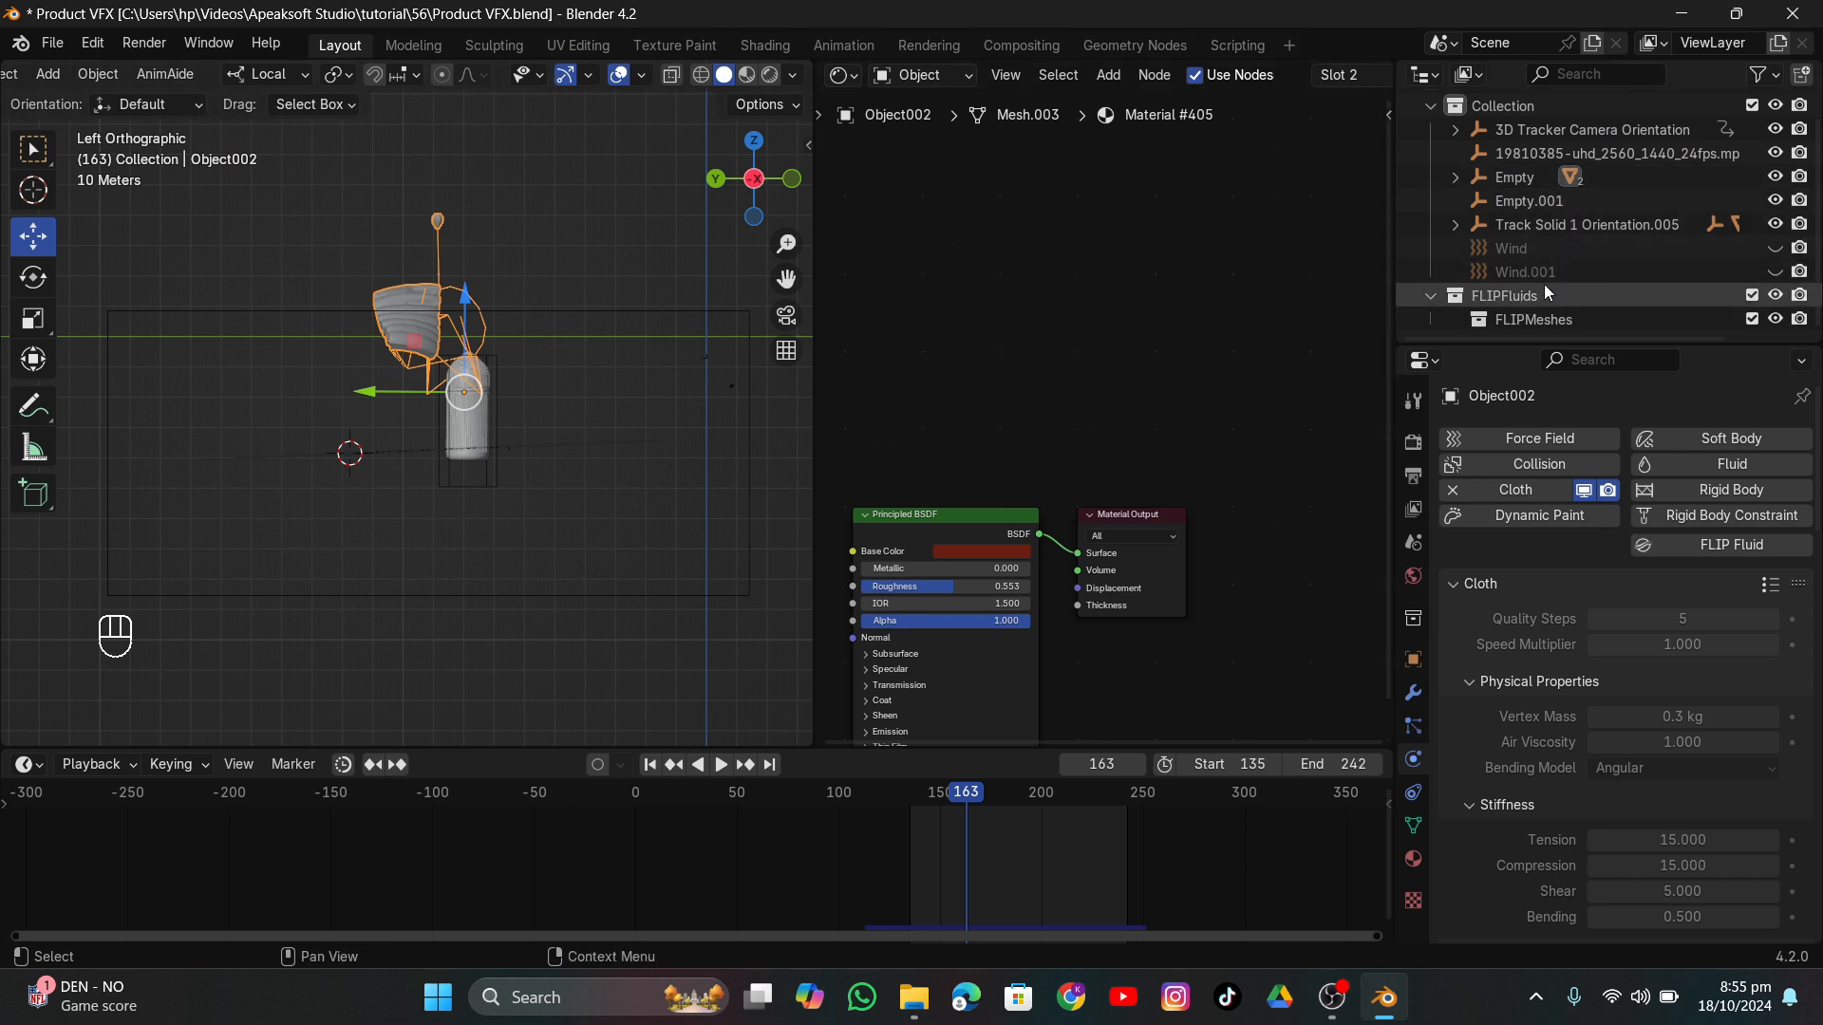
# Parent the track solid orientation, the bottle's Empty, the video anchor point and the 3D tracker camera orientation to the cube empty, keeping transforms.
pyautogui.keyDown('ctrl'); pyautogui.click(1551, 228); pyautogui.keyUp('ctrl')
pyautogui.keyDown('ctrl'); pyautogui.click(1519, 179); pyautogui.keyUp('ctrl')
pyautogui.keyDown('ctrl'); pyautogui.click(1519, 153); pyautogui.keyUp('ctrl')
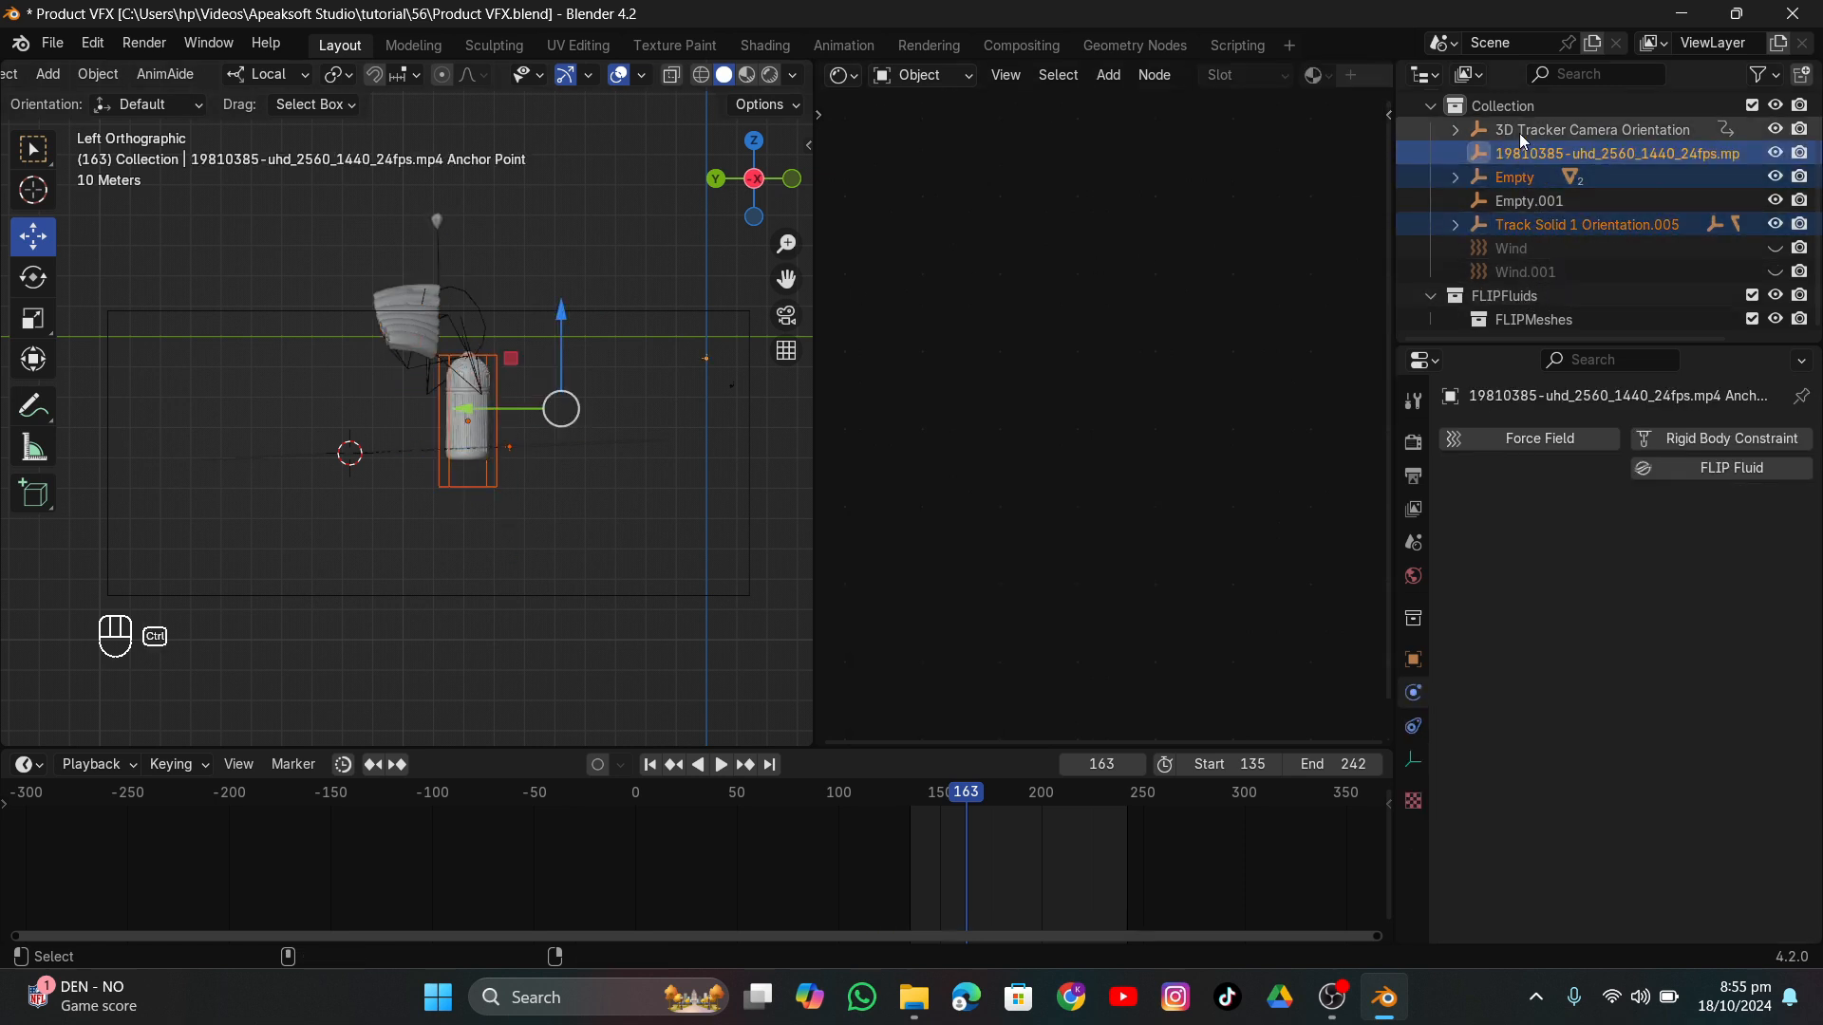
pyautogui.keyDown('ctrl'); pyautogui.click(1519, 130); pyautogui.keyUp('ctrl')
pyautogui.keyDown('ctrl'); pyautogui.click(1523, 201); pyautogui.keyUp('ctrl')
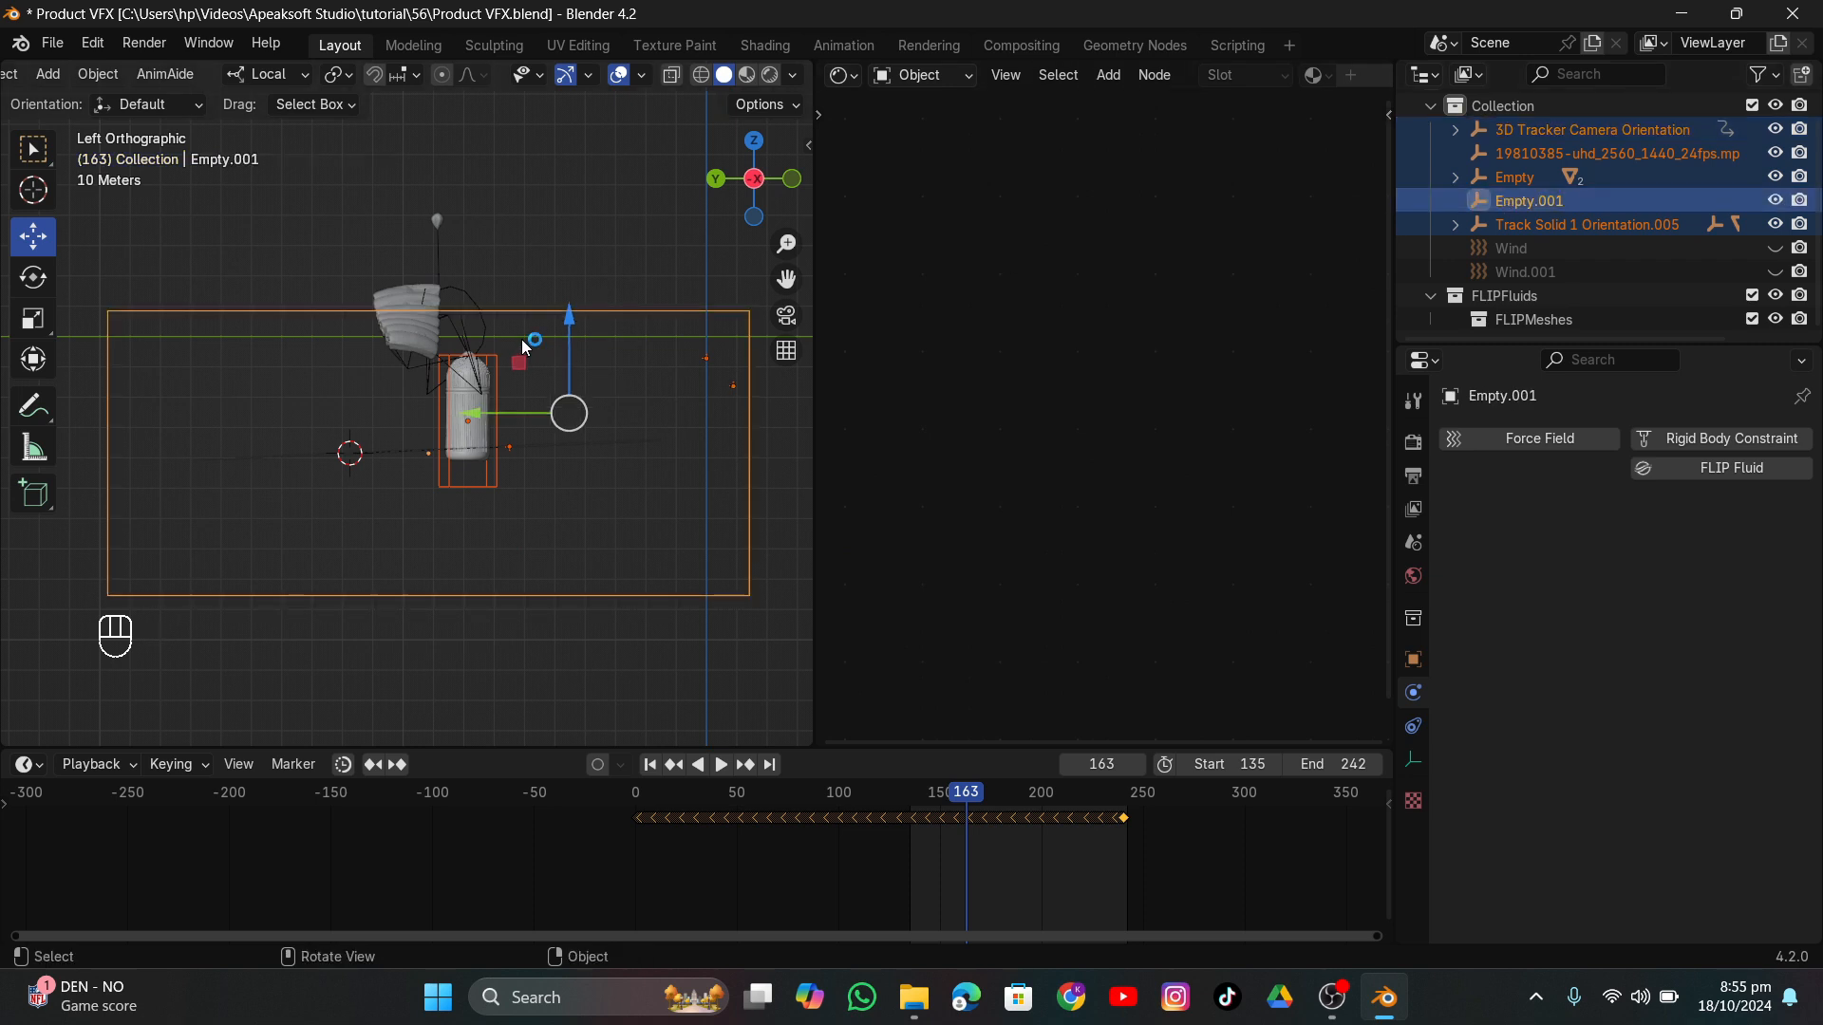
pyautogui.hotkey('ctrl', 'p')
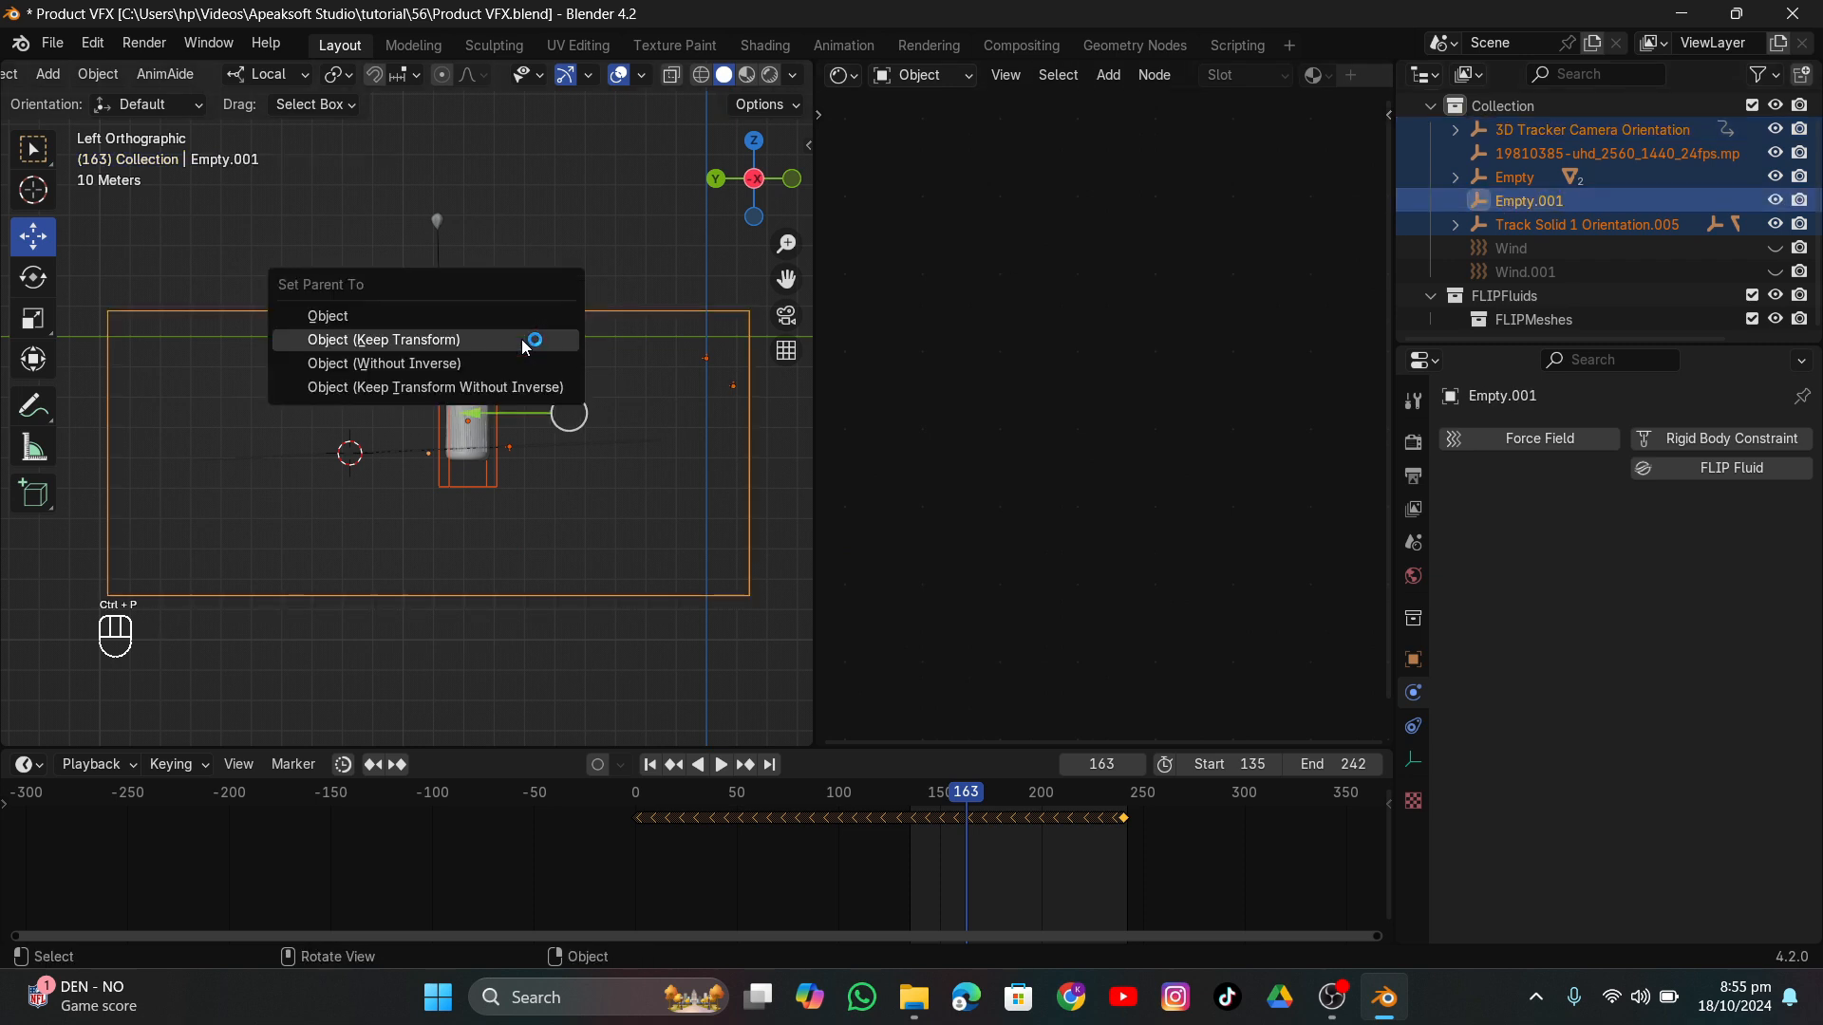
pyautogui.click(435, 338)
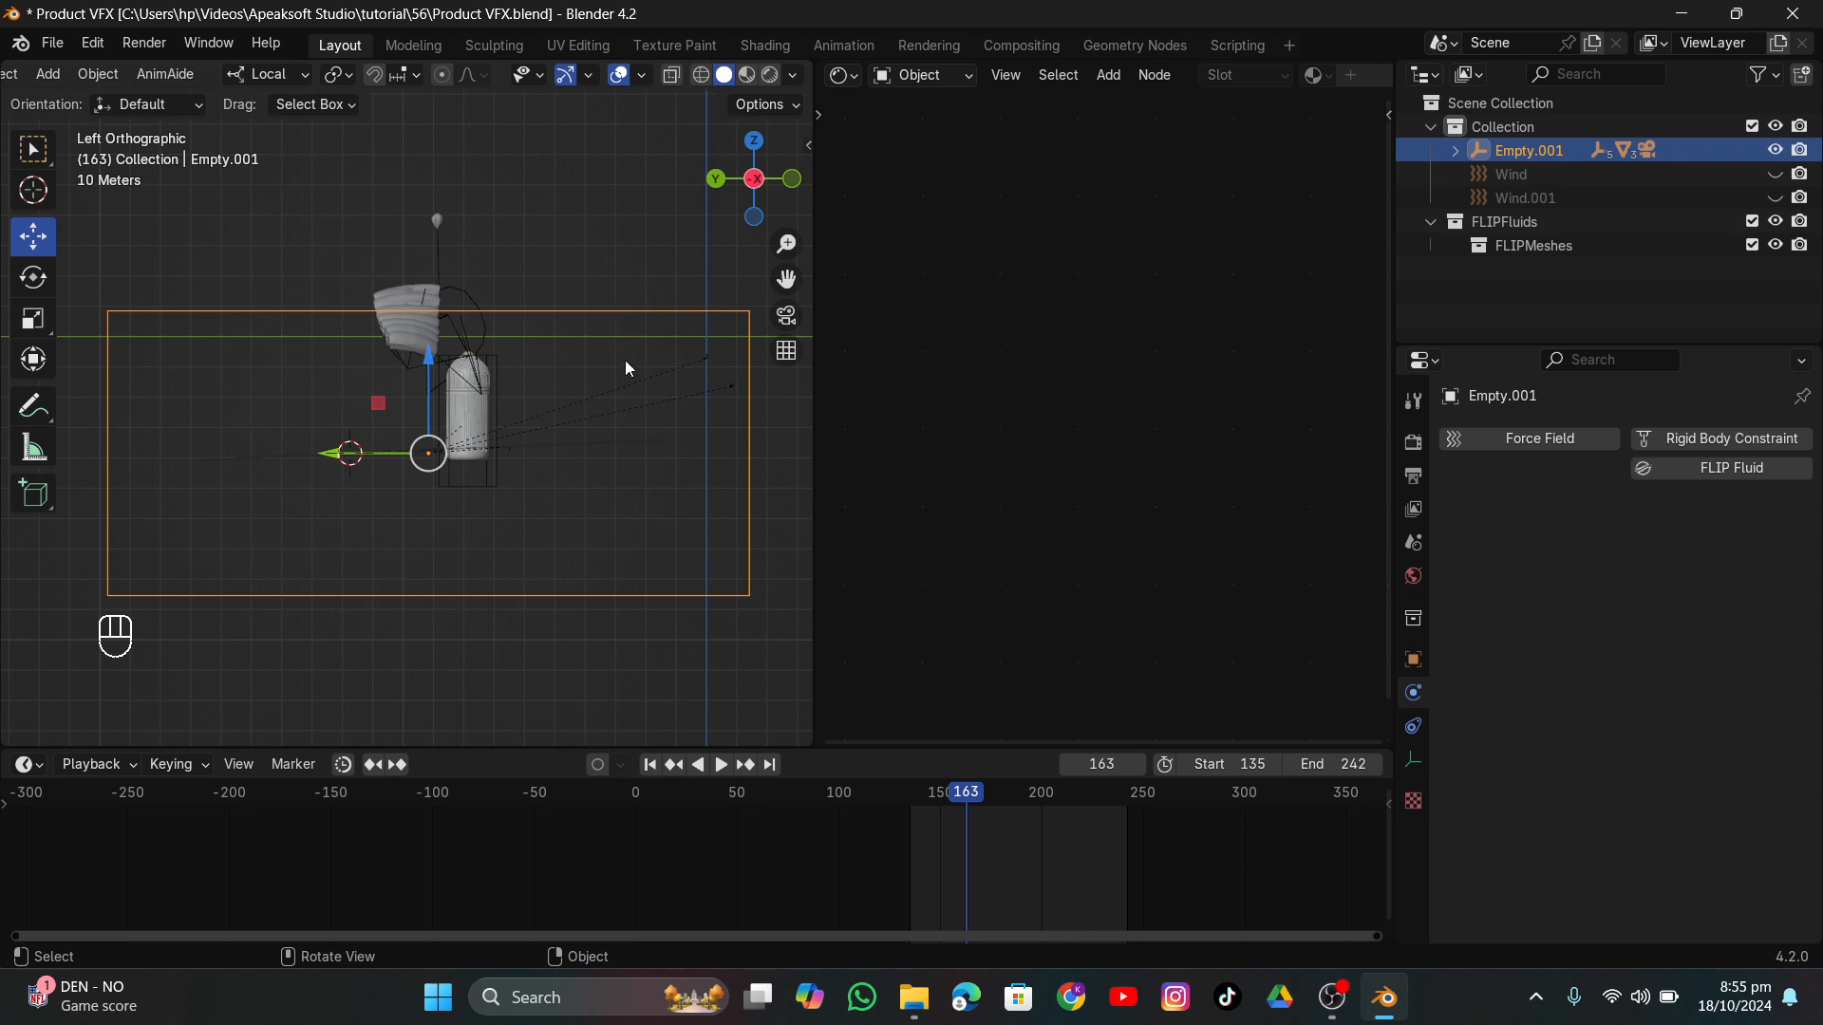
# Rotate the parent cube empty a few degrees in the left view and raise it so the ground plane nears the world Y axis.
pyautogui.scroll(1, 627, 369)
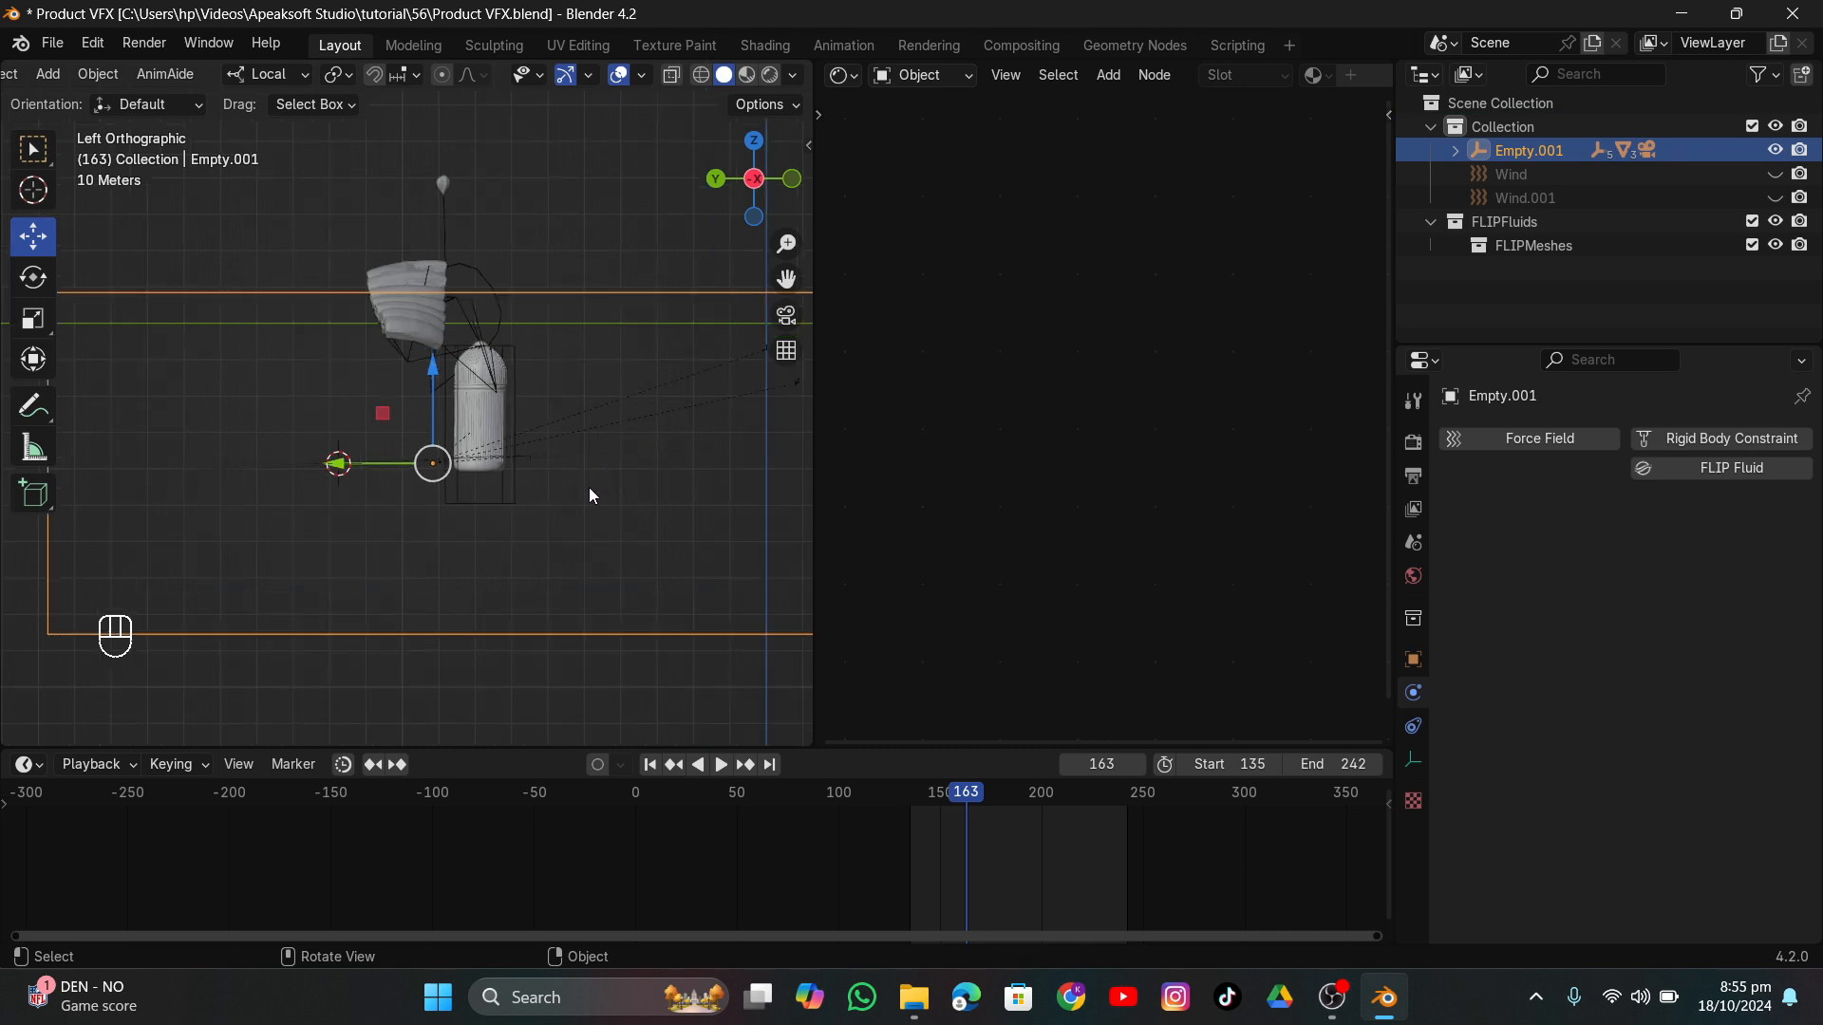
pyautogui.press('r')
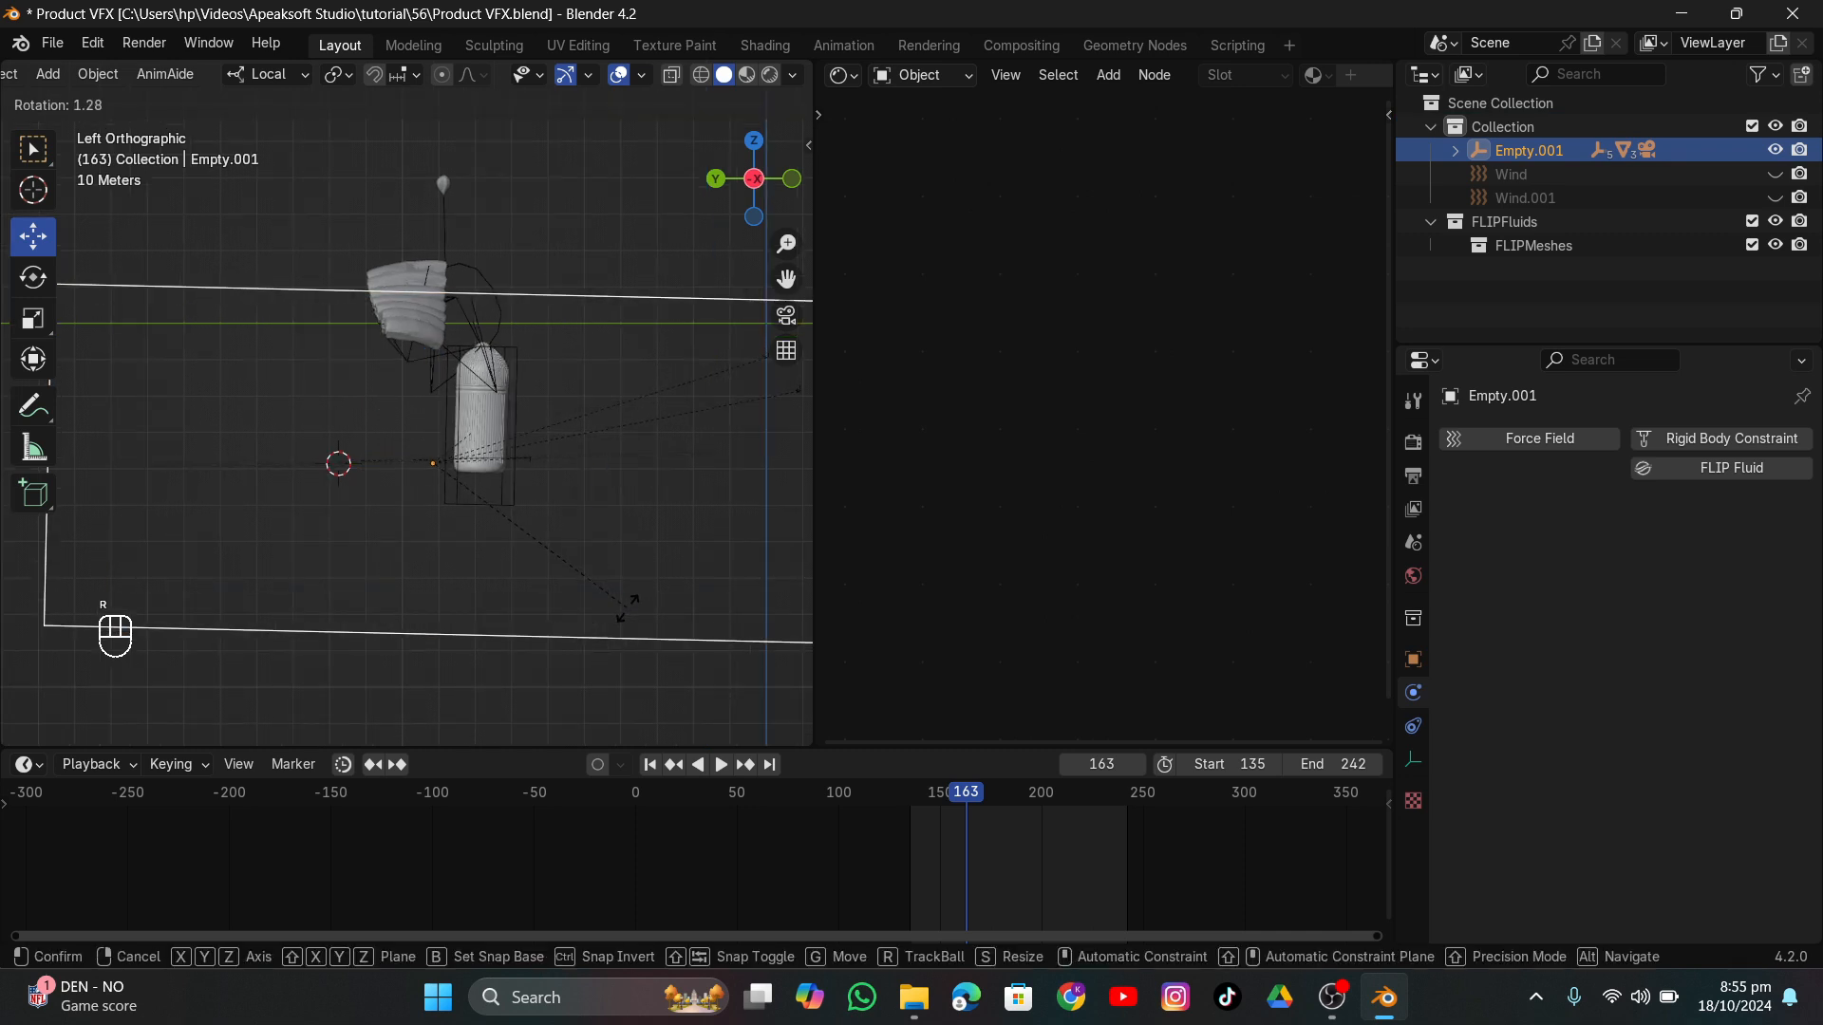
pyautogui.click(628, 622)
pyautogui.scroll(3, 619, 597)
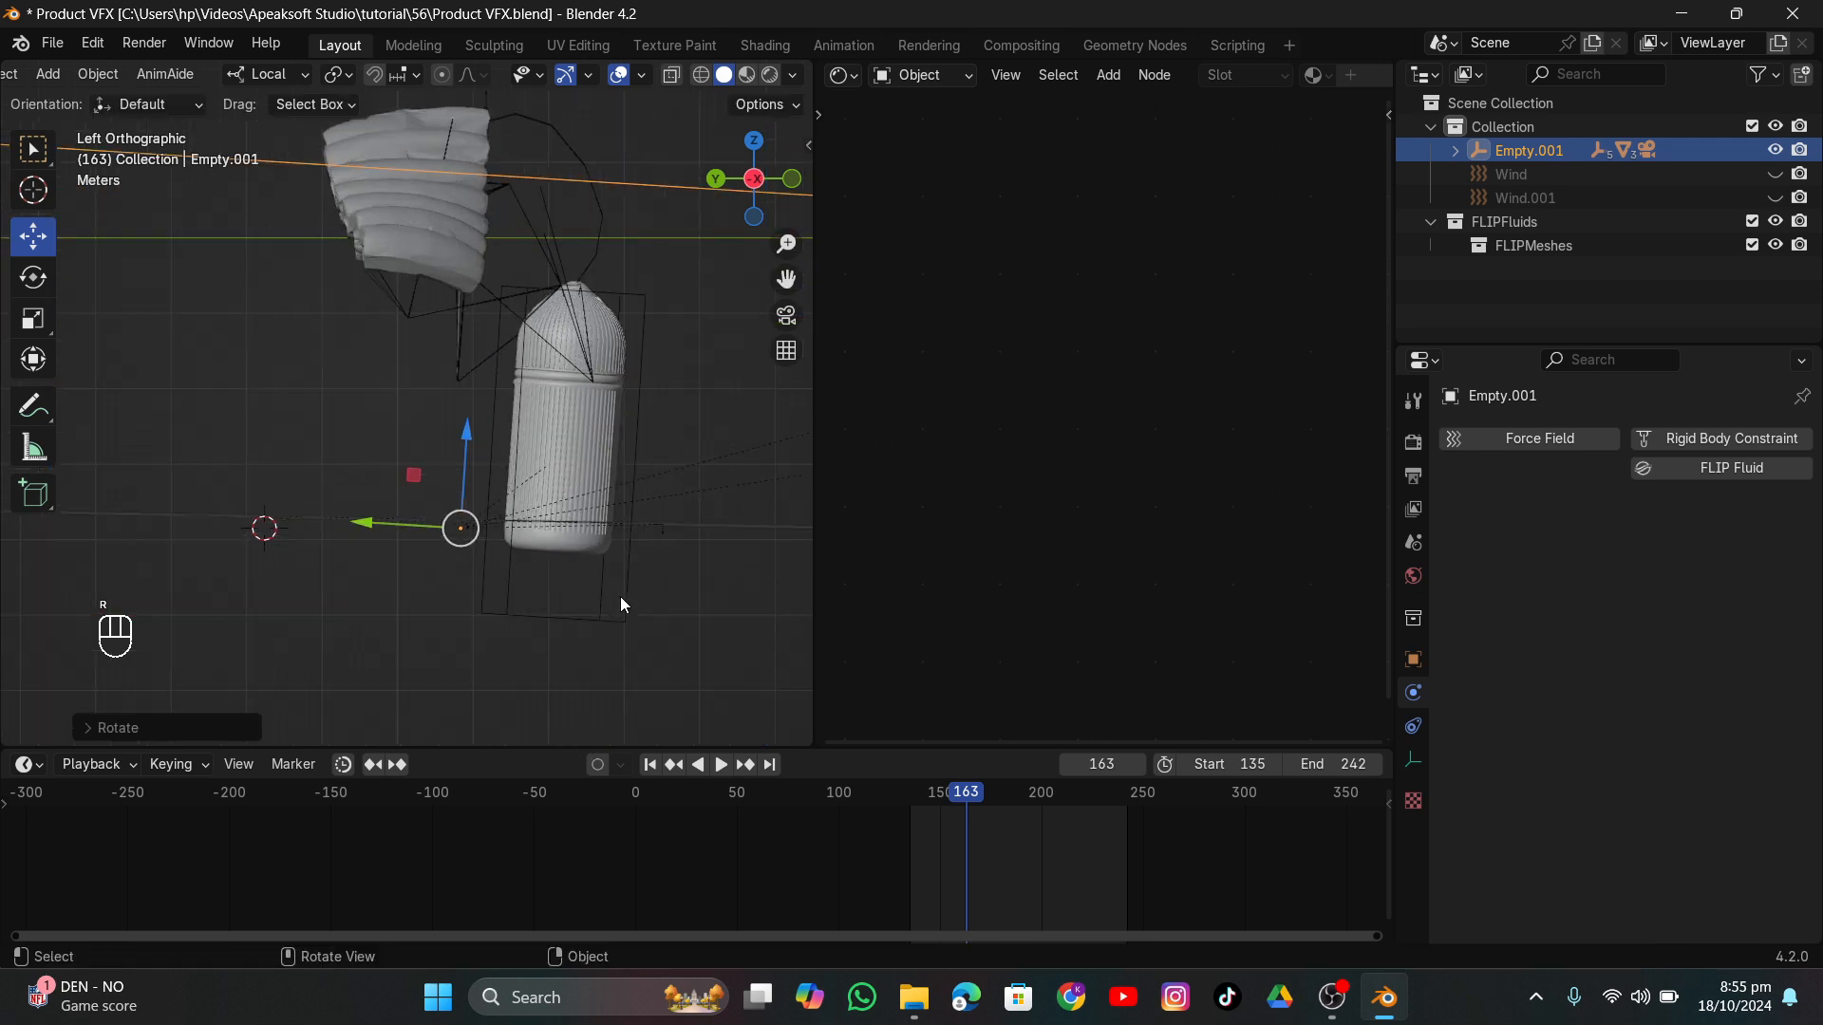
pyautogui.scroll(-4, 550, 581)
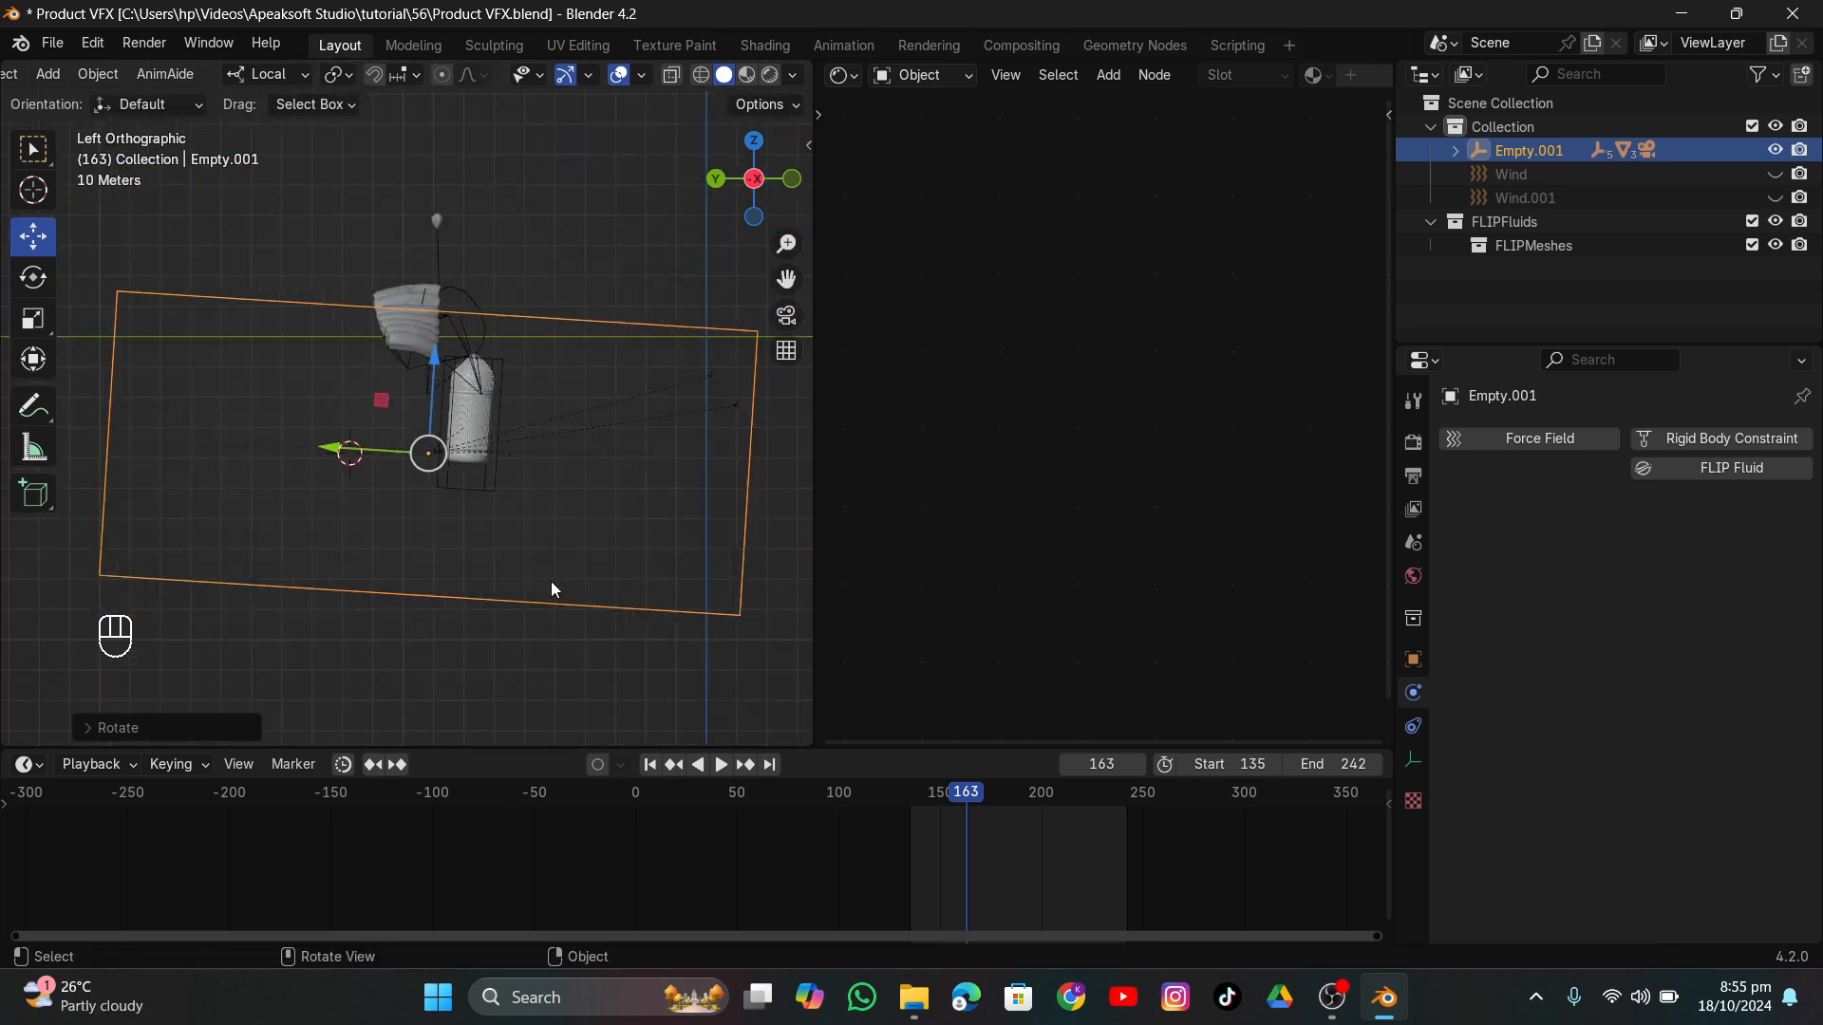
pyautogui.press('g')
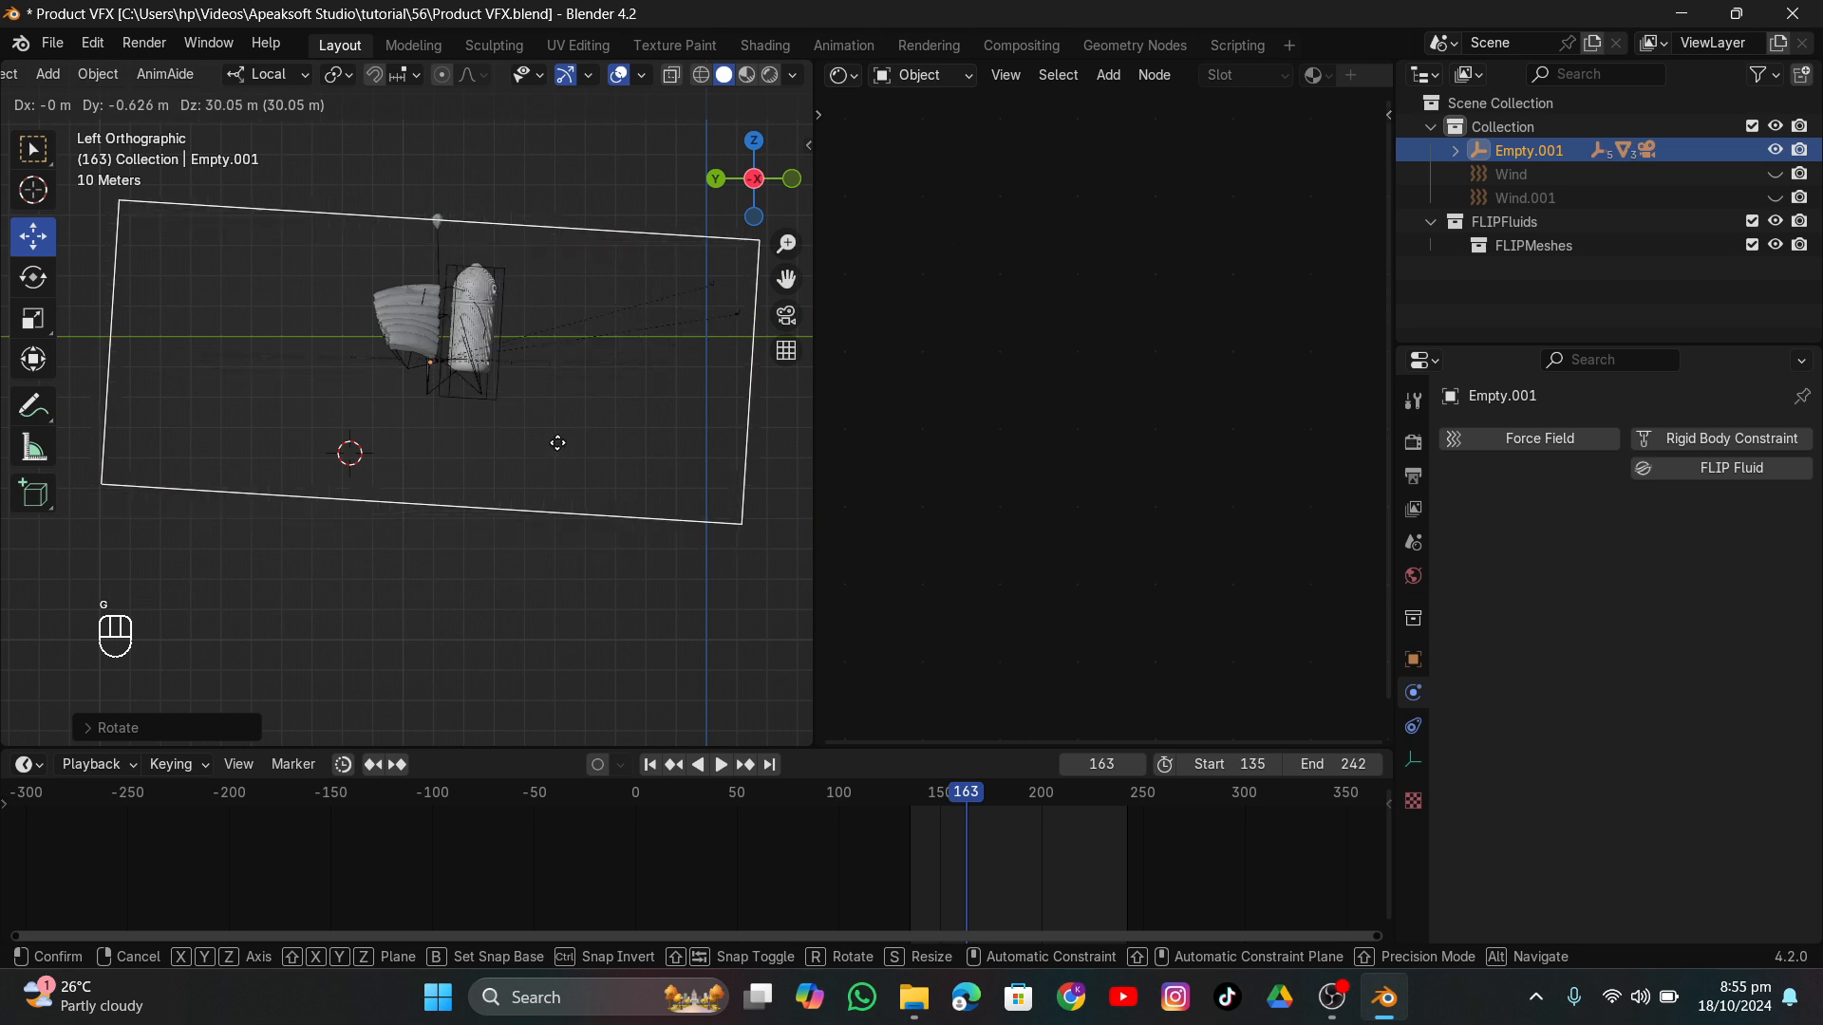
pyautogui.click(570, 418)
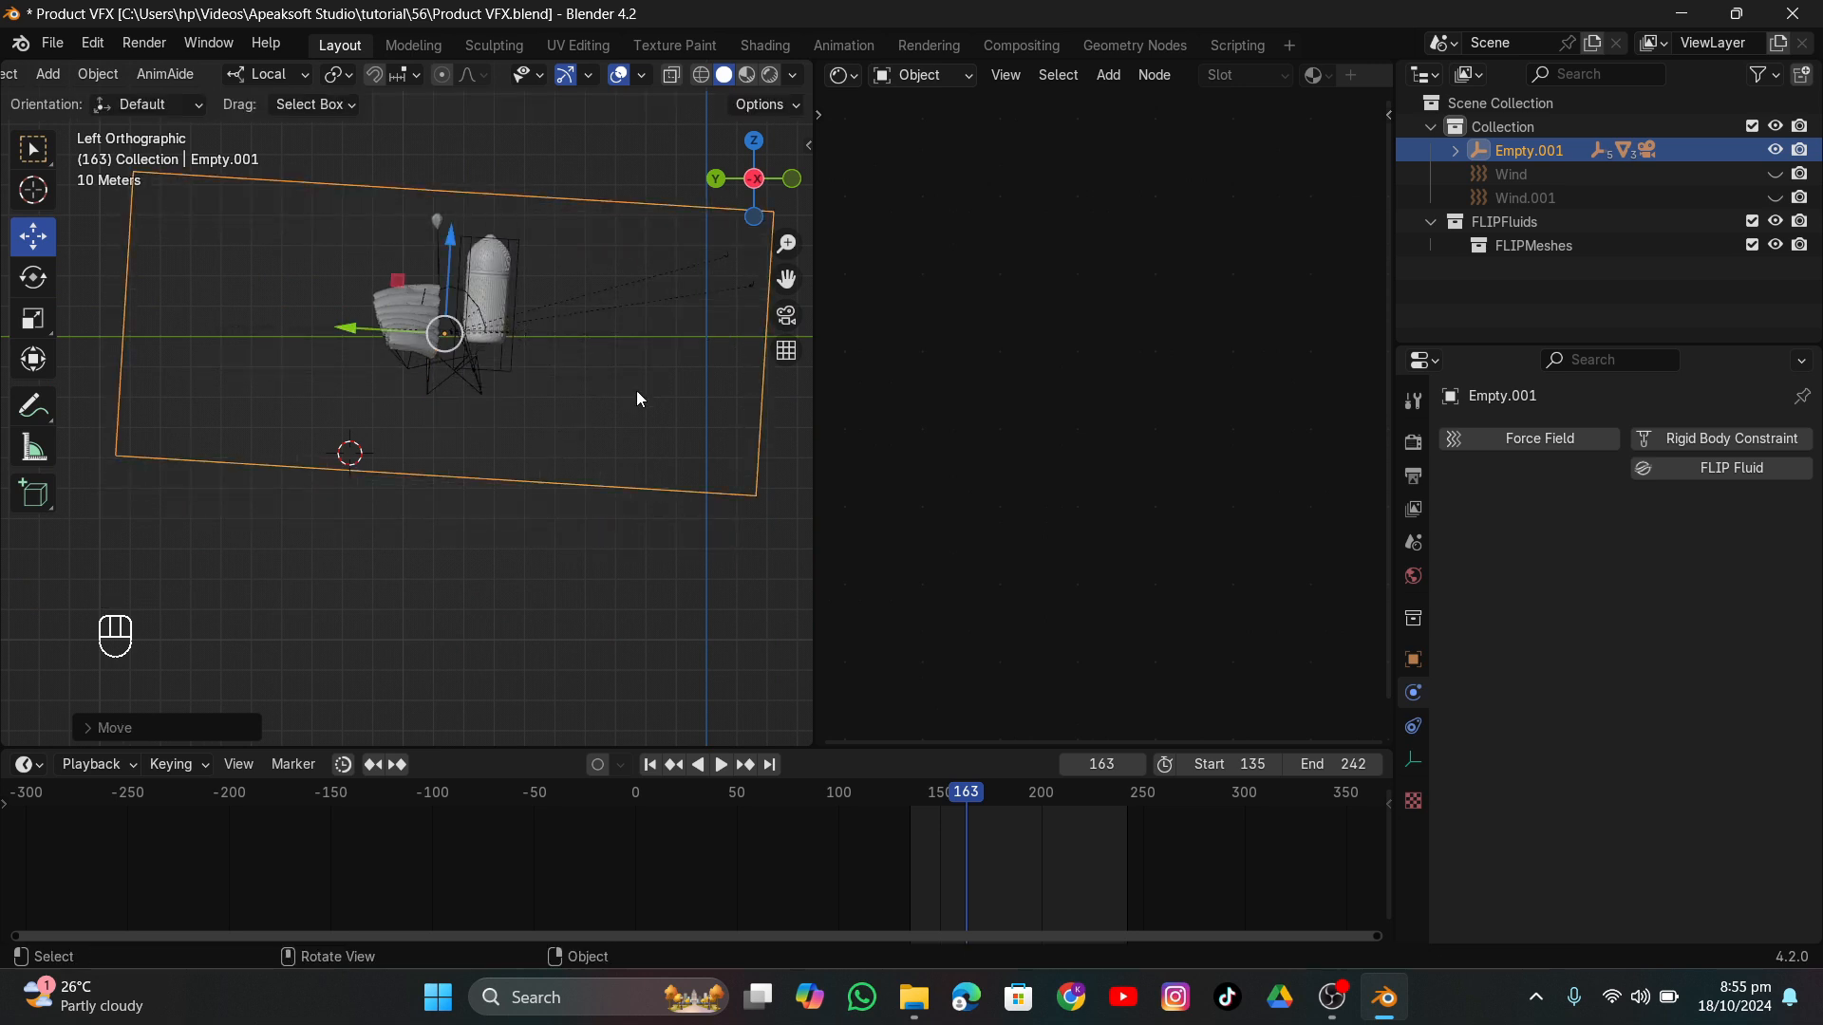
# Fine-tune the parent cube empty's rotation and height in the left view until the ground plane lies flat on the world Y axis.
pyautogui.scroll(8, 498, 488)
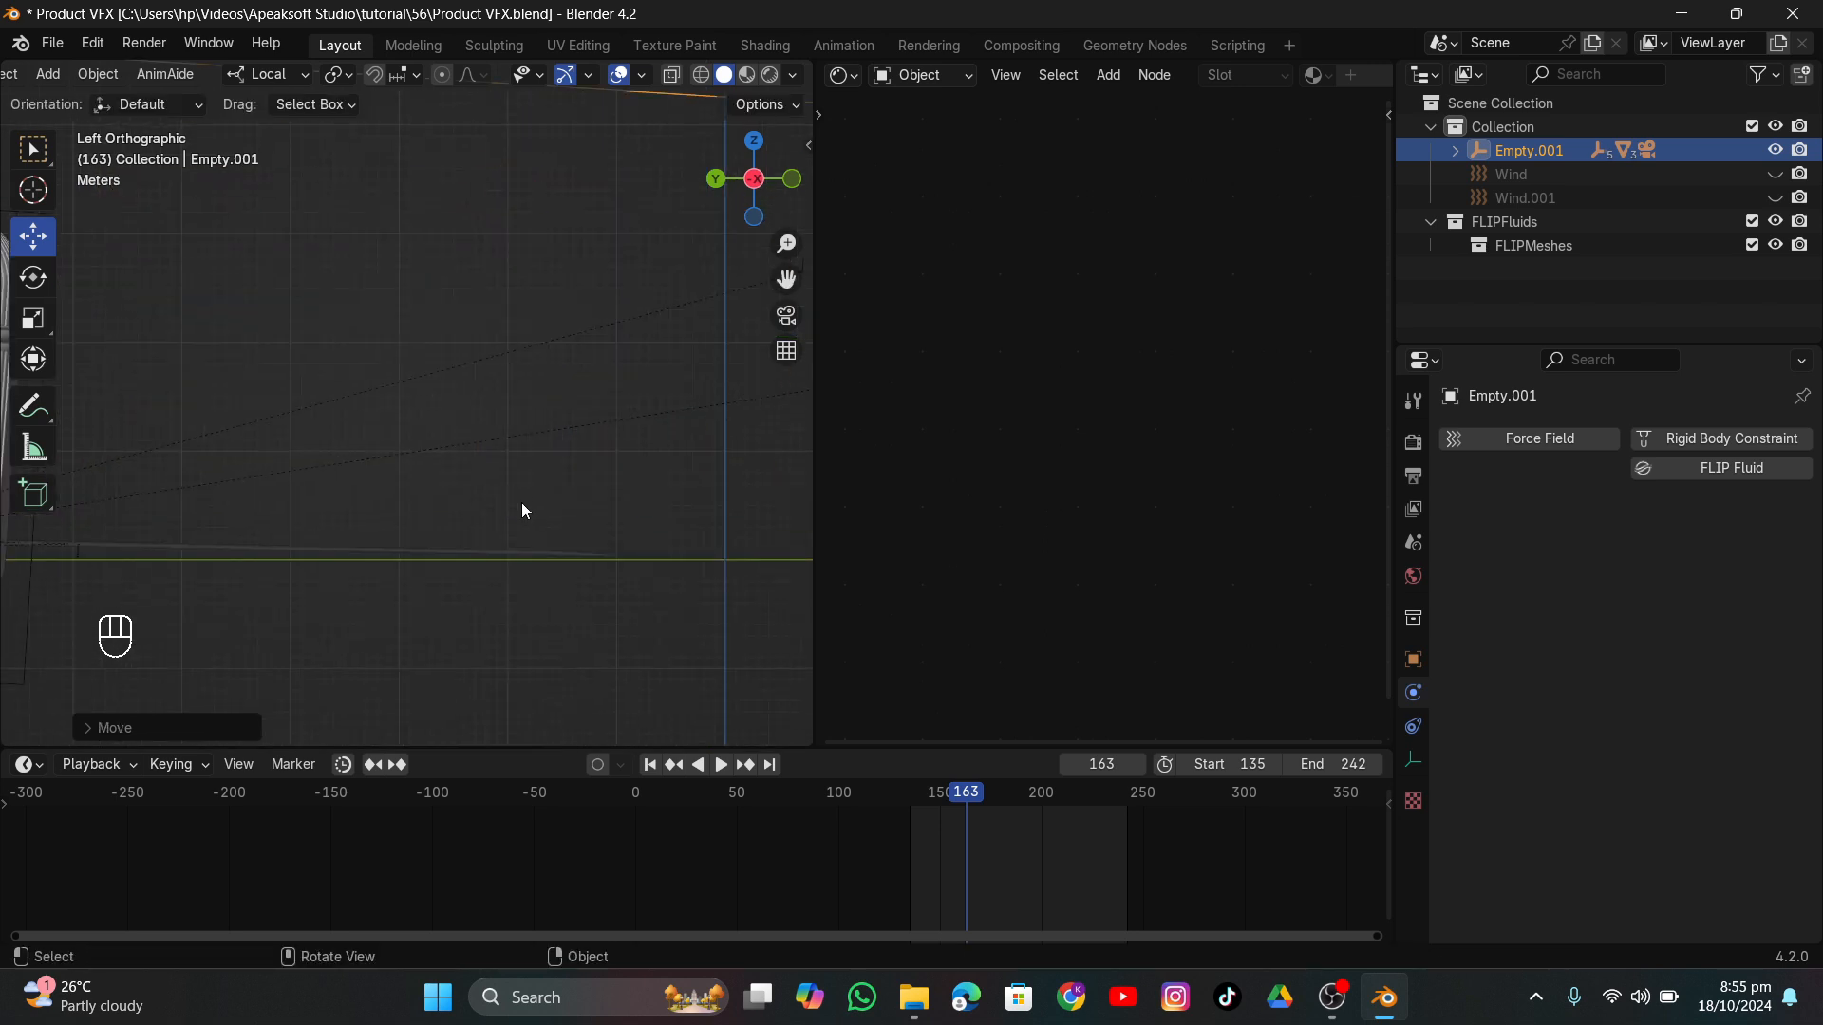
pyautogui.press('r')
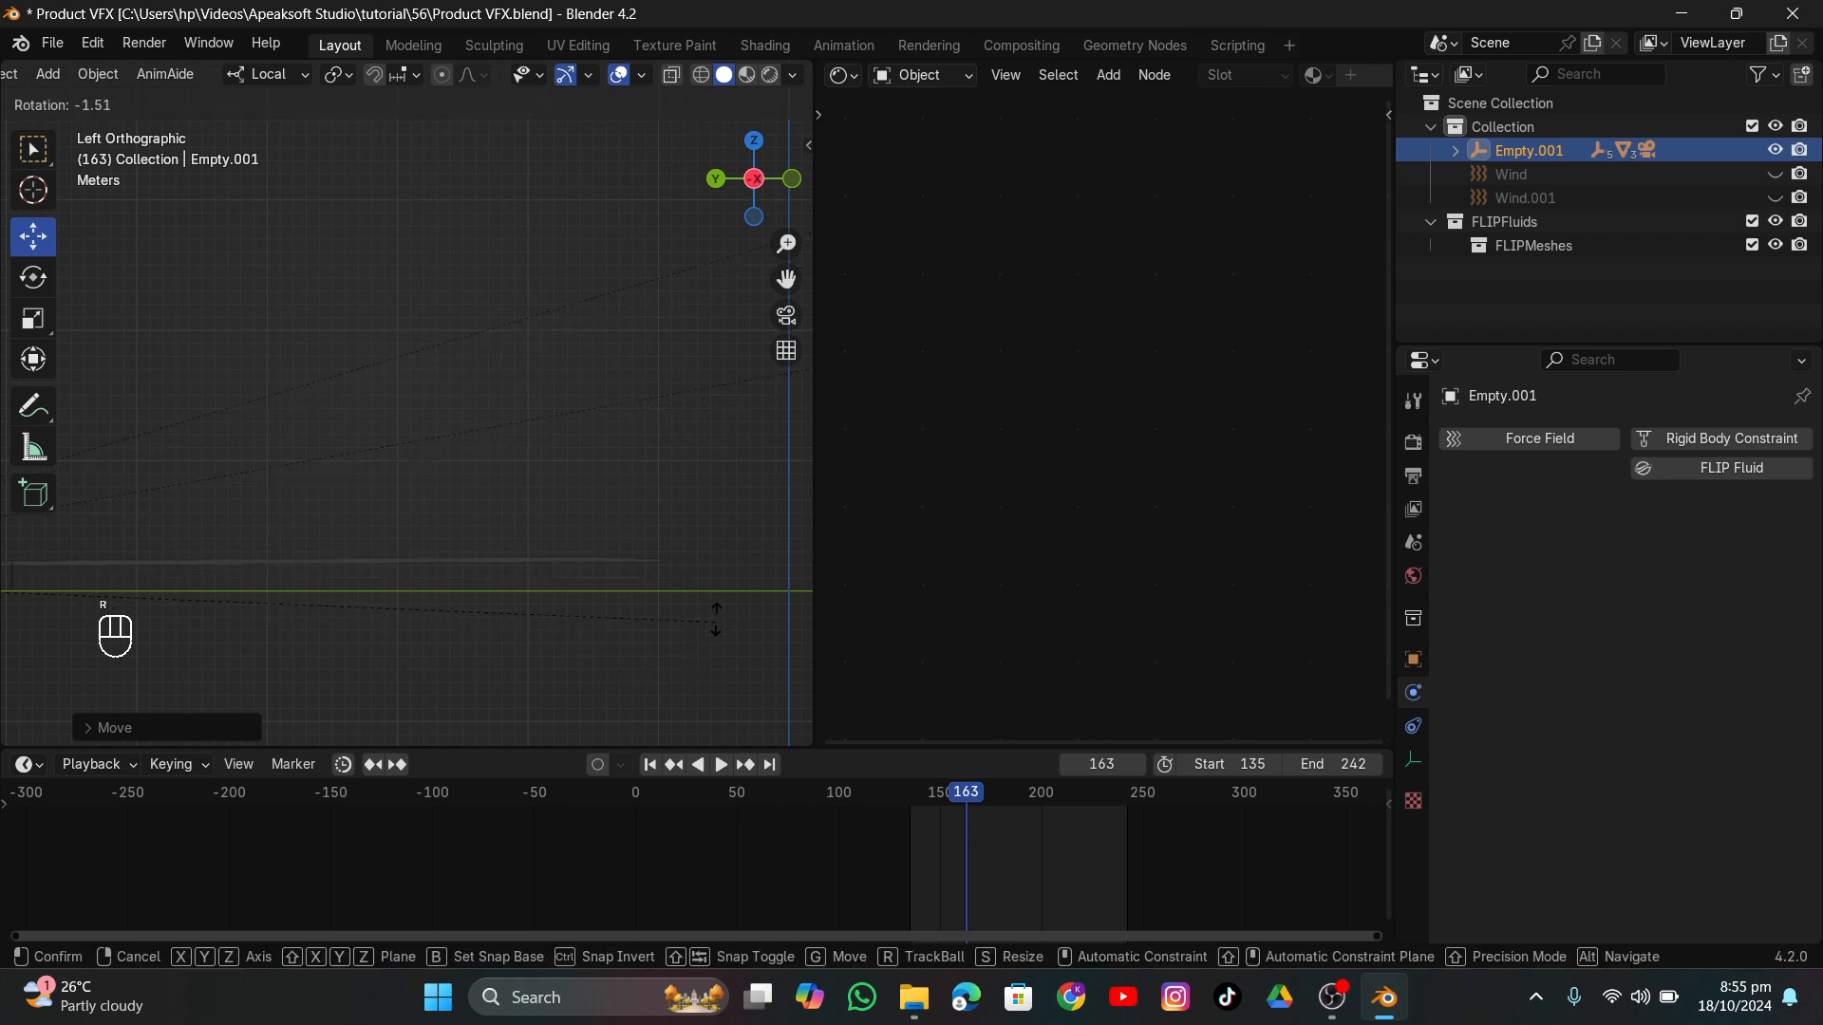
pyautogui.click(715, 614)
pyautogui.press('g')
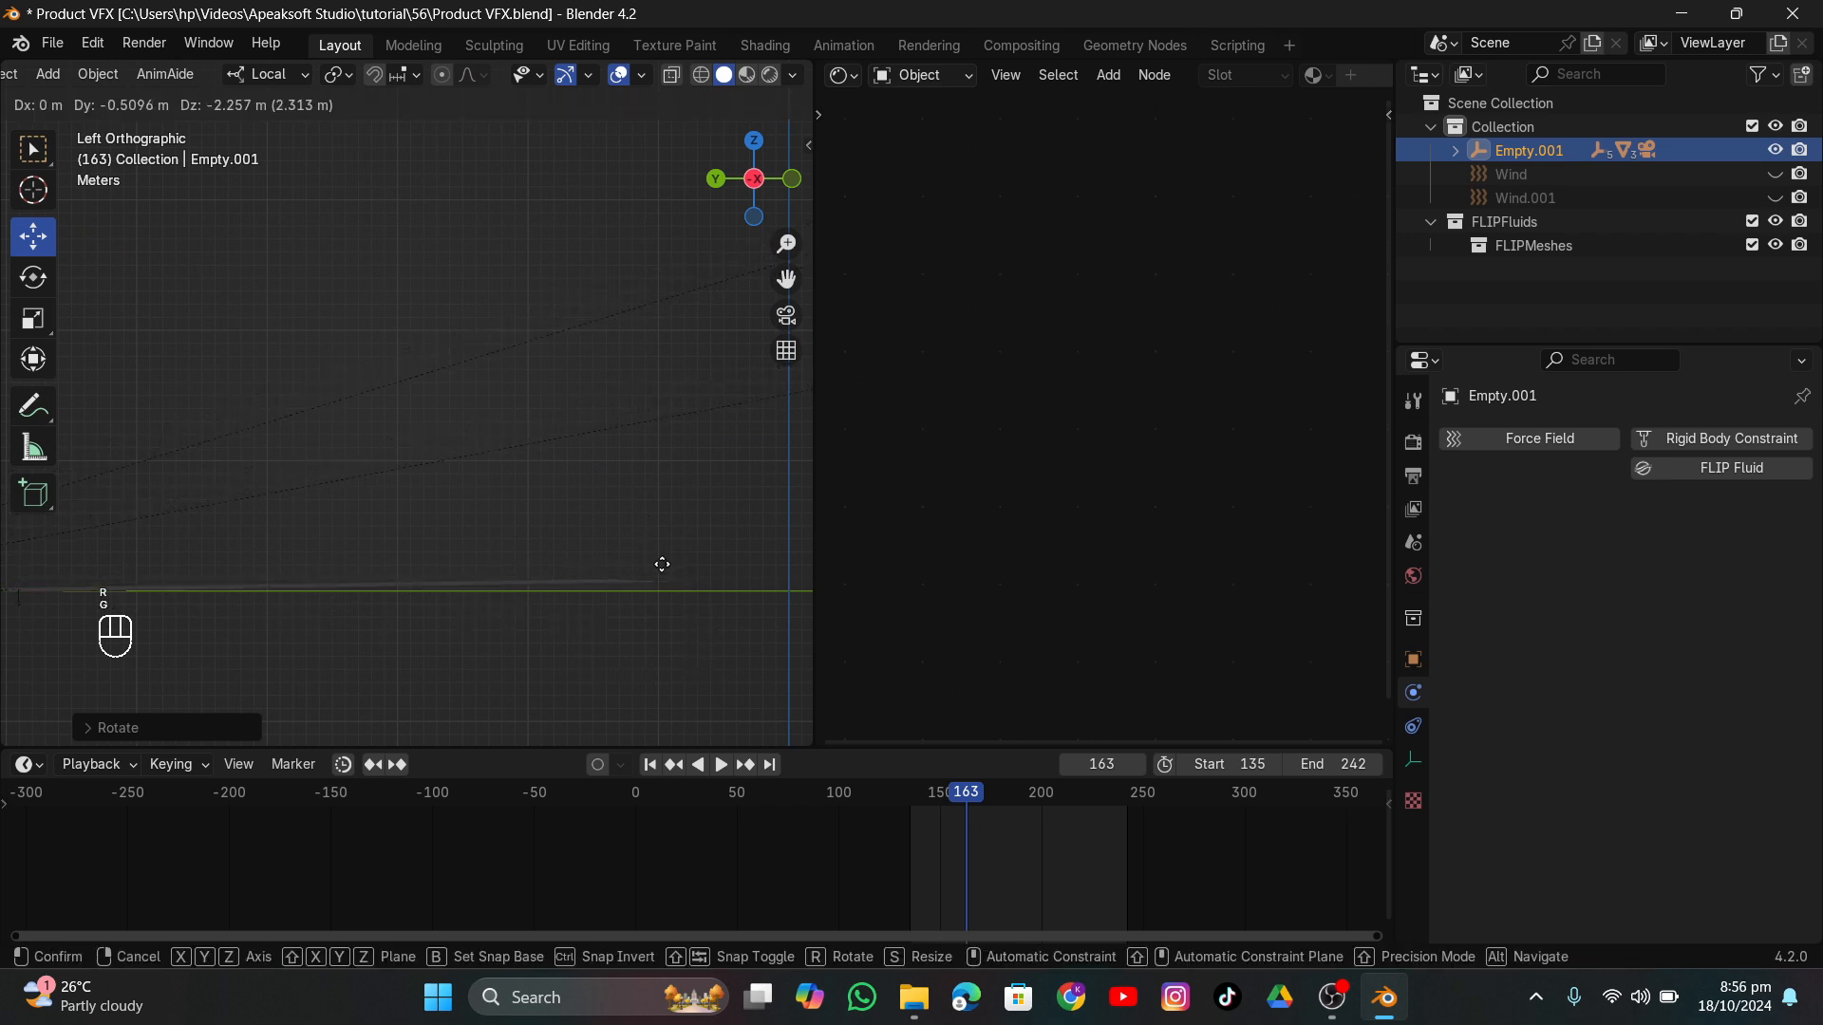
pyautogui.click(654, 479)
pyautogui.press('r')
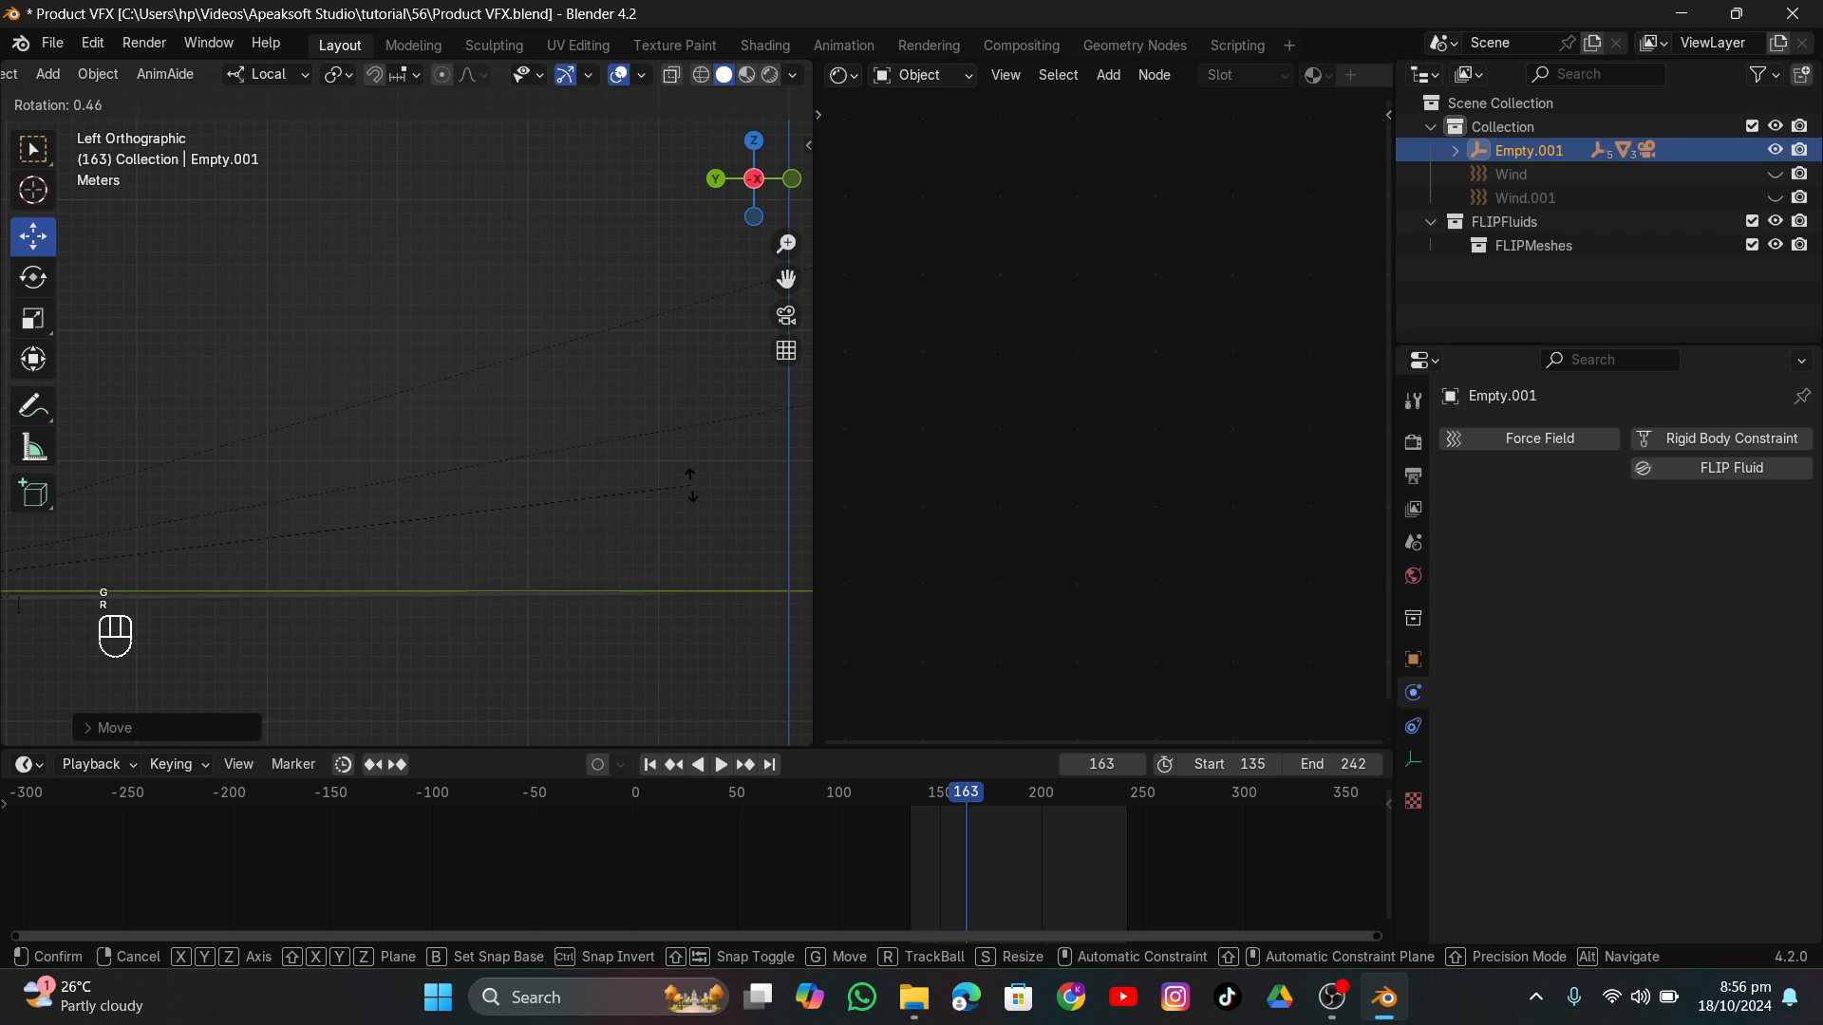
pyautogui.click(692, 487)
pyautogui.press('g')
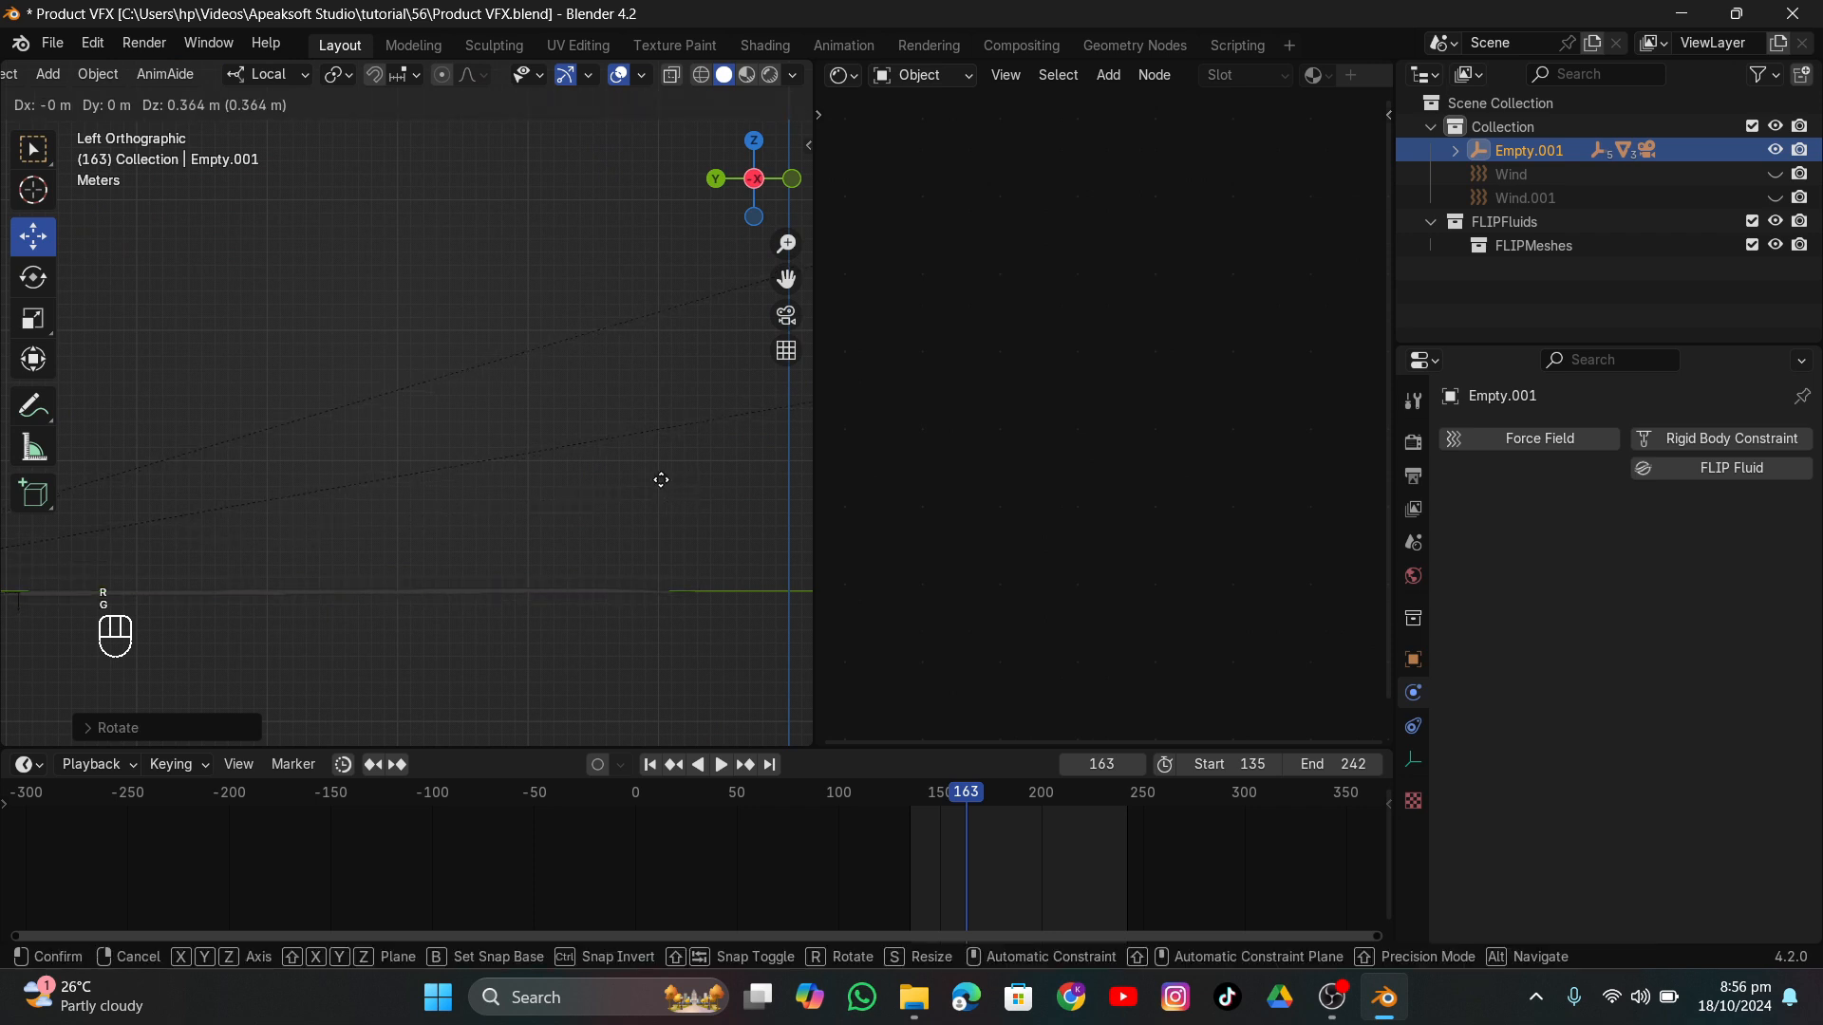
pyautogui.click(670, 477)
pyautogui.press('r')
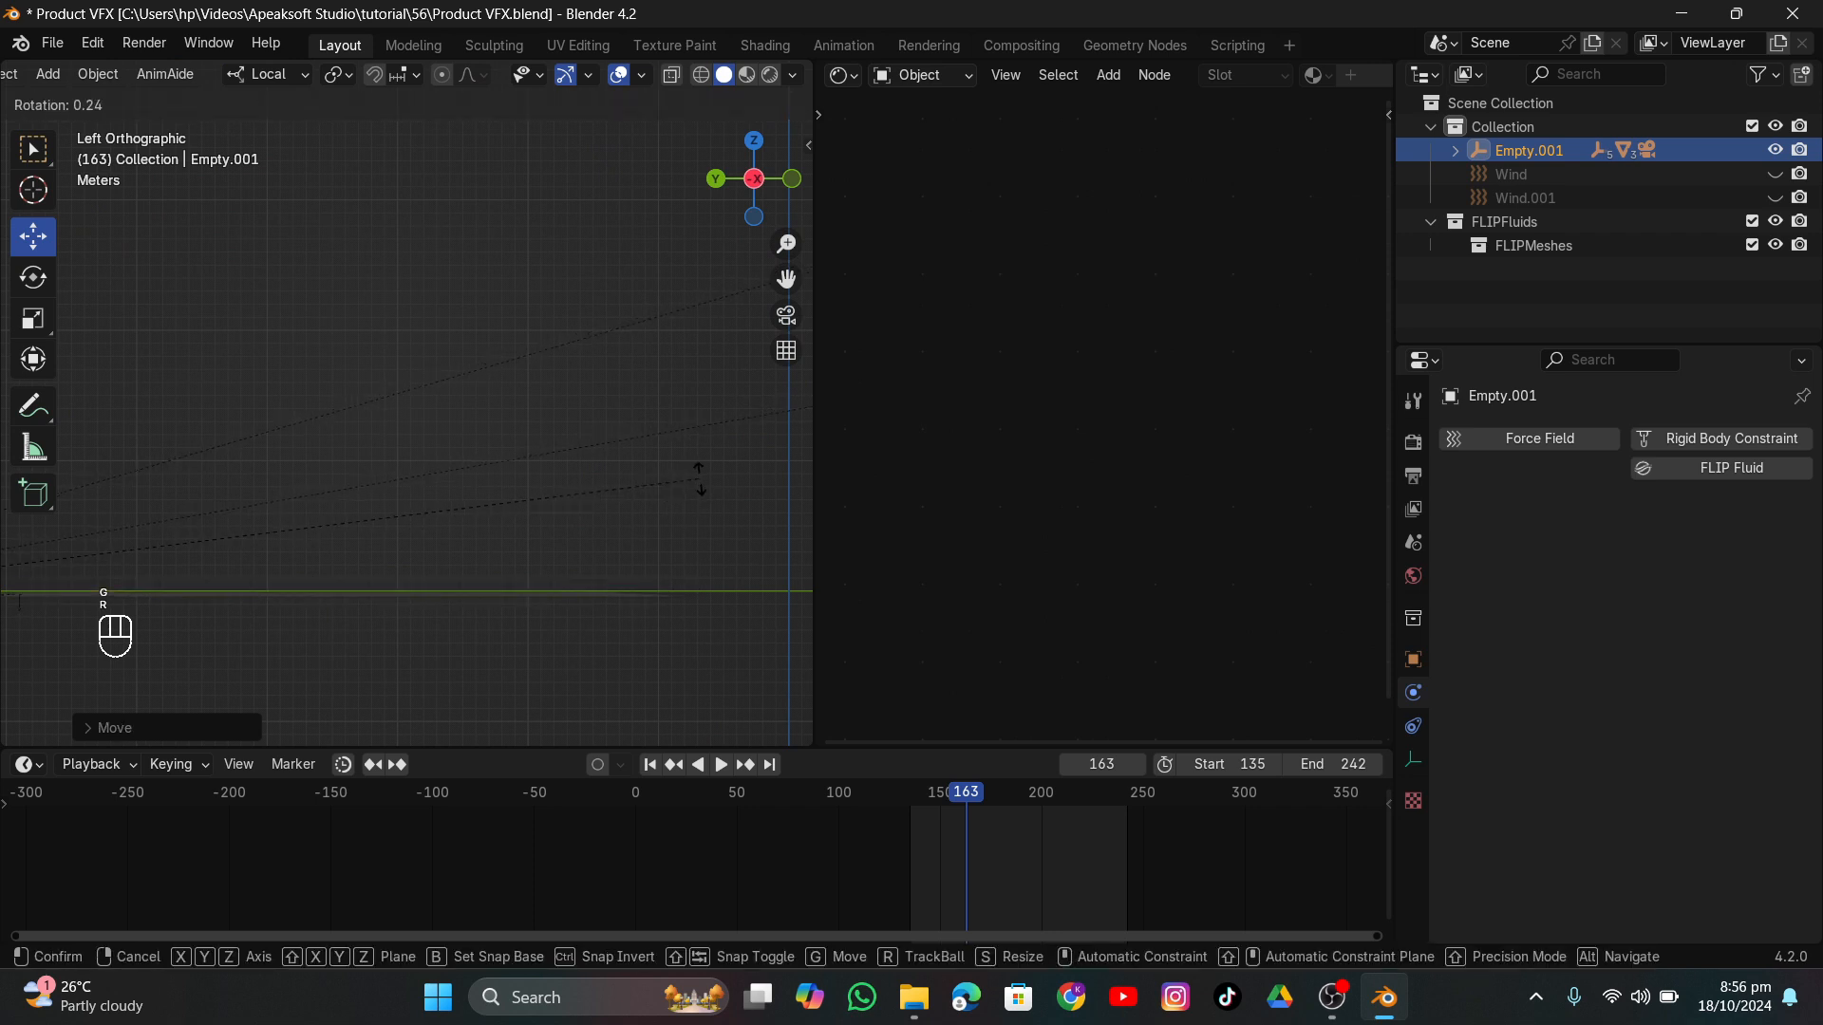
pyautogui.click(674, 480)
pyautogui.press('g')
pyautogui.click(673, 477)
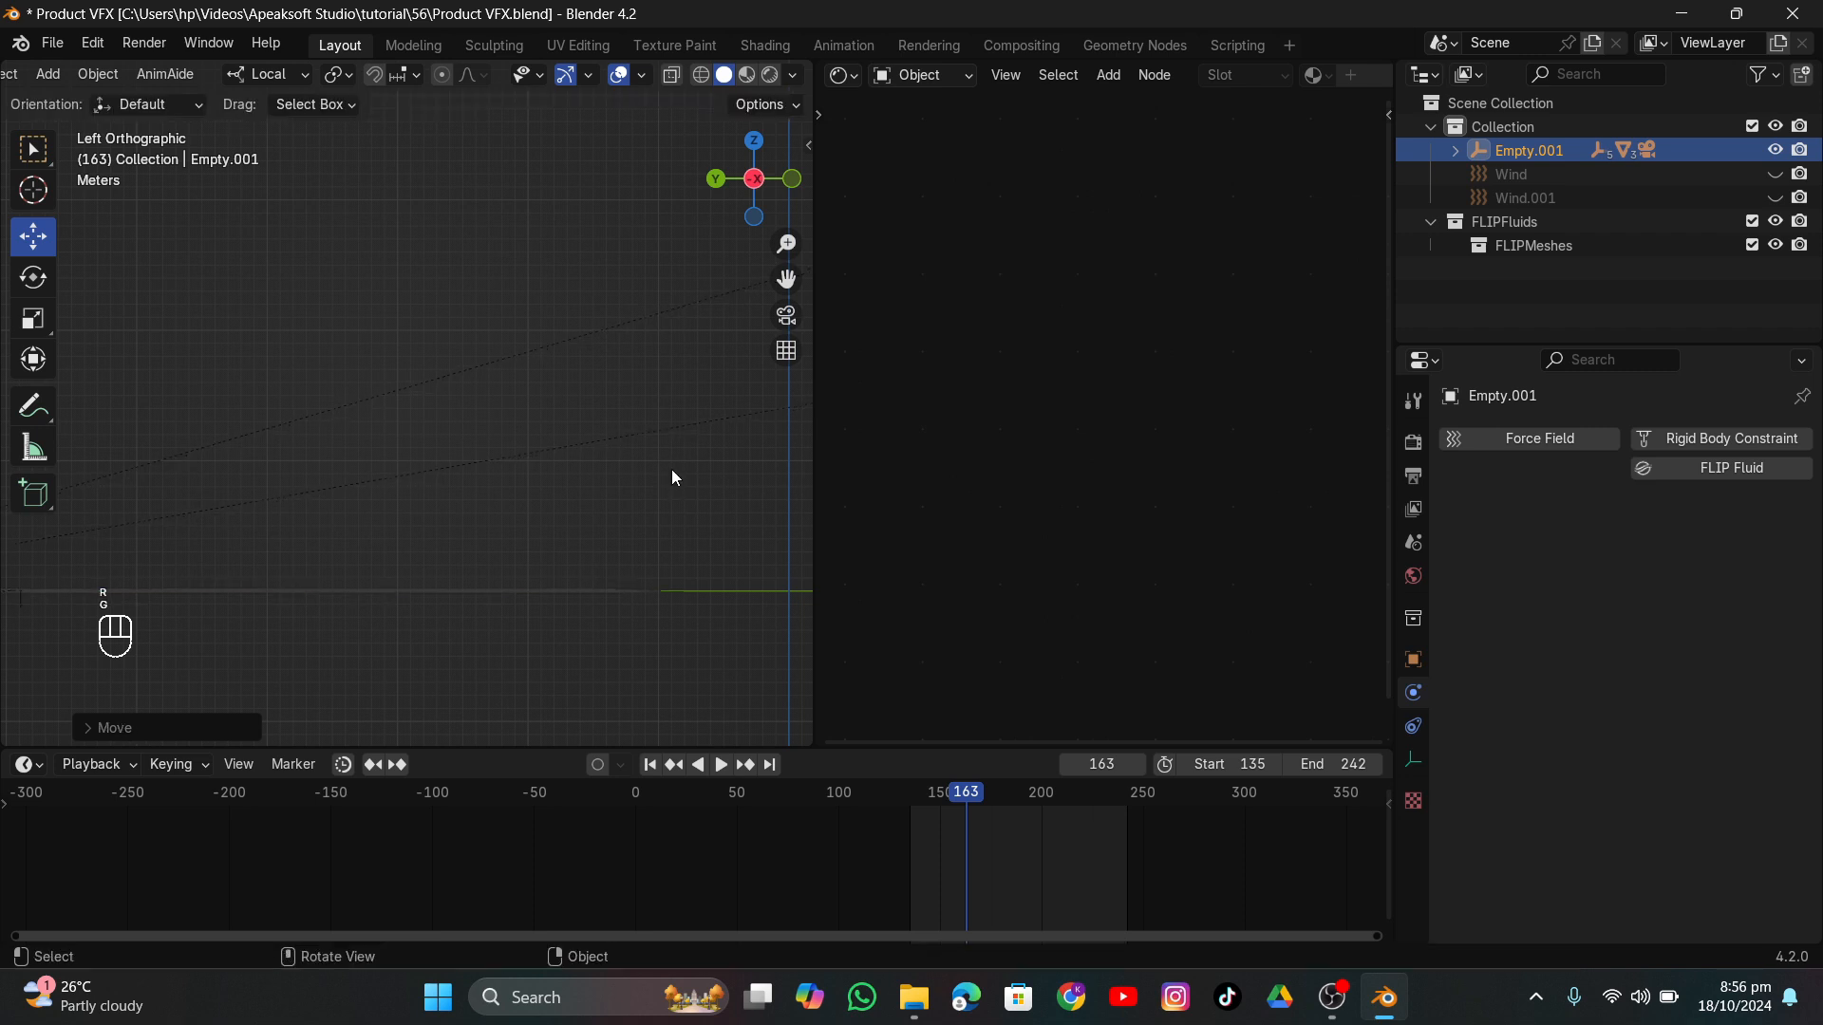
# Select the parachute and delete its cloth simulation bake.
pyautogui.scroll(-5, 479, 481)
pyautogui.moveTo(786, 278); pyautogui.dragTo(1295, 296)
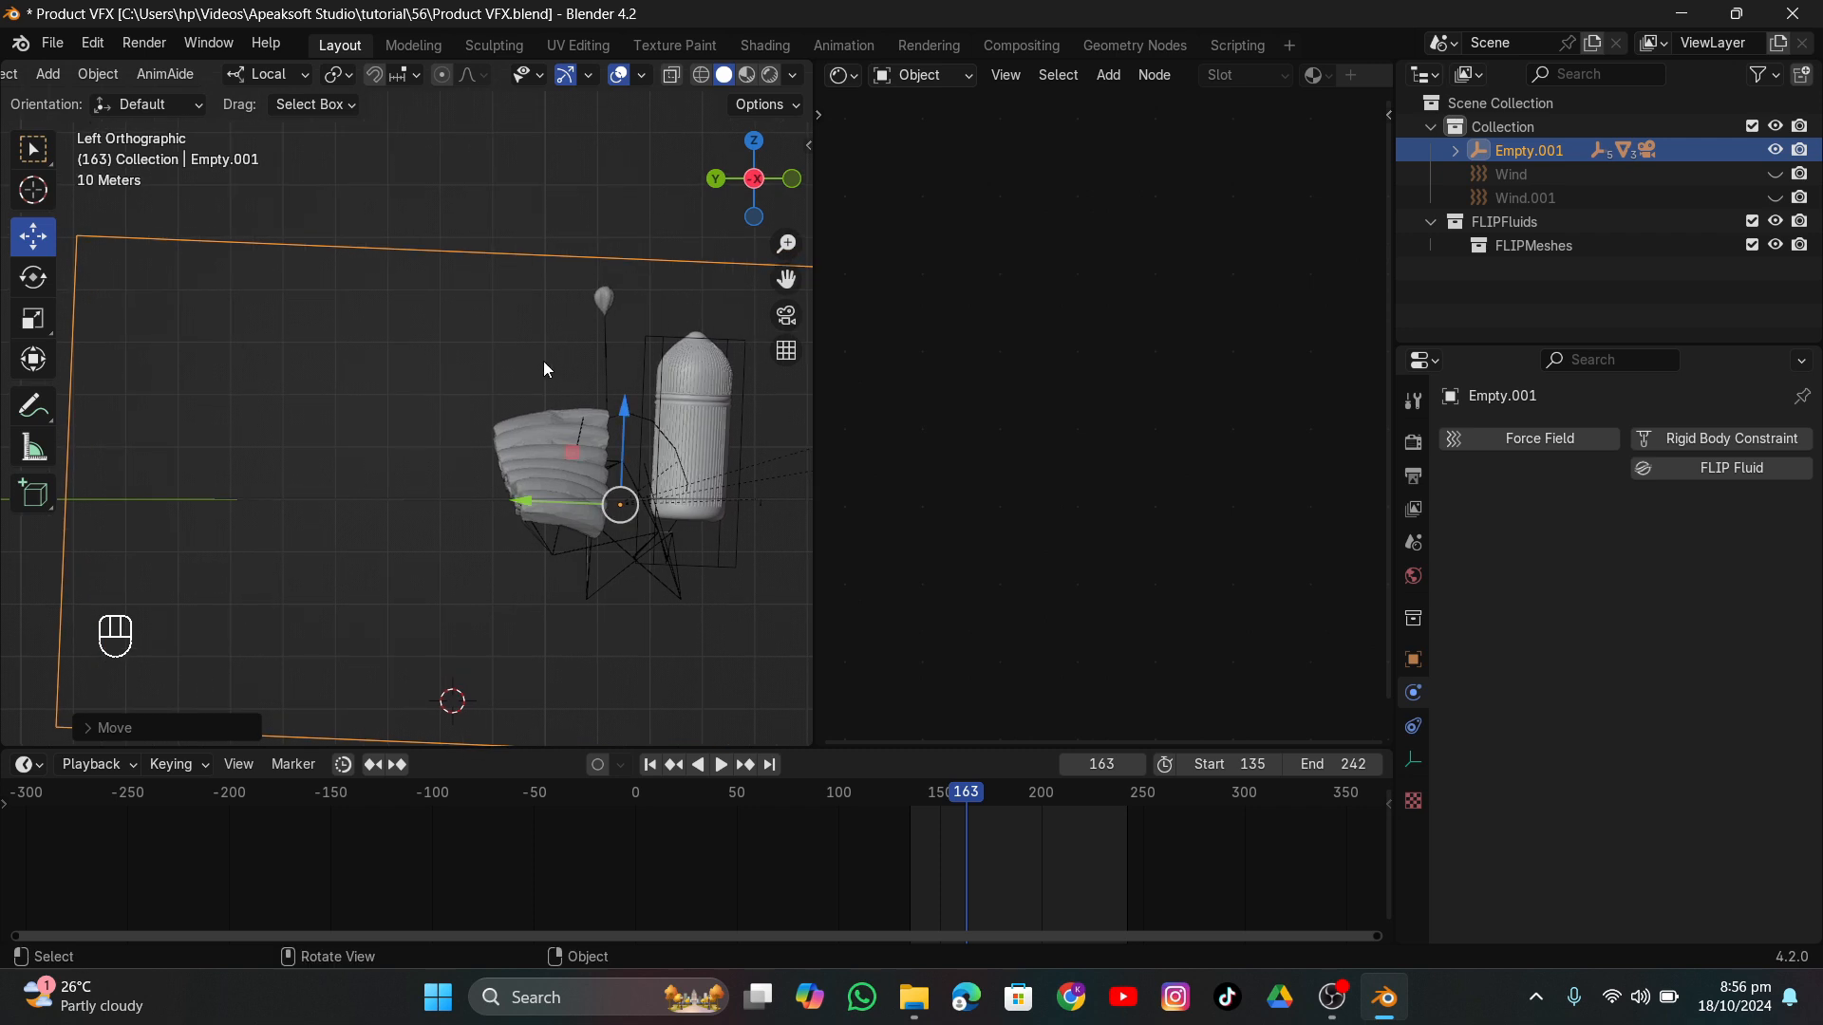
pyautogui.moveTo(543, 360); pyautogui.dragTo(487, 433, button='middle')
pyautogui.click(499, 439)
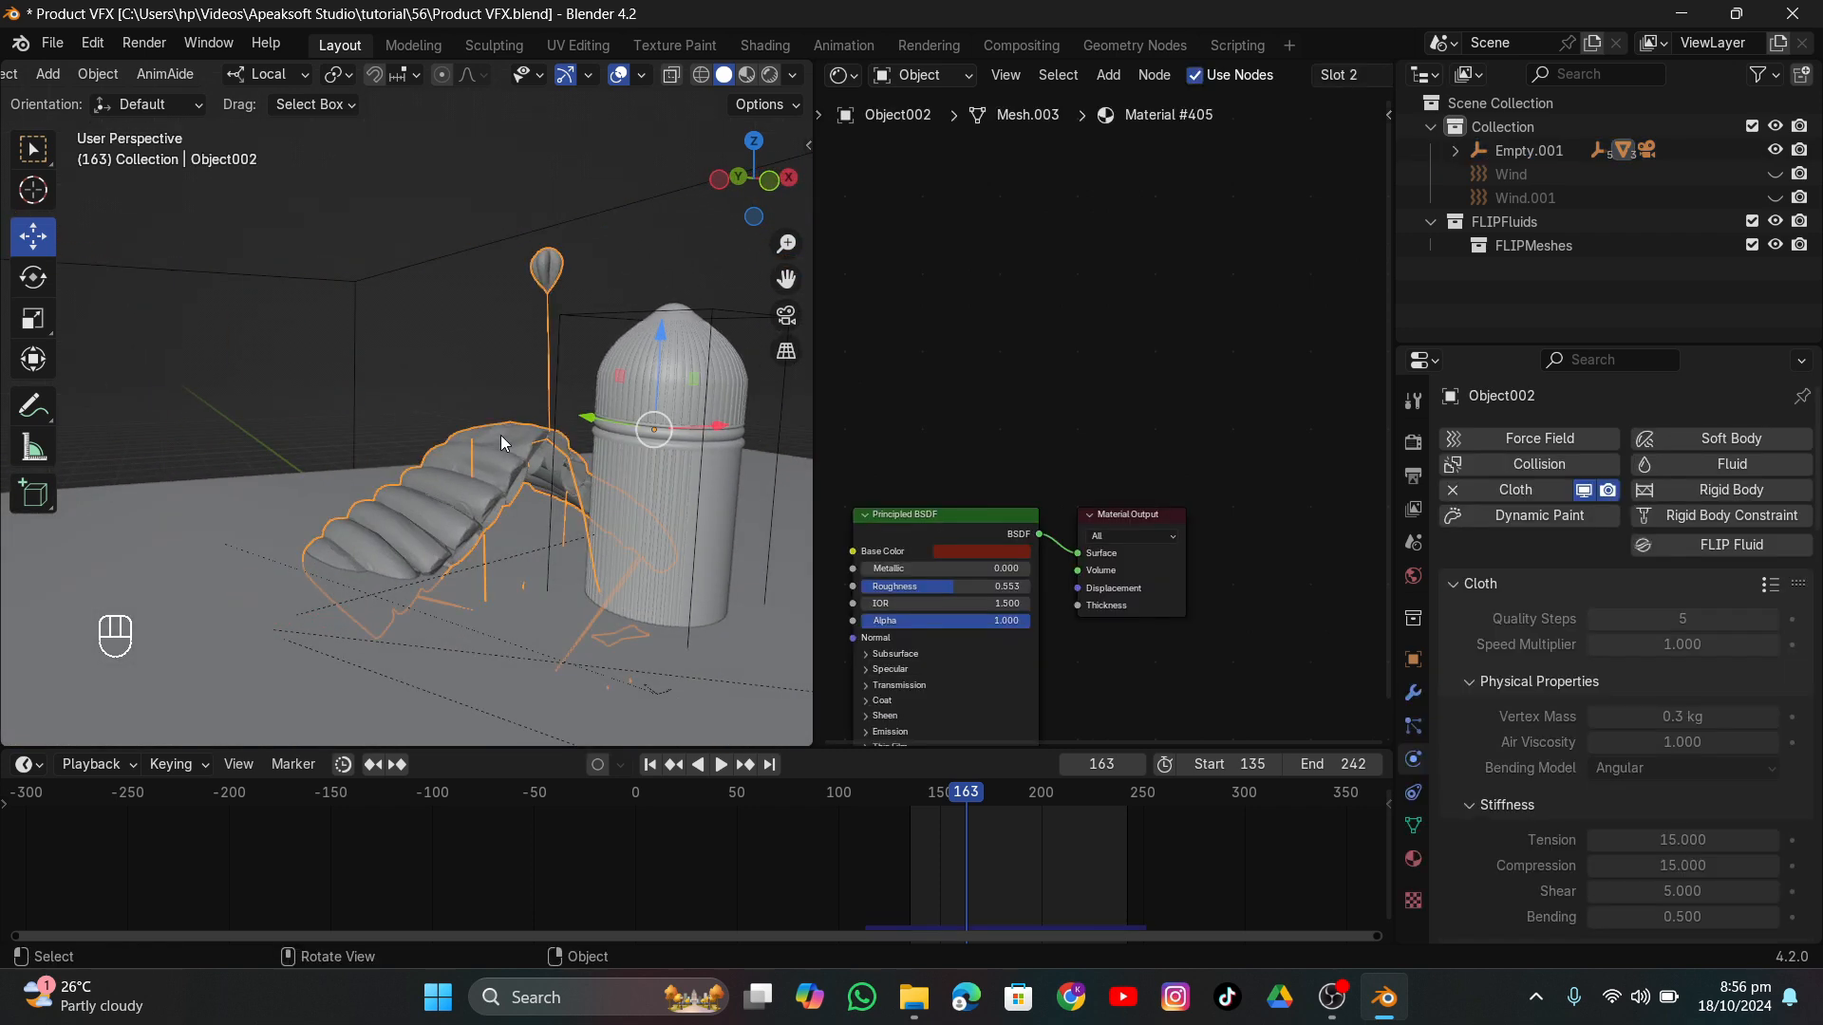
pyautogui.scroll(-15, 1645, 556)
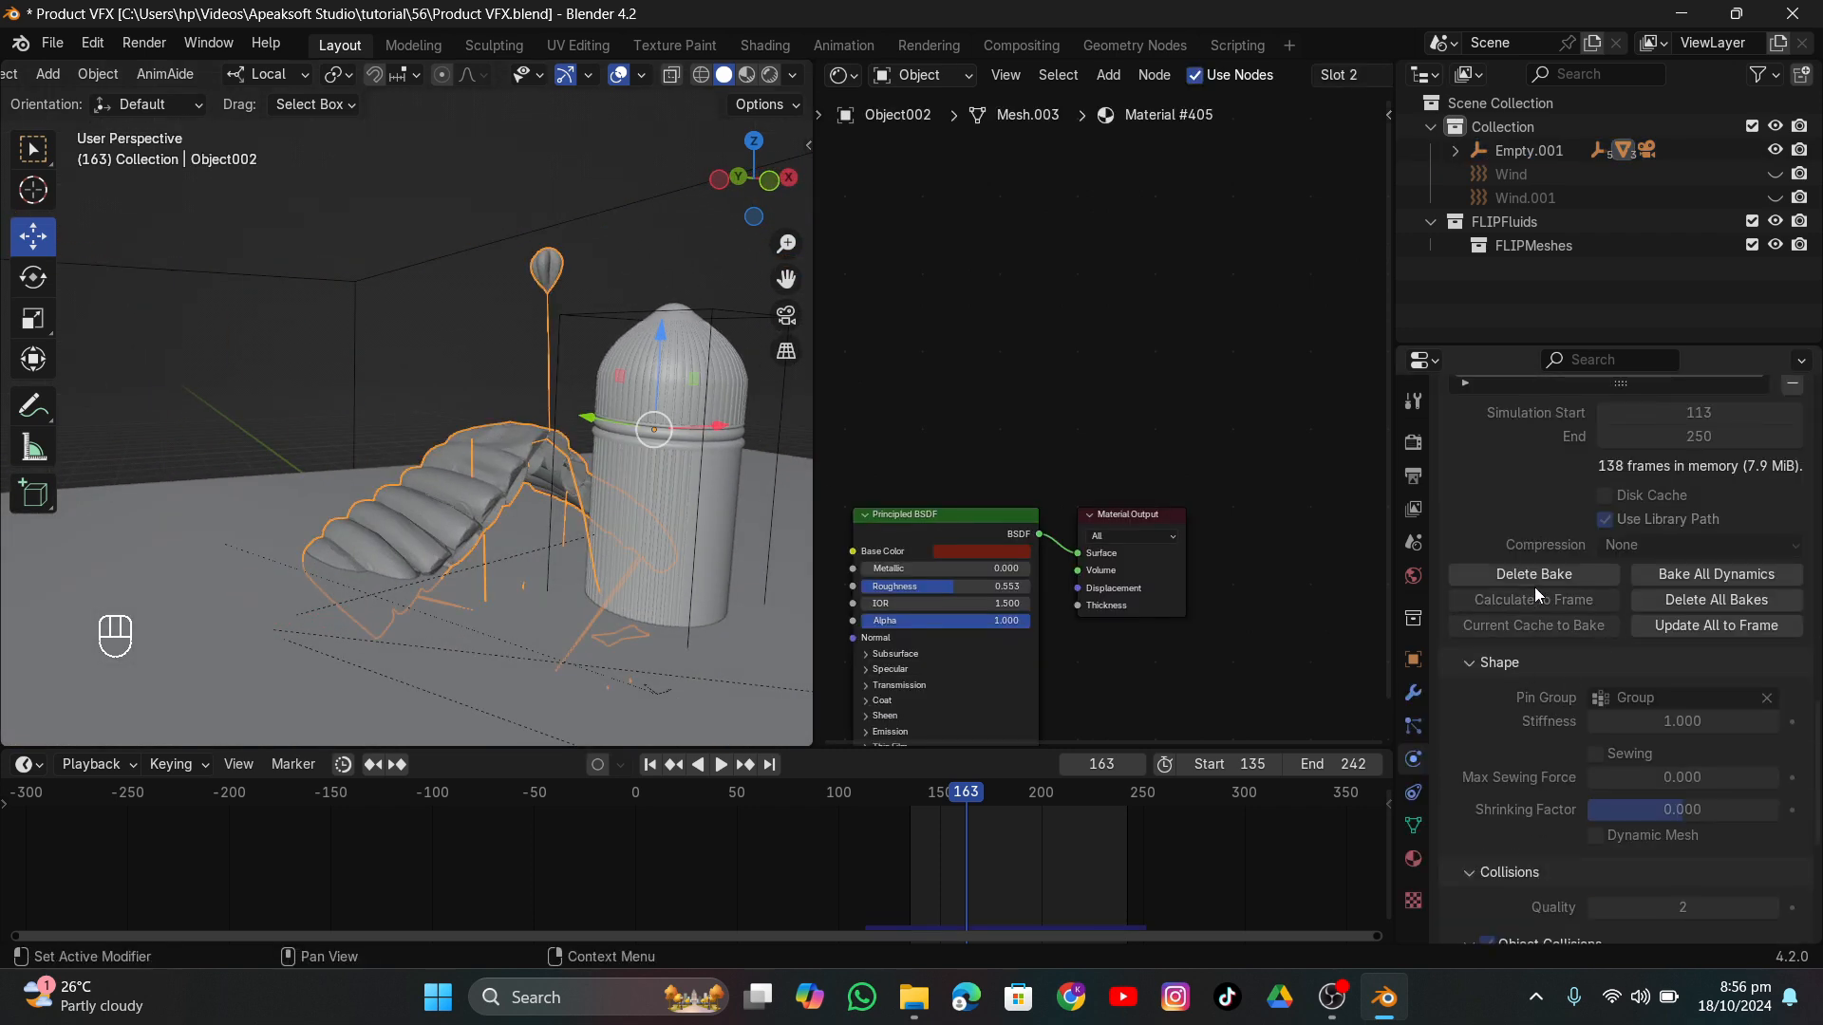
pyautogui.click(1535, 576)
# Unhide the Wind and Wind.001 force fields and rebake the parachute's cloth simulation from frame 113 to 250.
pyautogui.click(1551, 571)
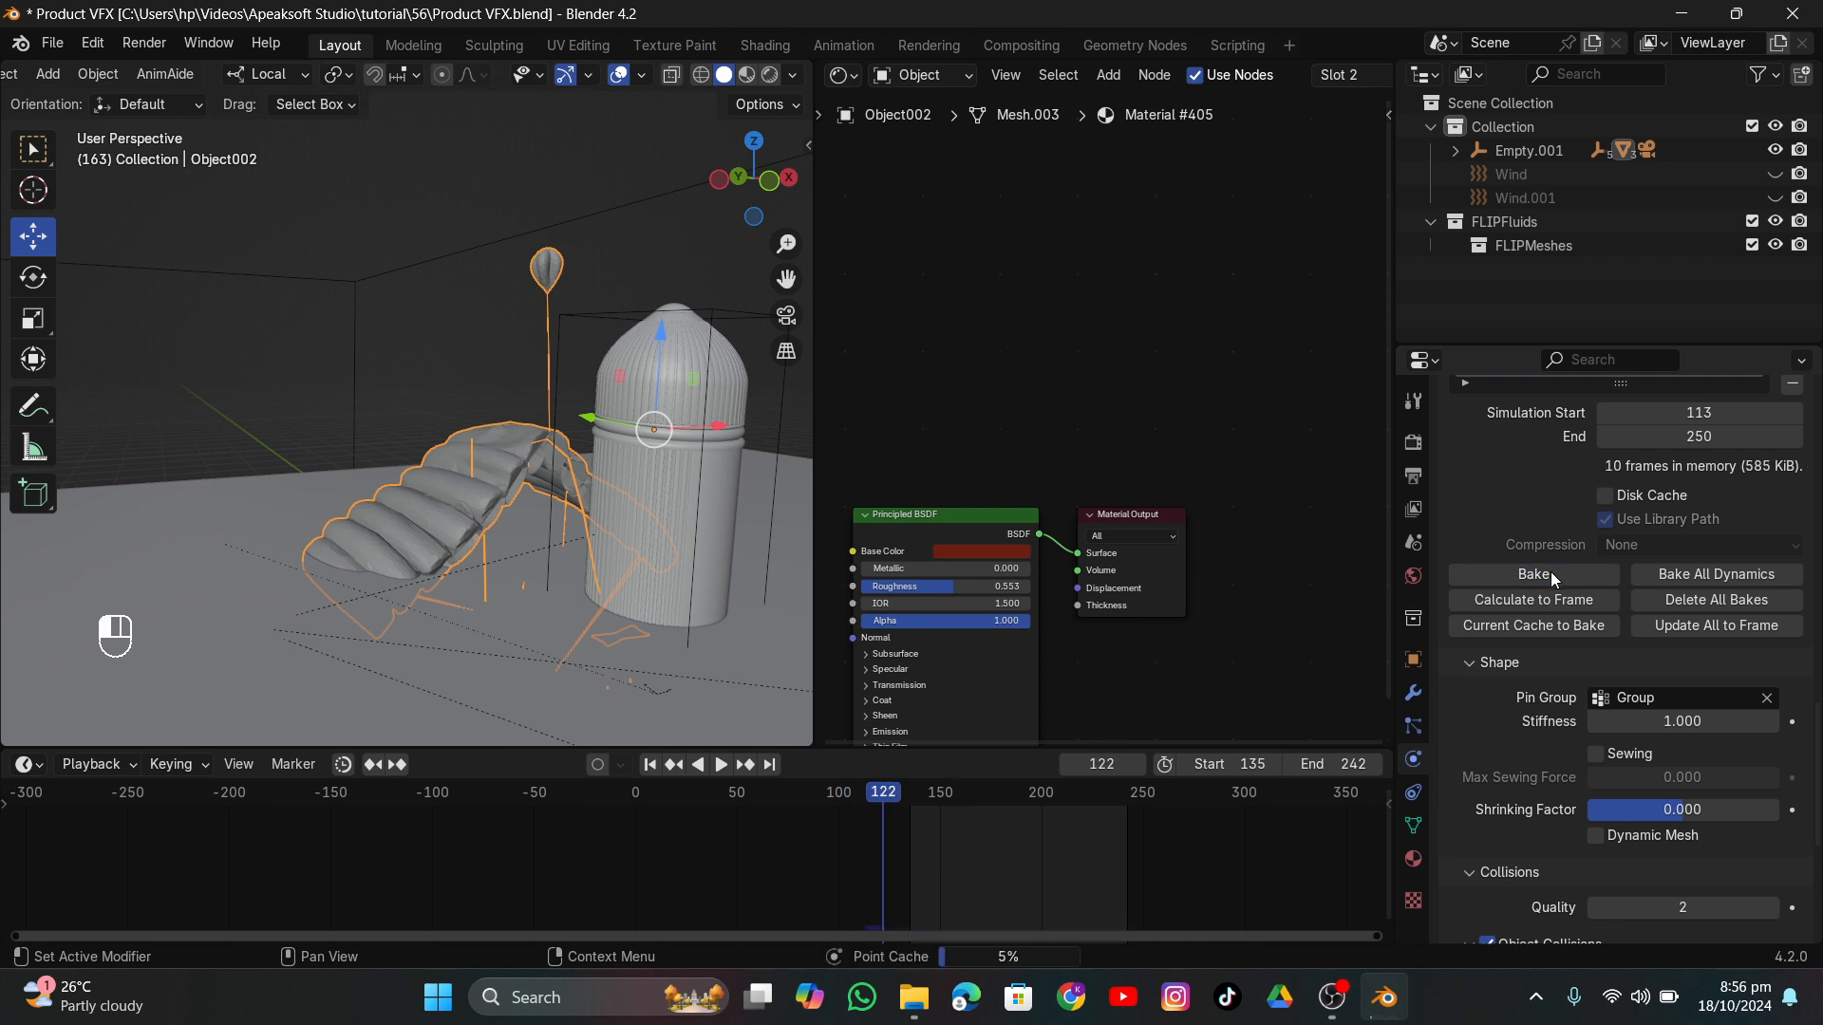
pyautogui.press('Escape')
pyautogui.click(1775, 174)
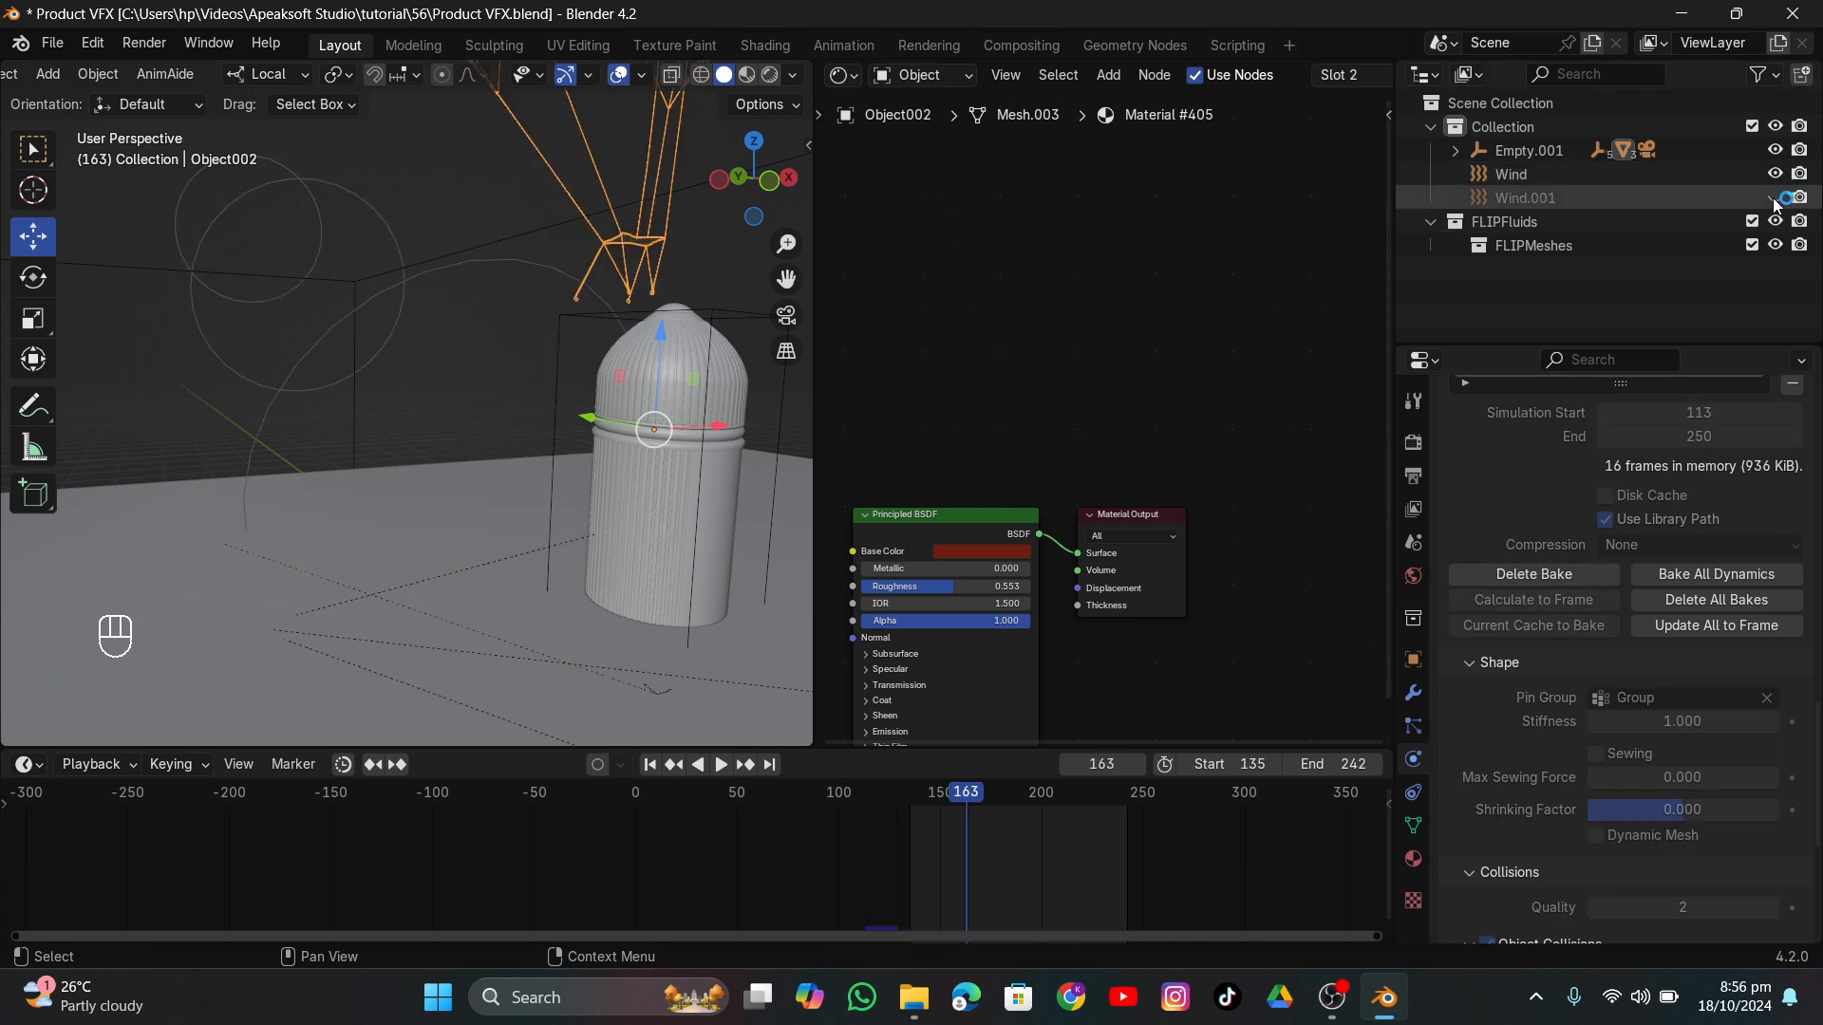
pyautogui.click(1774, 198)
pyautogui.click(1521, 574)
pyautogui.click(1521, 576)
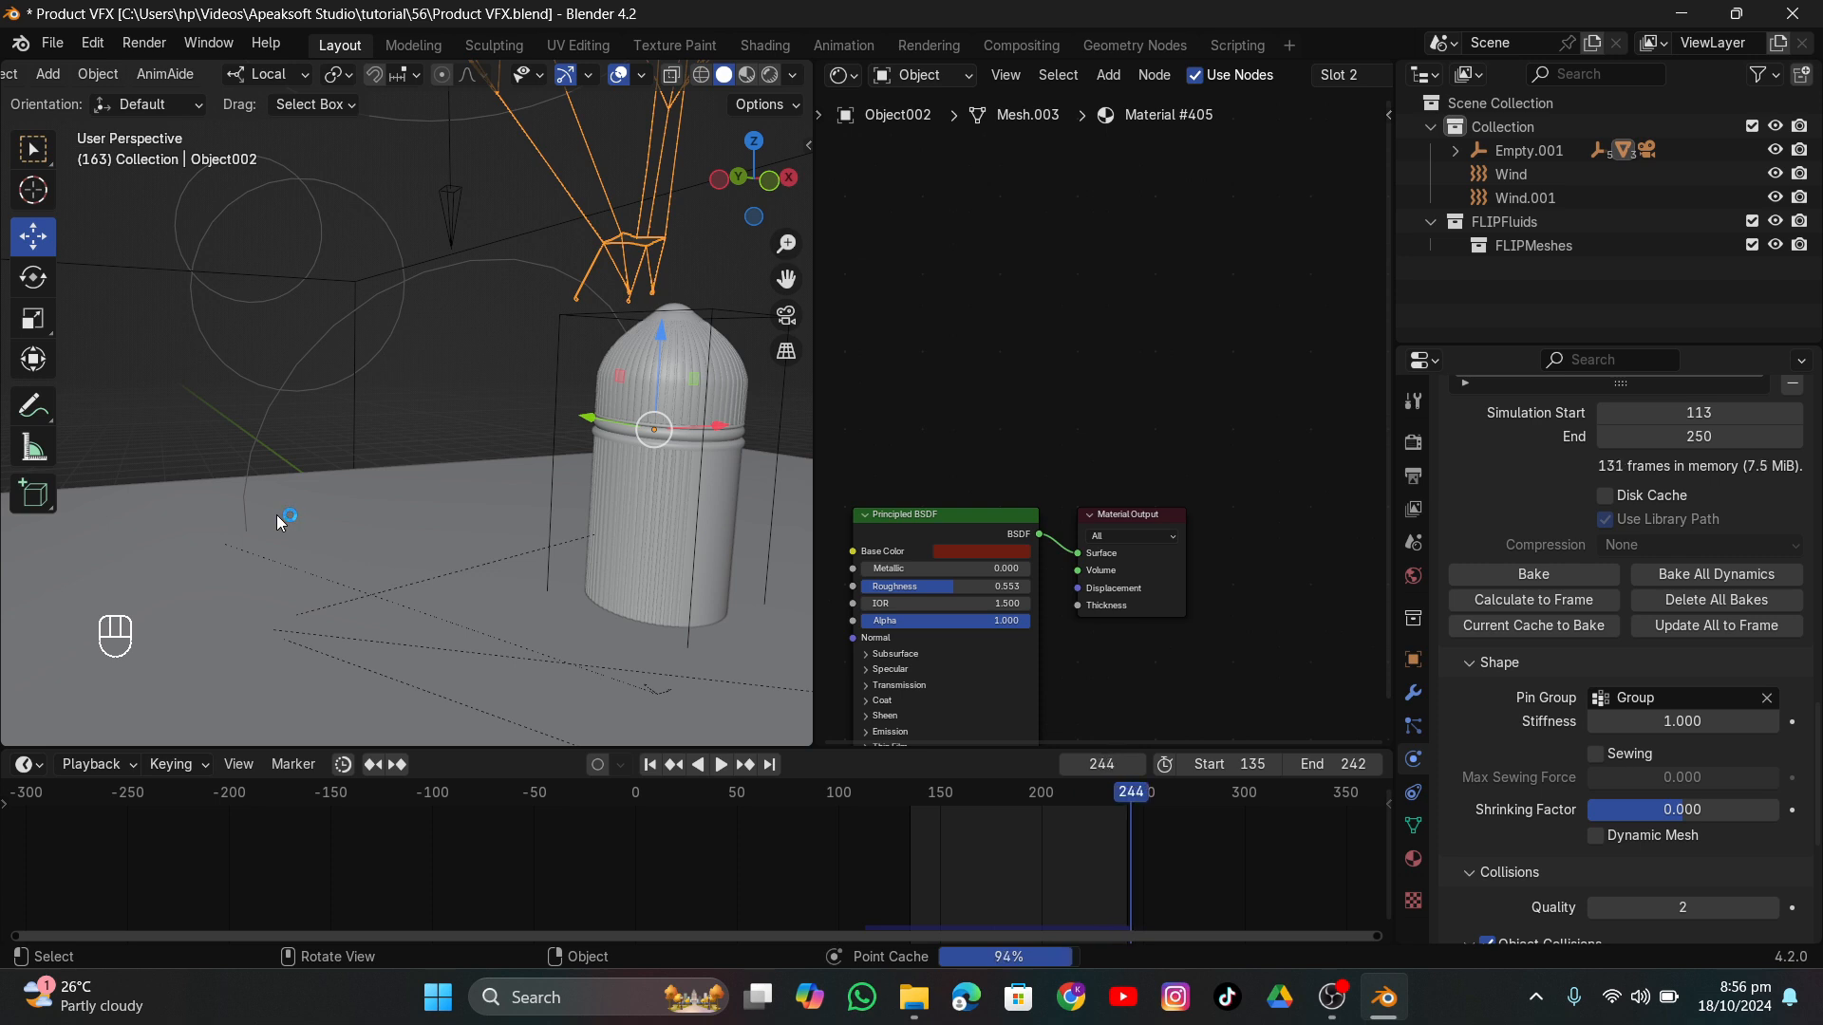
# Play the animation from frame 163 to check the parachute's rebaked cloth motion around the bottle.
pyautogui.click(966, 793)
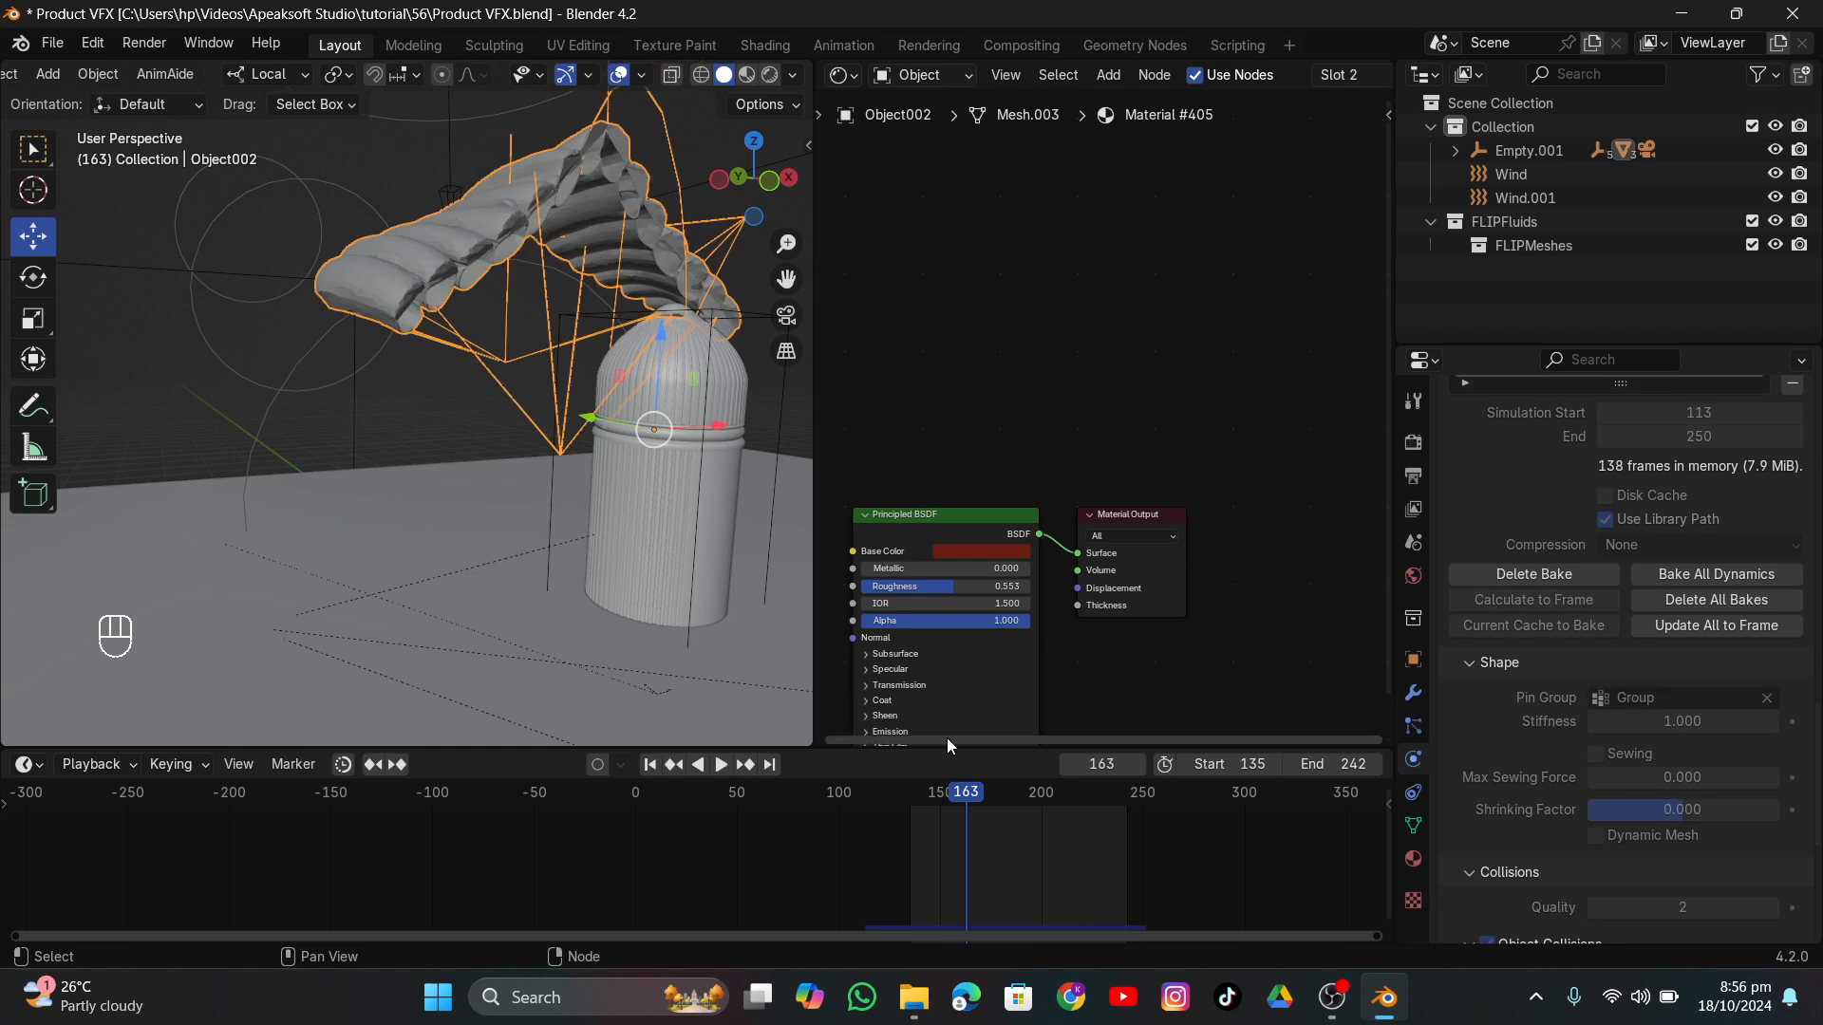
pyautogui.press('space')
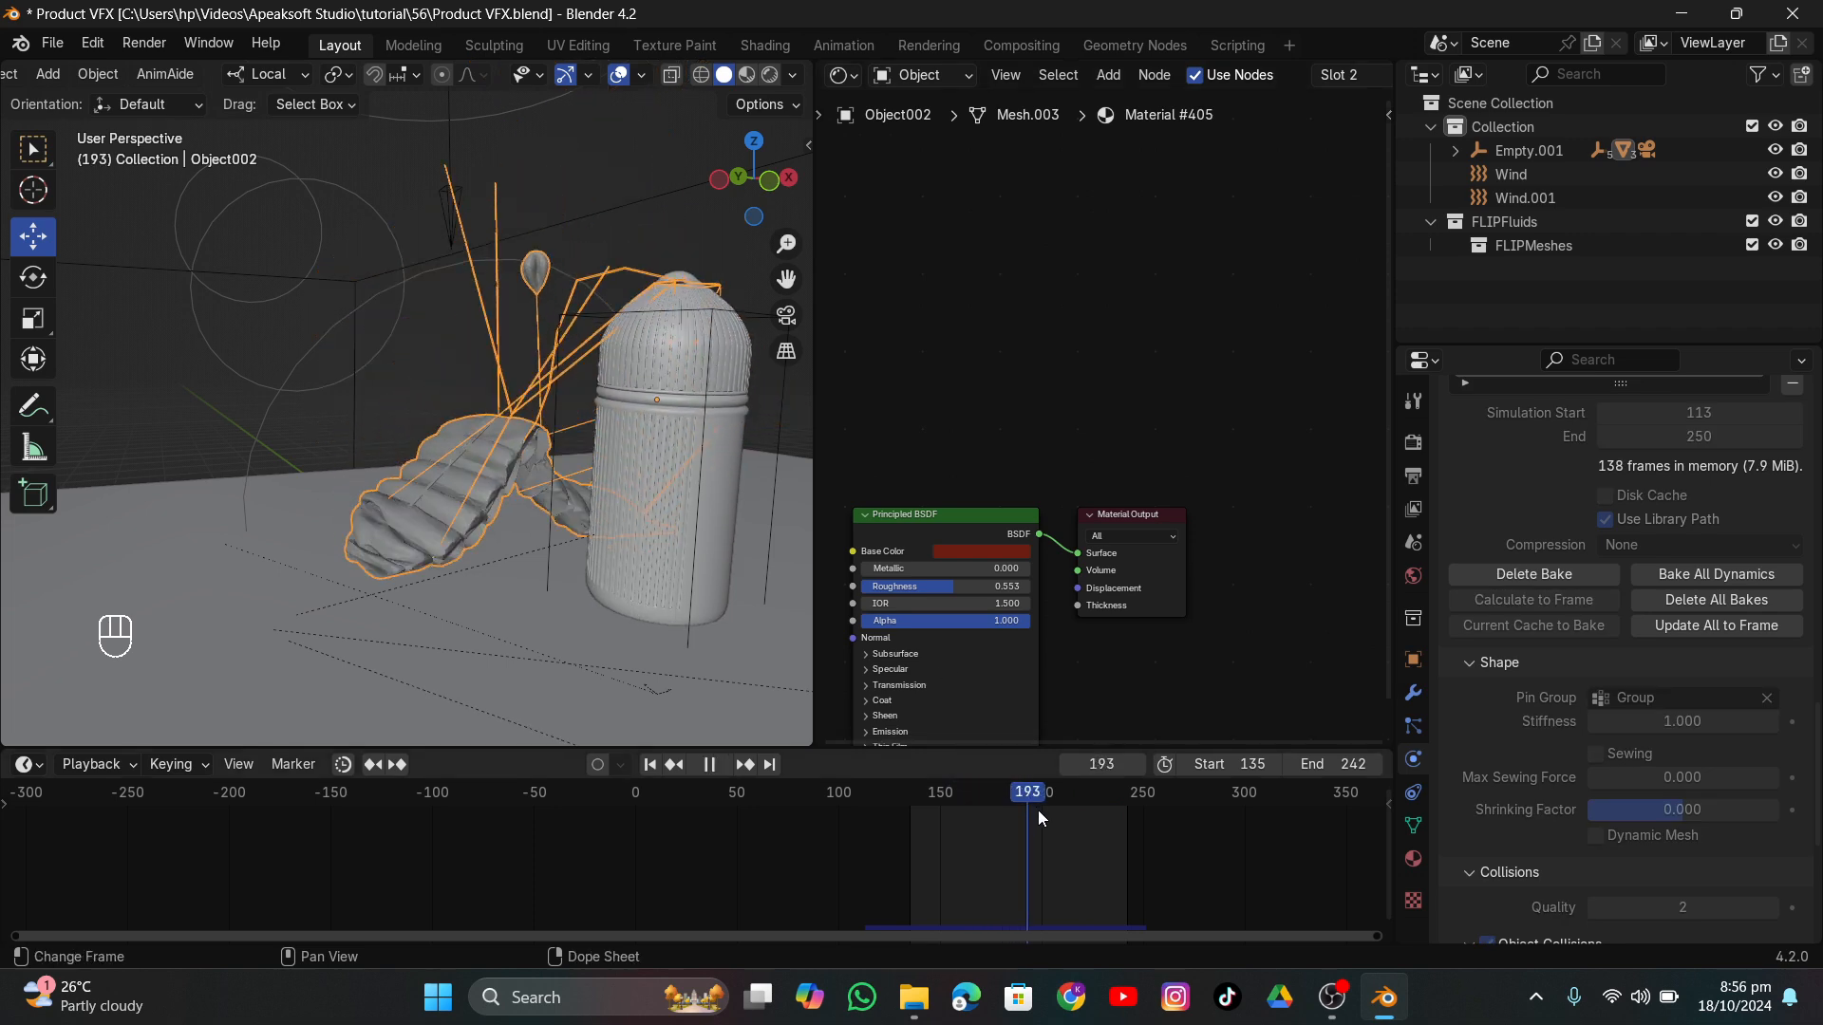
pyautogui.moveTo(1054, 817); pyautogui.dragTo(1031, 845)
pyautogui.press('space')
# View the shot through the camera with overlays off and scrub to frame 212.
pyautogui.click(786, 316)
pyautogui.press('space')
pyautogui.click(683, 323)
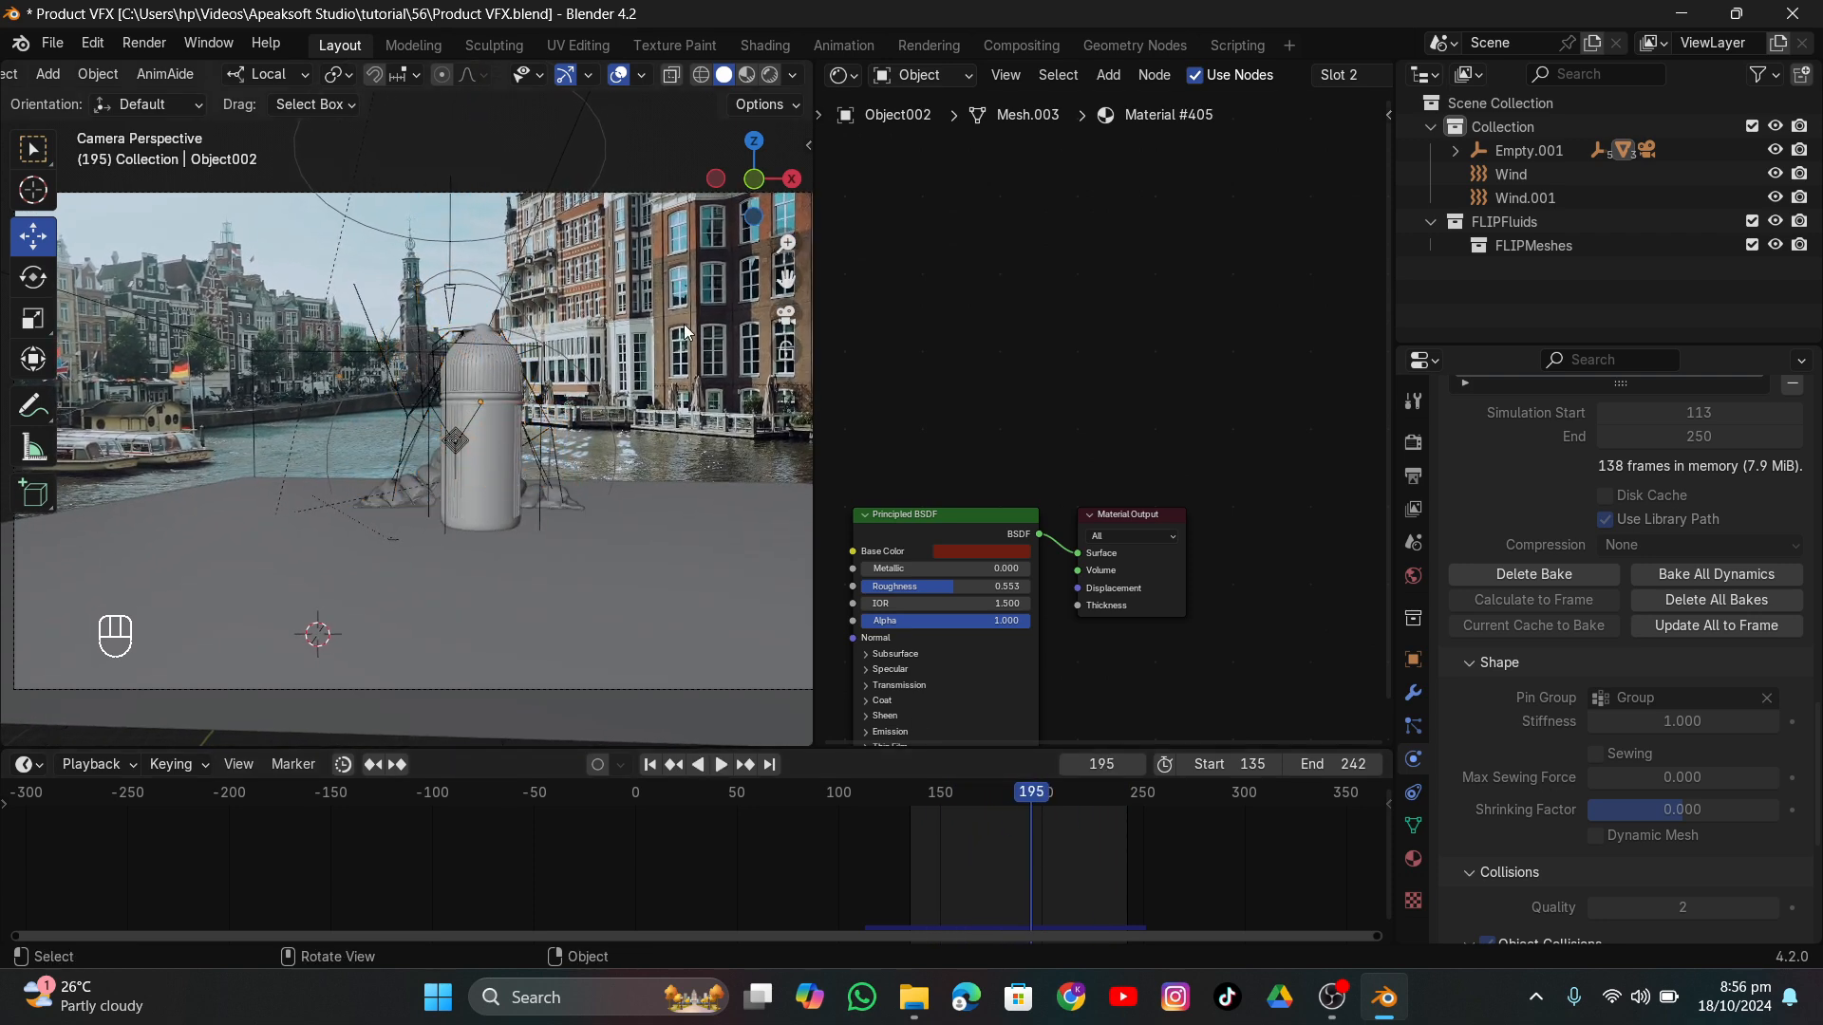
pyautogui.scroll(-2, 615, 418)
pyautogui.click(619, 74)
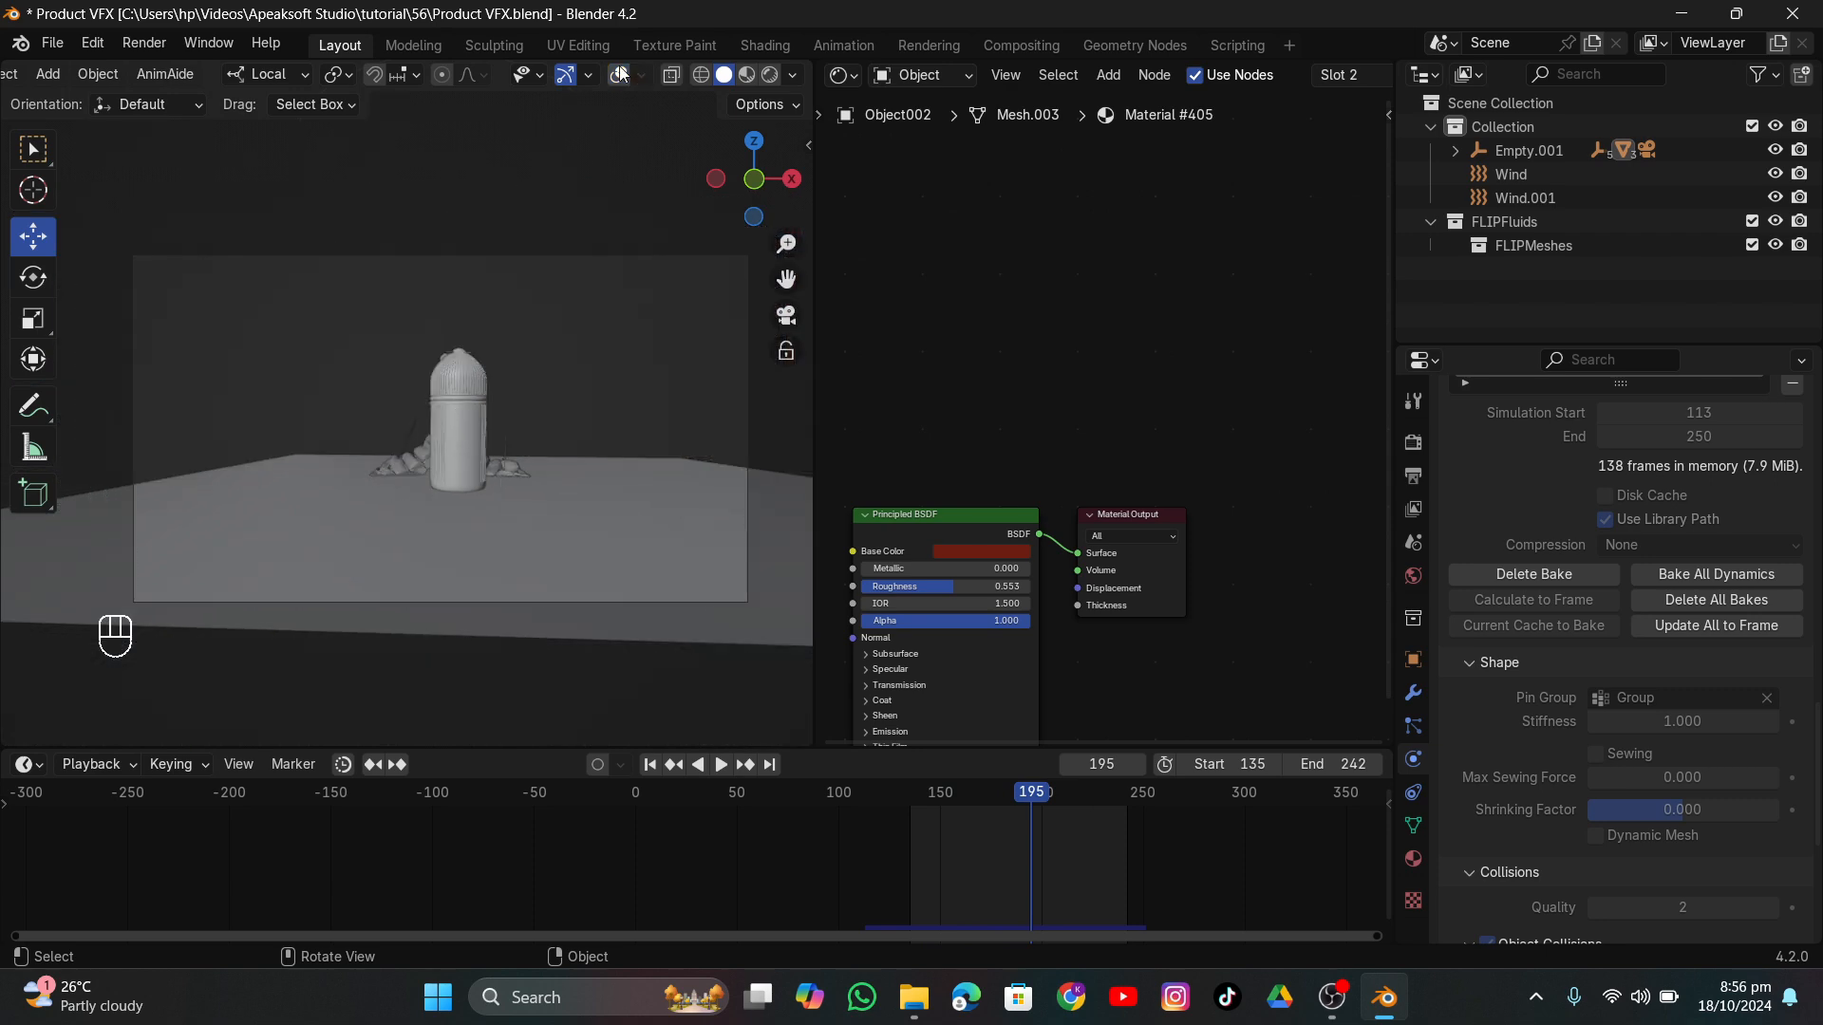
pyautogui.click(619, 74)
pyautogui.click(619, 74)
pyautogui.moveTo(1046, 803)
pyautogui.mouseDown()
pyautogui.moveTo(953, 805)
pyautogui.moveTo(1067, 818)
pyautogui.mouseUp()
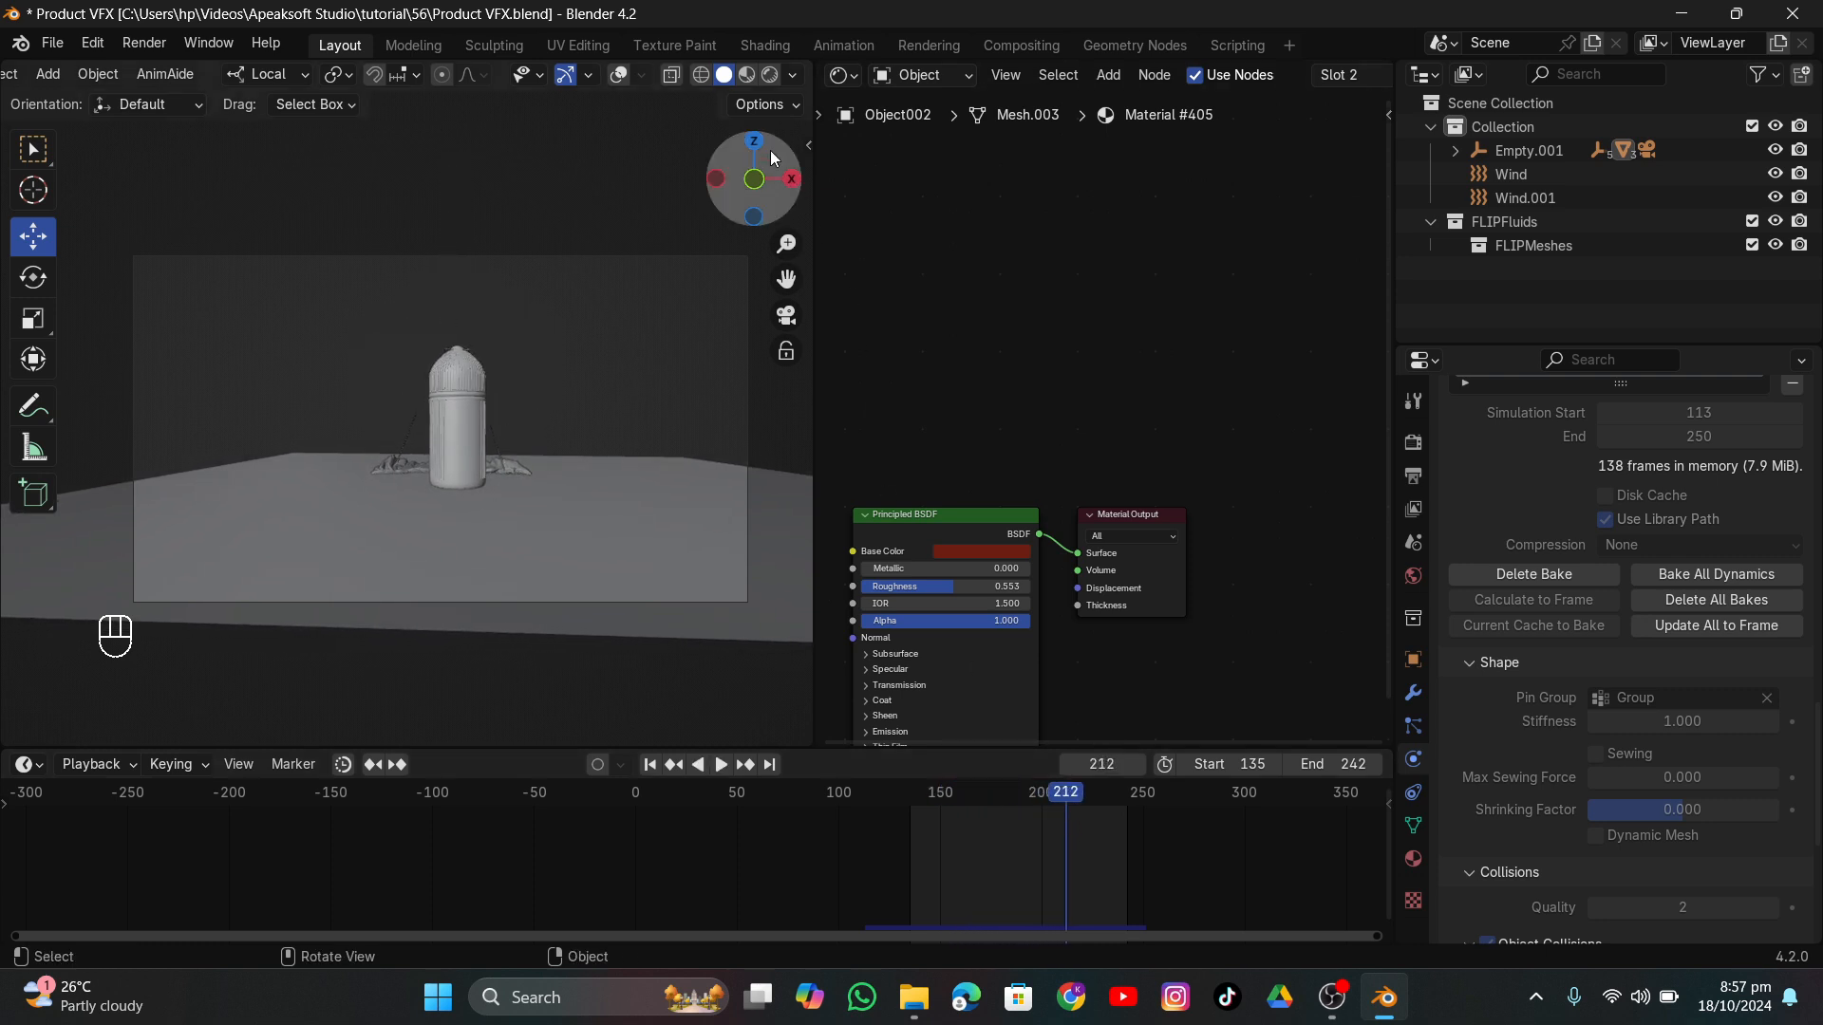
# Preview frame 212 through the camera in rendered shading with the overlays and background footage shown.
pyautogui.click(770, 75)
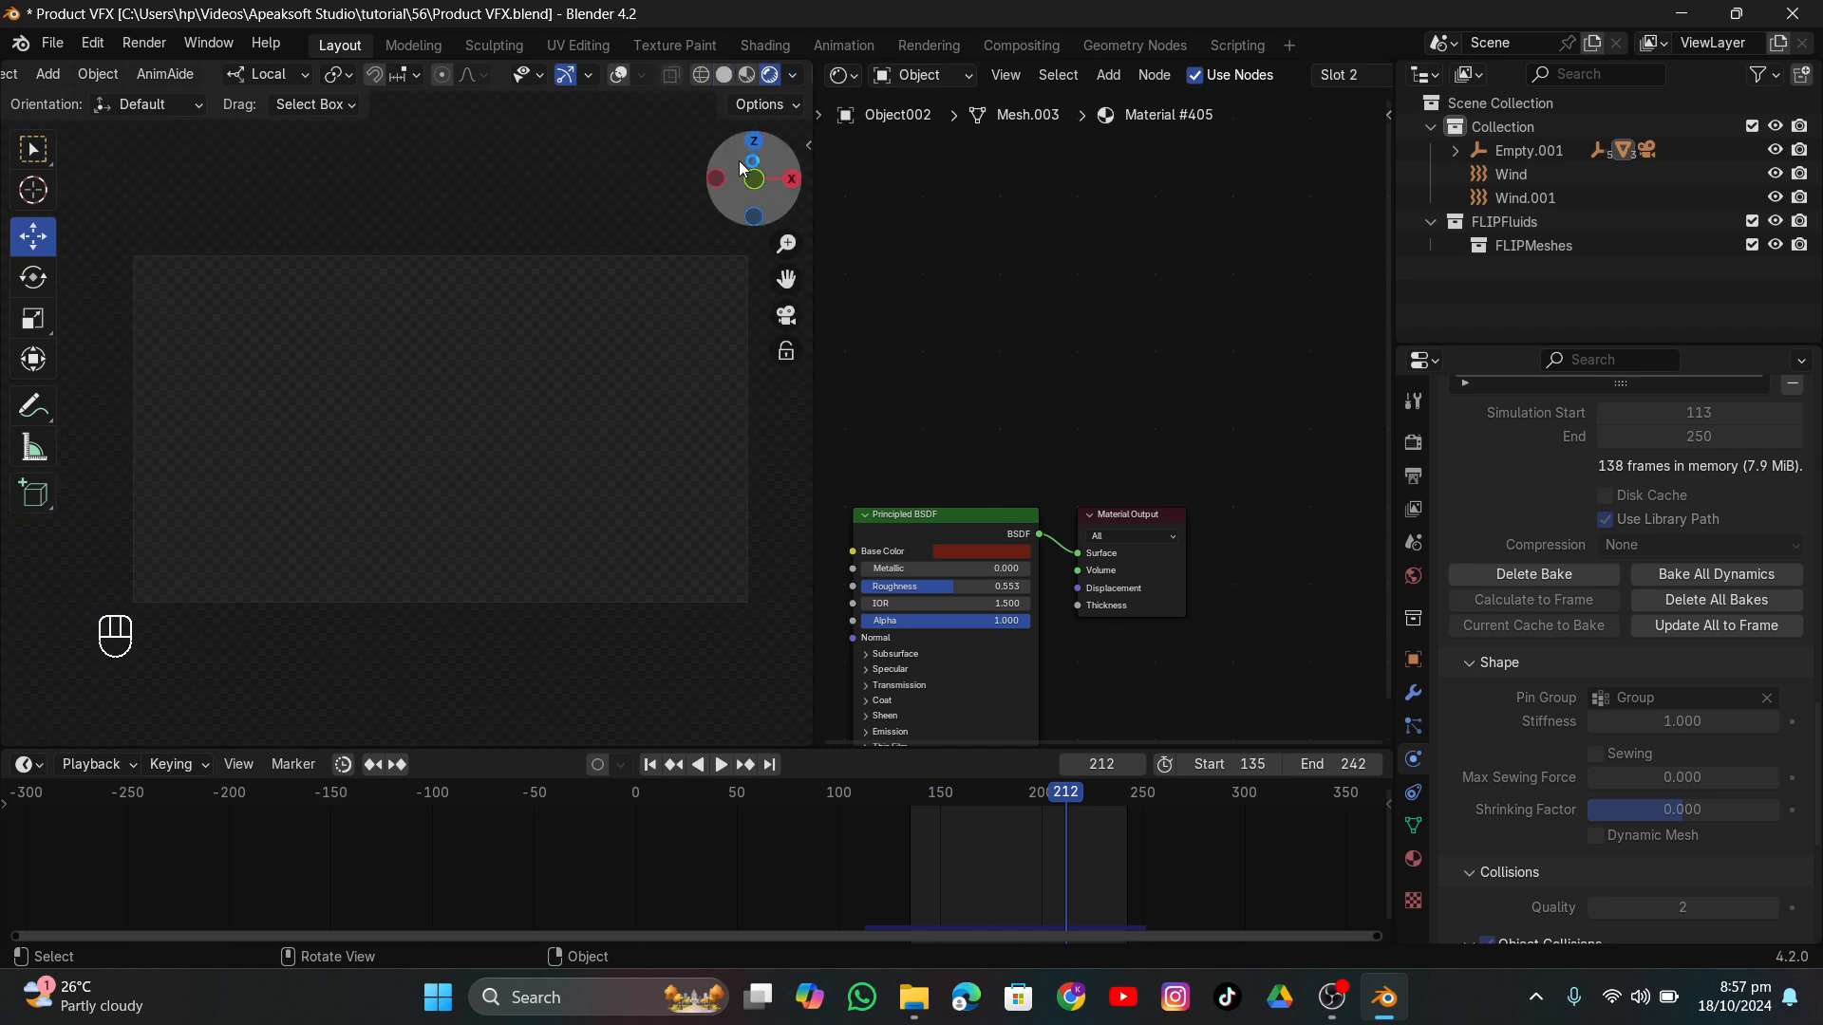
pyautogui.click(619, 75)
pyautogui.scroll(3, 668, 431)
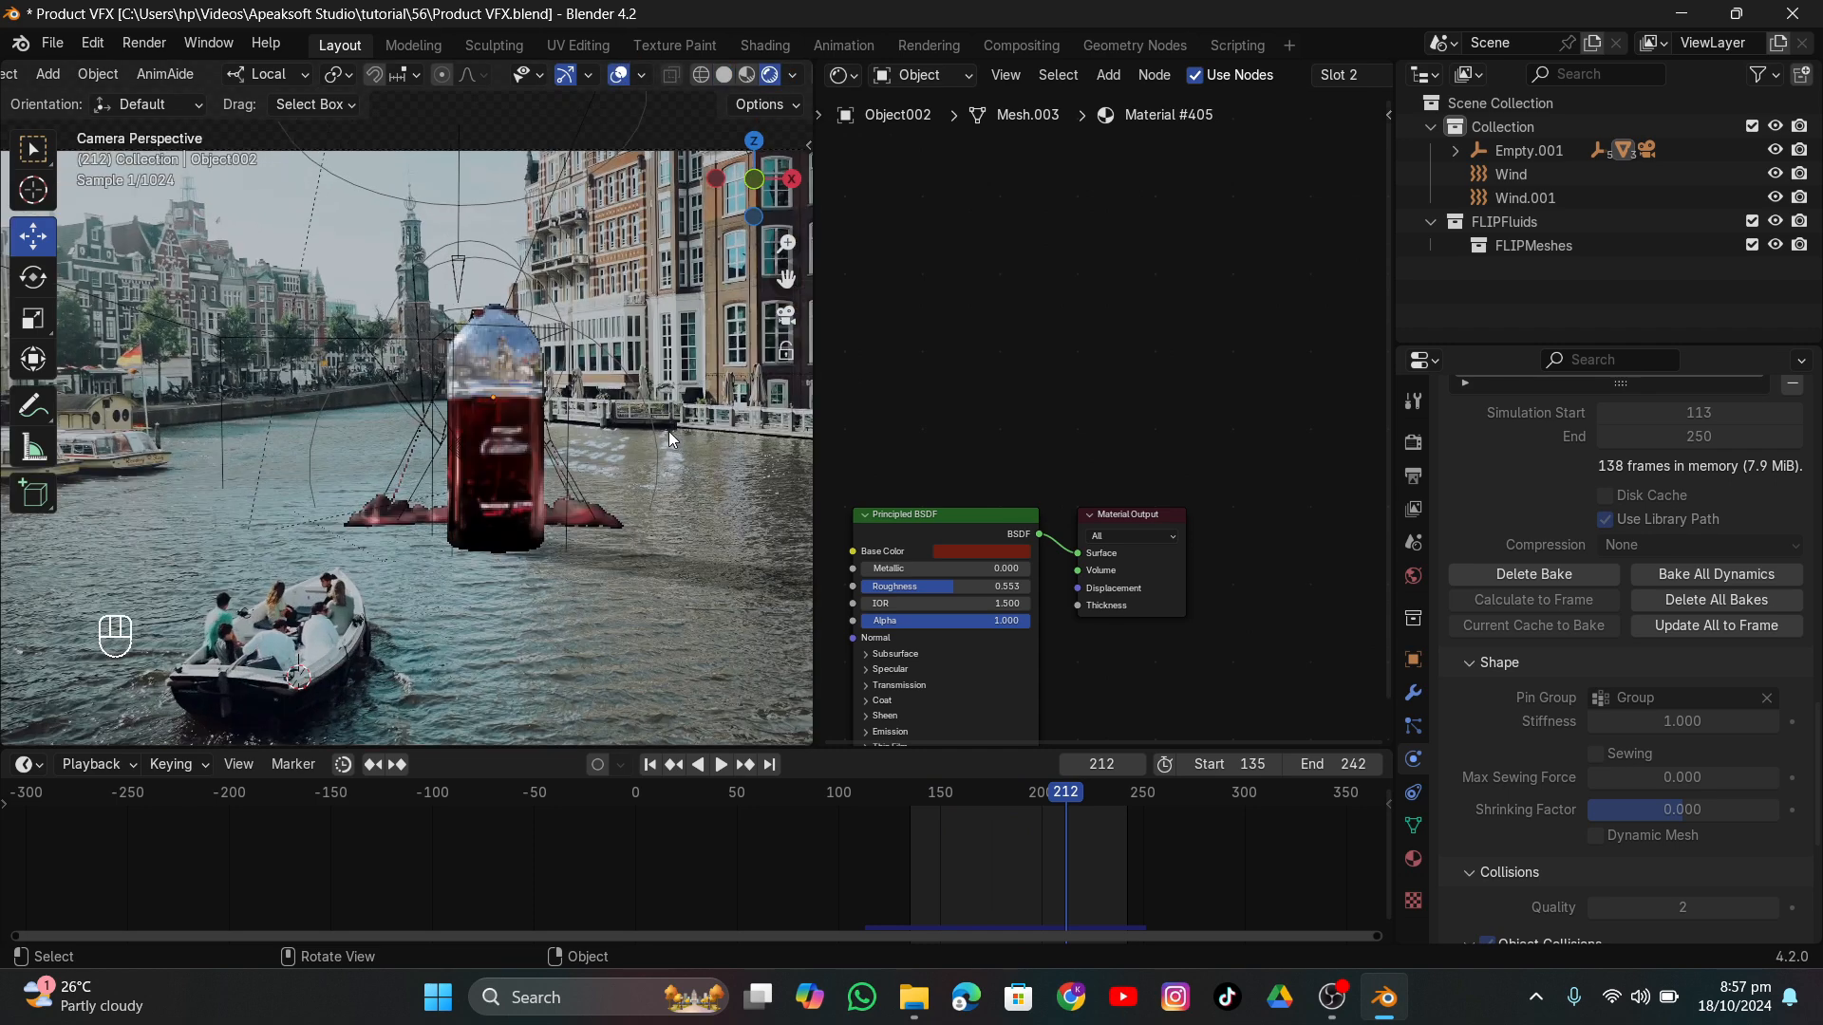
# Return the viewport to solid shading and save the project file.
pyautogui.click(724, 75)
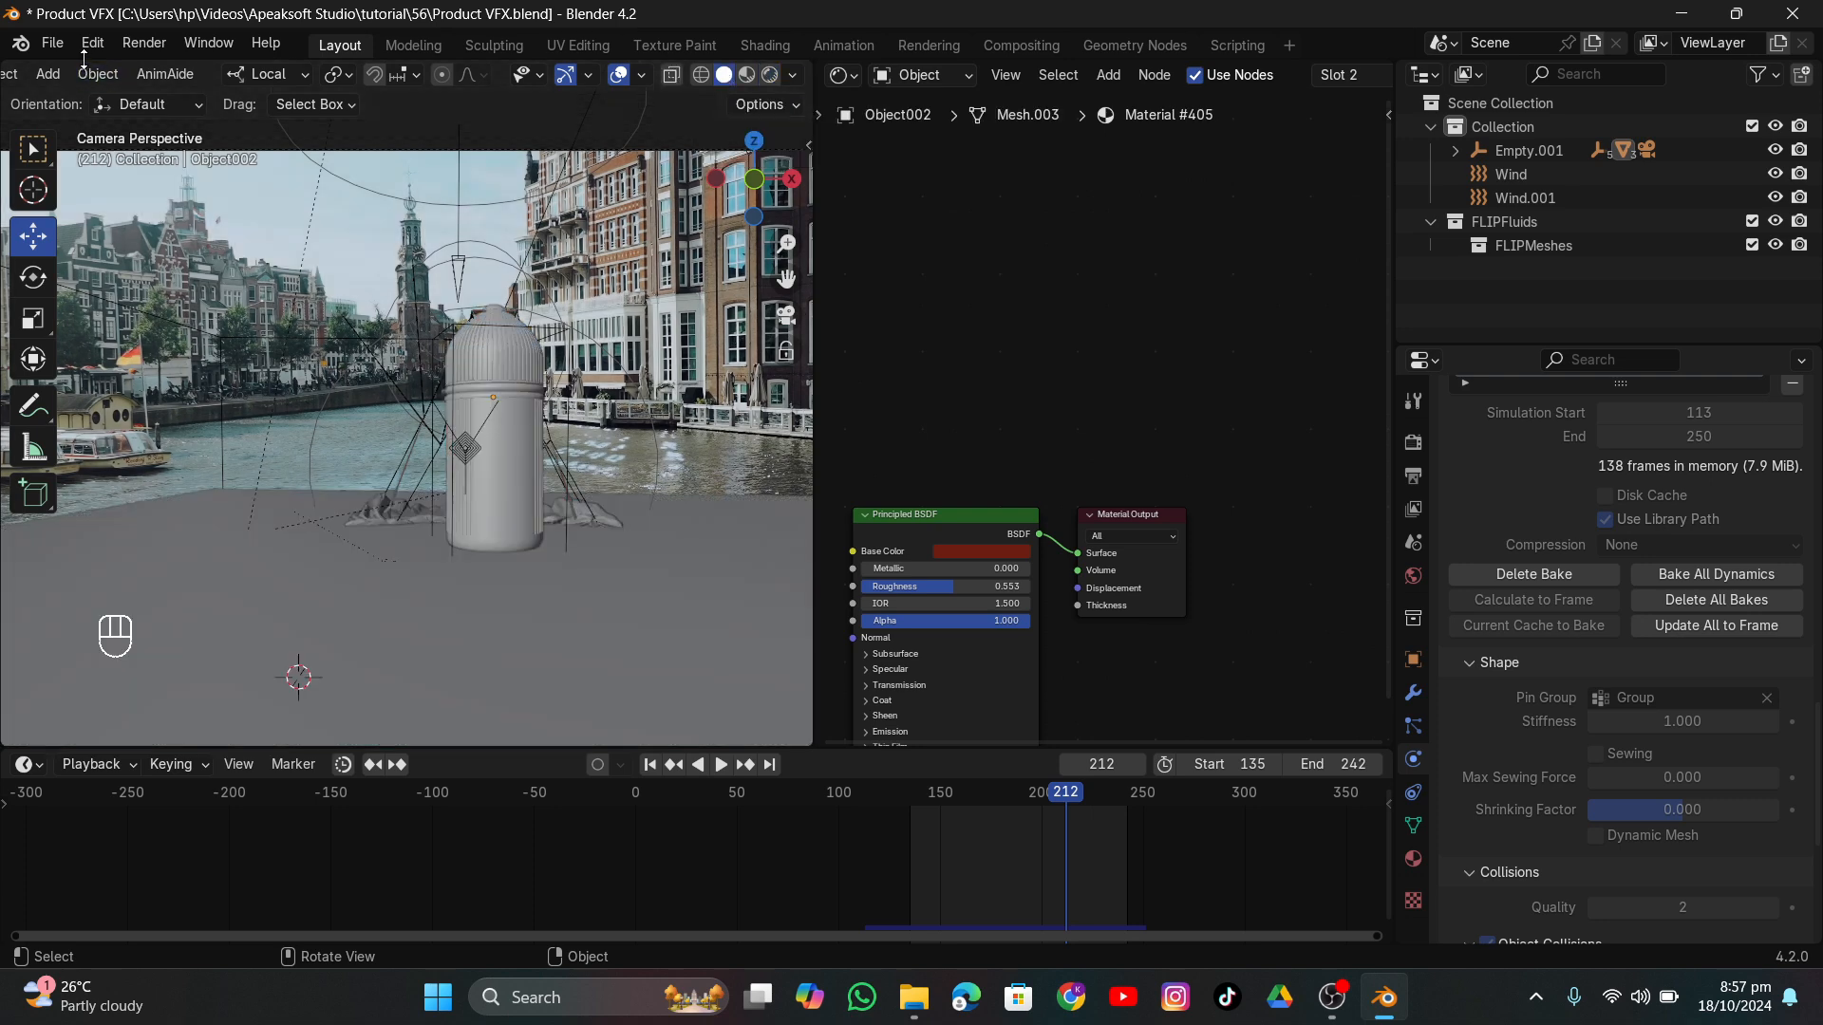
pyautogui.click(52, 42)
pyautogui.click(76, 202)
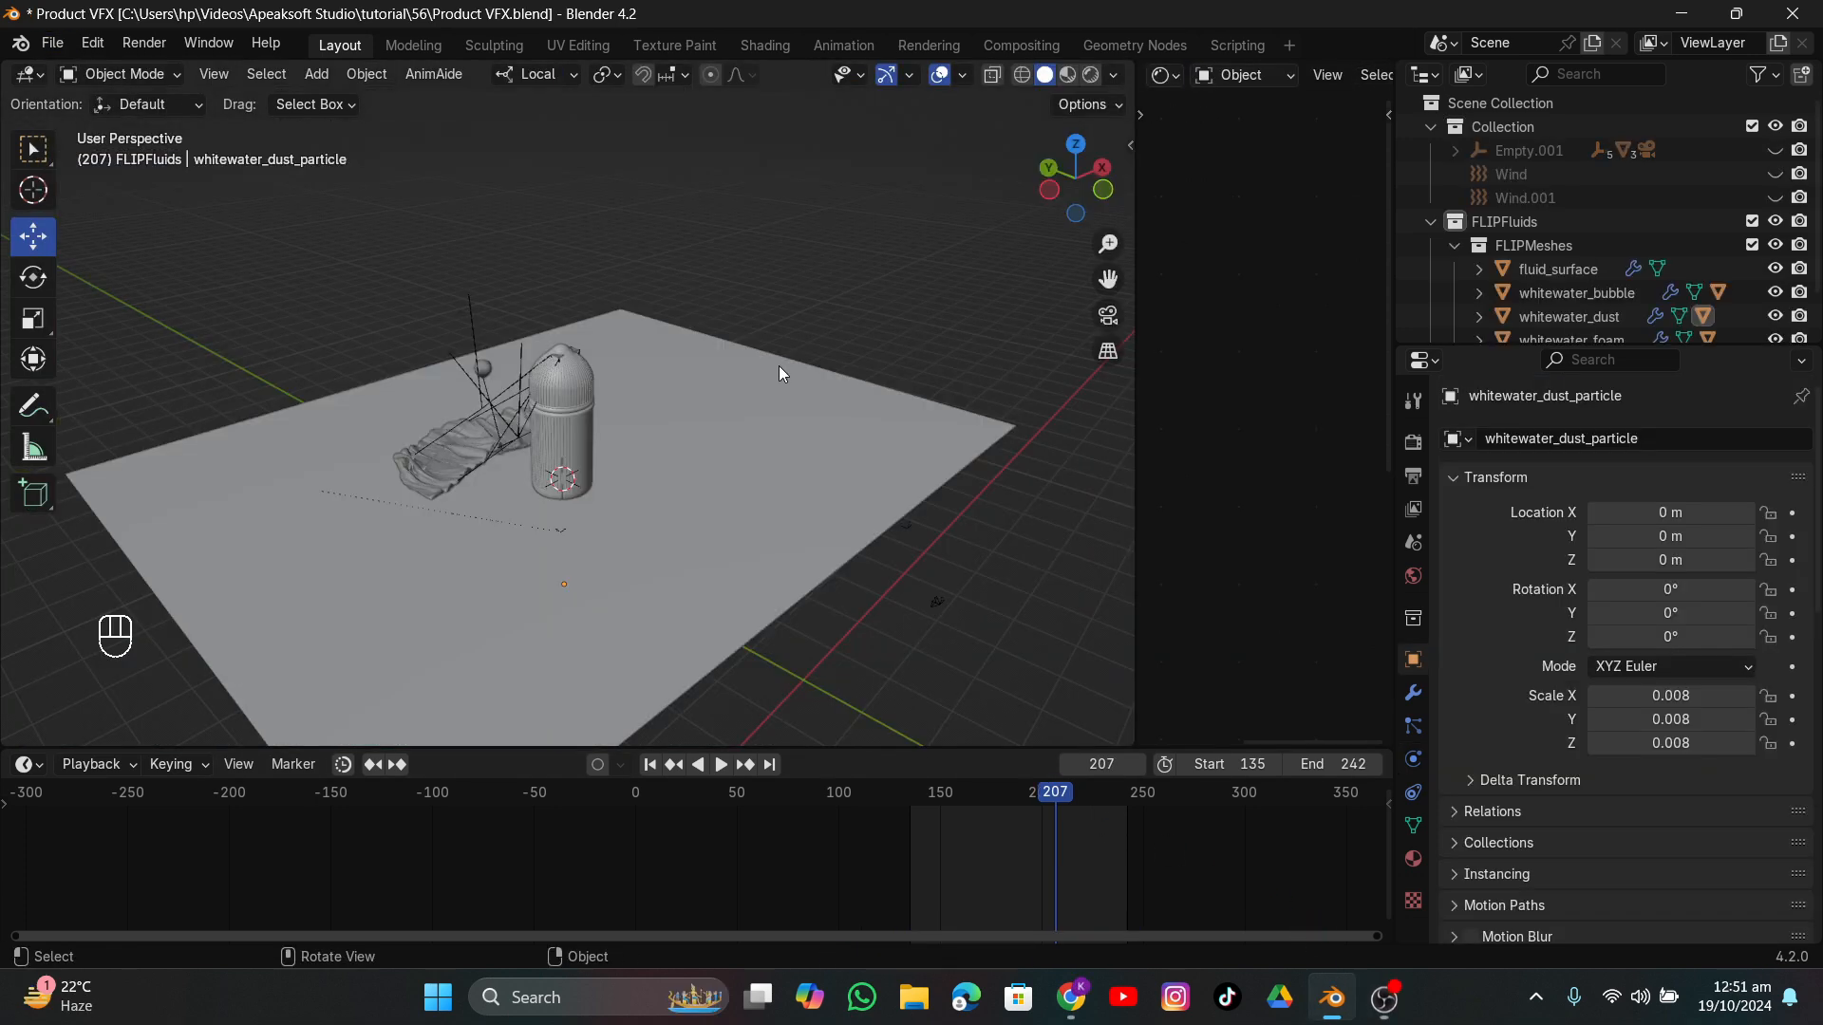
# Select the parachute lying behind the bottle and hide it in the viewport.
pyautogui.moveTo(780, 370); pyautogui.dragTo(691, 372, button='middle')
pyautogui.scroll(3, 397, 373)
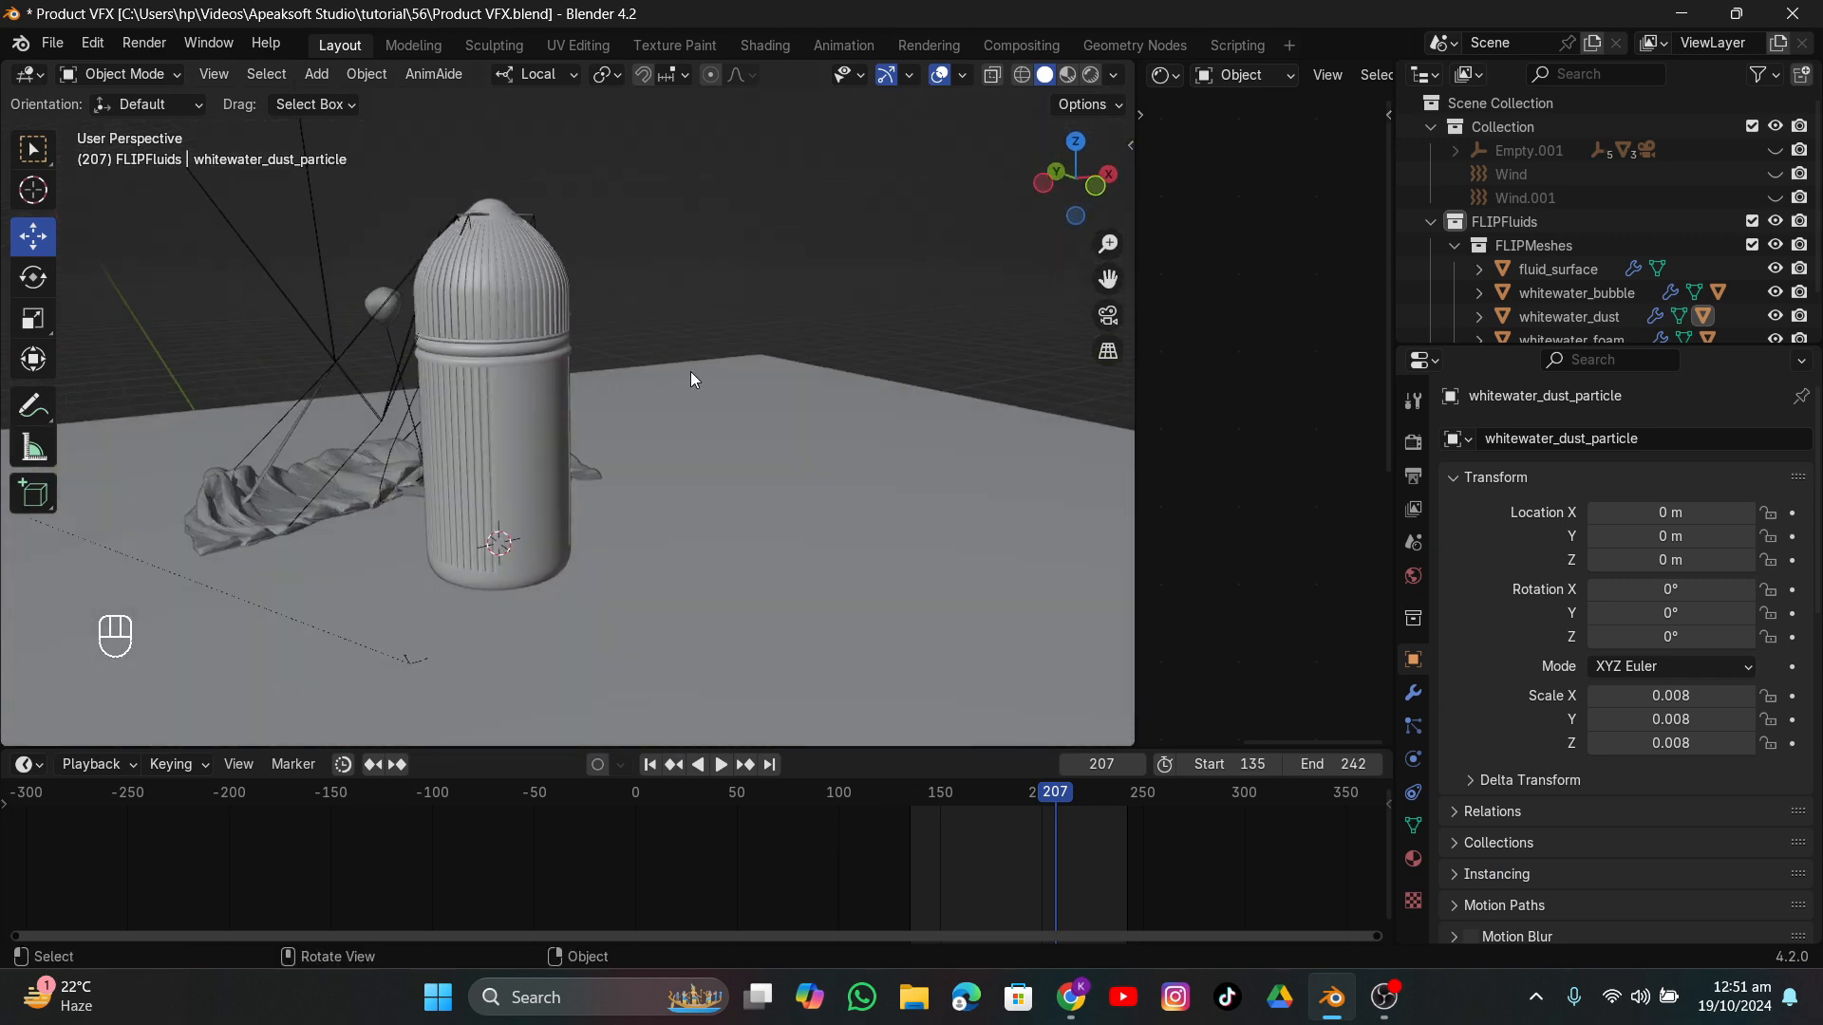
pyautogui.click(375, 471)
pyautogui.press('h')
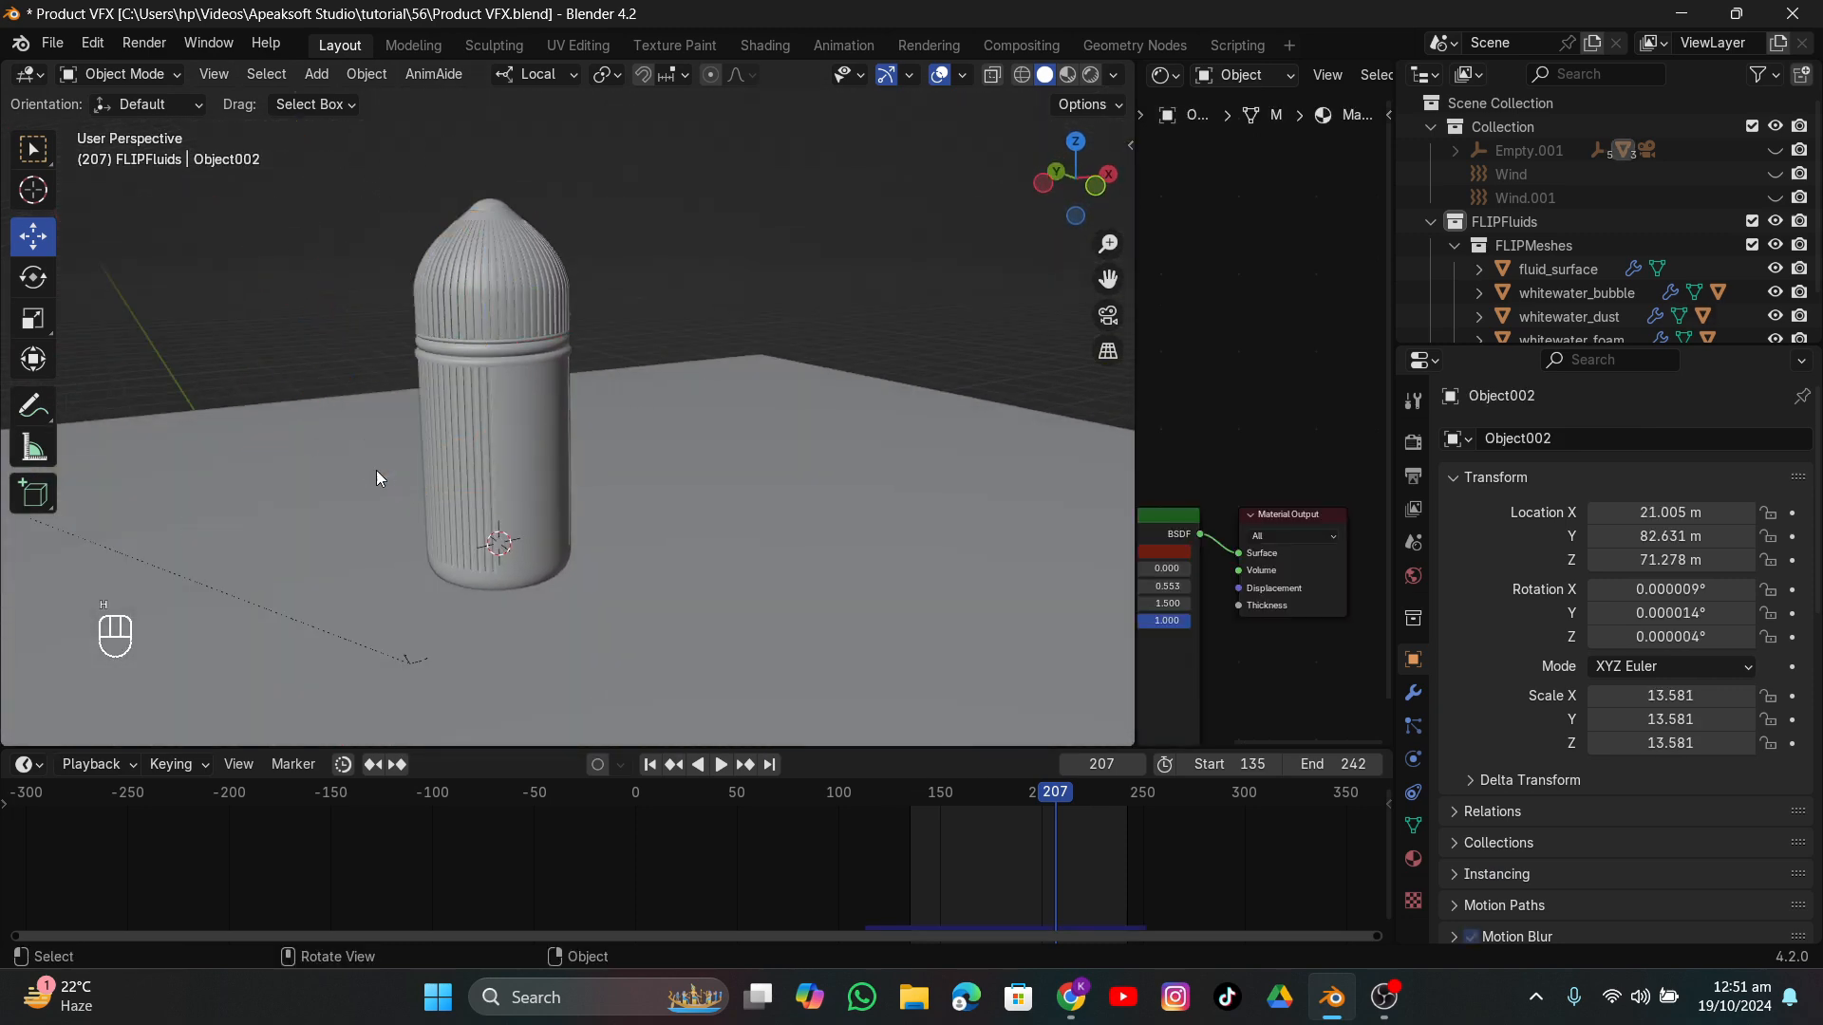
# Add a mesh cube at the 3D cursor by the bottle's base and scale it up about 15.4 times.
pyautogui.moveTo(376, 470); pyautogui.dragTo(657, 454, button='middle')
pyautogui.click(486, 506)
pyautogui.hotkey('shift', 'a')
pyautogui.moveTo(657, 453)
pyautogui.click(733, 478)
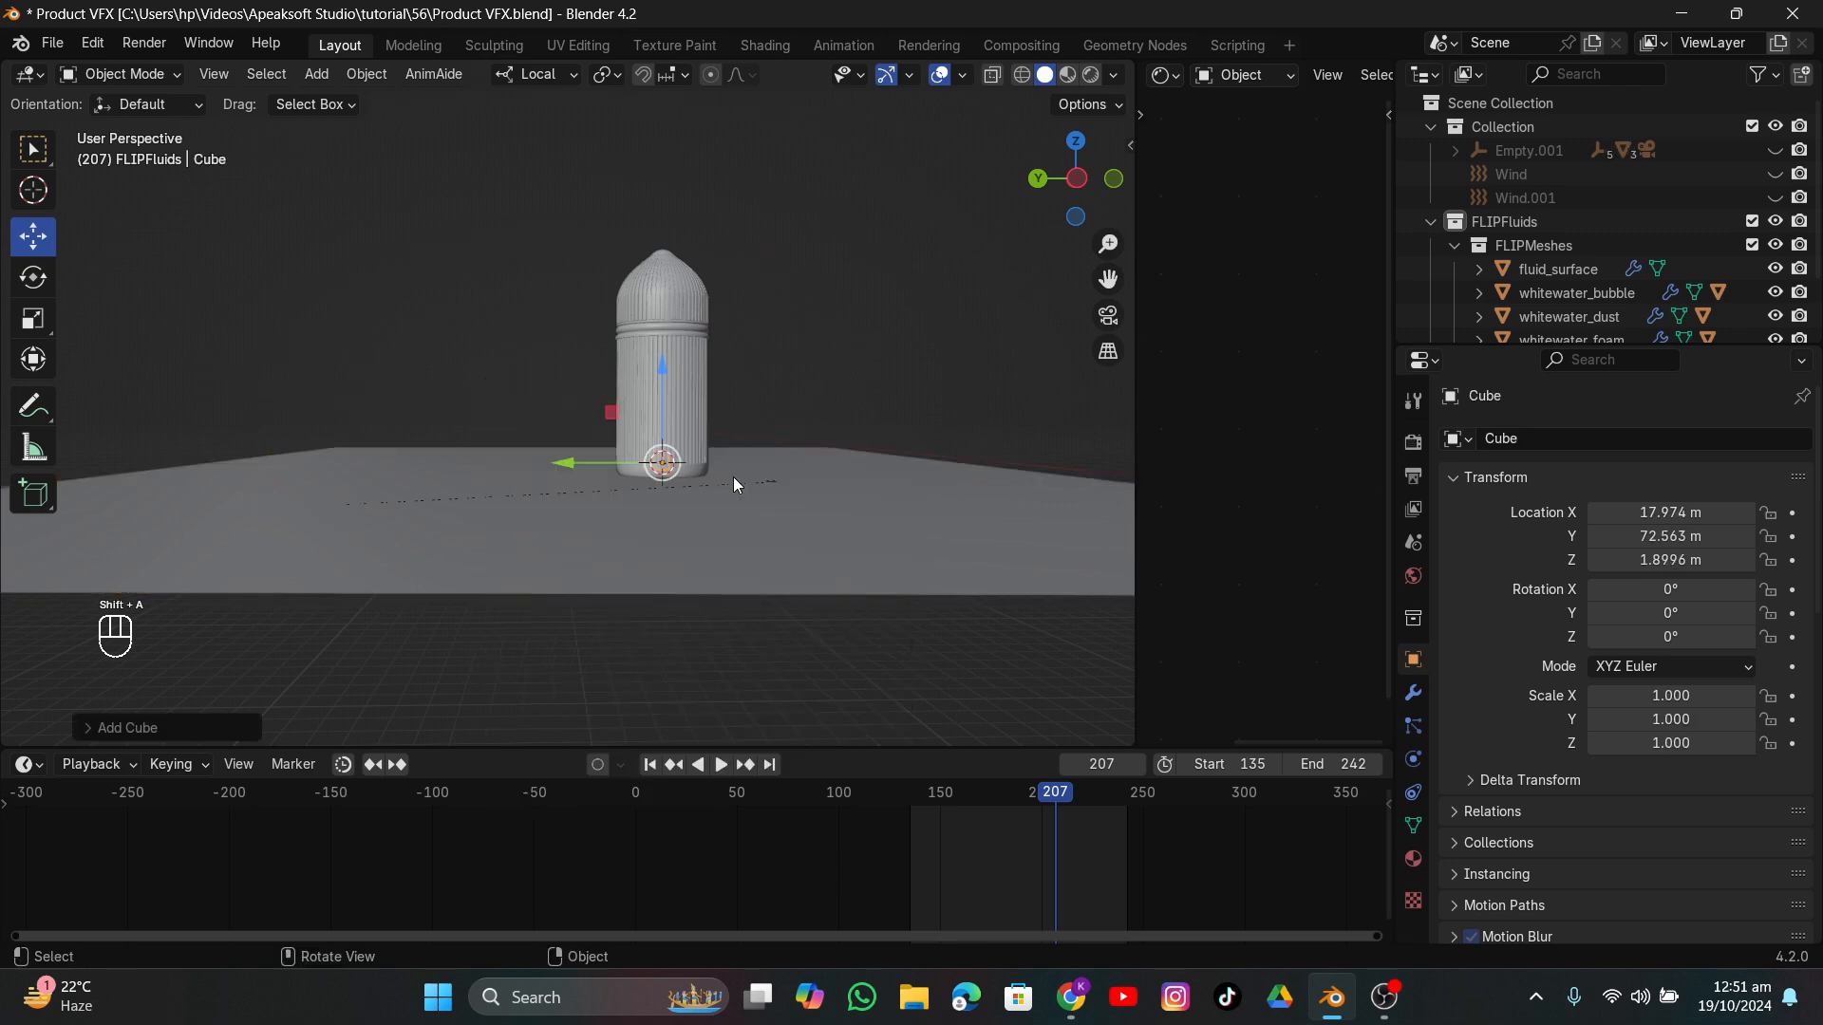
pyautogui.press('s')
pyautogui.click(574, 468)
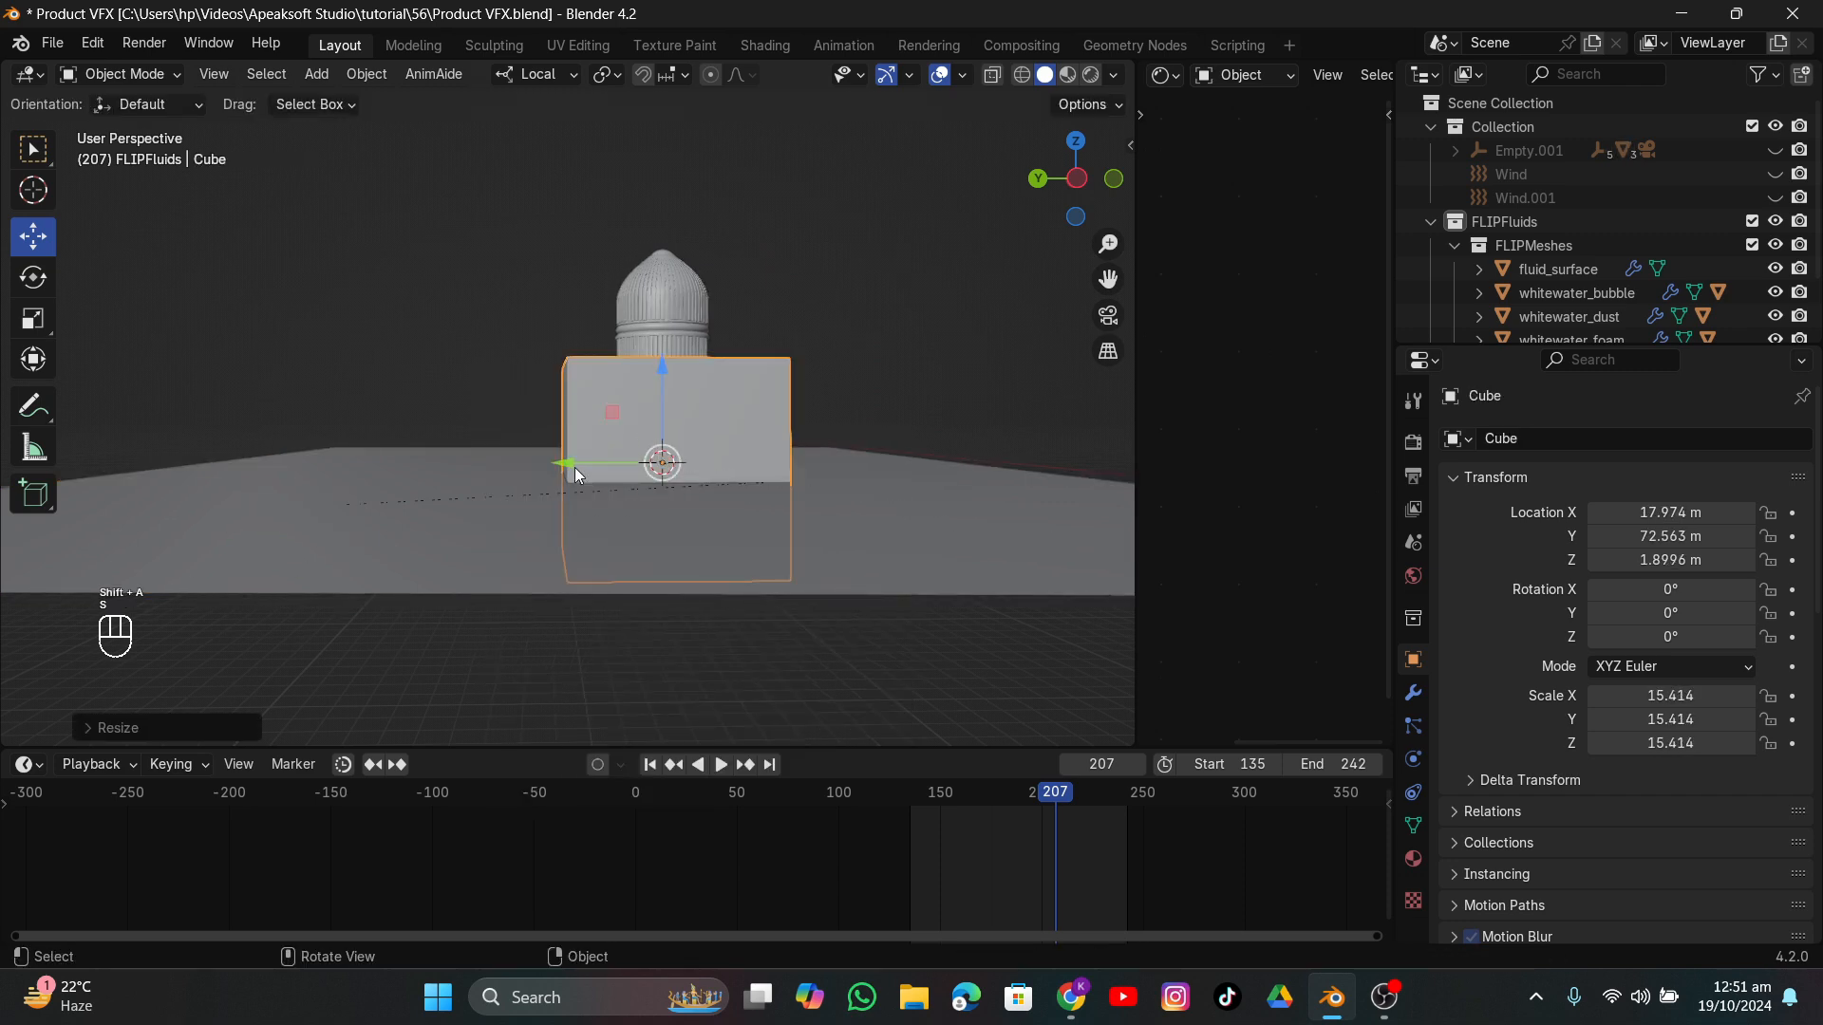
# In the left wireframe view, raise the cube to about Z 6.49 m and flatten its Z scale to about 7.44.
pyautogui.click(1061, 189)
pyautogui.scroll(2, 623, 469)
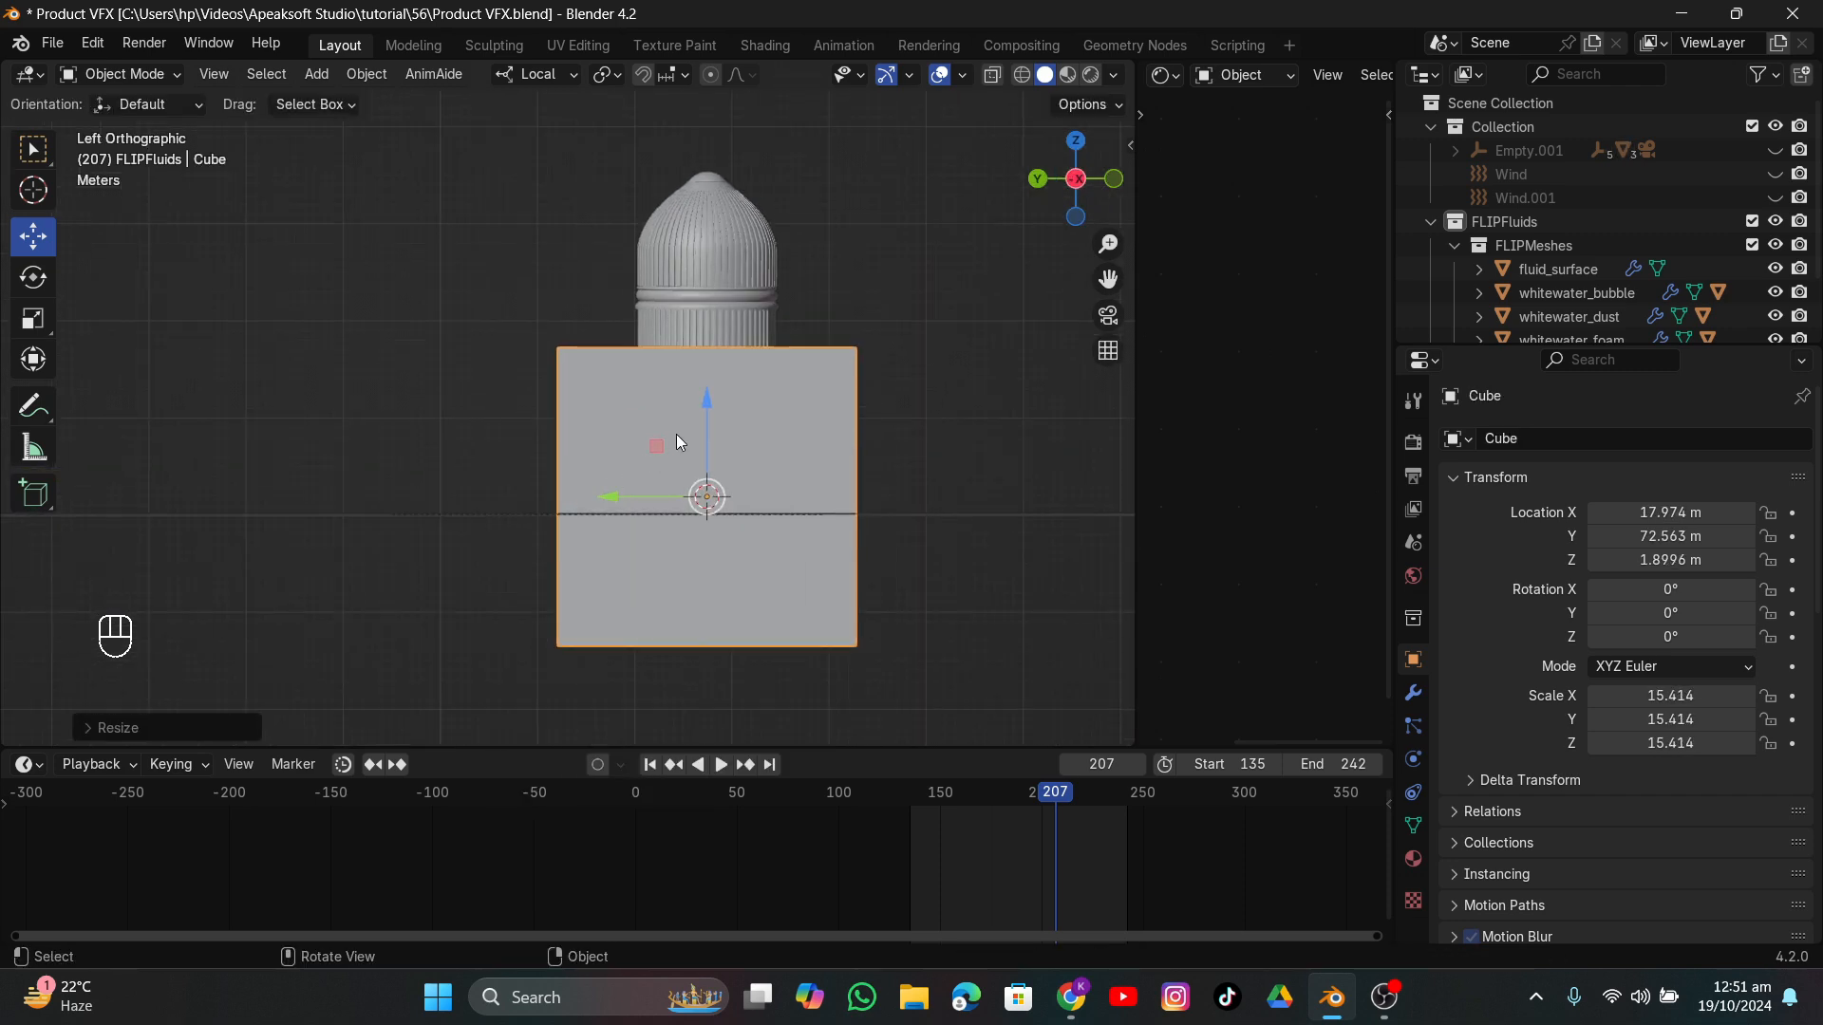
pyautogui.click(1022, 75)
pyautogui.moveTo(697, 421); pyautogui.dragTo(868, 393)
pyautogui.press('s')
pyautogui.press('z')
pyautogui.click(810, 433)
pyautogui.press('s')
pyautogui.press('z')
pyautogui.click(920, 519)
pyautogui.press('s')
pyautogui.press('z')
pyautogui.click(765, 404)
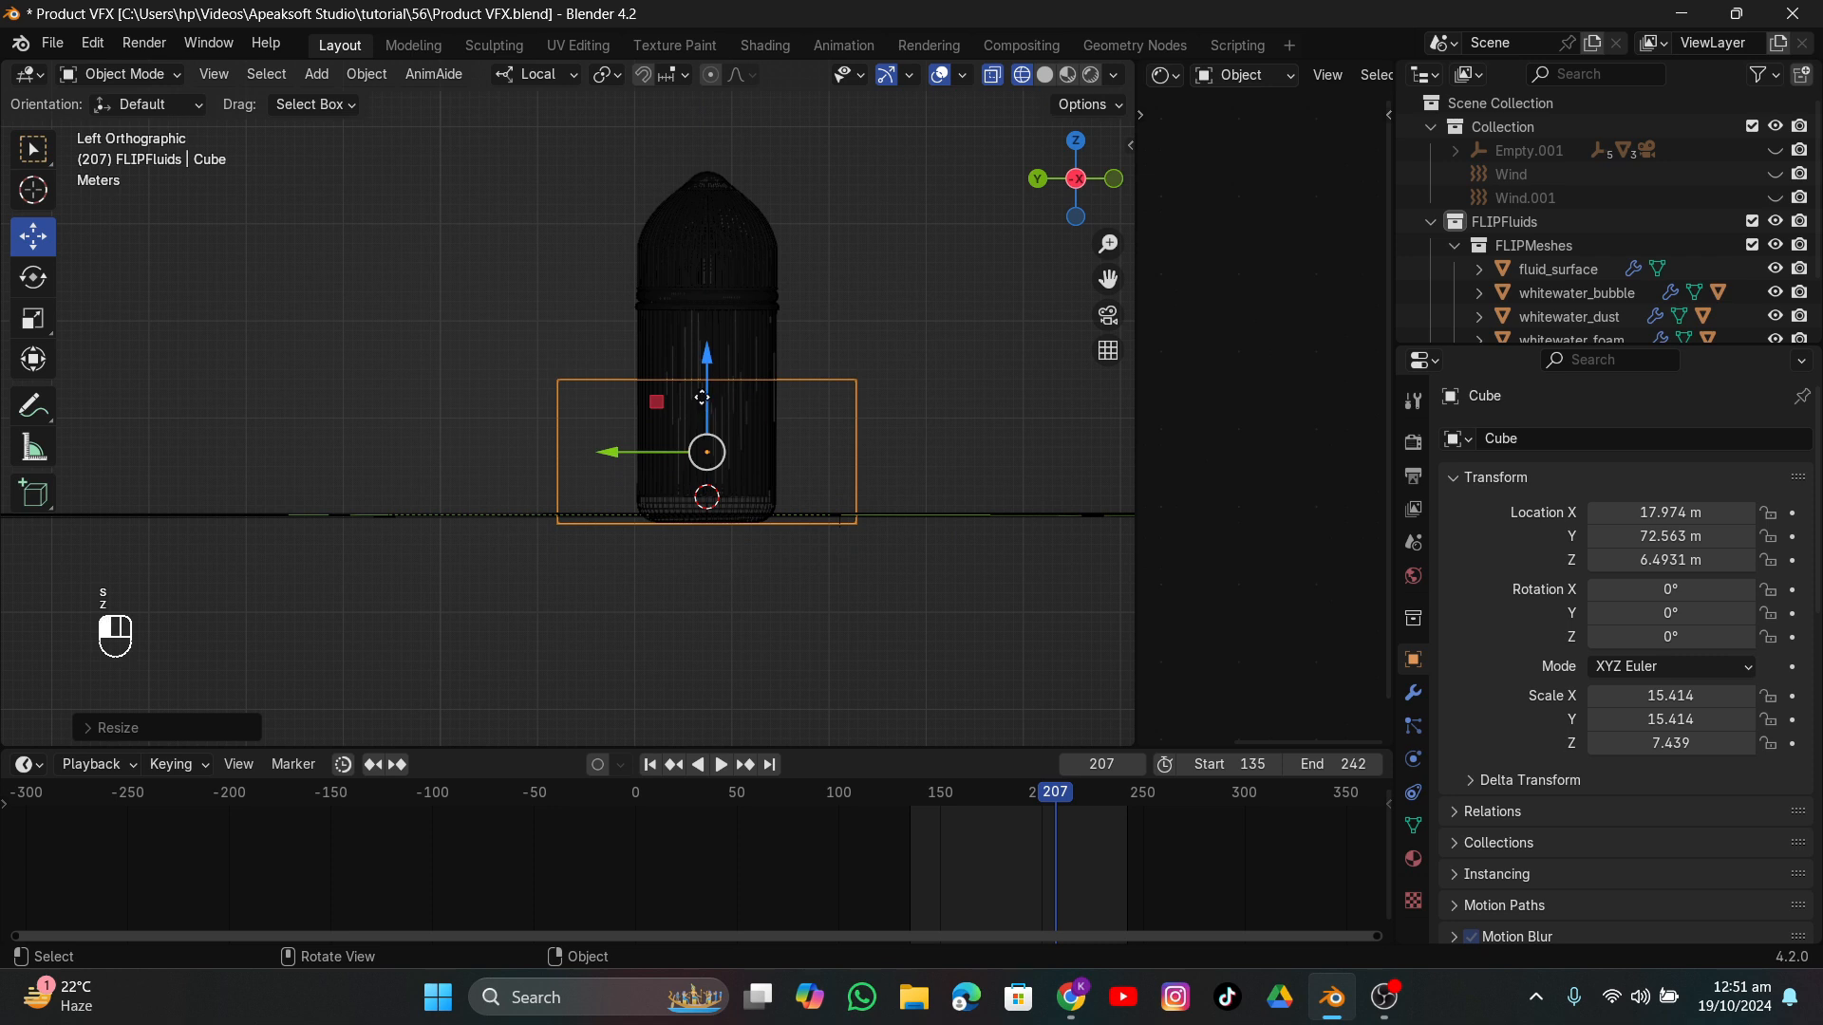
# Lower the cube to about Z 5.03 m and widen it in X and Y to a scale of about 21.1.
pyautogui.moveTo(703, 397); pyautogui.dragTo(719, 410)
pyautogui.press('s')
pyautogui.hotkey('shift', 'z')
pyautogui.click(856, 482)
pyautogui.press('s')
pyautogui.hotkey('shift', 'z')
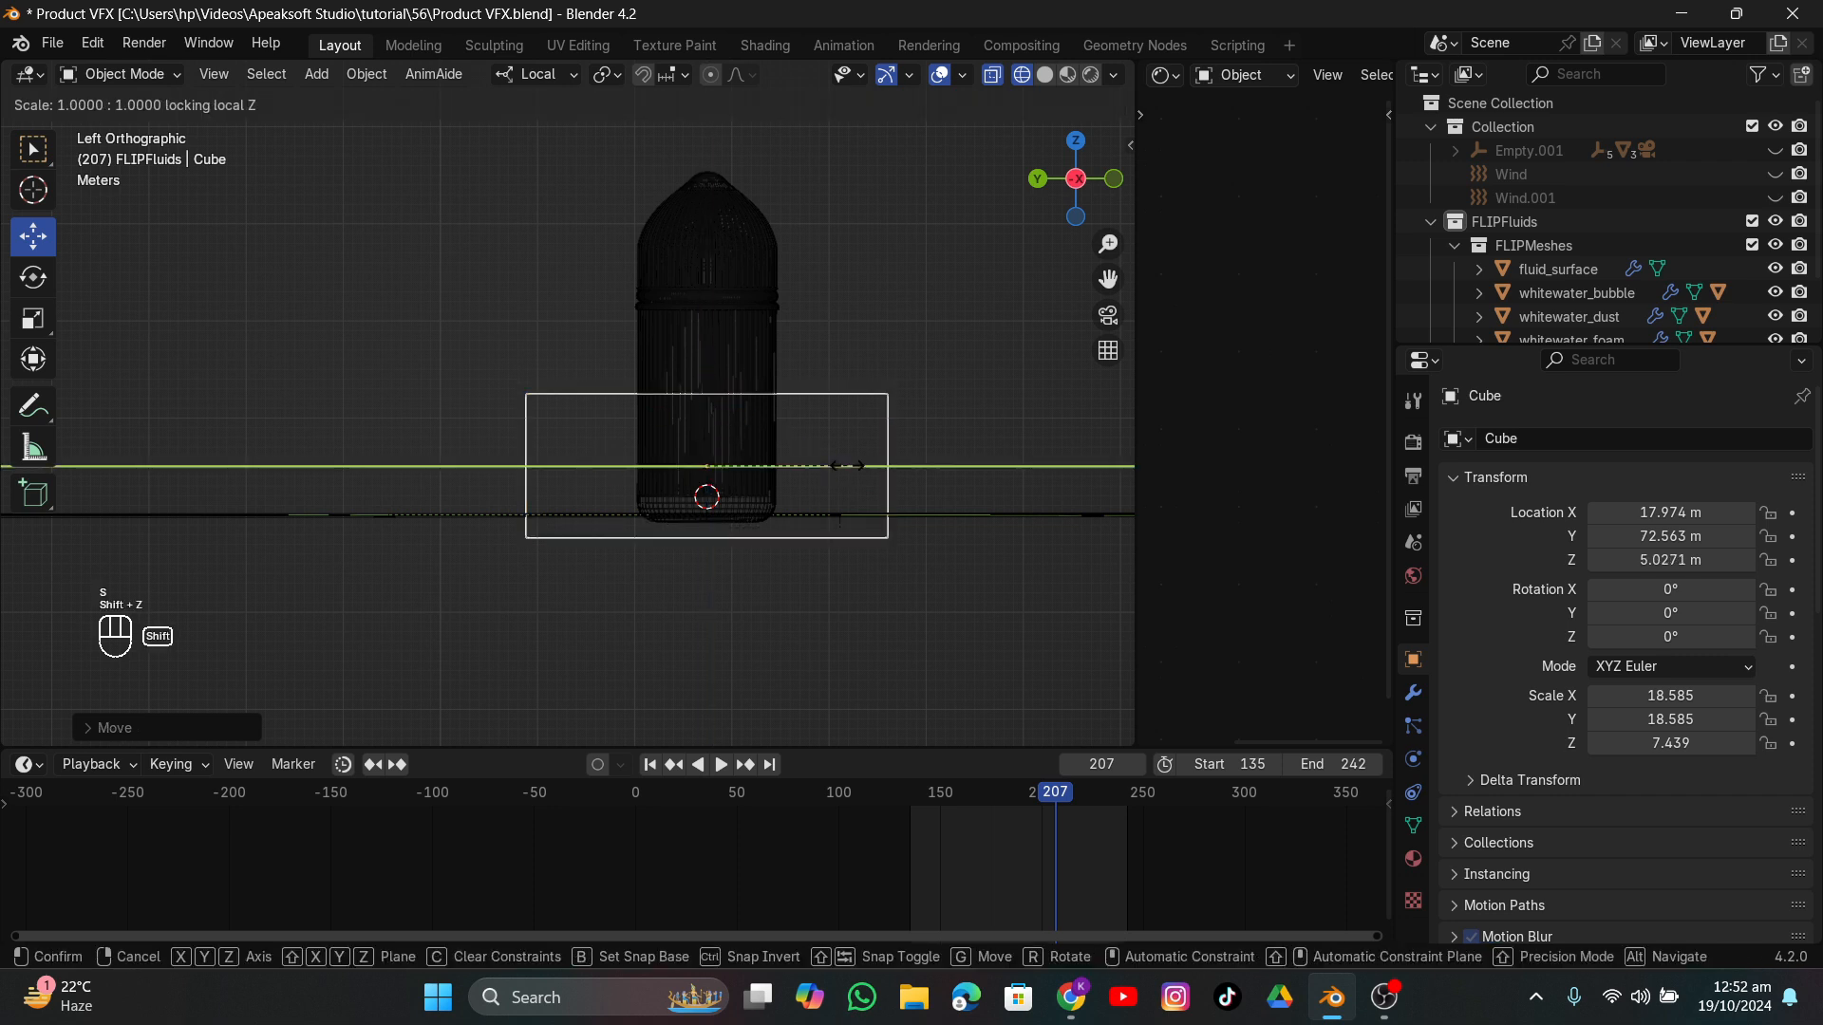
pyautogui.click(866, 472)
# Apply the cube's scale, widen it about 1.16 times in X and Y, and apply the scale again.
pyautogui.hotkey('ctrl', 'a')
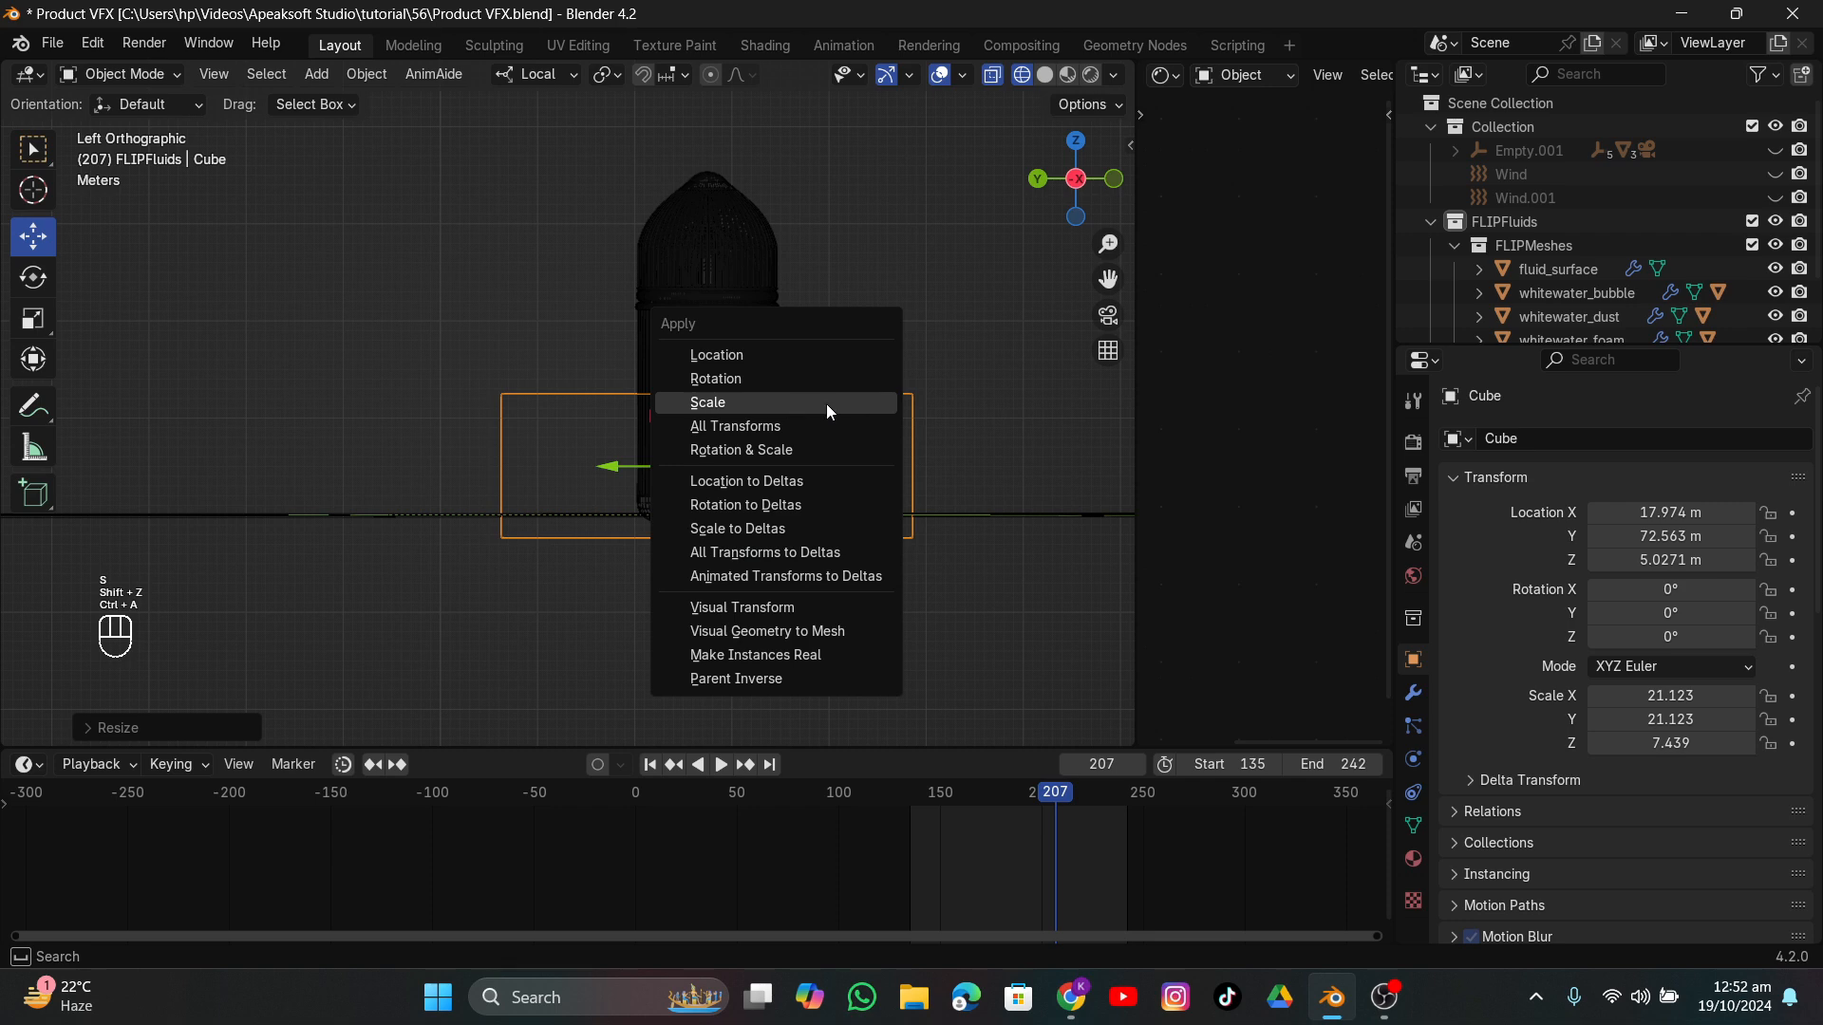
pyautogui.click(825, 402)
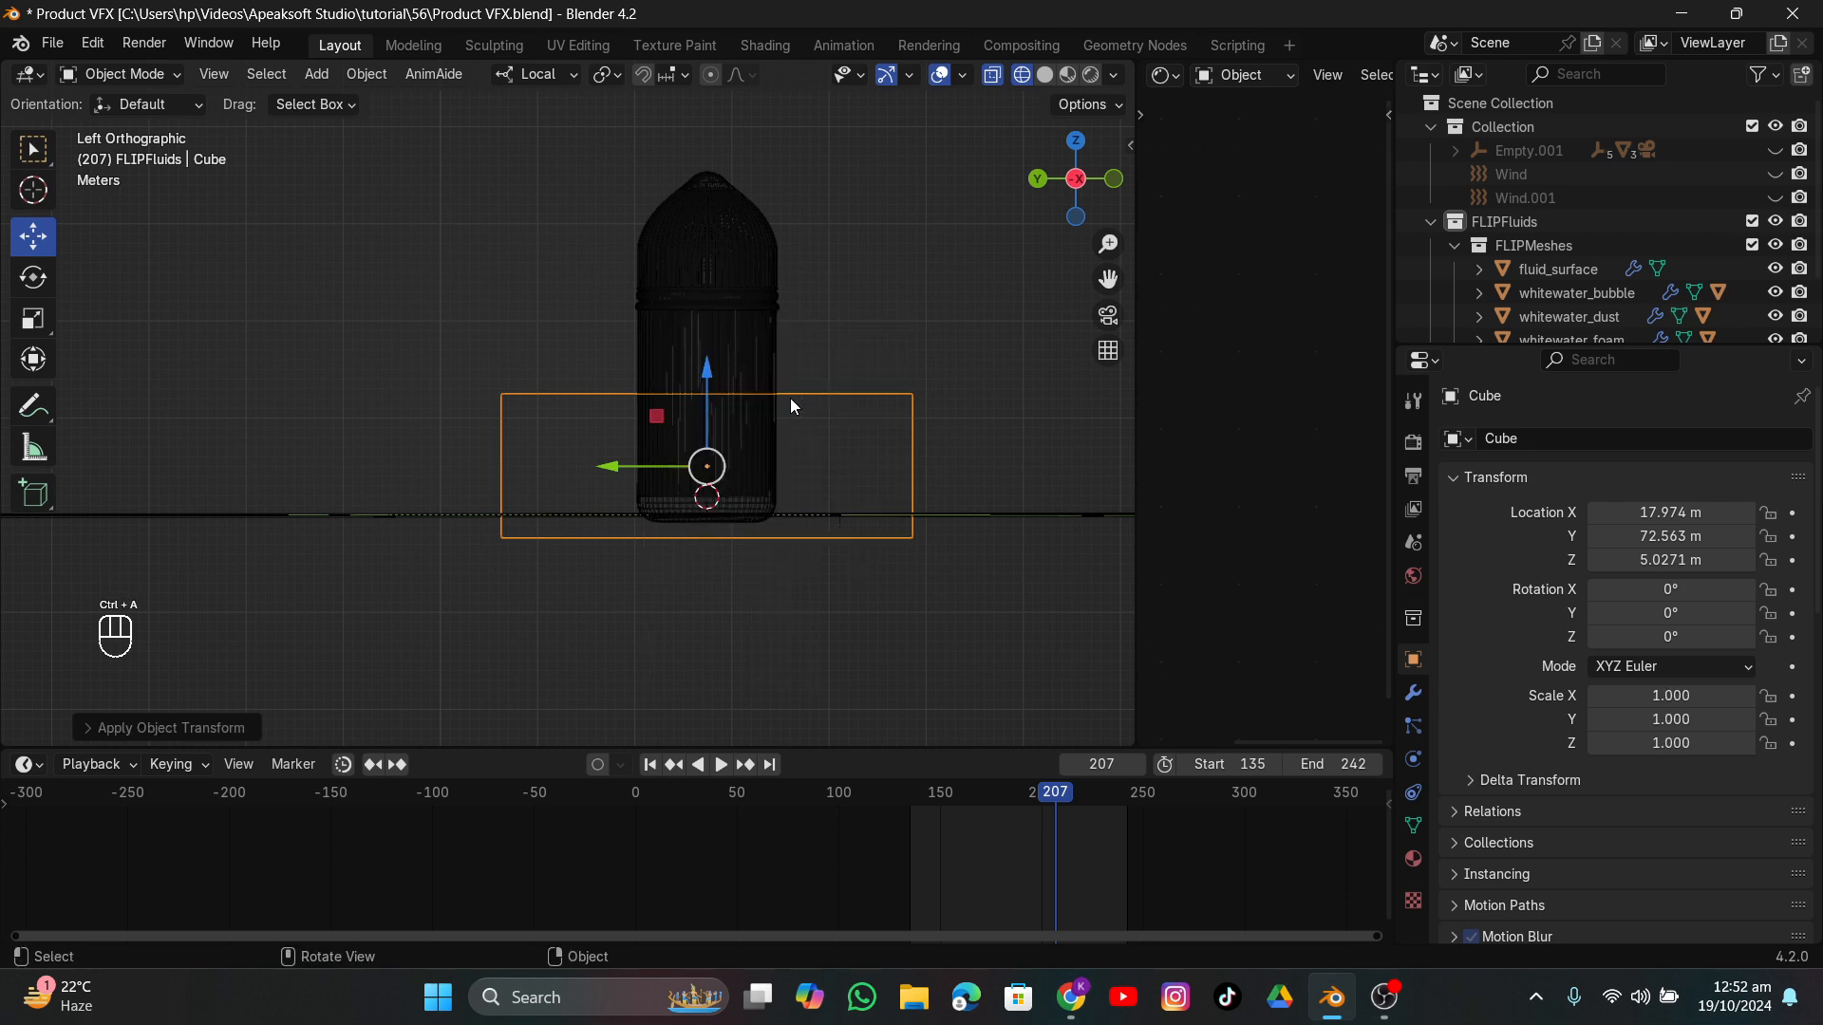
pyautogui.moveTo(788, 406)
pyautogui.mouseDown(button='middle')
pyautogui.moveTo(737, 532)
pyautogui.moveTo(773, 430)
pyautogui.moveTo(824, 396)
pyautogui.moveTo(807, 393)
pyautogui.mouseUp(button='middle')
pyautogui.press('s')
pyautogui.hotkey('shift', 'z')
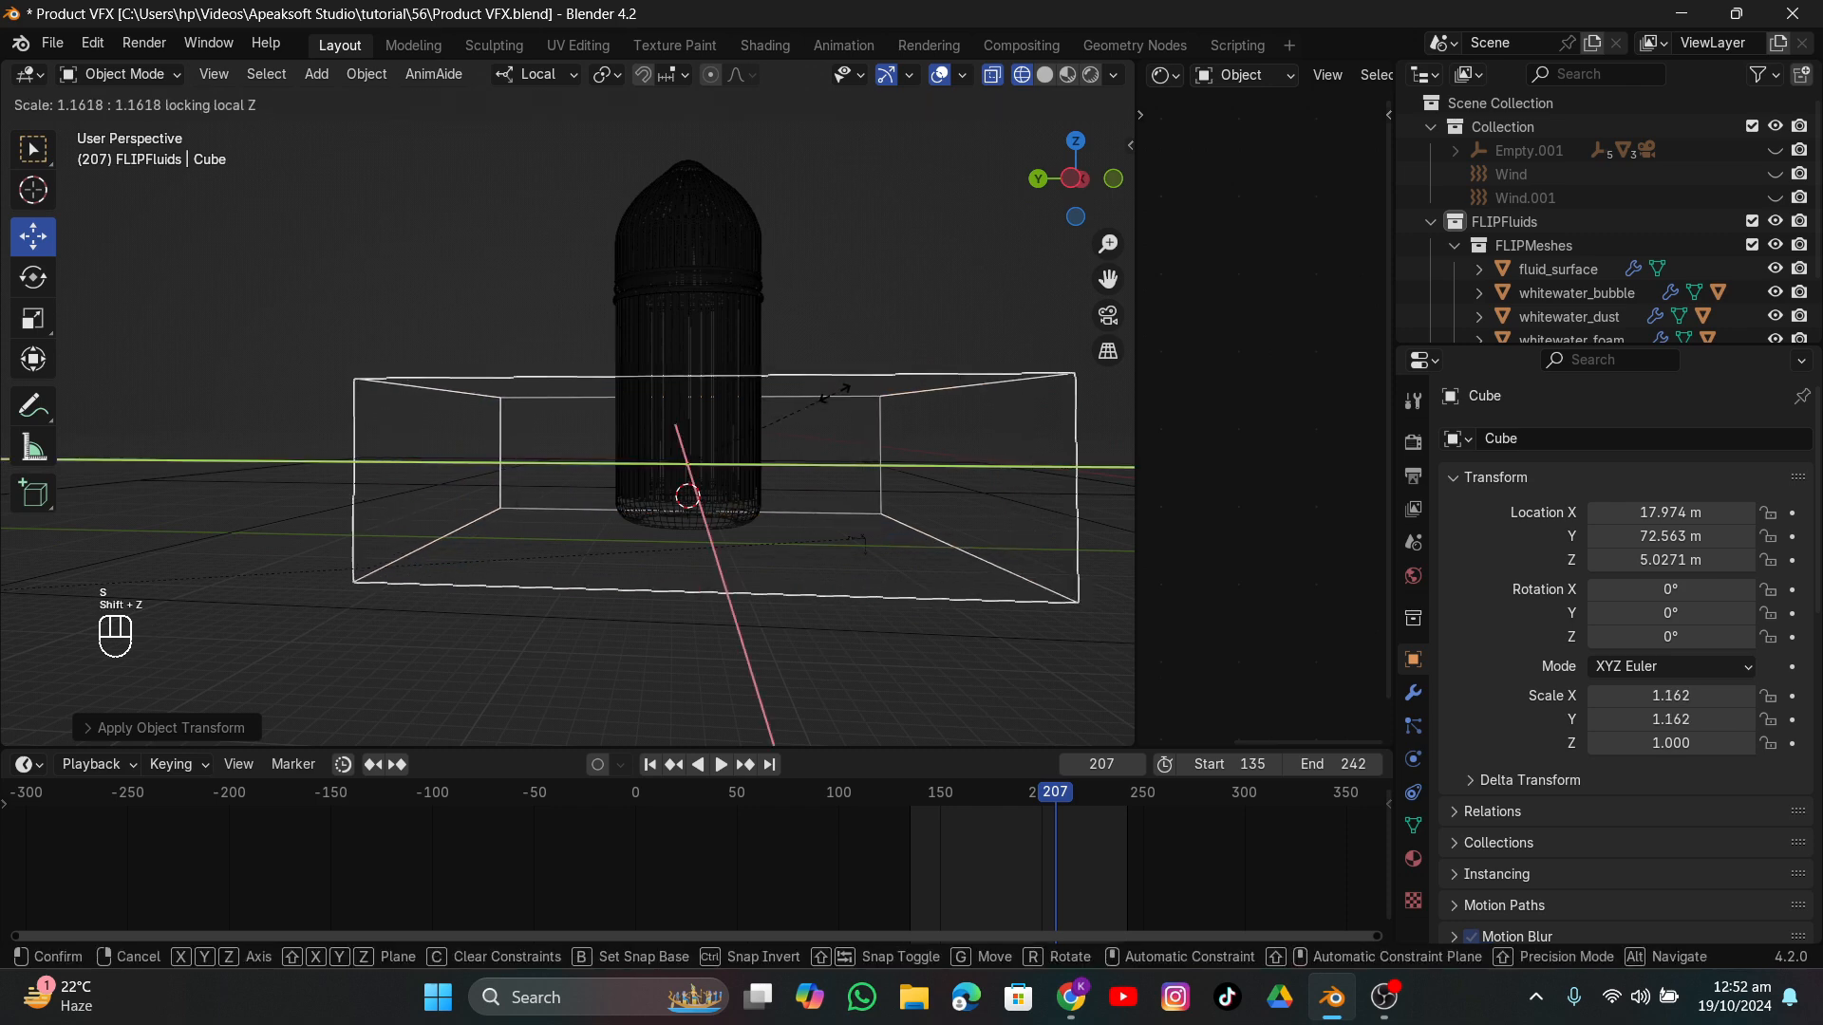
pyautogui.click(823, 389)
pyautogui.hotkey('ctrl', 'a')
pyautogui.click(826, 322)
# Duplicate the cube in the left view and flatten the copy along Z to a scale of about 0.19.
pyautogui.click(1071, 178)
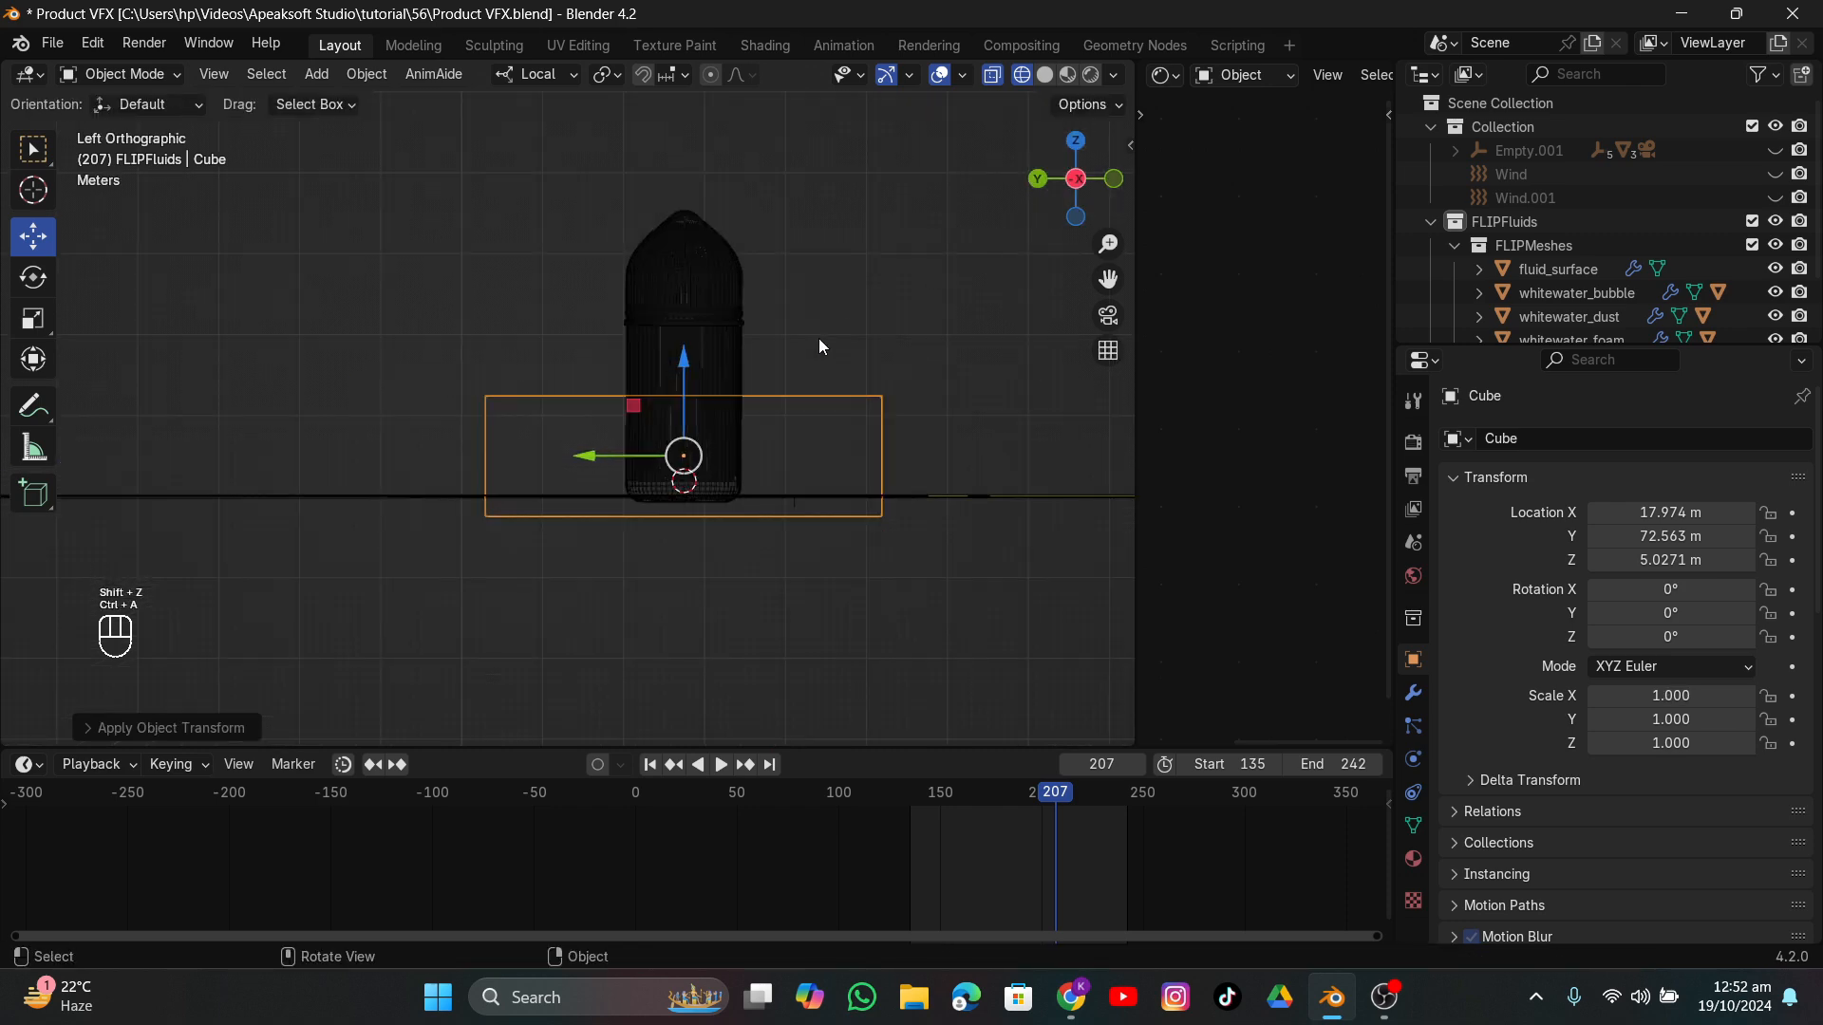
pyautogui.hotkey('shift', 'd')
pyautogui.press('s')
pyautogui.press('z')
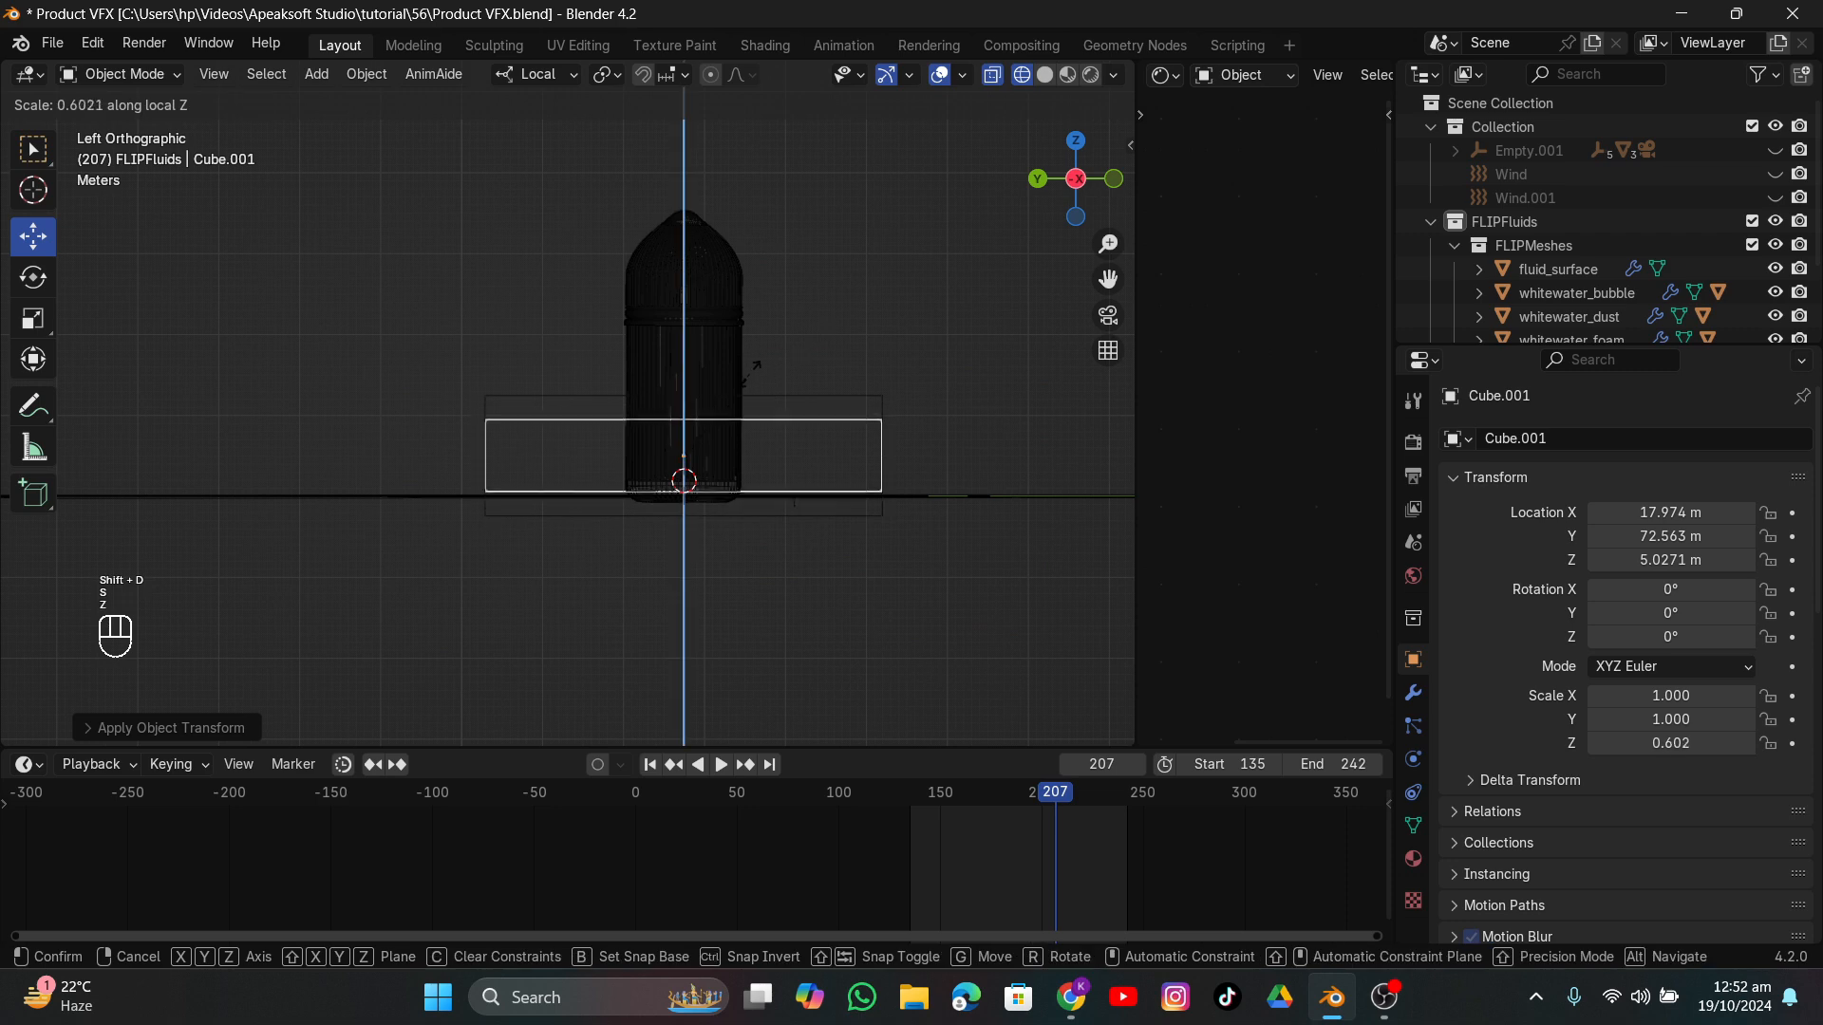
pyautogui.click(602, 490)
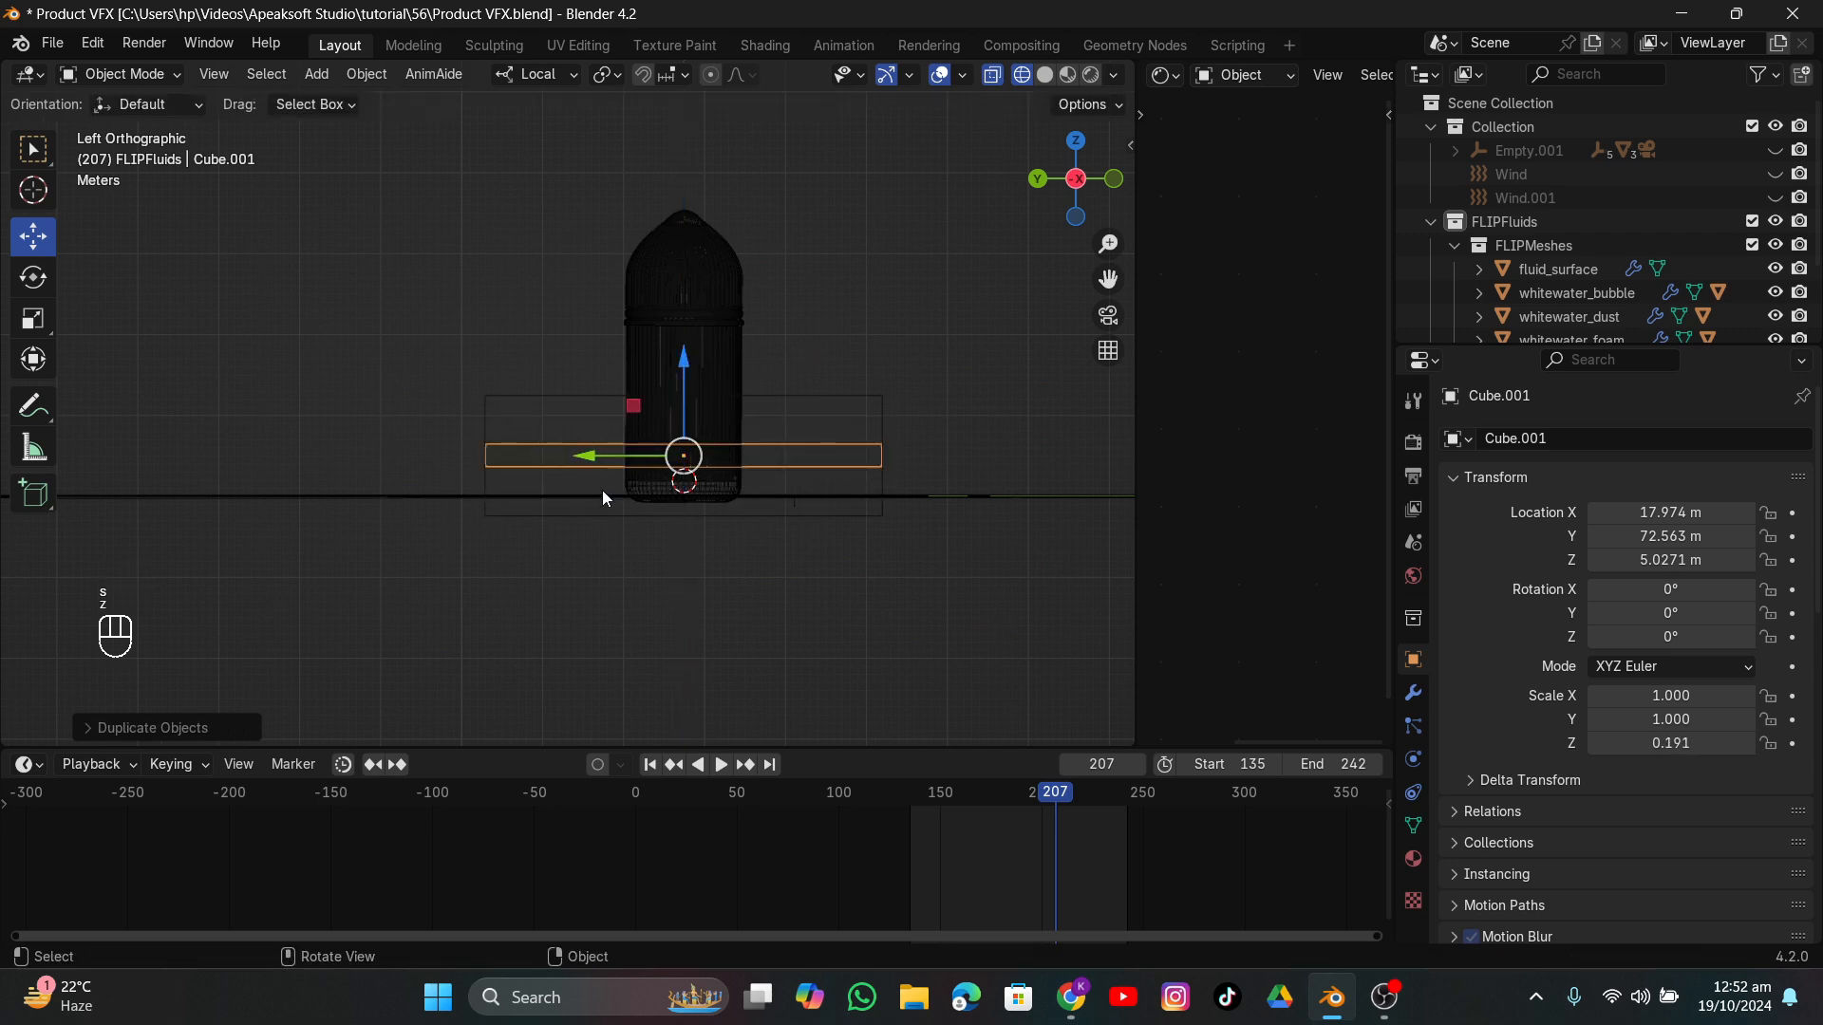
# Lower the flattened cube copy to about Z -0.67 m and reduce its Z scale to about 0.163.
pyautogui.scroll(3, 725, 442)
pyautogui.hotkey('shift', 'd')
pyautogui.press('z')
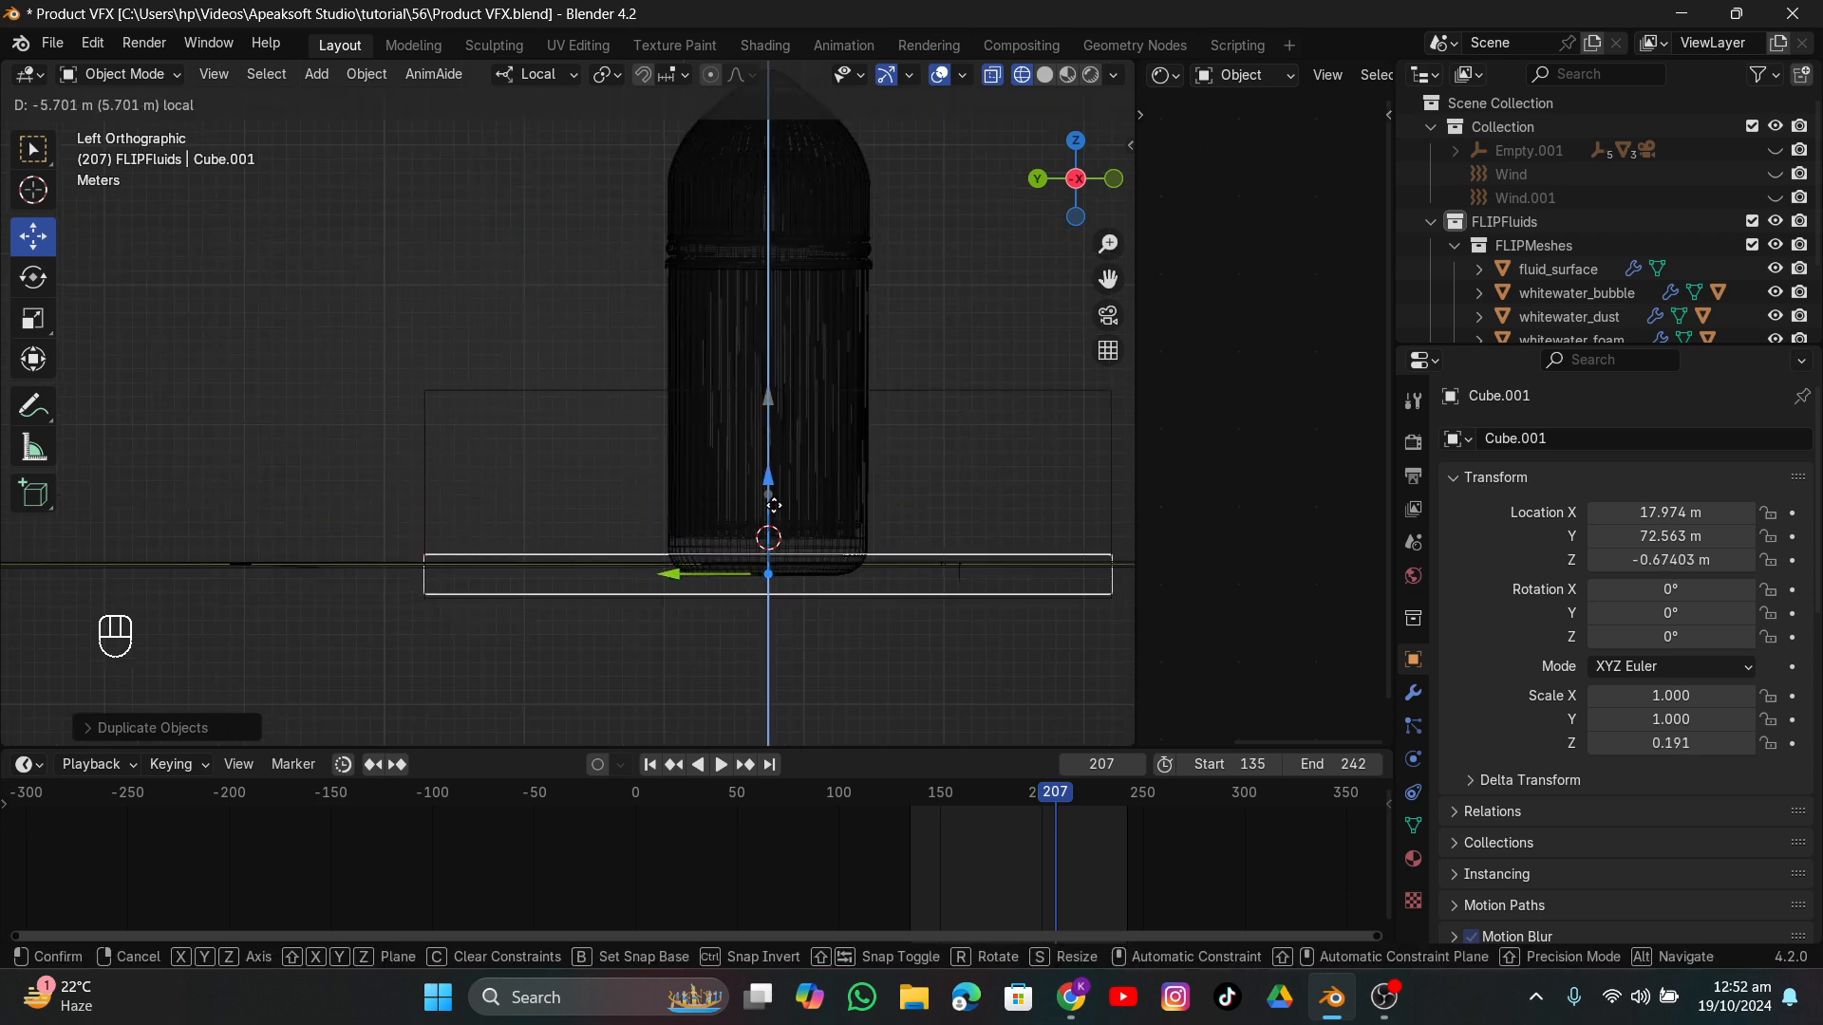
pyautogui.click(774, 489)
pyautogui.press('s')
pyautogui.press('z')
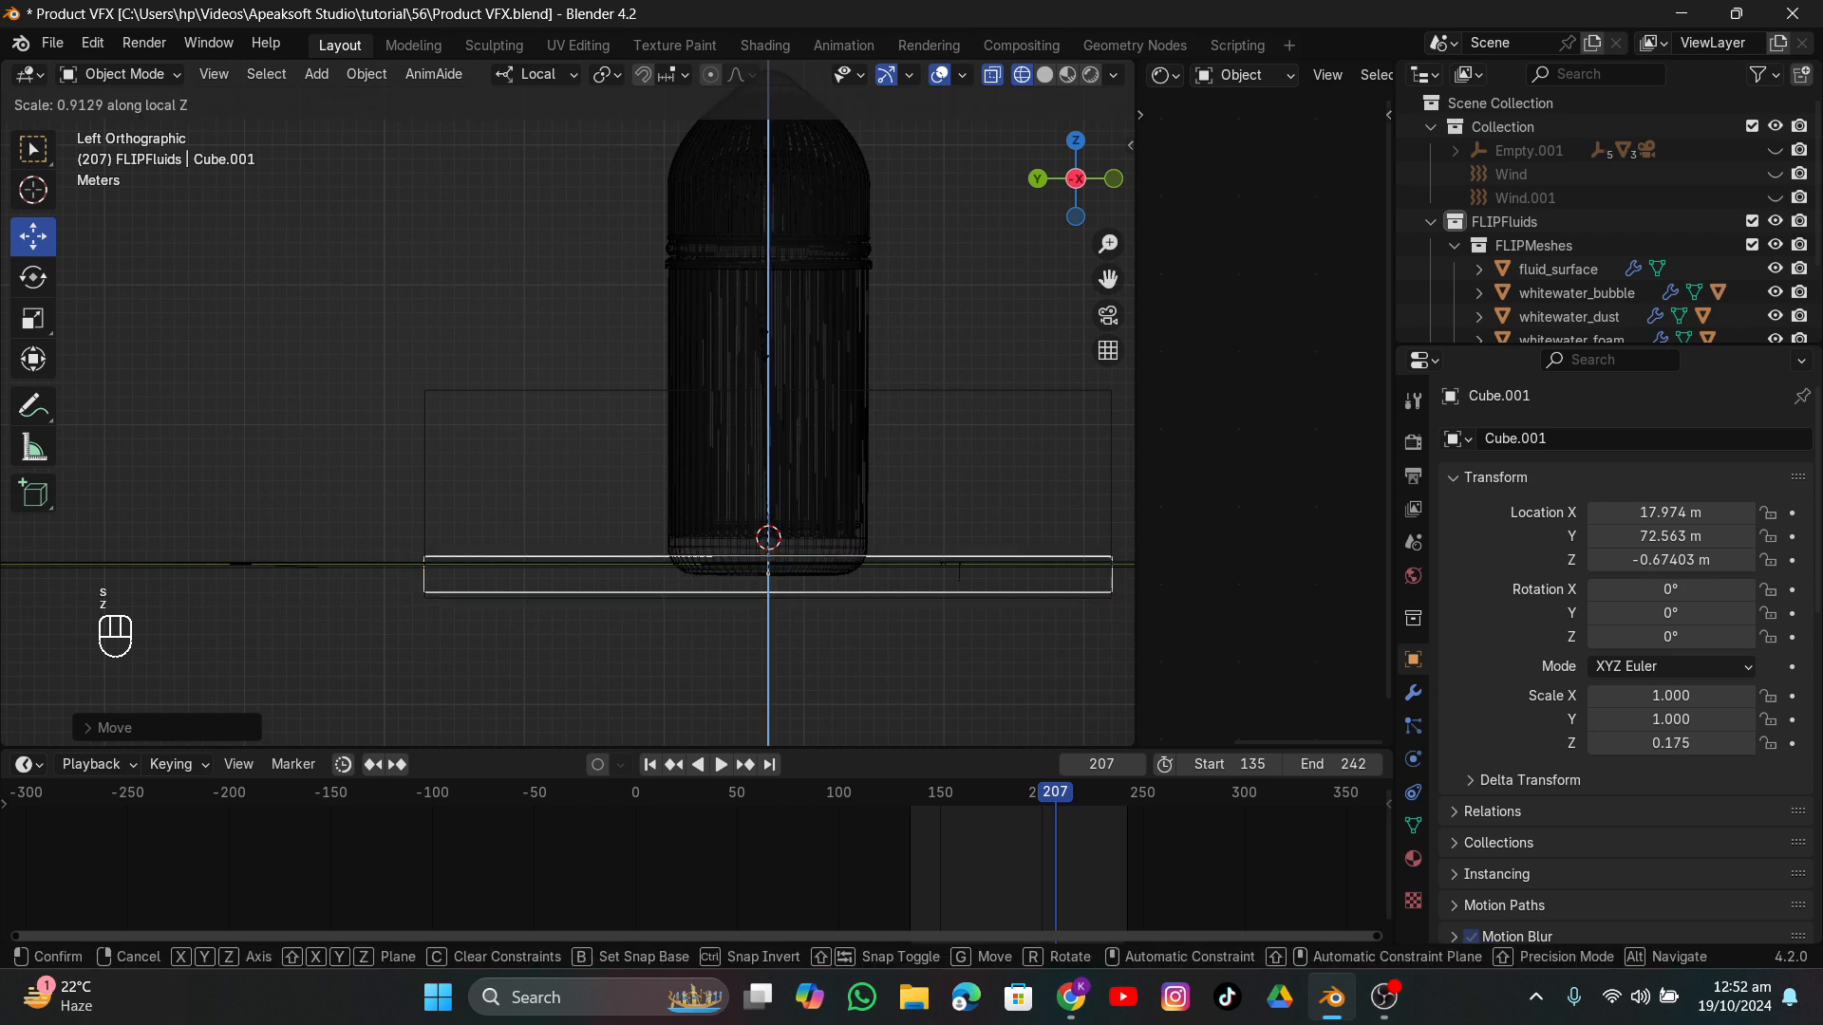
pyautogui.click(1035, 364)
pyautogui.moveTo(1108, 279); pyautogui.dragTo(871, 427)
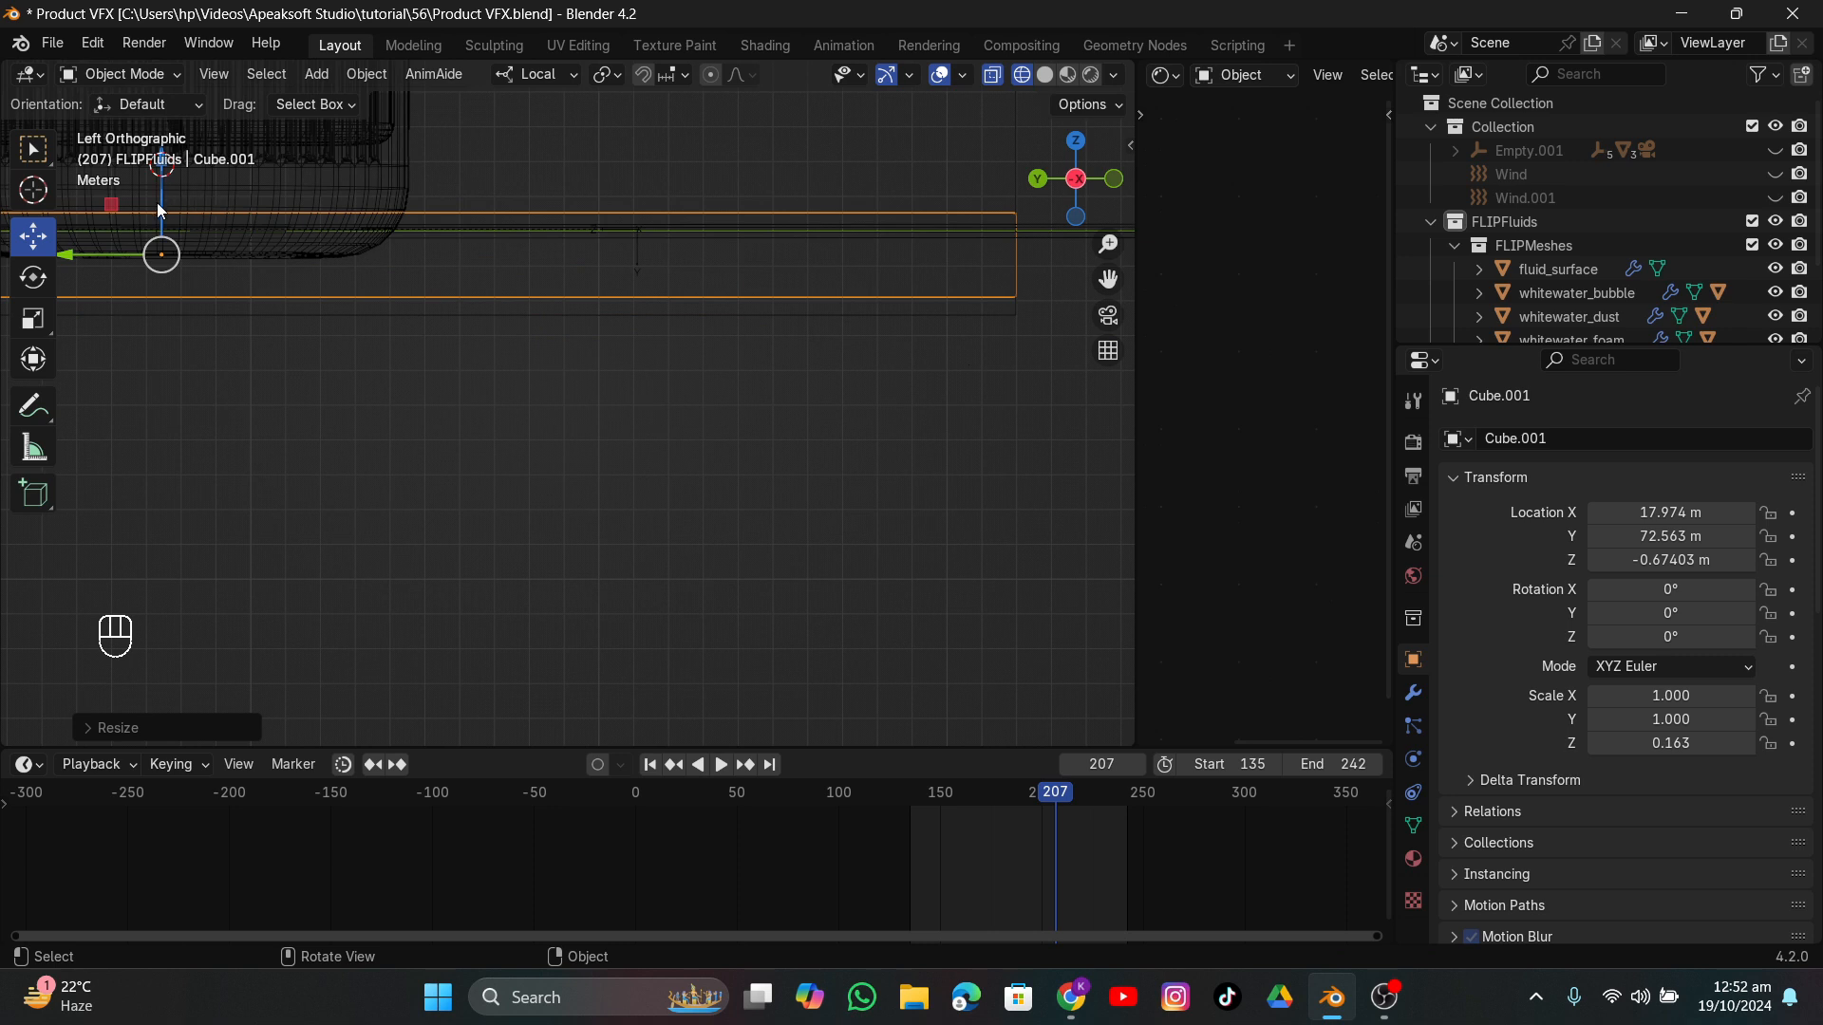
# Lower the thin slab to about Z -1.03 m and shrink it in X and Y to a scale of about 0.995.
pyautogui.moveTo(159, 209); pyautogui.dragTo(177, 217)
pyautogui.press('s')
pyautogui.hotkey('shift', 'z')
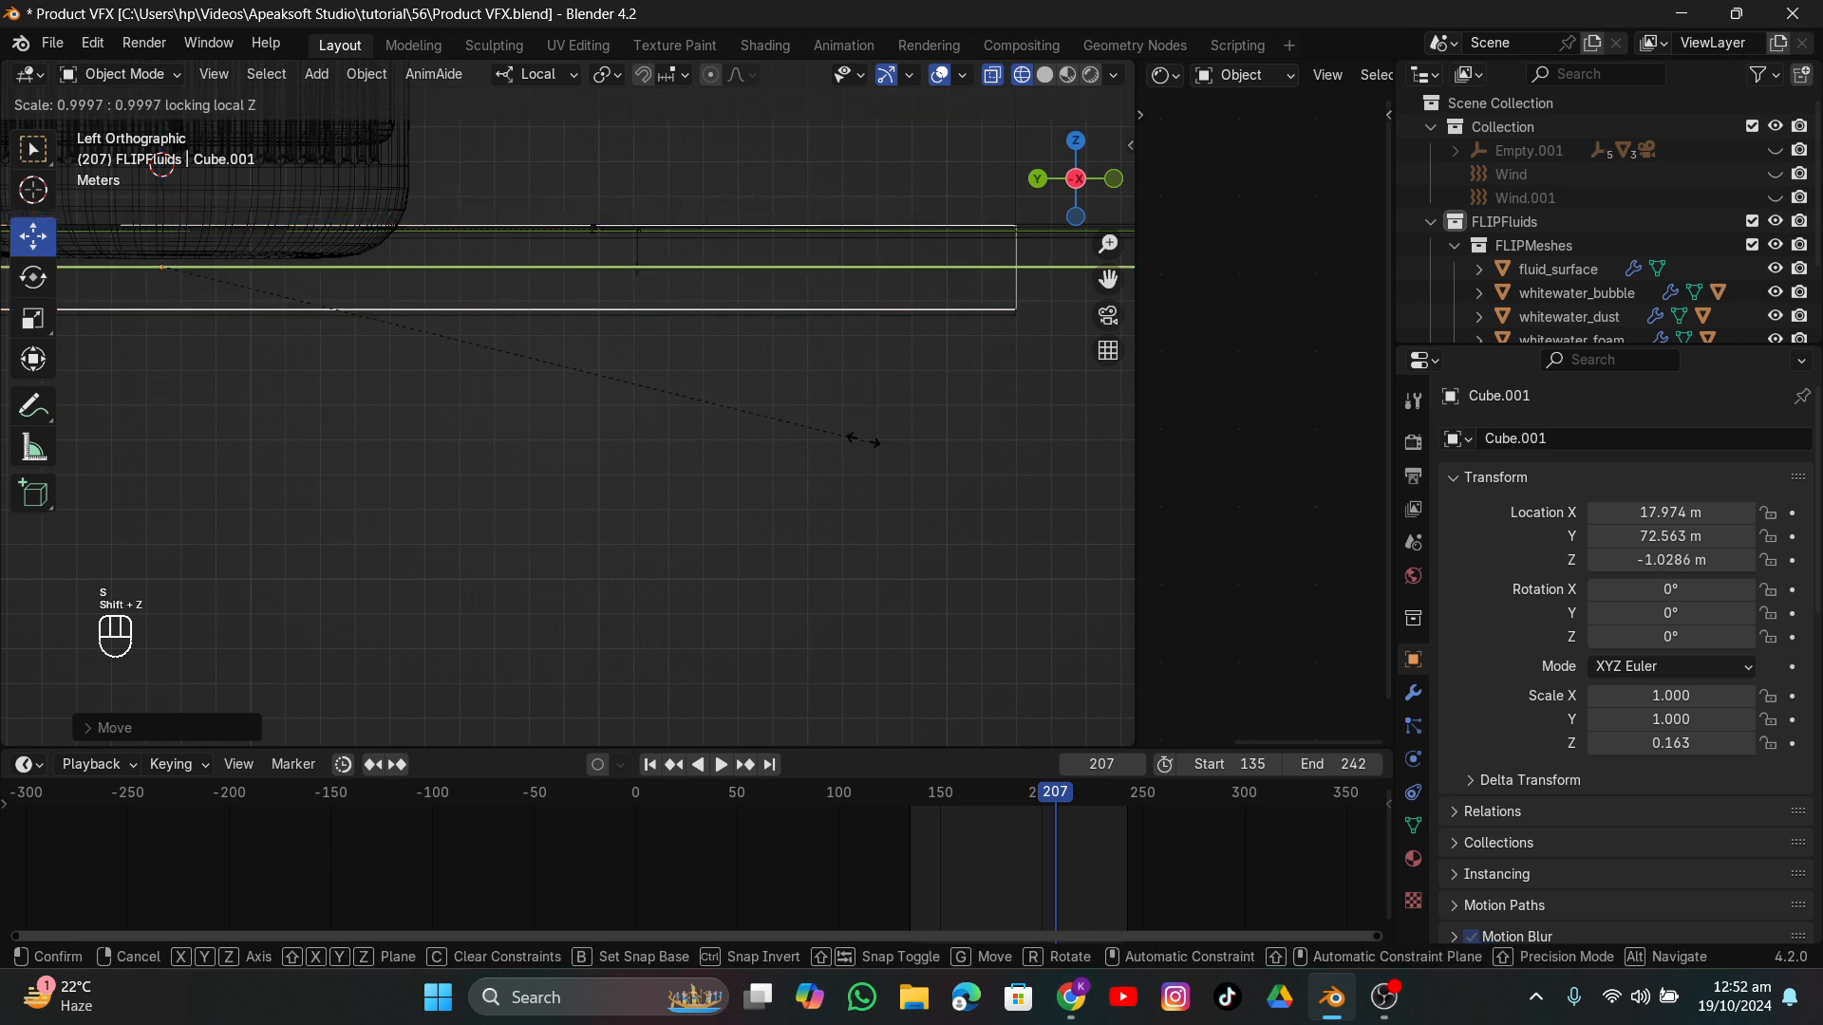
pyautogui.click(860, 437)
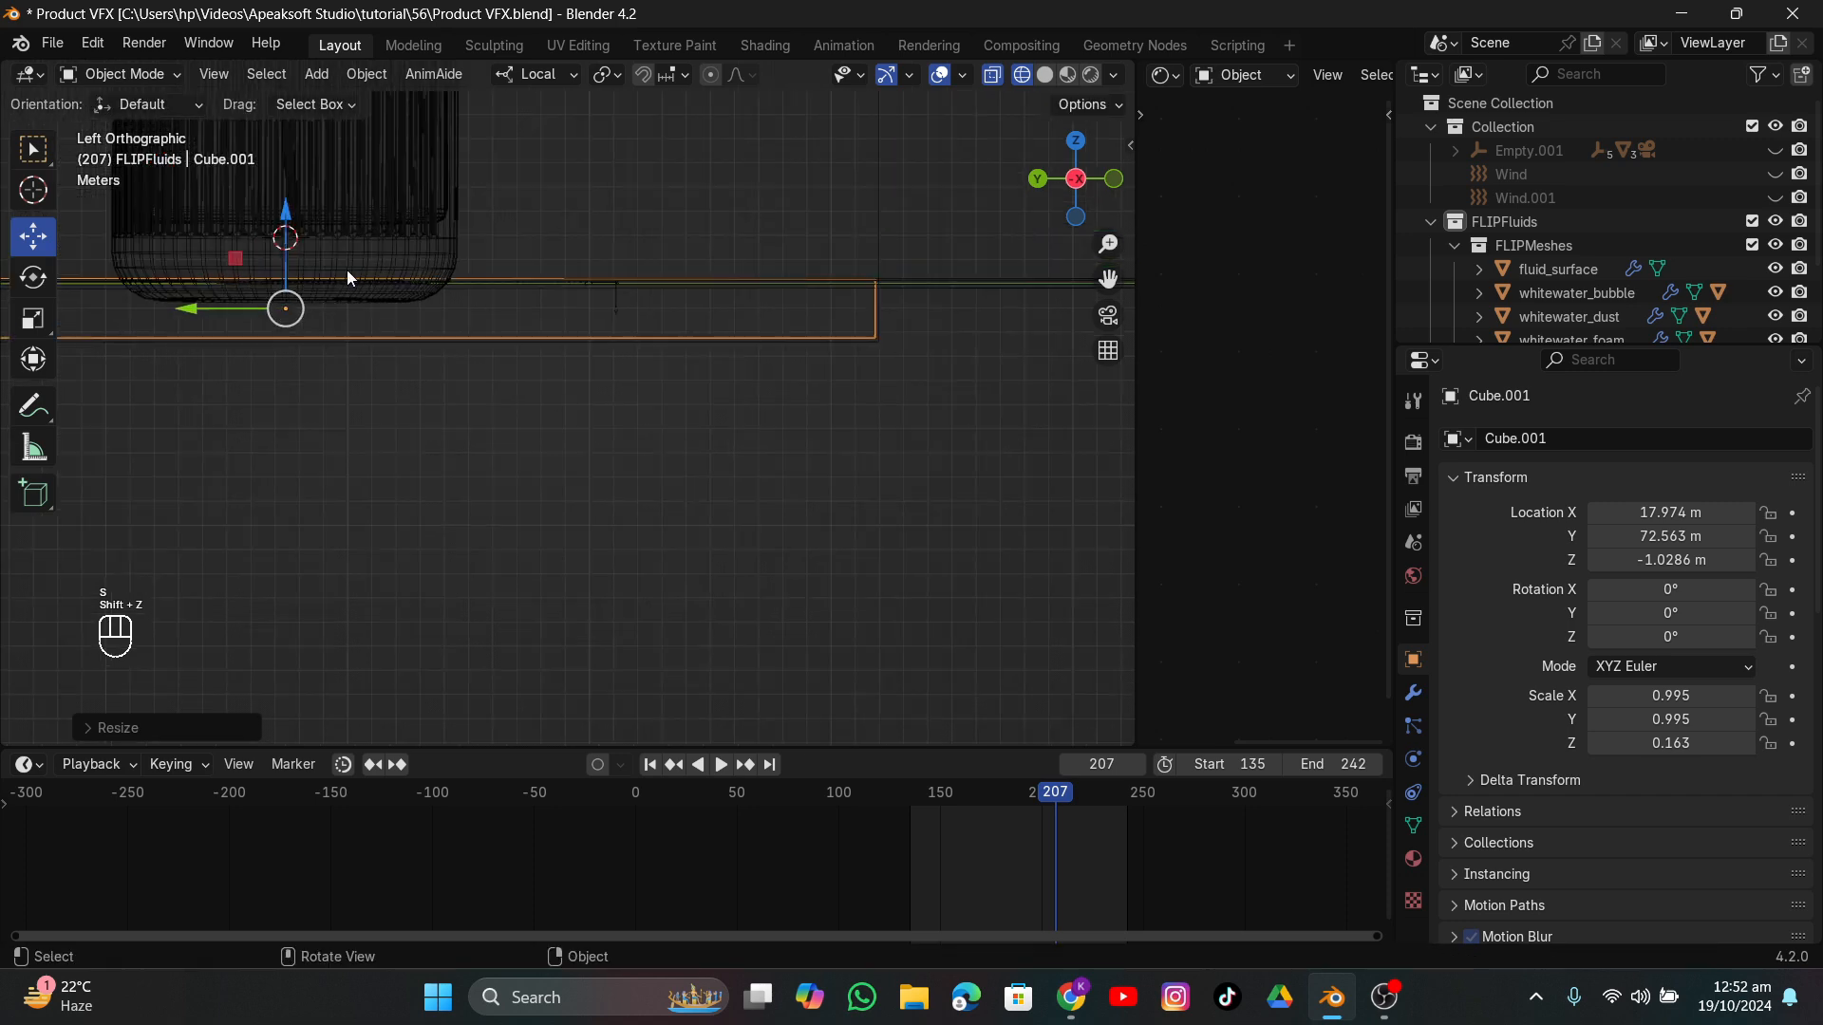
# Hide the tall cube in solid shading to inspect the thin slab around the bottle's base.
pyautogui.click(290, 265)
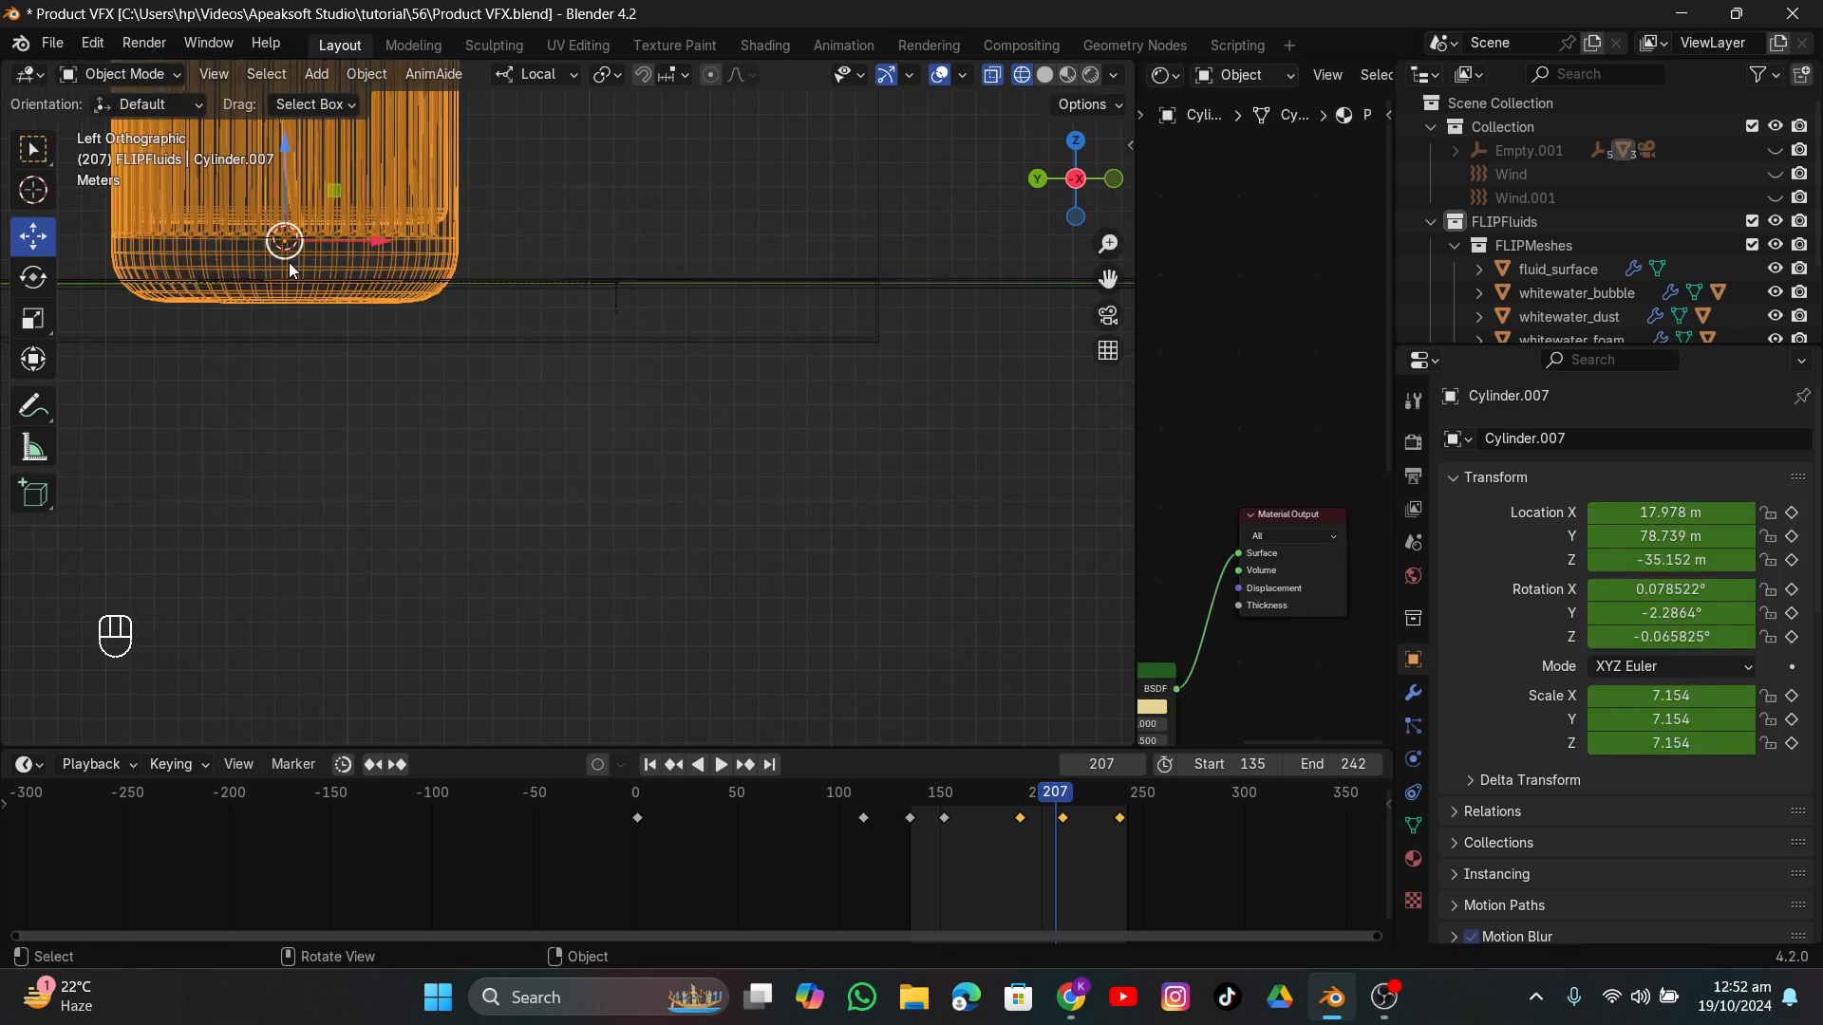
pyautogui.click(1045, 75)
pyautogui.moveTo(941, 227); pyautogui.dragTo(811, 324, button='middle')
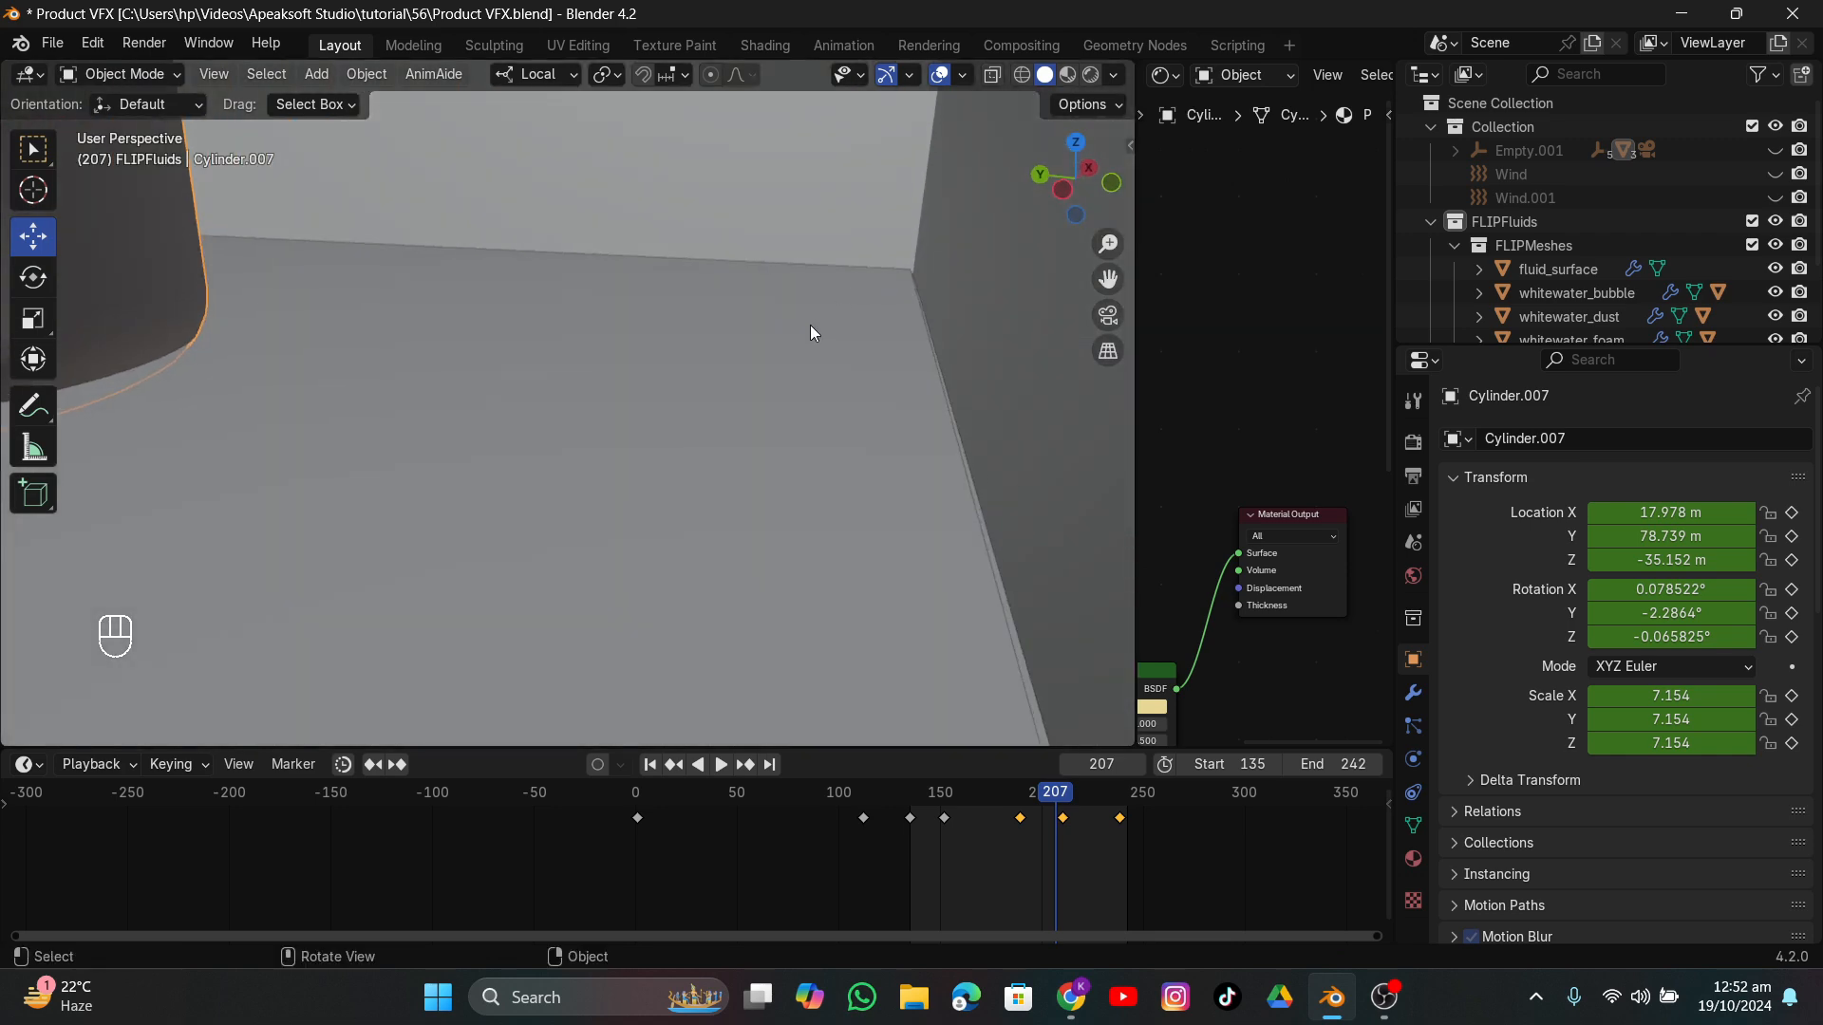
pyautogui.scroll(-5, 811, 329)
pyautogui.click(562, 300)
pyautogui.press('h')
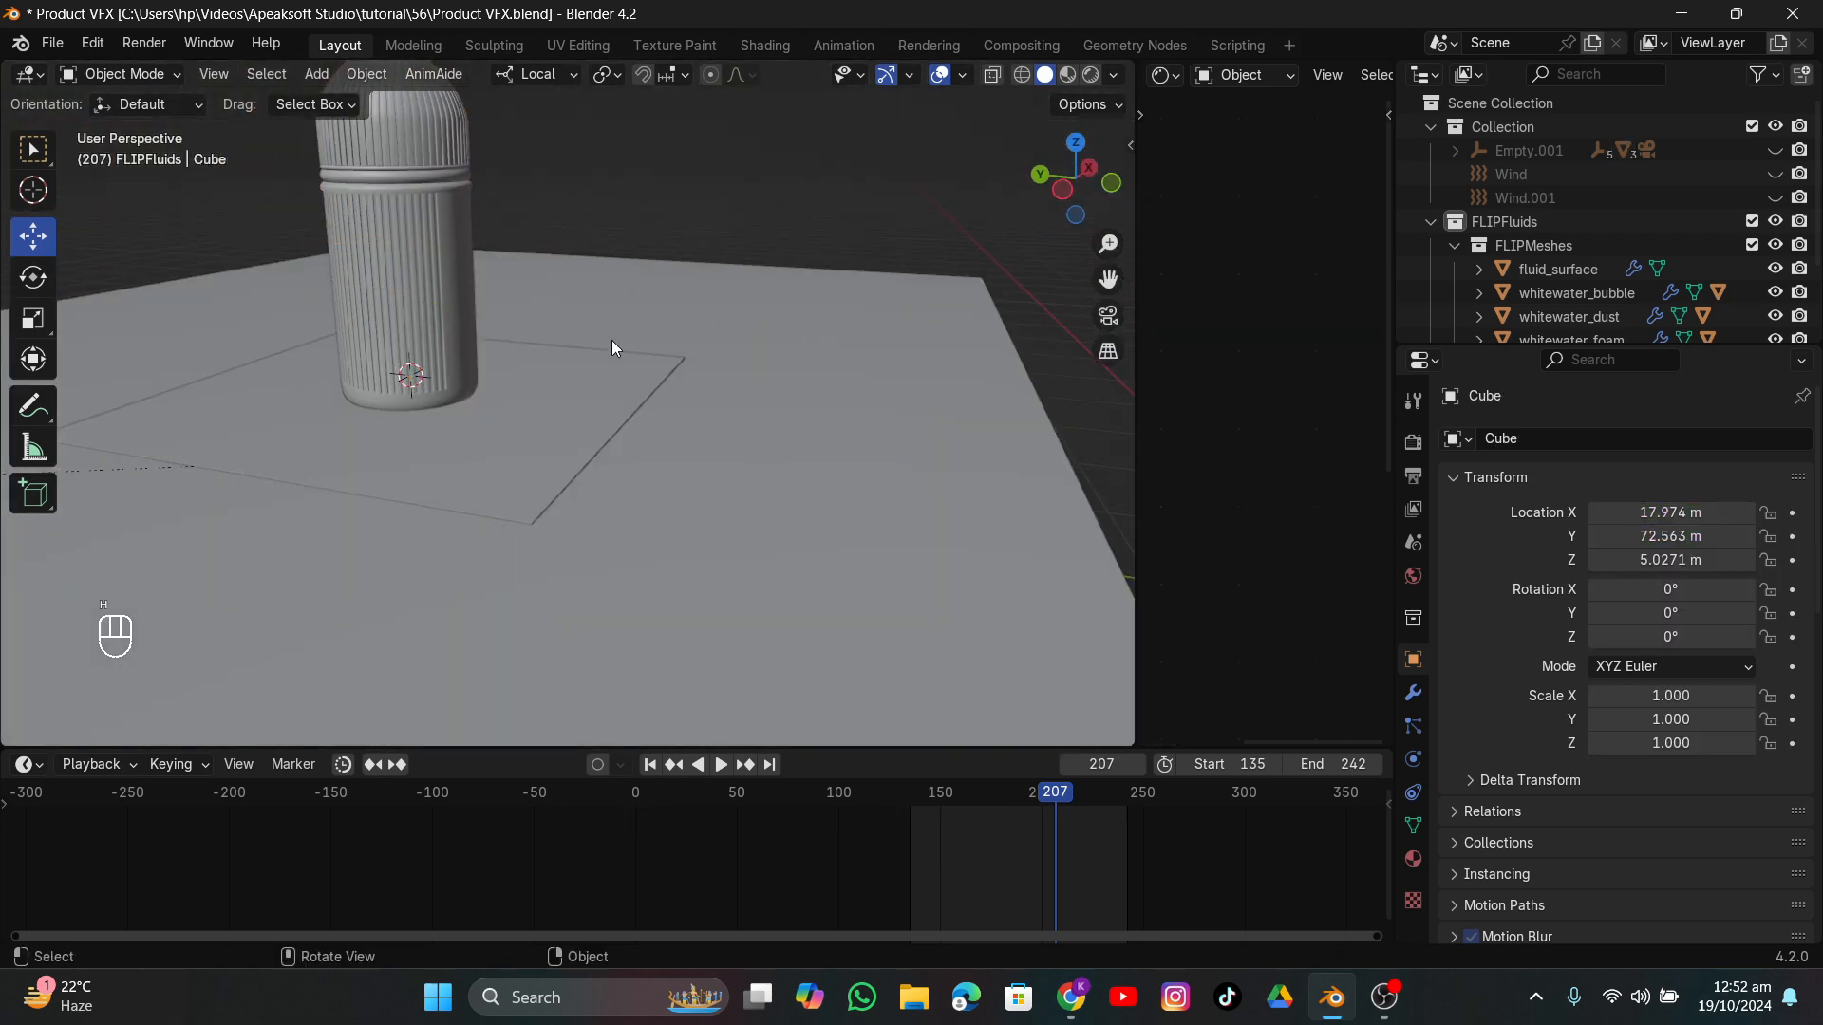
pyautogui.moveTo(611, 340); pyautogui.dragTo(754, 391, button='middle')
pyautogui.click(704, 378)
pyautogui.scroll(3, 708, 406)
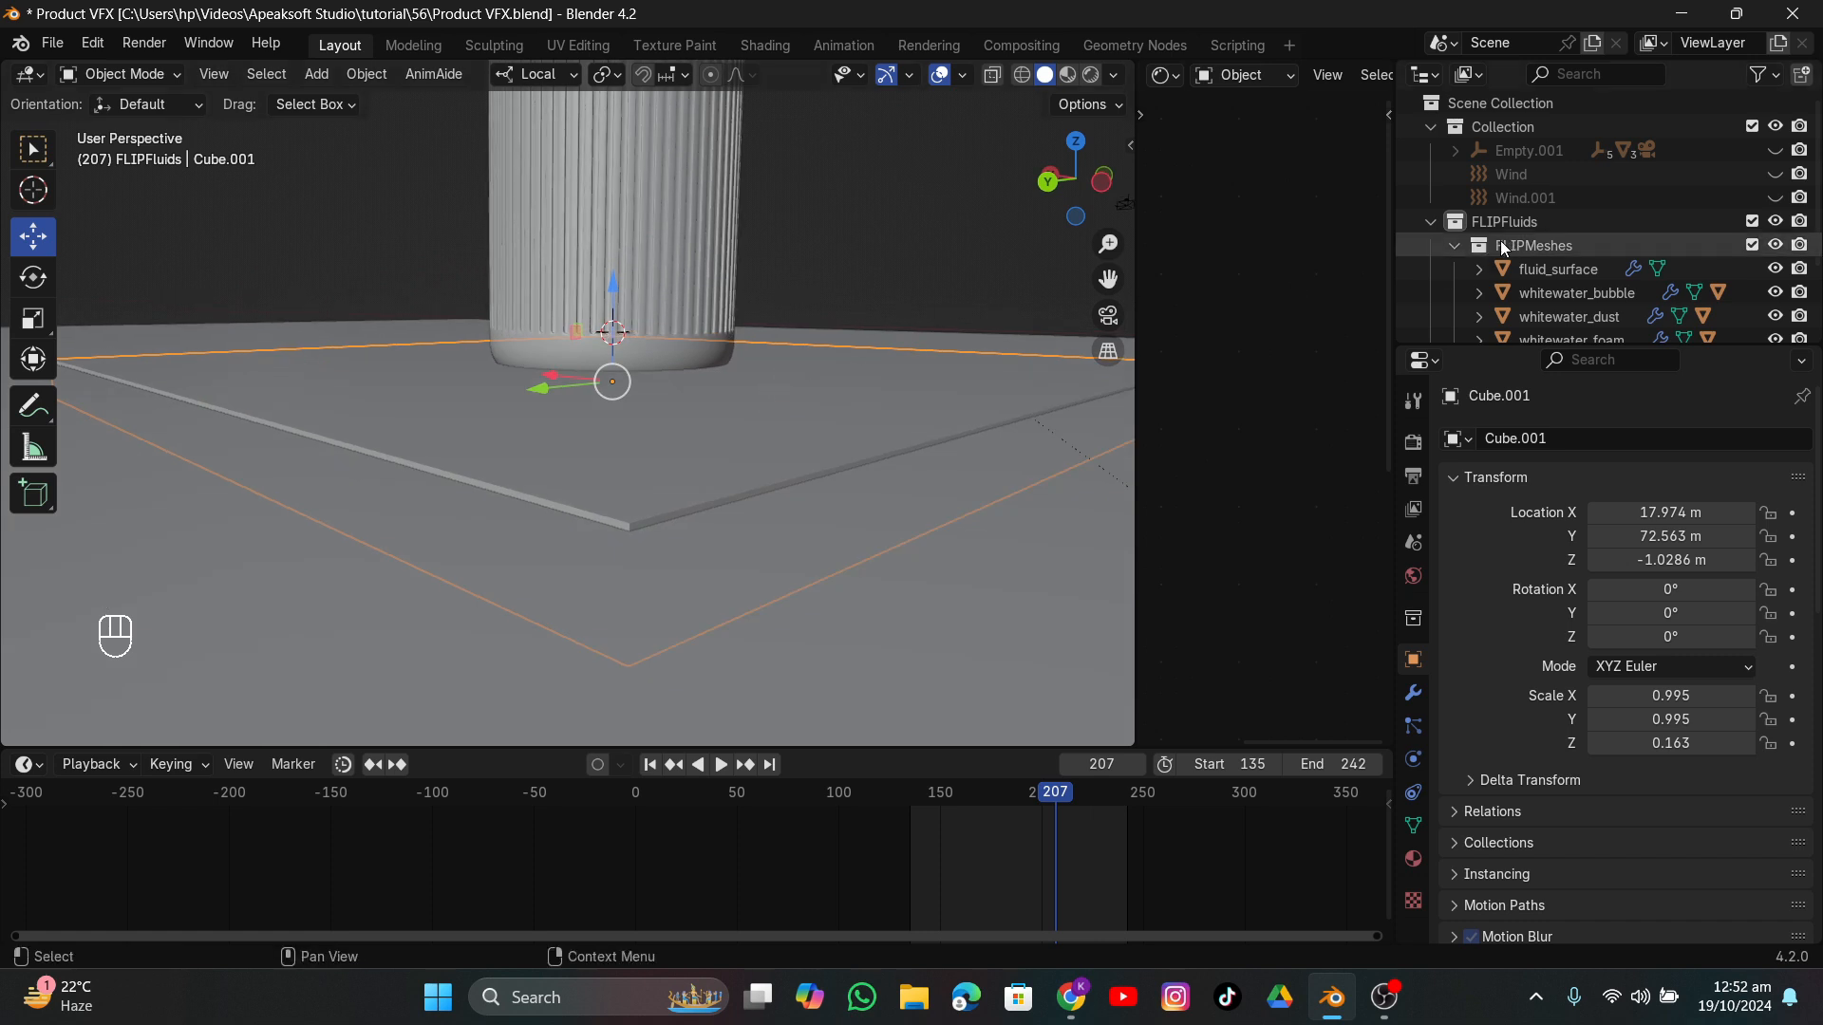
# Undo the hiding of the tall cube.
pyautogui.hotkey('ctrl', 'z')
pyautogui.hotkey('ctrl', 'z')
pyautogui.scroll(-5, 837, 280)
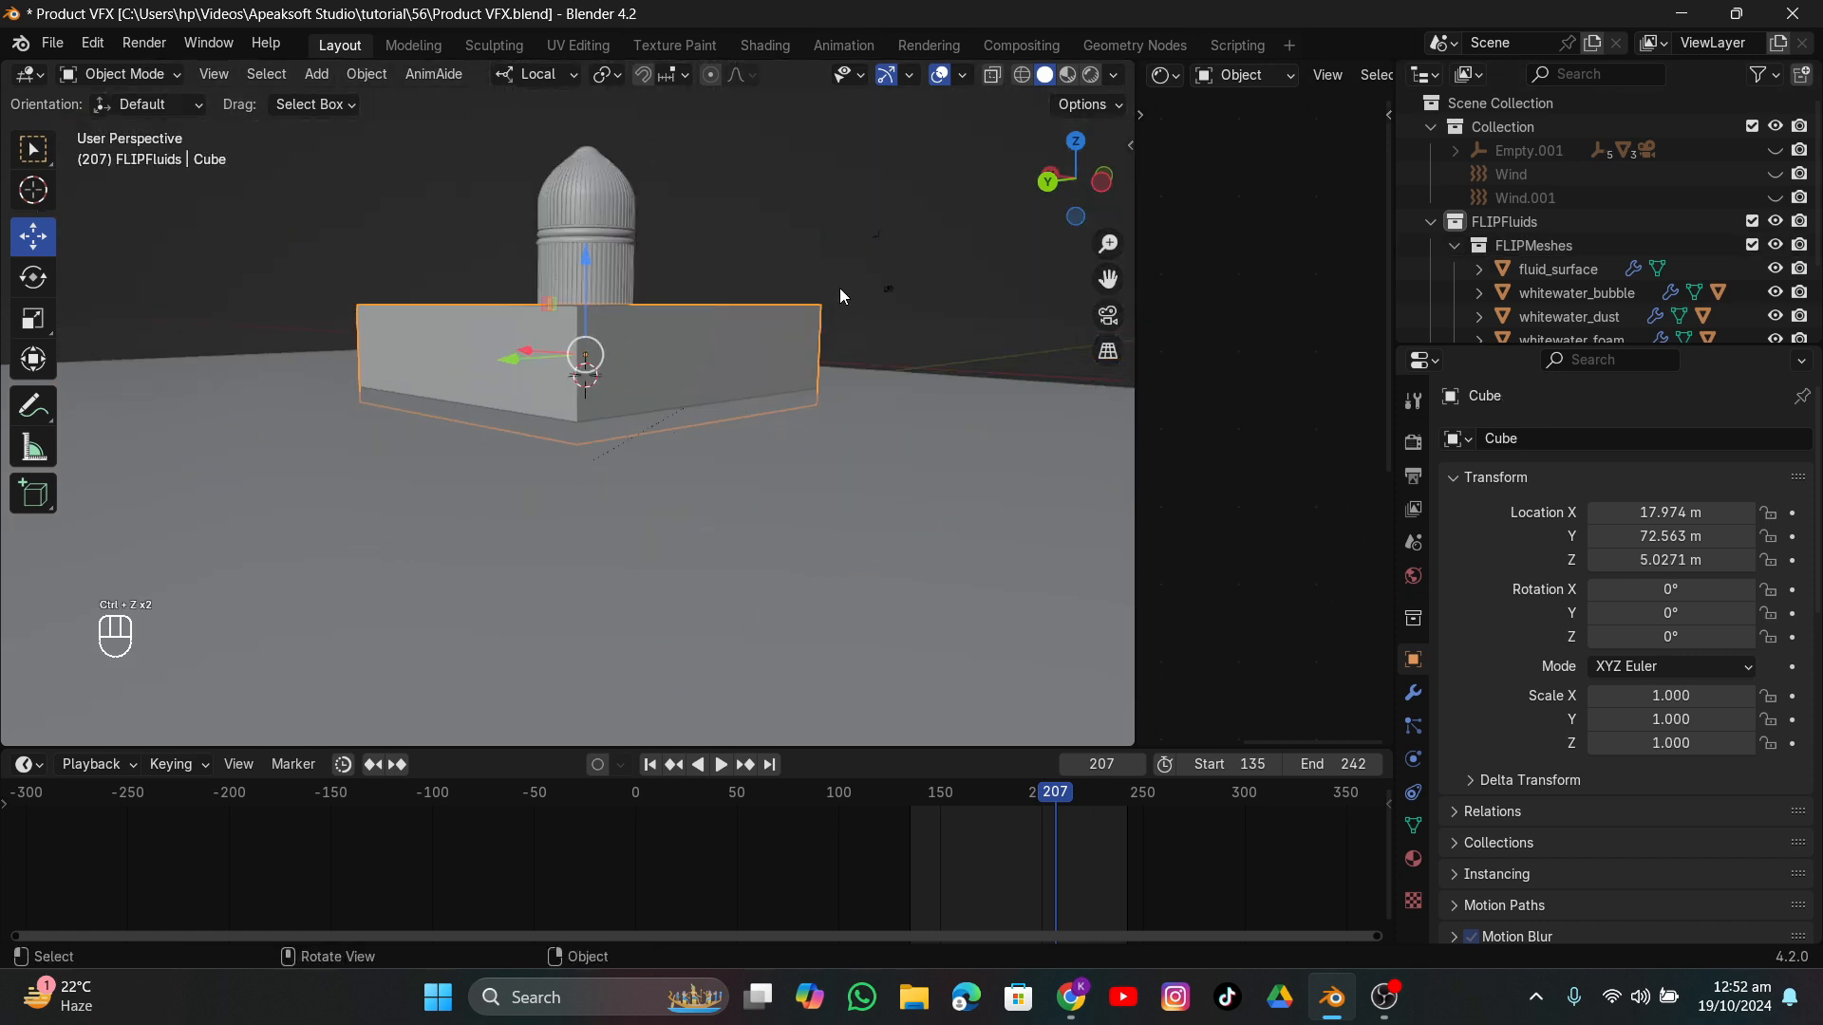
pyautogui.moveTo(839, 287); pyautogui.dragTo(754, 345, button='middle')
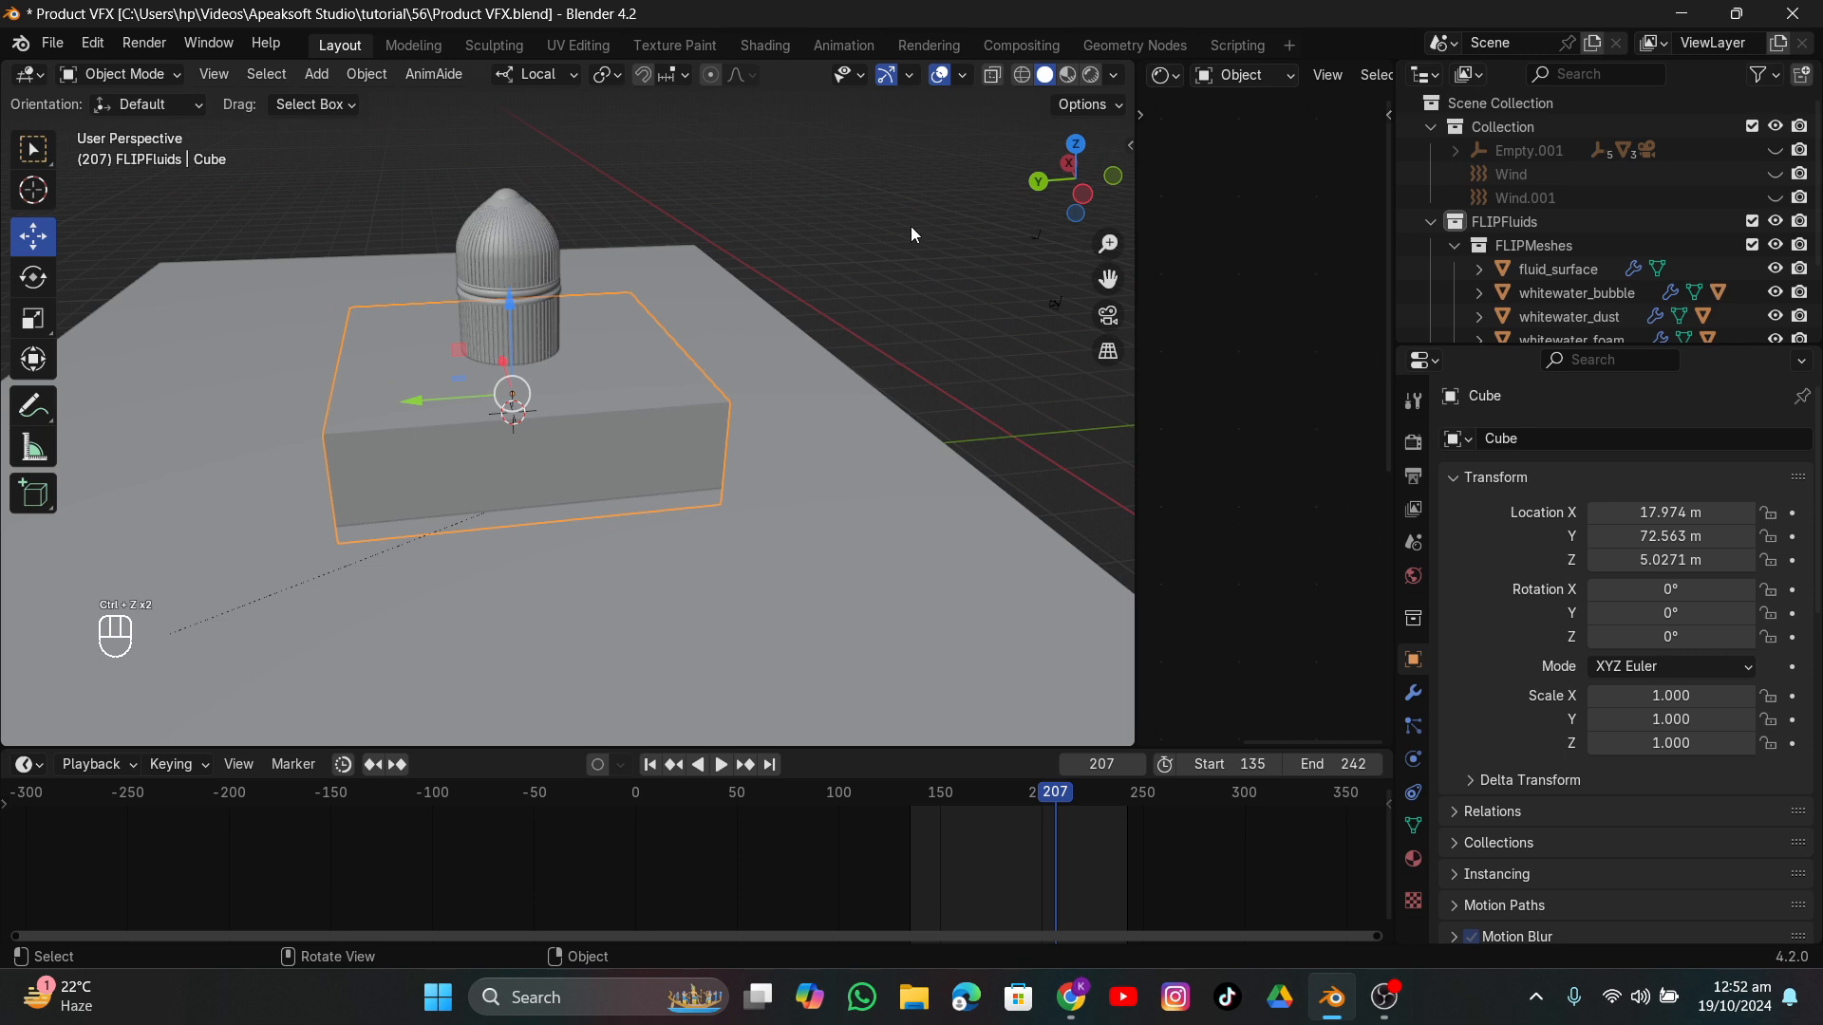
# Select both the tall cube and the thin slab in wireframe shading and apply their scale.
pyautogui.click(1023, 75)
pyautogui.keyDown('shift'); pyautogui.click(687, 444); pyautogui.keyUp('shift')
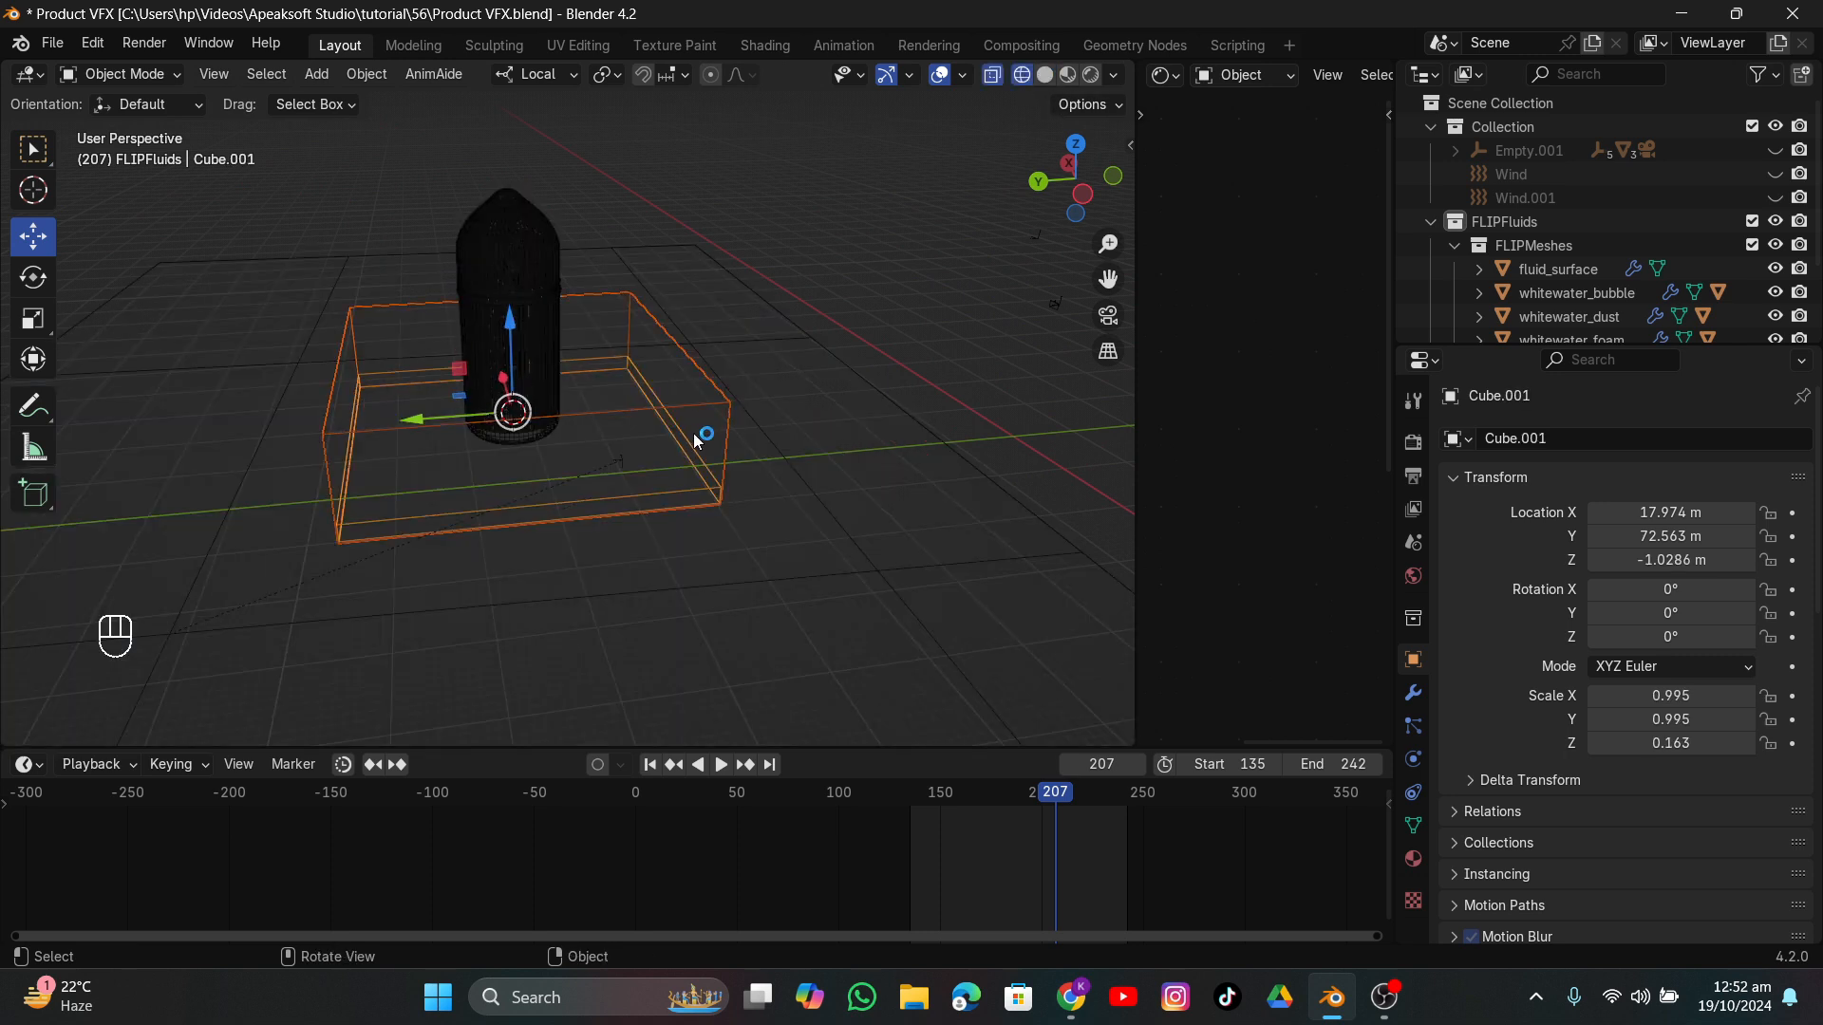
pyautogui.hotkey('ctrl', 'a')
pyautogui.click(663, 427)
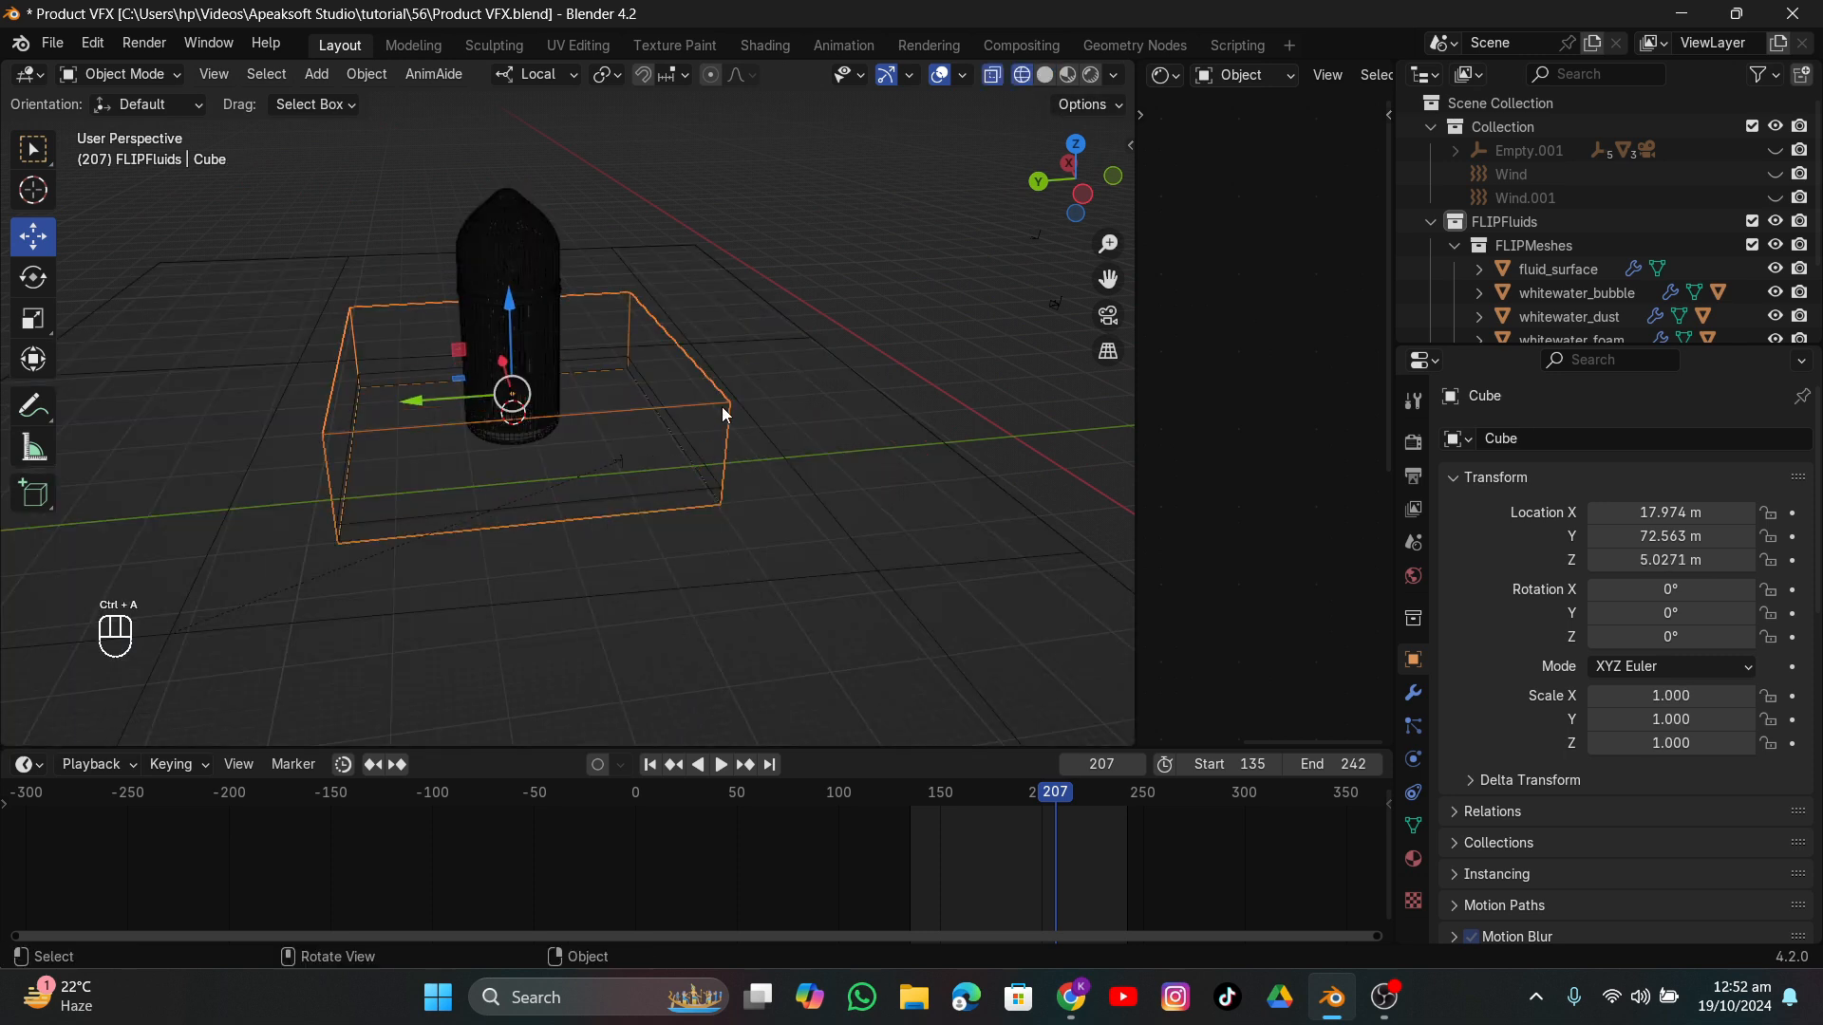
# Select the bottle and isolate it in local view.
pyautogui.moveTo(830, 429); pyautogui.dragTo(893, 403, button='middle')
pyautogui.click(595, 245)
pyautogui.scroll(3, 564, 371)
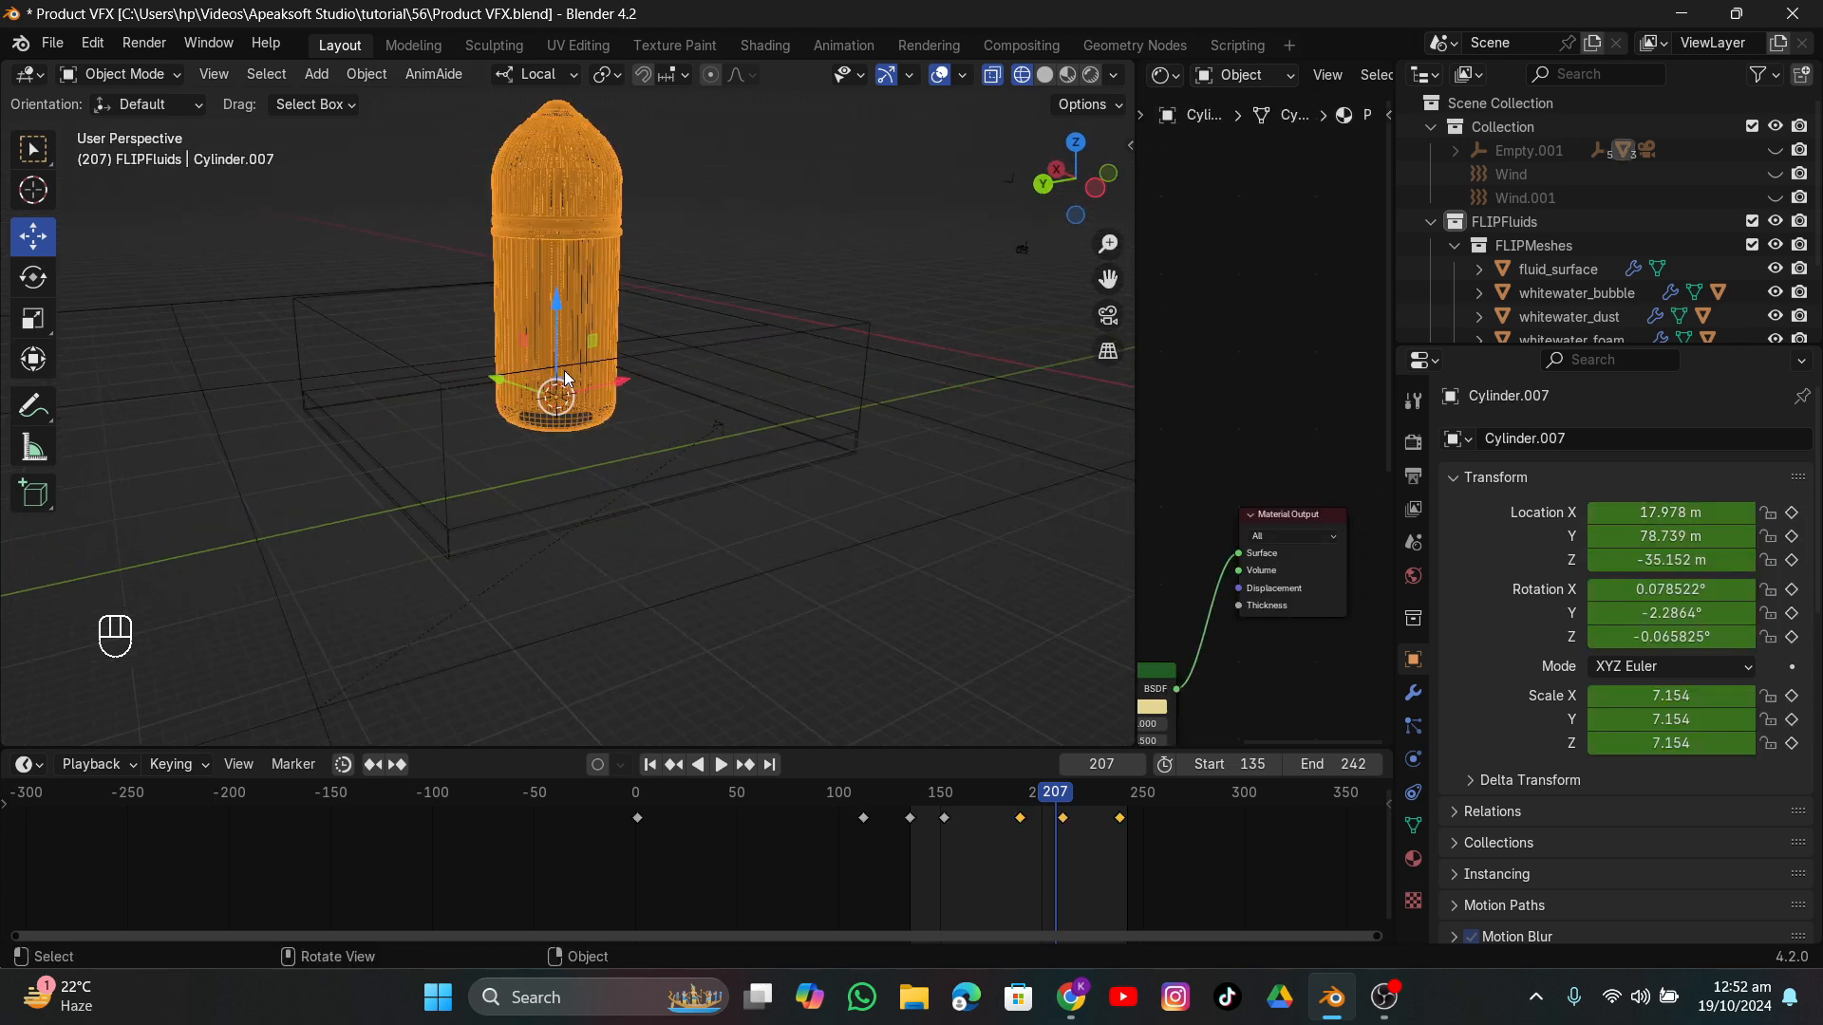
pyautogui.moveTo(570, 367); pyautogui.dragTo(660, 349, button='middle')
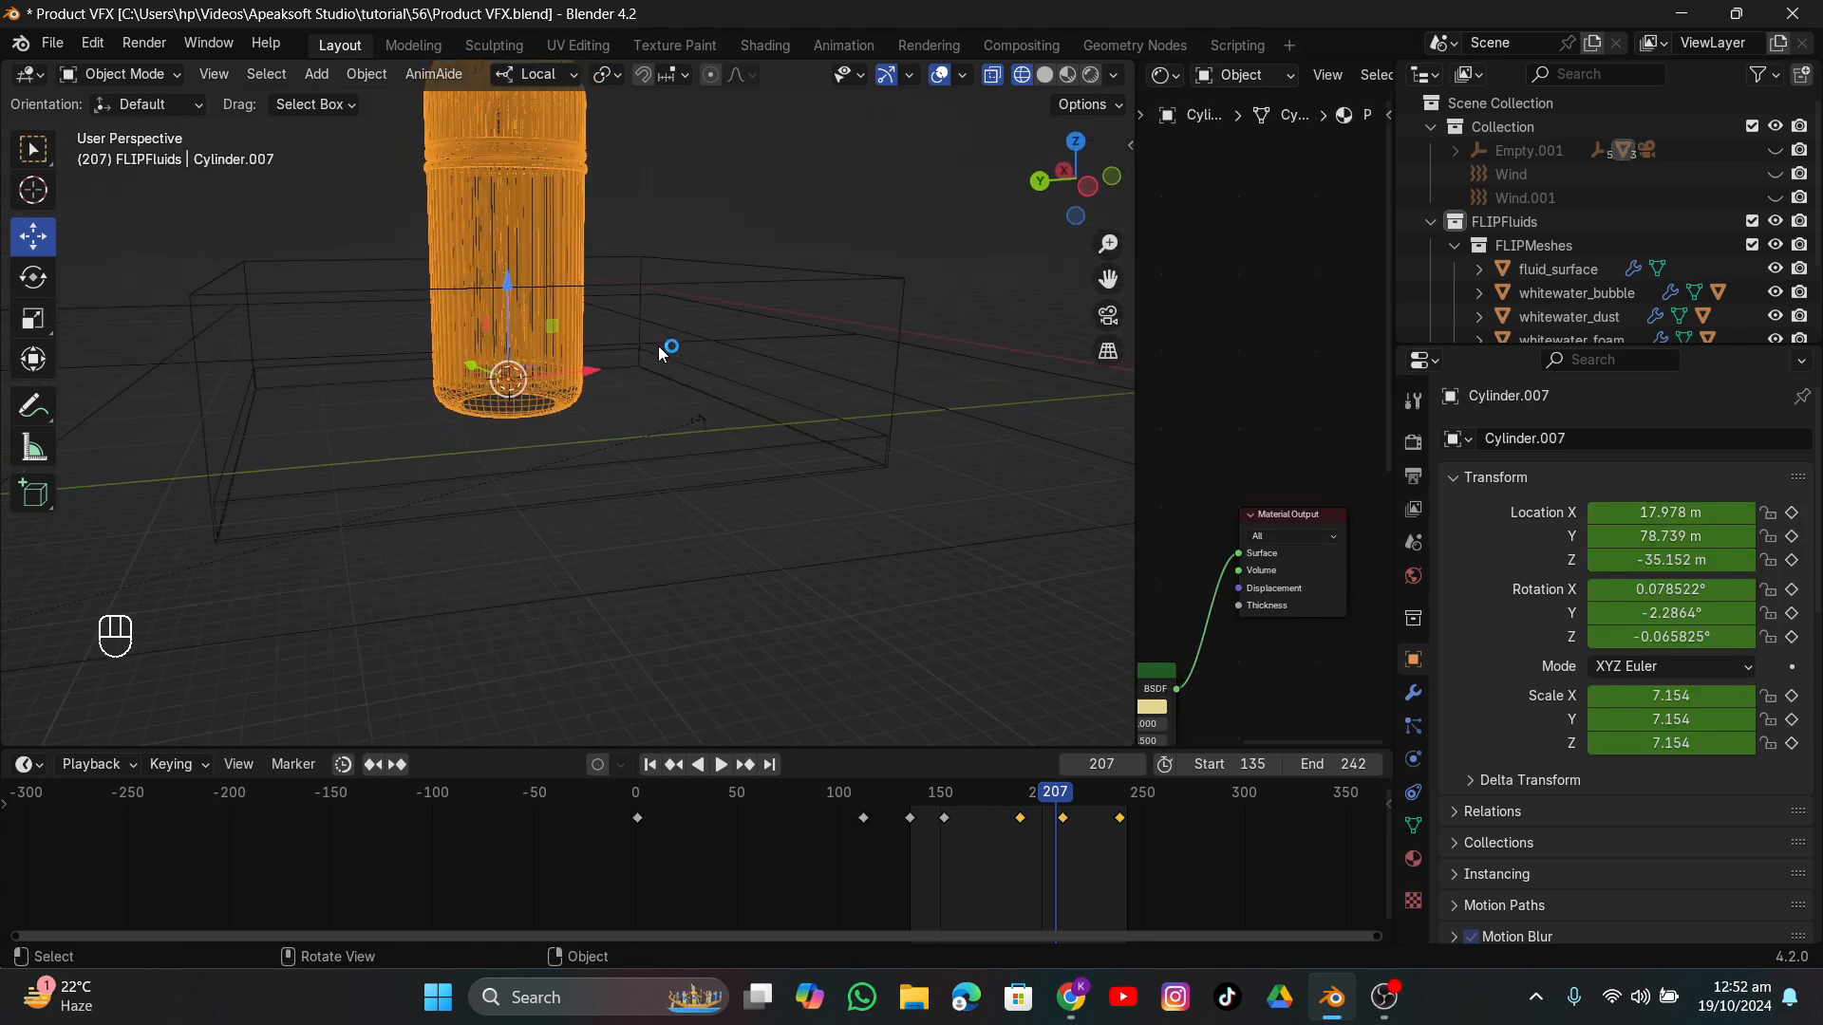
pyautogui.press('KP_Divide')
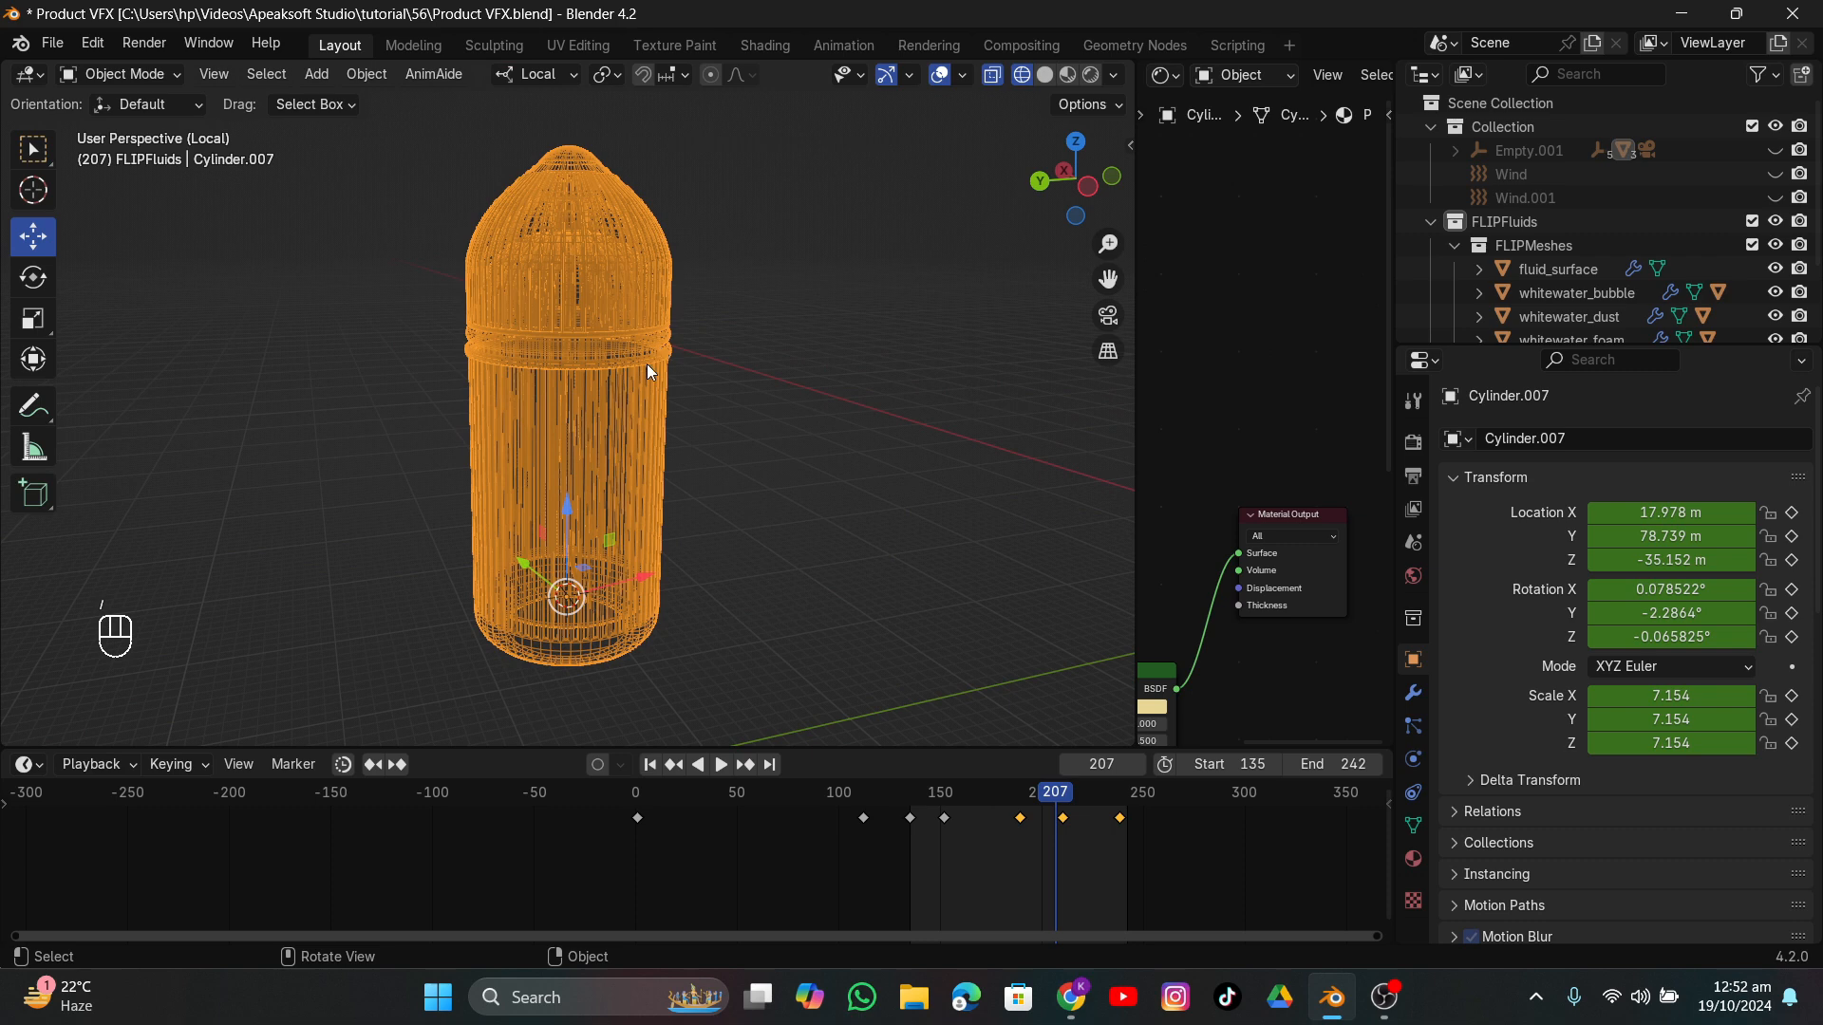
# Add a cylinder mesh at the bottle's base and widen it in X and Y to a scale of about 7.8.
pyautogui.hotkey('shift', 'a')
pyautogui.moveTo(647, 363)
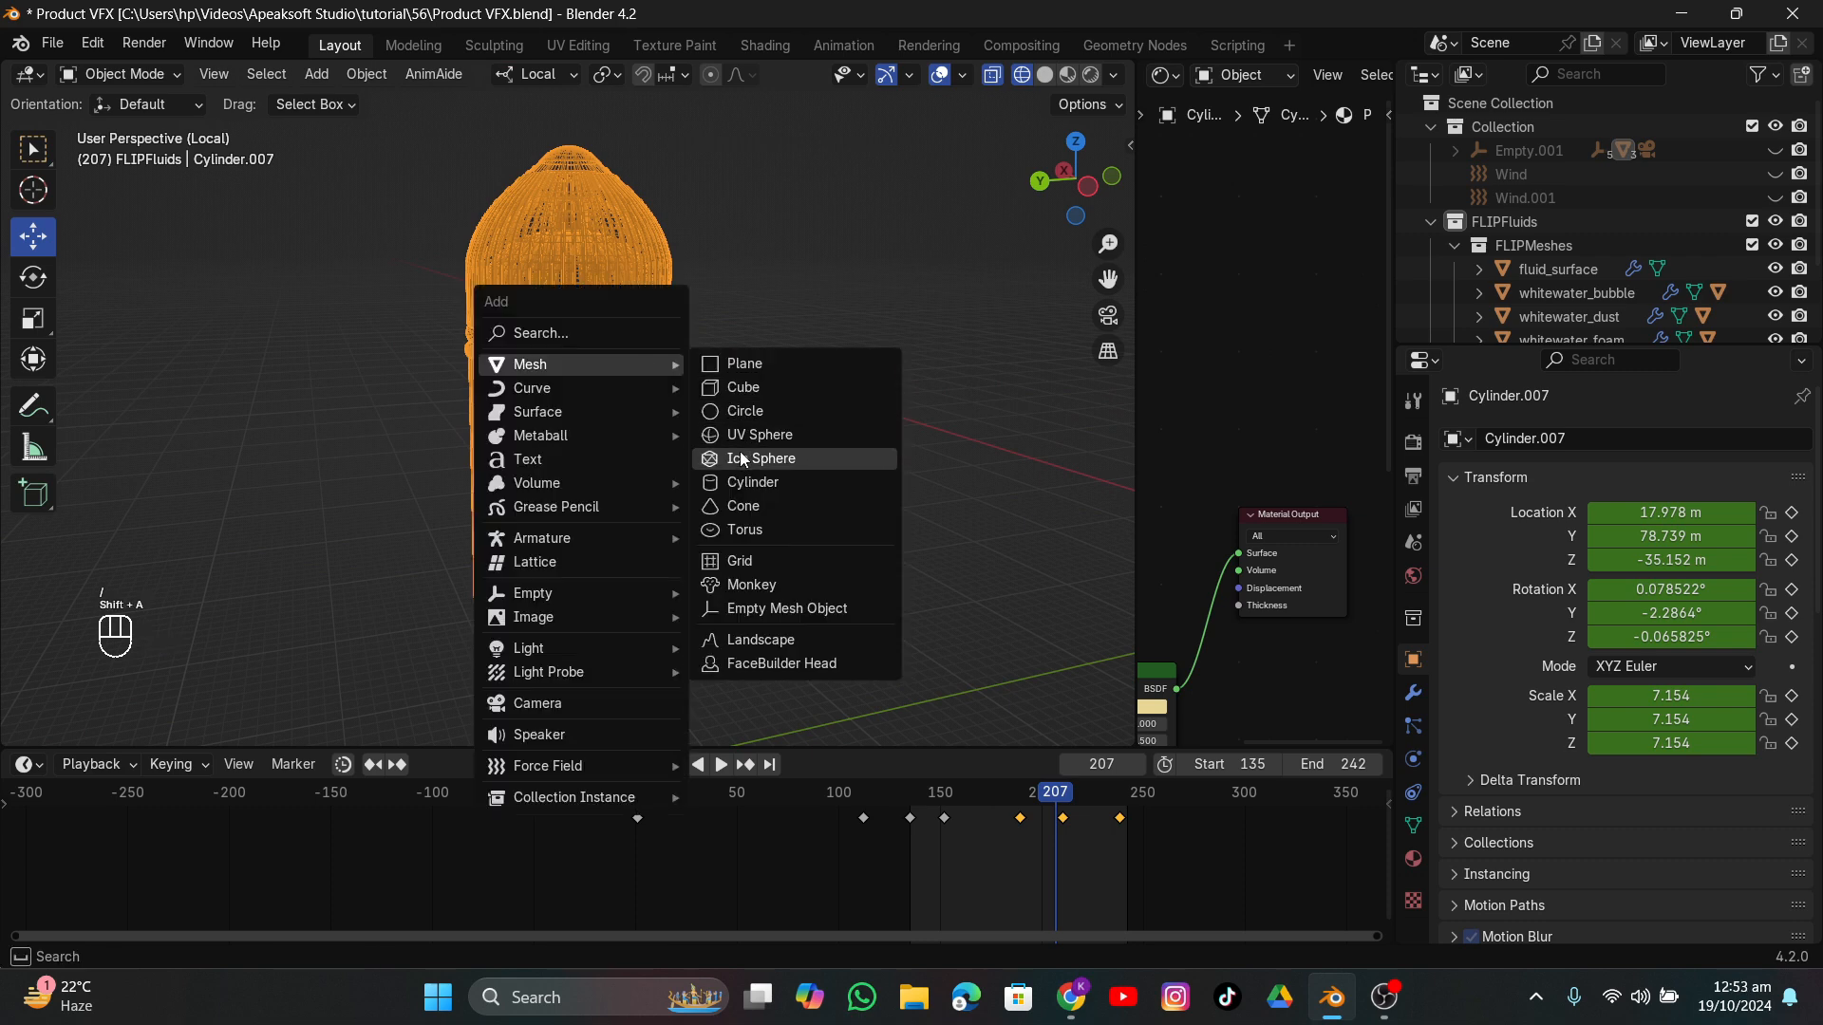
pyautogui.click(736, 481)
pyautogui.press('s')
pyautogui.hotkey('shift', 'z')
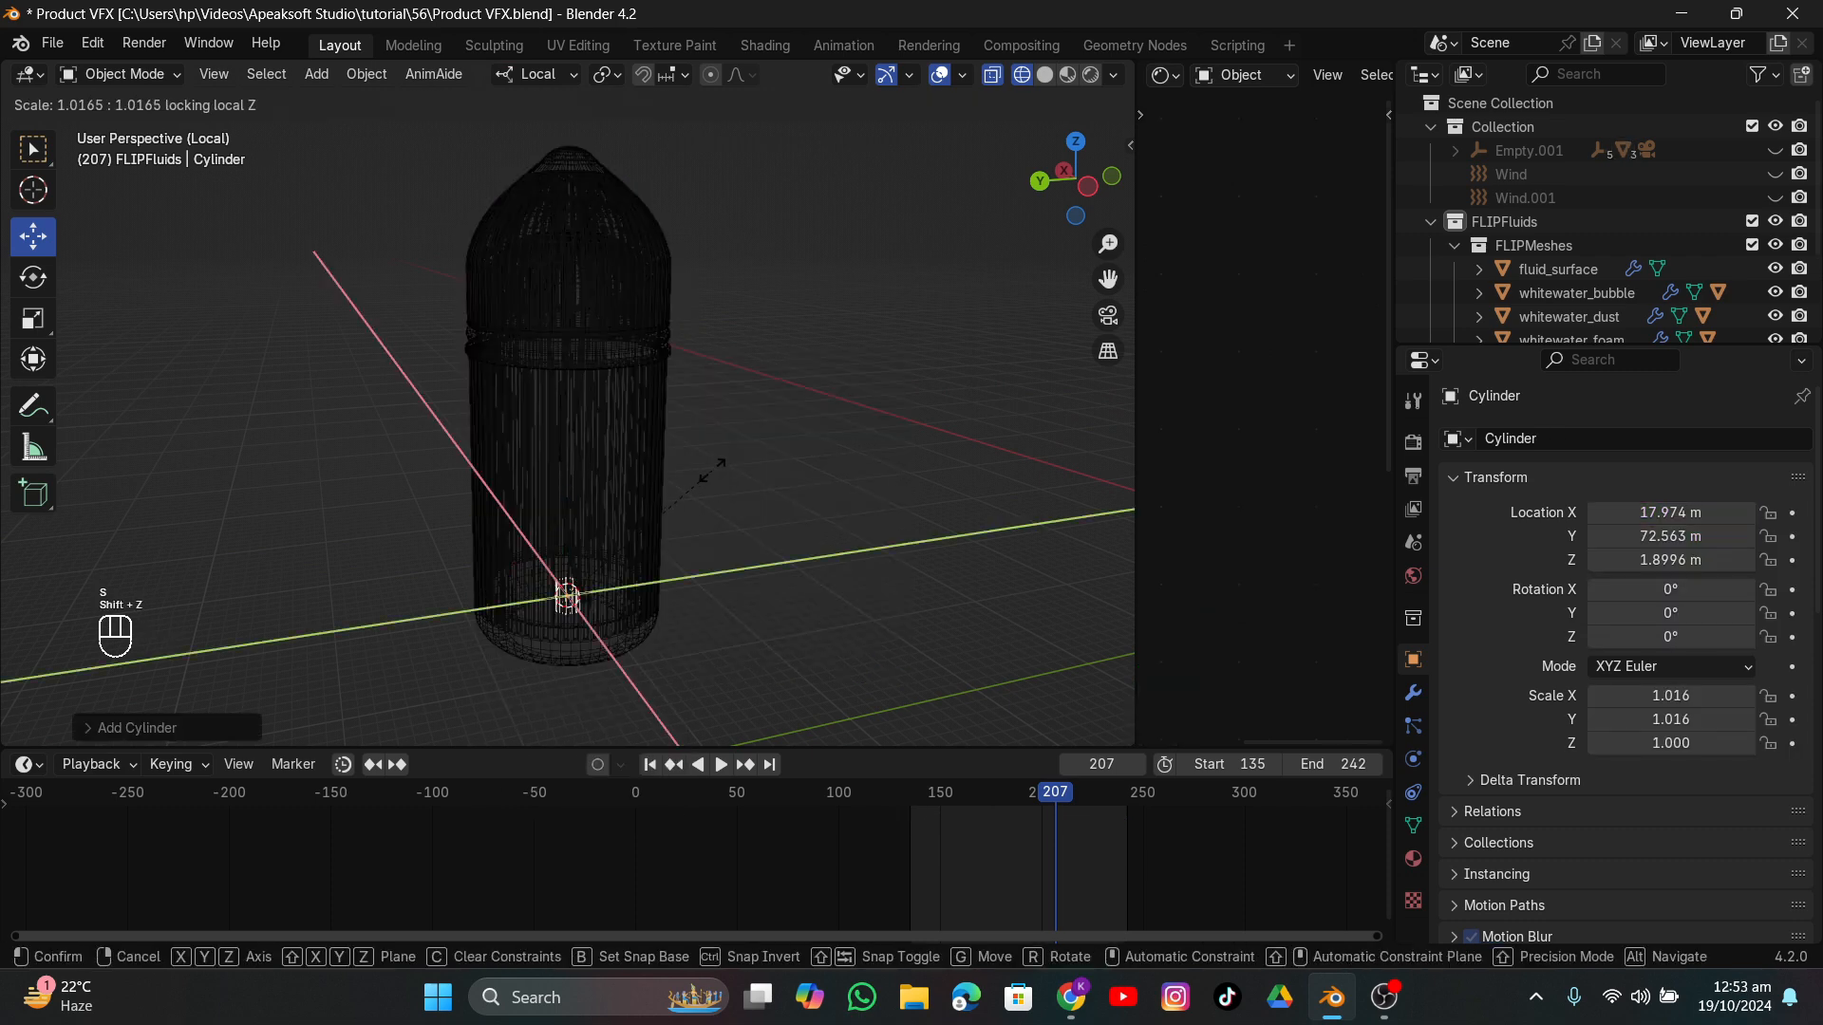
pyautogui.click(833, 260)
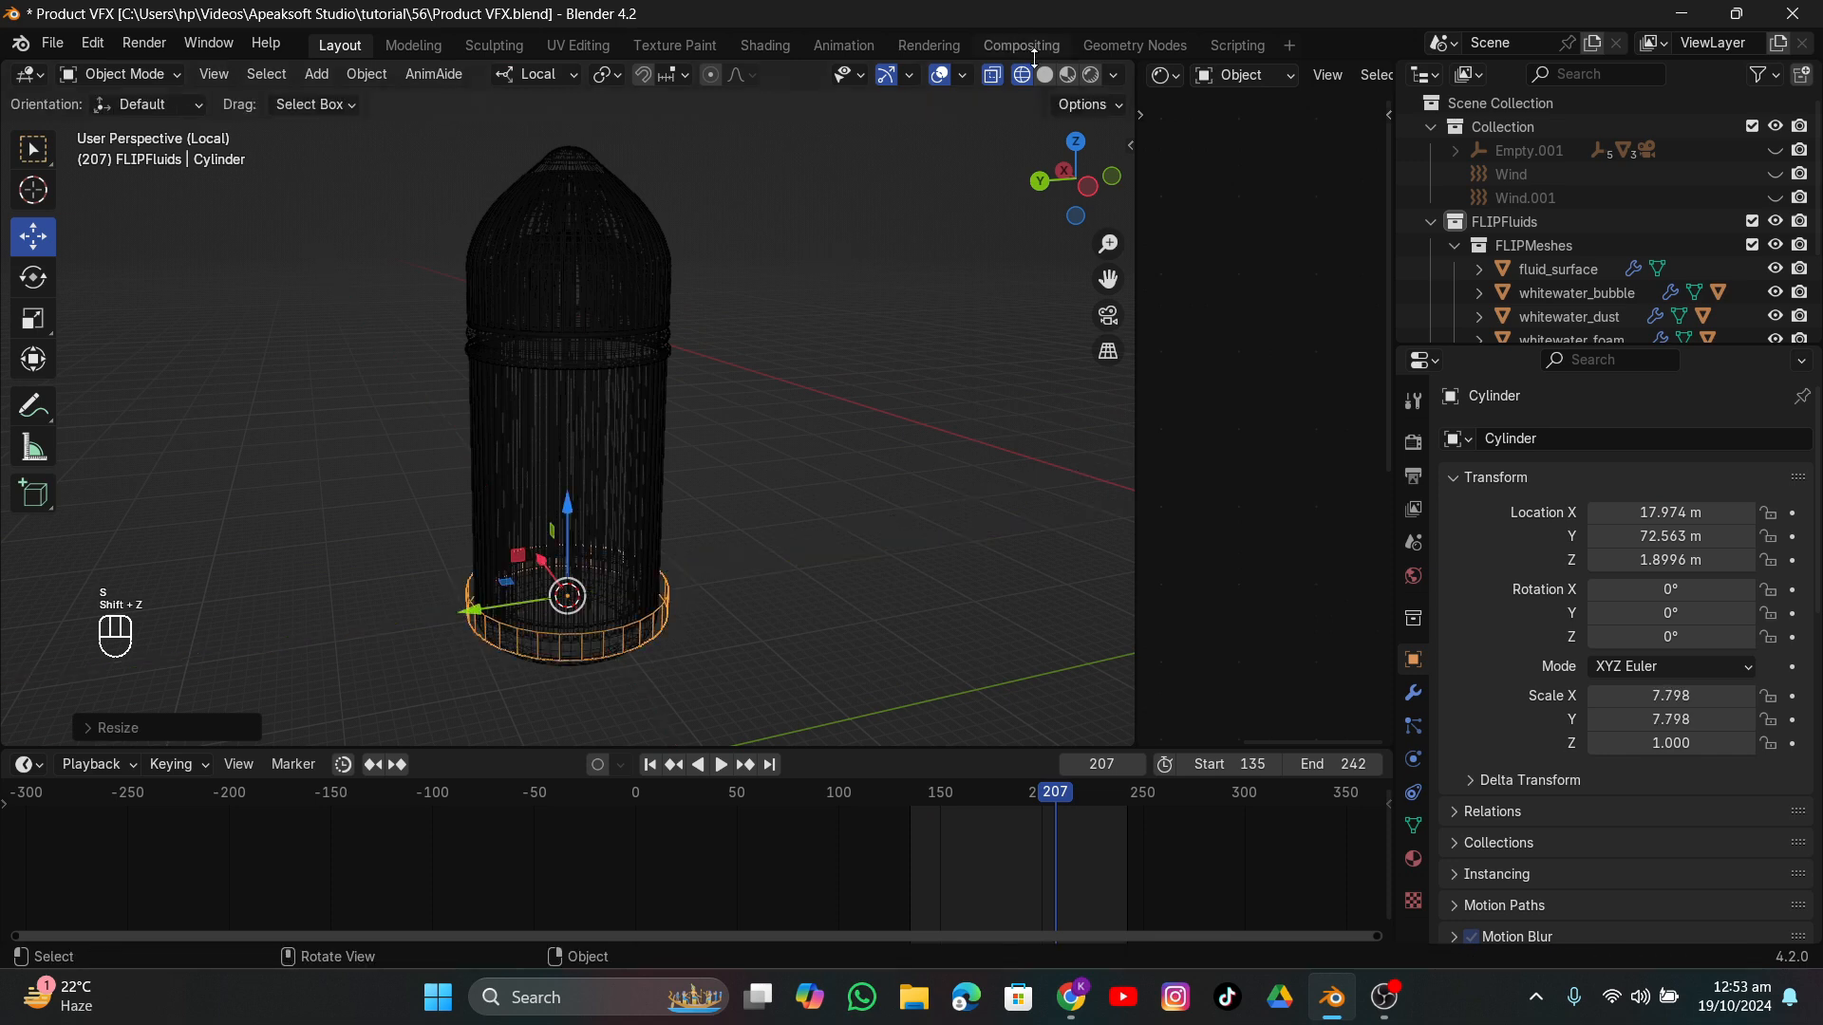
# In solid shading, shade the cylinder smooth and narrow it in X and Y to a scale of about 7.16.
pyautogui.click(1044, 74)
pyautogui.moveTo(592, 283); pyautogui.dragTo(598, 327, button='middle')
pyautogui.rightClick(721, 411)
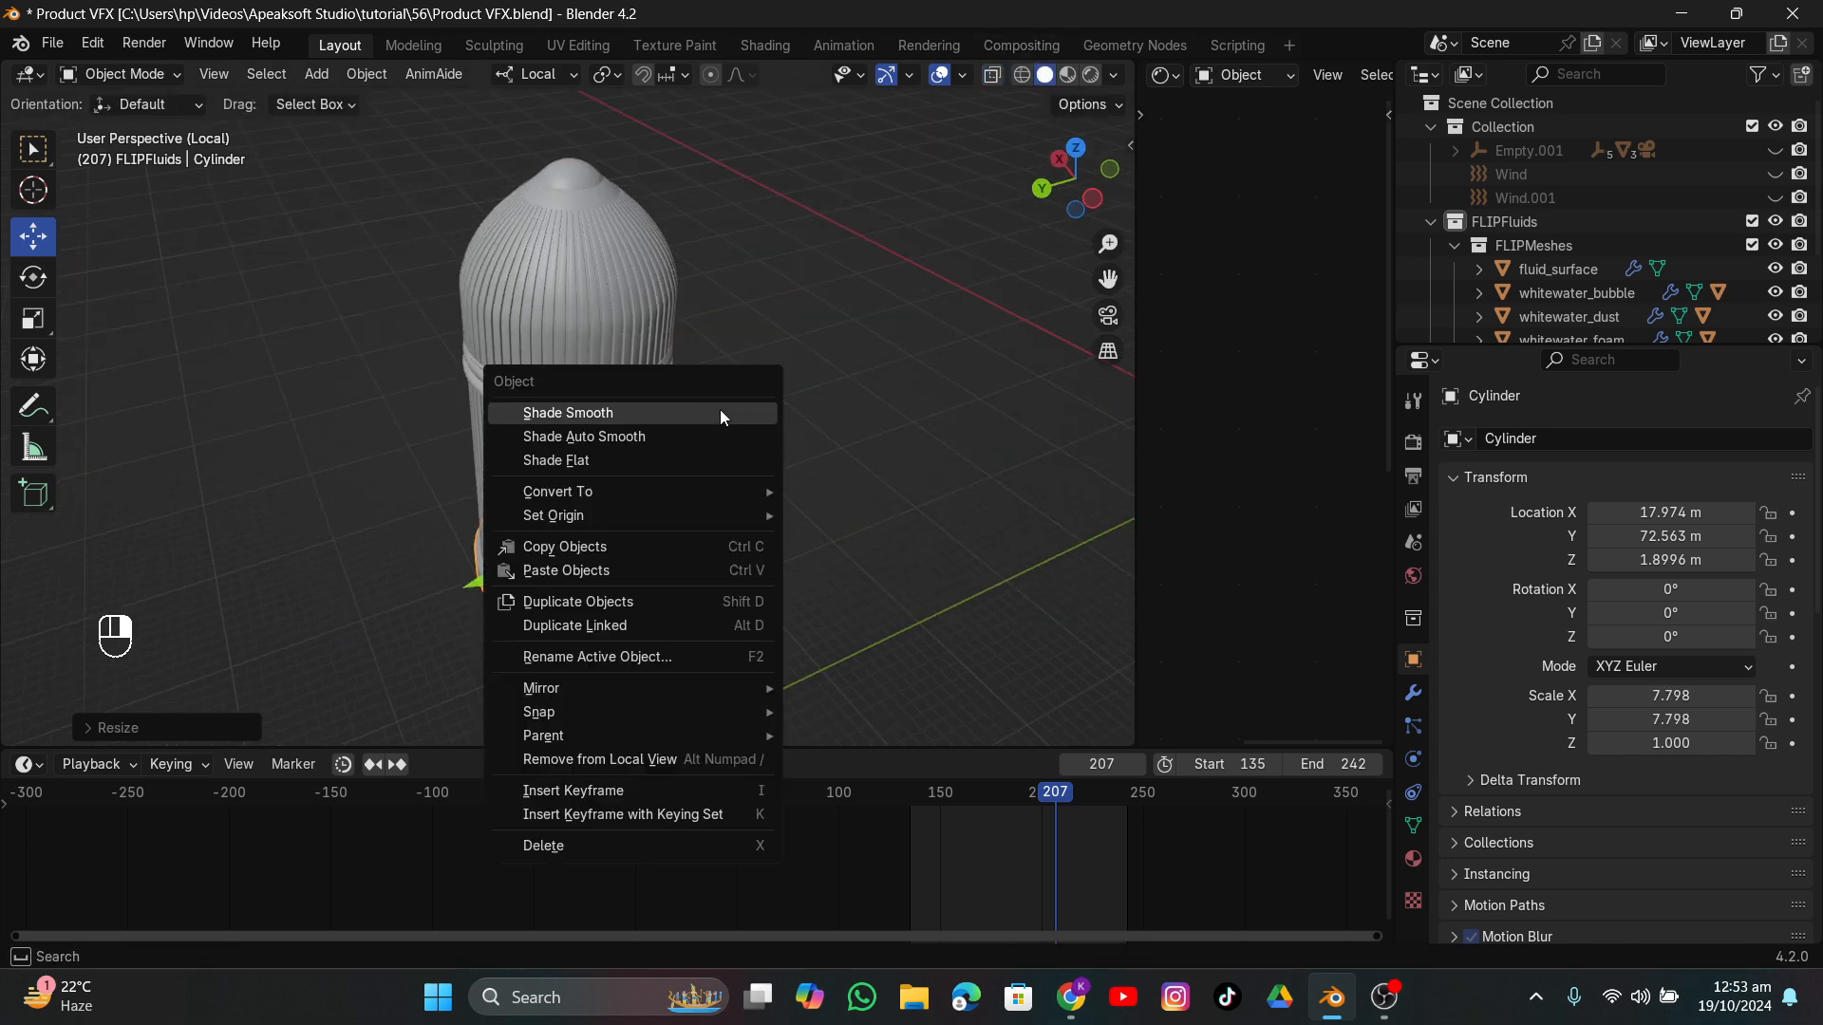
pyautogui.click(719, 412)
pyautogui.press('s')
pyautogui.hotkey('shift', 'z')
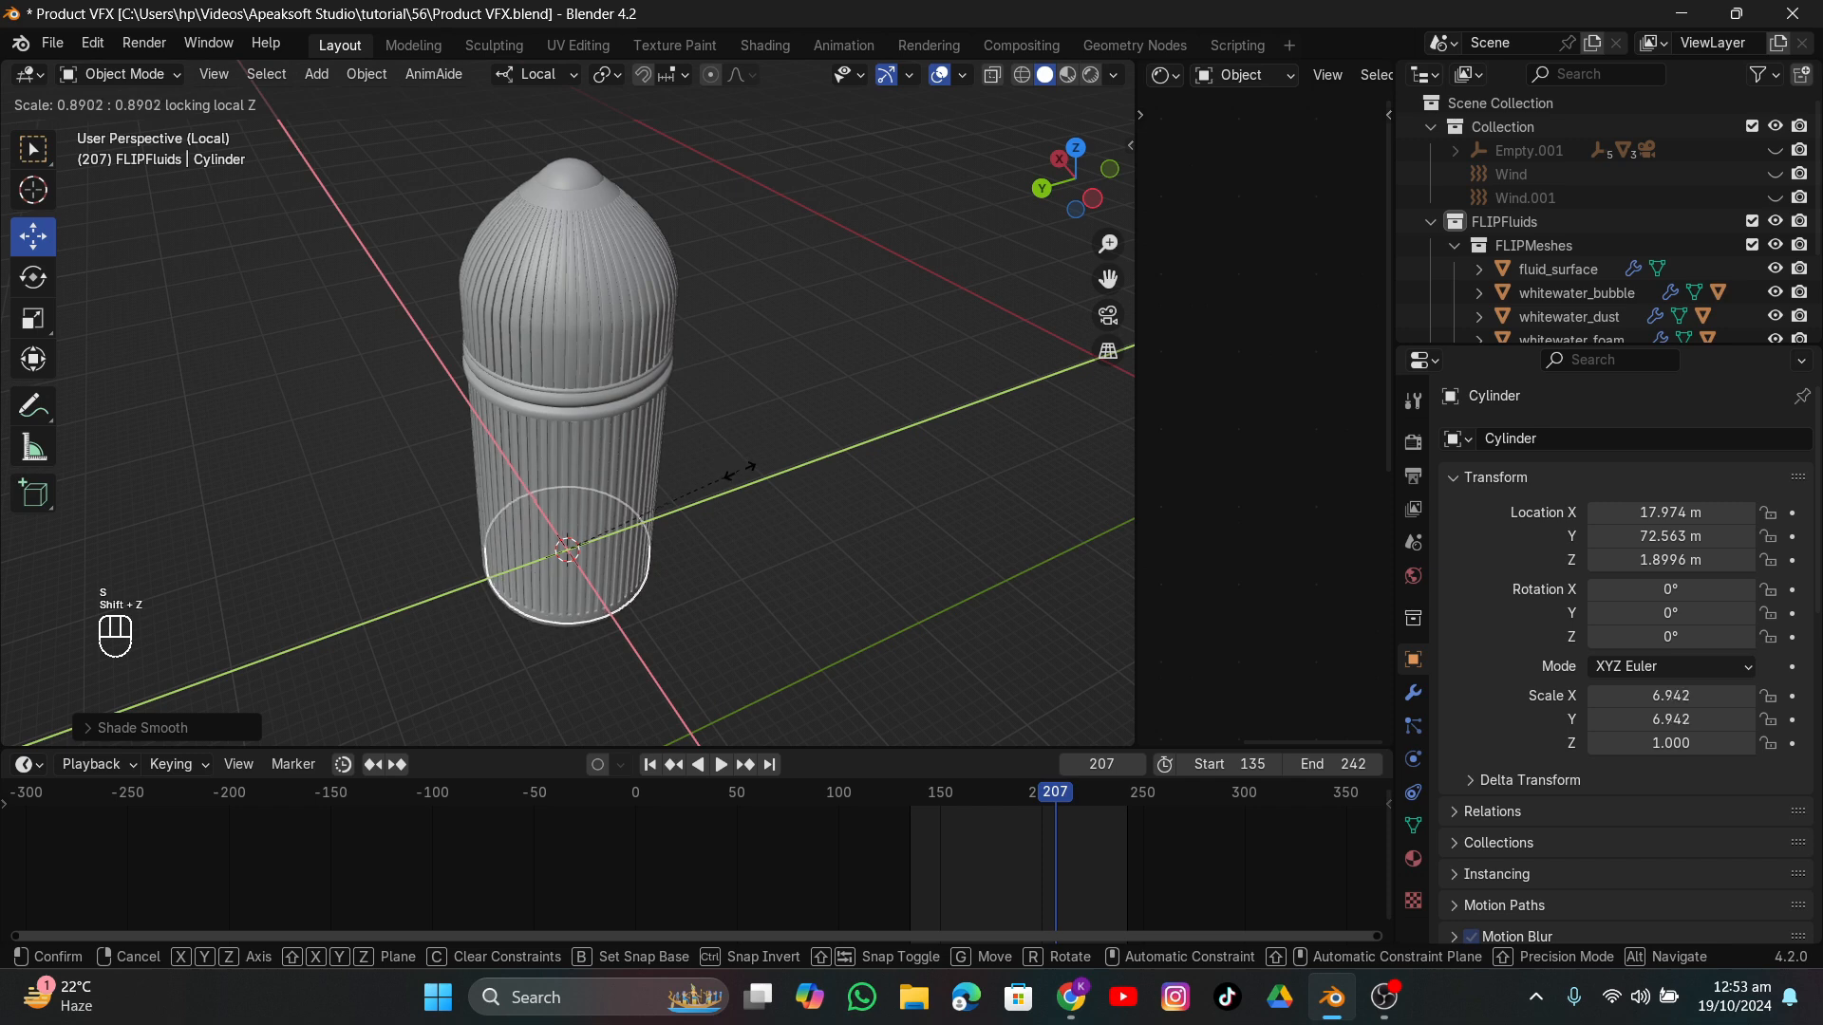
pyautogui.click(727, 479)
pyautogui.moveTo(727, 478); pyautogui.dragTo(881, 522, button='middle')
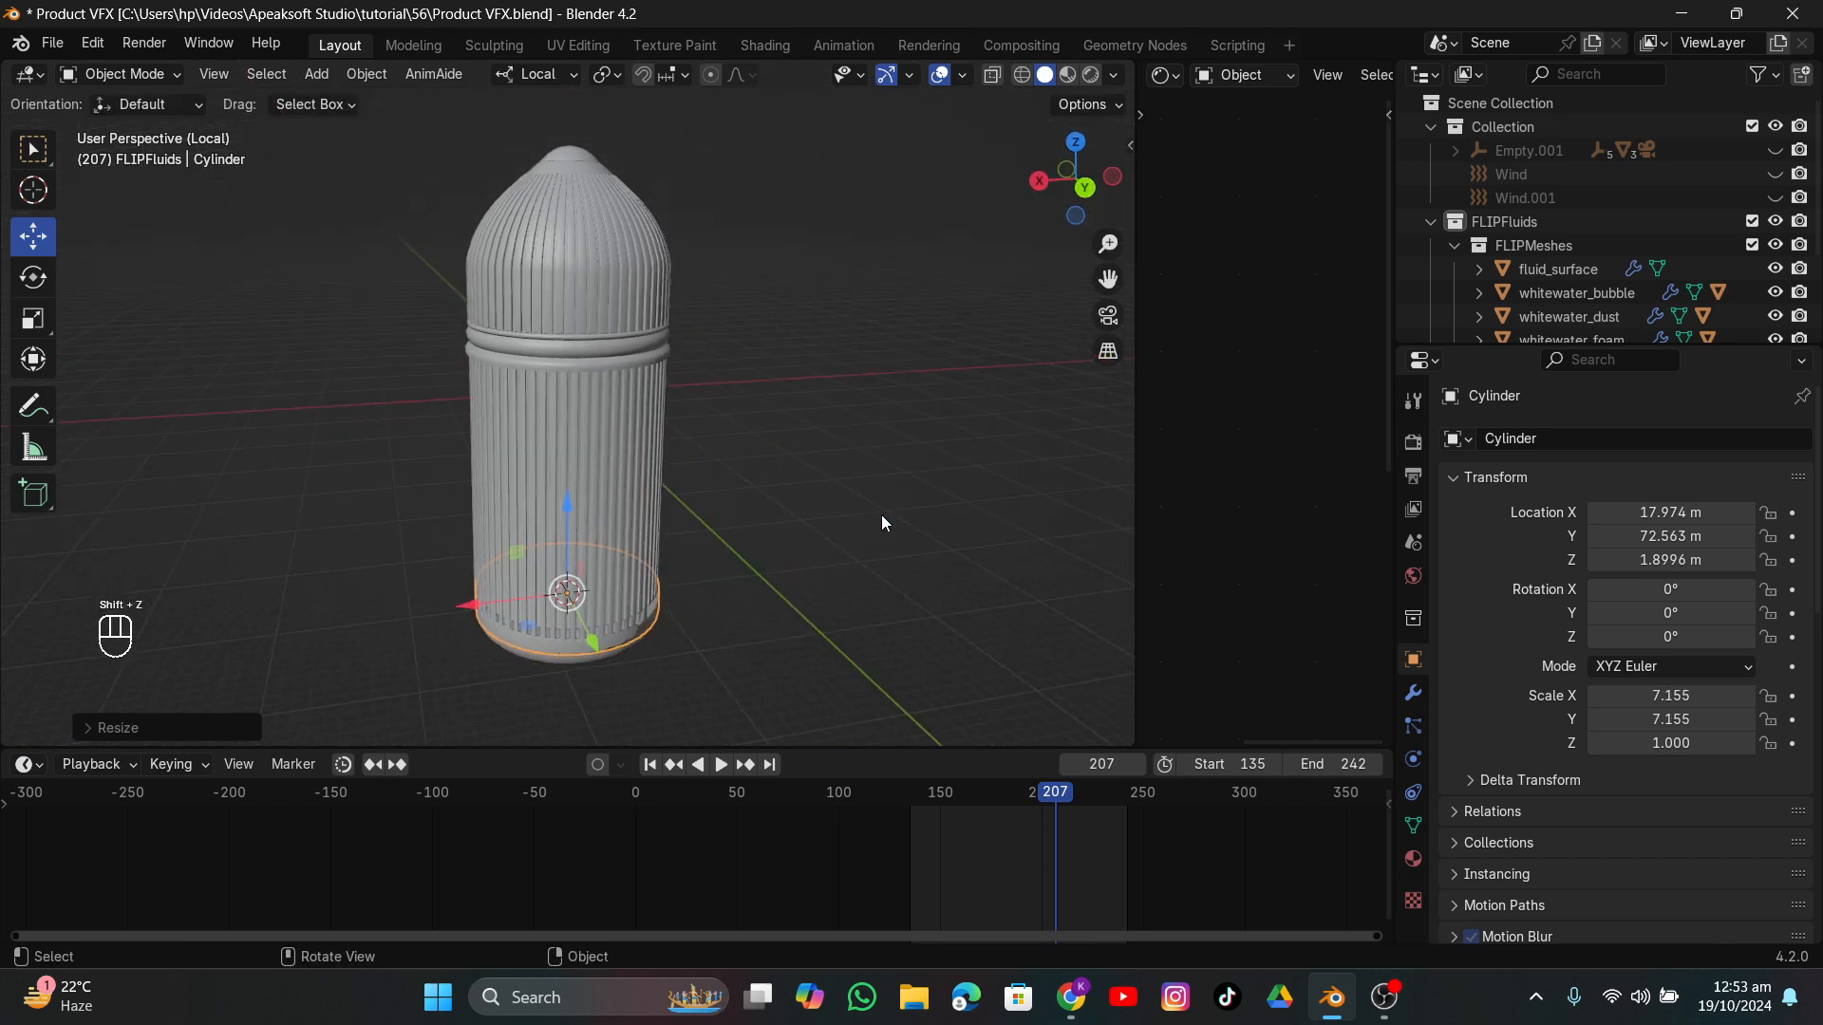
# Shift the cylinder to about X 18.14 m and apply Shade Auto Smooth.
pyautogui.moveTo(476, 596); pyautogui.dragTo(584, 570)
pyautogui.rightClick(585, 566)
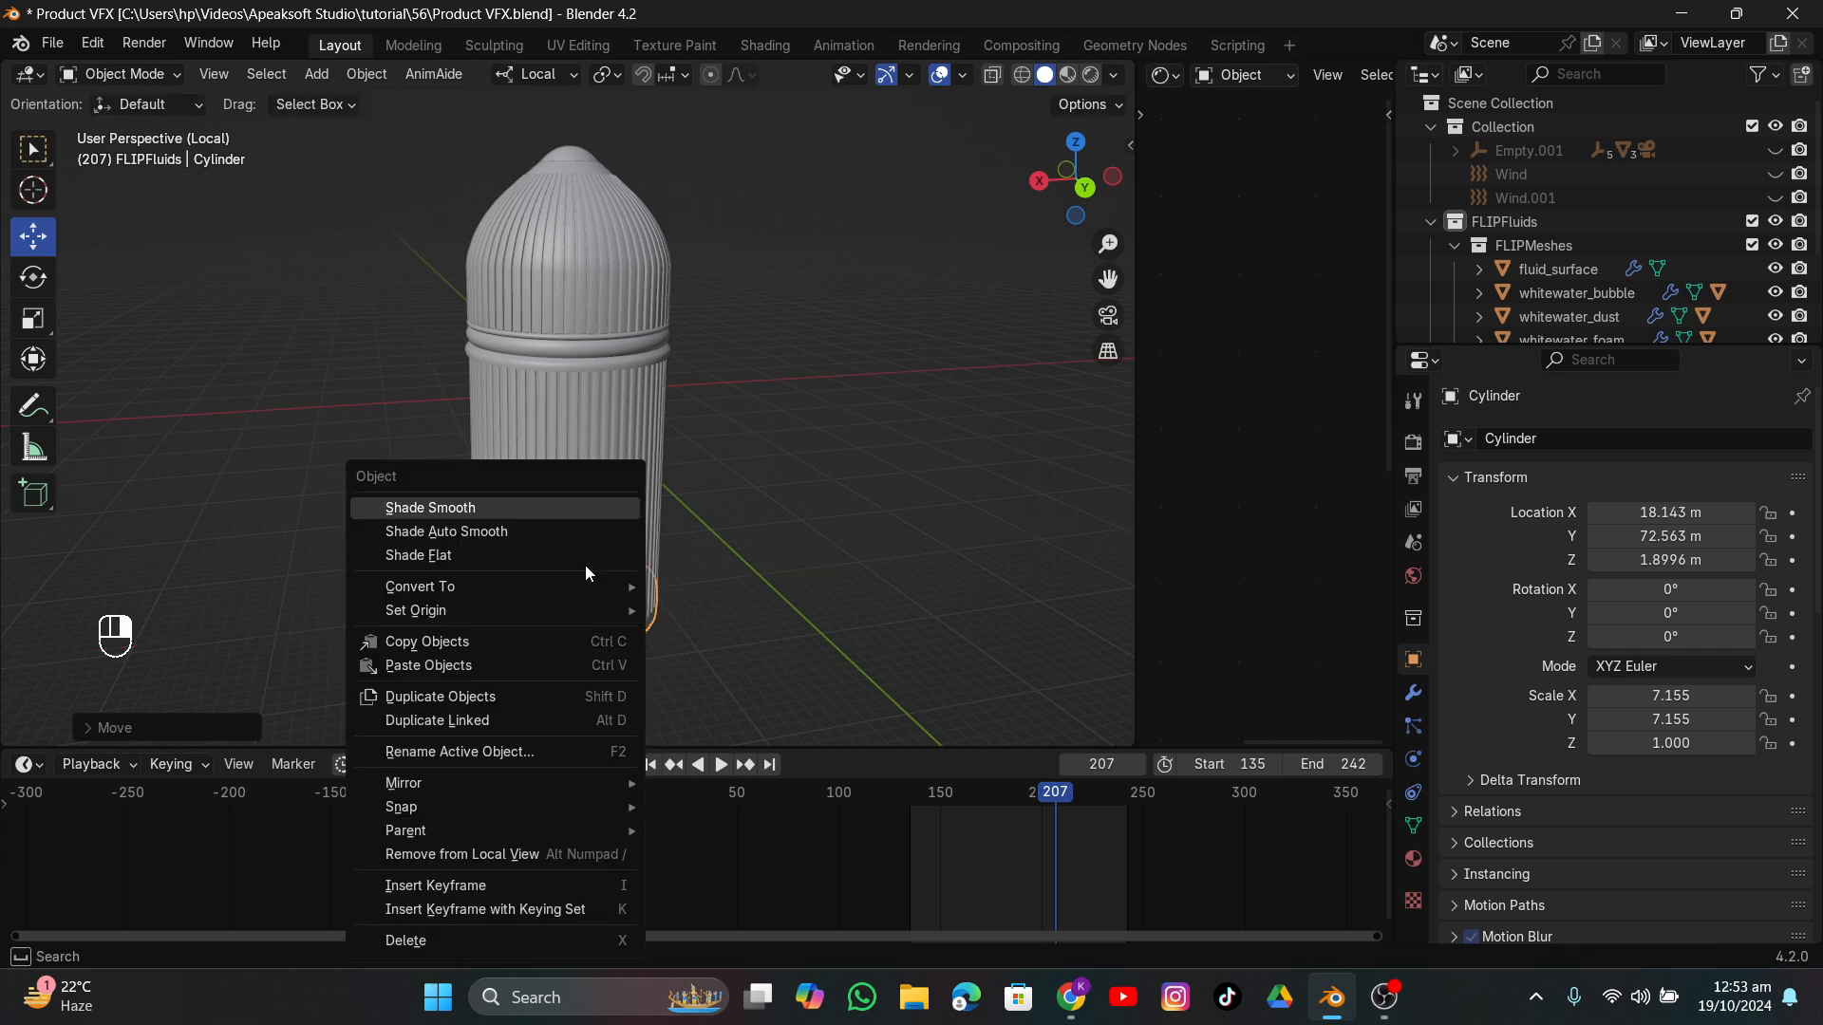
pyautogui.click(494, 532)
pyautogui.moveTo(665, 589); pyautogui.dragTo(895, 558, button='middle')
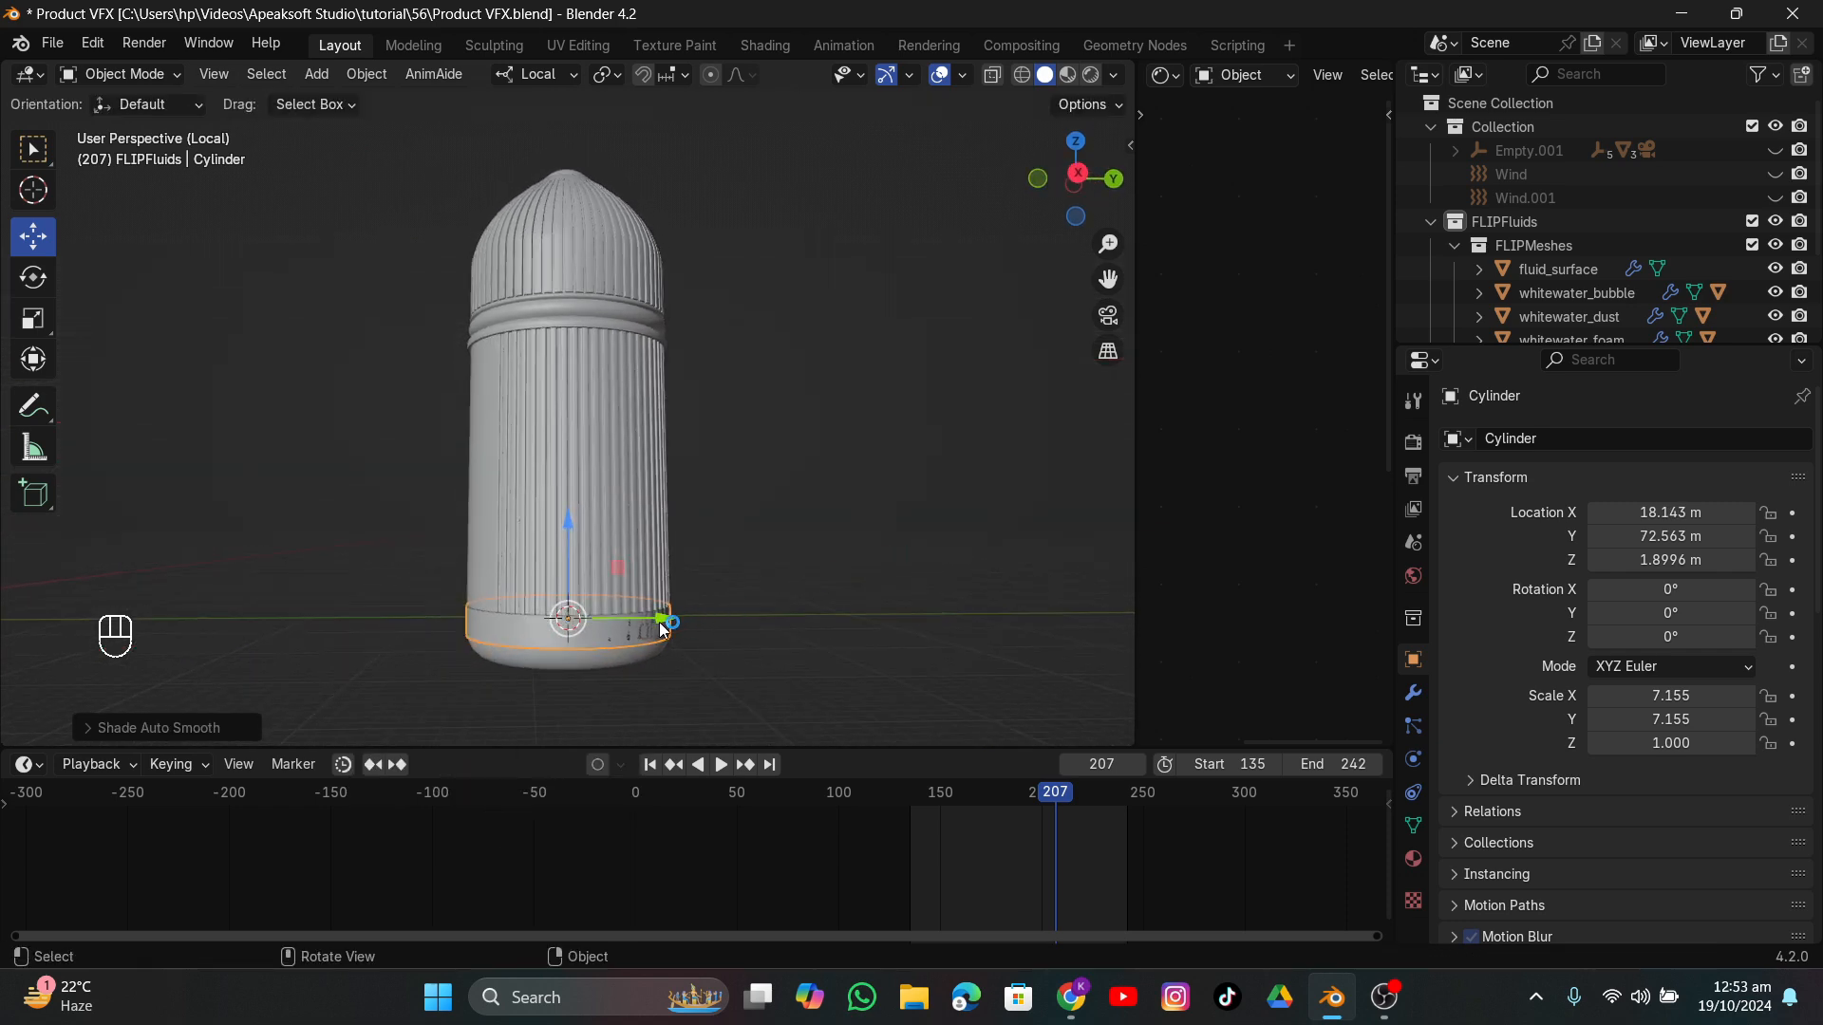
# Move the cylinder to about Y 72.63 m and Z 1.38 m, and widen it in X and Y to a scale of about 7.3.
pyautogui.moveTo(661, 627); pyautogui.dragTo(665, 624)
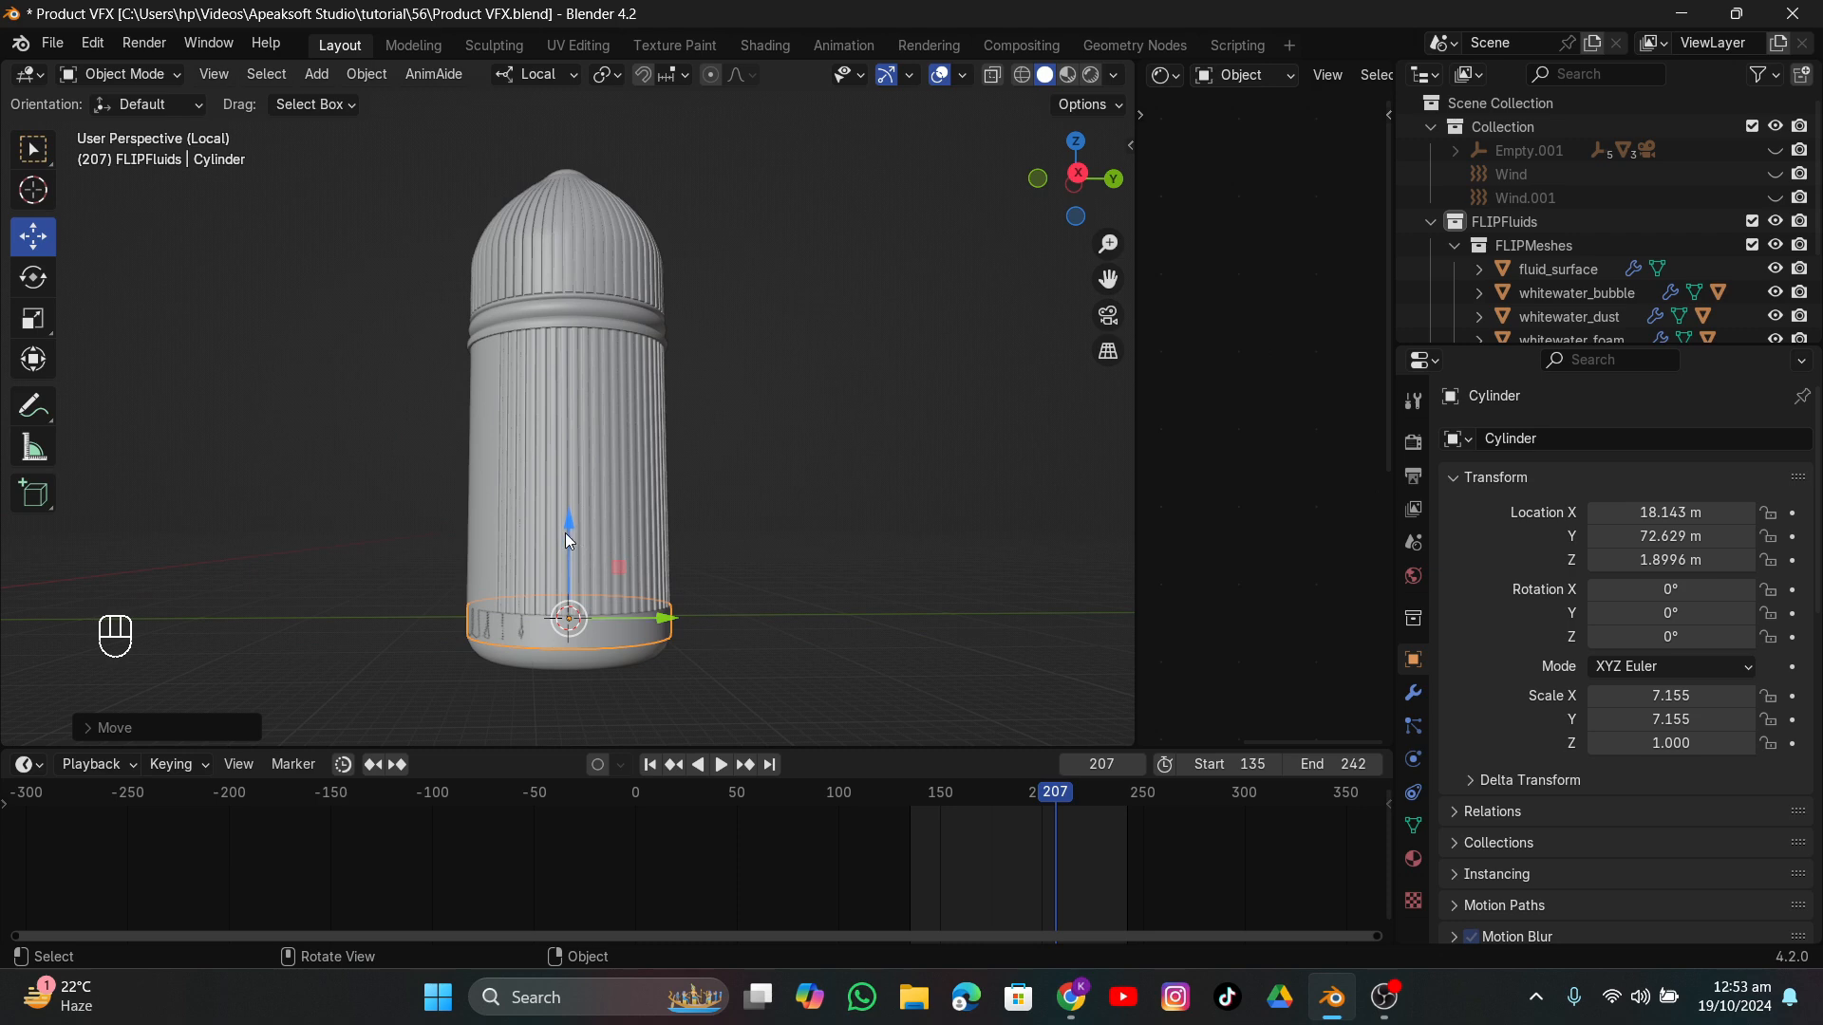
pyautogui.moveTo(568, 535); pyautogui.dragTo(619, 579)
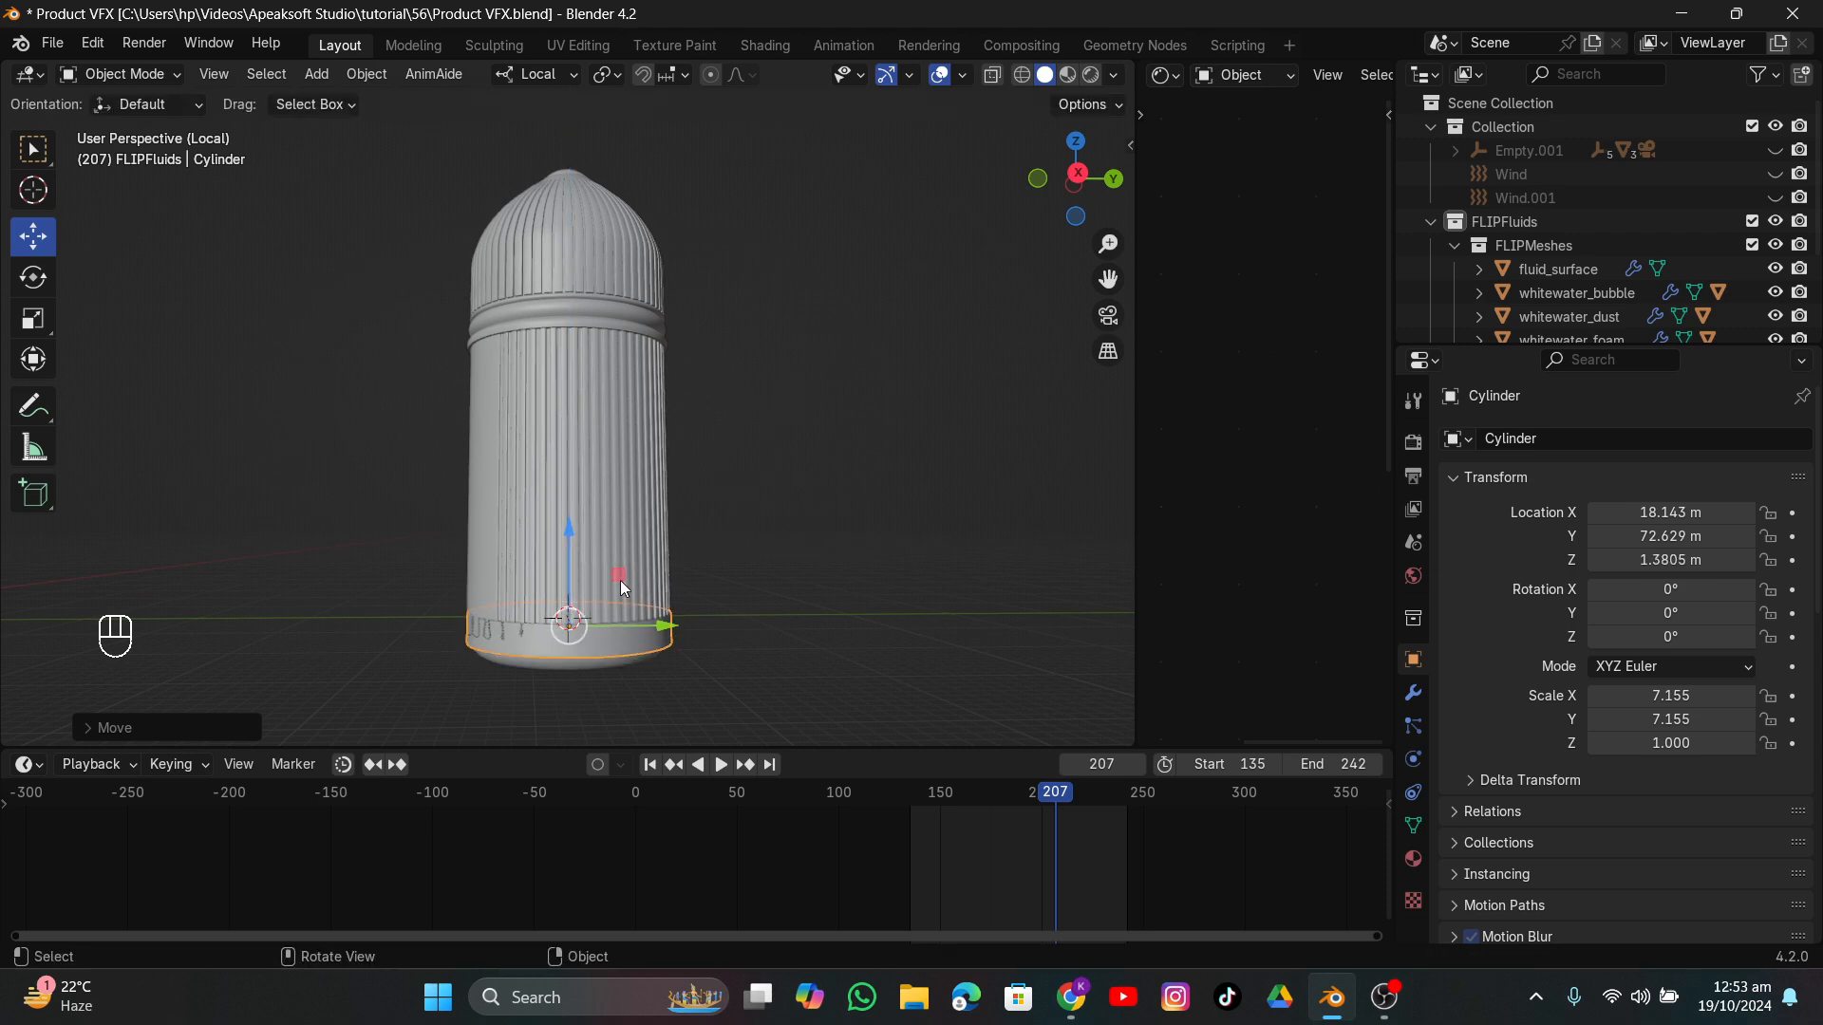
pyautogui.moveTo(619, 579); pyautogui.dragTo(908, 566, button='middle')
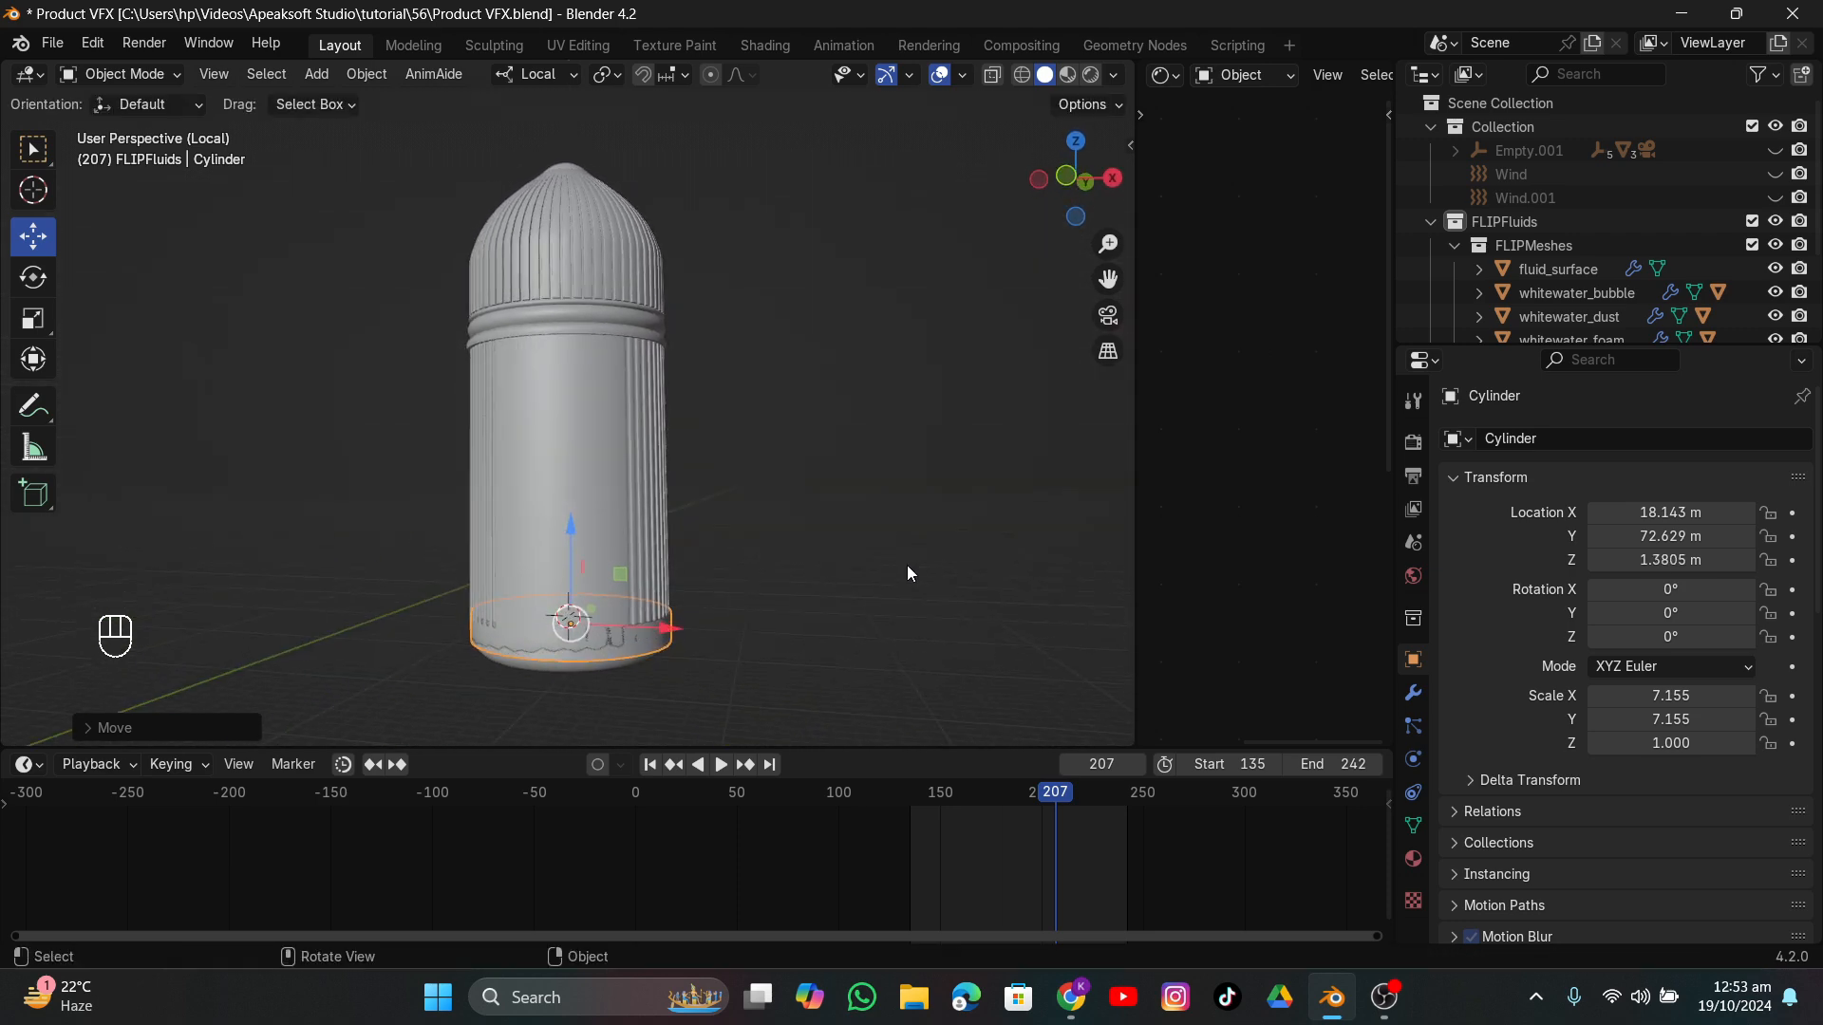
pyautogui.press('s')
pyautogui.hotkey('shift', 'z')
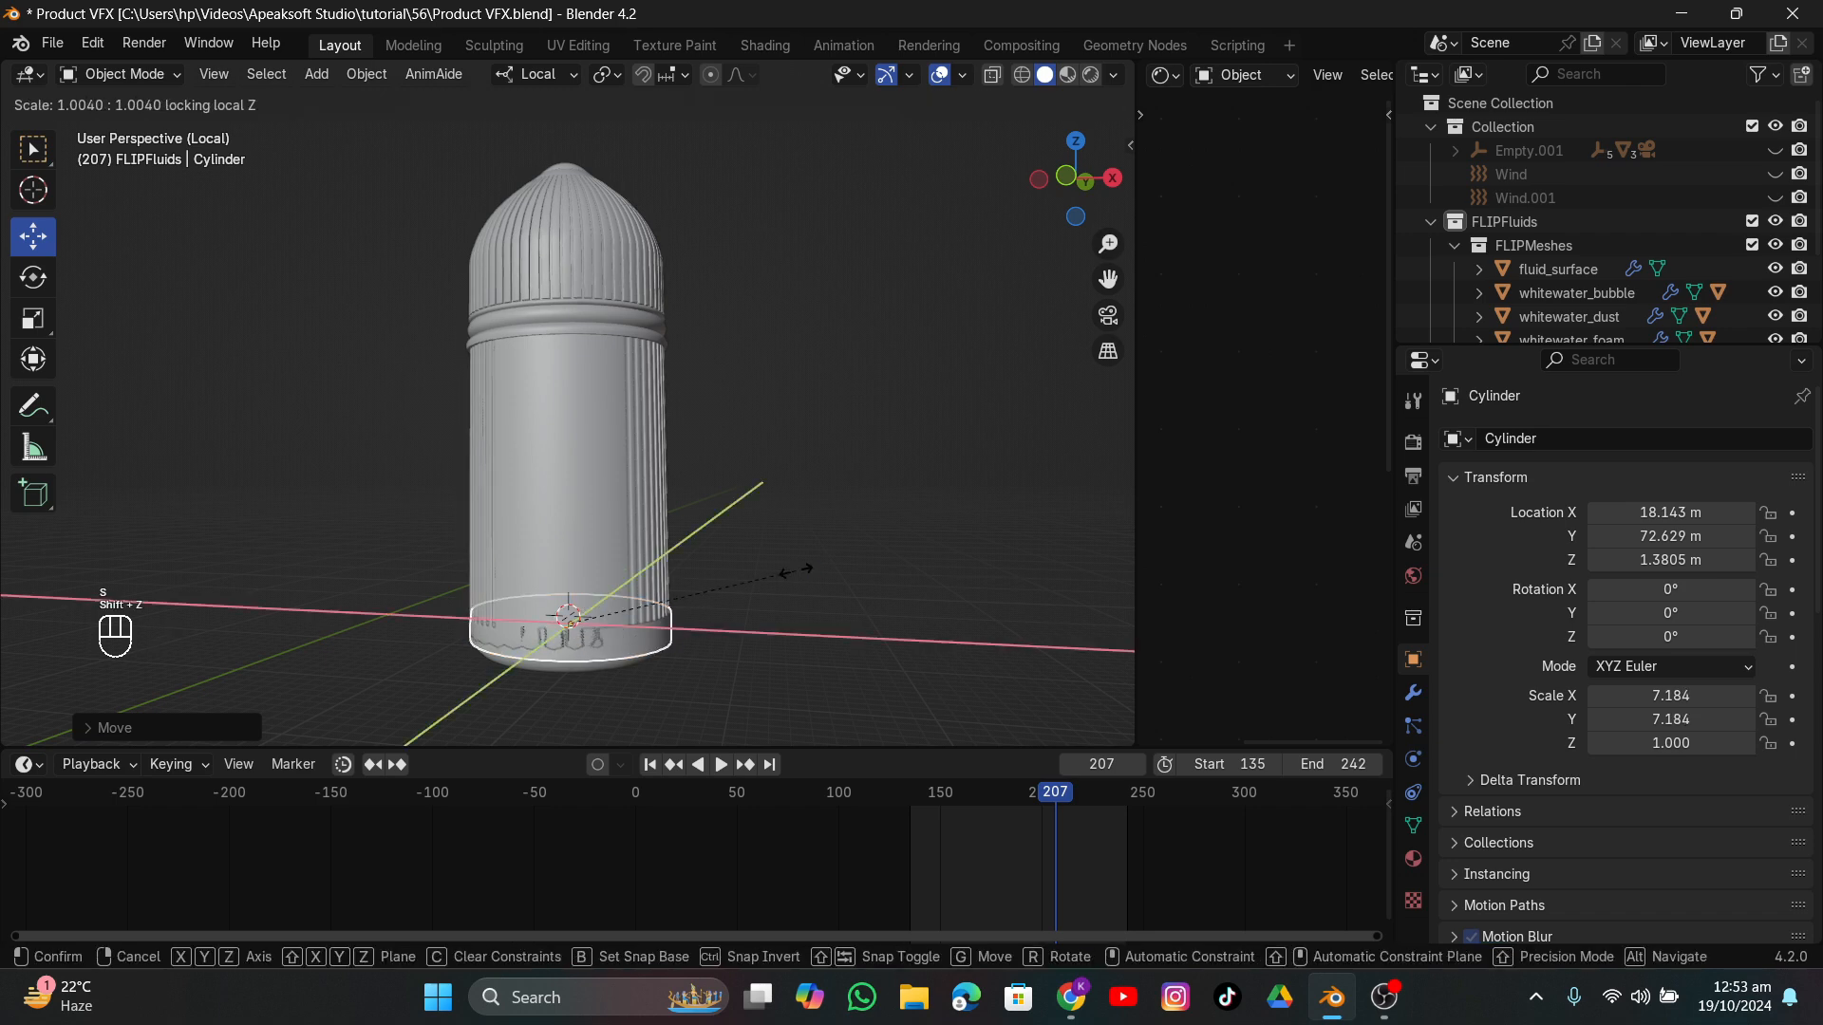
pyautogui.click(800, 571)
# In Edit Mode, extrude the cylinder's bottom face down about 0.54 m and scale it slightly inward.
pyautogui.moveTo(795, 571); pyautogui.dragTo(784, 477, button='middle')
pyautogui.press('Tab')
pyautogui.keyDown('alt'); pyautogui.click(661, 567); pyautogui.keyUp('alt')
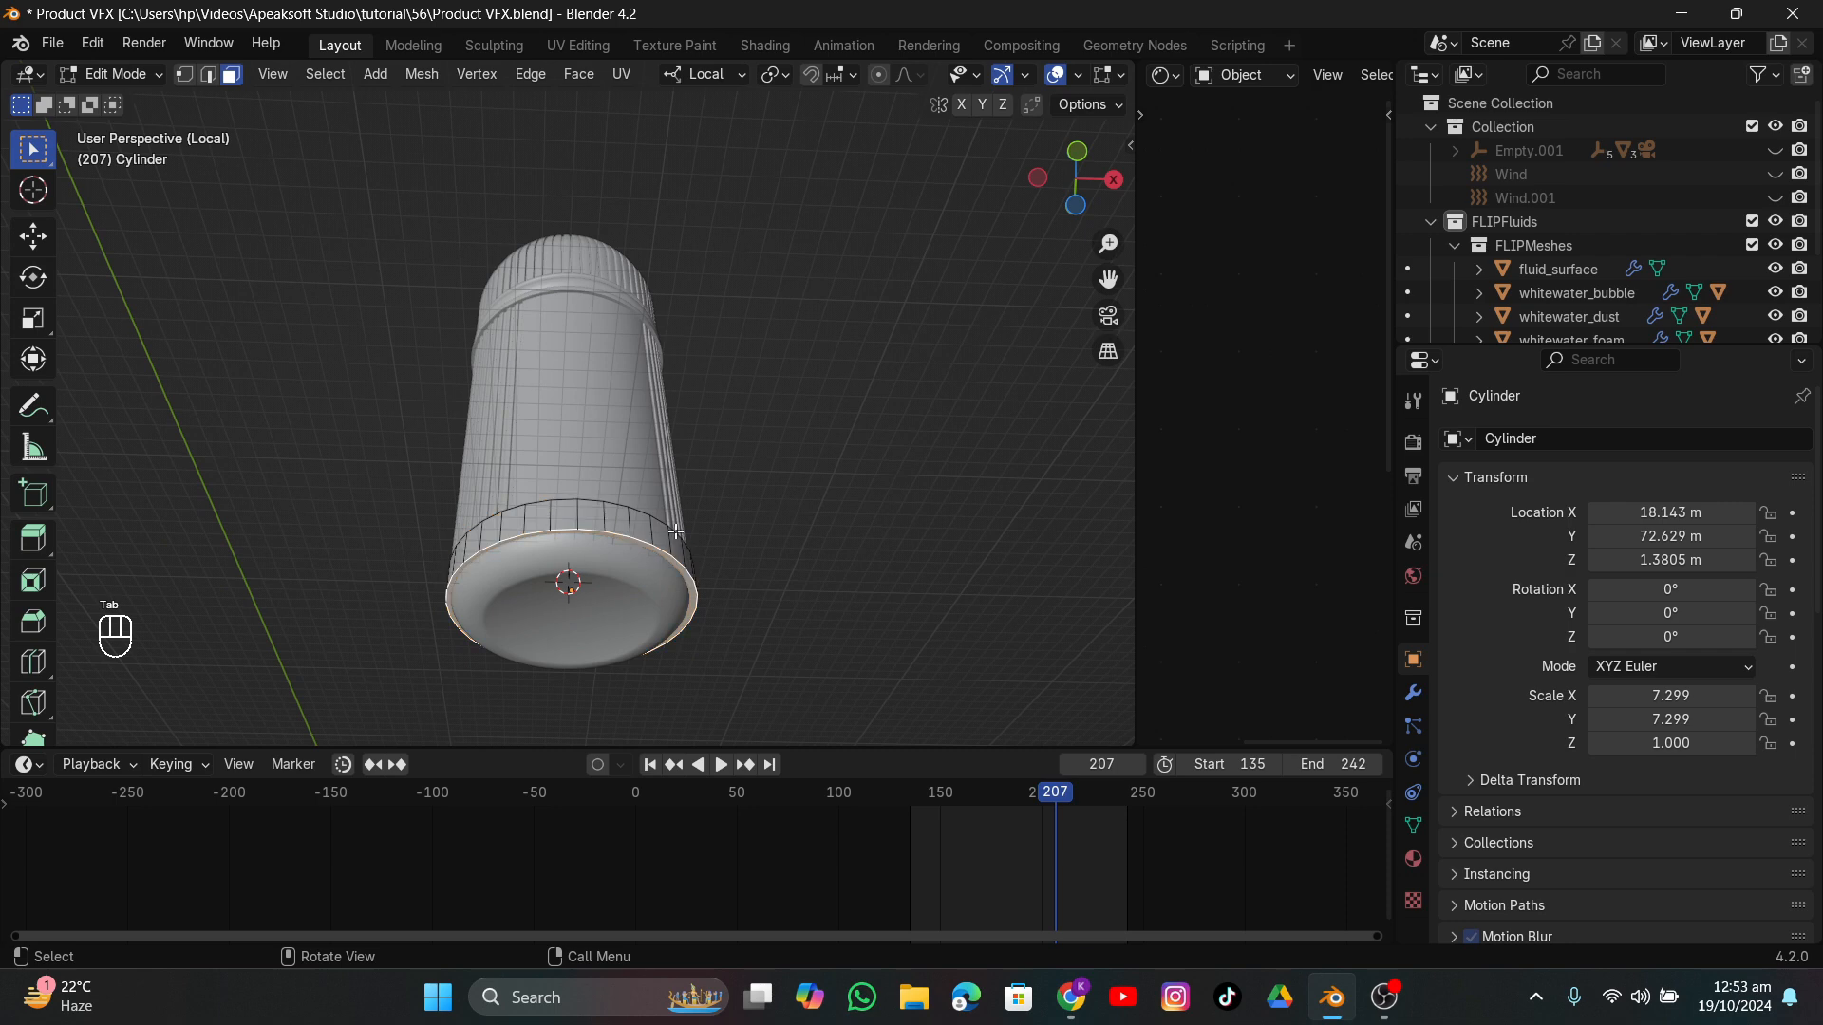
pyautogui.moveTo(675, 532); pyautogui.dragTo(669, 559, button='middle')
pyautogui.press('e')
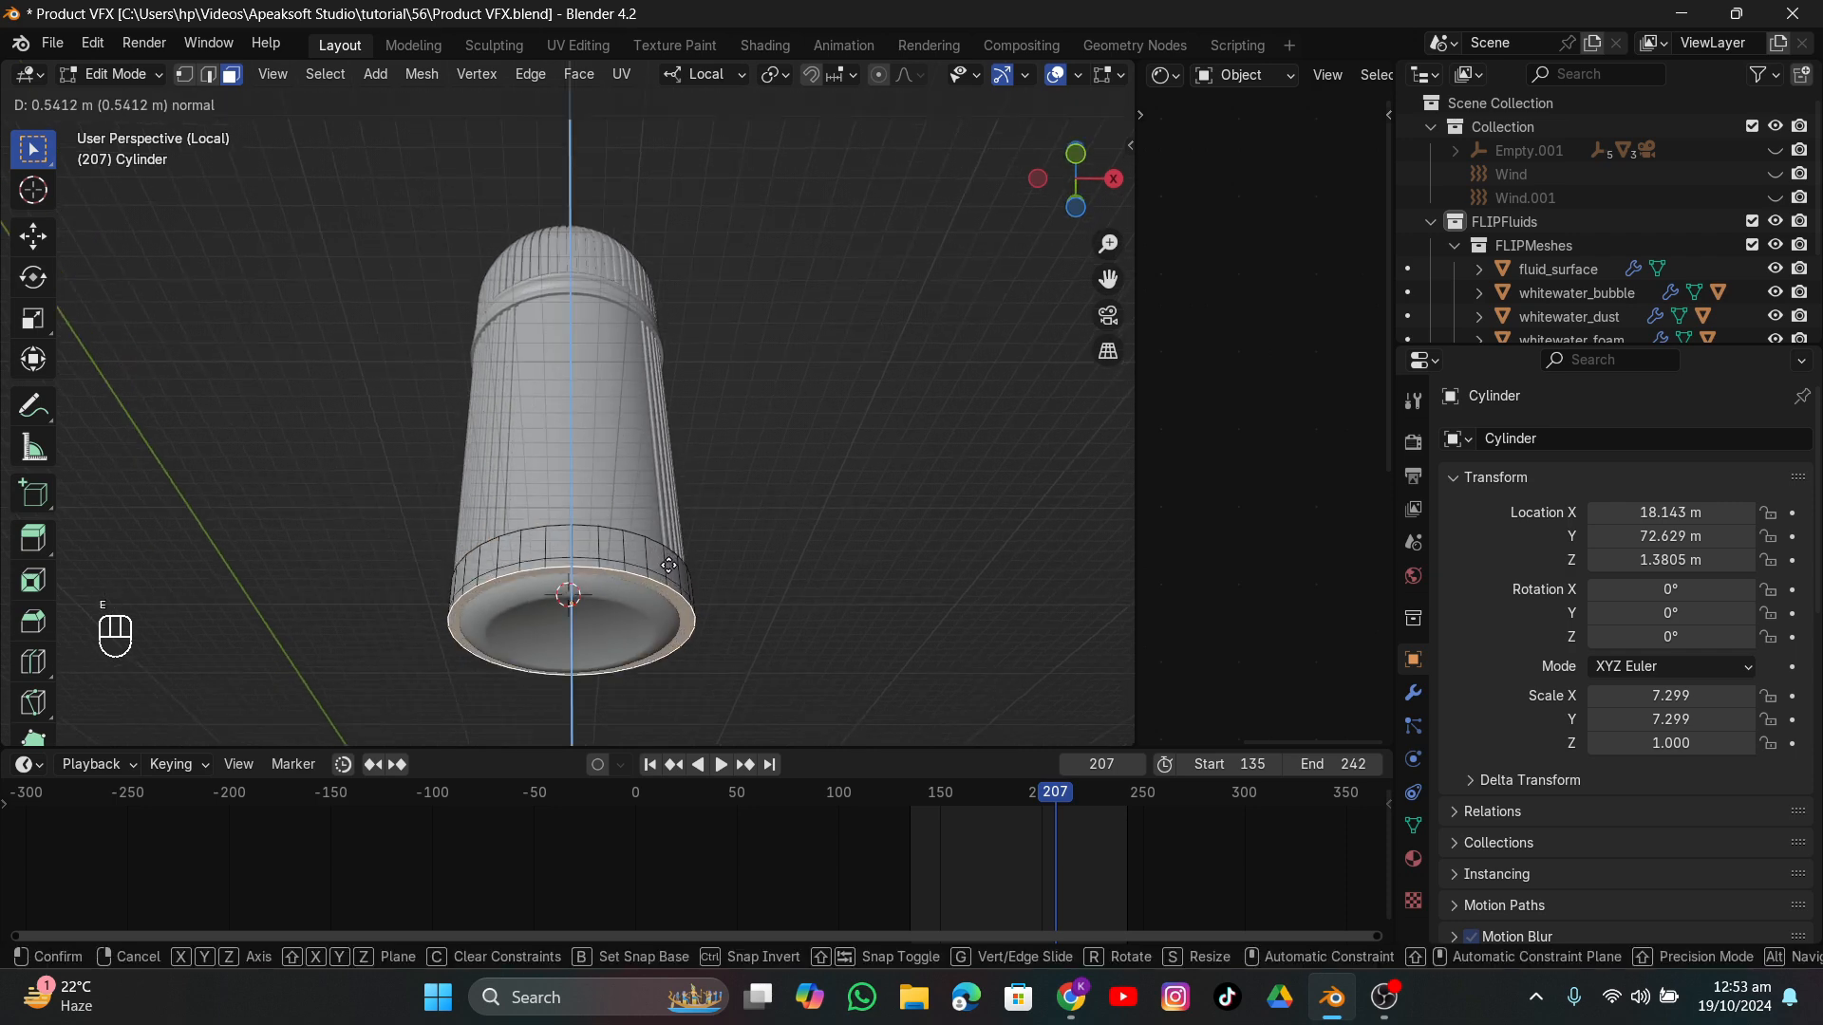
pyautogui.click(672, 562)
pyautogui.press('s')
pyautogui.click(808, 602)
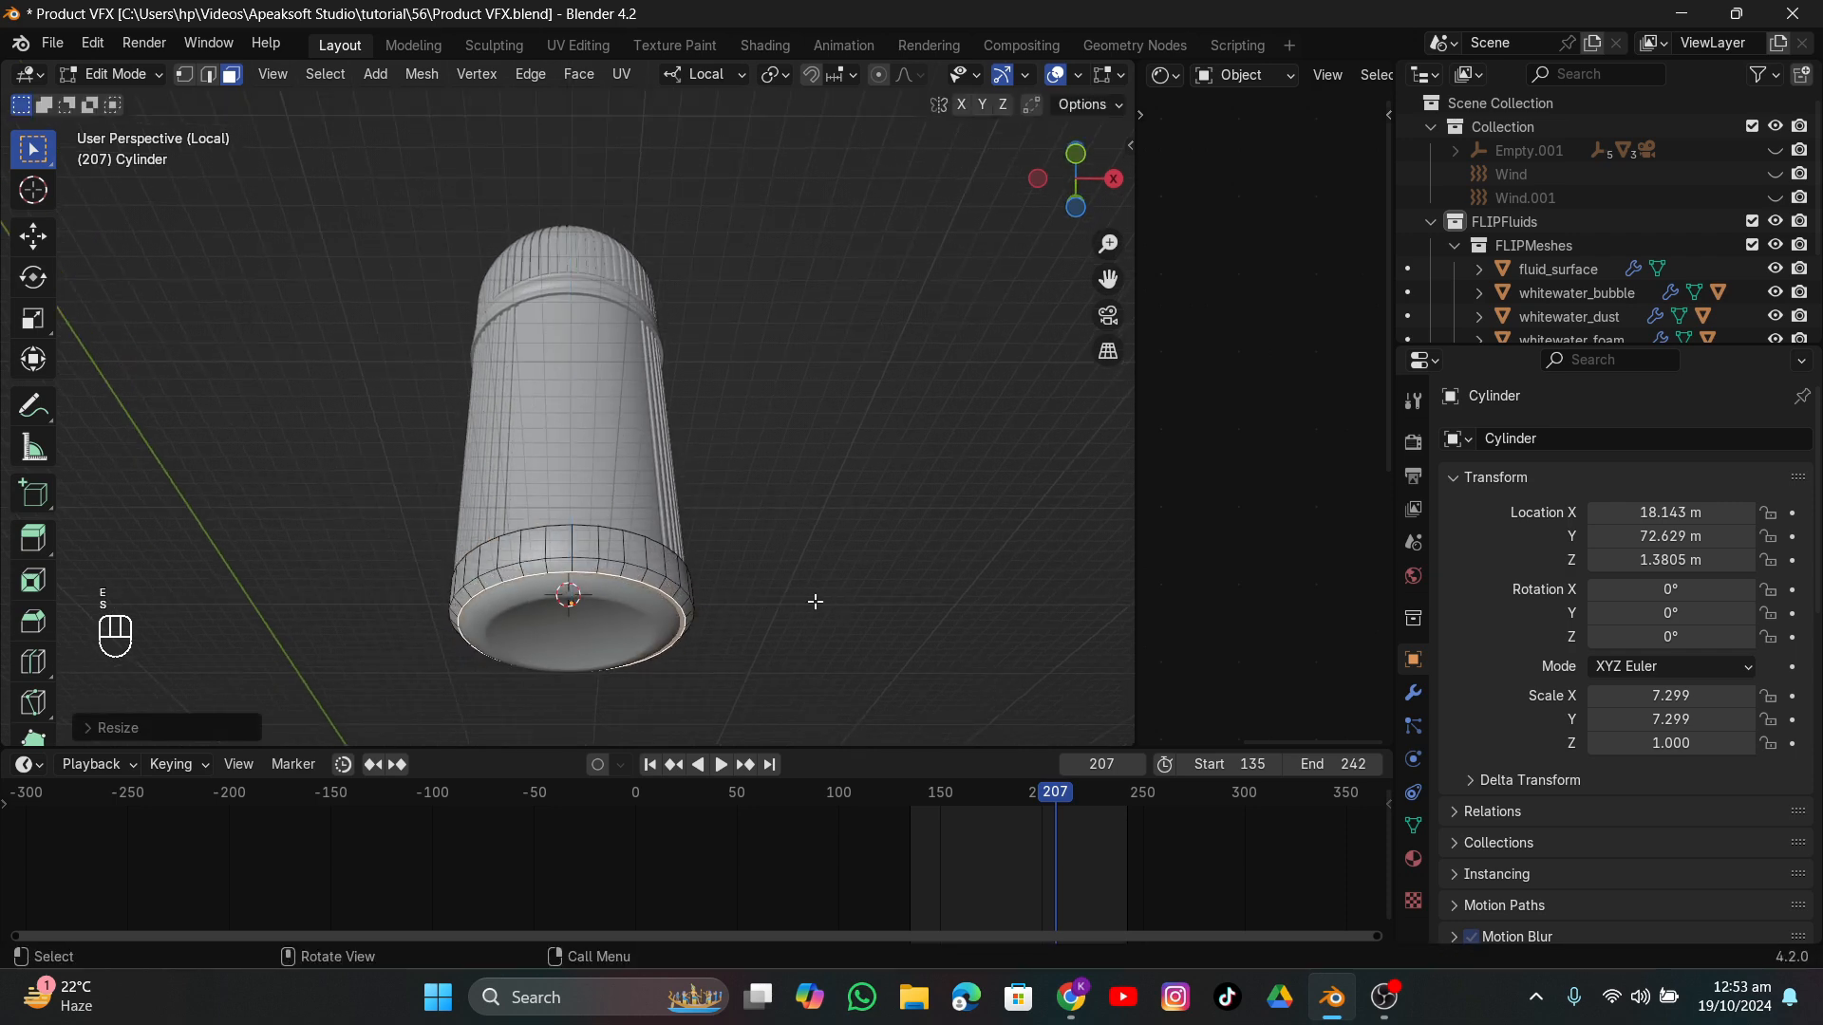
# Extrude the bottom face again, scale it inward to about 0.84, and lower it about 0.18 m along local Z.
pyautogui.press('e')
pyautogui.click(818, 607)
pyautogui.press('s')
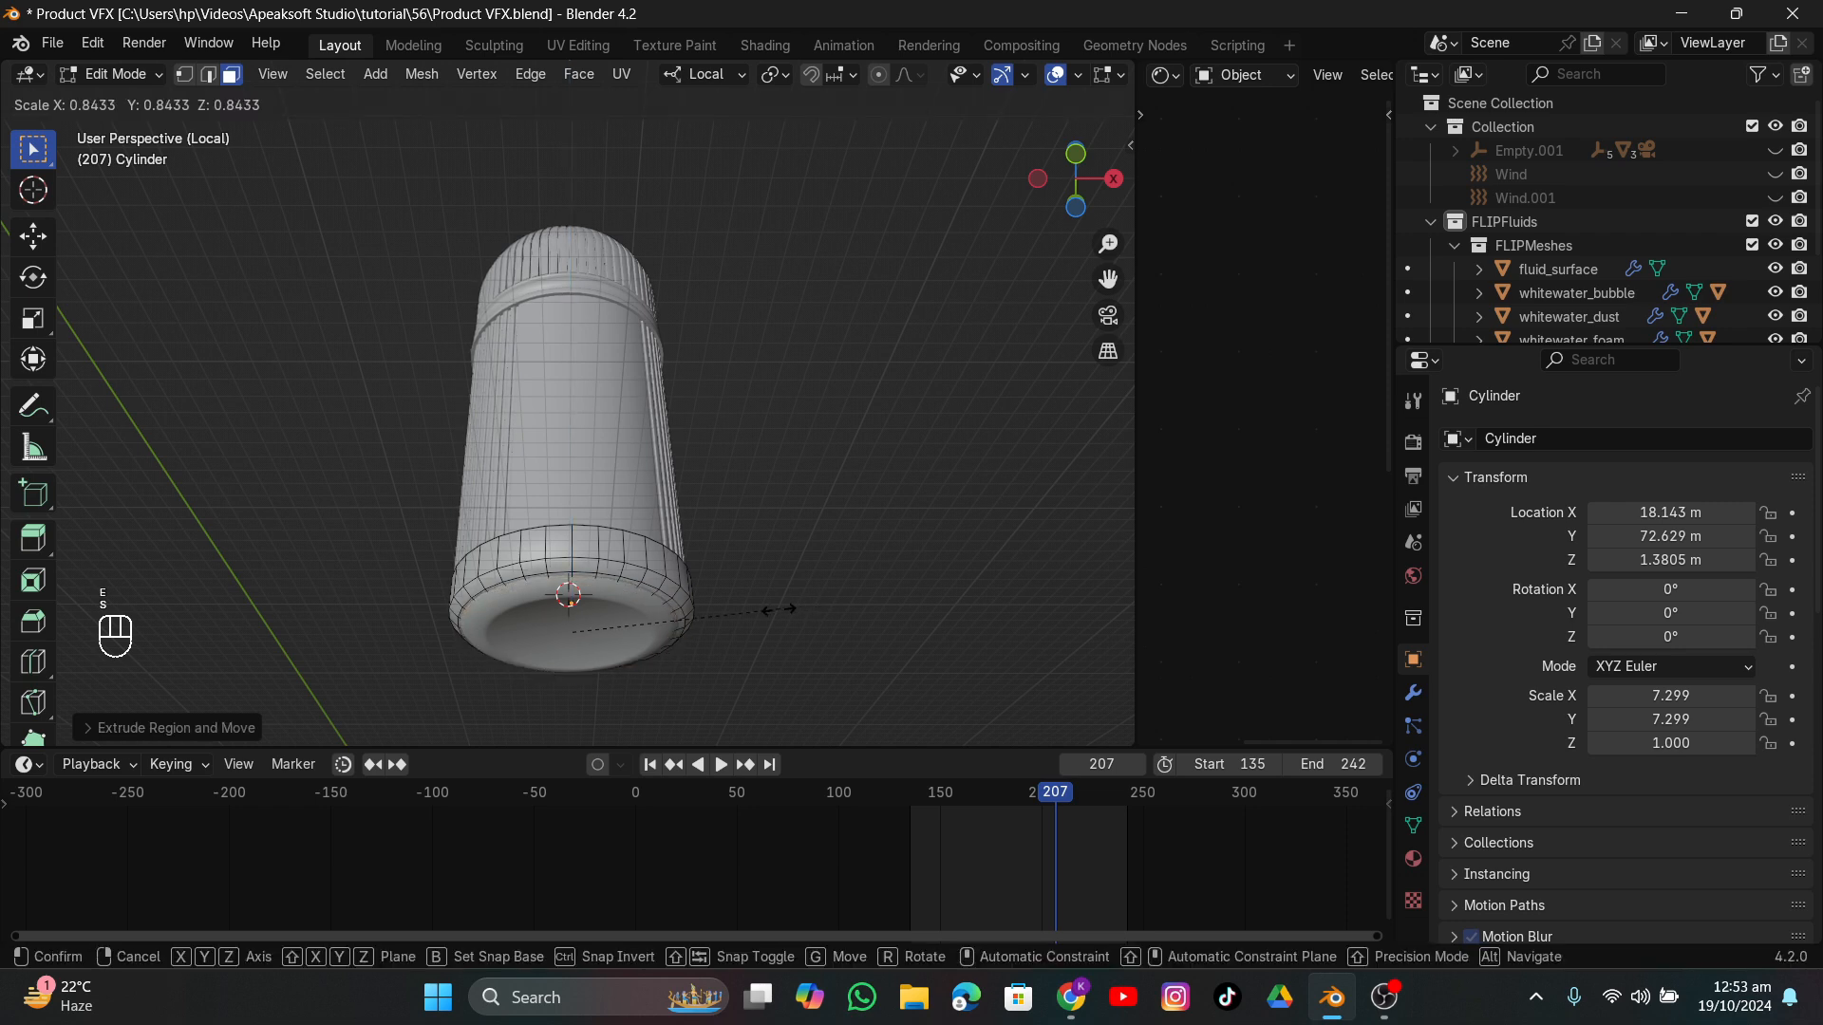
pyautogui.click(793, 616)
pyautogui.press('g')
pyautogui.press('z')
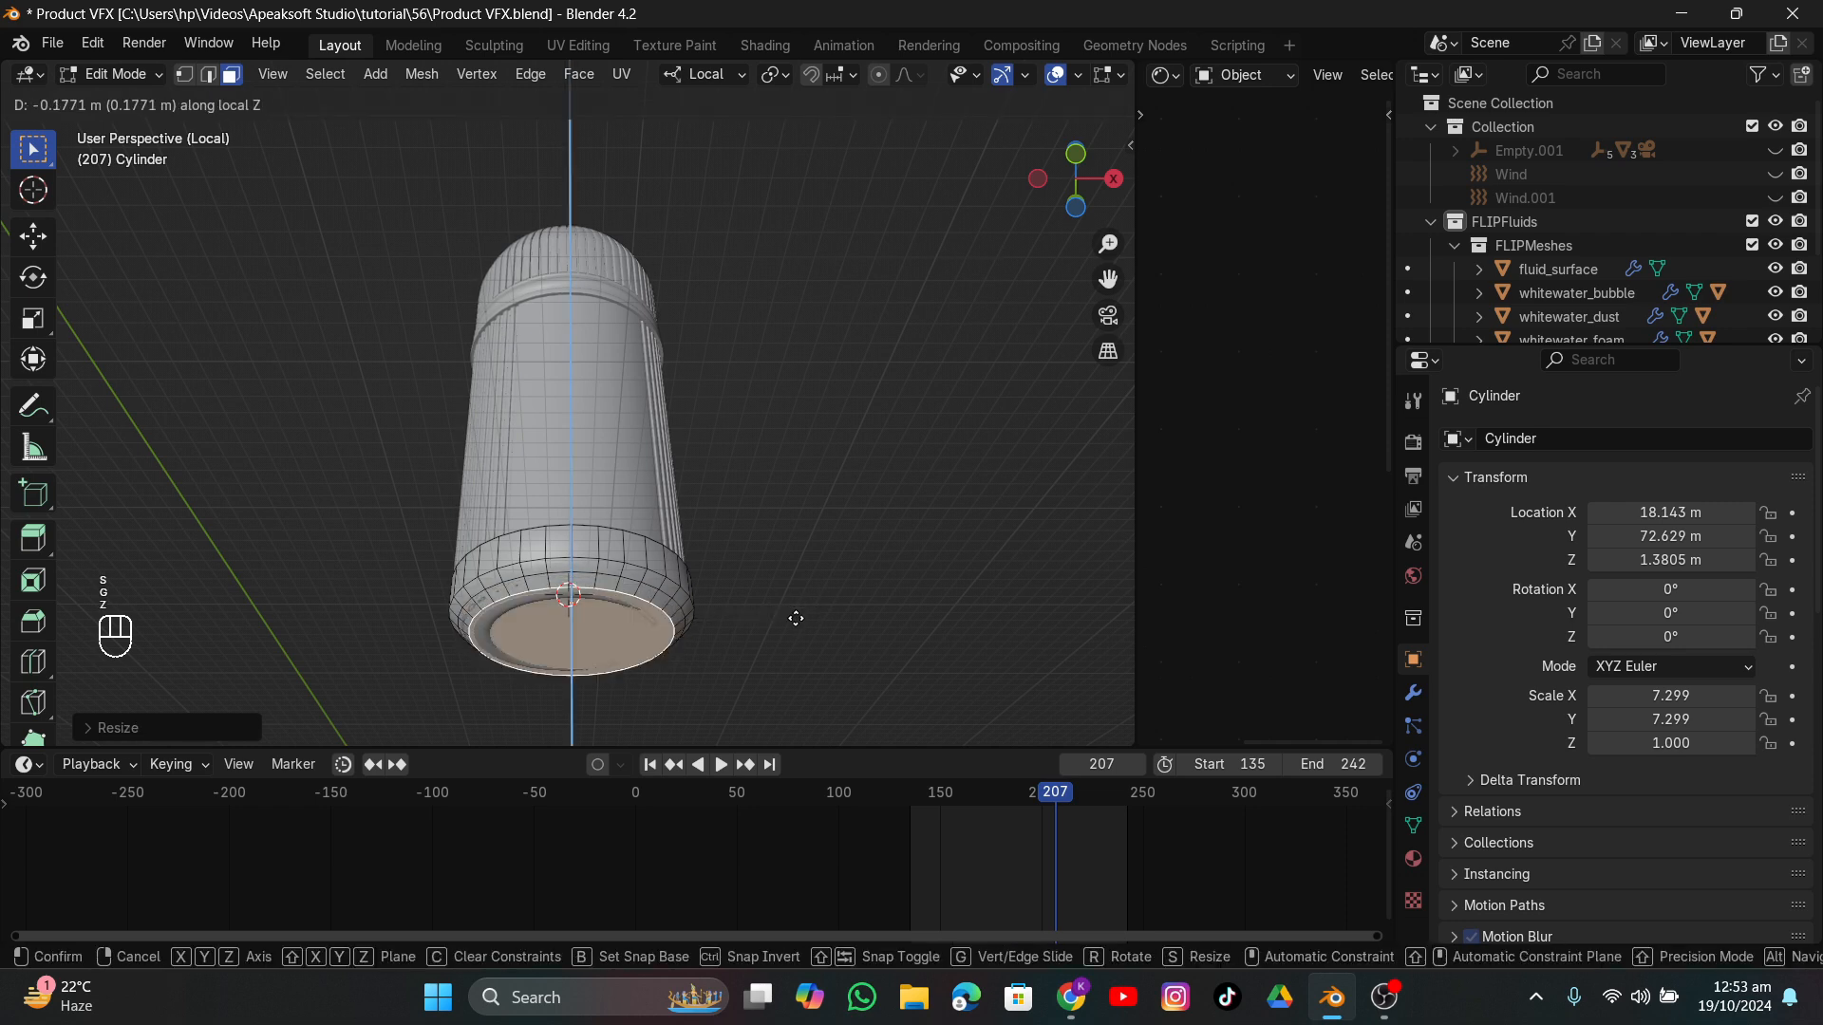
pyautogui.click(797, 619)
# Select the cylinder's upper face and shift it horizontally from the top view to align with the bottle's outline.
pyautogui.moveTo(776, 541); pyautogui.dragTo(854, 741, button='middle')
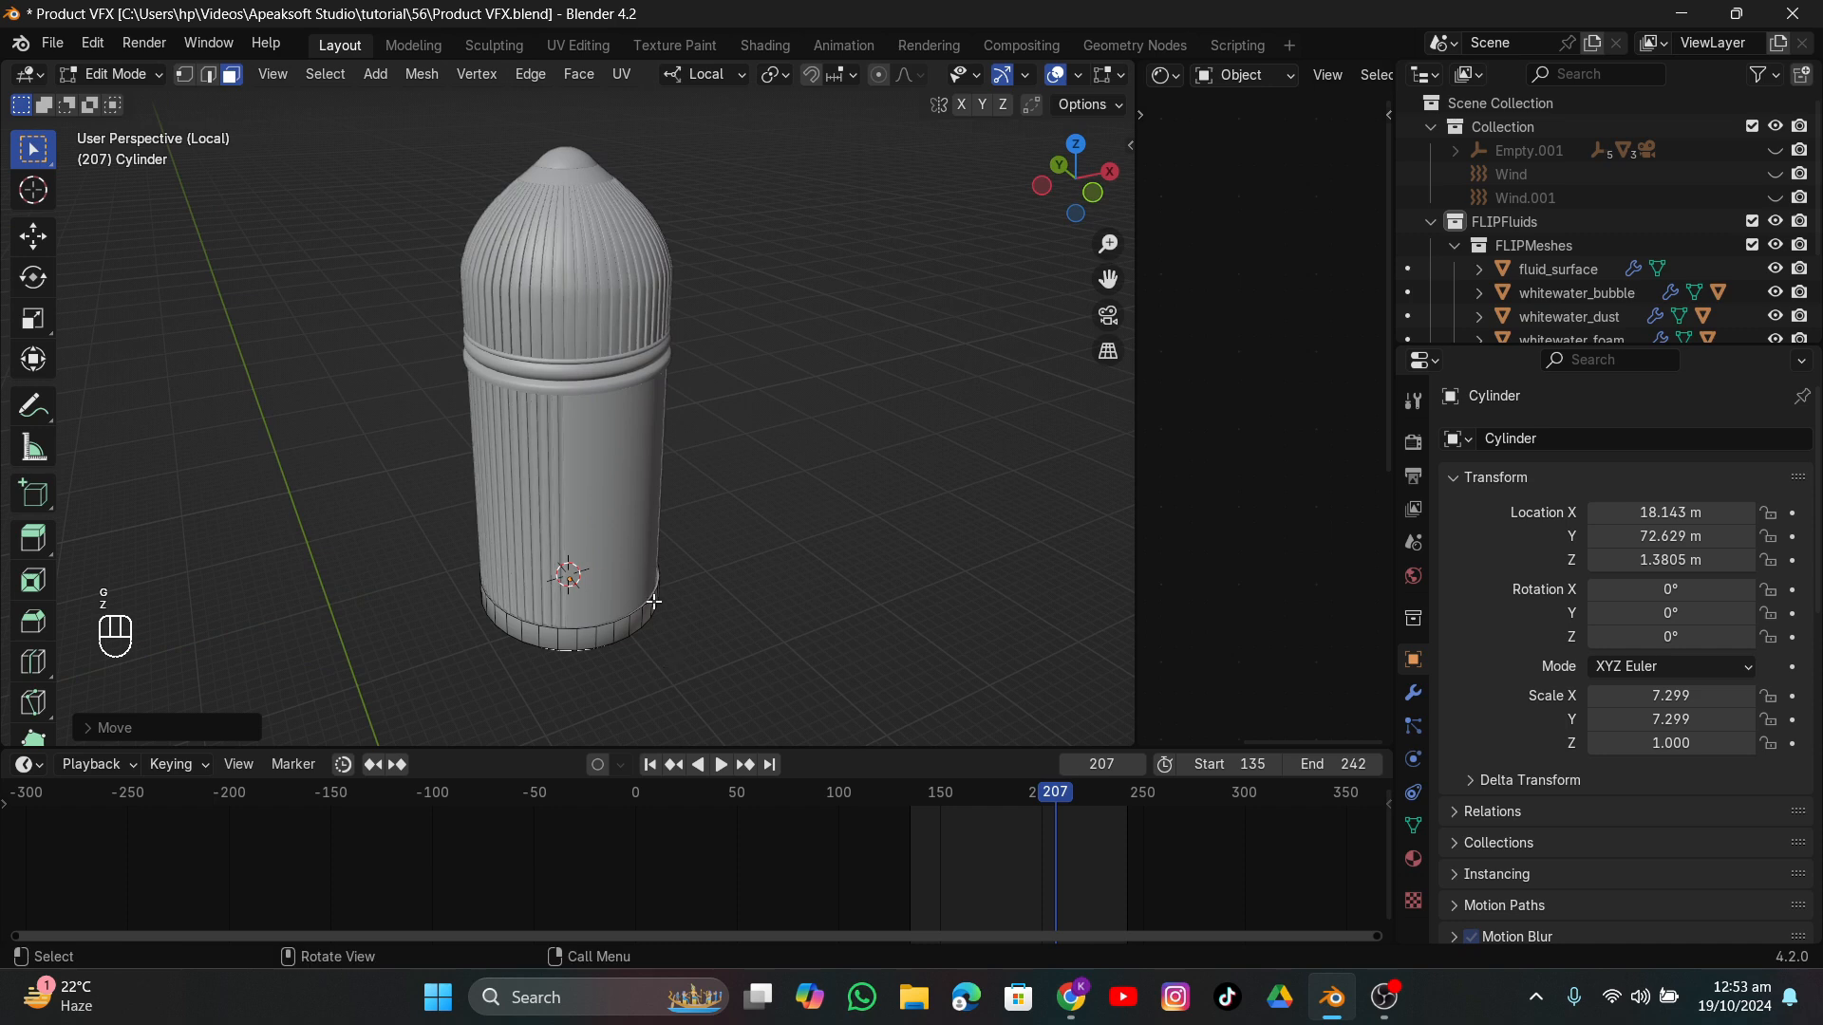
pyautogui.click(1092, 193)
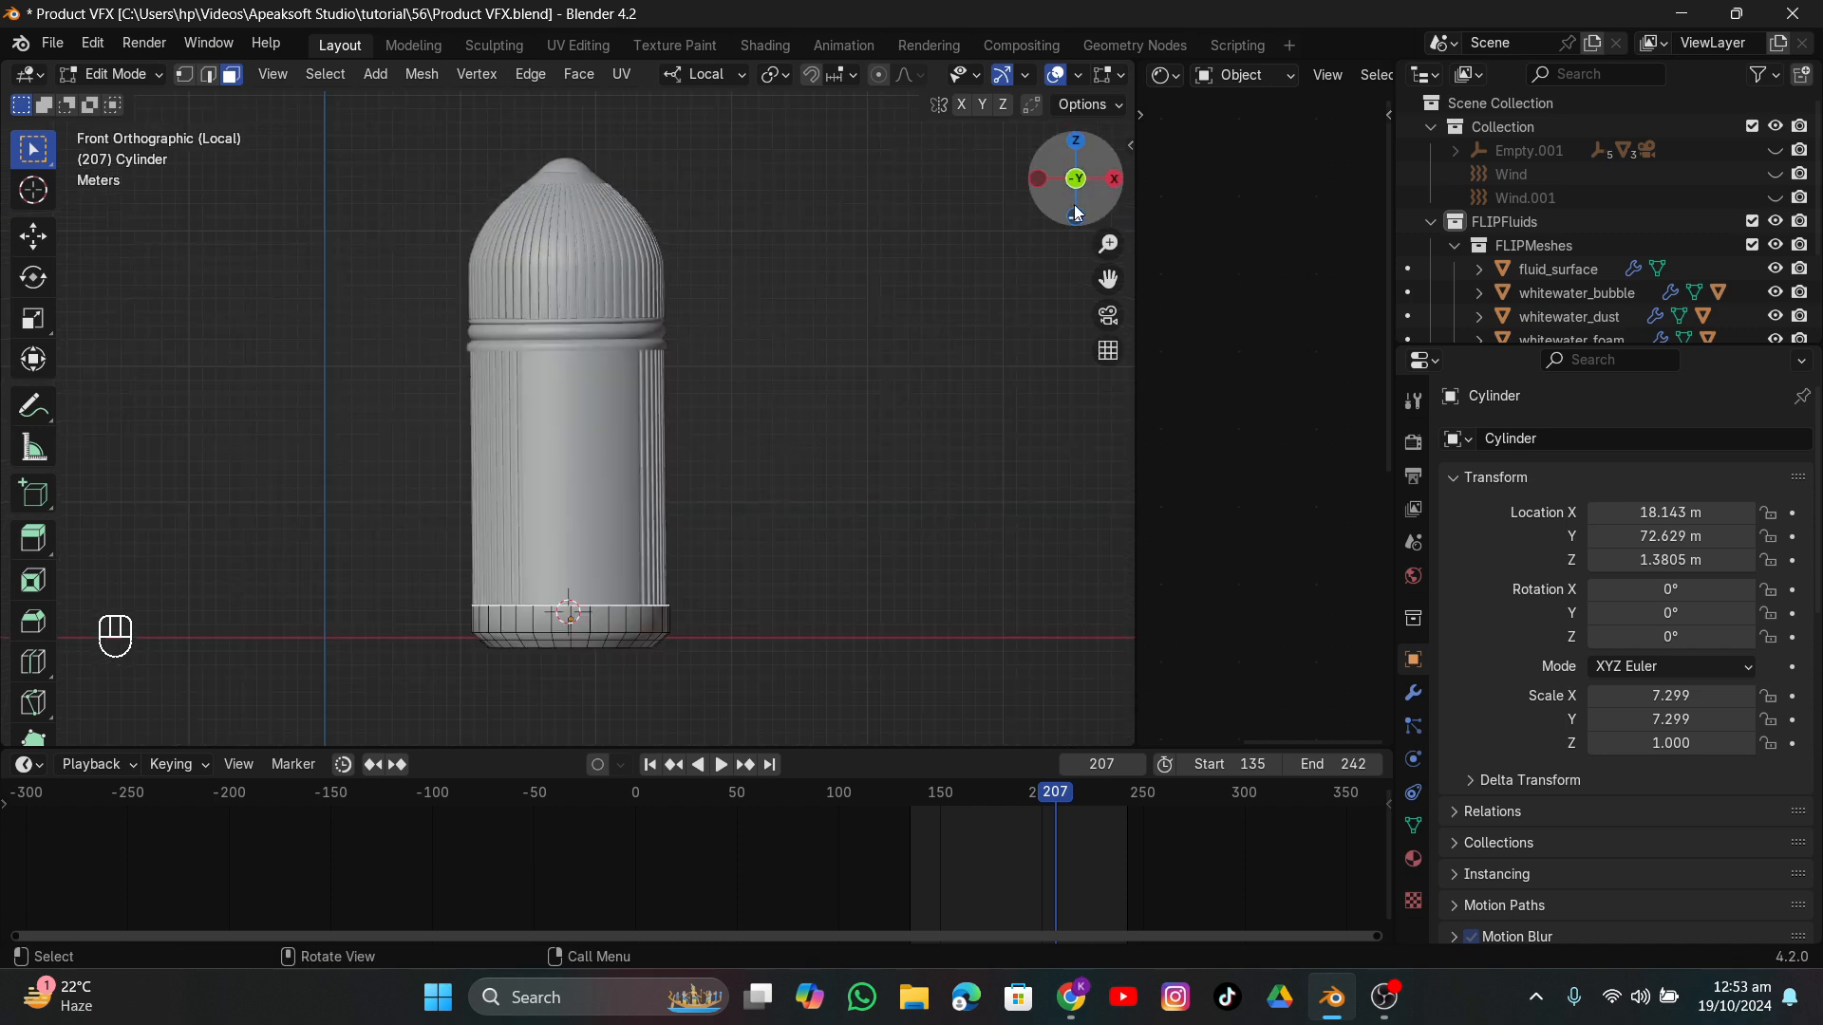
pyautogui.click(1075, 145)
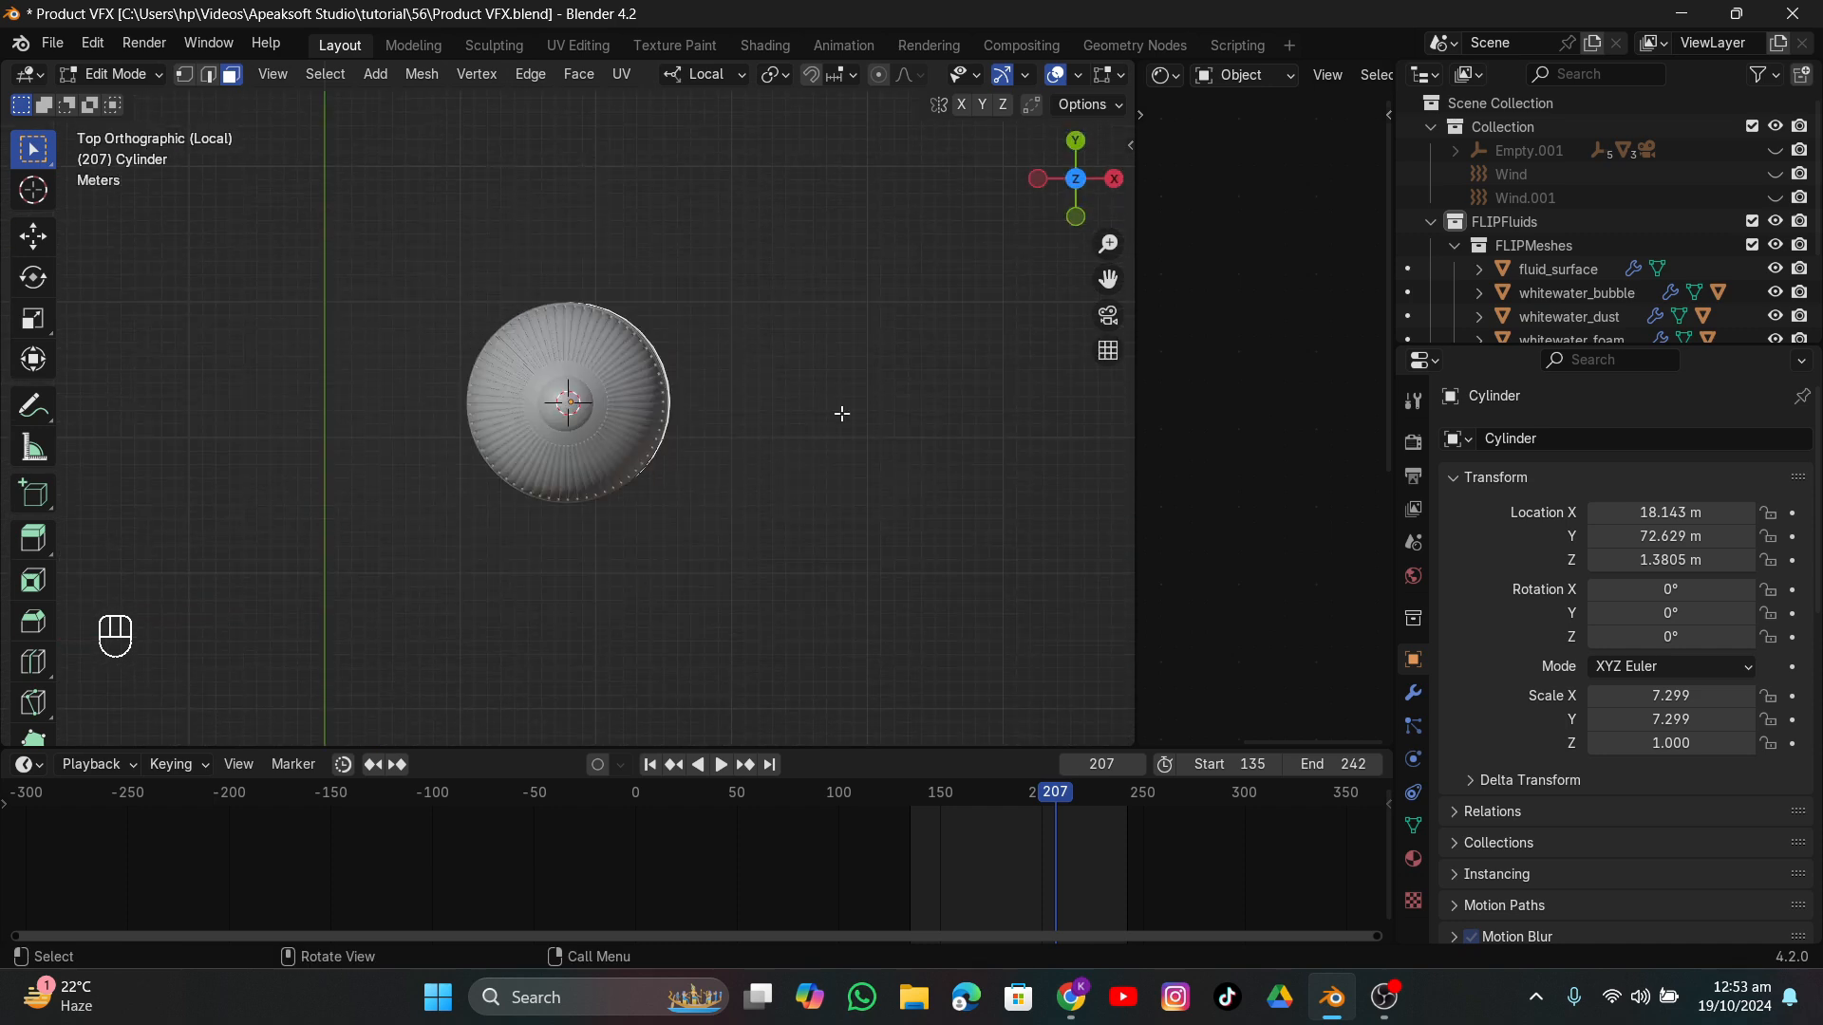
pyautogui.press('g')
pyautogui.click(767, 534)
# Extrude the cylinder's upper face upward twice, the second time by about 7.36 m, to reach the base of the bottle's dome.
pyautogui.moveTo(765, 537); pyautogui.dragTo(876, 420, button='middle')
pyautogui.press('e')
pyautogui.click(667, 151)
pyautogui.press('e')
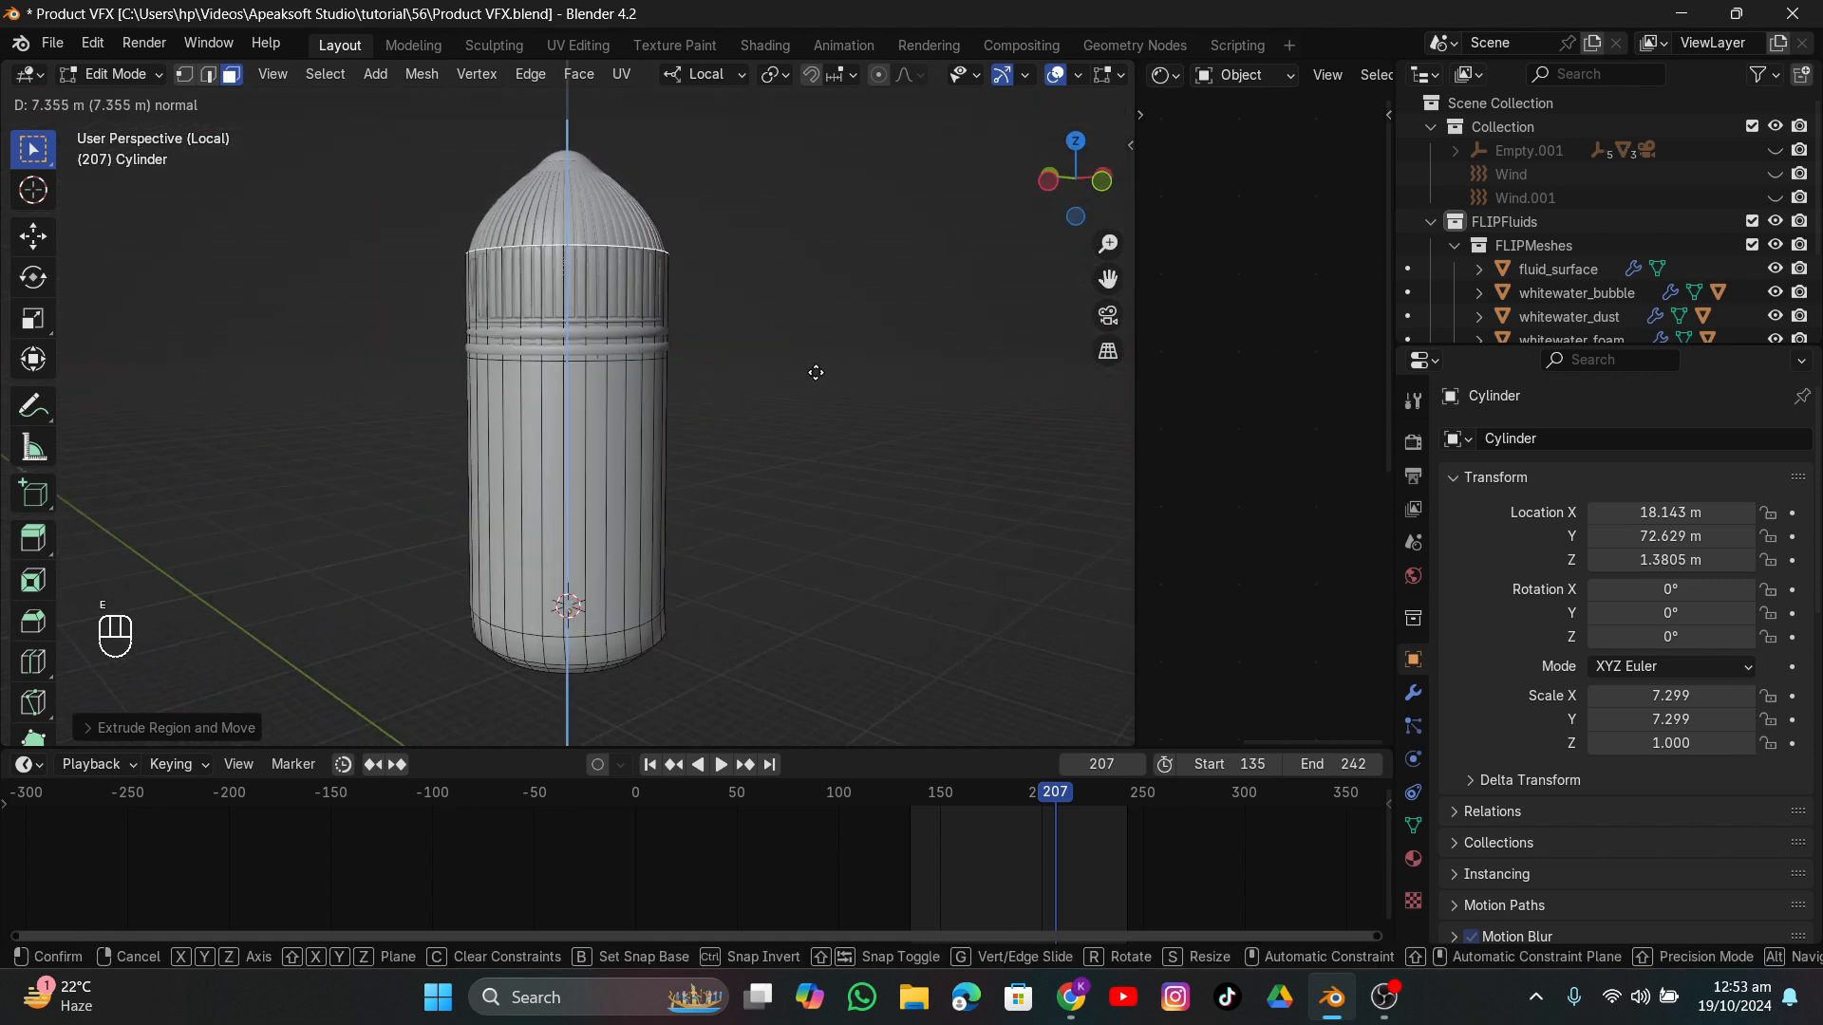
pyautogui.click(817, 369)
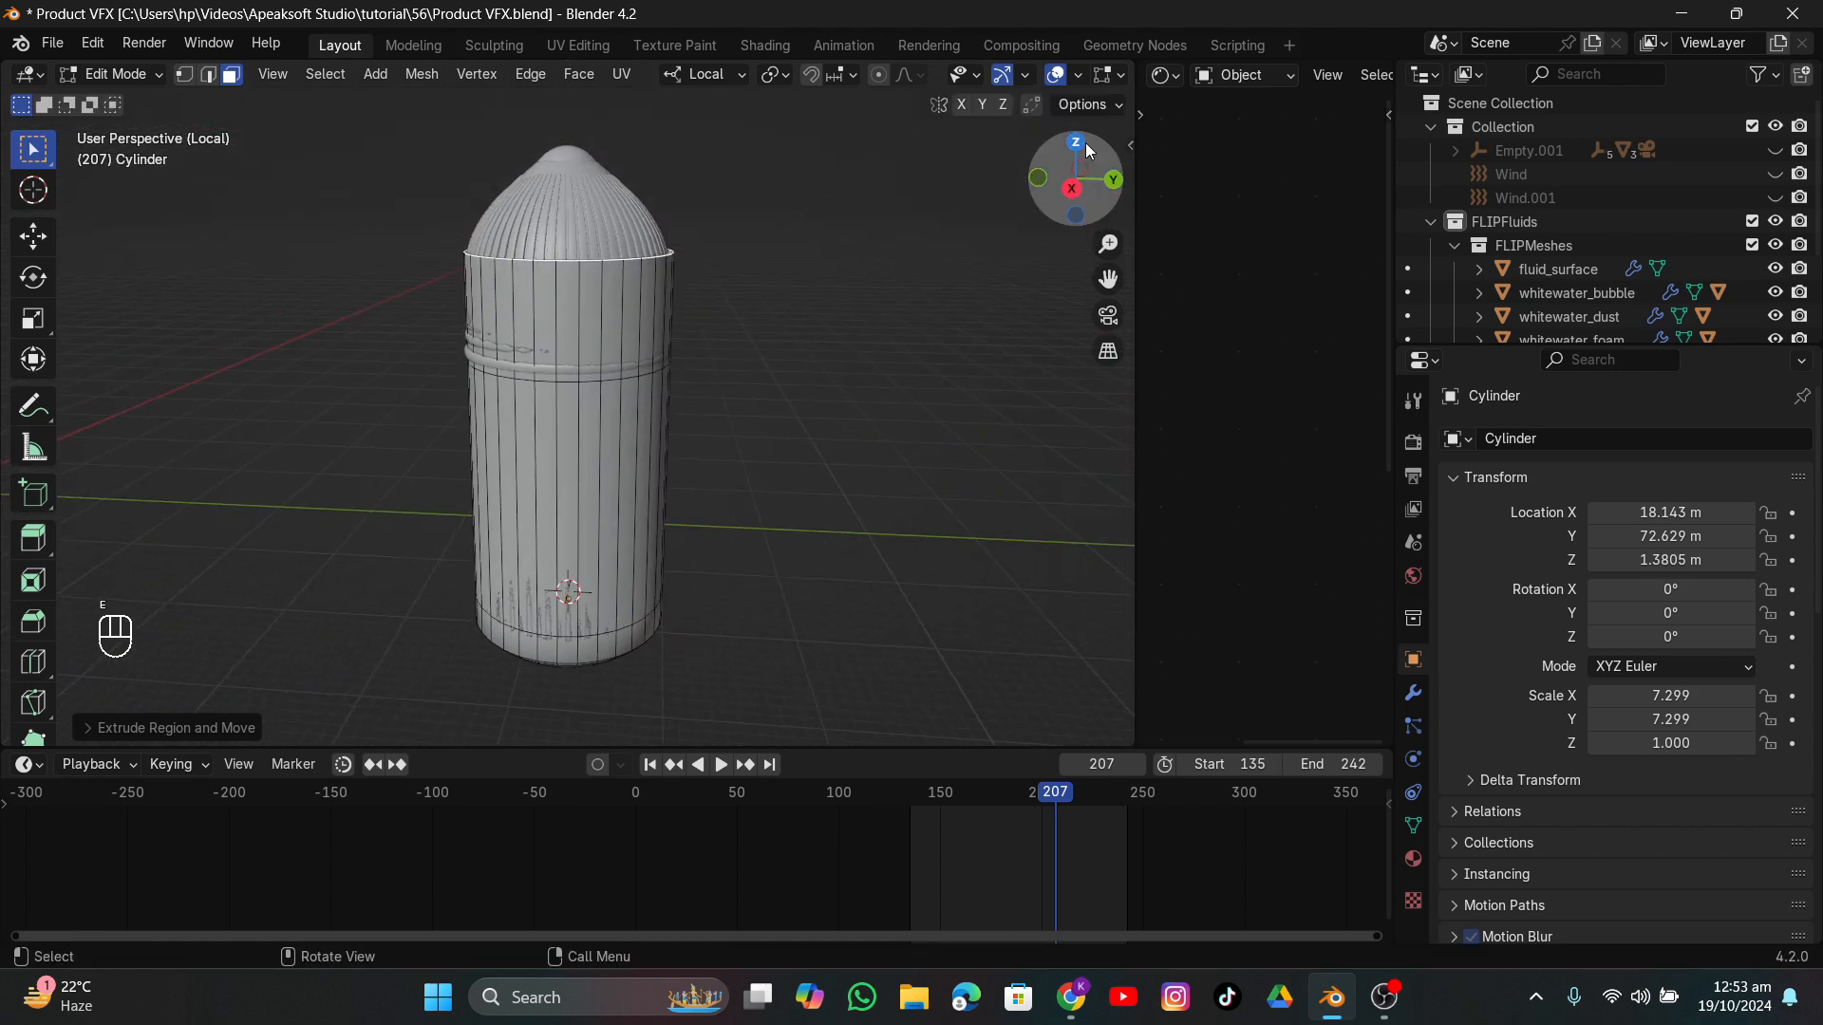
# Move the top face about -0.14 m in X and -0.21 m in Y, lower it along Z, and enlarge it slightly.
pyautogui.click(1077, 140)
pyautogui.press('g')
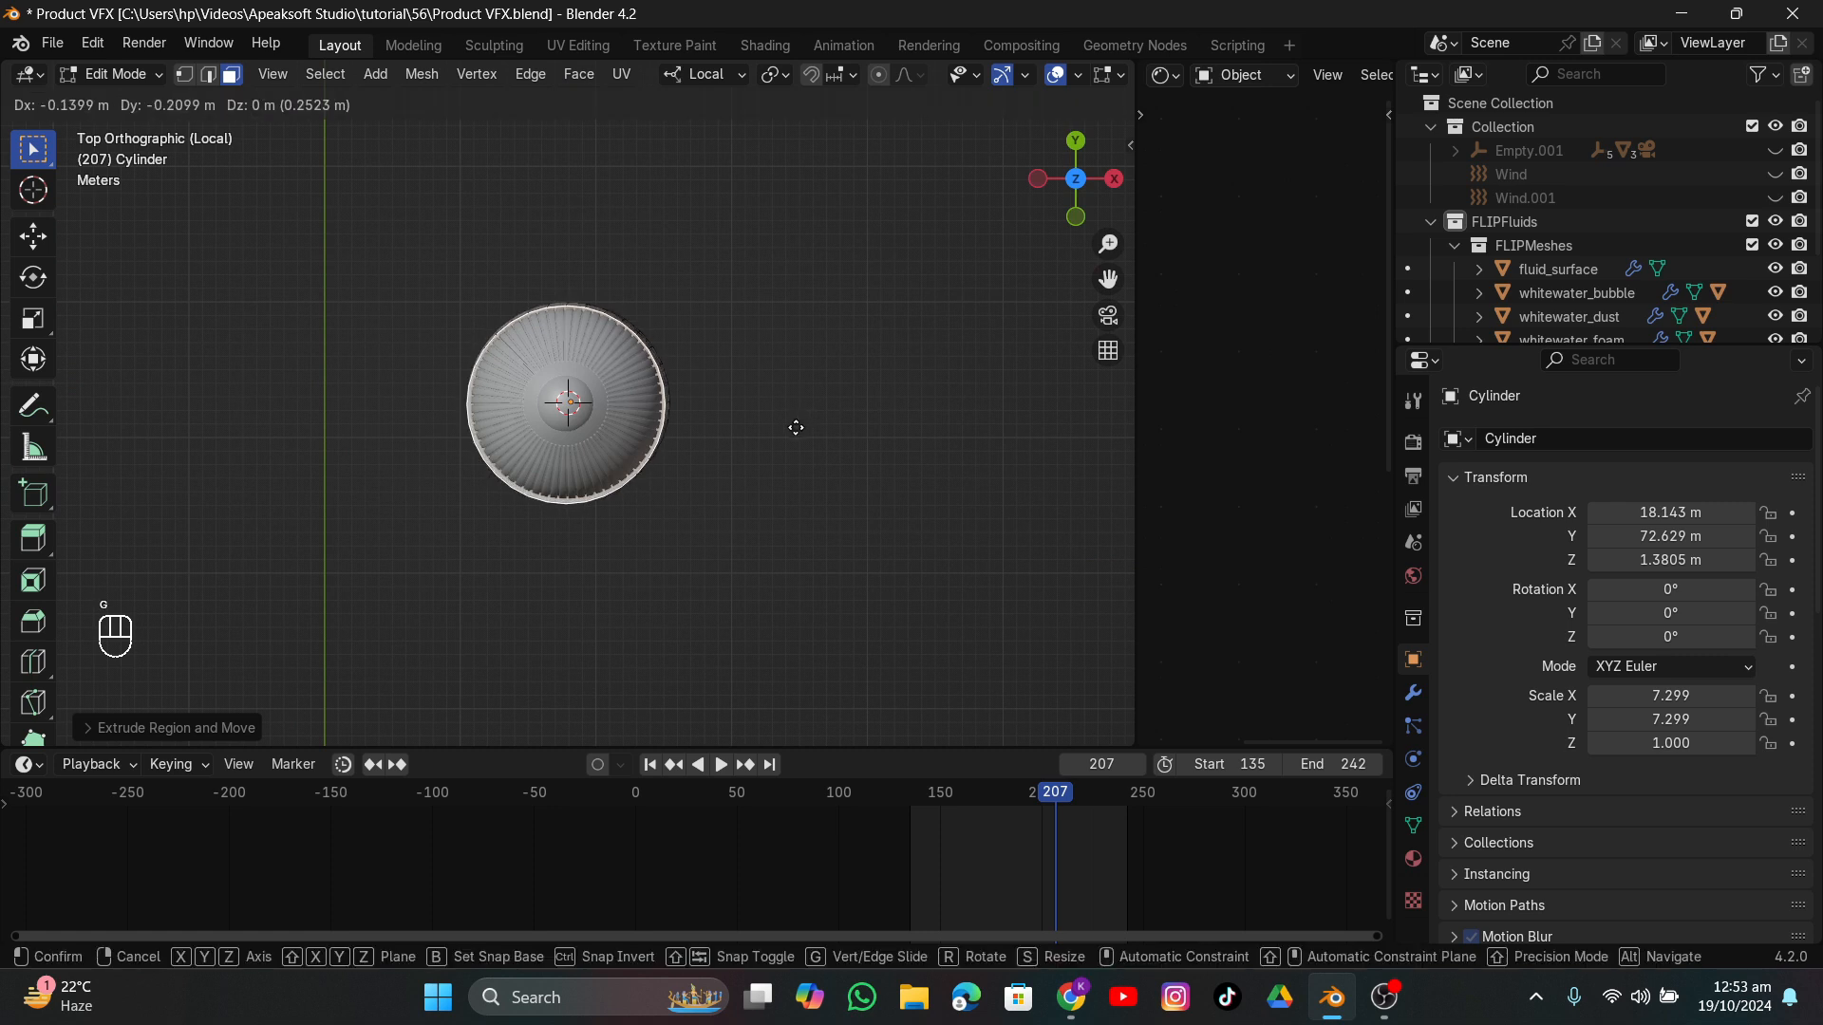
pyautogui.click(796, 425)
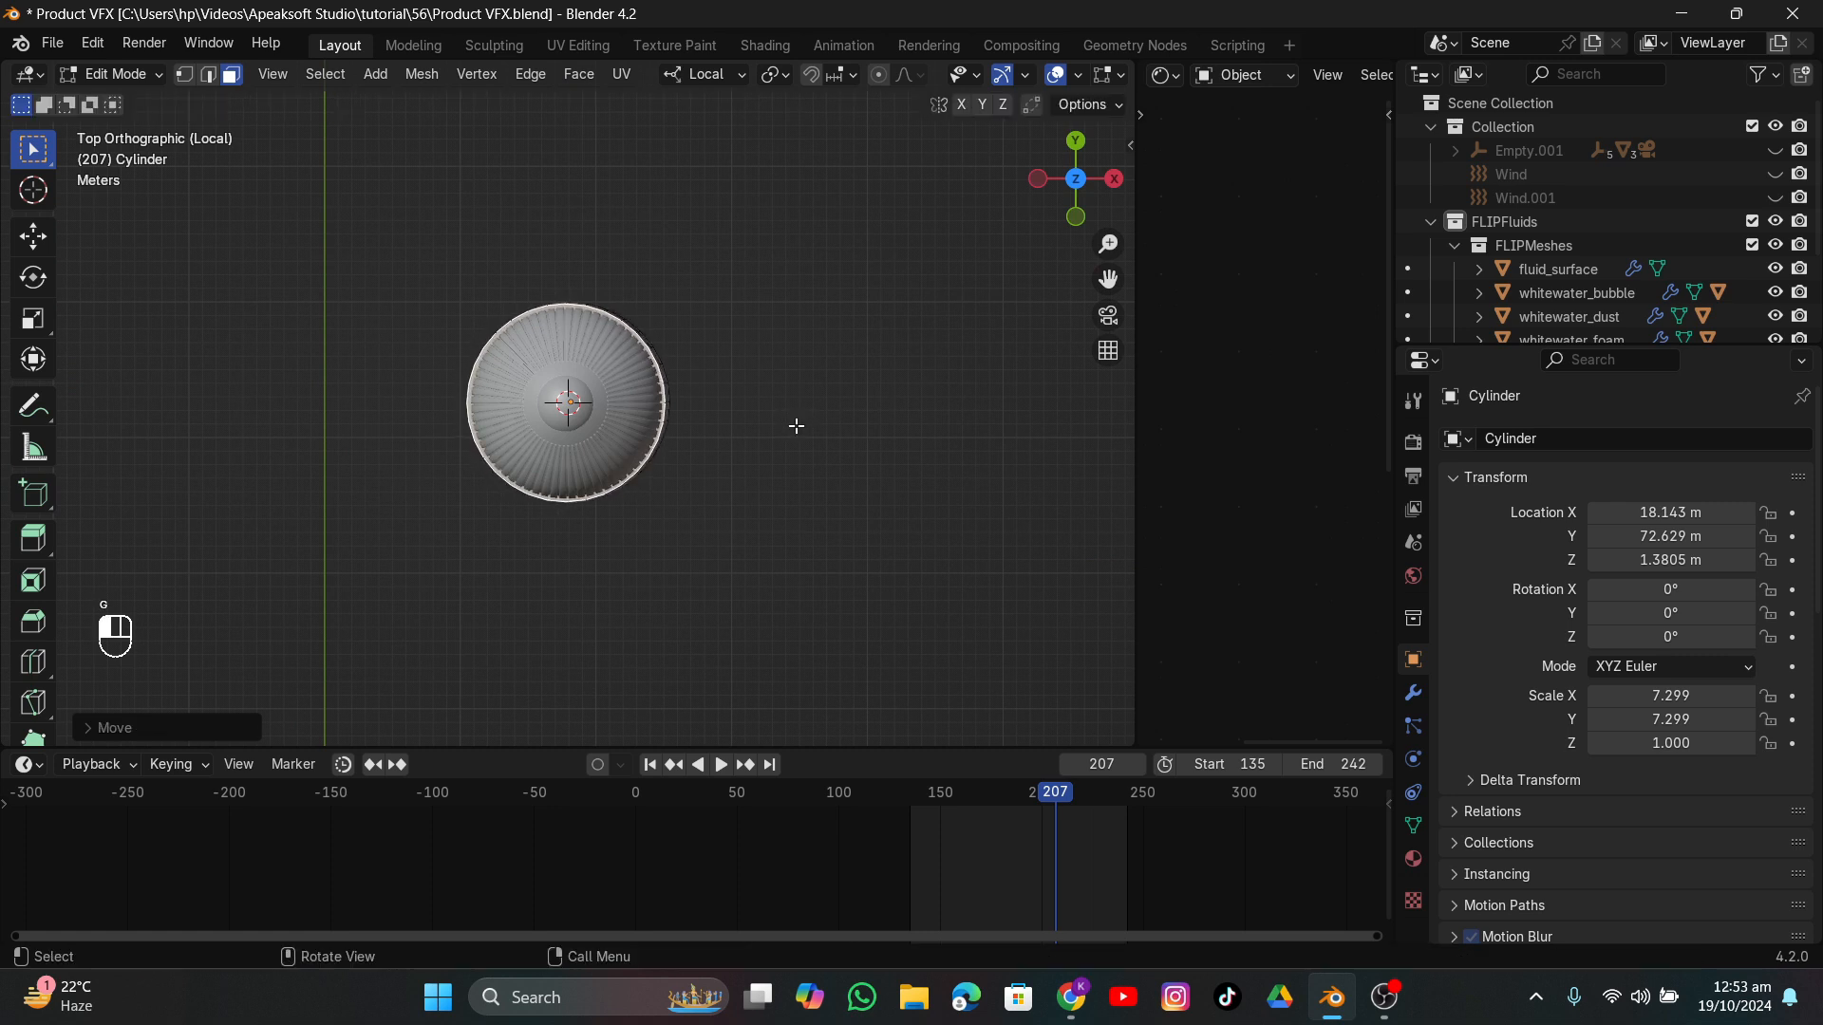
pyautogui.moveTo(771, 573); pyautogui.dragTo(781, 374, button='middle')
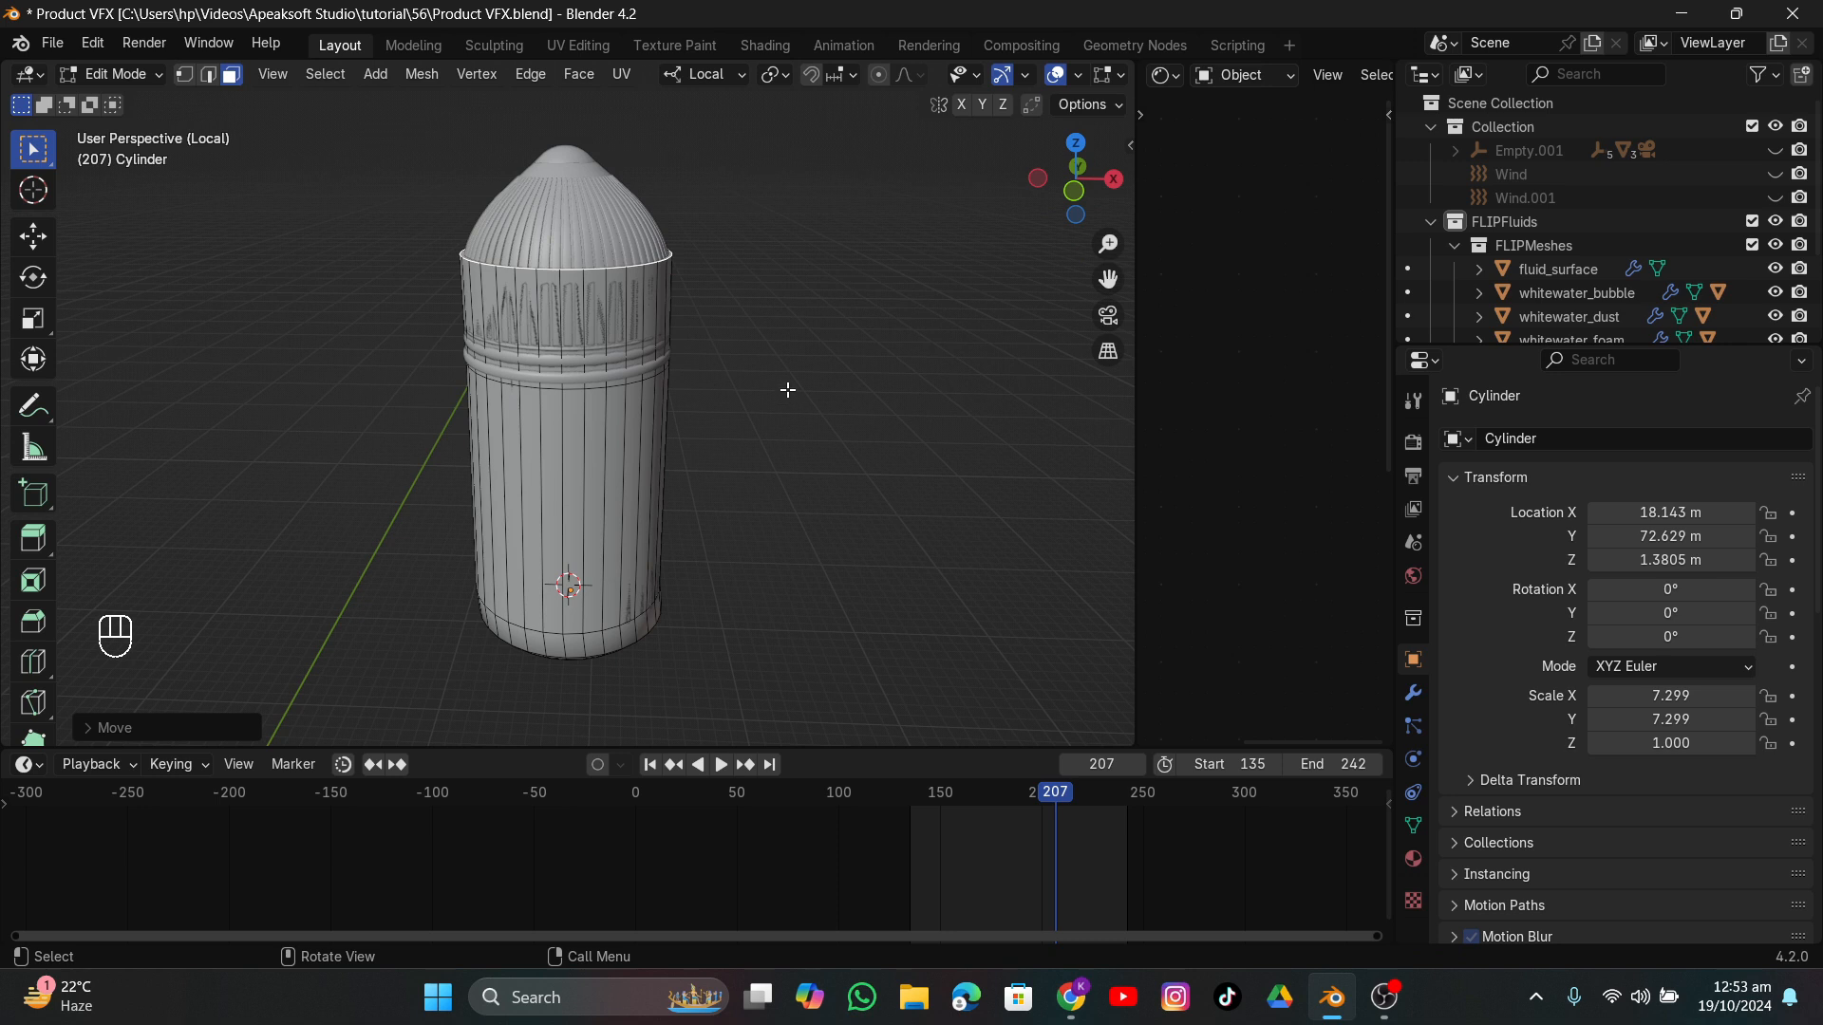
pyautogui.press('g')
pyautogui.press('z')
pyautogui.click(793, 427)
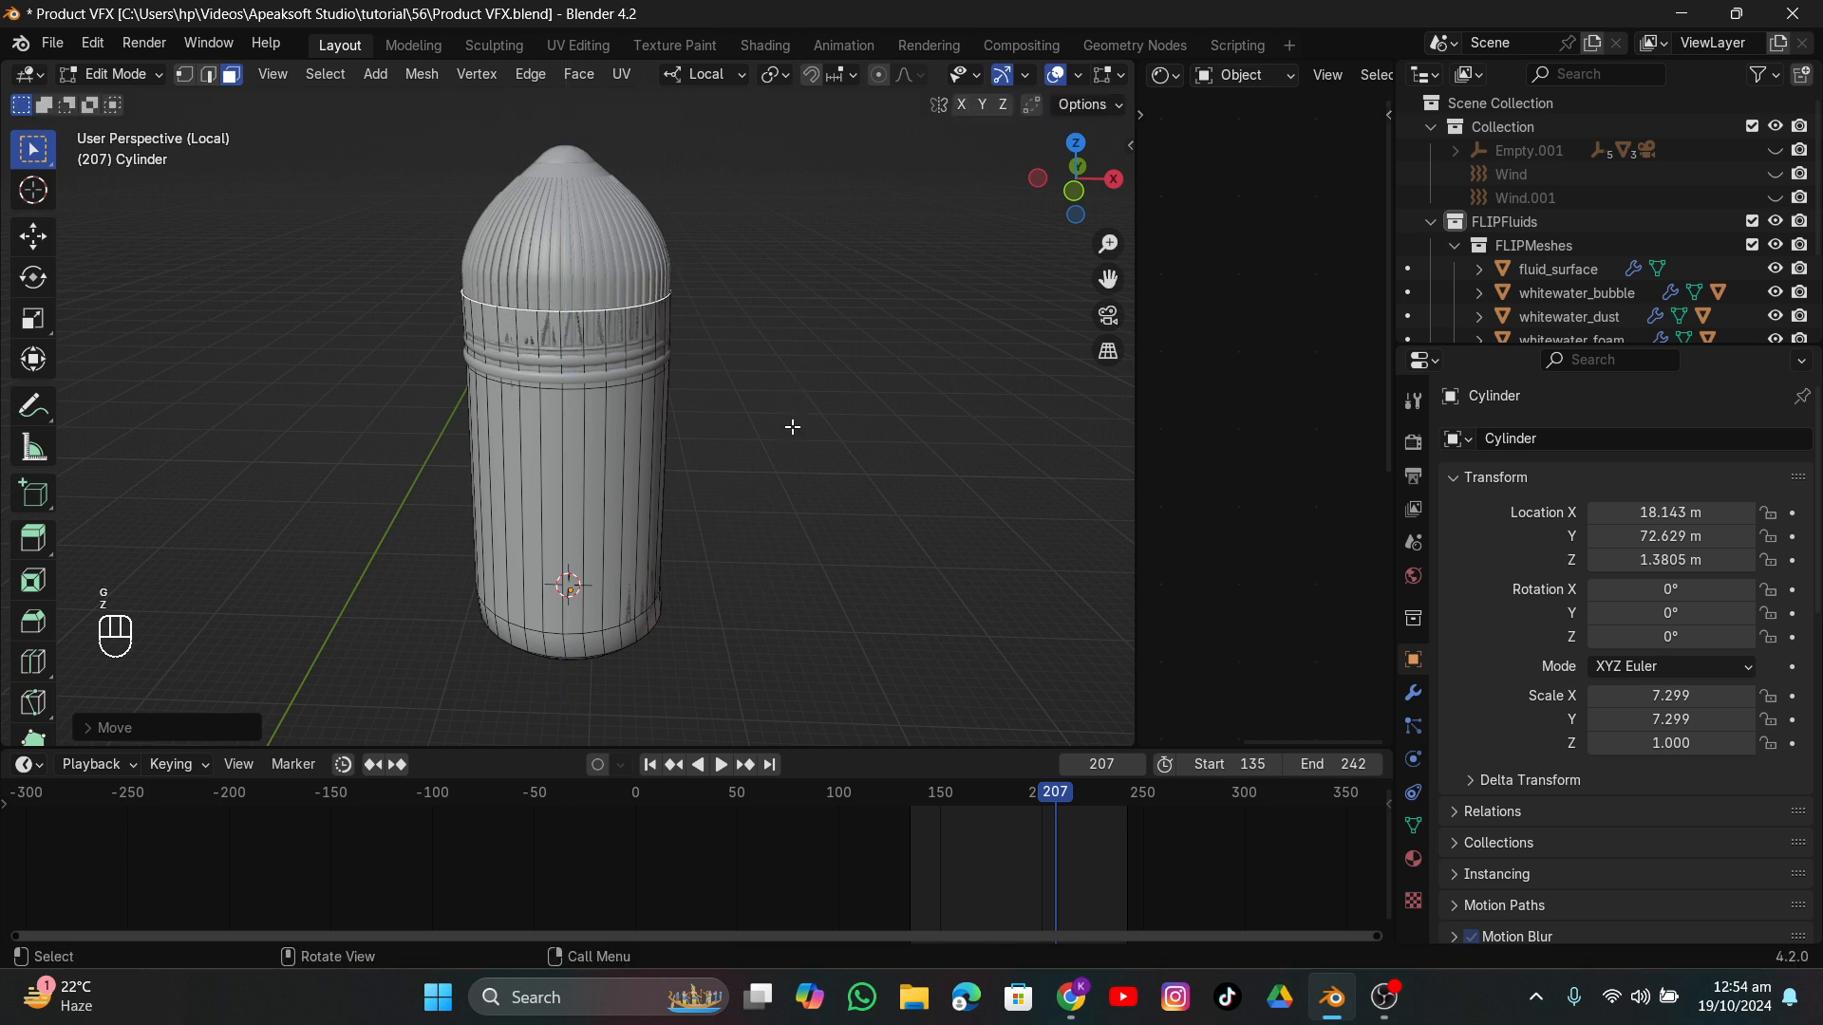
pyautogui.press('s')
pyautogui.click(793, 429)
# Extrude the top face upward again and scale it inward to follow the bottle's dome.
pyautogui.press('e')
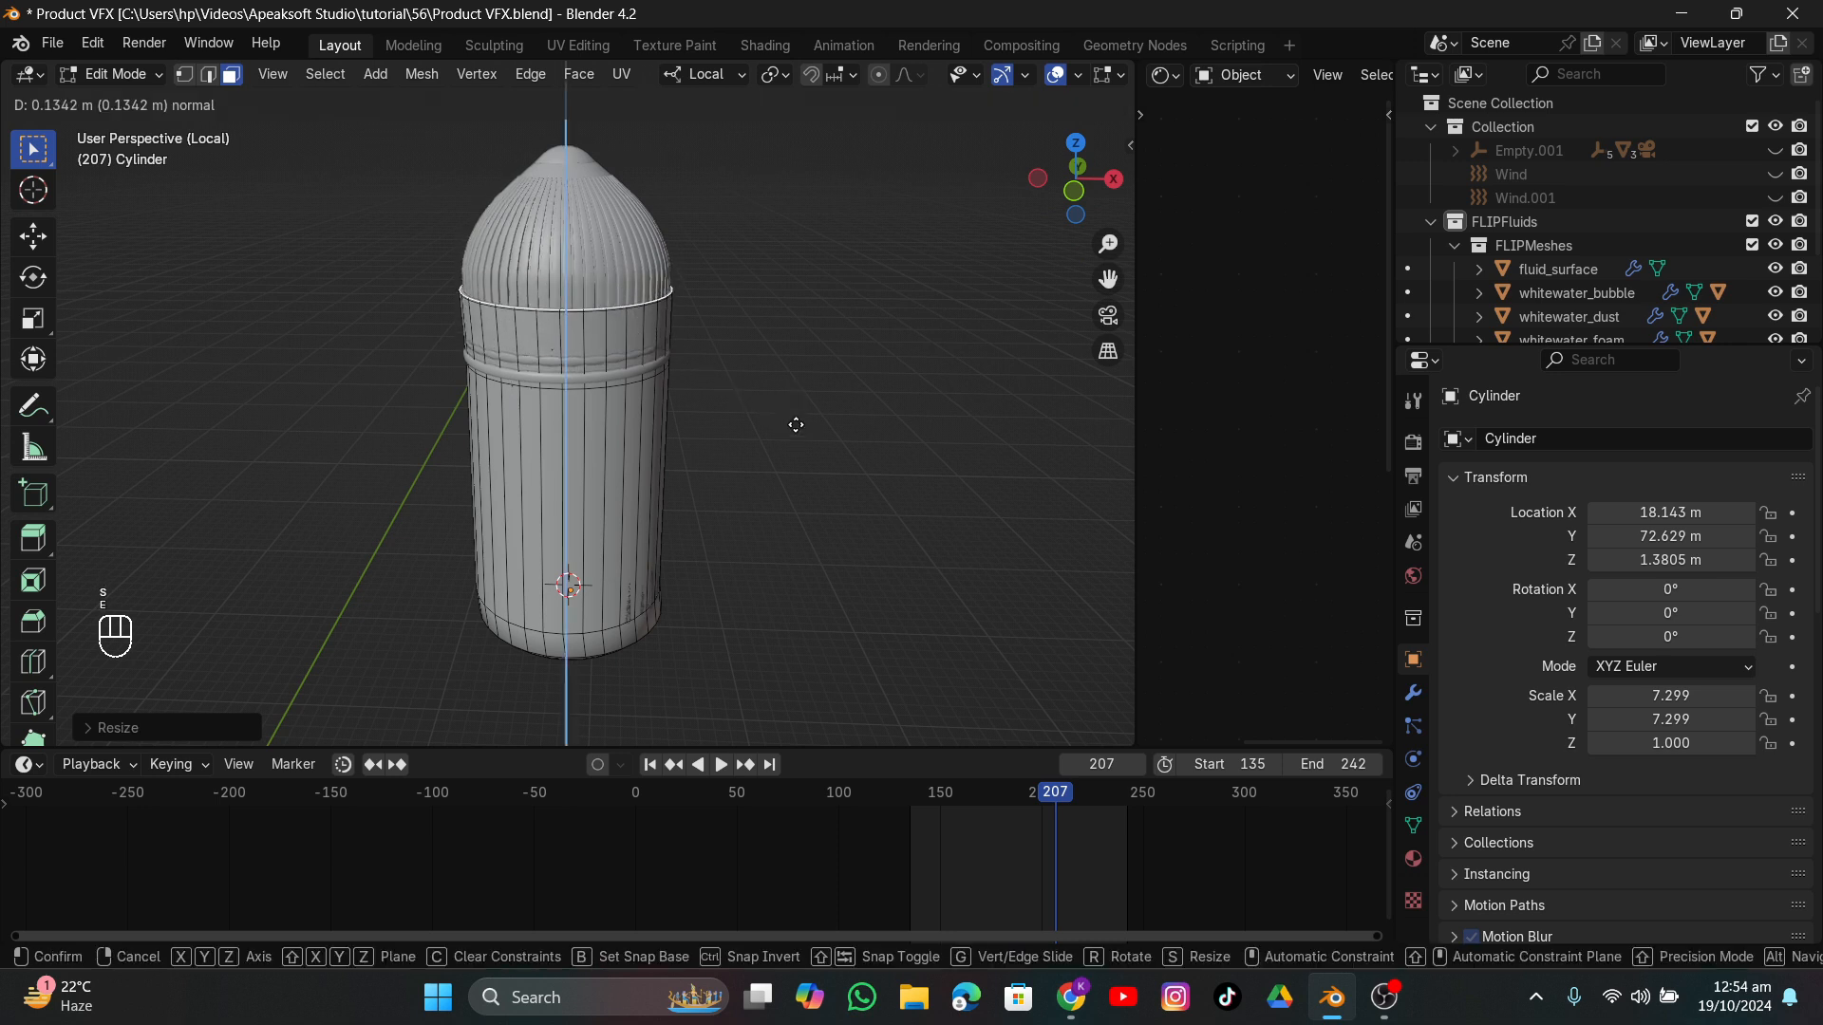
pyautogui.click(805, 352)
pyautogui.moveTo(805, 352); pyautogui.dragTo(657, 273, button='middle')
pyautogui.press('s')
pyautogui.click(786, 483)
# Add a centred loop cut around the tapered top section and scale it to about 1.08 in local X and Y.
pyautogui.hotkey('ctrl', 'r')
pyautogui.click(656, 265)
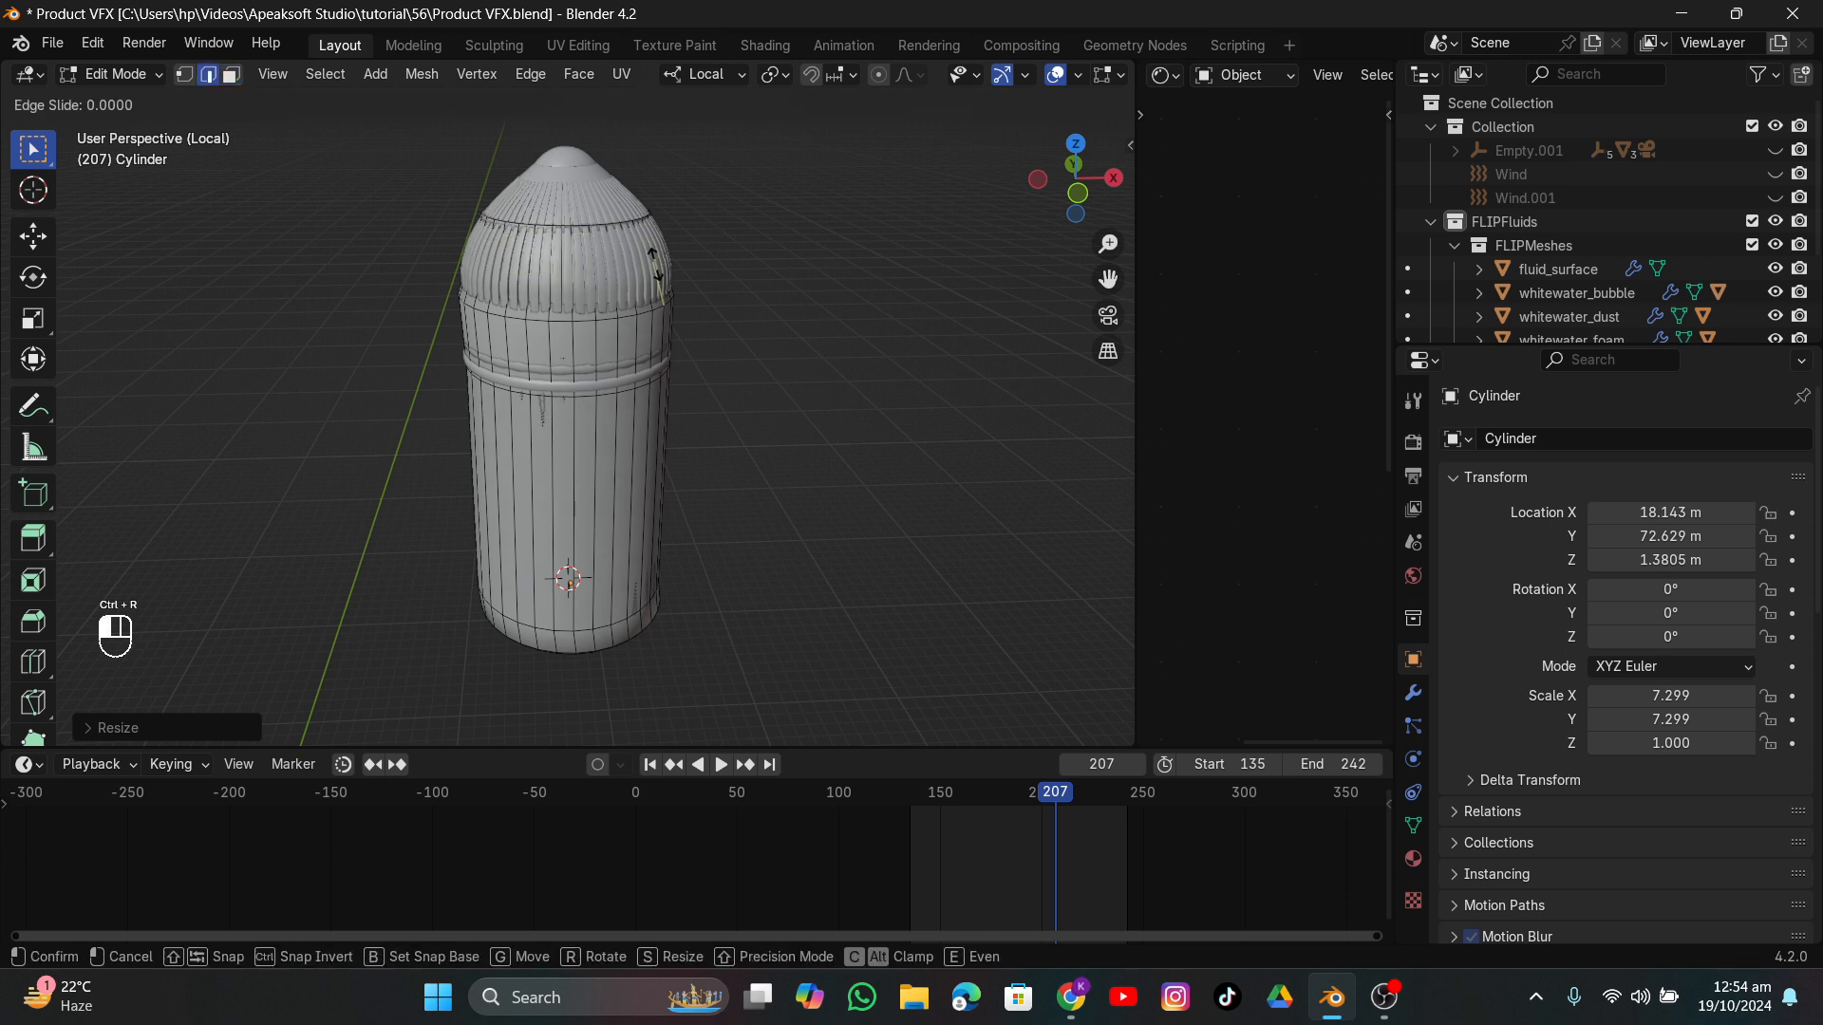
pyautogui.rightClick(656, 266)
pyautogui.press('s')
pyautogui.hotkey('shift', 'z')
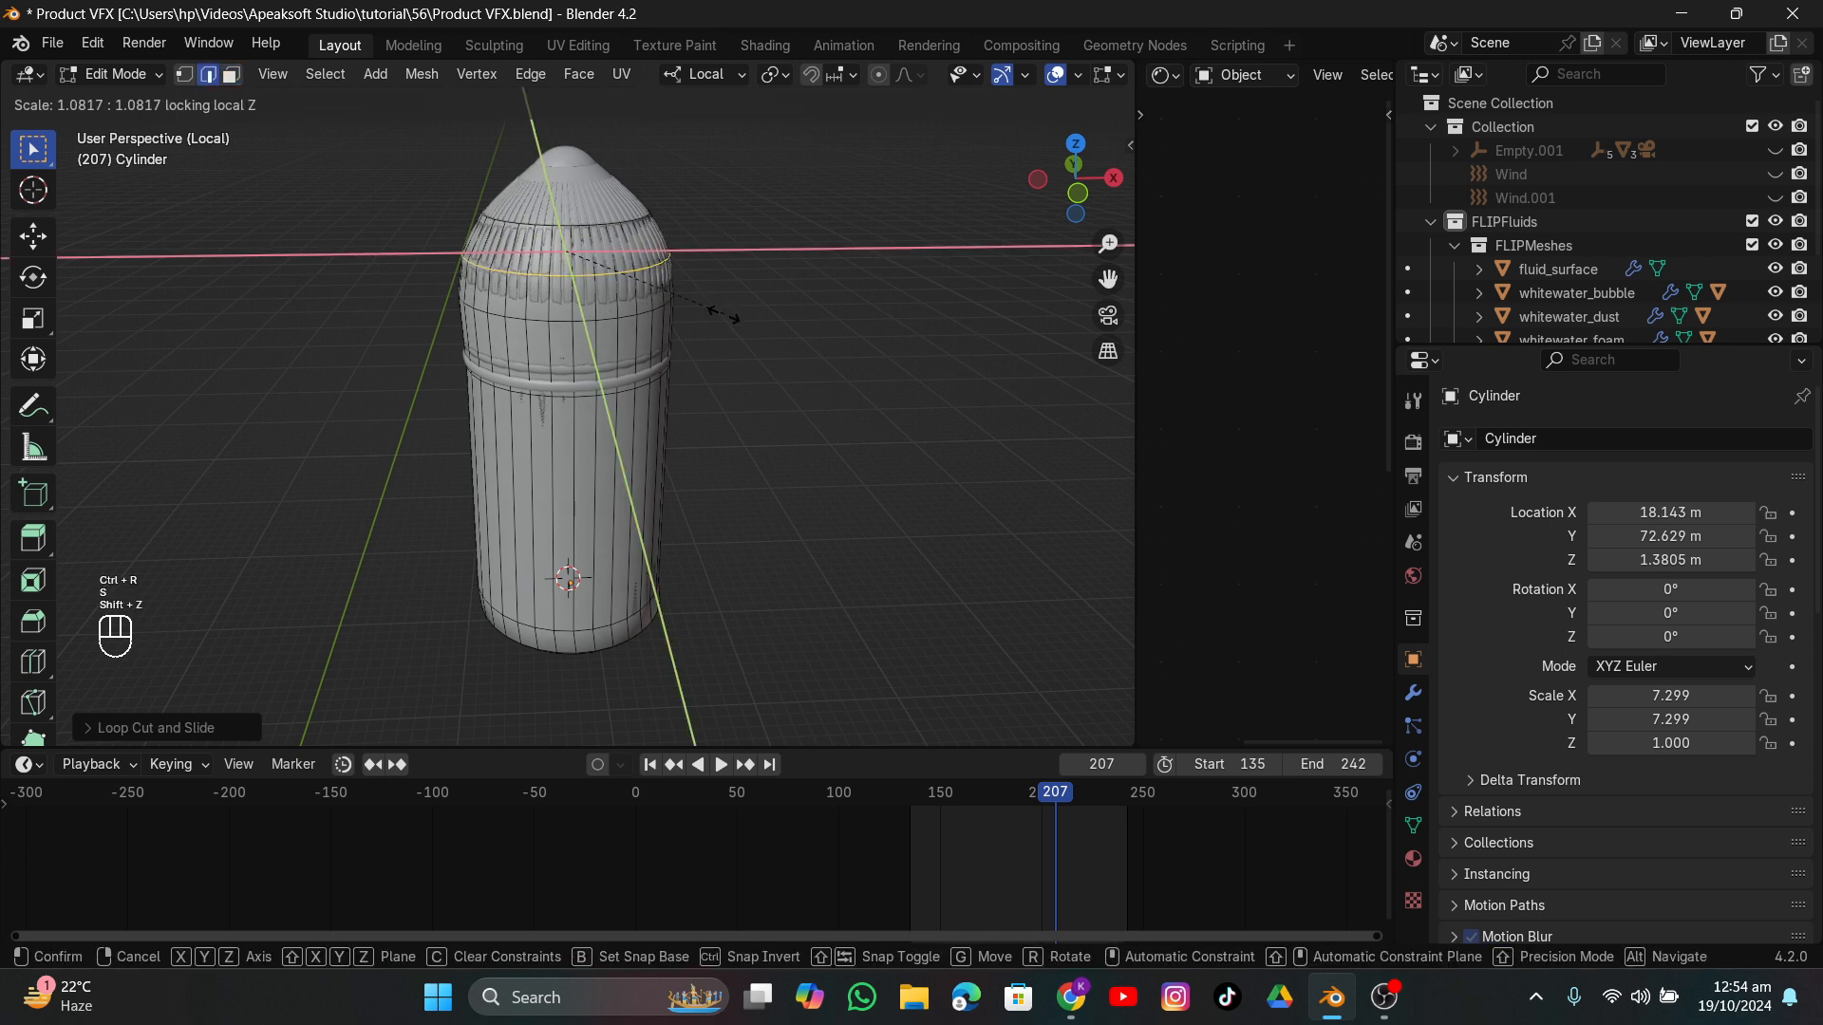
pyautogui.click(729, 319)
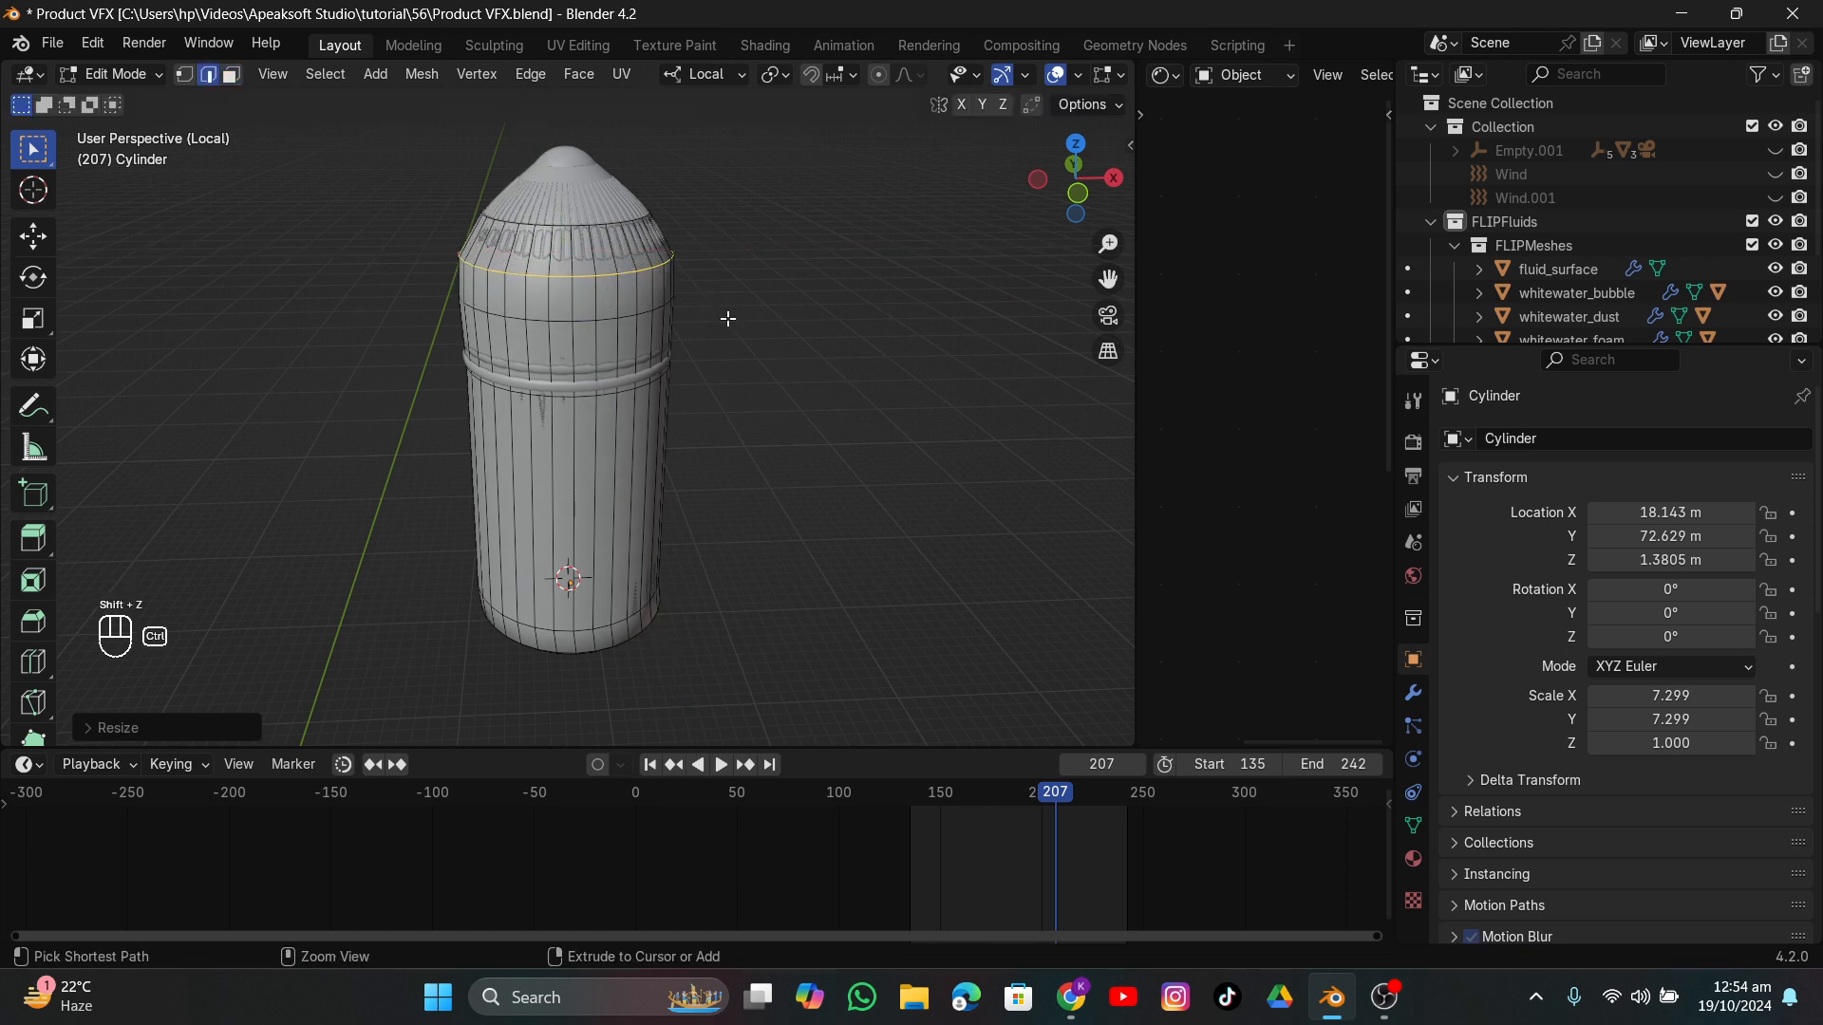
# Bevel the new loop with a 1.5 m offset and 6 segments, and widen the band to about 1.03 in X and Y.
pyautogui.hotkey('ctrl', 'b')
pyautogui.scroll(5, 744, 337)
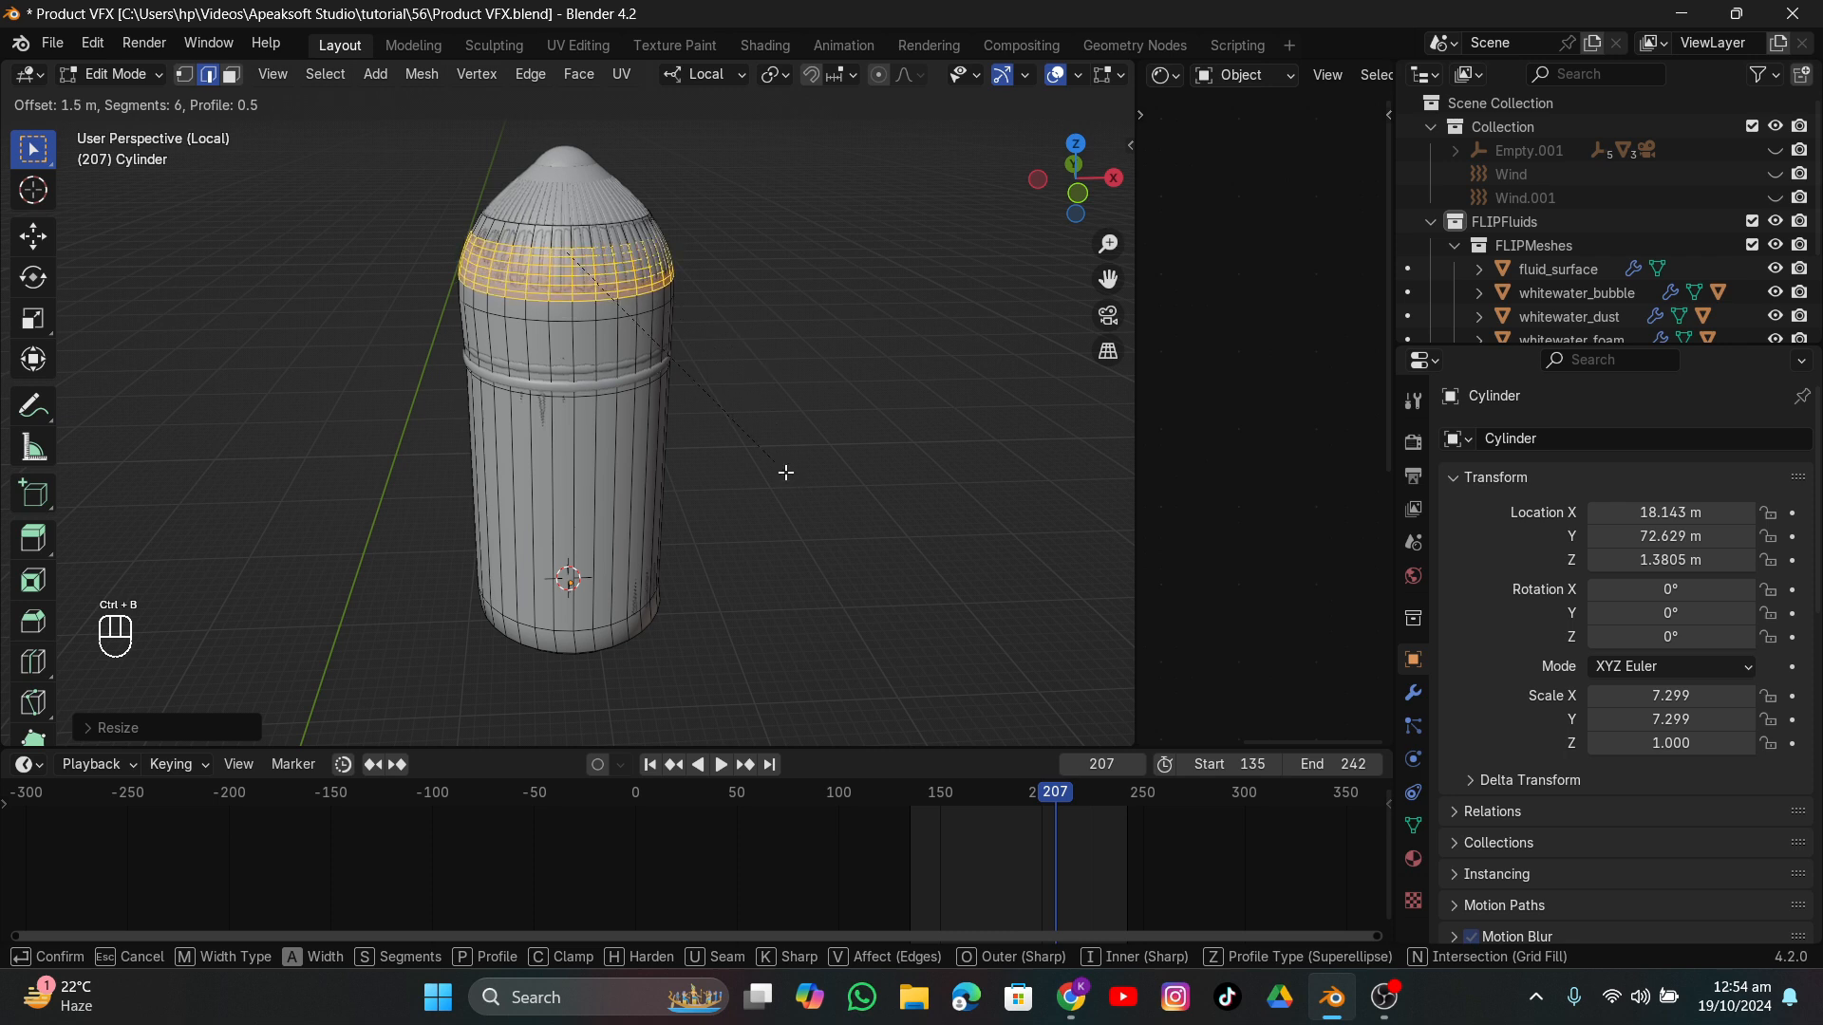
pyautogui.click(786, 472)
pyautogui.press('s')
pyautogui.hotkey('shift', 'z')
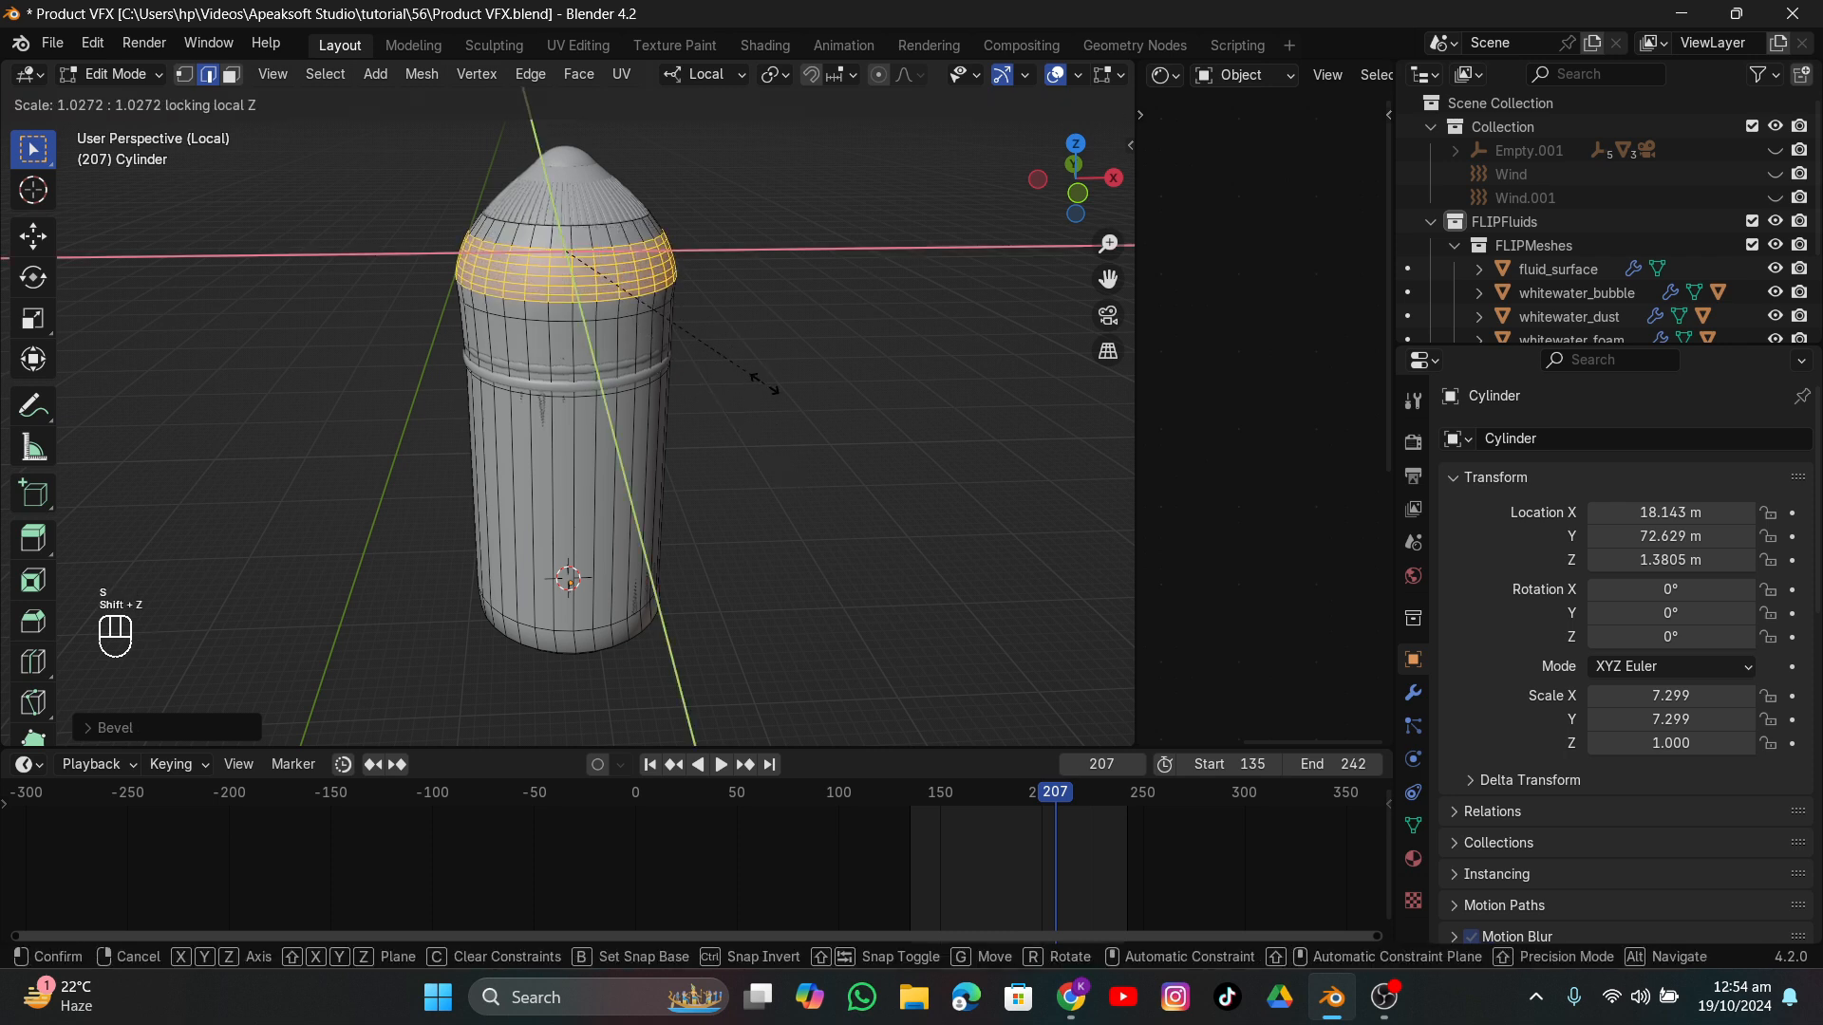
pyautogui.click(767, 383)
# Return to Object Mode and parent the cylinder to the bottle with Object (Keep Transform).
pyautogui.click(231, 74)
pyautogui.moveTo(489, 285); pyautogui.dragTo(500, 342, button='middle')
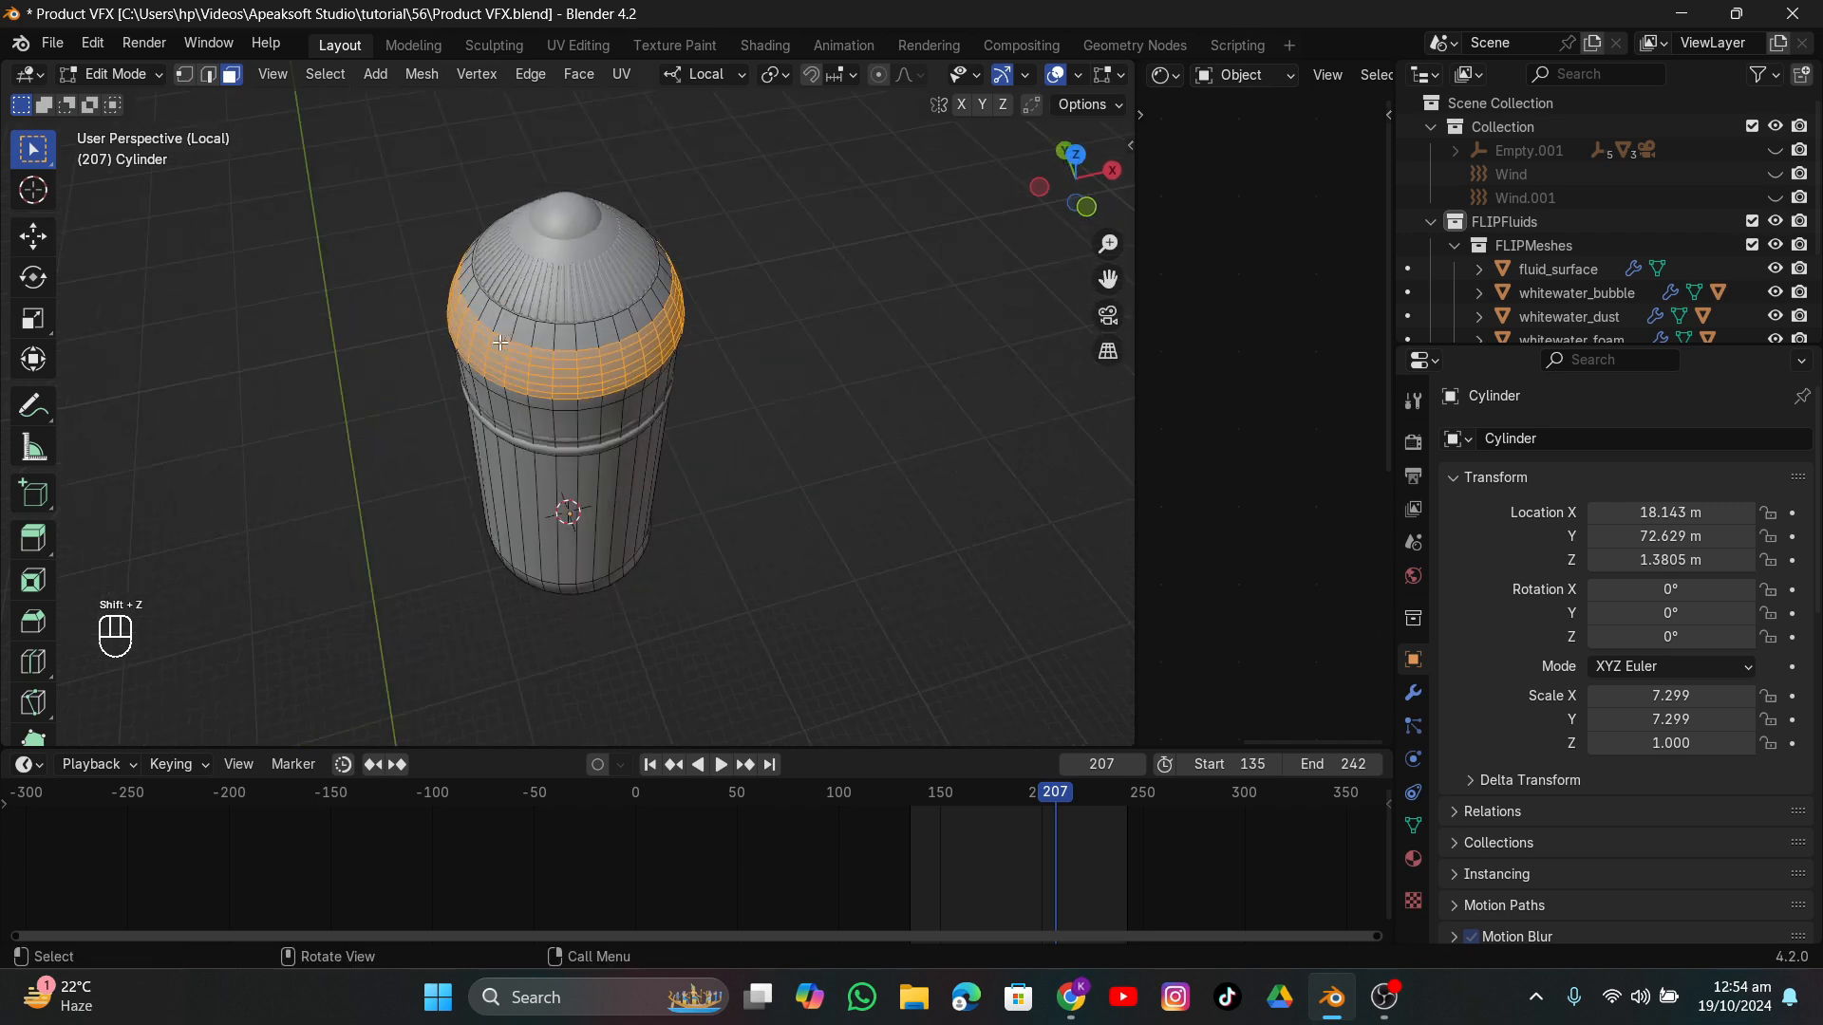
pyautogui.press('Tab')
pyautogui.moveTo(699, 437); pyautogui.dragTo(635, 340, button='middle')
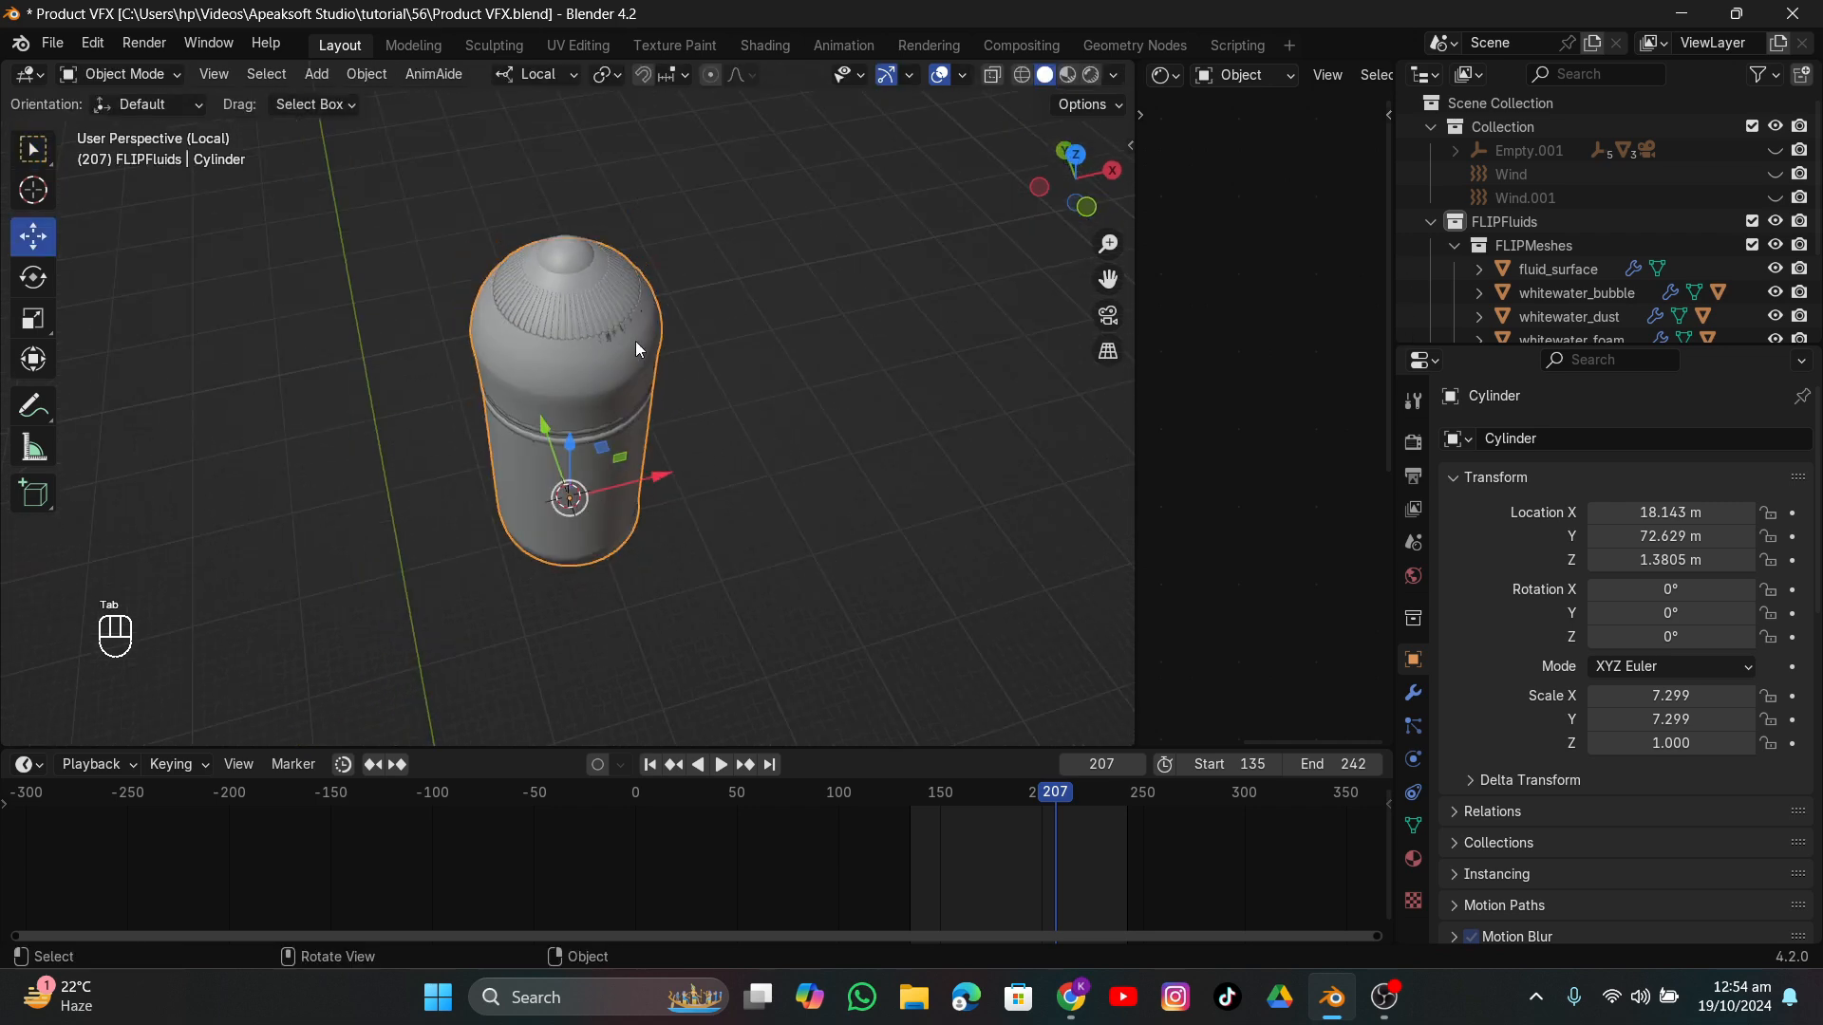
pyautogui.keyDown('shift'); pyautogui.click(590, 277); pyautogui.keyUp('shift')
pyautogui.hotkey('ctrl', 'p')
pyautogui.click(591, 278)
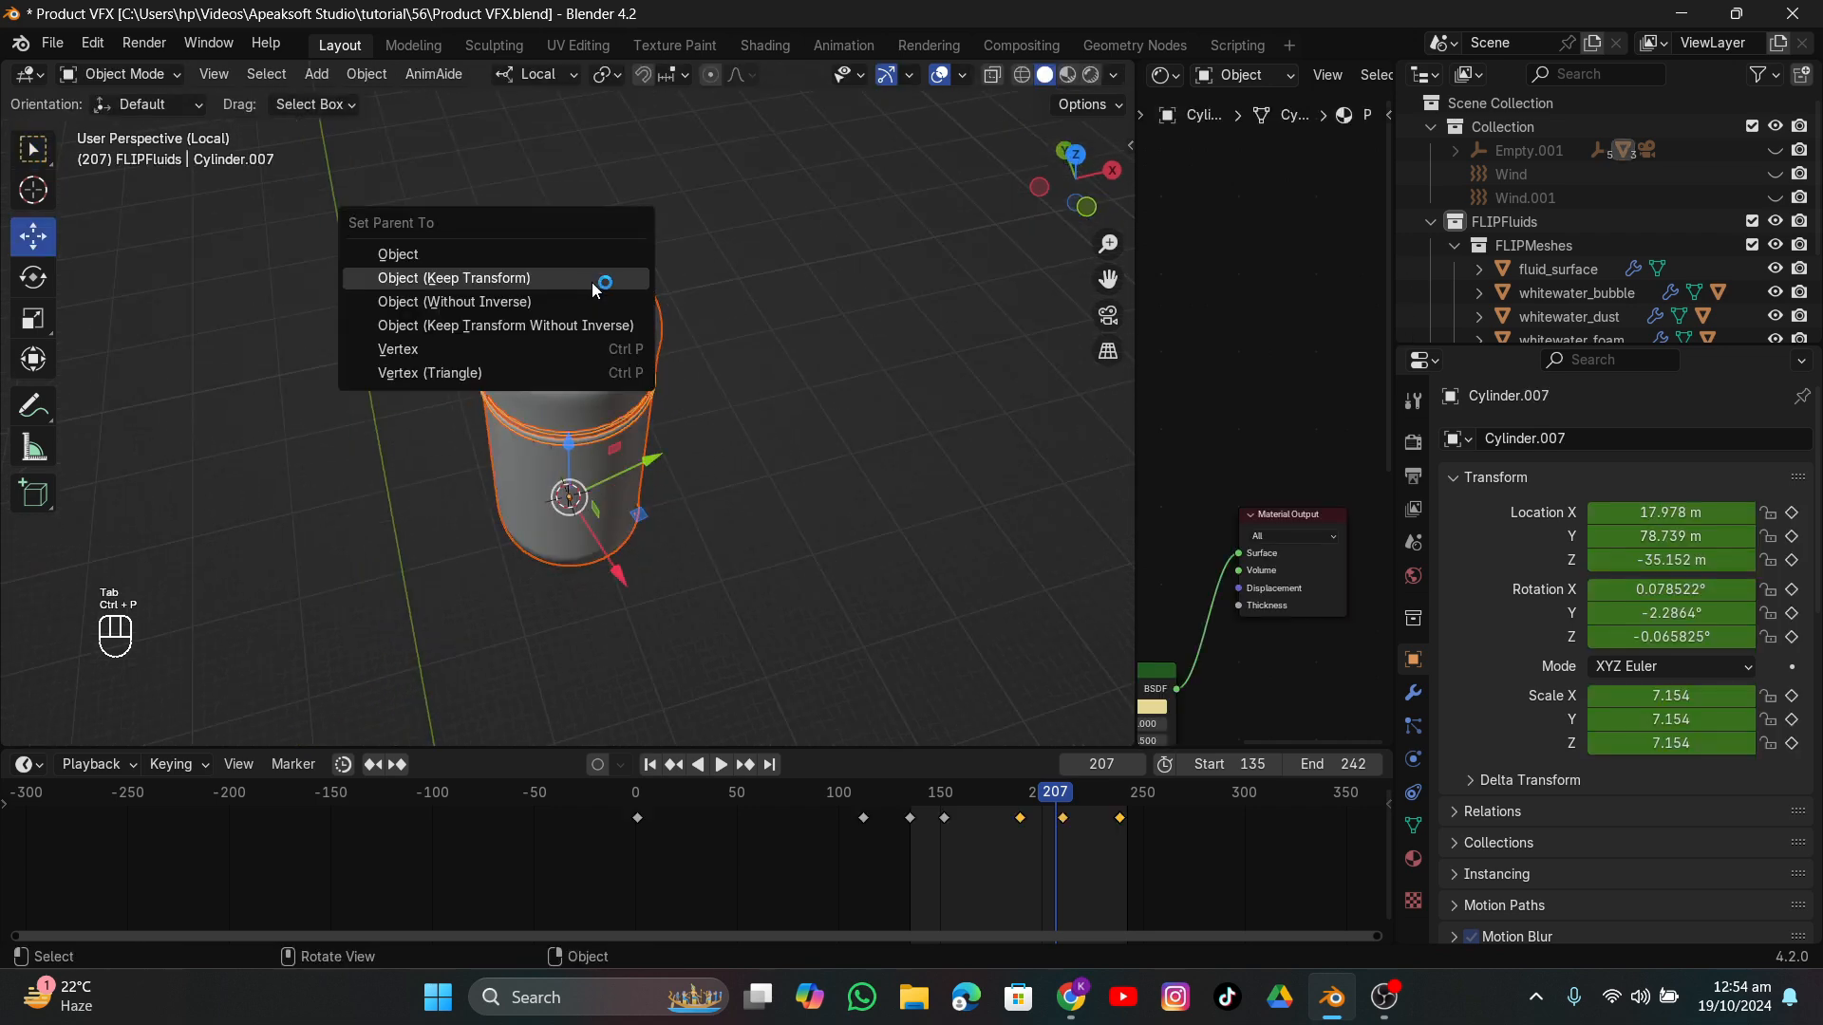
pyautogui.click(613, 349)
# Leave local view and scrub the timeline back to frame 148 to check that the cylinder follows the bottle.
pyautogui.moveTo(718, 521); pyautogui.dragTo(664, 425, button='middle')
pyautogui.press('/')
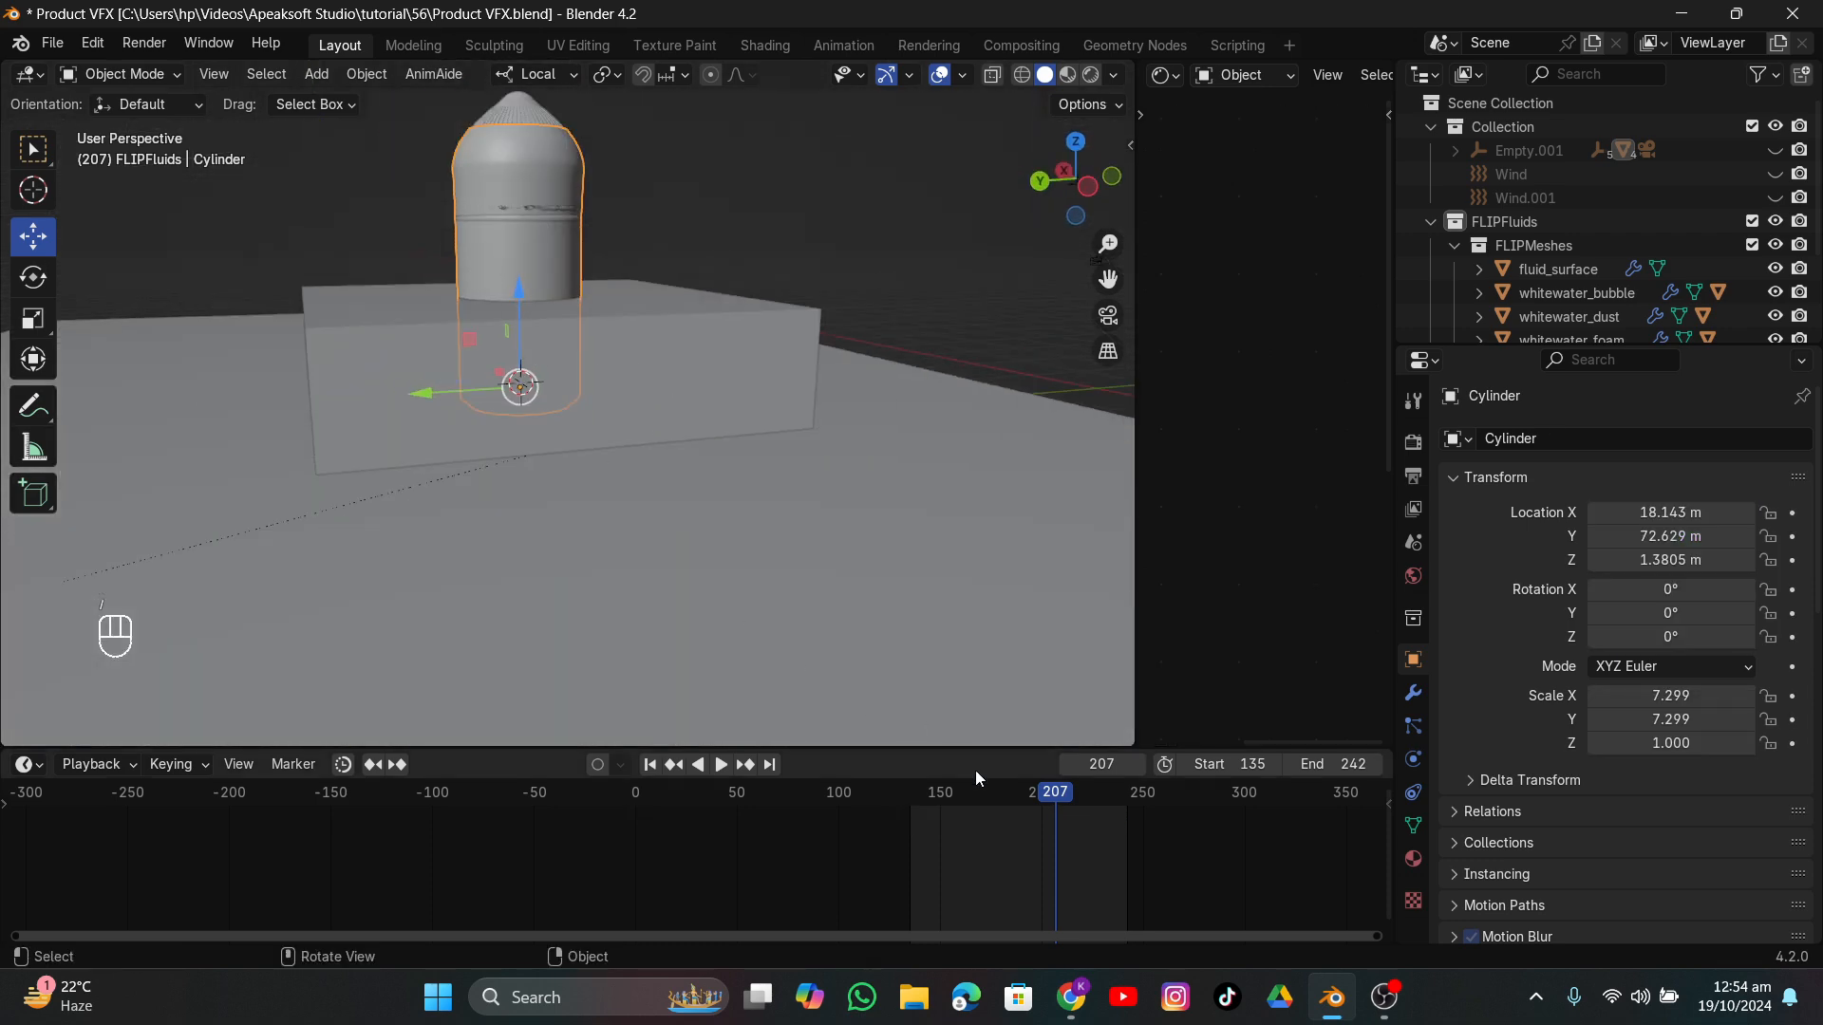
pyautogui.moveTo(1042, 792); pyautogui.dragTo(935, 794)
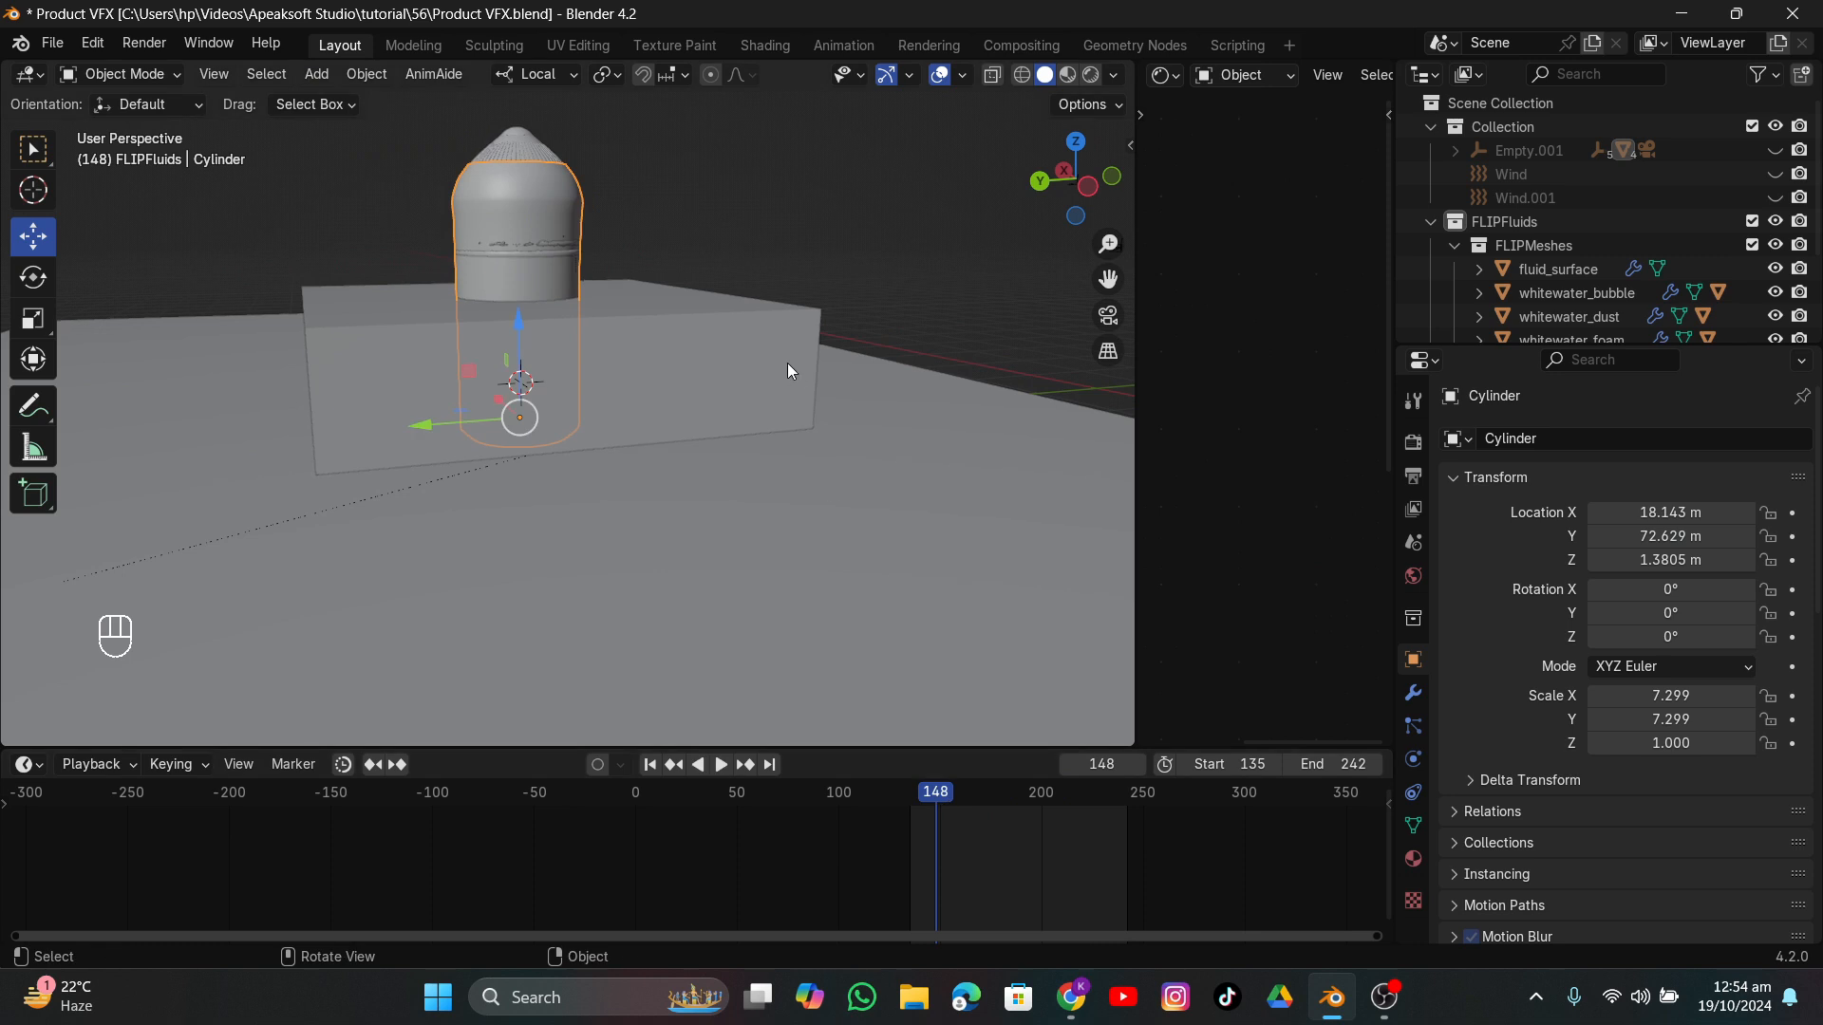
# Add Fluid physics to the large box around the bottle, with type Domain and domain type Liquid.
pyautogui.click(788, 371)
pyautogui.click(1412, 759)
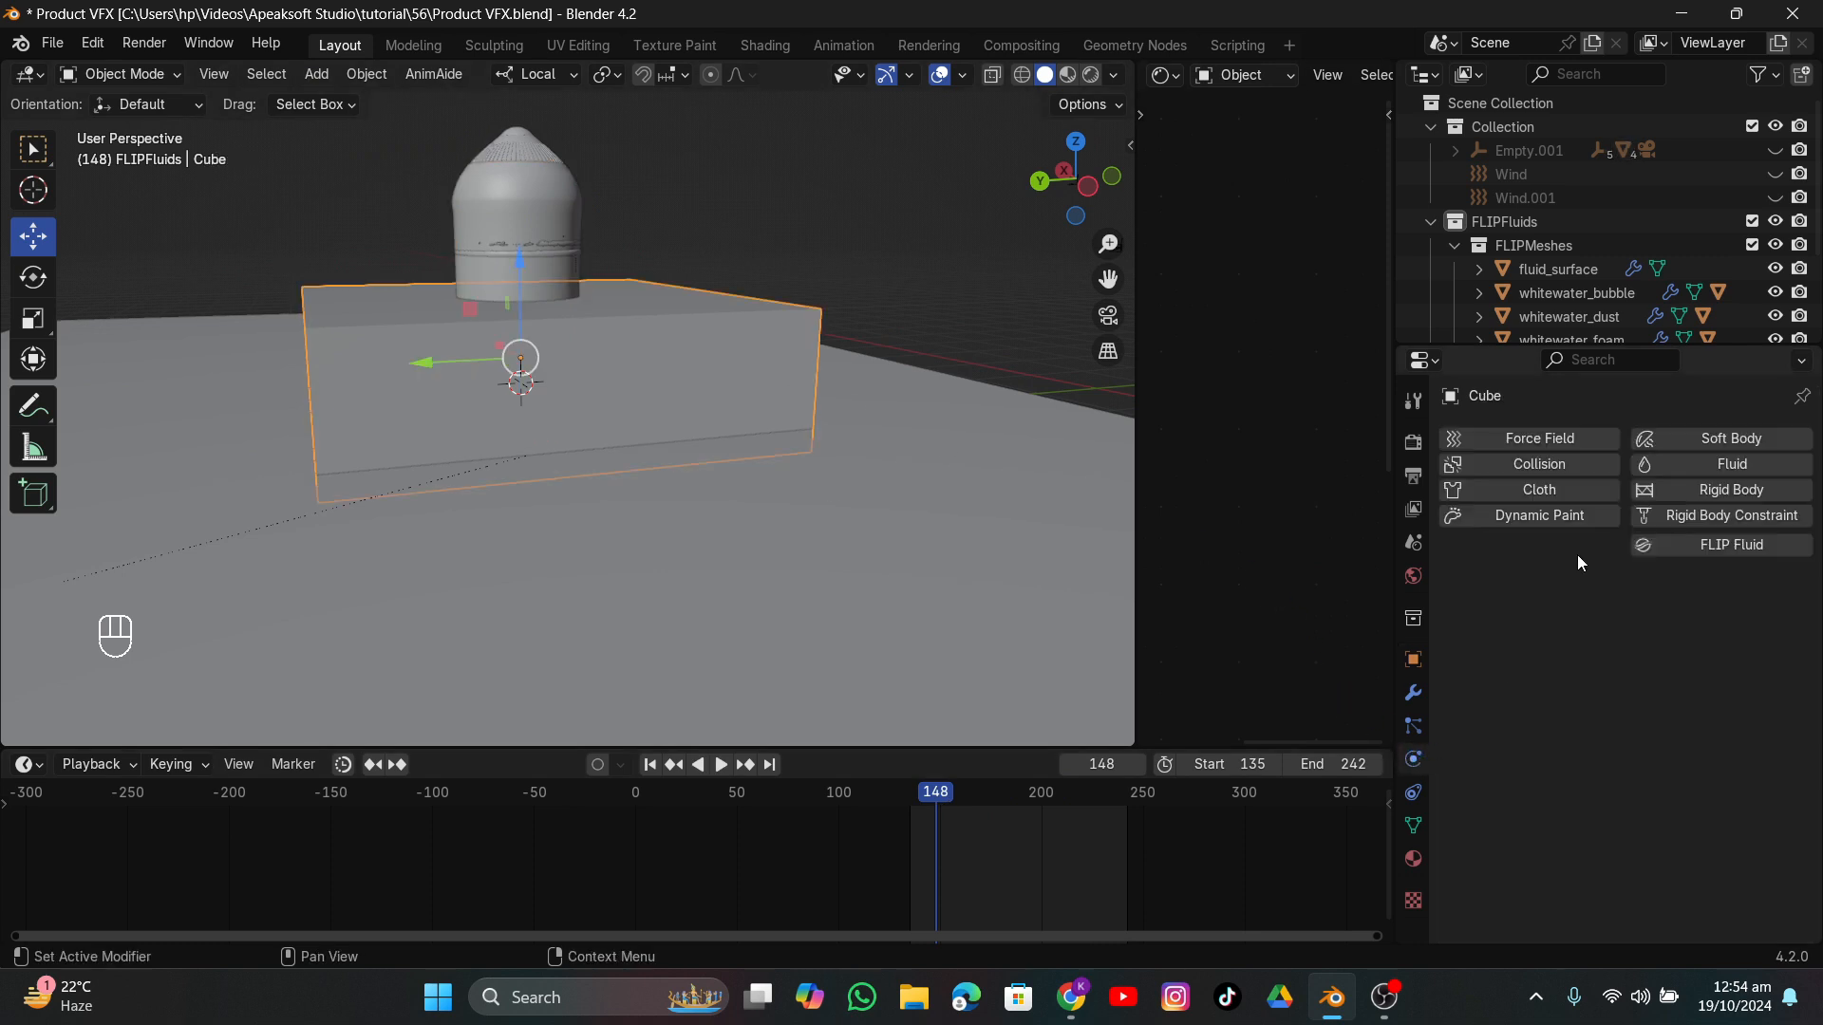
pyautogui.click(1701, 464)
pyautogui.click(1661, 617)
pyautogui.click(1642, 672)
pyautogui.click(1645, 690)
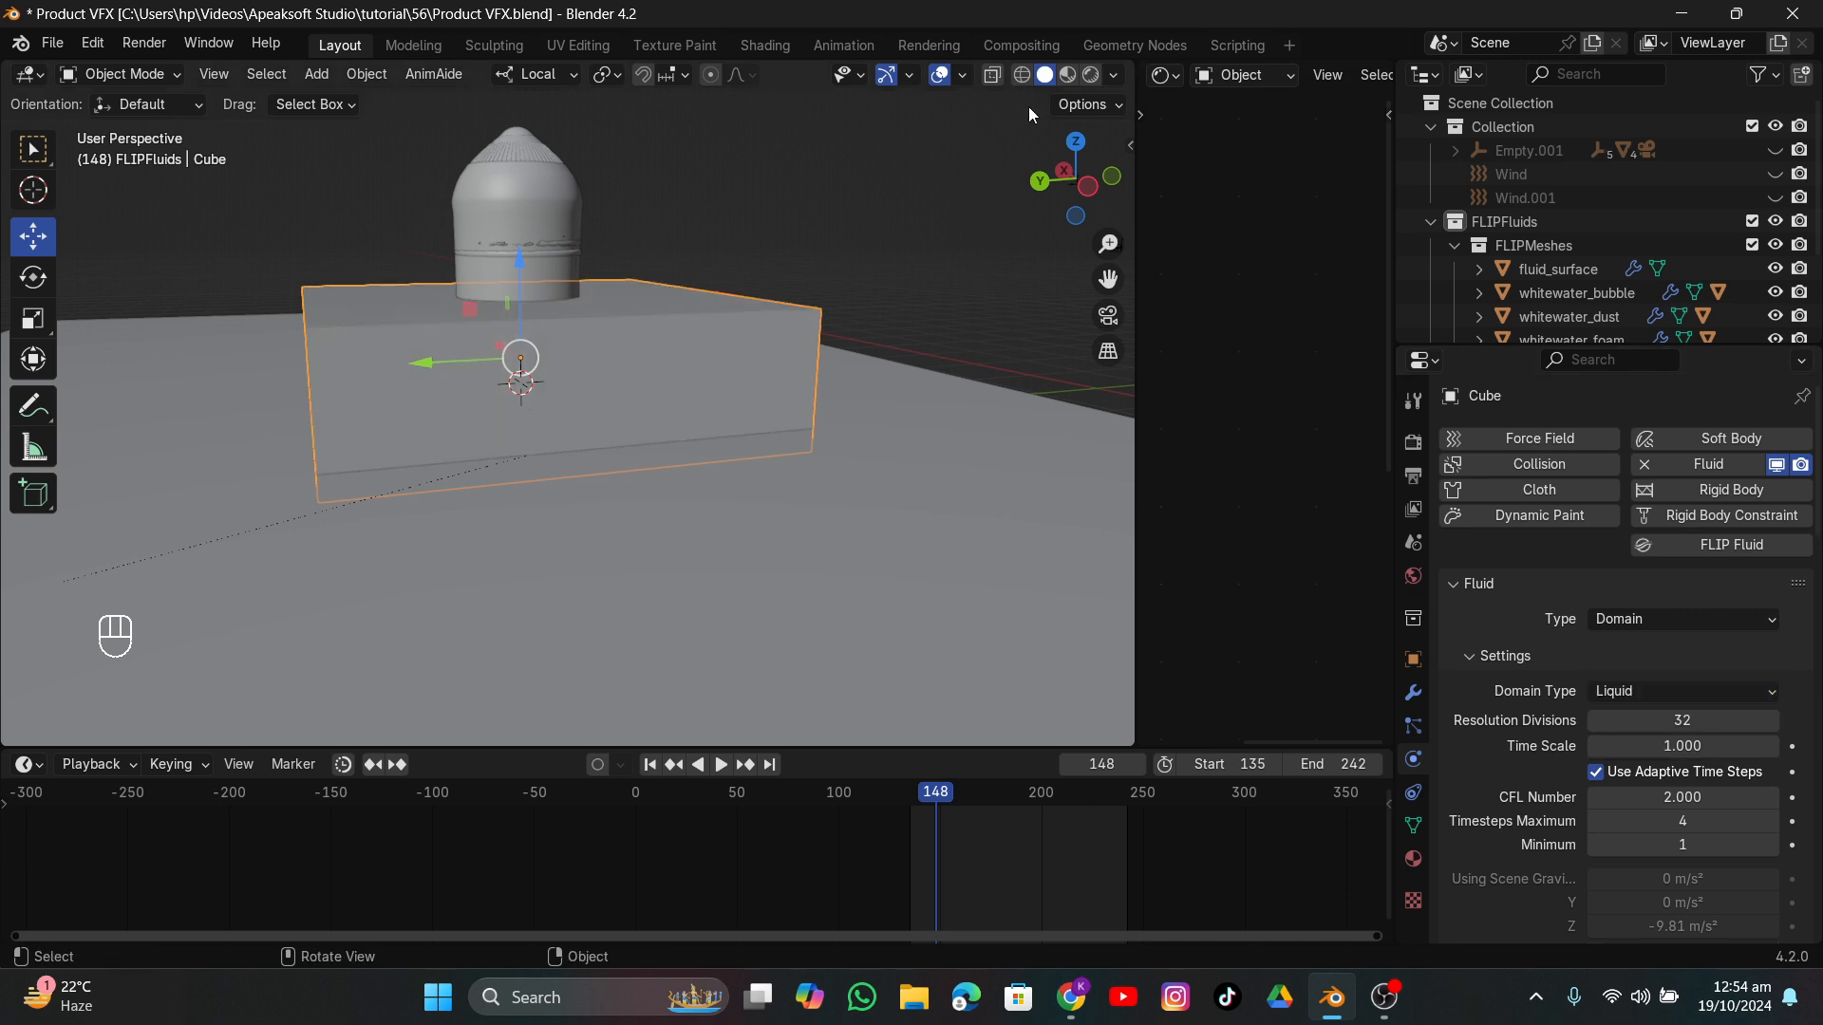
# In wireframe shading, give the flat inner box Fluid physics with type Flow, flow type Liquid, and flow behavior Geometry.
pyautogui.click(1022, 75)
pyautogui.moveTo(867, 353); pyautogui.dragTo(847, 372, button='middle')
pyautogui.click(785, 463)
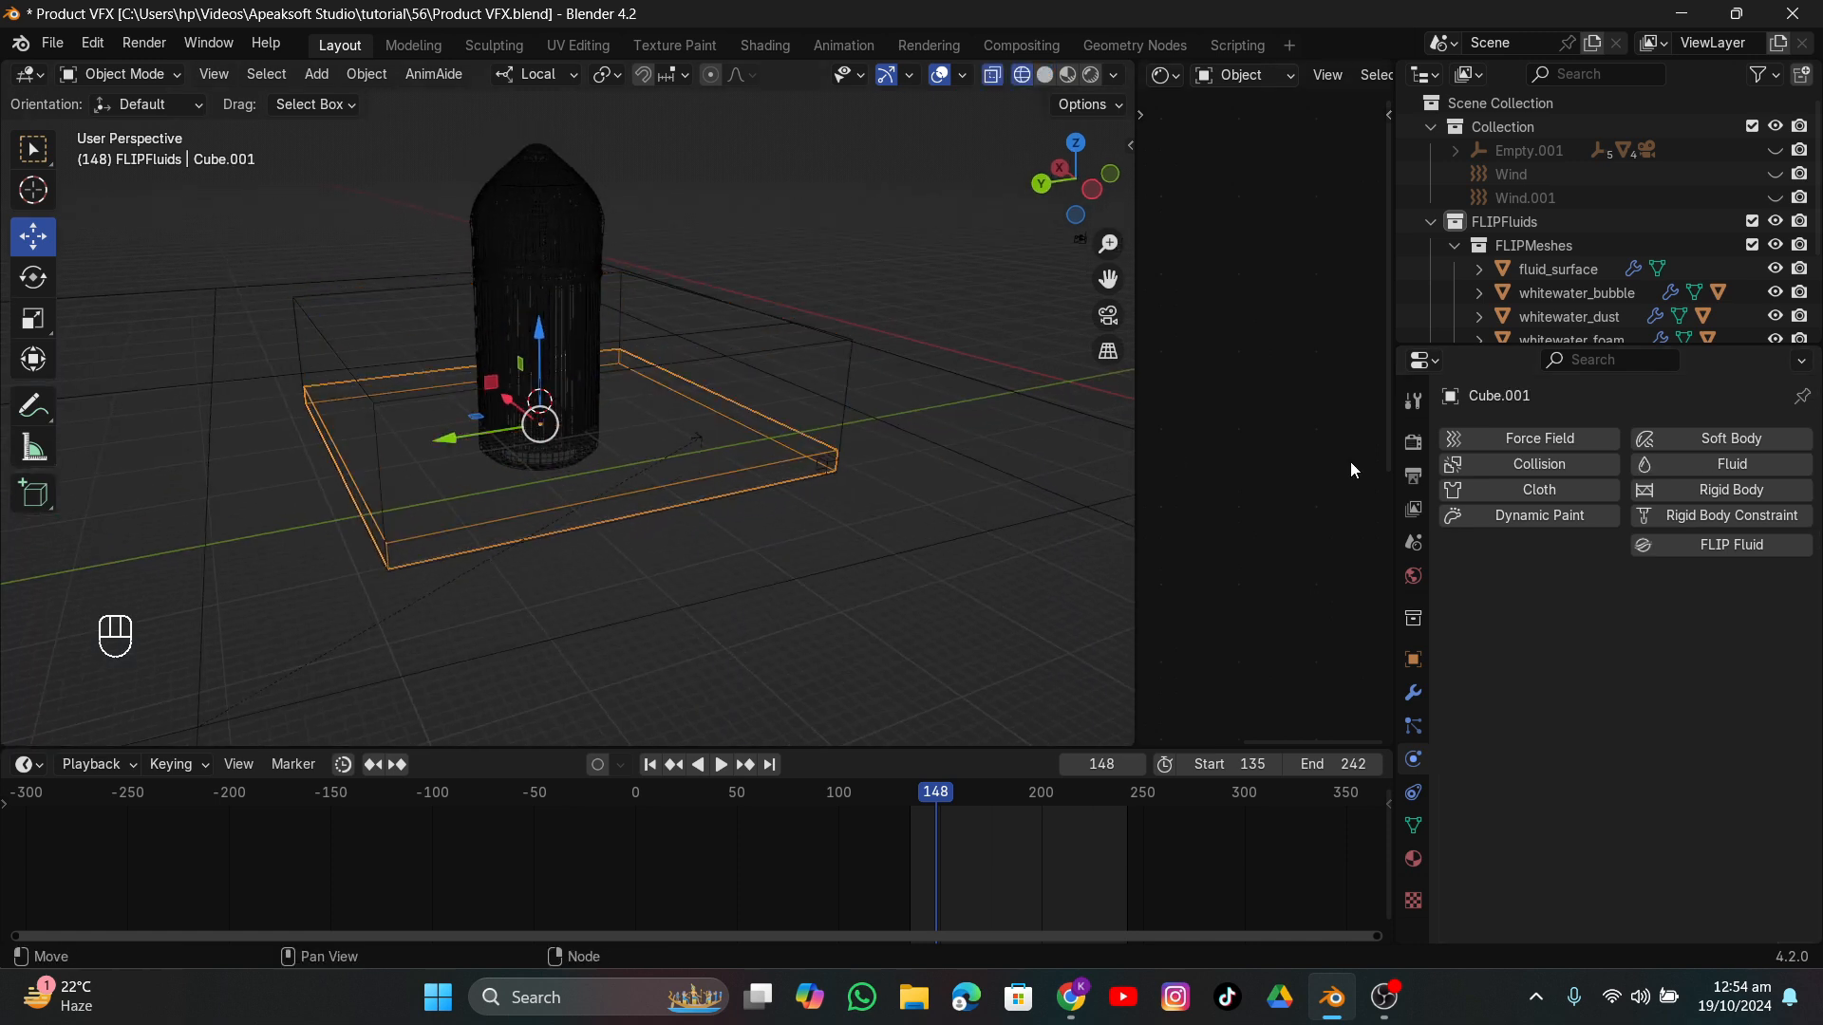
pyautogui.click(1716, 465)
pyautogui.click(1644, 619)
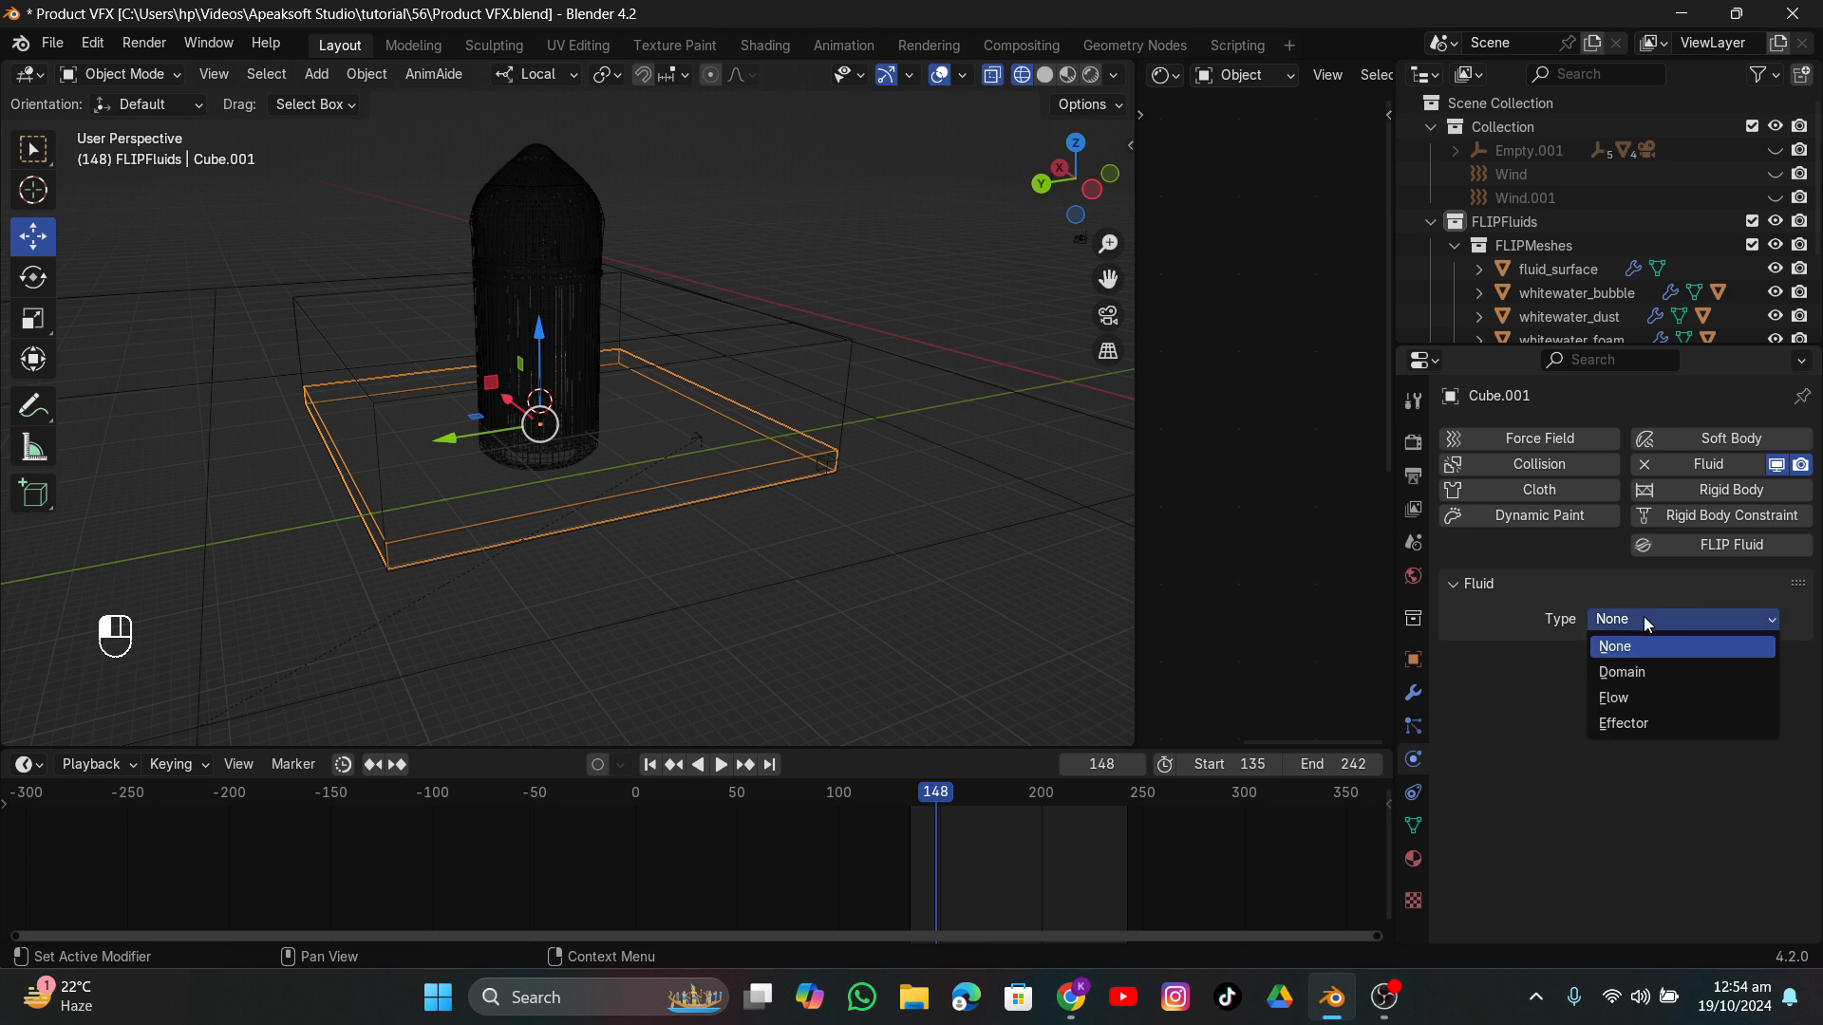
pyautogui.click(1641, 701)
pyautogui.click(1627, 692)
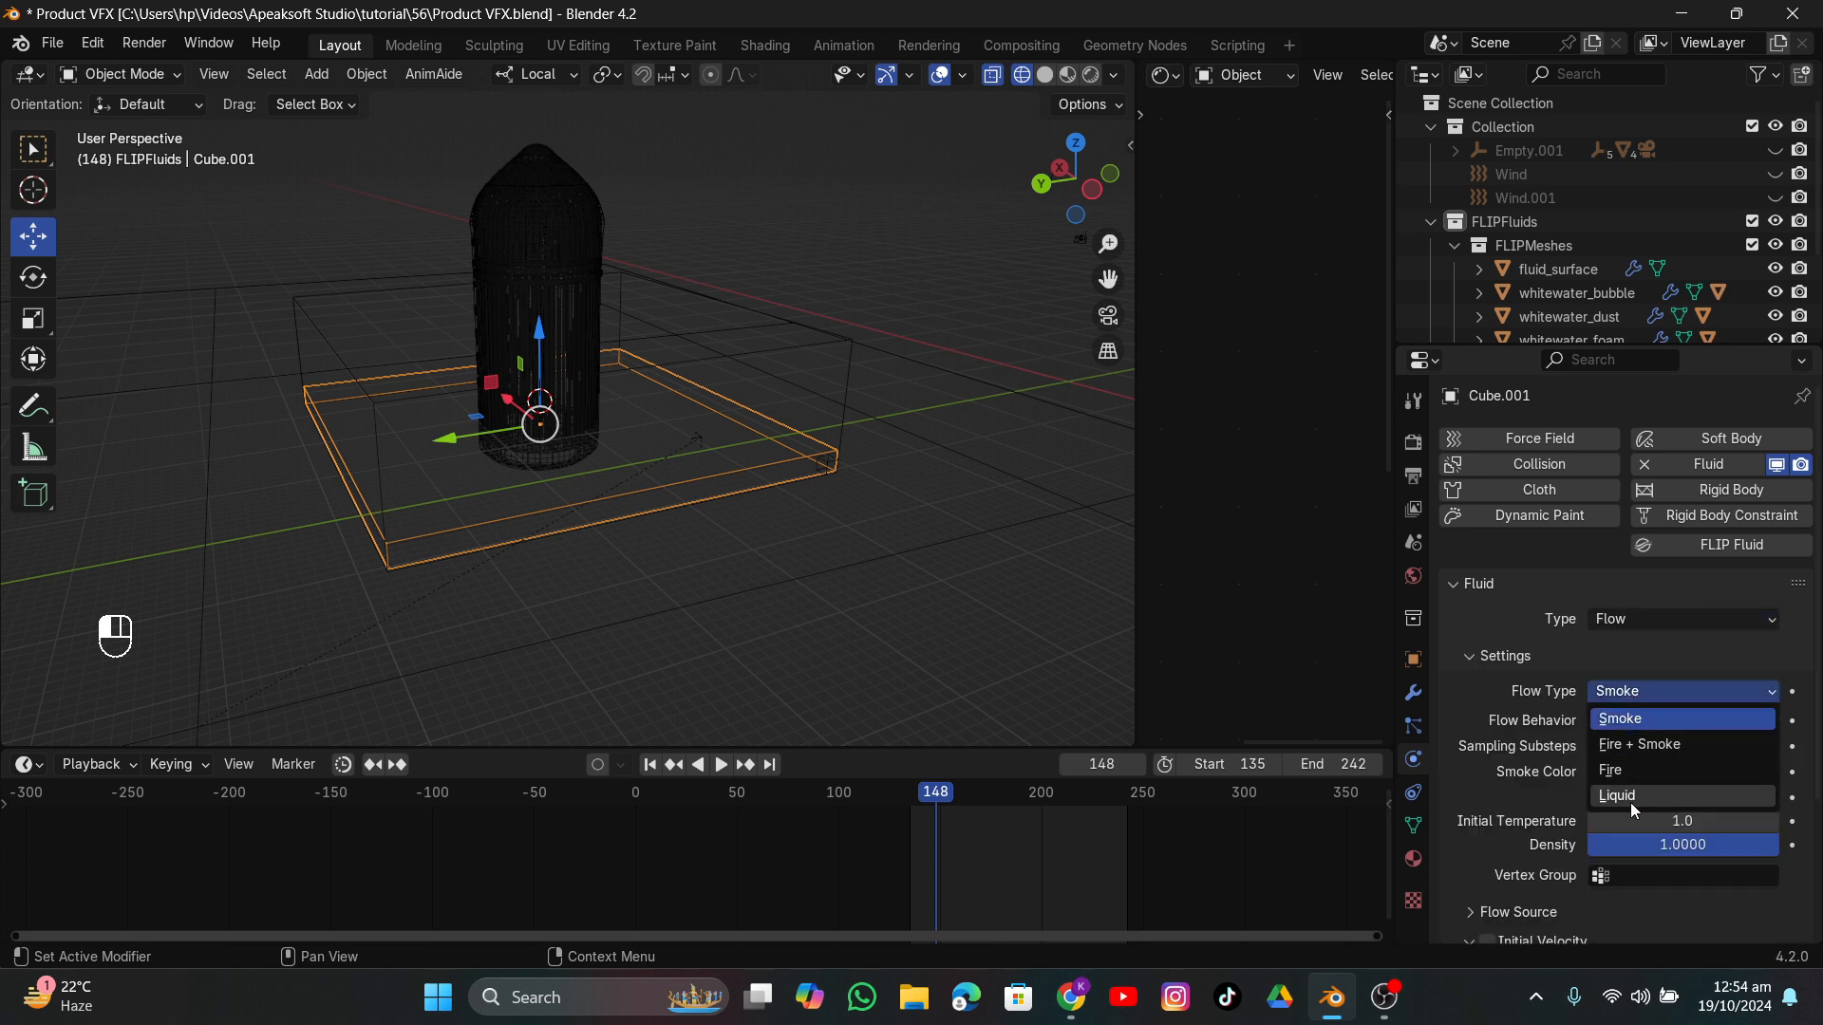
pyautogui.click(1632, 796)
pyautogui.click(1627, 720)
pyautogui.click(1631, 797)
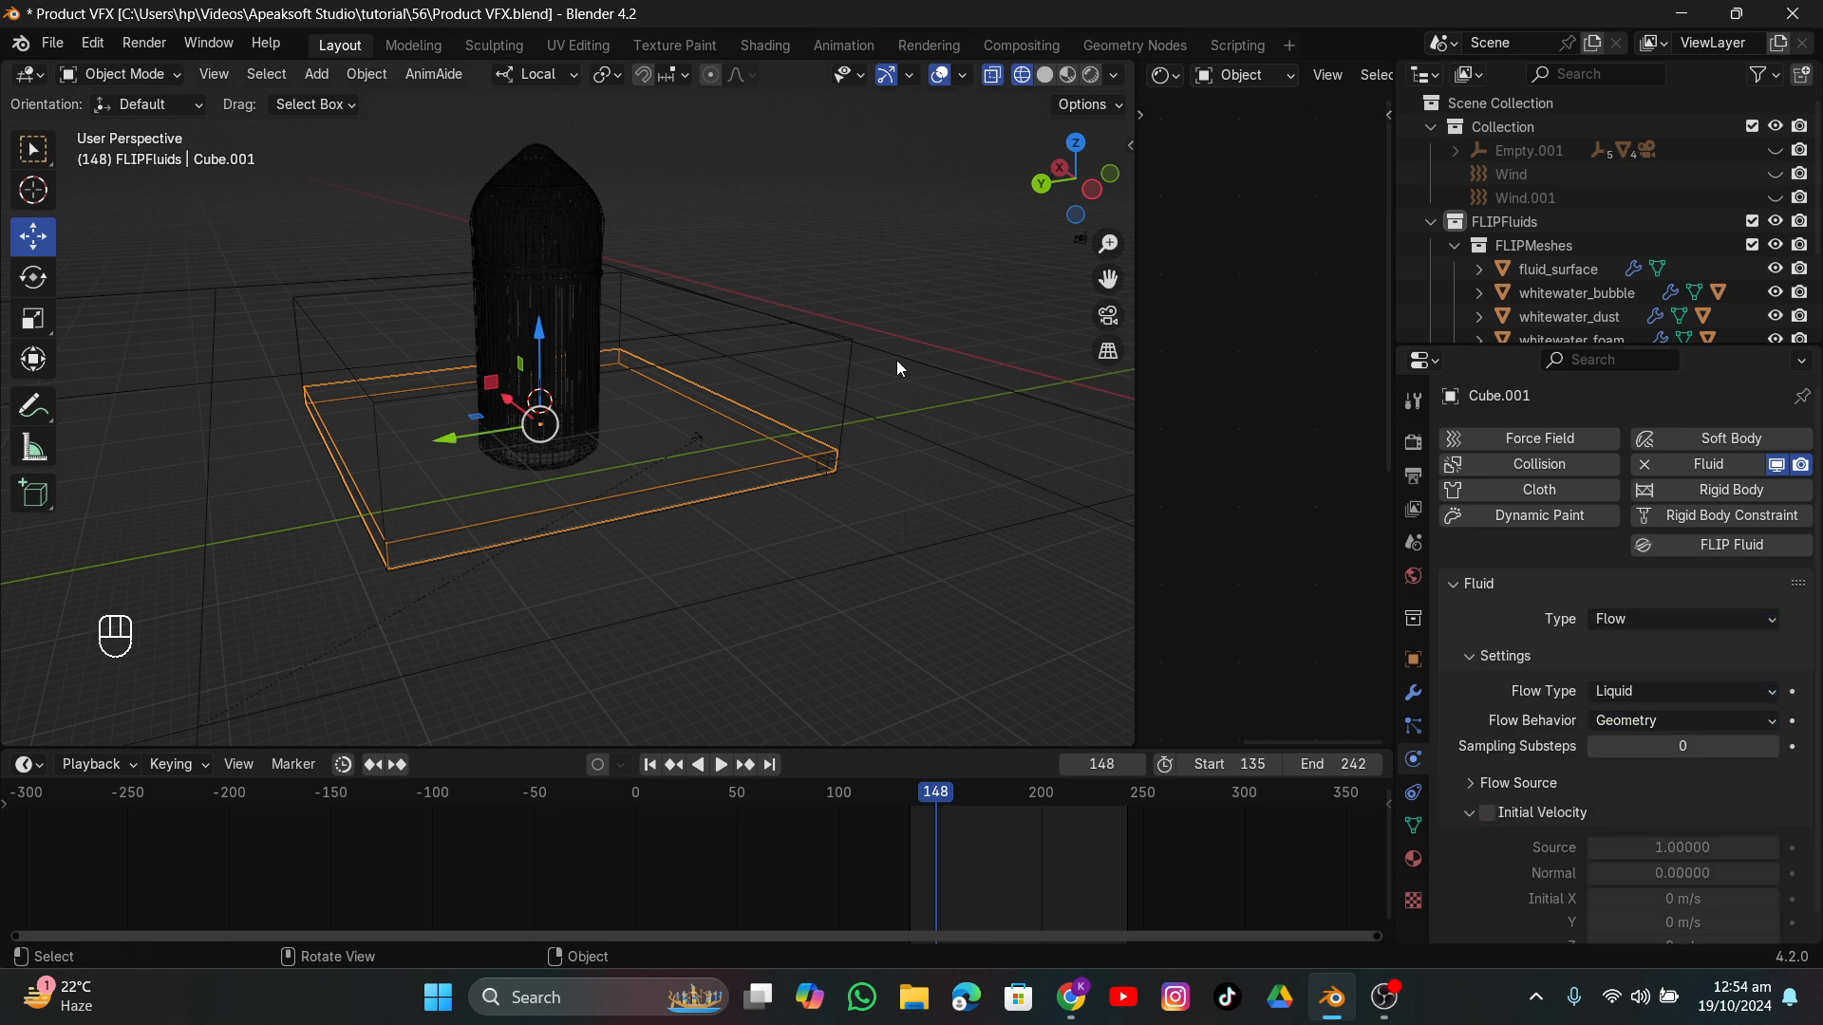
# Add Fluid physics to the cylinder around the bottle and set its type to Effector.
pyautogui.click(582, 236)
pyautogui.click(1694, 463)
pyautogui.click(1652, 619)
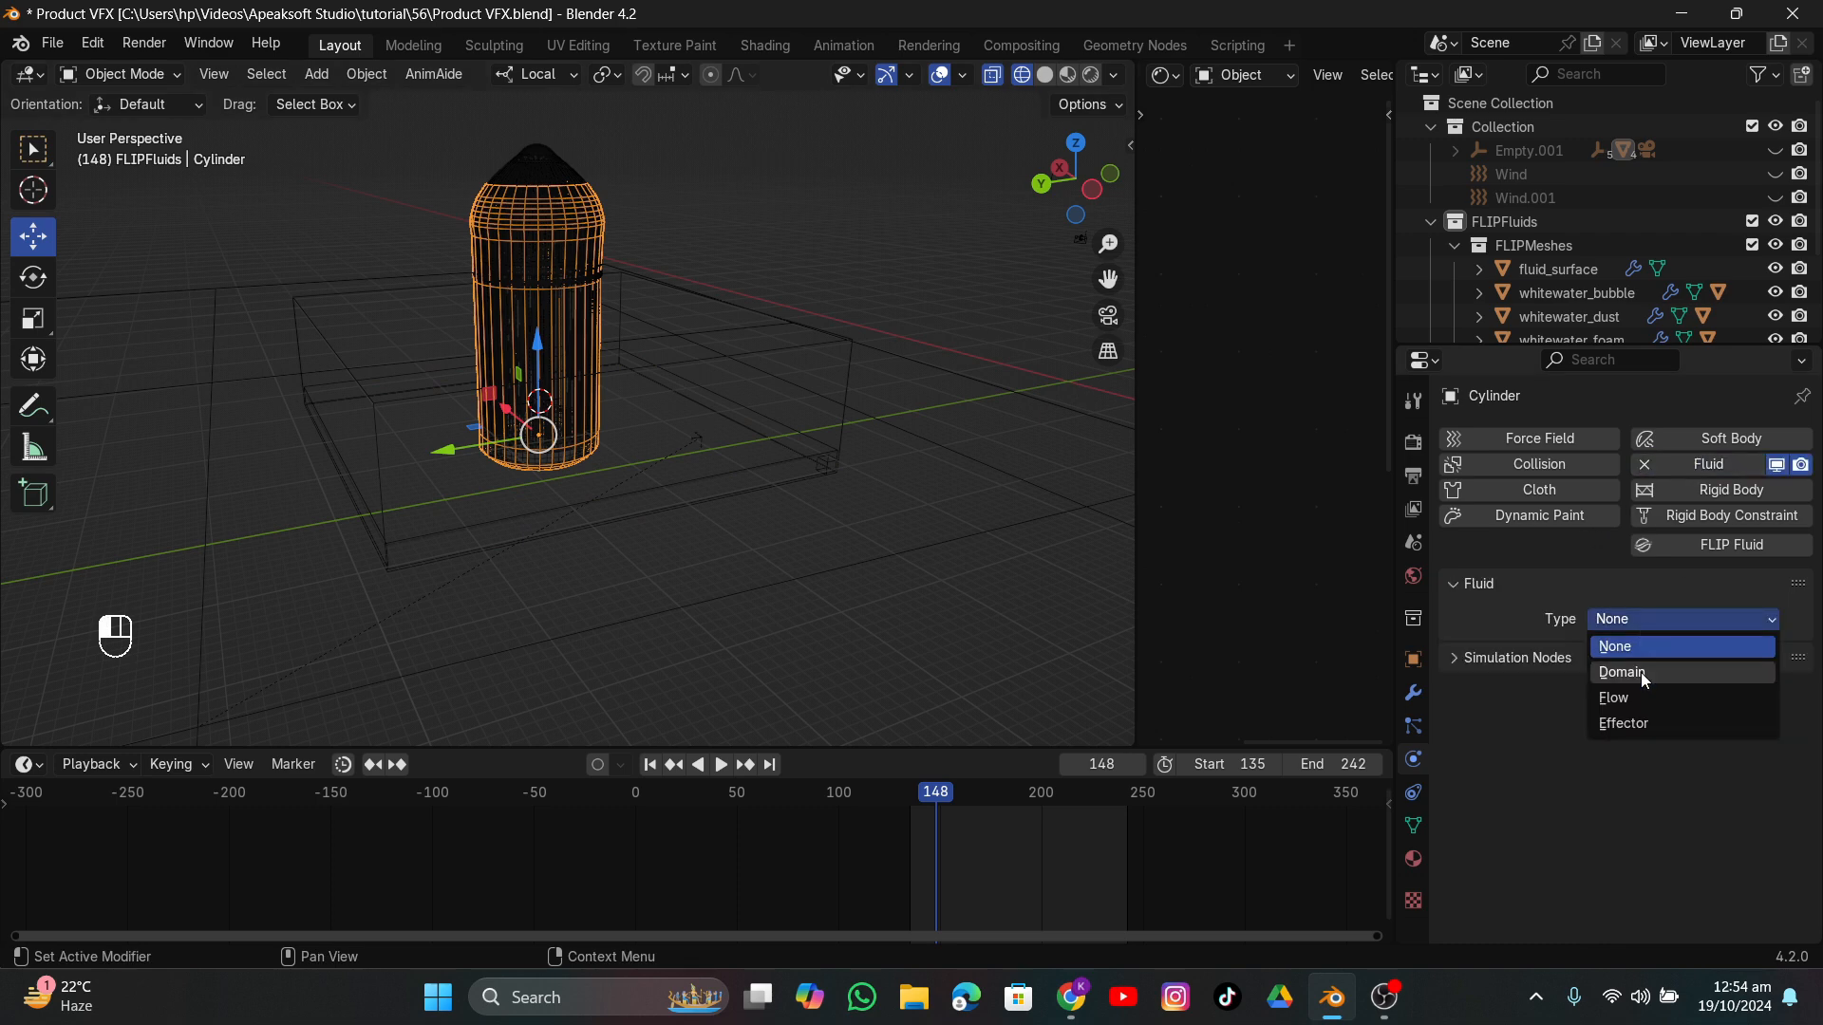
pyautogui.click(1639, 723)
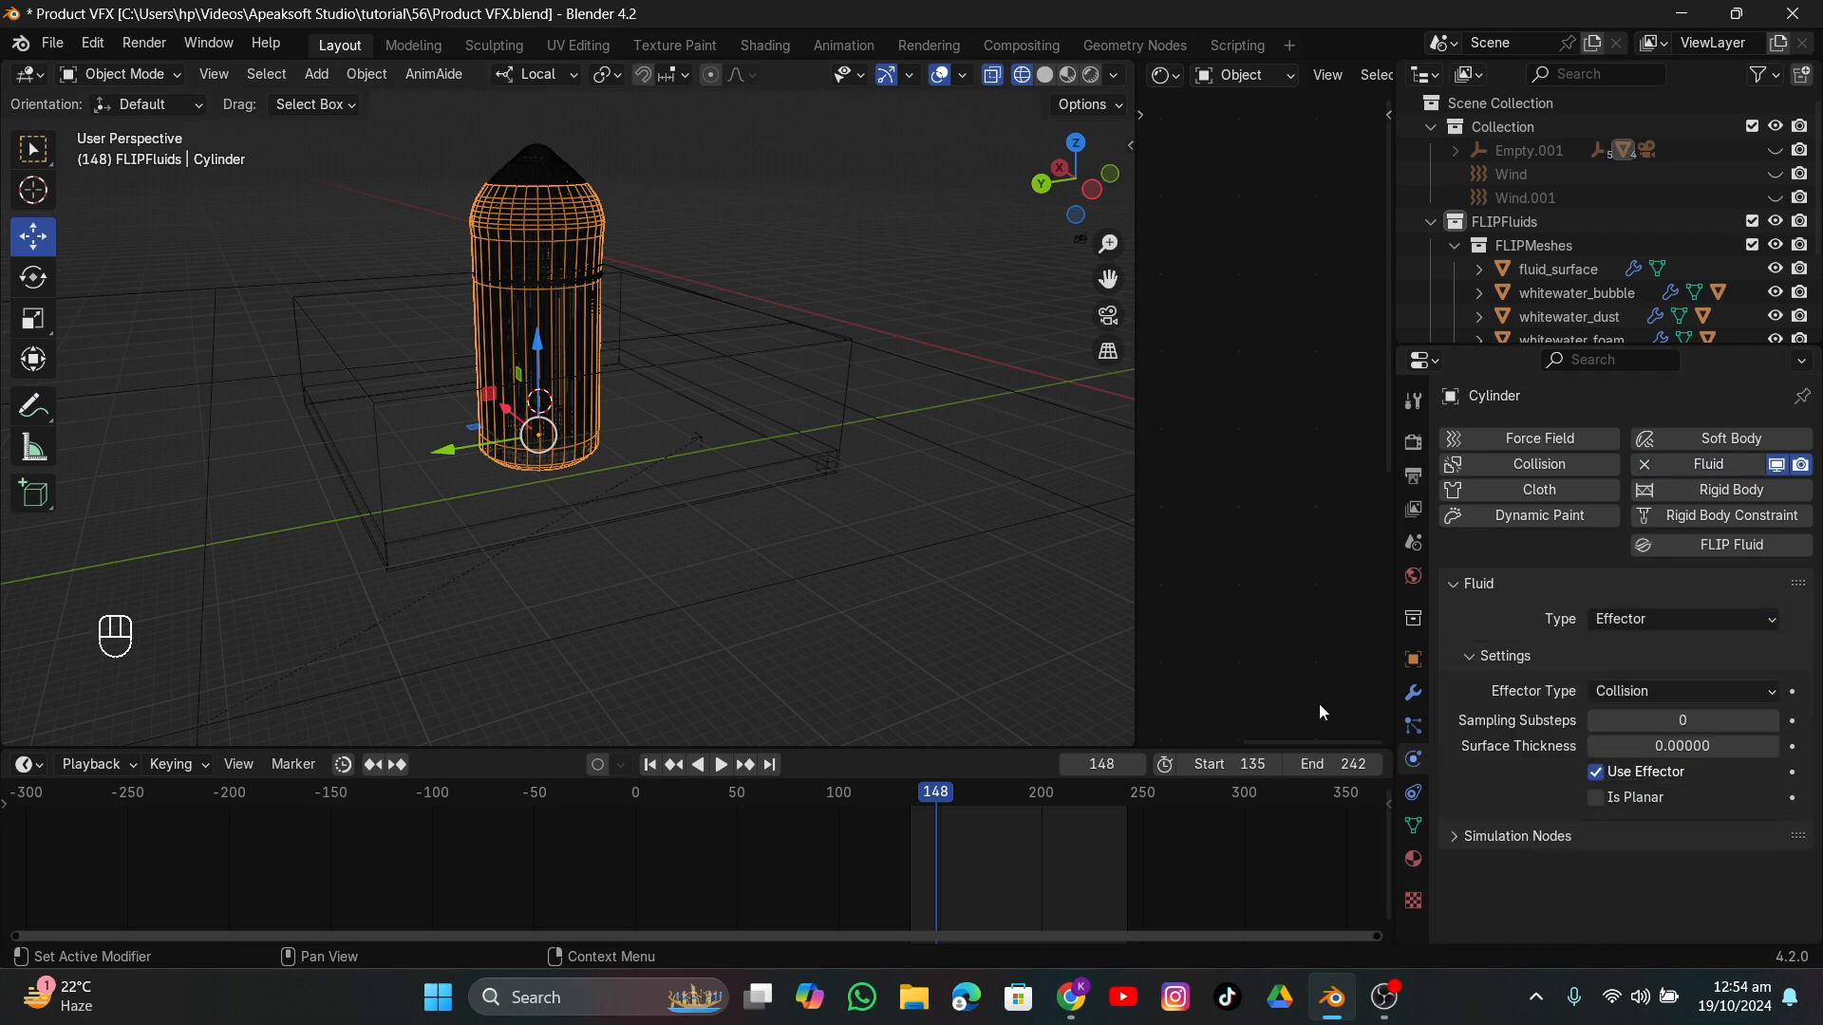
# Return to the first frame and set the domain box's fluid cache start frame to 135.
pyautogui.click(651, 765)
pyautogui.click(812, 339)
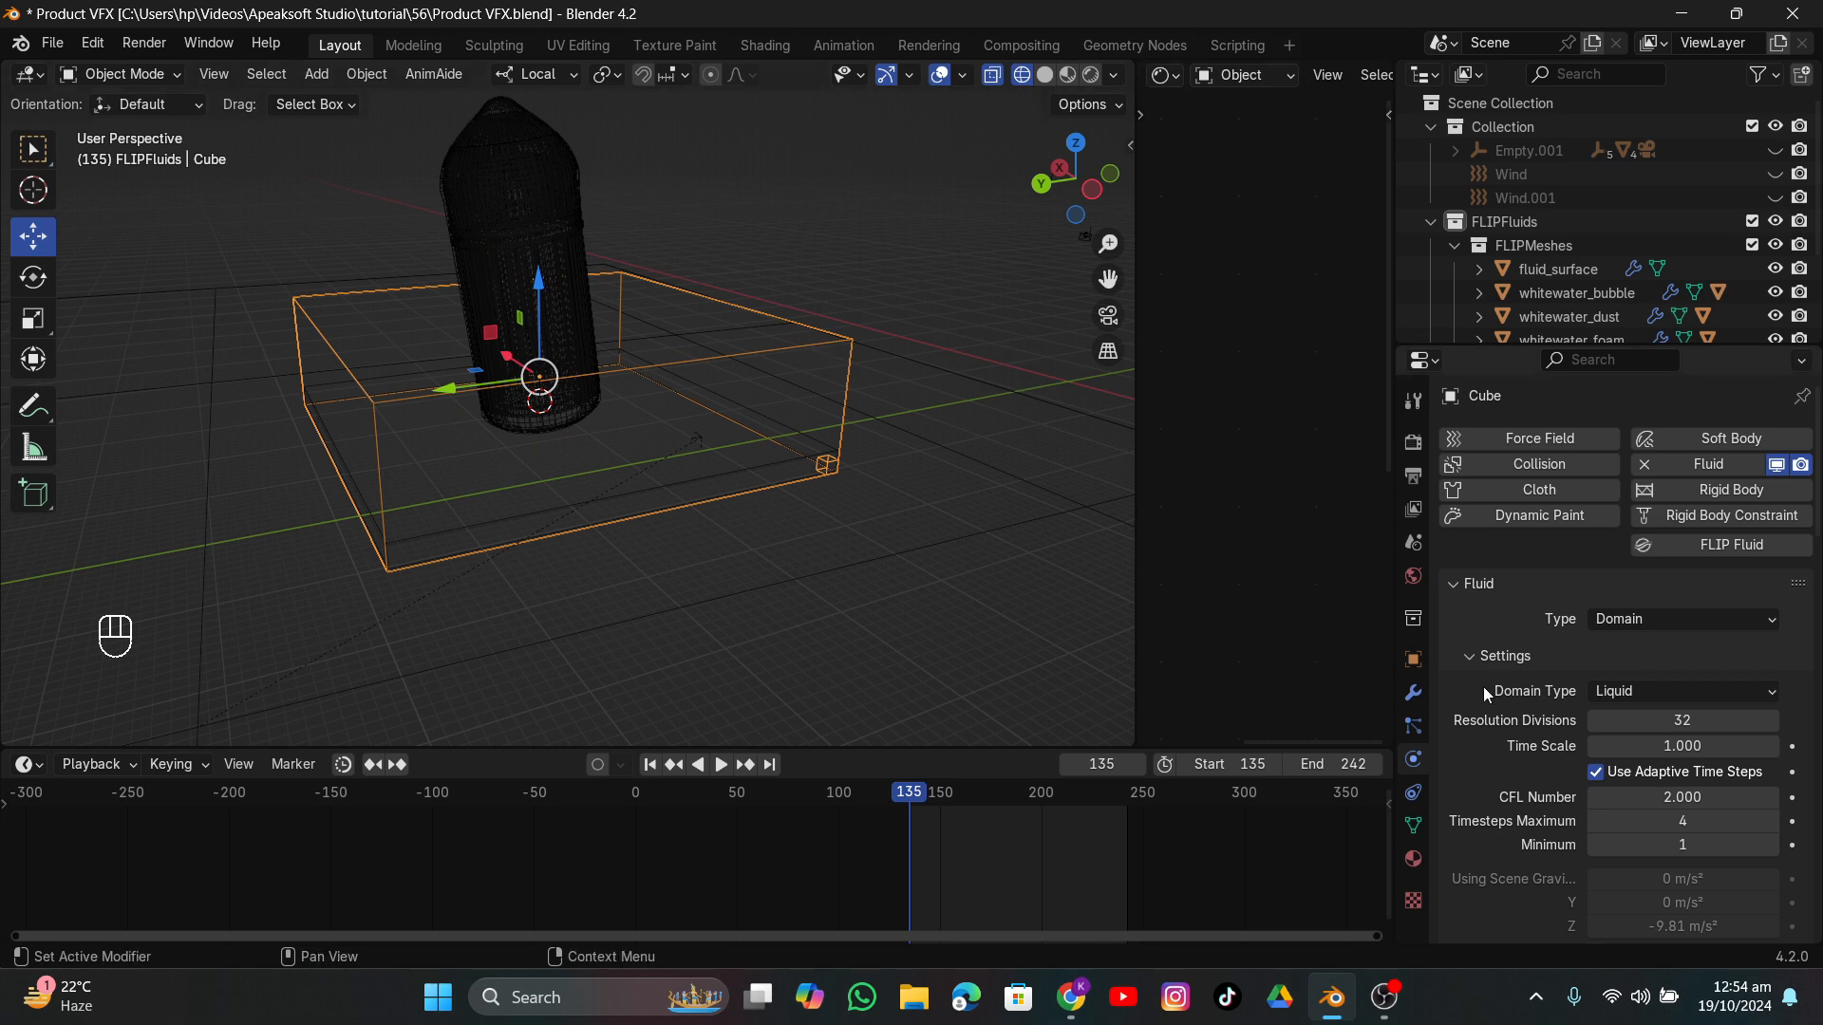
pyautogui.scroll(-15, 1549, 691)
pyautogui.scroll(-3, 1555, 686)
pyautogui.click(1700, 655)
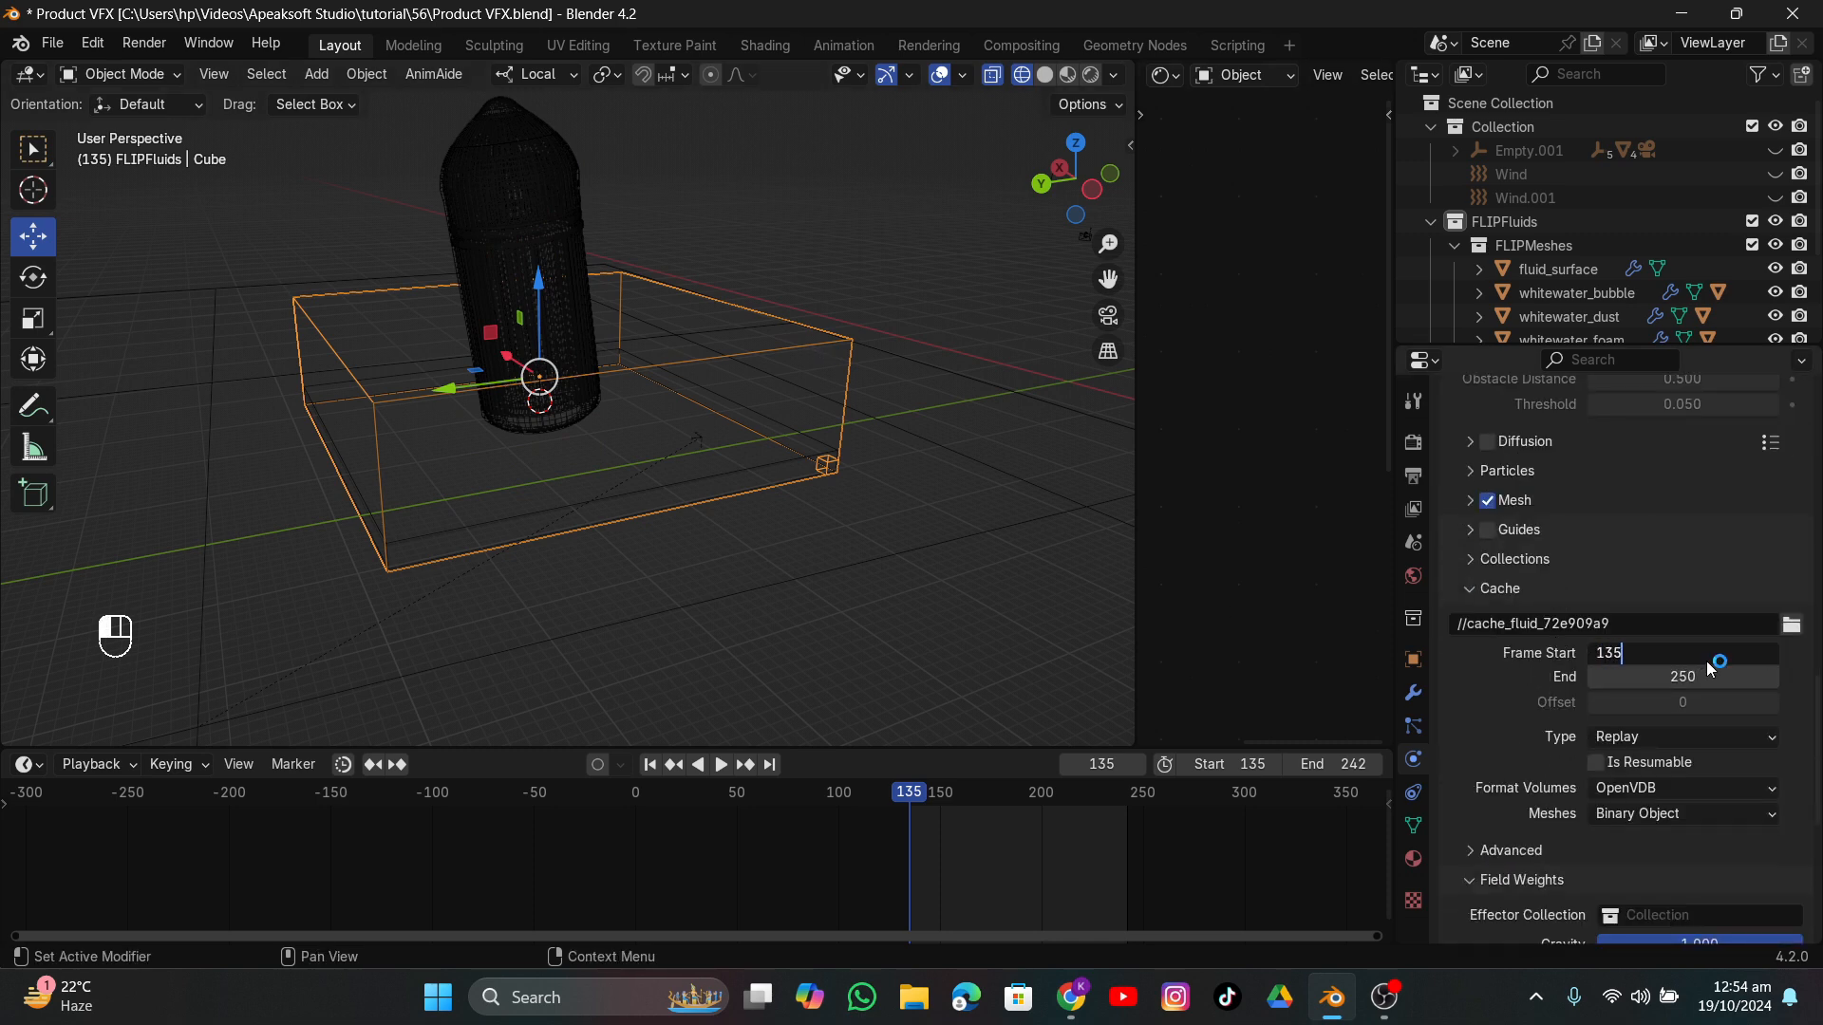
pyautogui.write('135')
pyautogui.press('Return')
# Switch the viewport to solid shading and play the liquid simulation from frame 135 to inspect how it moves.
pyautogui.moveTo(840, 445); pyautogui.dragTo(716, 391, button='middle')
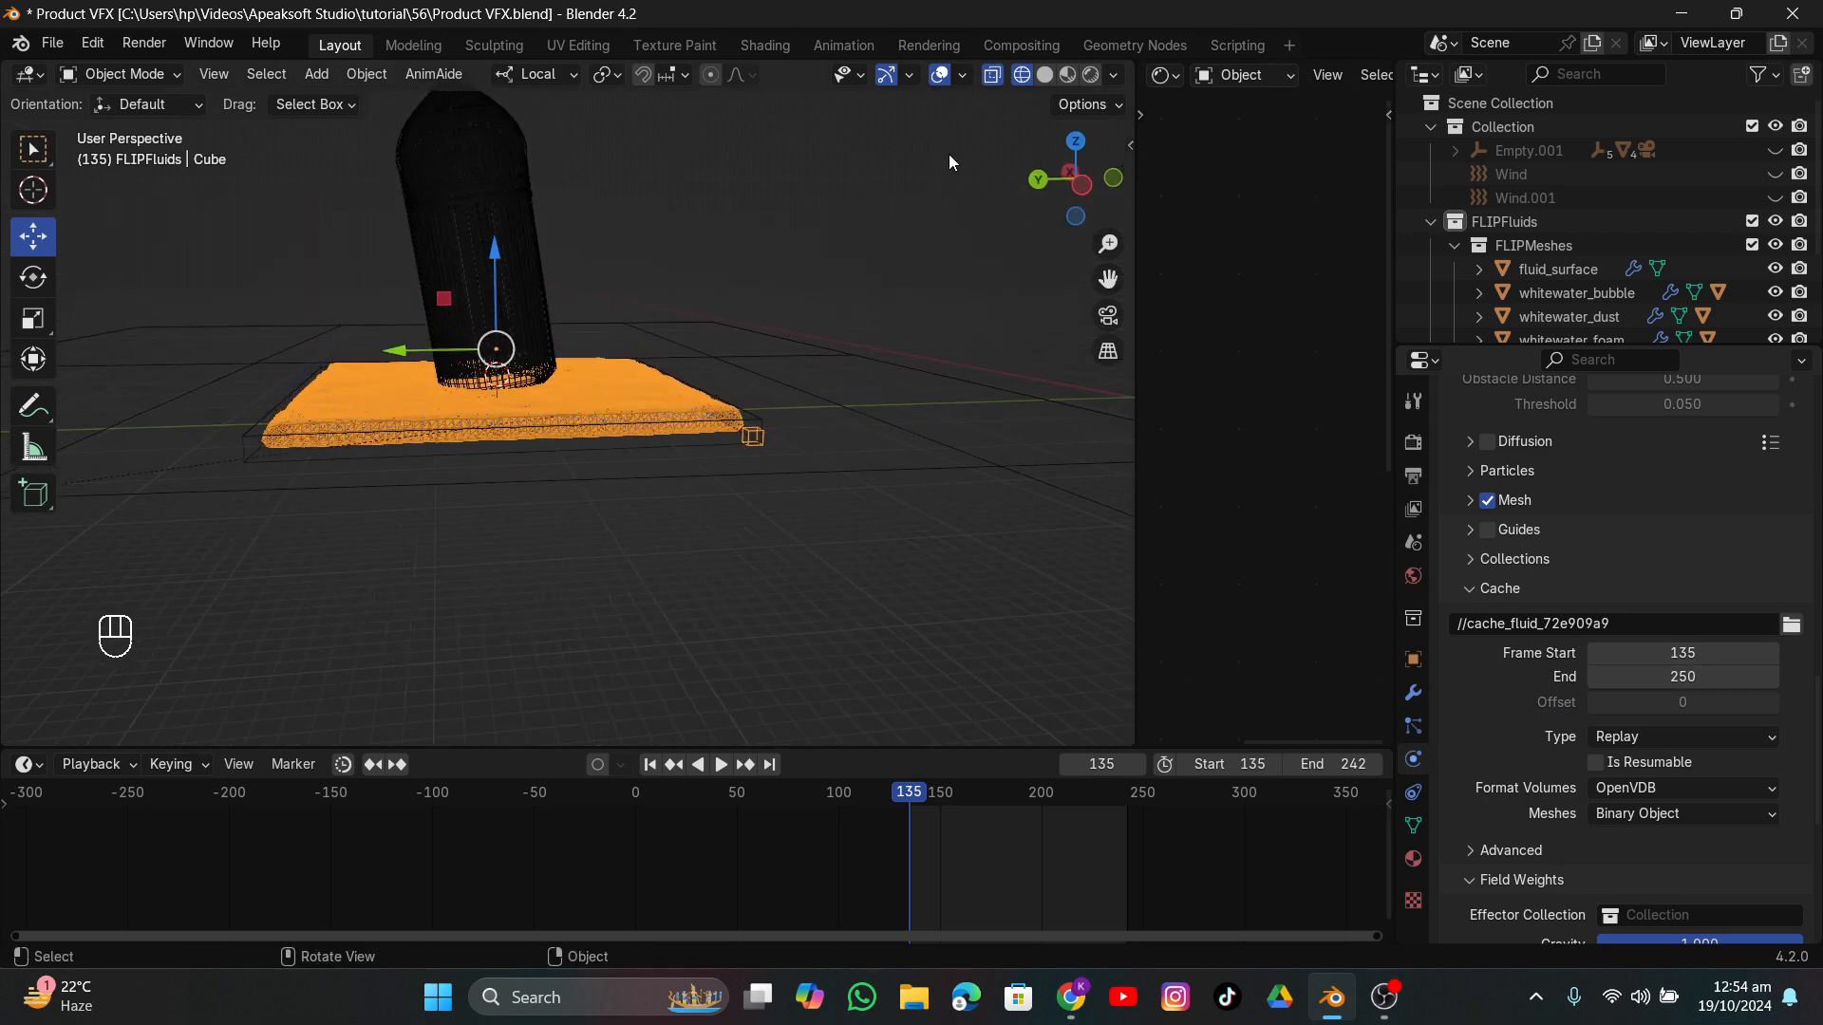
pyautogui.click(1052, 73)
pyautogui.moveTo(928, 118)
pyautogui.mouseDown(button='middle')
pyautogui.moveTo(482, 361)
pyautogui.moveTo(517, 414)
pyautogui.mouseUp(button='middle')
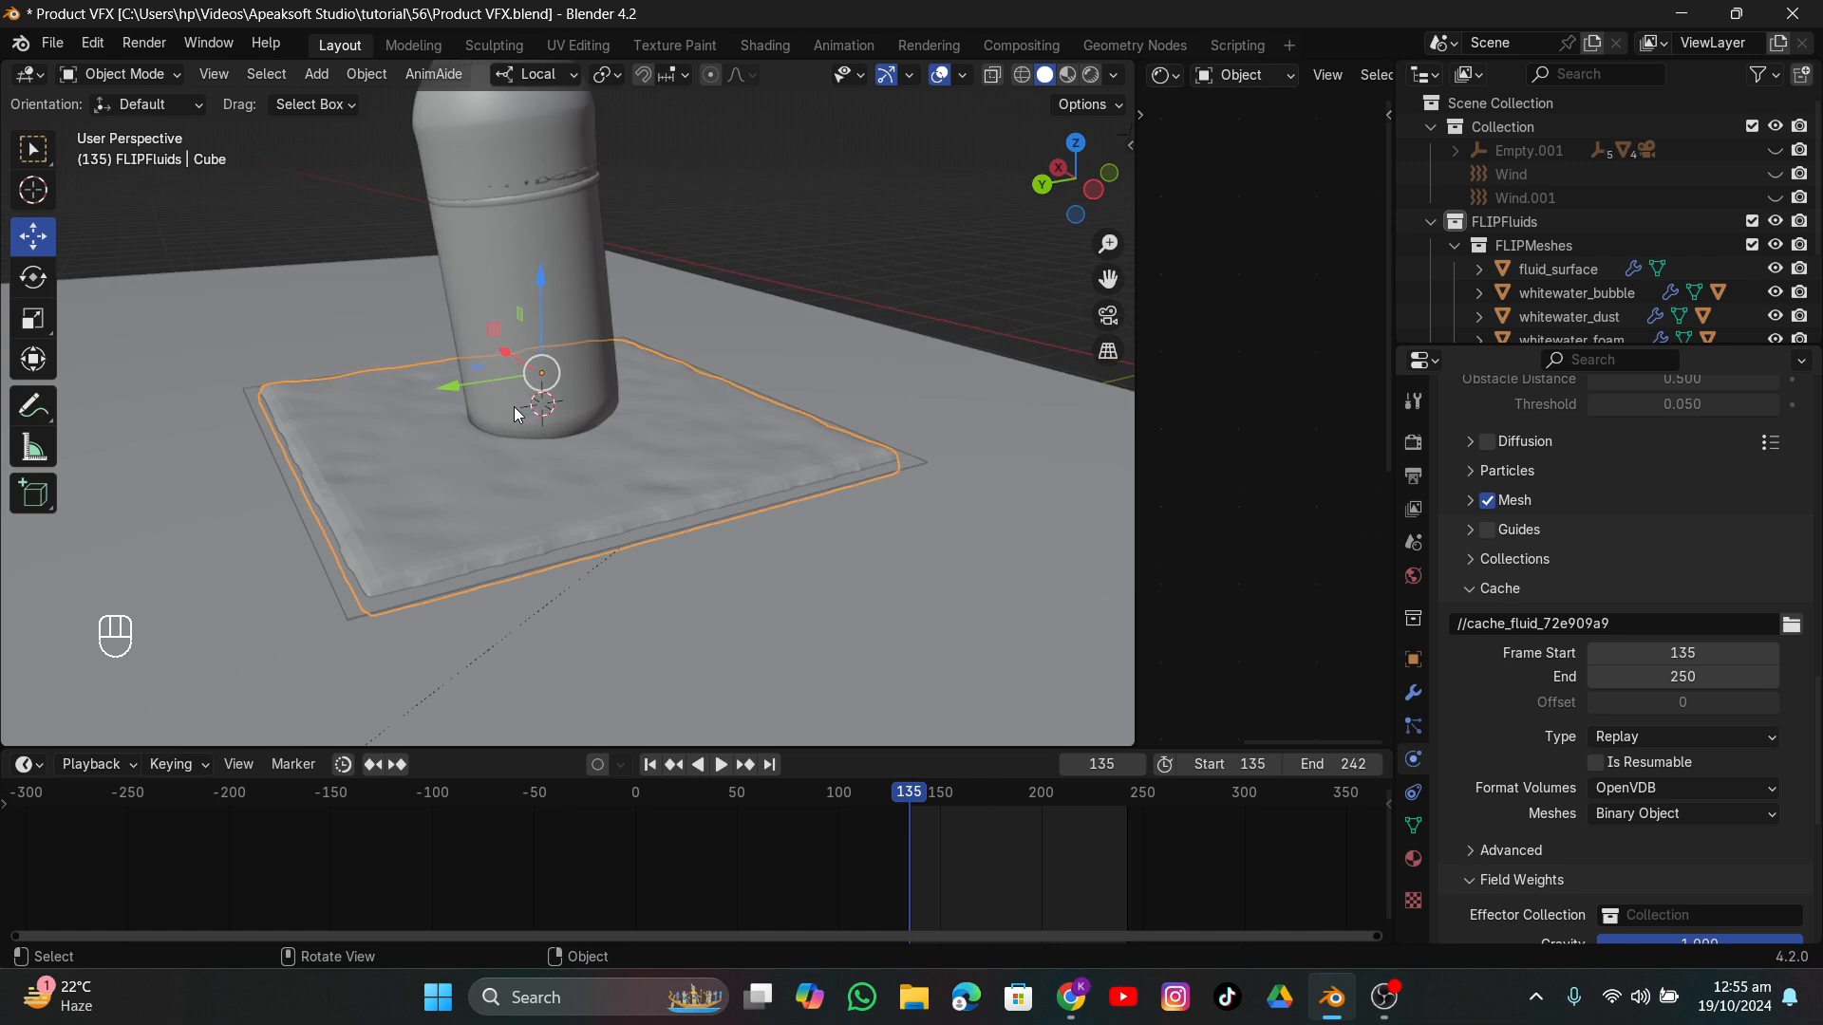
pyautogui.press('space')
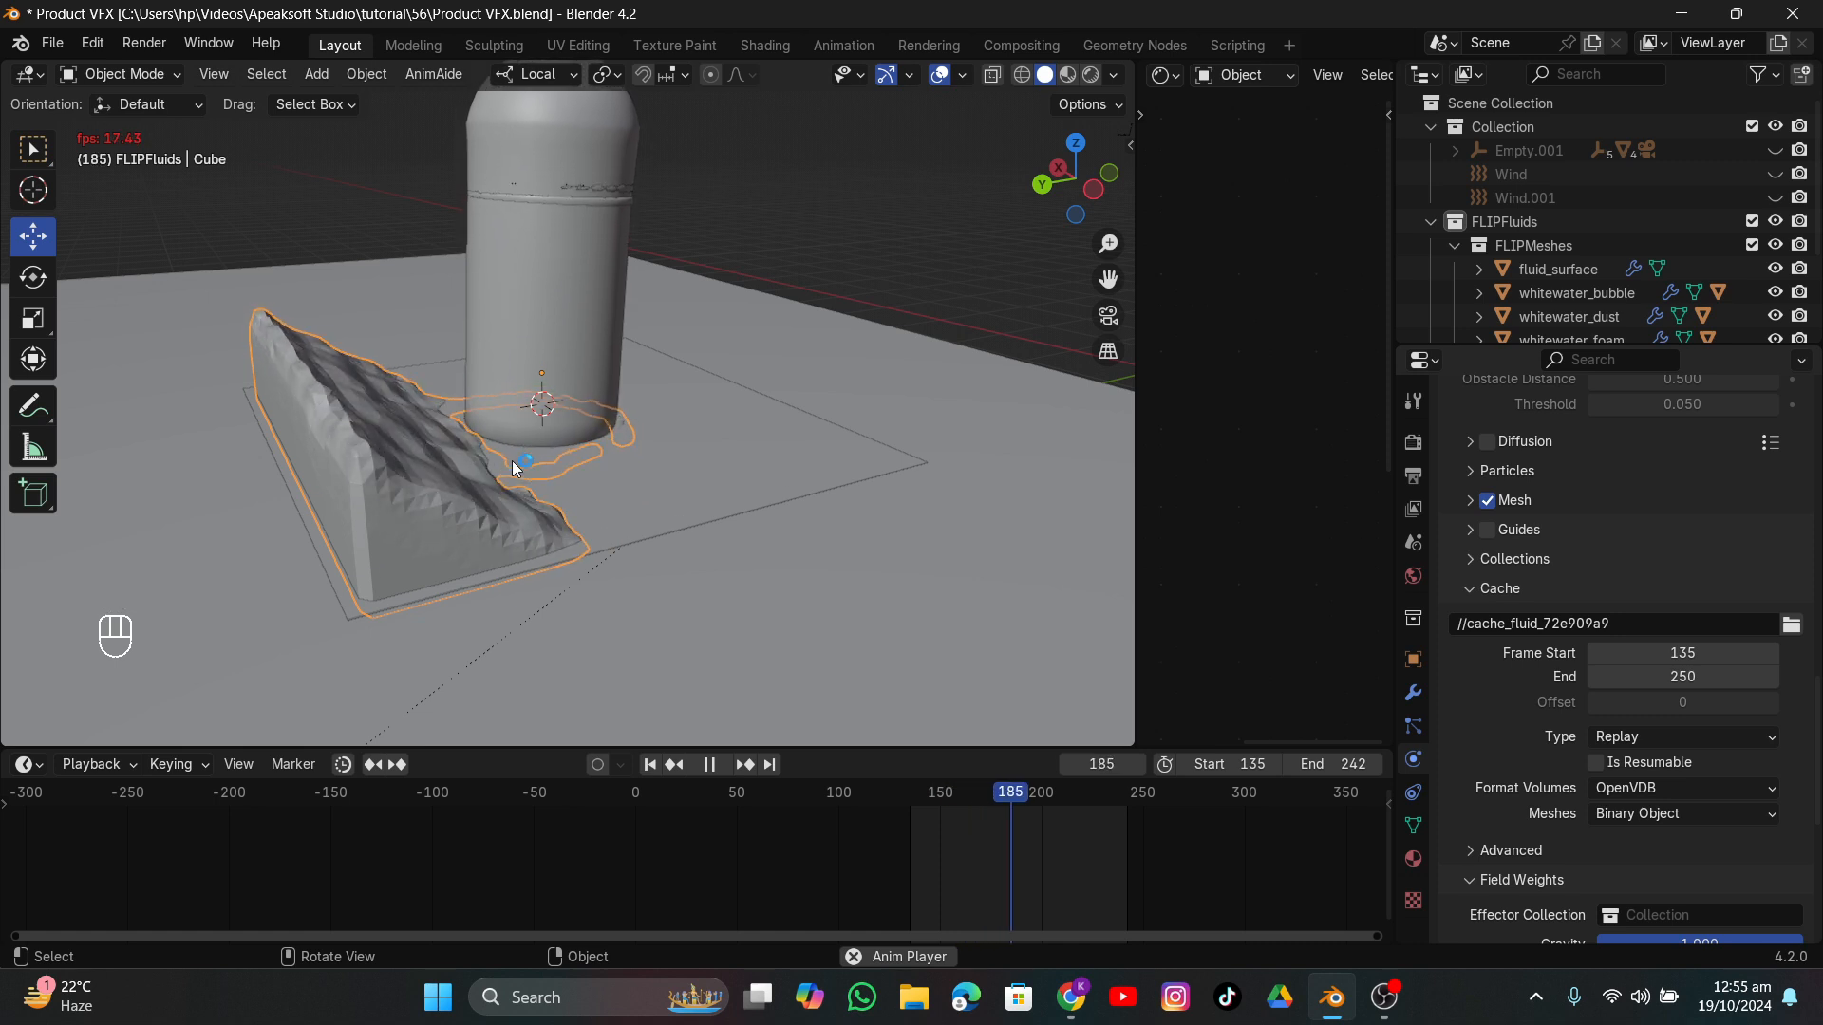
pyautogui.press('space')
# Jump back to the start frame and replay the simulation to check the liquid around the cylinder.
pyautogui.scroll(-7, 1493, 727)
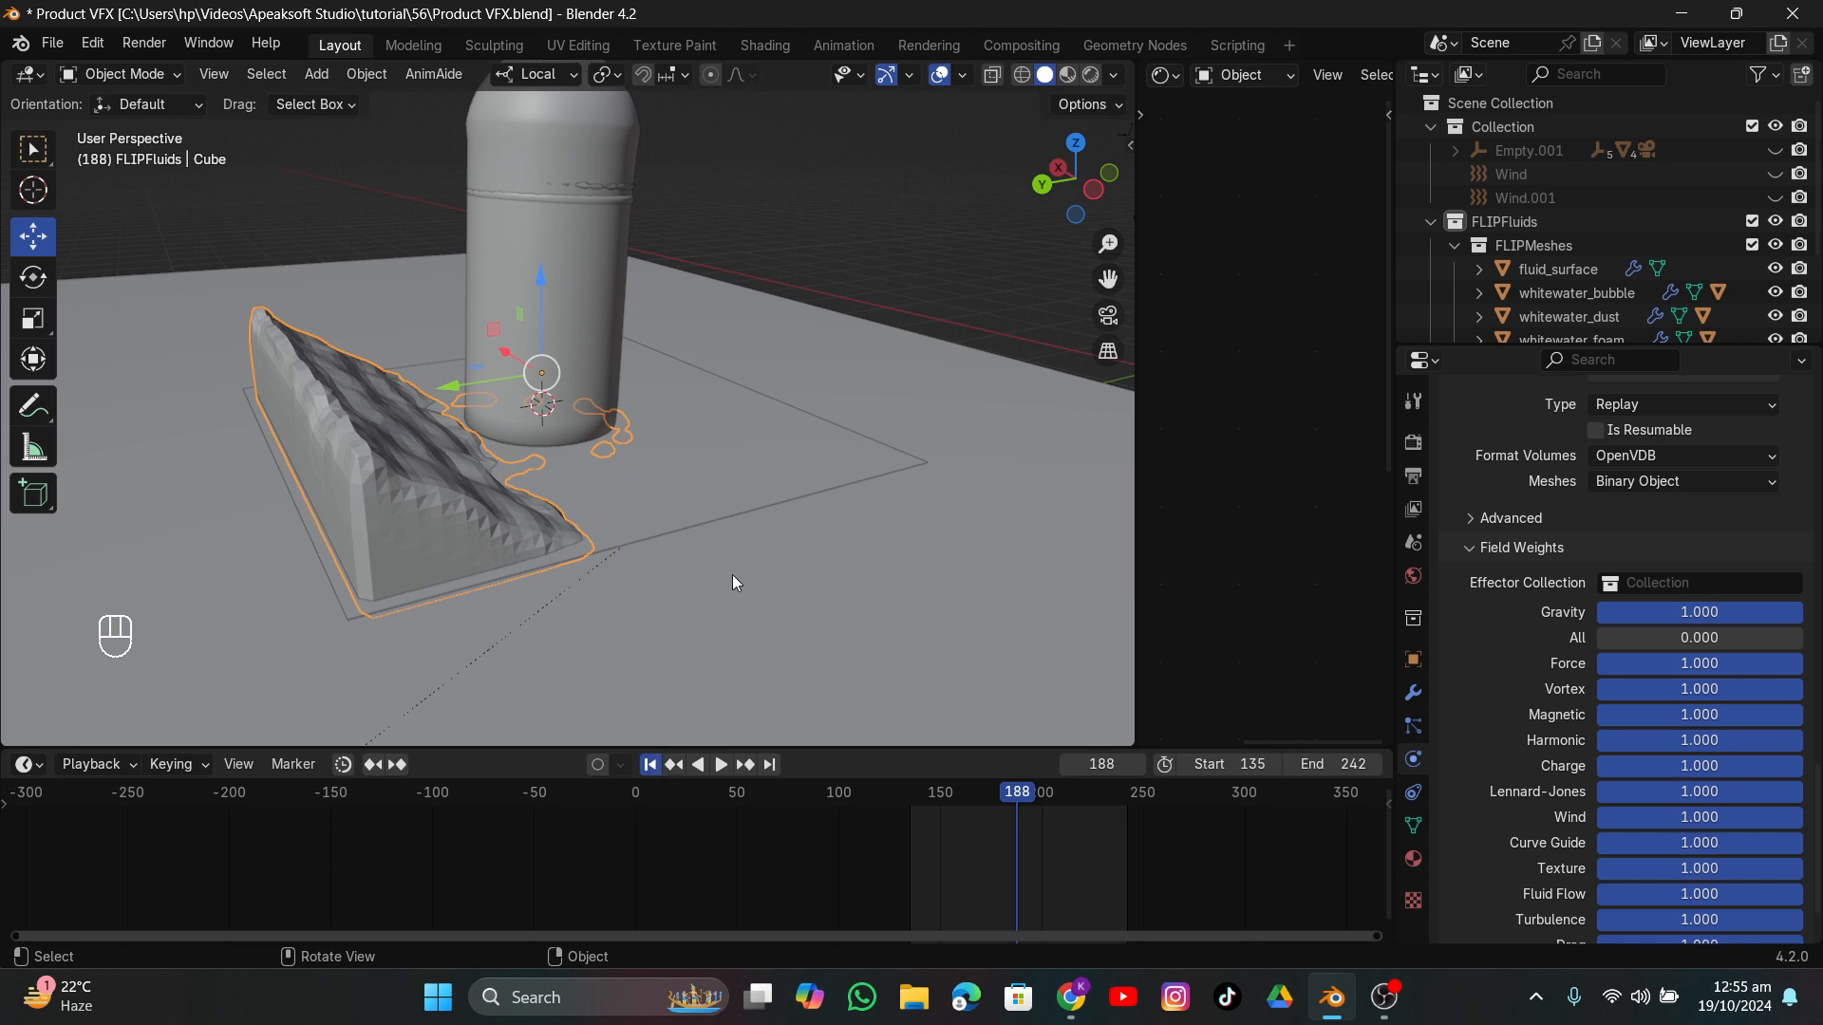
pyautogui.hotkey('shift', 'Left')
pyautogui.press('space')
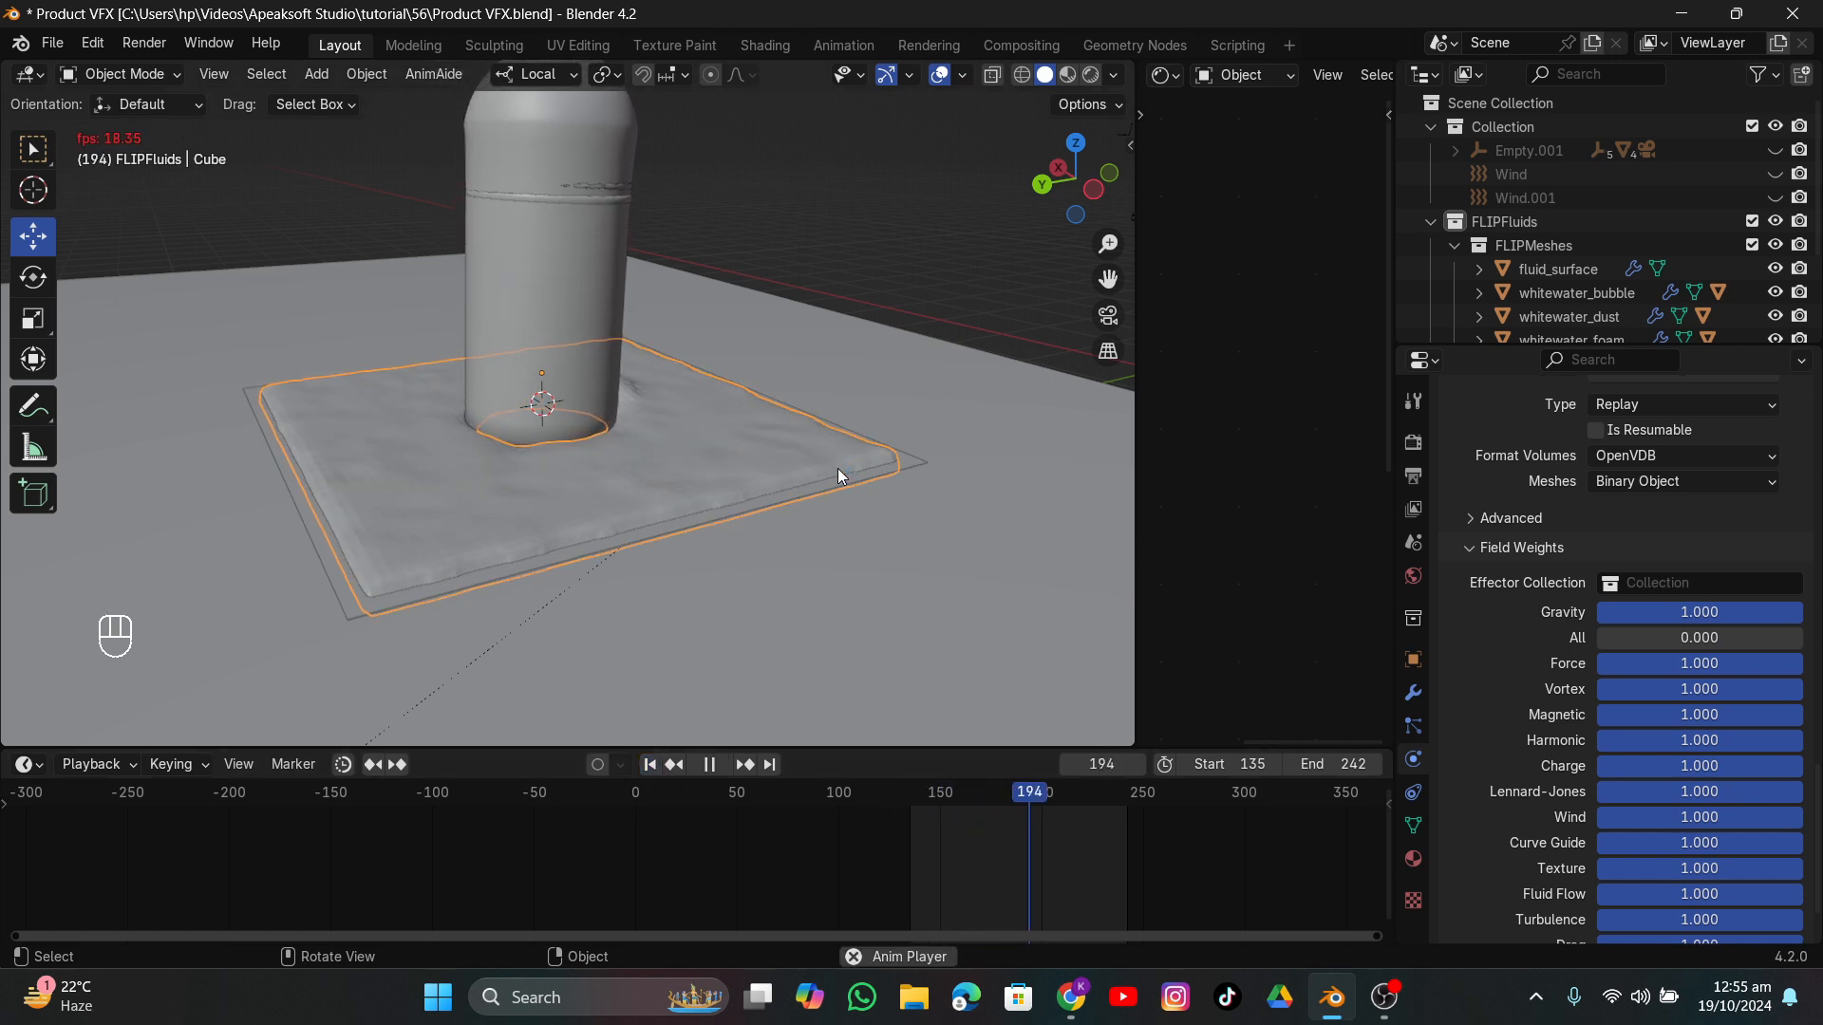
# Stop the playback, set the domain's cache start frame to 130 and the scene's start frame to 129.
pyautogui.press('space')
pyautogui.scroll(5, 1588, 516)
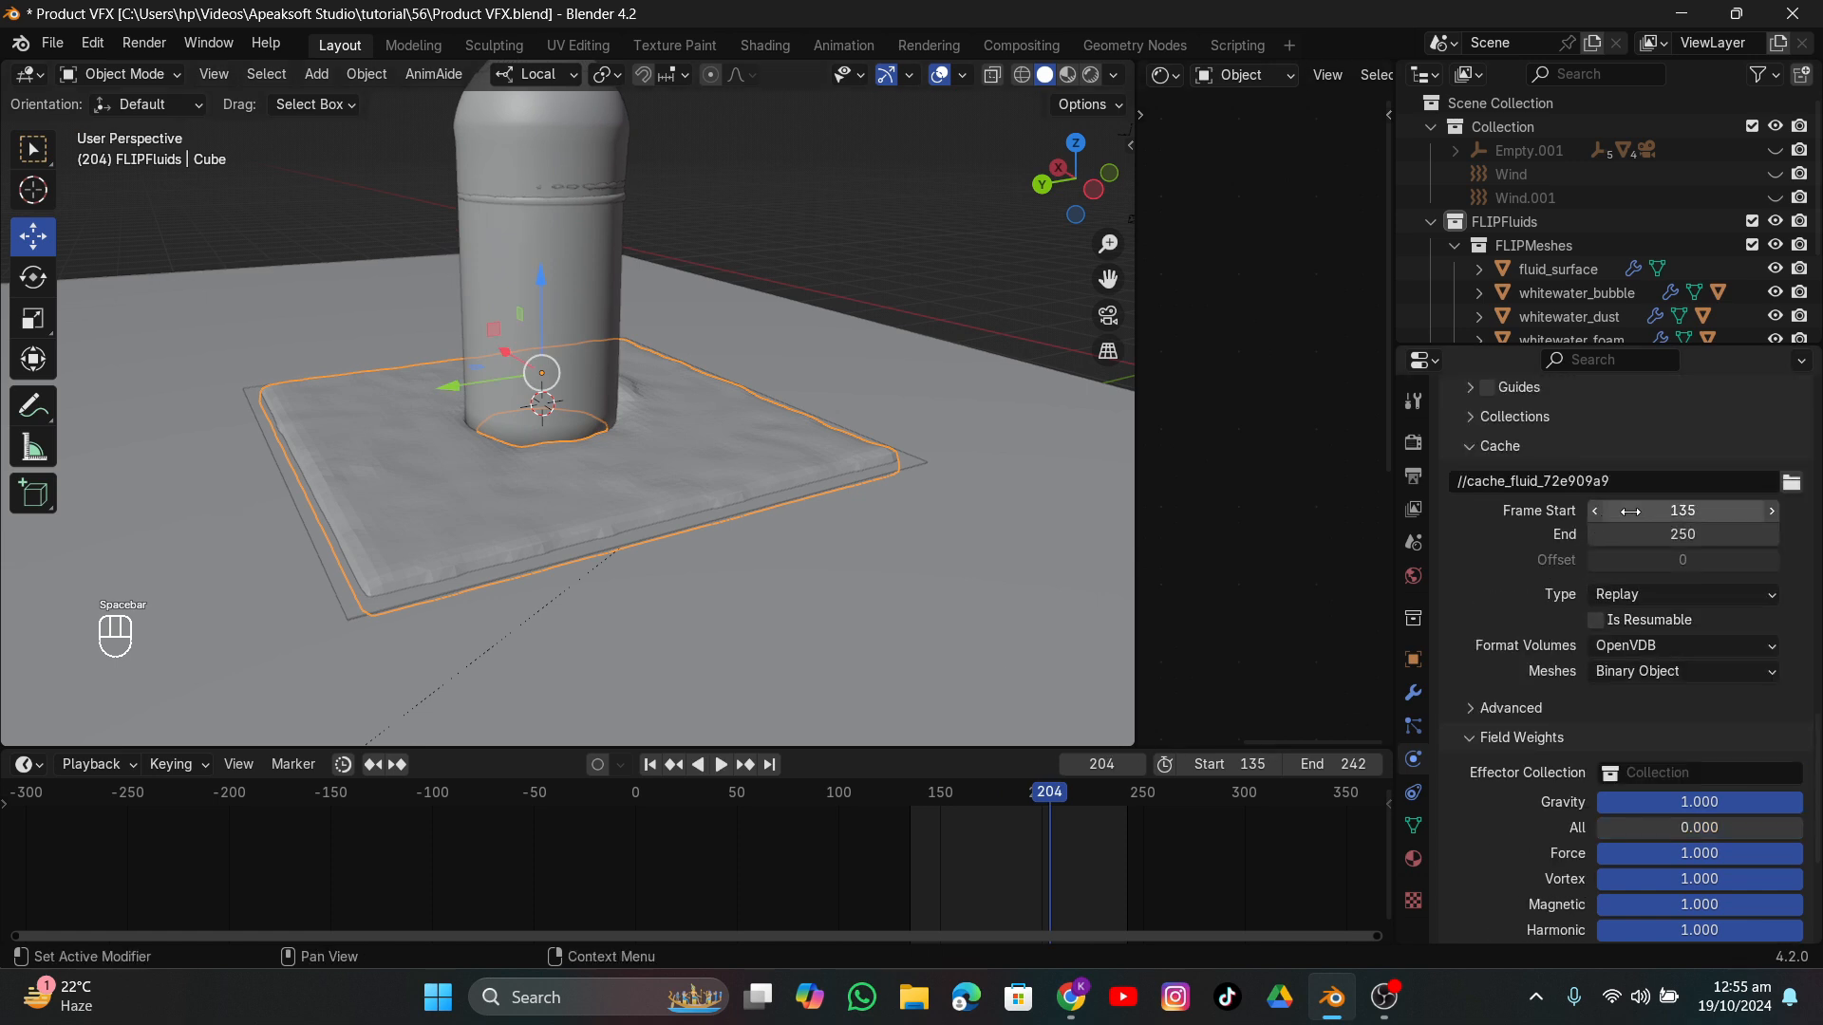
pyautogui.moveTo(1629, 511); pyautogui.dragTo(1618, 511)
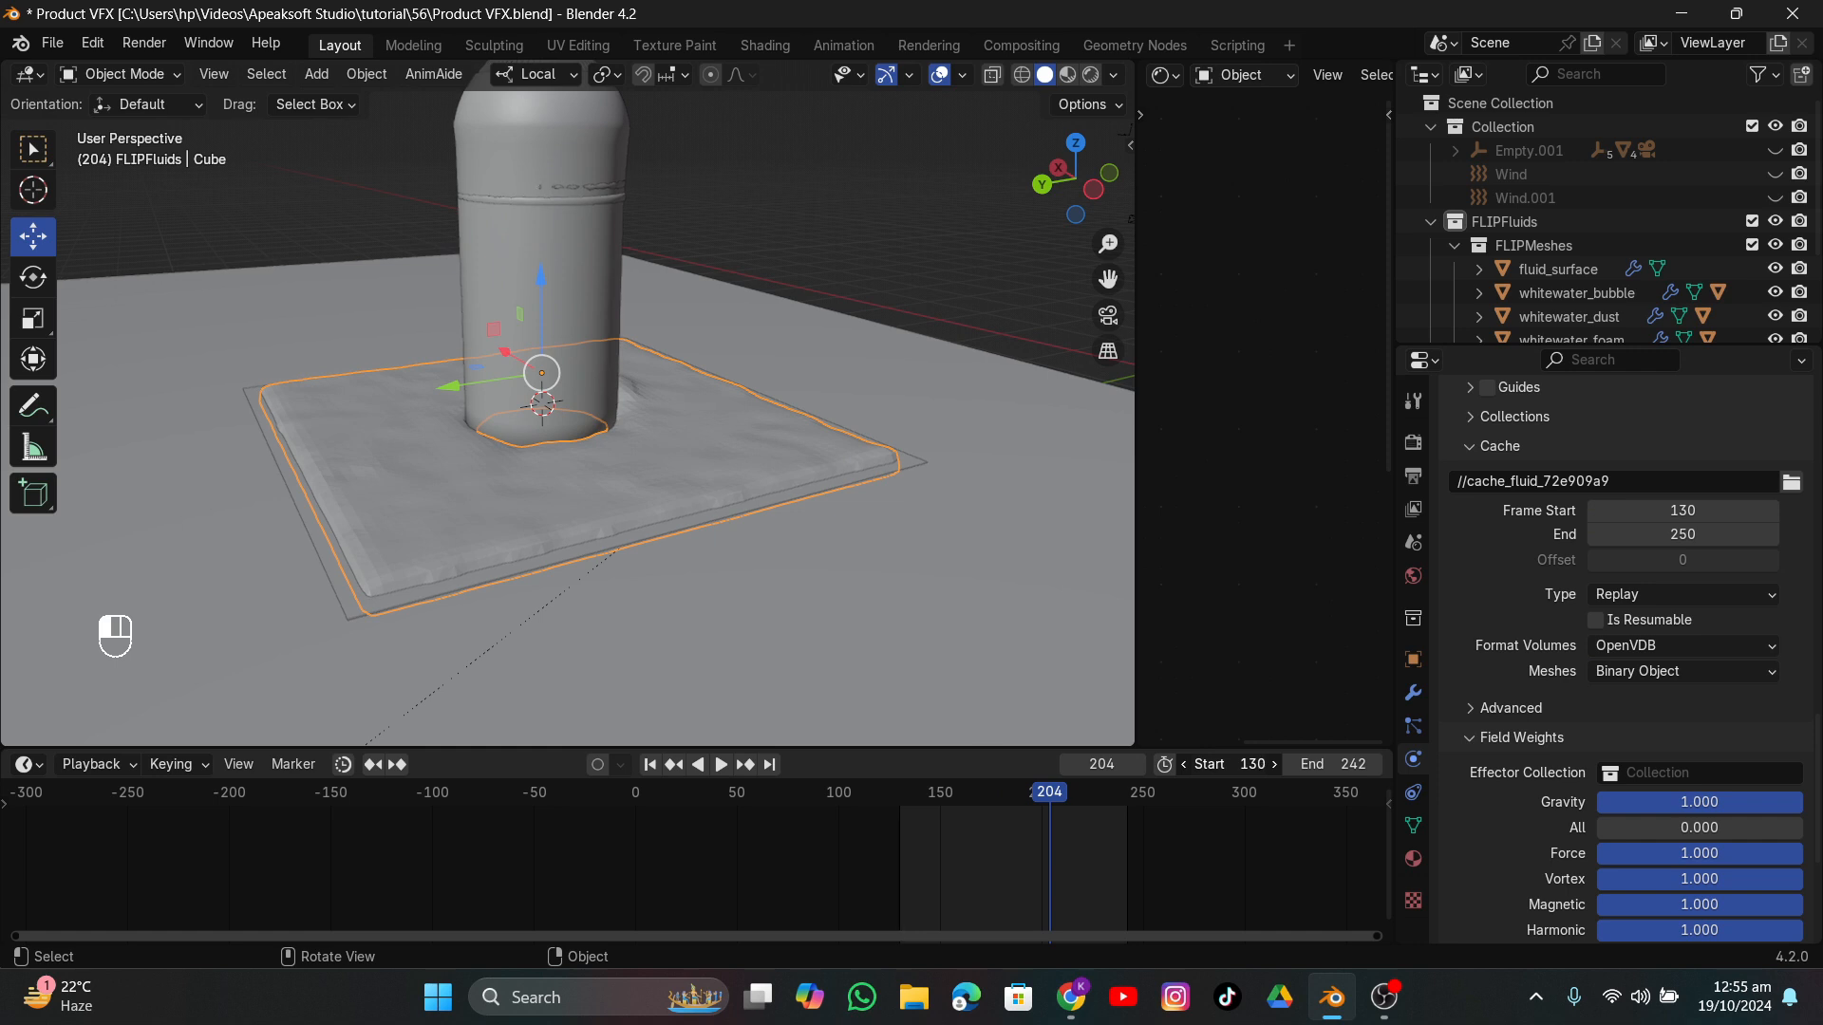
pyautogui.moveTo(1234, 764); pyautogui.dragTo(1225, 764)
# Replay the liquid simulation from the first frame and shade the fluid surface smooth.
pyautogui.click(651, 765)
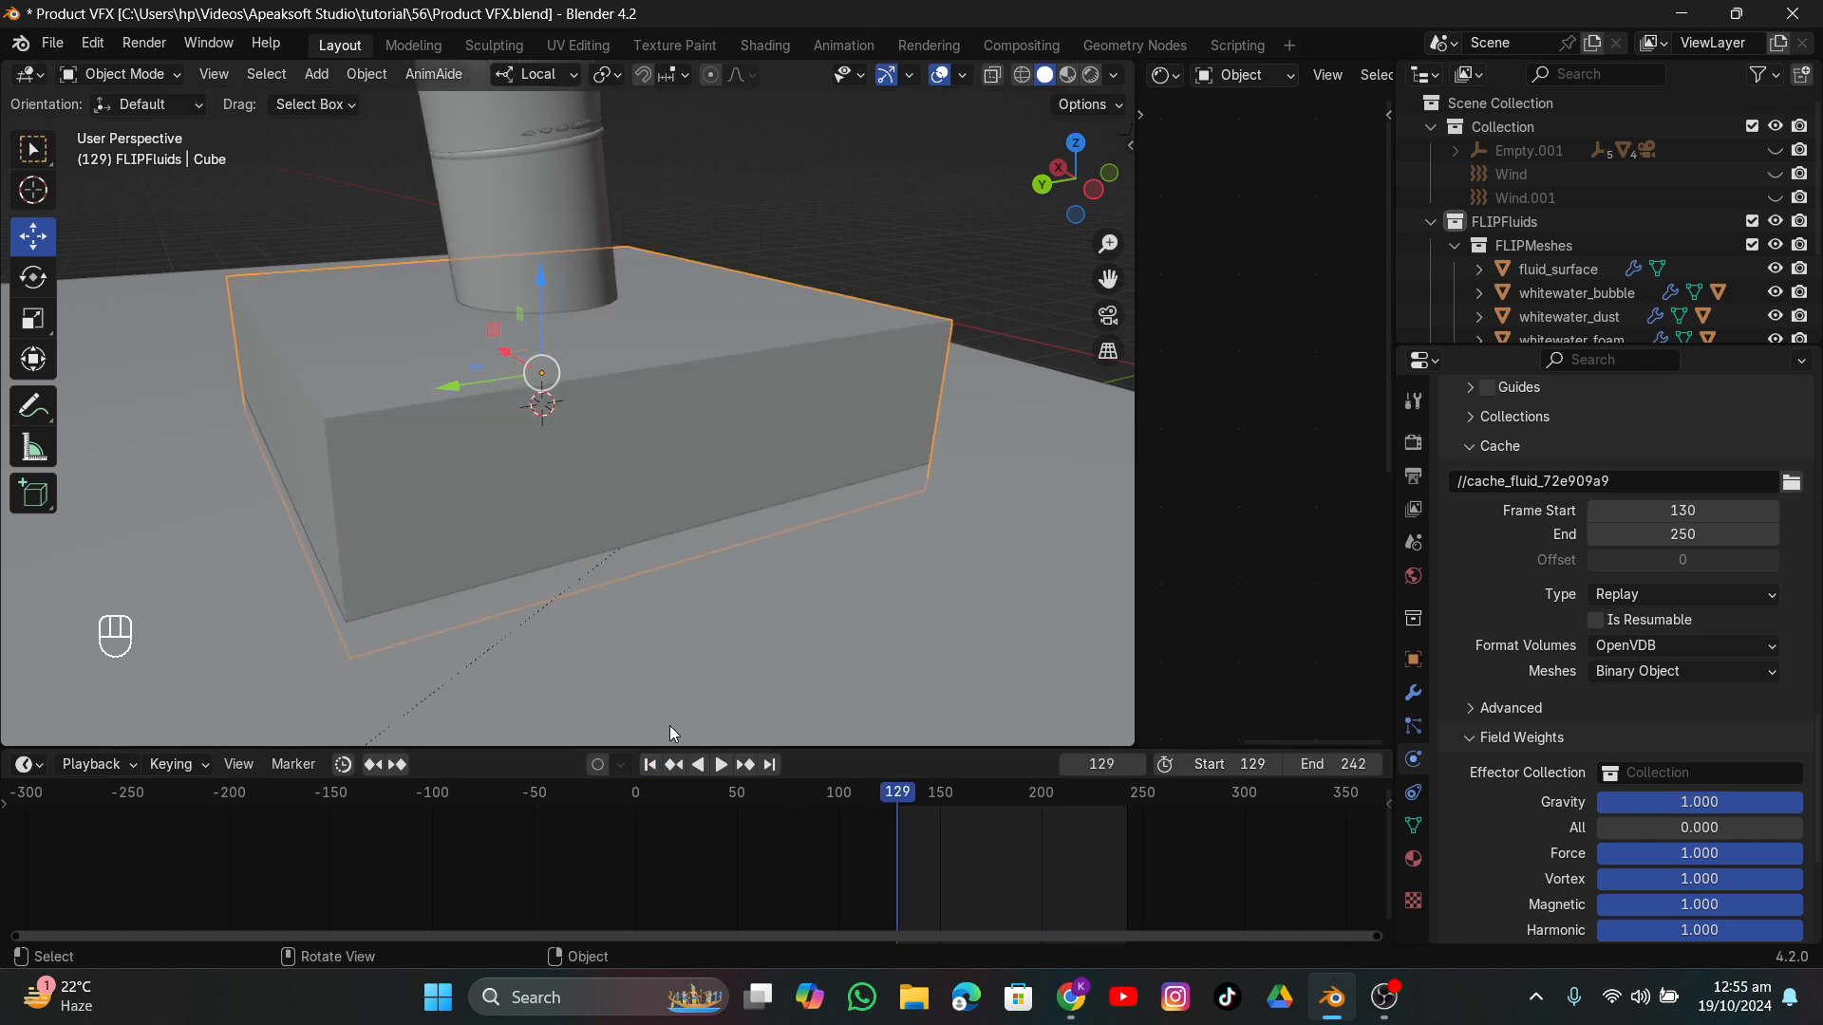
pyautogui.press('space')
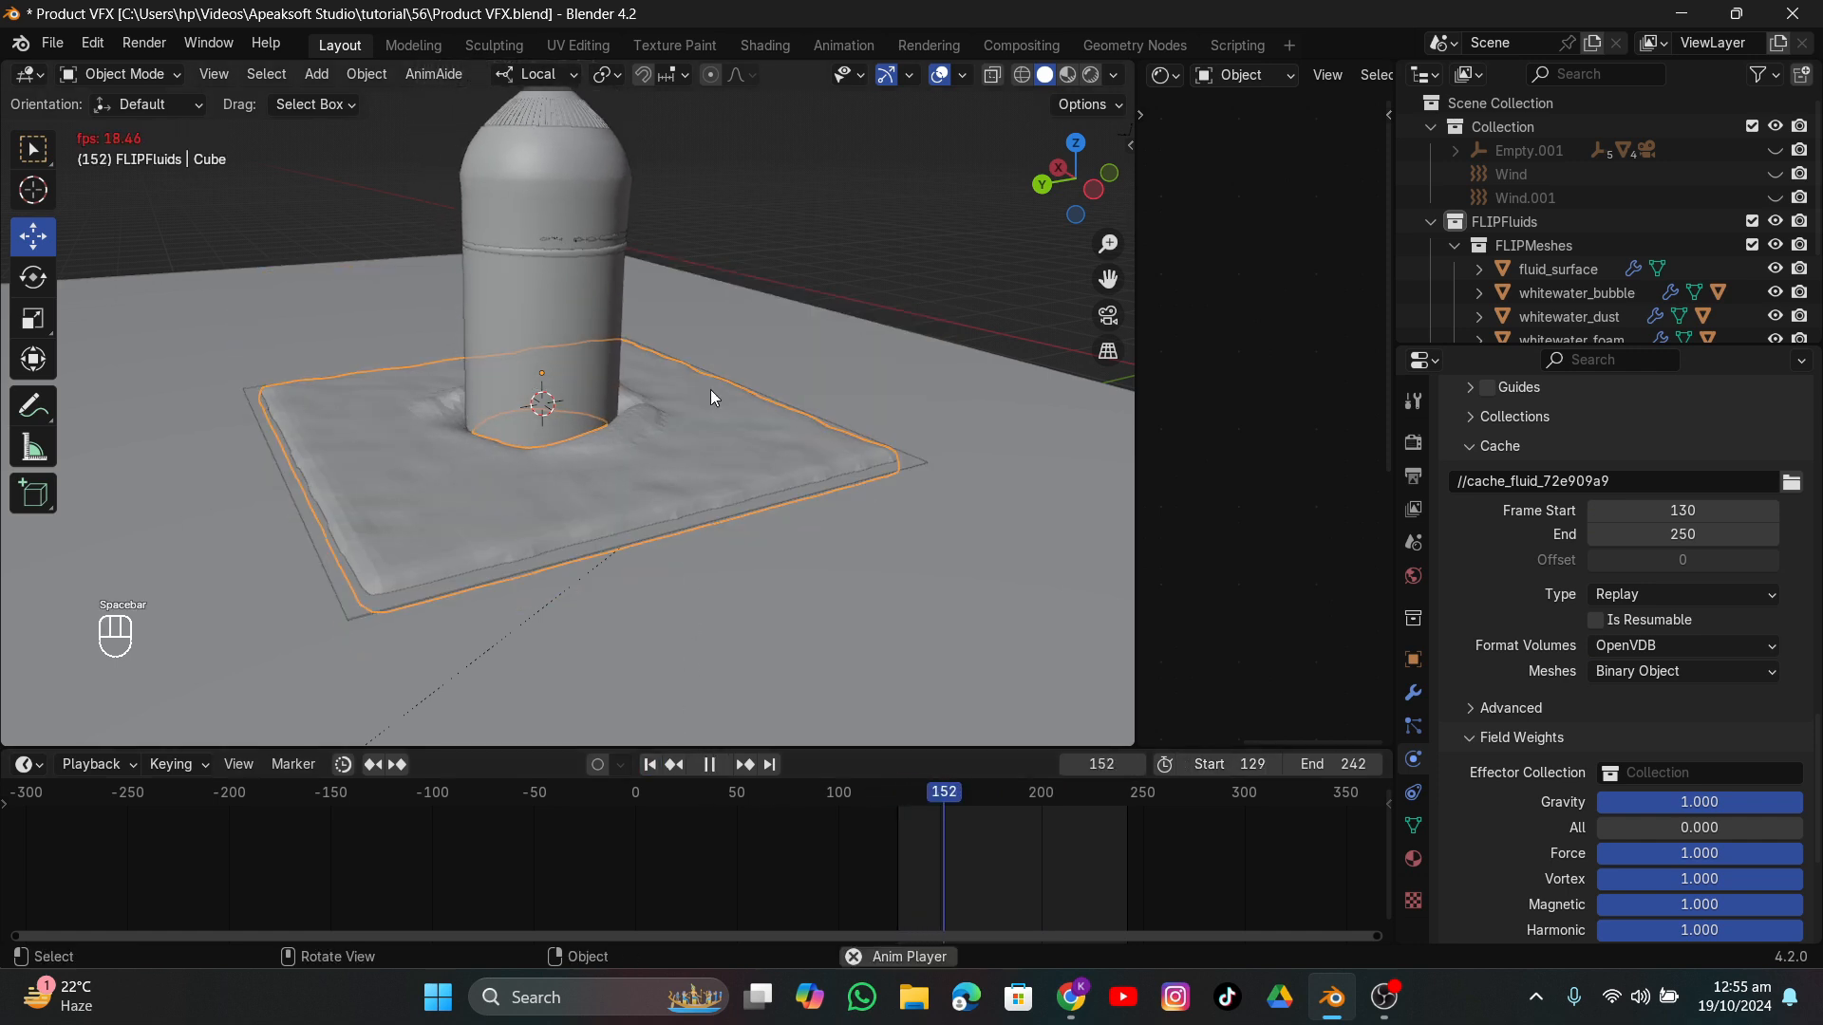
pyautogui.moveTo(710, 390)
pyautogui.mouseDown(button='middle')
pyautogui.moveTo(648, 492)
pyautogui.moveTo(669, 442)
pyautogui.moveTo(712, 427)
pyautogui.moveTo(731, 365)
pyautogui.mouseUp(button='middle')
pyautogui.scroll(1, 647, 492)
pyautogui.press('space')
pyautogui.rightClick(740, 338)
pyautogui.click(697, 322)
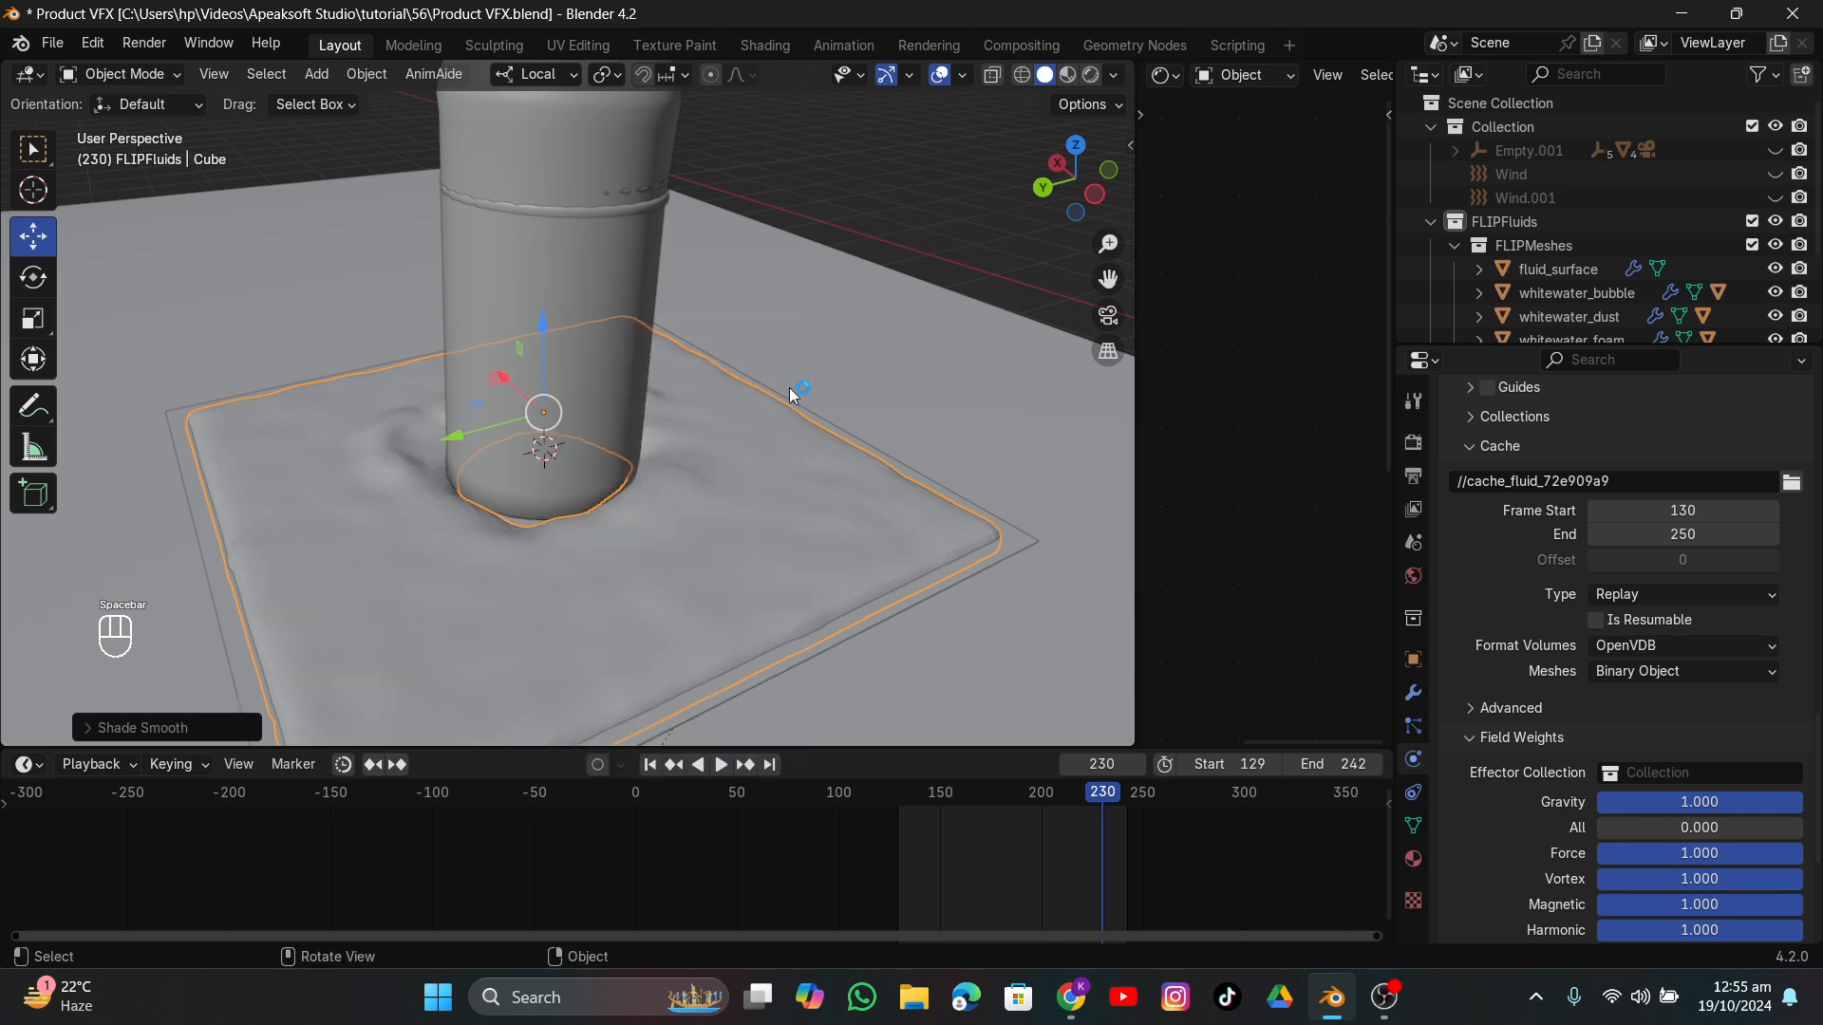
# Set the fluid domain's Resolution Divisions to 64.
pyautogui.scroll(20, 1561, 583)
pyautogui.scroll(10, 1560, 583)
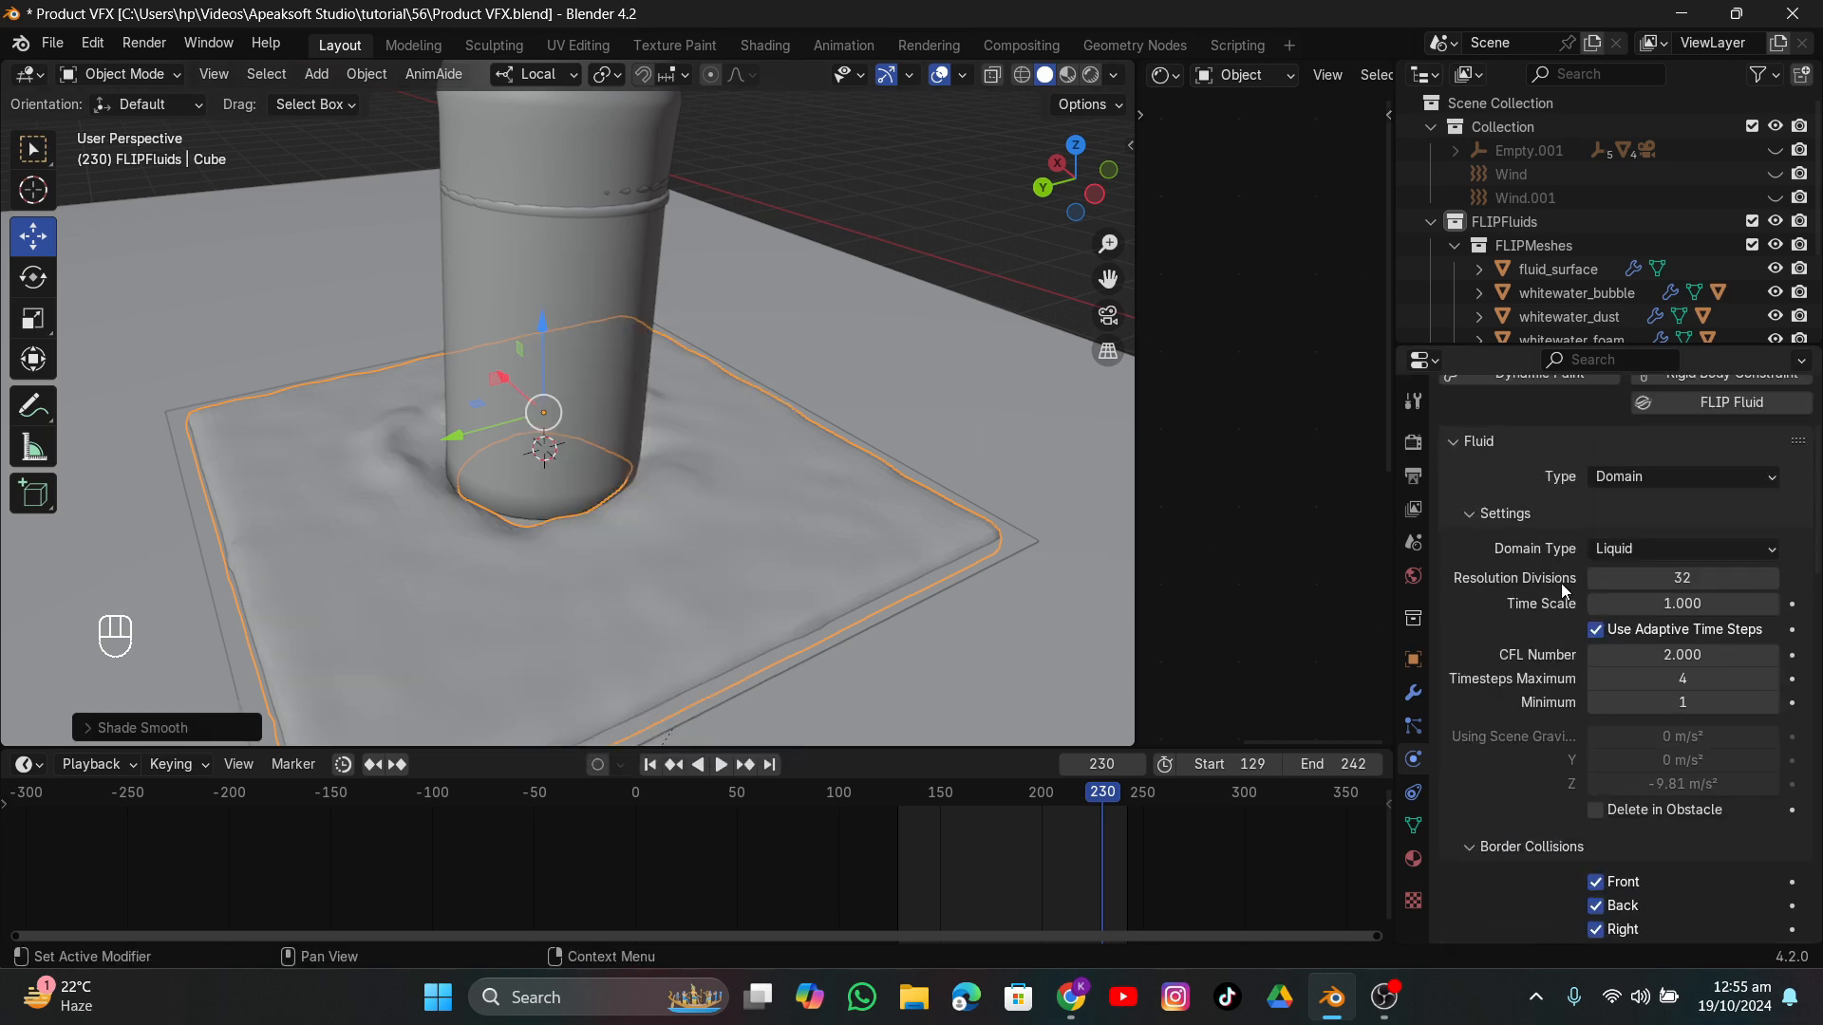
pyautogui.click(1670, 718)
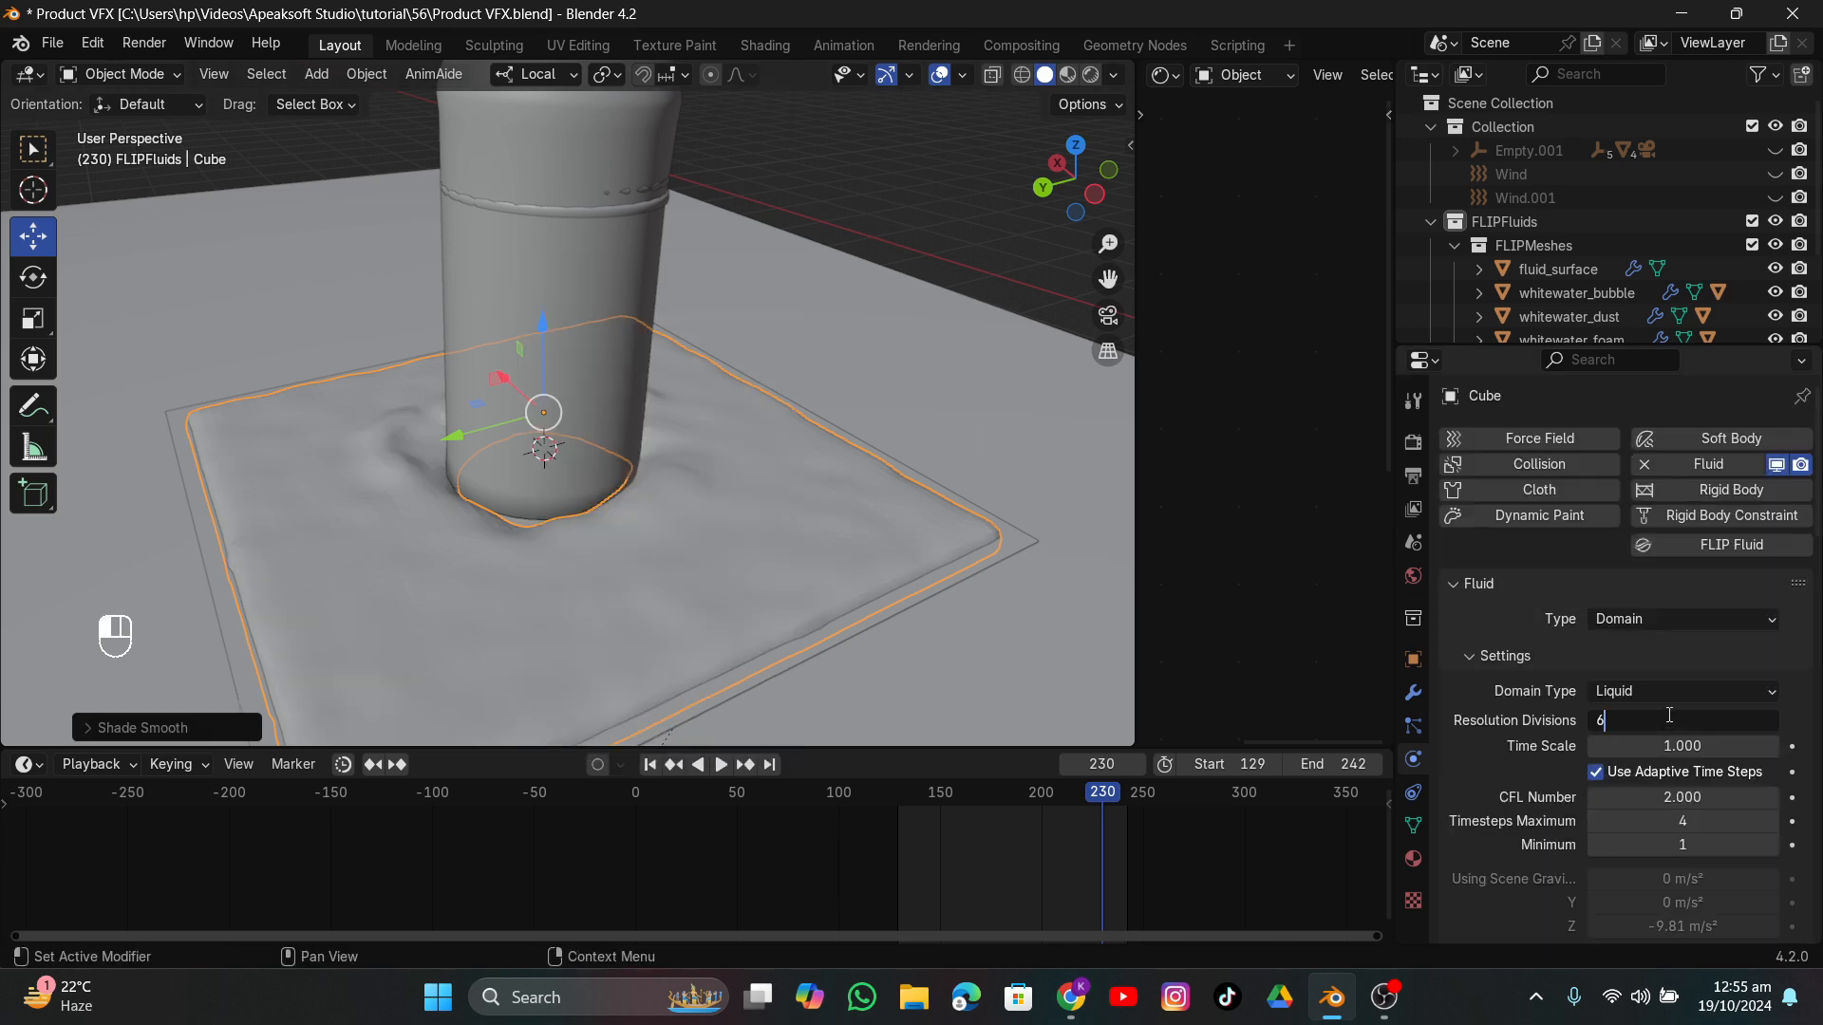
pyautogui.press('Return')
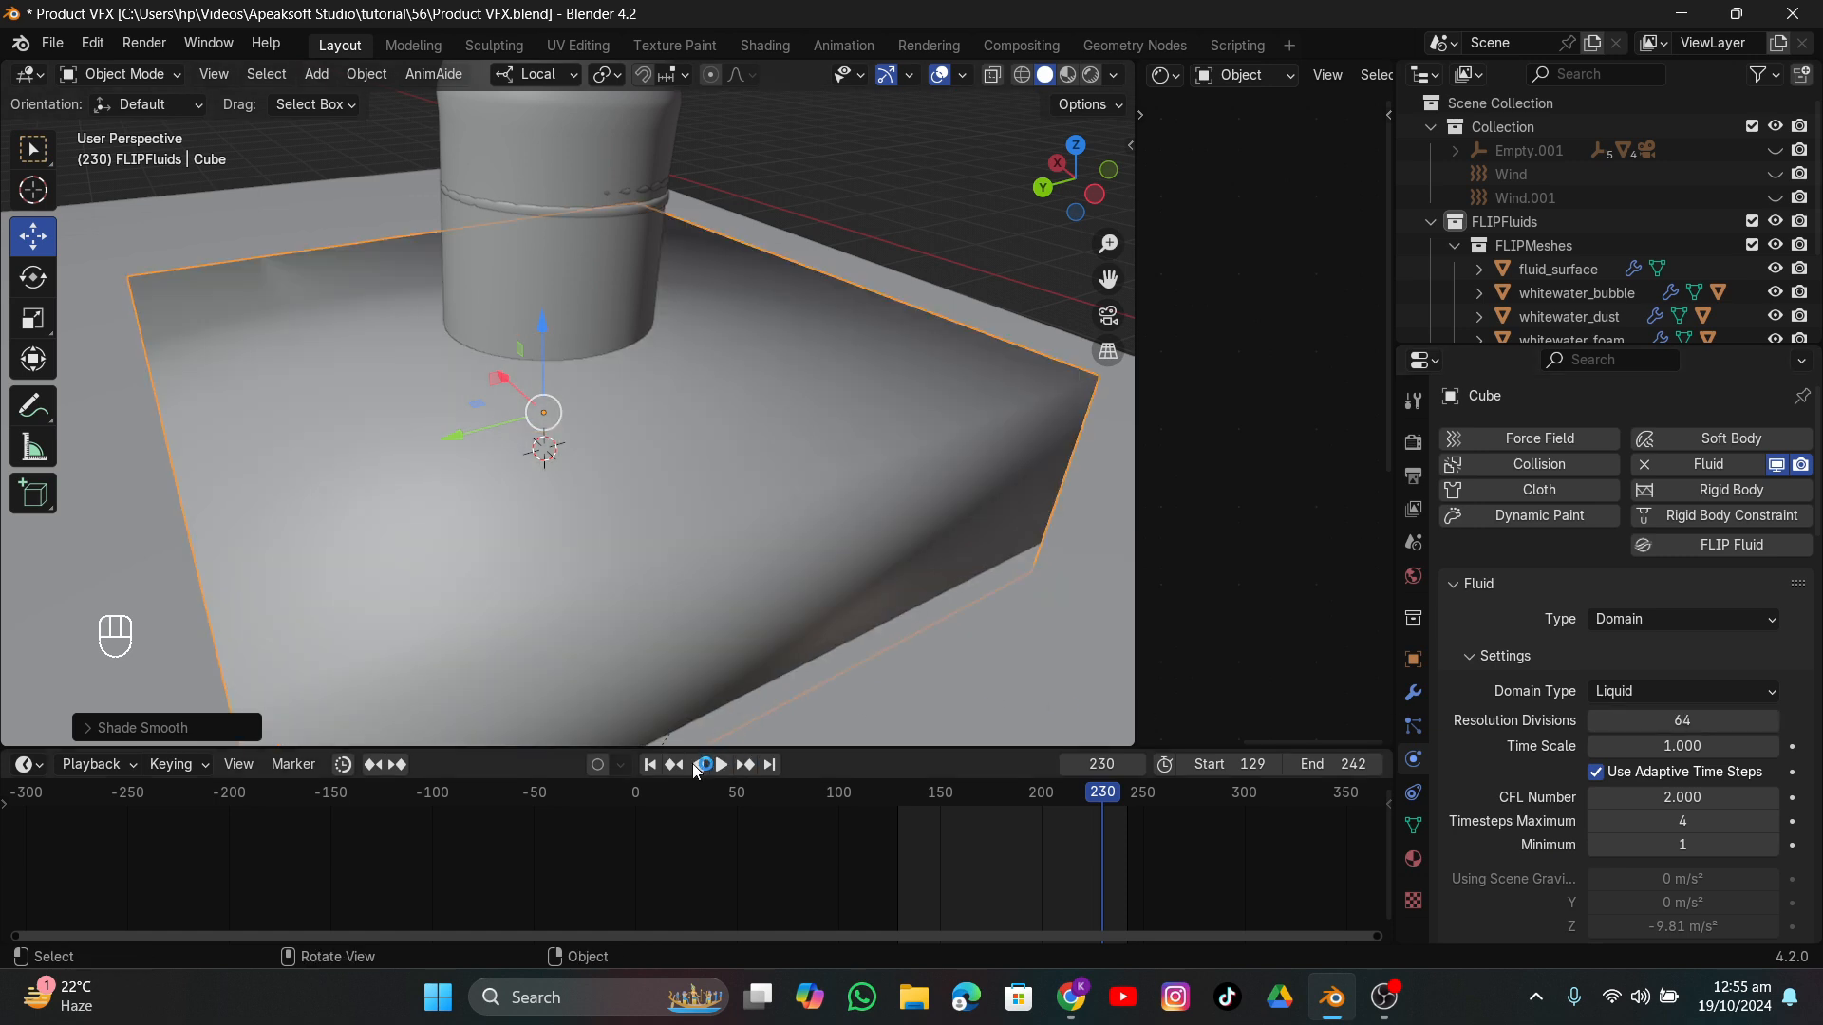
# Replay the finer simulation from the first frame and examine the liquid around the cylinder's base up close, scrubbing back to frame 147.
pyautogui.click(650, 765)
pyautogui.press('space')
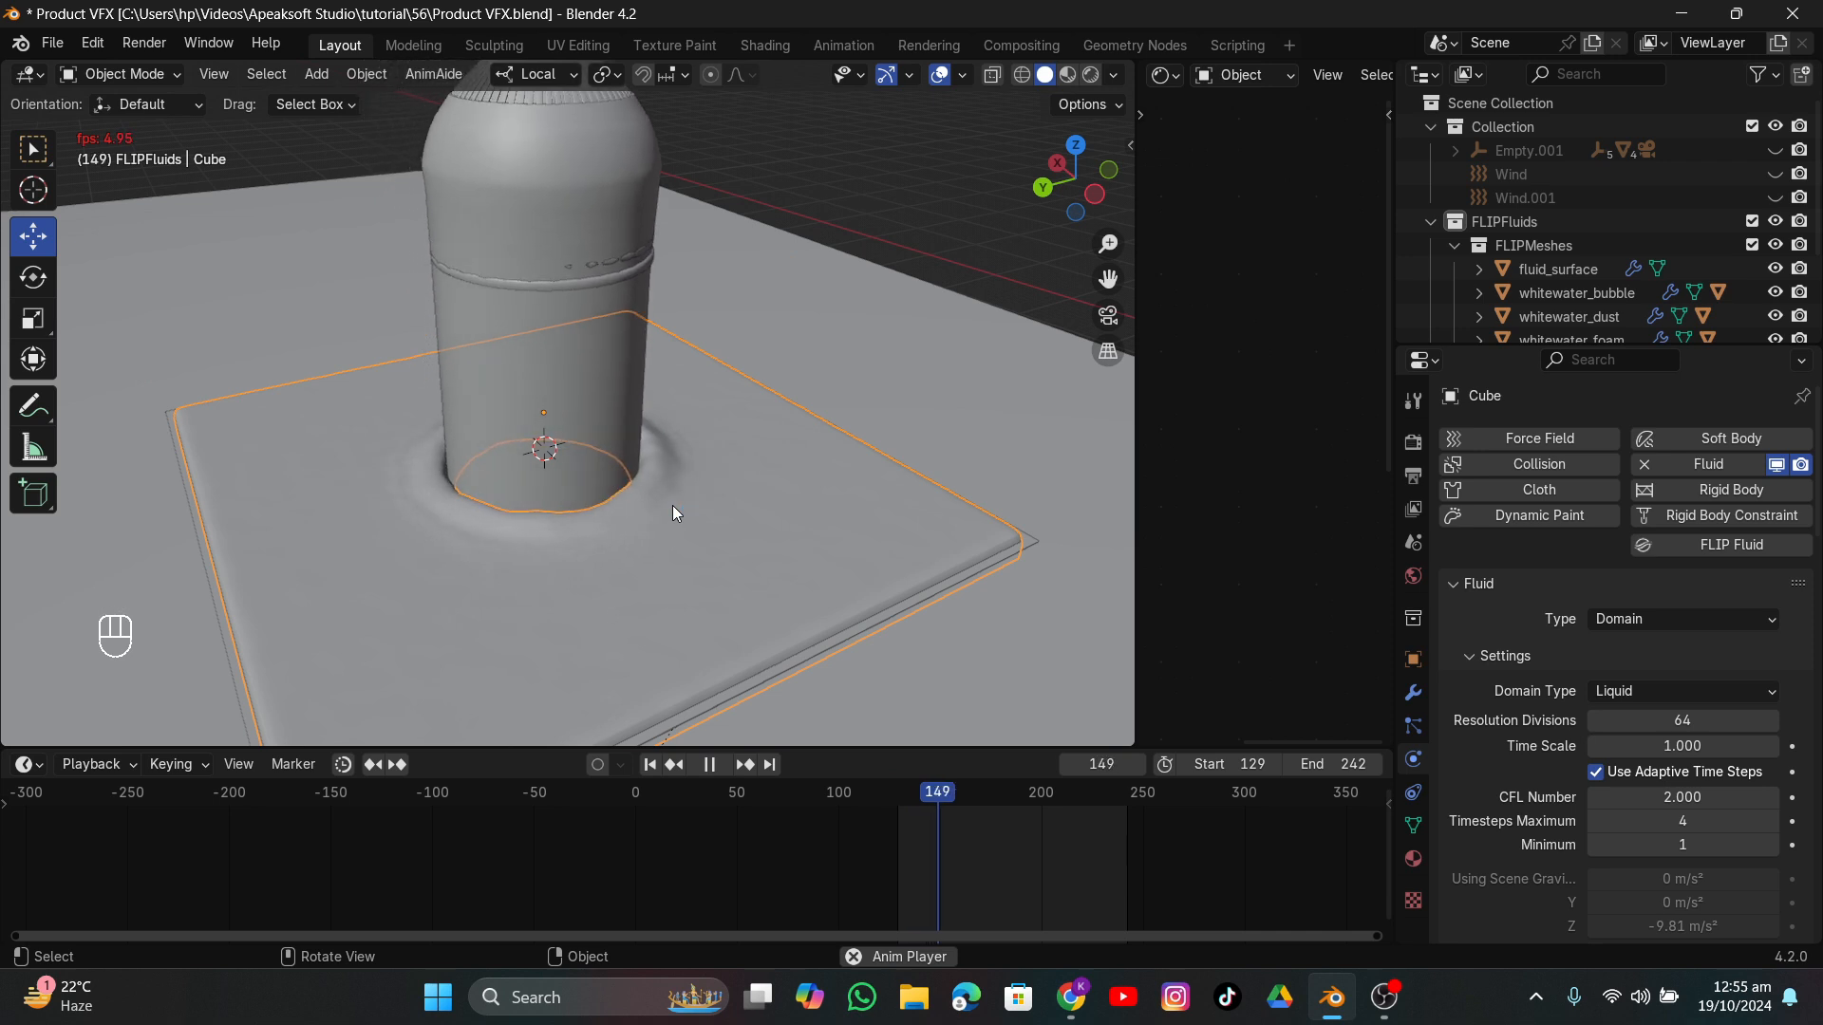
pyautogui.press('space')
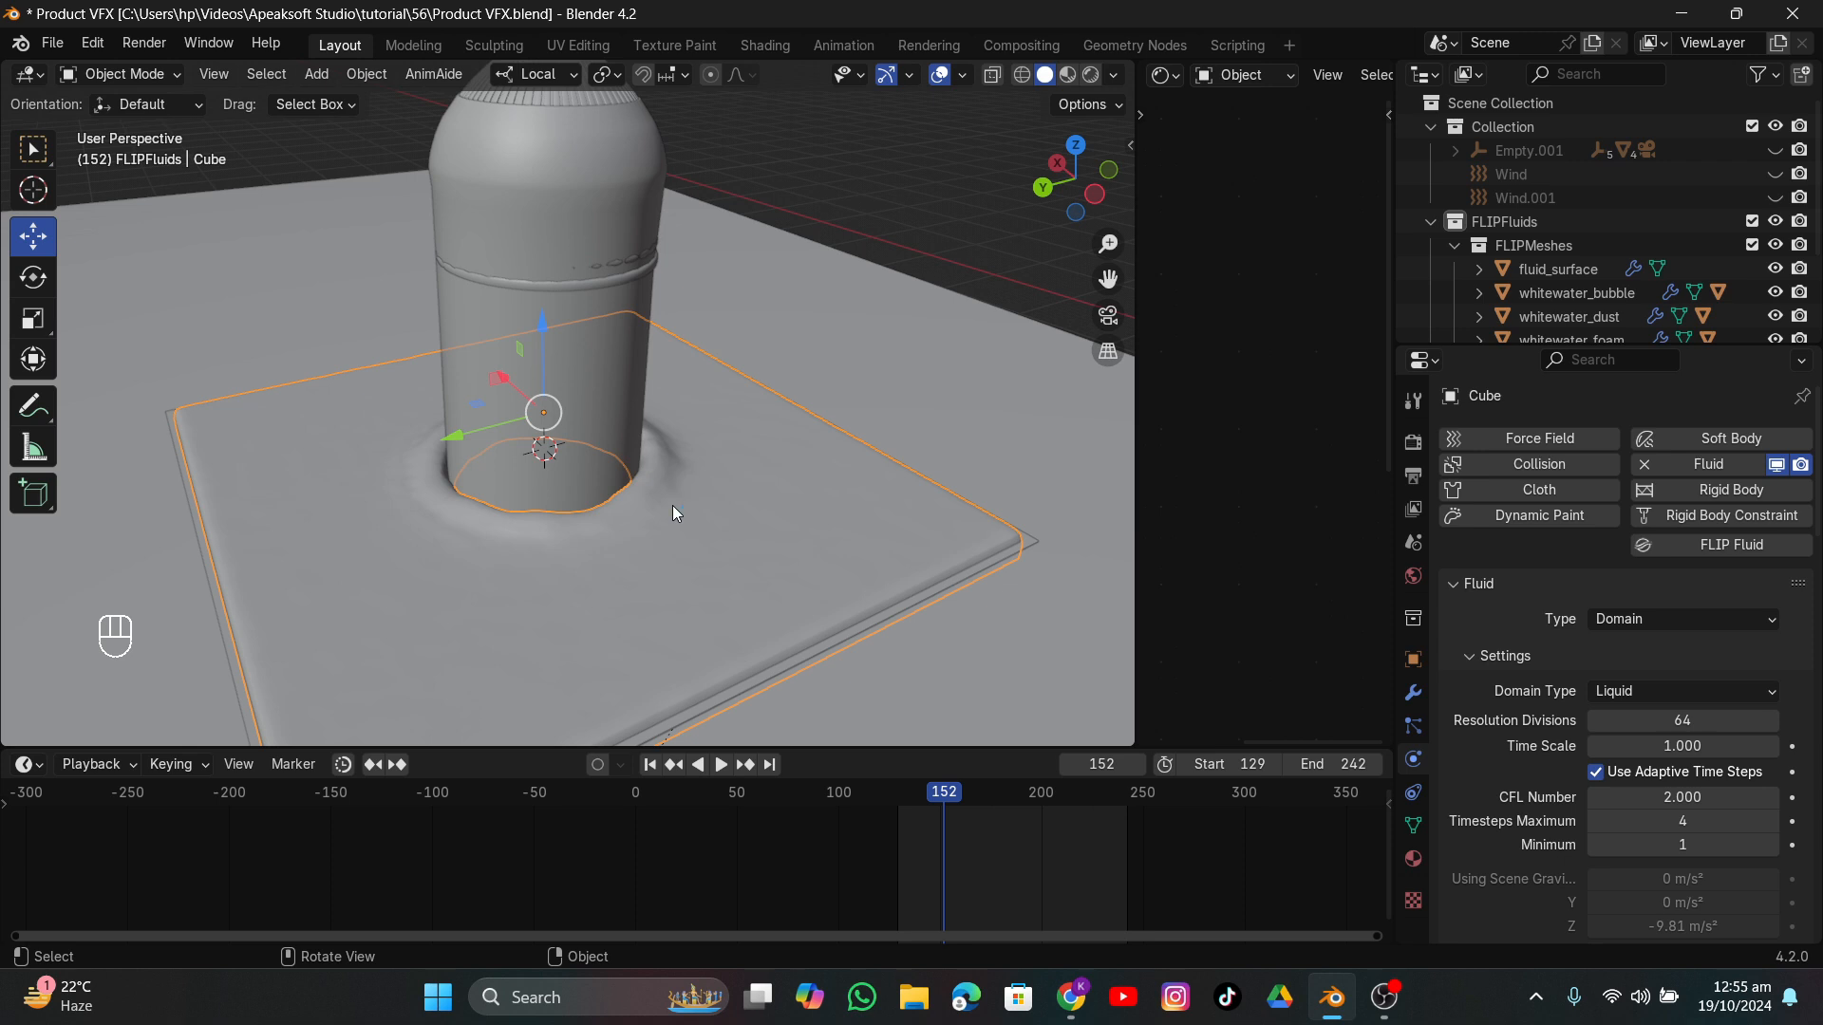
pyautogui.moveTo(672, 508); pyautogui.dragTo(691, 435, button='middle')
pyautogui.scroll(3, 695, 433)
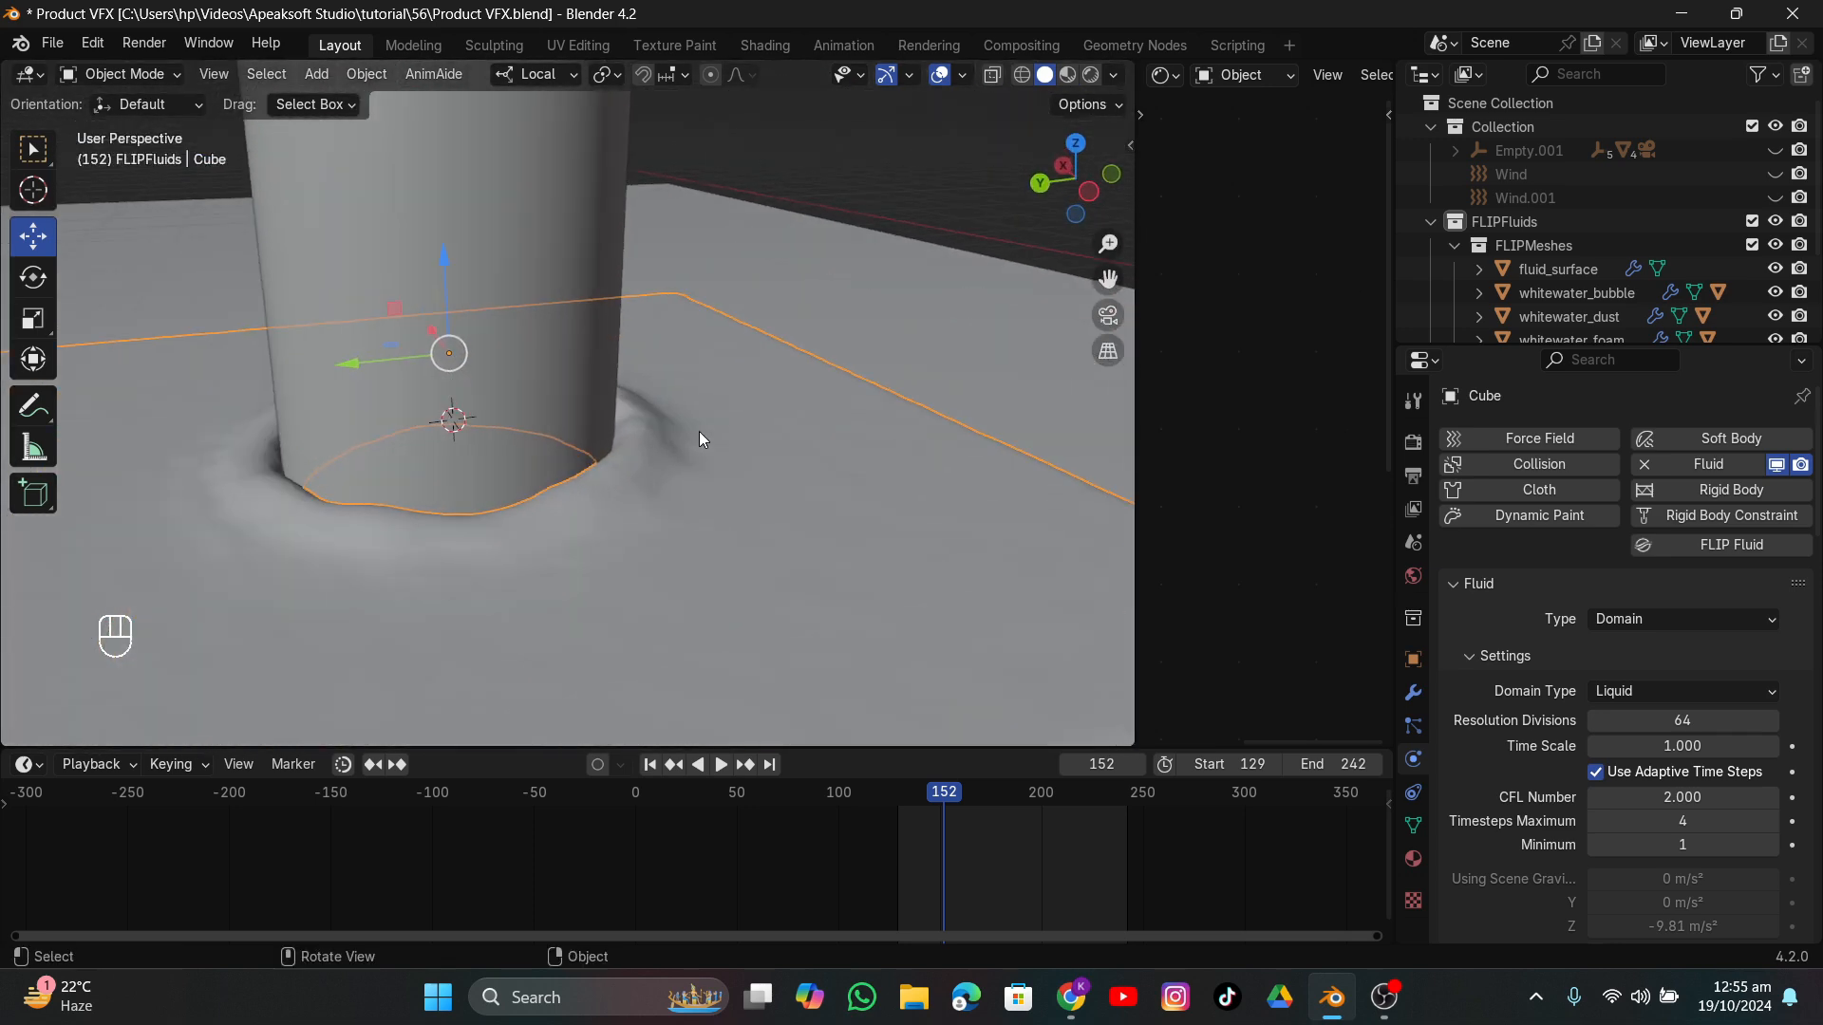
pyautogui.moveTo(944, 797)
pyautogui.mouseDown()
pyautogui.moveTo(900, 796)
pyautogui.moveTo(967, 803)
pyautogui.moveTo(891, 802)
pyautogui.moveTo(935, 808)
pyautogui.mouseUp()
pyautogui.scroll(-7, 727, 499)
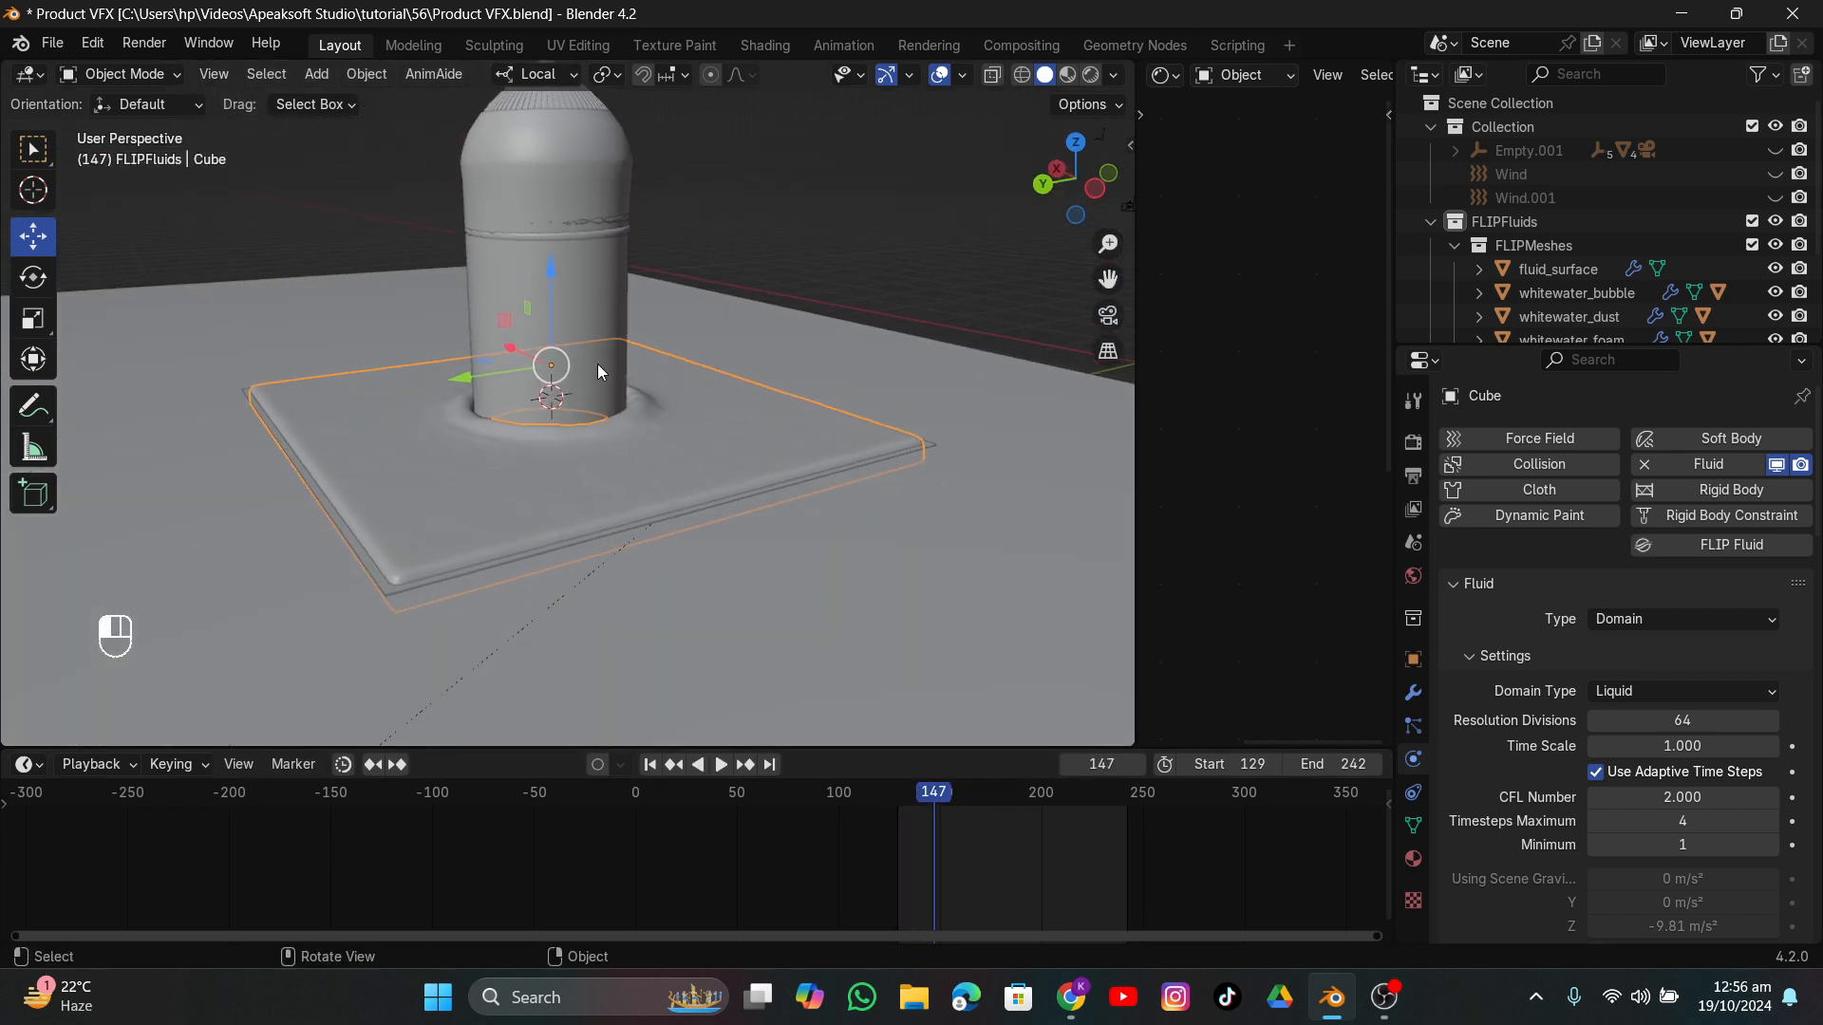
# Select the cylinder around the bottle and insert a keyframe for it at frame 130.
pyautogui.click(599, 366)
pyautogui.press('space')
pyautogui.moveTo(926, 803); pyautogui.dragTo(898, 800)
pyautogui.press('space')
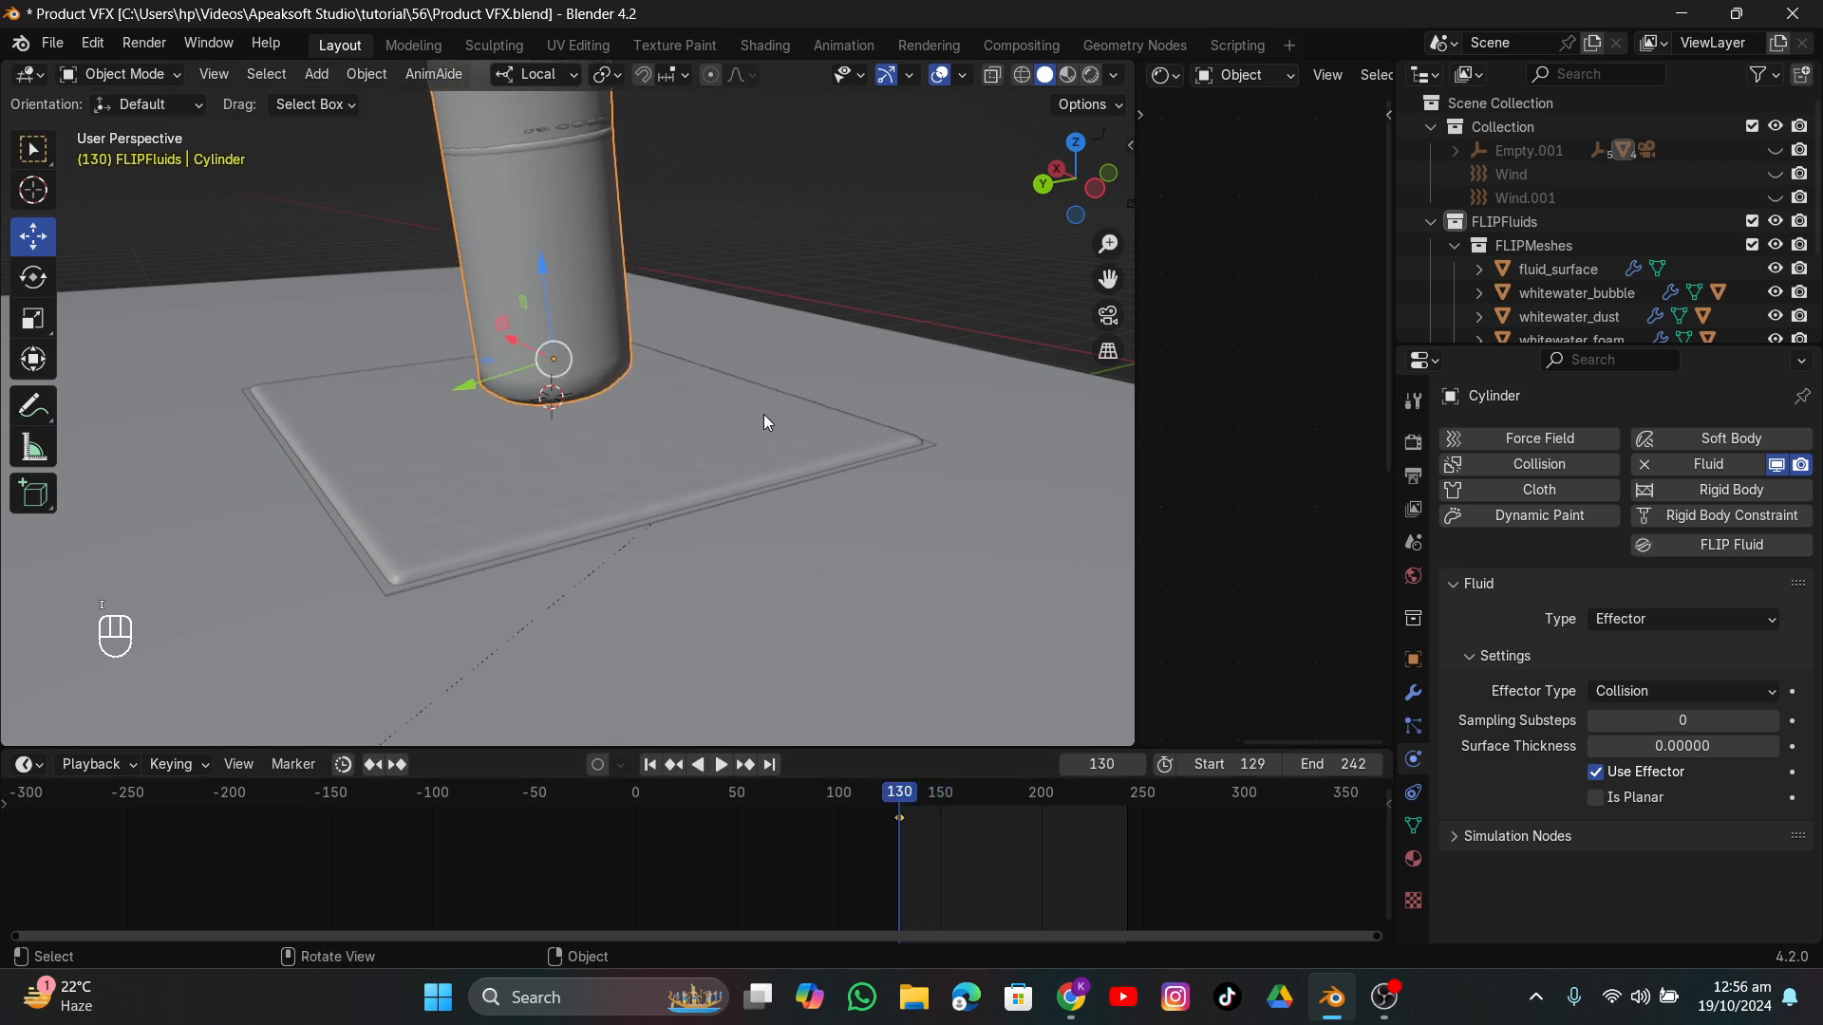
# Lower the cylinder through the liquid surface at frame 140 and insert a keyframe there.
pyautogui.press('space')
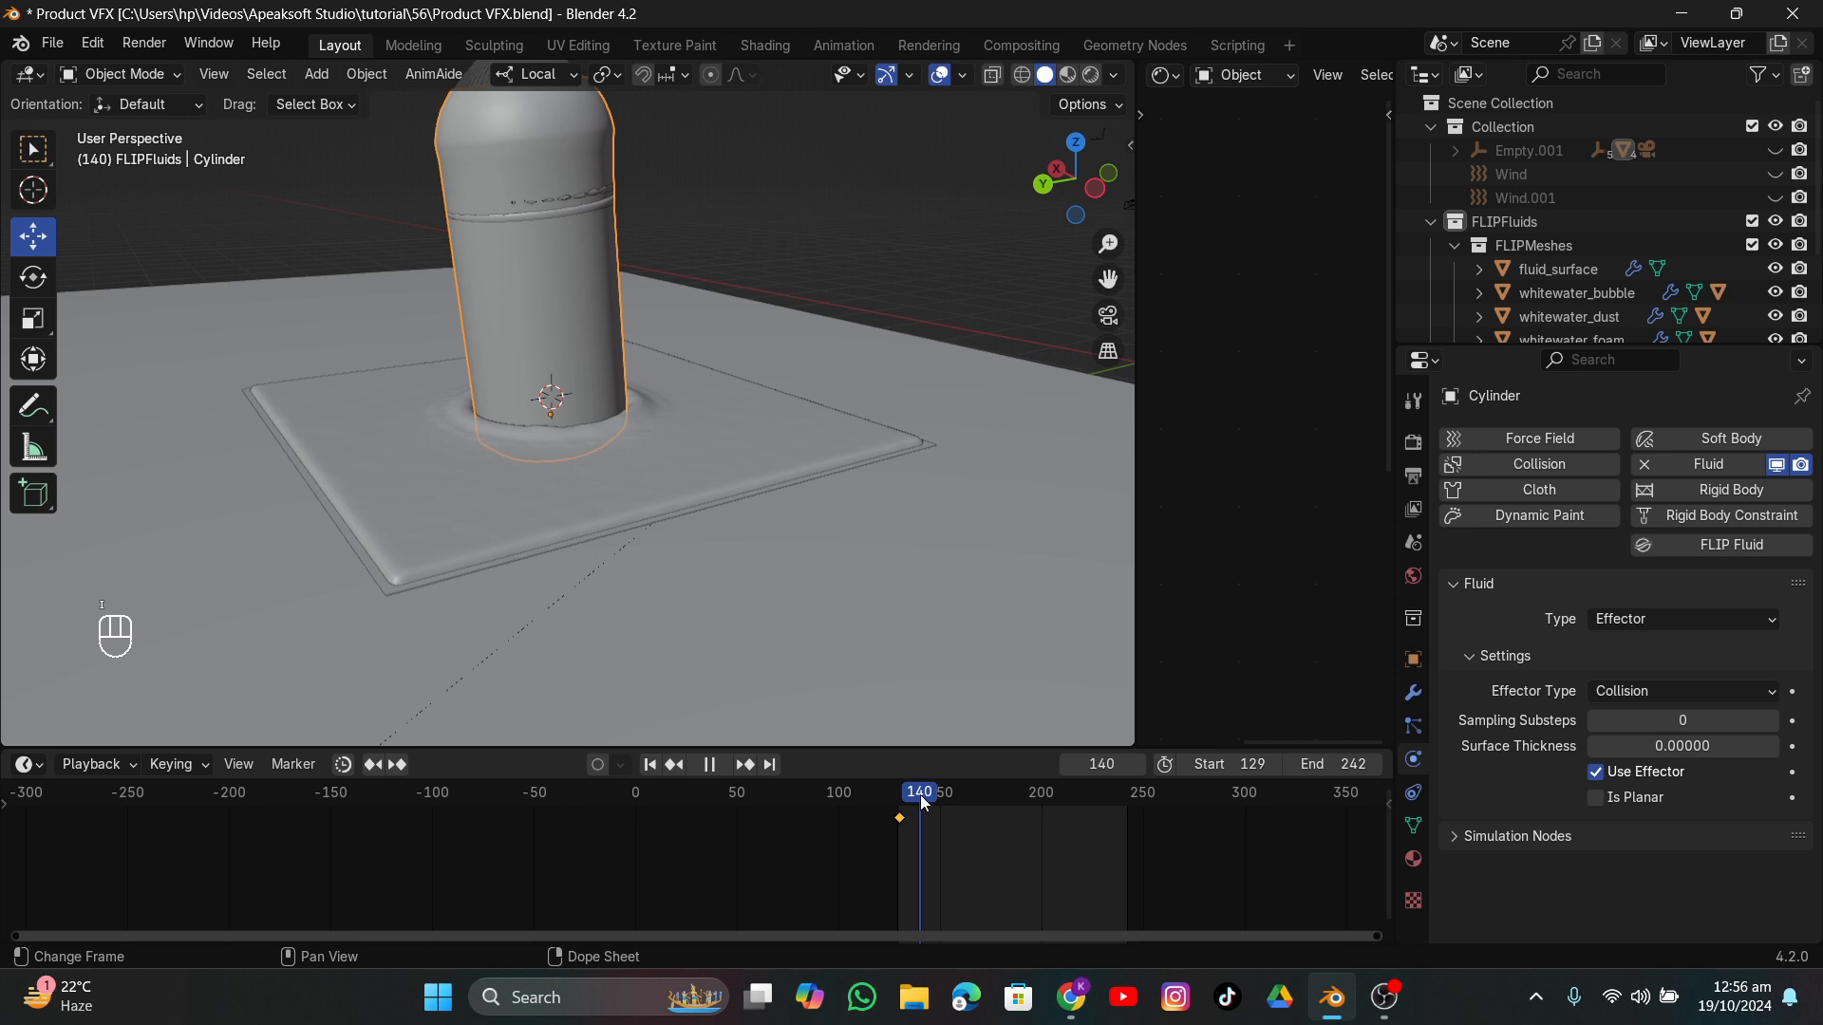
pyautogui.press('space')
pyautogui.scroll(5, 801, 505)
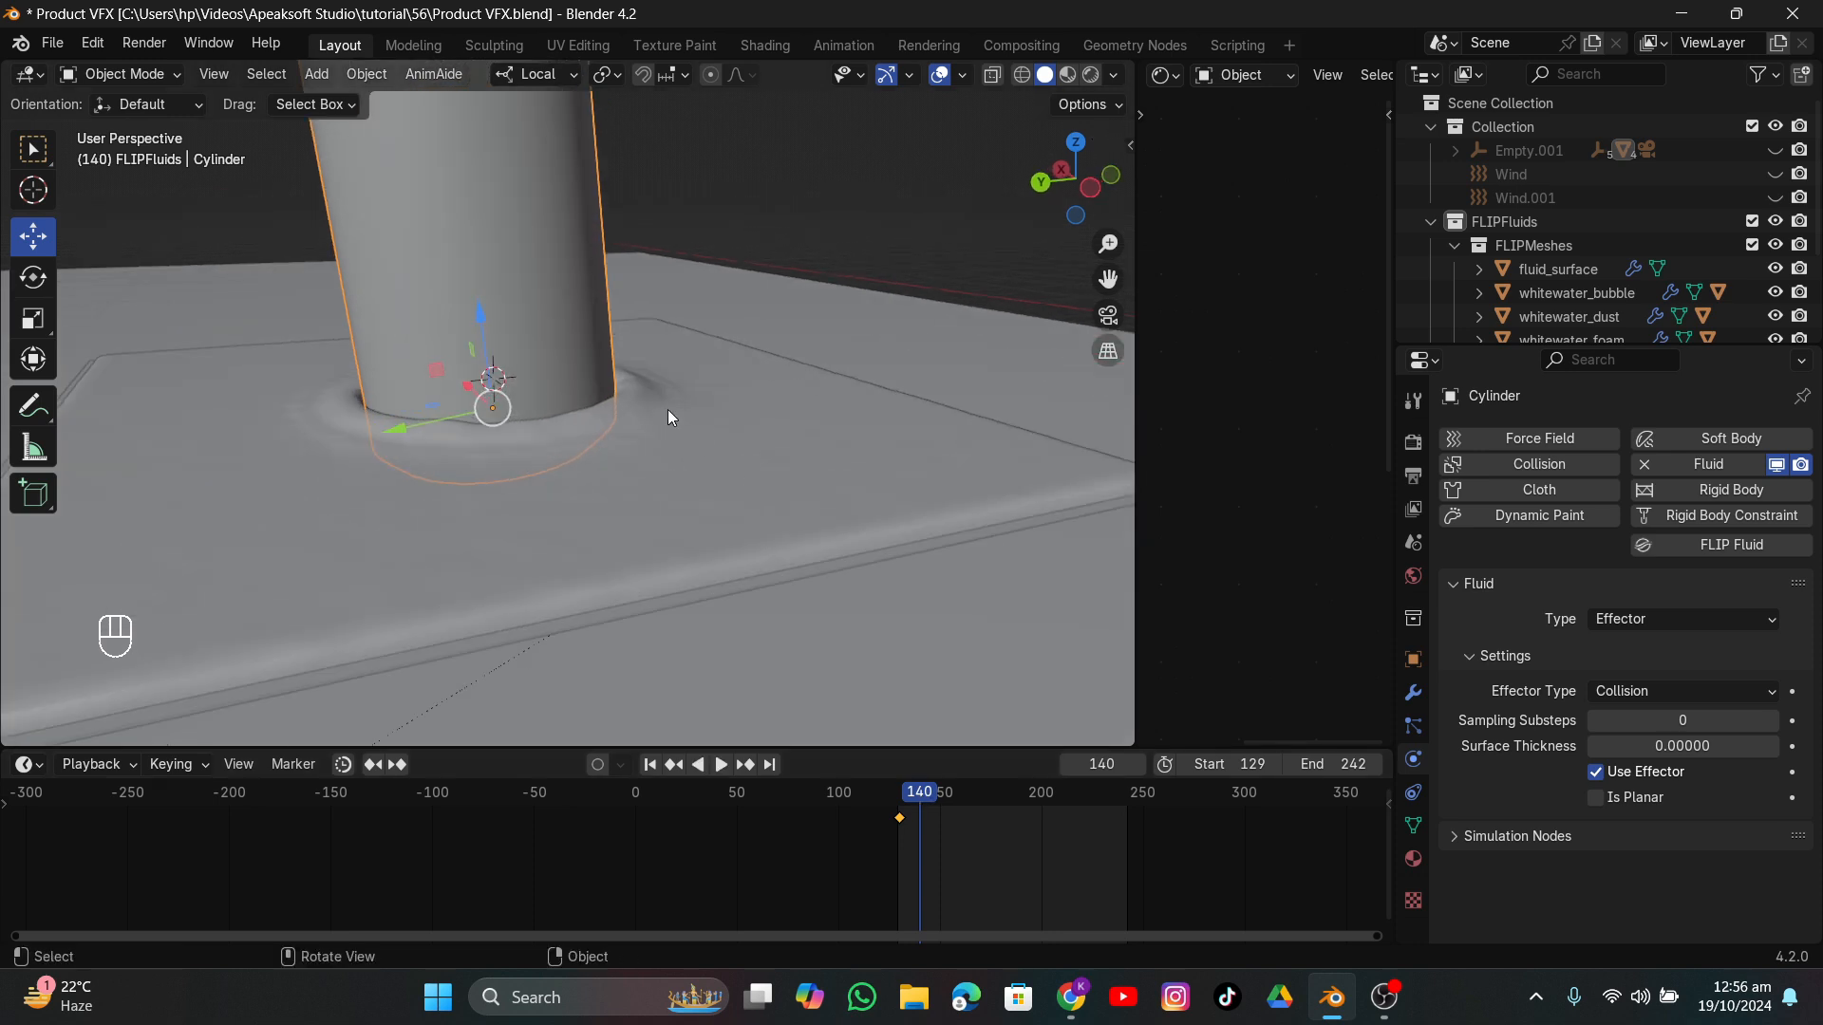
pyautogui.moveTo(476, 320); pyautogui.dragTo(513, 427)
pyautogui.press('i')
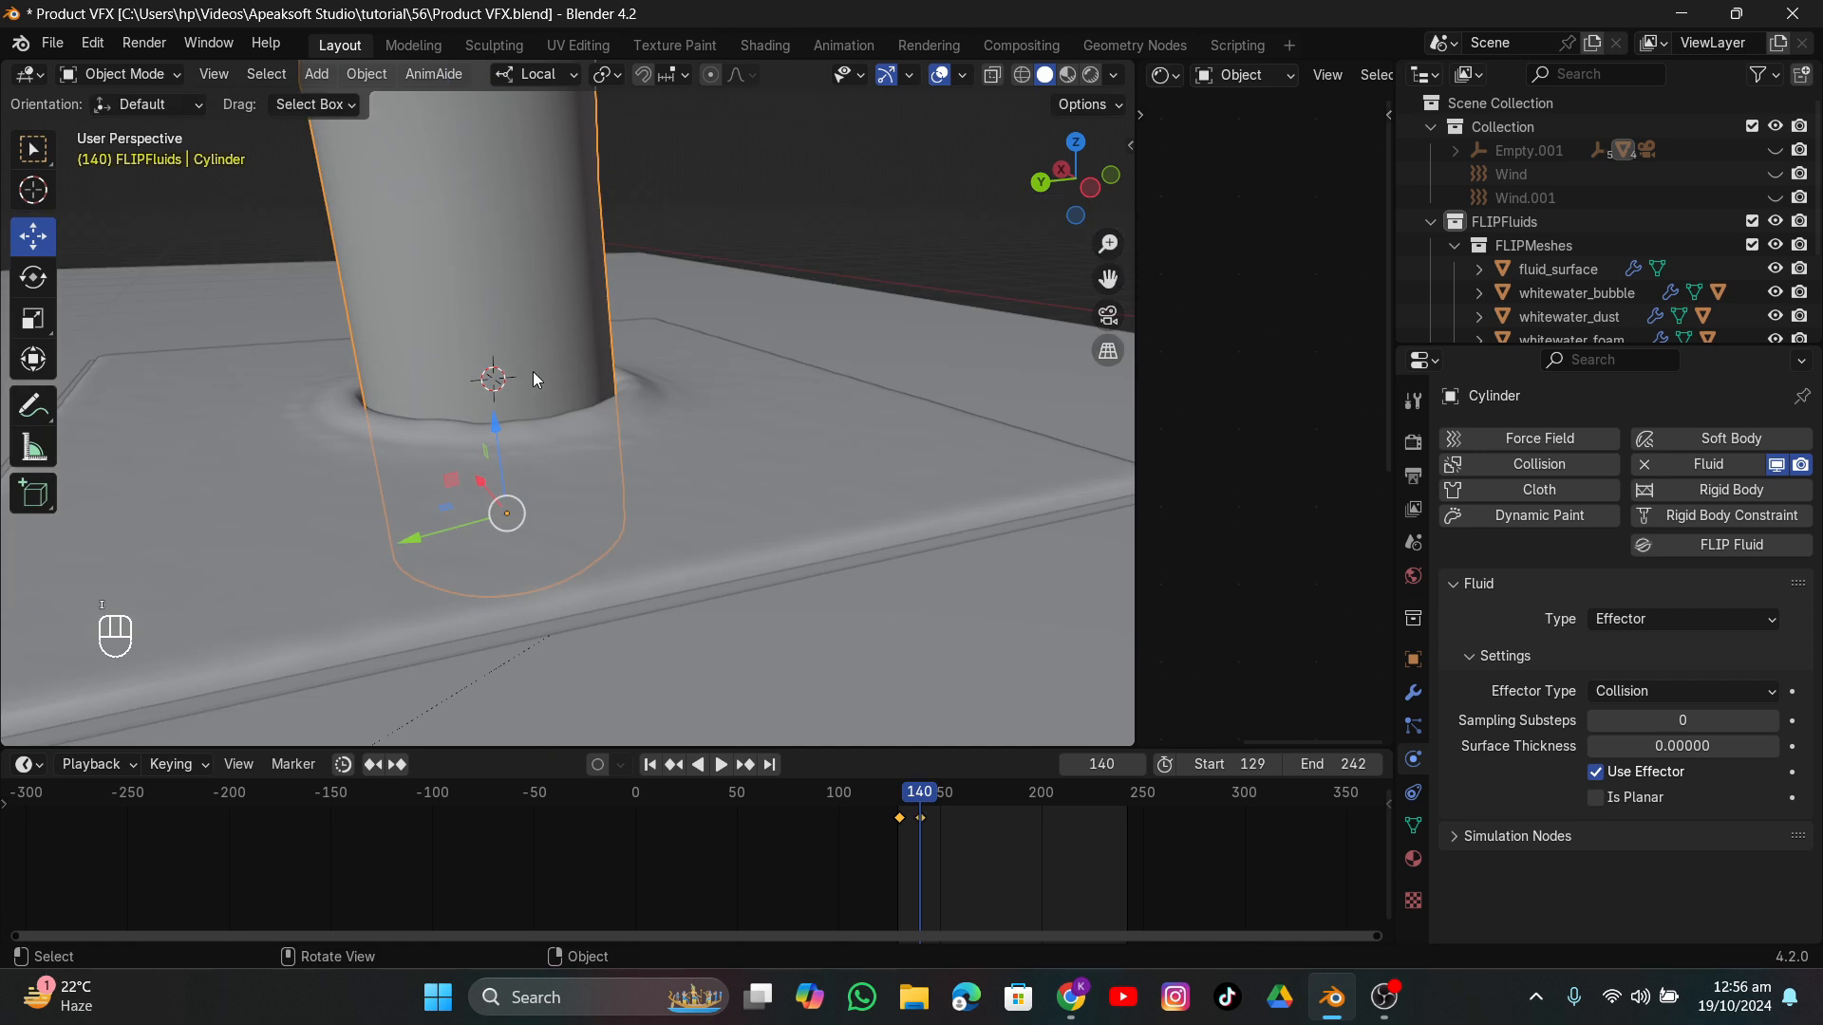
# Duplicate the cylinder's first keyframe to about frame 148.
pyautogui.press('space')
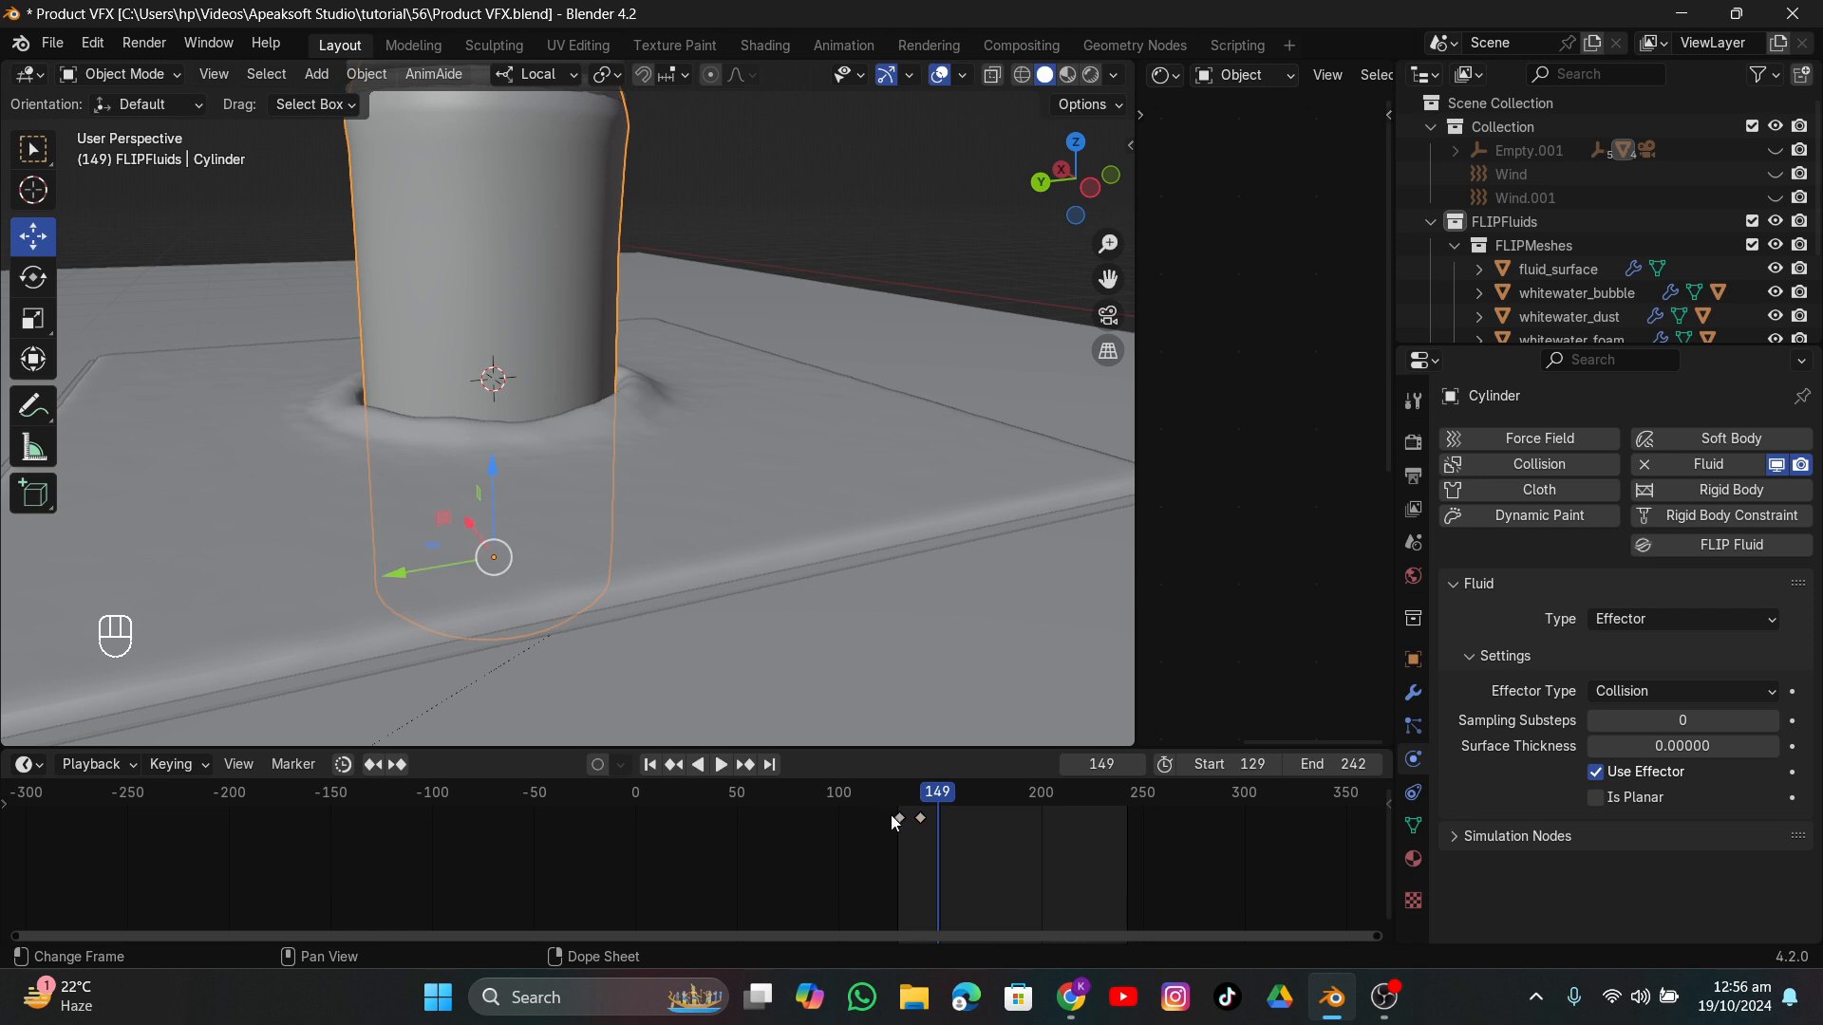
pyautogui.hotkey('shift', 'd')
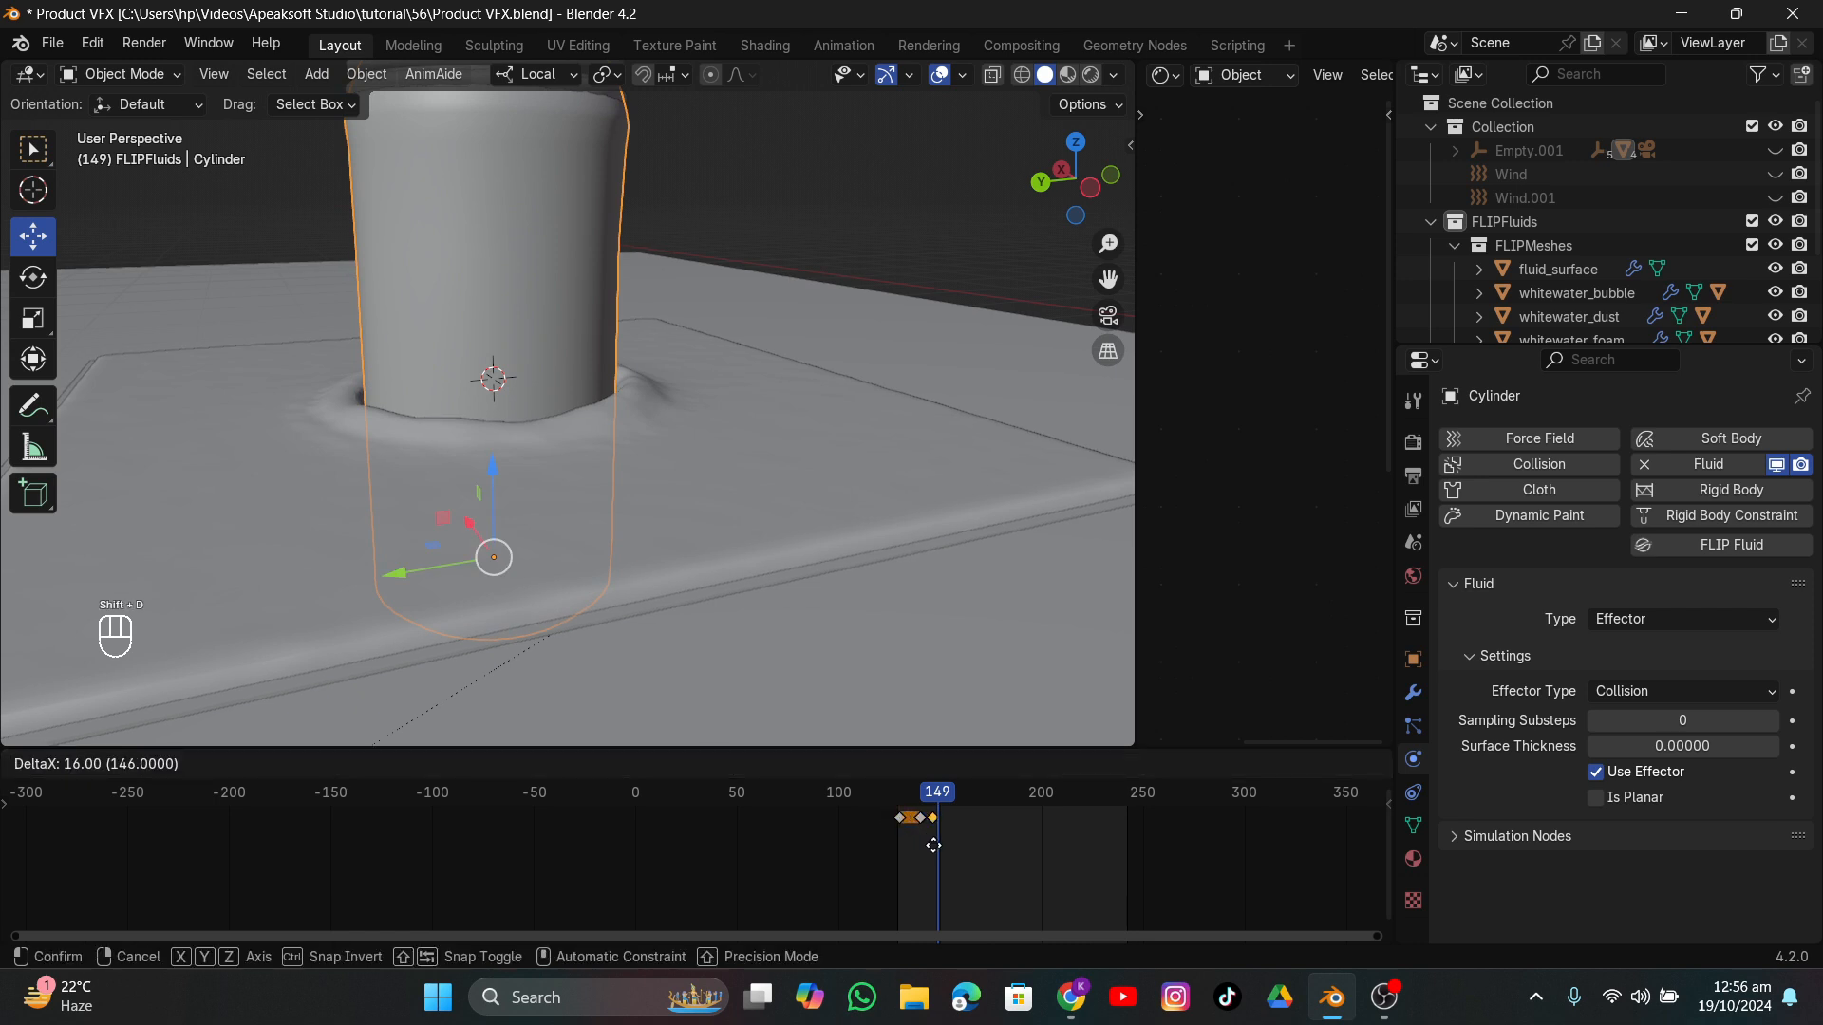
pyautogui.click(934, 847)
# Replay the simulation from the first frame and examine the splash around the moving cylinder from different angles.
pyautogui.moveTo(934, 793); pyautogui.dragTo(892, 801)
pyautogui.click(659, 766)
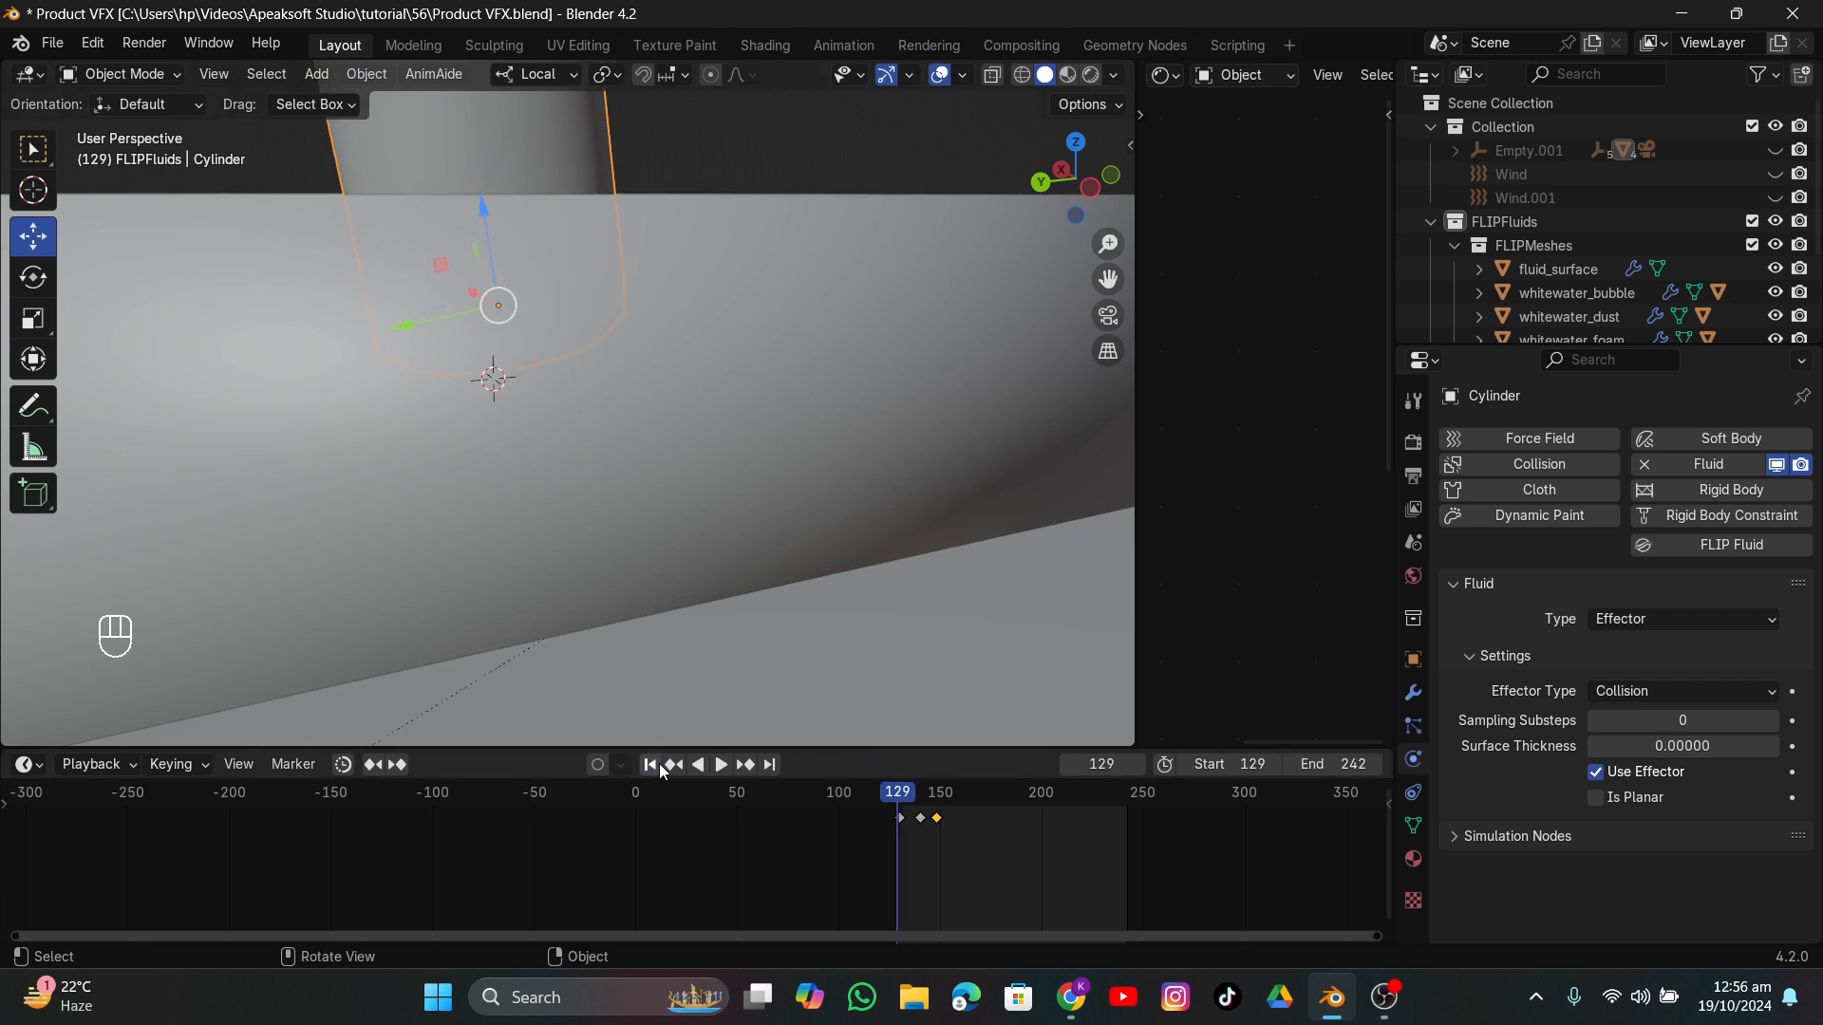
pyautogui.press('space')
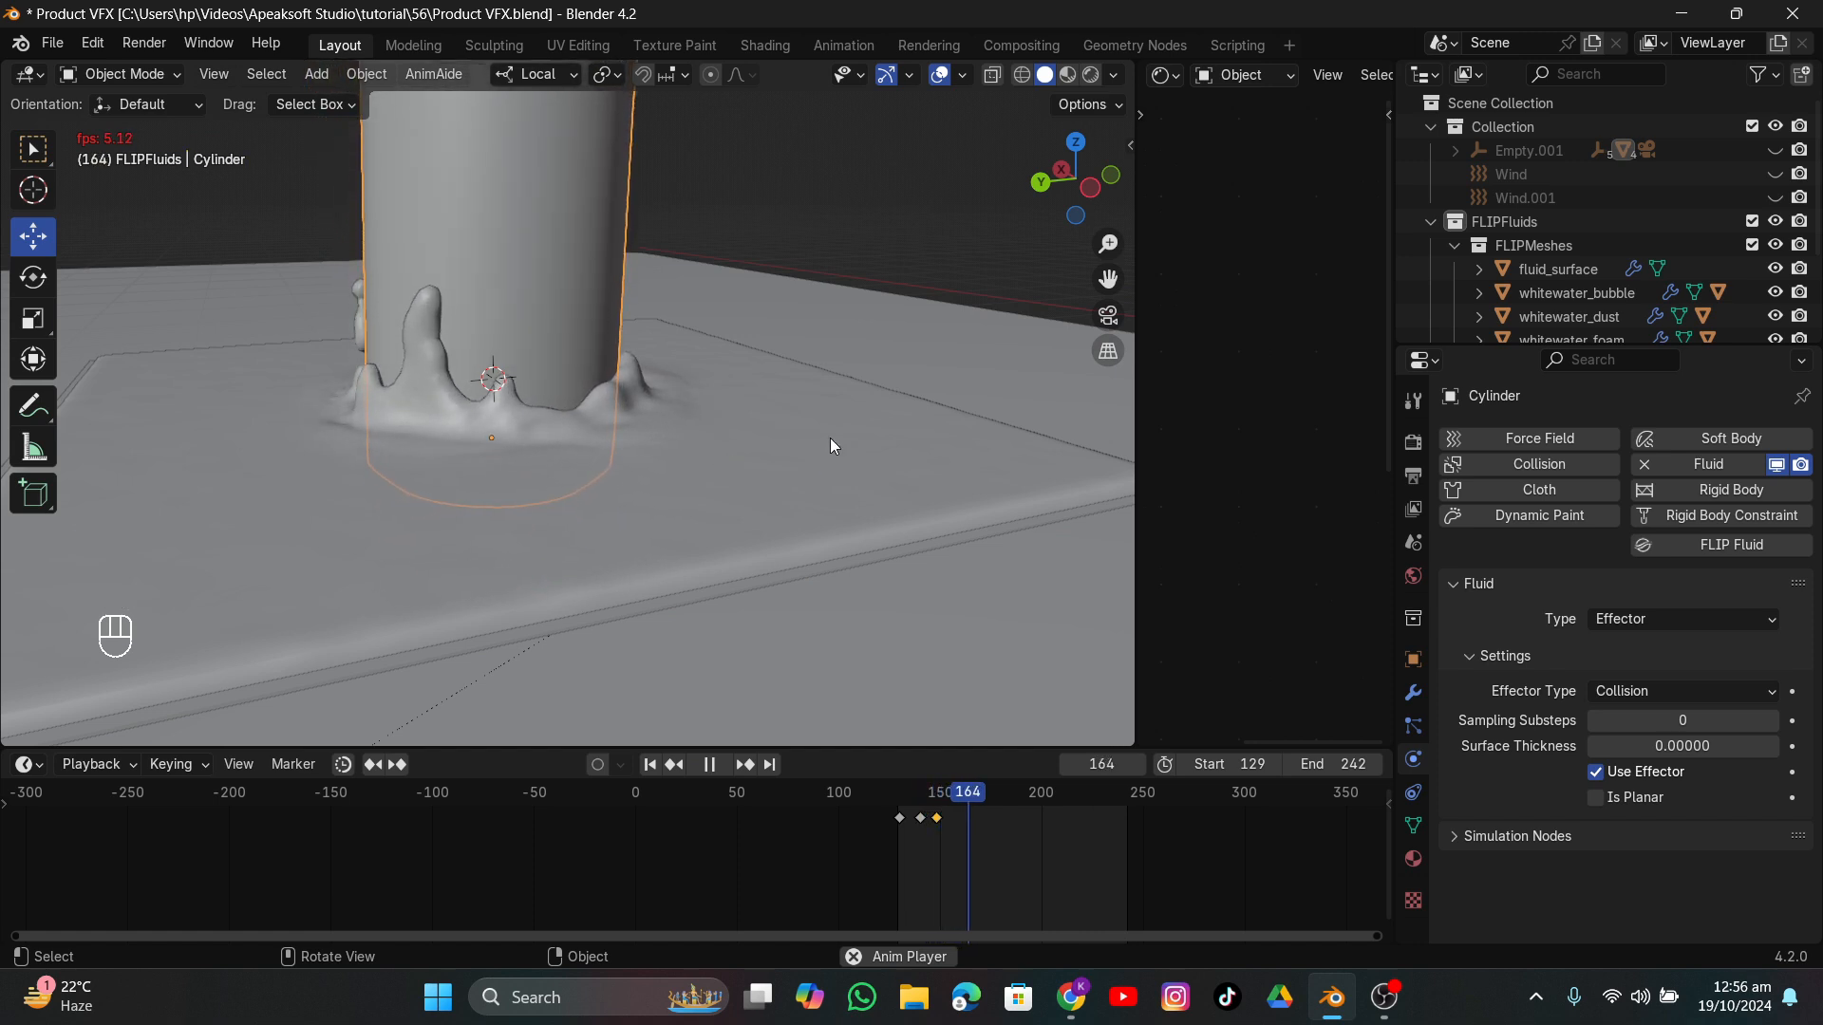
pyautogui.scroll(-2, 830, 437)
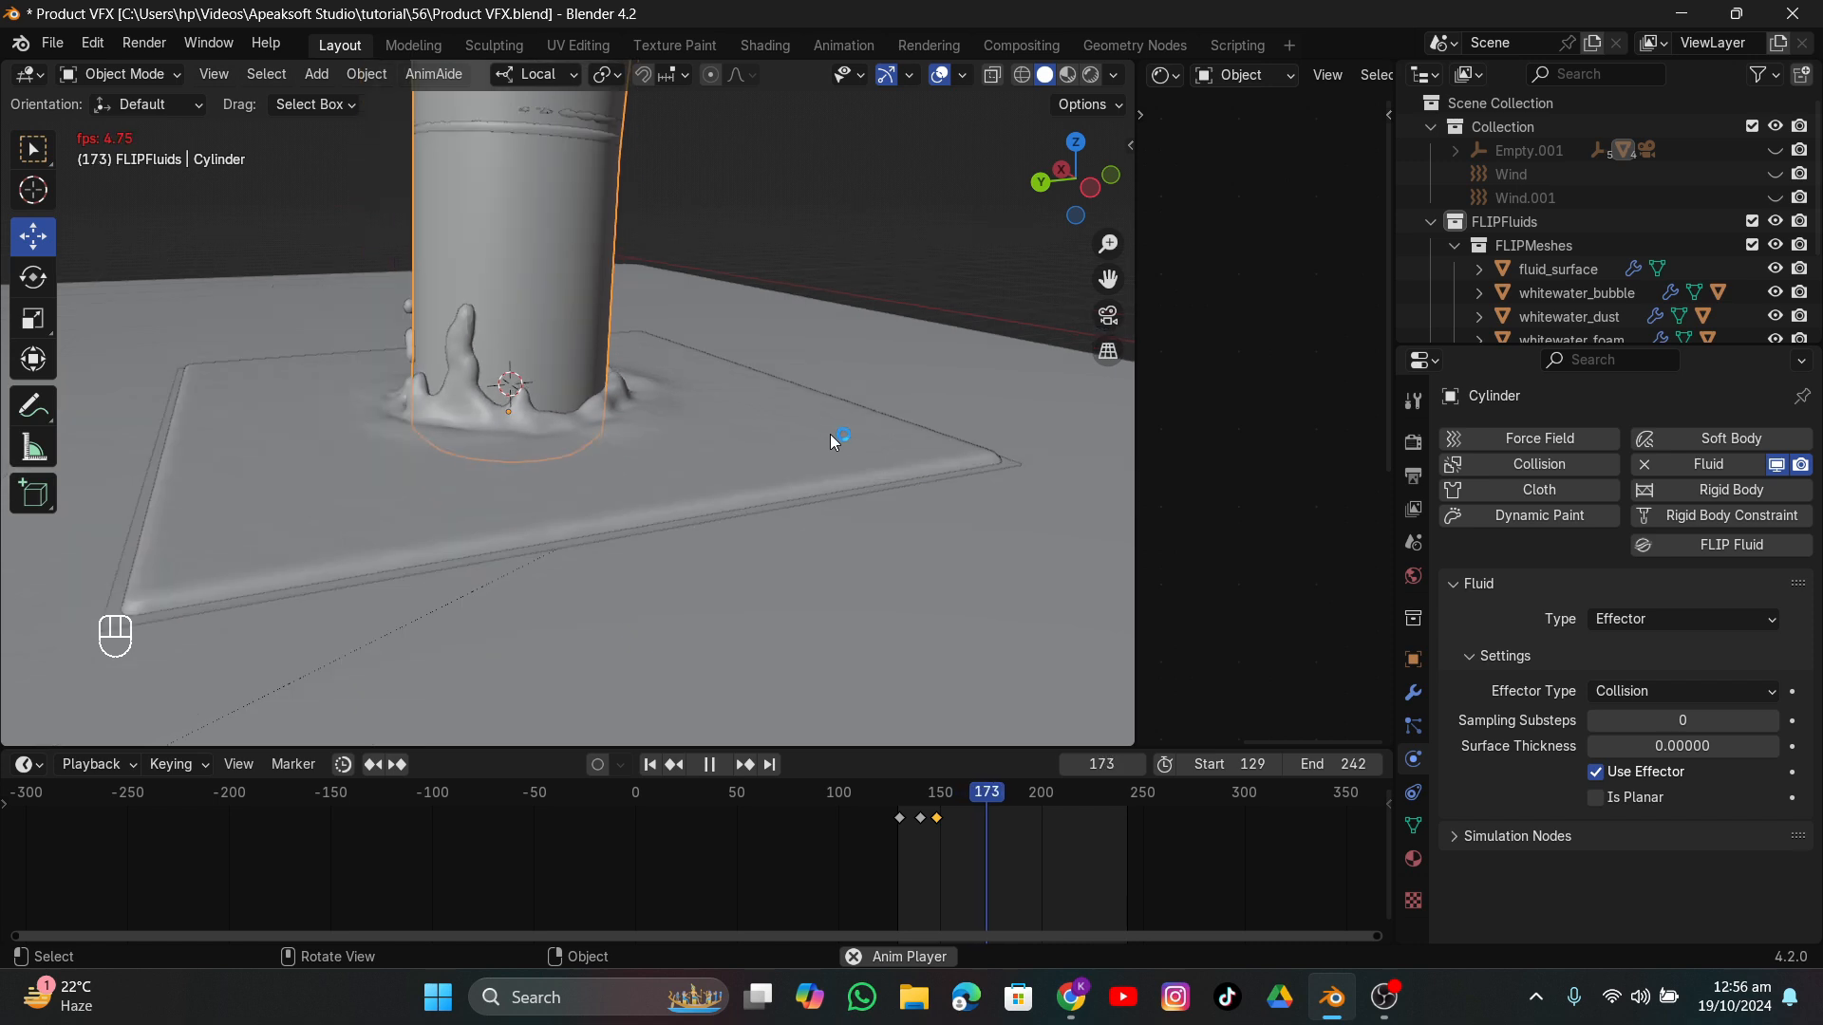
pyautogui.moveTo(805, 418); pyautogui.dragTo(752, 433, button='middle')
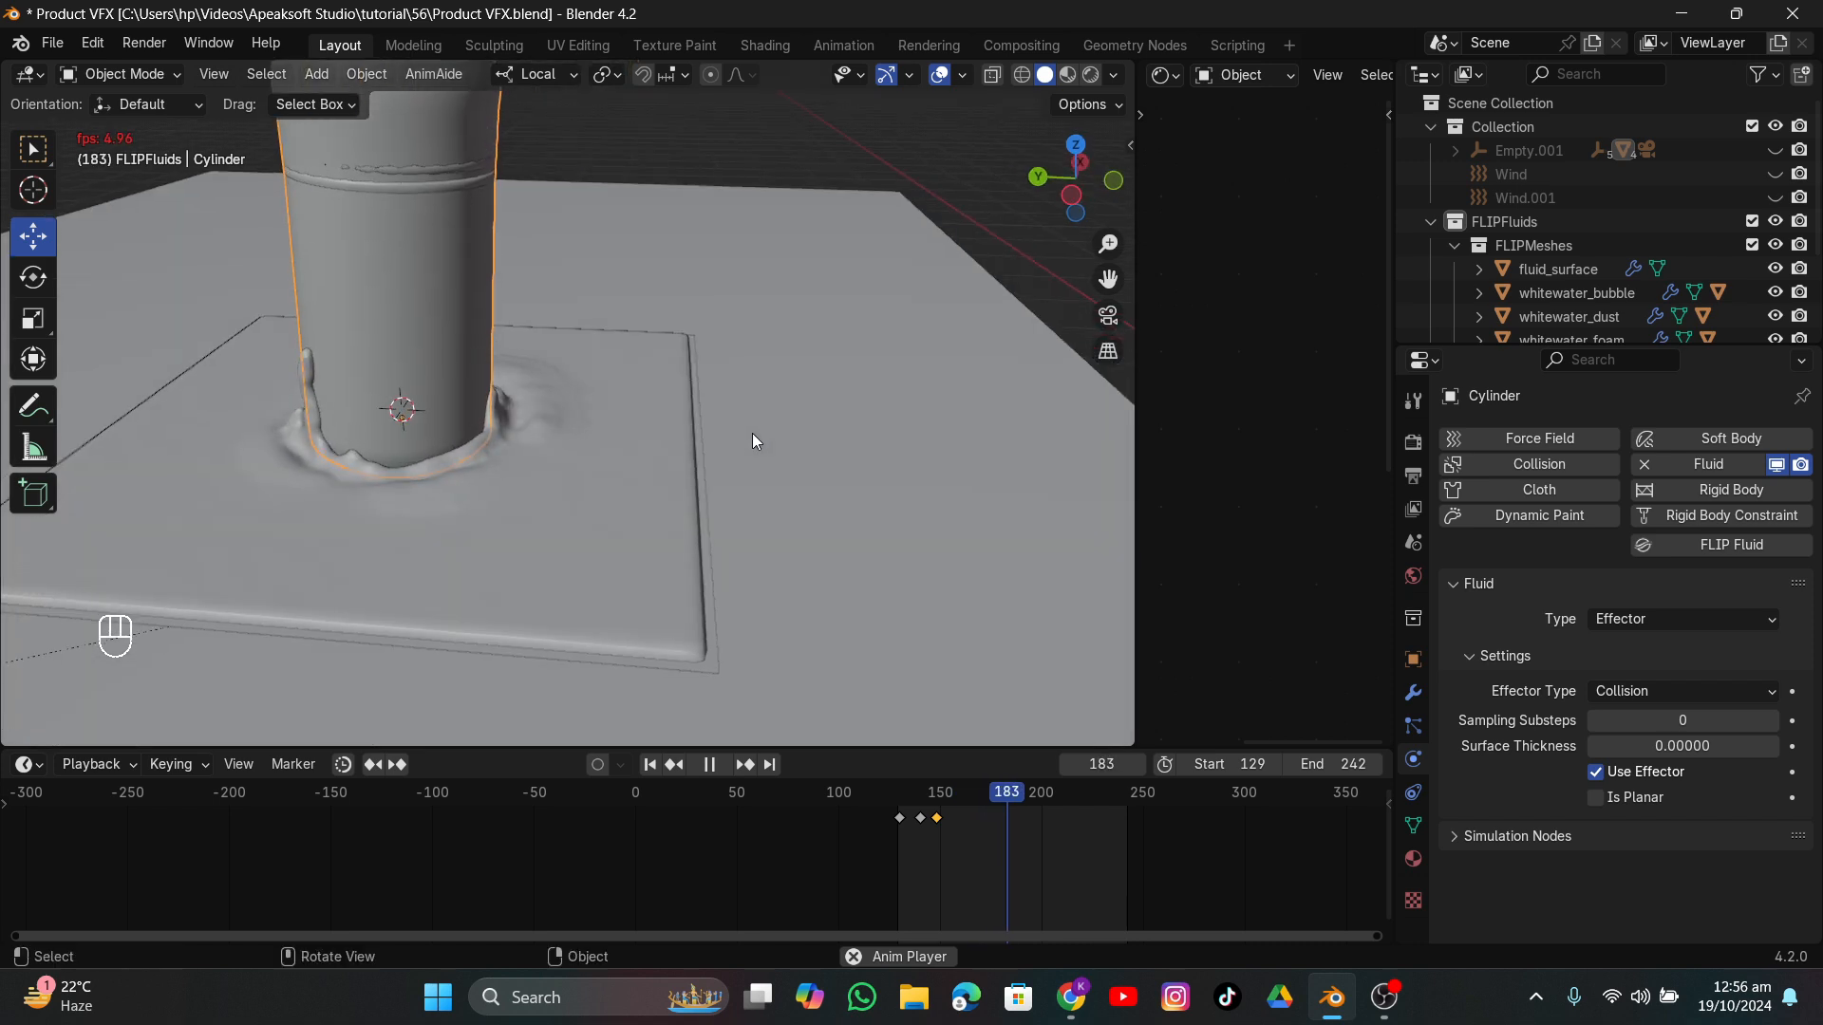
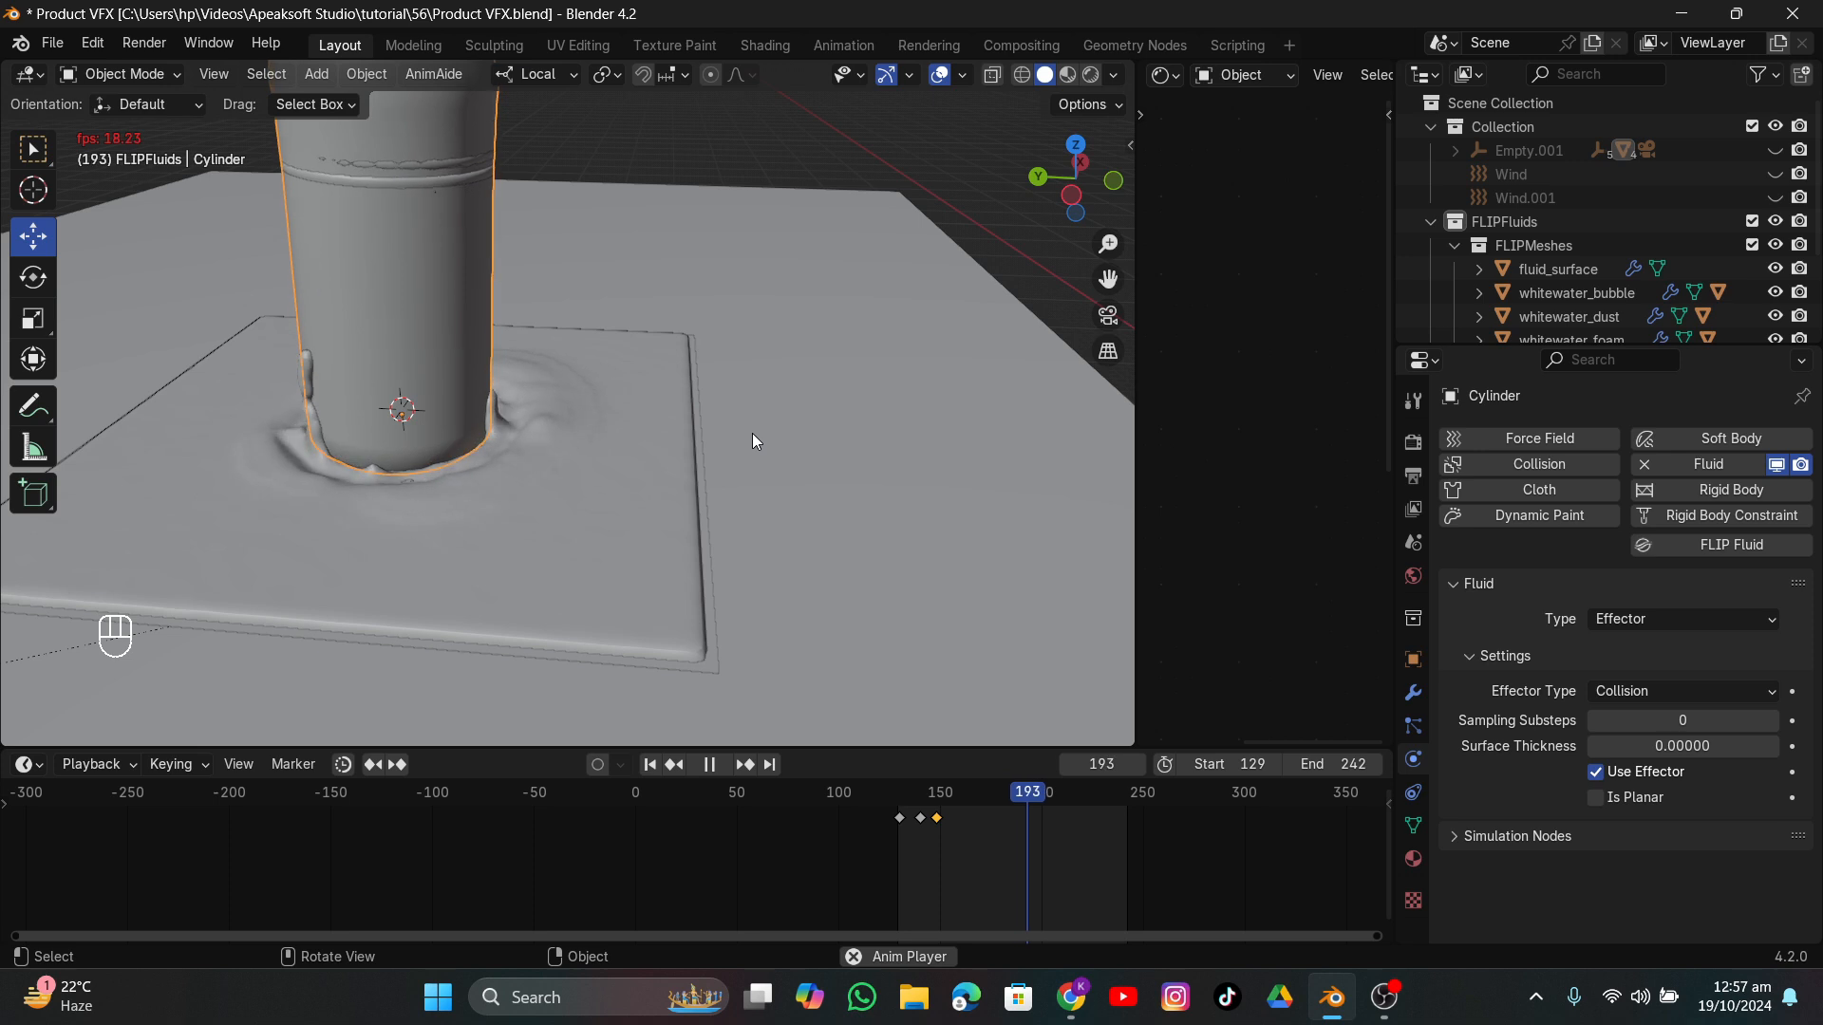
pyautogui.press('space')
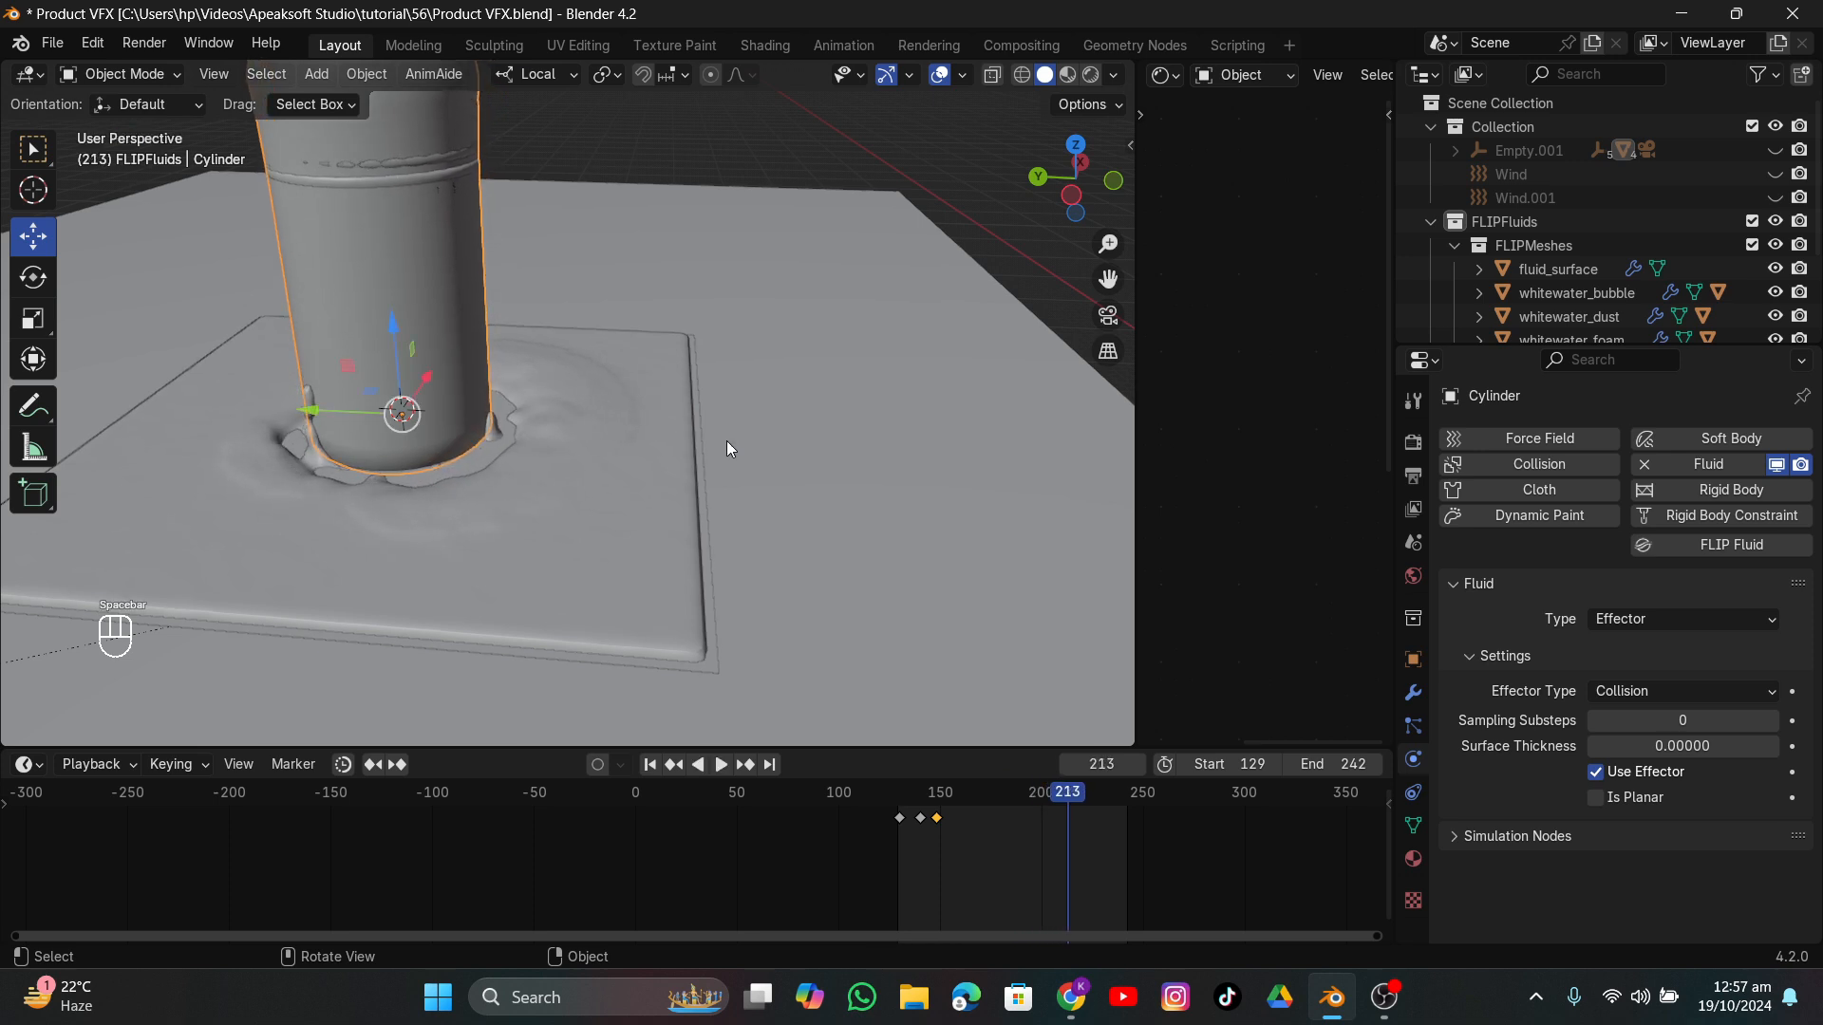
# Select the fluid domain box, return to the first frame and switch the viewport to wireframe shading.
pyautogui.click(606, 482)
pyautogui.click(651, 764)
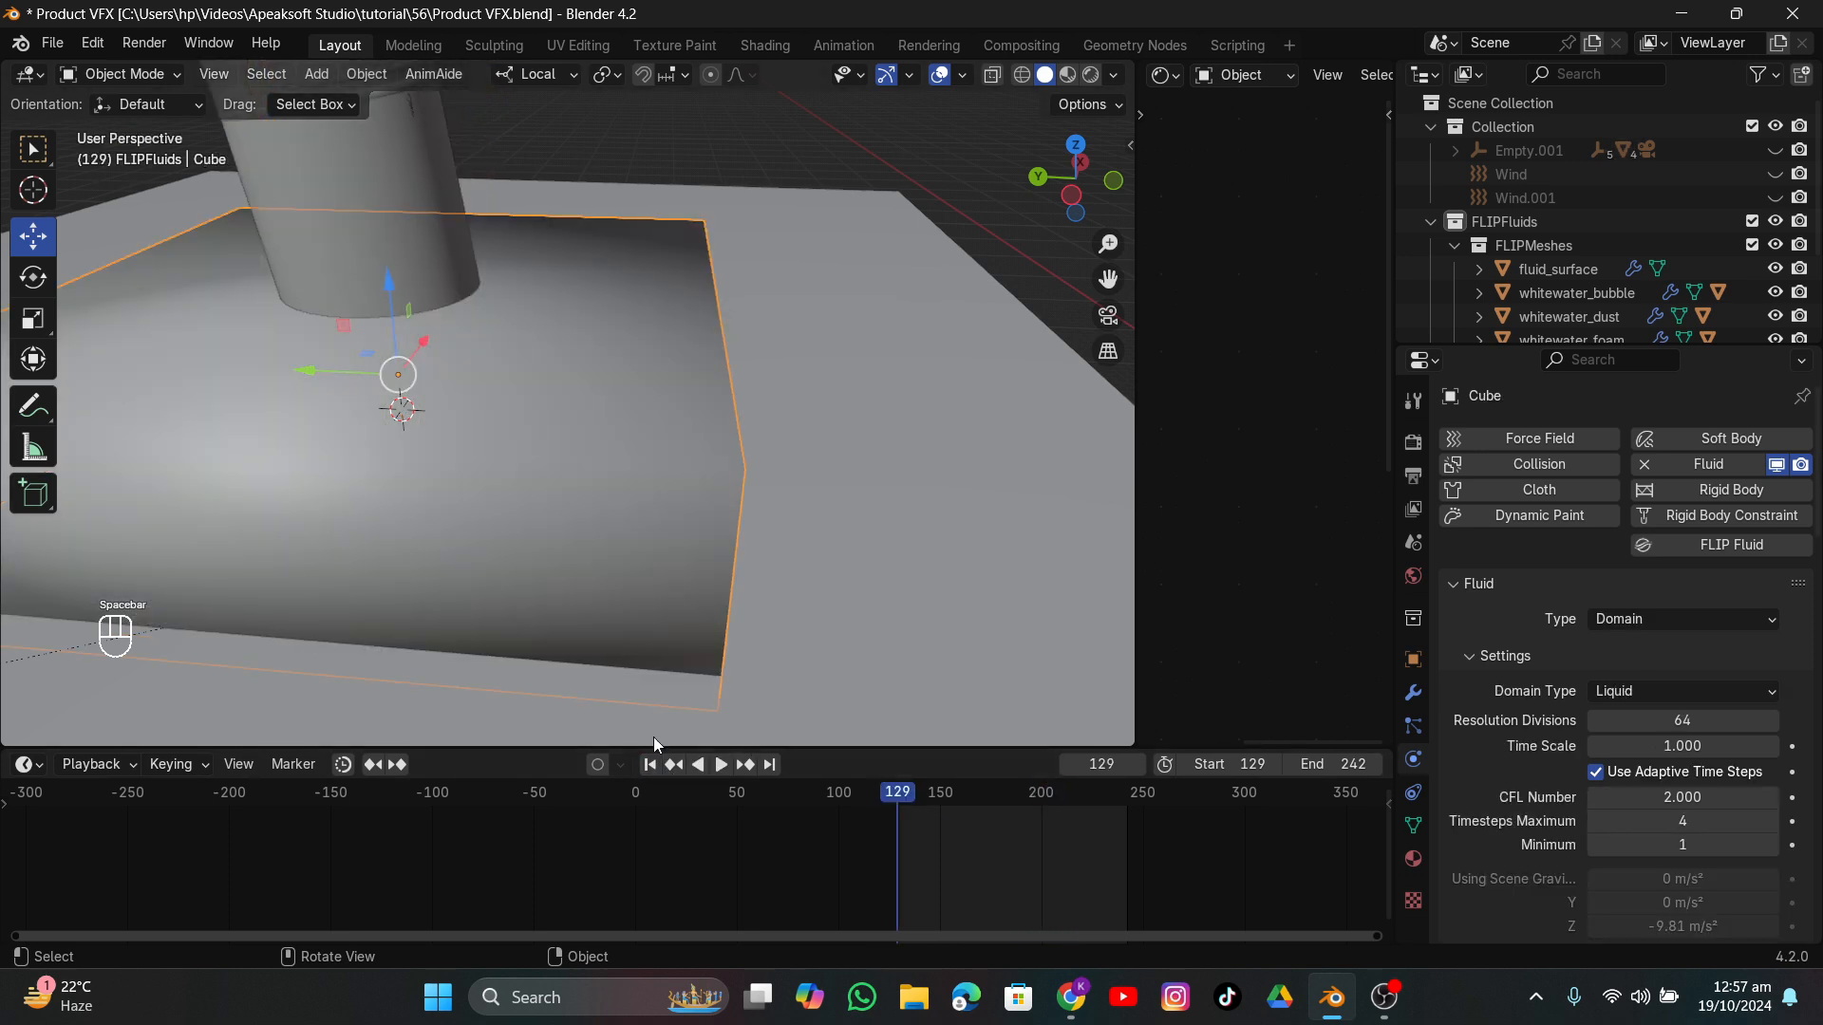
pyautogui.press('z')
pyautogui.hotkey('shift', 'z')
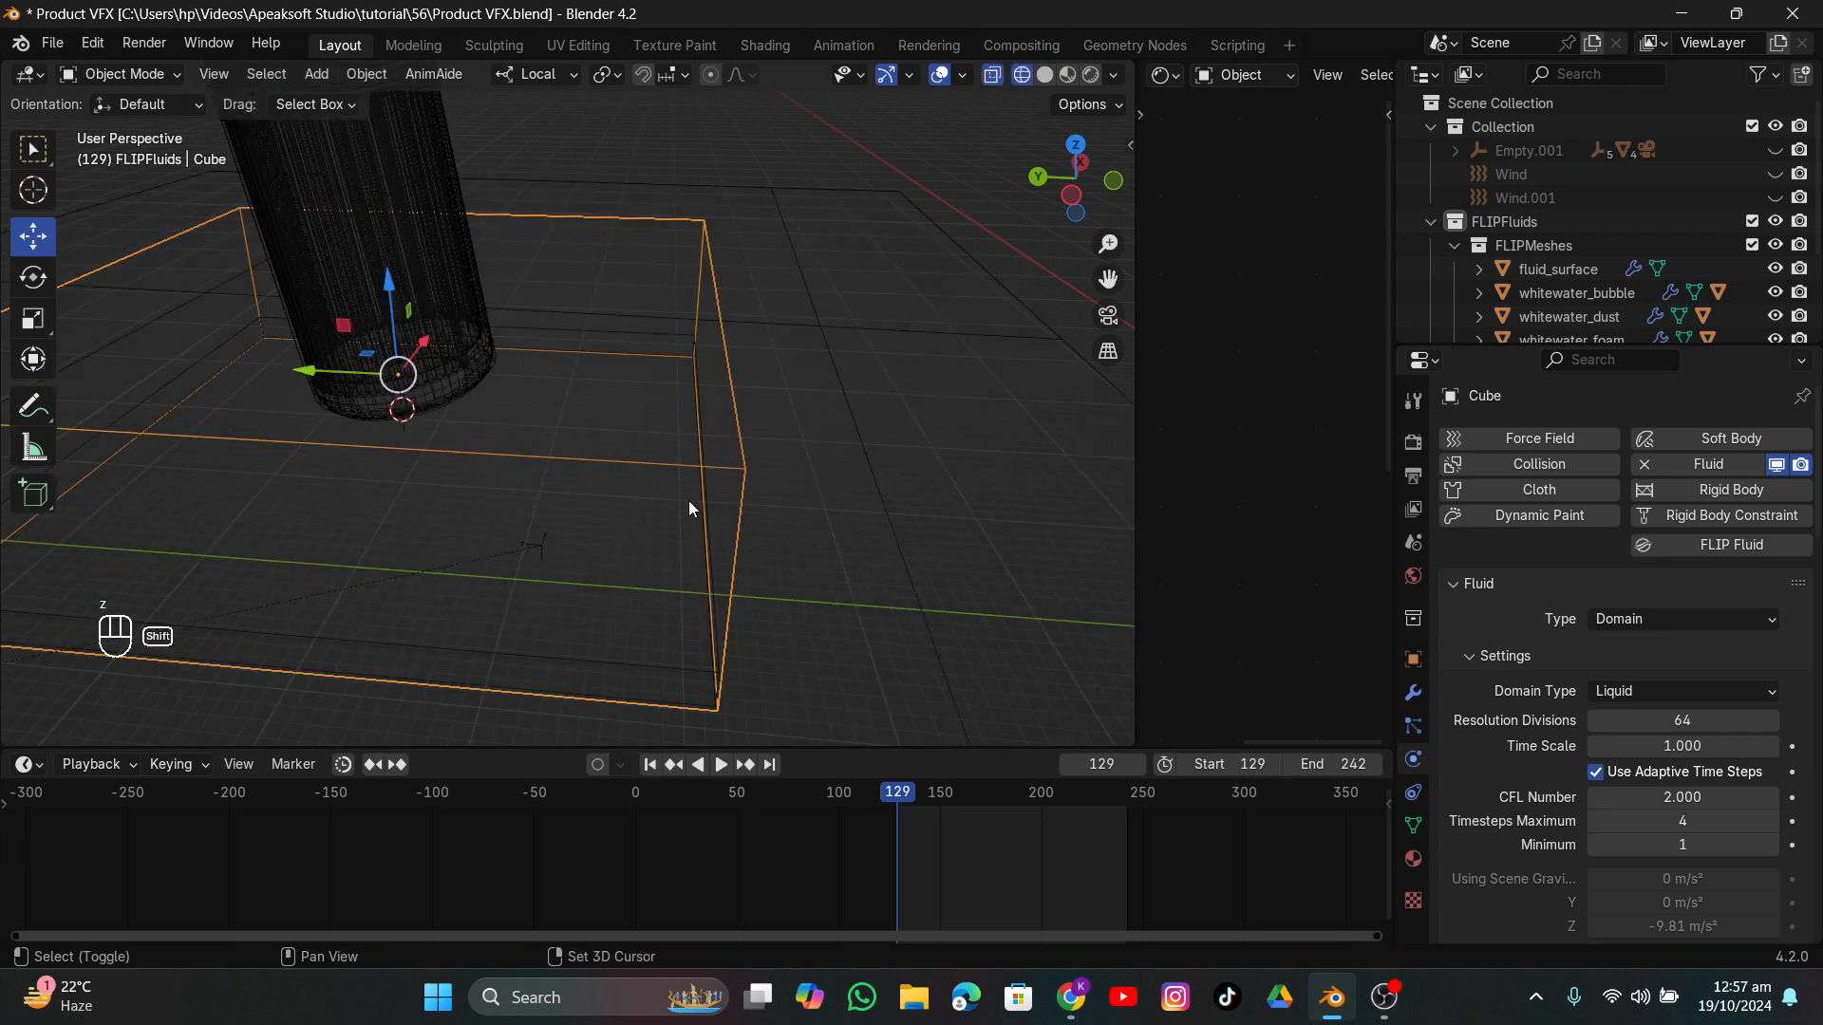
# Add the liquid flow box to the selection and lower both boxes about 0.1 m along local Z in the left view.
pyautogui.click(670, 333)
pyautogui.moveTo(670, 332); pyautogui.dragTo(695, 418, button='middle')
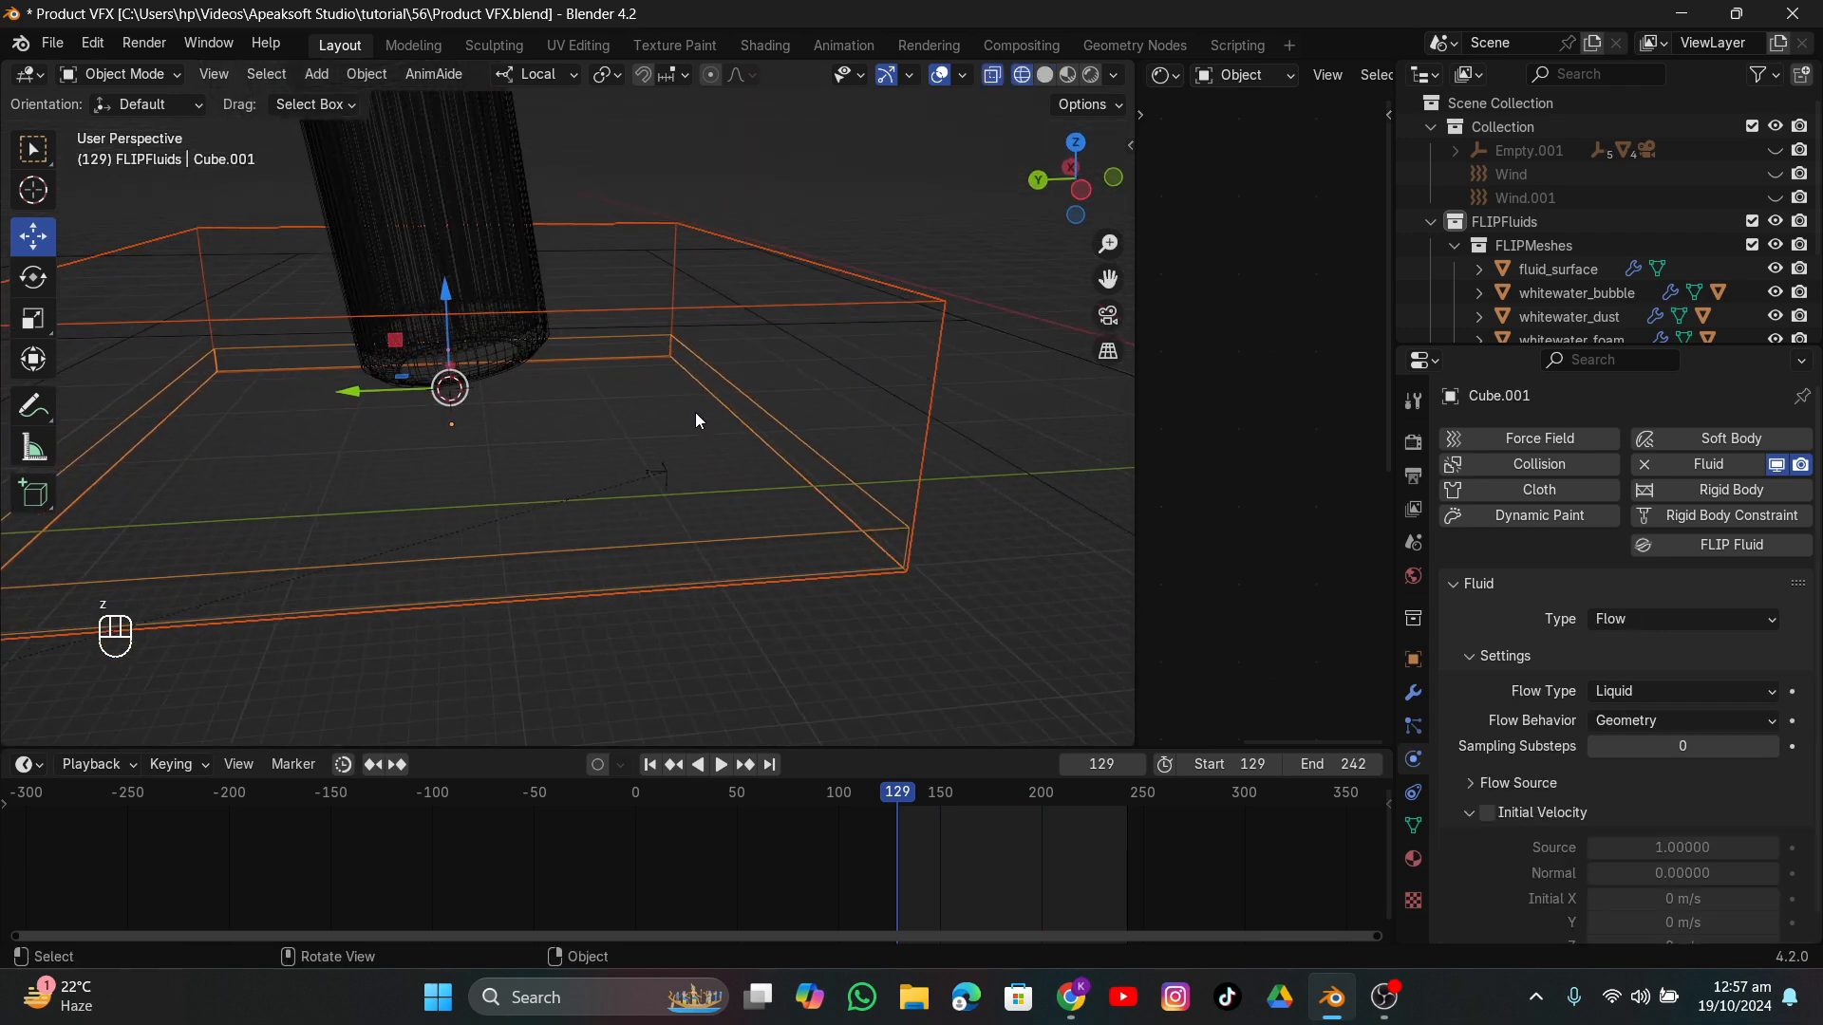
pyautogui.click(1044, 75)
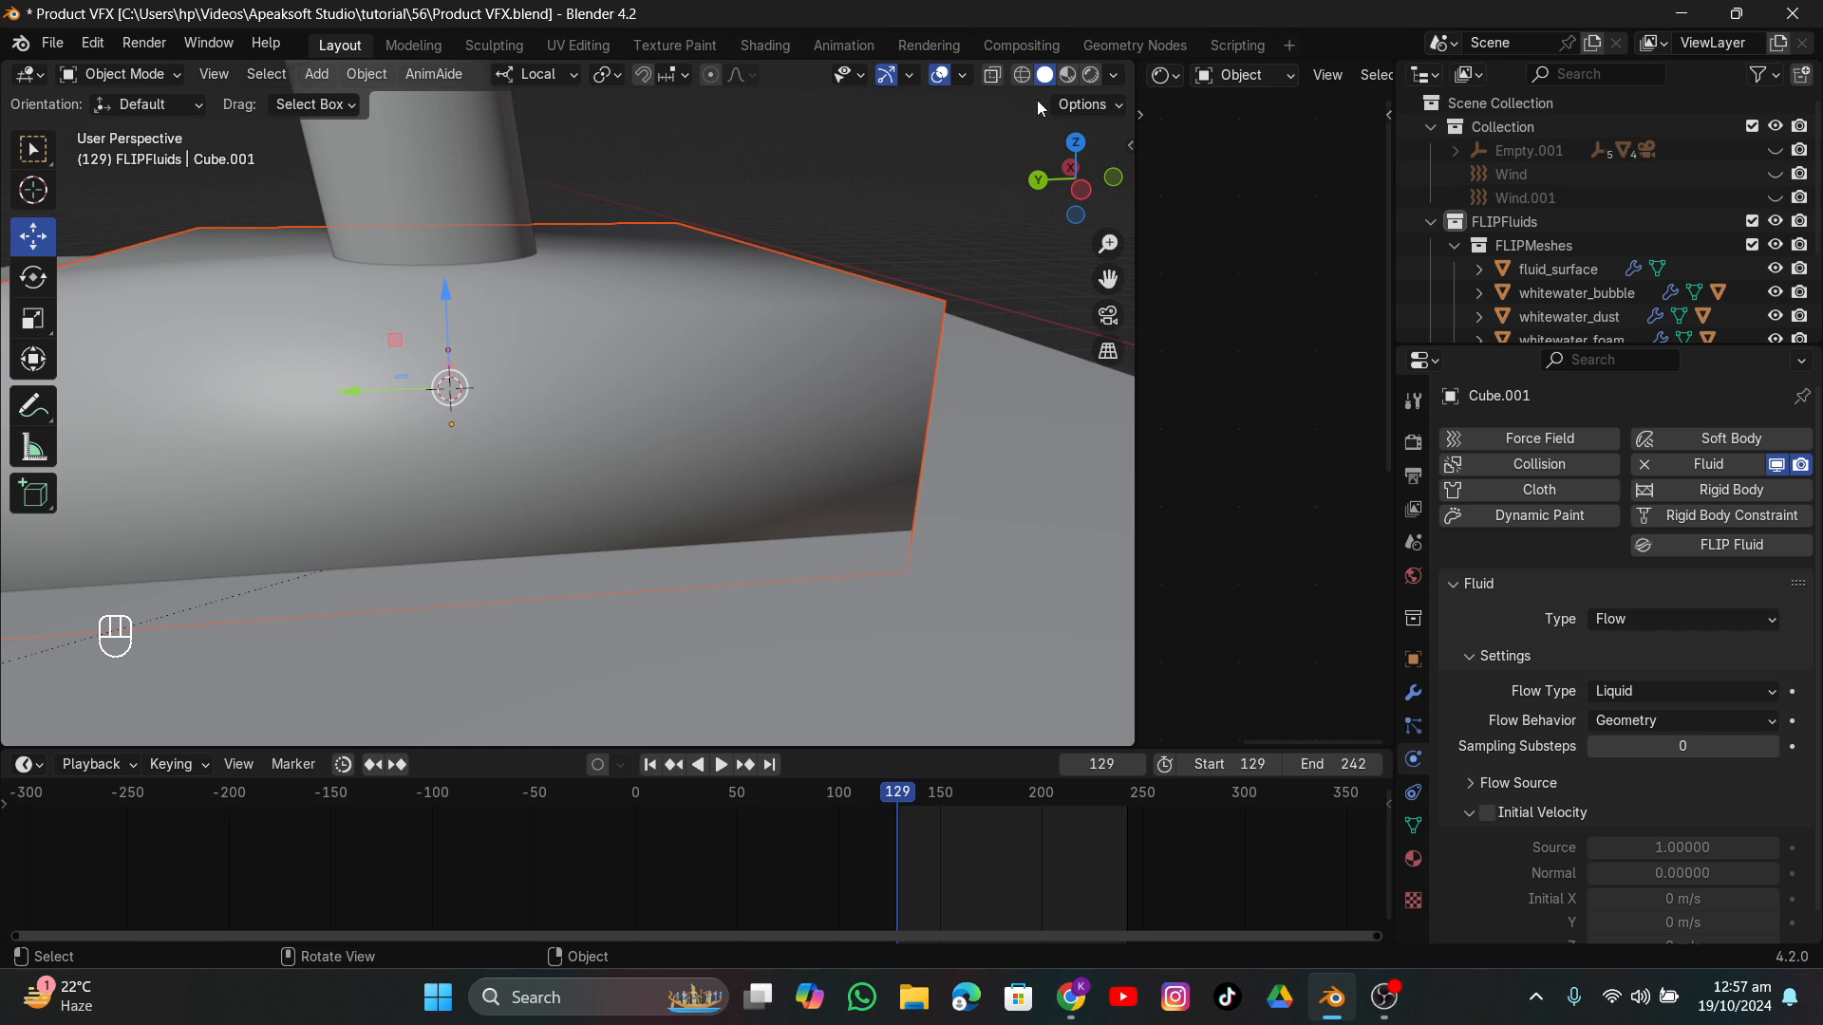
pyautogui.click(1023, 75)
pyautogui.click(1081, 190)
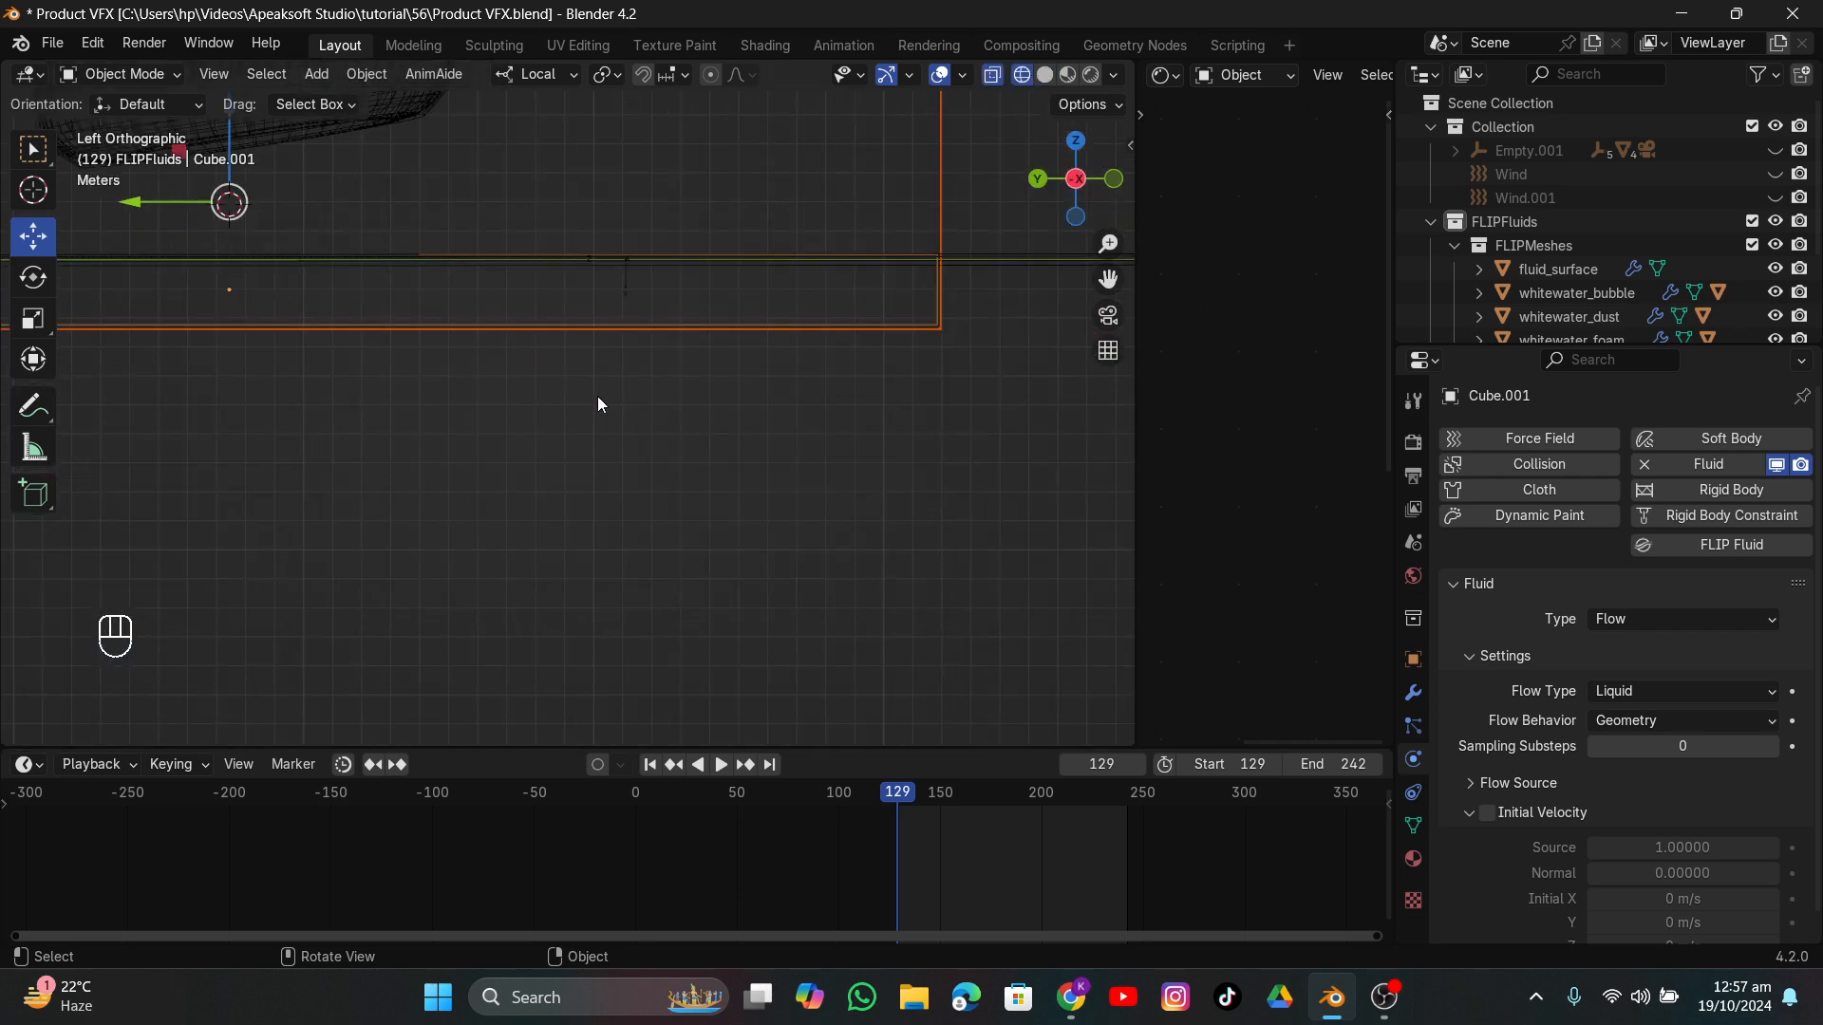
pyautogui.scroll(6, 1069, 289)
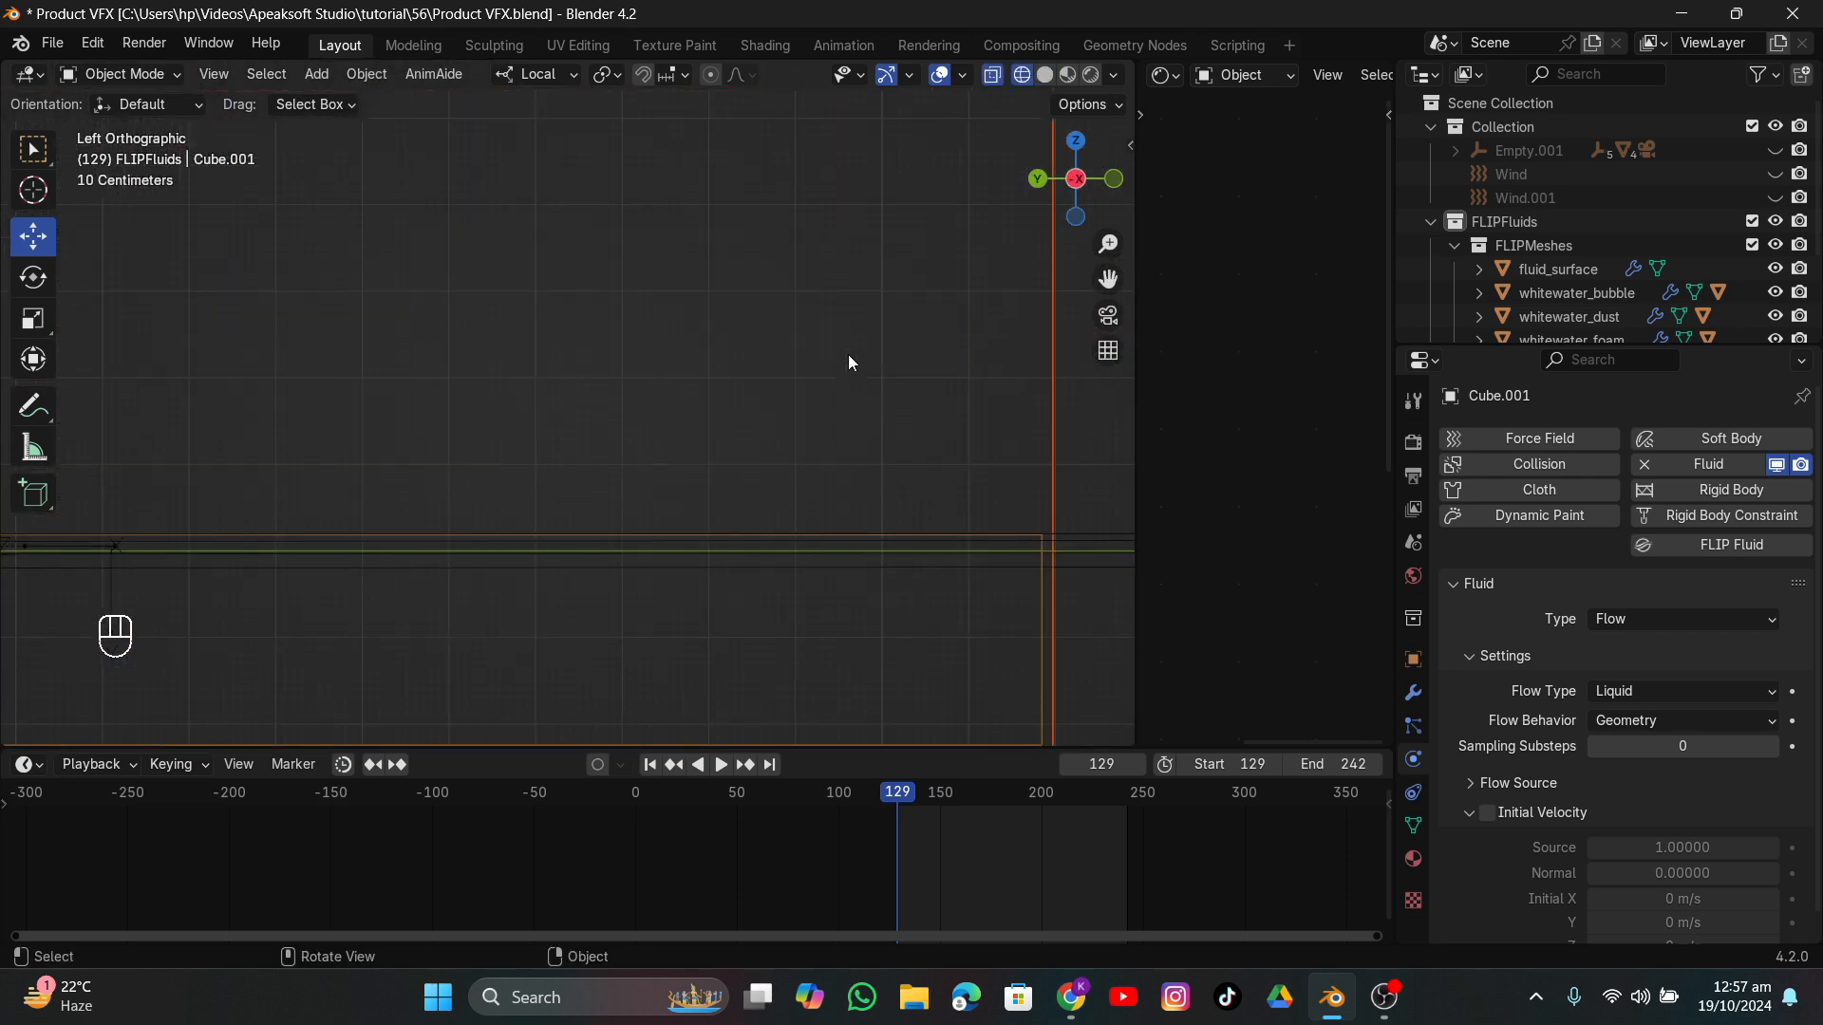
pyautogui.press('g')
pyautogui.press('z')
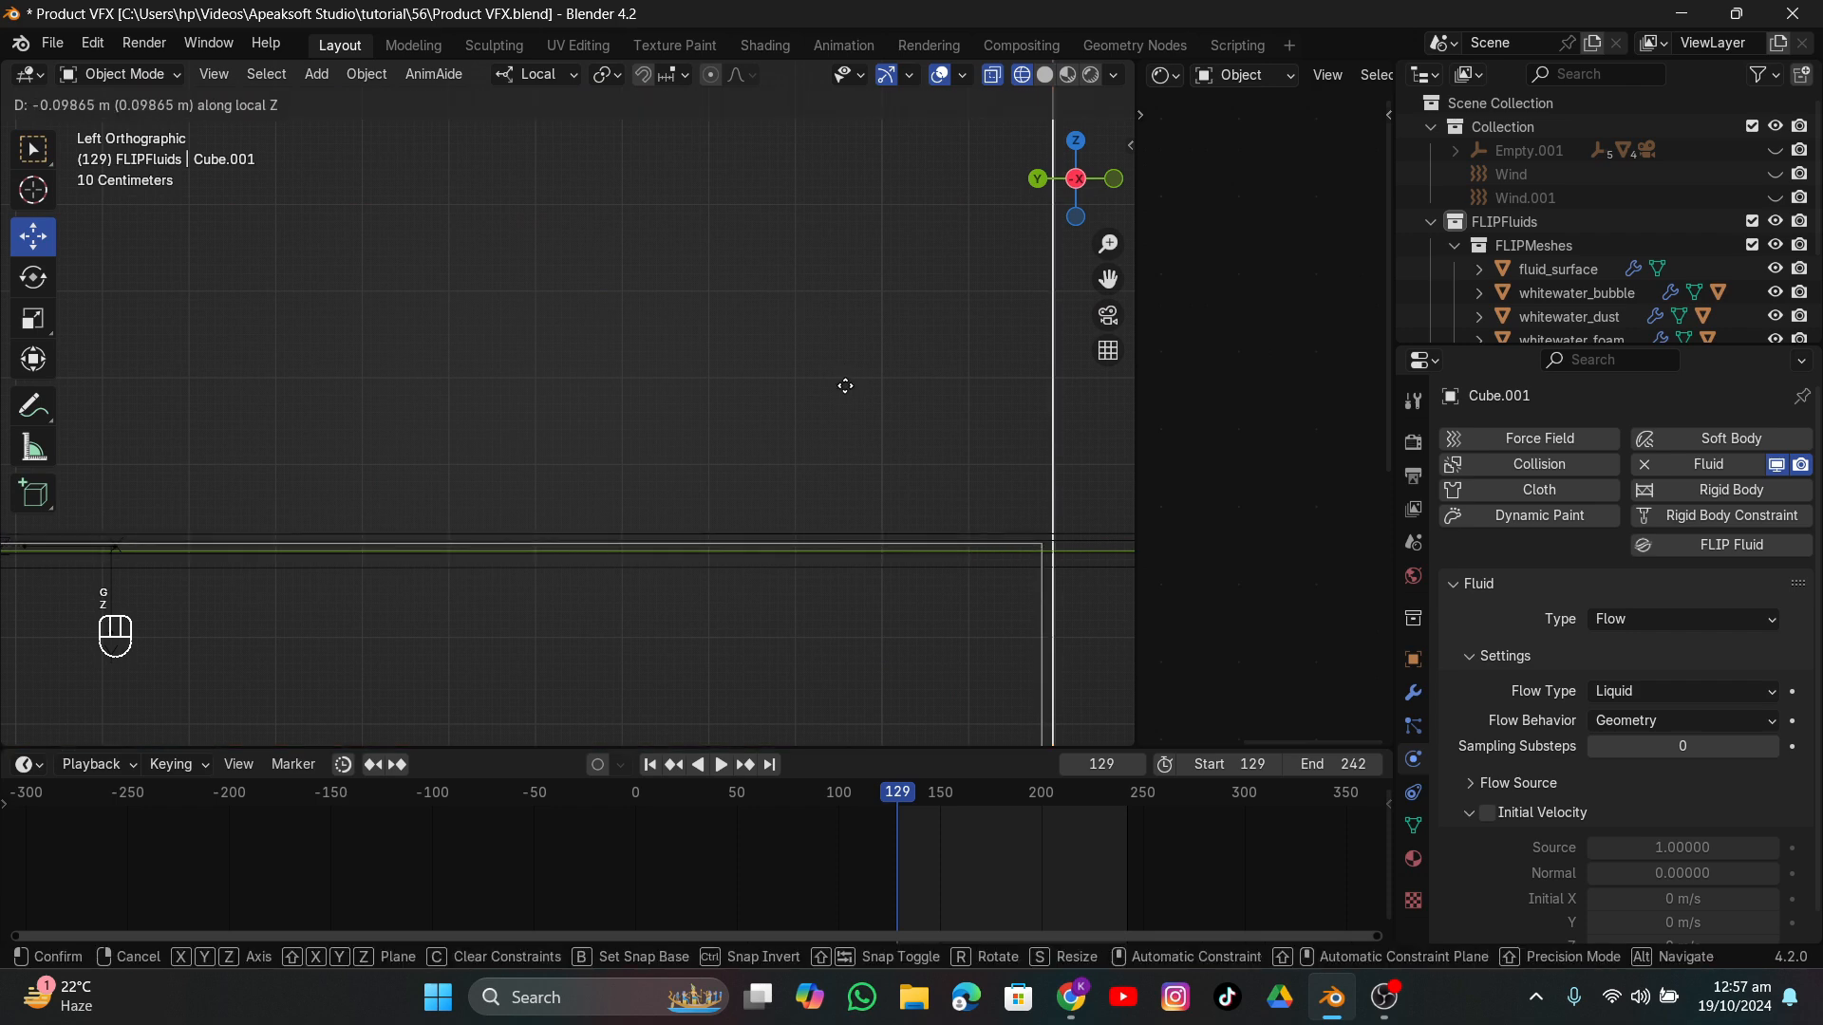
pyautogui.click(845, 387)
# Restore solid shading and play the simulation again to check the splash with the lowered boxes.
pyautogui.moveTo(845, 385); pyautogui.dragTo(702, 488, button='middle')
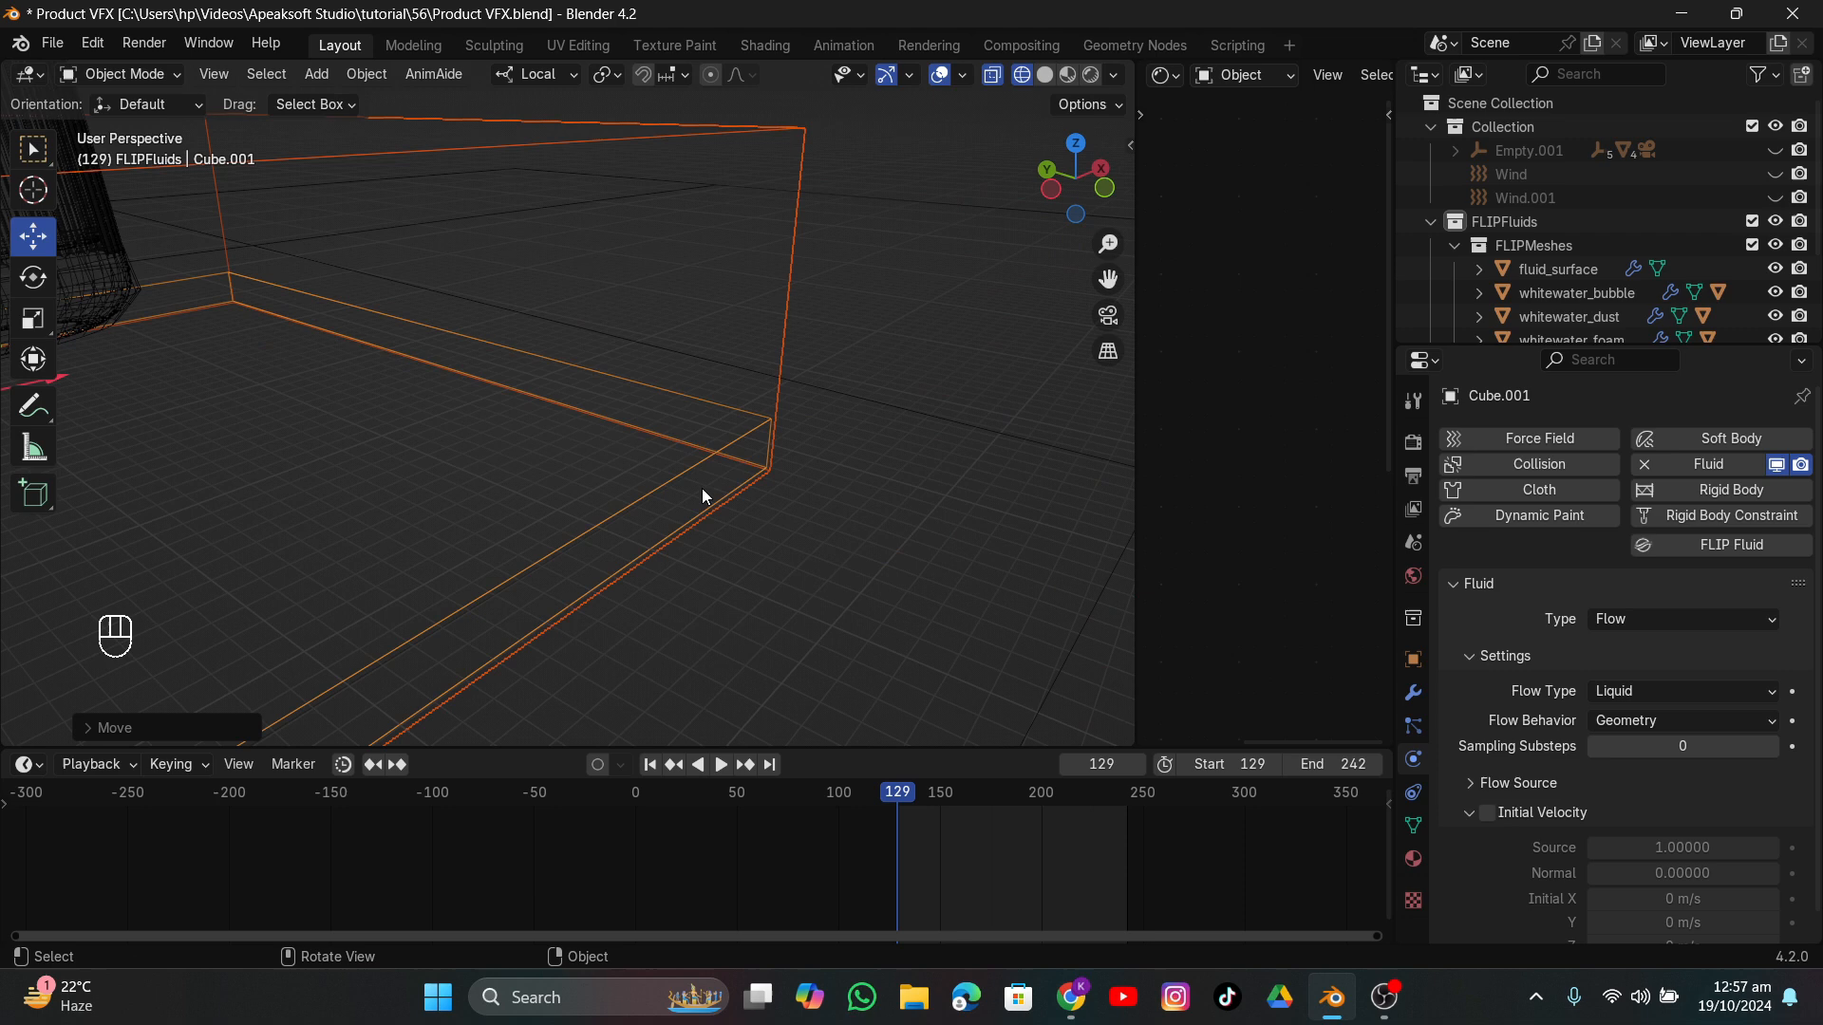
pyautogui.click(1048, 75)
pyautogui.scroll(-5, 731, 380)
pyautogui.moveTo(738, 391); pyautogui.dragTo(807, 399, button='middle')
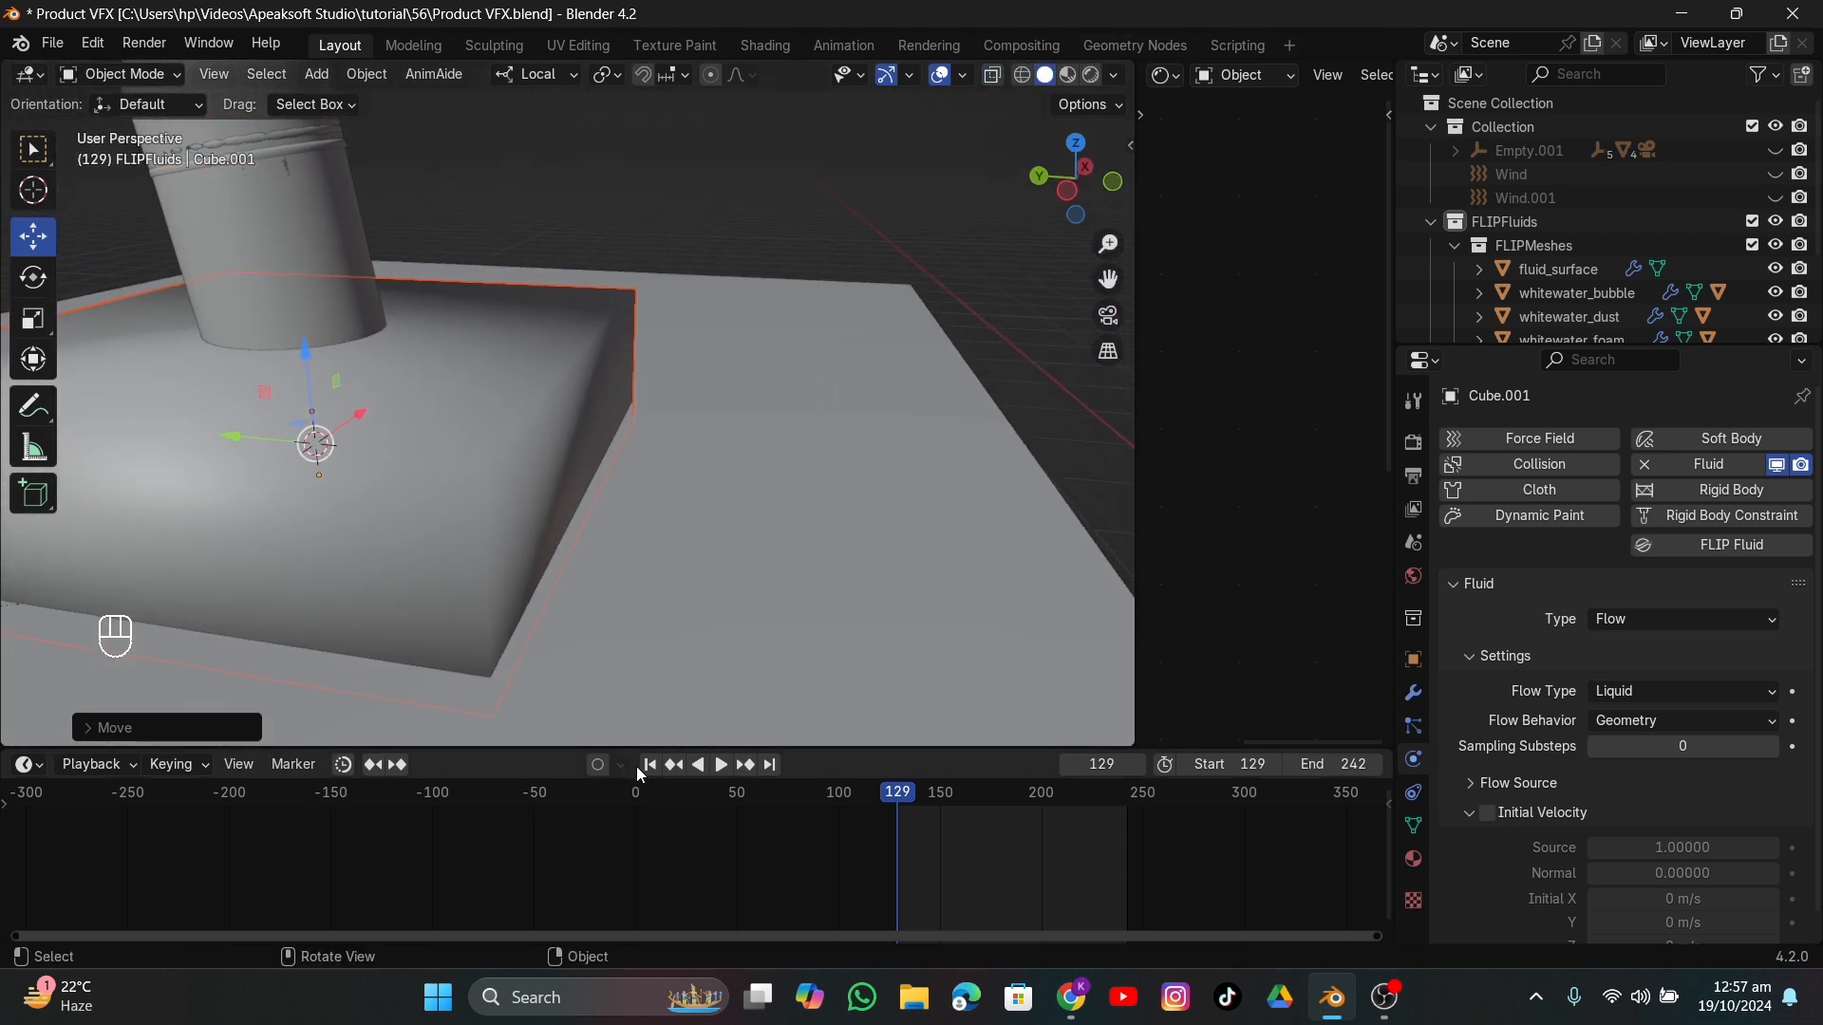
pyautogui.moveTo(1119, 283); pyautogui.dragTo(1329, 238)
pyautogui.press('space')
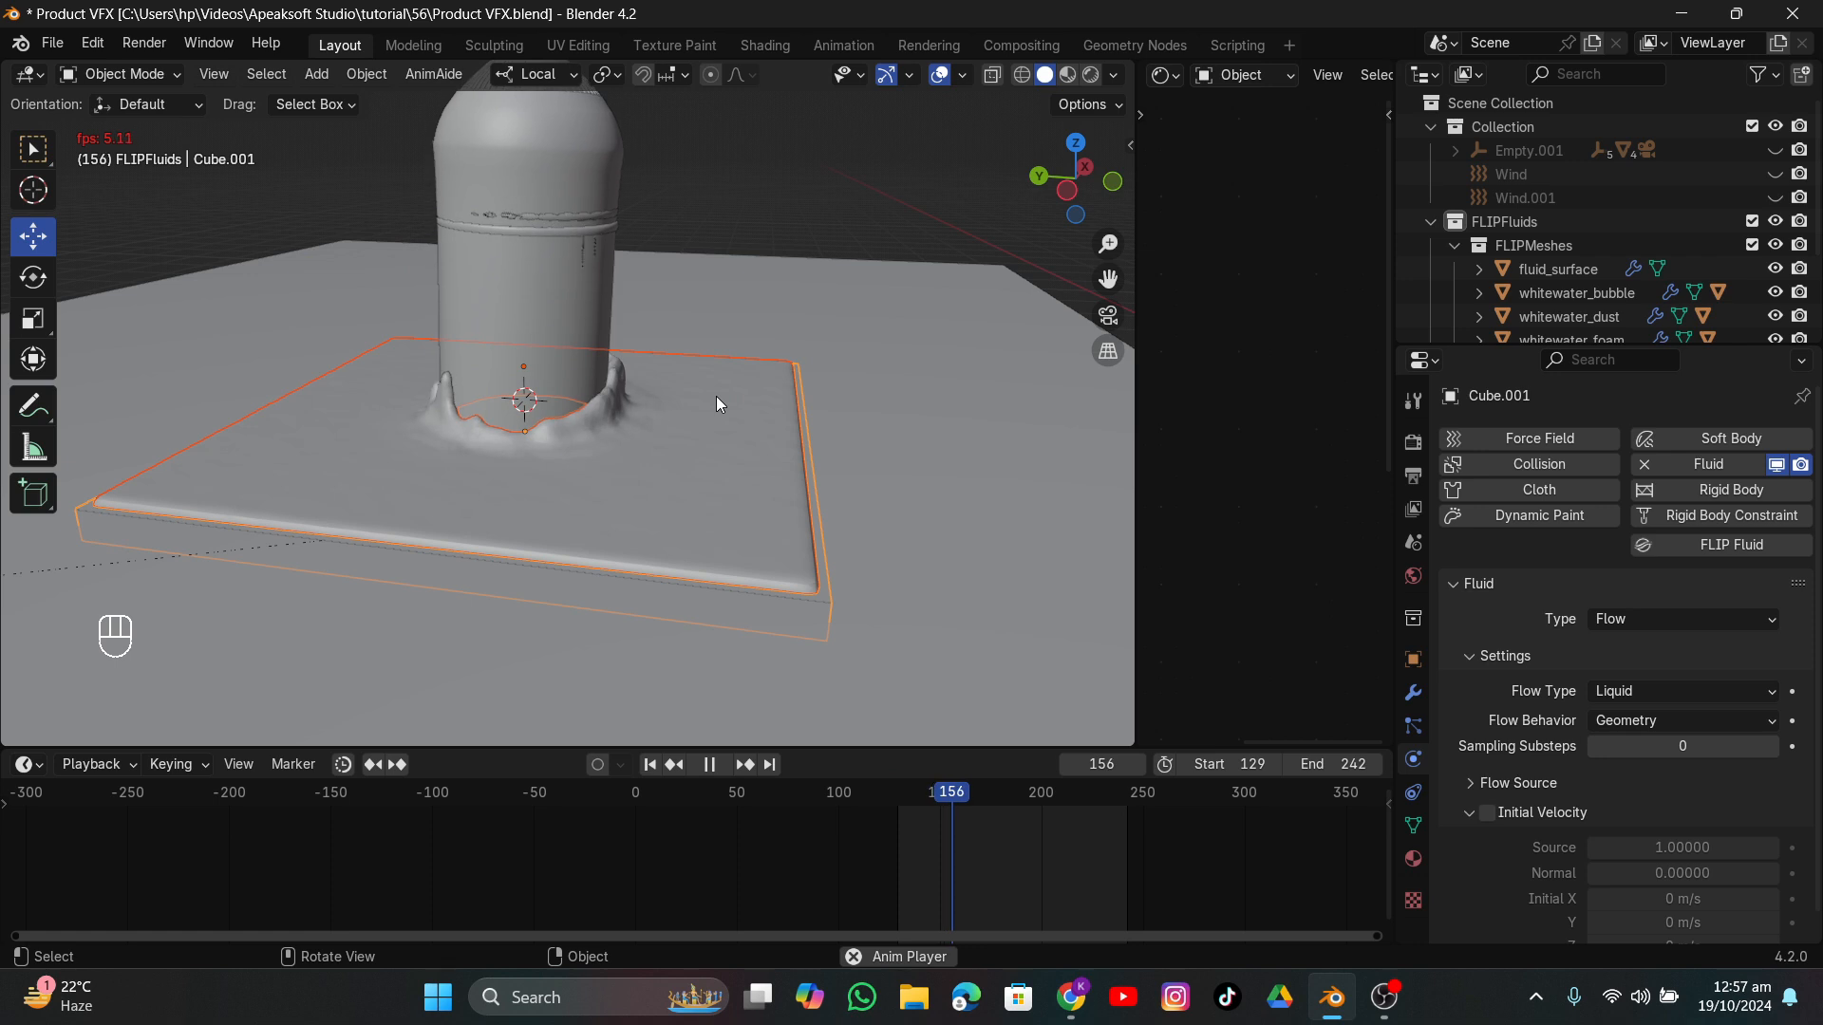
pyautogui.click(833, 342)
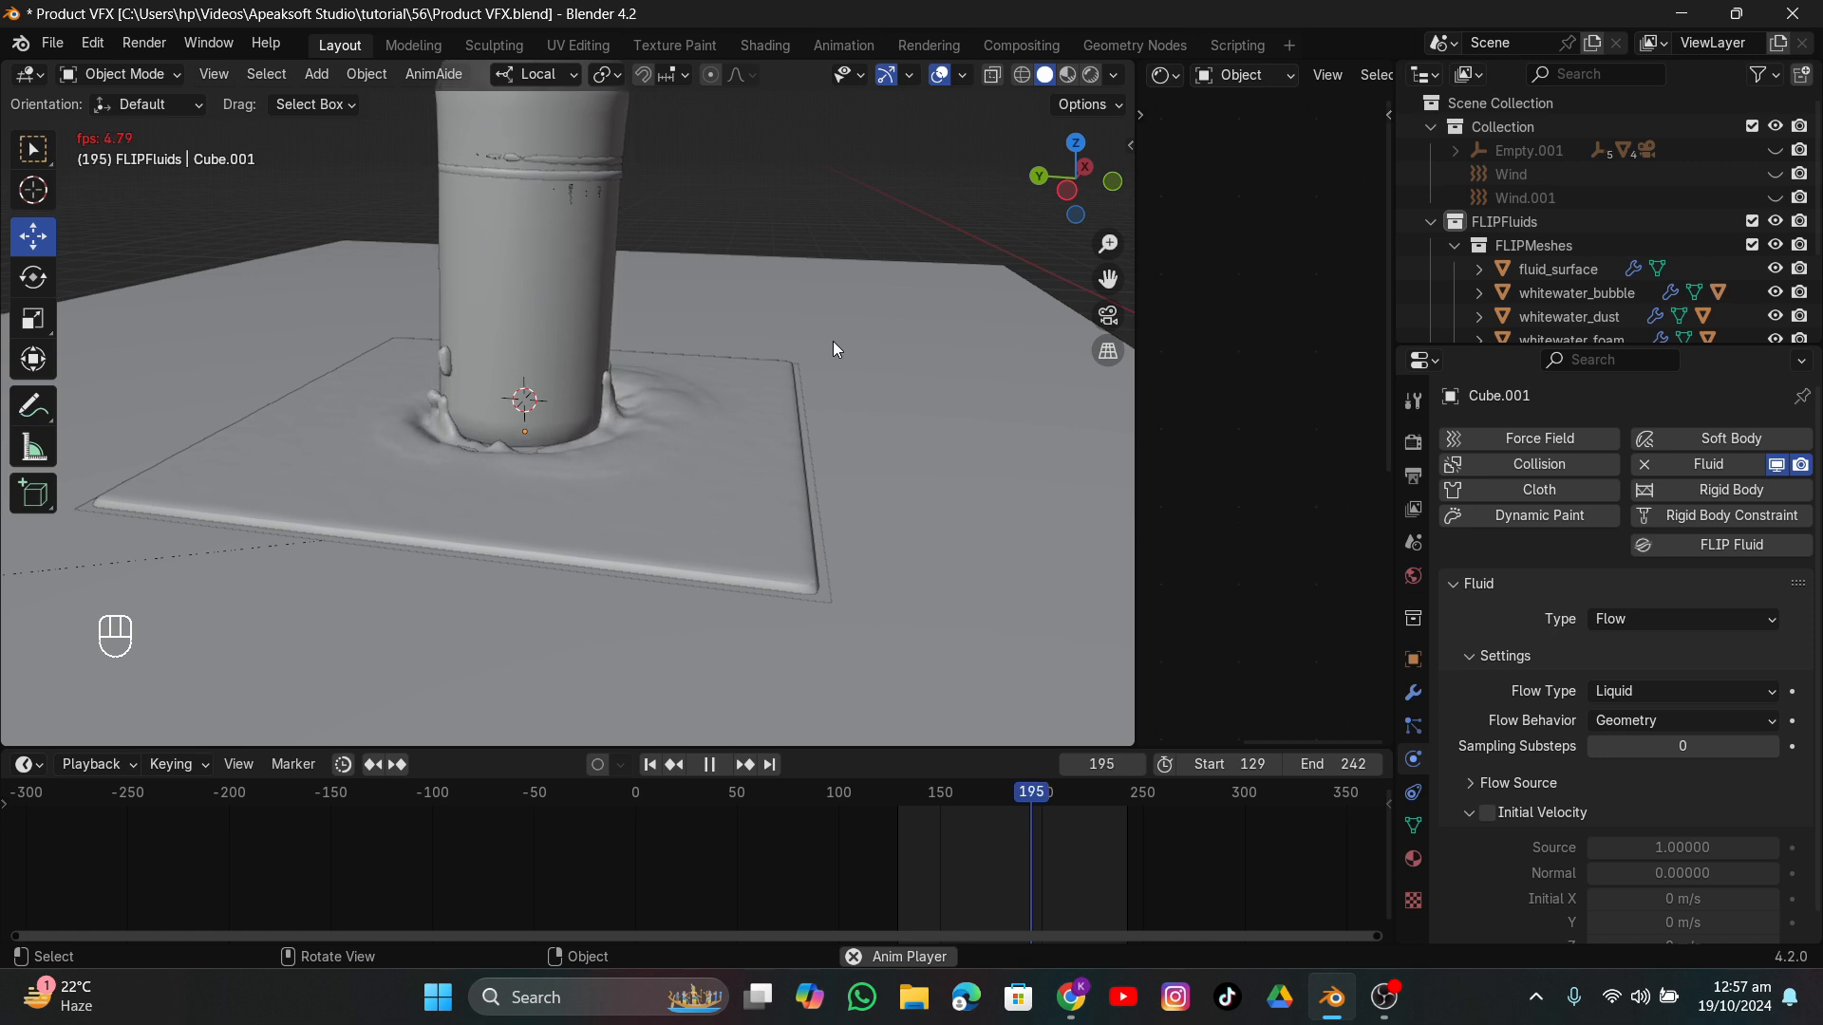
# Stop the playback, select the fluid domain box and save the project.
pyautogui.press('space')
pyautogui.moveTo(834, 344); pyautogui.dragTo(759, 543, button='middle')
pyautogui.click(764, 546)
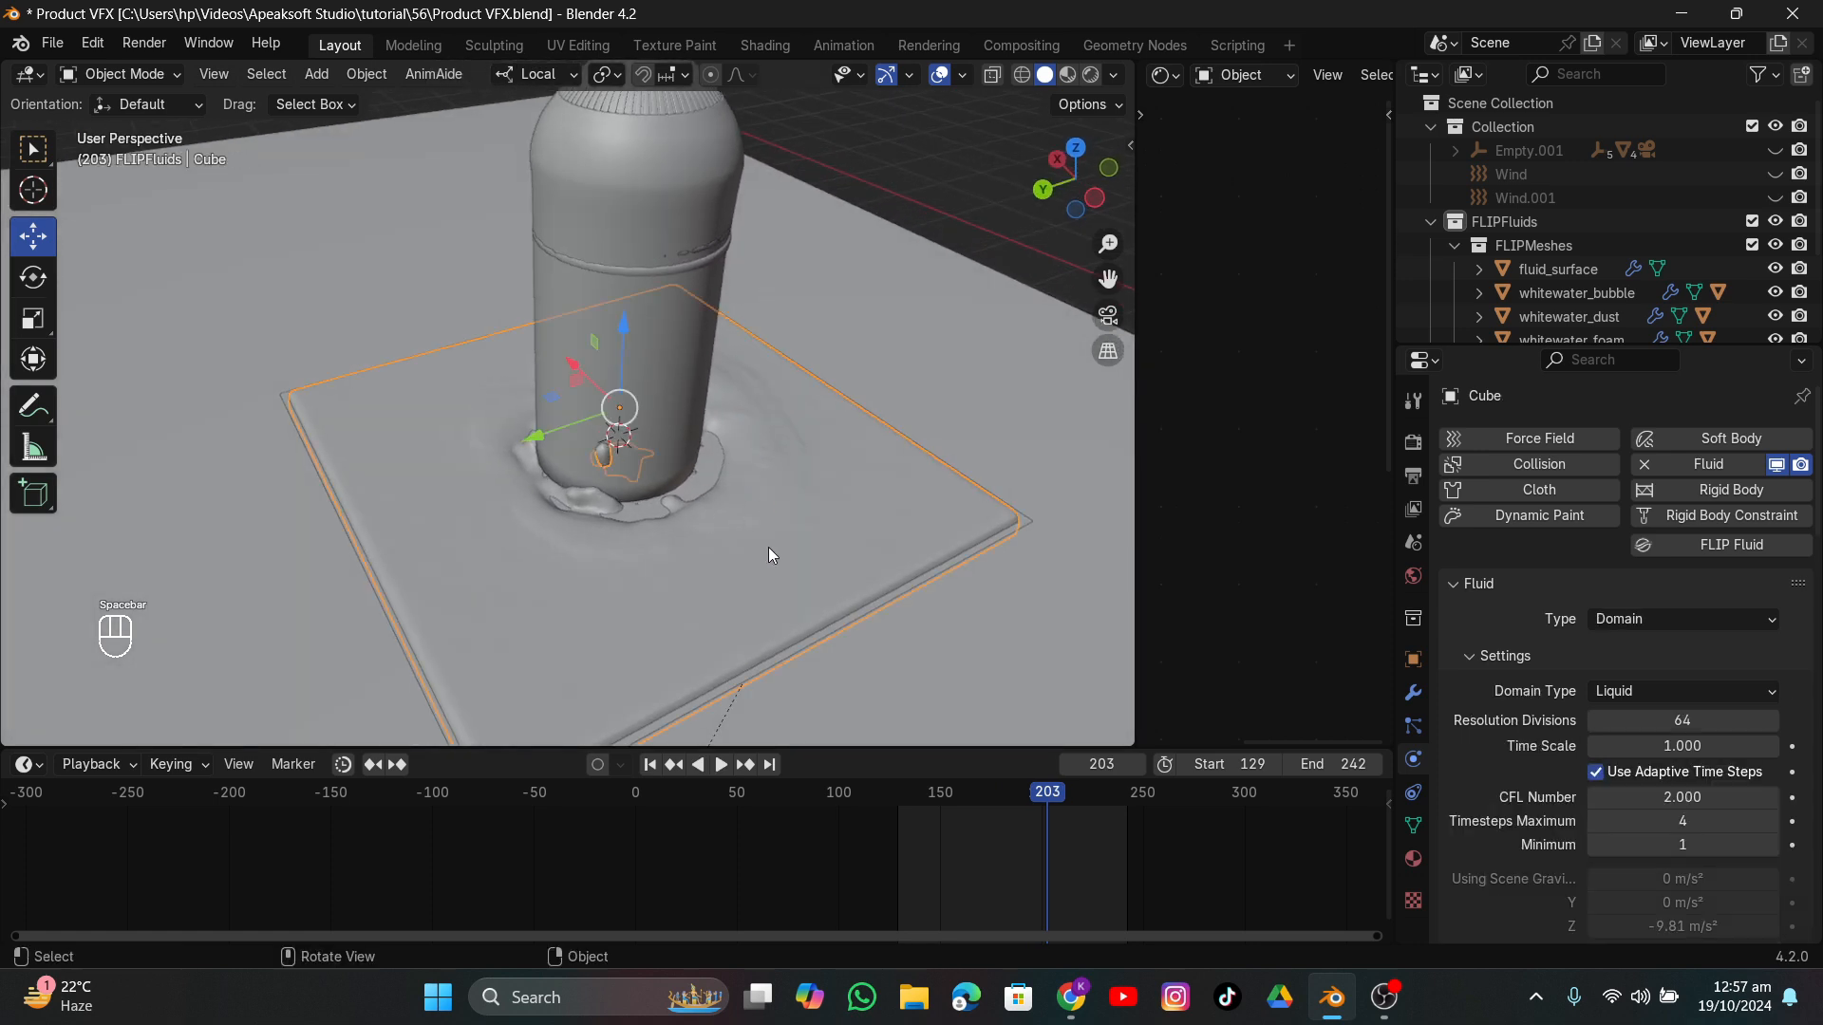
pyautogui.click(48, 52)
pyautogui.click(76, 192)
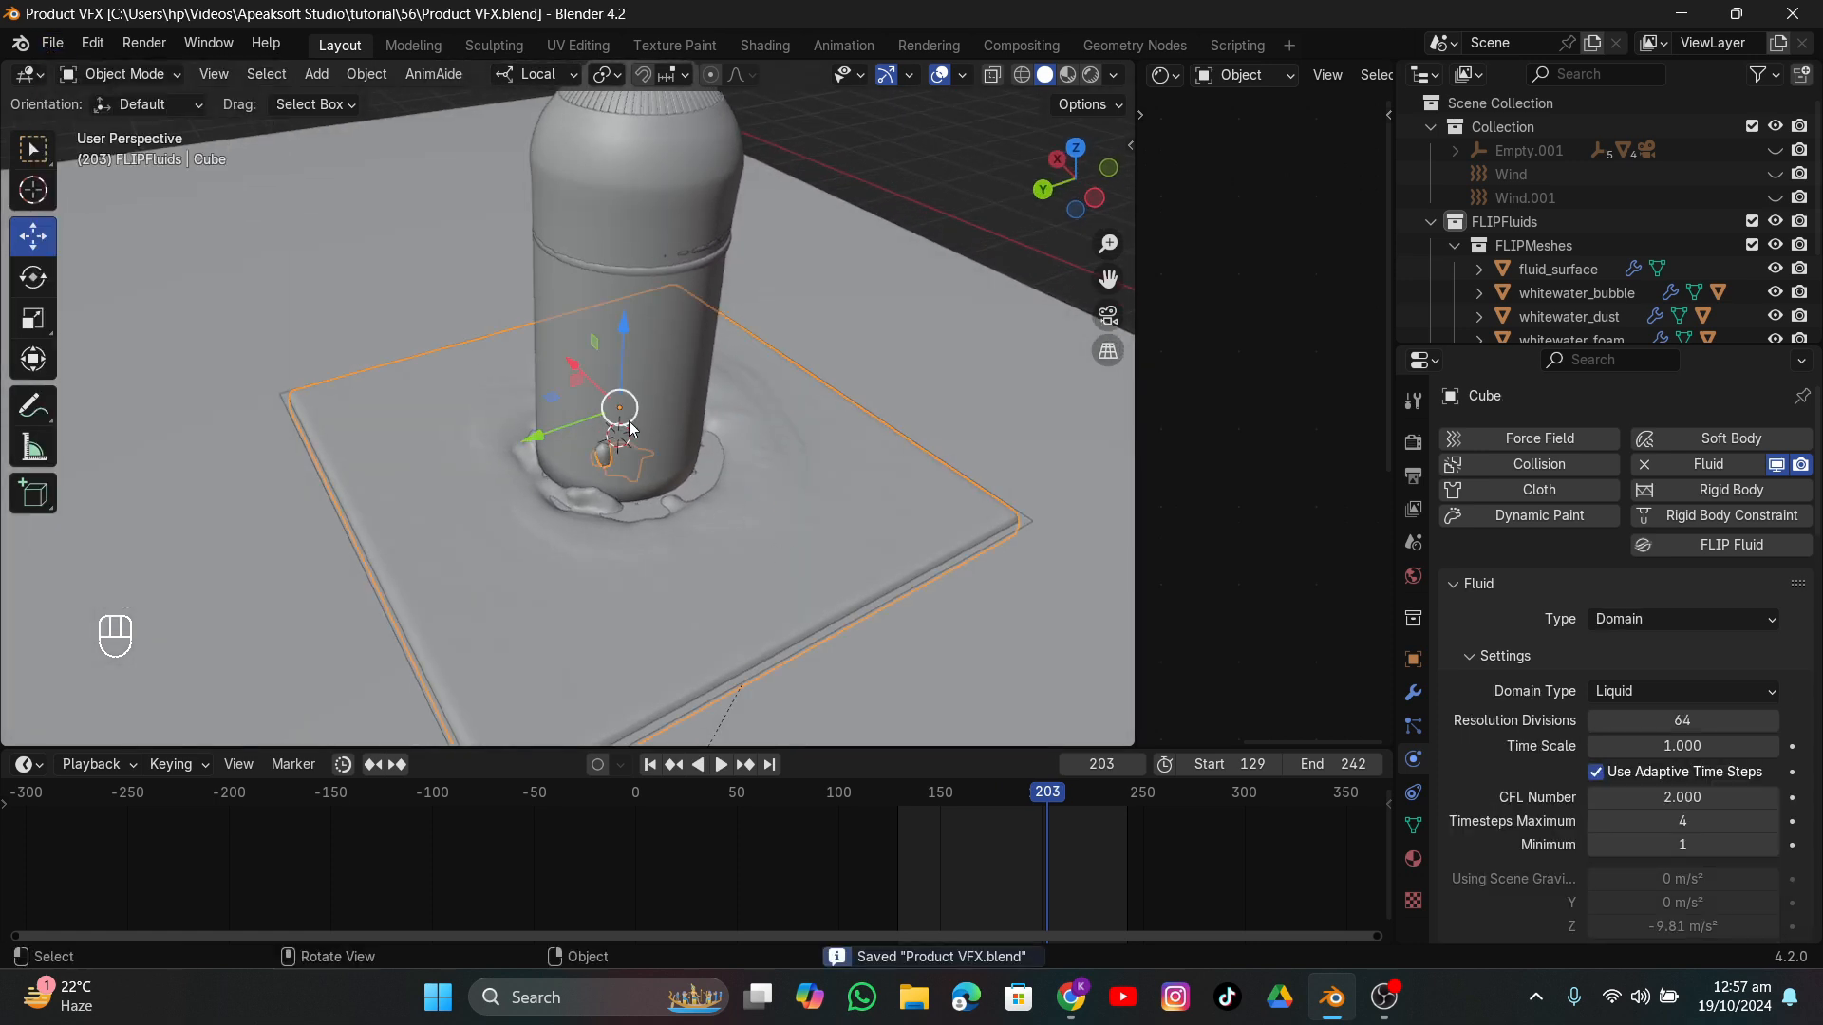
# Hide the large ground plane around the liquid and reselect the fluid domain box.
pyautogui.scroll(-2, 761, 493)
pyautogui.moveTo(772, 484); pyautogui.dragTo(885, 459, button='middle')
pyautogui.click(854, 463)
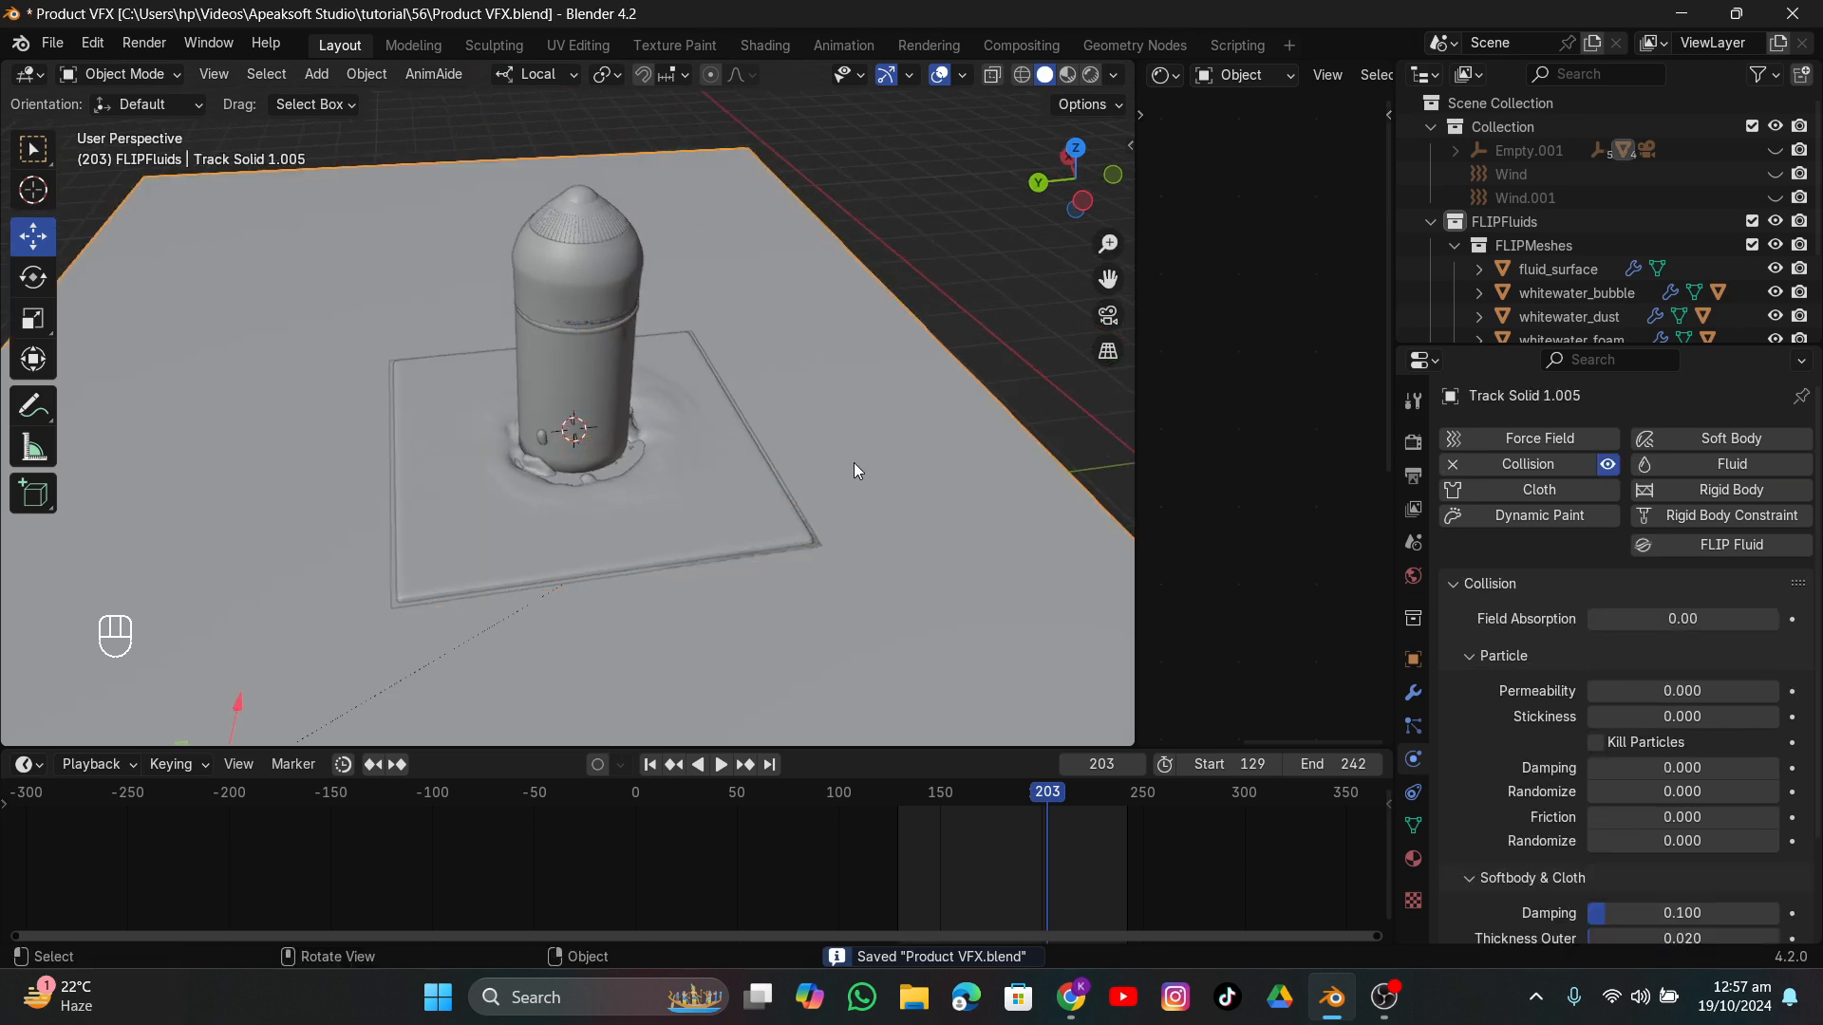
pyautogui.press('h')
pyautogui.click(723, 478)
pyautogui.moveTo(723, 477); pyautogui.dragTo(806, 507, button='middle')
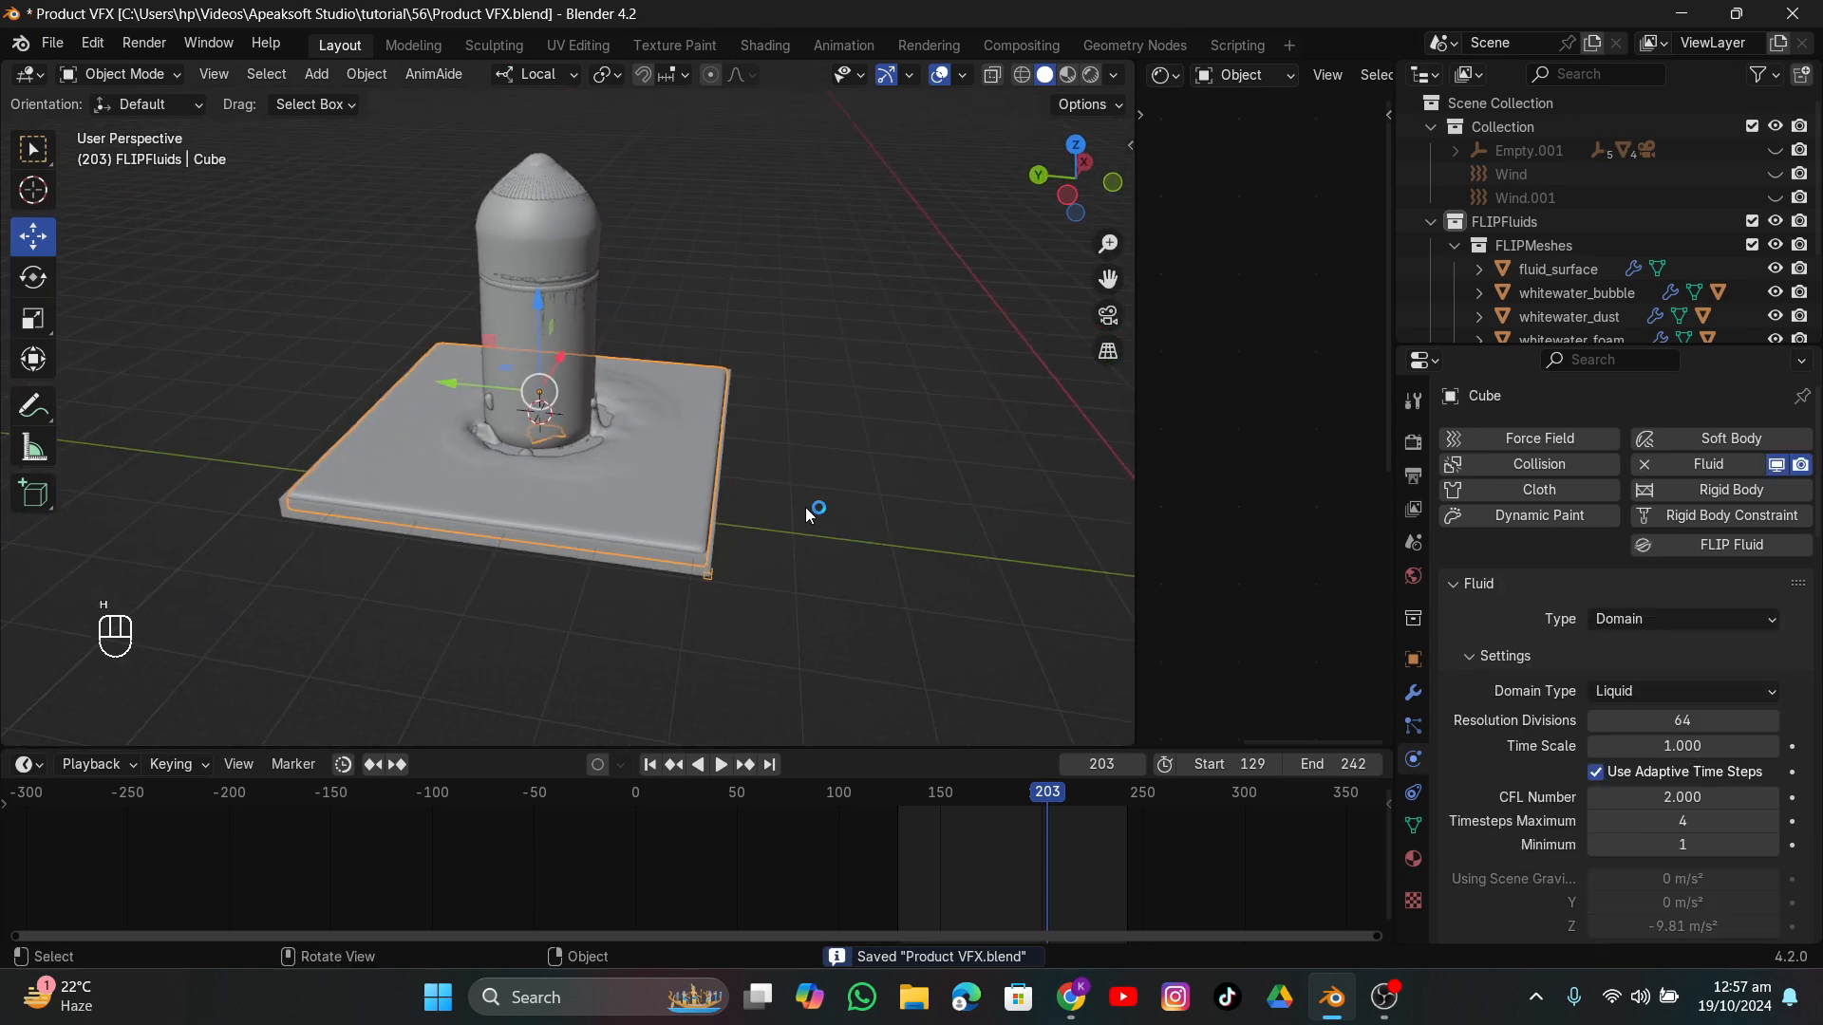
# Set the fluid domain's resolution divisions to 200 and its cache type to All.
pyautogui.click(1671, 720)
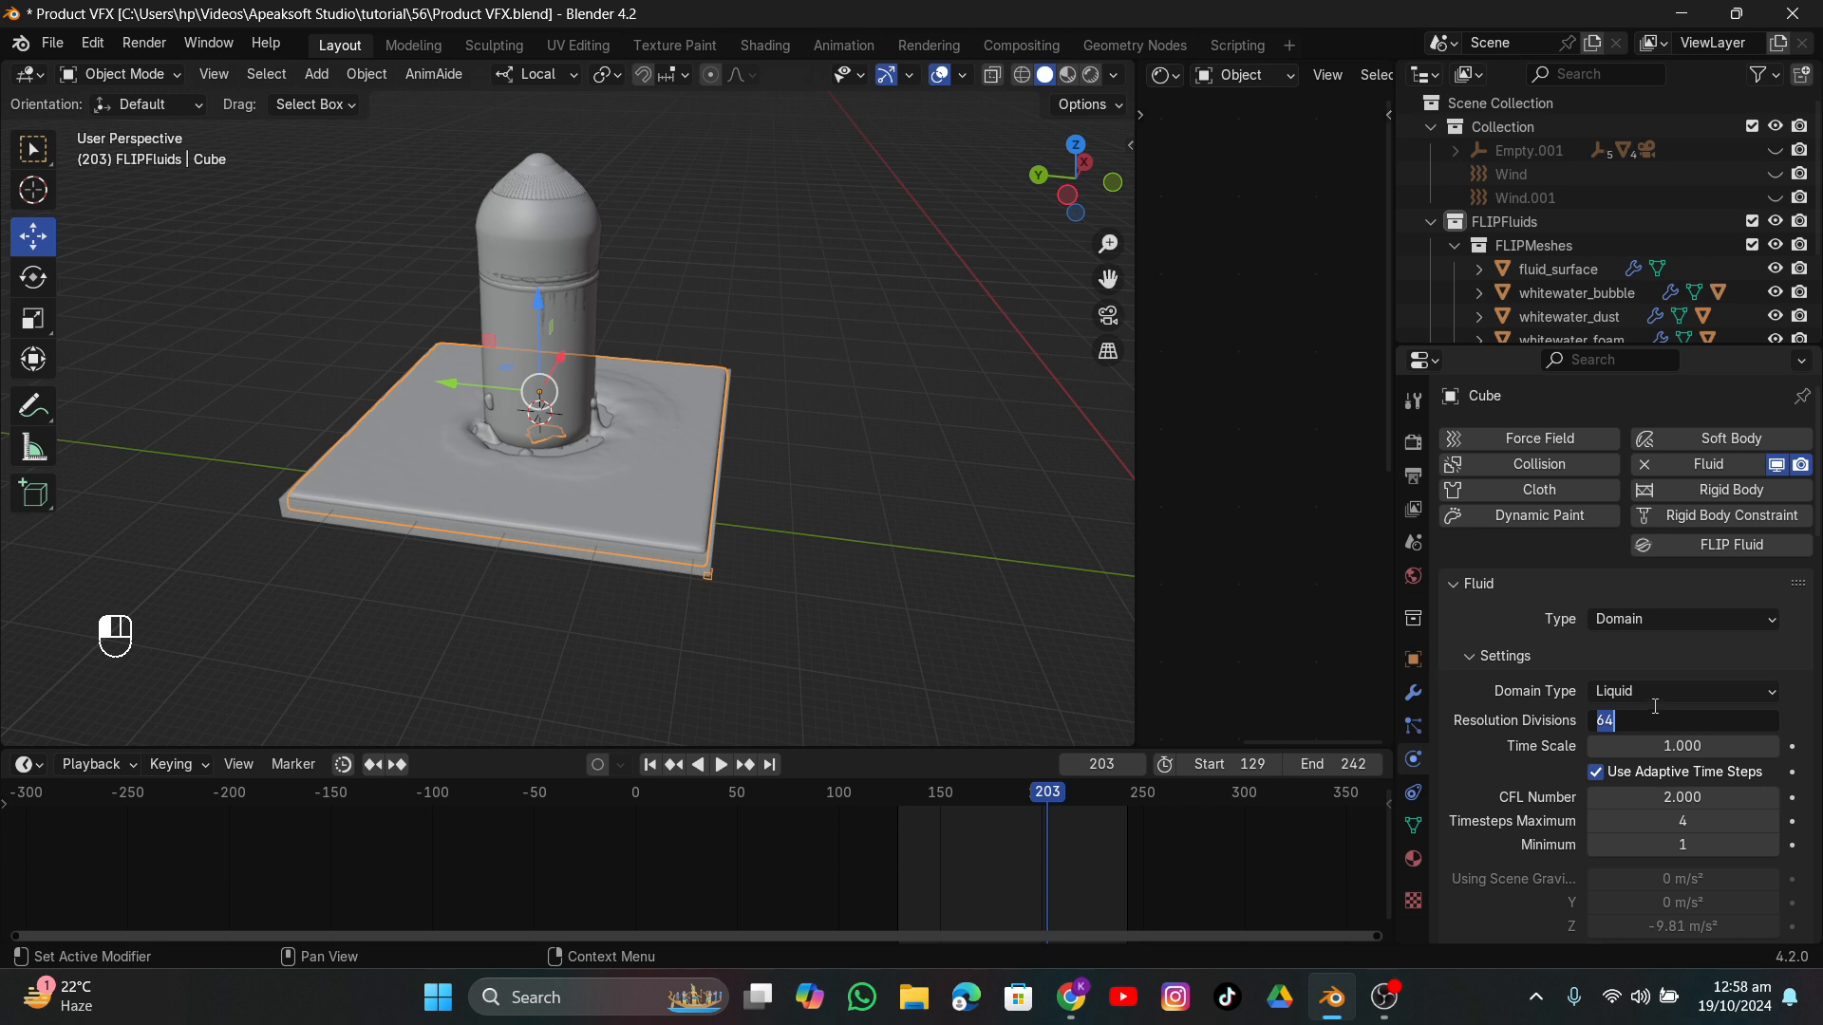
pyautogui.write('200')
pyautogui.press('Return')
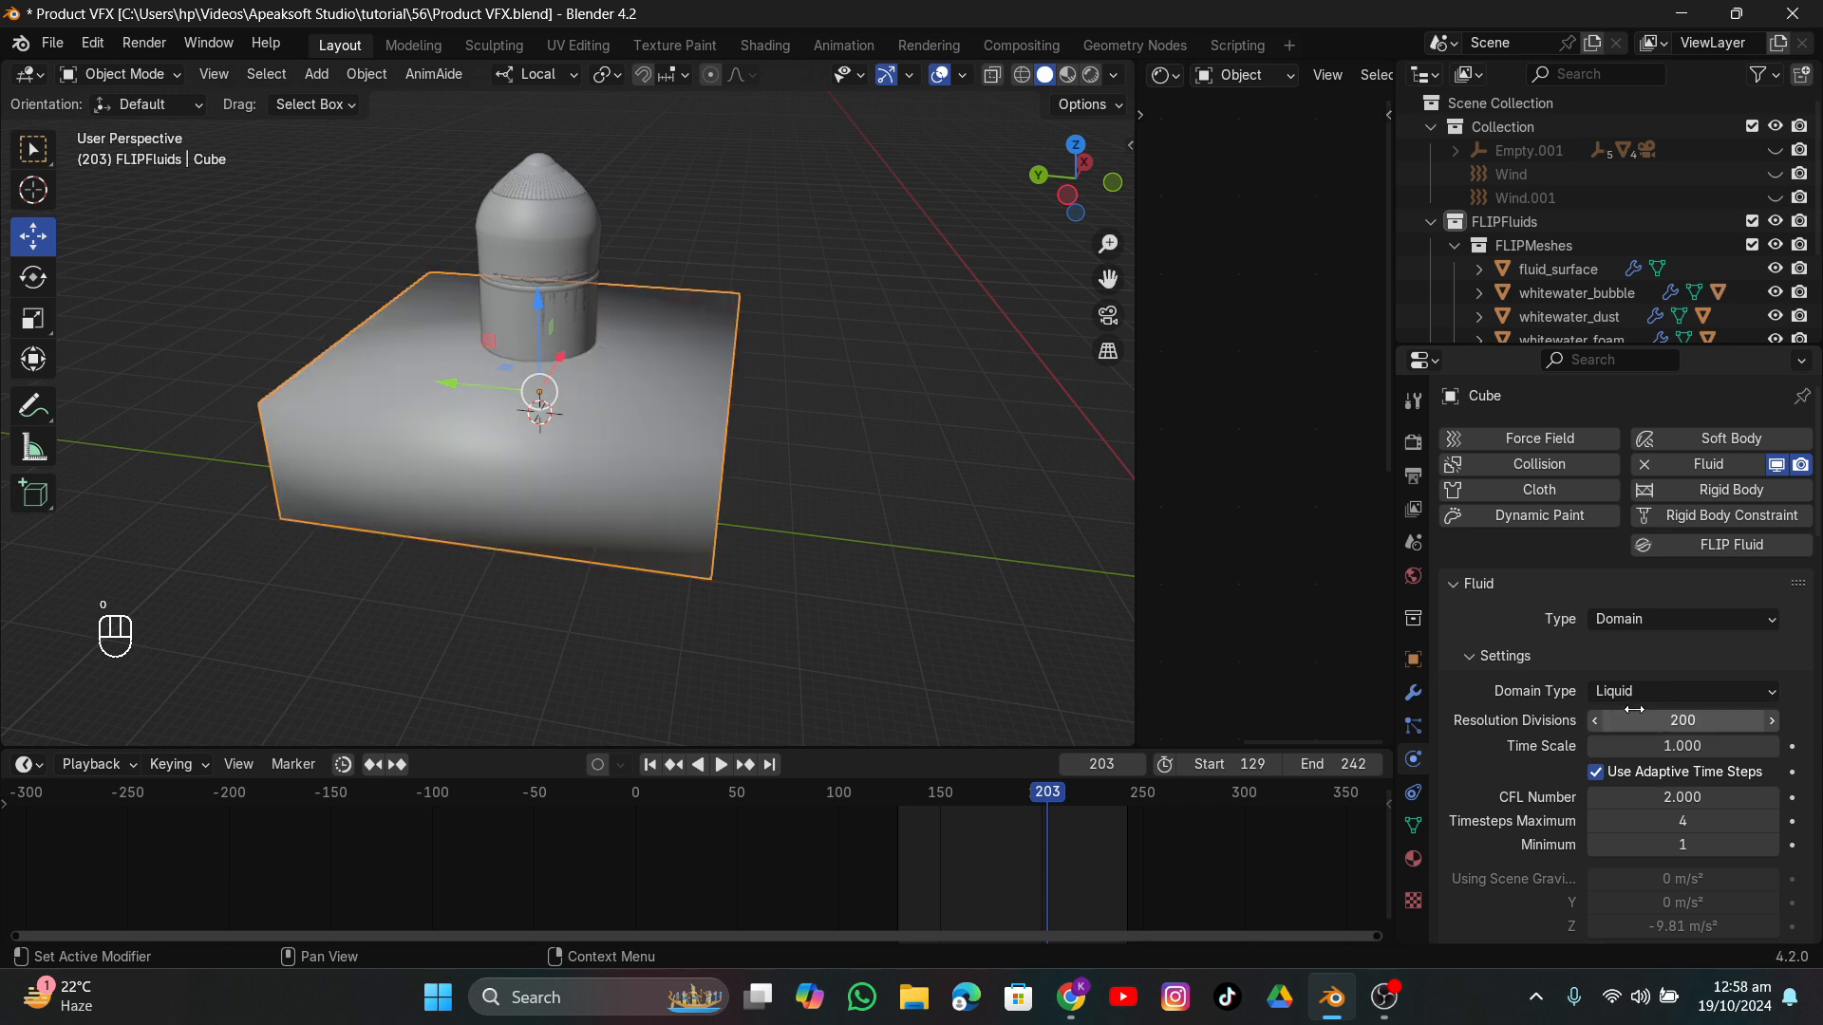
pyautogui.scroll(-10, 1654, 705)
pyautogui.scroll(-10, 1625, 708)
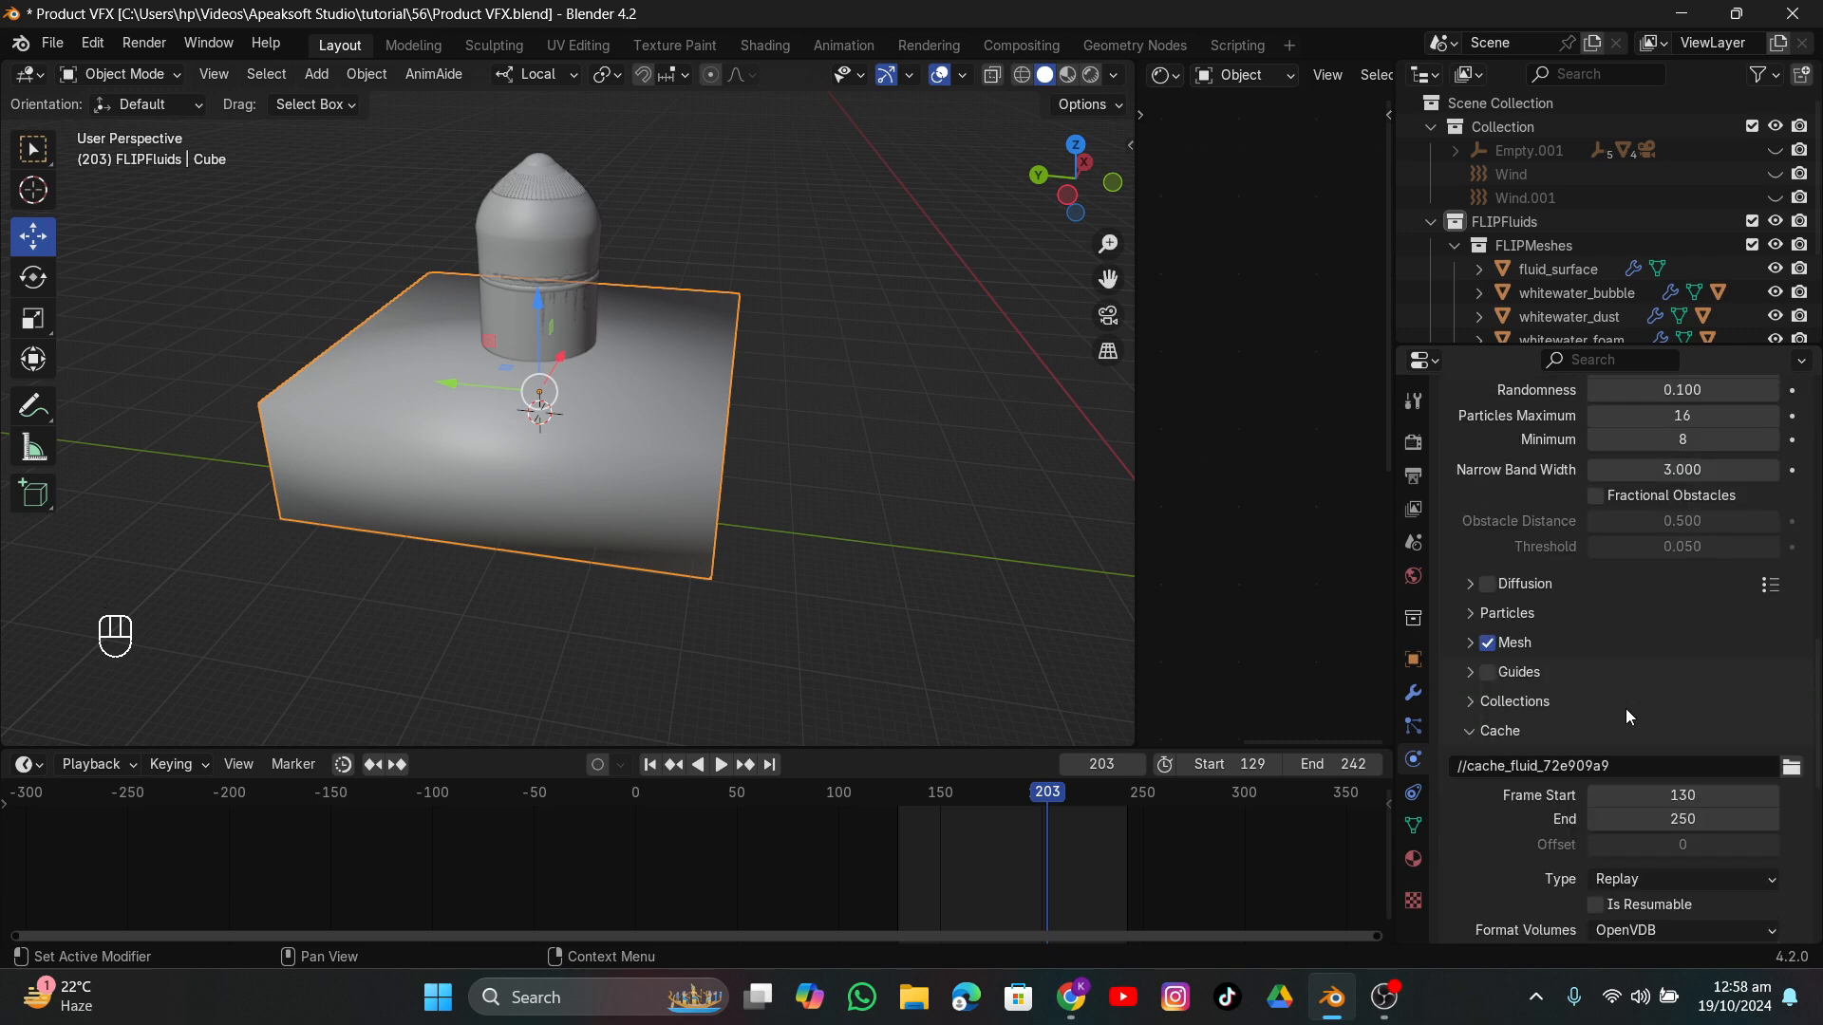
pyautogui.scroll(-8, 1626, 708)
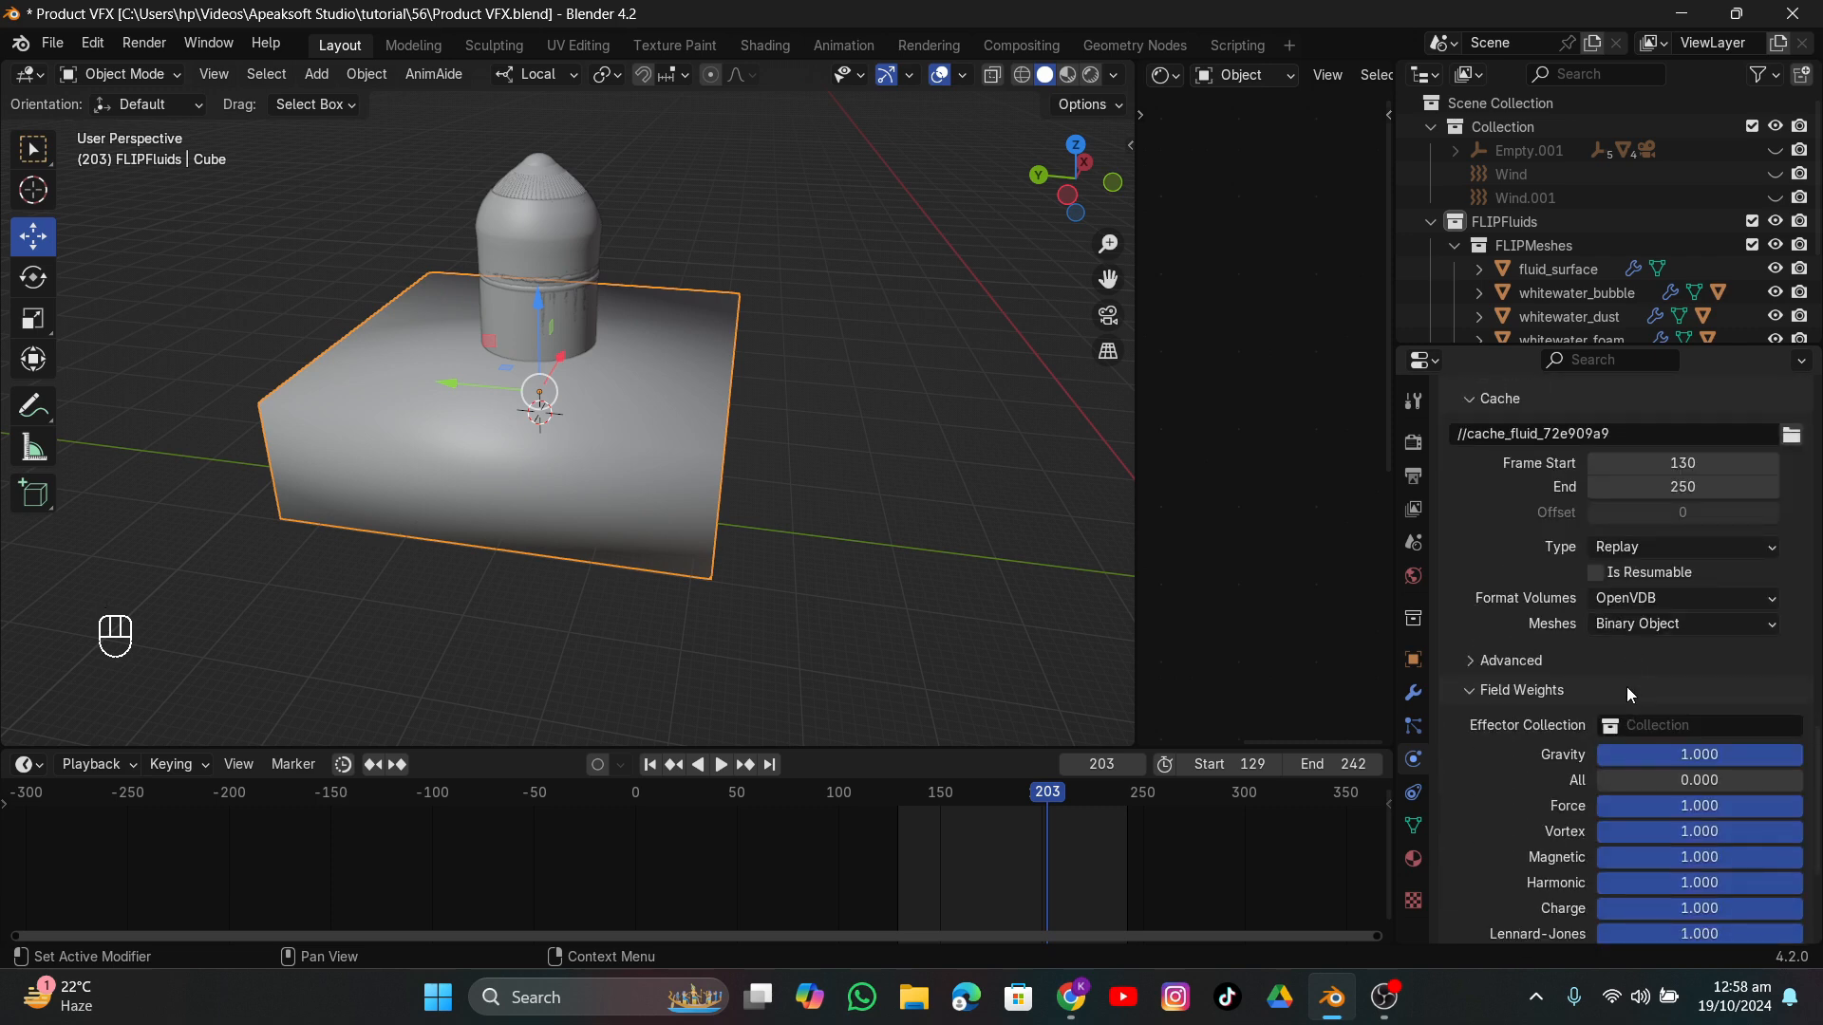
pyautogui.click(1633, 547)
pyautogui.click(1620, 627)
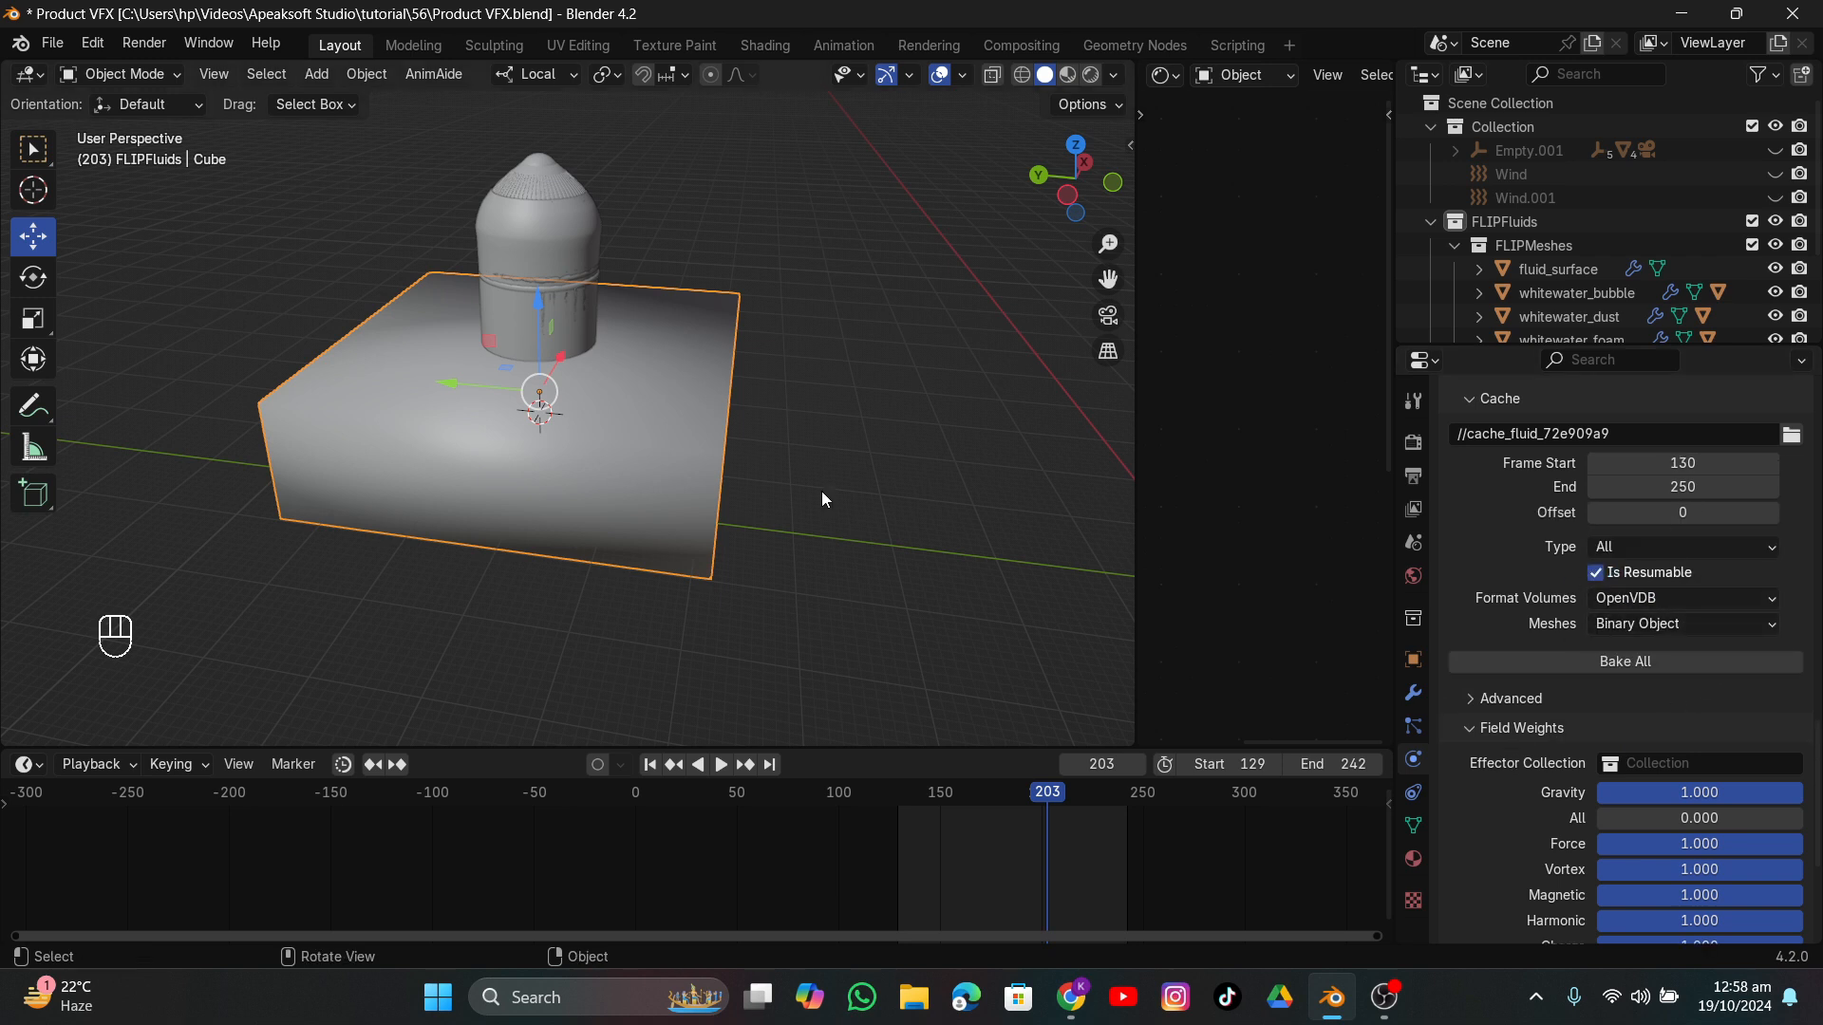
# Save the project before baking the fluid simulation.
pyautogui.click(54, 42)
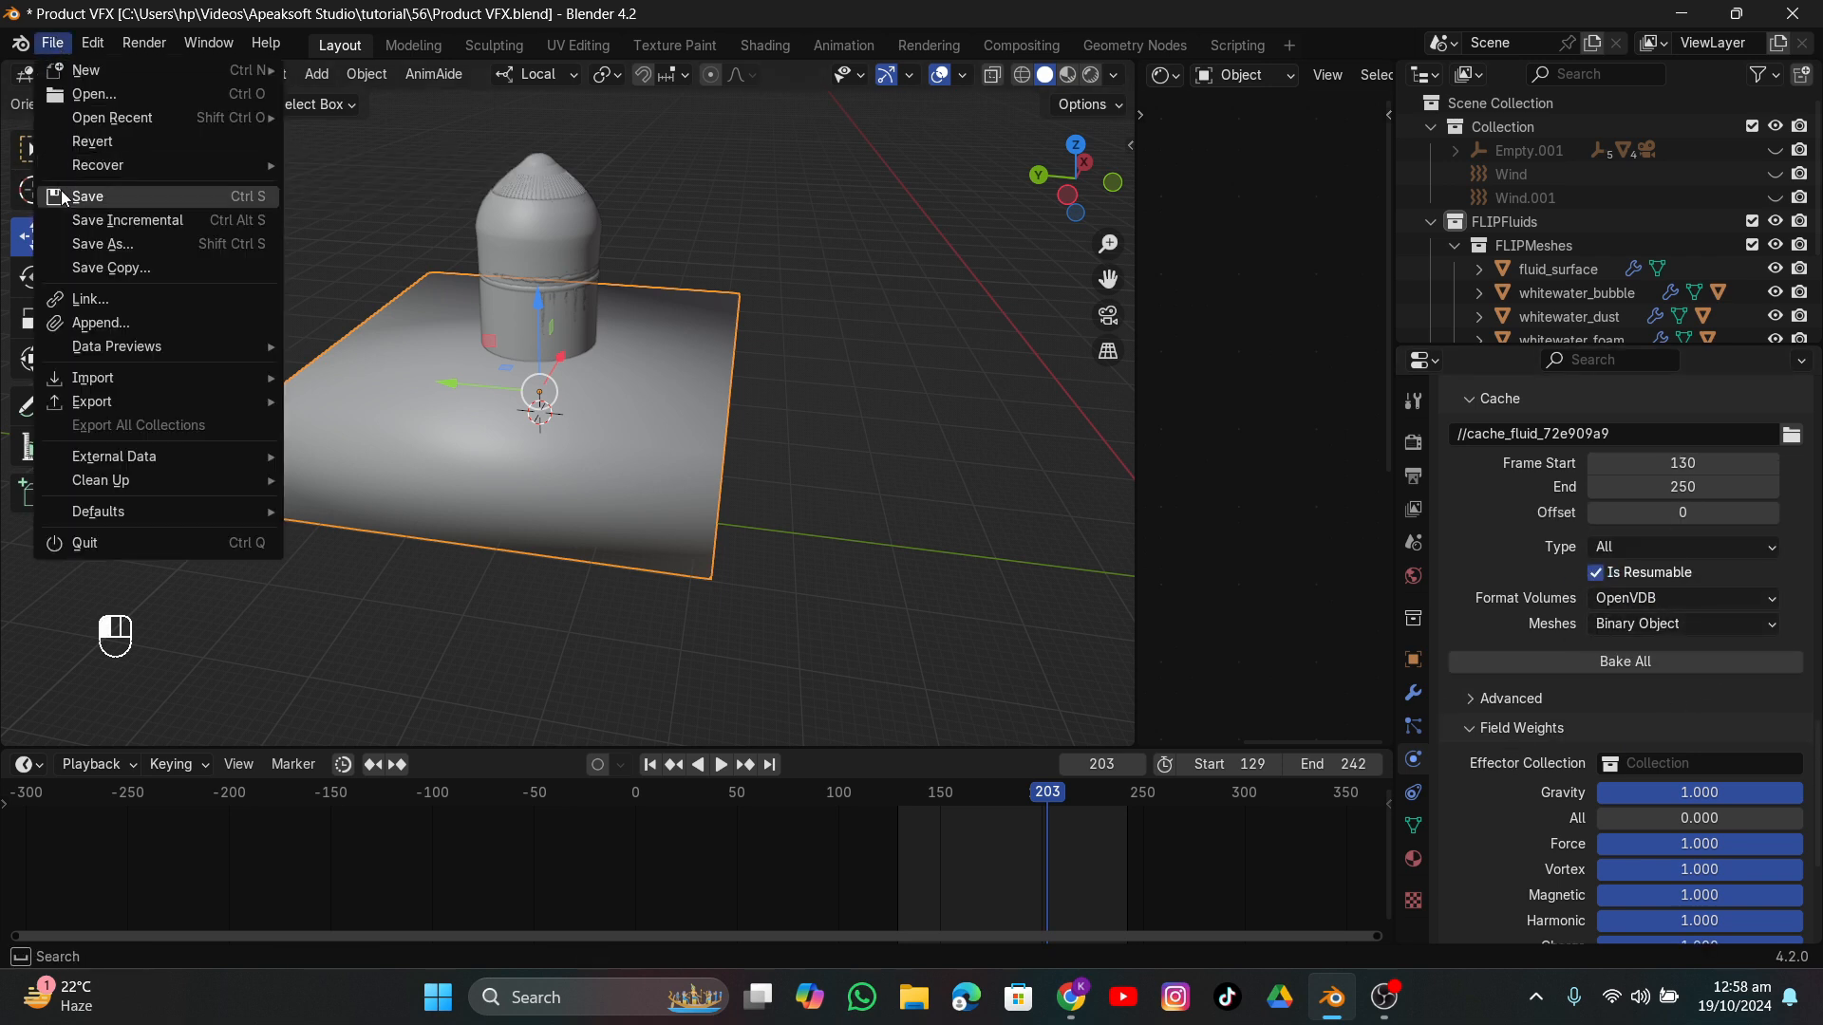
pyautogui.click(63, 191)
pyautogui.click(1611, 661)
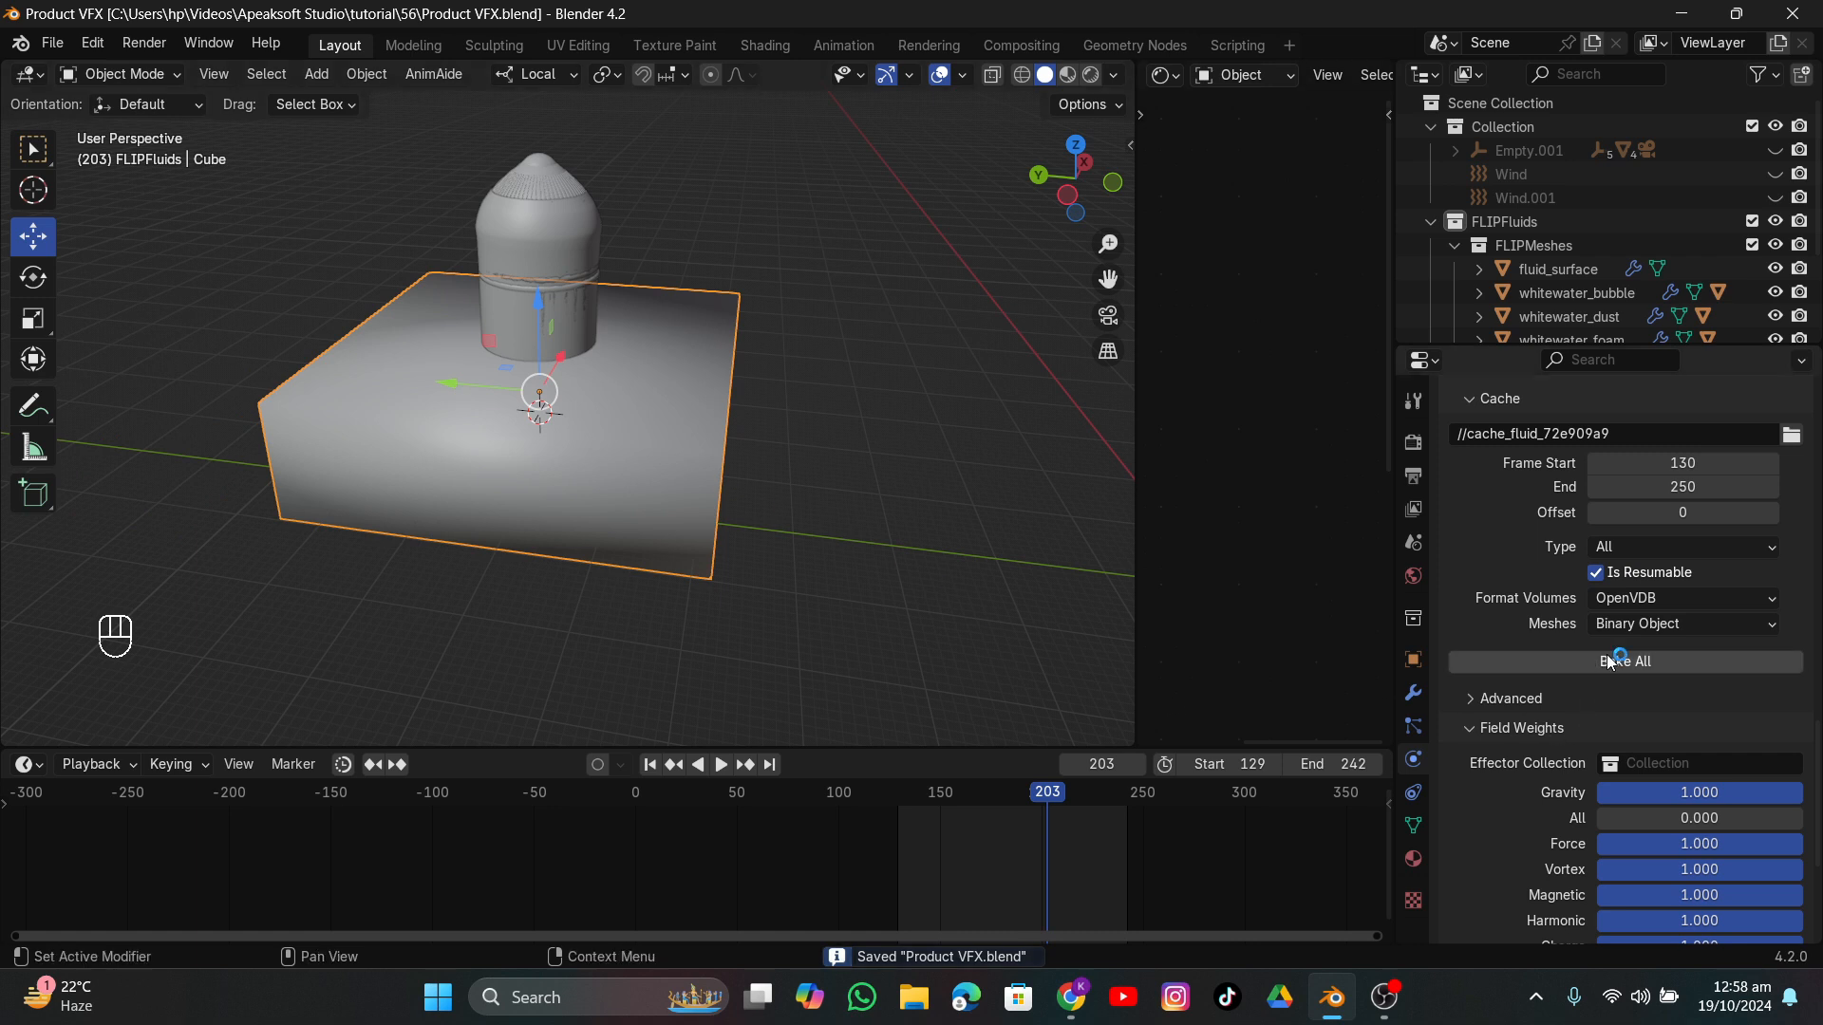
# Enable Spray and Foam particles for the fluid domain and return to its cache settings for baking.
pyautogui.scroll(8, 1509, 617)
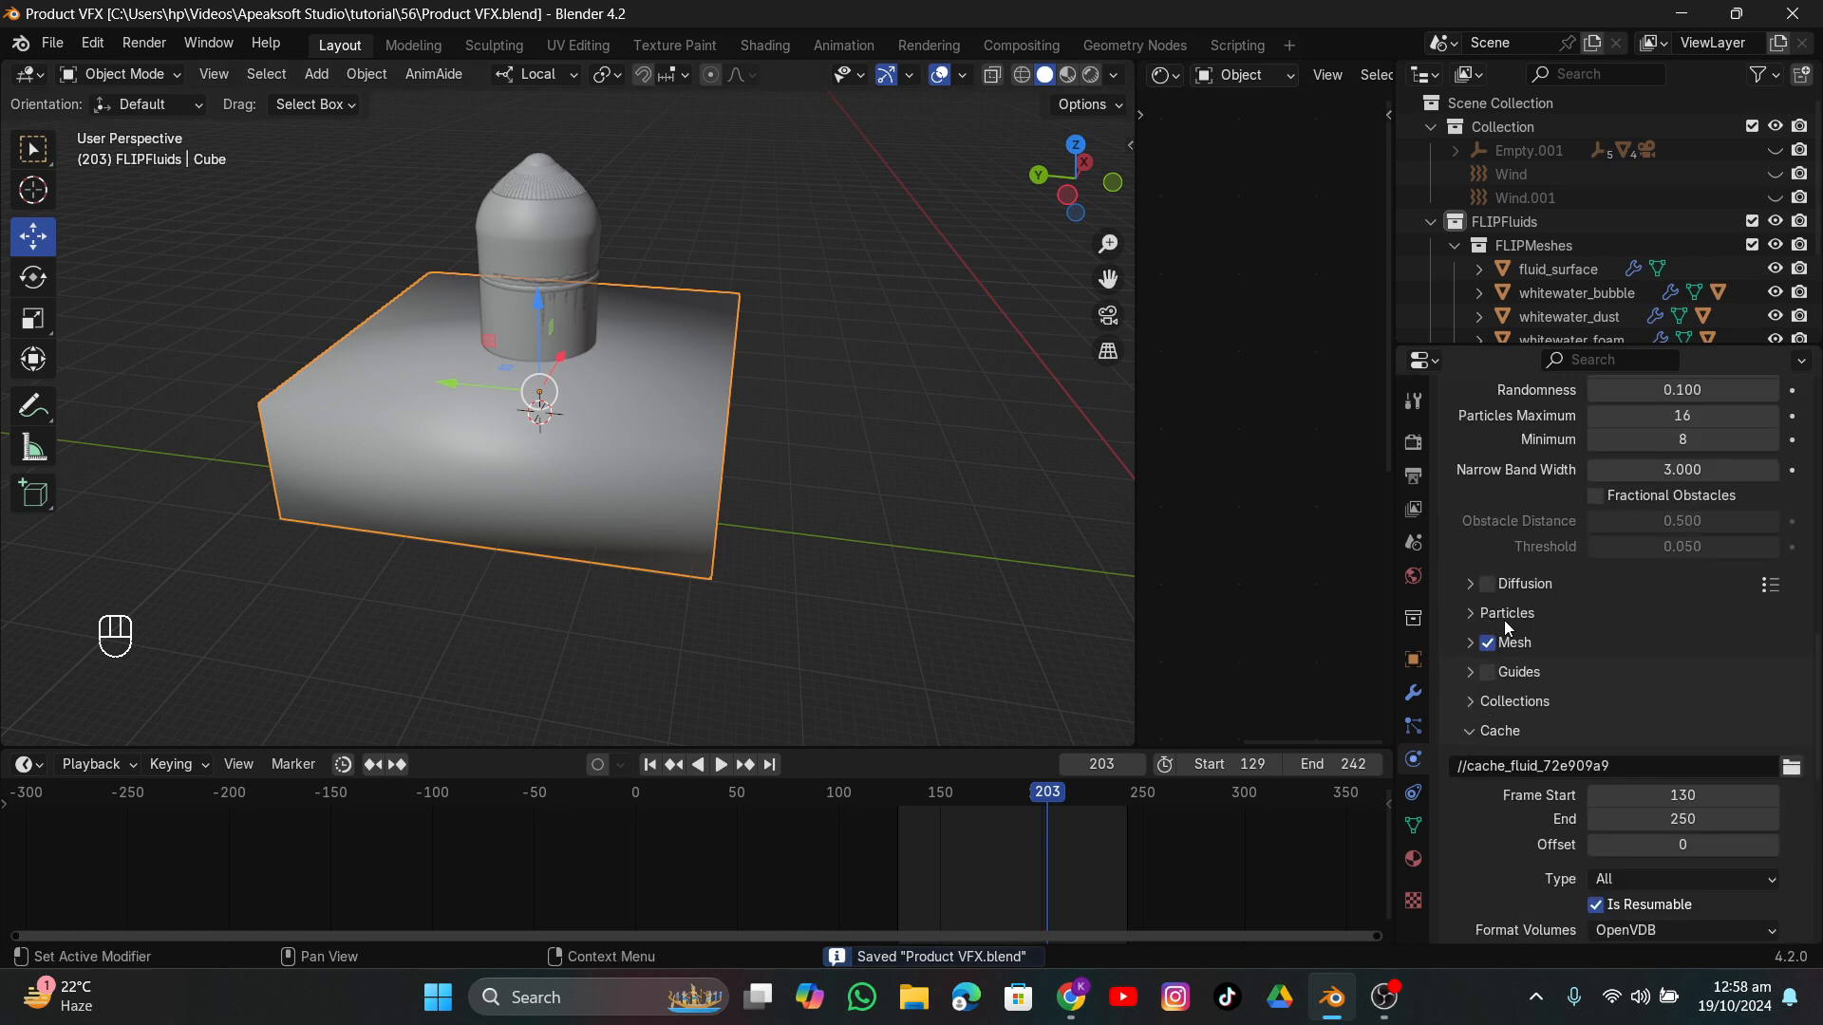
pyautogui.scroll(2, 1528, 665)
pyautogui.click(1530, 705)
pyautogui.scroll(-3, 1542, 698)
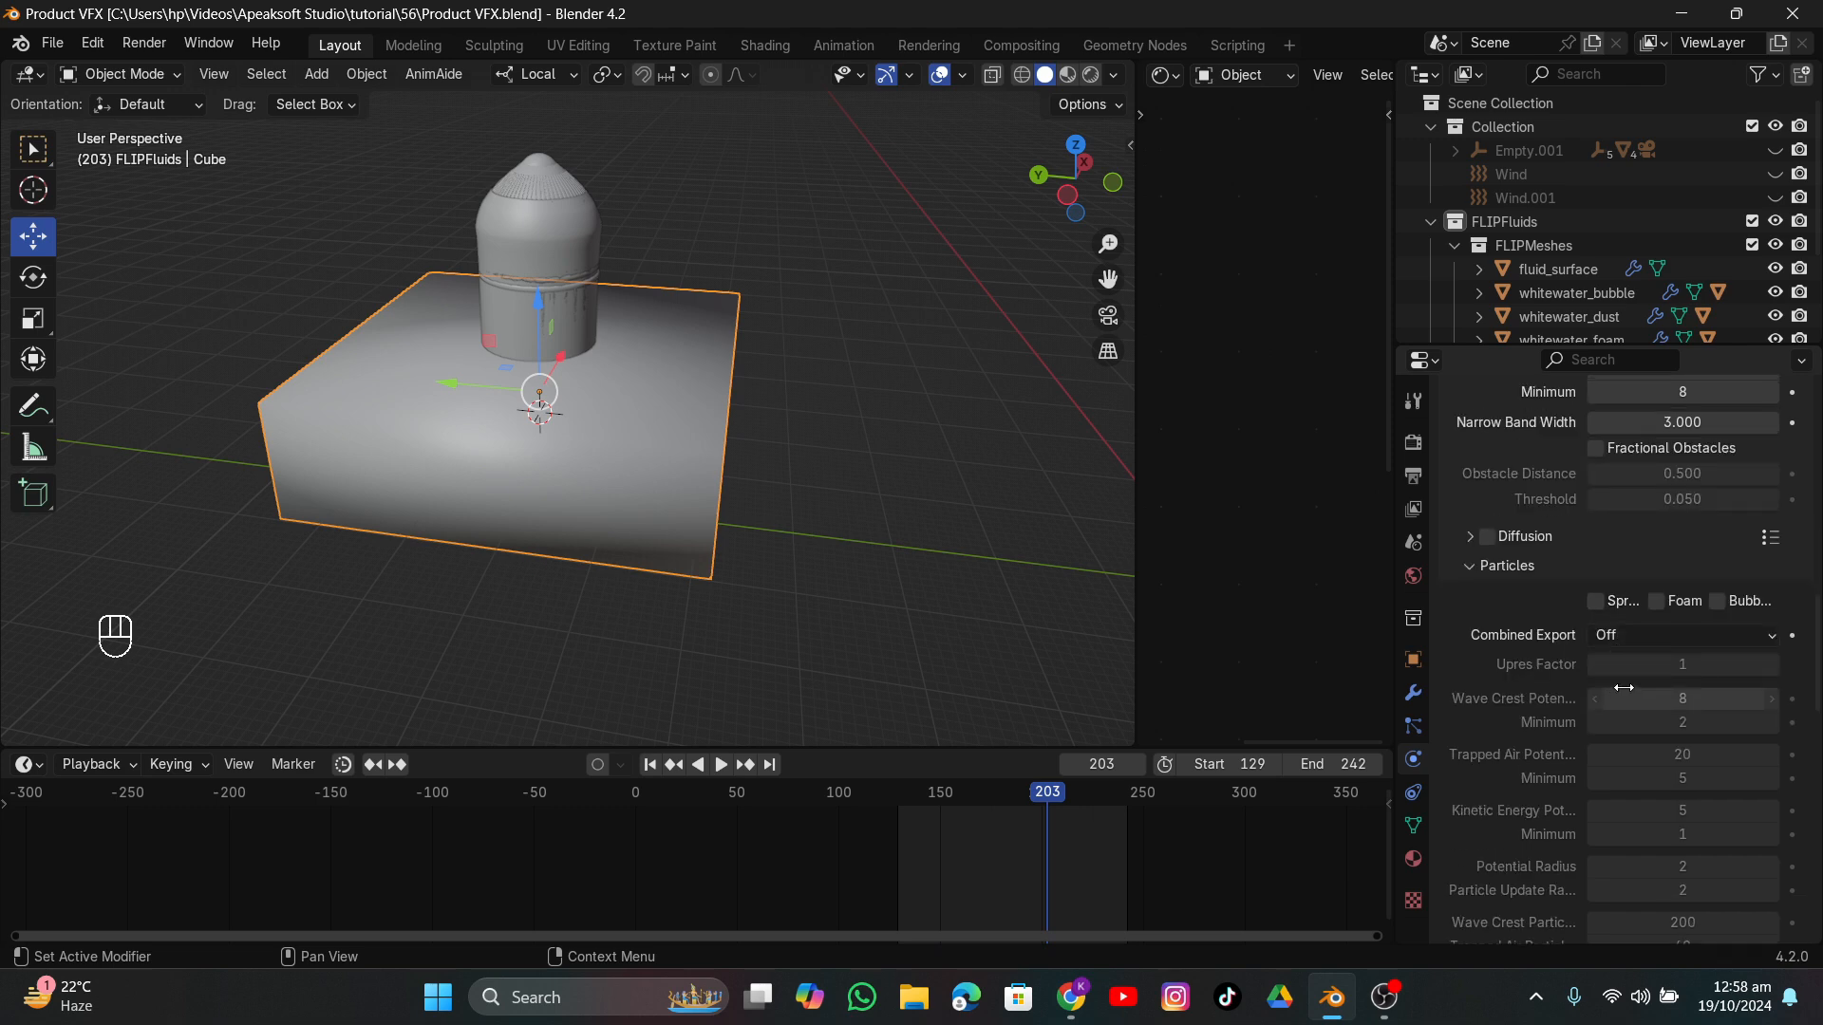
pyautogui.click(1602, 604)
pyautogui.click(1656, 601)
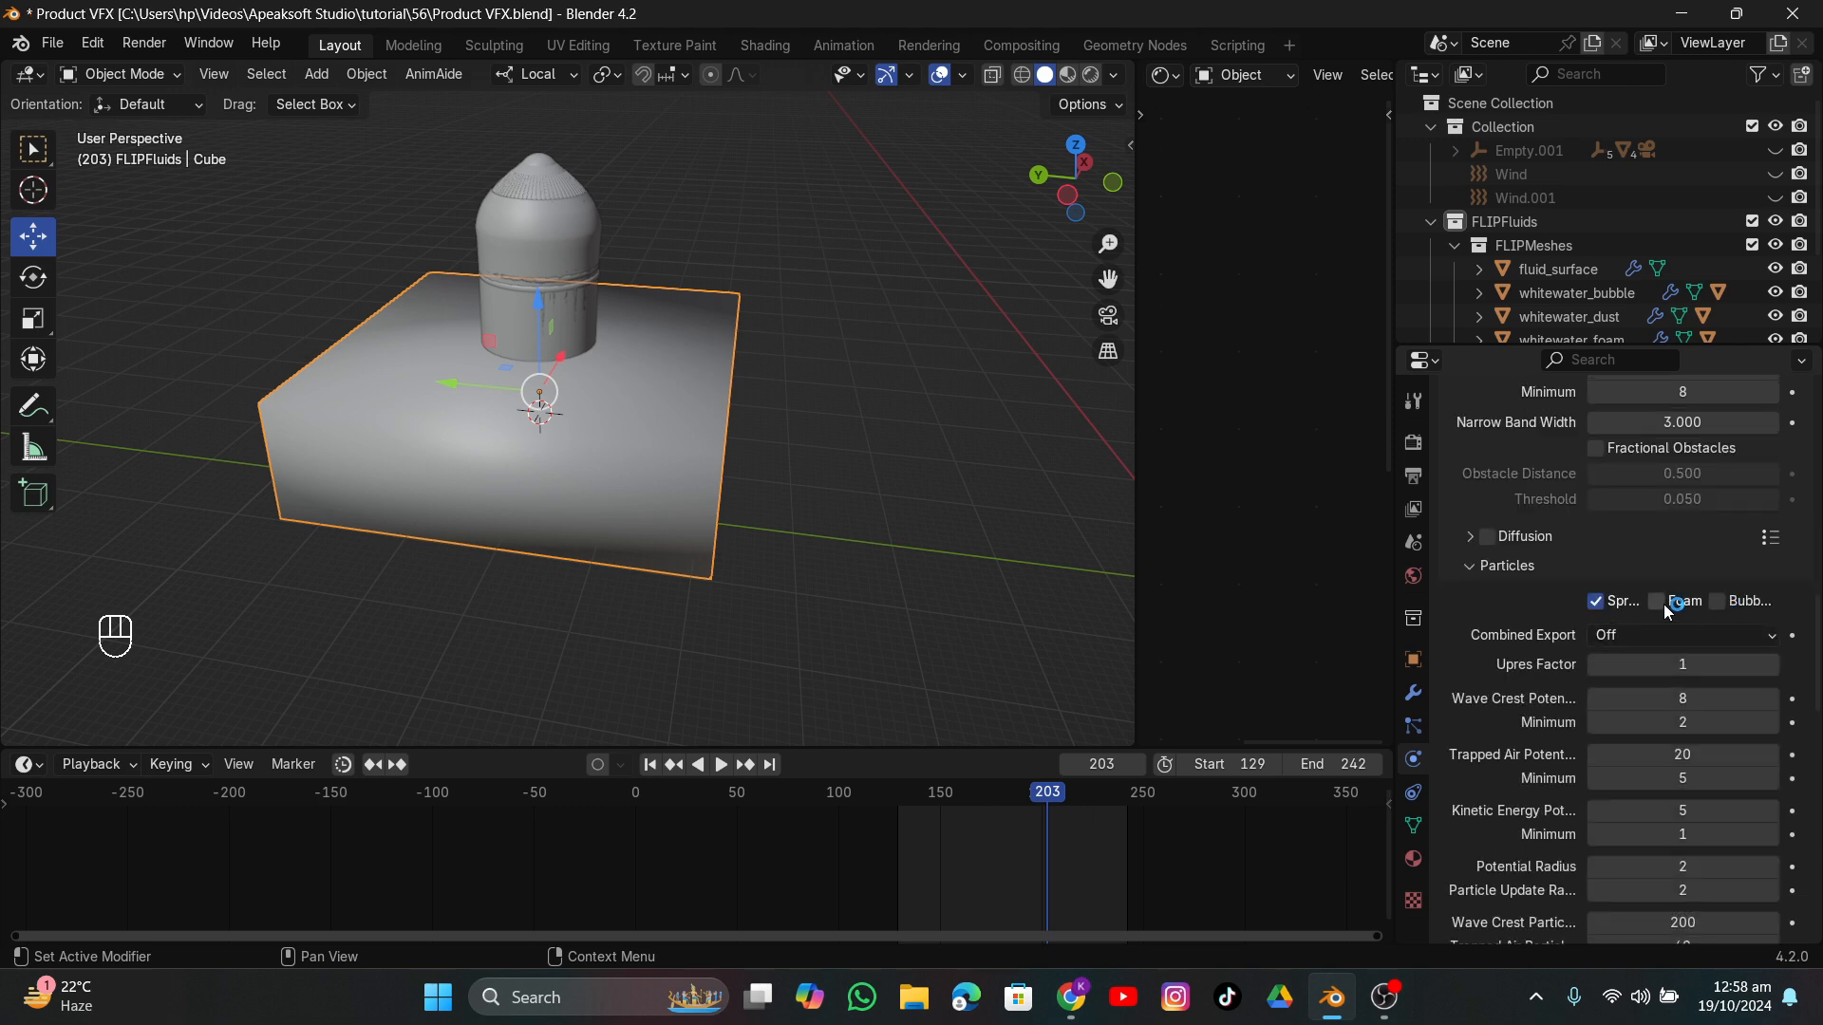
pyautogui.scroll(-12, 1572, 697)
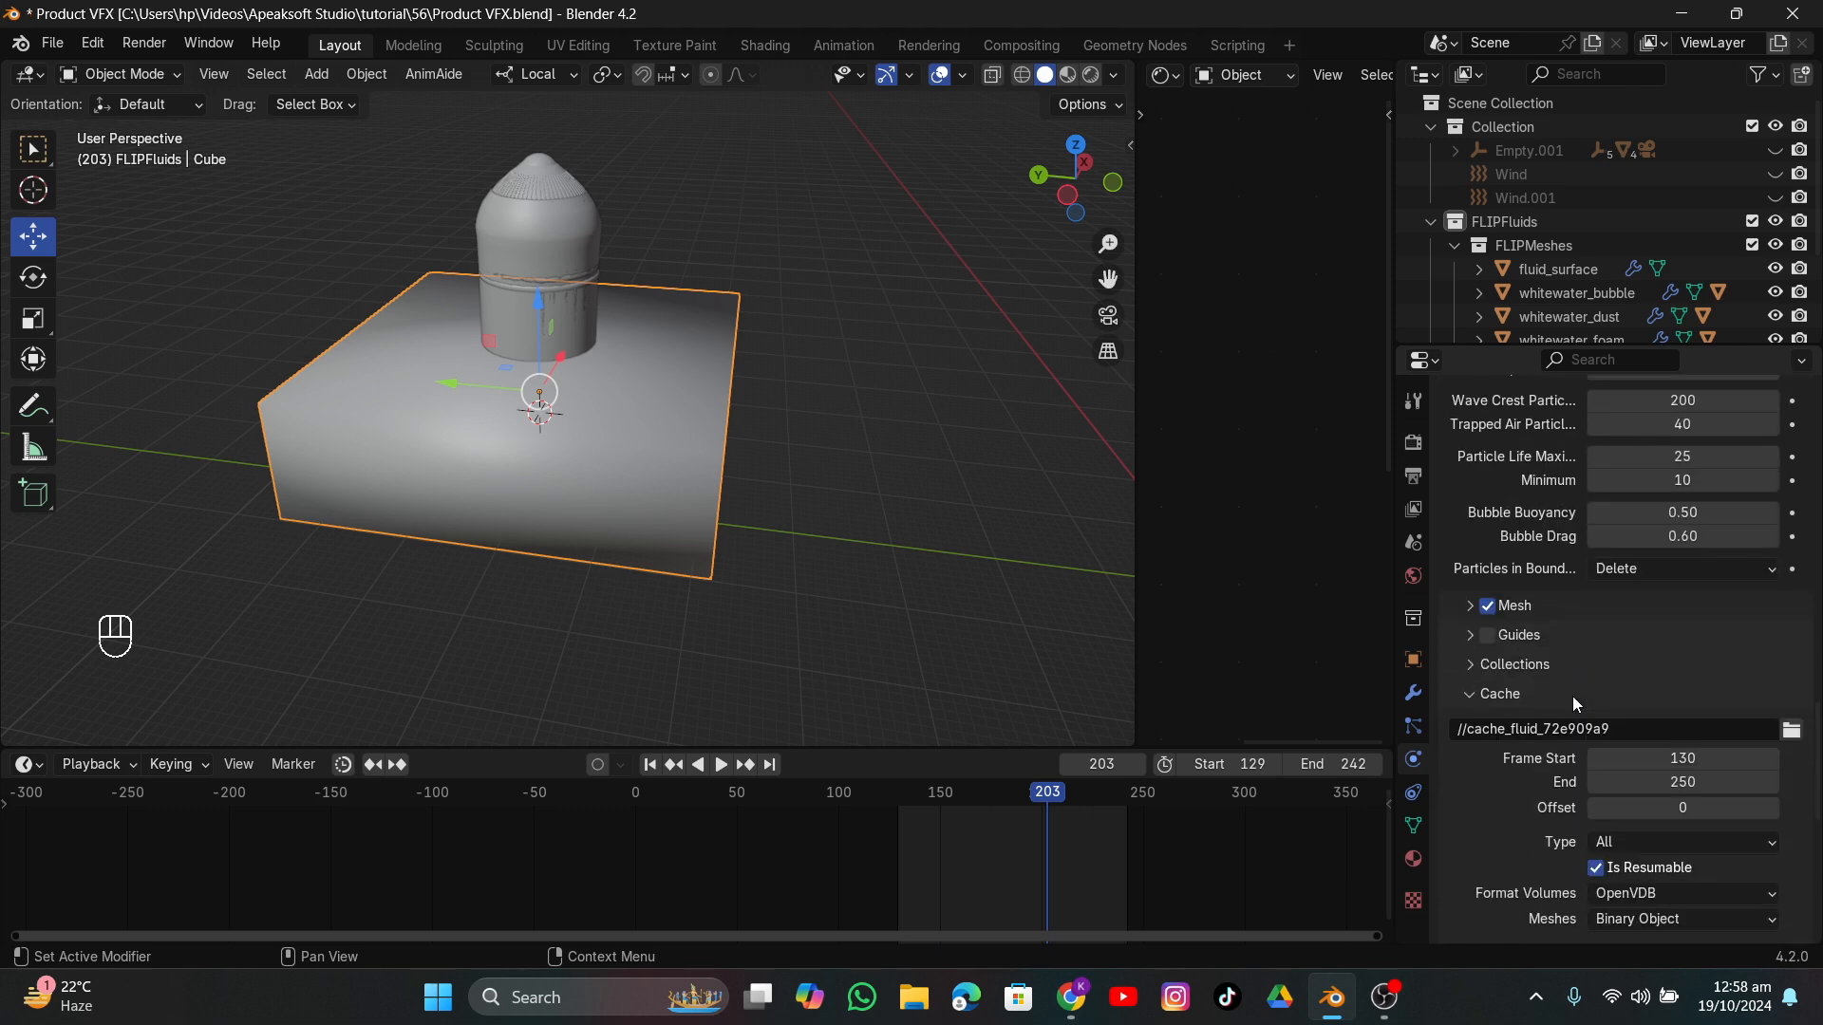
pyautogui.scroll(-5, 1694, 792)
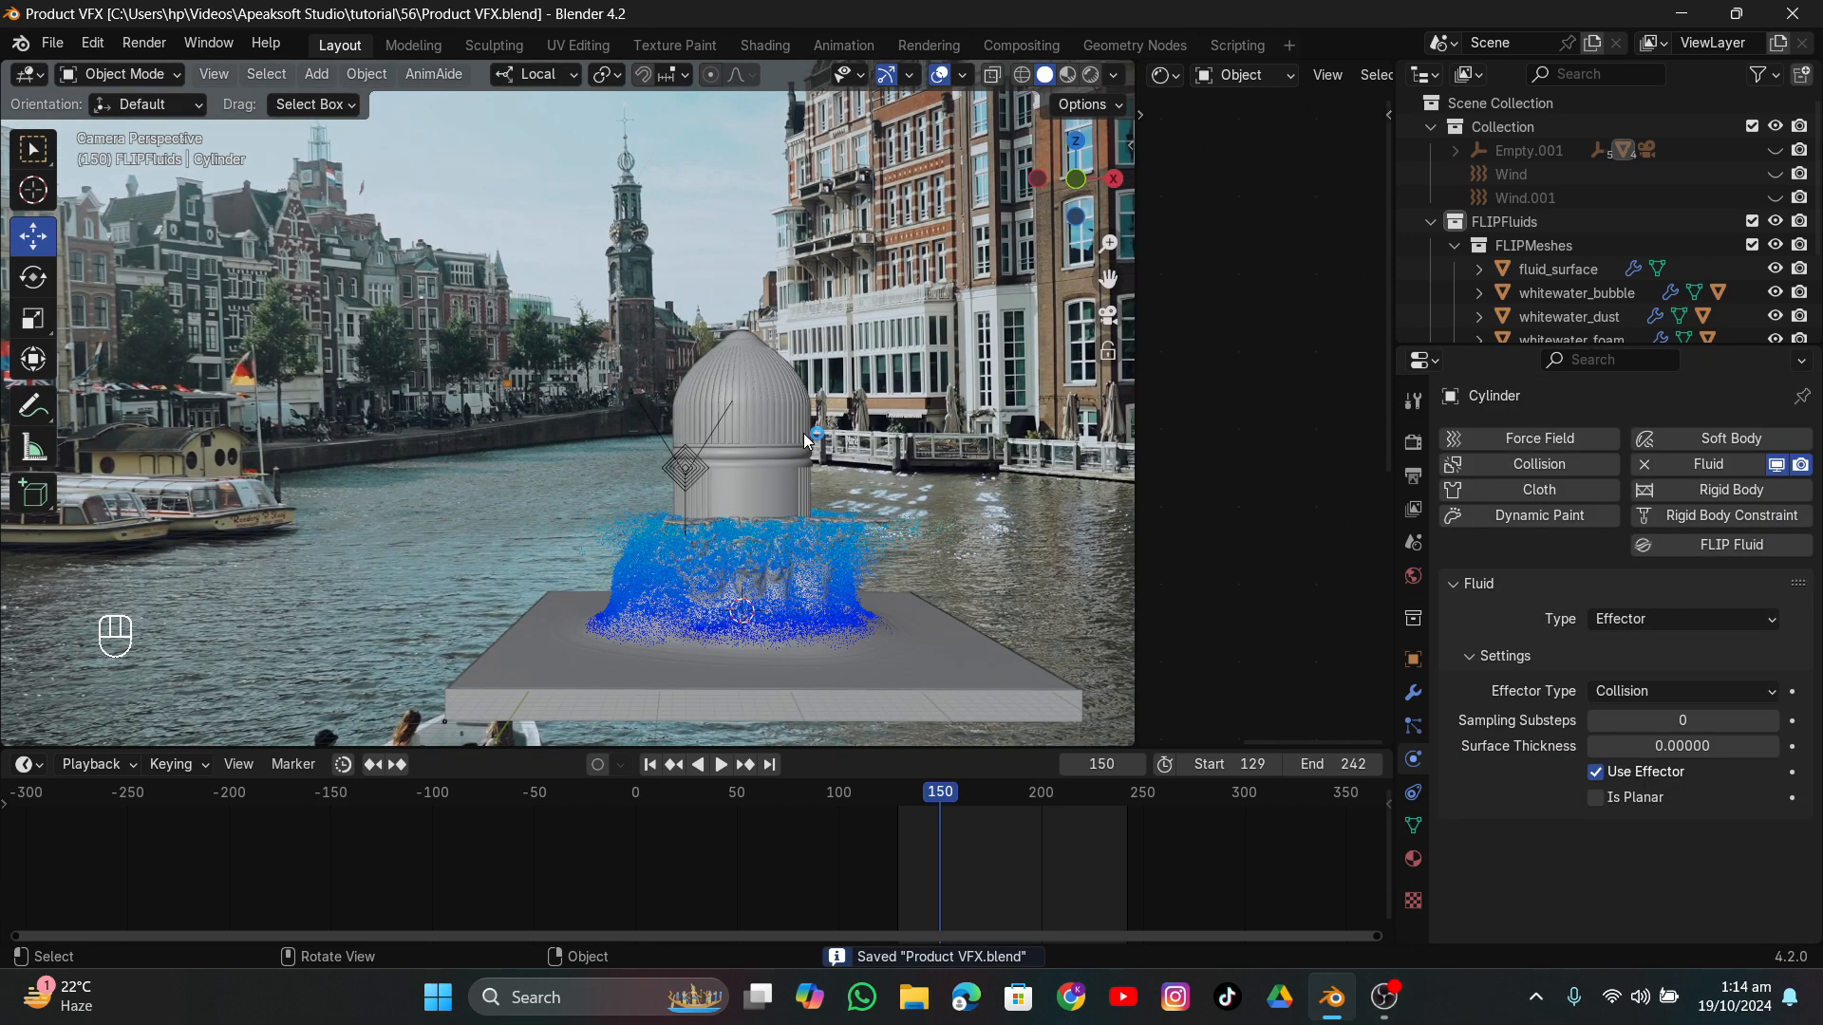
# Switch the viewport to rendered shading and give the fluid domain a new material with a Glass BSDF surface.
pyautogui.click(1090, 74)
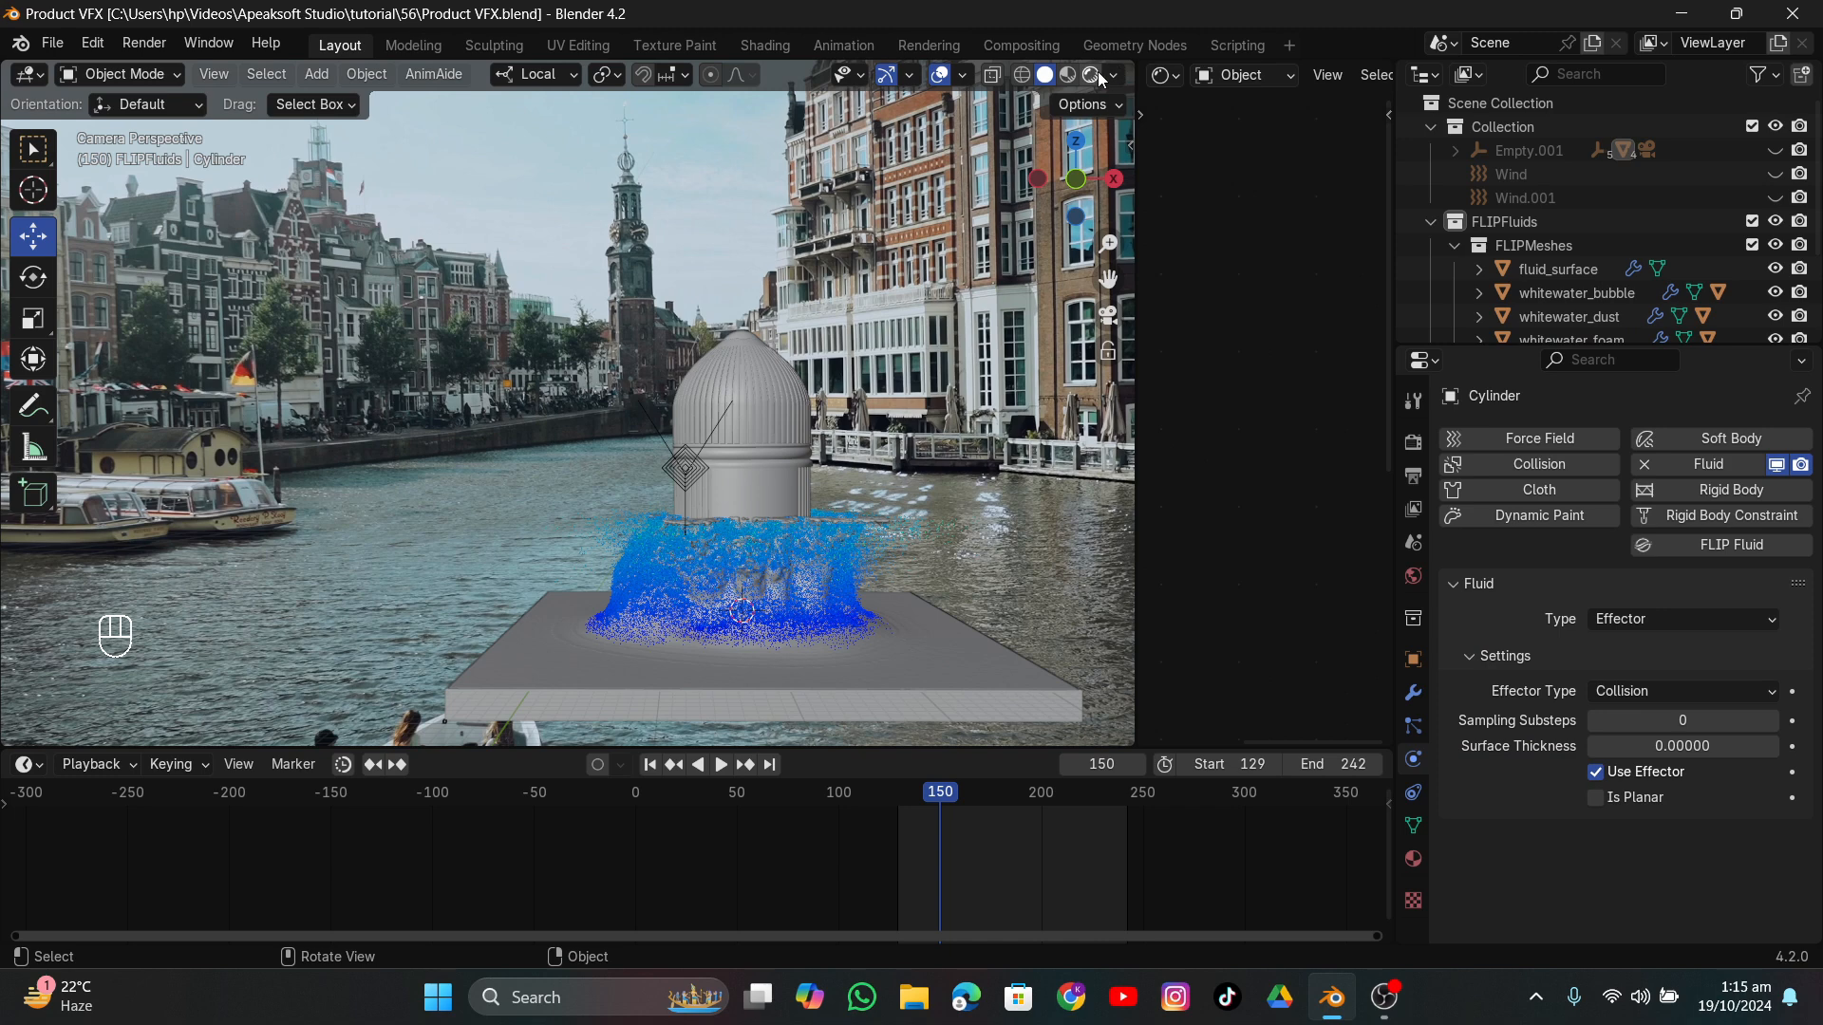
pyautogui.click(896, 665)
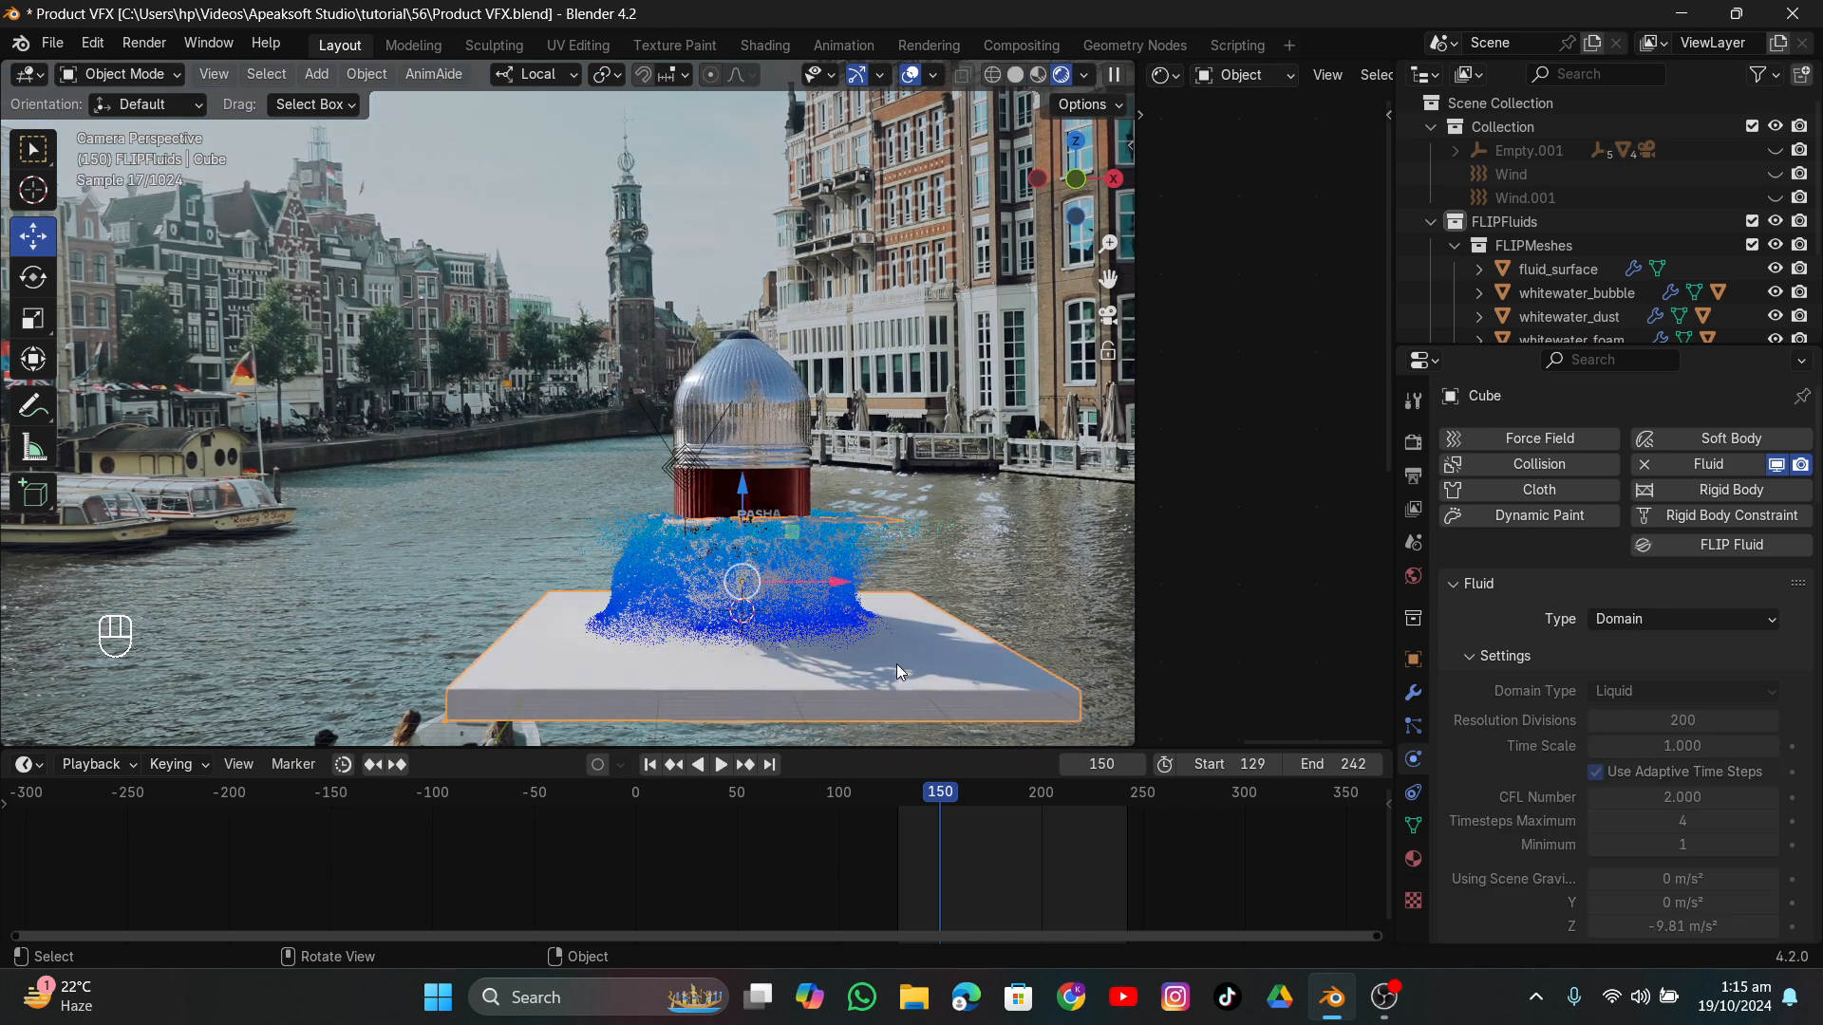
pyautogui.click(1412, 859)
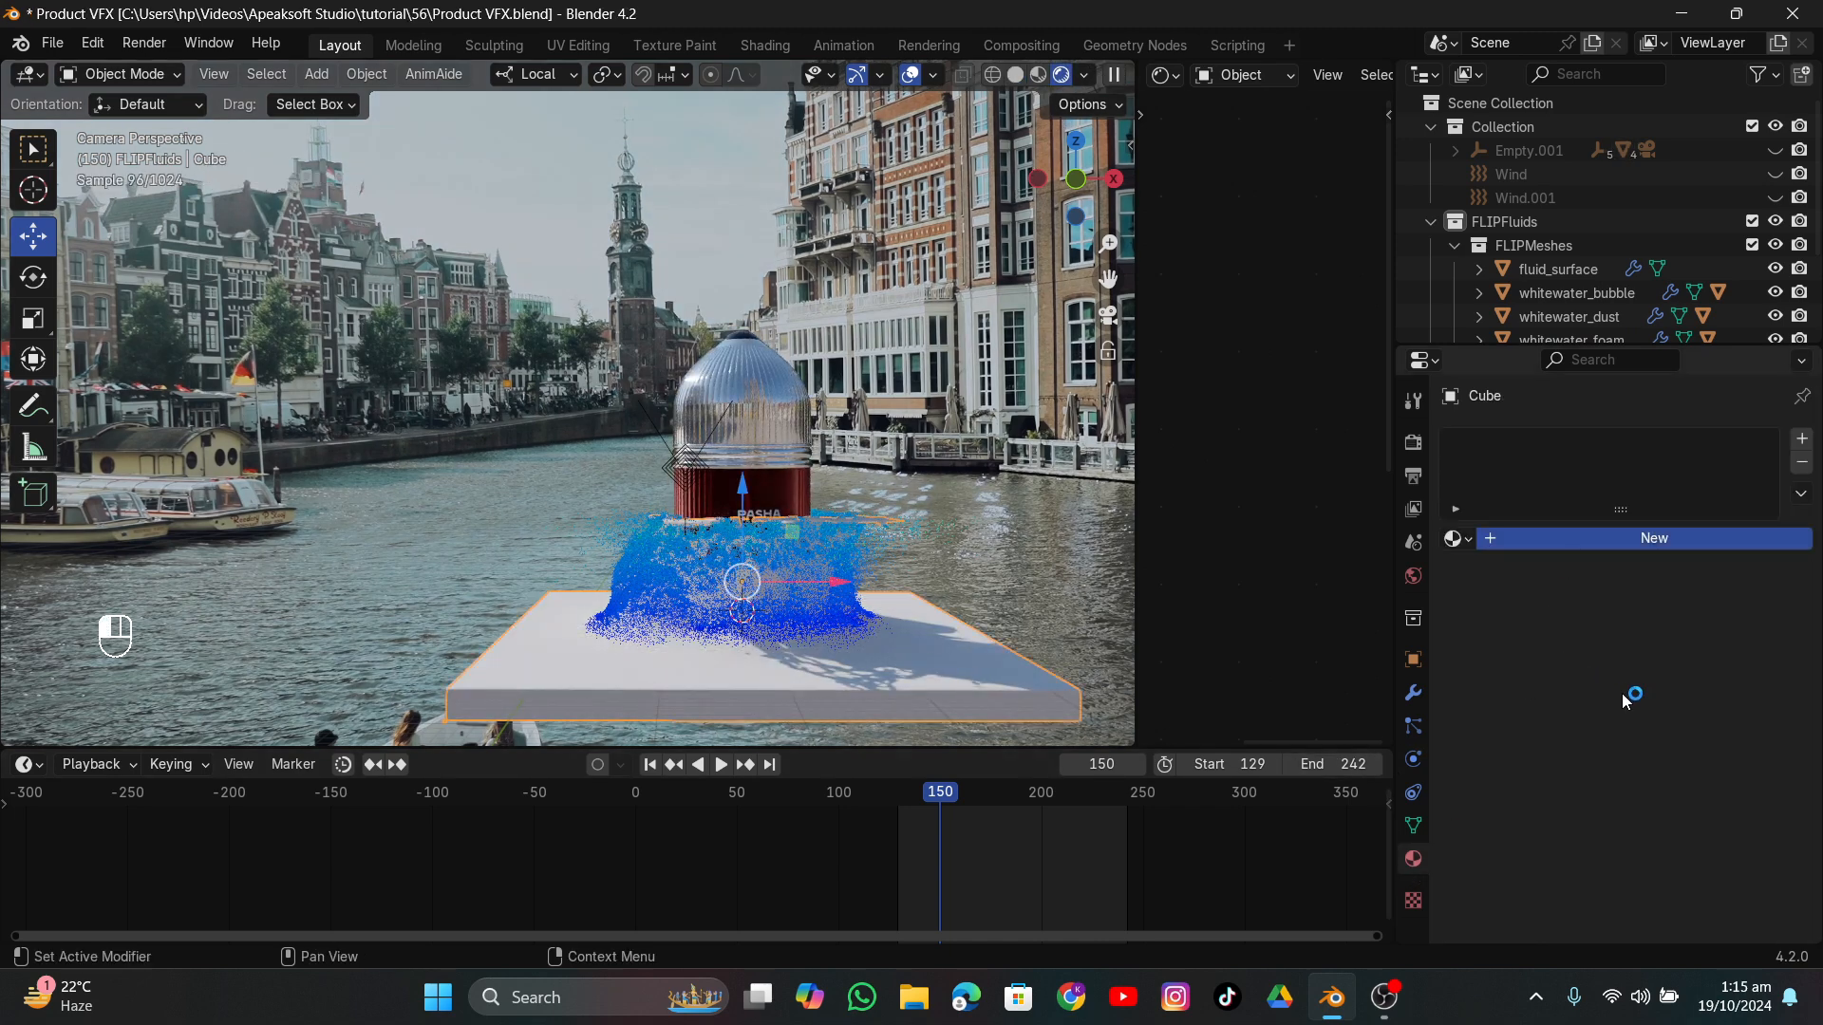
pyautogui.click(1614, 539)
pyautogui.click(1656, 643)
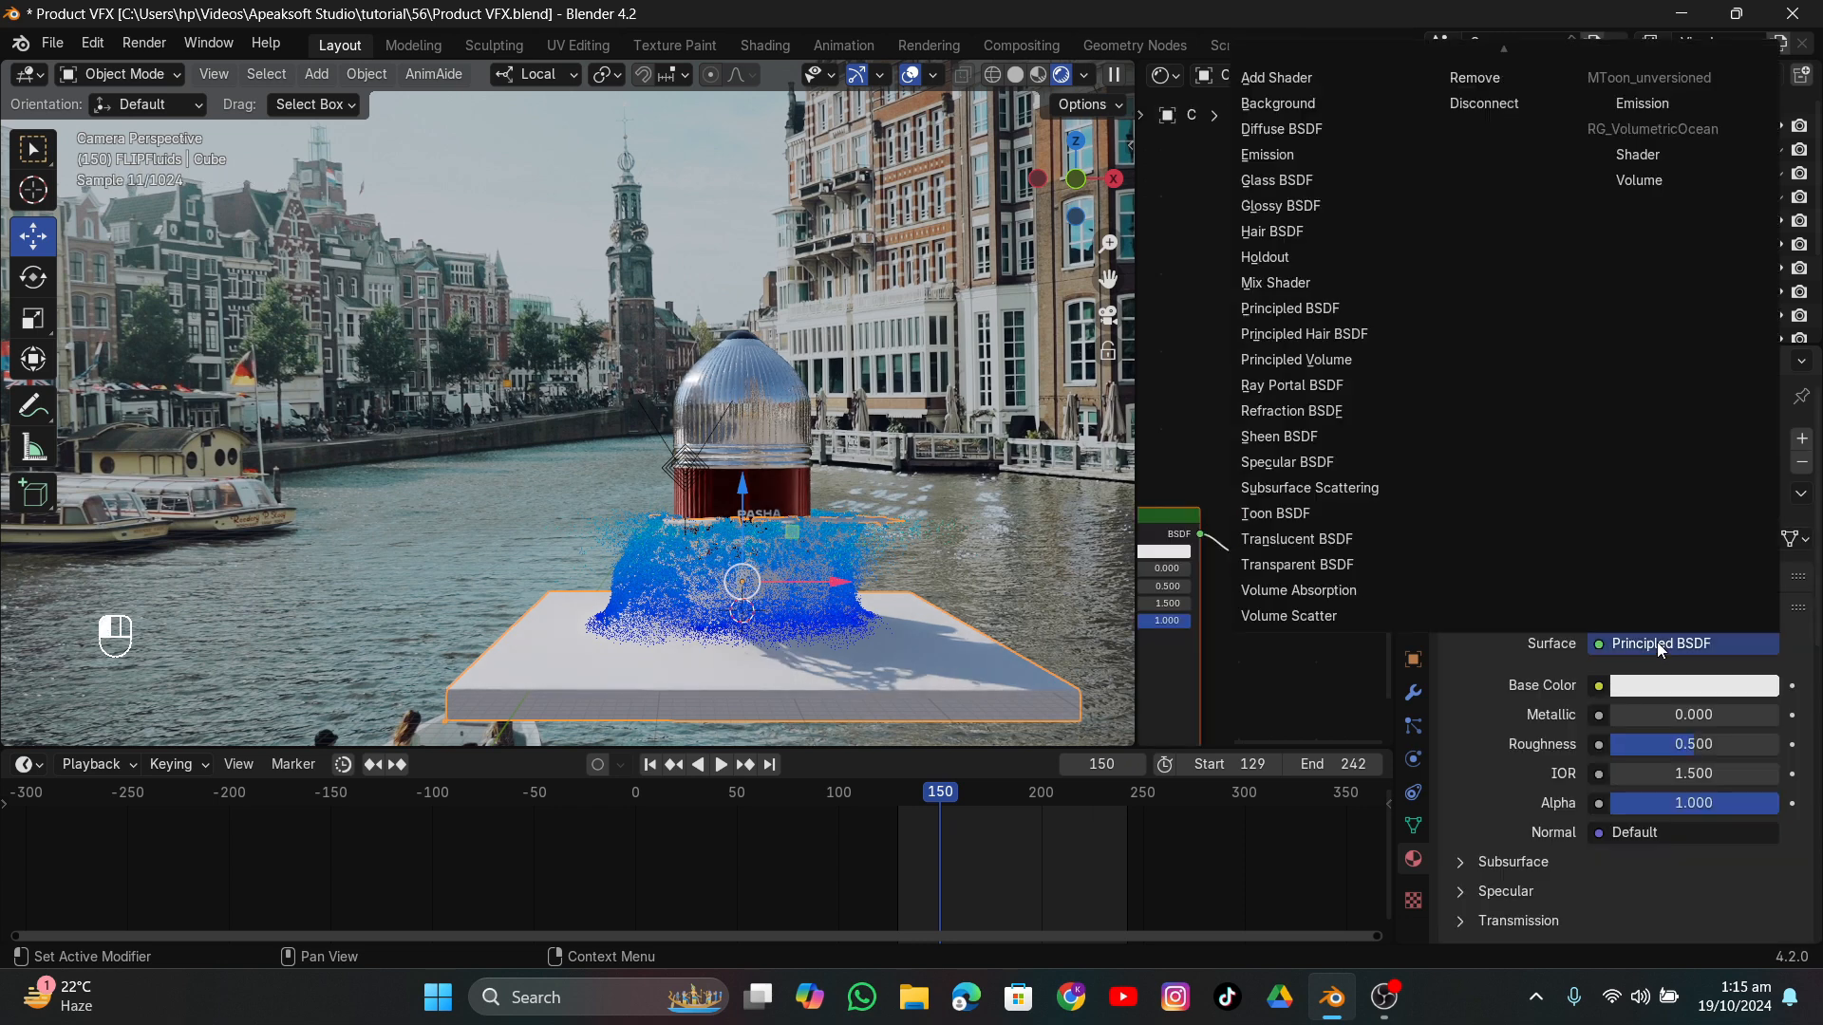
pyautogui.click(1259, 180)
# Set the roughness of the domain's Glass BSDF node to 0.
pyautogui.scroll(-2, 1246, 484)
pyautogui.moveTo(1246, 485); pyautogui.dragTo(1350, 418, button='middle')
pyautogui.scroll(4, 1218, 480)
pyautogui.moveTo(1220, 479); pyautogui.dragTo(1281, 391, button='middle')
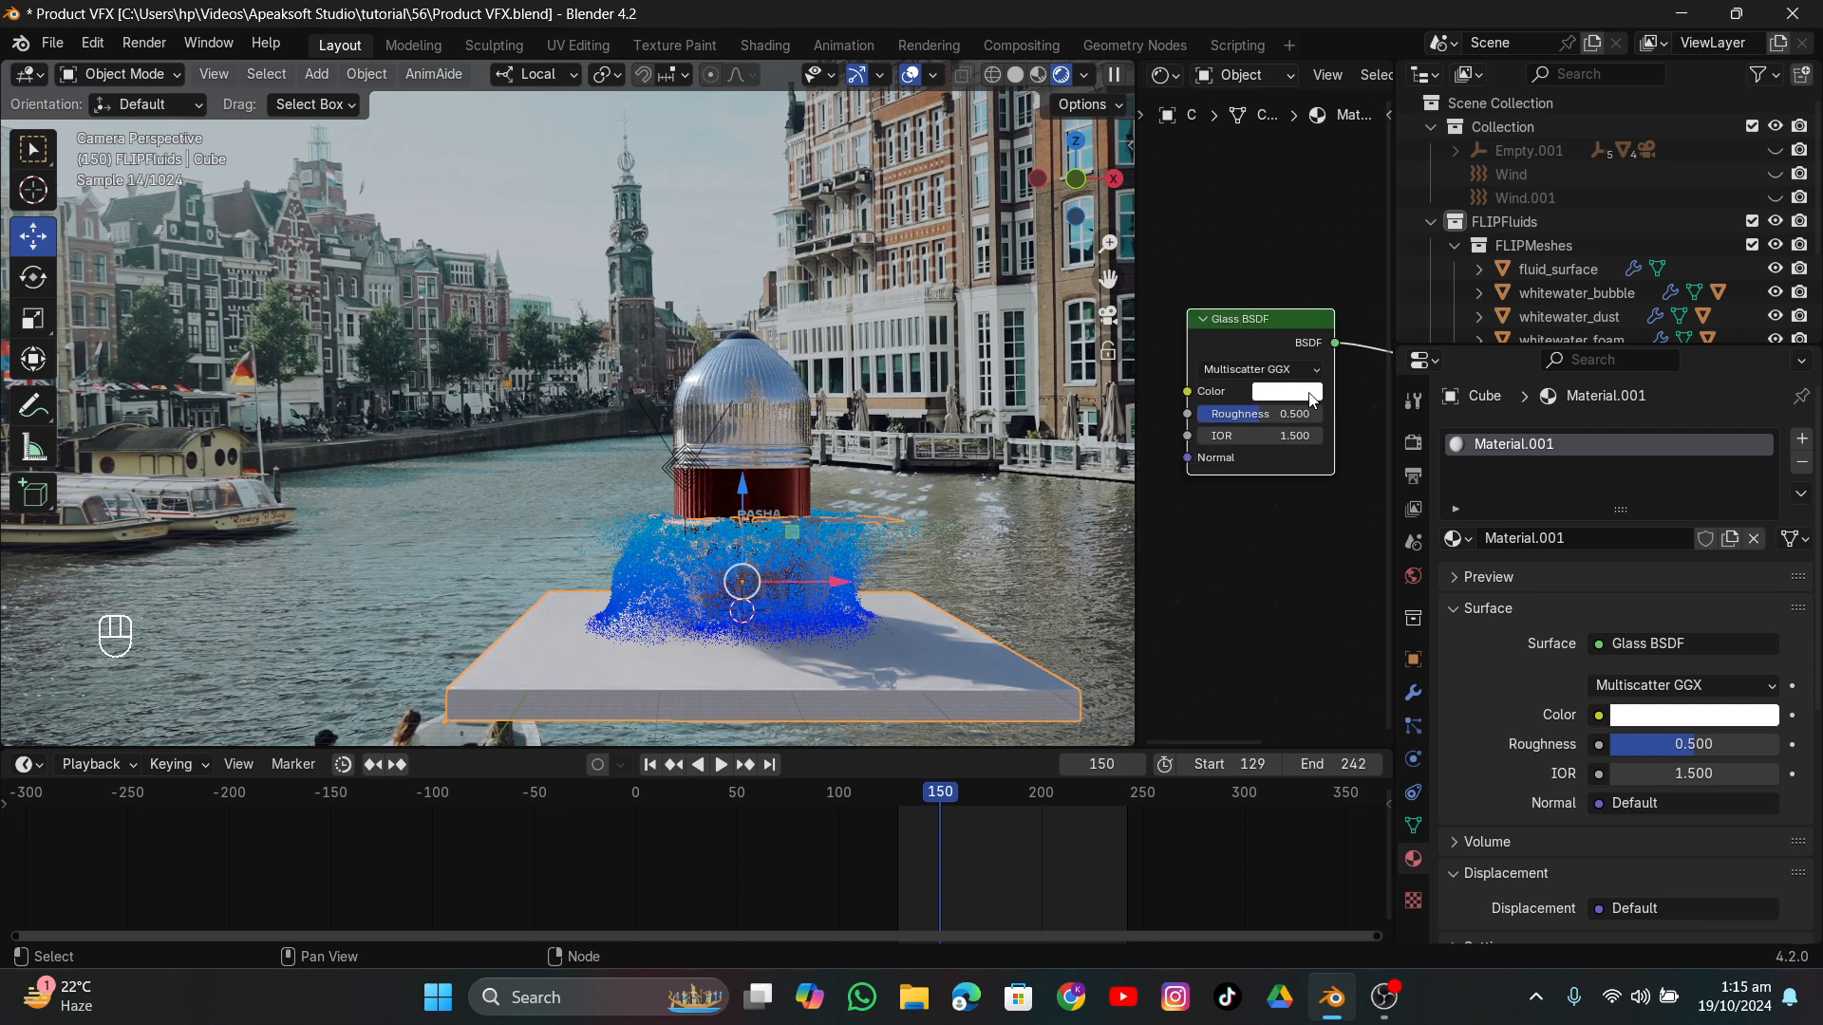
pyautogui.moveTo(1281, 414); pyautogui.dragTo(1211, 414)
# Hide the liquid flow box, reselect the fluid domain and check the glass liquid through the camera.
pyautogui.moveTo(902, 401); pyautogui.dragTo(929, 328, button='middle')
pyautogui.scroll(5, 816, 448)
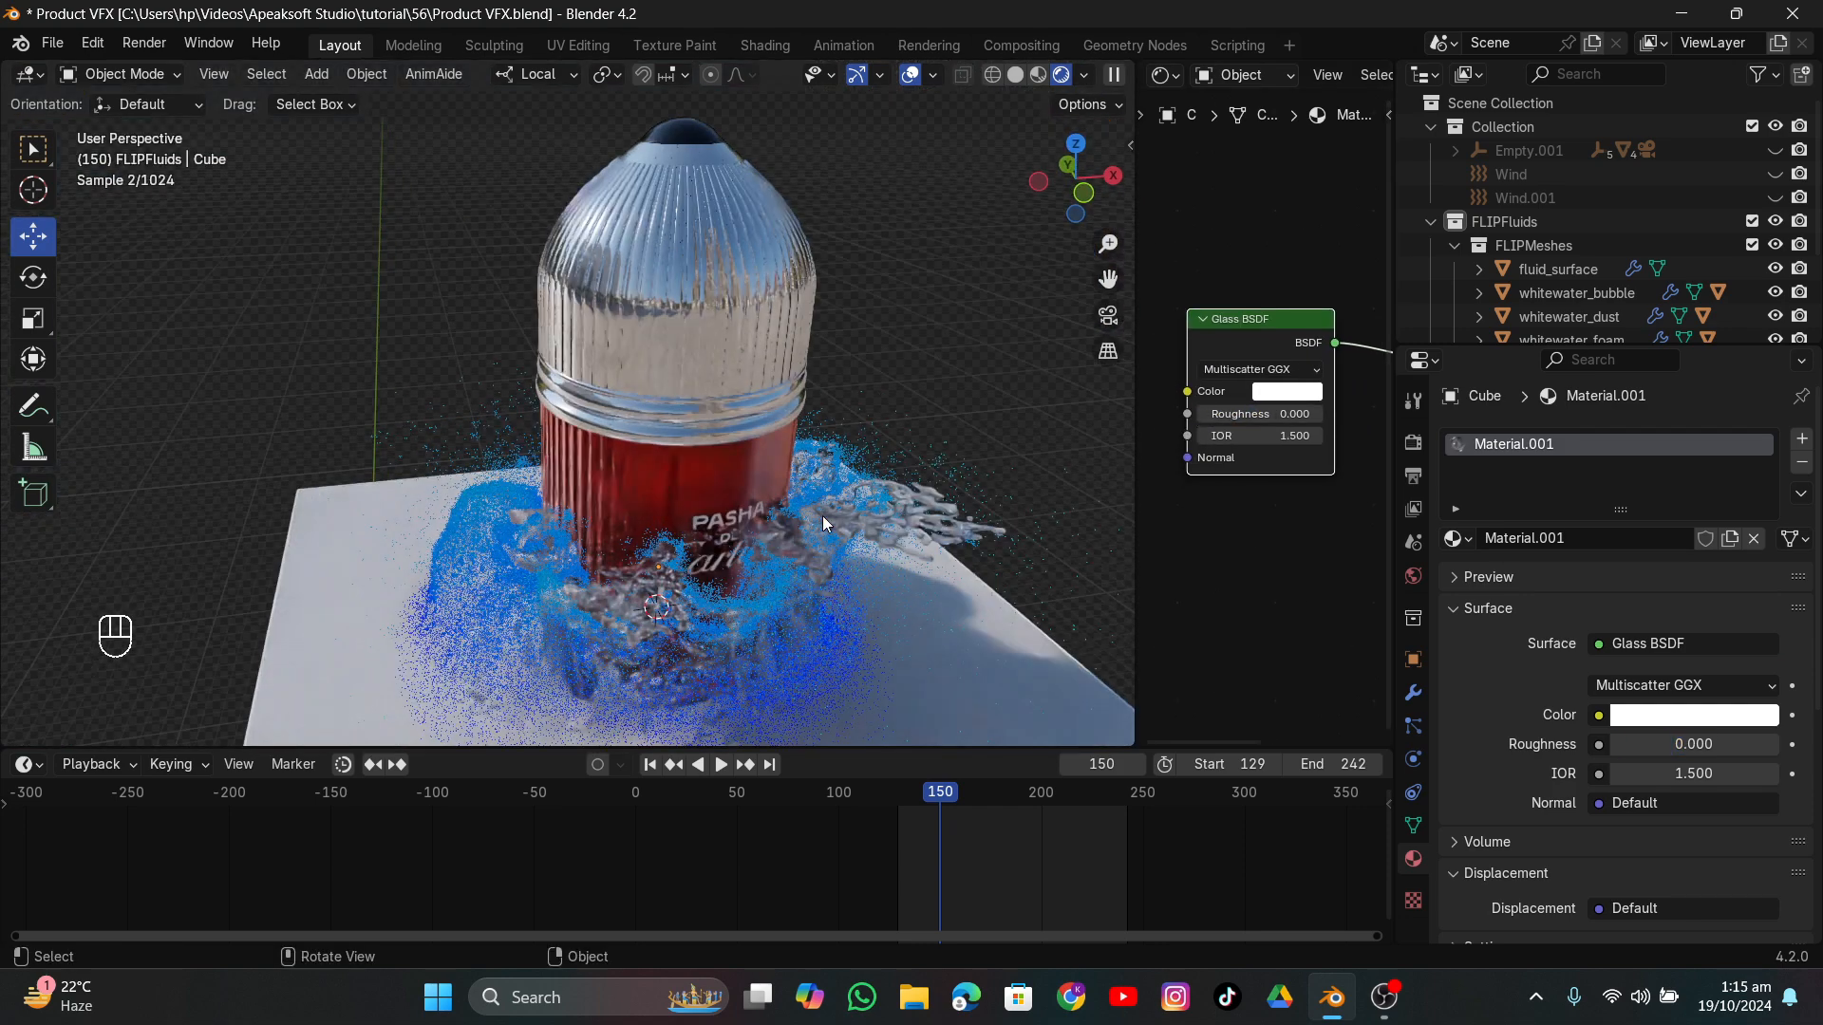
pyautogui.moveTo(874, 590); pyautogui.dragTo(892, 509, button='middle')
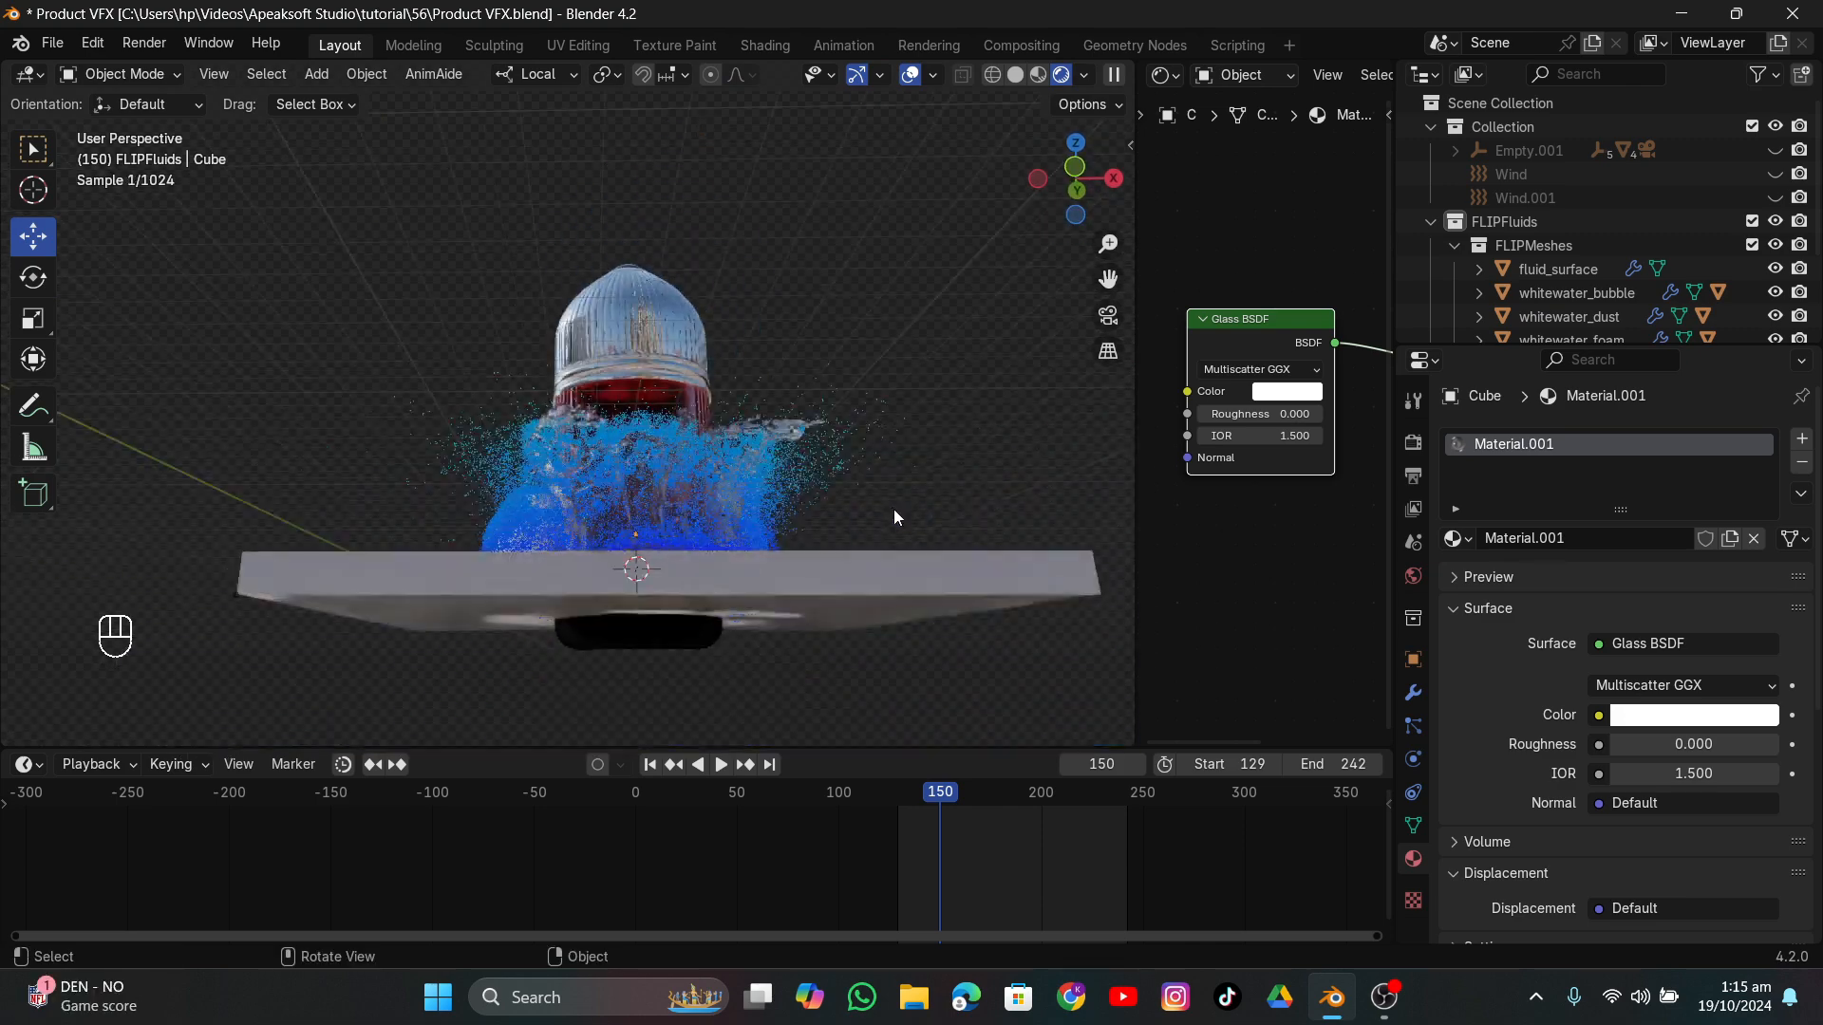
pyautogui.click(971, 569)
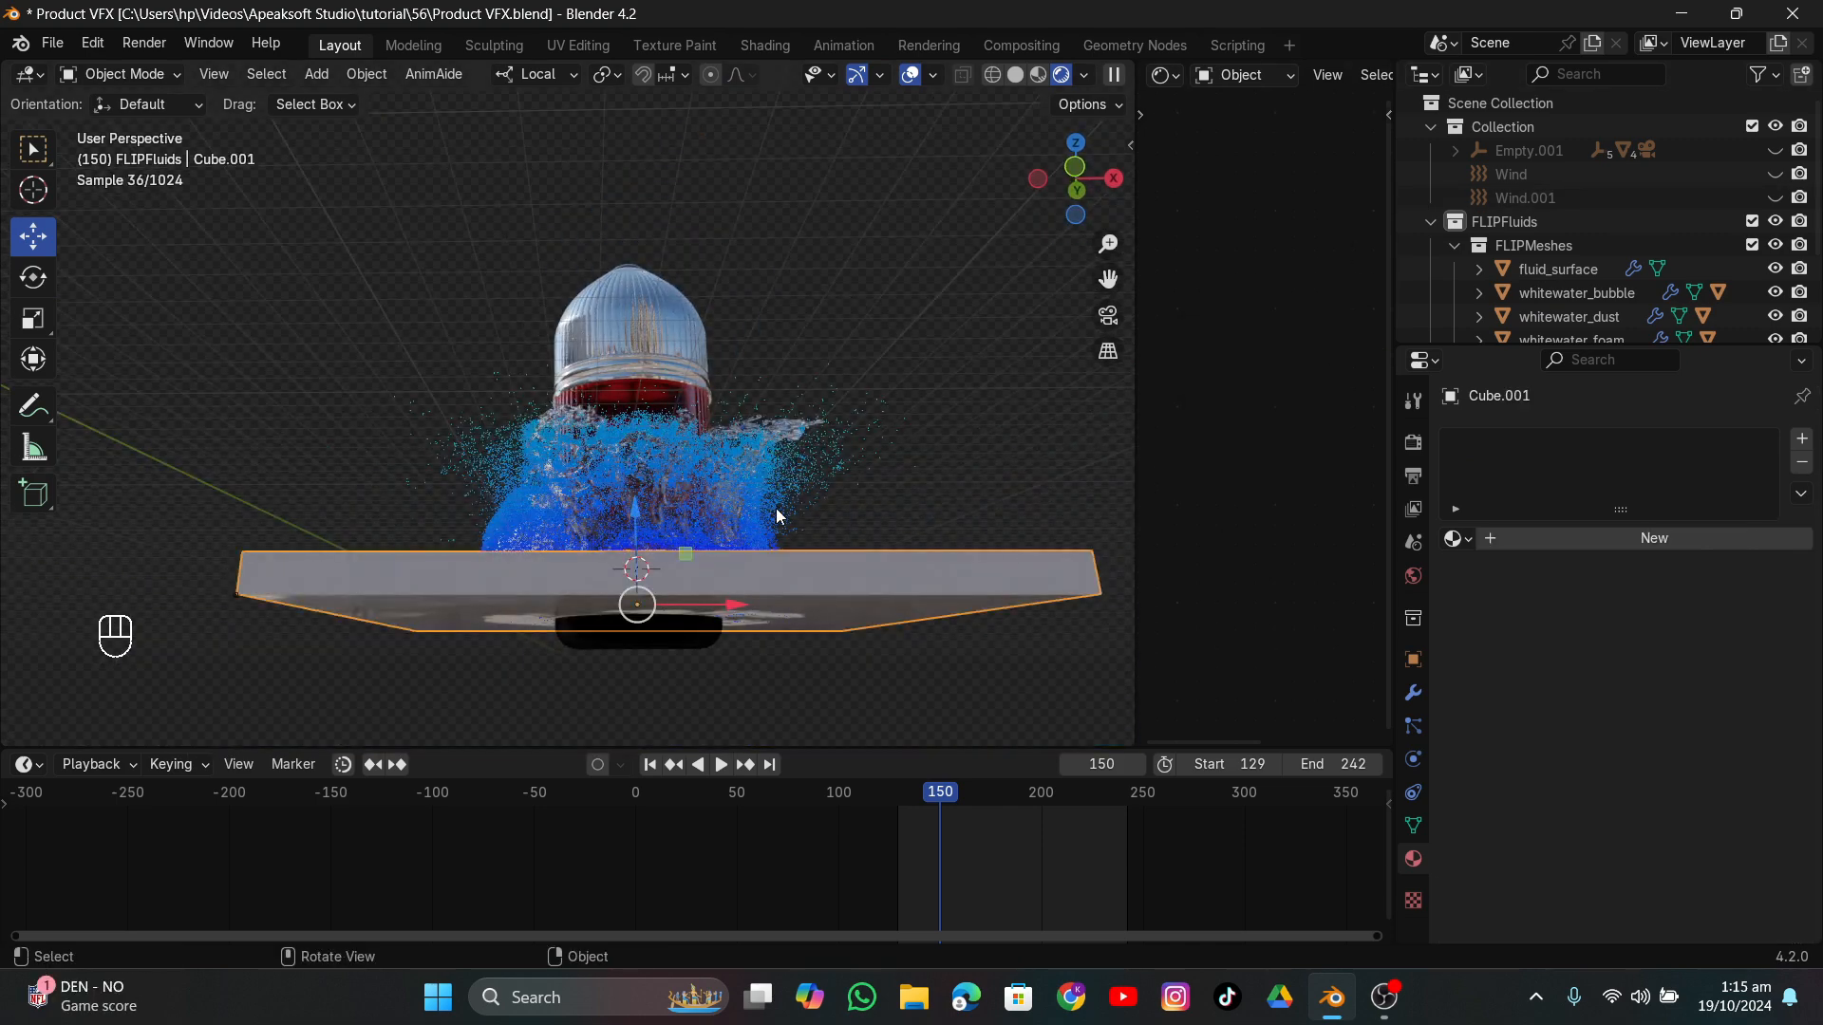
pyautogui.press('h')
pyautogui.moveTo(836, 413); pyautogui.dragTo(866, 600, button='middle')
pyautogui.click(866, 600)
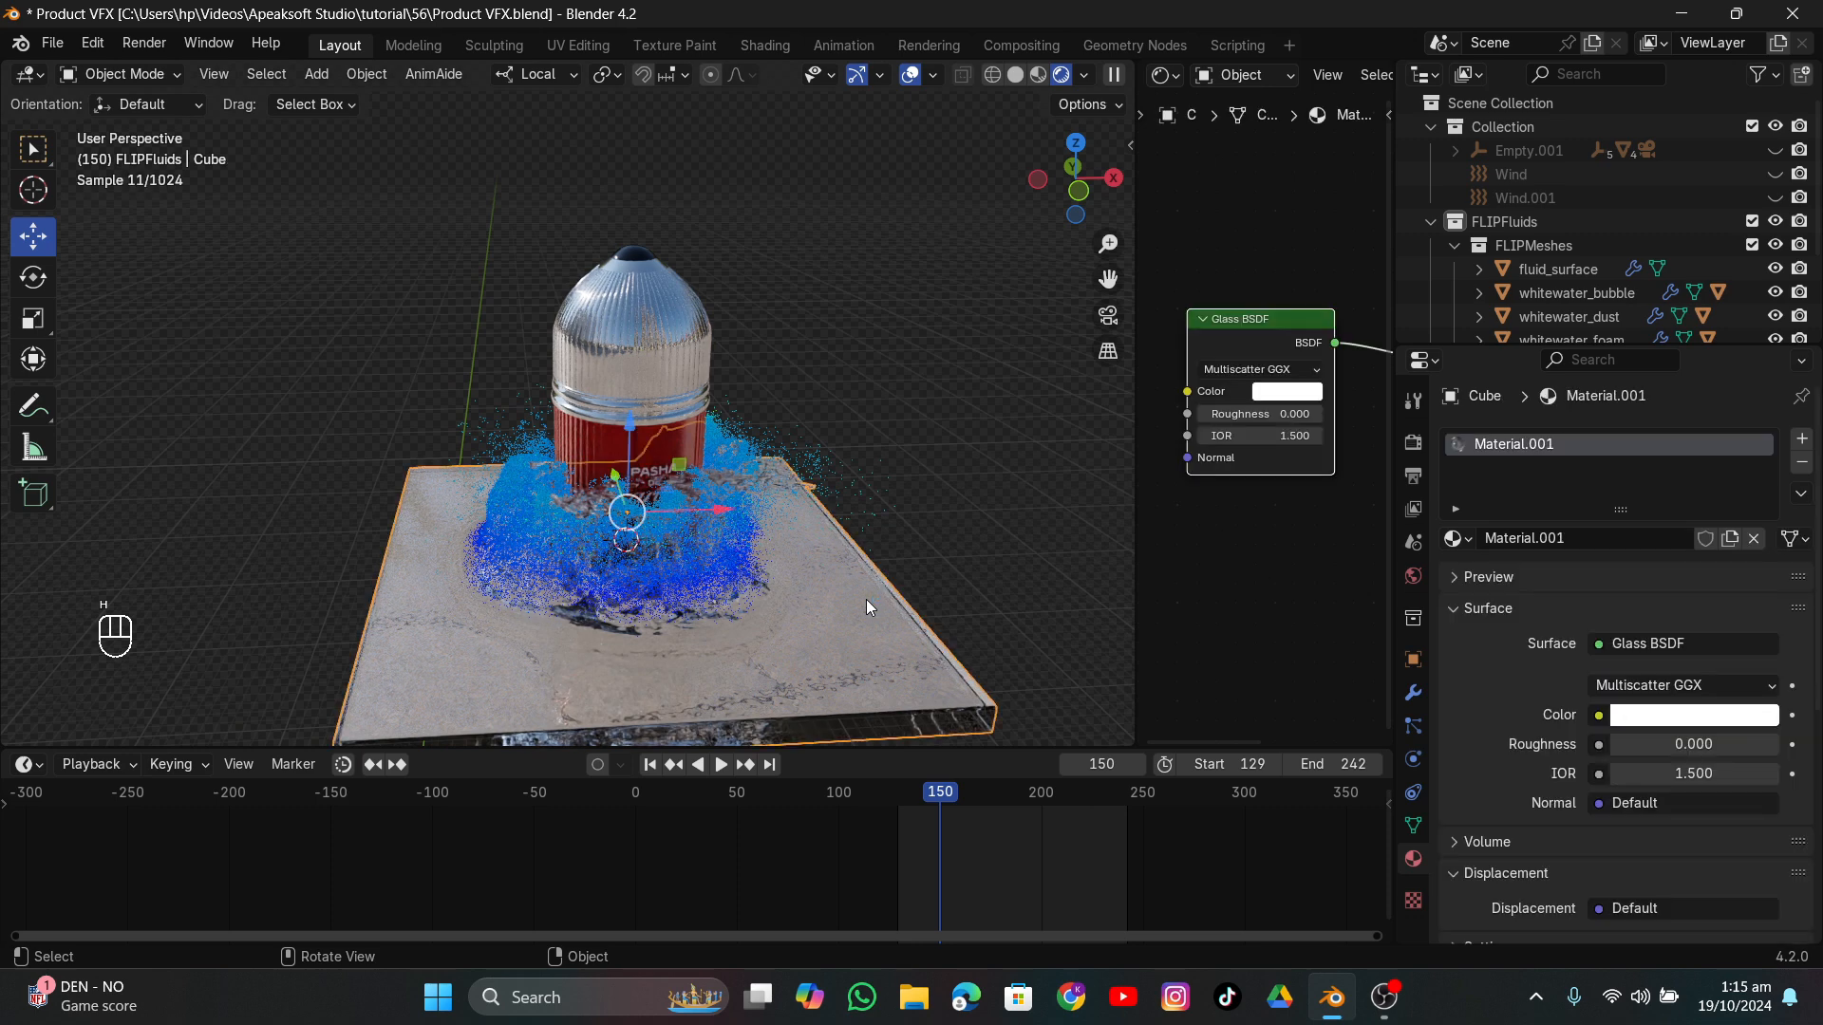
pyautogui.click(1108, 315)
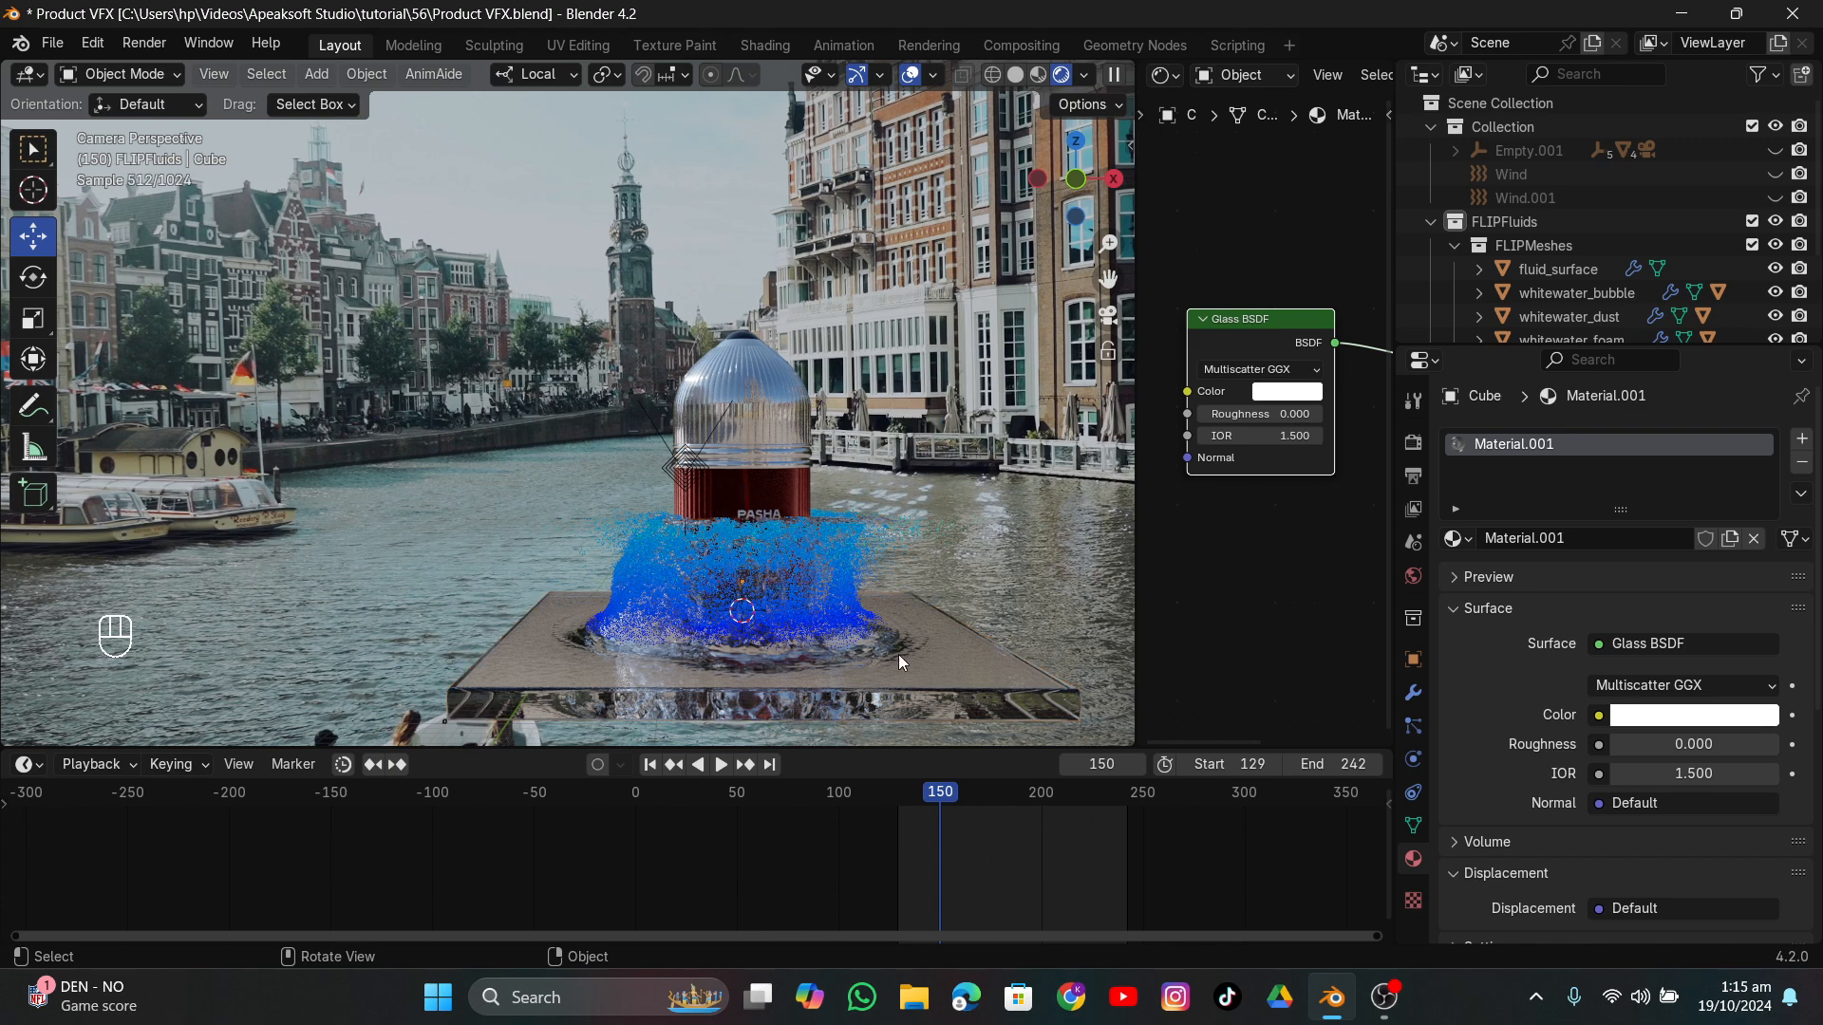
# Return to solid shading and add an ico sphere with 2 subdivisions and a 1 m radius.
pyautogui.click(1015, 74)
pyautogui.moveTo(808, 410); pyautogui.dragTo(784, 451, button='middle')
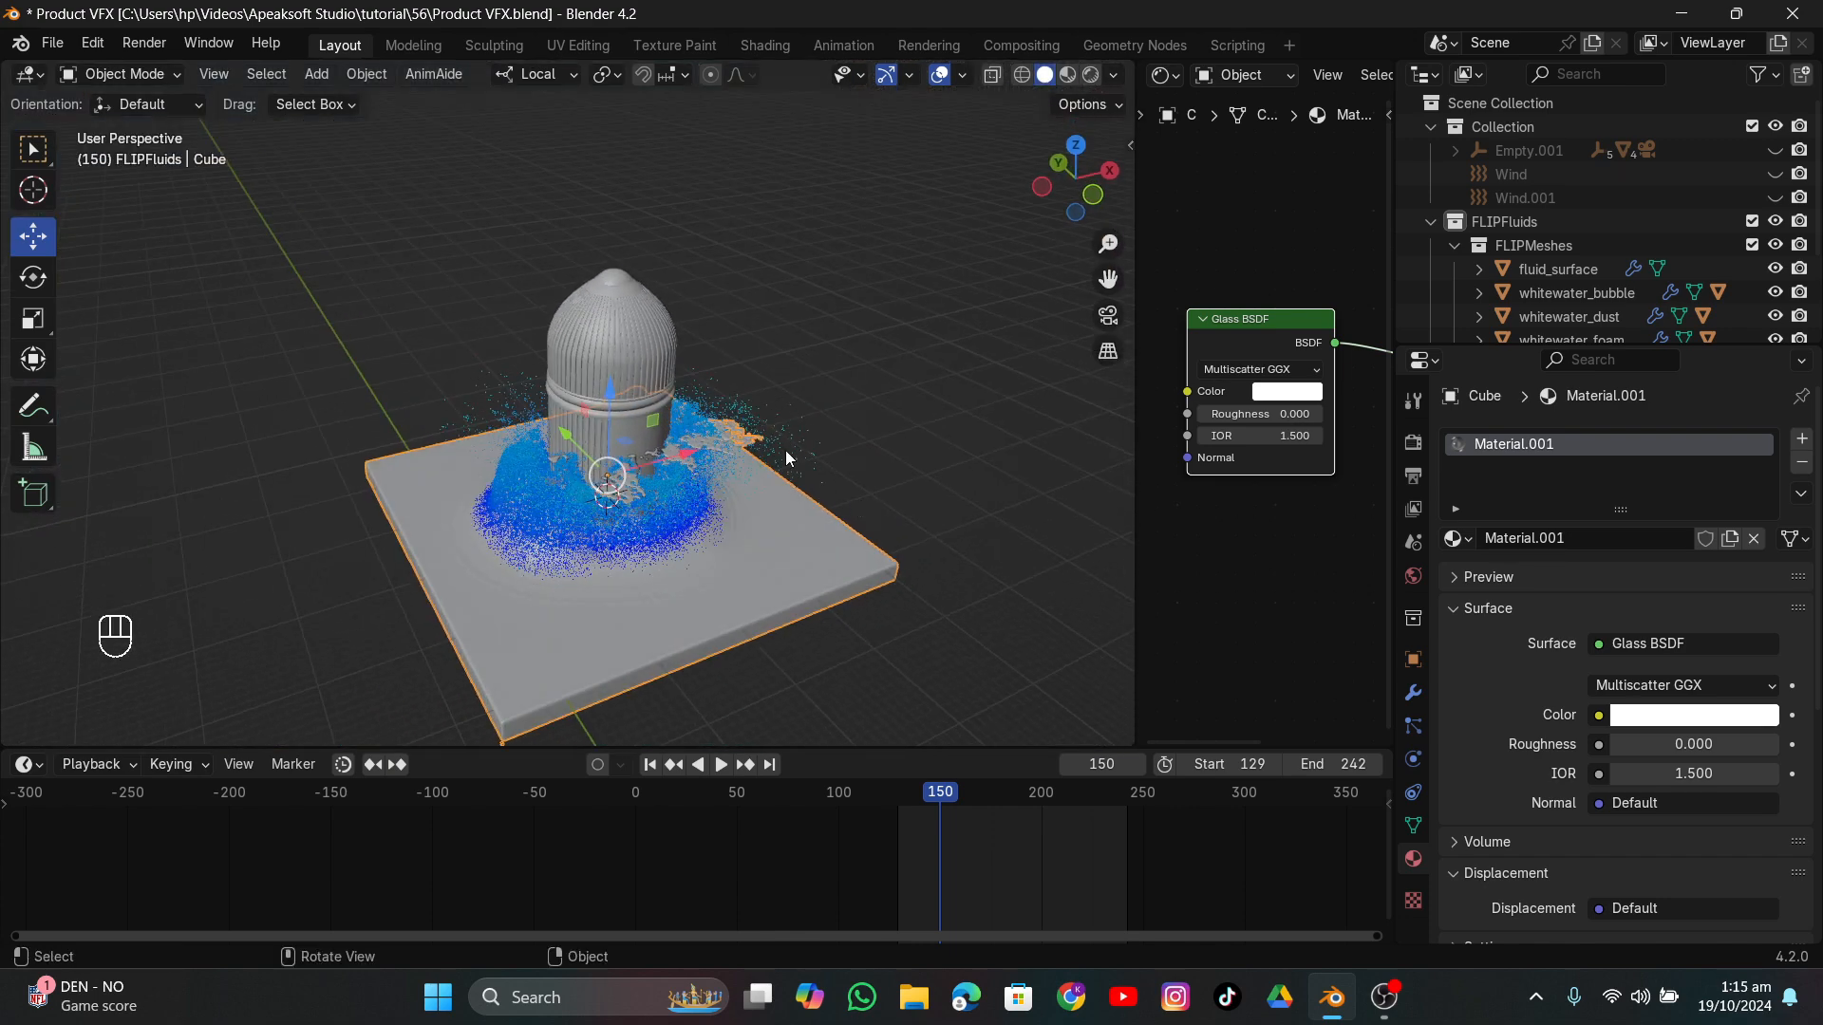
pyautogui.hotkey('shift', 'a')
pyautogui.moveTo(776, 447)
pyautogui.click(875, 536)
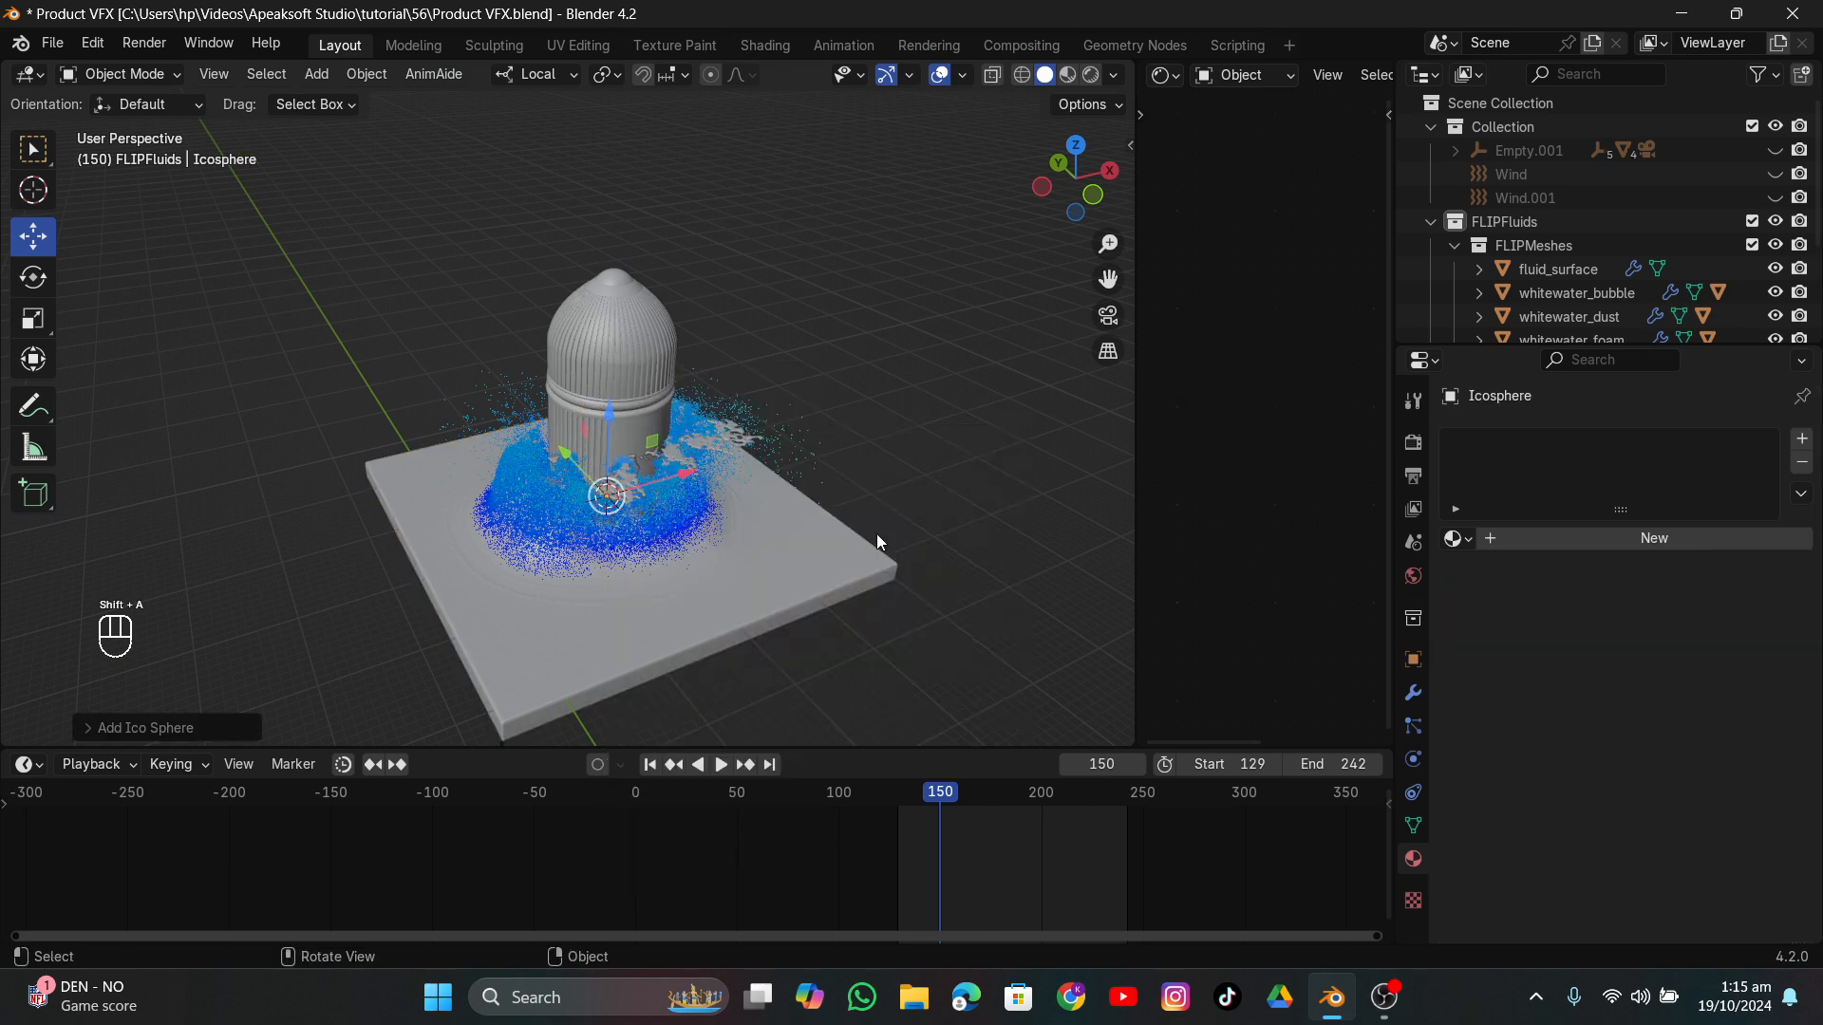
pyautogui.click(169, 728)
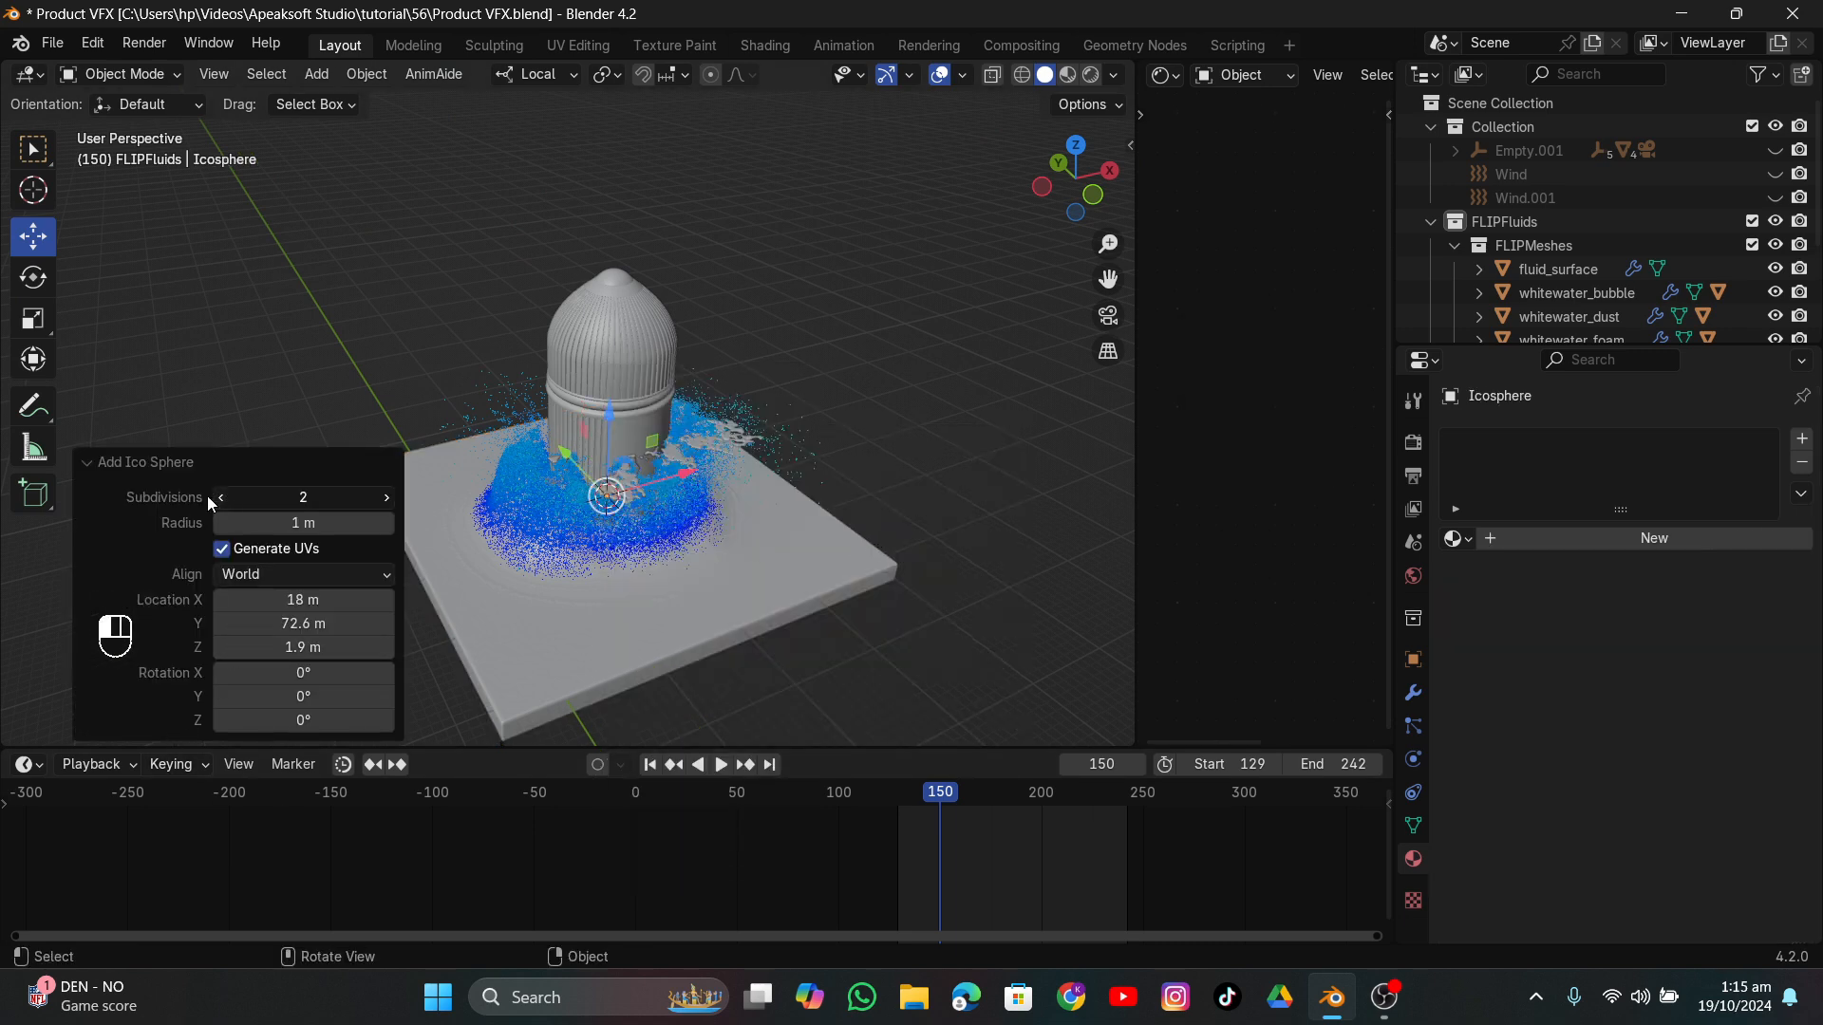
pyautogui.click(130, 459)
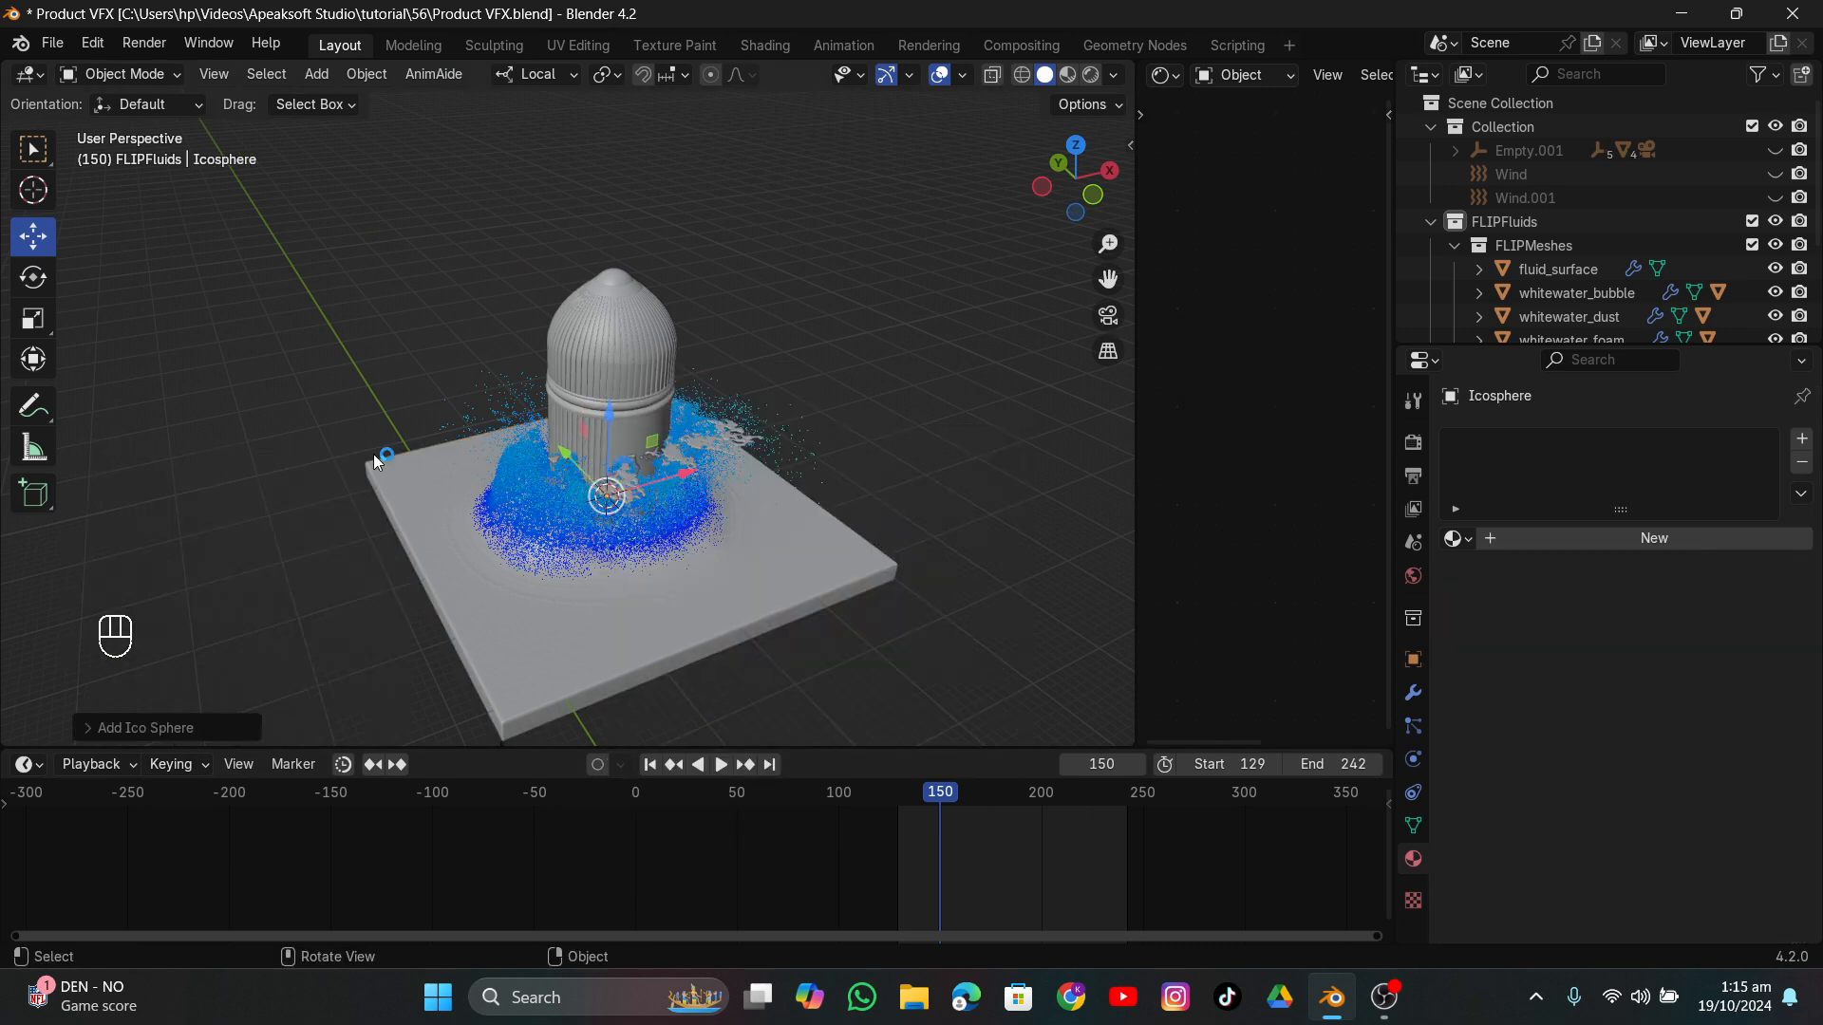
# Move the ico sphere down along Z until it sits well below the fluid domain.
pyautogui.press('g')
pyautogui.press('z')
pyautogui.click(748, 738)
pyautogui.moveTo(748, 738); pyautogui.dragTo(1101, 277, button='middle')
# Give the ico sphere a new Principled BSDF material, reduce its alpha and save the project.
pyautogui.click(1654, 538)
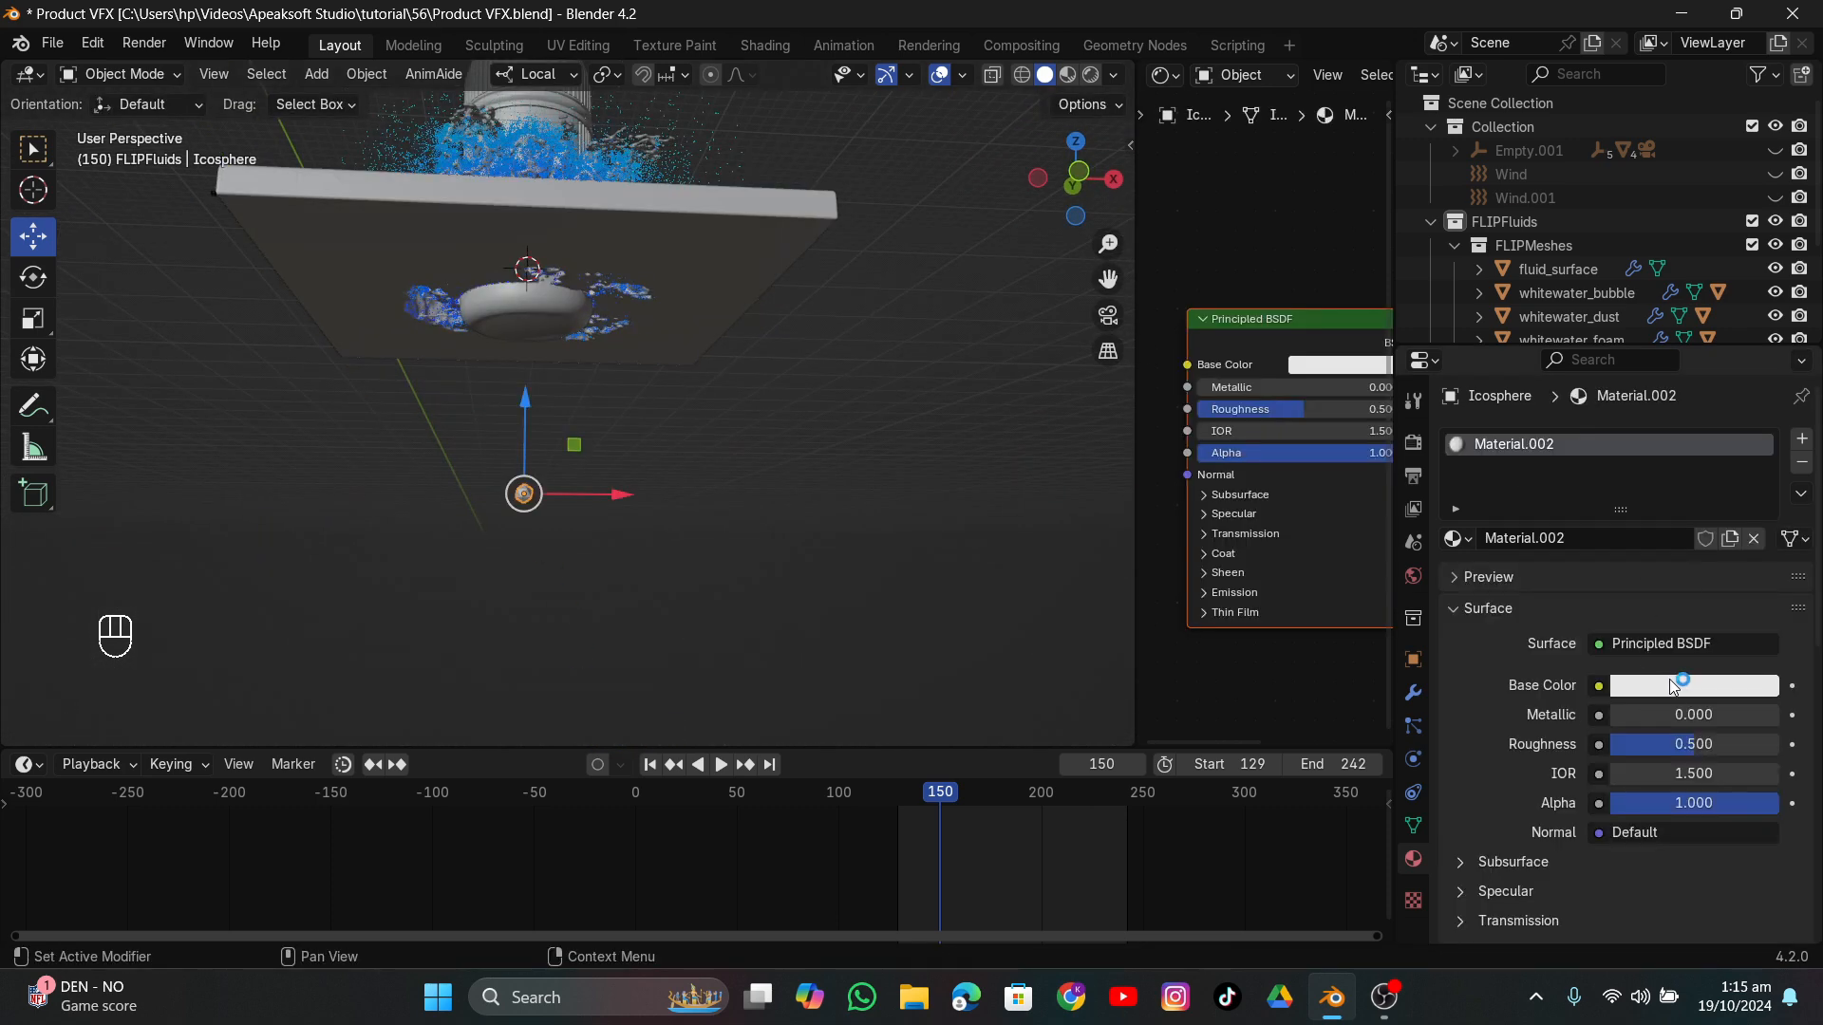
pyautogui.scroll(-4, 1536, 775)
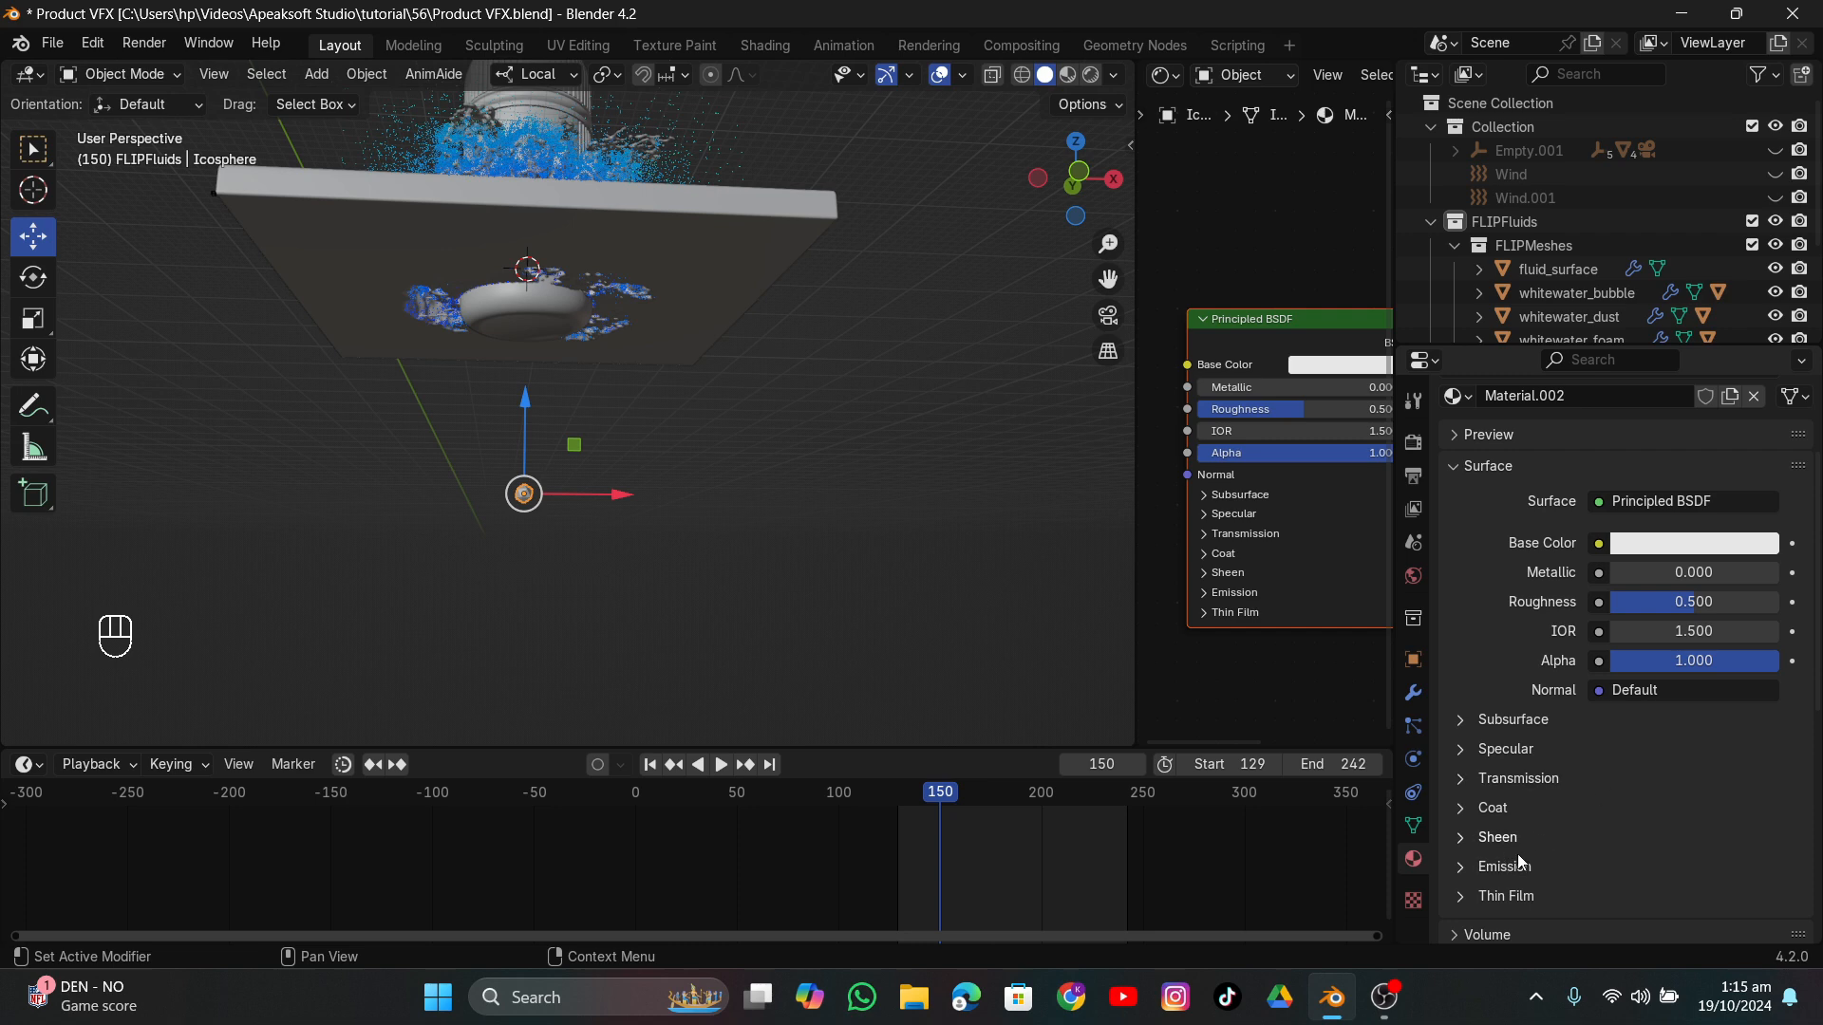
pyautogui.moveTo(1707, 663)
pyautogui.mouseDown()
pyautogui.moveTo(1655, 663)
pyautogui.moveTo(1687, 662)
pyautogui.mouseUp()
pyautogui.hotkey('ctrl', 's')
pyautogui.hotkey('ctrl', 's')
# Render the fluid domain's Spray particles as Object, using the ico sphere below the domain as the instance object.
pyautogui.moveTo(800, 463); pyautogui.dragTo(765, 617, button='middle')
pyautogui.click(712, 452)
pyautogui.click(1412, 726)
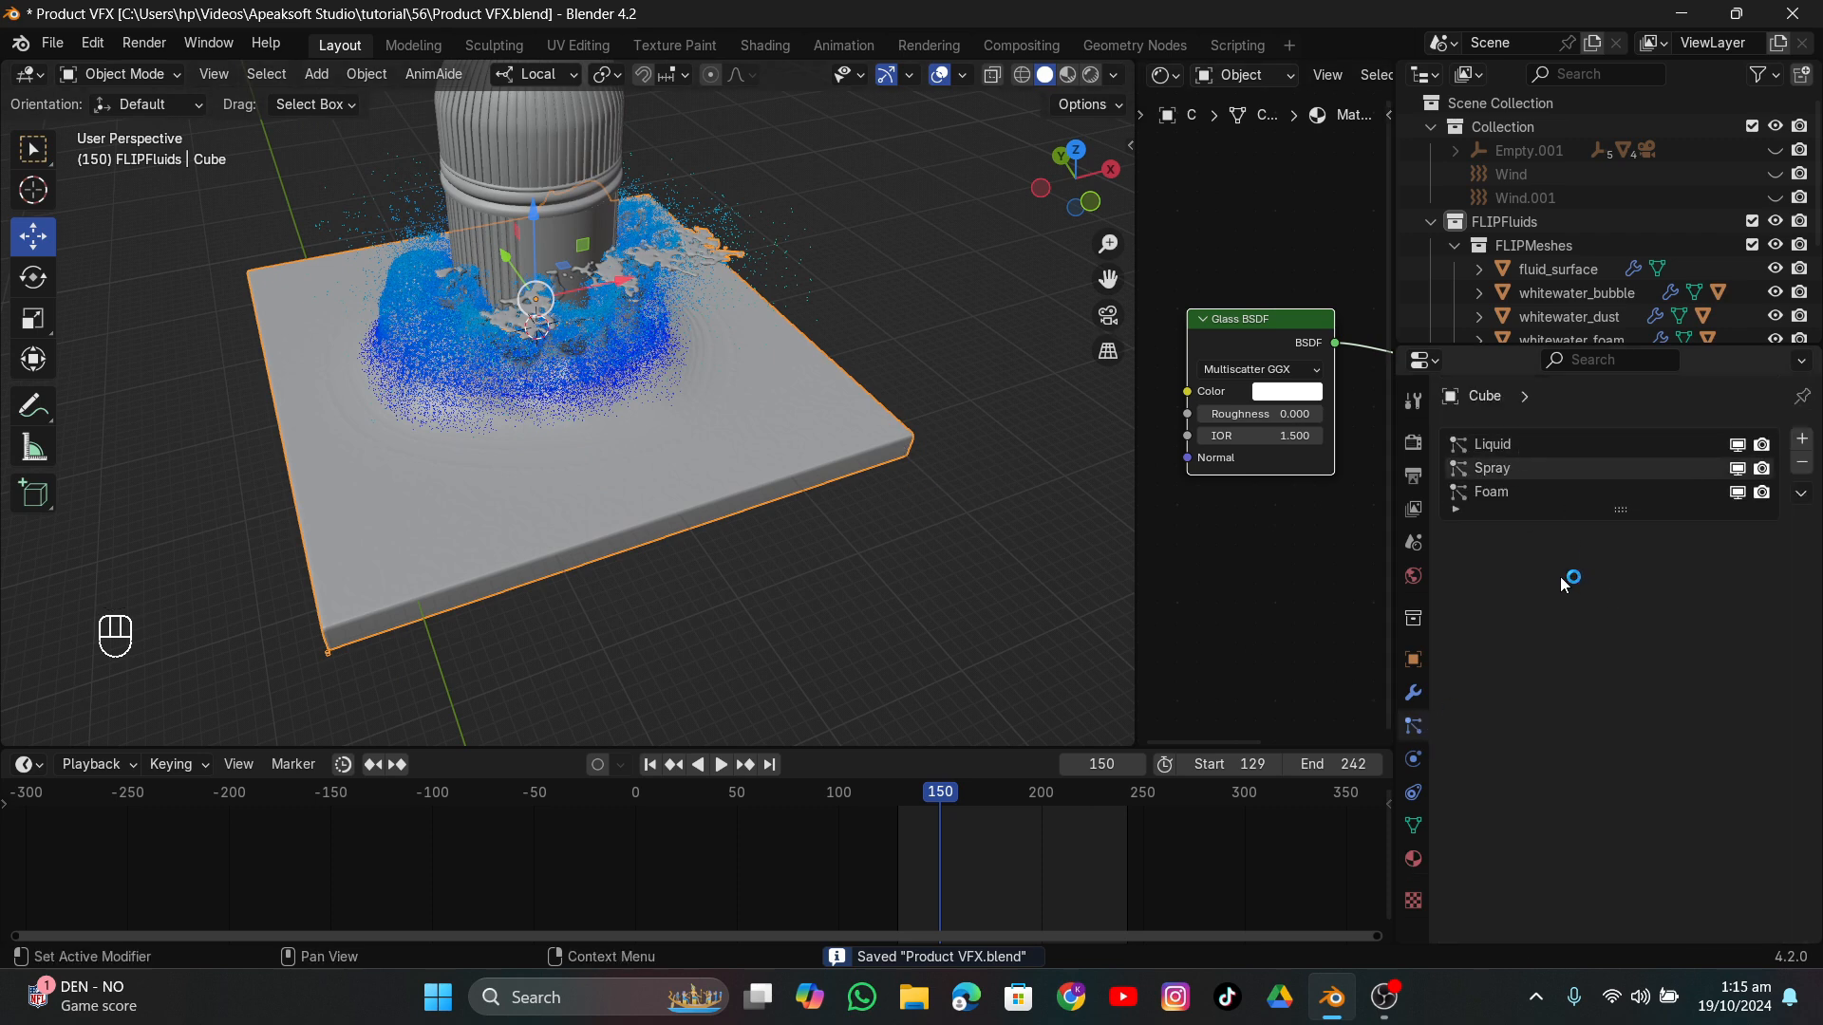
pyautogui.click(1453, 583)
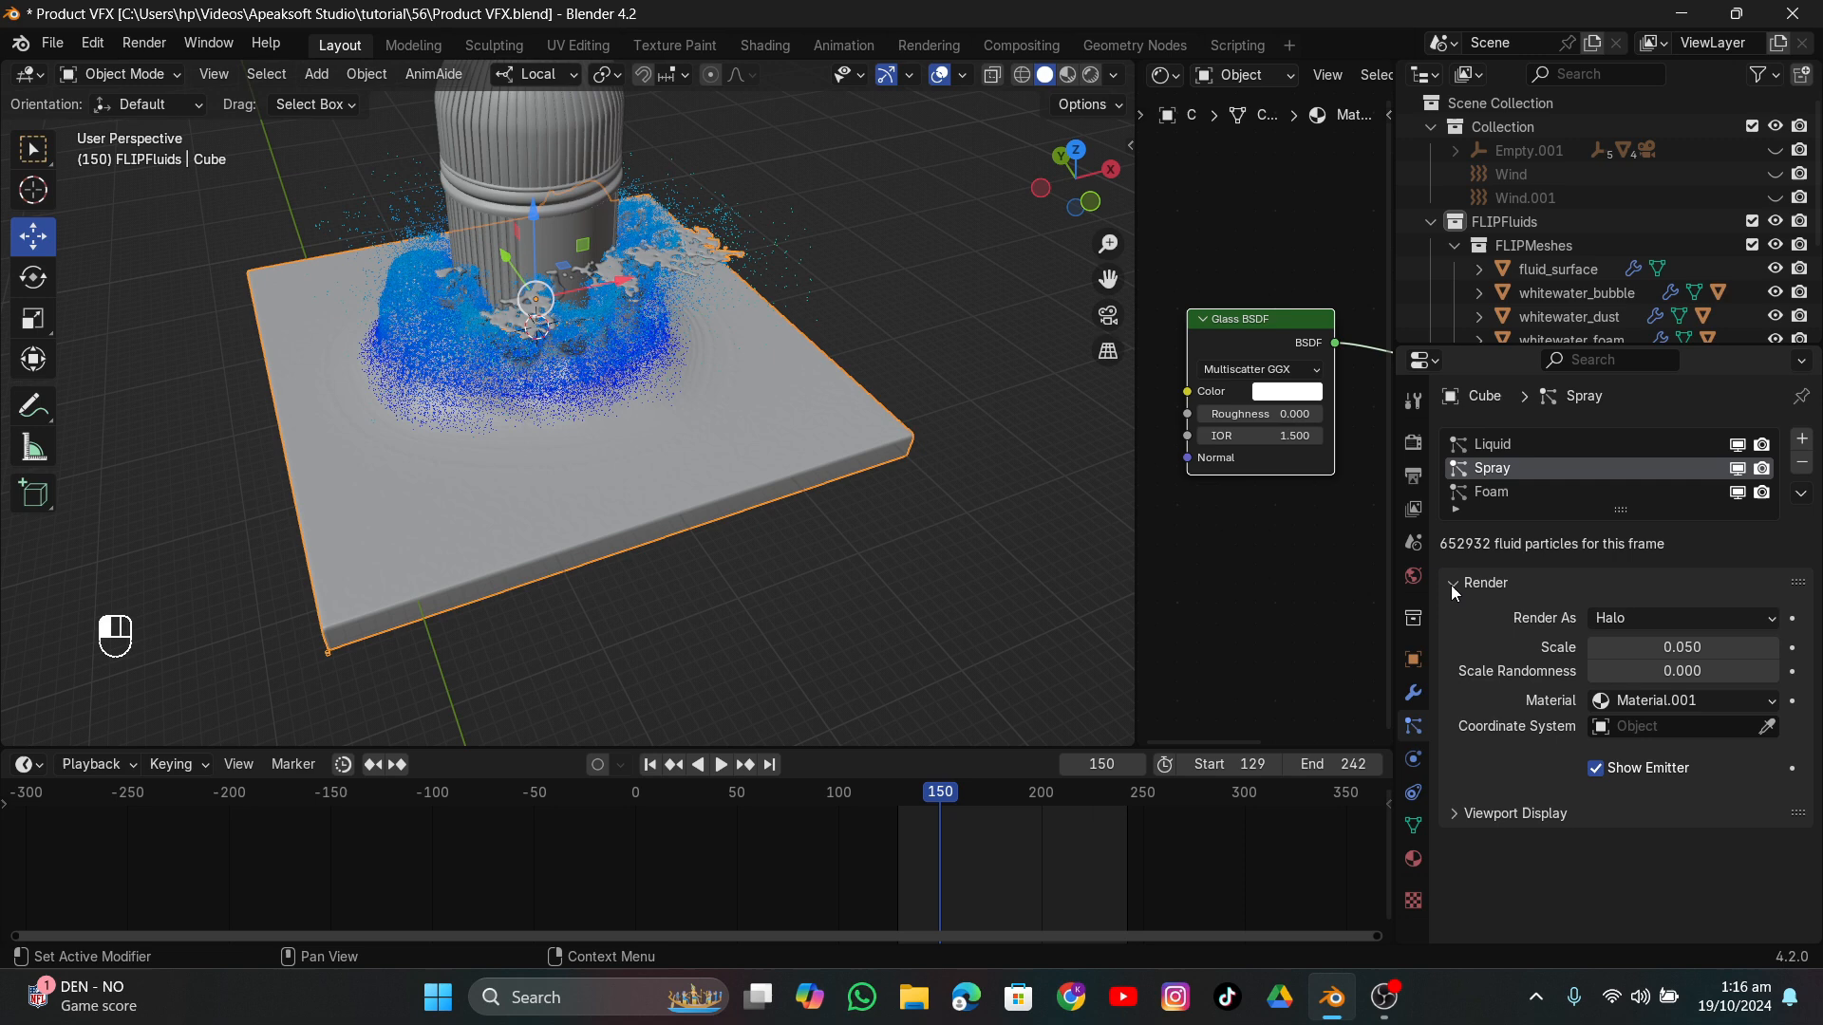
pyautogui.click(1671, 620)
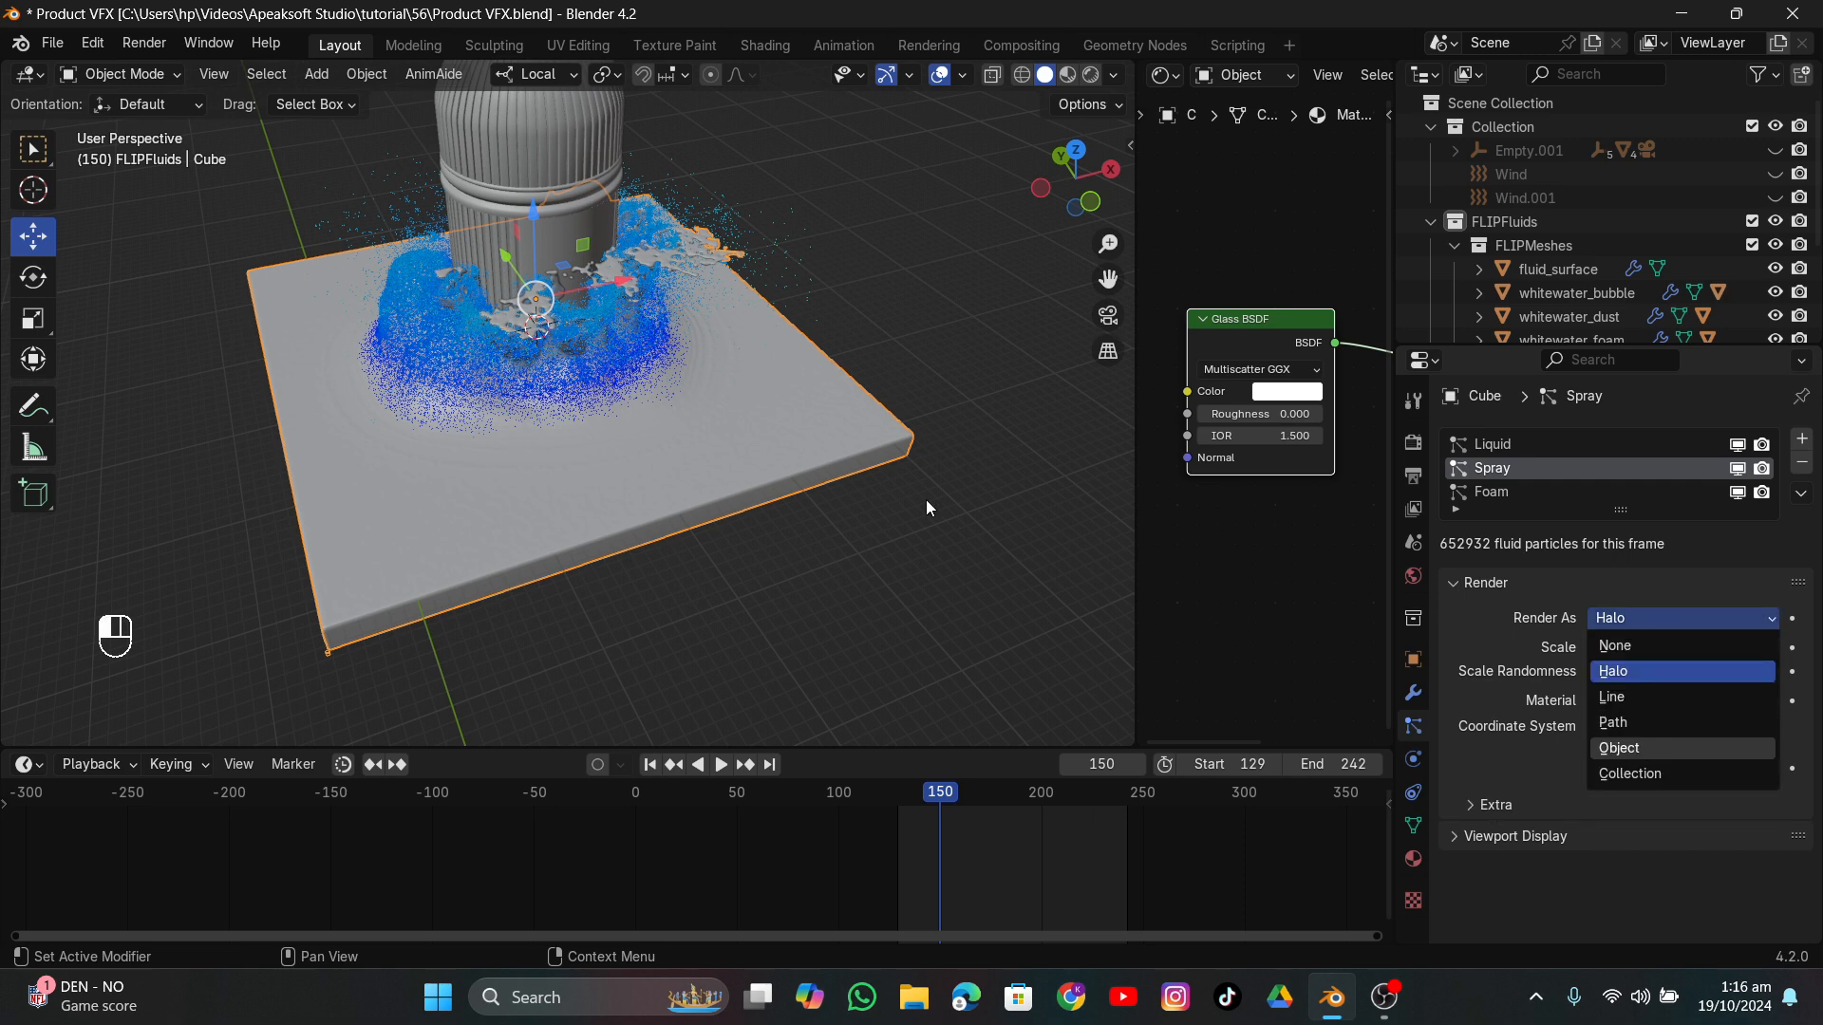
pyautogui.scroll(-4, 817, 509)
pyautogui.moveTo(813, 519); pyautogui.dragTo(812, 462, button='middle')
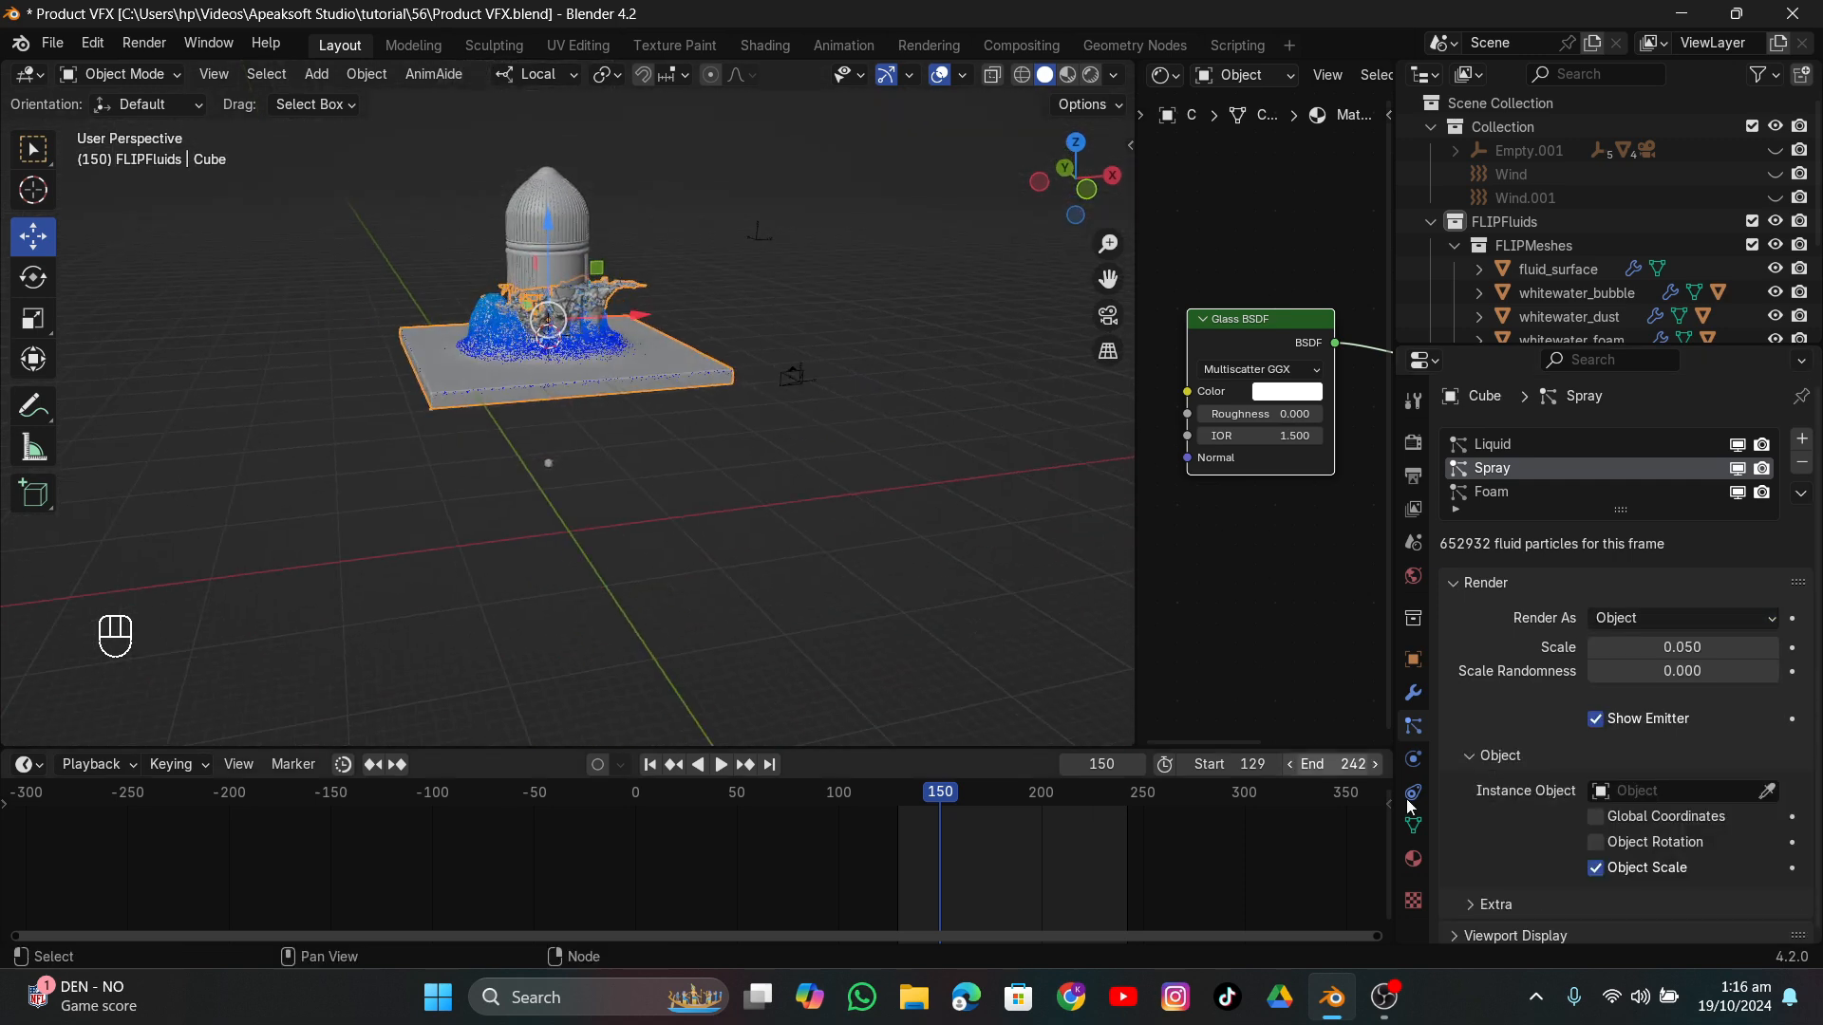
pyautogui.click(1766, 794)
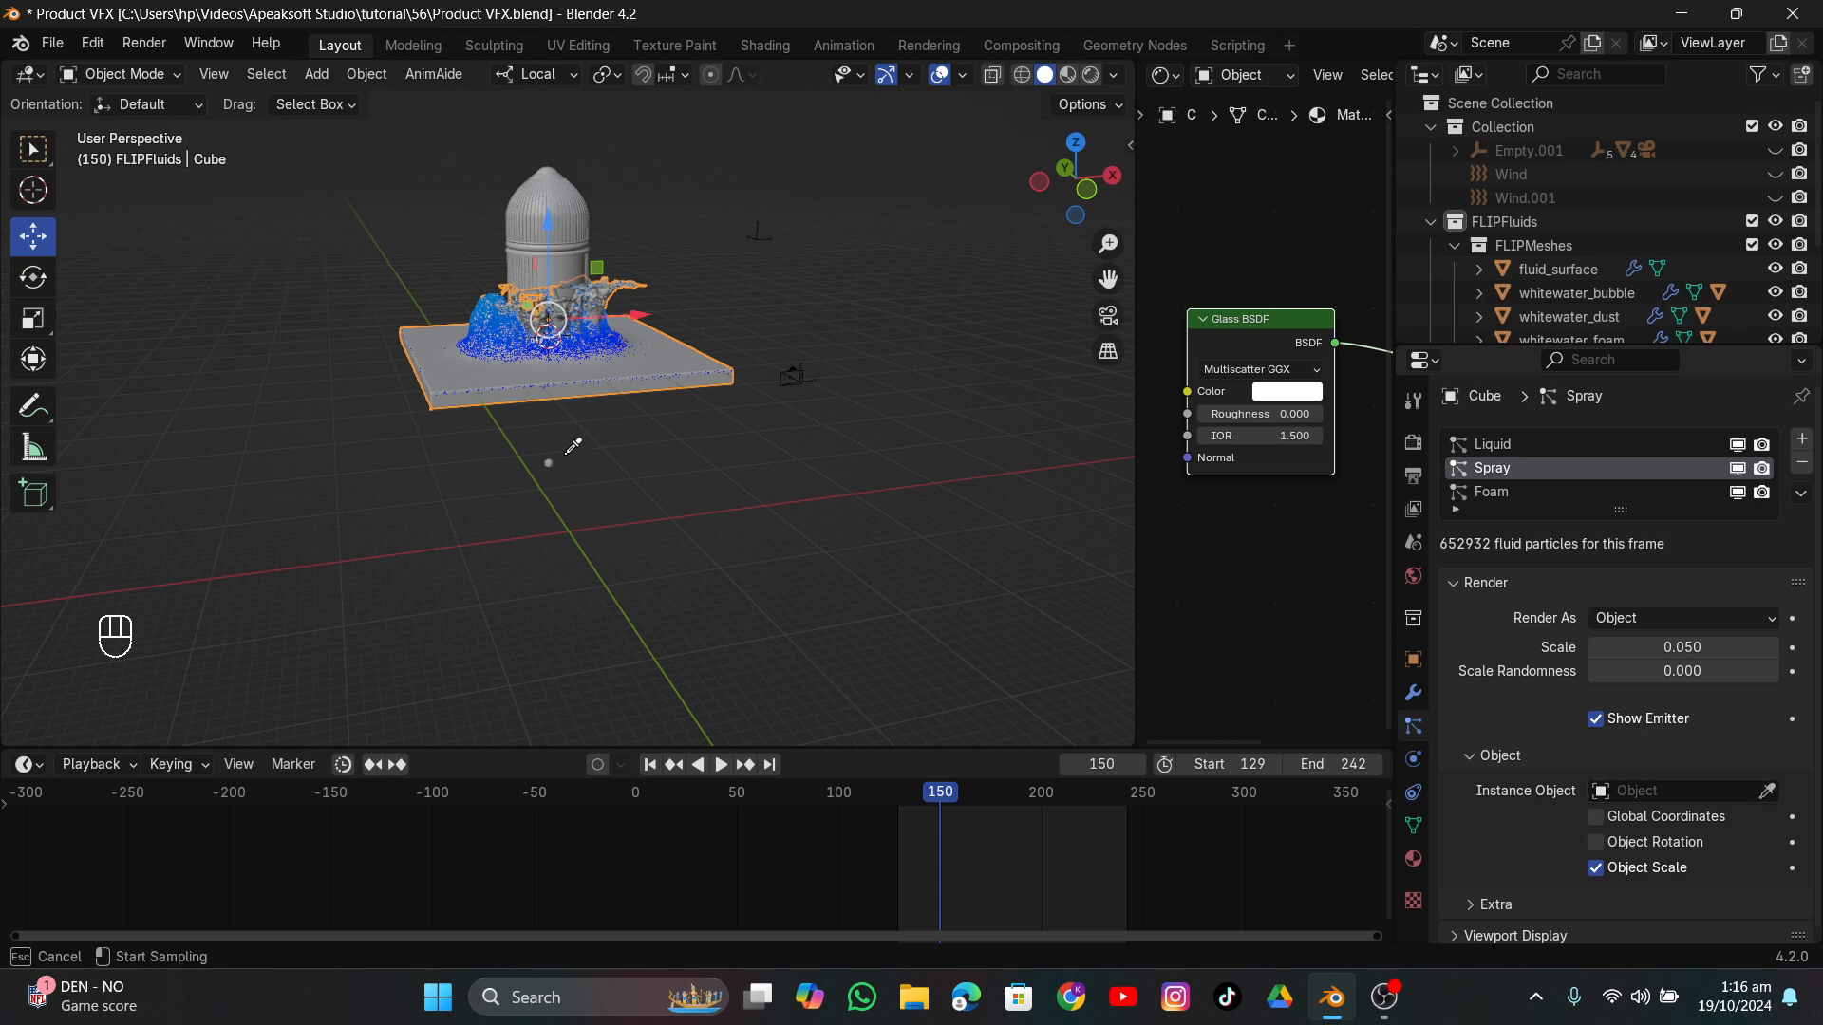
pyautogui.click(678, 331)
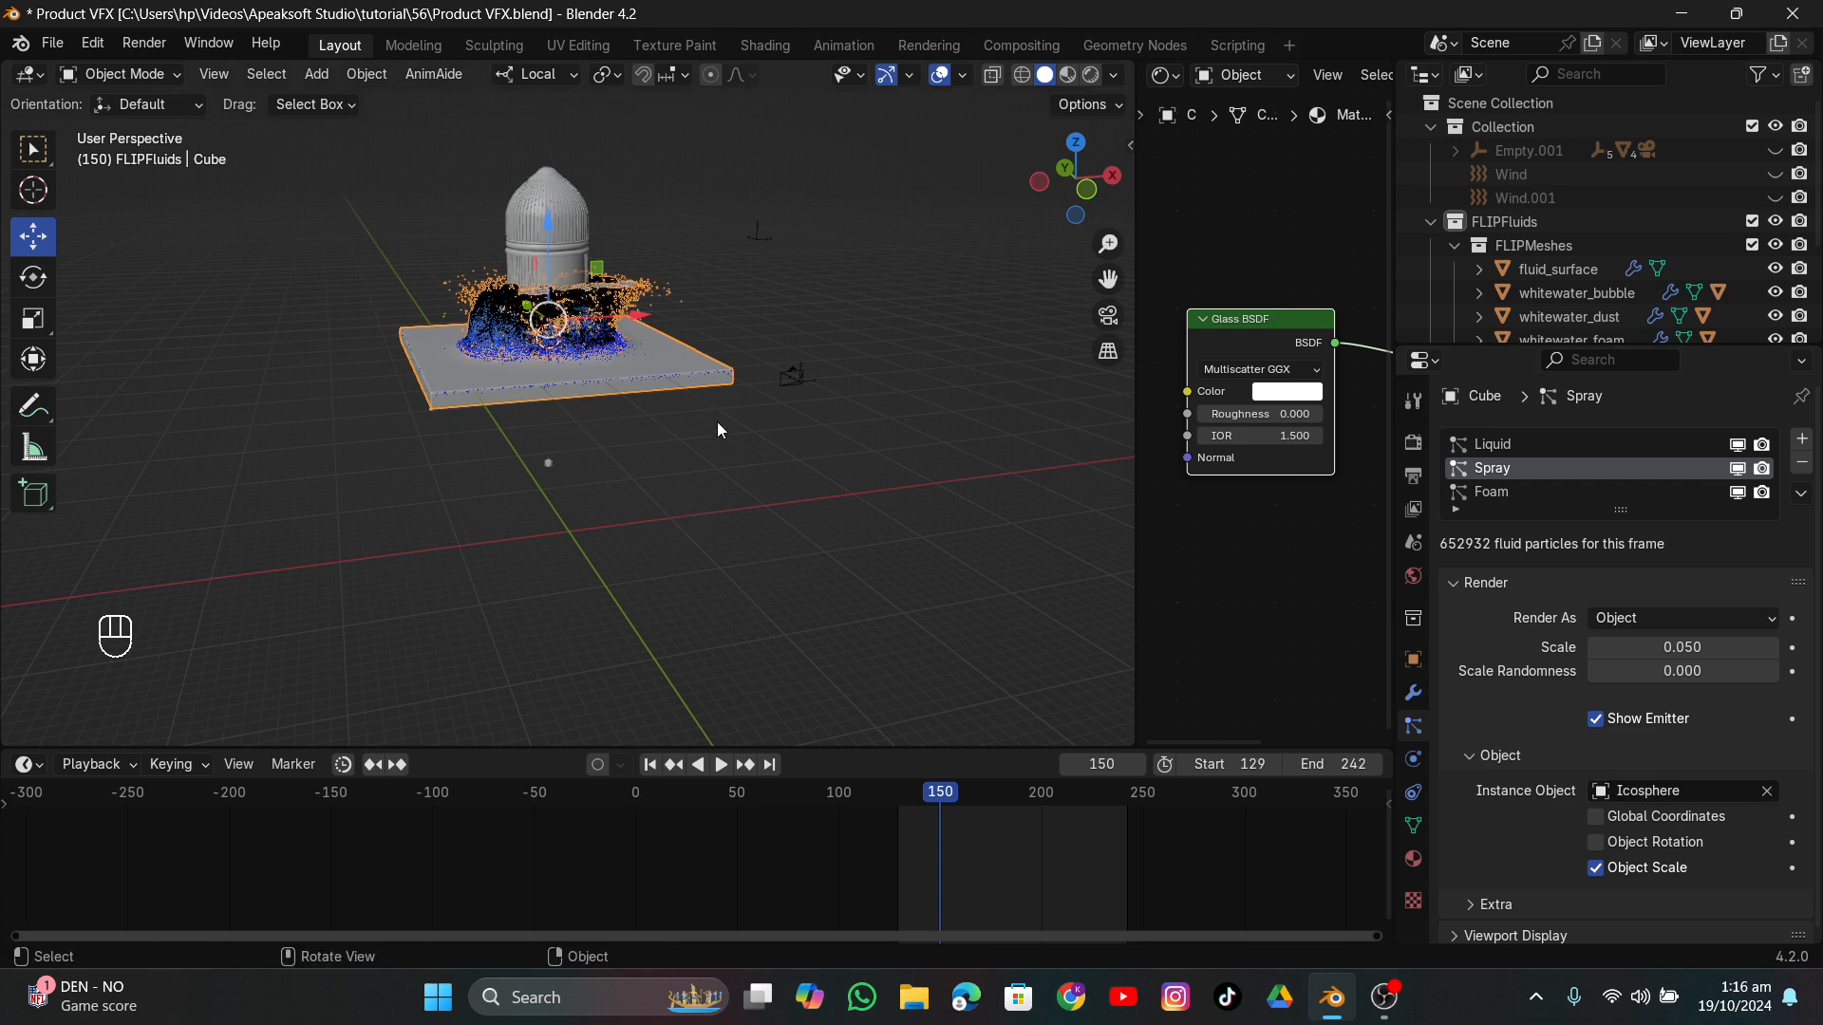
# Hide the Foam and Liquid particles in the viewport and turn off the viewport overlays.
pyautogui.moveTo(716, 422); pyautogui.dragTo(716, 425, button='middle')
pyautogui.scroll(5, 714, 418)
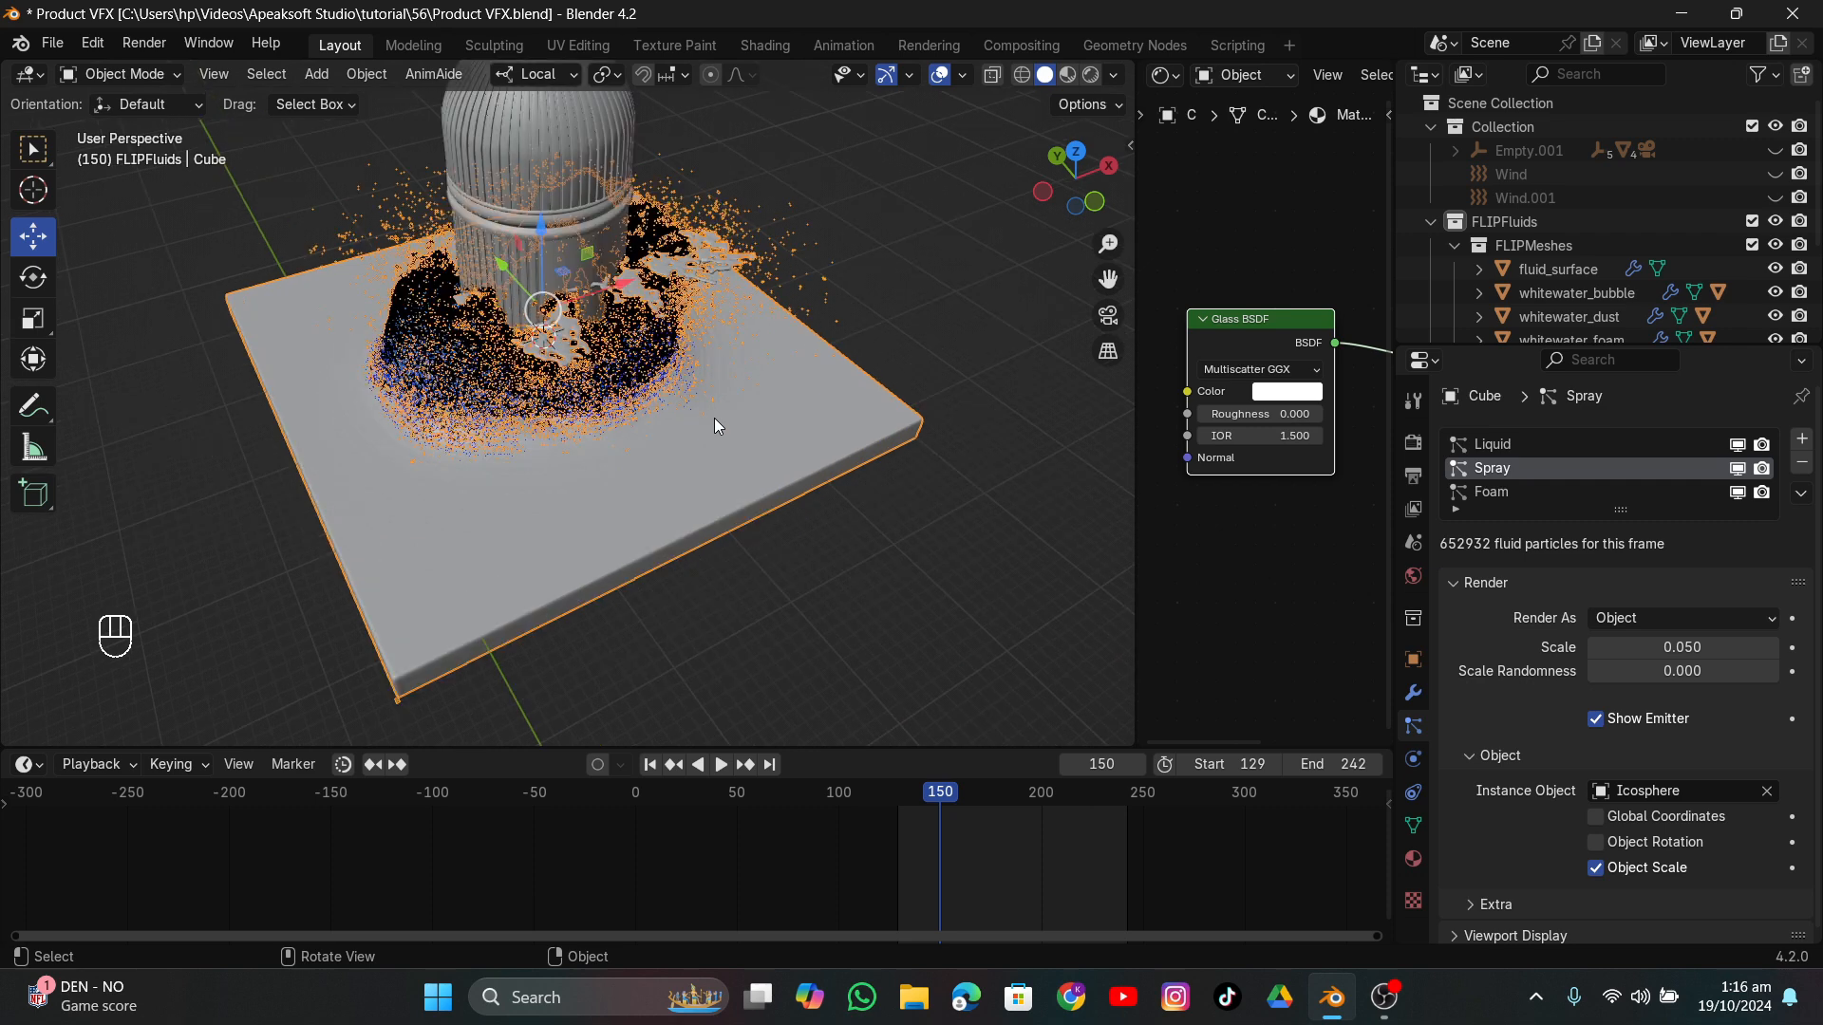
pyautogui.click(1738, 493)
pyautogui.click(1739, 446)
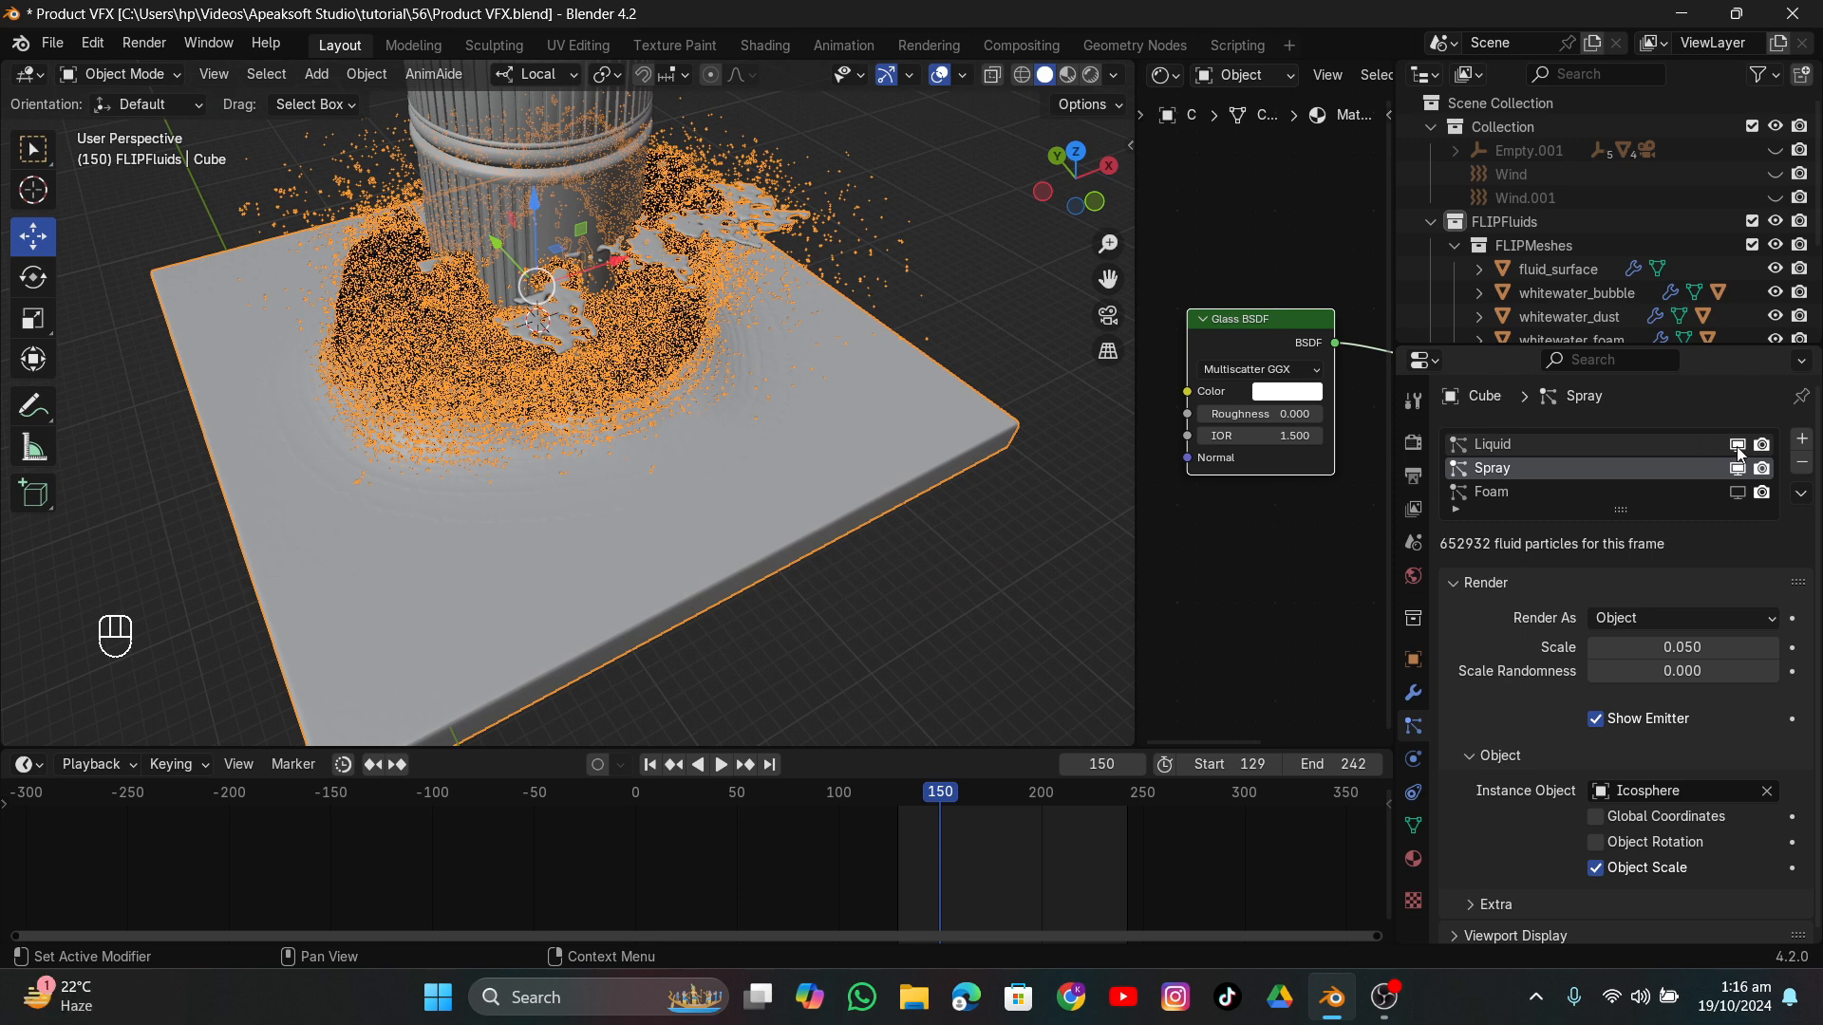
pyautogui.click(1735, 445)
pyautogui.moveTo(880, 443); pyautogui.dragTo(846, 467, button='middle')
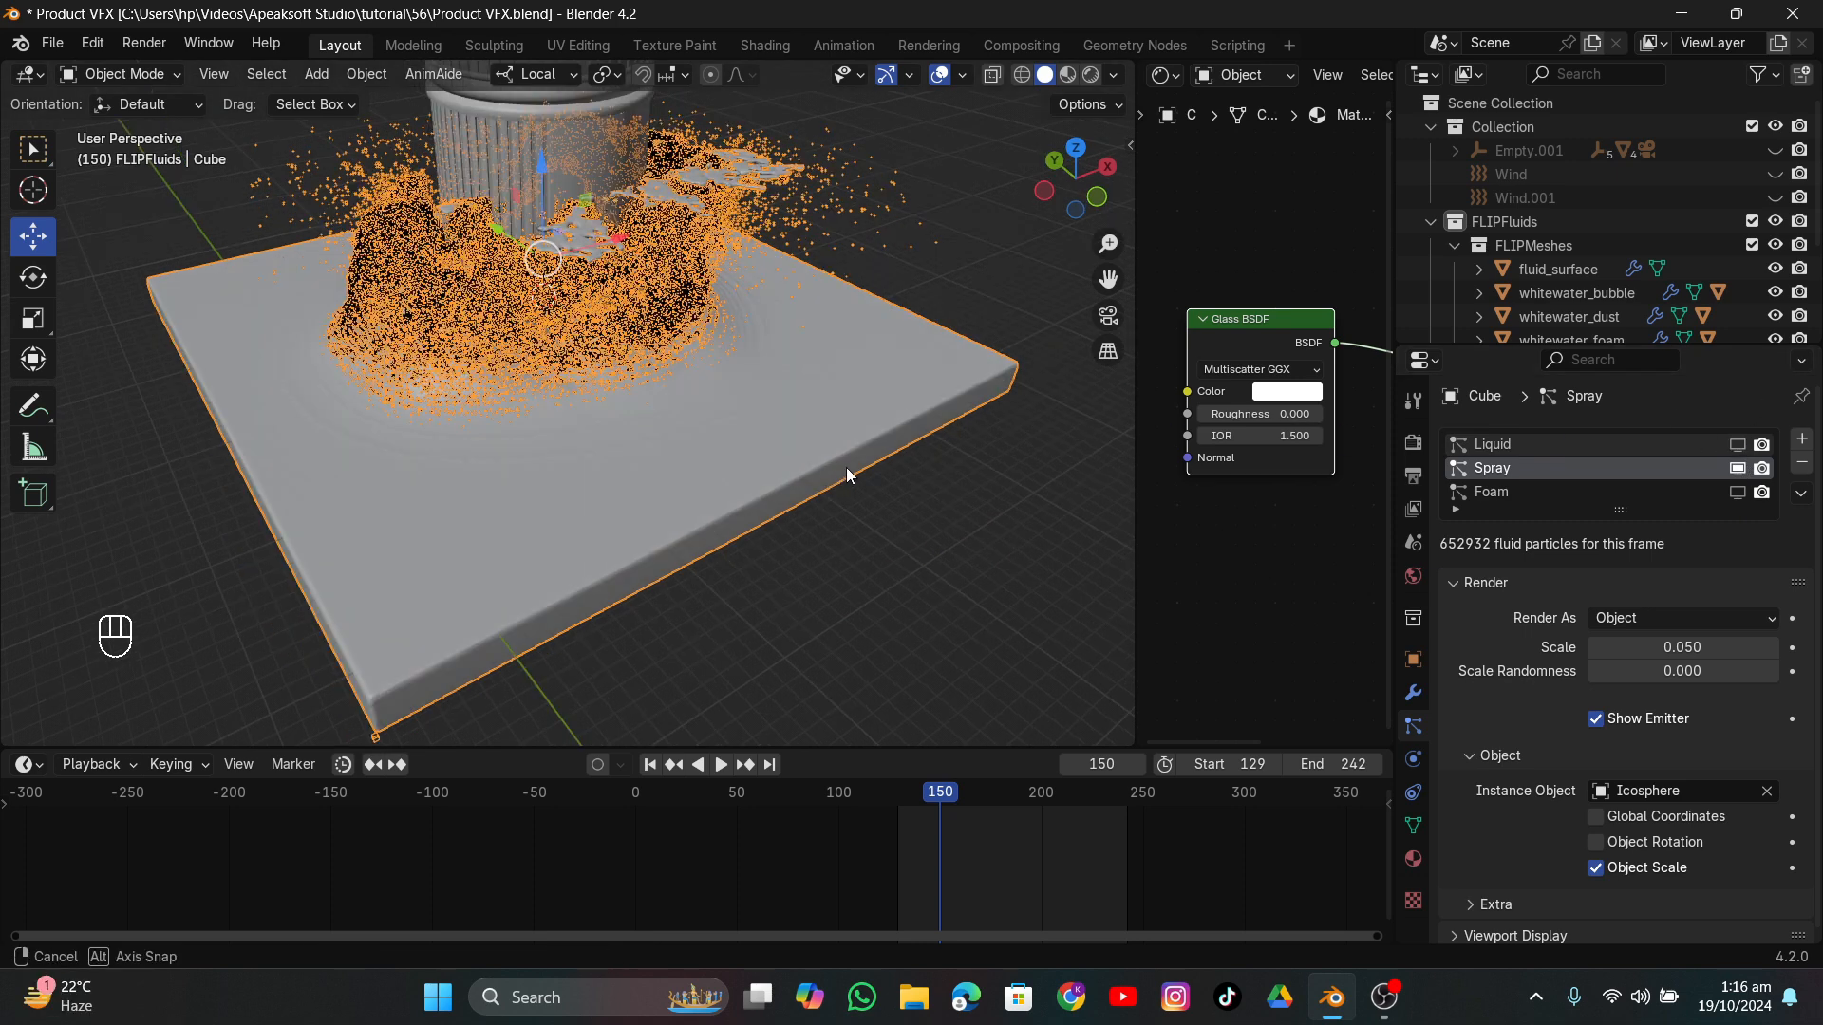
pyautogui.click(940, 76)
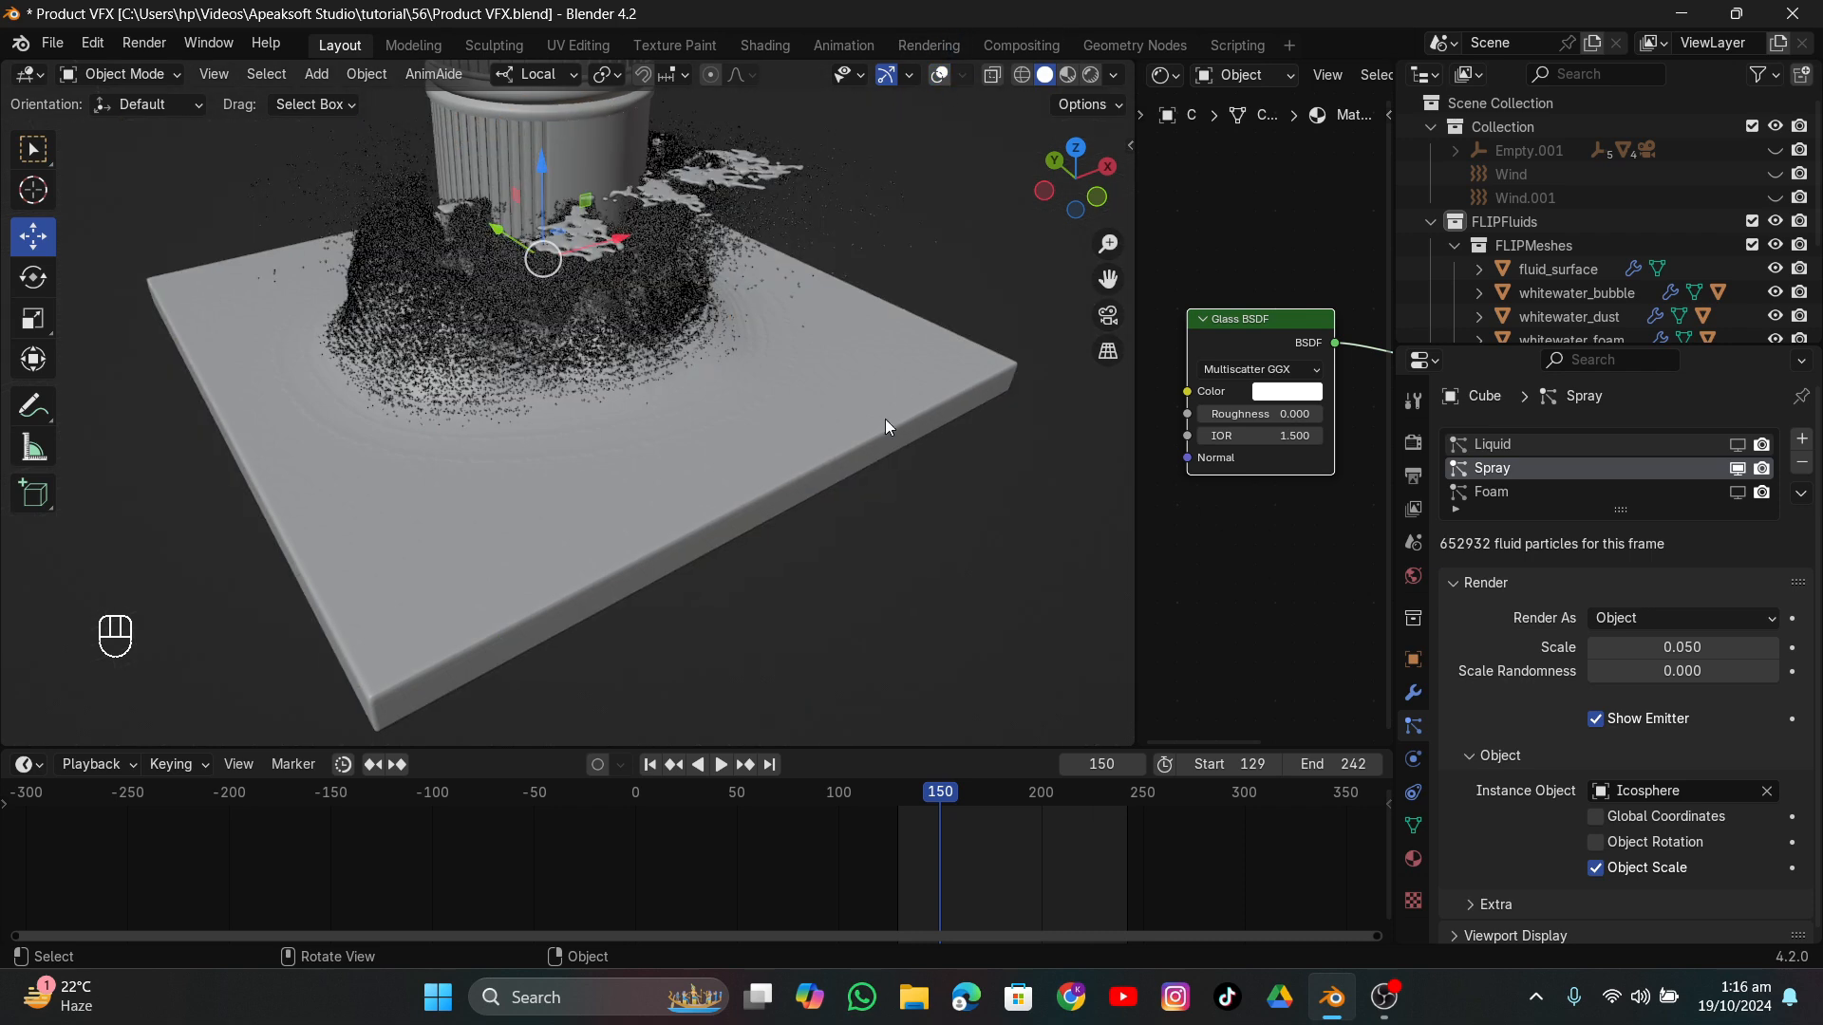
# Set the Spray particles' scale randomness to 1 and their scale to 0.040.
pyautogui.moveTo(857, 425); pyautogui.dragTo(1108, 278, button='middle')
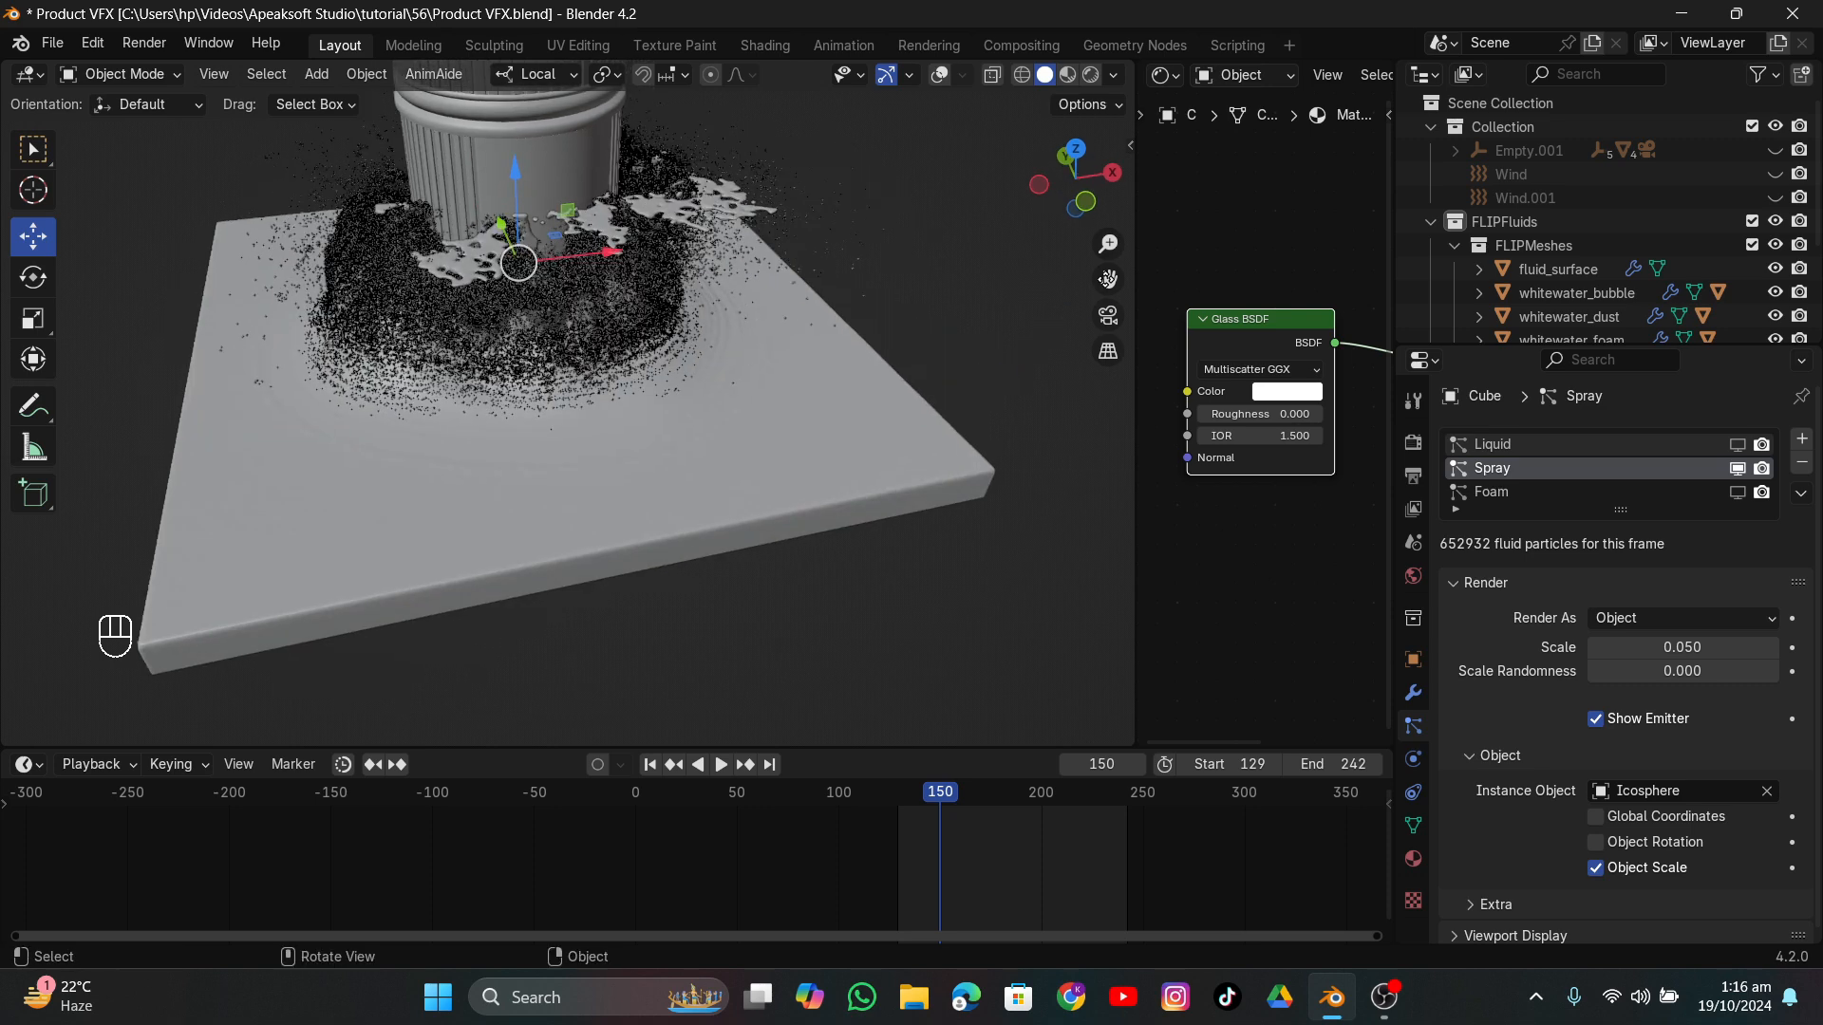
pyautogui.moveTo(1108, 279); pyautogui.dragTo(881, 353)
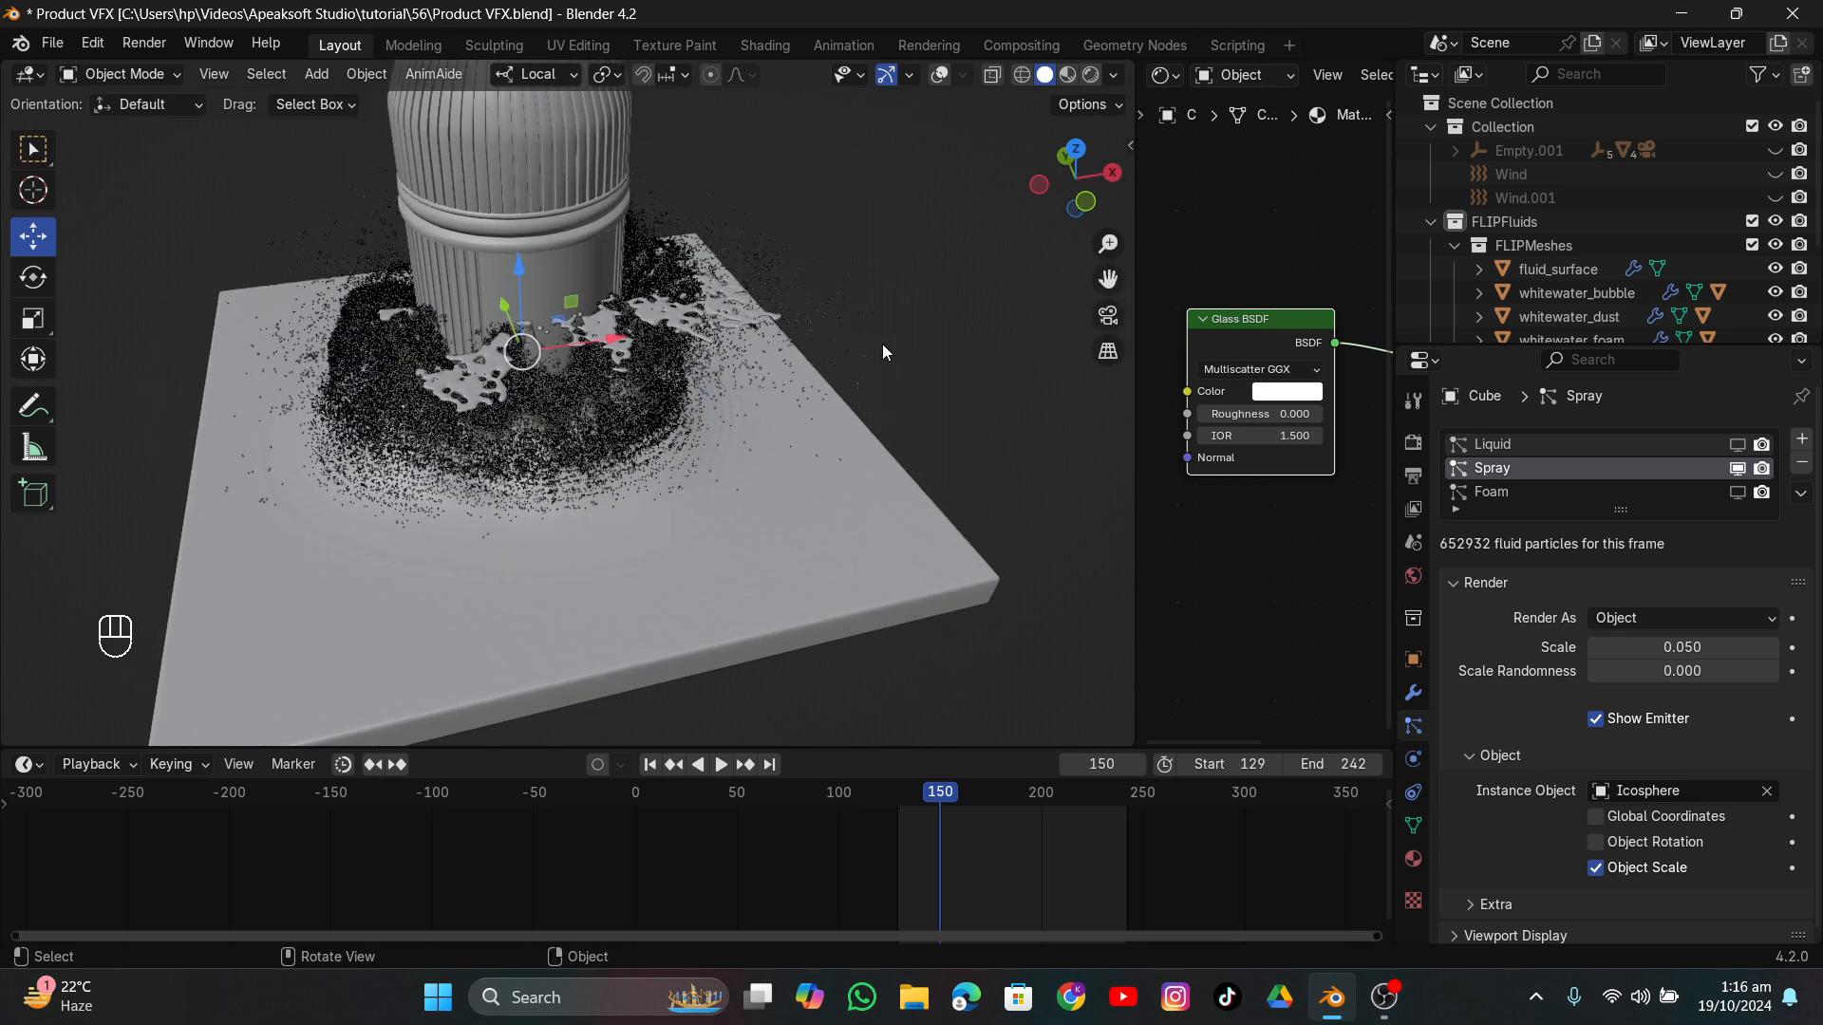
pyautogui.scroll(5, 881, 347)
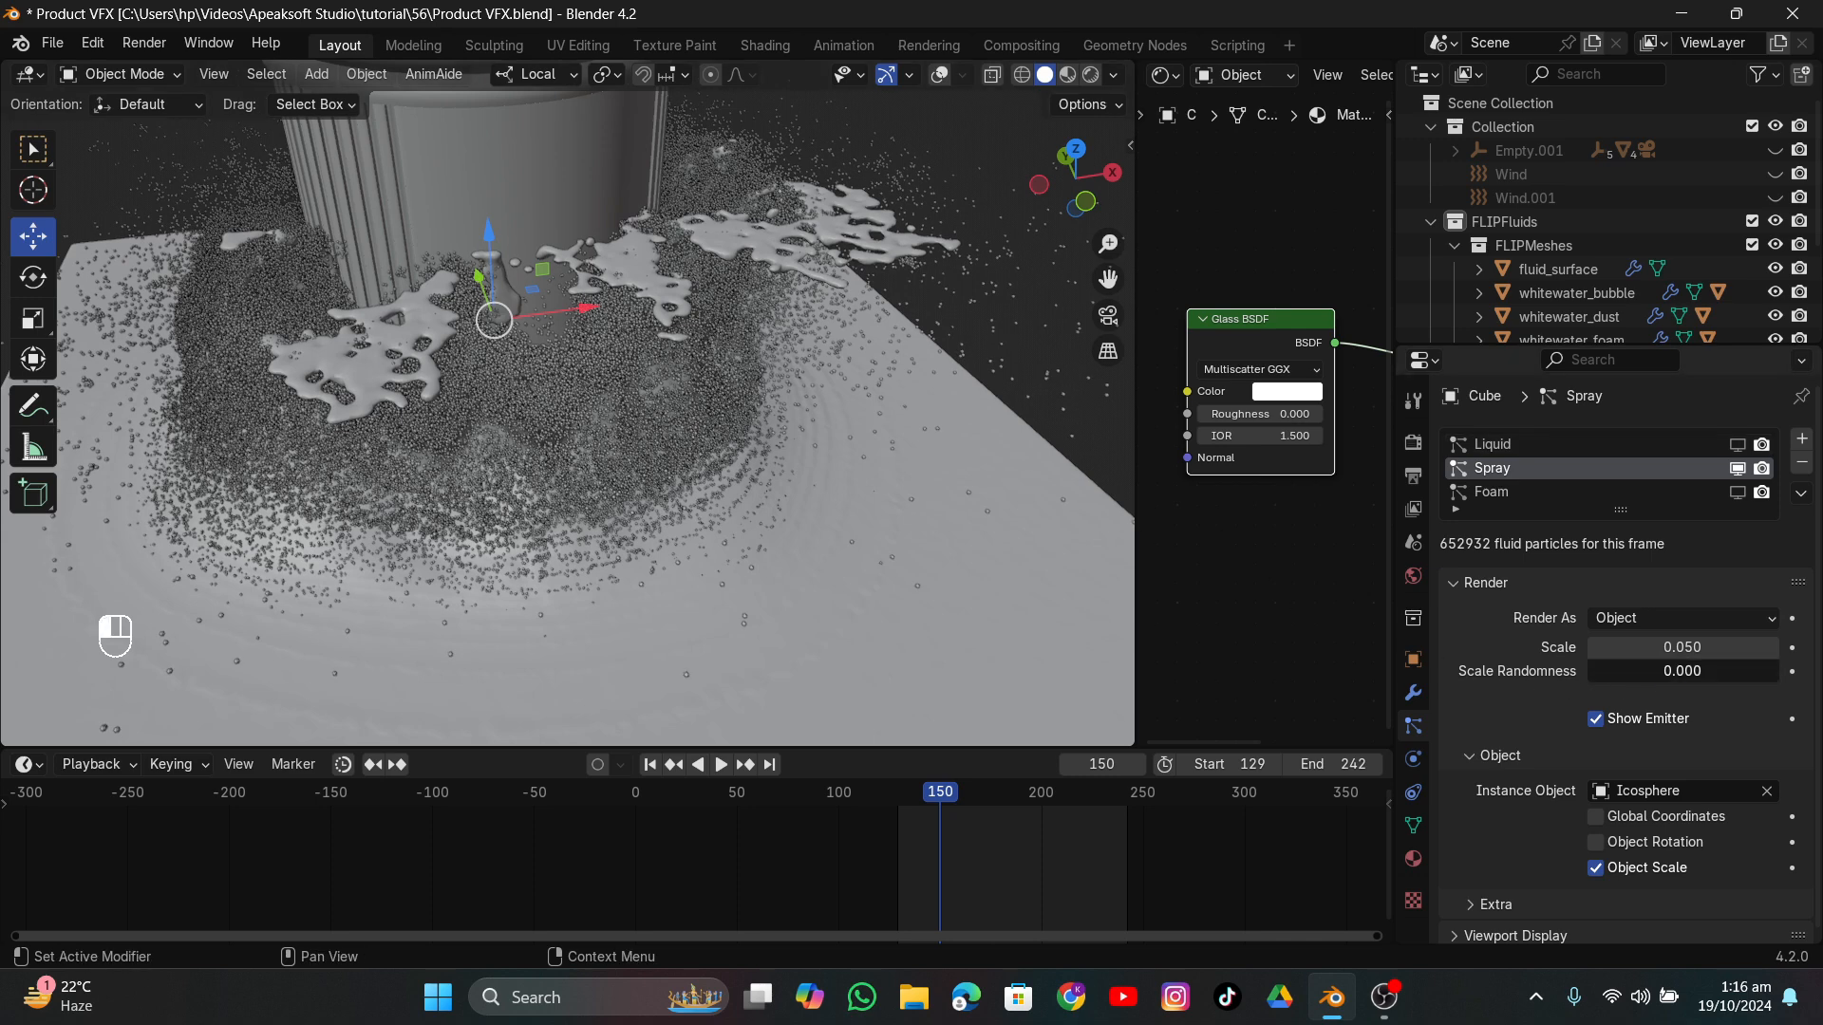
pyautogui.moveTo(1588, 671); pyautogui.dragTo(1609, 671)
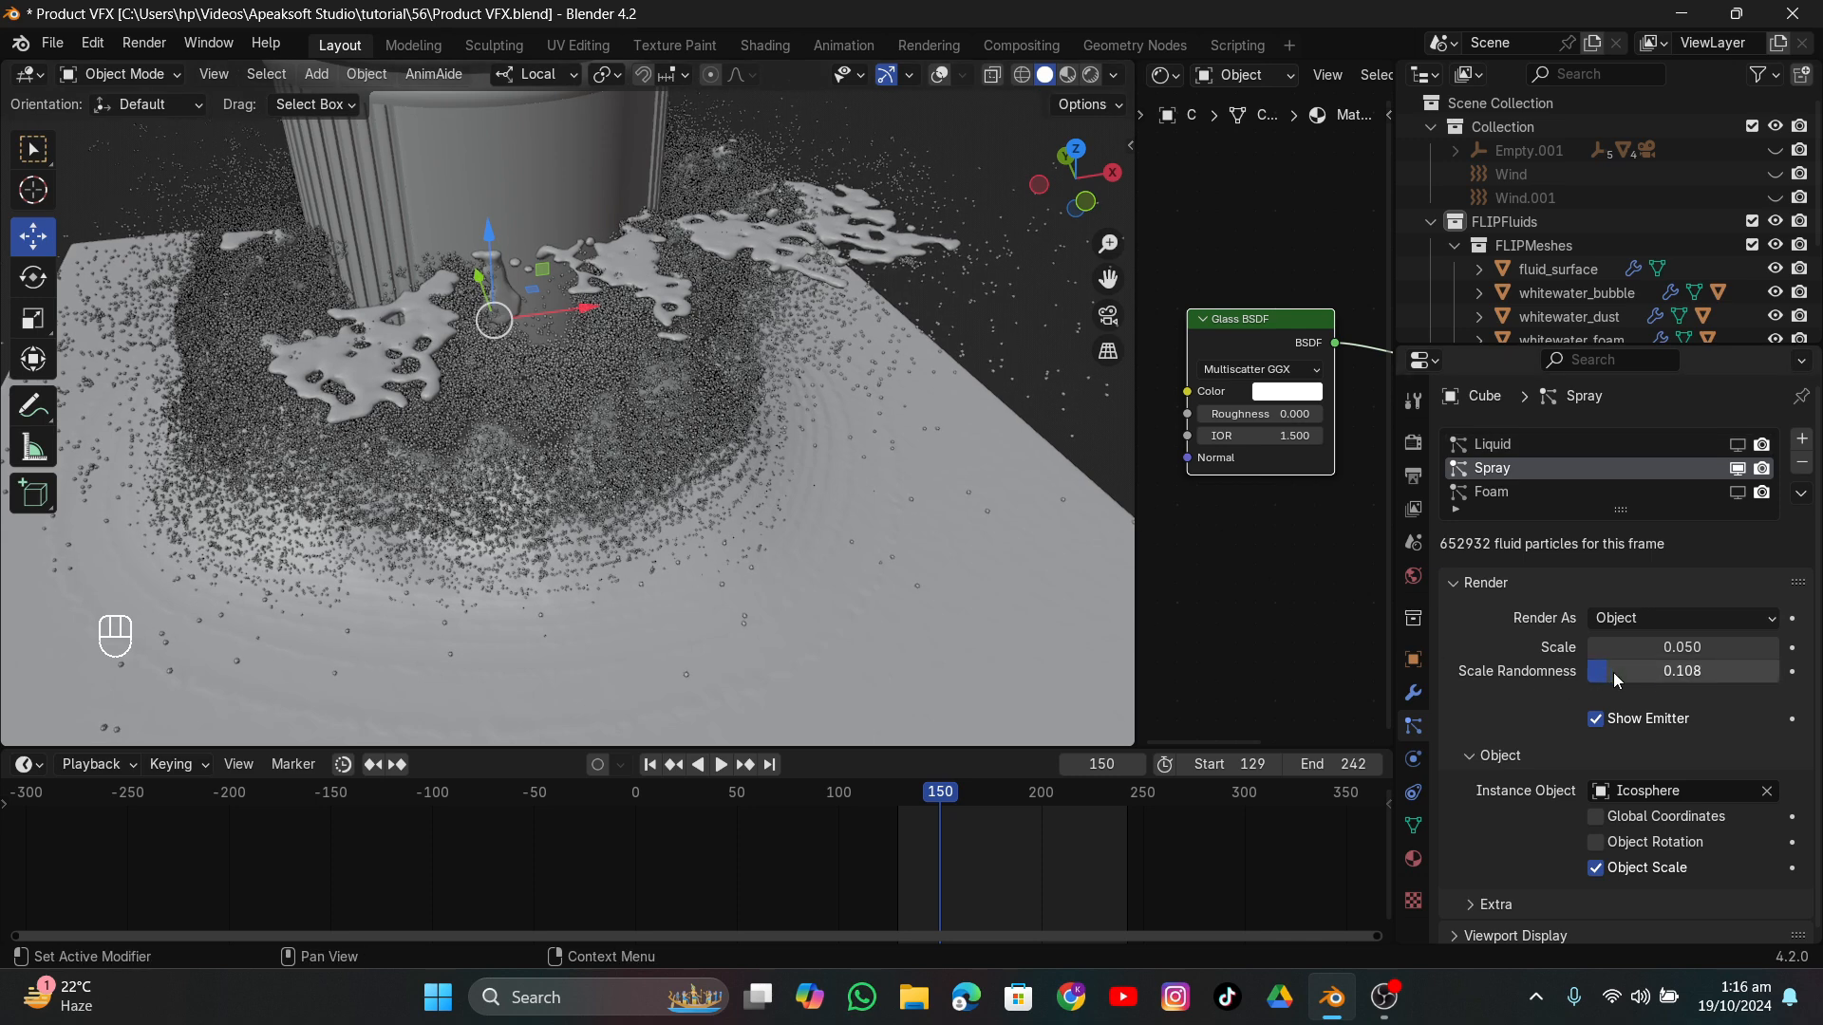
pyautogui.click(1734, 672)
pyautogui.write('1')
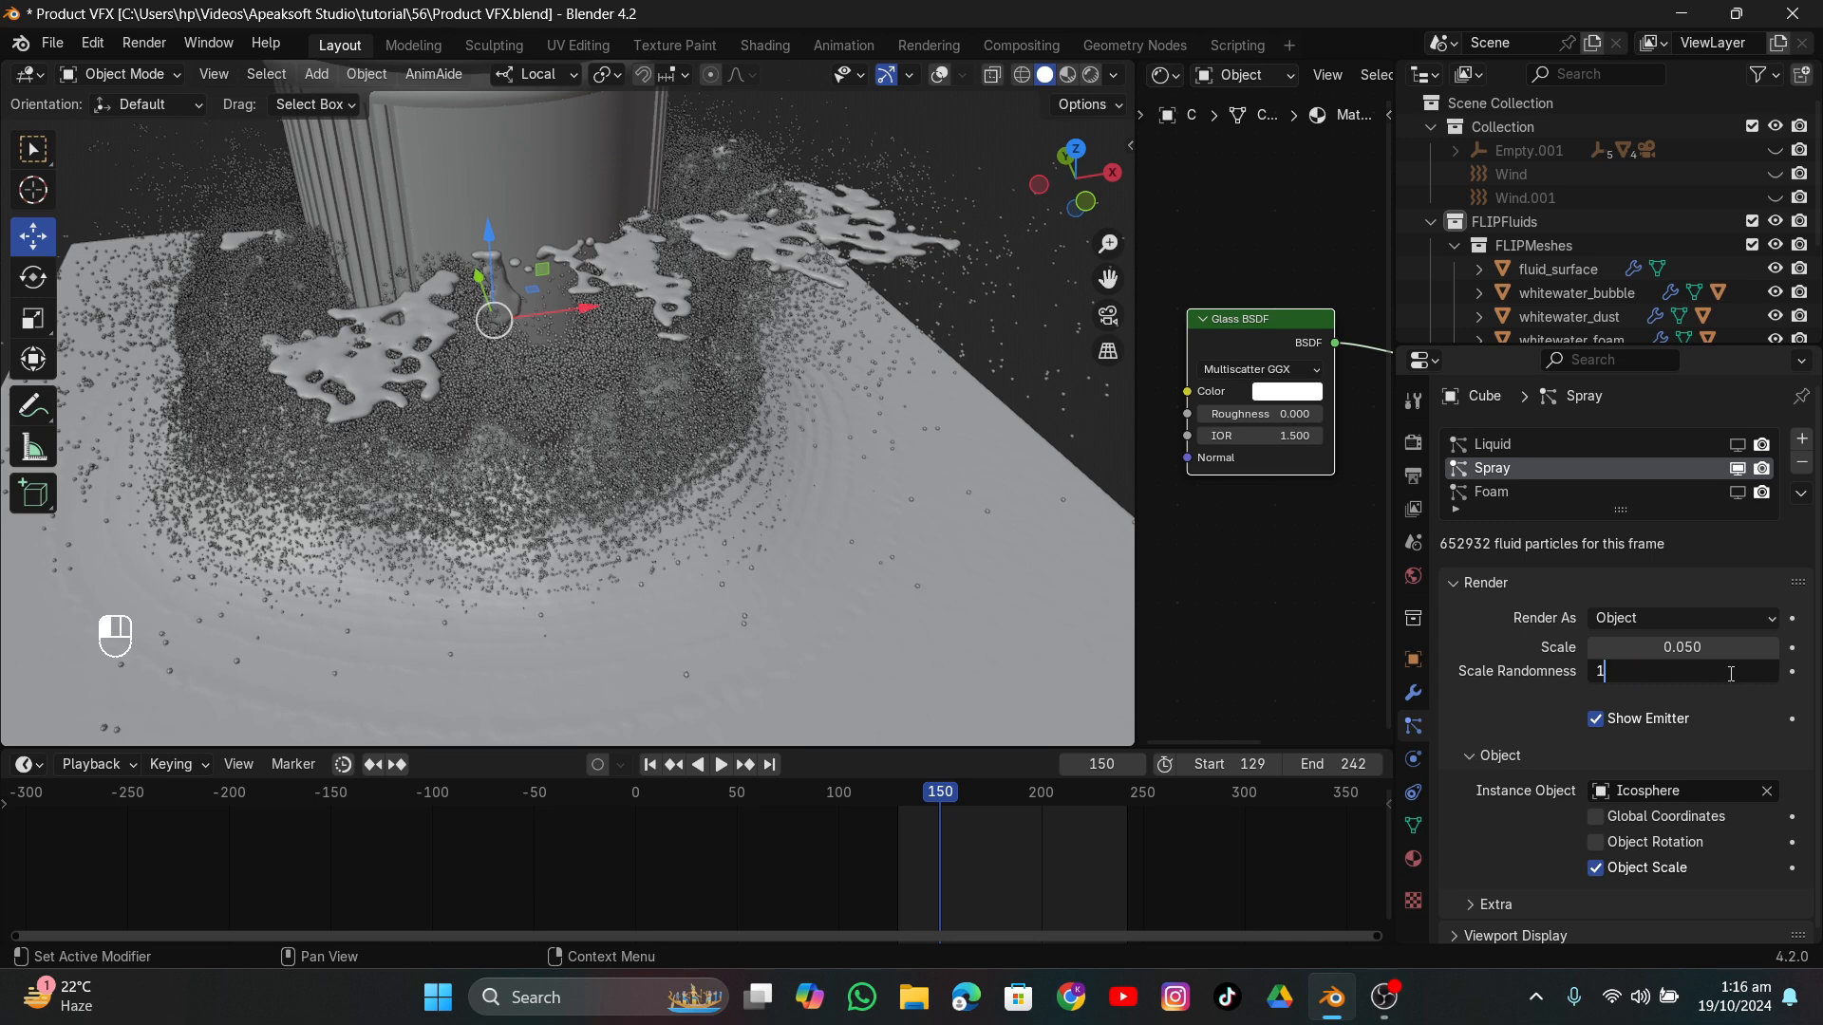
pyautogui.press('Return')
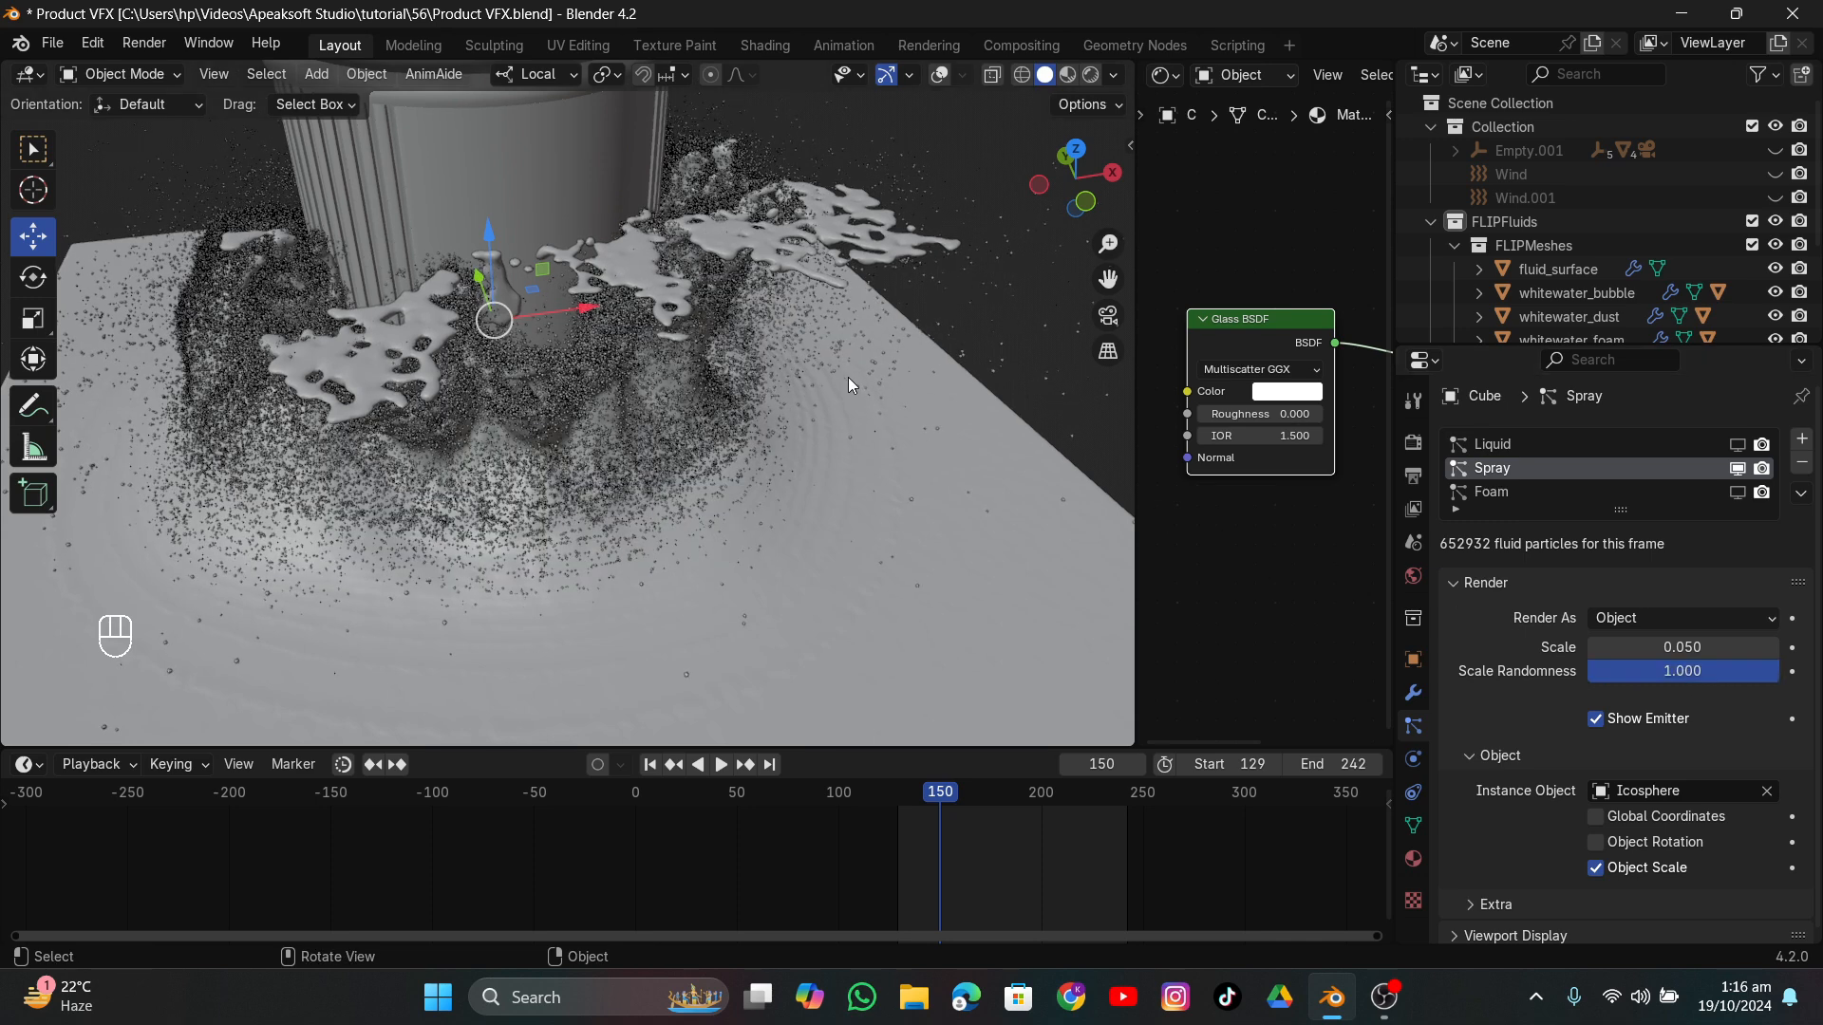
pyautogui.click(1595, 647)
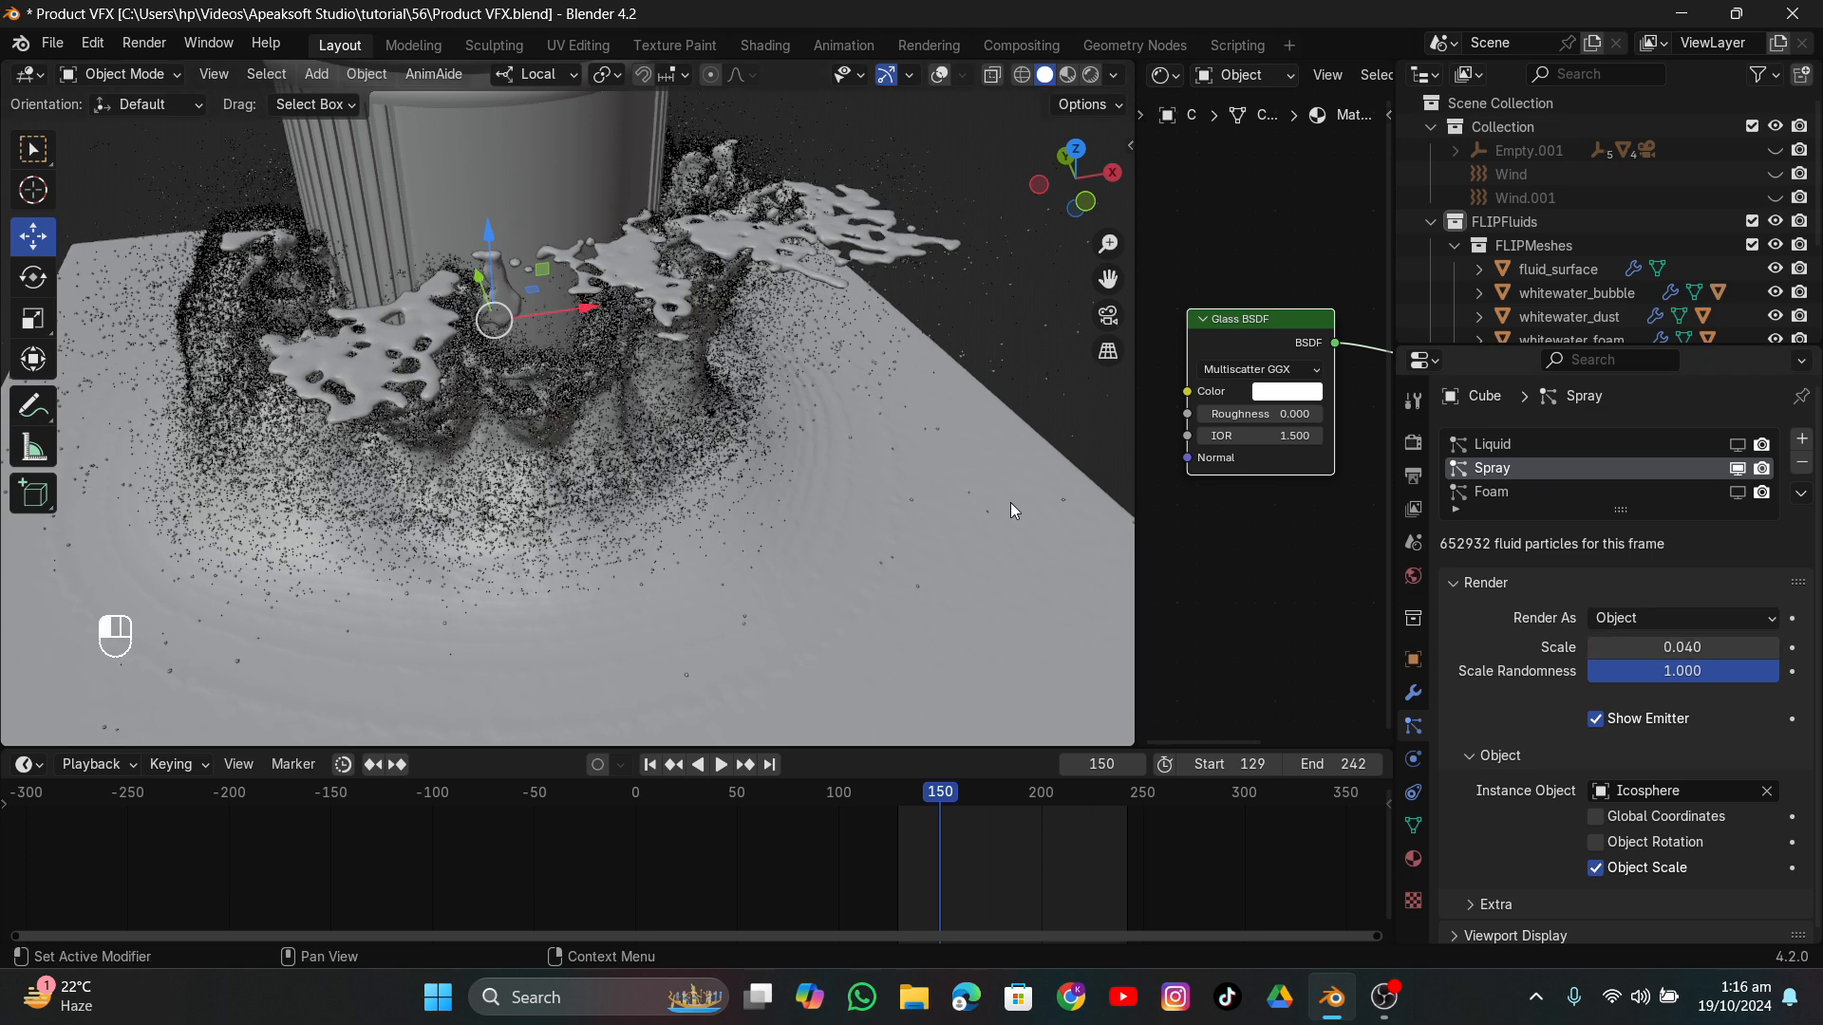
# Inspect the resized spray around the bottle, hide it in the viewport and show the Foam particles instead.
pyautogui.scroll(-2, 642, 480)
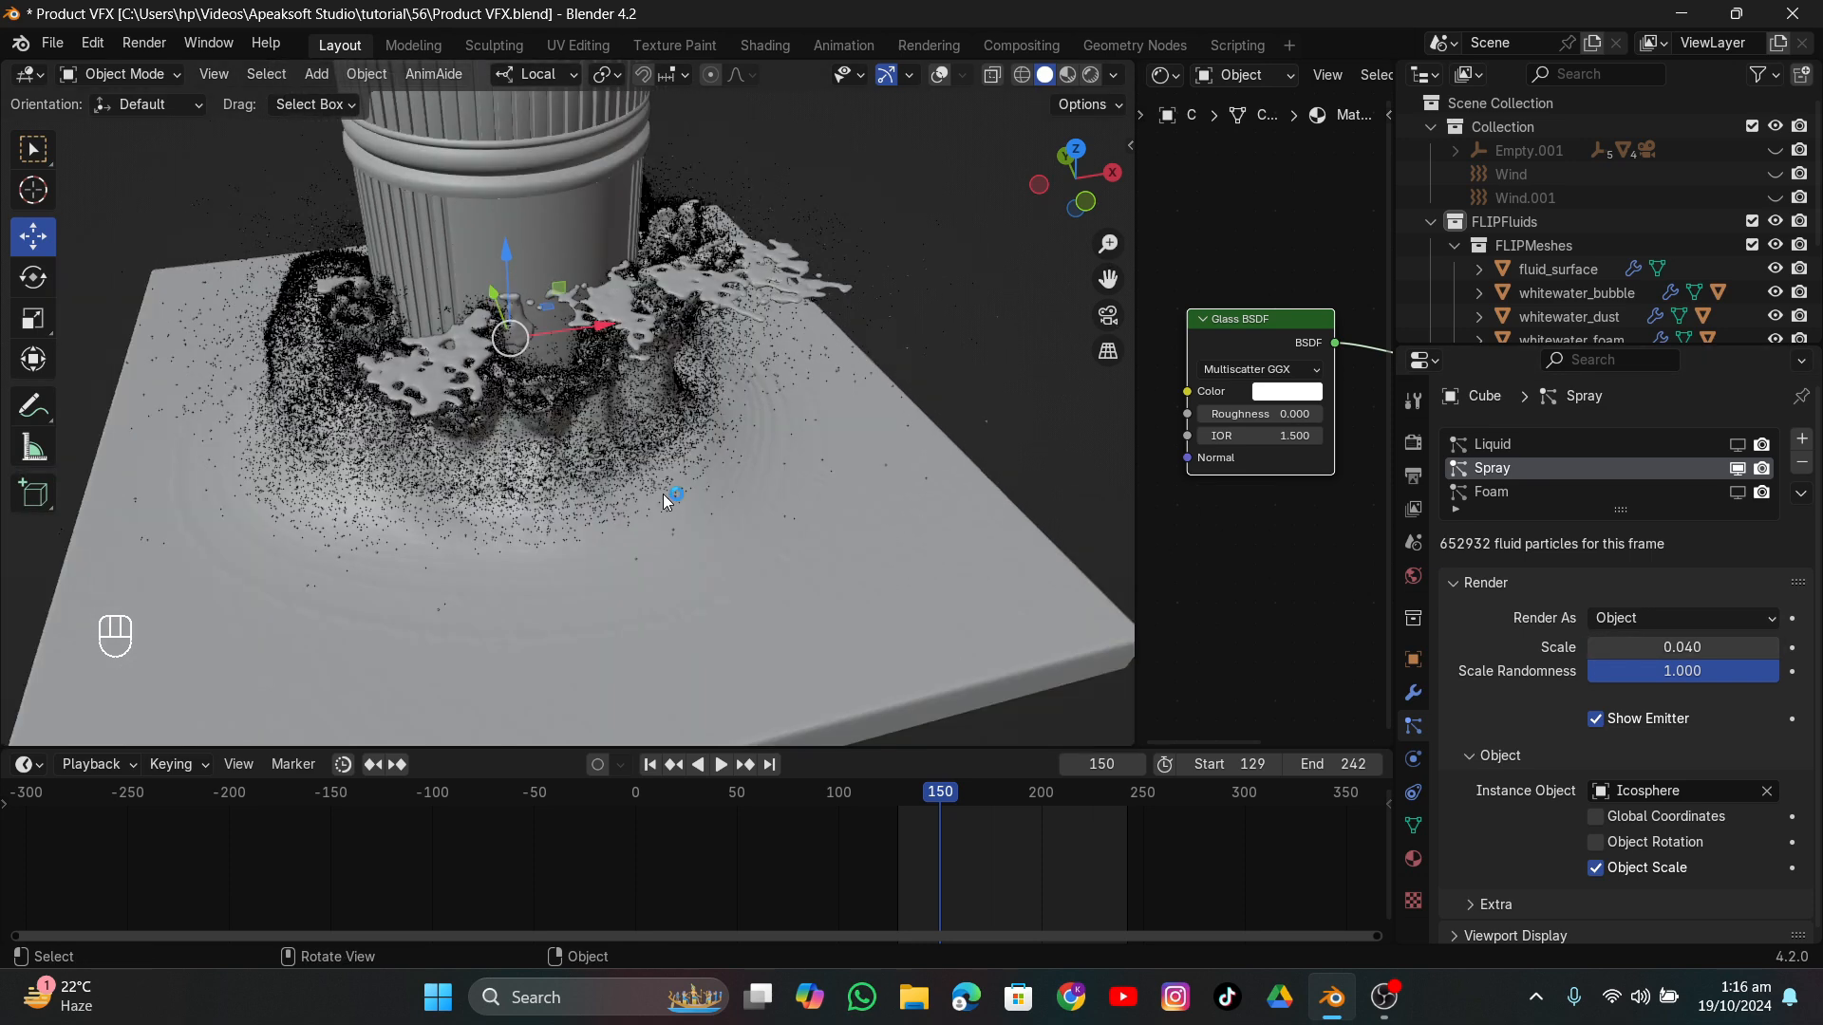
pyautogui.moveTo(658, 472); pyautogui.dragTo(622, 302, button='middle')
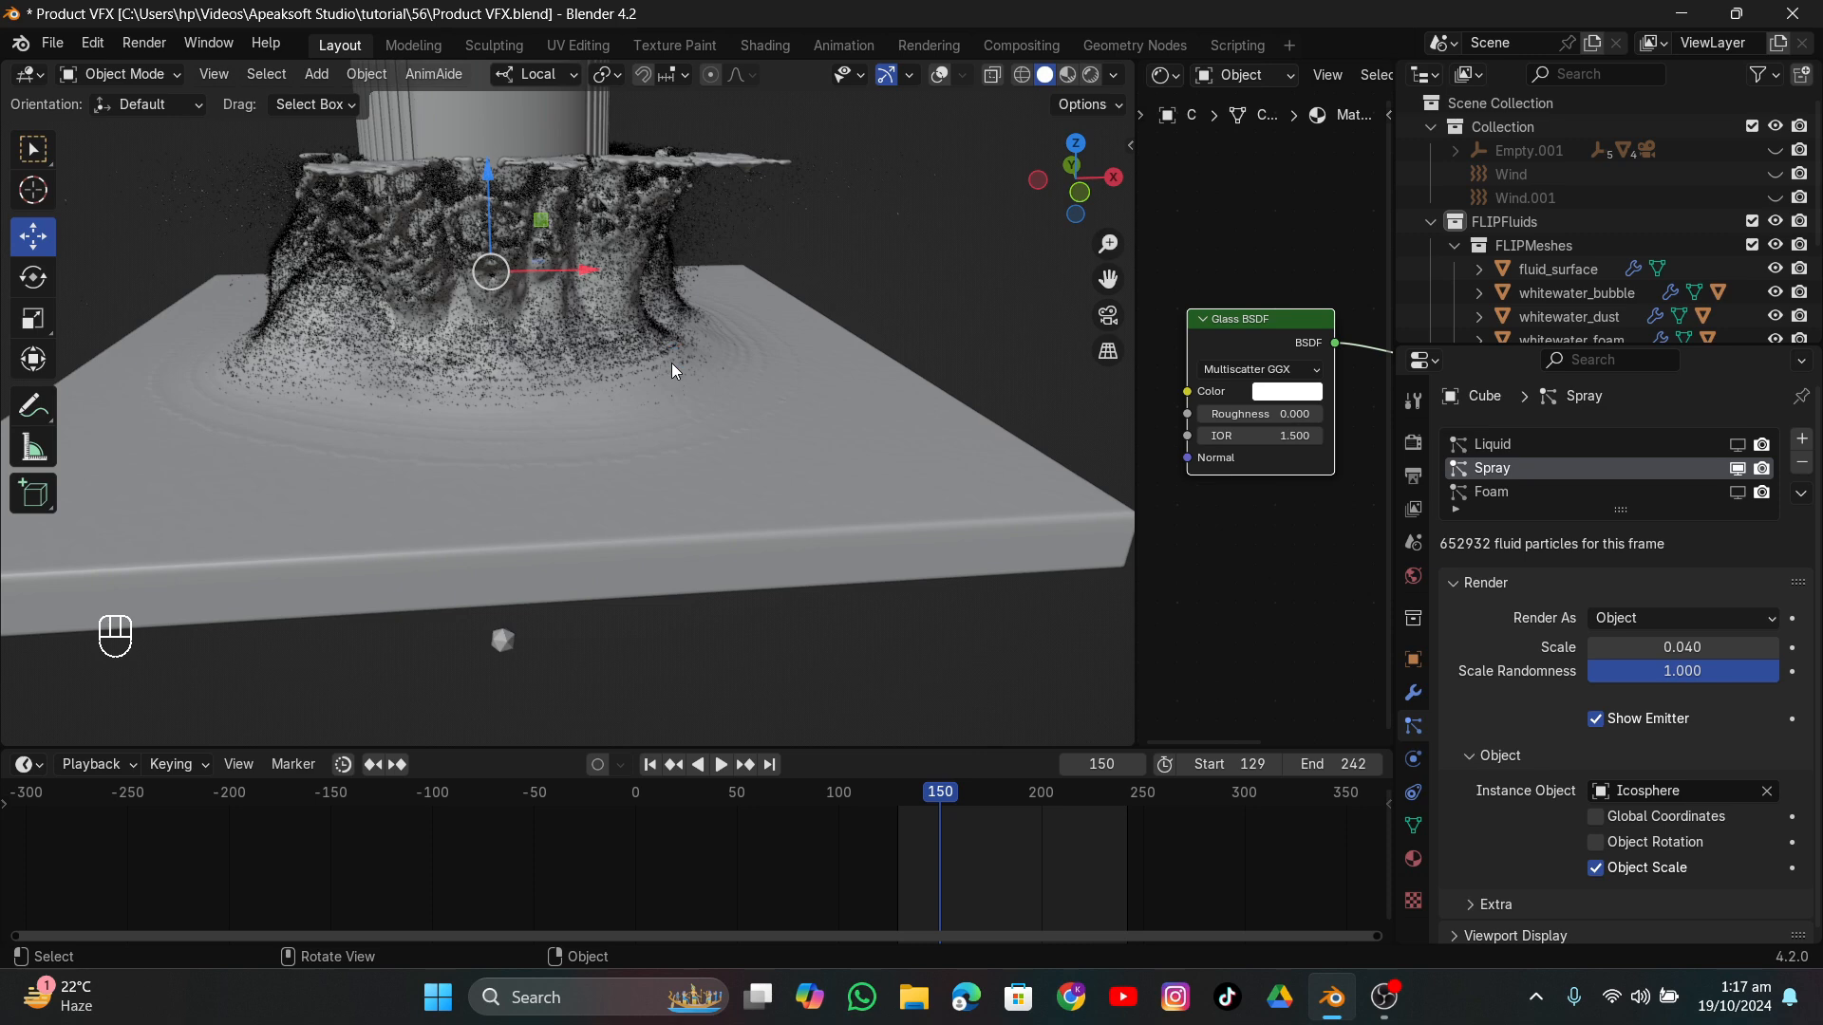
pyautogui.scroll(-1, 672, 370)
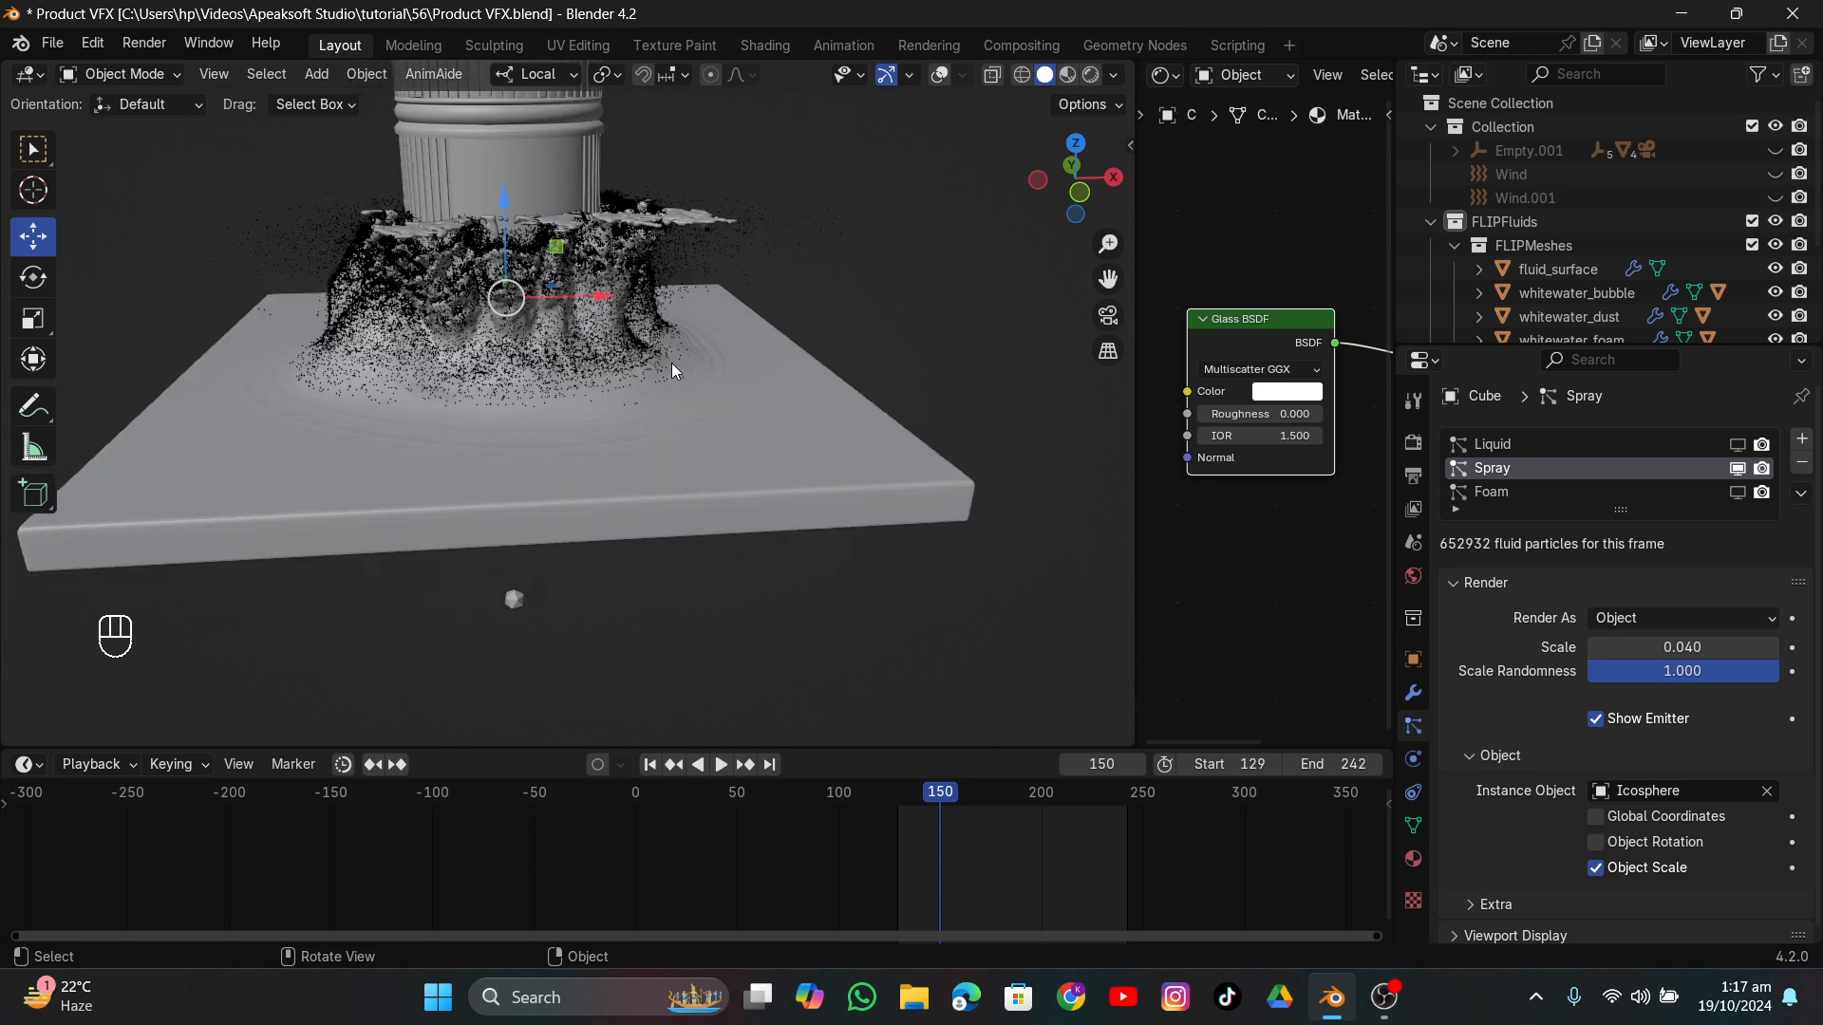
pyautogui.click(1738, 492)
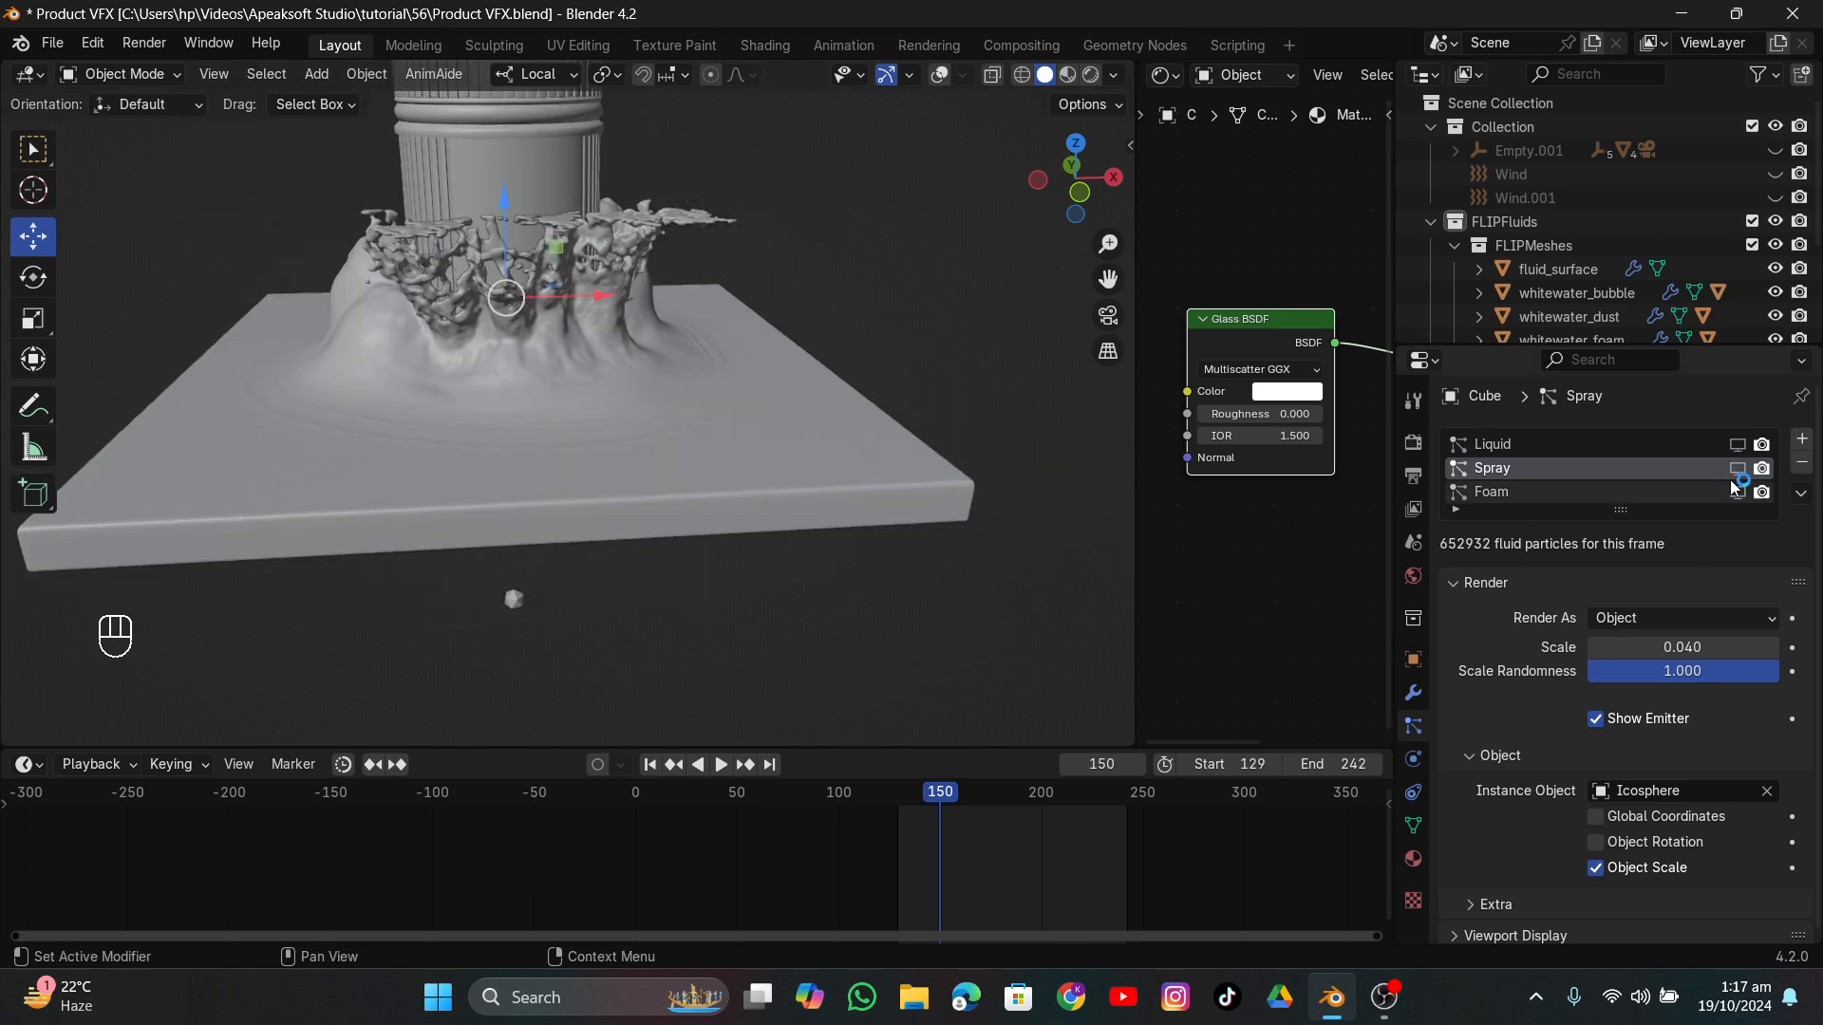
pyautogui.click(1737, 492)
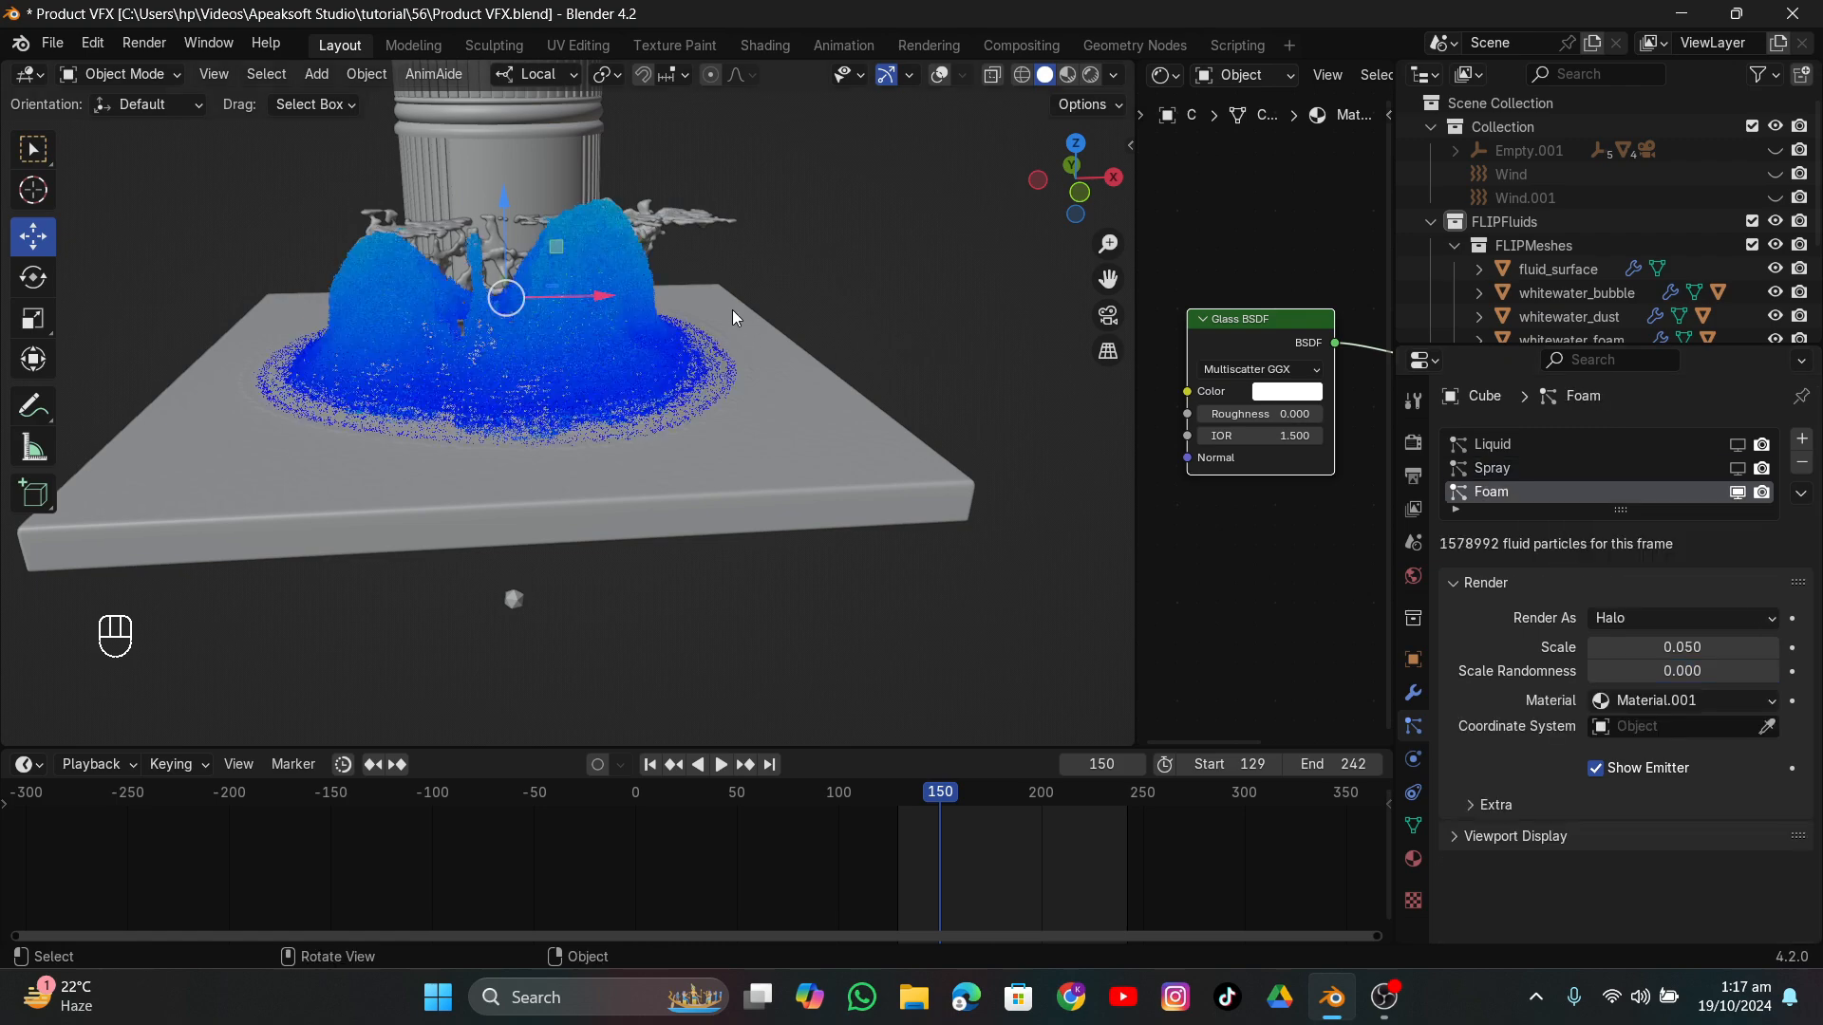
# Set the Foam particles' scale to 0.030 and their scale randomness to 1.
pyautogui.moveTo(732, 309); pyautogui.dragTo(854, 408, button='middle')
pyautogui.scroll(6, 773, 382)
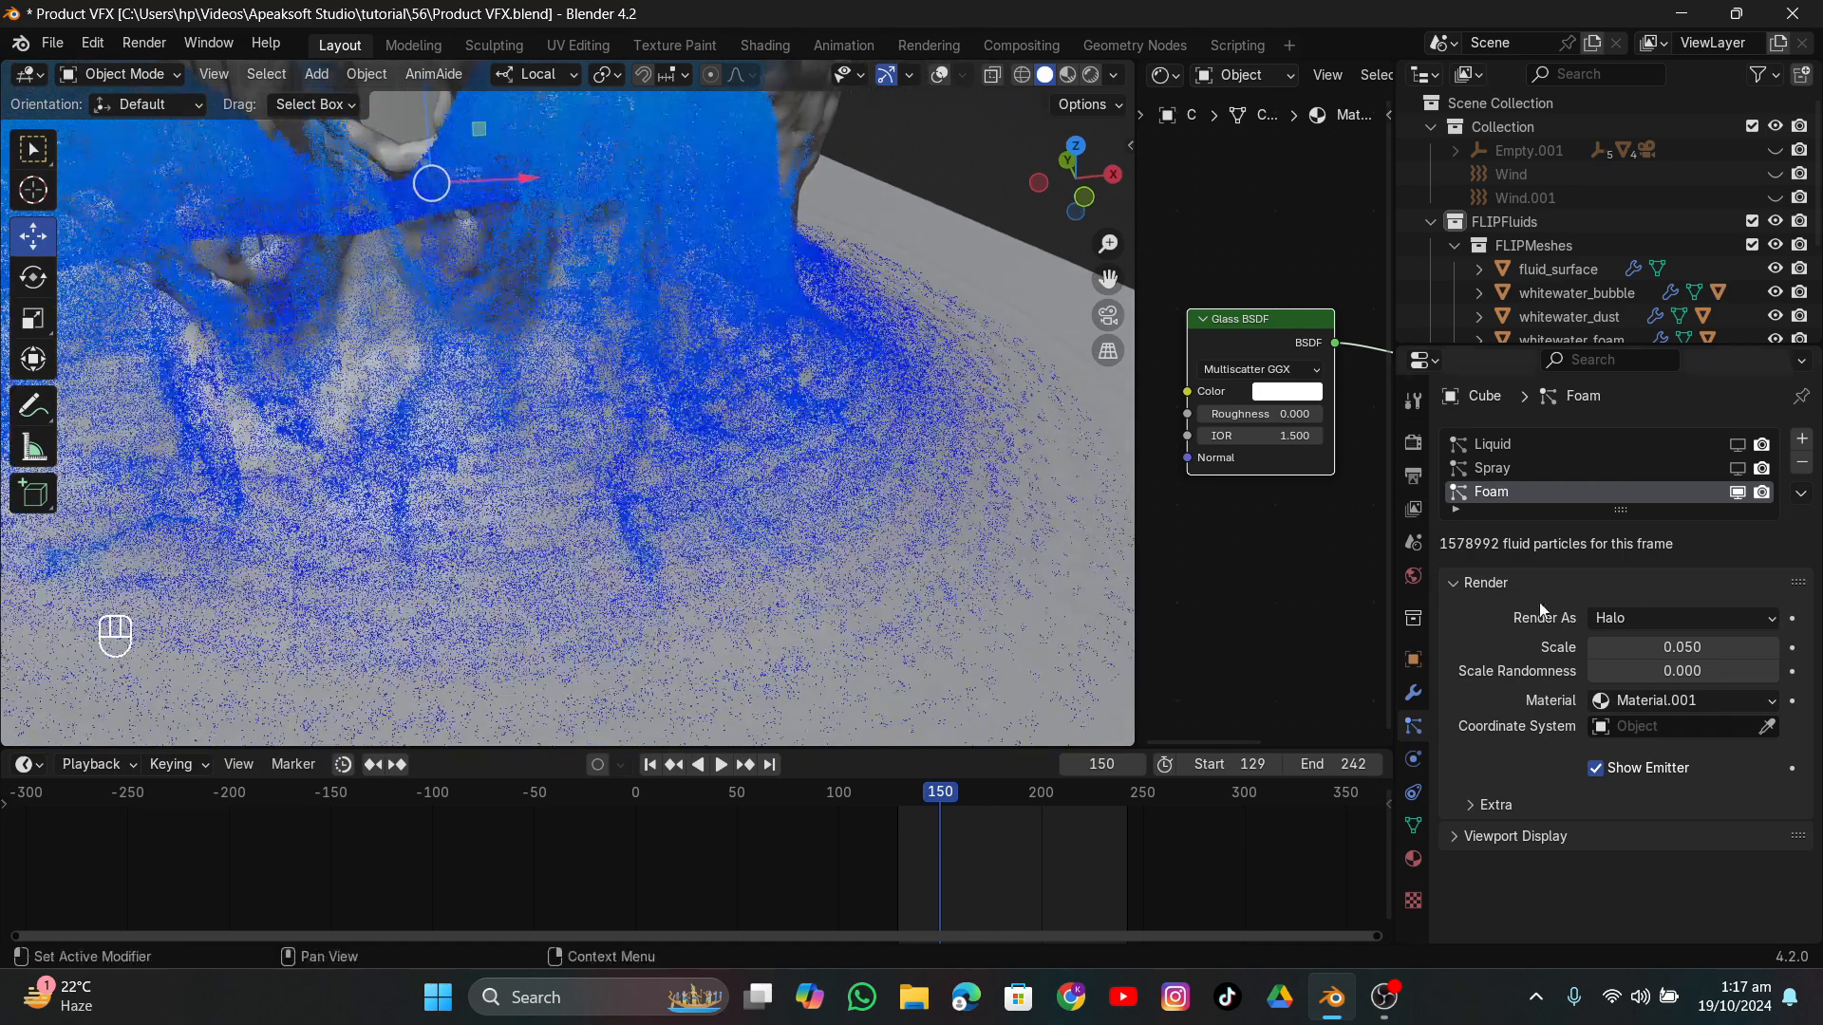
pyautogui.click(1594, 648)
pyautogui.click(1594, 648)
pyautogui.moveTo(1682, 671); pyautogui.dragTo(1687, 671)
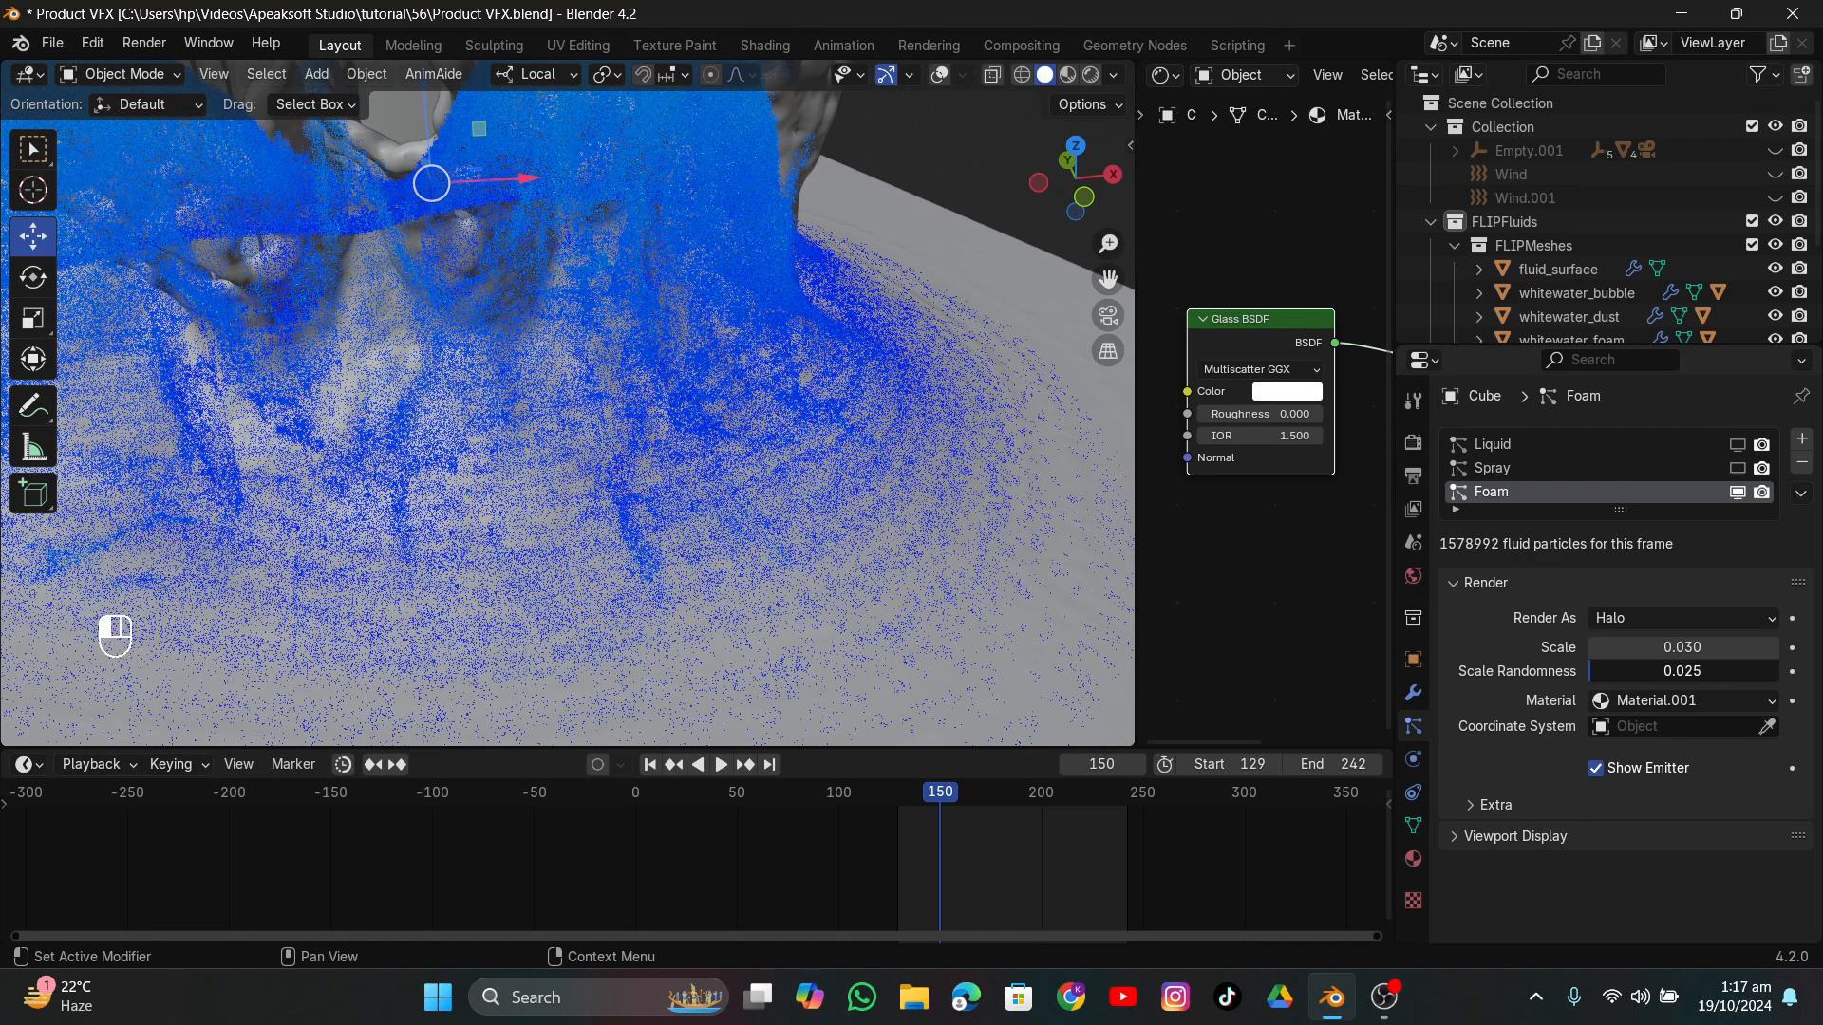
# Render the Foam particles as Object with the ico sphere as the instance object.
pyautogui.click(1681, 618)
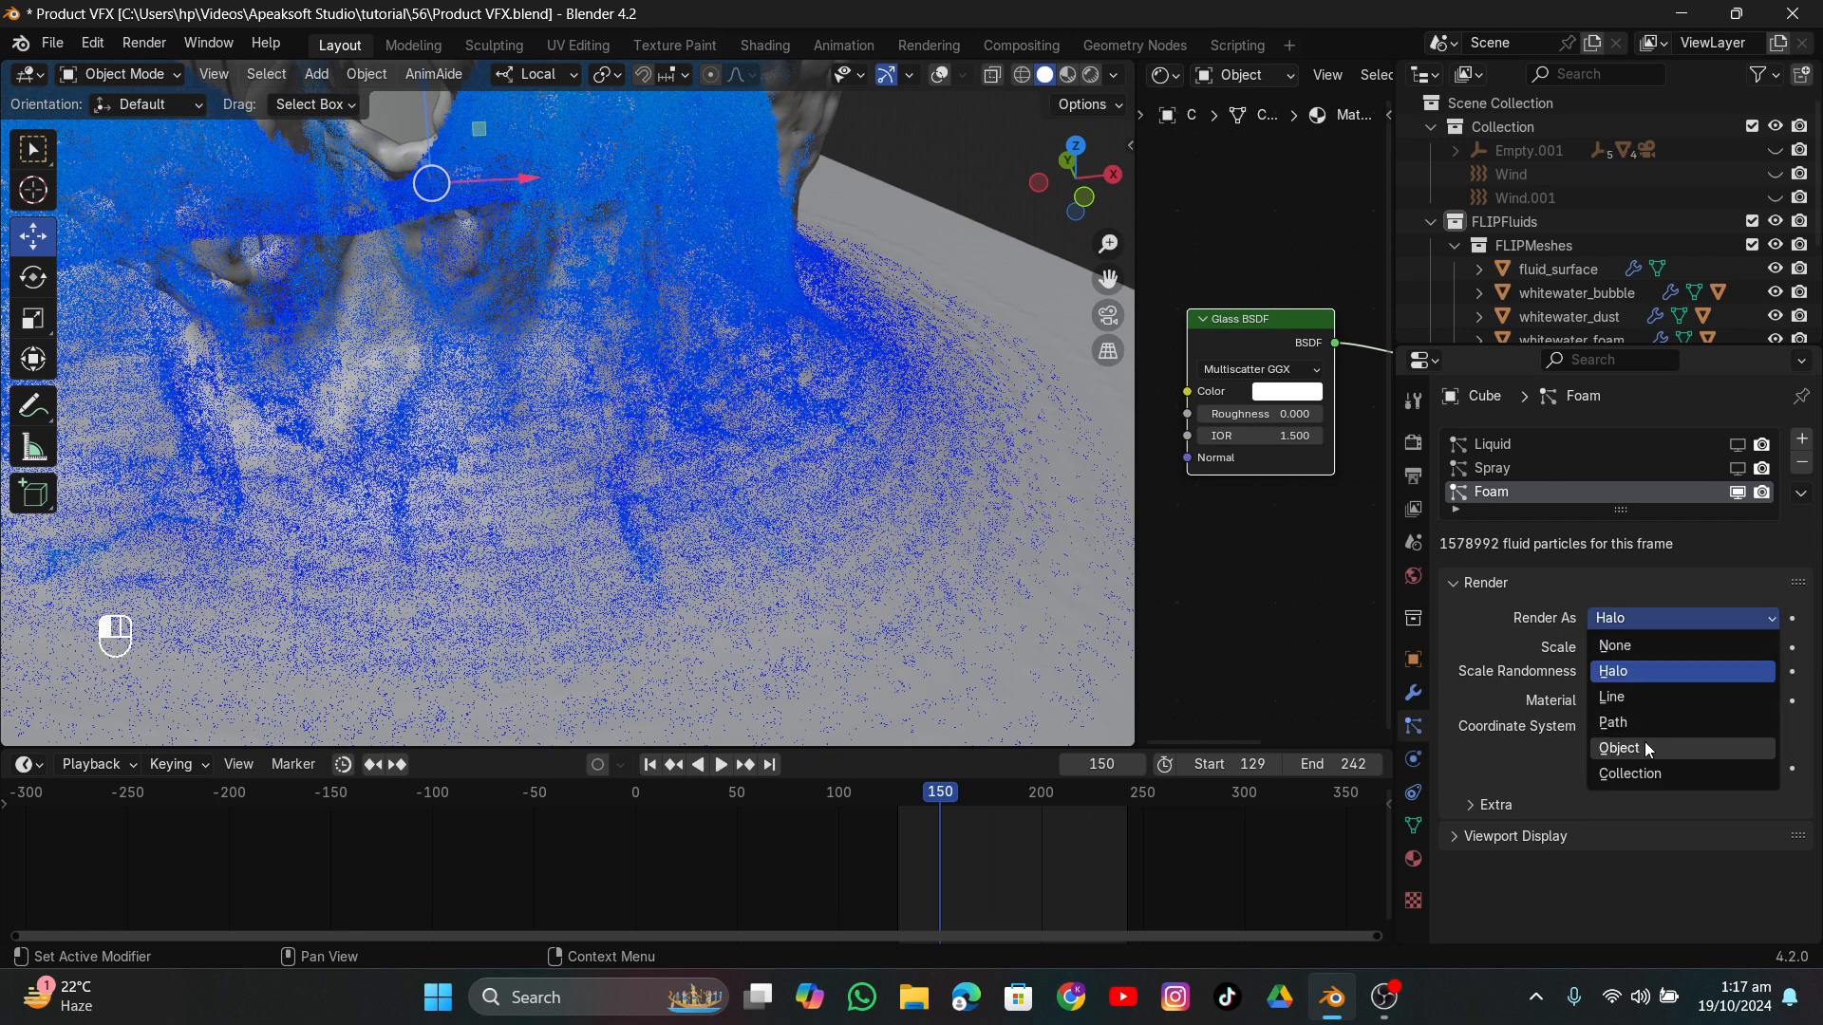
pyautogui.scroll(-8, 836, 509)
pyautogui.moveTo(837, 509); pyautogui.dragTo(847, 441, button='middle')
pyautogui.click(1766, 791)
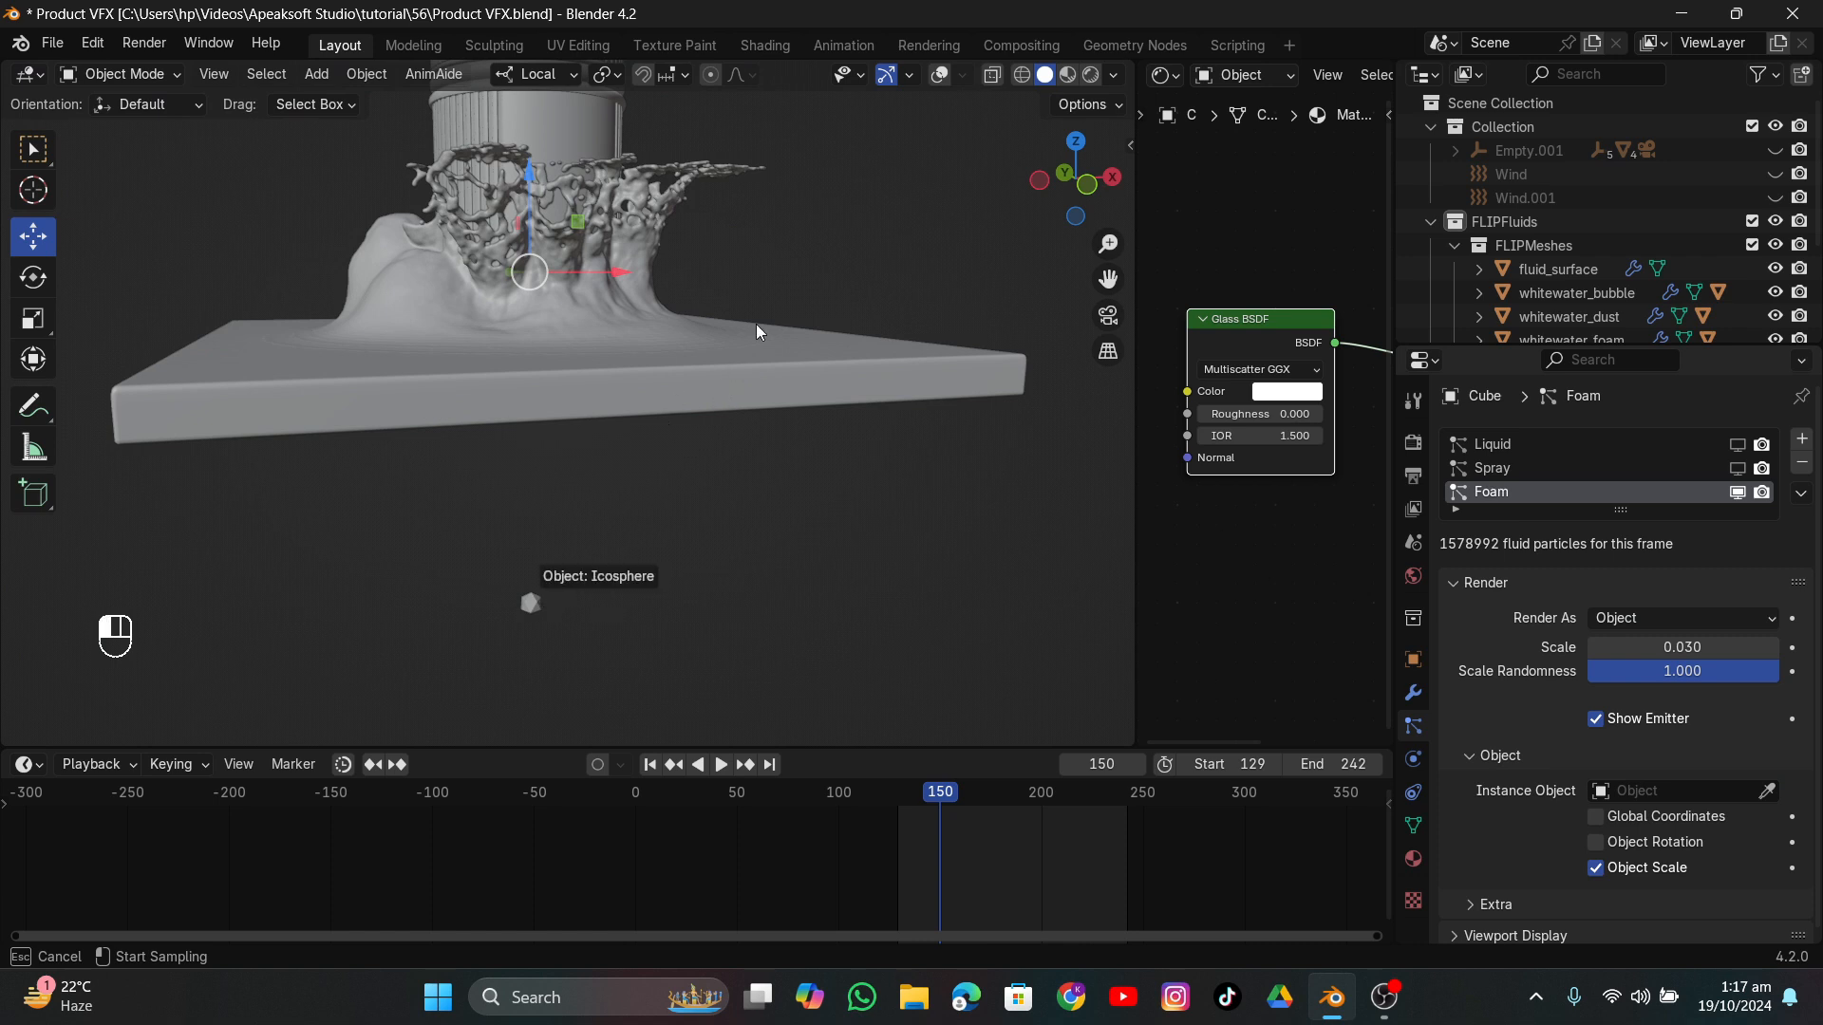
pyautogui.click(531, 603)
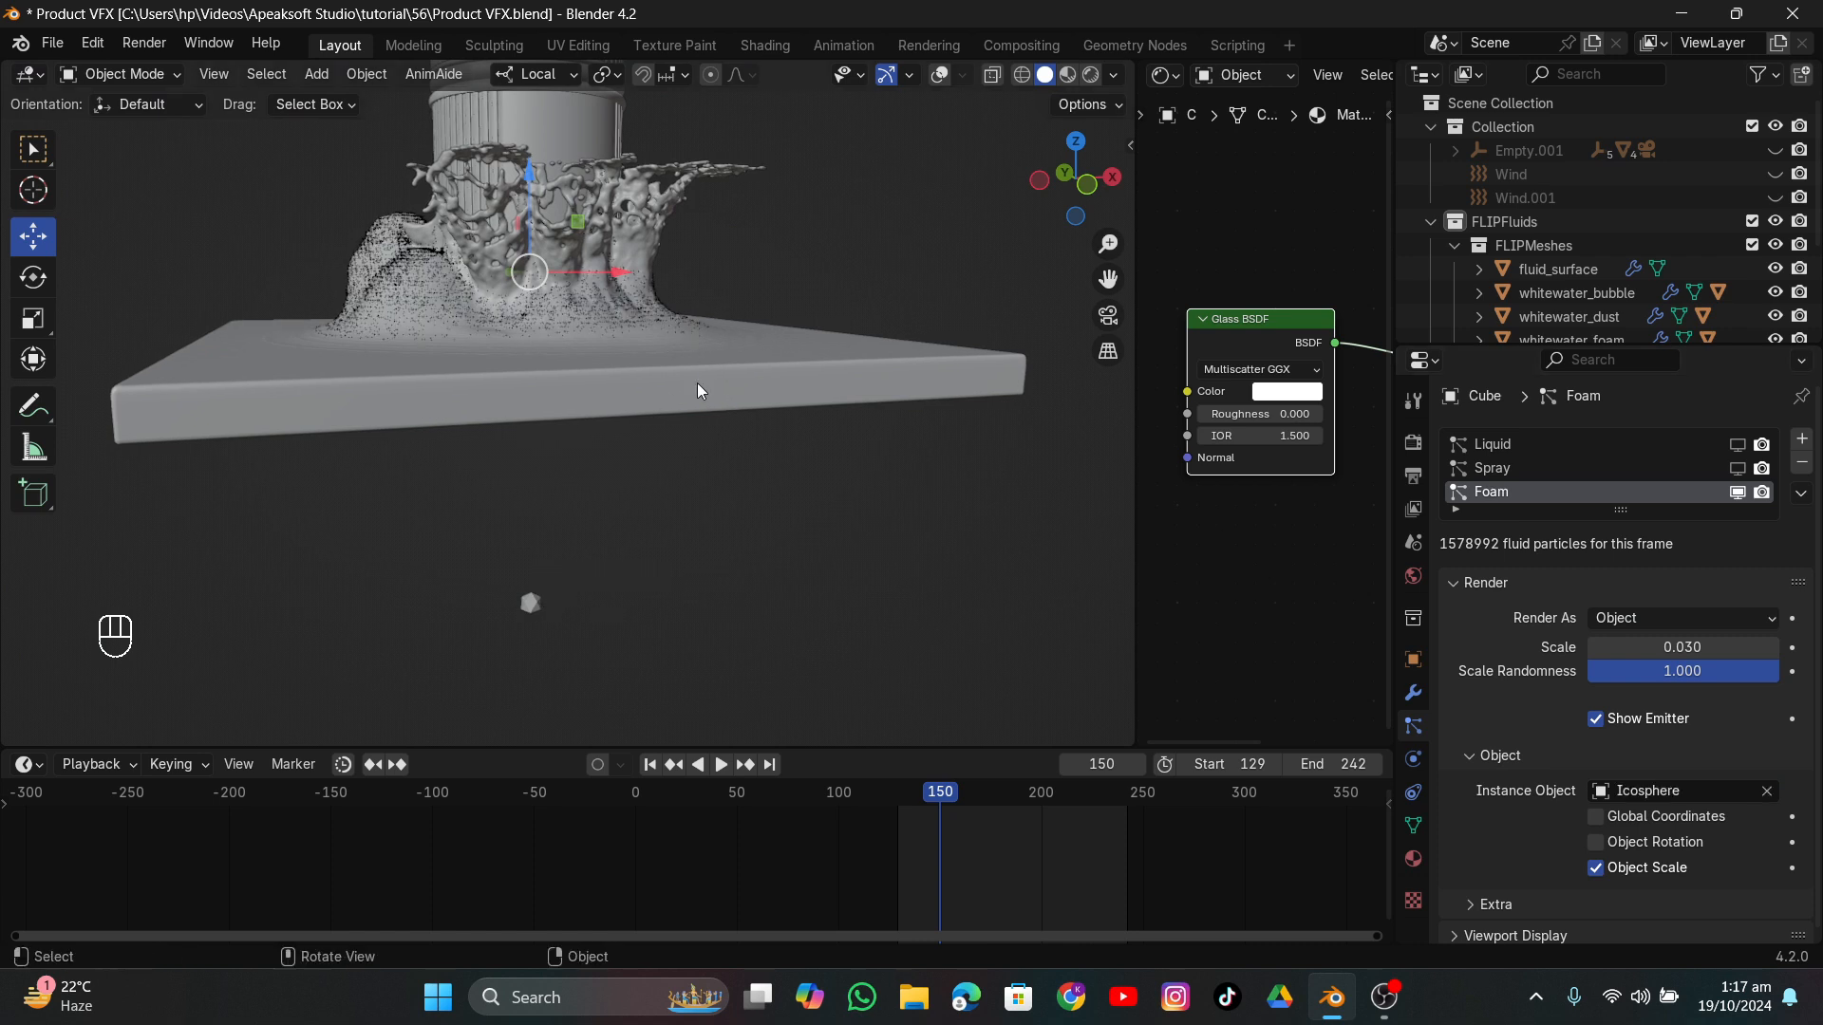
# Examine the foam up close and increase its particle scale to 0.060.
pyautogui.moveTo(699, 386); pyautogui.dragTo(697, 414, button='middle')
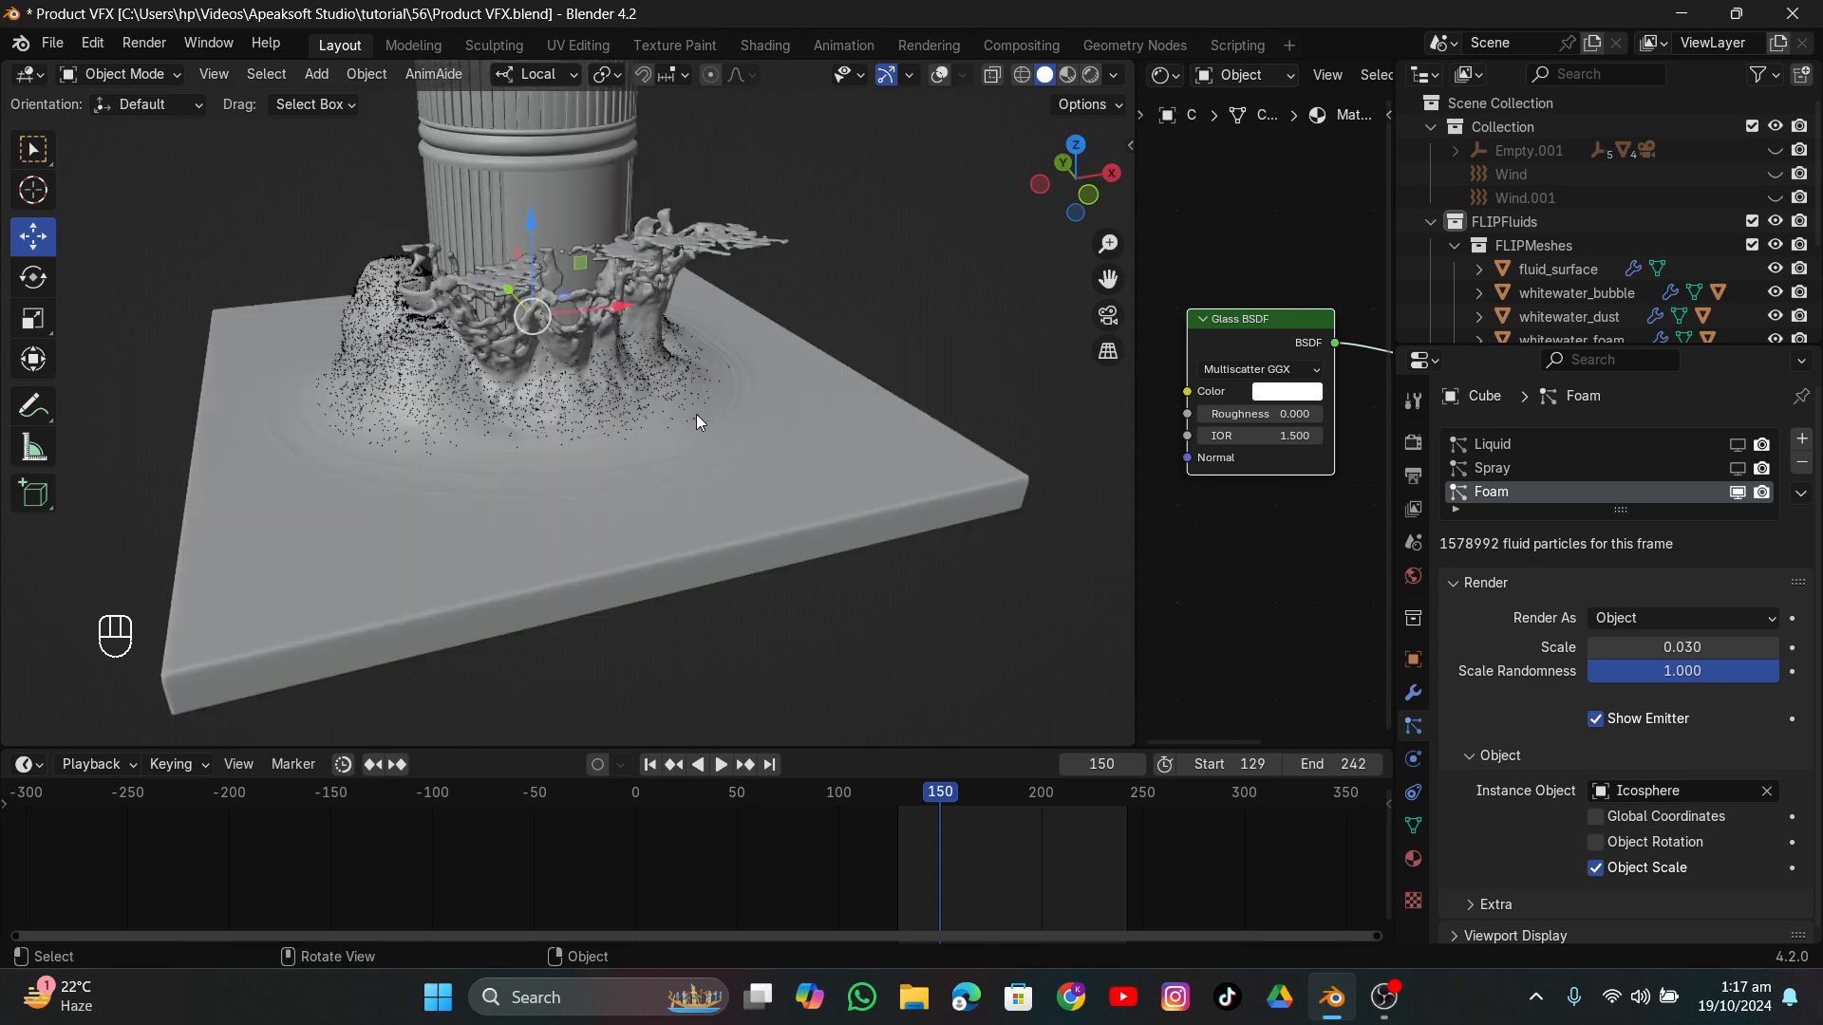
pyautogui.scroll(3, 696, 414)
pyautogui.scroll(2, 696, 414)
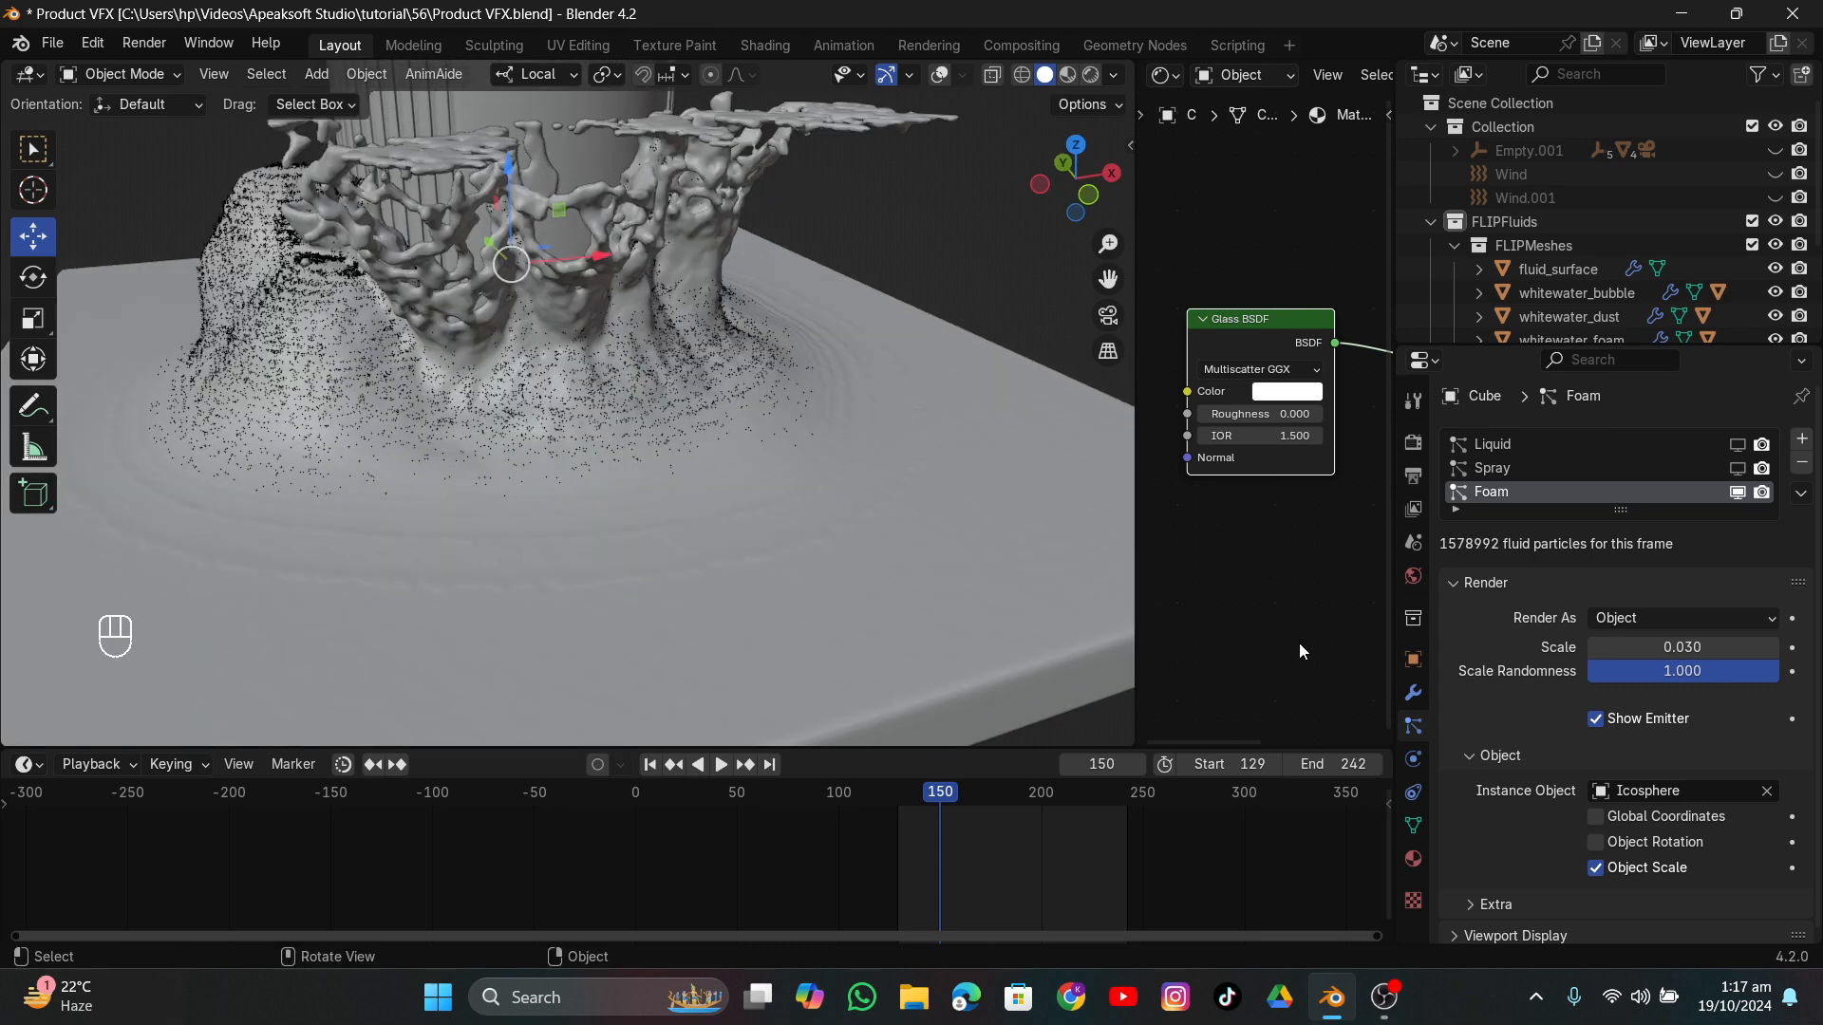
pyautogui.click(1771, 649)
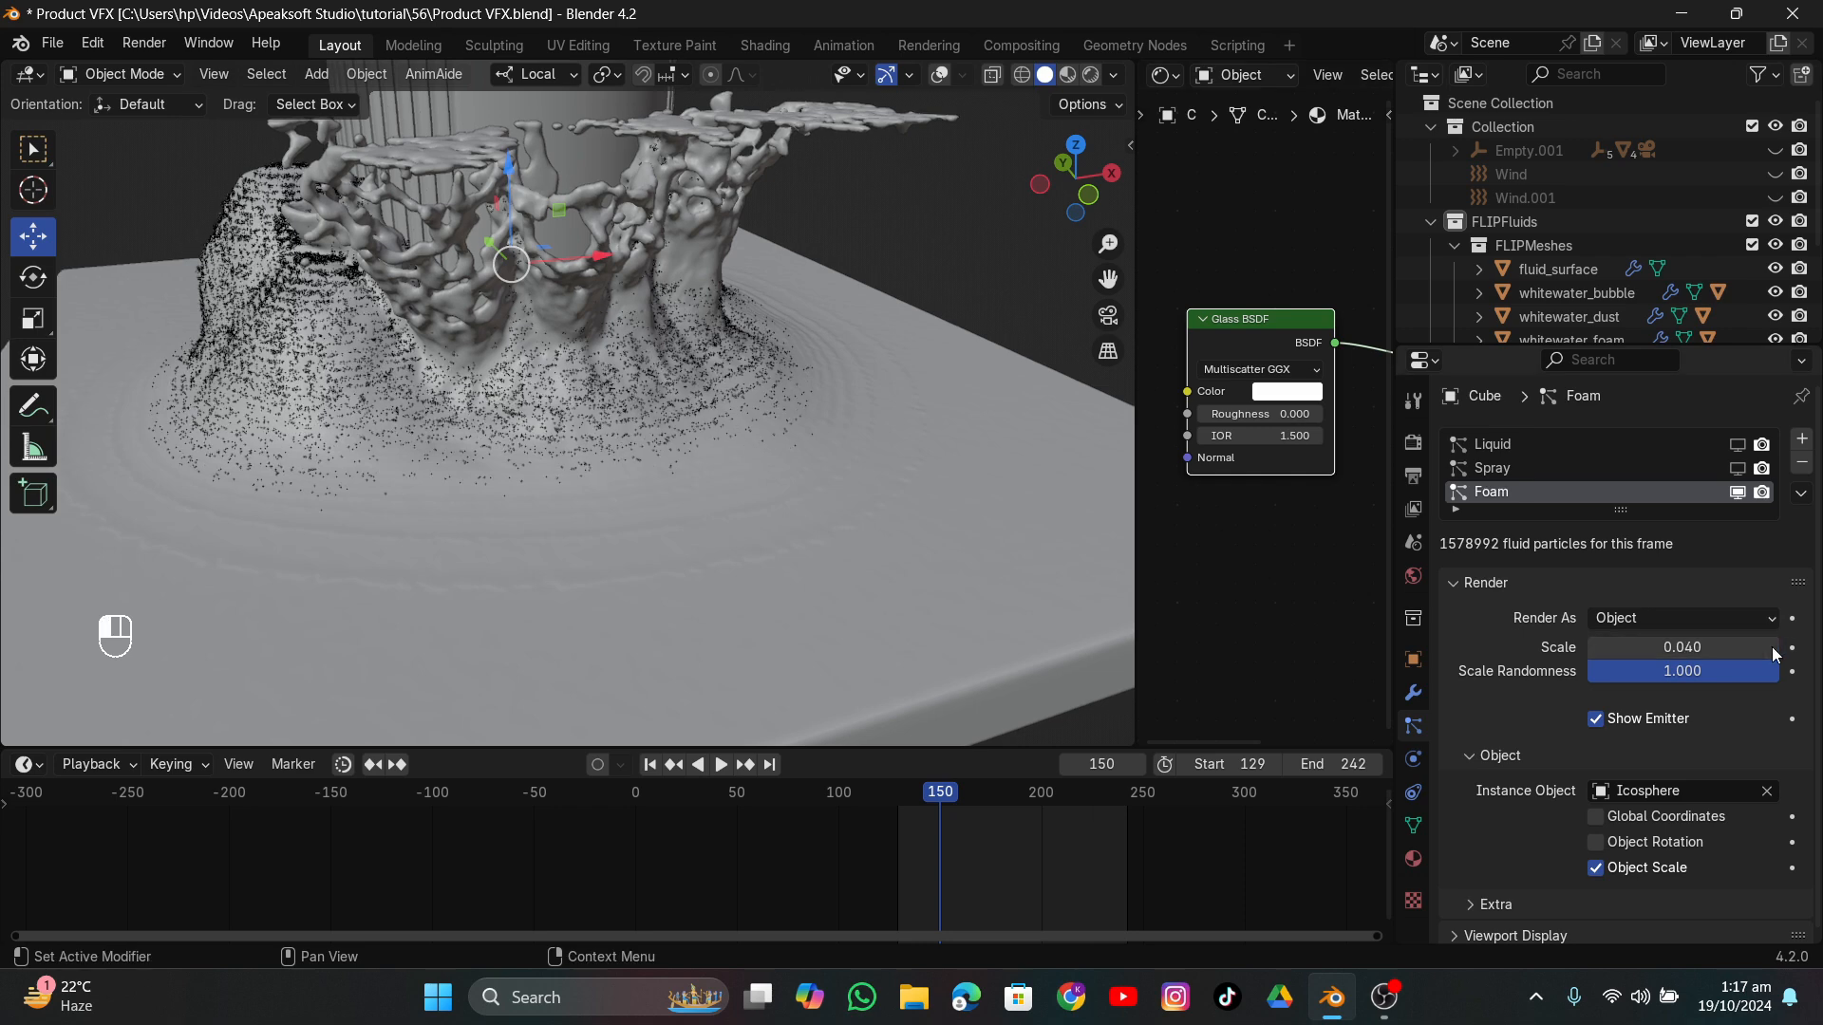
pyautogui.click(1771, 648)
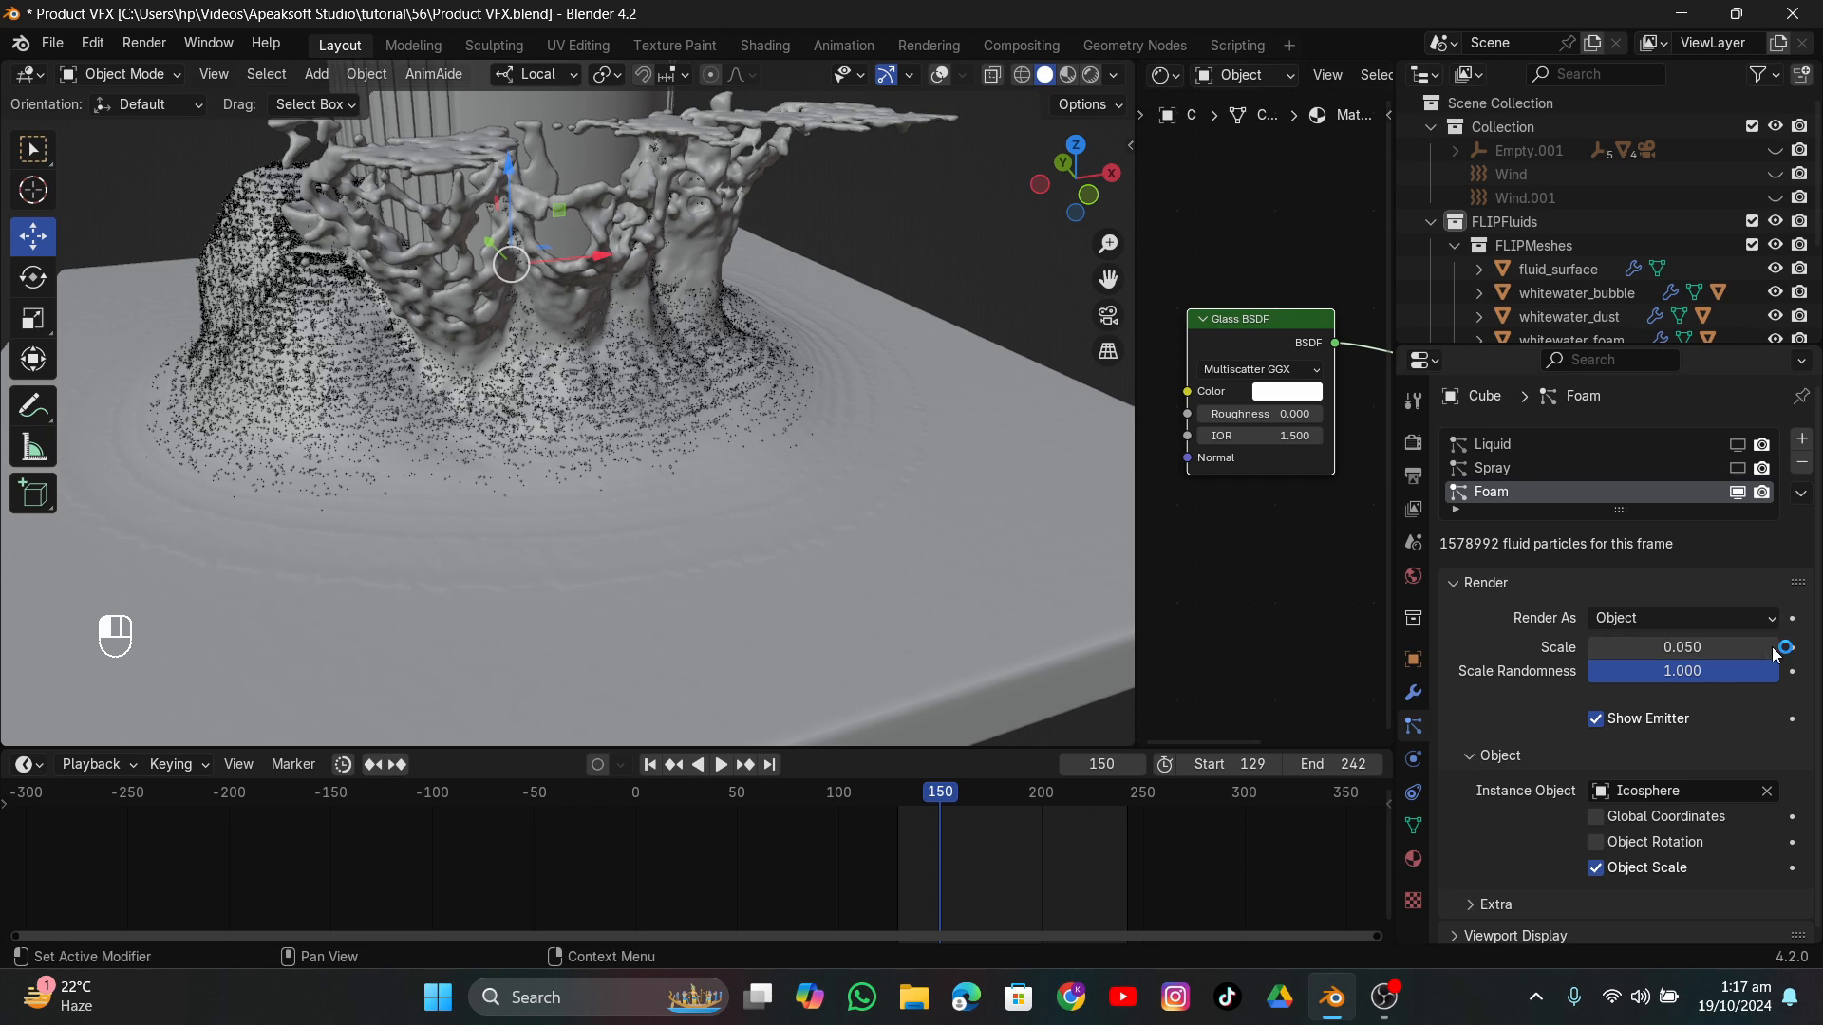
pyautogui.click(1771, 648)
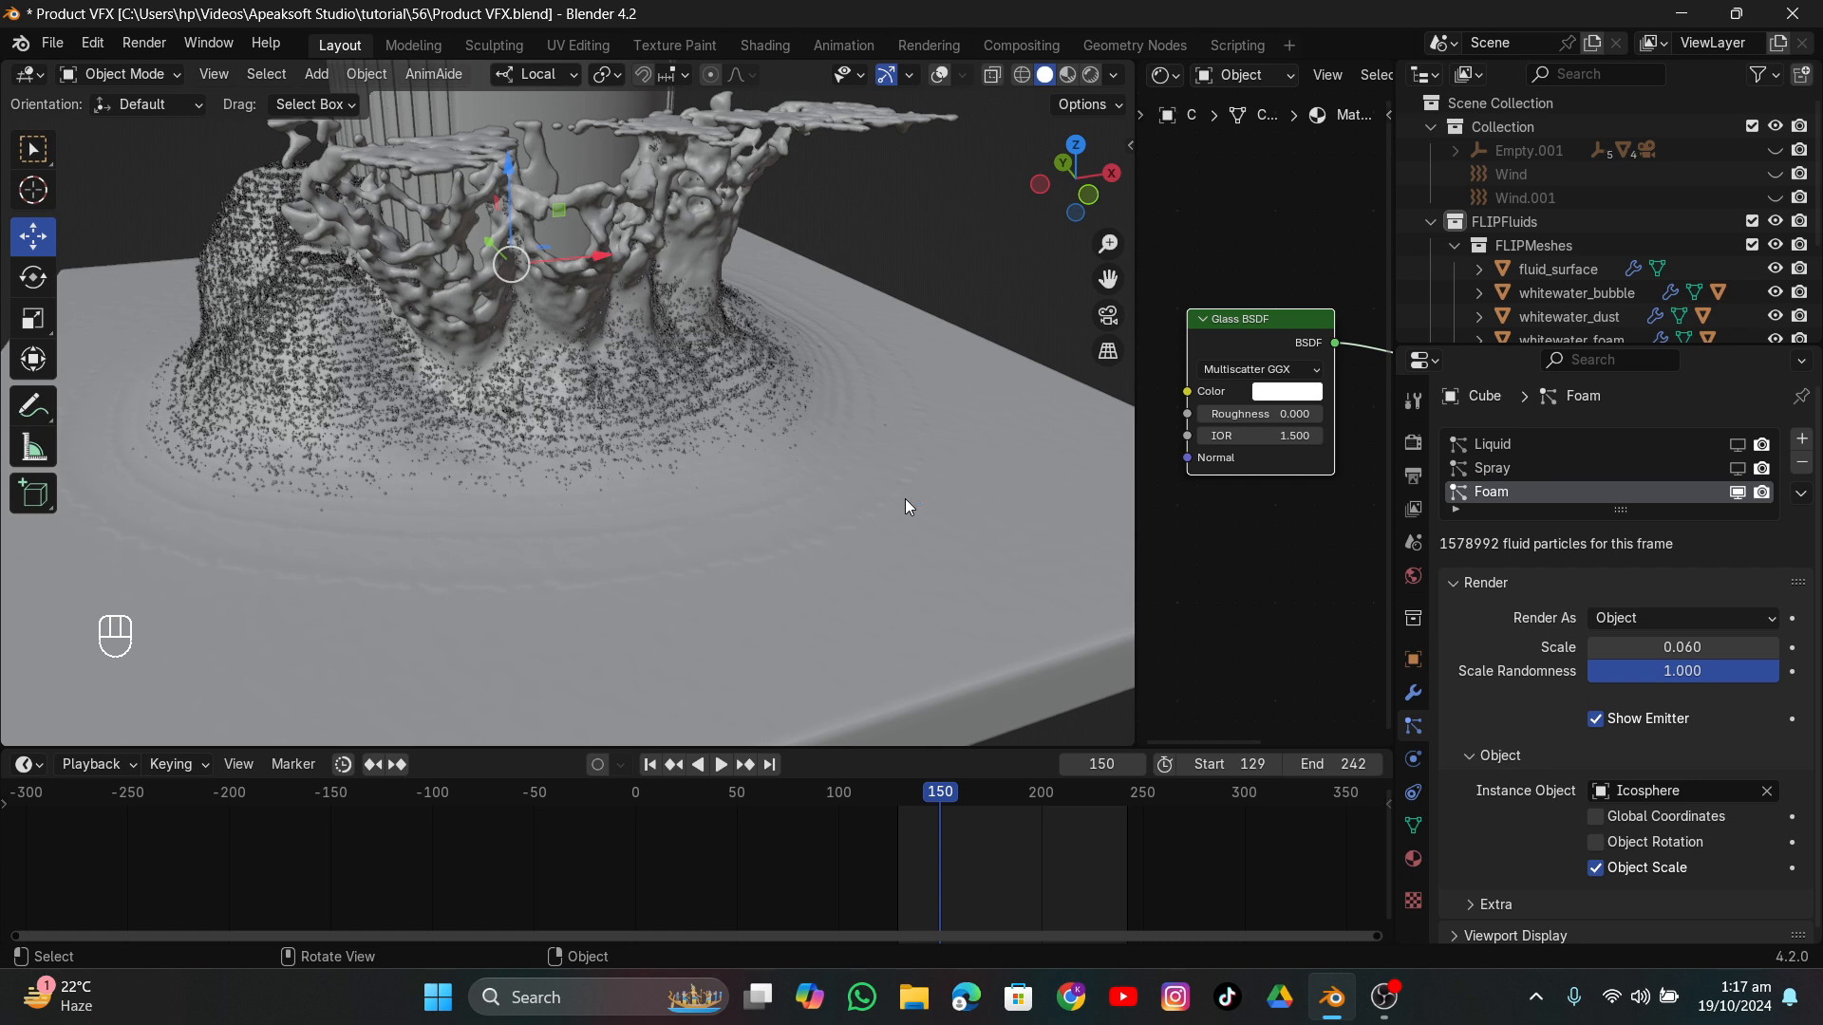
# Hide the Foam particles in the viewport and check the bottle and liquid in rendered shading.
pyautogui.click(1738, 493)
pyautogui.scroll(-6, 780, 471)
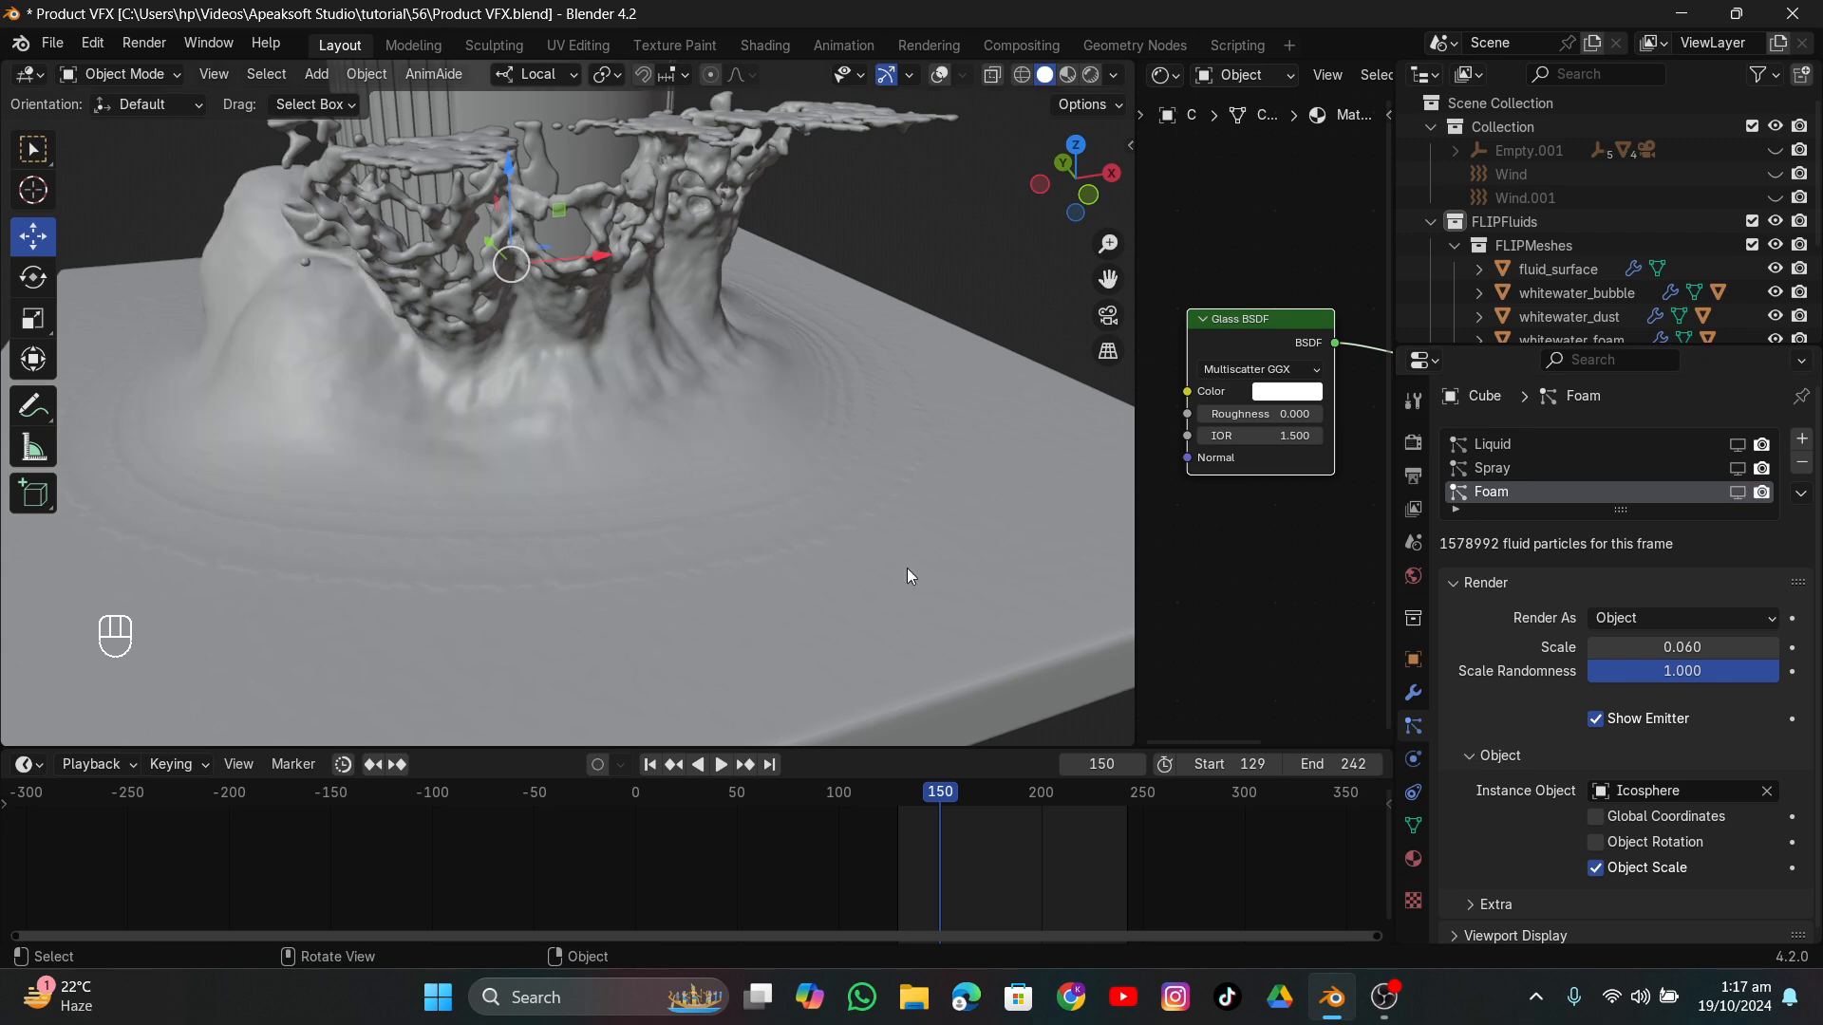
pyautogui.click(1093, 74)
pyautogui.moveTo(936, 237); pyautogui.dragTo(901, 303, button='middle')
pyautogui.scroll(-3, 1255, 357)
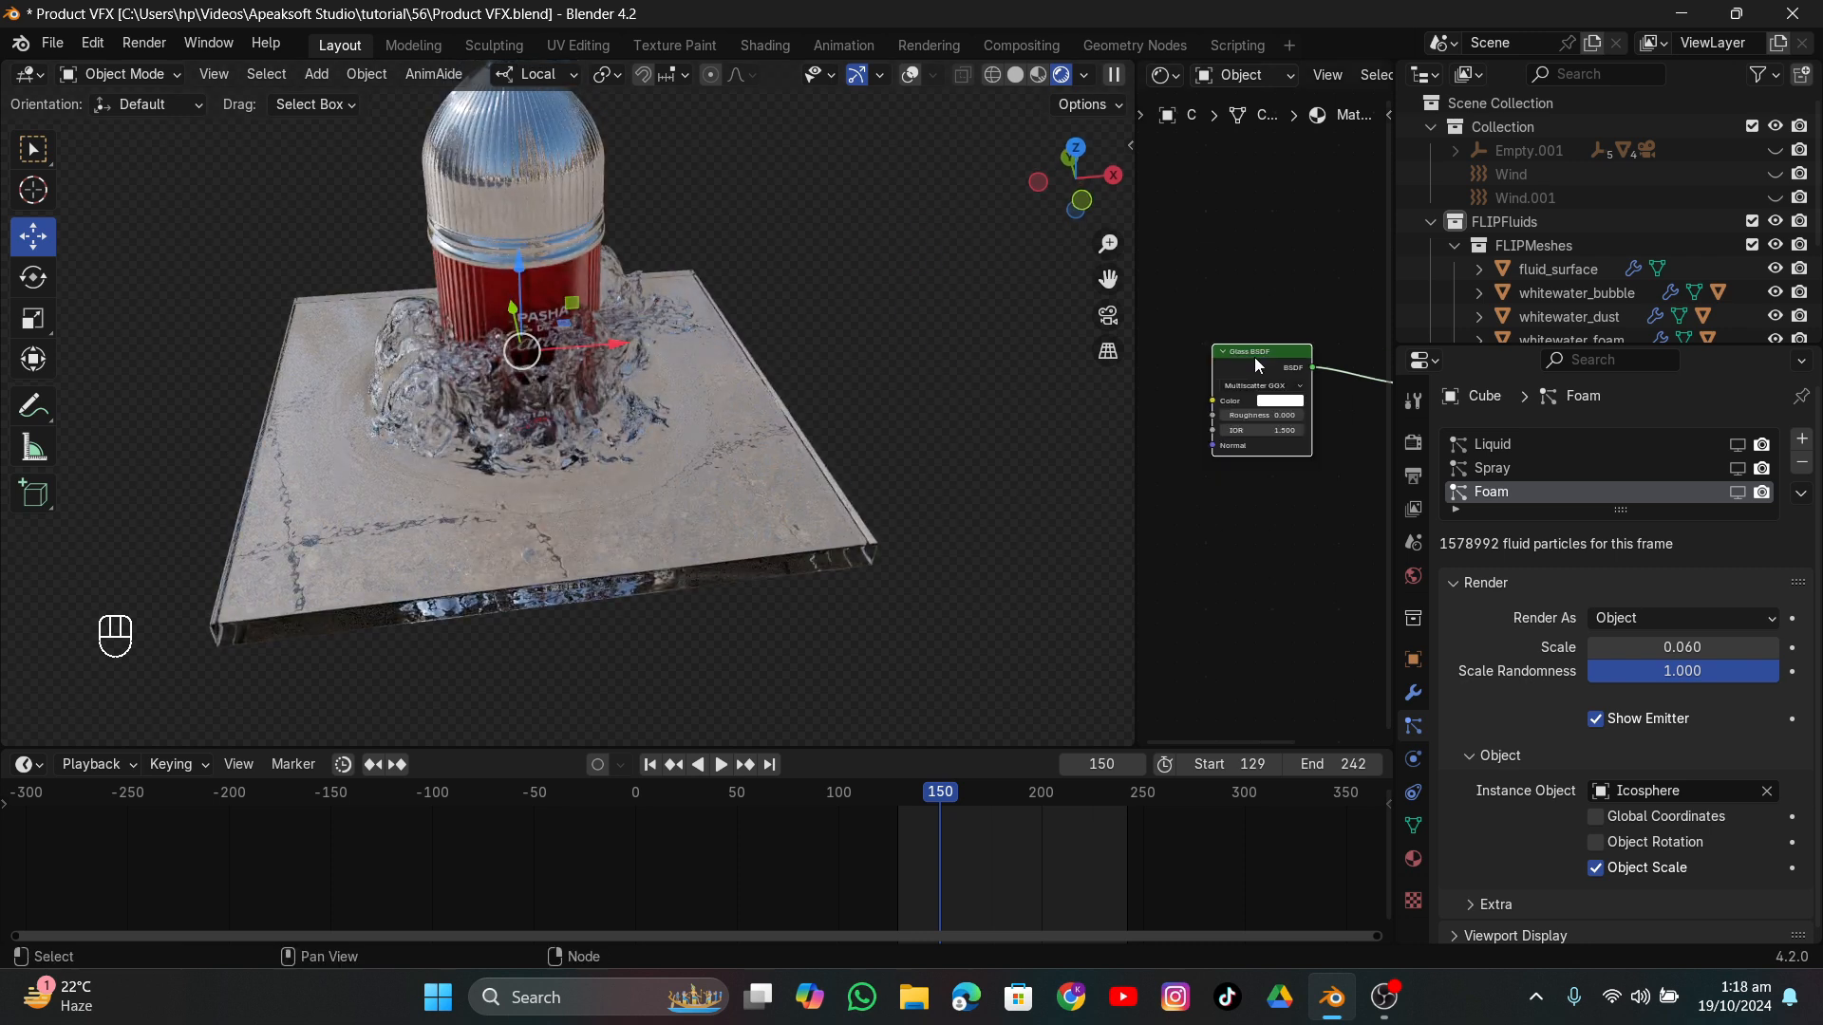
# Delete the Glass BSDF node from the liquid material.
pyautogui.press('x')
pyautogui.hotkey('shift', 'a')
pyautogui.write('pr')
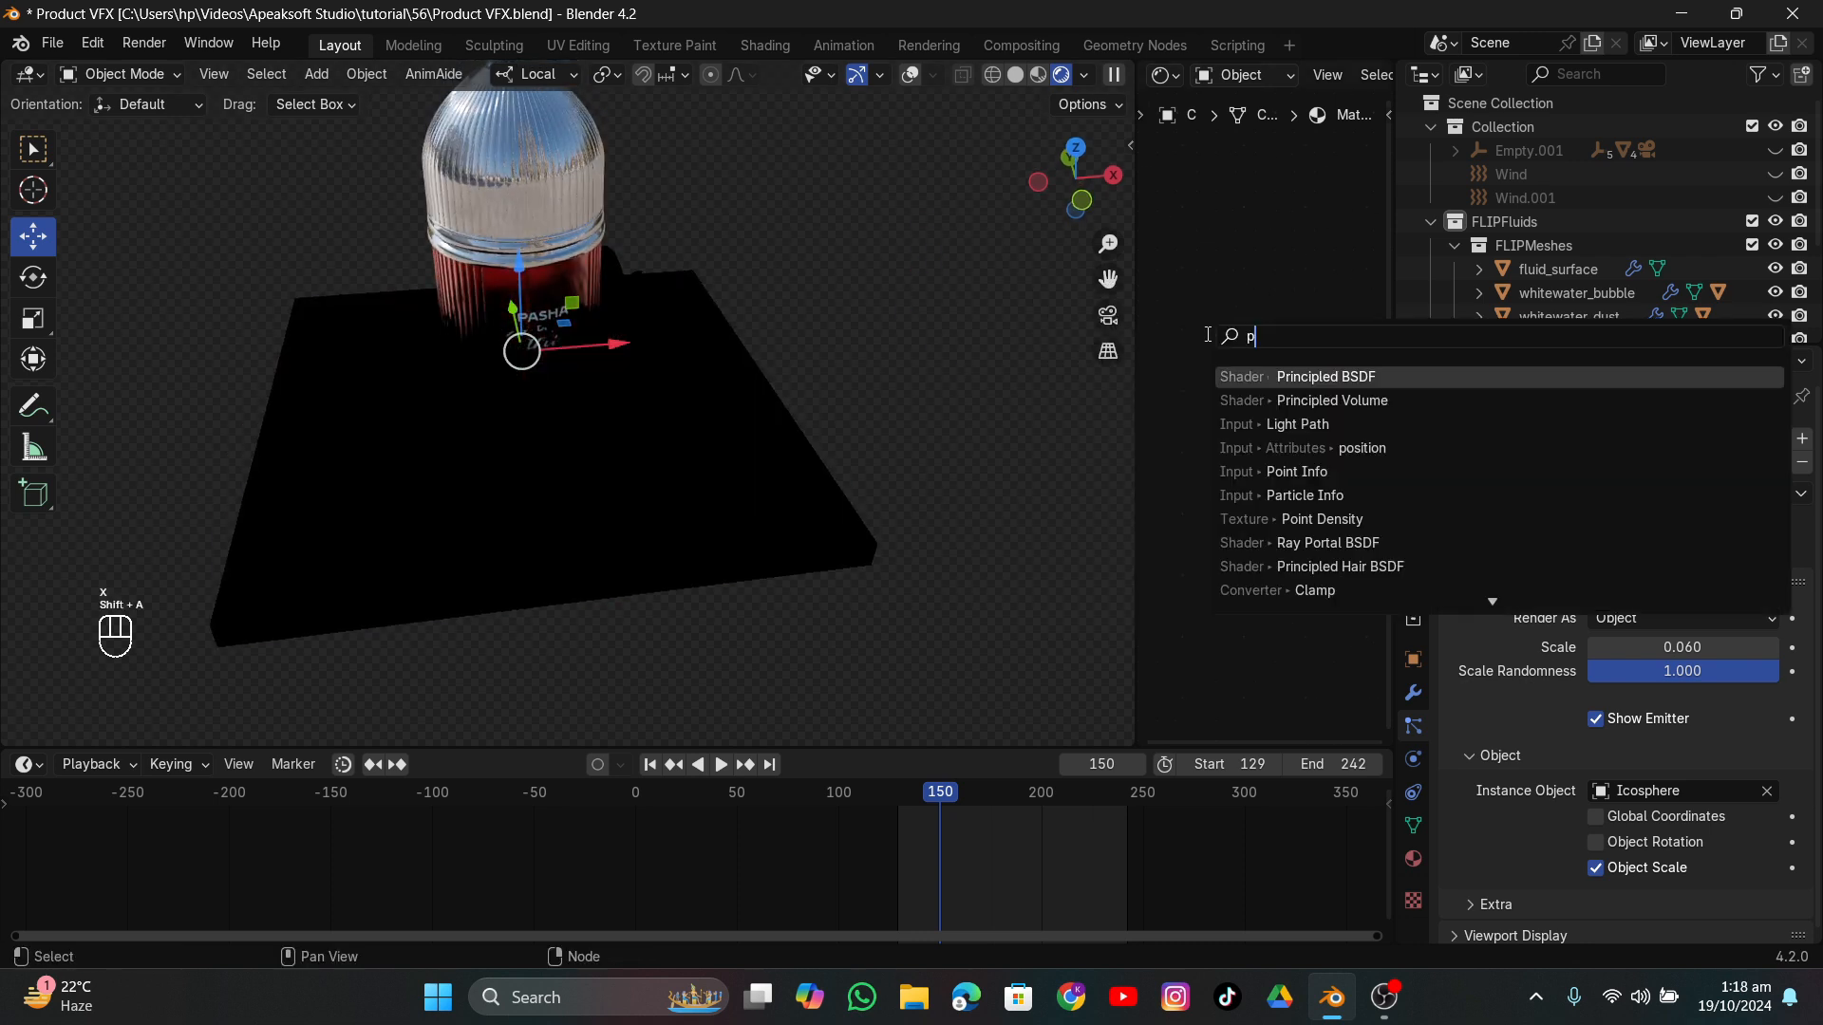
pyautogui.click(1269, 400)
pyautogui.click(1238, 345)
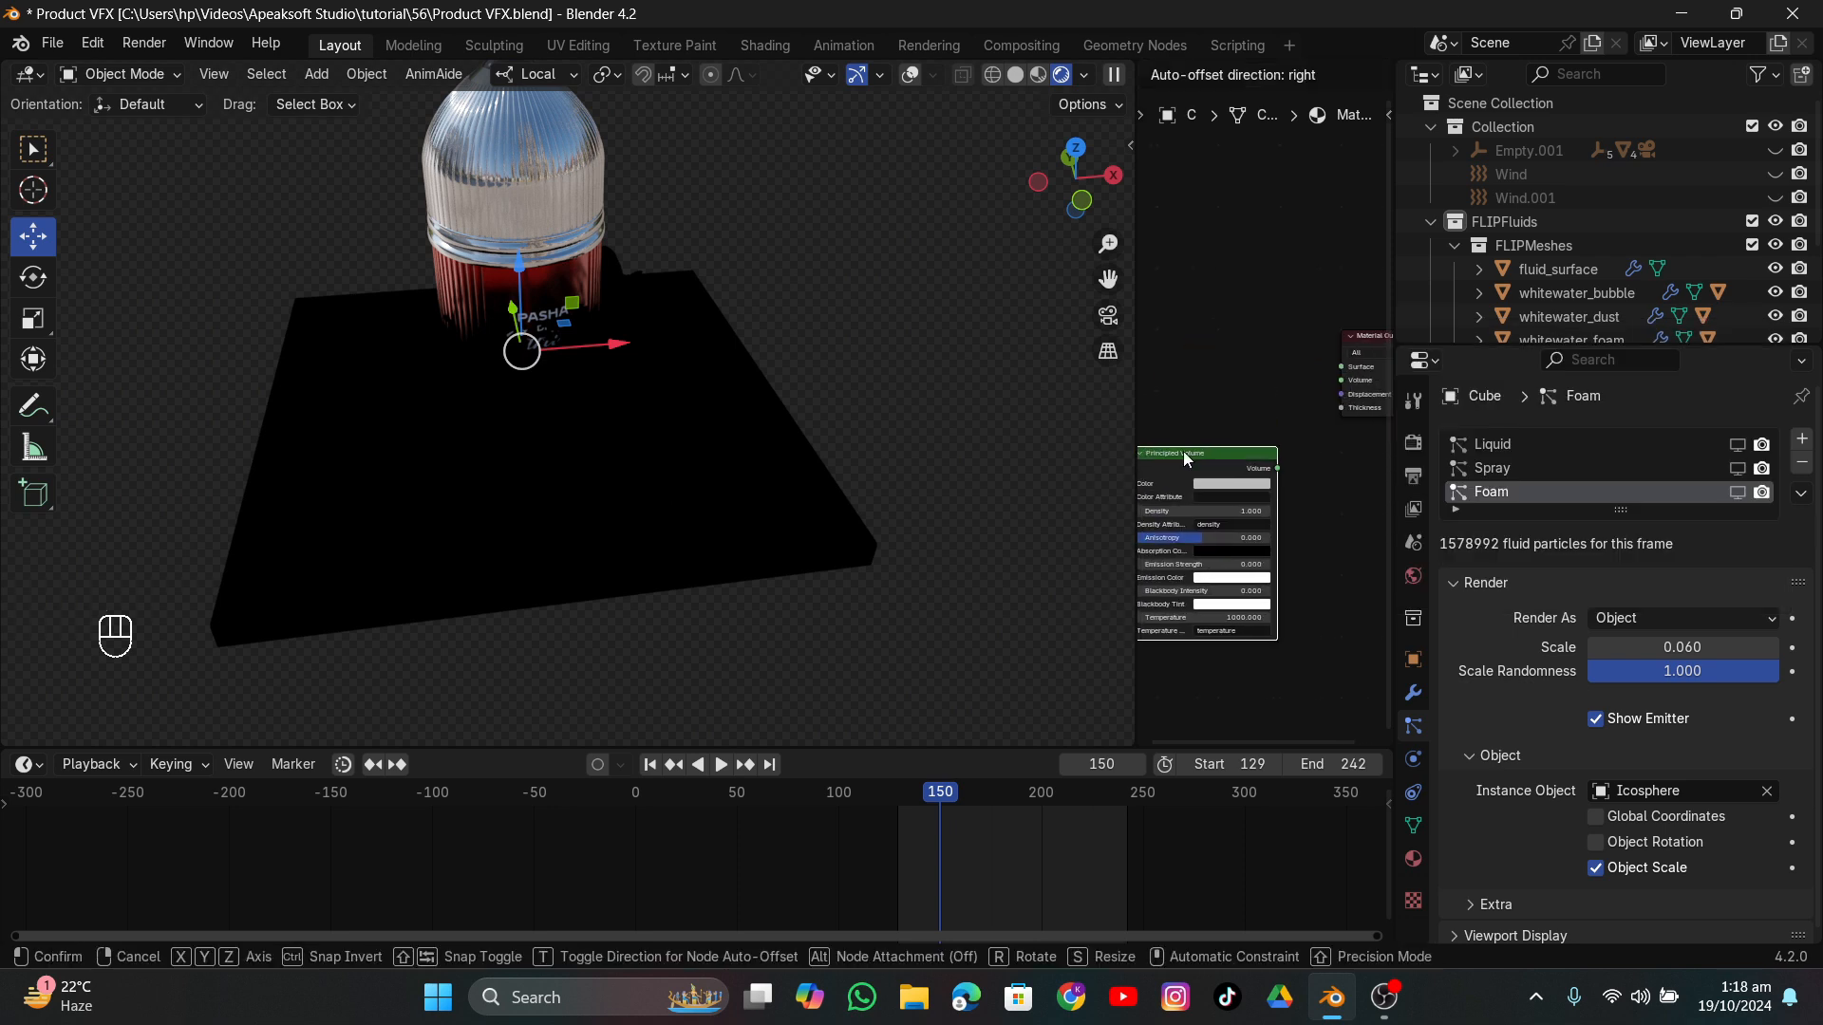
pyautogui.press('x')
# Add a Principled BSDF node and connect it to the Material Output's Surface input.
pyautogui.hotkey('shift', 'a')
pyautogui.write('pr')
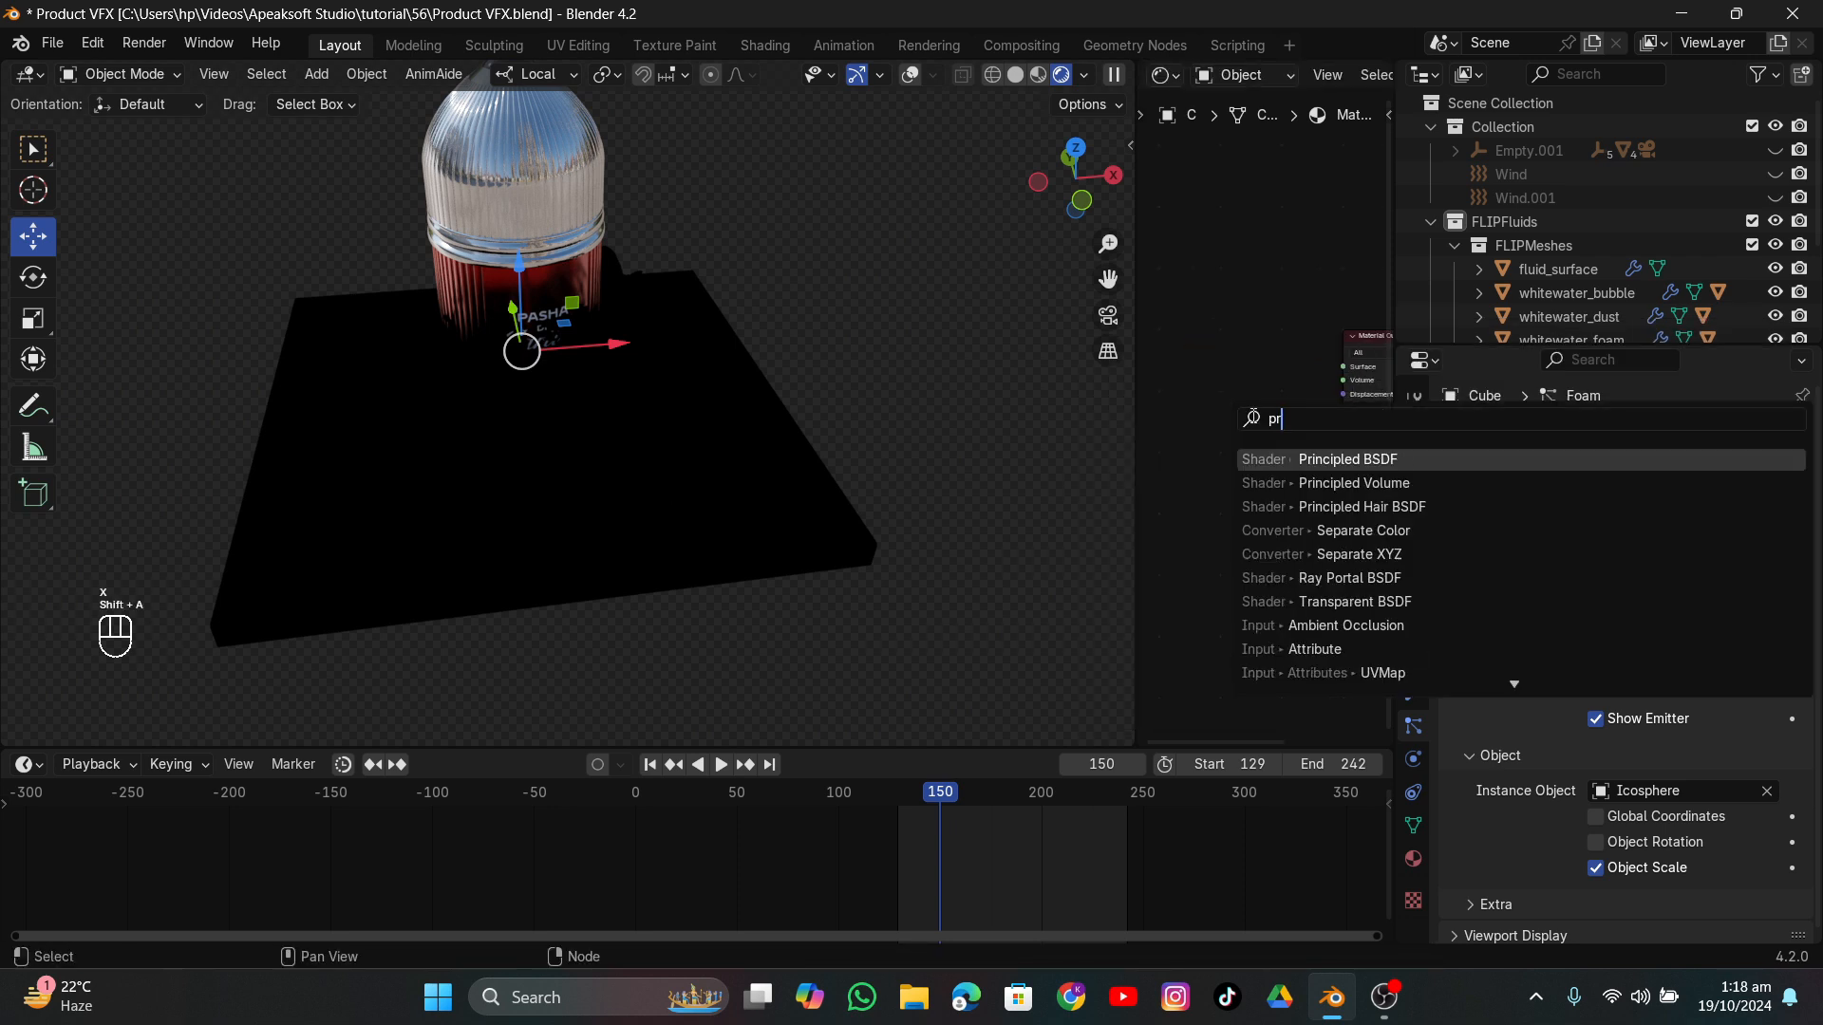
pyautogui.click(1327, 463)
pyautogui.click(1155, 343)
pyautogui.moveTo(1287, 365)
pyautogui.mouseDown()
pyautogui.moveTo(1380, 371)
pyautogui.moveTo(1290, 378)
pyautogui.mouseUp()
# Set the Principled BSDF's roughness to 0 and its transmission weight to 1.
pyautogui.moveTo(1238, 412); pyautogui.dragTo(1323, 335, button='middle')
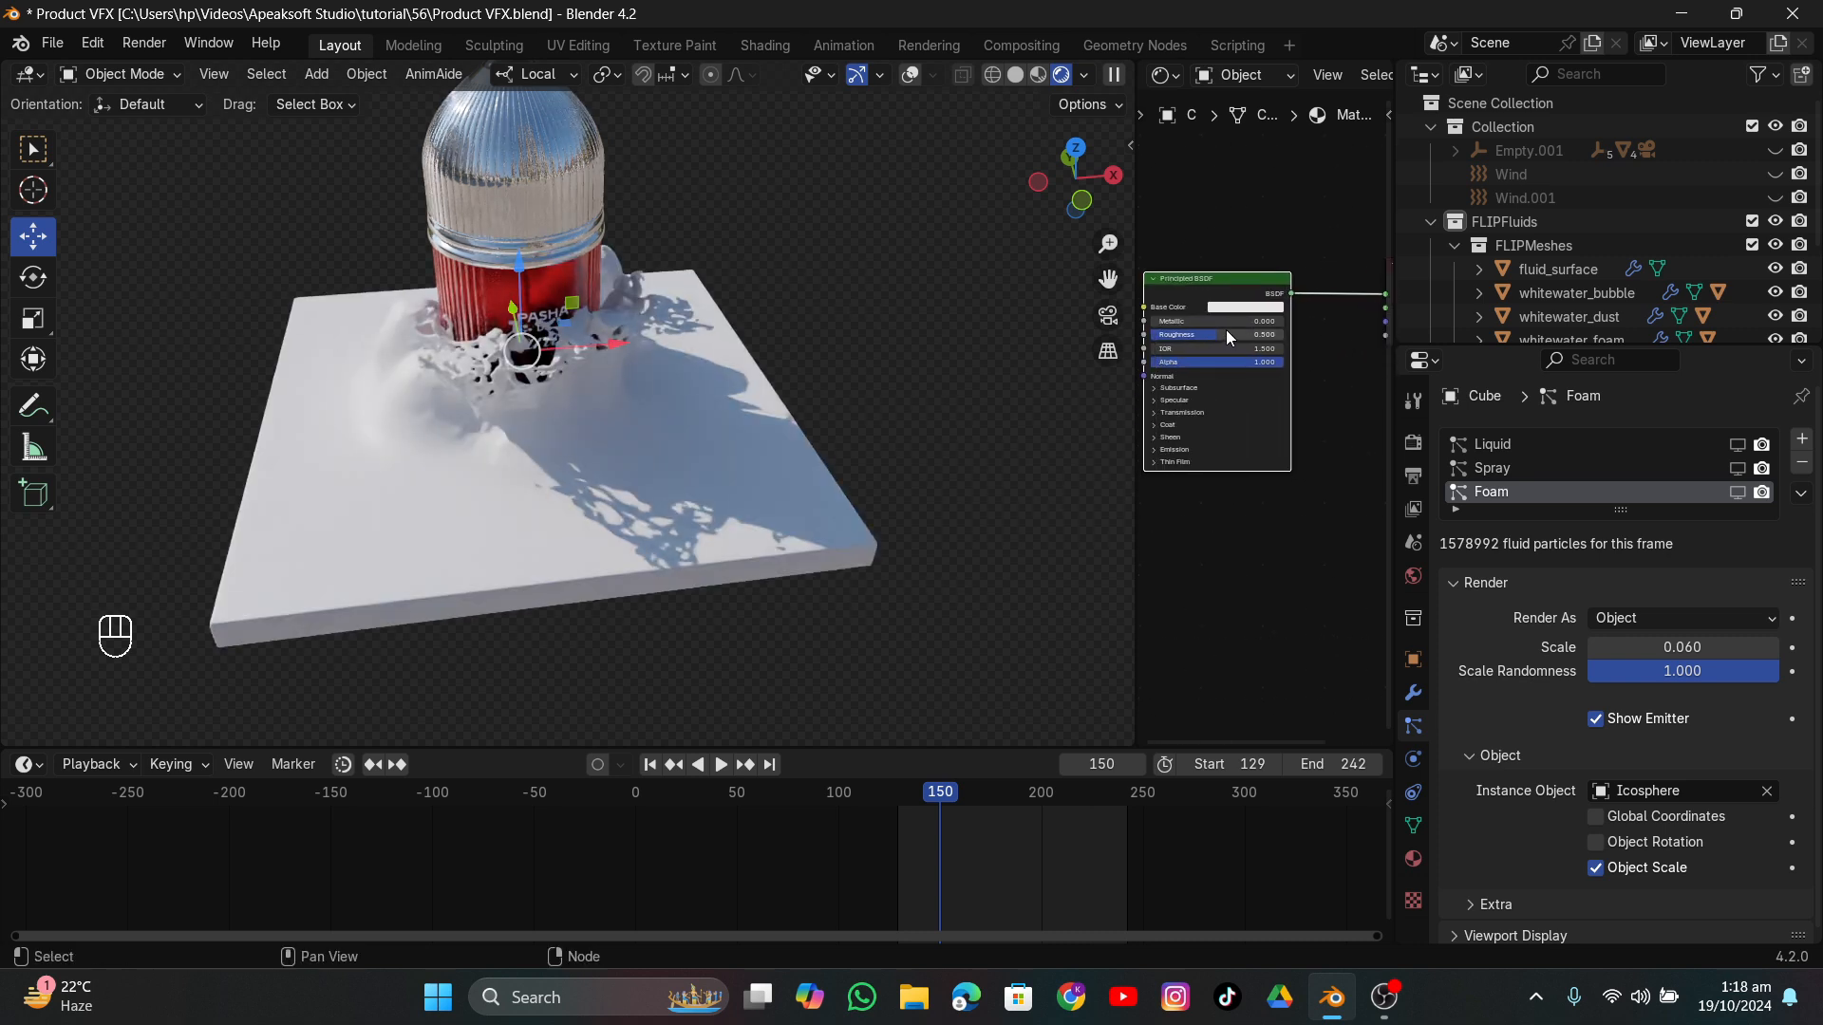
pyautogui.click(1164, 412)
pyautogui.moveTo(1213, 427); pyautogui.dragTo(1274, 426)
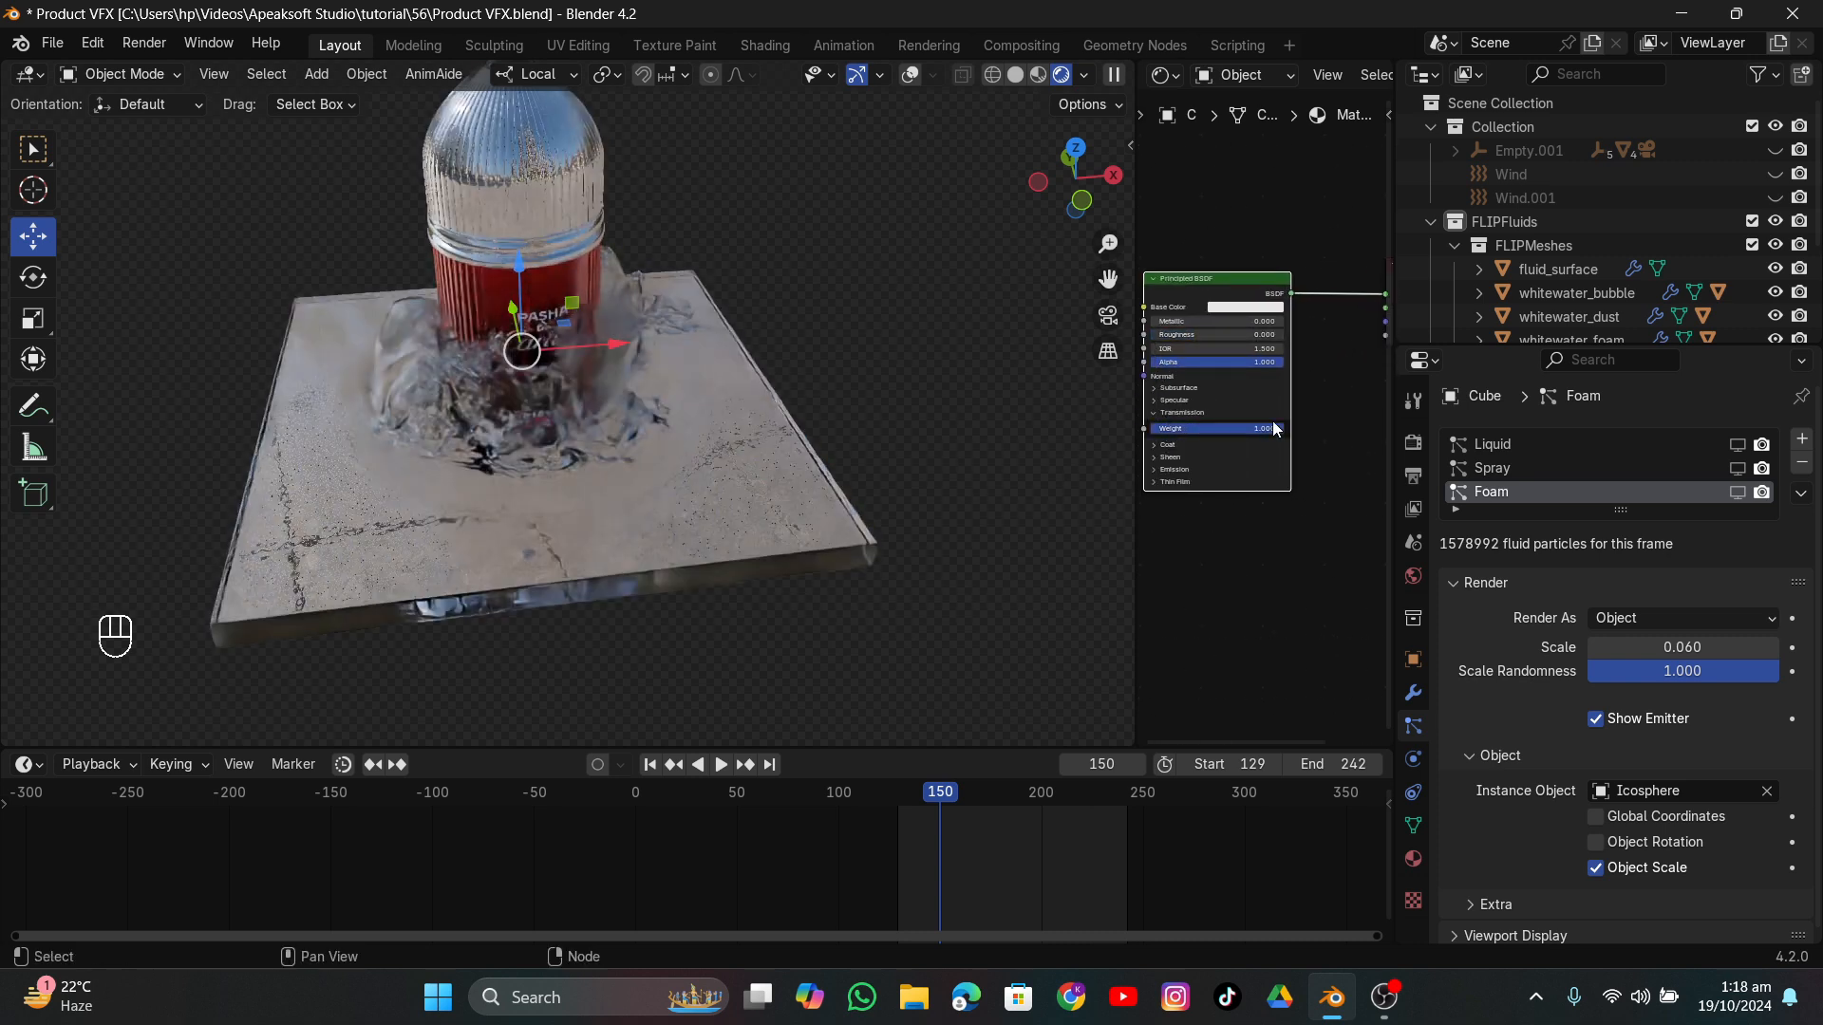
# Move the Principled BSDF away from the Material Output and add a Transparent BSDF node below it.
pyautogui.scroll(-3, 1267, 420)
pyautogui.moveTo(1218, 330); pyautogui.dragTo(1184, 307, button='middle')
pyautogui.moveTo(1205, 302); pyautogui.dragTo(1144, 328)
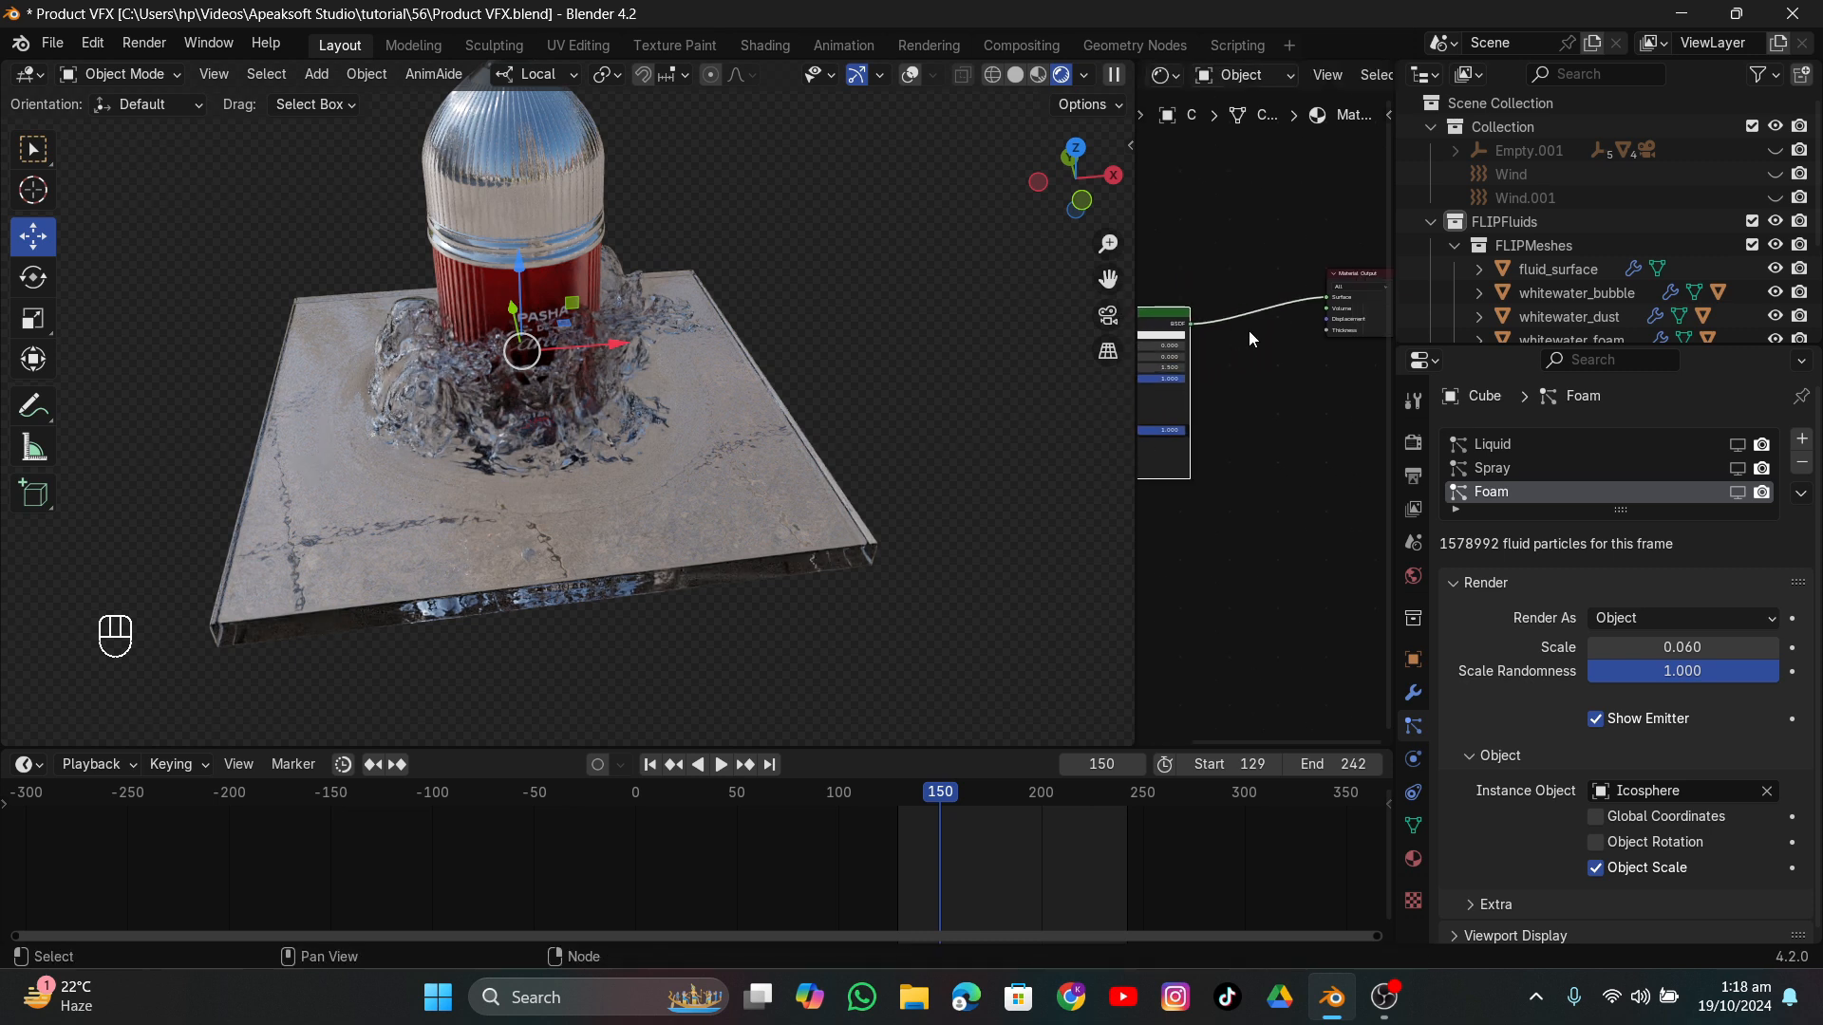
pyautogui.hotkey('shift', 'a')
pyautogui.write('tr')
pyautogui.click(1310, 399)
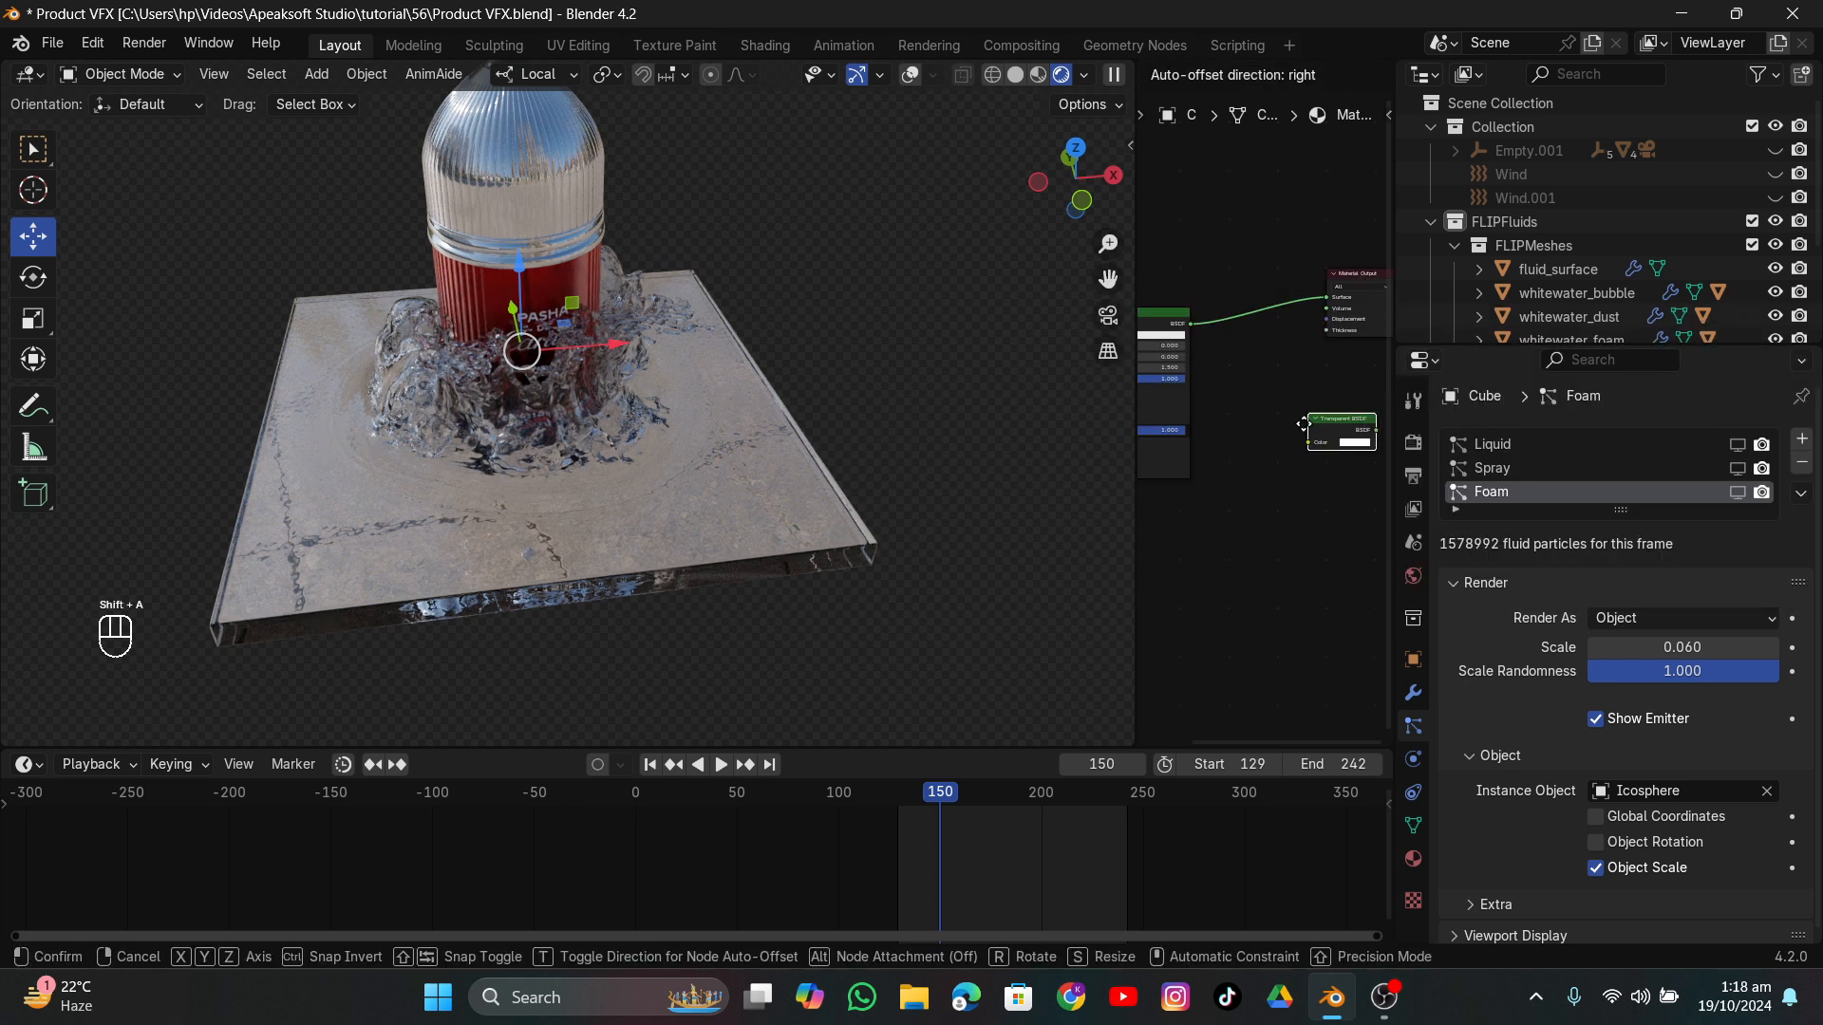
pyautogui.click(1148, 492)
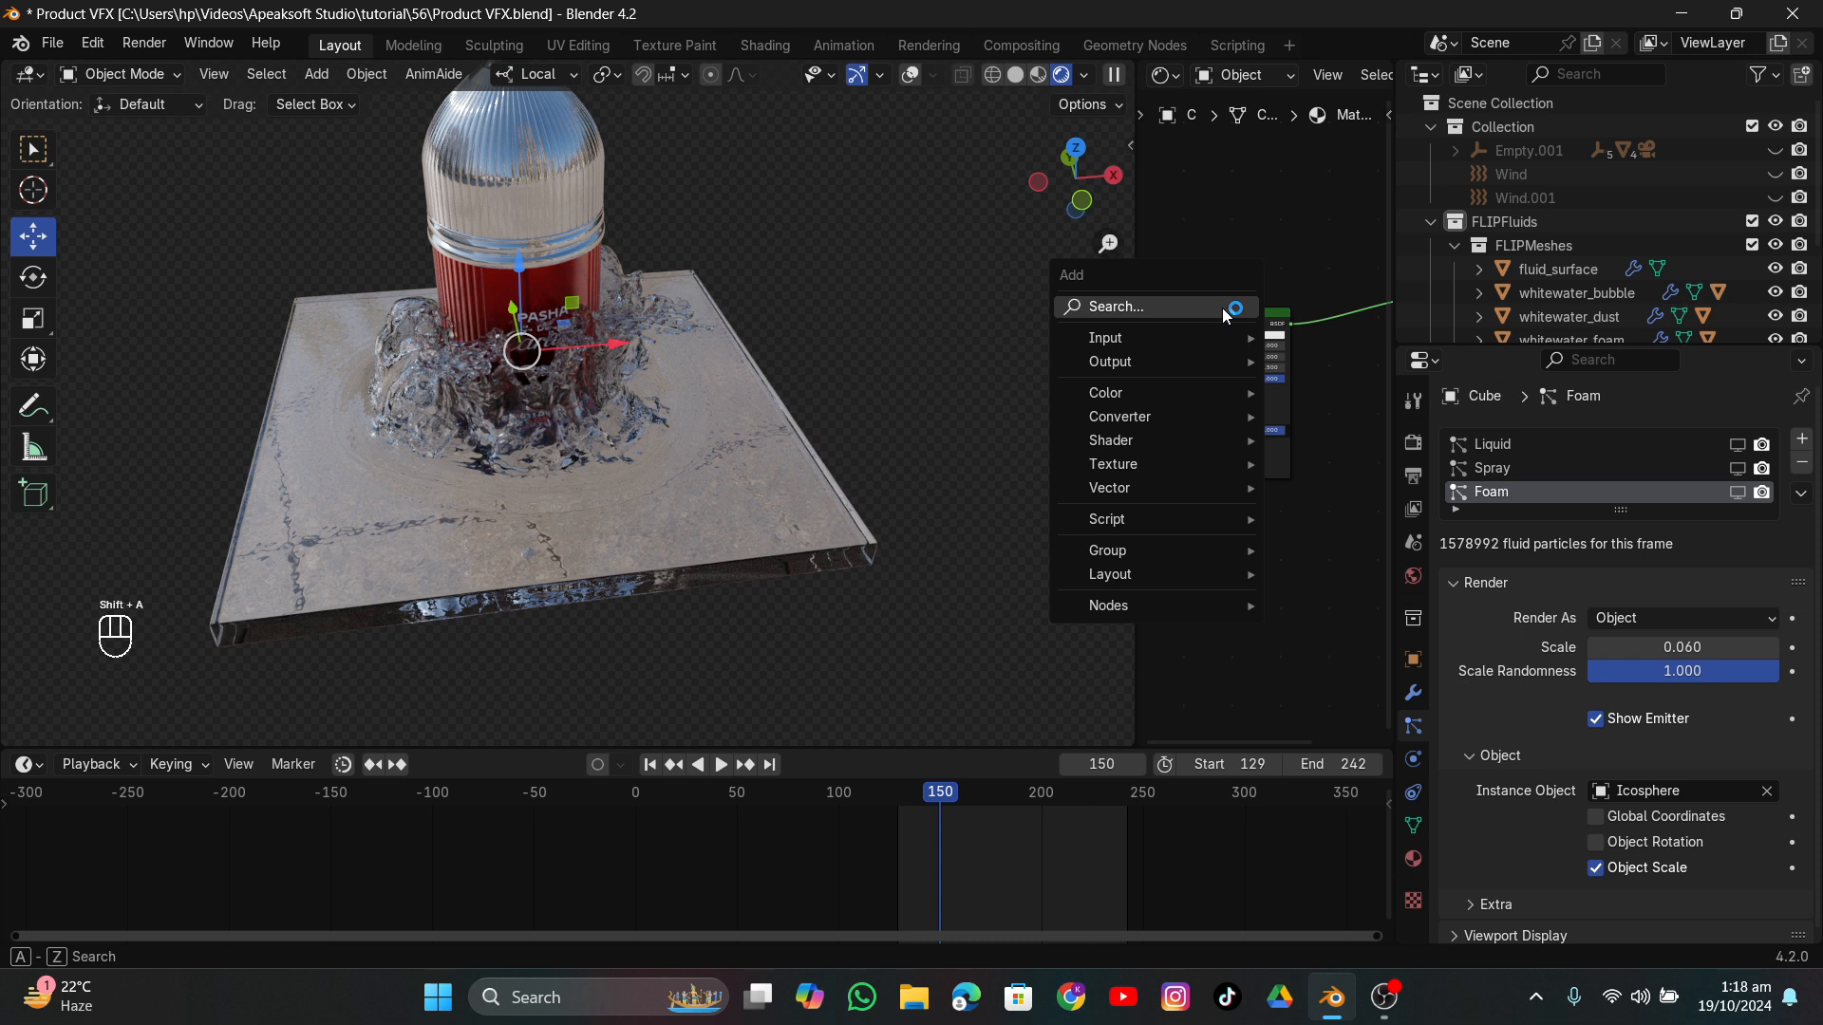
# Add a Gradient Texture node above the Principled BSDF and preview it on the liquid.
pyautogui.write('gre')
pyautogui.click(1349, 375)
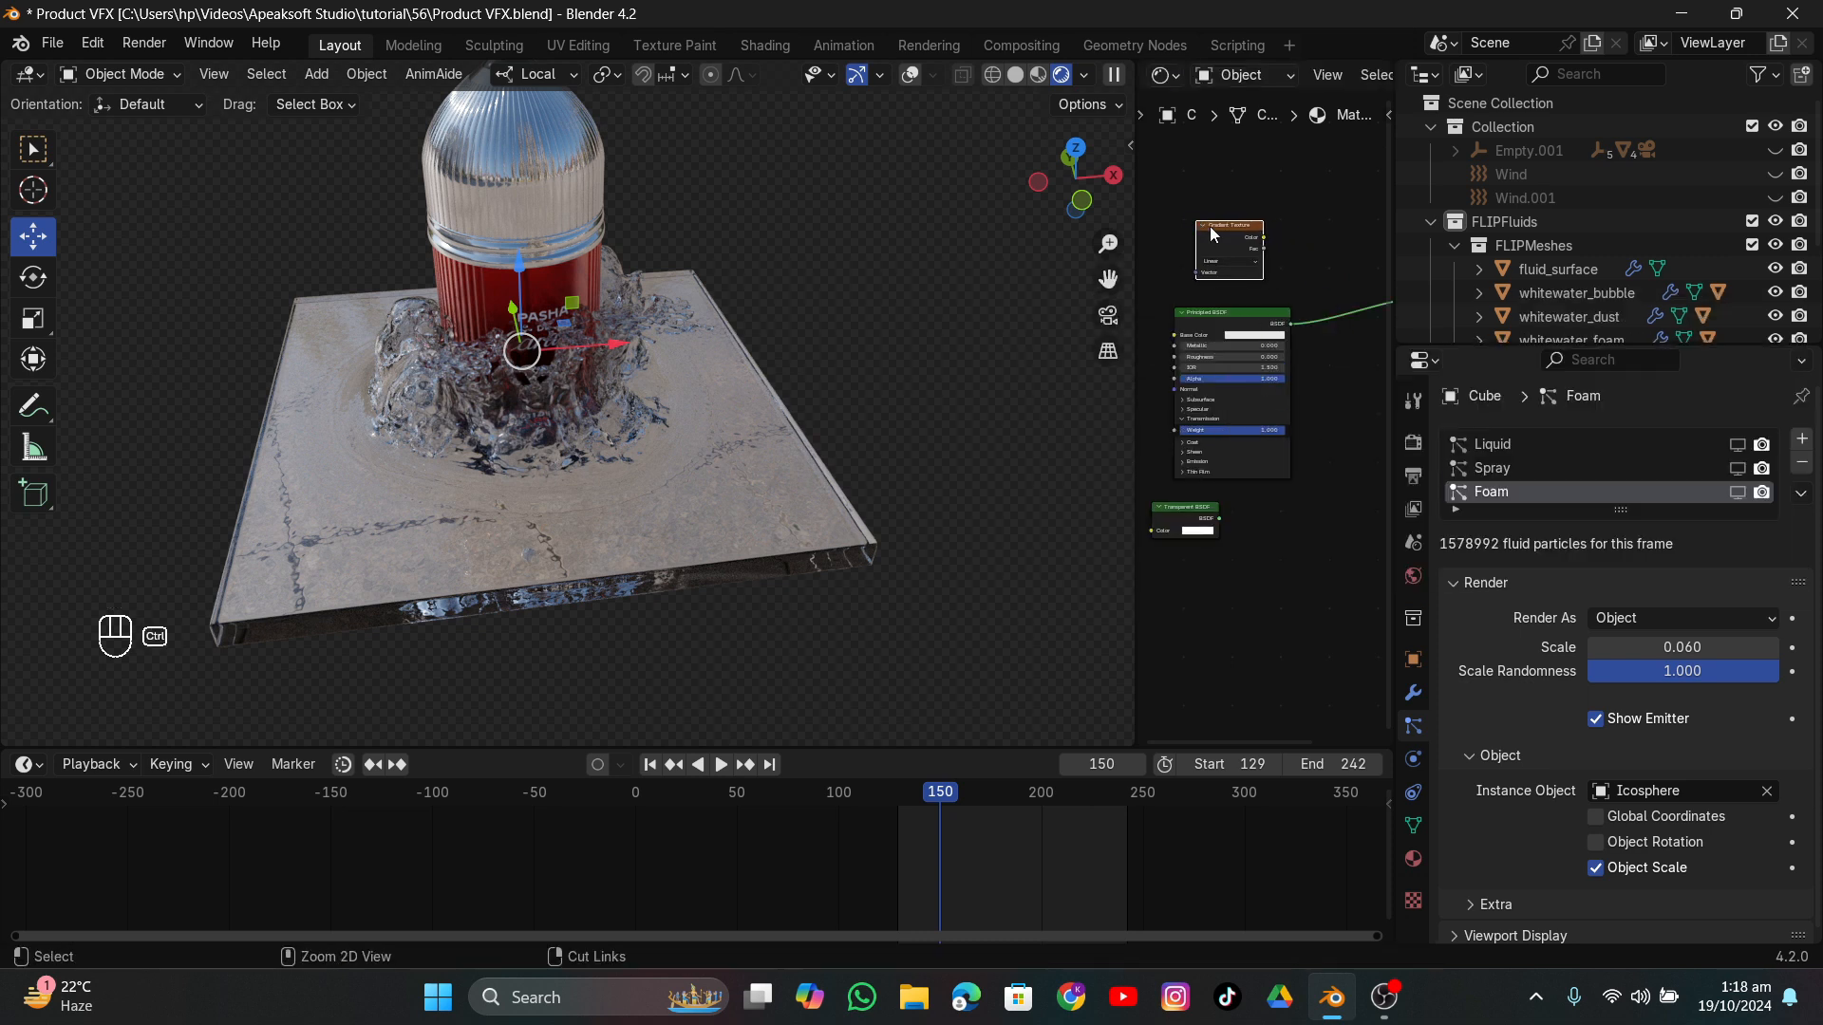
pyautogui.click(1209, 226)
pyautogui.scroll(2, 1278, 306)
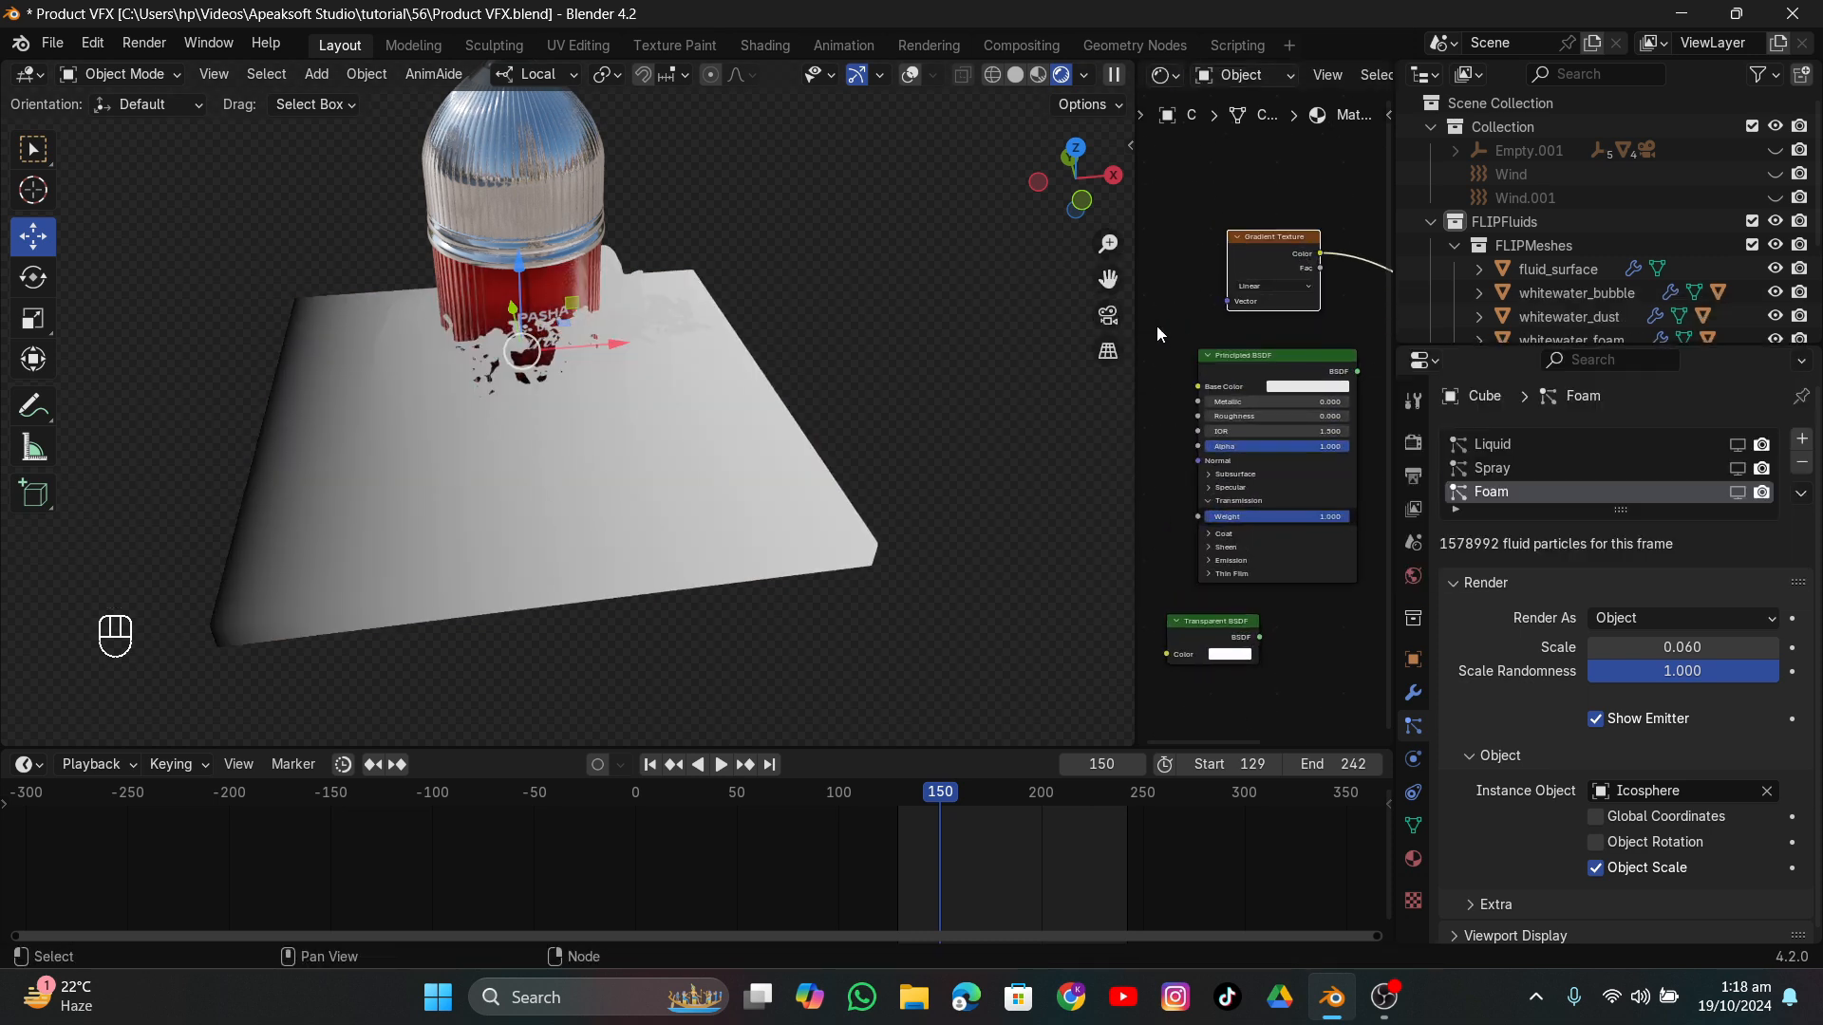
# Set the gradient type to Spherical and add Mapping and Texture Coordinate nodes to the Gradient Texture.
pyautogui.moveTo(1138, 326); pyautogui.dragTo(948, 313)
pyautogui.scroll(1, 1078, 304)
pyautogui.click(1179, 238)
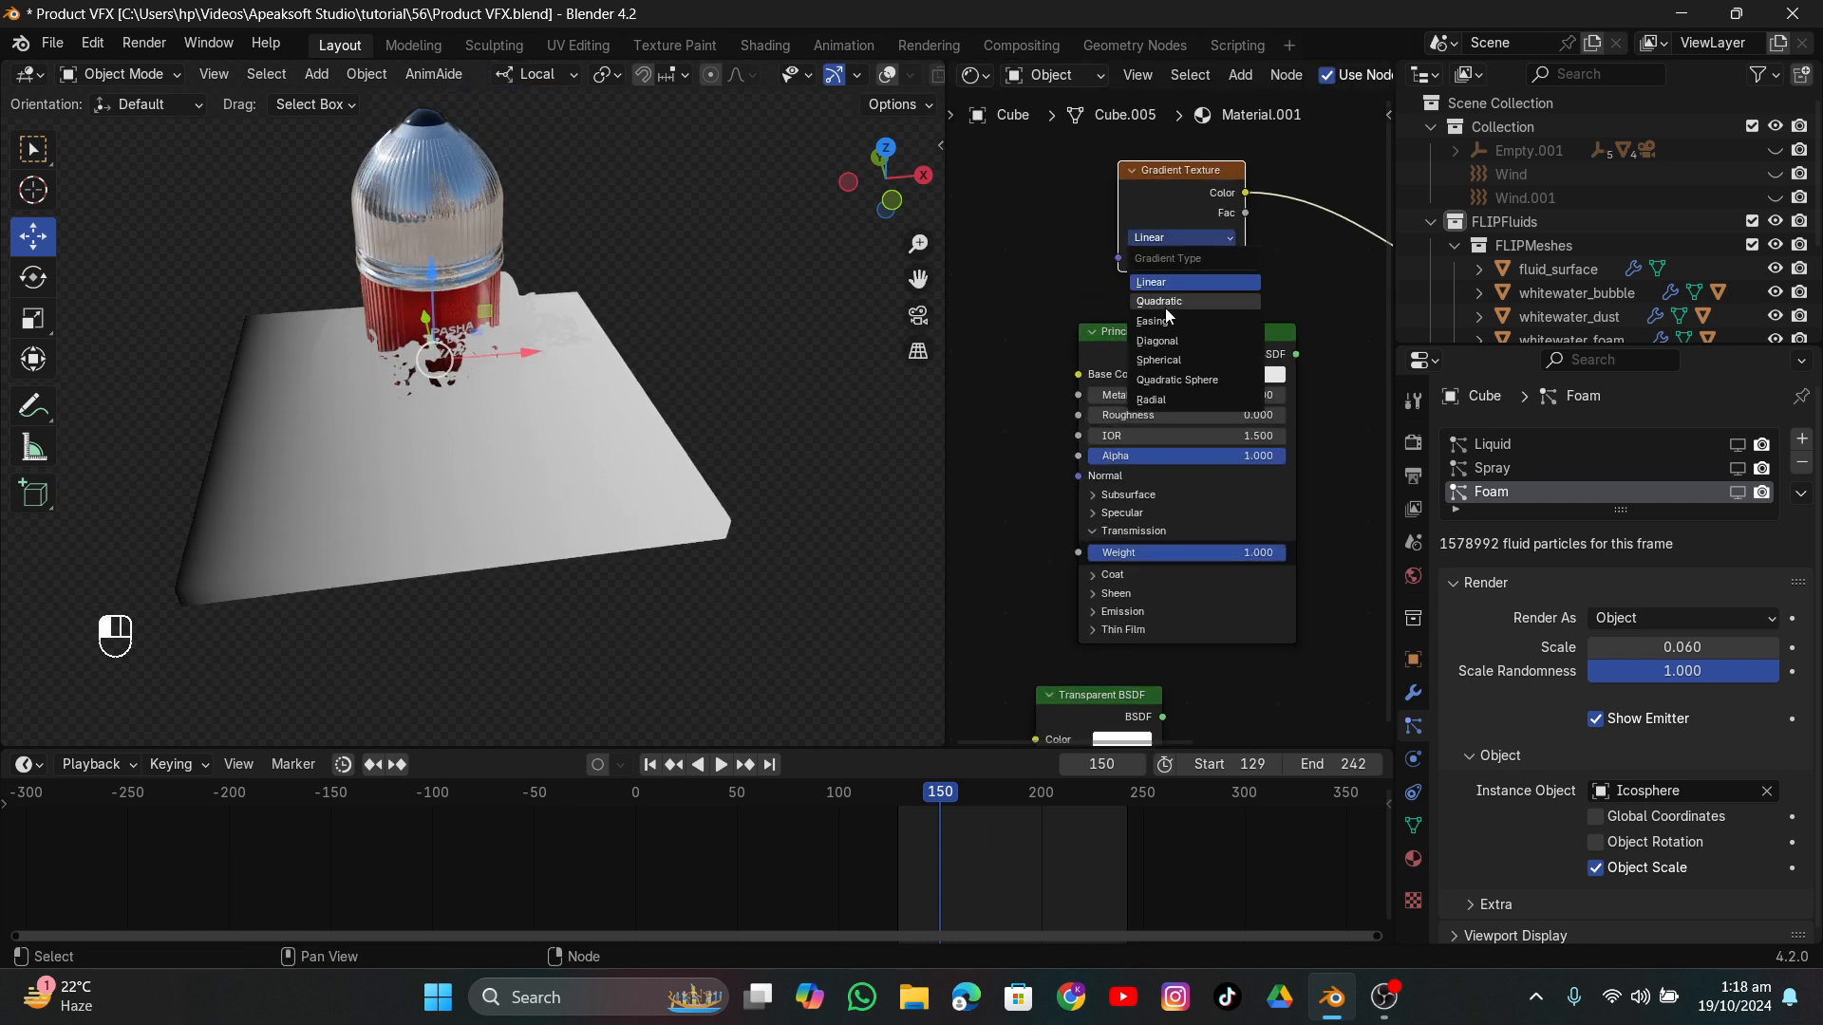
pyautogui.click(1160, 360)
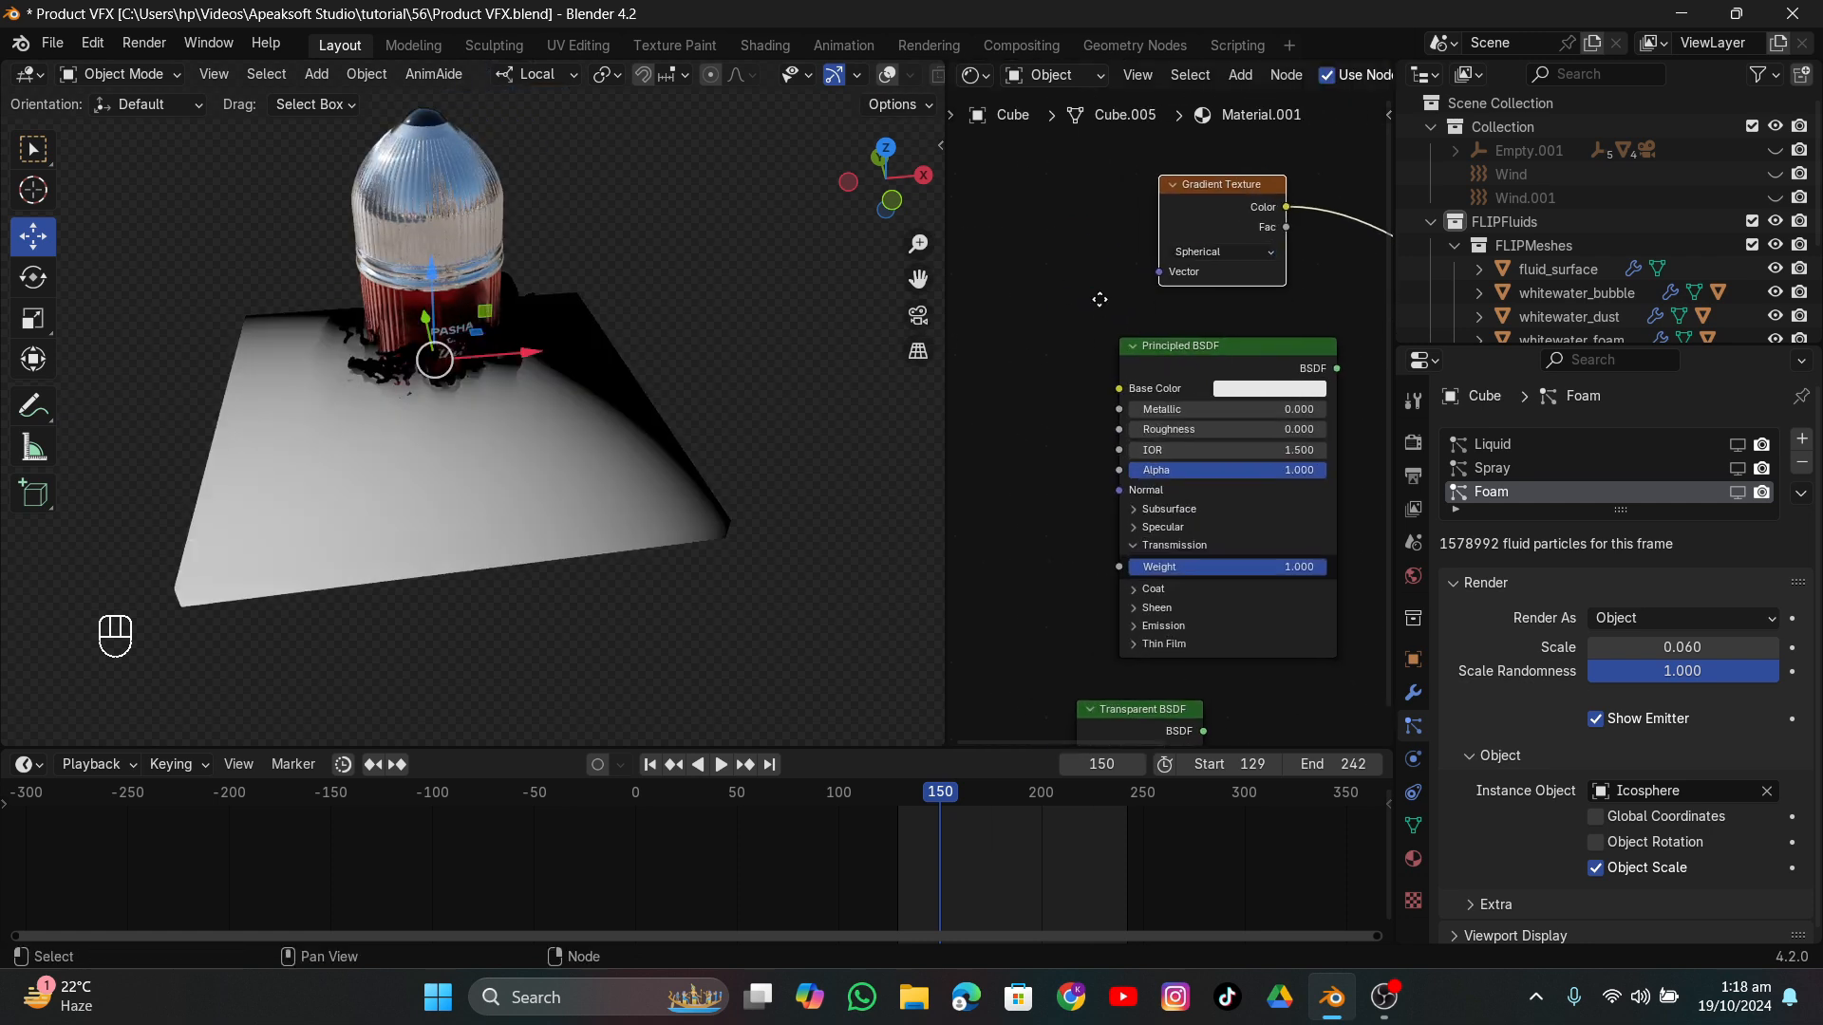
pyautogui.moveTo(1133, 257); pyautogui.dragTo(1254, 301, button='middle')
pyautogui.hotkey('ctrl', 't')
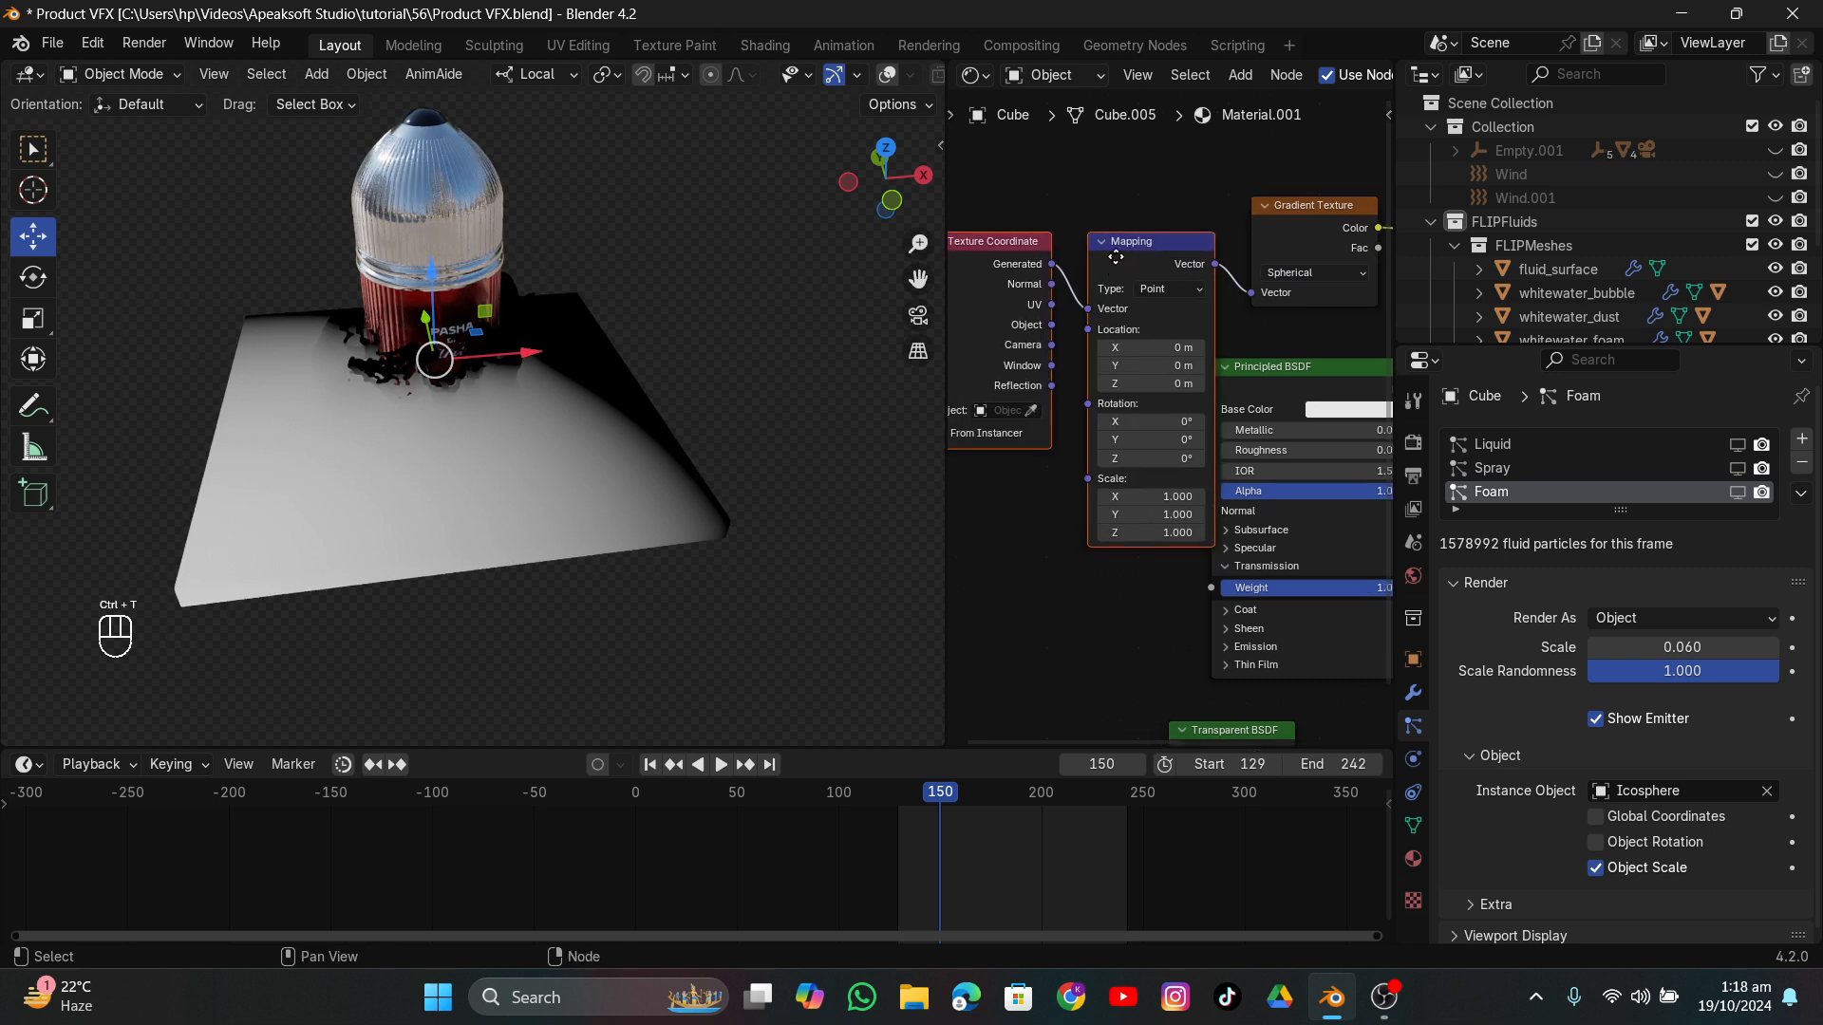
pyautogui.scroll(1, 1168, 425)
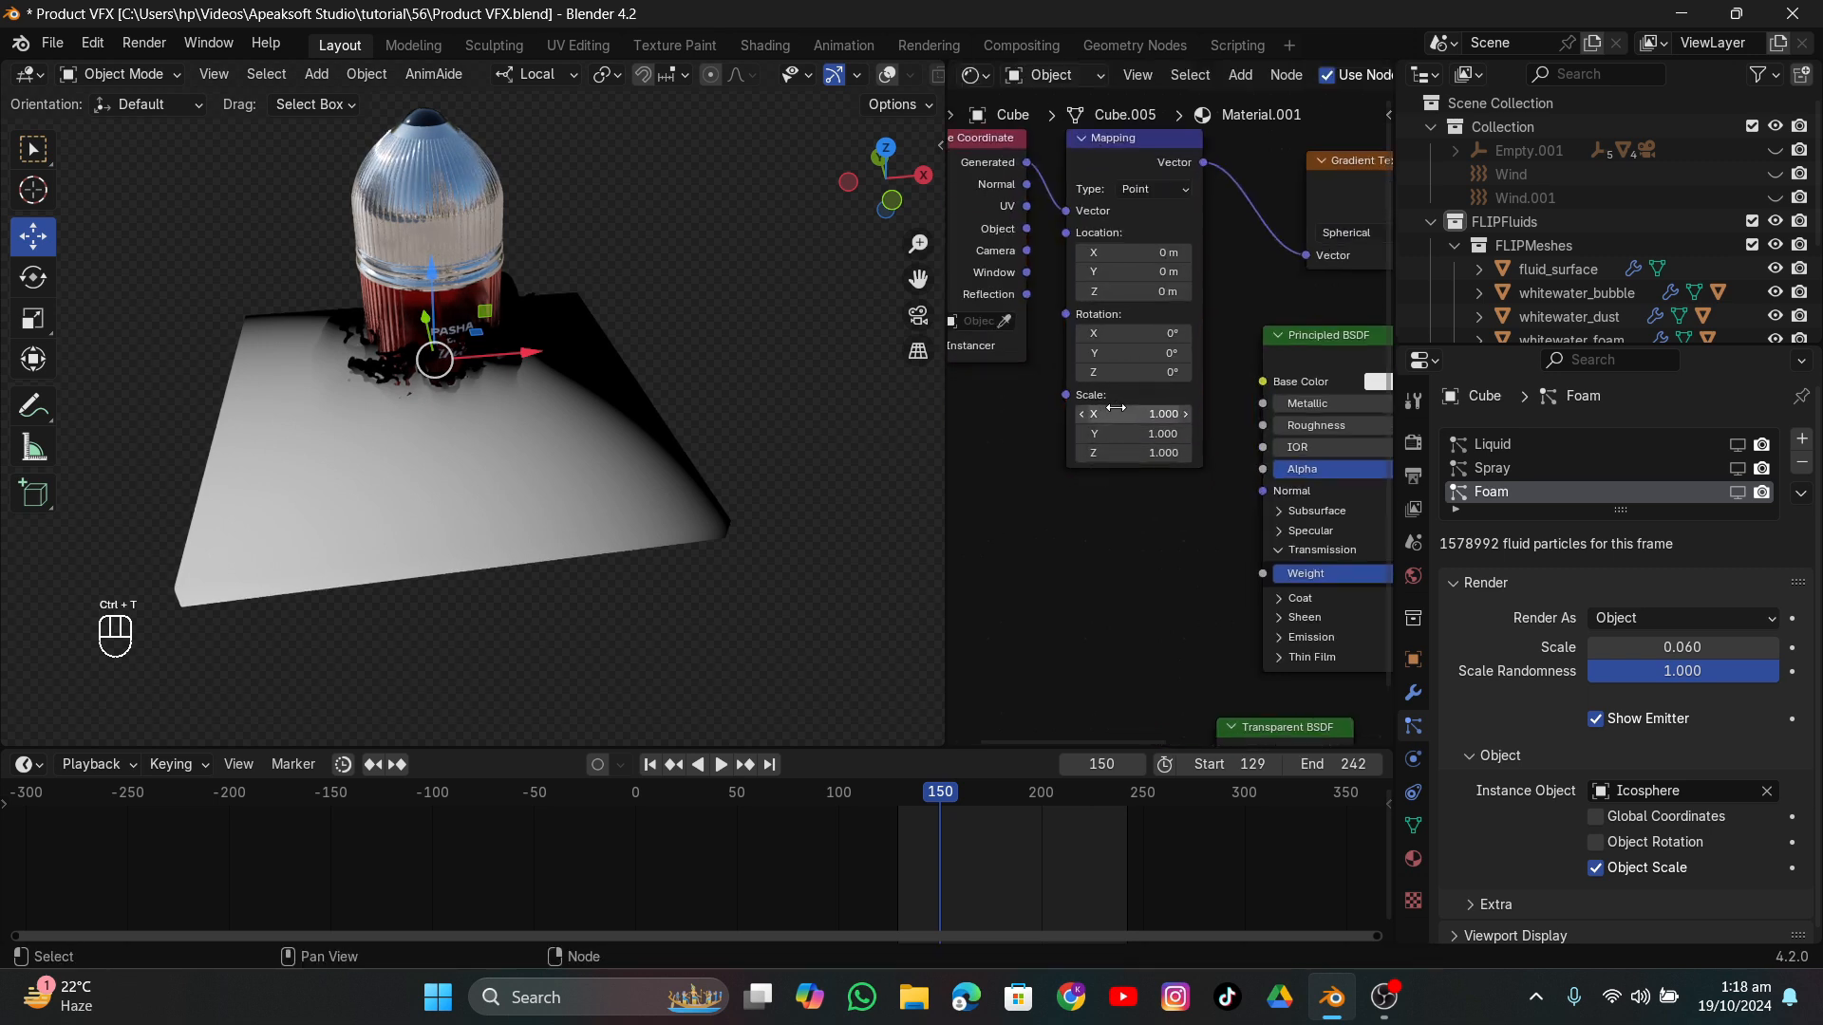
# Set the Mapping scale to 2 on all axes and its location to -0.9, -1.1 and -1.2 m.
pyautogui.moveTo(1129, 253)
pyautogui.mouseDown()
pyautogui.moveTo(1176, 253)
pyautogui.moveTo(1091, 253)
pyautogui.moveTo(1129, 272)
pyautogui.moveTo(1073, 271)
pyautogui.mouseUp()
pyautogui.moveTo(1166, 414)
pyautogui.mouseDown()
pyautogui.moveTo(1201, 452)
pyautogui.moveTo(1166, 452)
pyautogui.mouseUp()
pyautogui.moveTo(1151, 271)
pyautogui.mouseDown()
pyautogui.moveTo(1110, 252)
pyautogui.moveTo(1134, 291)
pyautogui.moveTo(1111, 291)
pyautogui.mouseUp()
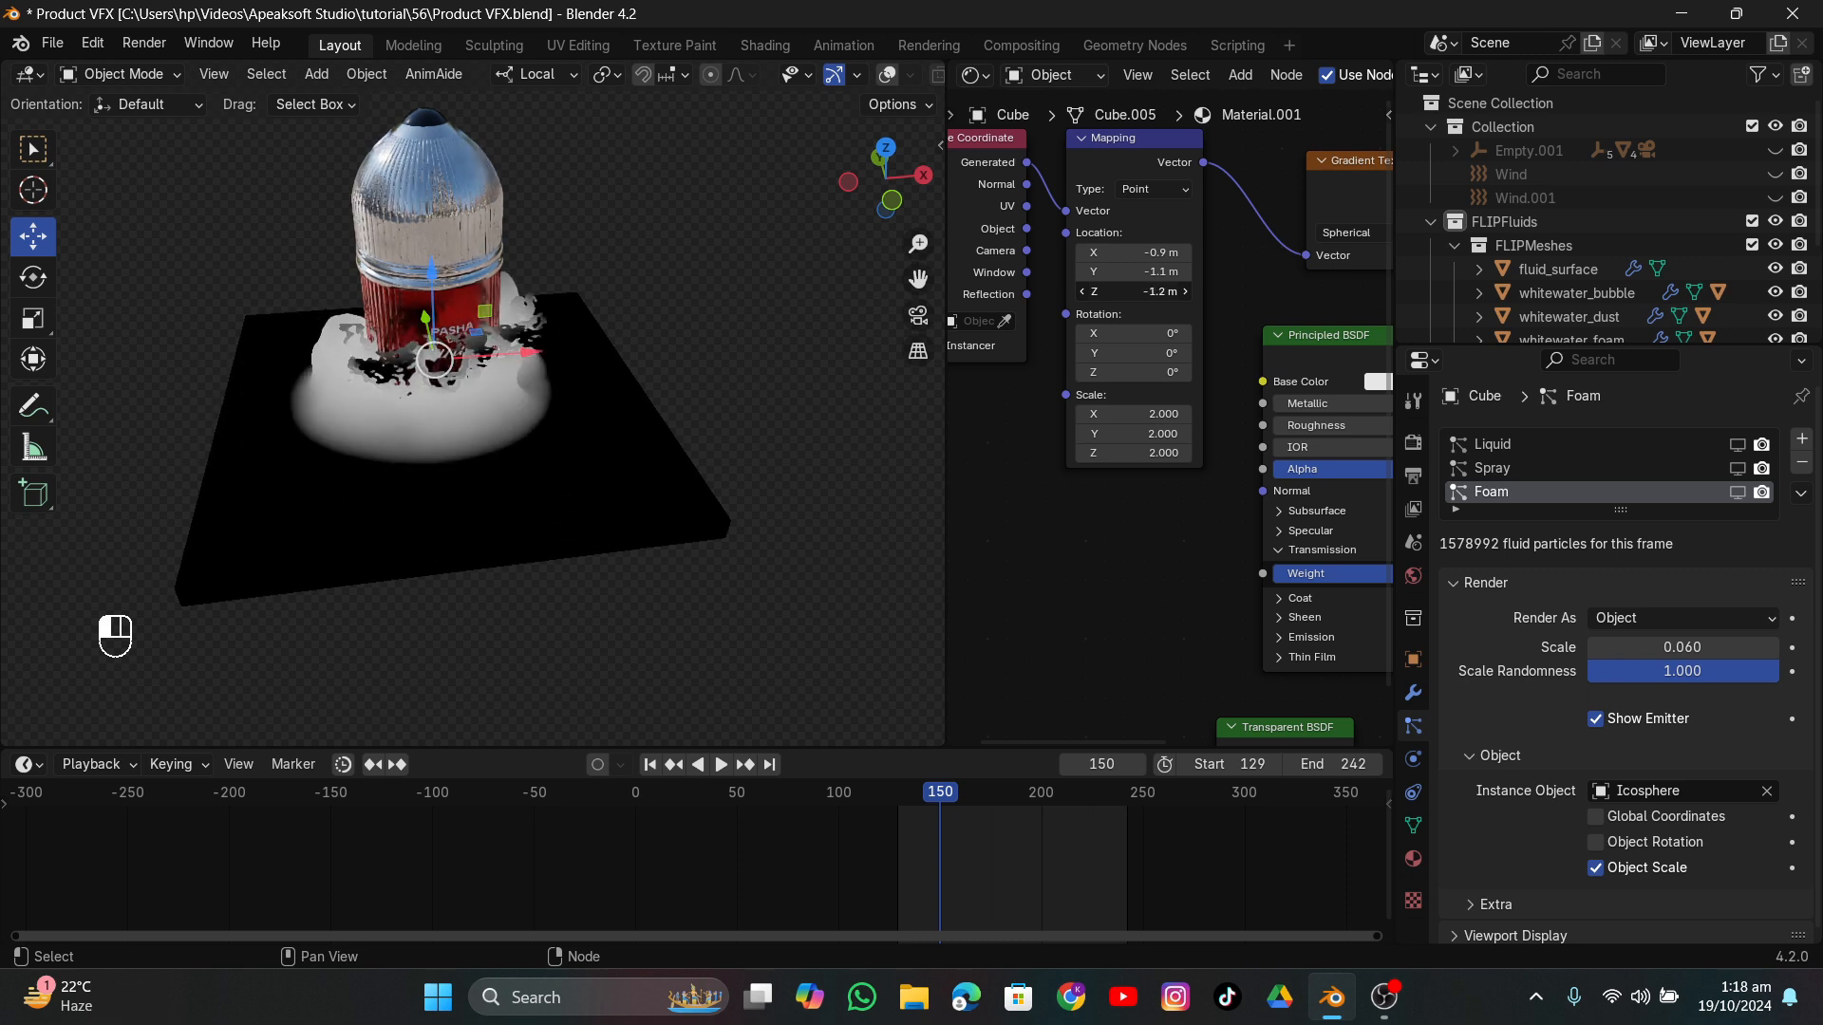
# Adjust the gradient's vertical spread by setting the Mapping Z scale to 0.8 and Z location to -0.9 m.
pyautogui.moveTo(1152, 414); pyautogui.dragTo(1107, 453)
pyautogui.rightClick(1148, 423)
pyautogui.moveTo(1154, 291); pyautogui.dragTo(1092, 290)
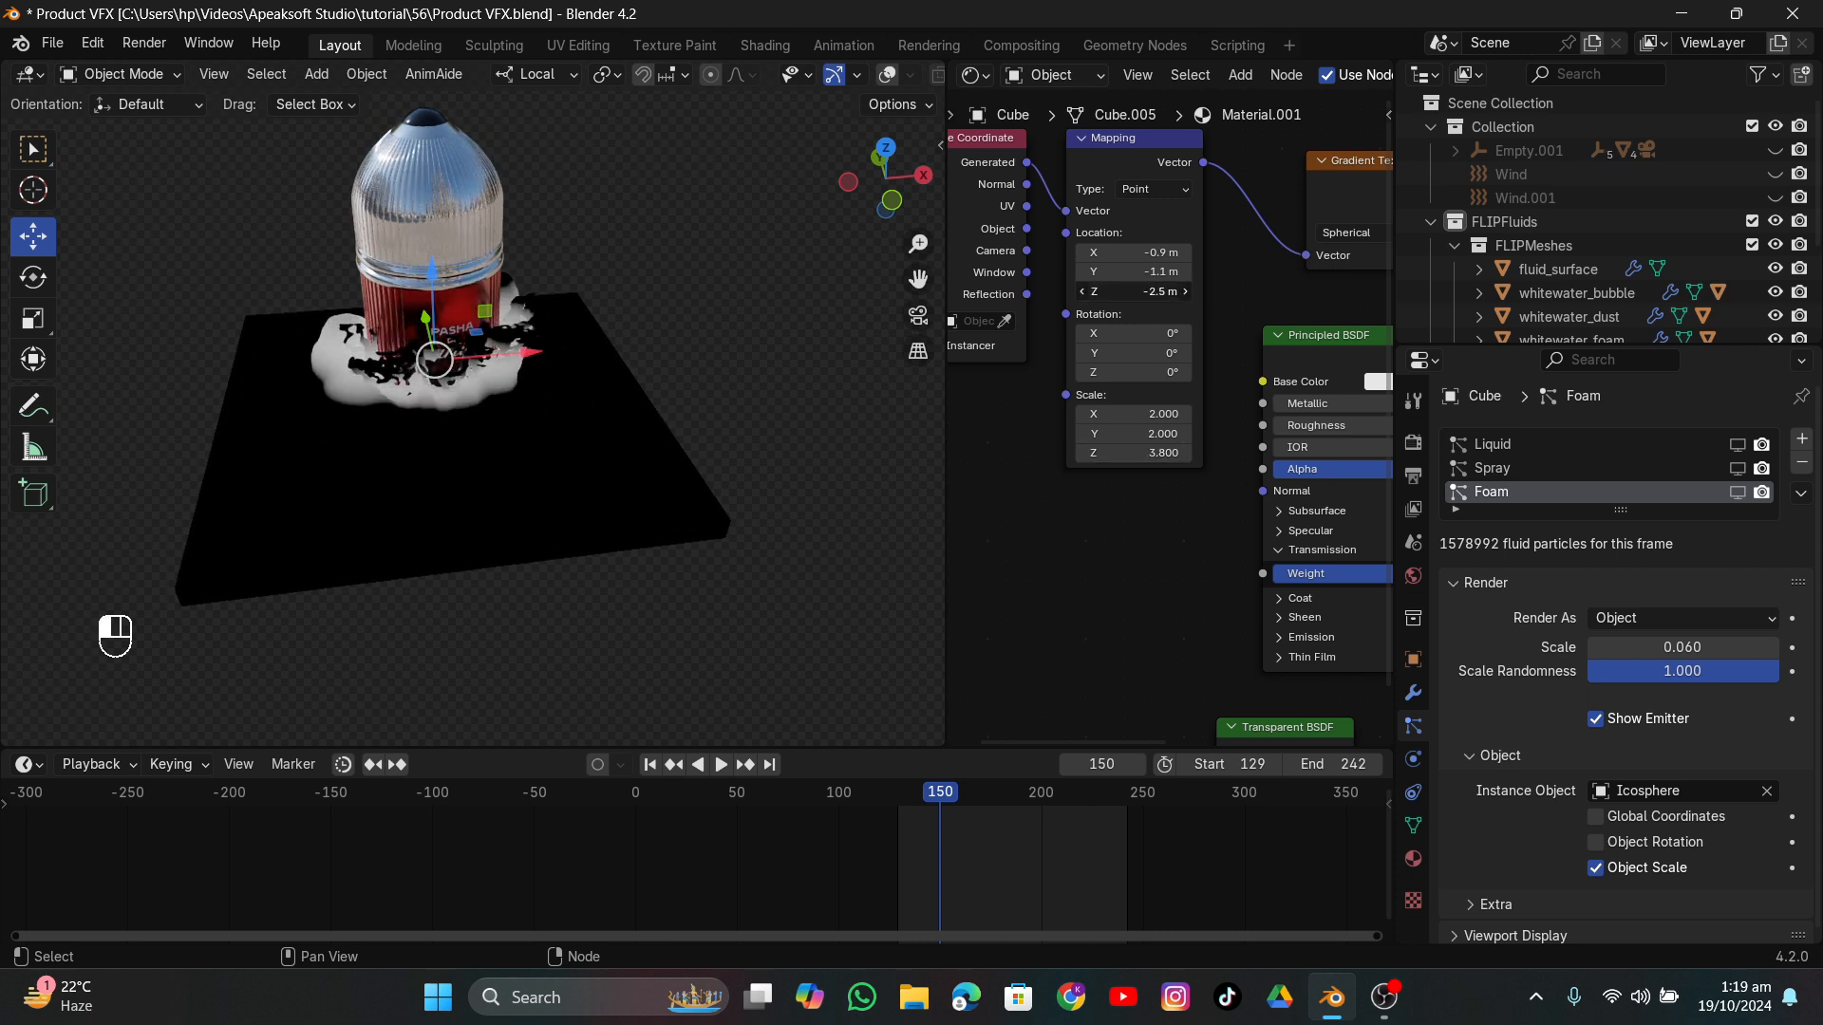
pyautogui.rightClick(1153, 290)
pyautogui.moveTo(1155, 453); pyautogui.dragTo(1076, 453)
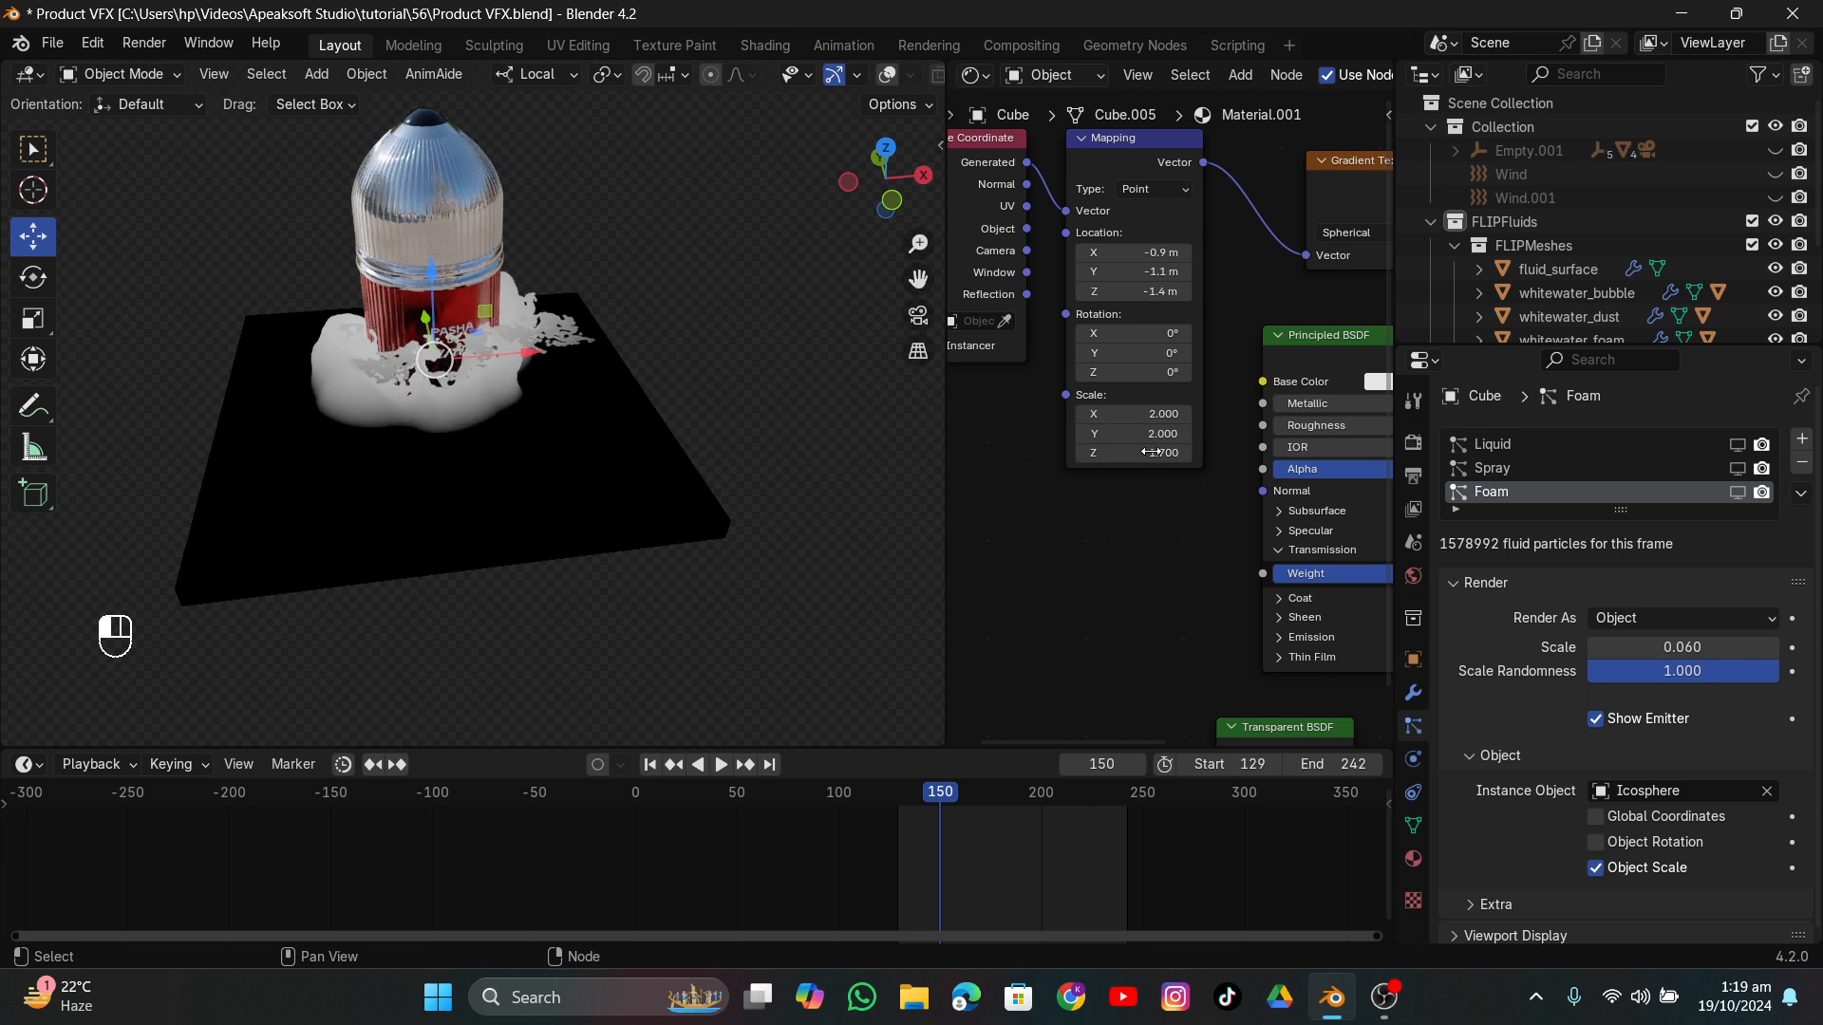
pyautogui.moveTo(1160, 290)
pyautogui.mouseDown()
pyautogui.moveTo(1191, 291)
pyautogui.moveTo(1172, 291)
pyautogui.mouseUp()
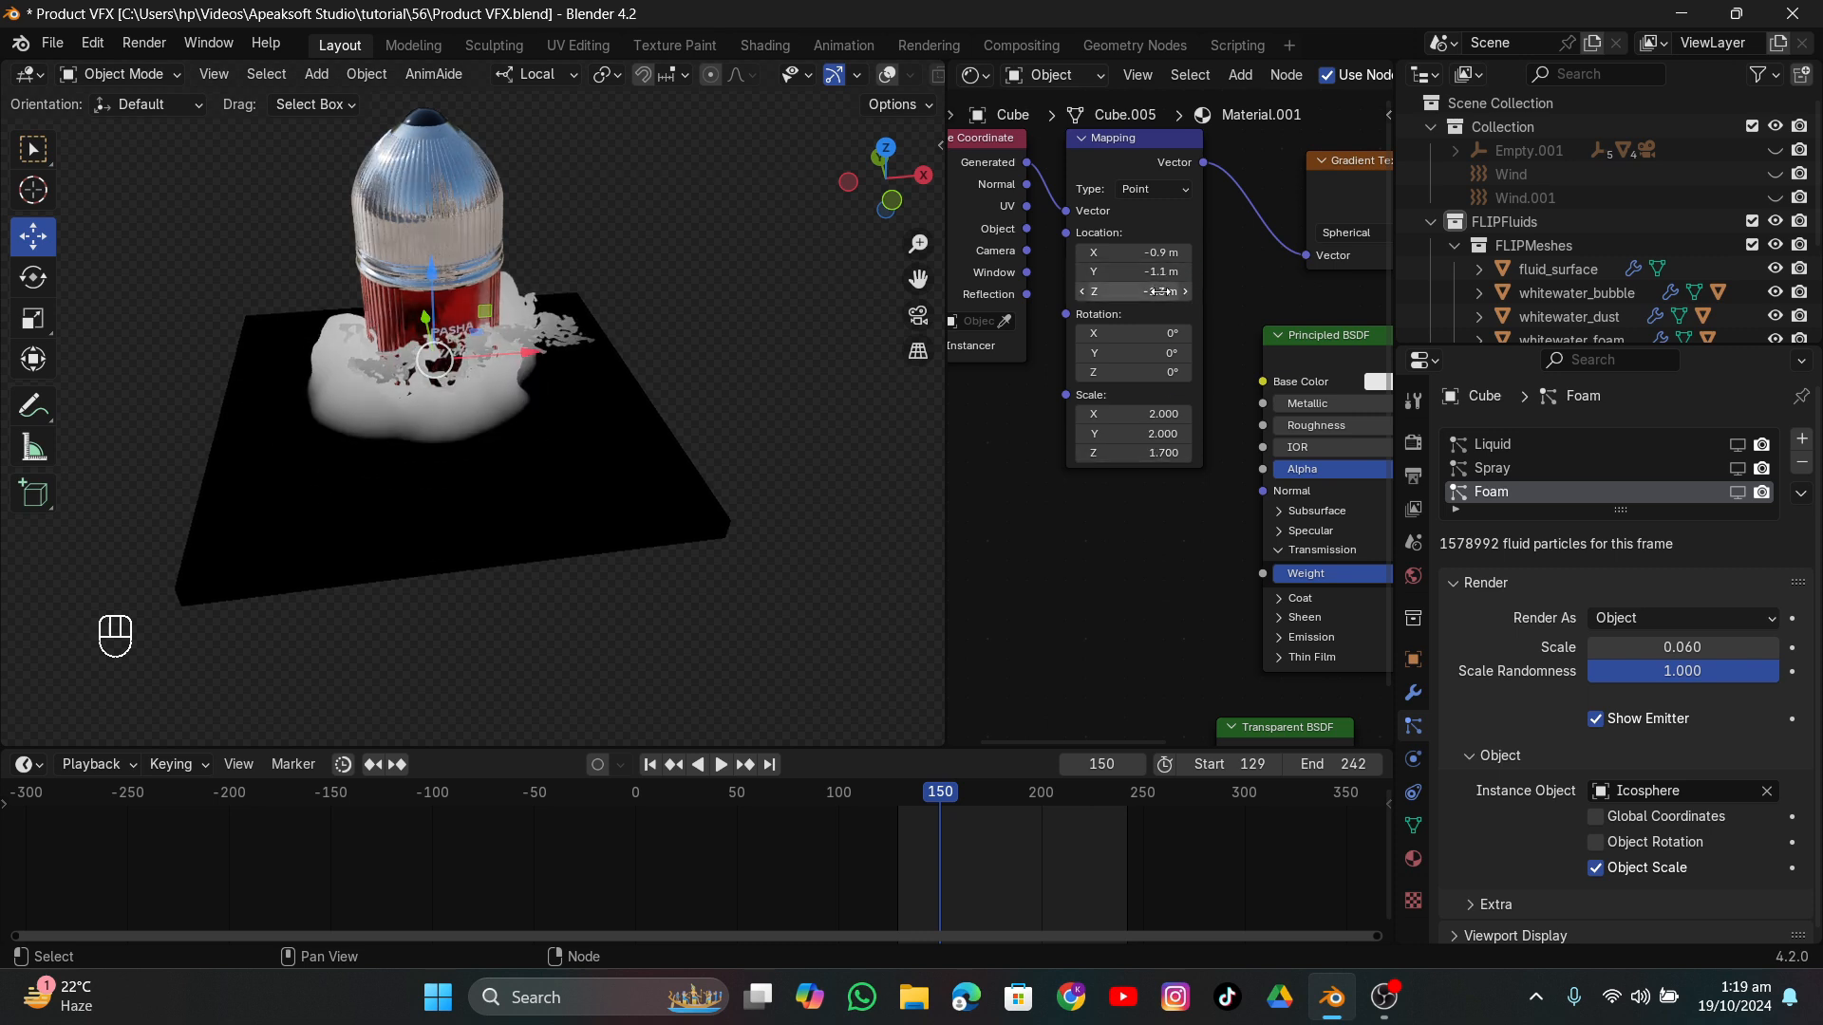
pyautogui.moveTo(1163, 453); pyautogui.dragTo(1112, 453)
pyautogui.moveTo(1172, 290)
pyautogui.mouseDown()
pyautogui.moveTo(1134, 291)
pyautogui.moveTo(1187, 291)
pyautogui.mouseUp()
# Center the spherical gradient on the bottle by setting the Mapping X, Y and Z locations to -1 m.
pyautogui.moveTo(623, 211); pyautogui.dragTo(679, 408, button='middle')
pyautogui.click(1185, 272)
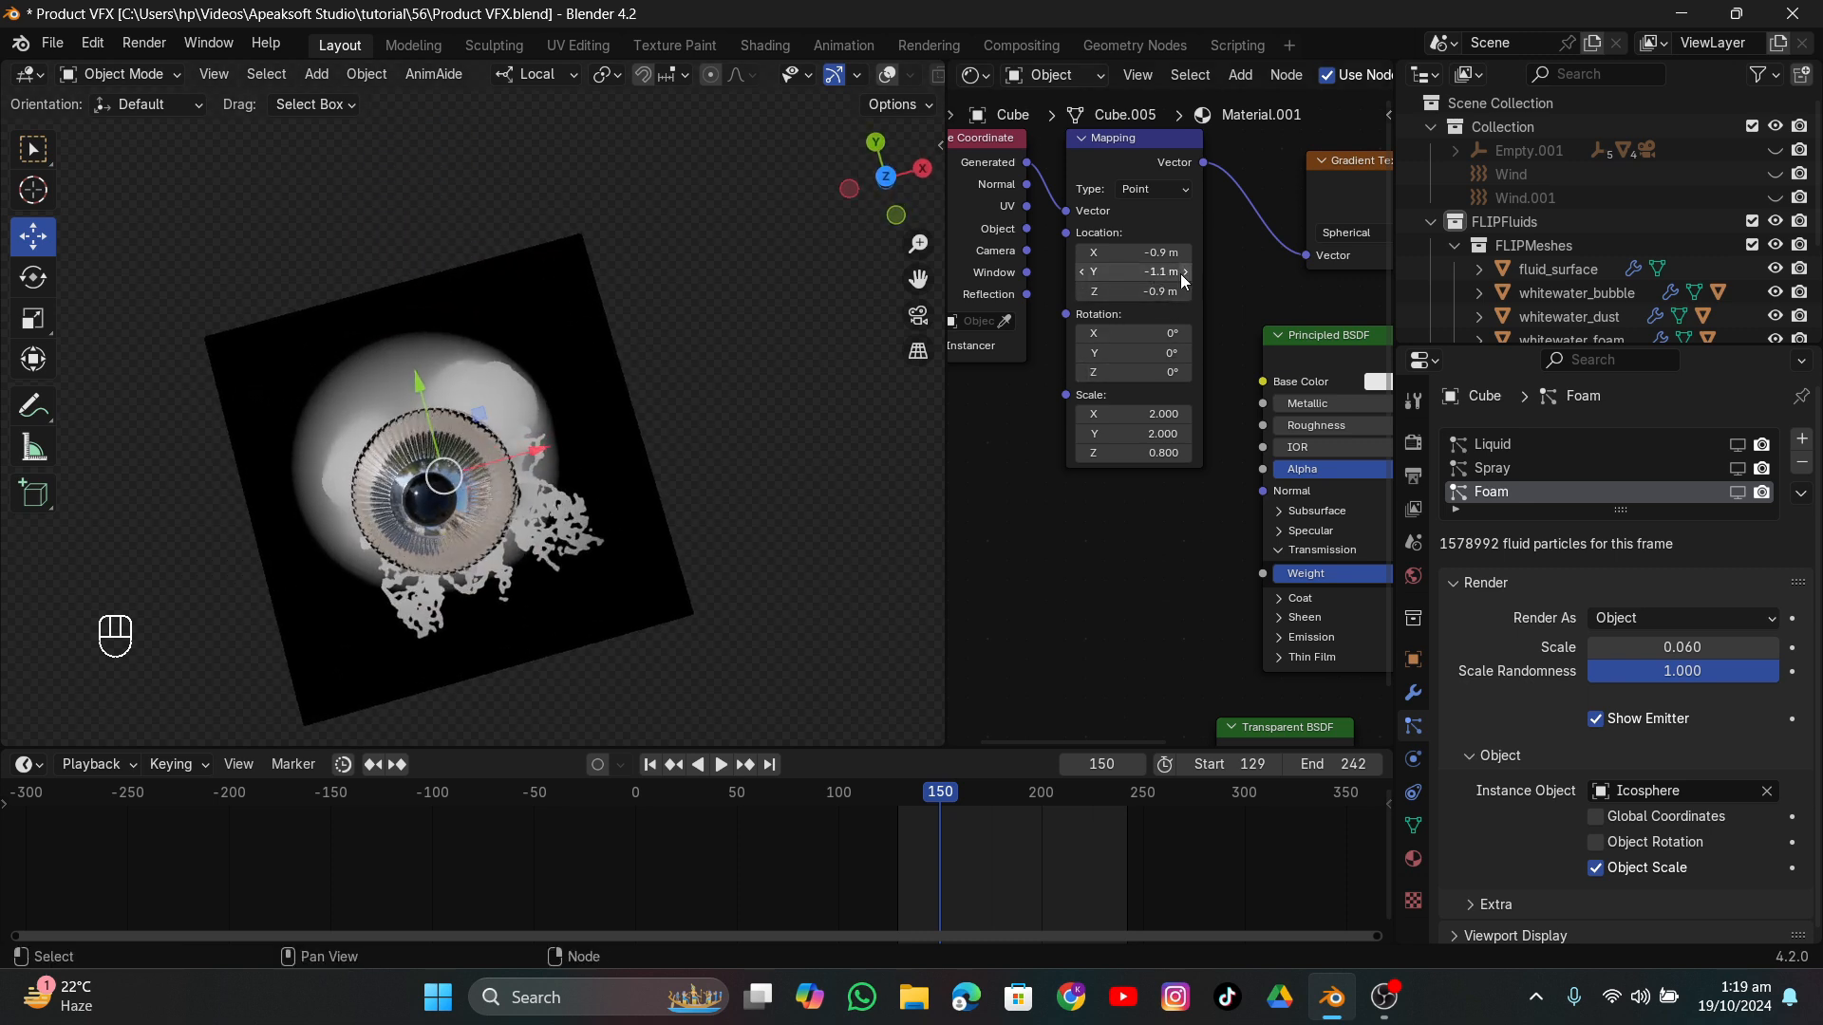
pyautogui.click(1081, 253)
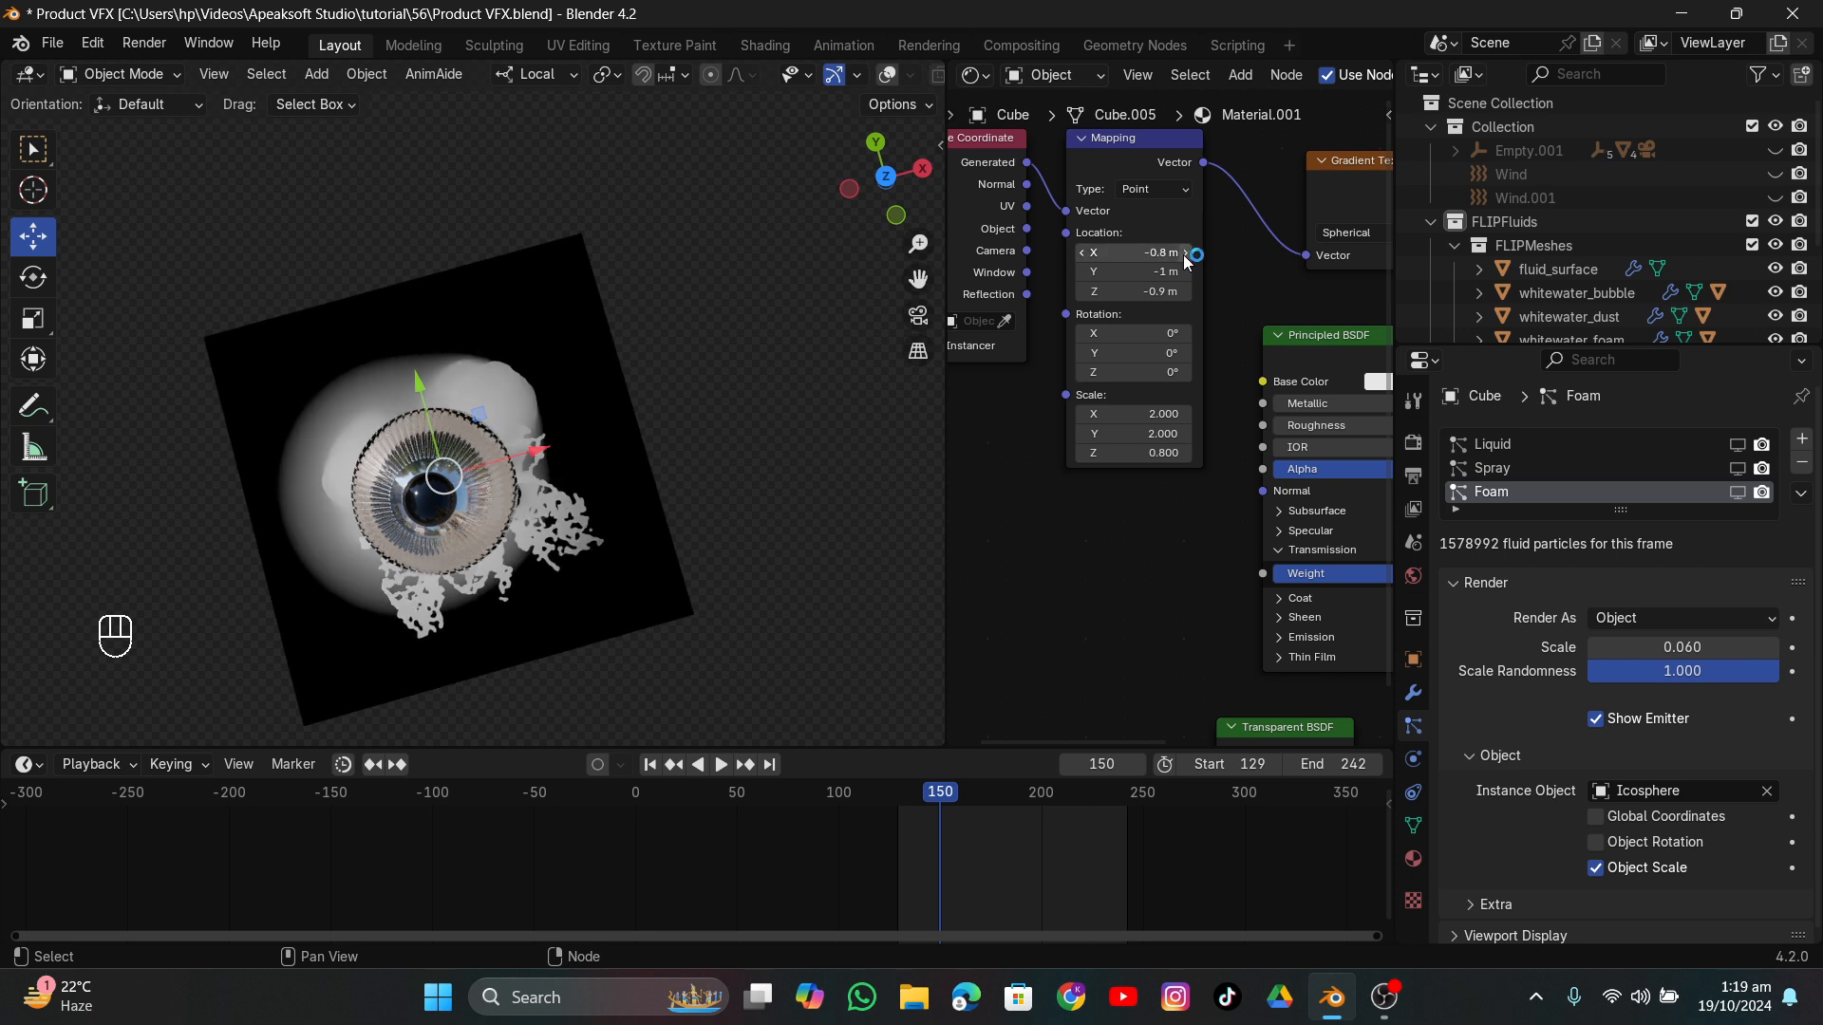
pyautogui.moveTo(912, 246); pyautogui.dragTo(817, 199, button='middle')
pyautogui.click(1184, 294)
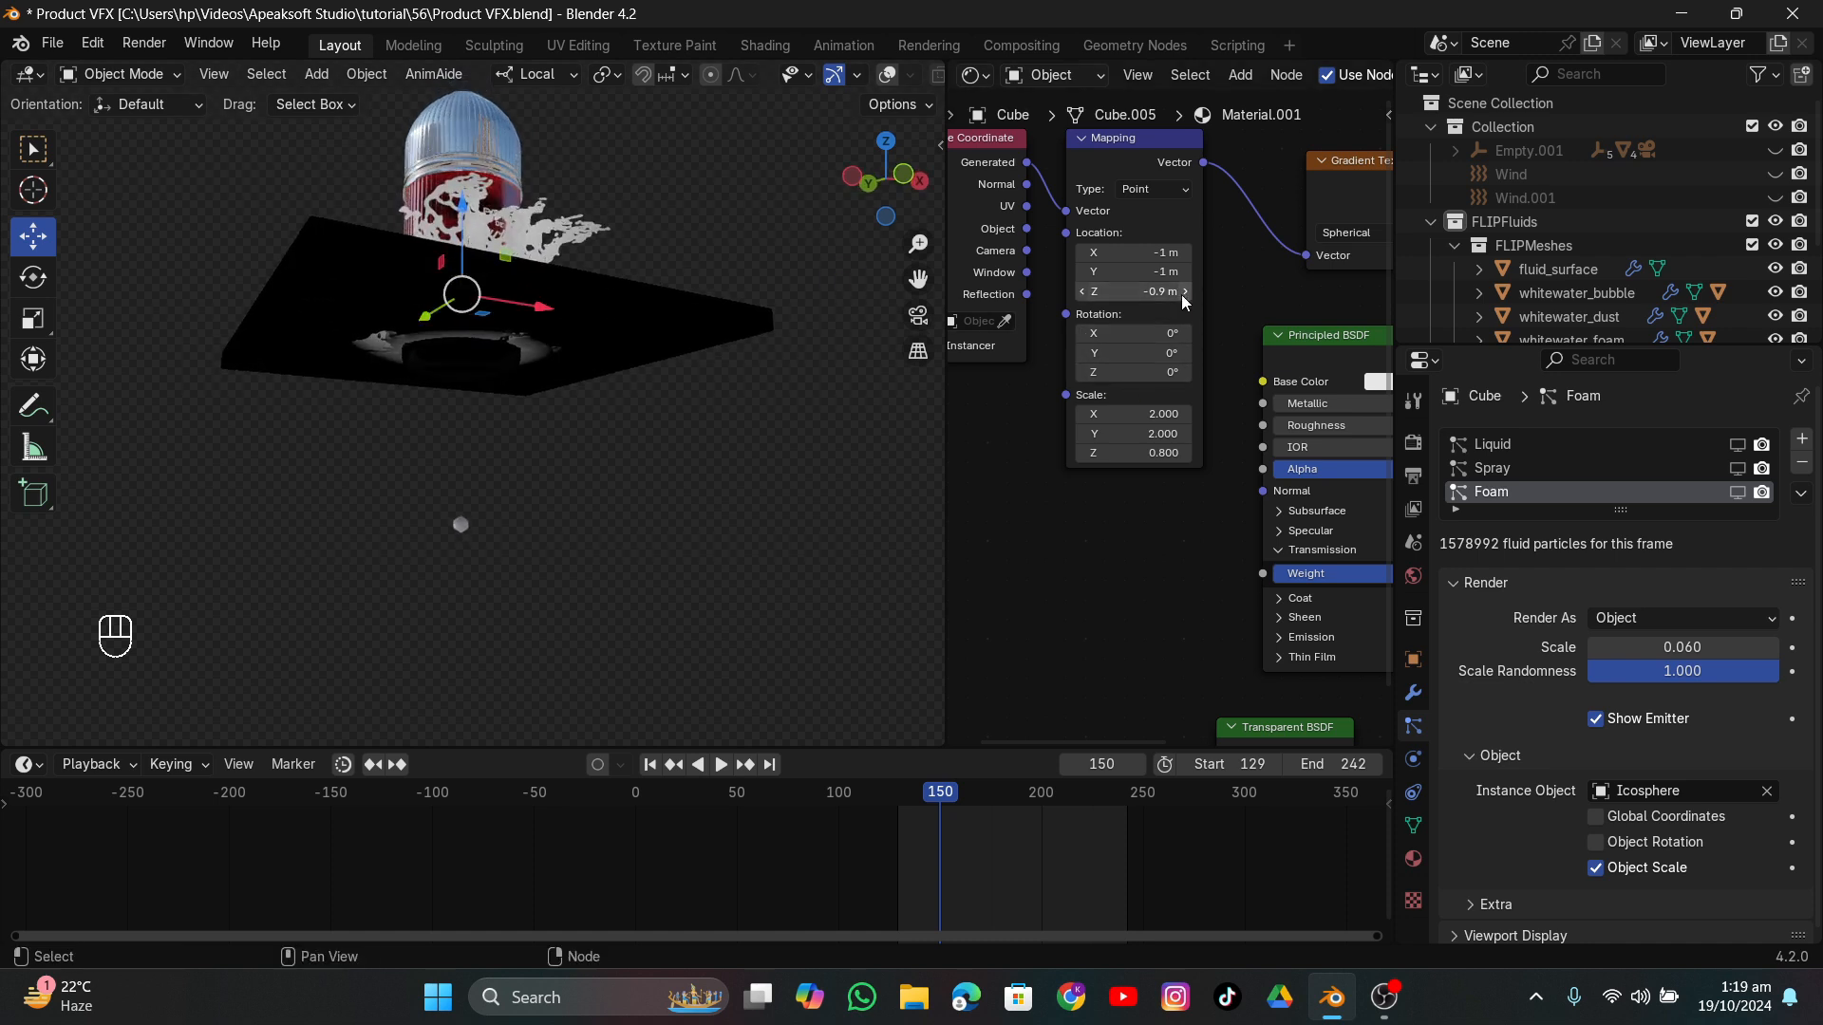
pyautogui.click(1082, 291)
pyautogui.click(1082, 292)
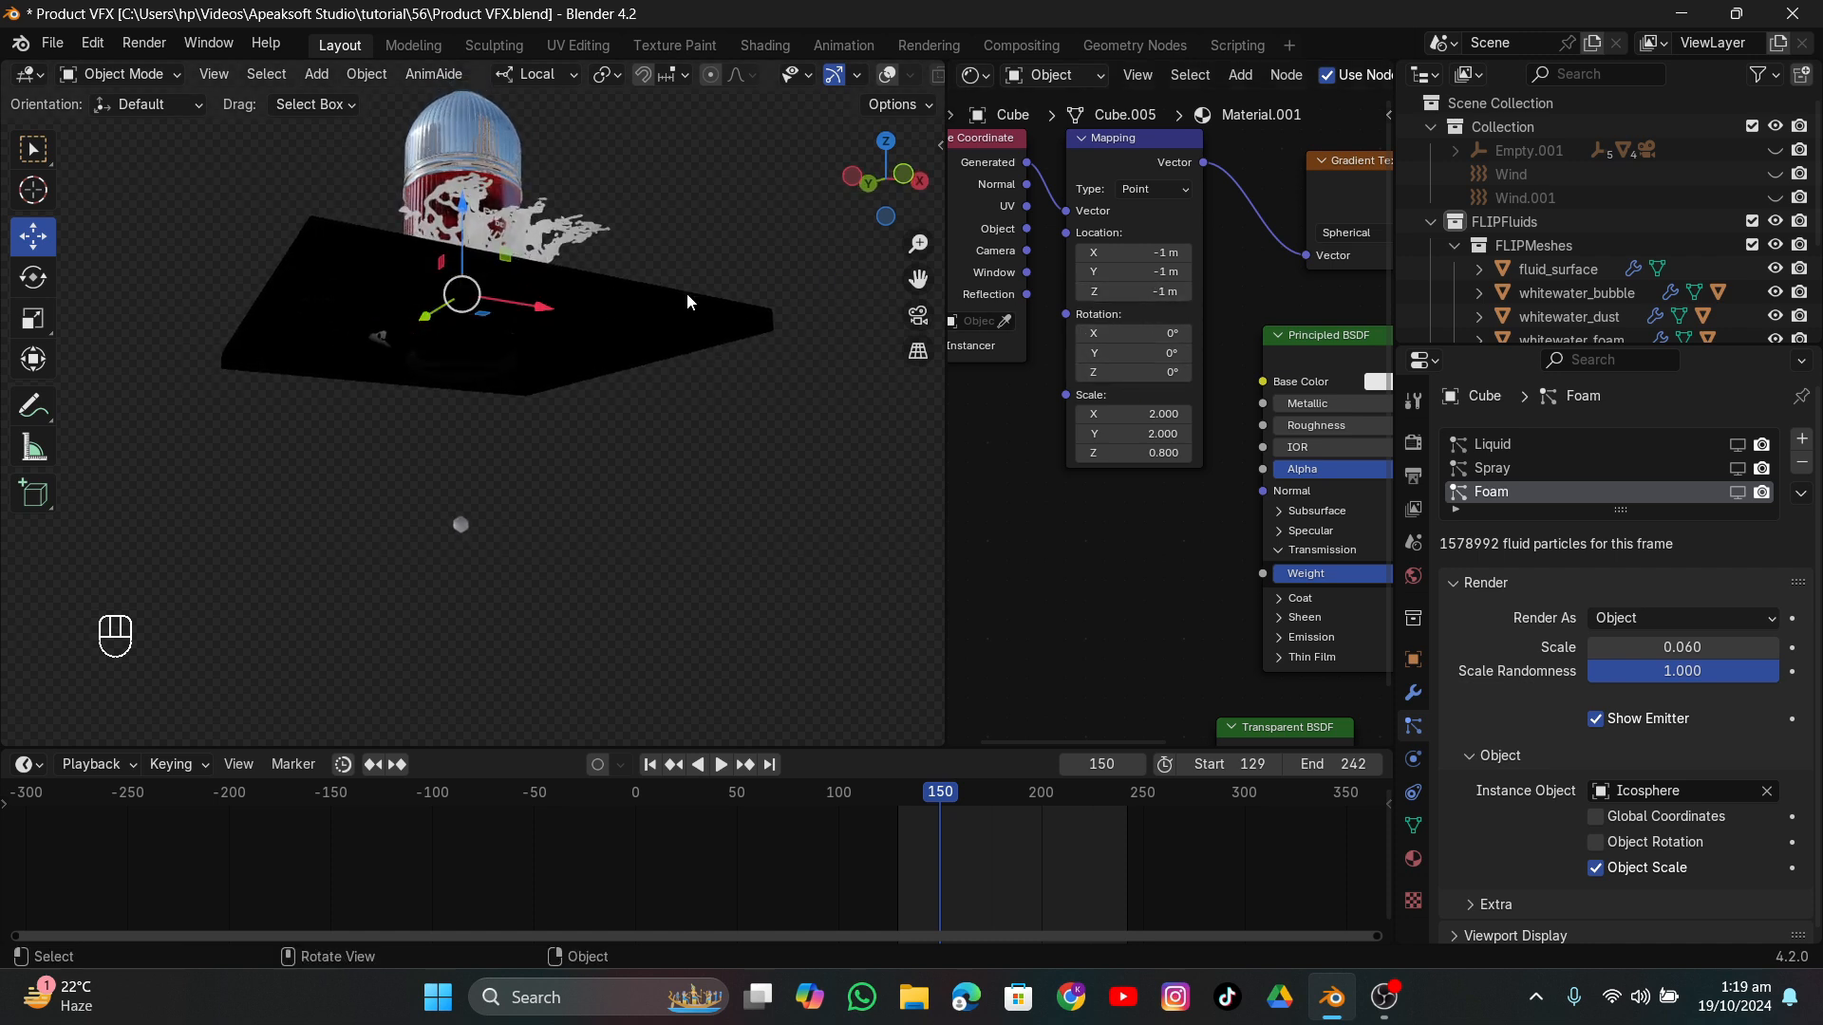
# Add a Mix Shader node between the shaders and the Material Output.
pyautogui.moveTo(687, 293); pyautogui.dragTo(678, 505, button='middle')
pyautogui.scroll(-2, 1147, 398)
pyautogui.moveTo(1147, 398); pyautogui.dragTo(1255, 411, button='middle')
pyautogui.hotkey('shift', 'a')
pyautogui.write('mix')
pyautogui.press('Down')
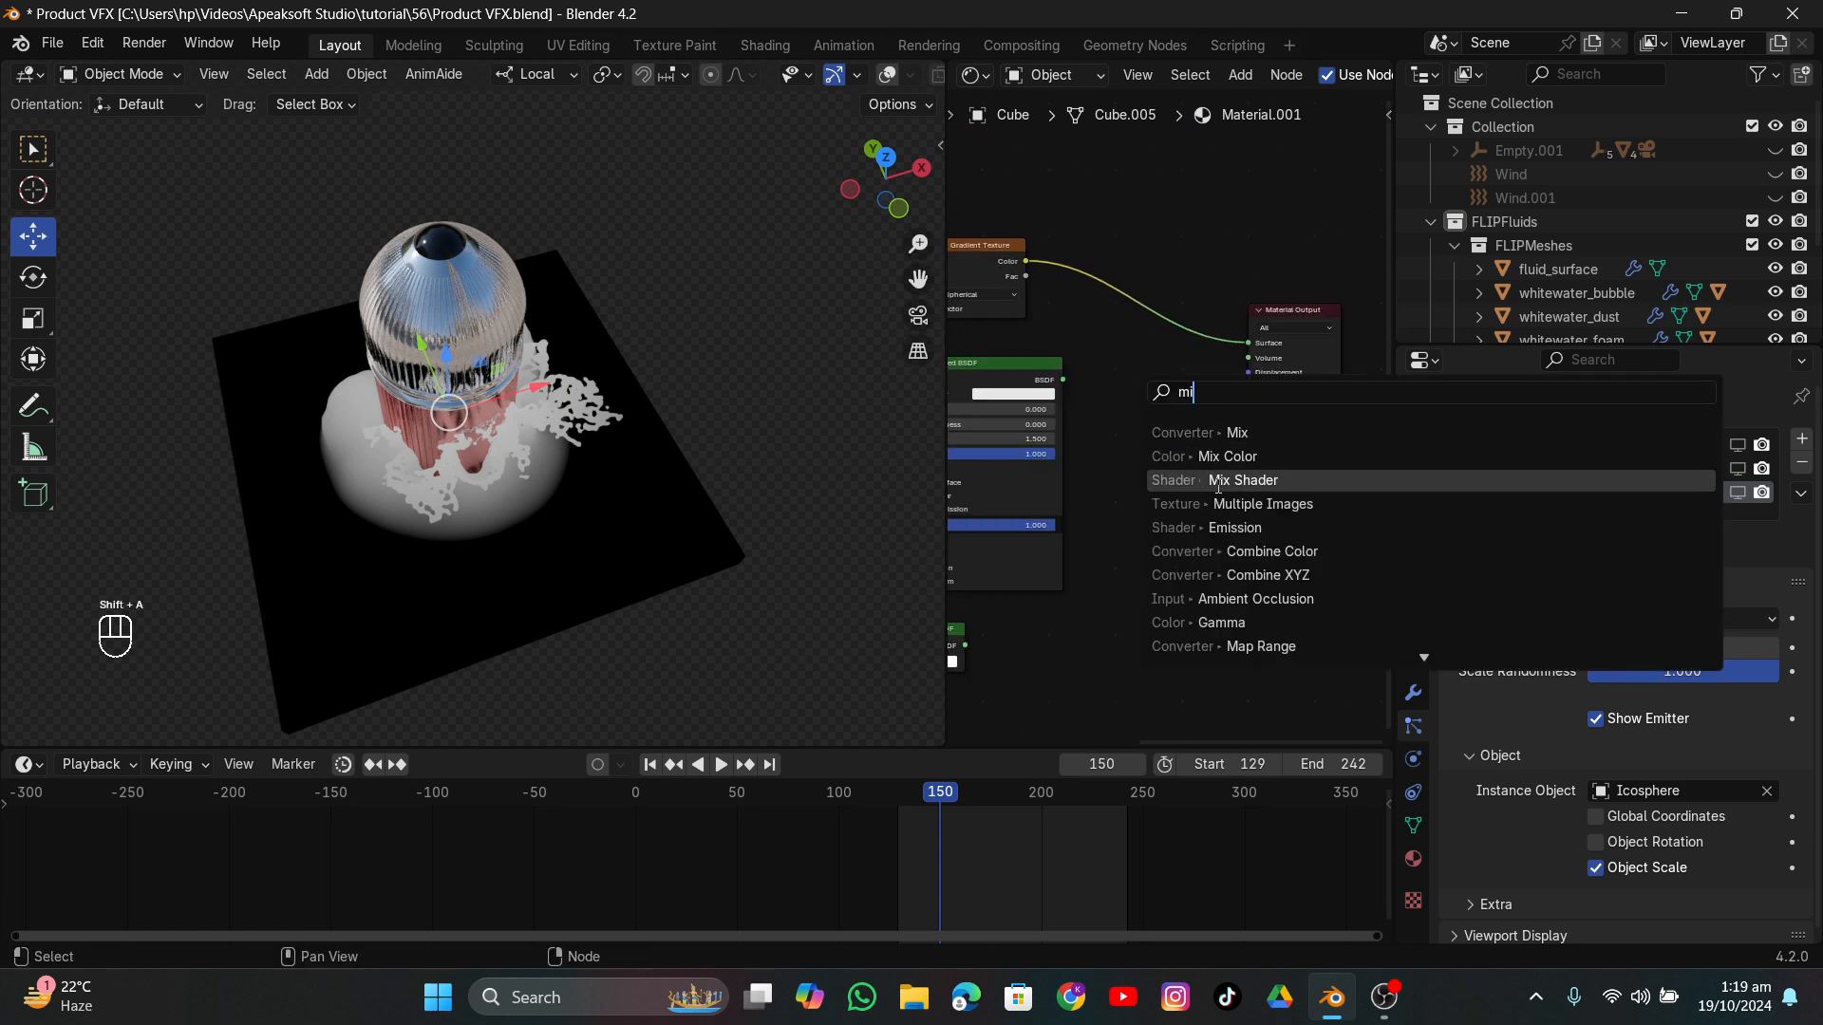
pyautogui.press('Return')
pyautogui.click(1137, 389)
# Connect the gradient color to the Mix Shader's Fac, both BSDFs to its shader inputs, and its output to Surface.
pyautogui.moveTo(1026, 261); pyautogui.dragTo(1070, 328)
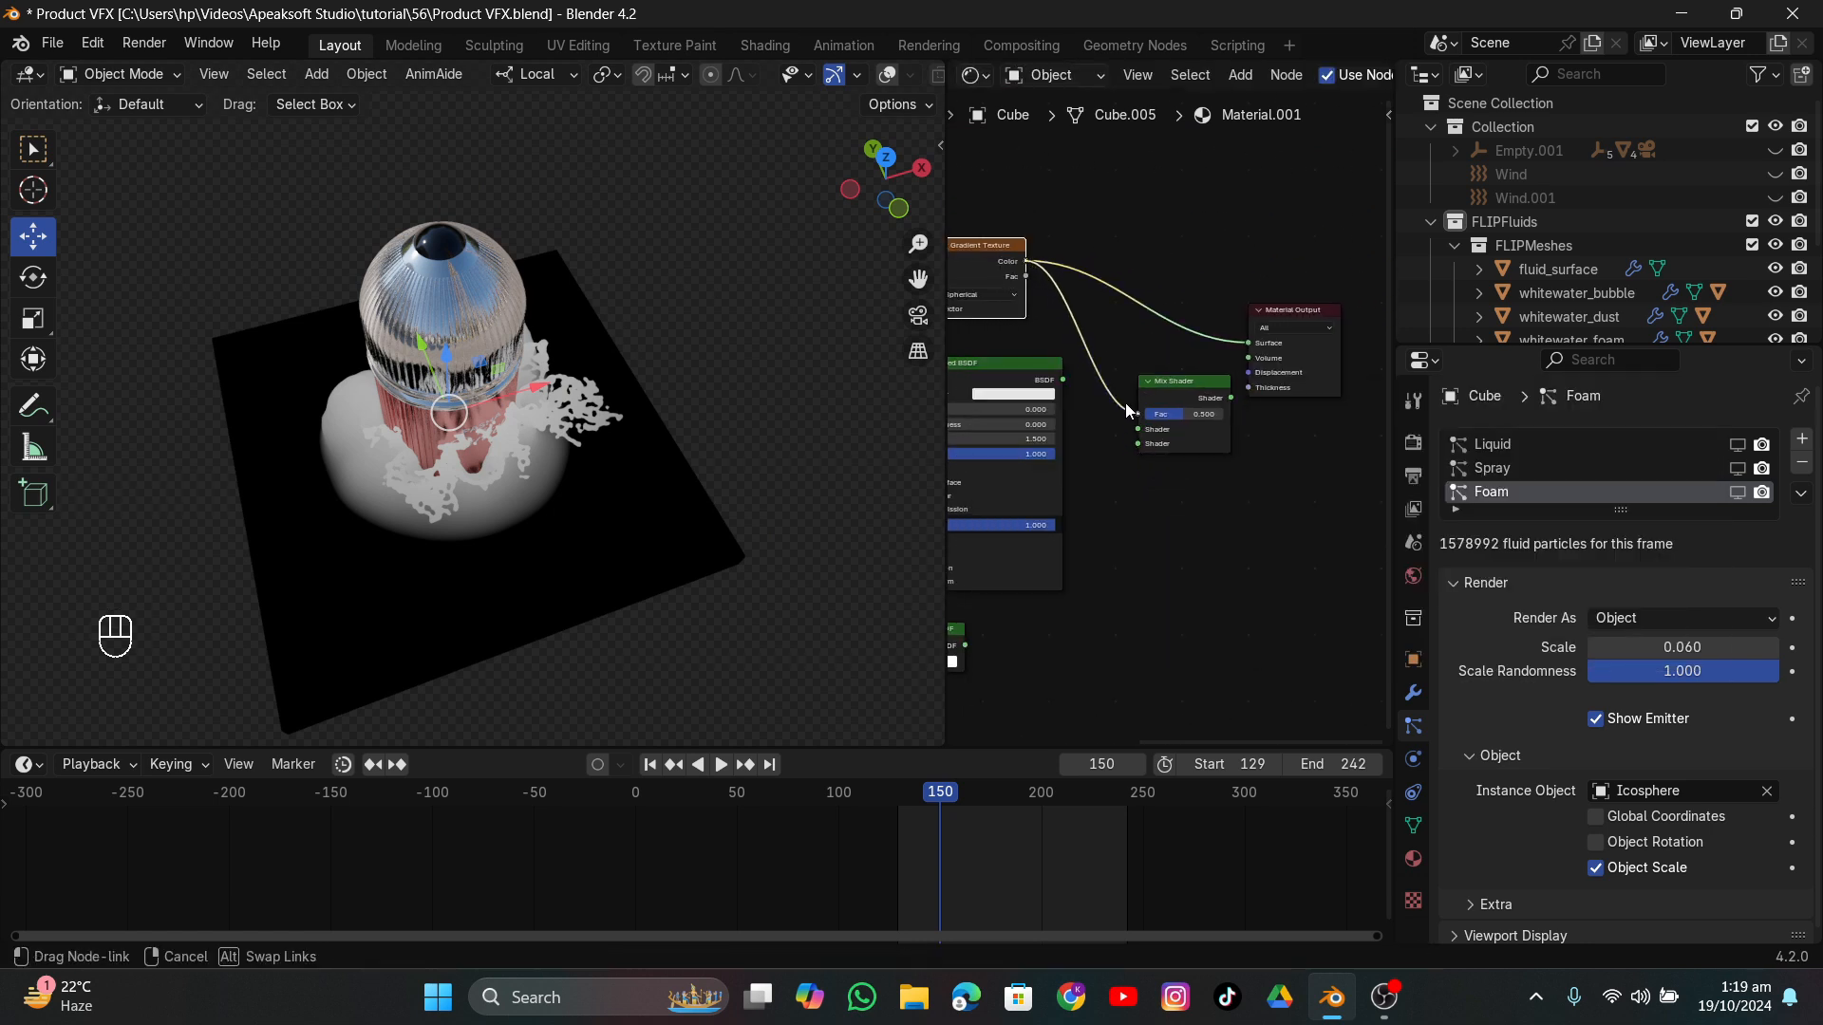
pyautogui.moveTo(1126, 411); pyautogui.dragTo(1137, 414)
pyautogui.moveTo(1174, 383); pyautogui.dragTo(1121, 415)
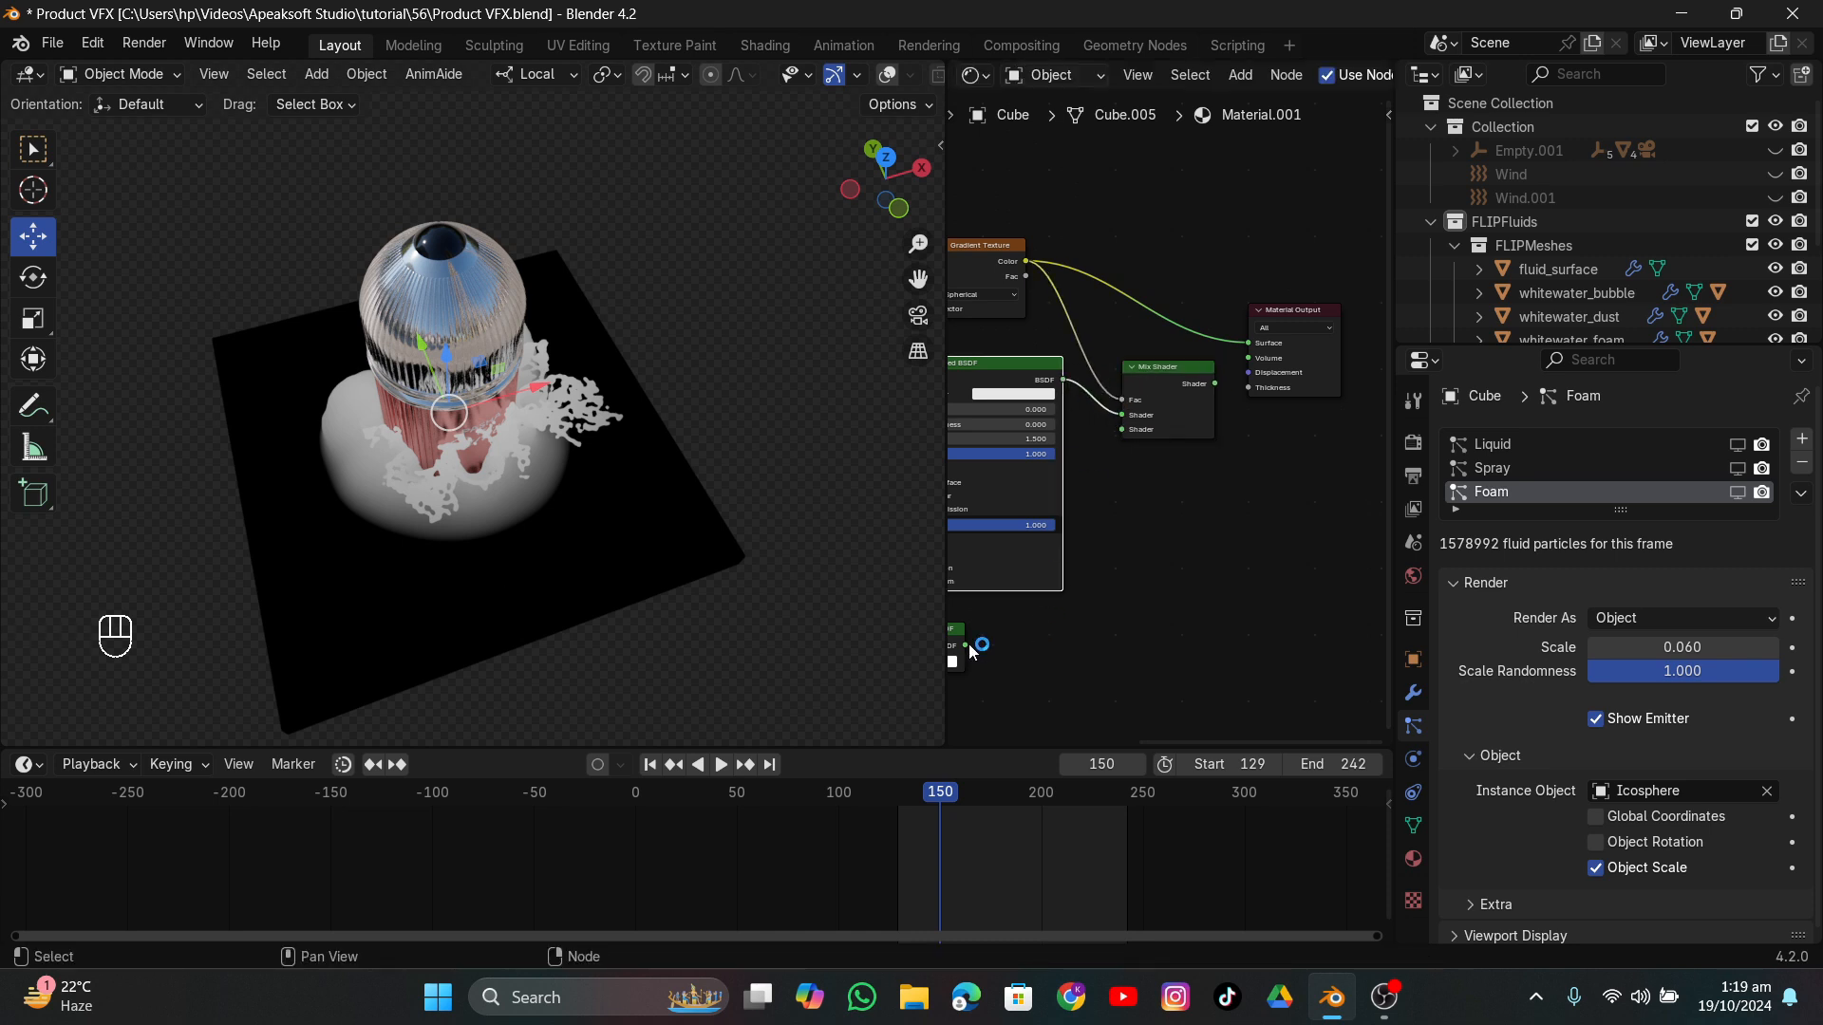
pyautogui.moveTo(966, 646); pyautogui.dragTo(1121, 430)
pyautogui.moveTo(1215, 383); pyautogui.dragTo(1247, 342)
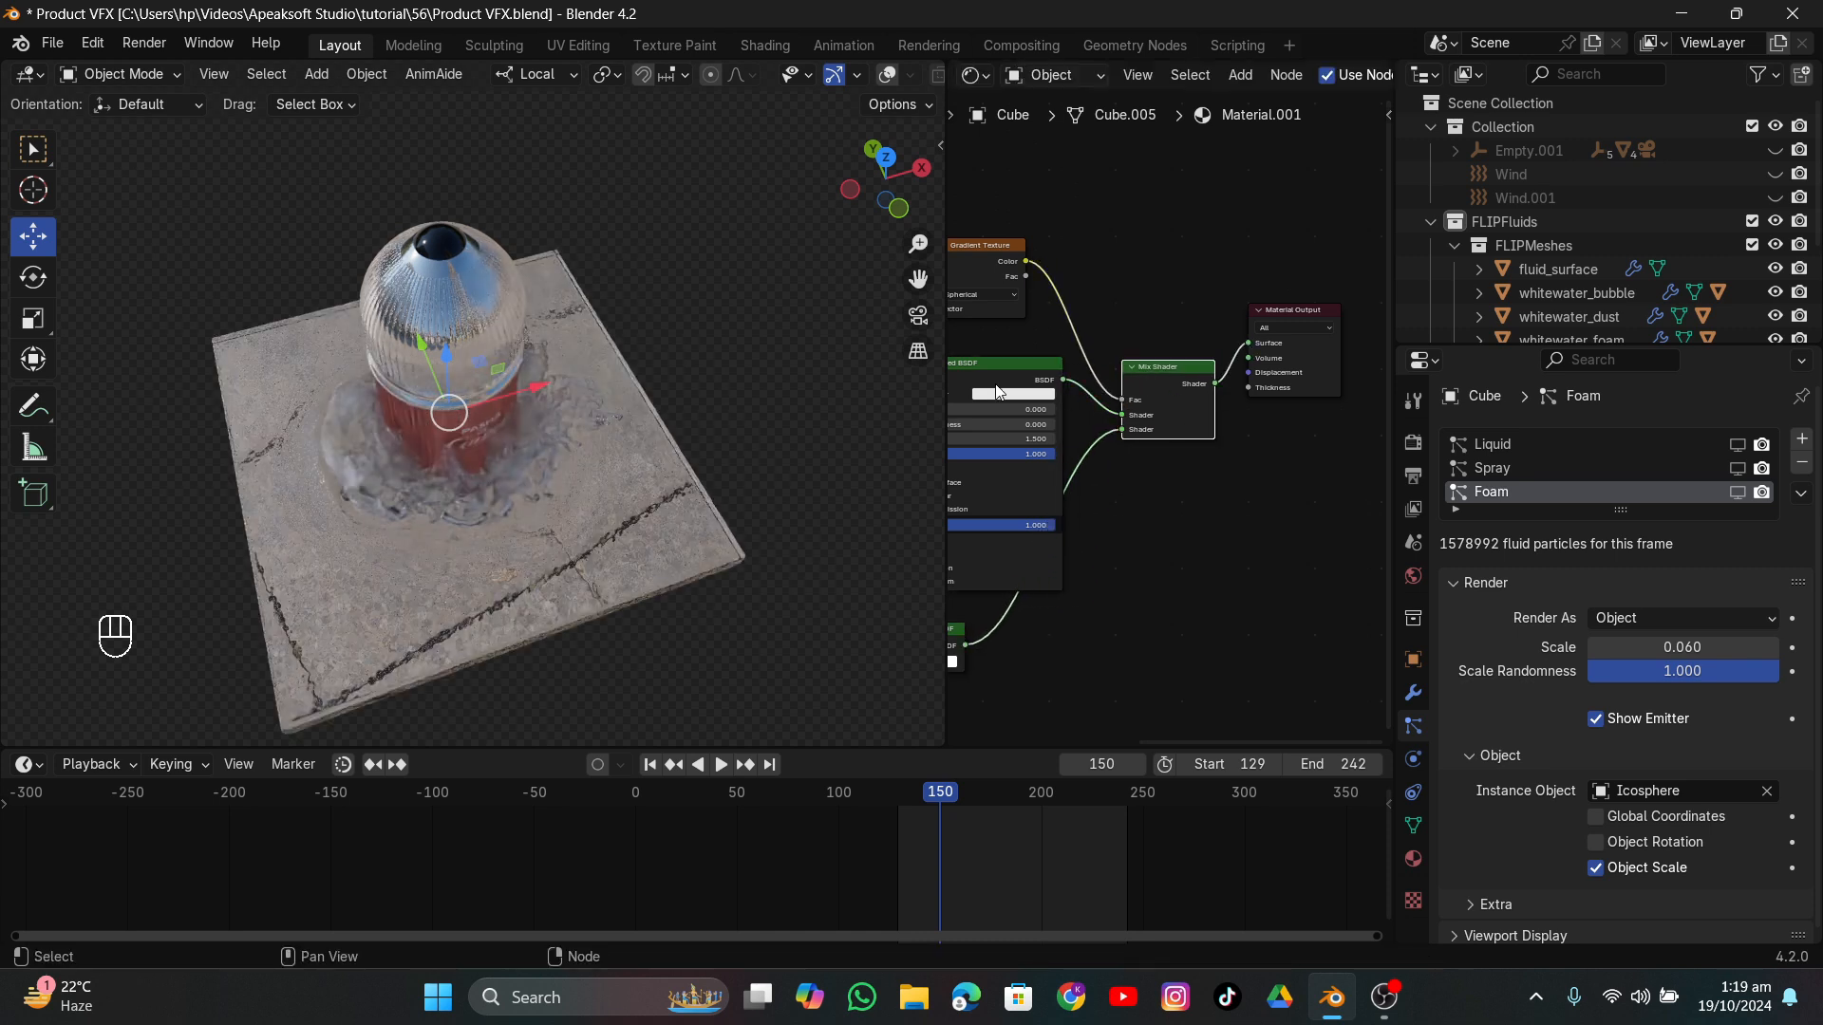
# Swap the Mix Shader inputs so the Transparent BSDF feeds the first and the Principled BSDF the second.
pyautogui.moveTo(781, 359); pyautogui.dragTo(727, 311, button='middle')
pyautogui.scroll(1, 727, 317)
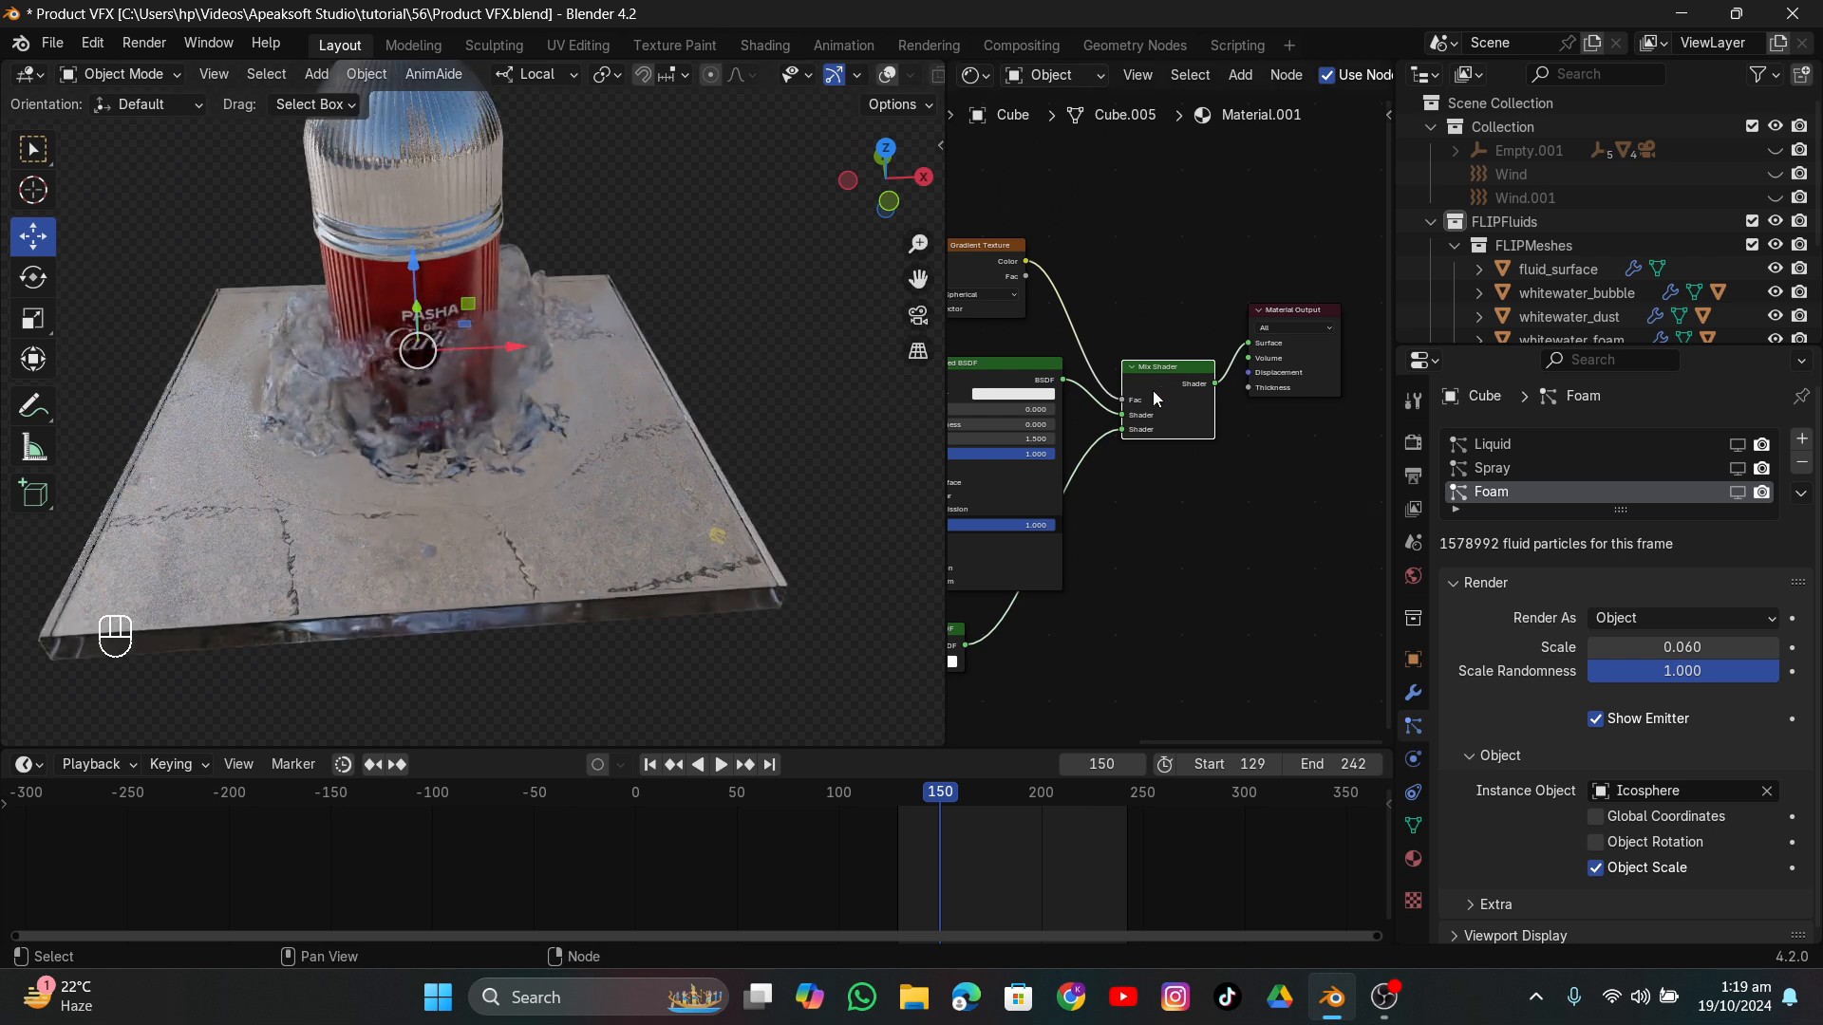
pyautogui.moveTo(1123, 418); pyautogui.dragTo(1124, 415)
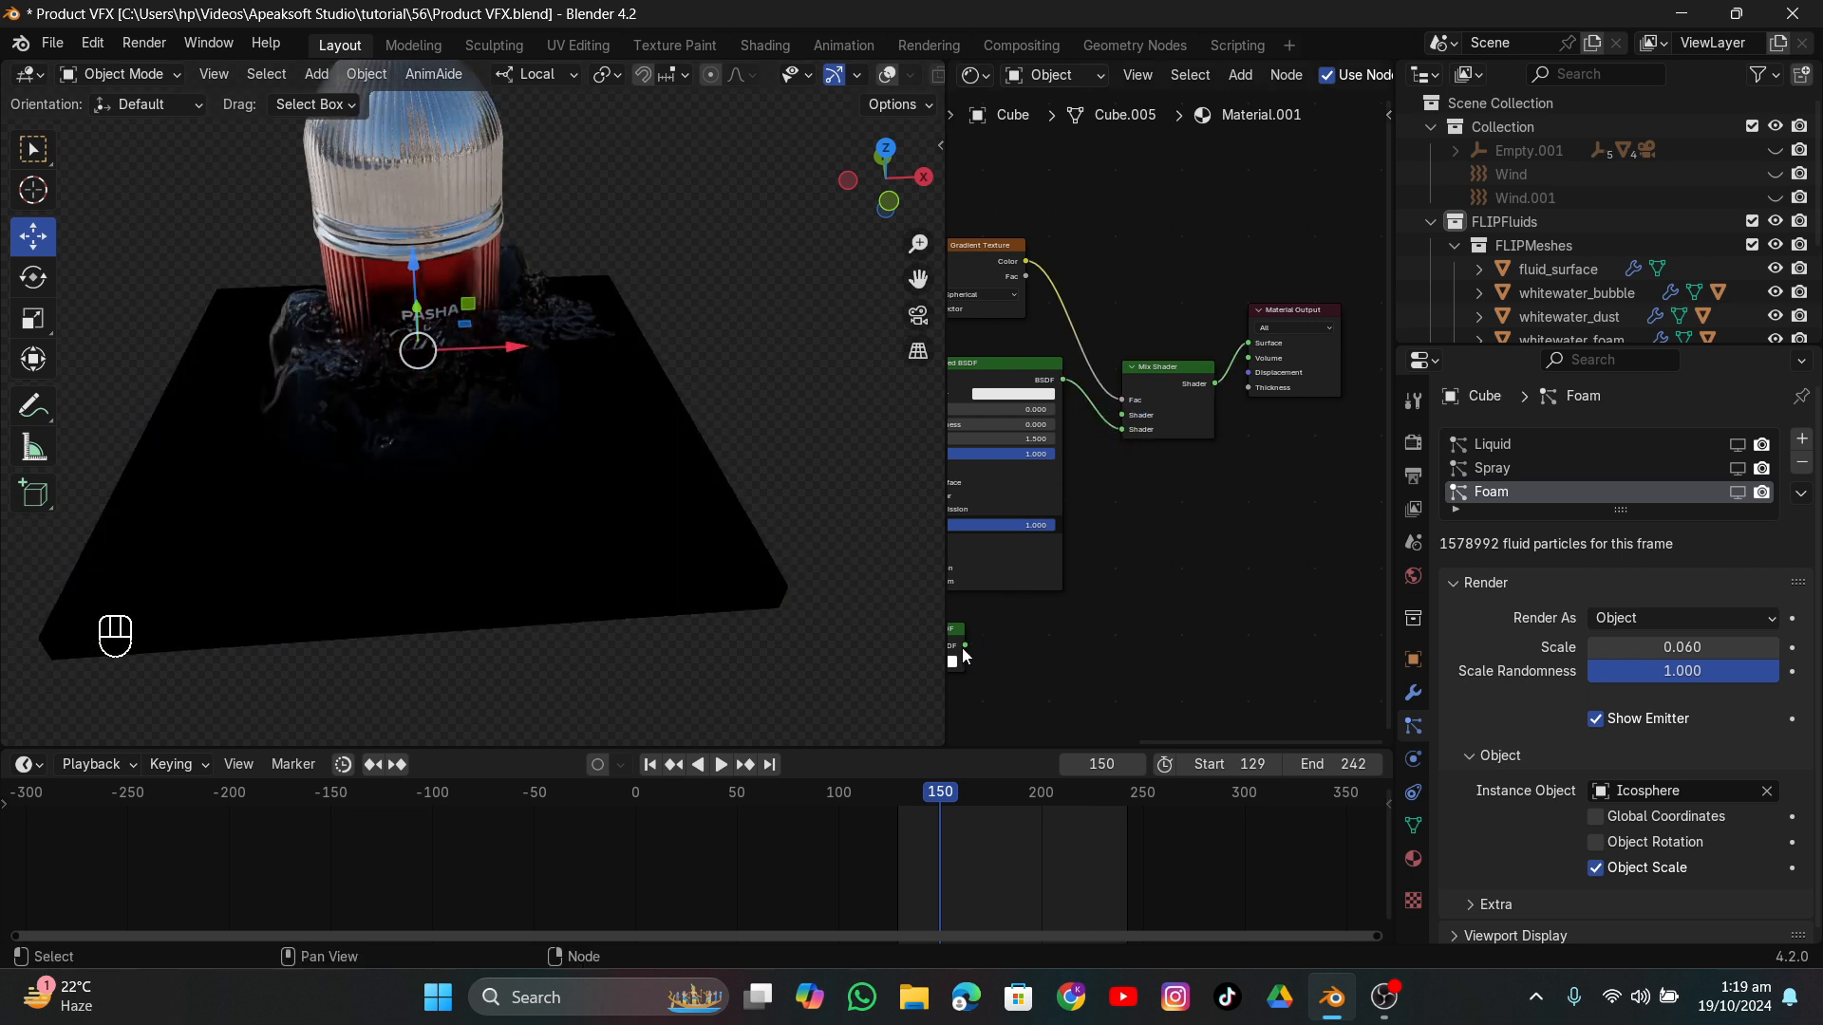
pyautogui.moveTo(965, 646); pyautogui.dragTo(1122, 429)
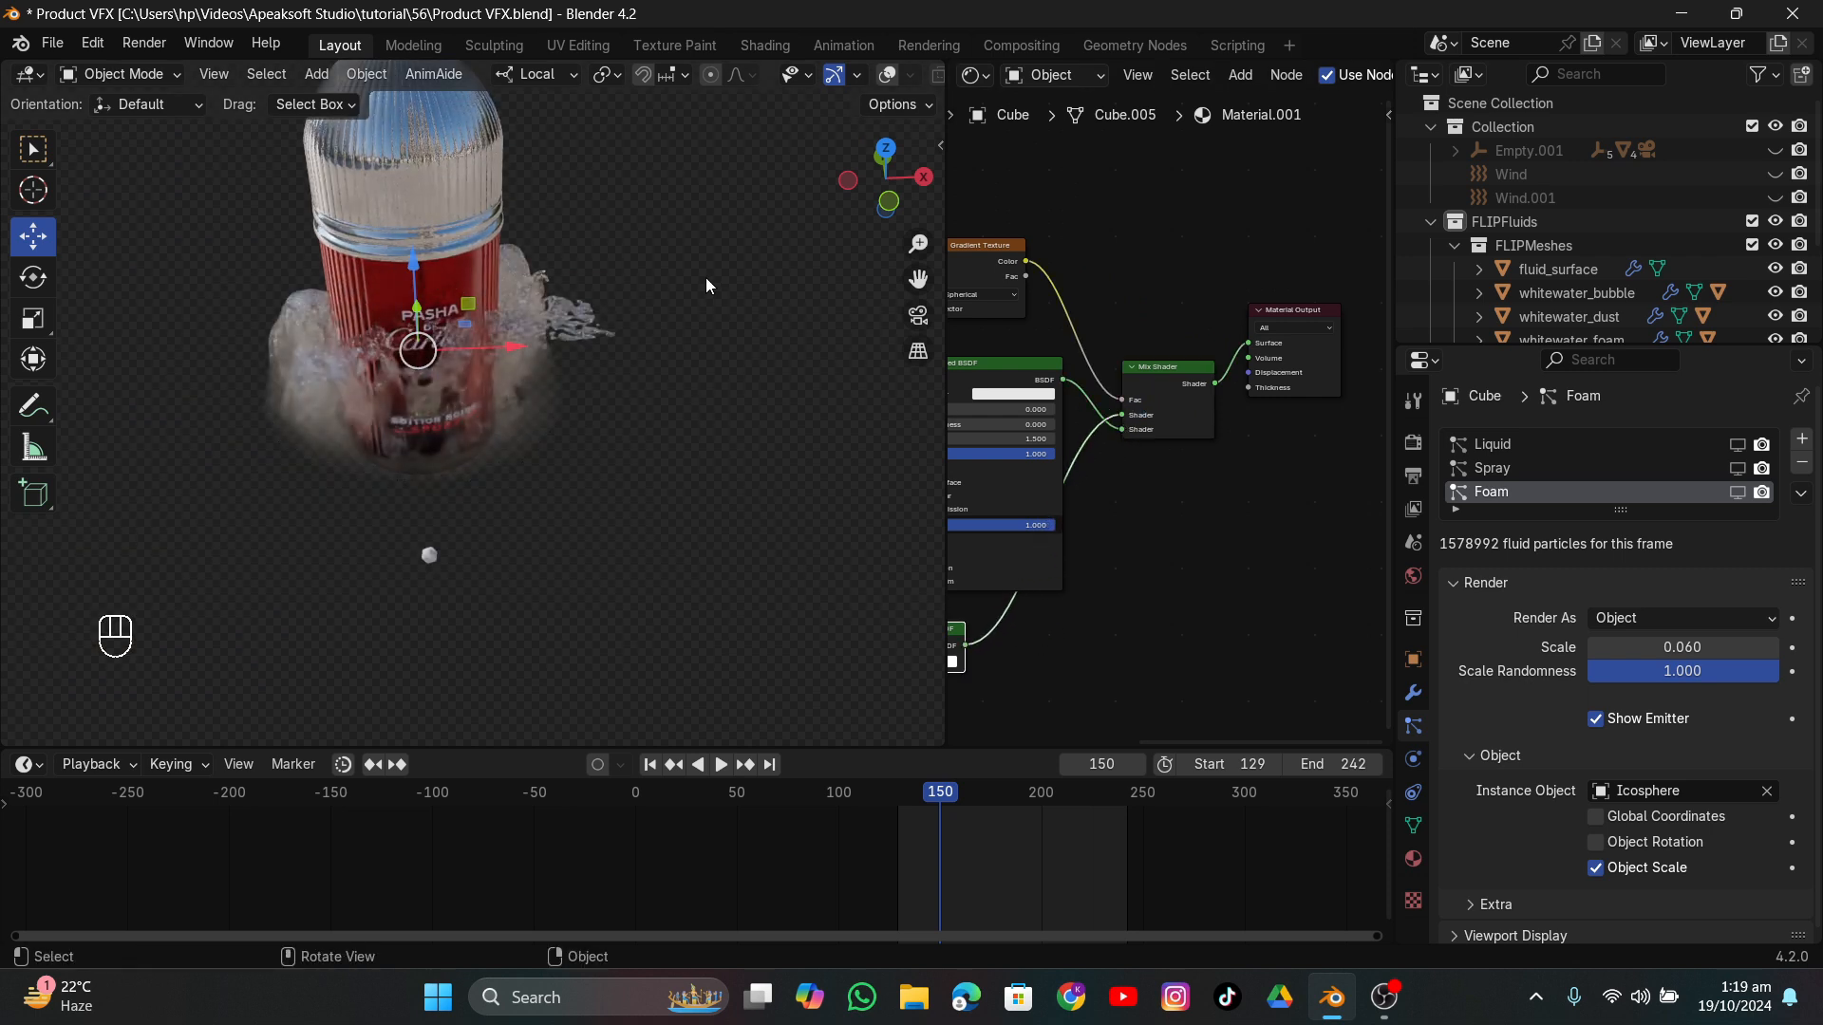
# View the splash through the camera and turn on the viewport overlays to display the background footage.
pyautogui.click(919, 317)
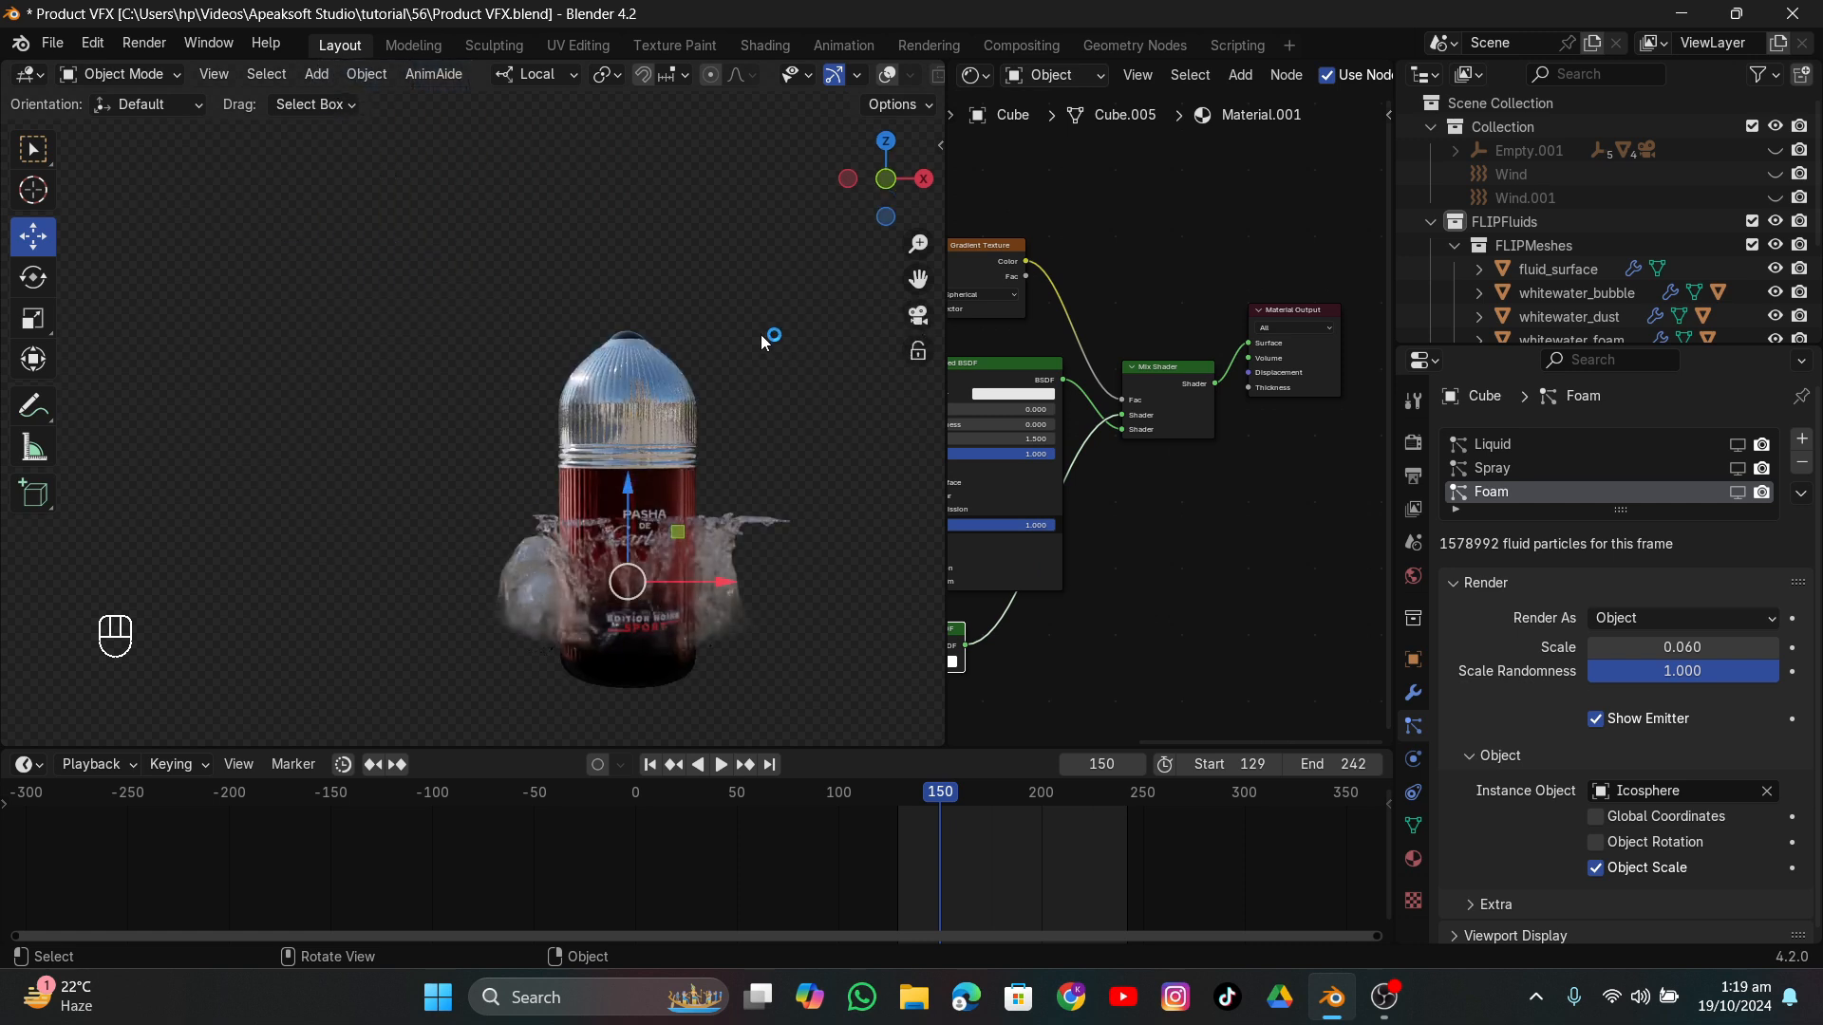
pyautogui.click(887, 74)
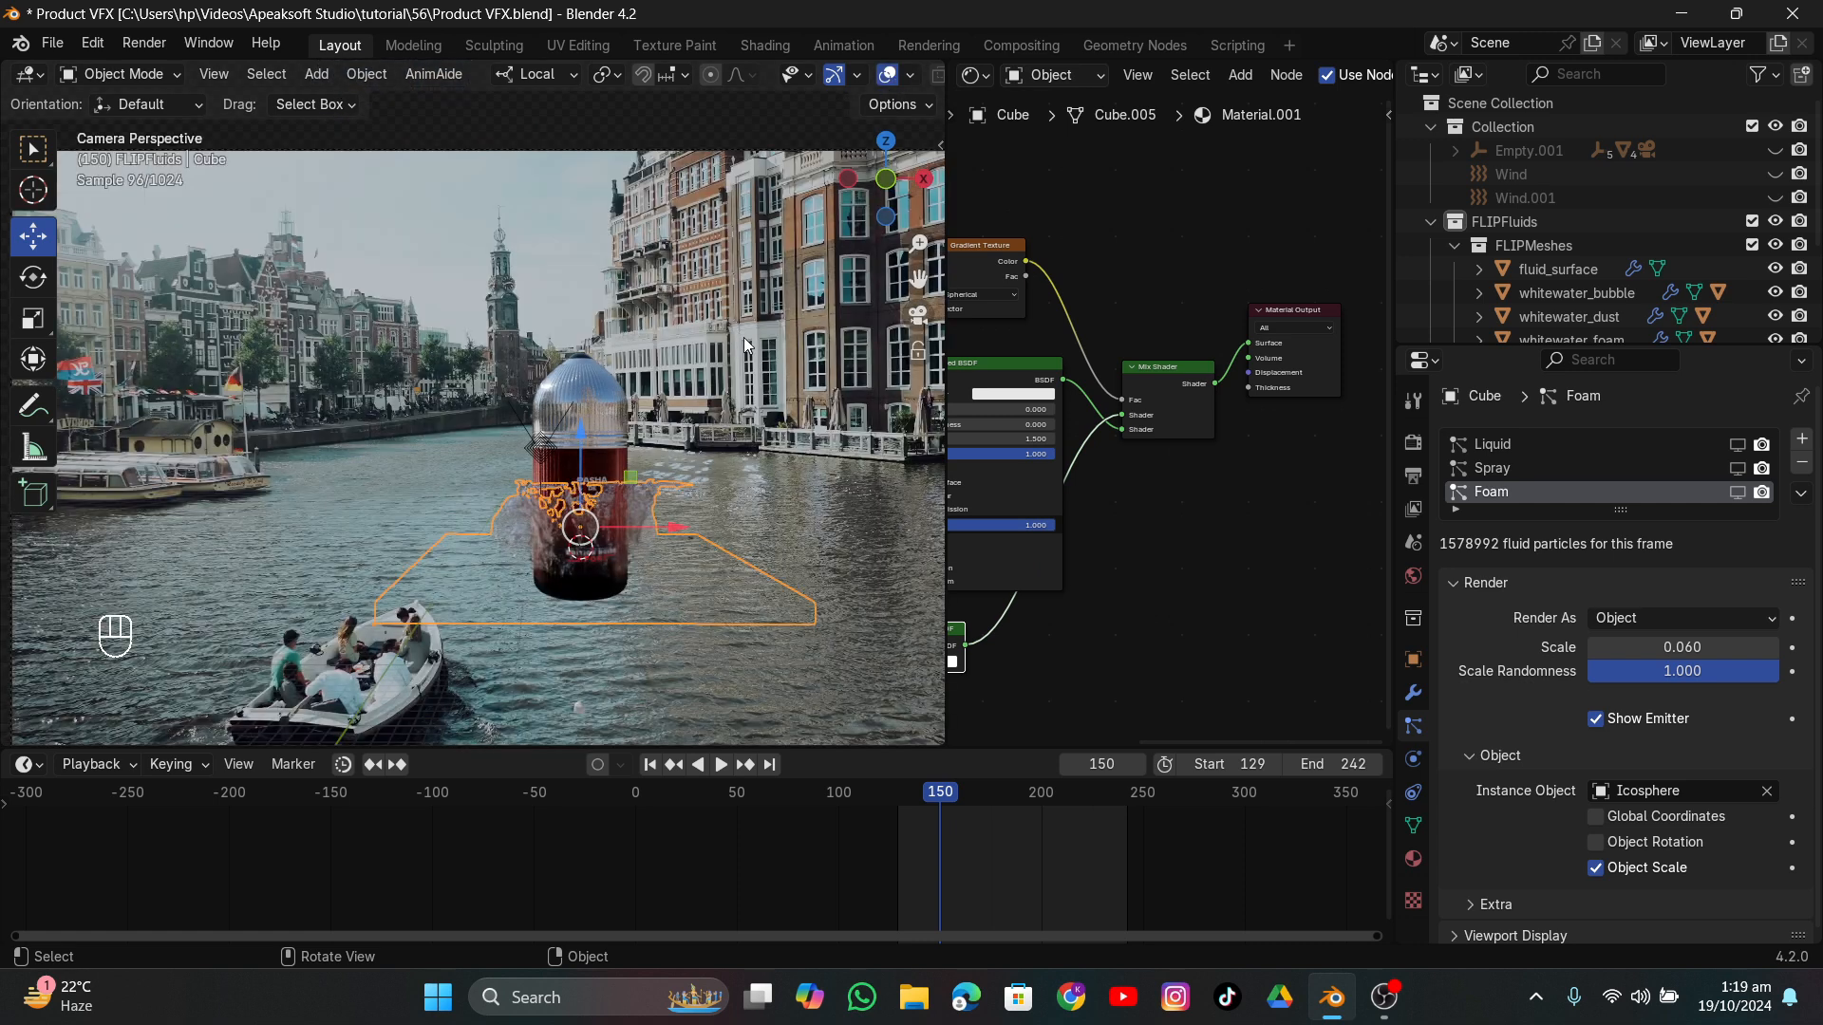
pyautogui.click(732, 441)
pyautogui.click(694, 549)
# Unhide Track Solid 1.005 under Empty.001's Track Solid 1 Orientation.005 and clear the object selection.
pyautogui.scroll(-2, 1592, 214)
pyautogui.scroll(-2, 1588, 207)
pyautogui.scroll(5, 1587, 208)
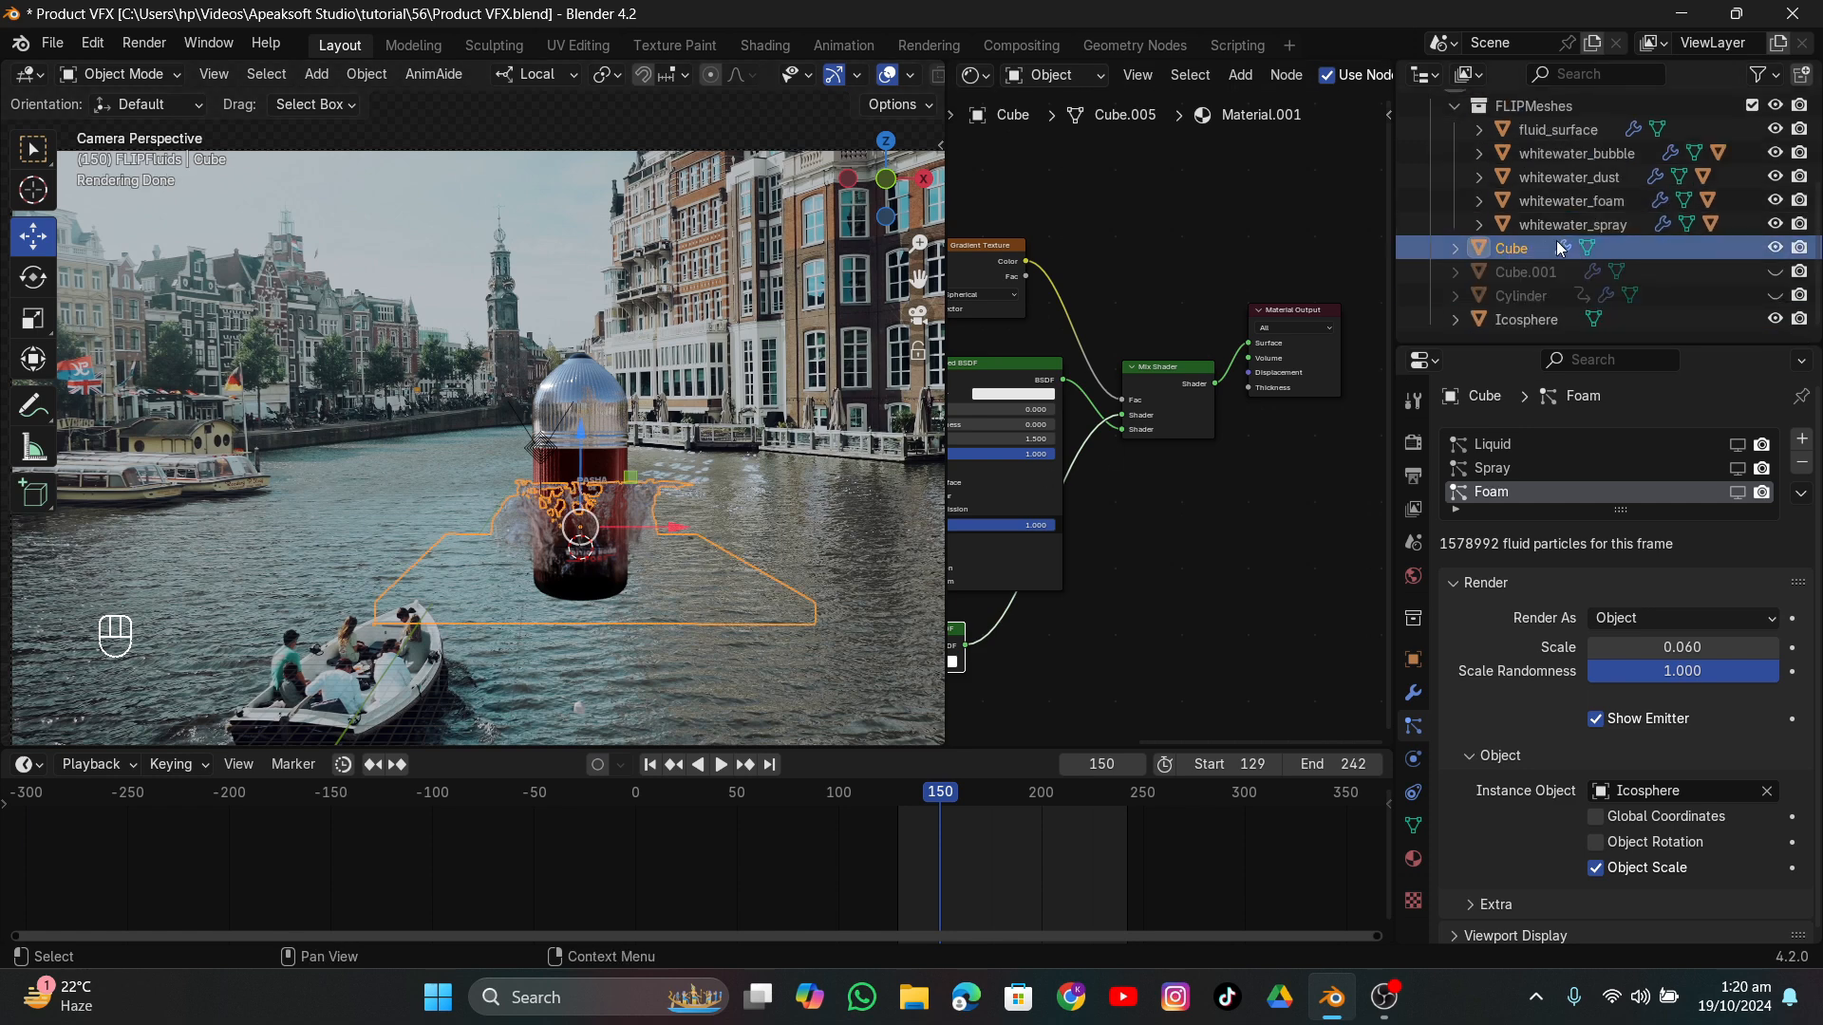
pyautogui.click(1450, 150)
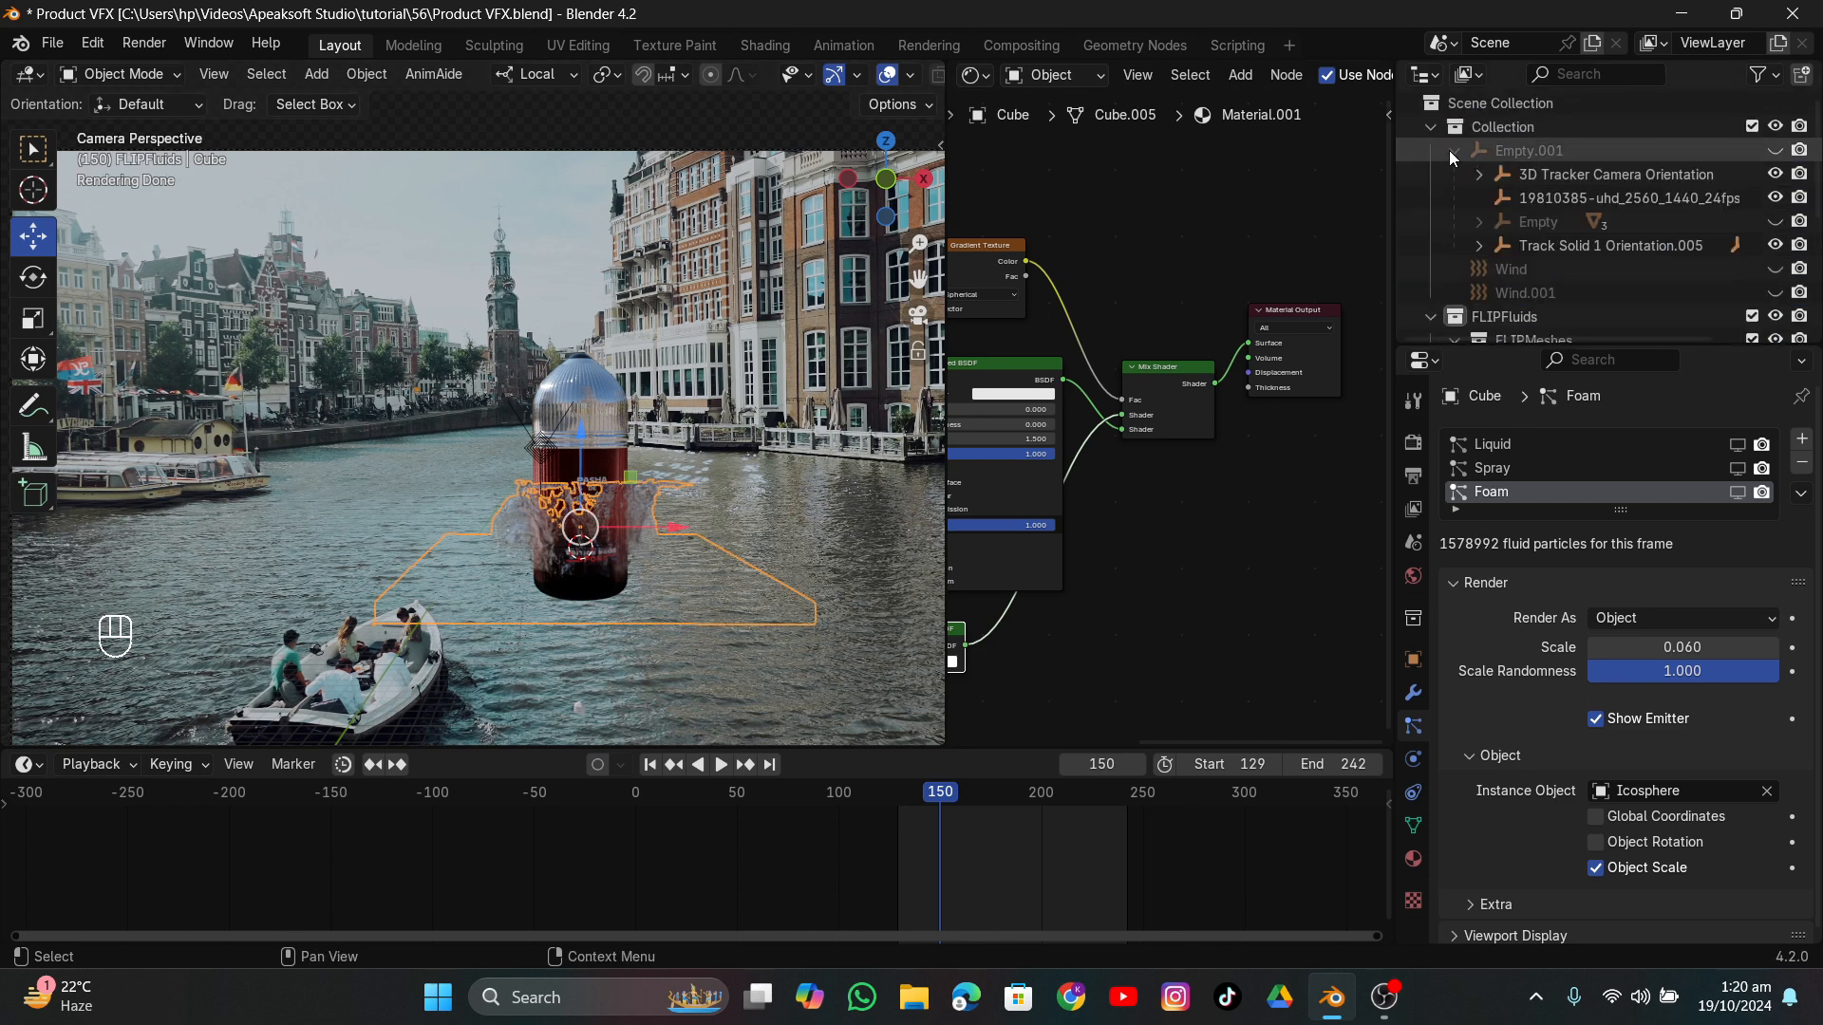
pyautogui.click(1478, 245)
pyautogui.click(1502, 269)
pyautogui.click(1773, 294)
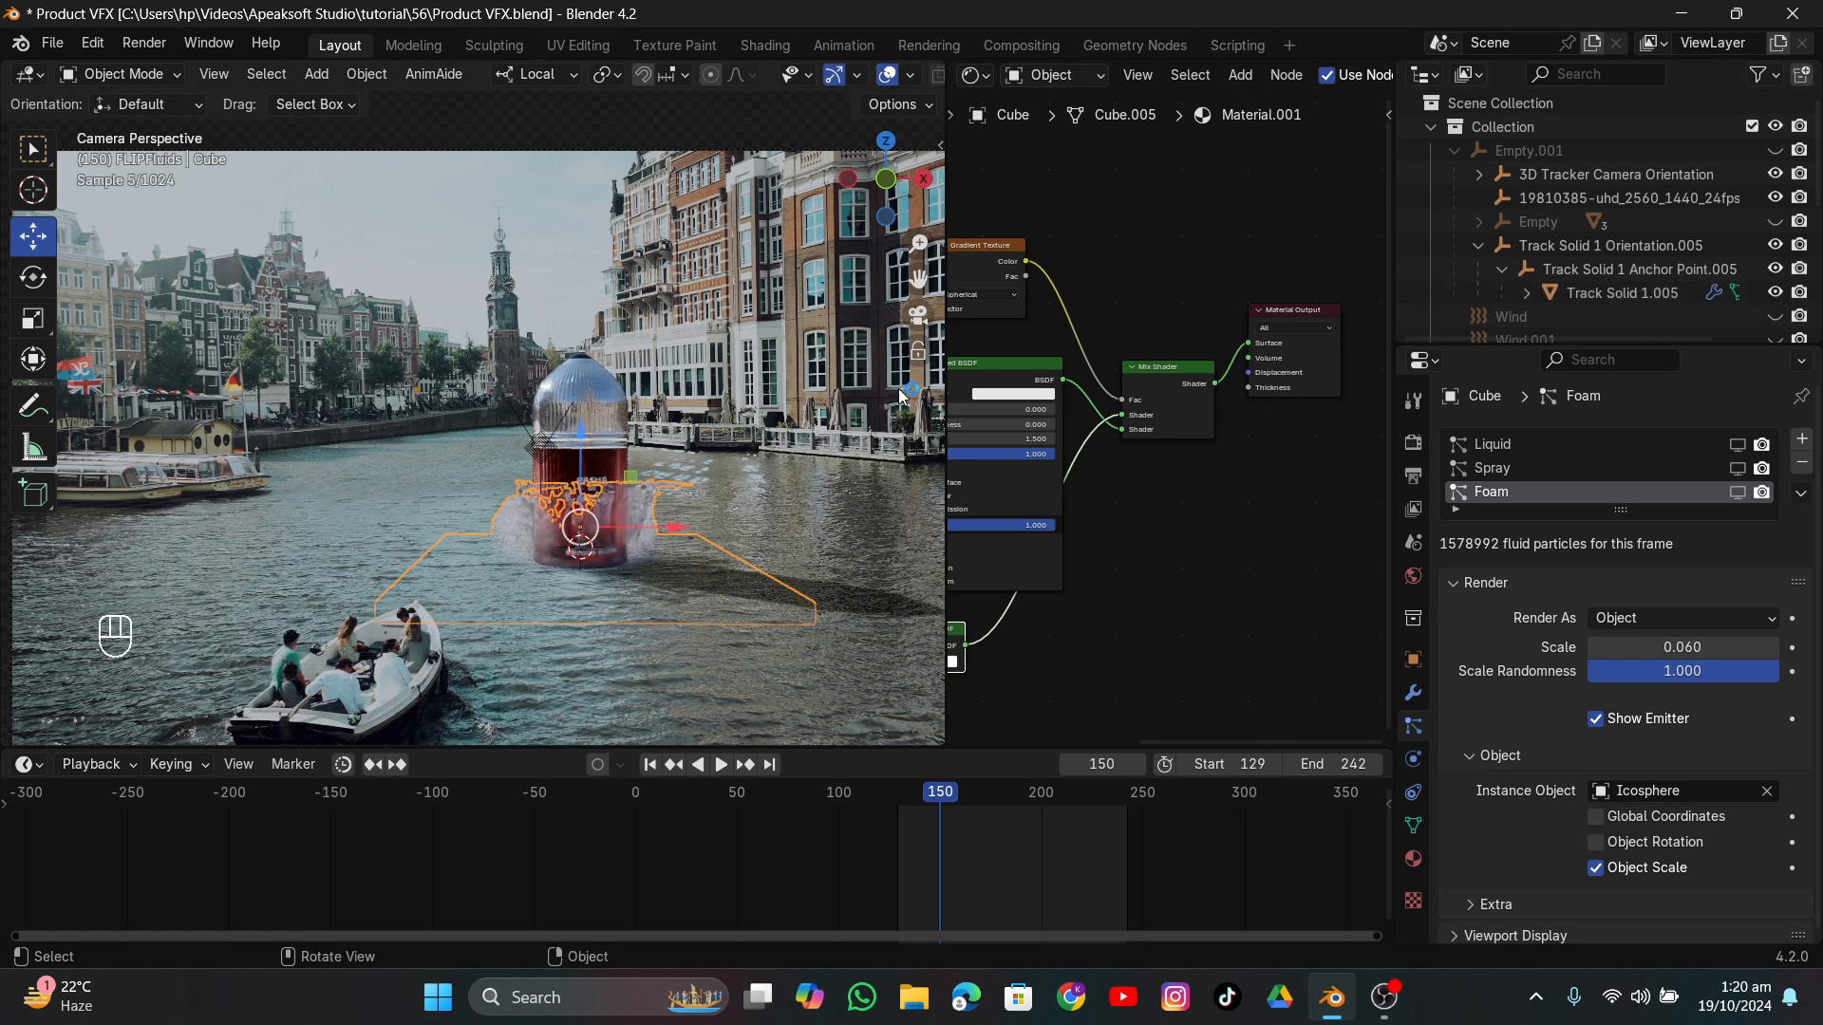
pyautogui.click(731, 375)
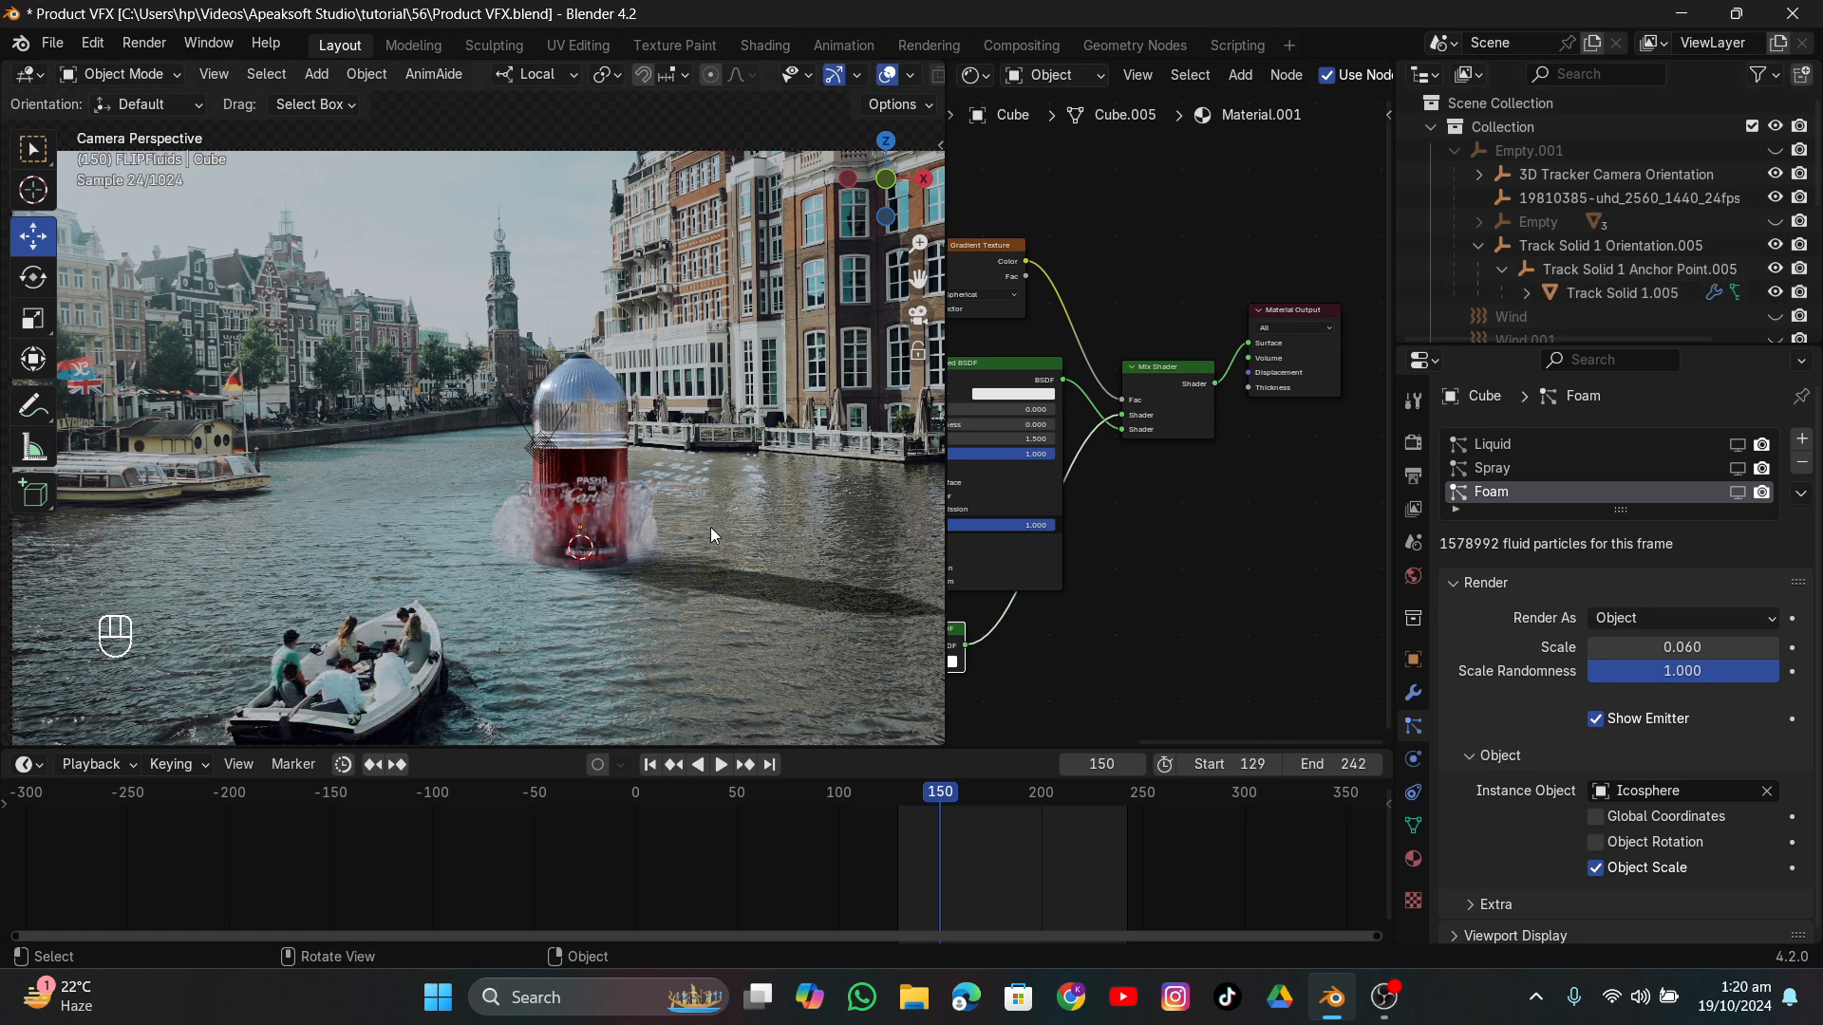
# Review the bottle's water impact through the camera at frames 138 and 131, playing the animation from frame 131.
pyautogui.moveTo(918, 278); pyautogui.dragTo(878, 181)
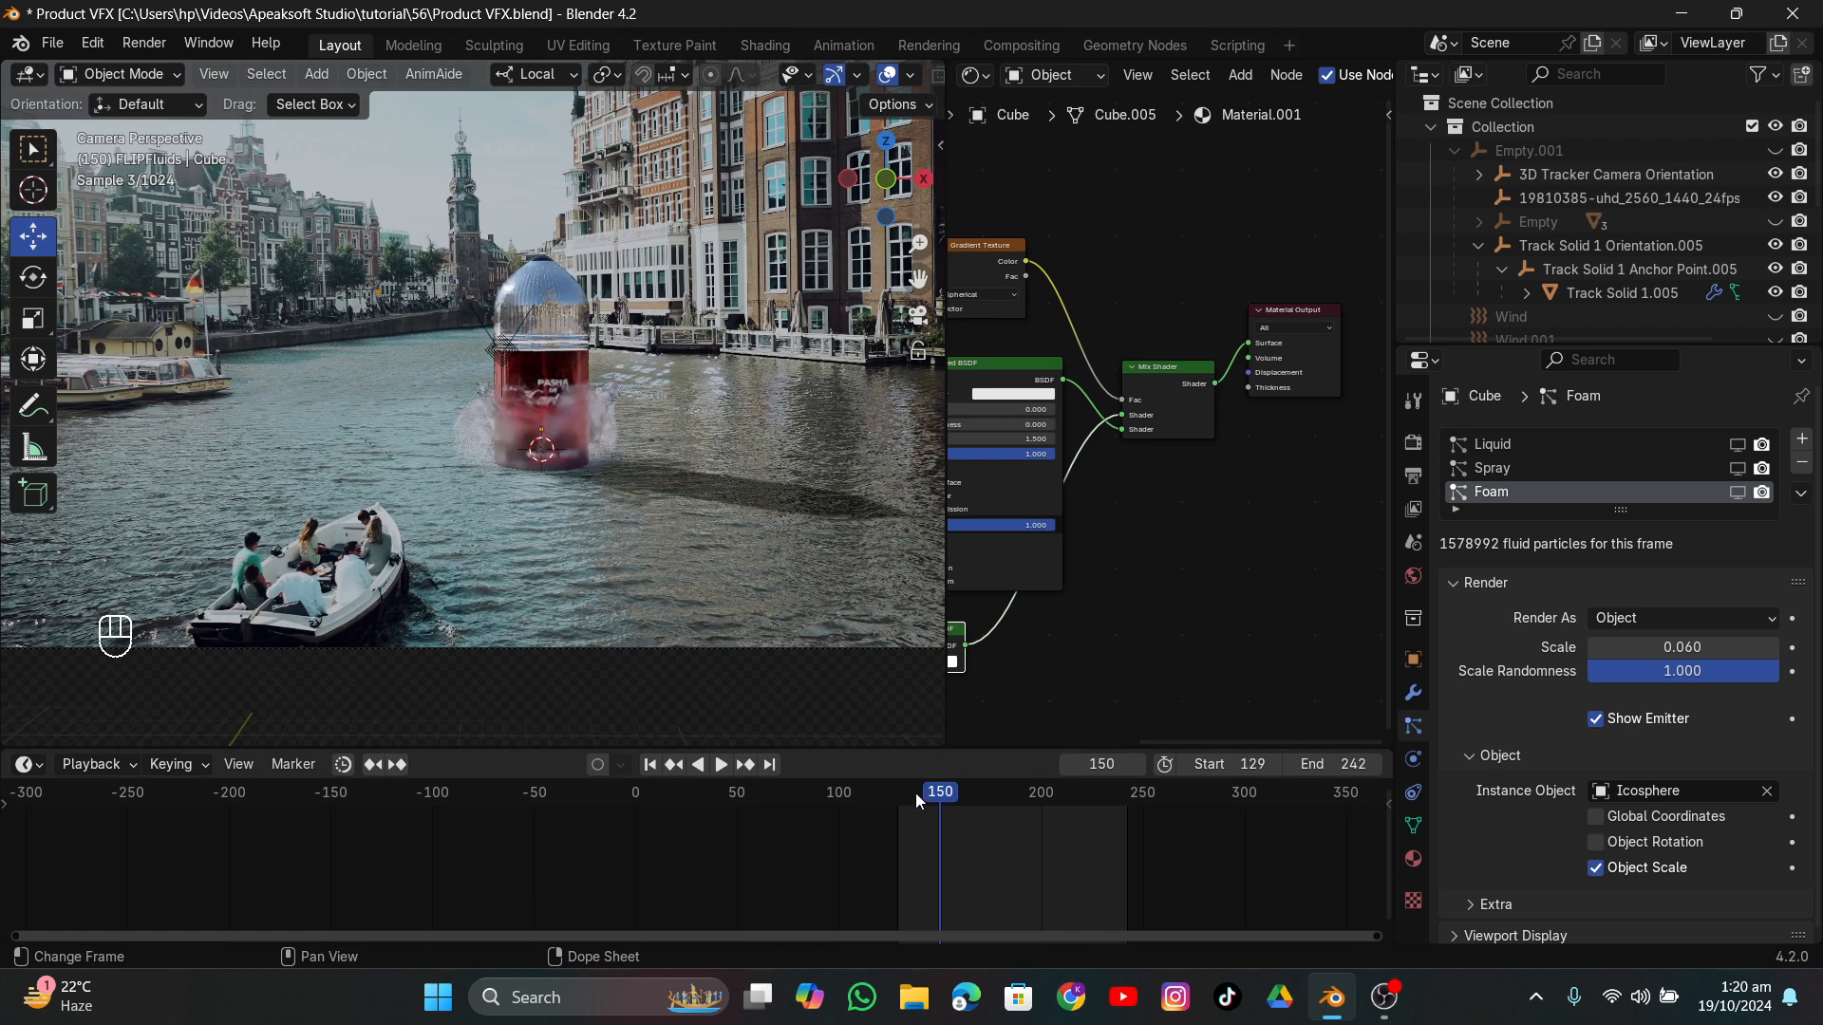
pyautogui.click(915, 792)
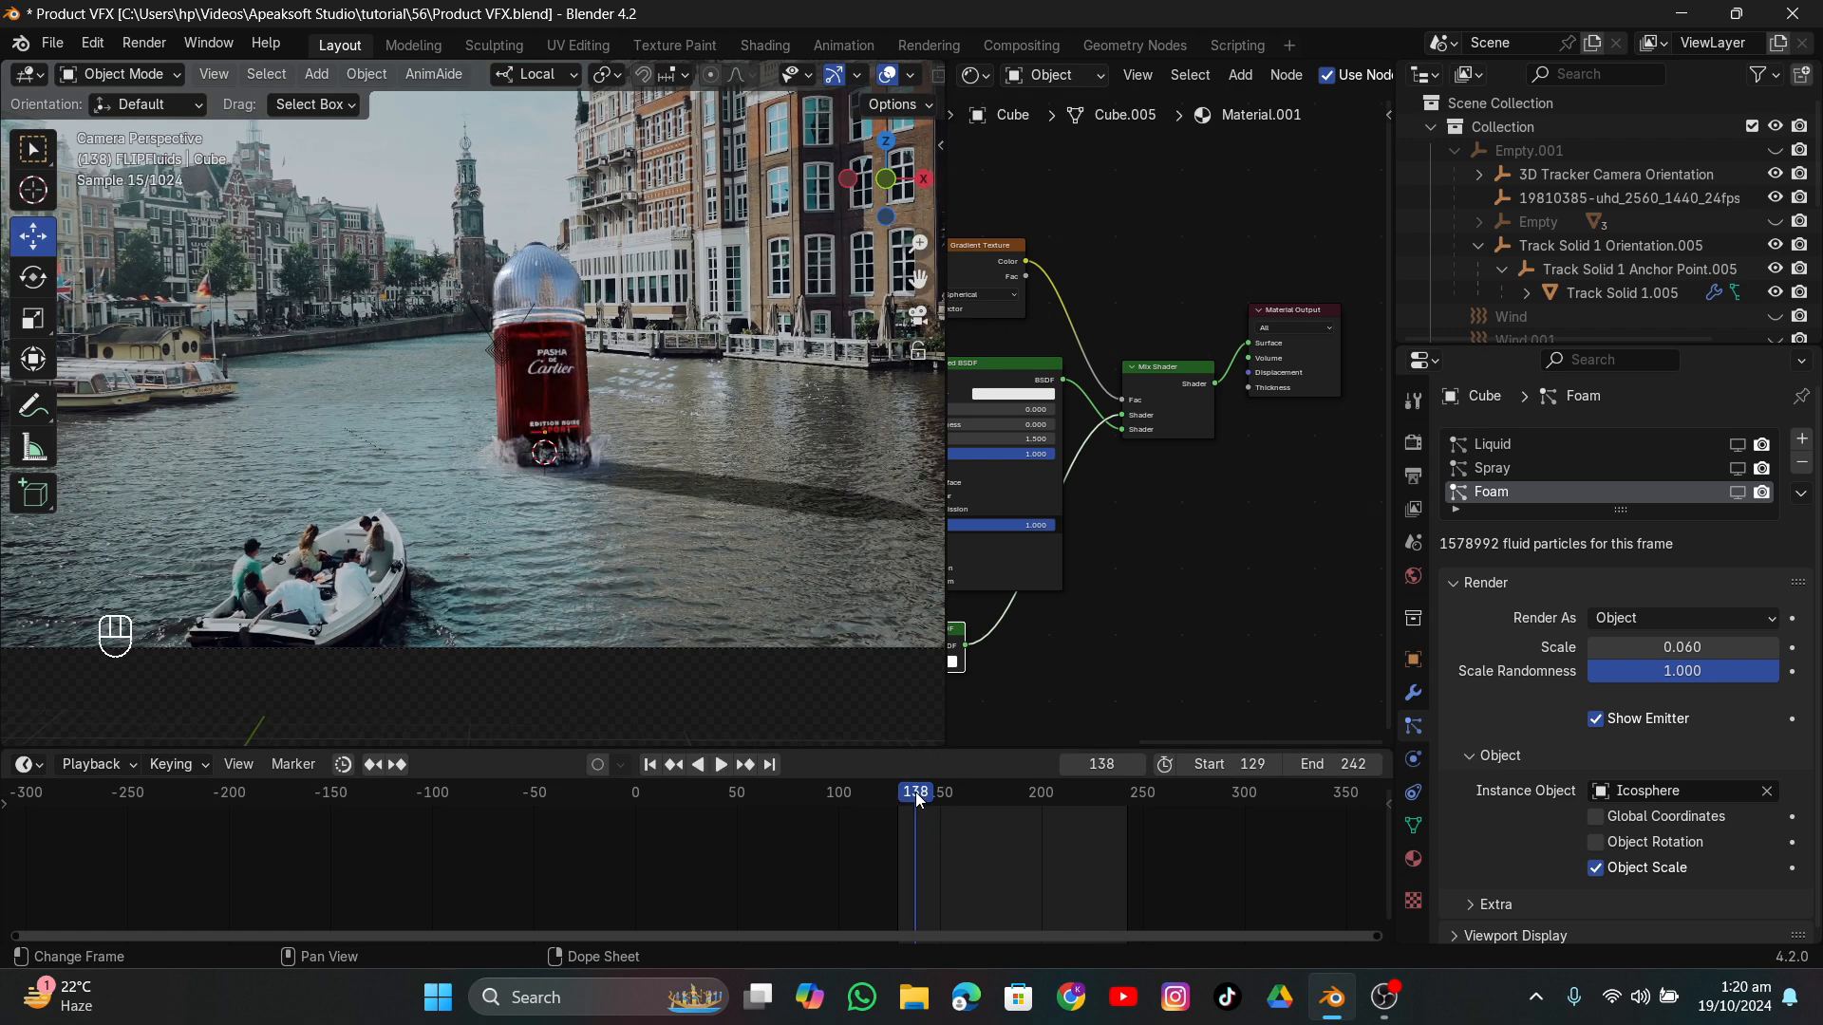
pyautogui.click(904, 796)
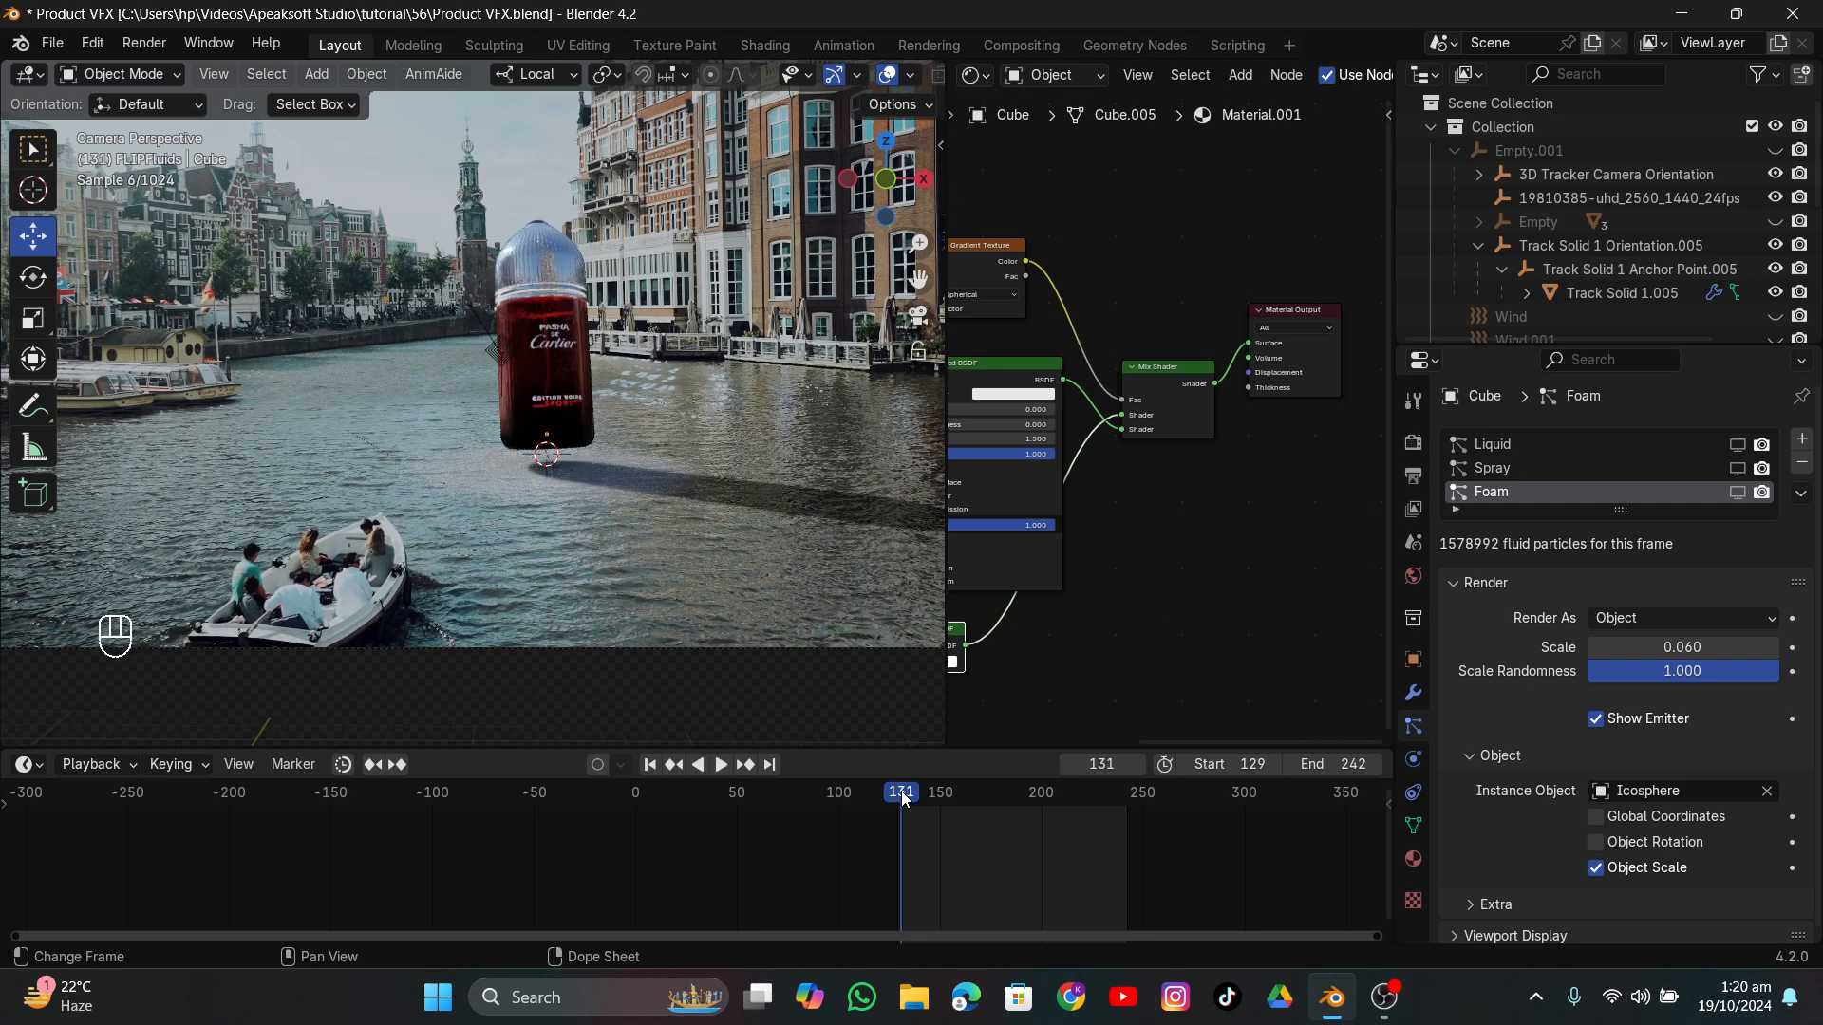
pyautogui.press('space')
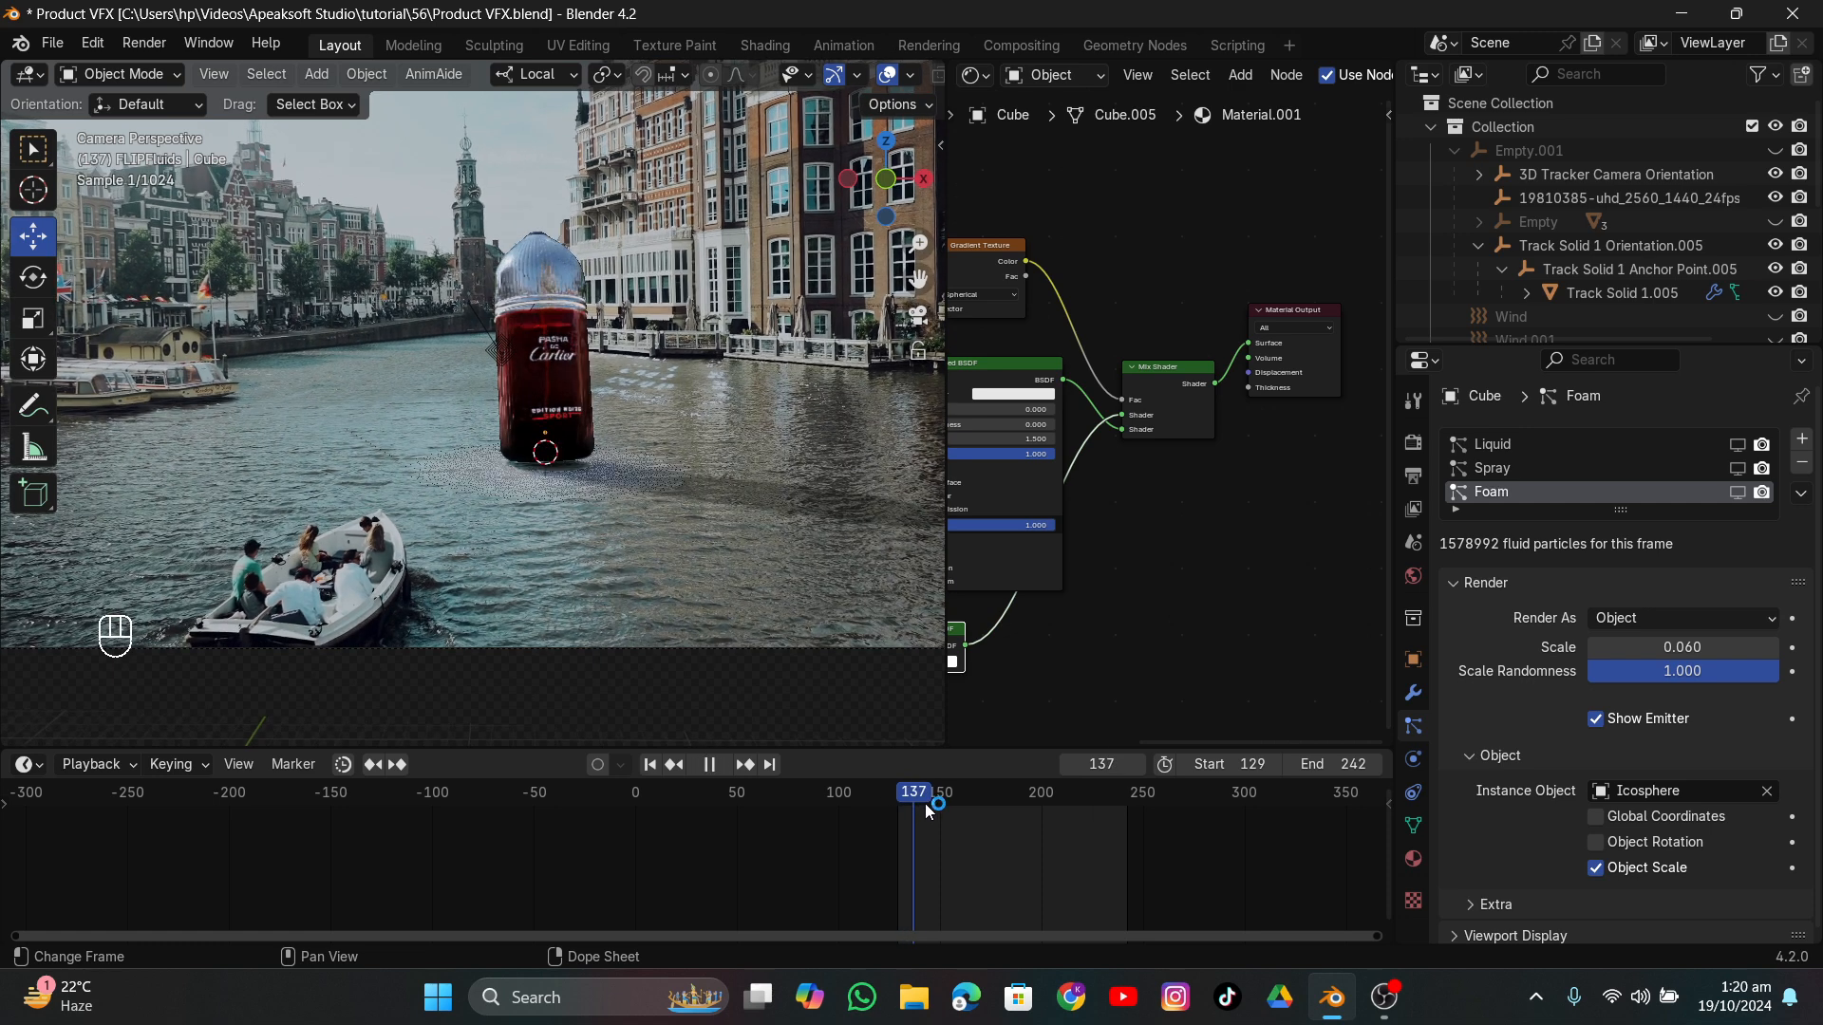
pyautogui.press('space')
pyautogui.click(896, 806)
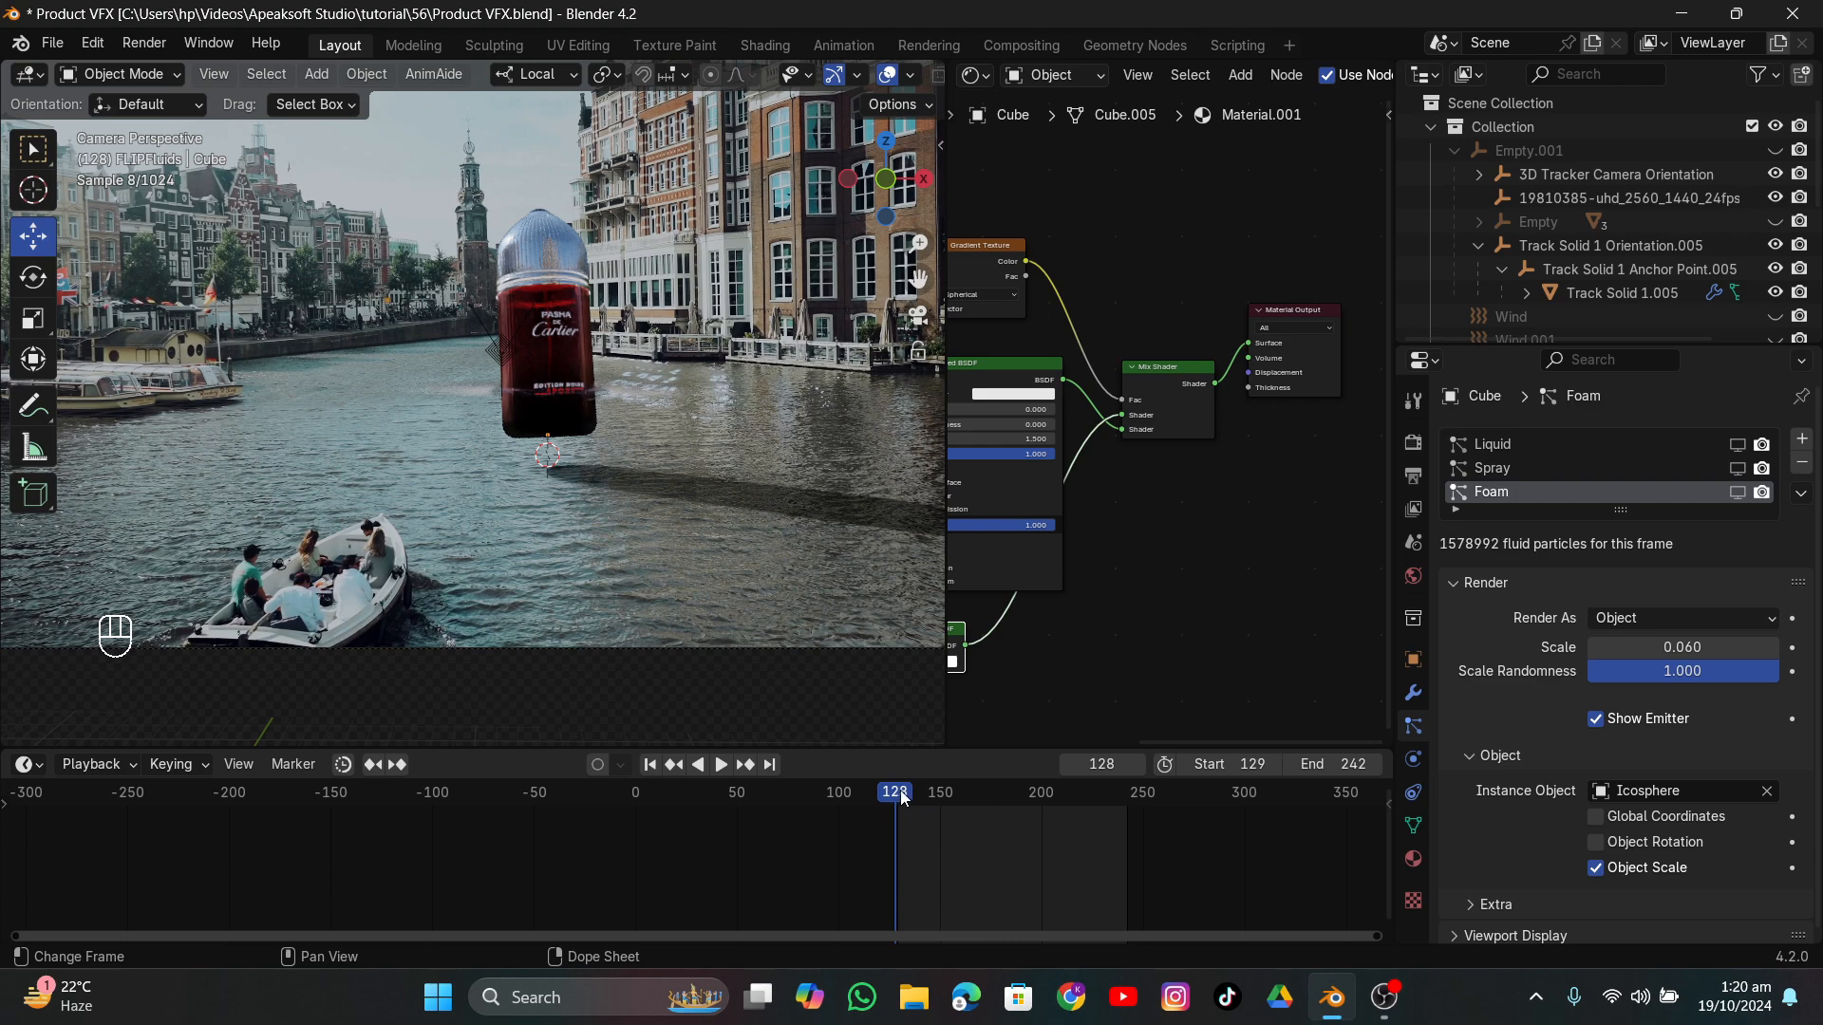
# Set the Principled BSDF's Base Color by sampling the canal water beside the bottle in the footage.
pyautogui.scroll(4, 655, 427)
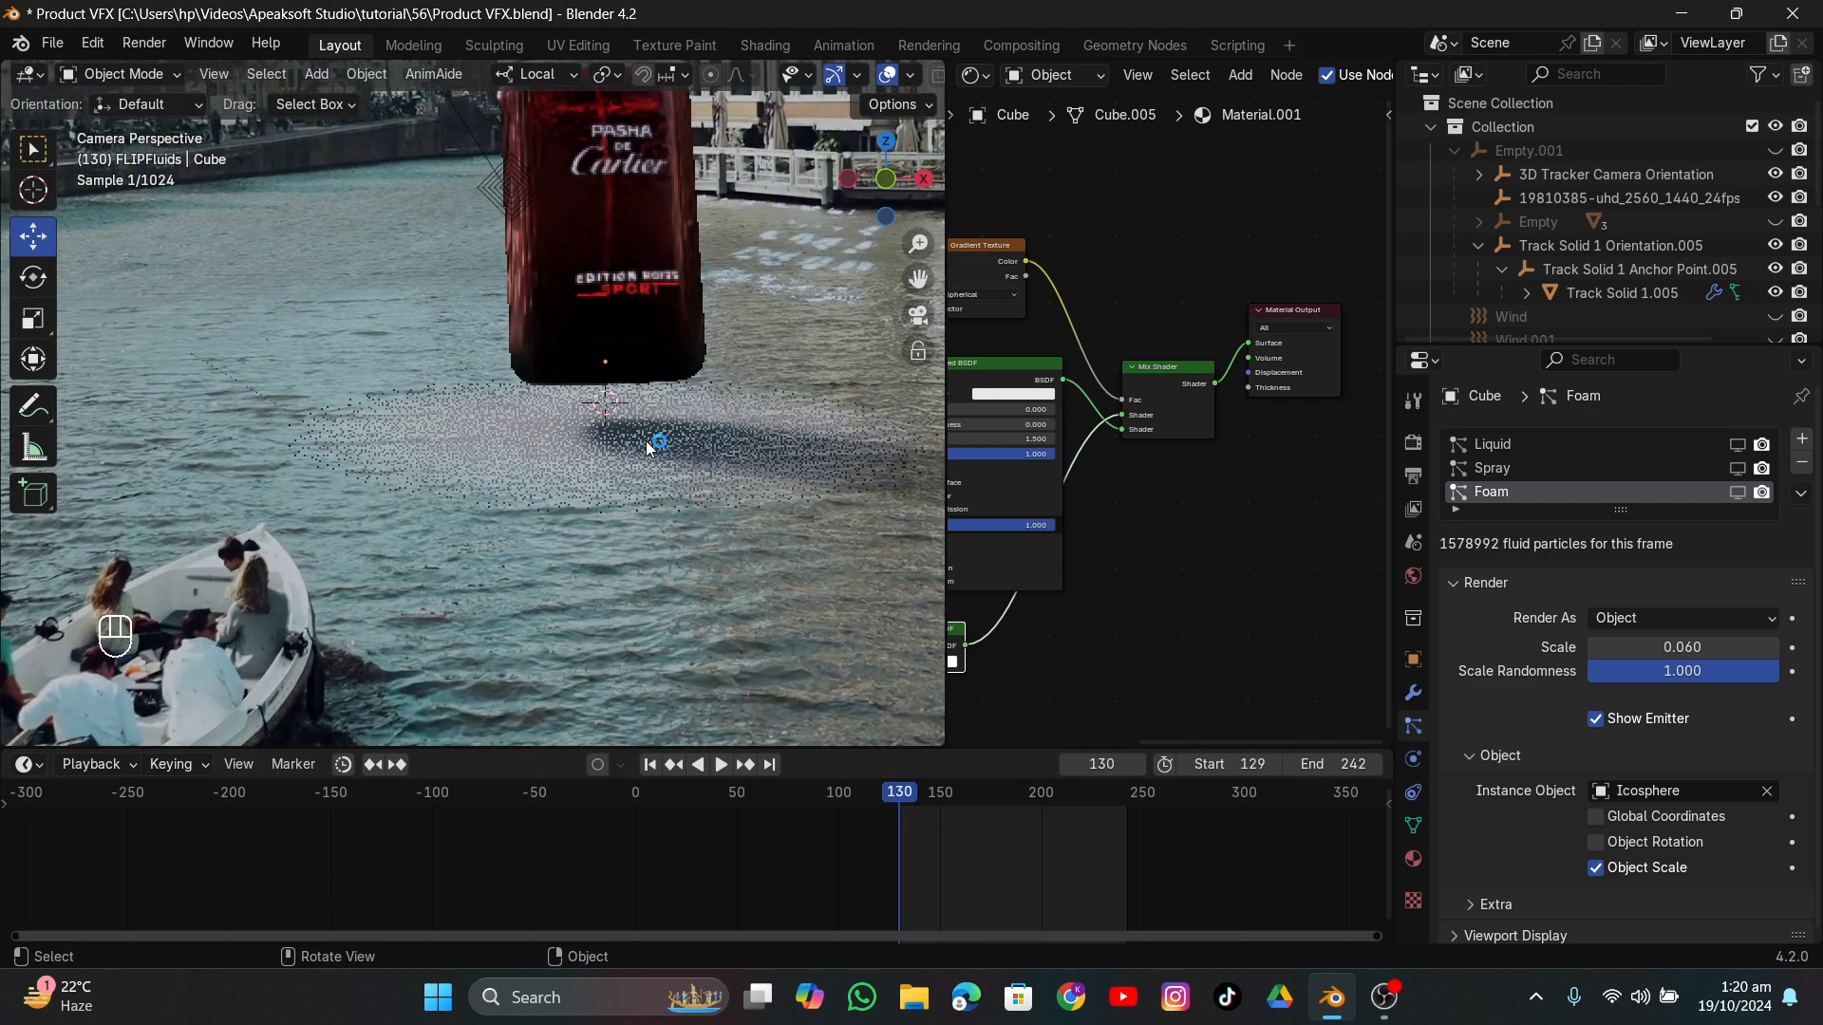
pyautogui.moveTo(1025, 428); pyautogui.dragTo(1156, 480, button='middle')
pyautogui.click(1164, 447)
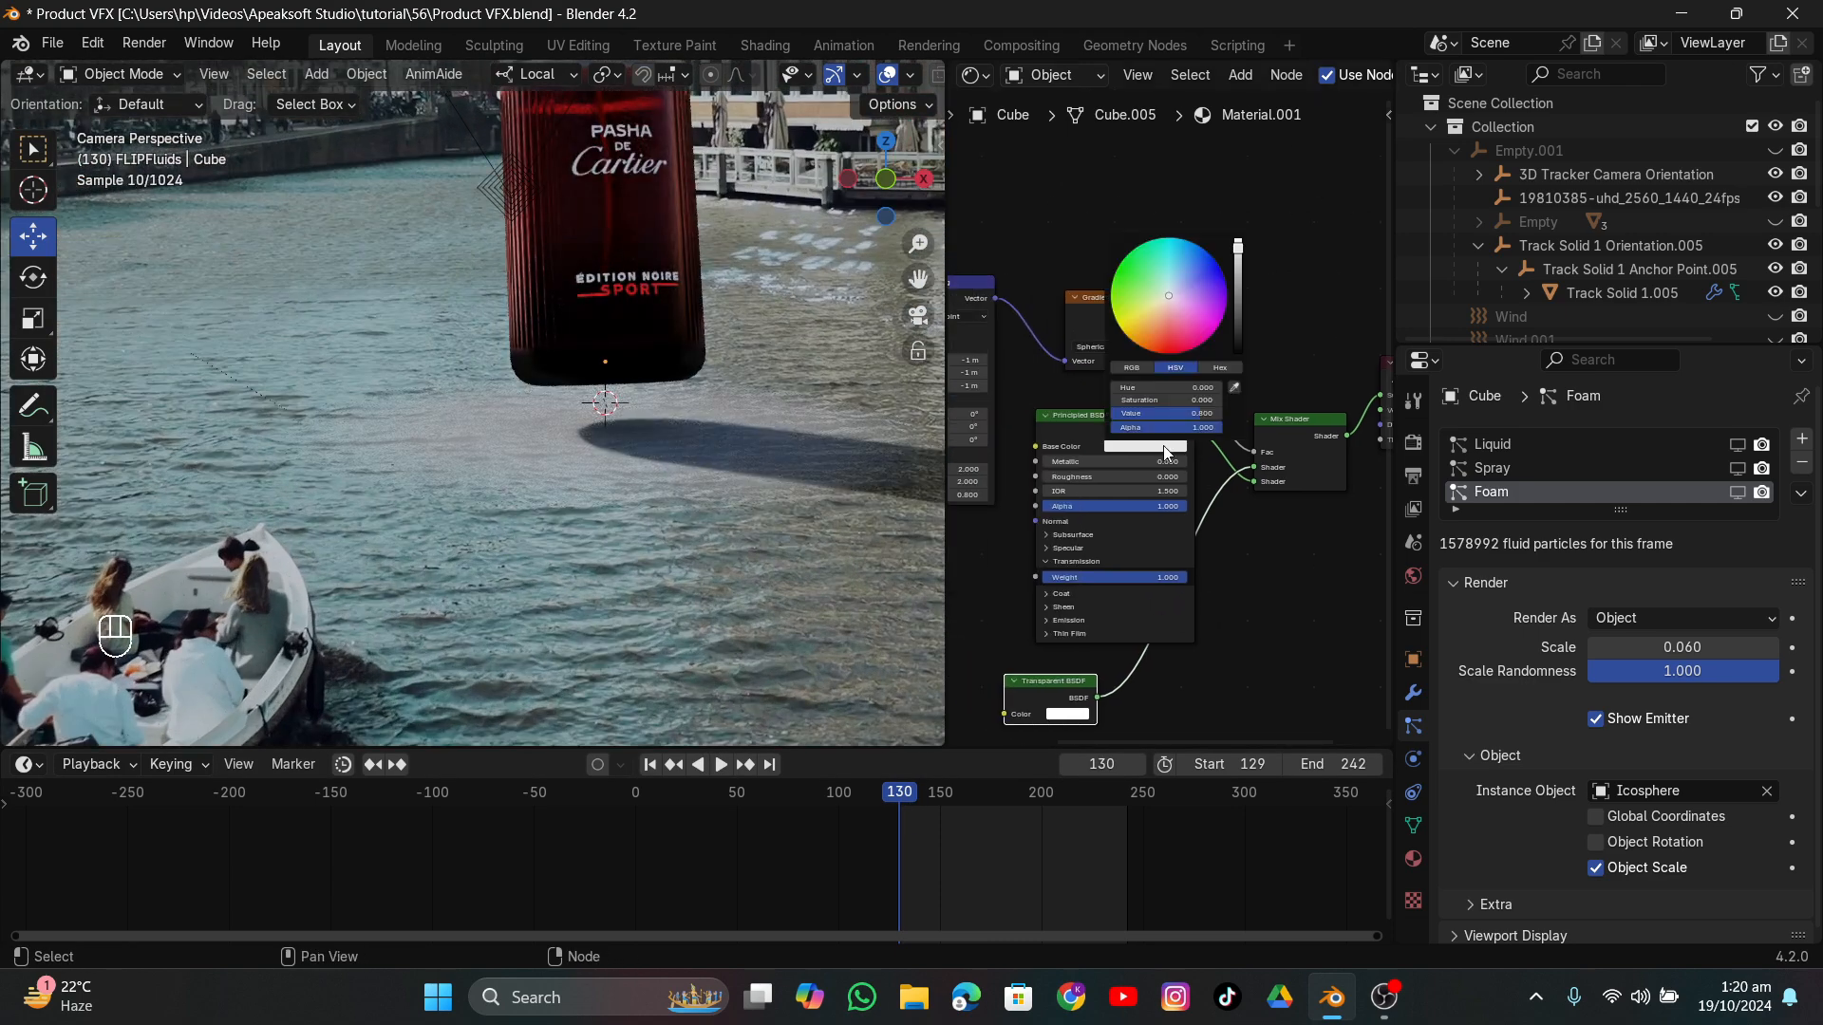
pyautogui.click(1232, 387)
pyautogui.click(602, 538)
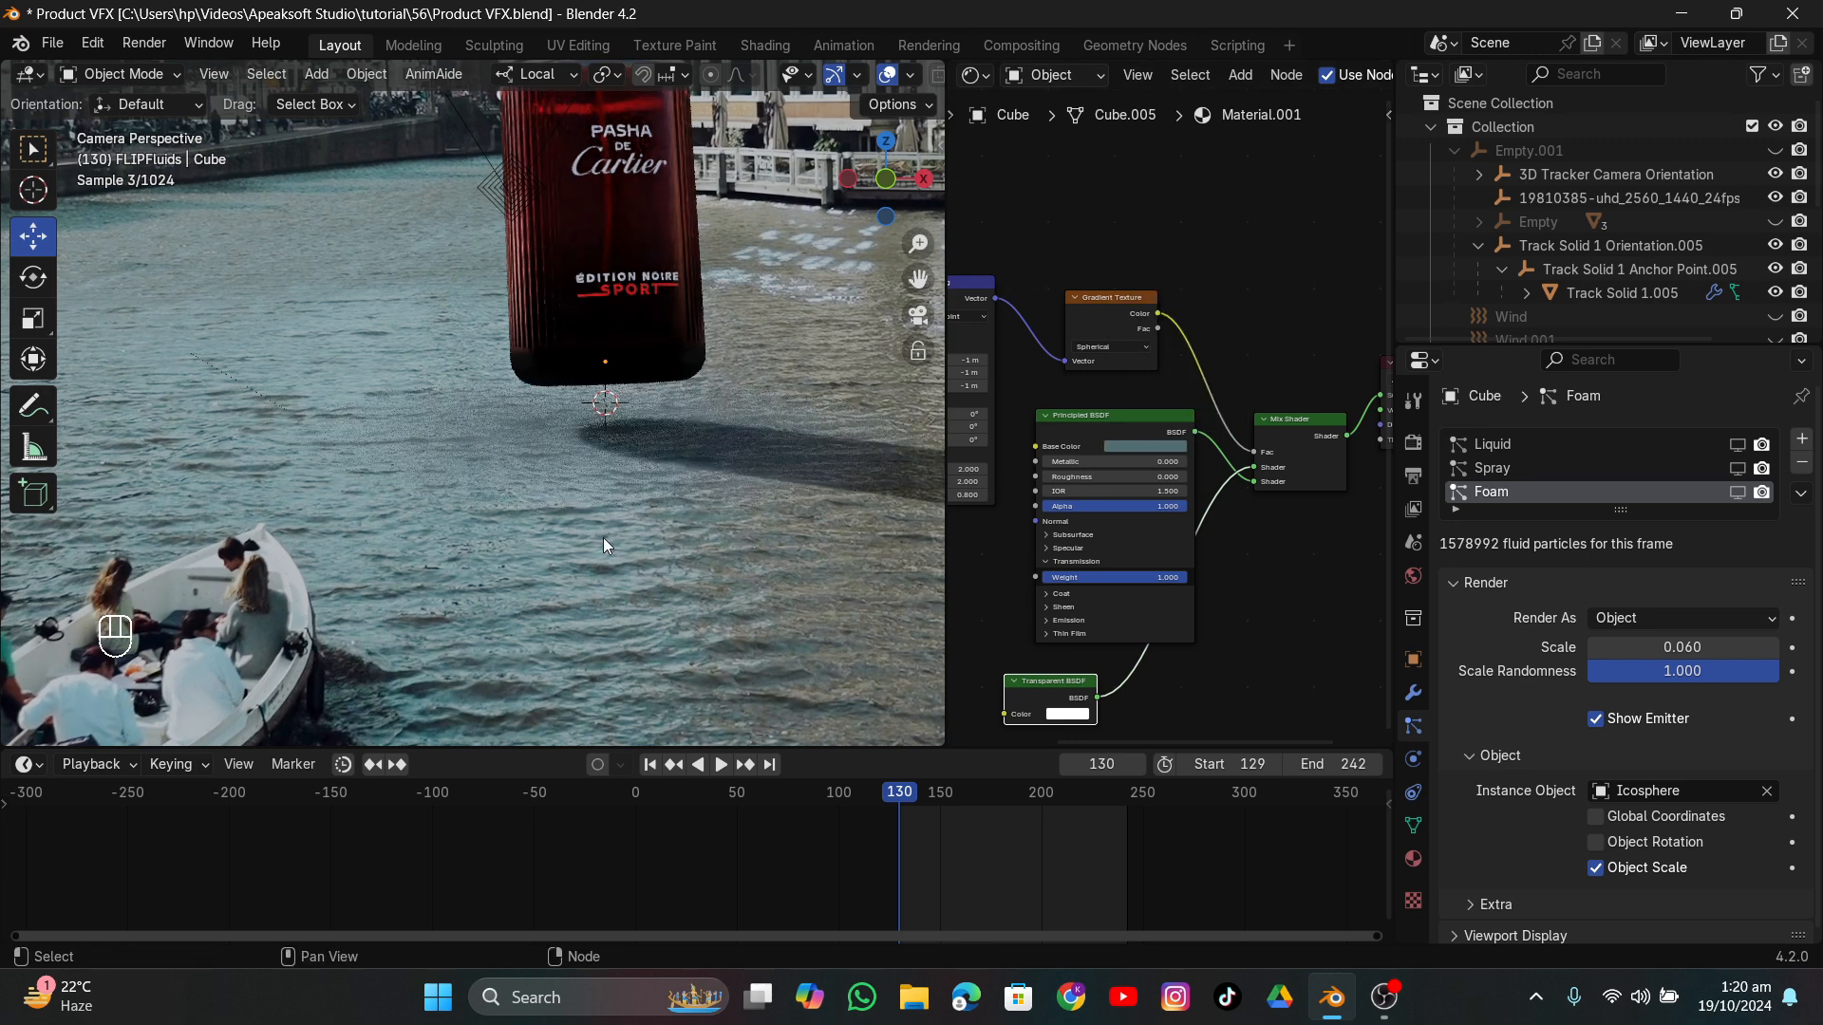
# Go to frame 141, select the splash's liquid mesh and save the project.
pyautogui.click(617, 463)
pyautogui.click(640, 516)
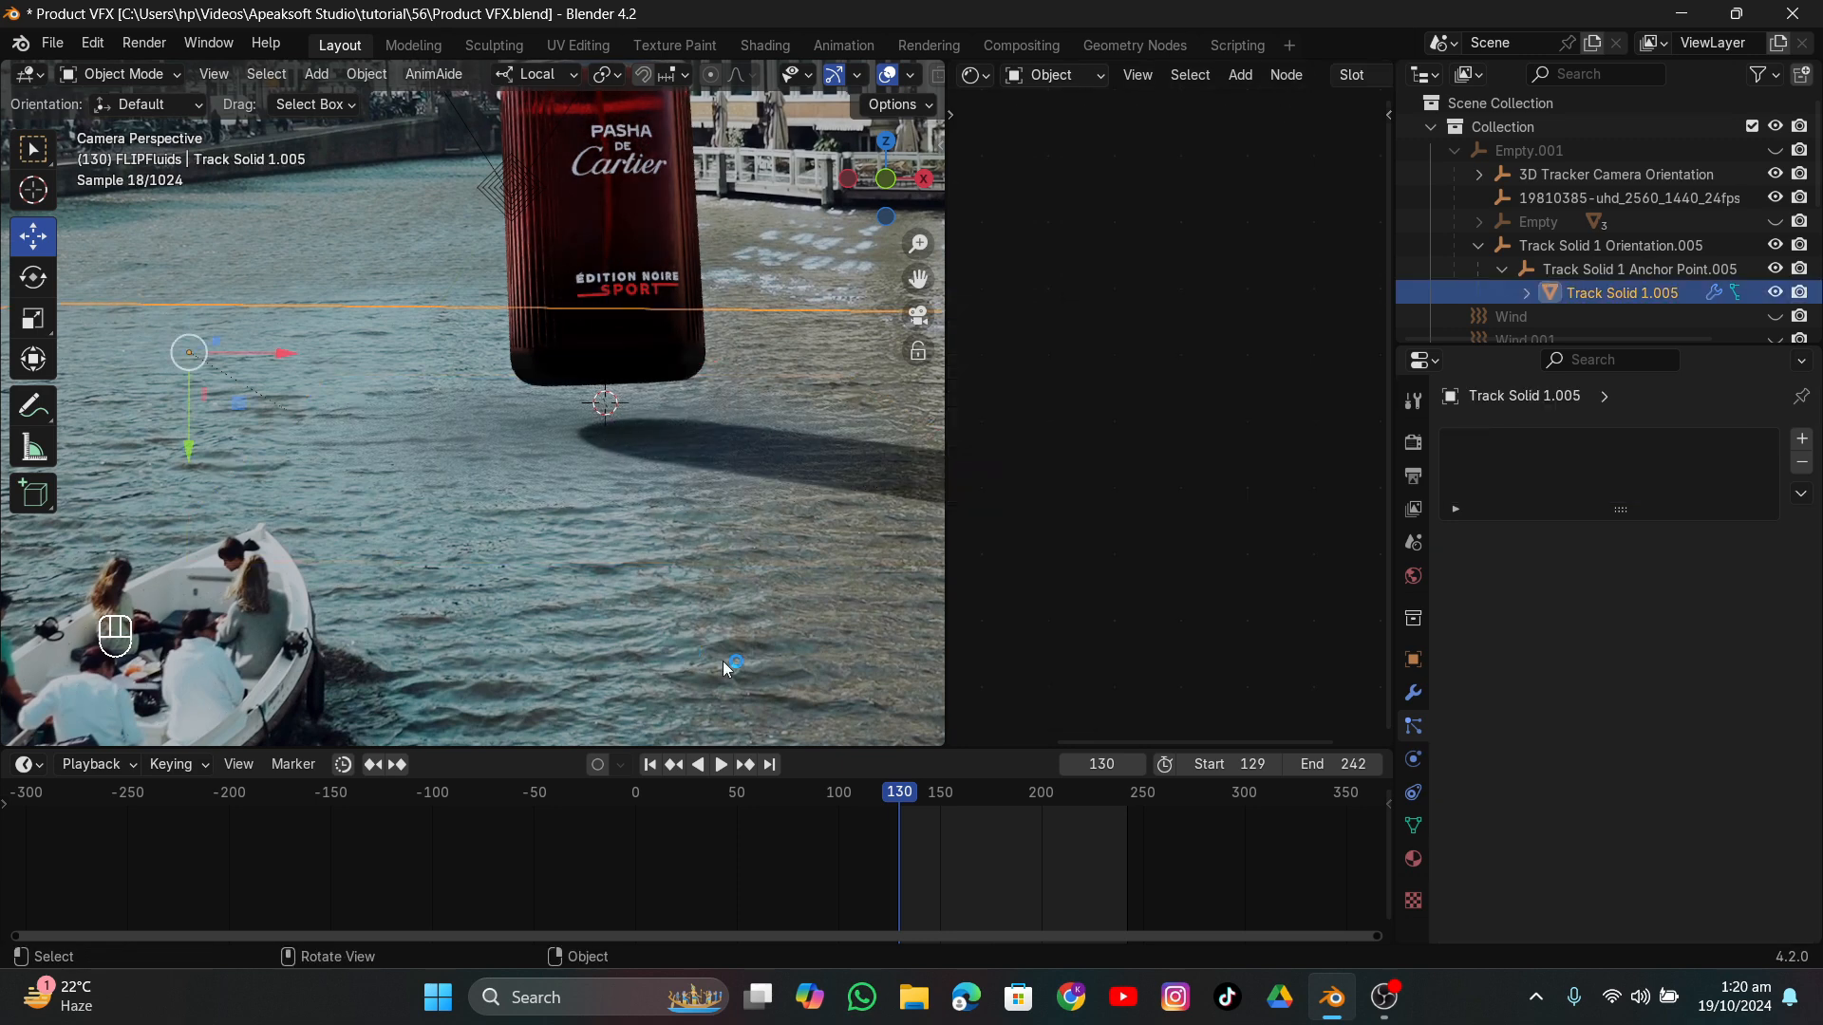
pyautogui.click(921, 795)
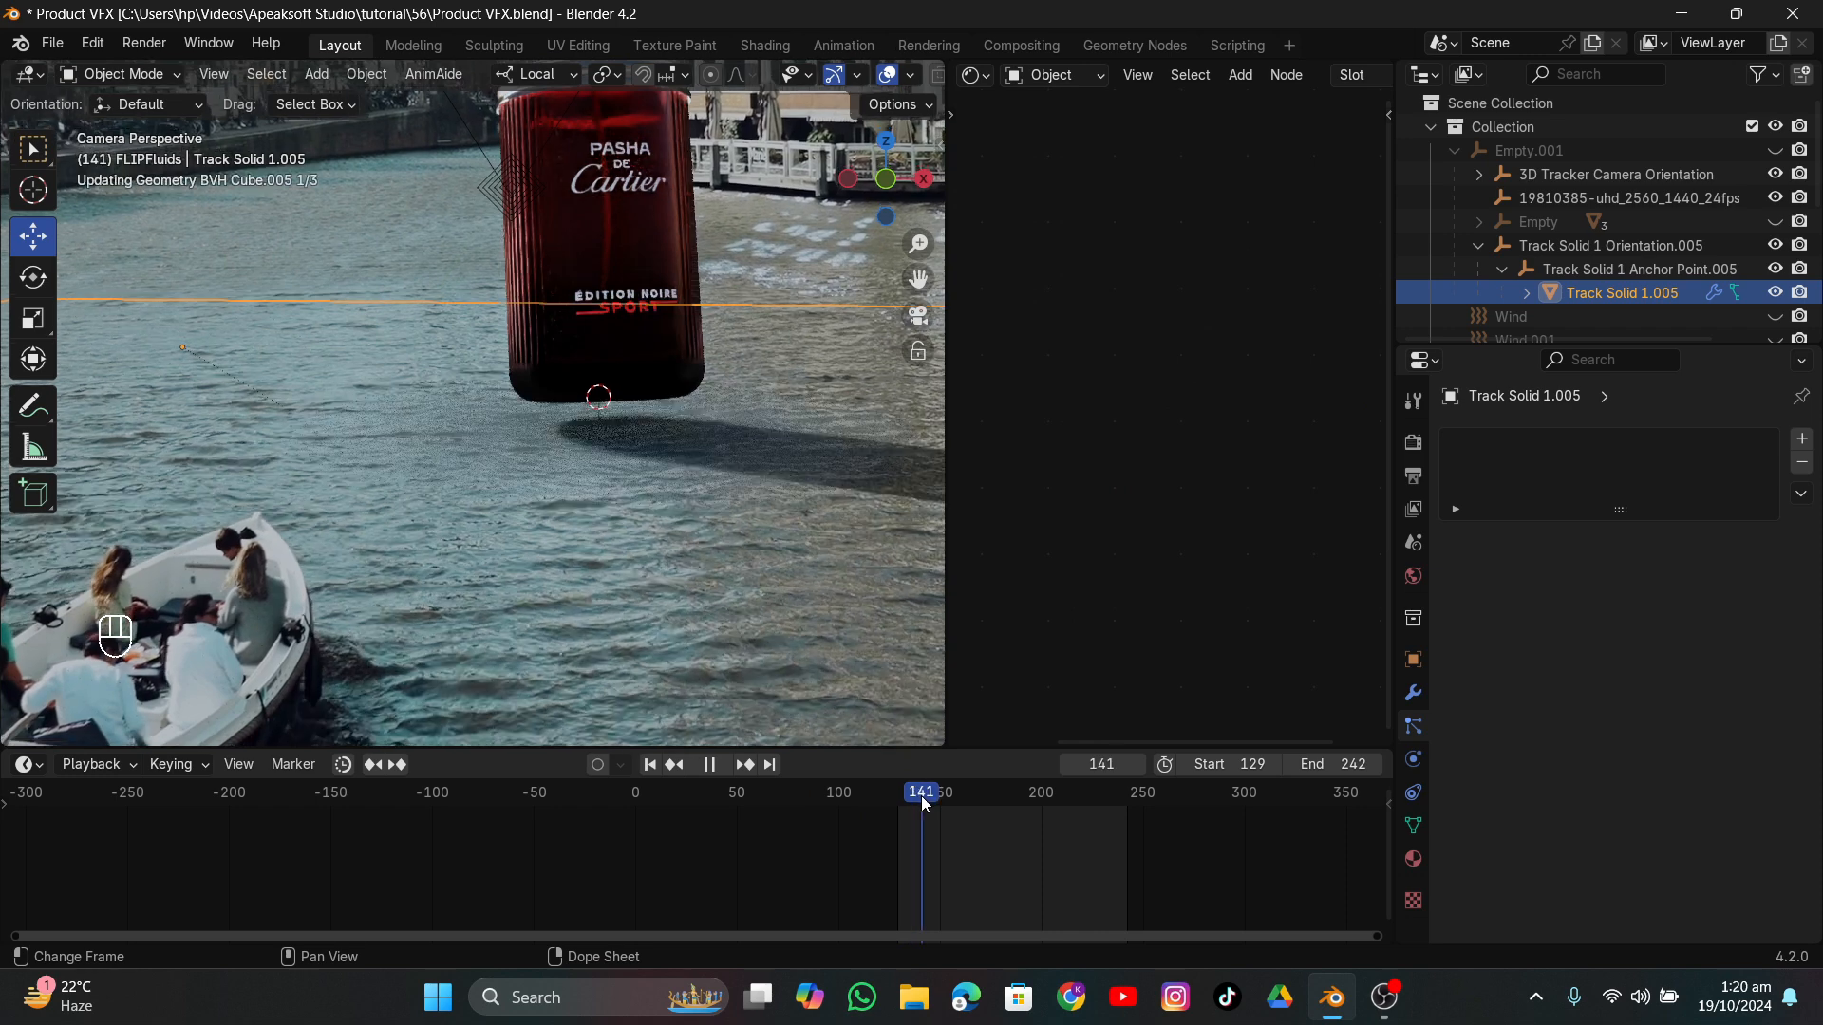
pyautogui.click(741, 239)
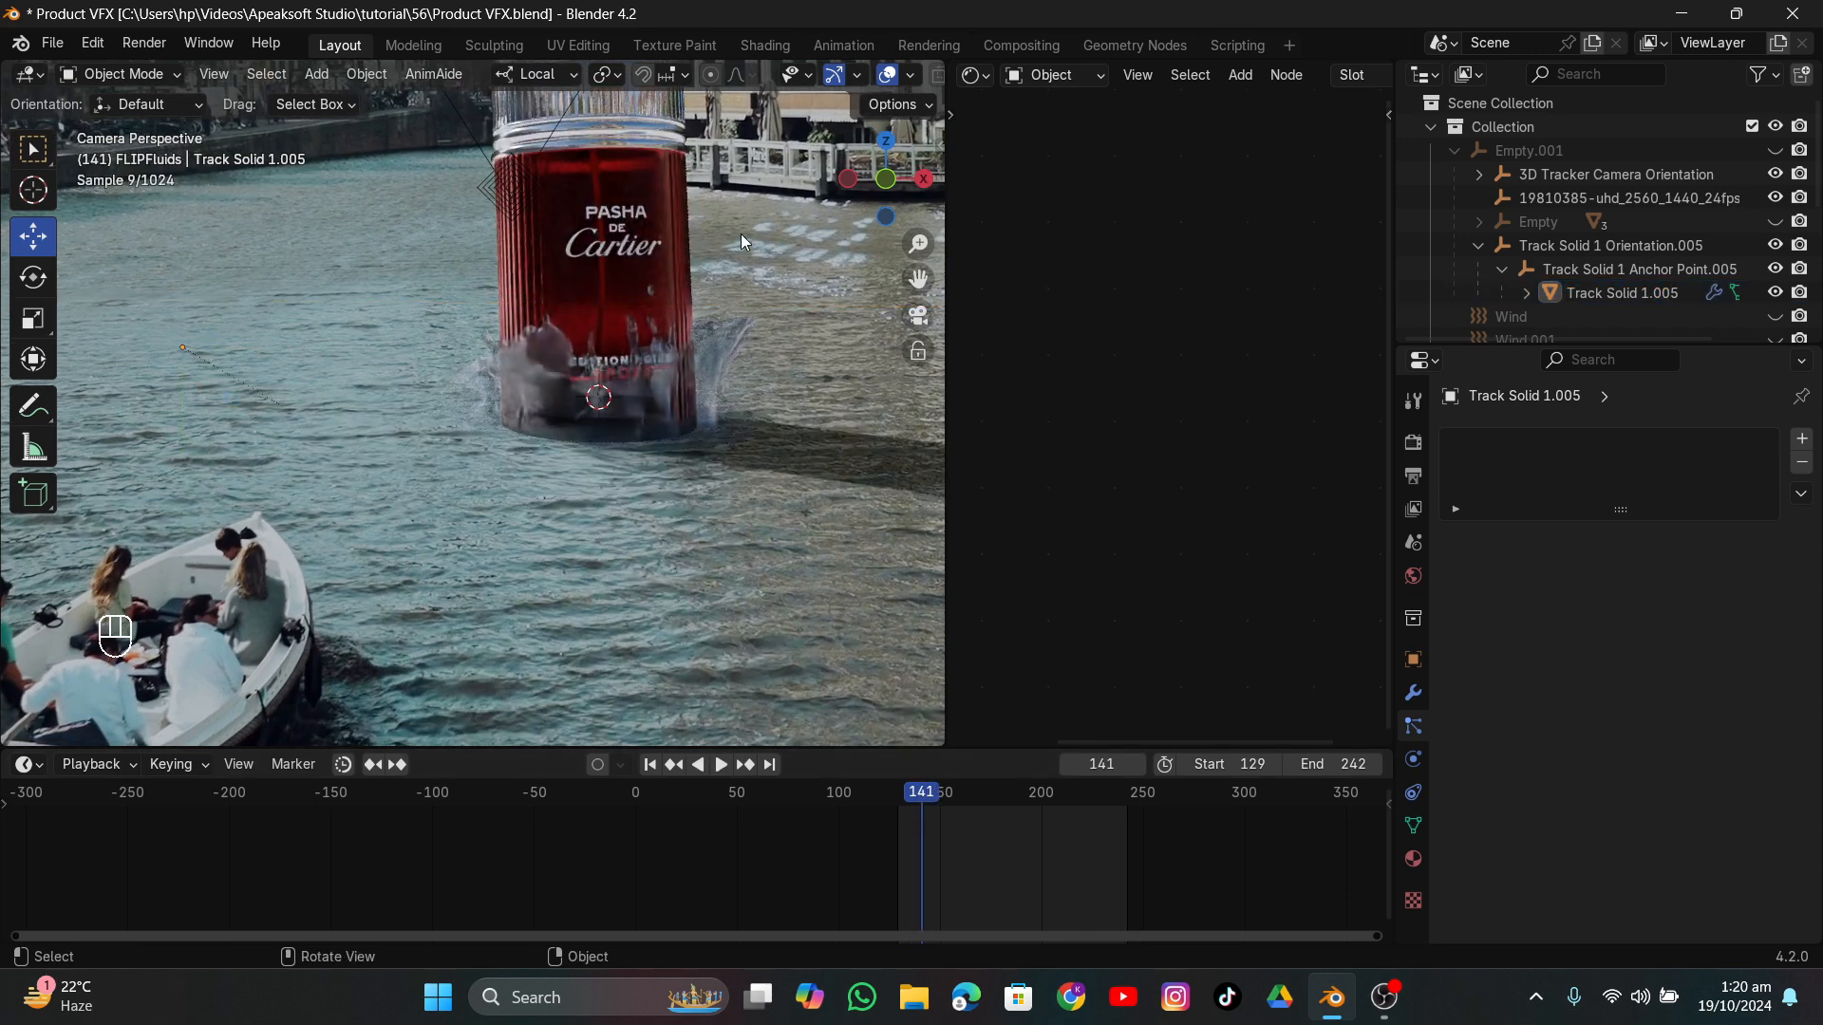
pyautogui.click(714, 404)
pyautogui.click(52, 42)
pyautogui.click(85, 195)
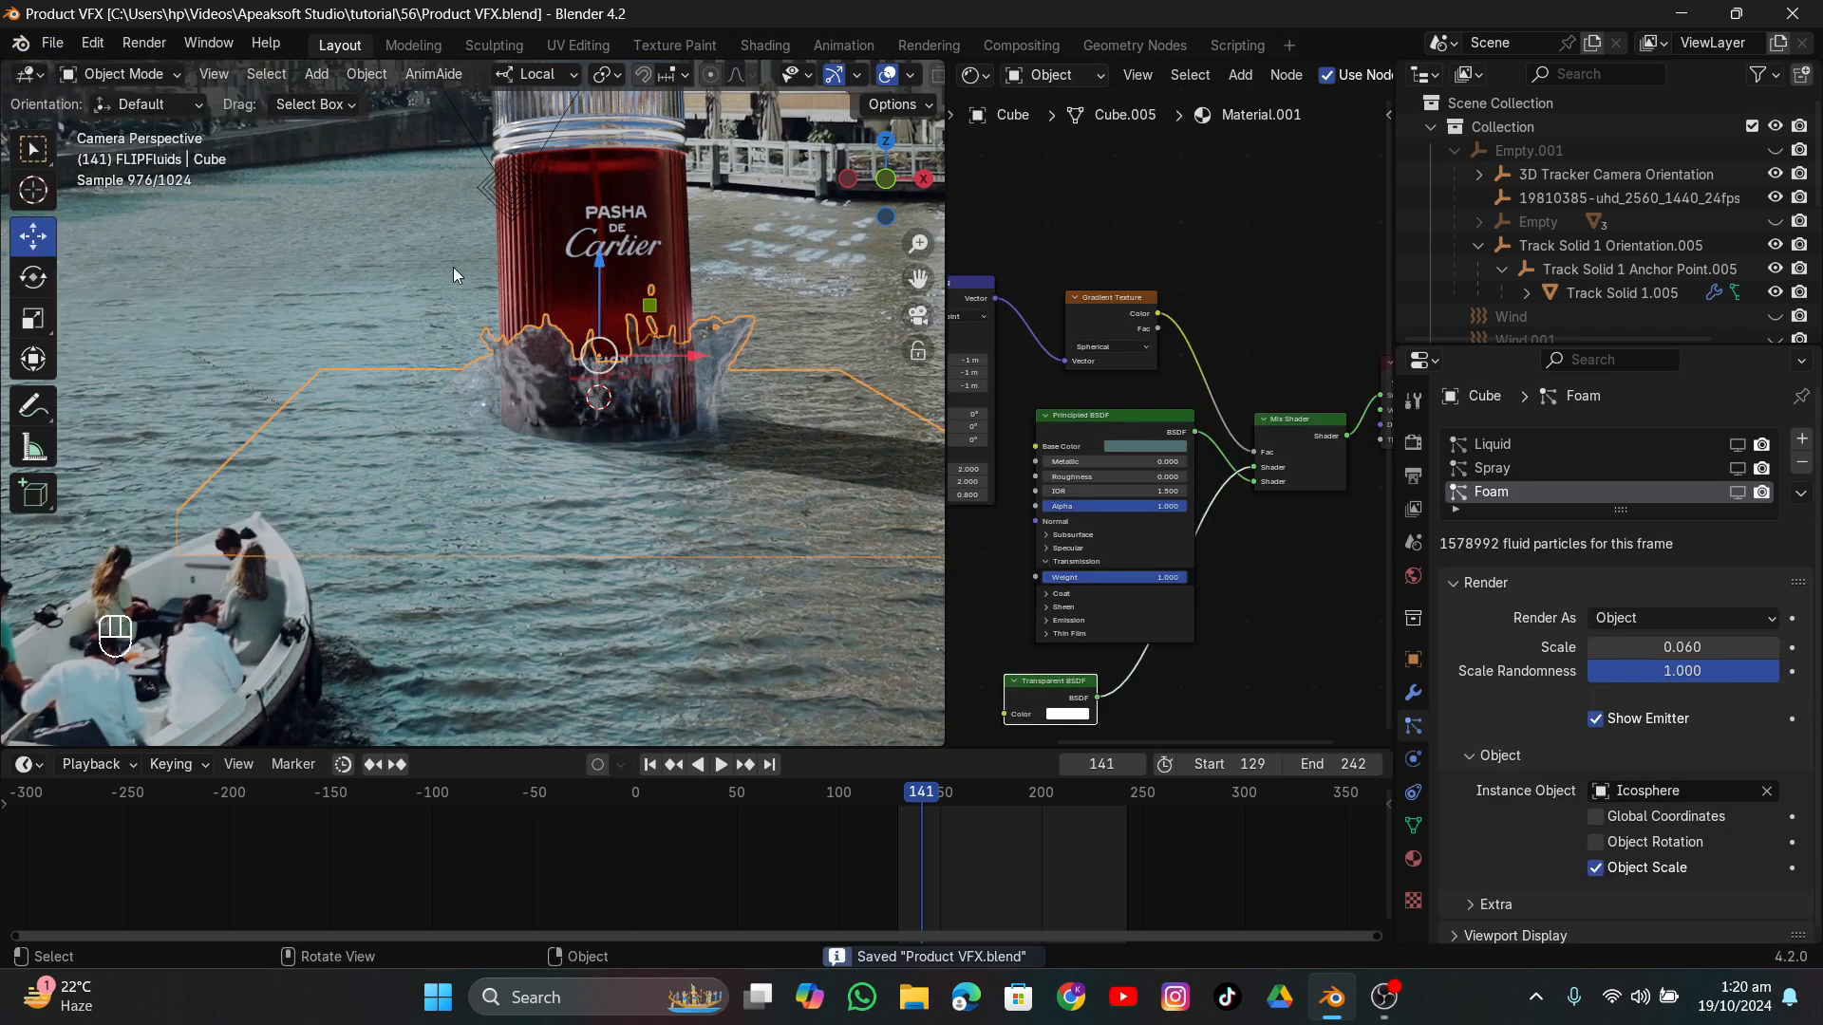
# Set the Foam particles' render Scale to 0.03, displaying them in the viewport only while adjusting.
pyautogui.click(1739, 493)
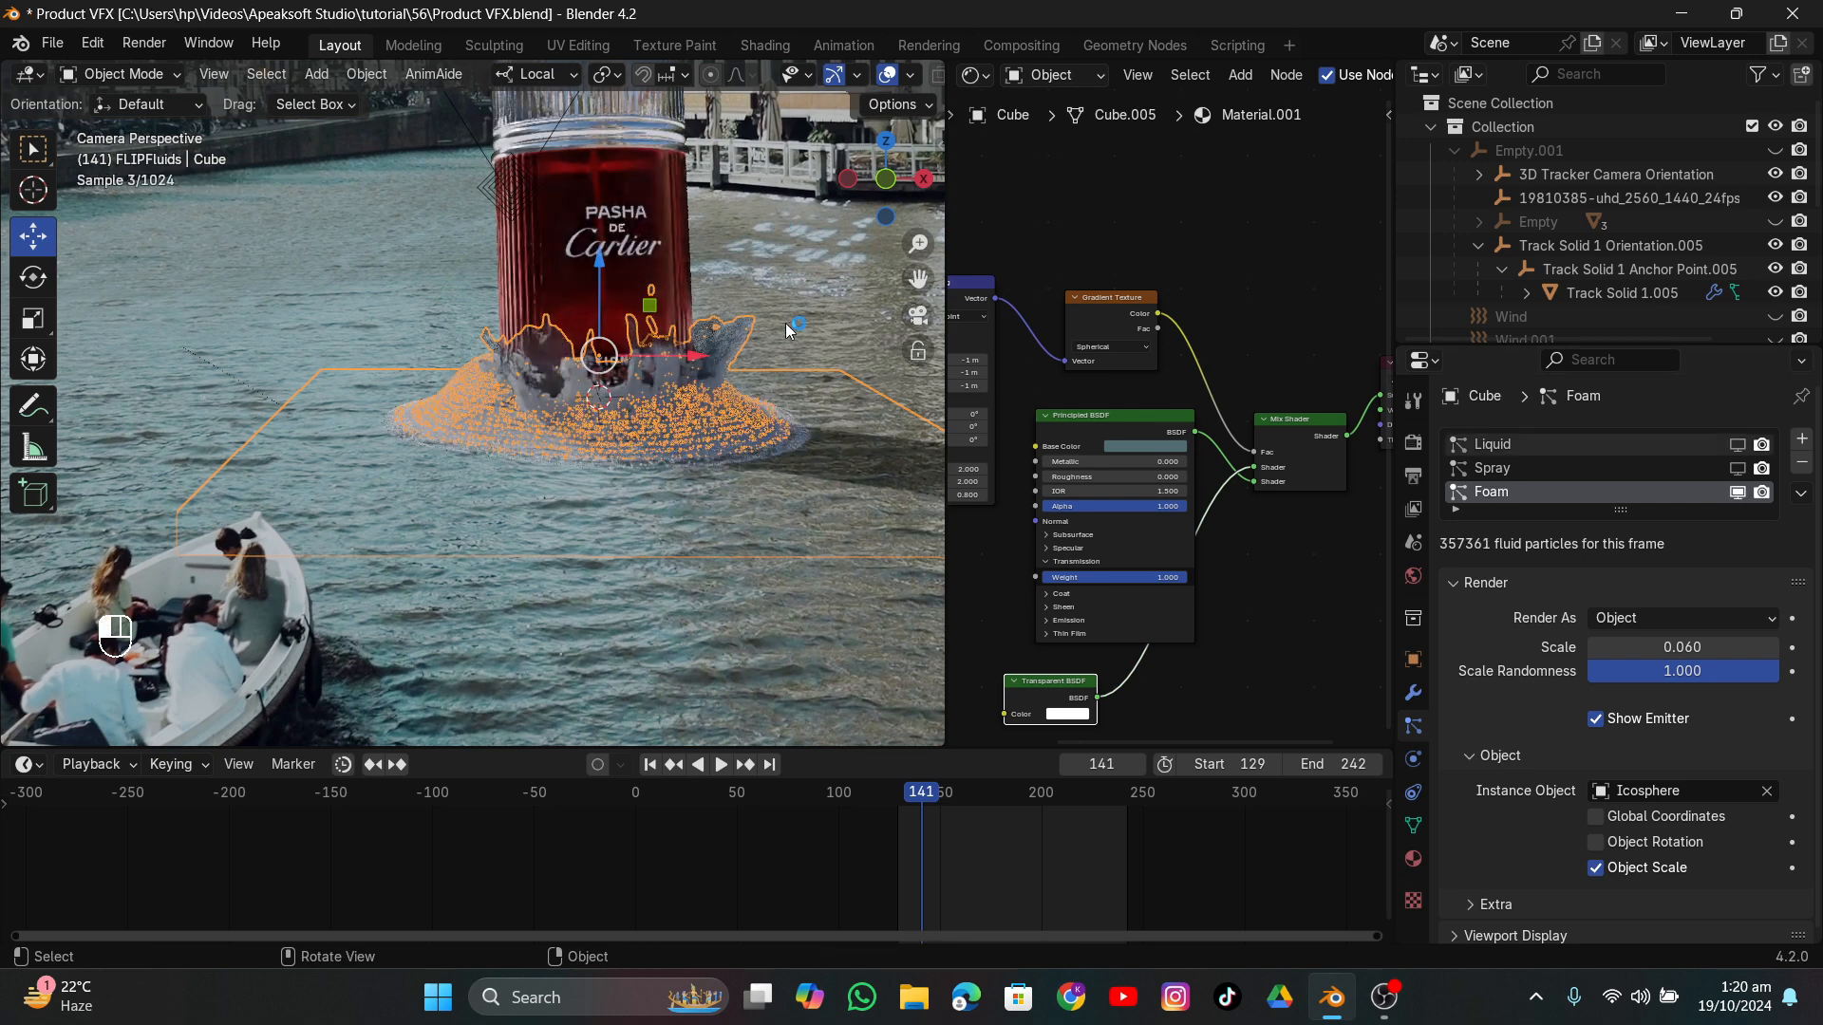
pyautogui.click(760, 219)
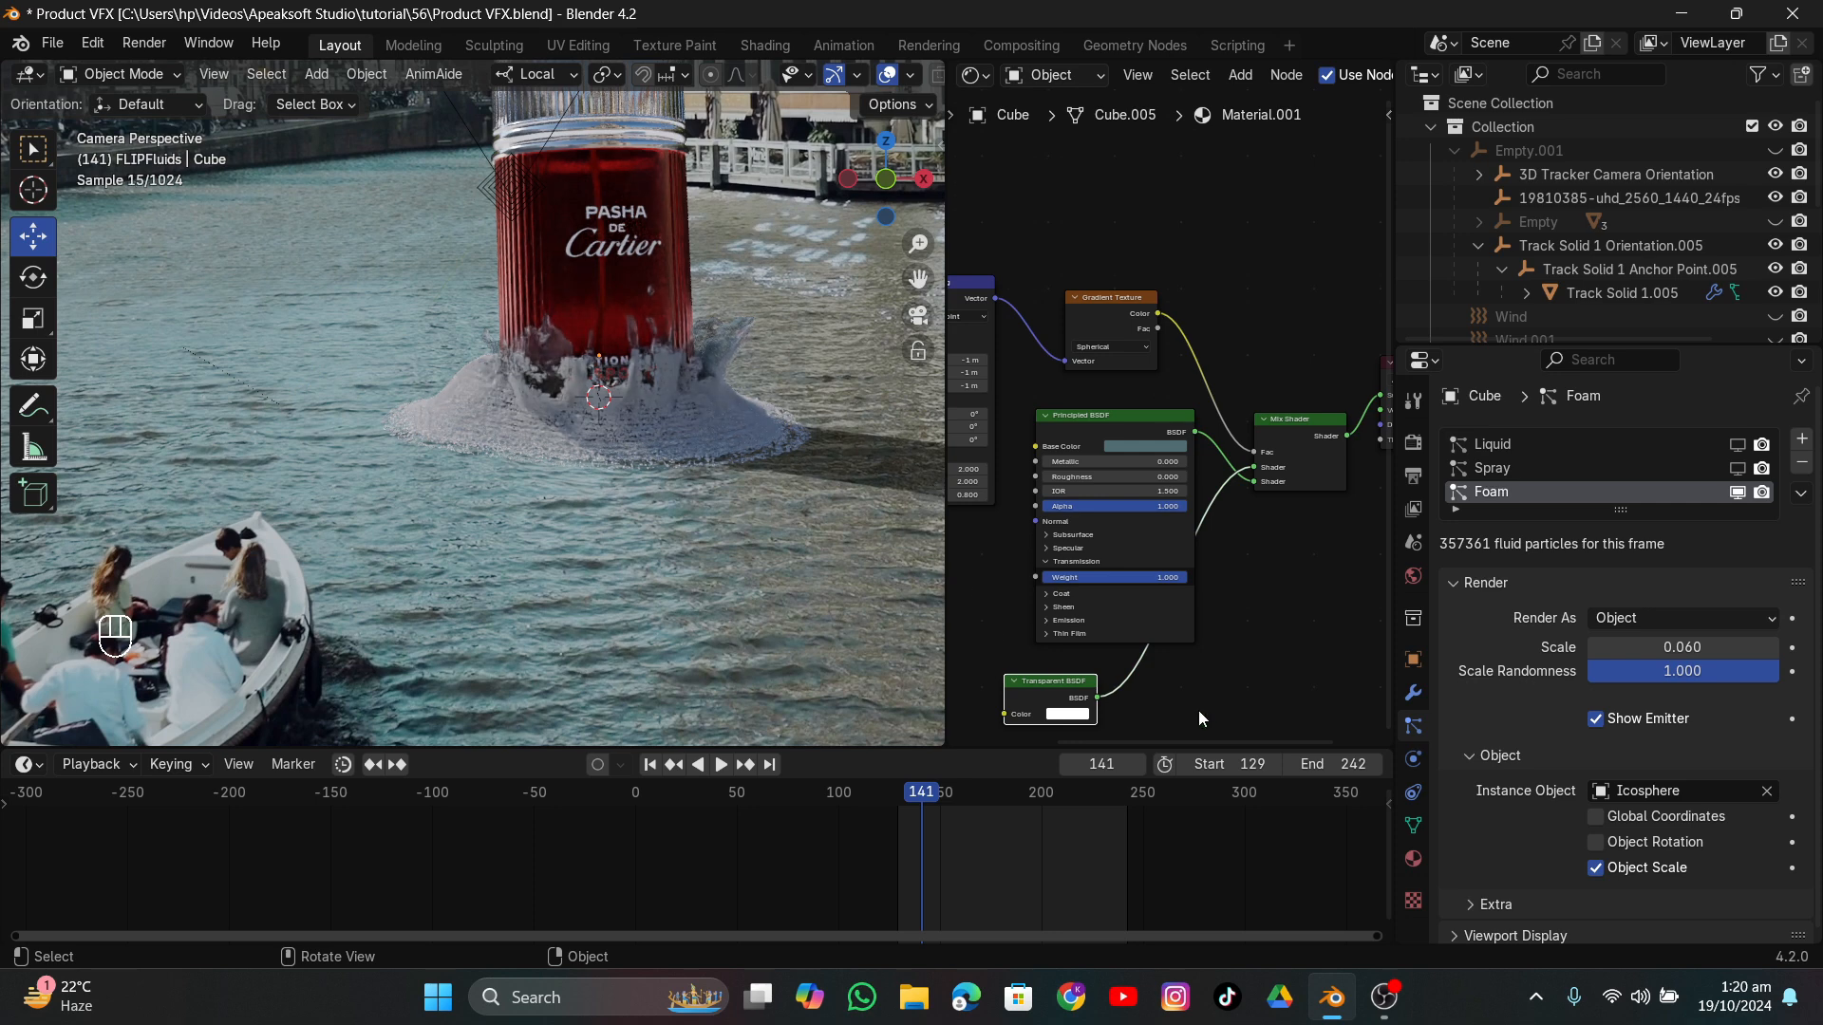
pyautogui.click(1695, 648)
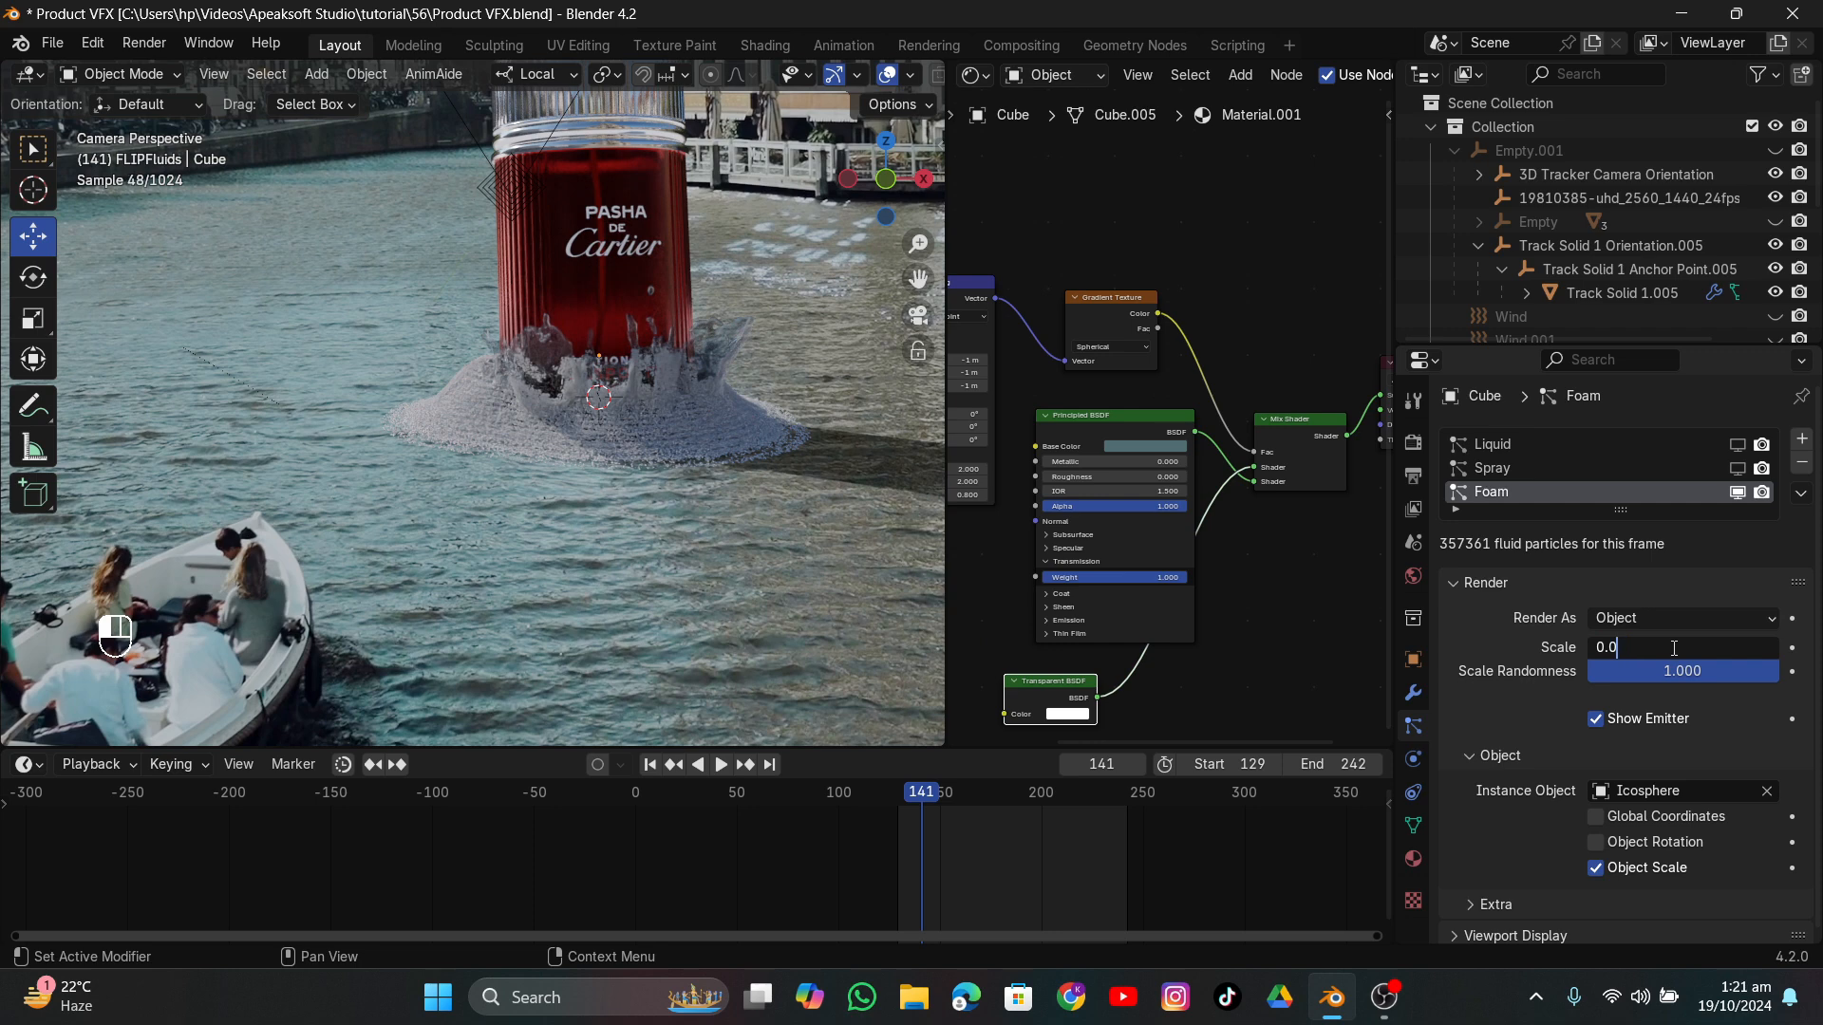
pyautogui.press('Return')
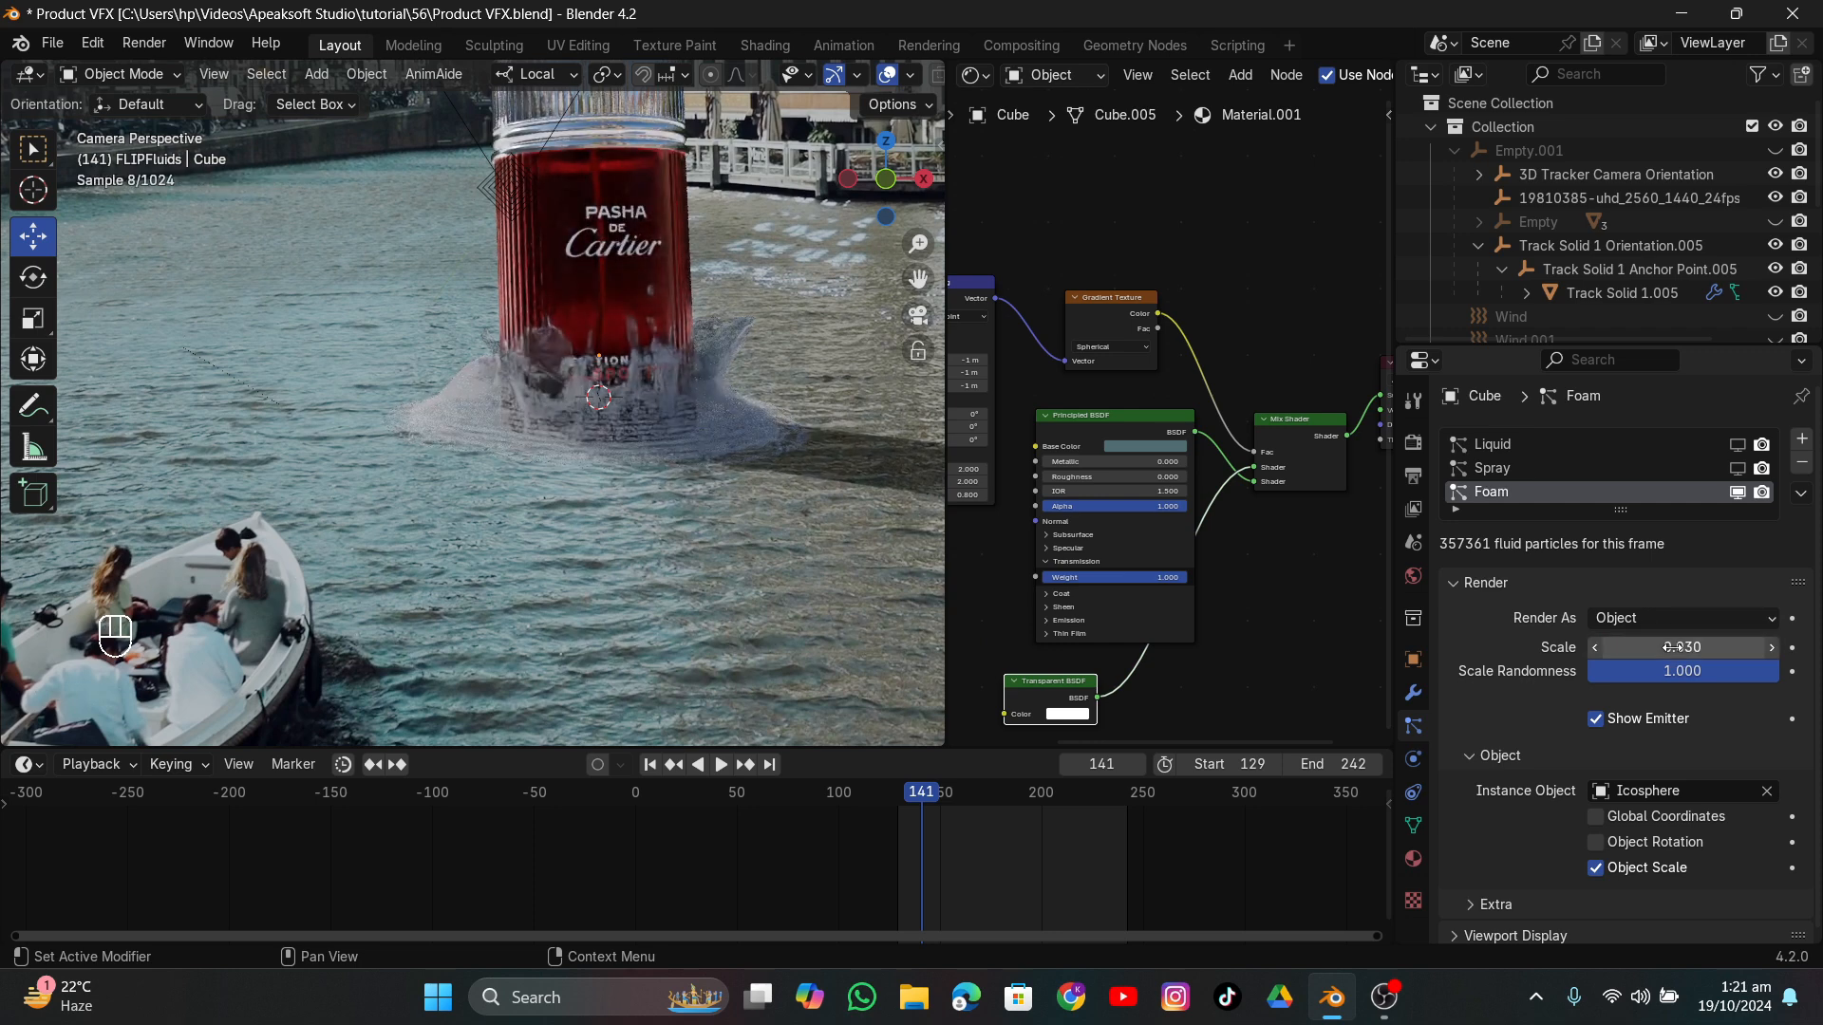
pyautogui.click(1739, 492)
# Switch the camera view to solid shading and save the project.
pyautogui.scroll(-3, 864, 82)
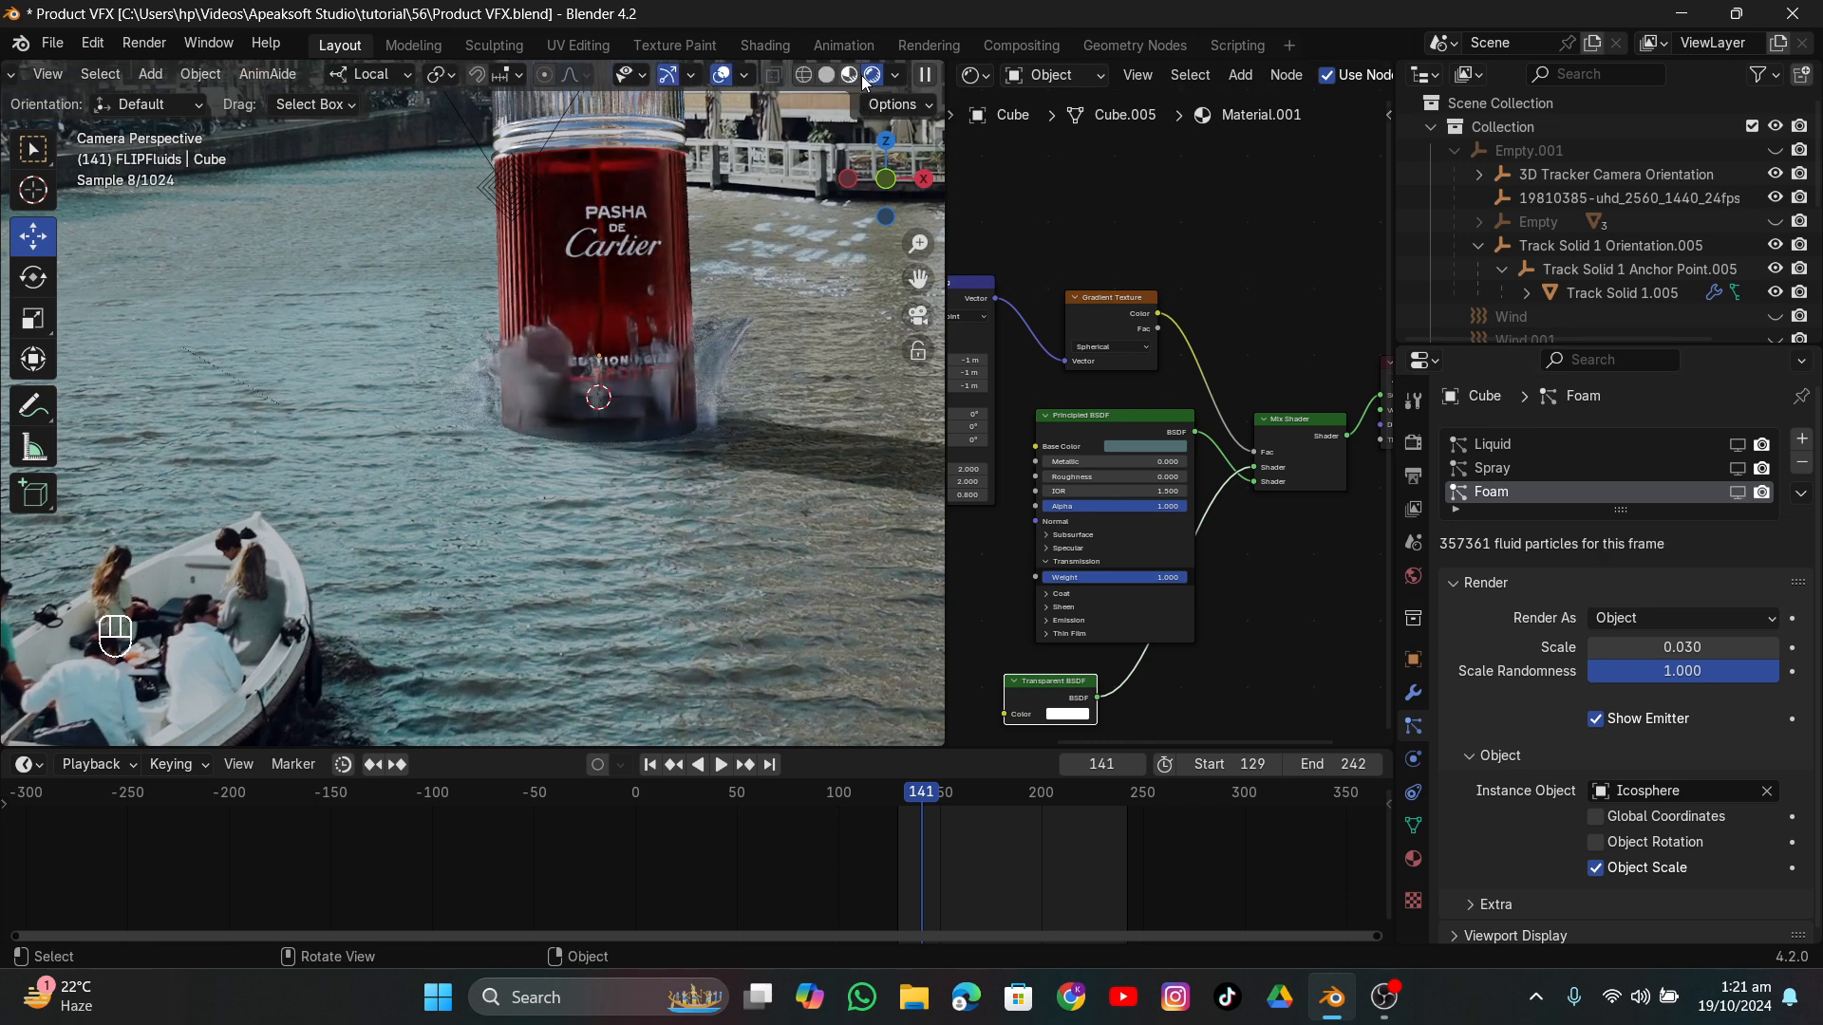
pyautogui.scroll(3, 864, 82)
pyautogui.click(856, 75)
pyautogui.click(52, 43)
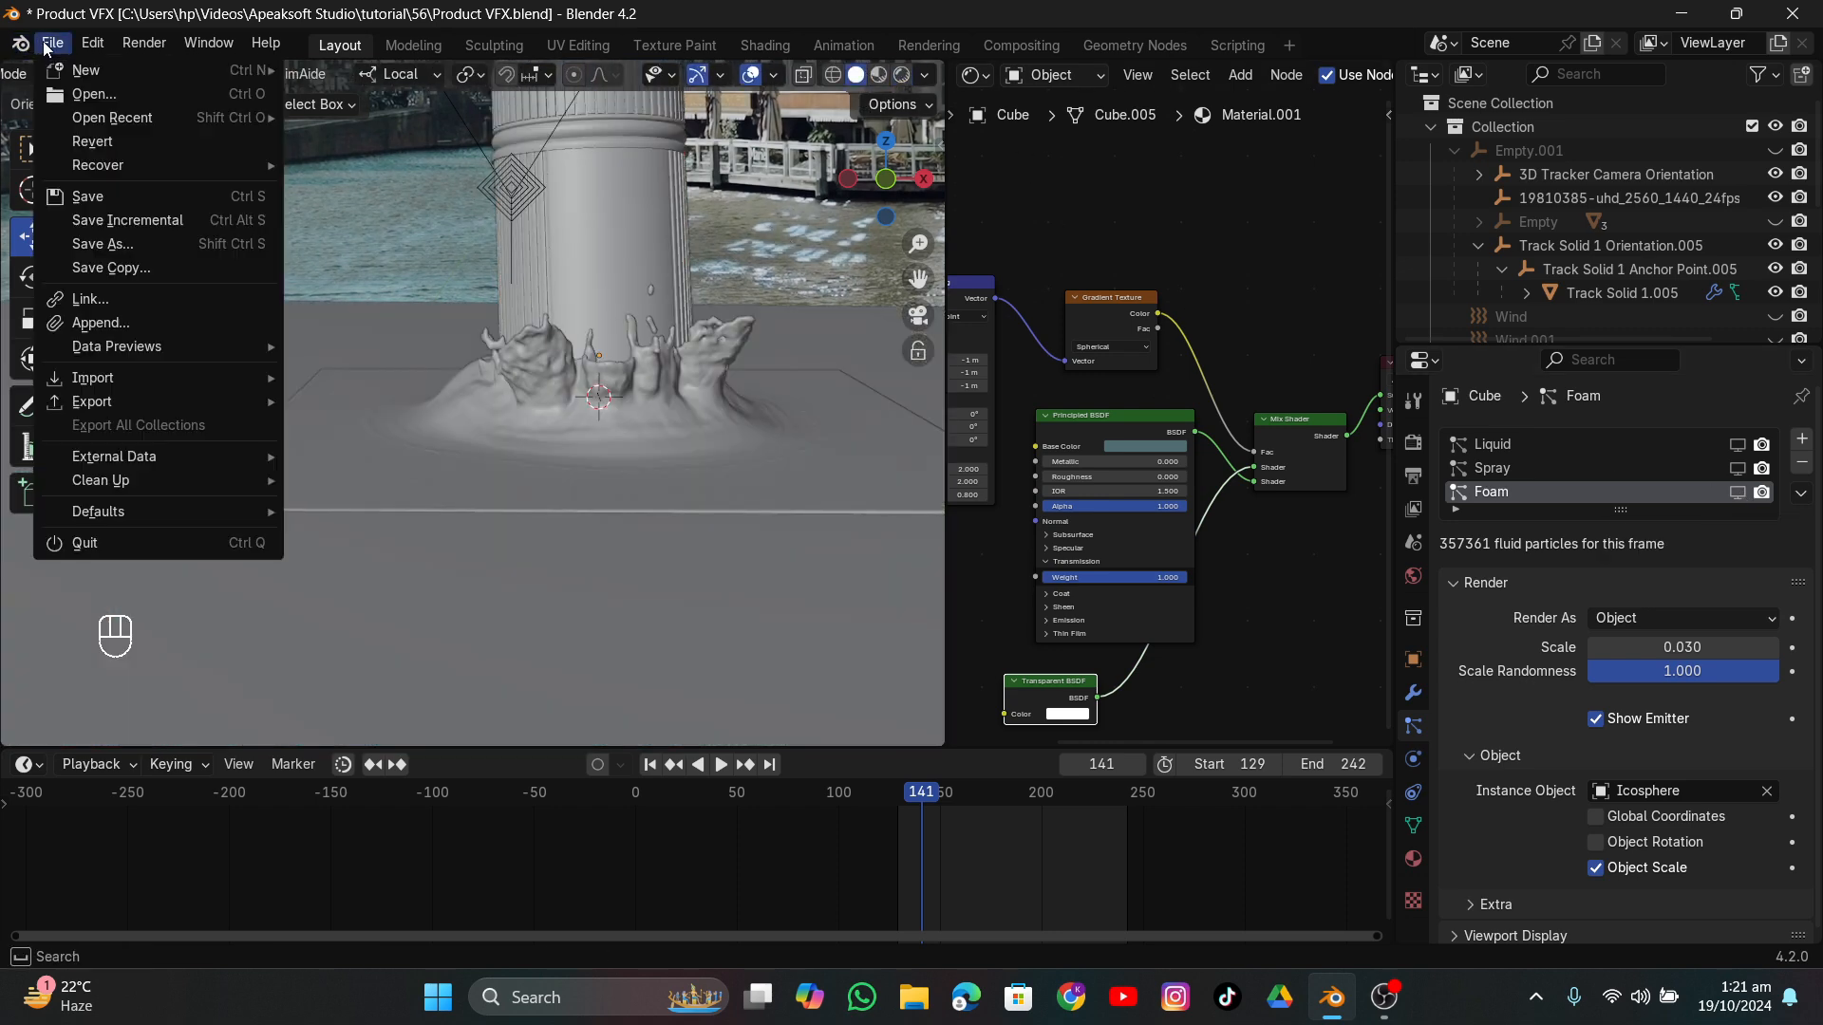
pyautogui.click(88, 196)
# Fit the whole camera frame in view and collapse the FLIPFluids and Collection groups in the Outliner.
pyautogui.scroll(-7, 561, 272)
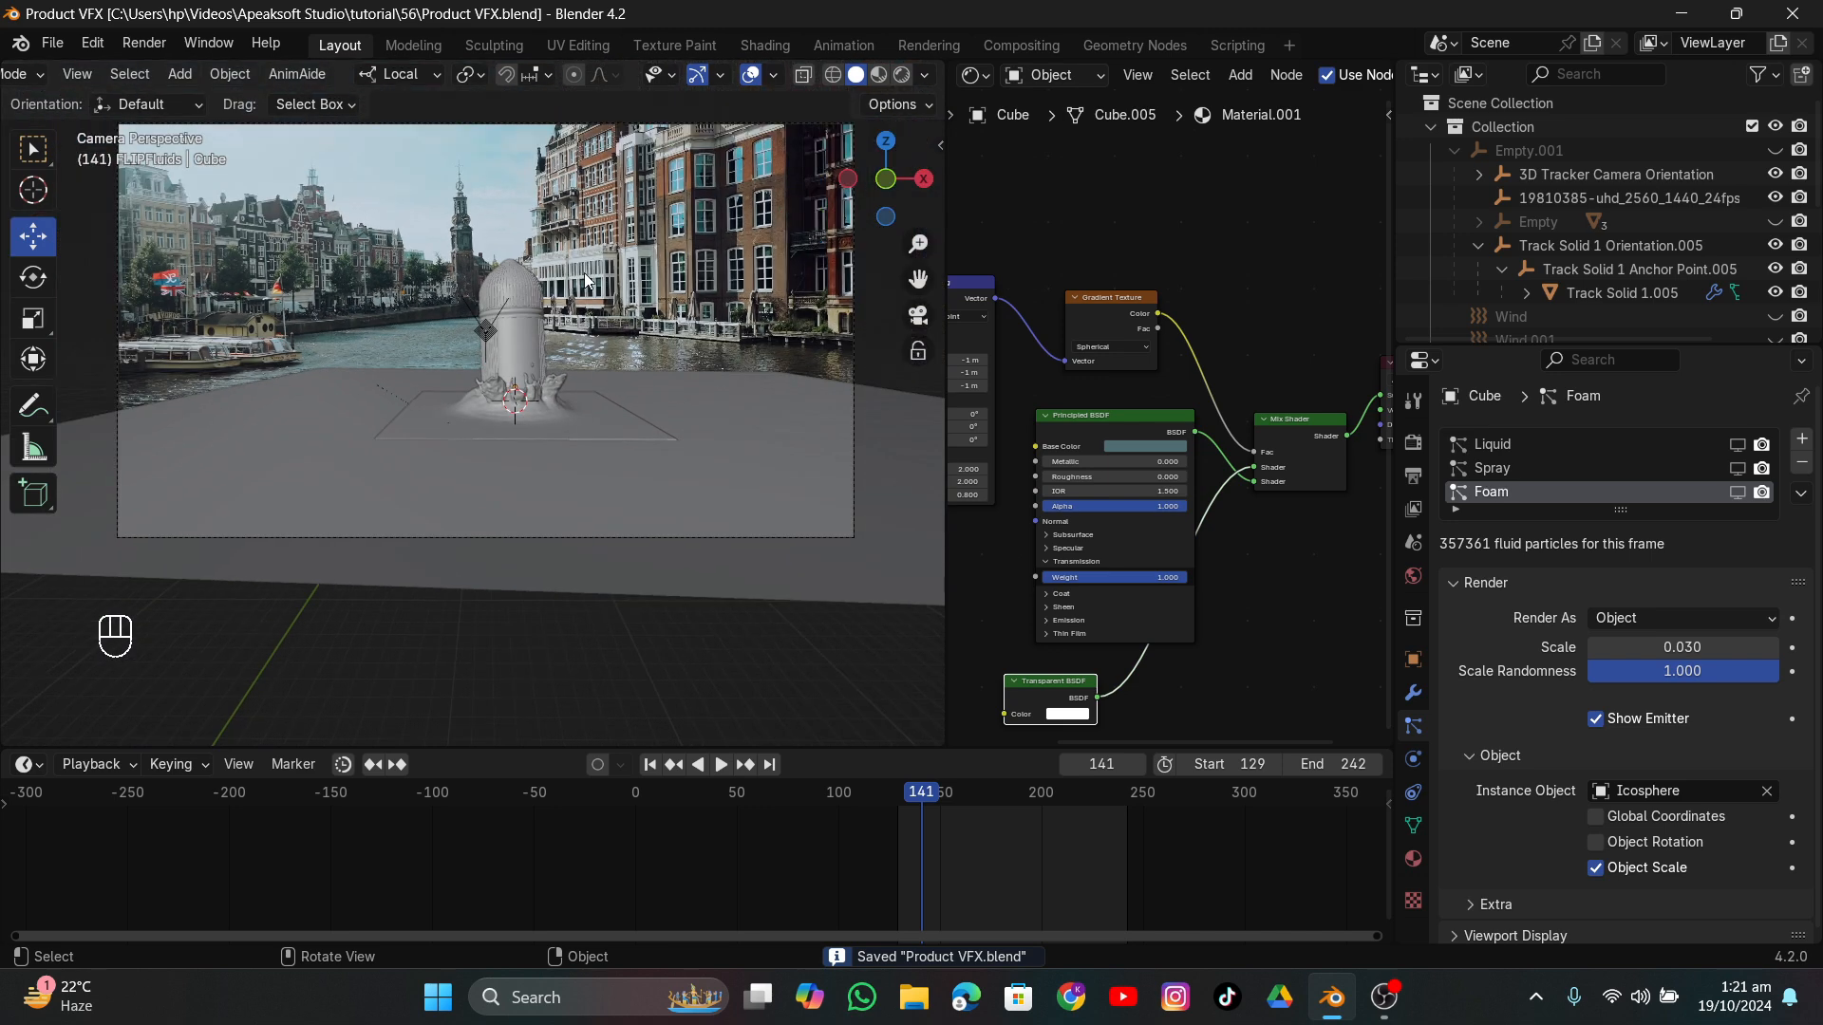
pyautogui.moveTo(918, 279); pyautogui.dragTo(868, 254)
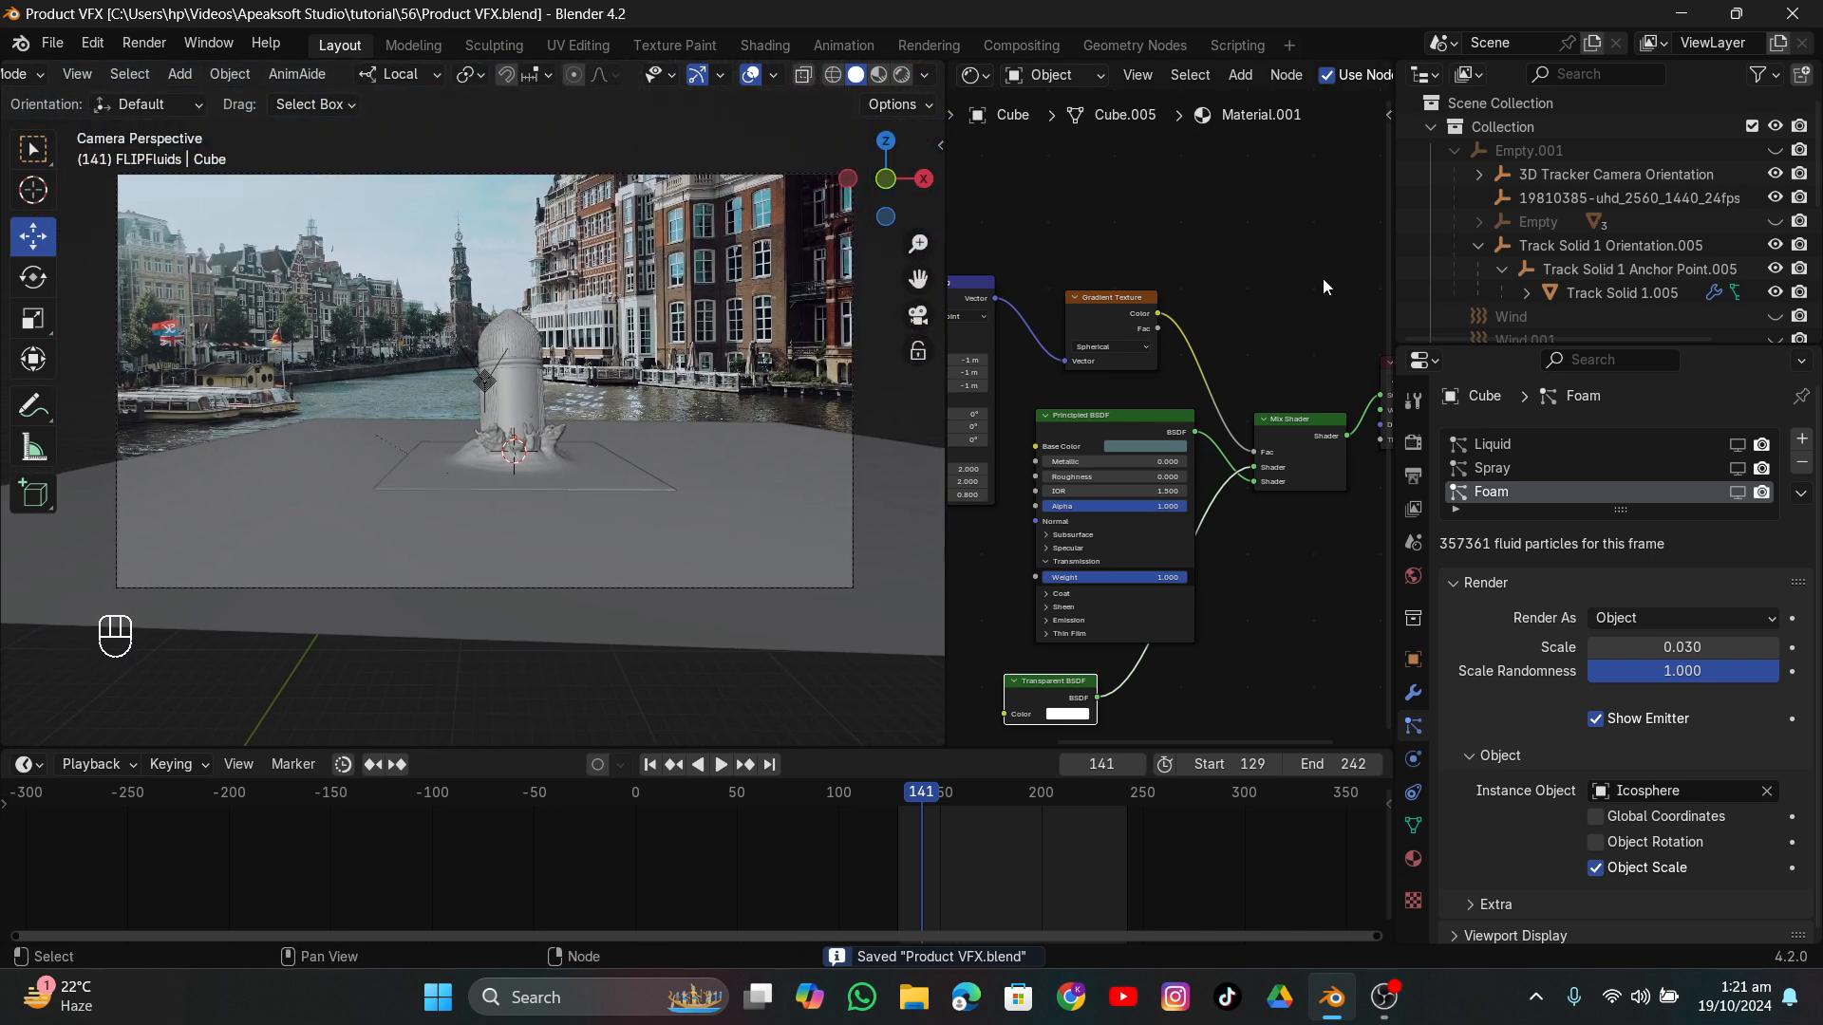
pyautogui.click(1455, 151)
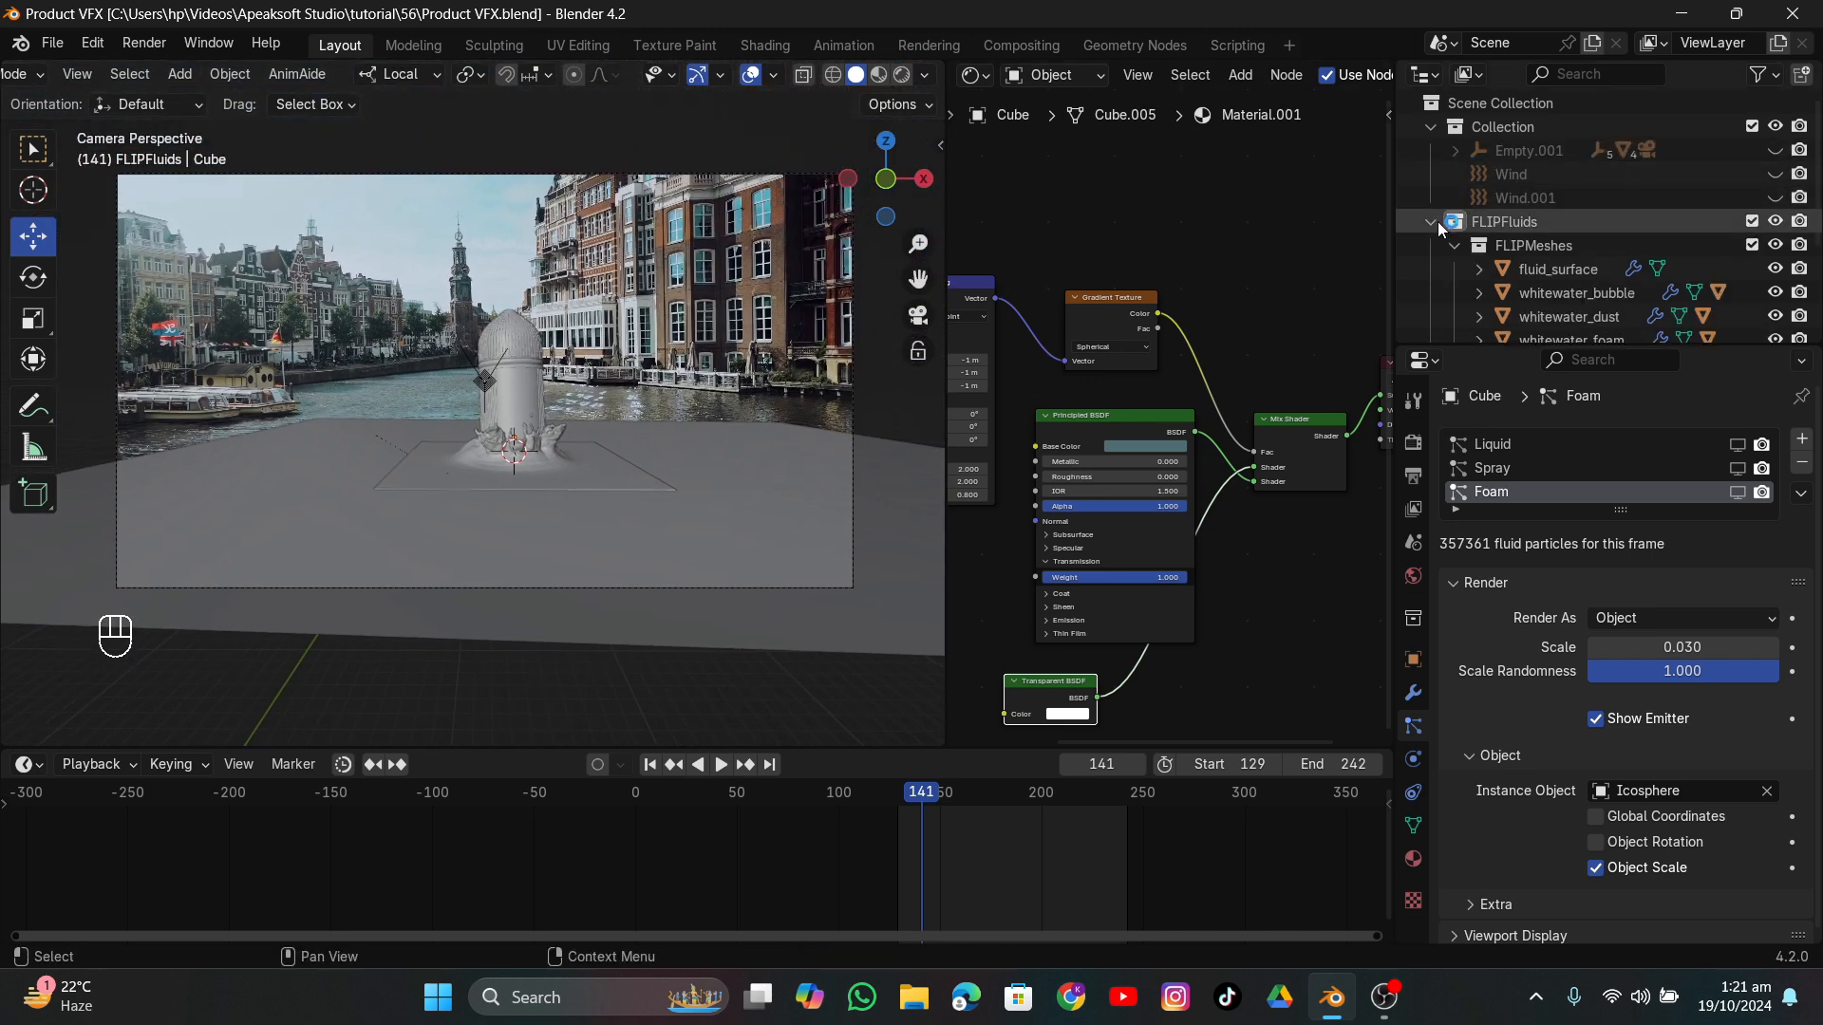
pyautogui.click(1431, 222)
pyautogui.click(1431, 128)
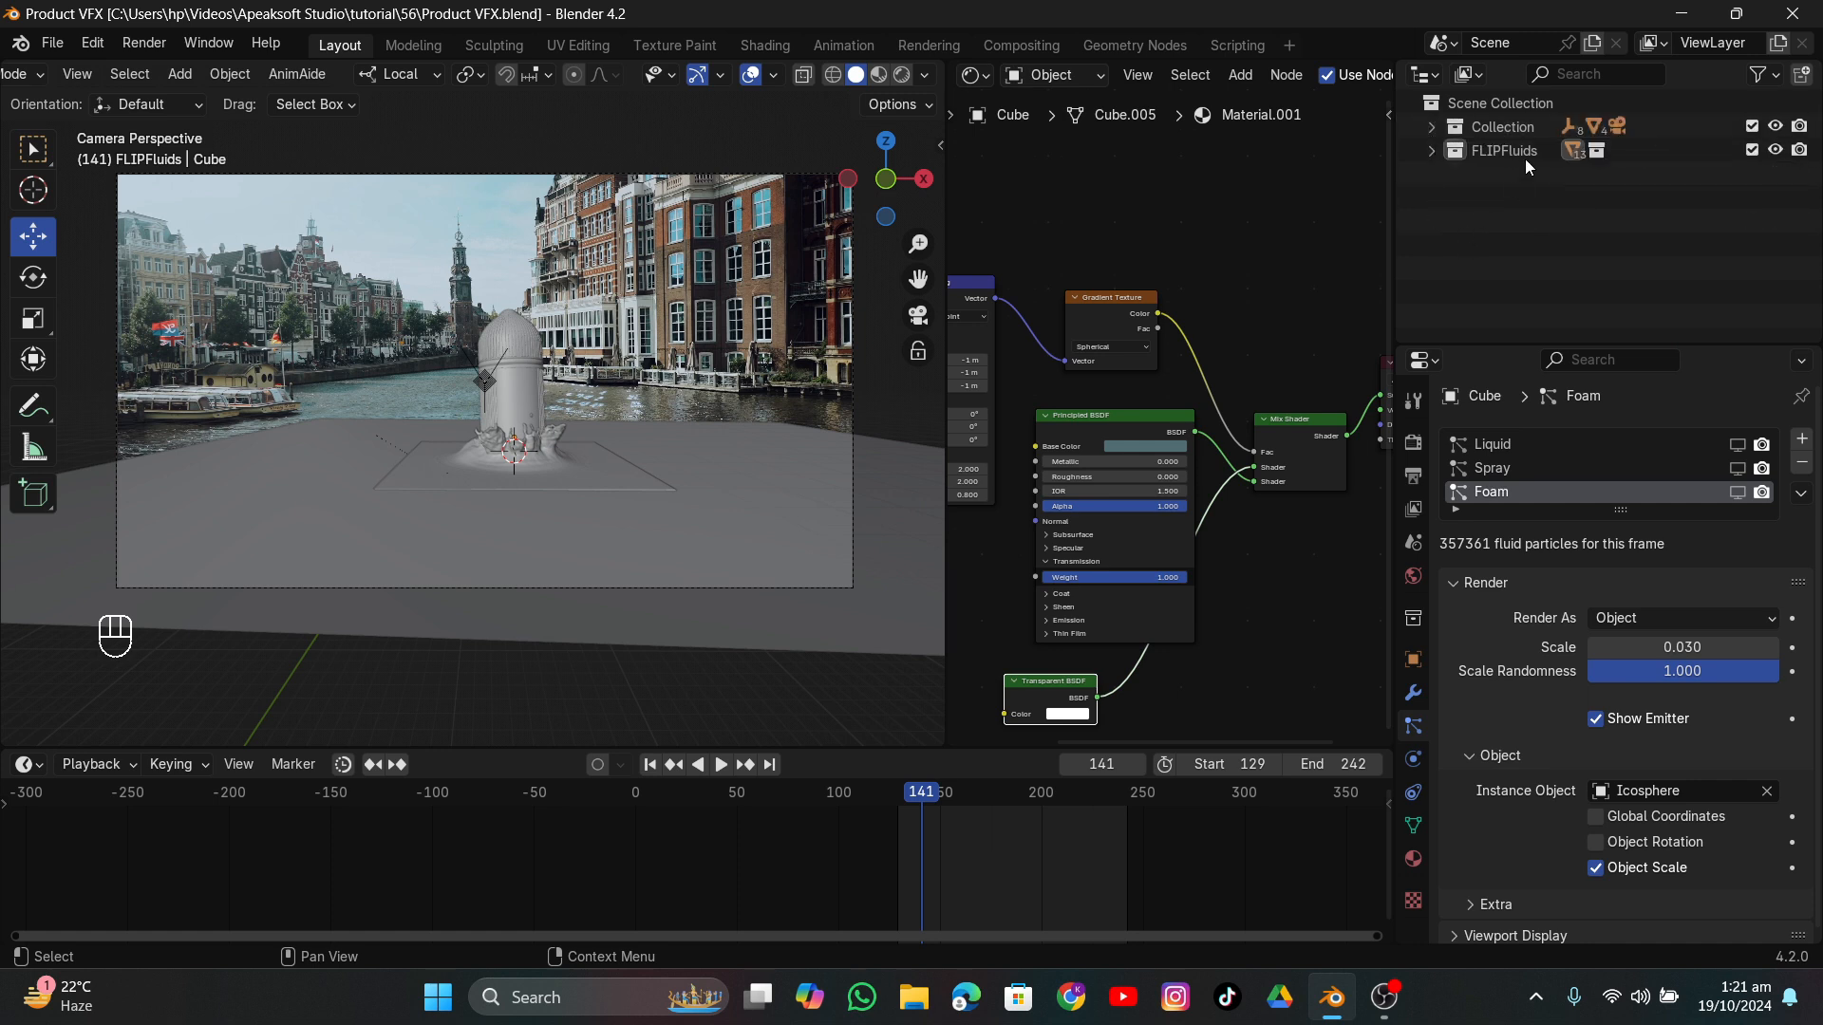
# Try to move the water plane Track Solid 1.005 into a new collection named "Shadow Cathce".
pyautogui.click(794, 439)
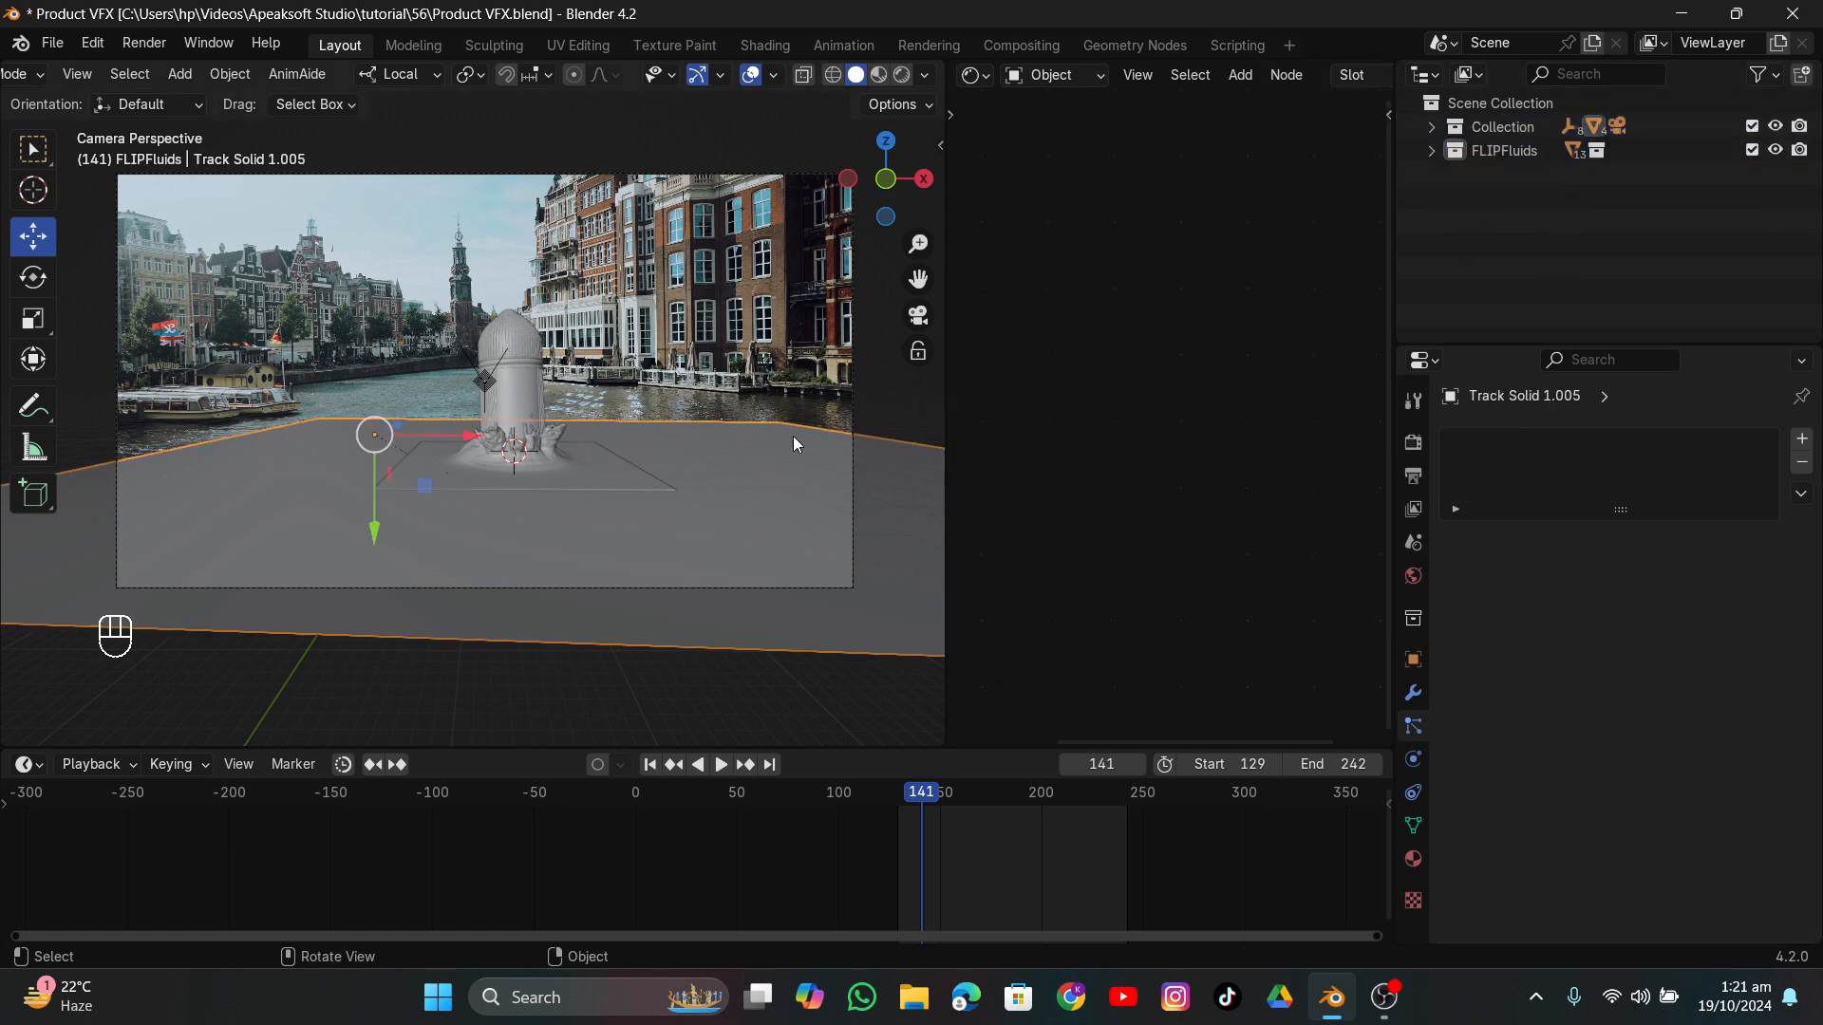
pyautogui.press('m')
pyautogui.click(733, 446)
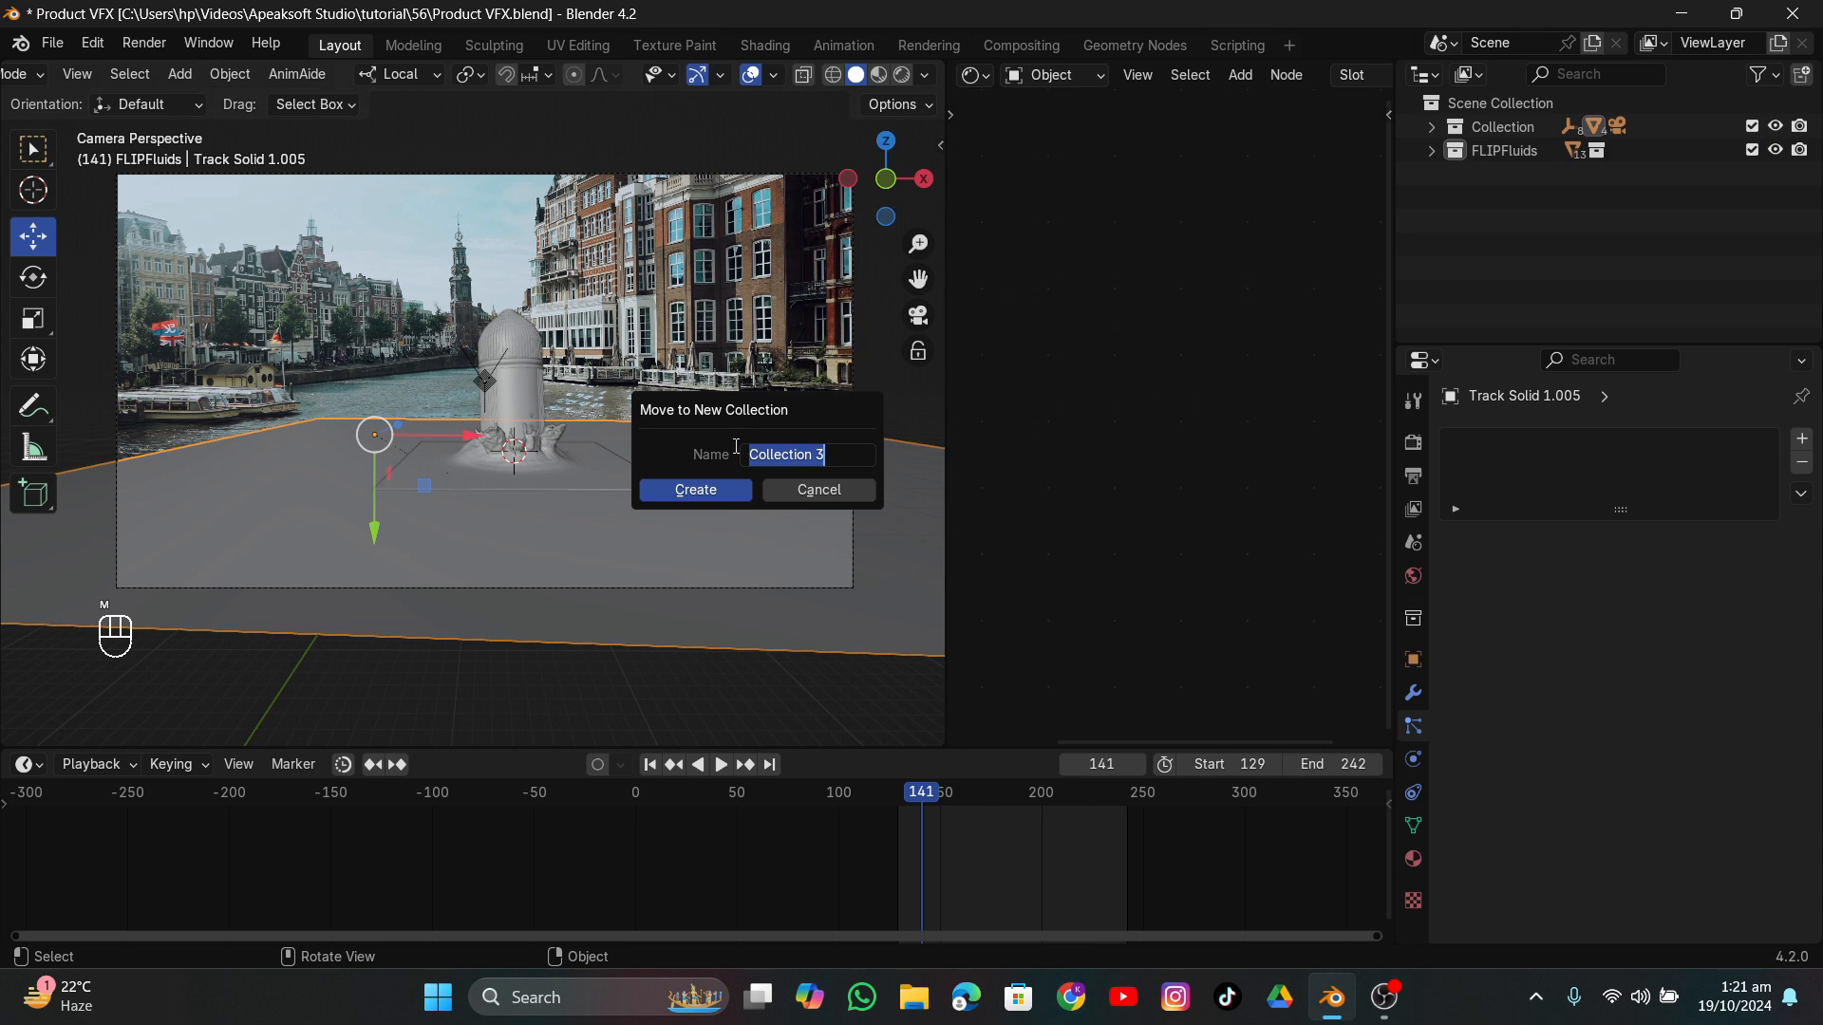
pyautogui.write('Shadow Cathce')
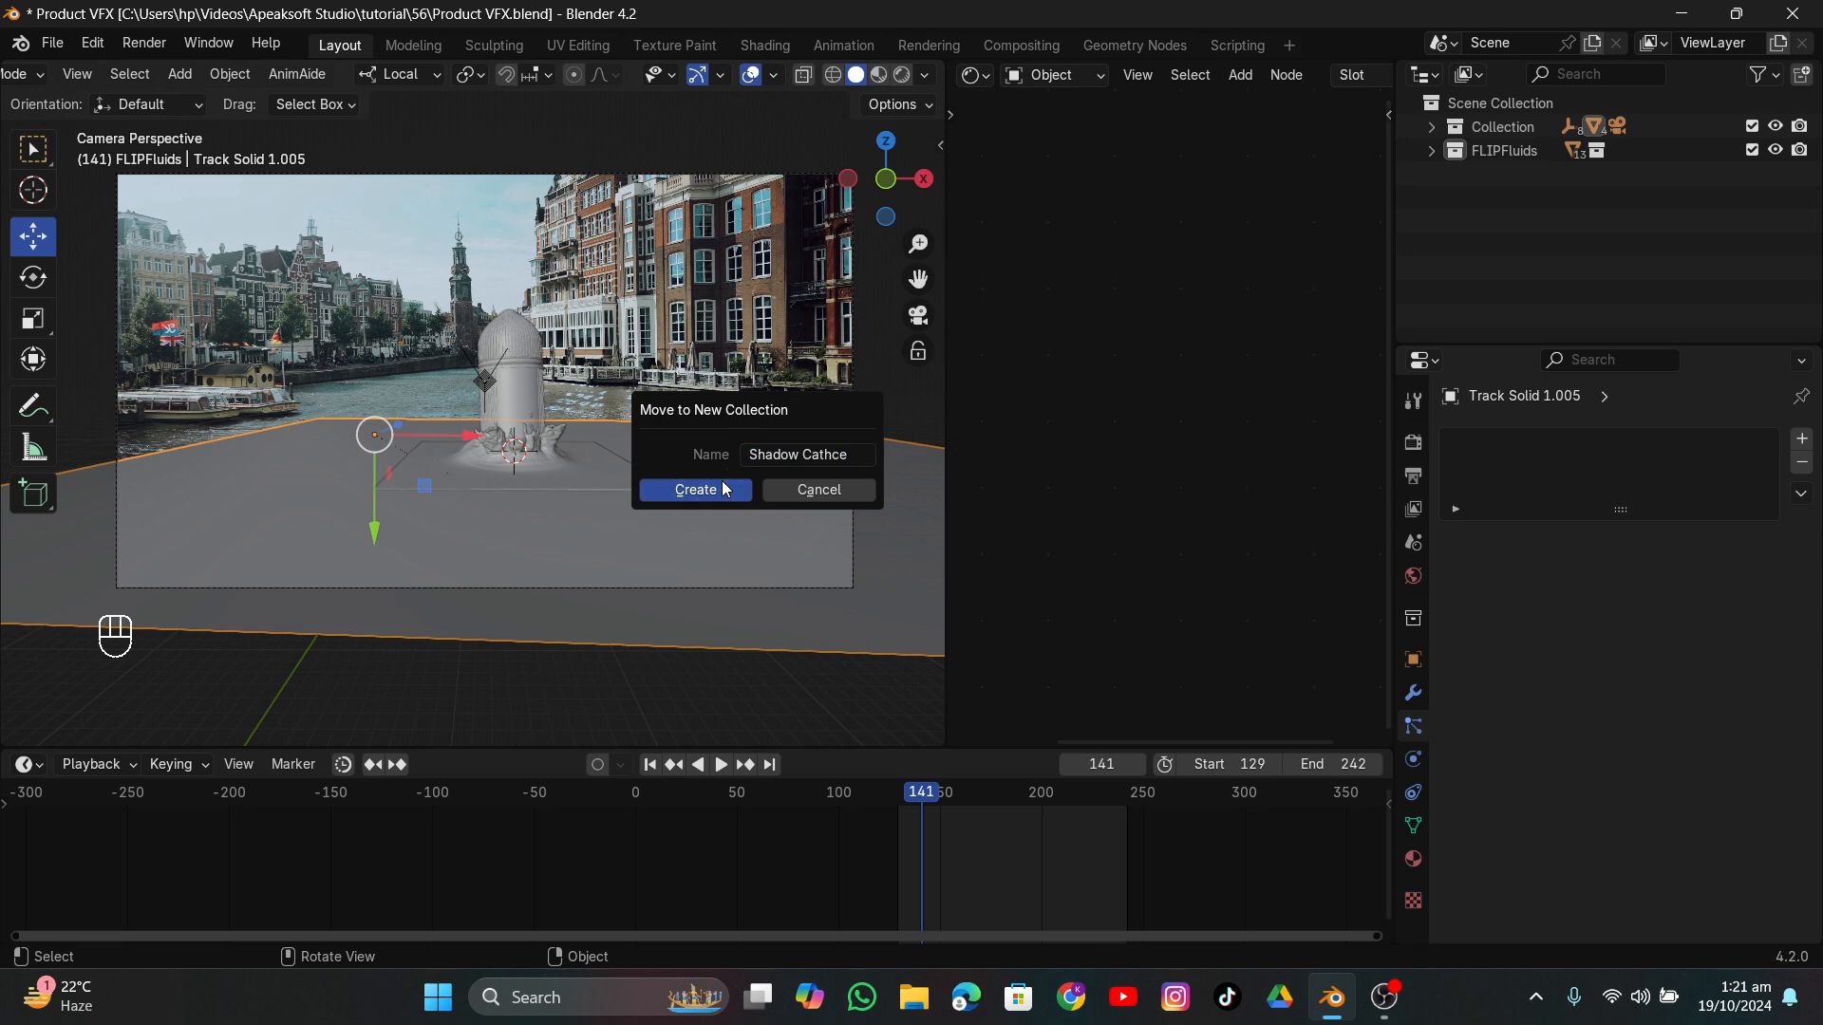
pyautogui.click(722, 489)
# Duplicate the water plane in place and delete the duplicate.
pyautogui.hotkey('shift', 'd')
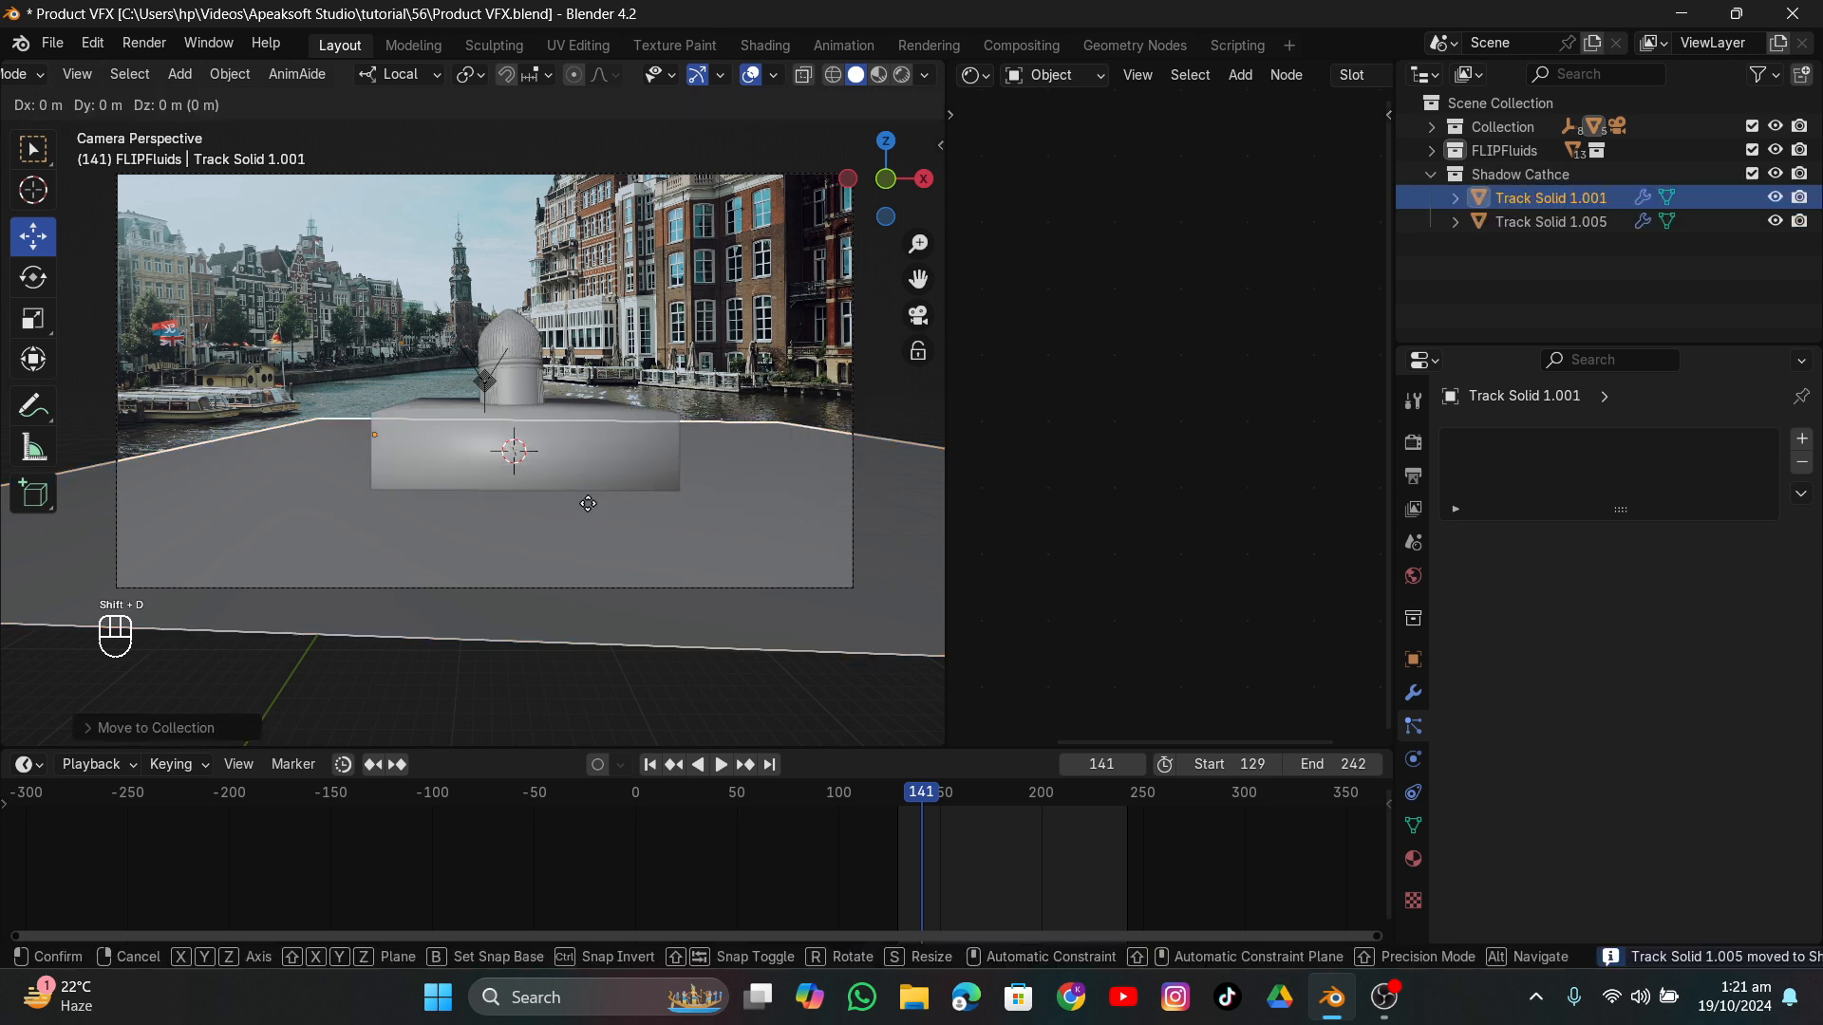
pyautogui.click(589, 504)
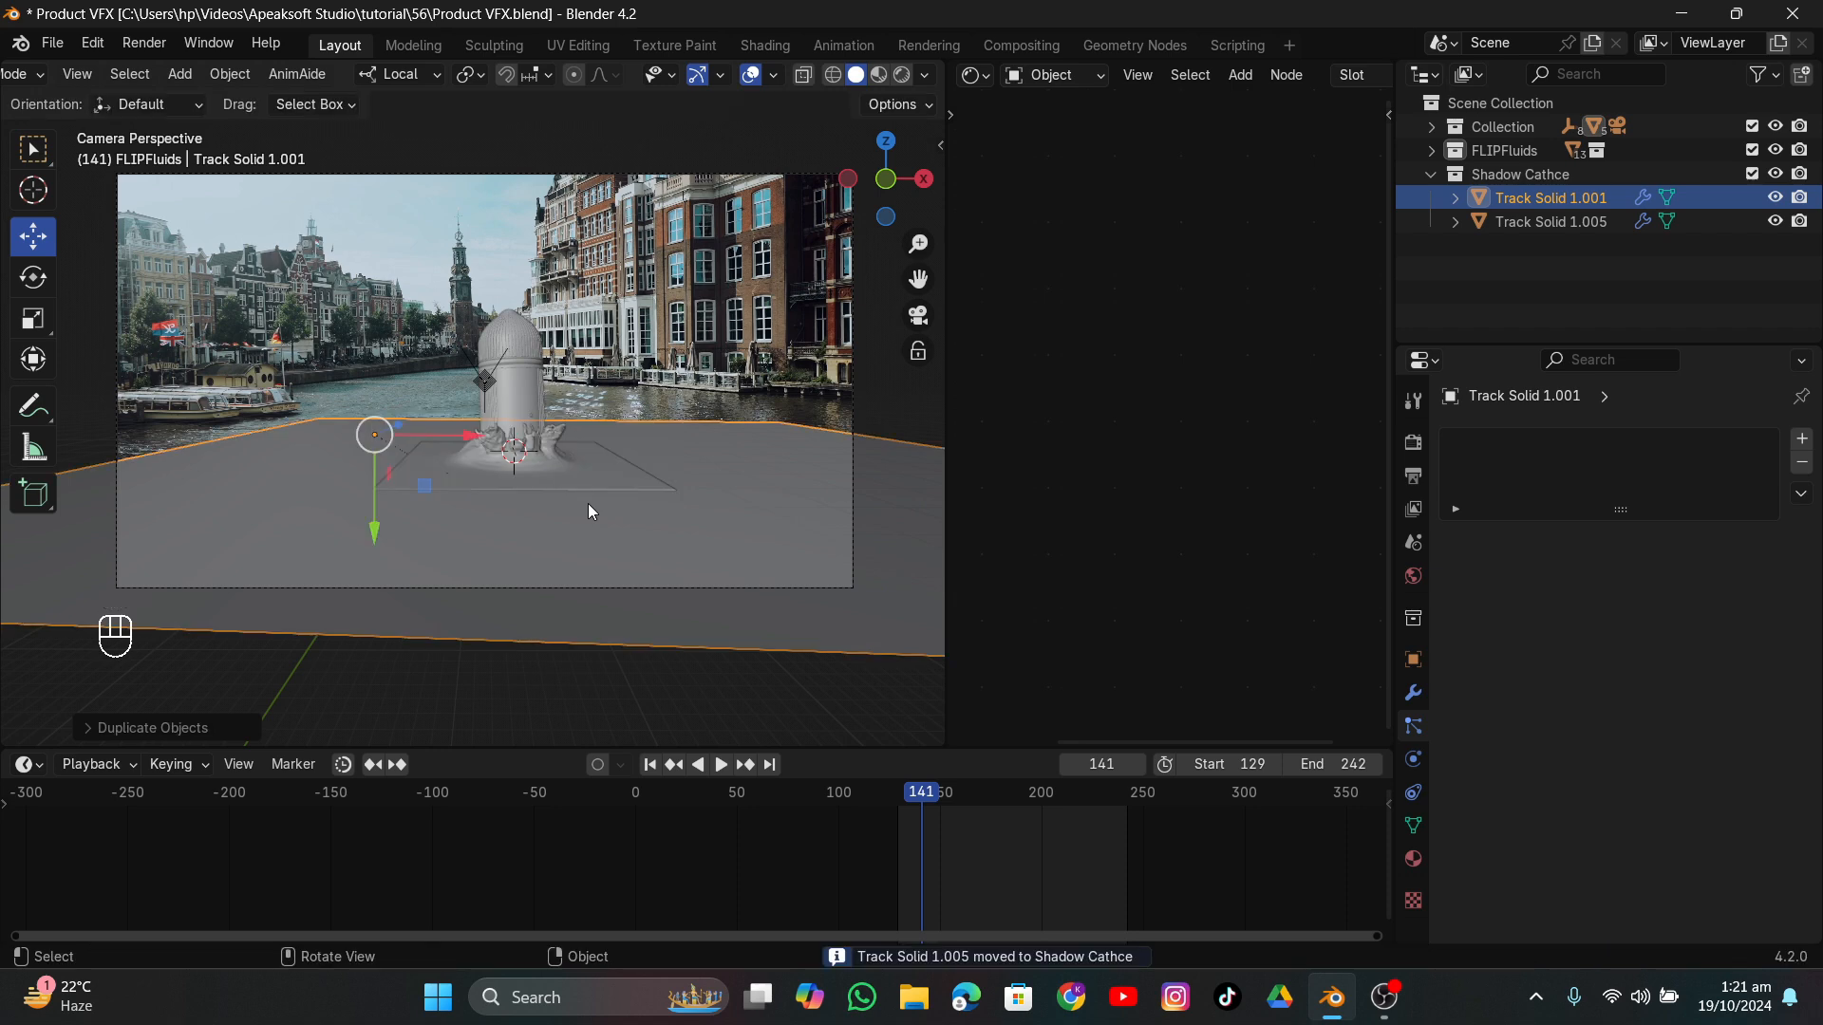
pyautogui.press('x')
pyautogui.click(589, 503)
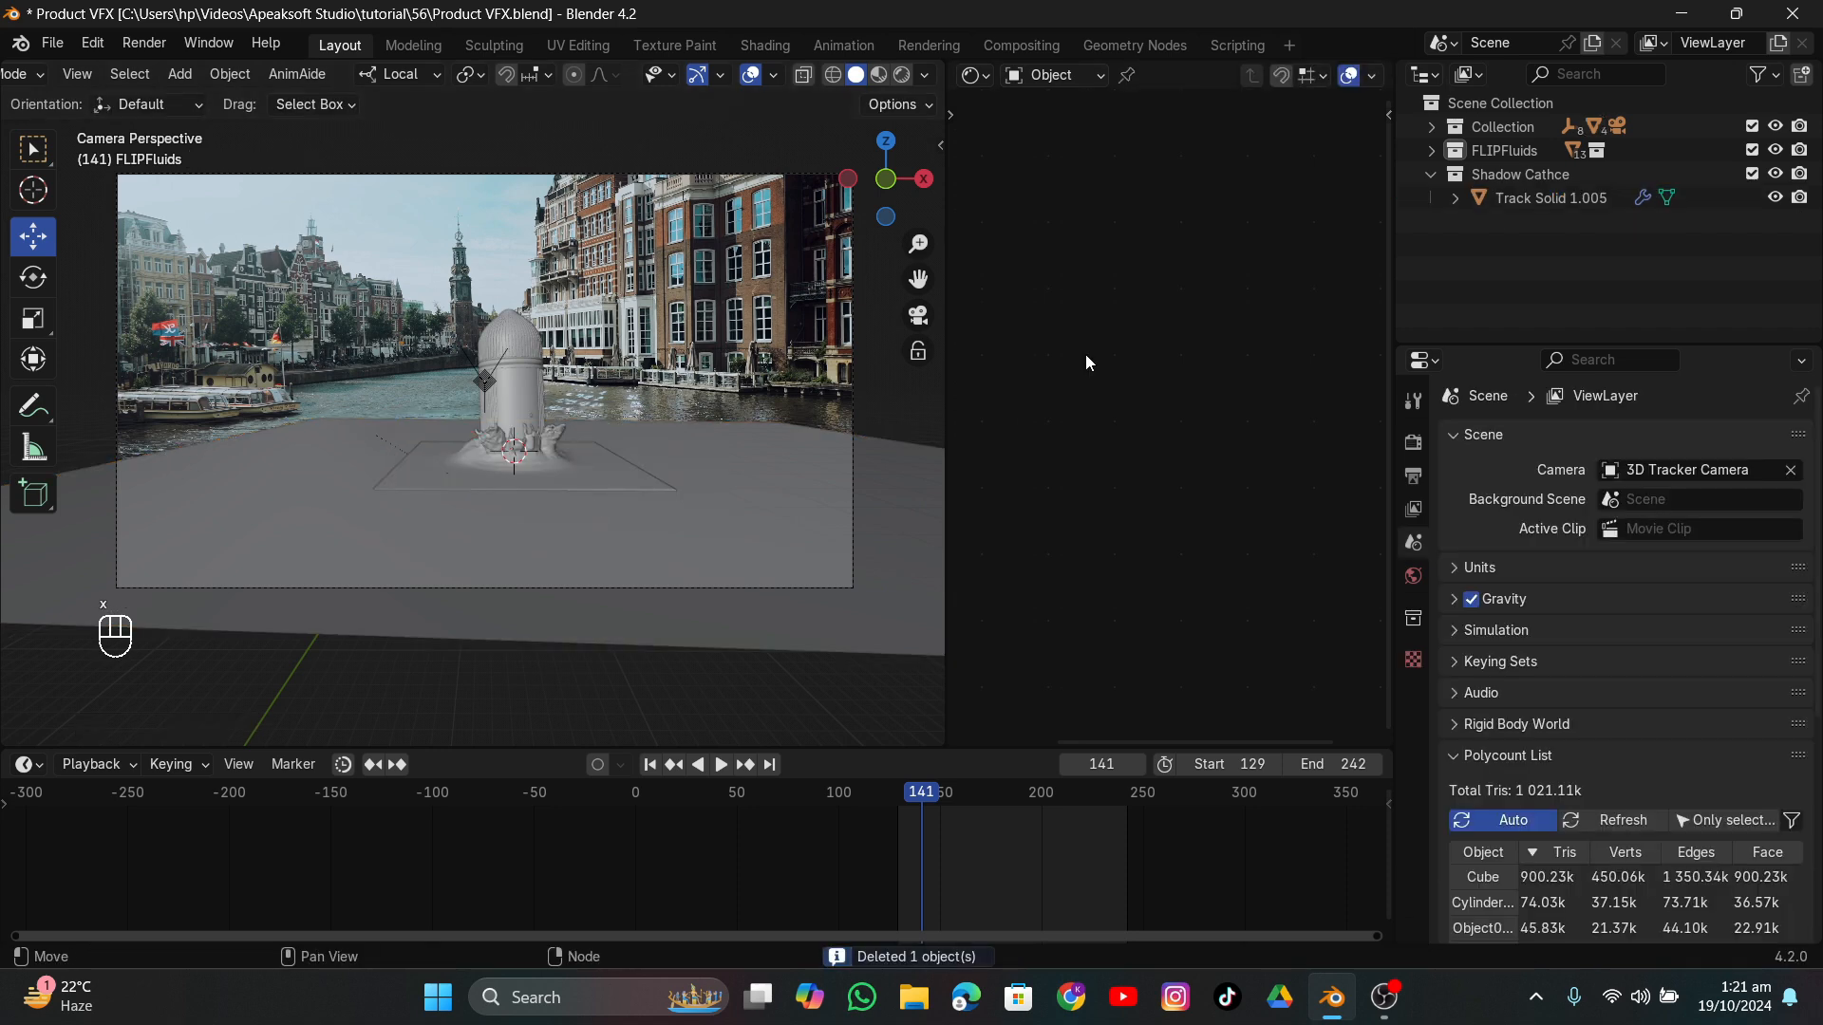
# Undo the plane's deletion, its duplication and its move into the Shadow Cathce collection.
pyautogui.hotkey('ctrl', 'z')
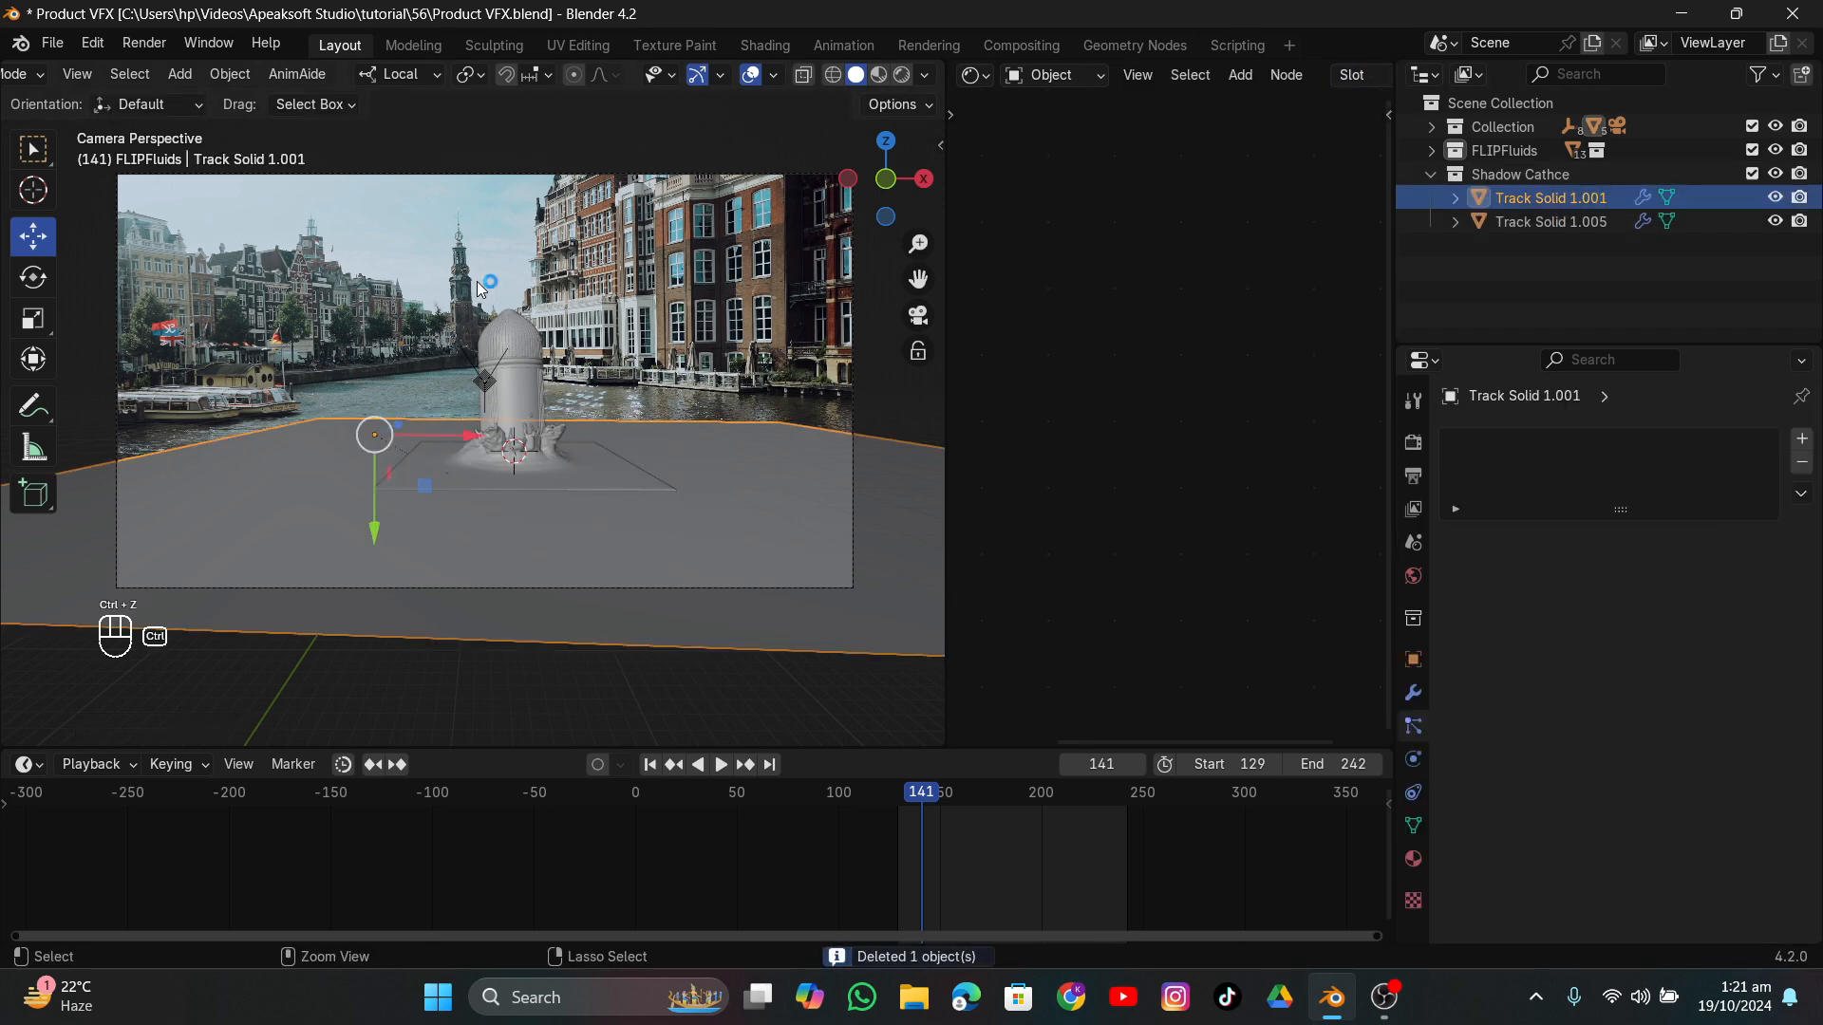
pyautogui.hotkey('ctrl', 'z')
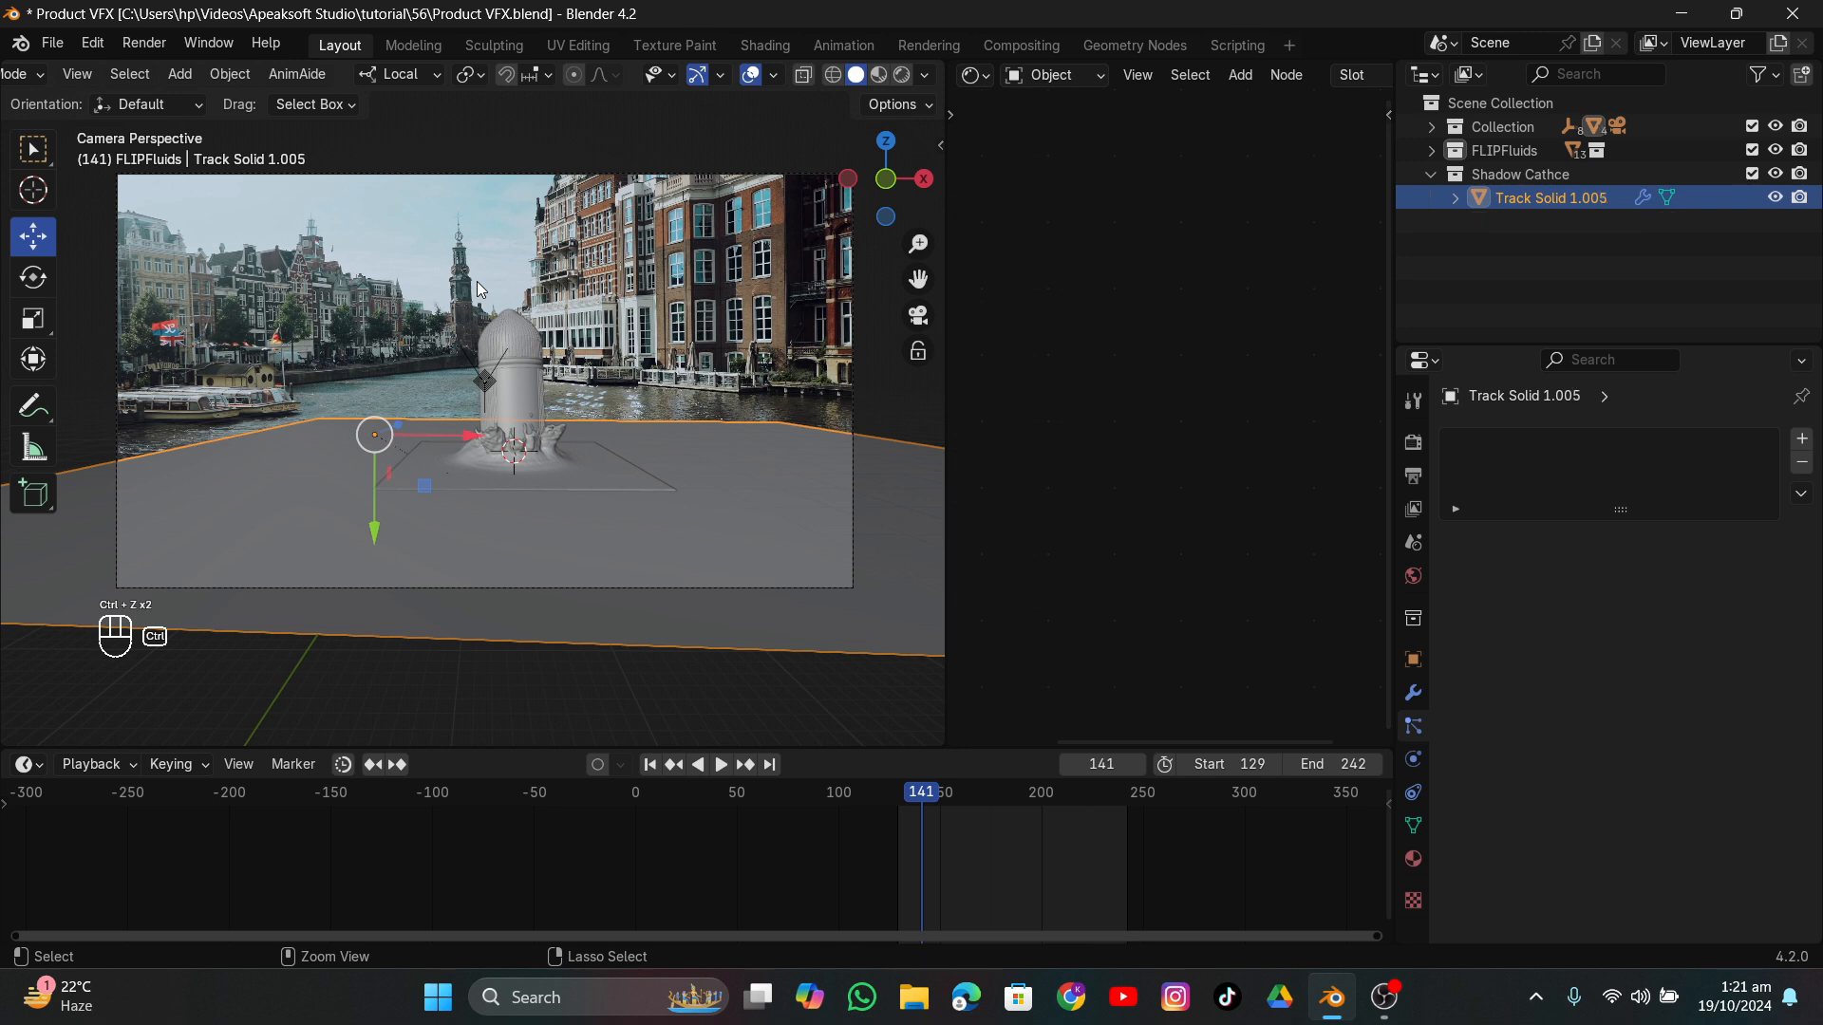
pyautogui.hotkey('ctrl', 'z')
# Move Track Solid 1.005 with its parents Track Solid 1 Anchor Point.005 and Track Solid 1 Orientation.005 into a new collection named "shadow".
pyautogui.click(1431, 127)
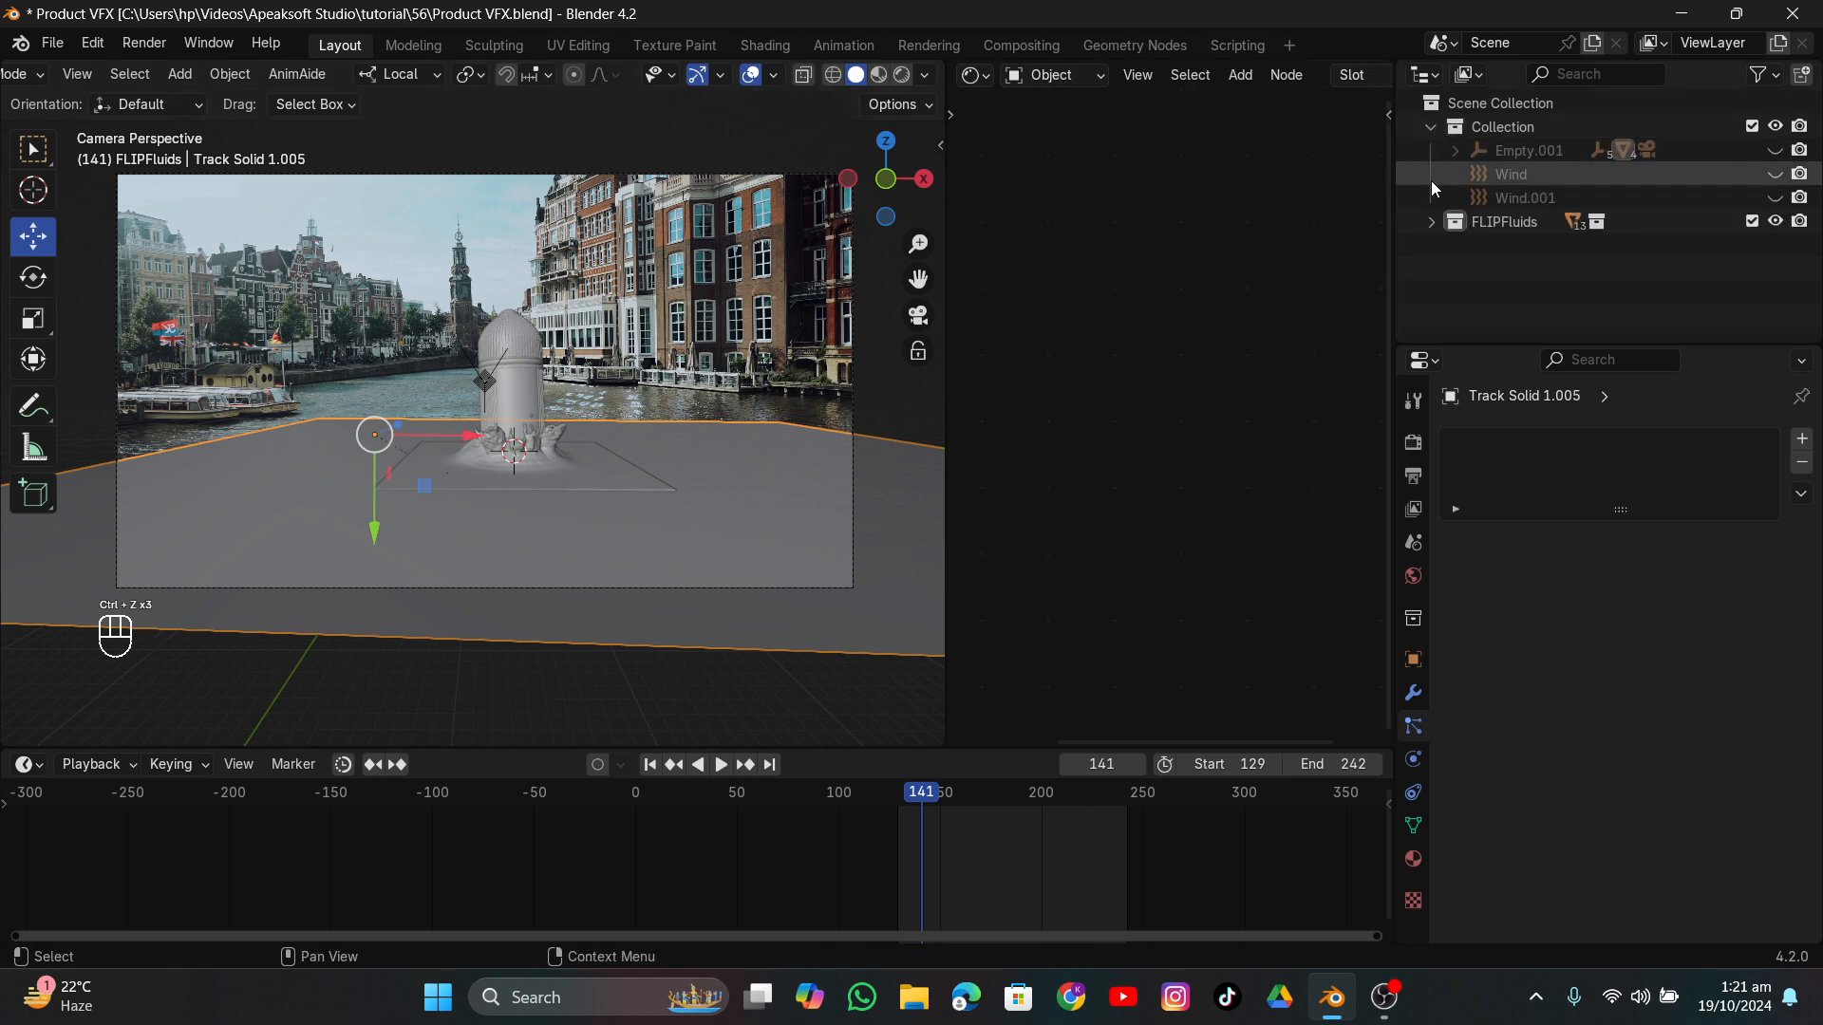
pyautogui.click(1454, 150)
pyautogui.keyDown('shift'); pyautogui.click(1643, 269); pyautogui.keyUp('shift')
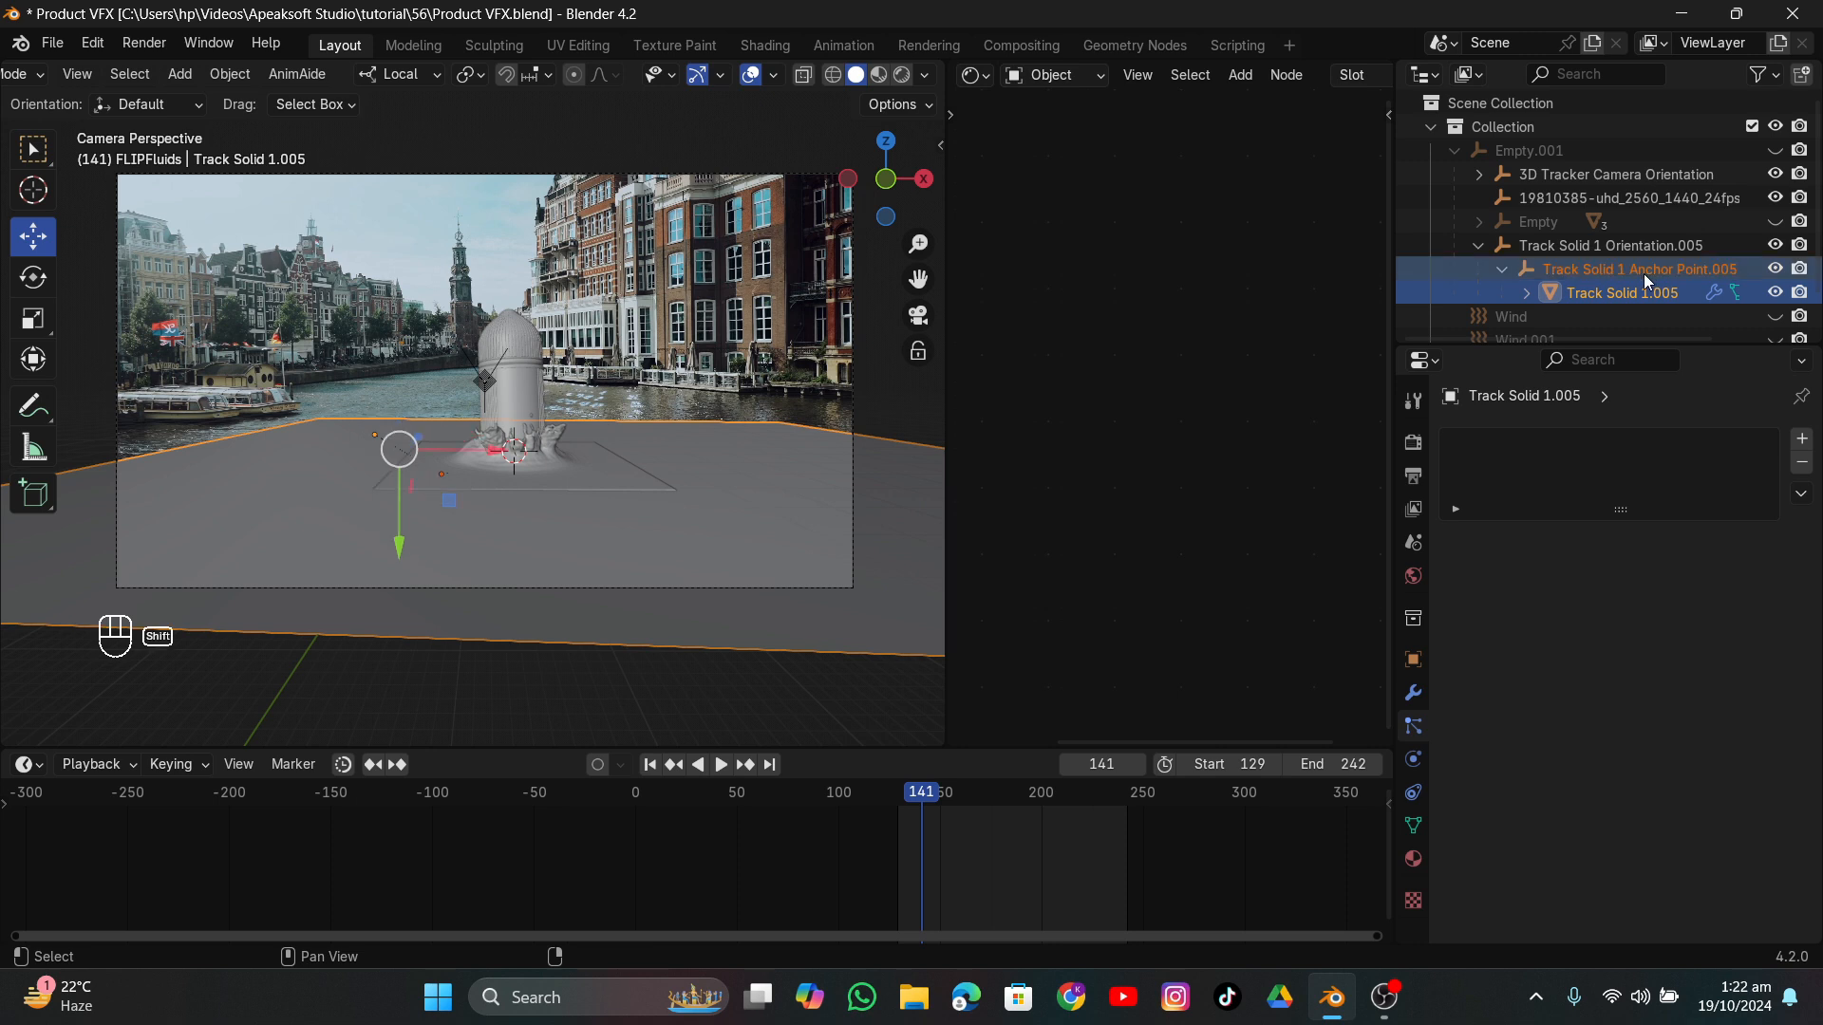
pyautogui.keyDown('shift'); pyautogui.click(1640, 249); pyautogui.keyUp('shift')
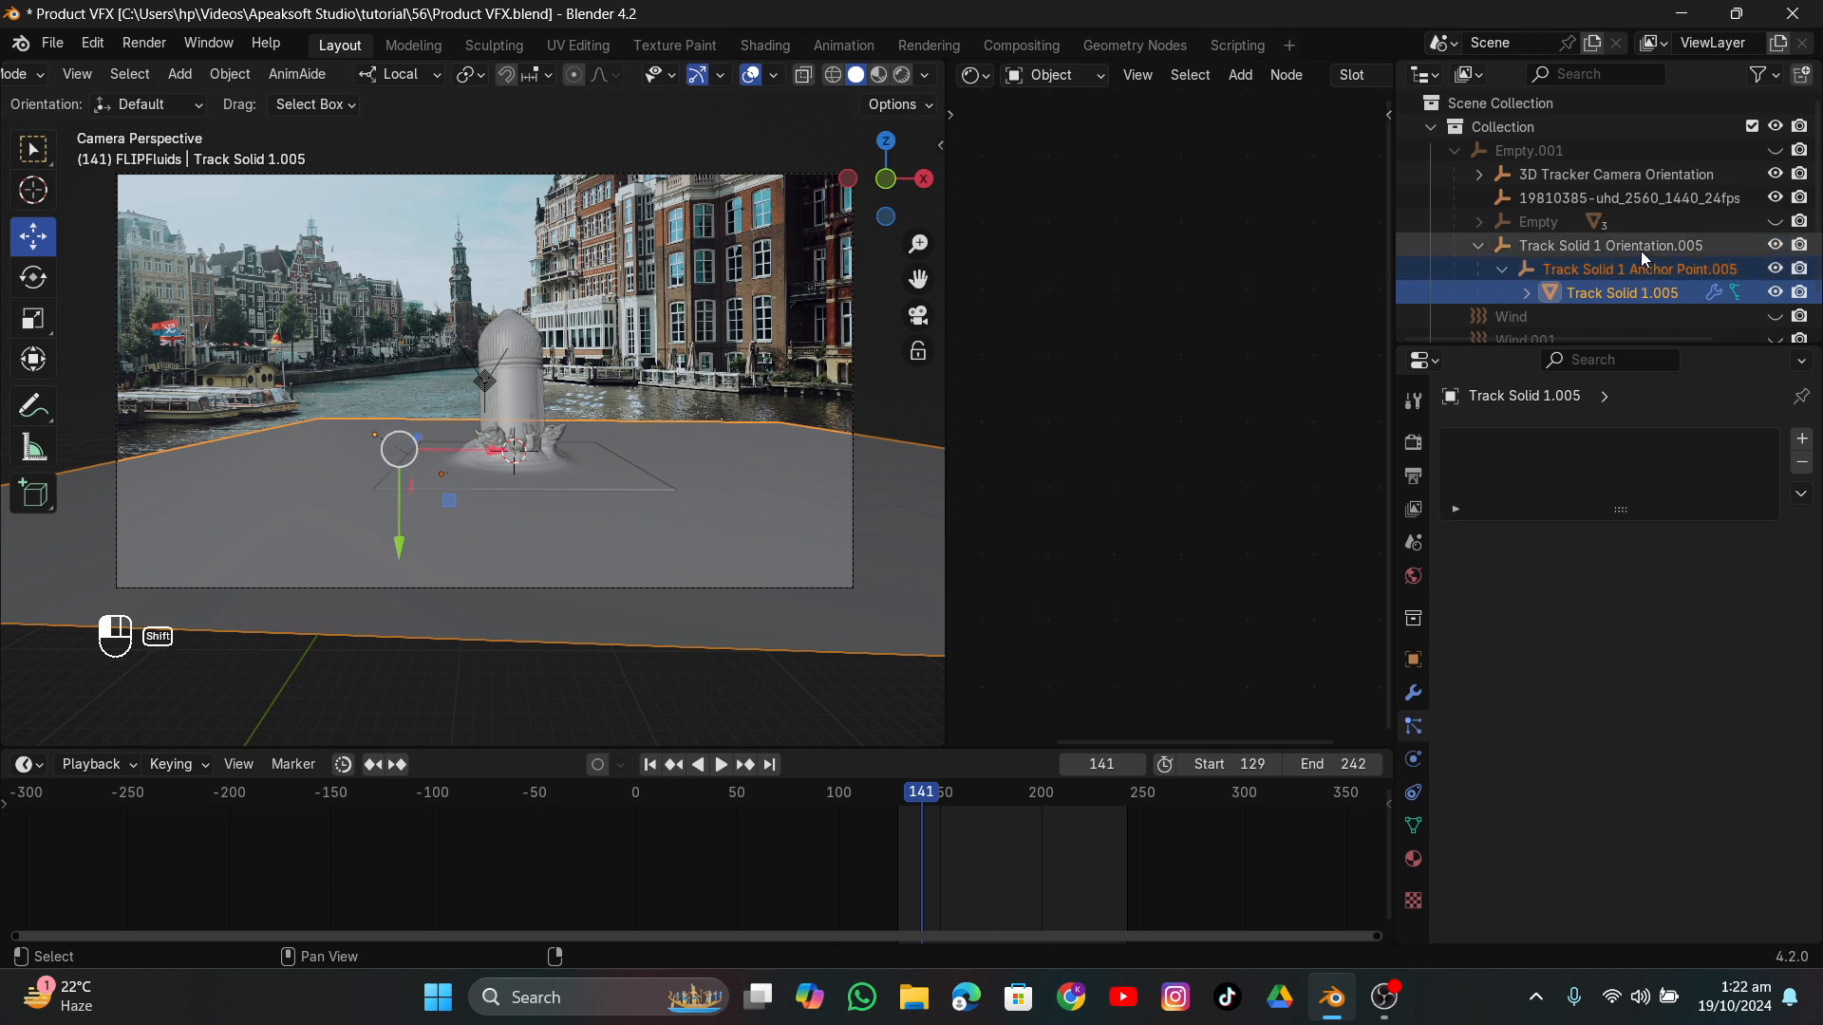
pyautogui.press('m')
pyautogui.click(750, 453)
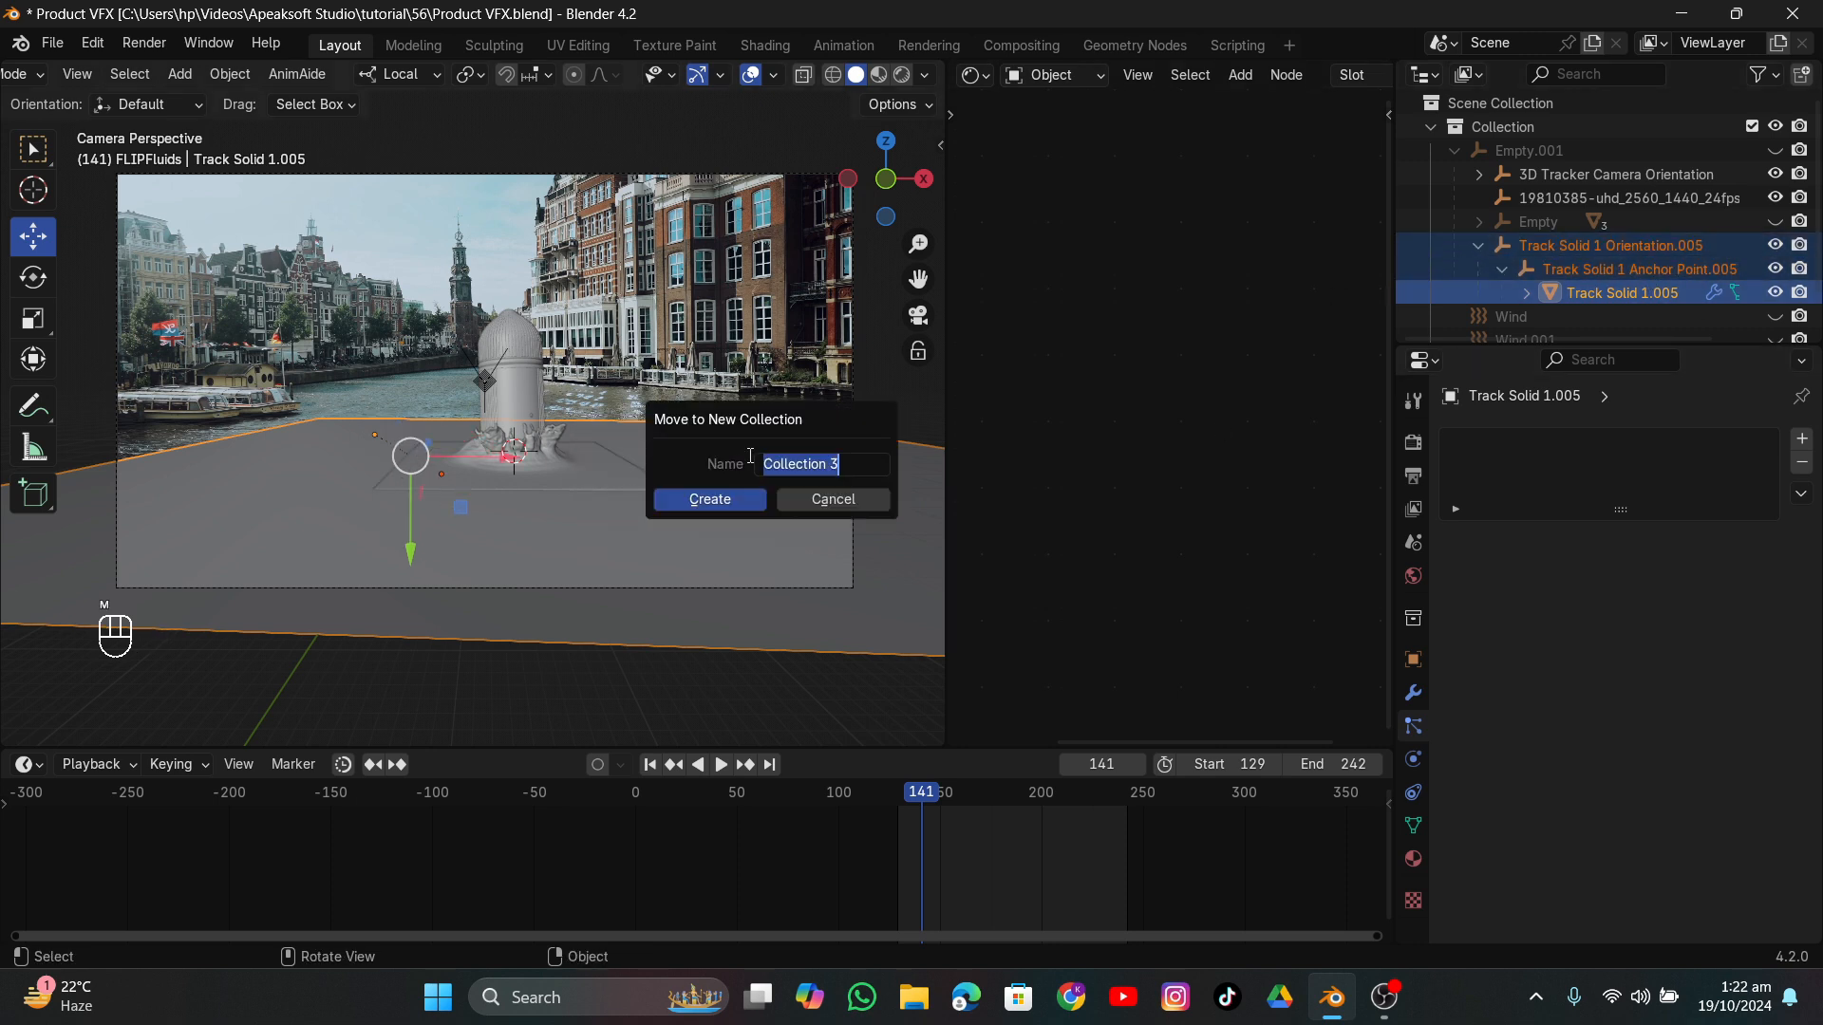
pyautogui.write('shadow')
pyautogui.click(713, 500)
pyautogui.click(1433, 129)
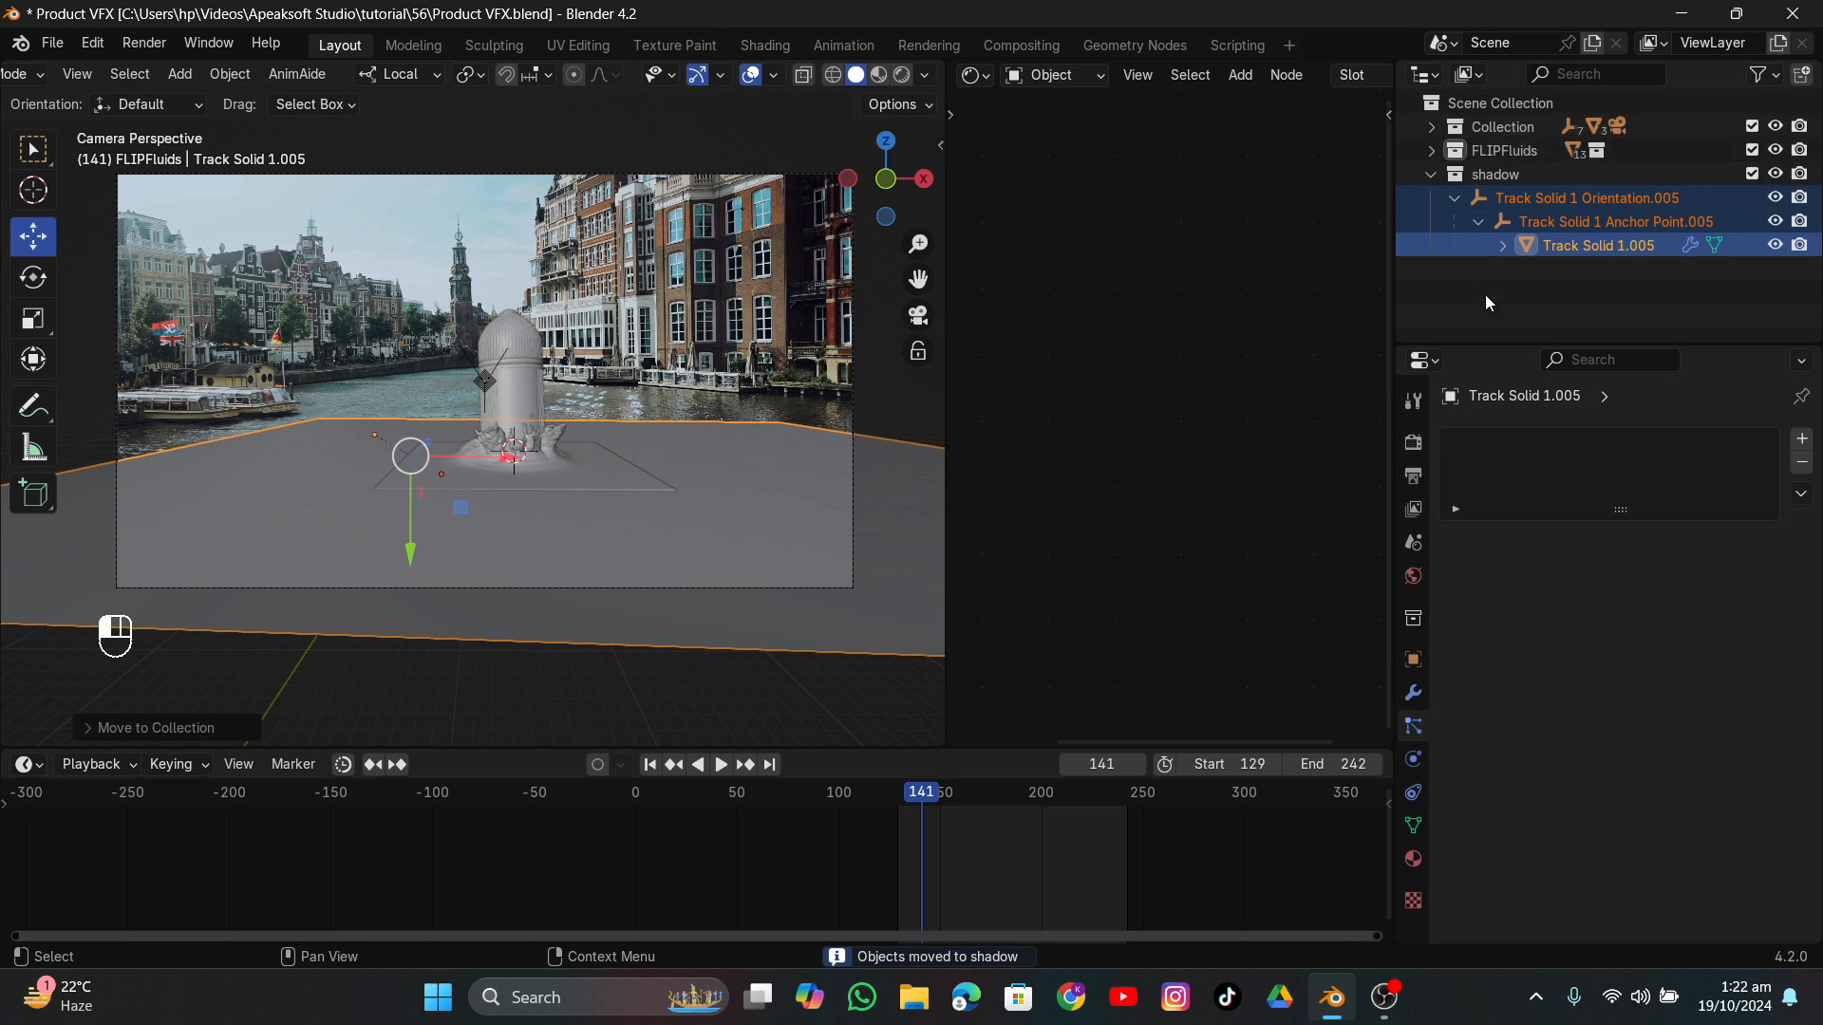
# Duplicate Track Solid 1.005 with its parent empties in place and move the copies into a new collection named "REflection".
pyautogui.click(1564, 245)
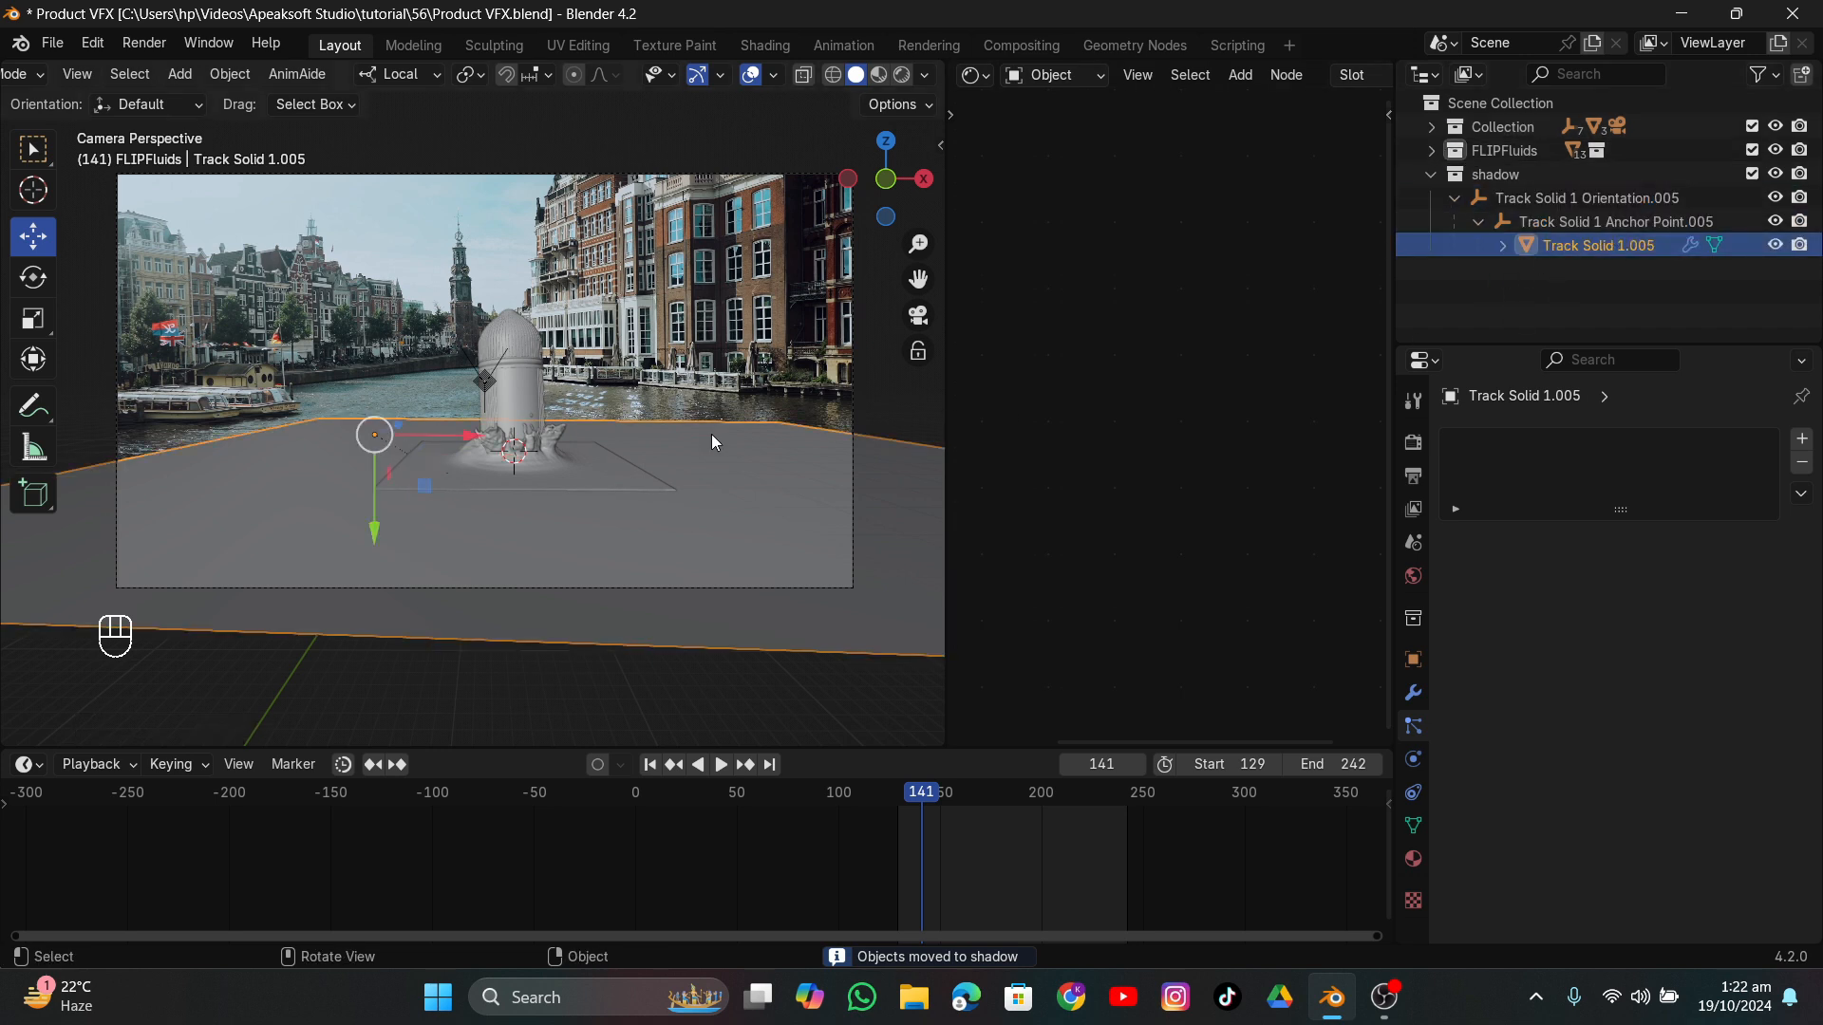
pyautogui.keyDown('shift'); pyautogui.click(1550, 199); pyautogui.keyUp('shift')
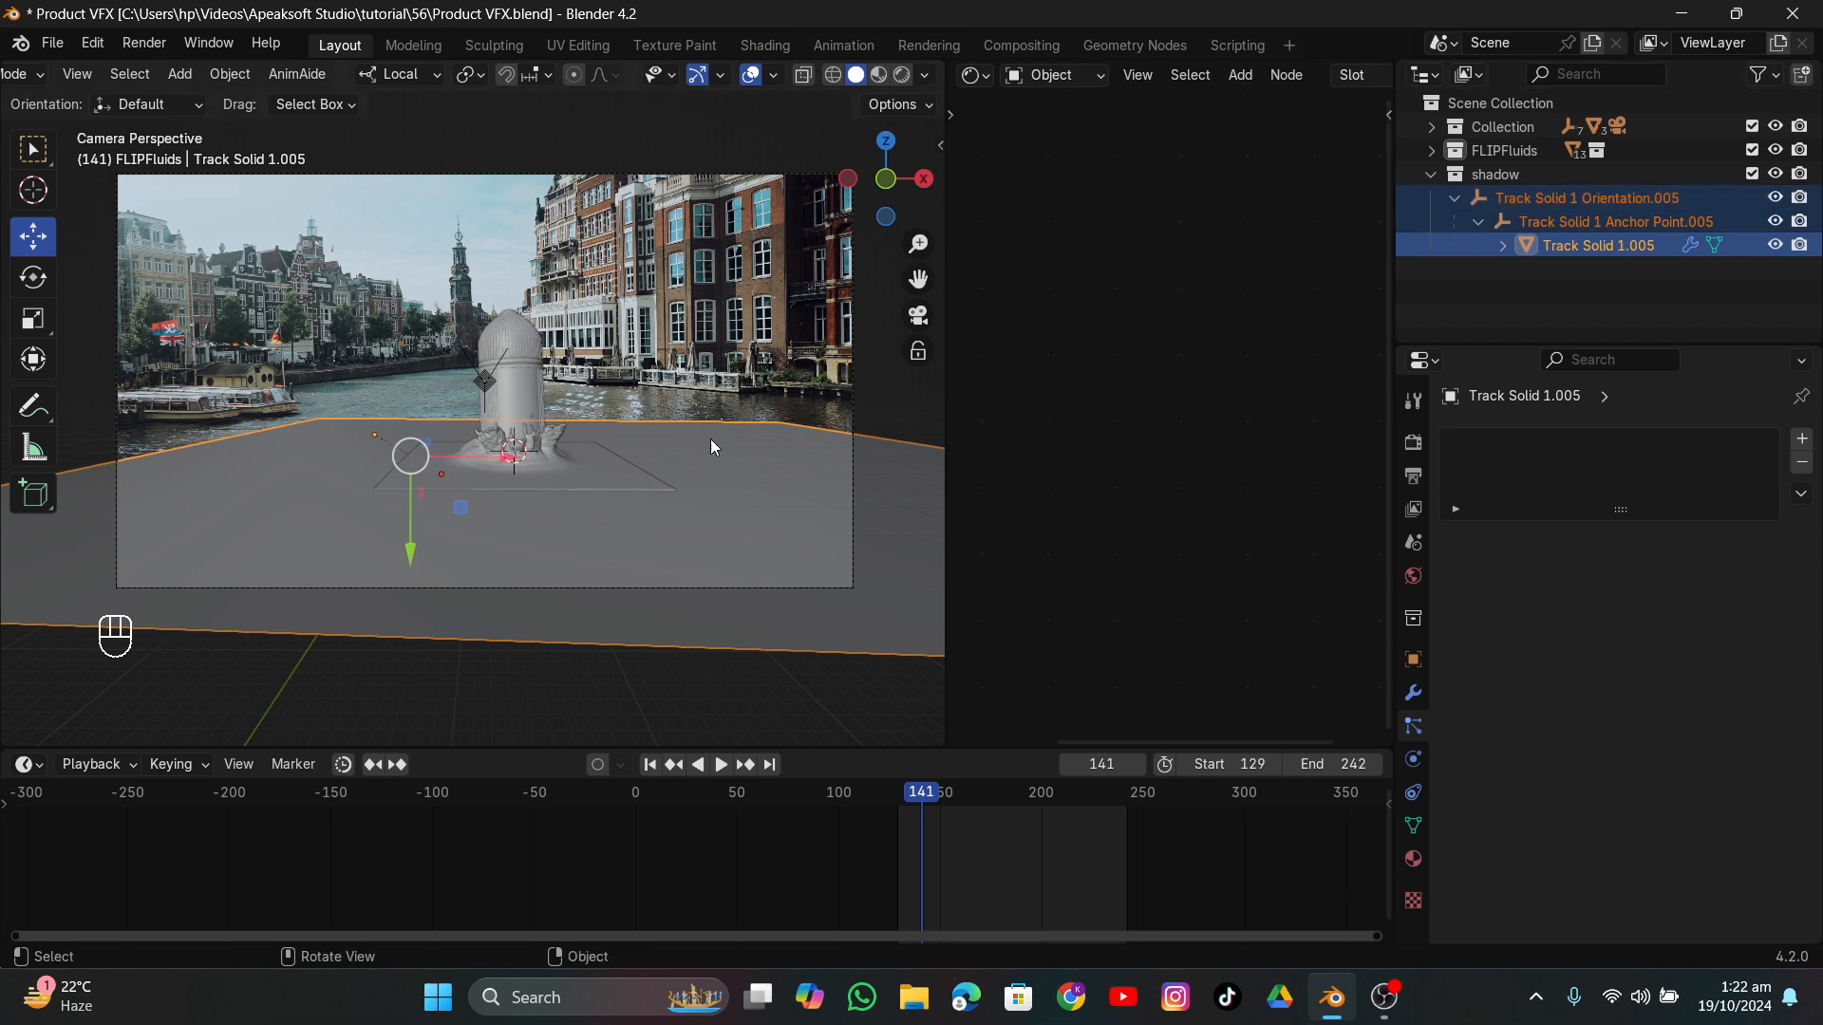
pyautogui.hotkey('shift', 'd')
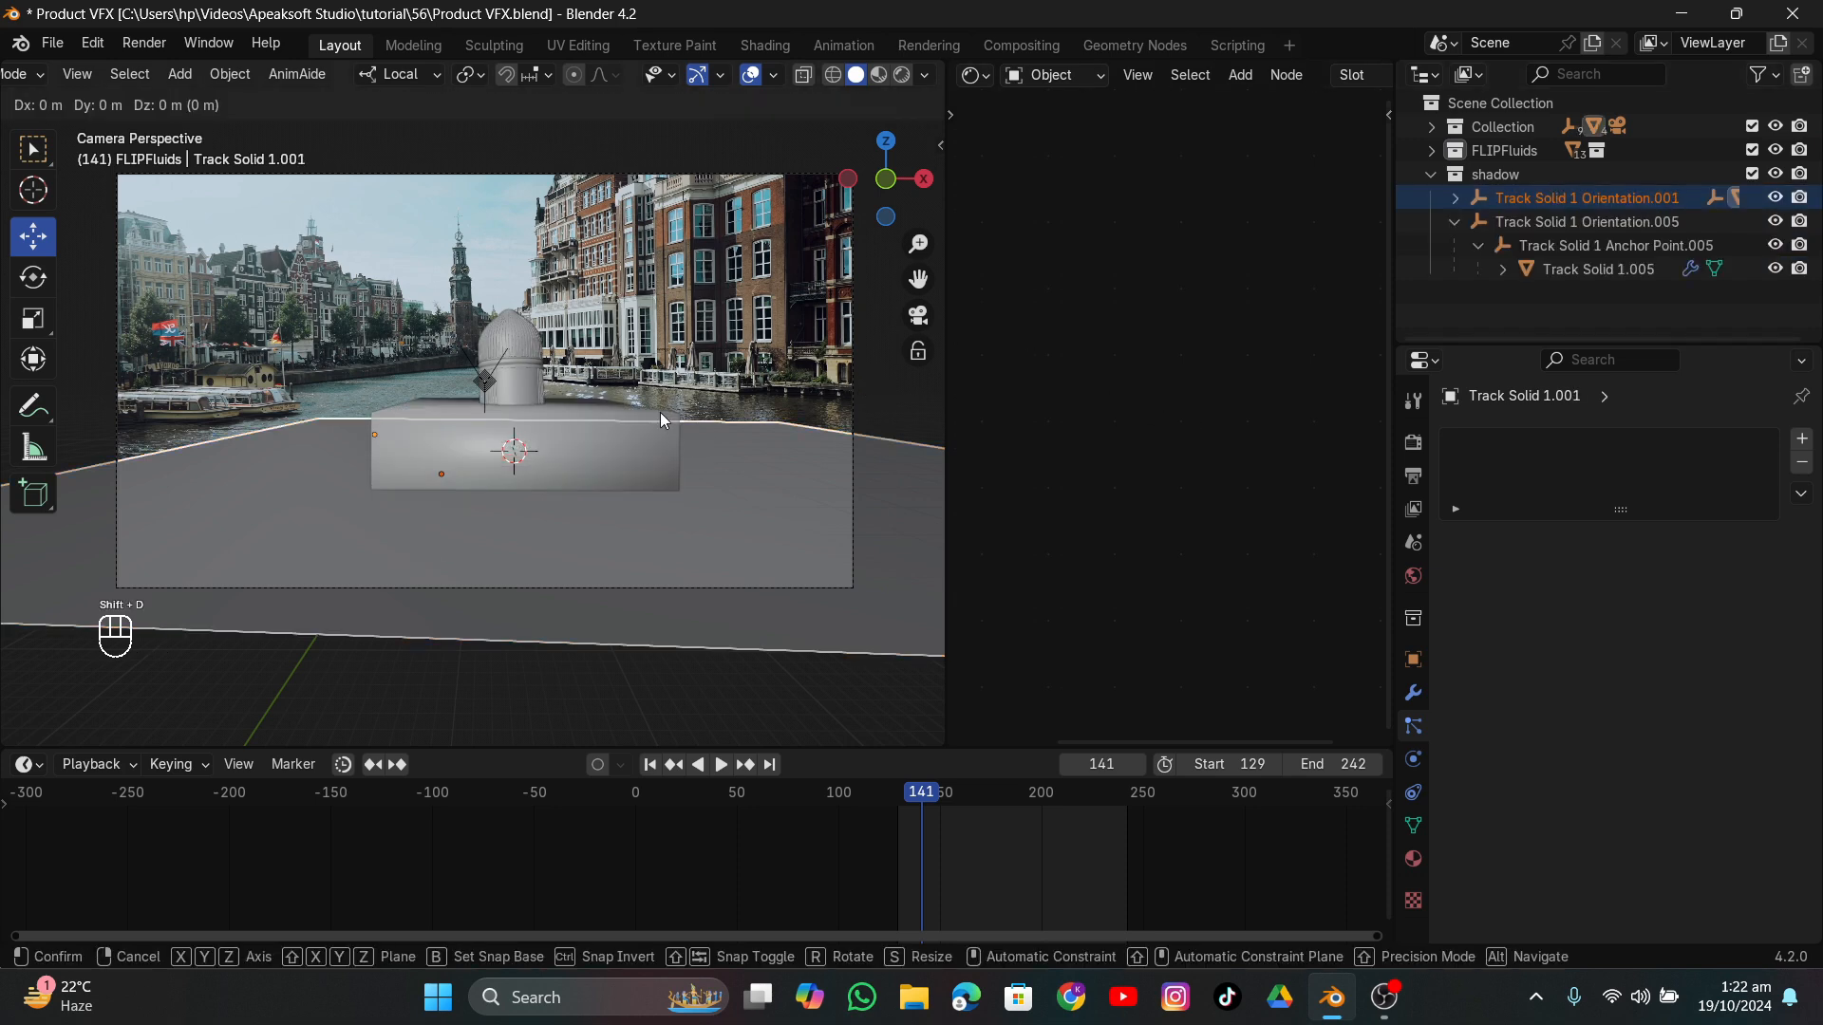
pyautogui.rightClick(661, 414)
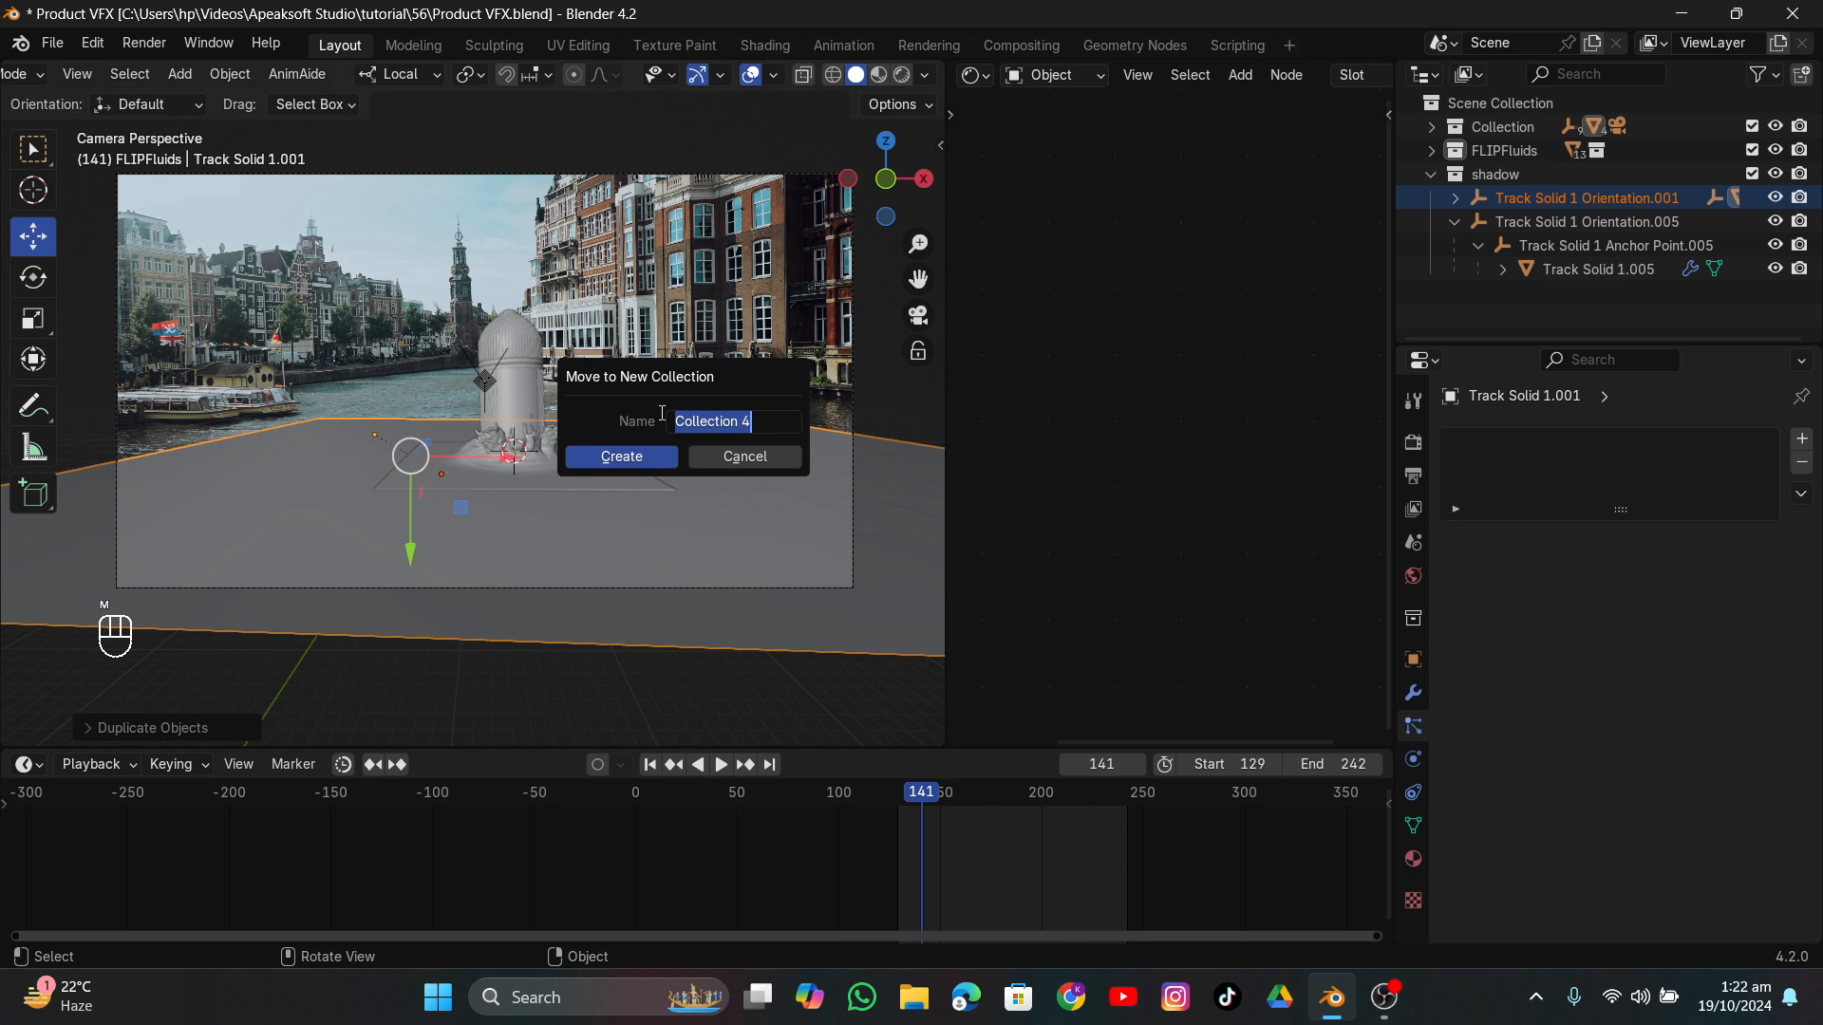
pyautogui.write('REf')
pyautogui.click(646, 454)
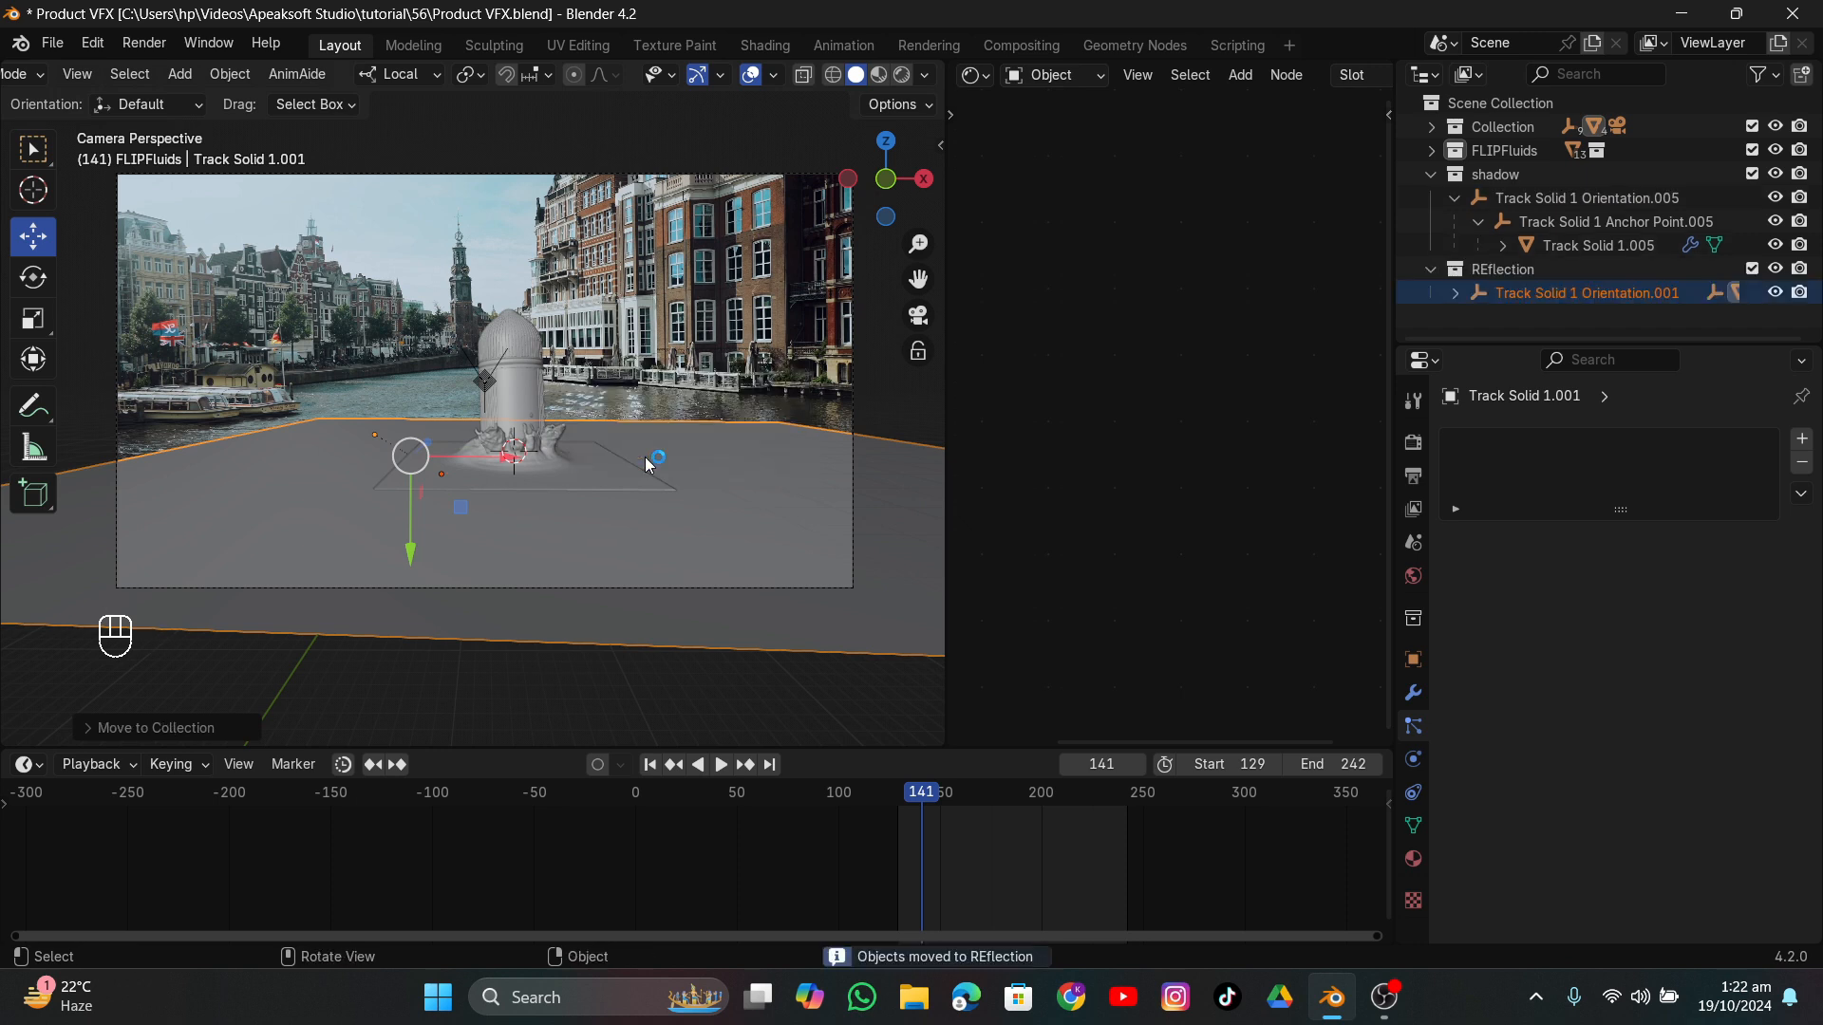
# Collapse the shadow and REflection collections and show the Holdout and Indirect Only toggles in the outliner.
pyautogui.click(1431, 174)
pyautogui.click(1483, 262)
pyautogui.click(1430, 198)
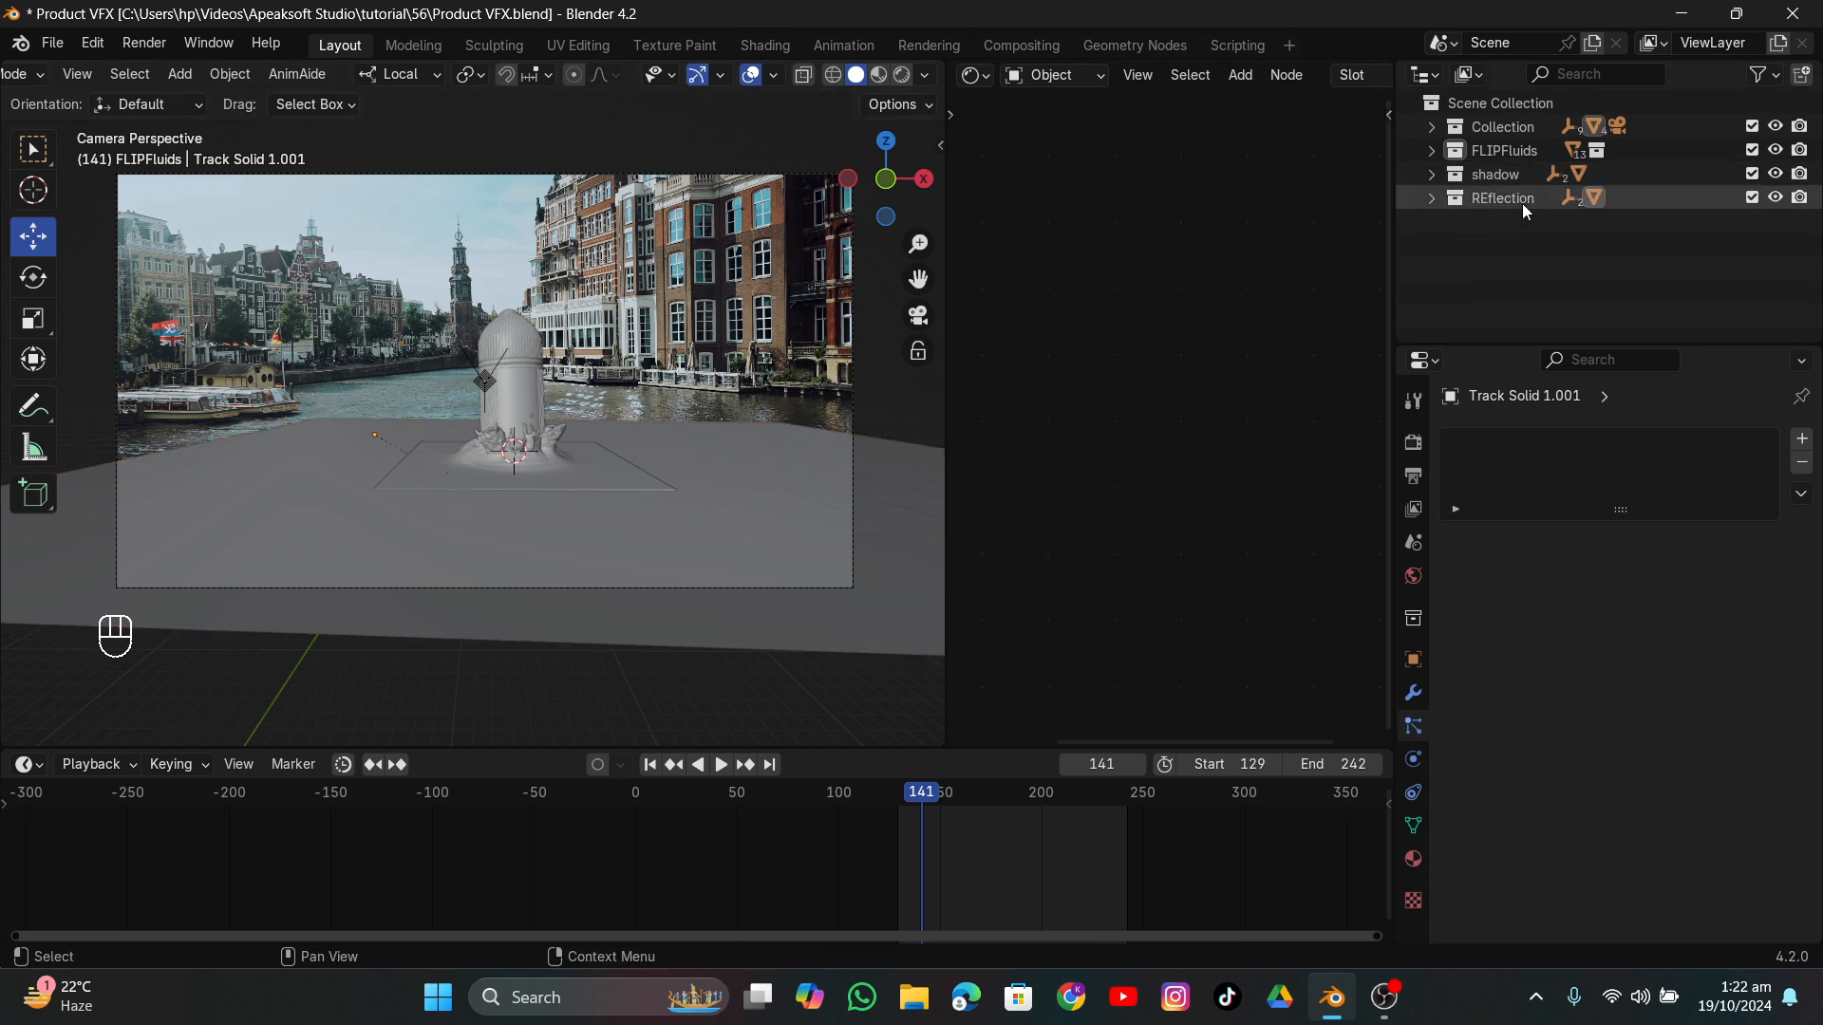
pyautogui.click(1770, 80)
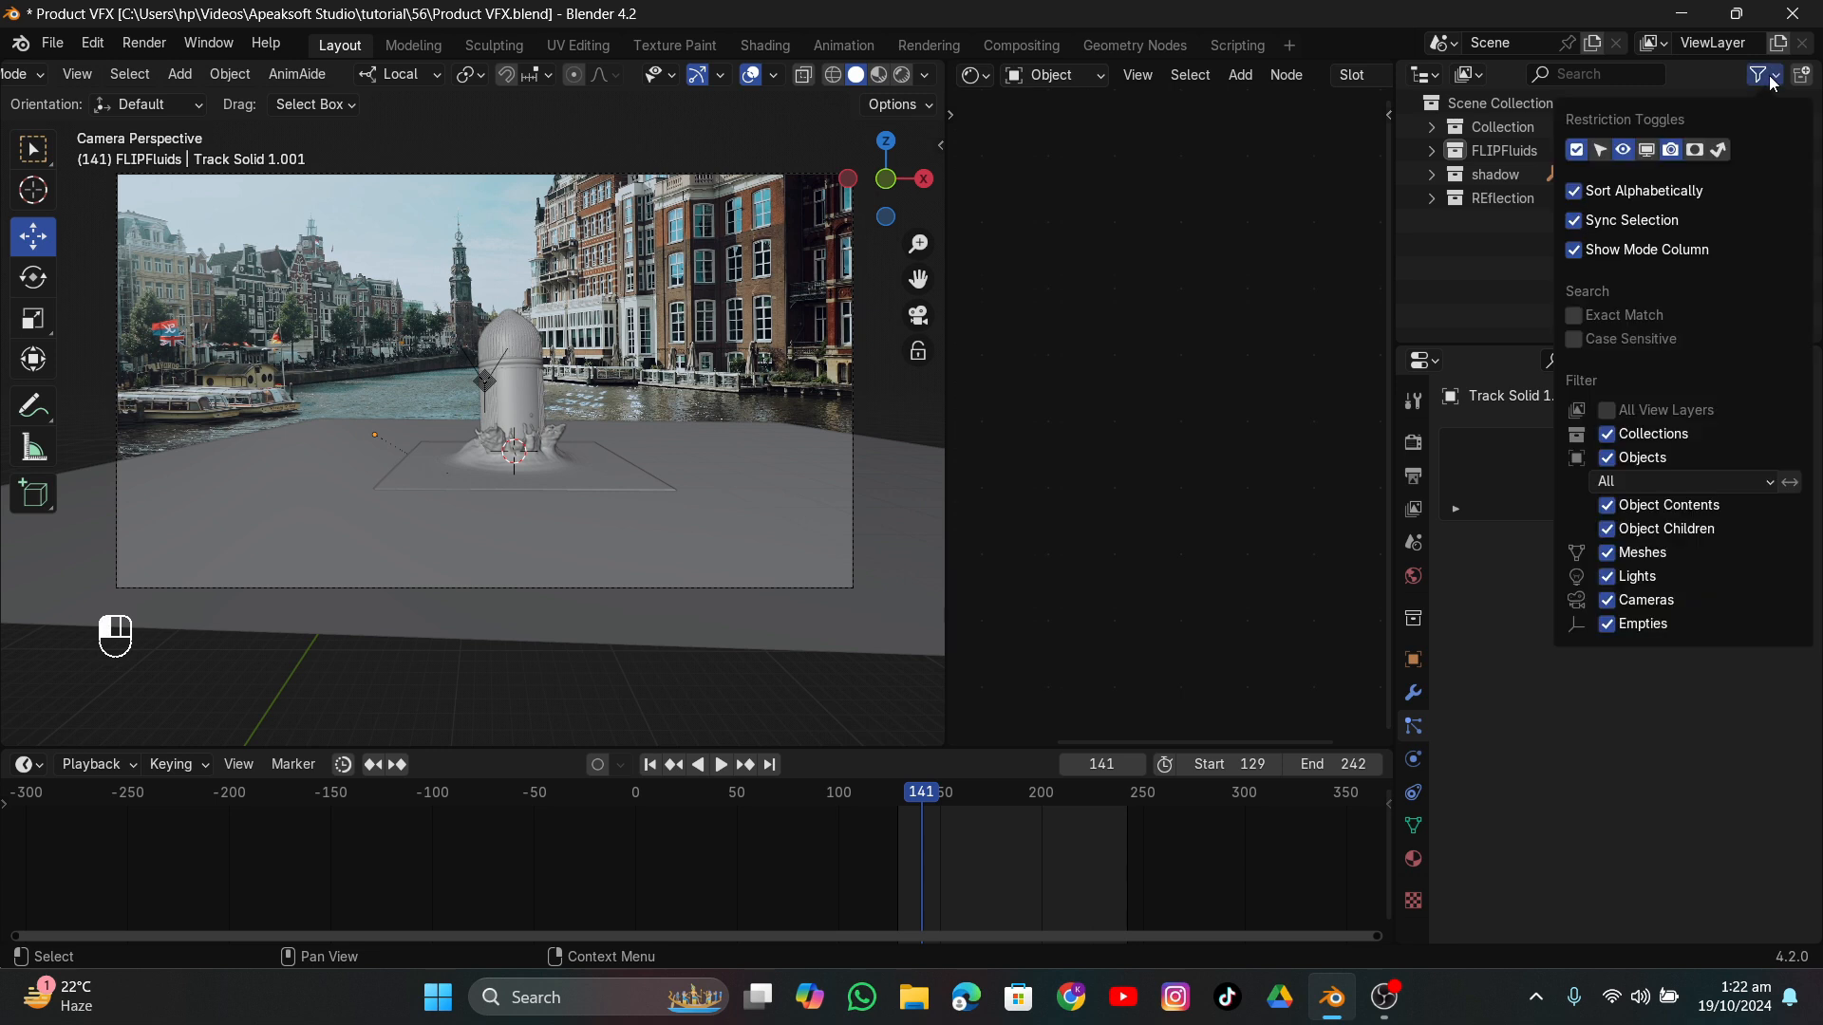
pyautogui.click(1696, 149)
pyautogui.click(1717, 149)
# Rename the current view layer to "Mian" and exclude the REflection collection from it.
pyautogui.click(1748, 45)
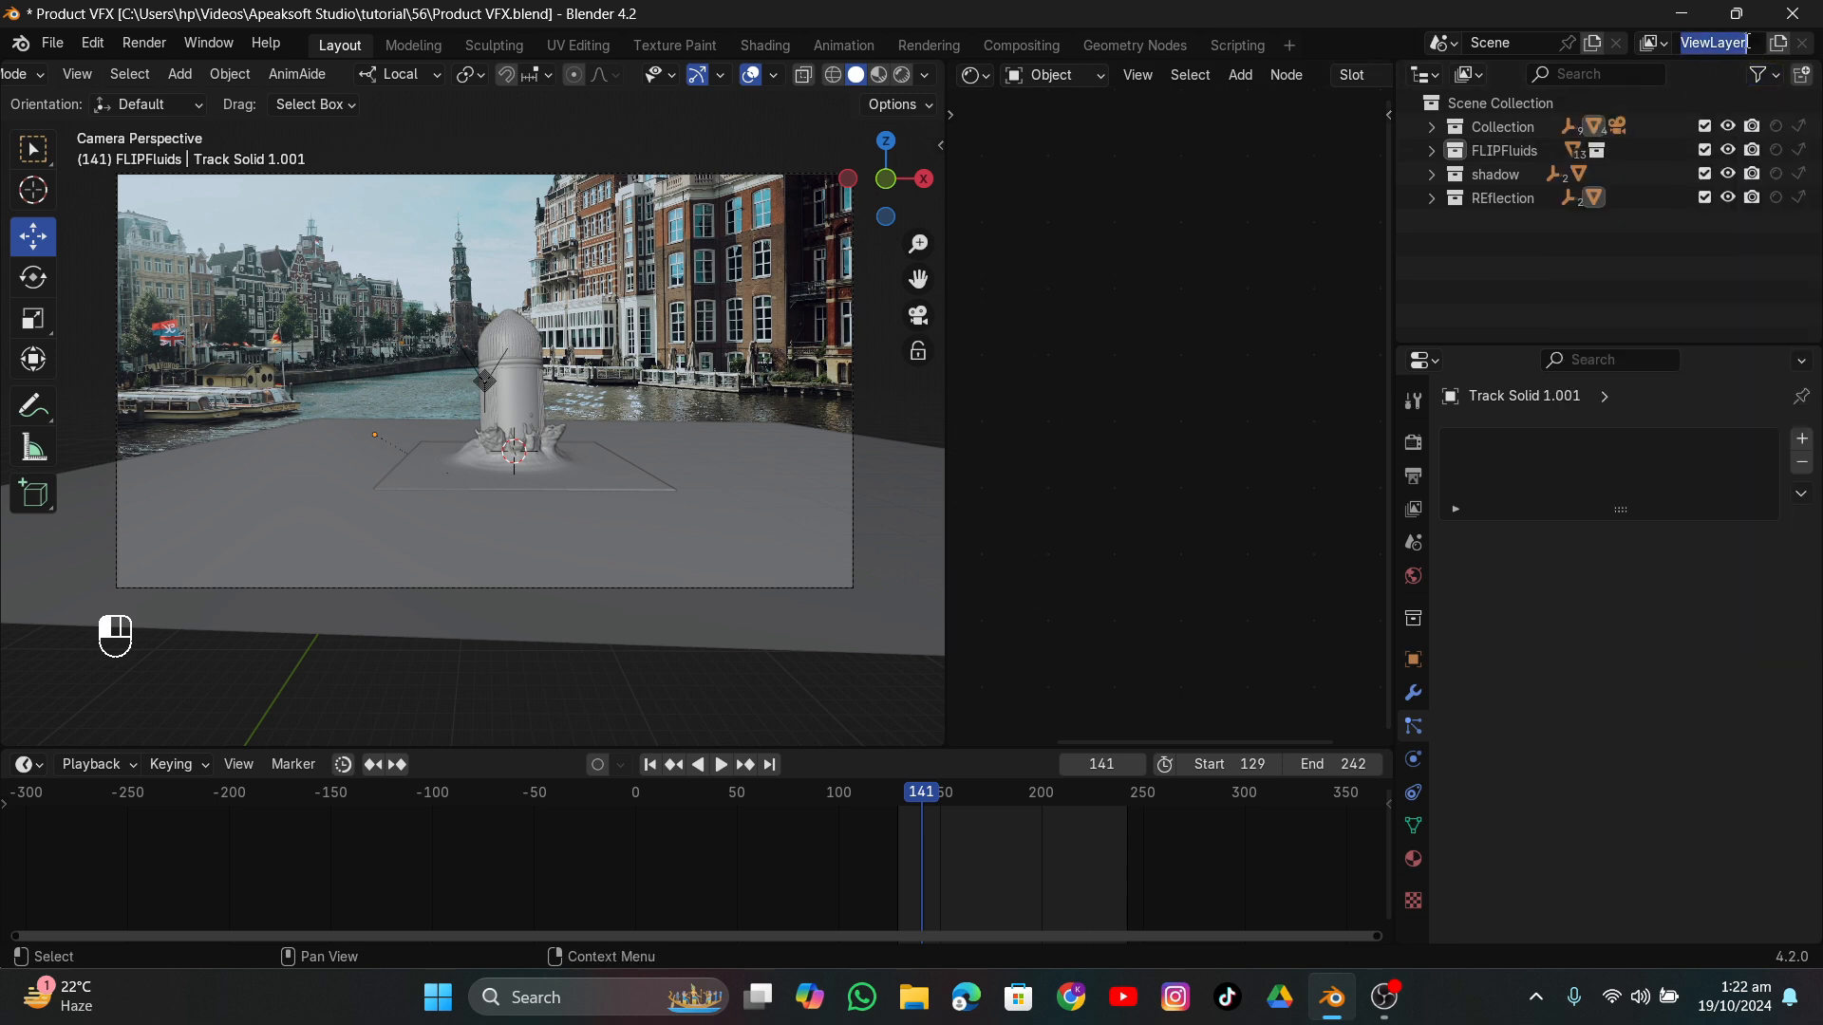
pyautogui.write('Mian')
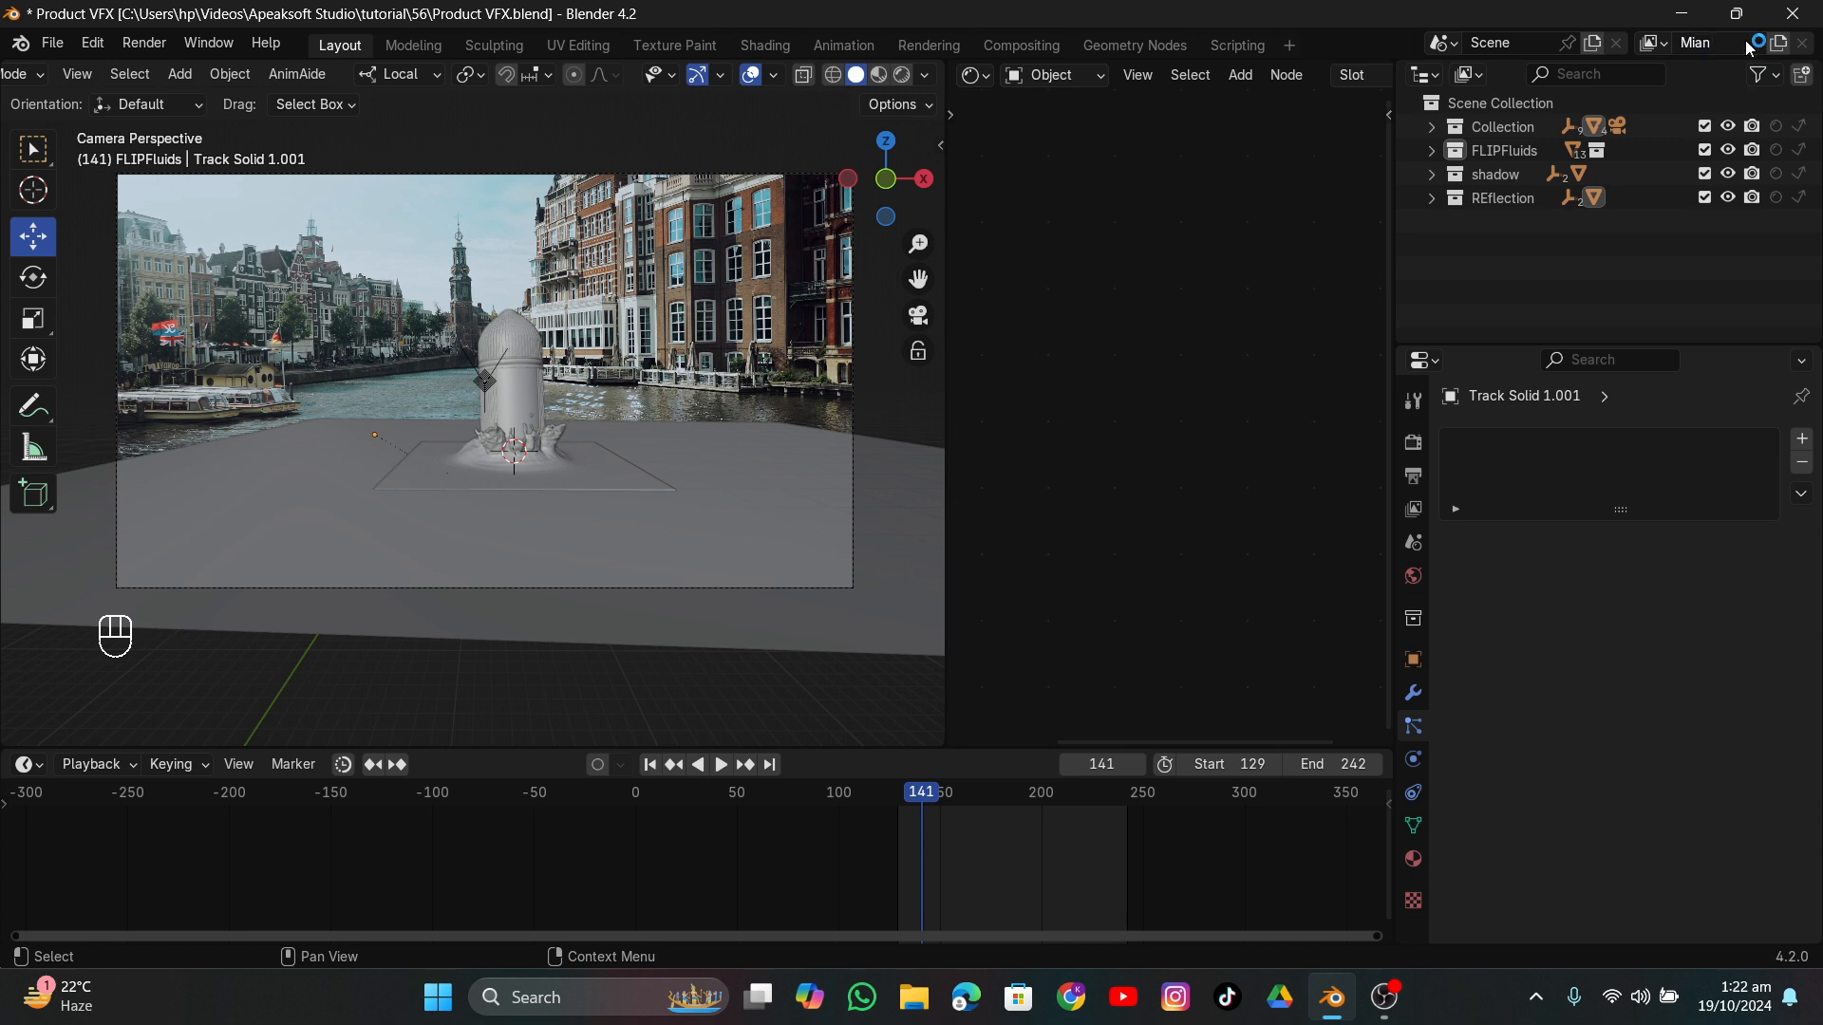
pyautogui.click(1704, 200)
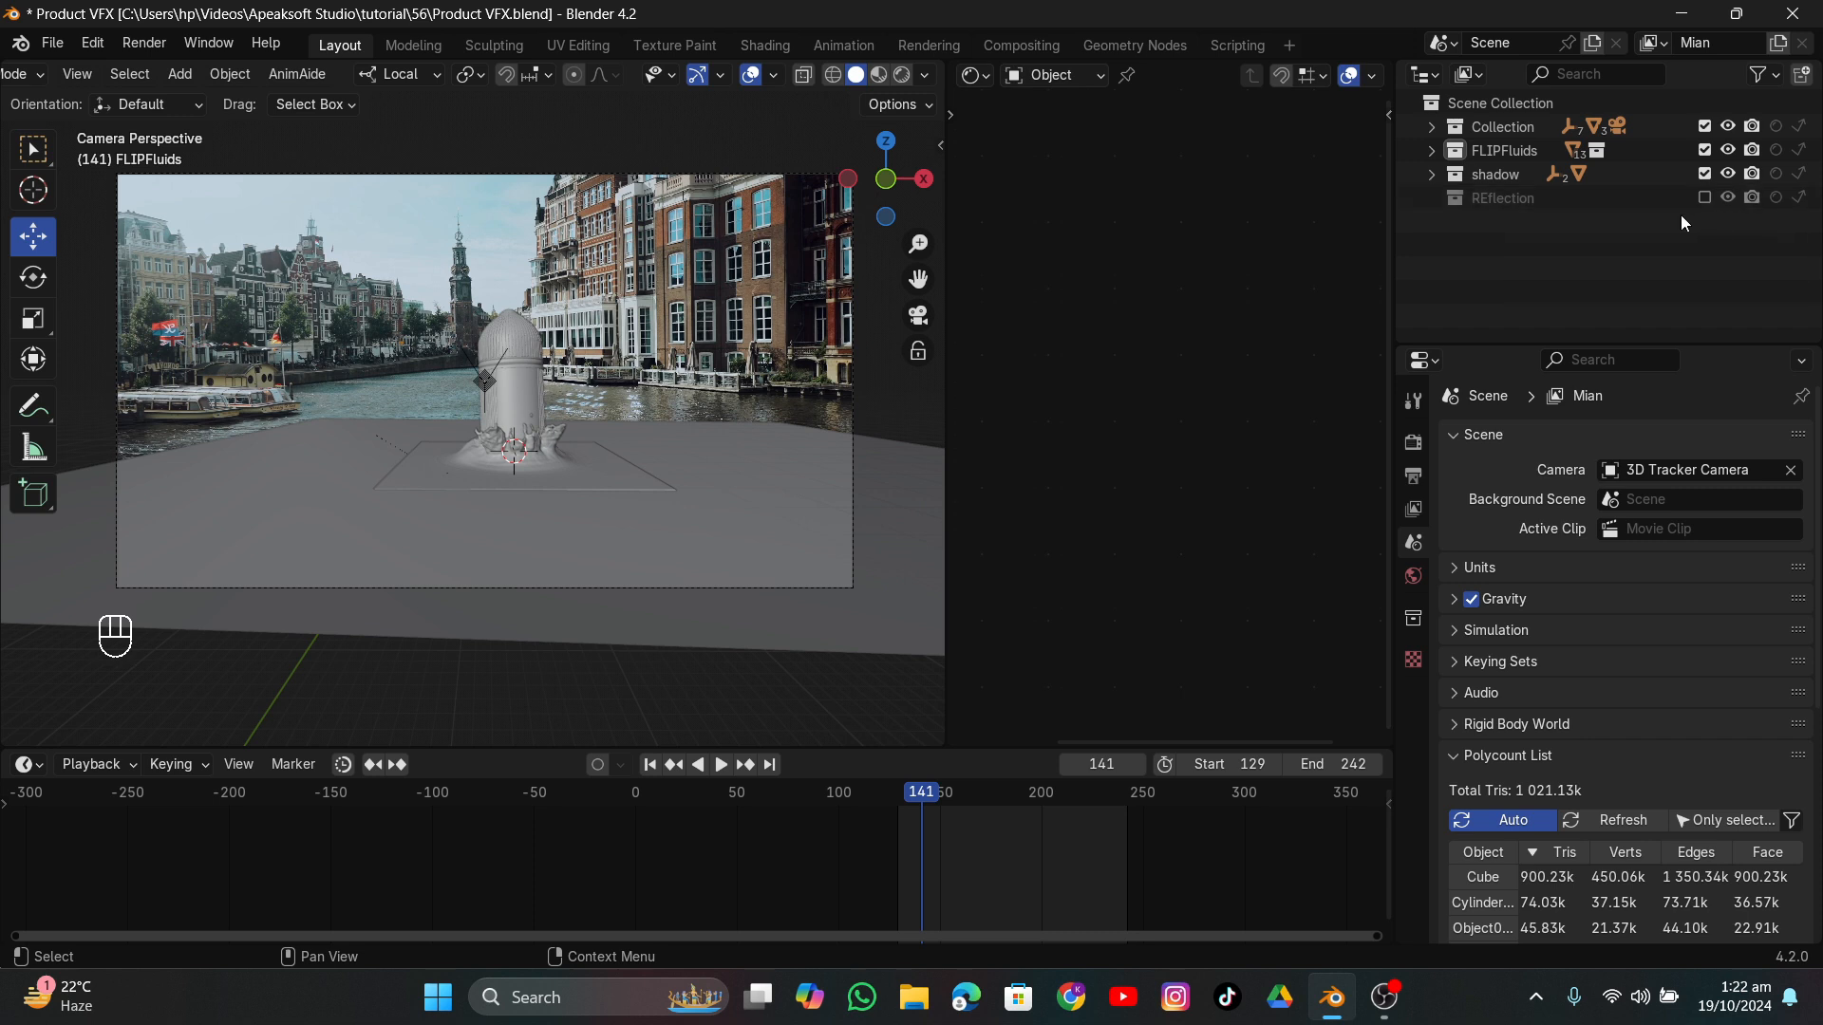
# Add a new view layer excluding FLIPFluids and shadow, with Collection set to Holdout and Indirect Only.
pyautogui.click(1777, 43)
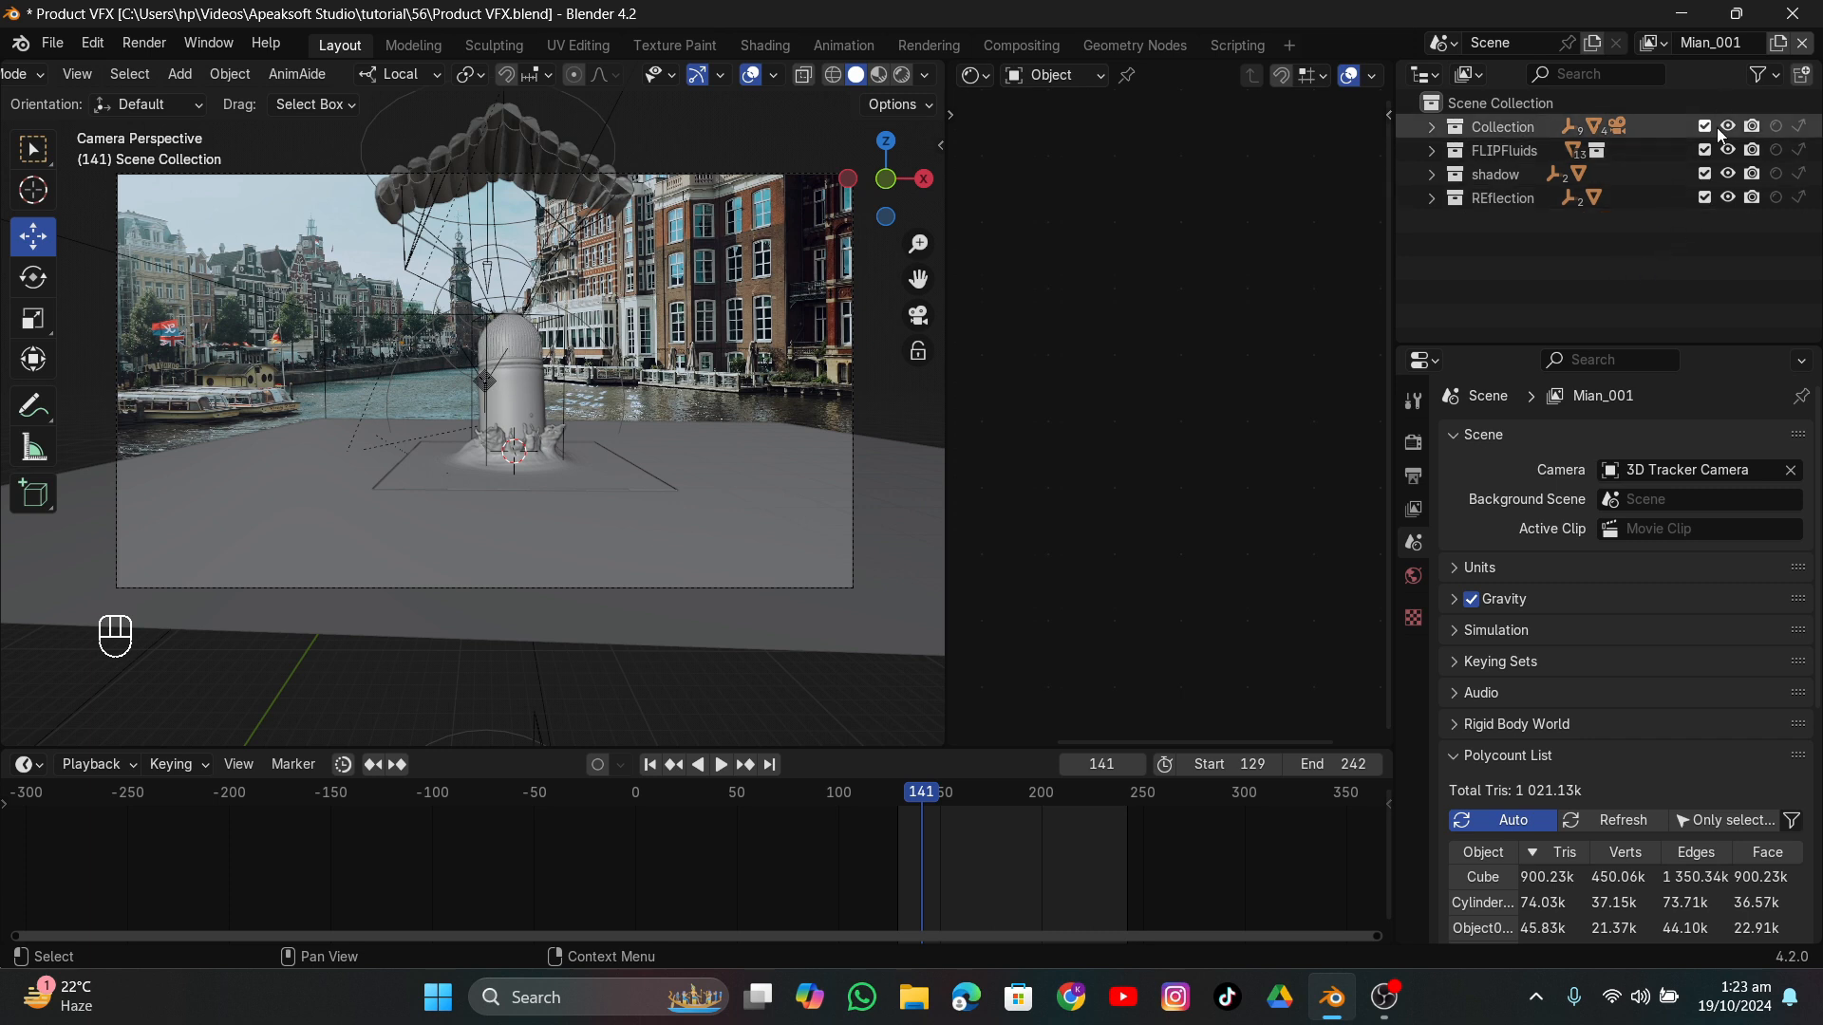
pyautogui.click(1705, 174)
pyautogui.click(1707, 149)
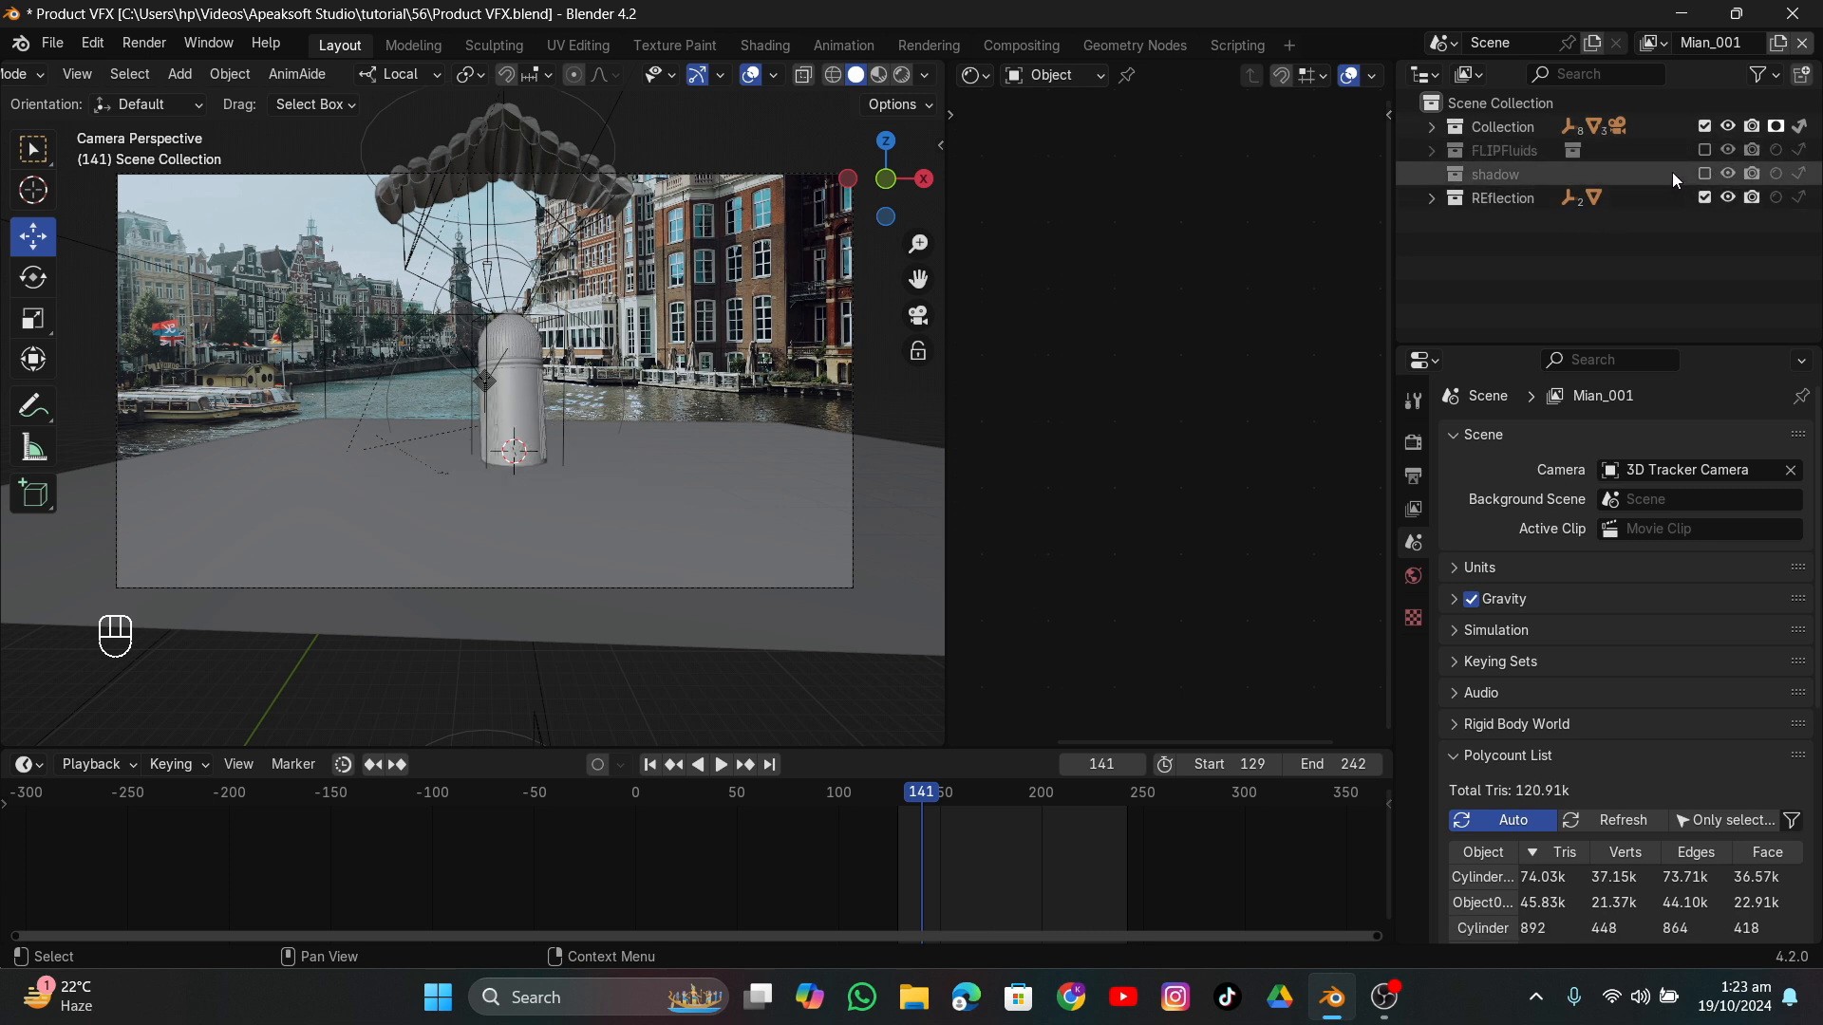
pyautogui.click(1547, 196)
pyautogui.click(1537, 129)
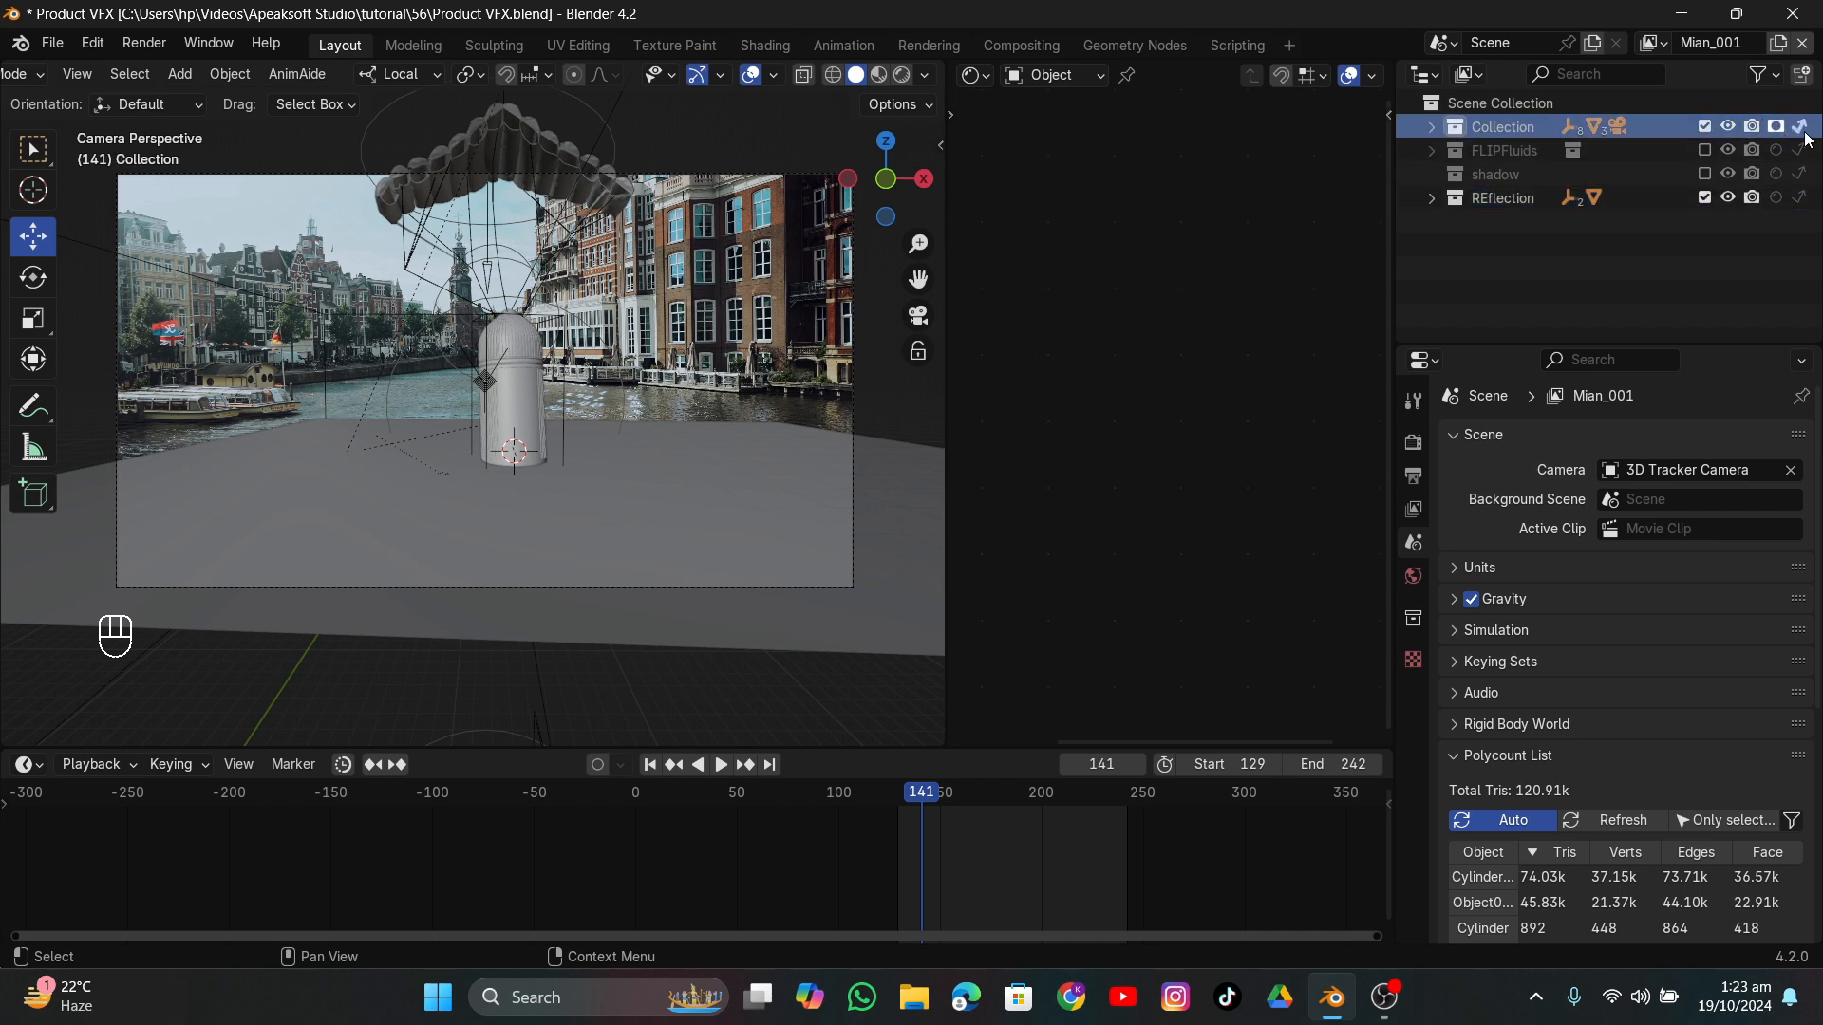
# Preview the scene in rendered shading and turn off Shadow Catcher for the reflection plane Track Solid 1.001.
pyautogui.click(1432, 198)
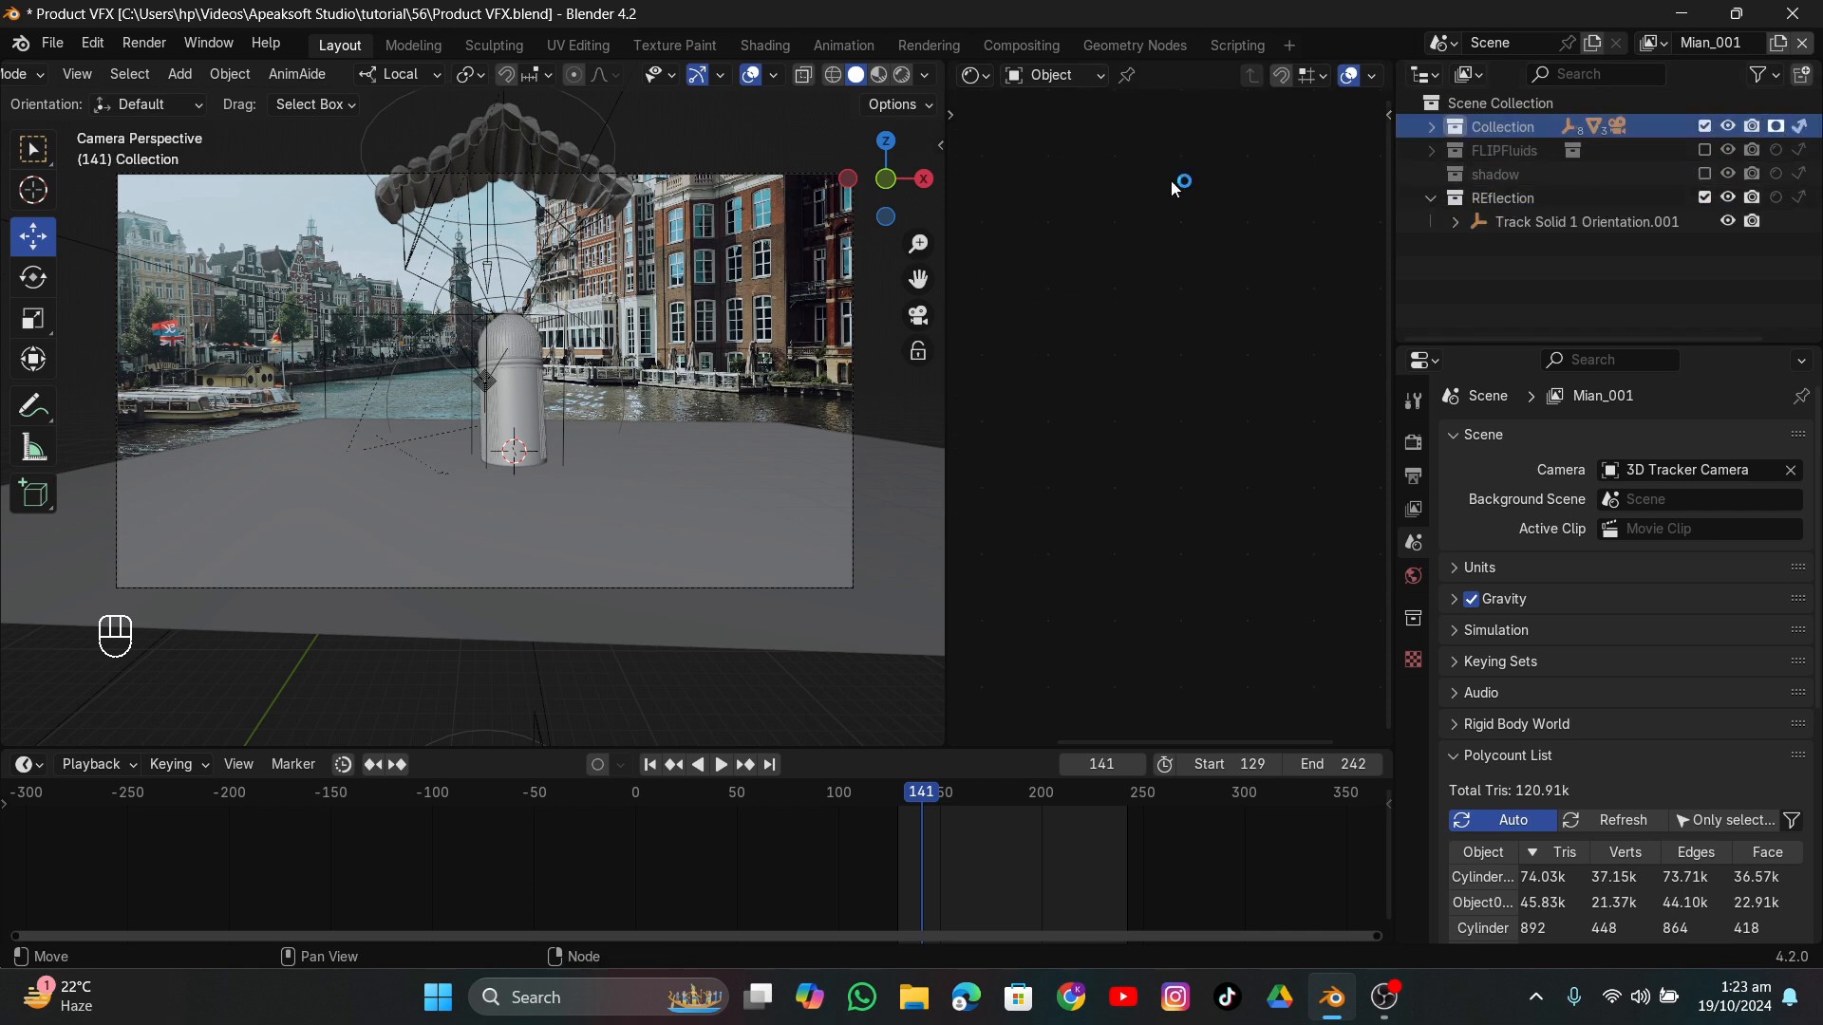
pyautogui.click(902, 75)
pyautogui.click(686, 521)
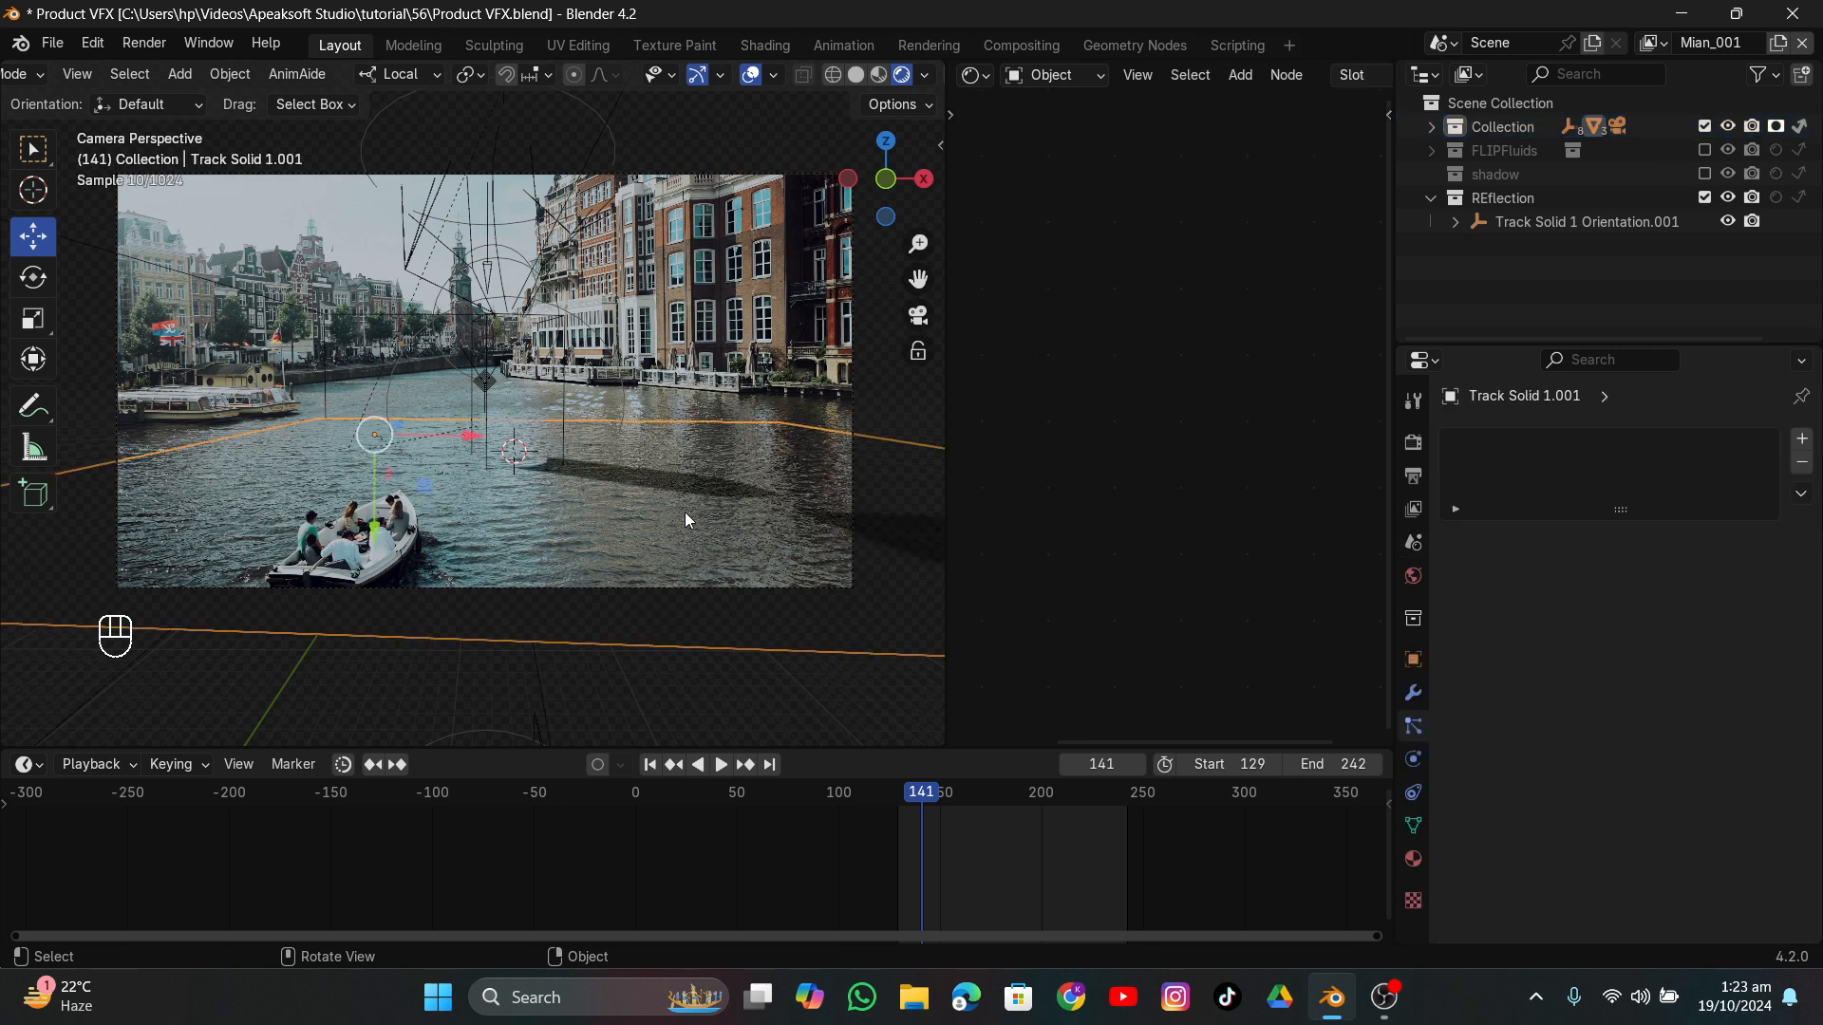
pyautogui.click(1413, 659)
pyautogui.scroll(-8, 1629, 757)
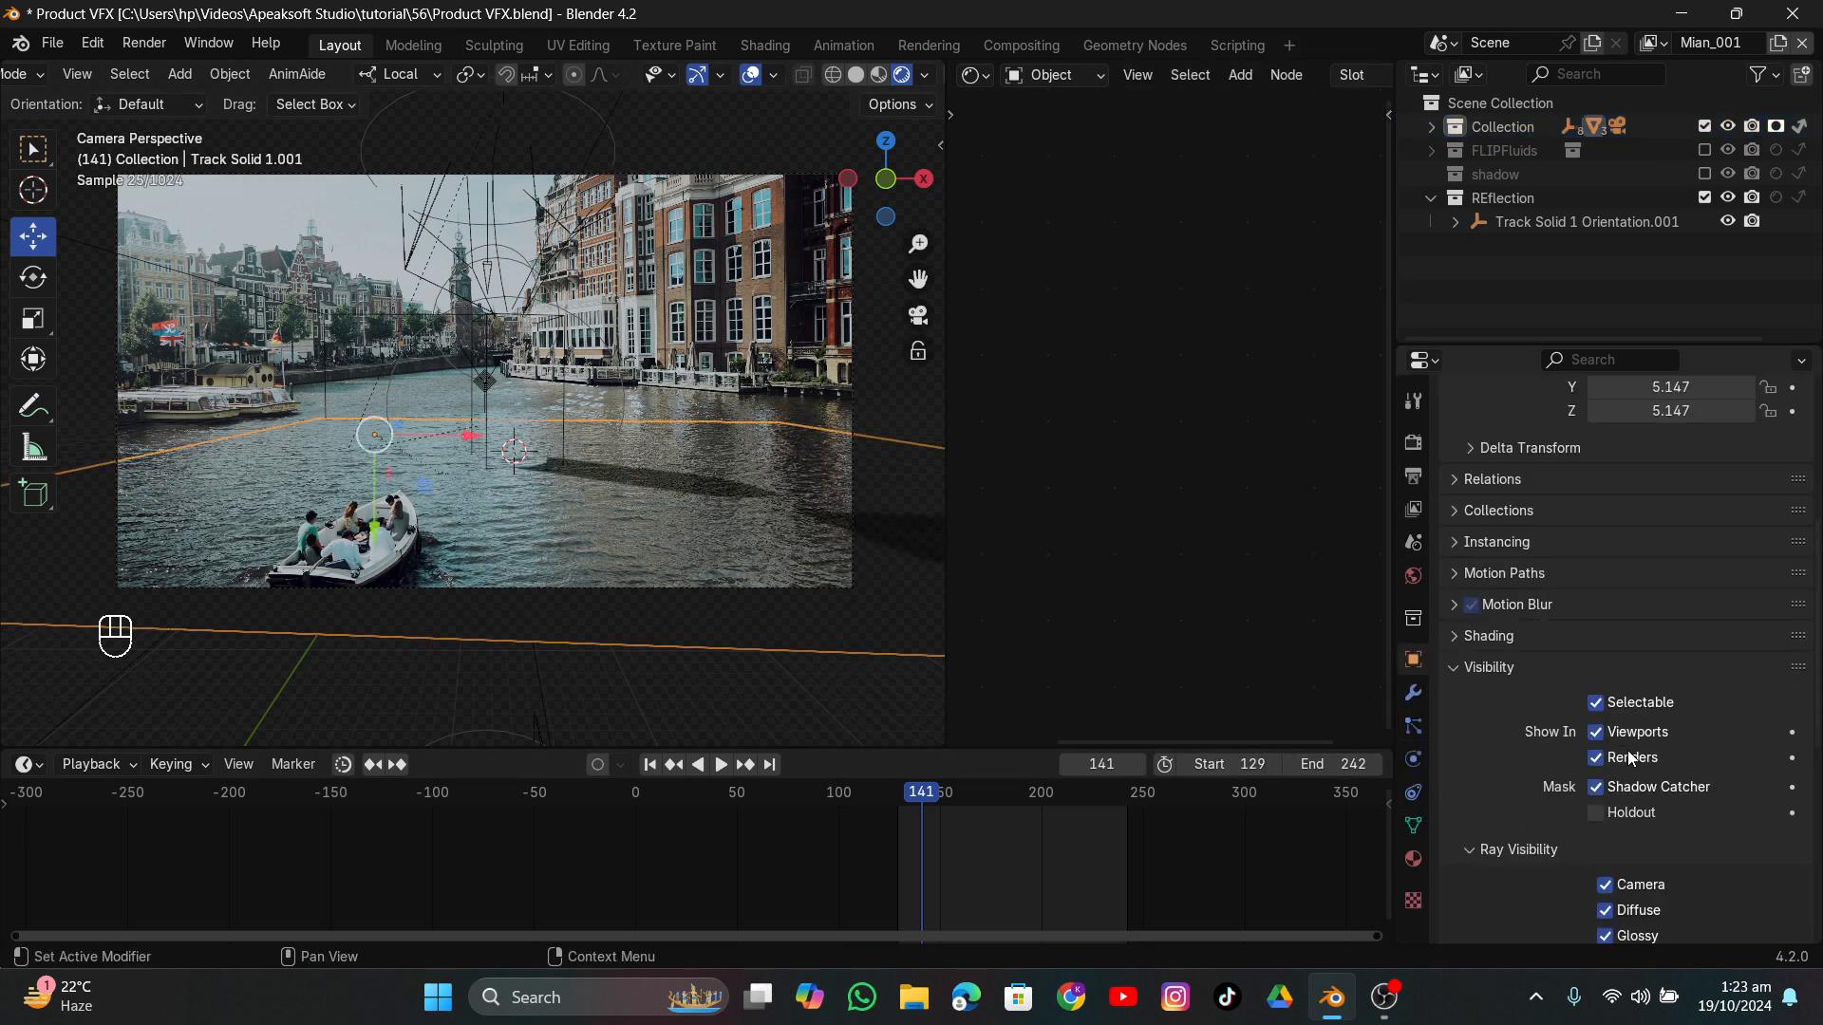
pyautogui.click(1596, 787)
pyautogui.click(1772, 777)
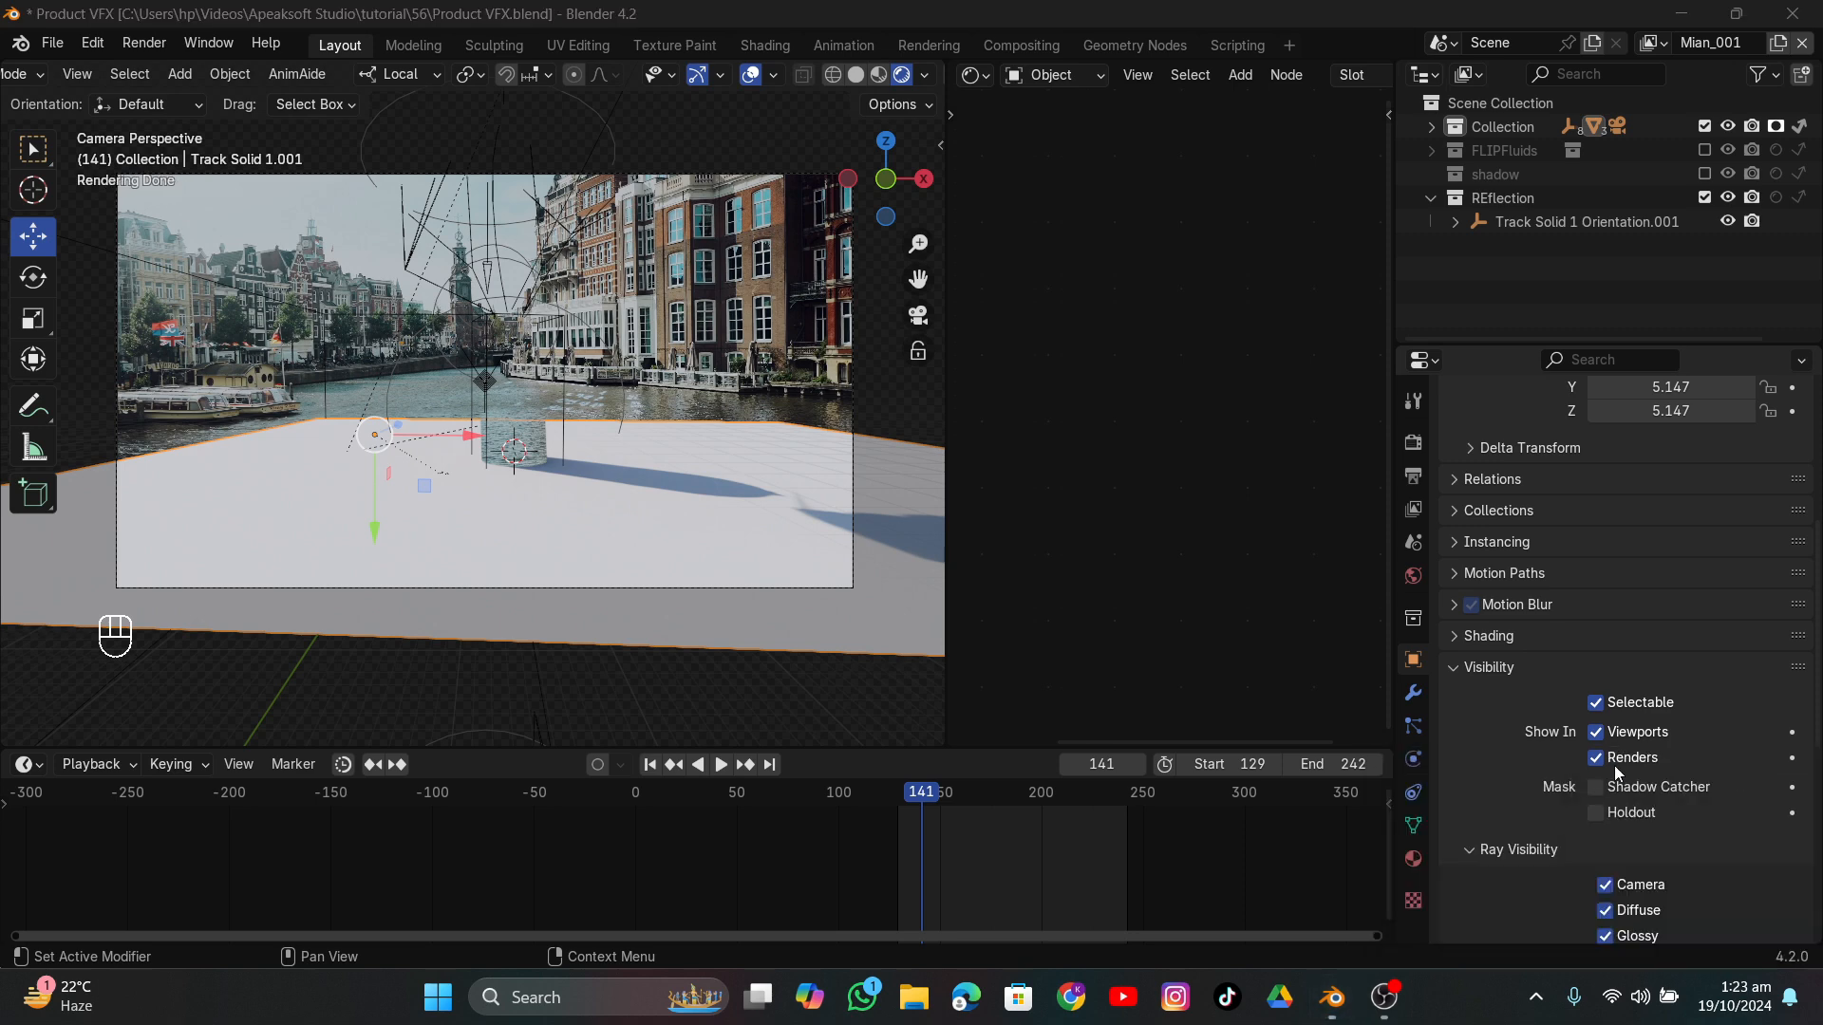
# Give the reflection plane a new Principled BSDF material with roughness 0.
pyautogui.click(1413, 858)
pyautogui.click(1609, 550)
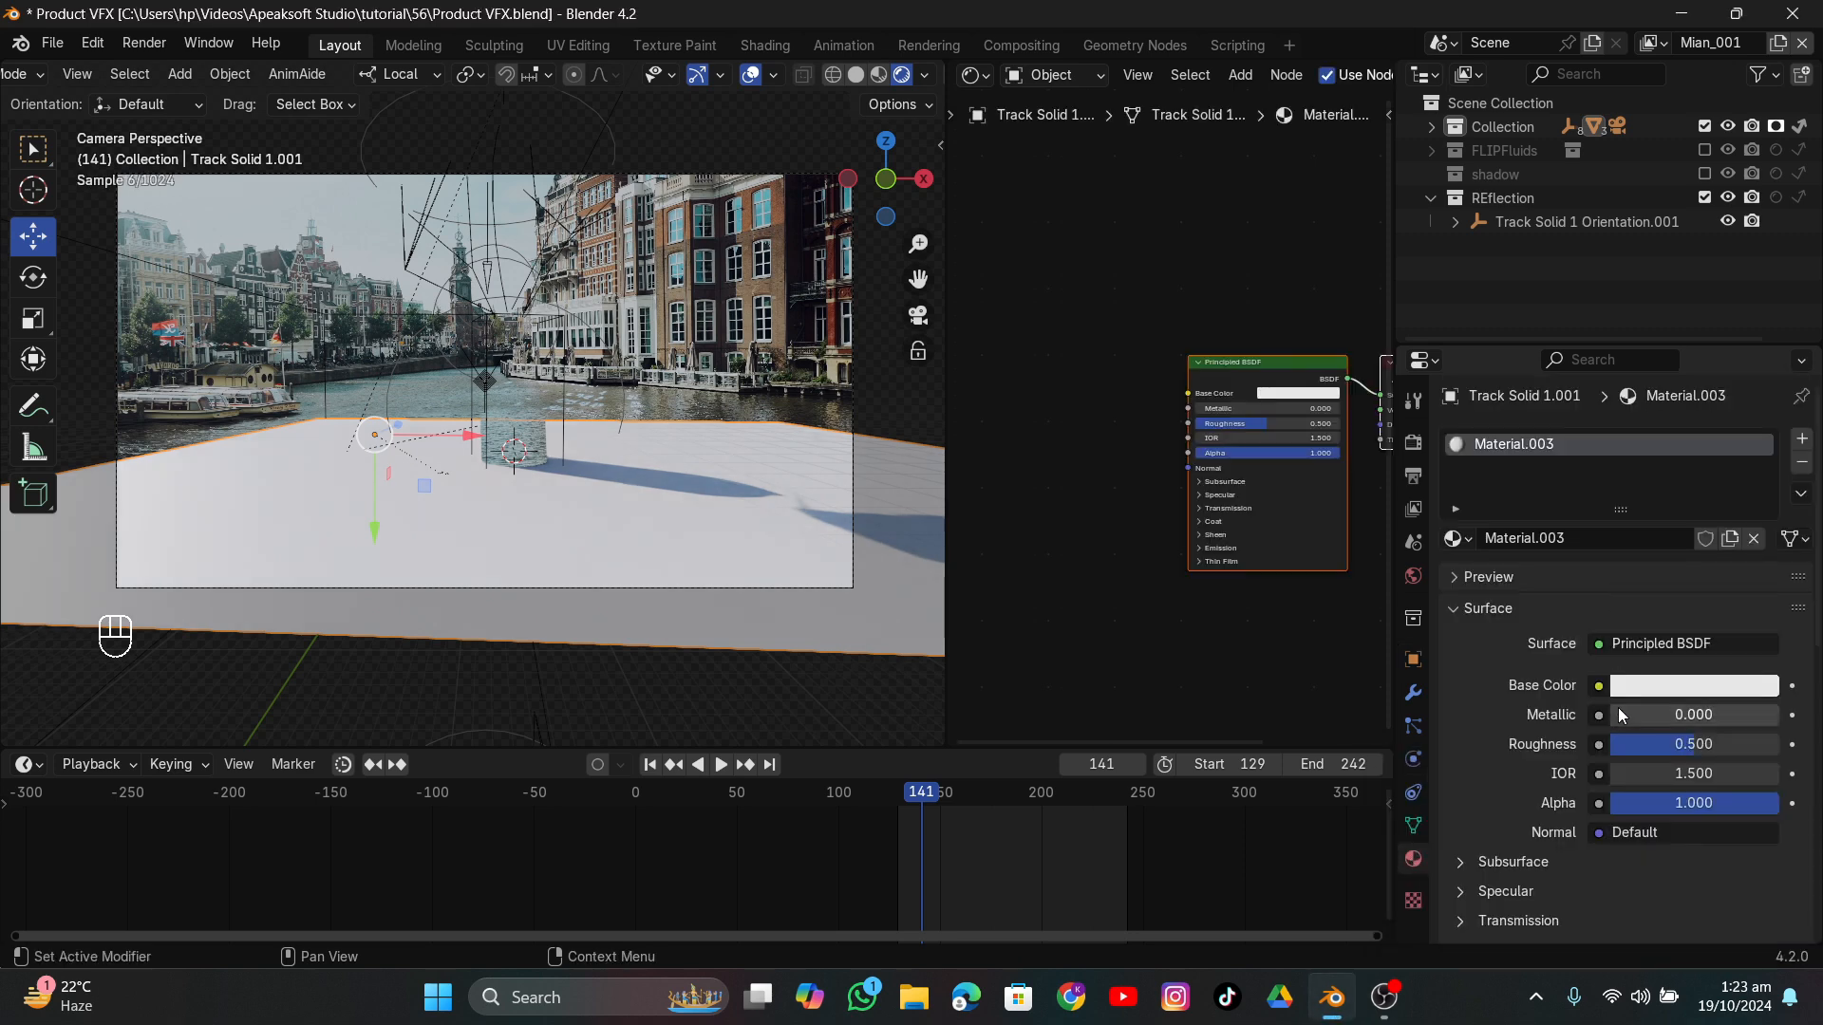
pyautogui.moveTo(1625, 744); pyautogui.dragTo(1610, 747)
pyautogui.scroll(-5, 1578, 688)
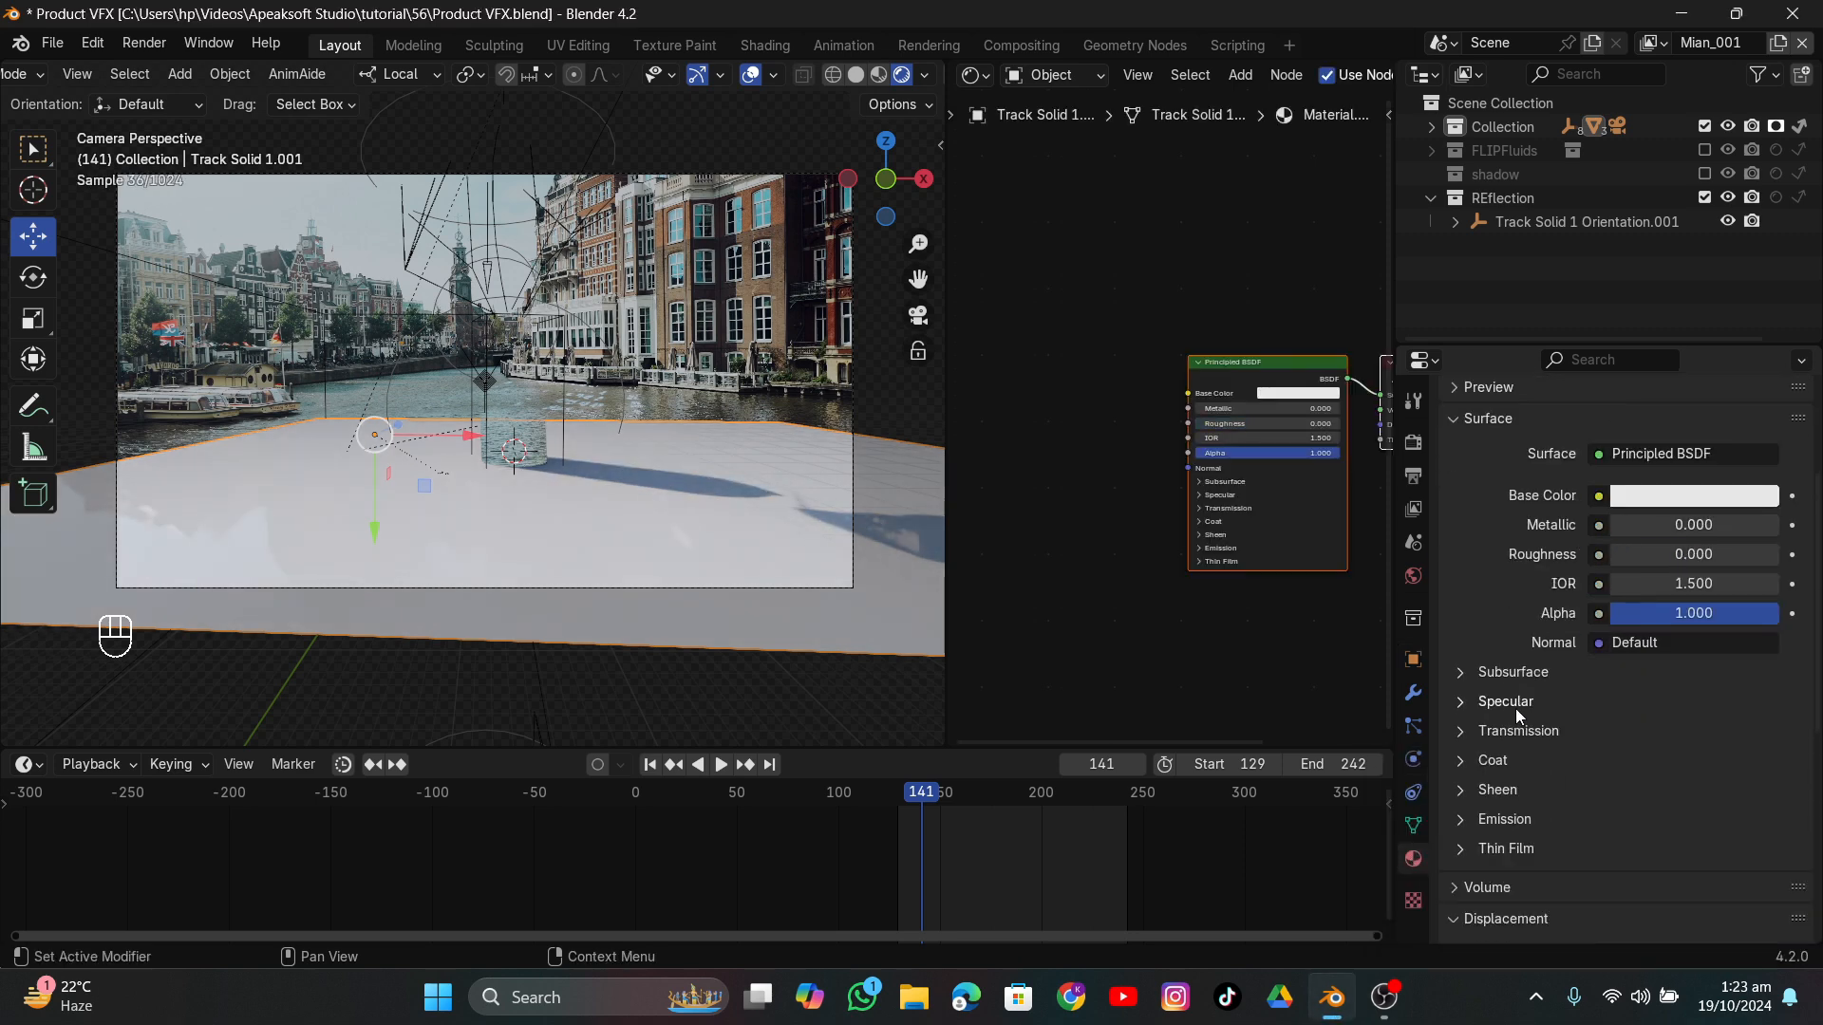
# Set the plane material's base color by sampling the canal water in the footage.
pyautogui.moveTo(1208, 499); pyautogui.dragTo(1143, 499, button='middle')
pyautogui.scroll(5, 1142, 500)
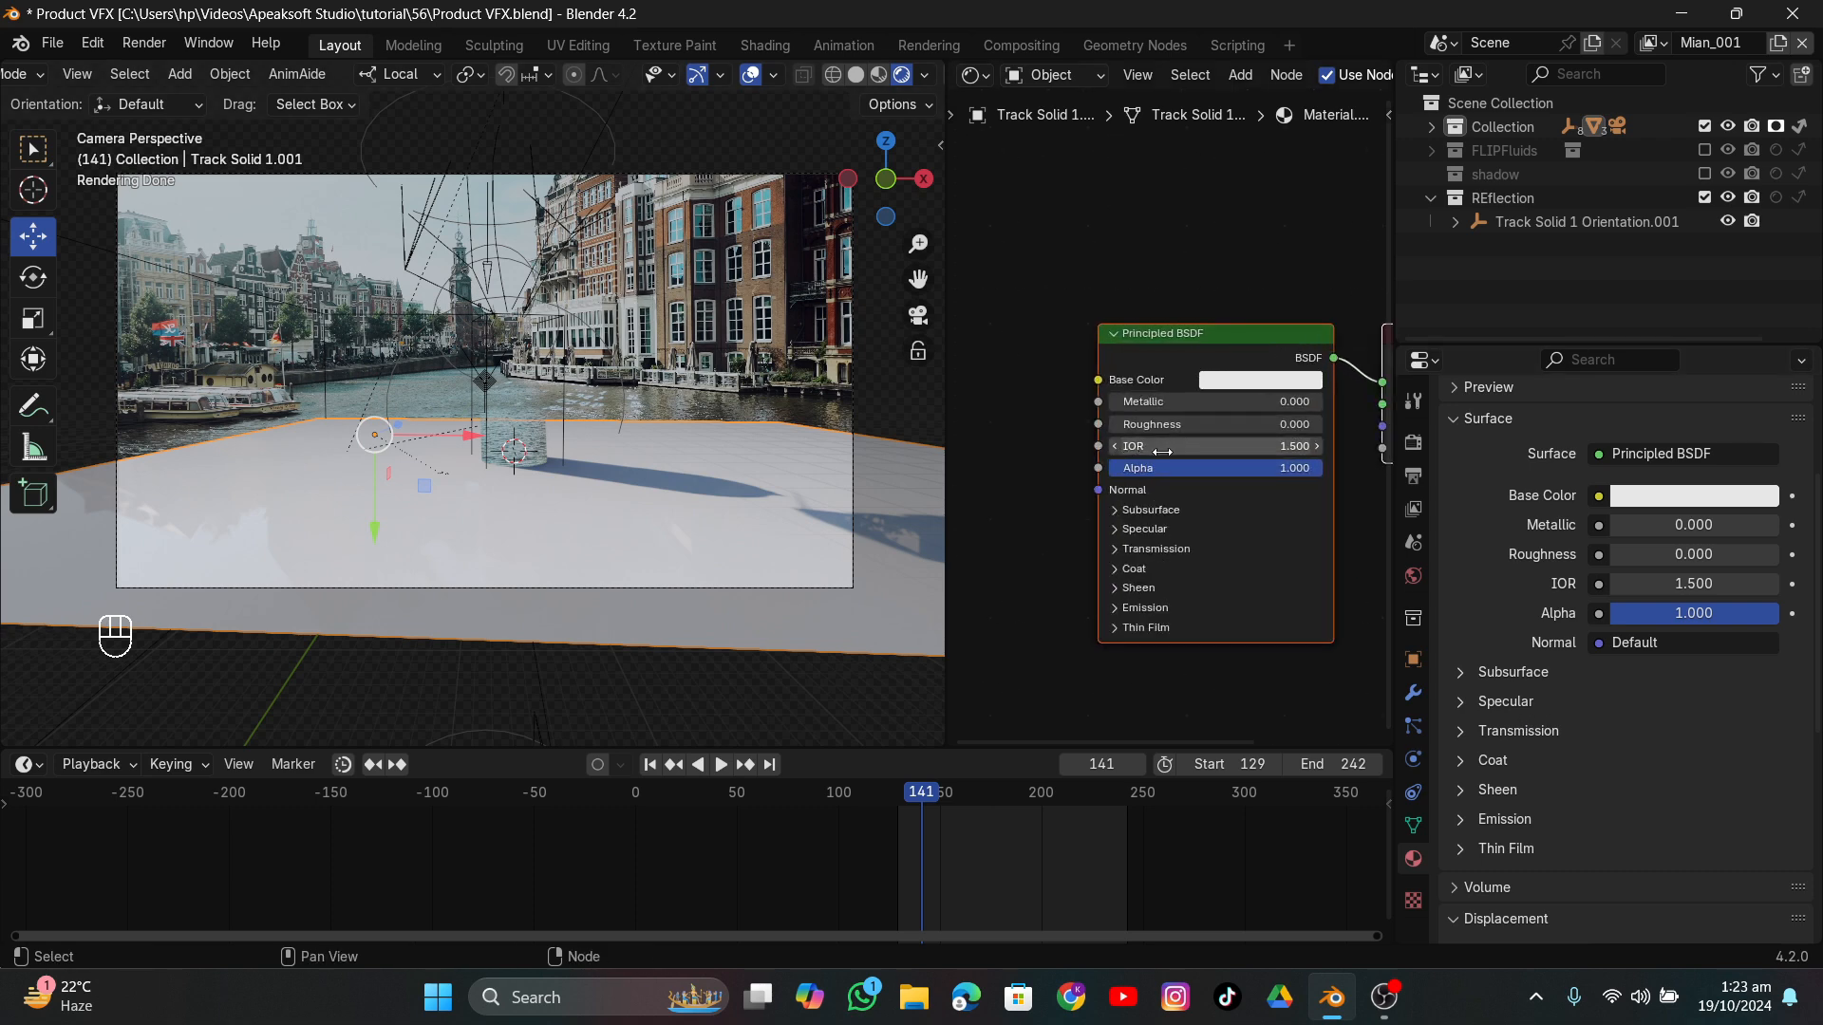
pyautogui.moveTo(1181, 545); pyautogui.dragTo(1124, 522, button='middle')
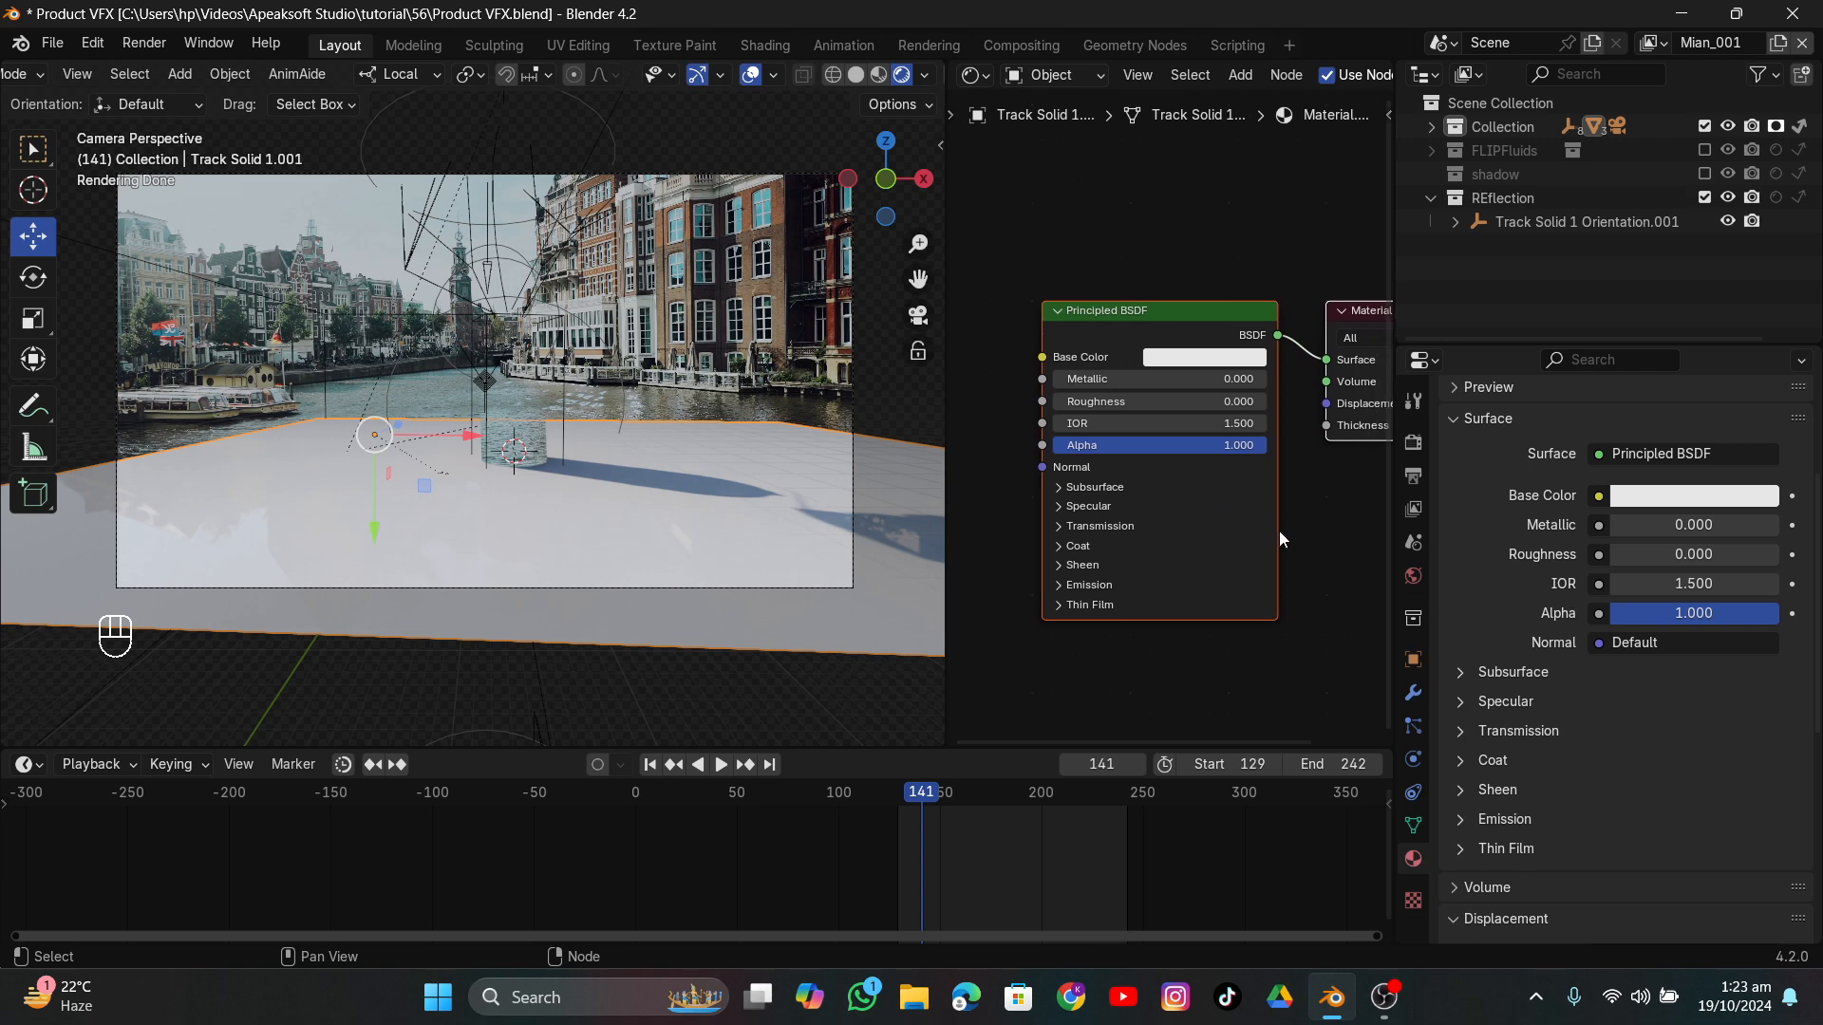
pyautogui.scroll(3, 719, 482)
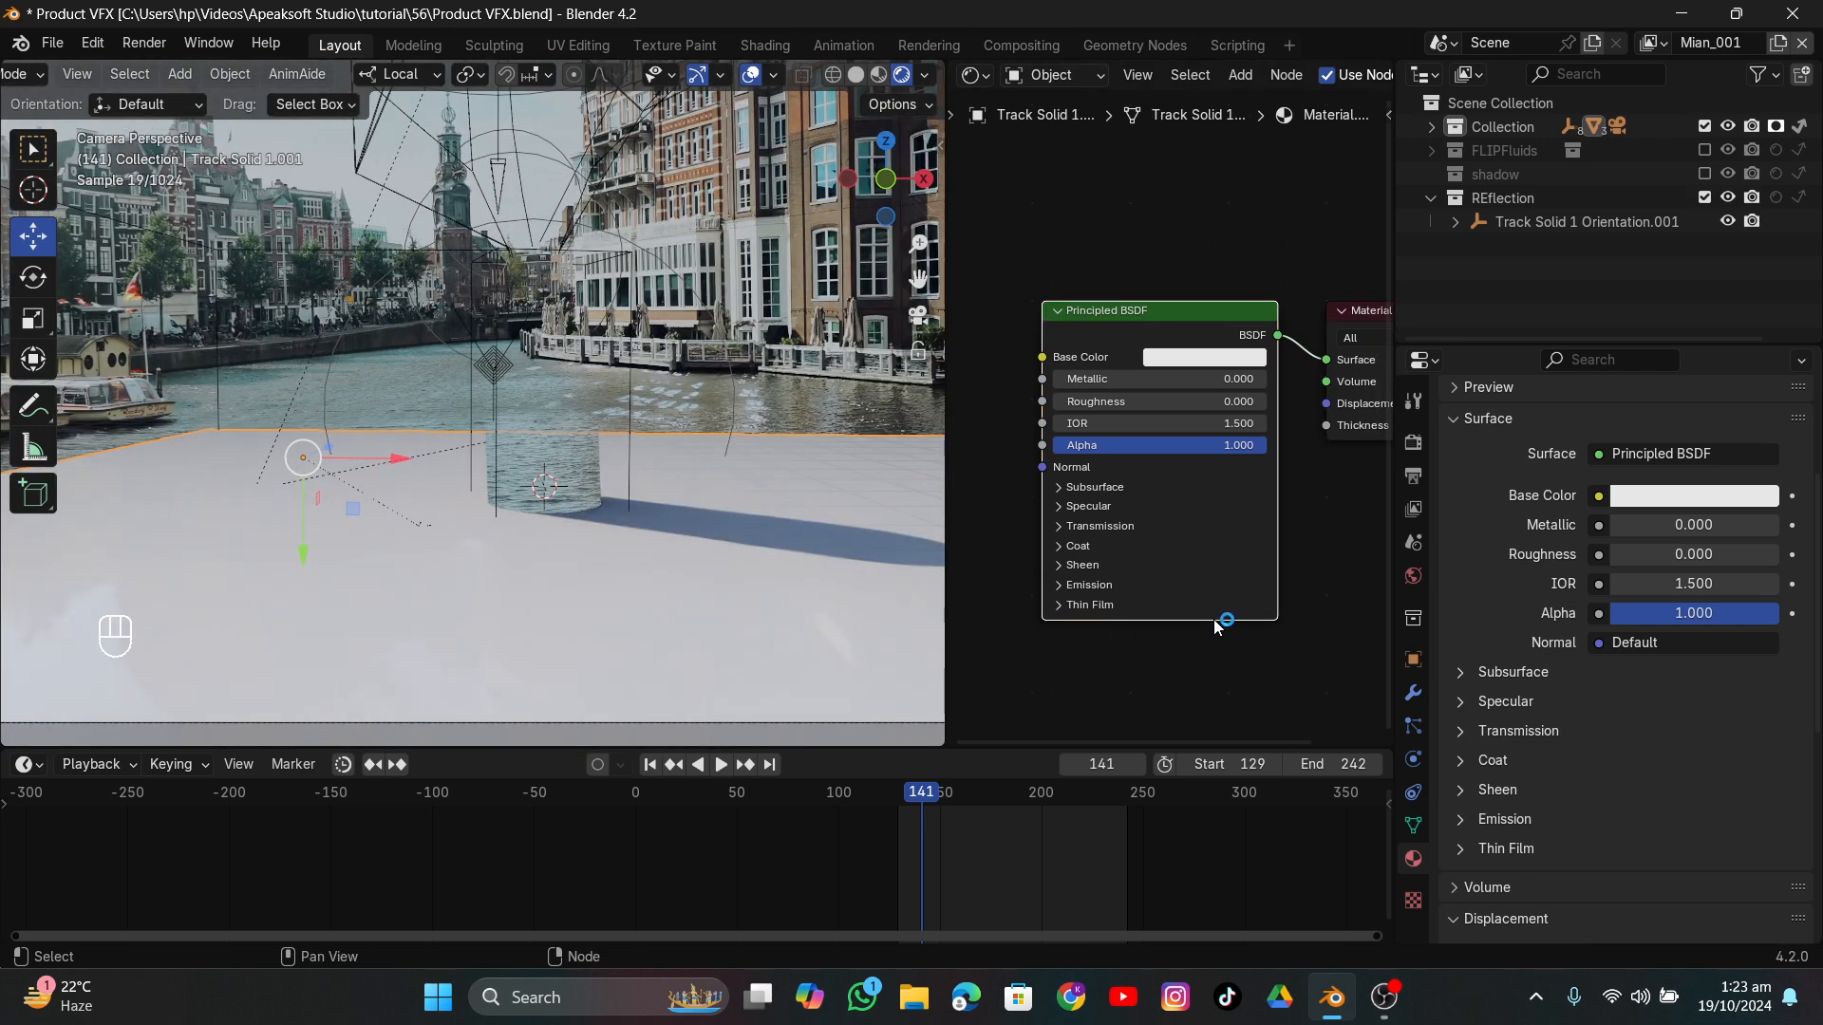
pyautogui.scroll(-2, 1221, 623)
pyautogui.click(1120, 370)
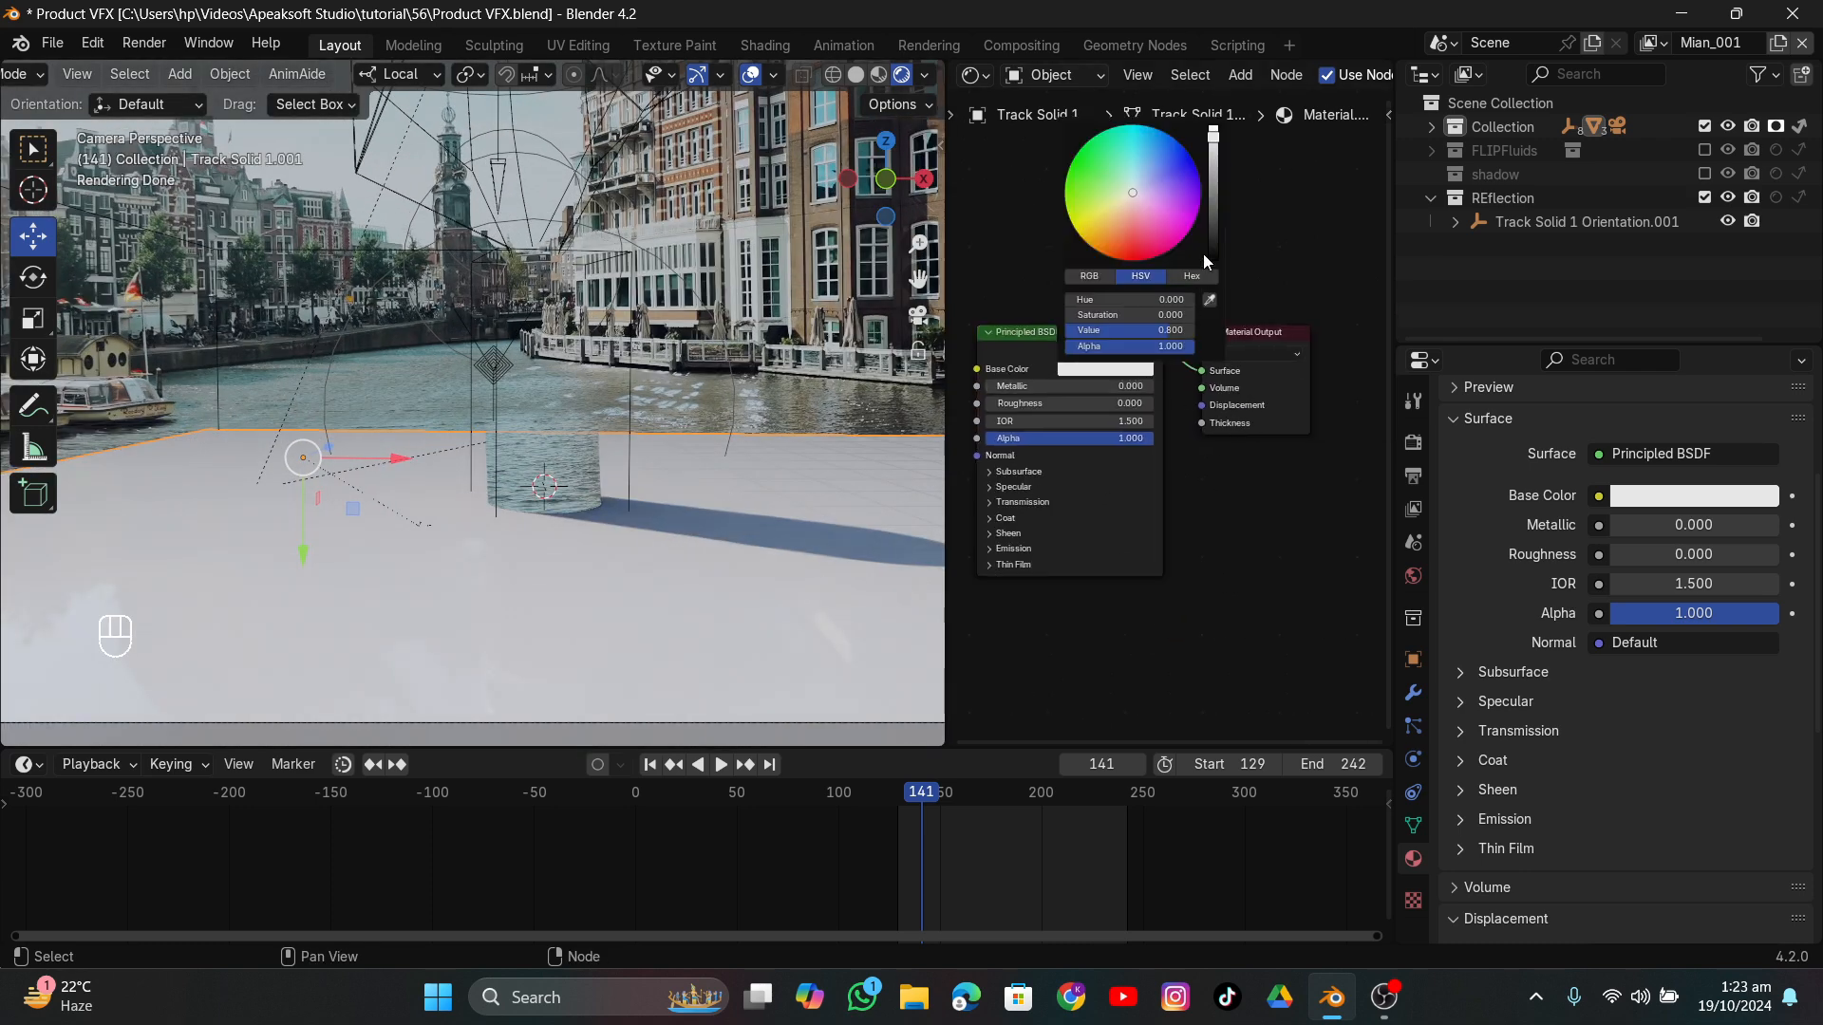
pyautogui.click(1212, 241)
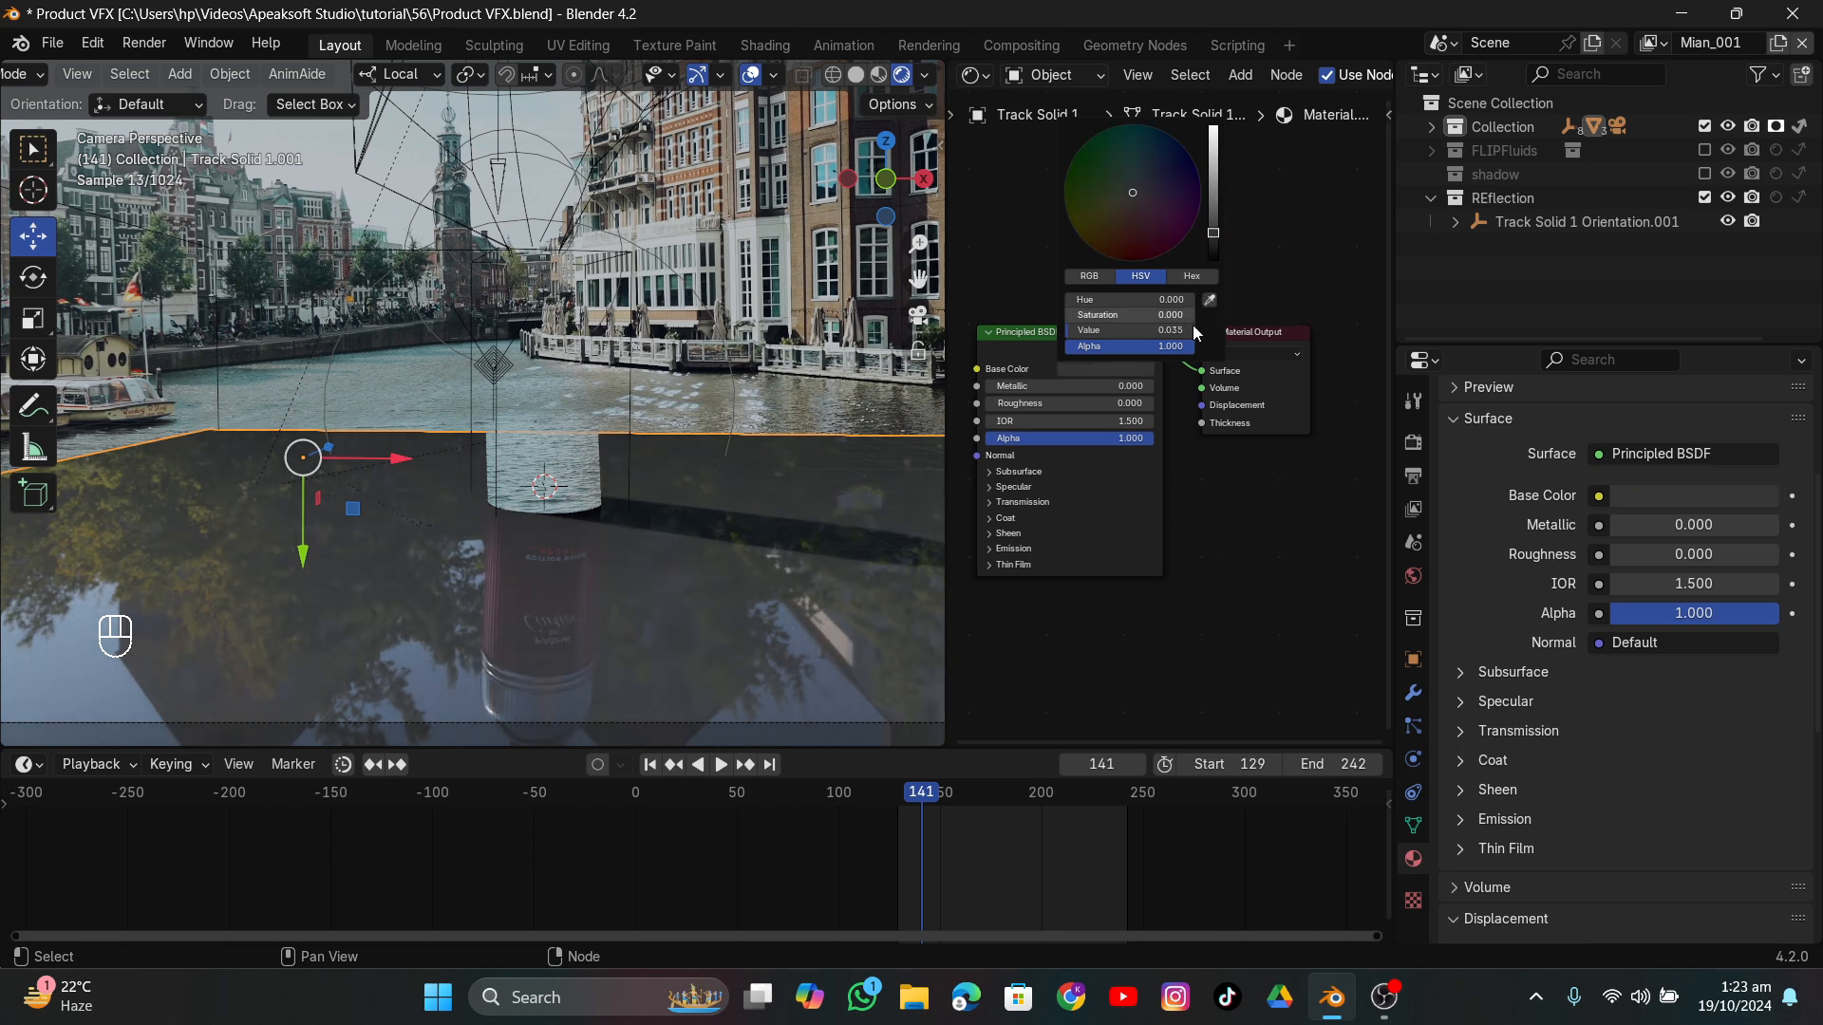
pyautogui.press('e')
pyautogui.click(385, 405)
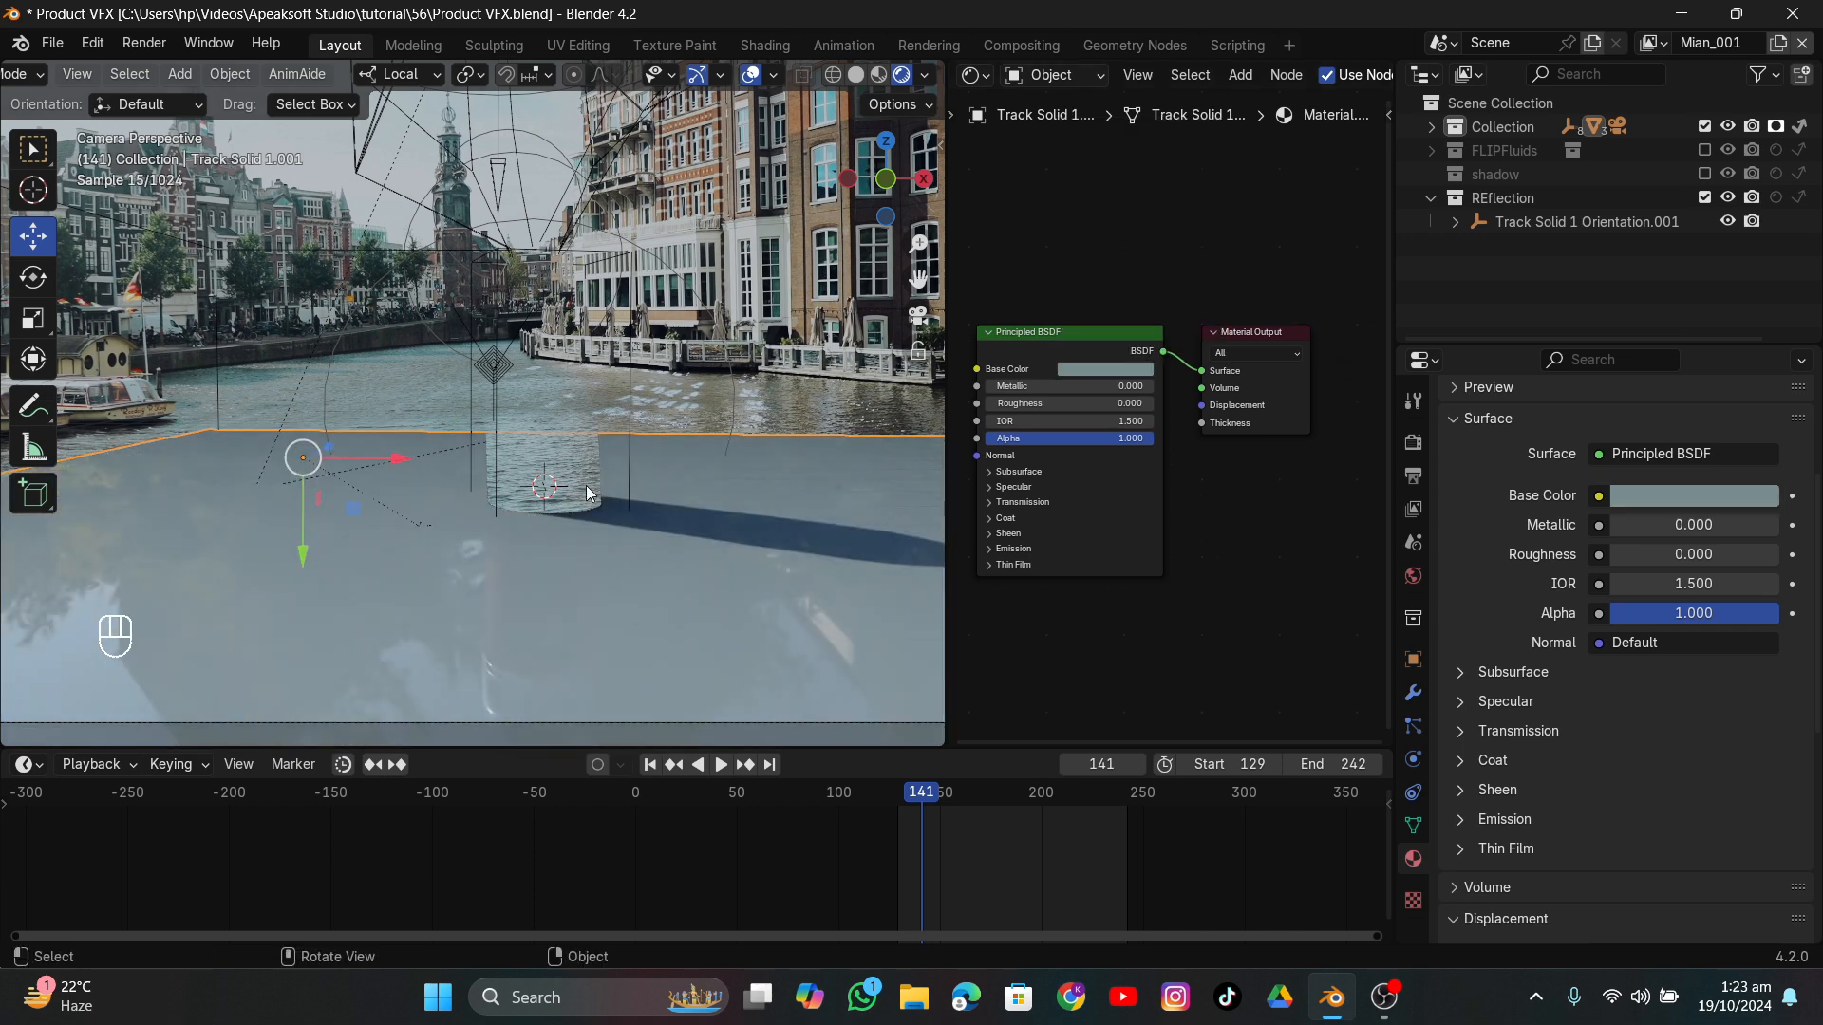
# Darken the sampled base color to an HSV value of about 0.068.
pyautogui.click(1124, 370)
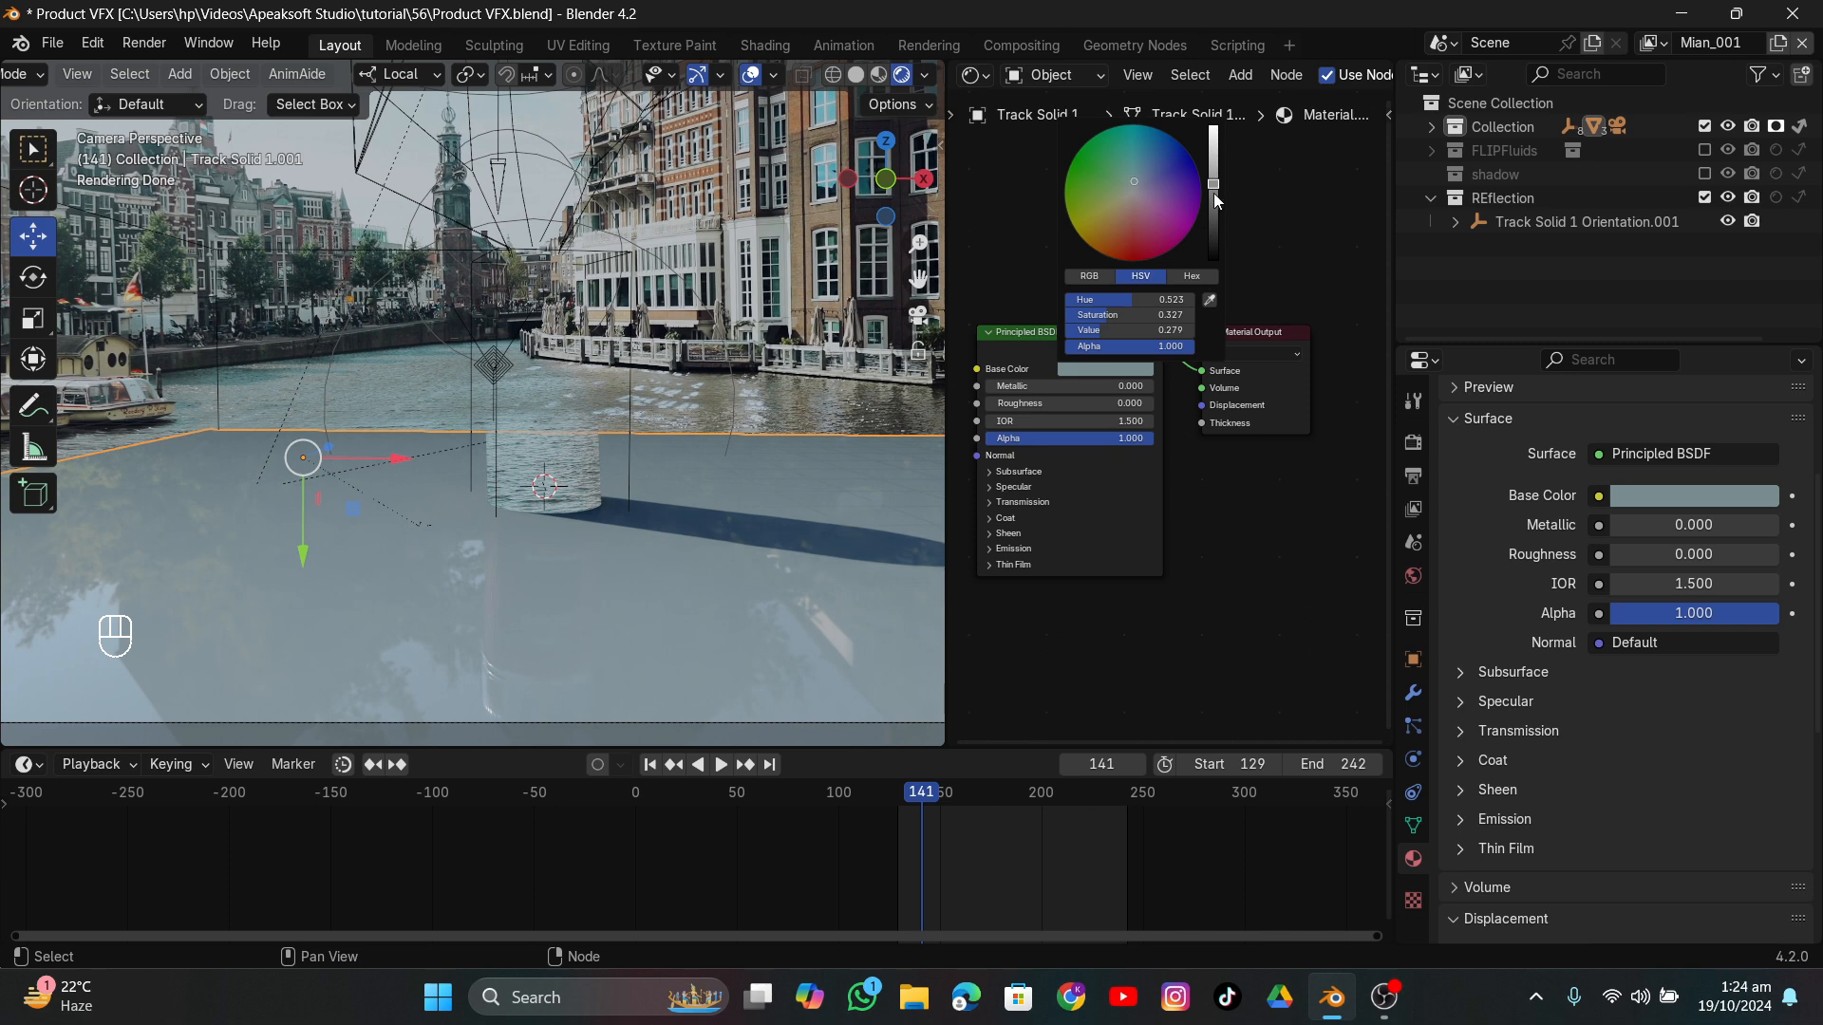
pyautogui.moveTo(1215, 194); pyautogui.dragTo(1214, 217)
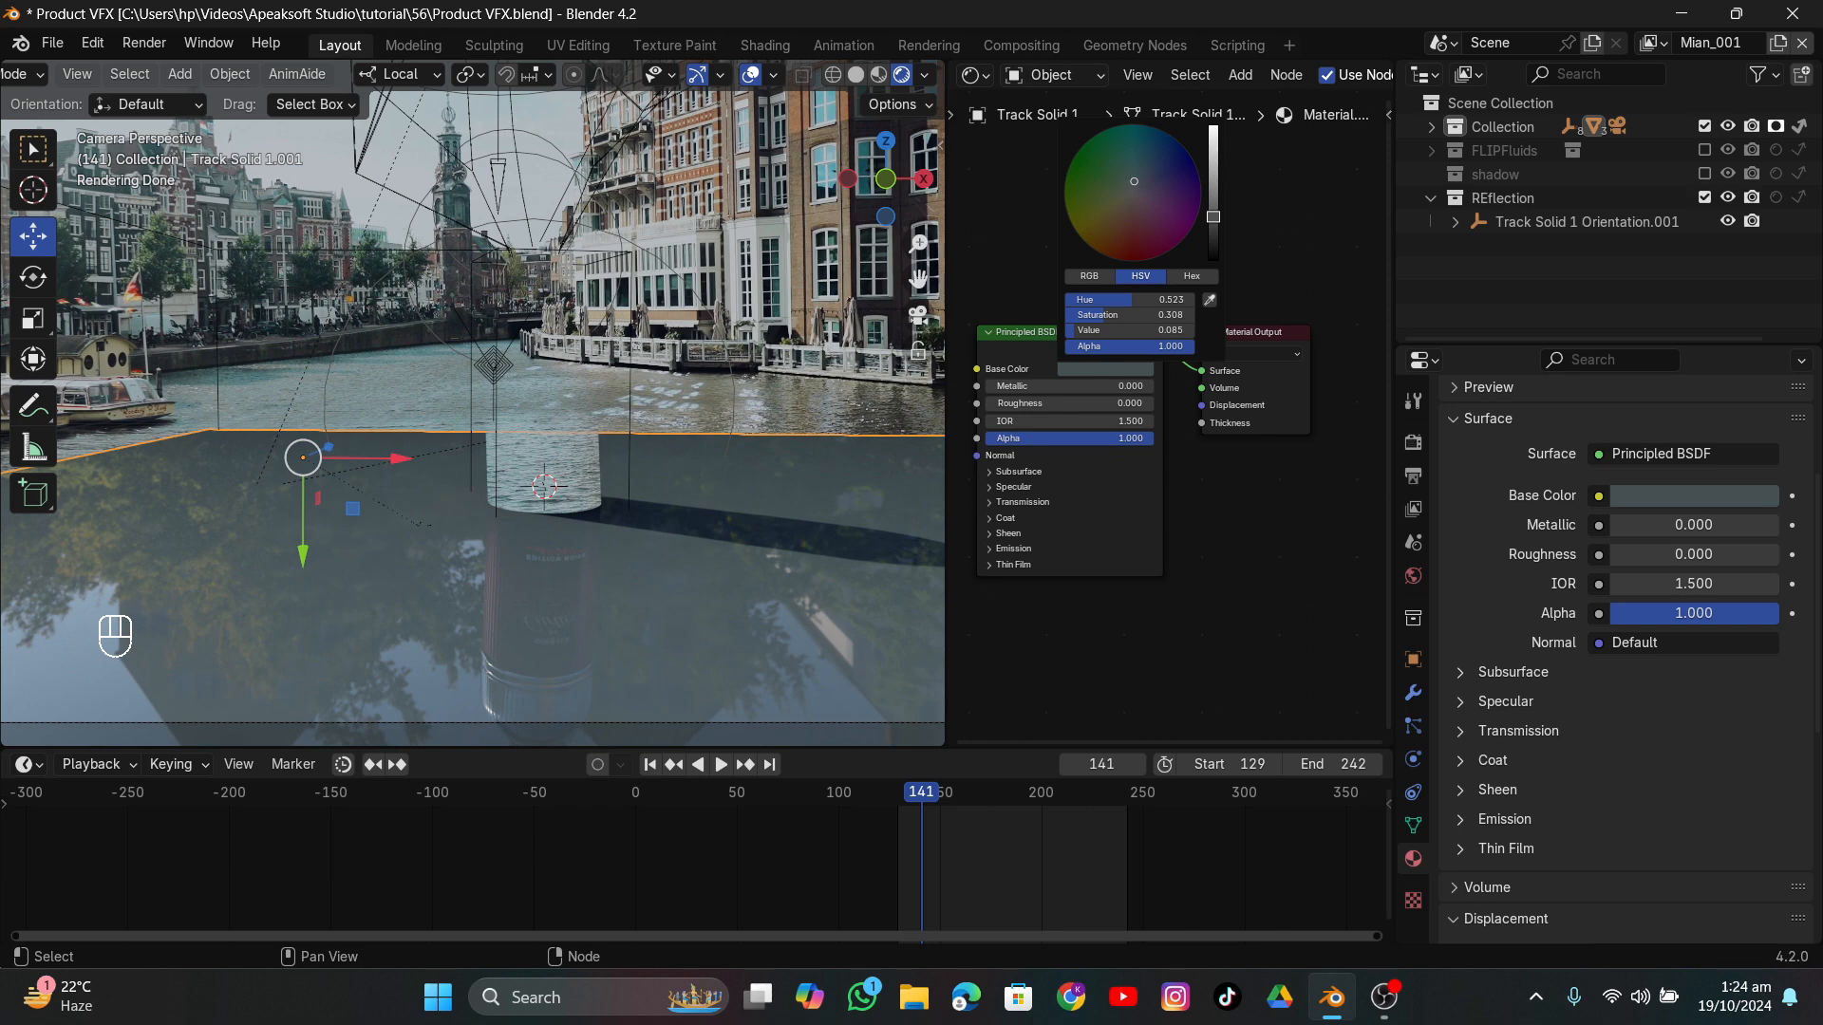
pyautogui.moveTo(1213, 216); pyautogui.dragTo(1214, 244)
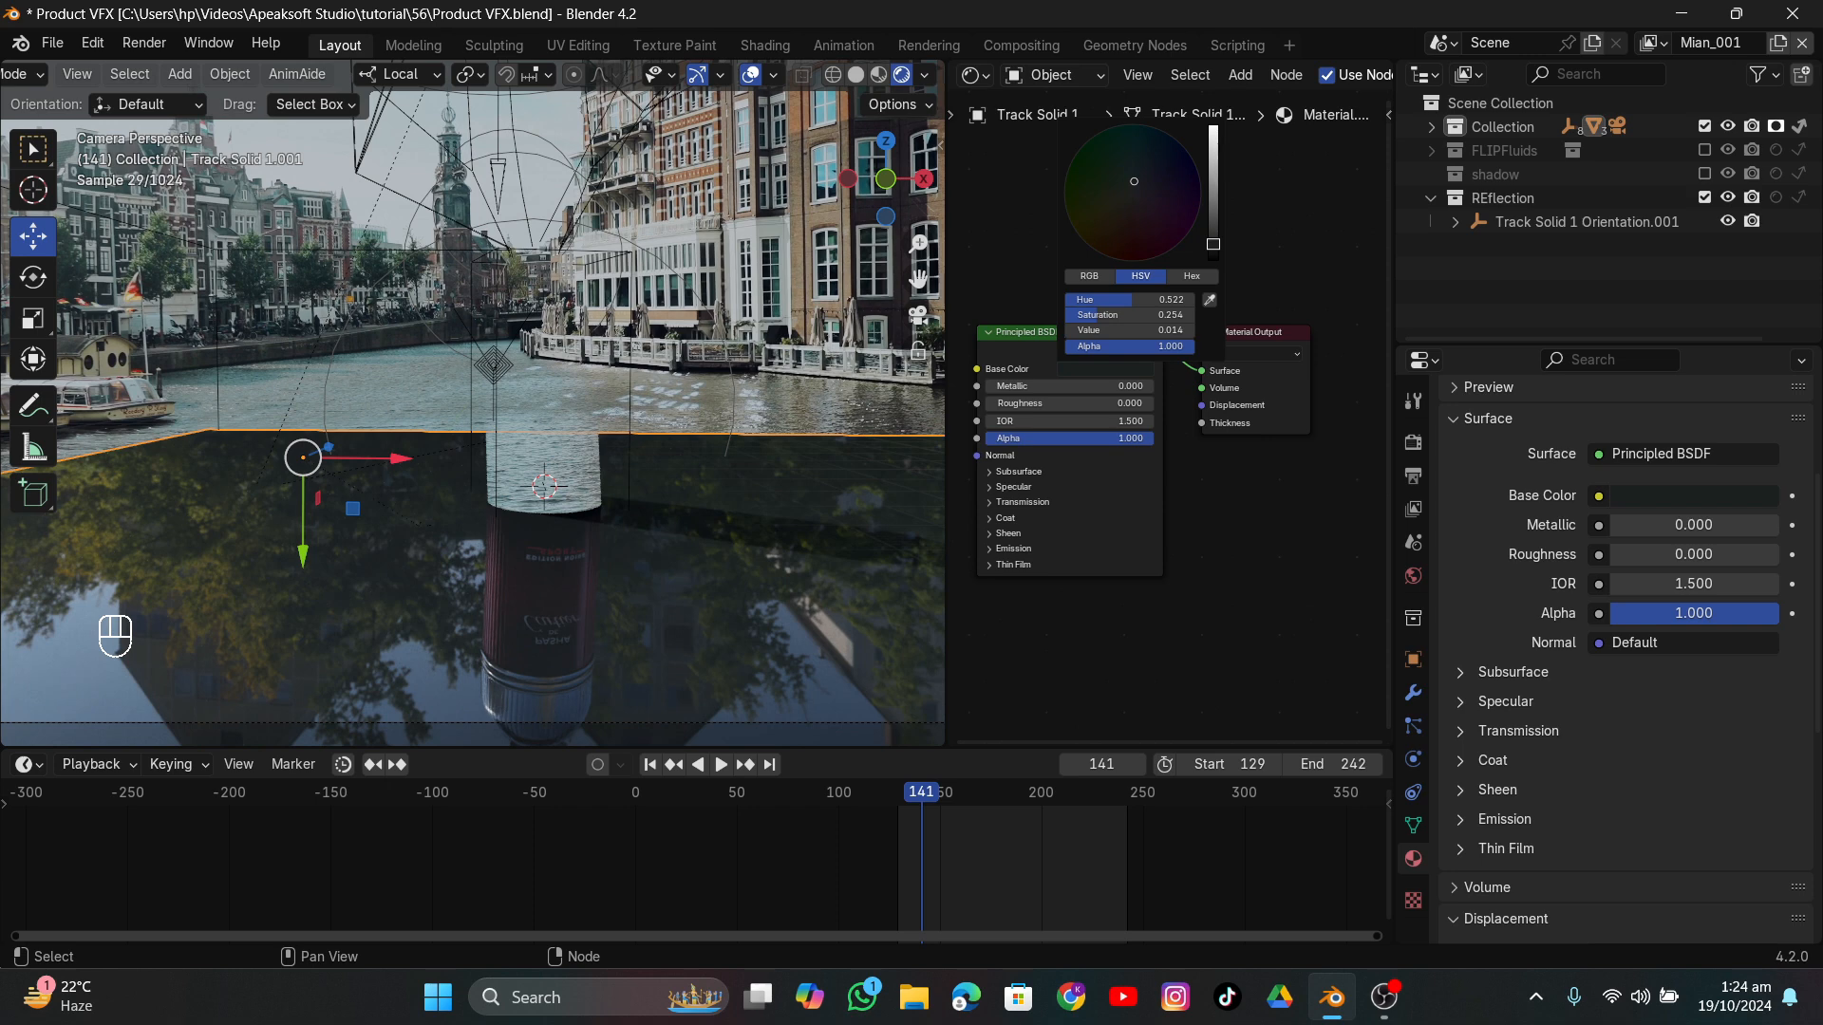
pyautogui.moveTo(1213, 244); pyautogui.dragTo(1213, 222)
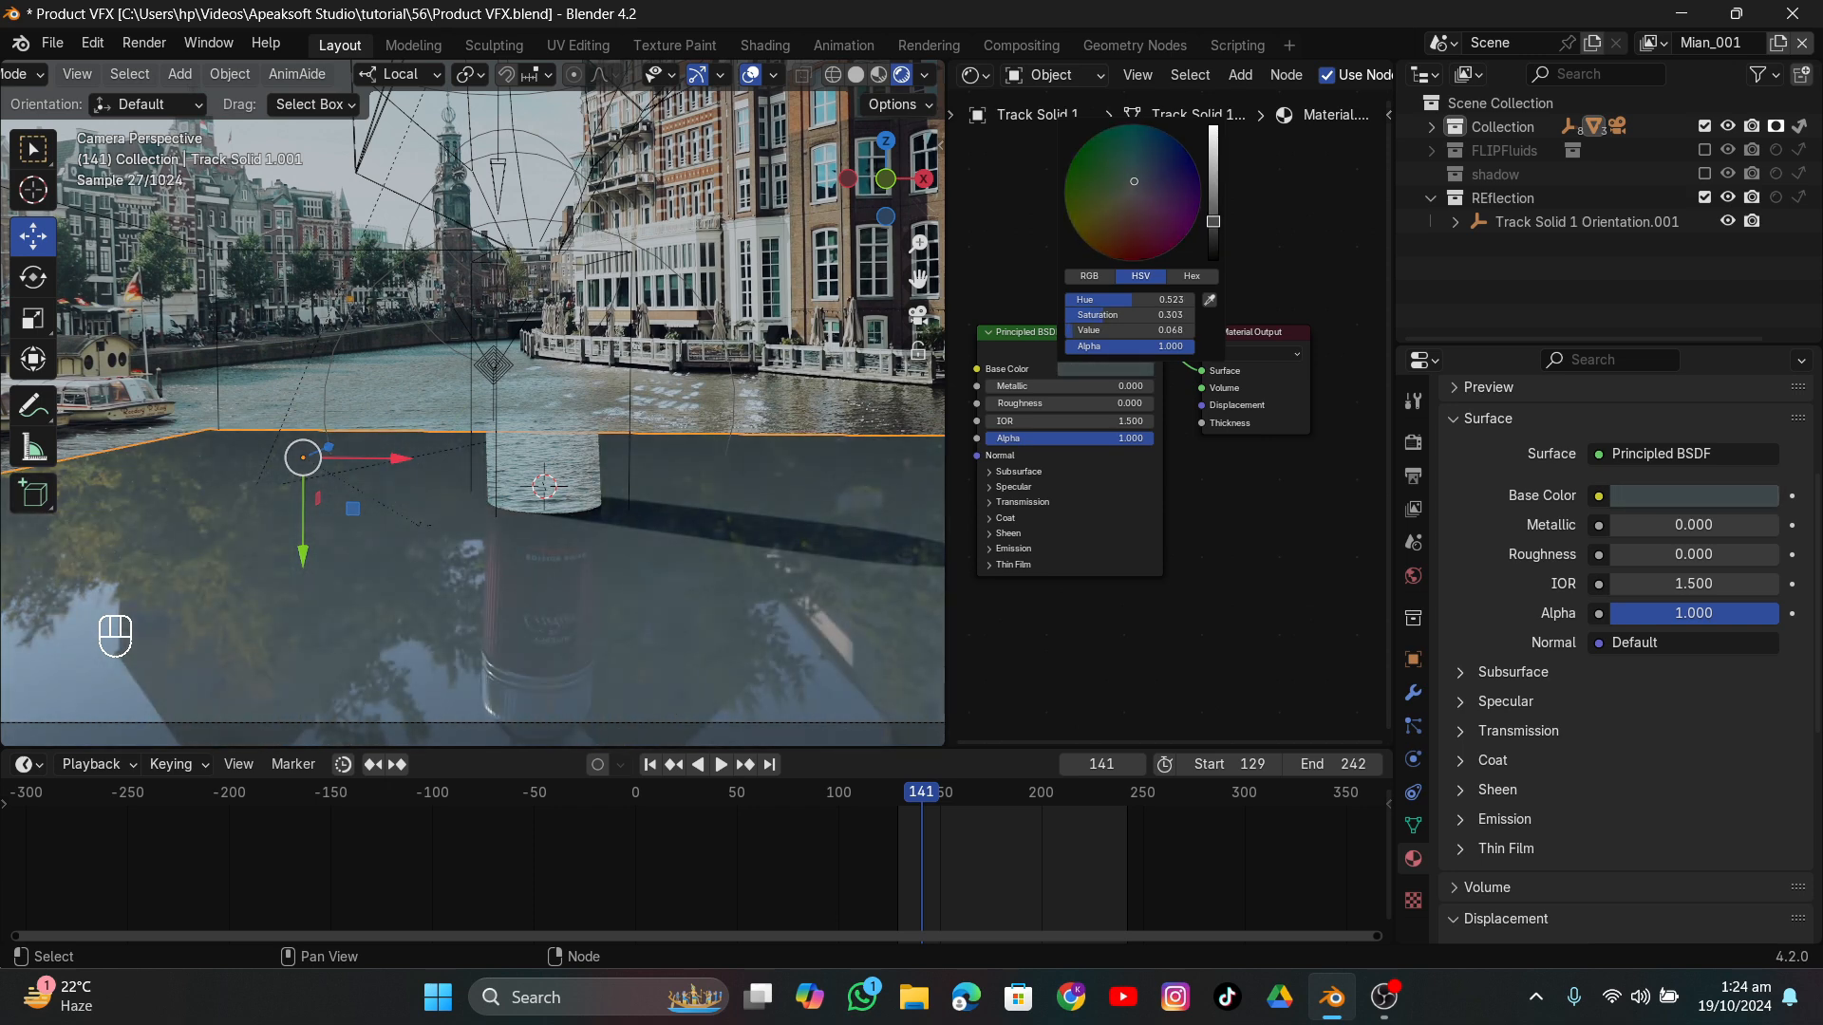
# Add a Noise Texture node in front of the plane material's Principled BSDF.
pyautogui.scroll(-1, 1063, 573)
pyautogui.moveTo(1086, 579); pyautogui.dragTo(1181, 564, button='middle')
pyautogui.scroll(1, 1181, 564)
pyautogui.moveTo(1008, 524); pyautogui.dragTo(1092, 517, button='middle')
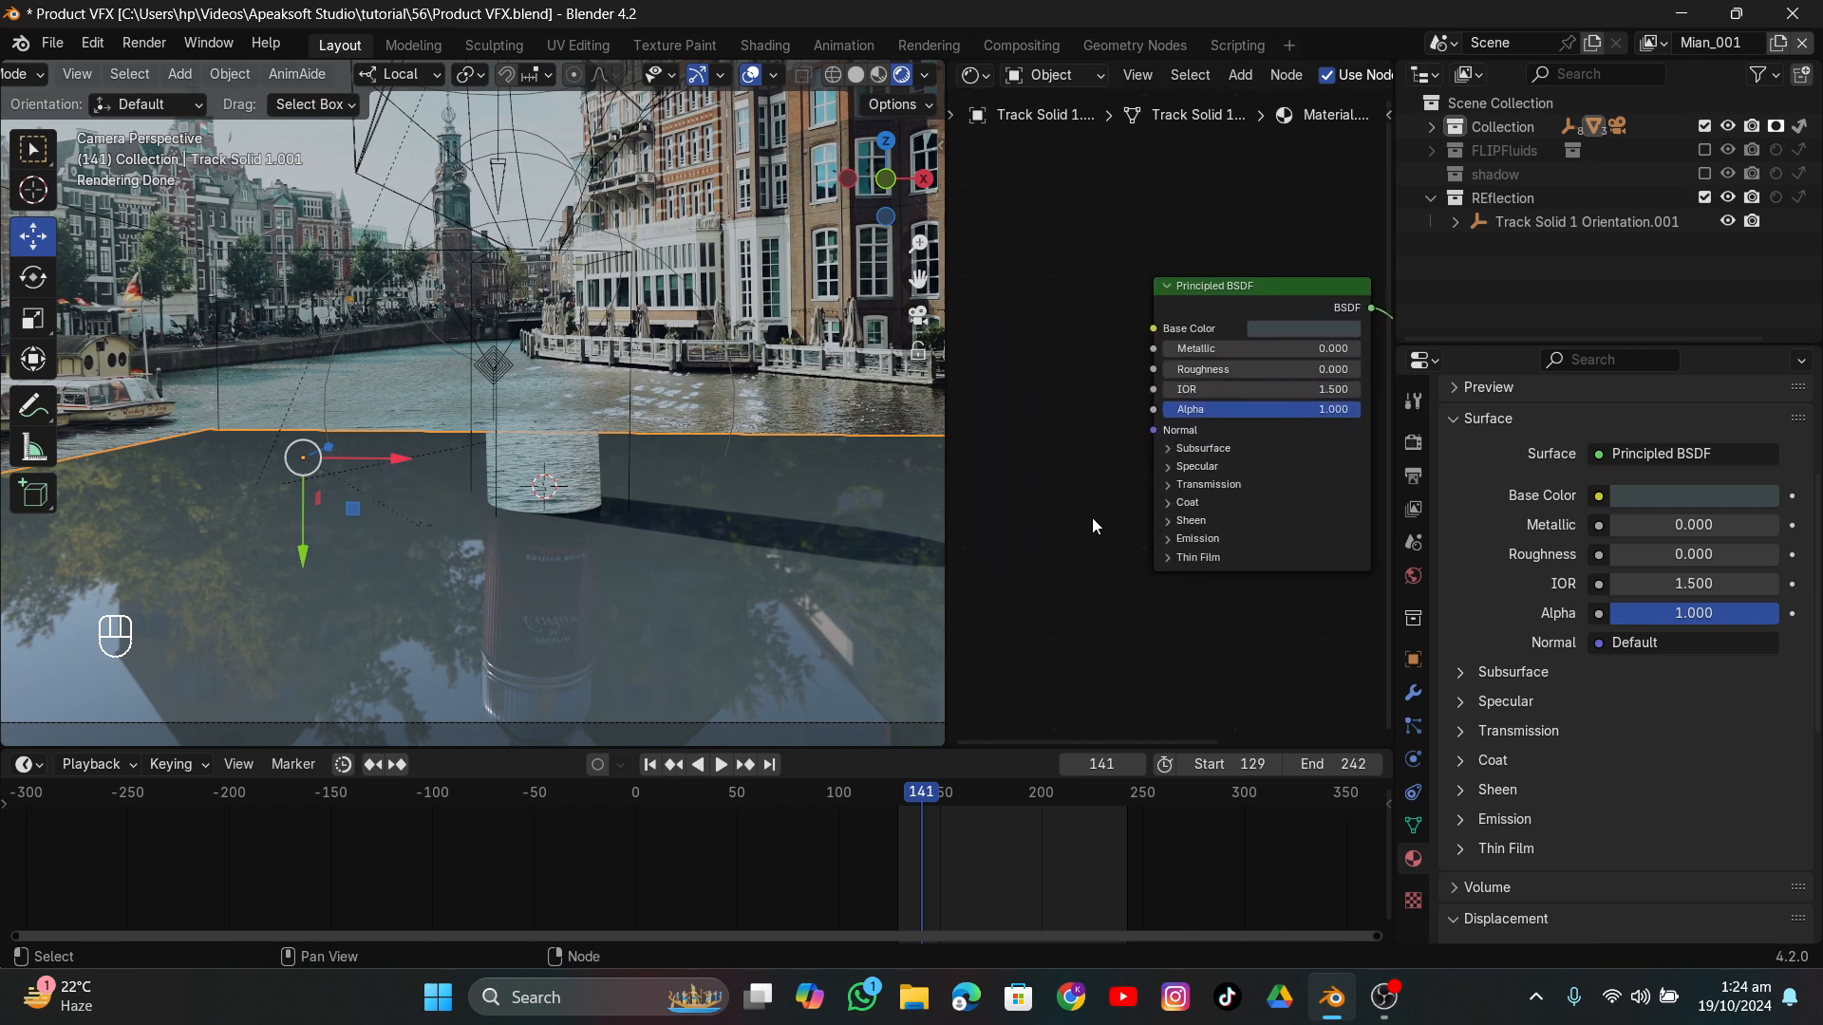
pyautogui.scroll(-1, 1092, 517)
pyautogui.hotkey('shift', 'a')
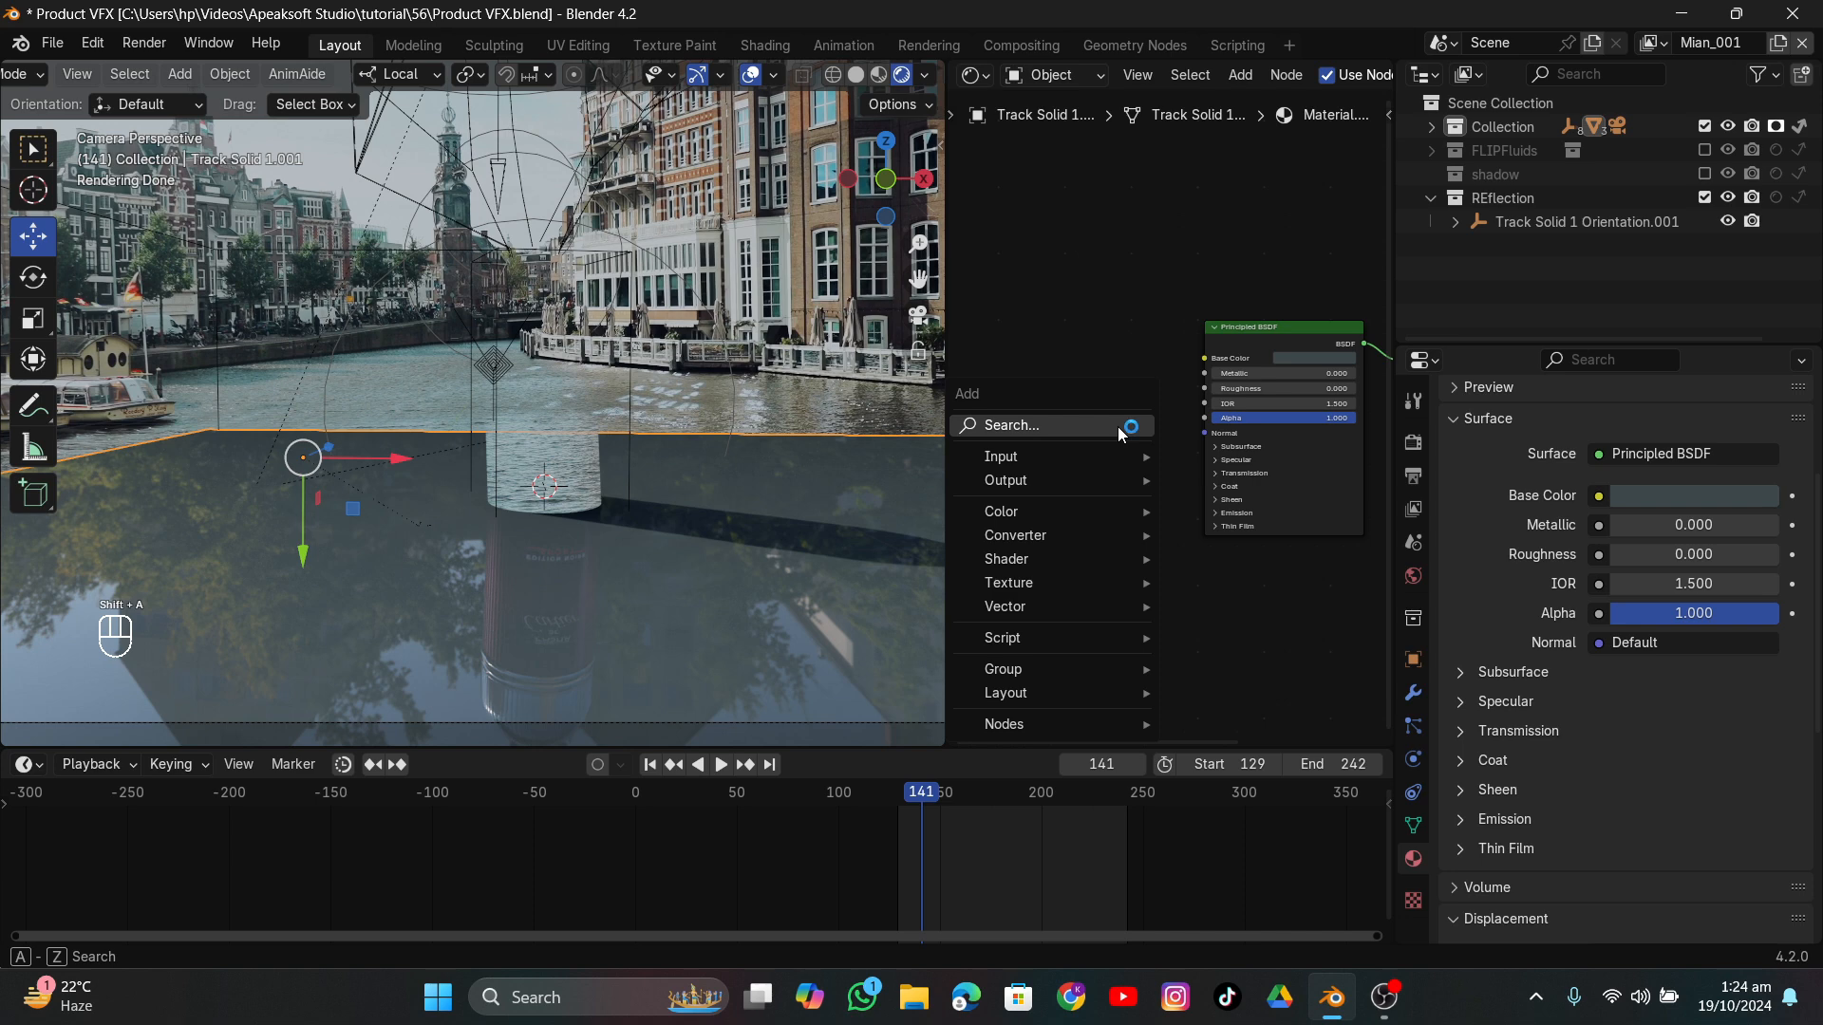
pyautogui.write('noise')
pyautogui.press('Return')
pyautogui.click(991, 443)
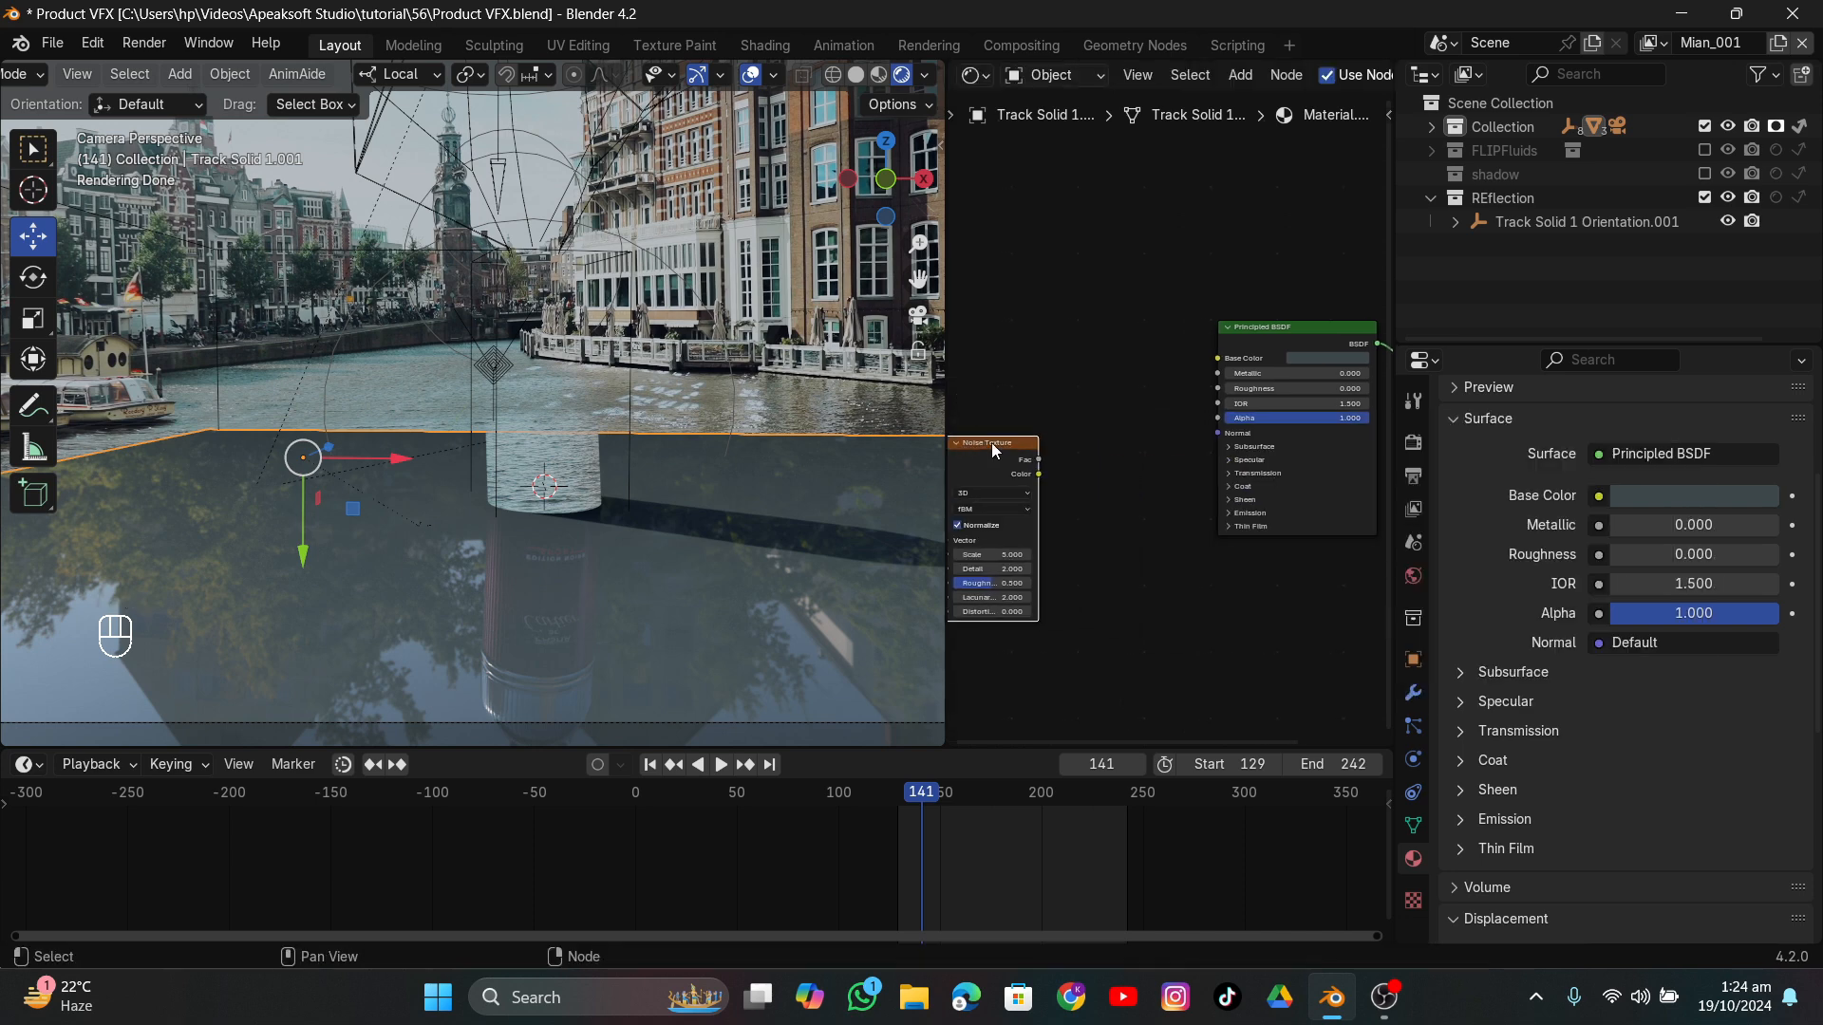
# Add a Bump node, linking the noise's Fac to its Height and its Normal to the Principled BSDF's Normal.
pyautogui.hotkey('shift', 'a')
pyautogui.write('bump')
pyautogui.press('Return')
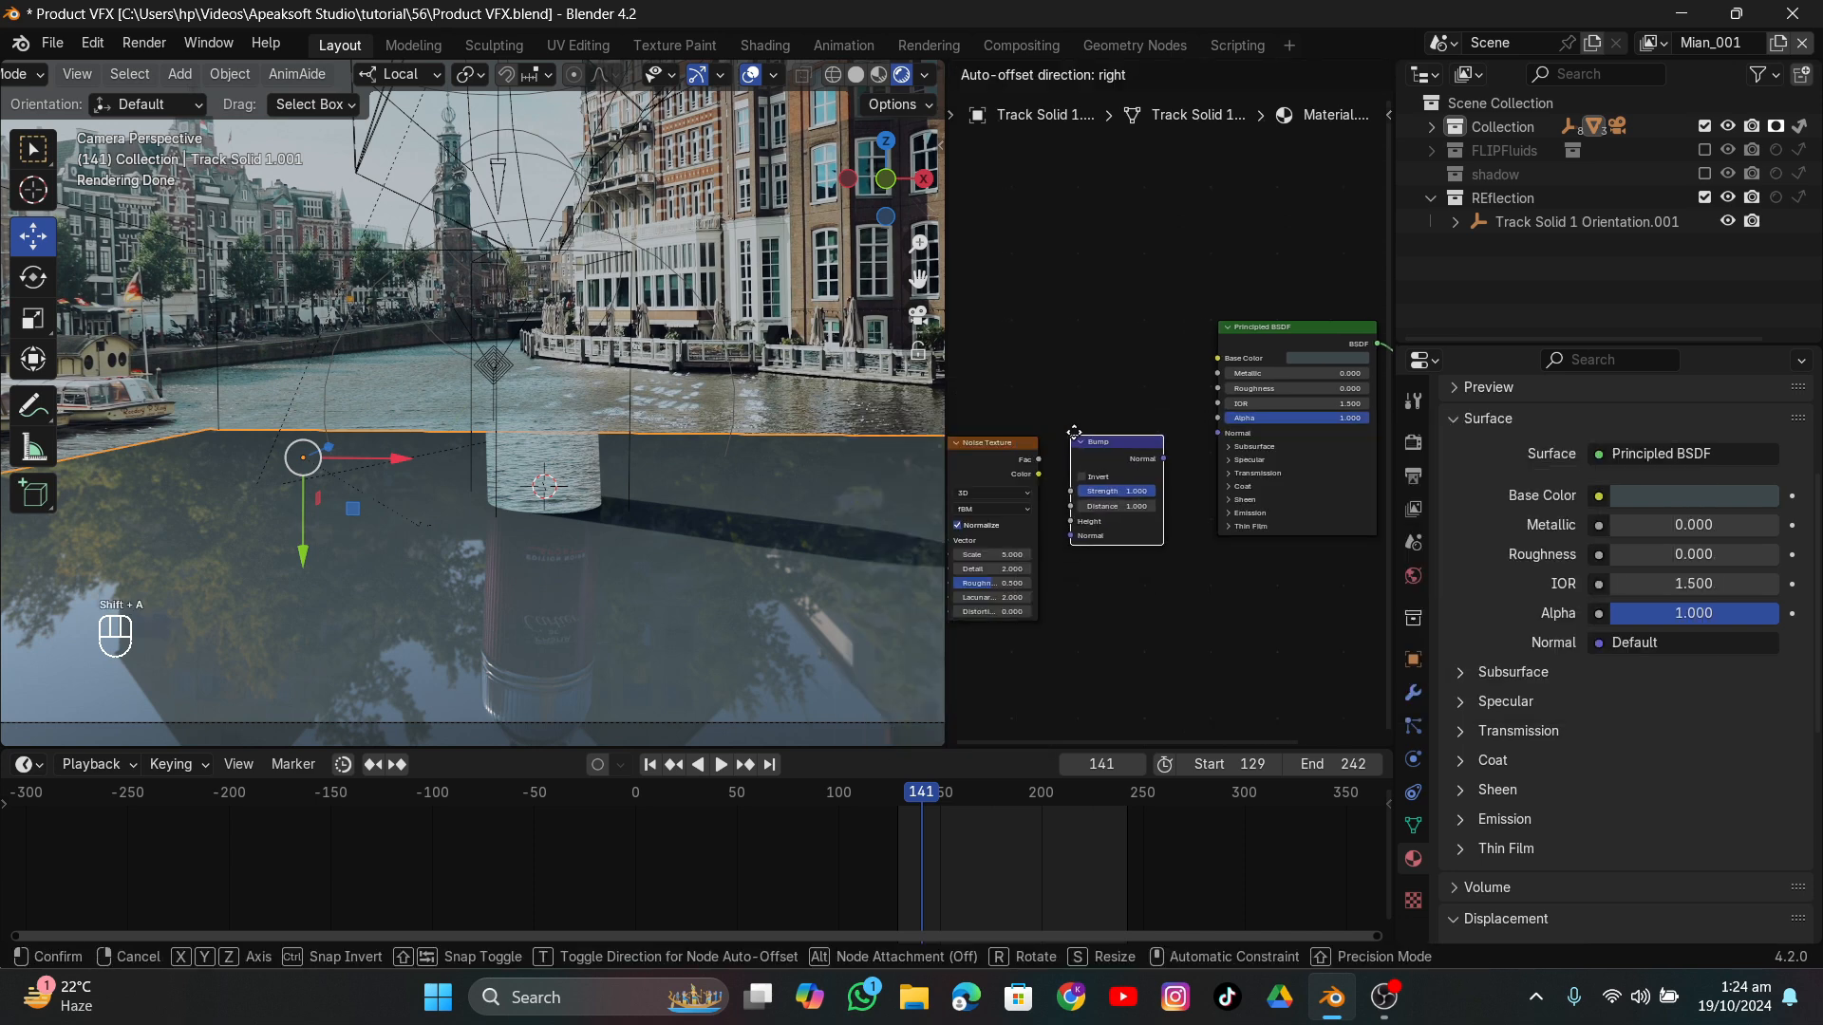
pyautogui.click(1082, 427)
pyautogui.moveTo(1038, 460); pyautogui.dragTo(1079, 516)
pyautogui.moveTo(1173, 453); pyautogui.dragTo(1219, 434)
# Set the Noise Texture's Roughness to 0.813 and its Detail to 5.900.
pyautogui.scroll(3, 1064, 570)
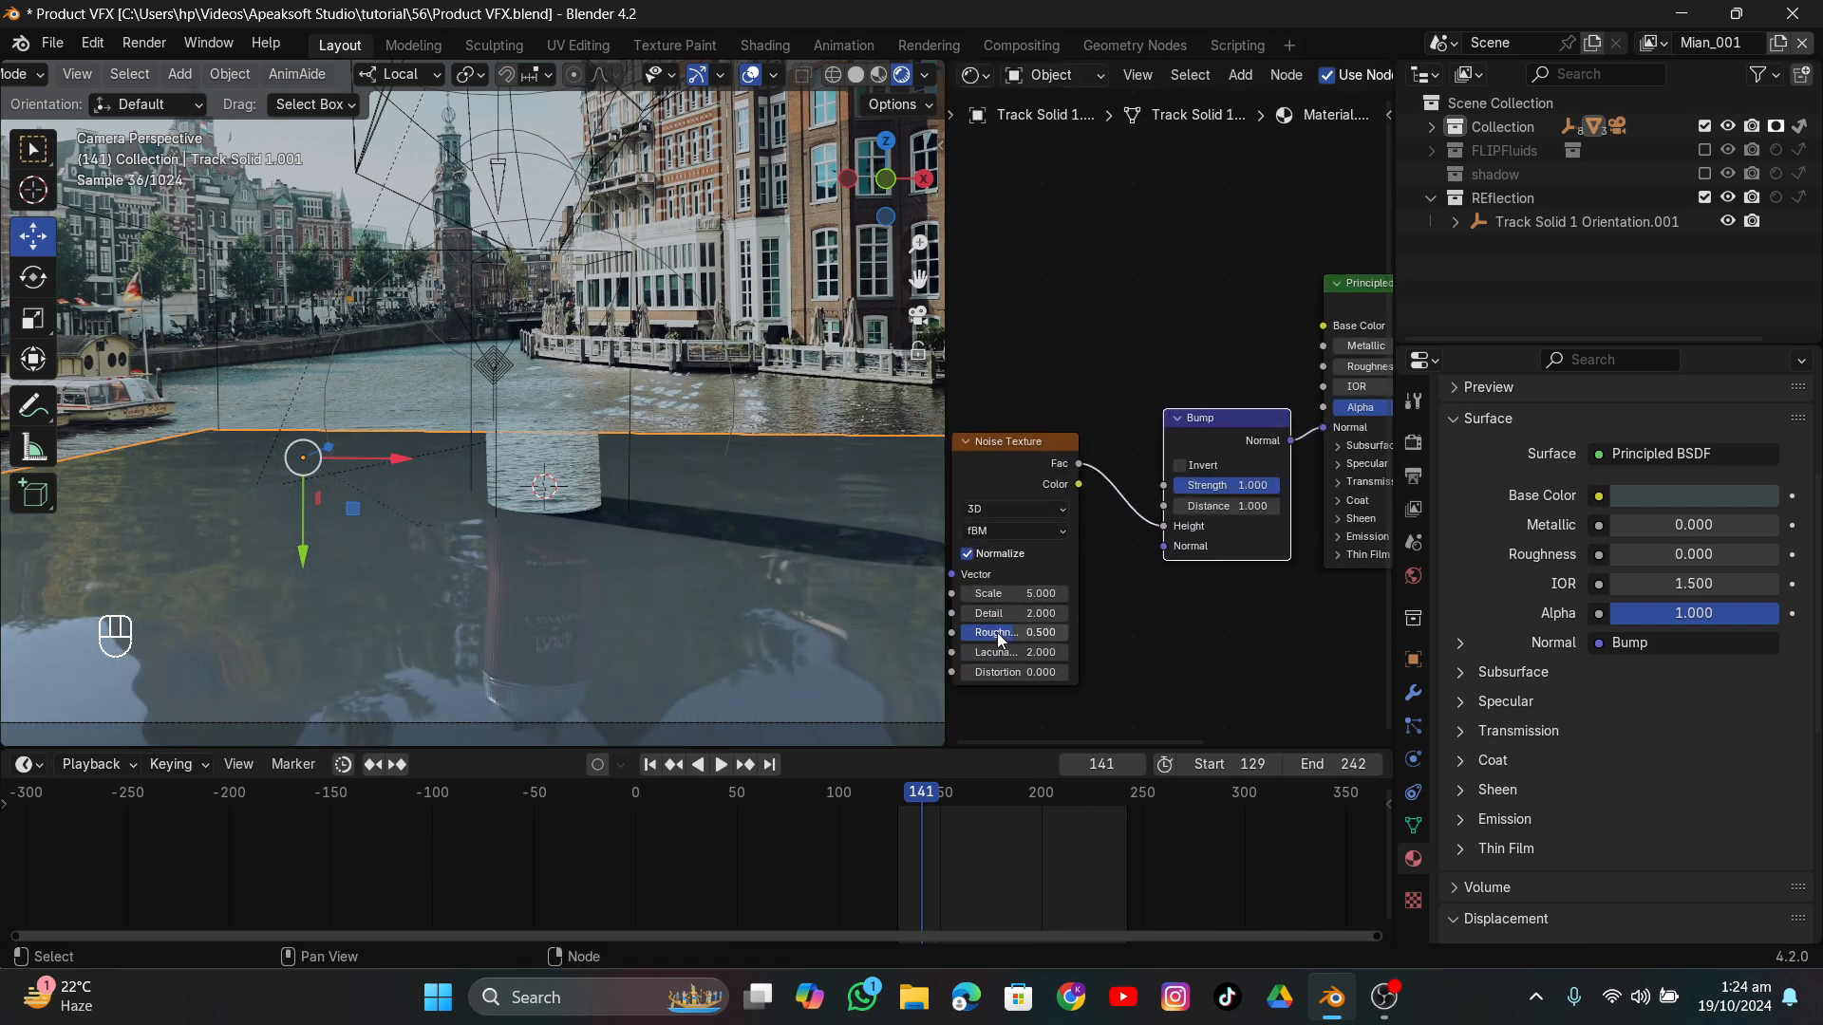
pyautogui.moveTo(999, 639); pyautogui.dragTo(1082, 613)
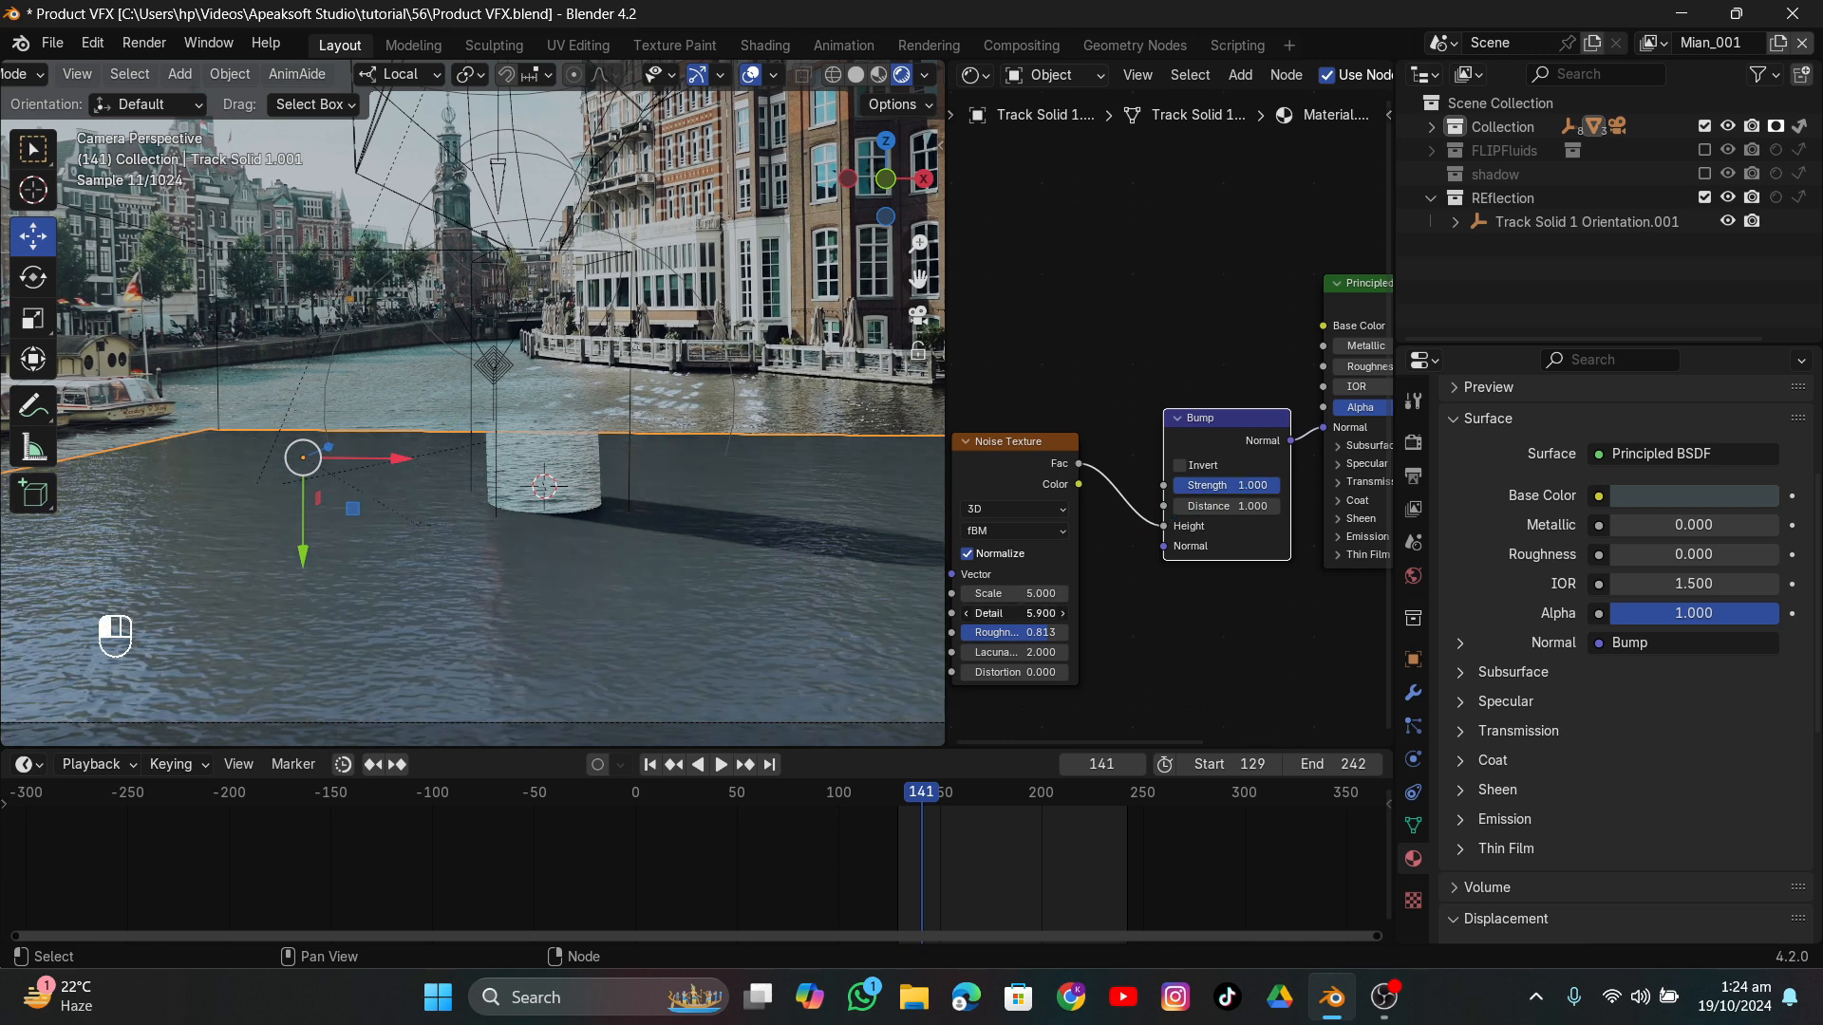
pyautogui.doubleClick(1028, 609)
pyautogui.press('Return')
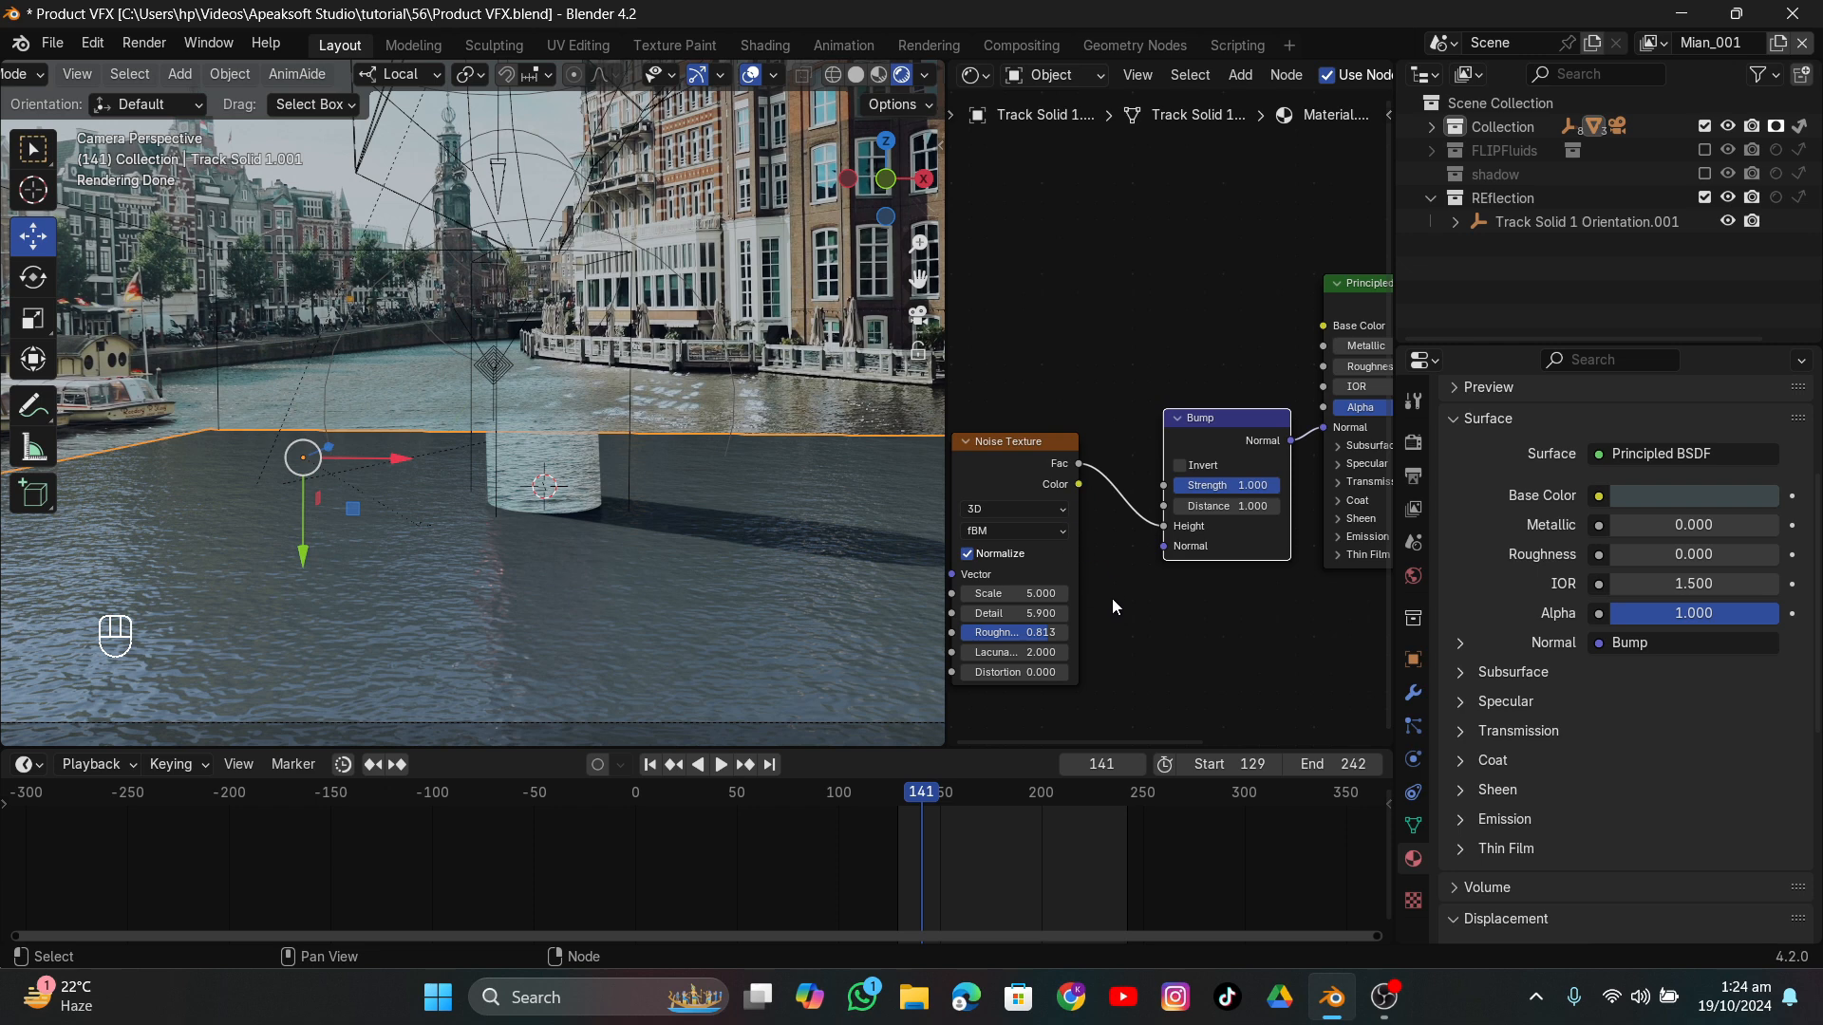
# Deselect the plane and switch the 3D viewport back to solid shading.
pyautogui.click(827, 367)
pyautogui.scroll(-2, 789, 385)
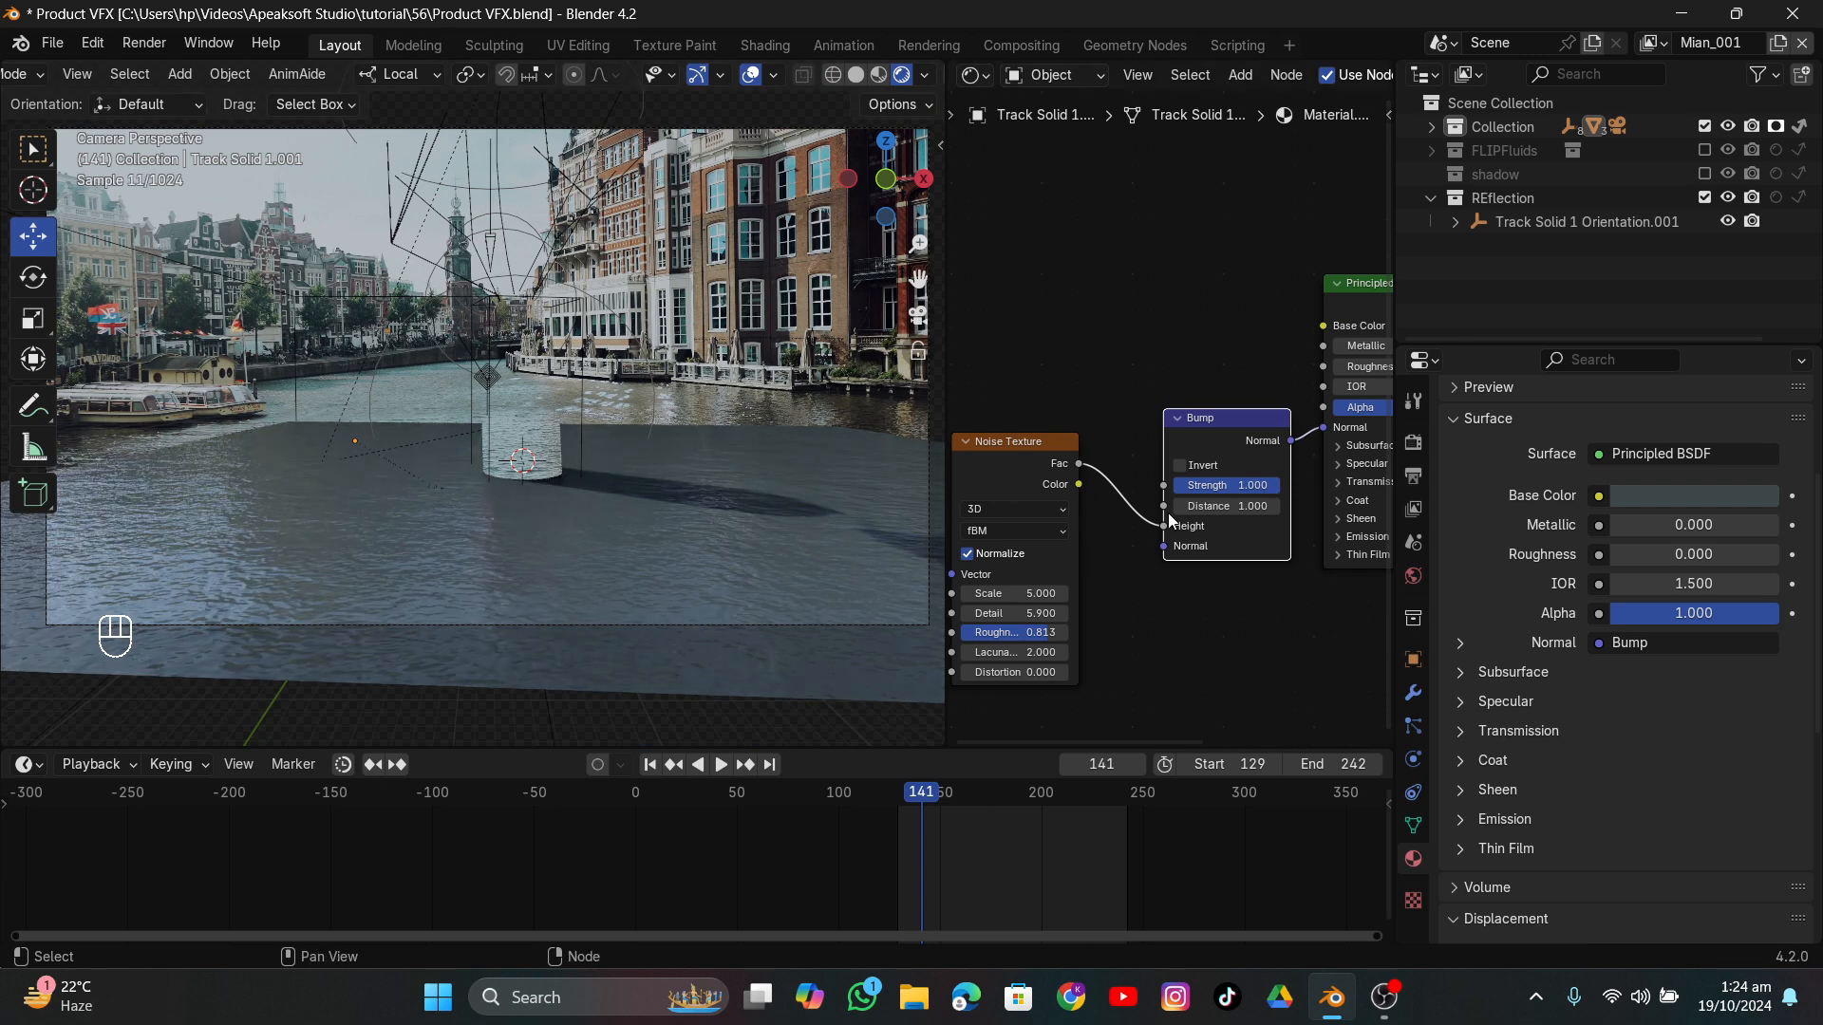
pyautogui.scroll(-2, 1168, 513)
pyautogui.click(858, 75)
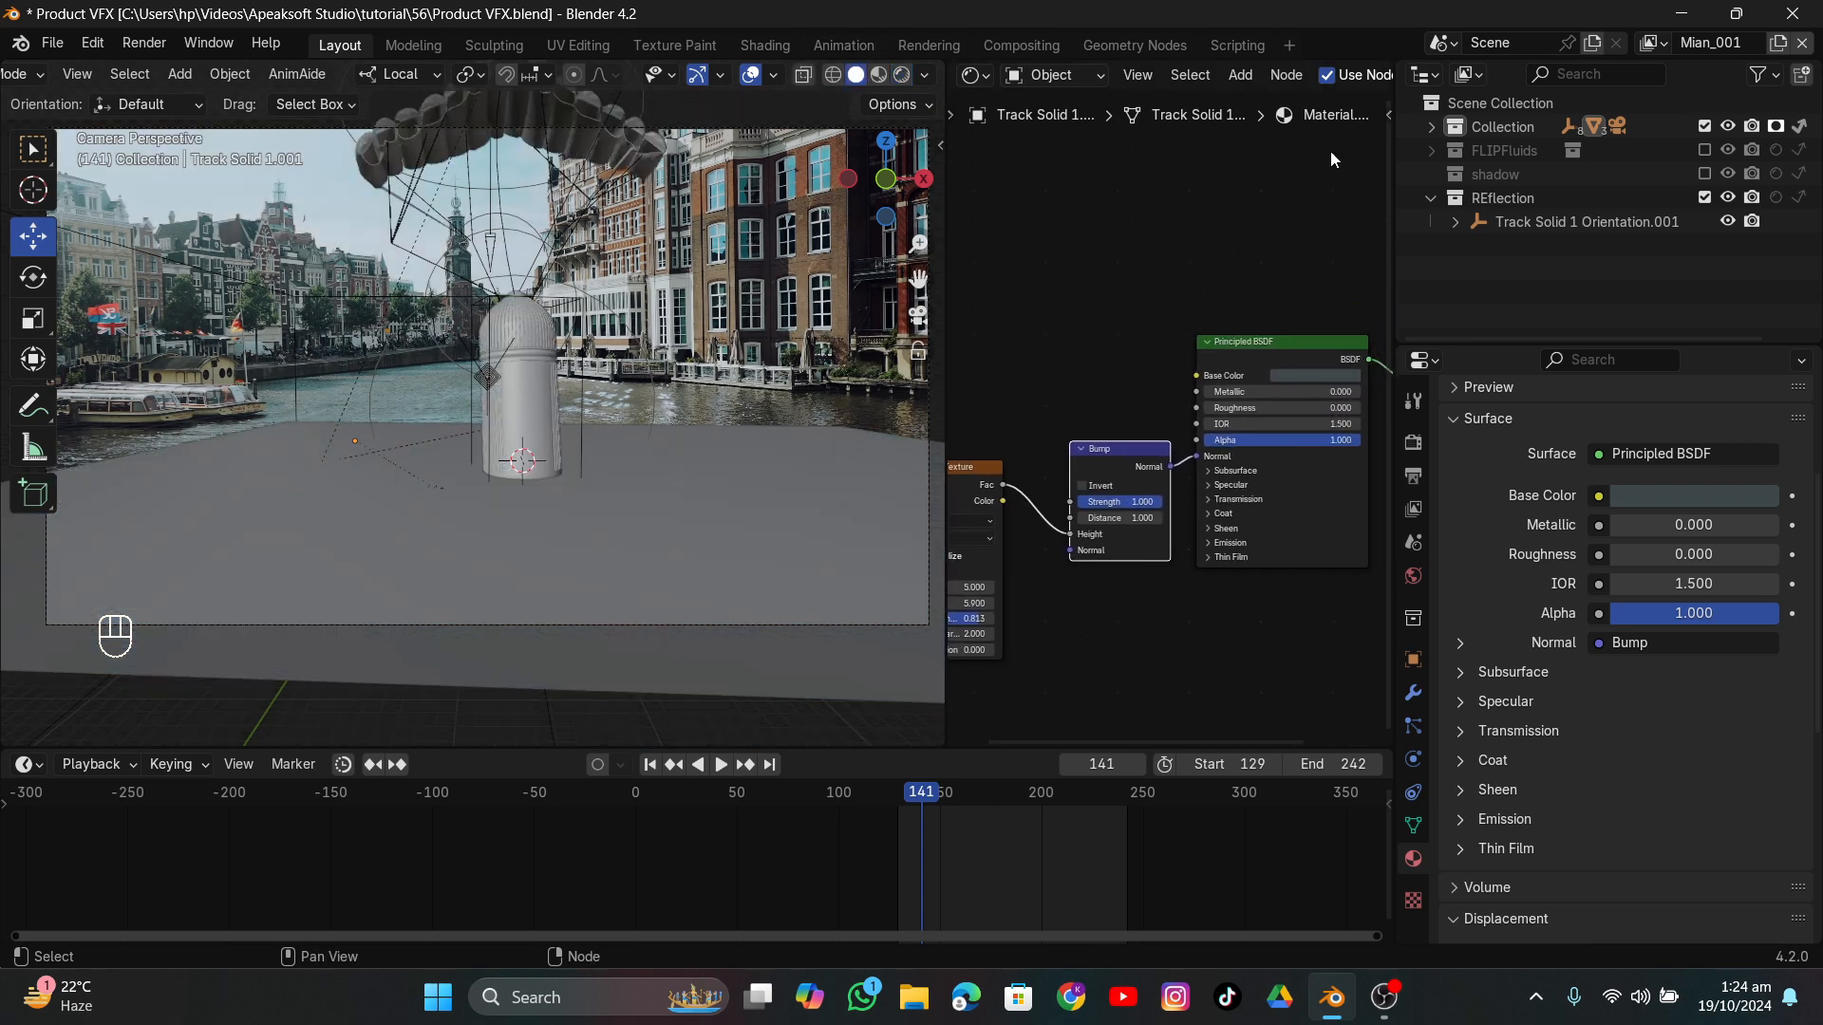
# Rename the current view layer as reflection and save the file.
pyautogui.click(1699, 40)
pyautogui.write('reflection')
pyautogui.click(47, 43)
pyautogui.click(76, 196)
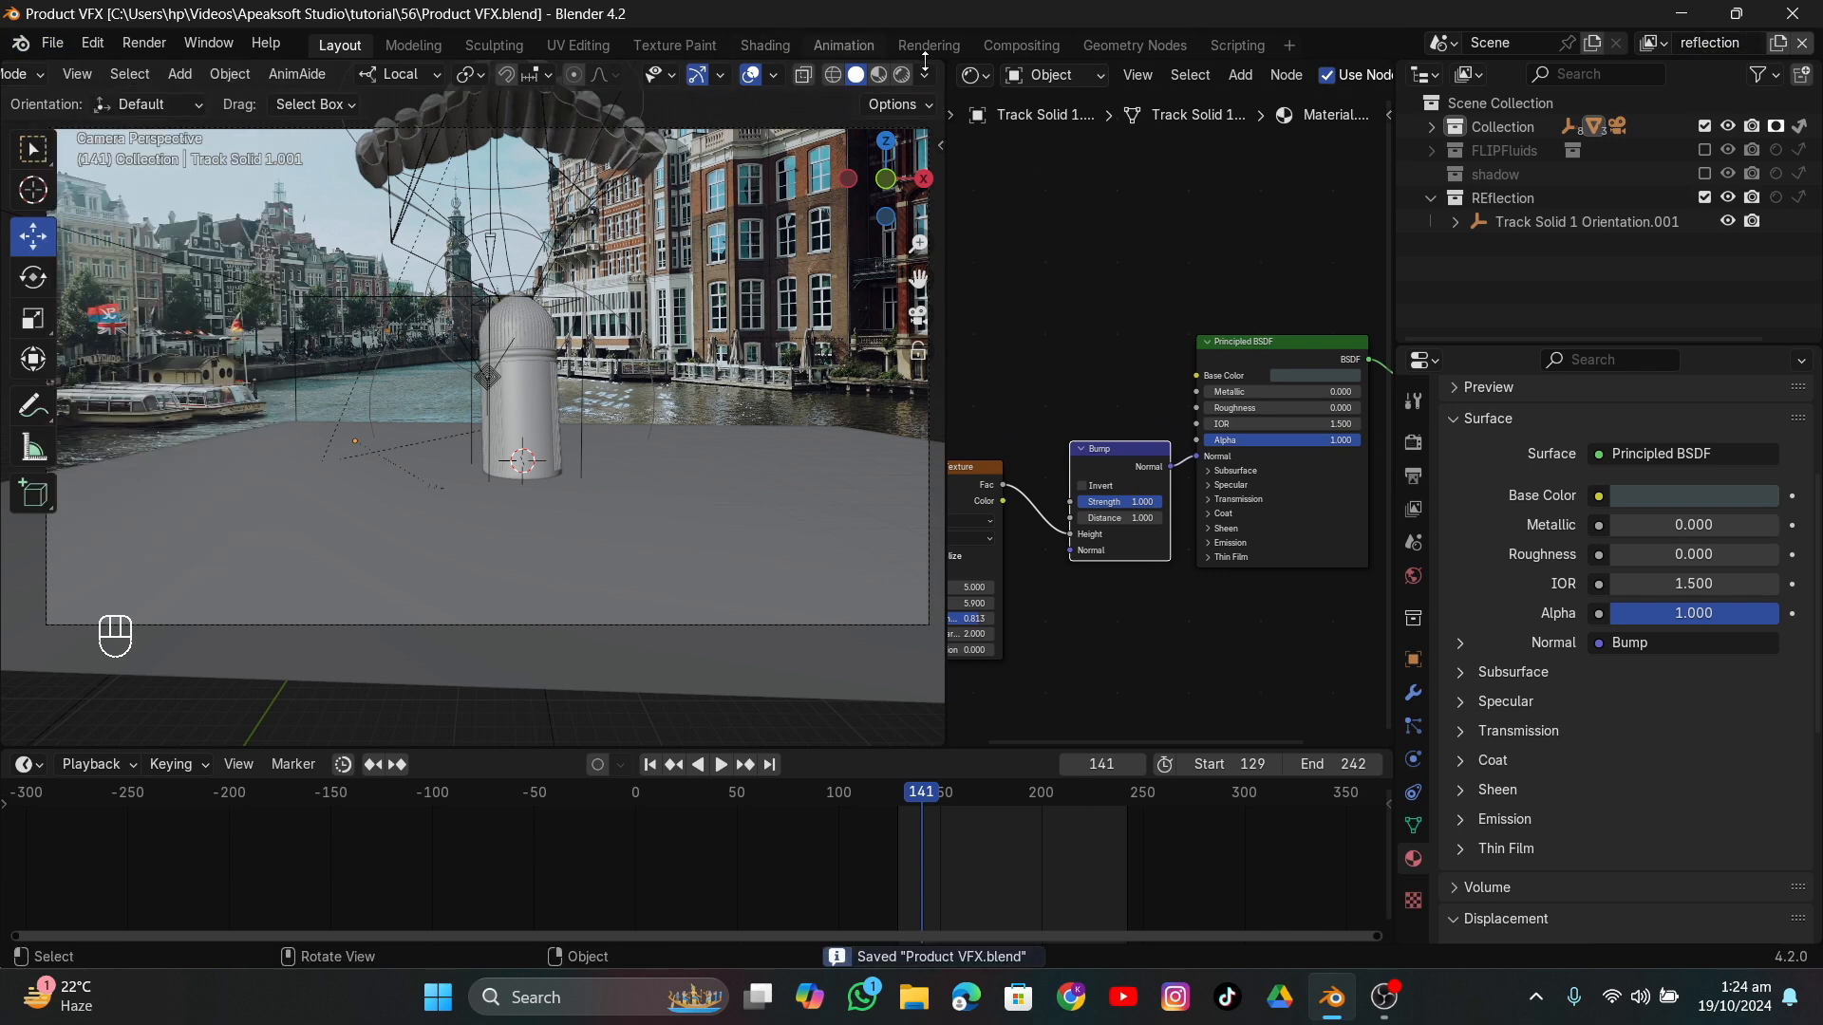
# Enable nodes in the Compositing workspace and spread the Render Layers and Composite nodes far apart.
pyautogui.click(1021, 45)
pyautogui.click(266, 75)
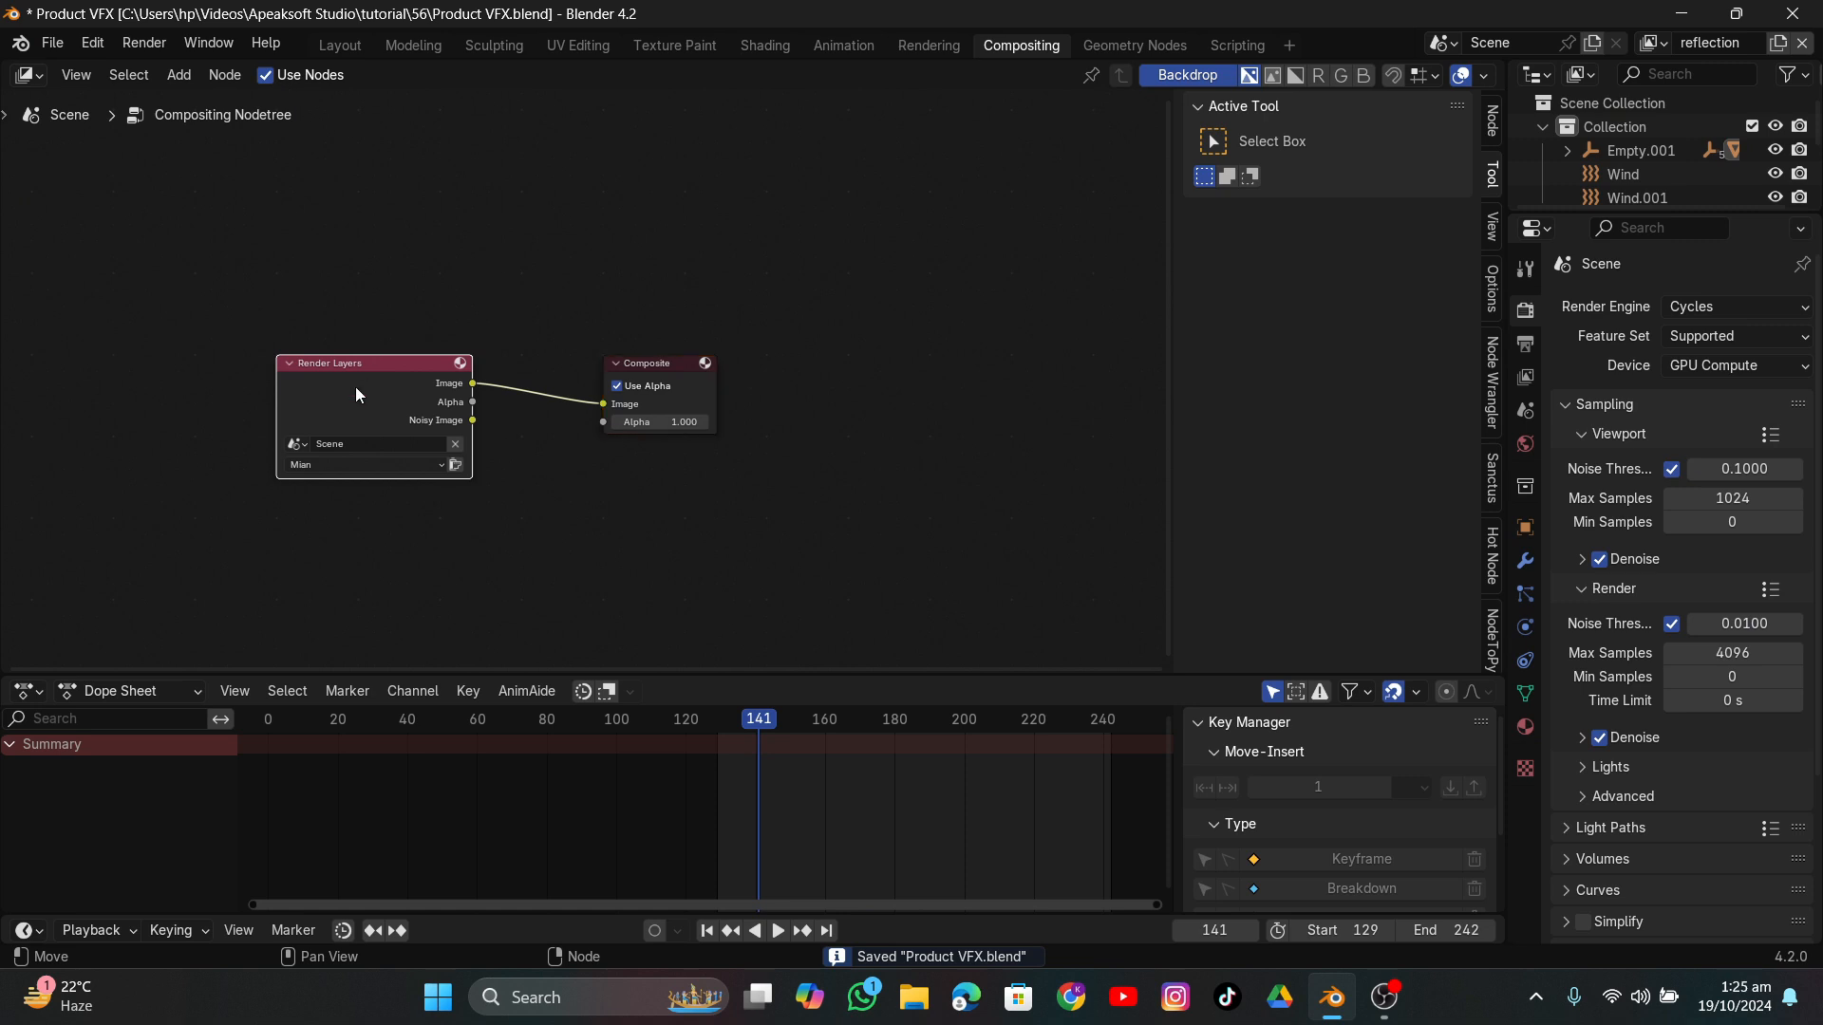
pyautogui.moveTo(355, 385); pyautogui.dragTo(266, 358)
pyautogui.moveTo(671, 374); pyautogui.dragTo(1001, 301)
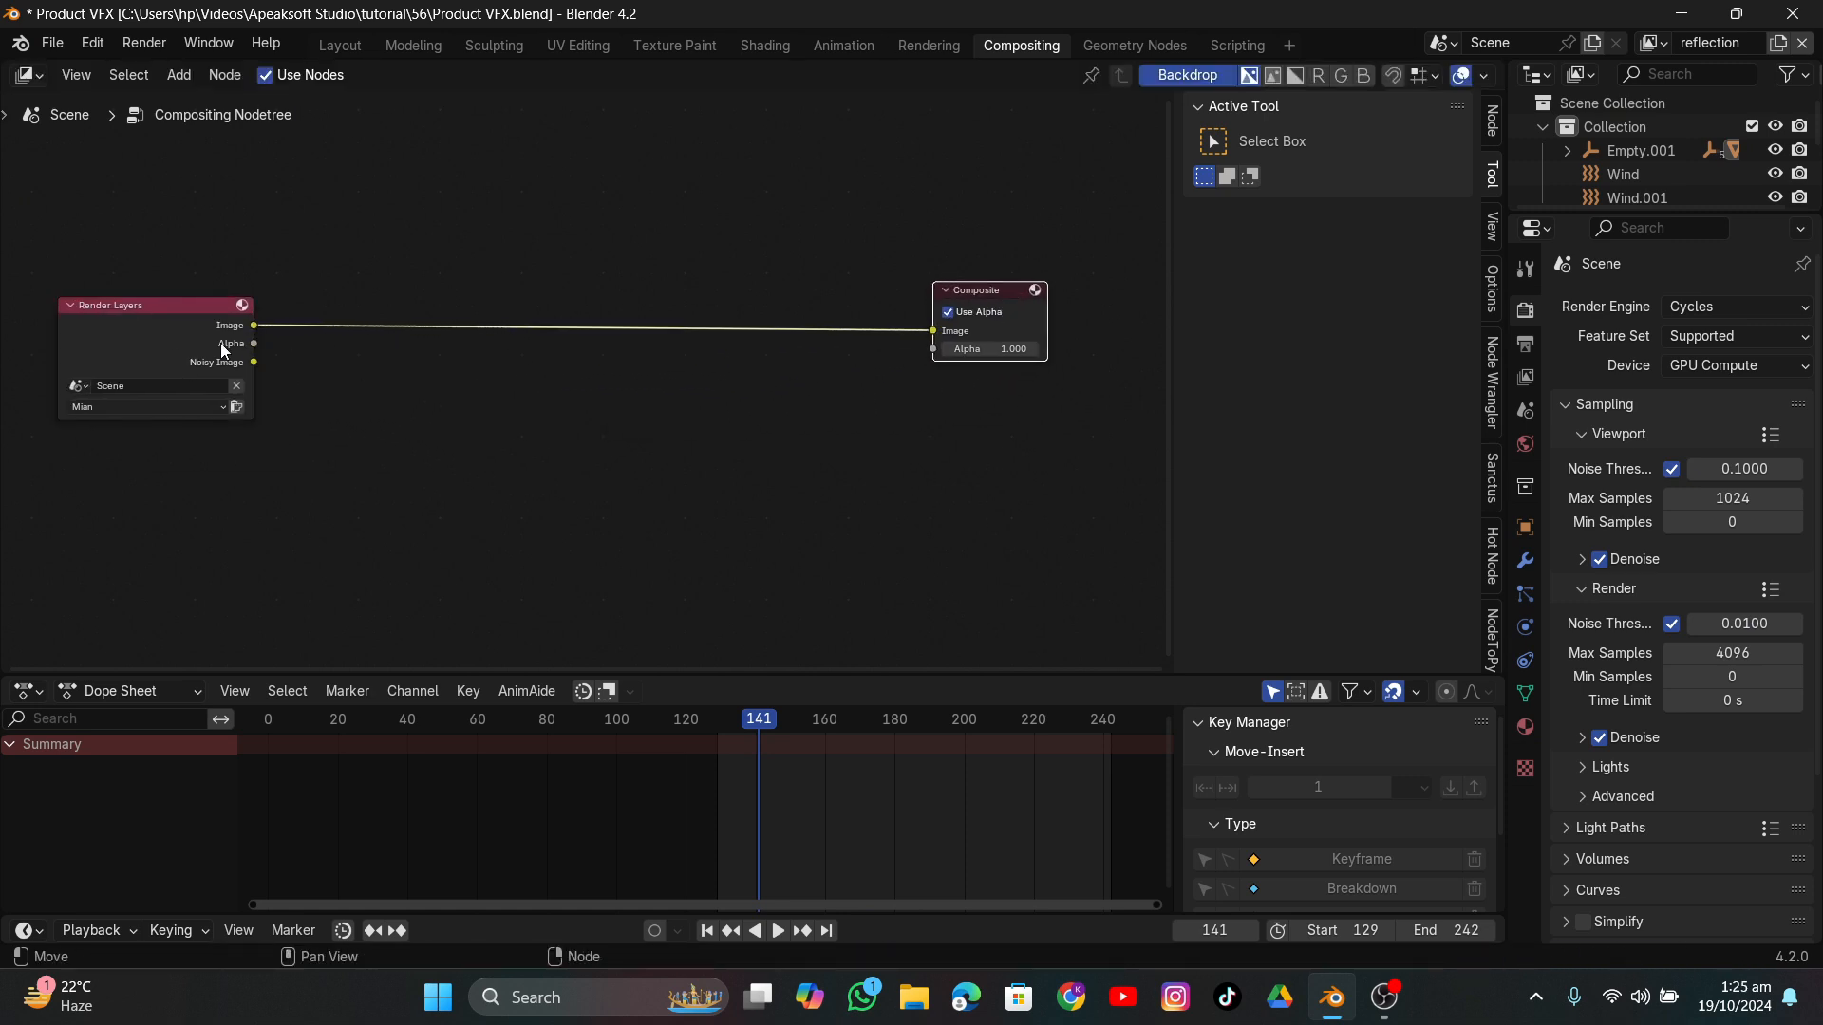
# Duplicate the Render Layers node below the original and set the copy to the reflection view layer.
pyautogui.moveTo(220, 343); pyautogui.dragTo(203, 230)
pyautogui.hotkey('shift', 'd')
pyautogui.click(169, 442)
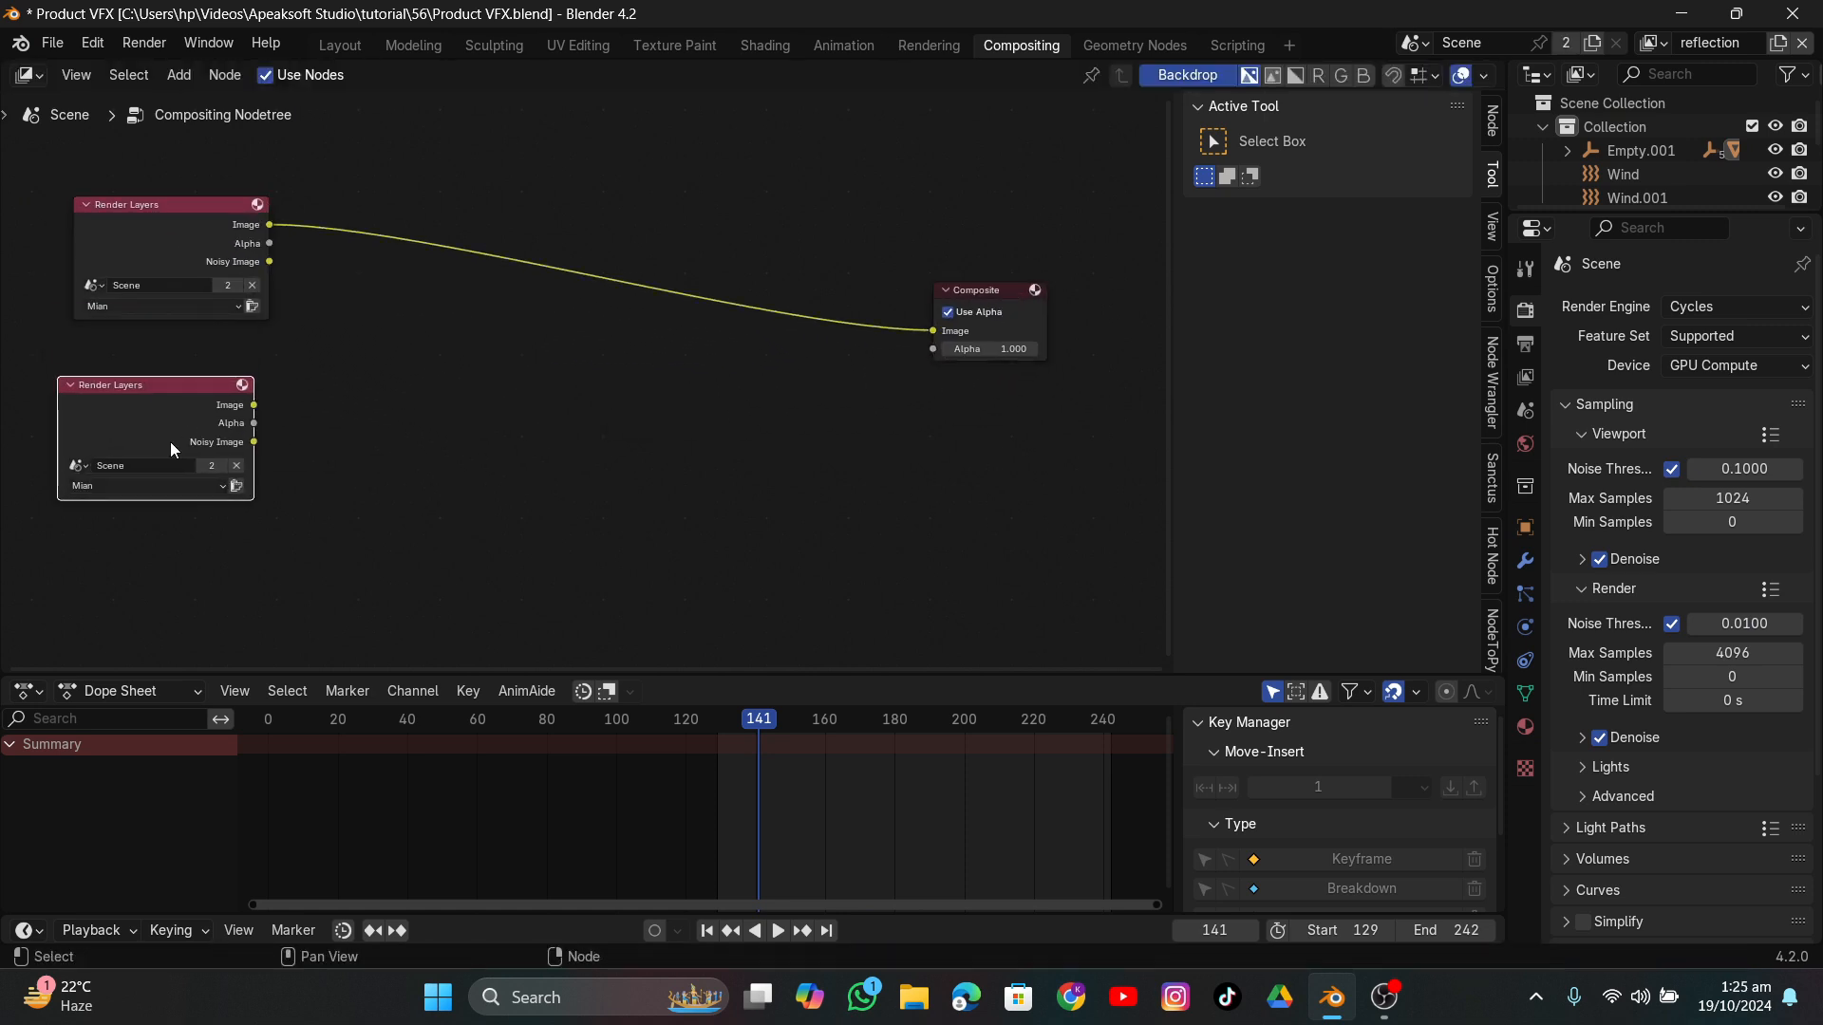
pyautogui.click(126, 485)
pyautogui.click(110, 542)
pyautogui.moveTo(159, 405); pyautogui.dragTo(164, 390)
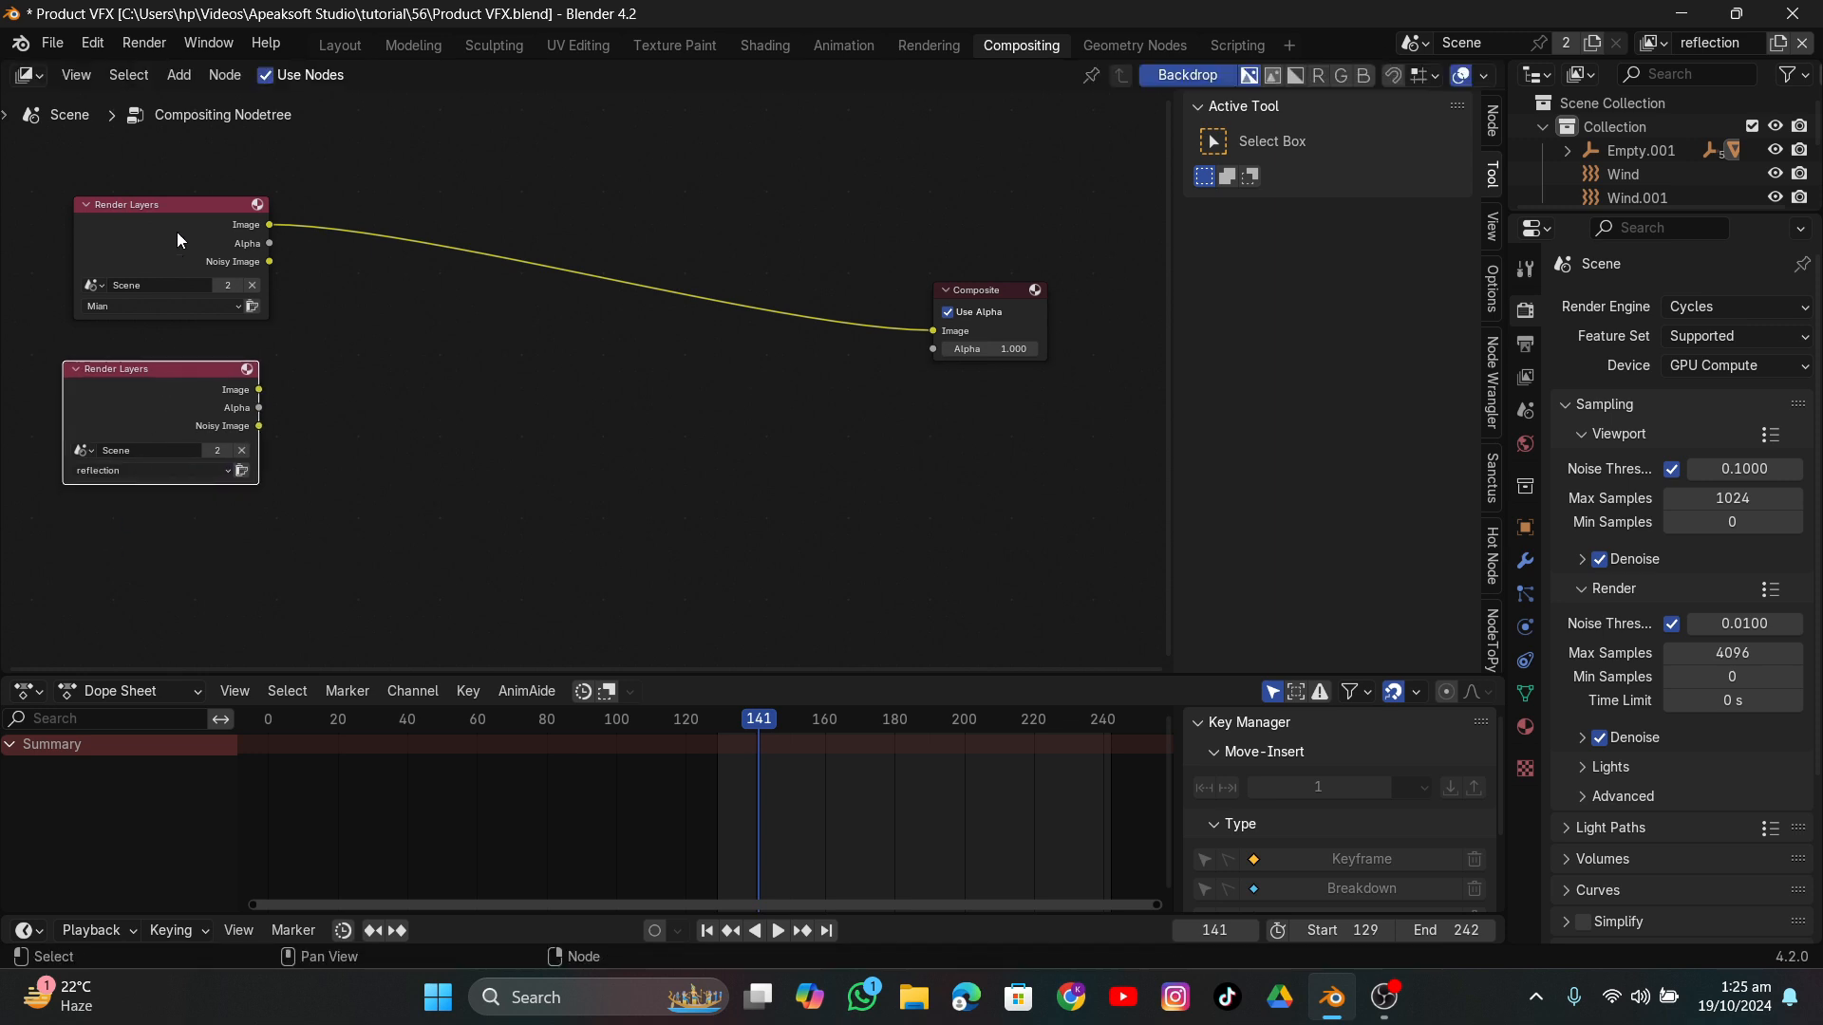
pyautogui.moveTo(177, 231); pyautogui.dragTo(187, 203)
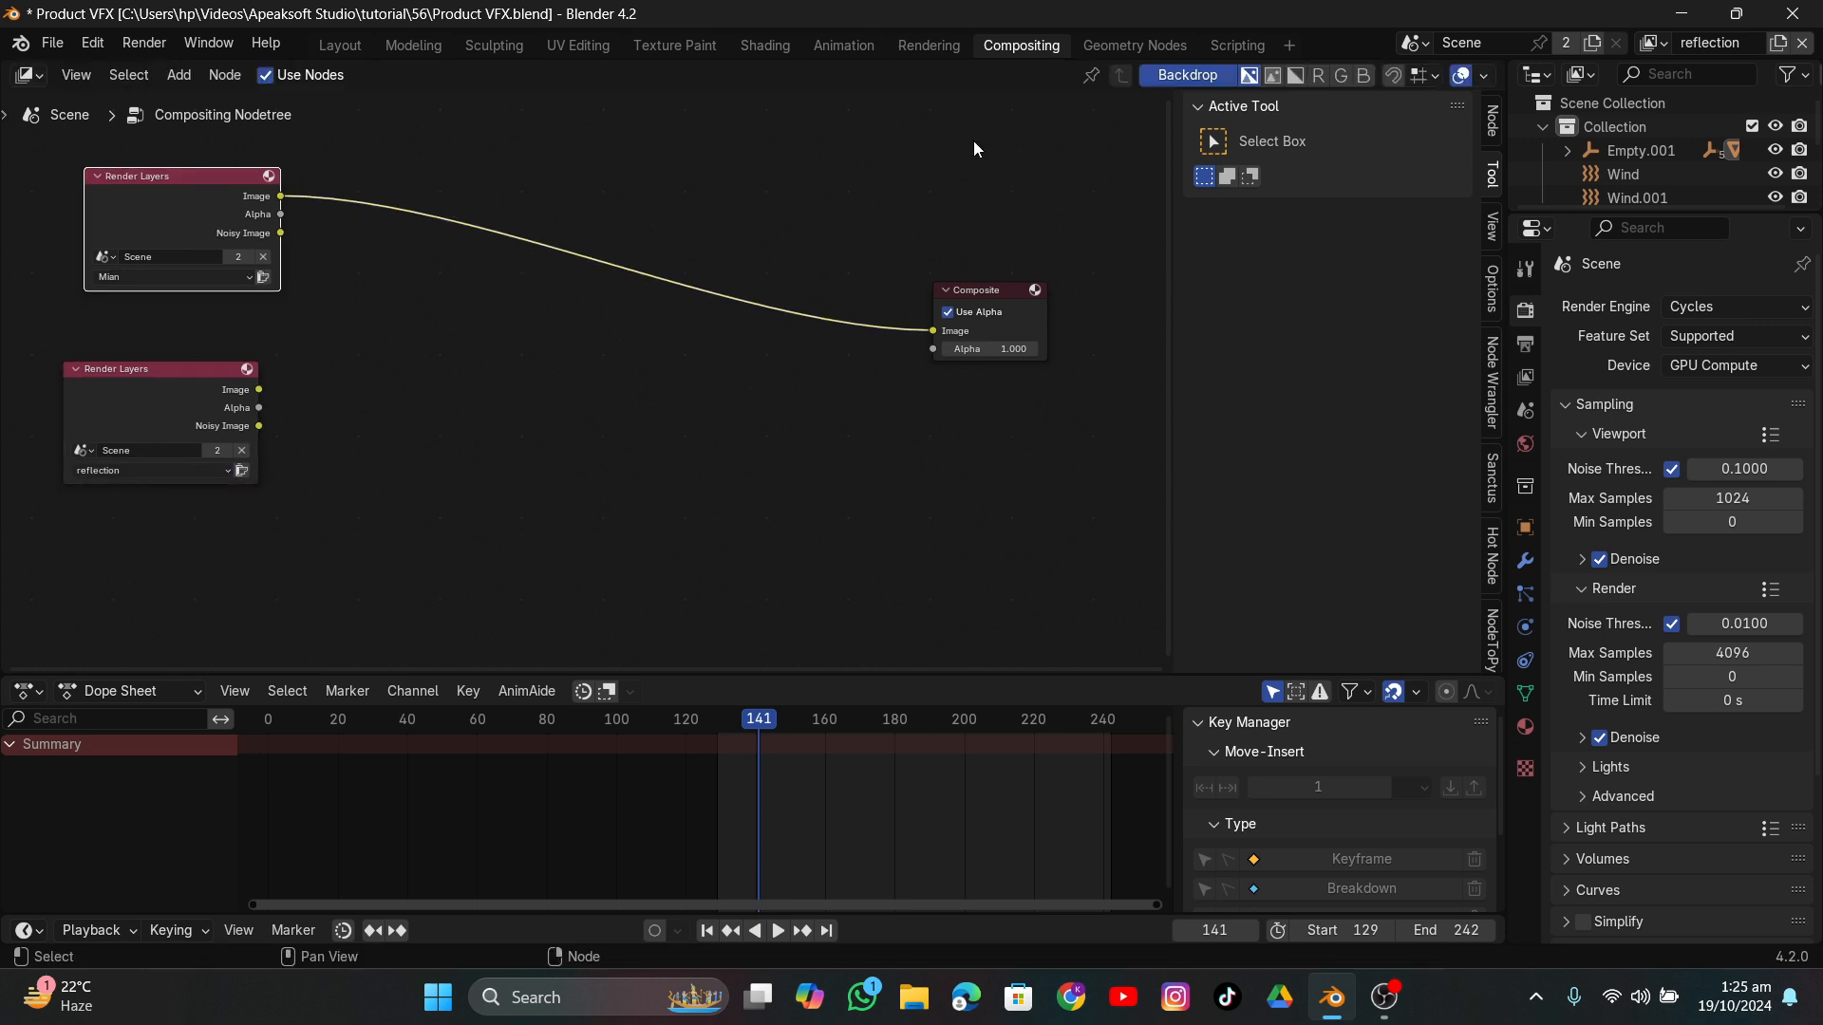
# Enable the Glossy Direct and Indirect passes for the reflection view layer and reposition both Render Layers nodes.
pyautogui.click(1526, 377)
pyautogui.scroll(-3, 1660, 562)
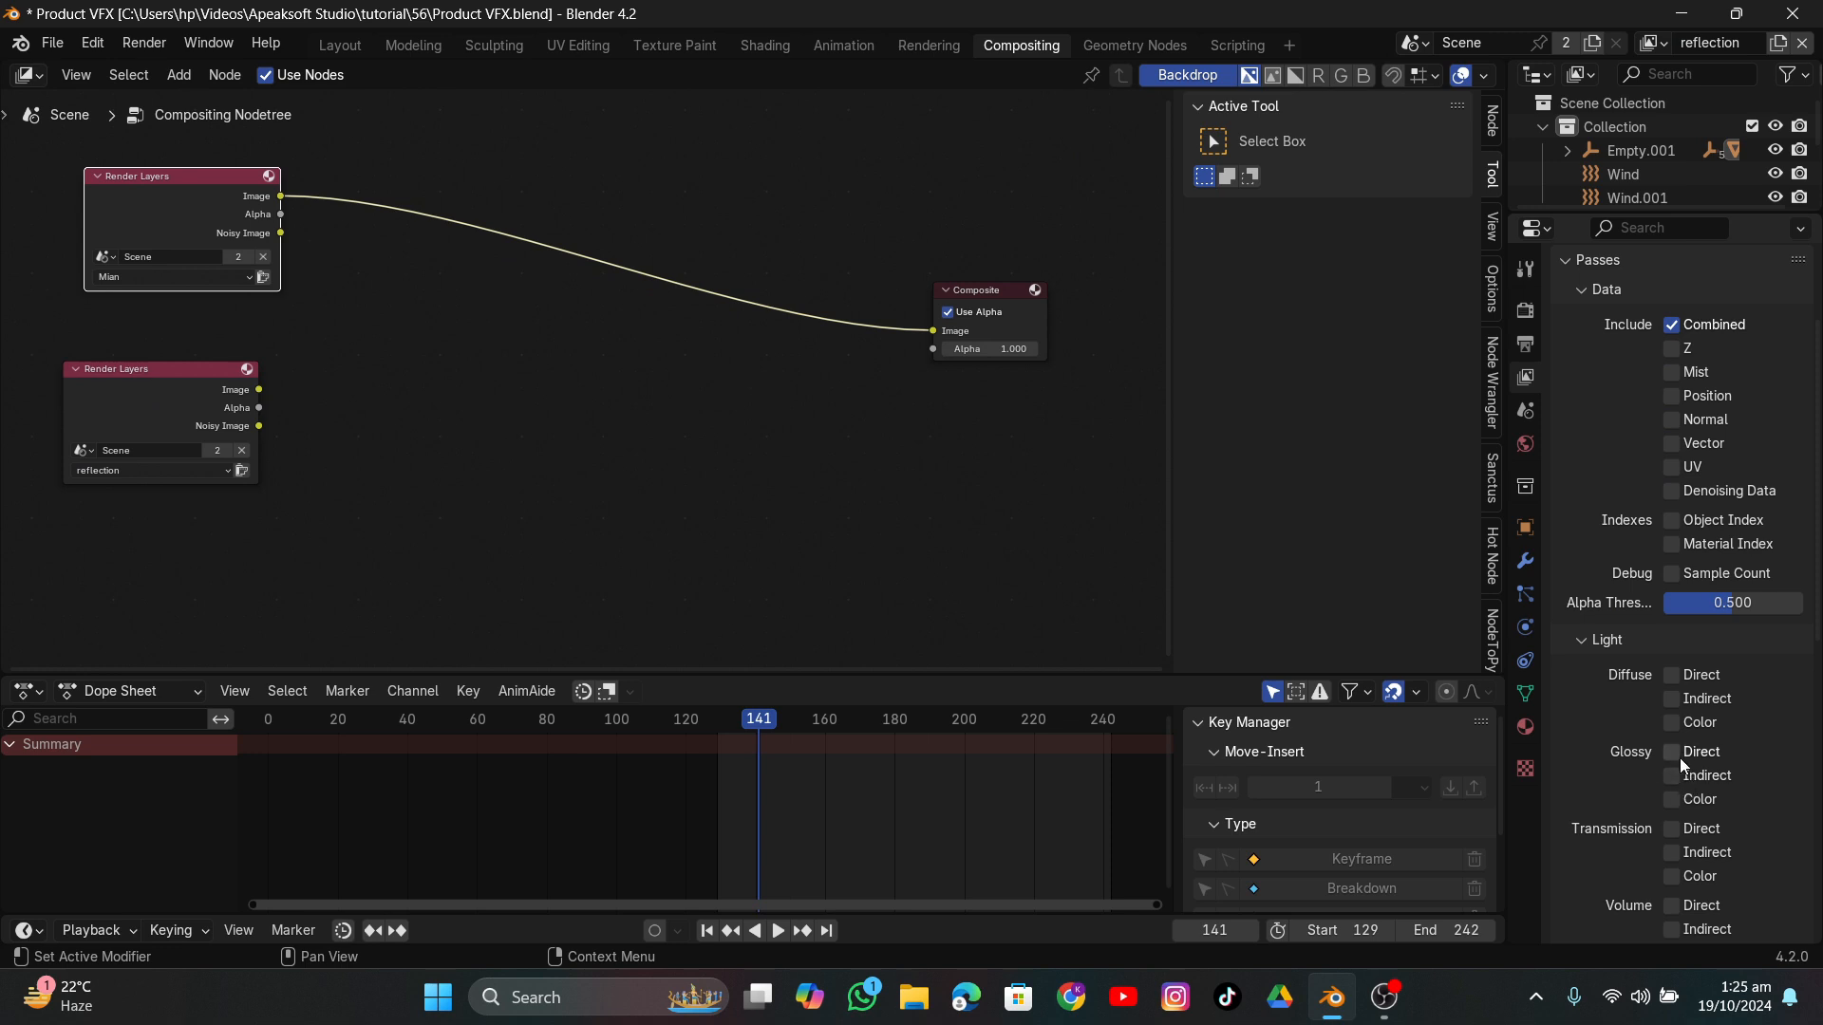
pyautogui.moveTo(1678, 758); pyautogui.dragTo(1678, 779)
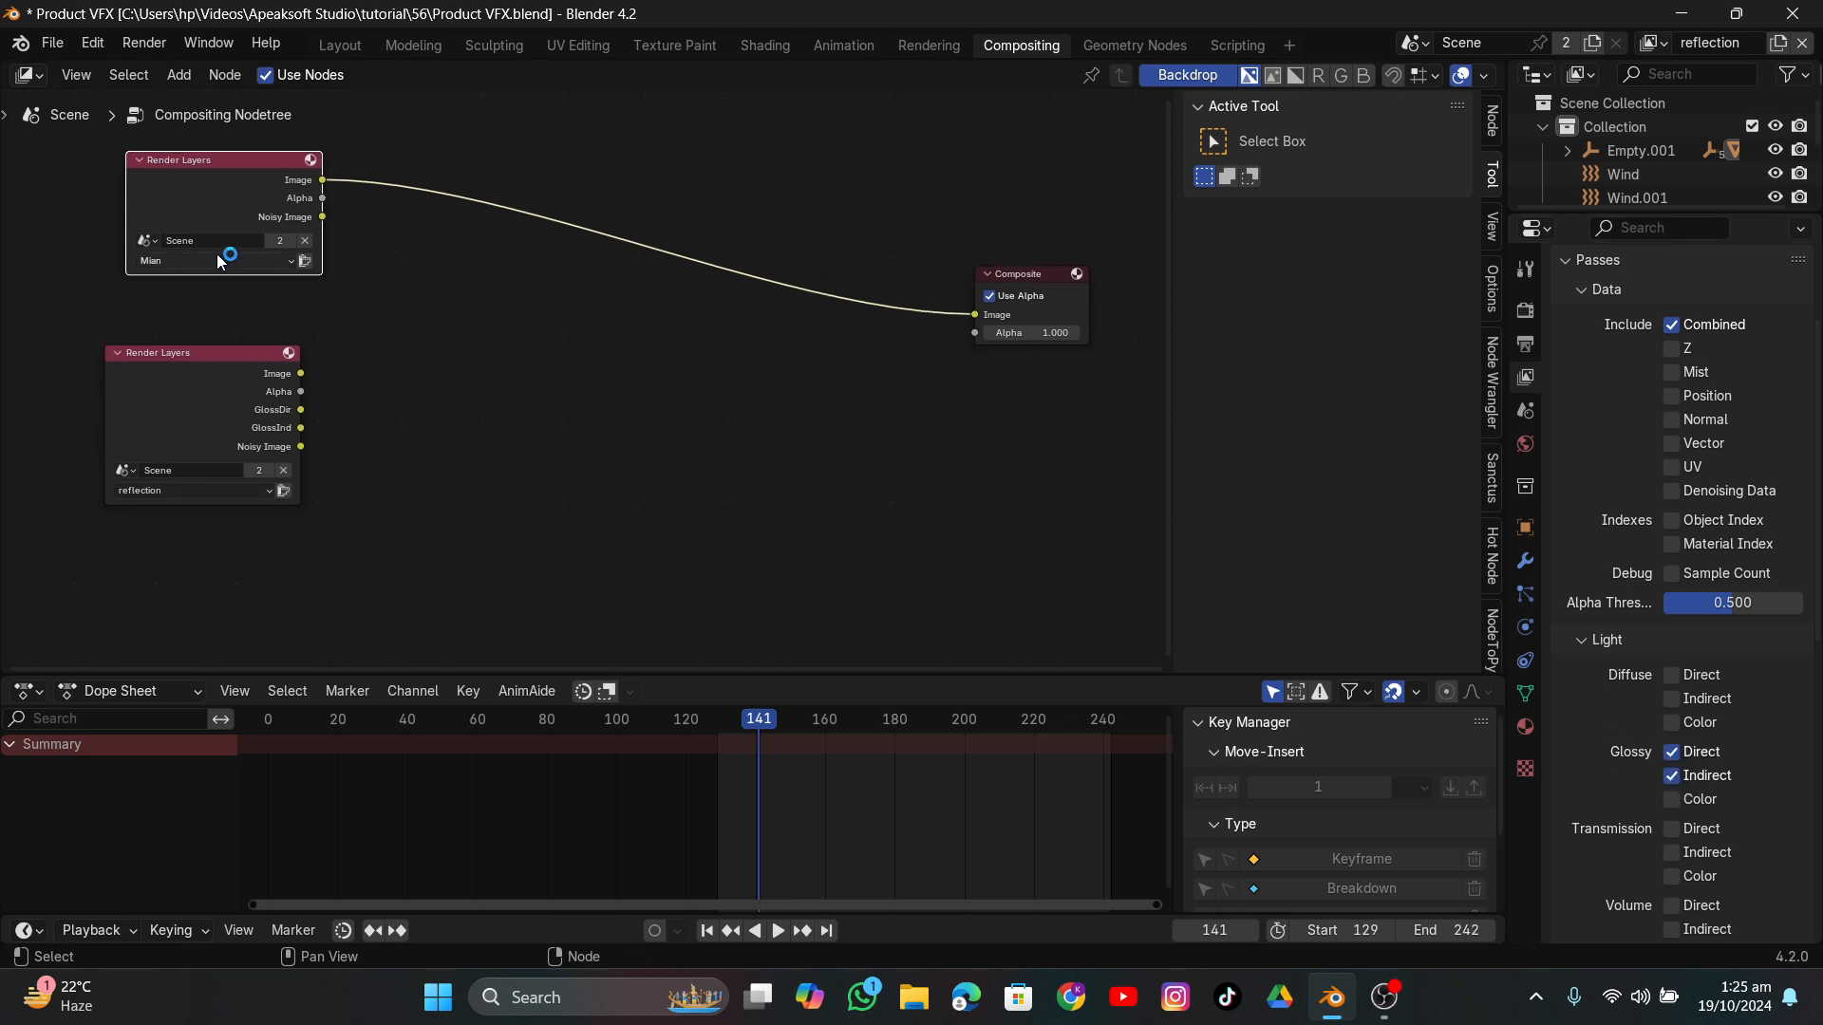
pyautogui.moveTo(218, 261); pyautogui.dragTo(177, 207)
pyautogui.moveTo(189, 383); pyautogui.dragTo(163, 345)
# Add a Movie Clip node below the reflection Render Layers node.
pyautogui.hotkey('shift', 'a')
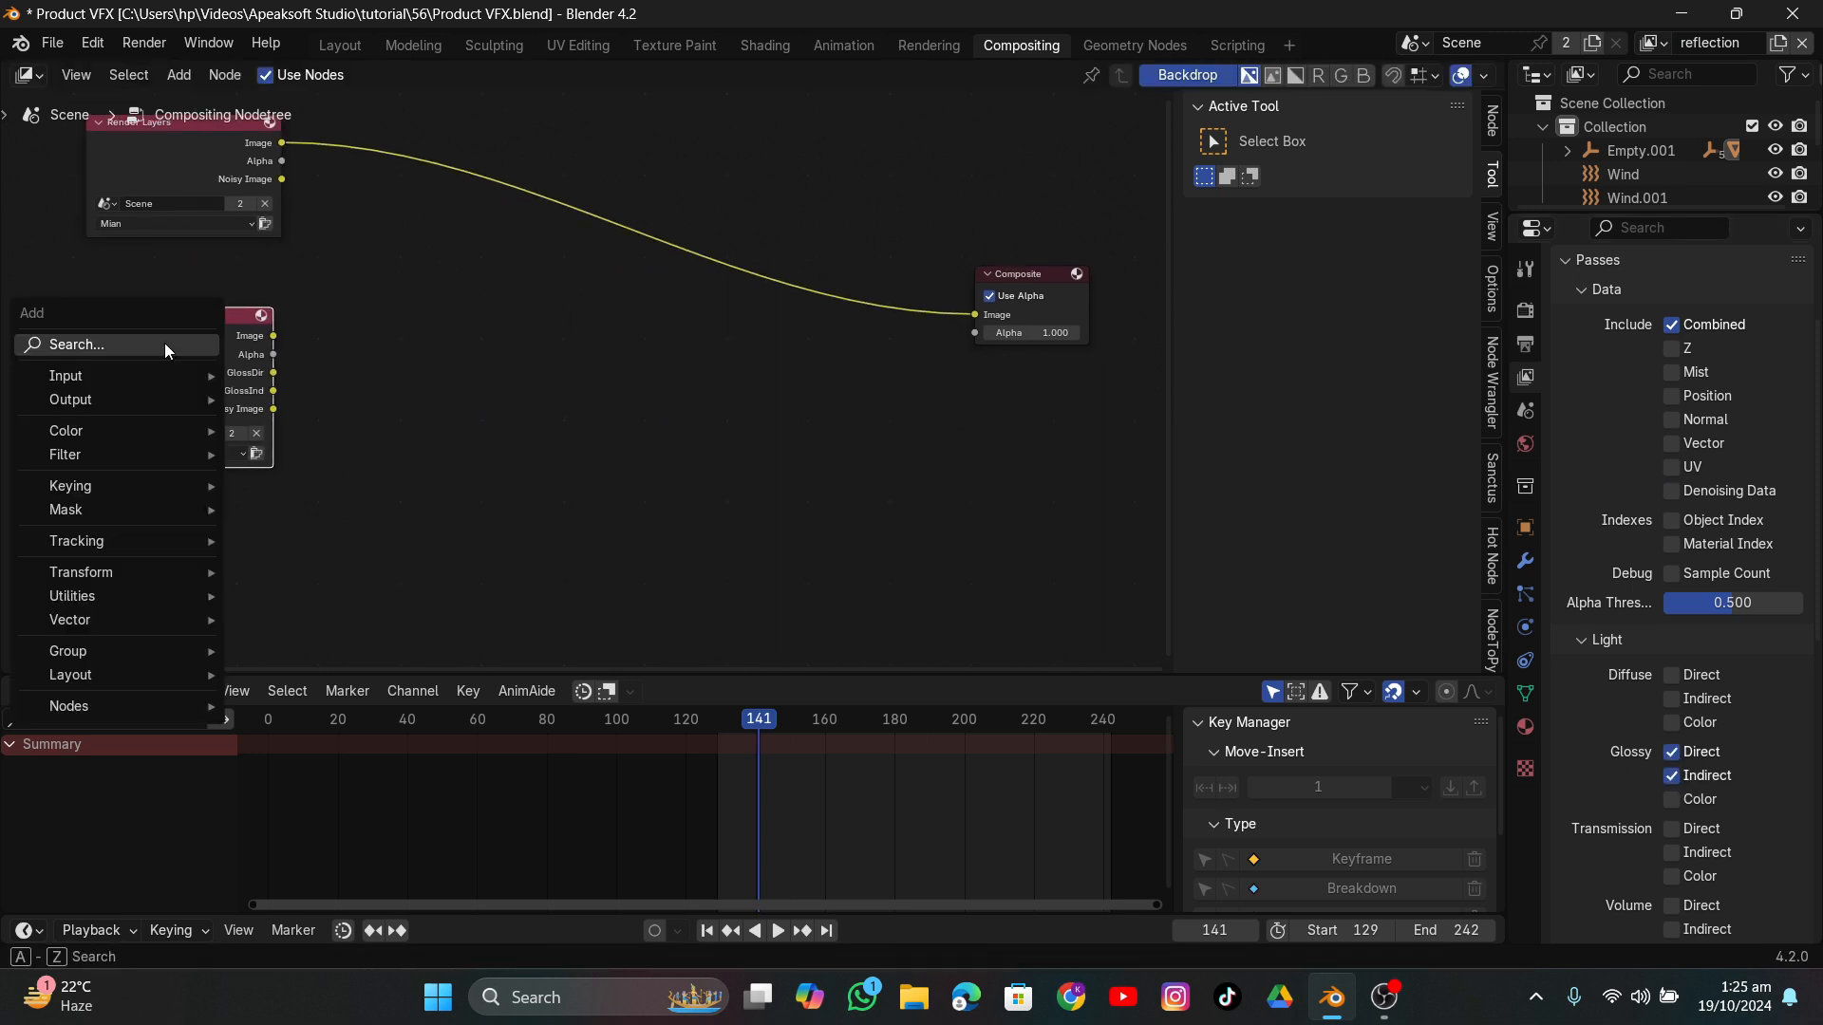
pyautogui.click(164, 343)
pyautogui.write('mo')
pyautogui.click(214, 386)
pyautogui.click(94, 513)
pyautogui.moveTo(55, 647); pyautogui.dragTo(178, 492, button='middle')
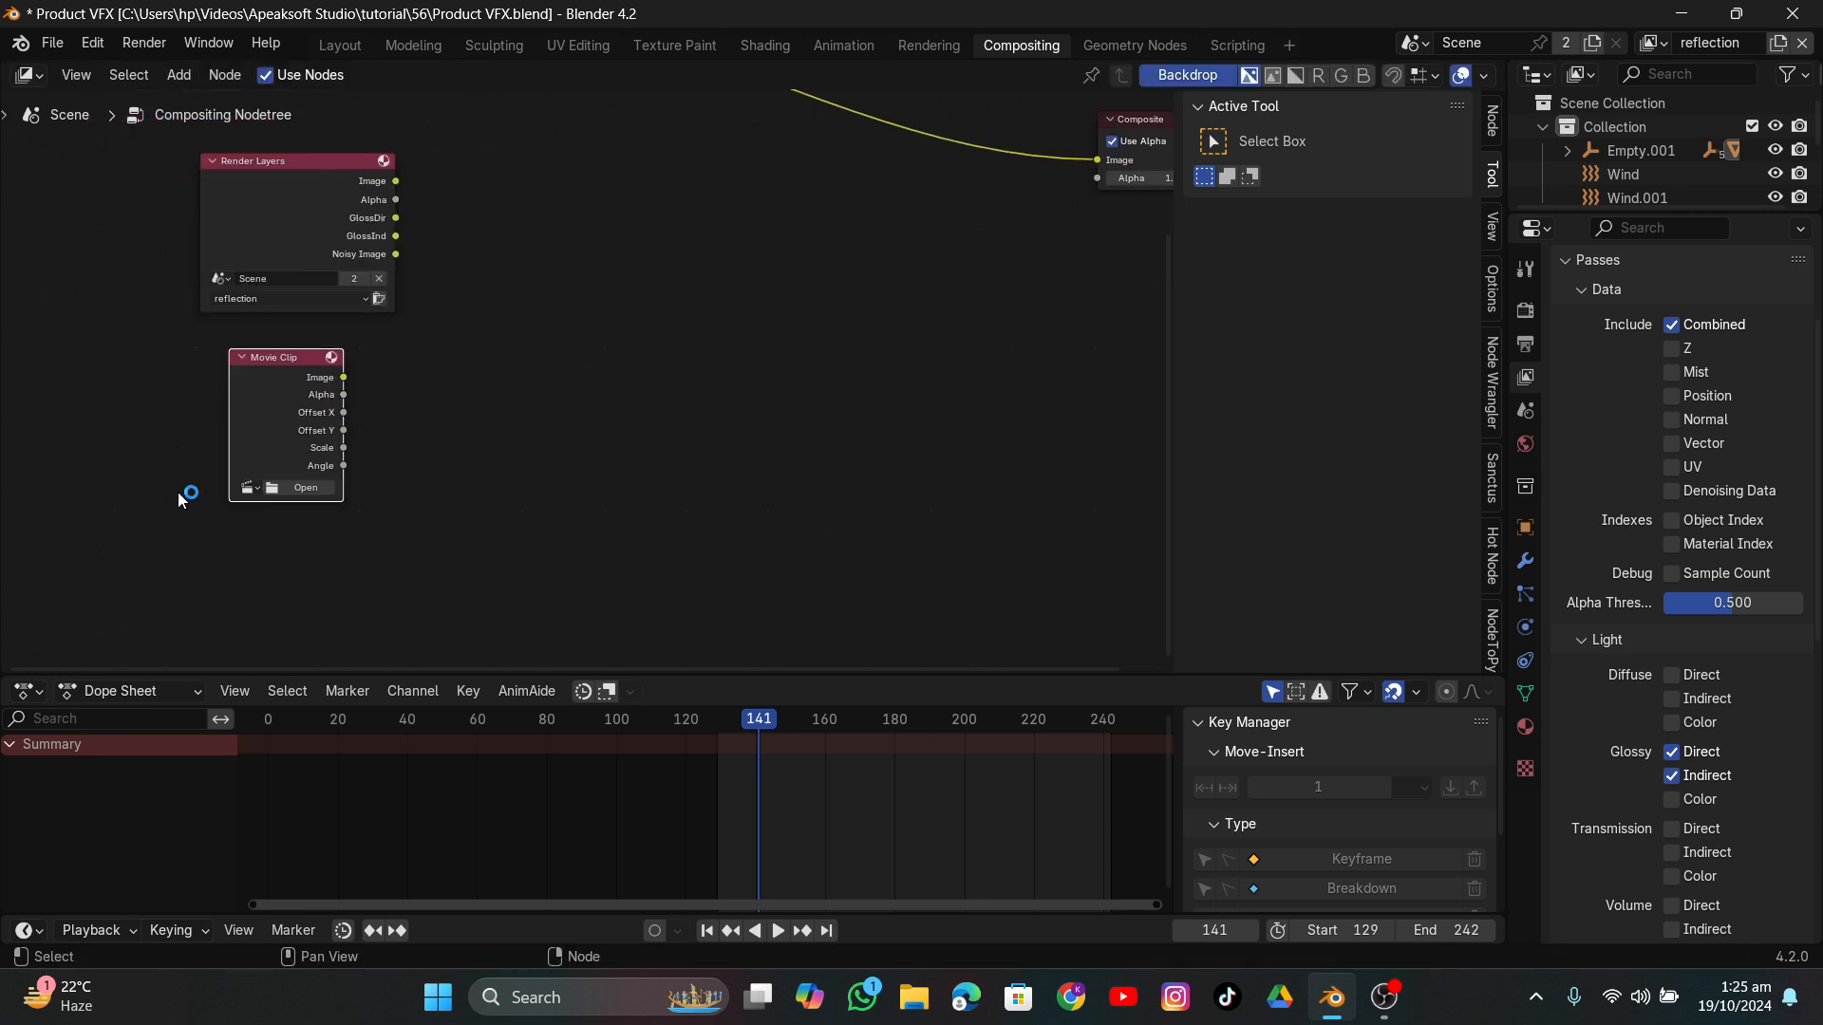
# Assign the canal footage to the Movie Clip node and space out the input nodes.
pyautogui.click(248, 487)
pyautogui.click(275, 516)
pyautogui.moveTo(280, 399); pyautogui.dragTo(243, 496)
pyautogui.moveTo(454, 303); pyautogui.dragTo(351, 467, button='middle')
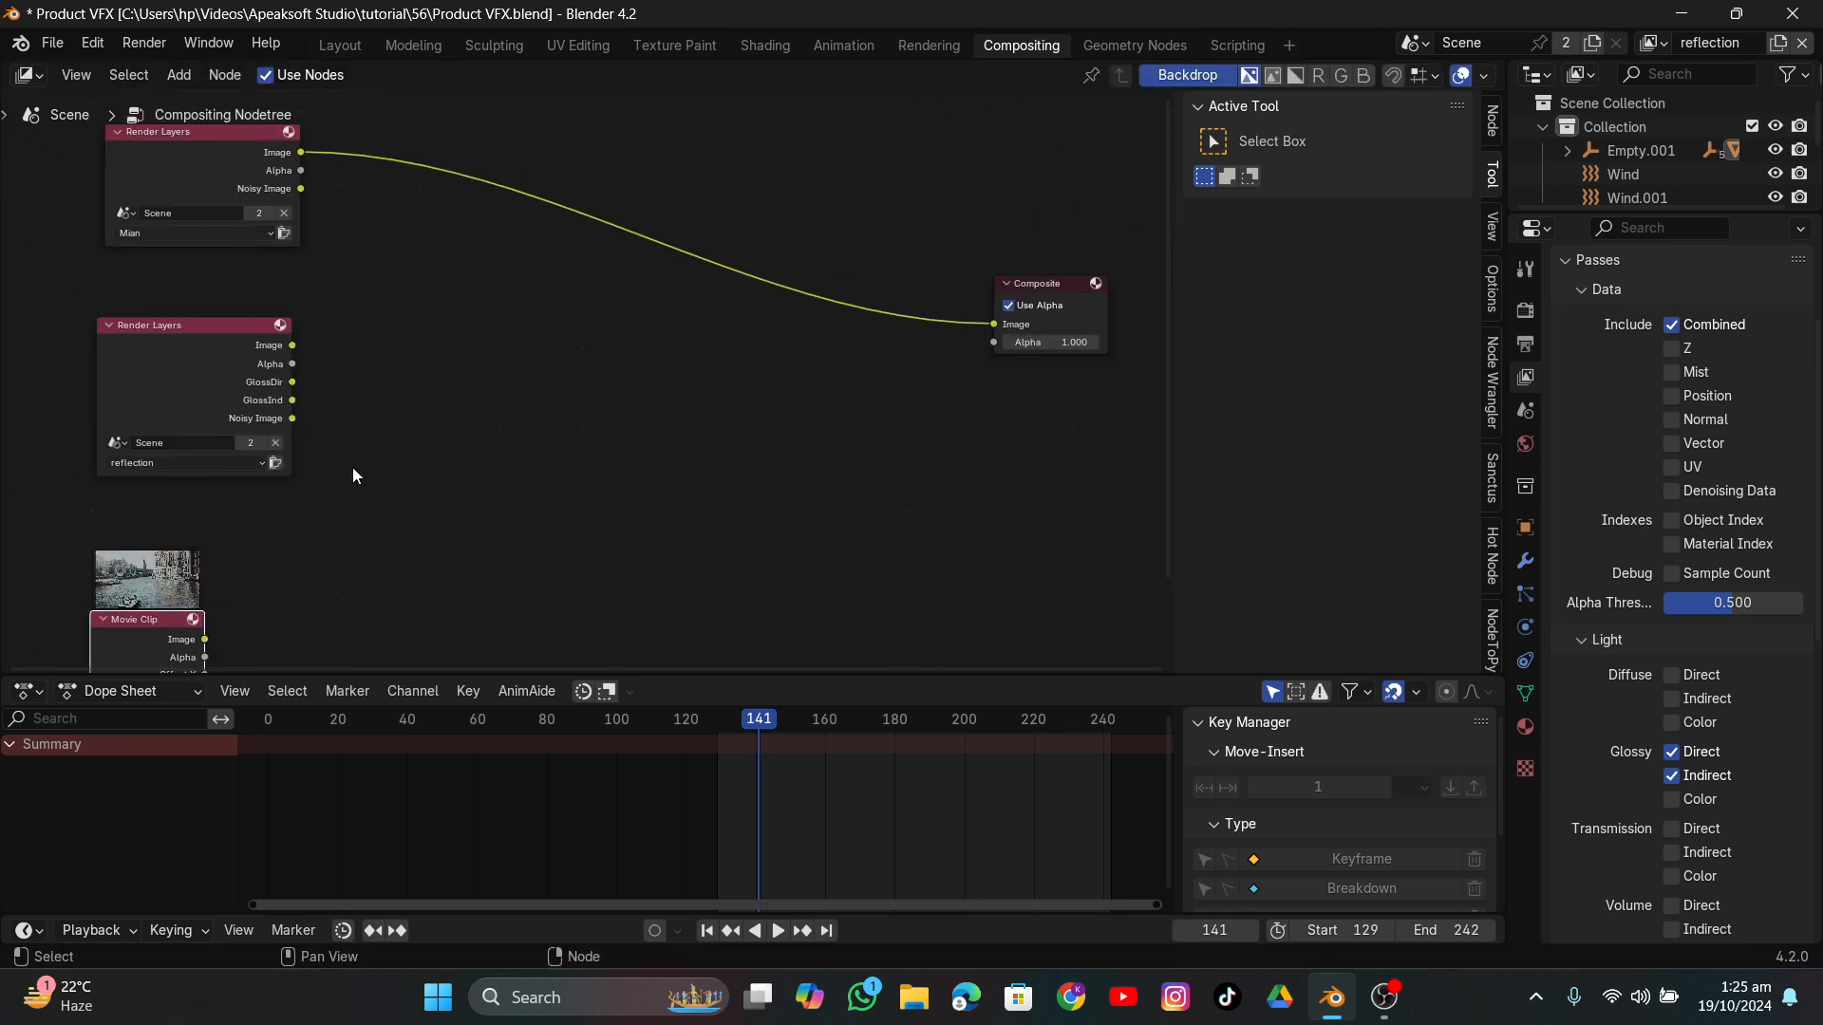
pyautogui.moveTo(183, 347); pyautogui.dragTo(191, 311)
pyautogui.moveTo(194, 152); pyautogui.dragTo(192, 122)
pyautogui.moveTo(217, 332); pyautogui.dragTo(189, 313)
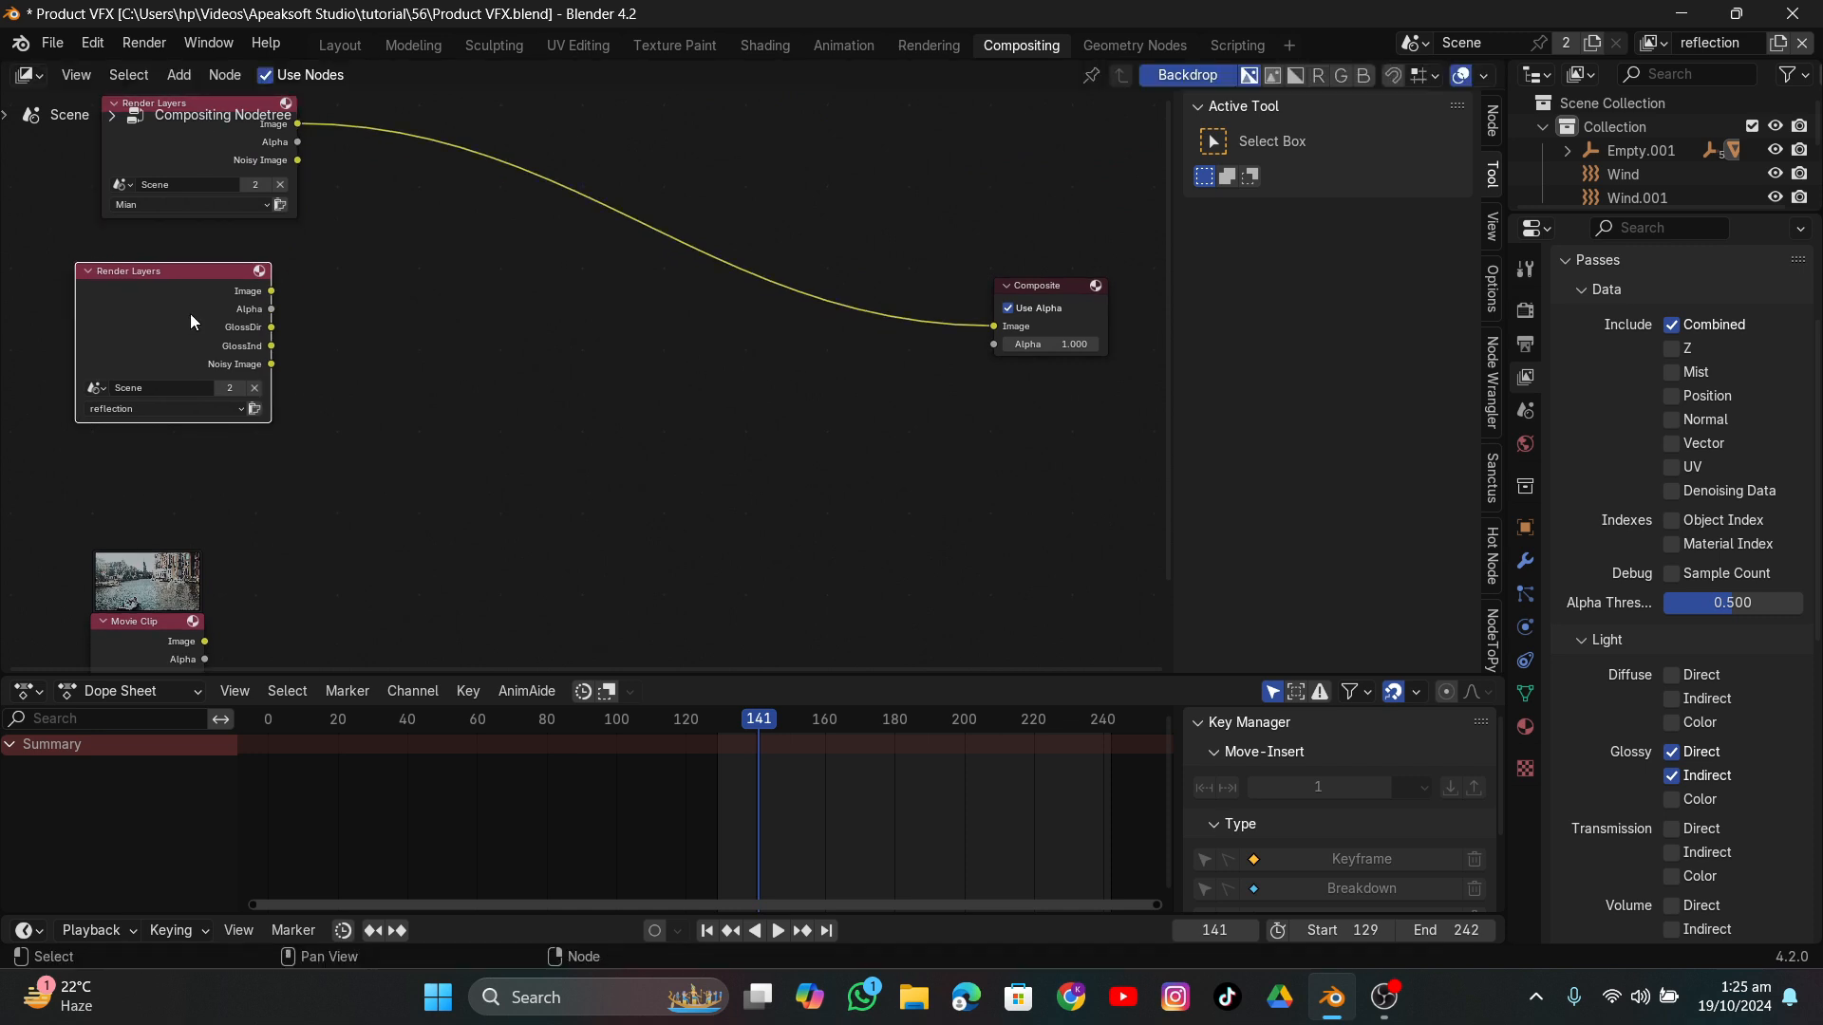
pyautogui.hotkey('shift', 'a')
pyautogui.write('add')
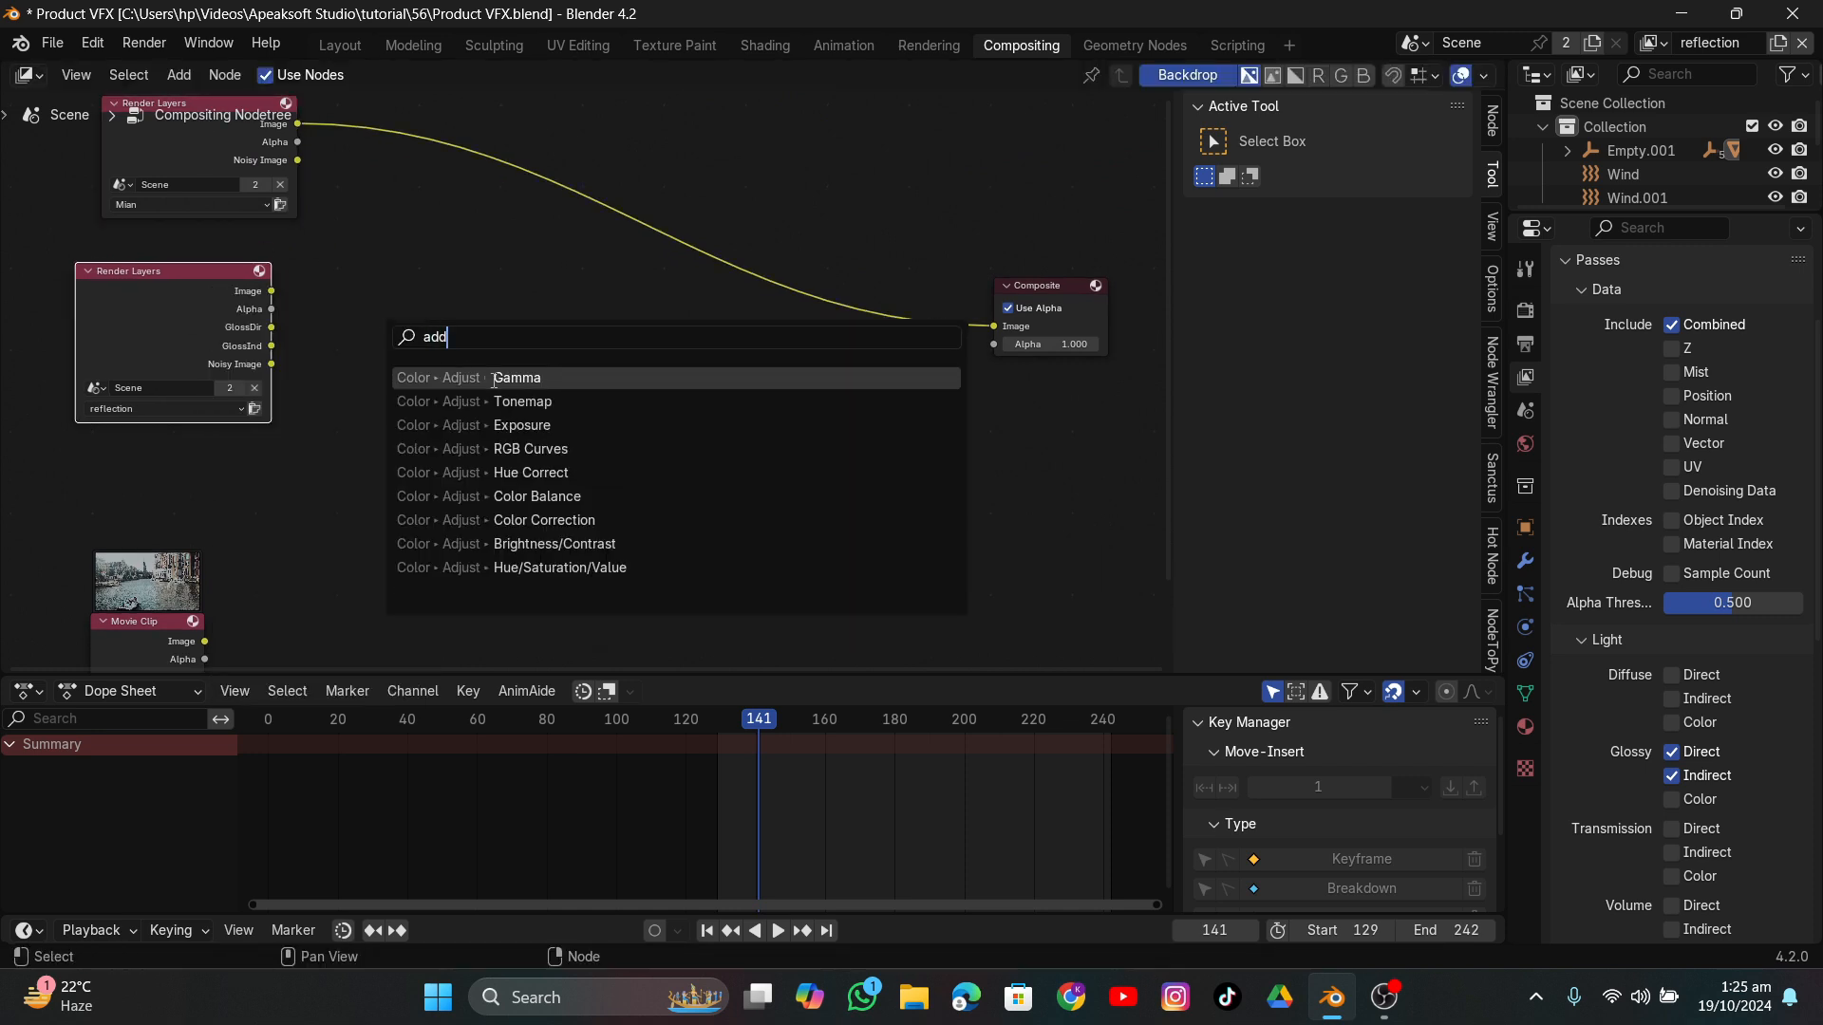
pyautogui.press('Escape')
# Insert a Mix Color node set to Add after the Mian render layer, with the reflection layer's GlossInd as its second image.
pyautogui.hotkey('shift', 'a')
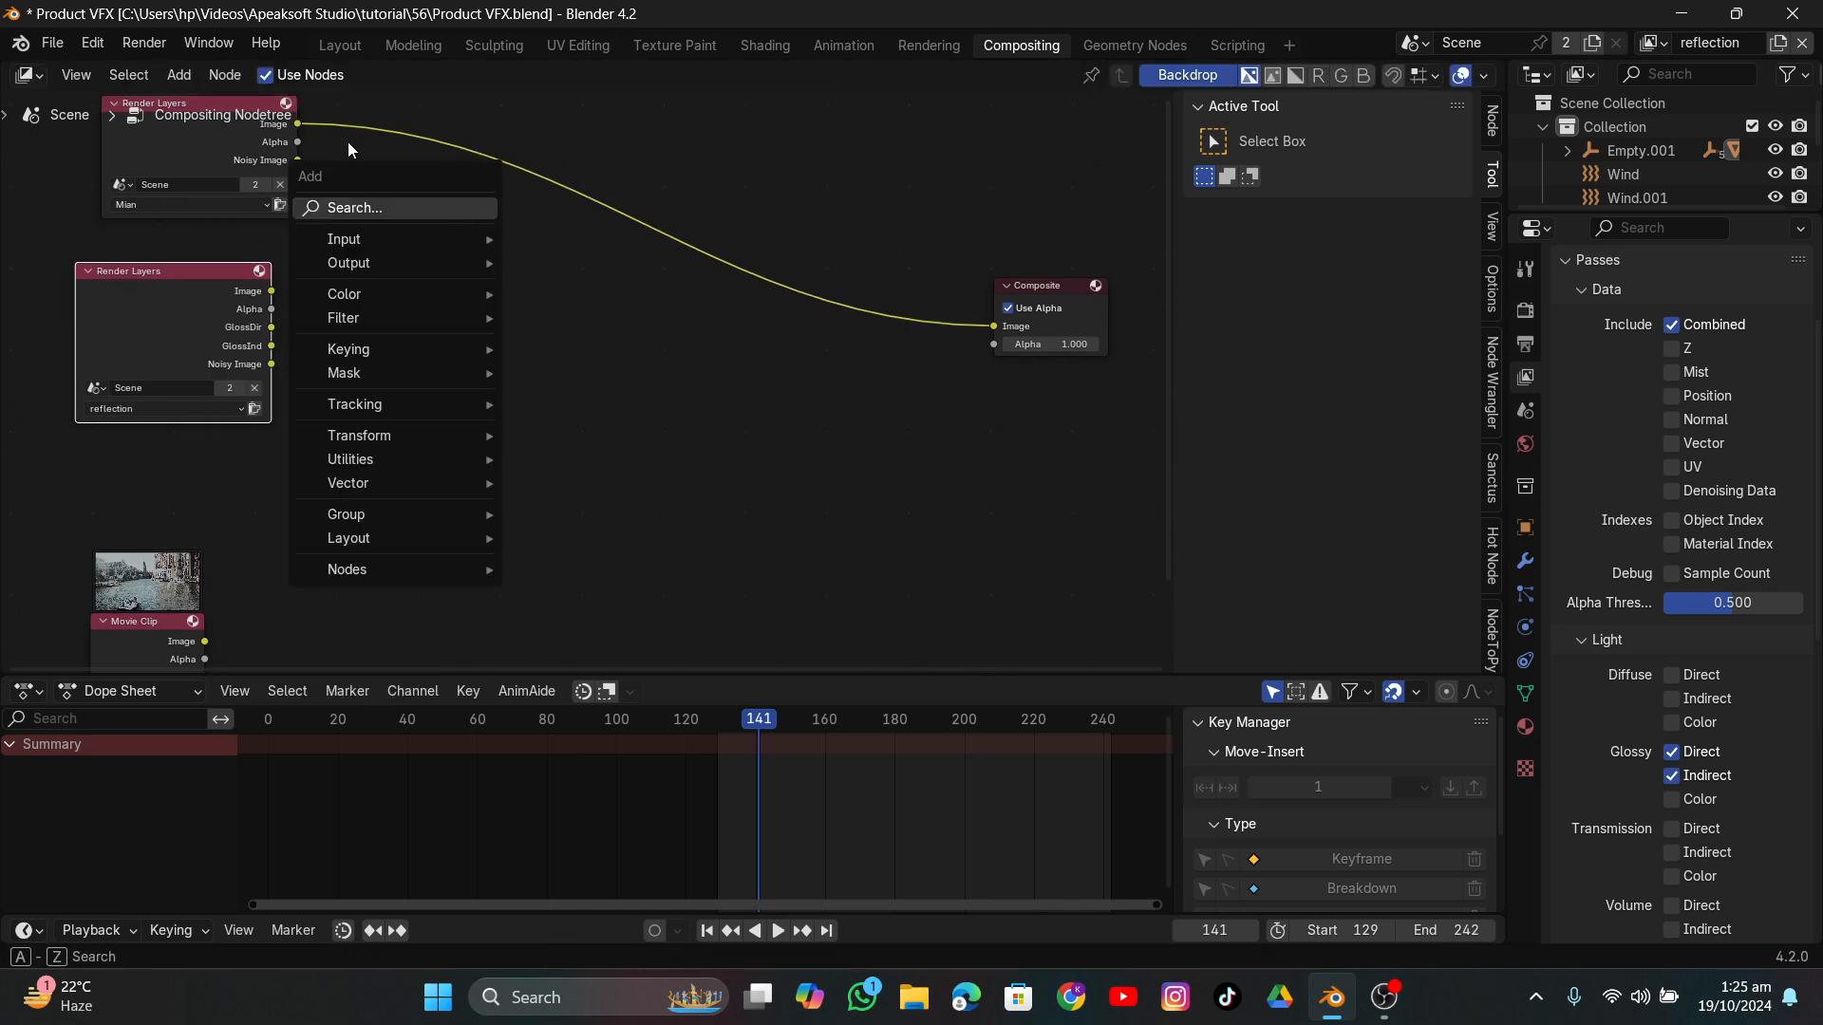
pyautogui.moveTo(486, 294)
pyautogui.moveTo(571, 324)
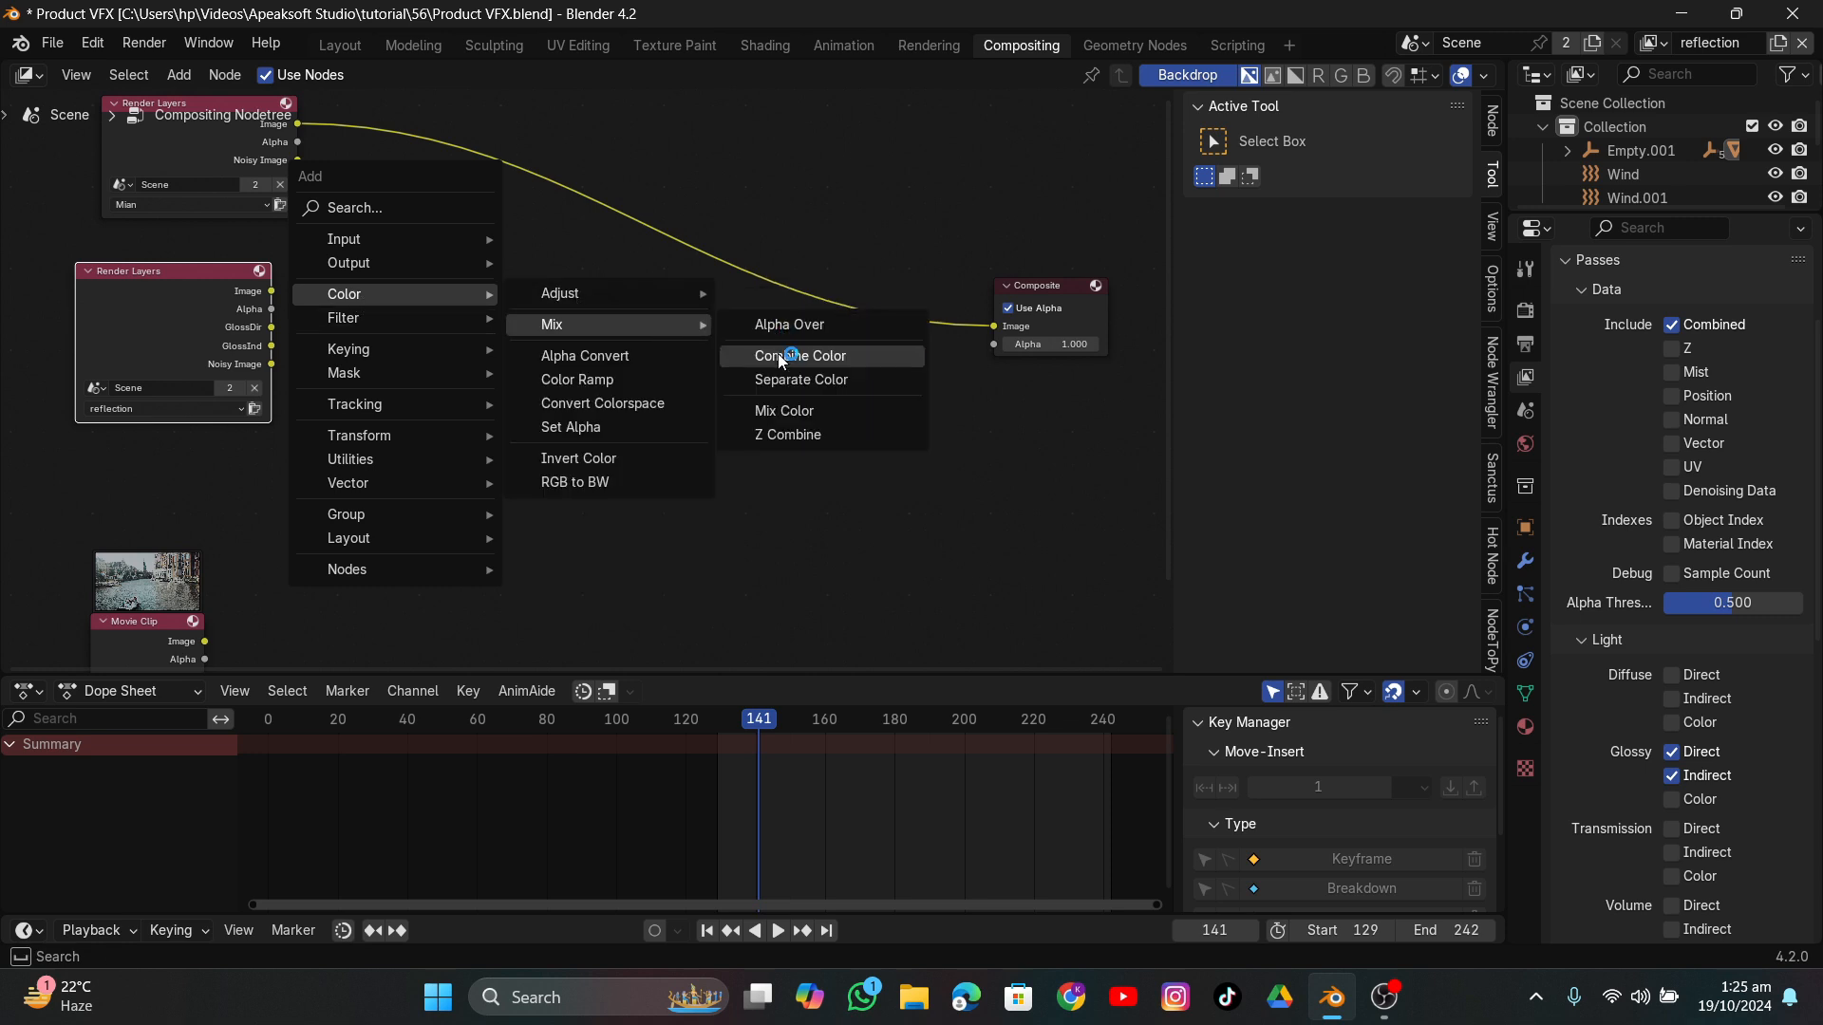
pyautogui.click(784, 410)
pyautogui.click(570, 227)
pyautogui.moveTo(271, 290); pyautogui.dragTo(508, 277)
pyautogui.click(558, 205)
pyautogui.click(549, 378)
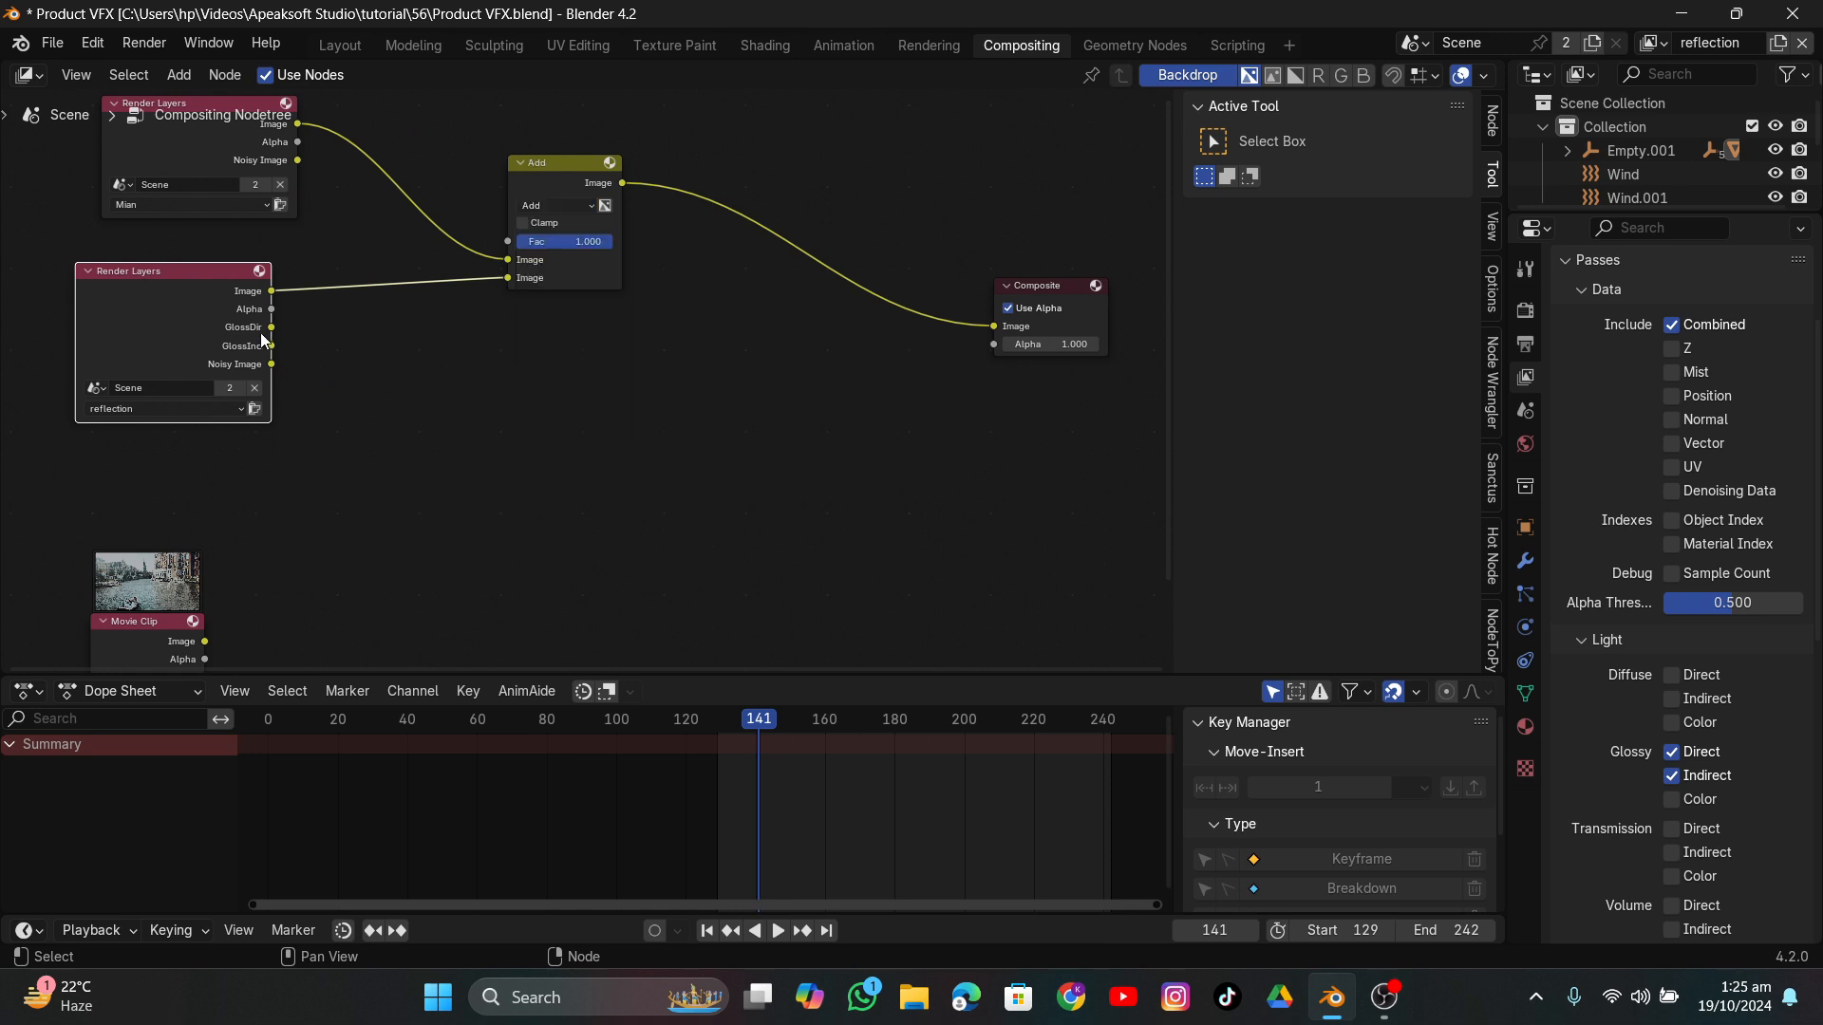
pyautogui.moveTo(272, 345); pyautogui.dragTo(531, 218)
# Add an Alpha Over node with the movie clip as first image and the Add result as second, and link it to Composite.
pyautogui.moveTo(152, 623); pyautogui.dragTo(288, 572)
pyautogui.hotkey('shift', 'a')
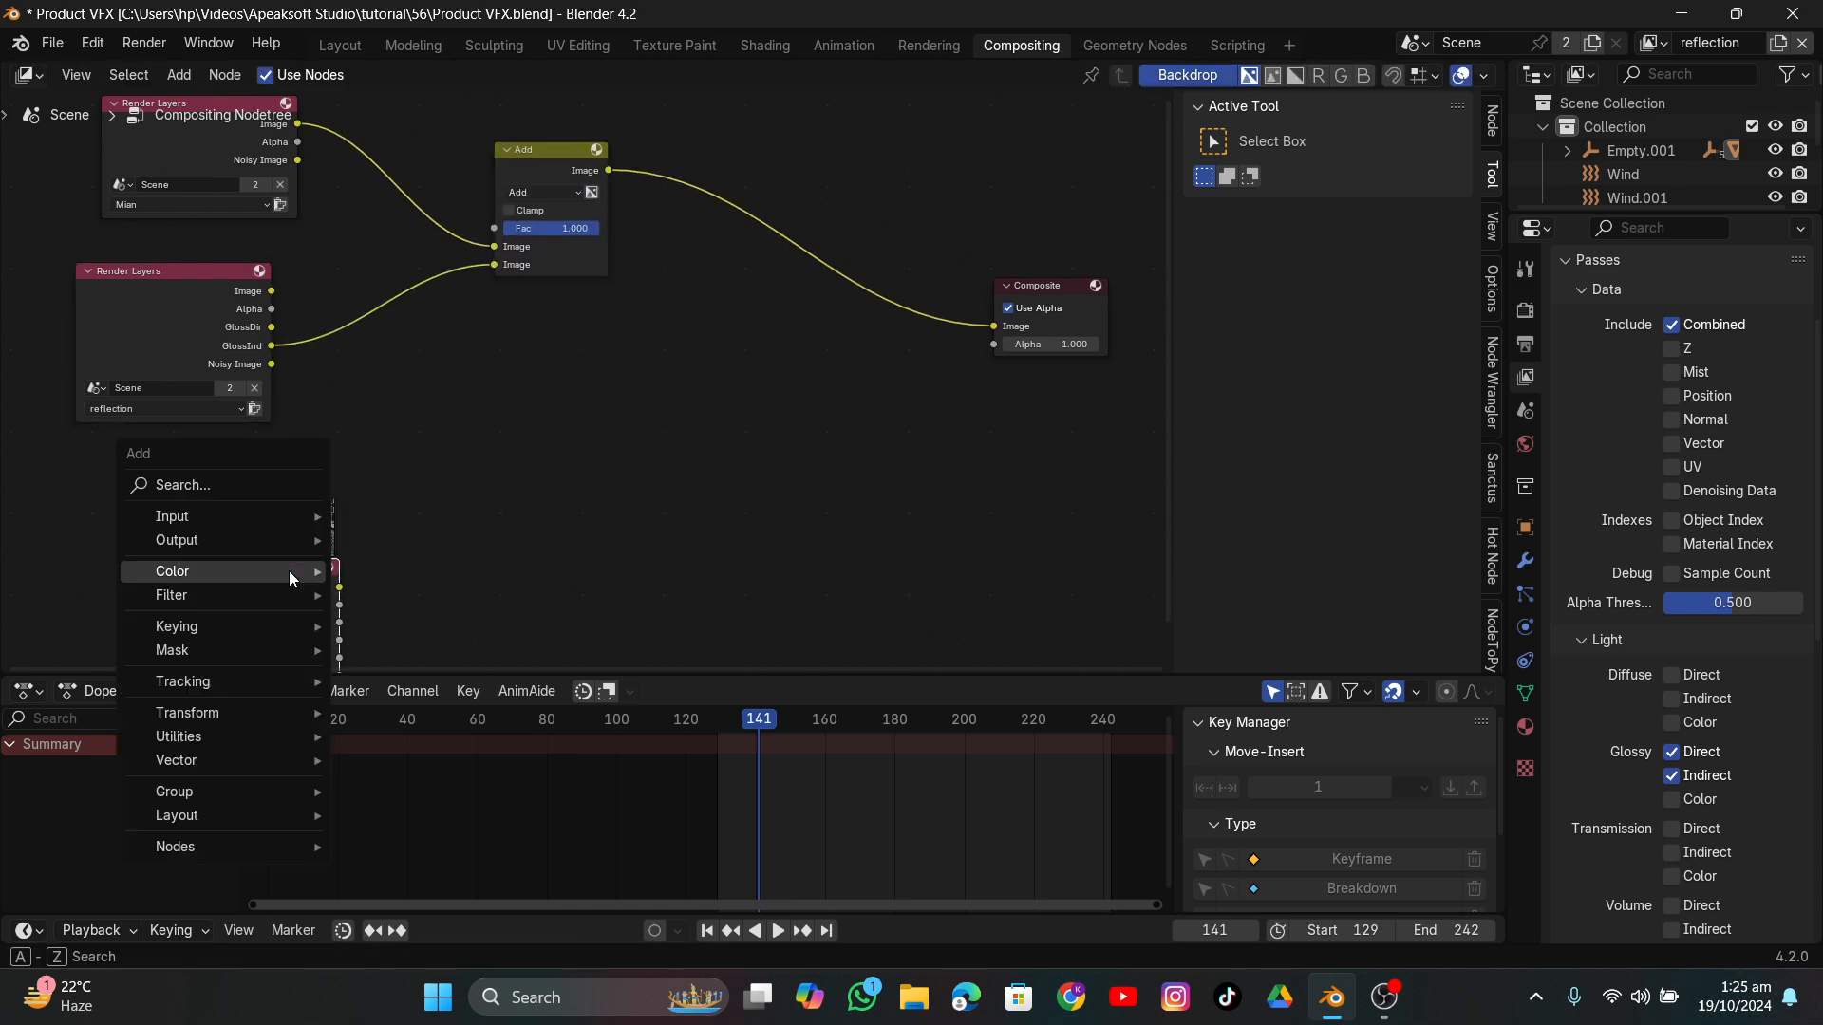
pyautogui.write('alp')
pyautogui.click(382, 636)
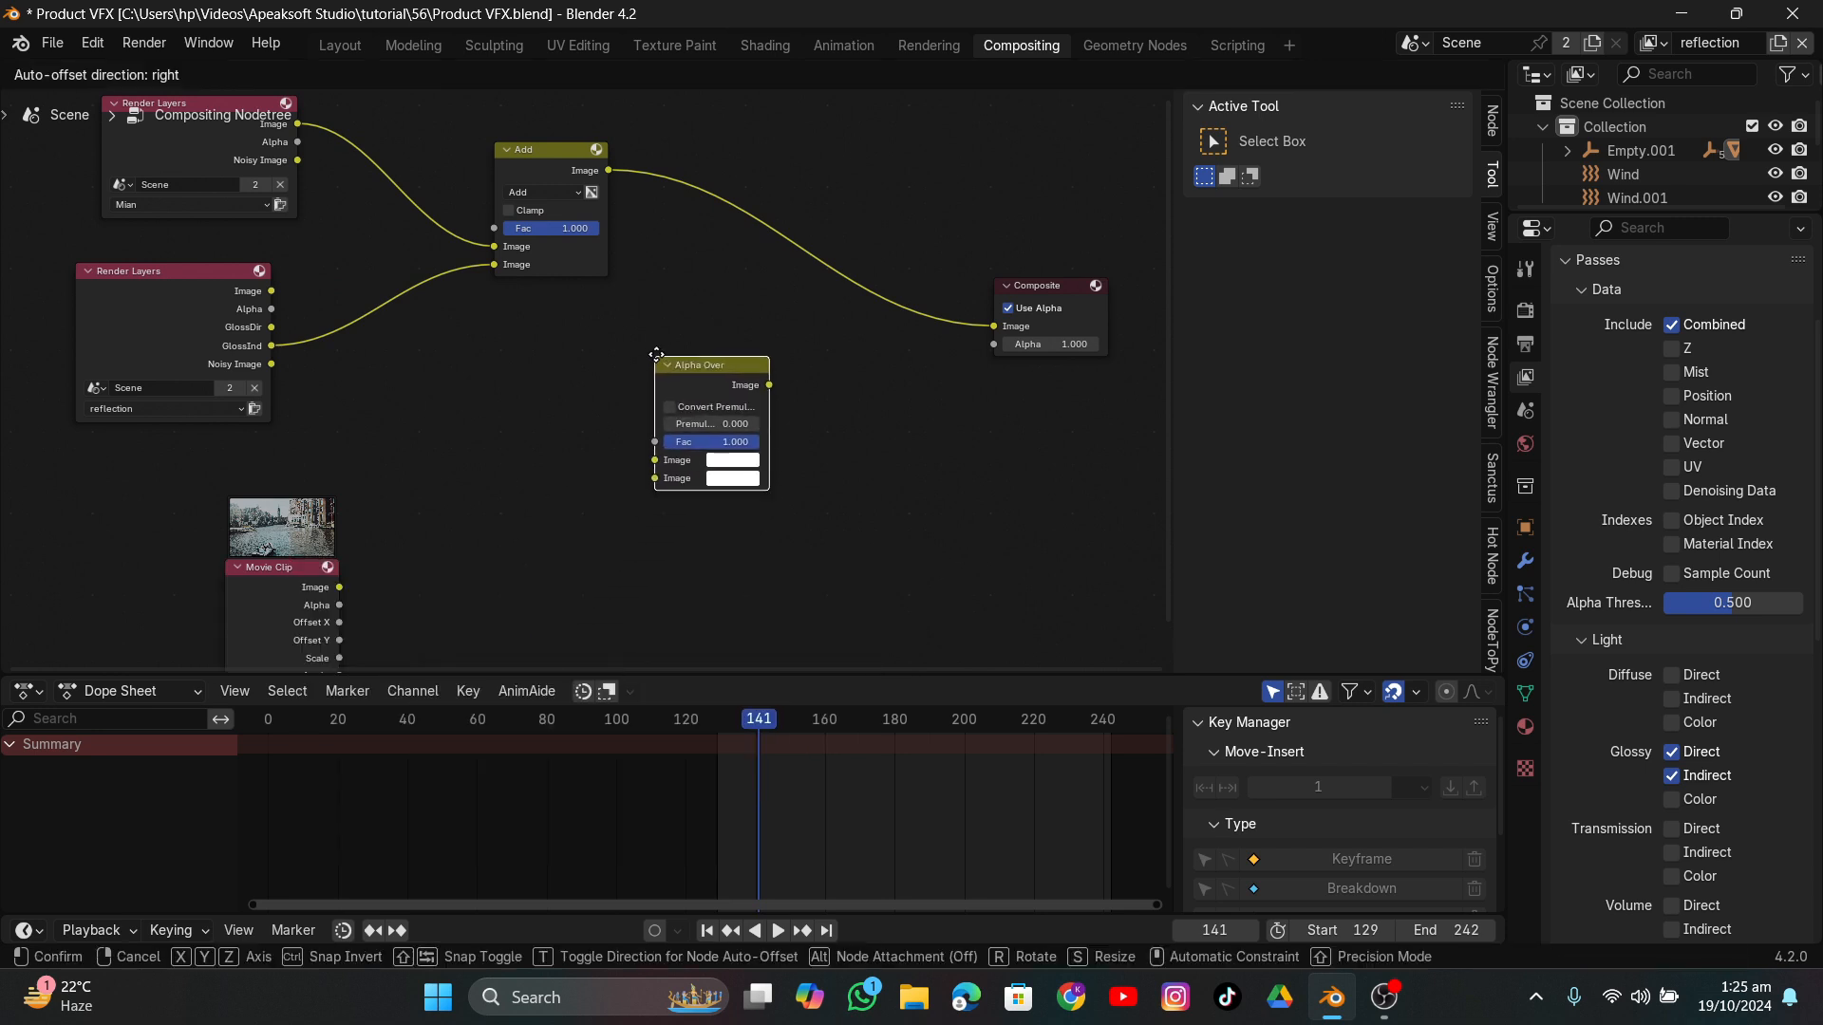
pyautogui.click(683, 307)
pyautogui.moveTo(608, 170); pyautogui.dragTo(674, 435)
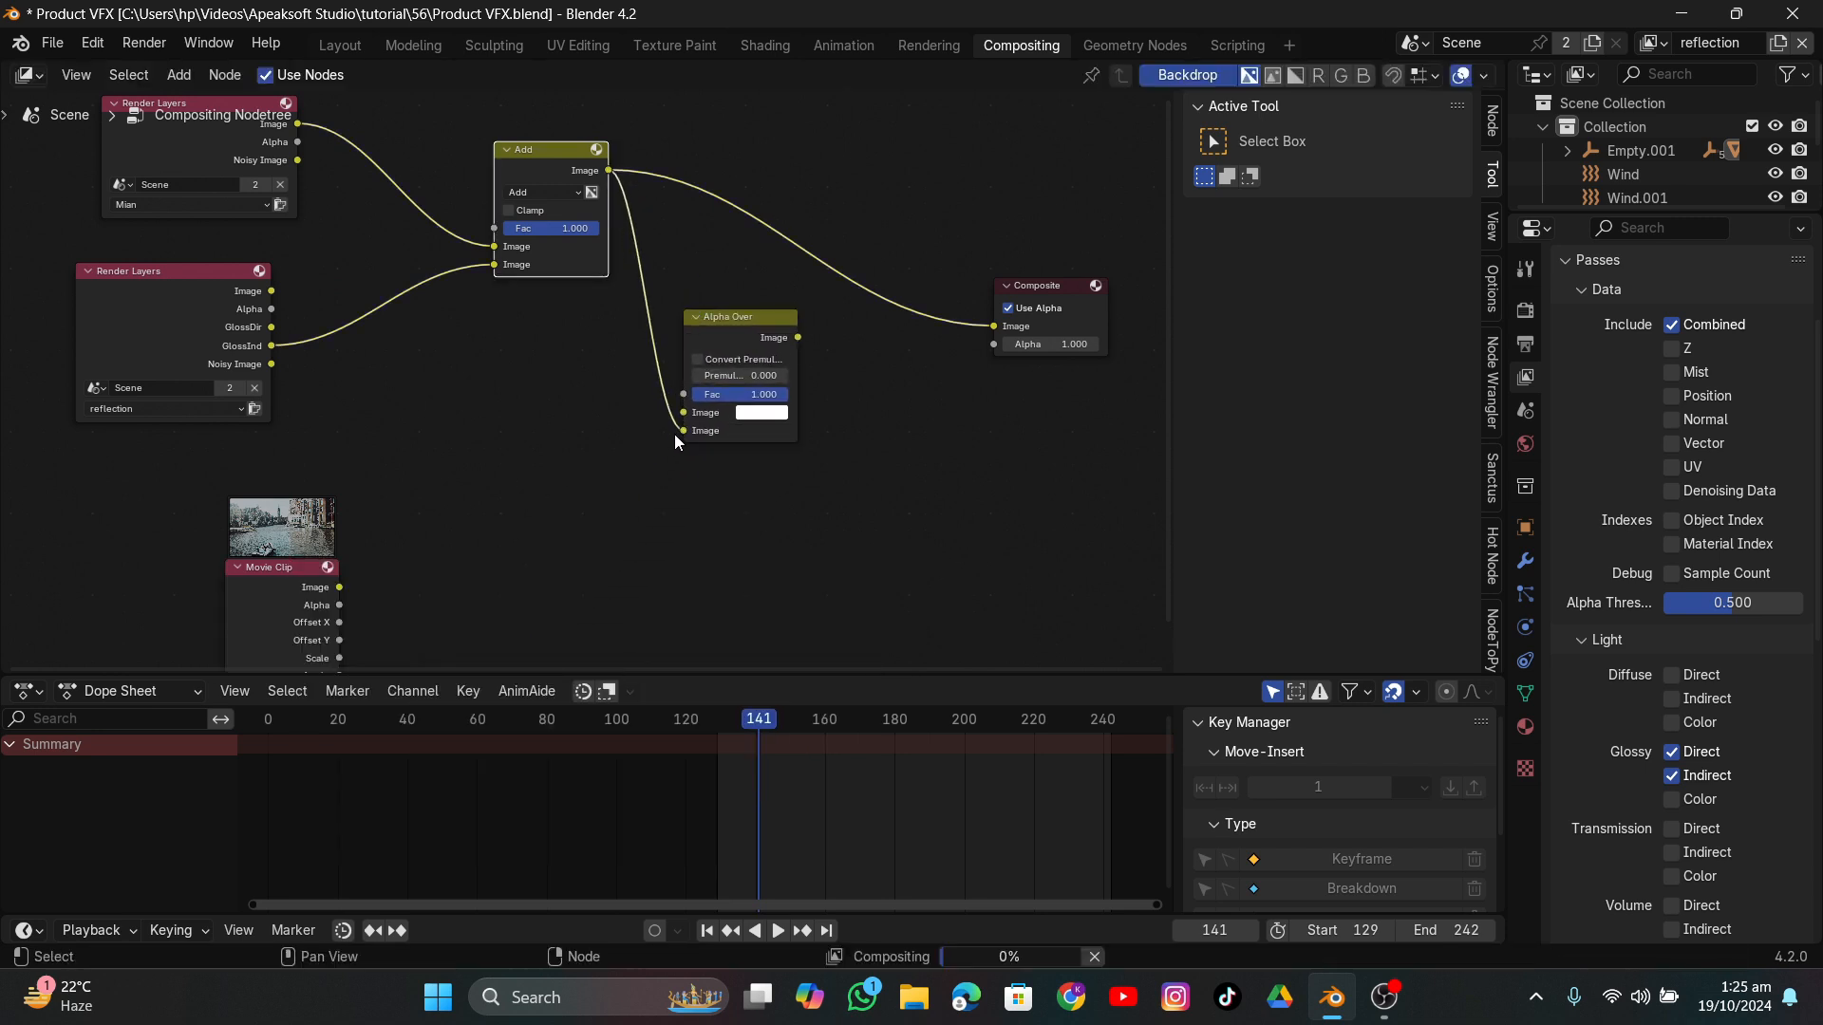
pyautogui.moveTo(338, 587); pyautogui.dragTo(683, 413)
pyautogui.moveTo(797, 337); pyautogui.dragTo(987, 327)
# Arrange the two Render Layers nodes and the Movie Clip node in a tidy column, clear of the mixing nodes.
pyautogui.scroll(-2, 514, 319)
pyautogui.moveTo(514, 319); pyautogui.dragTo(413, 522, button='middle')
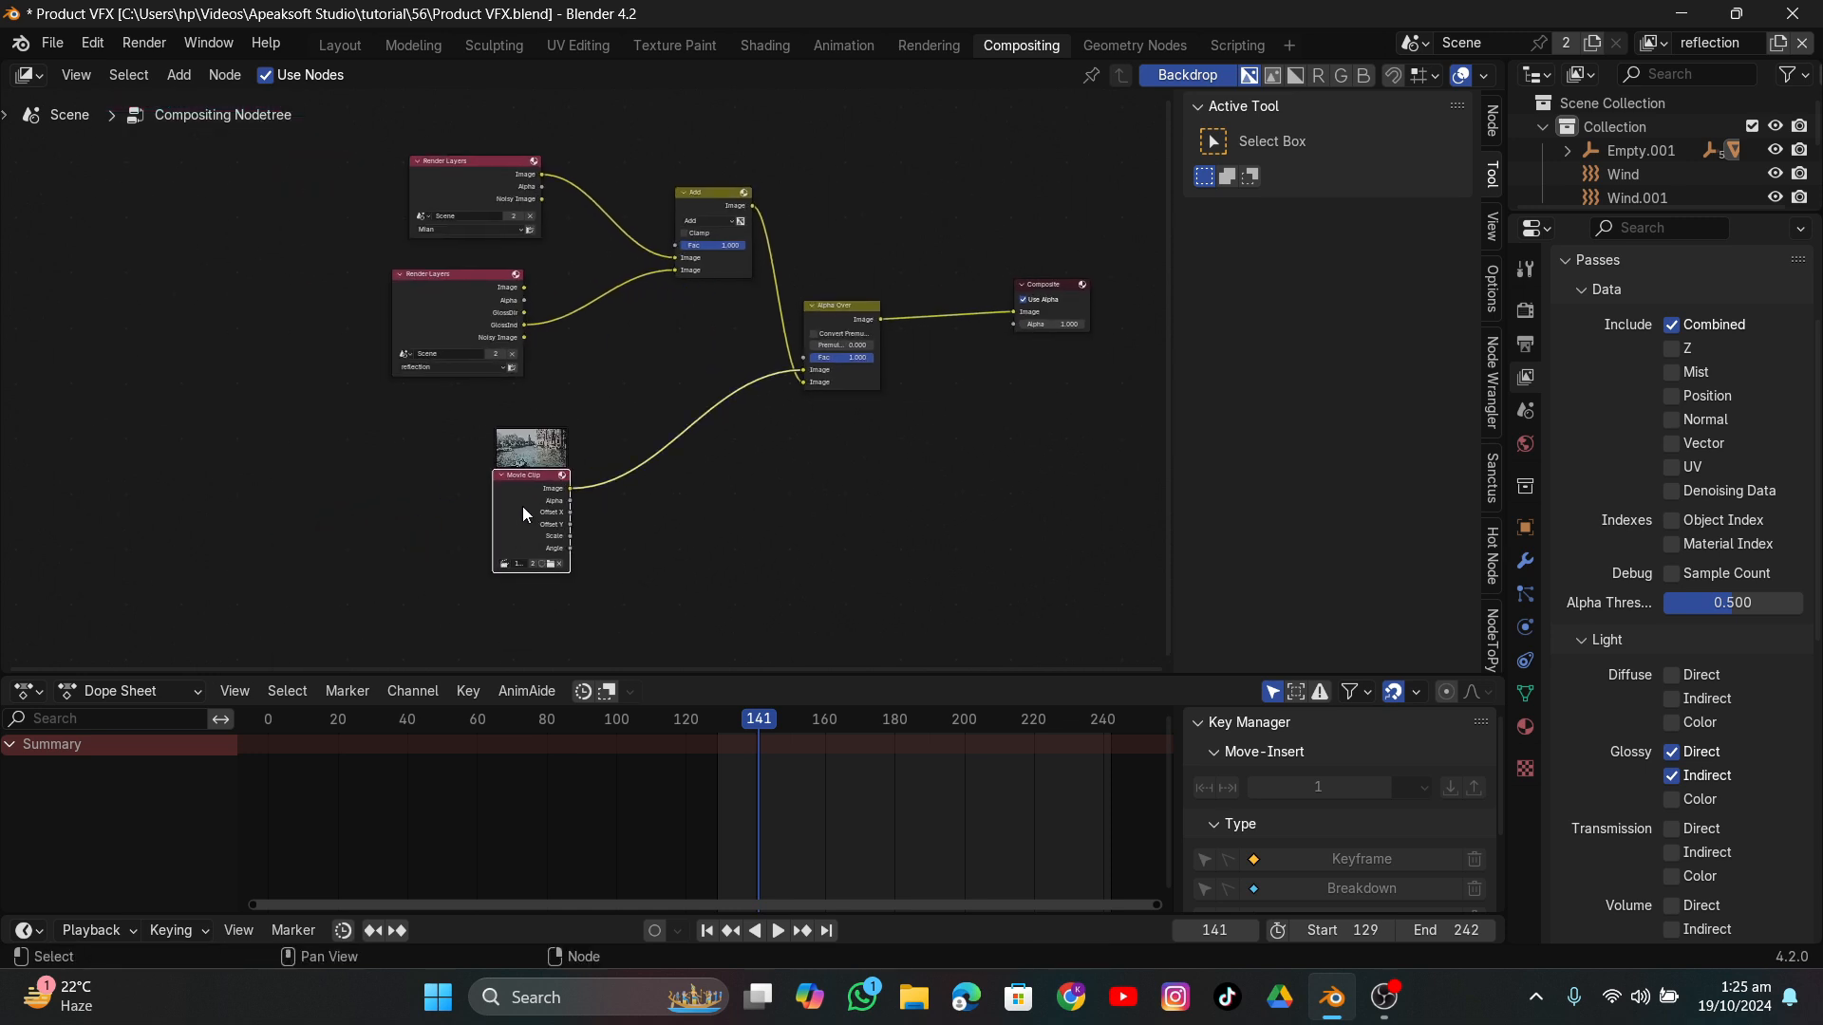
pyautogui.moveTo(522, 514); pyautogui.dragTo(392, 517)
pyautogui.moveTo(418, 286); pyautogui.dragTo(329, 302)
pyautogui.moveTo(442, 182); pyautogui.dragTo(325, 183)
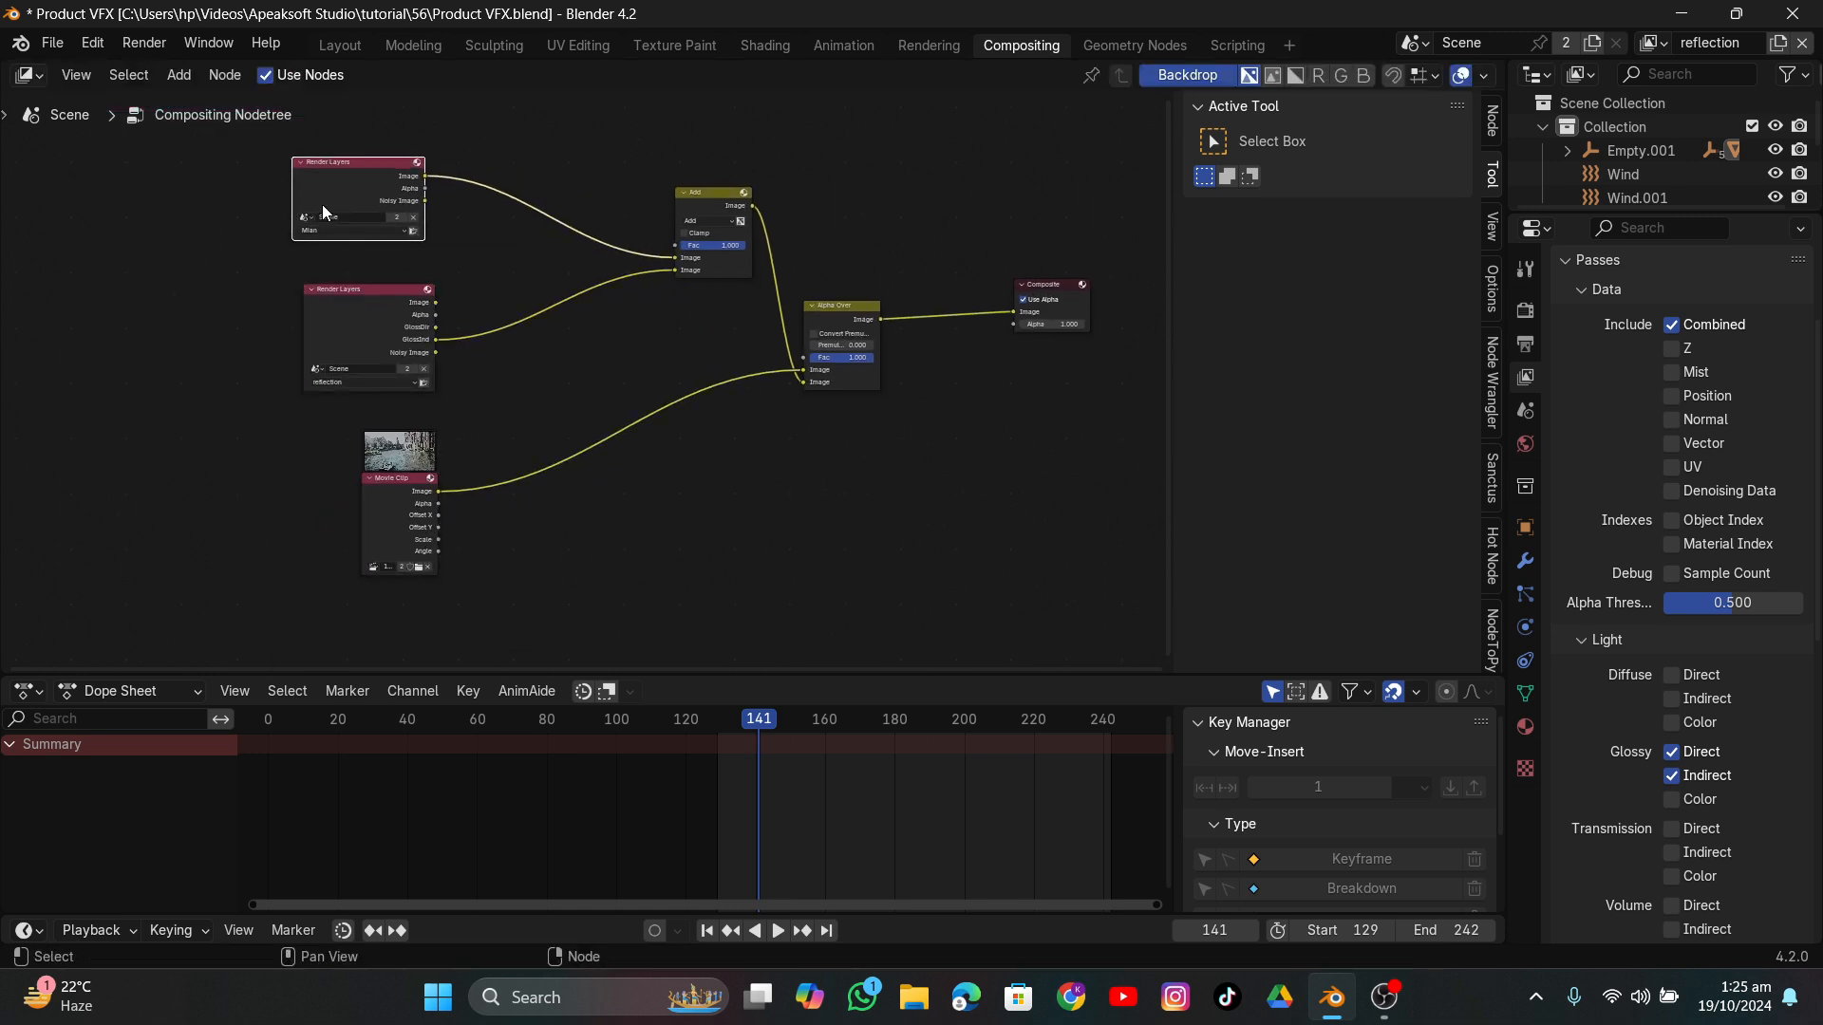
pyautogui.moveTo(357, 314); pyautogui.dragTo(353, 301)
pyautogui.moveTo(371, 182); pyautogui.dragTo(370, 185)
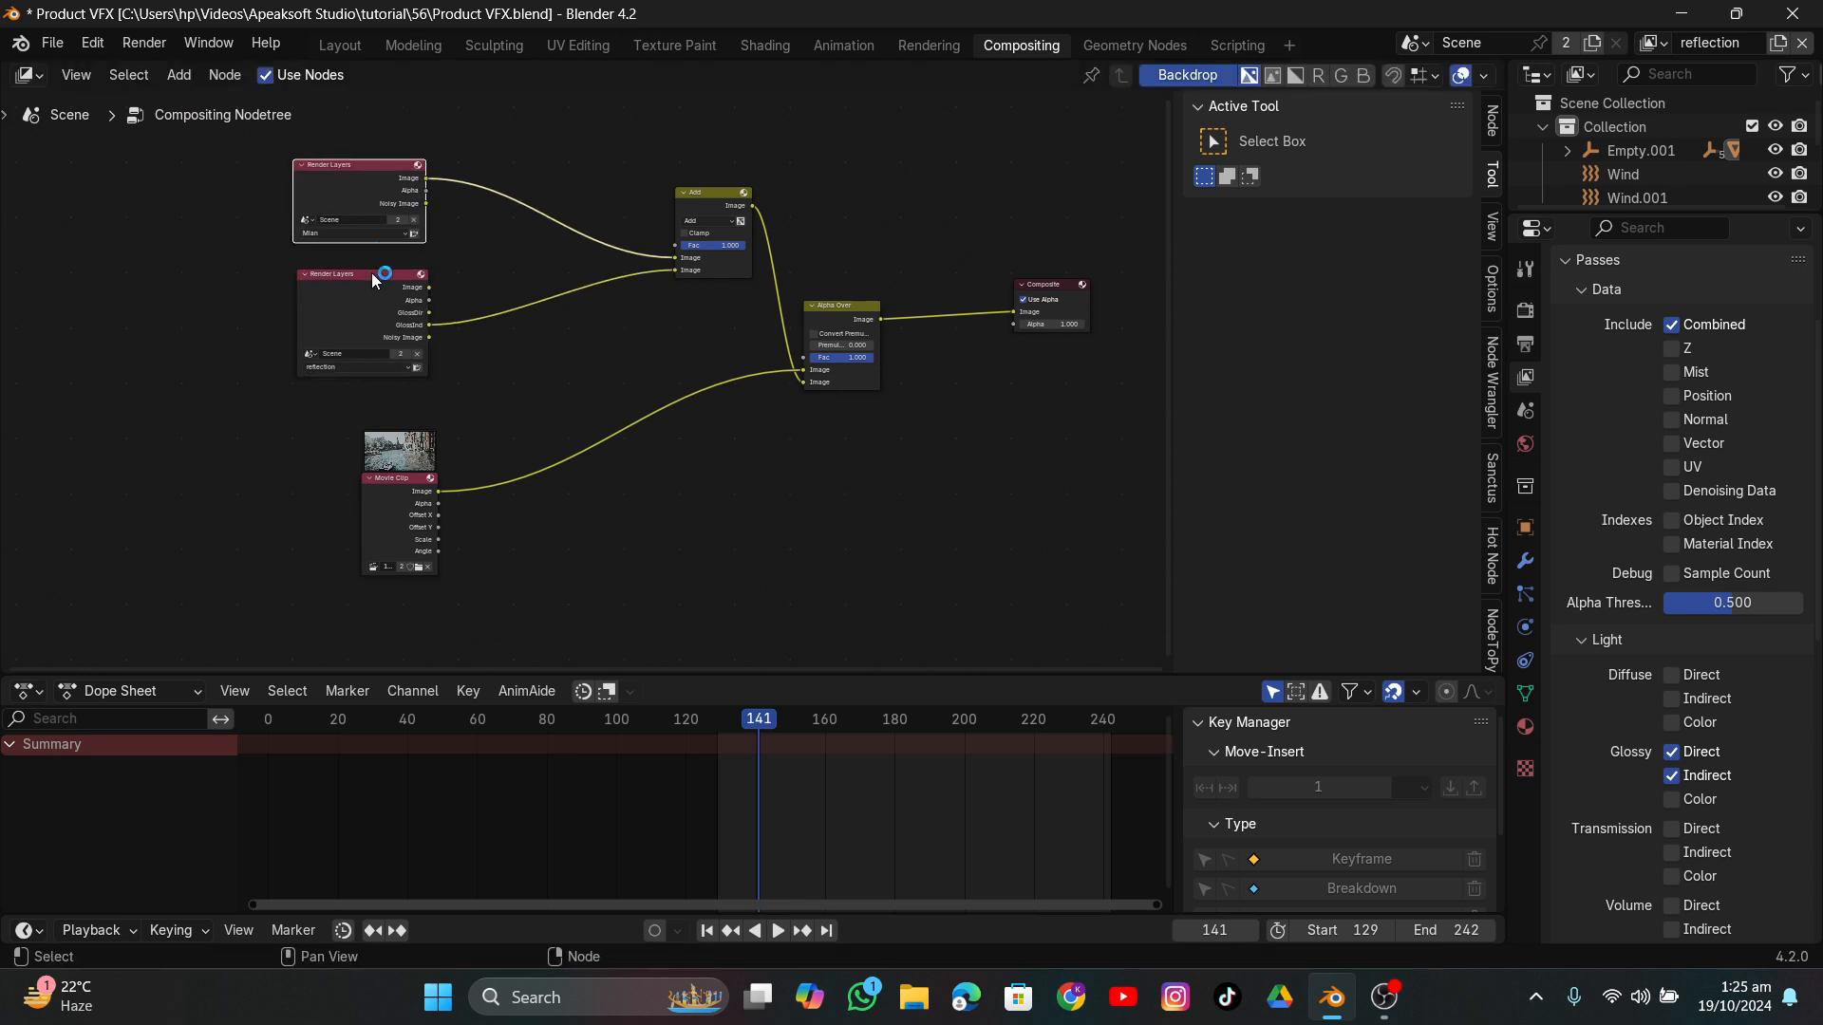
pyautogui.moveTo(373, 274); pyautogui.dragTo(366, 270)
pyautogui.moveTo(396, 508); pyautogui.dragTo(389, 508)
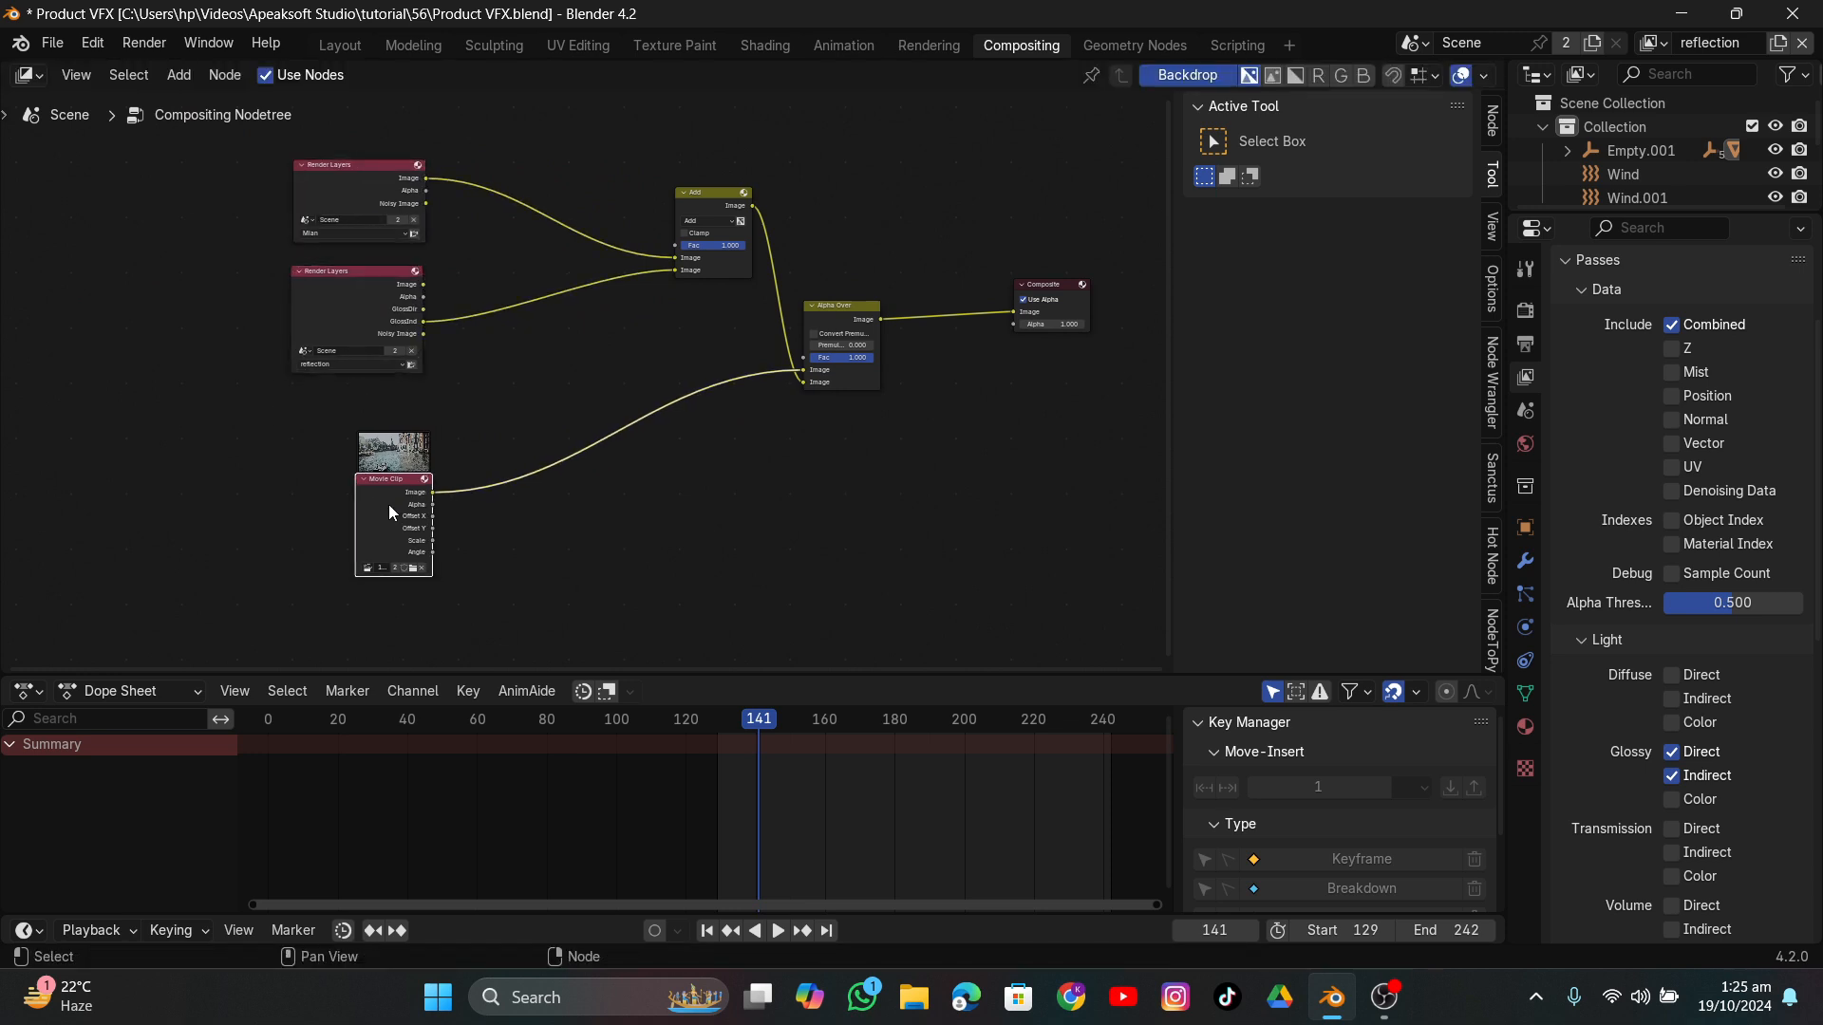
# Return to the Layout workspace and save the file.
pyautogui.click(353, 44)
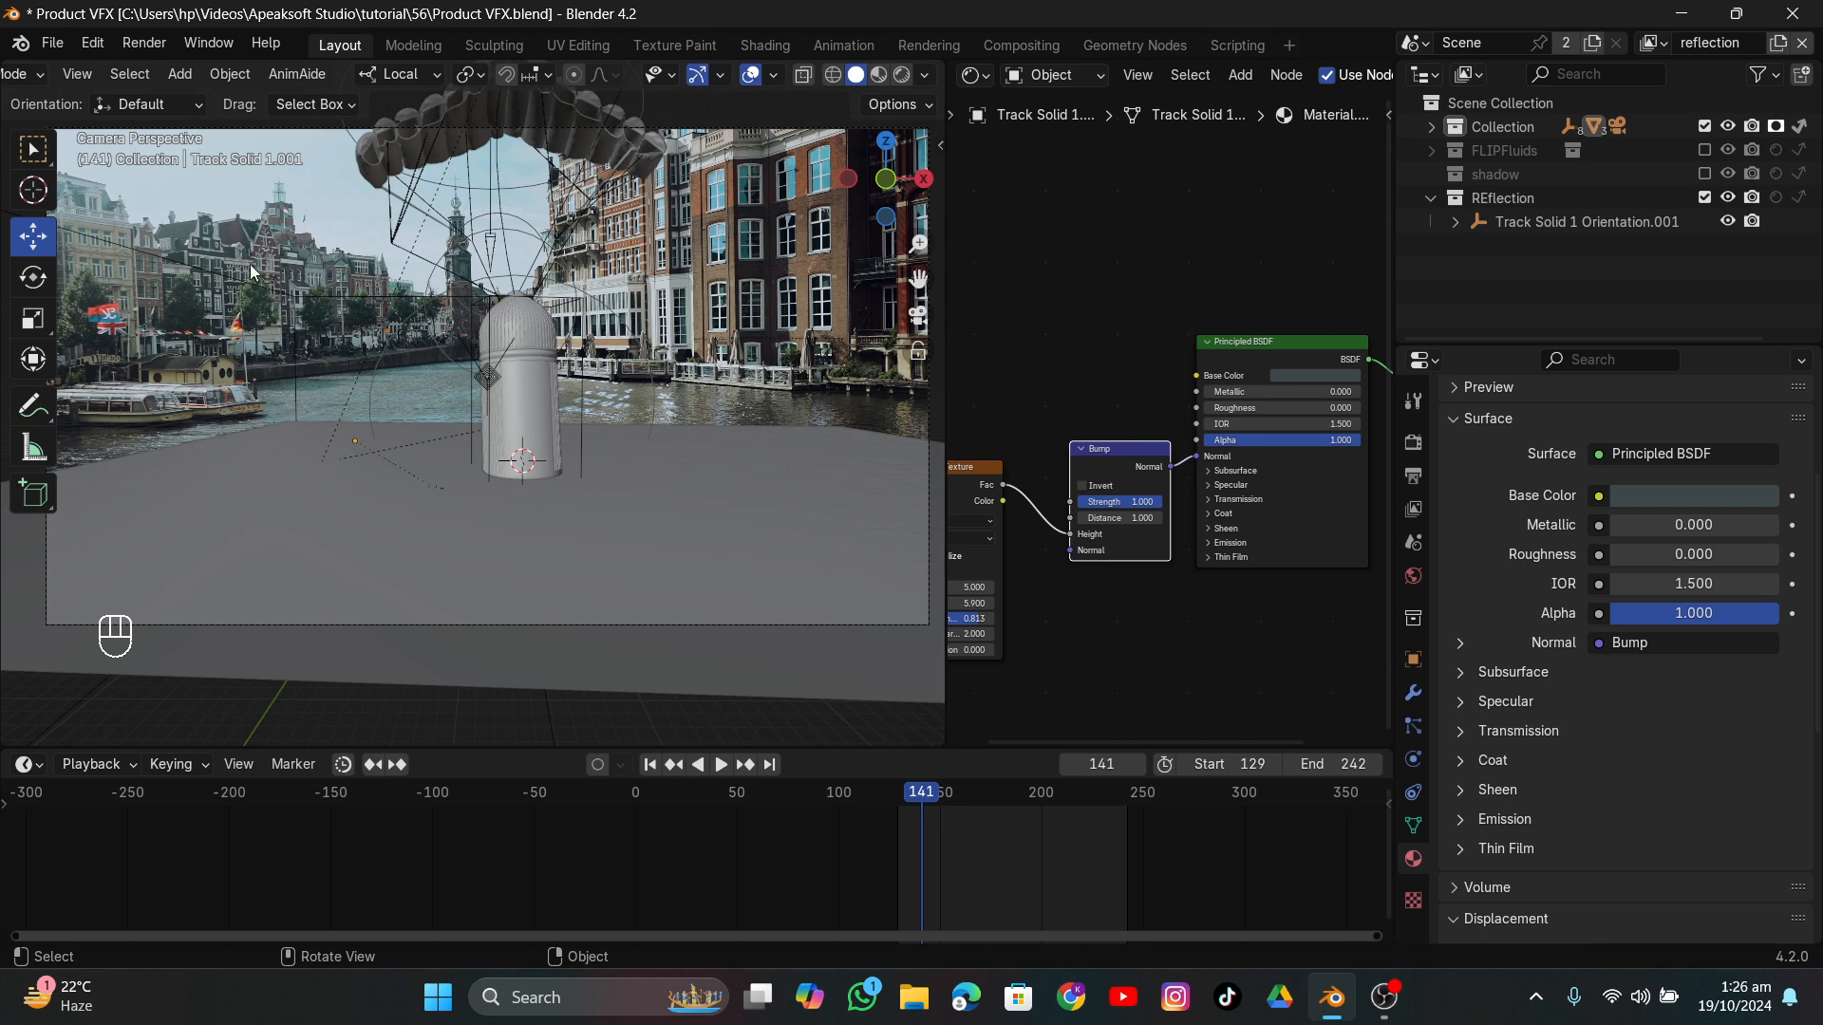
pyautogui.click(52, 42)
pyautogui.click(80, 191)
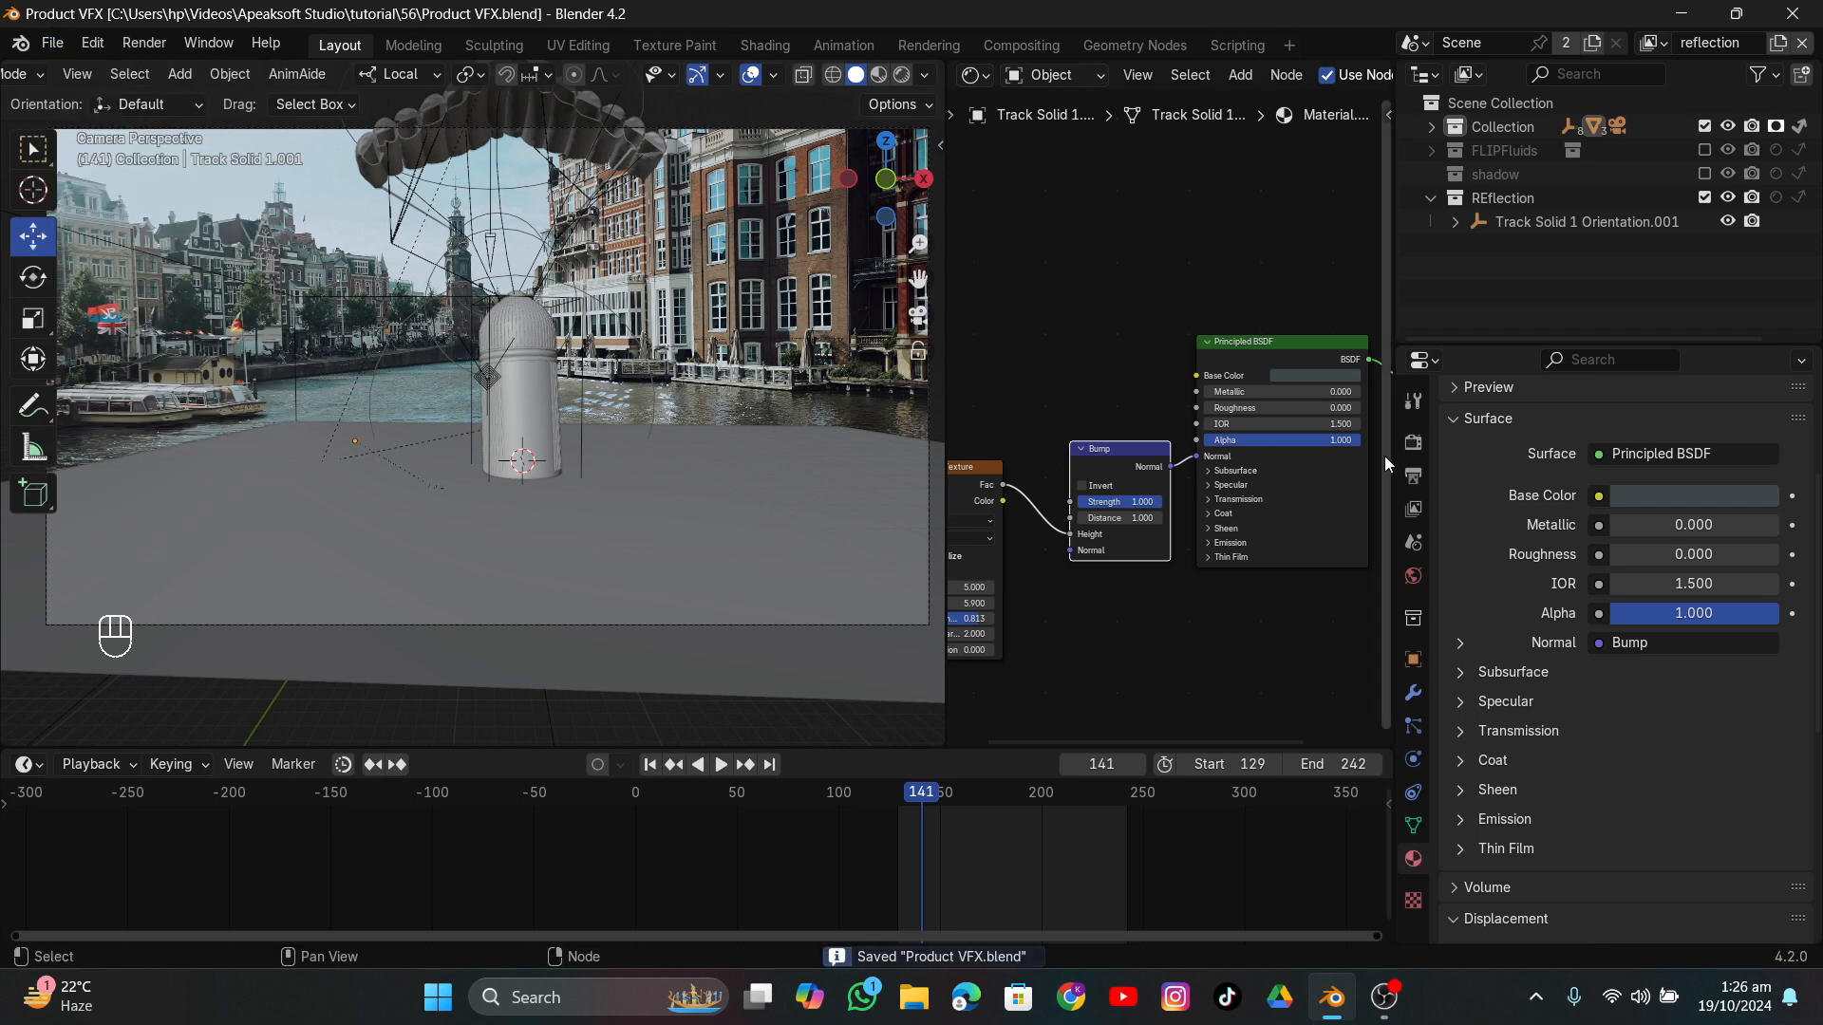
# Set the Cycles render Max Samples to 40.
pyautogui.click(1413, 443)
pyautogui.scroll(5, 1709, 737)
pyautogui.doubleClick(1683, 789)
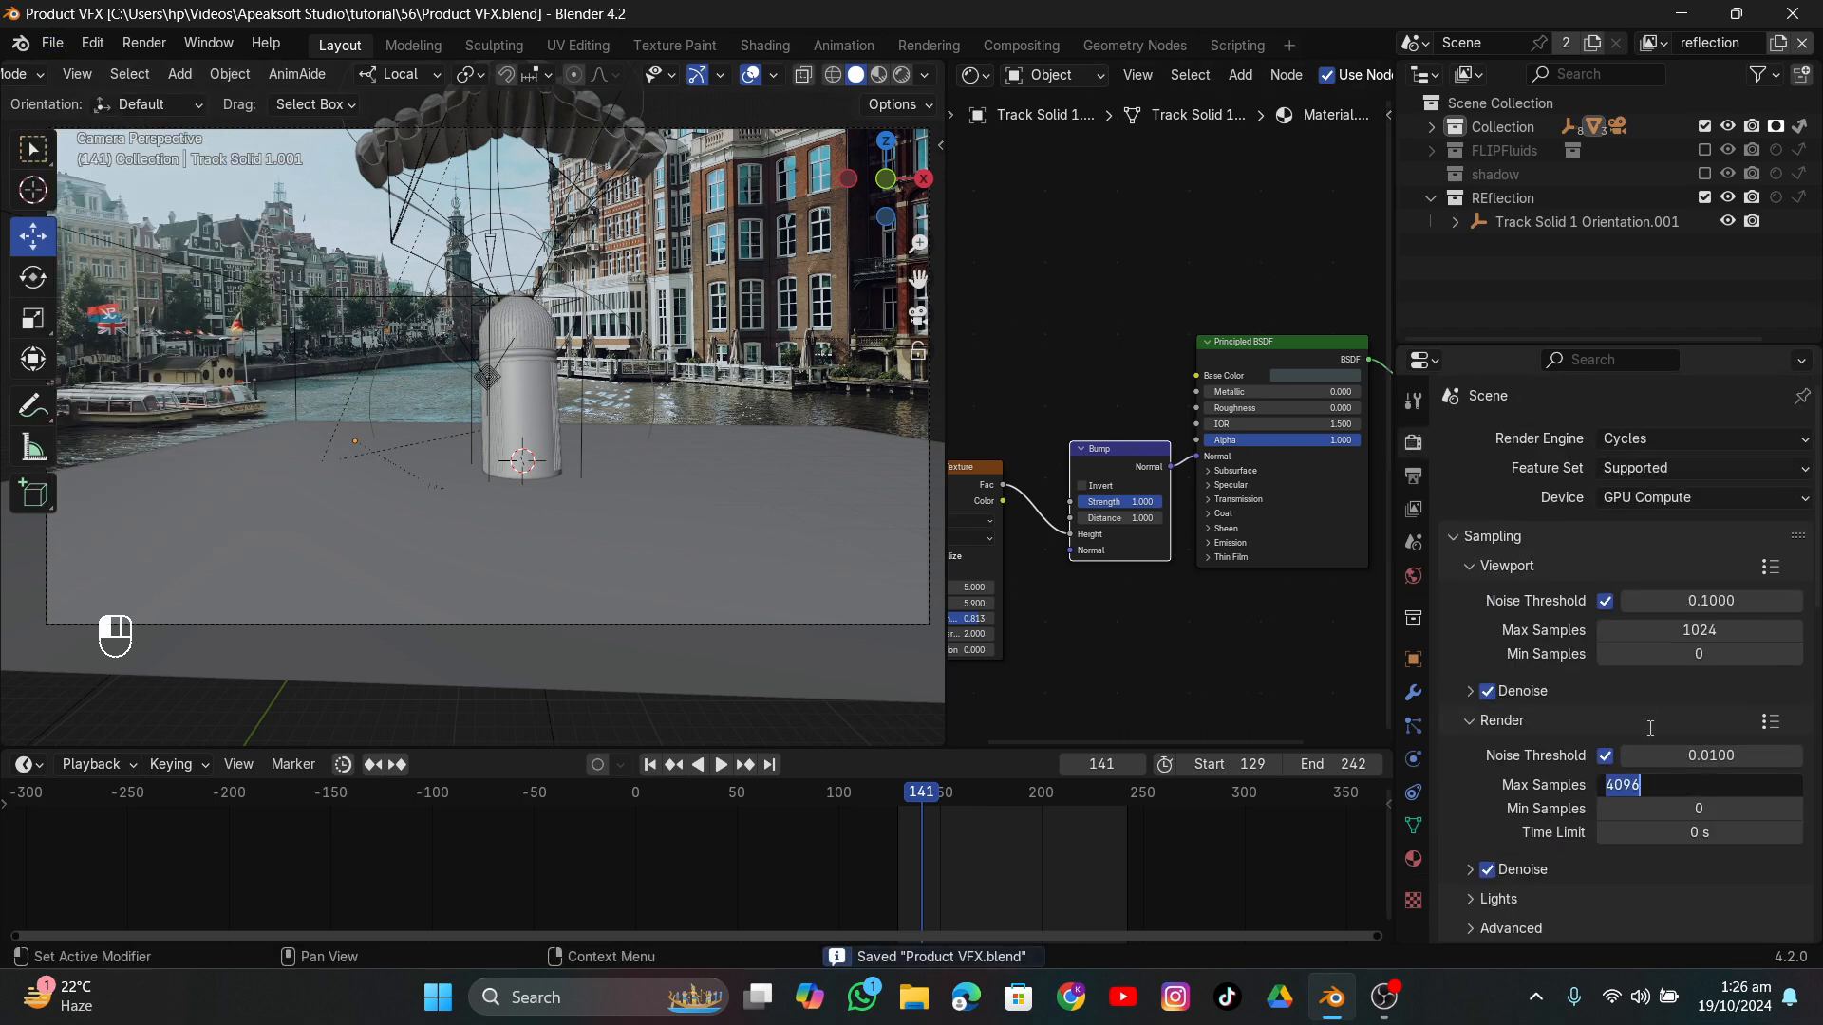
pyautogui.write('40')
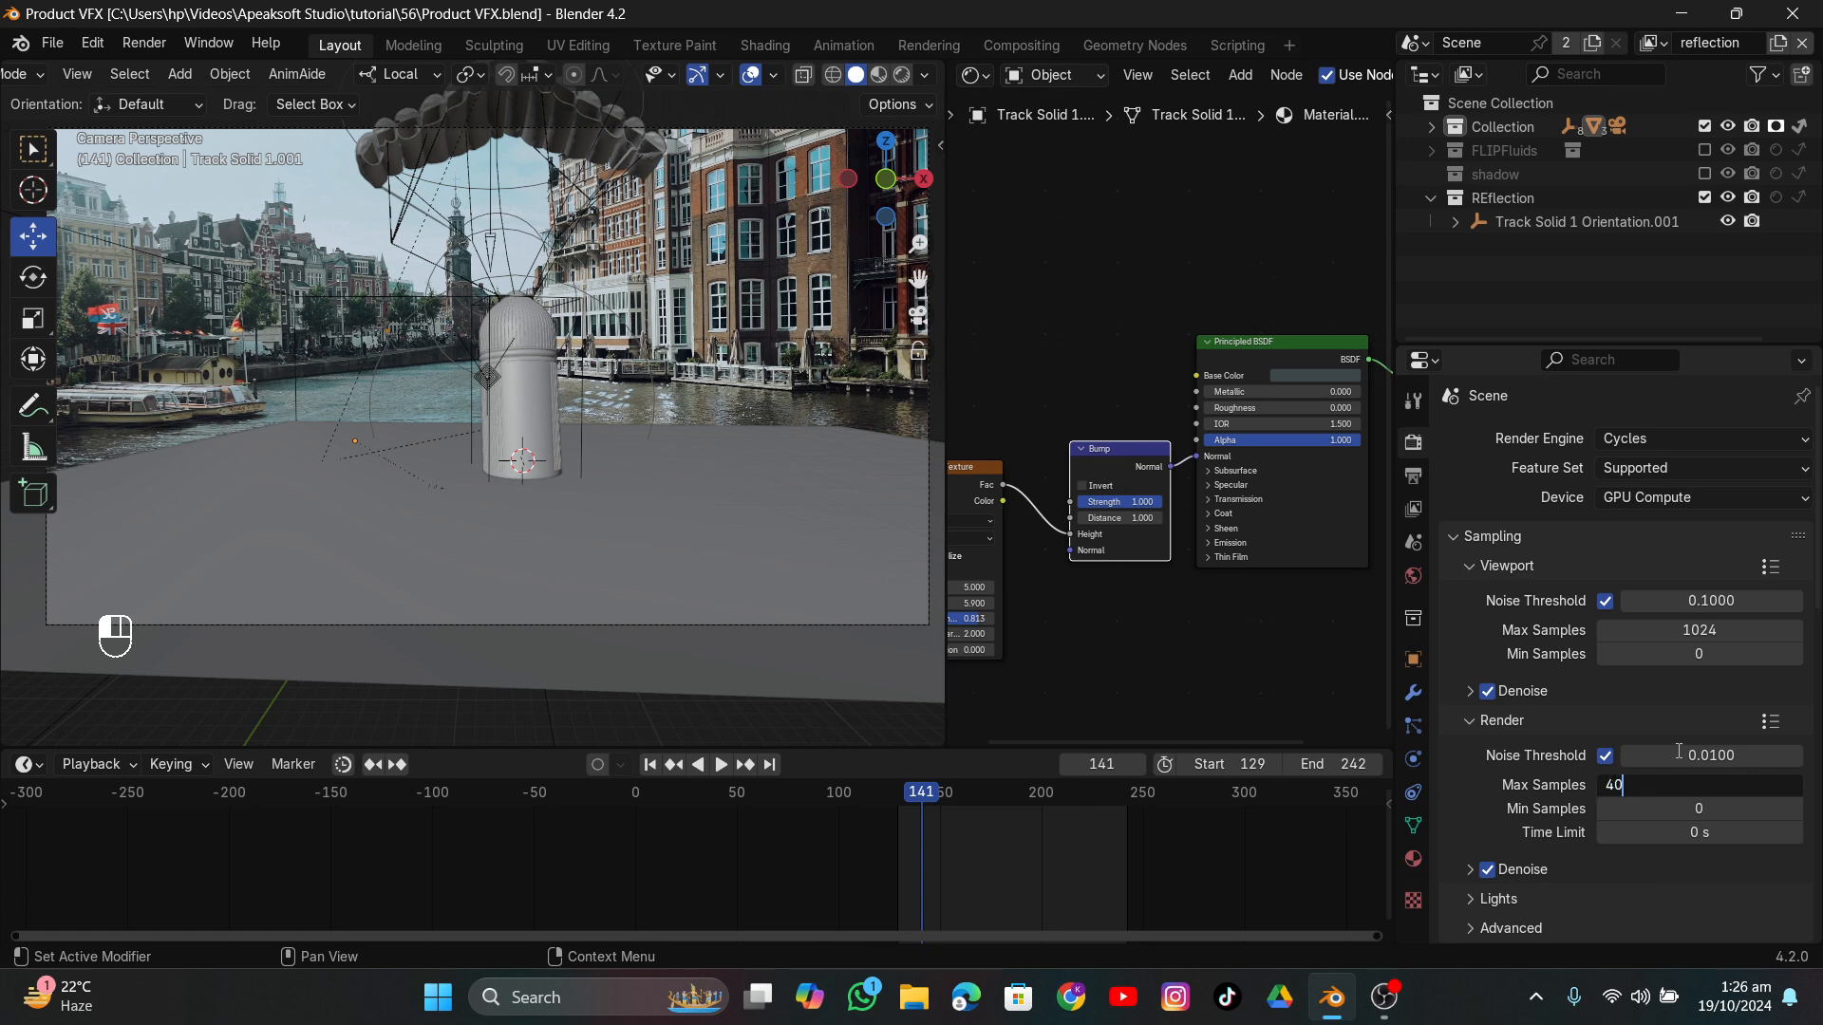
pyautogui.press('Return')
# Review the output format and frame range settings, and render a still image of frame 141.
pyautogui.scroll(-4, 1597, 686)
pyautogui.click(1413, 476)
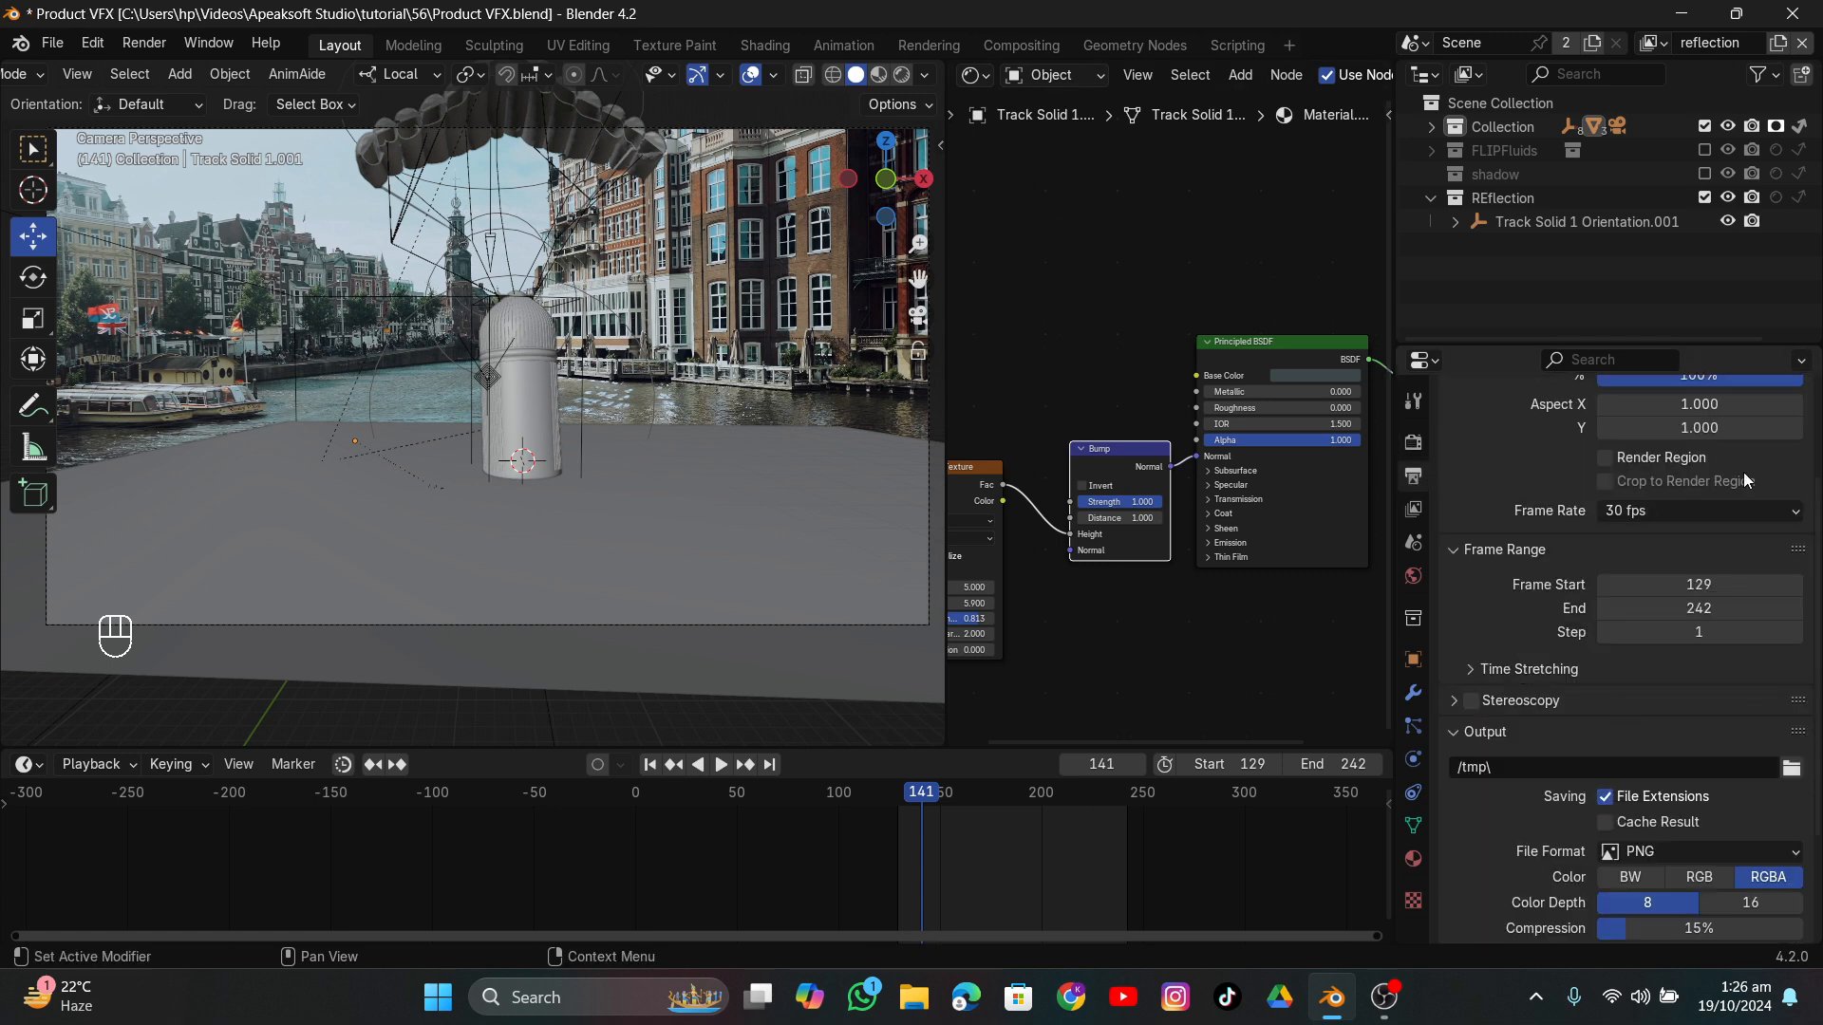
pyautogui.scroll(-1, 1576, 579)
pyautogui.scroll(4, 1566, 475)
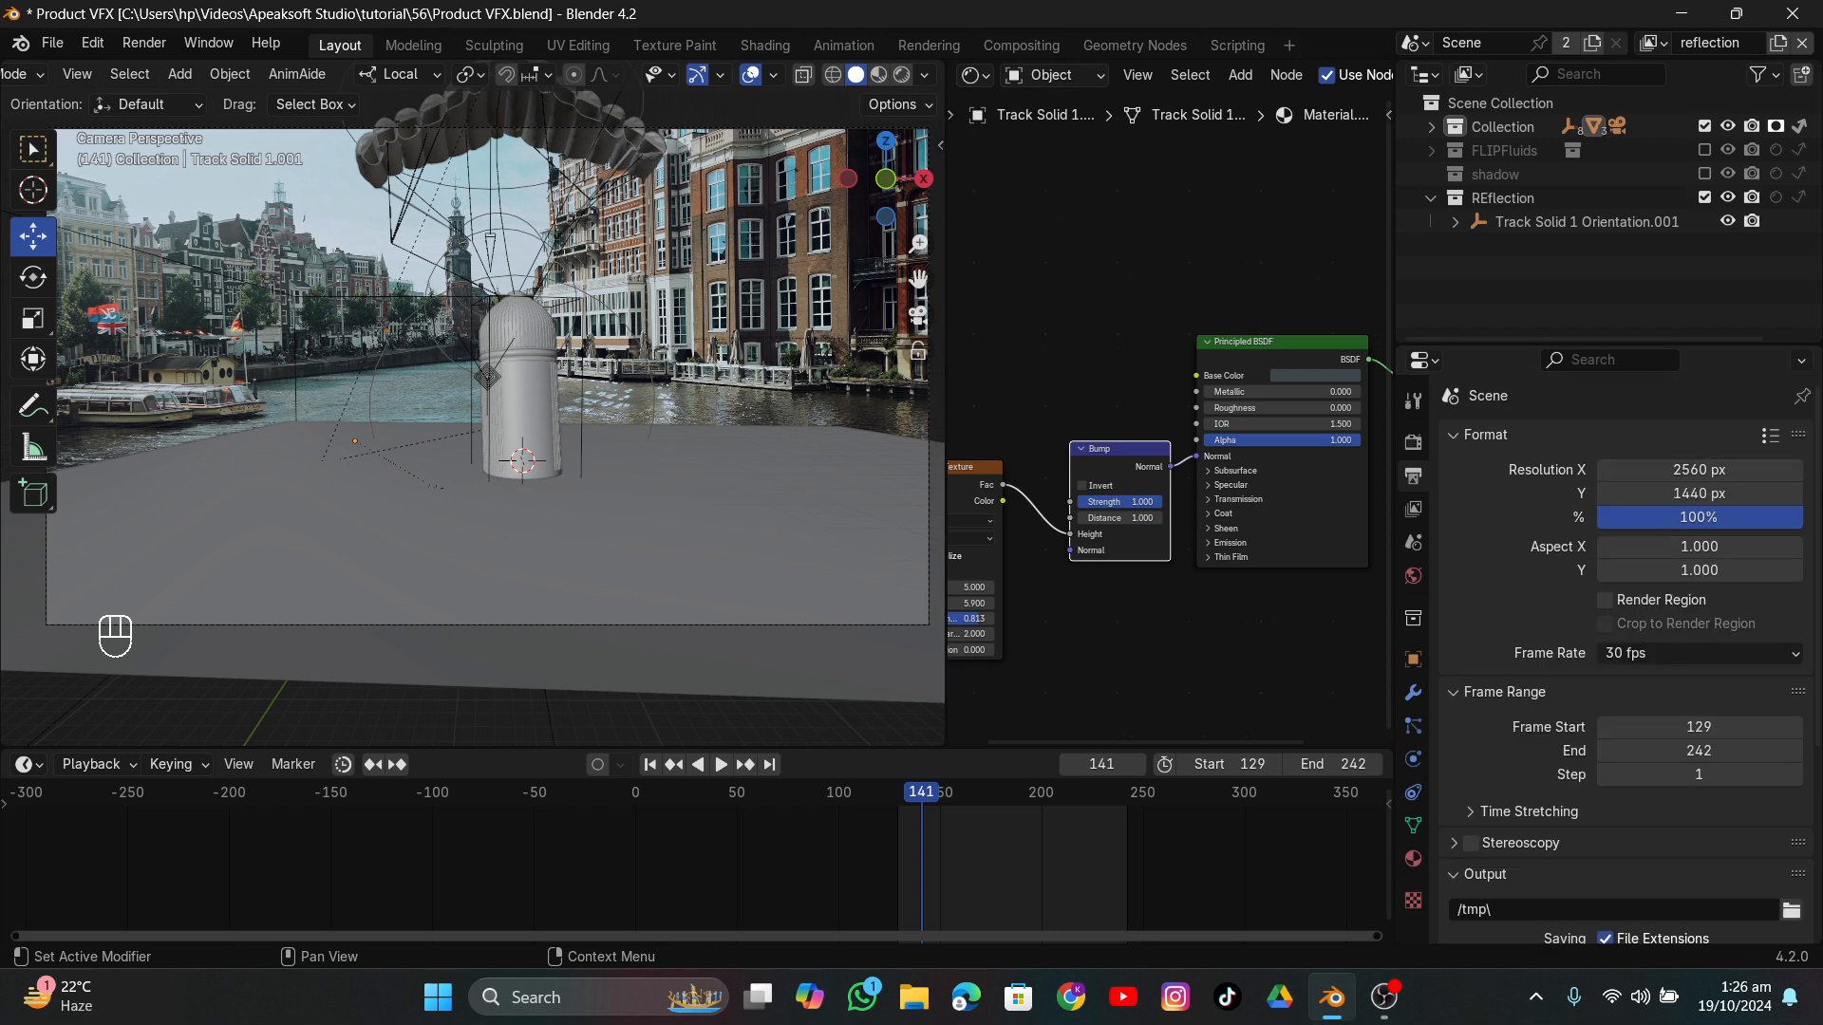
pyautogui.click(143, 44)
pyautogui.click(196, 70)
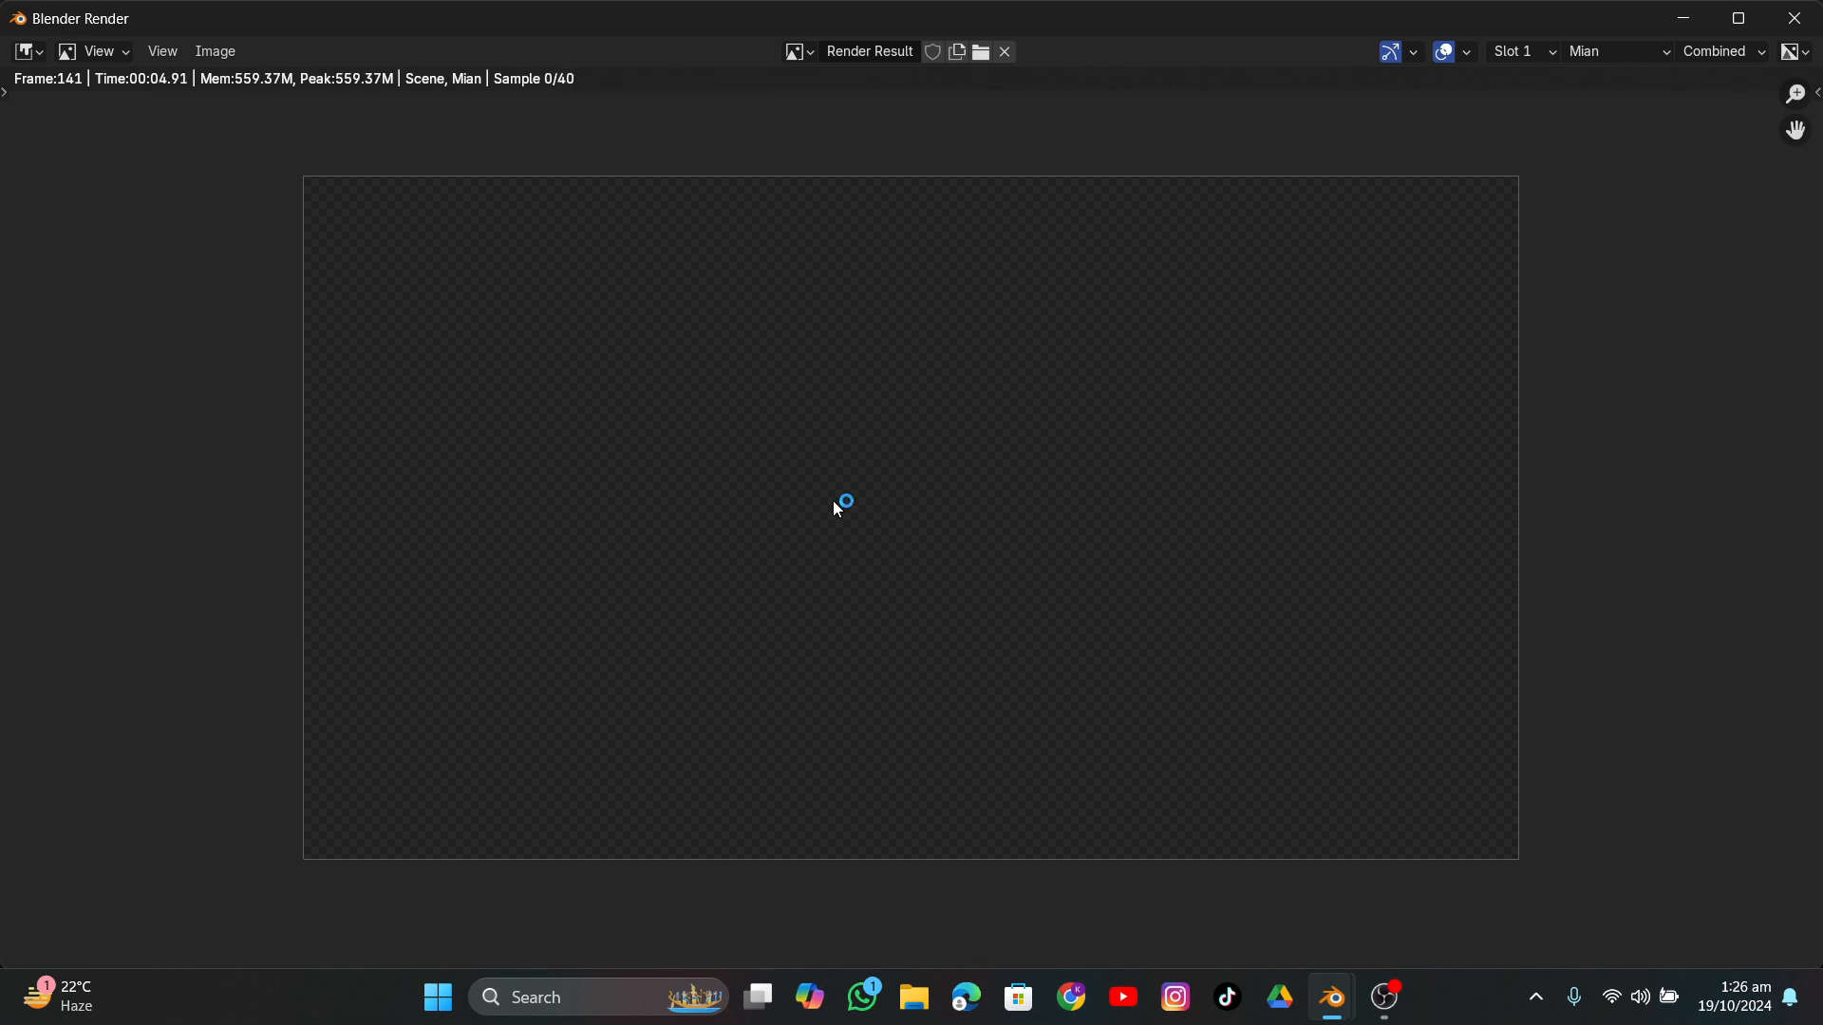
# Close the test render, switch to the Mian view layer, and exclude Cube.001 and Cylinder in the FLIPFluids collection from renders.
pyautogui.scroll(3, 902, 622)
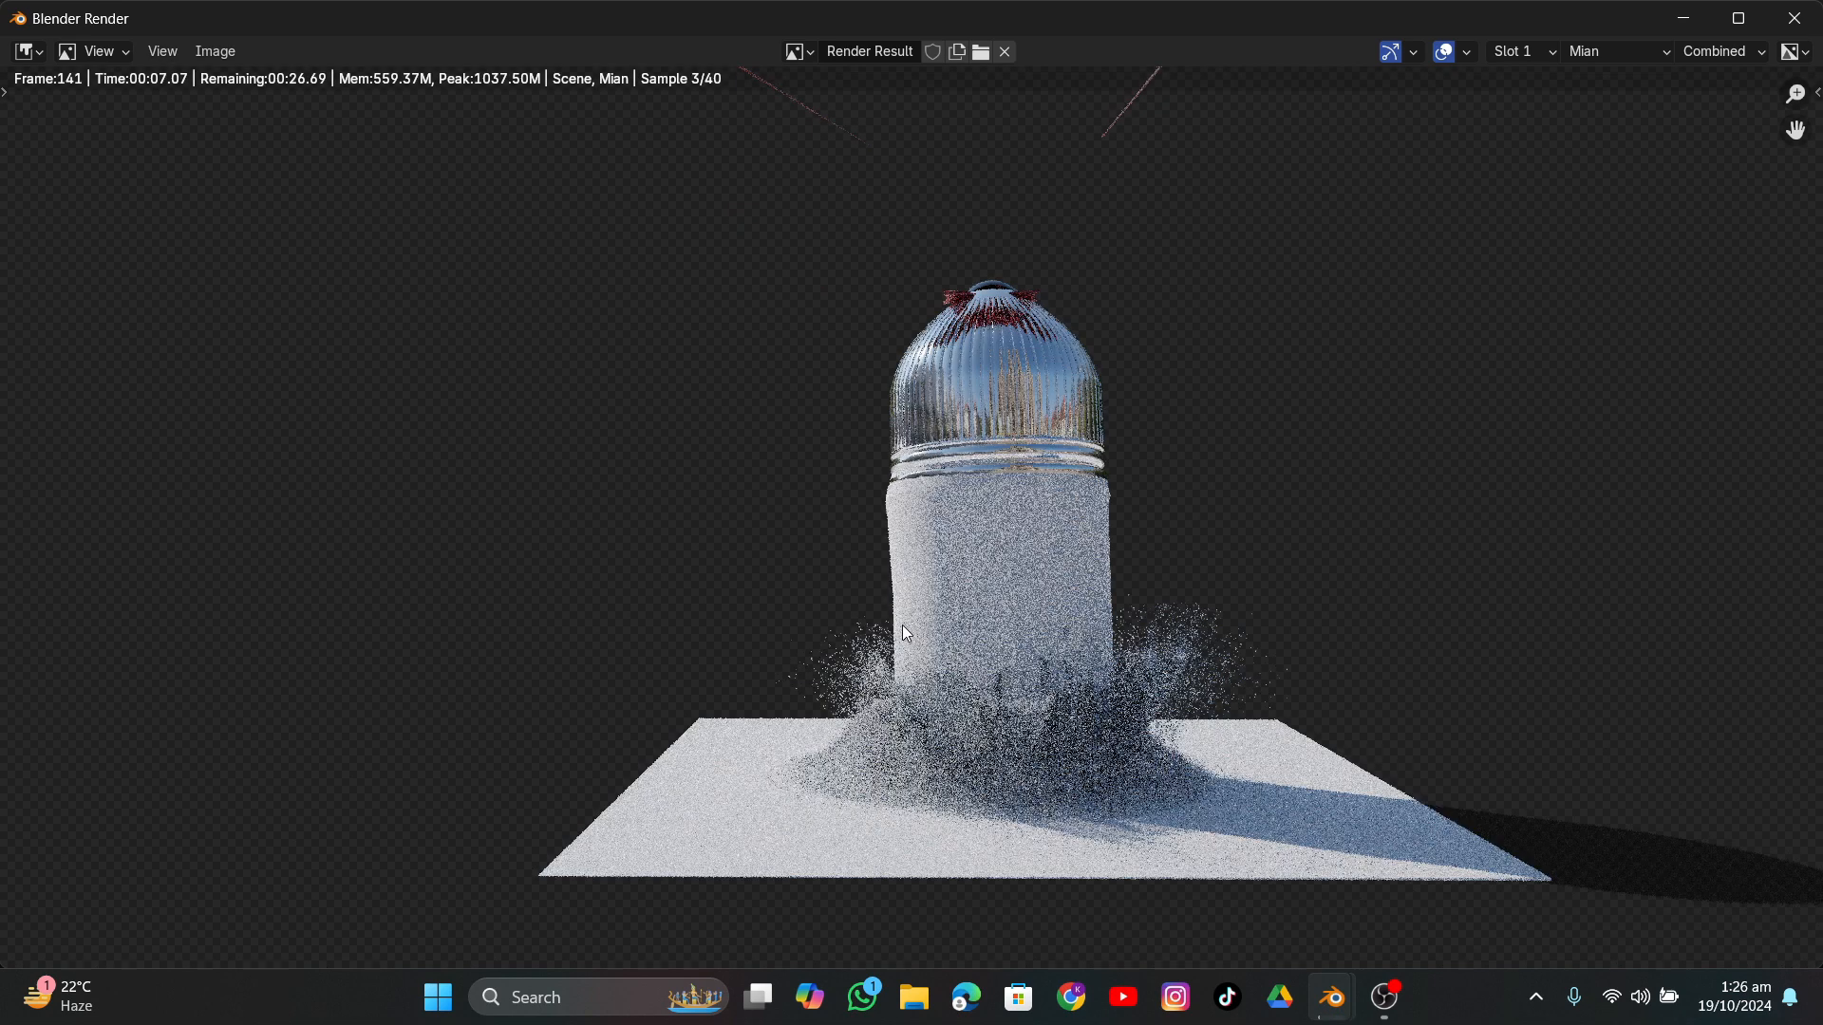
pyautogui.click(1811, 29)
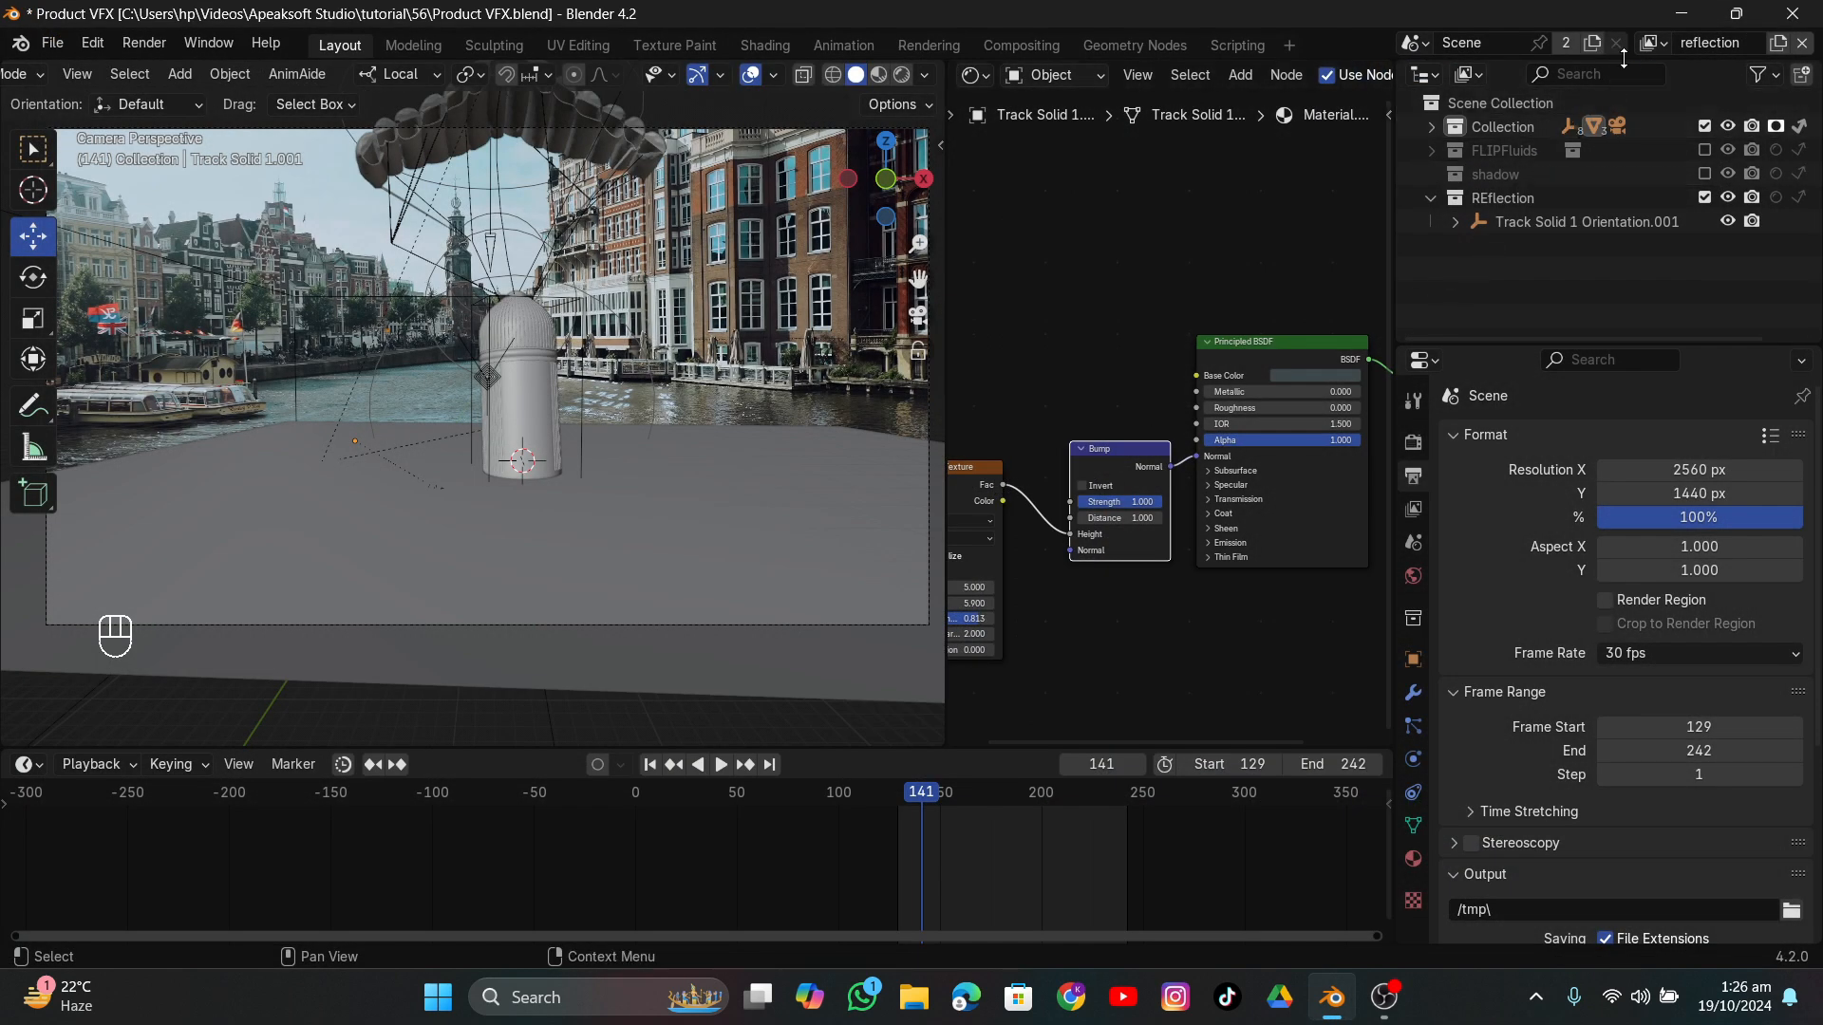
pyautogui.click(1656, 42)
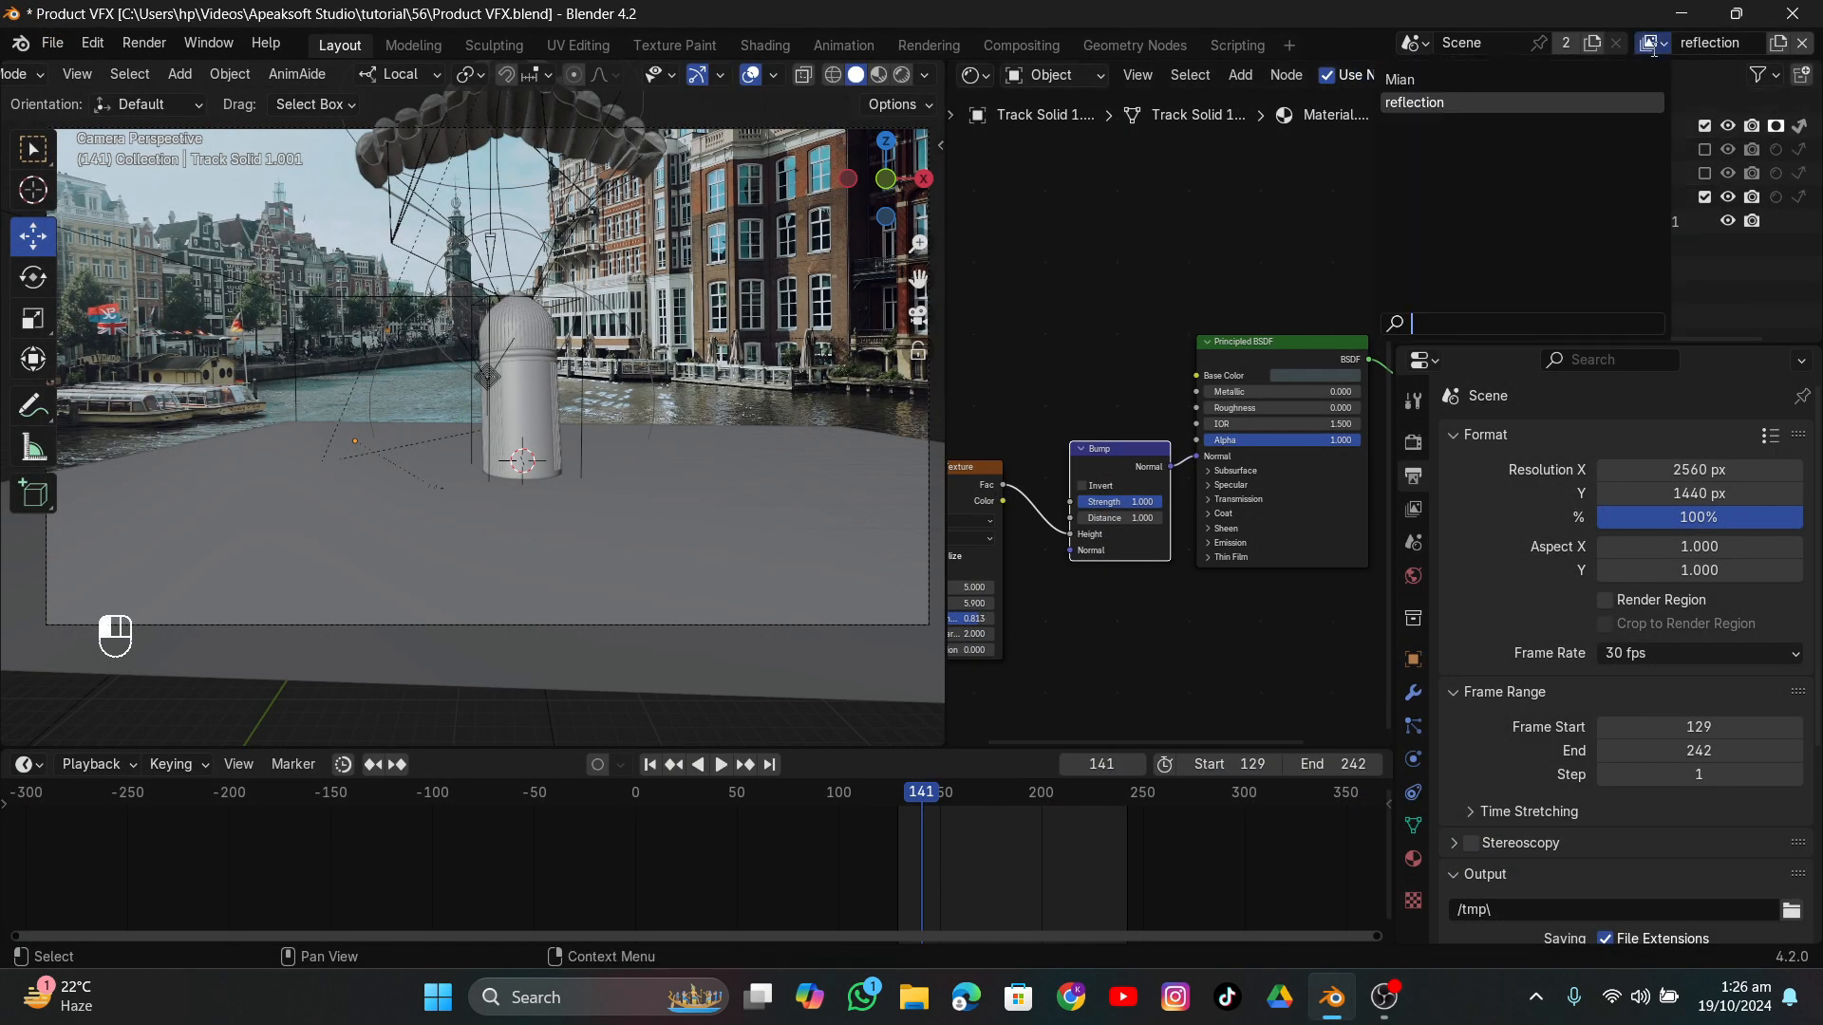
pyautogui.click(1615, 77)
pyautogui.click(1433, 151)
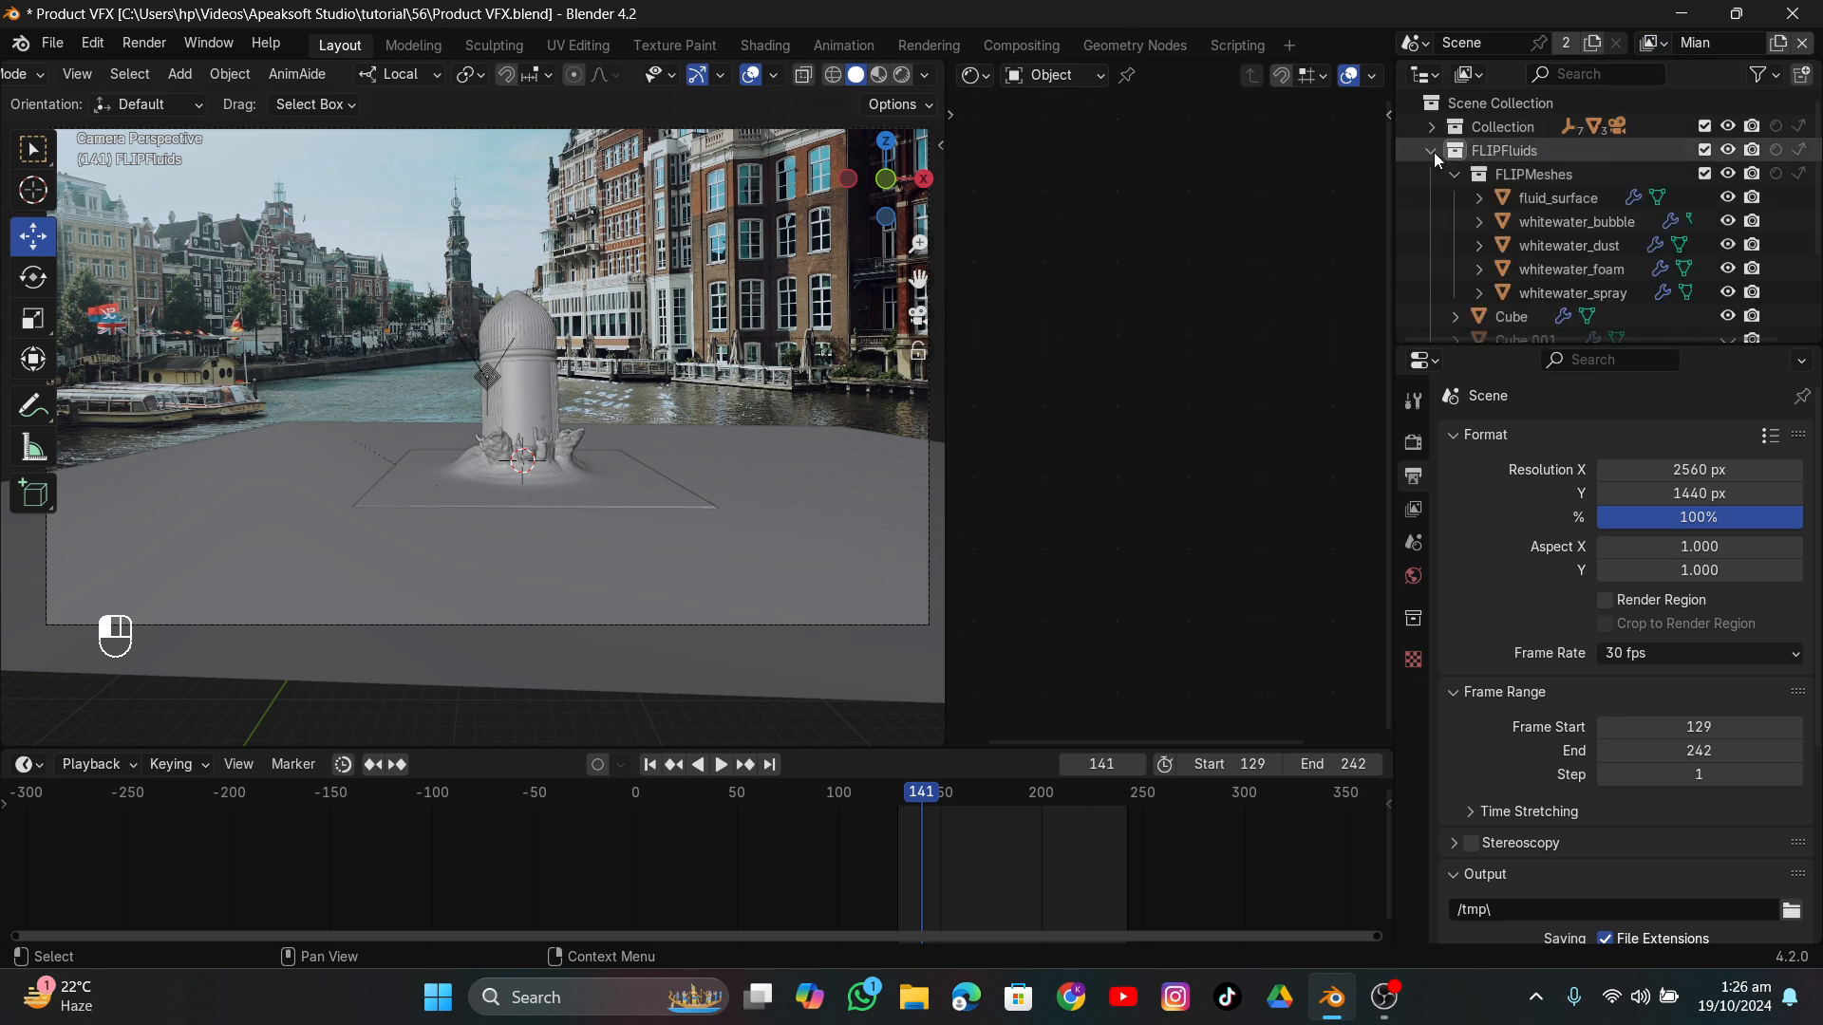
pyautogui.click(1500, 313)
pyautogui.scroll(-2, 1563, 293)
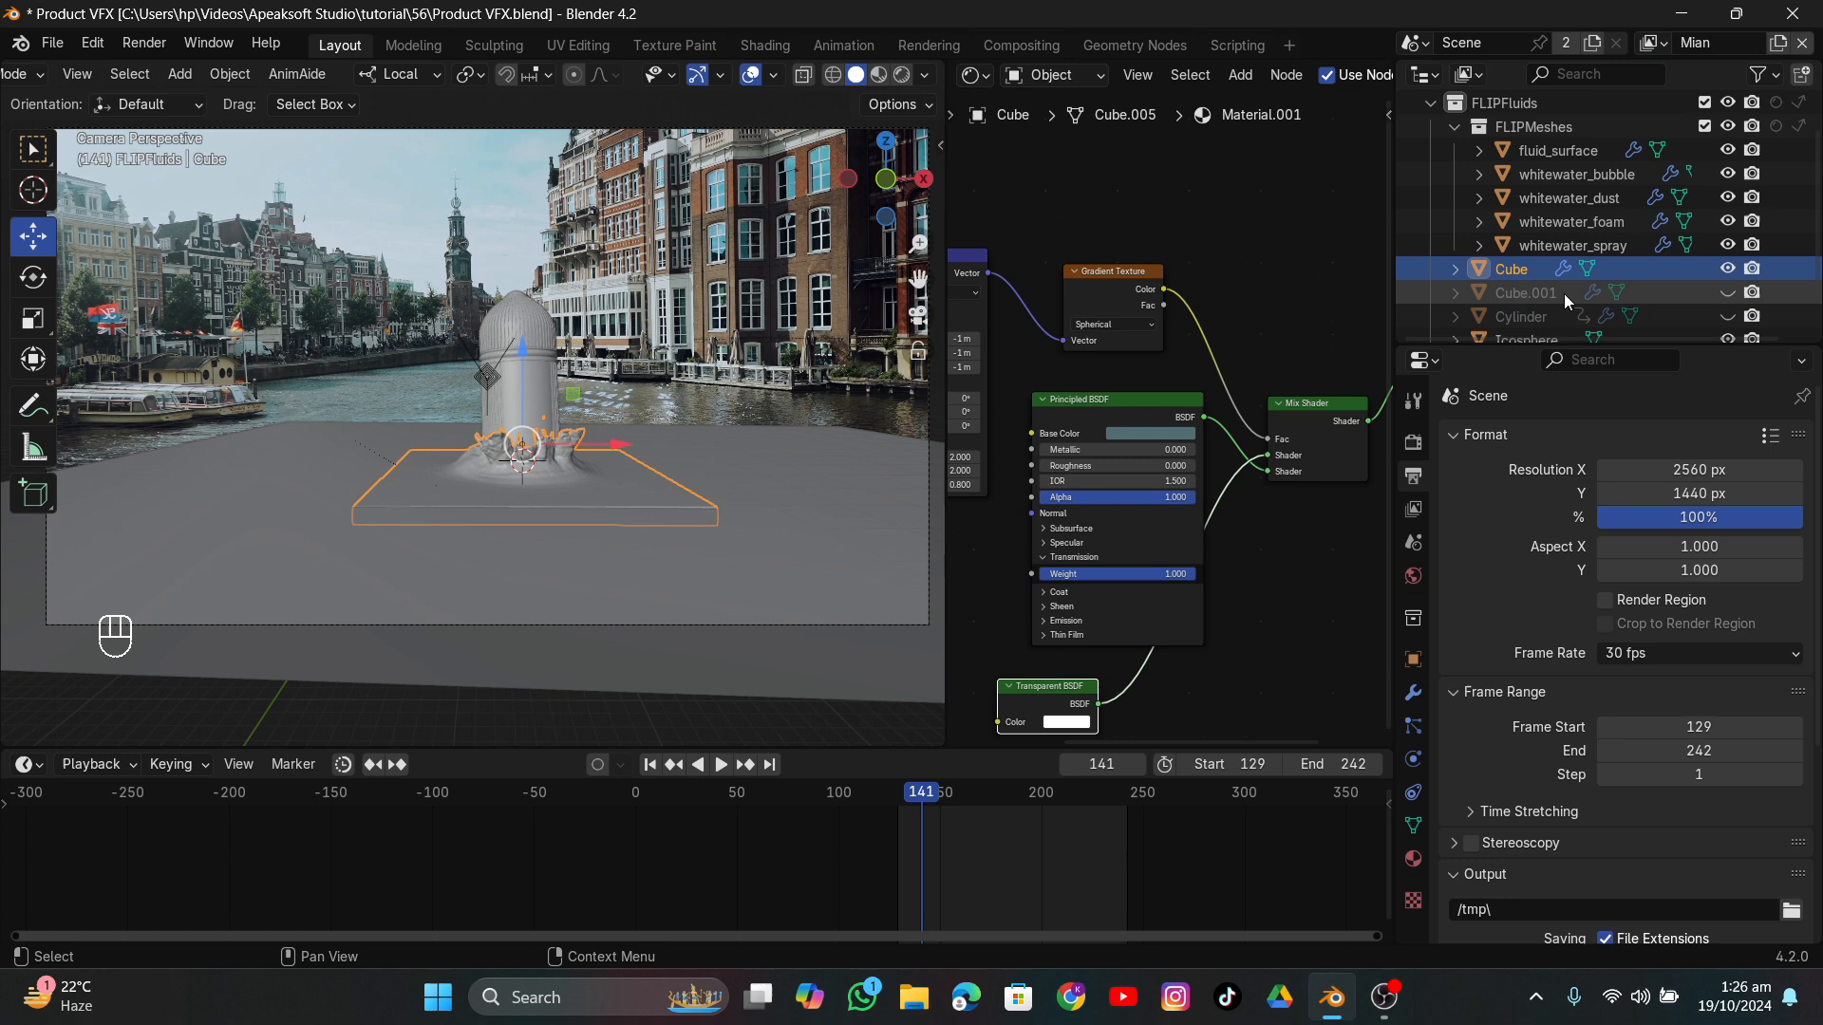
pyautogui.click(1752, 292)
pyautogui.click(1752, 317)
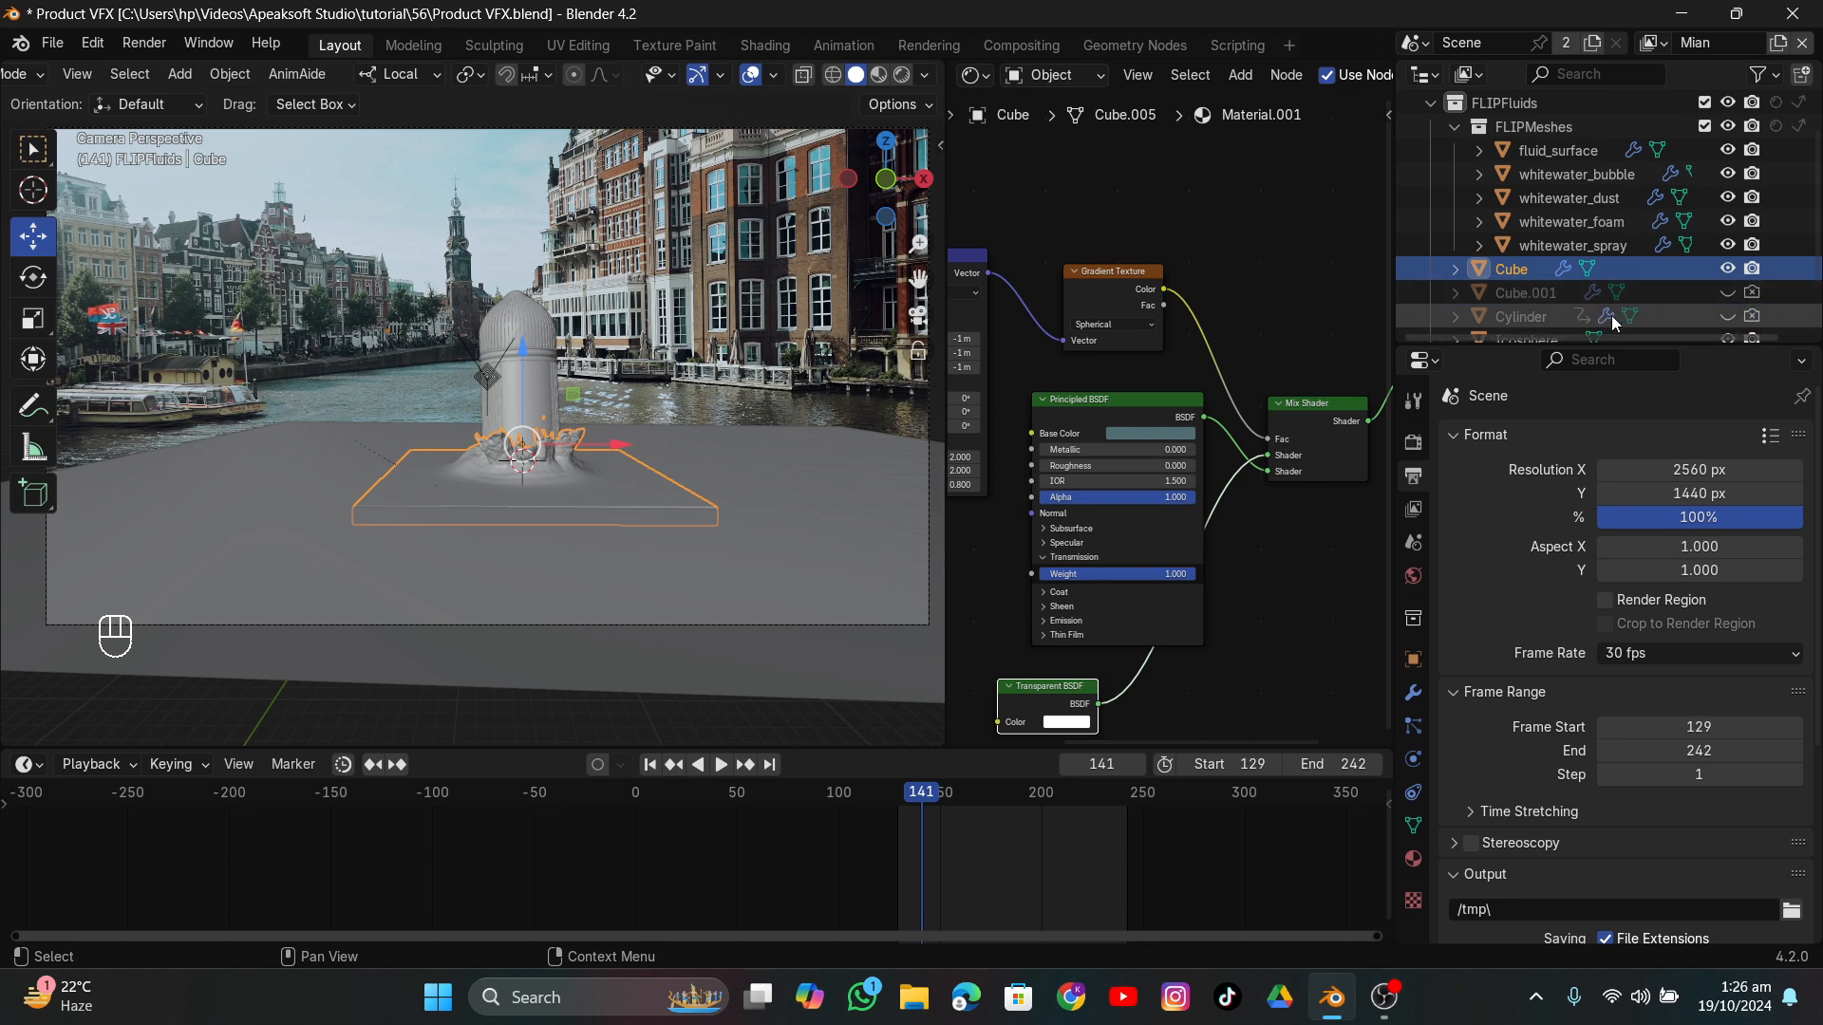
# Save the file and render a still image of frame 141.
pyautogui.click(54, 45)
pyautogui.click(85, 191)
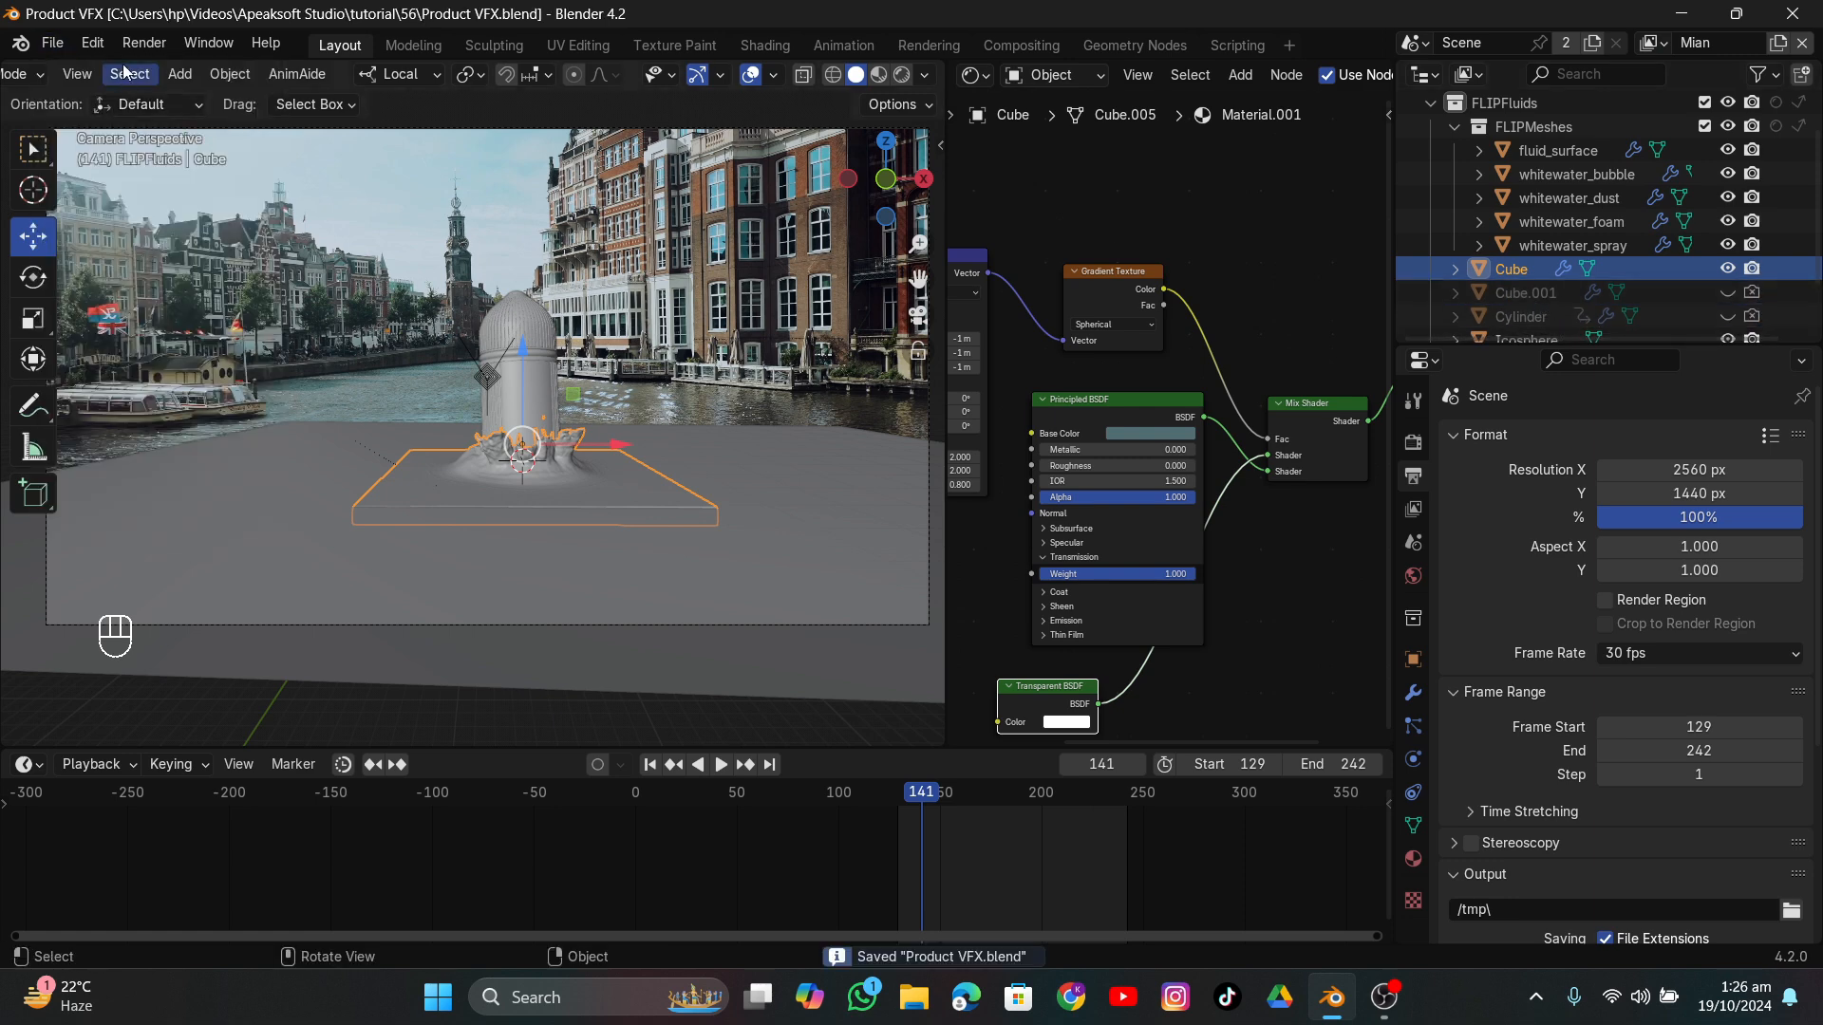
pyautogui.click(143, 43)
pyautogui.click(147, 67)
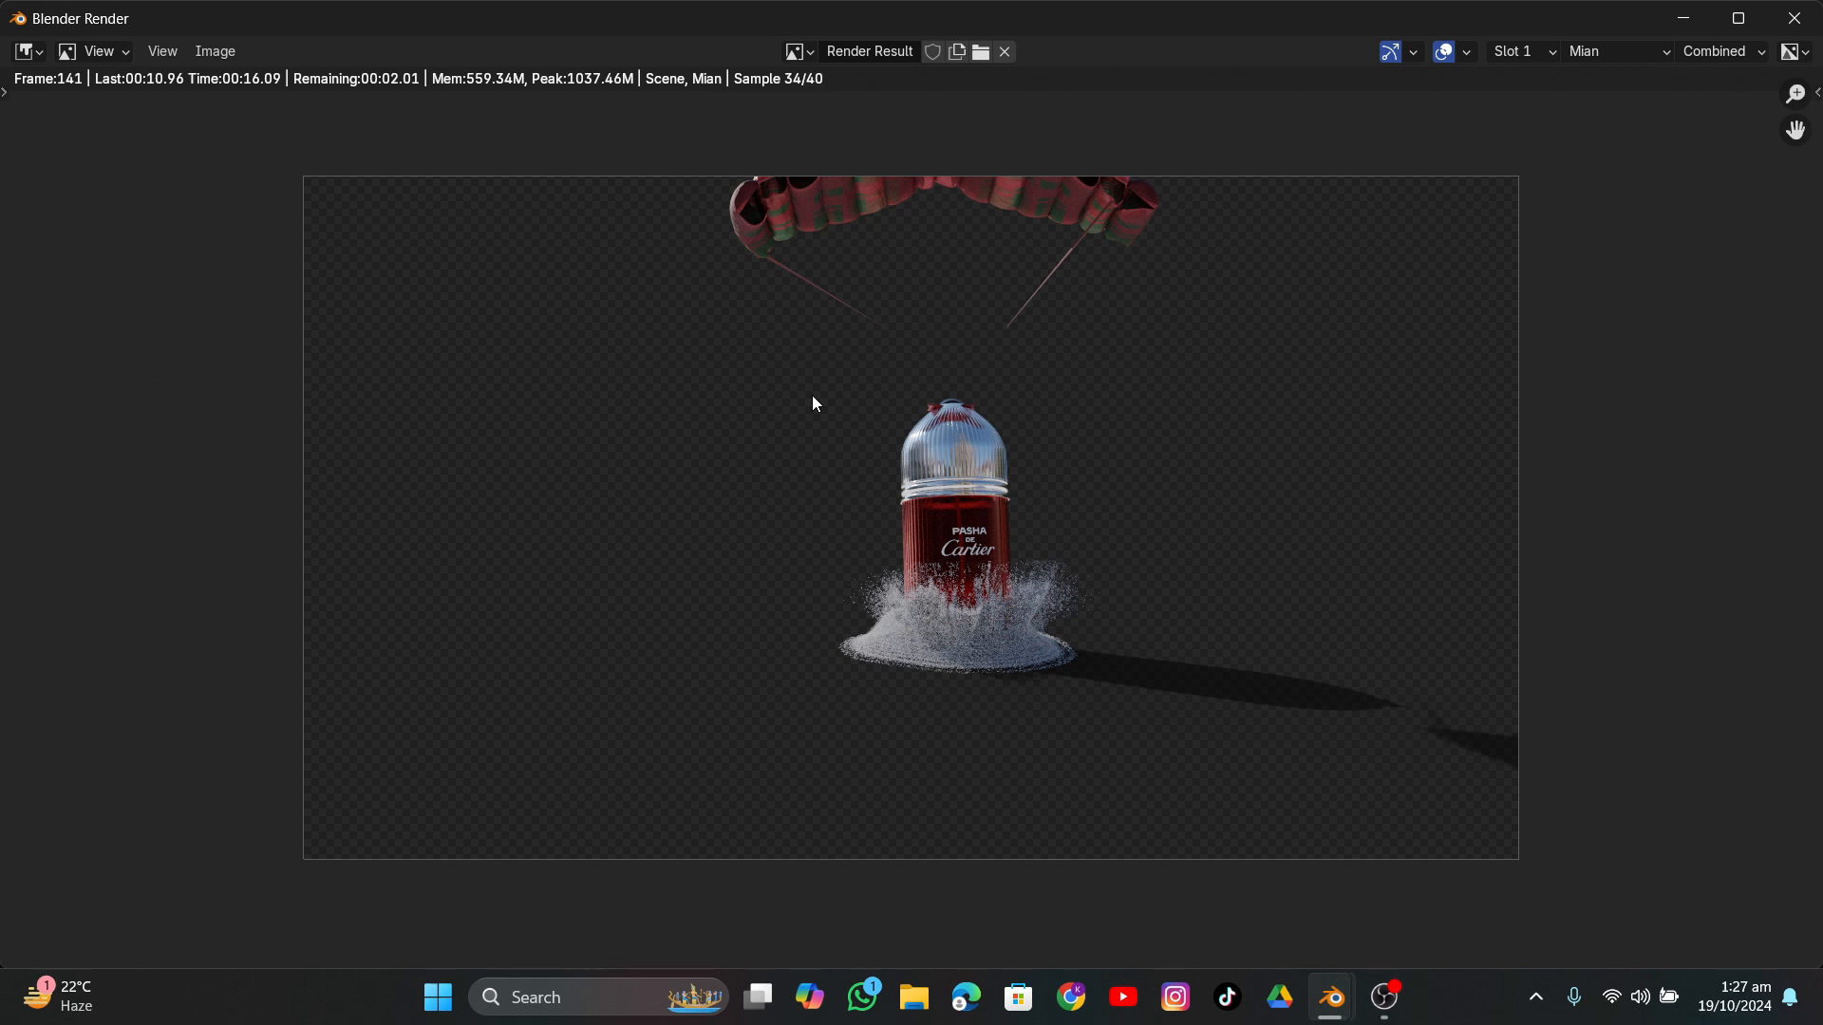
# Examine the splash, bottle, parachute, shadow and water reflection in the layer renders and the finished composite, and close the render window.
pyautogui.scroll(8, 816, 401)
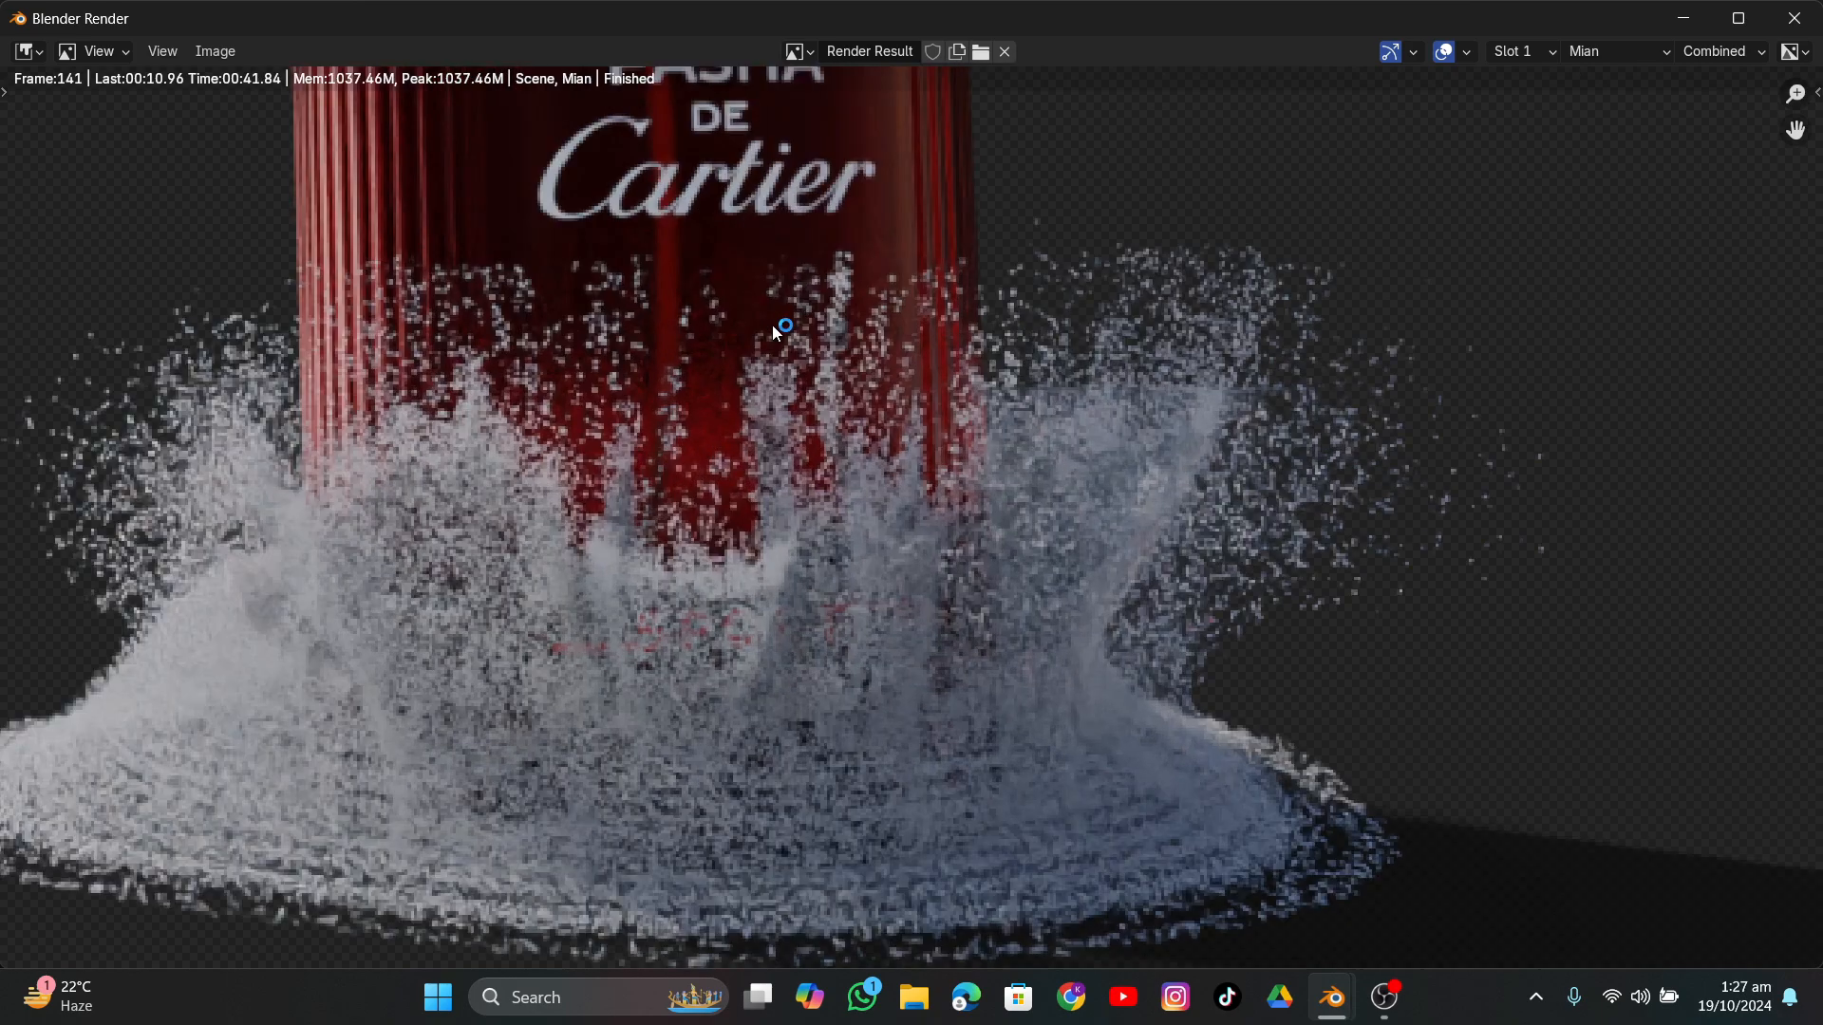
pyautogui.scroll(1, 776, 325)
pyautogui.scroll(-2, 777, 325)
pyautogui.scroll(-2, 777, 325)
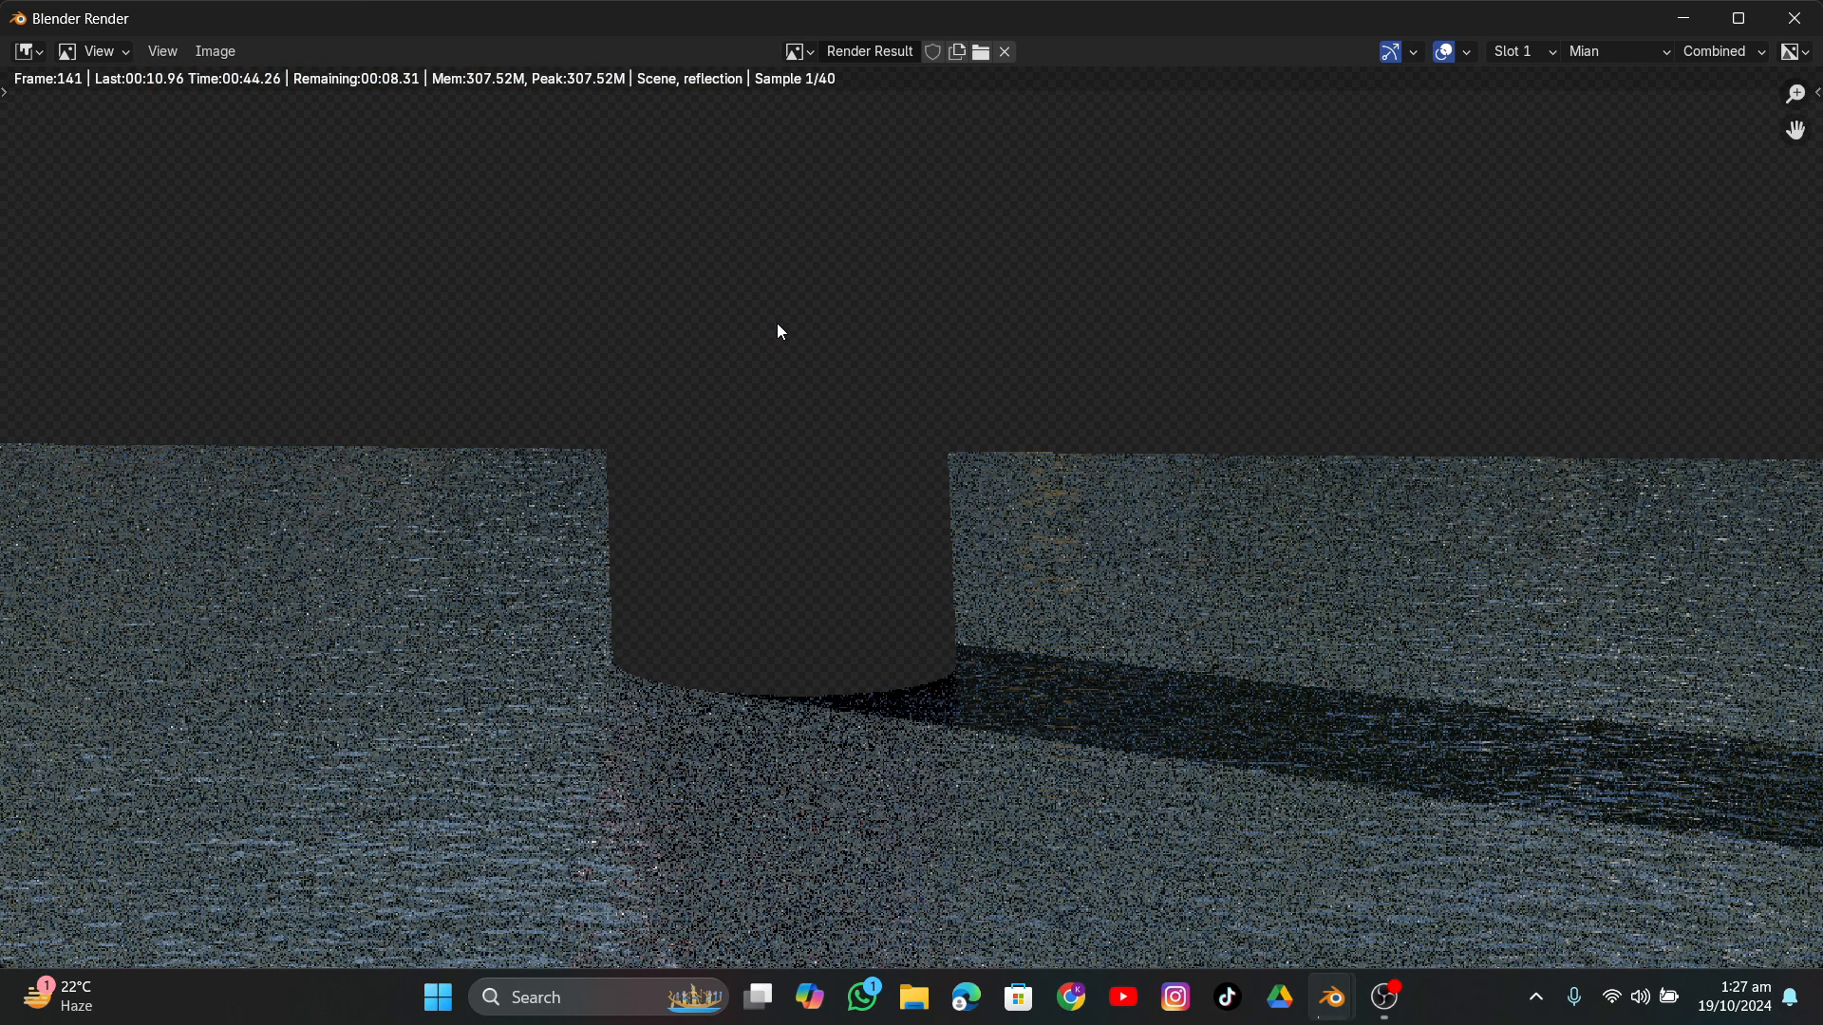
pyautogui.scroll(-5, 778, 325)
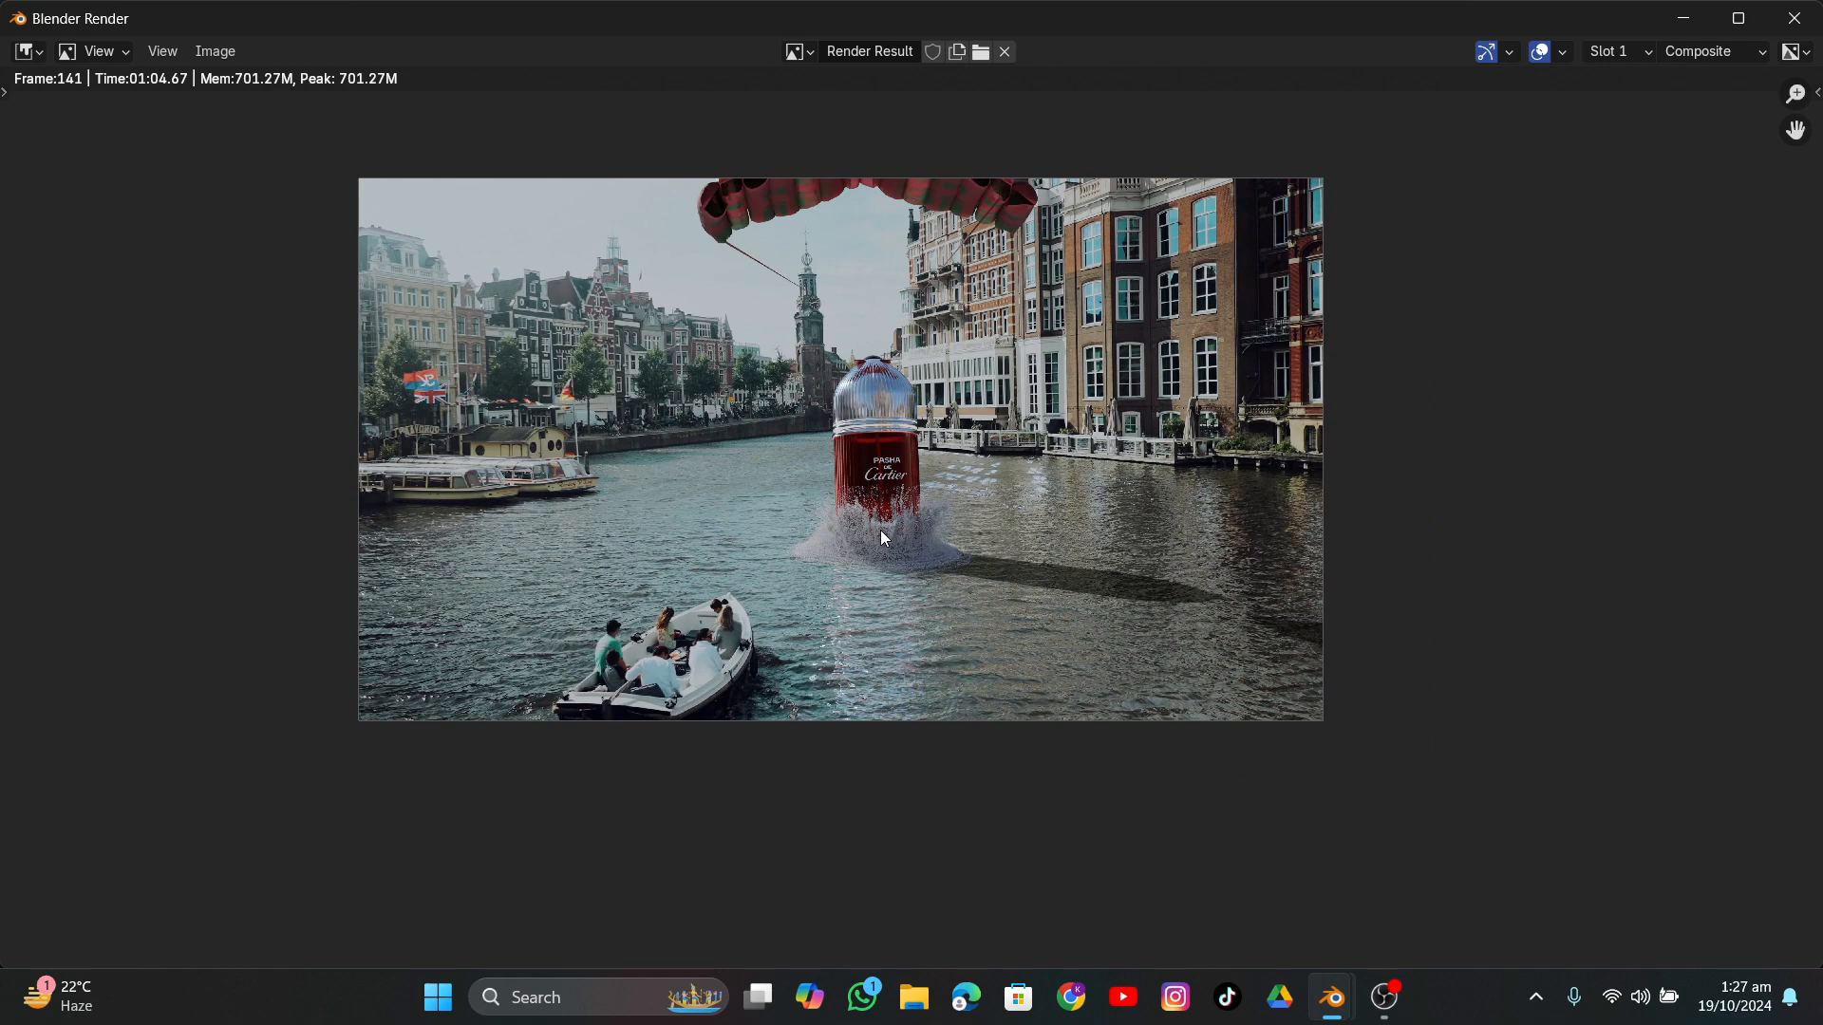
pyautogui.scroll(2, 880, 529)
pyautogui.moveTo(929, 709); pyautogui.dragTo(934, 680, button='middle')
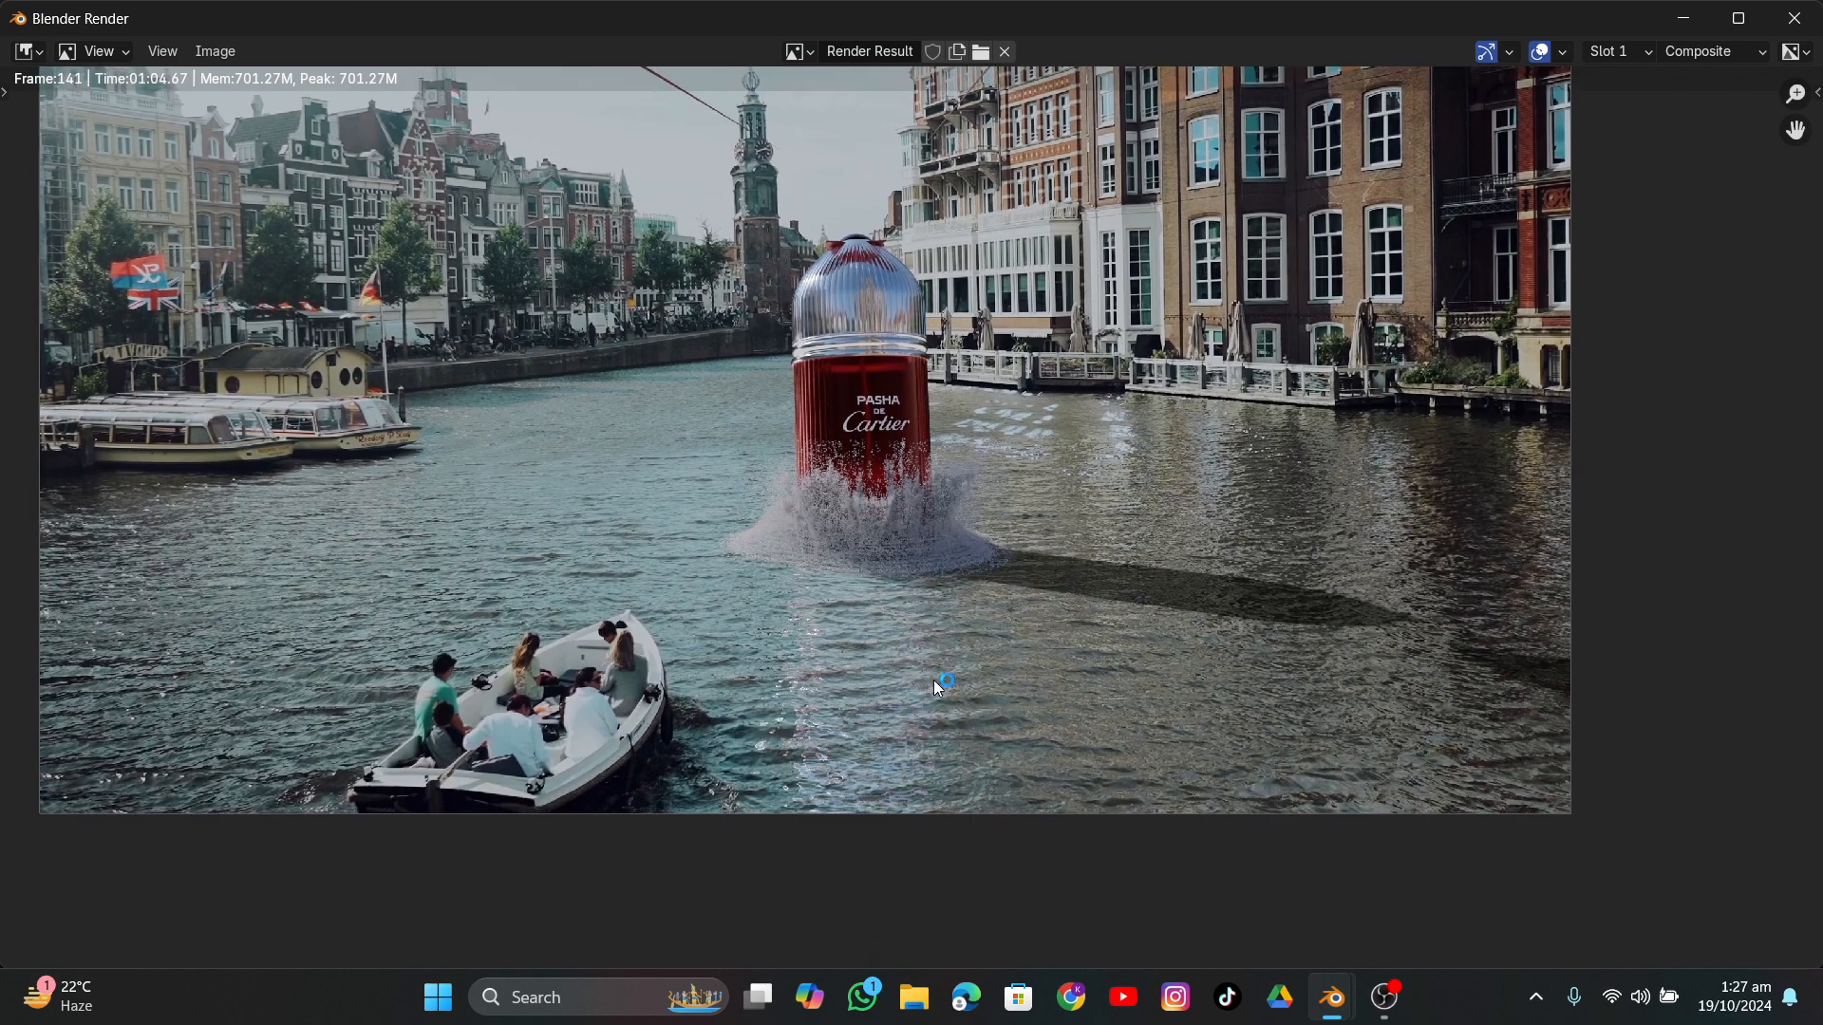
pyautogui.scroll(2, 932, 680)
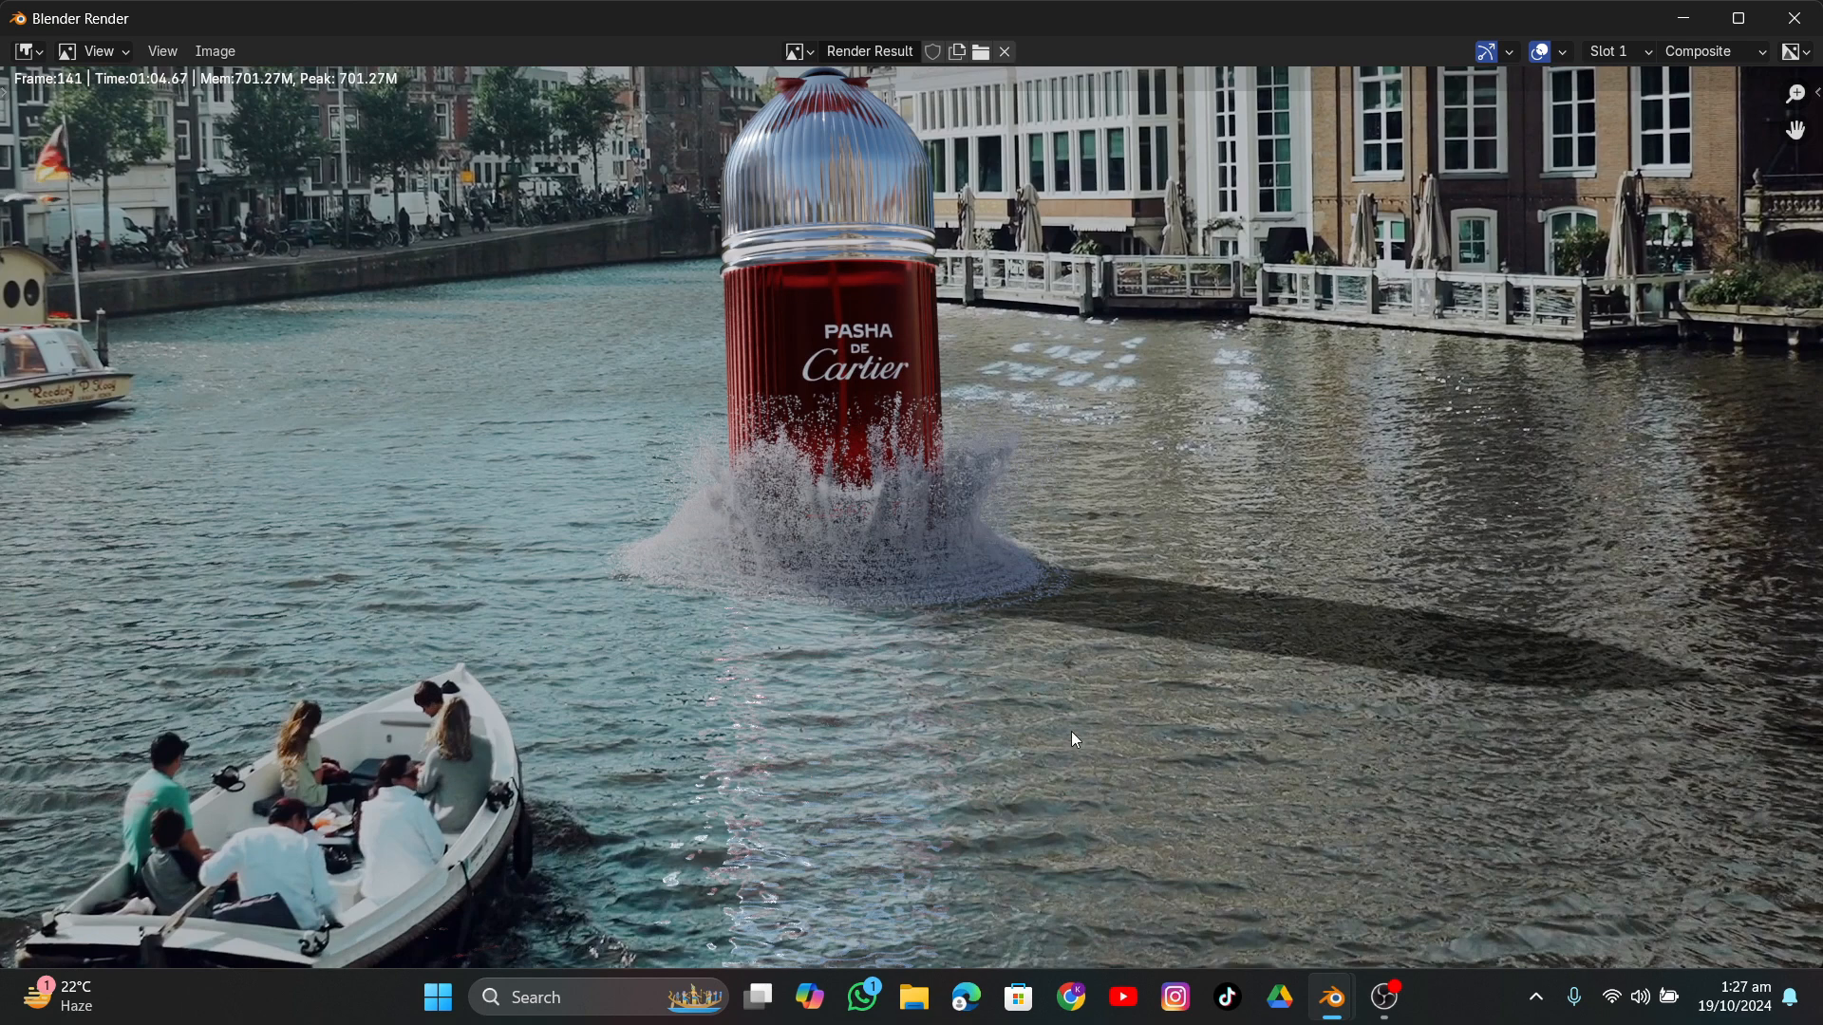
pyautogui.scroll(2, 1074, 716)
pyautogui.scroll(-4, 1083, 692)
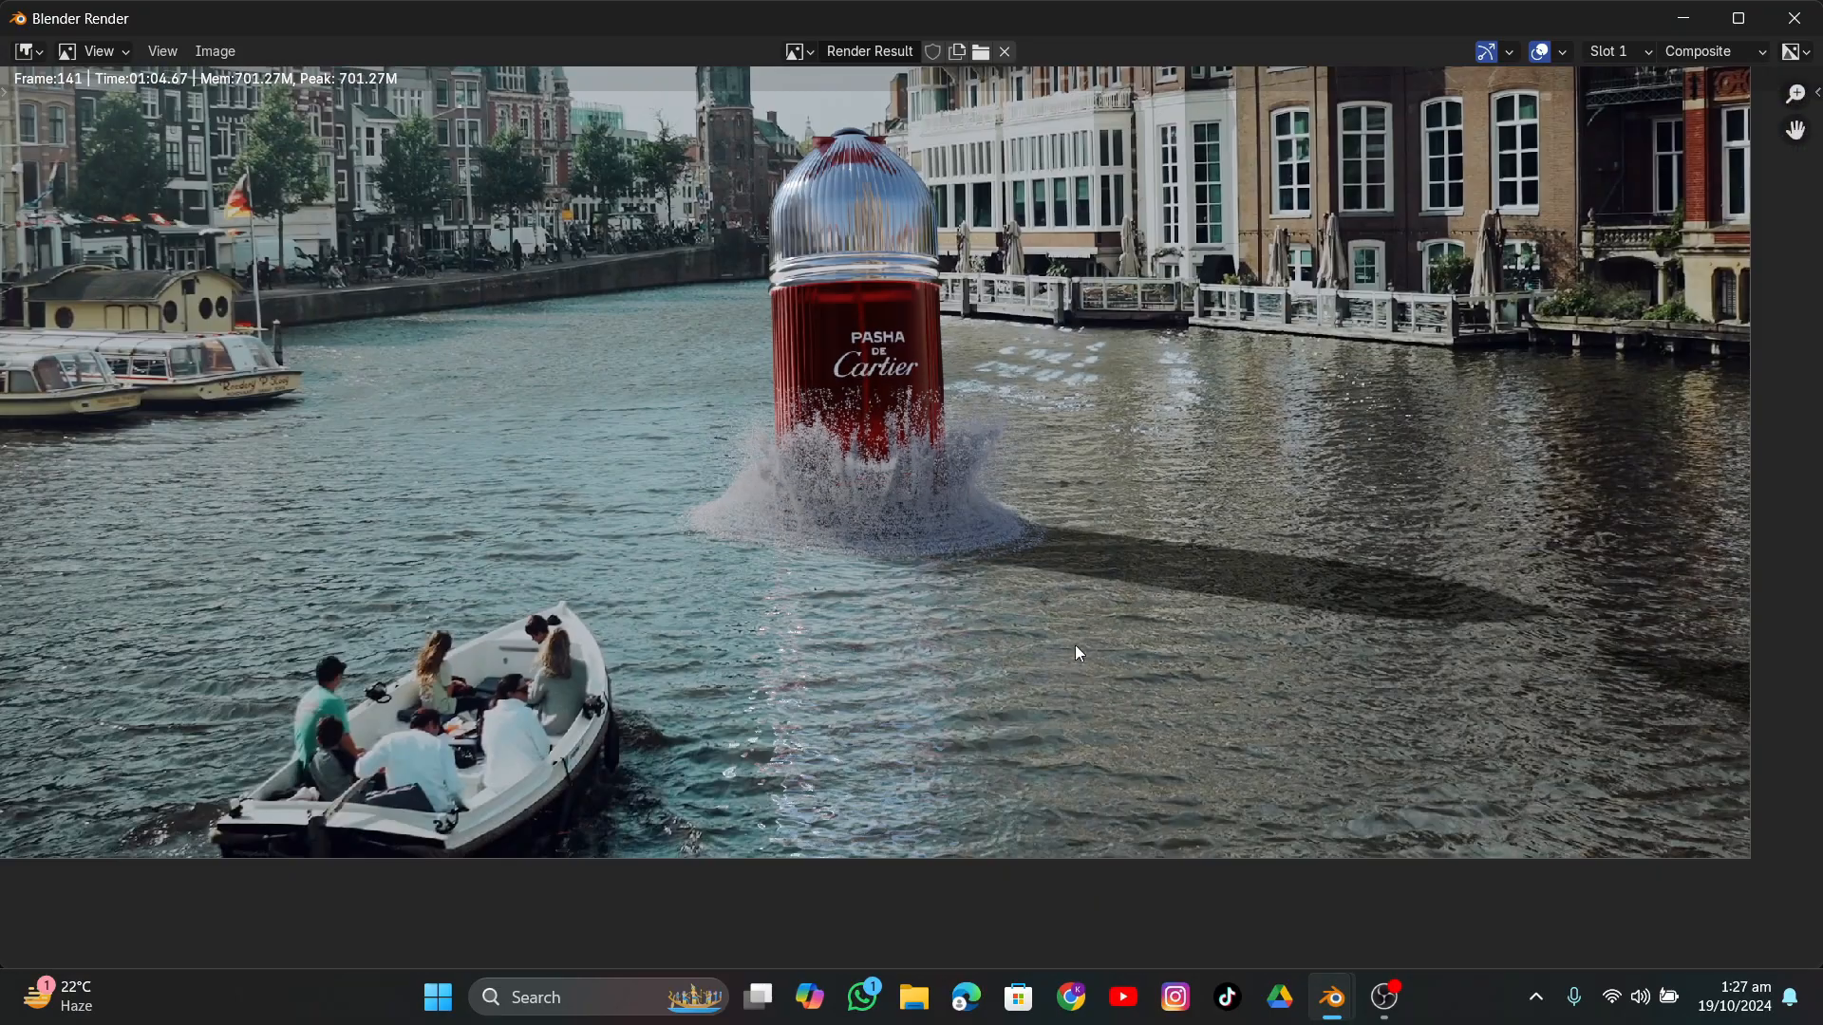
pyautogui.moveTo(1078, 651)
pyautogui.mouseDown(button='middle')
pyautogui.moveTo(1077, 564)
pyautogui.moveTo(1056, 675)
pyautogui.mouseUp(button='middle')
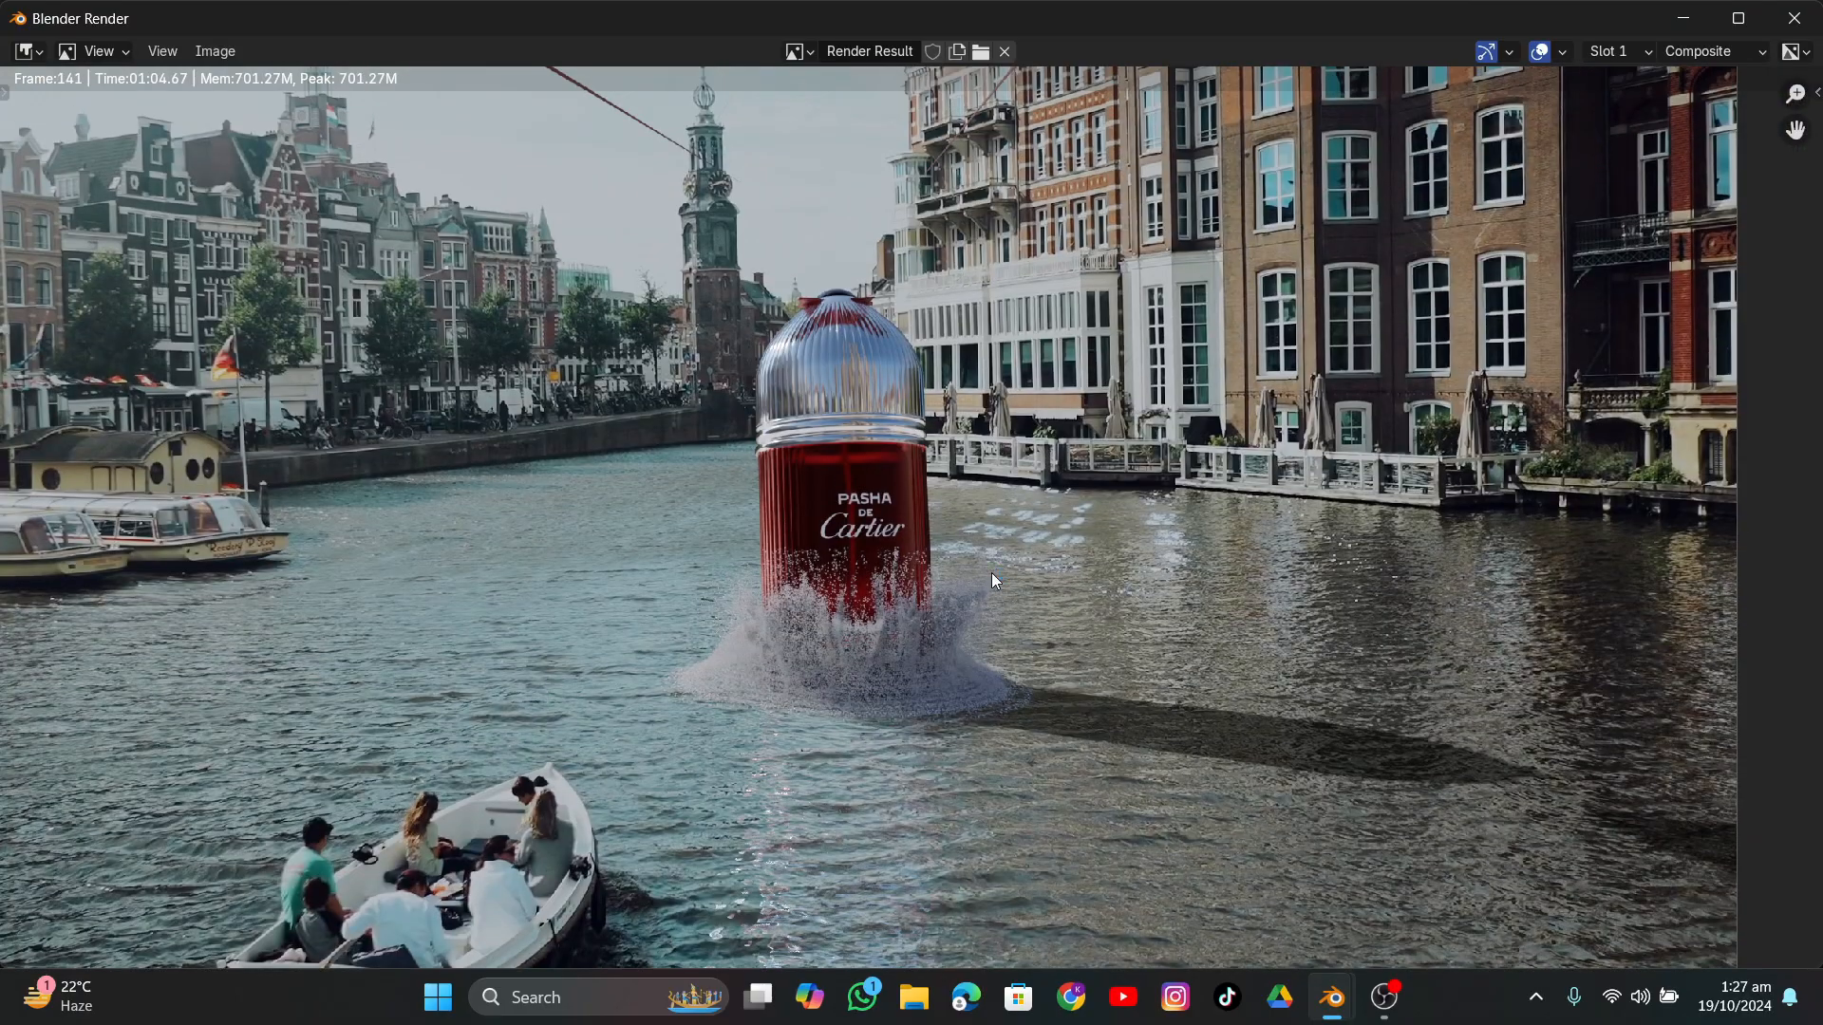
pyautogui.scroll(-3, 991, 573)
pyautogui.moveTo(991, 572); pyautogui.dragTo(1051, 503, button='middle')
pyautogui.scroll(6, 1004, 596)
pyautogui.scroll(-4, 1039, 518)
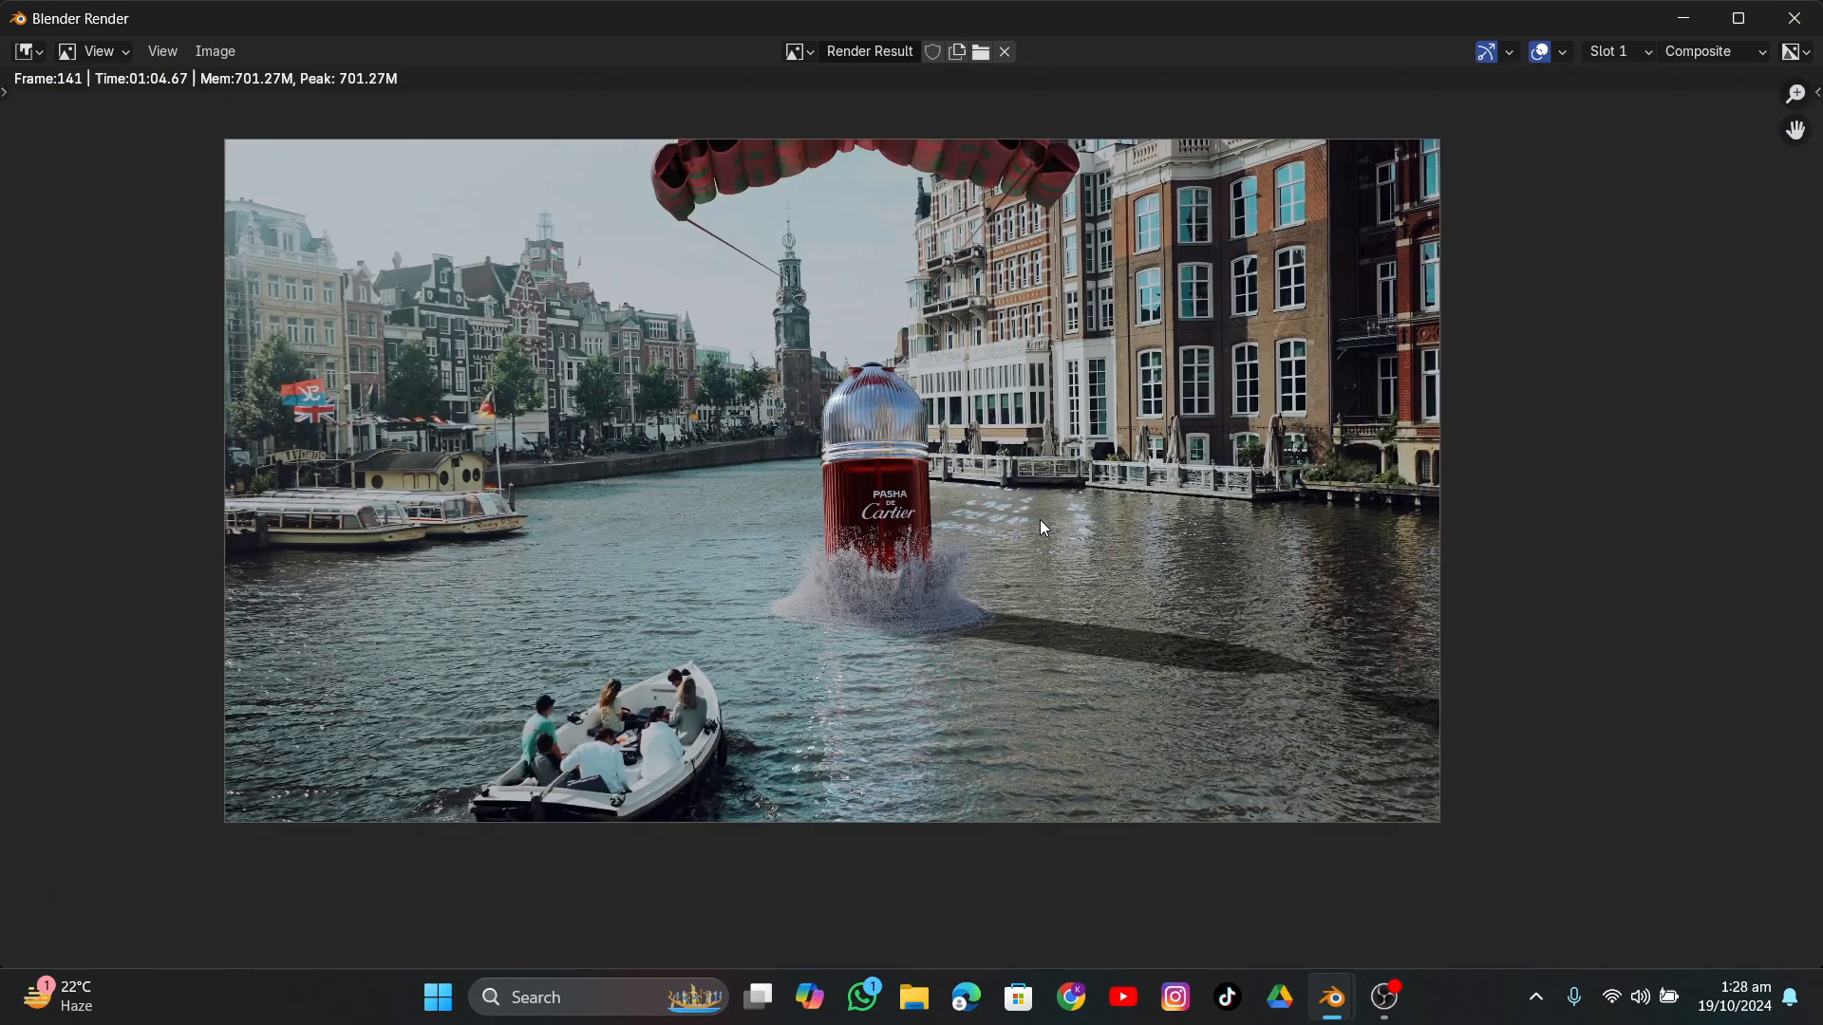
pyautogui.moveTo(922, 793); pyautogui.dragTo(978, 630, button='middle')
pyautogui.scroll(4, 967, 626)
pyautogui.scroll(-5, 951, 581)
pyautogui.scroll(4, 984, 596)
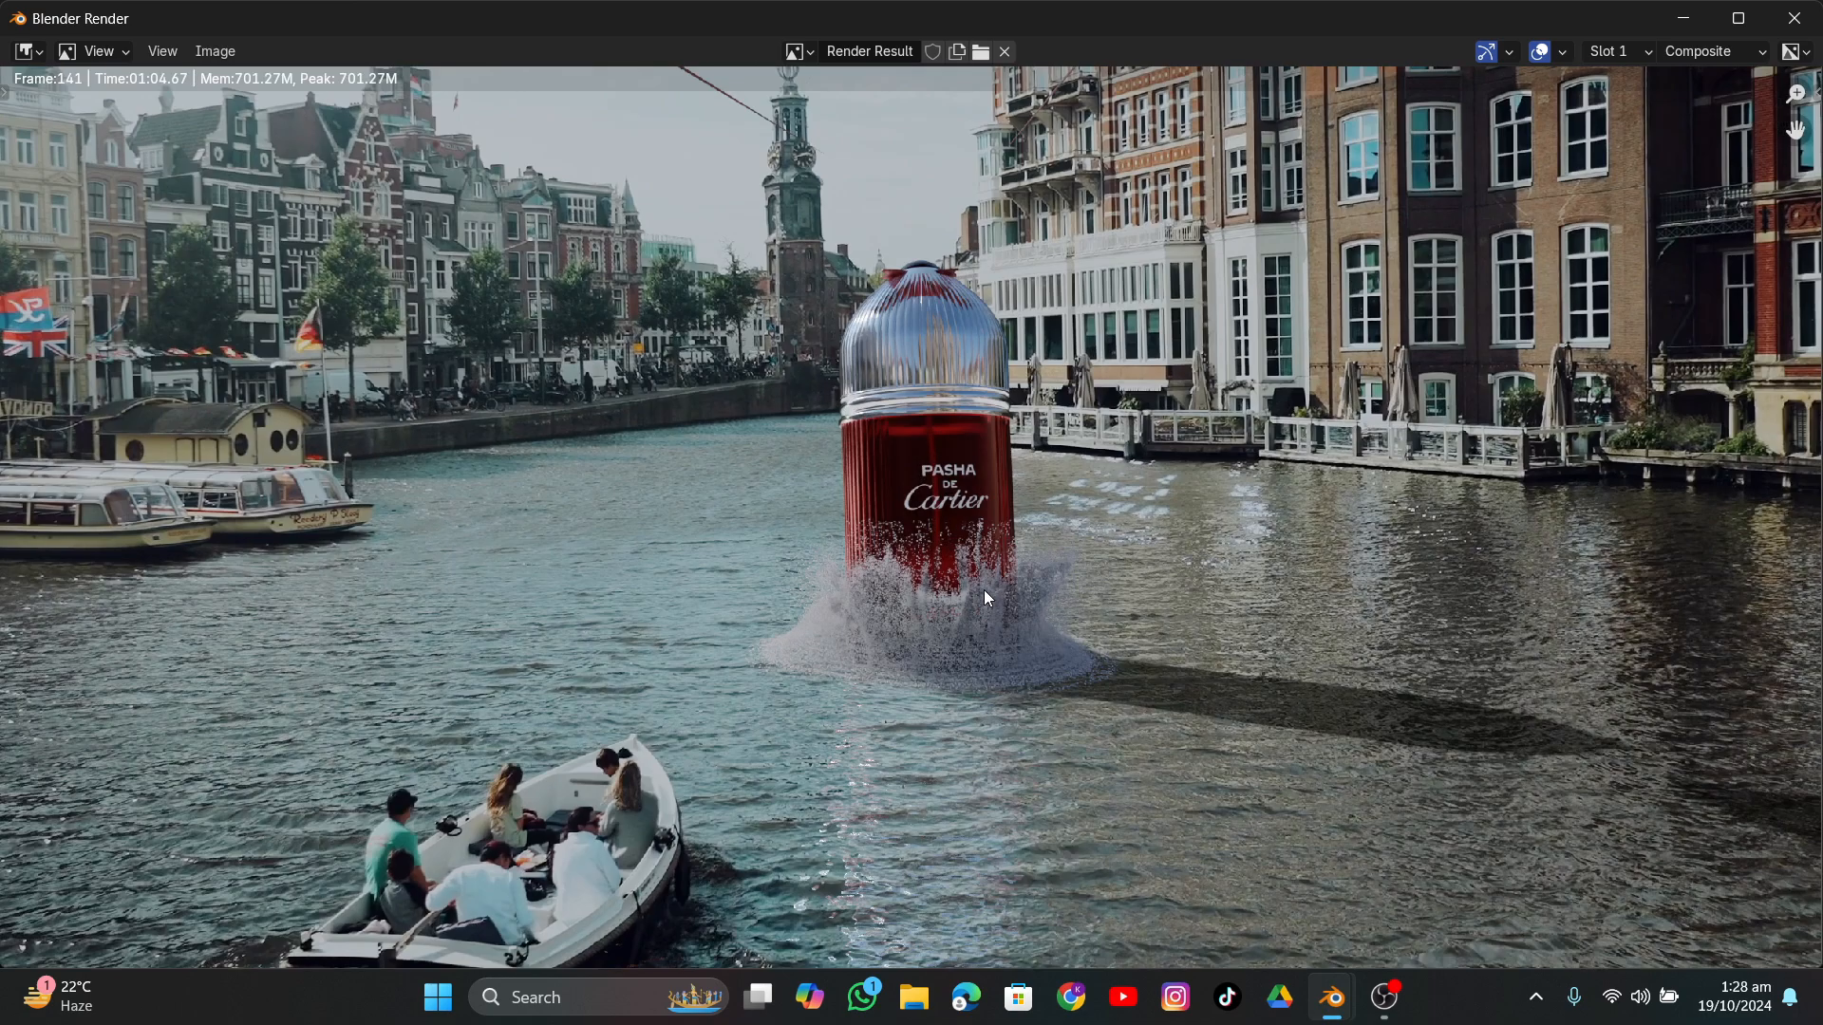
pyautogui.moveTo(972, 363); pyautogui.dragTo(980, 682, button='middle')
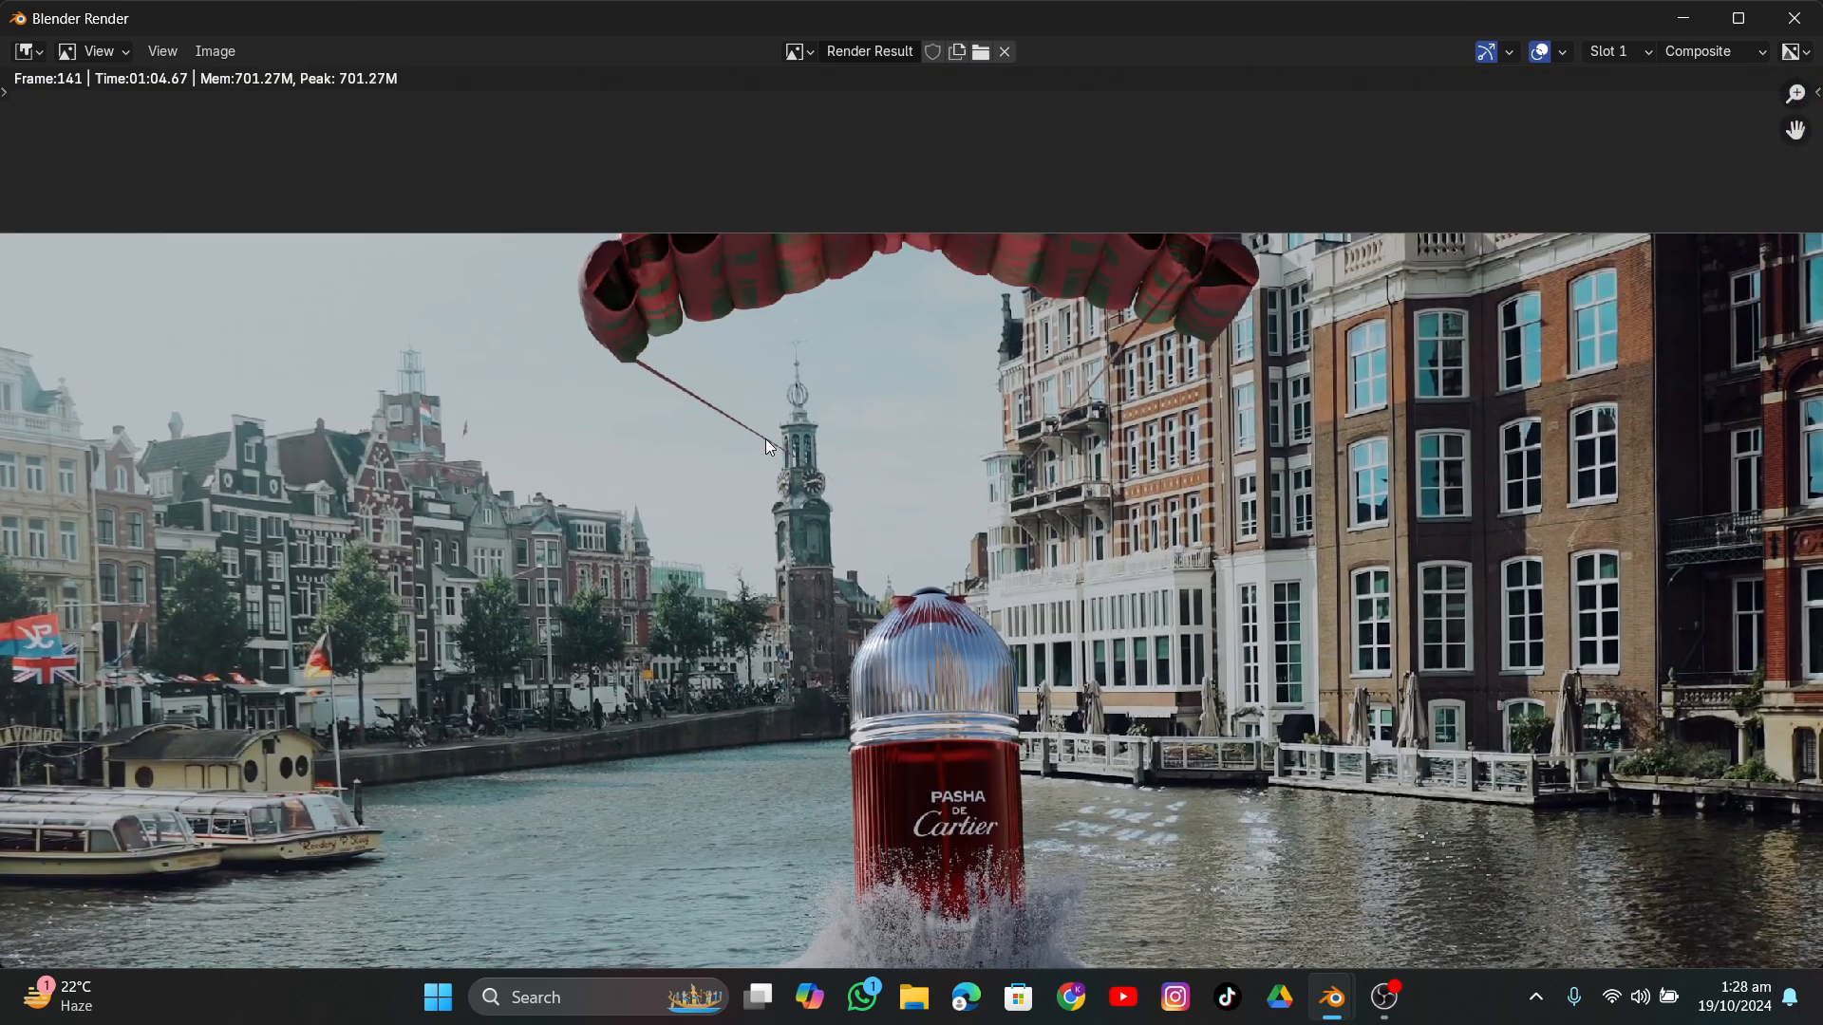
pyautogui.scroll(-4, 944, 602)
pyautogui.scroll(3, 946, 557)
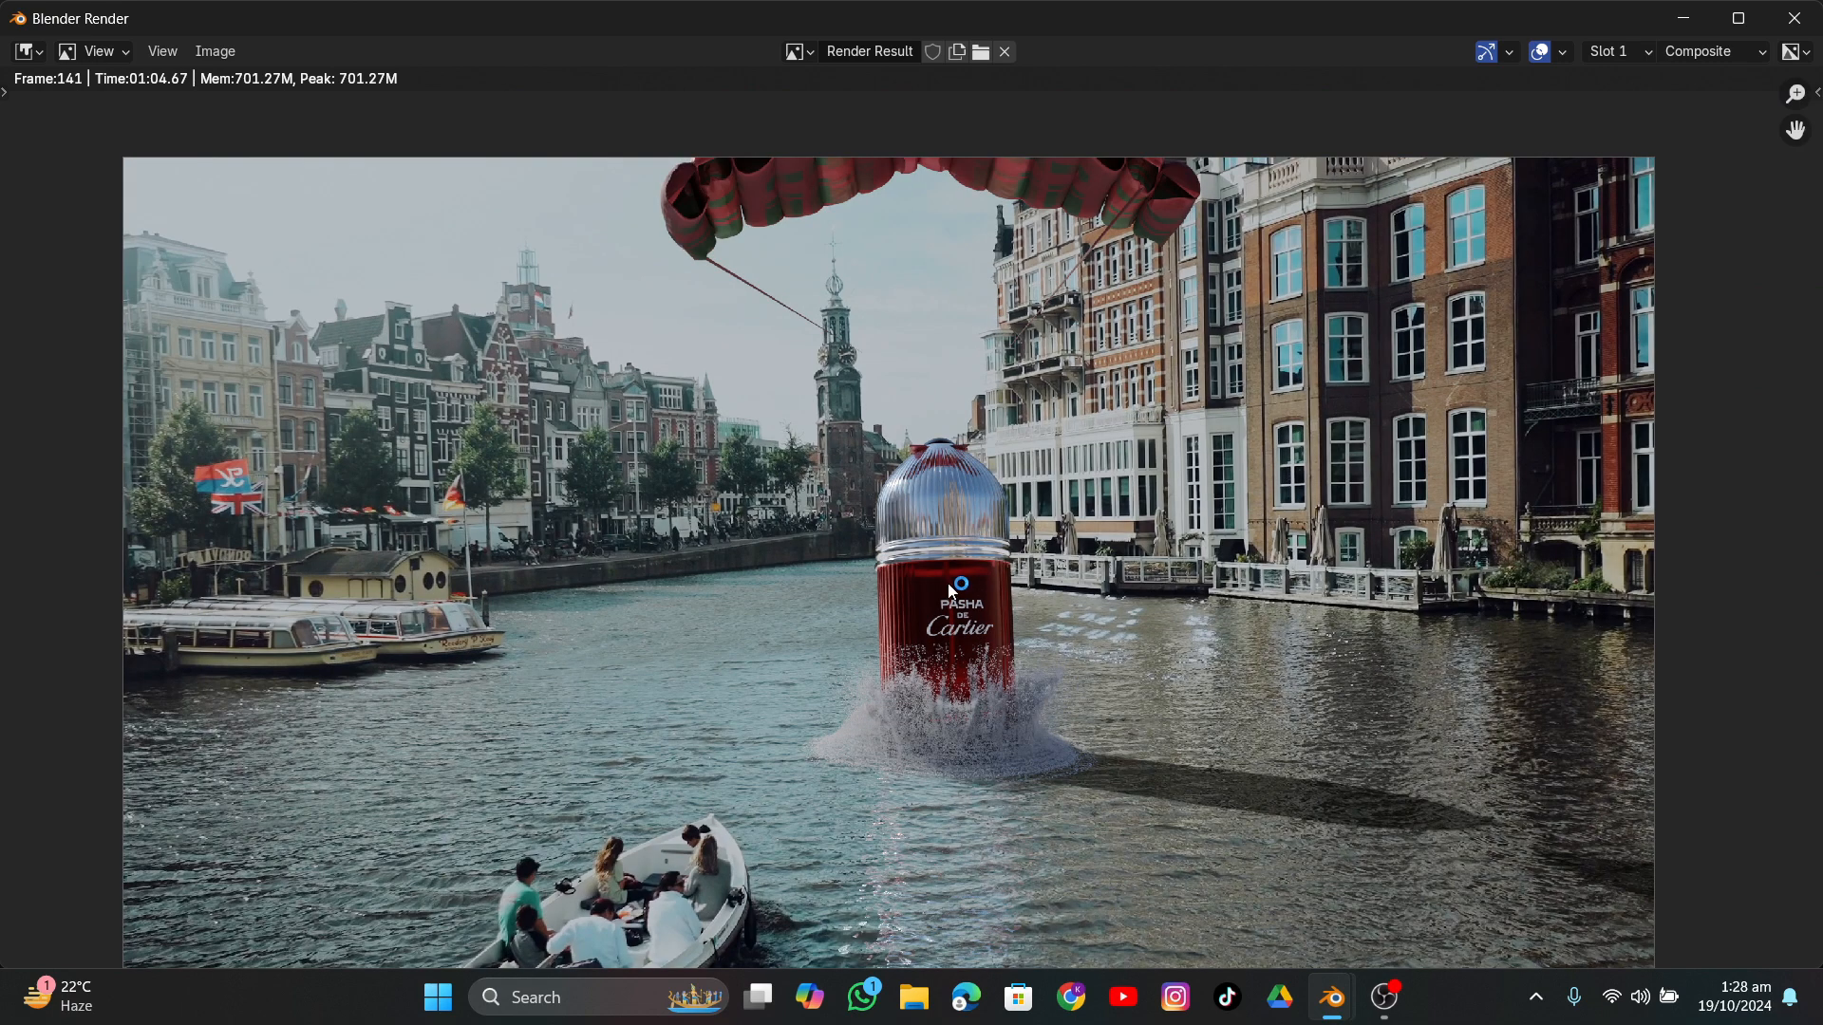
pyautogui.click(1795, 18)
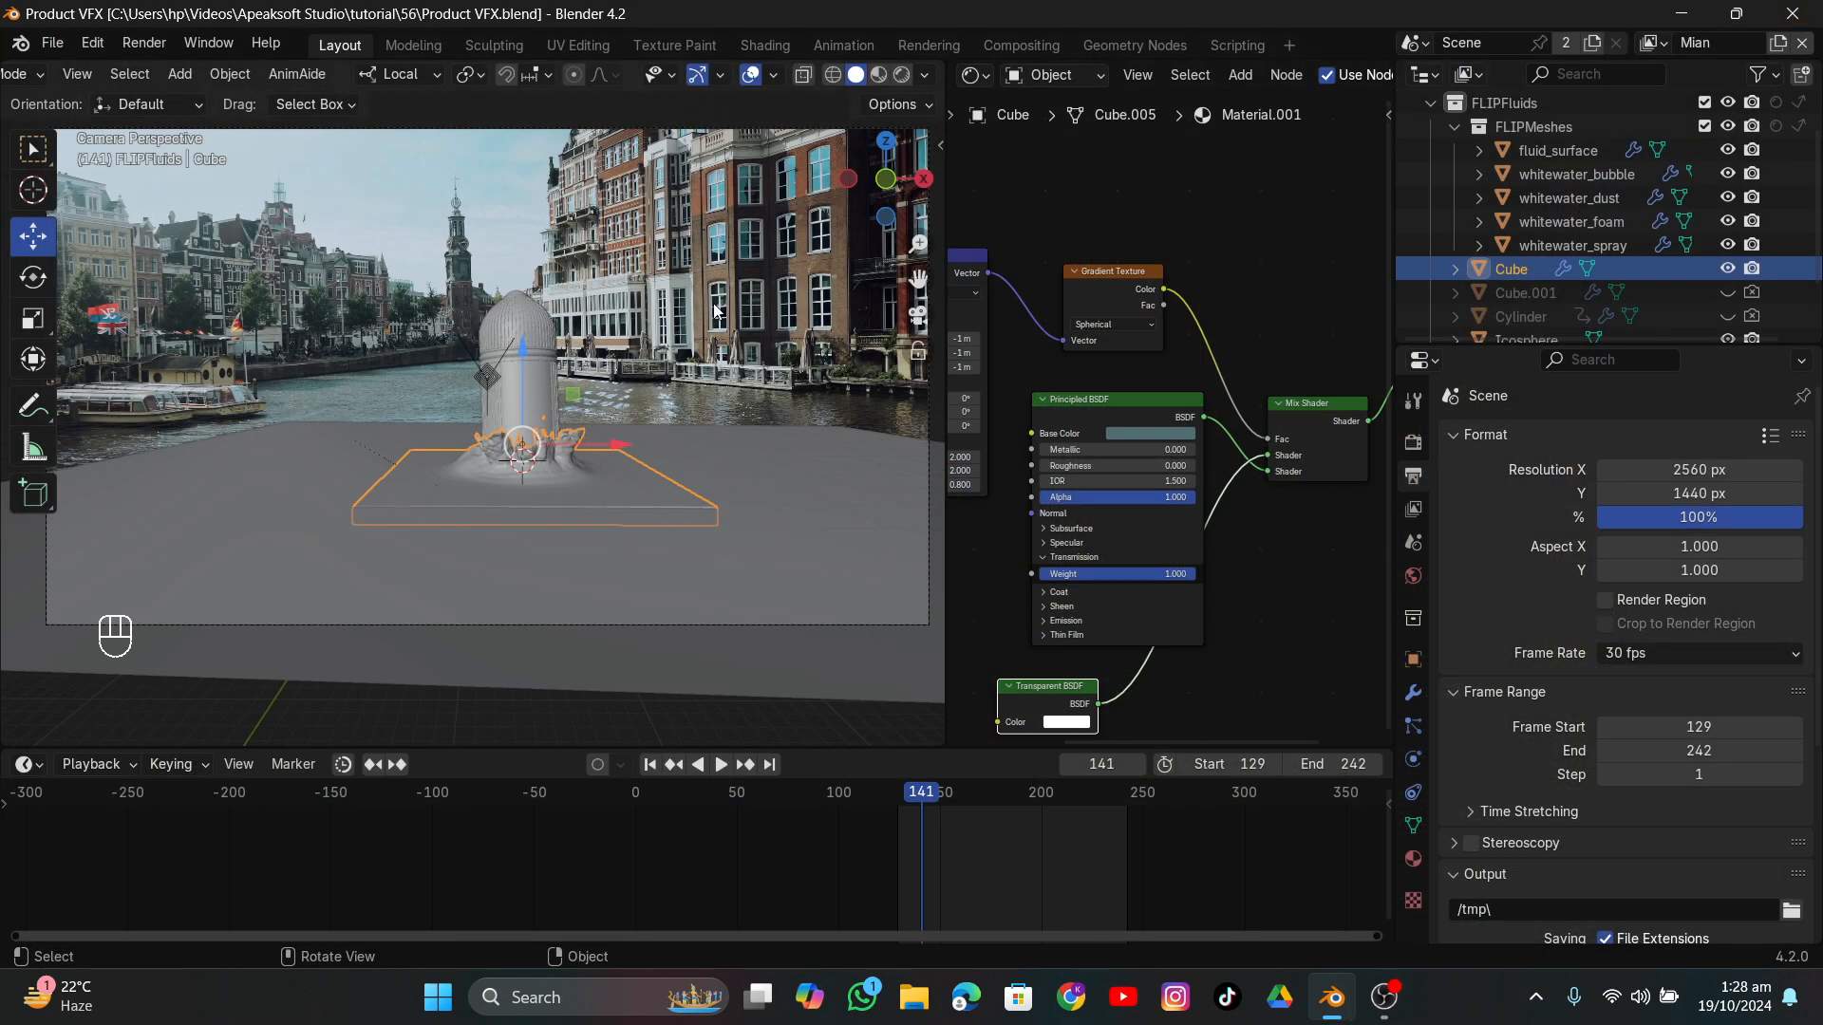
# Return to the Compositing workspace and review the node tree together with the output path, file format and frame range.
pyautogui.click(1018, 44)
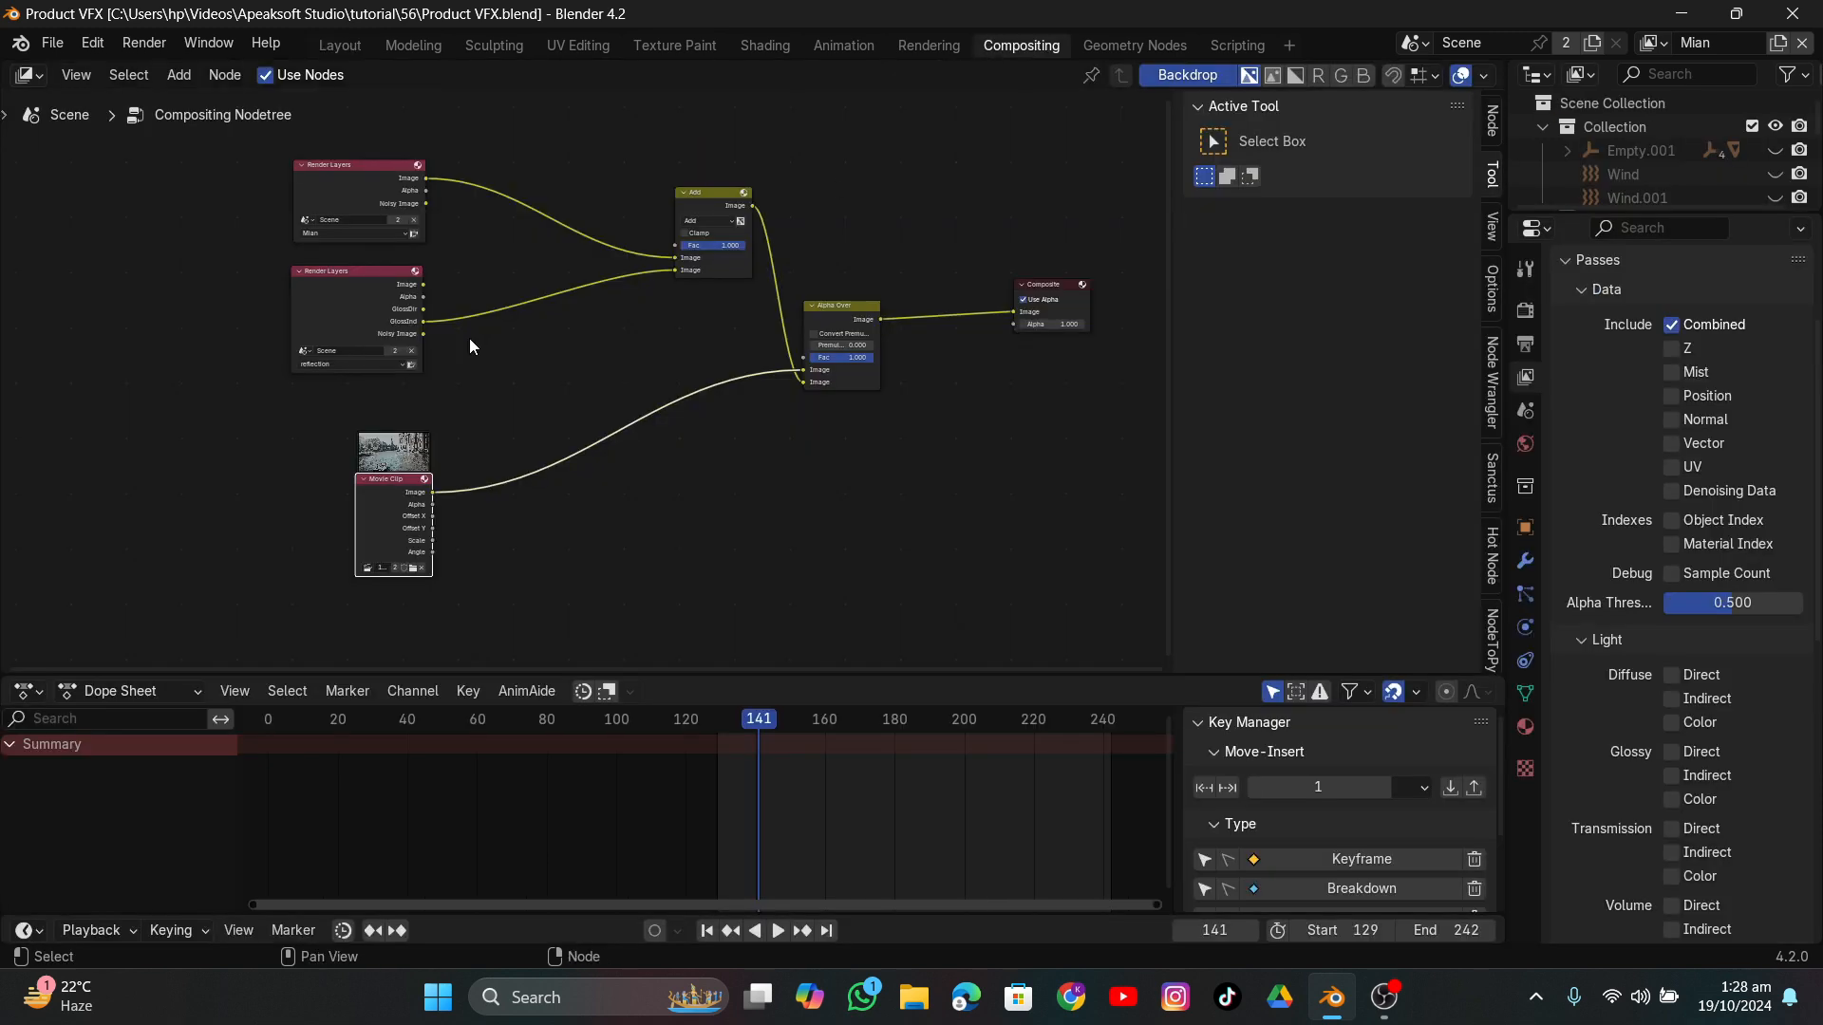
pyautogui.scroll(-2, 469, 338)
pyautogui.click(1526, 344)
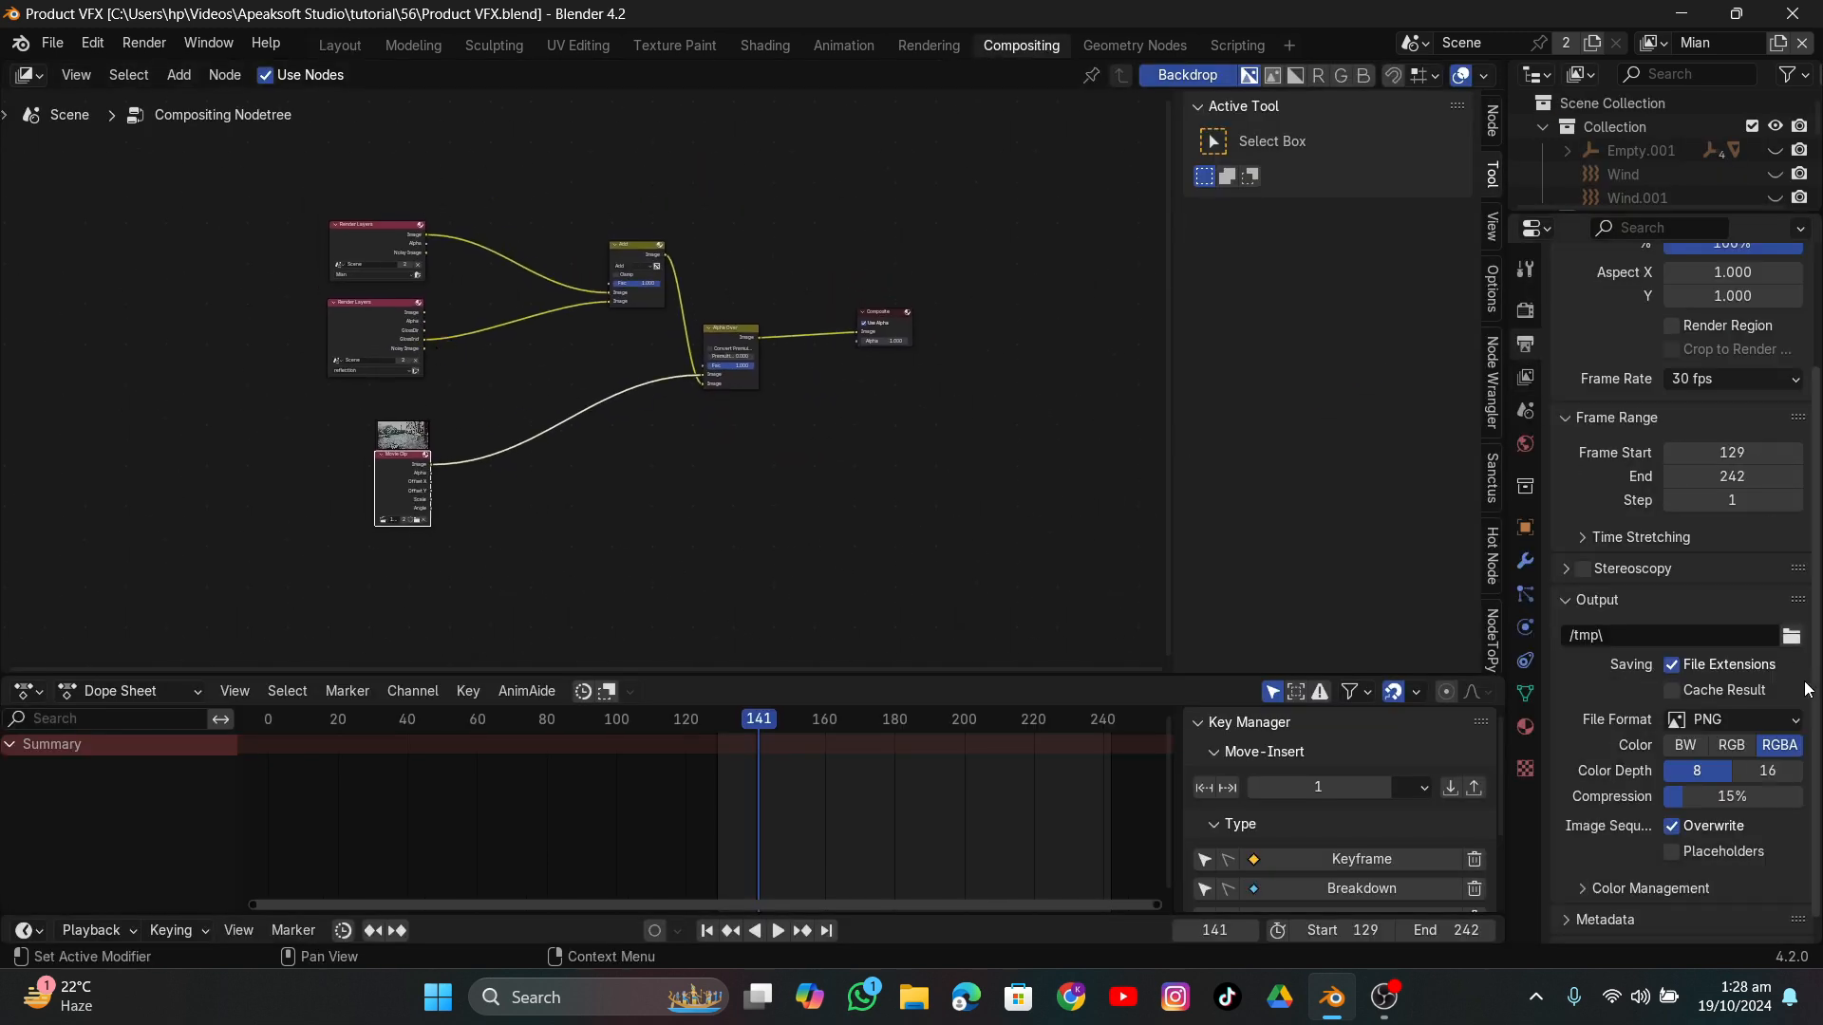
pyautogui.click(1734, 719)
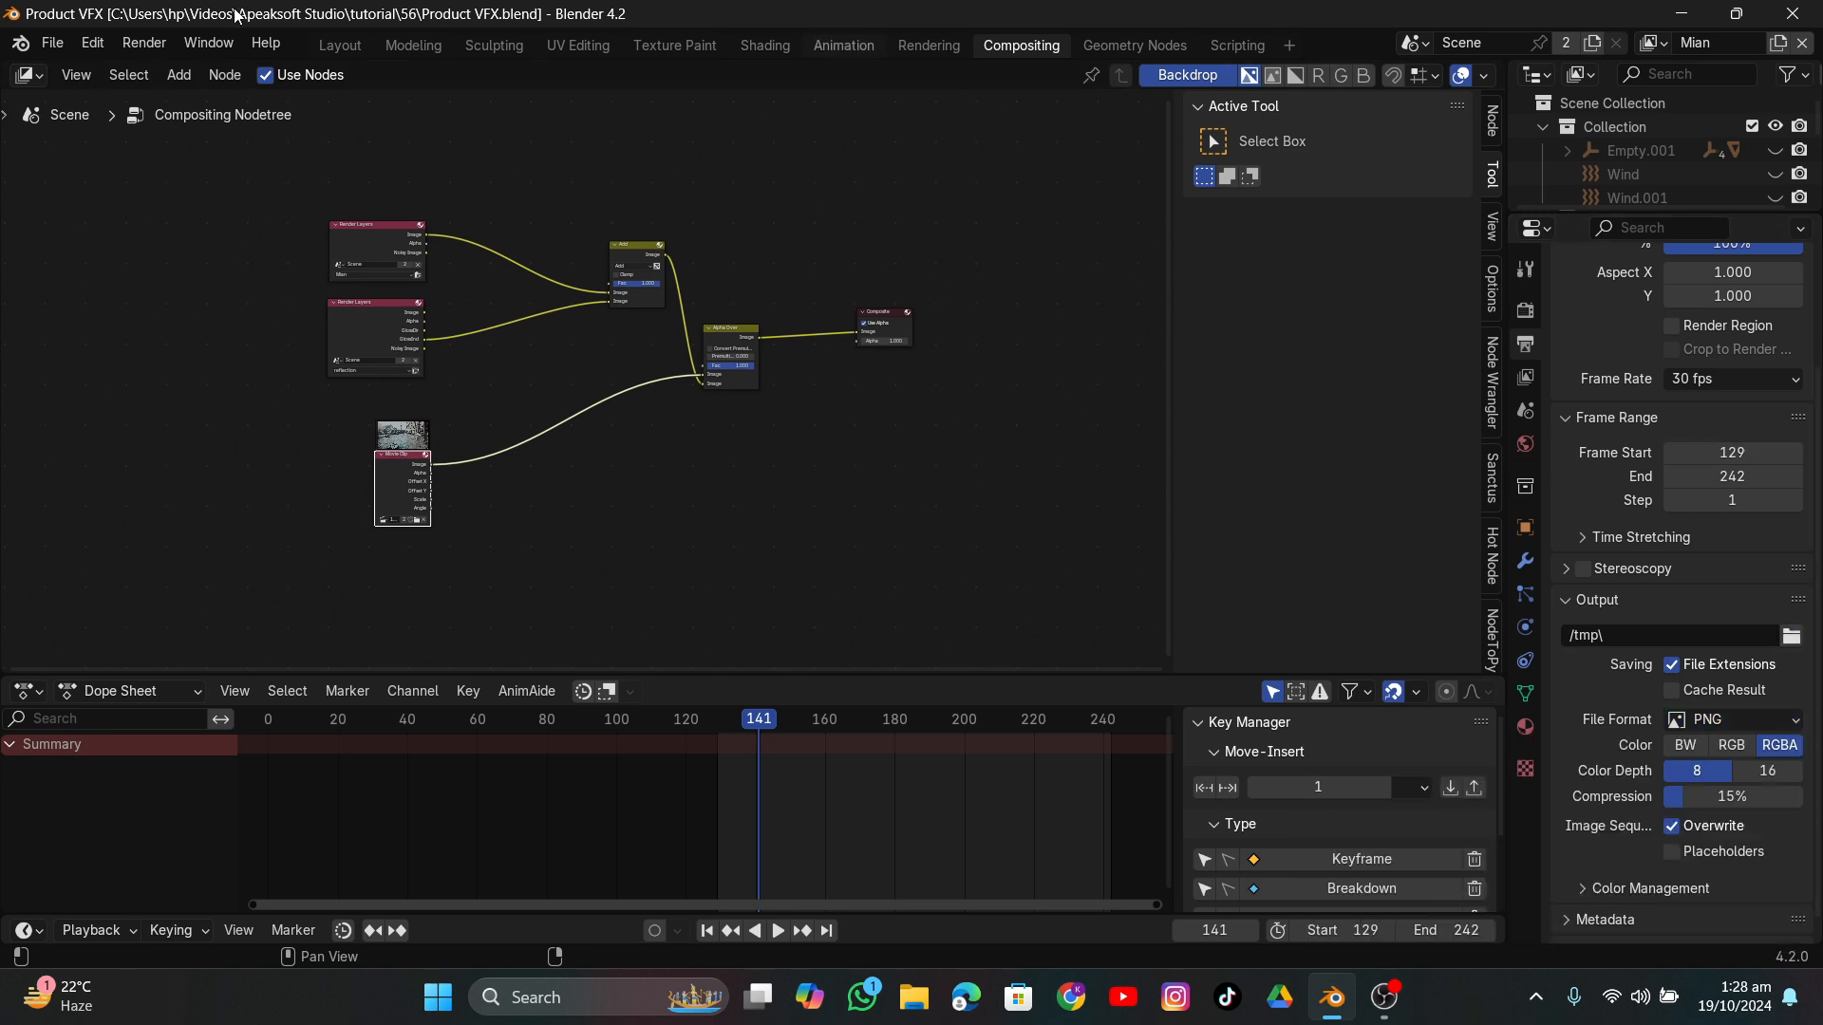
pyautogui.click(144, 42)
pyautogui.moveTo(541, 334); pyautogui.dragTo(636, 331, button='middle')
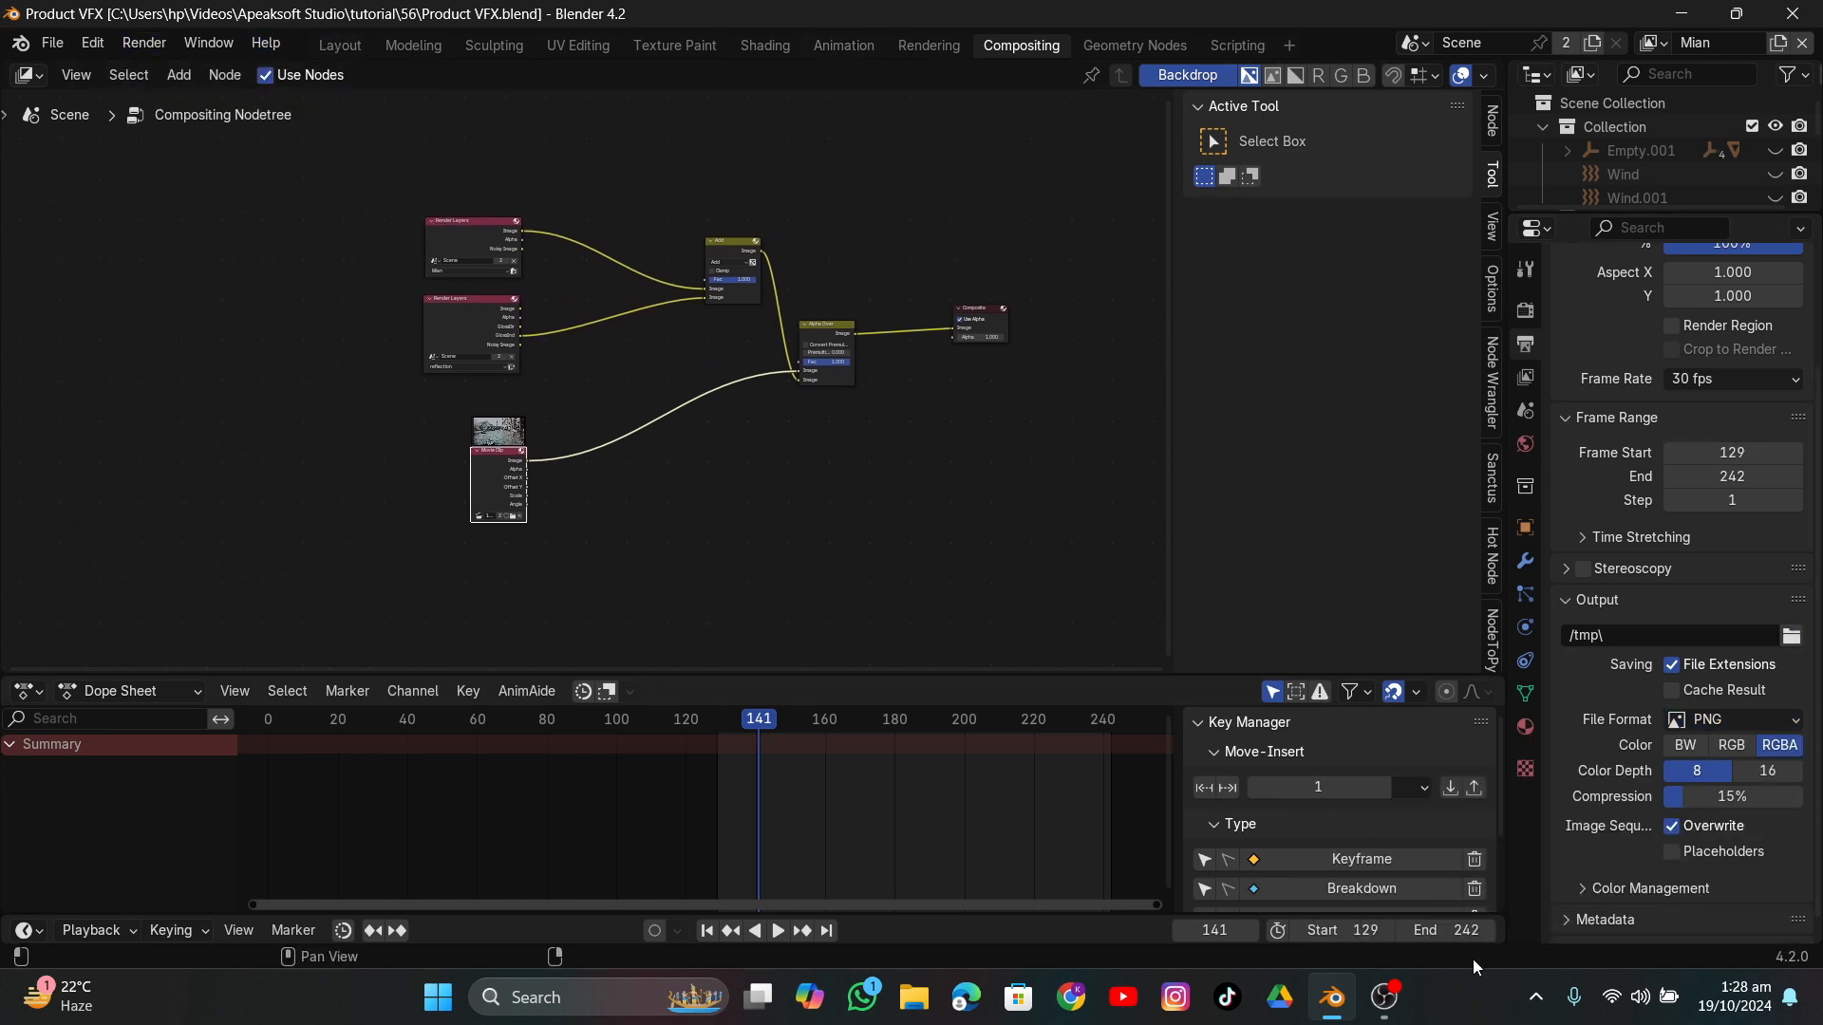